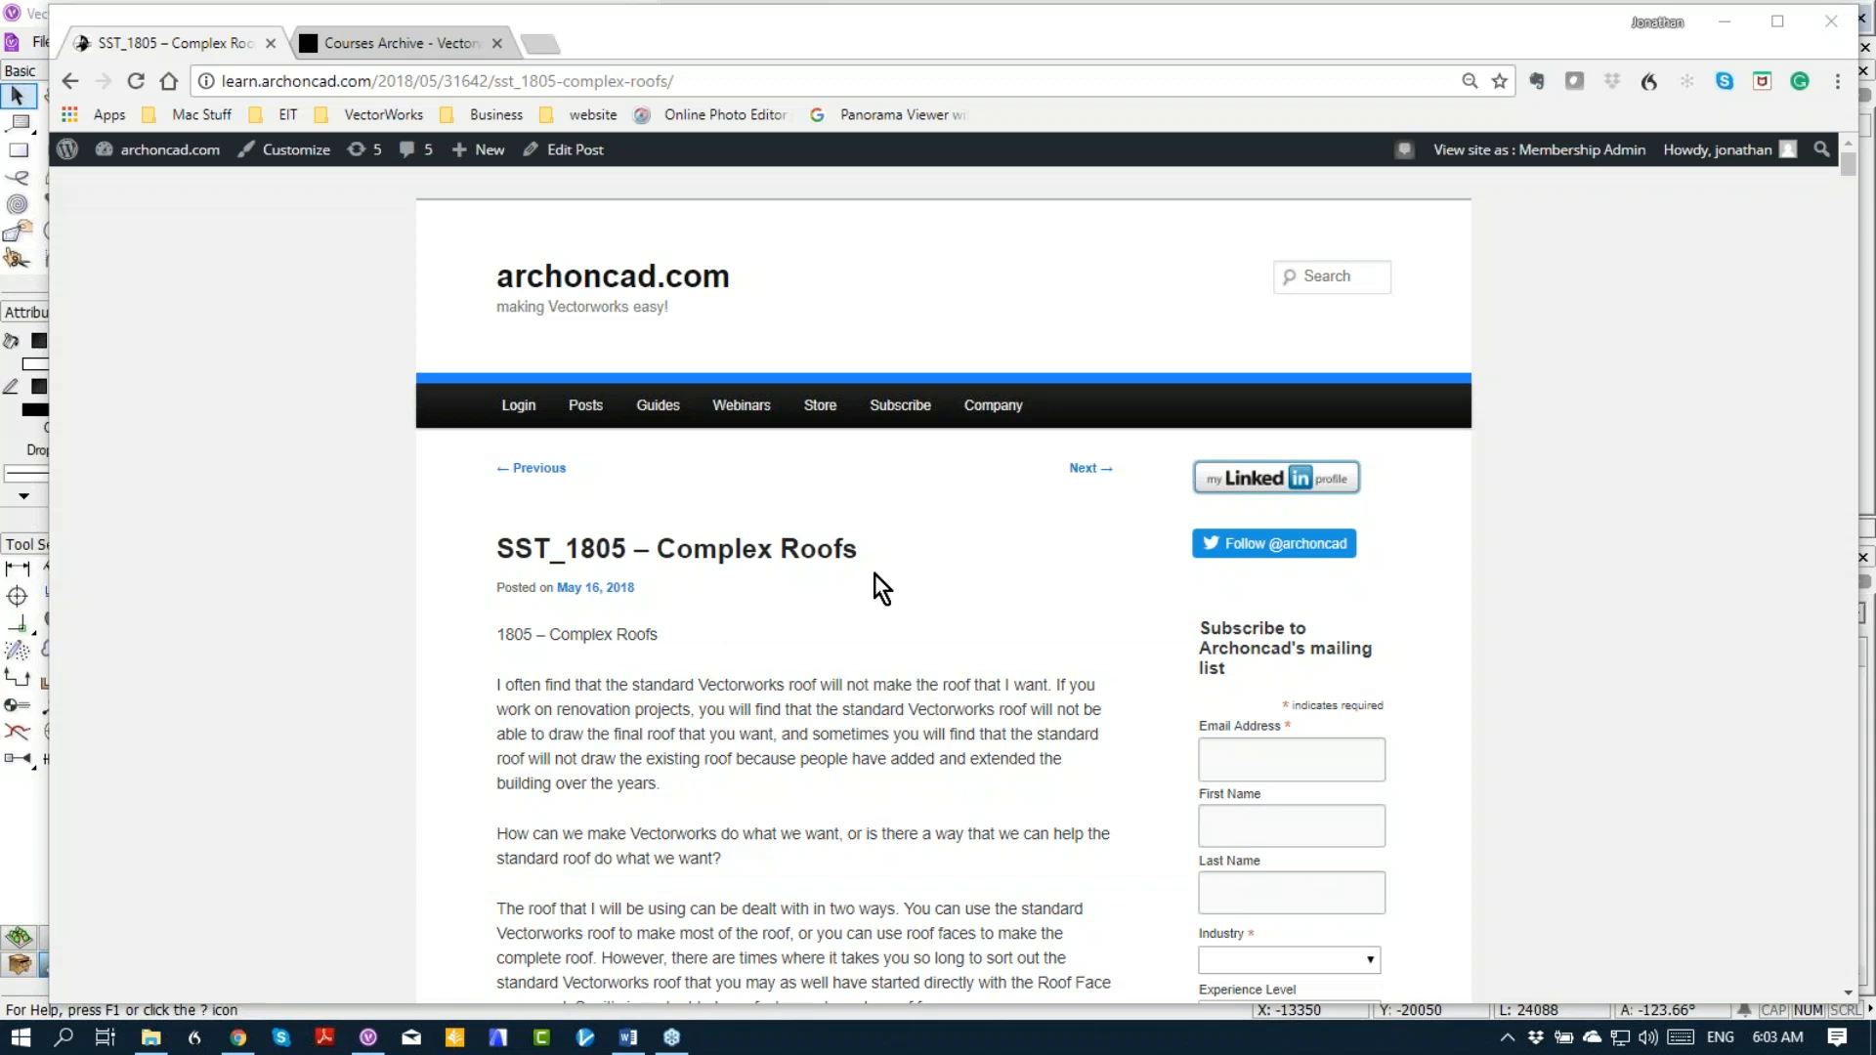
# Step: Read through the Complex Roofs article, from its introduction and contents to roof bearing heights and the section on creating roofs from walls
pyautogui.scroll(-1, 879, 587)
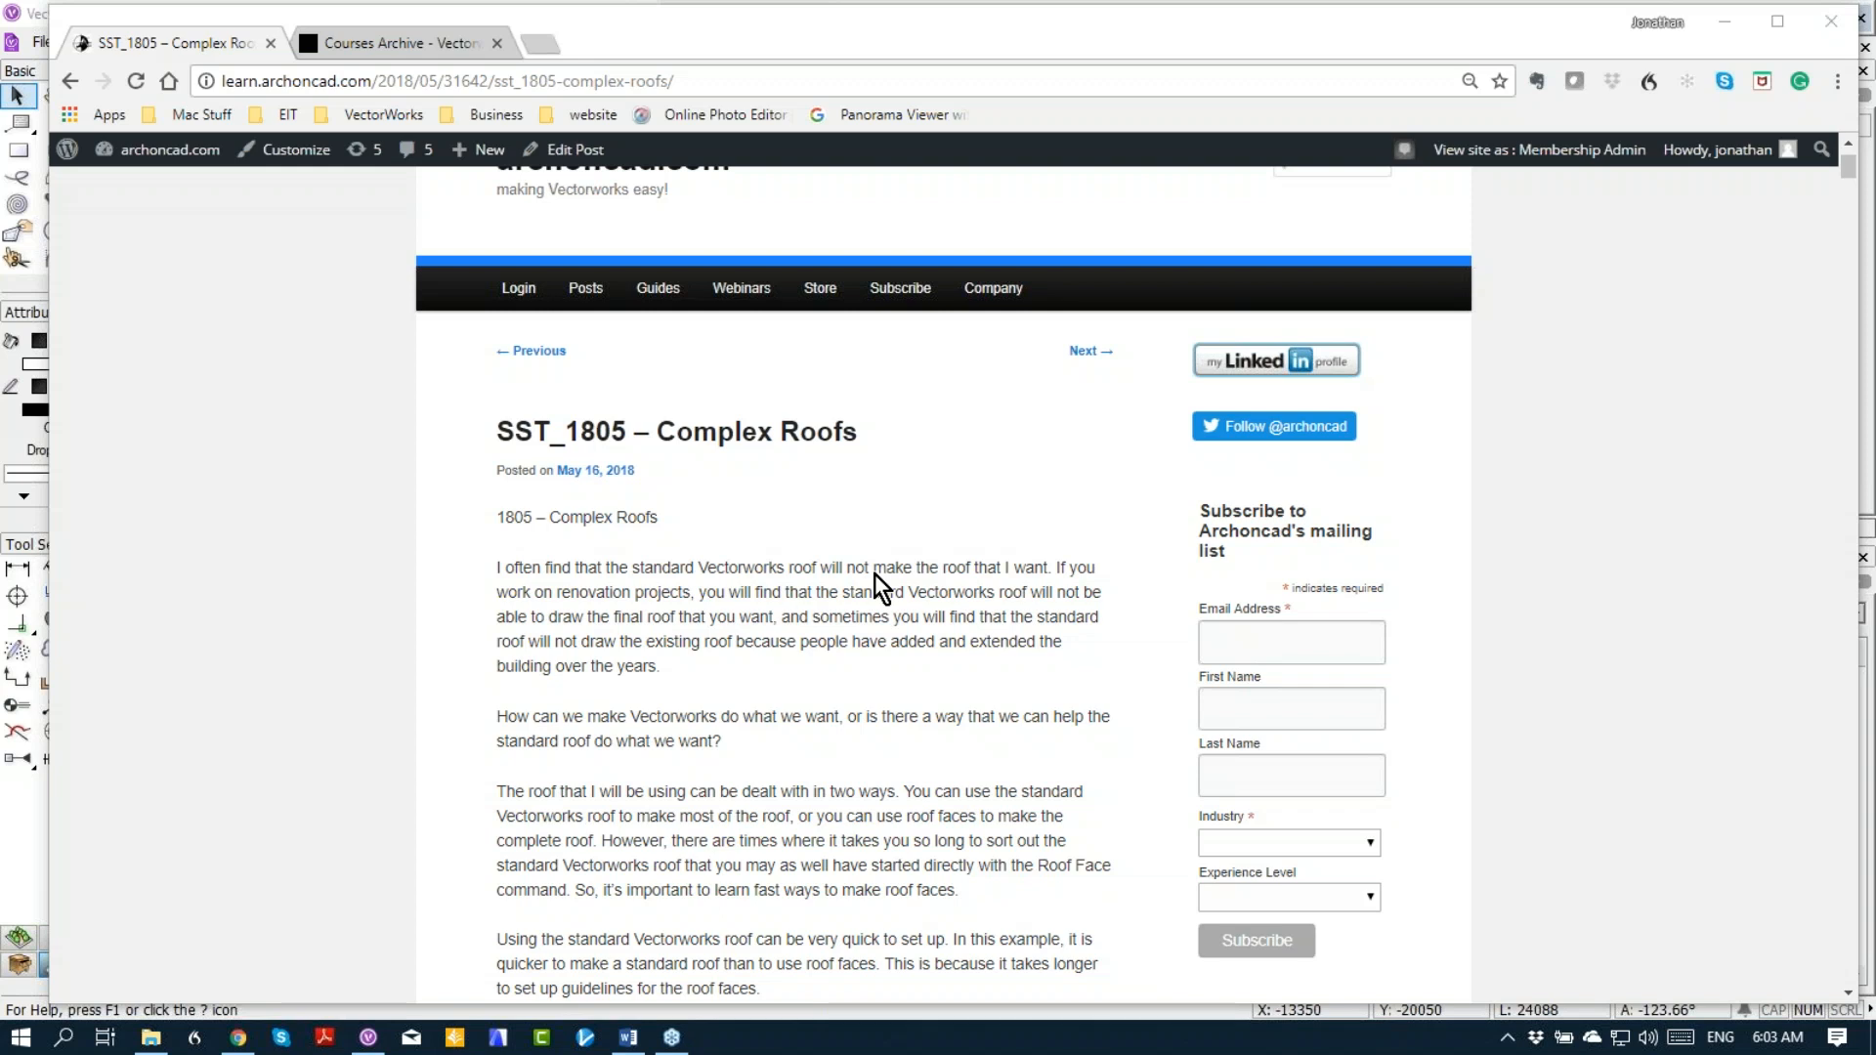
pyautogui.scroll(-1, 826, 557)
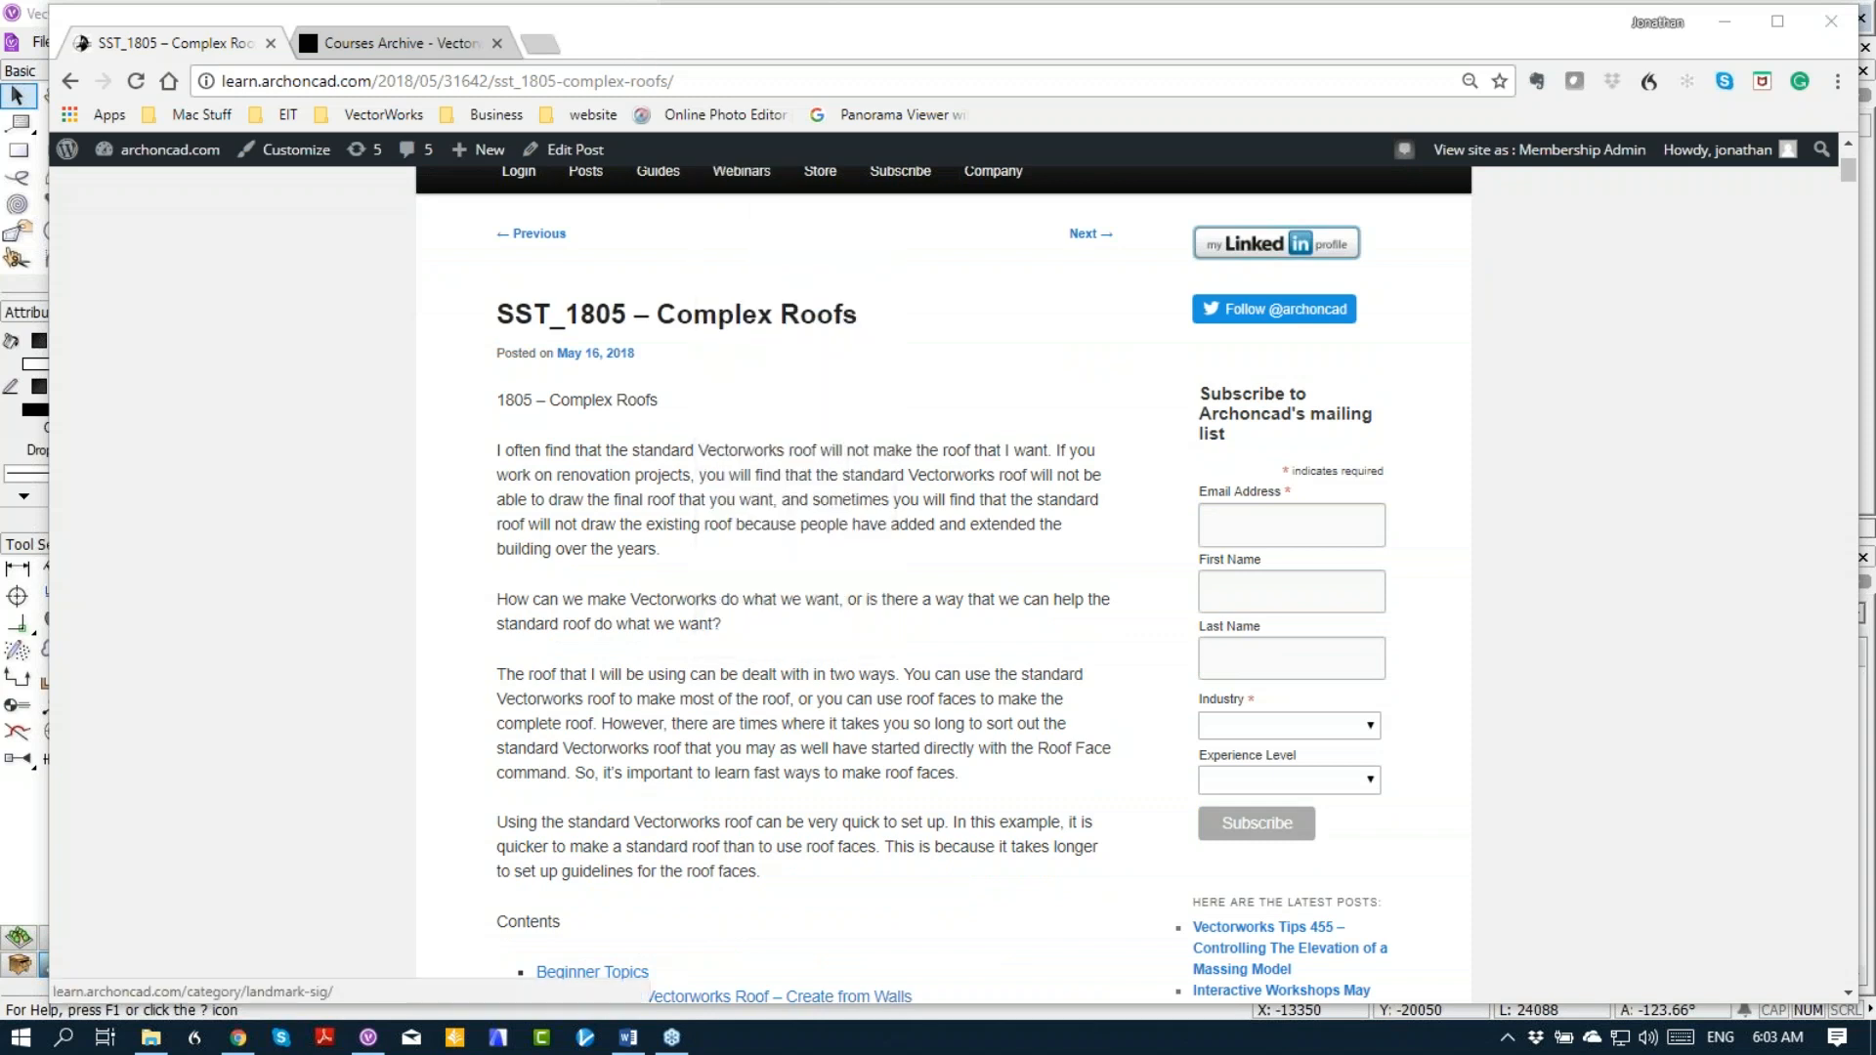
pyautogui.scroll(-1, 519, 464)
pyautogui.scroll(-4, 519, 464)
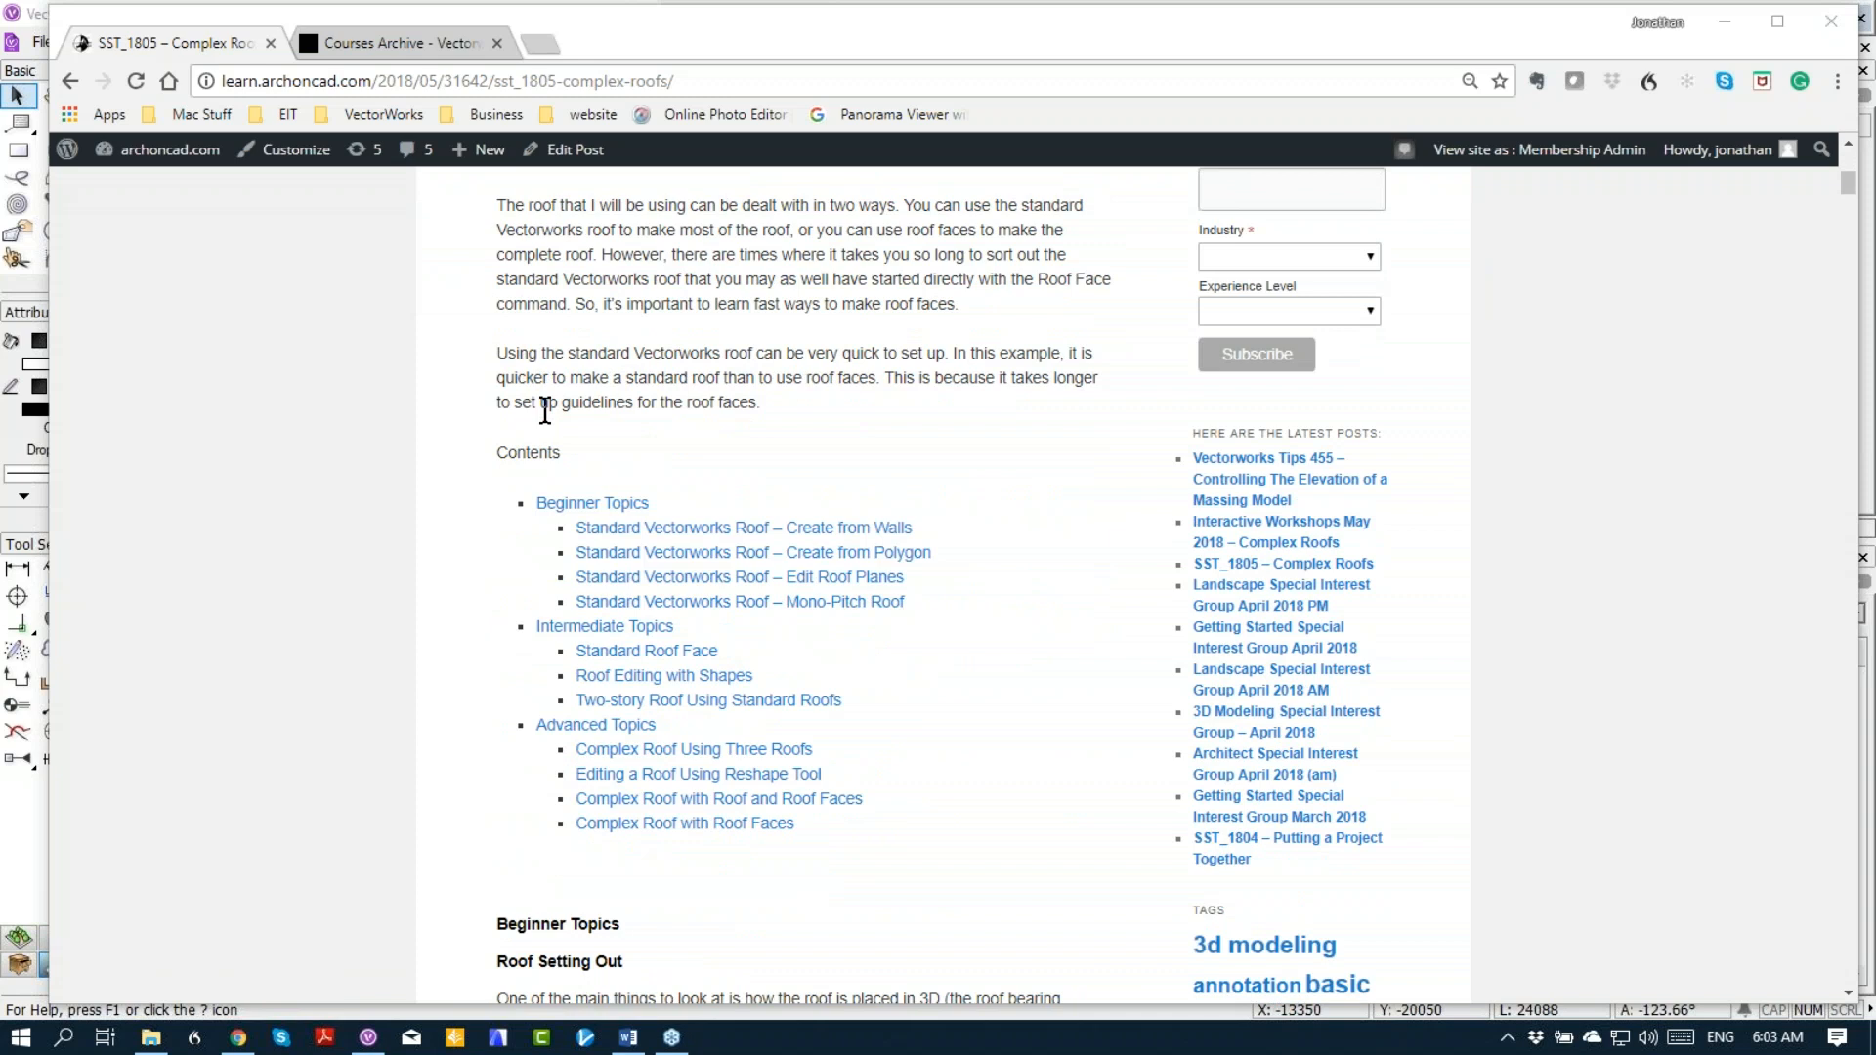
pyautogui.scroll(-4, 544, 411)
pyautogui.scroll(-4, 549, 410)
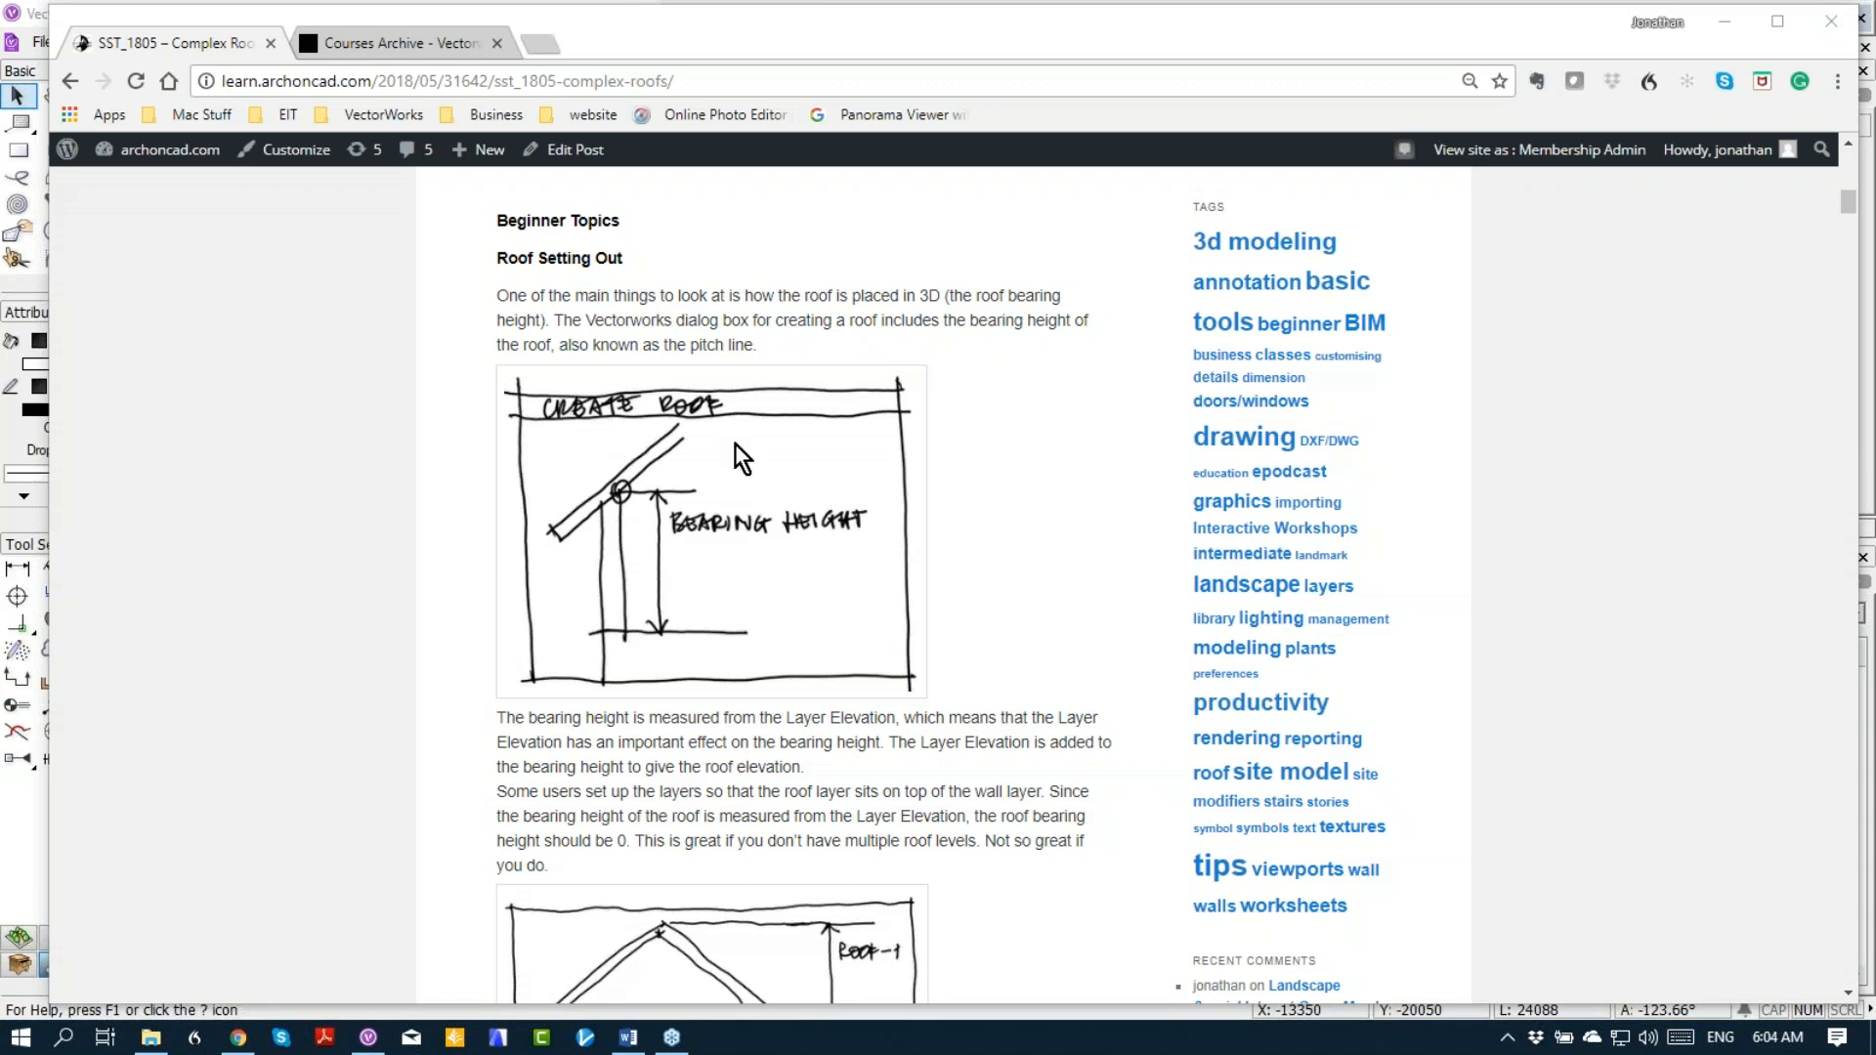
pyautogui.scroll(-4, 736, 447)
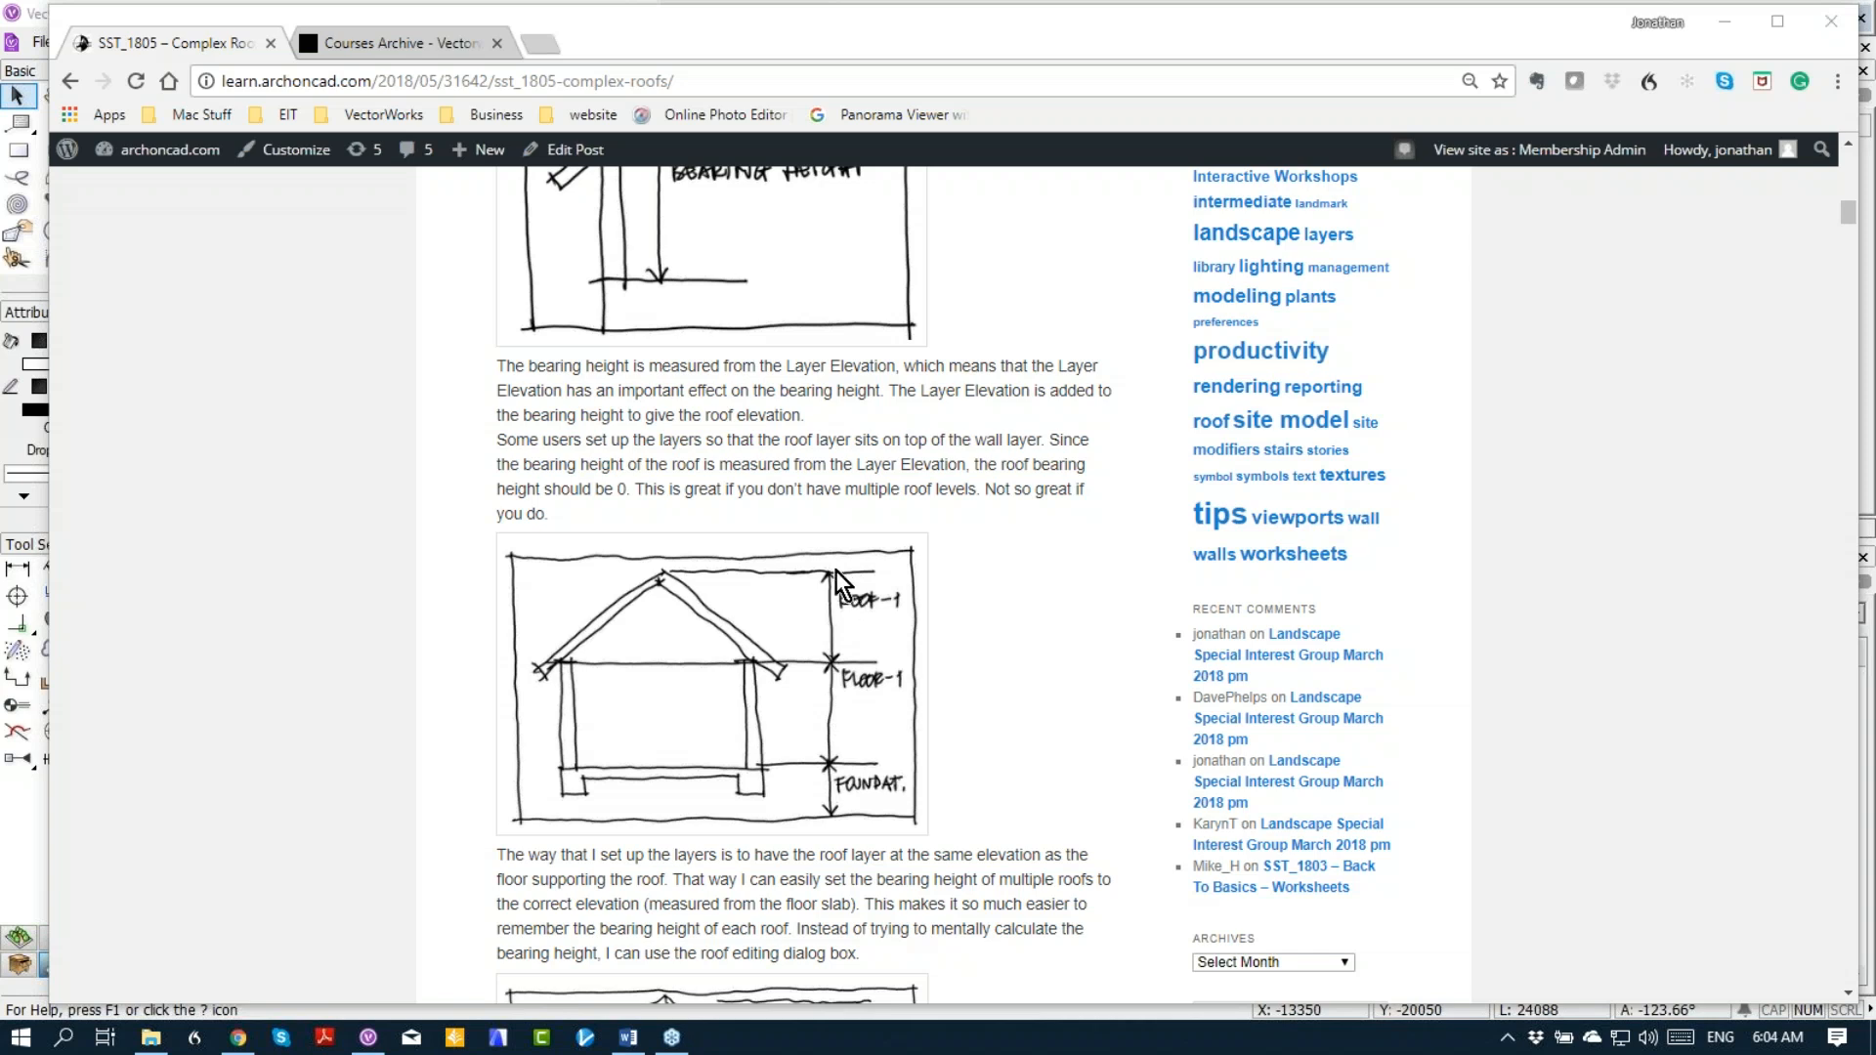
pyautogui.scroll(1, 832, 573)
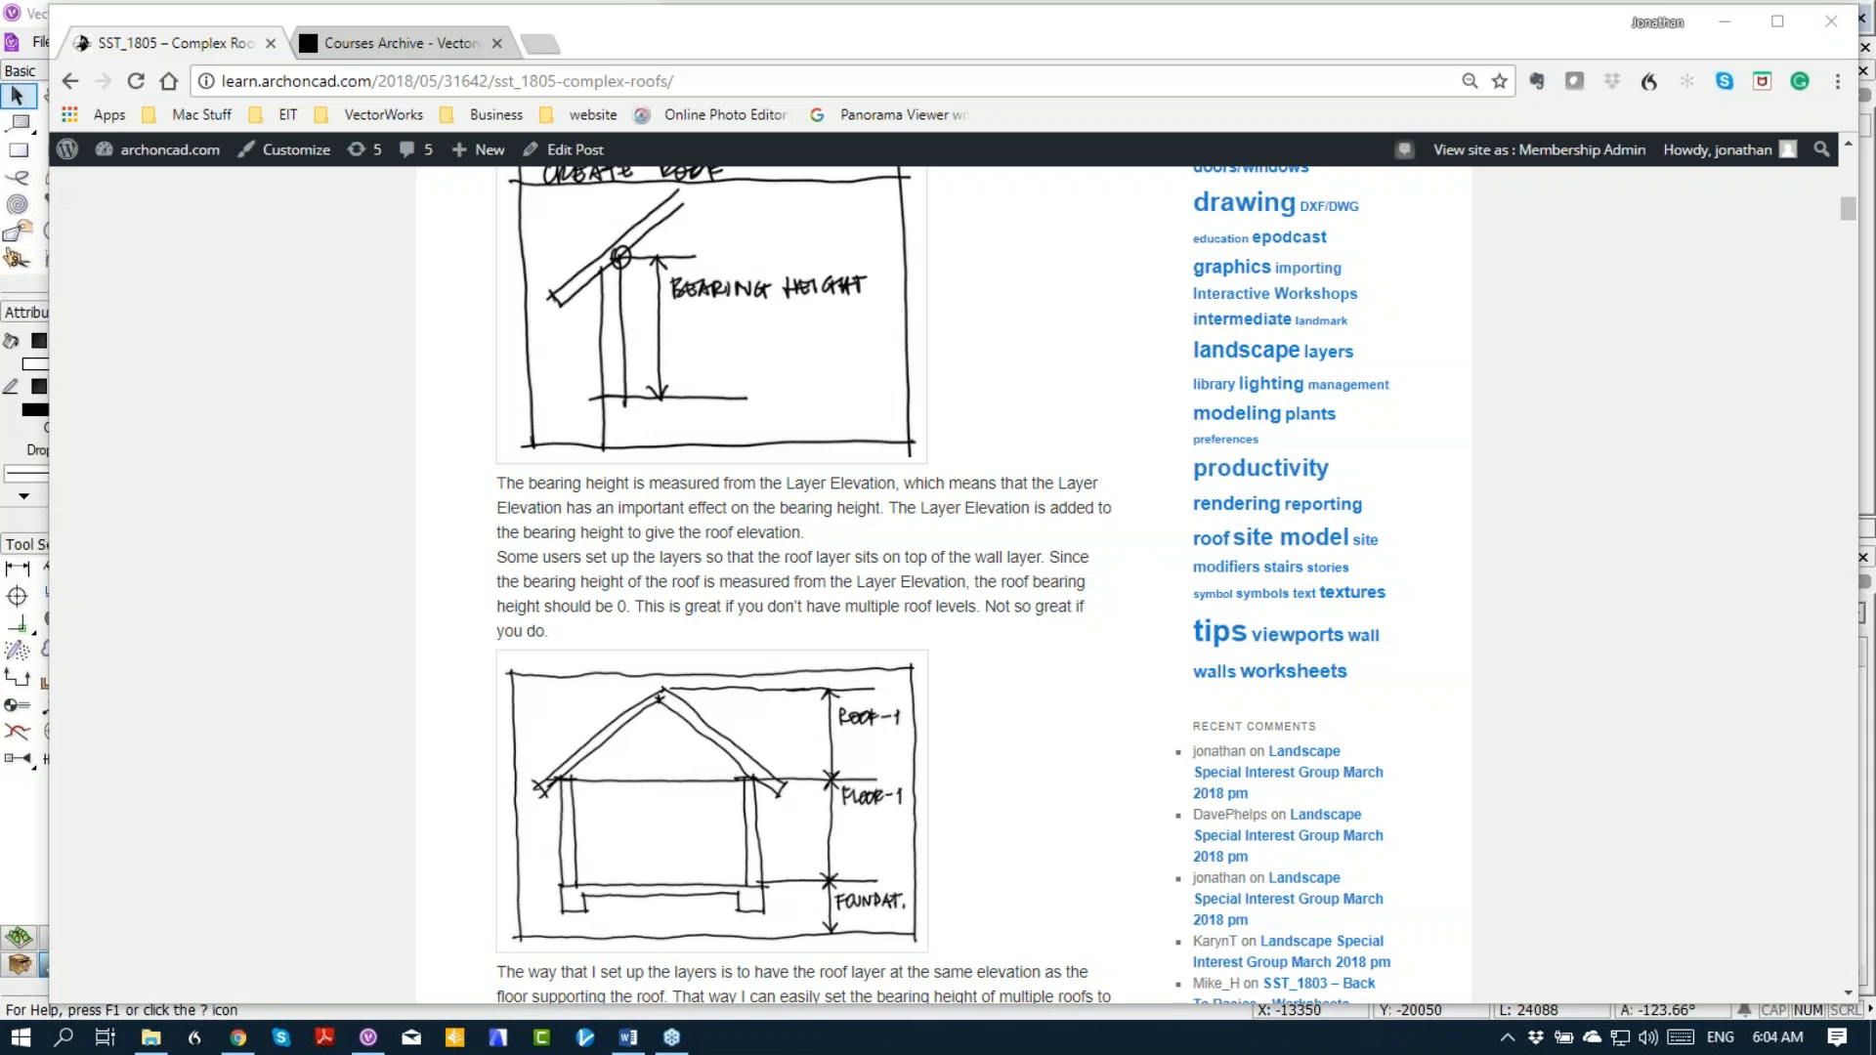
pyautogui.scroll(-6, 913, 726)
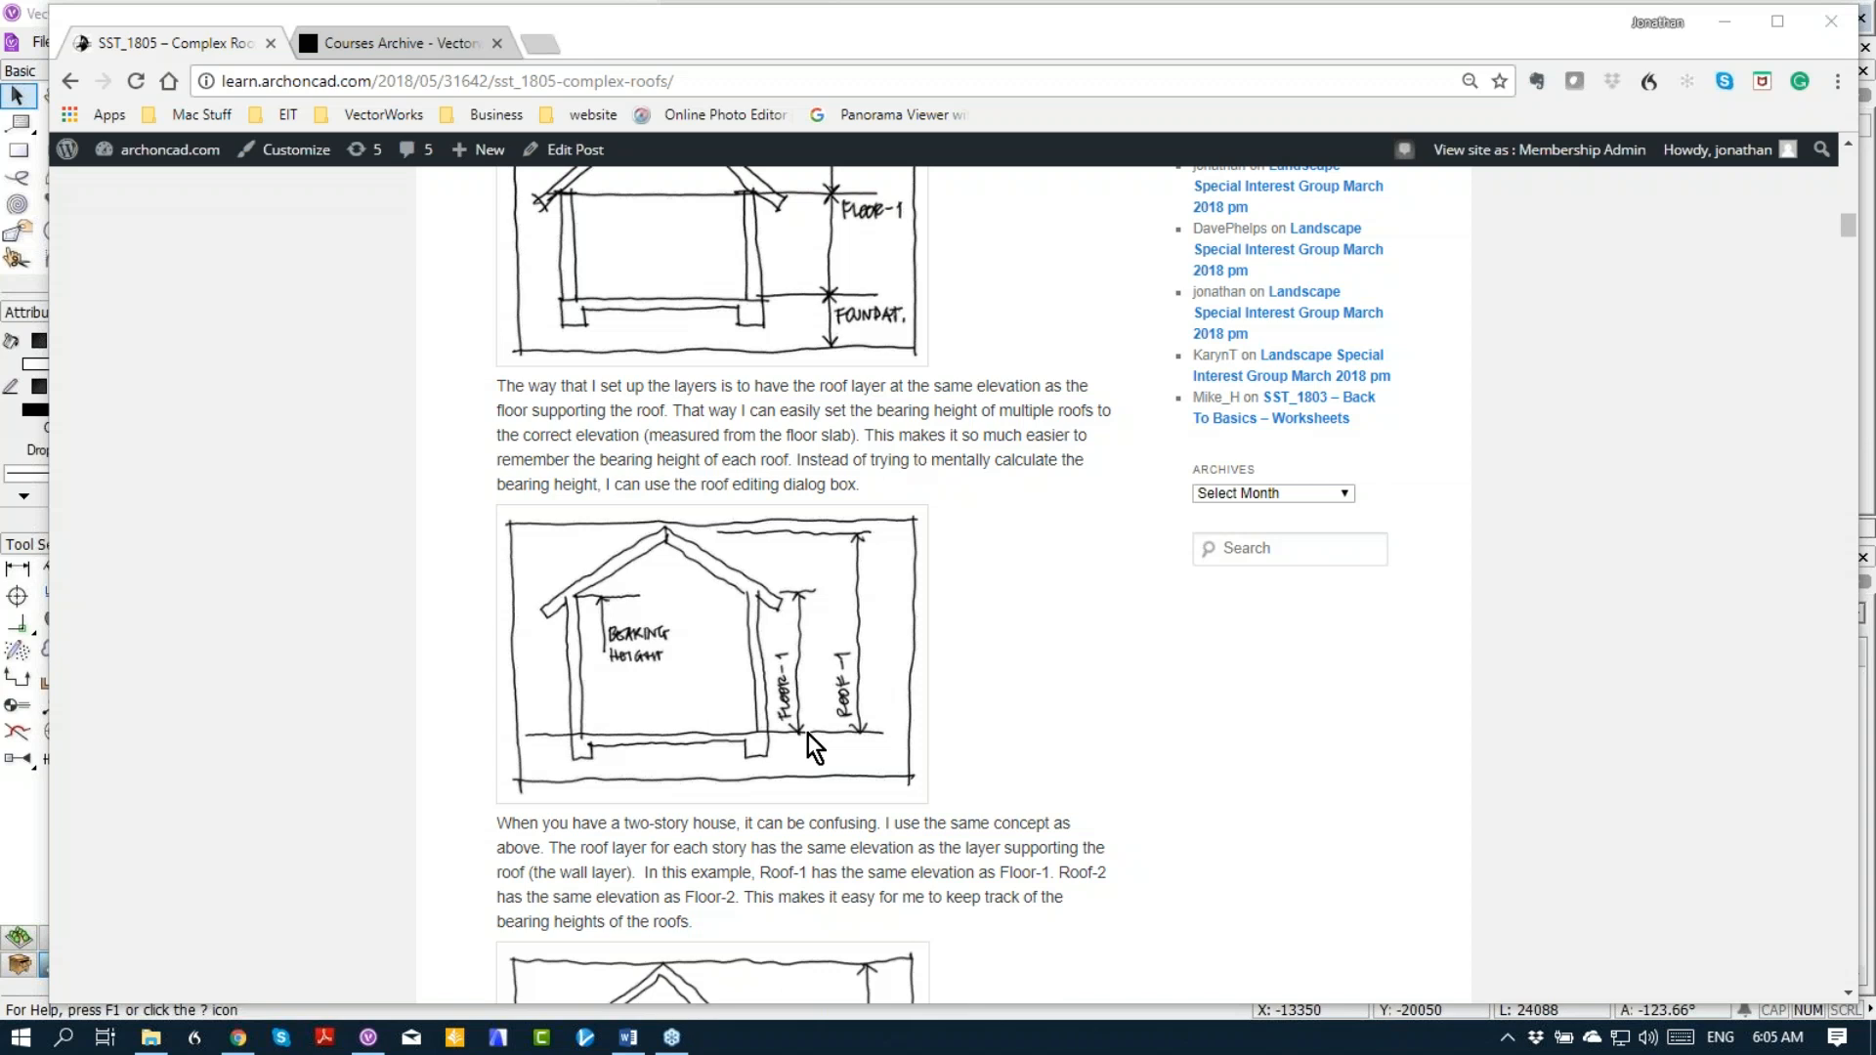
pyautogui.scroll(-5, 819, 727)
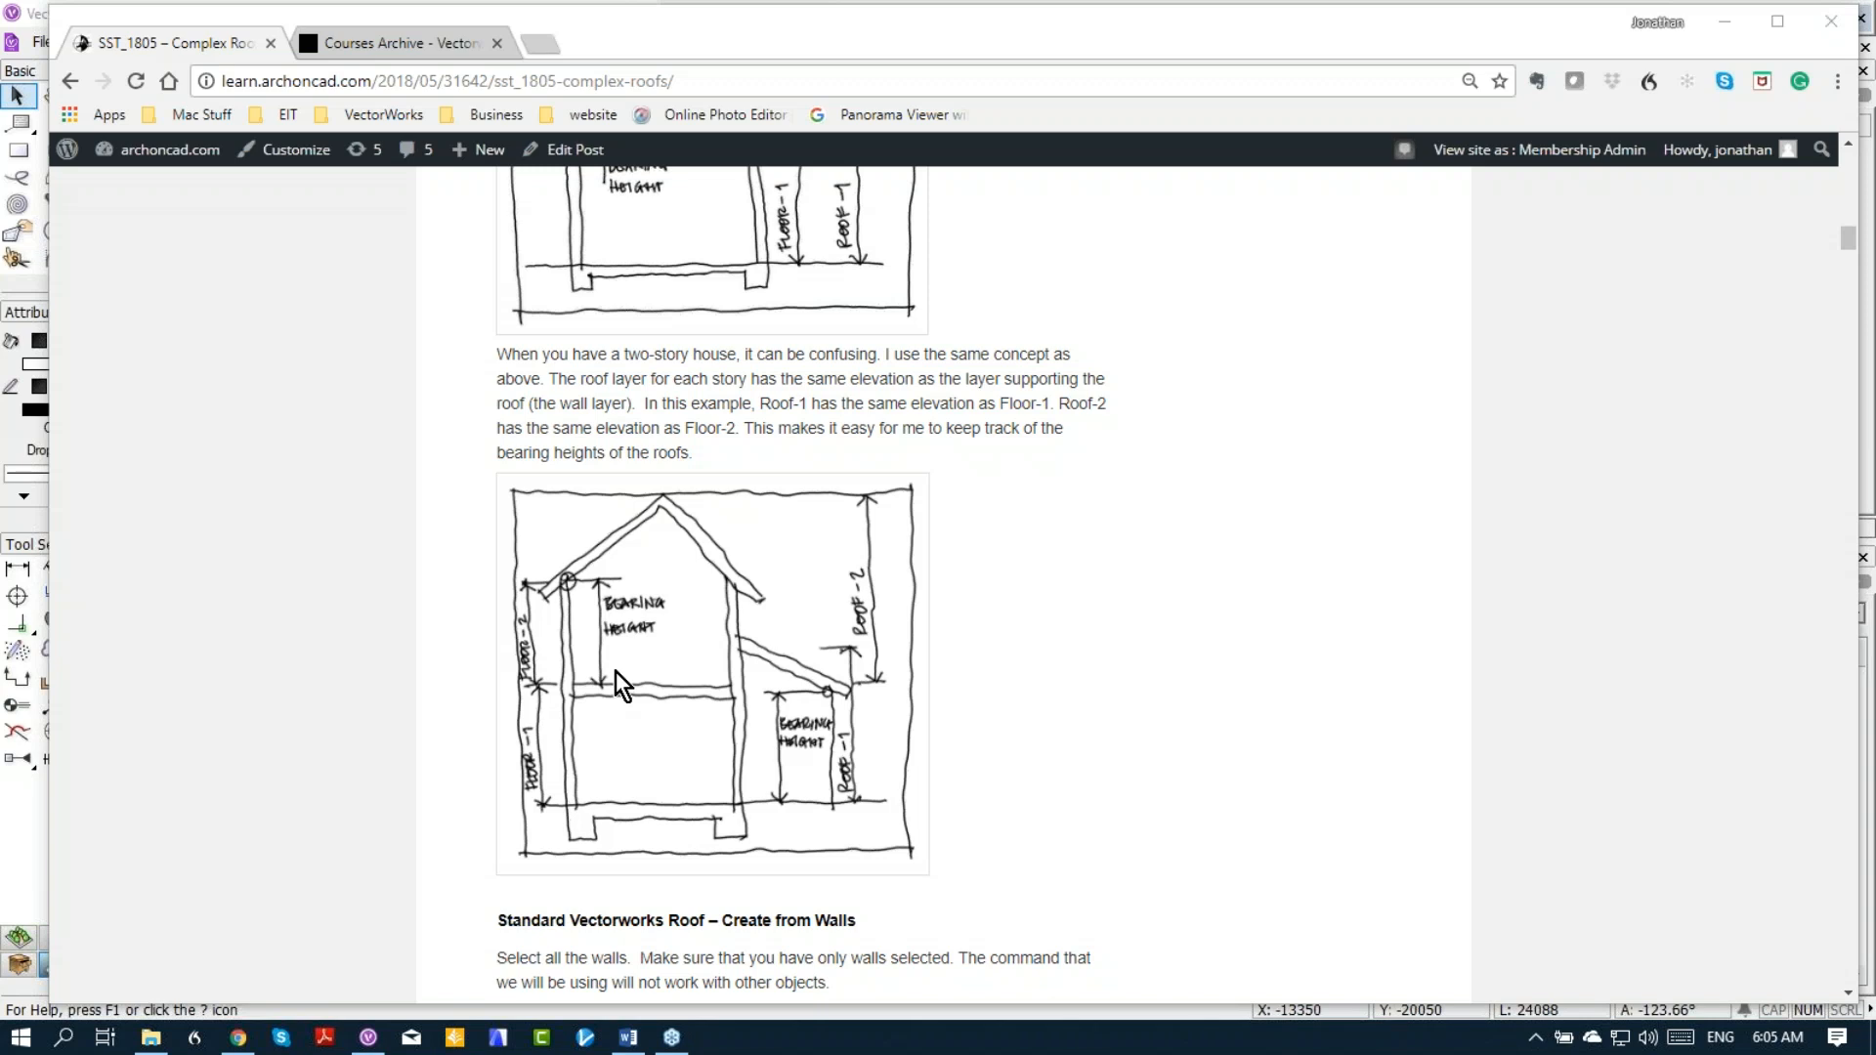
pyautogui.scroll(-3, 659, 696)
pyautogui.scroll(-6, 731, 514)
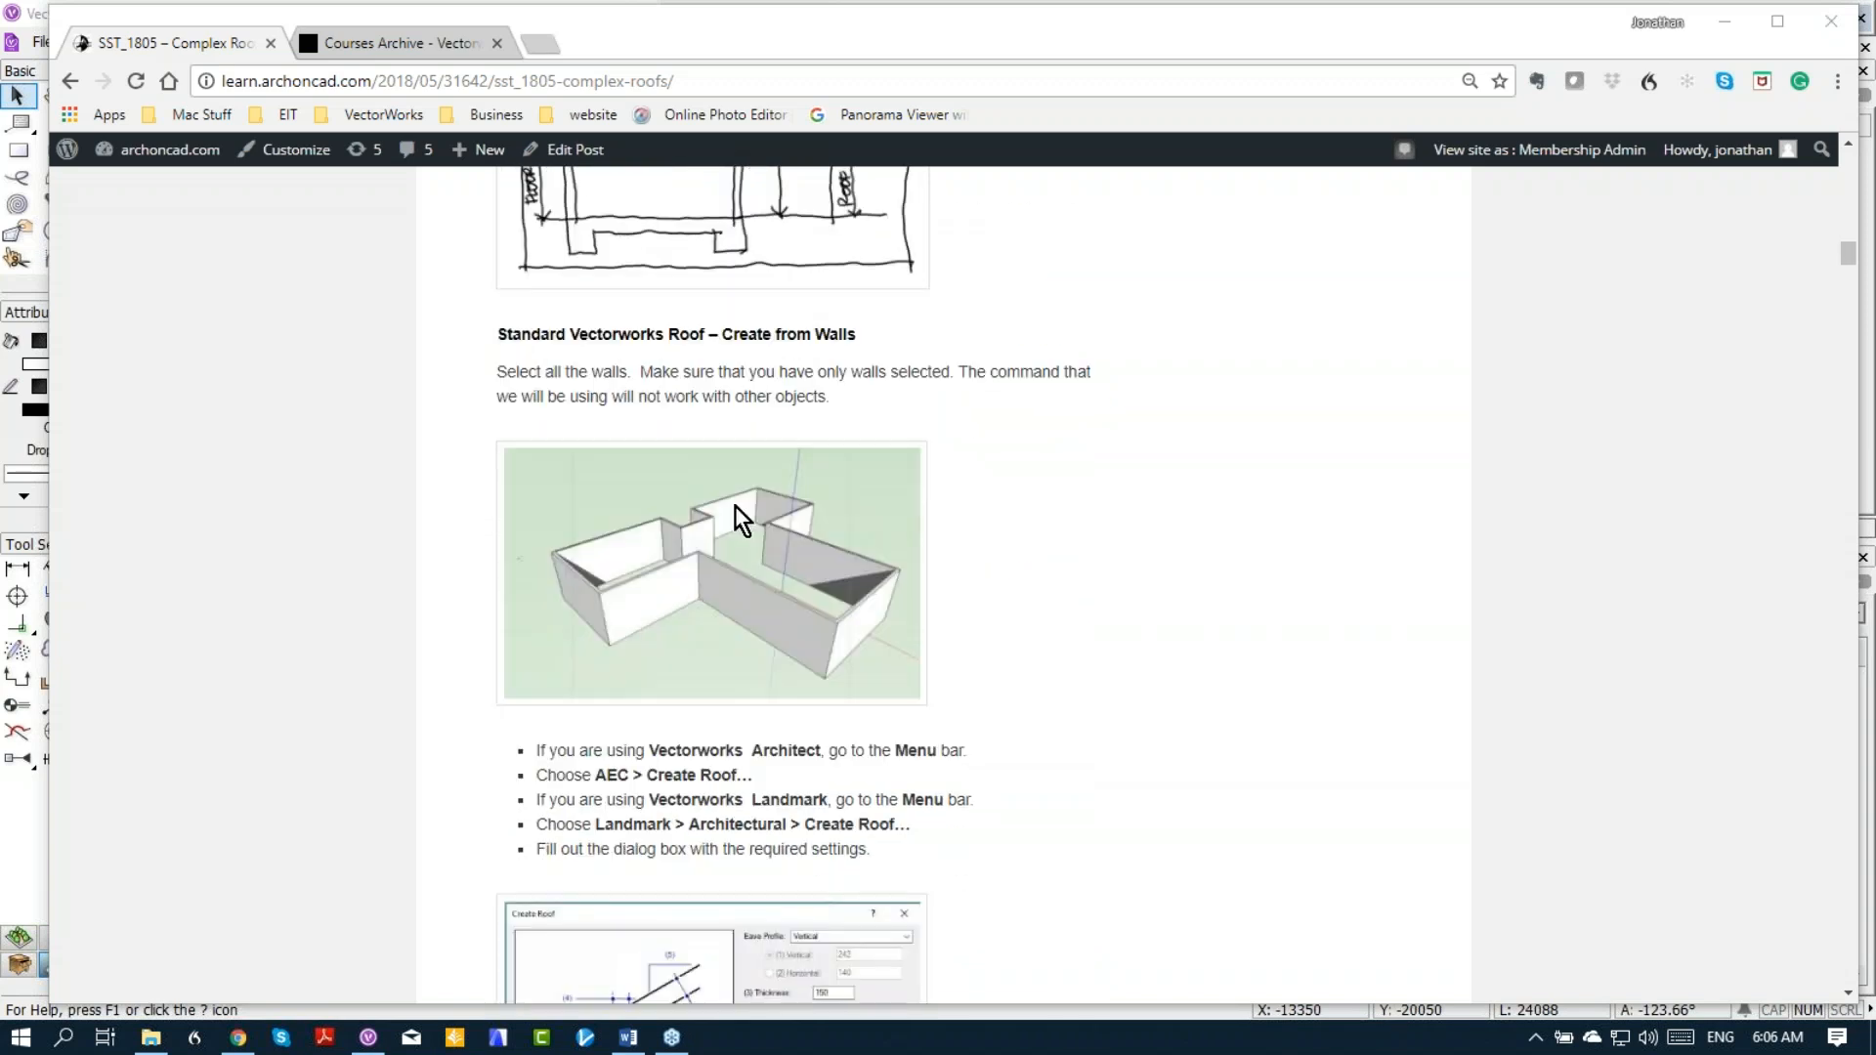
pyautogui.scroll(-1, 741, 501)
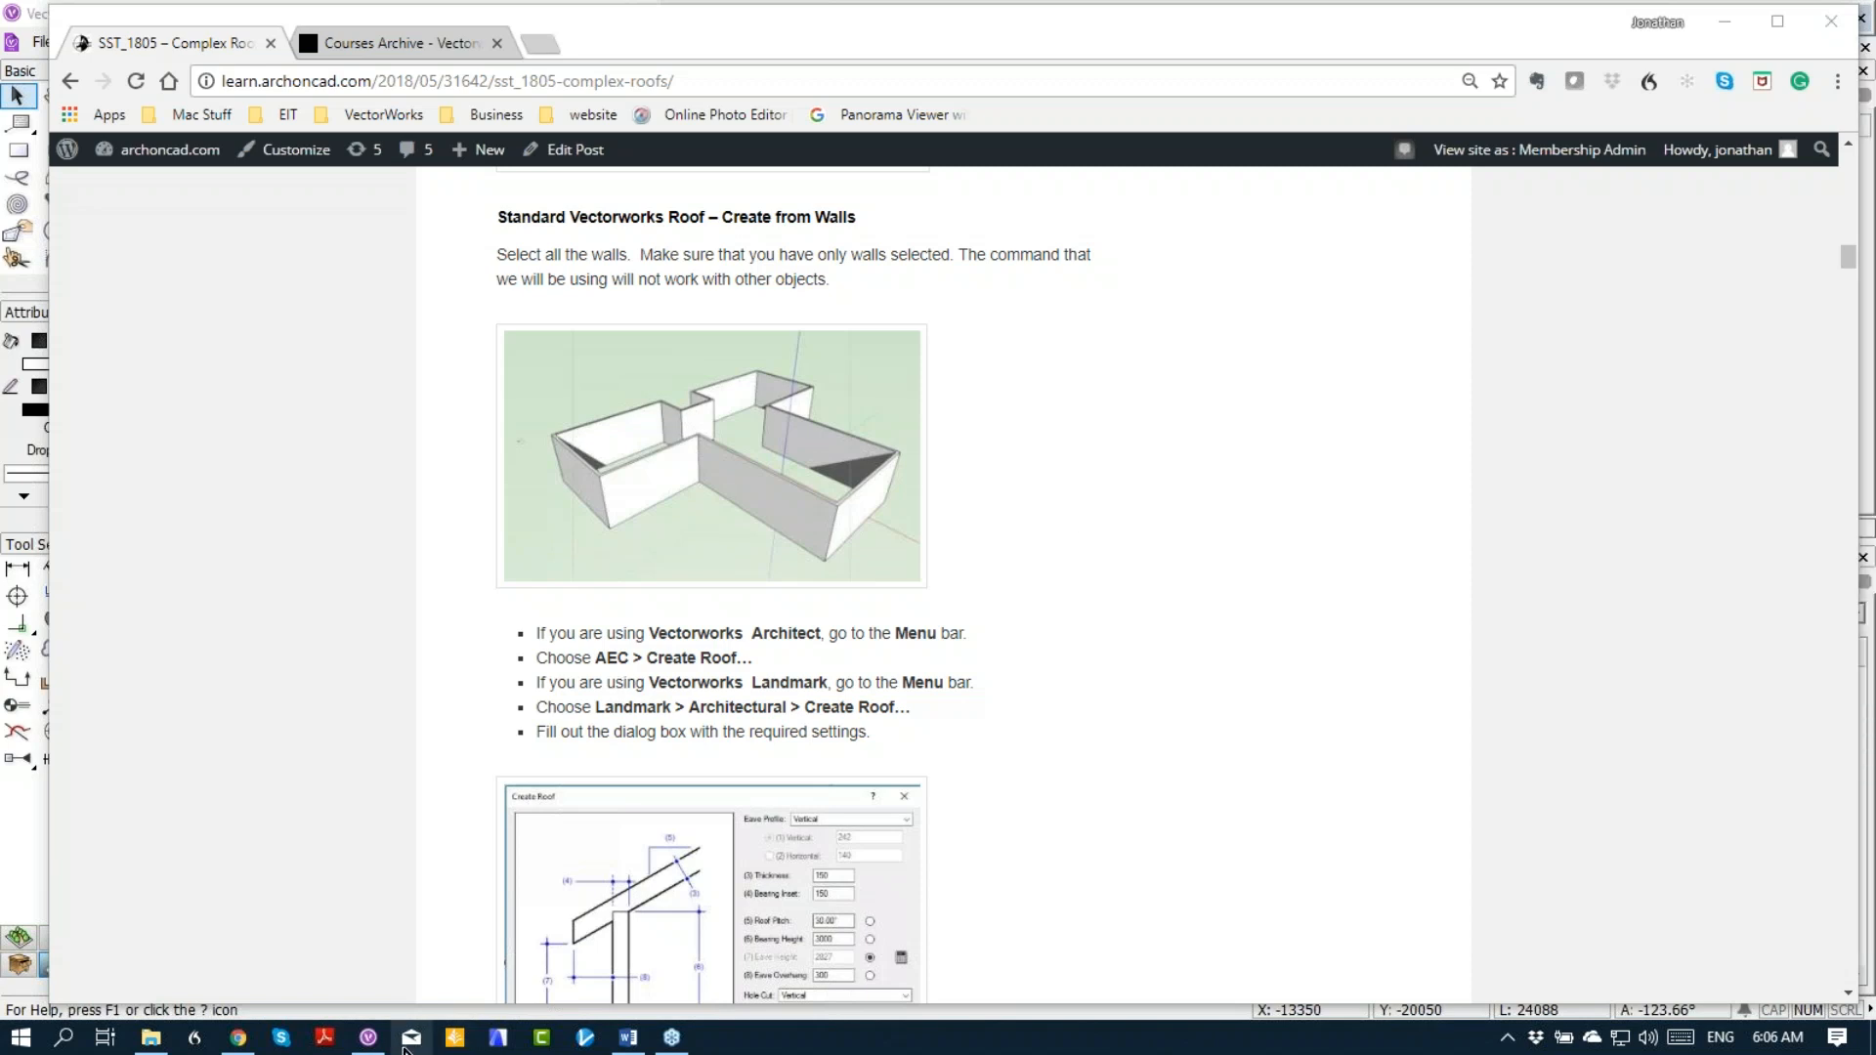
# Step: Switch to Vectorworks and select all the walls with the Select Similar tool, setting it to match object and class
pyautogui.click(367, 1041)
pyautogui.click(97, 204)
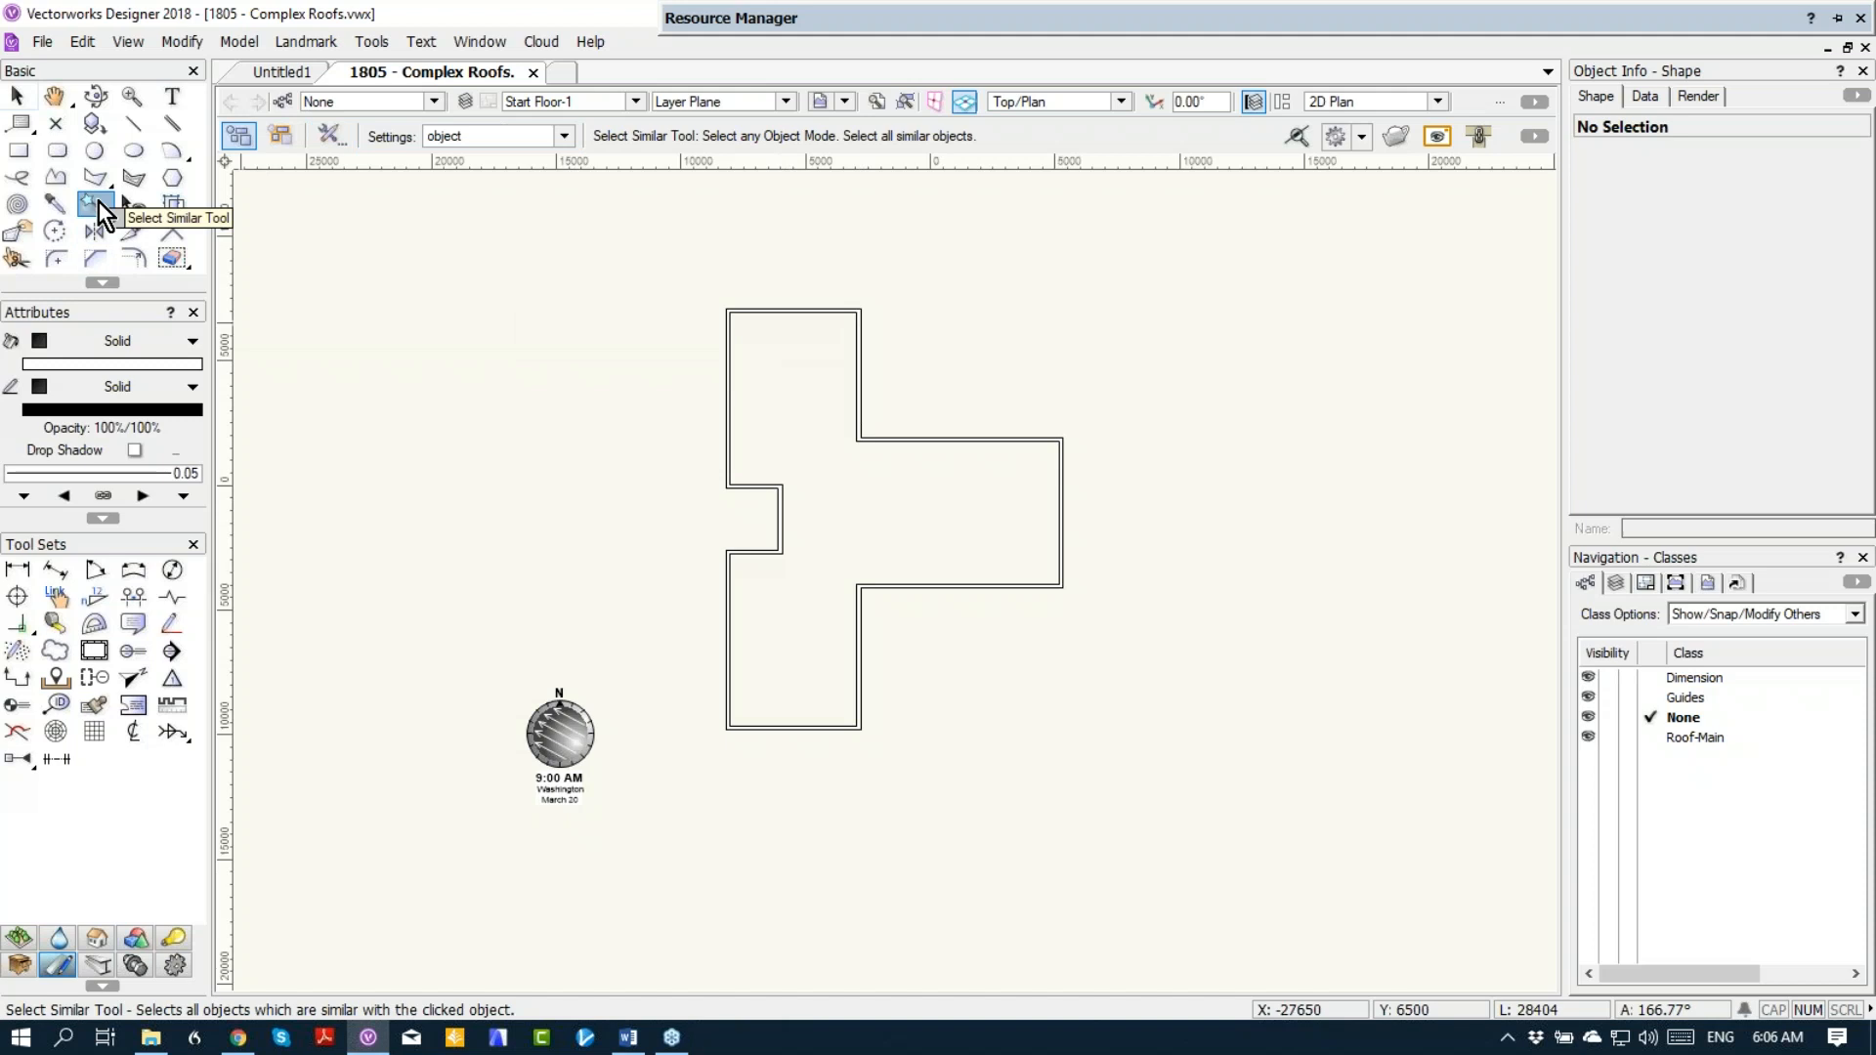
pyautogui.click(728, 356)
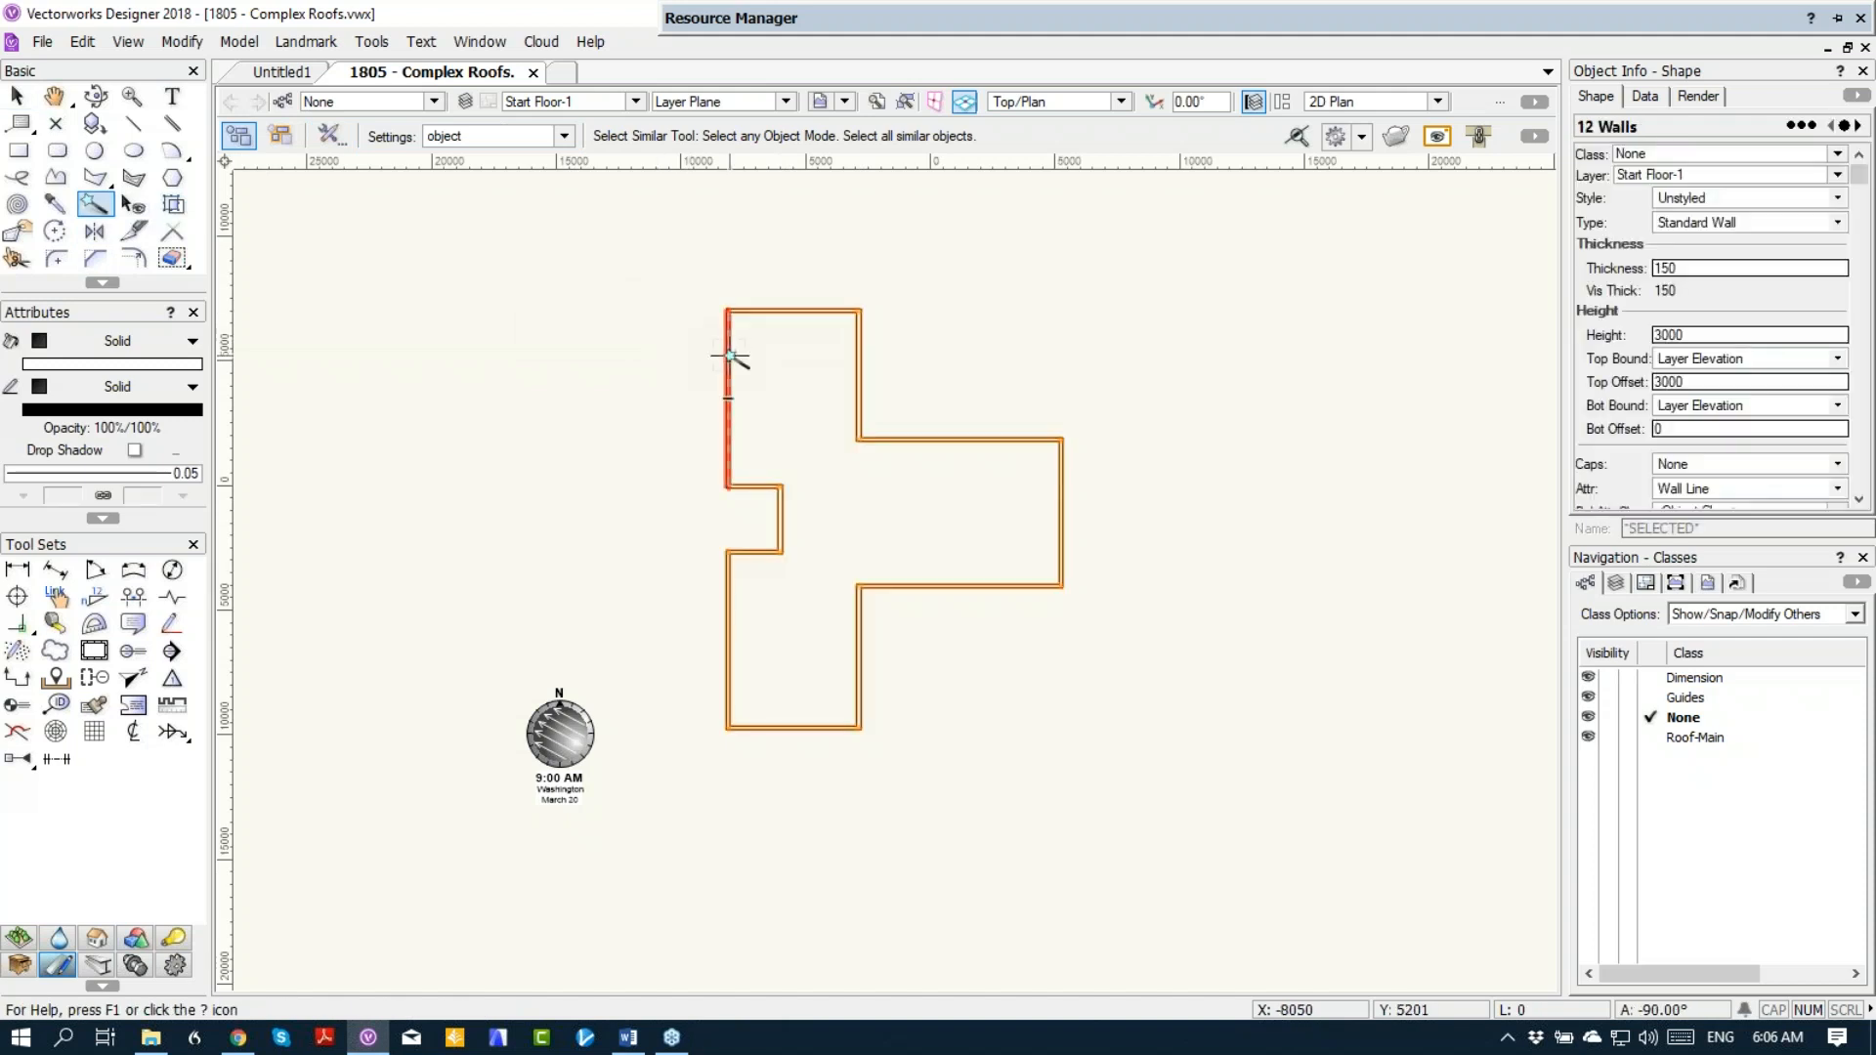
pyautogui.click(454, 134)
pyautogui.click(469, 241)
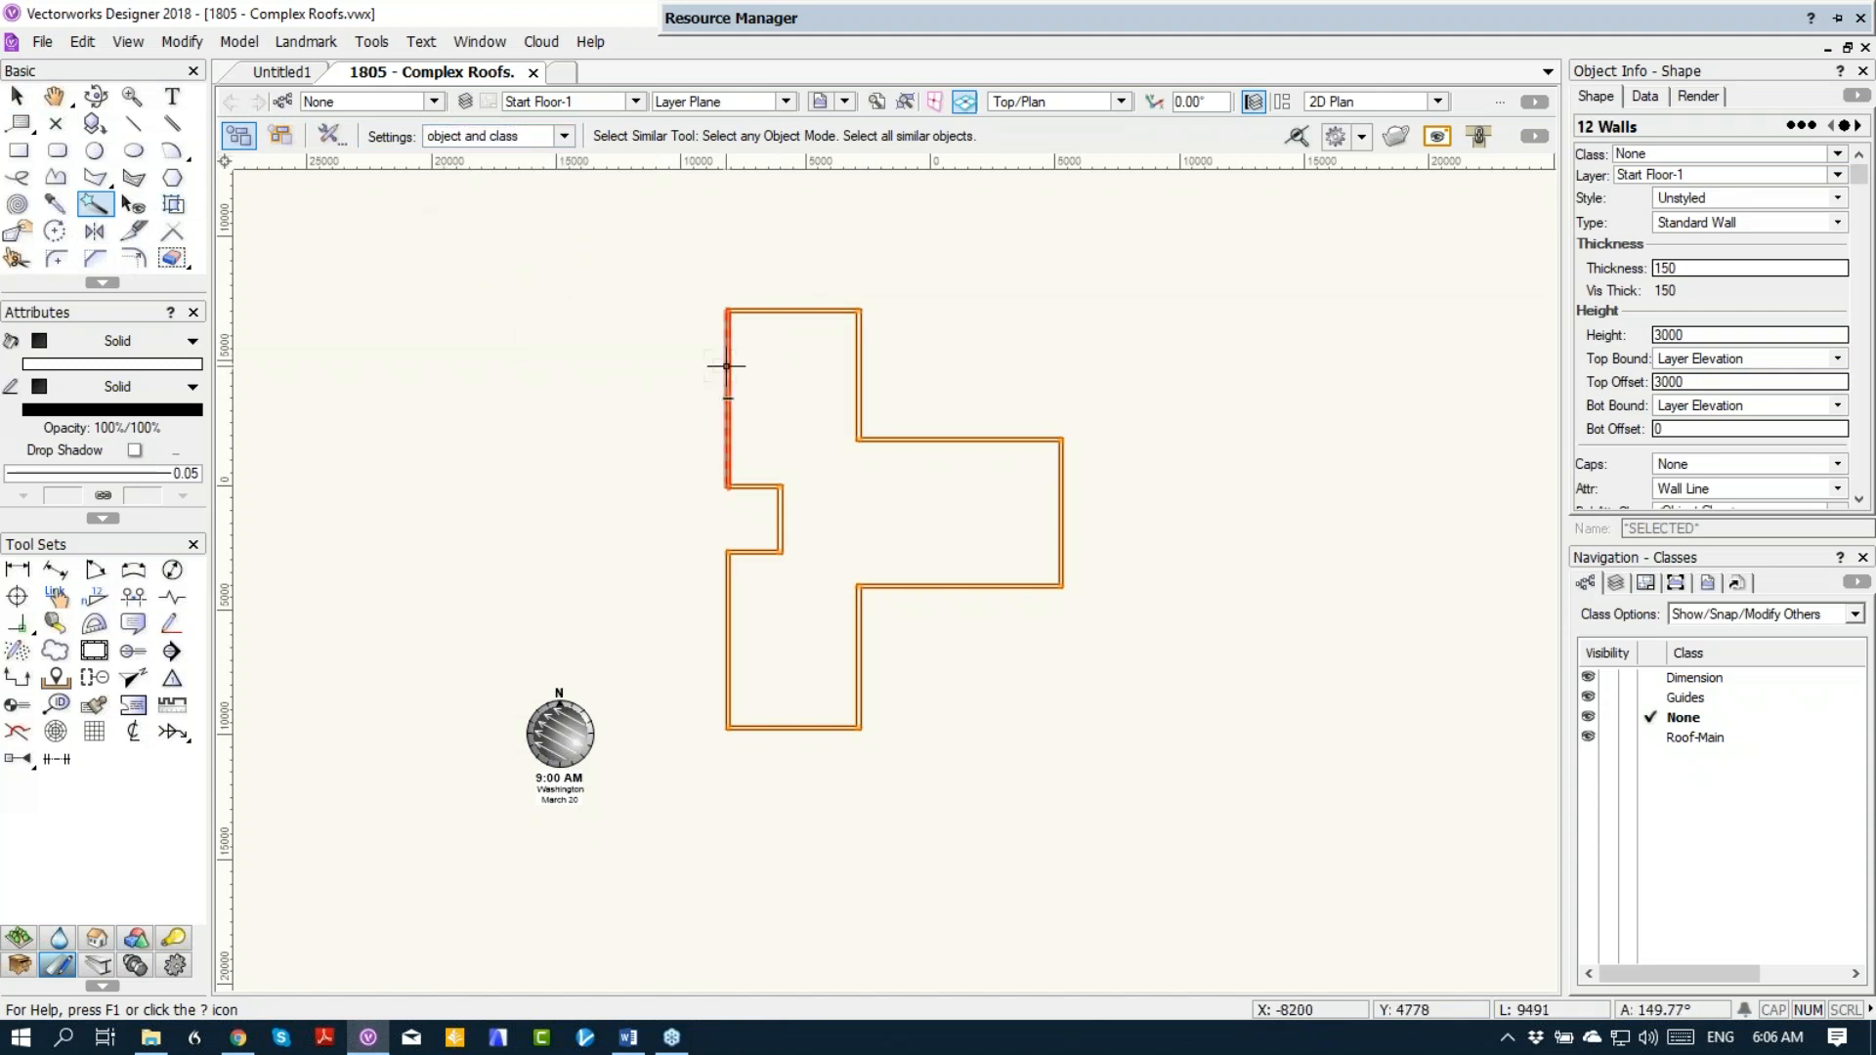
# Step: Clear the wall selection and select only the upper-left exterior wall of the floor plan
pyautogui.click(24, 98)
pyautogui.click(642, 342)
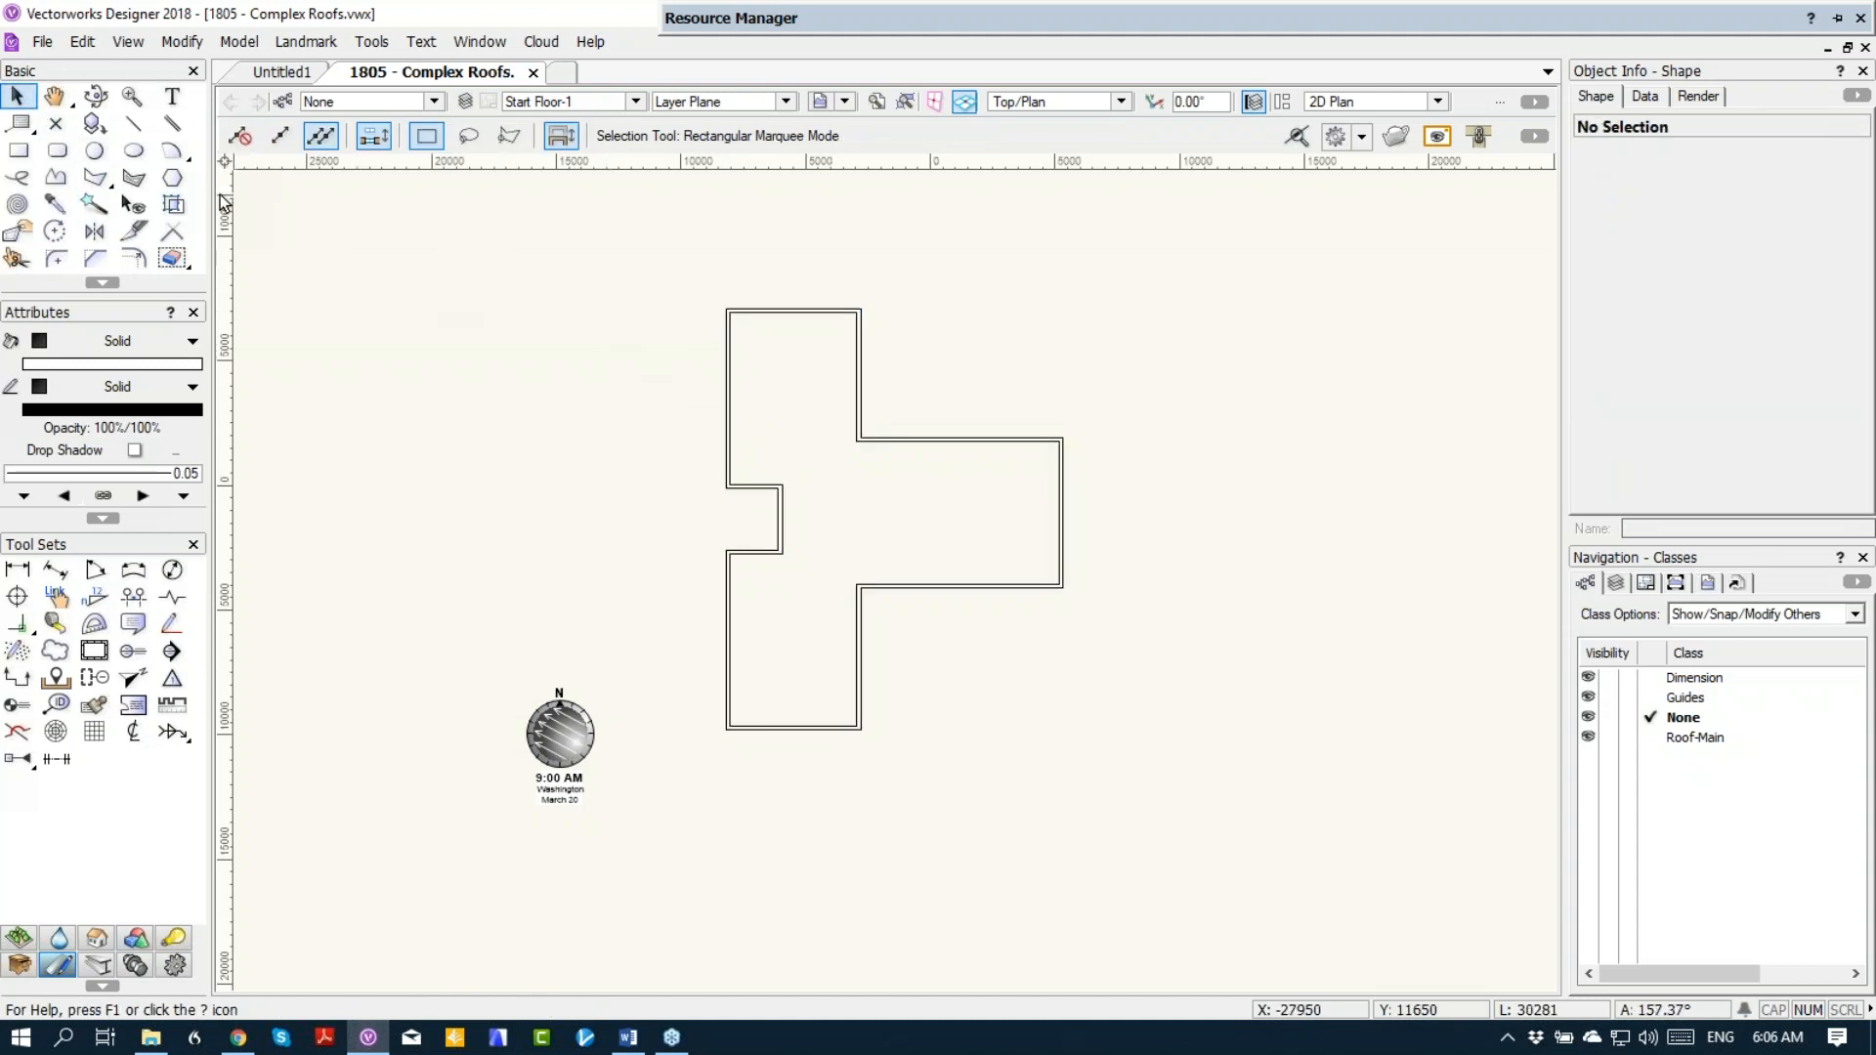
pyautogui.click(82, 45)
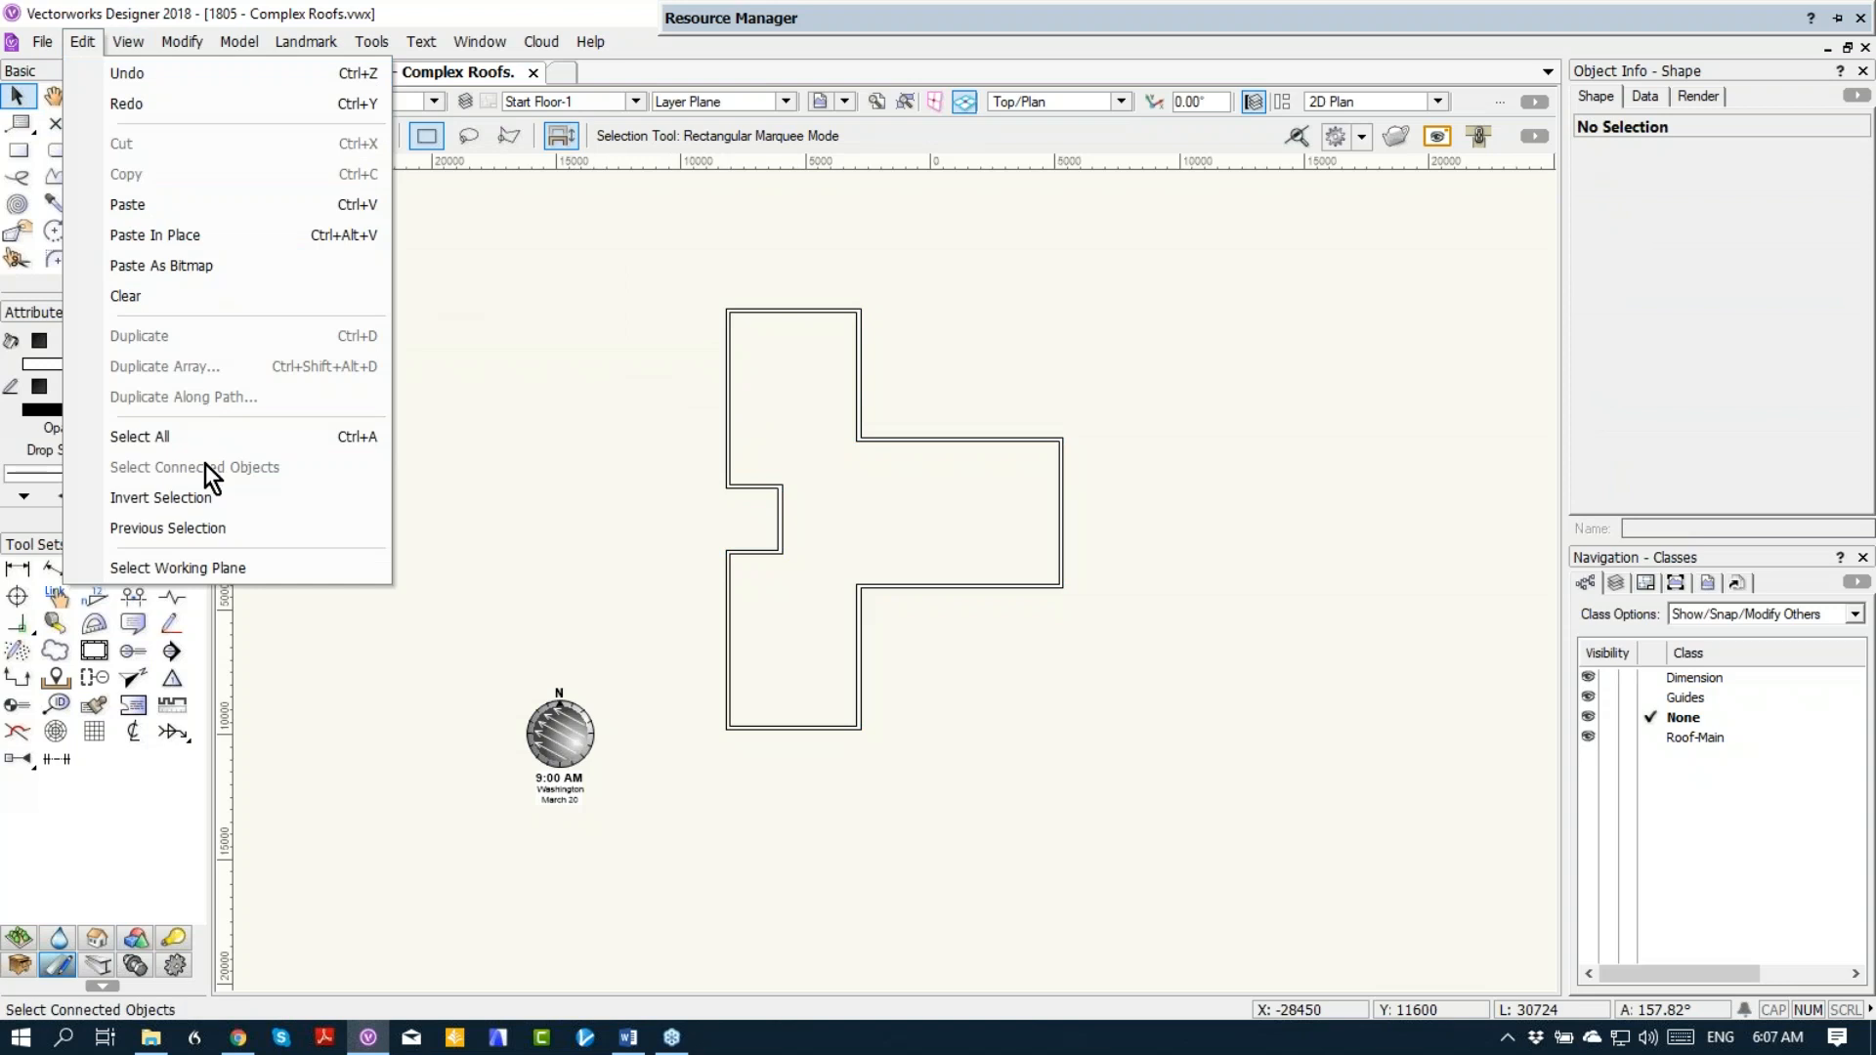
pyautogui.click(728, 338)
pyautogui.click(731, 344)
pyautogui.rightClick(731, 343)
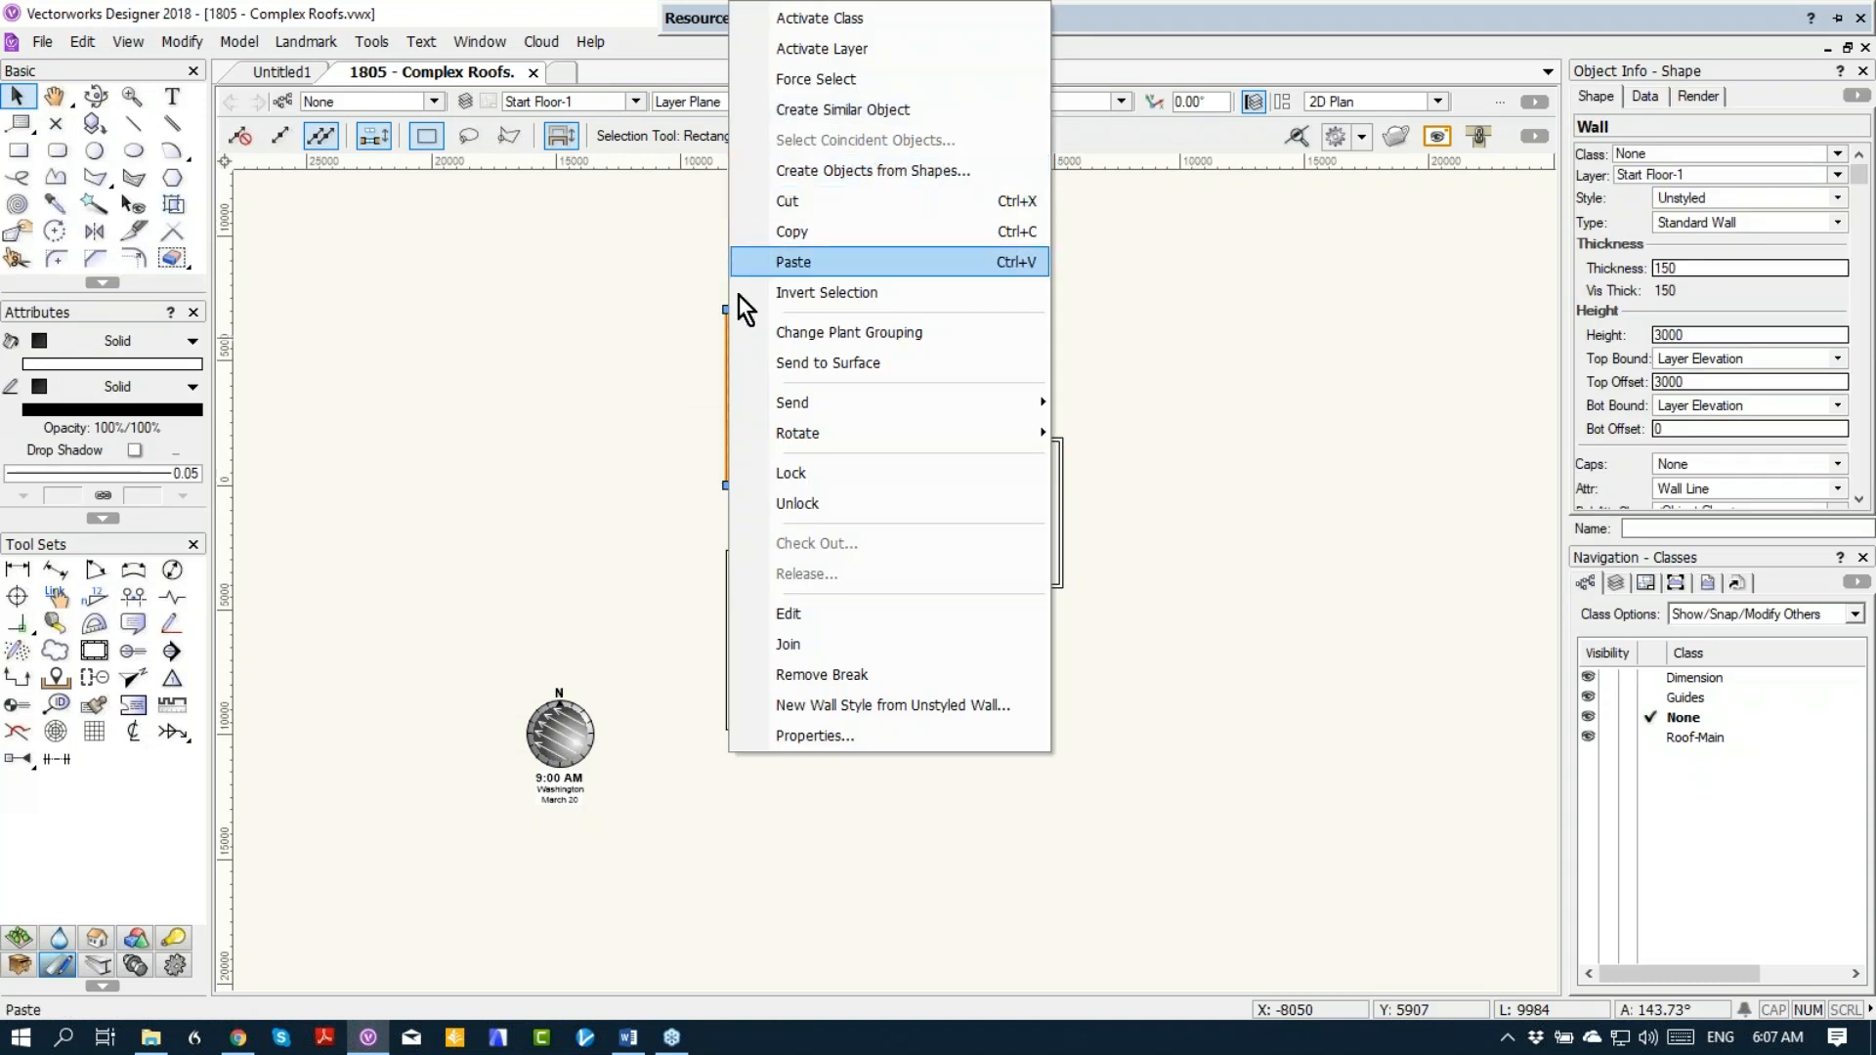
pyautogui.click(472, 361)
# Step: Change to the archoncad workspace and select all objects connected to the selected wall
pyautogui.click(371, 43)
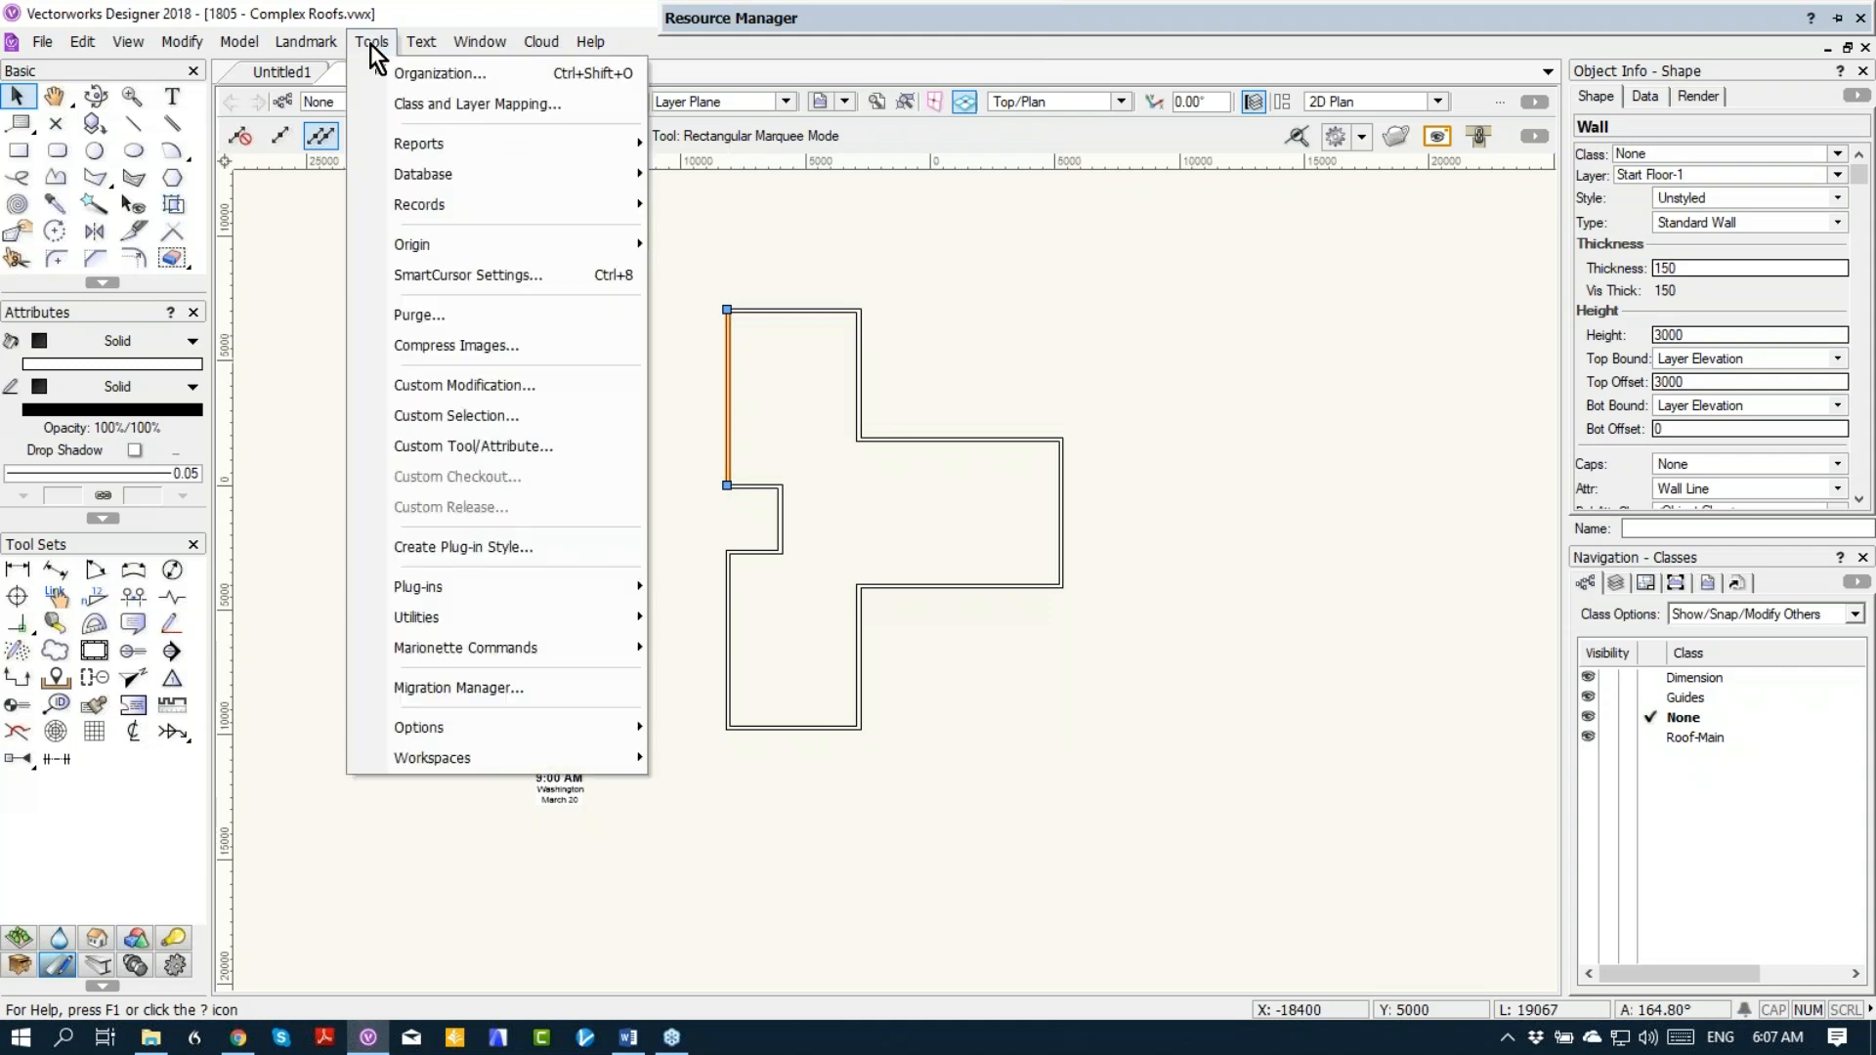
pyautogui.moveTo(465, 764)
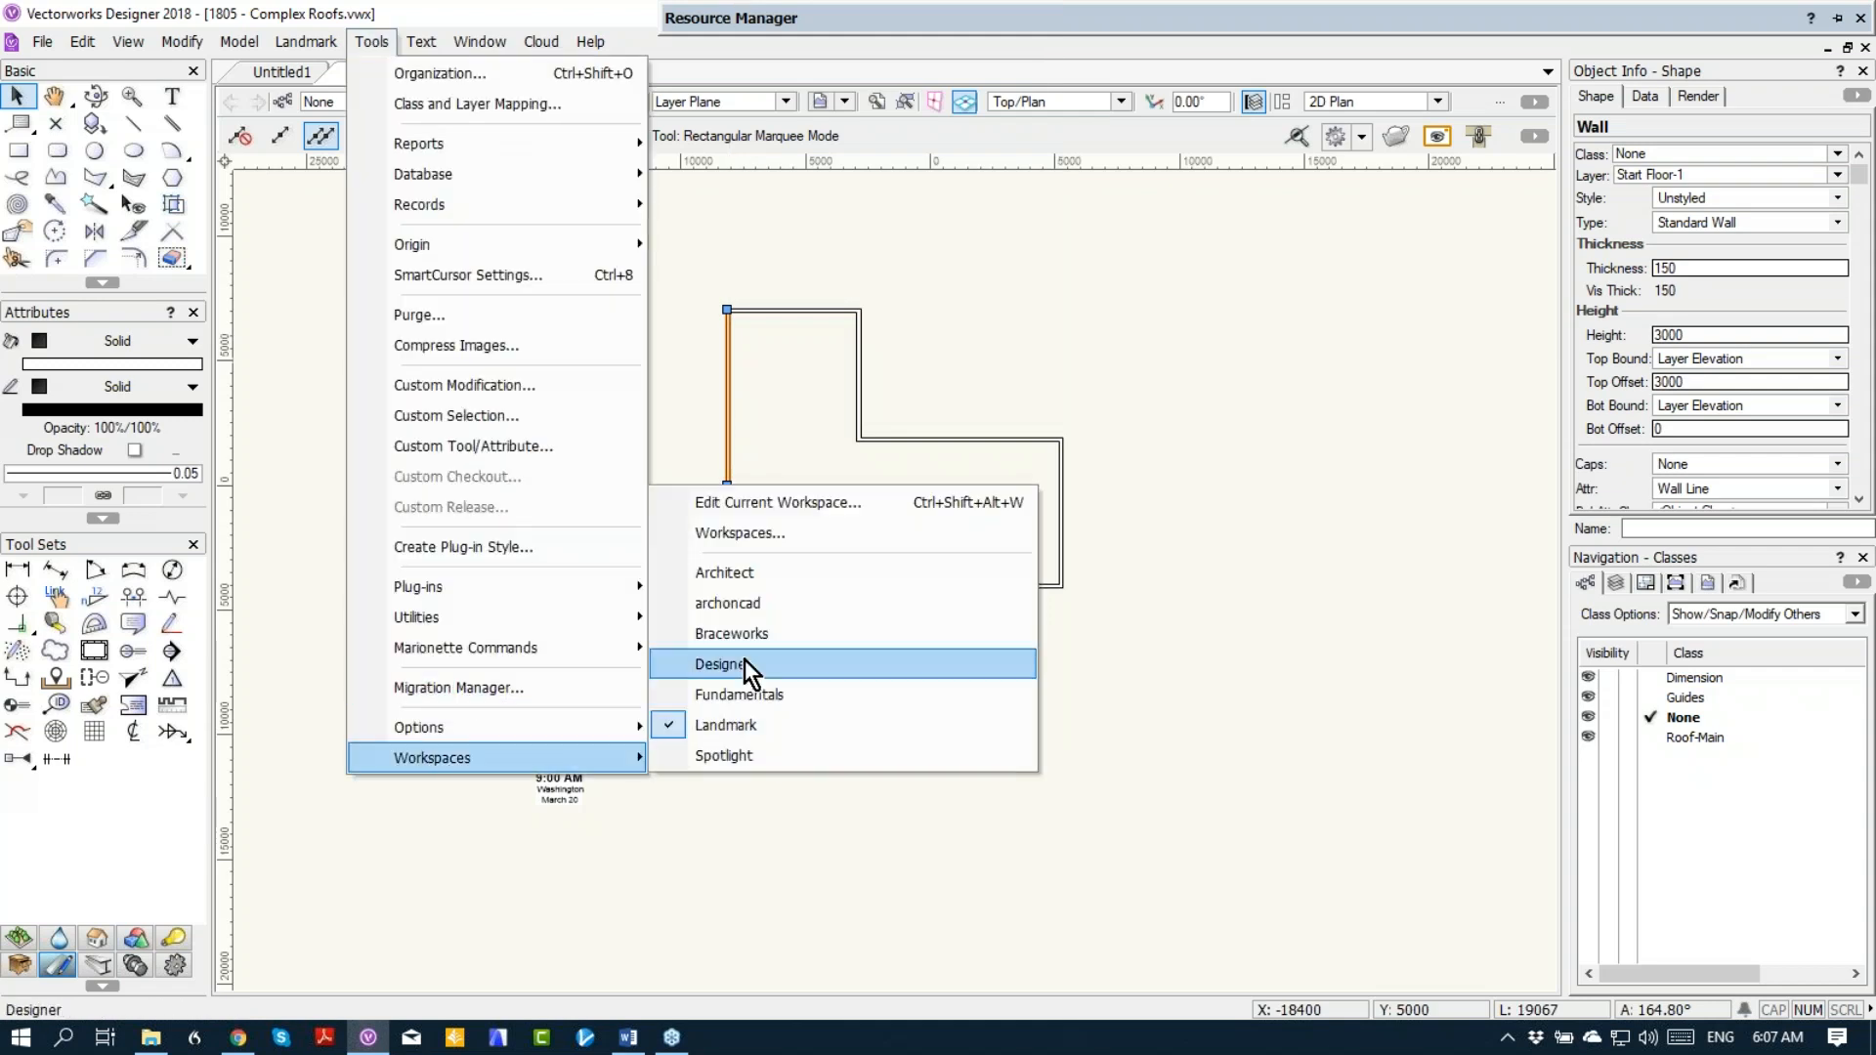
pyautogui.click(753, 603)
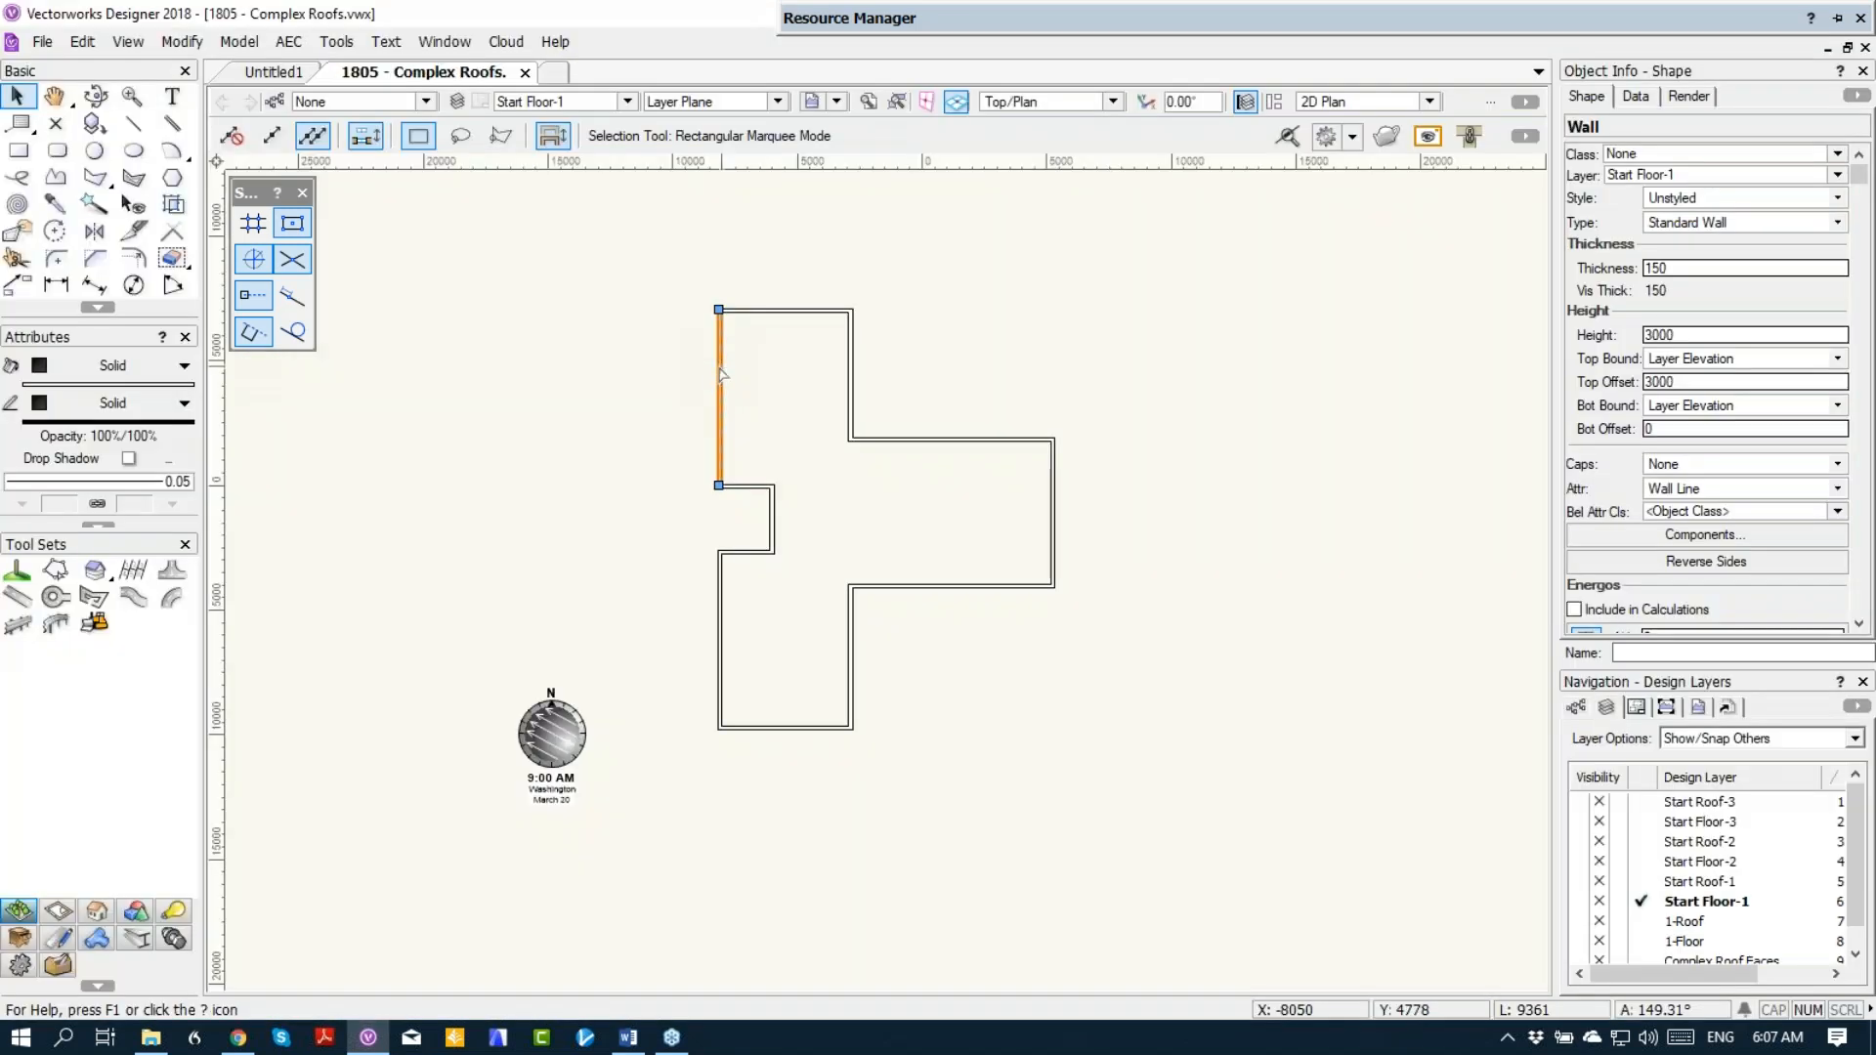
pyautogui.rightClick(720, 369)
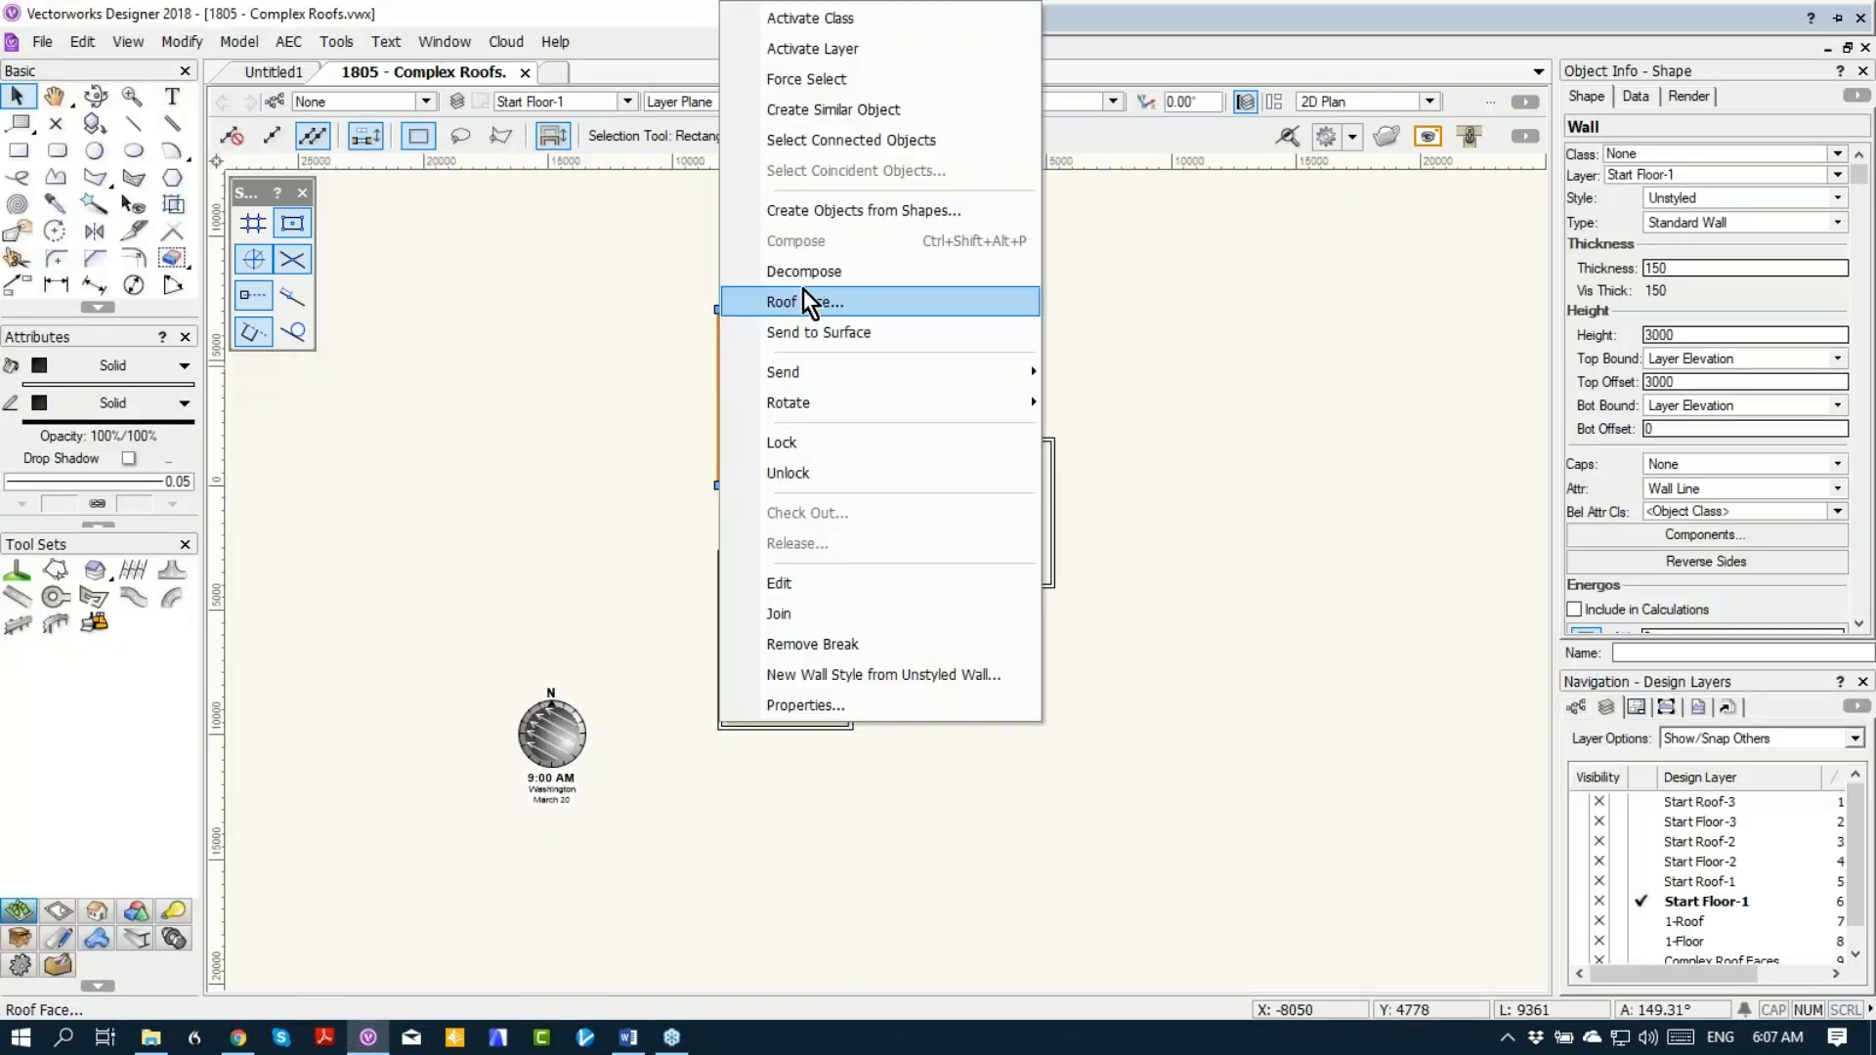
pyautogui.click(825, 137)
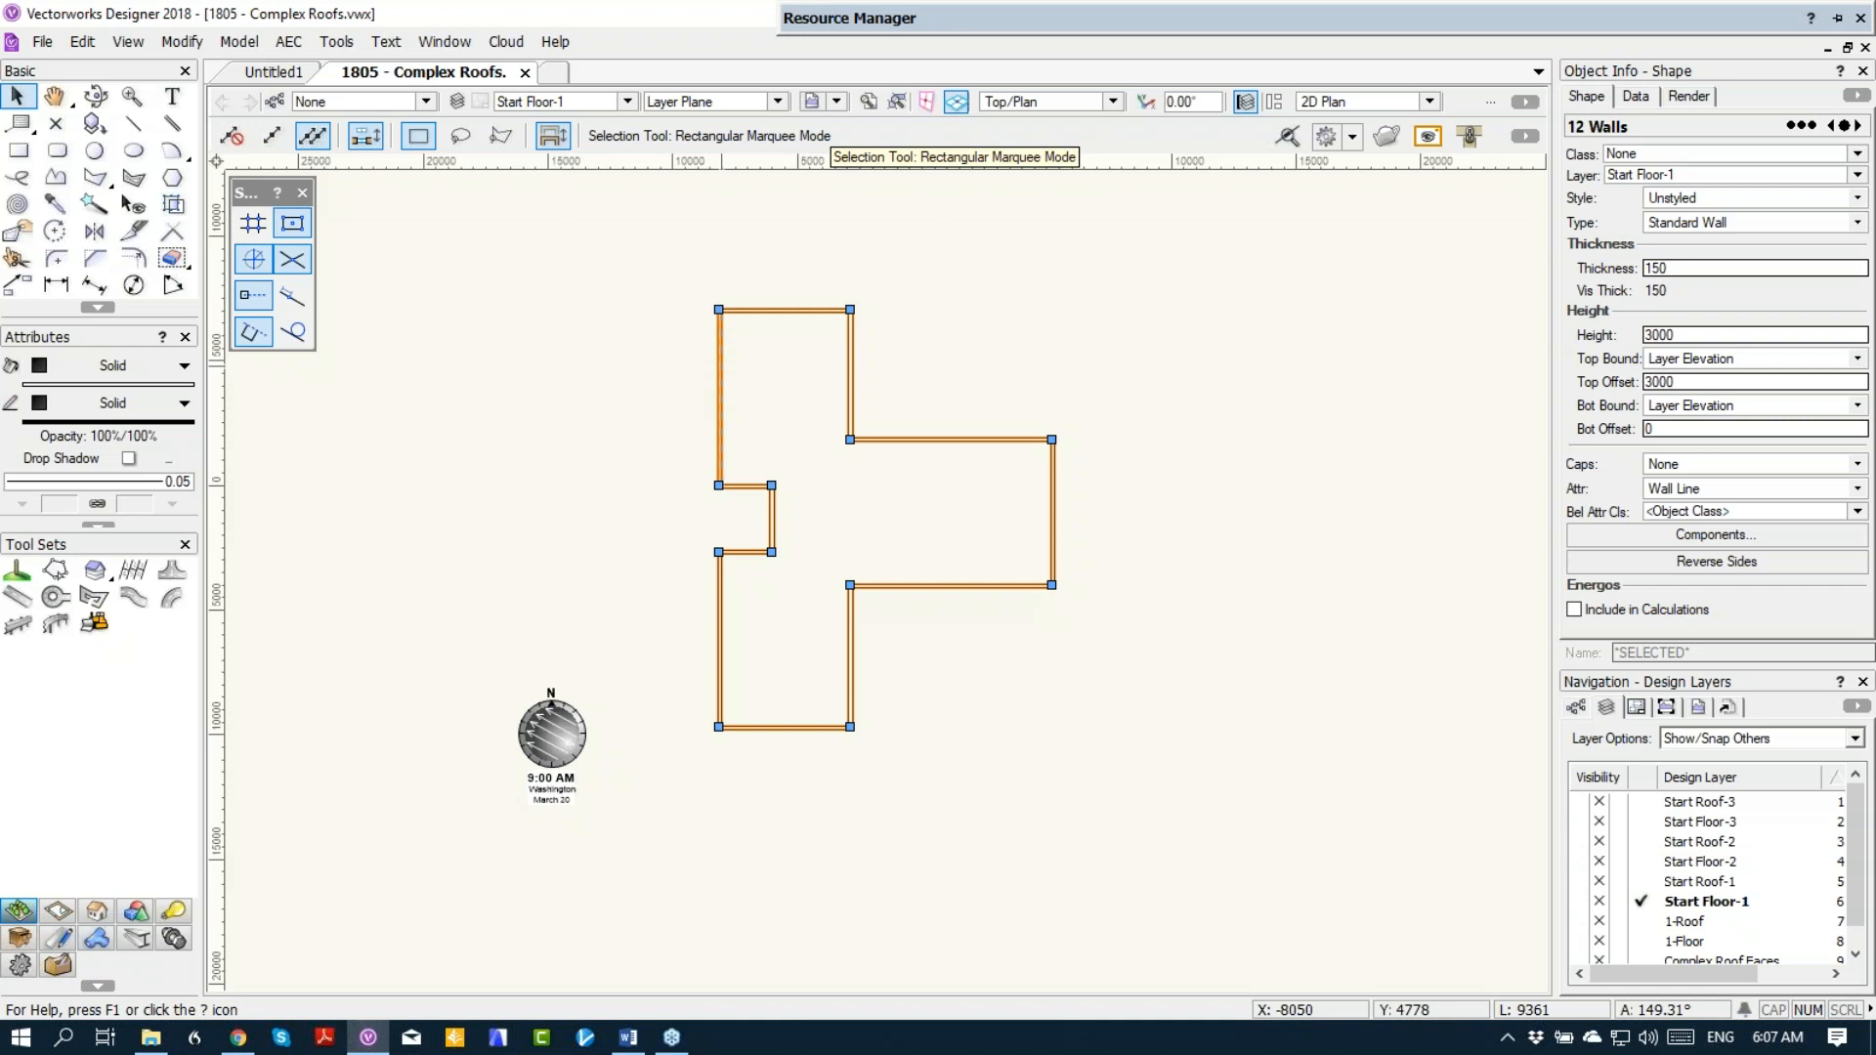
# Step: Start the Create Roof command on the selected walls and preview the Square, Vertical, Horizontal and Double eave profiles
pyautogui.click(293, 47)
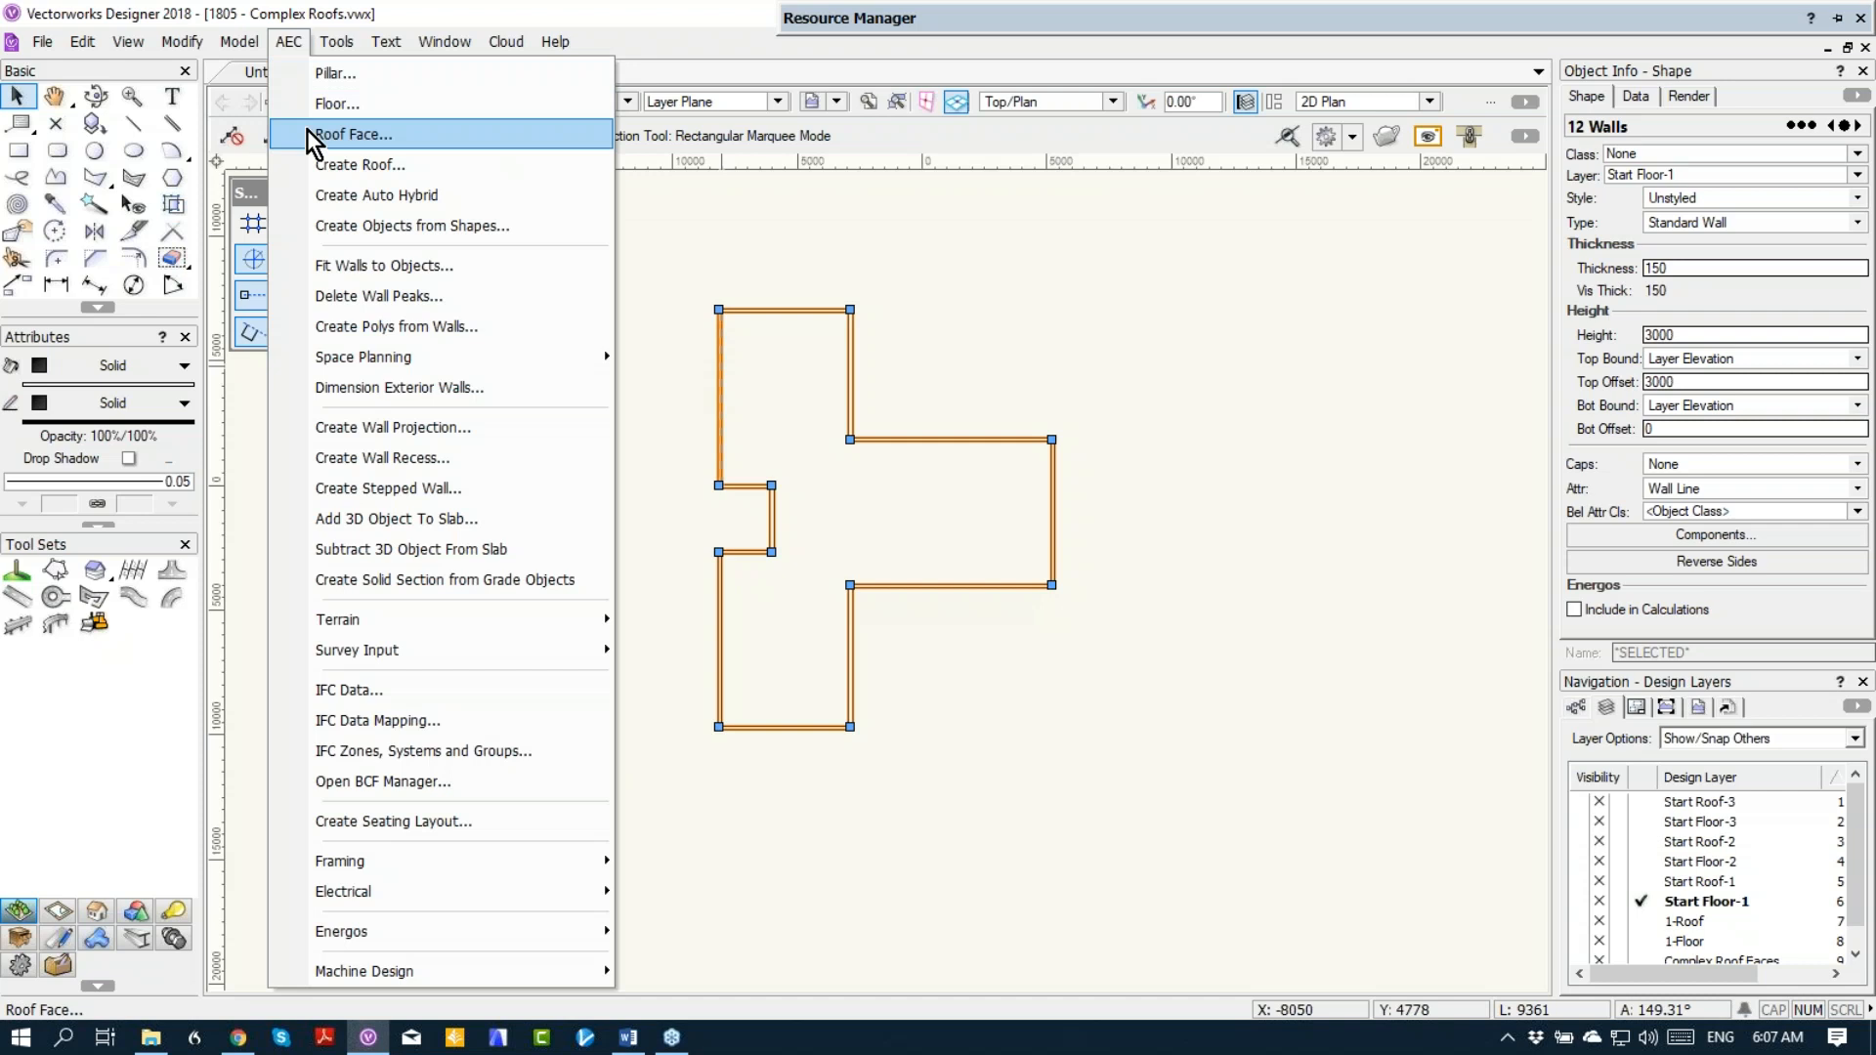
pyautogui.click(411, 165)
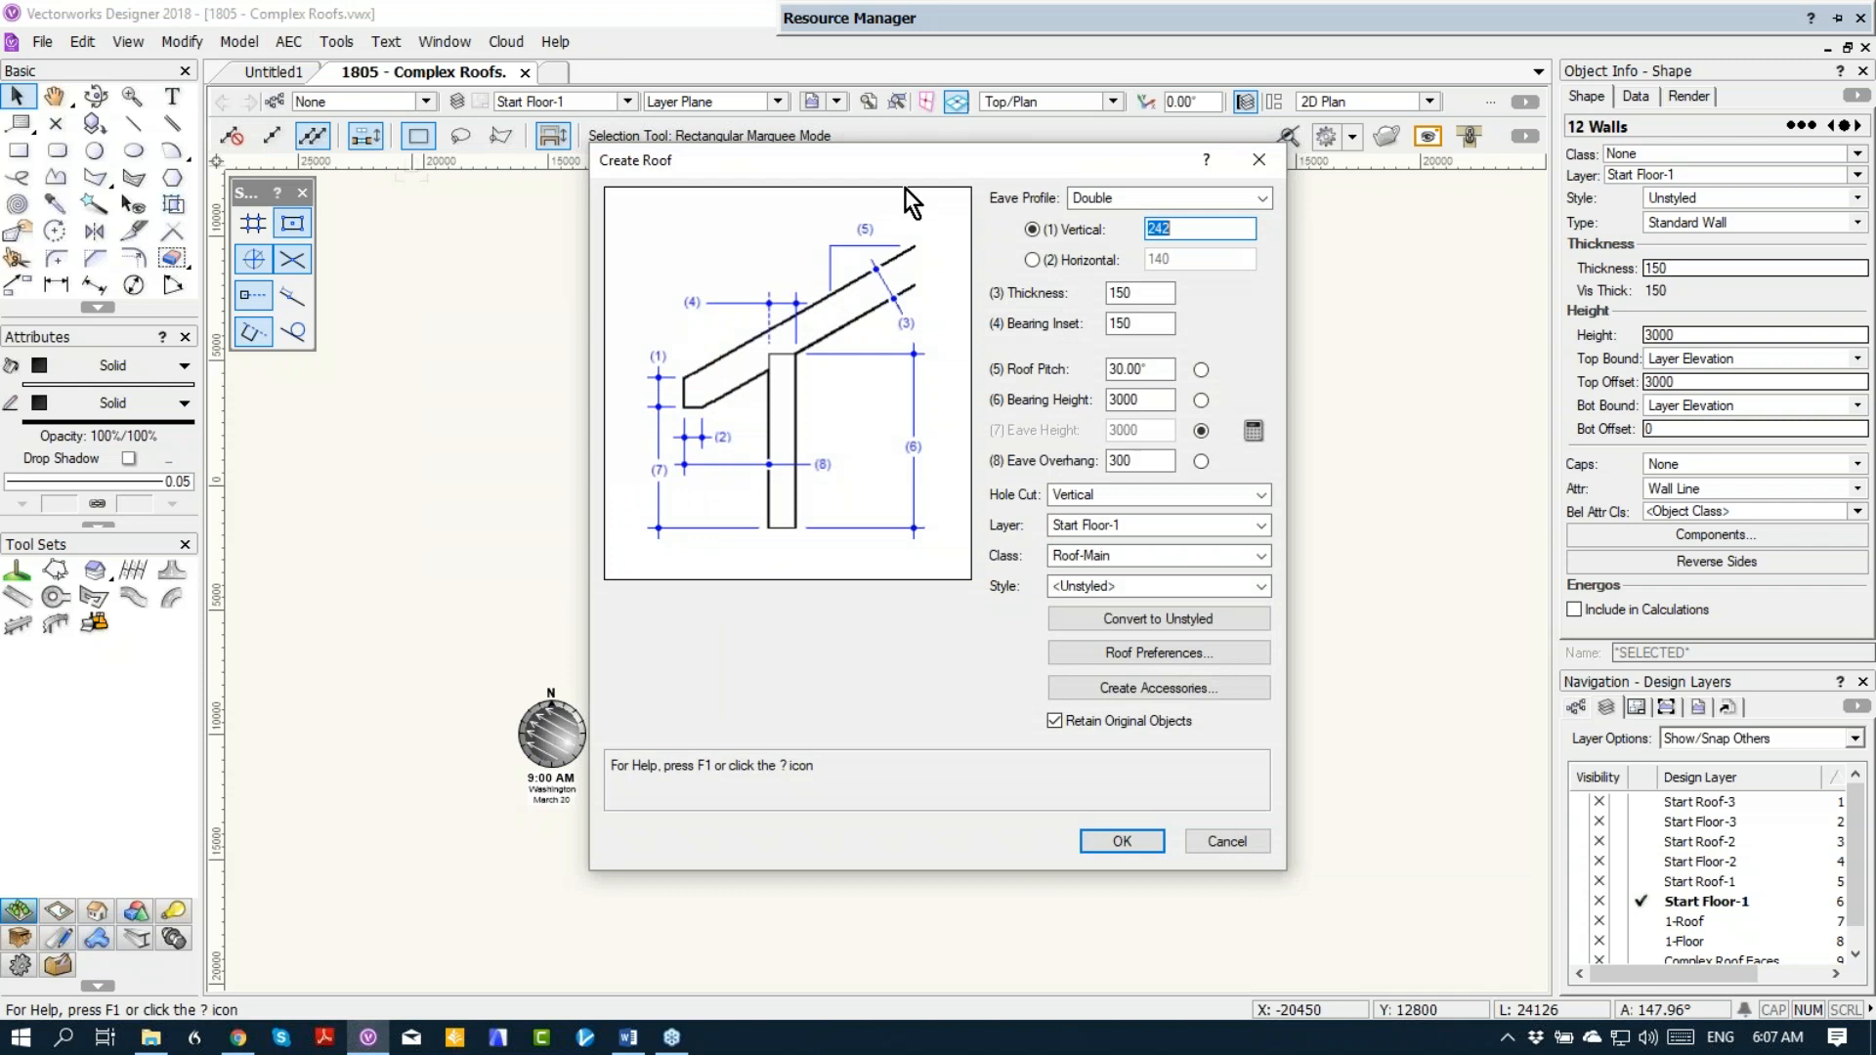
pyautogui.click(1114, 191)
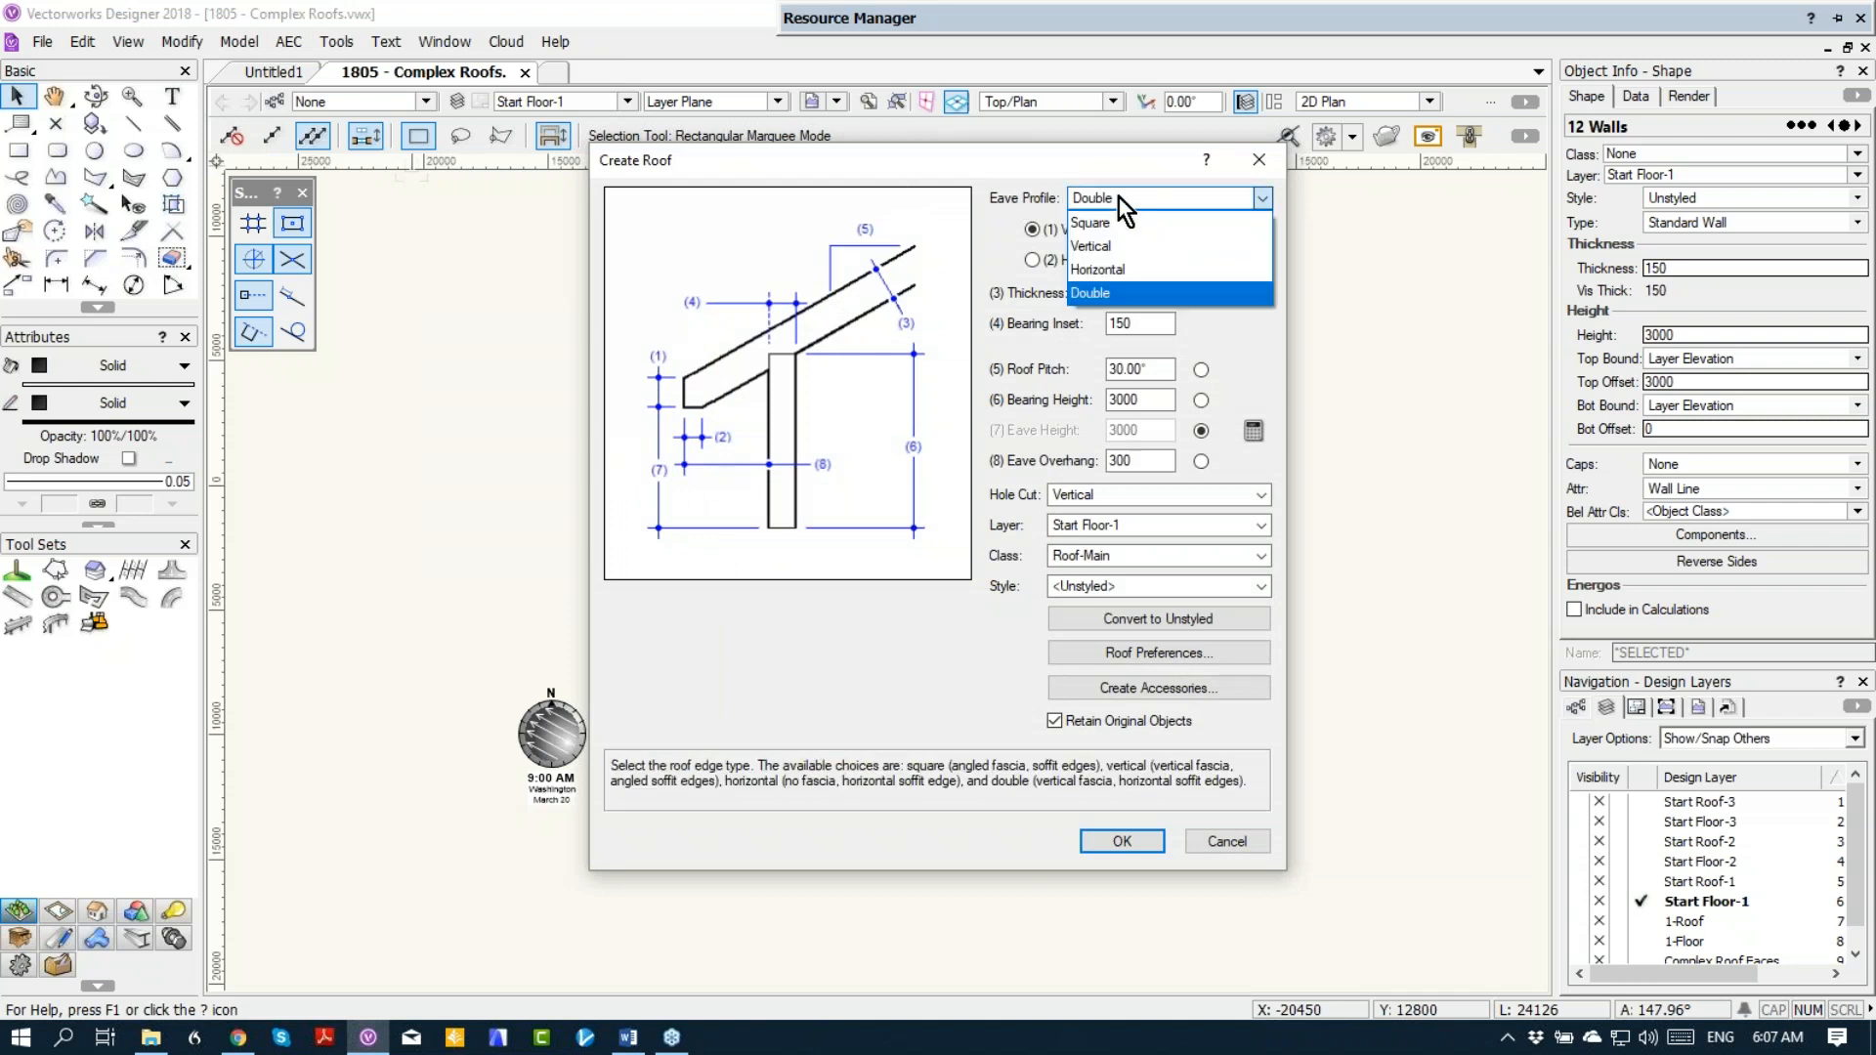
pyautogui.click(1133, 222)
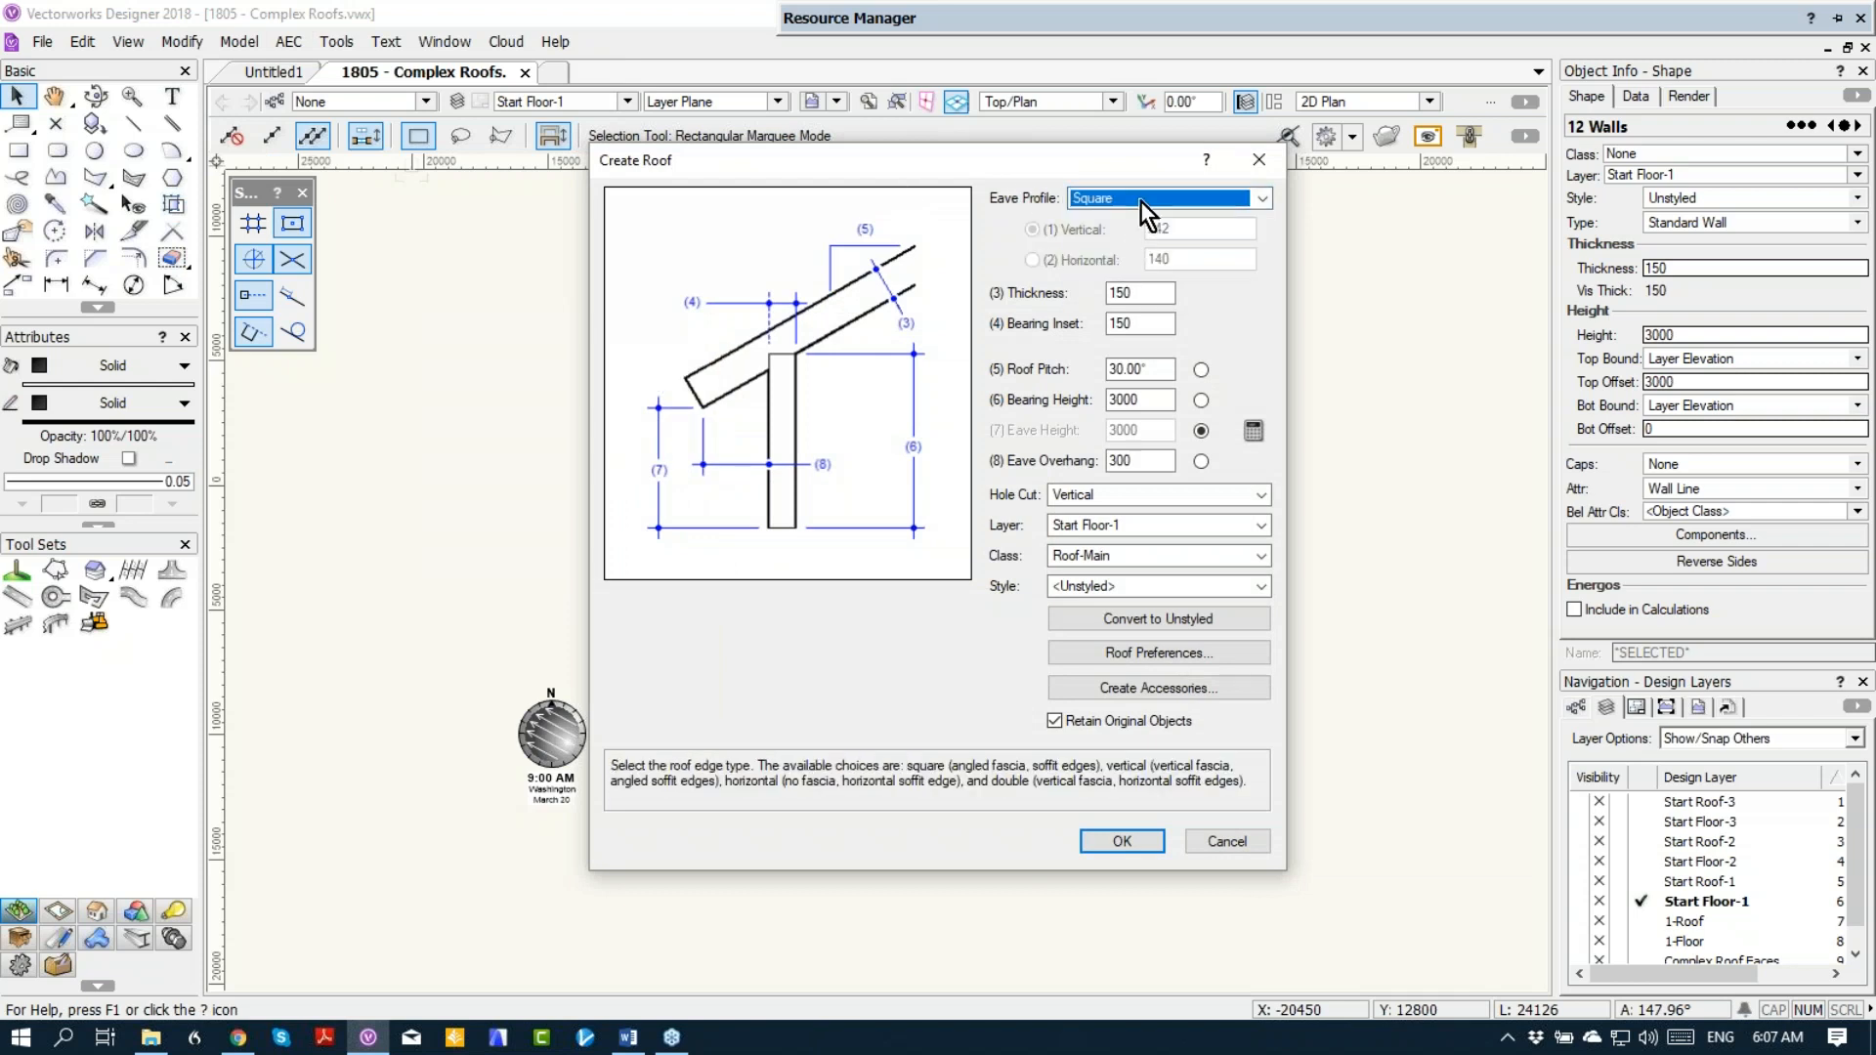
pyautogui.click(1140, 201)
pyautogui.click(1138, 243)
pyautogui.click(1134, 201)
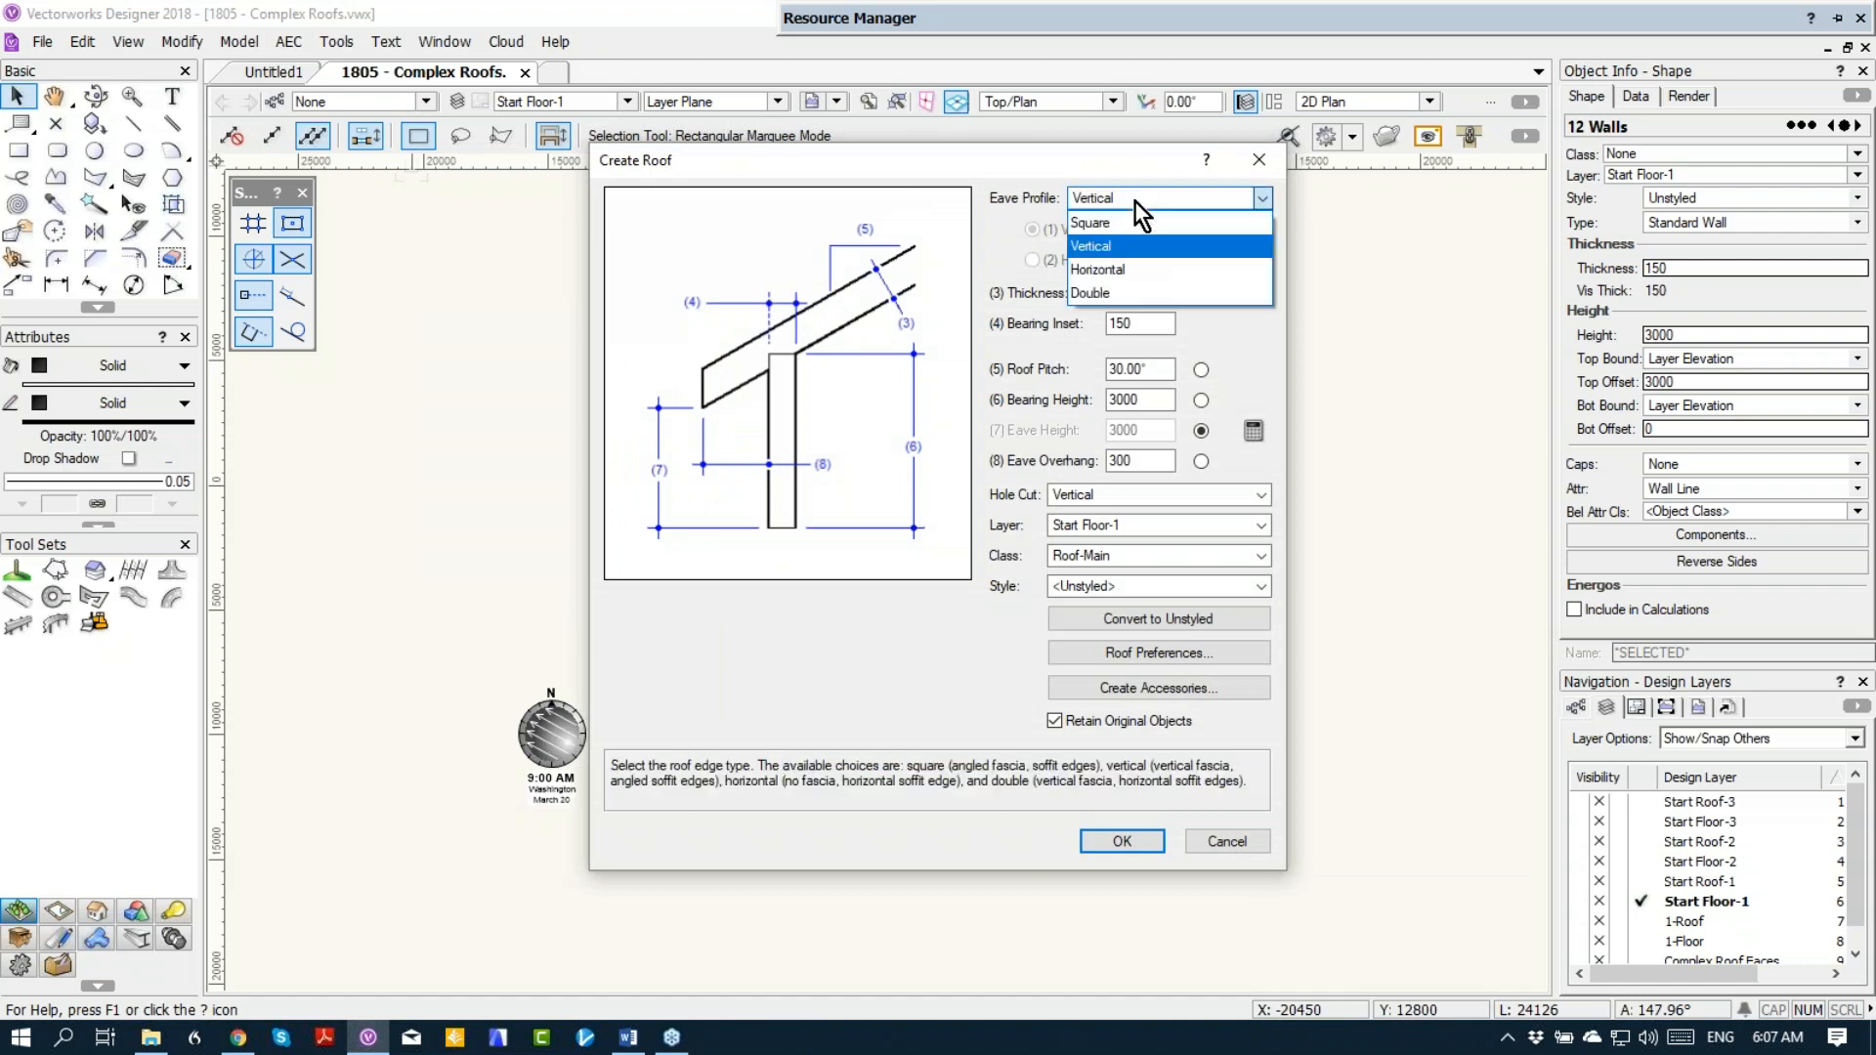
pyautogui.click(1127, 268)
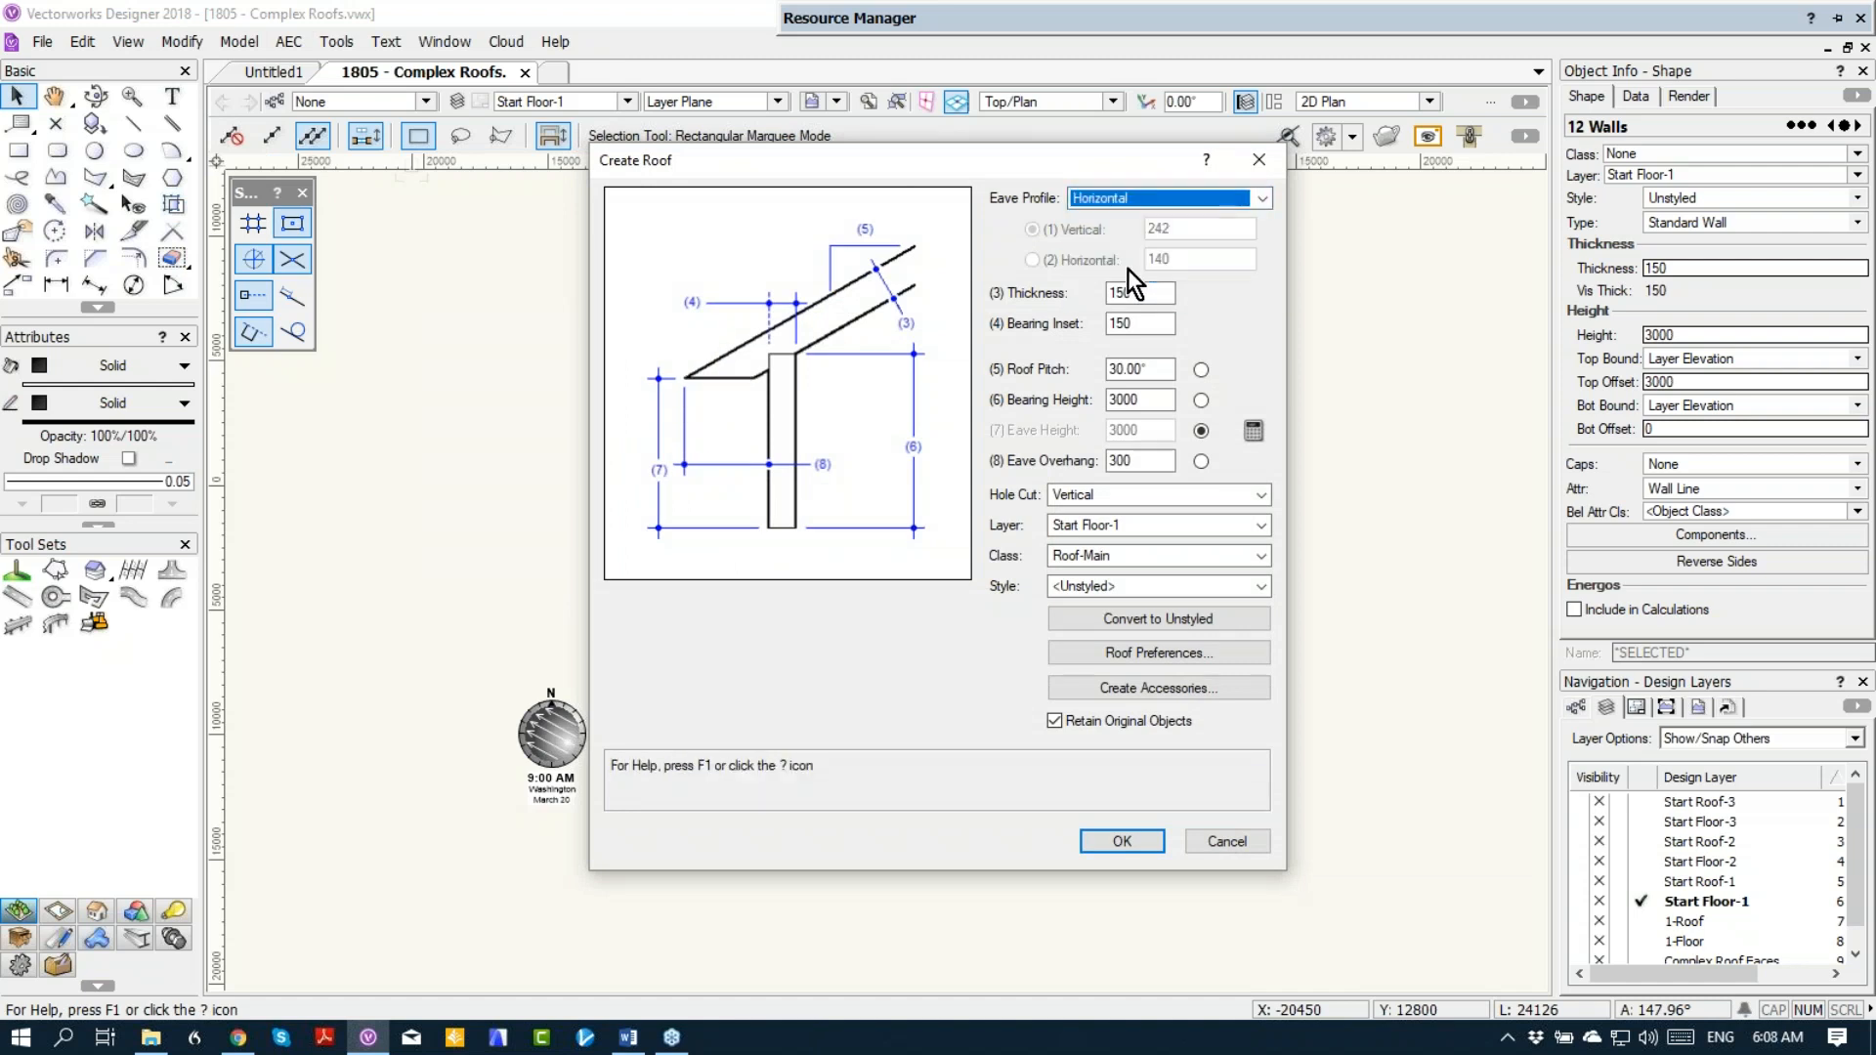
pyautogui.click(1128, 195)
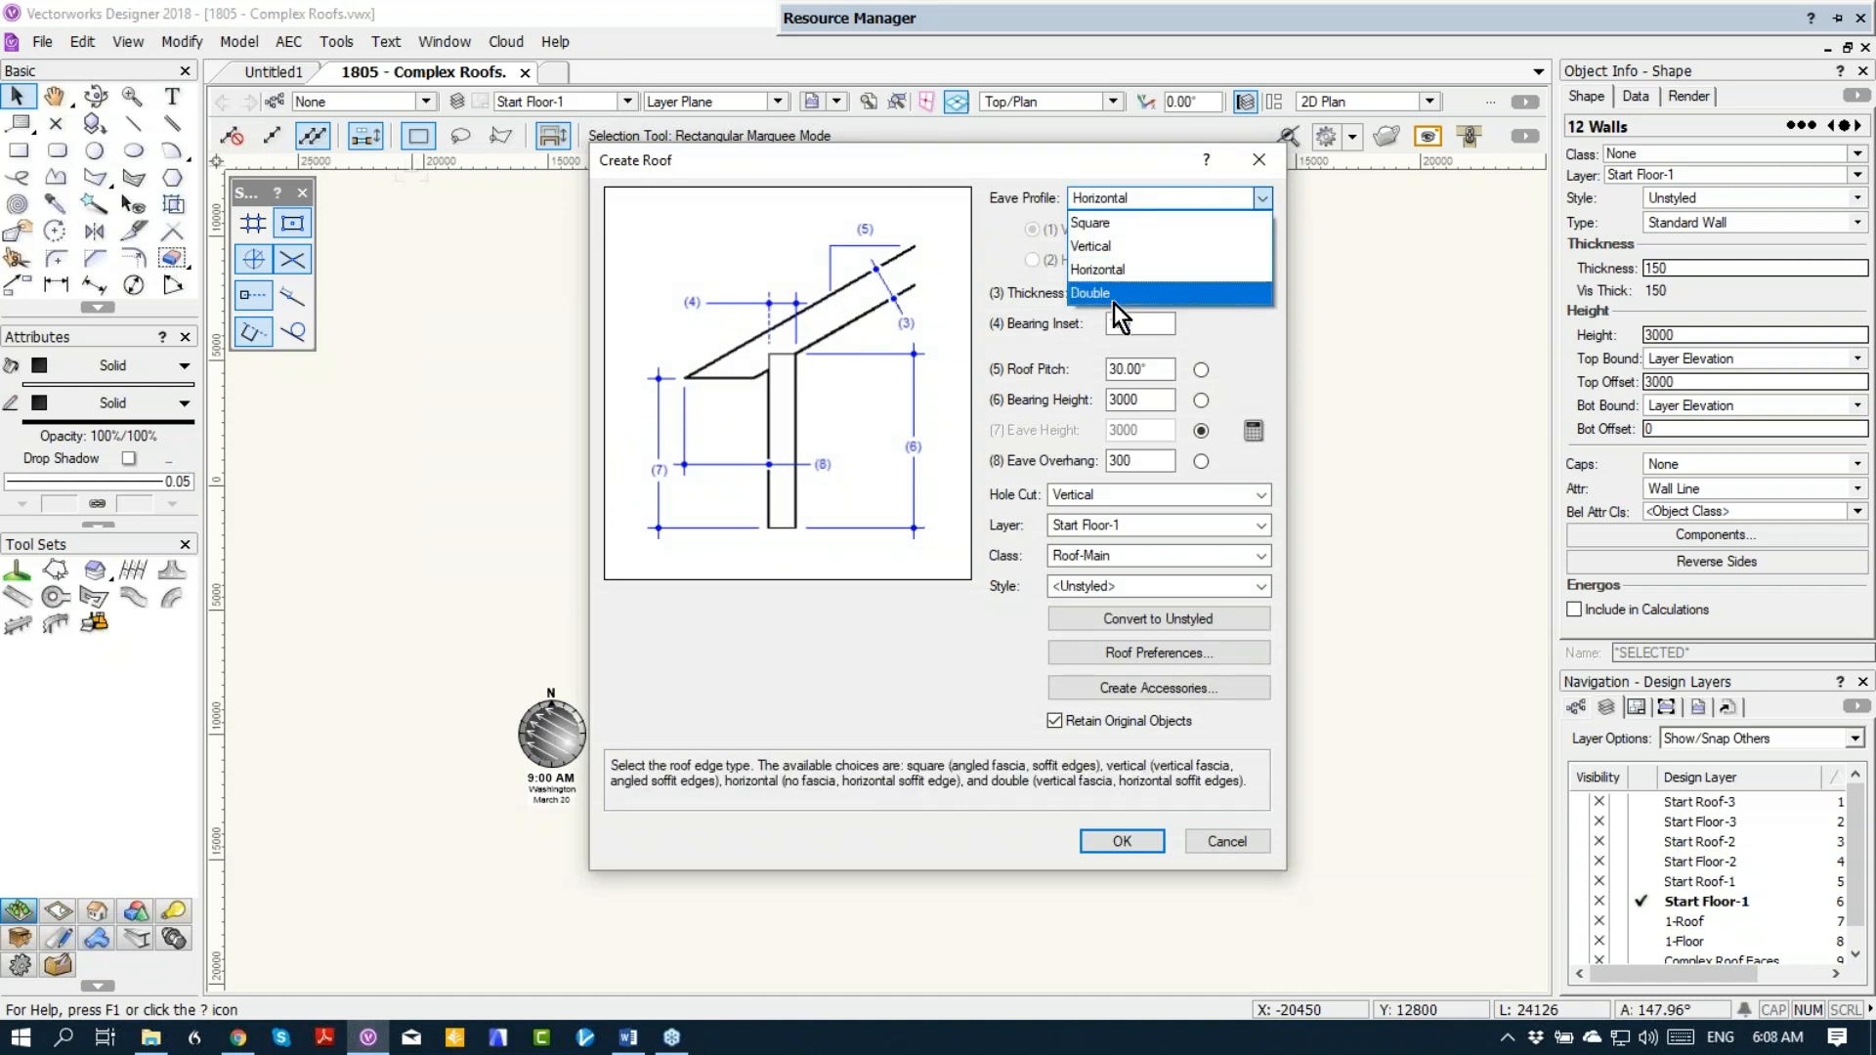
pyautogui.click(1114, 293)
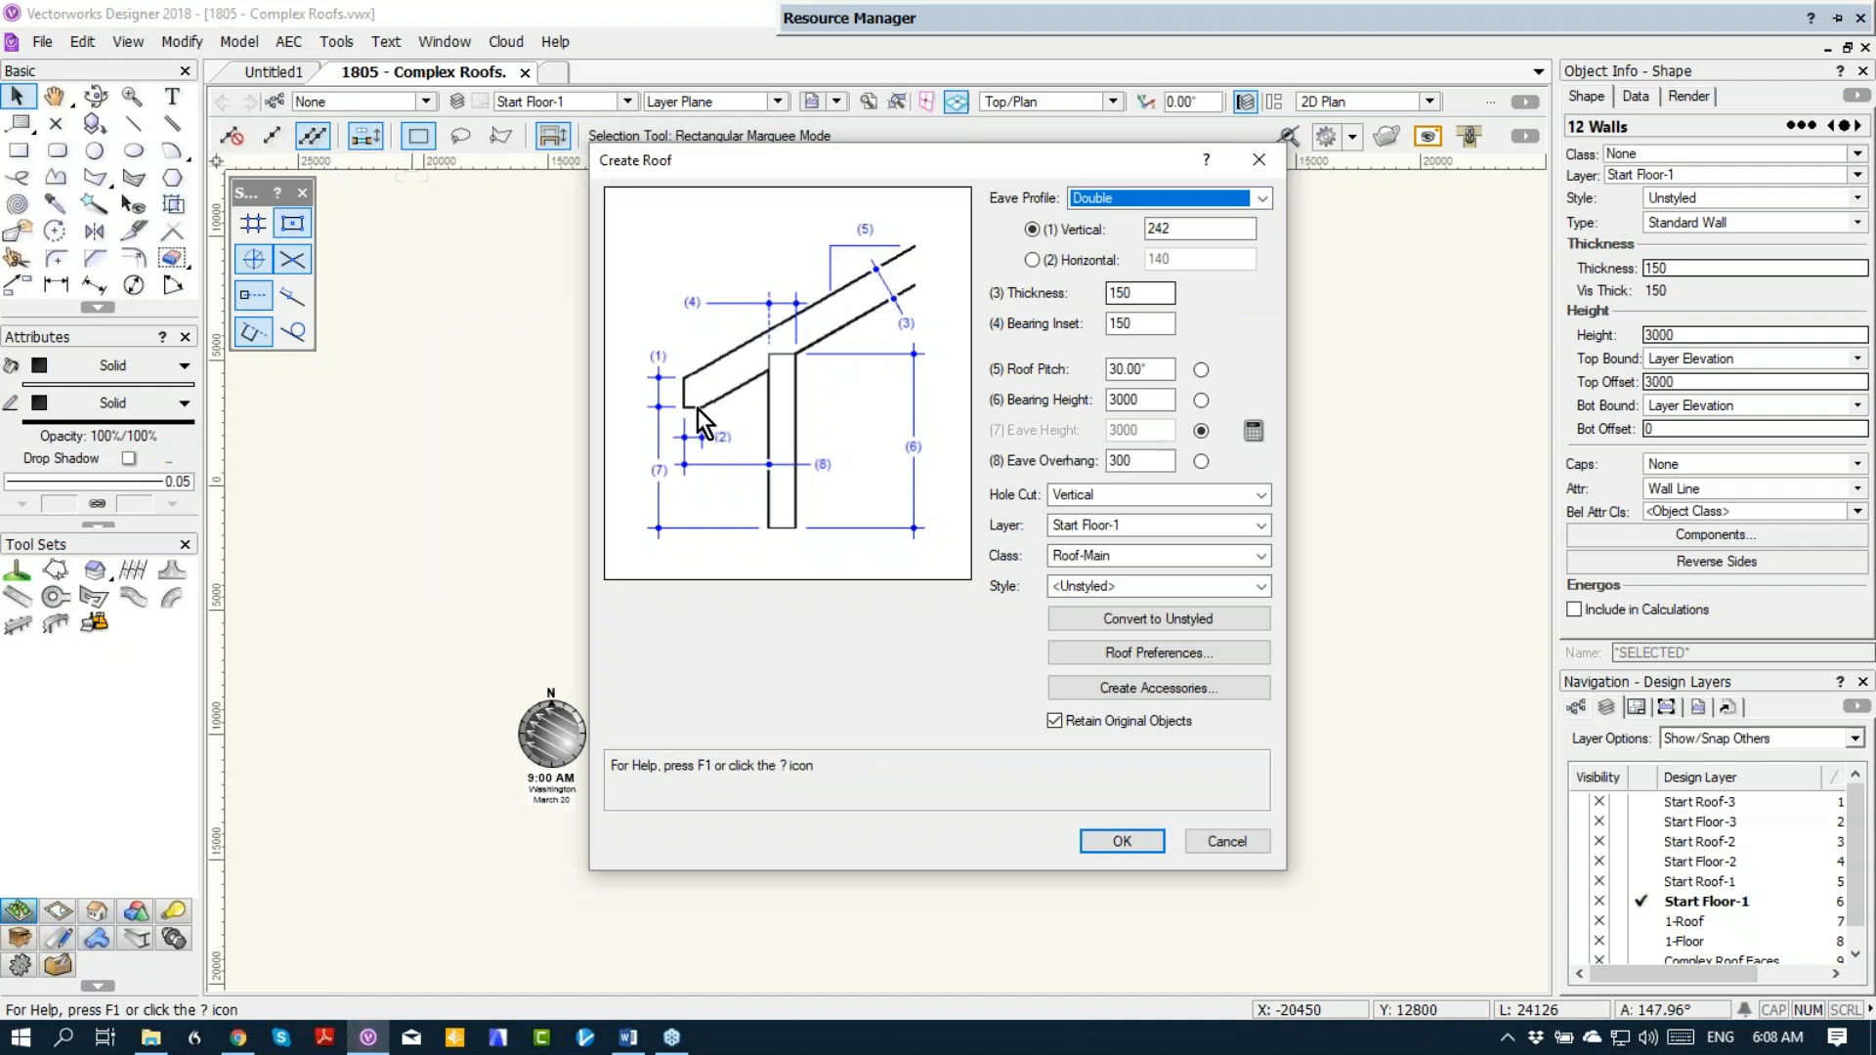
# Step: Preview the Square eave profile again and set the new roof's eave profile to Vertical
pyautogui.click(1122, 201)
pyautogui.click(1117, 221)
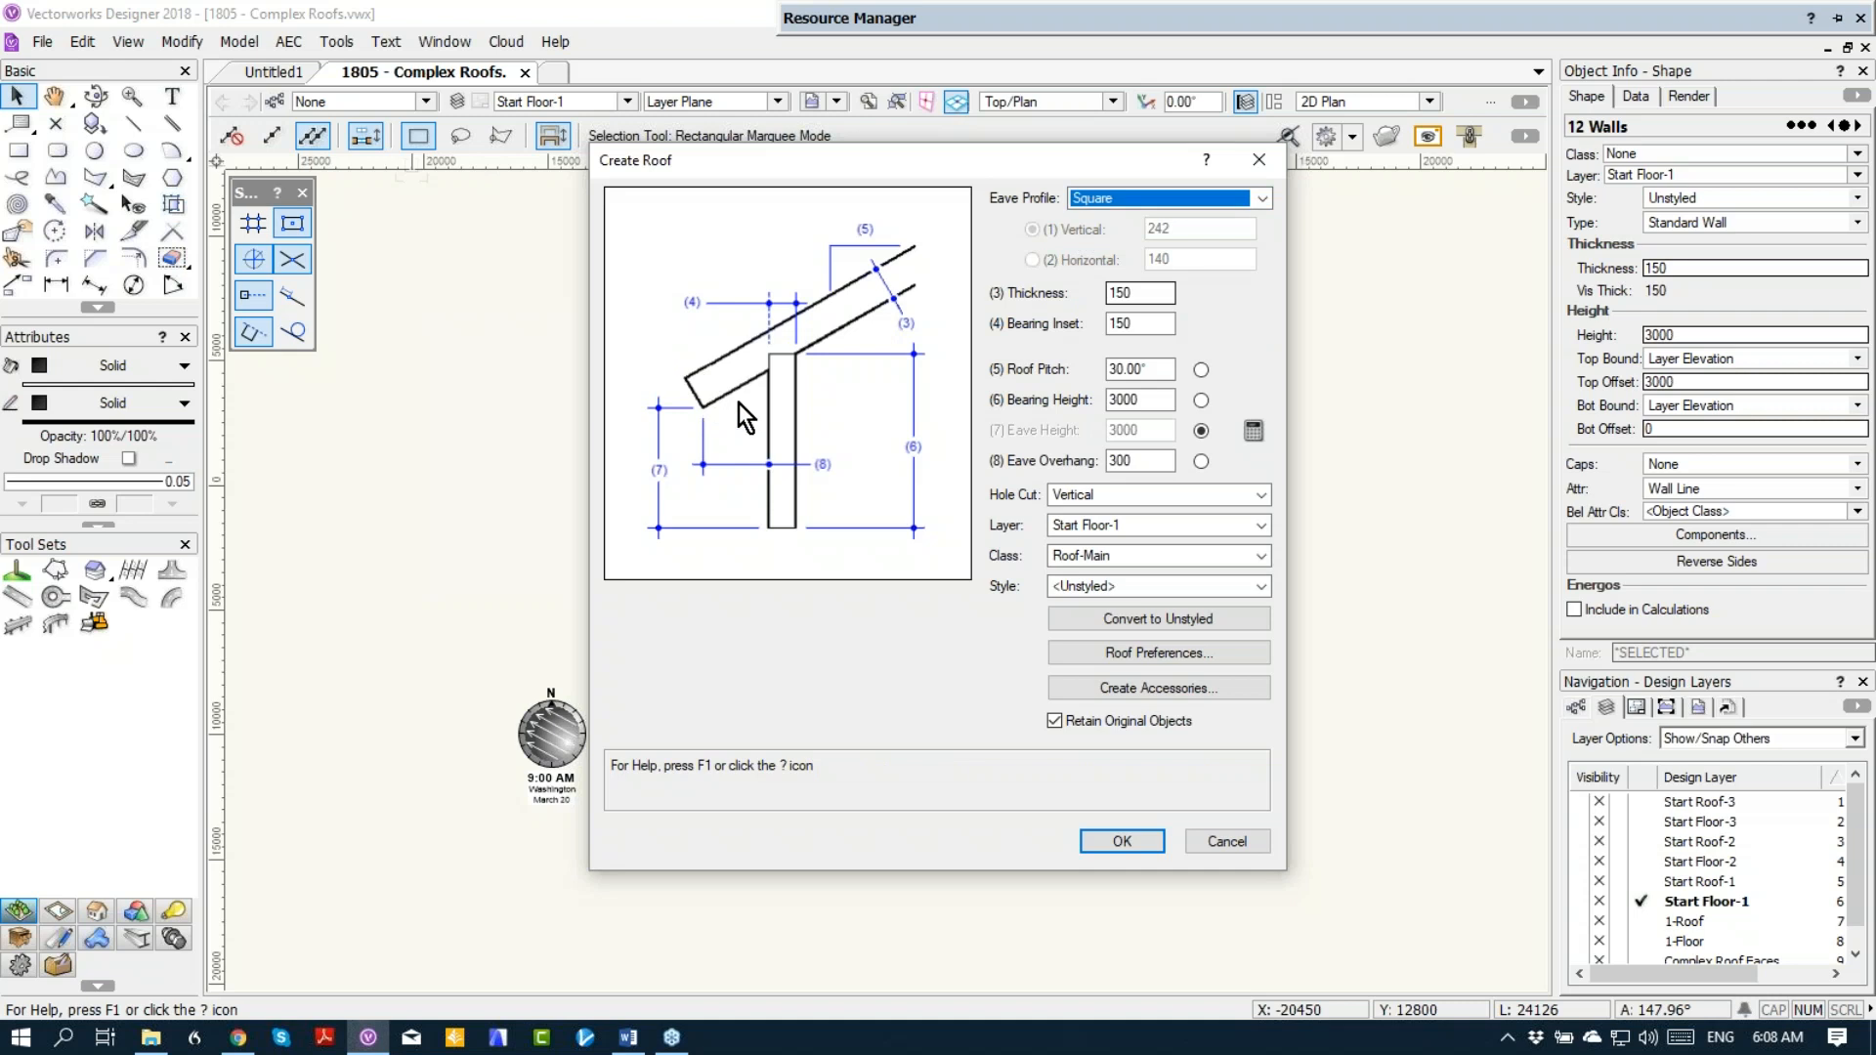
pyautogui.click(1094, 200)
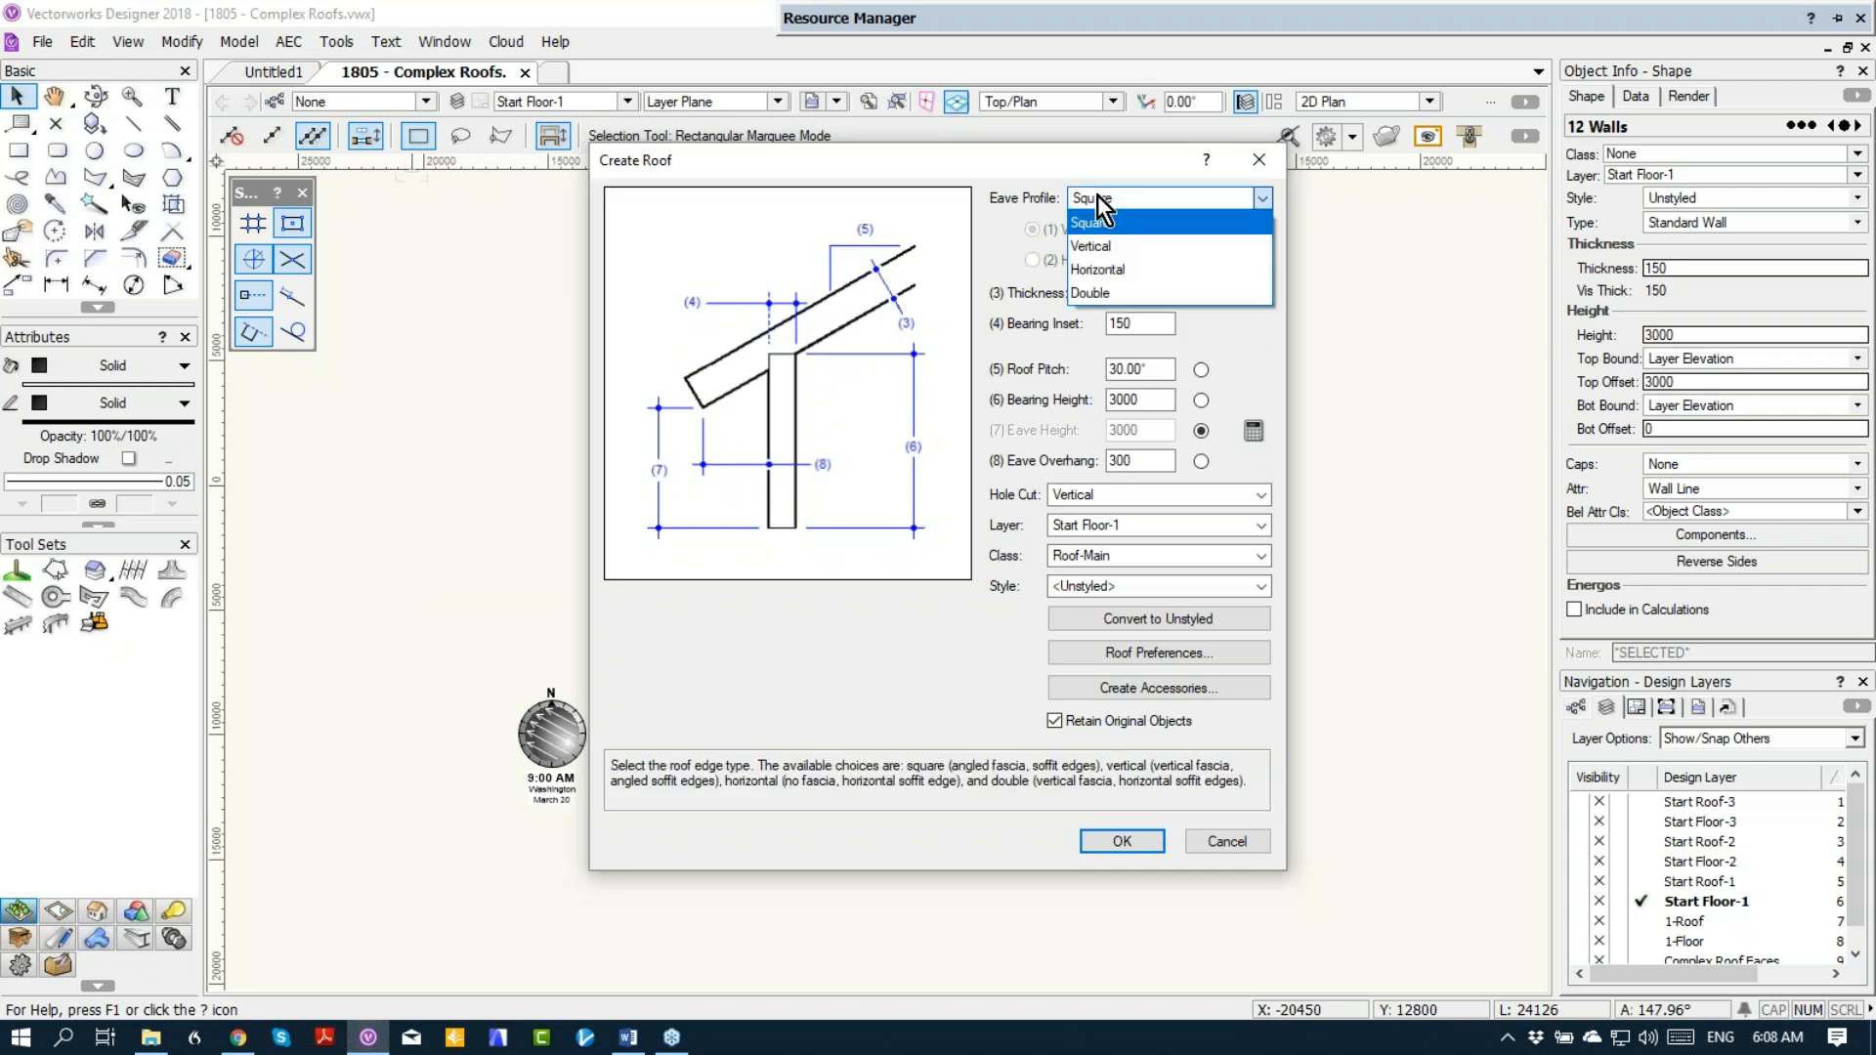
pyautogui.click(1099, 244)
# Step: Set the new roof's pitch to 25 degrees
pyautogui.click(1128, 292)
pyautogui.doubleClick(1133, 293)
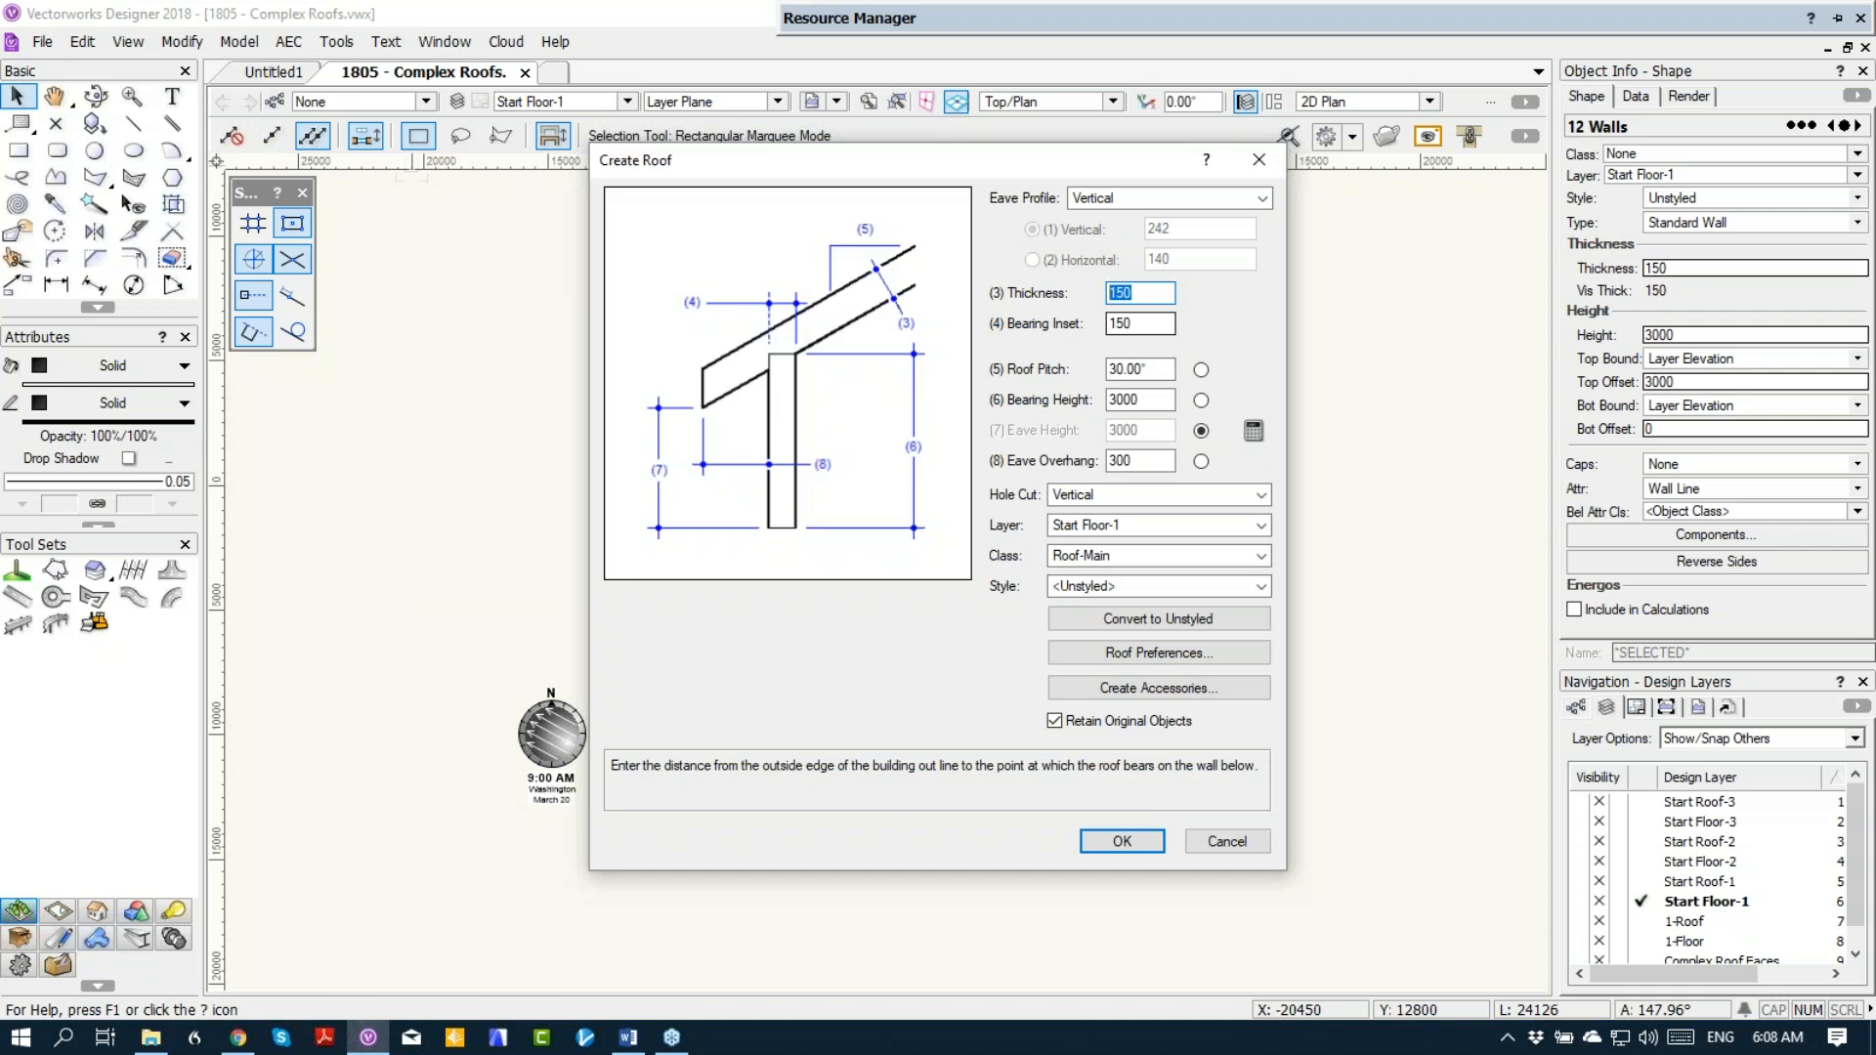
pyautogui.click(1141, 329)
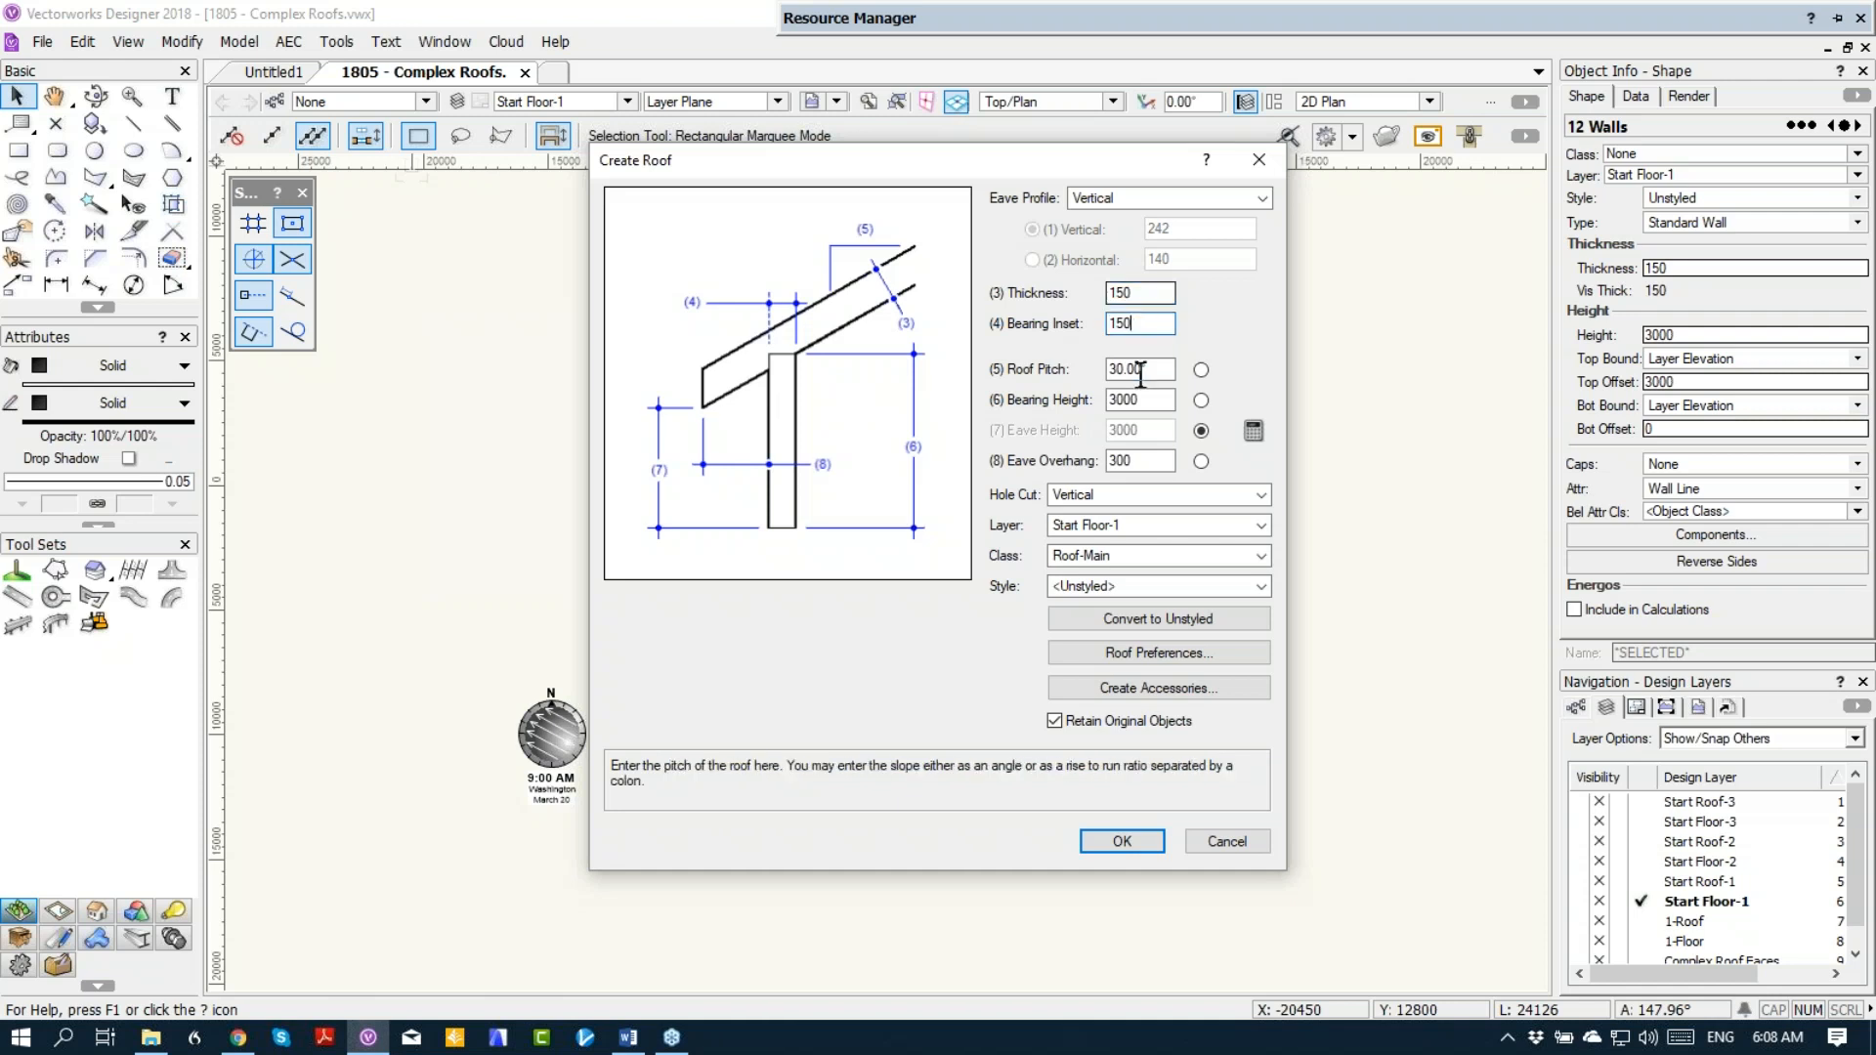
pyautogui.press('Tab')
pyautogui.write('25')
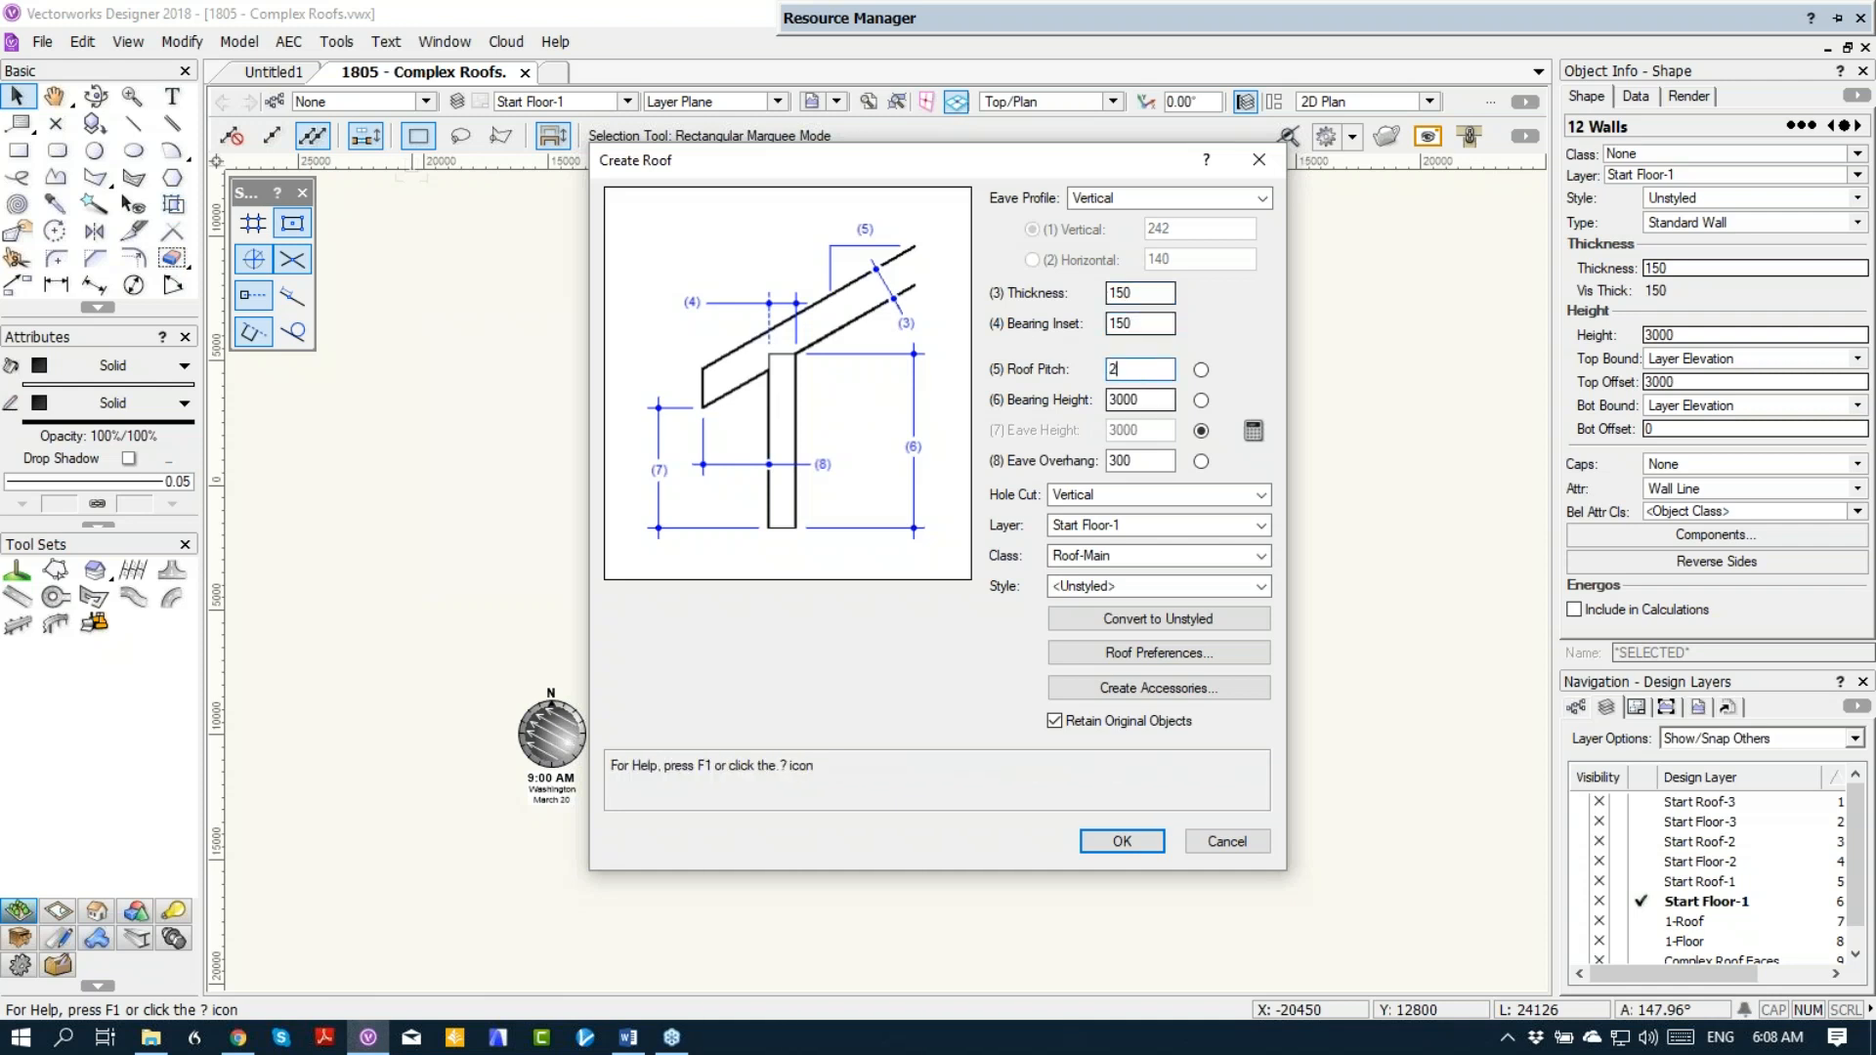
pyautogui.press('Tab')
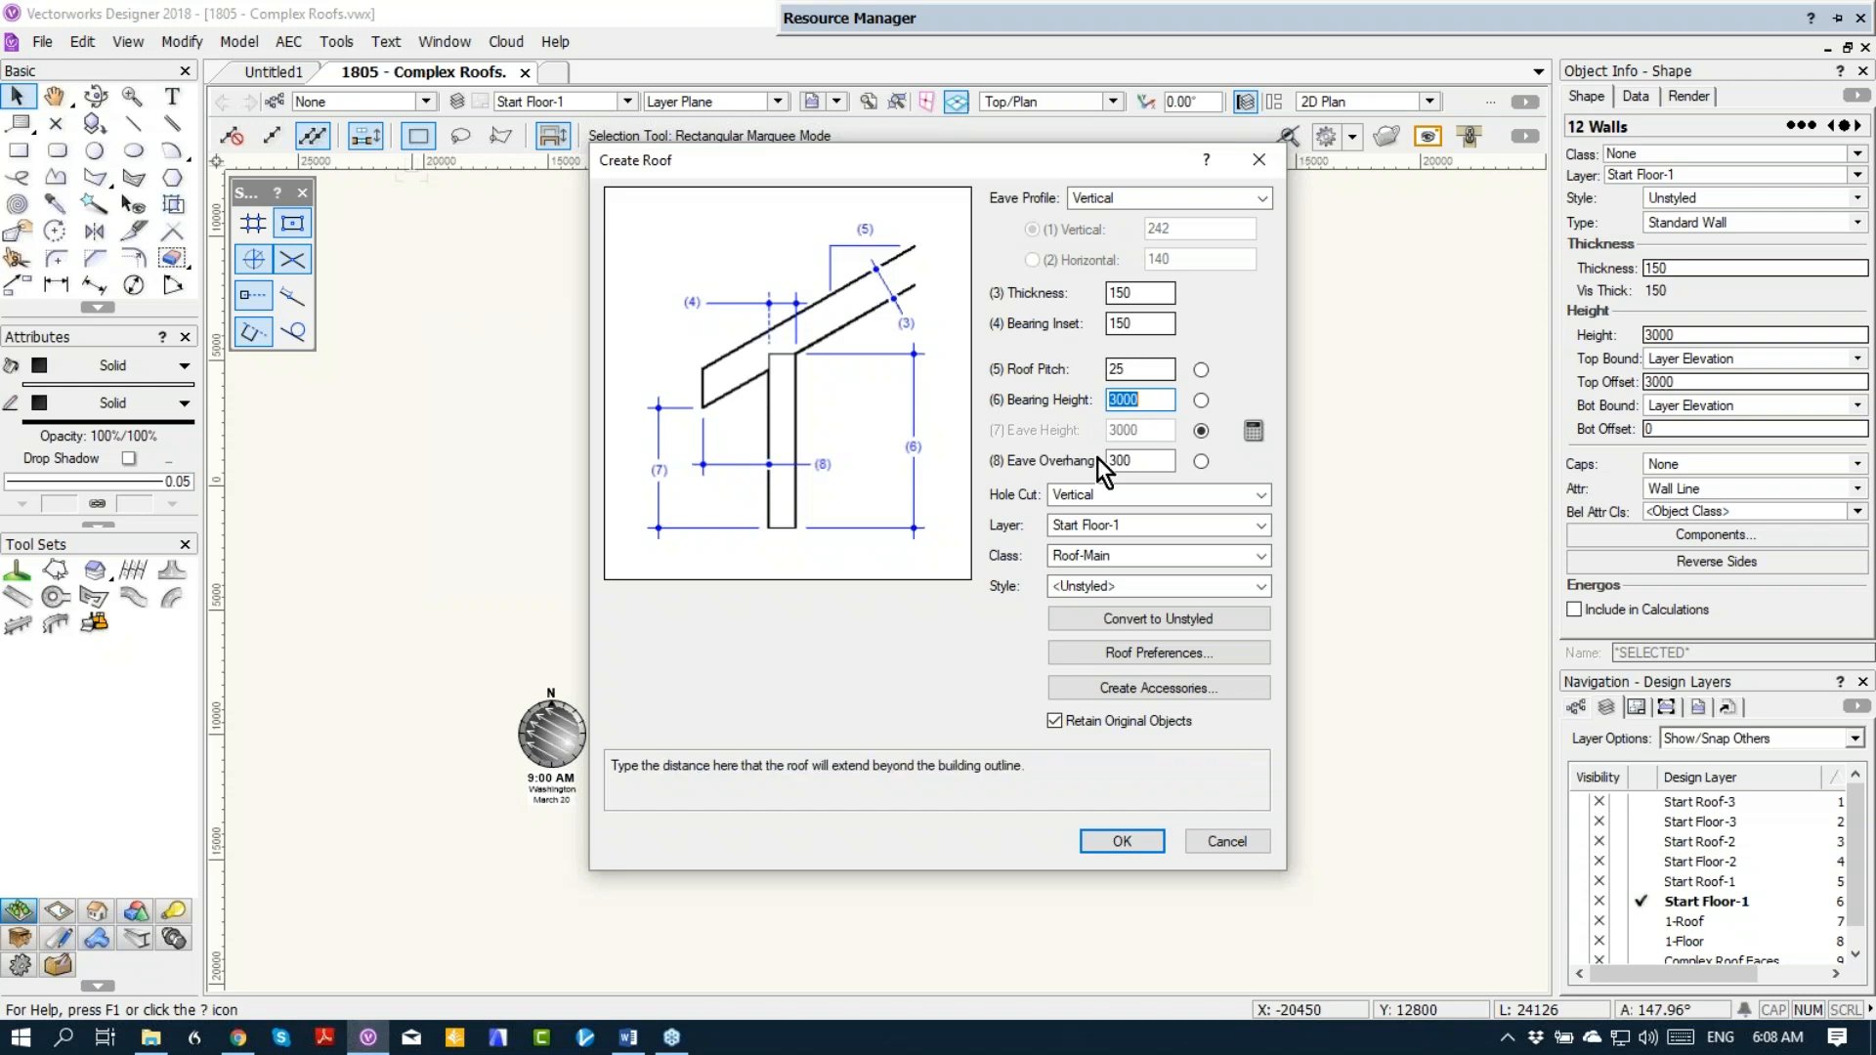
# Step: Set the eave overhang to 600, assign the roof to layer Start Roof-1 and create it from the selected walls
pyautogui.moveTo(1157, 462); pyautogui.dragTo(1103, 444)
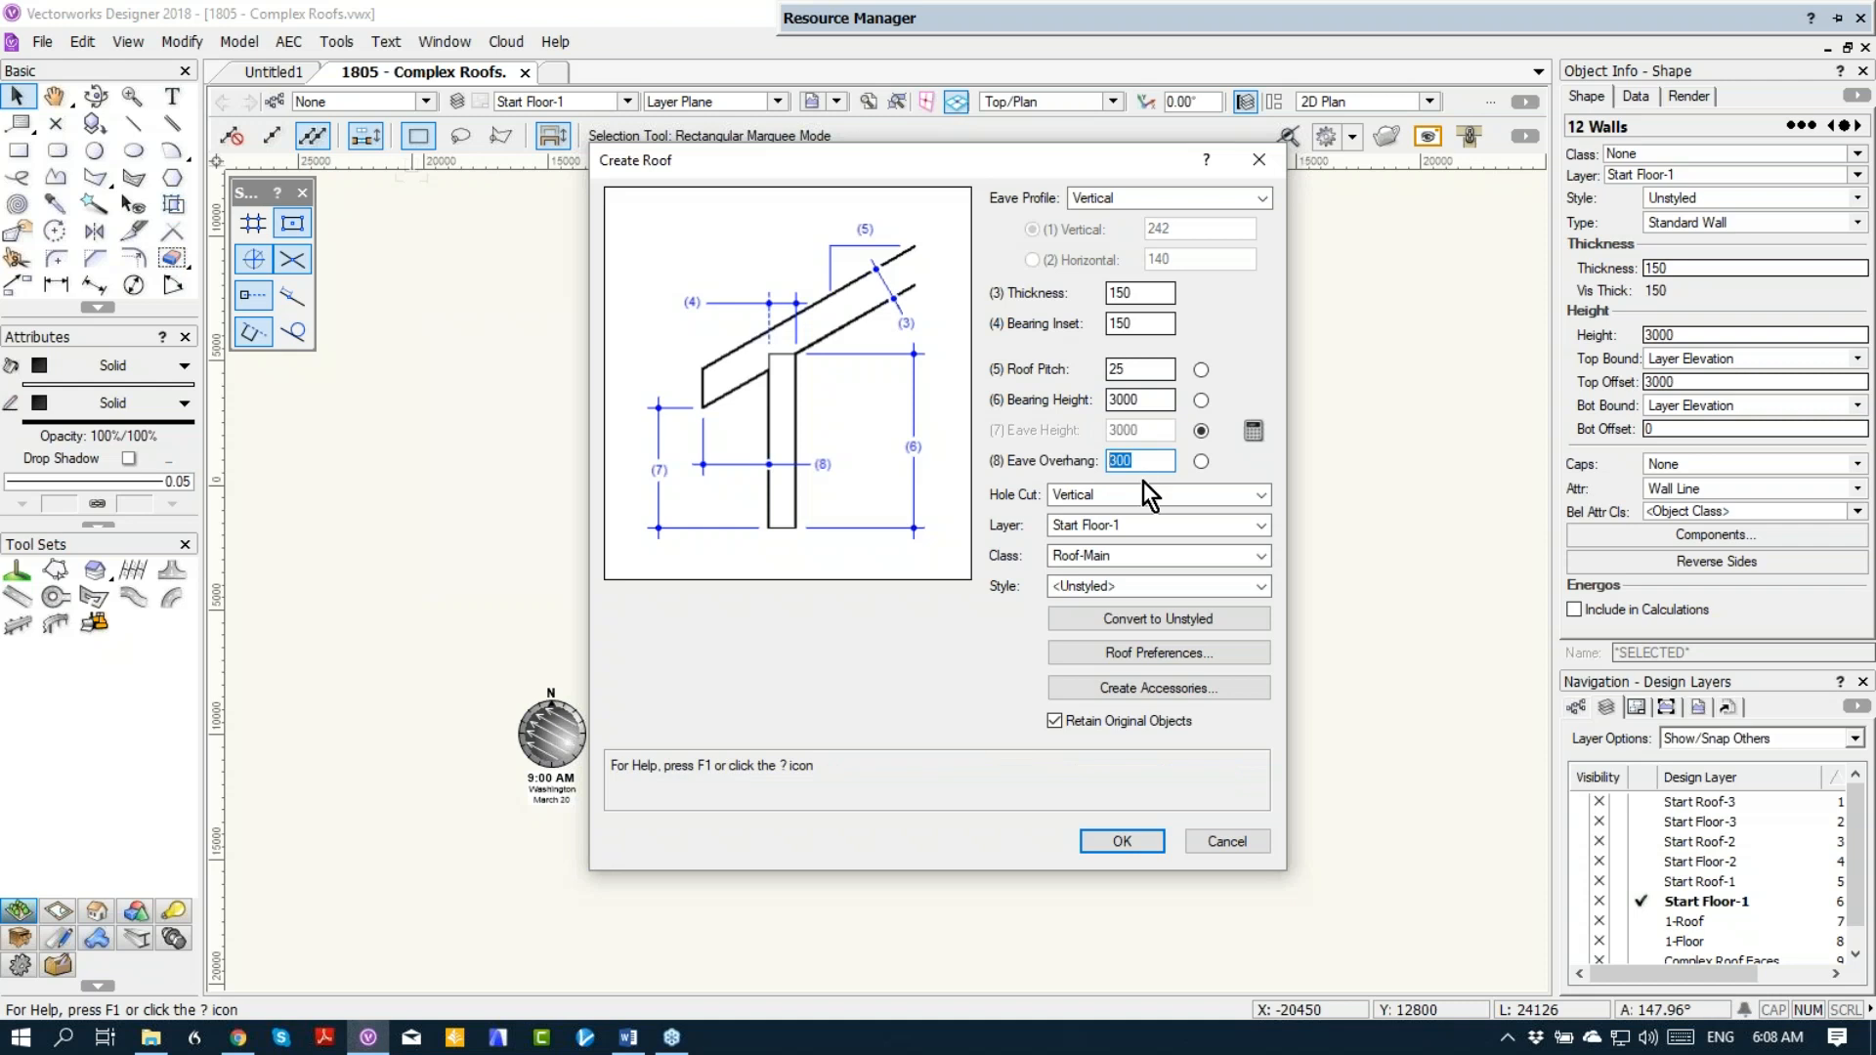
pyautogui.write('600')
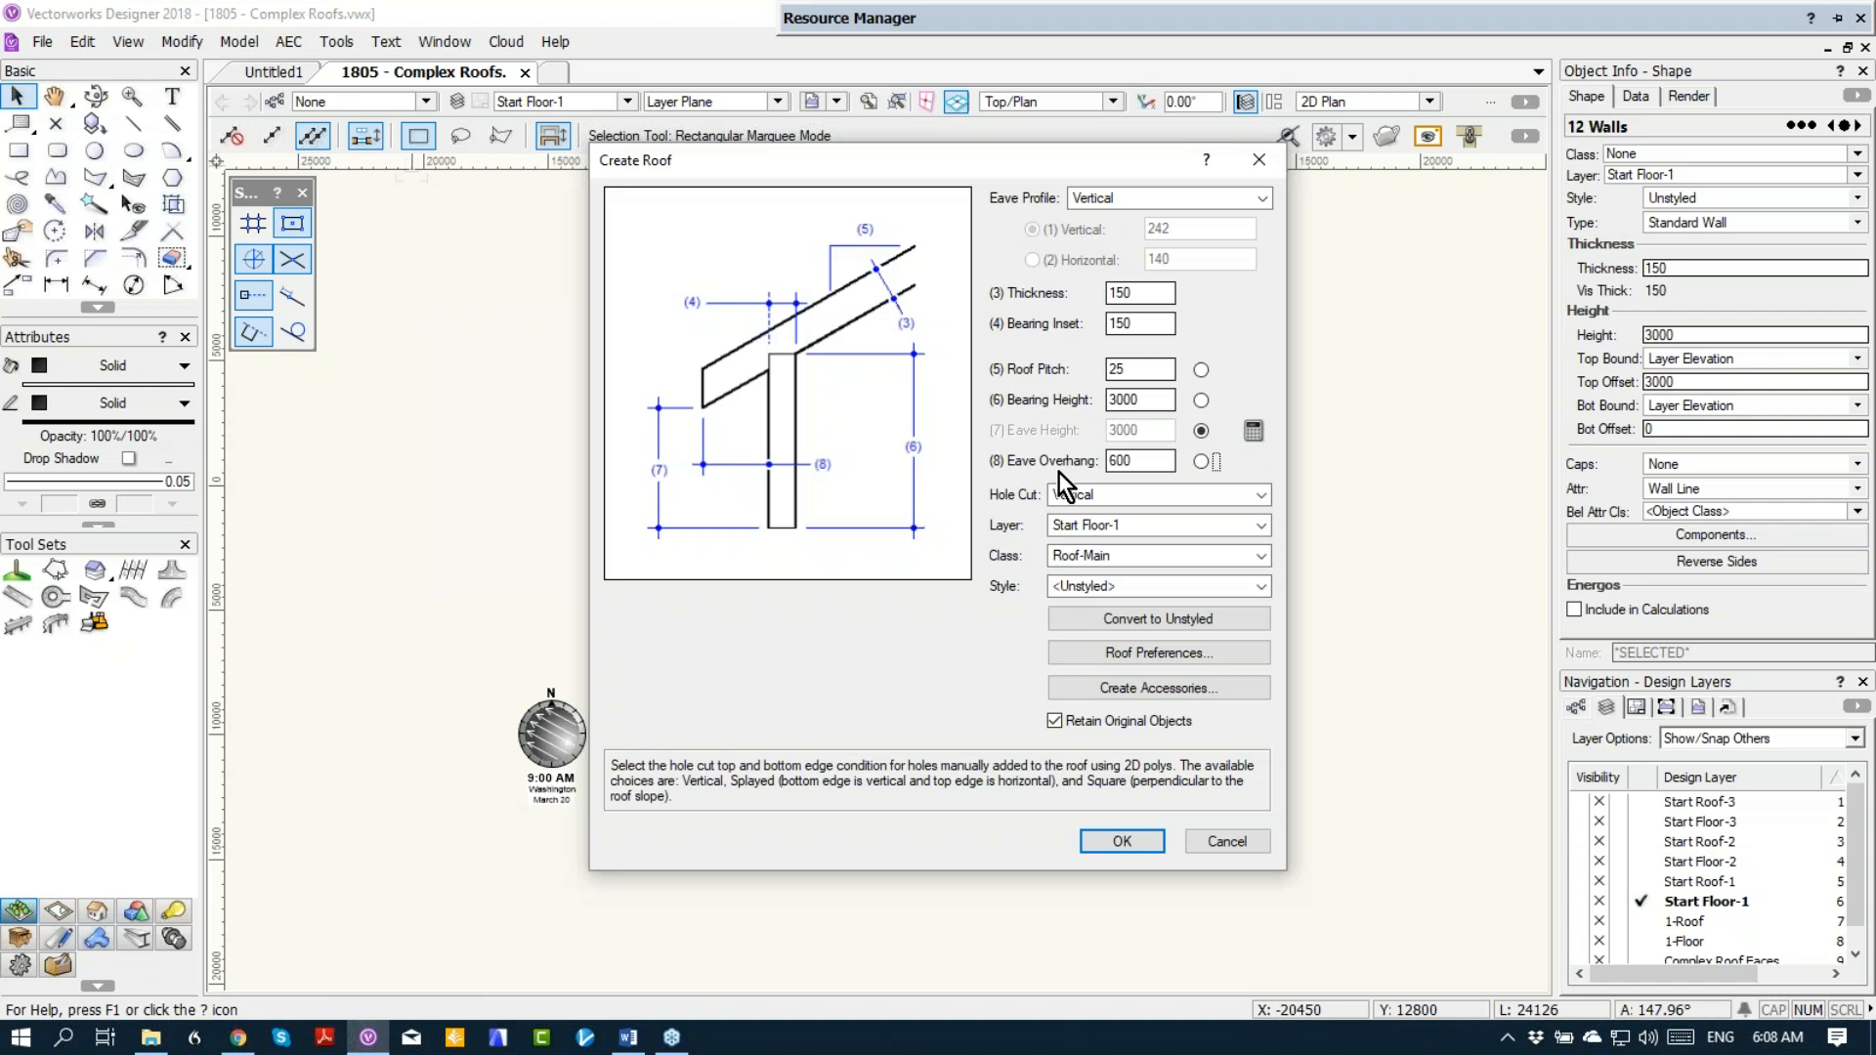
pyautogui.click(1134, 526)
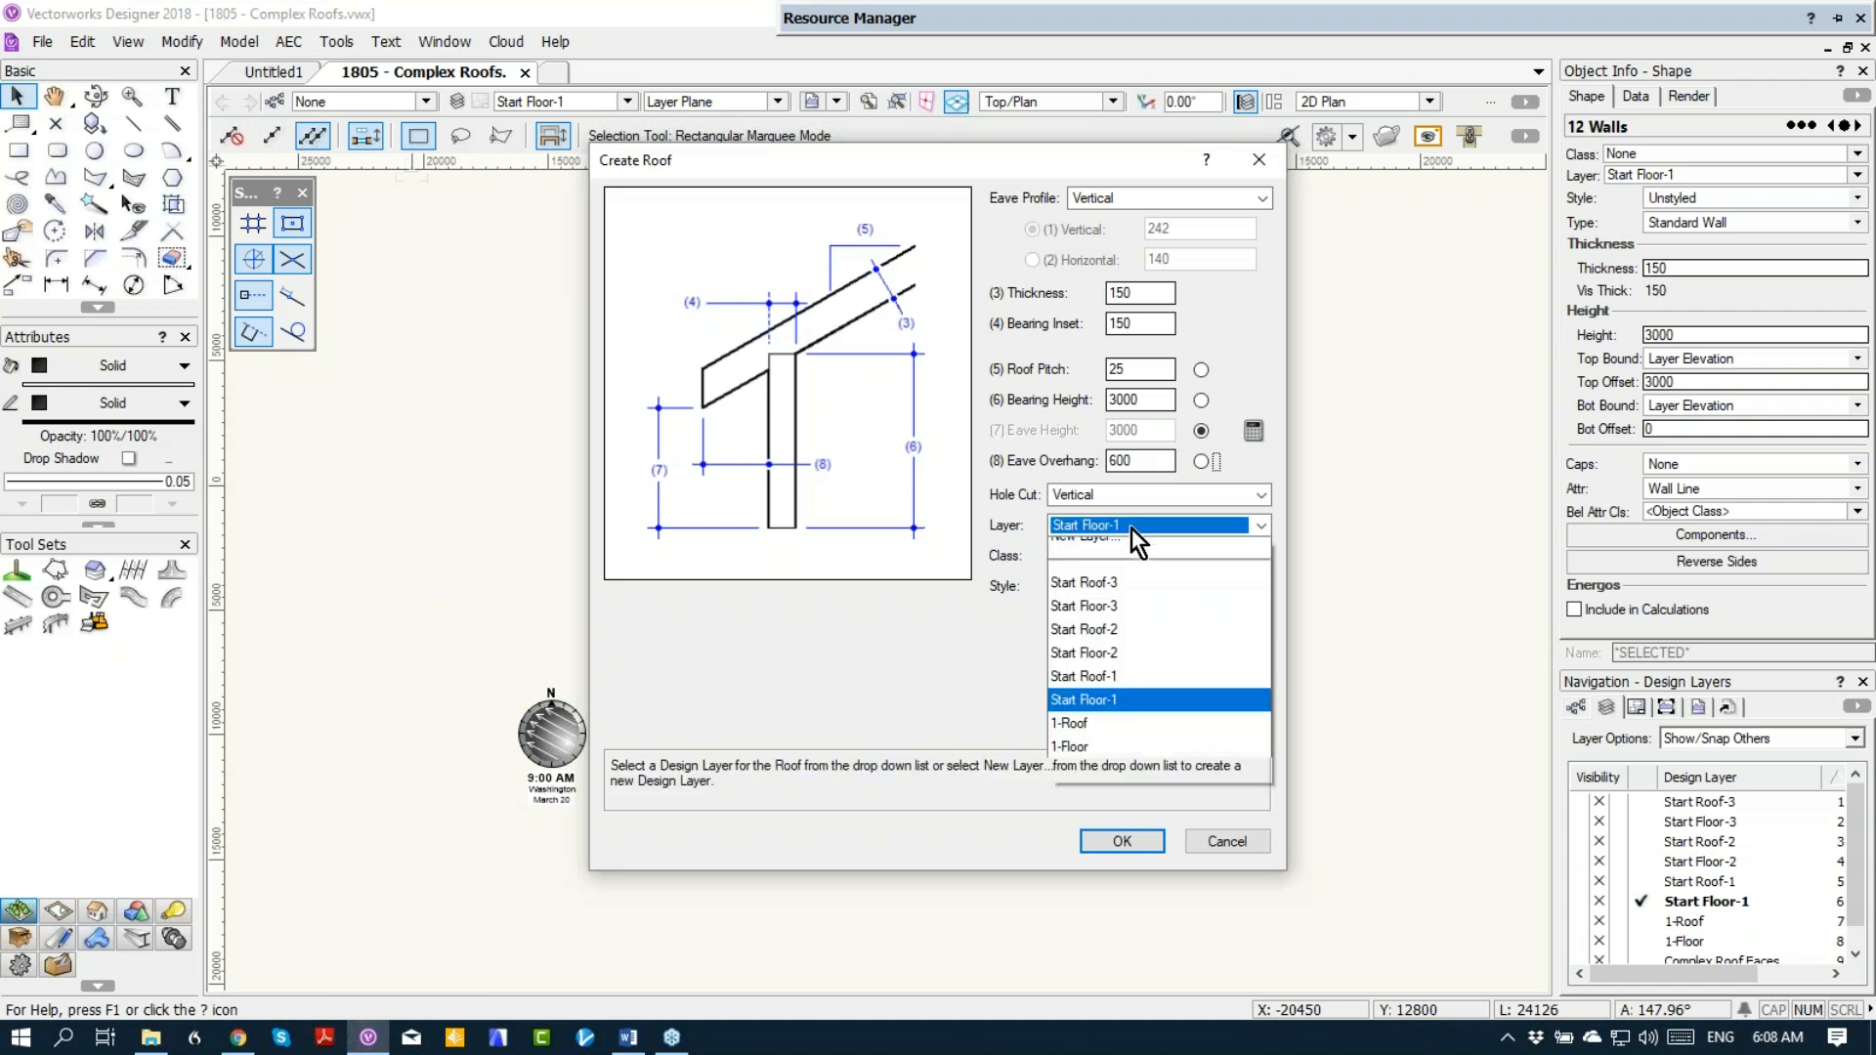
pyautogui.click(1133, 696)
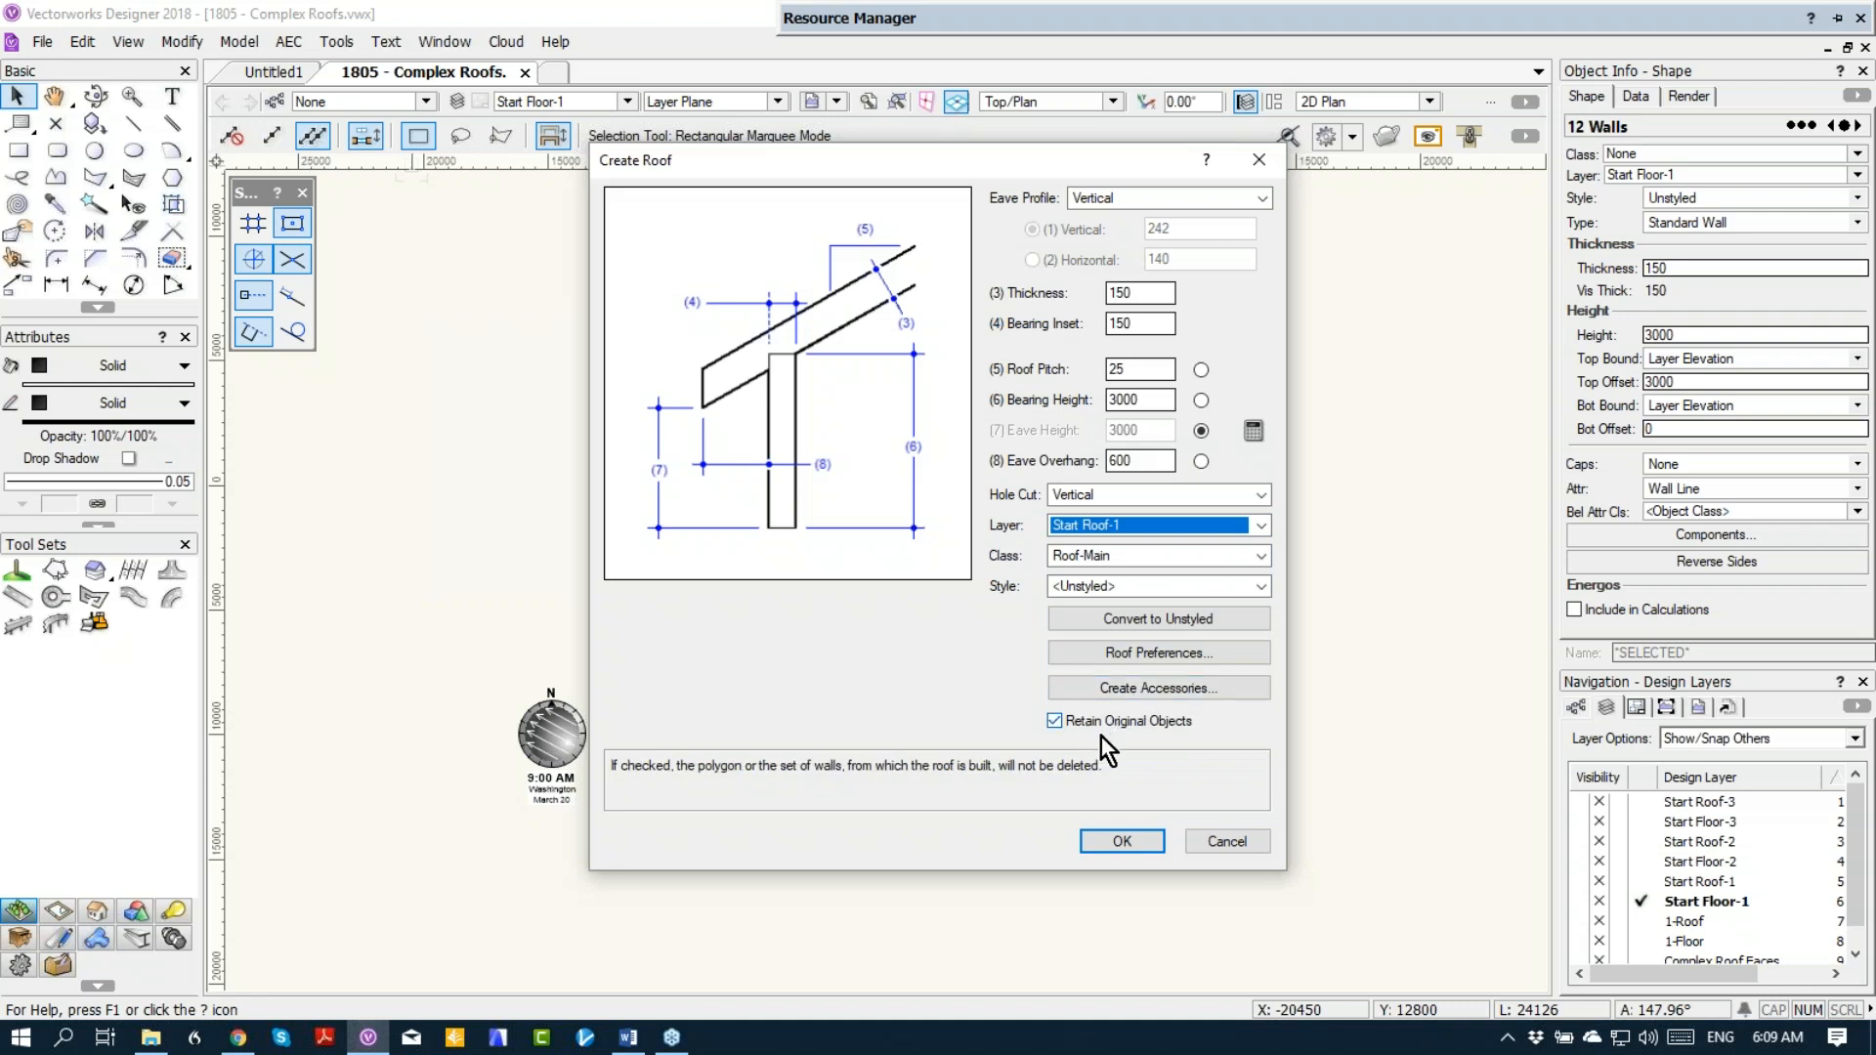
pyautogui.click(1104, 837)
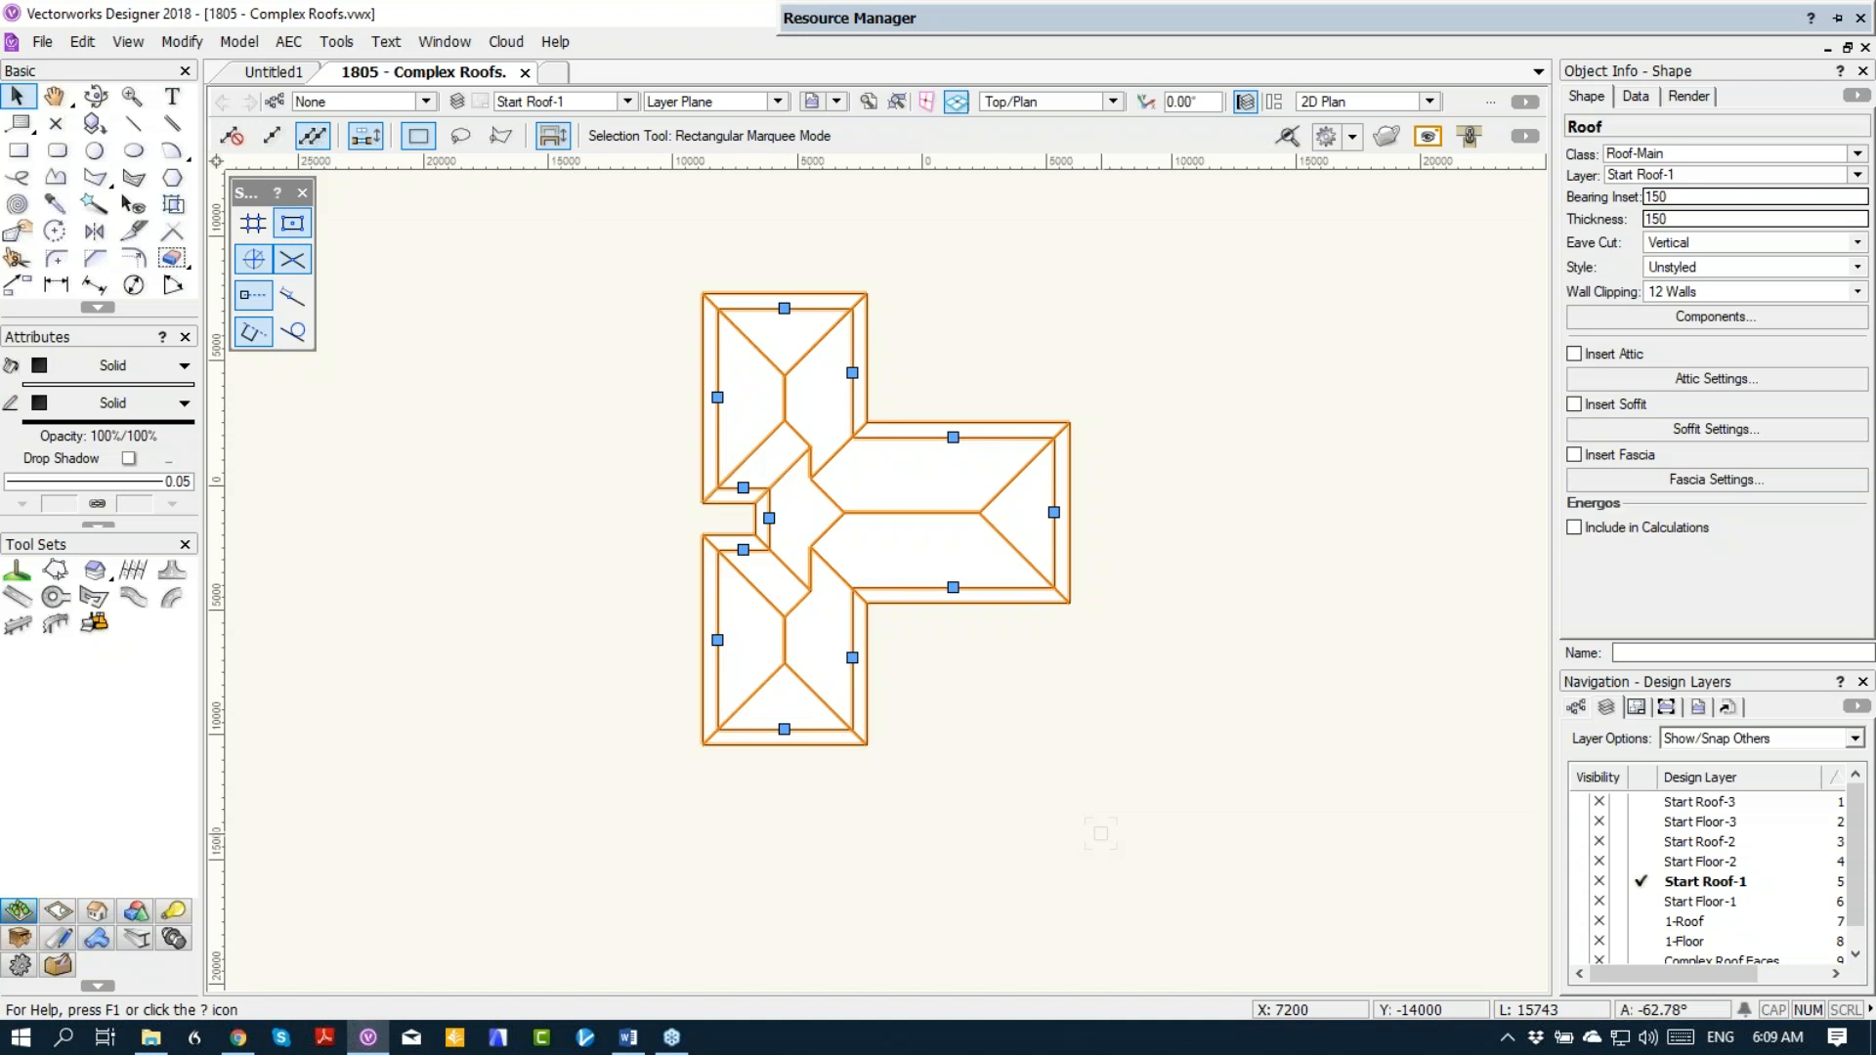
# Step: Delete the roof just created from the walls
pyautogui.press('Delete')
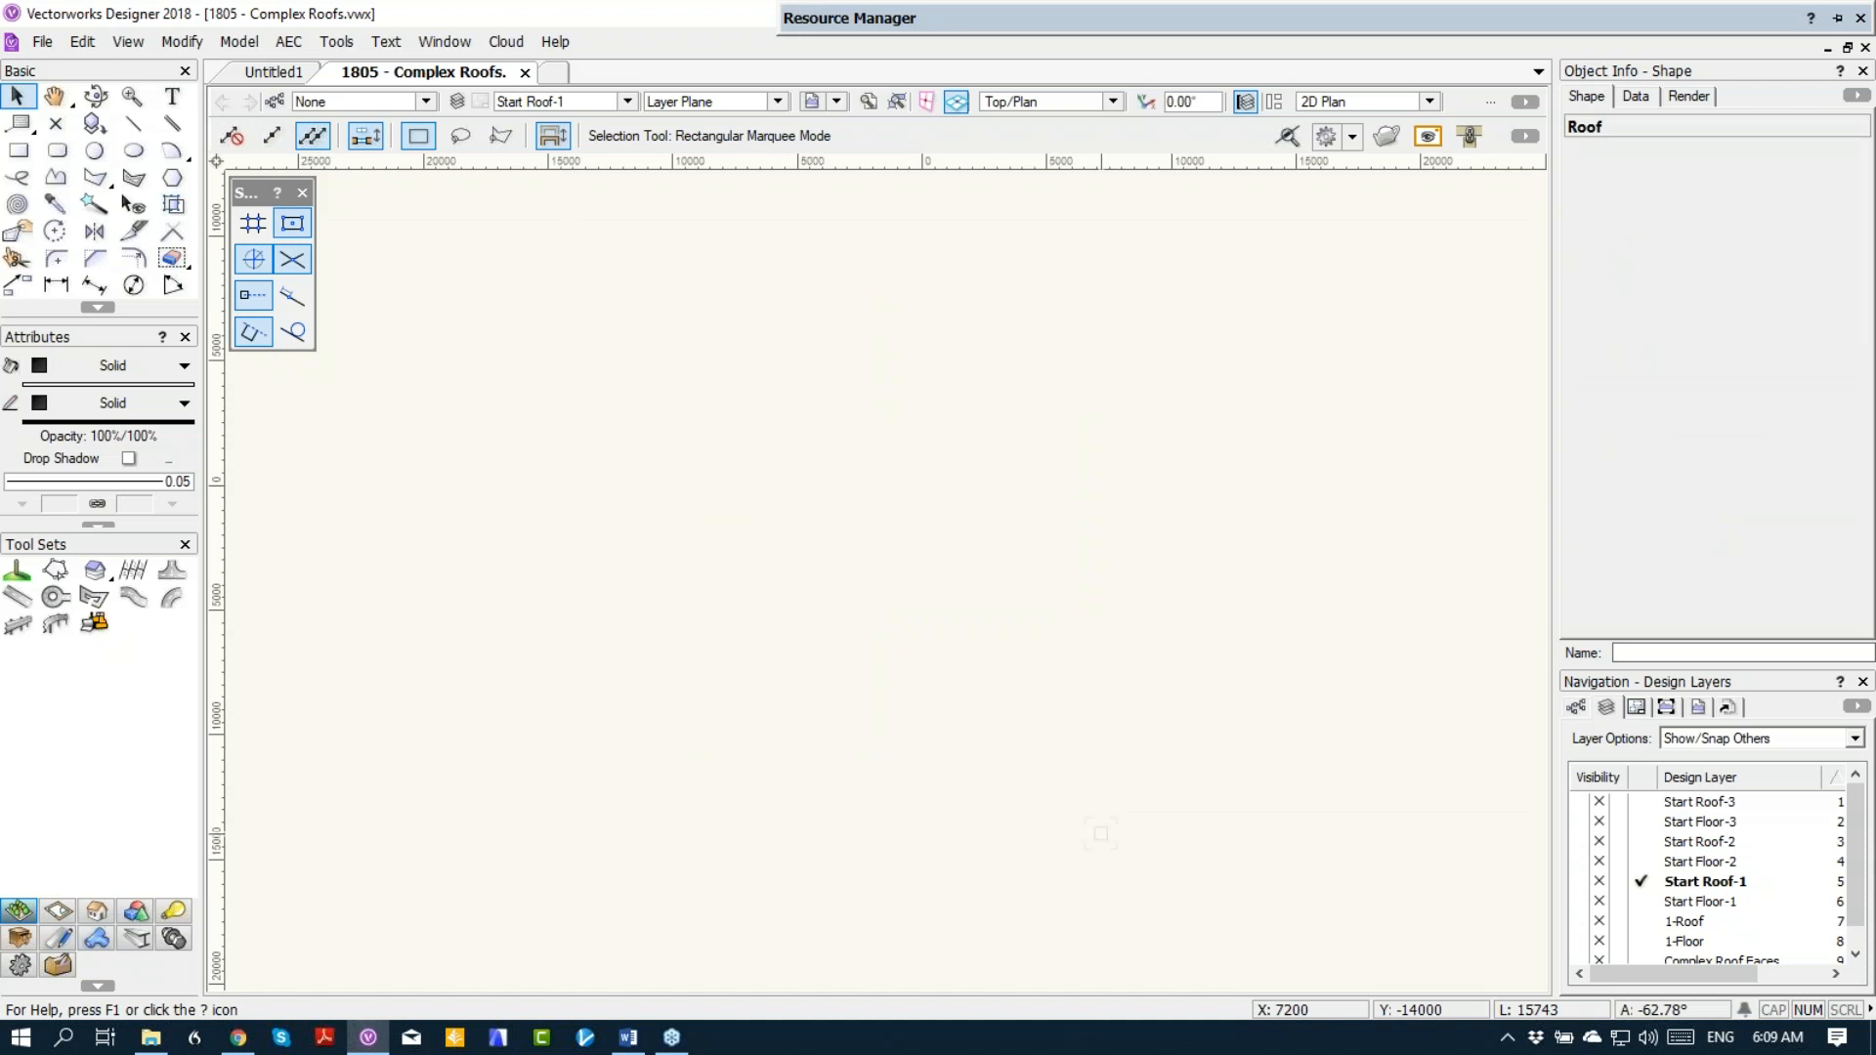
# Step: Bring up the Complex Roofs guide in Chrome, move its window off the drawing and return to Vectorworks
pyautogui.click(236, 1039)
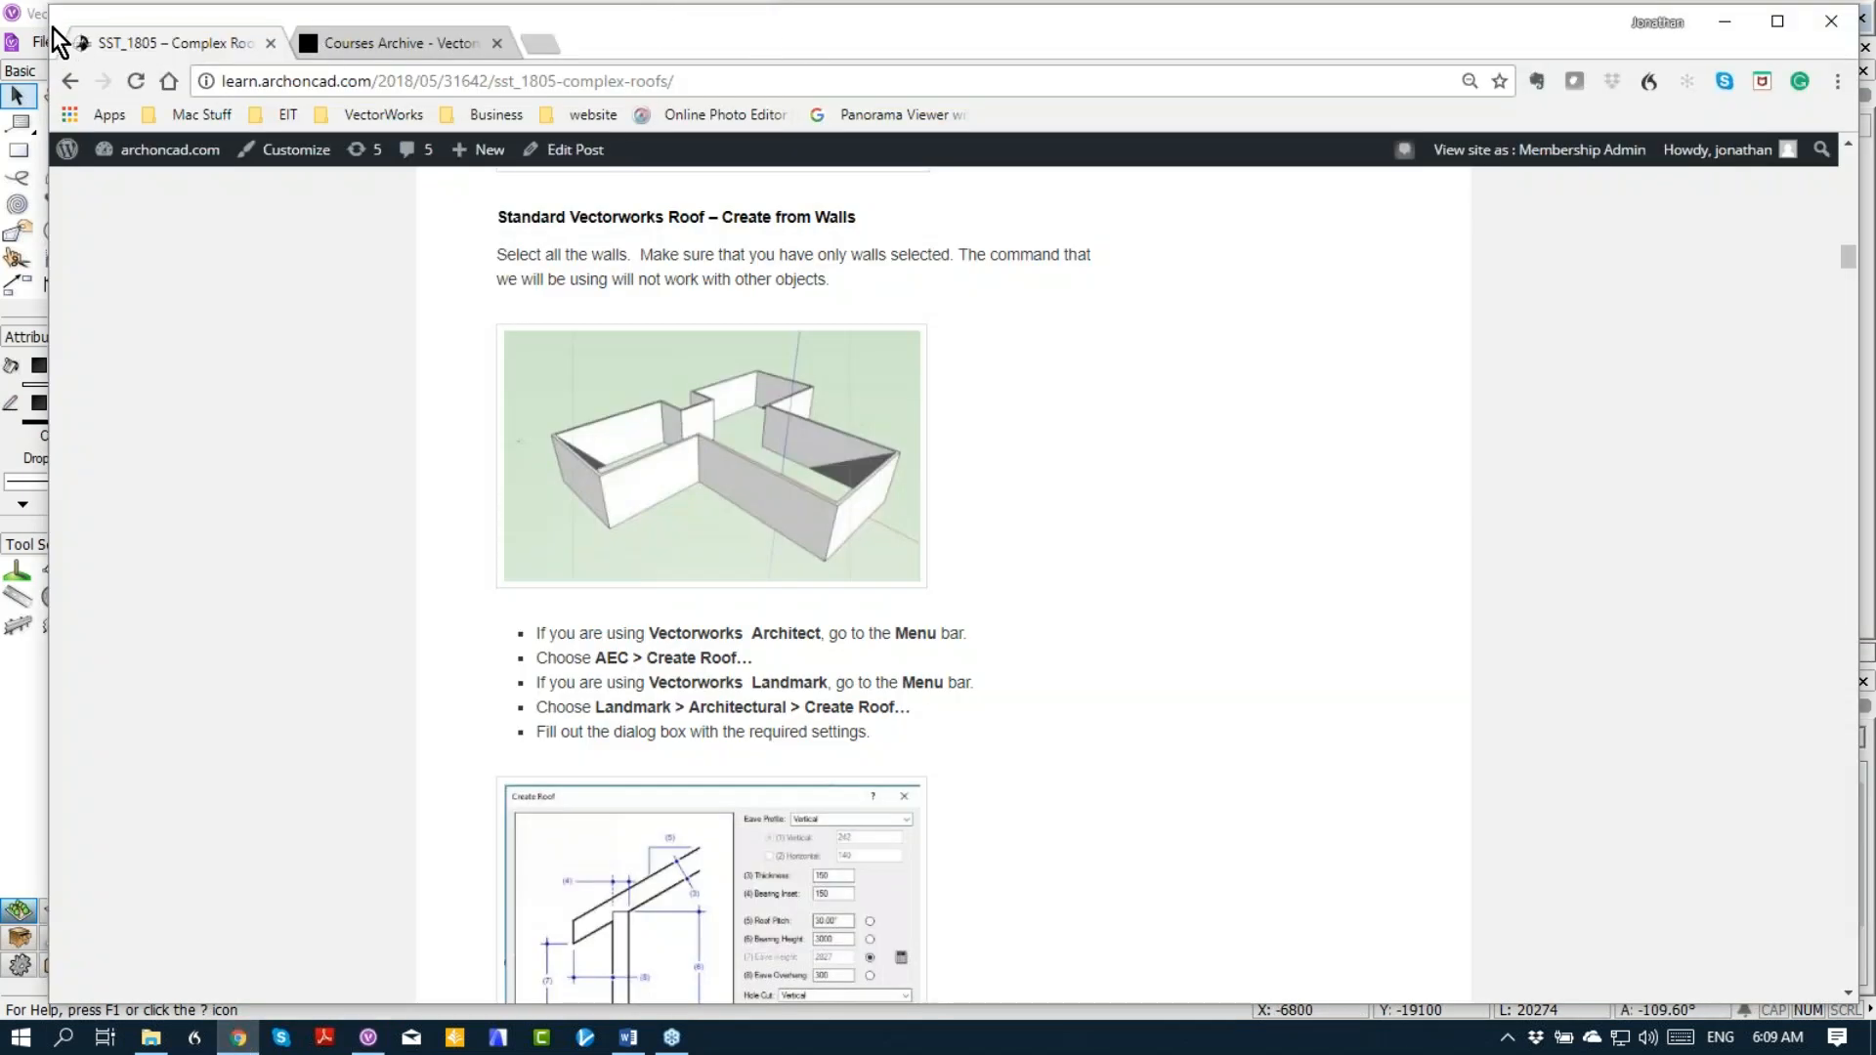
pyautogui.moveTo(66, 39); pyautogui.dragTo(689, 79)
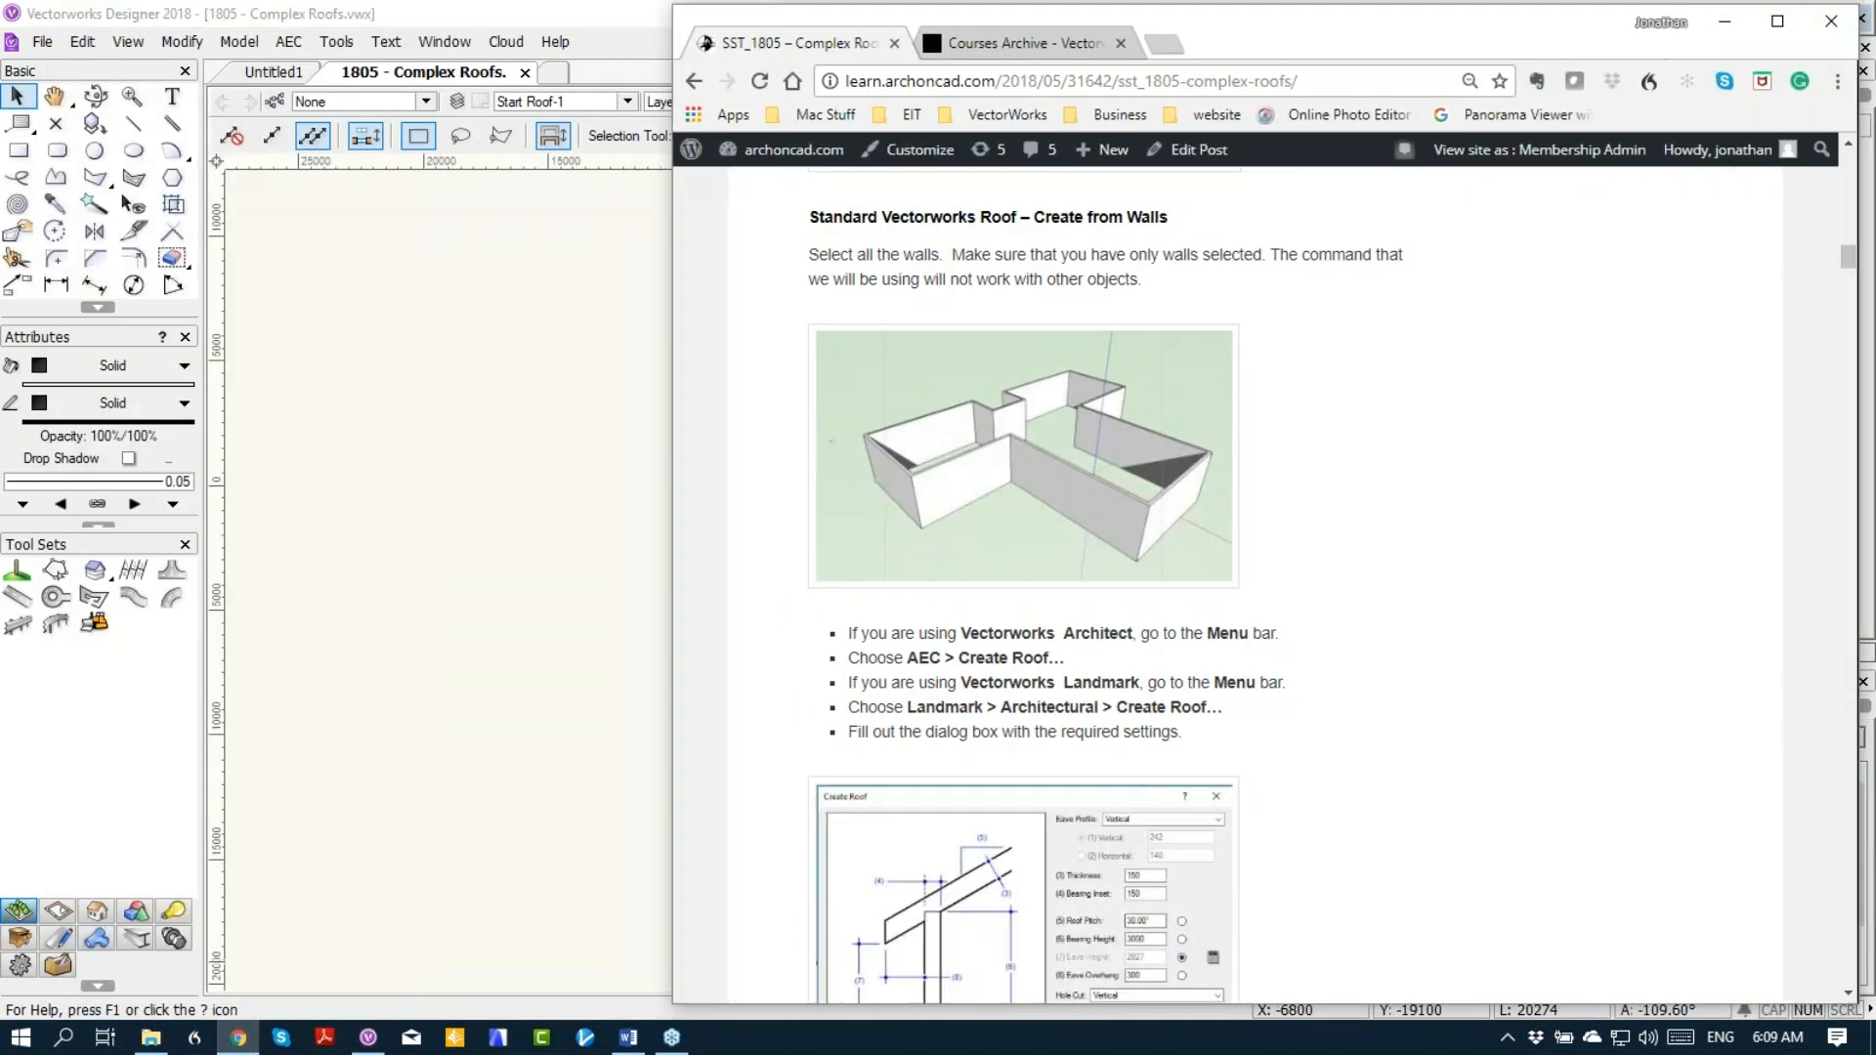
pyautogui.moveTo(1207, 39); pyautogui.dragTo(1875, 39)
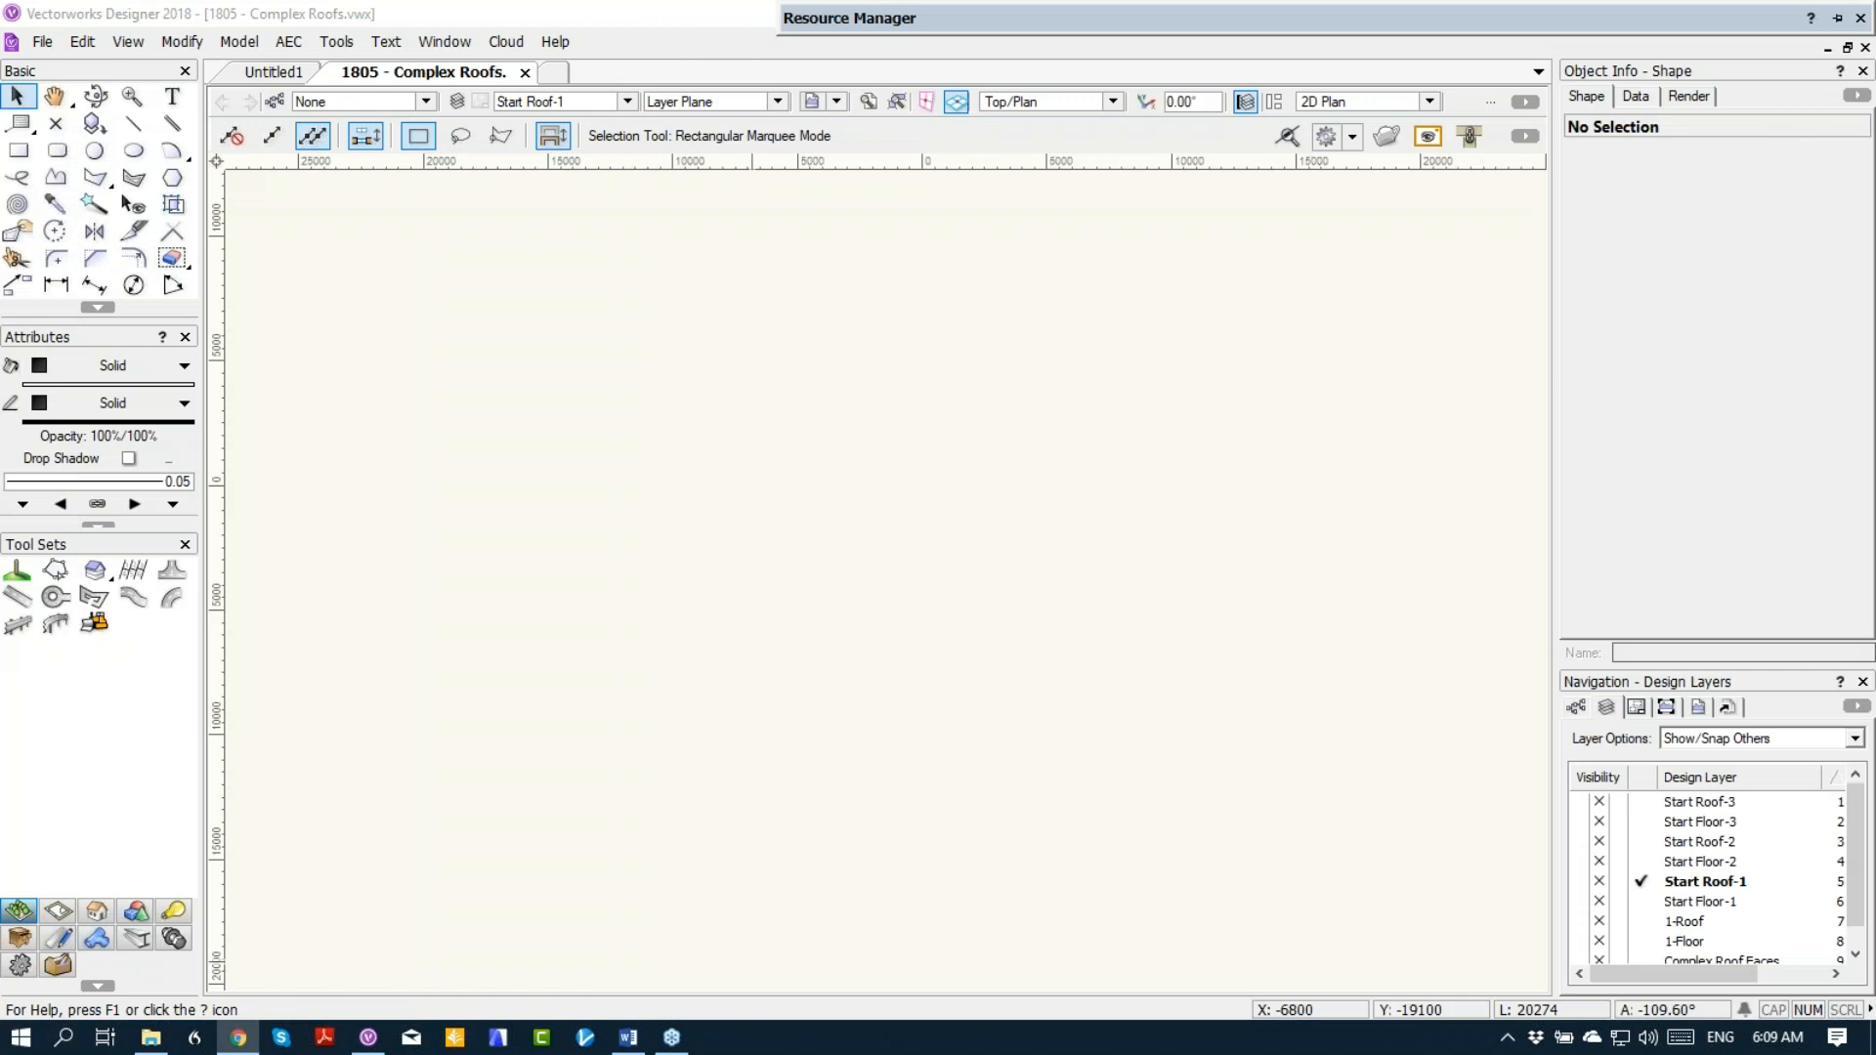
pyautogui.click(1088, 599)
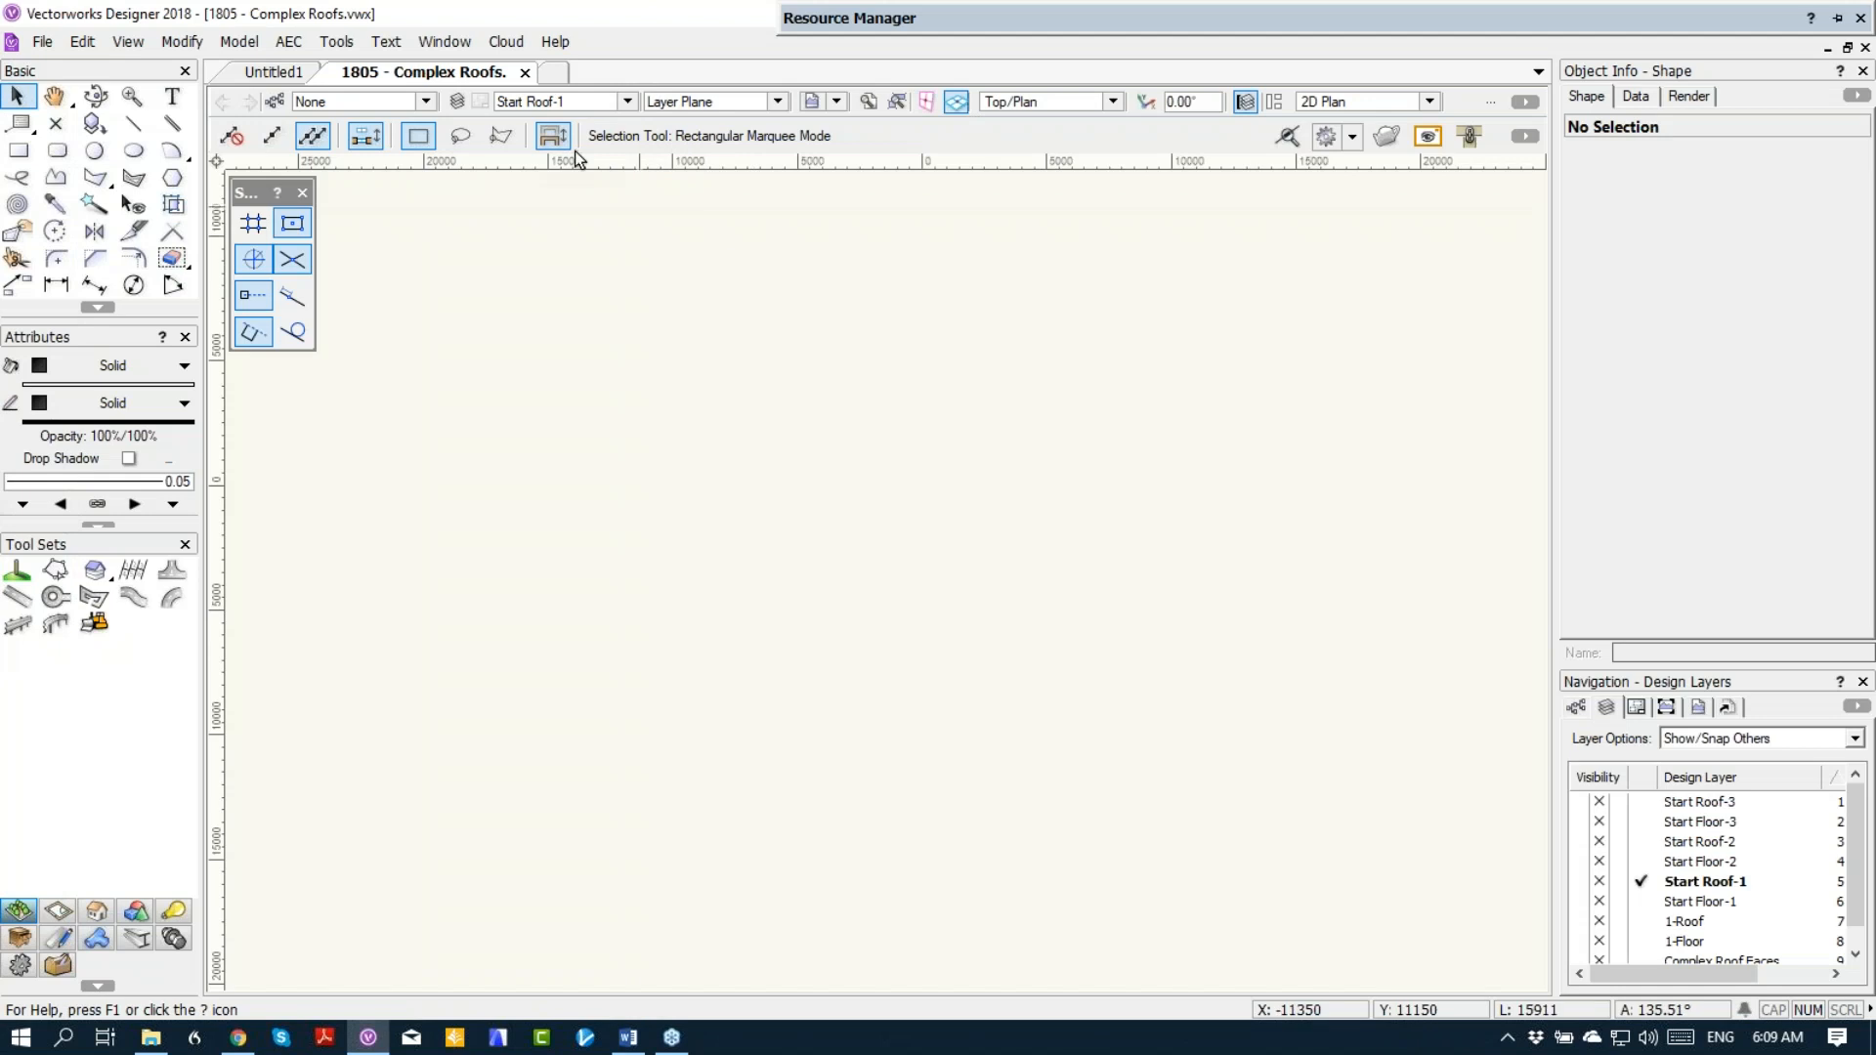
# Step: Make Start Floor-1 the active layer and trace the building with two rectangles, one over the long main block and one about 8100 by 6000 over the wing
pyautogui.click(594, 98)
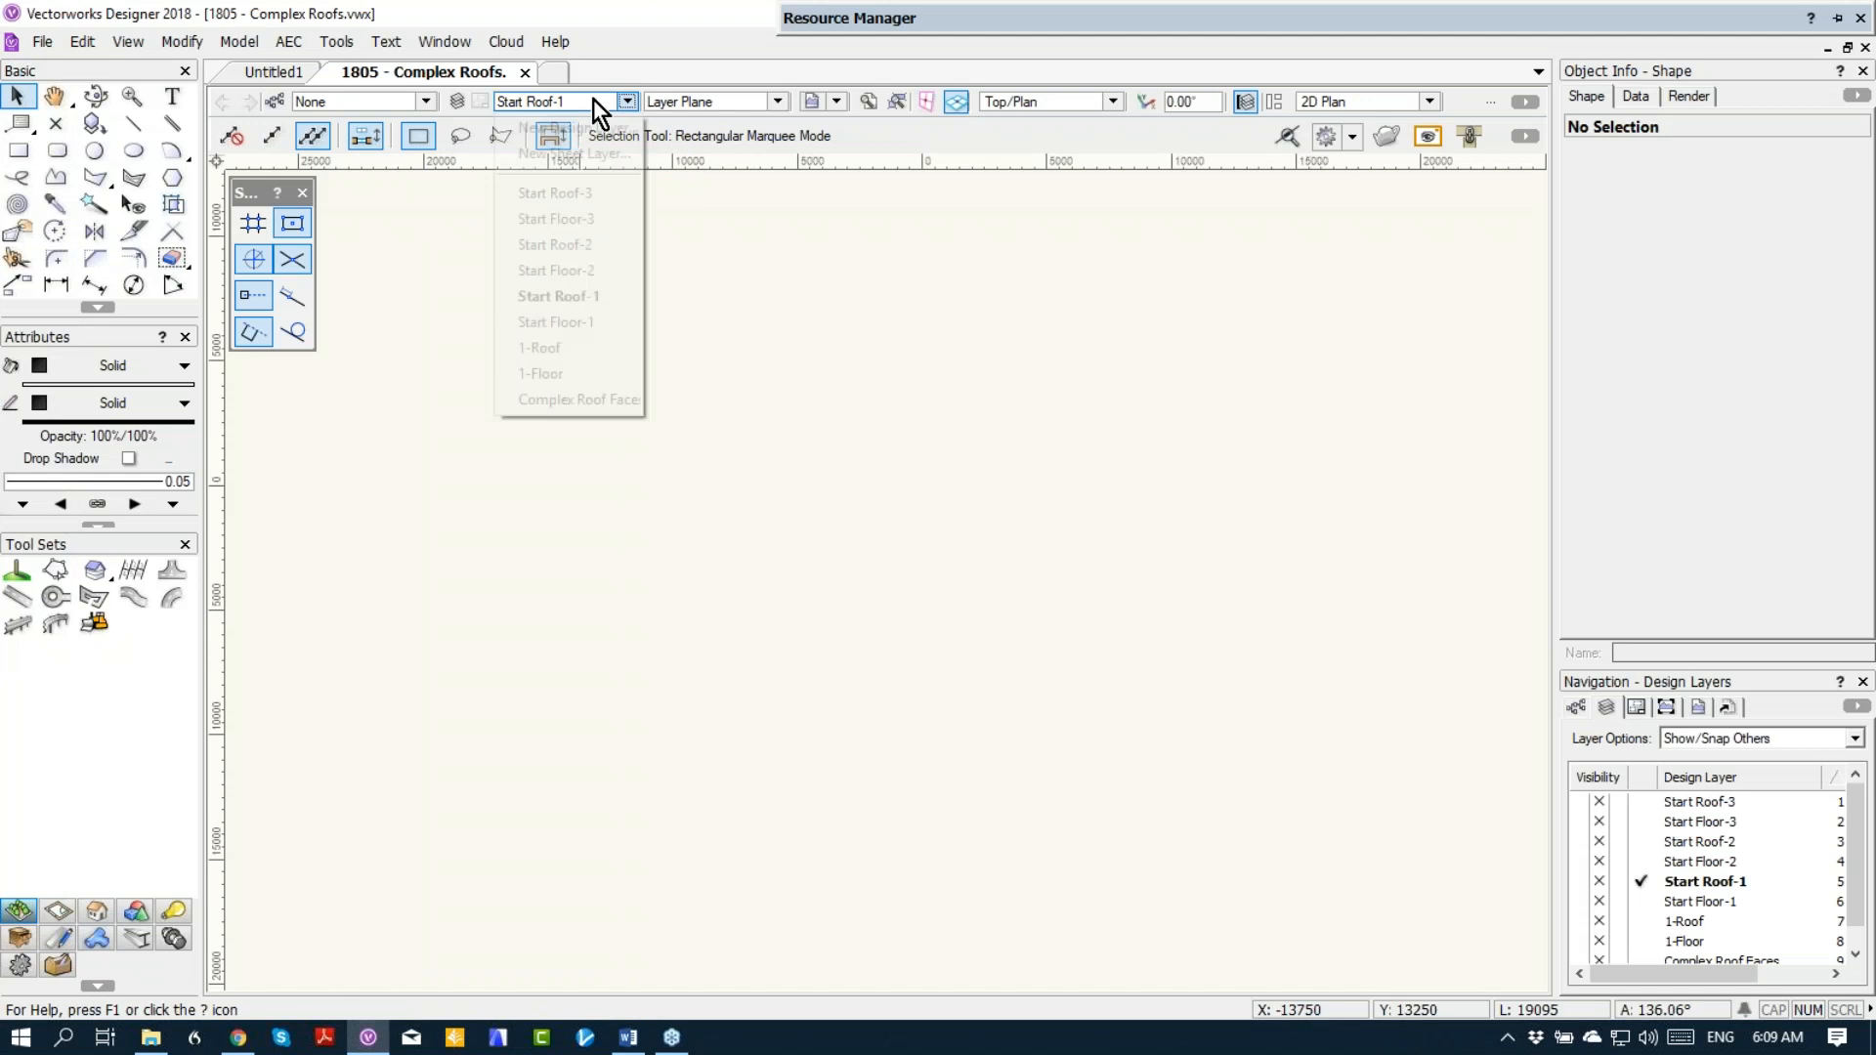
pyautogui.click(574, 325)
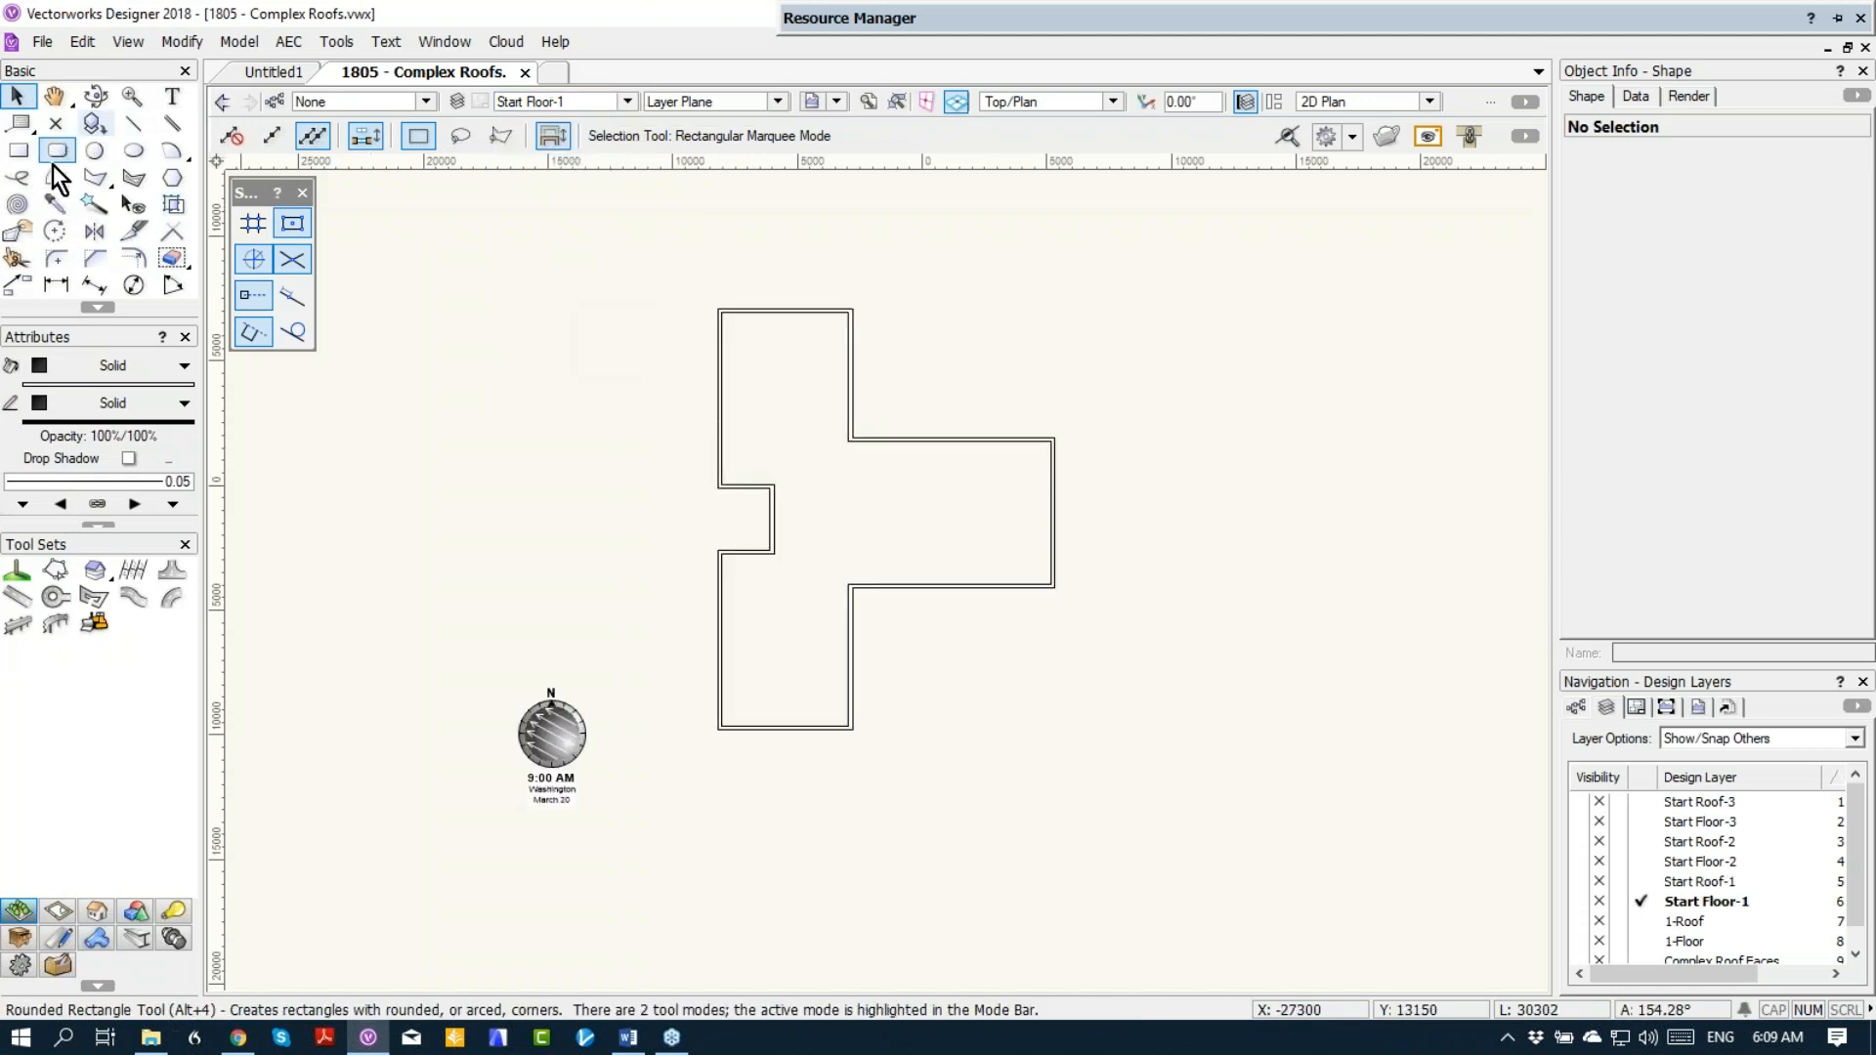
pyautogui.click(24, 155)
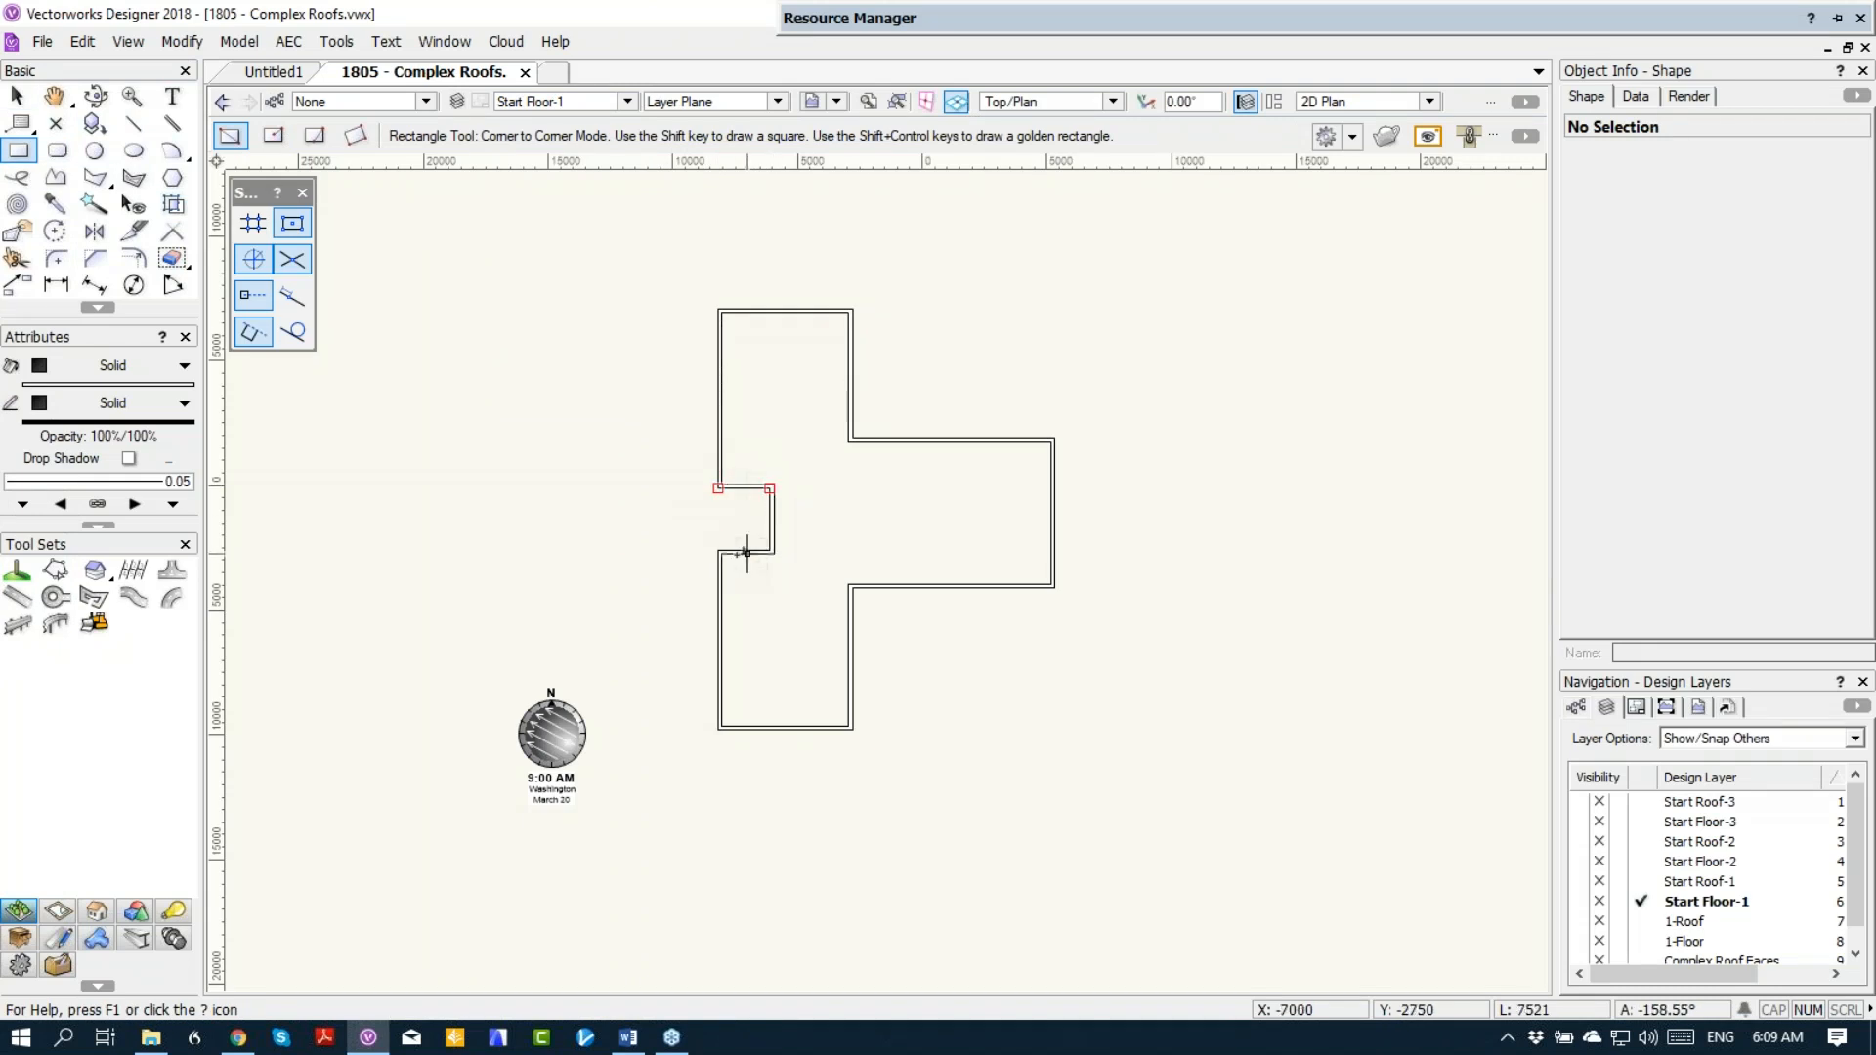
pyautogui.click(718, 308)
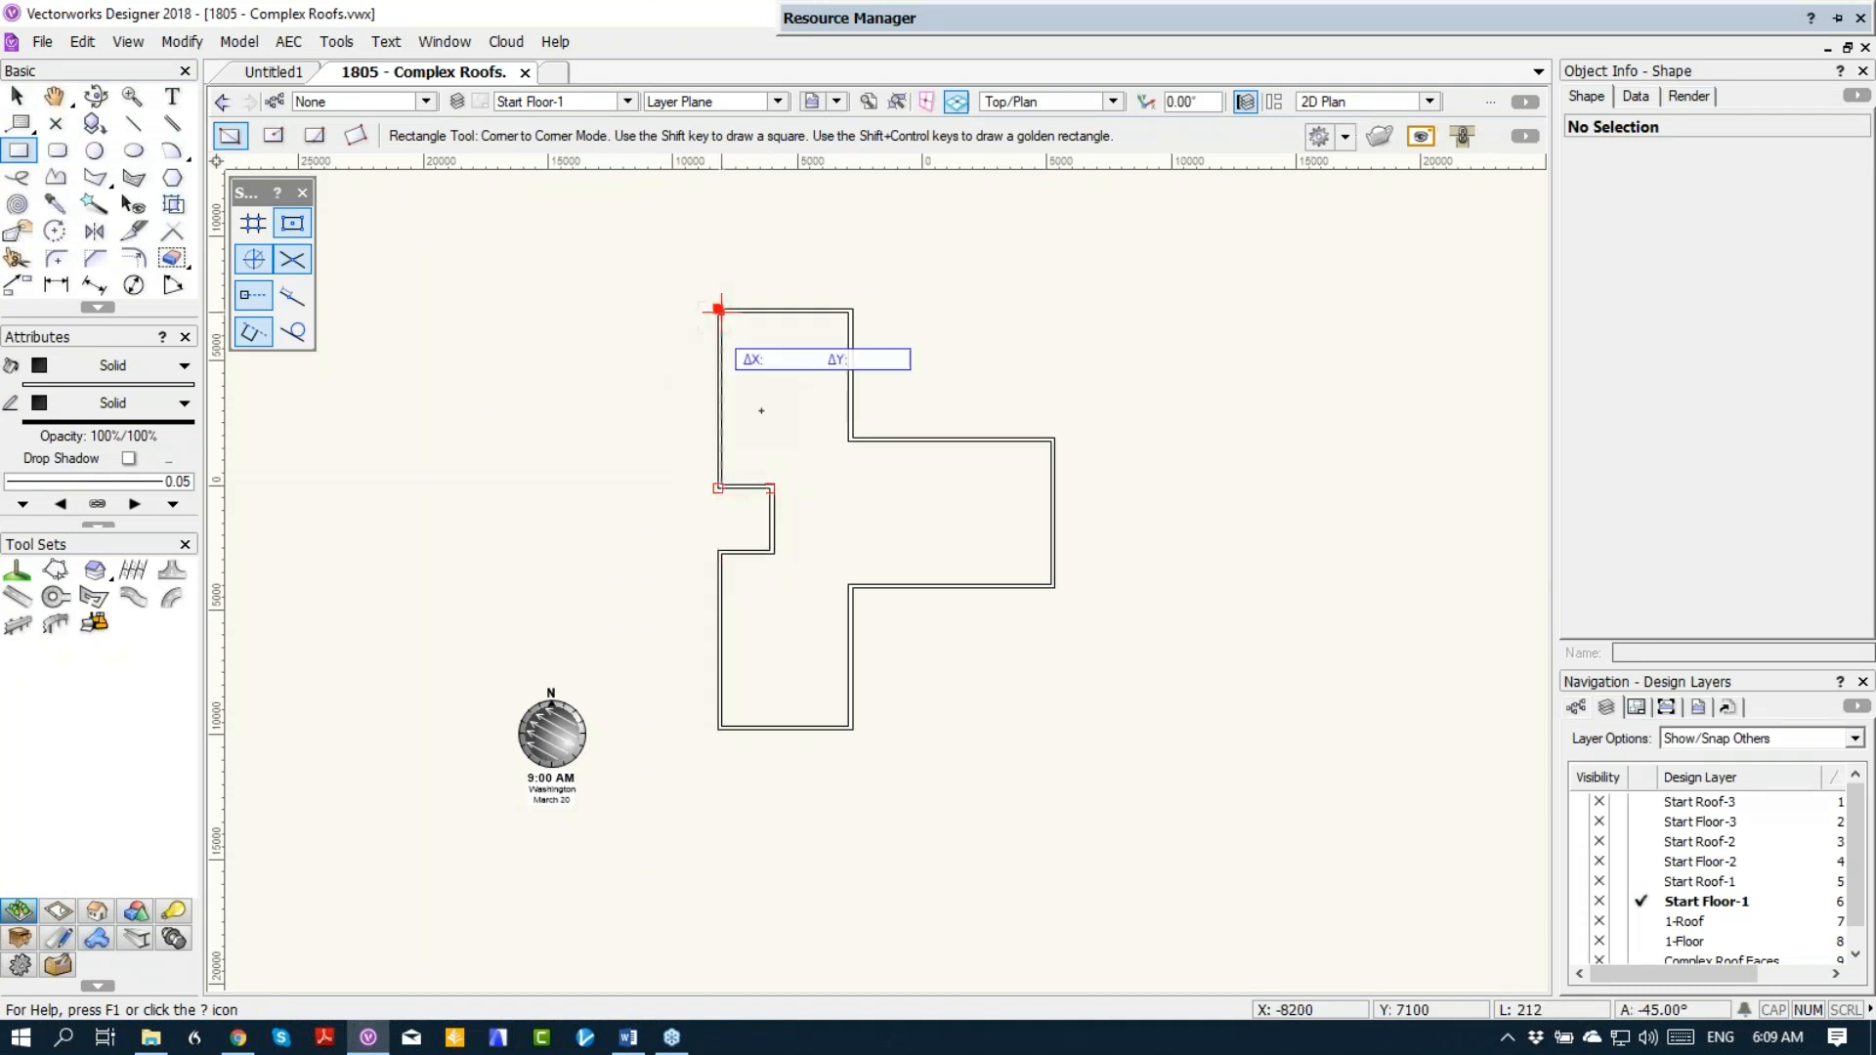
pyautogui.click(853, 728)
pyautogui.click(1055, 438)
pyautogui.click(853, 587)
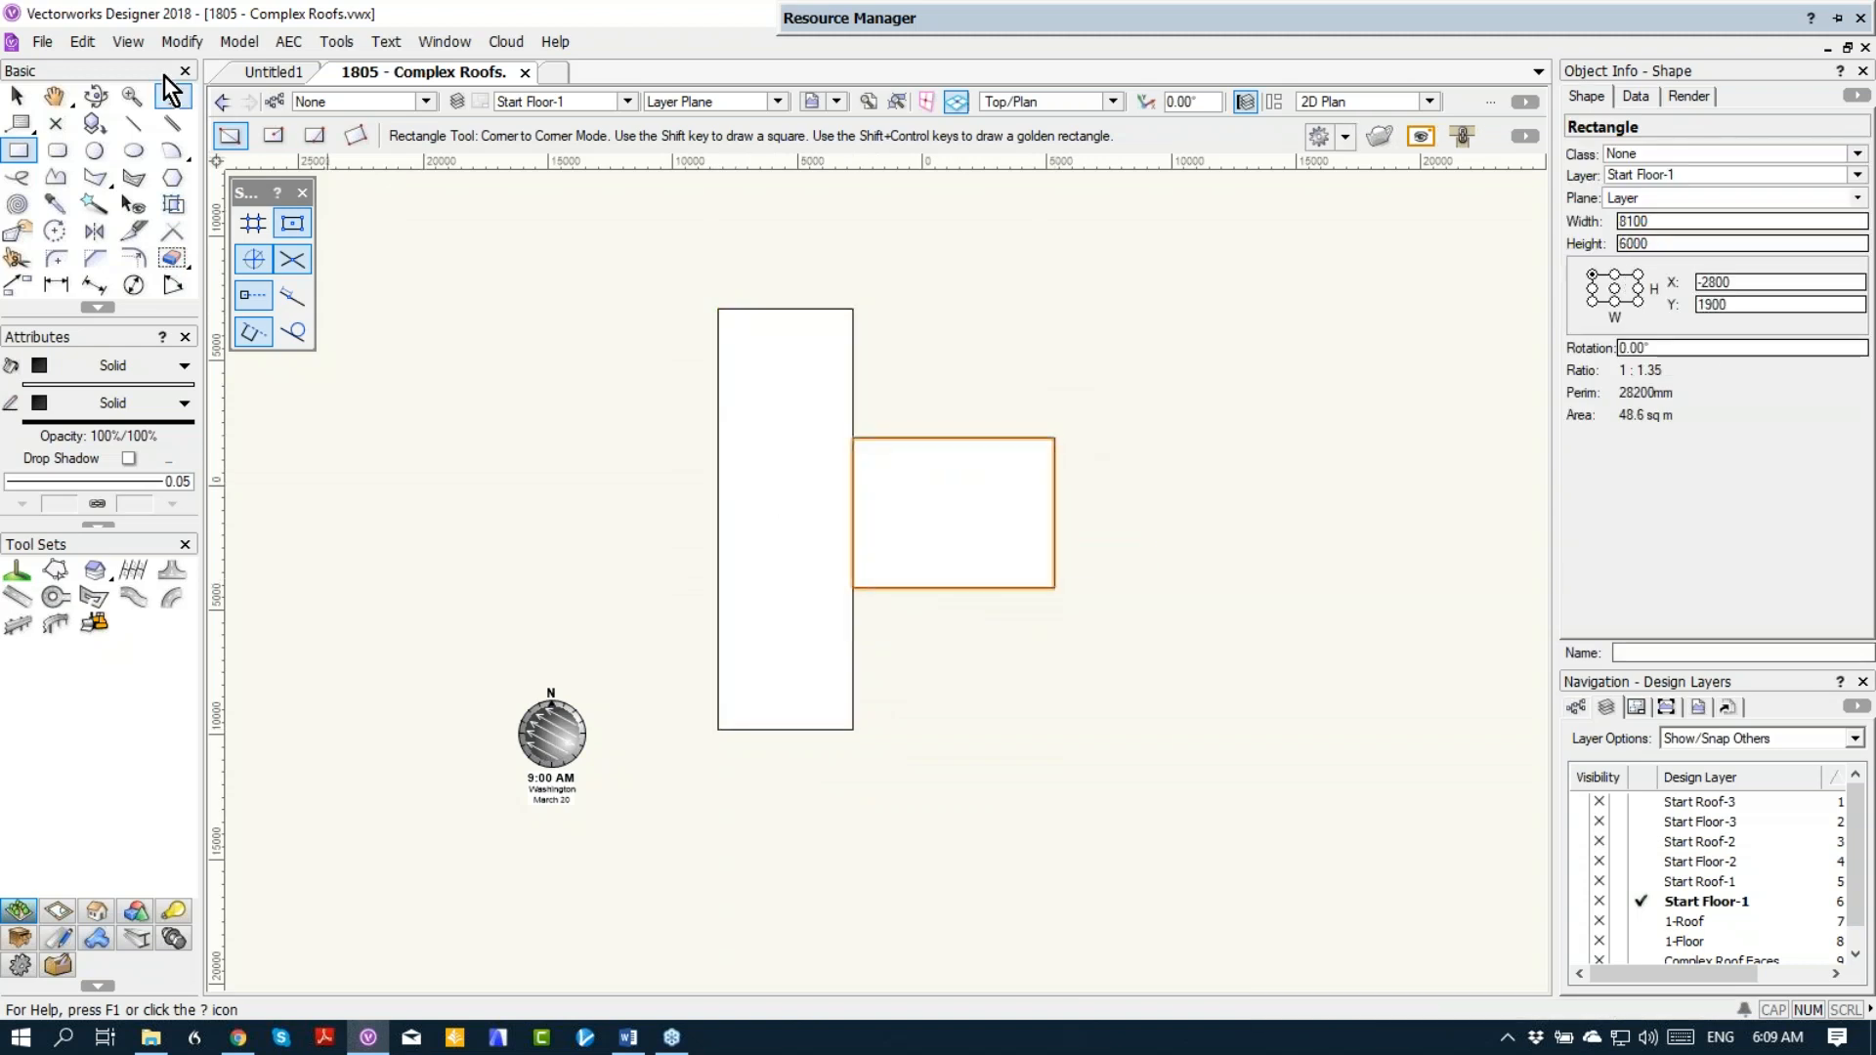
# Step: Select both traced rectangles and combine them into a single polygon outline
pyautogui.click(17, 96)
pyautogui.keyDown('shift'); pyautogui.click(786, 484); pyautogui.keyUp('shift')
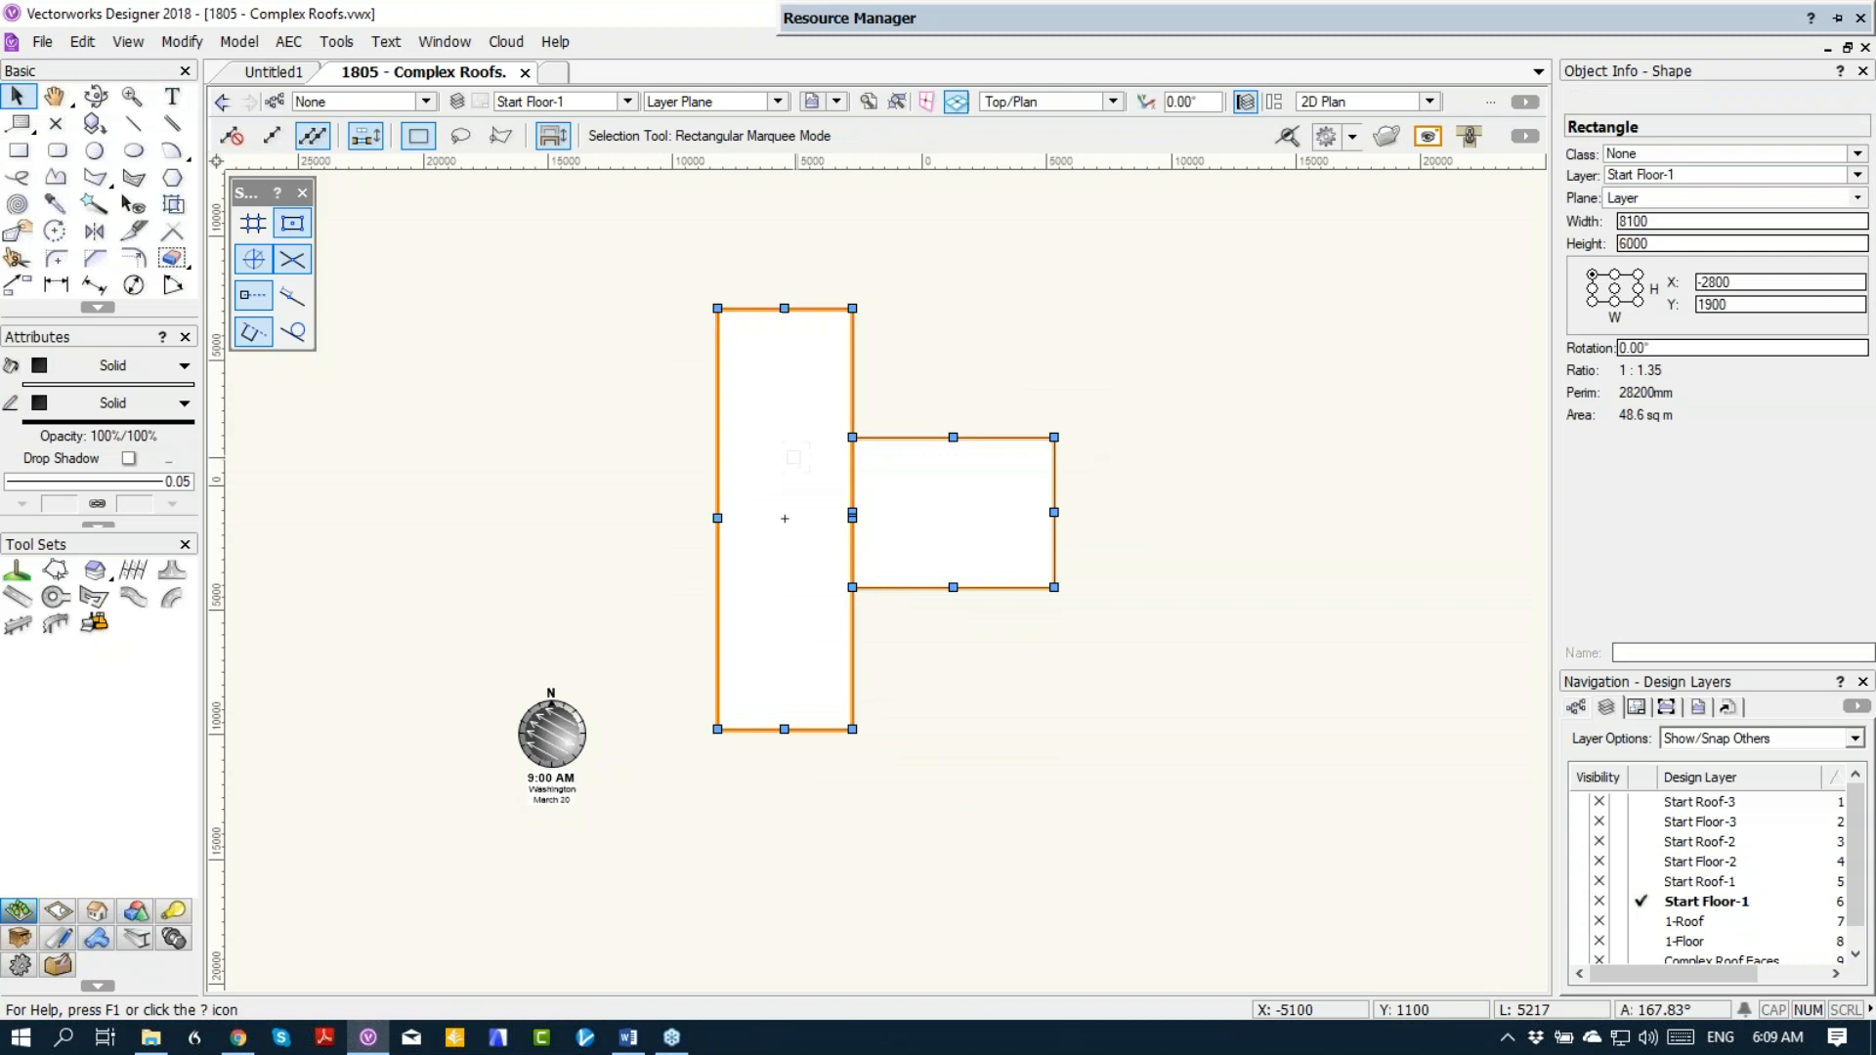
pyautogui.rightClick(820, 588)
pyautogui.click(828, 637)
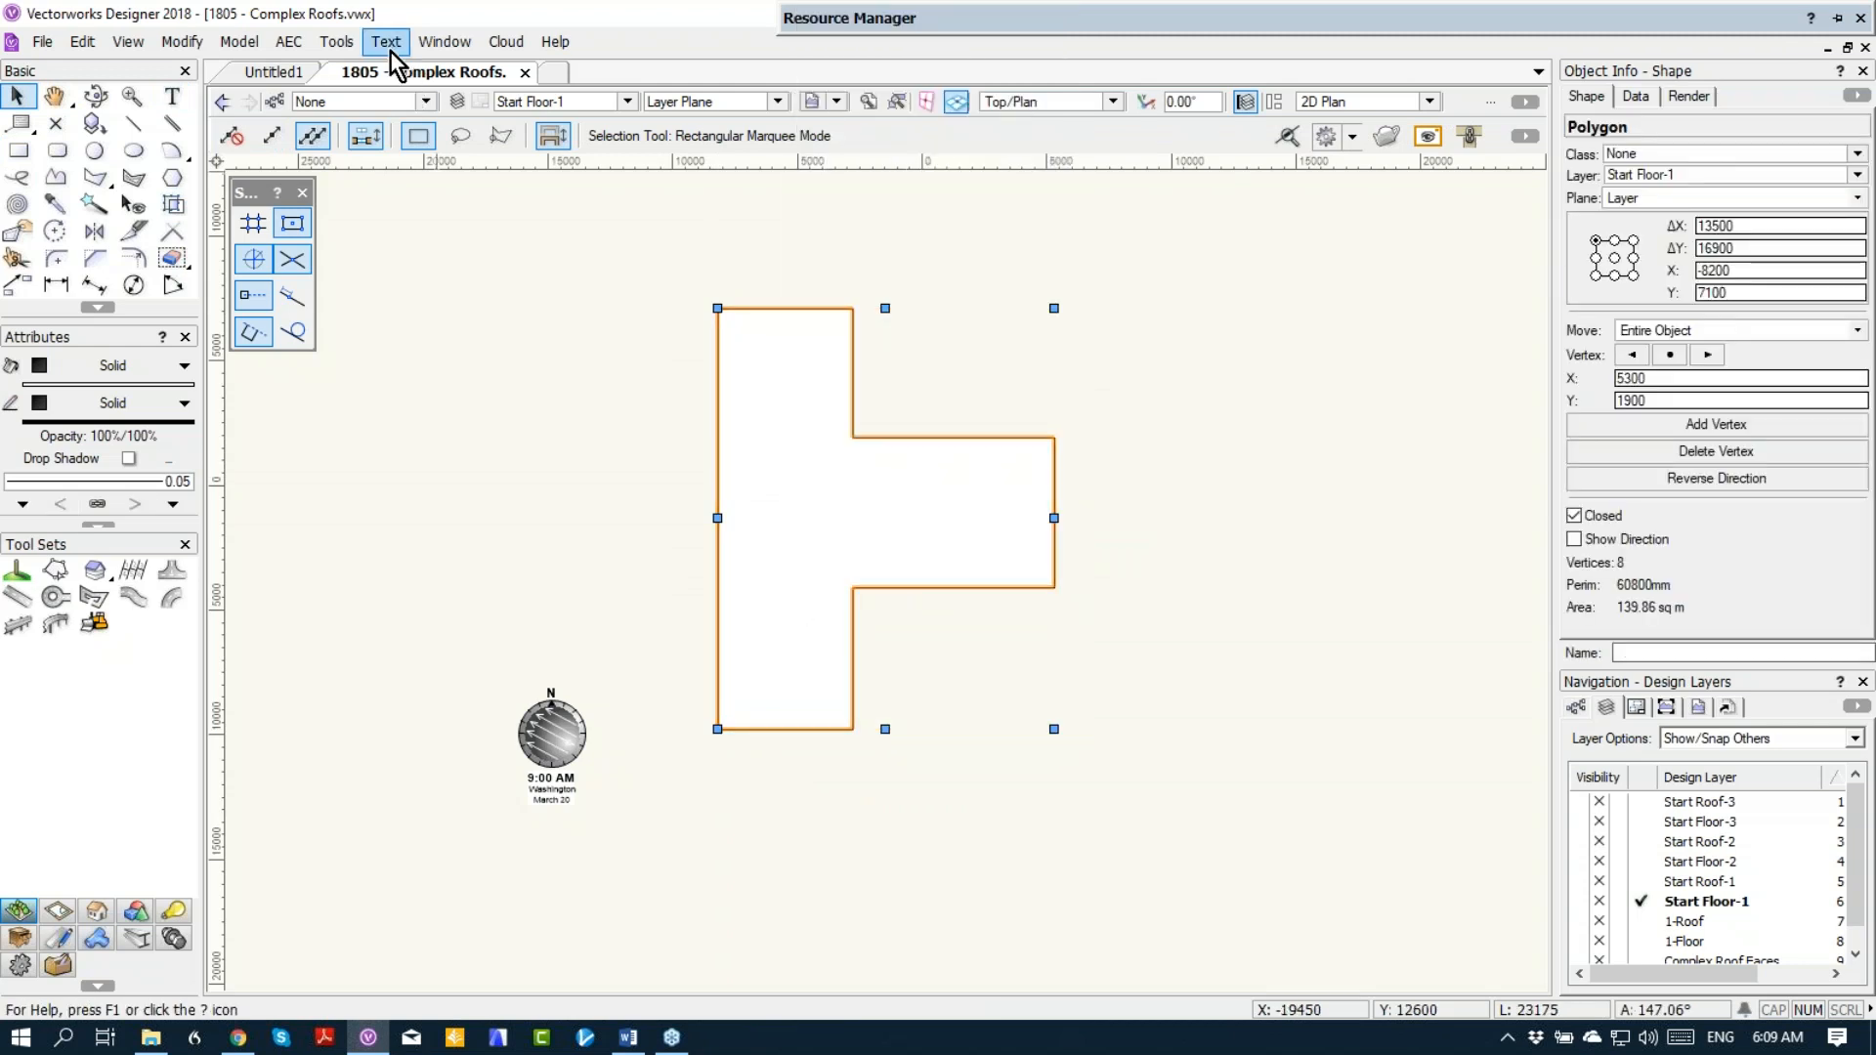
# Step: Create a roof from the polygon outline with a bearing height of 3000 on layer Start Roof-1
pyautogui.click(305, 45)
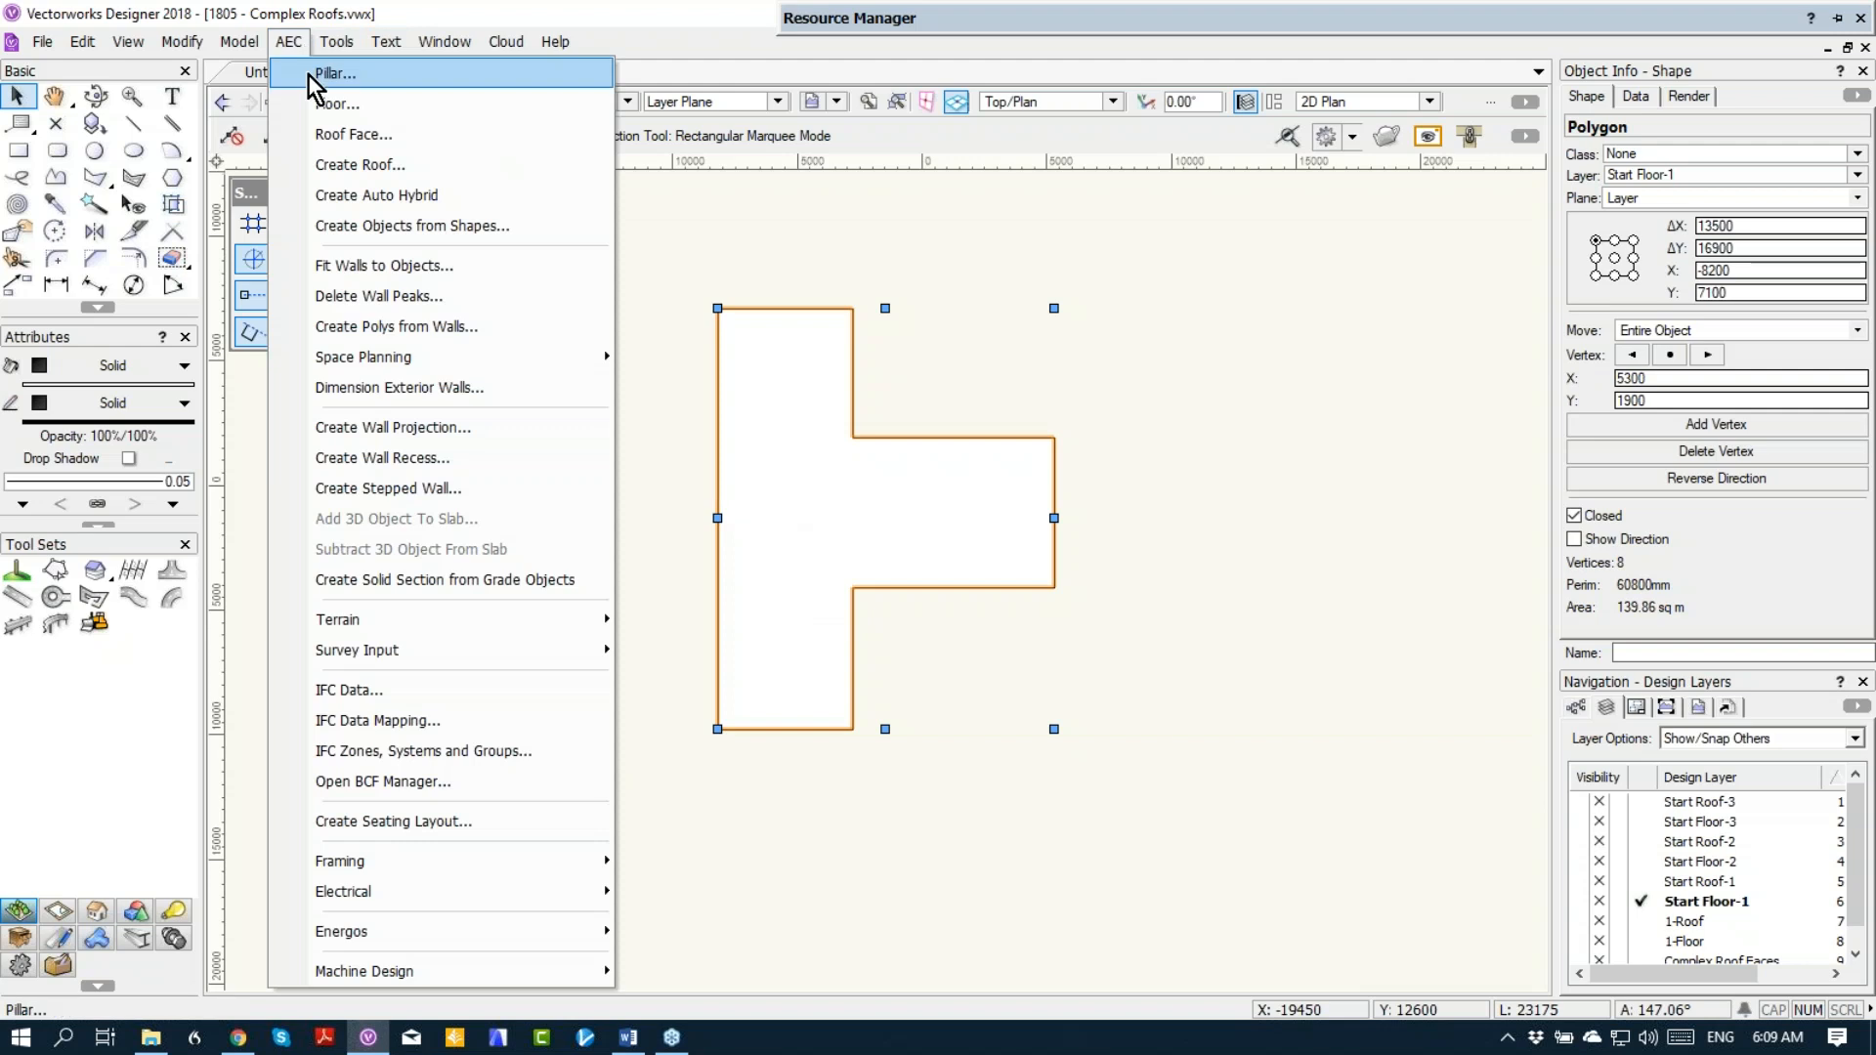
pyautogui.click(315, 162)
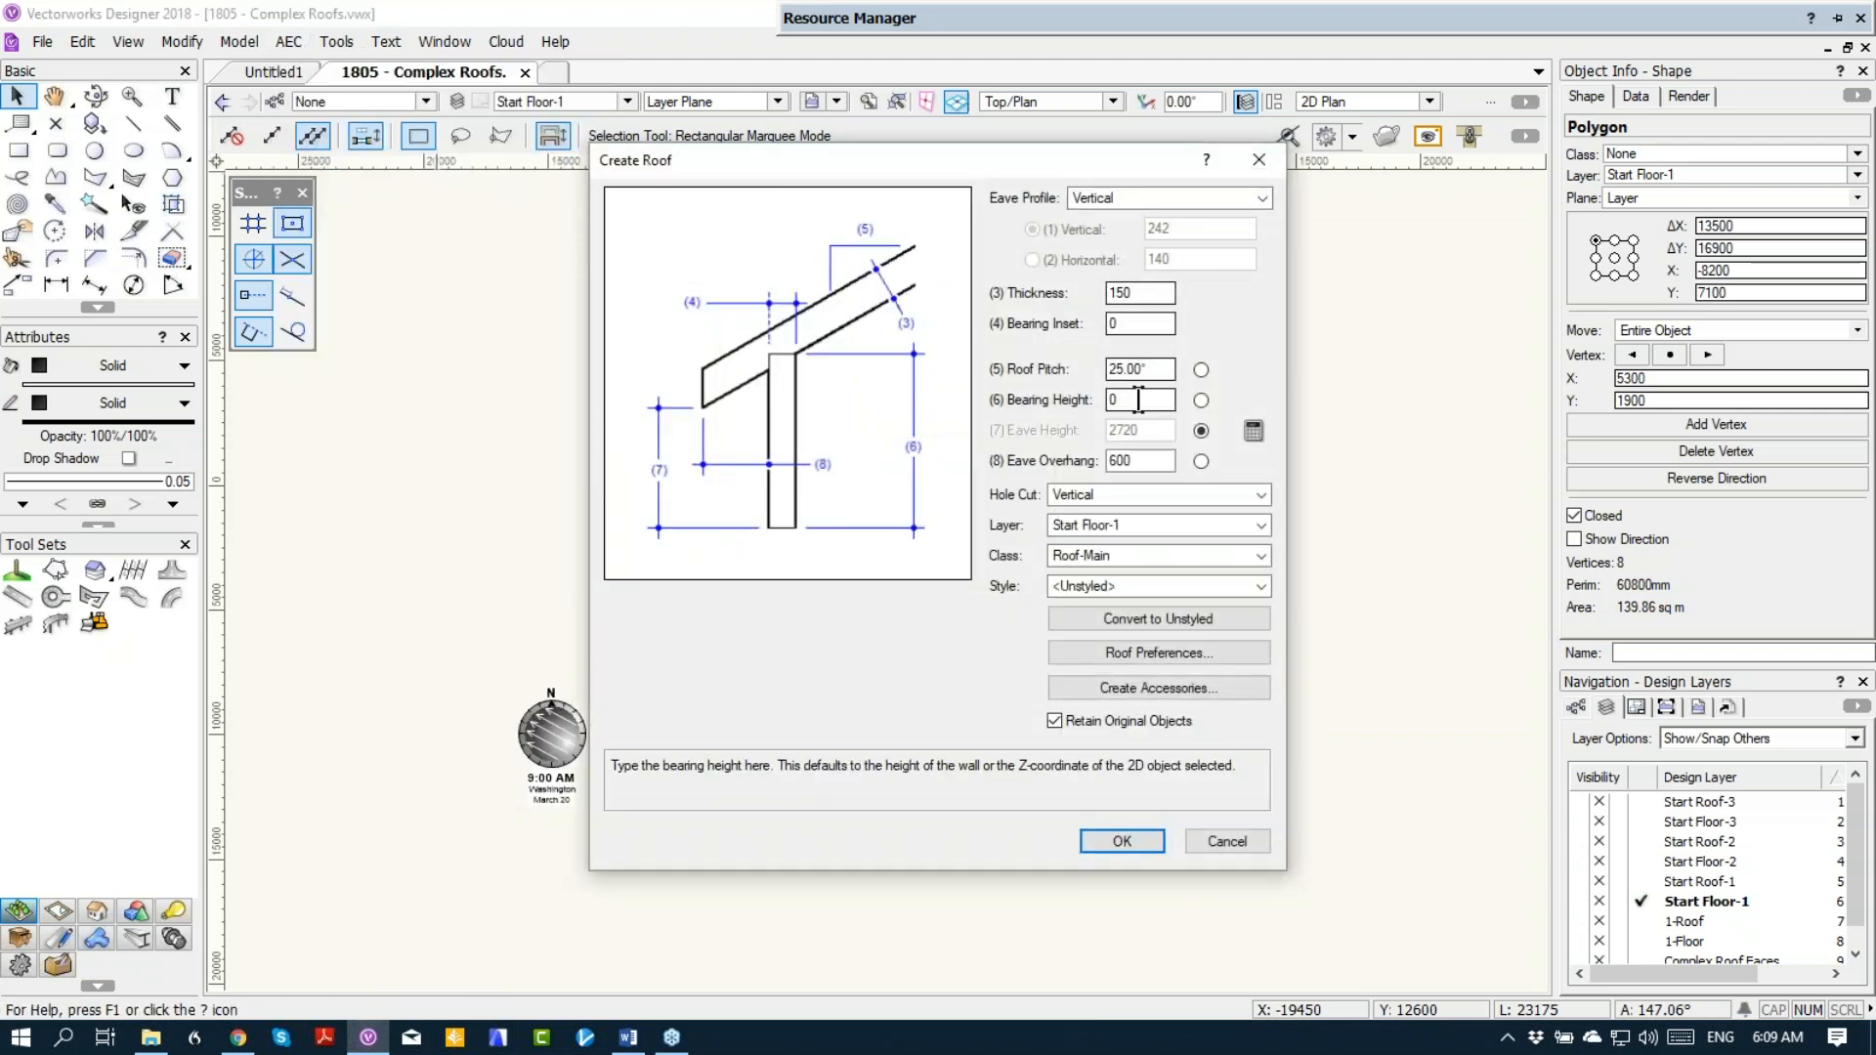
pyautogui.click(1088, 393)
pyautogui.write('300')
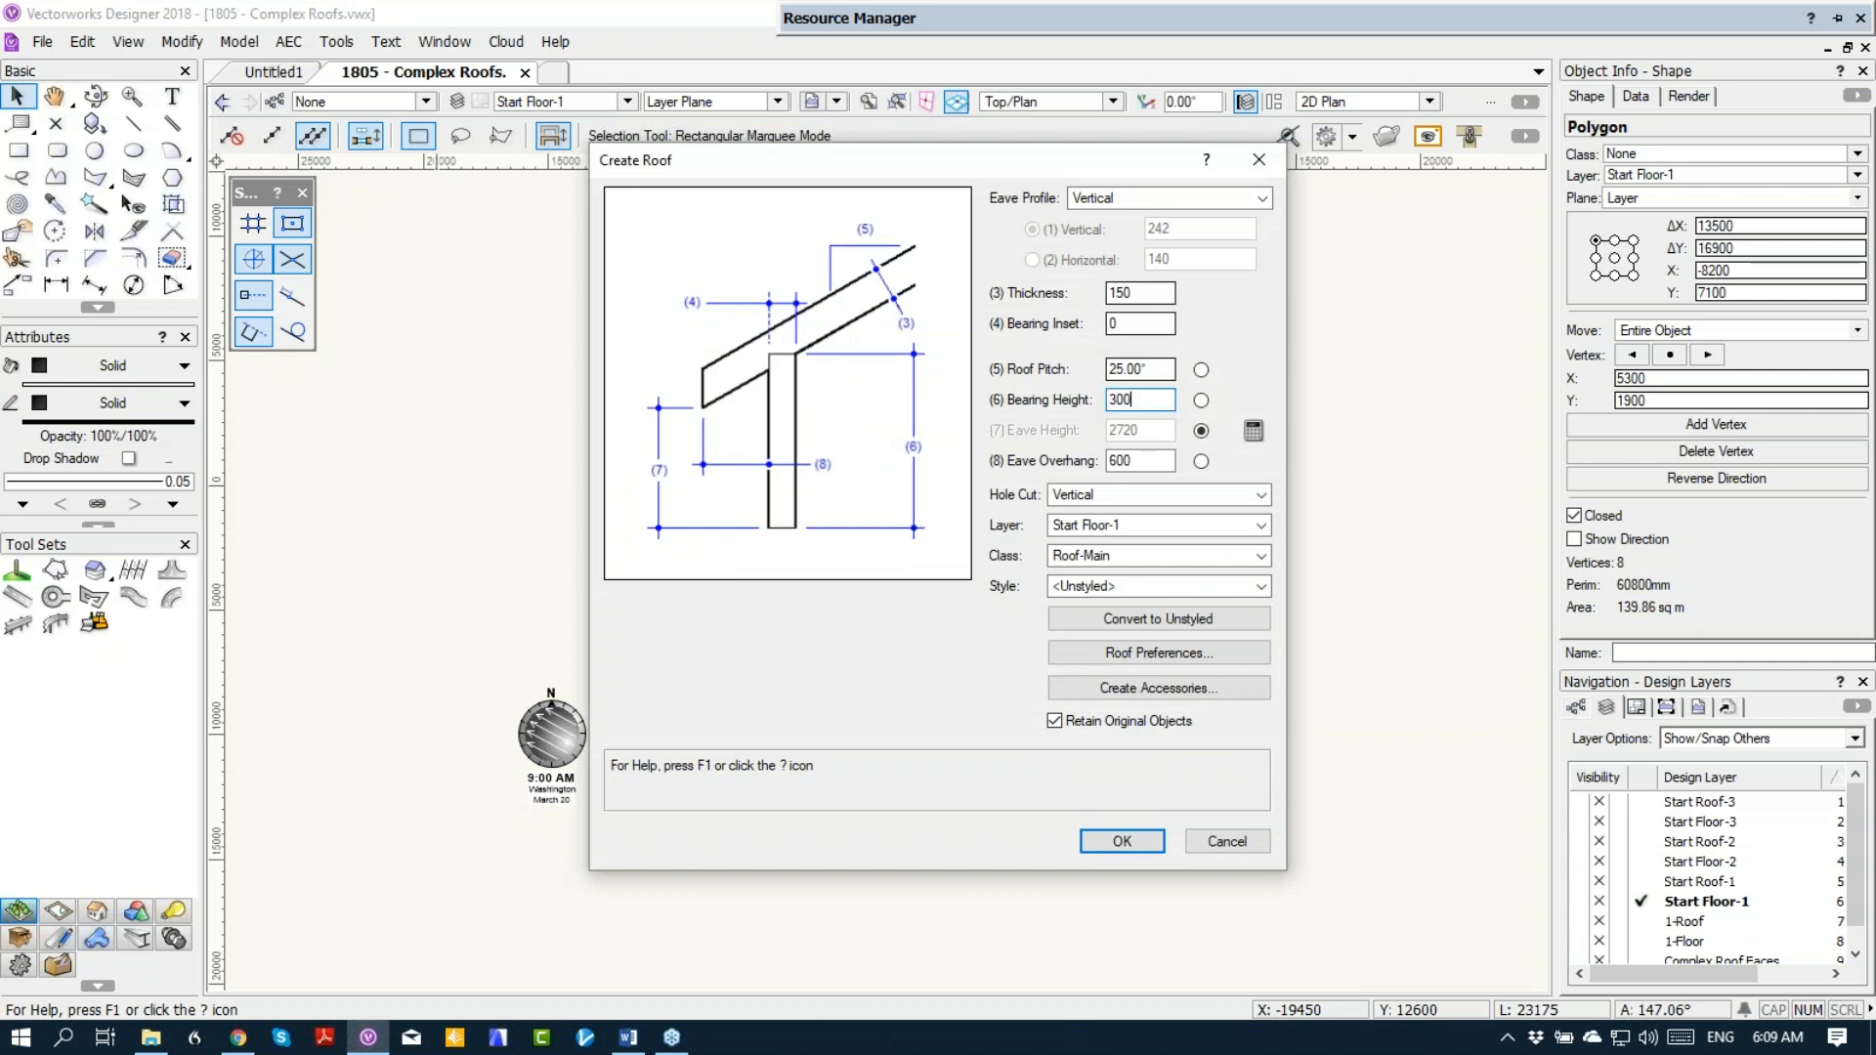
pyautogui.write('0')
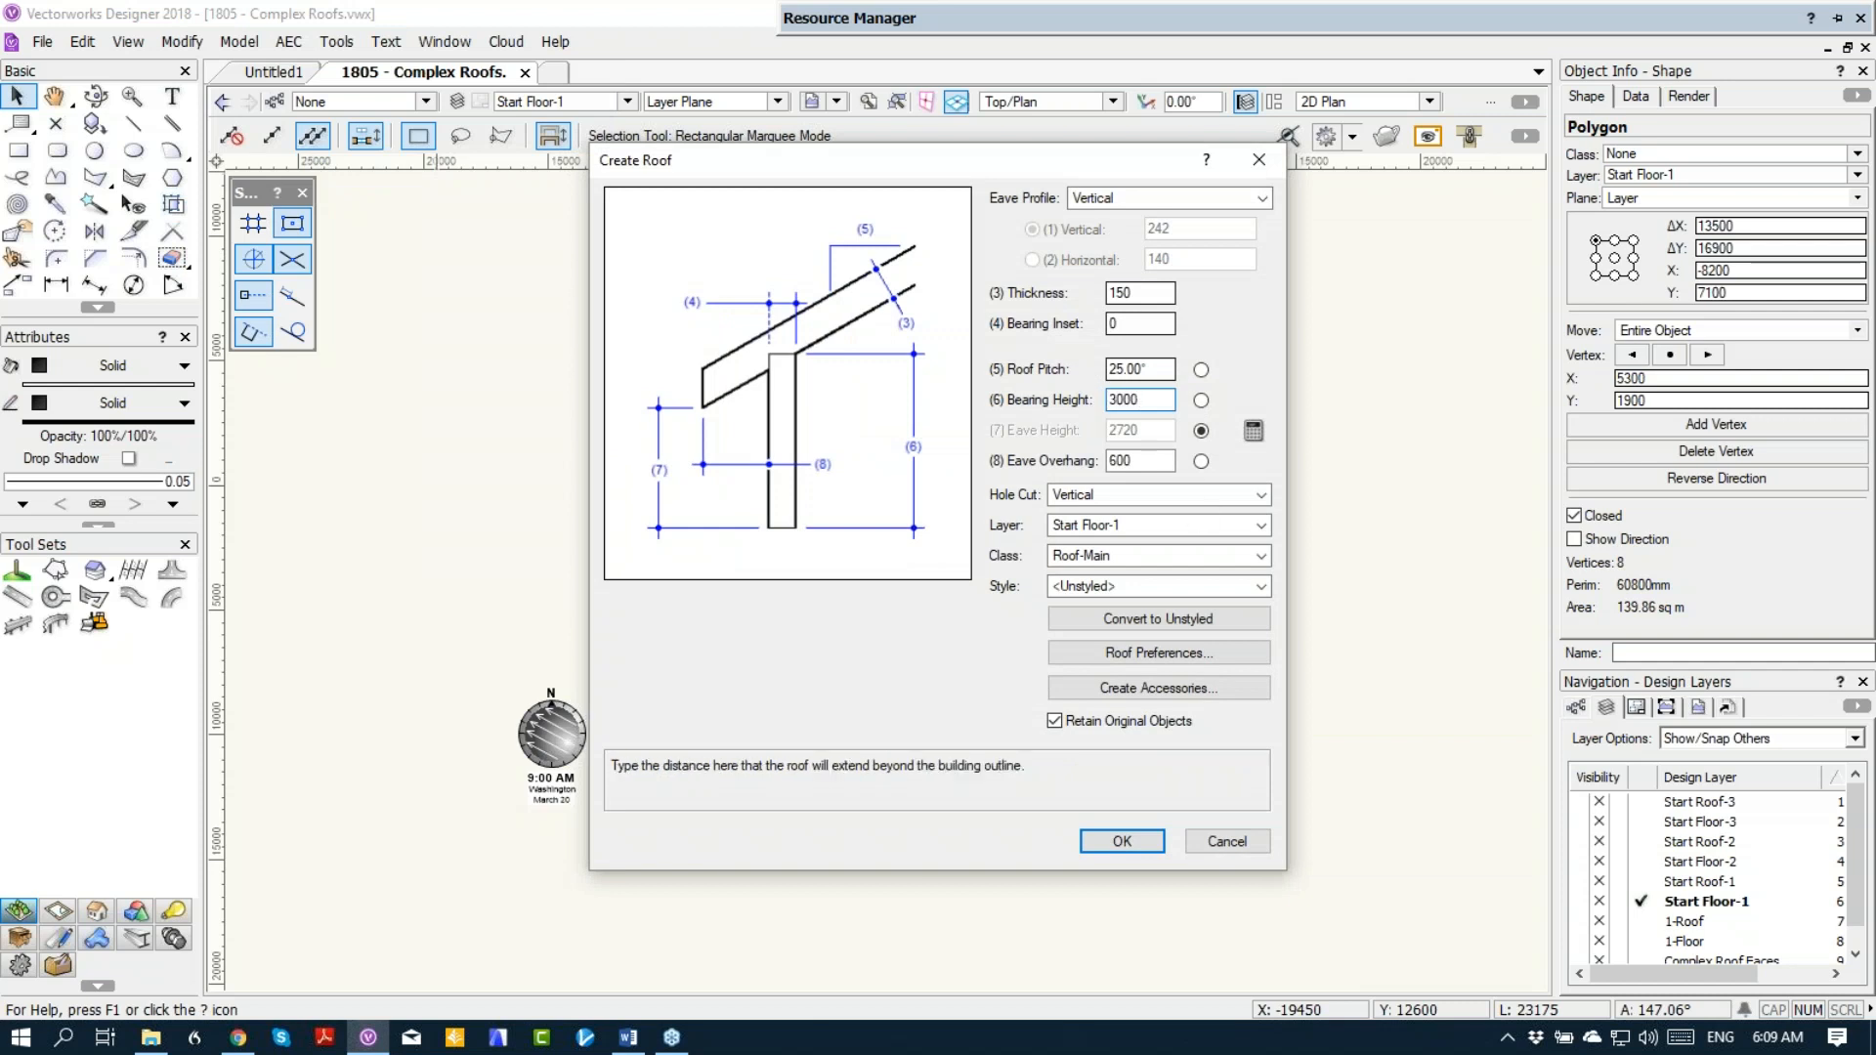
pyautogui.click(1126, 525)
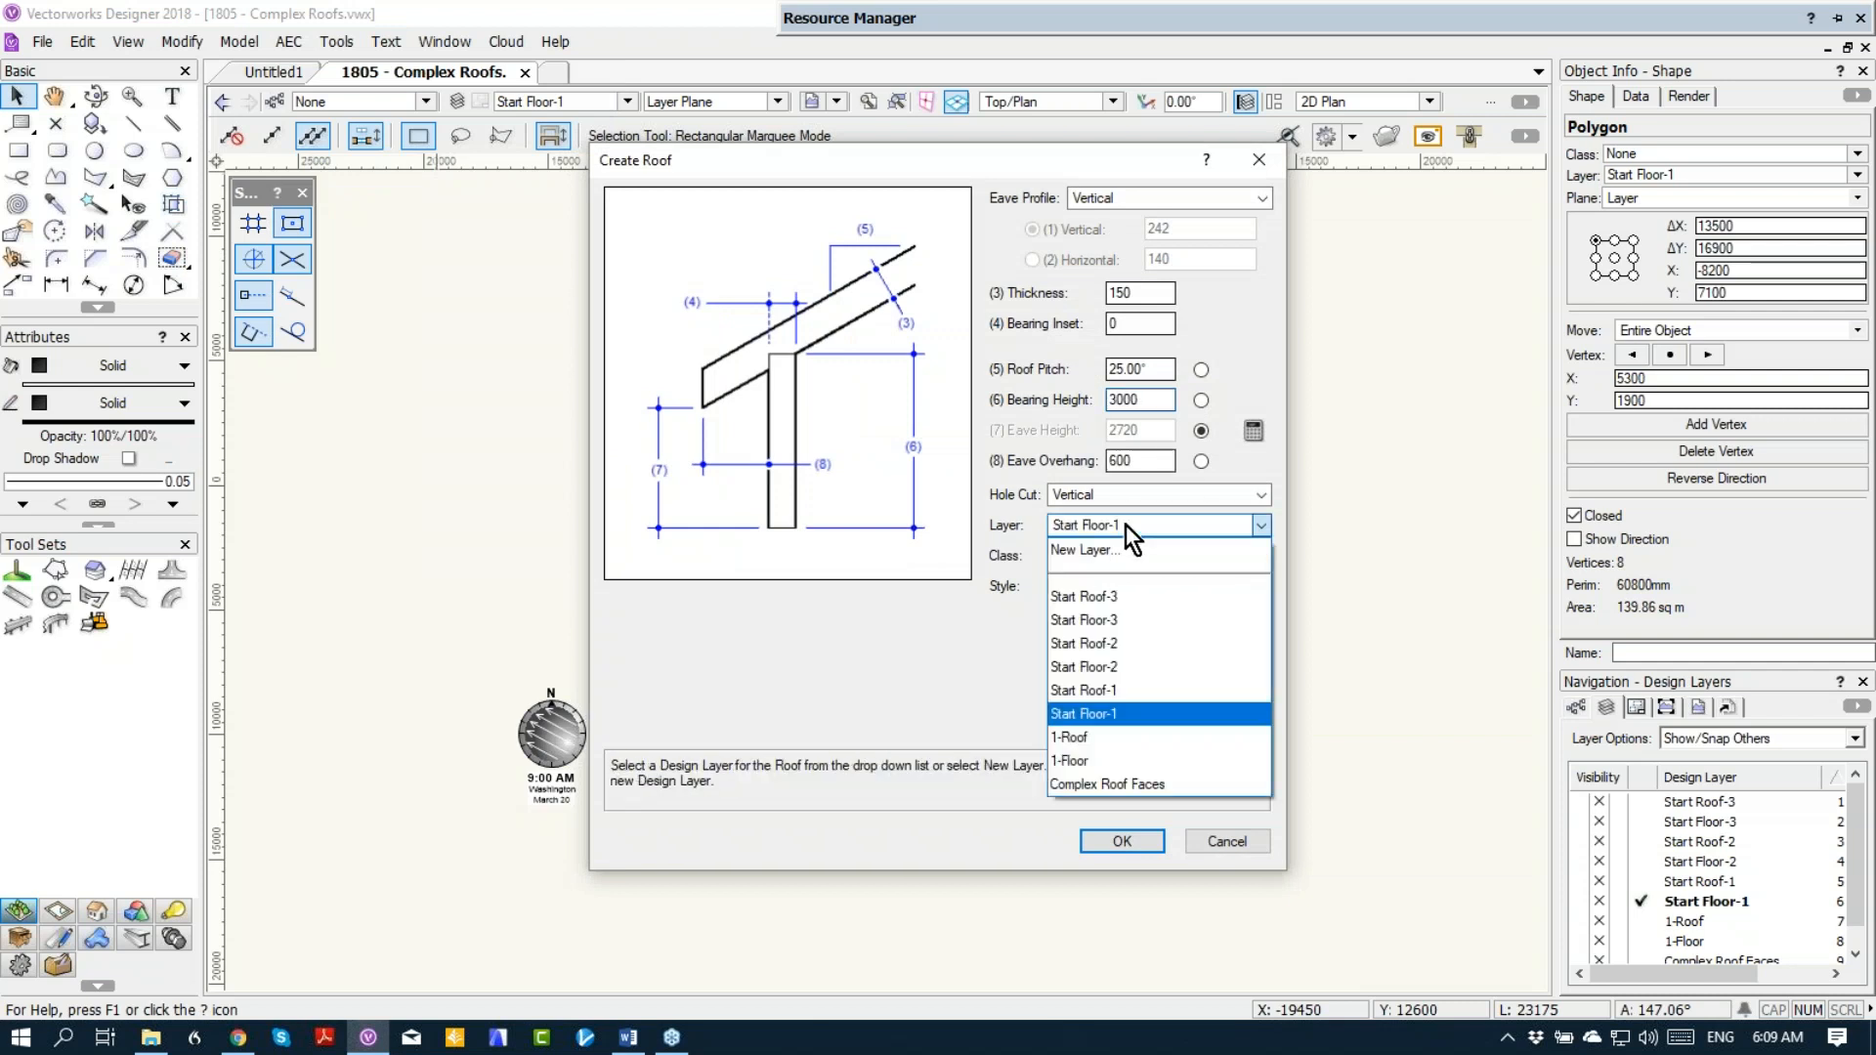
pyautogui.click(1115, 692)
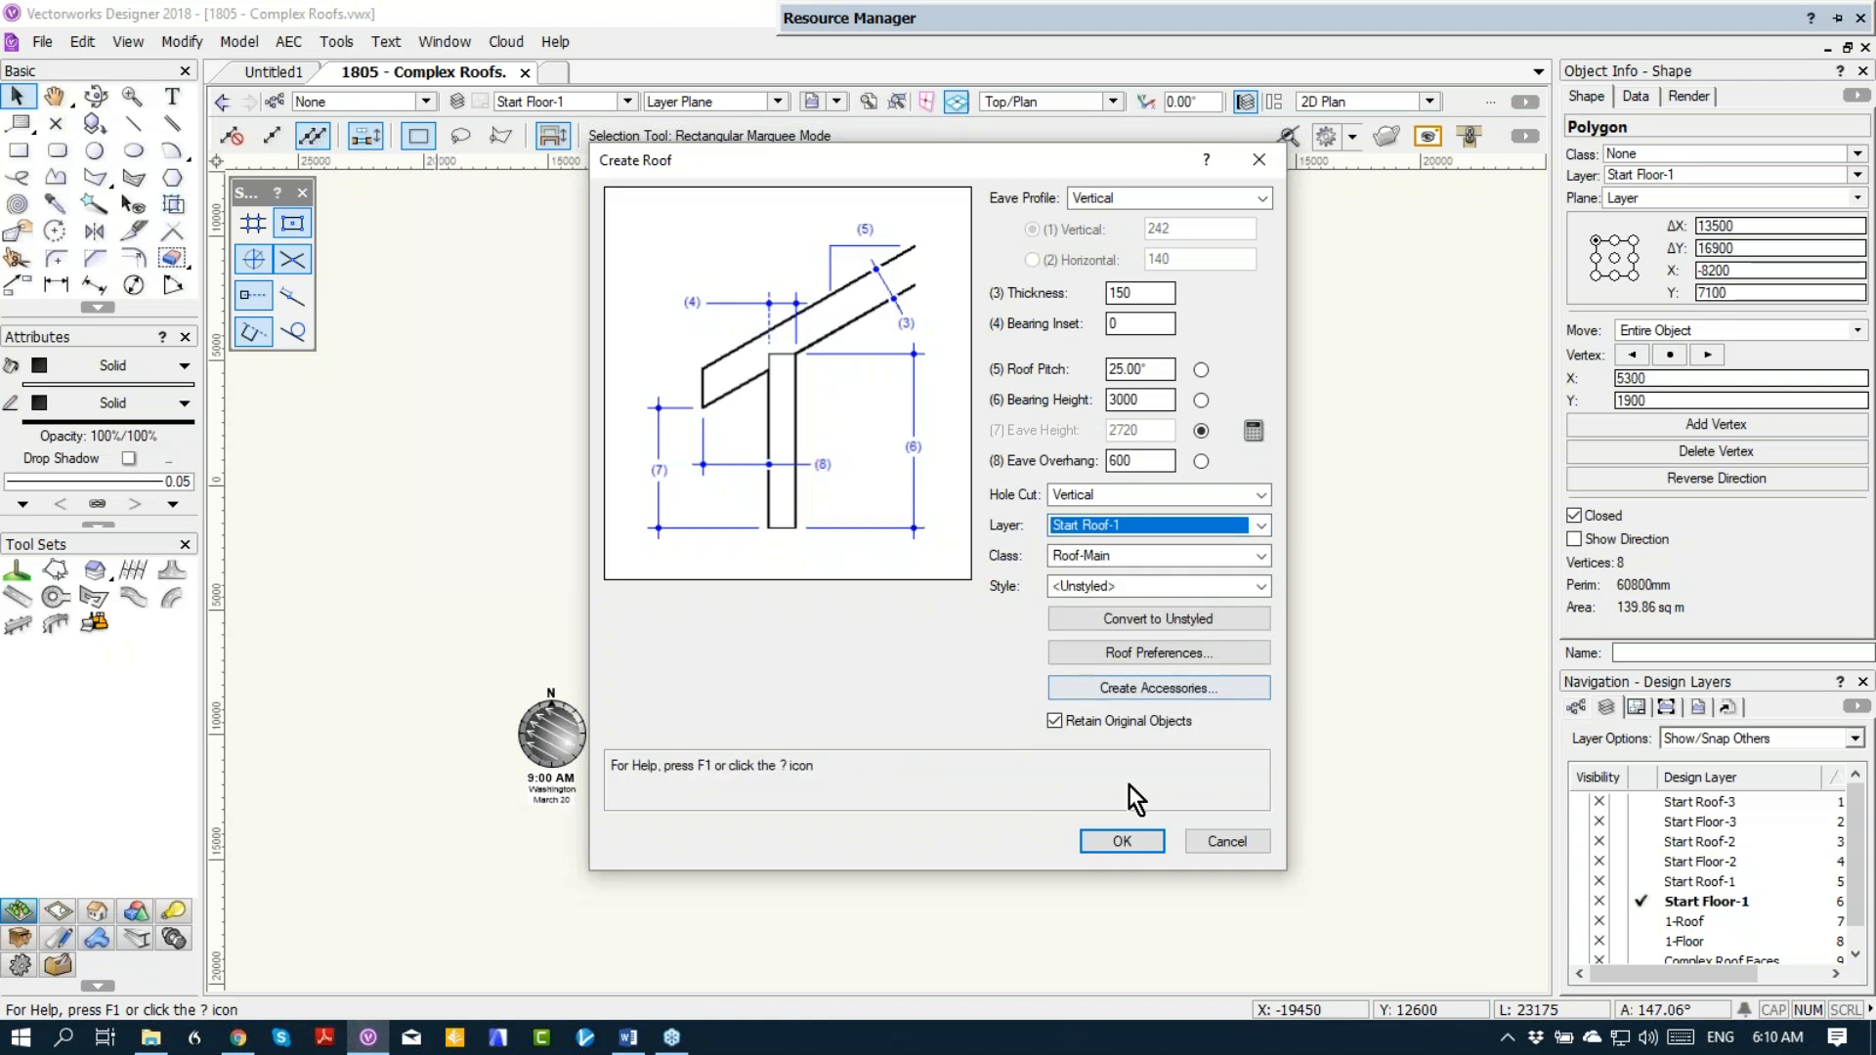
pyautogui.click(1117, 841)
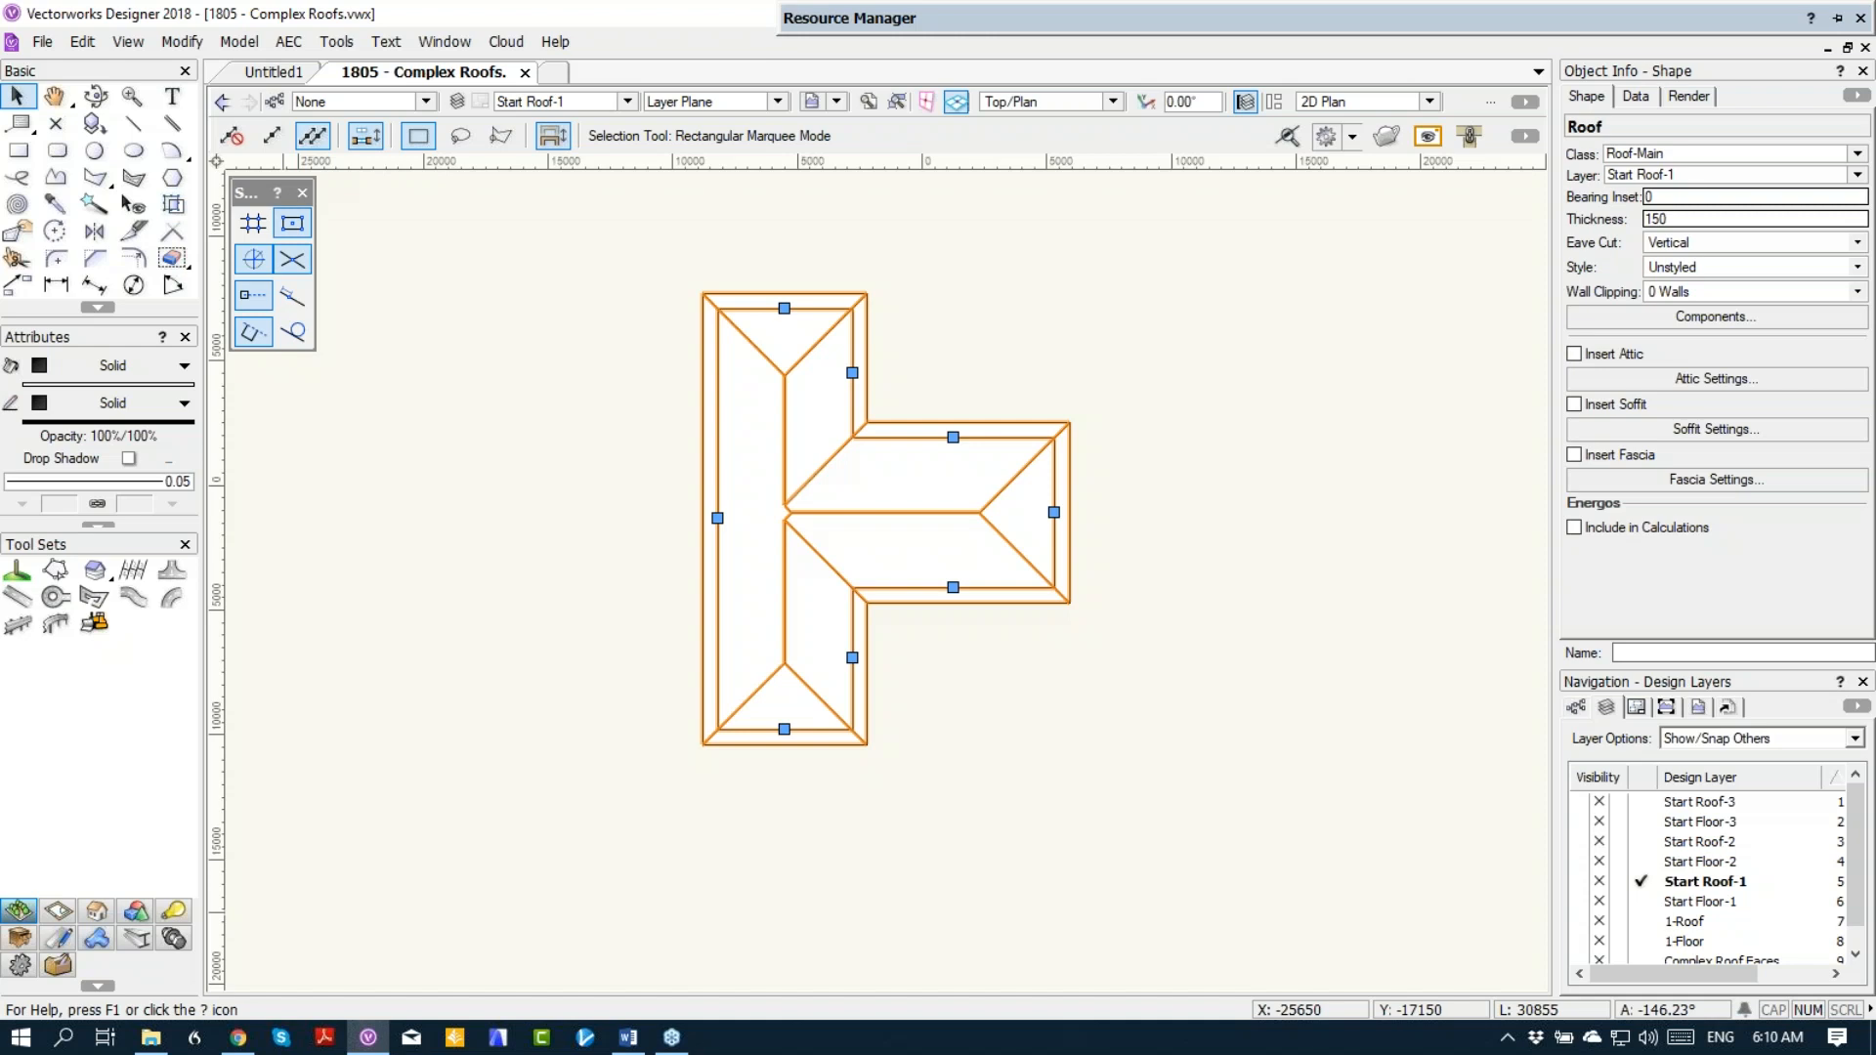
# Step: Change the roof edge at the outer end of the projecting wing to Gable
pyautogui.press('x')
pyautogui.press('KP_3')
pyautogui.scroll(2, 946, 405)
pyautogui.hotkey('ctrl', 'a')
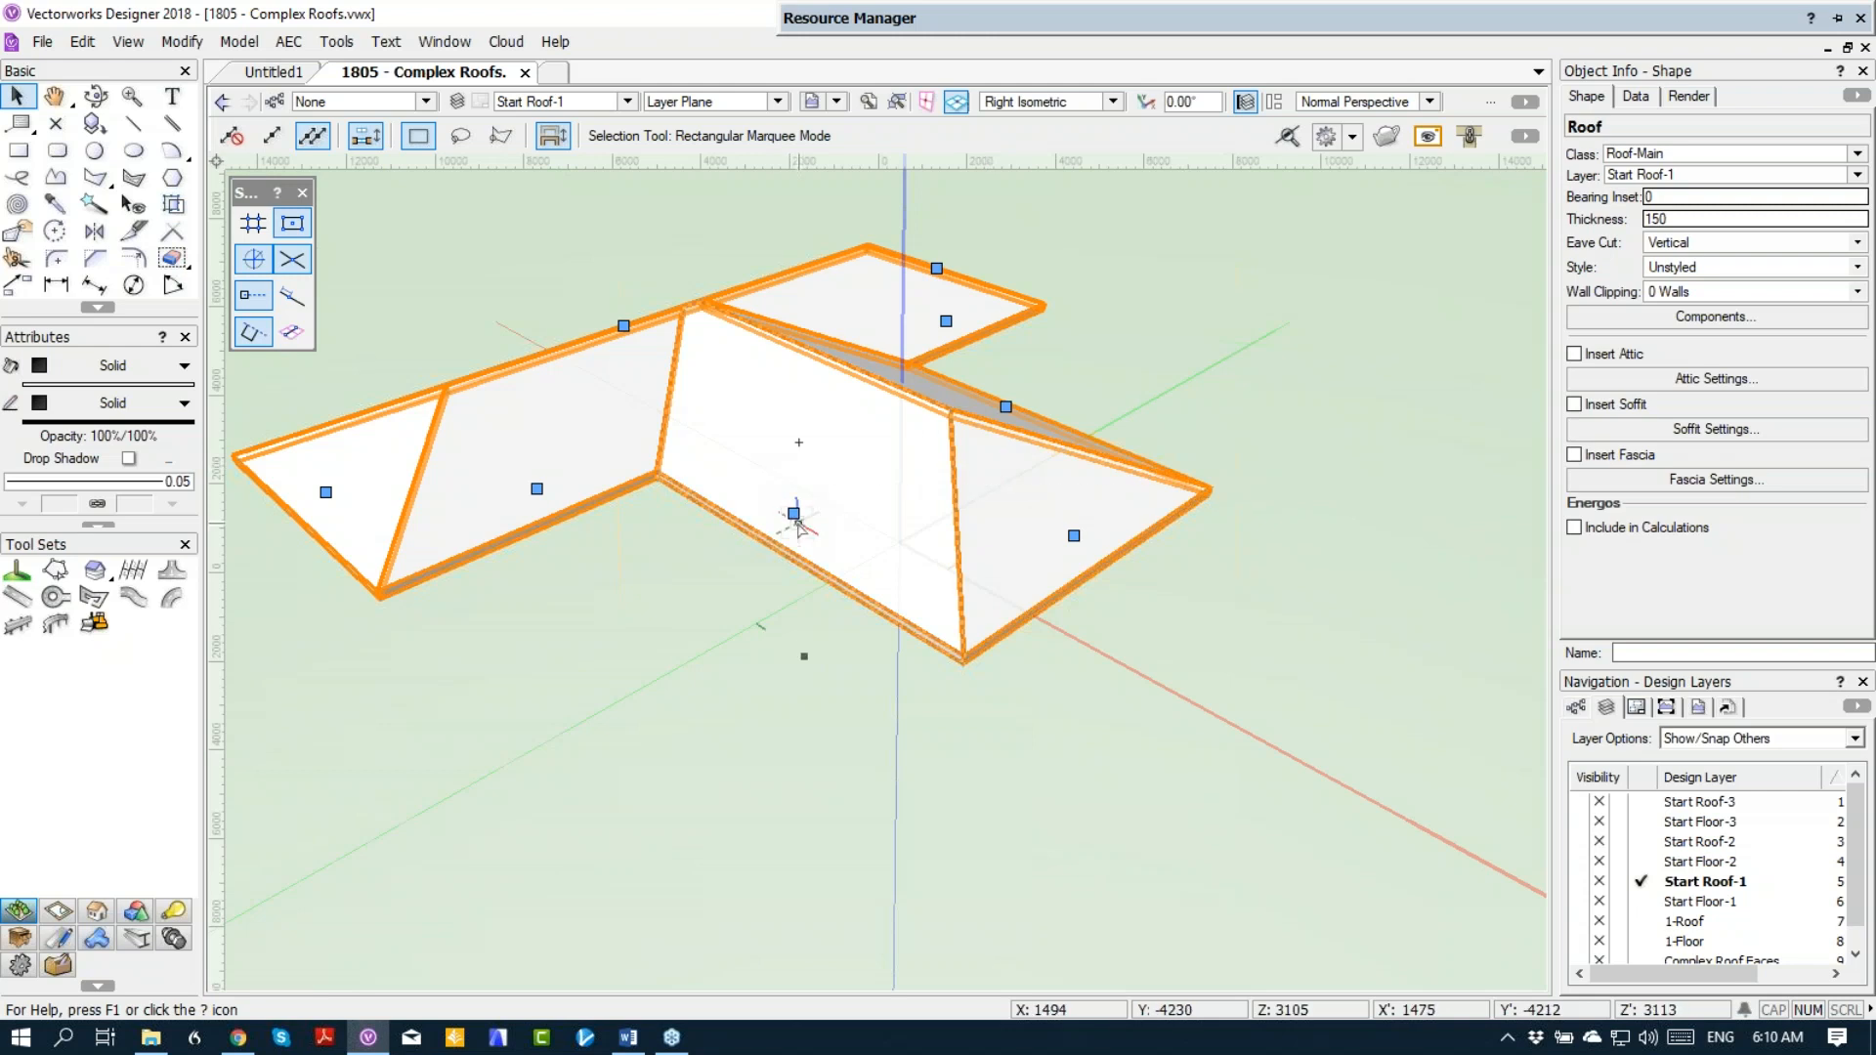
pyautogui.doubleClick(1076, 537)
pyautogui.click(712, 300)
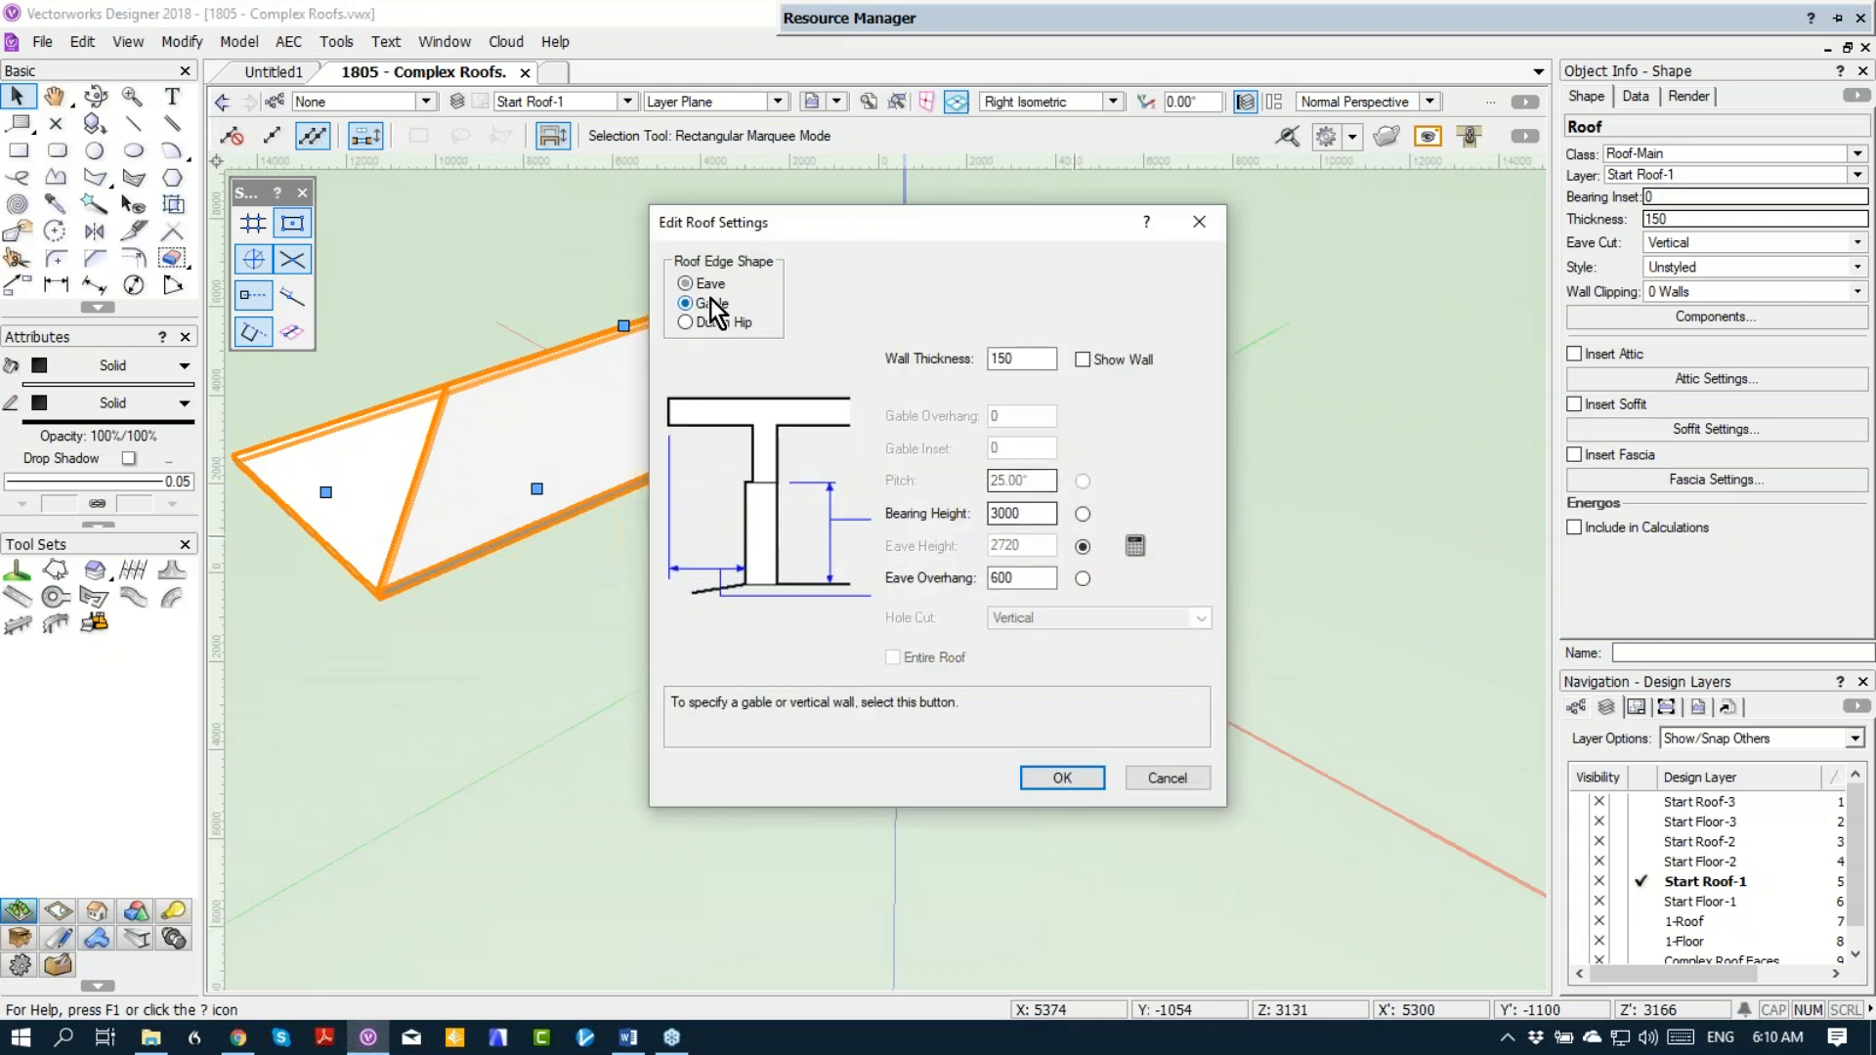
pyautogui.click(1062, 778)
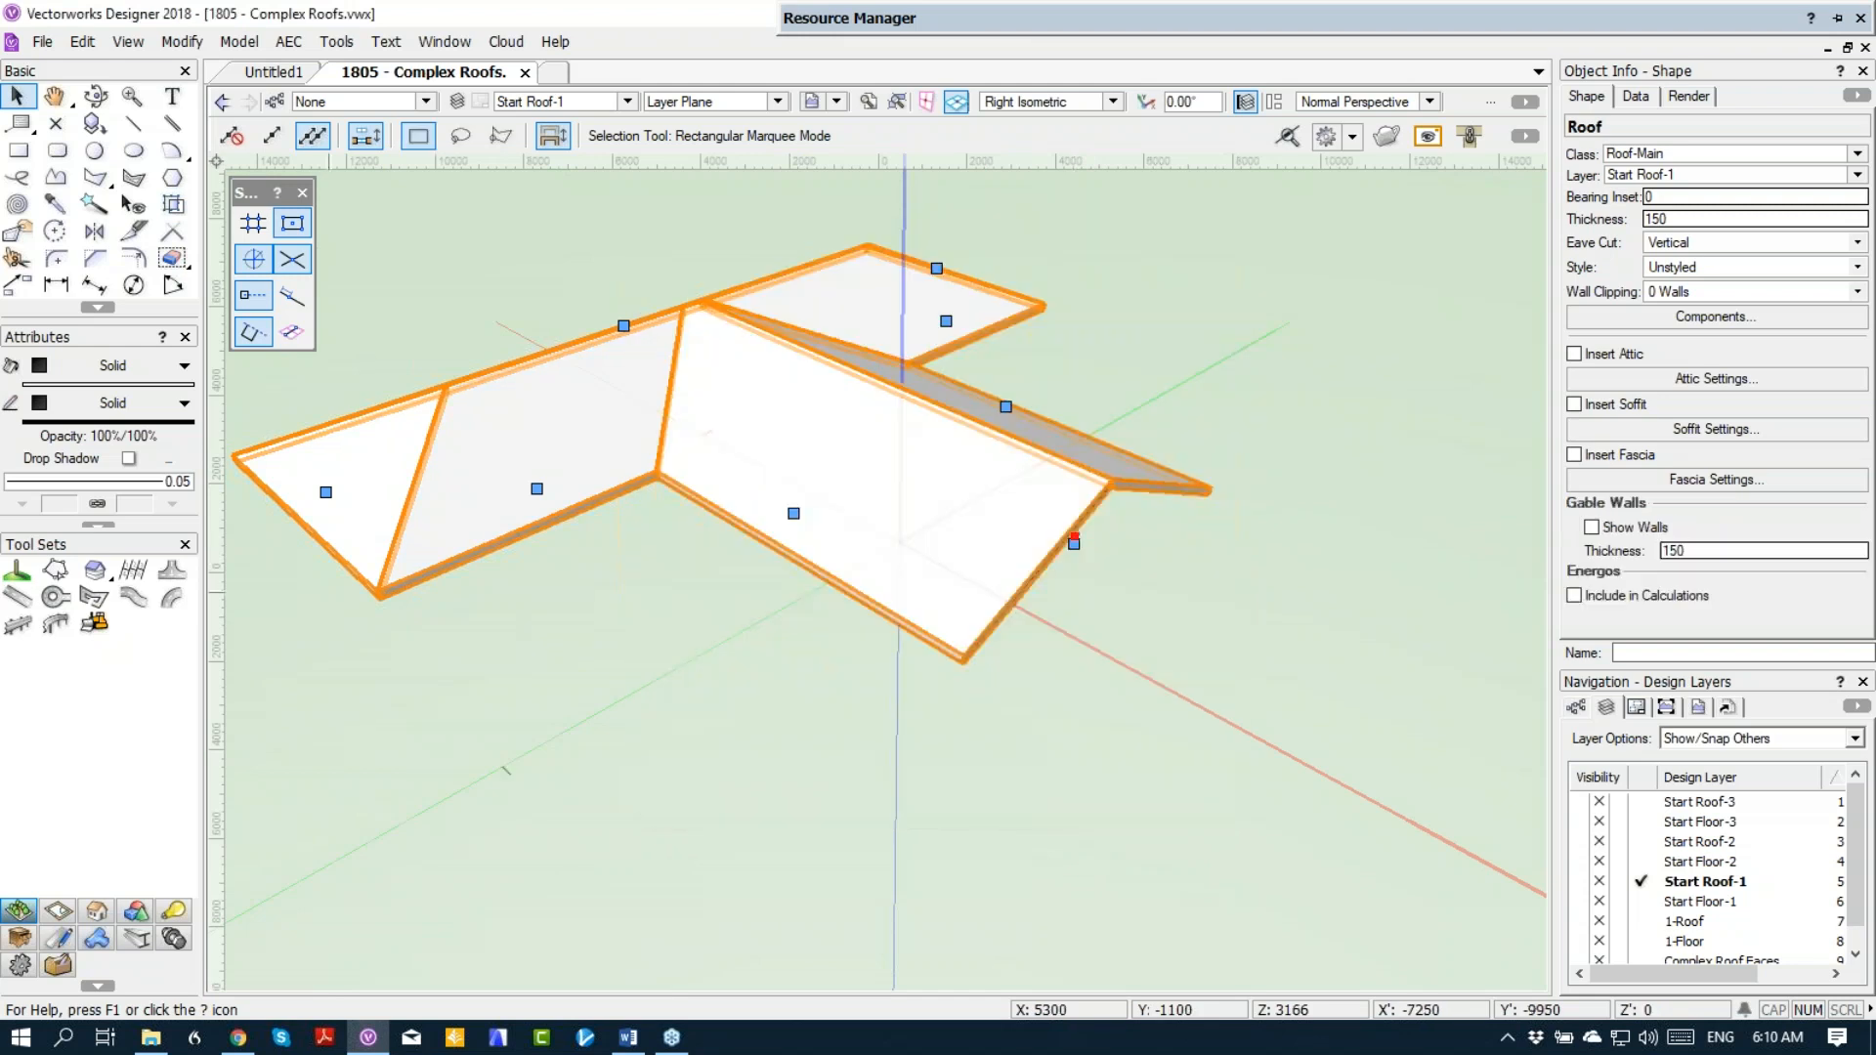
# Step: Change the roof edges at both ends of the long main block to Gable
pyautogui.doubleClick(322, 488)
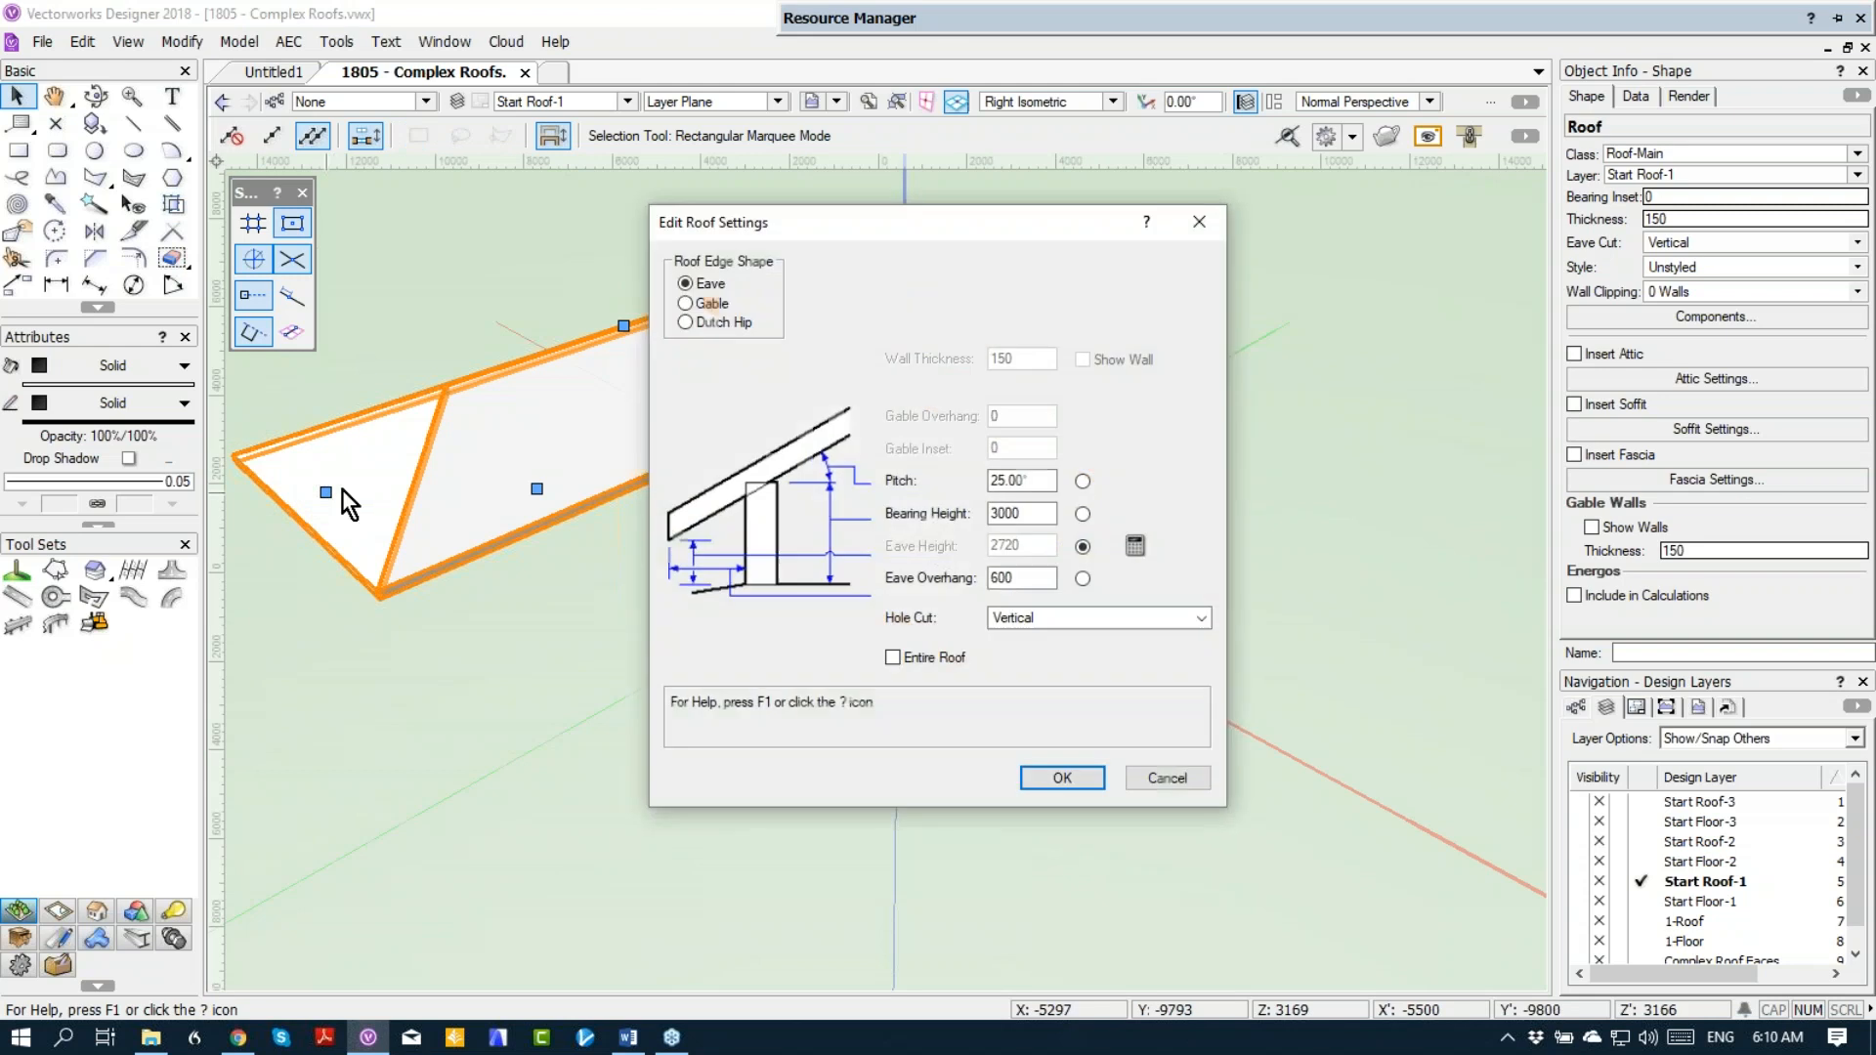
pyautogui.click(721, 307)
pyautogui.click(1040, 777)
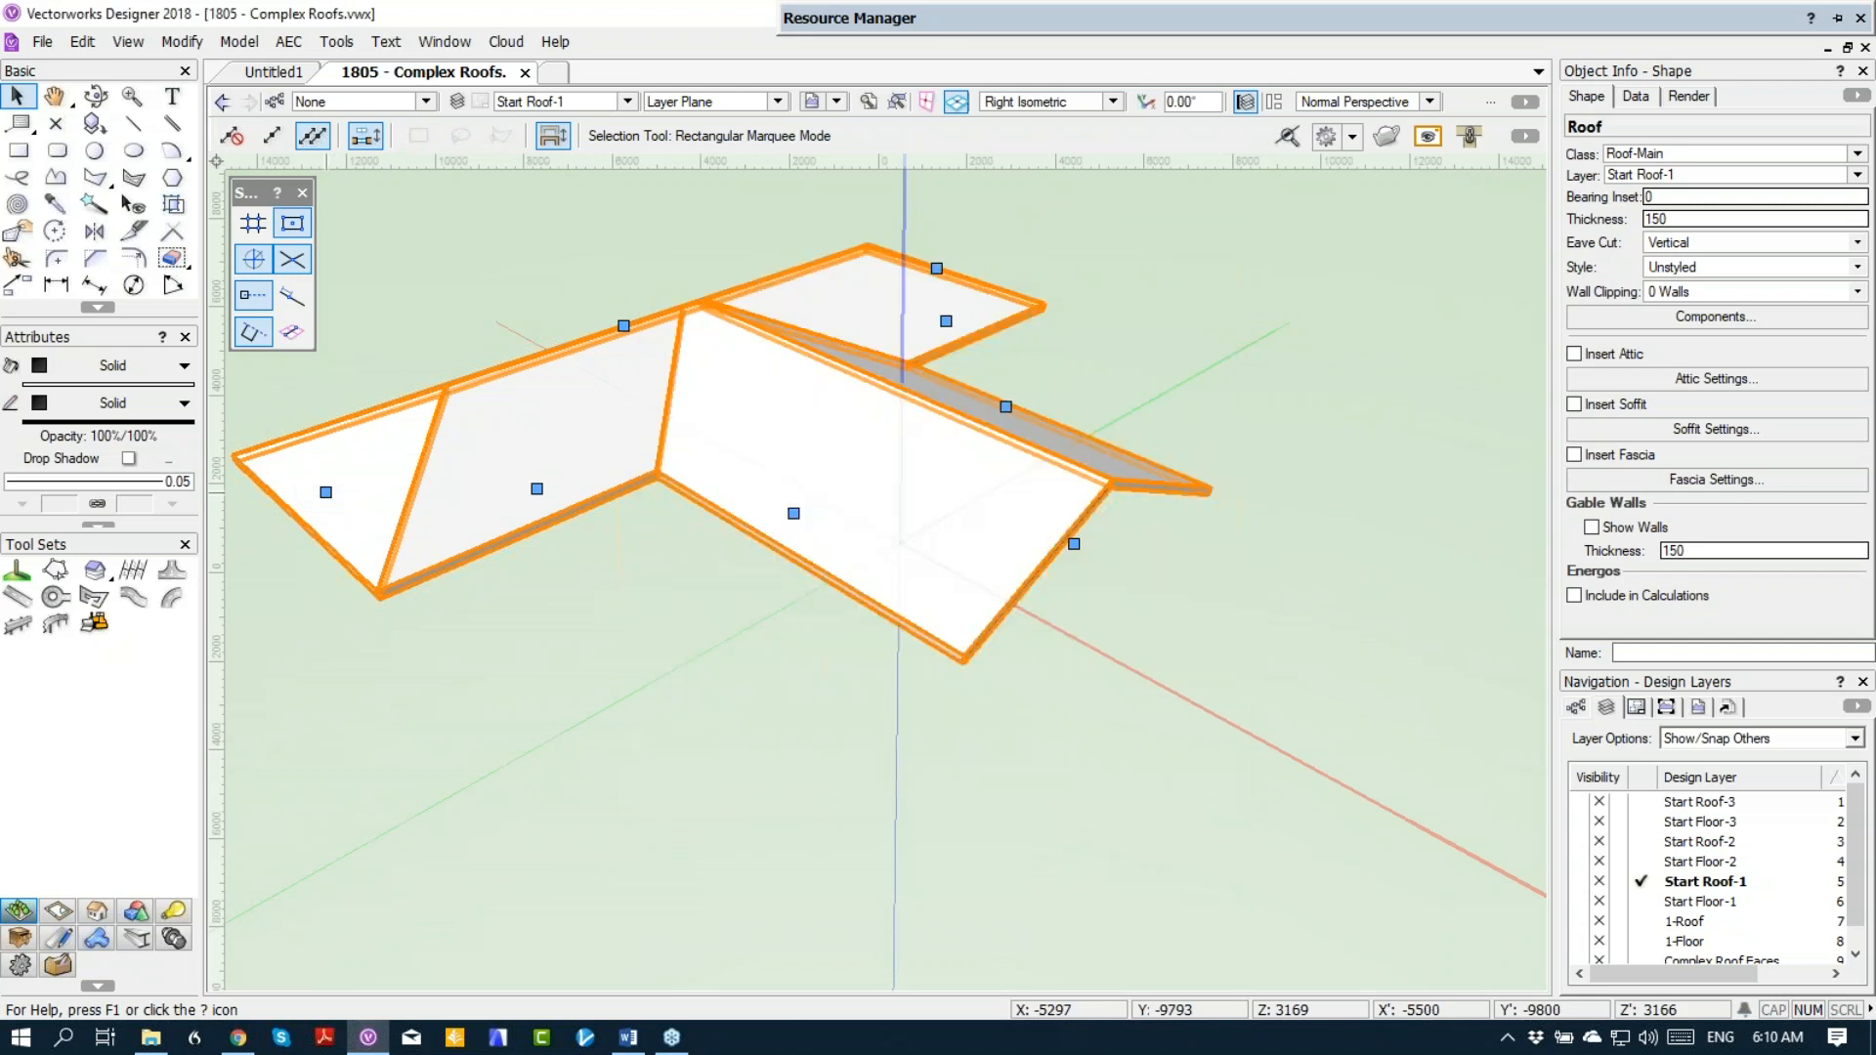
pyautogui.click(937, 269)
pyautogui.click(715, 309)
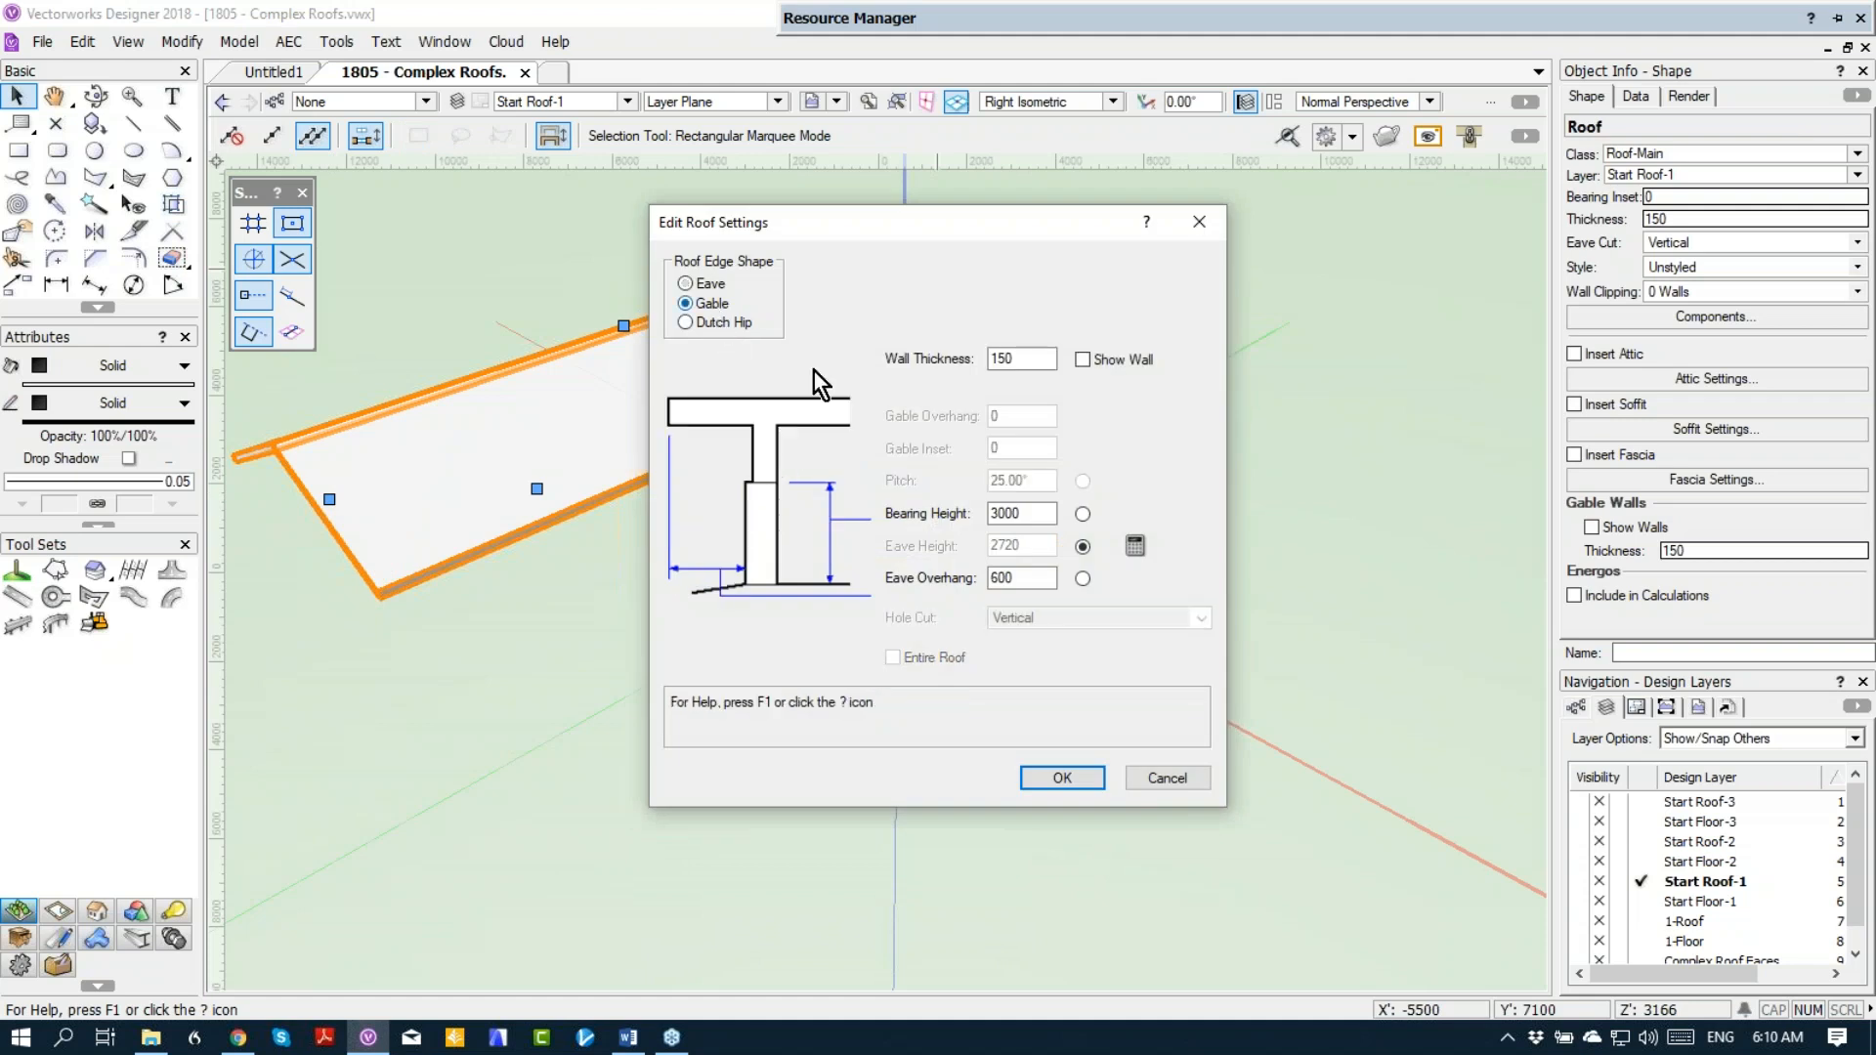
pyautogui.click(1037, 777)
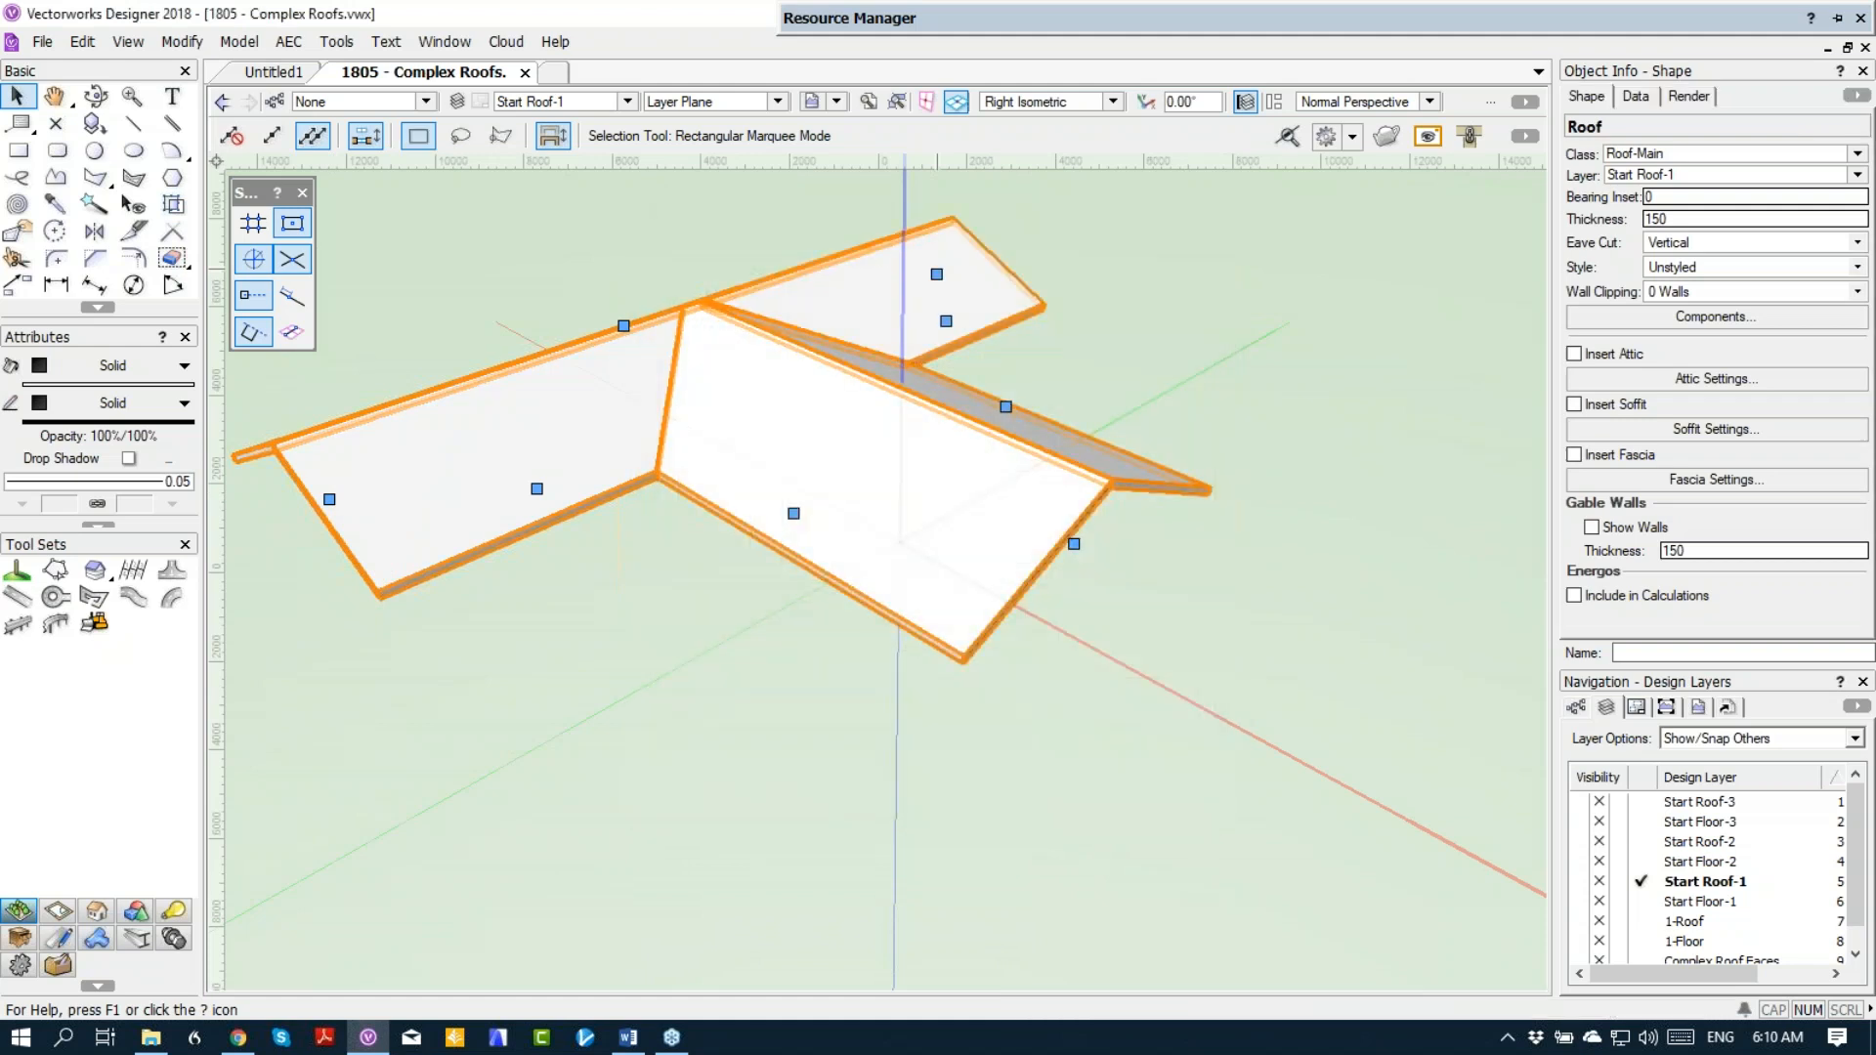
# Step: Change the roof edge at the projecting wing's outer end to Dutch Hip with gable overhang 450, gable inset 1500 and pitch 25°
pyautogui.scroll(-3, 955, 783)
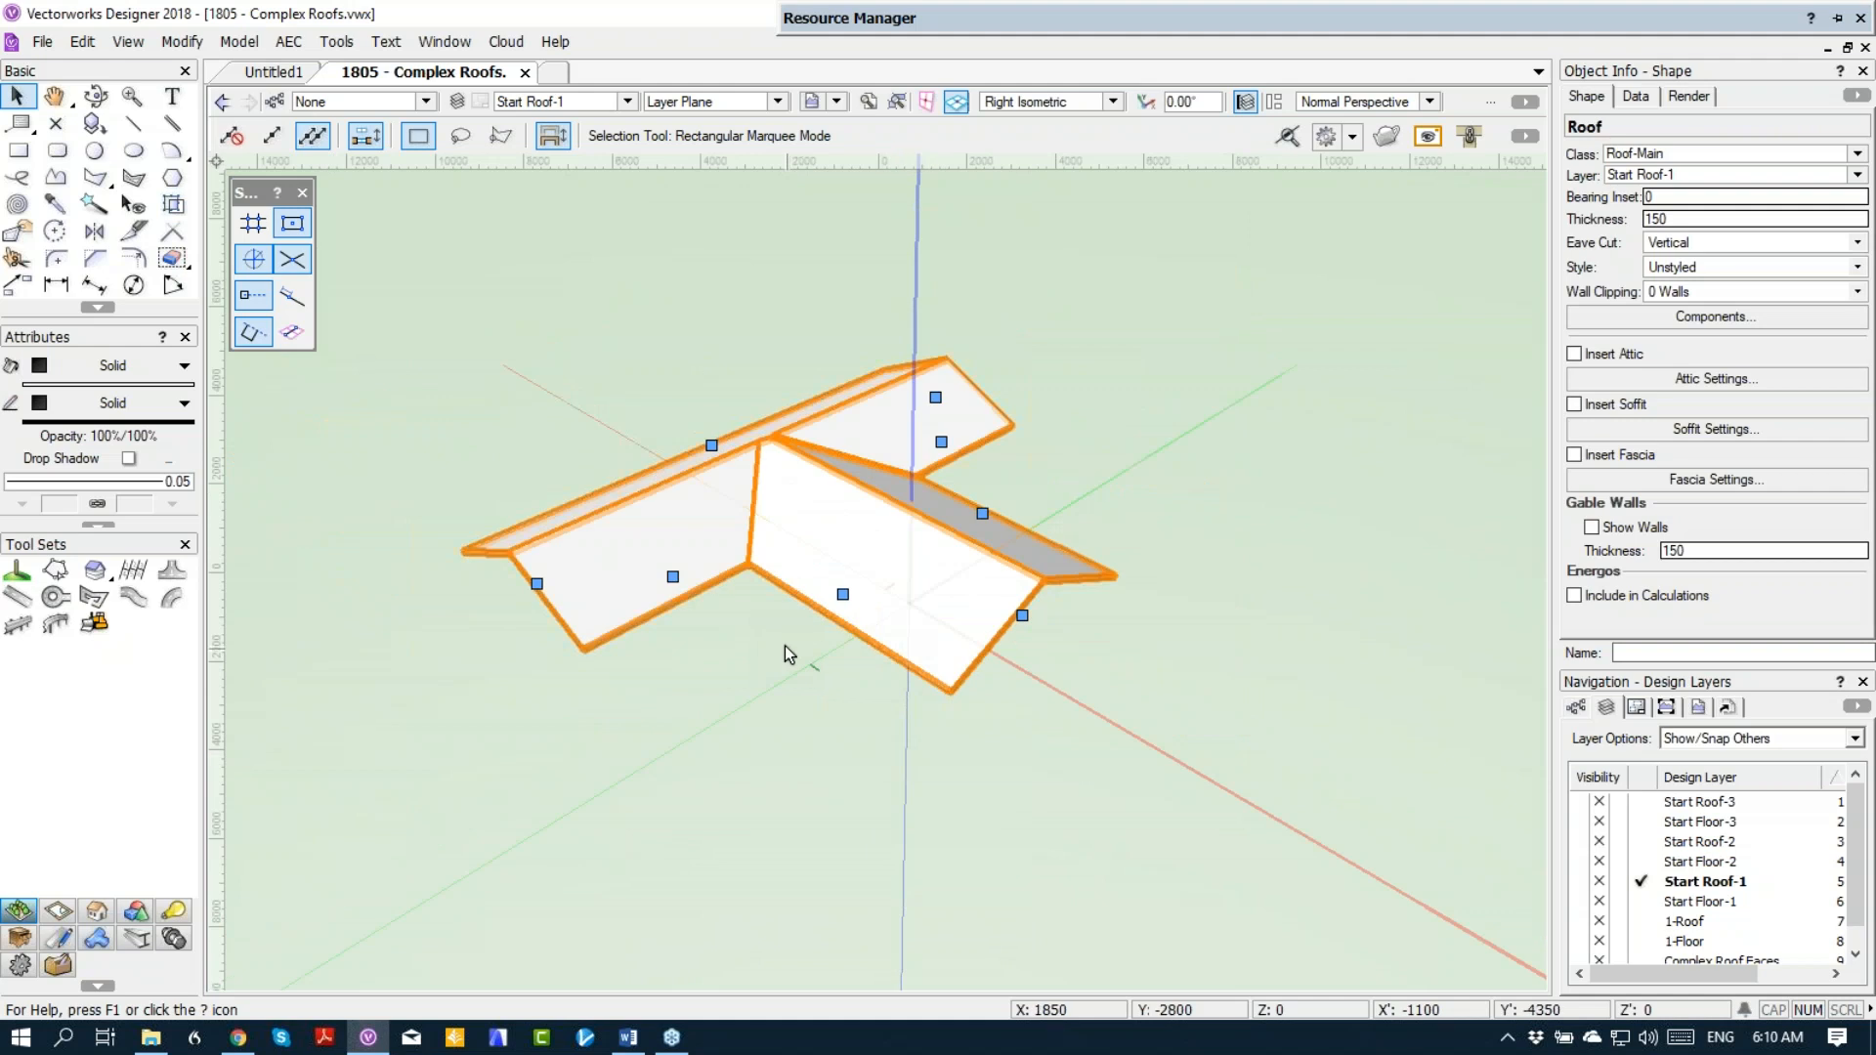
pyautogui.press('space')
pyautogui.moveTo(790, 655); pyautogui.dragTo(836, 641)
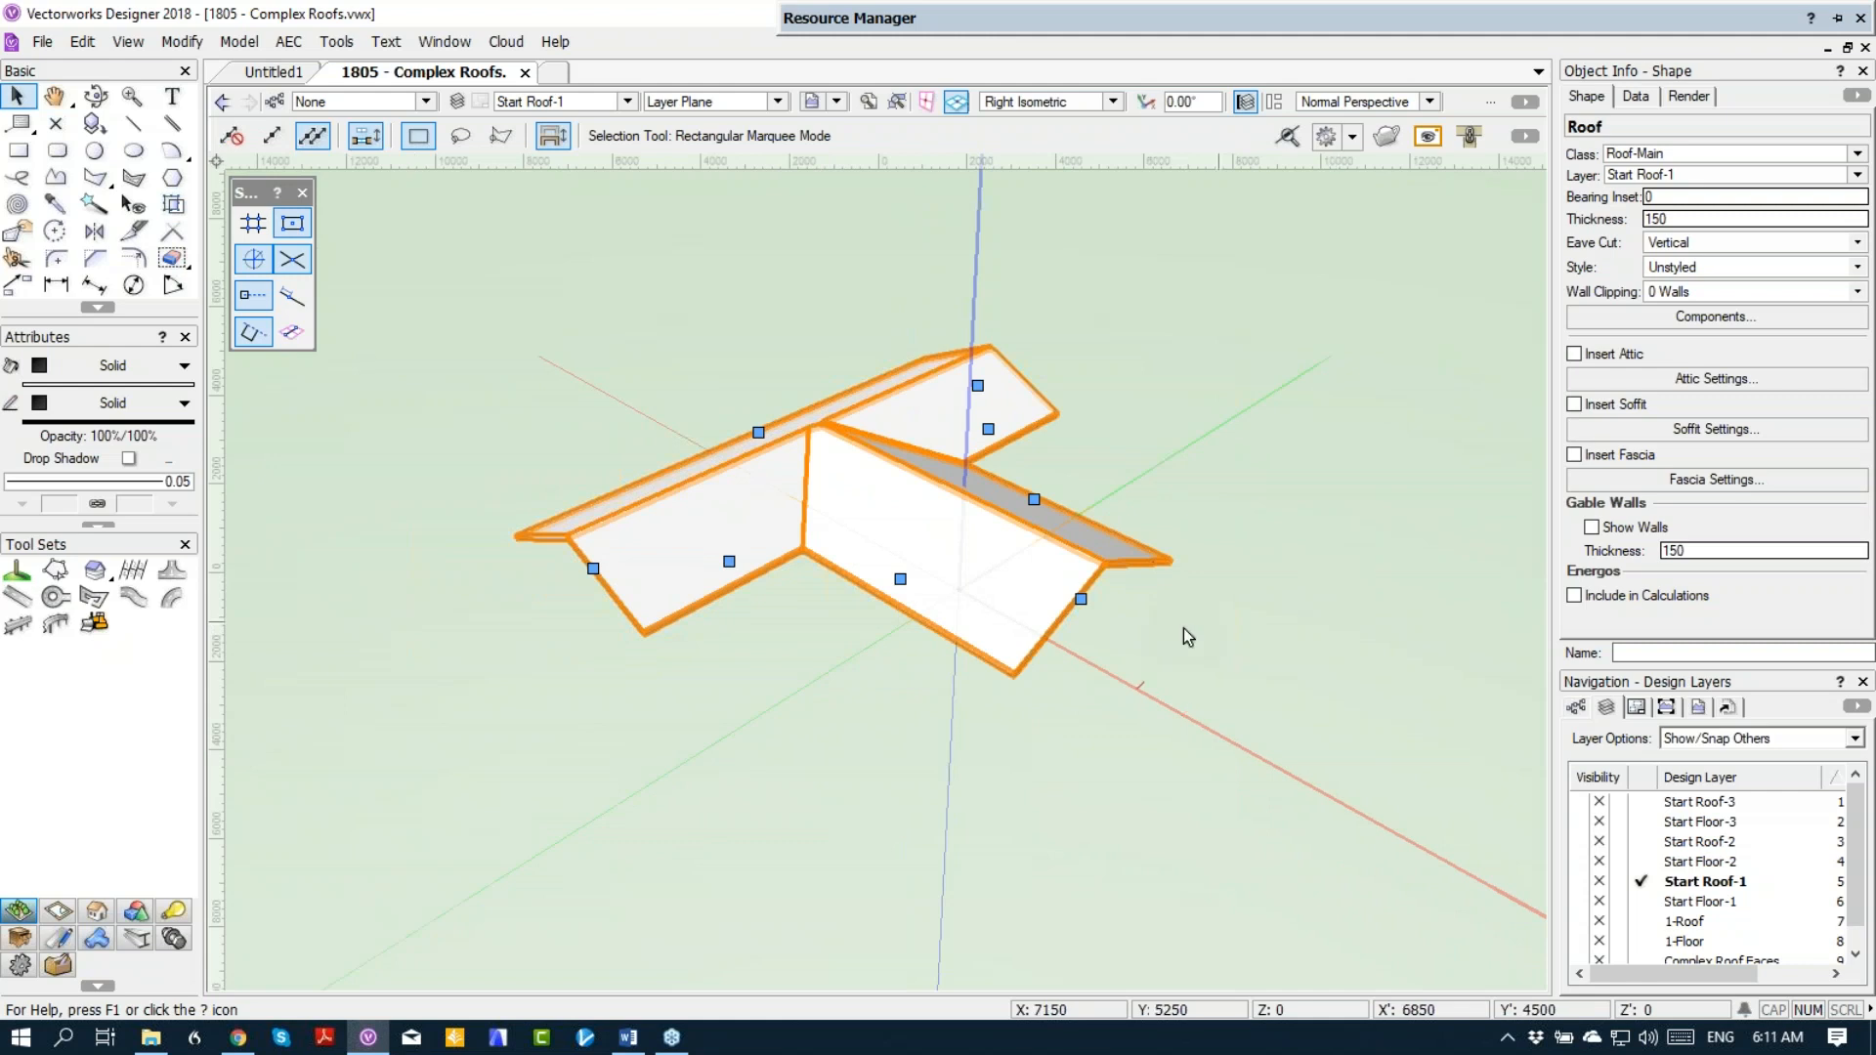
pyautogui.click(1081, 599)
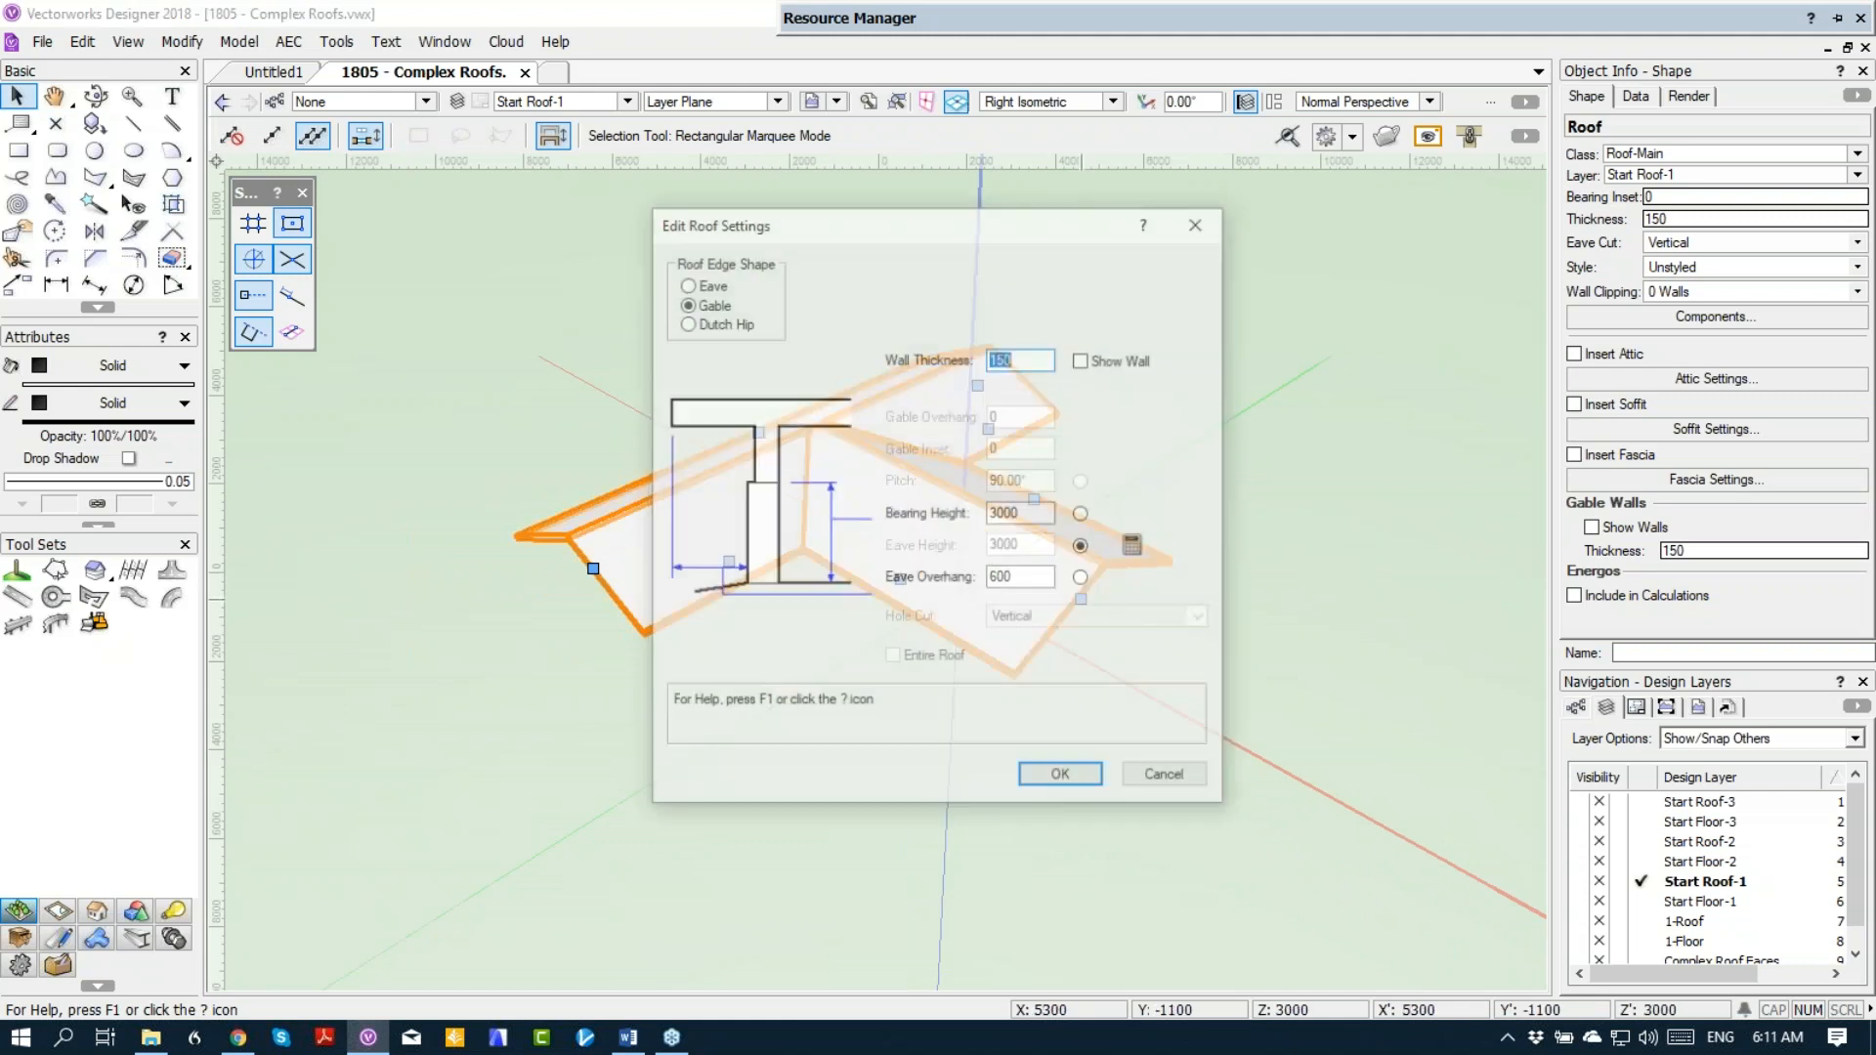
pyautogui.click(690, 324)
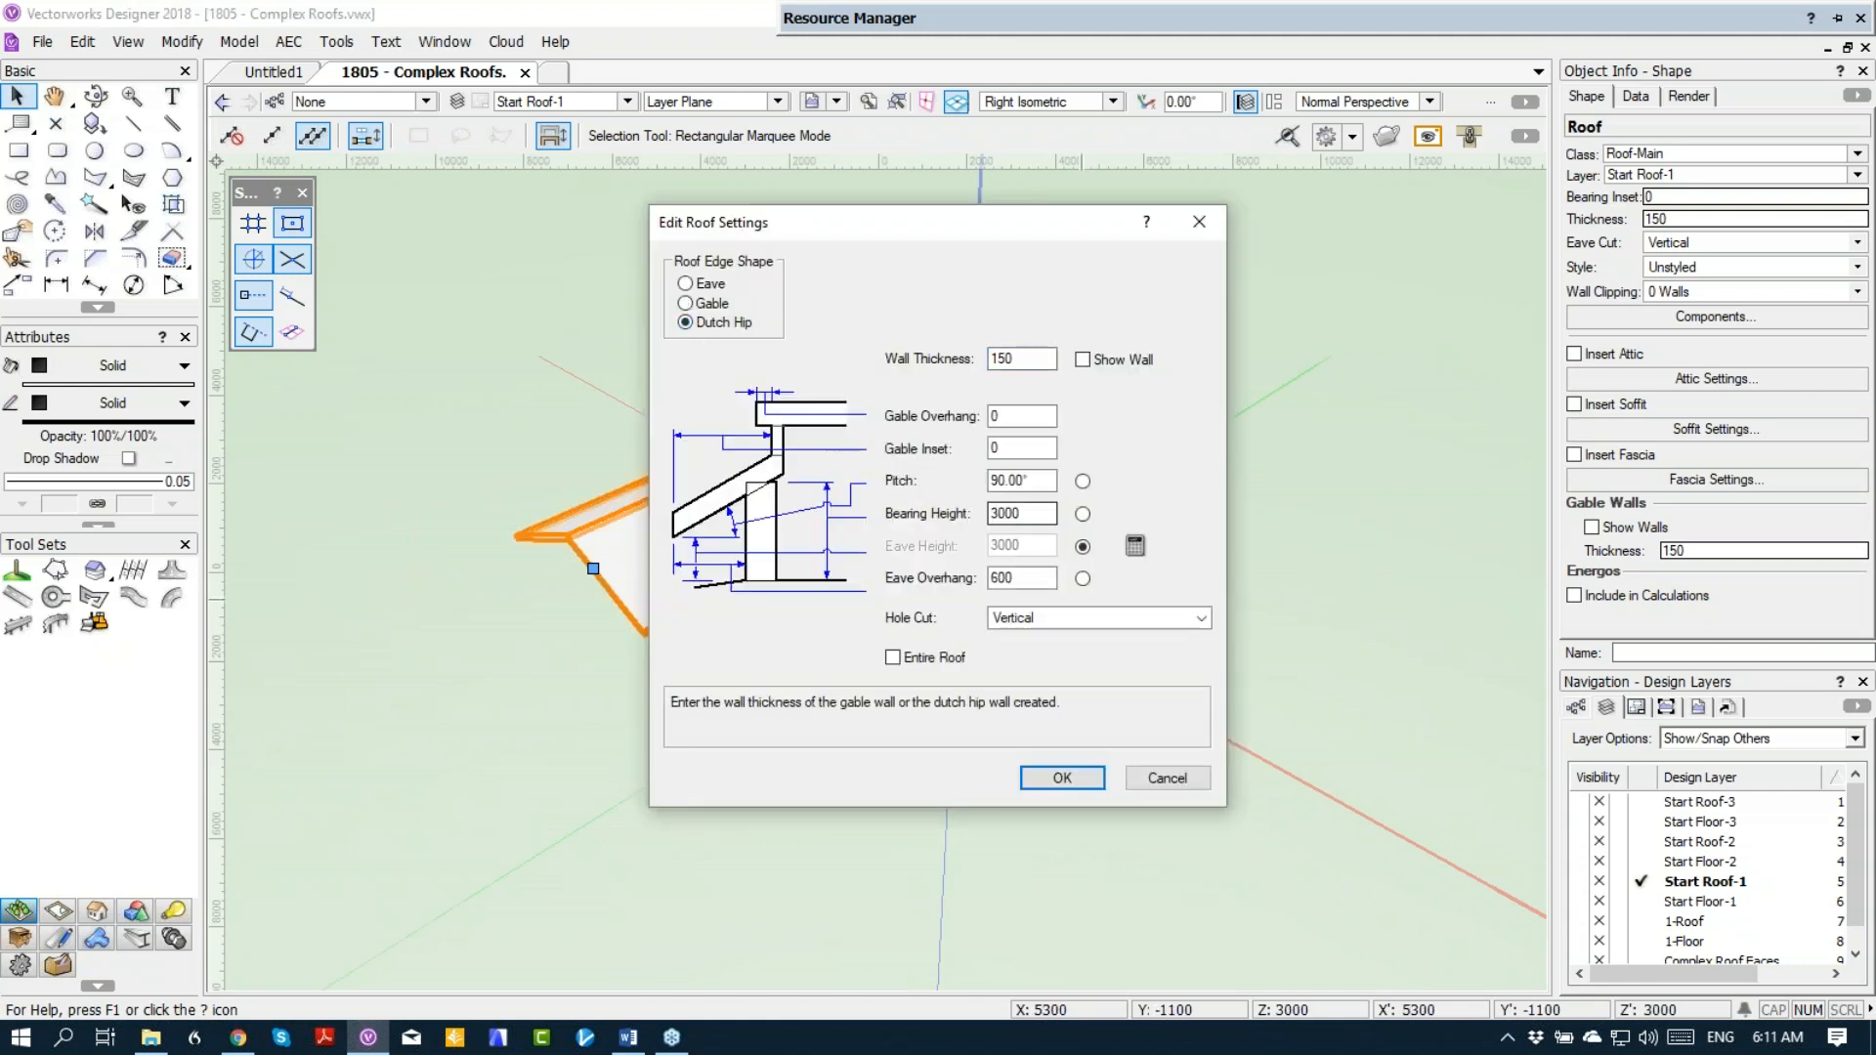
pyautogui.click(1007, 415)
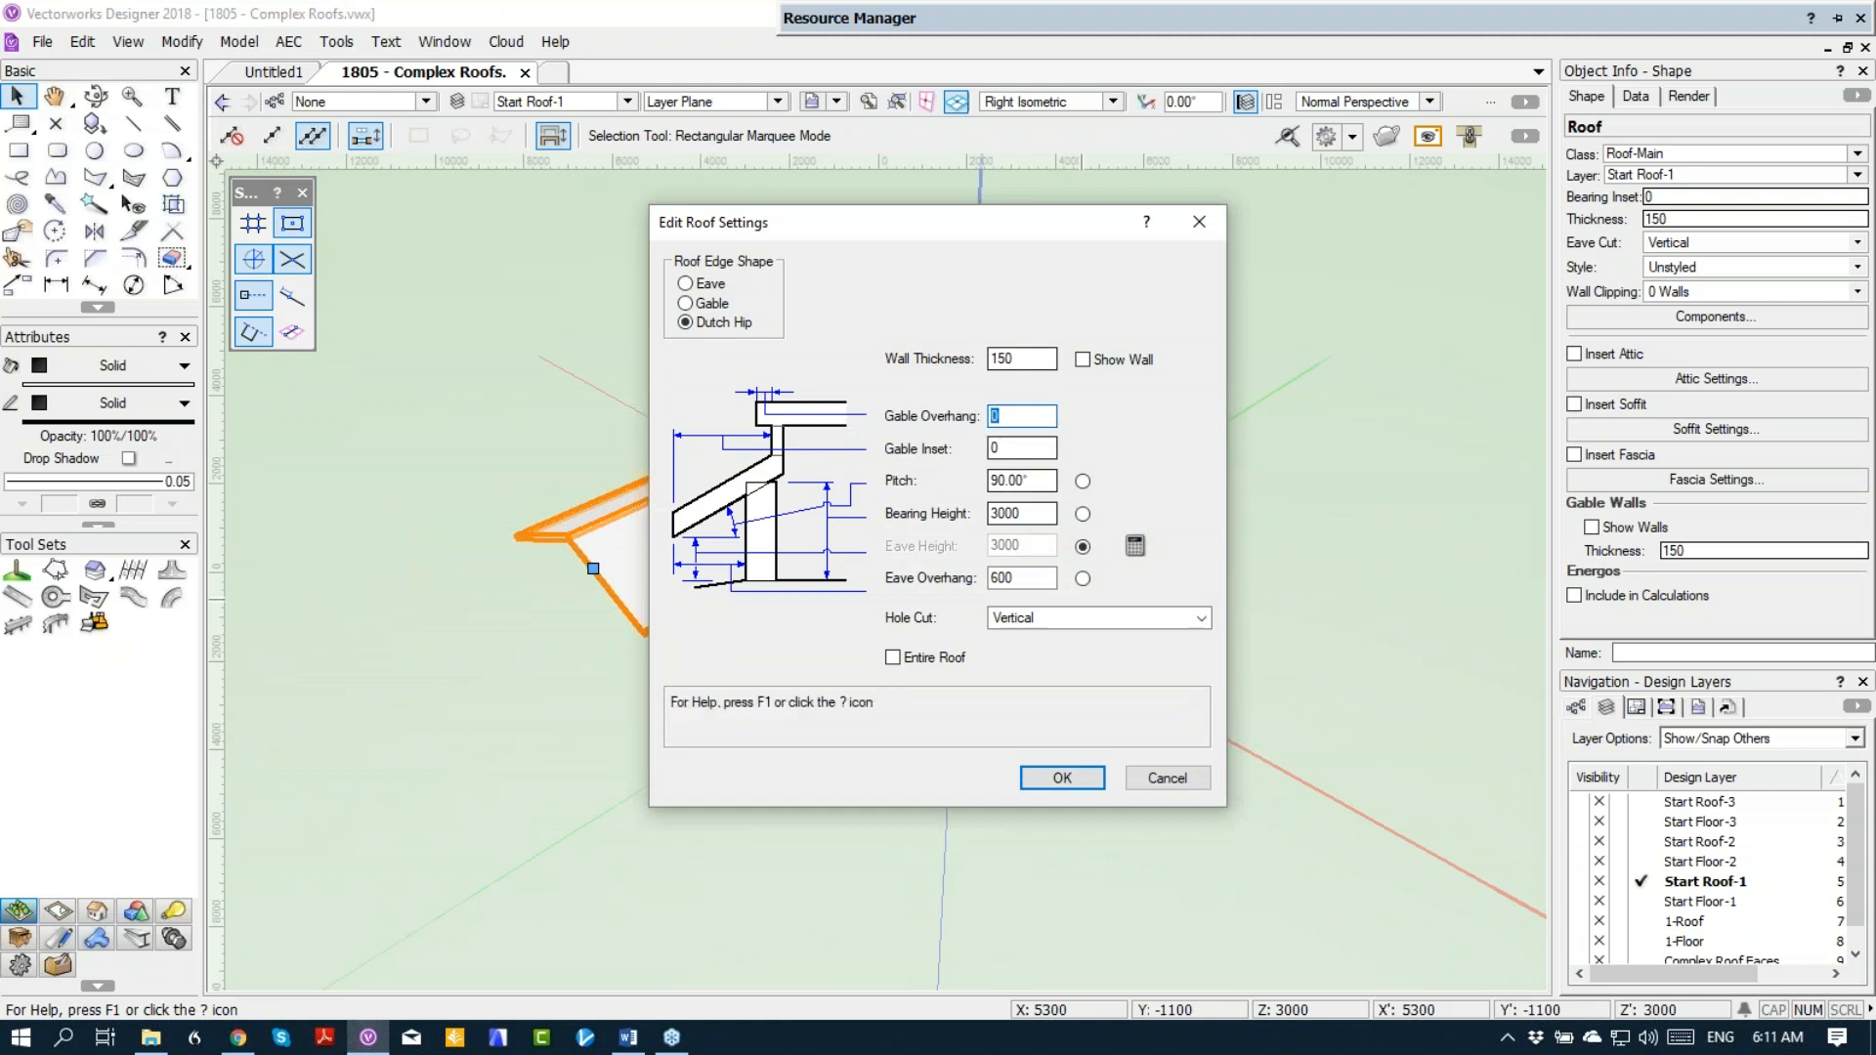
pyautogui.write('450')
pyautogui.press('Tab')
pyautogui.write('1500')
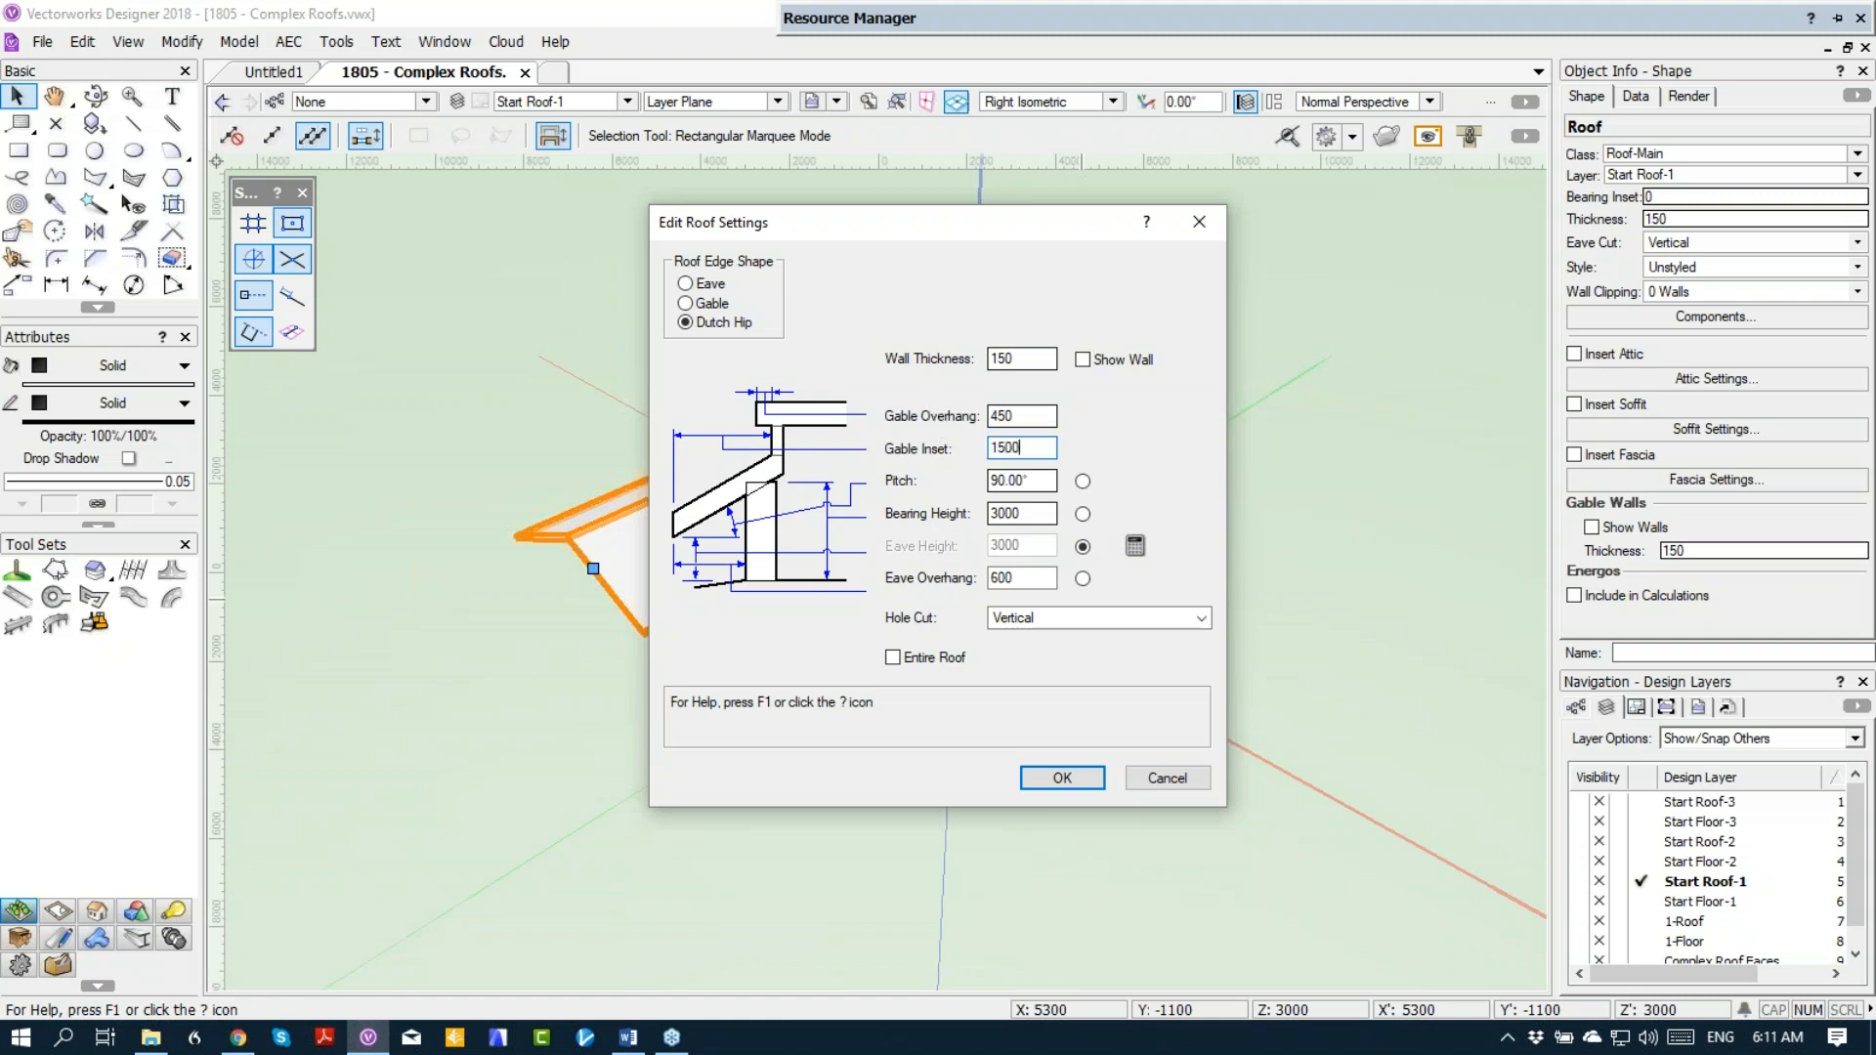
pyautogui.press('Tab')
pyautogui.write('25')
pyautogui.click(1066, 779)
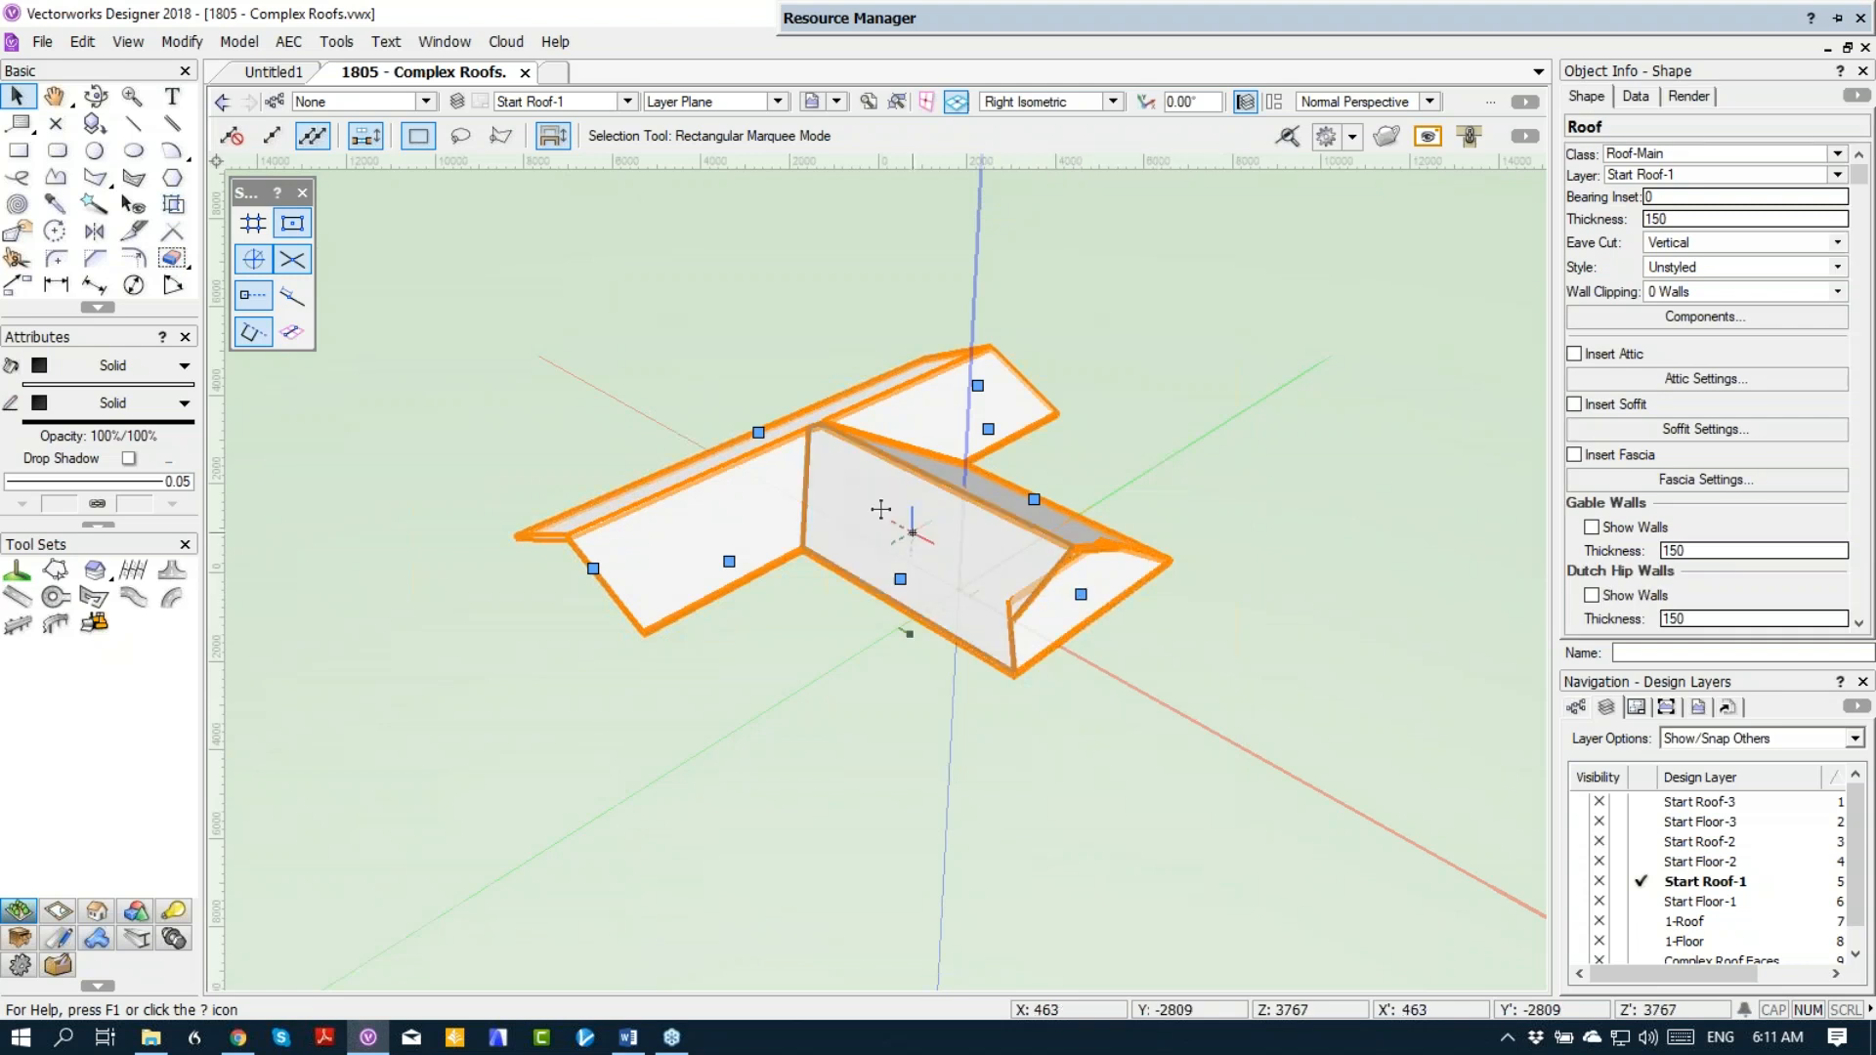
# Step: Delete the roof on Start Roof-1 and the polygon outline on layer Start Floor-1
pyautogui.click(95, 94)
pyautogui.moveTo(1101, 593)
pyautogui.mouseDown(button='middle')
pyautogui.moveTo(1090, 577)
pyautogui.moveTo(1106, 579)
pyautogui.mouseUp(button='middle')
pyautogui.moveTo(1051, 544); pyautogui.dragTo(1009, 548)
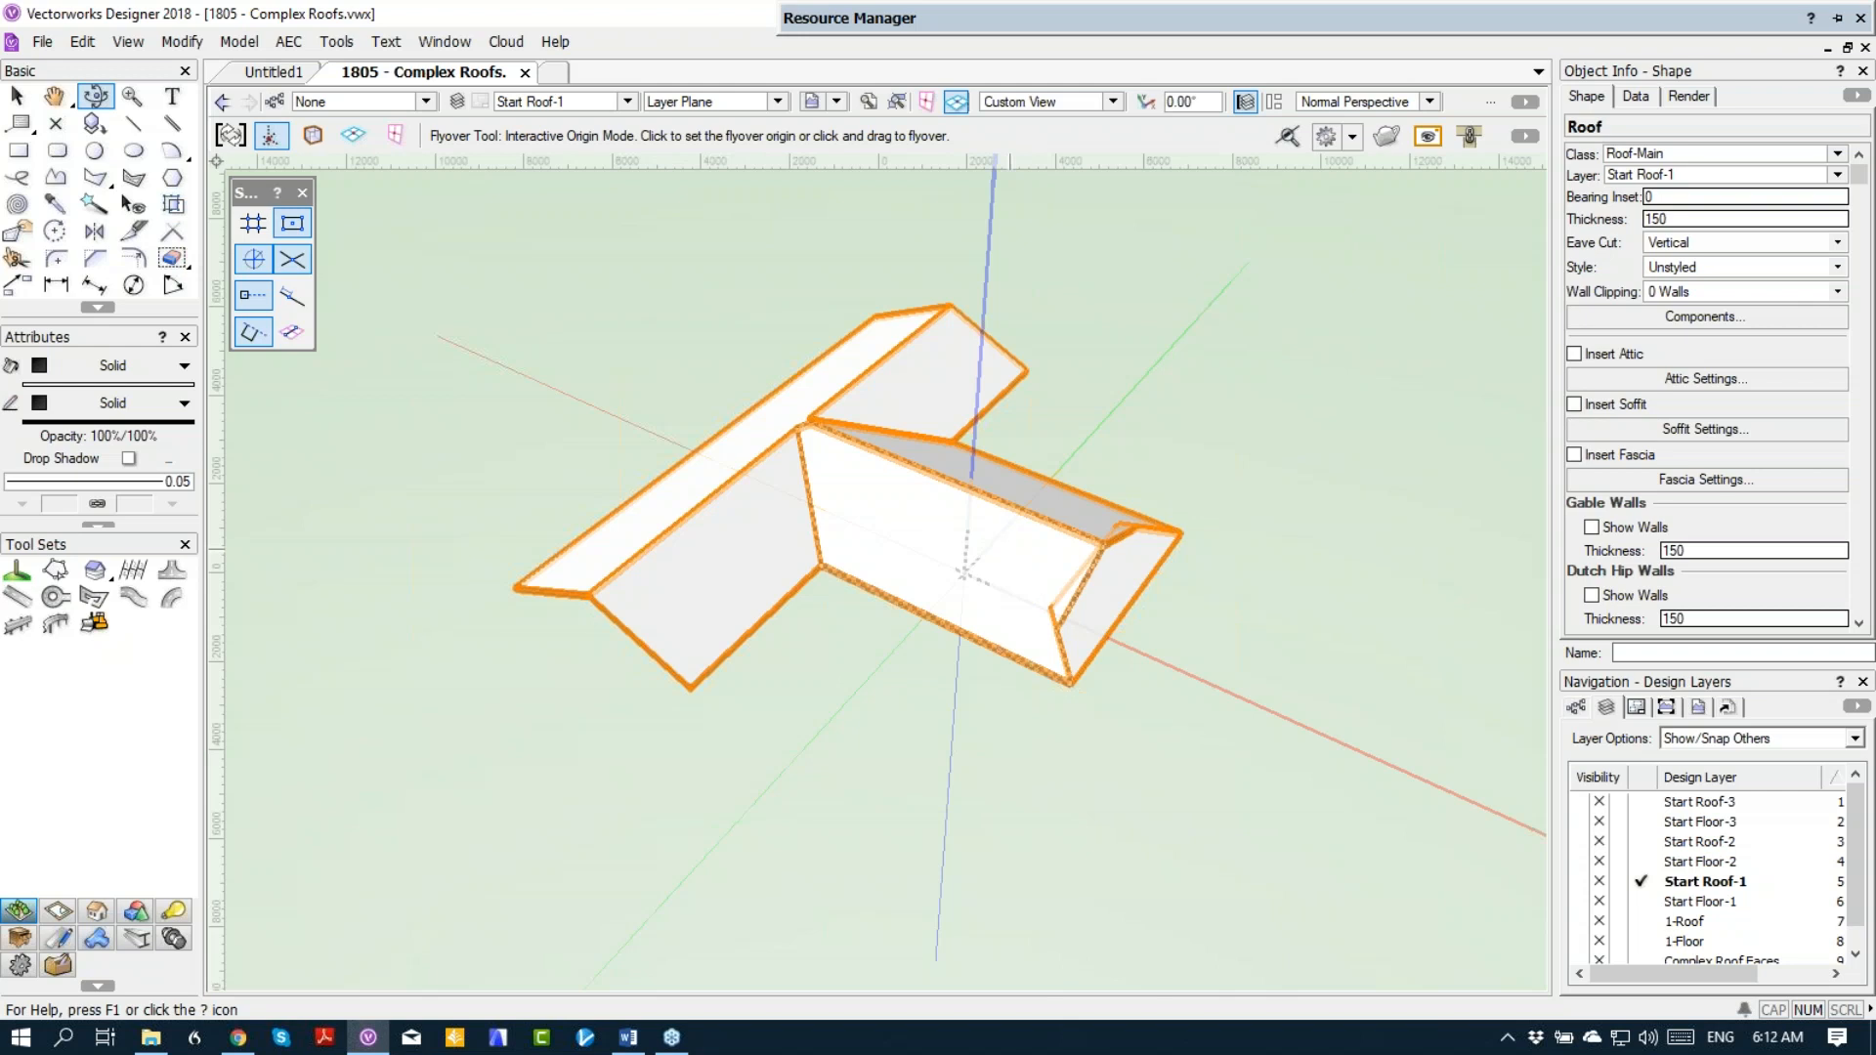
pyautogui.press('Delete')
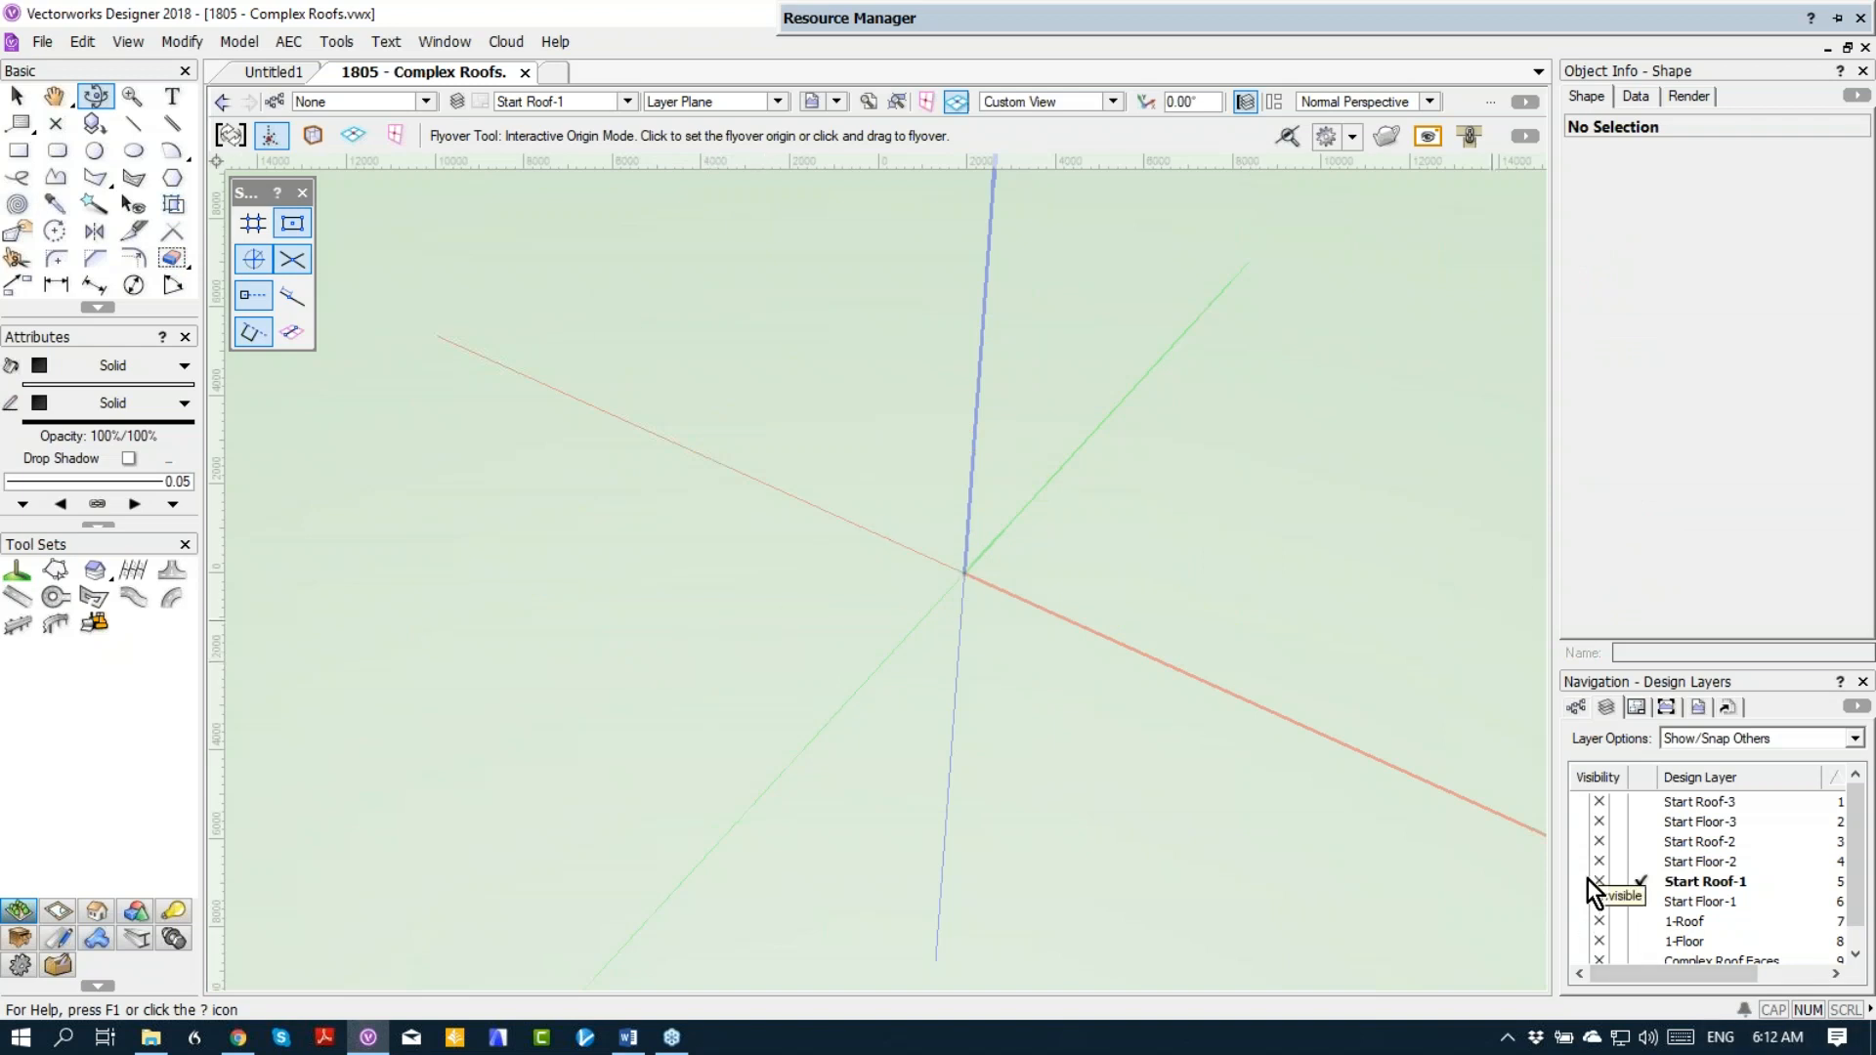
pyautogui.click(1643, 899)
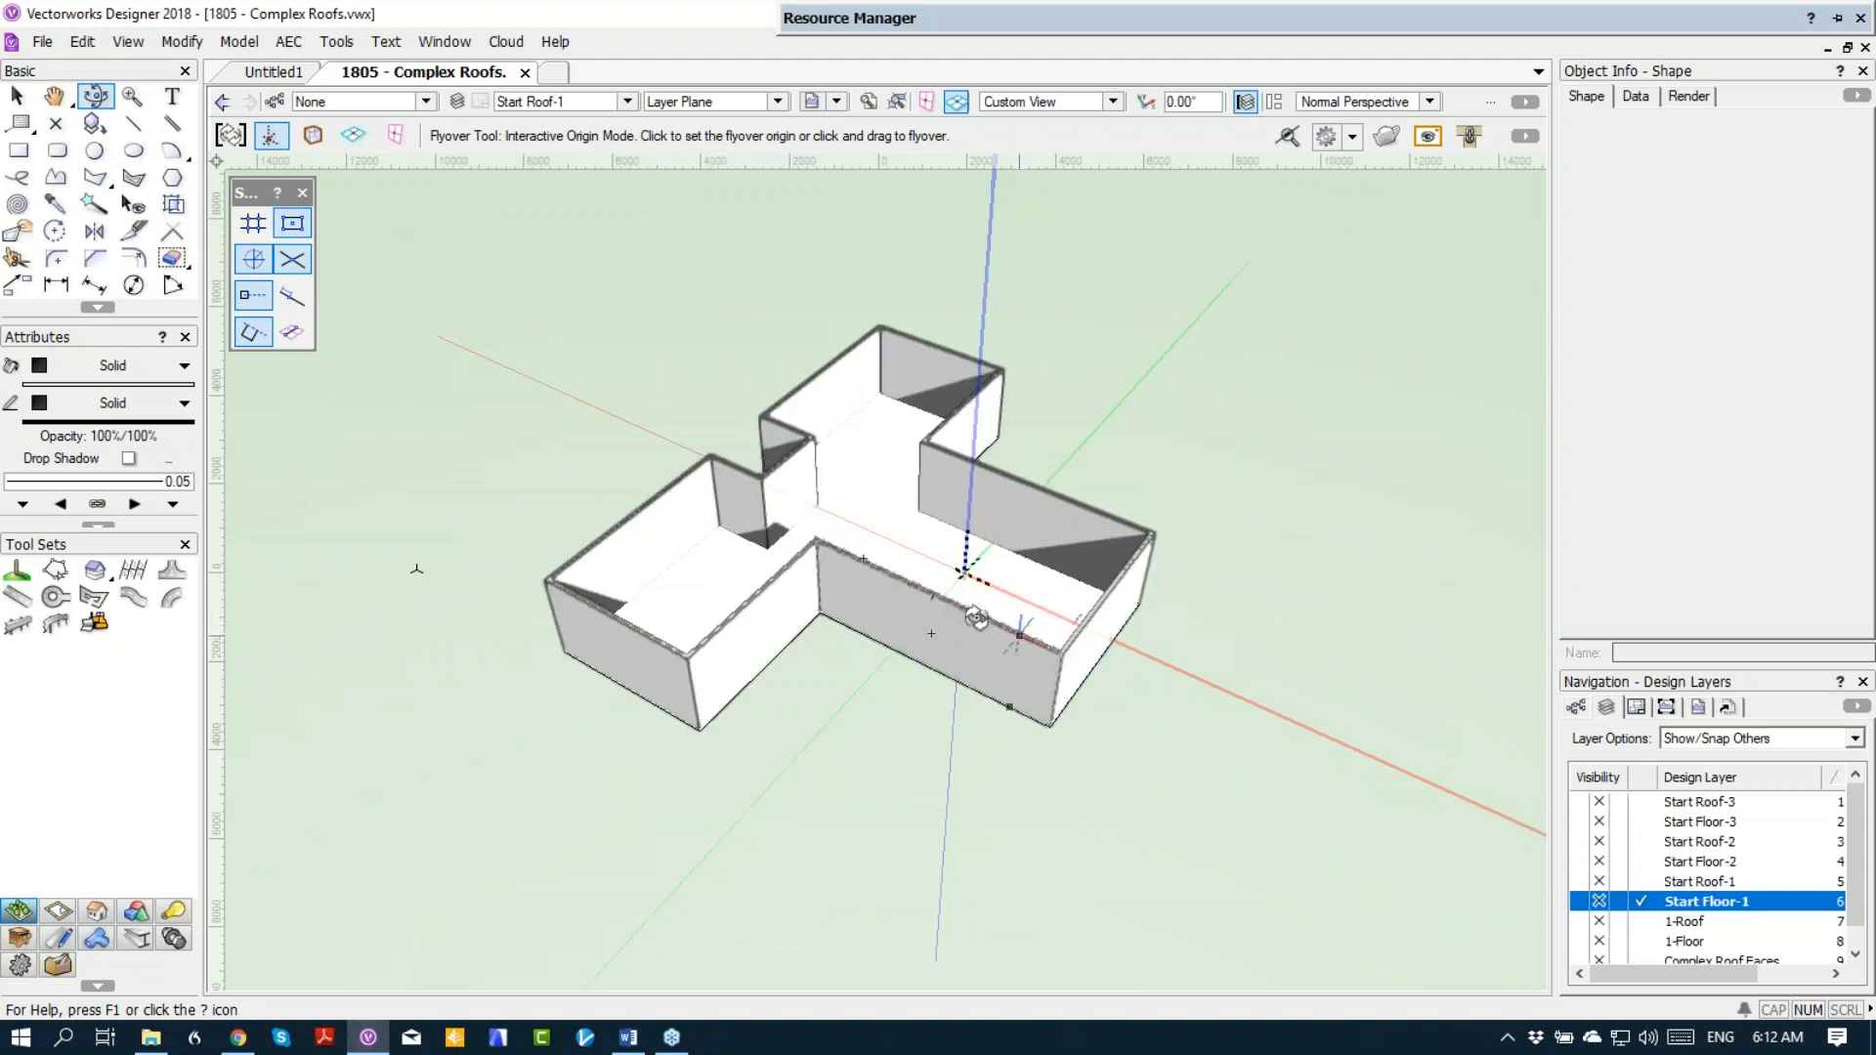
pyautogui.press('x')
pyautogui.click(719, 567)
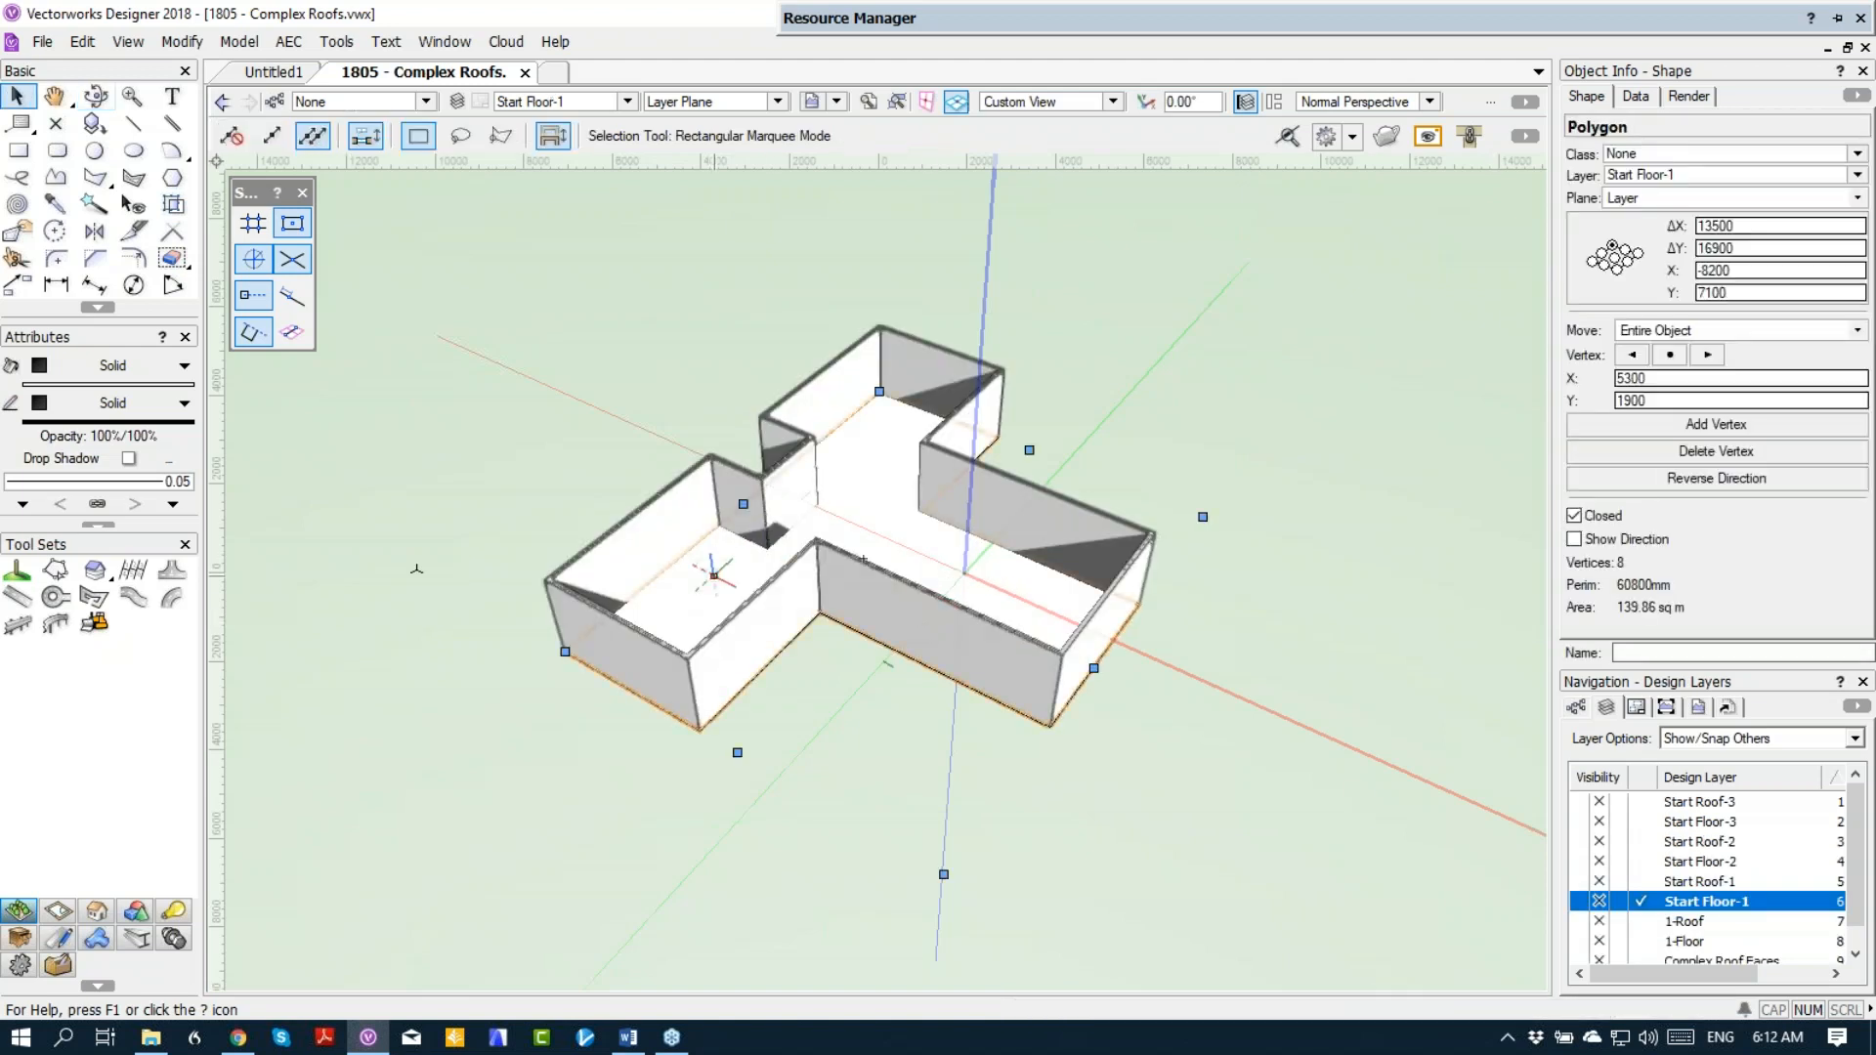
pyautogui.press('Delete')
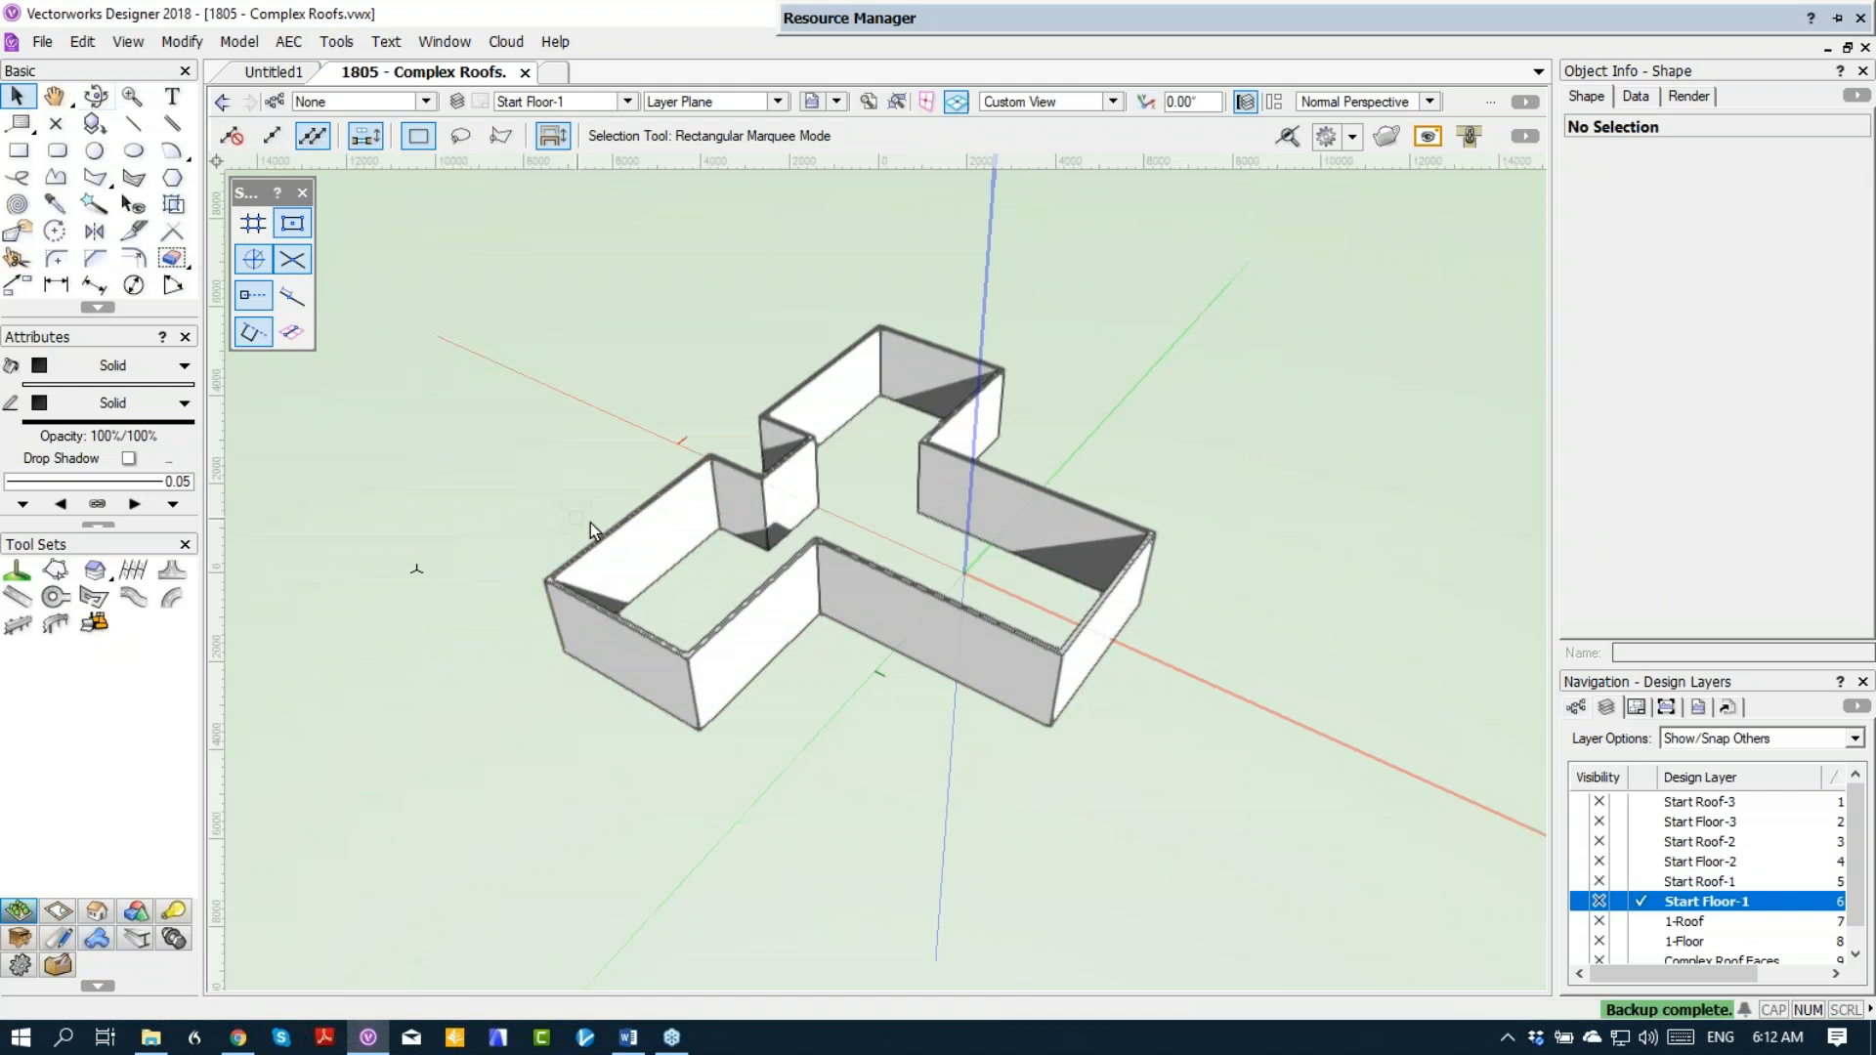
# Step: Create a roof on layer Start Roof-1 directly from all the connected walls of the house
pyautogui.click(623, 532)
pyautogui.rightClick(622, 532)
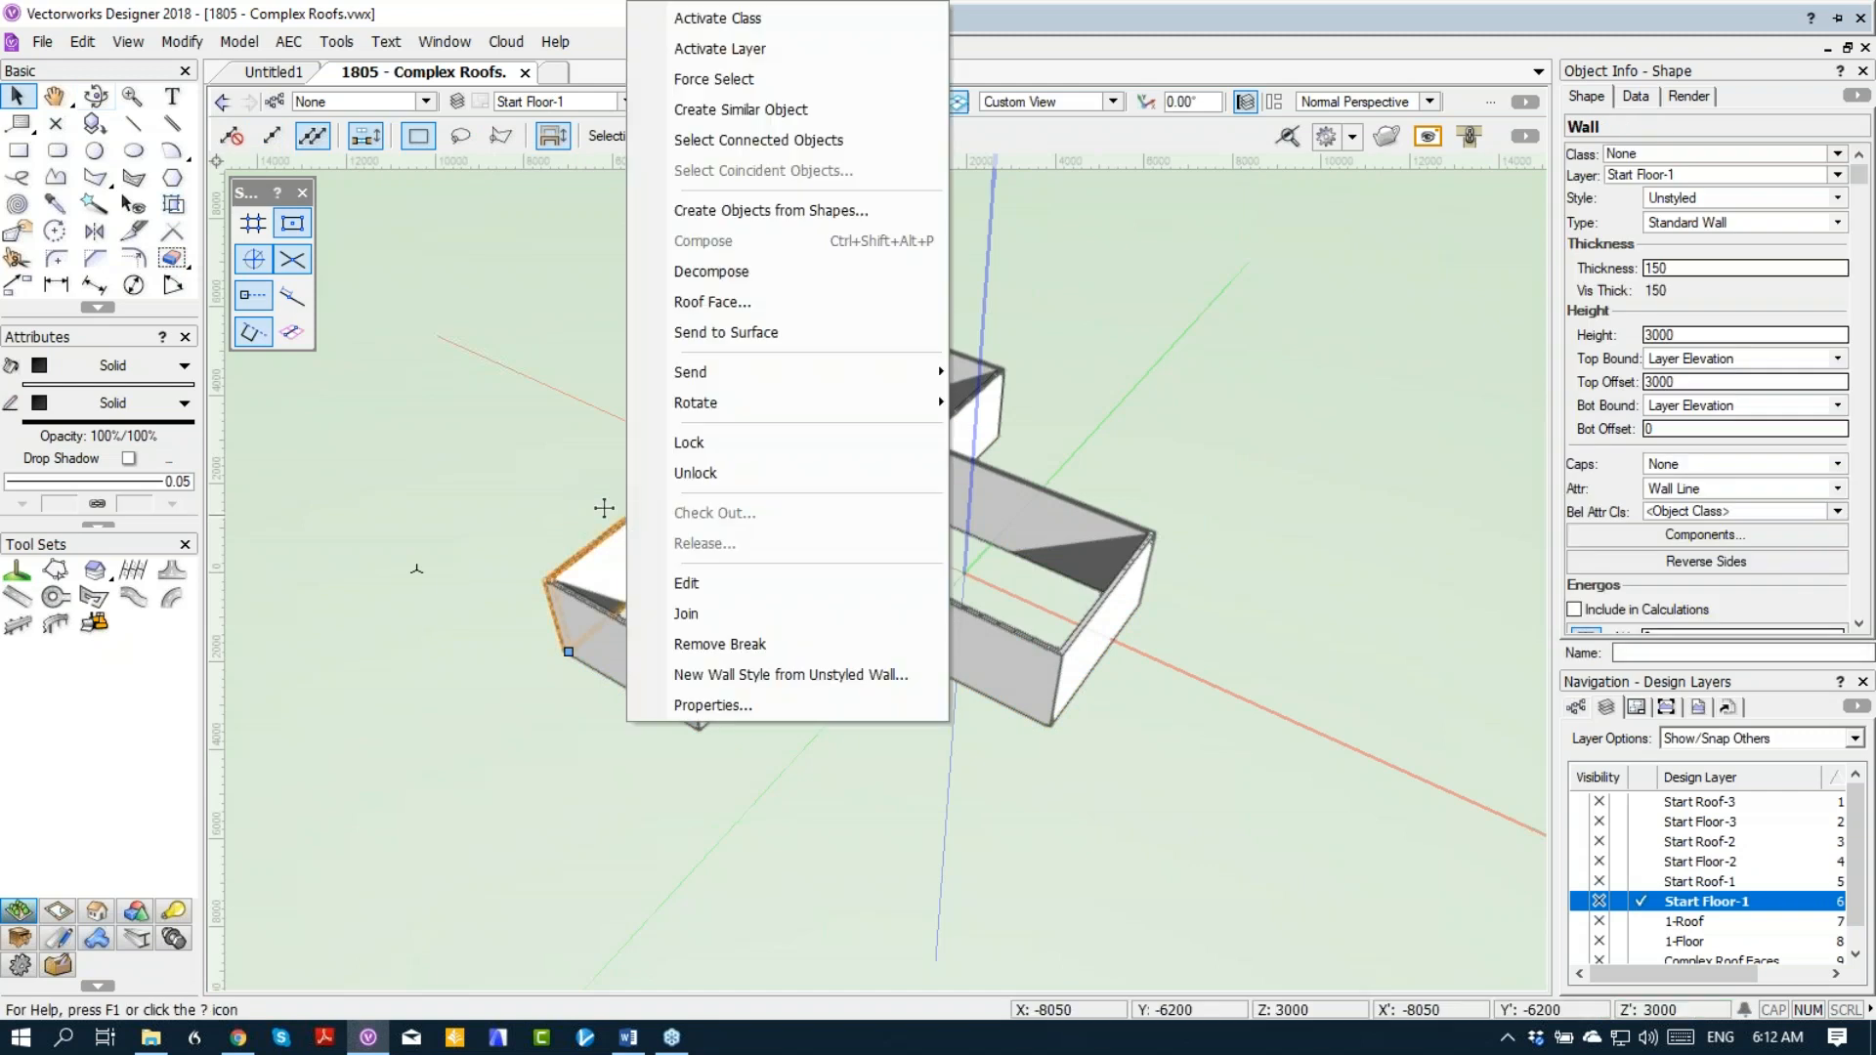
pyautogui.click(686, 140)
pyautogui.click(288, 42)
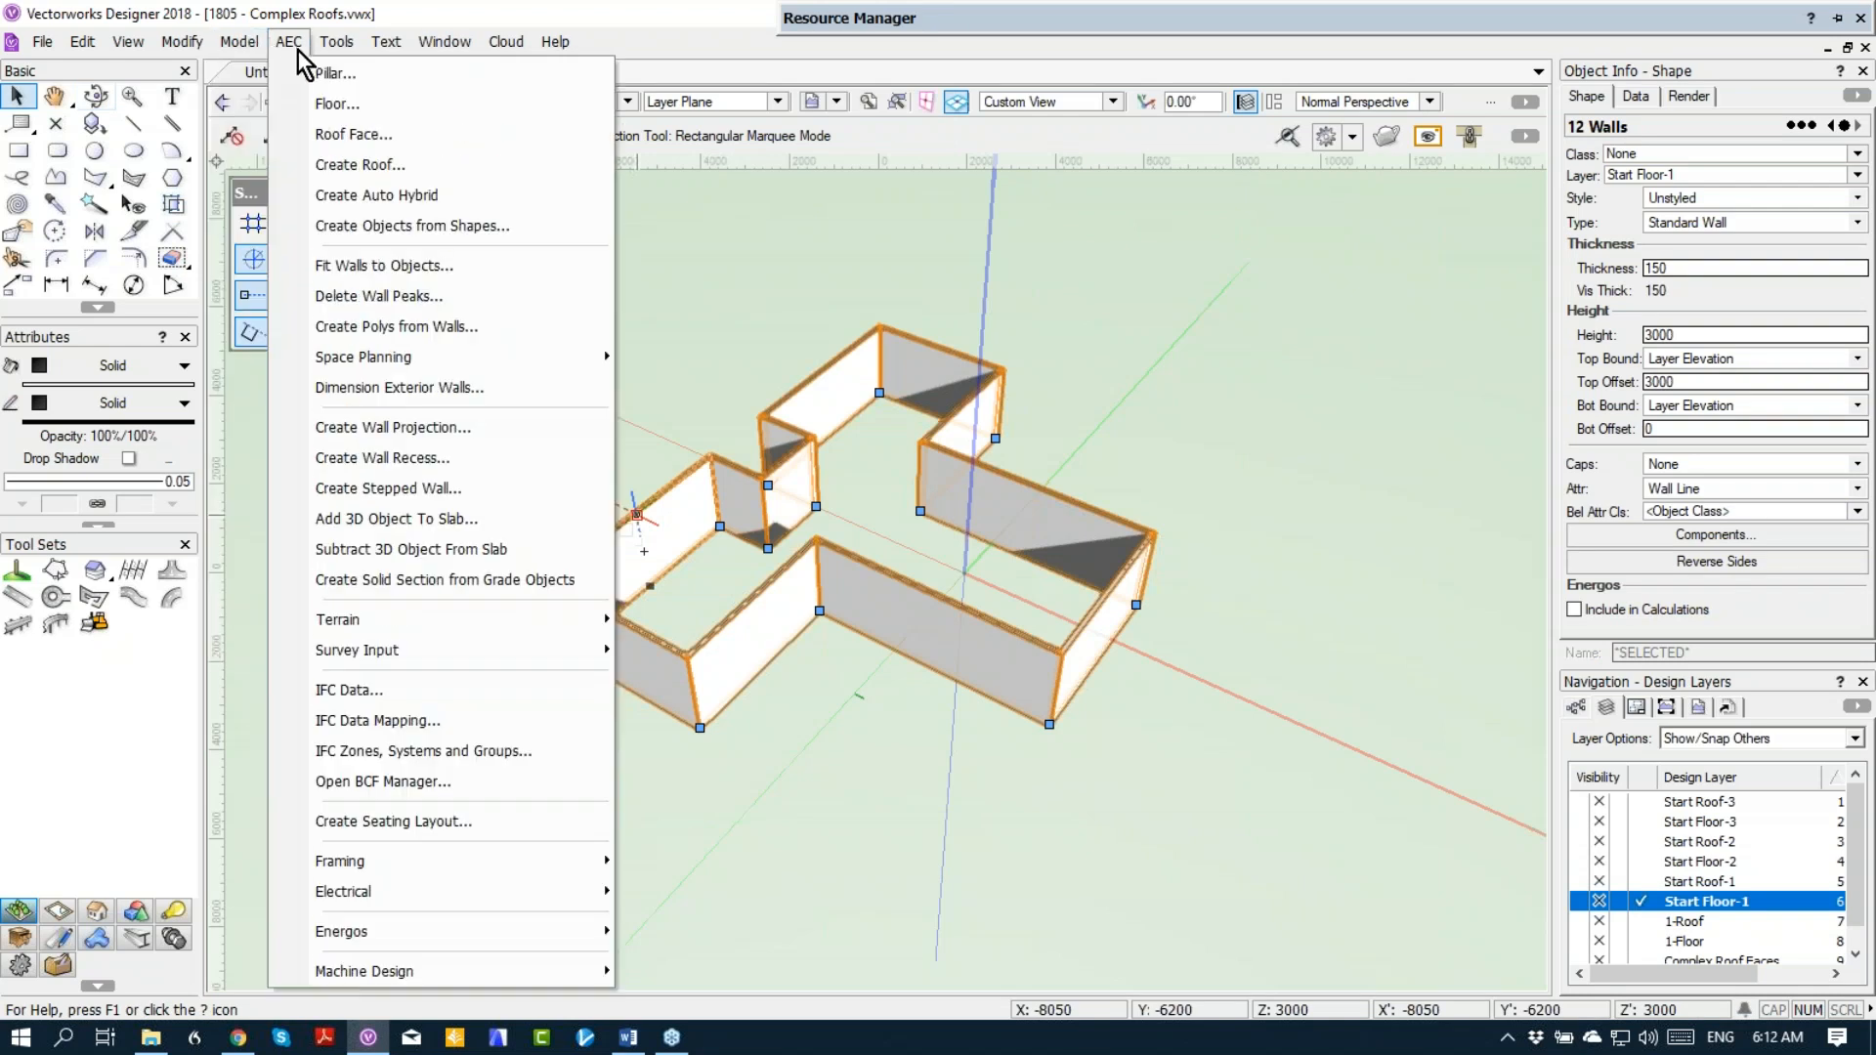
pyautogui.click(320, 172)
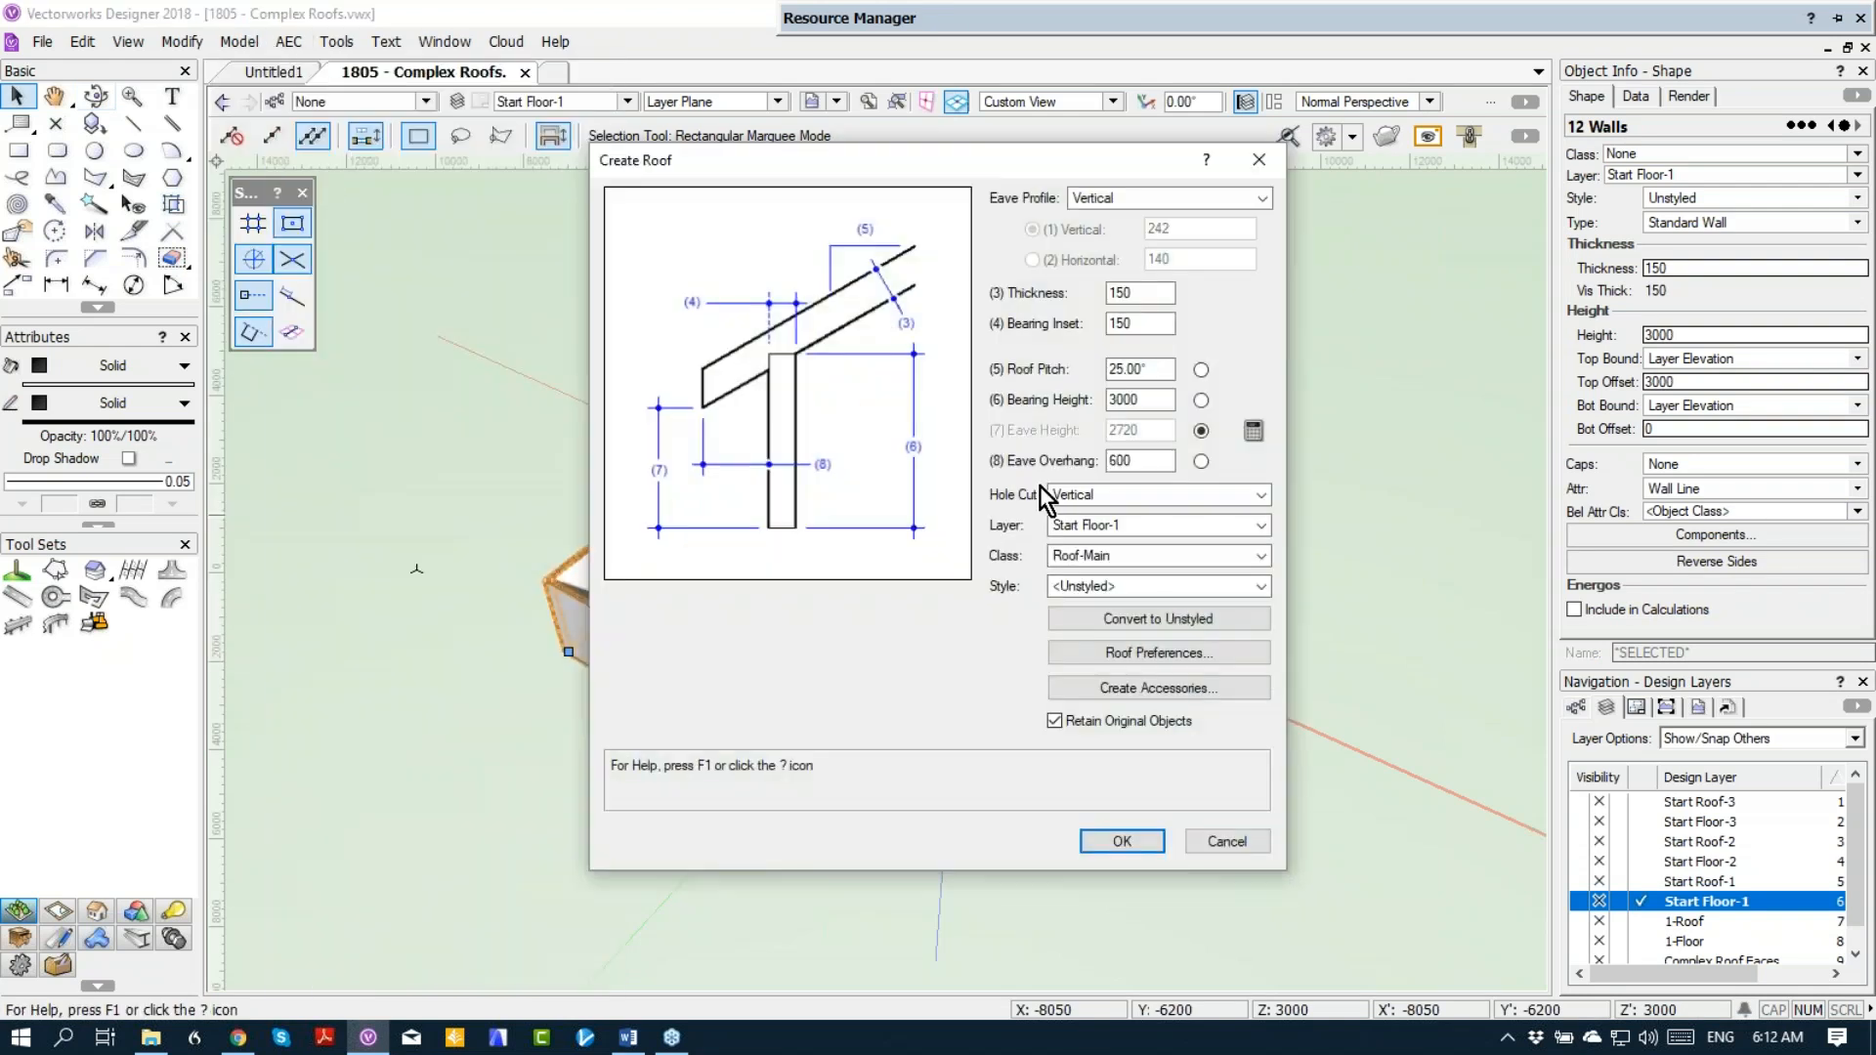
pyautogui.click(1128, 526)
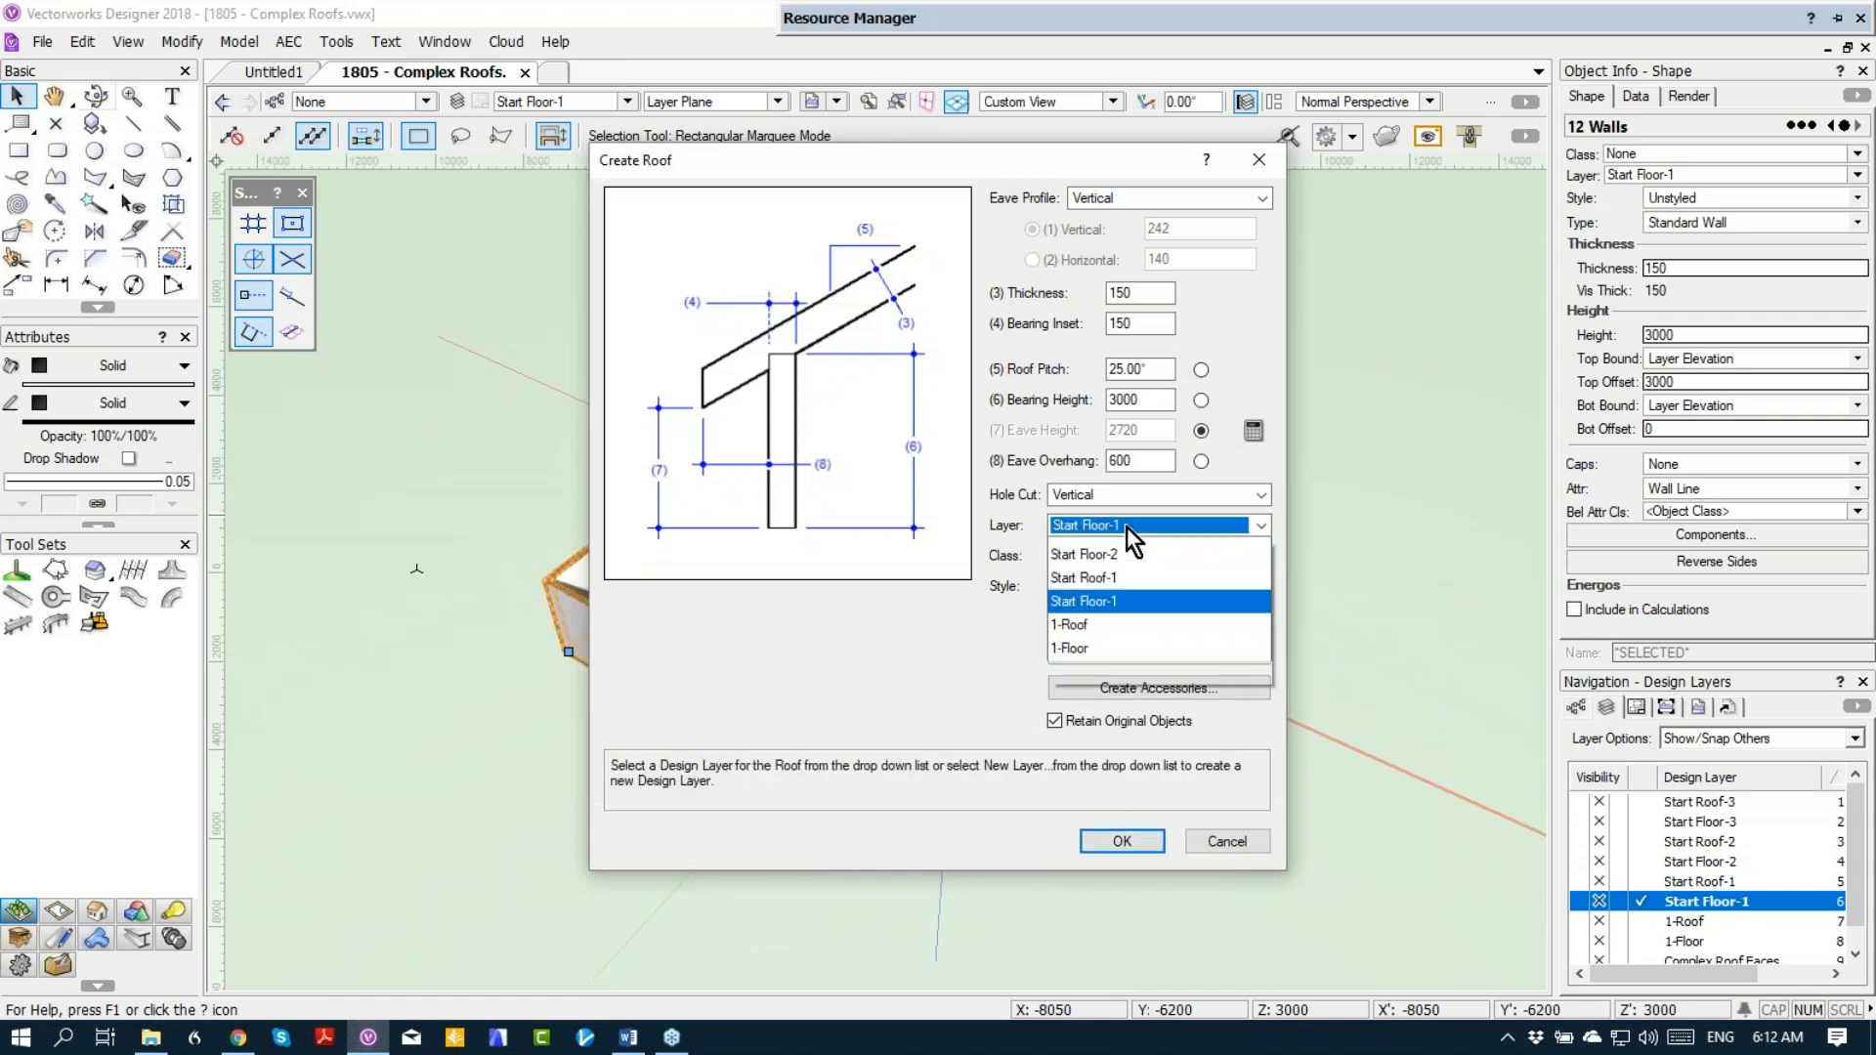
pyautogui.click(1111, 693)
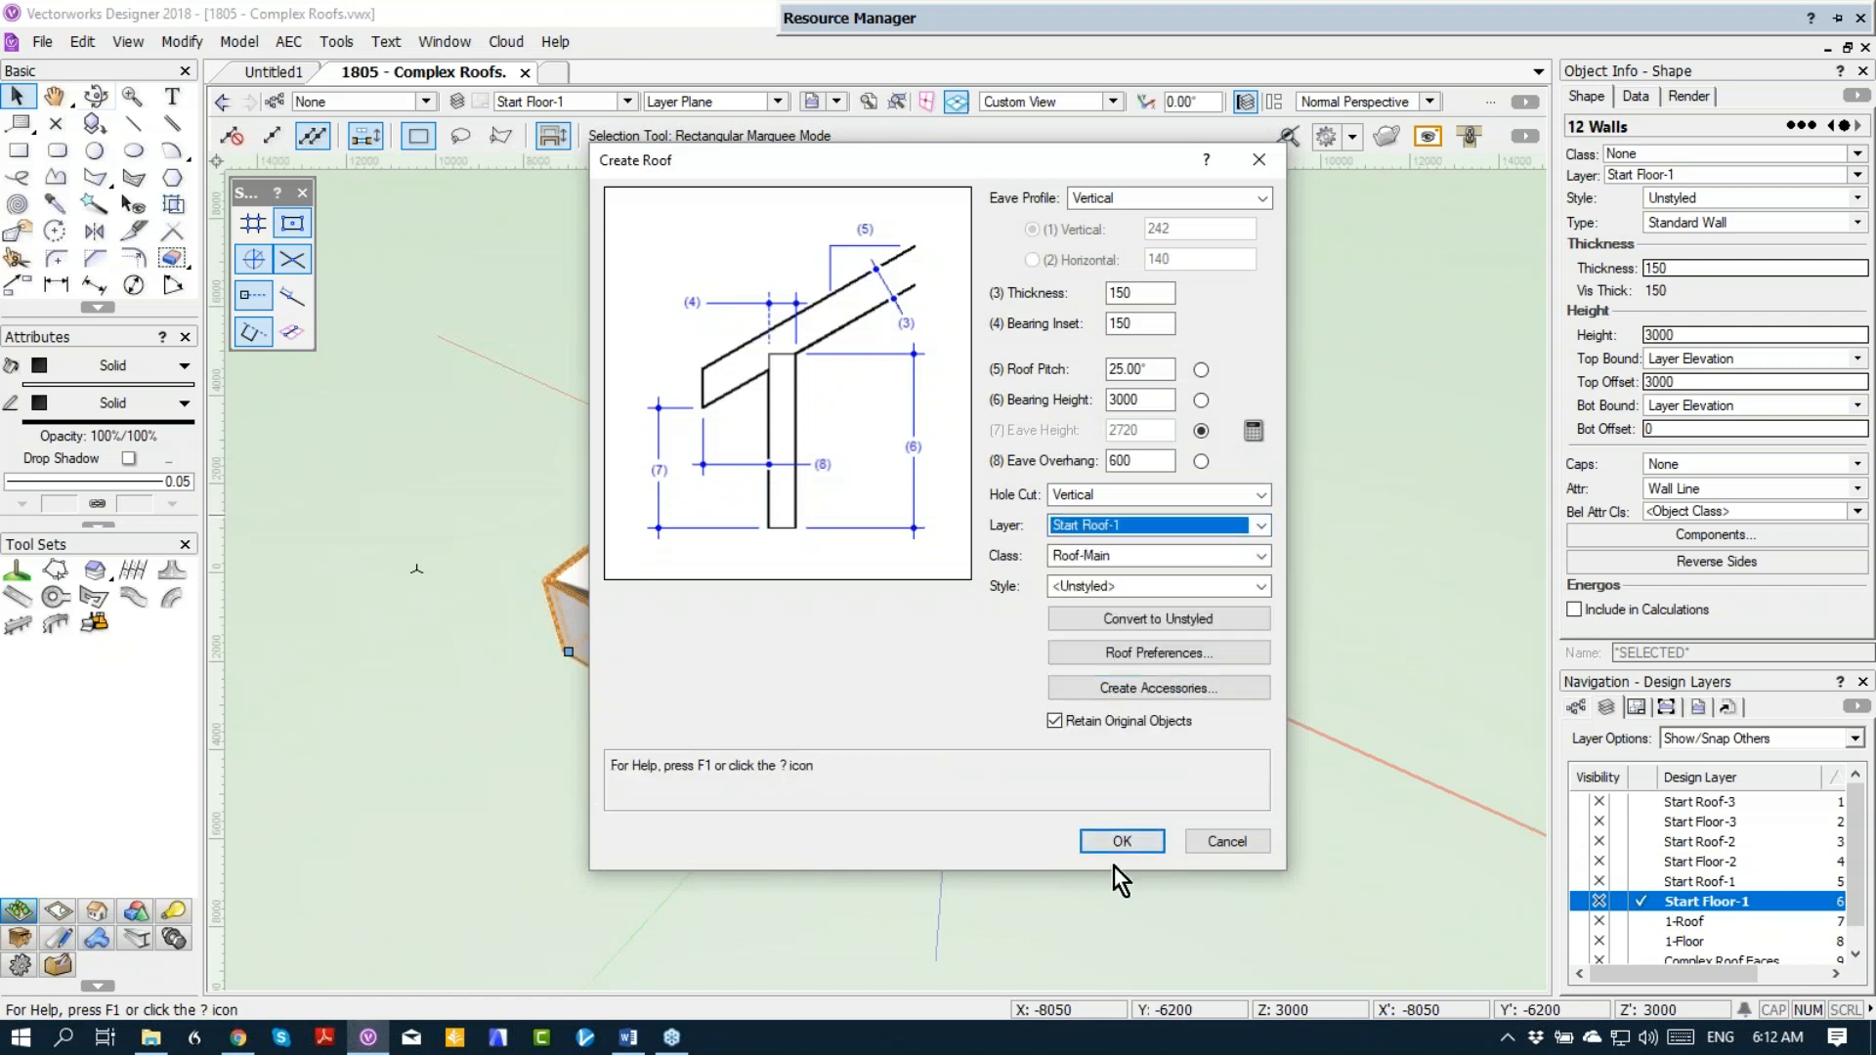
pyautogui.click(1122, 842)
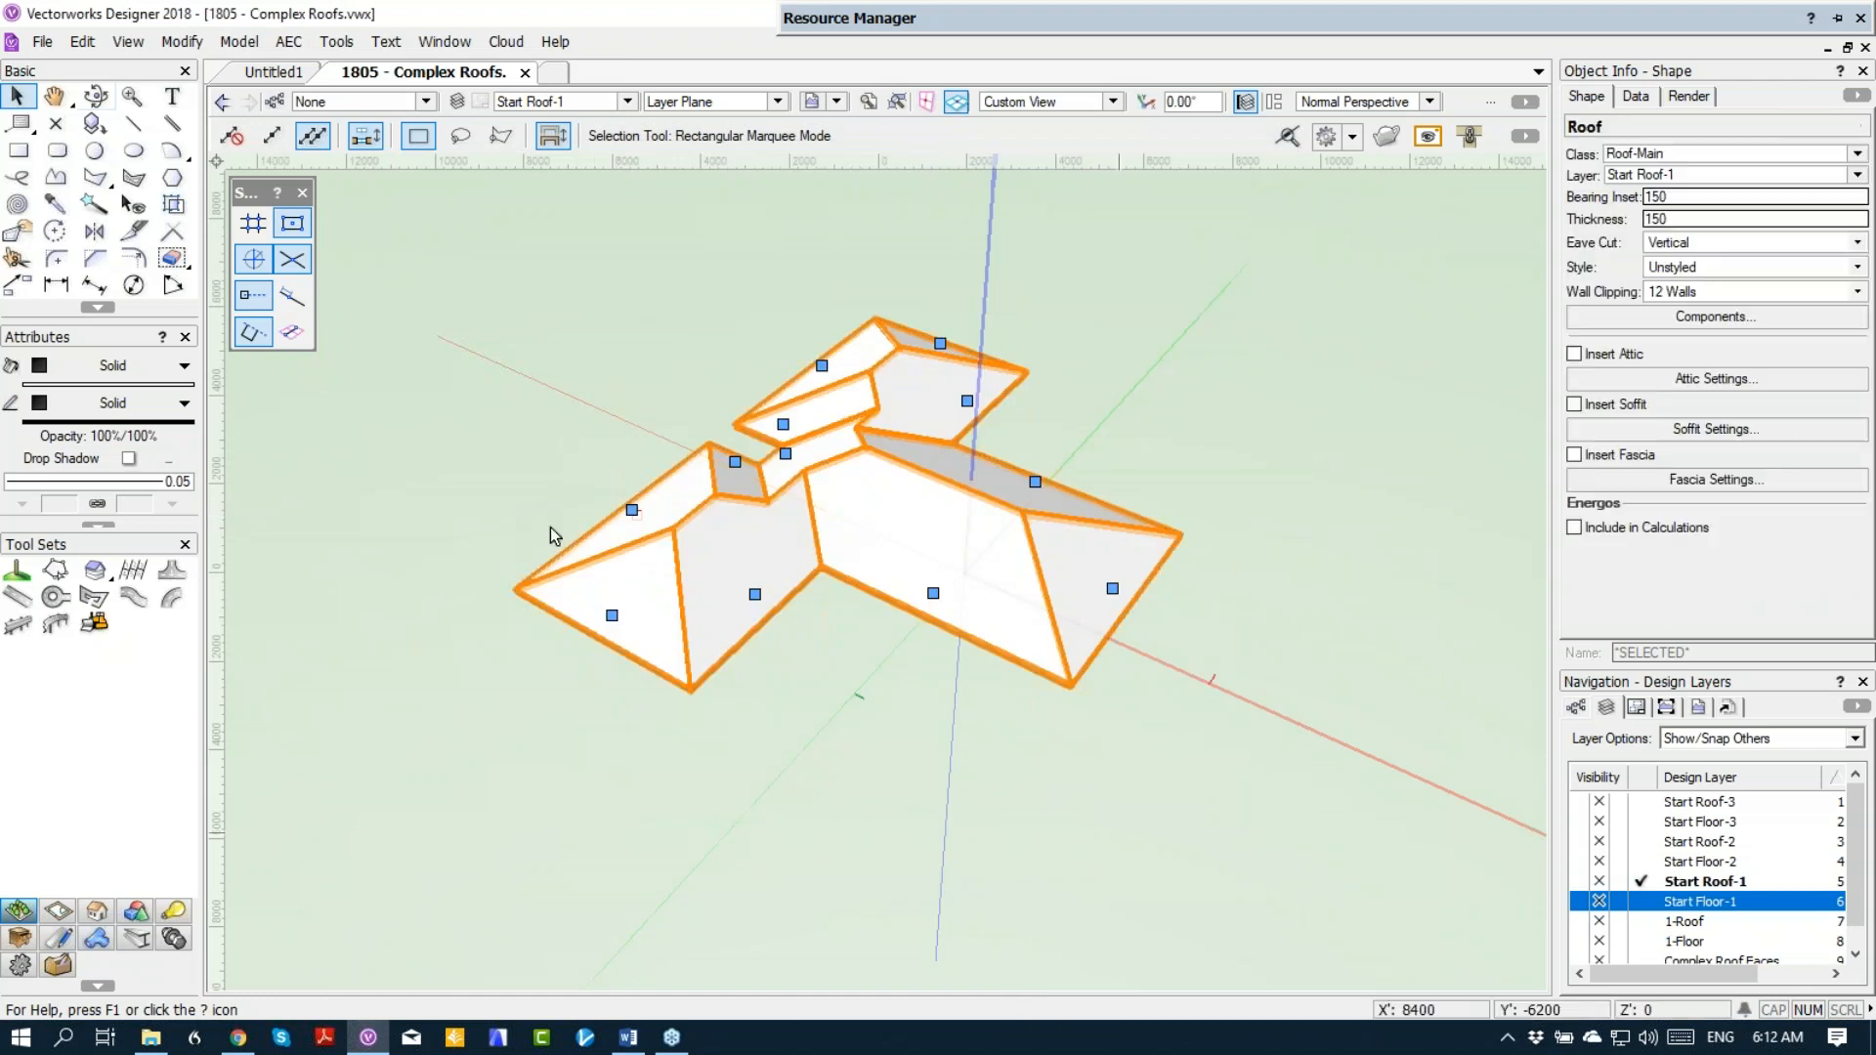
# Step: Change the roof edges at both ends of the long main block and at the projecting wing's outer end to Gable
pyautogui.click(612, 616)
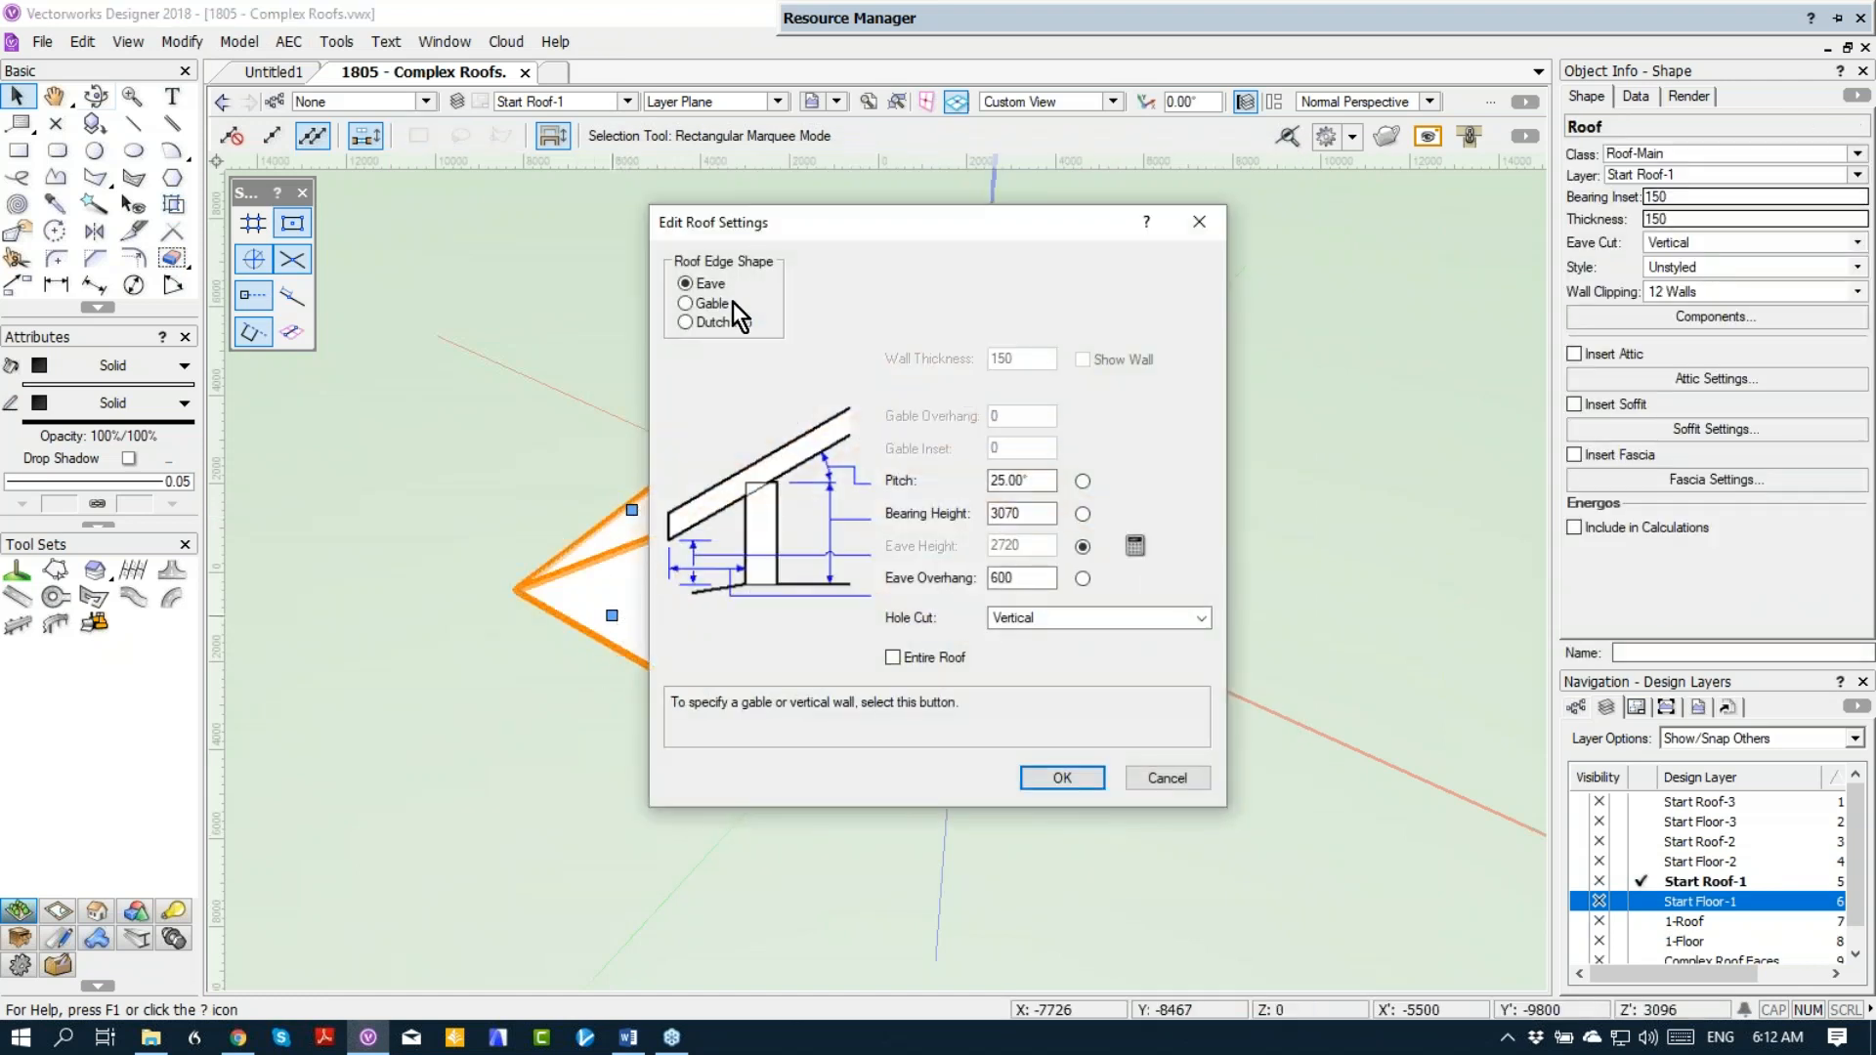
pyautogui.click(721, 305)
pyautogui.click(1063, 778)
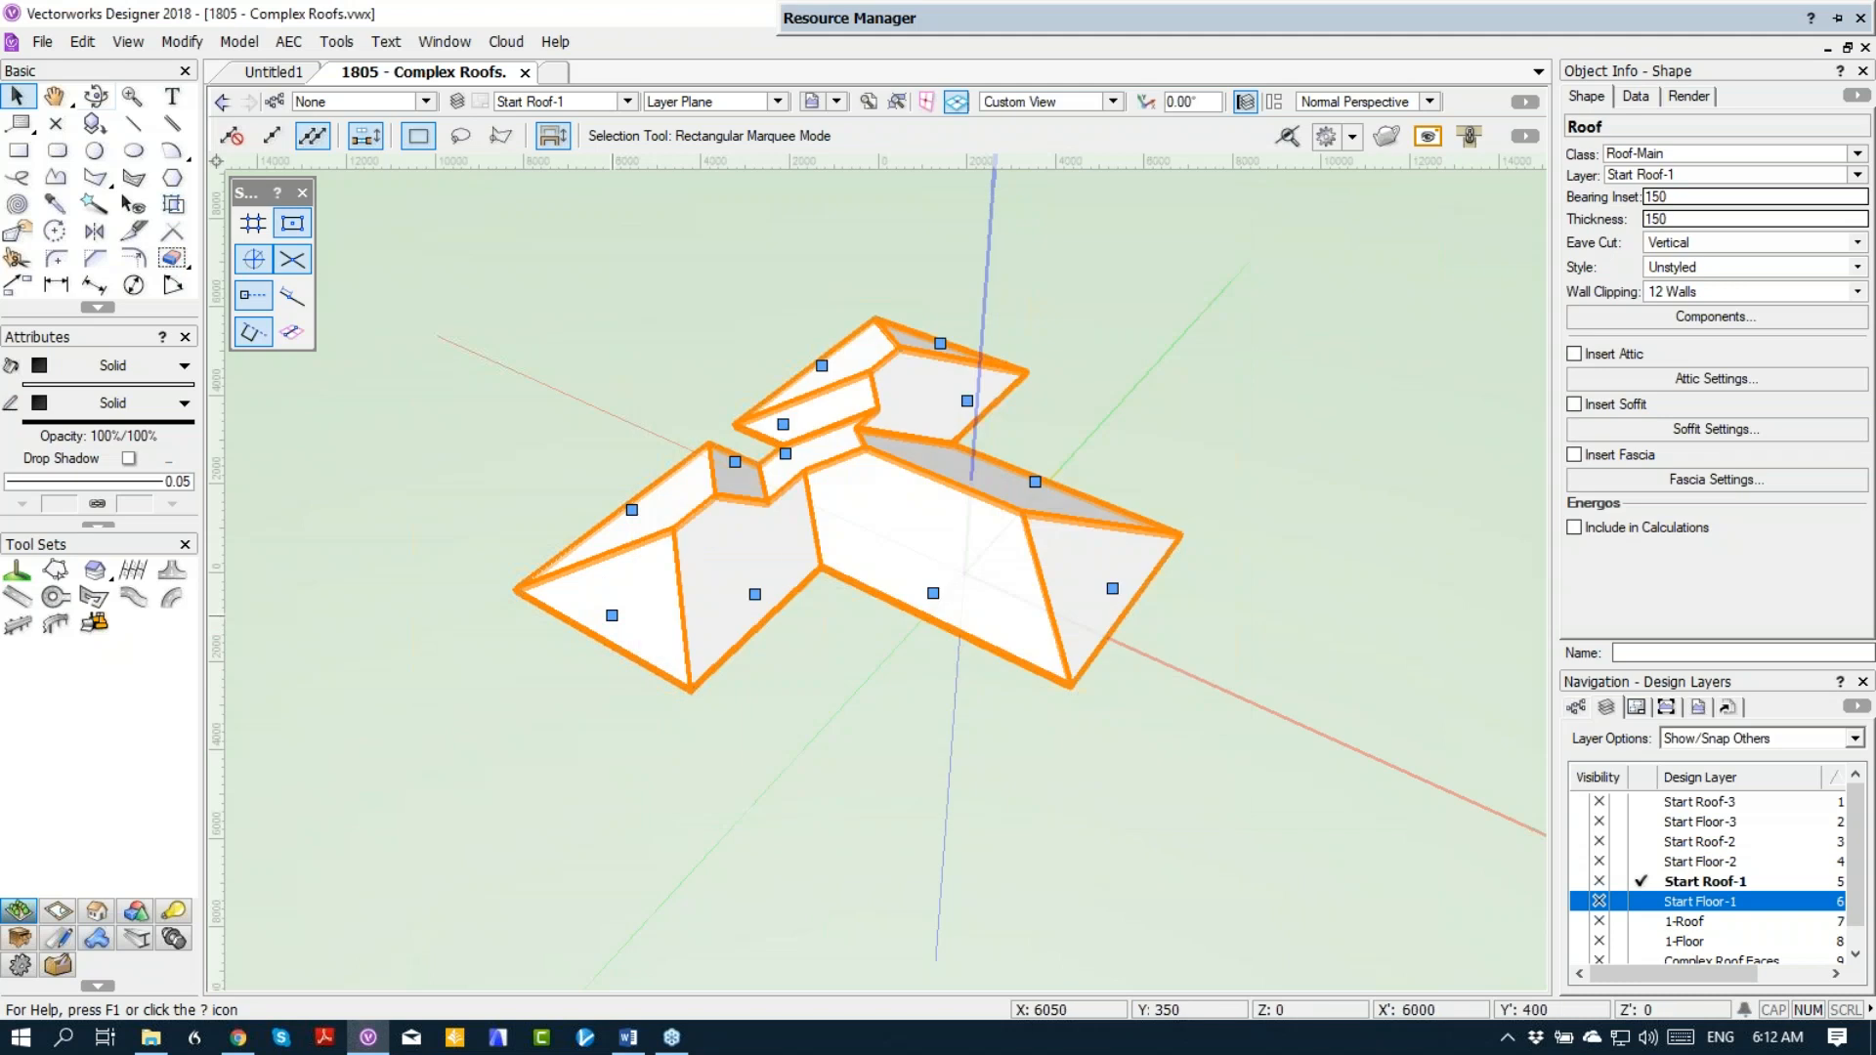
pyautogui.click(1113, 588)
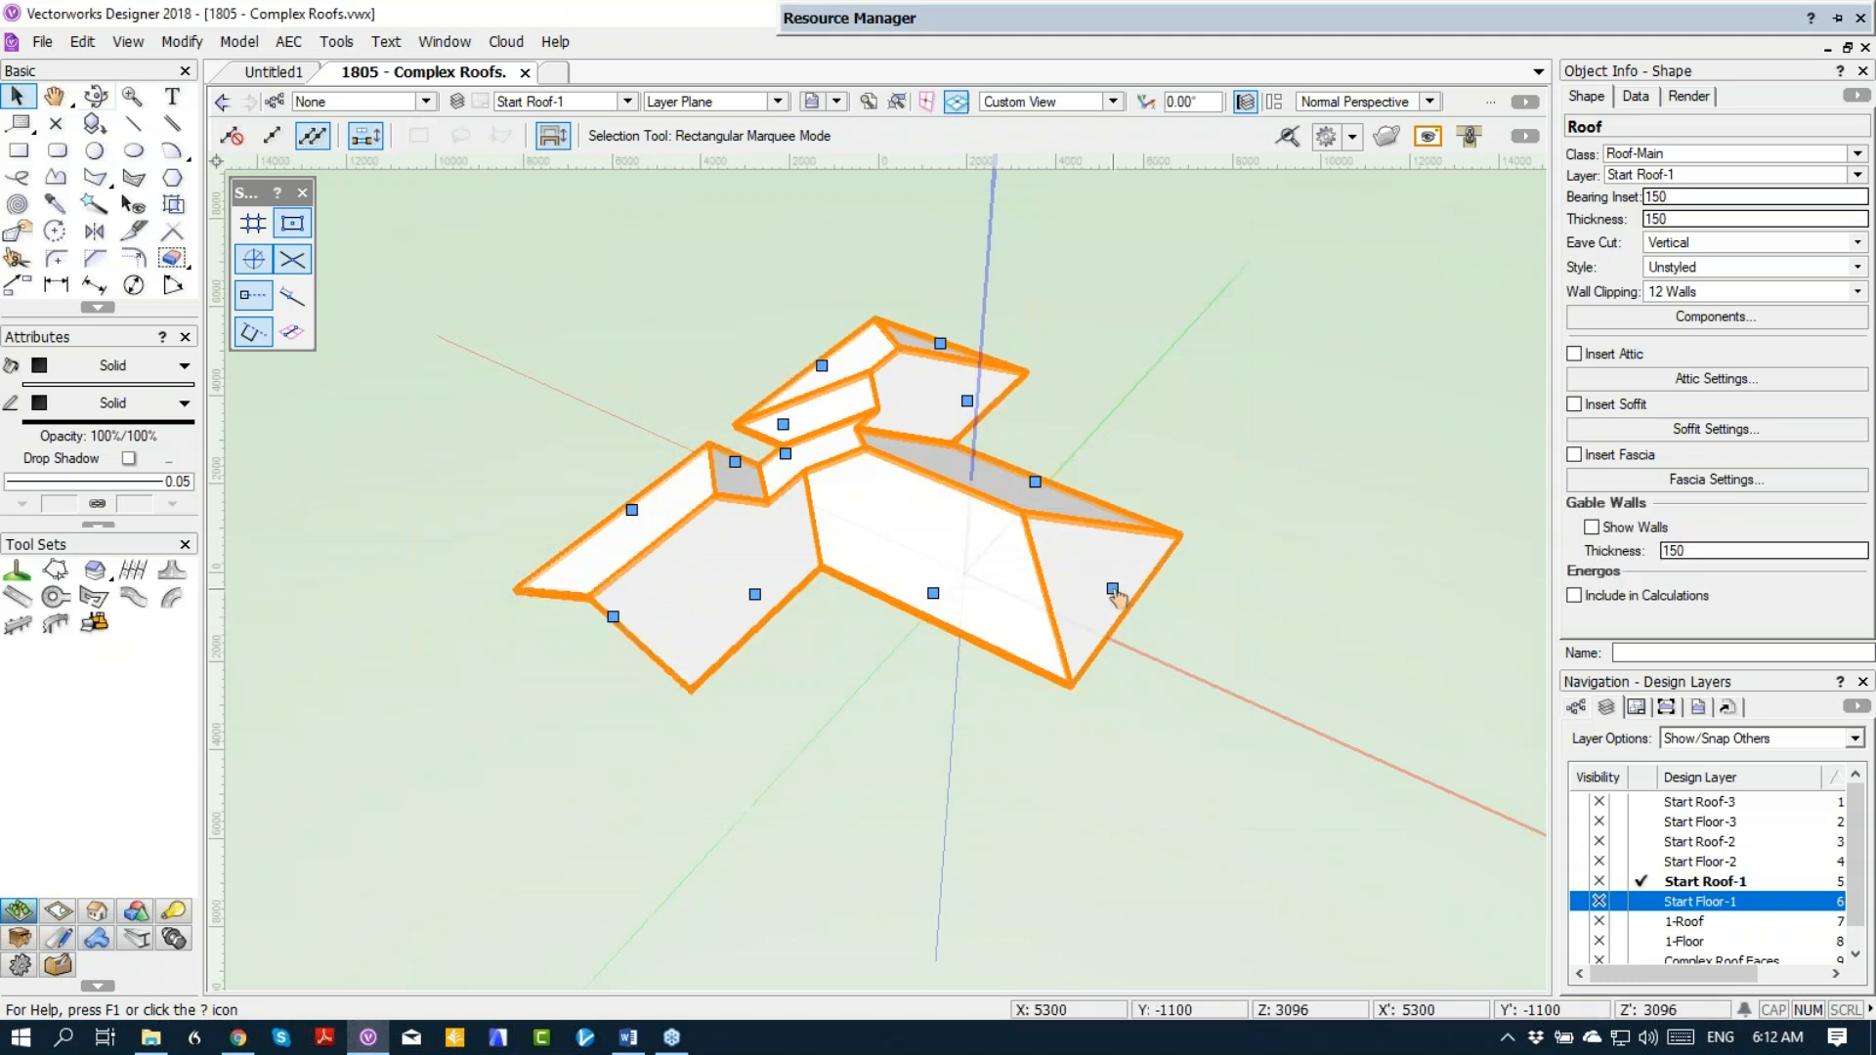
pyautogui.press('Escape')
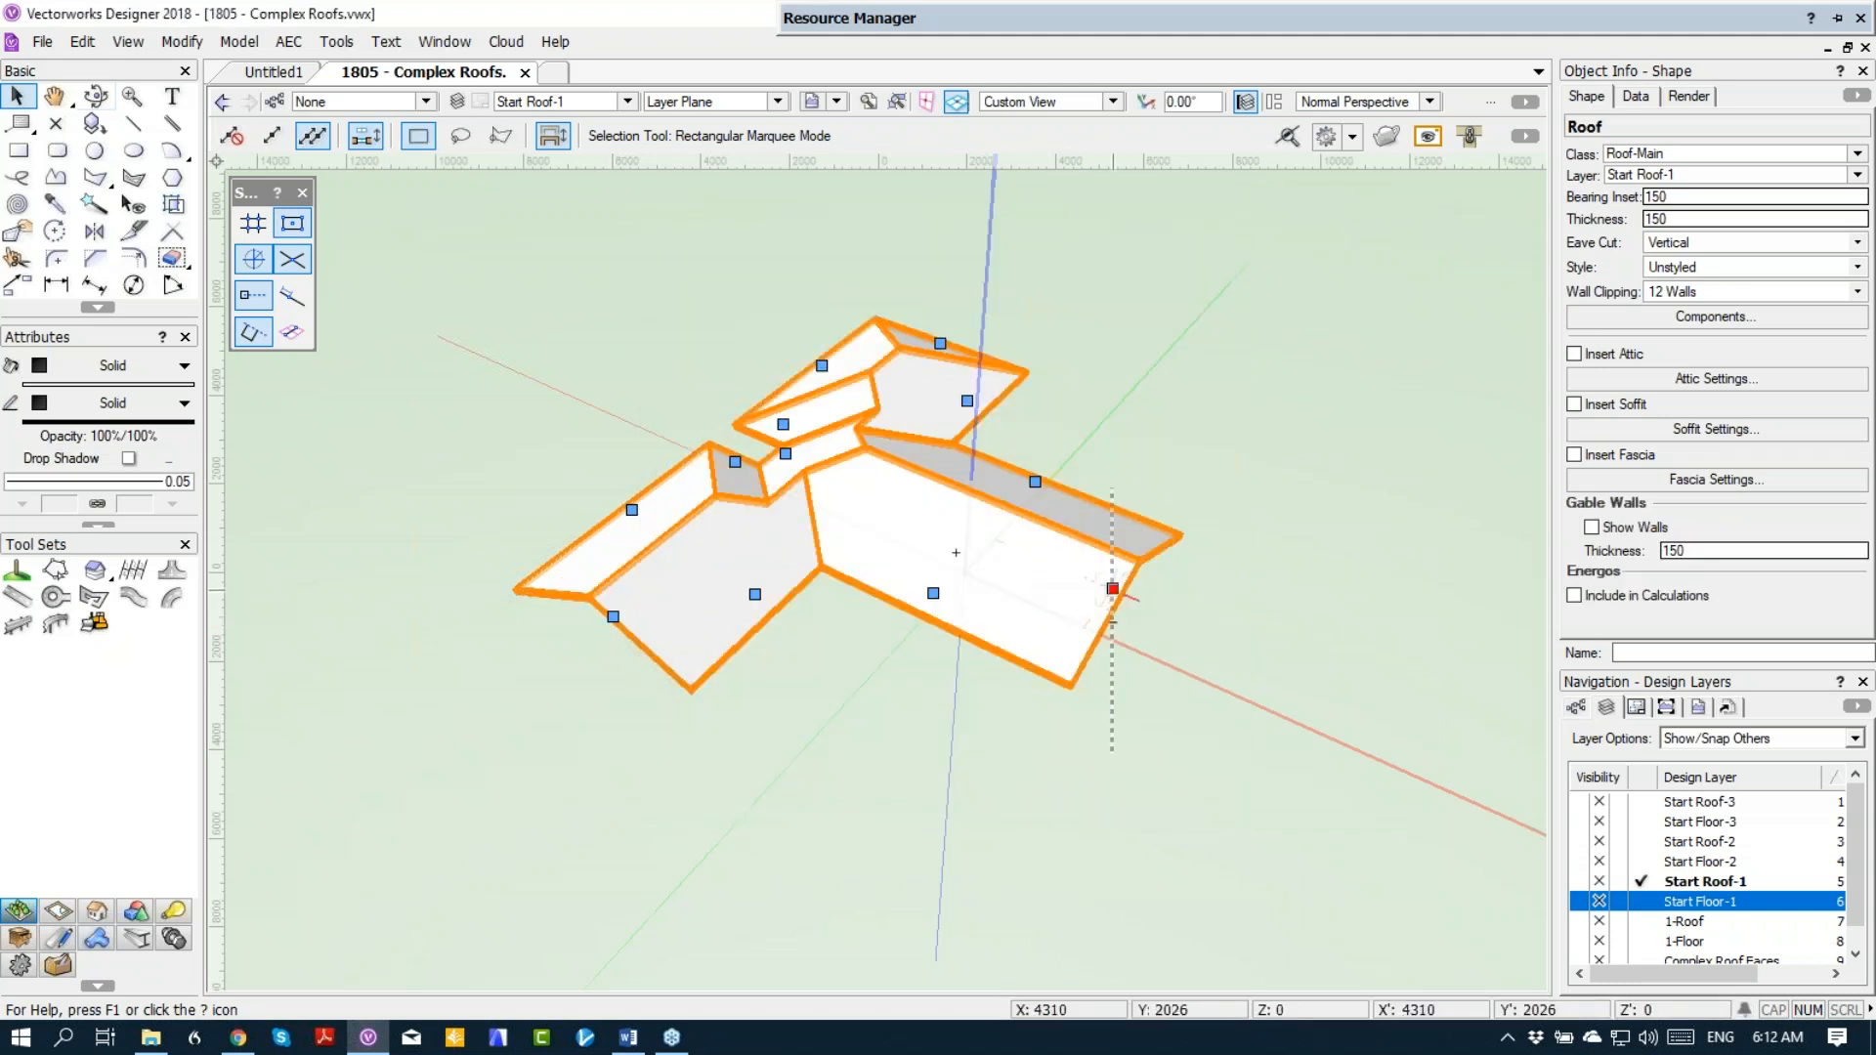
pyautogui.click(940, 345)
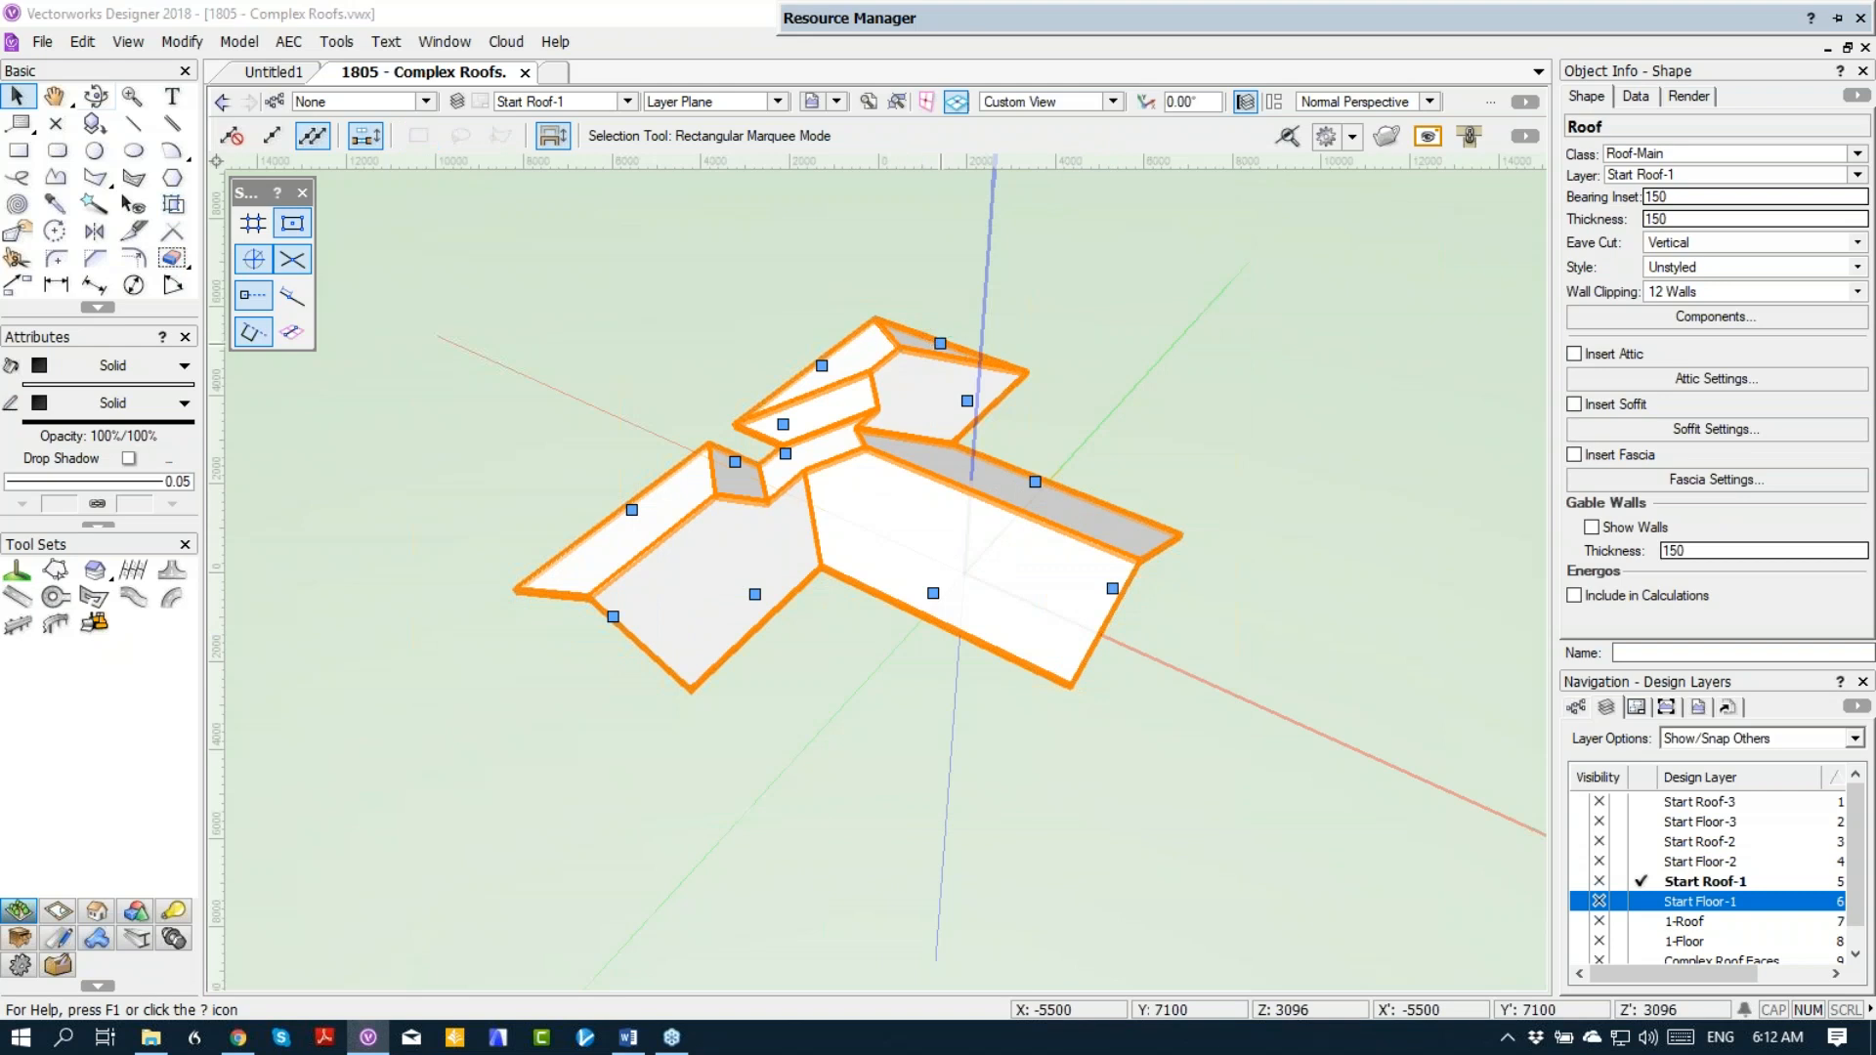
pyautogui.click(686, 304)
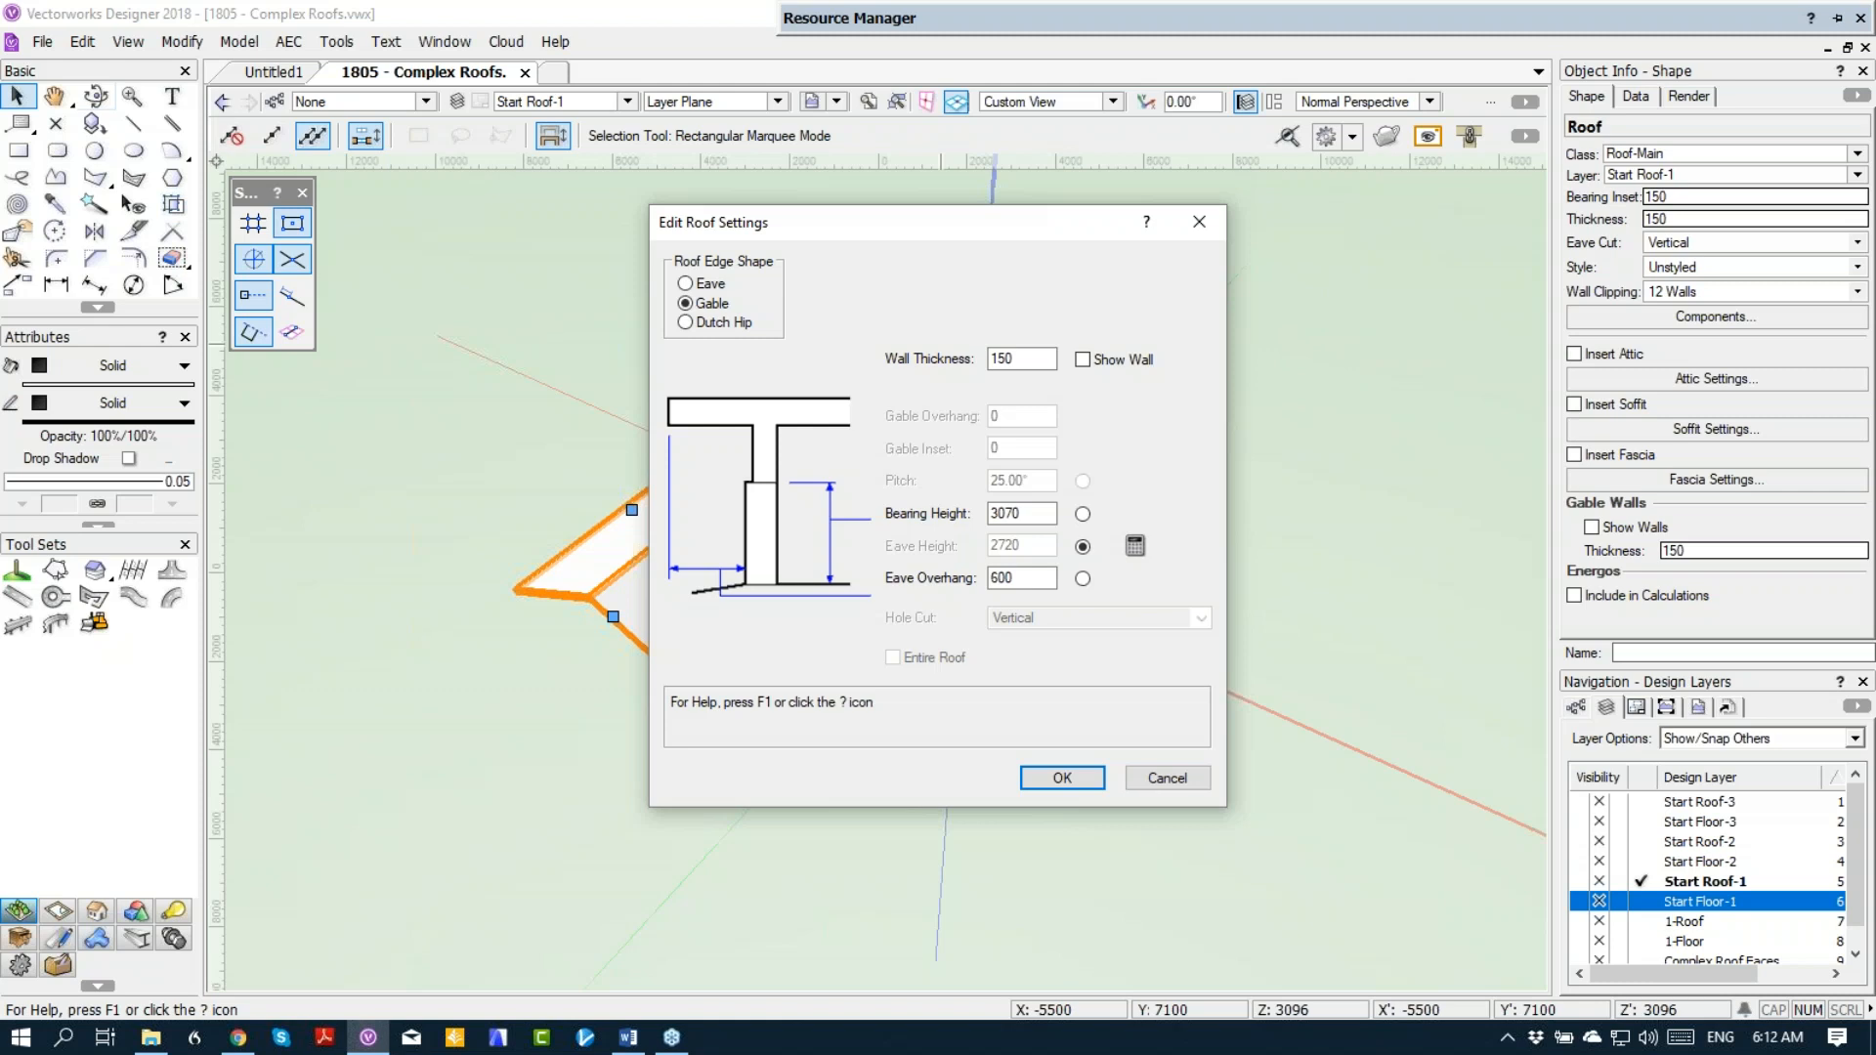
pyautogui.press('Return')
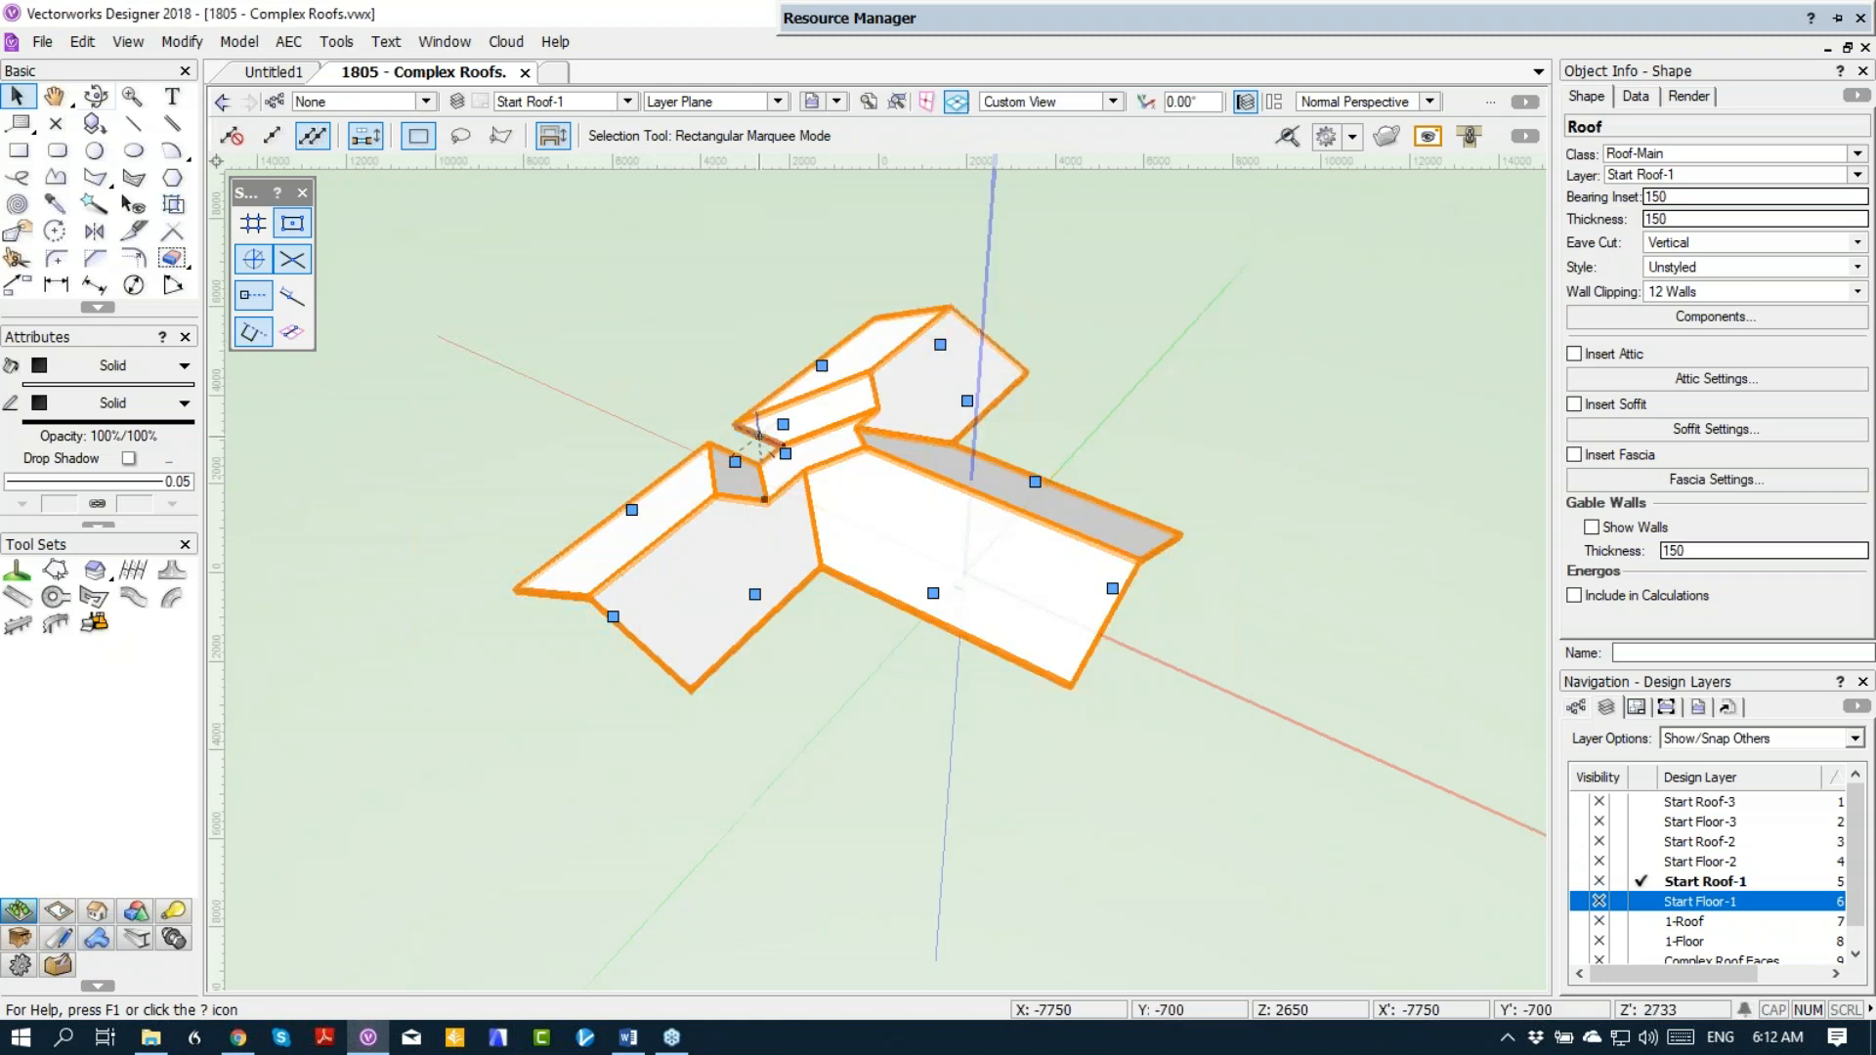
# Step: Change the three roof edges around the recess in the long main block to Gable
pyautogui.click(783, 425)
pyautogui.click(716, 308)
pyautogui.press('Return')
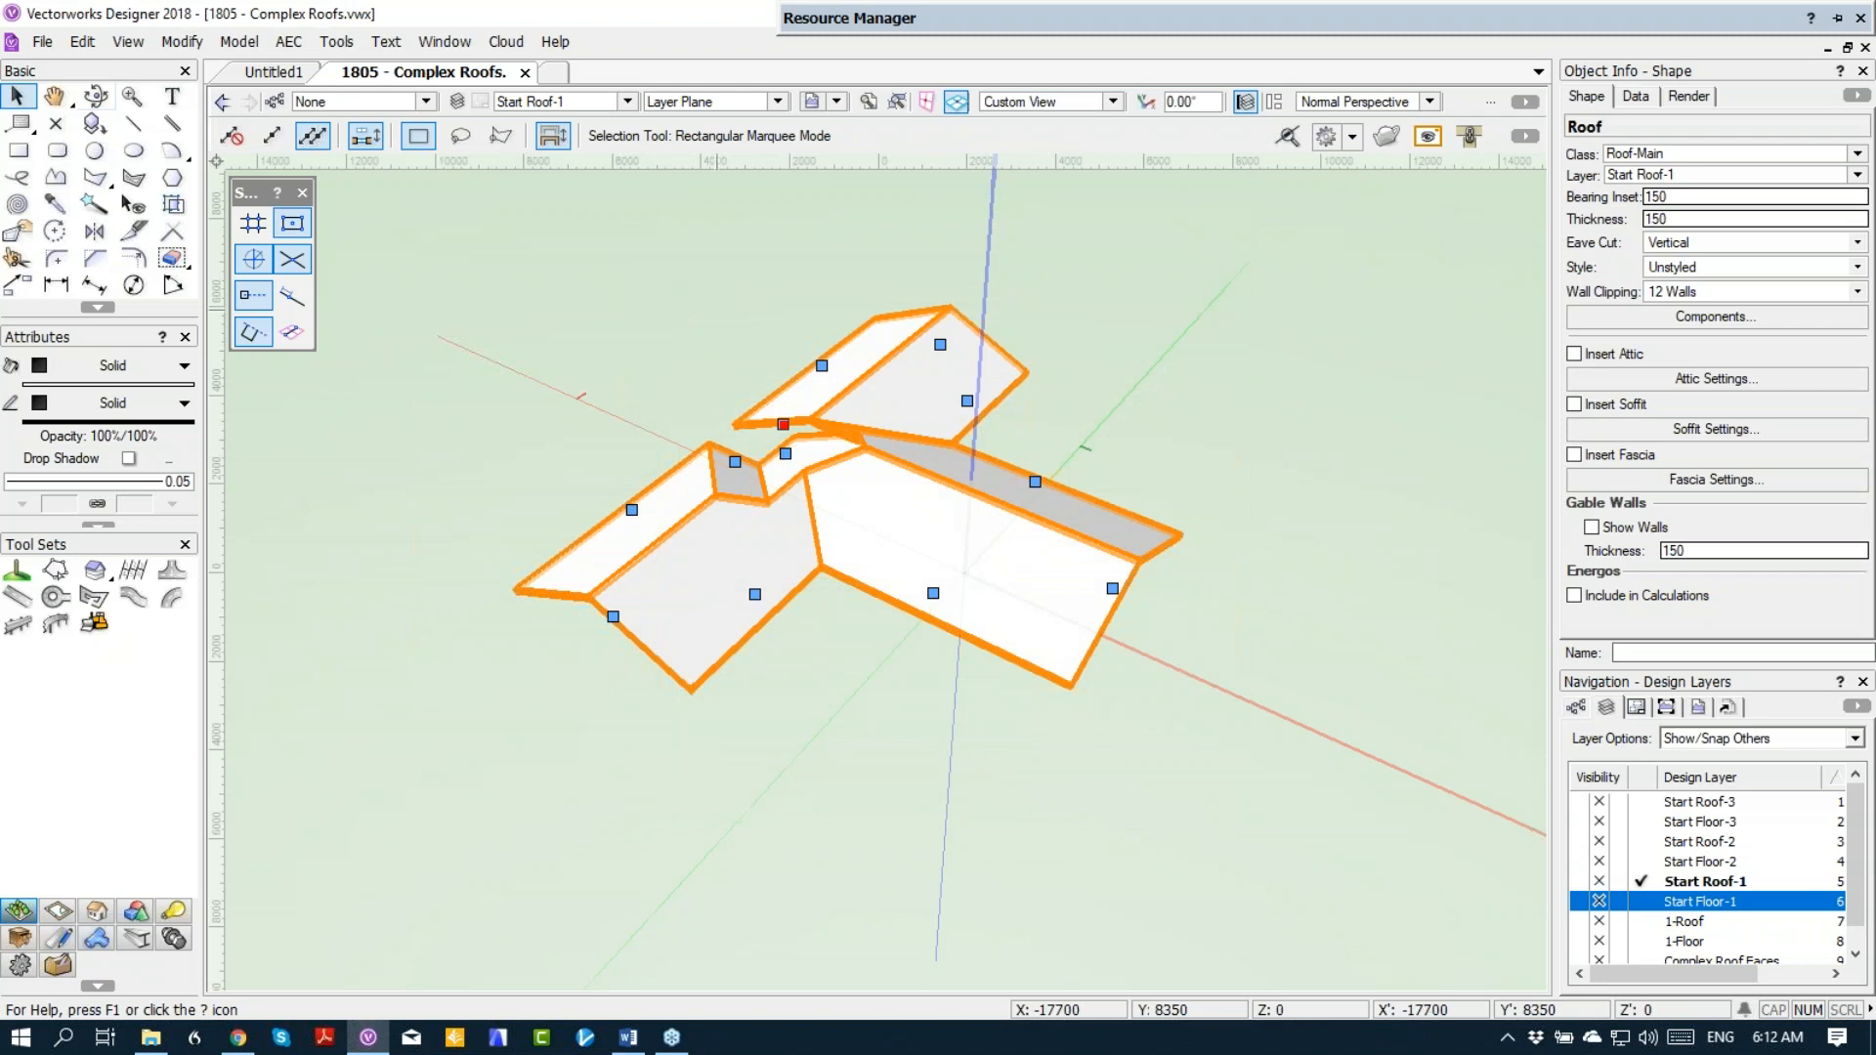
pyautogui.click(735, 461)
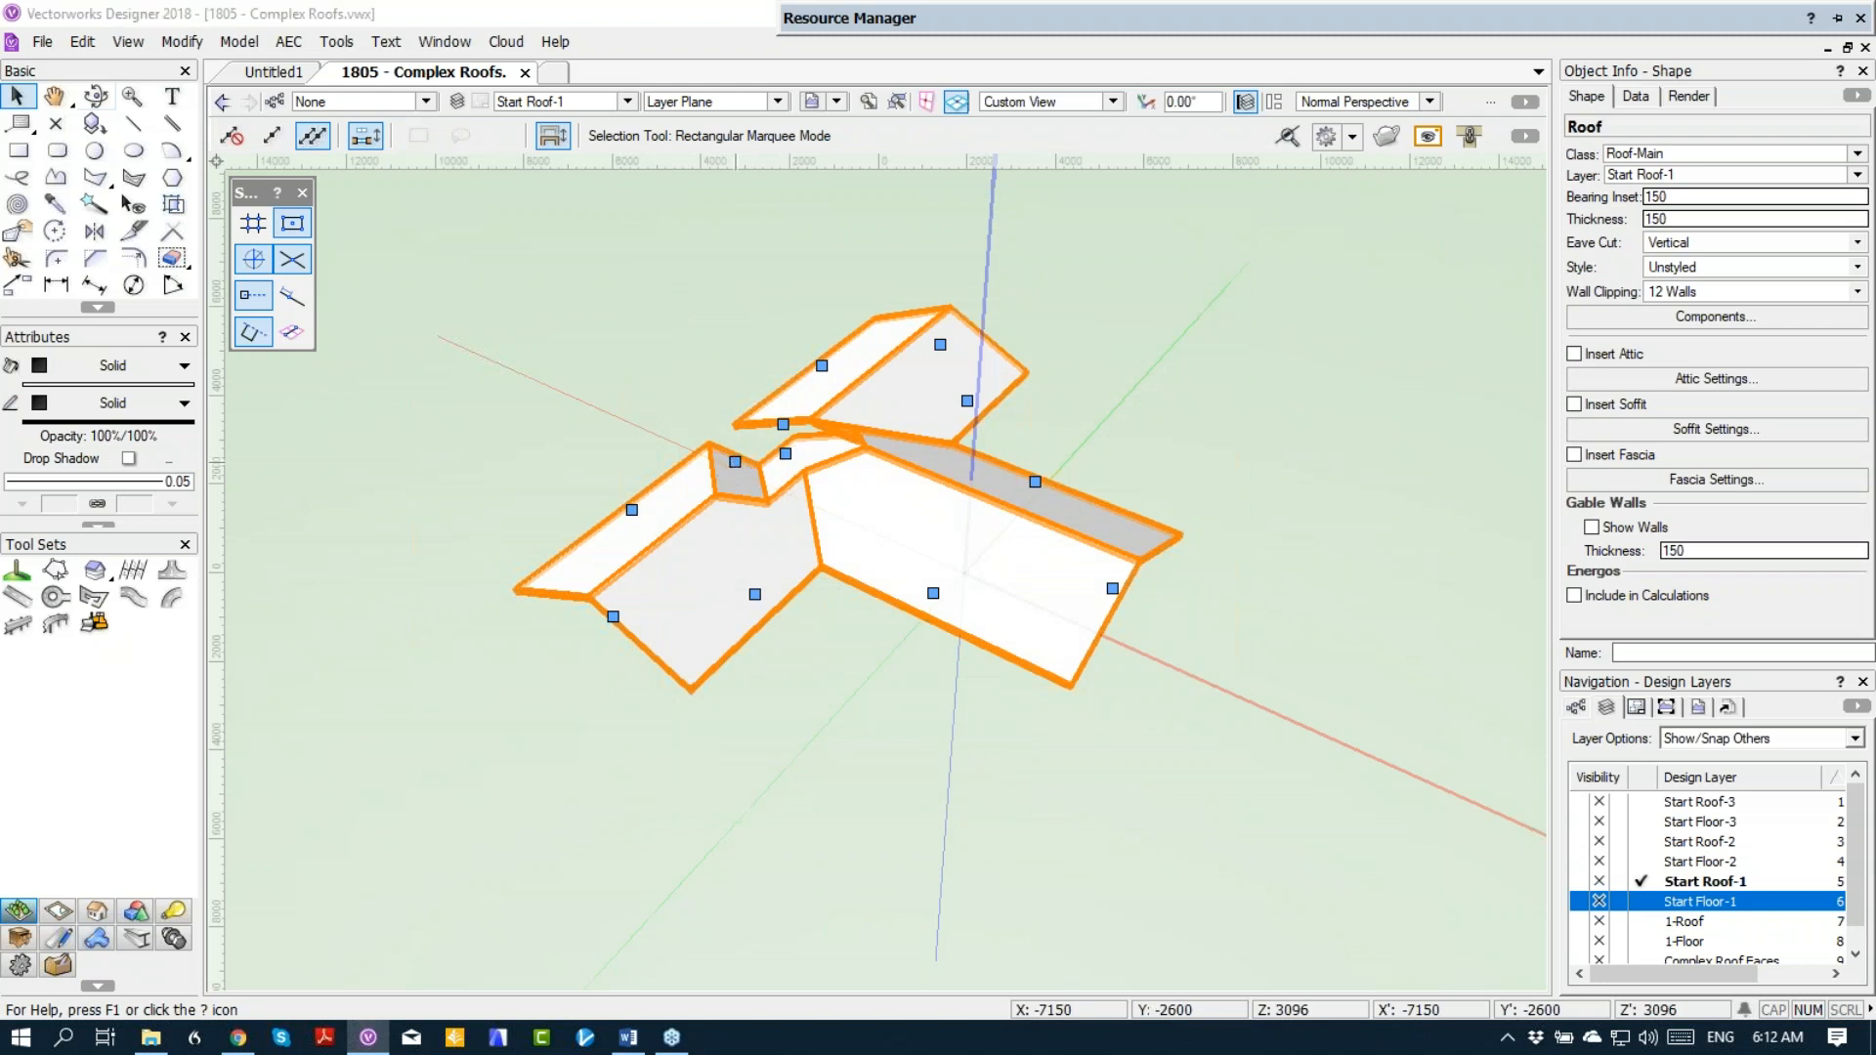
pyautogui.press('Down')
pyautogui.press('Return')
pyautogui.click(923, 550)
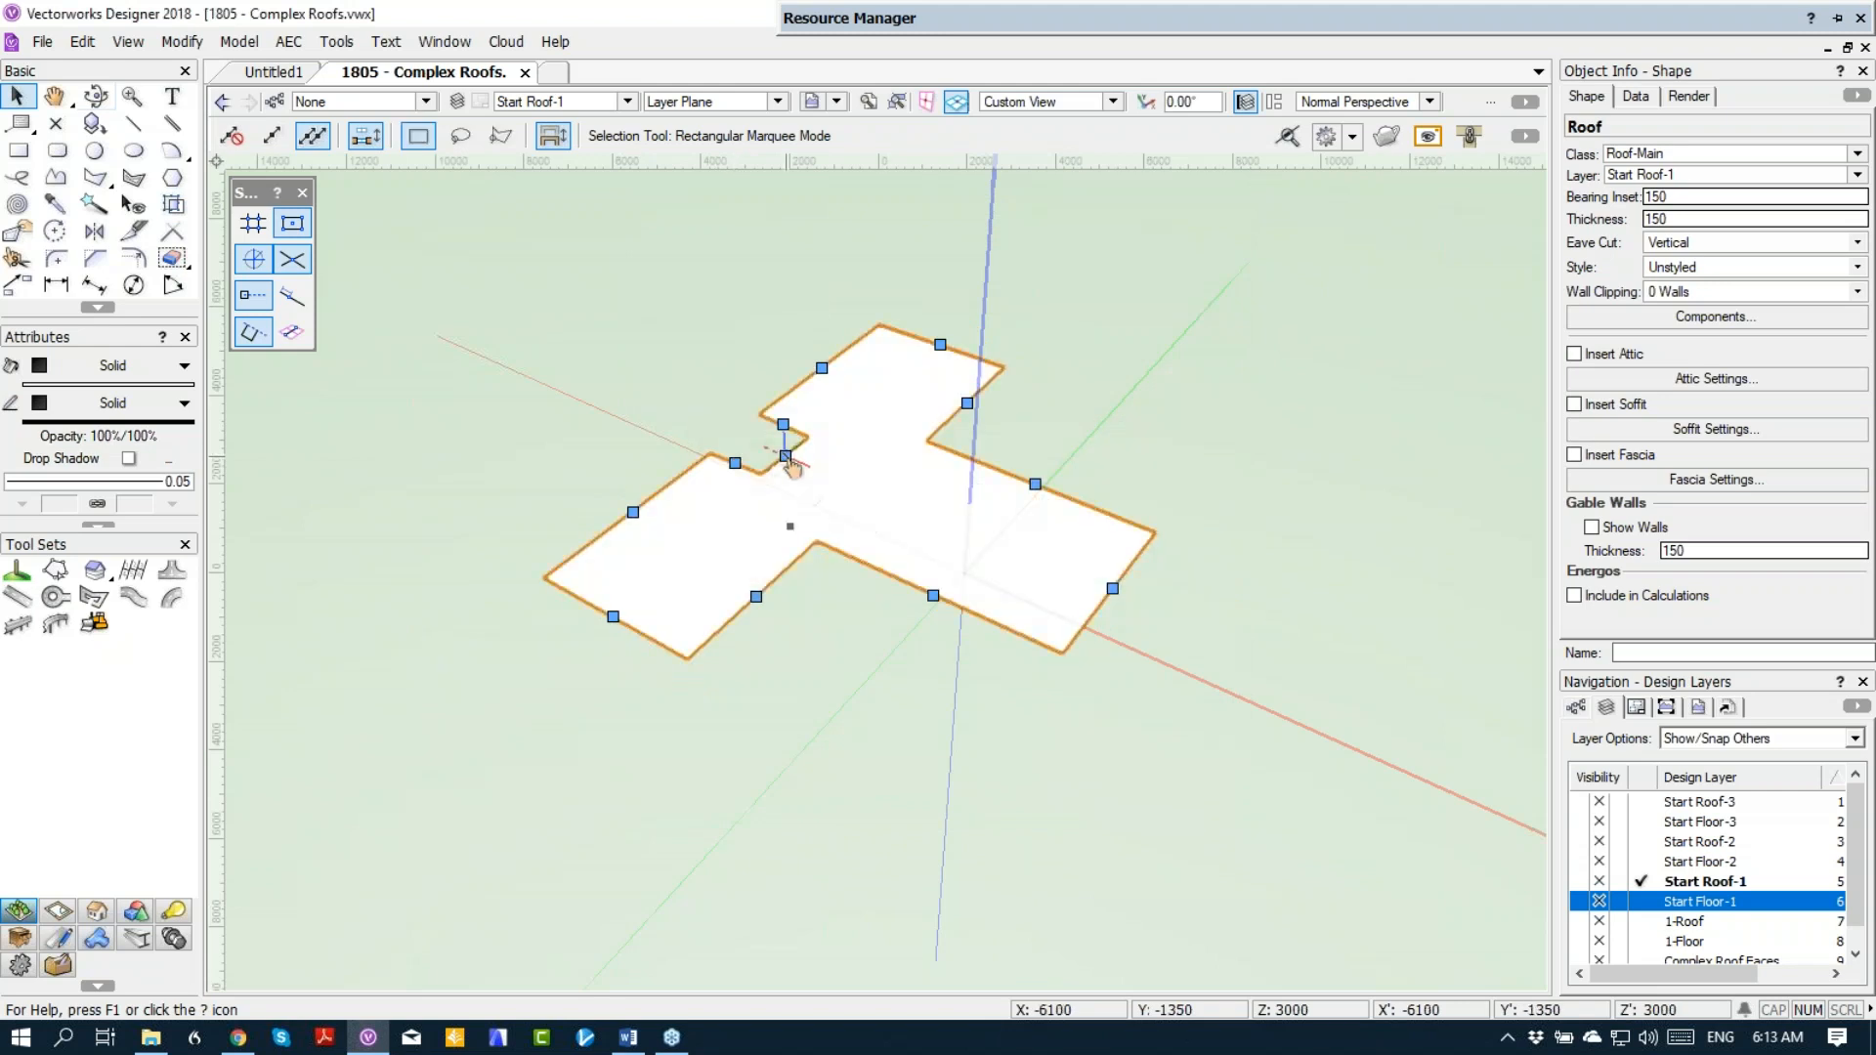
pyautogui.doubleClick(788, 459)
pyautogui.click(685, 302)
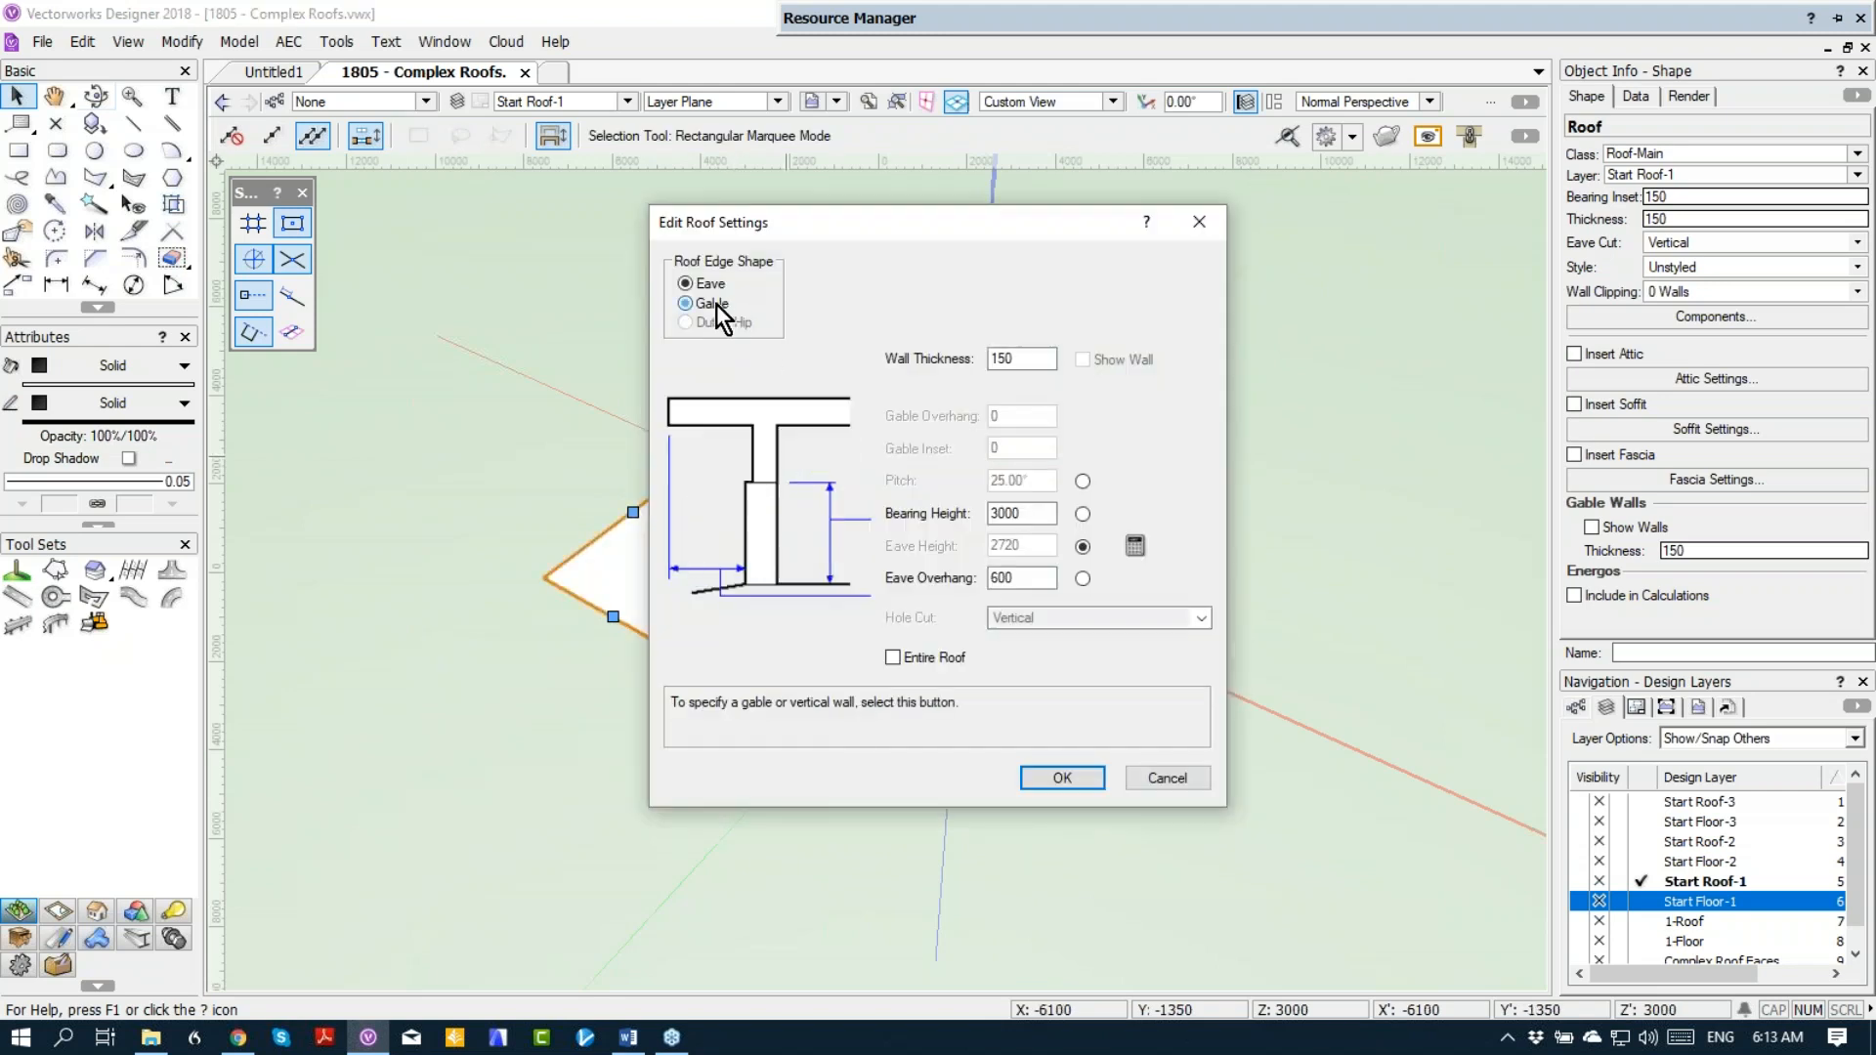
pyautogui.click(1050, 767)
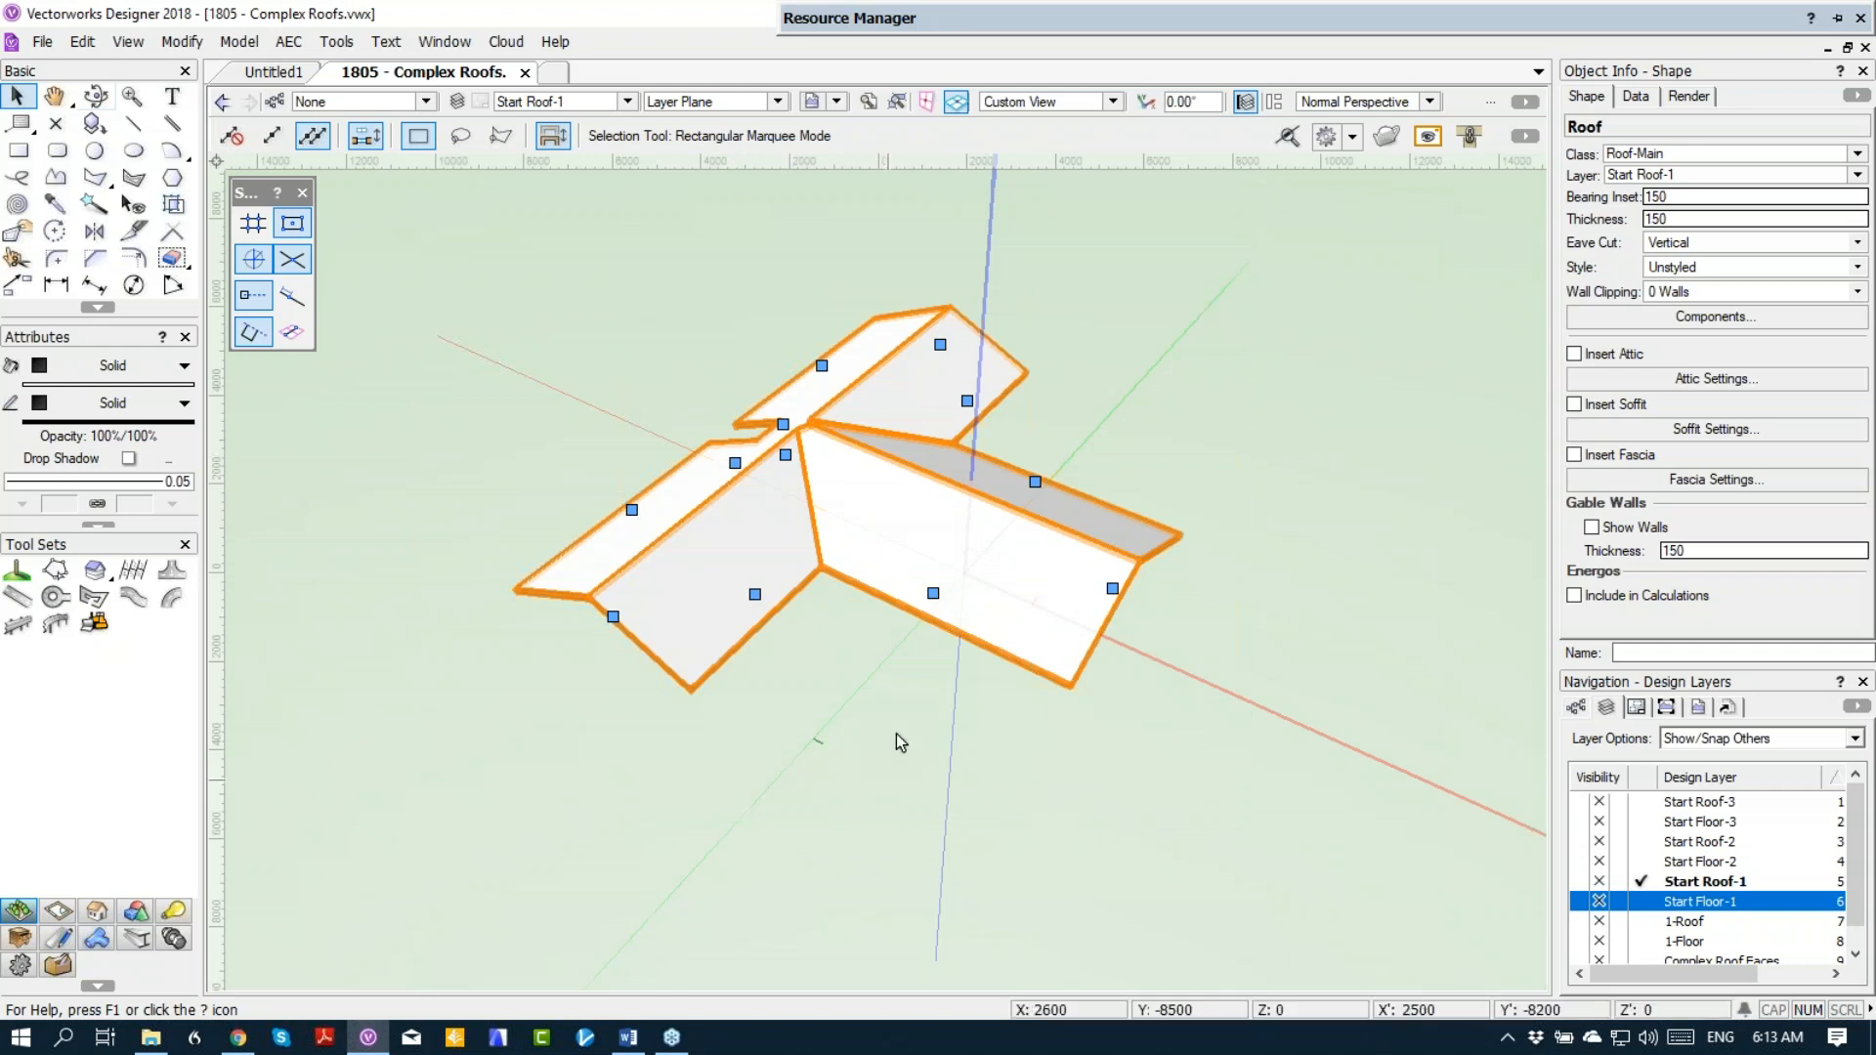
# Step: Delete the roof on layer Start Roof-1 and make Start Floor-1 the active layer in Top/Plan view
pyautogui.keyDown('ctrl'); pyautogui.moveTo(890, 651); pyautogui.dragTo(957, 634, button='middle'); pyautogui.keyUp('ctrl')
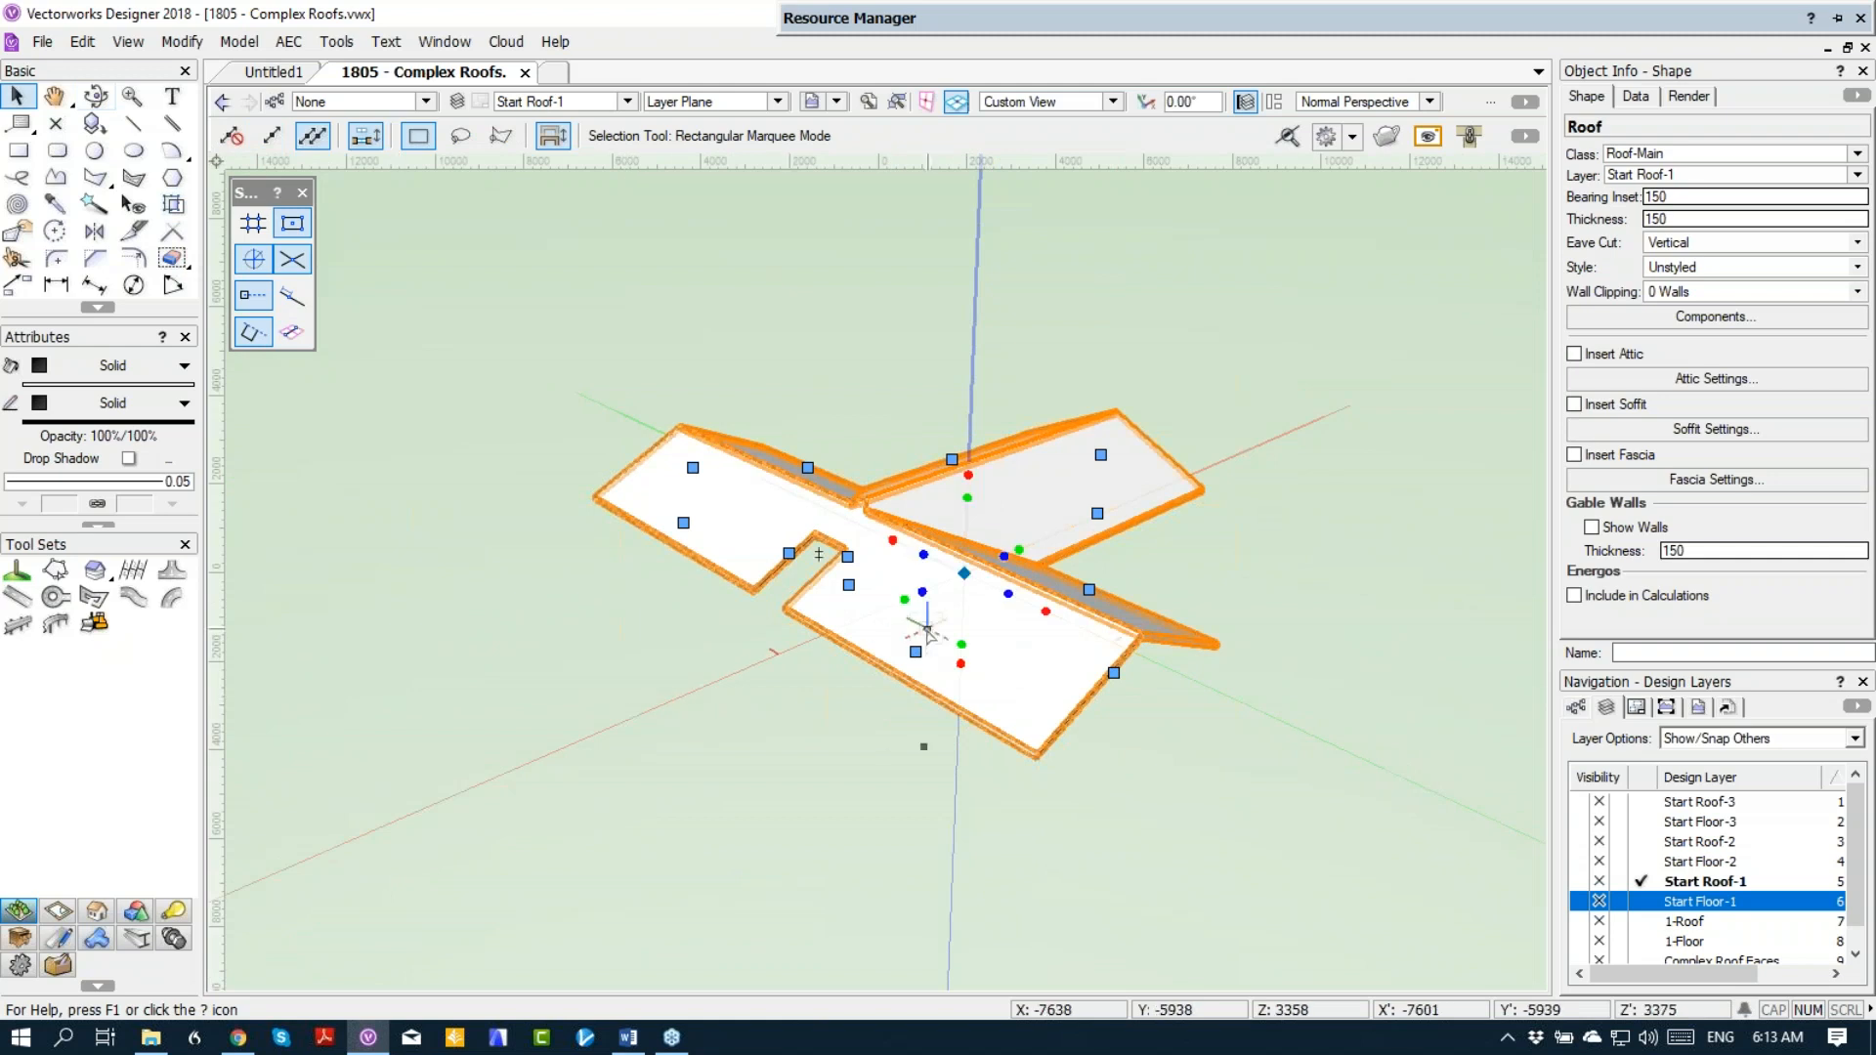
pyautogui.press('Delete')
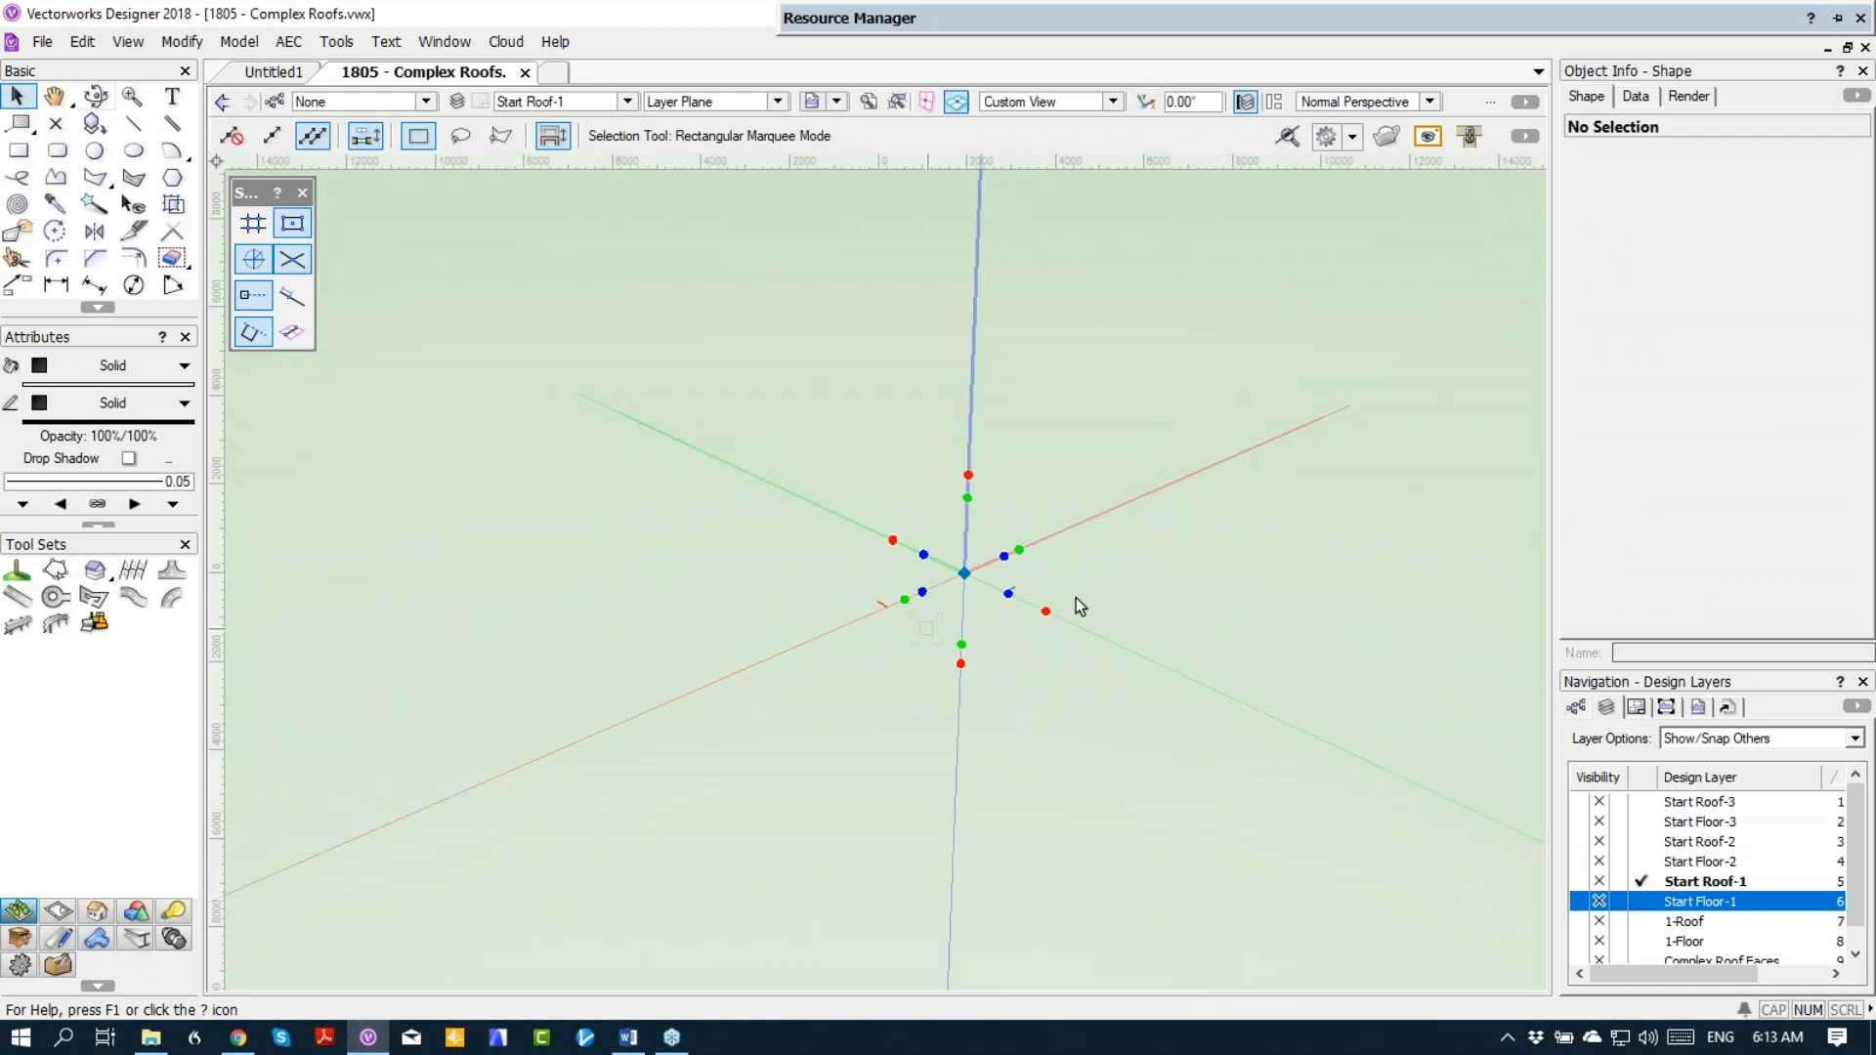
pyautogui.click(1623, 897)
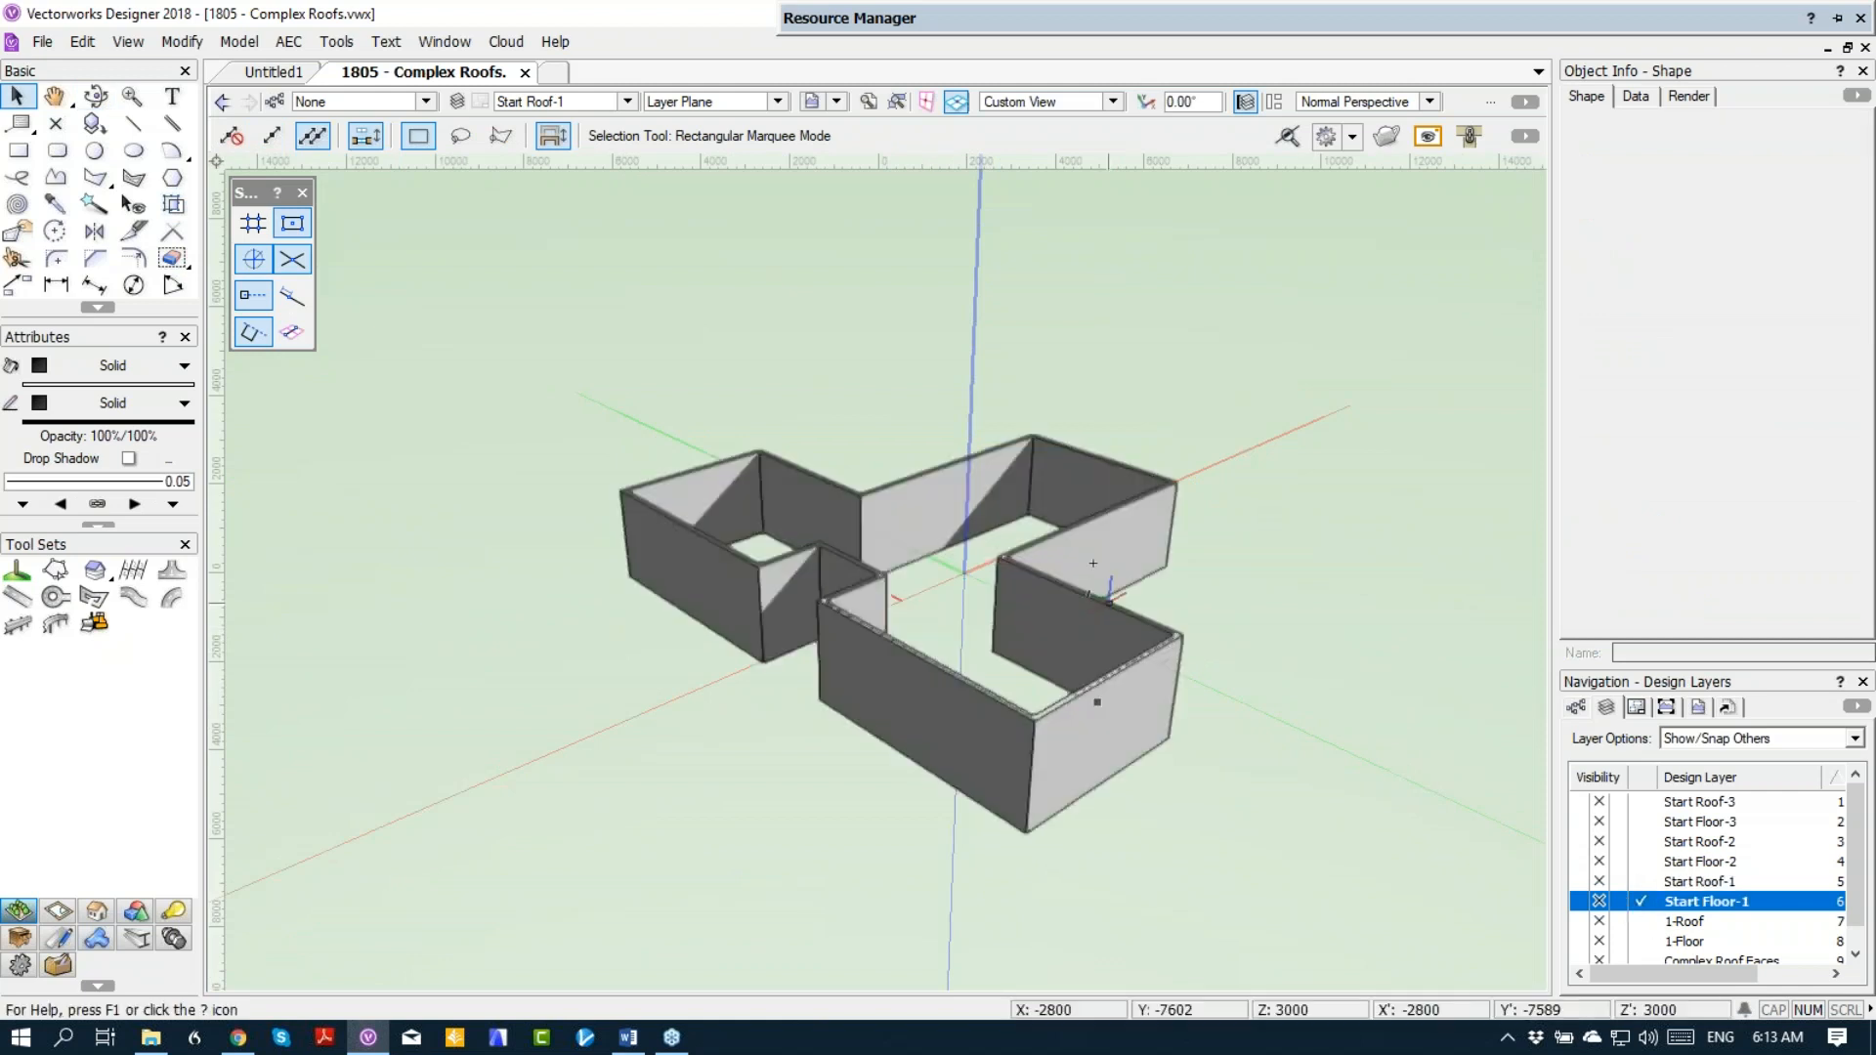
pyautogui.press('F5')
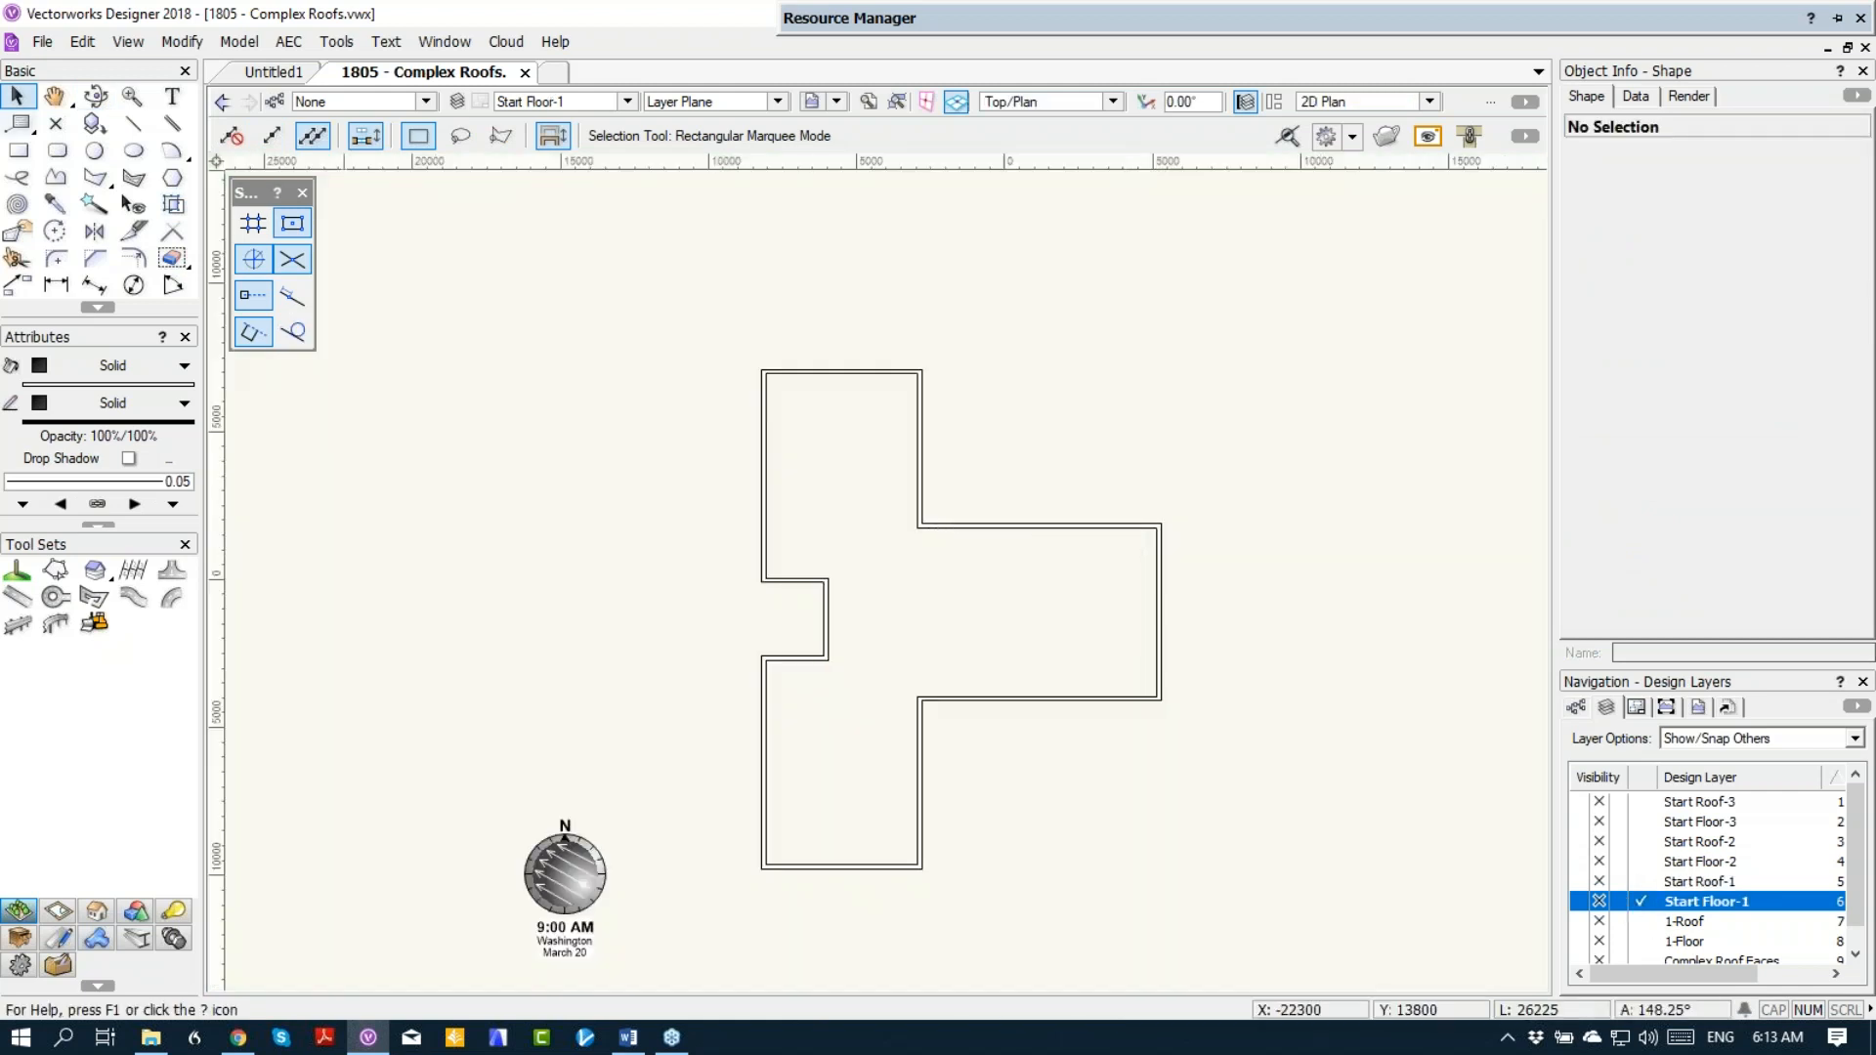
# Step: Draw a 5400 by 16900 rectangle over the long main block, including its recess, and an 8100 by 6000 rectangle over the projecting wing
pyautogui.click(16, 156)
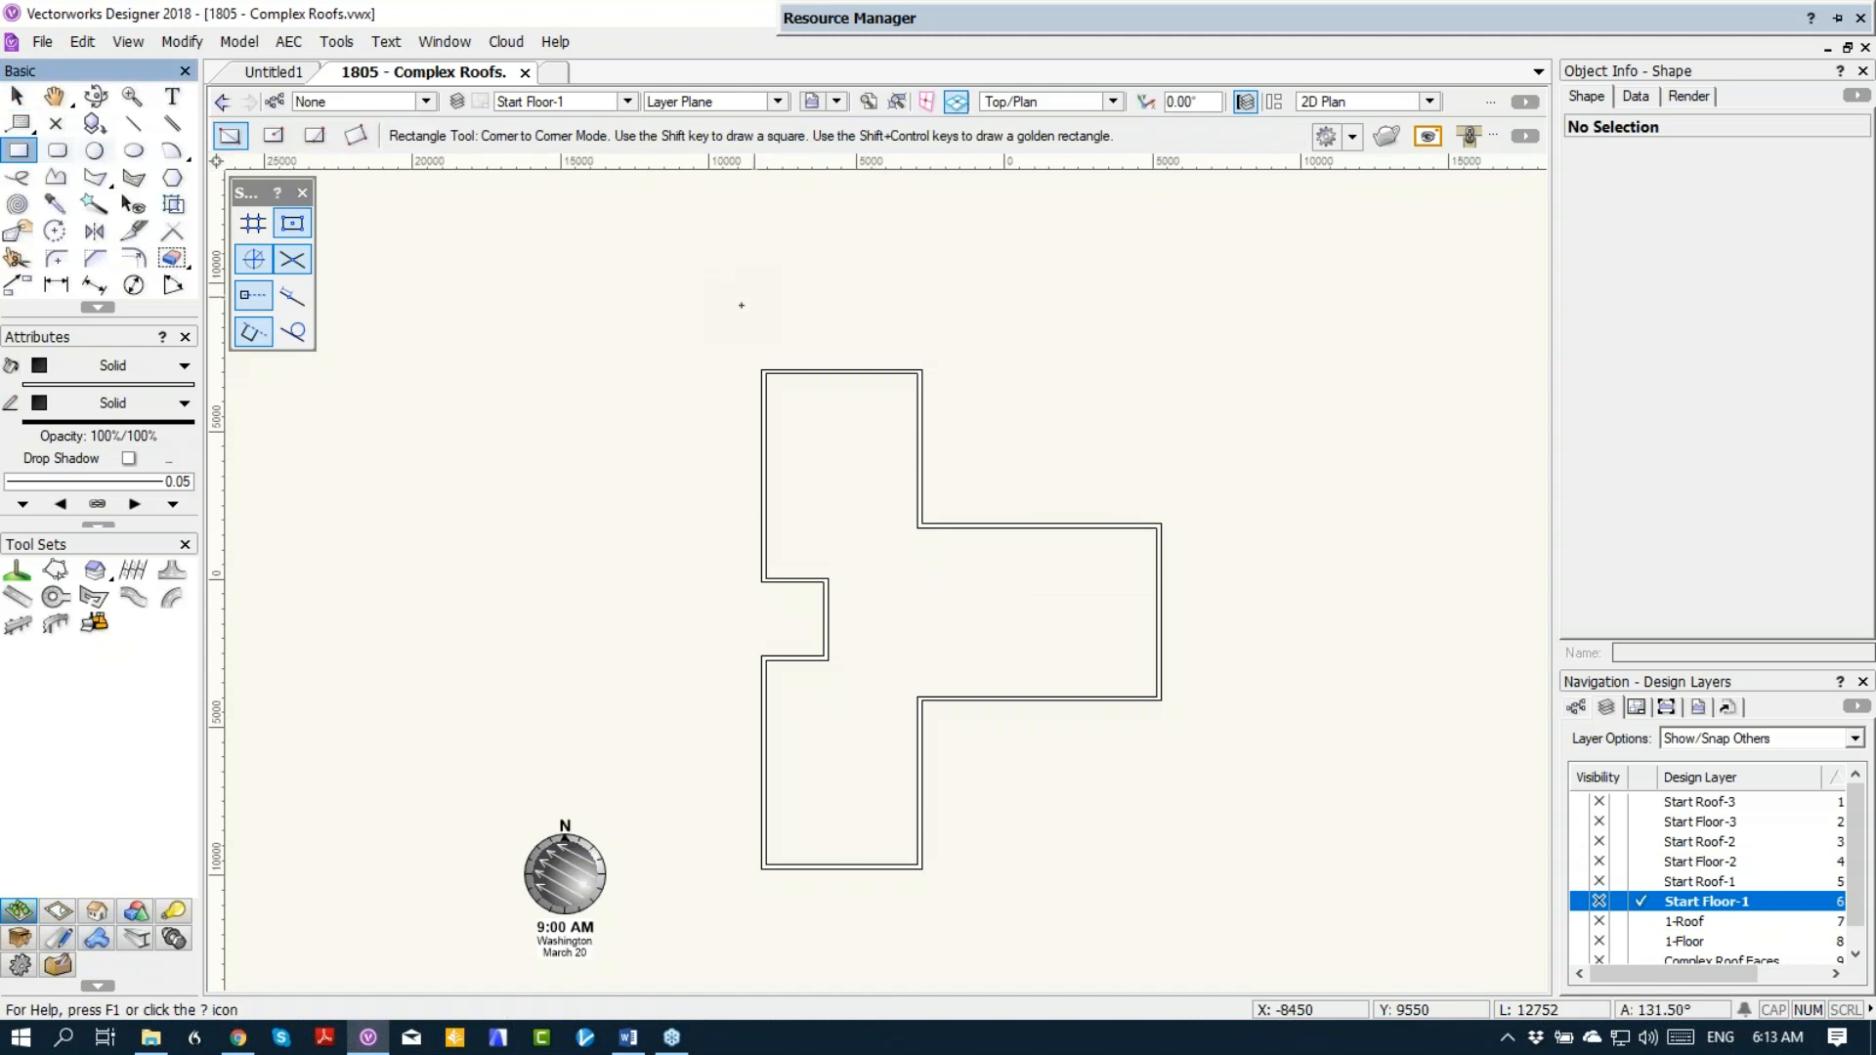
pyautogui.click(762, 370)
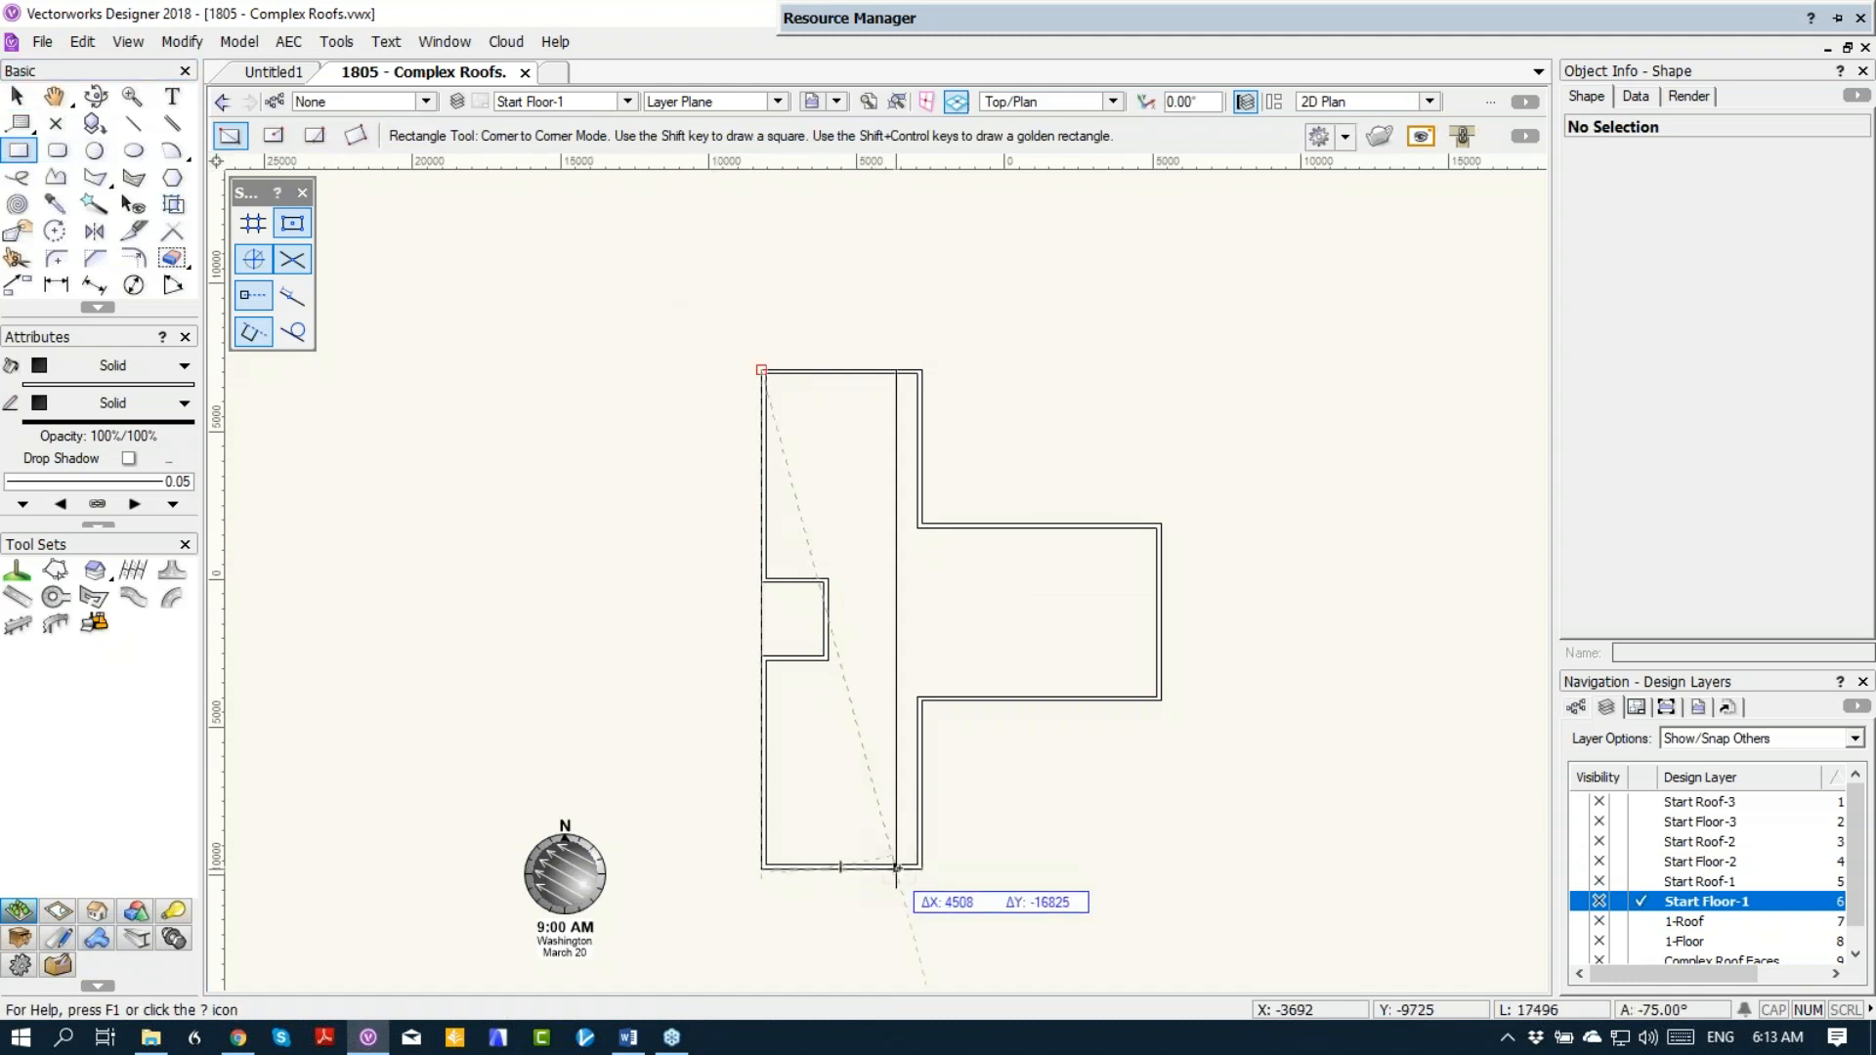
pyautogui.click(921, 869)
pyautogui.click(1161, 524)
pyautogui.click(920, 699)
pyautogui.press('x')
# Step: Create a roof from the main-block rectangle on layer Start Roof-1 with a bearing height of 3m and a pitch of 8 degrees
pyautogui.click(789, 376)
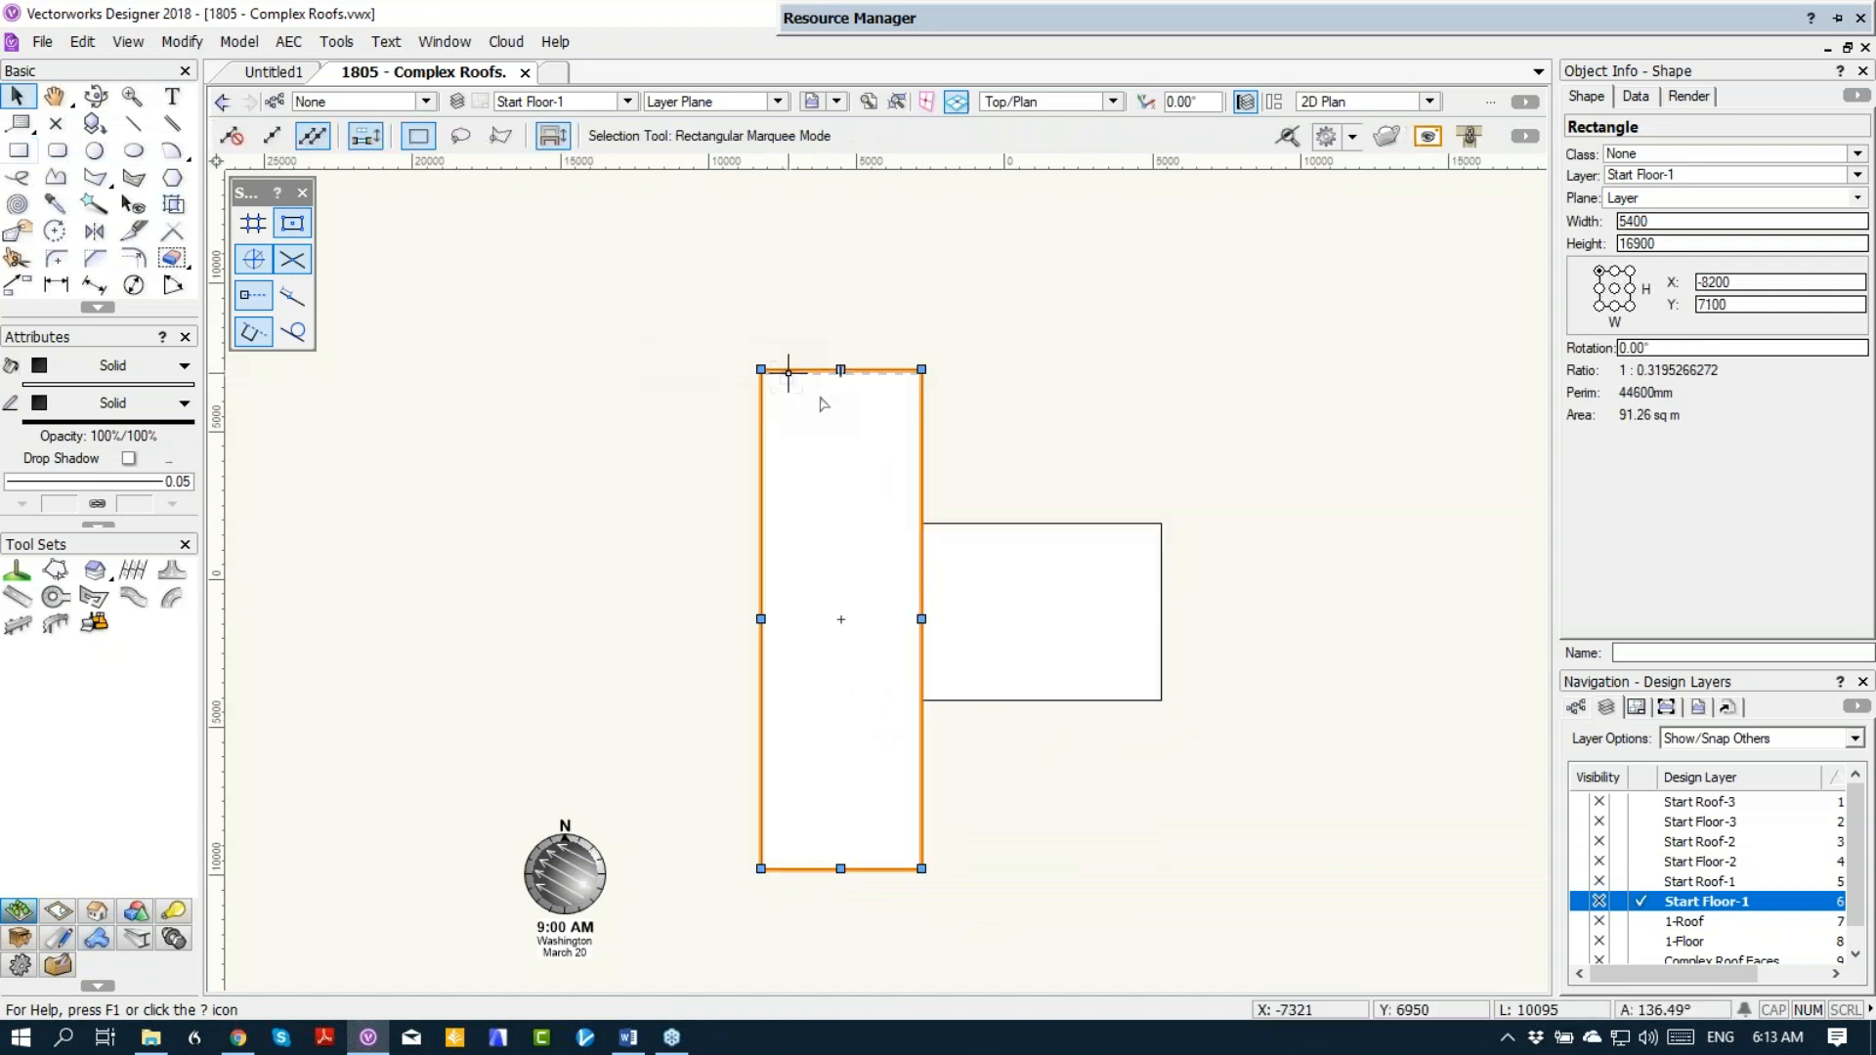
pyautogui.click(287, 45)
pyautogui.click(356, 173)
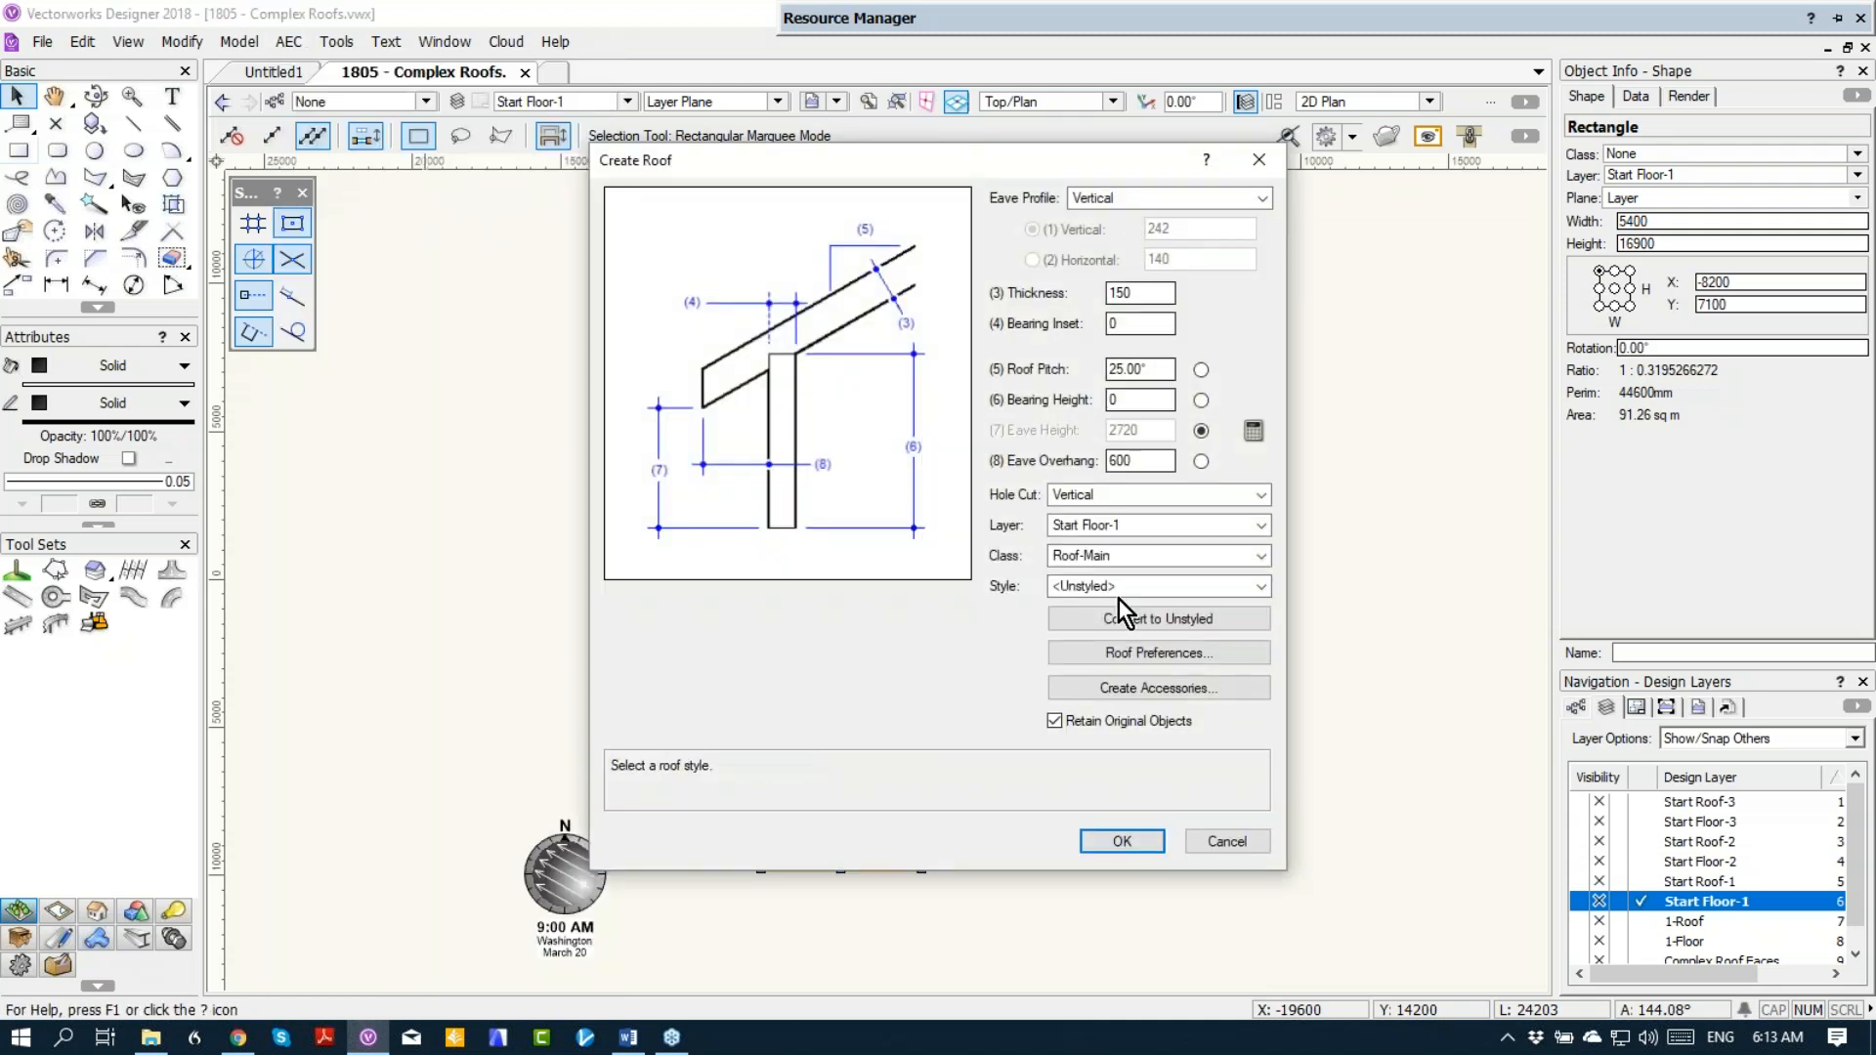
pyautogui.click(1135, 531)
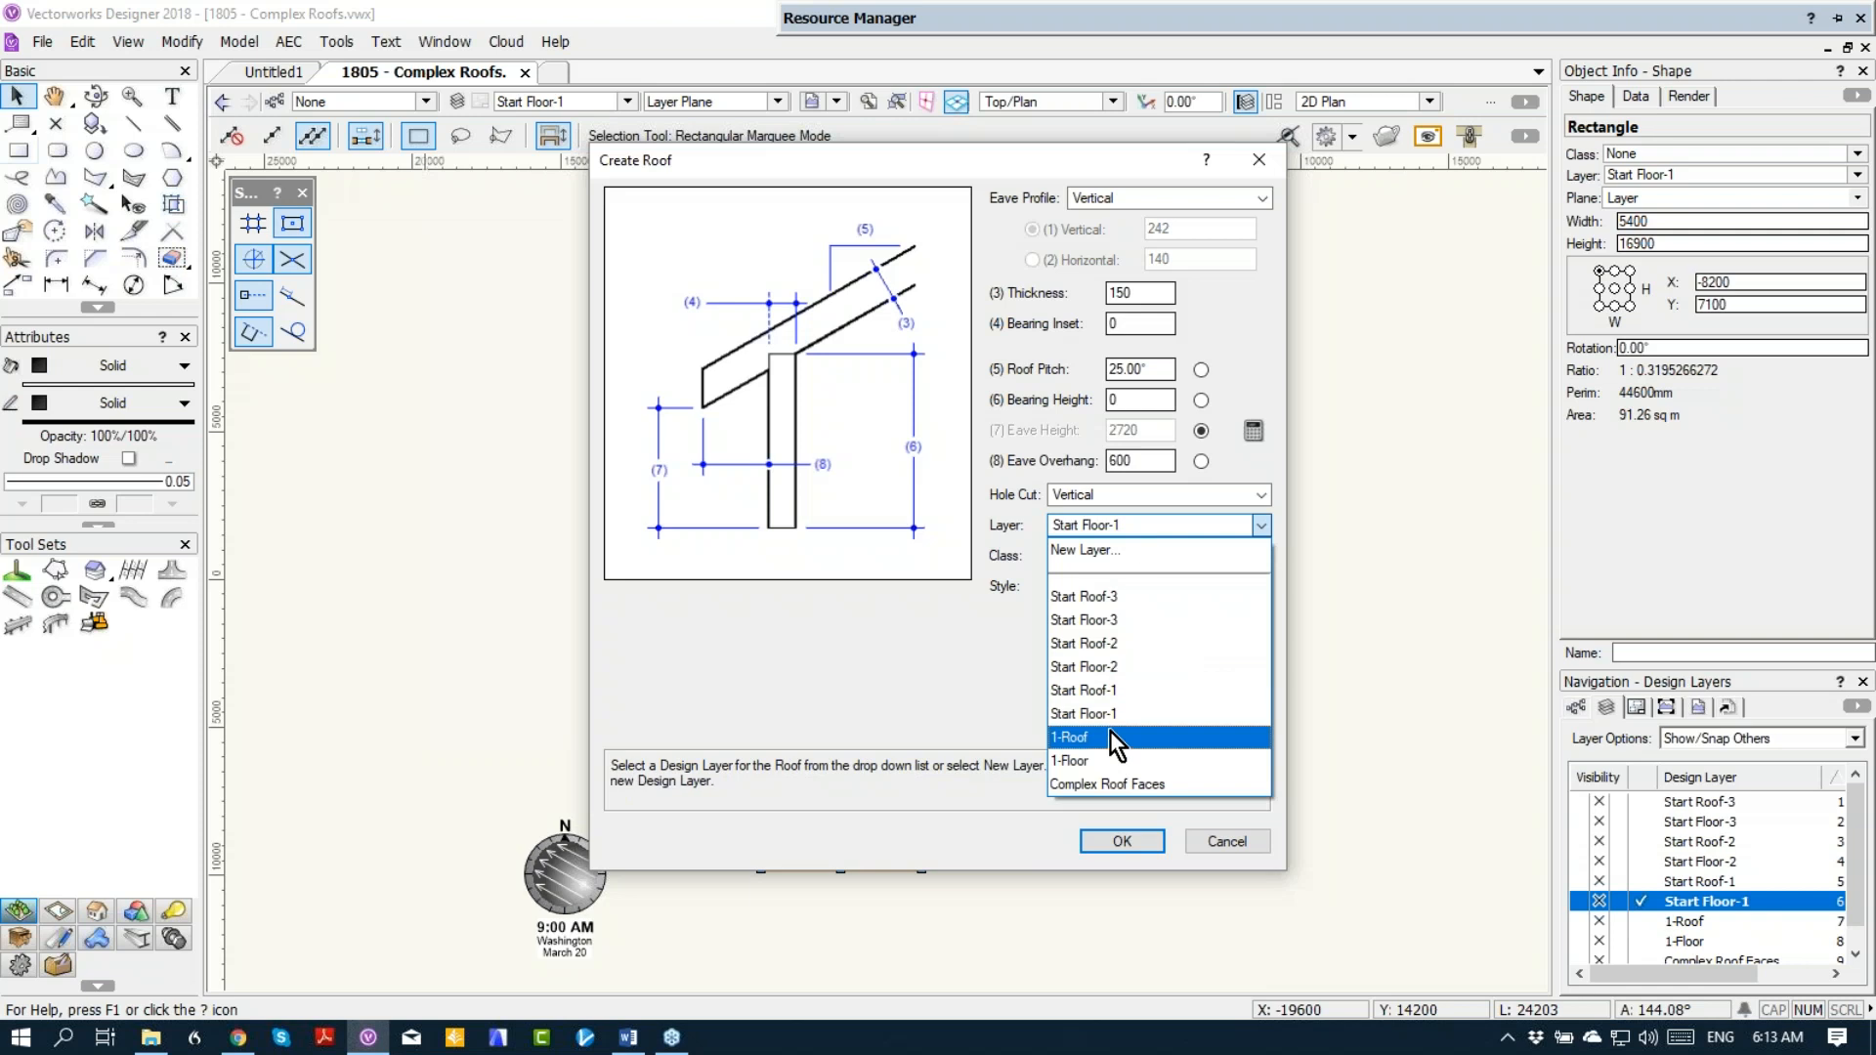
pyautogui.click(1117, 692)
pyautogui.click(1075, 396)
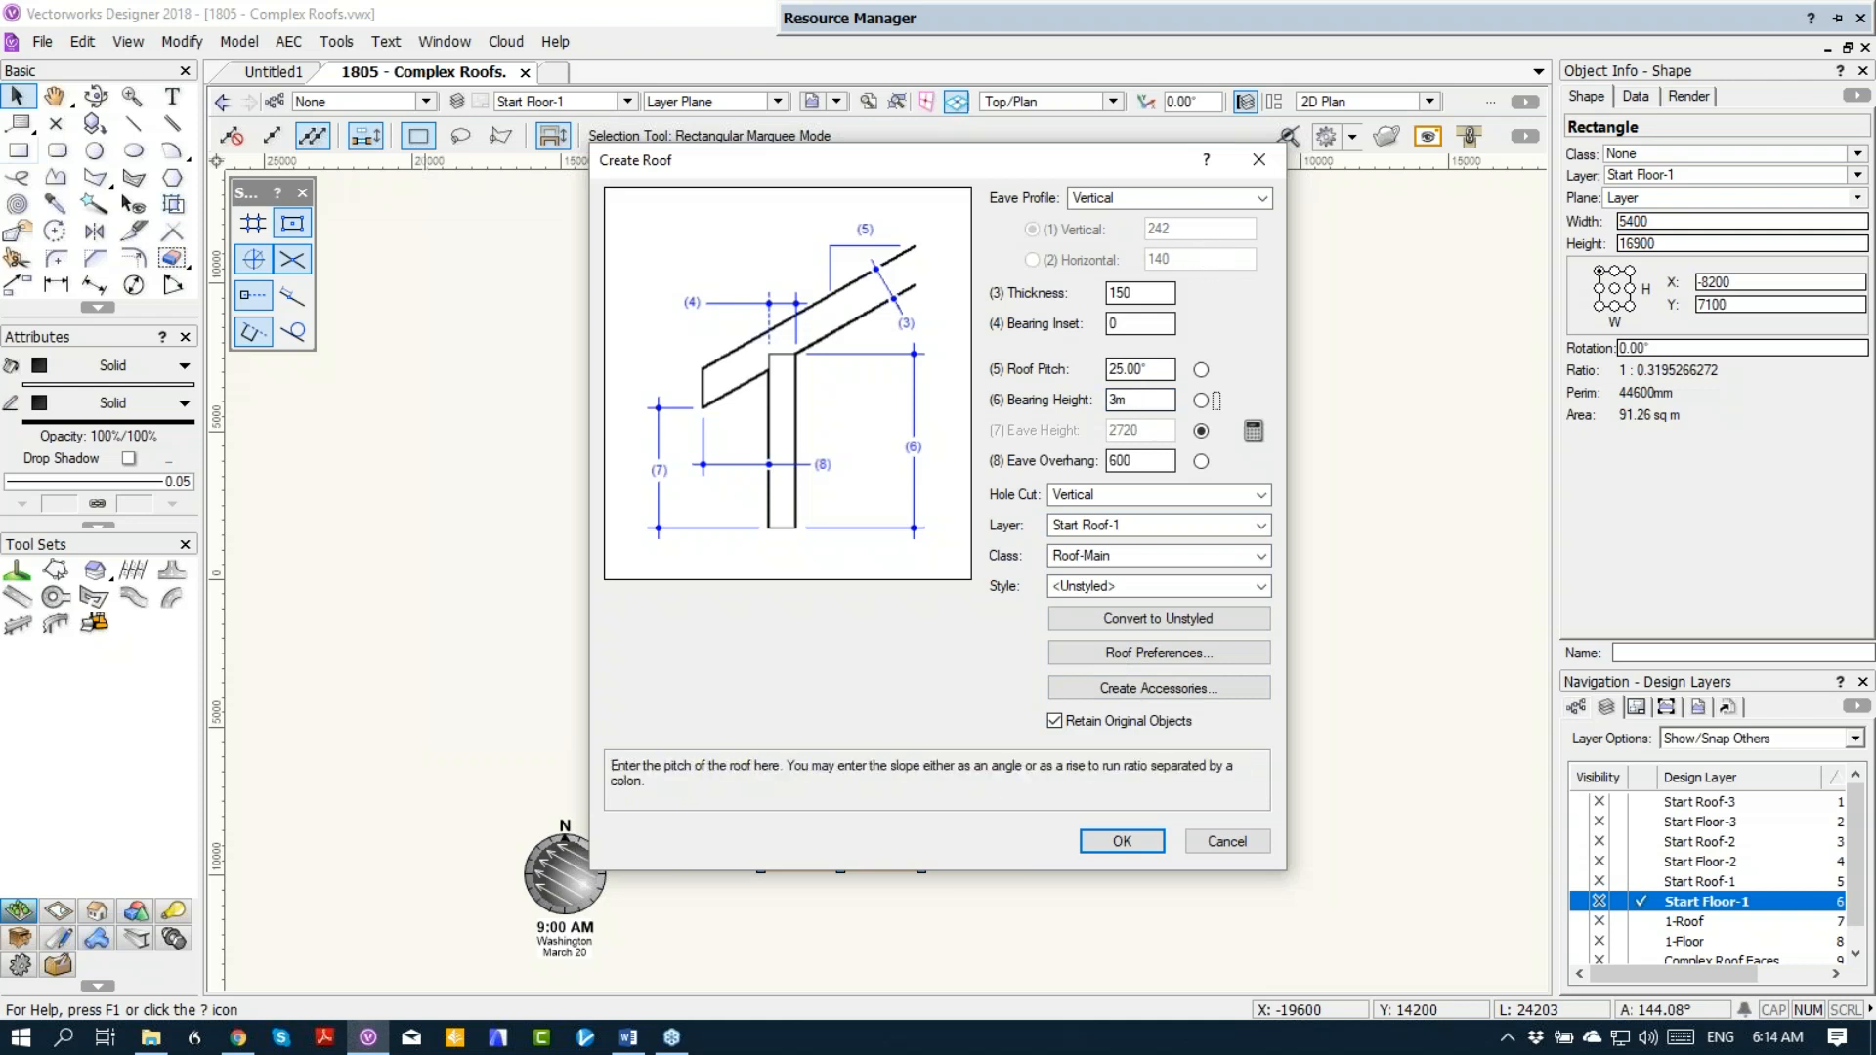
pyautogui.moveTo(1161, 365); pyautogui.dragTo(1087, 349)
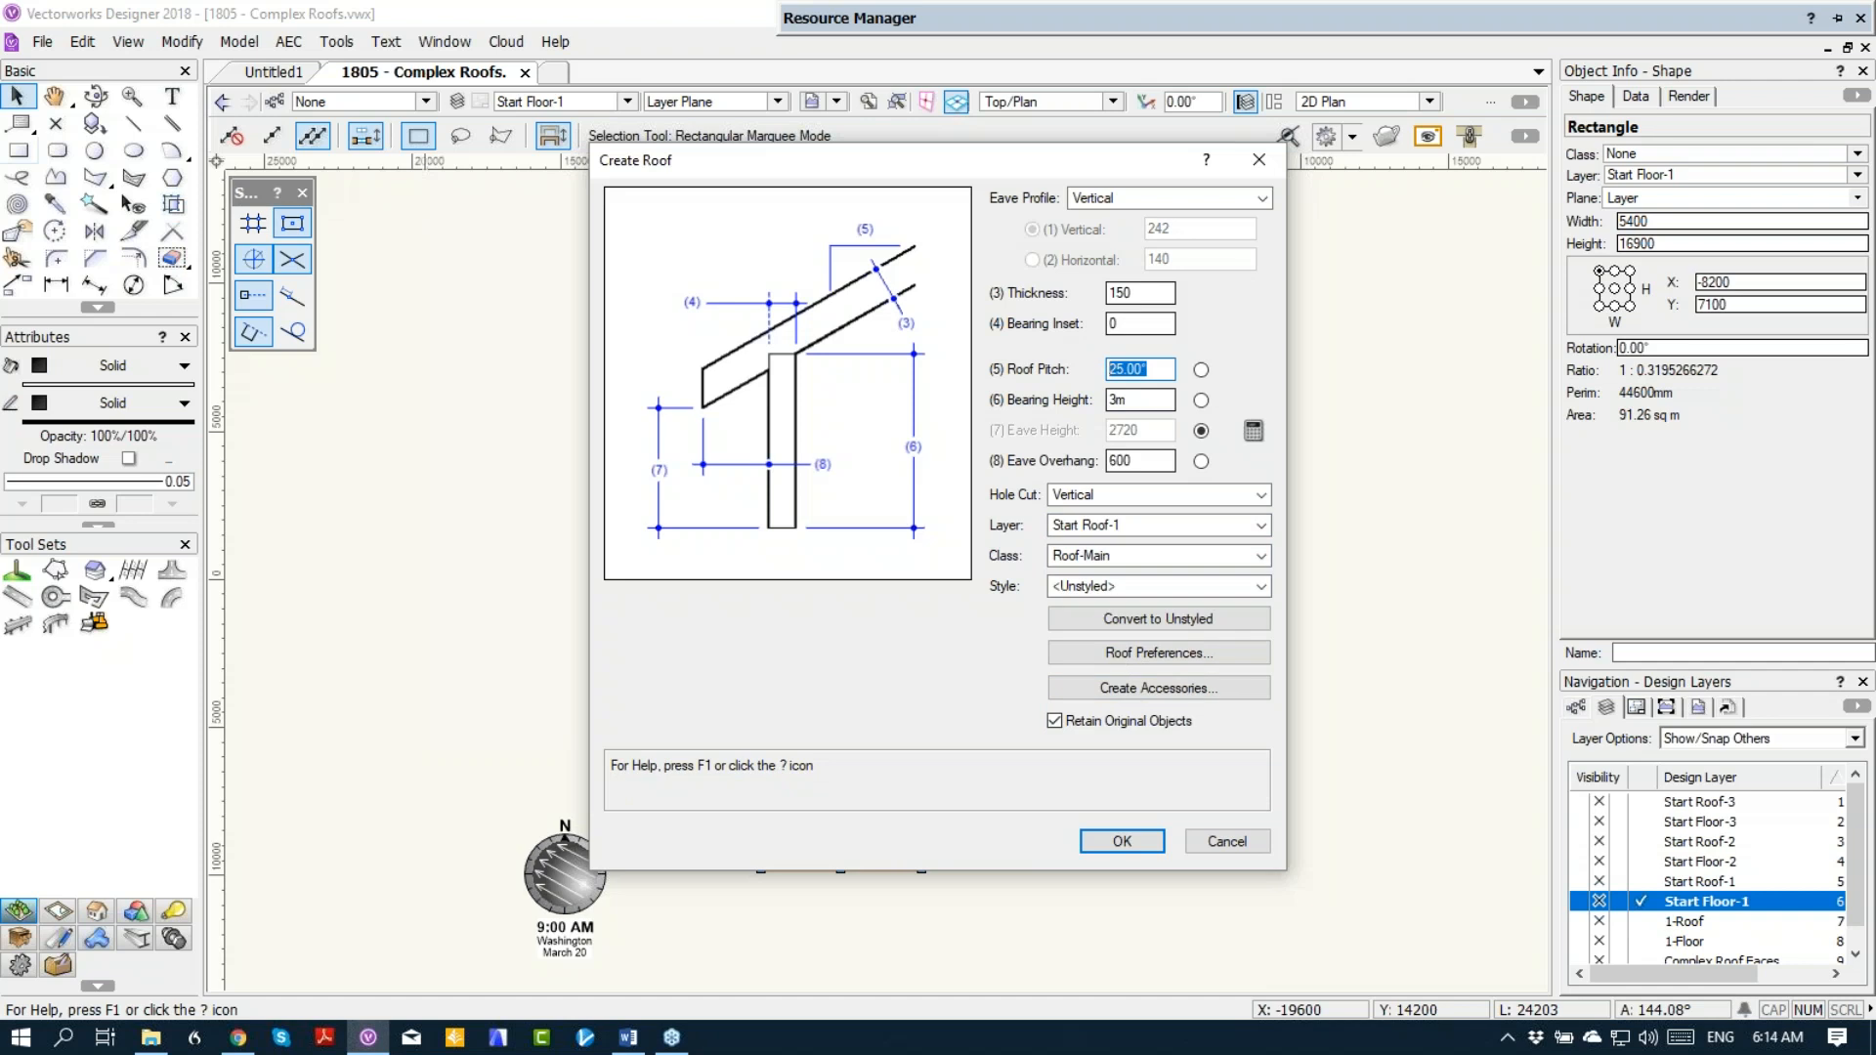
pyautogui.write('8')
pyautogui.press('Tab')
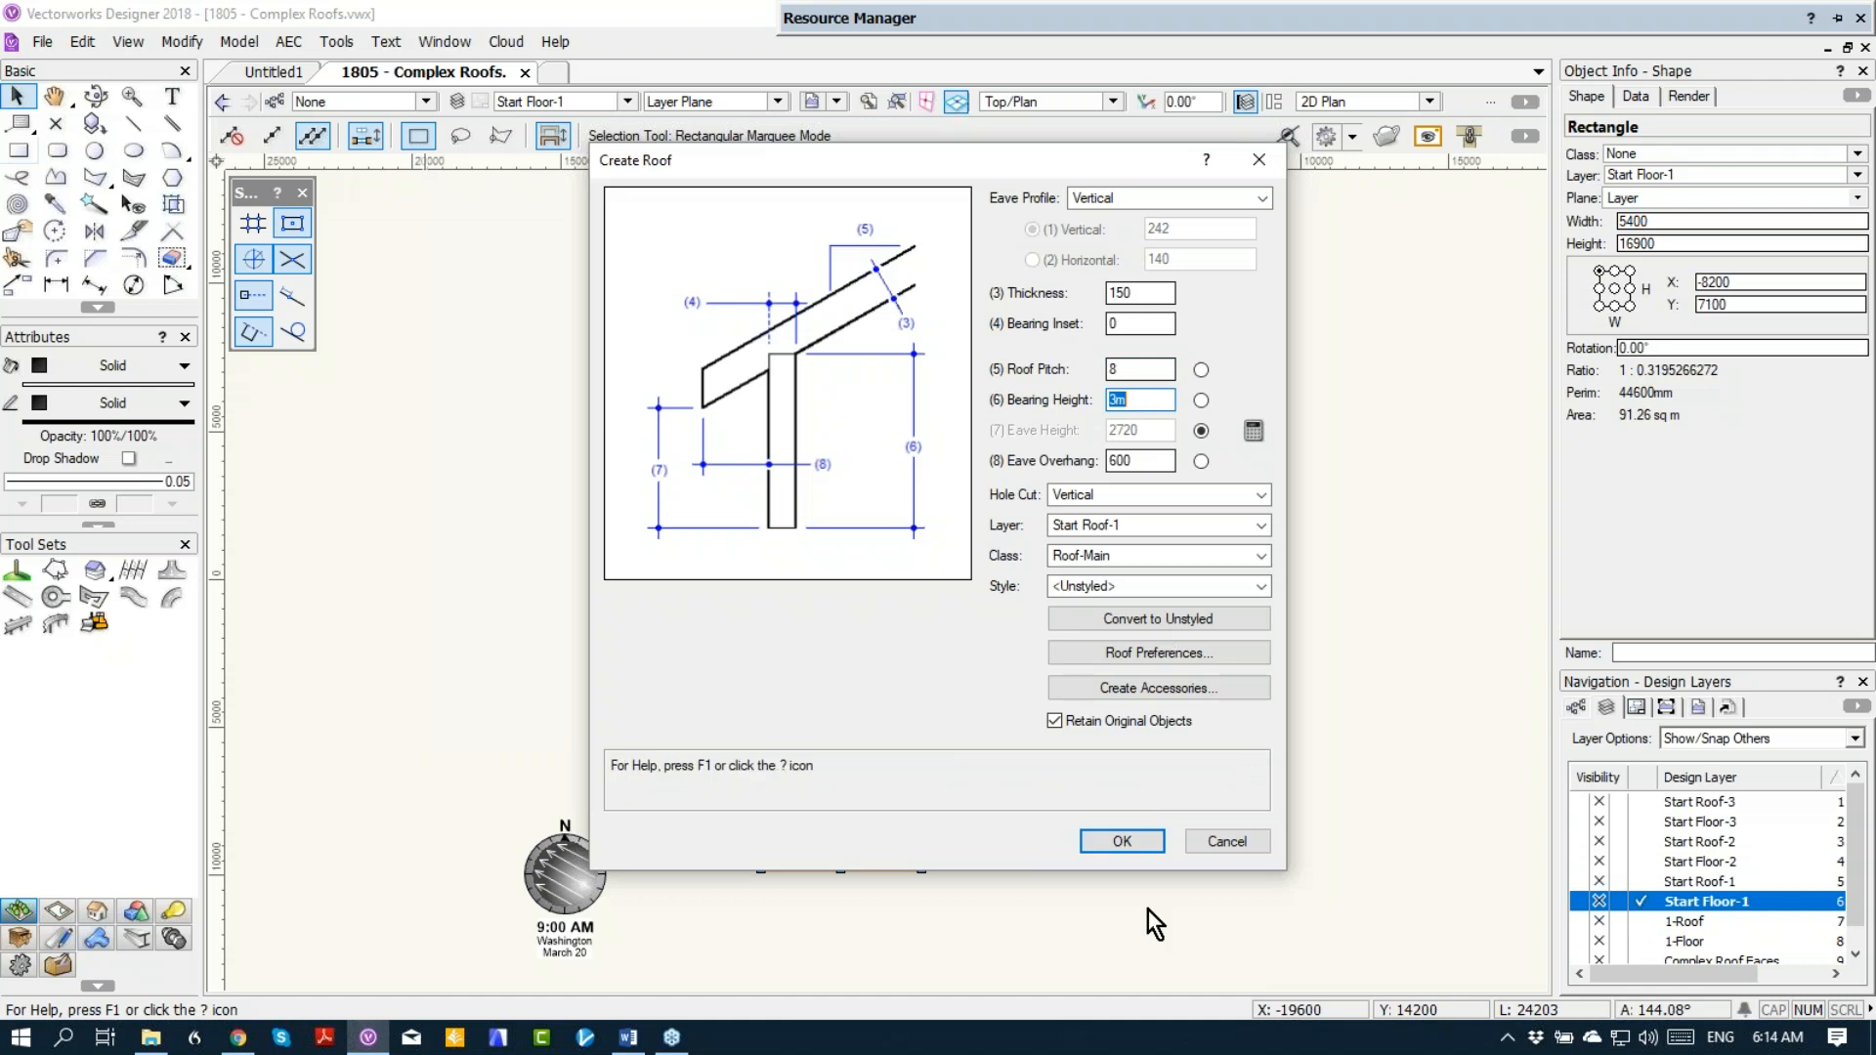
pyautogui.click(1133, 847)
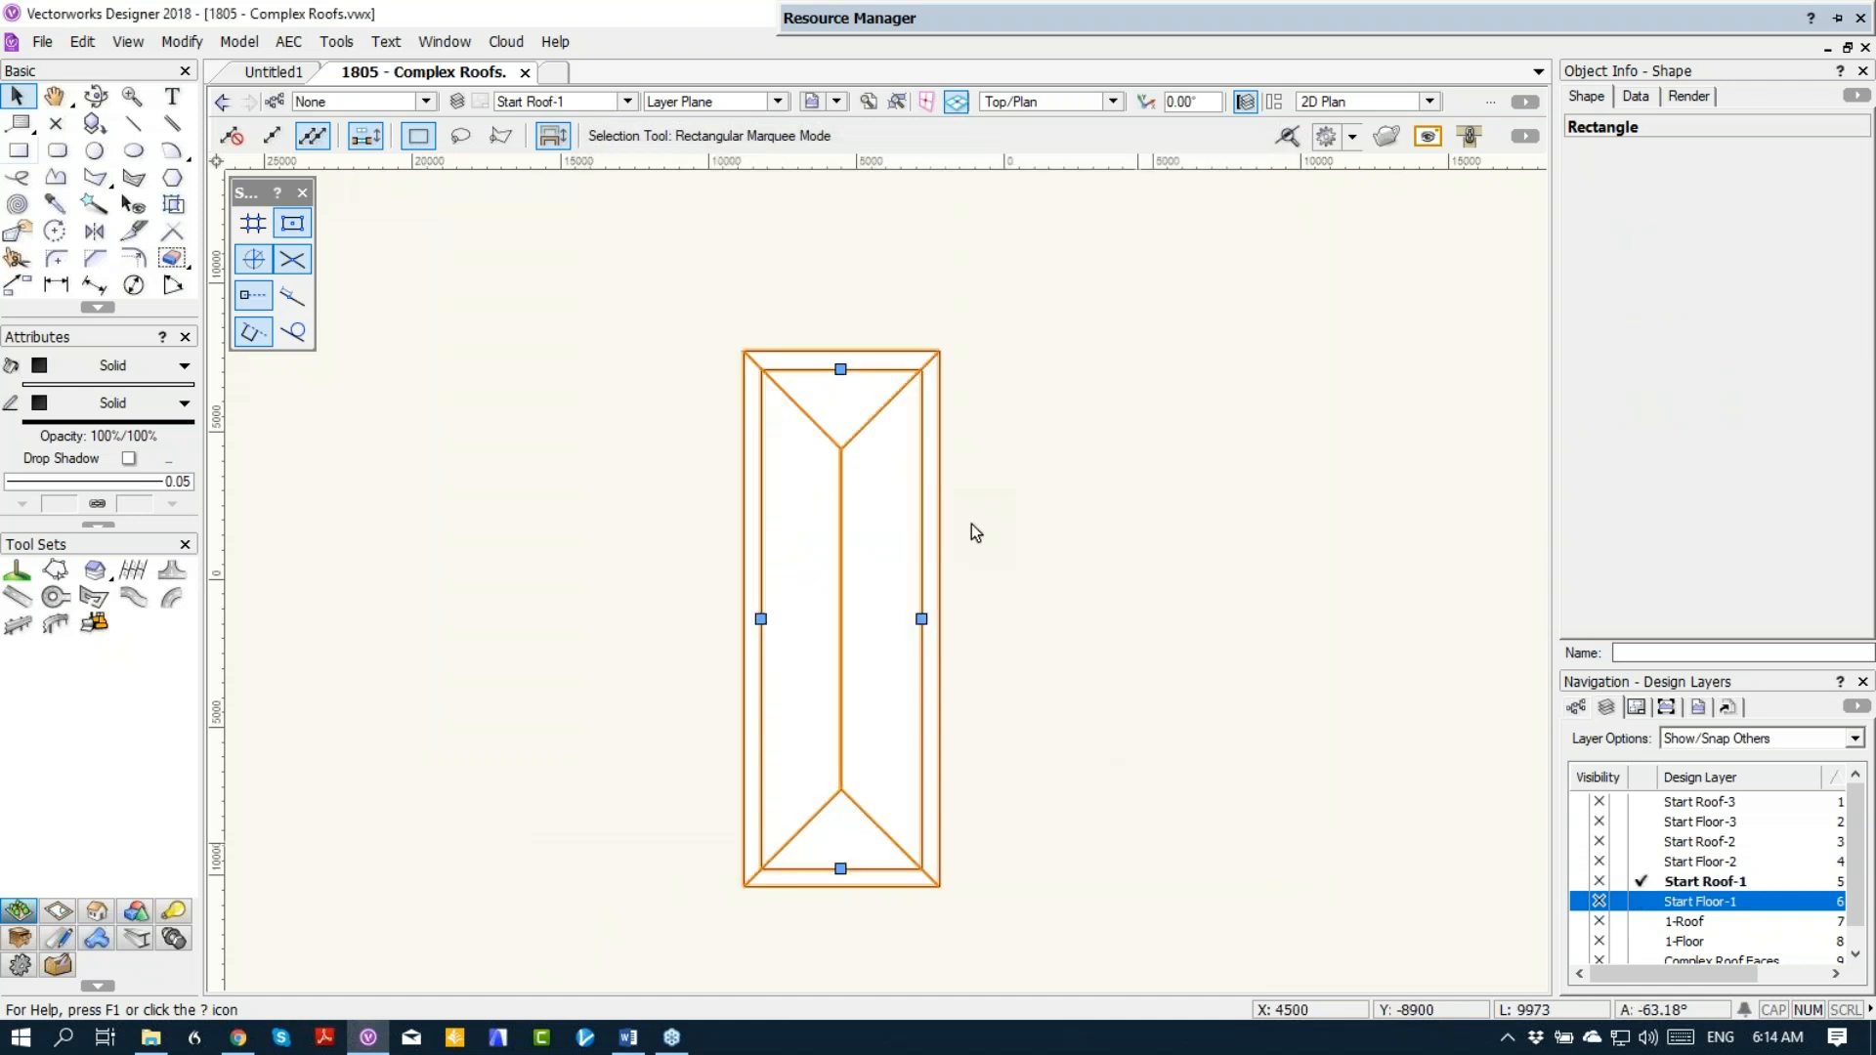
# Step: Change both short end edges of the main-block roof to Gable
pyautogui.press('3')
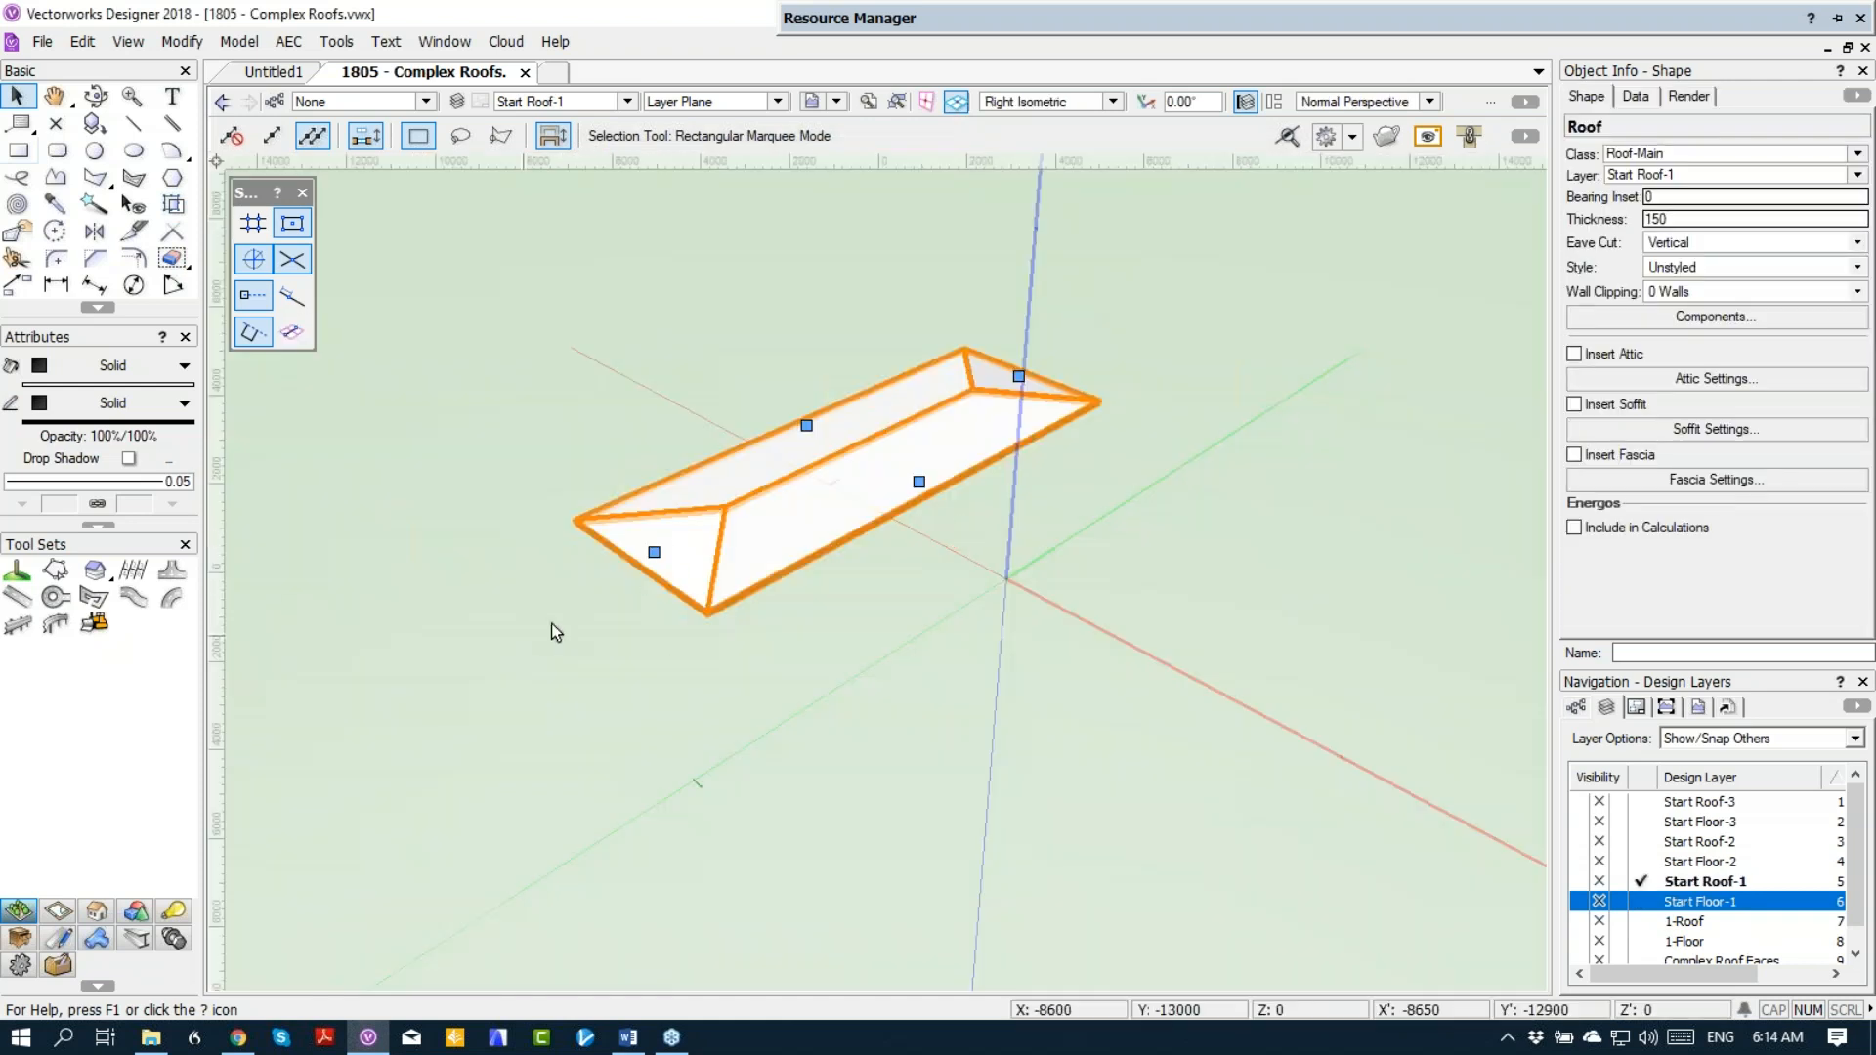
pyautogui.doubleClick(657, 551)
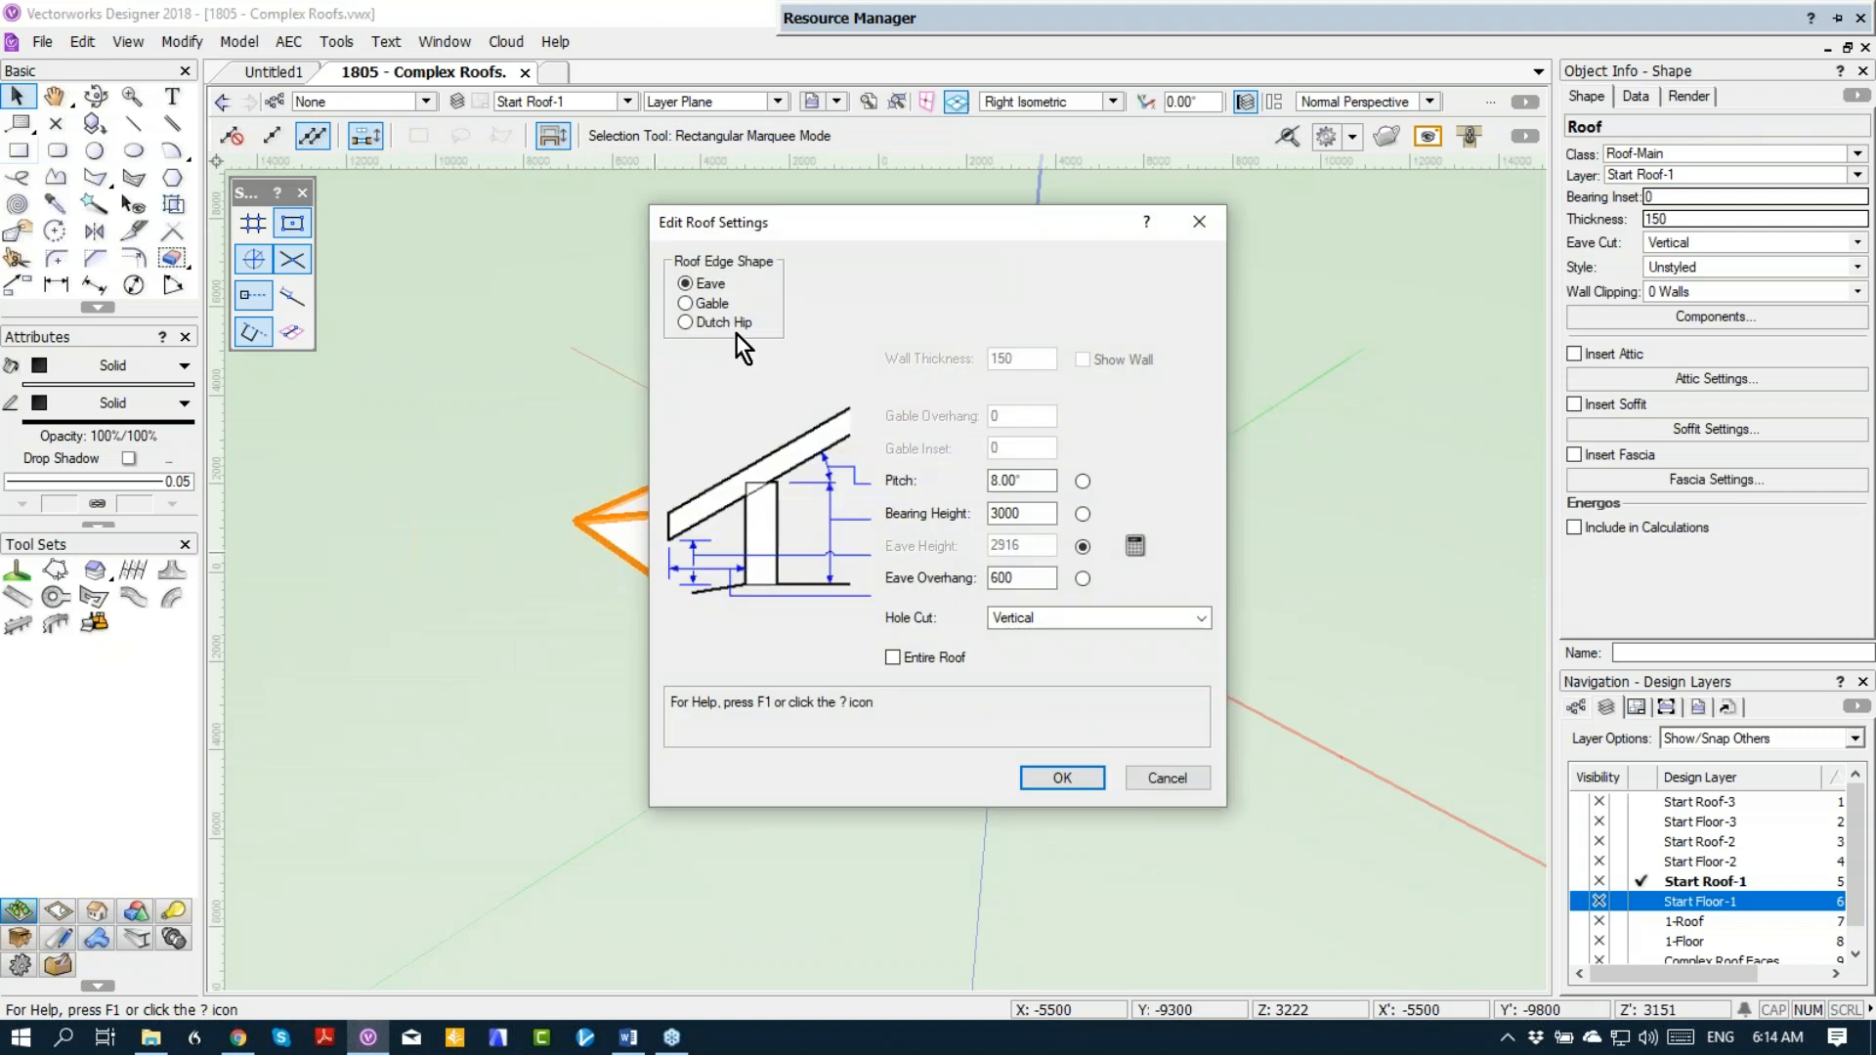
pyautogui.click(688, 303)
pyautogui.press('Return')
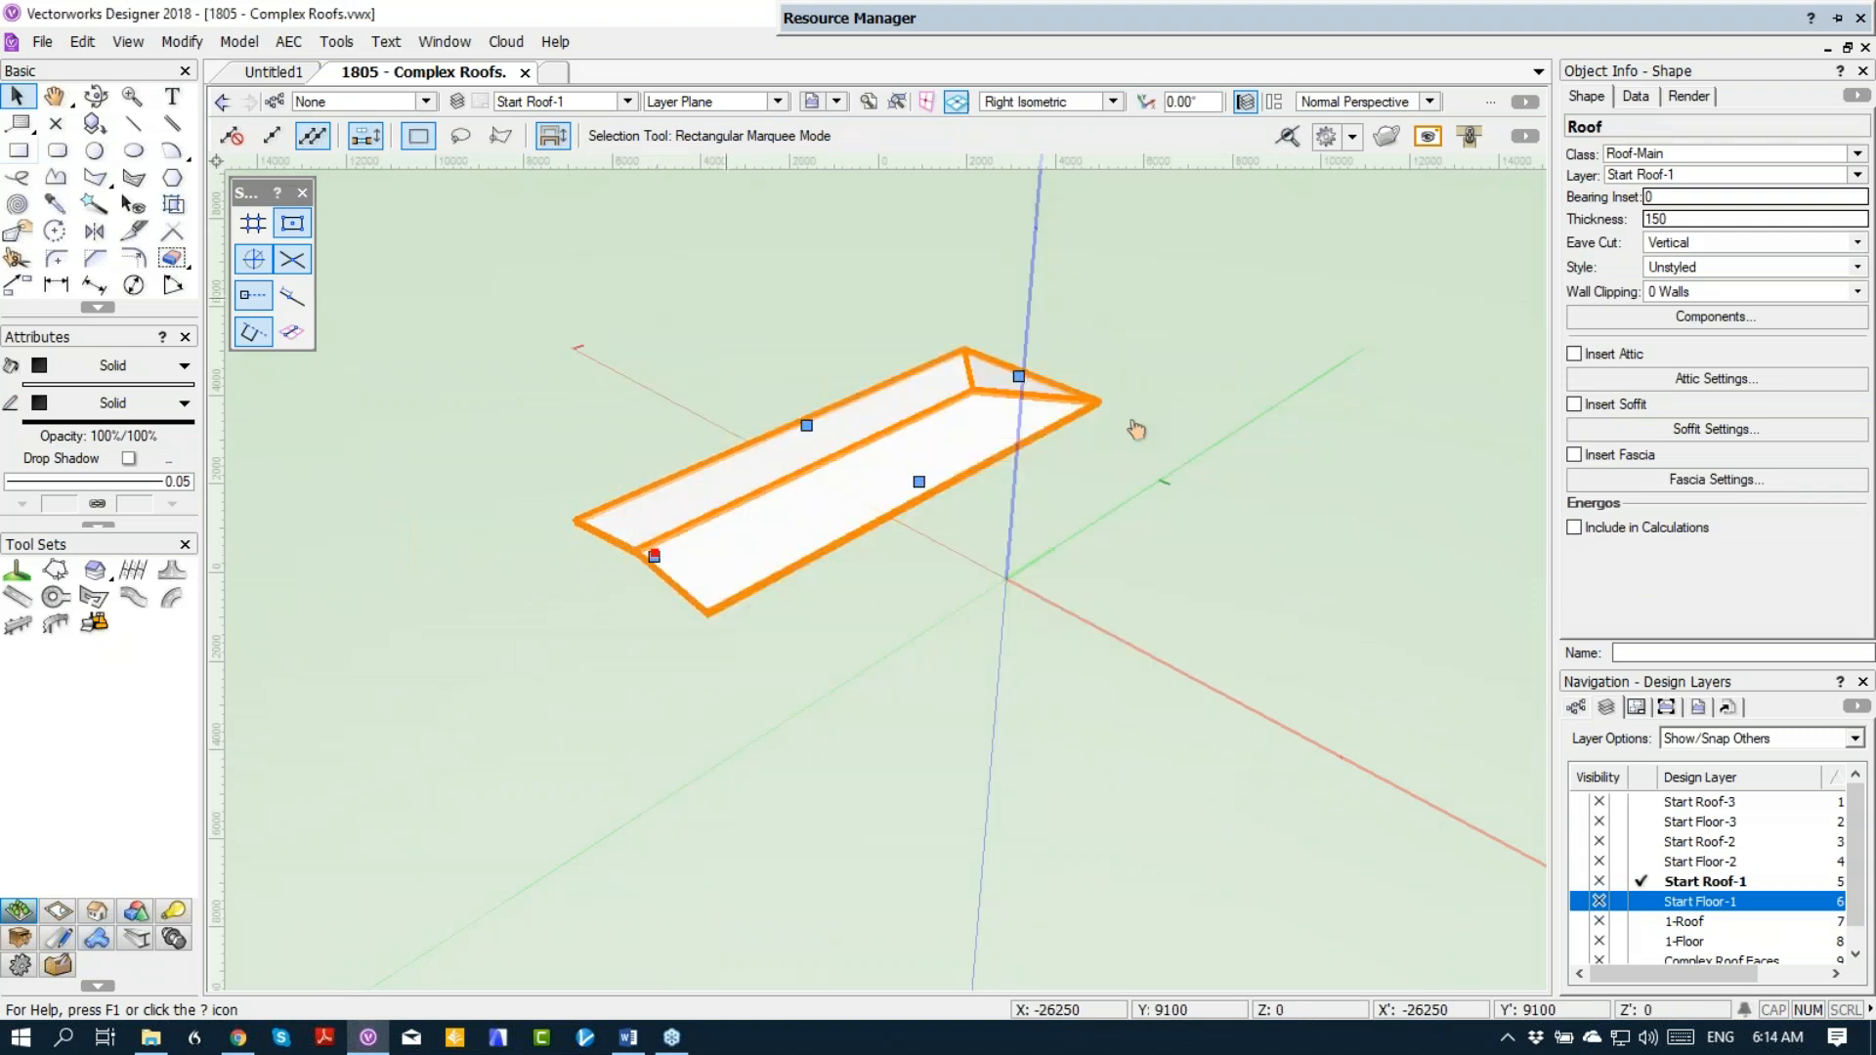
pyautogui.doubleClick(1038, 385)
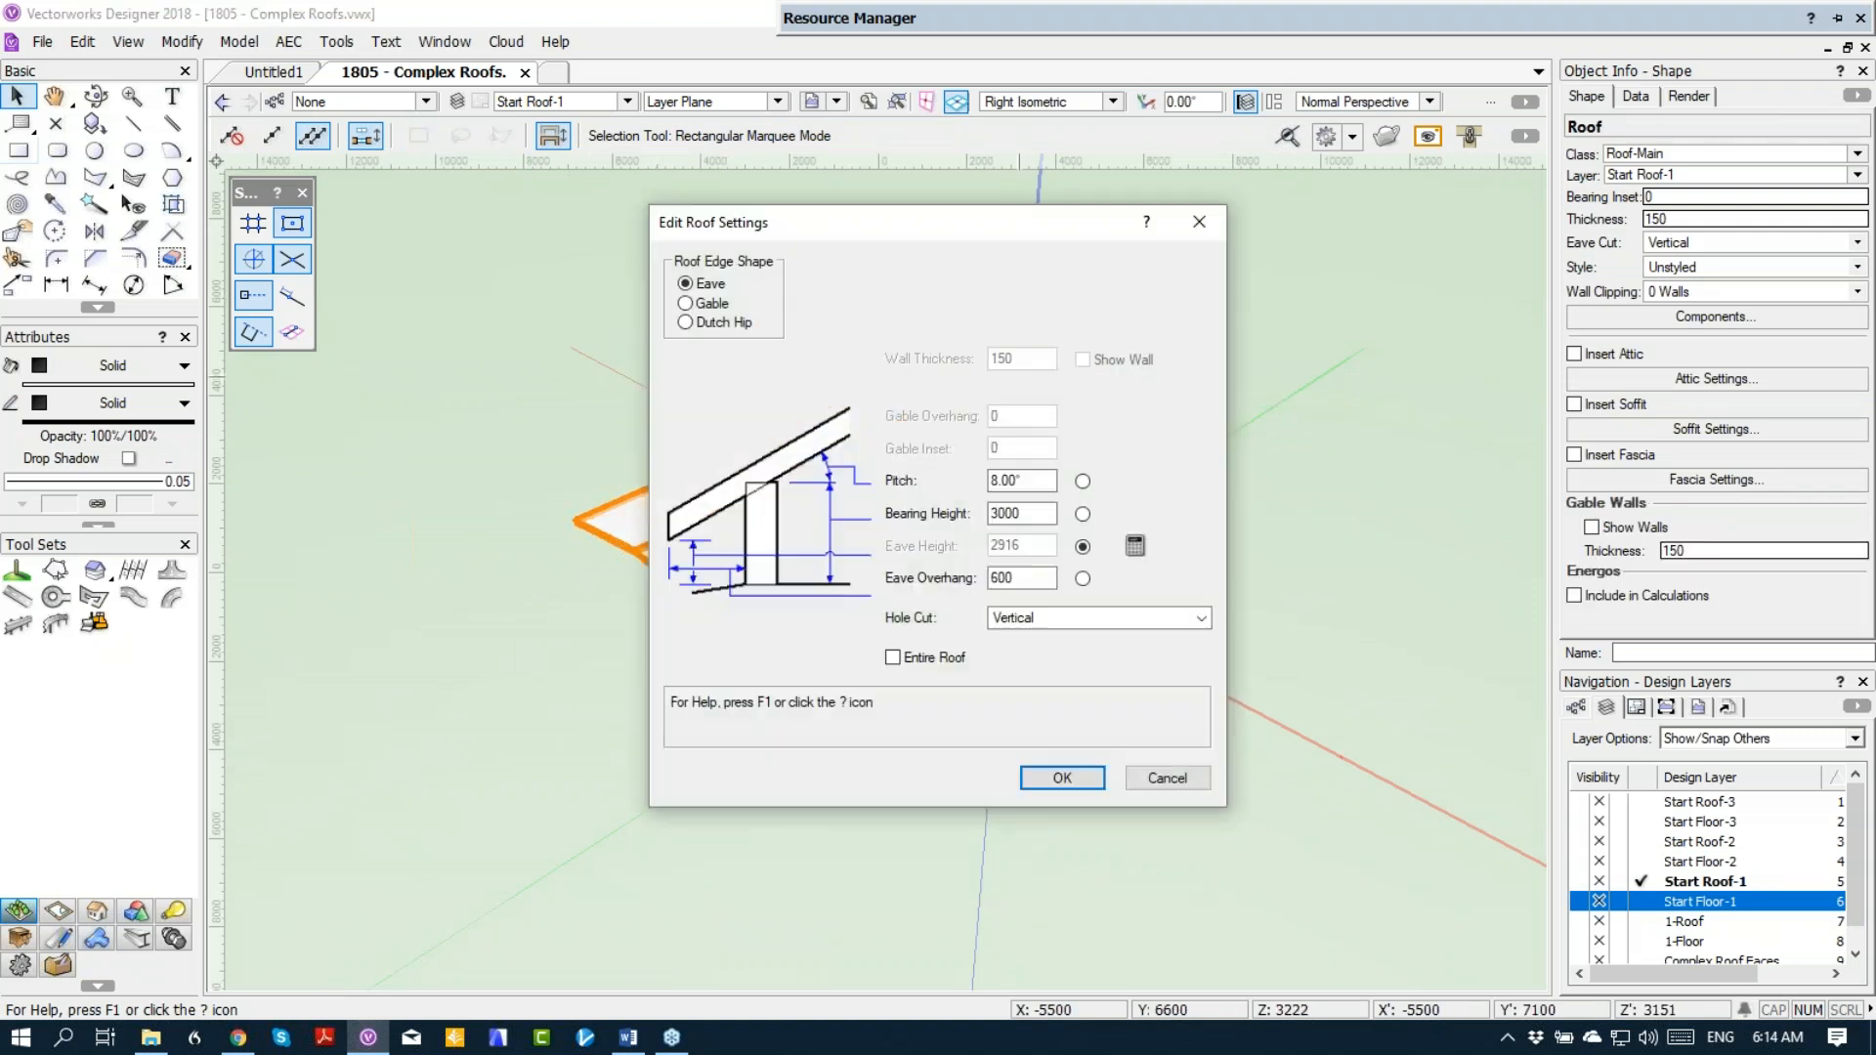
pyautogui.press('Return')
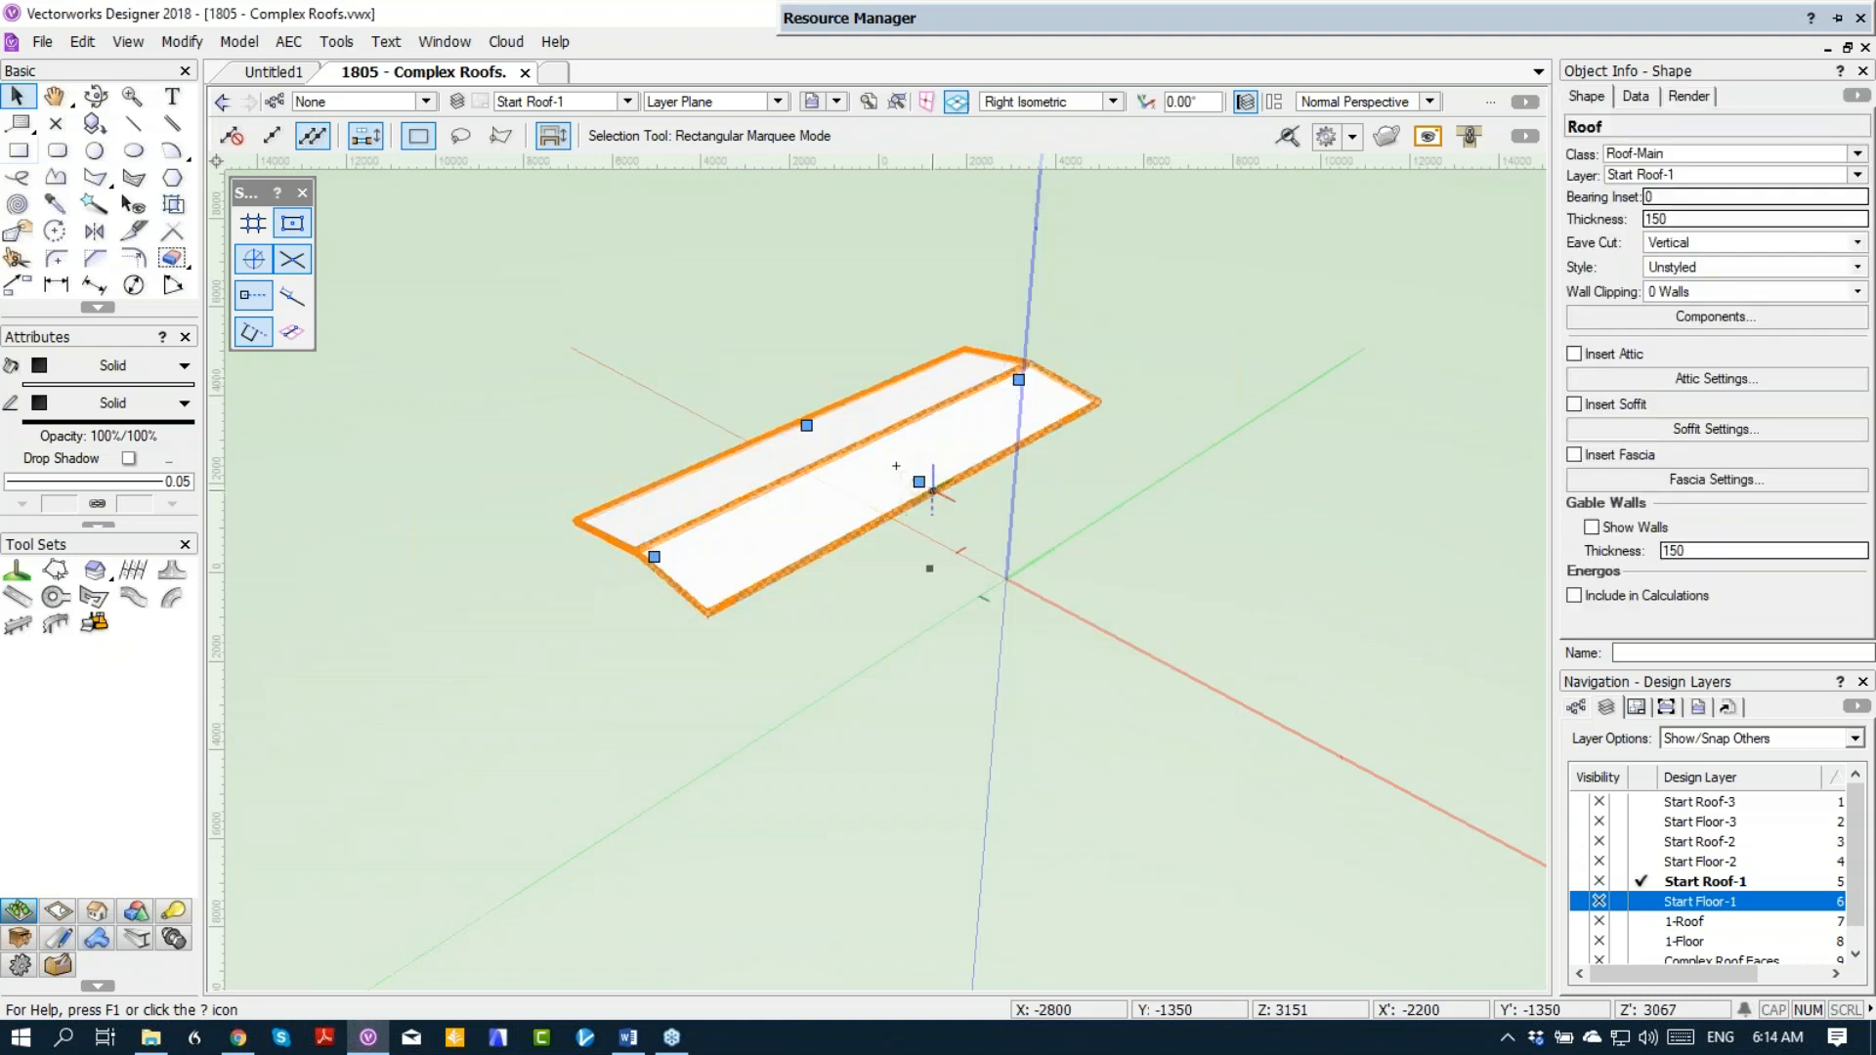
# Step: Change the main-block roof's long edge on the wing side to Gable to make a single-slope roof
pyautogui.doubleClick(924, 485)
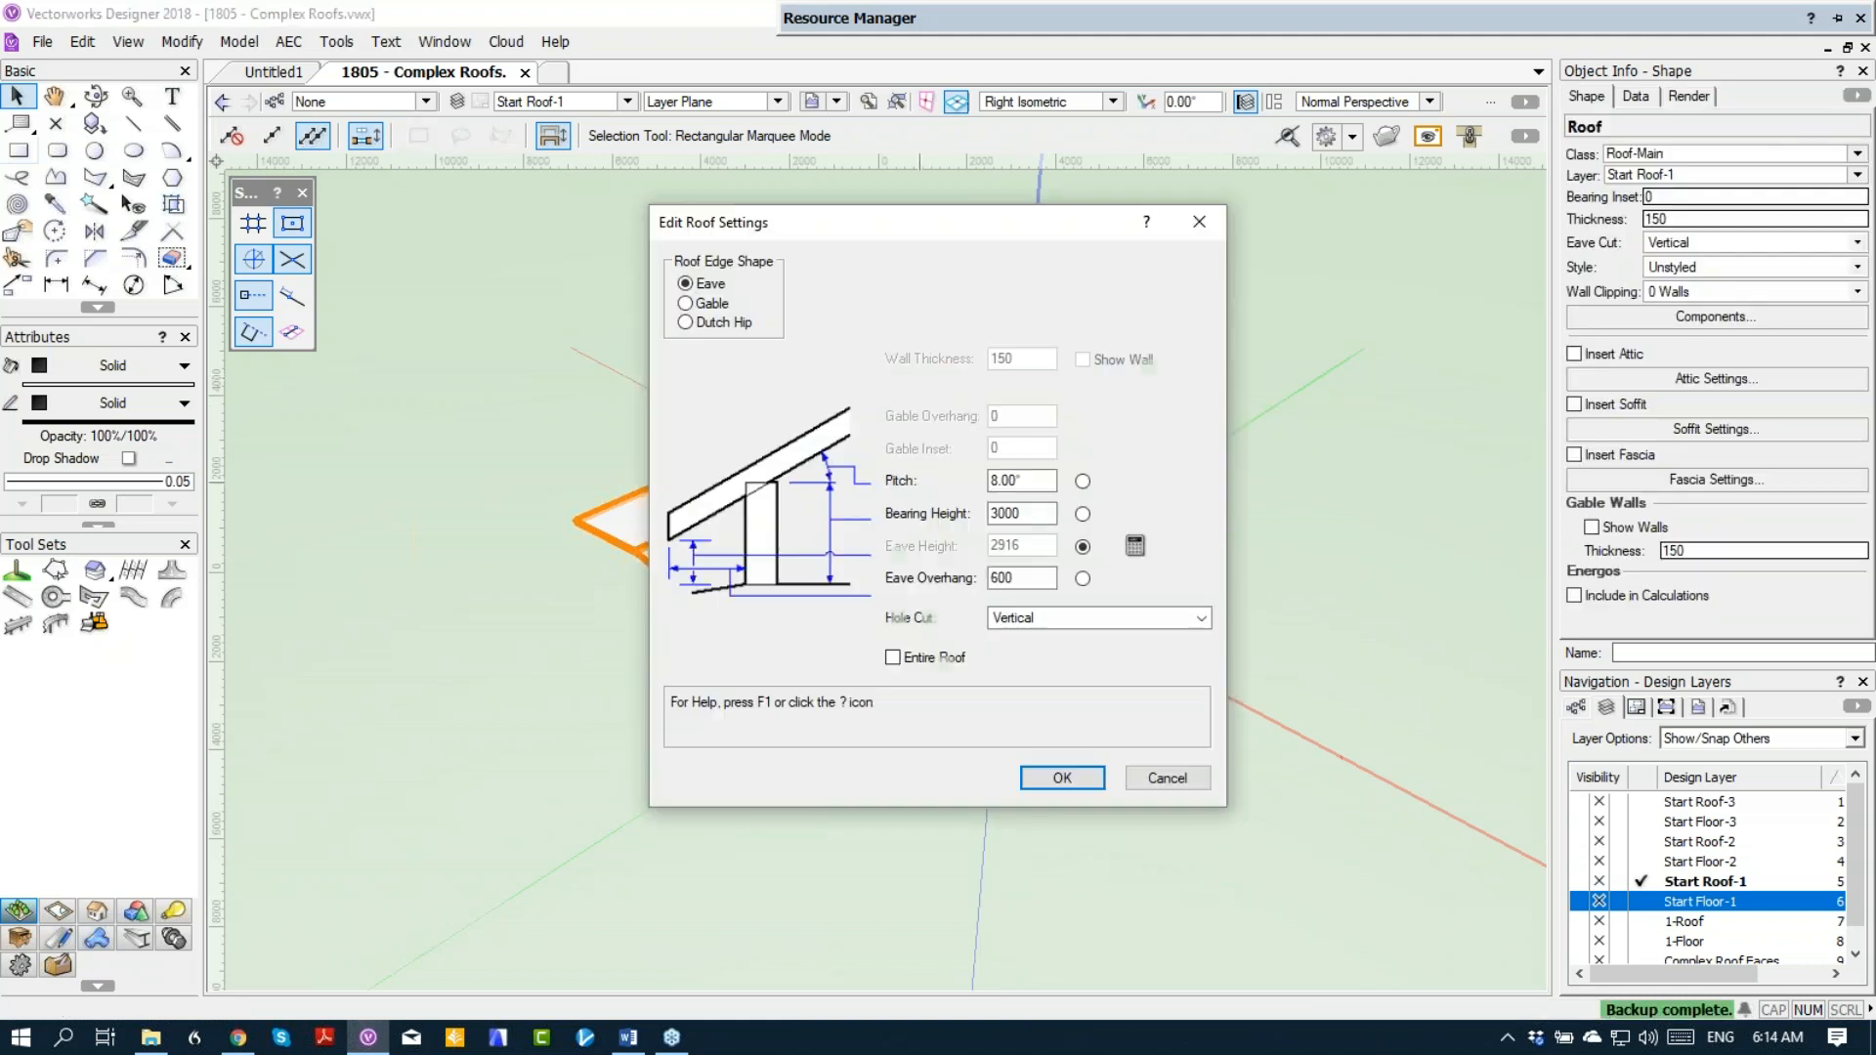
pyautogui.press('Down')
pyautogui.press('Return')
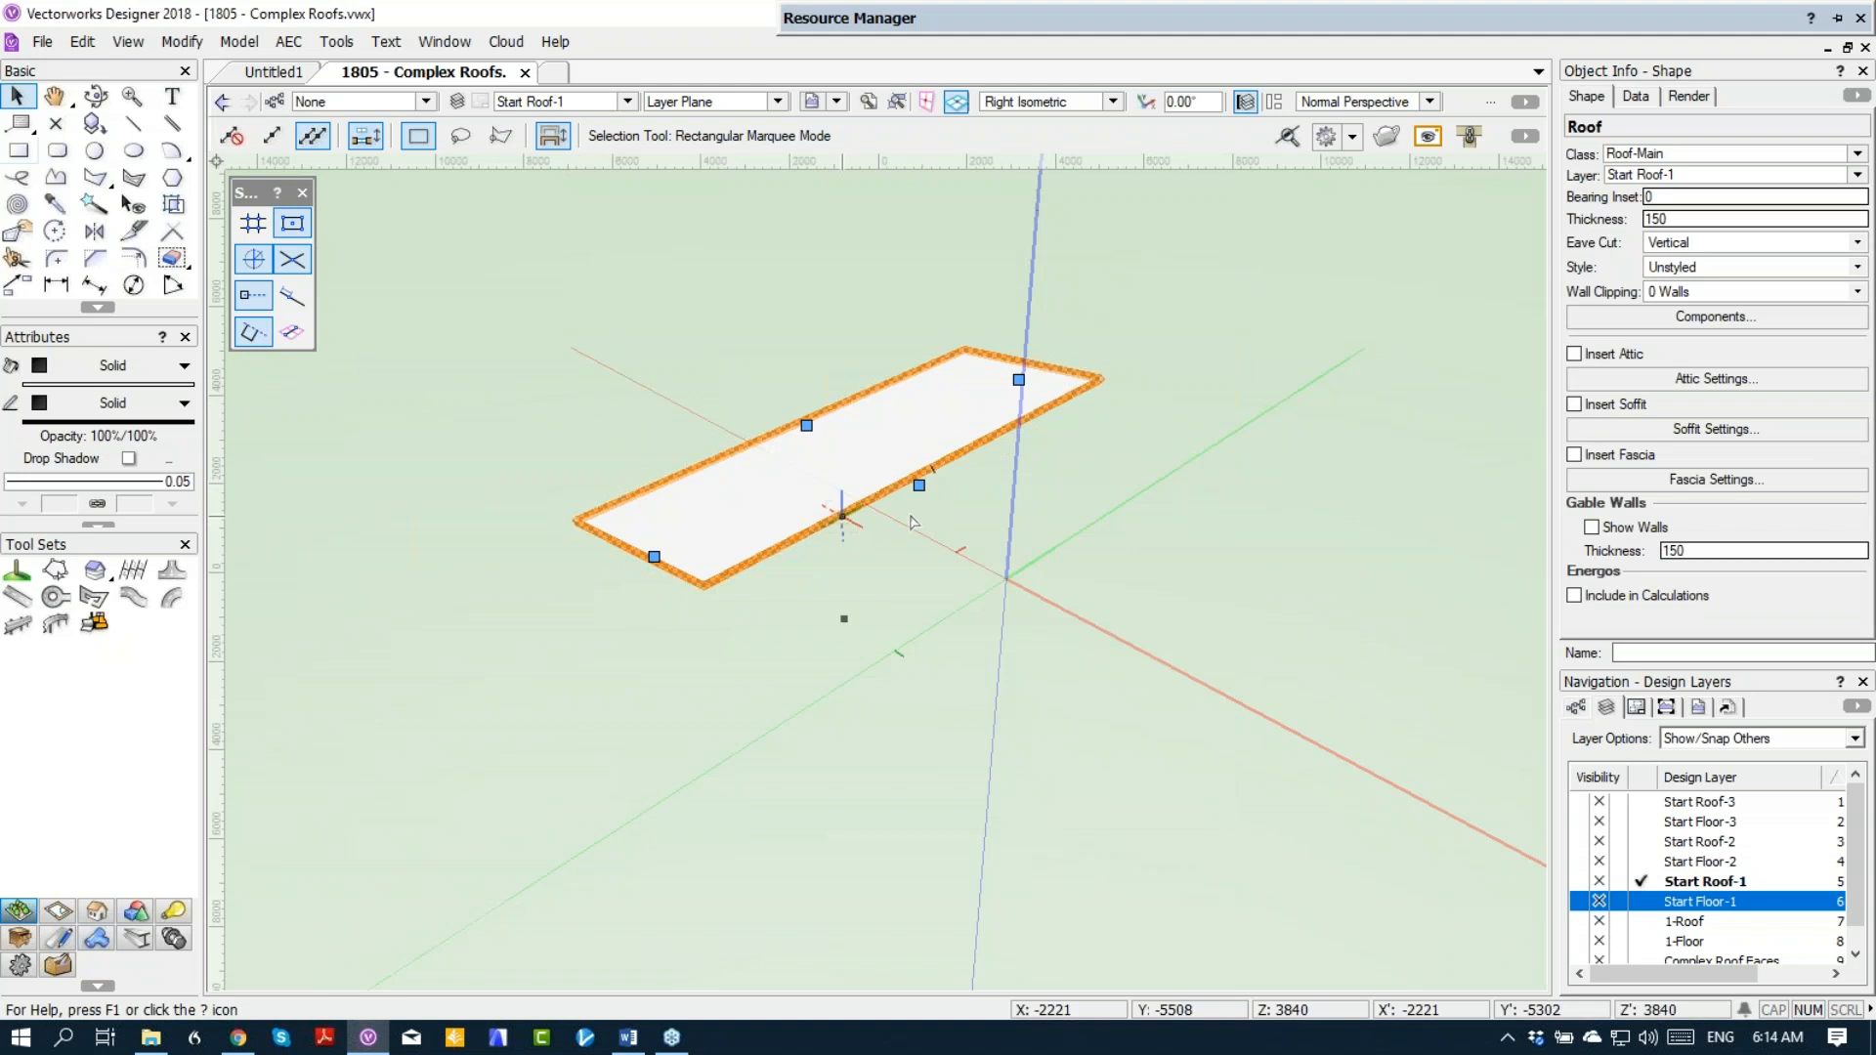
# Step: Return to layer Start Floor-1 in Top/Plan view and delete the rectangle over the long main block
pyautogui.press('F5')
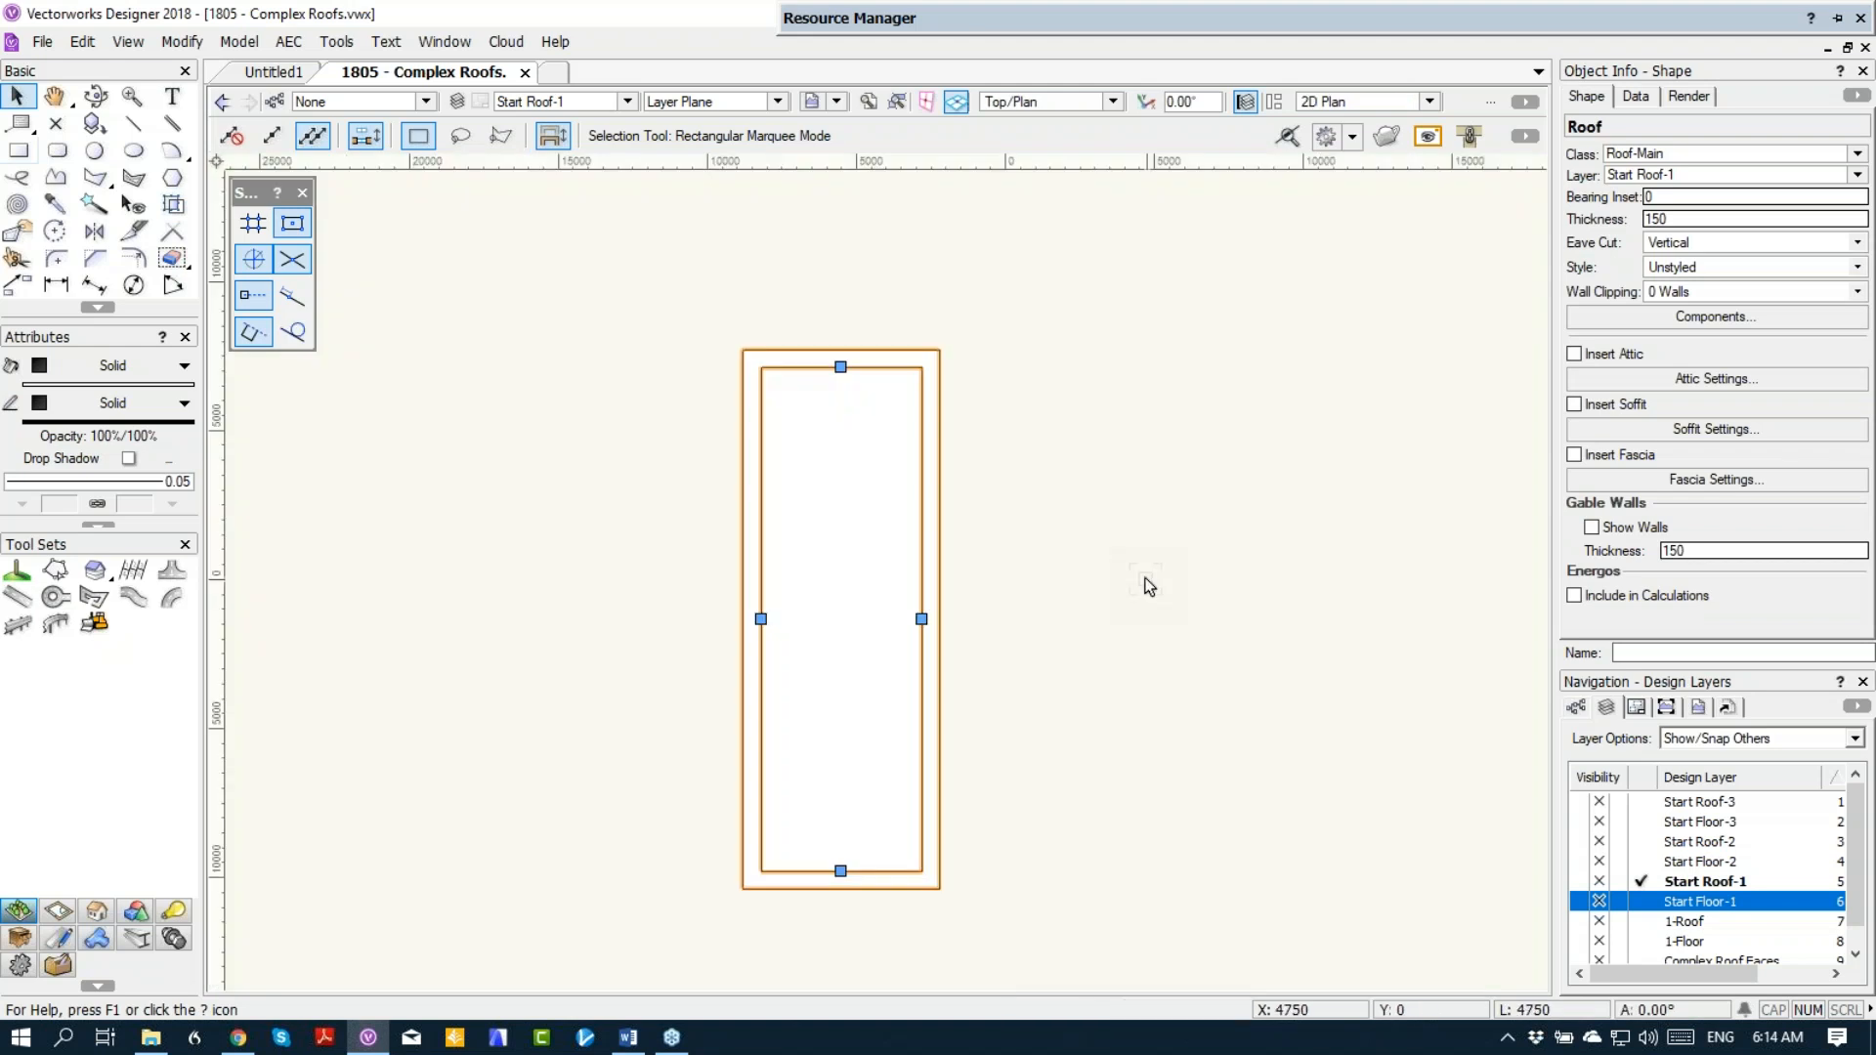
pyautogui.click(1641, 901)
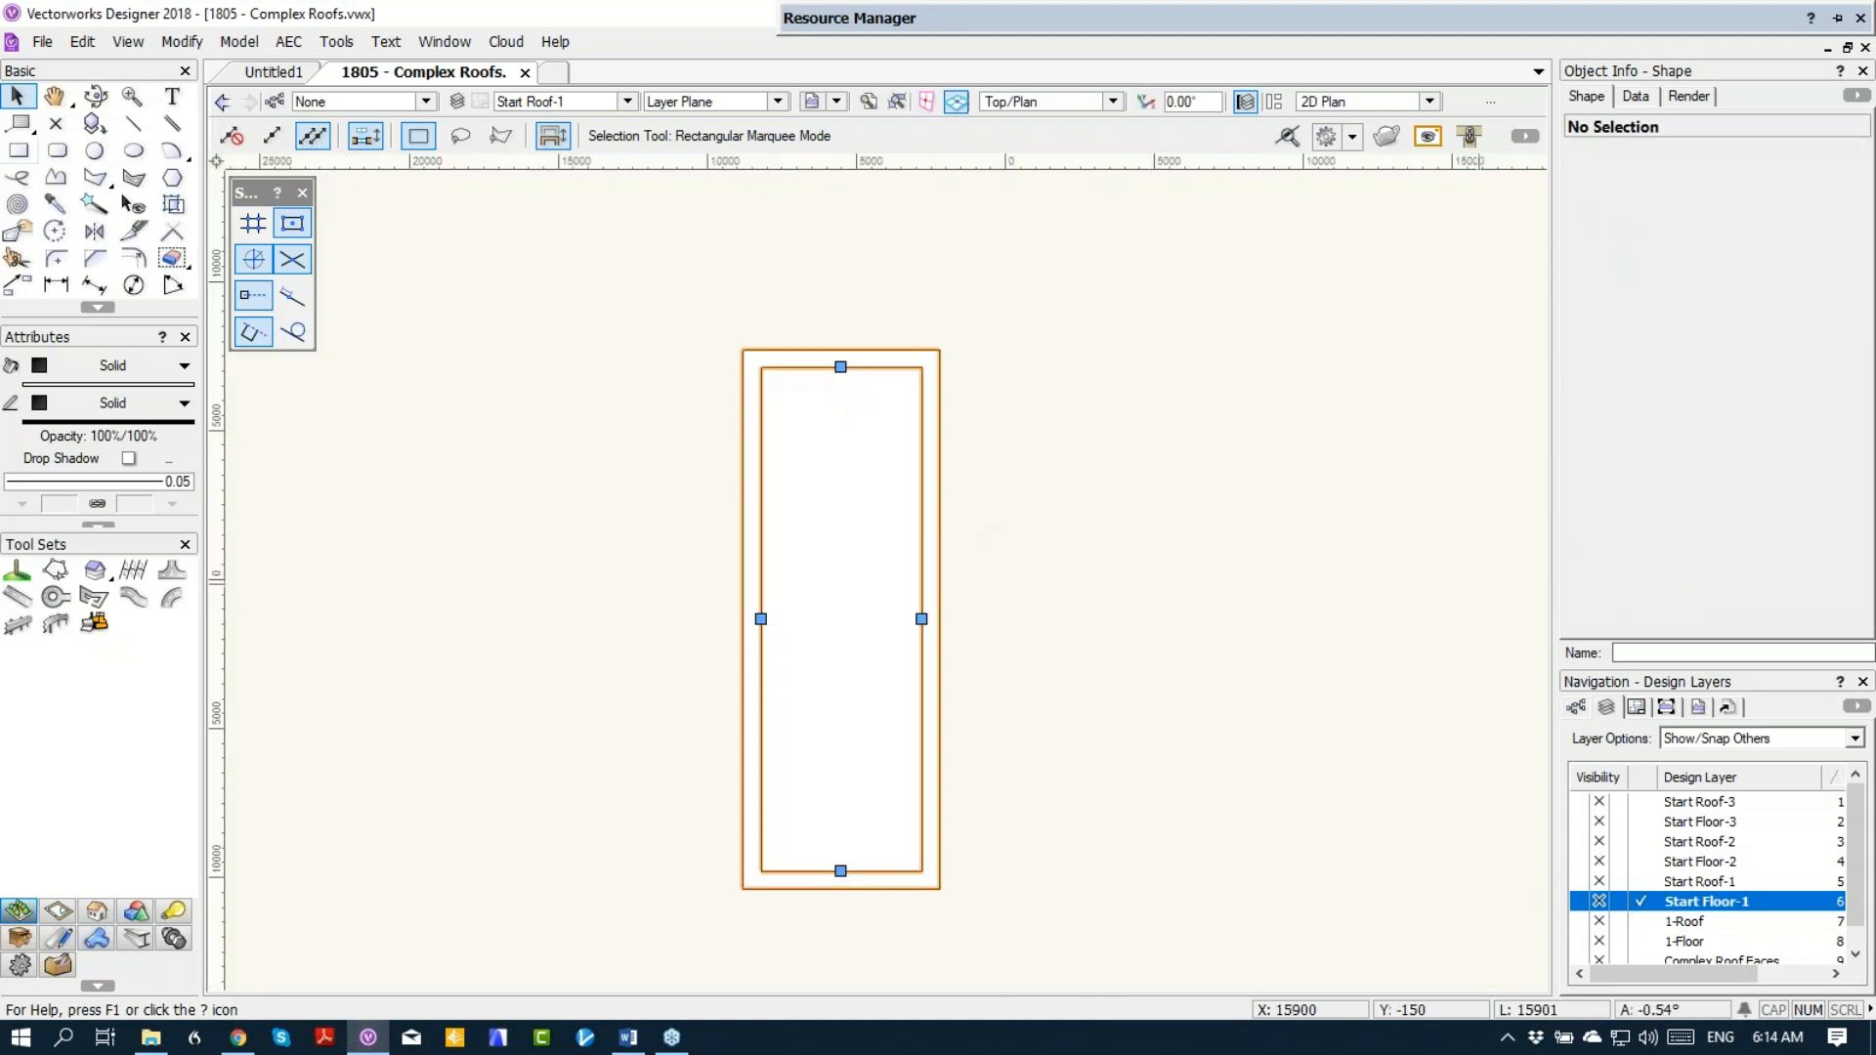
pyautogui.click(888, 496)
pyautogui.press('Delete')
# Step: Create a roof from the wing rectangle without retaining the original object, using a bearing height of 2400 and a pitch of 1:10
pyautogui.click(1039, 586)
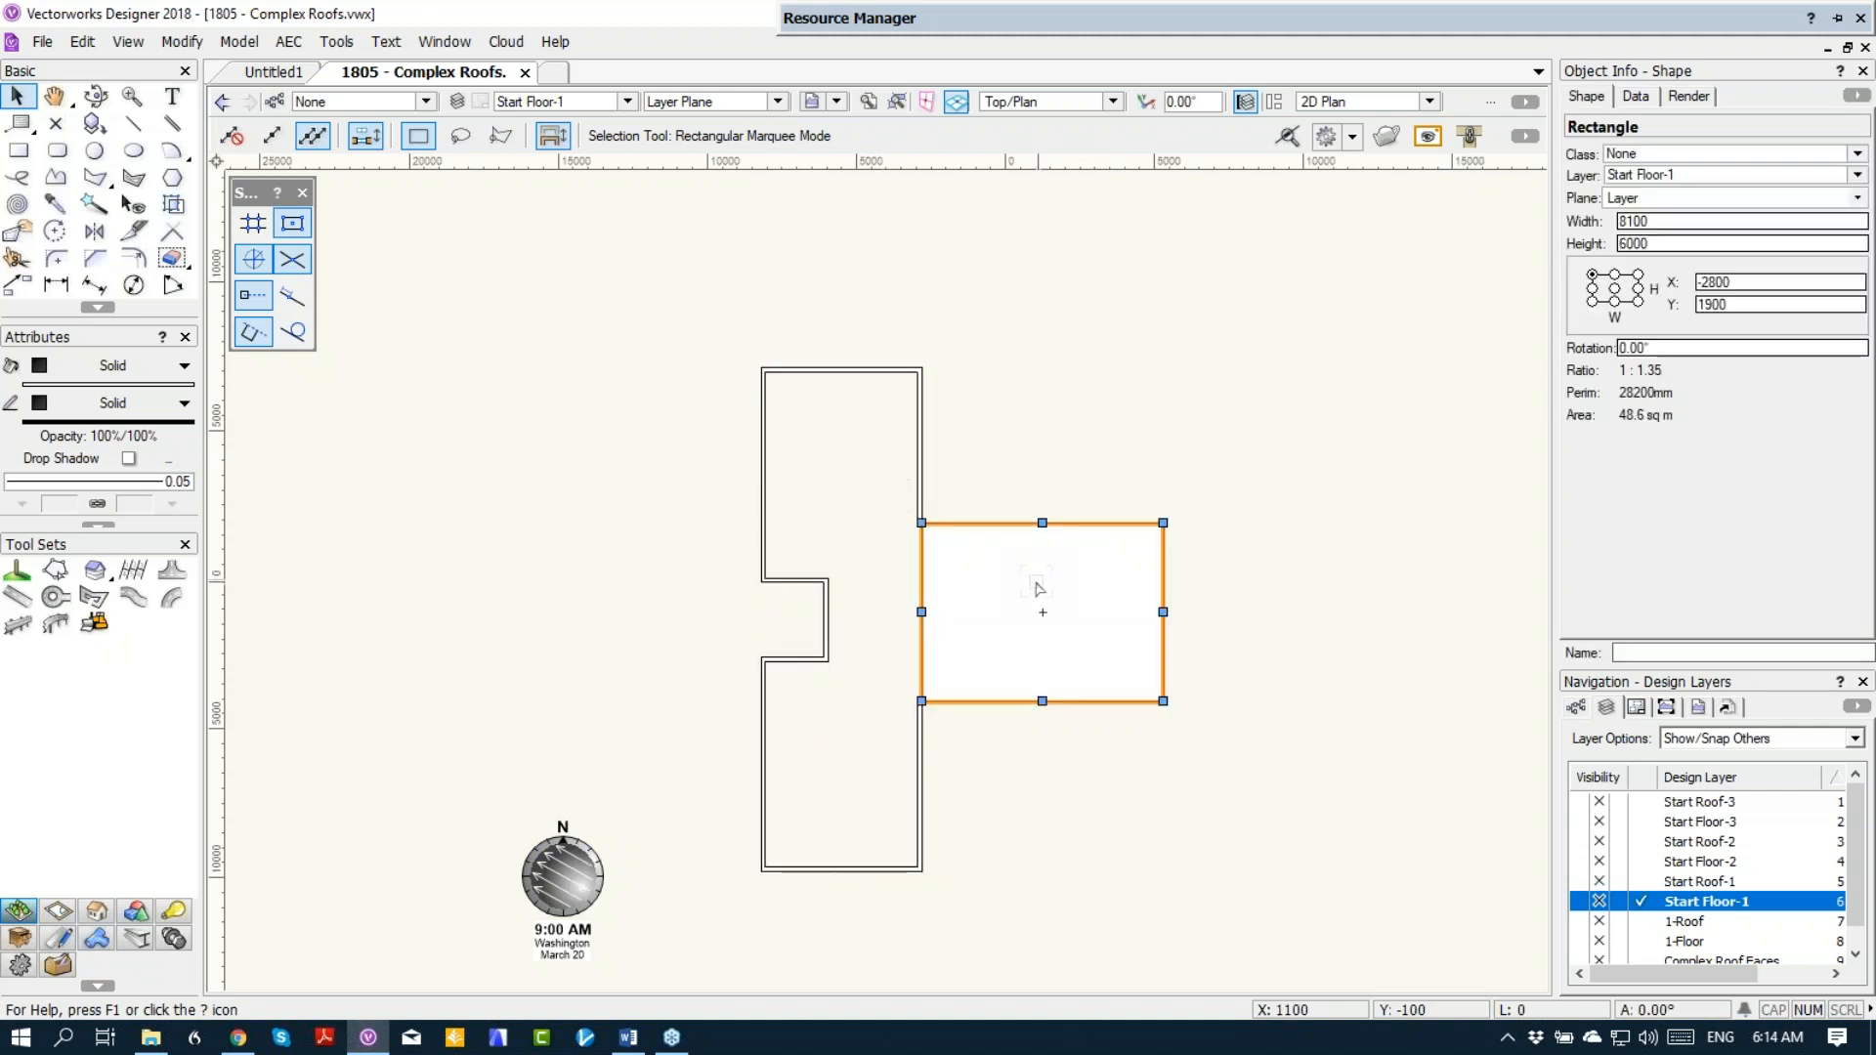
pyautogui.click(288, 41)
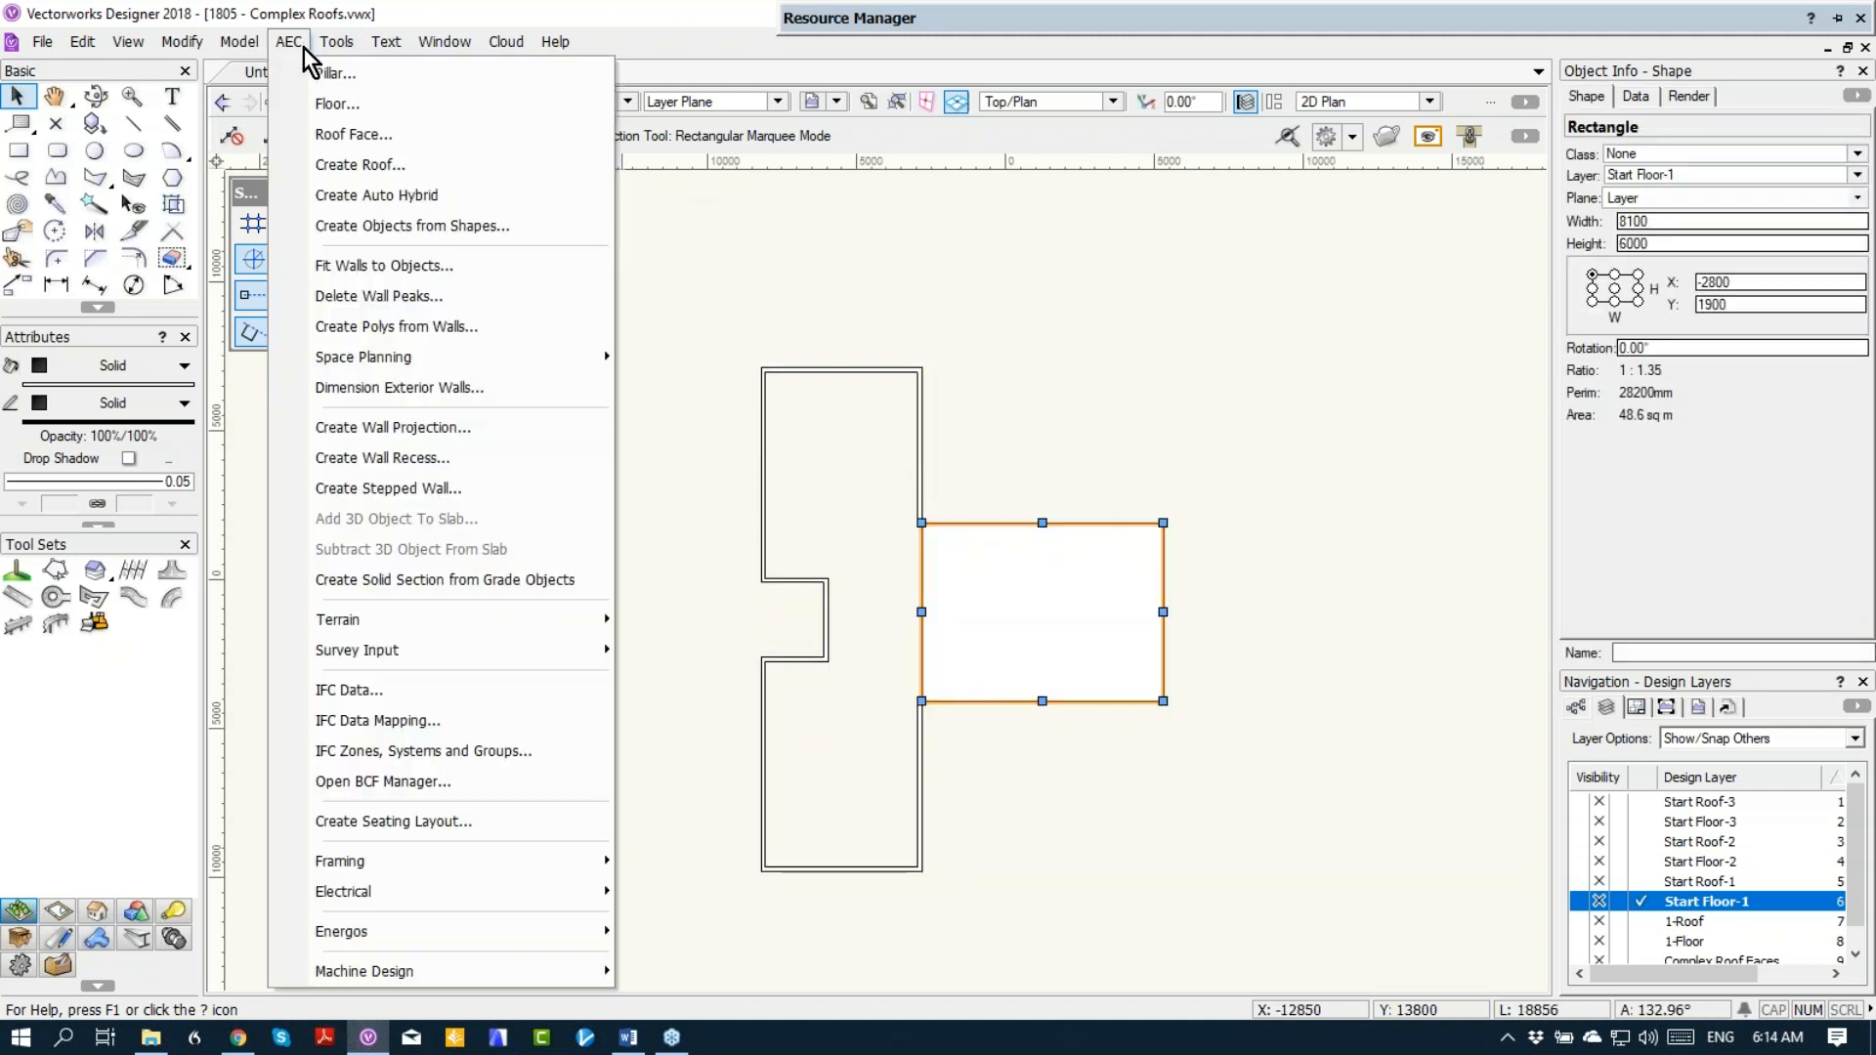
pyautogui.click(319, 164)
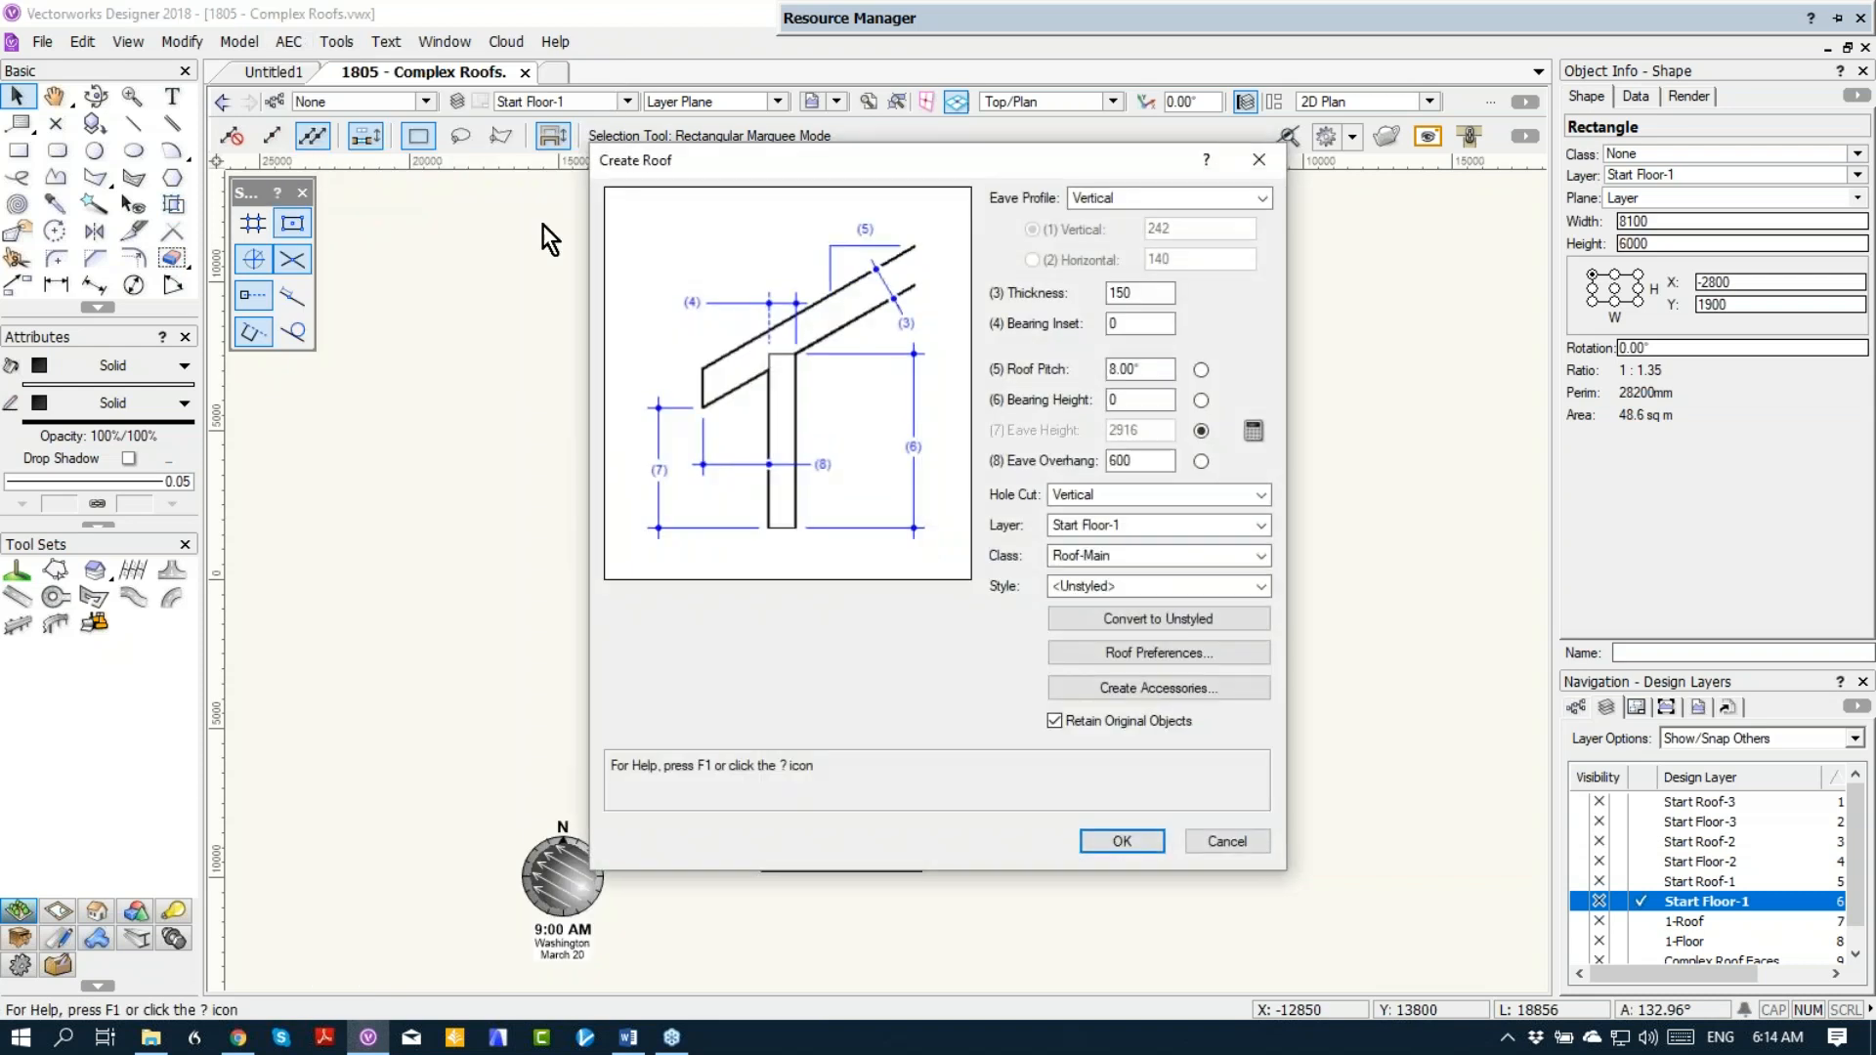
pyautogui.click(1127, 720)
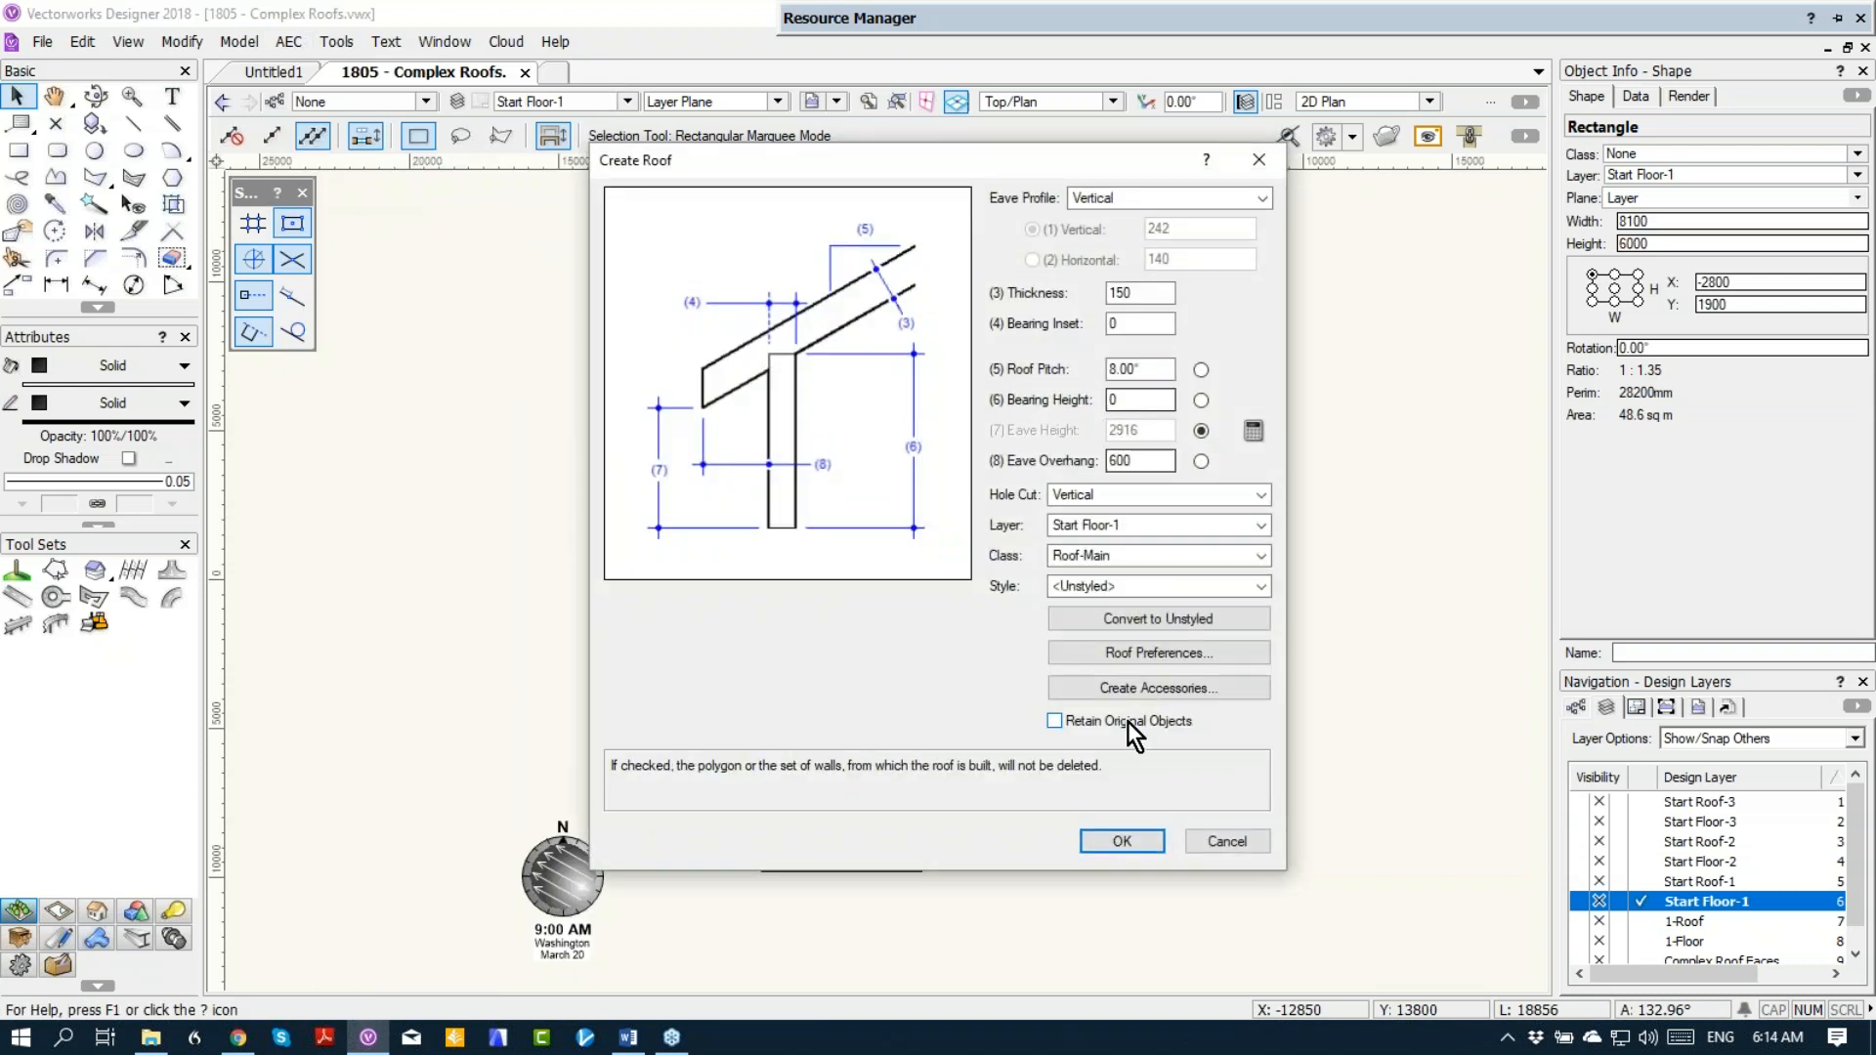
pyautogui.click(1108, 400)
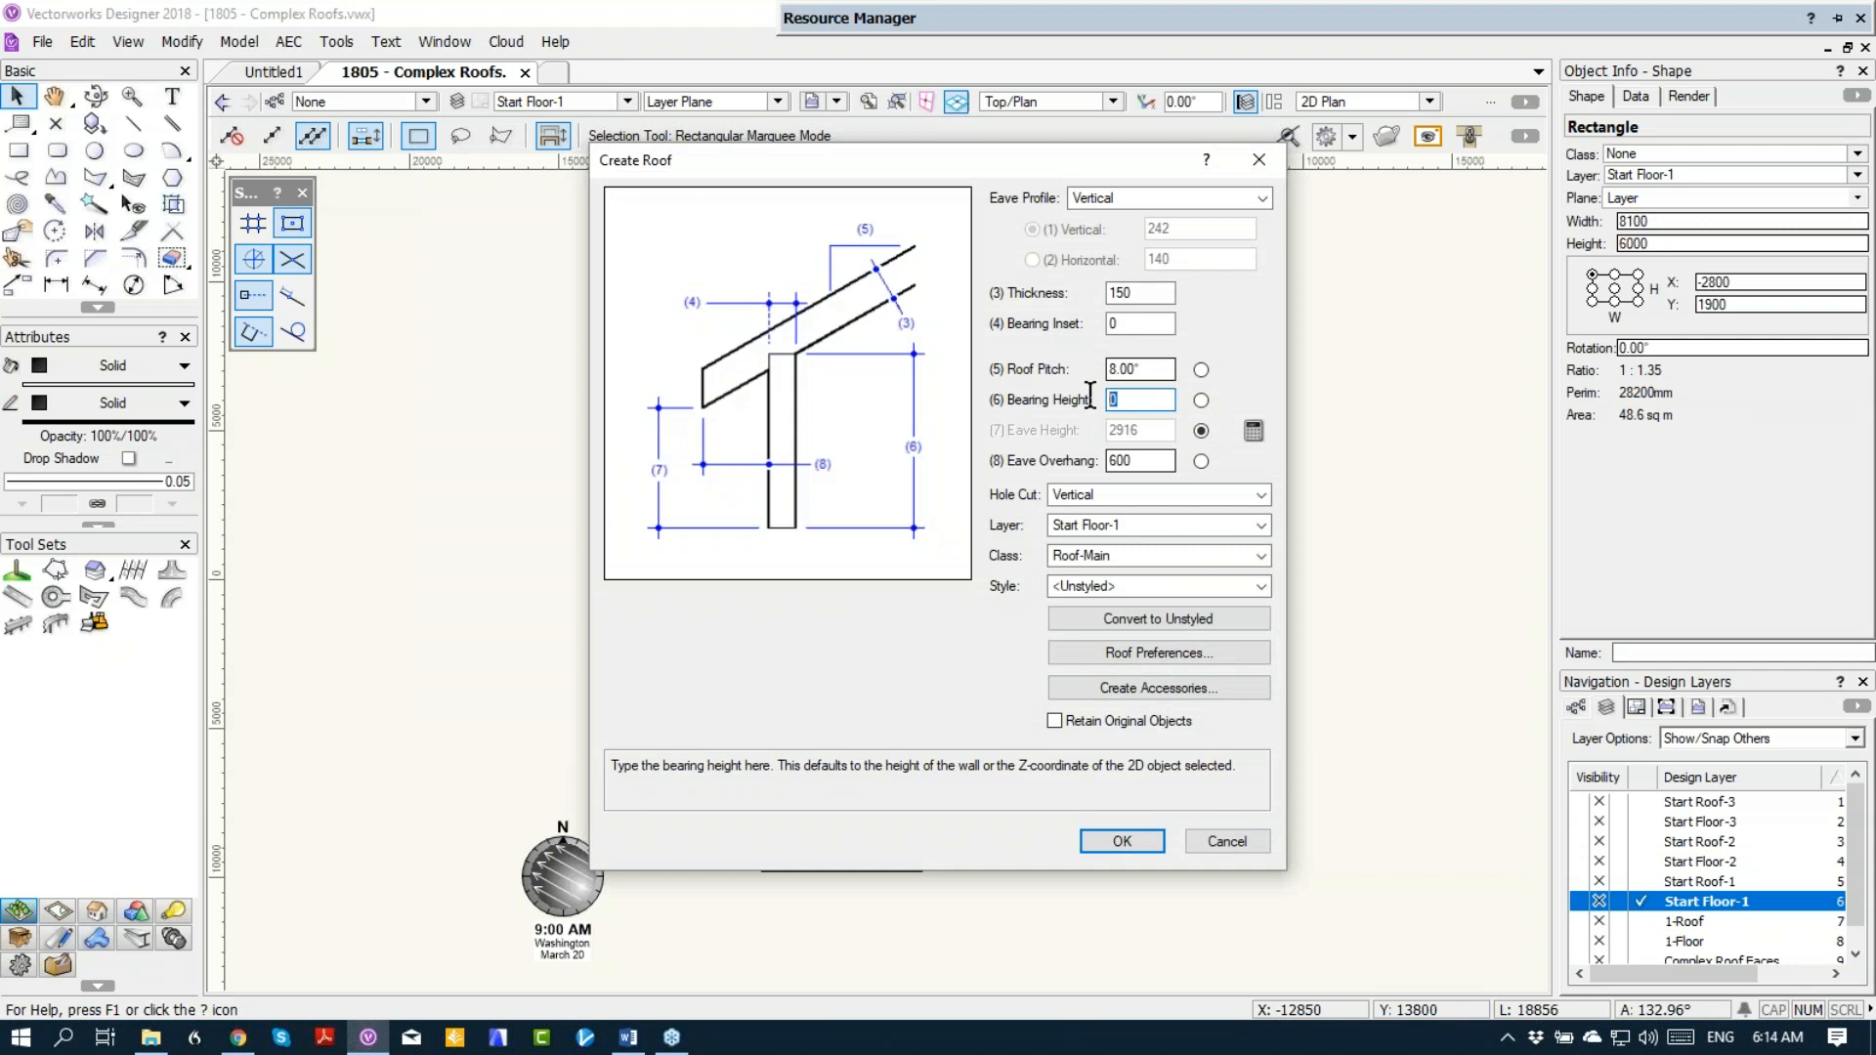
pyautogui.write('2400')
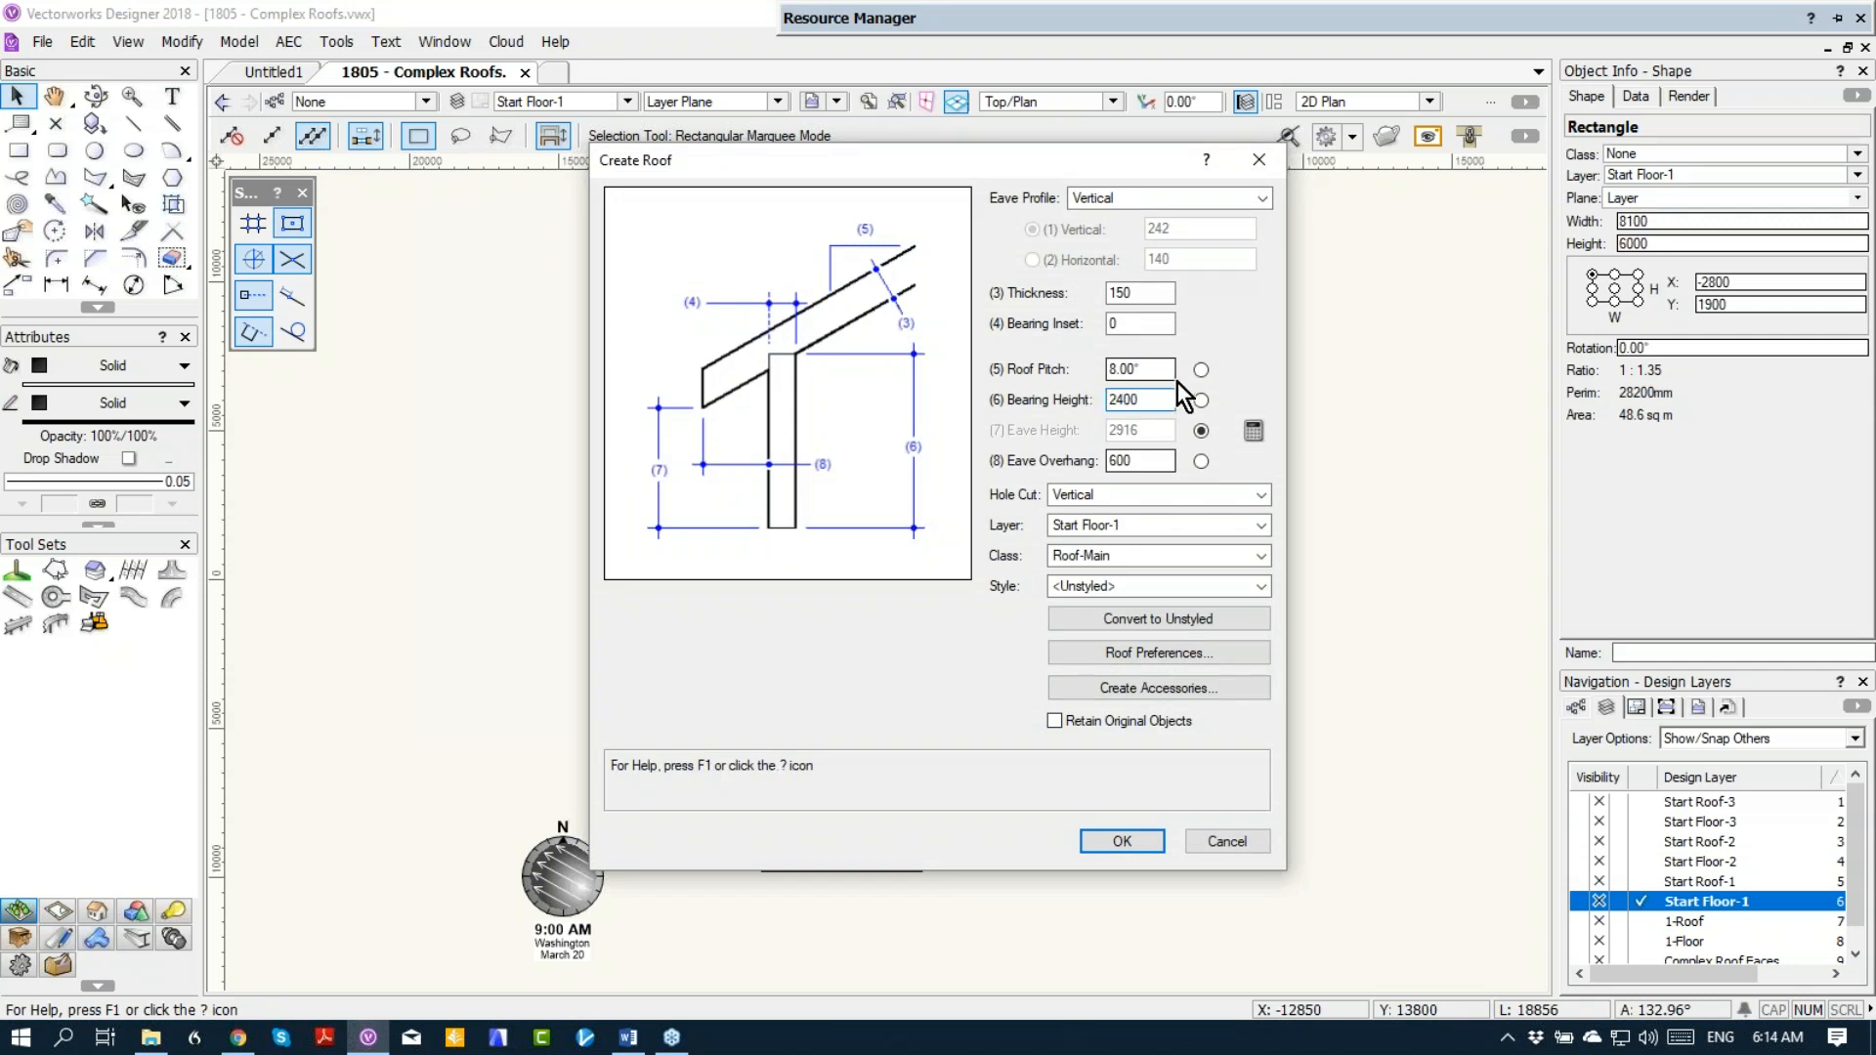
pyautogui.click(1163, 369)
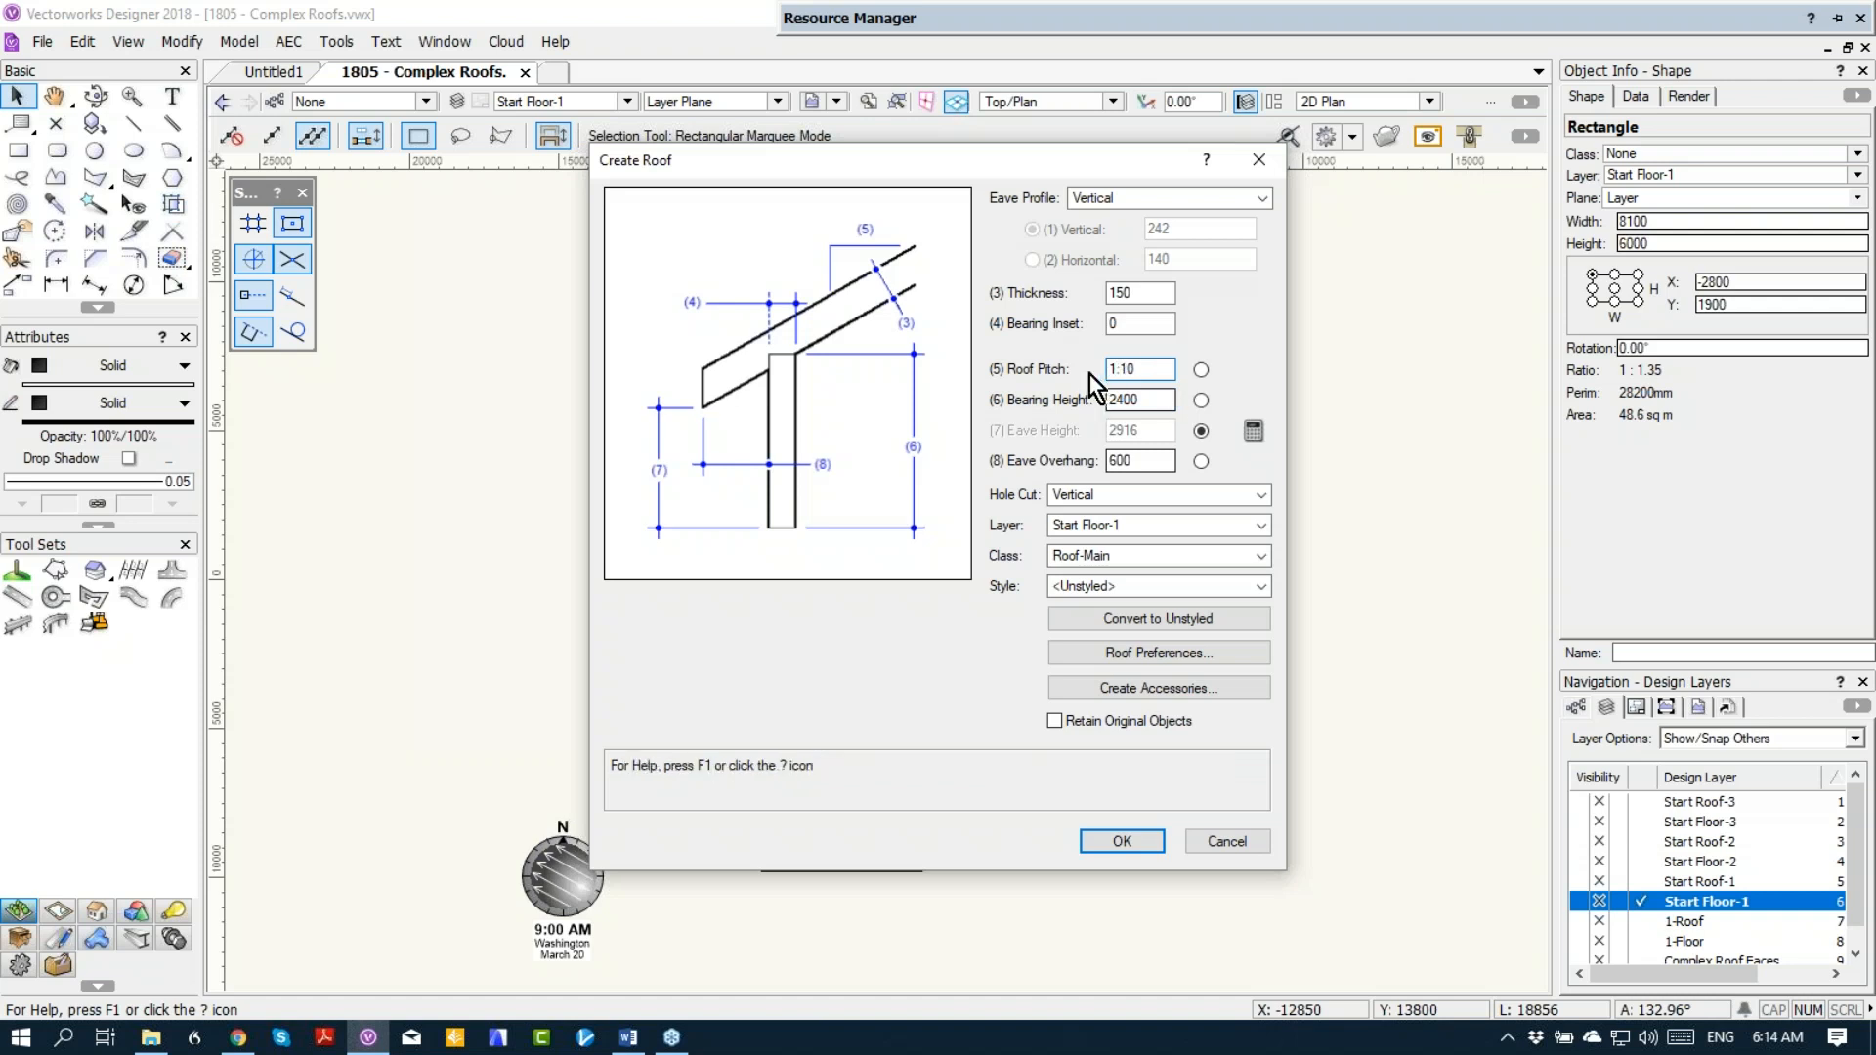
pyautogui.click(1122, 841)
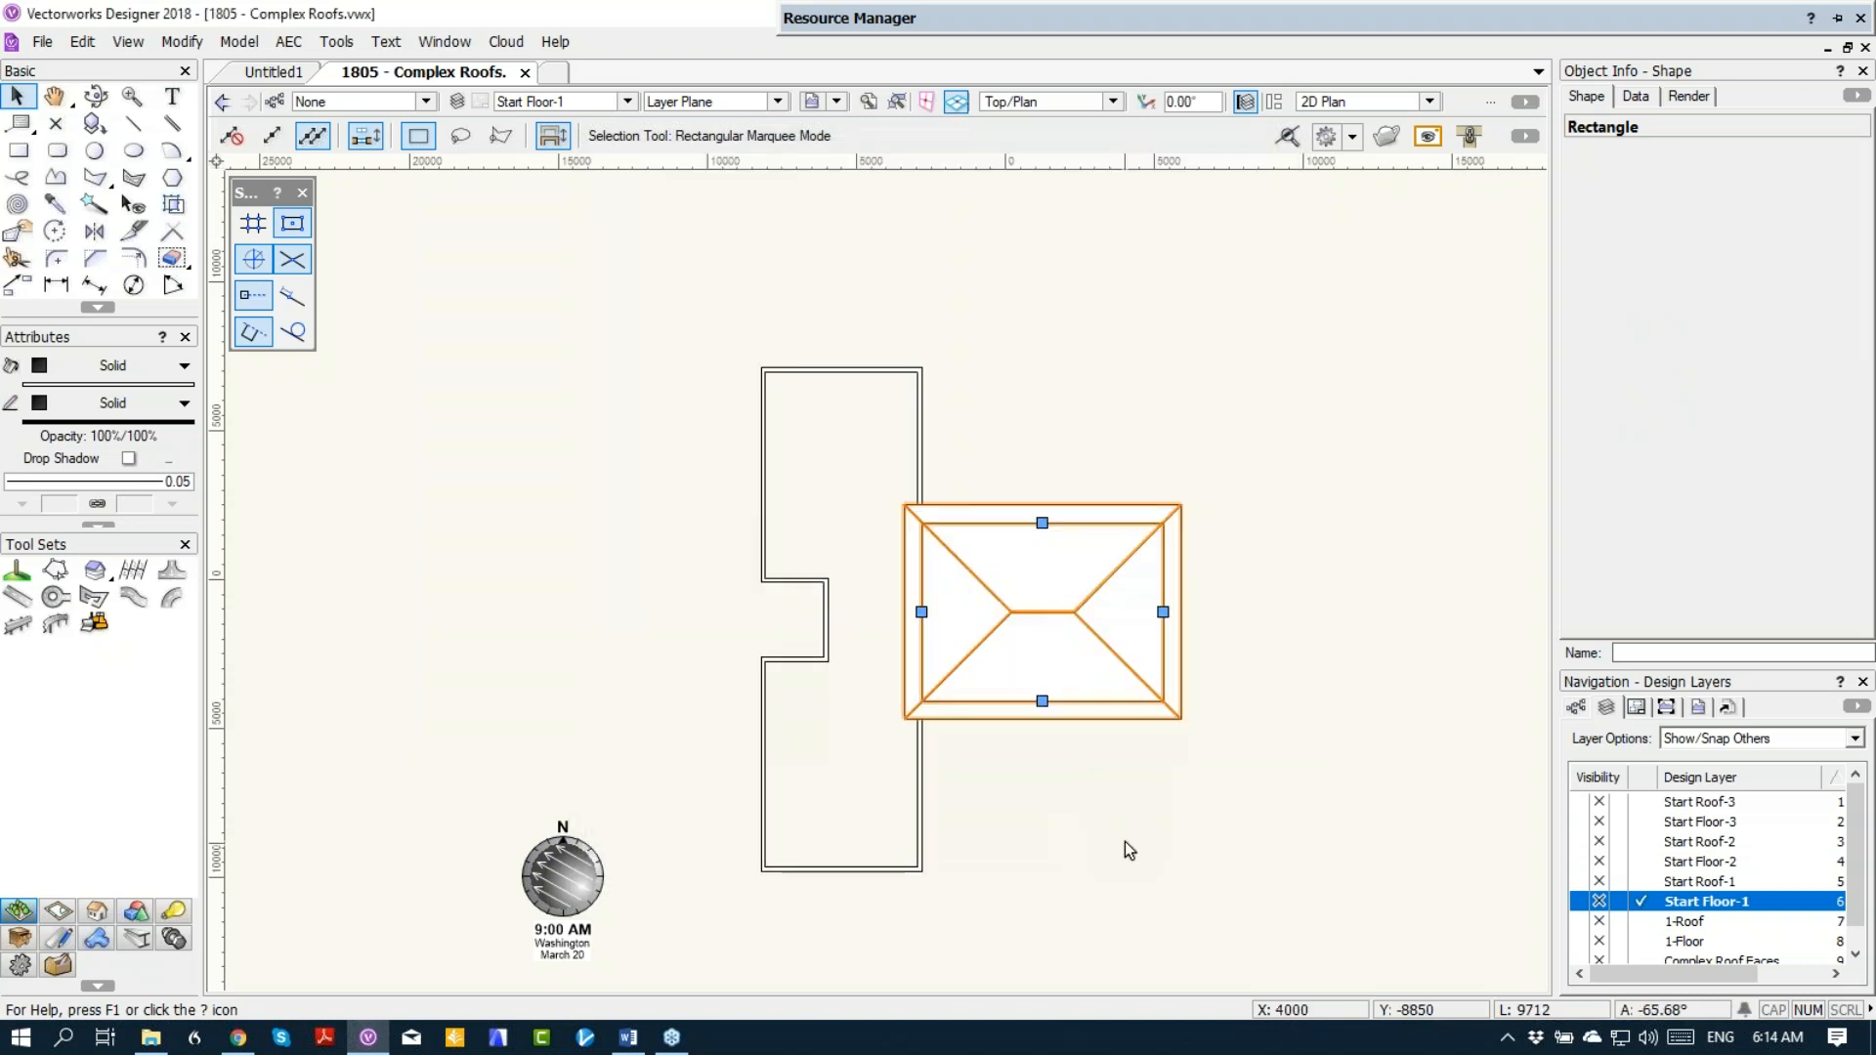
# Step: Change the wing roof's edge against the main block to Gable and remove its eave overhang
pyautogui.doubleClick(921, 613)
pyautogui.click(716, 305)
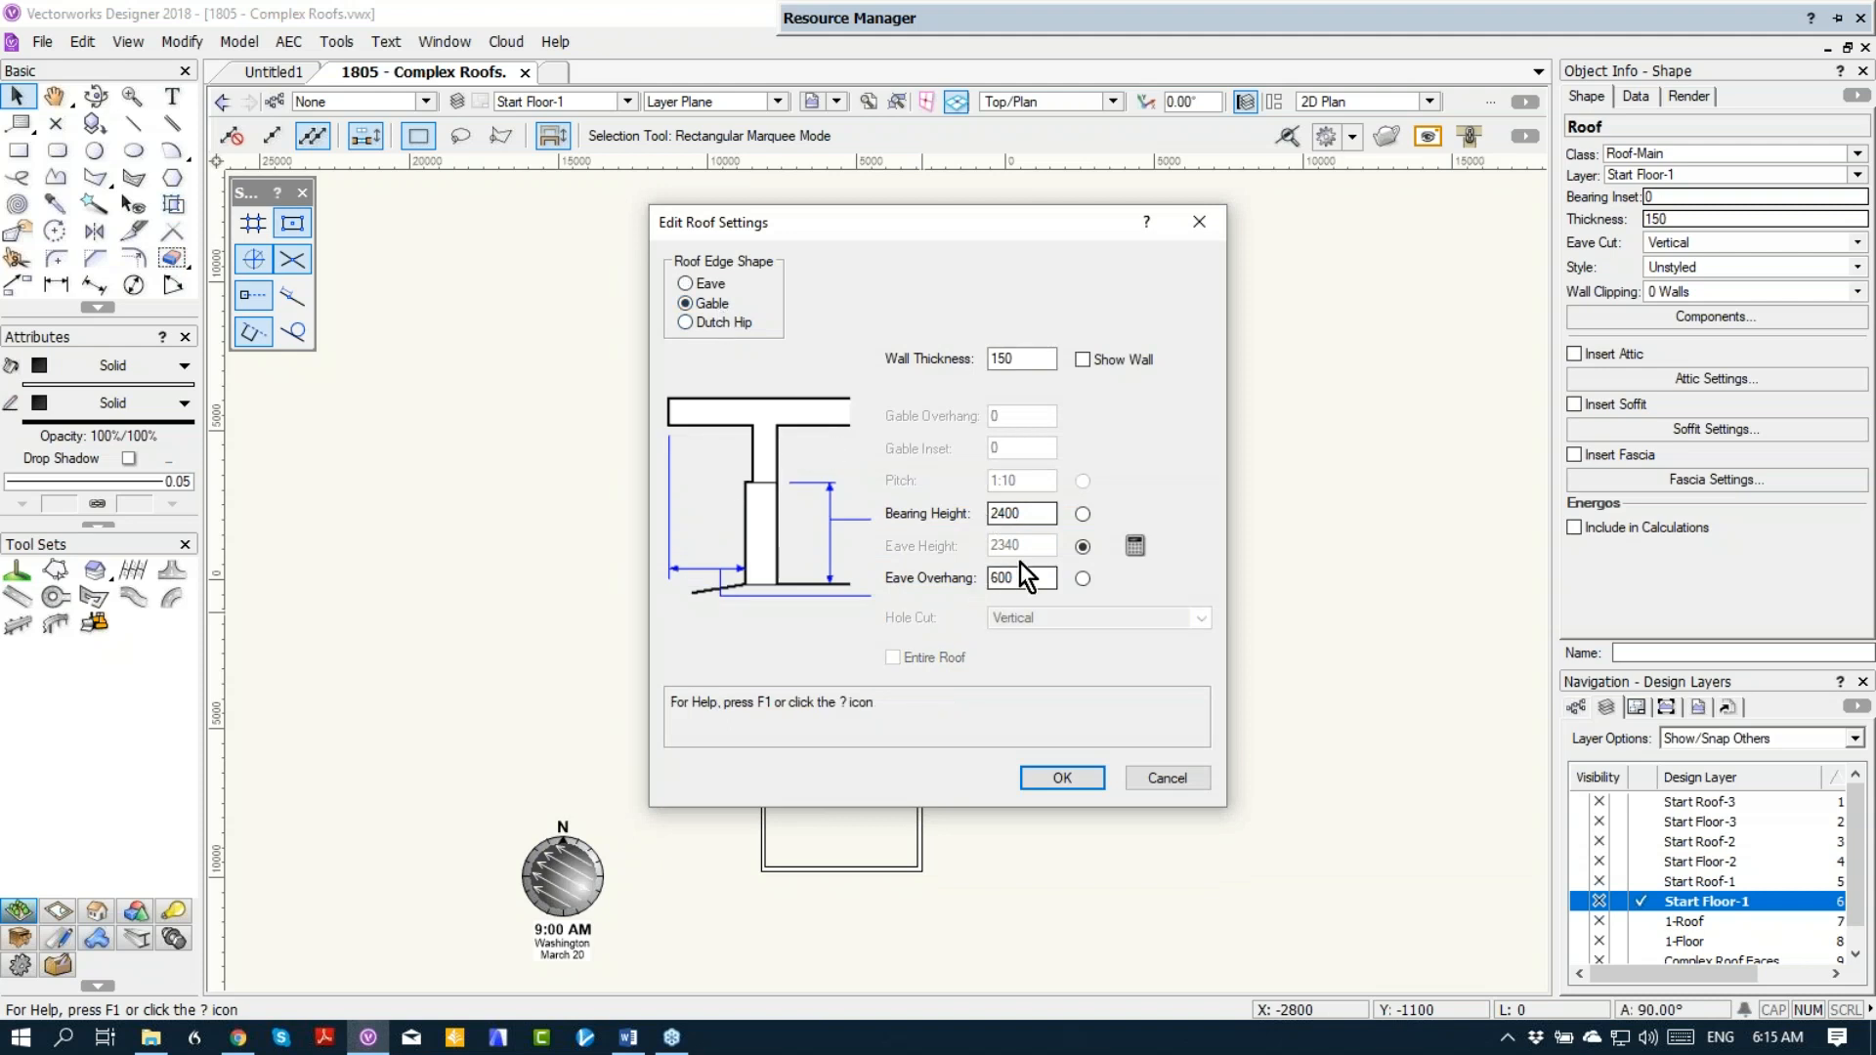
pyautogui.moveTo(1021, 577); pyautogui.dragTo(968, 577)
pyautogui.press('Return')
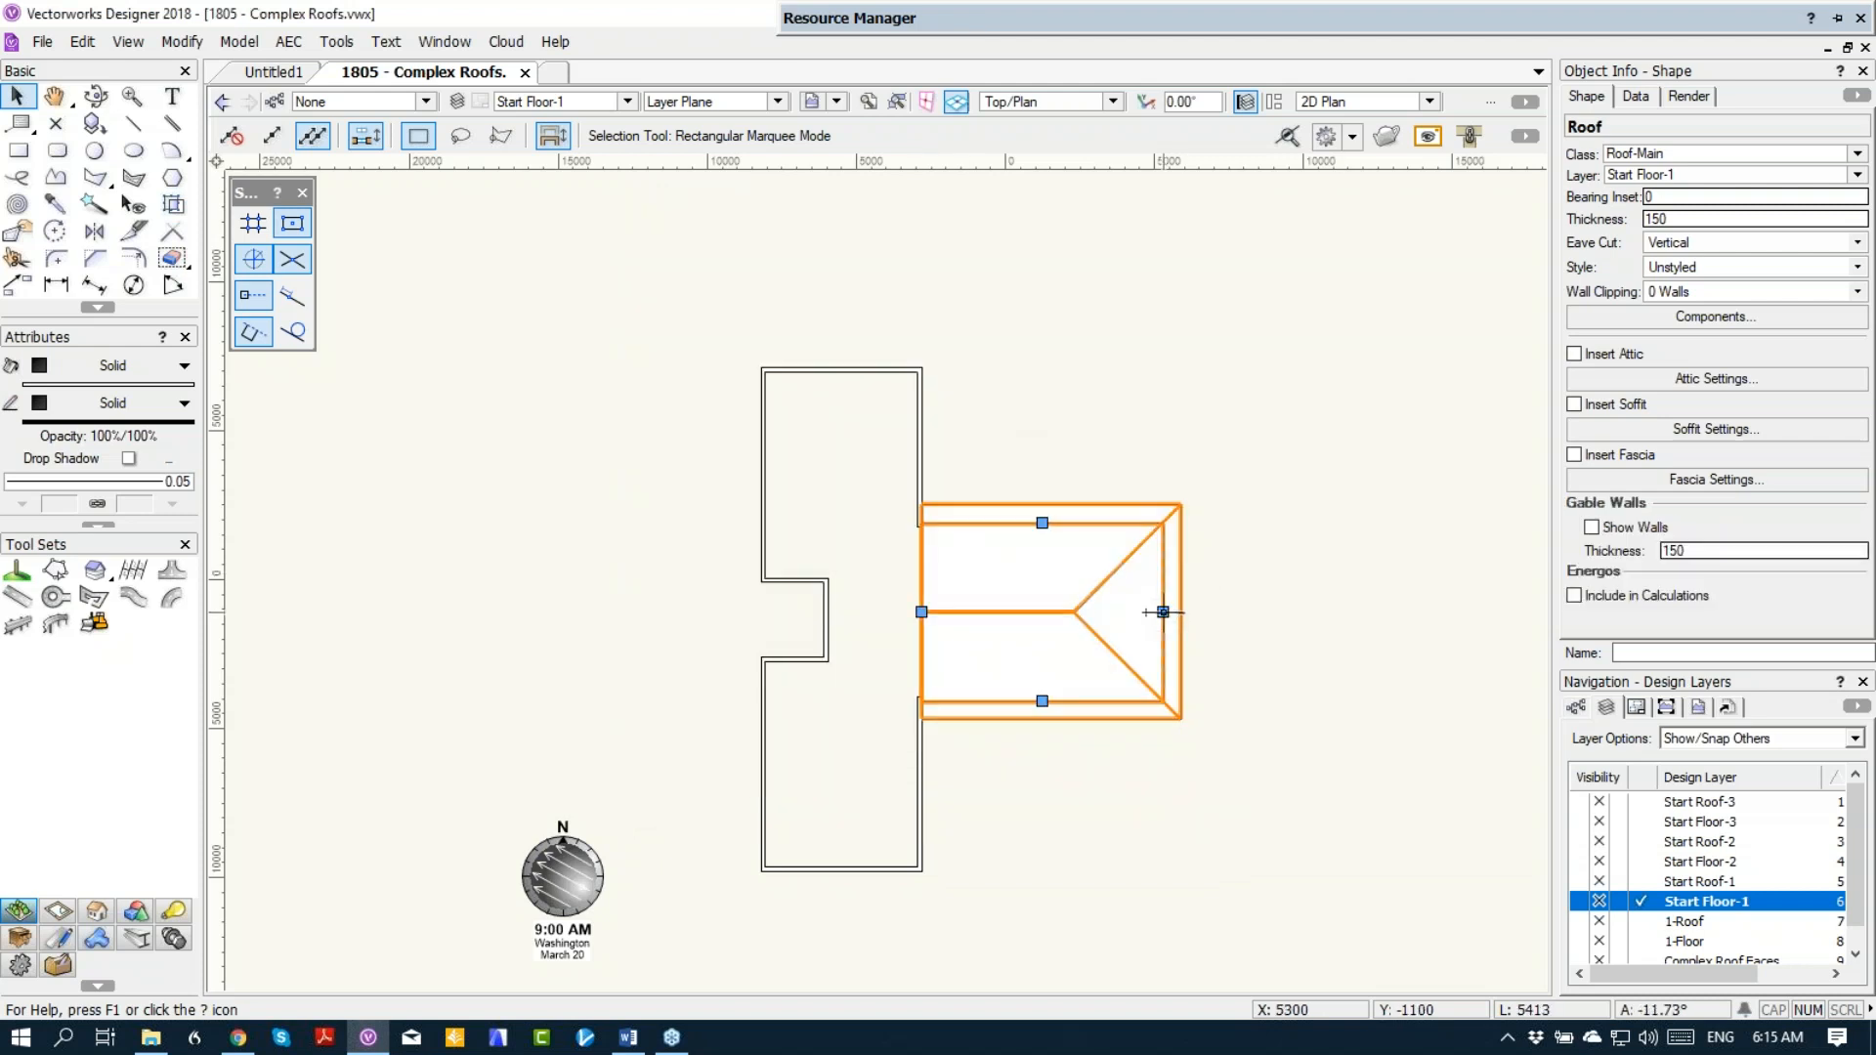
# Step: Change the outer end edge of the wing roof to Gable, keeping the 600 eave overhang
pyautogui.doubleClick(1162, 611)
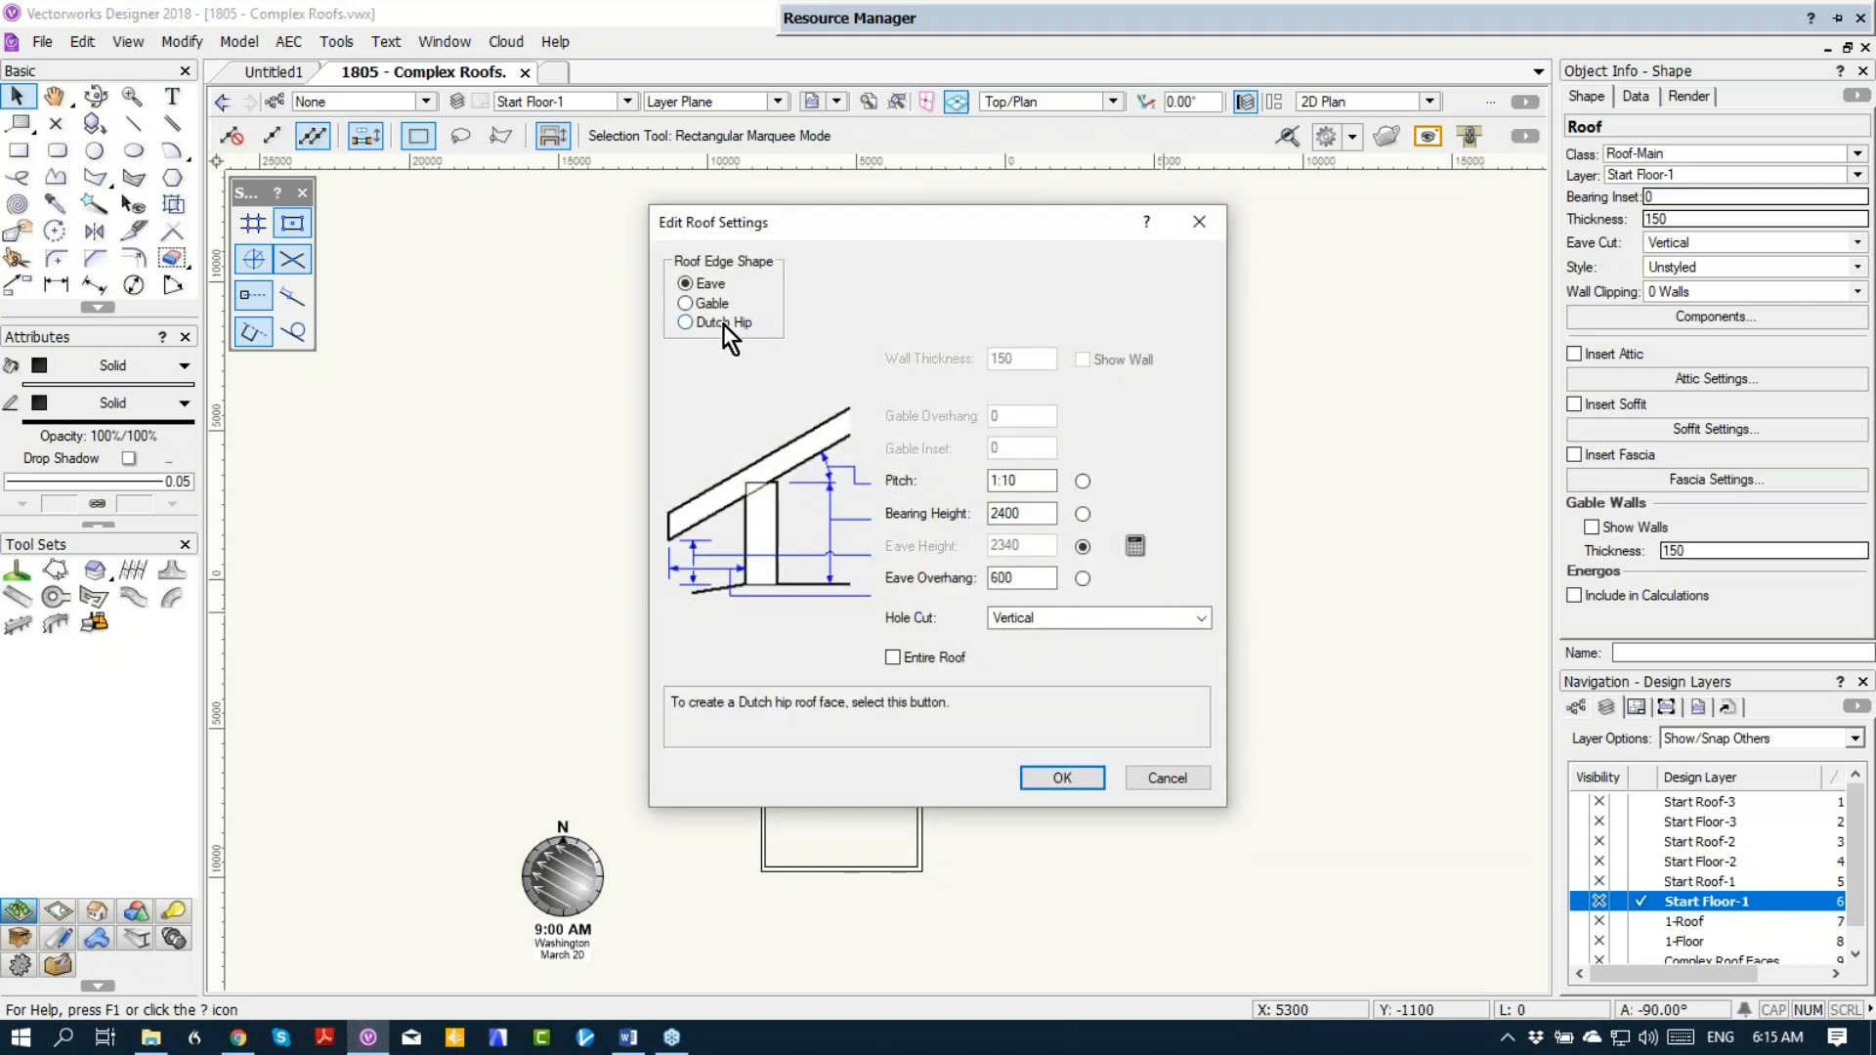
pyautogui.click(713, 308)
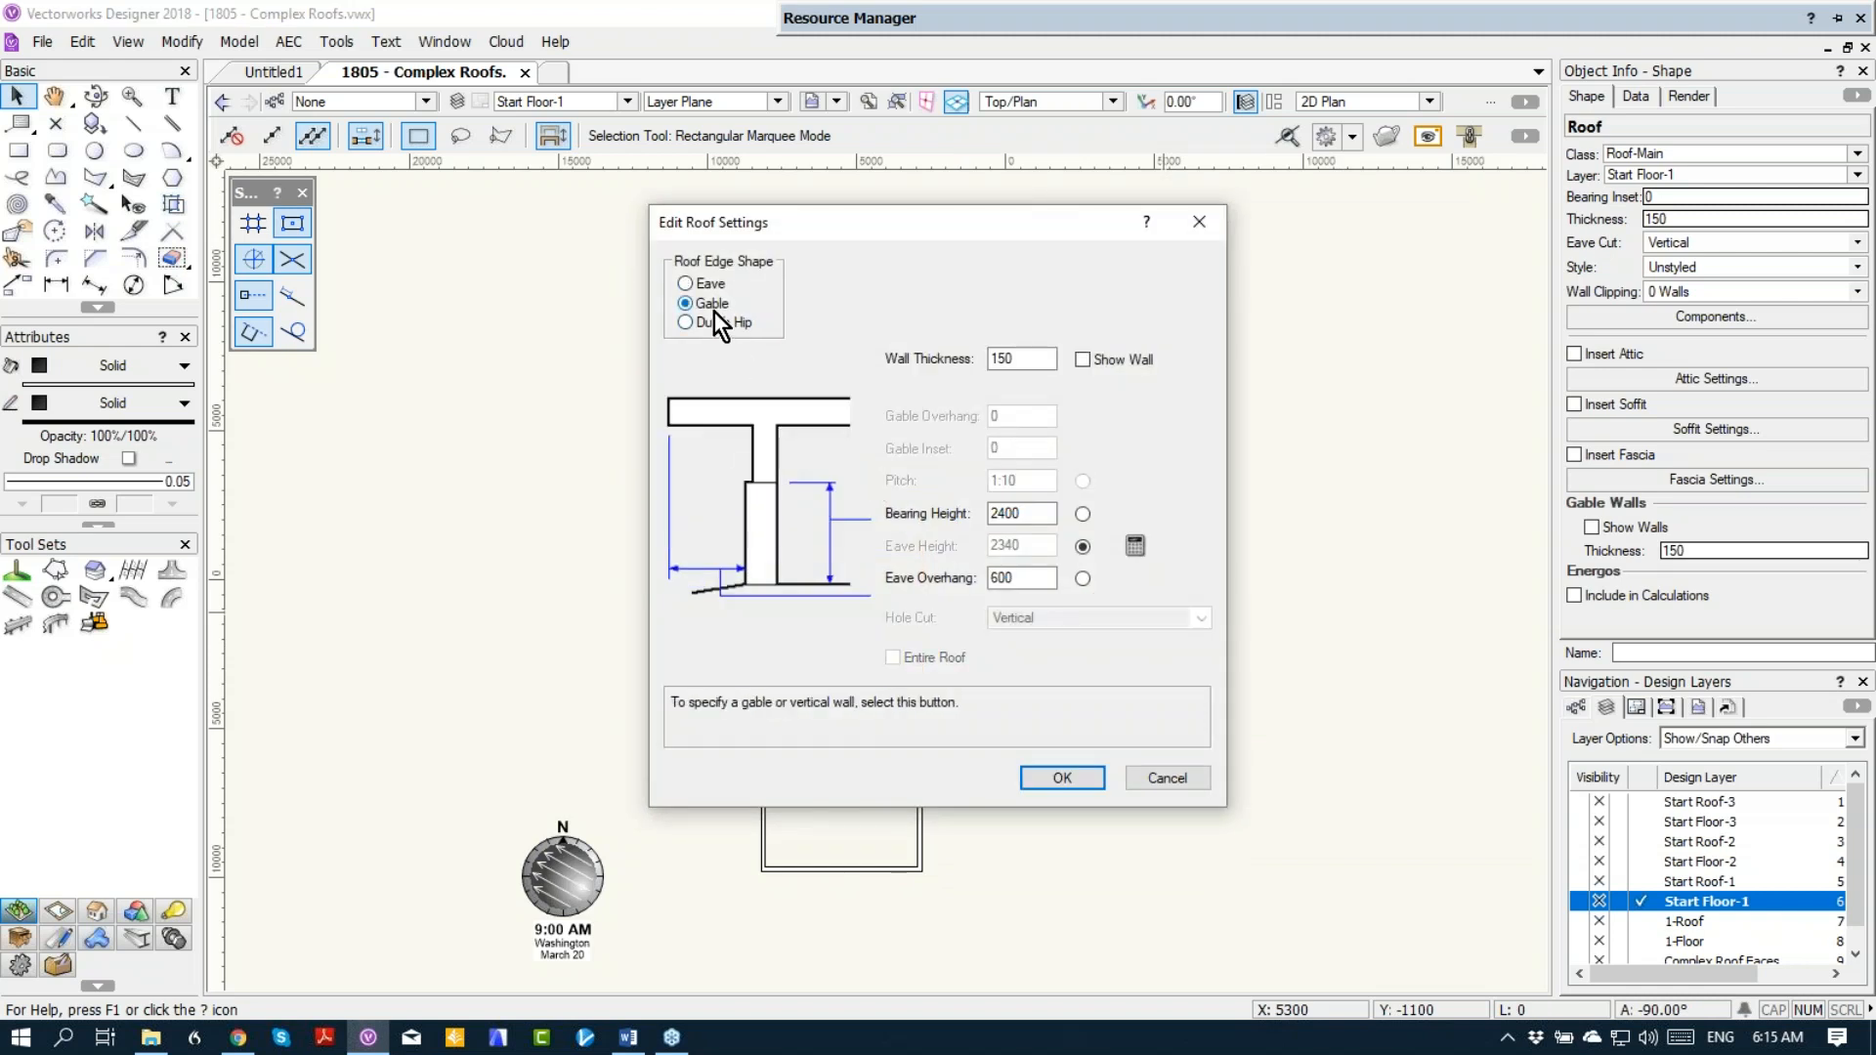
pyautogui.click(1062, 778)
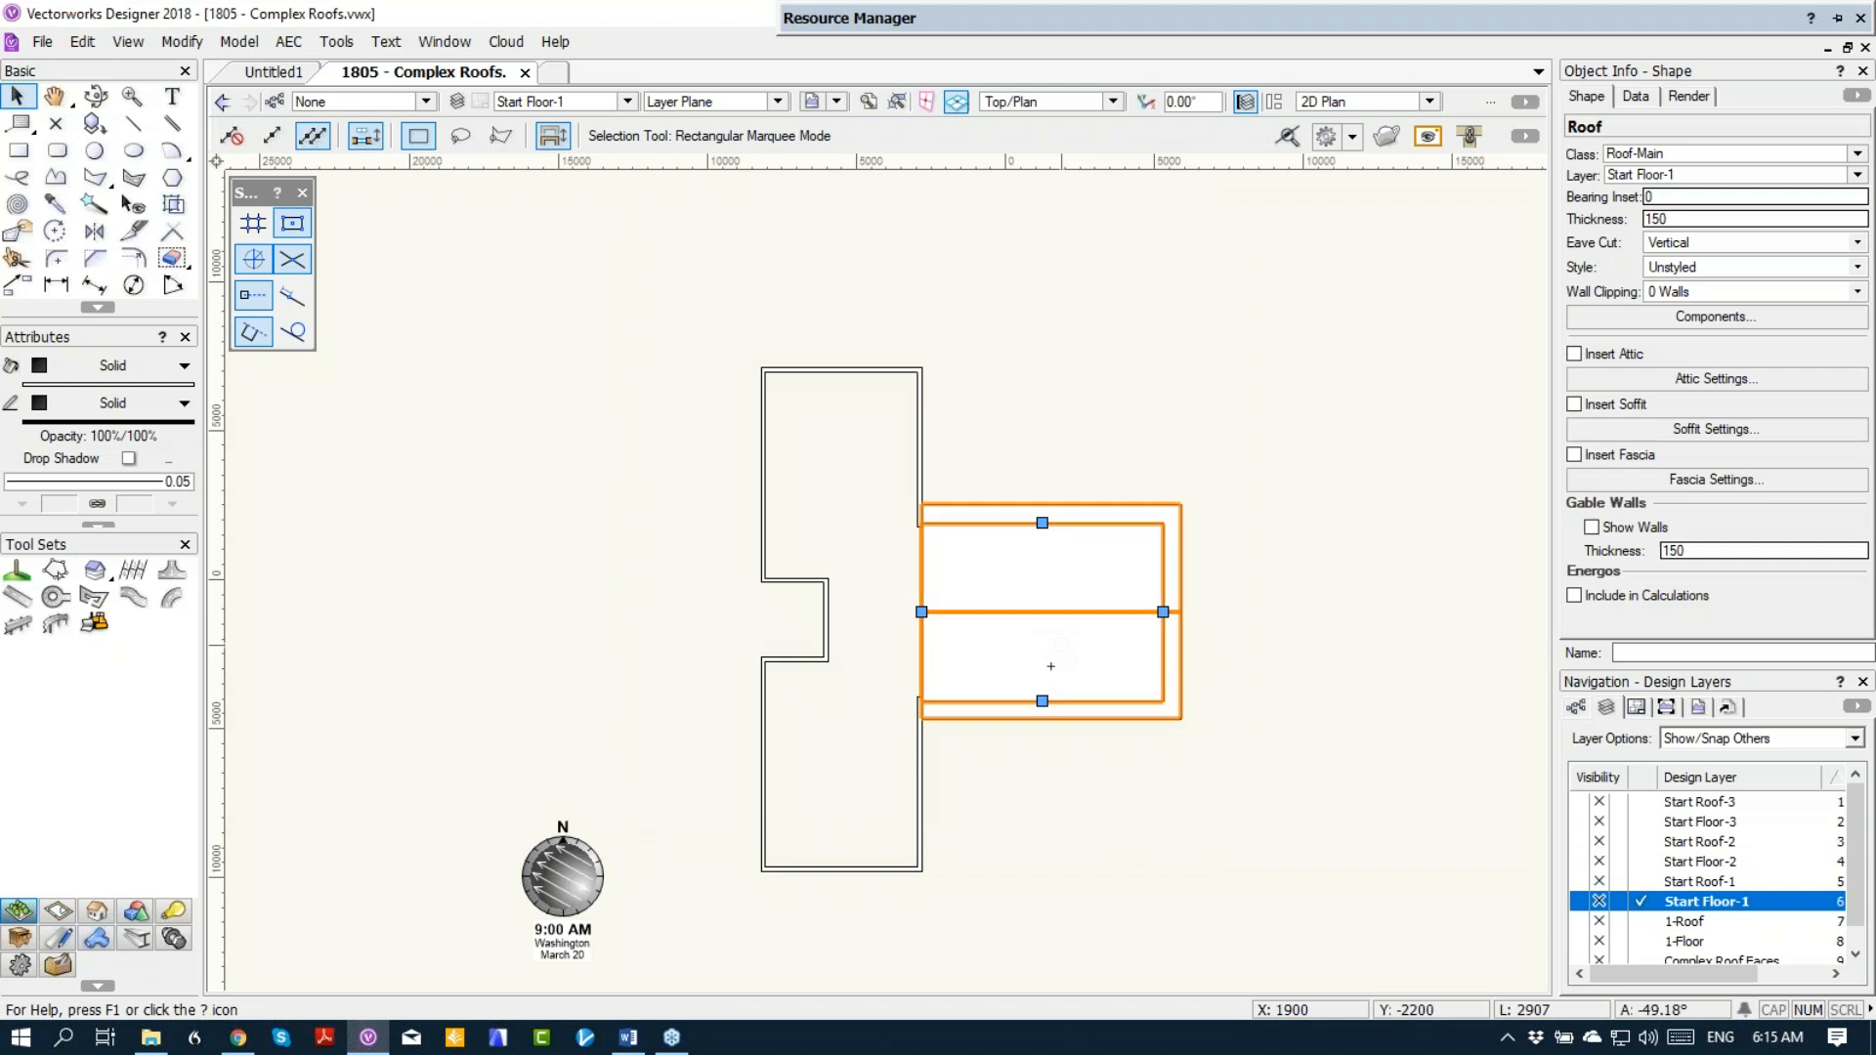
# Step: Change the upper long edge of the wing roof to Gable, keeping the 600 eave overhang
pyautogui.doubleClick(1045, 525)
pyautogui.click(702, 302)
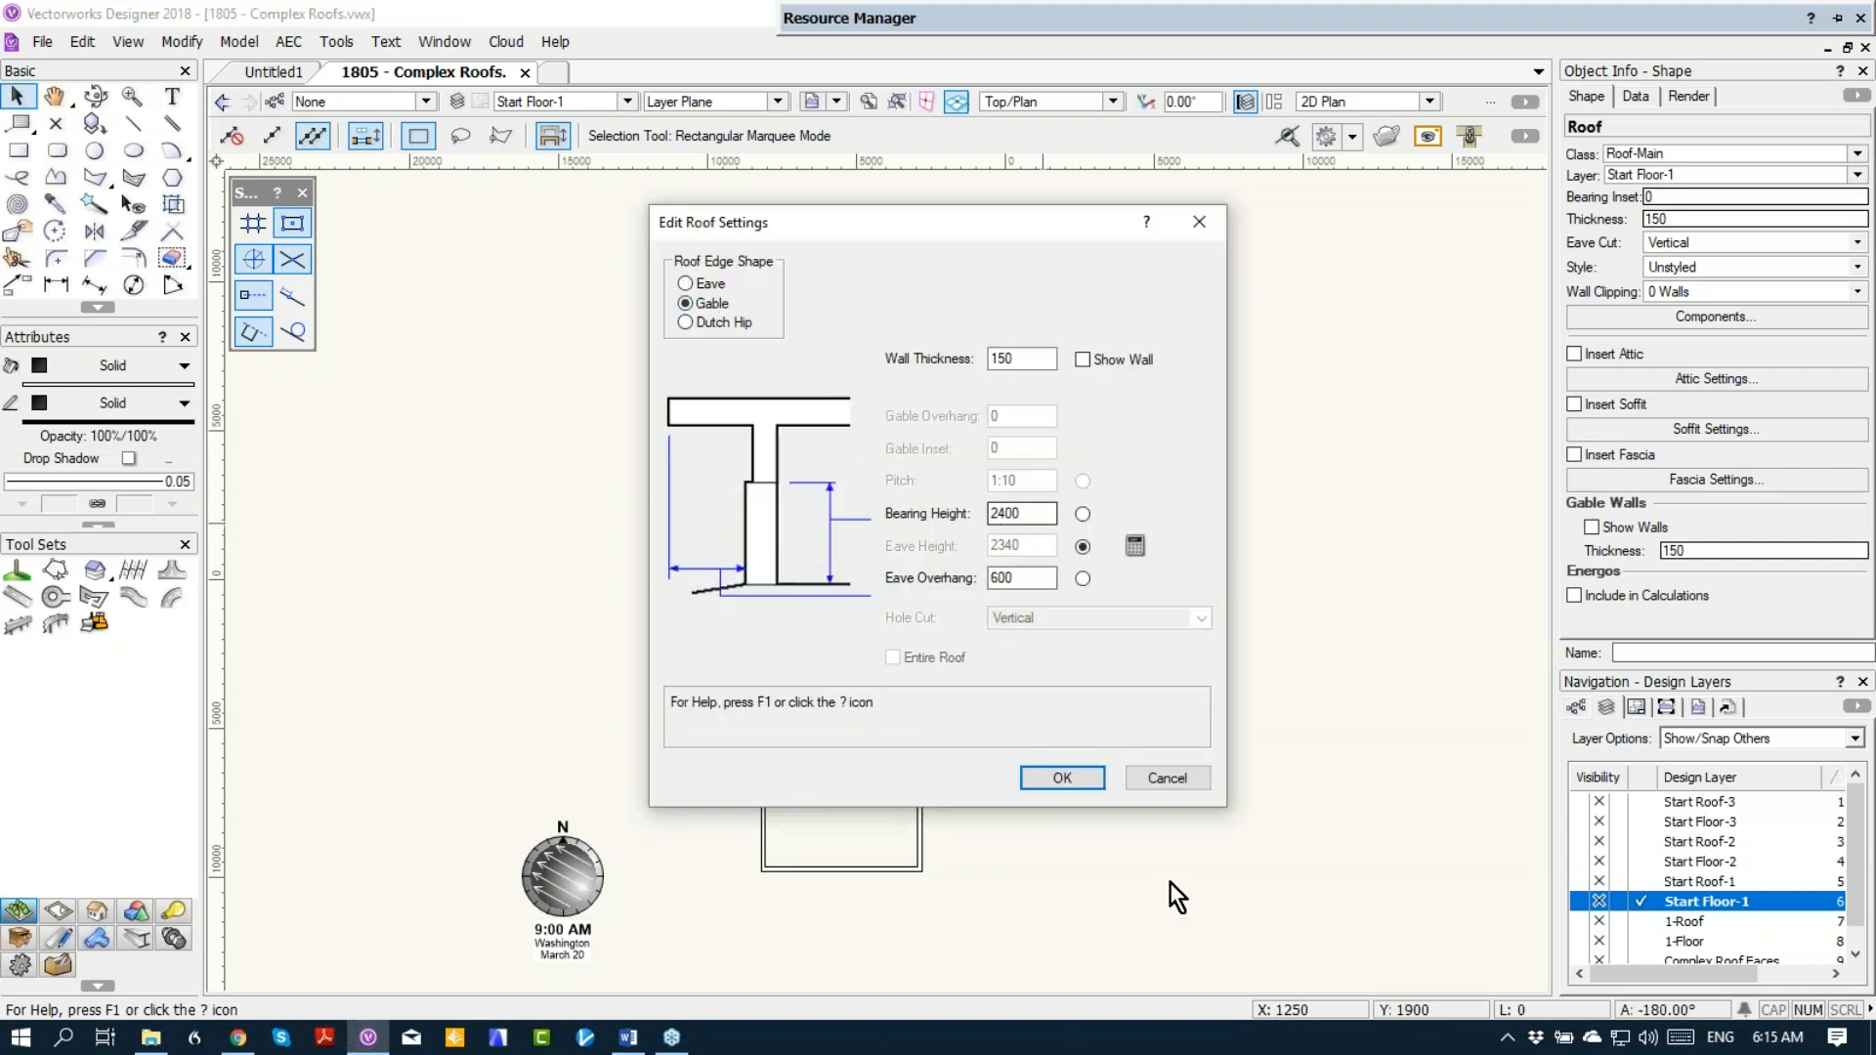
pyautogui.click(1061, 782)
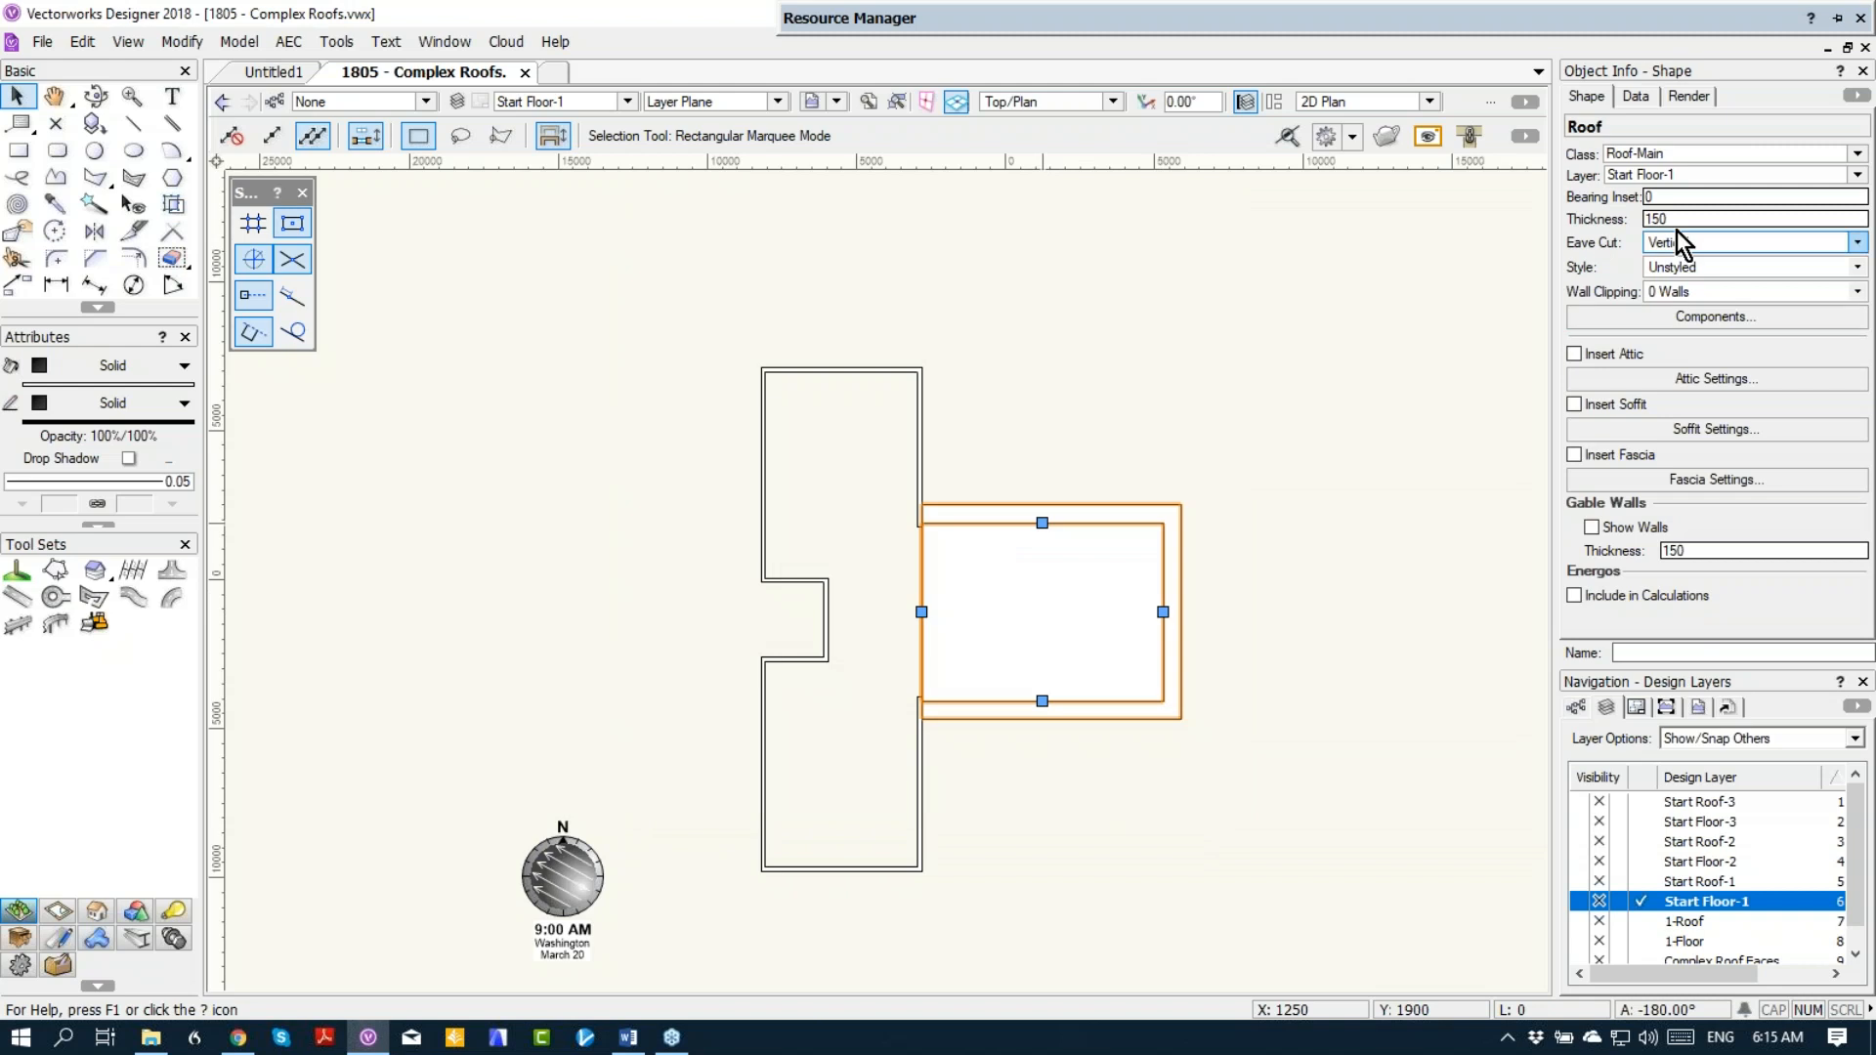
# Step: Move the wing roof to layer Start Roof-1, activate that layer and view both roofs in Right Isometric
pyautogui.click(1667, 178)
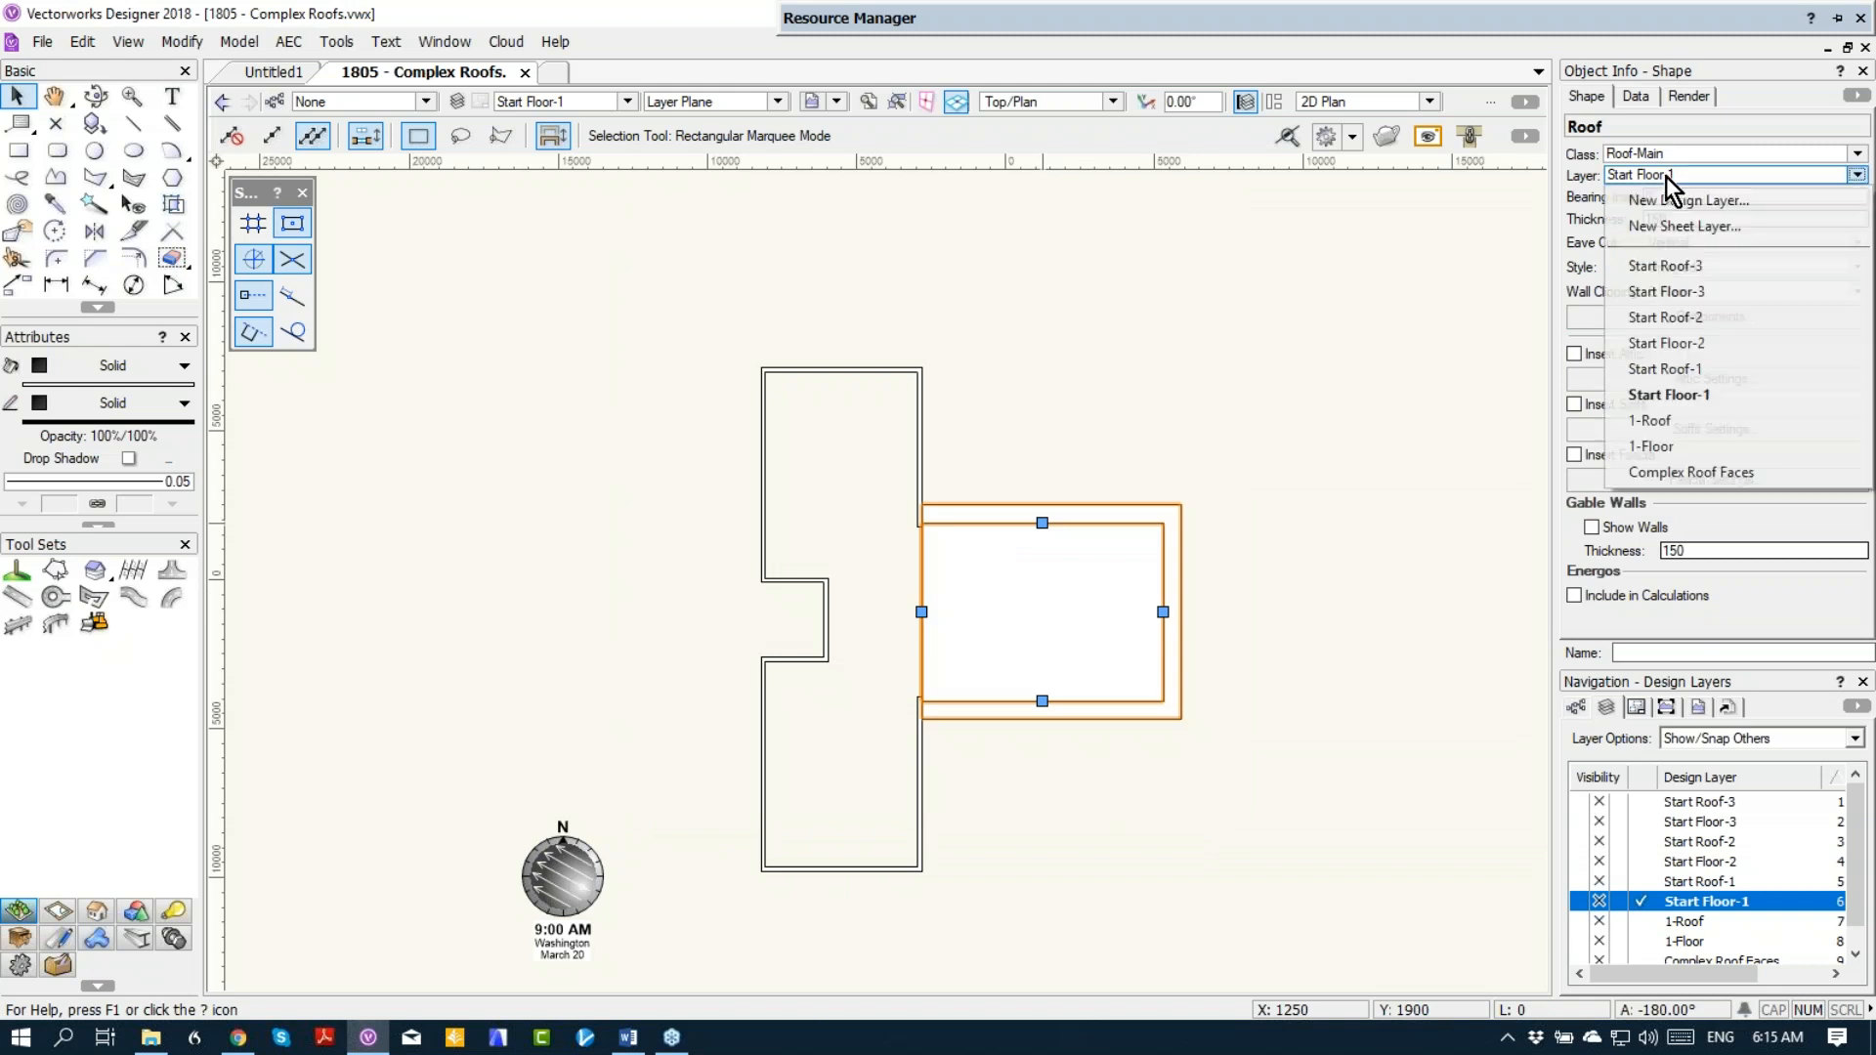
pyautogui.click(1644, 374)
pyautogui.click(1642, 881)
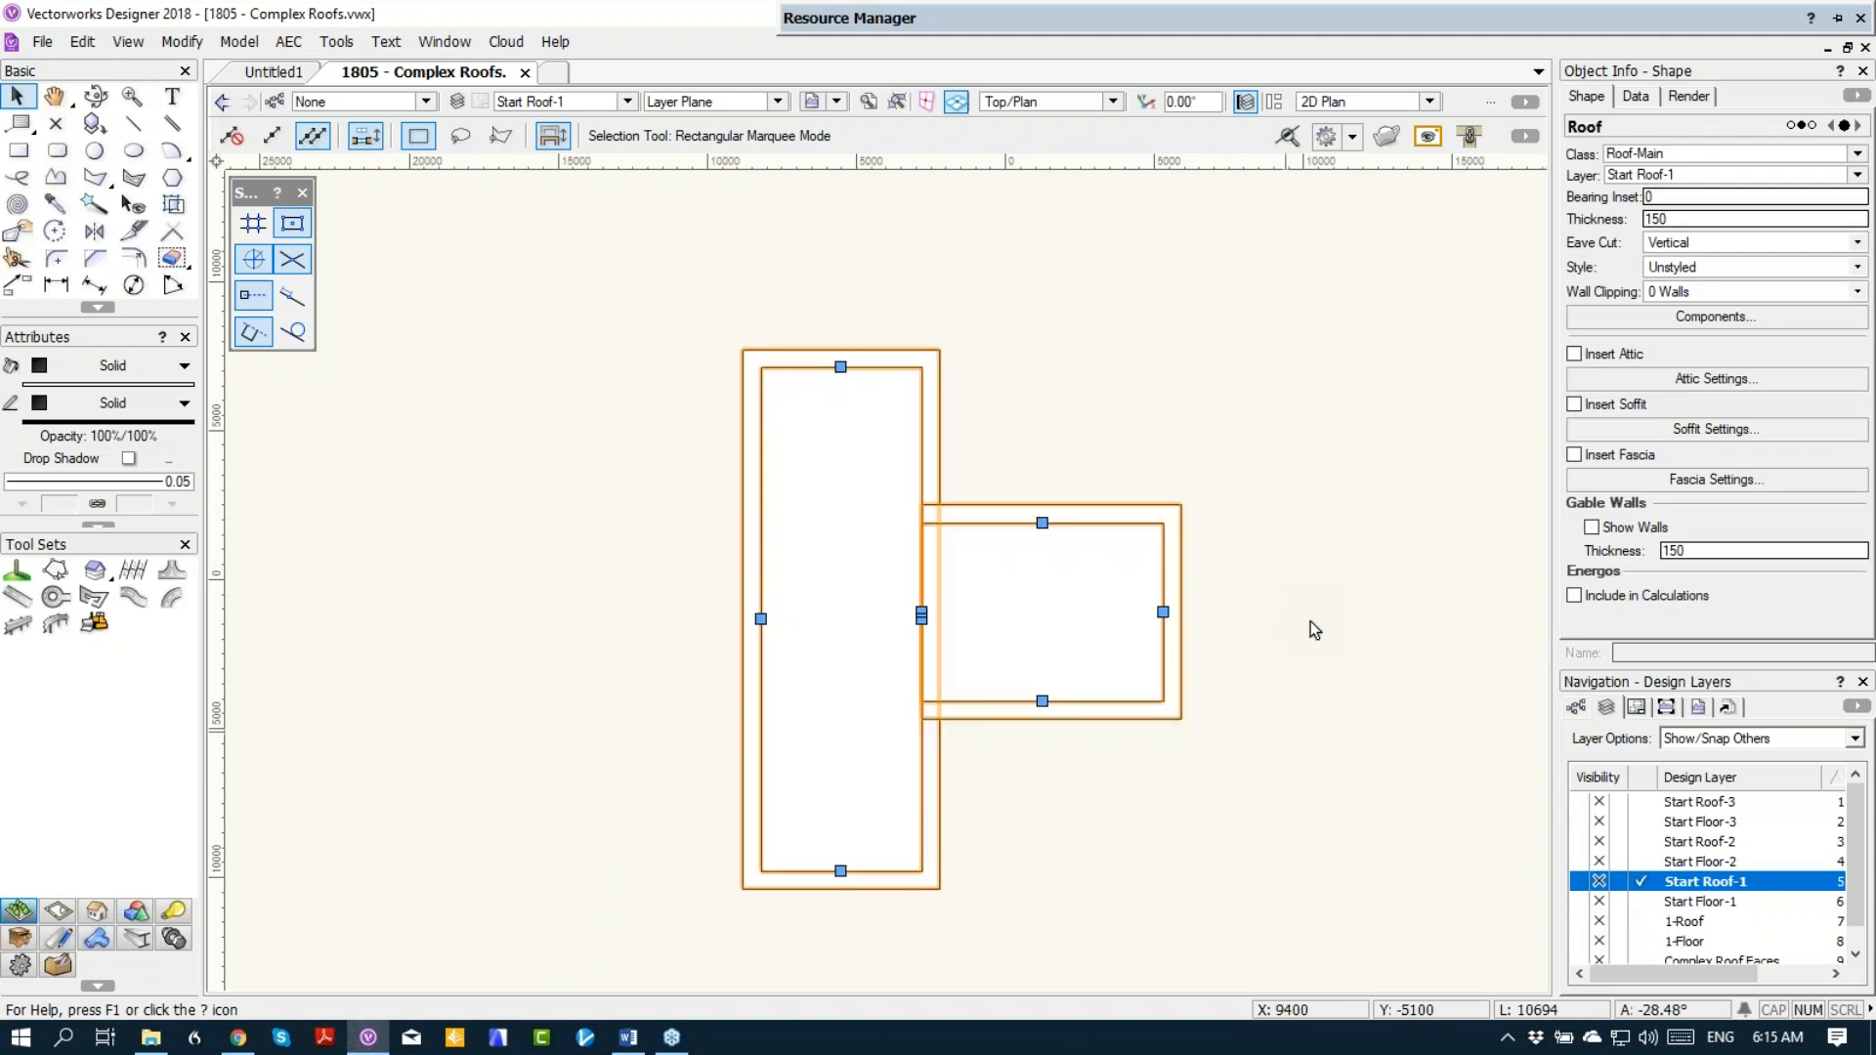
pyautogui.press('3')
pyautogui.click(1310, 586)
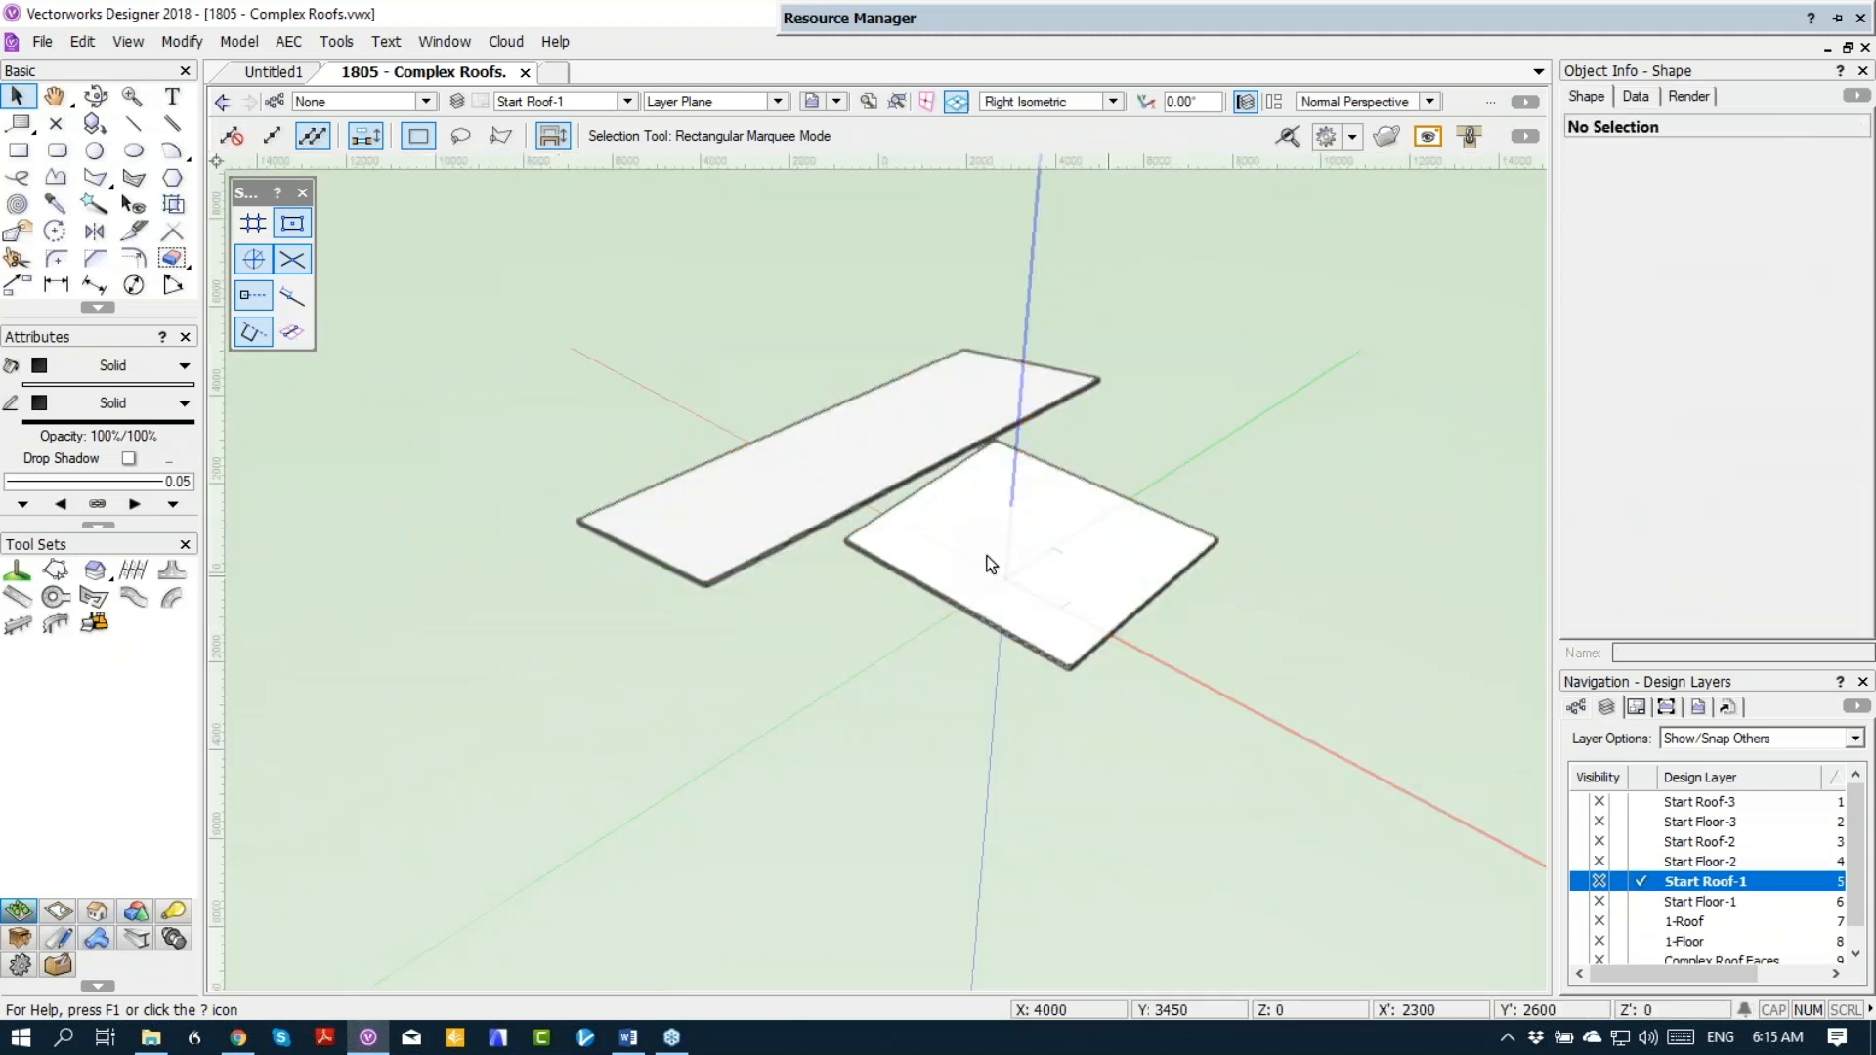
# Step: Activate layer Start Floor-1 and select all the connected house walls
pyautogui.click(1642, 901)
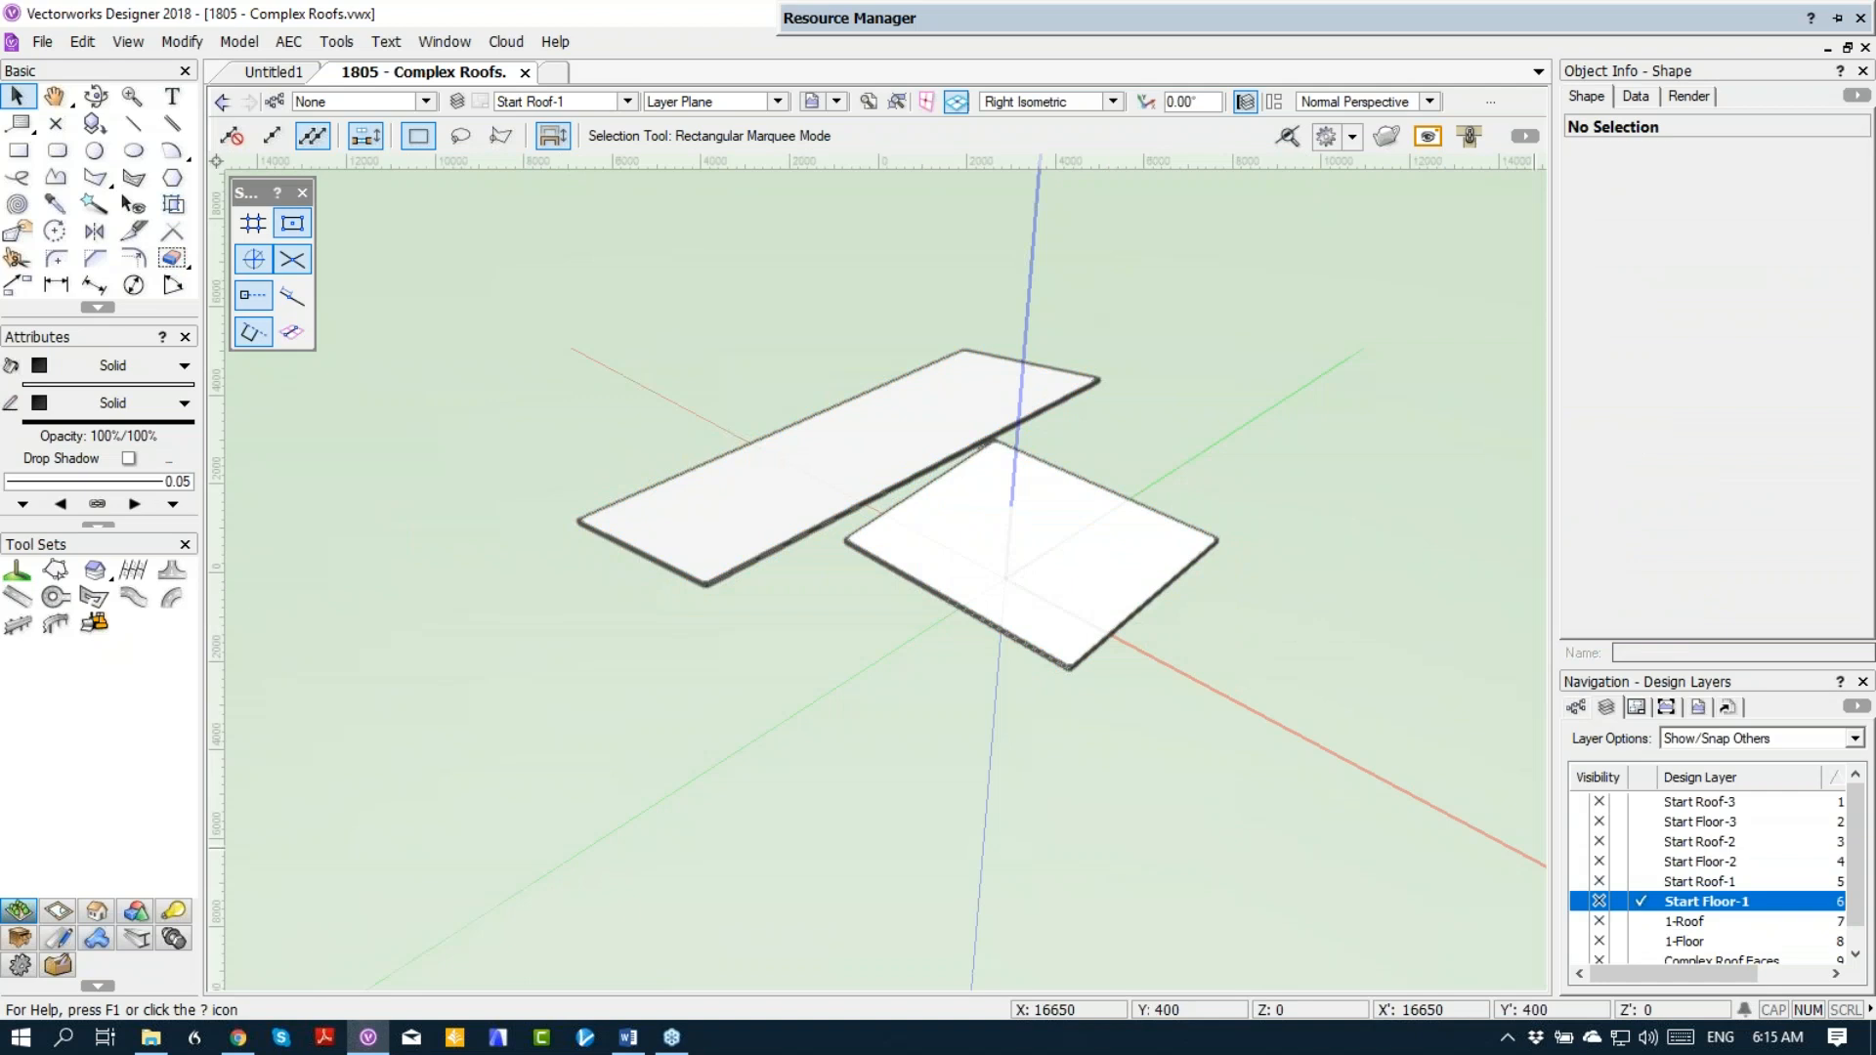
pyautogui.click(739, 598)
pyautogui.rightClick(733, 586)
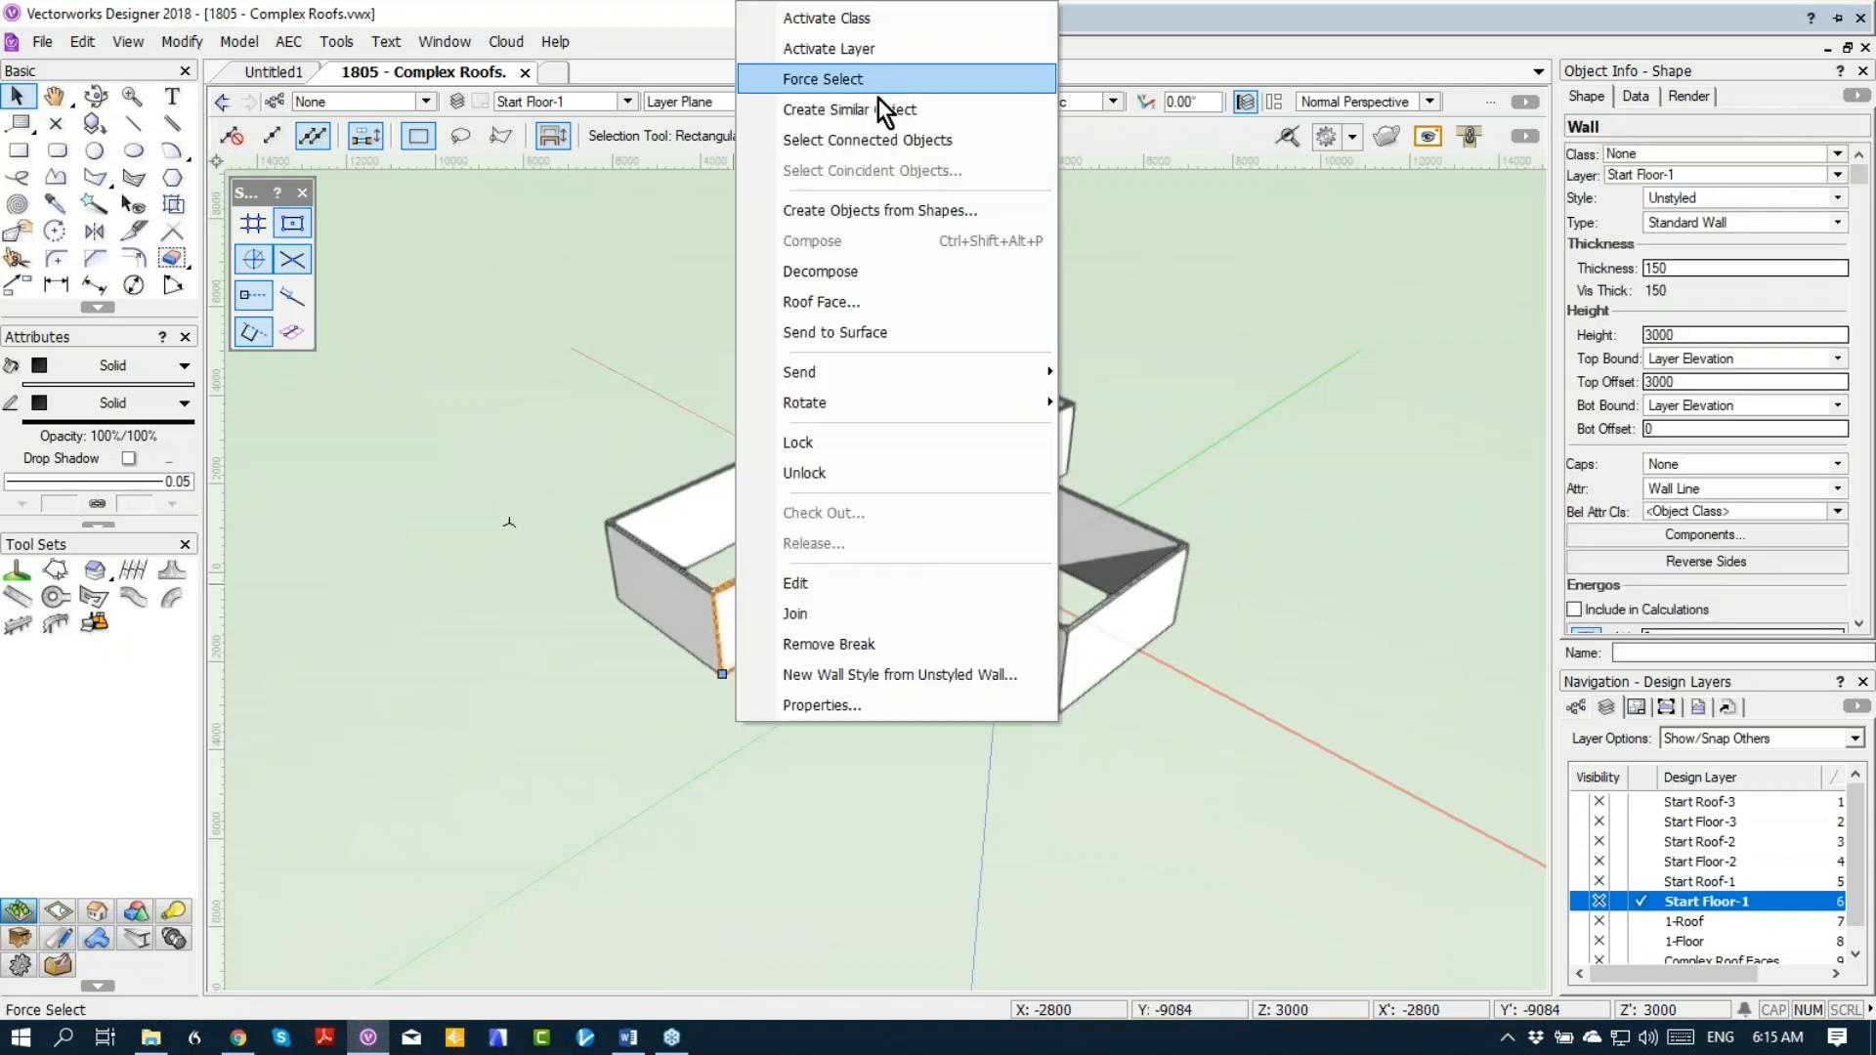
pyautogui.click(865, 138)
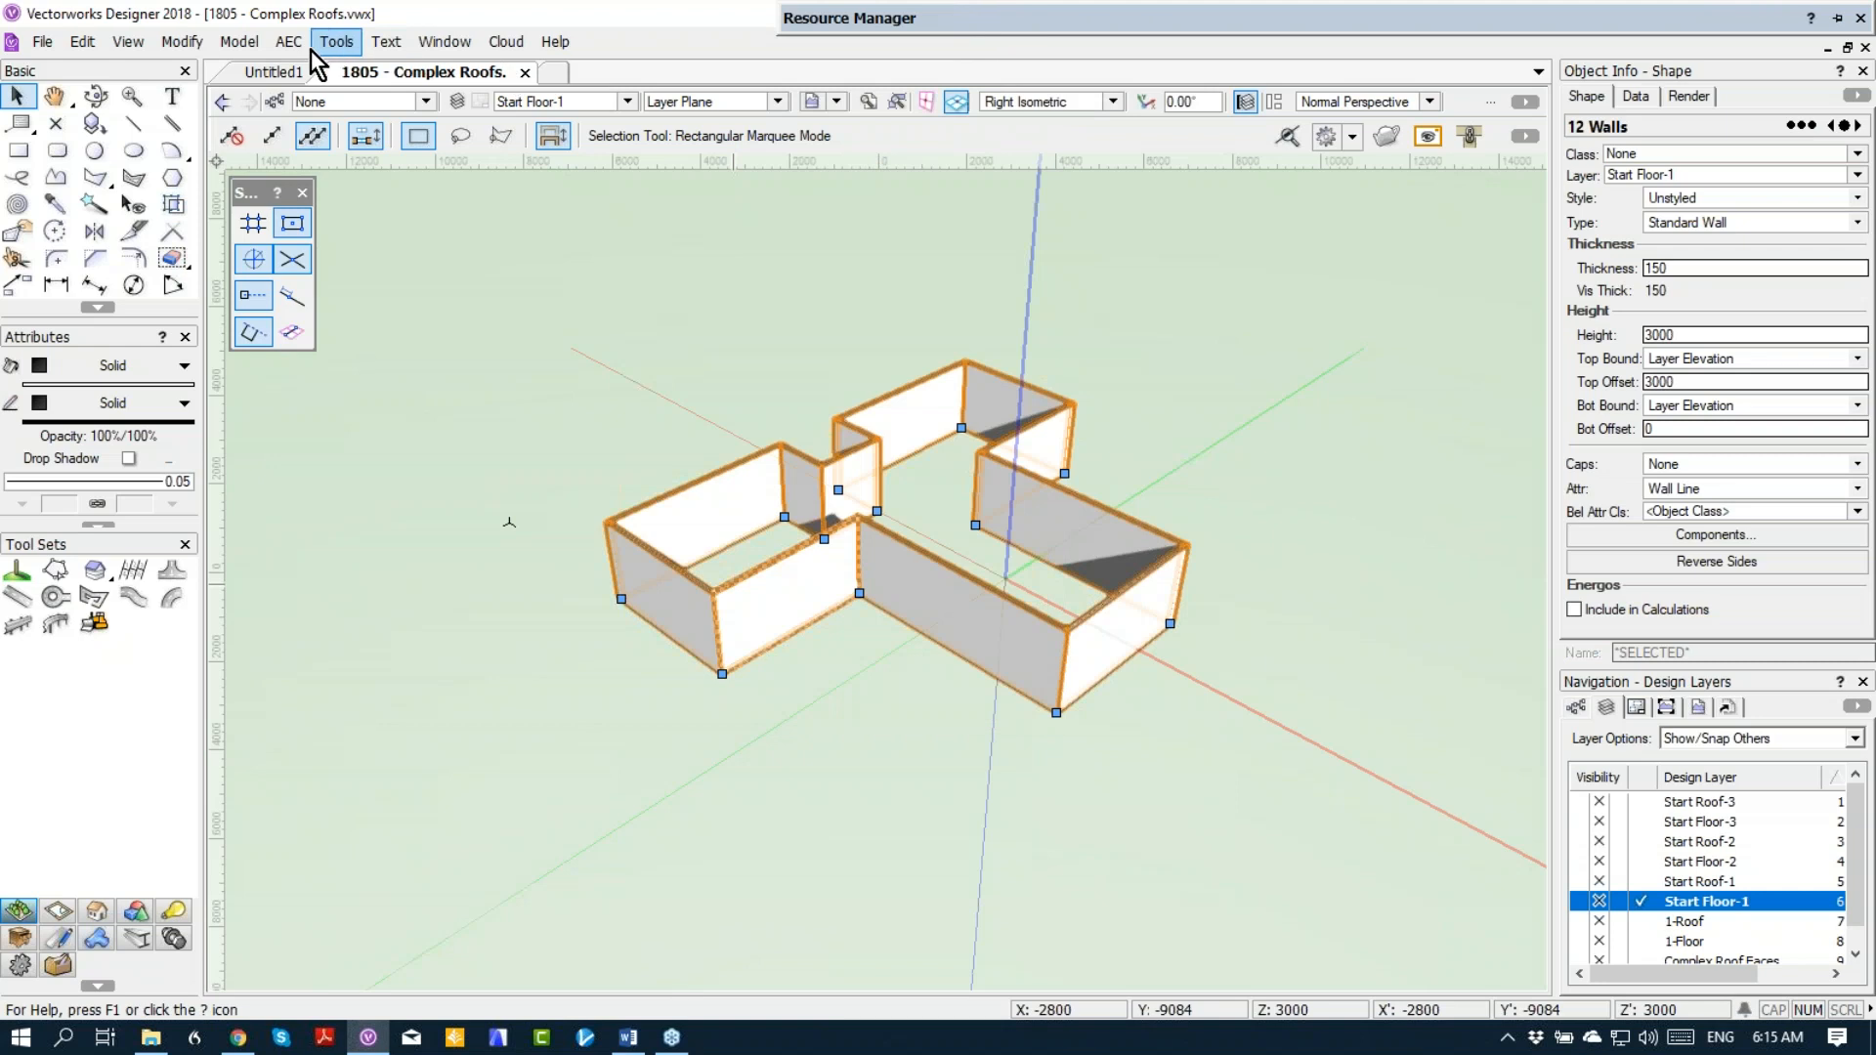
# Step: Try to fit the tops of the selected walls to the roof objects
pyautogui.click(309, 50)
pyautogui.click(312, 272)
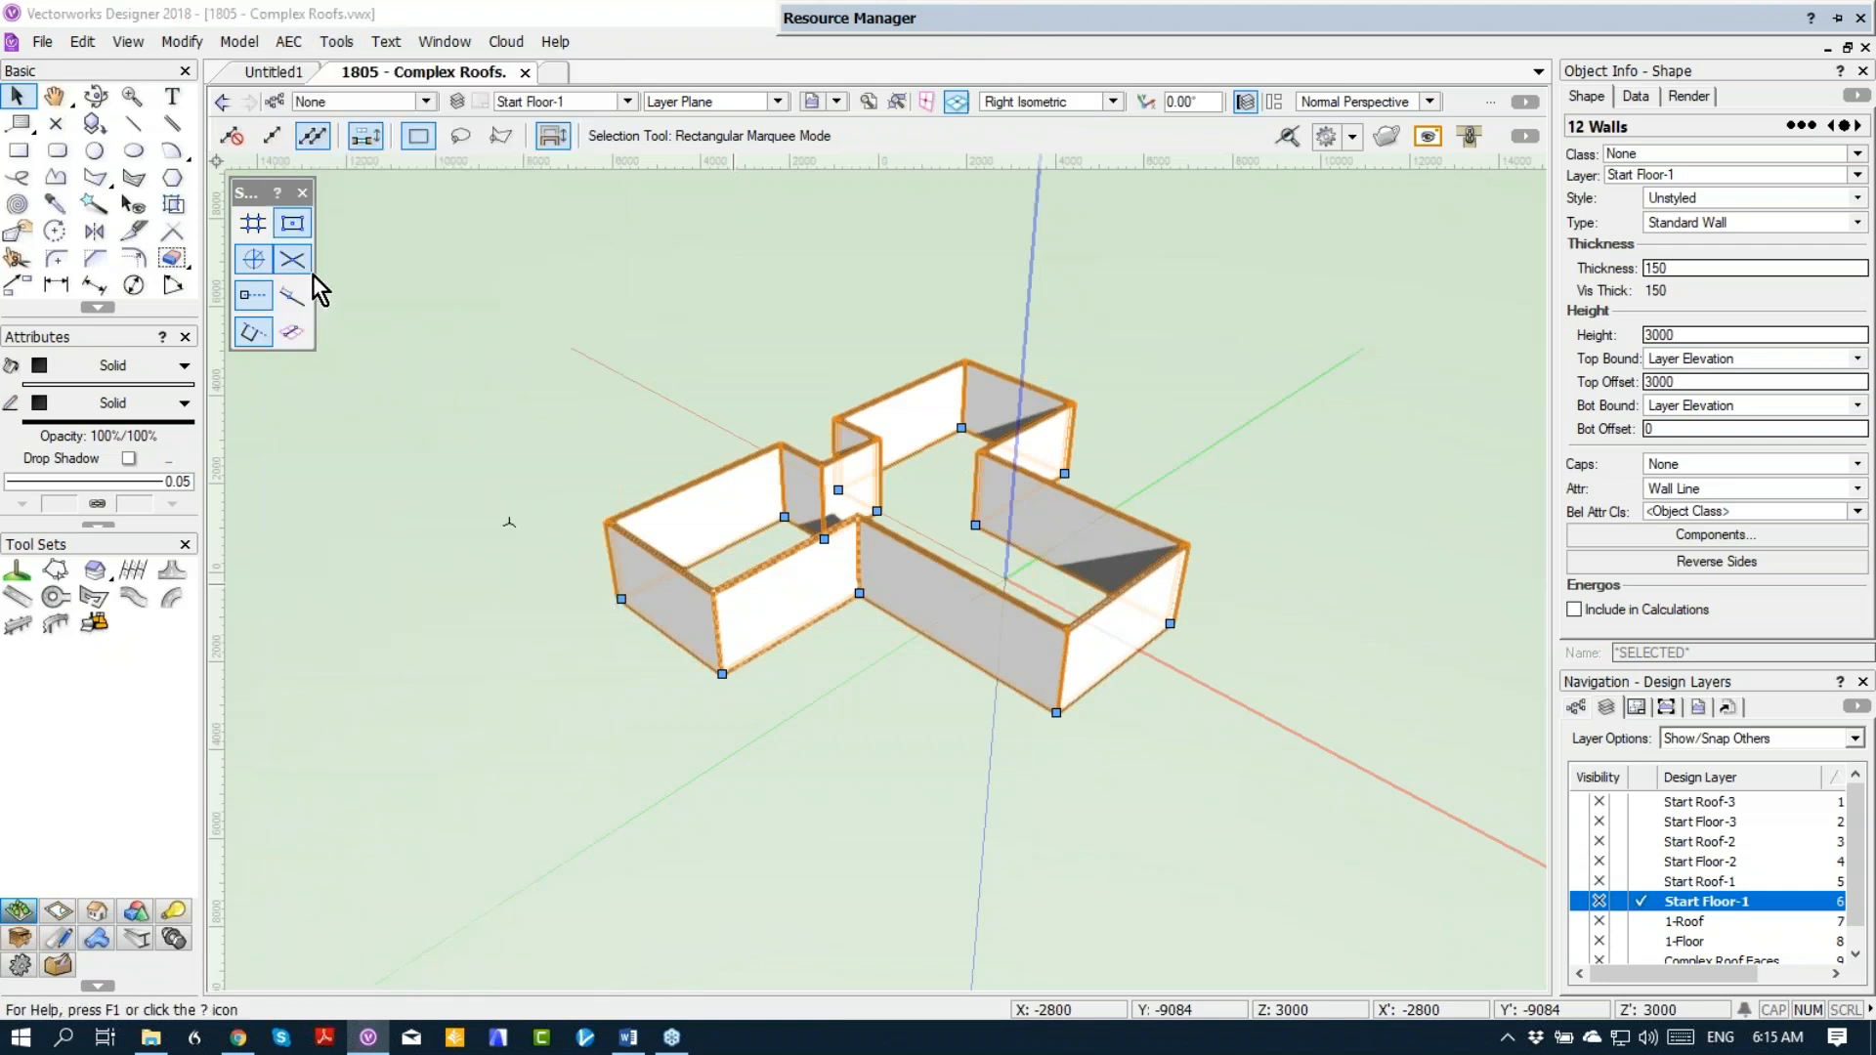
pyautogui.click(826, 340)
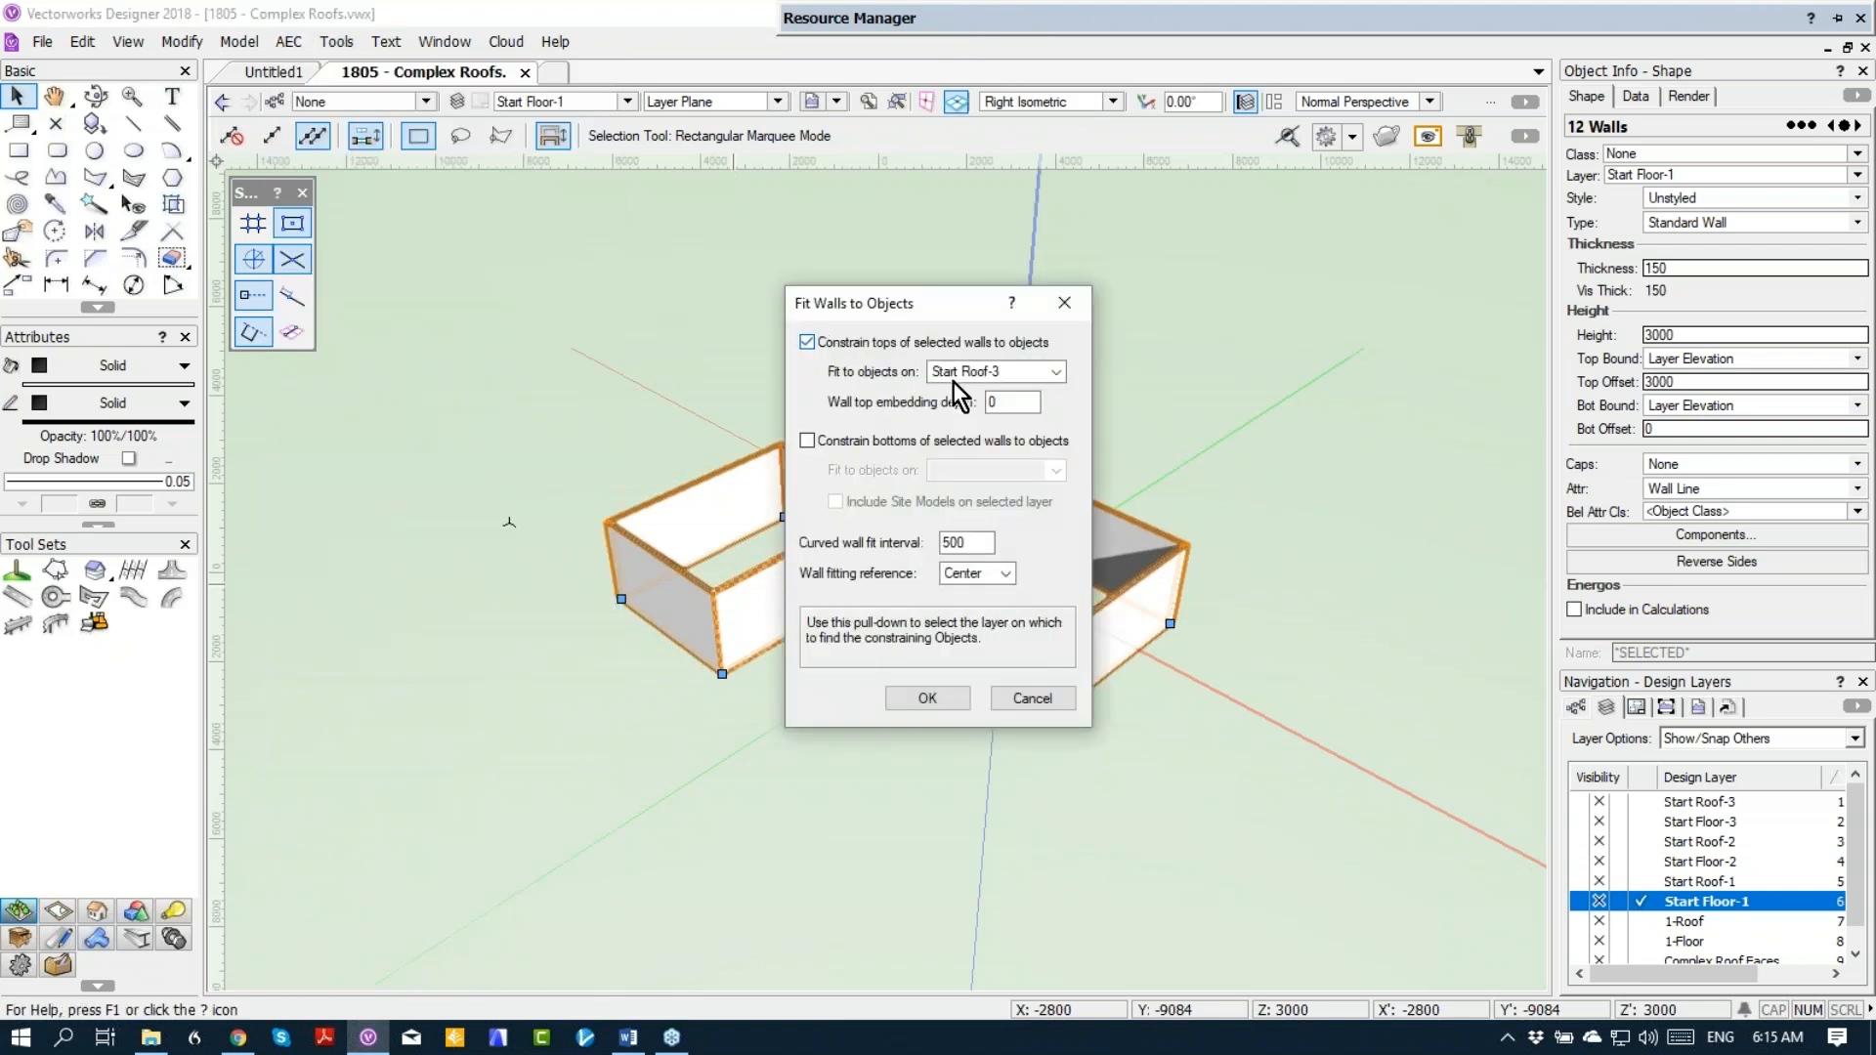
pyautogui.click(935, 705)
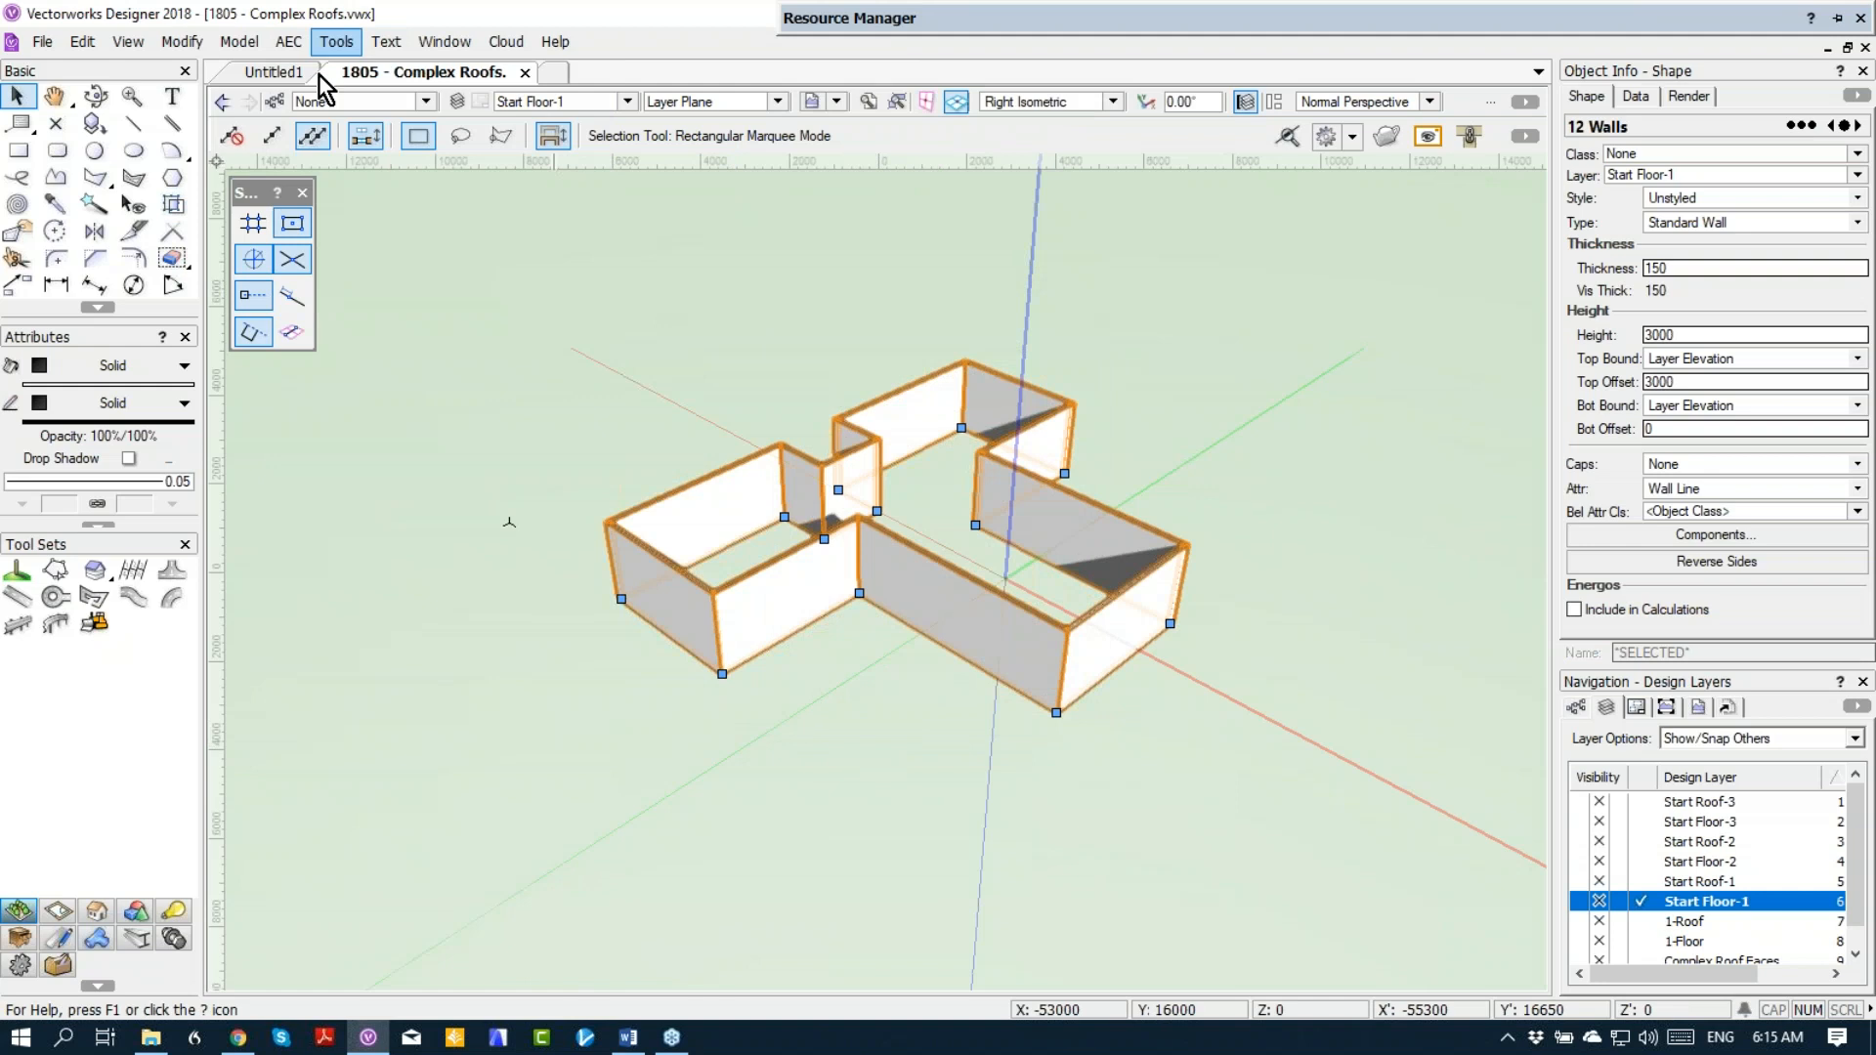
# Step: Fit the tops of the selected walls to the objects on layer Start Roof-1, with an embedding depth of 0
pyautogui.click(291, 43)
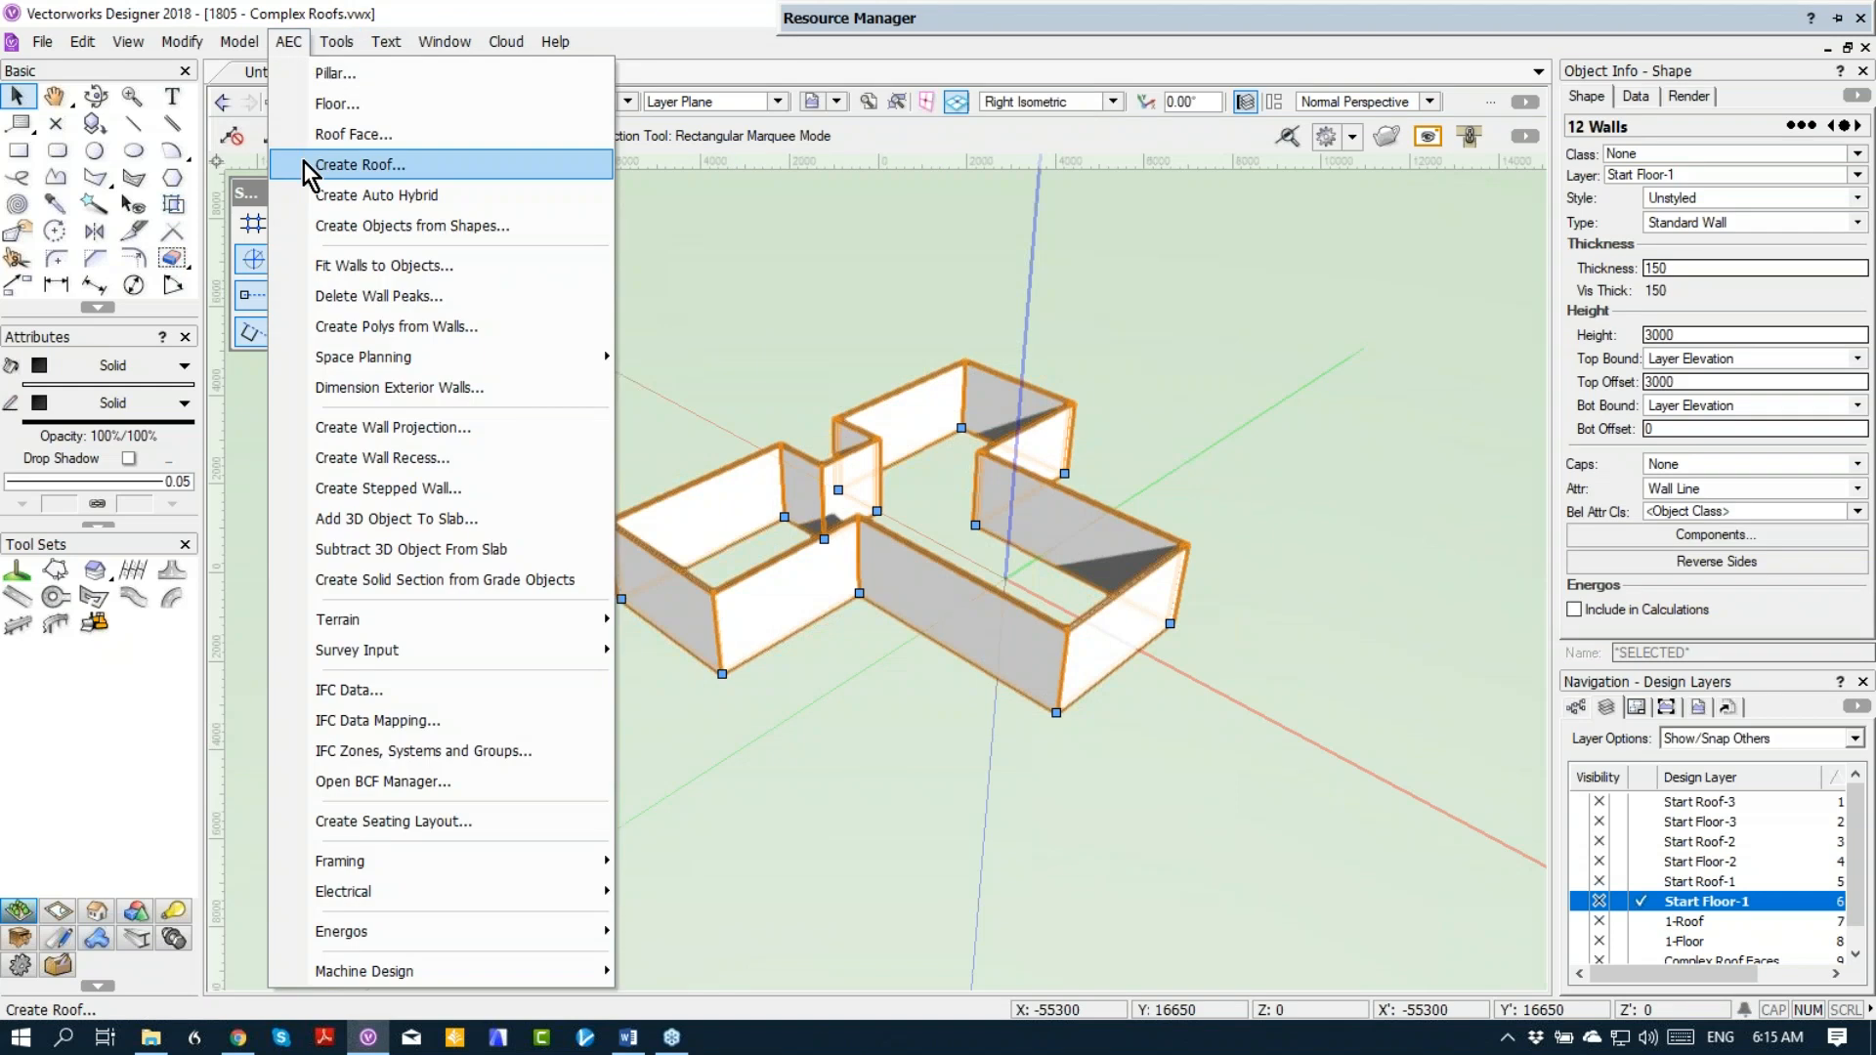
pyautogui.click(301, 264)
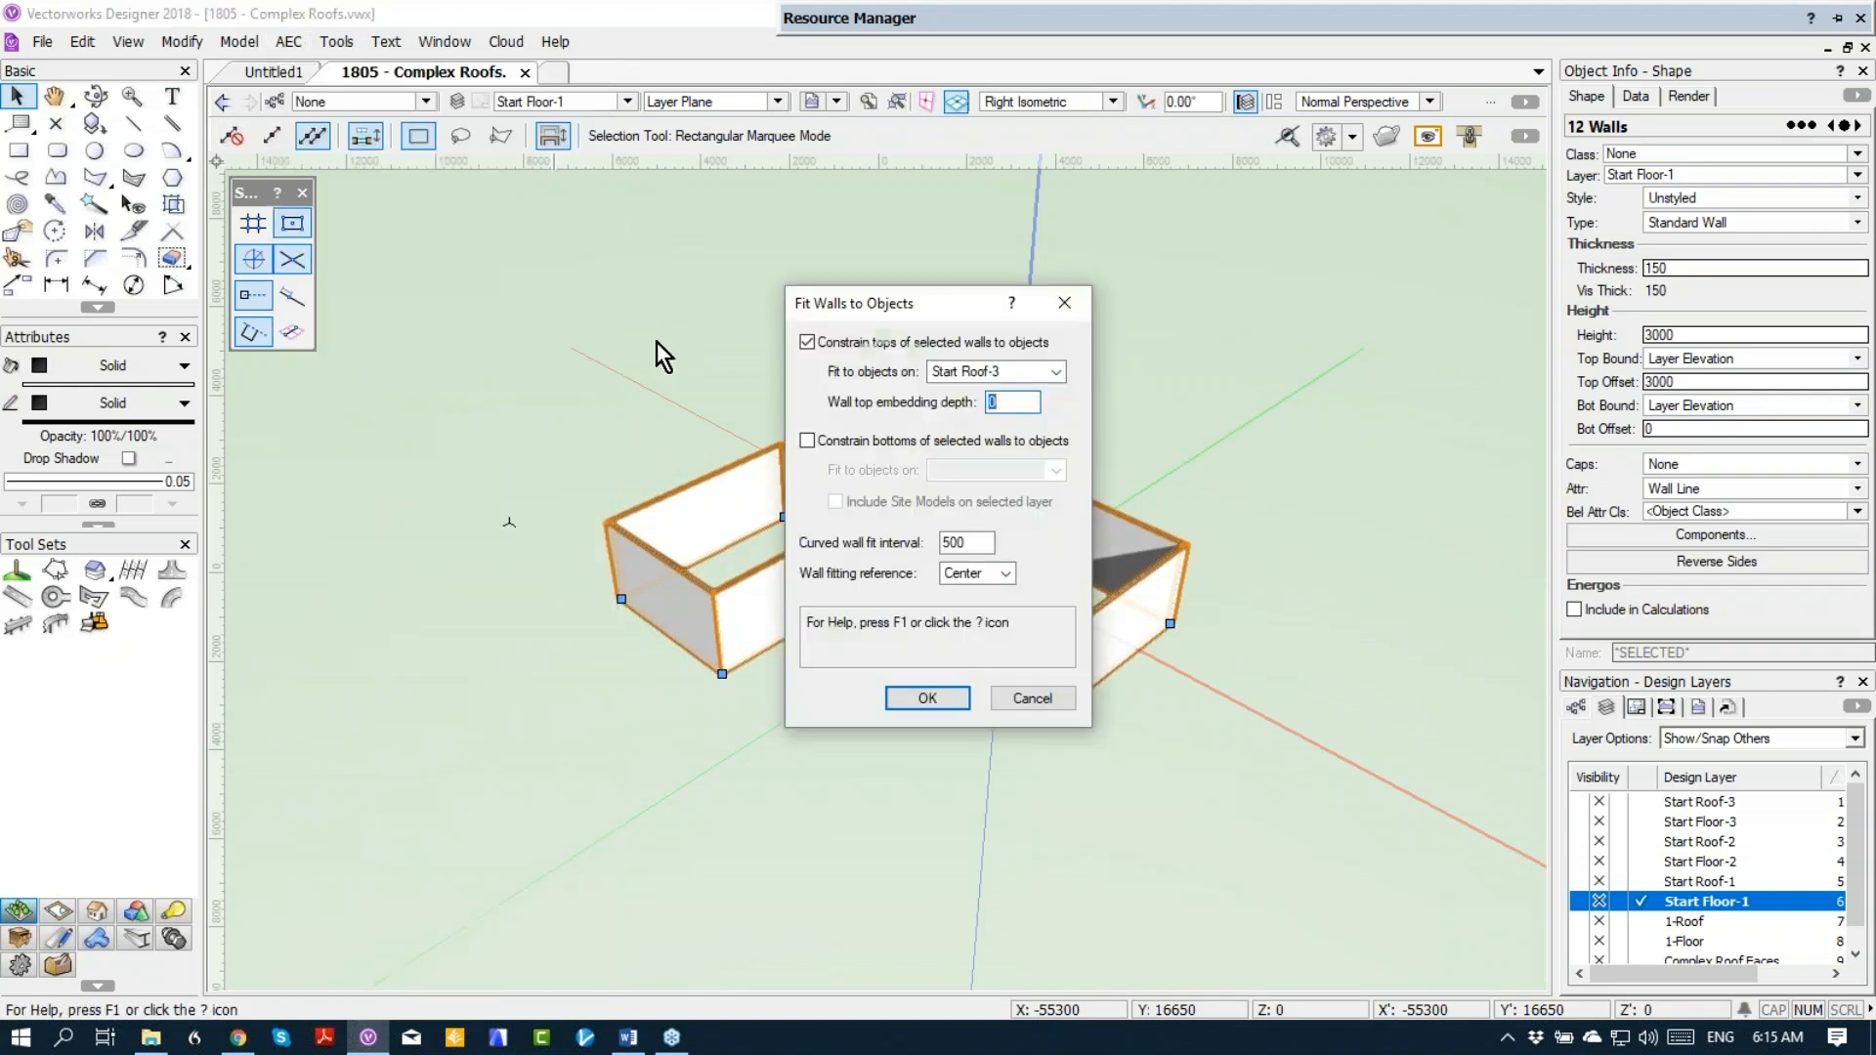
pyautogui.click(989, 374)
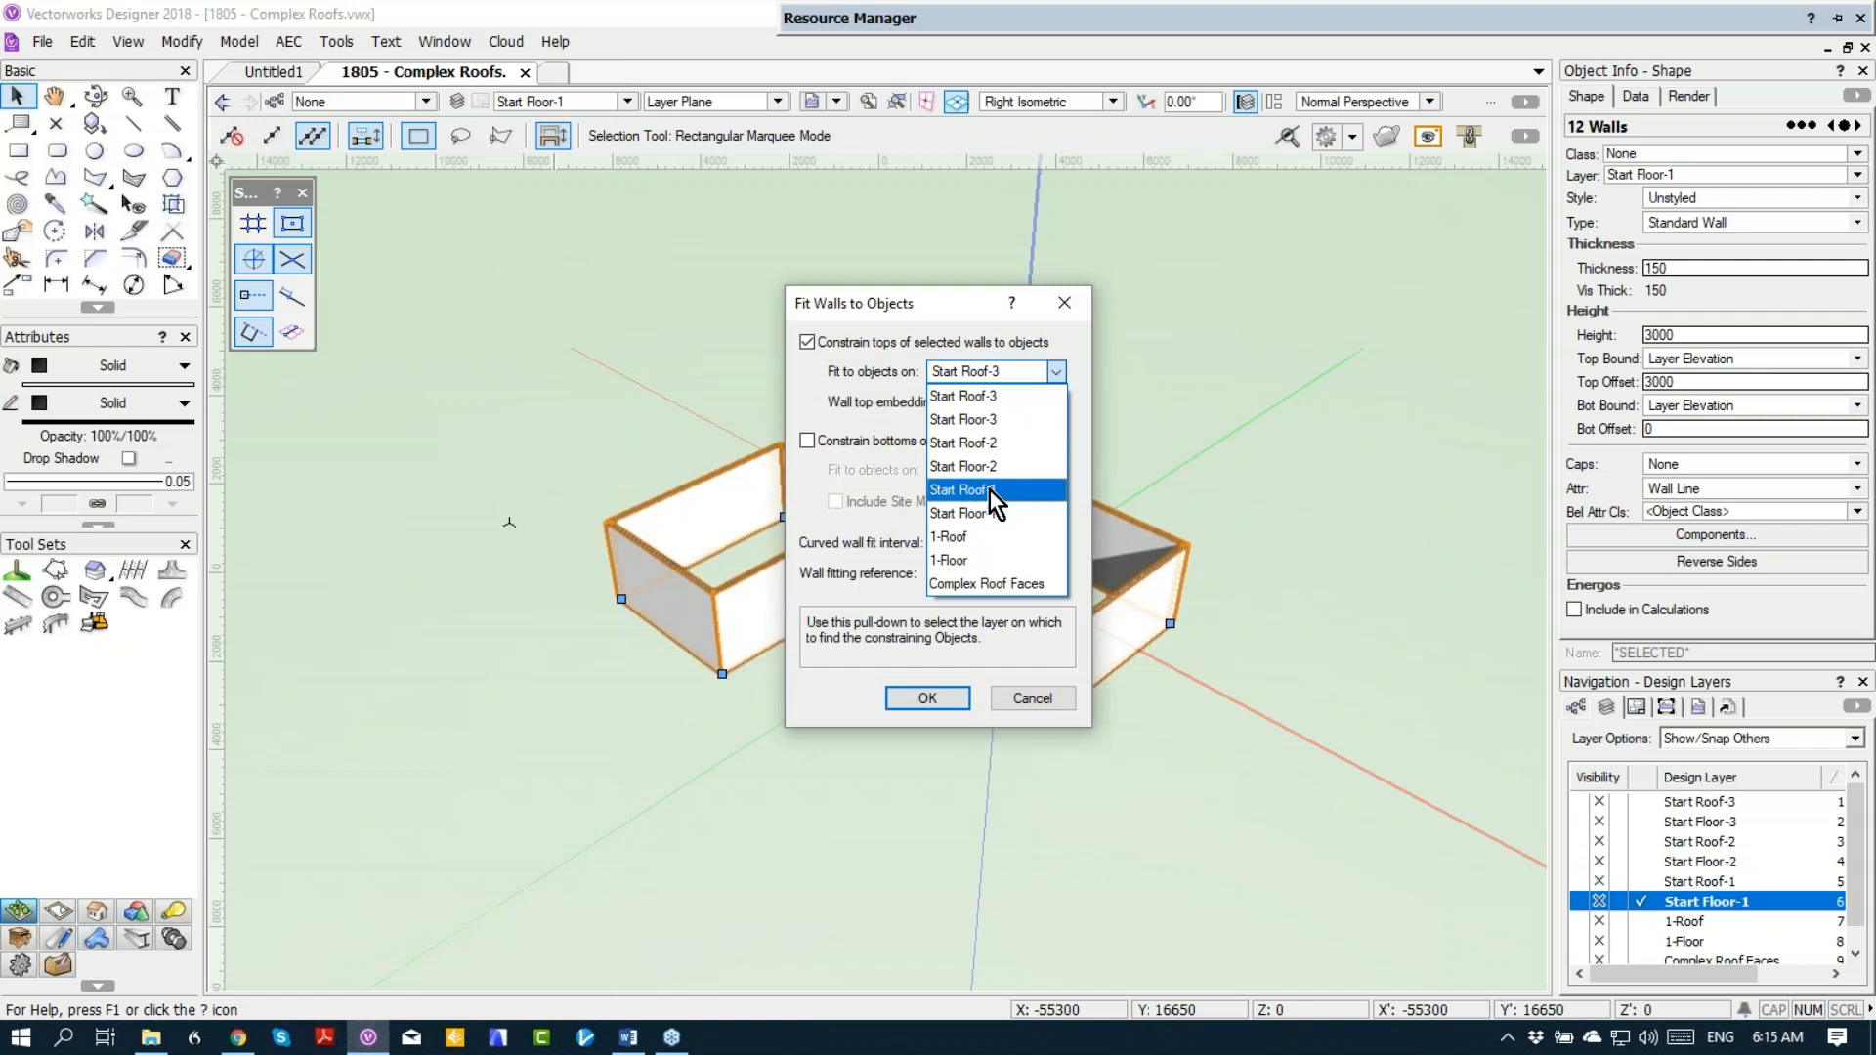
pyautogui.click(1042, 491)
pyautogui.click(930, 696)
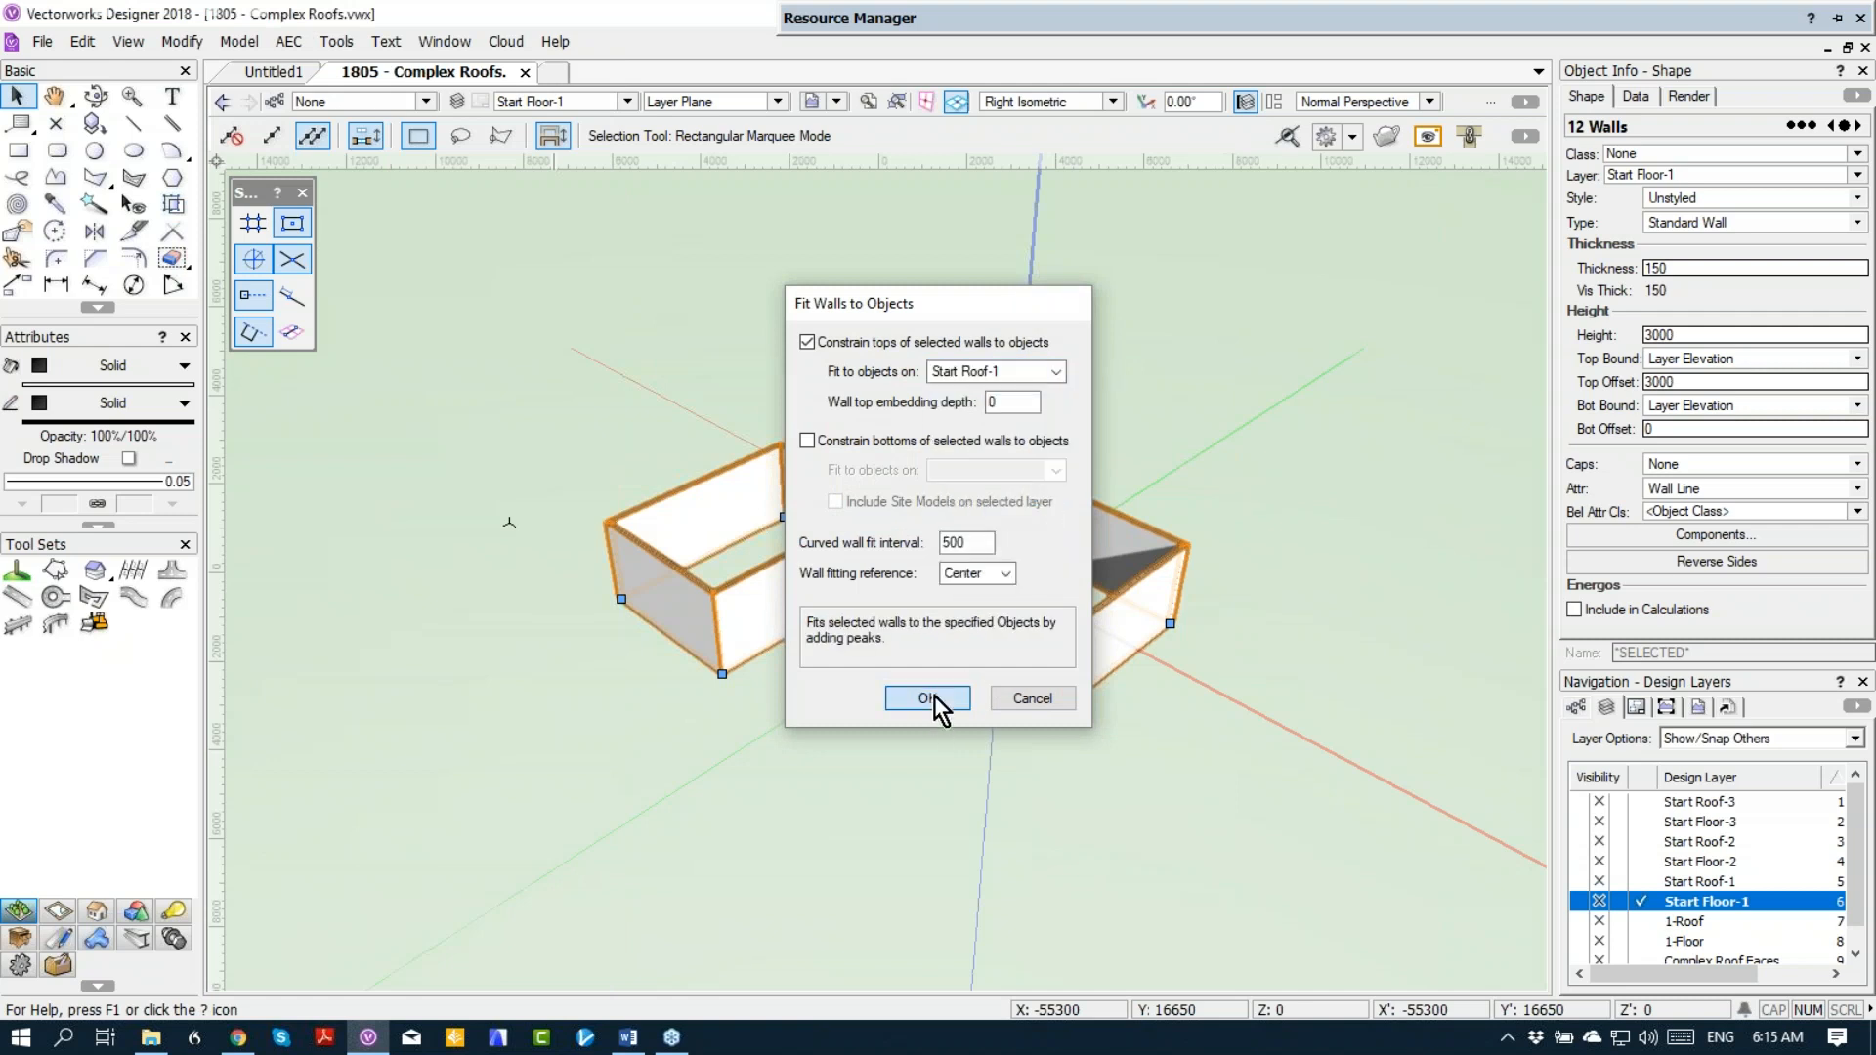
pyautogui.click(893, 703)
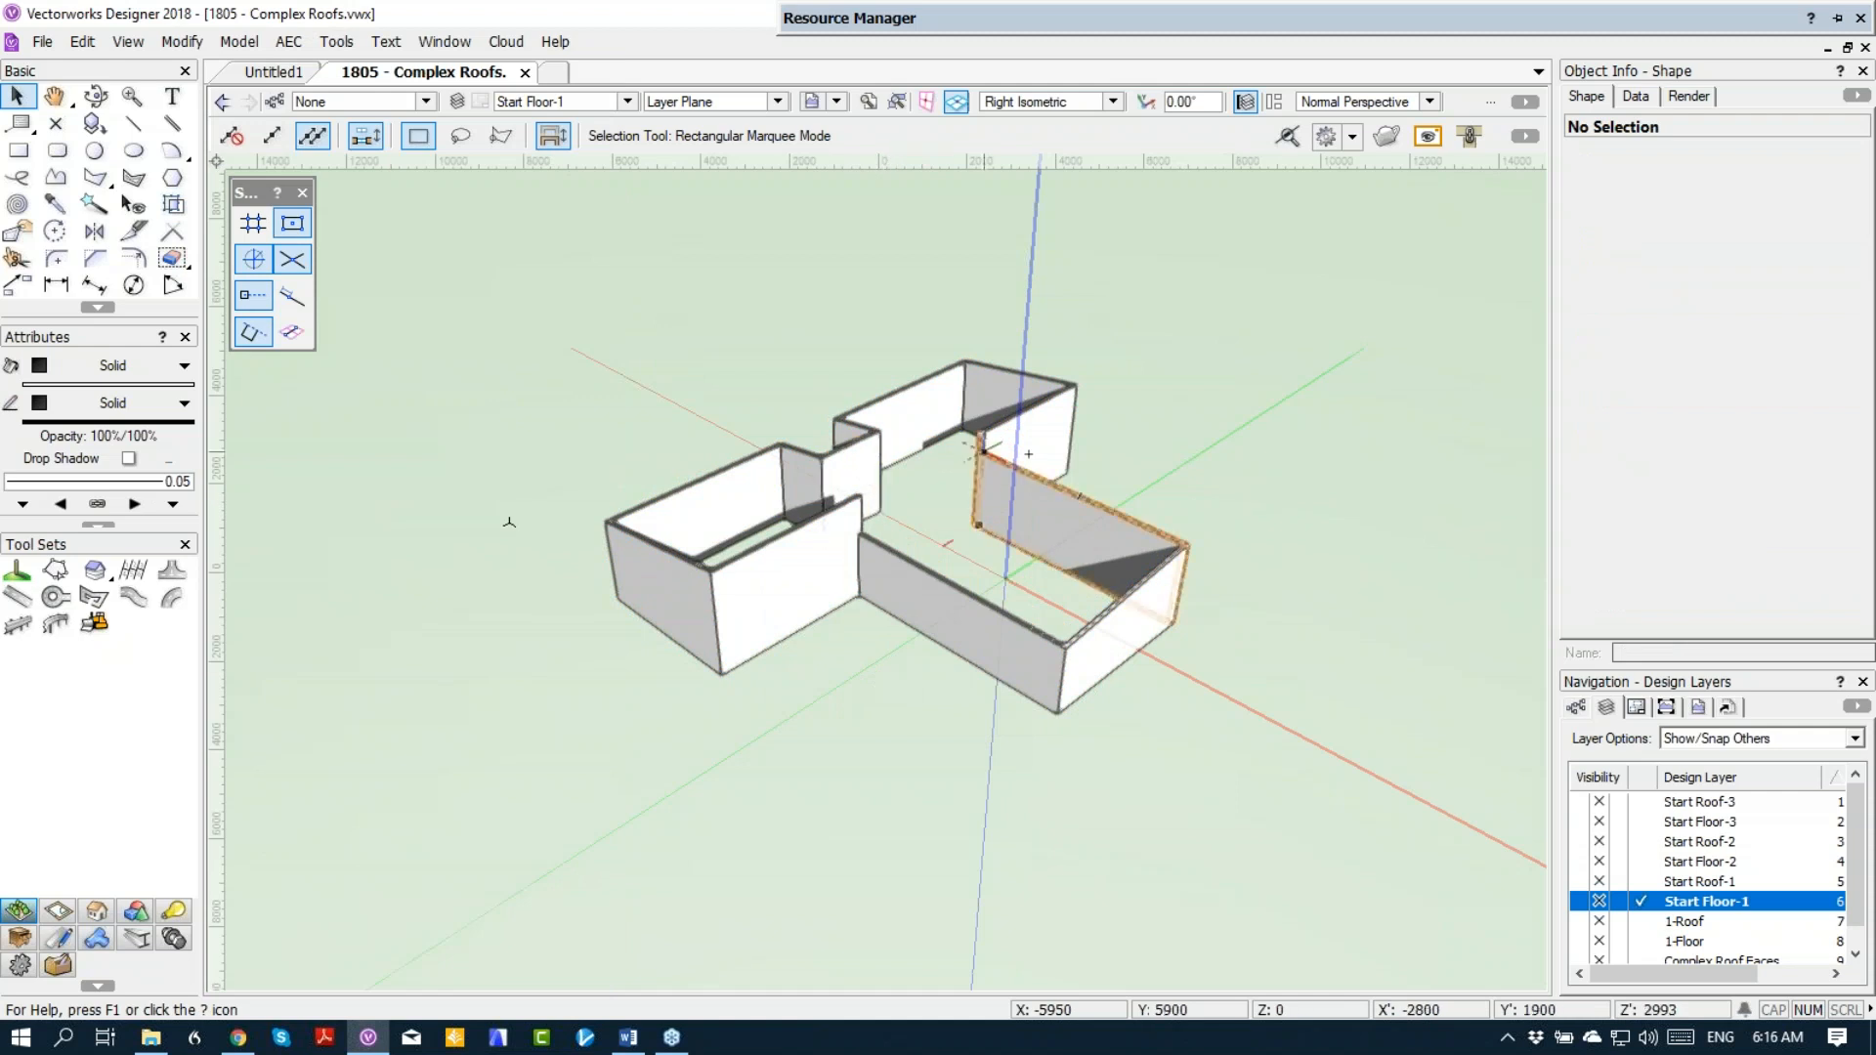
# Step: In Top/Plan view, draw a wall across the opening between the main block and the wing, from corner to corner
pyautogui.hotkey('ctrl', '5')
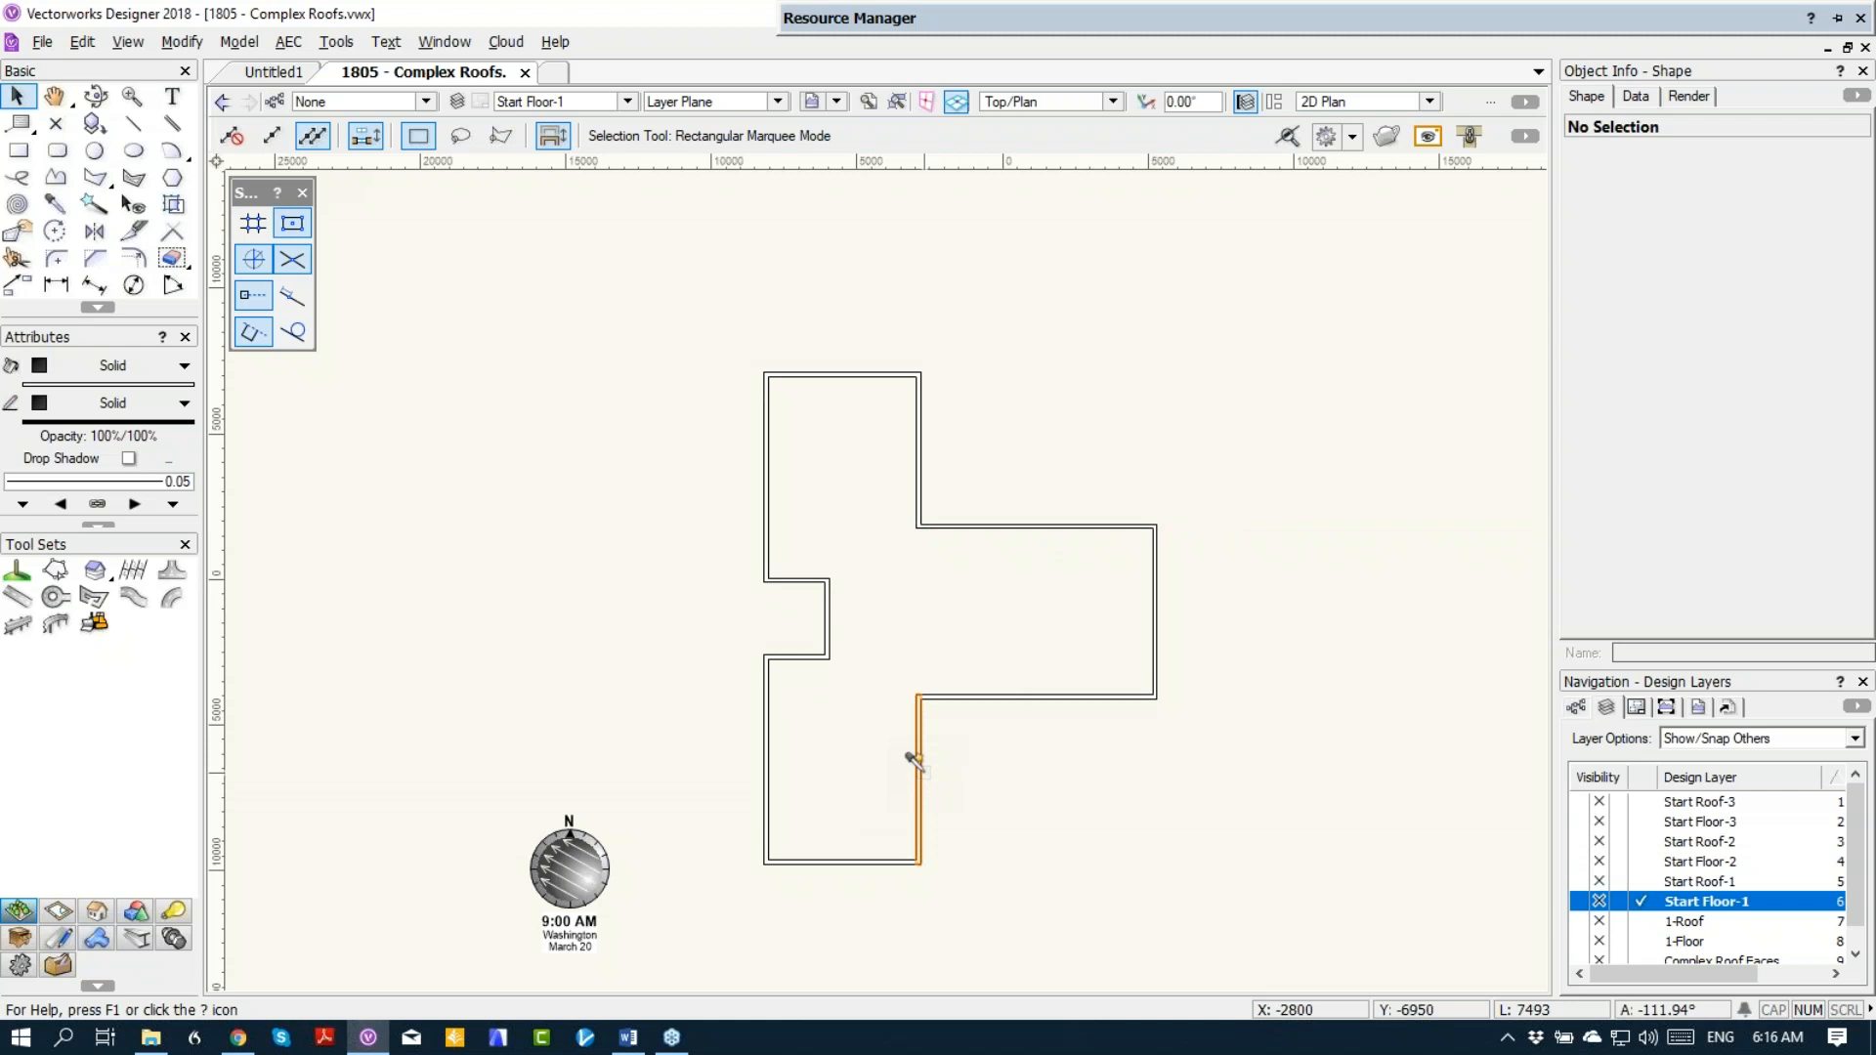
pyautogui.press('9')
pyautogui.scroll(5, 916, 766)
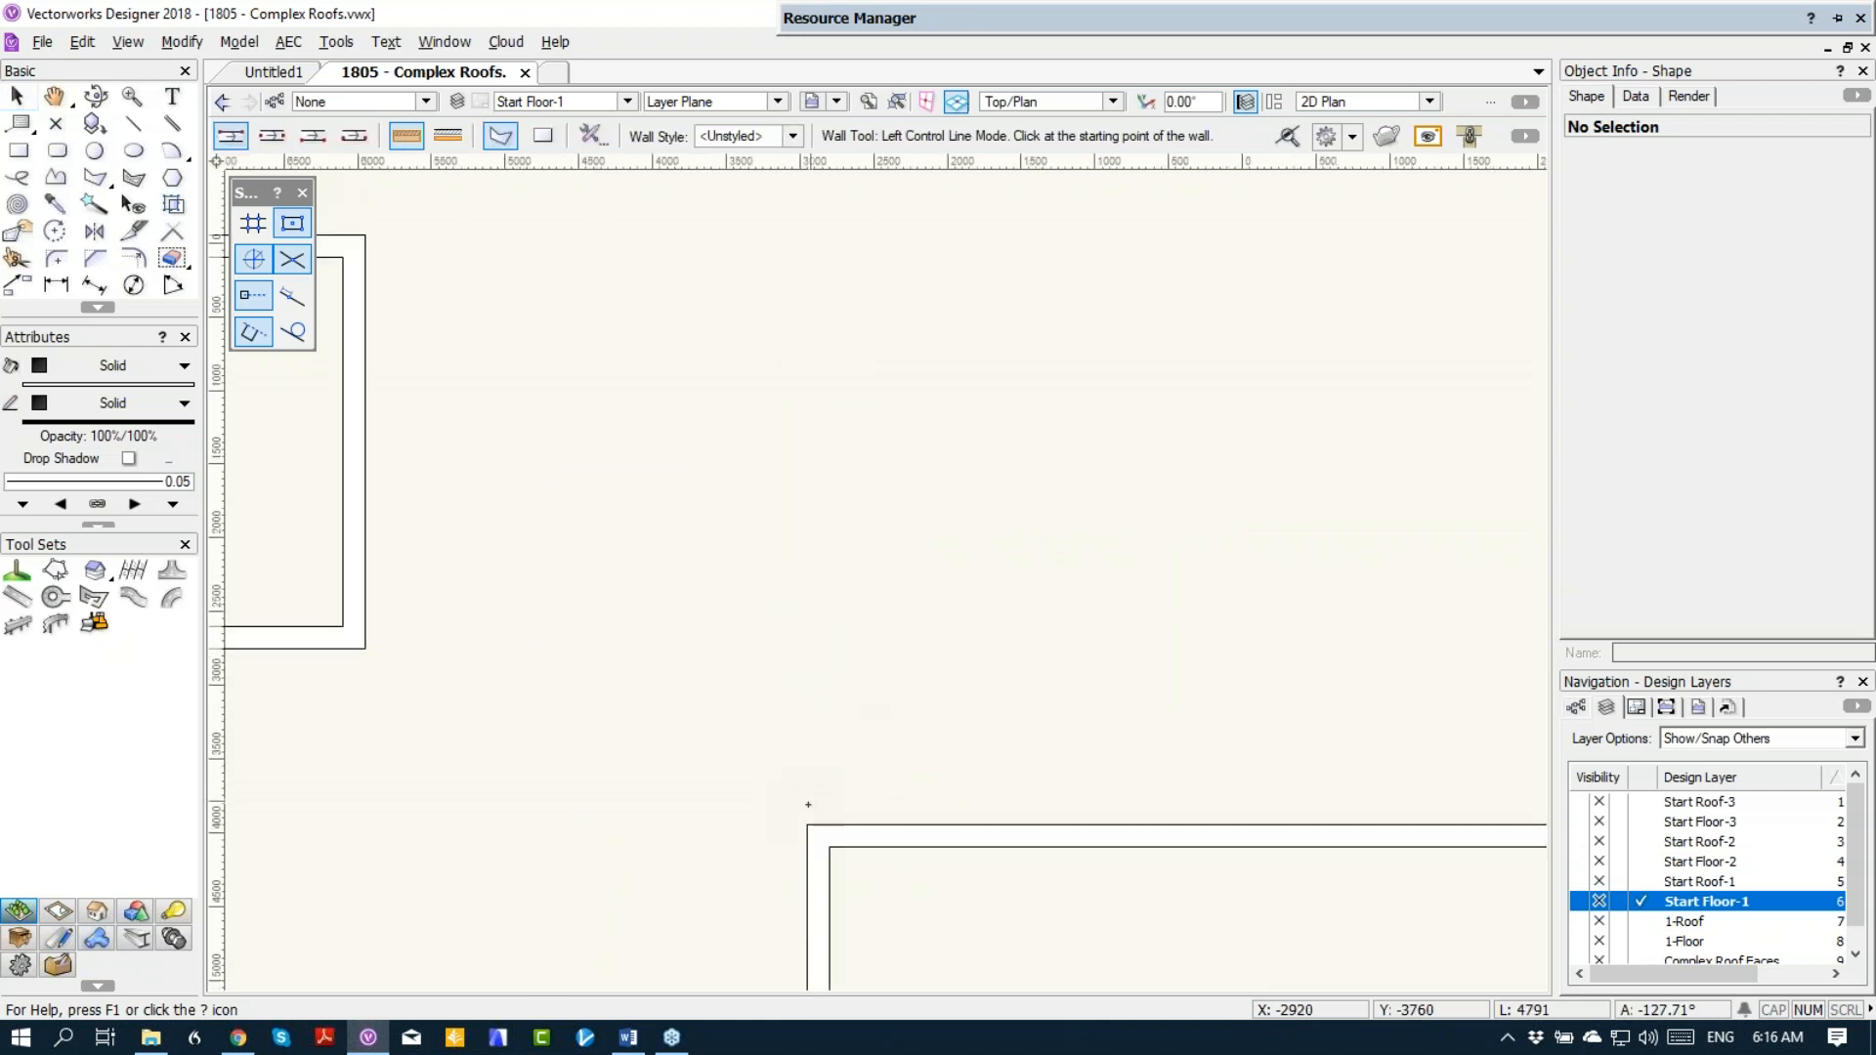
pyautogui.click(807, 825)
pyautogui.moveTo(837, 222); pyautogui.dragTo(877, 437, button='middle')
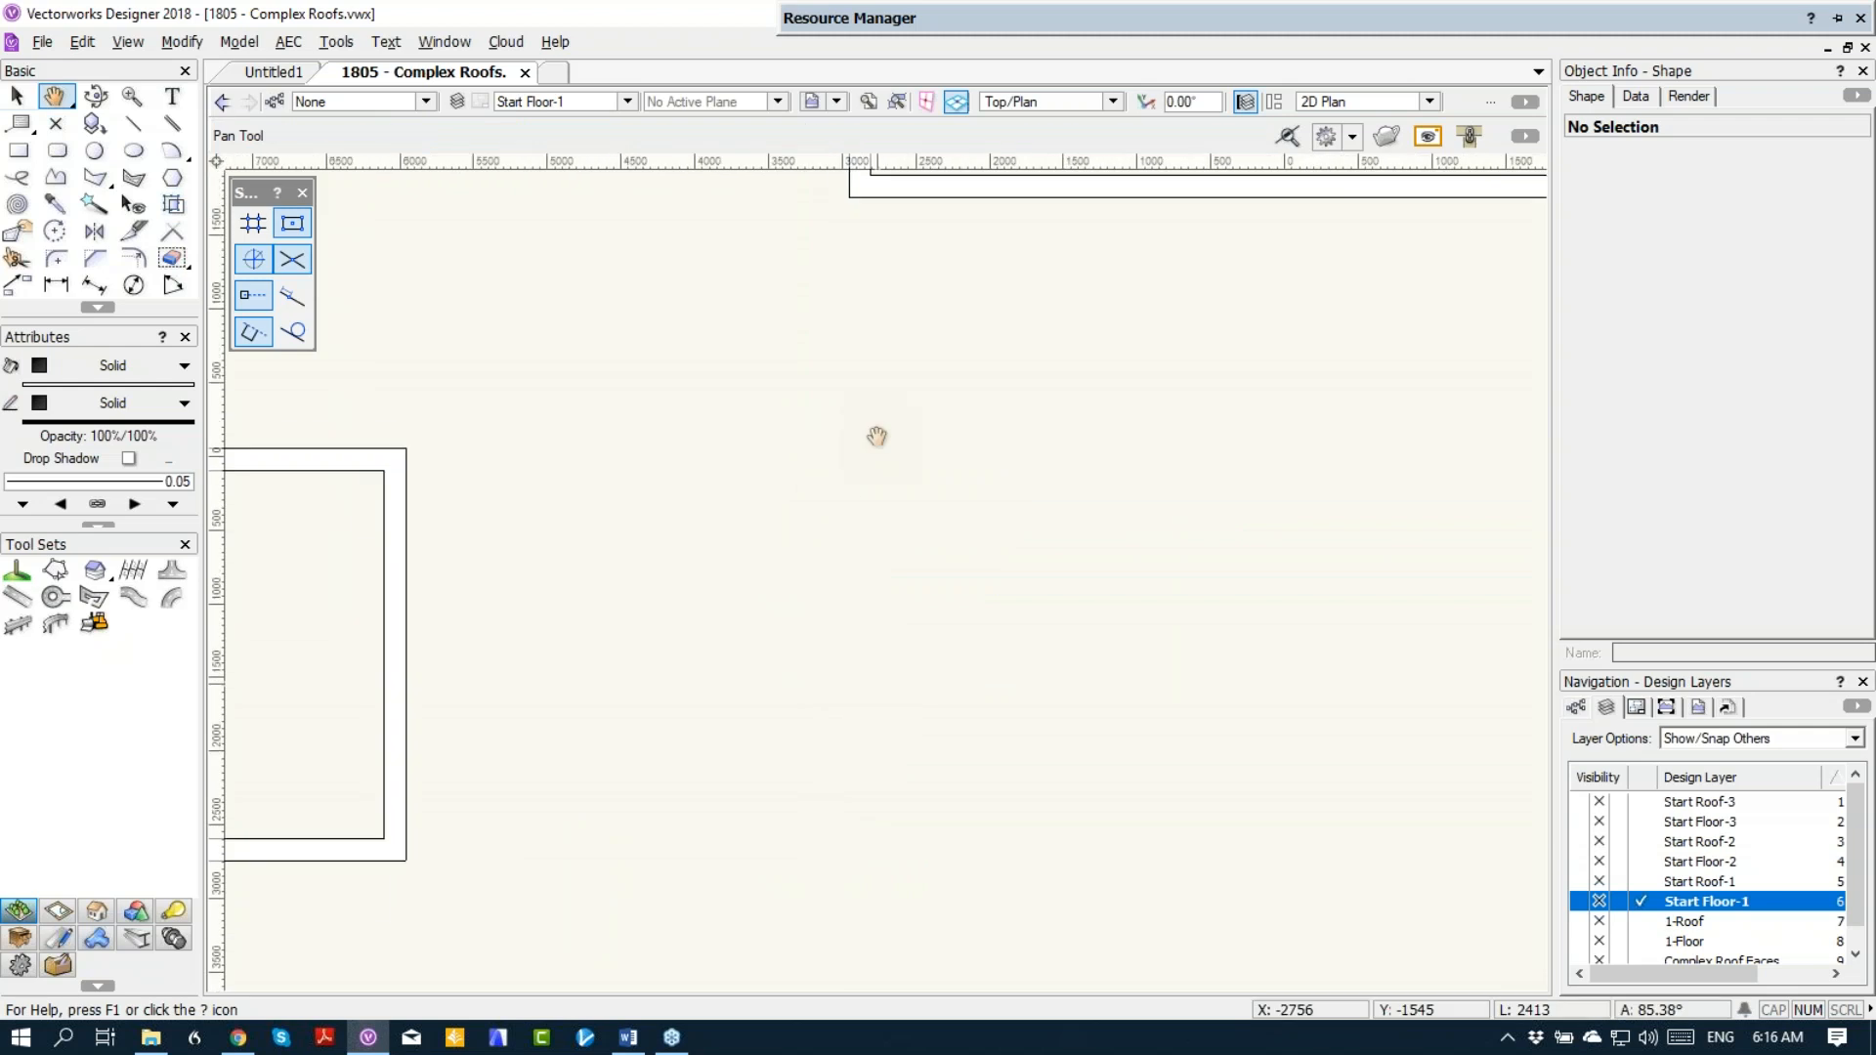
pyautogui.click(850, 198)
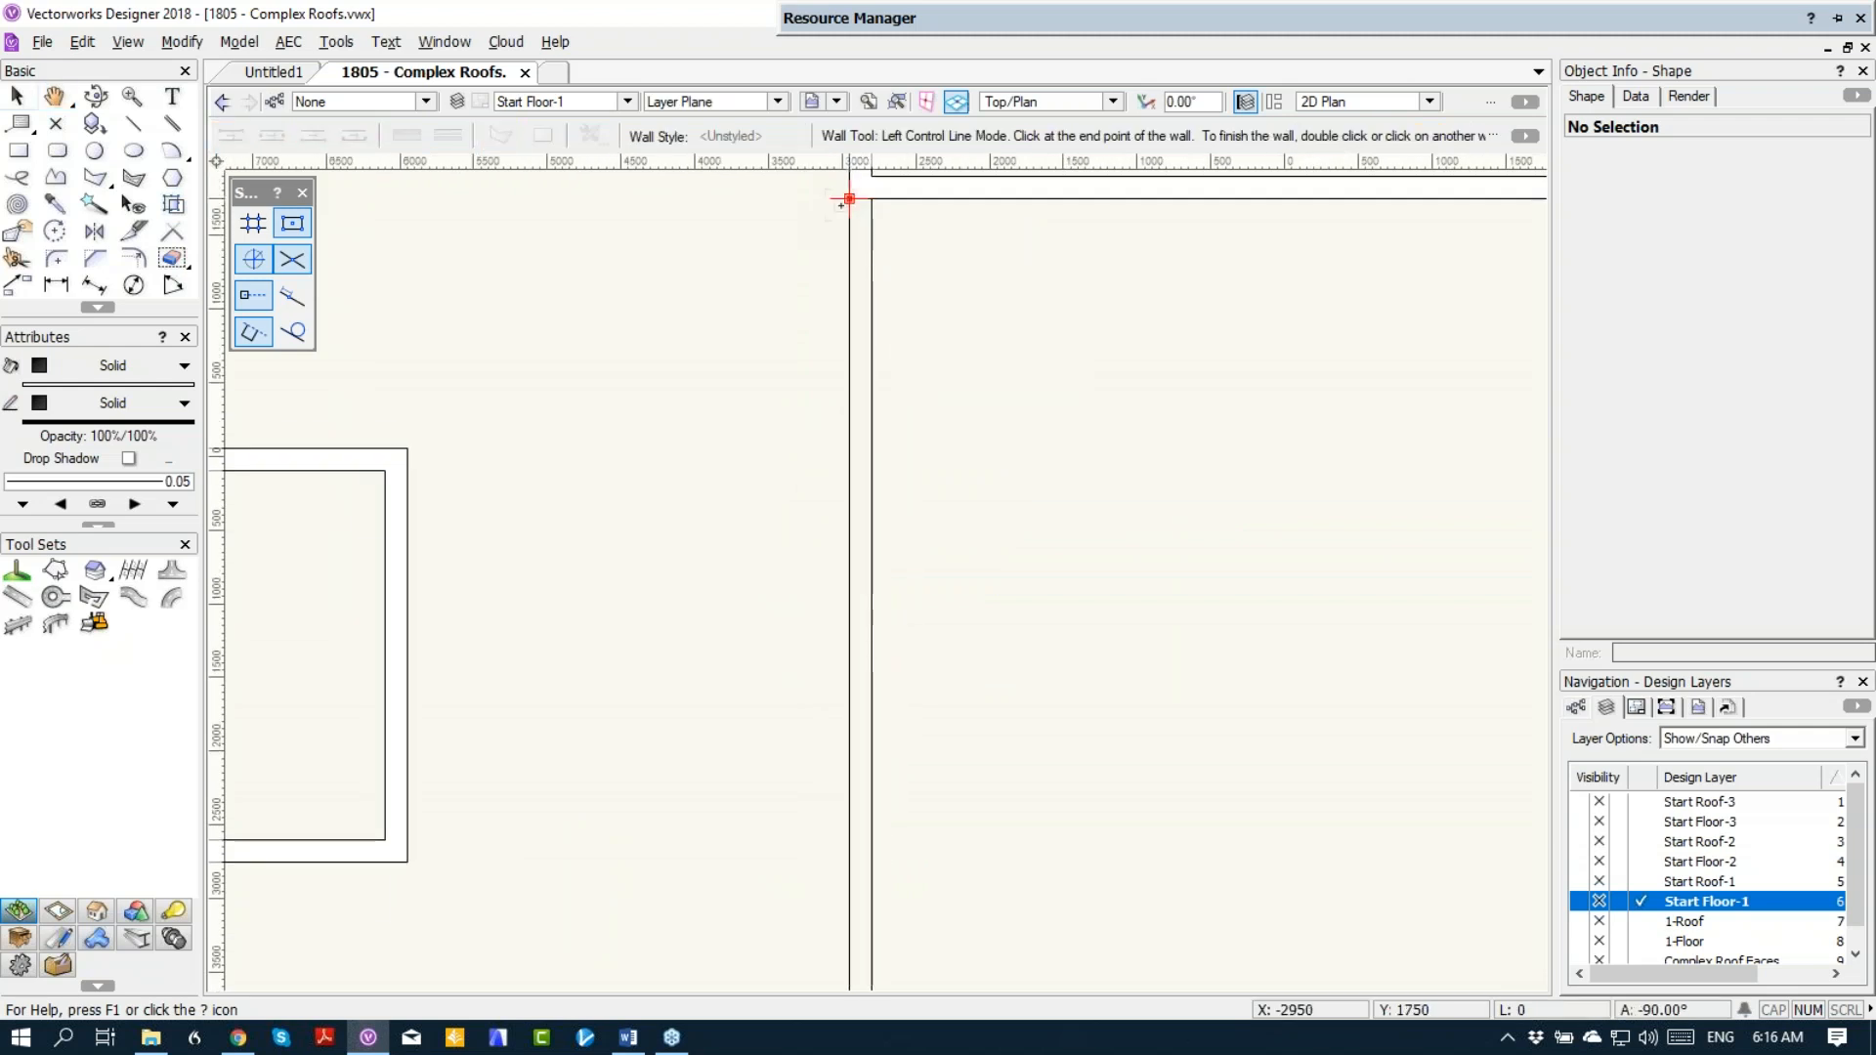
pyautogui.doubleClick(849, 198)
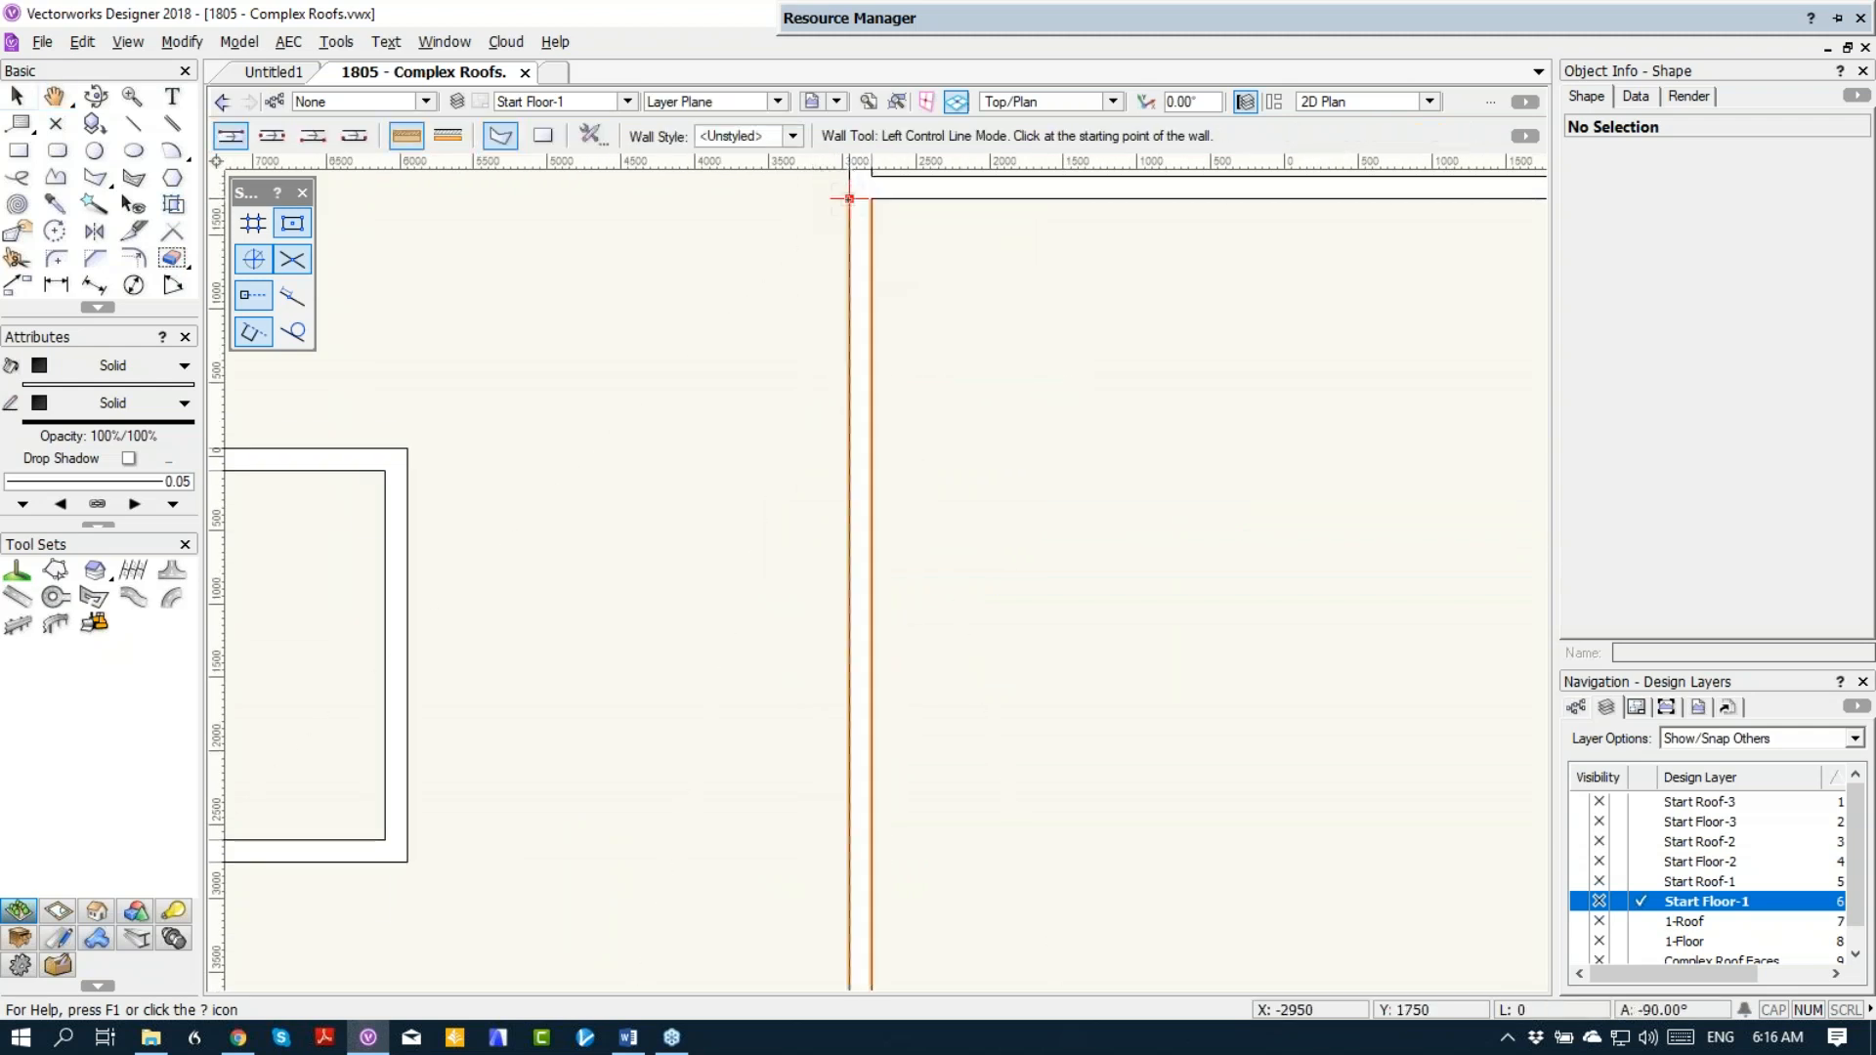
# Step: Reshape the new wall in Right Isometric view, raising both of its bottom corners to the tops of the wing walls
pyautogui.press('KP_3')
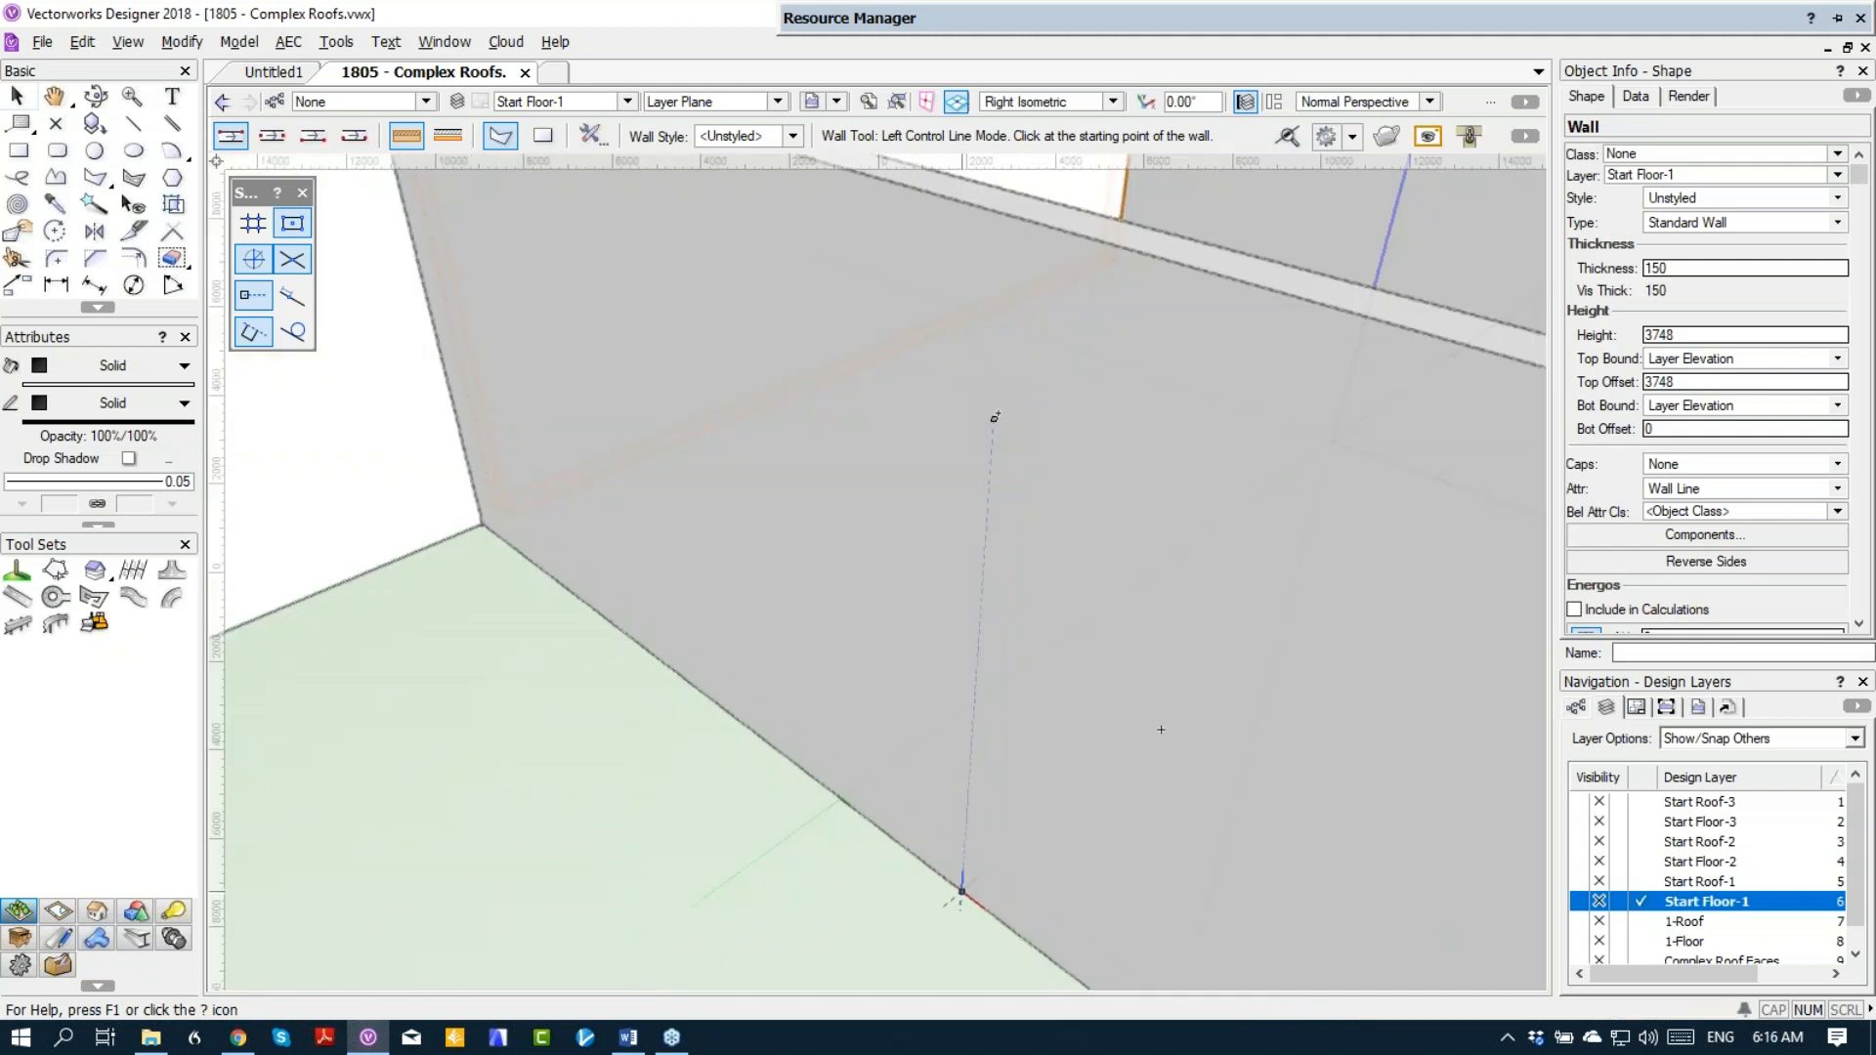
pyautogui.scroll(-4, 888, 712)
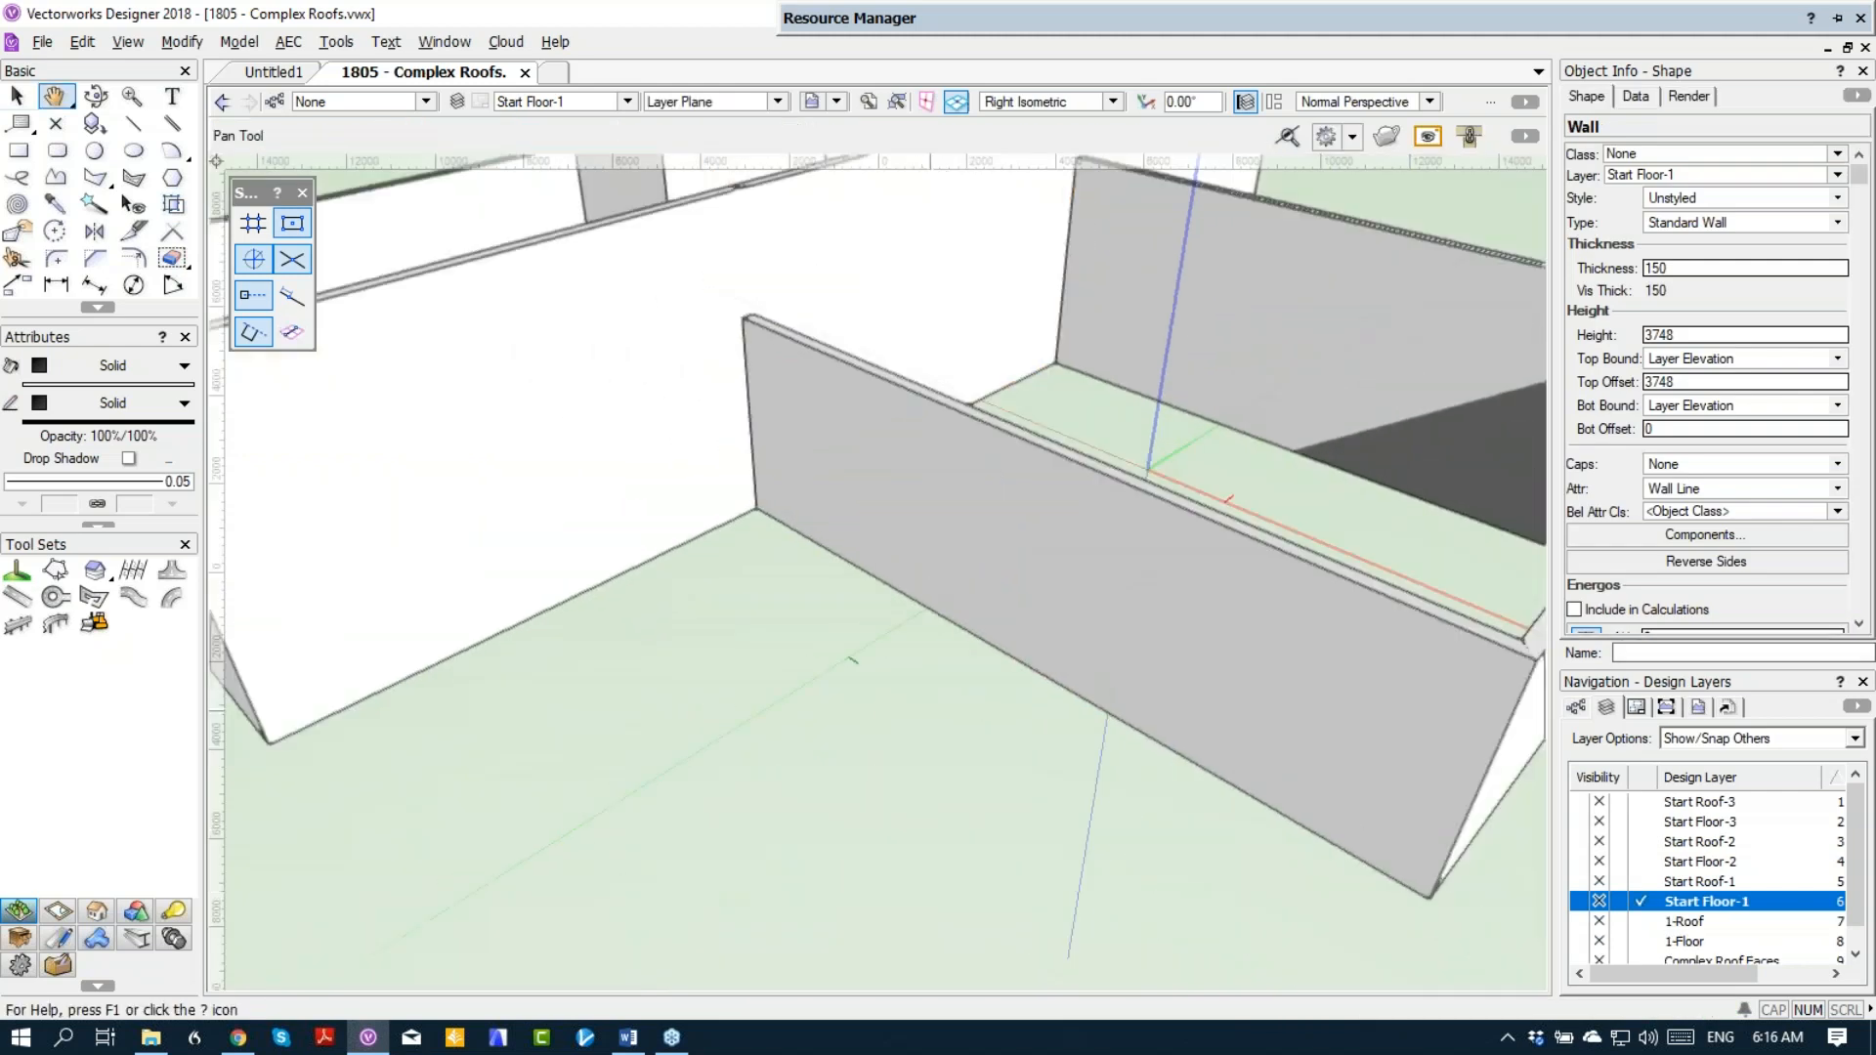
pyautogui.press('x')
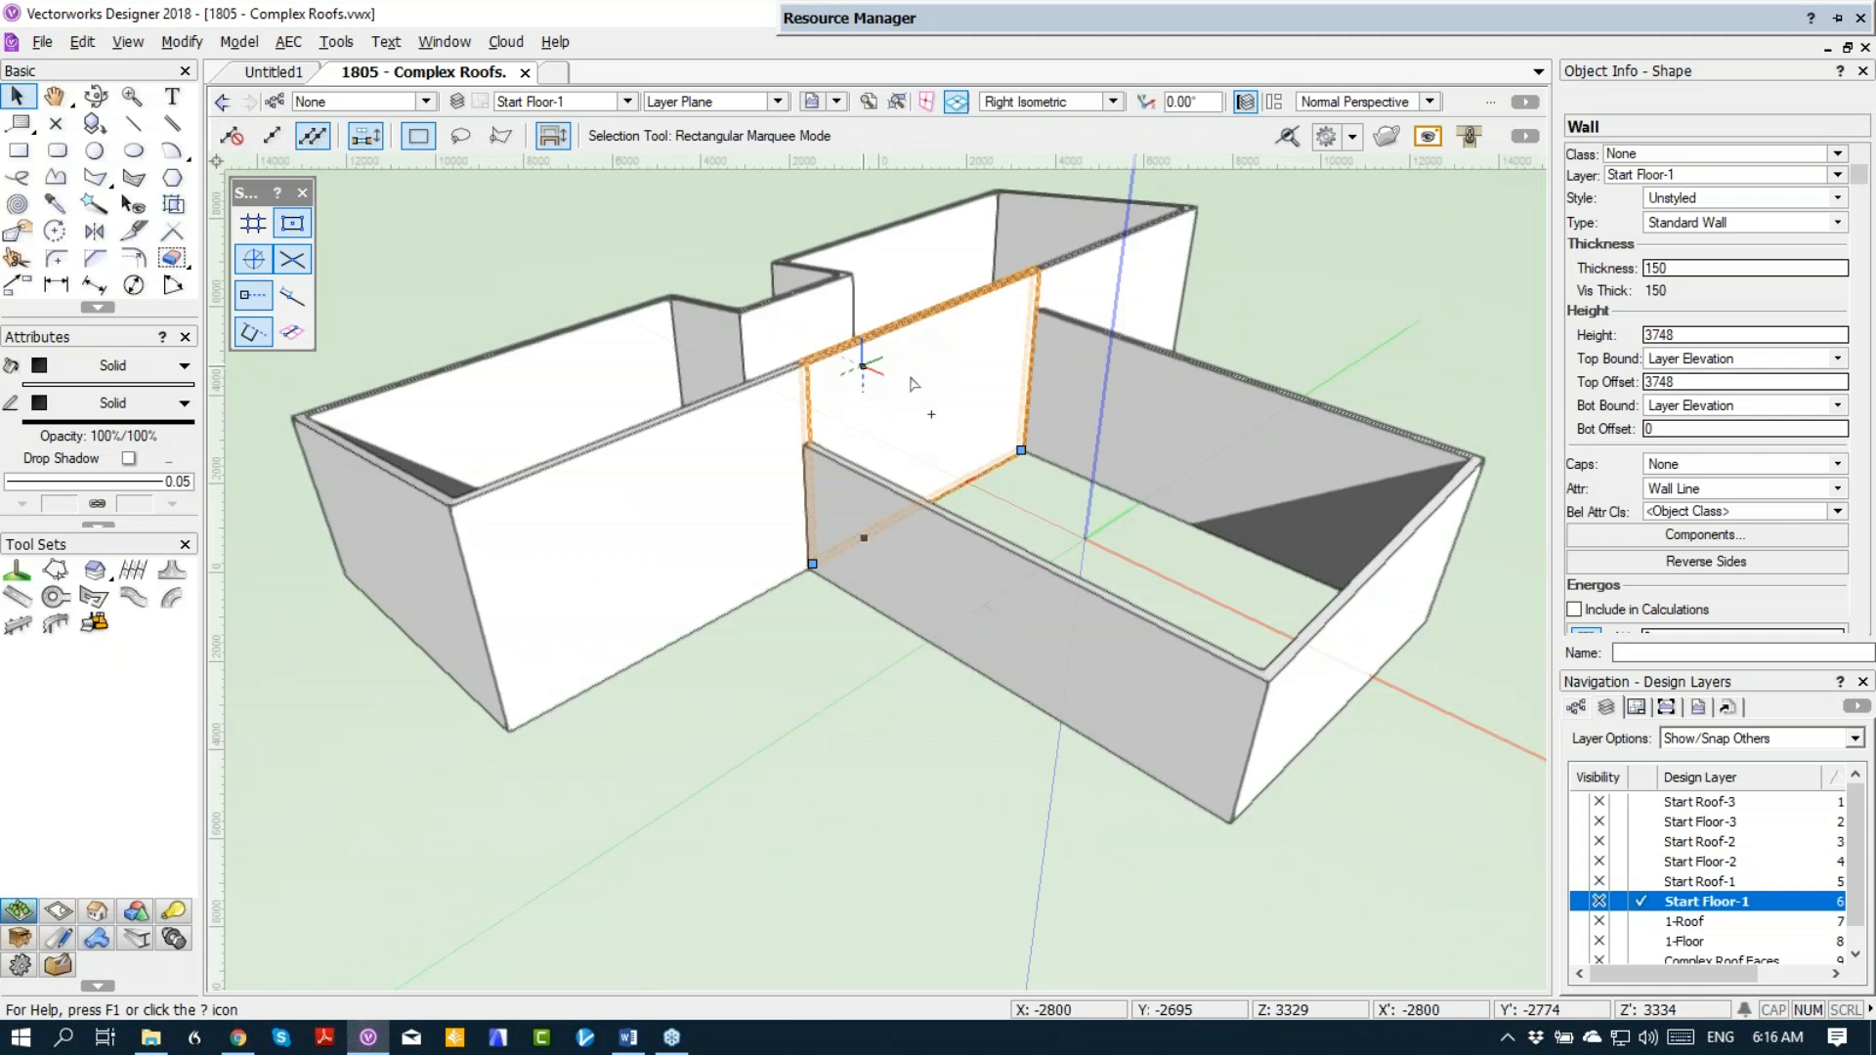
pyautogui.moveTo(938, 423); pyautogui.dragTo(850, 435, button='middle')
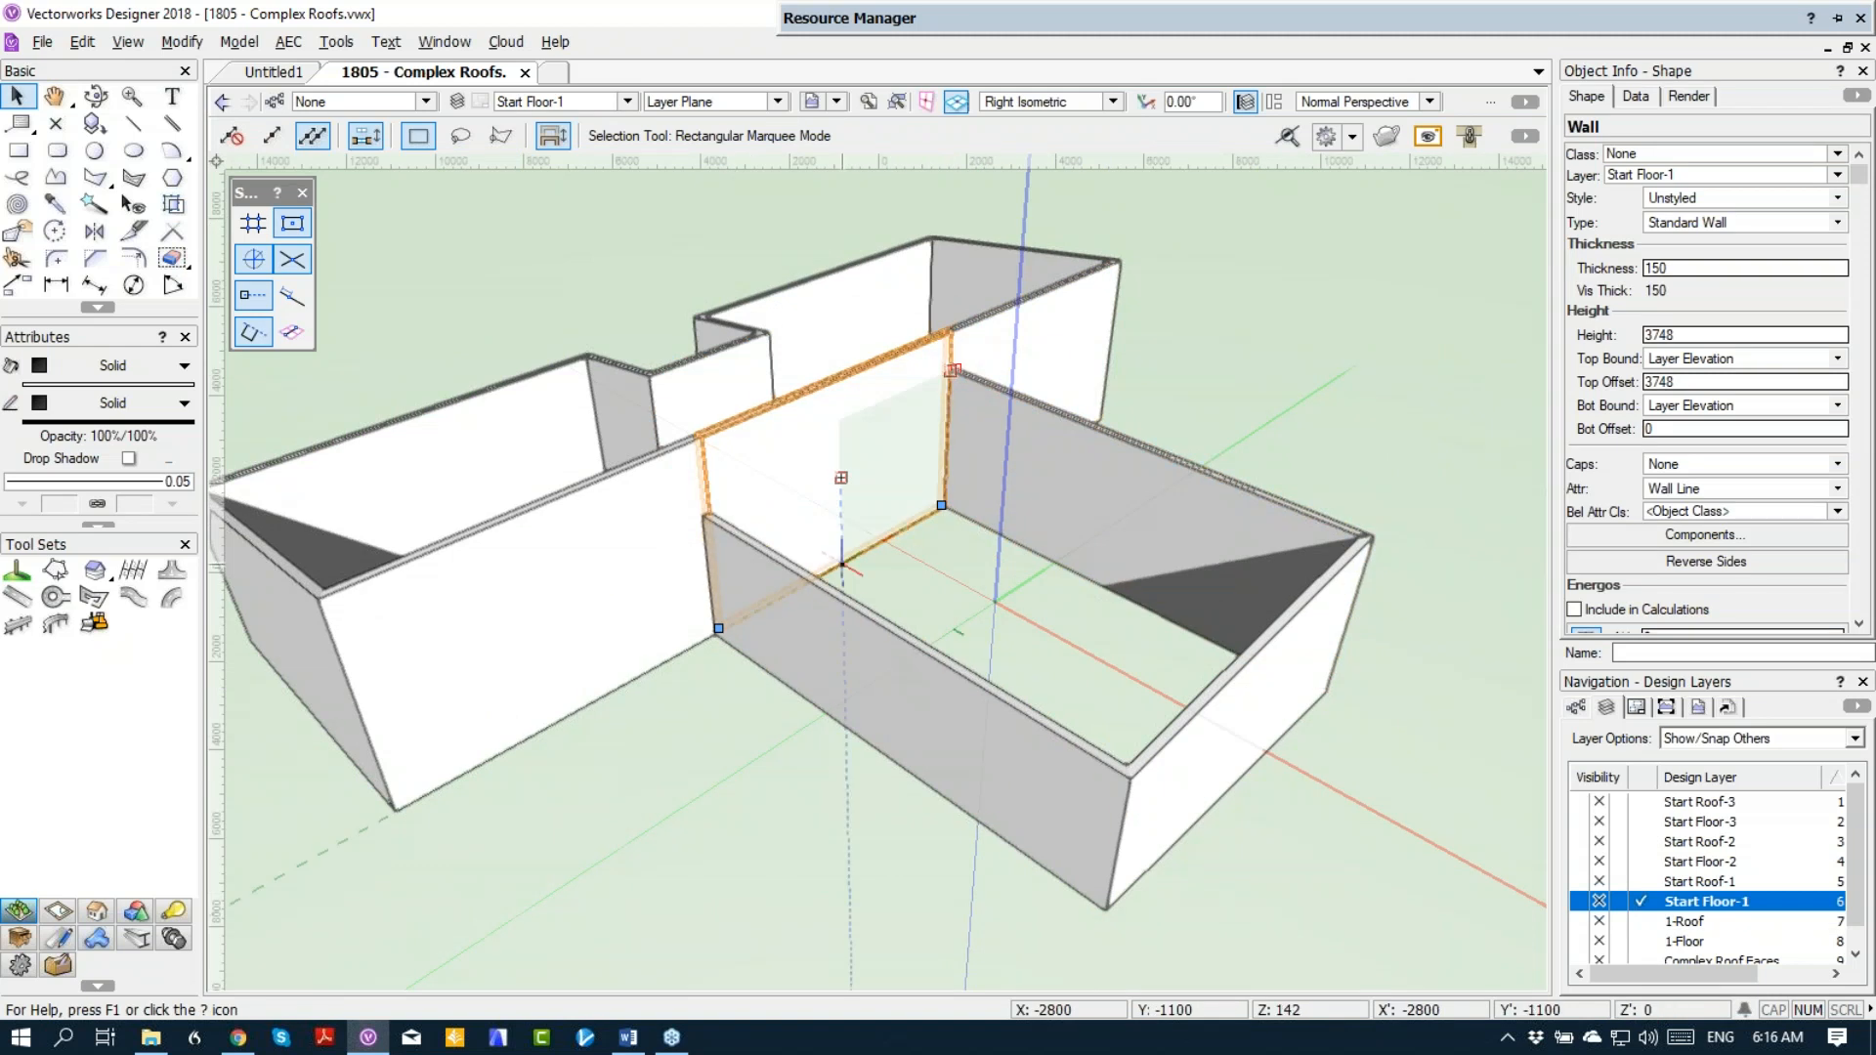
pyautogui.doubleClick(904, 527)
pyautogui.moveTo(946, 506); pyautogui.dragTo(948, 369)
pyautogui.moveTo(718, 631); pyautogui.dragTo(706, 510)
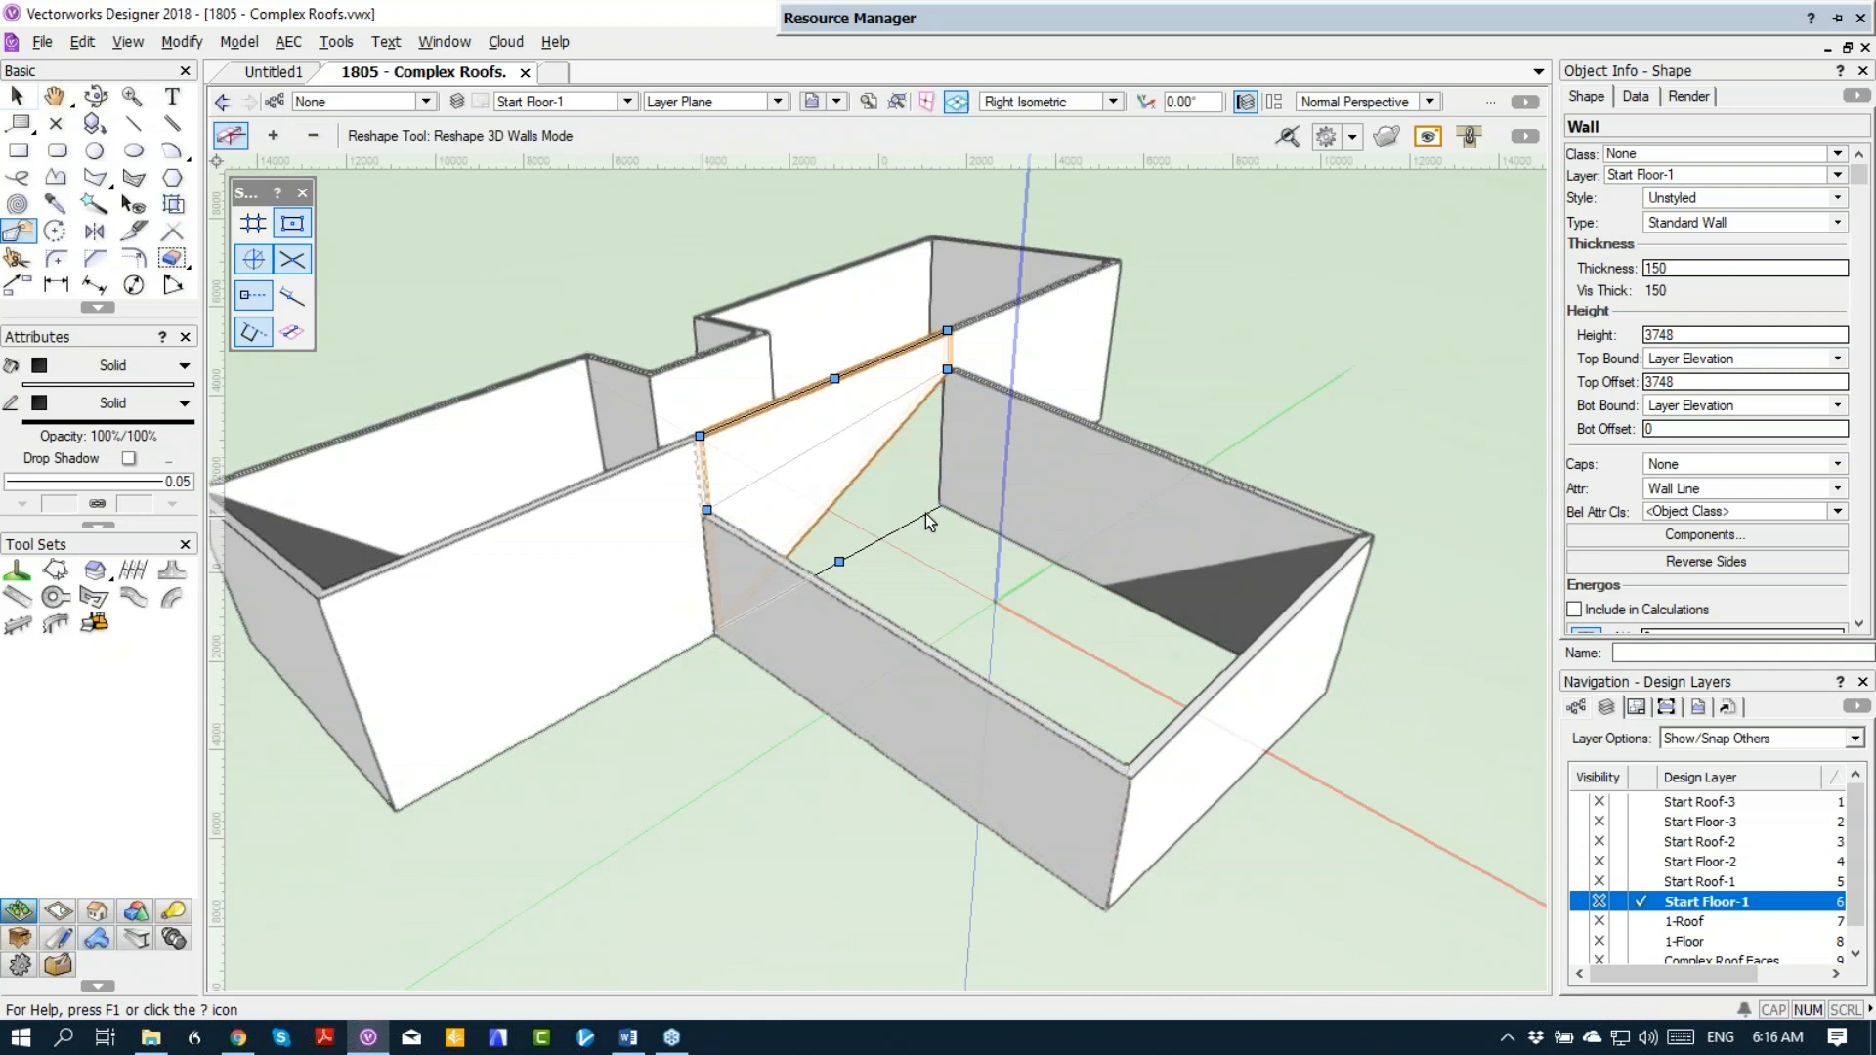
# Step: Make layer Start Roof-1 visible and check the roofs over the fitted walls
pyautogui.click(1600, 881)
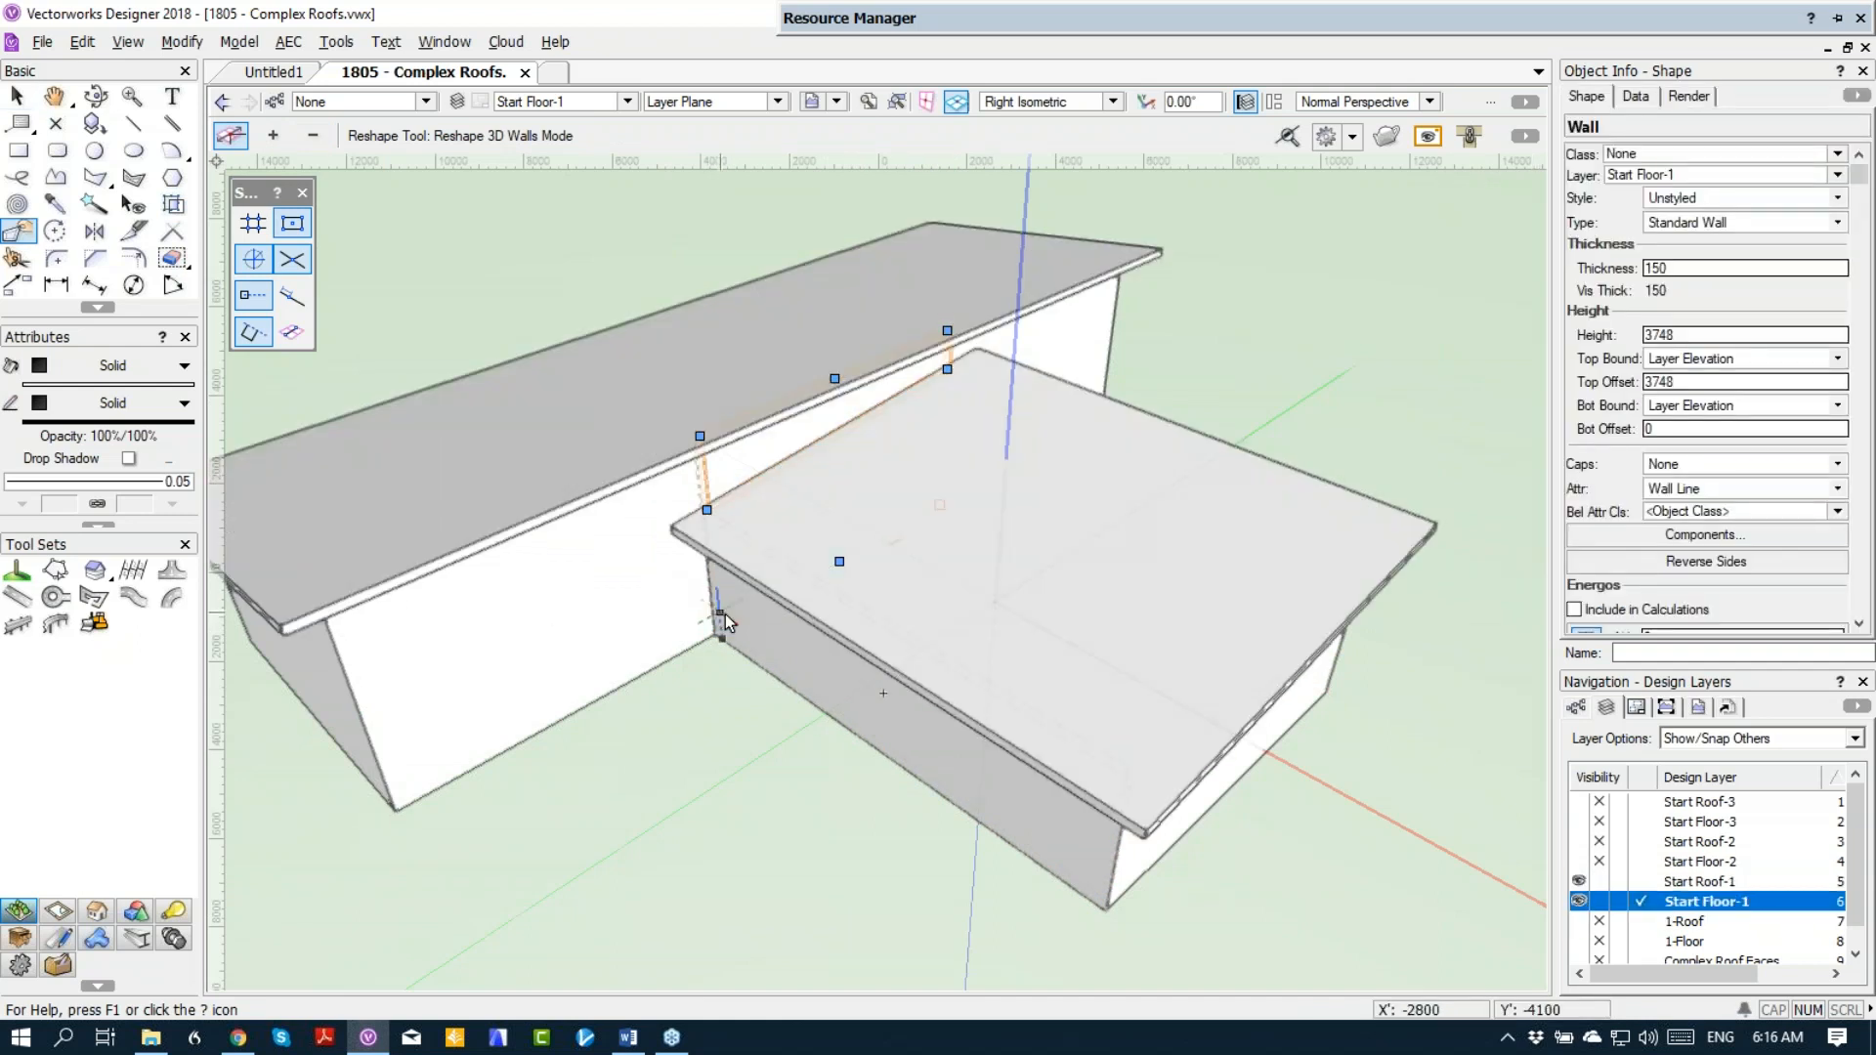
pyautogui.scroll(-2, 725, 613)
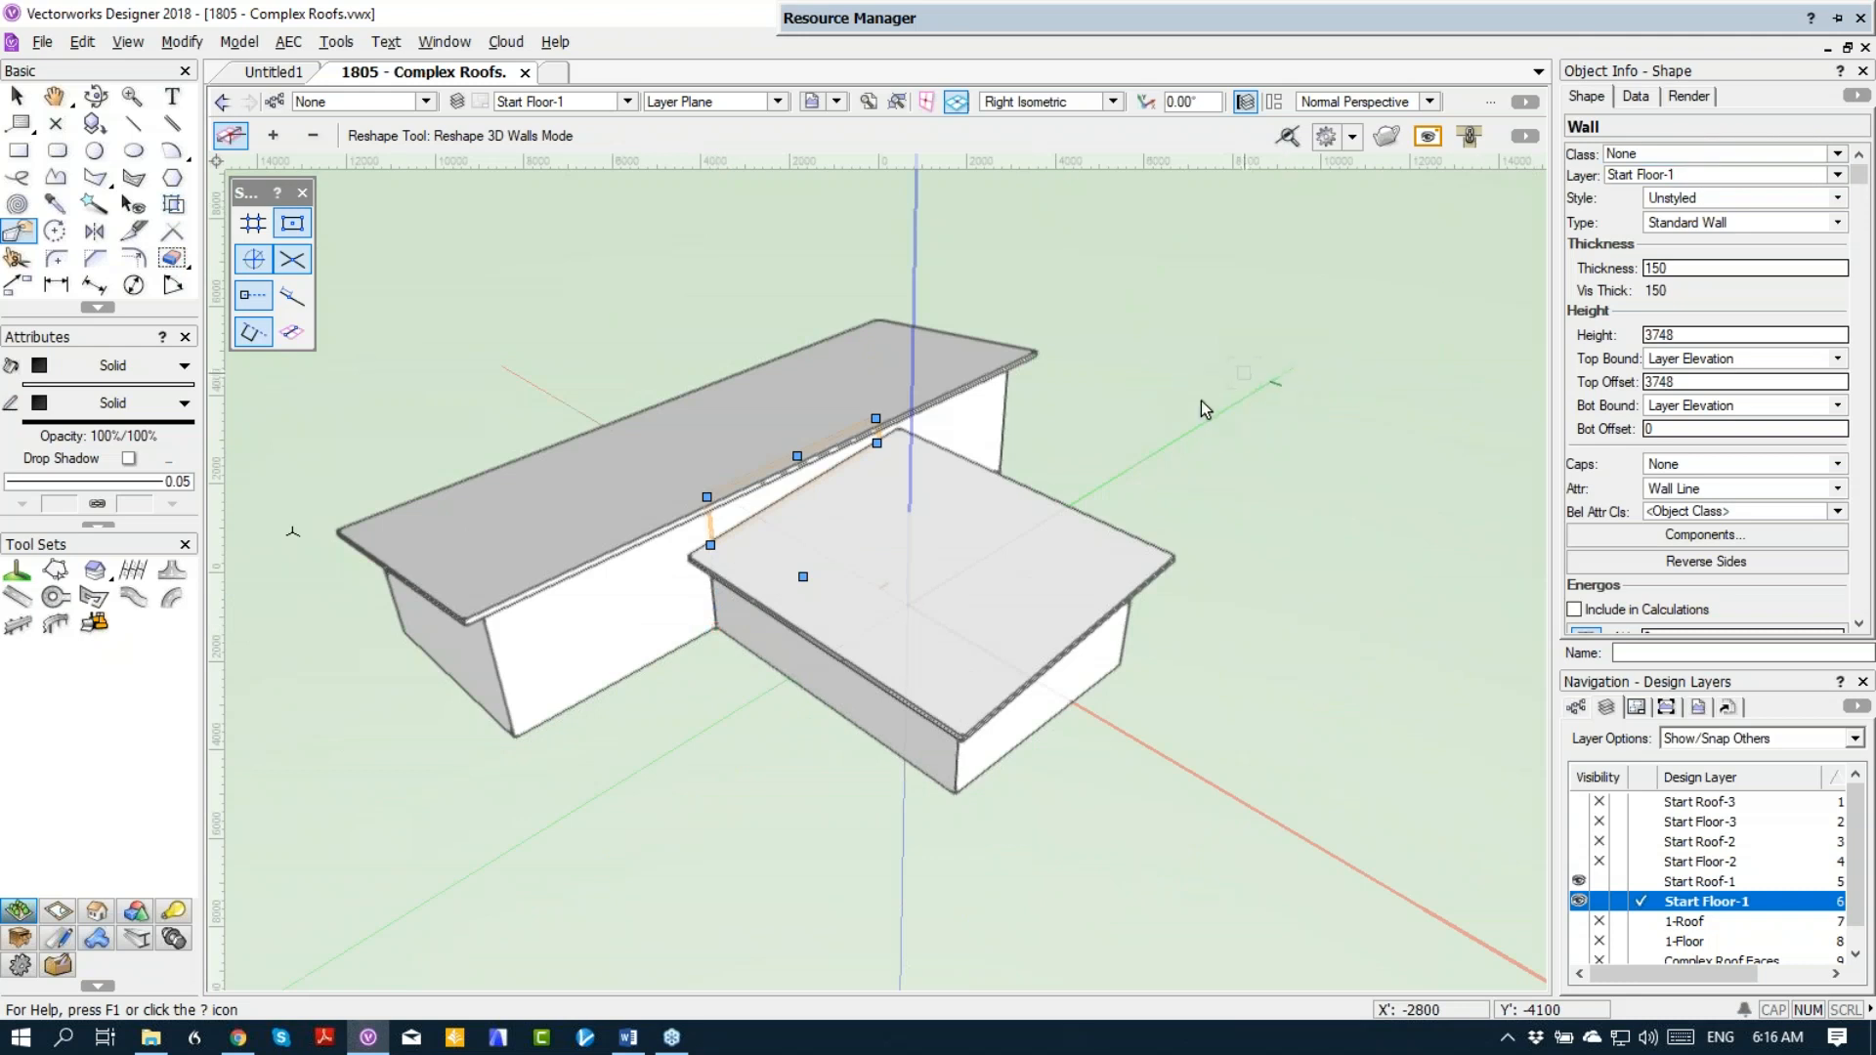
pyautogui.press('x')
pyautogui.click(925, 556)
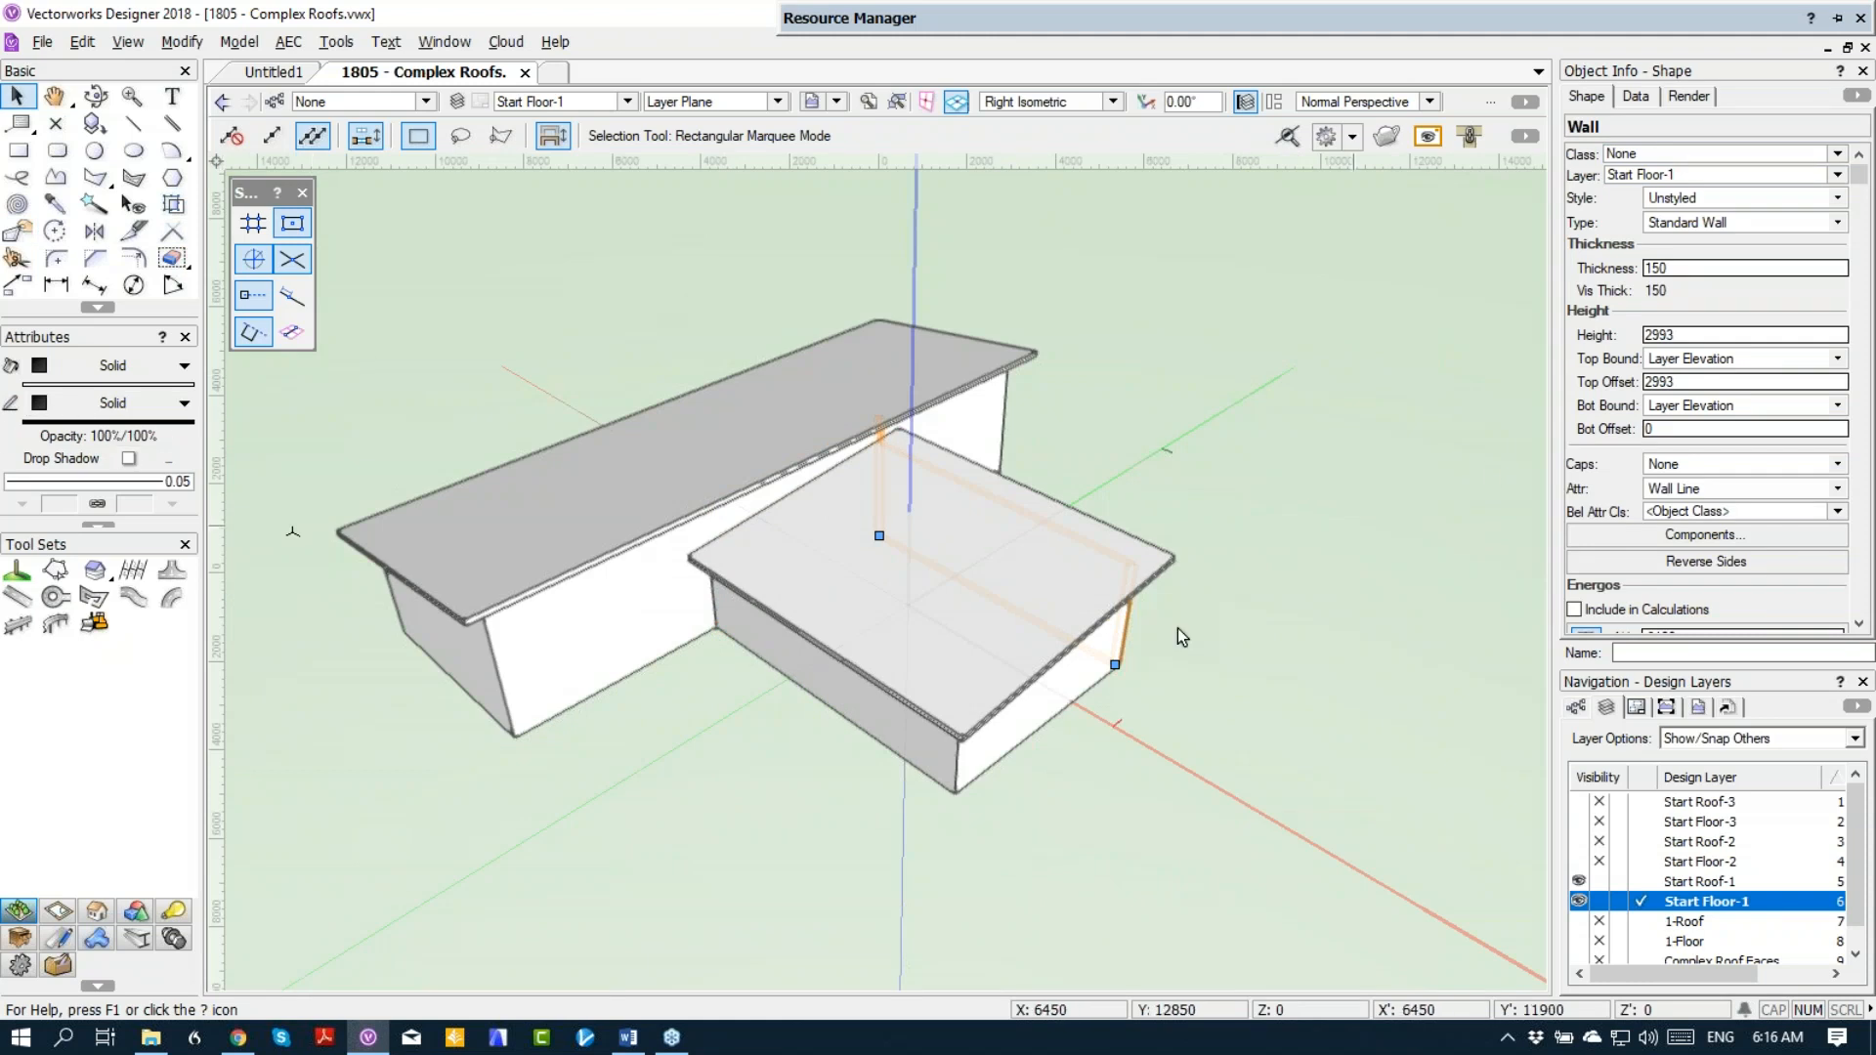
pyautogui.click(1147, 565)
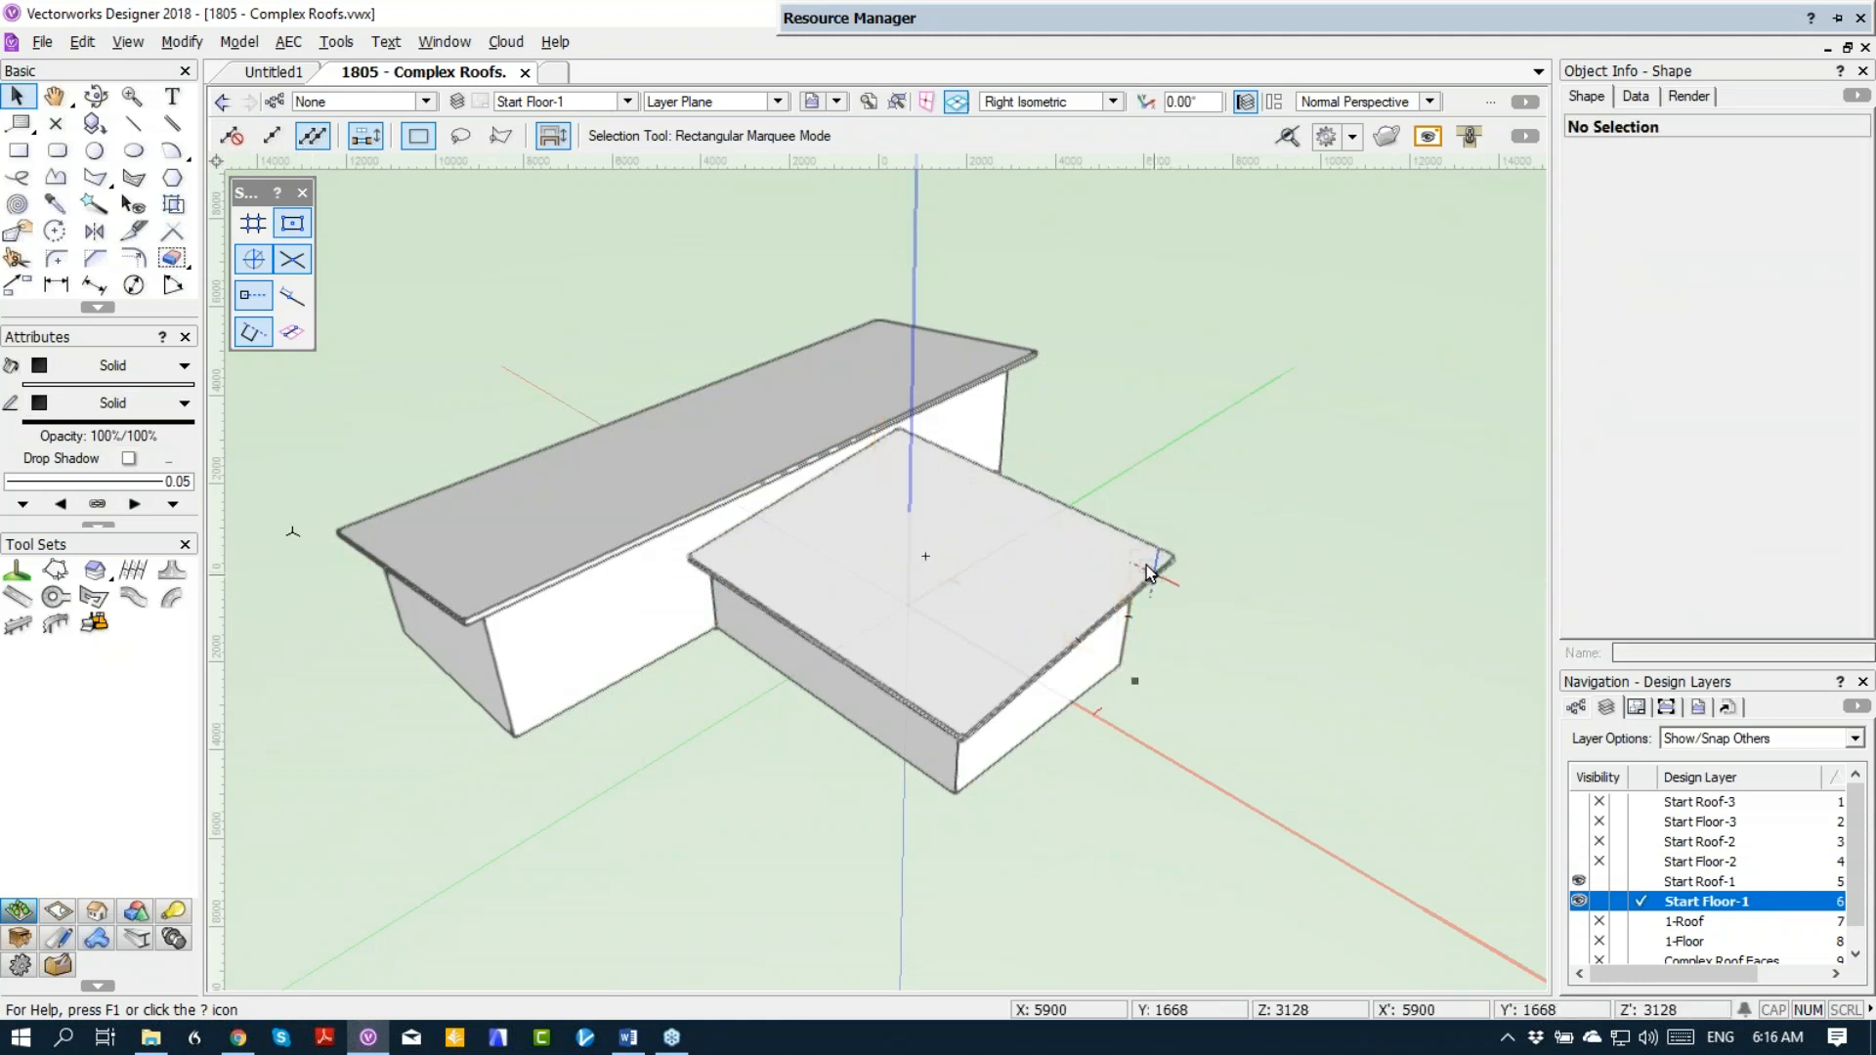
# Step: In Top/Plan view, activate layer Start Roof-1 and delete the roofs over the wing and the main block
pyautogui.press('F5')
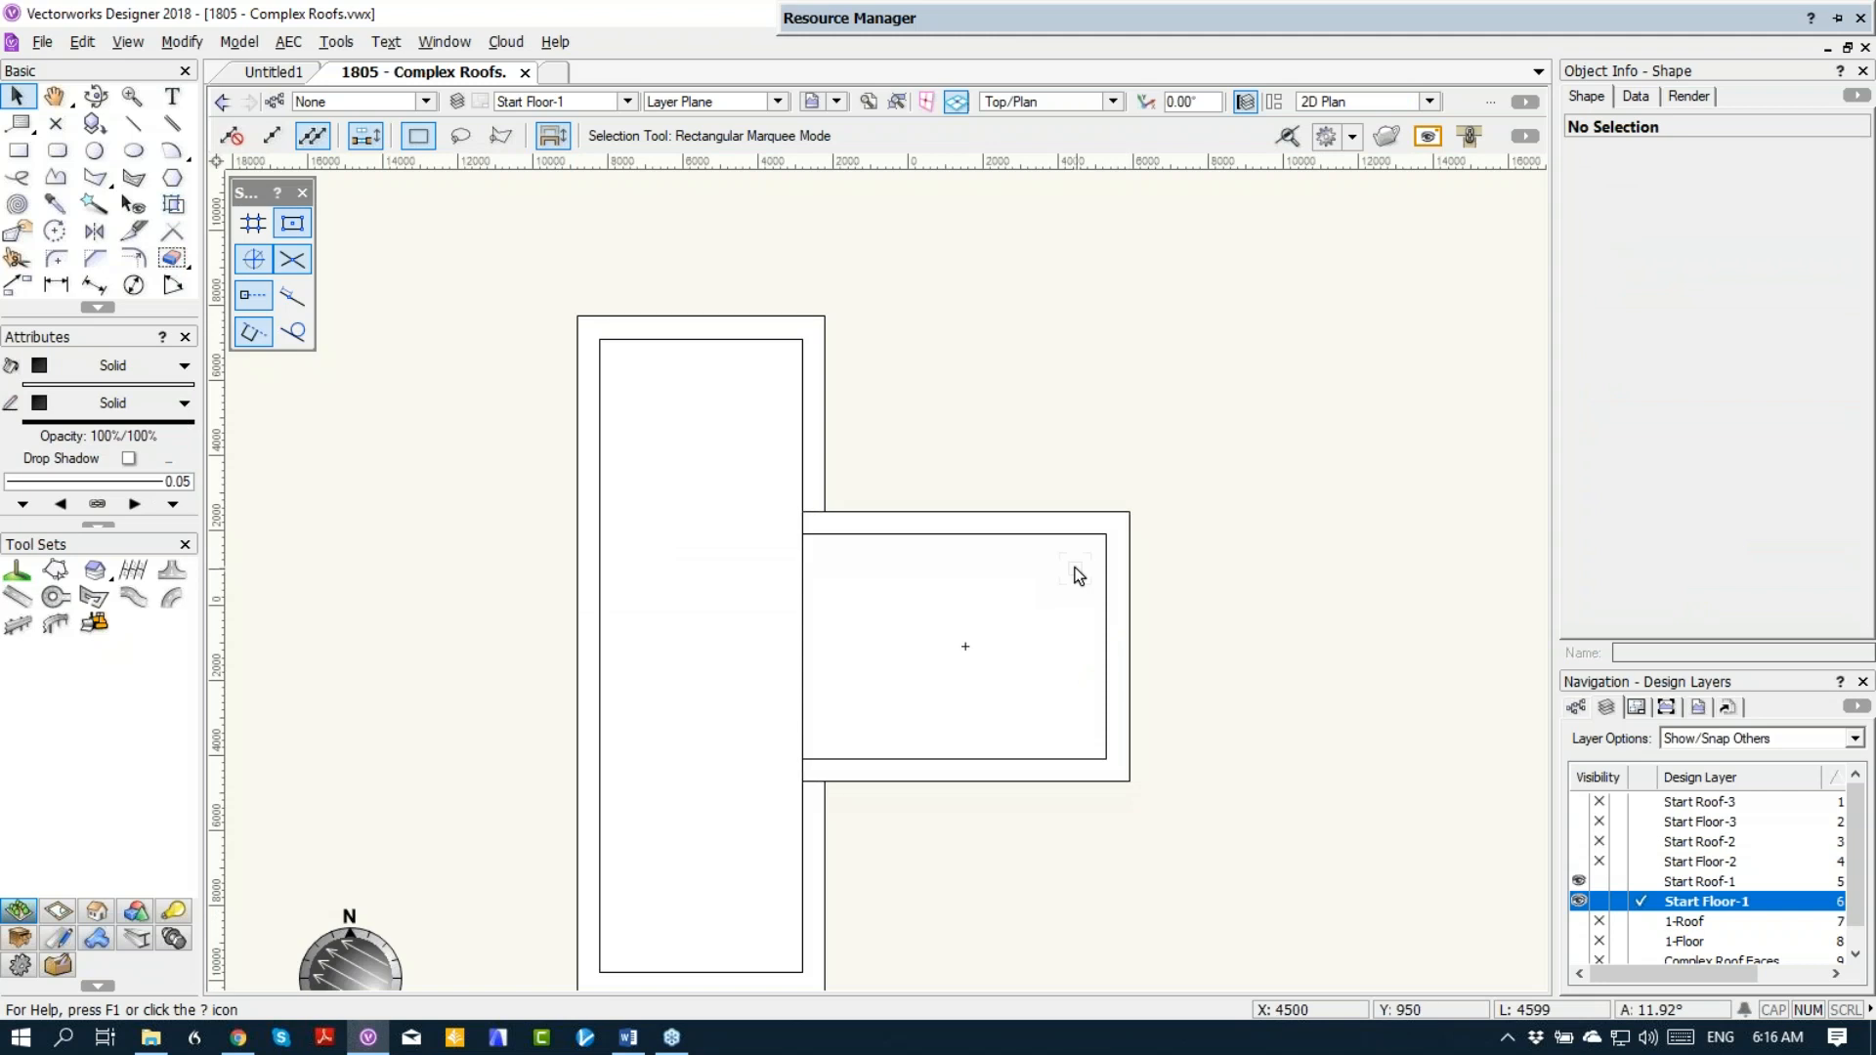
pyautogui.click(1642, 881)
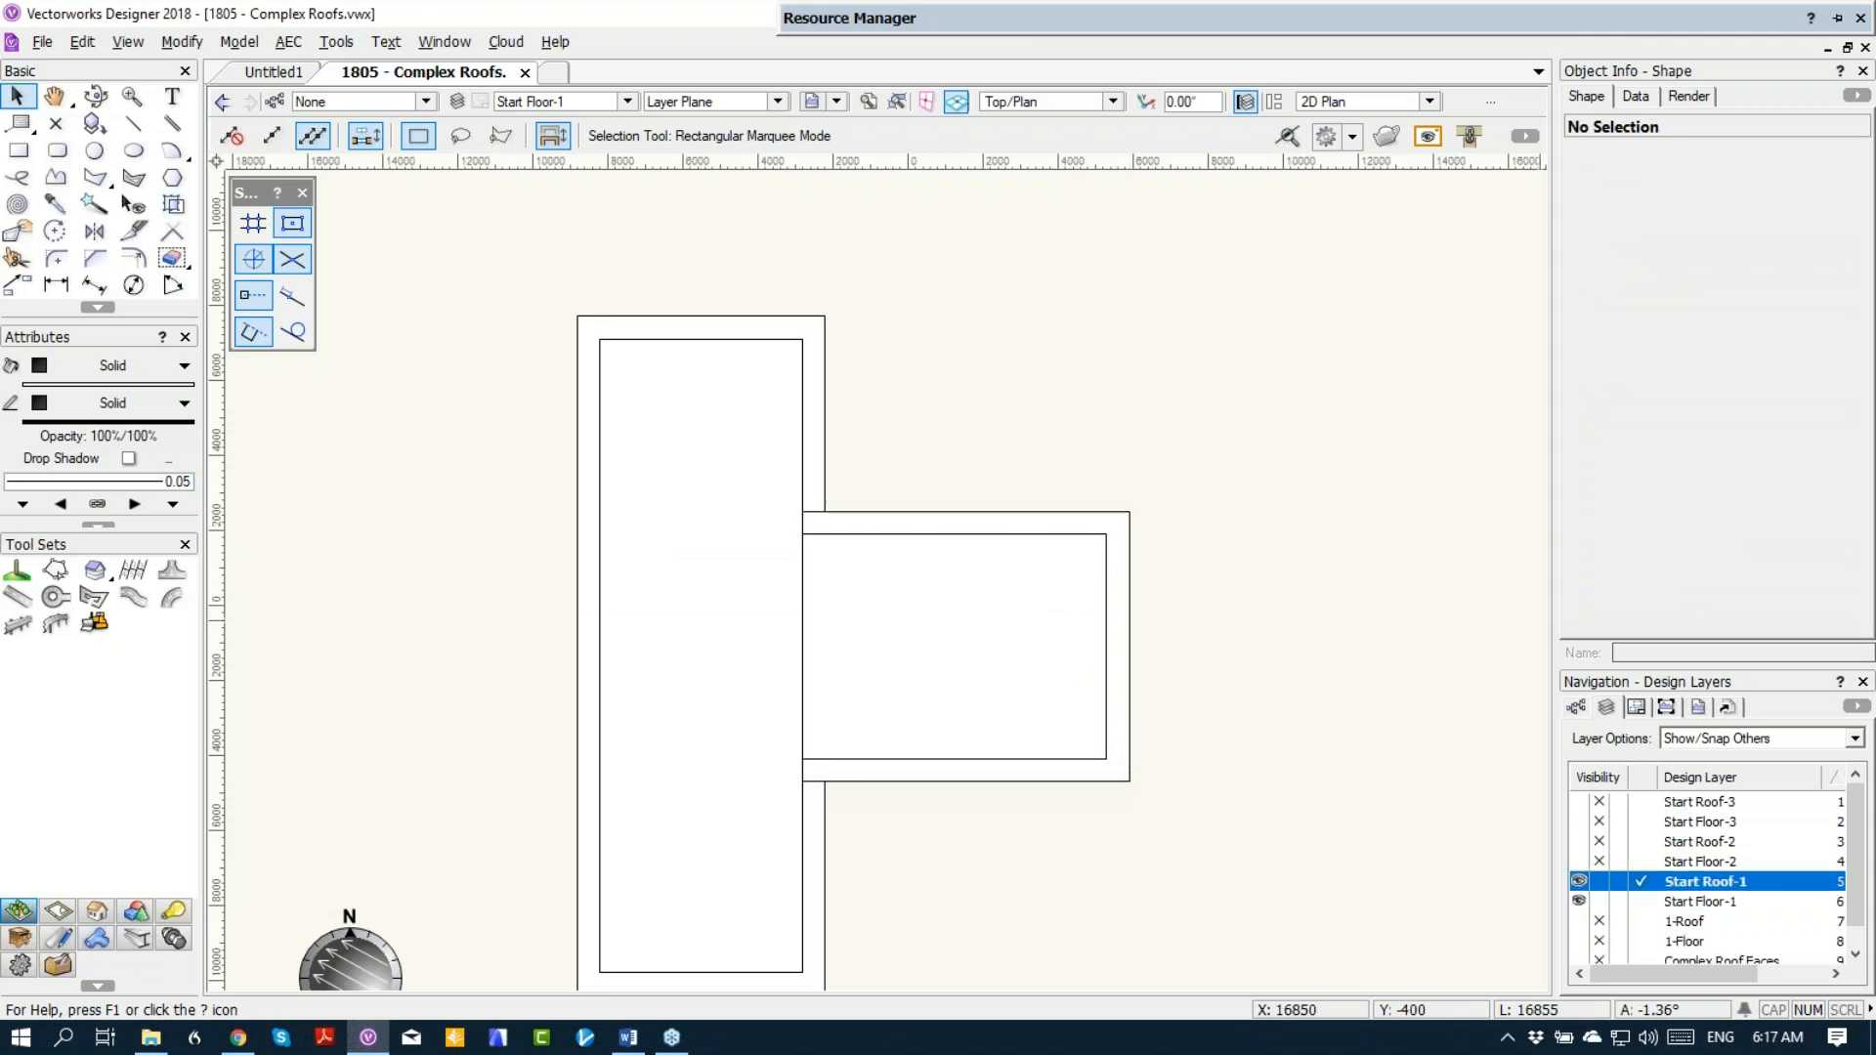
pyautogui.click(1016, 710)
pyautogui.press('Delete')
pyautogui.click(757, 611)
pyautogui.press('Delete')
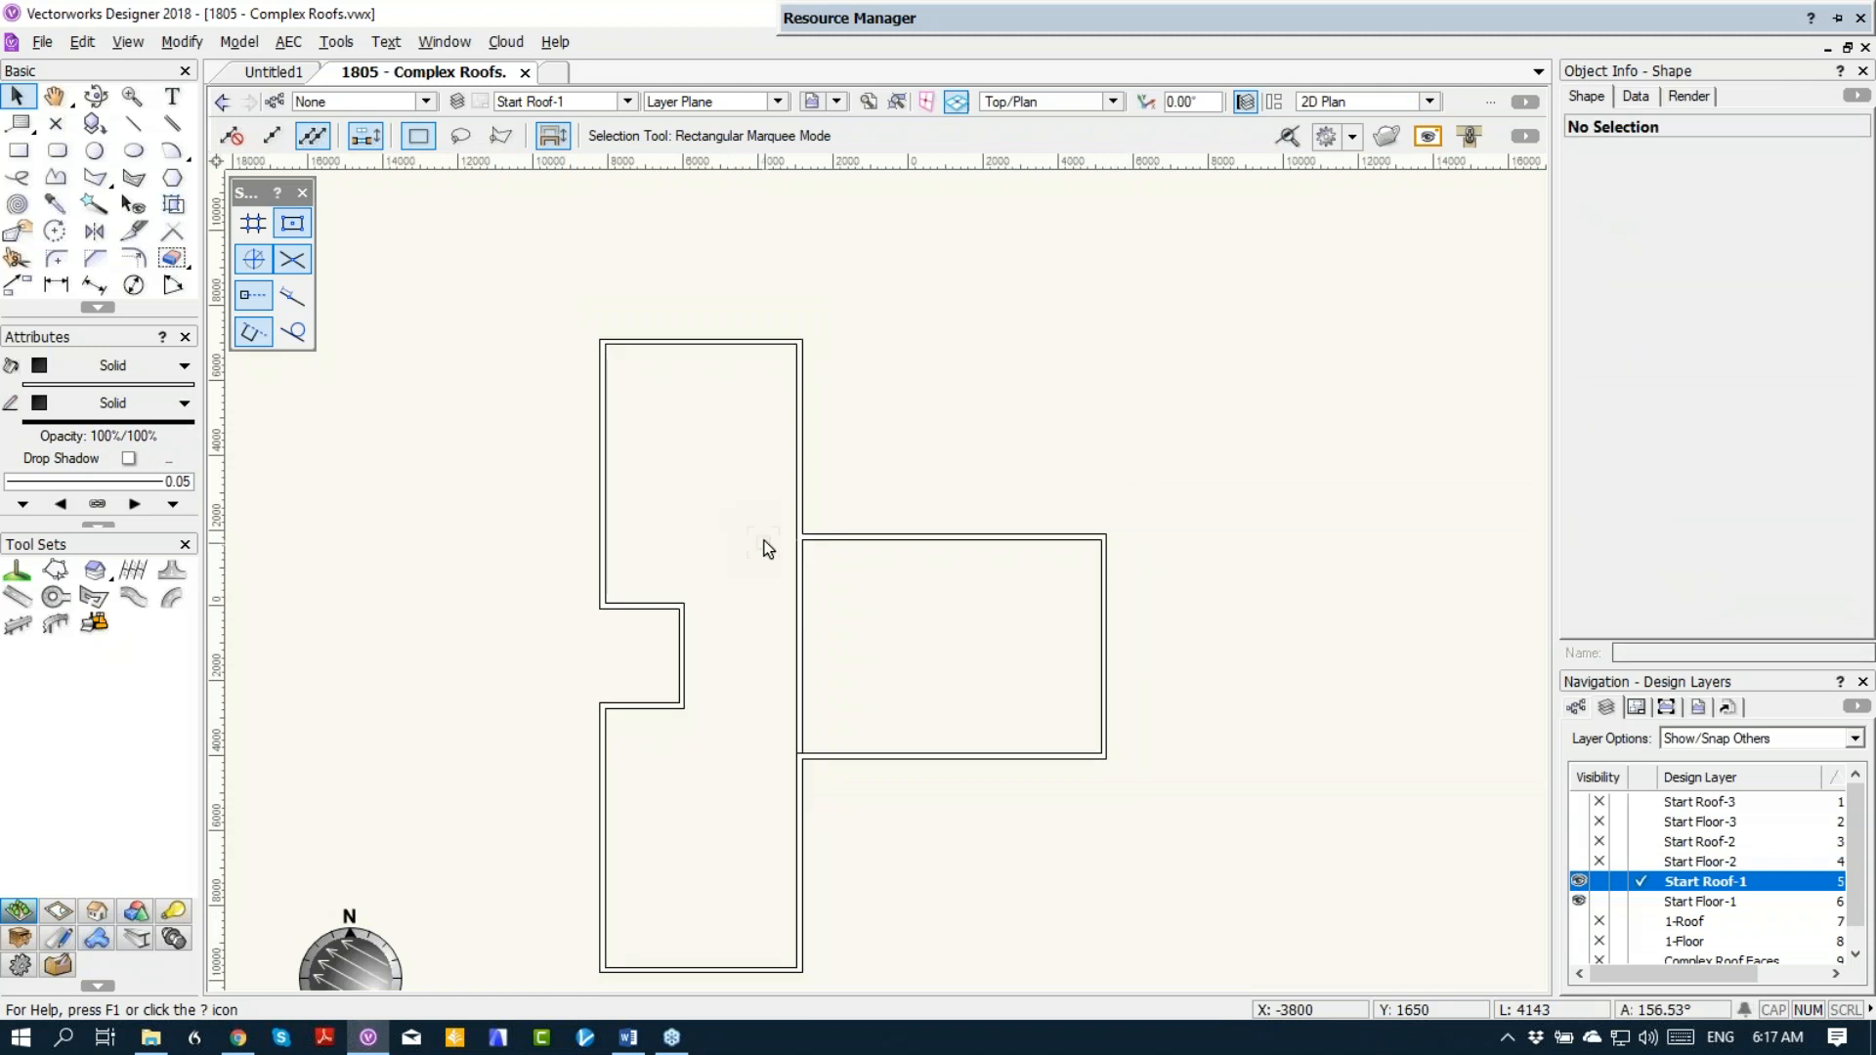
# Step: Draw a rectangle over the main block's outer corners, covering the recess, and offset its outline 600 outward
pyautogui.scroll(-1, 1073, 585)
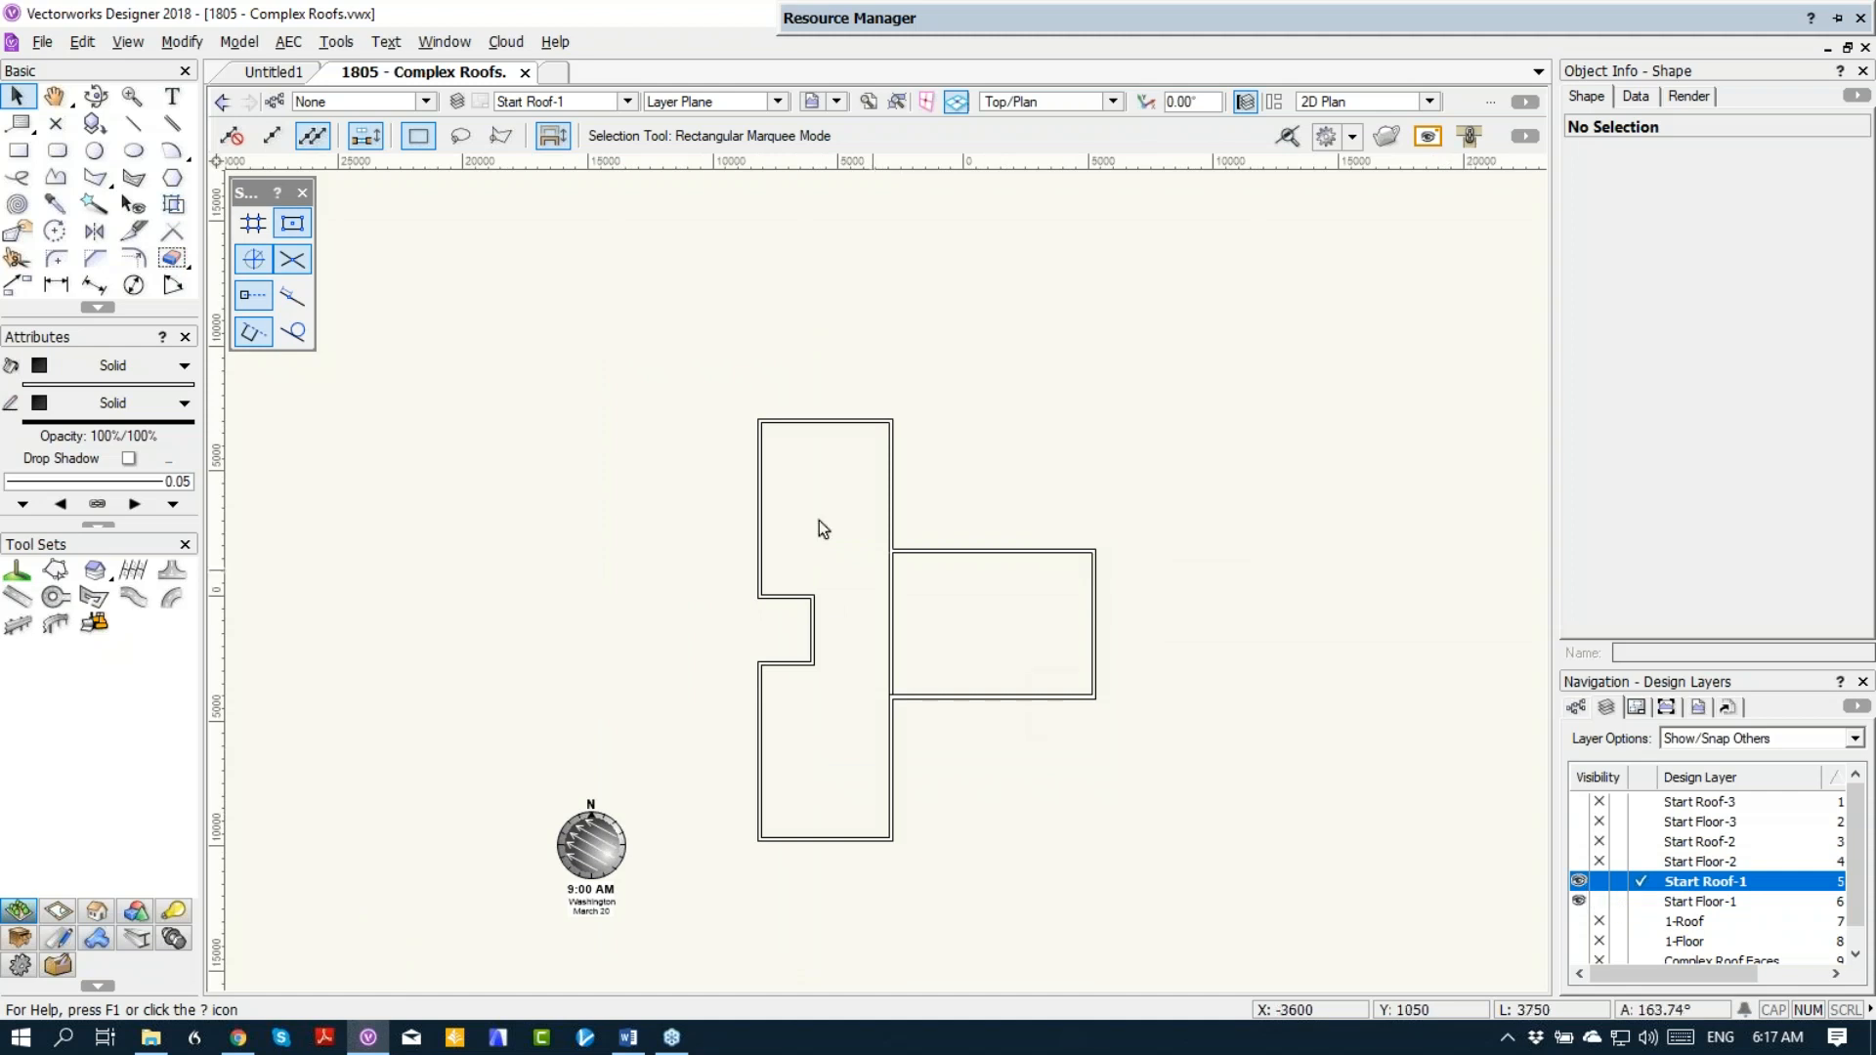
pyautogui.click(18, 150)
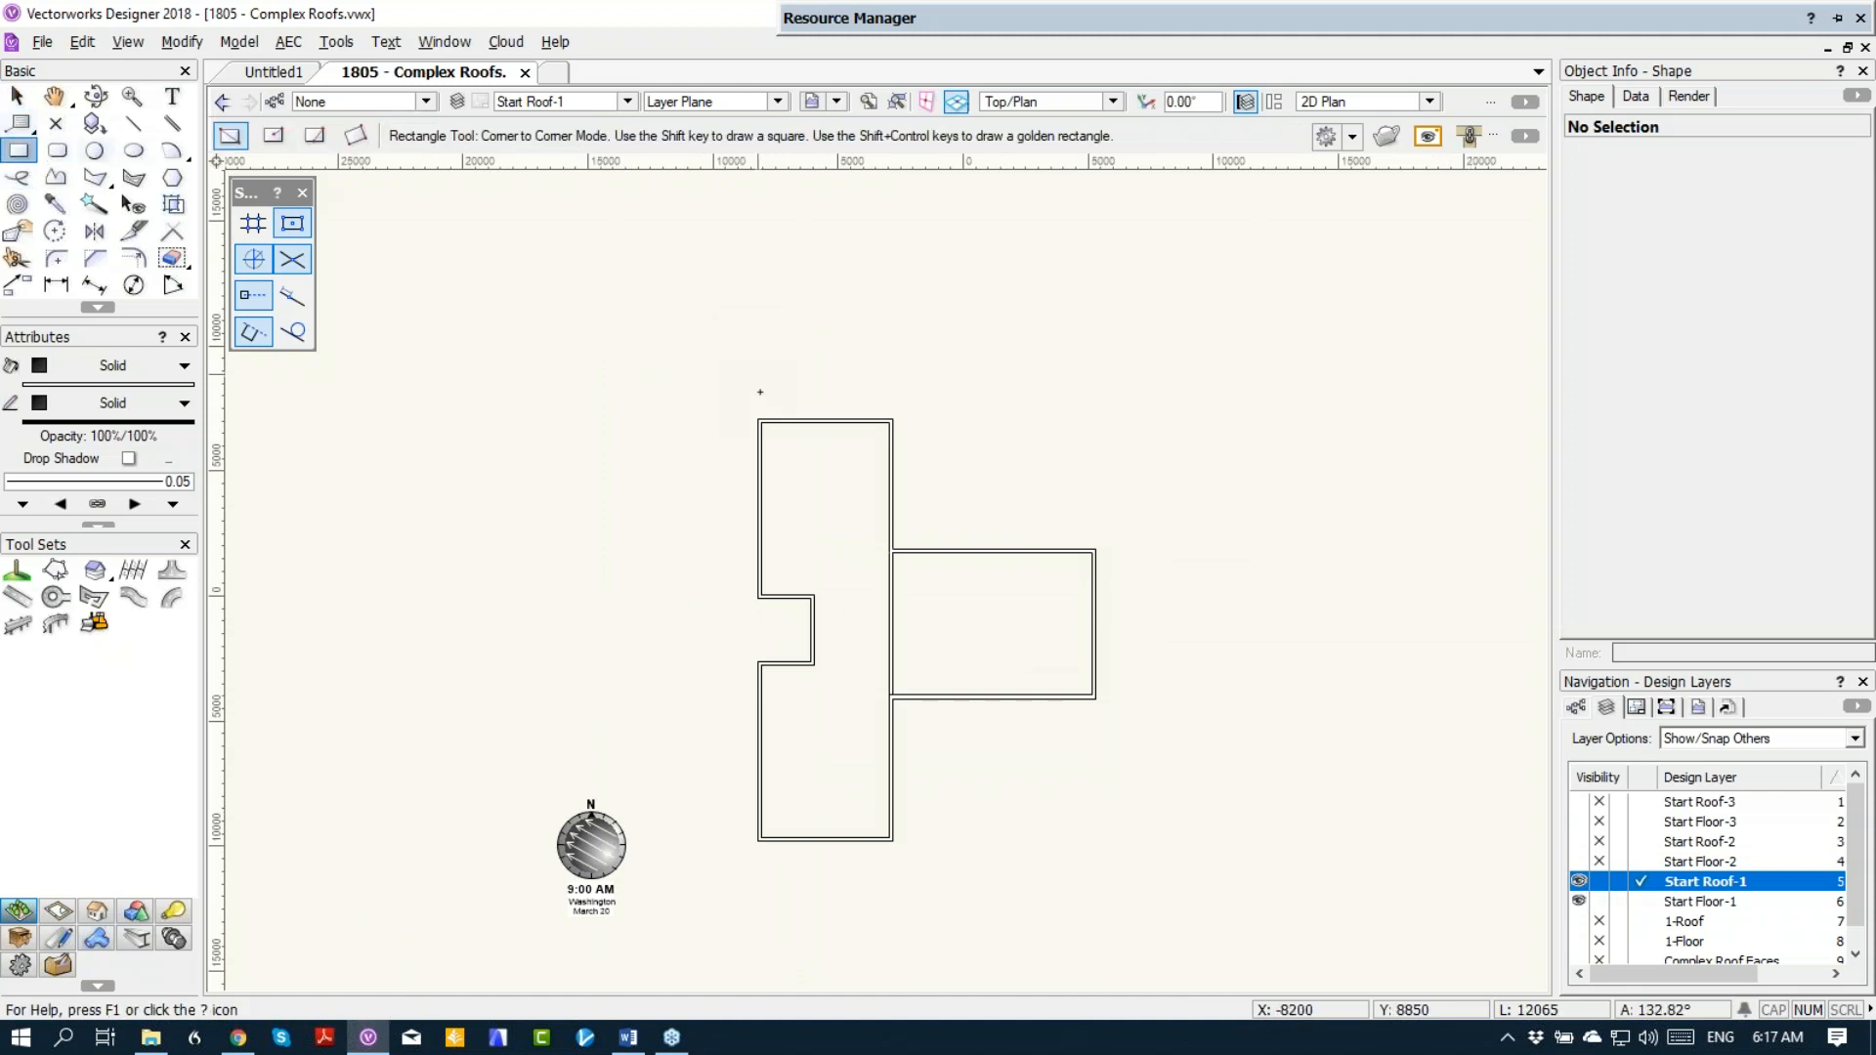
pyautogui.click(758, 420)
pyautogui.click(892, 840)
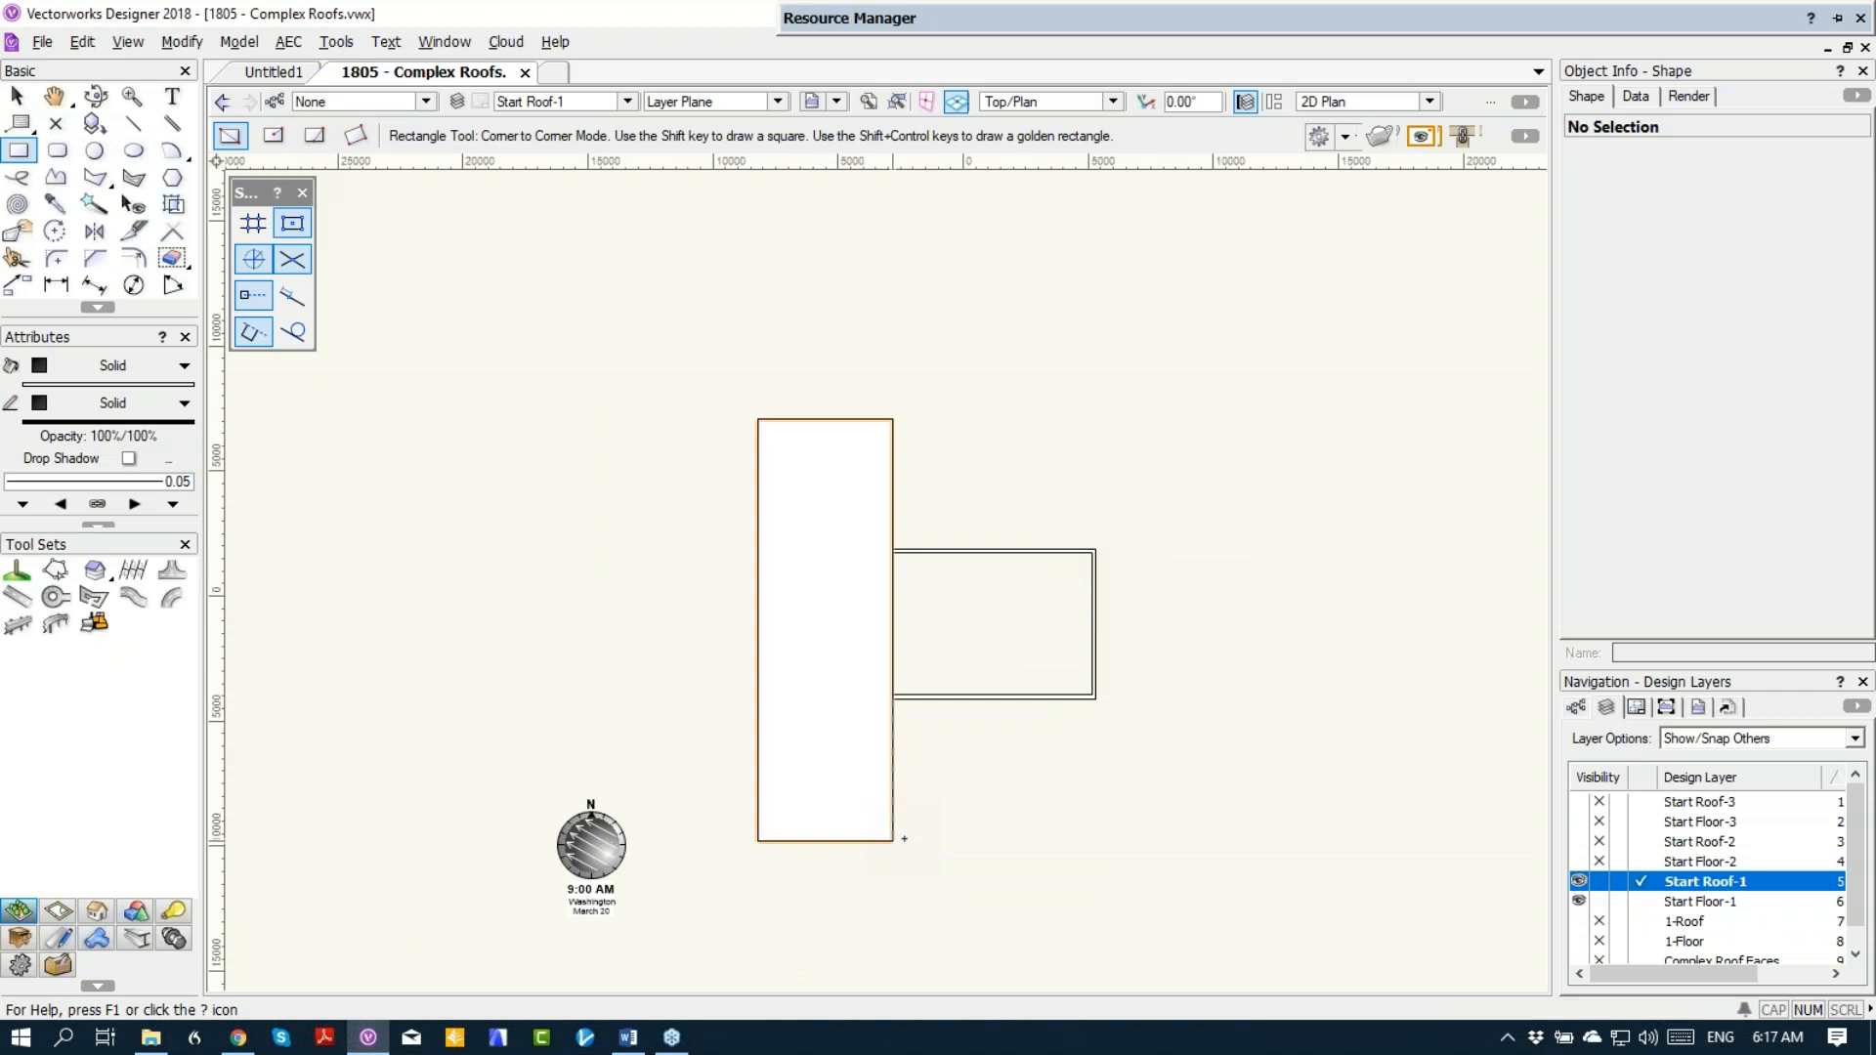
pyautogui.click(134, 258)
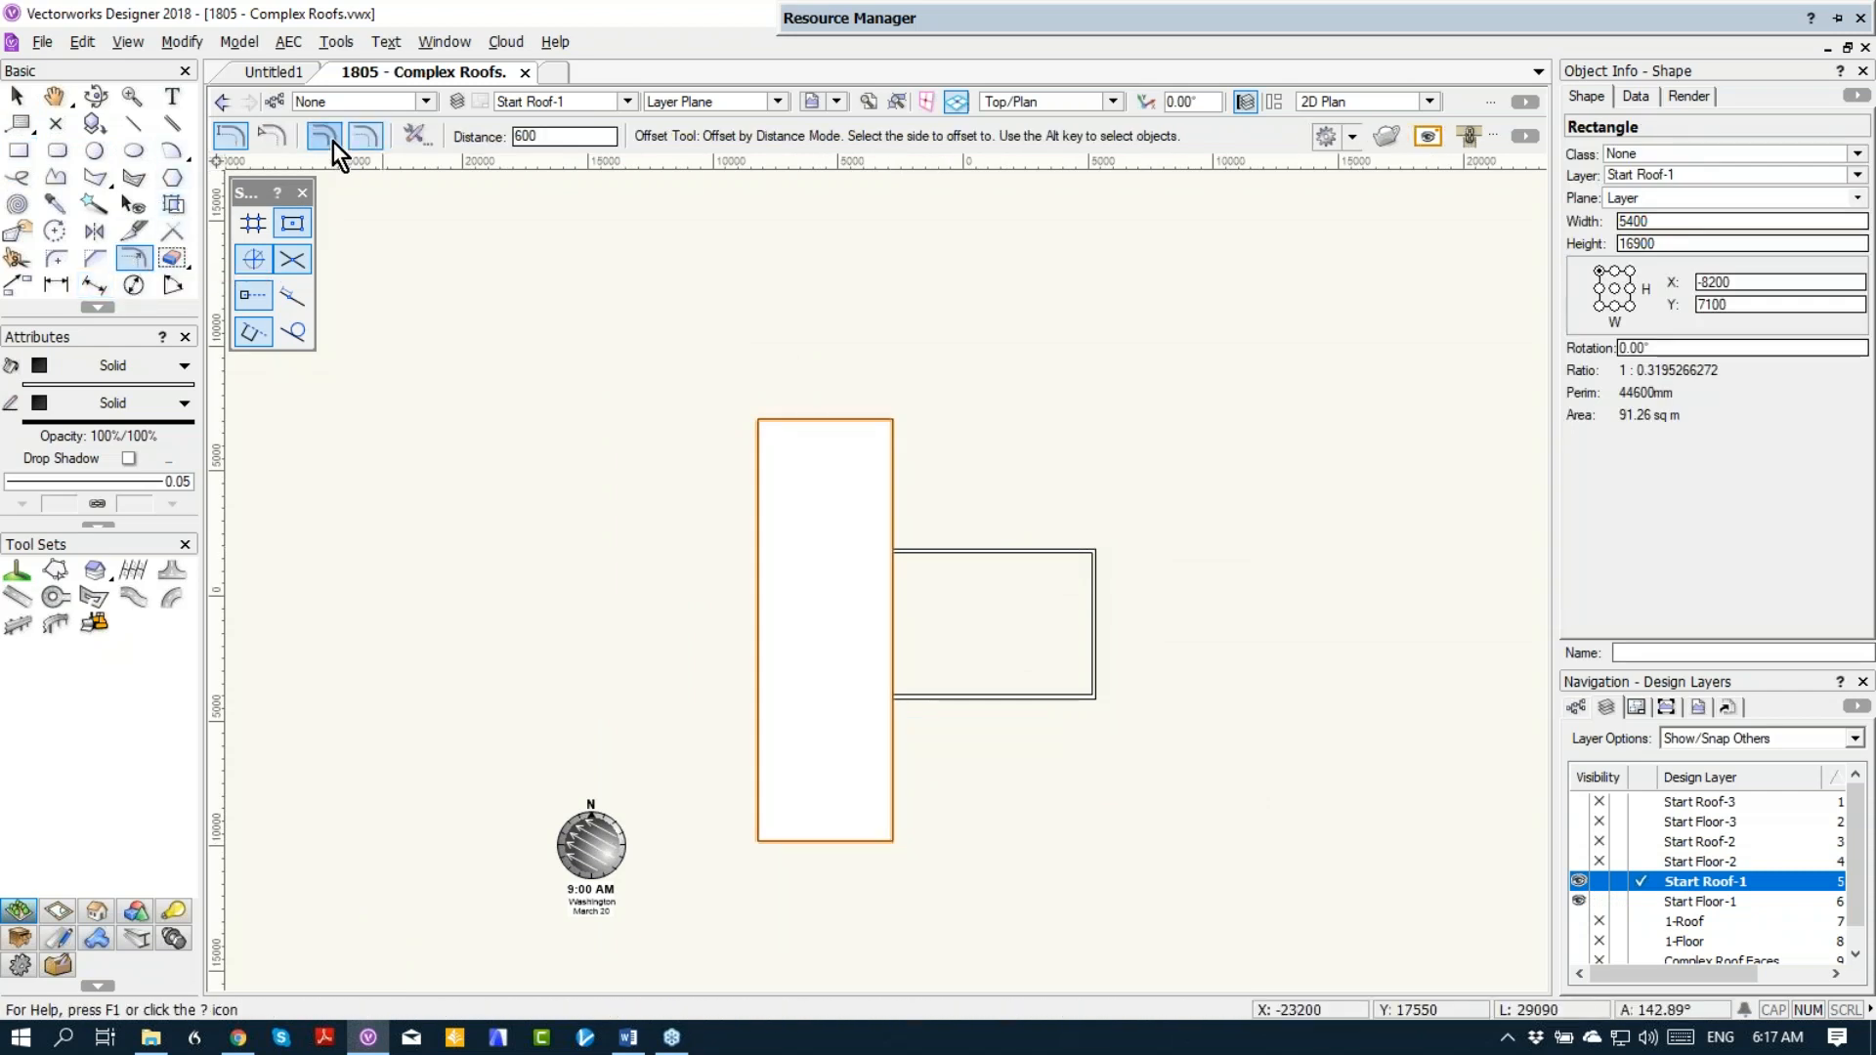
pyautogui.click(798, 276)
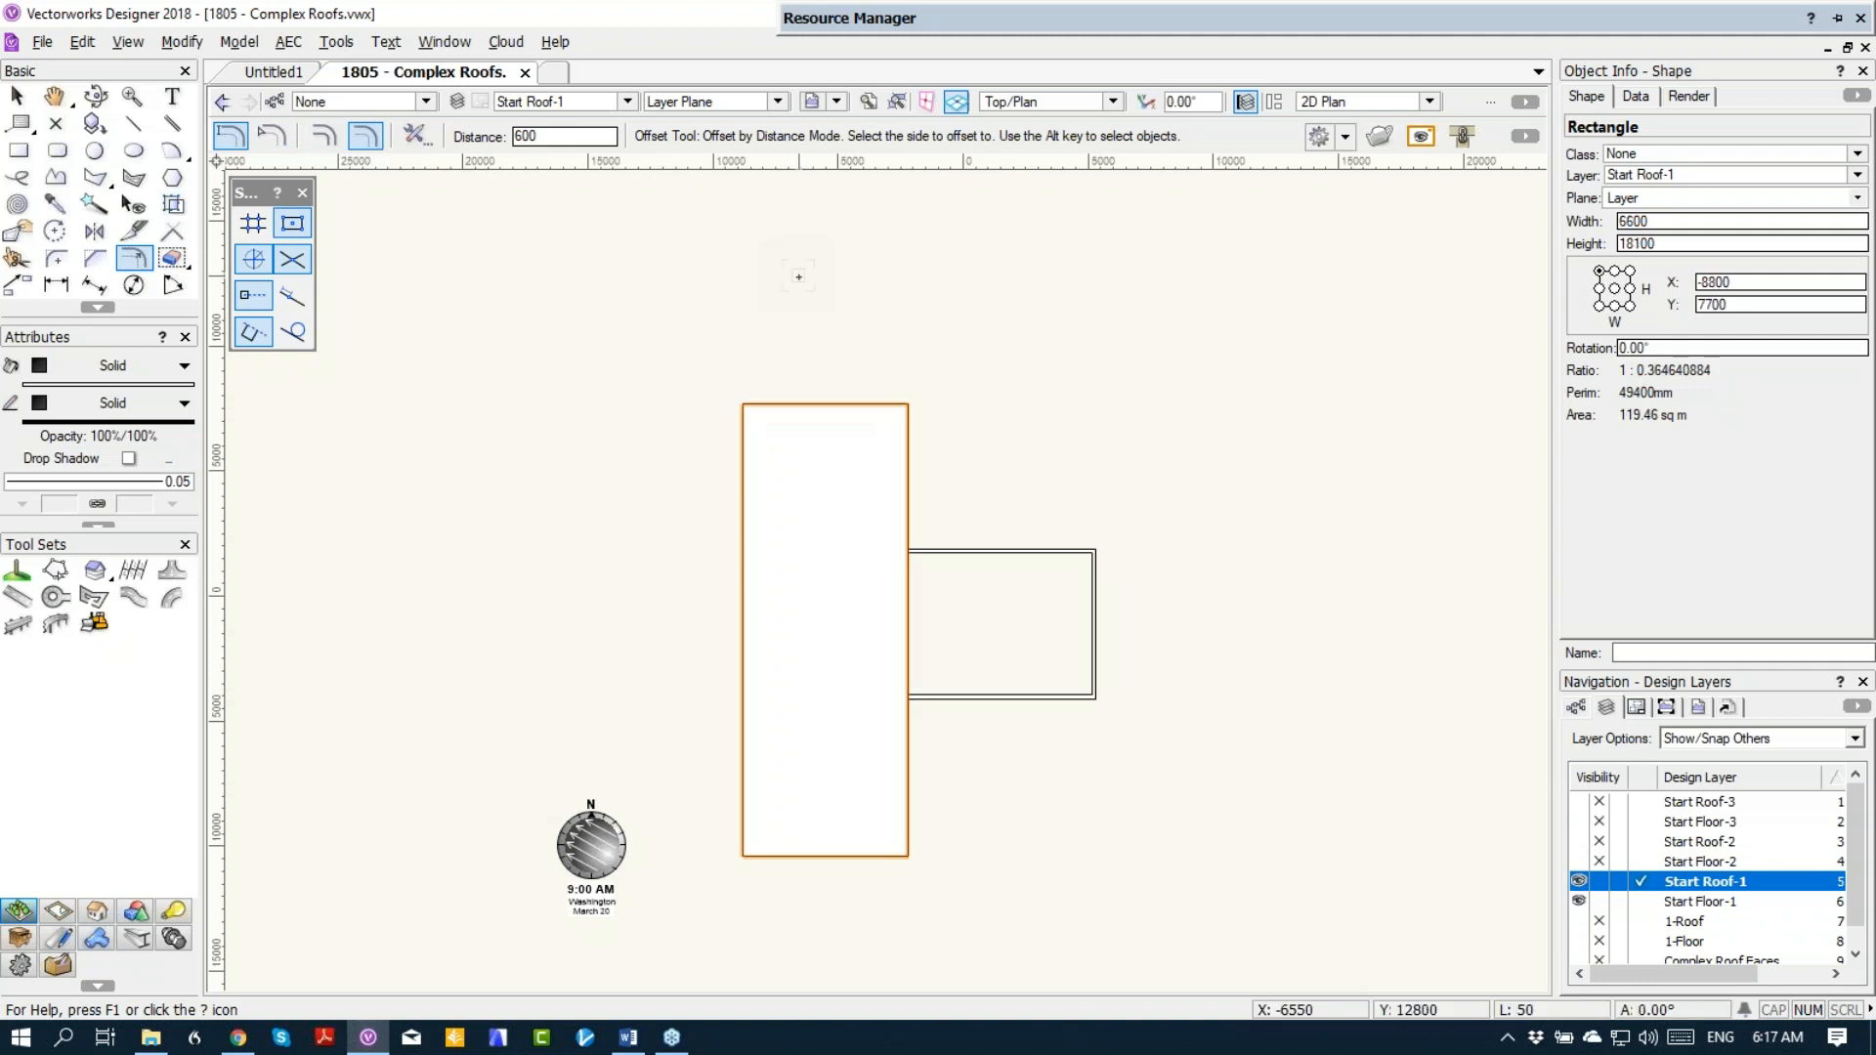
pyautogui.click(1105, 535)
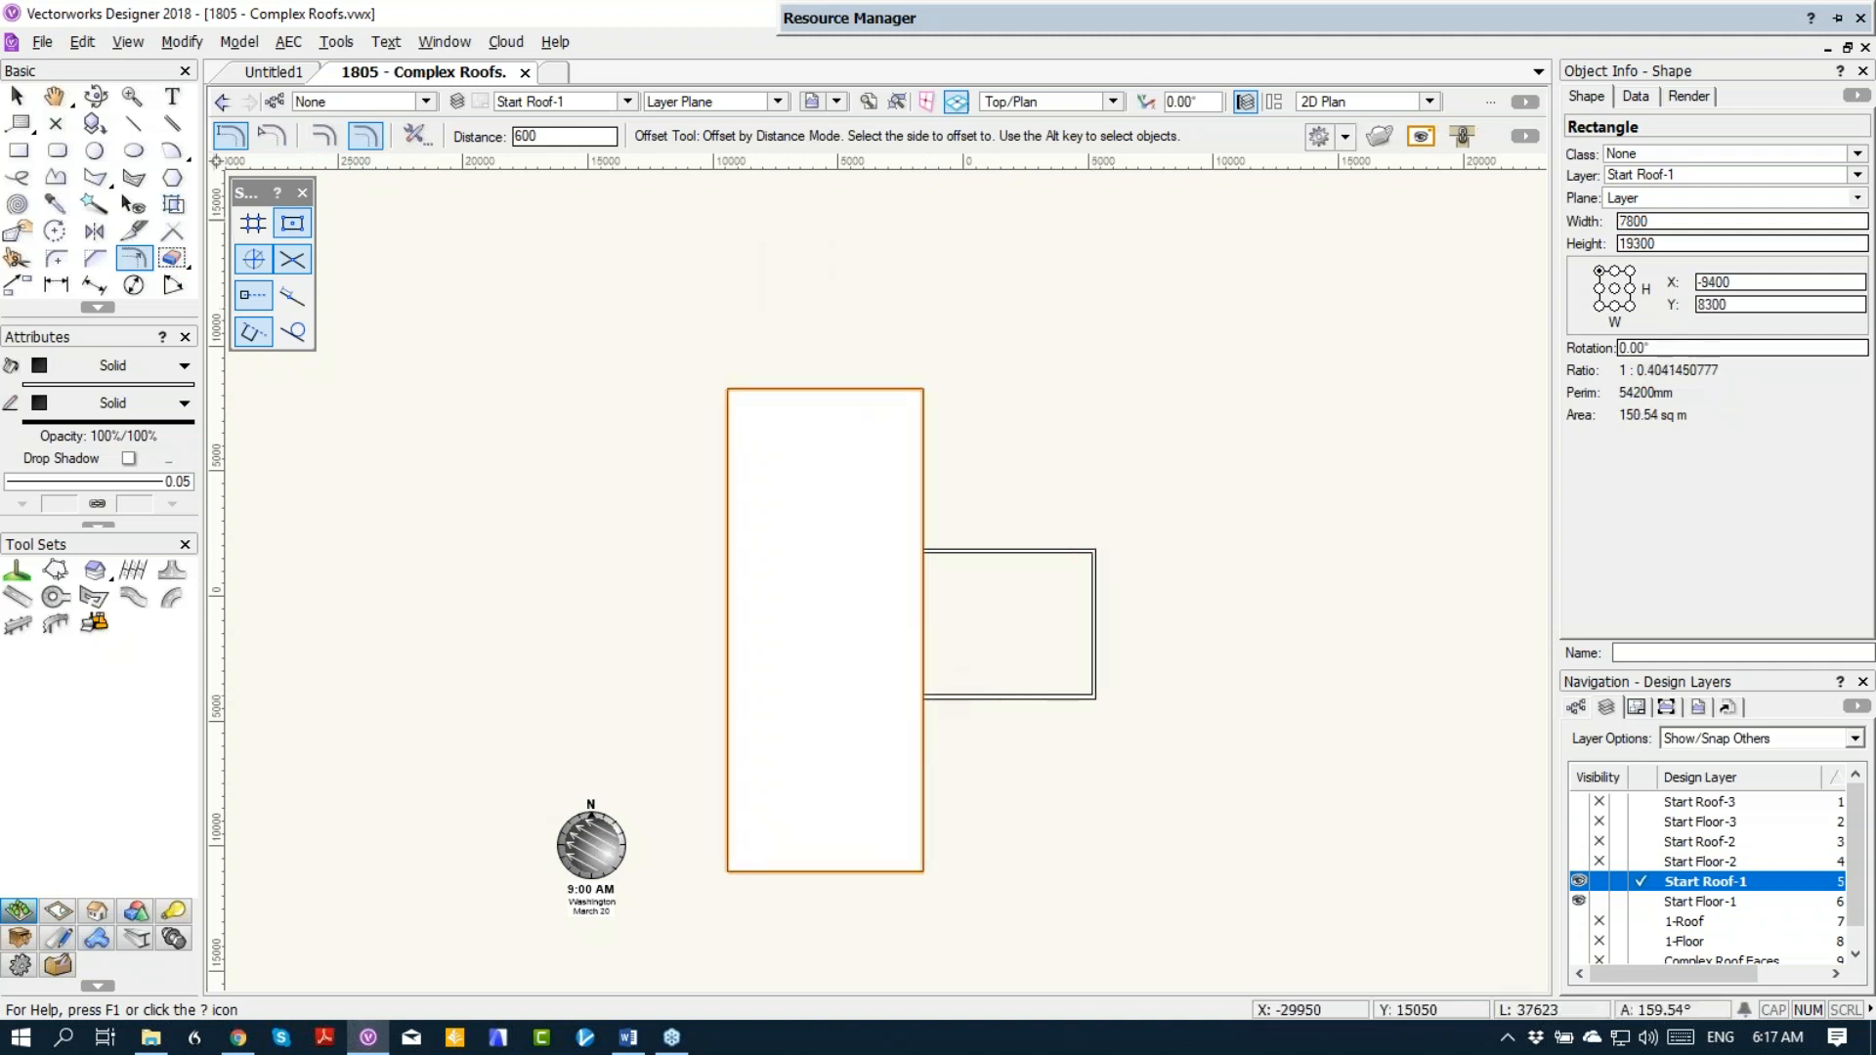
pyautogui.hotkey('ctrl', 'z')
# Step: Draw a rectangle over the wing's outer corners, offset it 600 outward, and pull its inner edge back to the main block's wall face
pyautogui.click(19, 150)
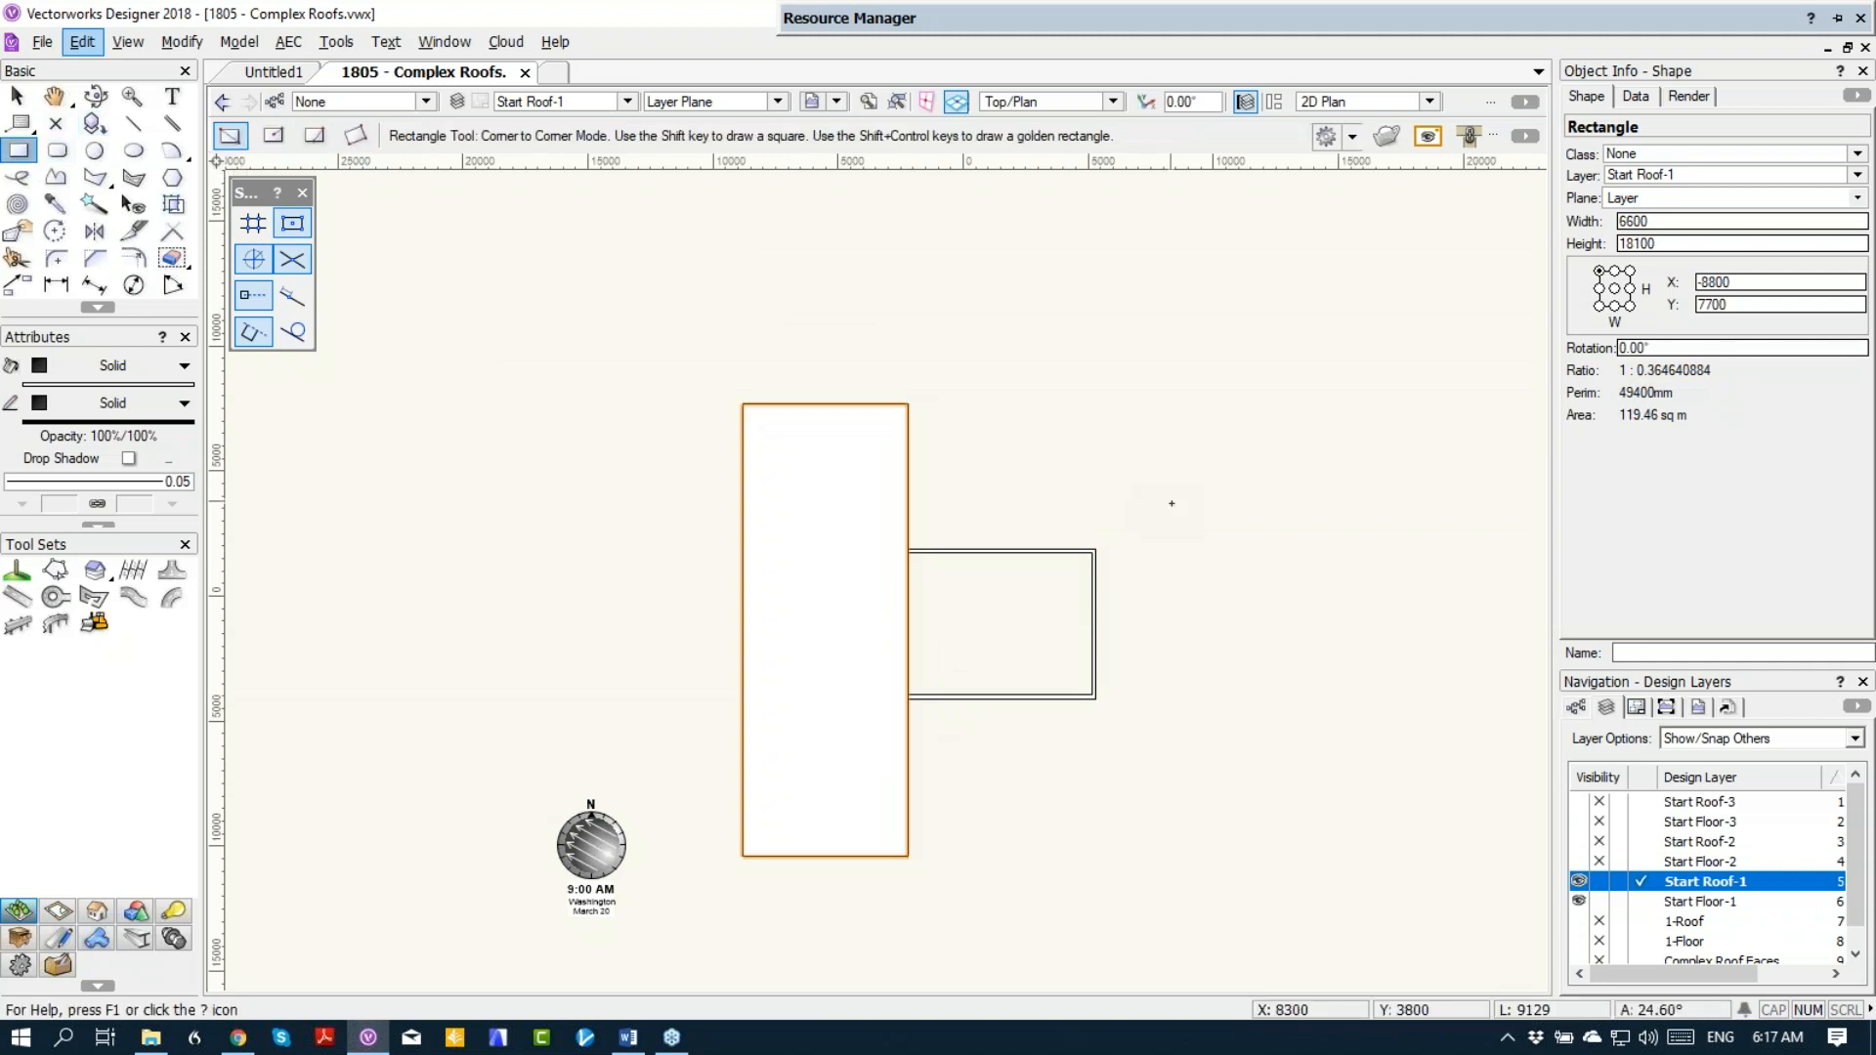
pyautogui.click(1095, 550)
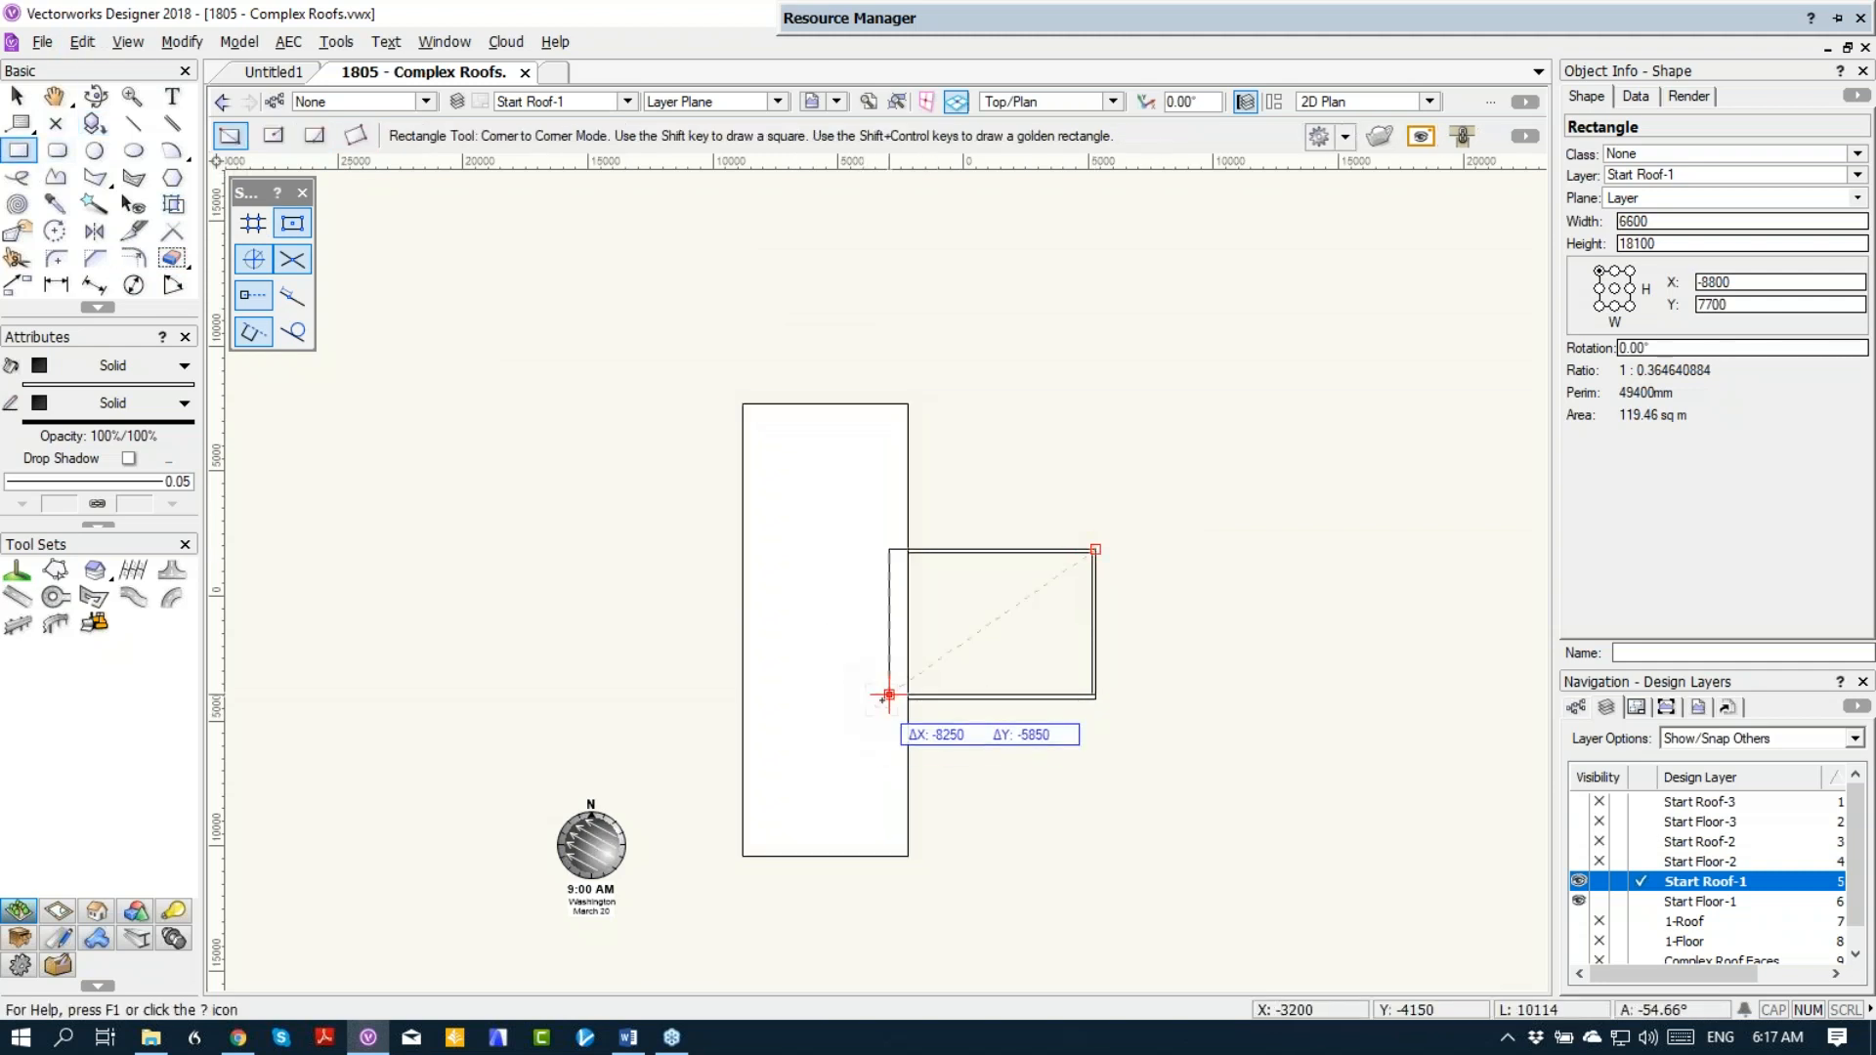
pyautogui.click(892, 698)
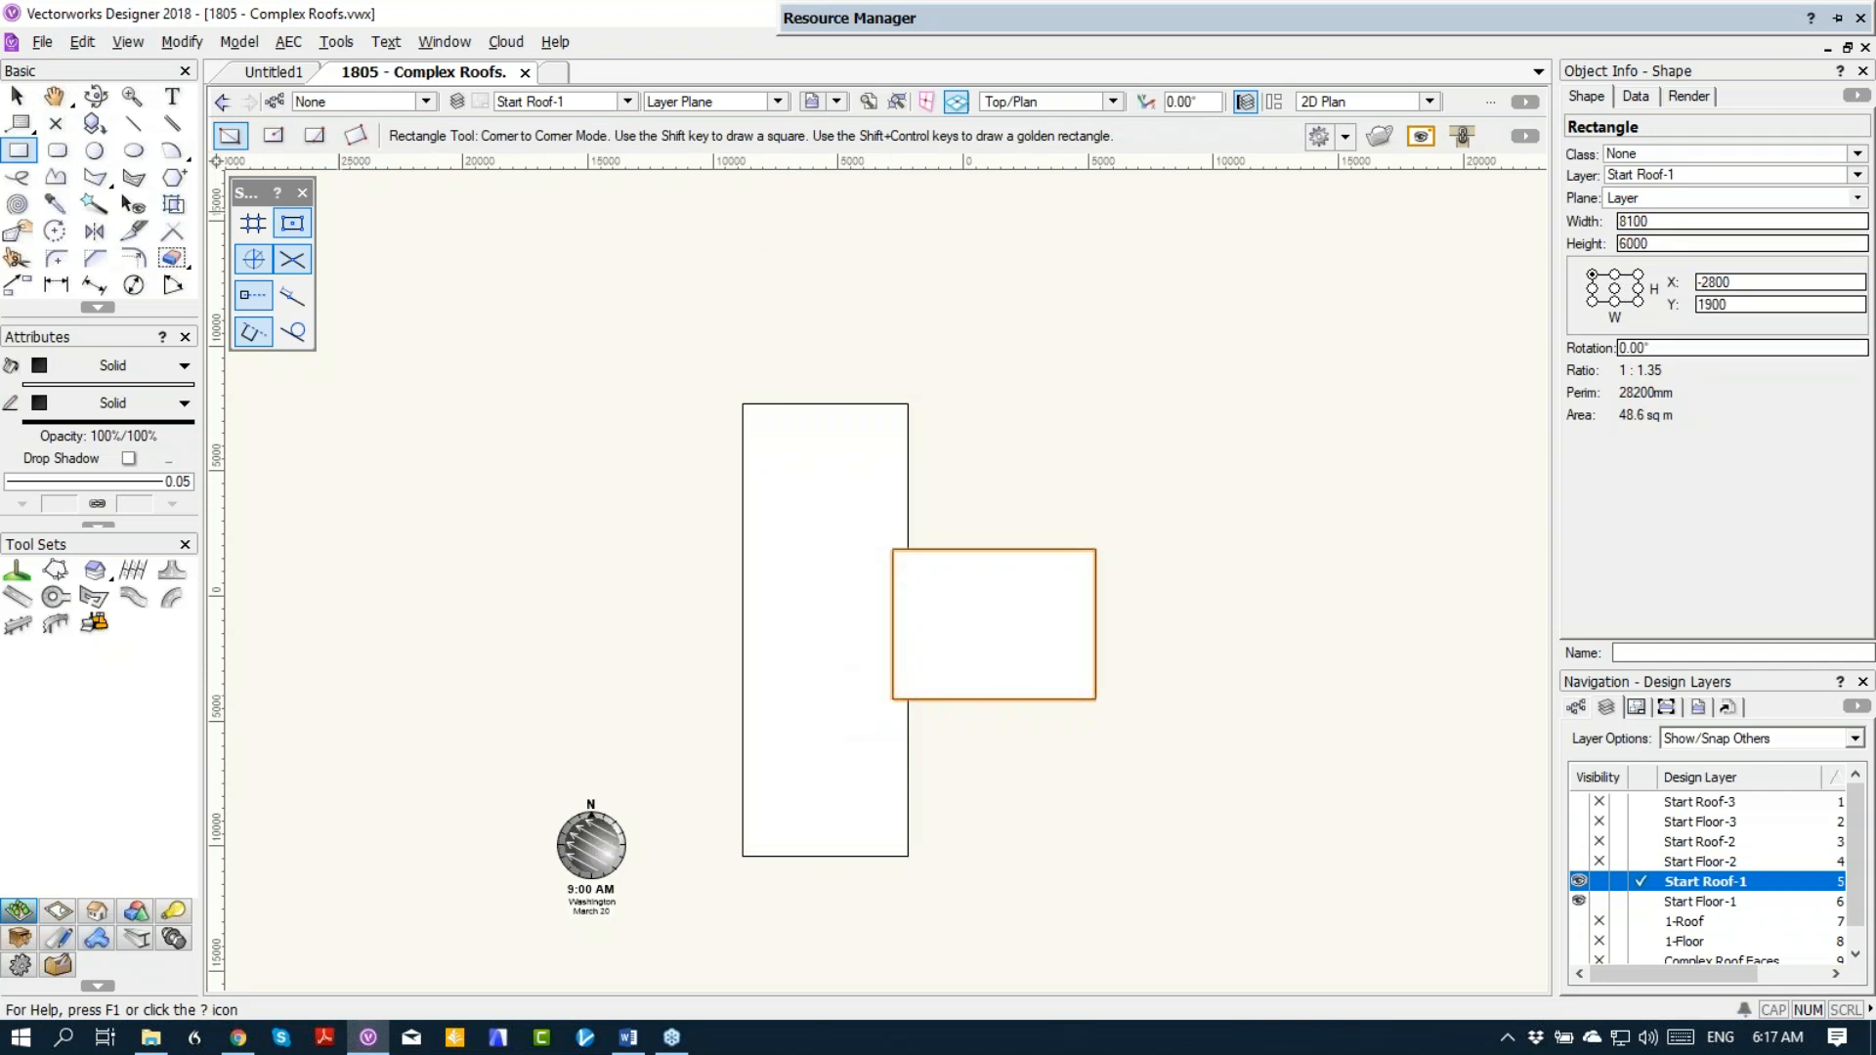
pyautogui.click(134, 259)
pyautogui.click(1118, 482)
pyautogui.click(17, 95)
pyautogui.moveTo(878, 623); pyautogui.dragTo(900, 698)
pyautogui.press('b')
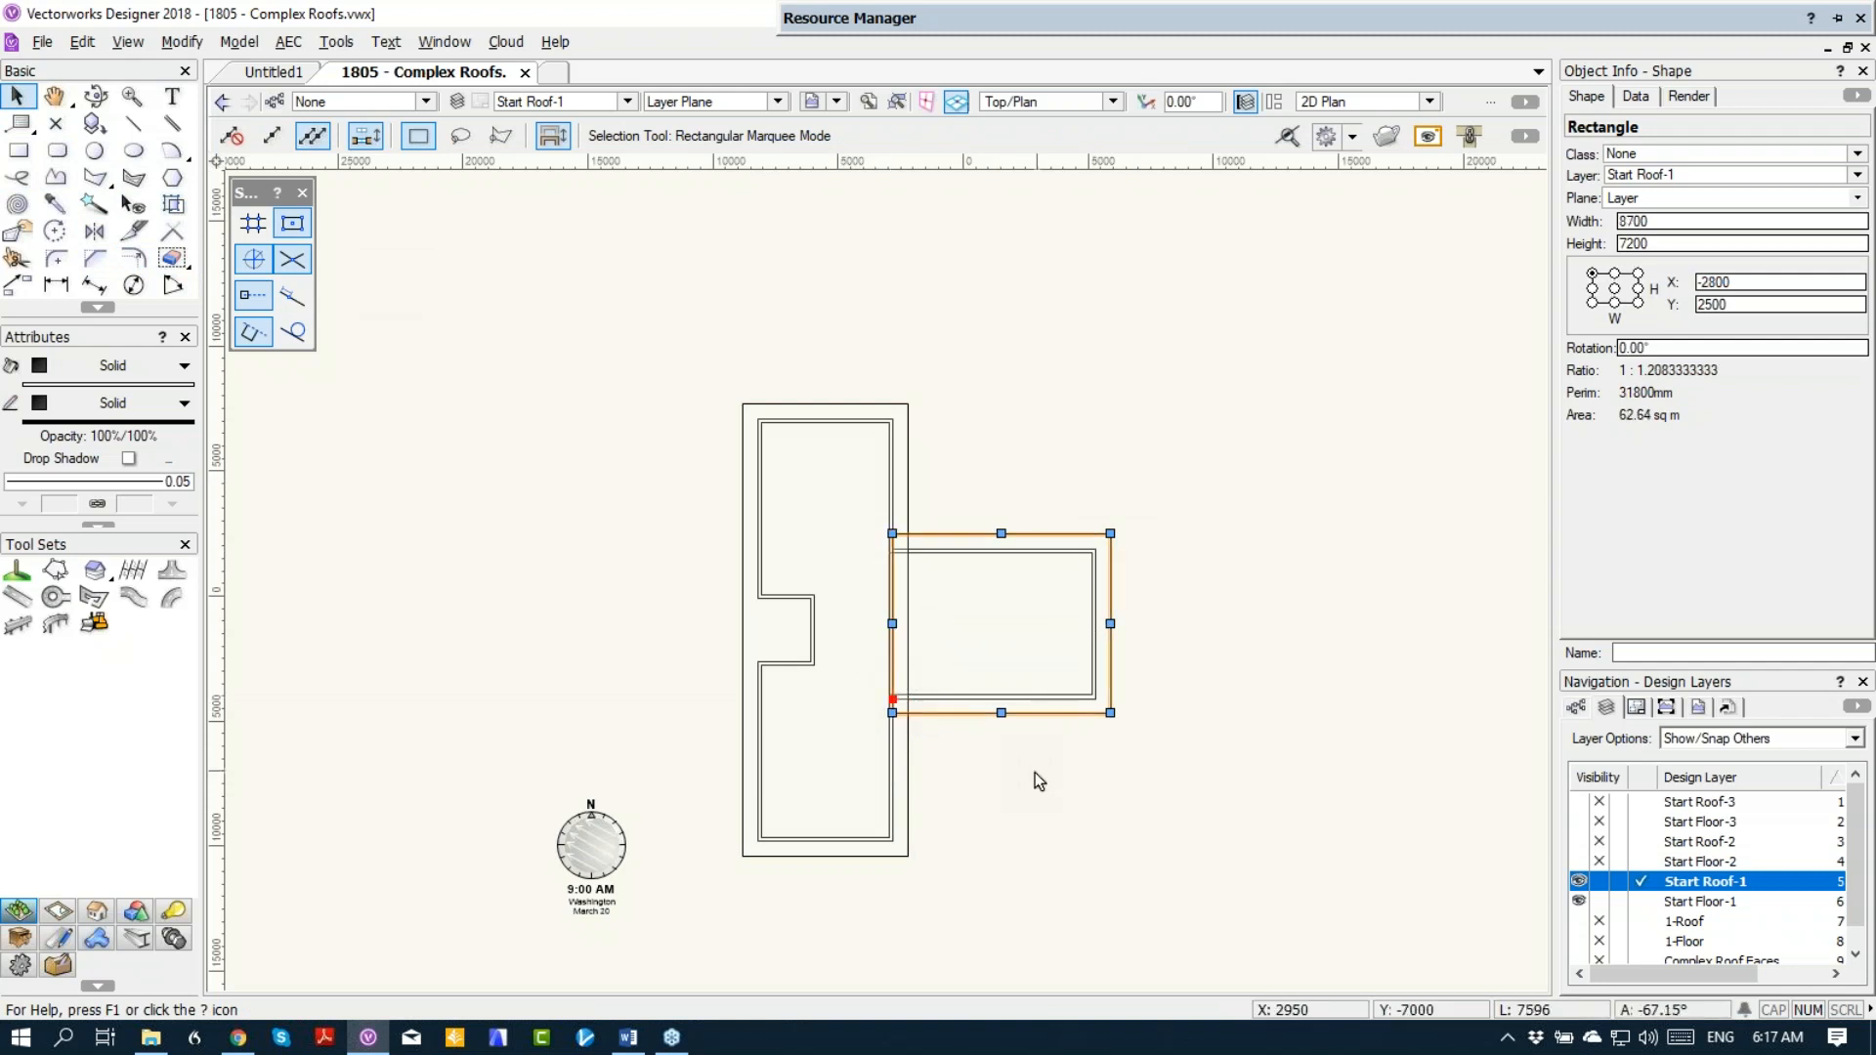
# Step: Set up a roof face from the main block's rectangle with Axis Z 3m and an 8° angle, and try to draw its axis
pyautogui.click(840, 596)
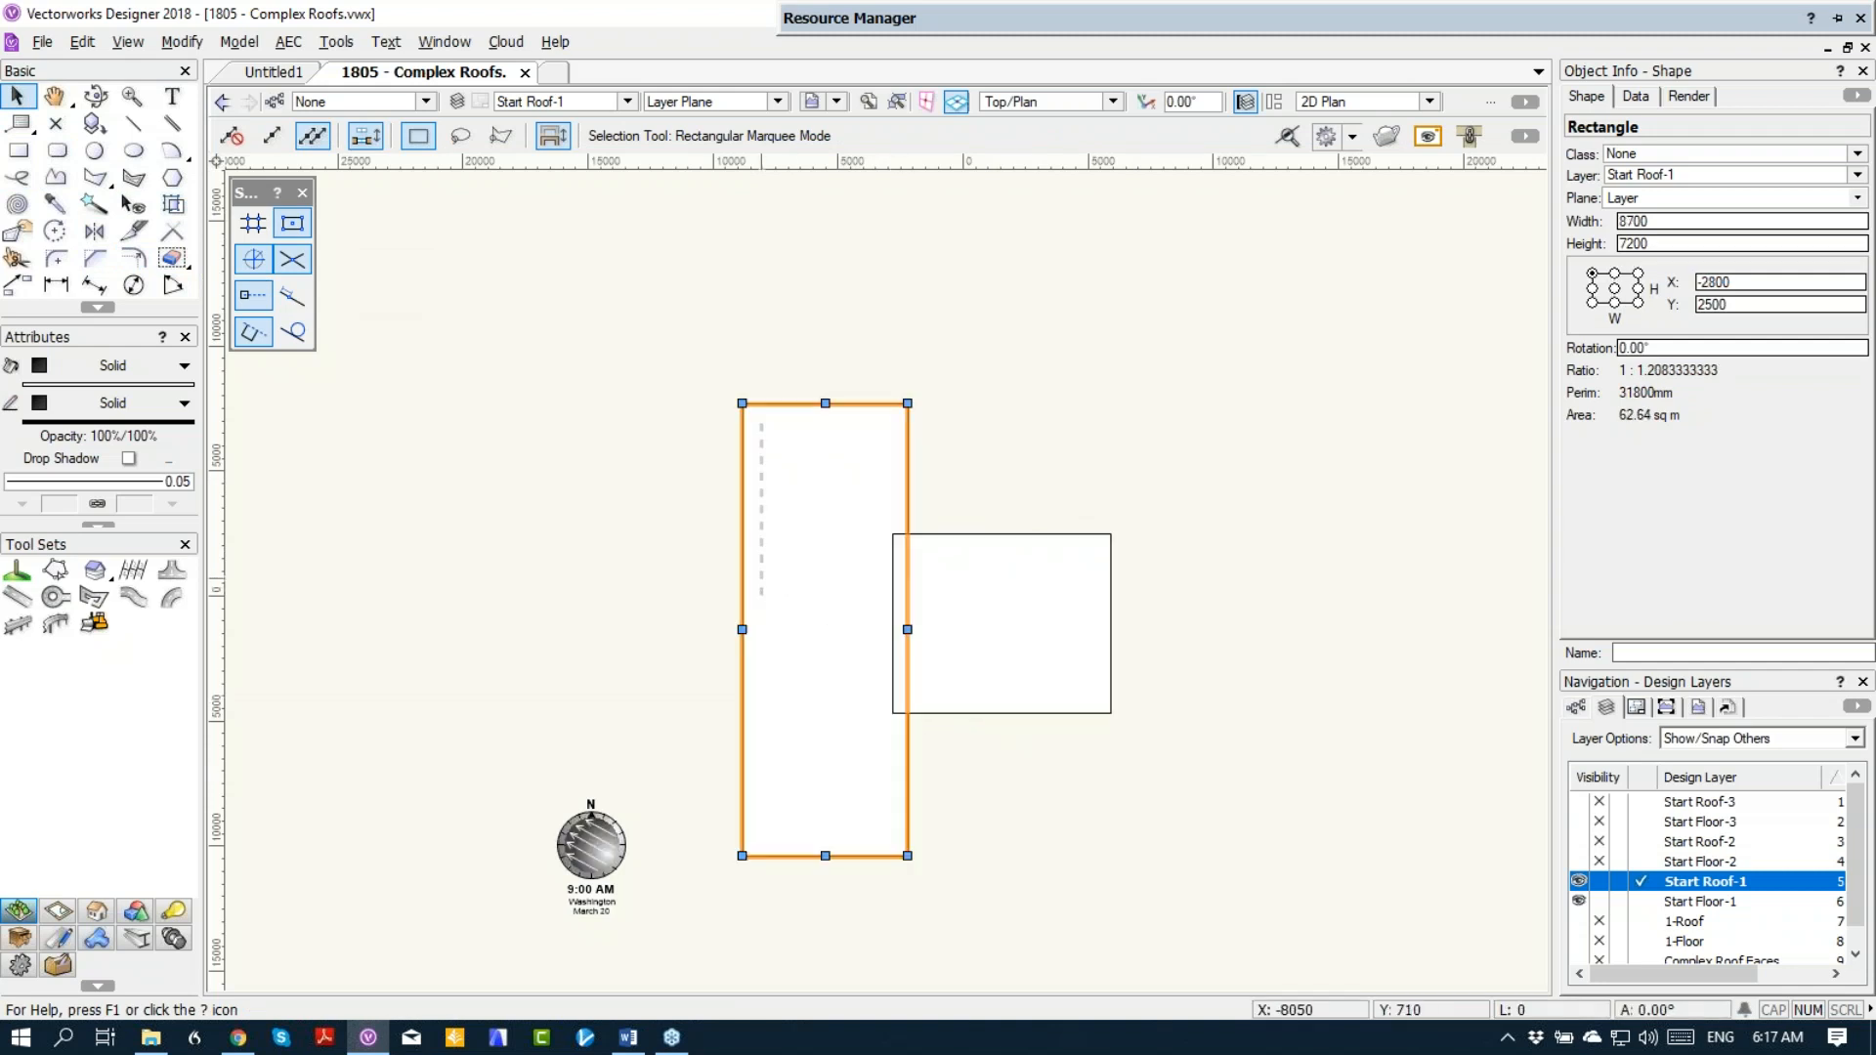
pyautogui.click(290, 41)
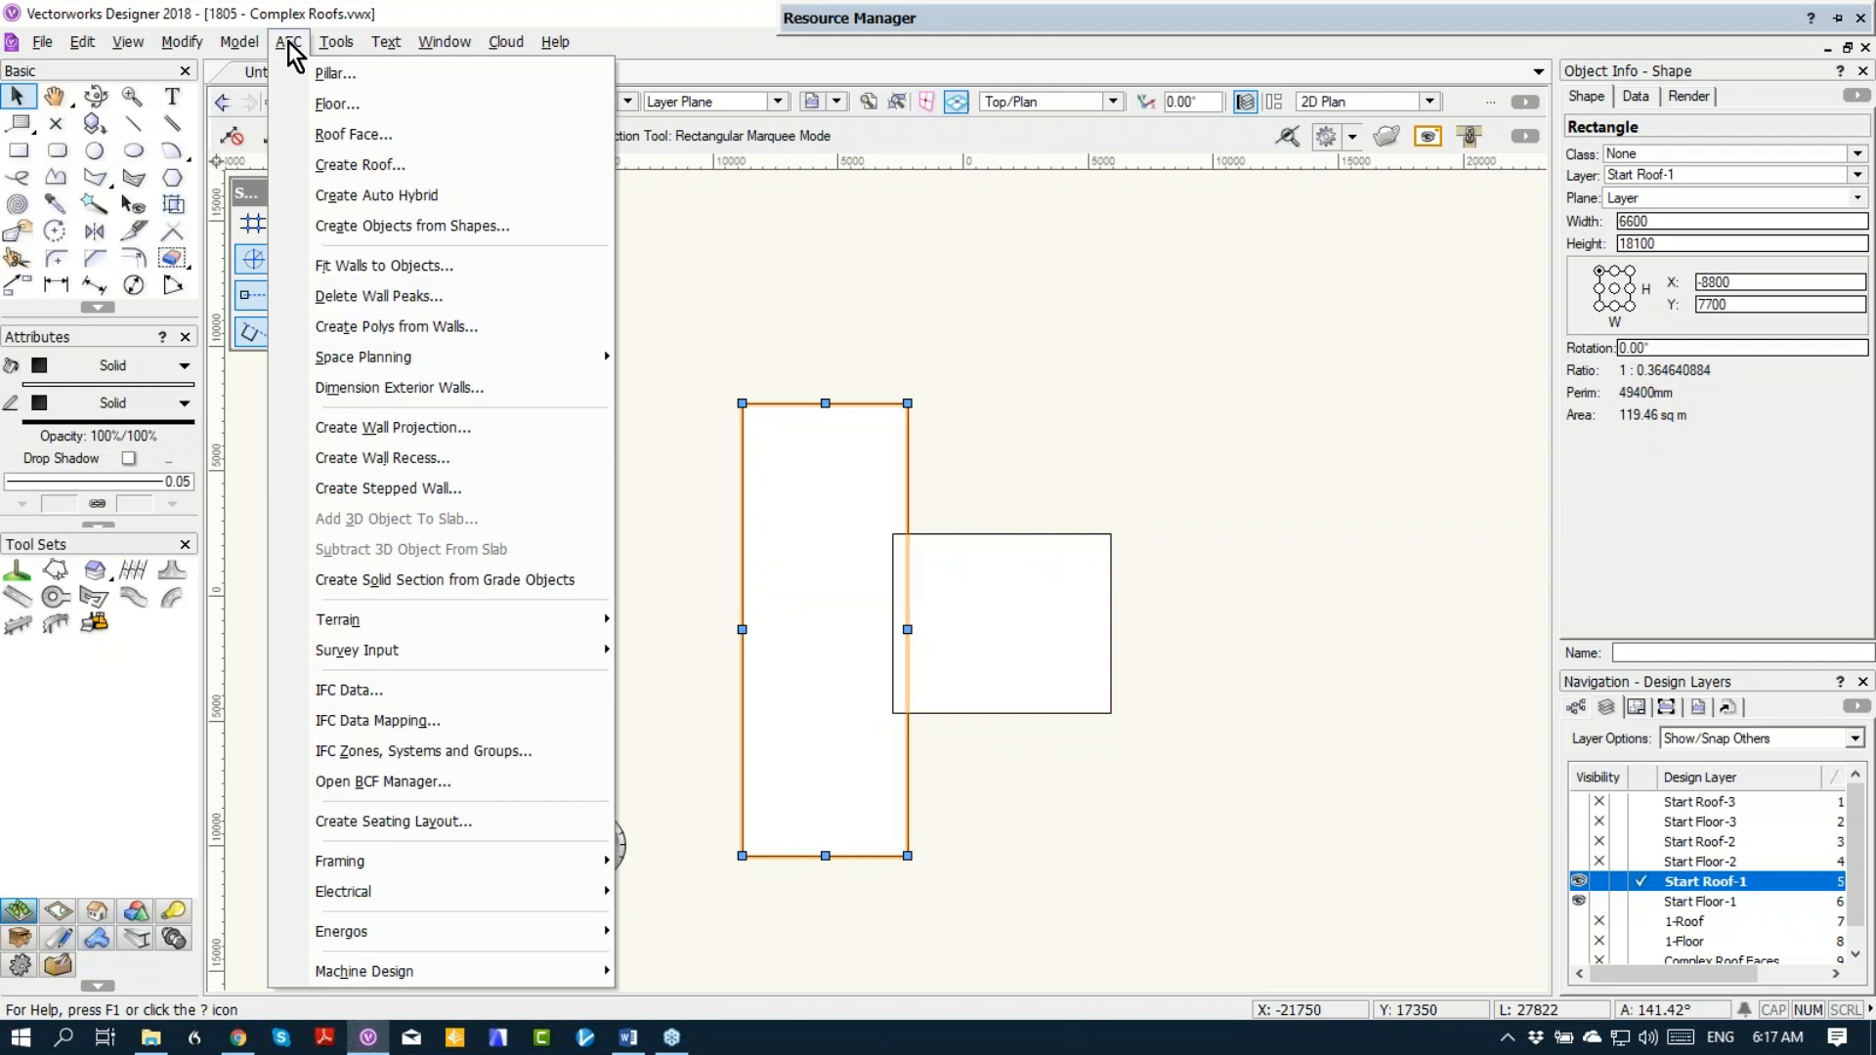
pyautogui.click(323, 137)
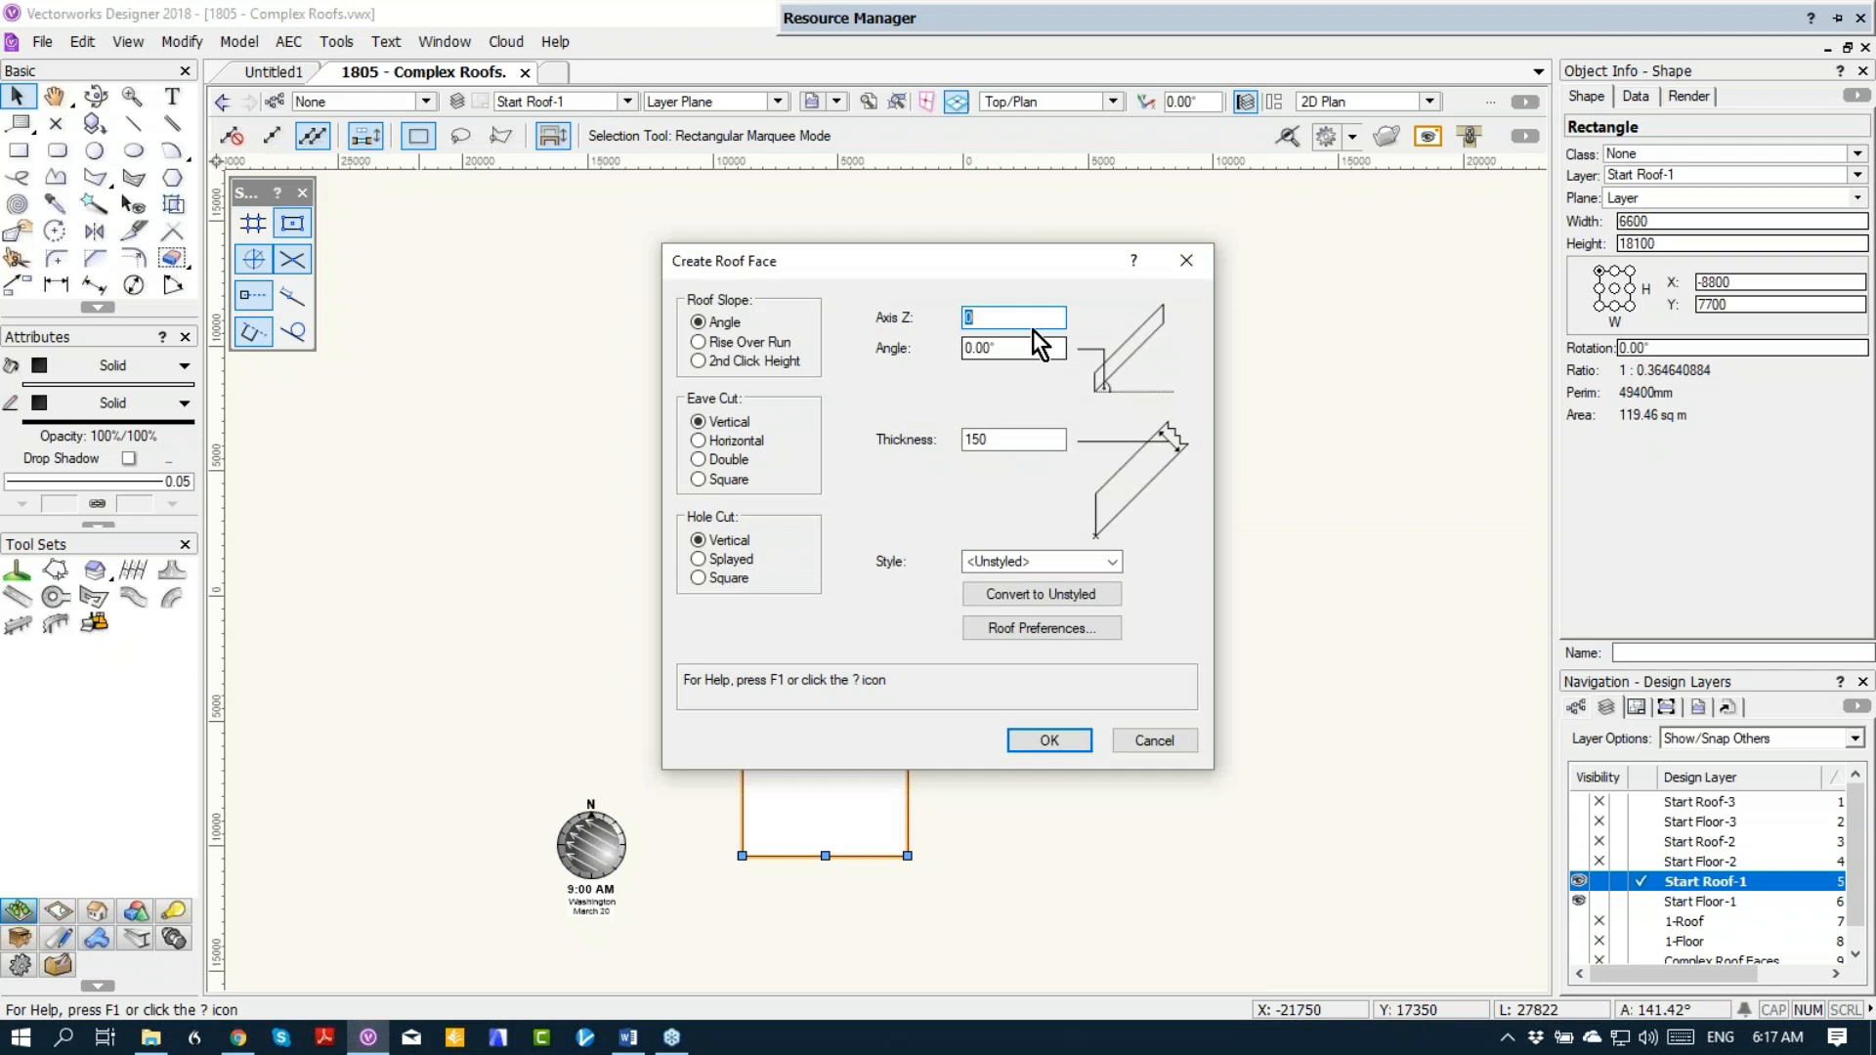
pyautogui.write('3m')
pyautogui.press('Tab')
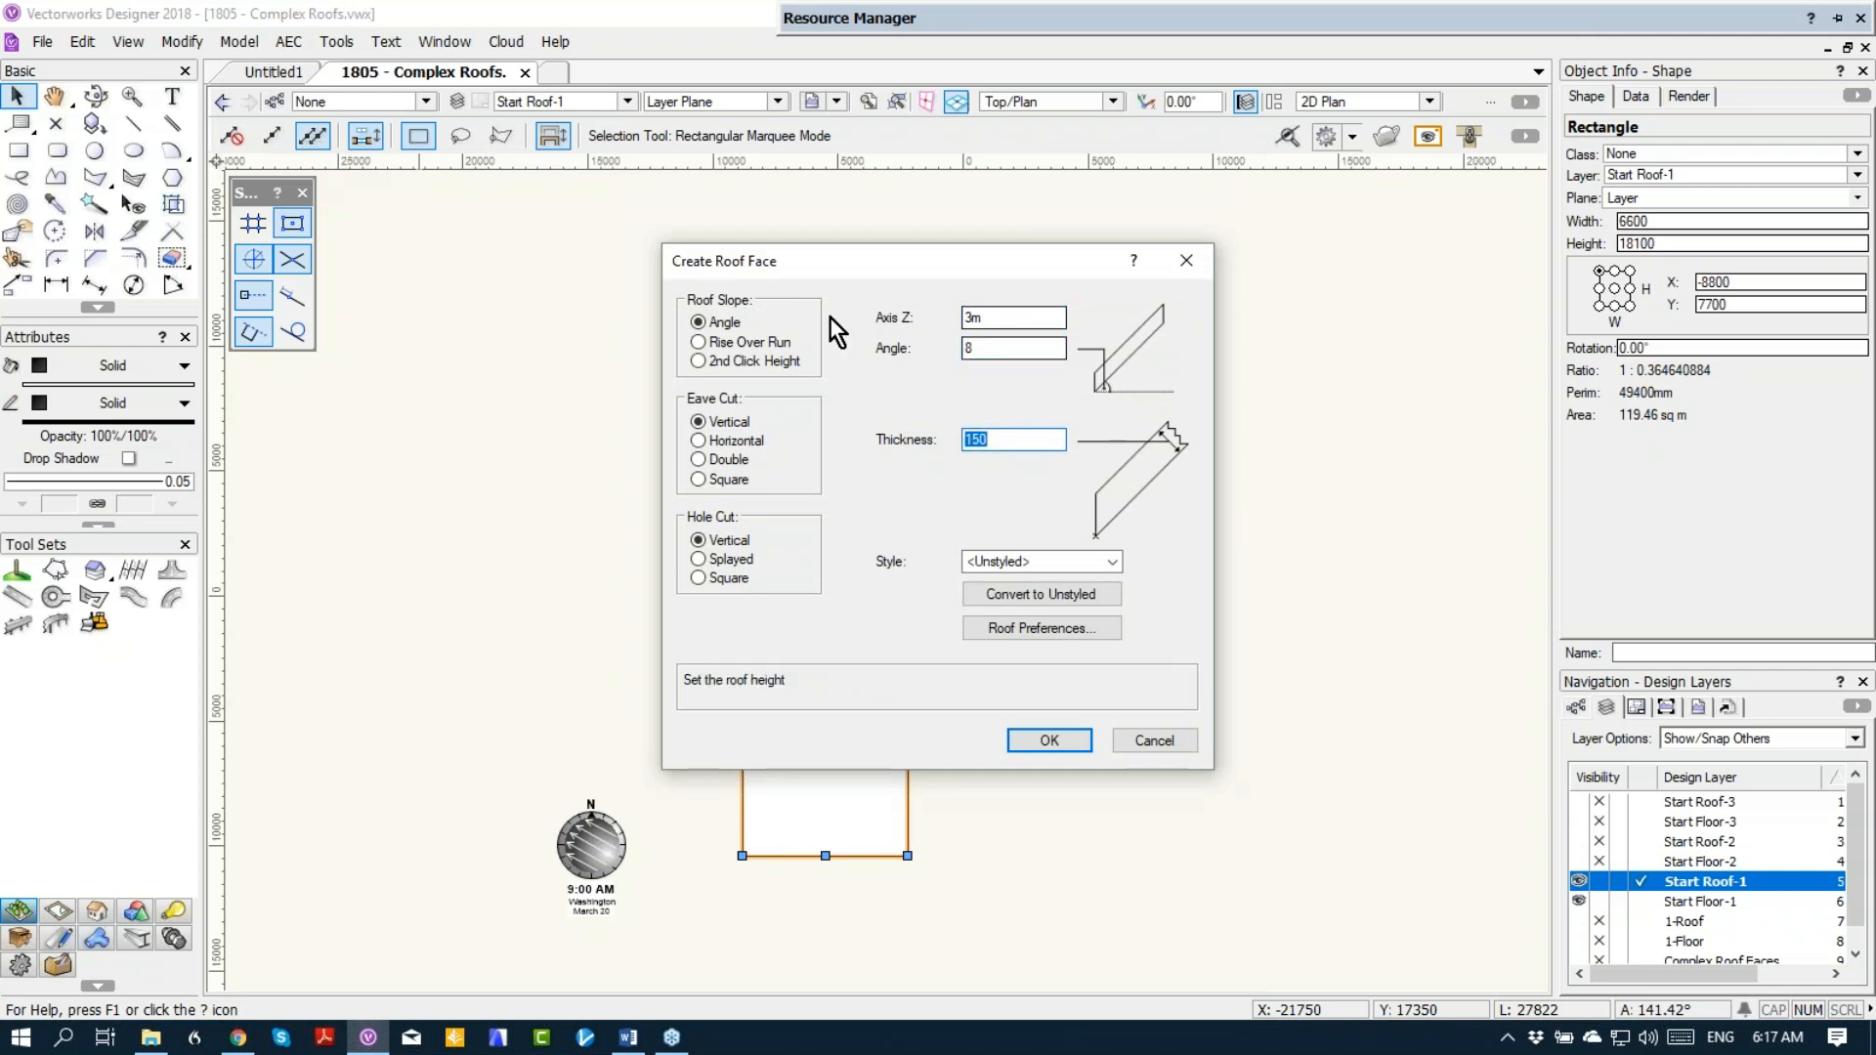
pyautogui.click(1053, 745)
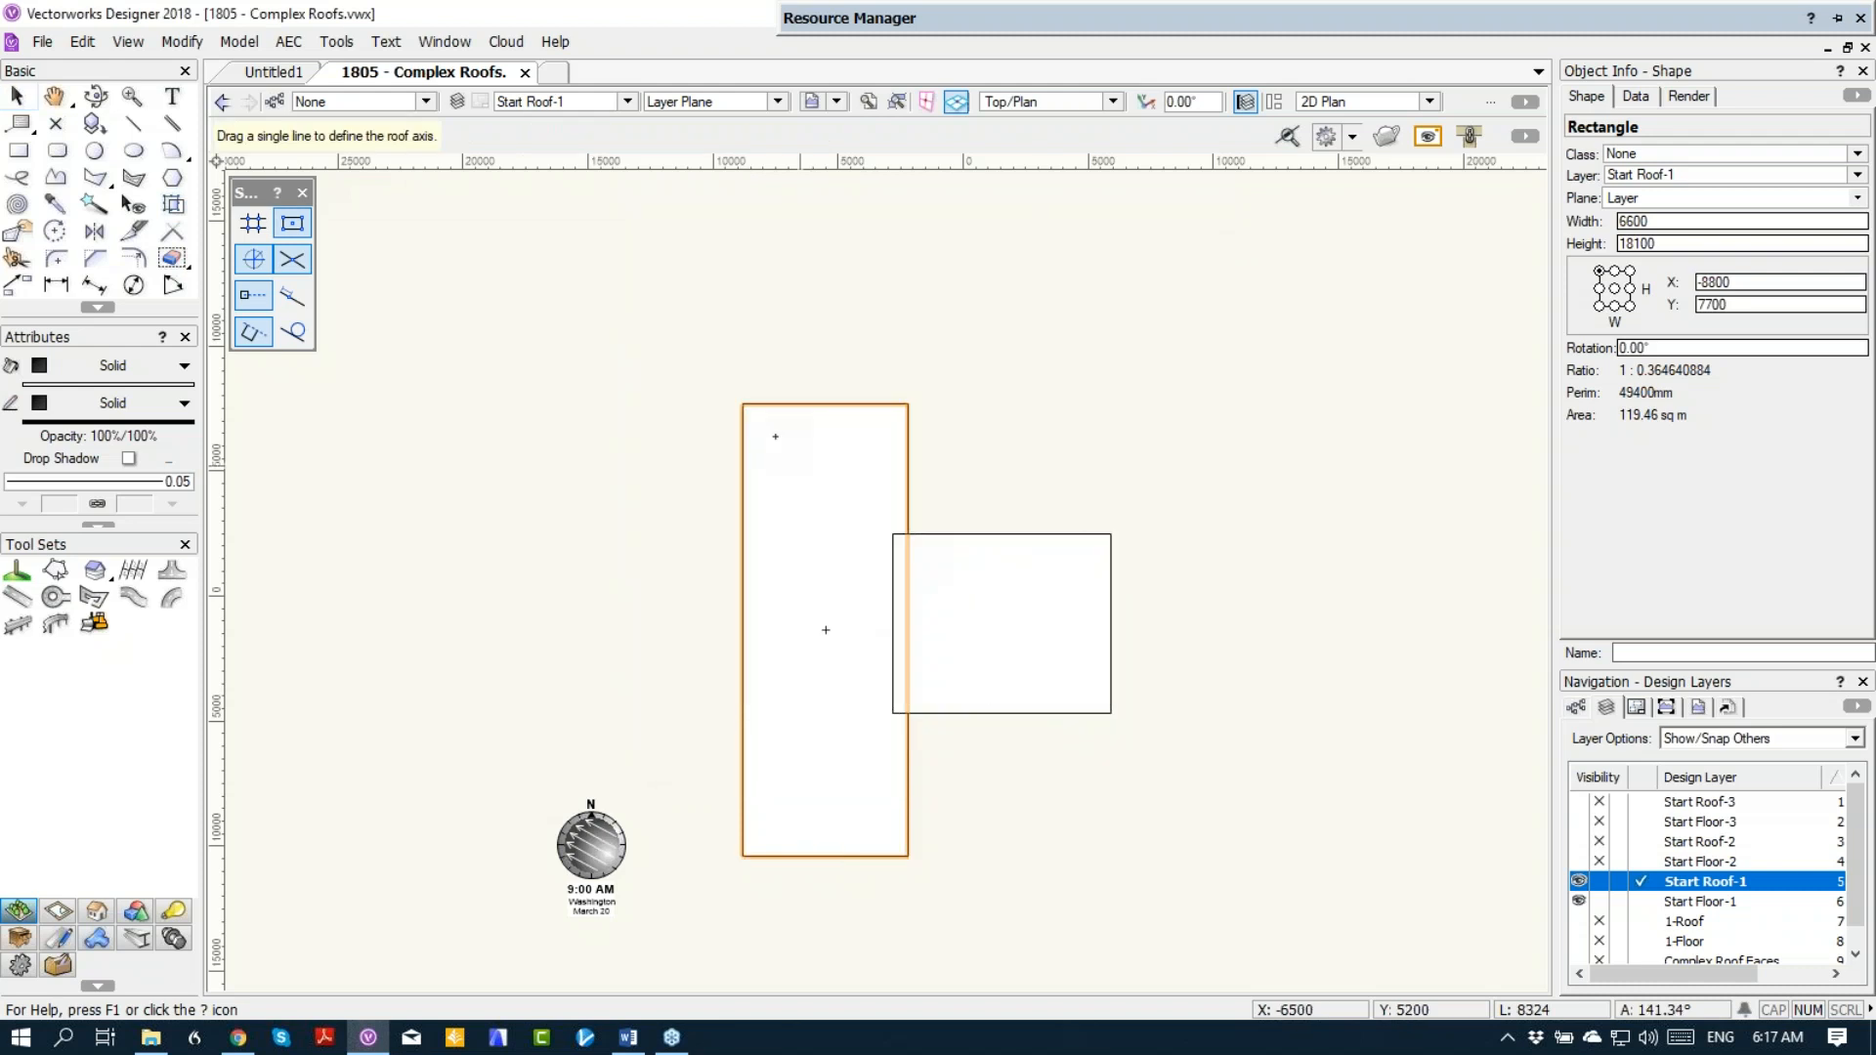
pyautogui.moveTo(762, 422)
pyautogui.mouseDown()
pyautogui.moveTo(791, 640)
pyautogui.moveTo(759, 846)
pyautogui.moveTo(786, 759)
pyautogui.mouseUp()
pyautogui.press('Escape')
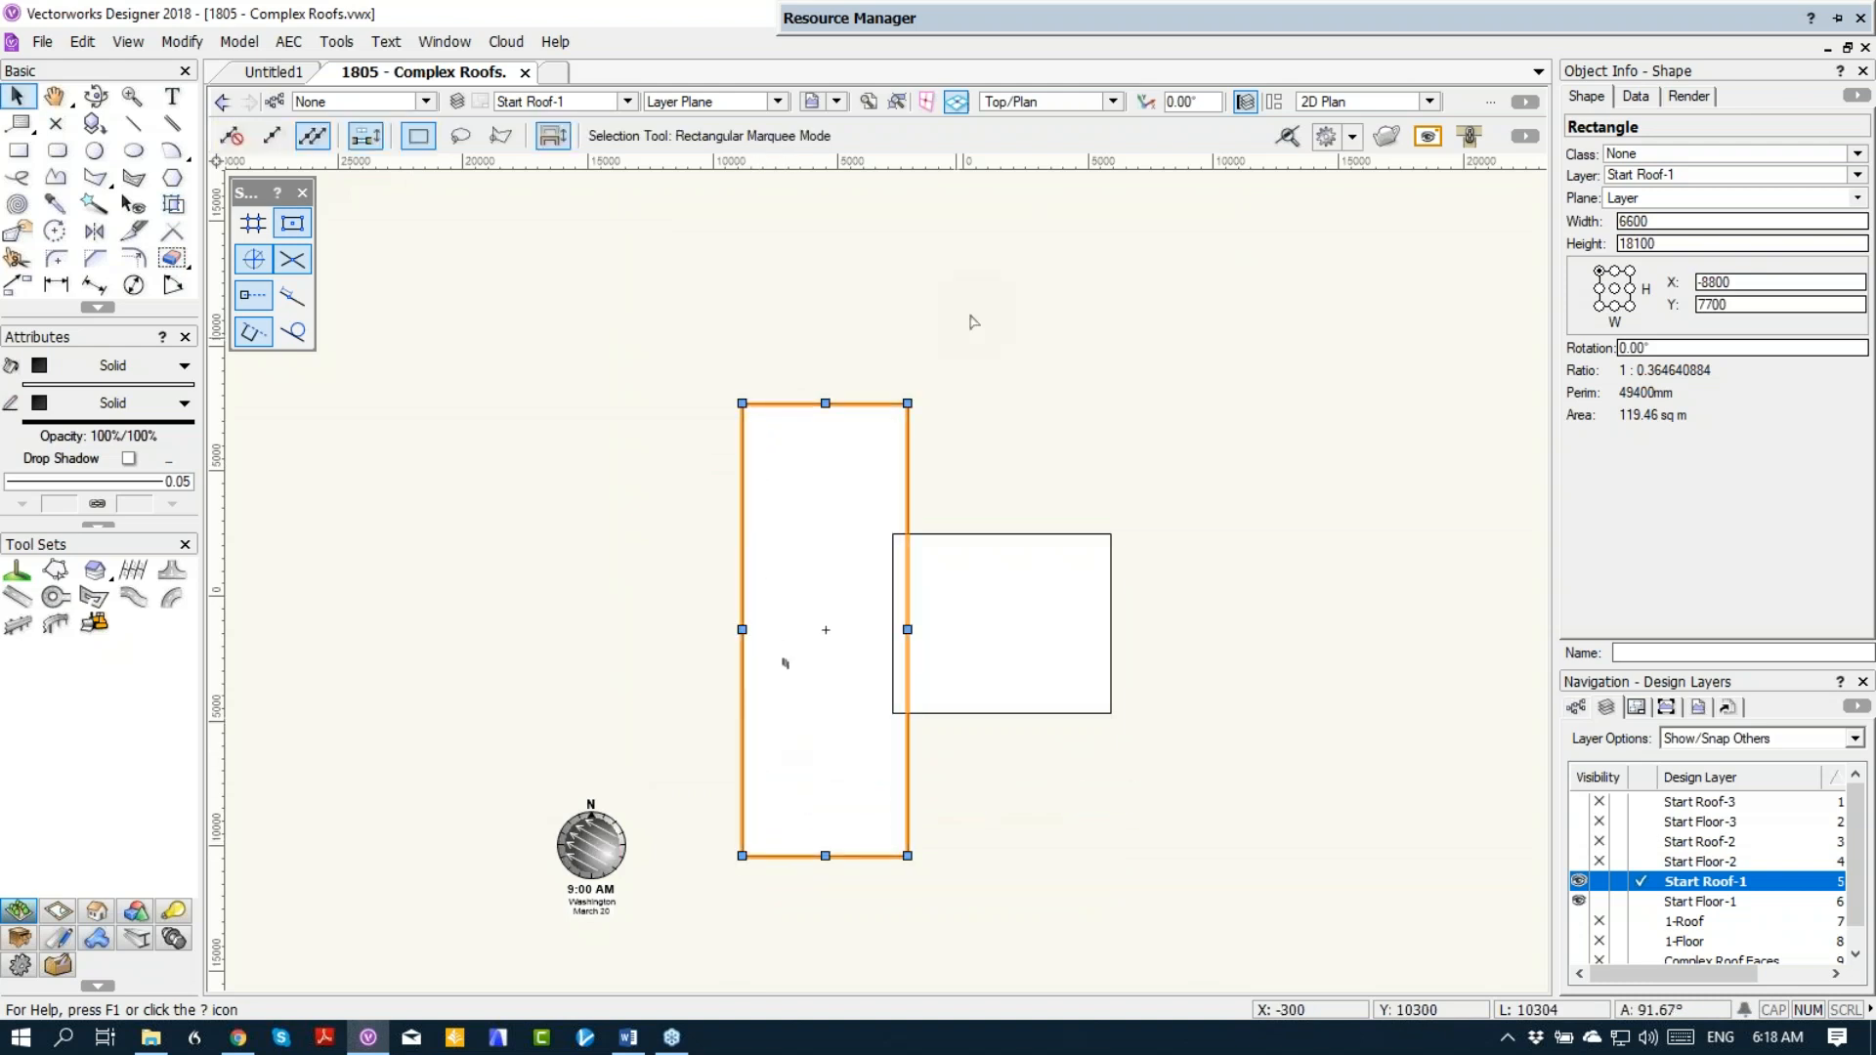
# Step: Create the main block's roof face with its axis between the inner corners of the west wall and its high side toward the wing
pyautogui.click(288, 41)
pyautogui.click(344, 137)
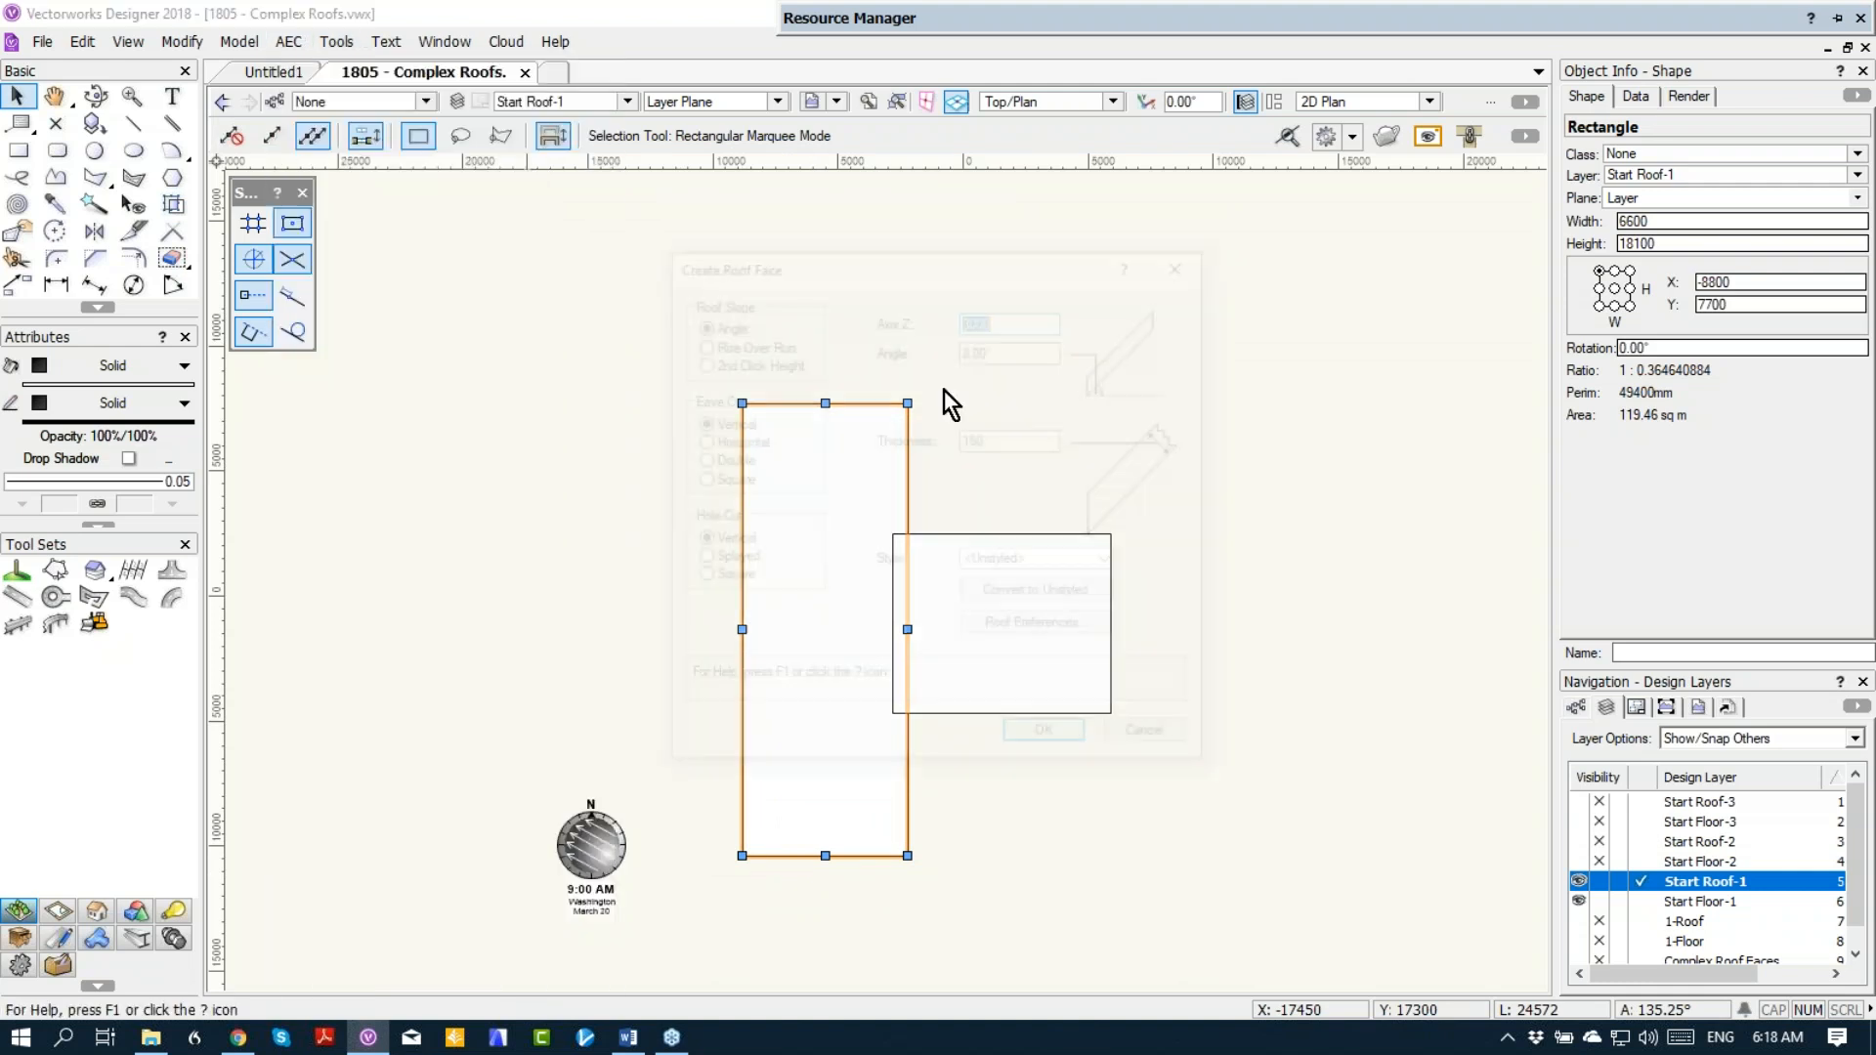
pyautogui.click(1063, 740)
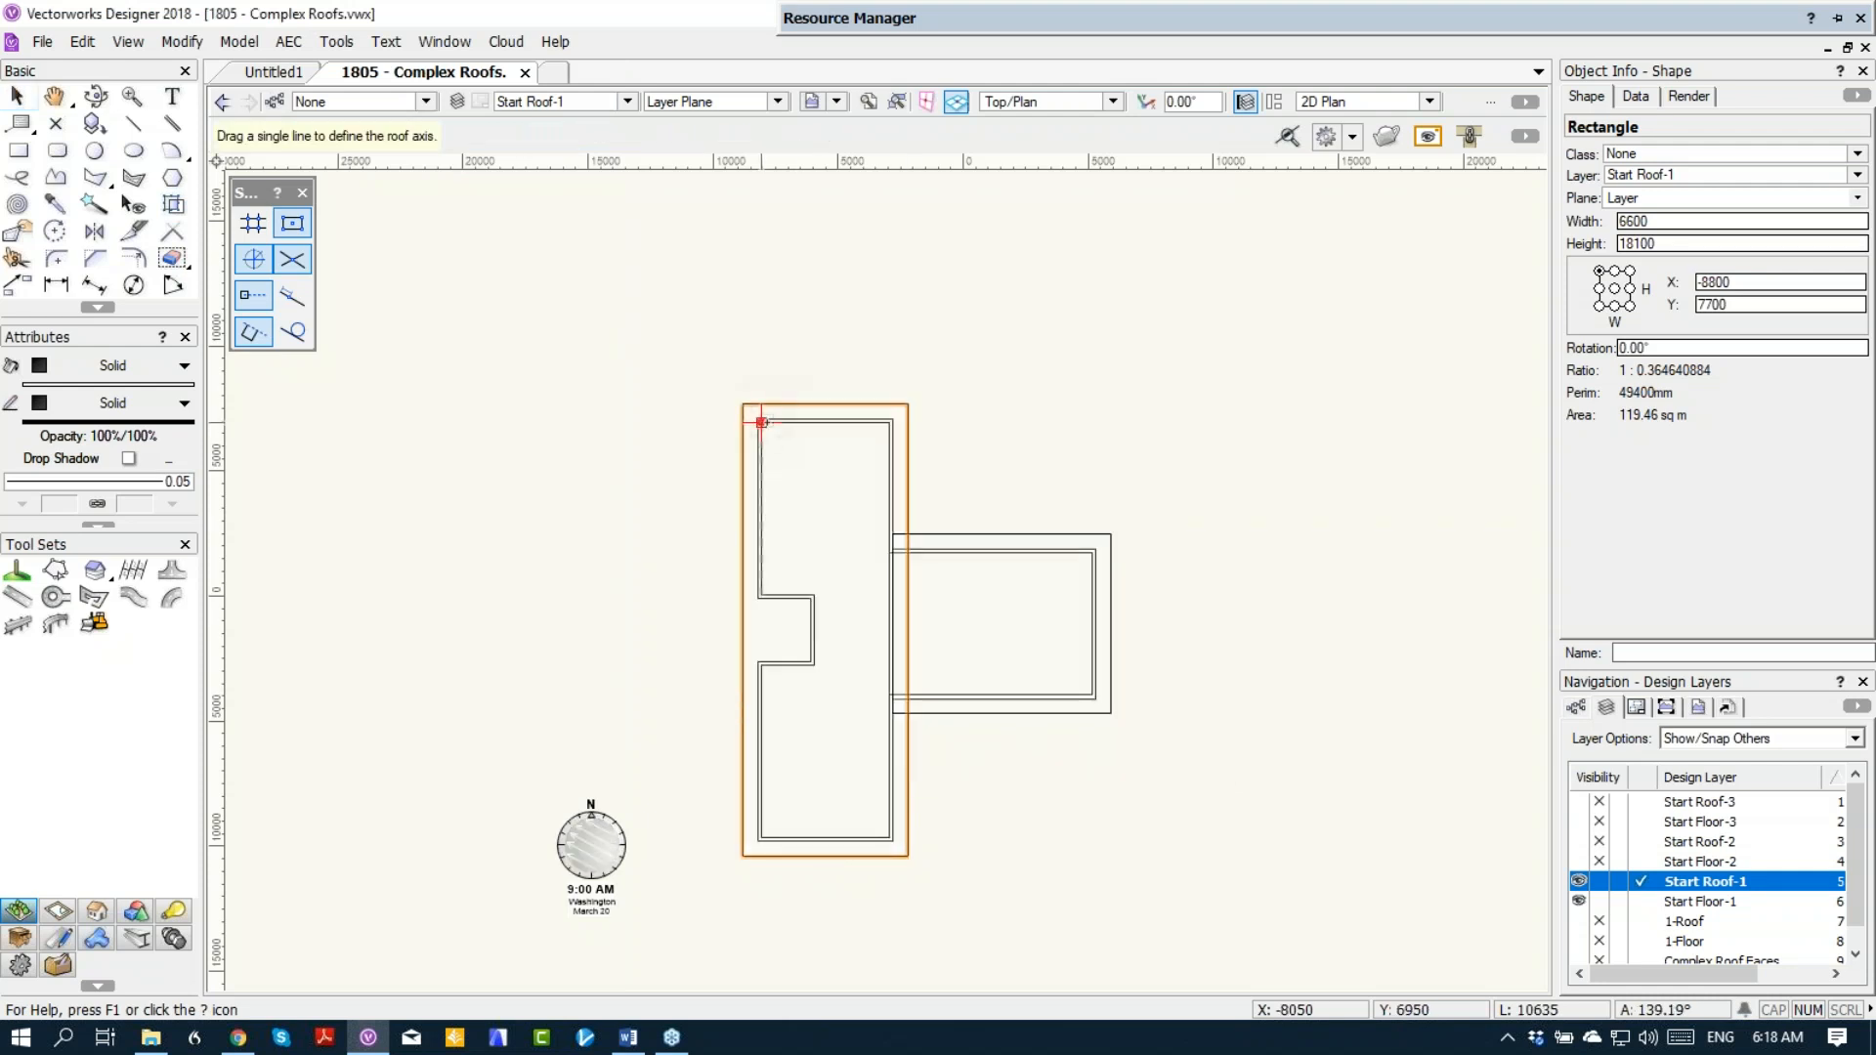
pyautogui.moveTo(761, 422); pyautogui.dragTo(761, 838)
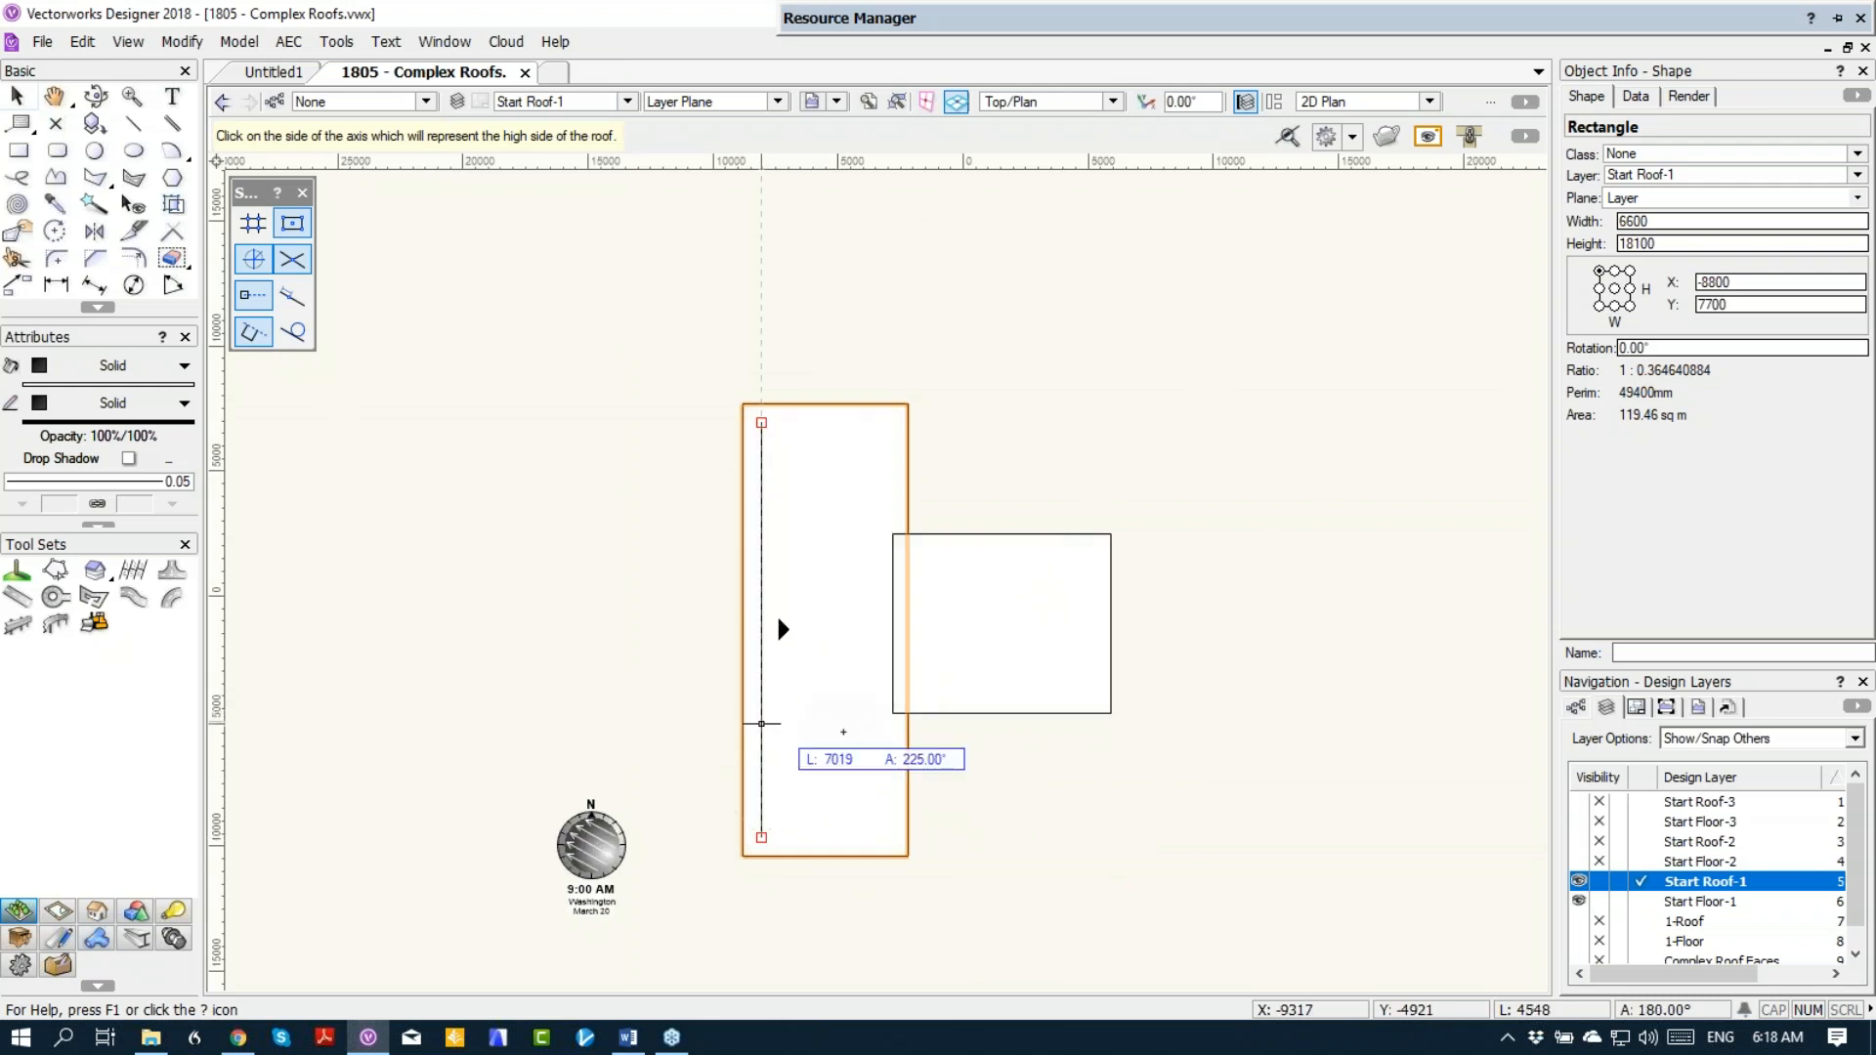
pyautogui.click(859, 737)
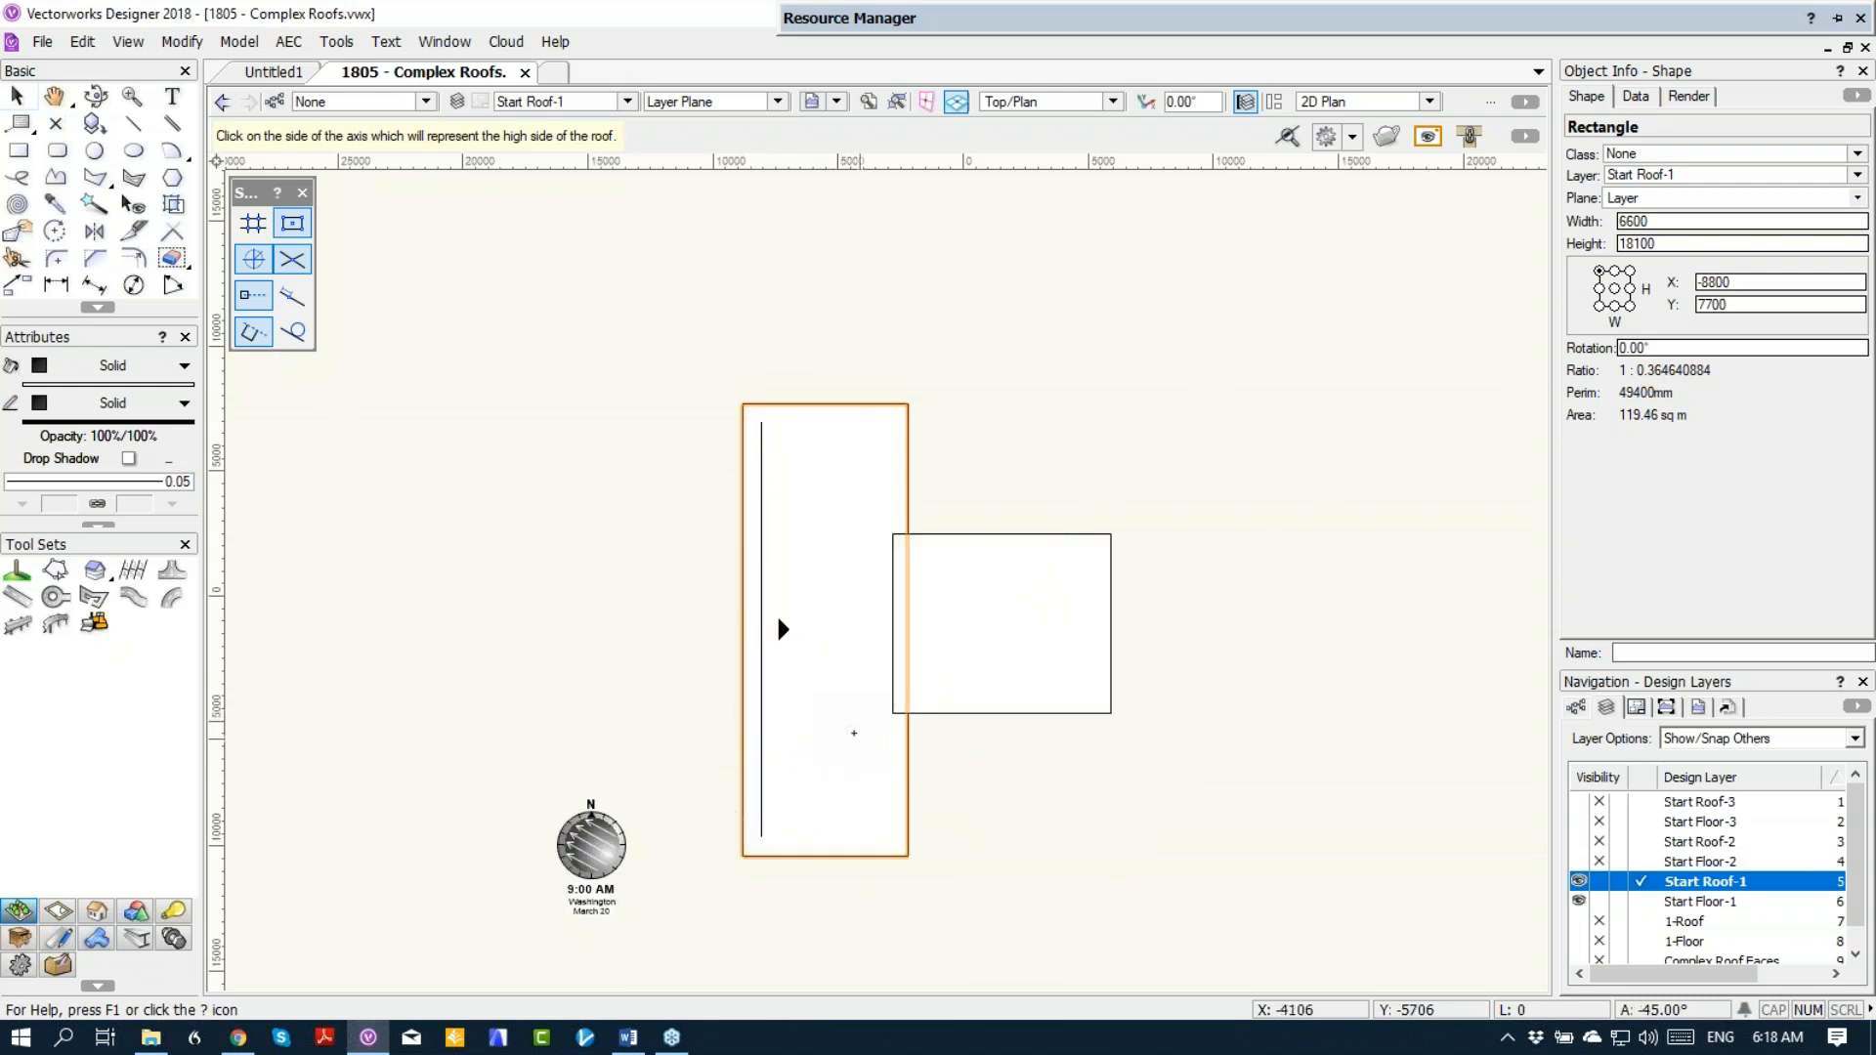
# Step: Set up a roof face from the wing's rectangle with Rise Over Run slope, rise 1, run 10 and Axis Z 2400
pyautogui.click(972, 665)
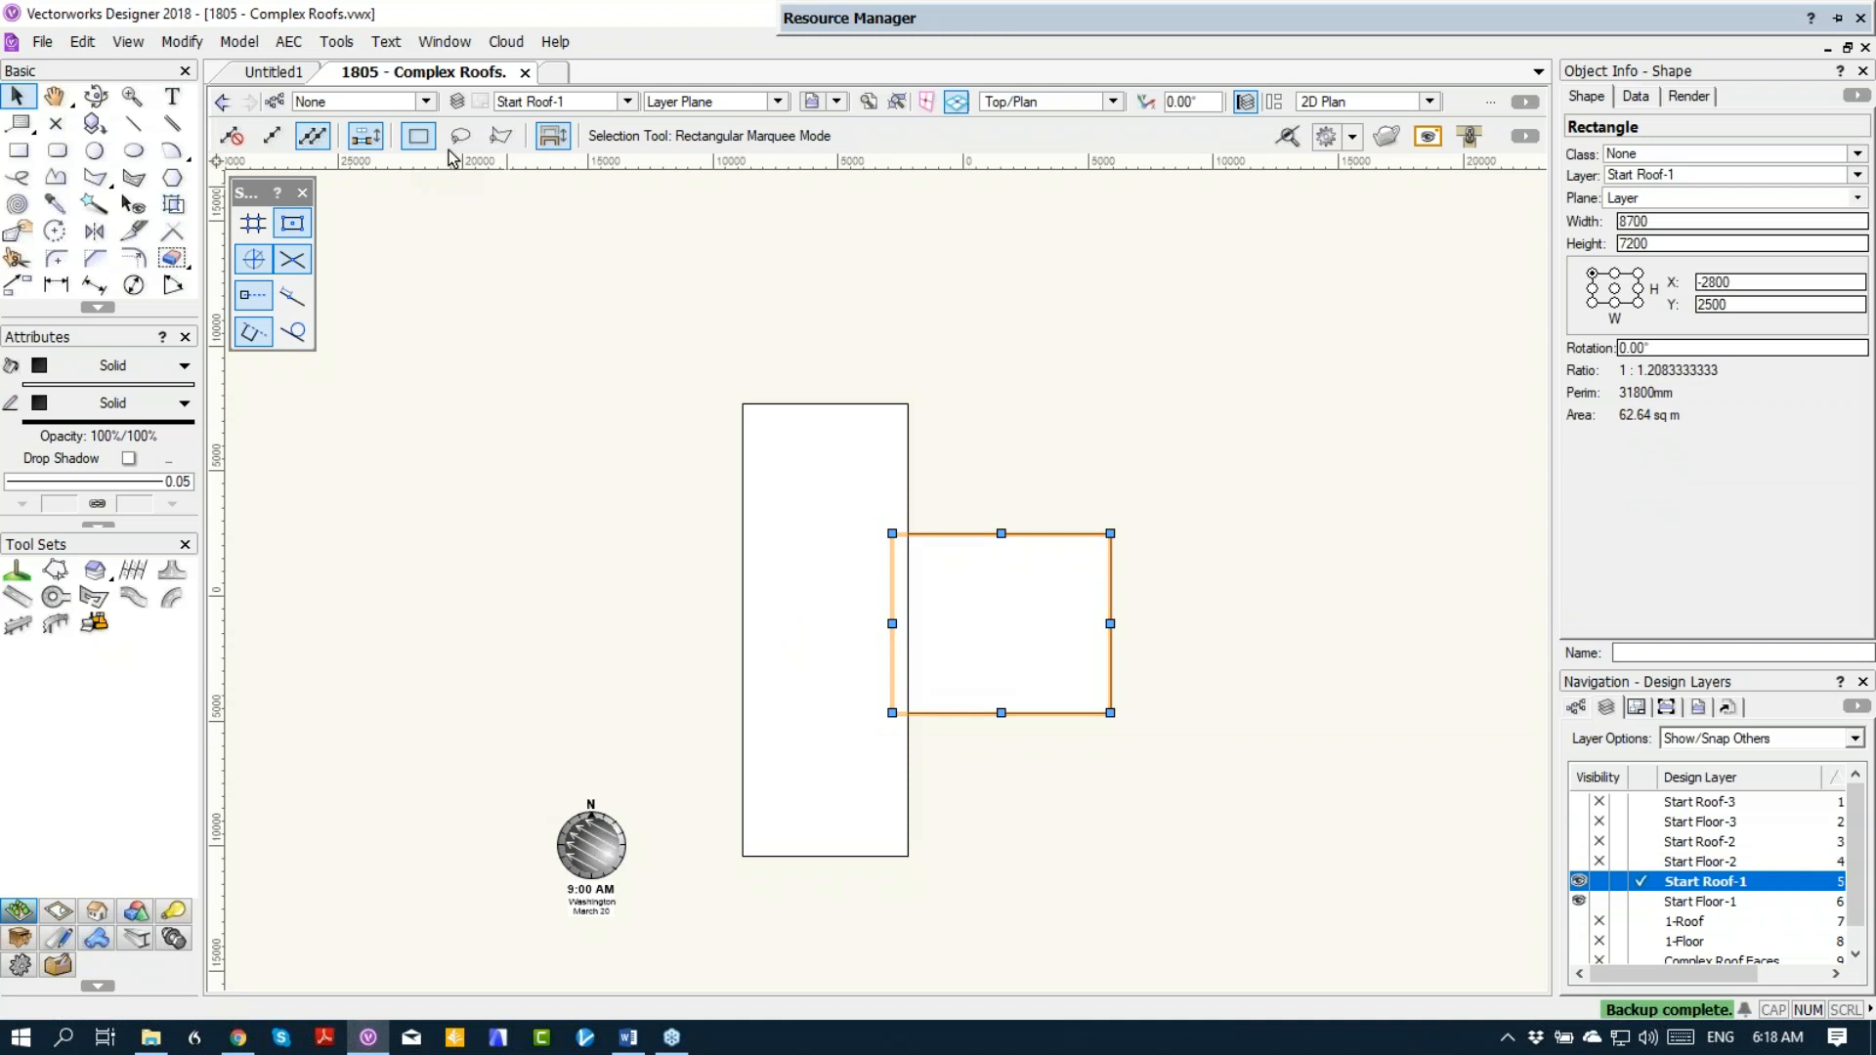
pyautogui.click(289, 41)
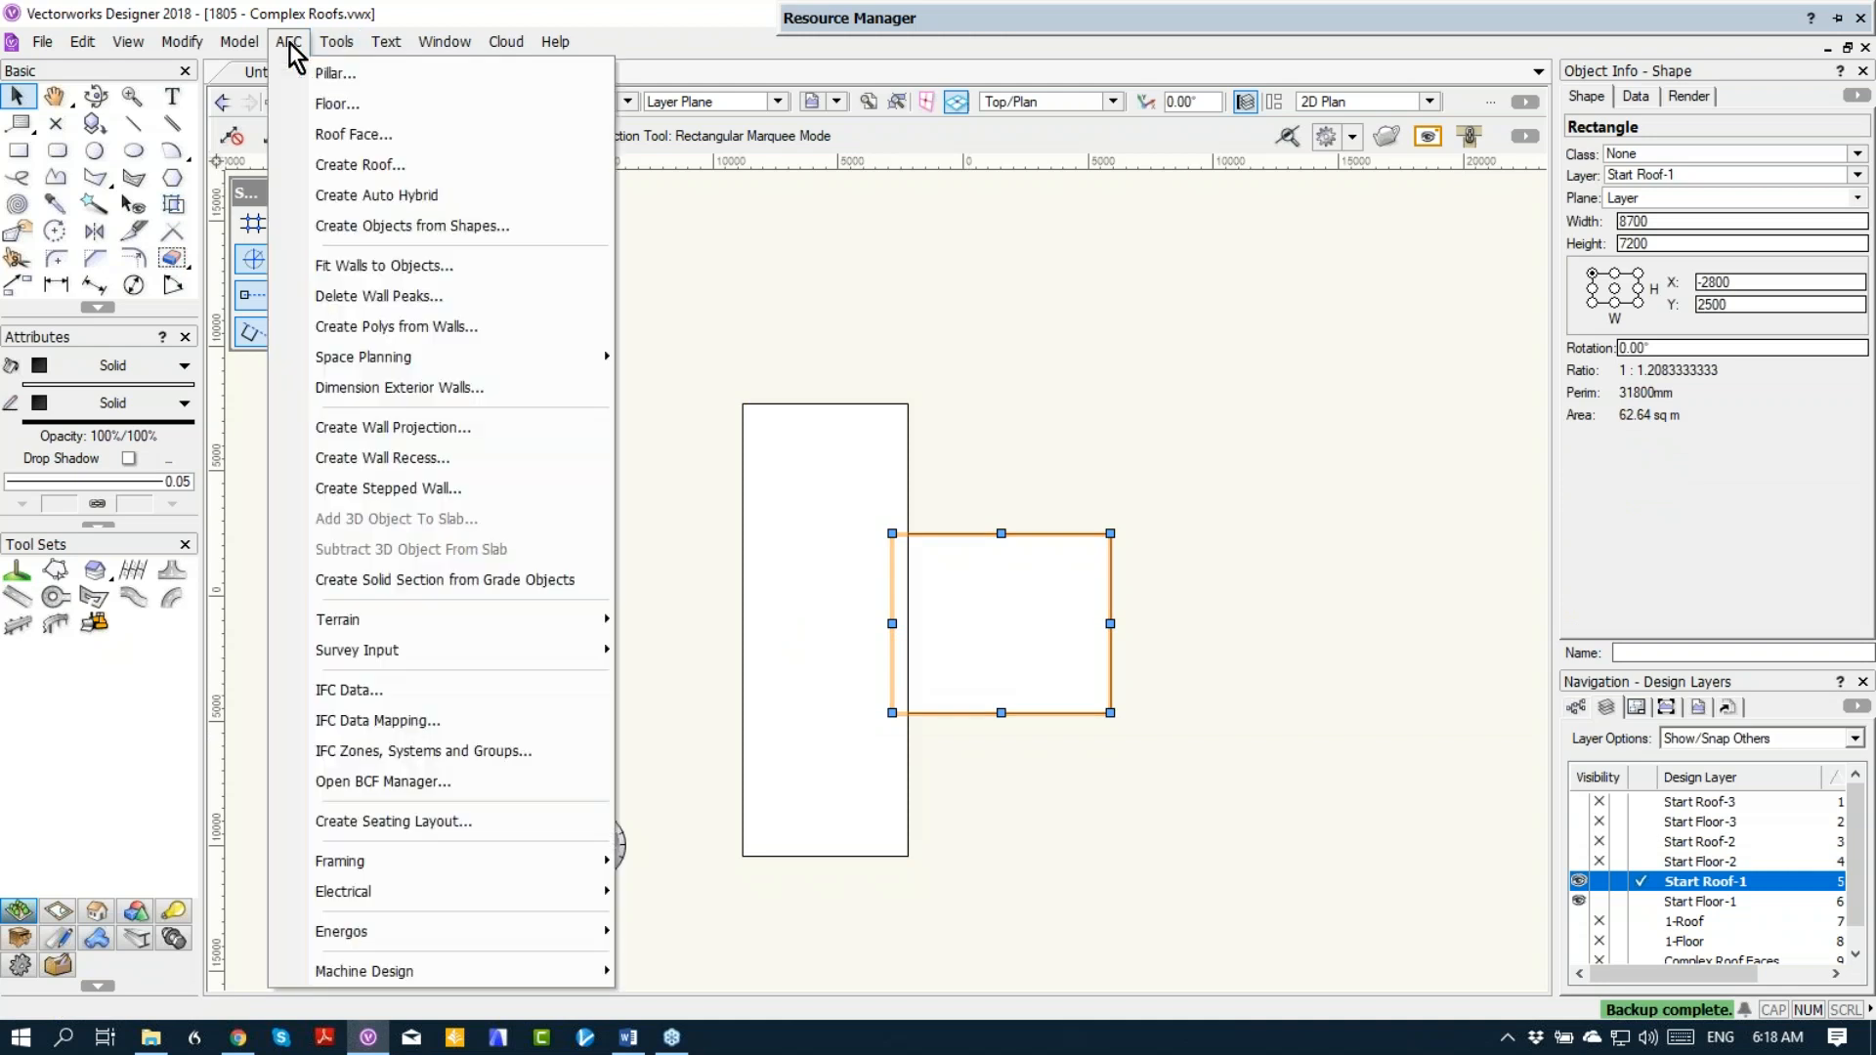
pyautogui.click(299, 132)
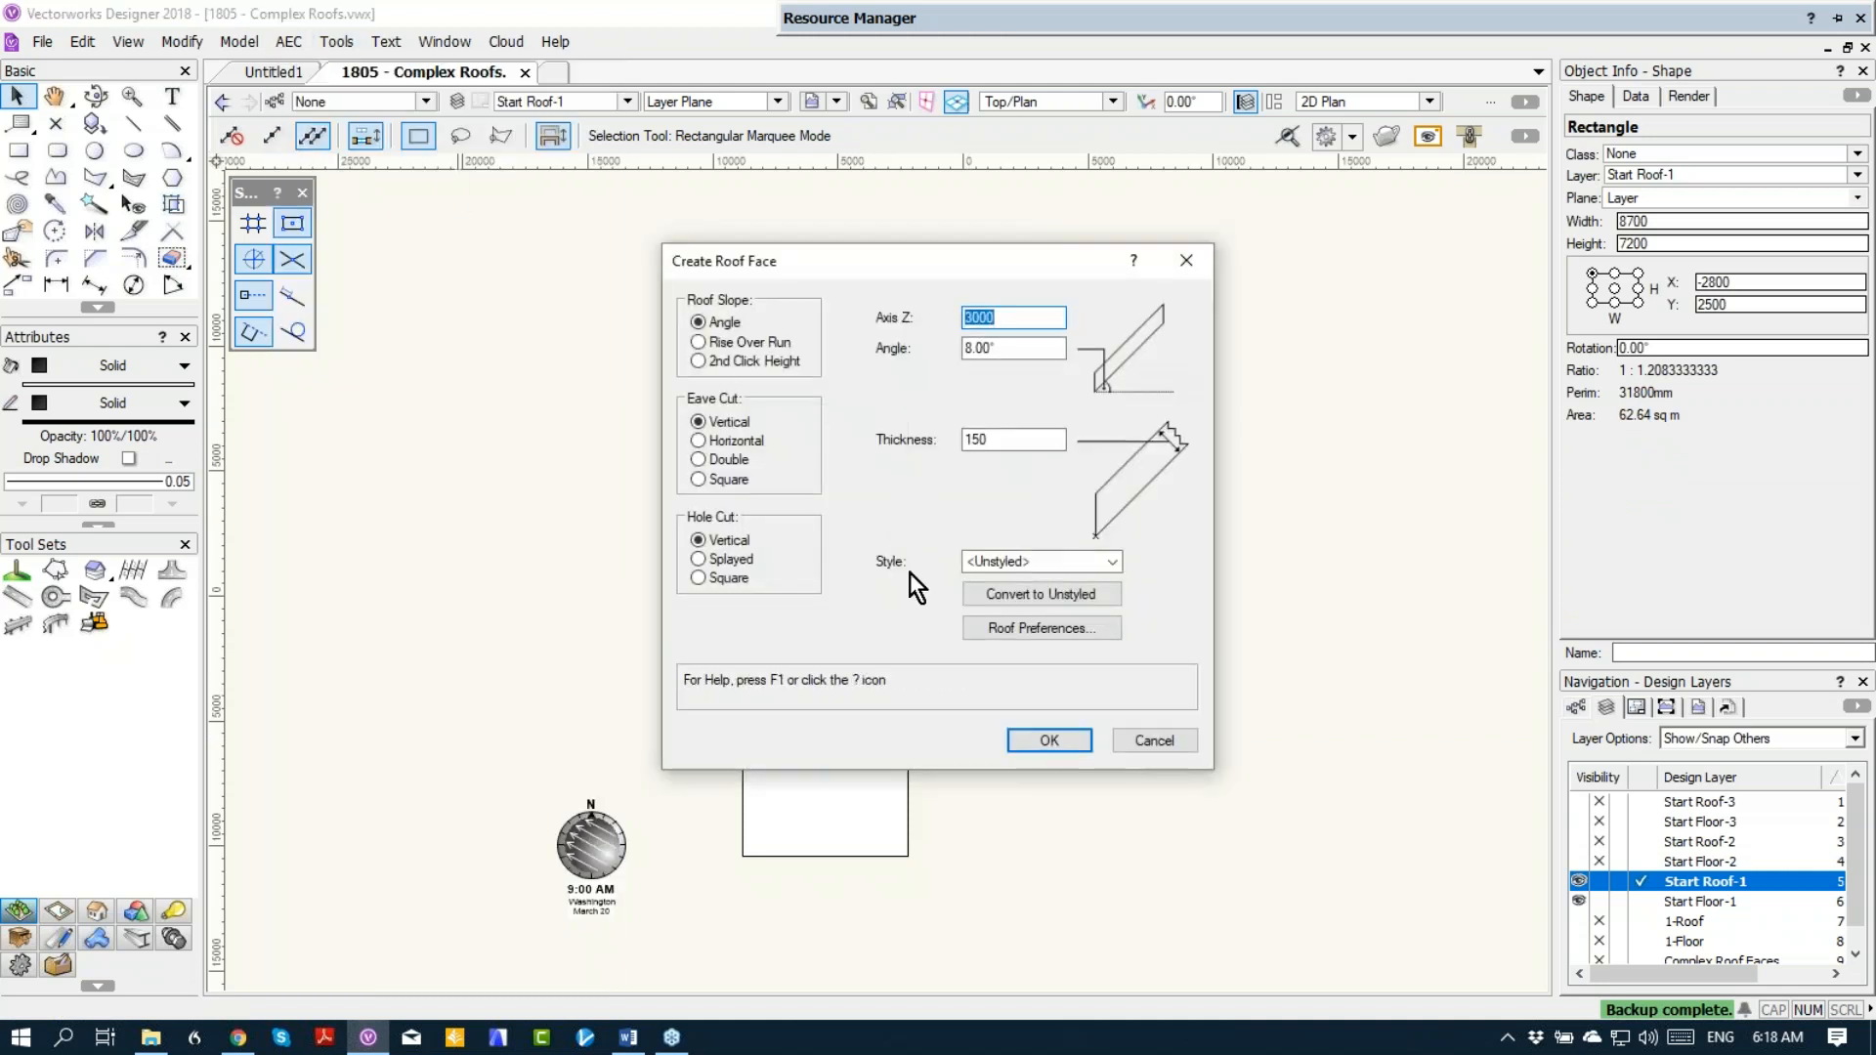
pyautogui.click(741, 344)
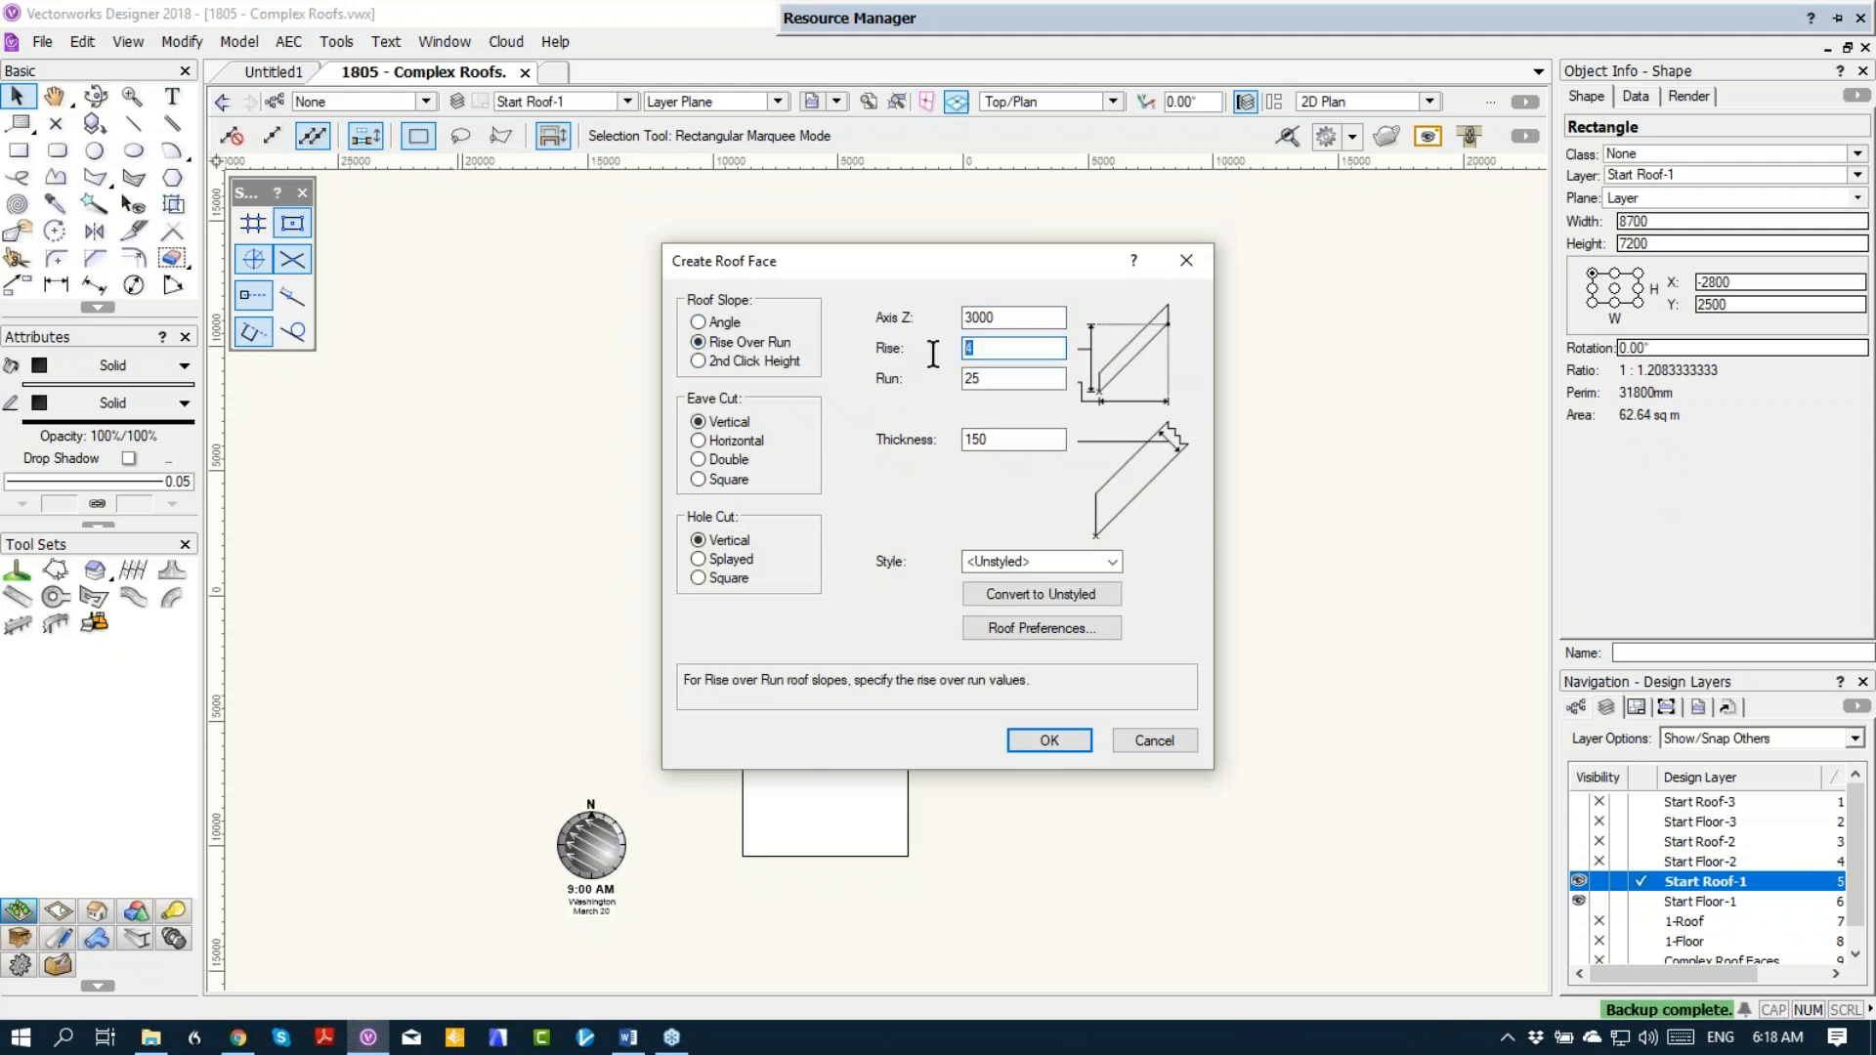
pyautogui.write('1')
pyautogui.press('Tab')
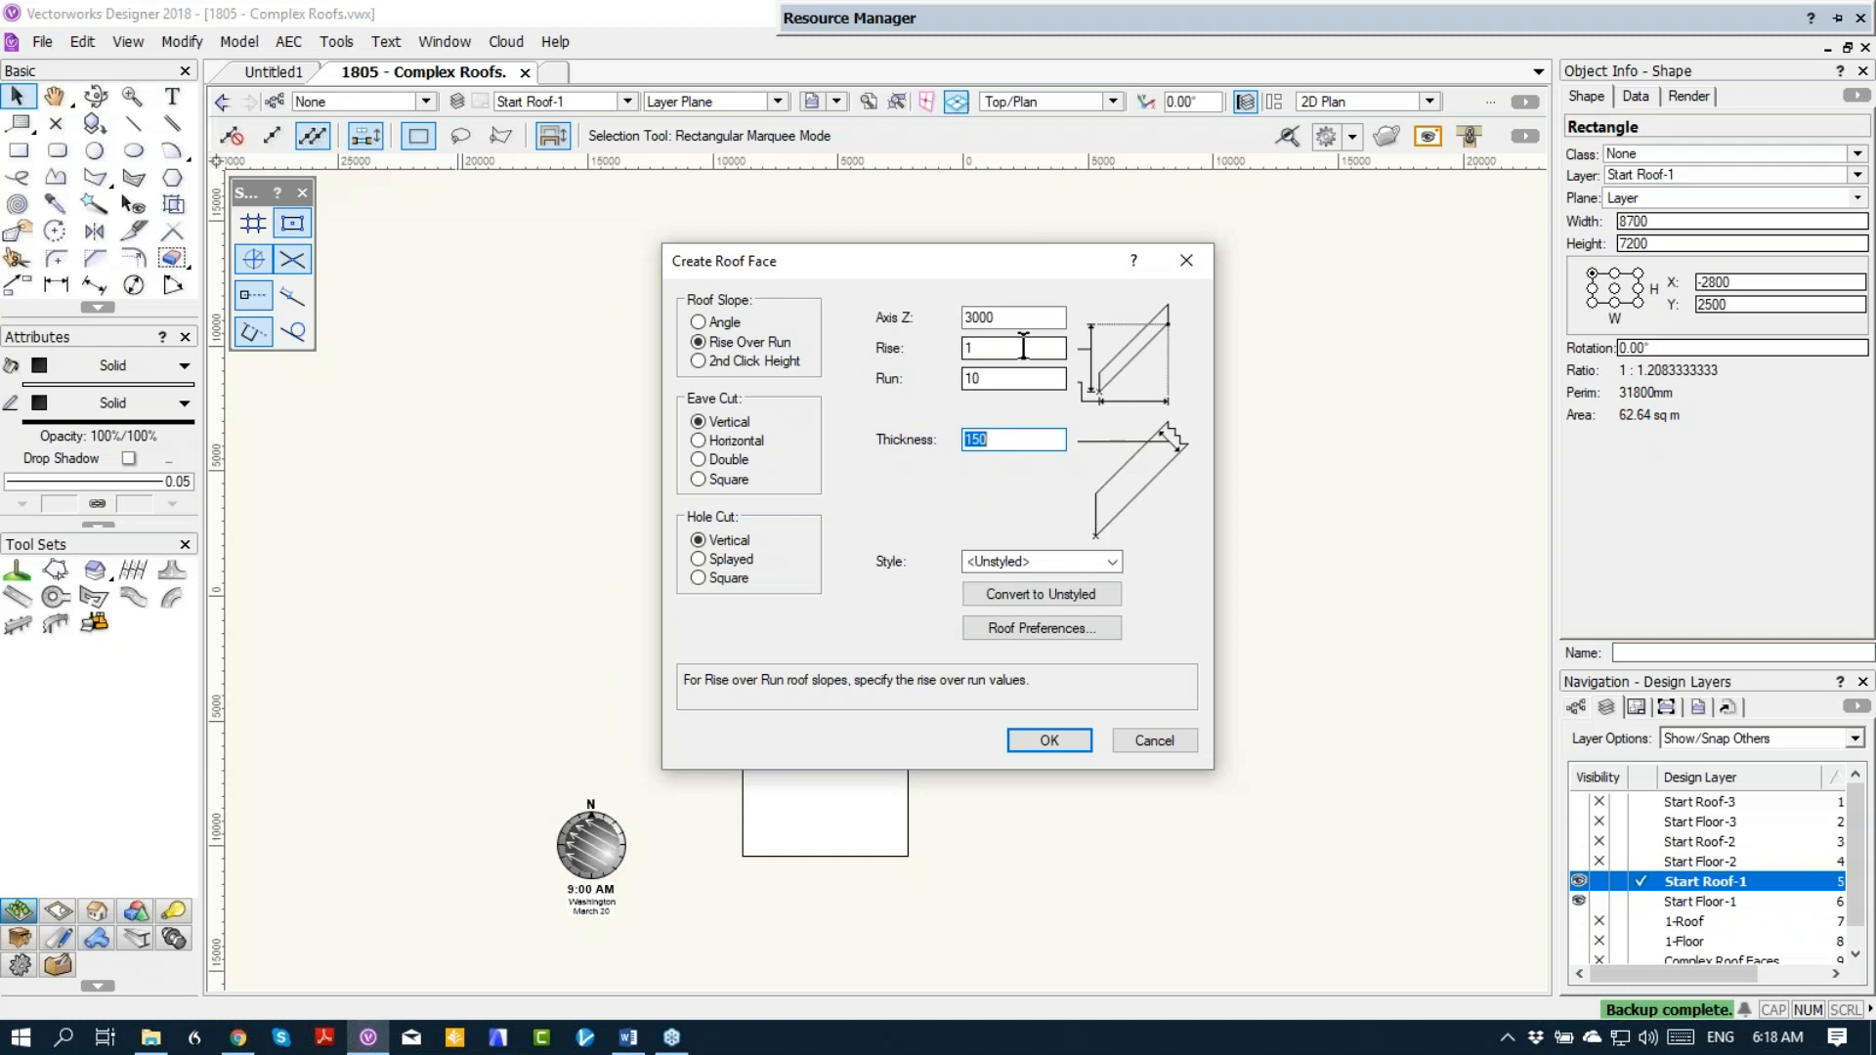
pyautogui.moveTo(1012, 317); pyautogui.dragTo(918, 303)
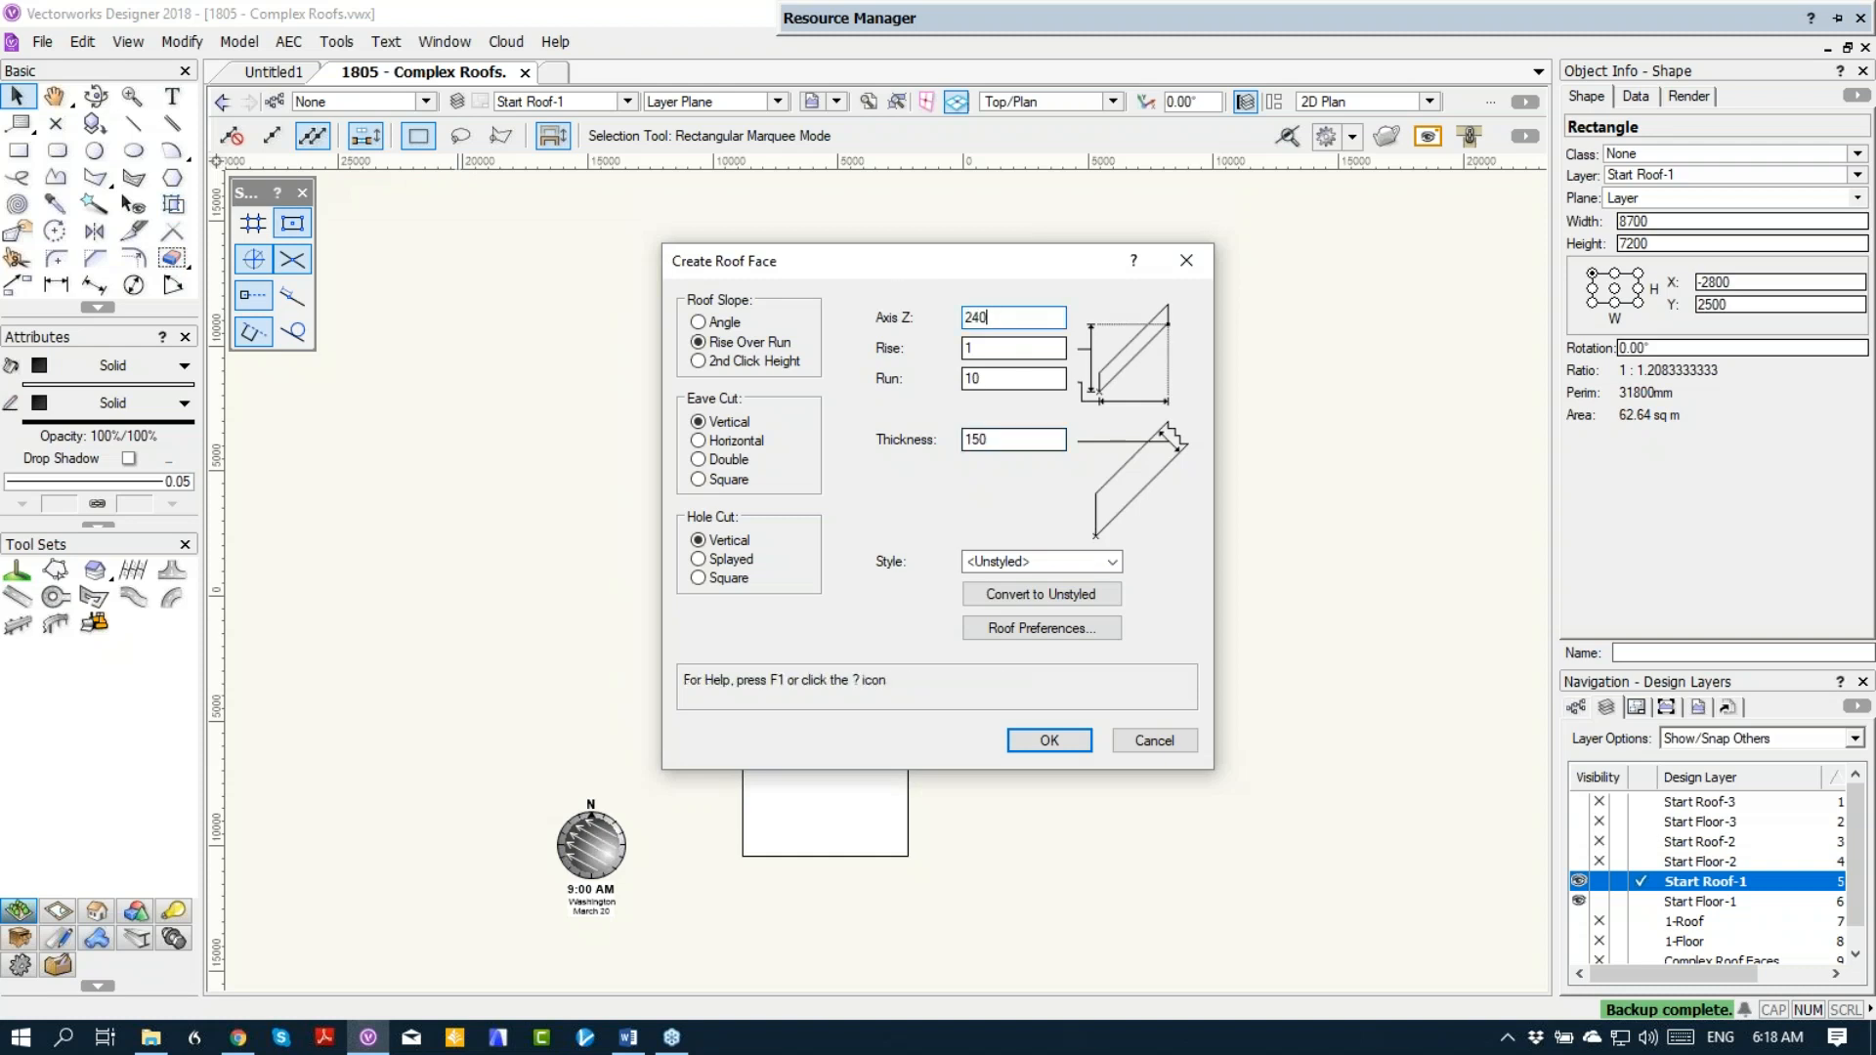
pyautogui.press('Return')
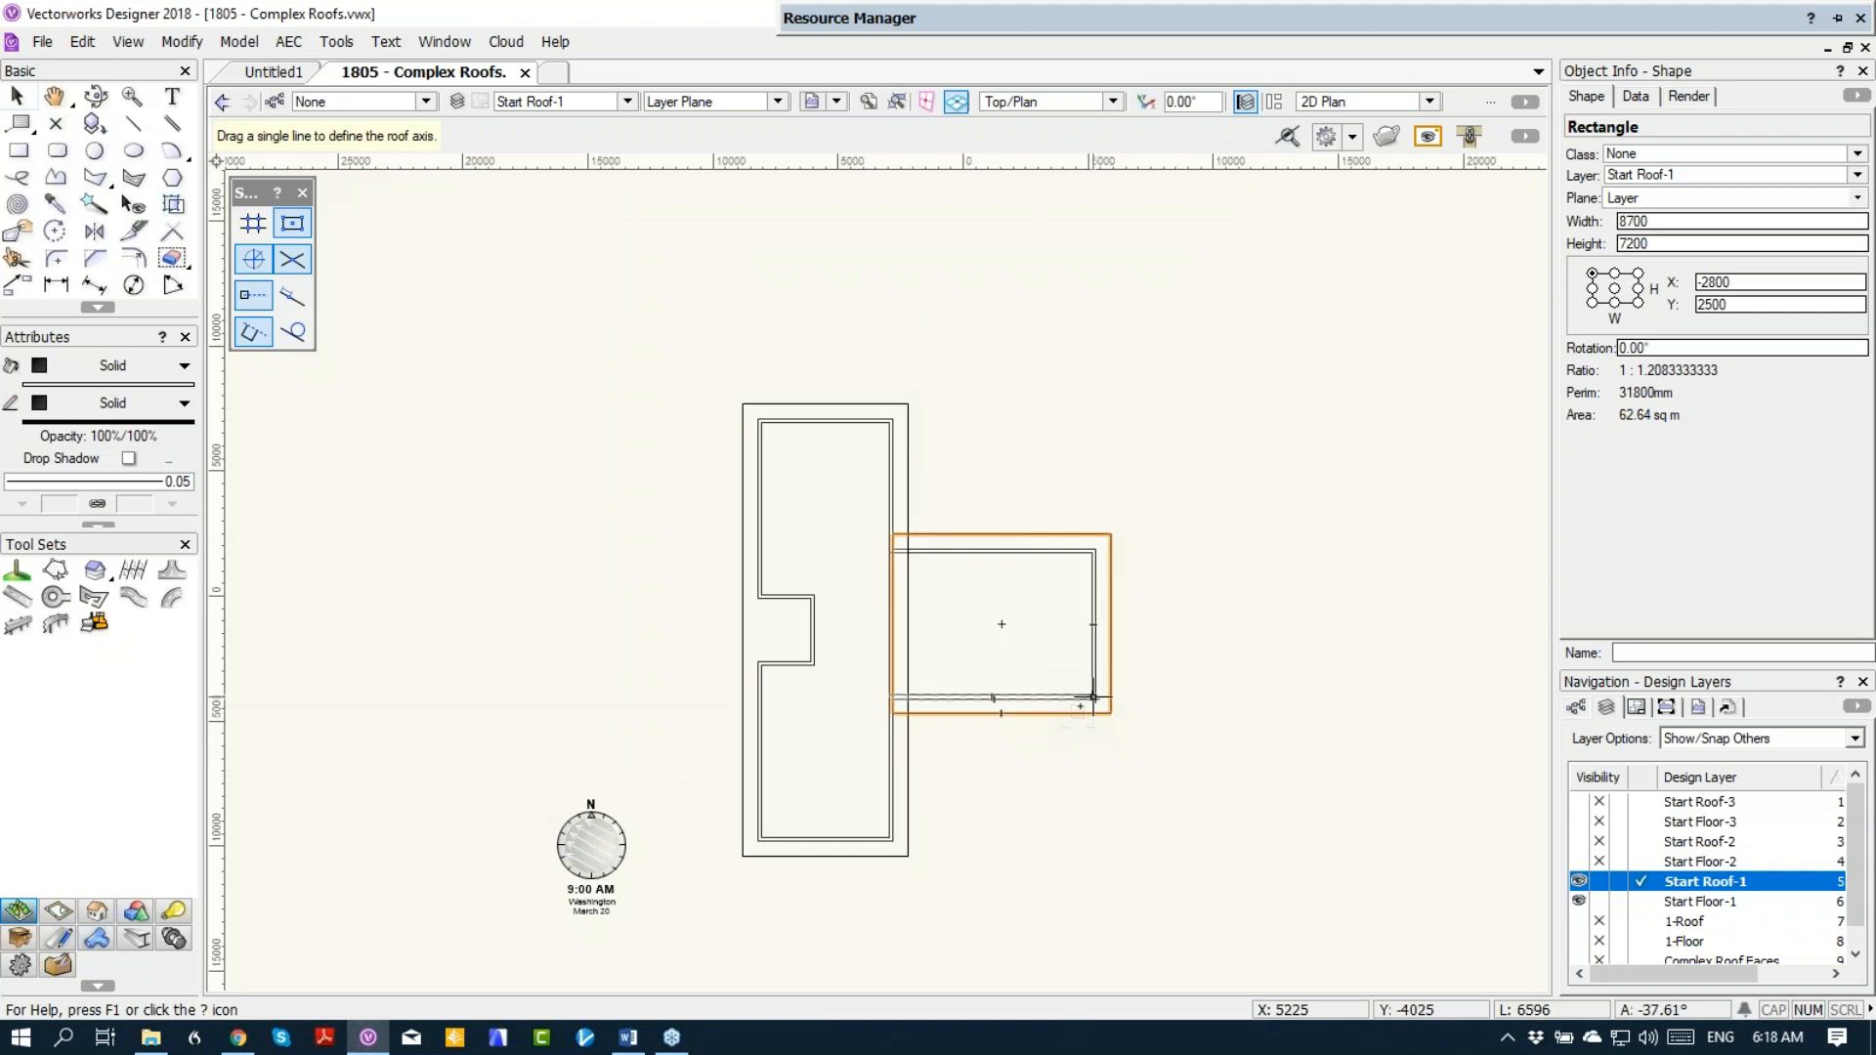
# Step: Define the wing's roof axis along the inner face of its south wall, with the high side to the north
pyautogui.press('z')
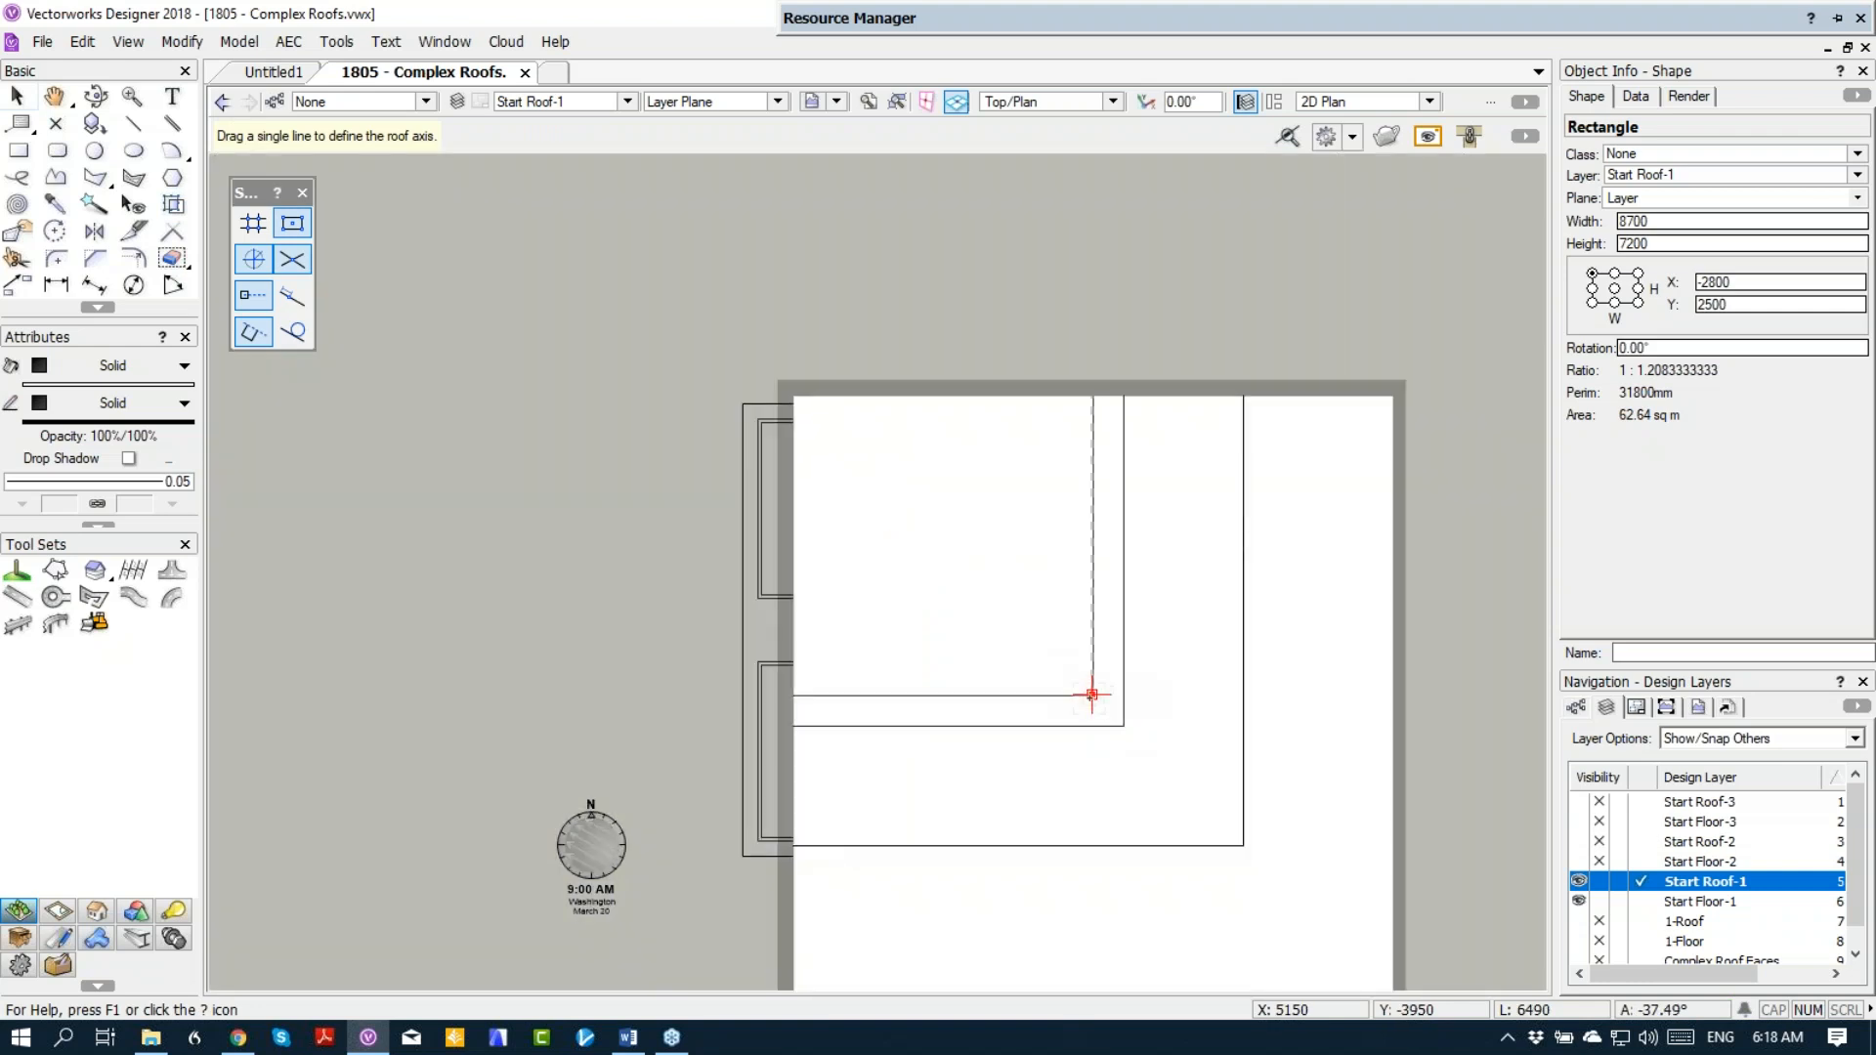
pyautogui.moveTo(1091, 695); pyautogui.dragTo(892, 695)
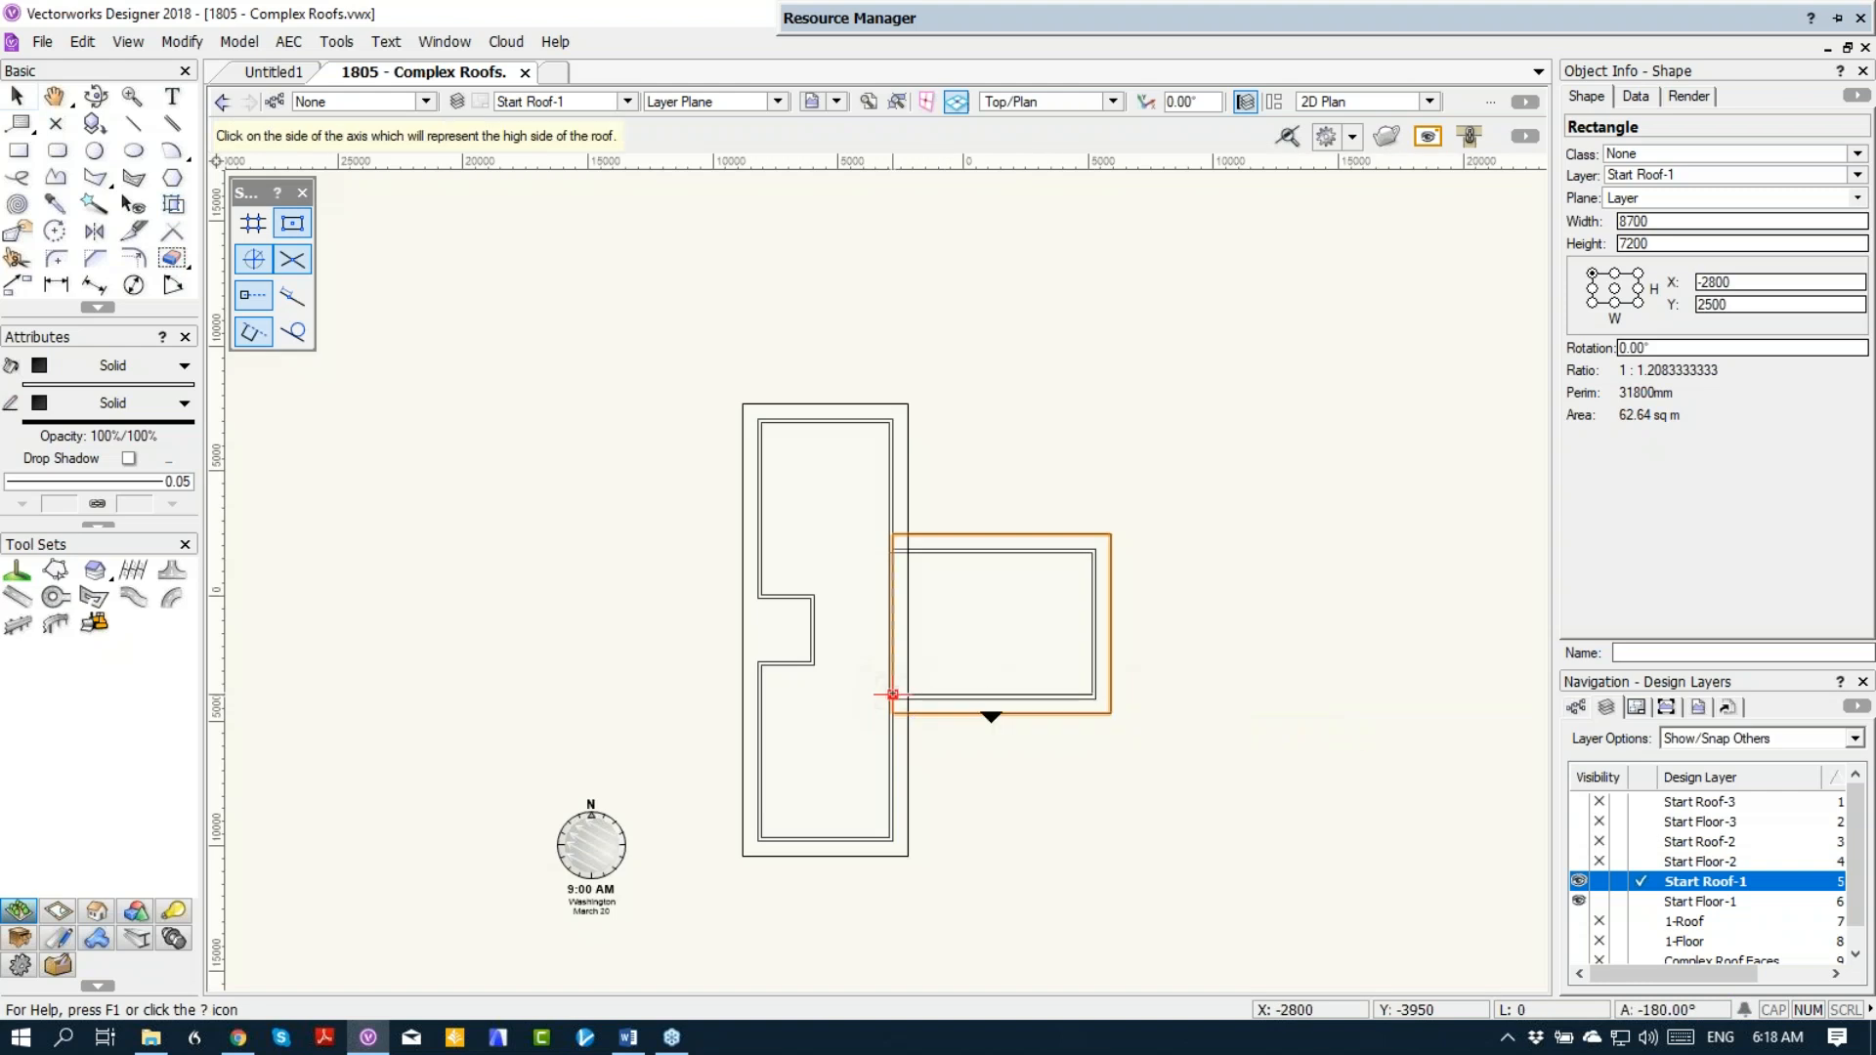
pyautogui.click(988, 606)
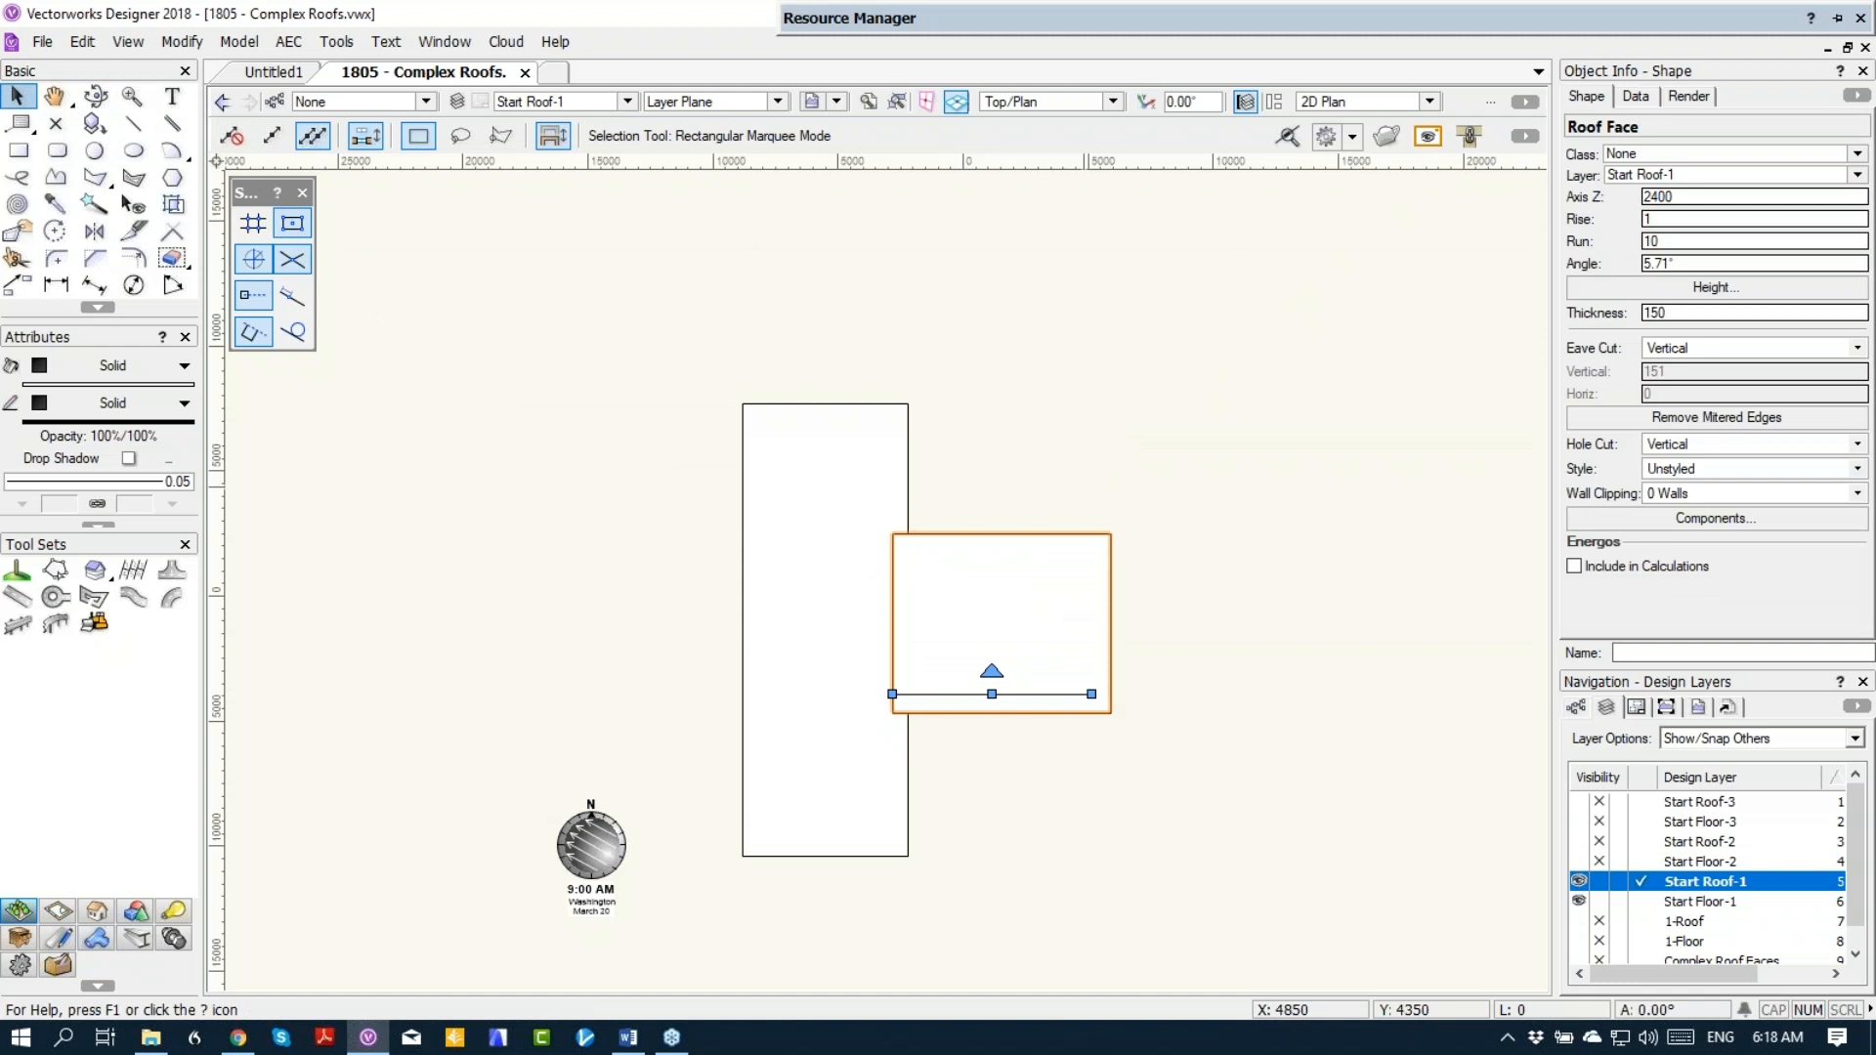
# Step: Bring the main block's roof face to the front and show both roofs in Right Isometric view
pyautogui.click(994, 513)
pyautogui.click(1006, 591)
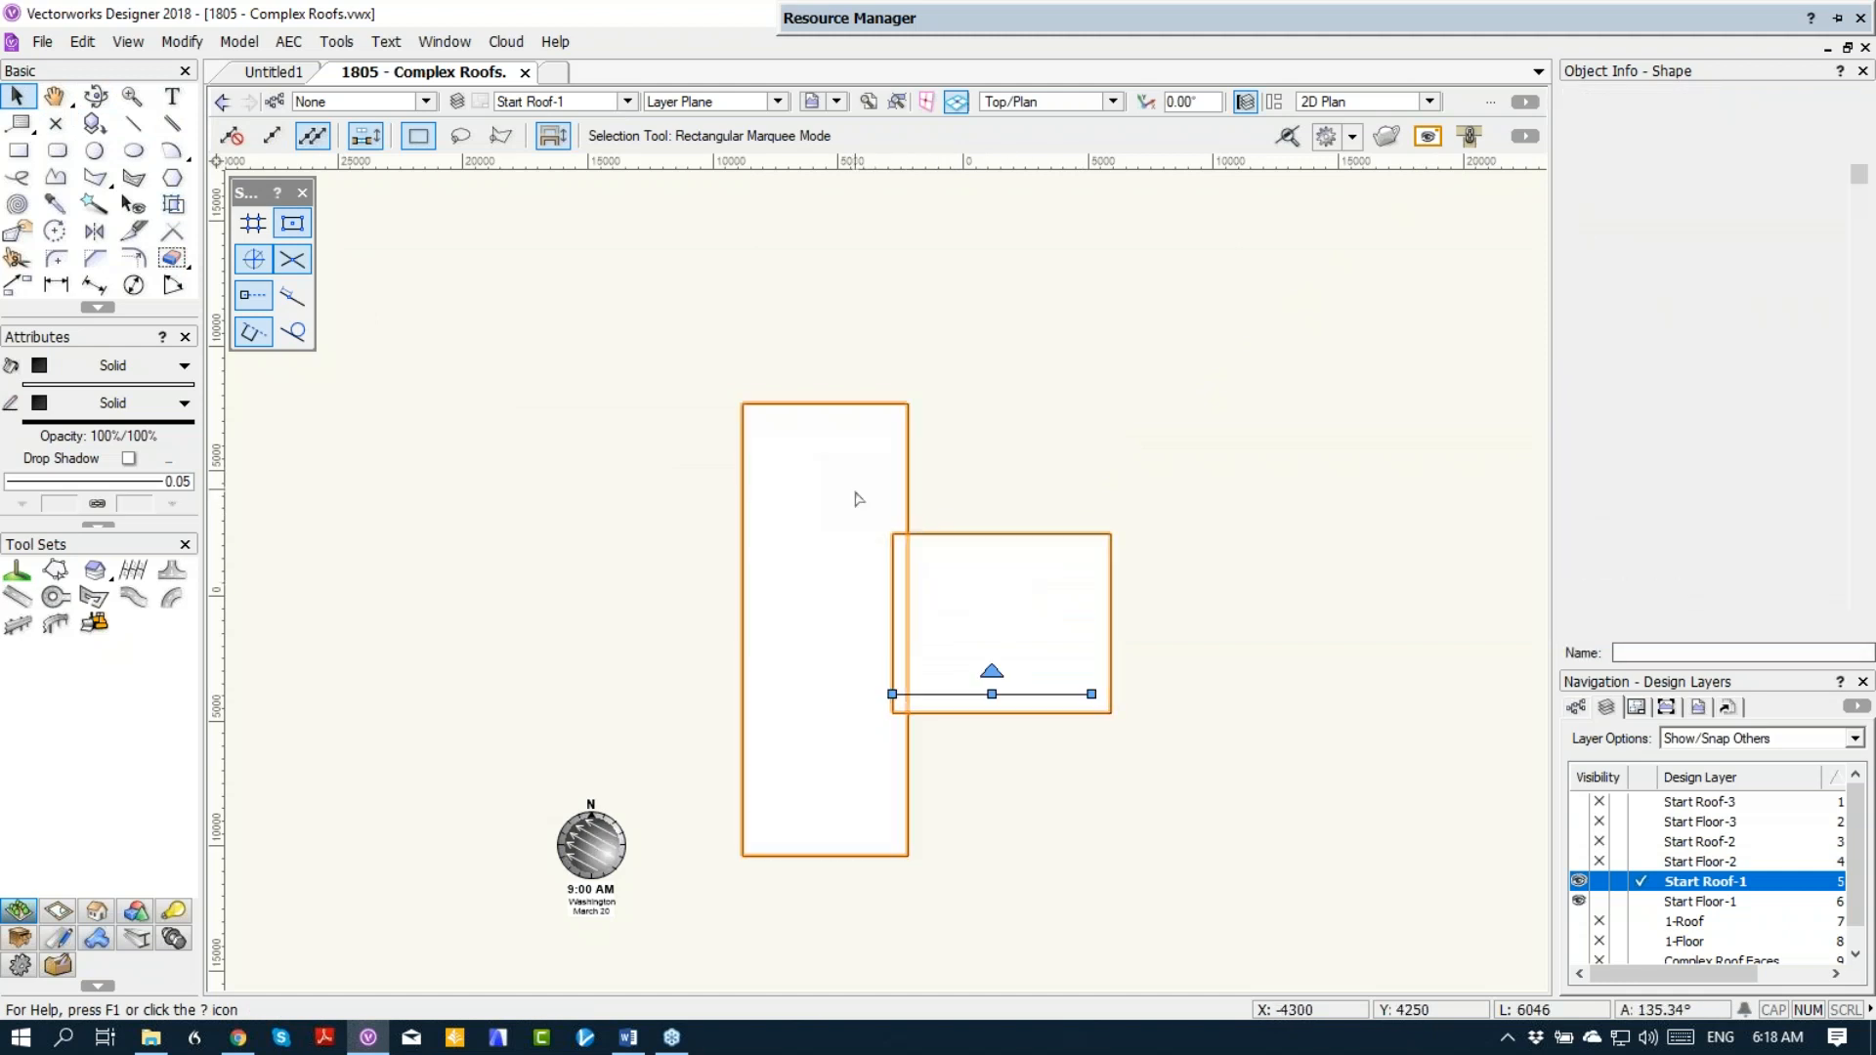
pyautogui.rightClick(857, 498)
pyautogui.moveTo(957, 374)
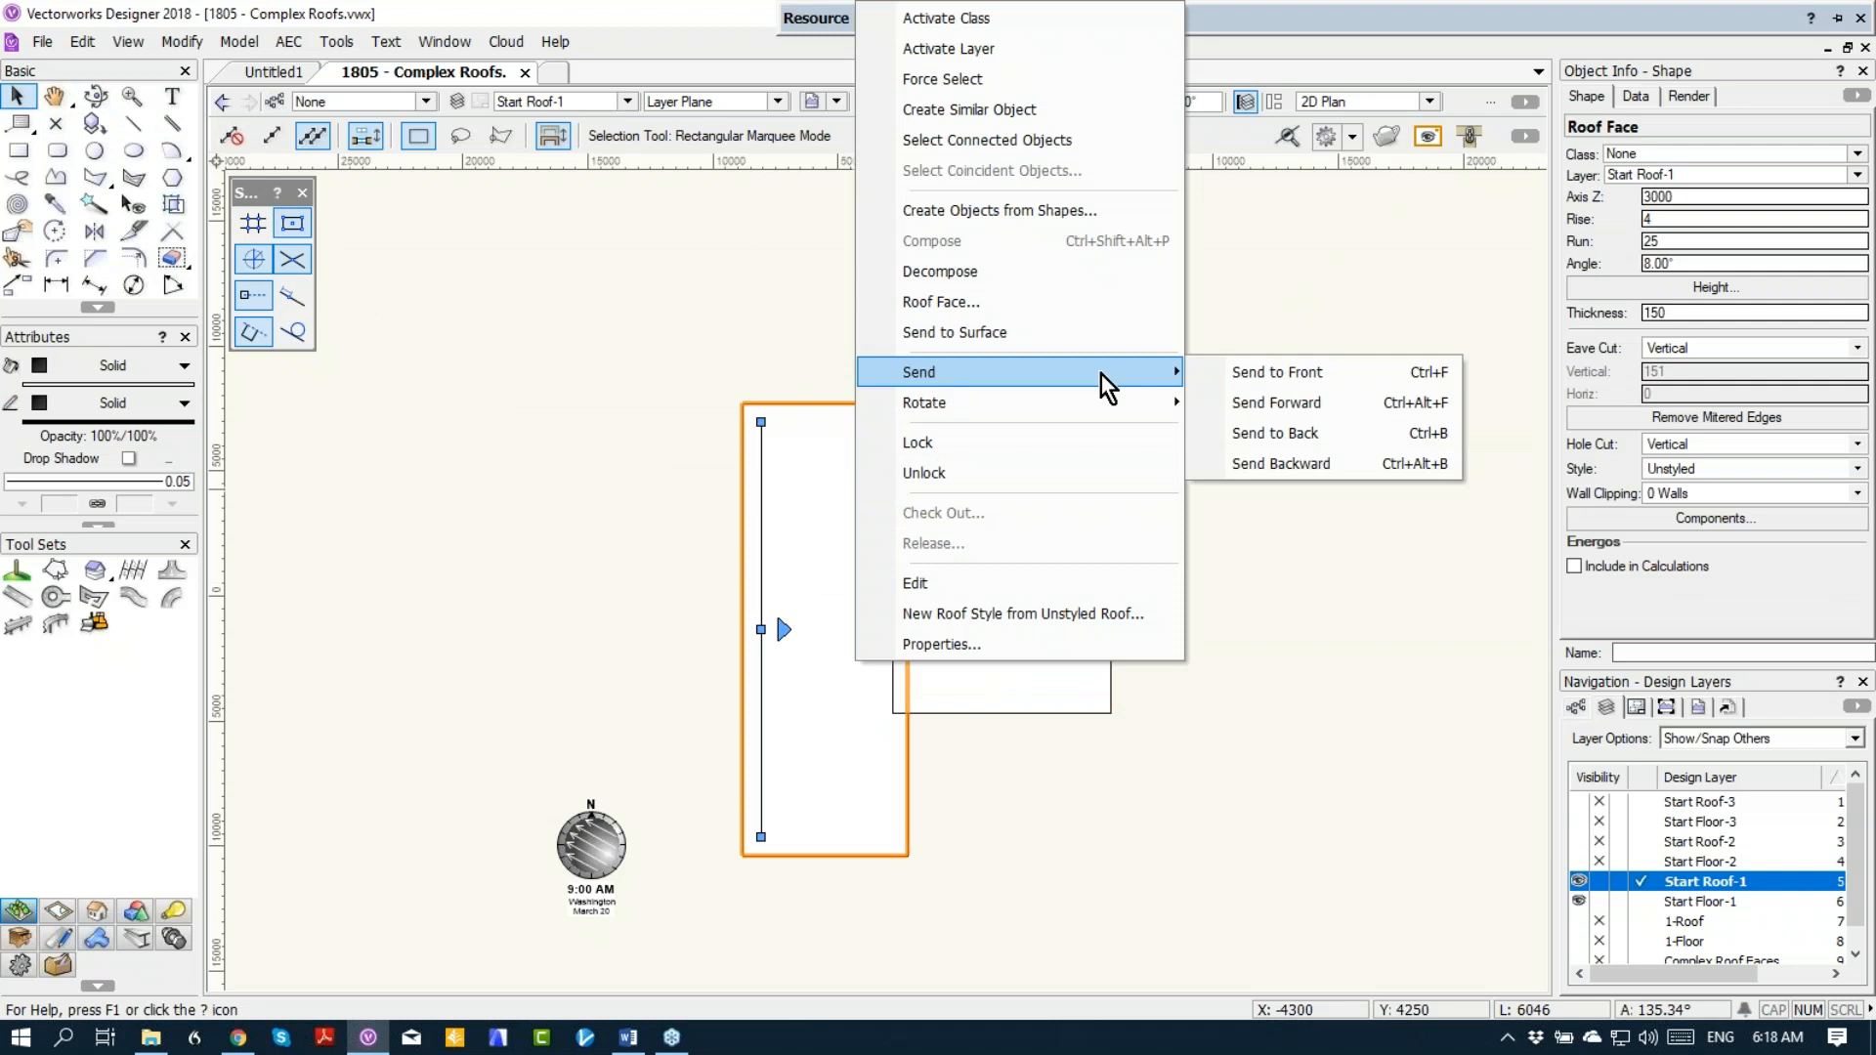
pyautogui.click(1248, 371)
pyautogui.click(1175, 415)
pyautogui.press('KP_3')
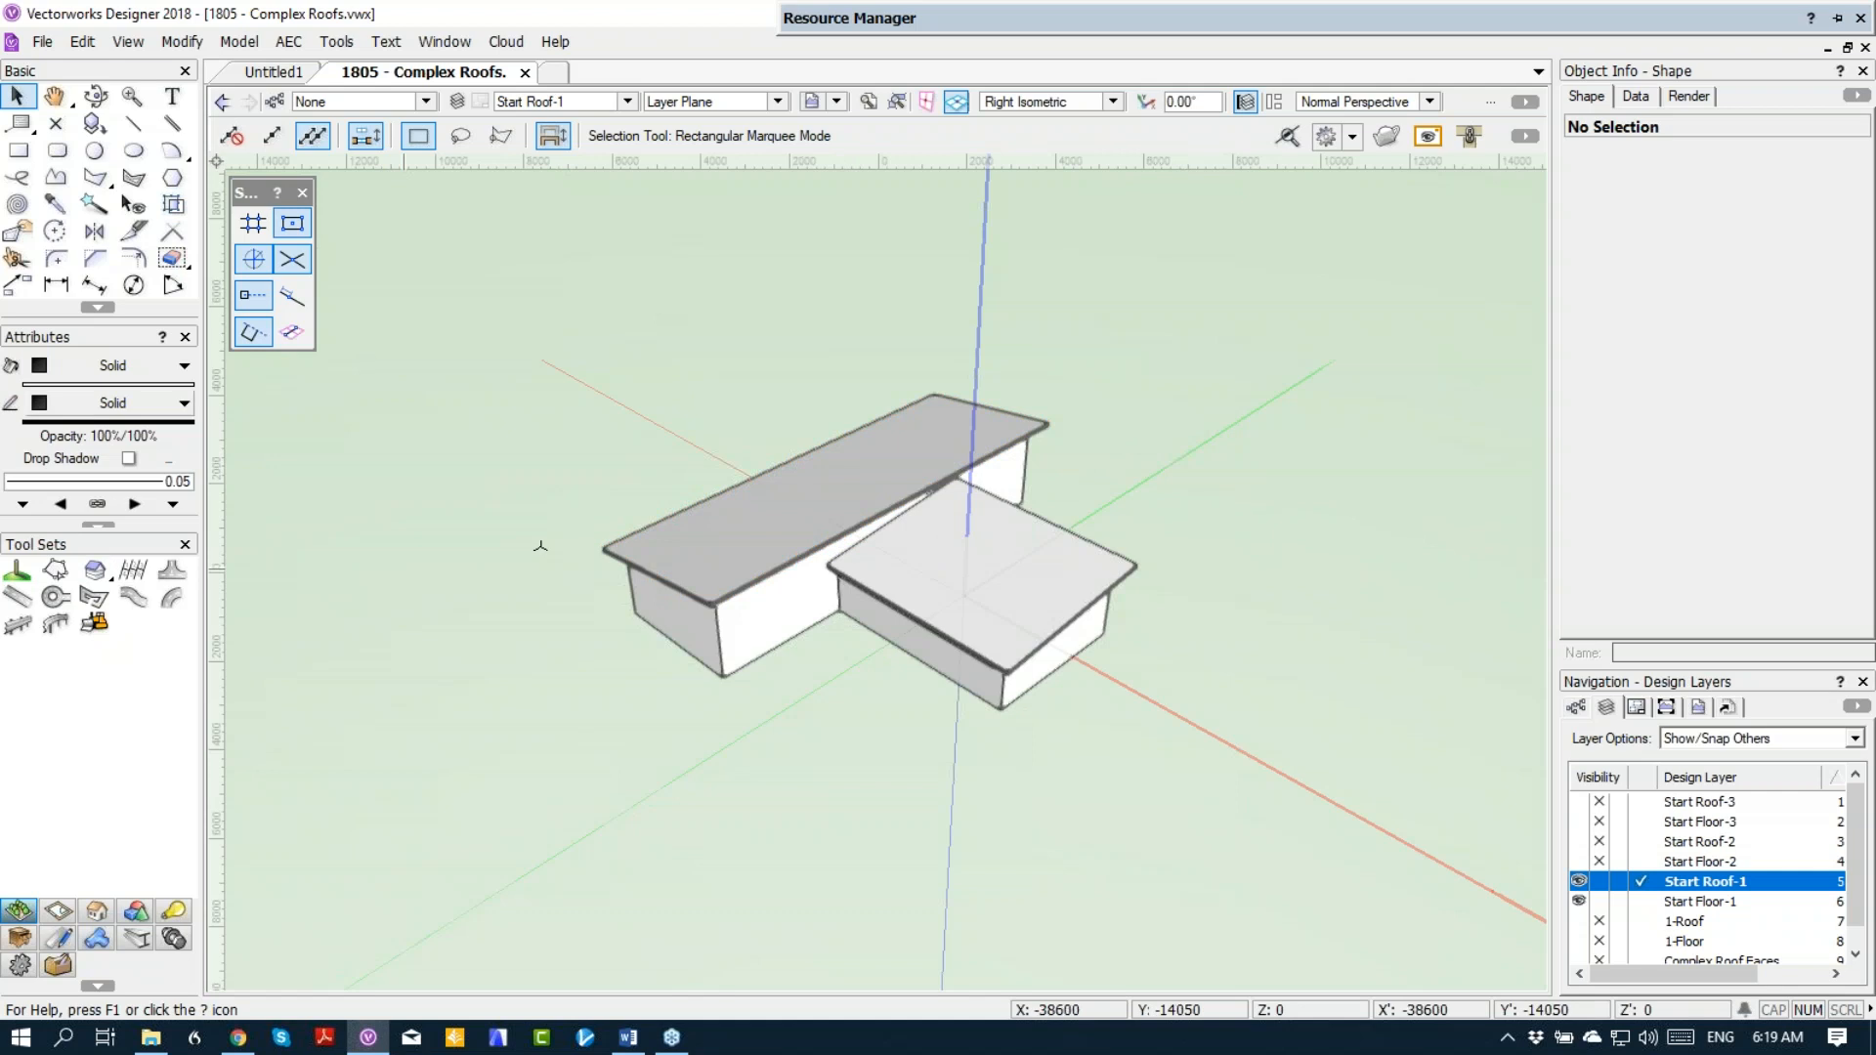
# Step: Delete the roof faces over the main block and the wing, and activate layer Start Floor-1
pyautogui.click(738, 498)
pyautogui.press('Delete')
pyautogui.click(1016, 559)
pyautogui.press('Delete')
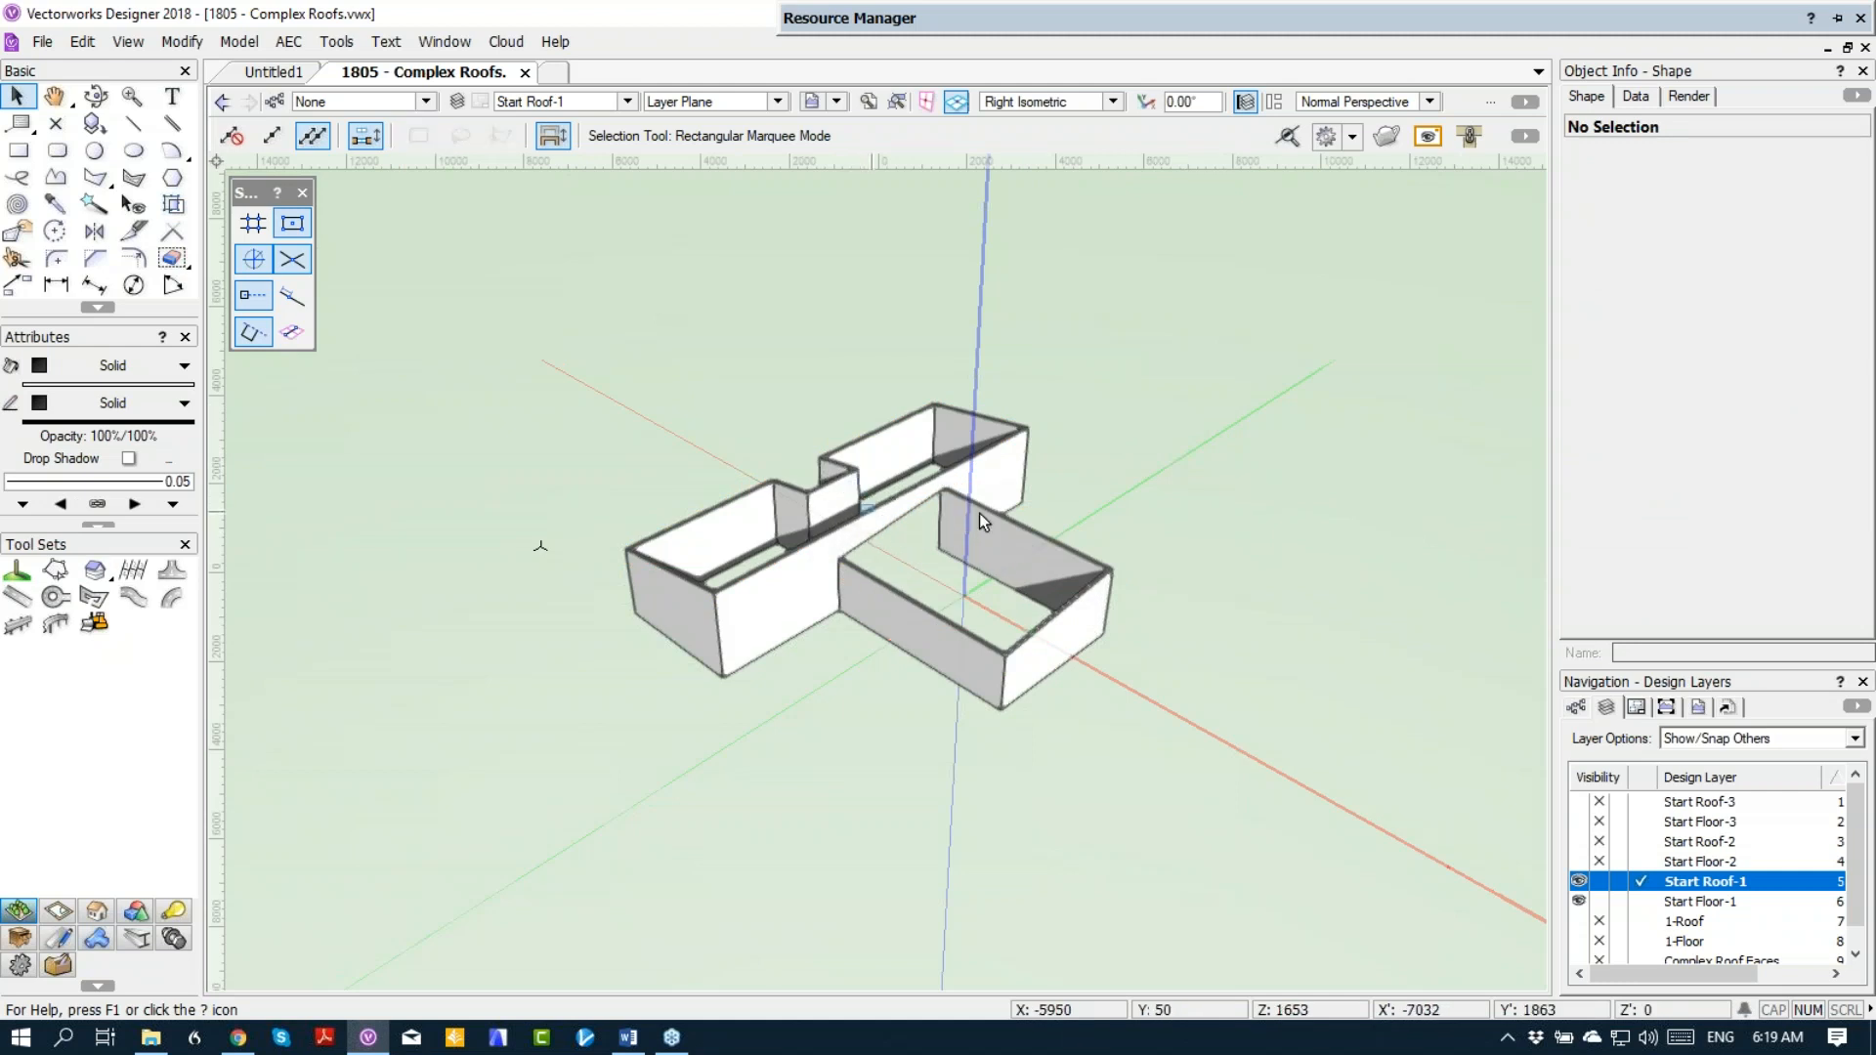
pyautogui.click(1644, 918)
pyautogui.click(1638, 900)
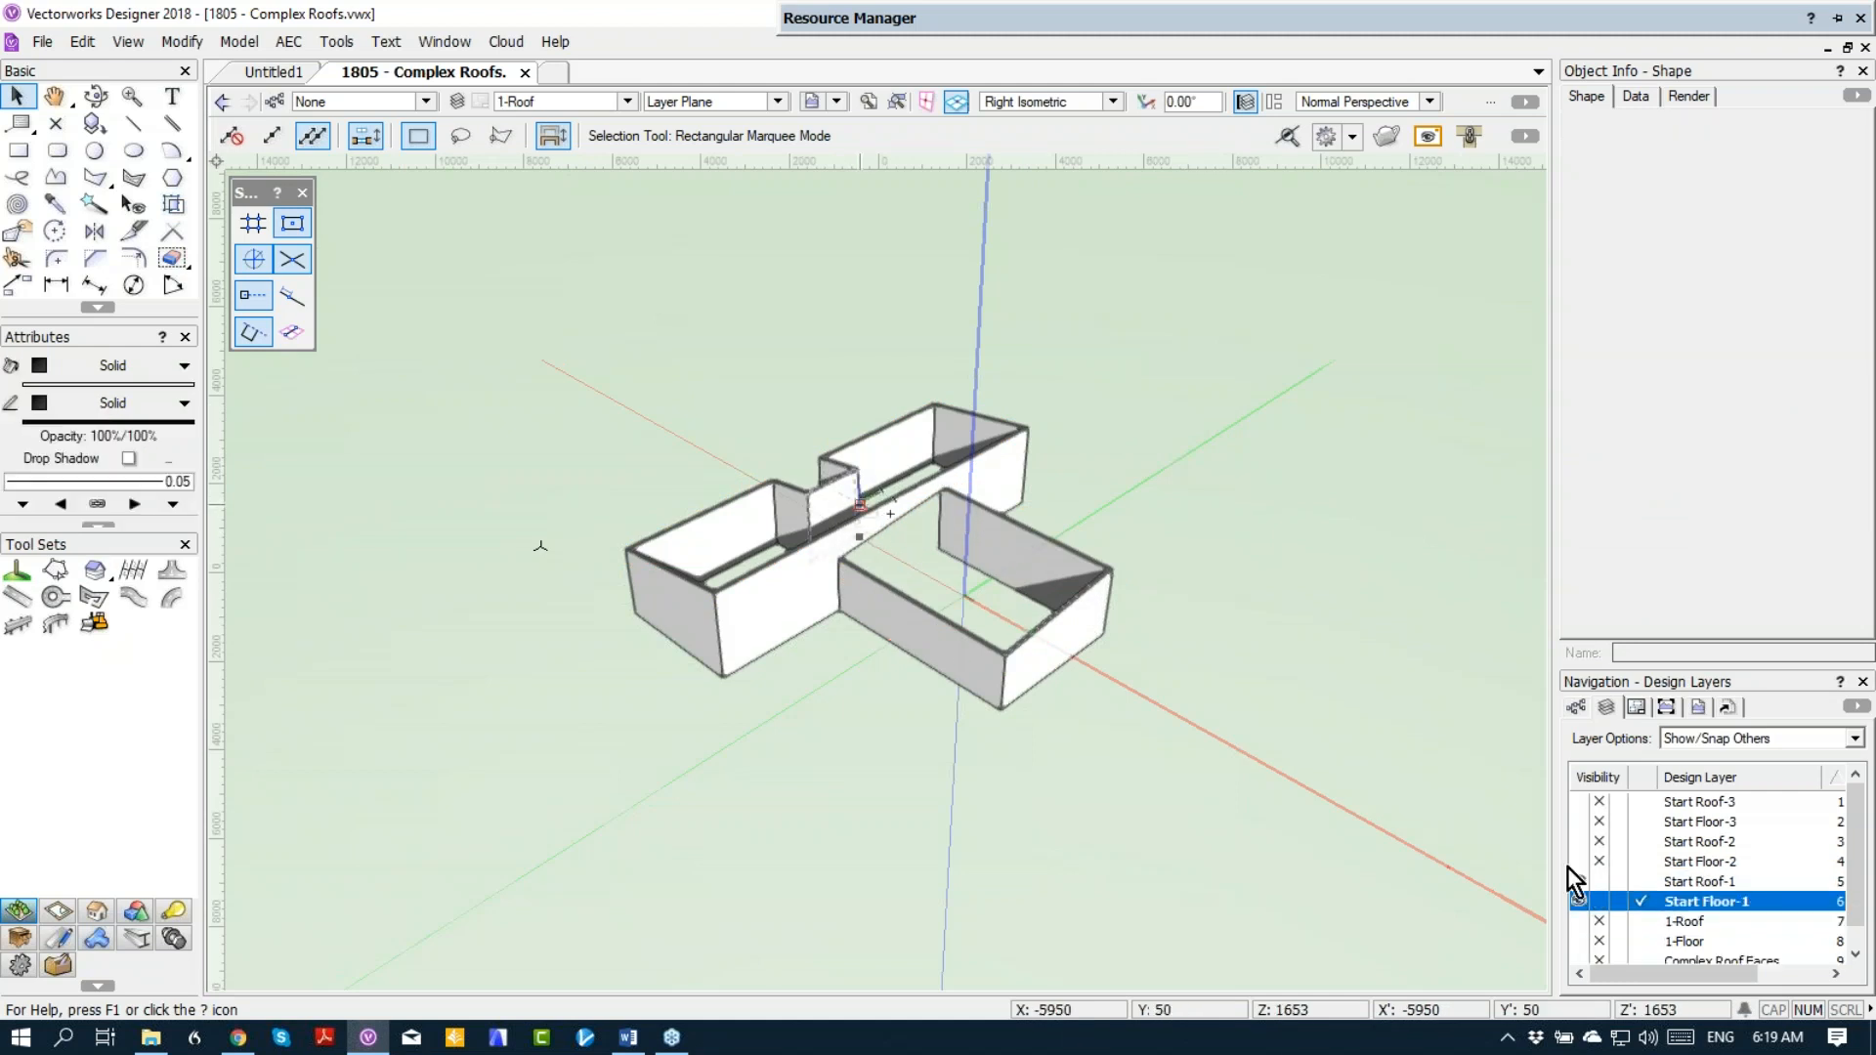
# Step: Delete the wall separating the main block from the wing, and remove the top and bottom wall peaks from all connected walls
pyautogui.click(879, 513)
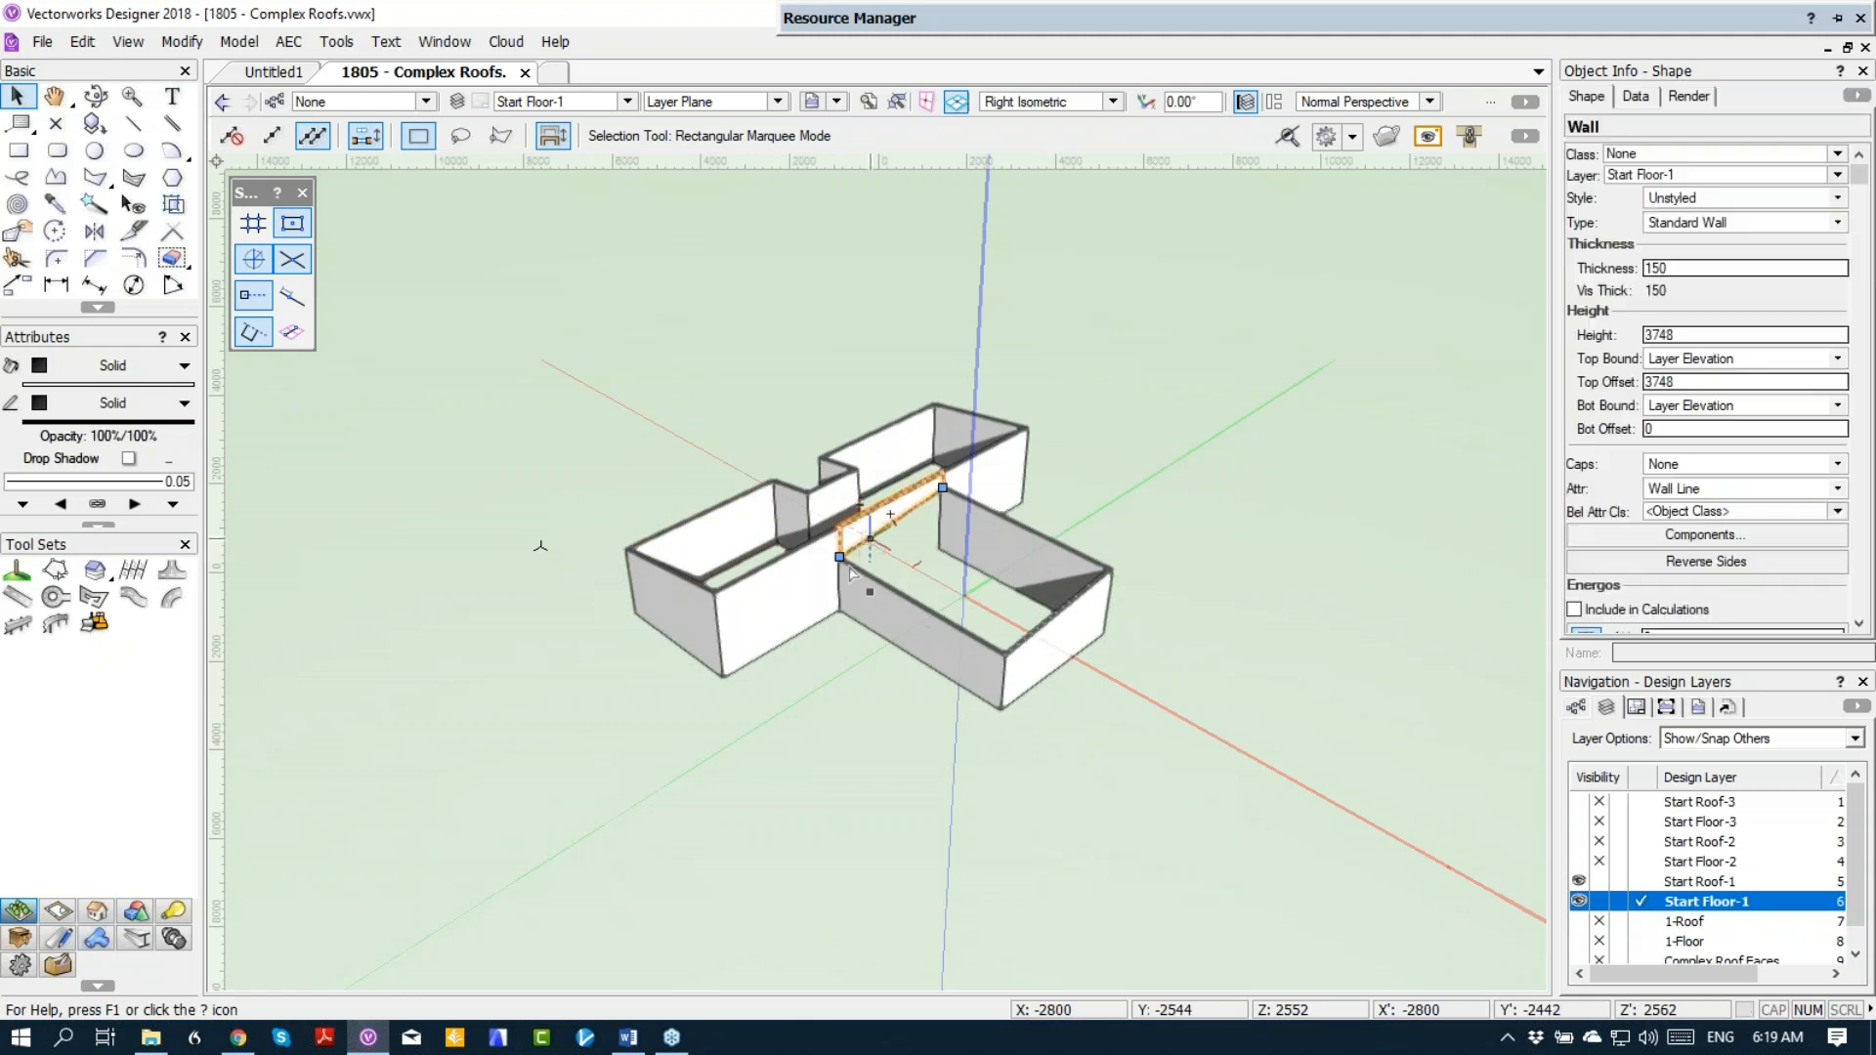
pyautogui.press('Delete')
pyautogui.click(774, 602)
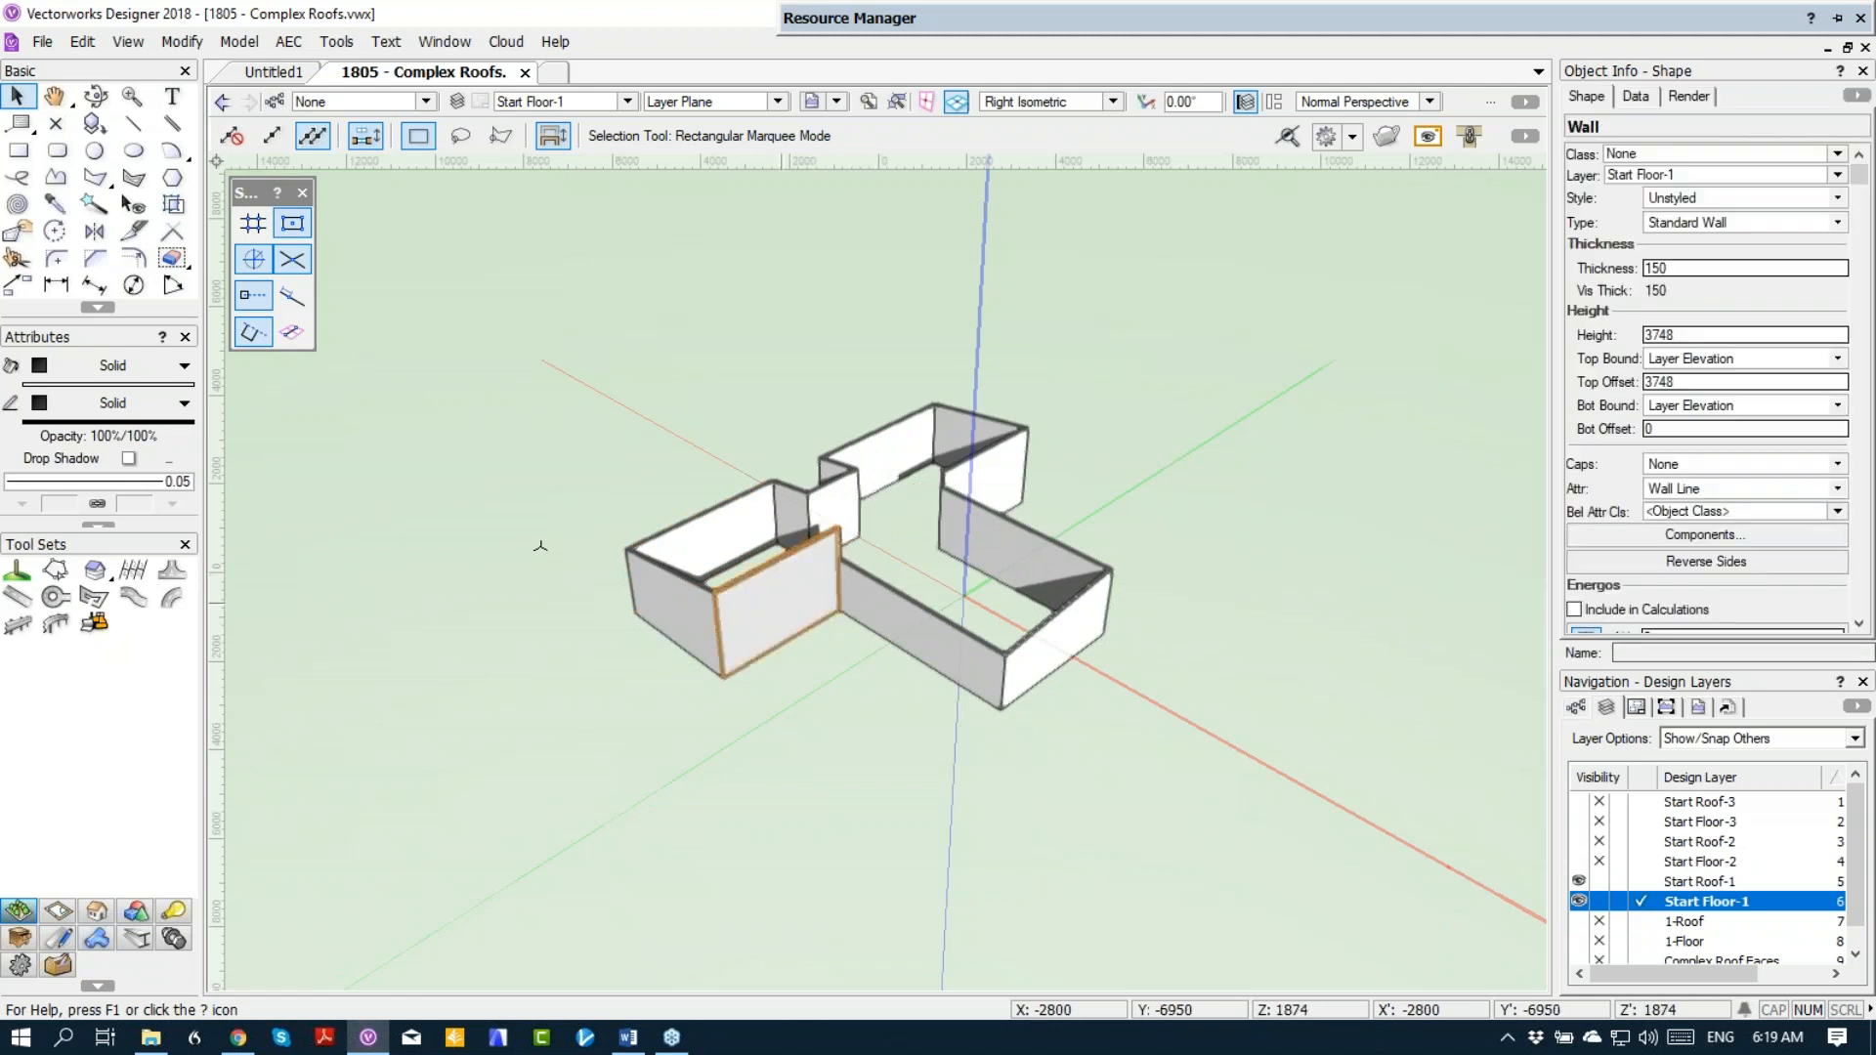
pyautogui.rightClick(774, 602)
pyautogui.click(884, 139)
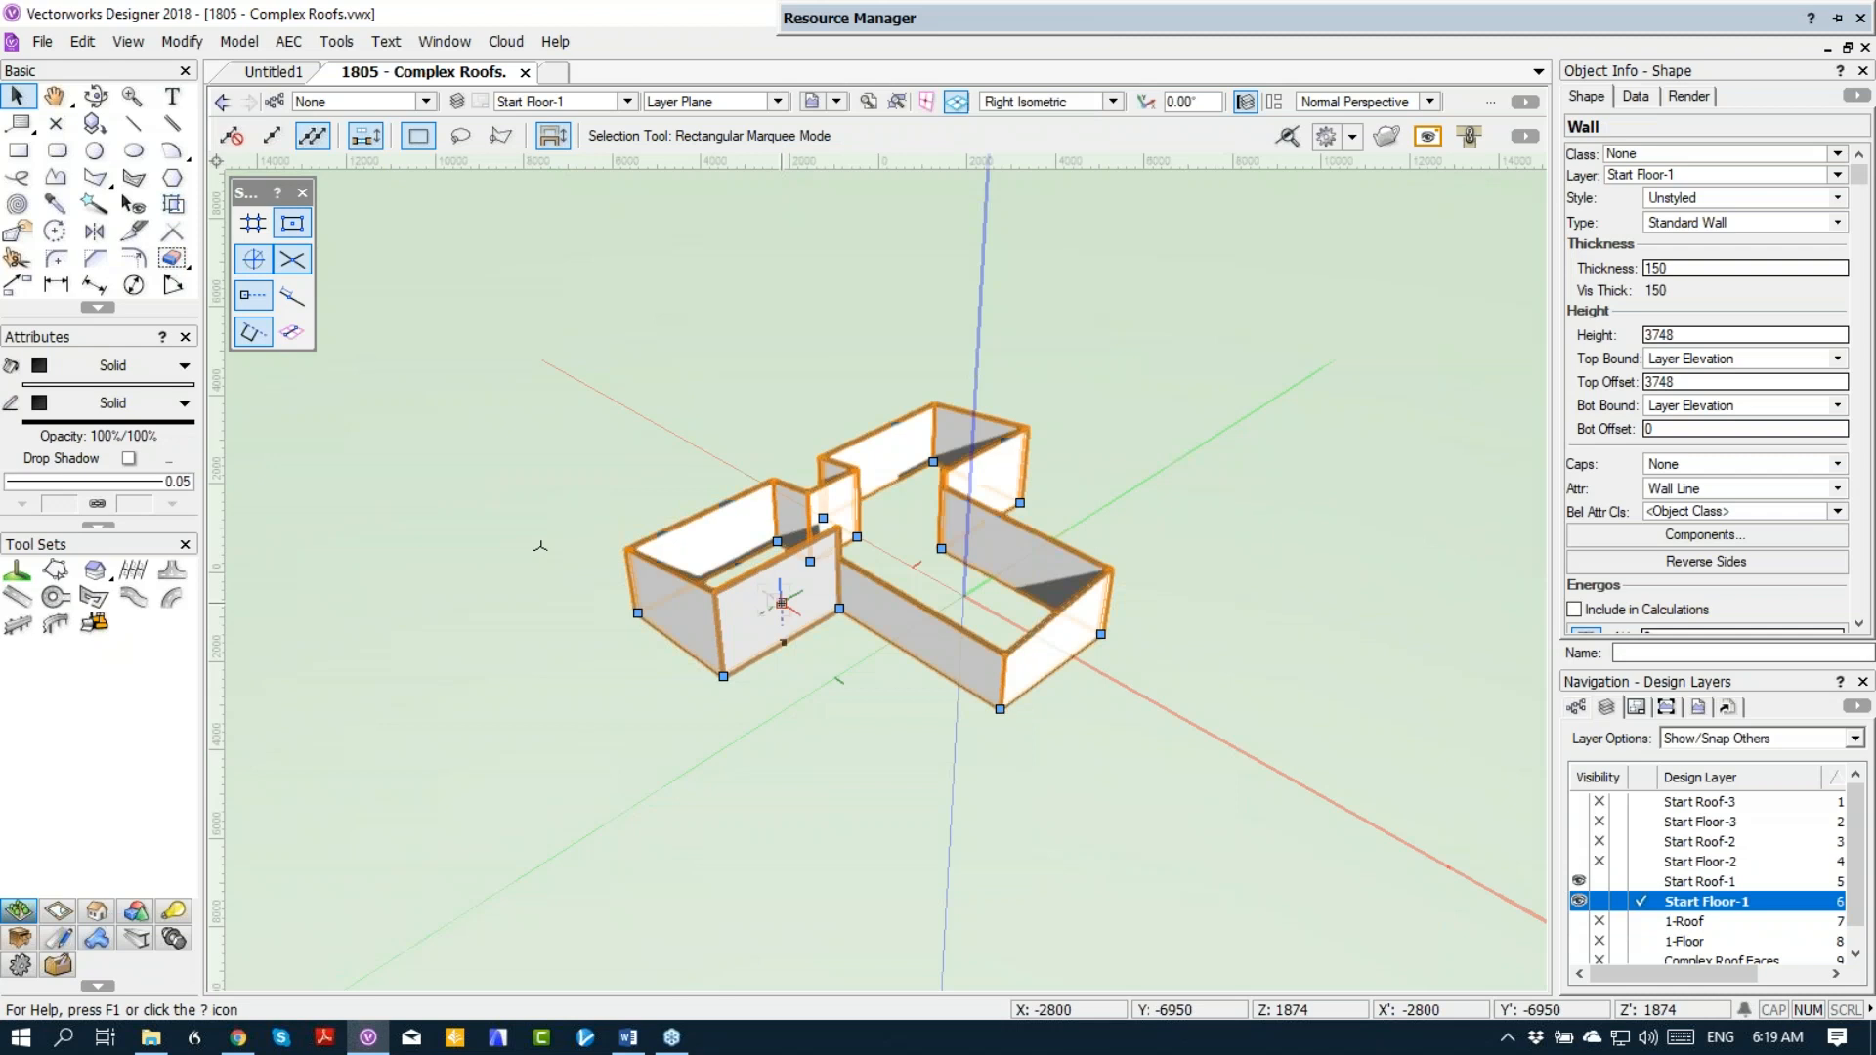
pyautogui.click(291, 44)
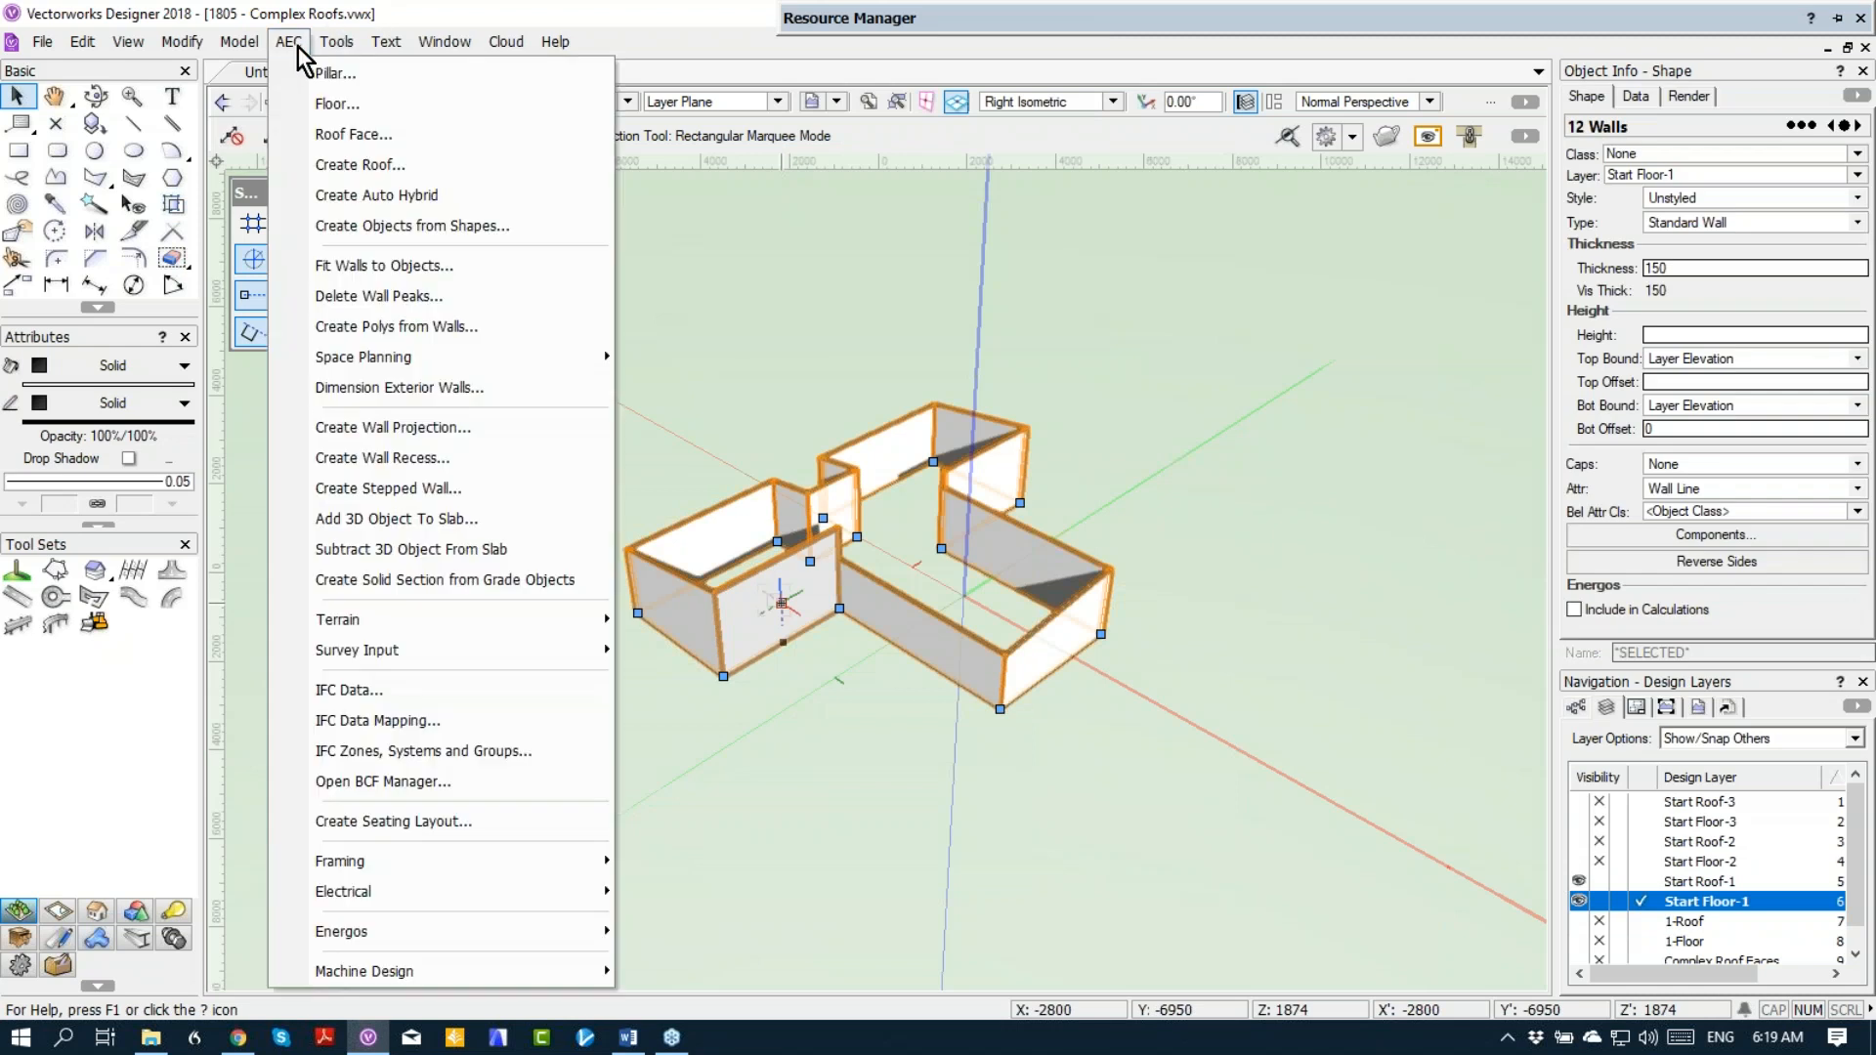
pyautogui.click(337, 301)
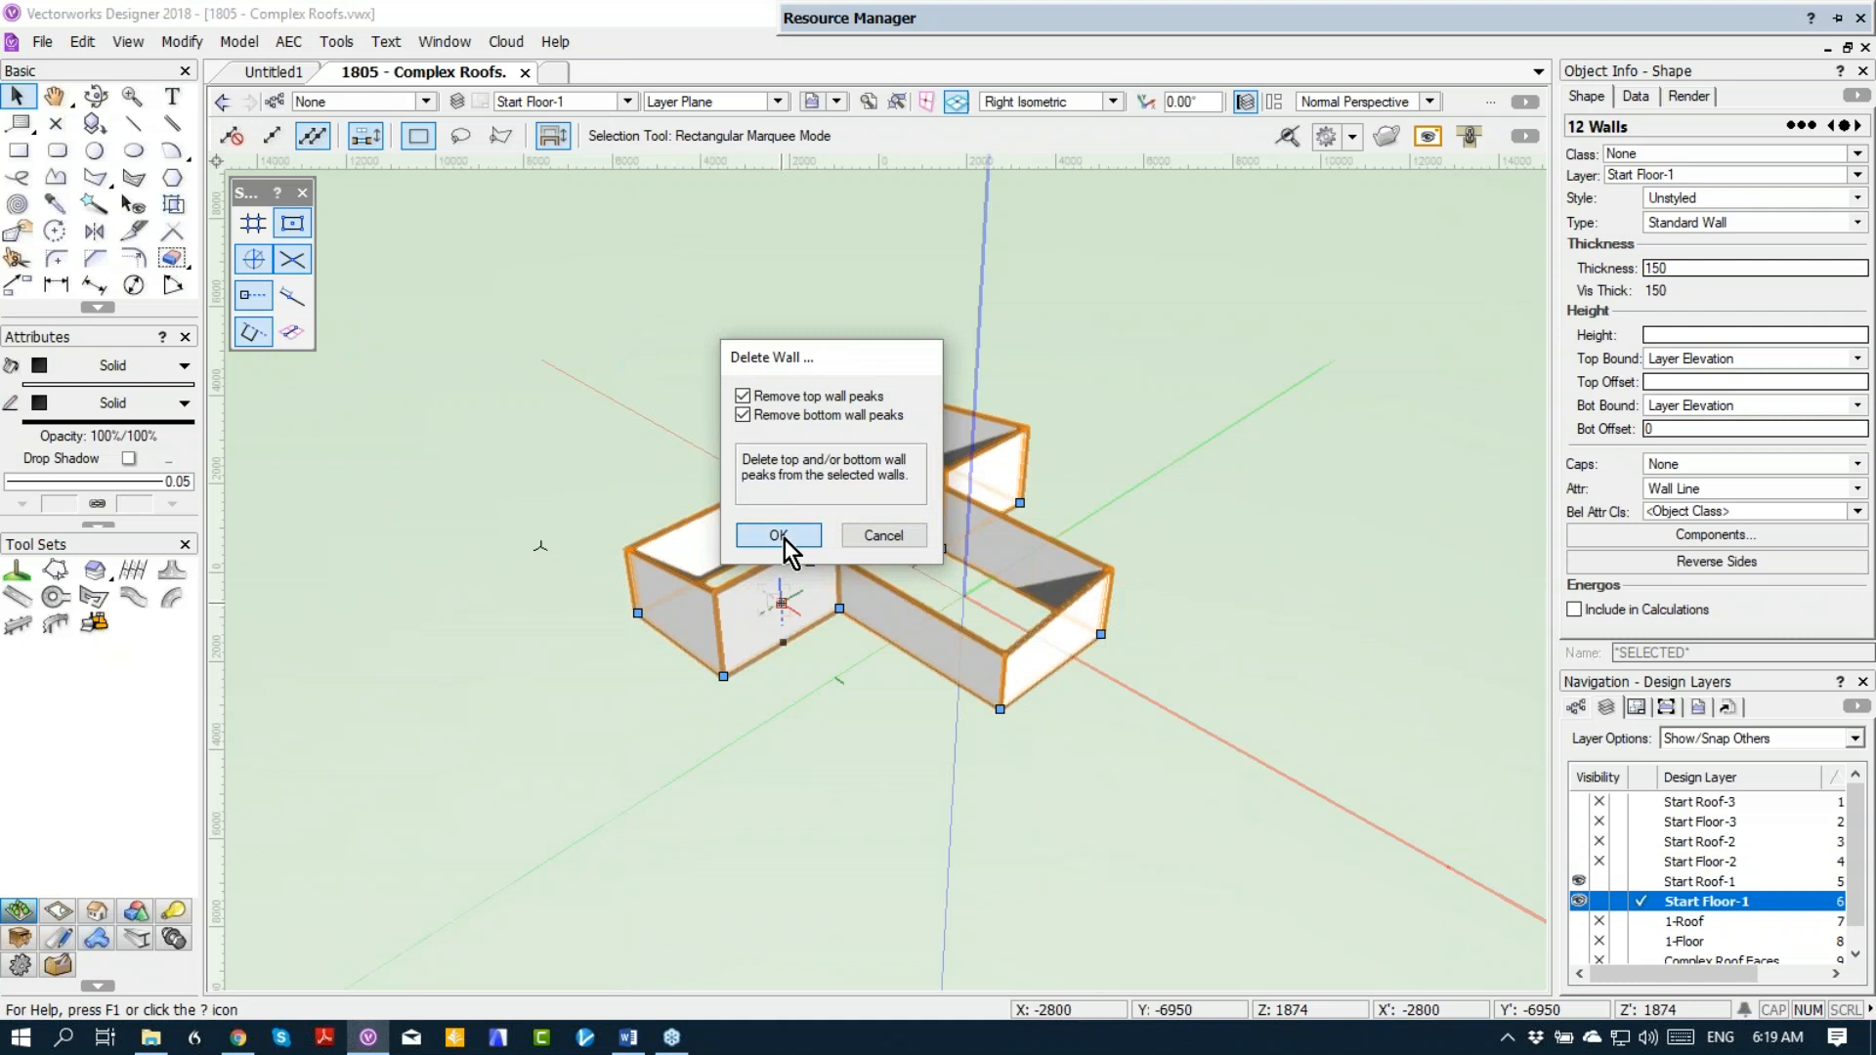
pyautogui.click(779, 536)
pyautogui.click(707, 377)
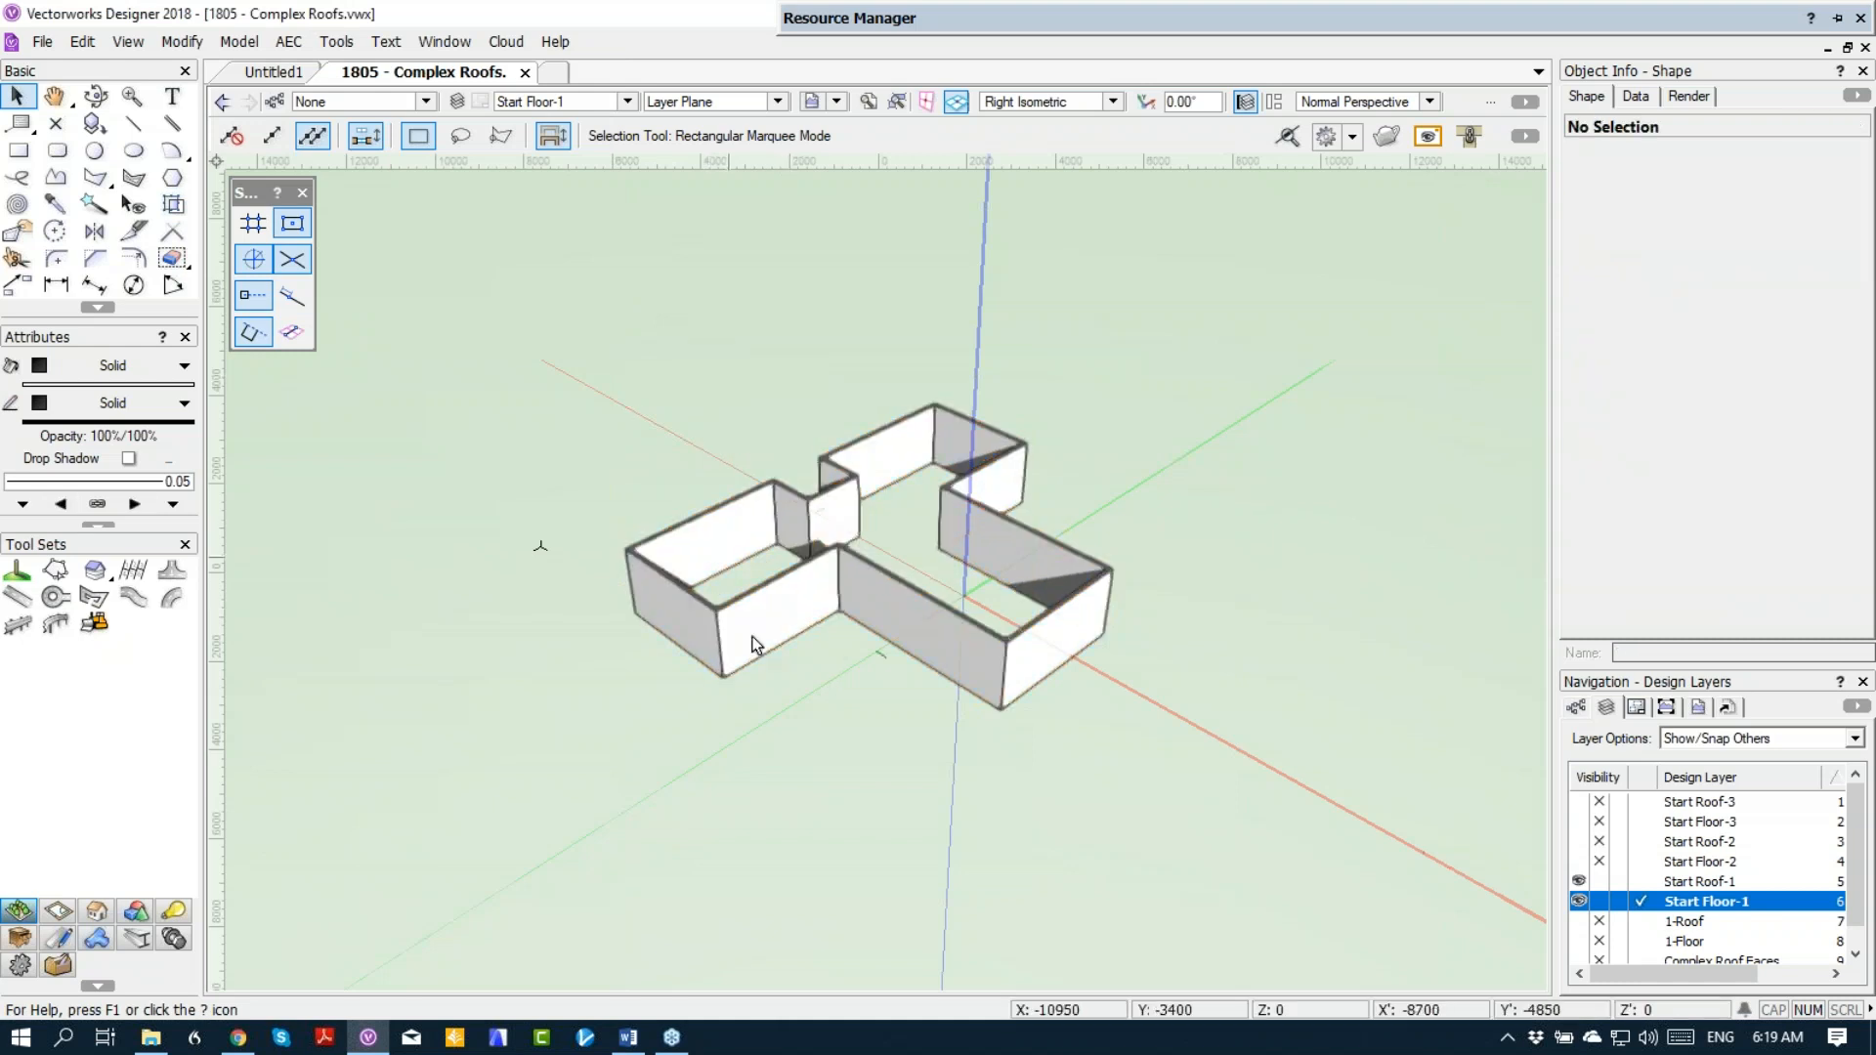
# Step: Create a roof from all connected walls with a pitch of 25 on layer Start Roof-1, retaining the original objects
pyautogui.click(773, 600)
pyautogui.rightClick(773, 600)
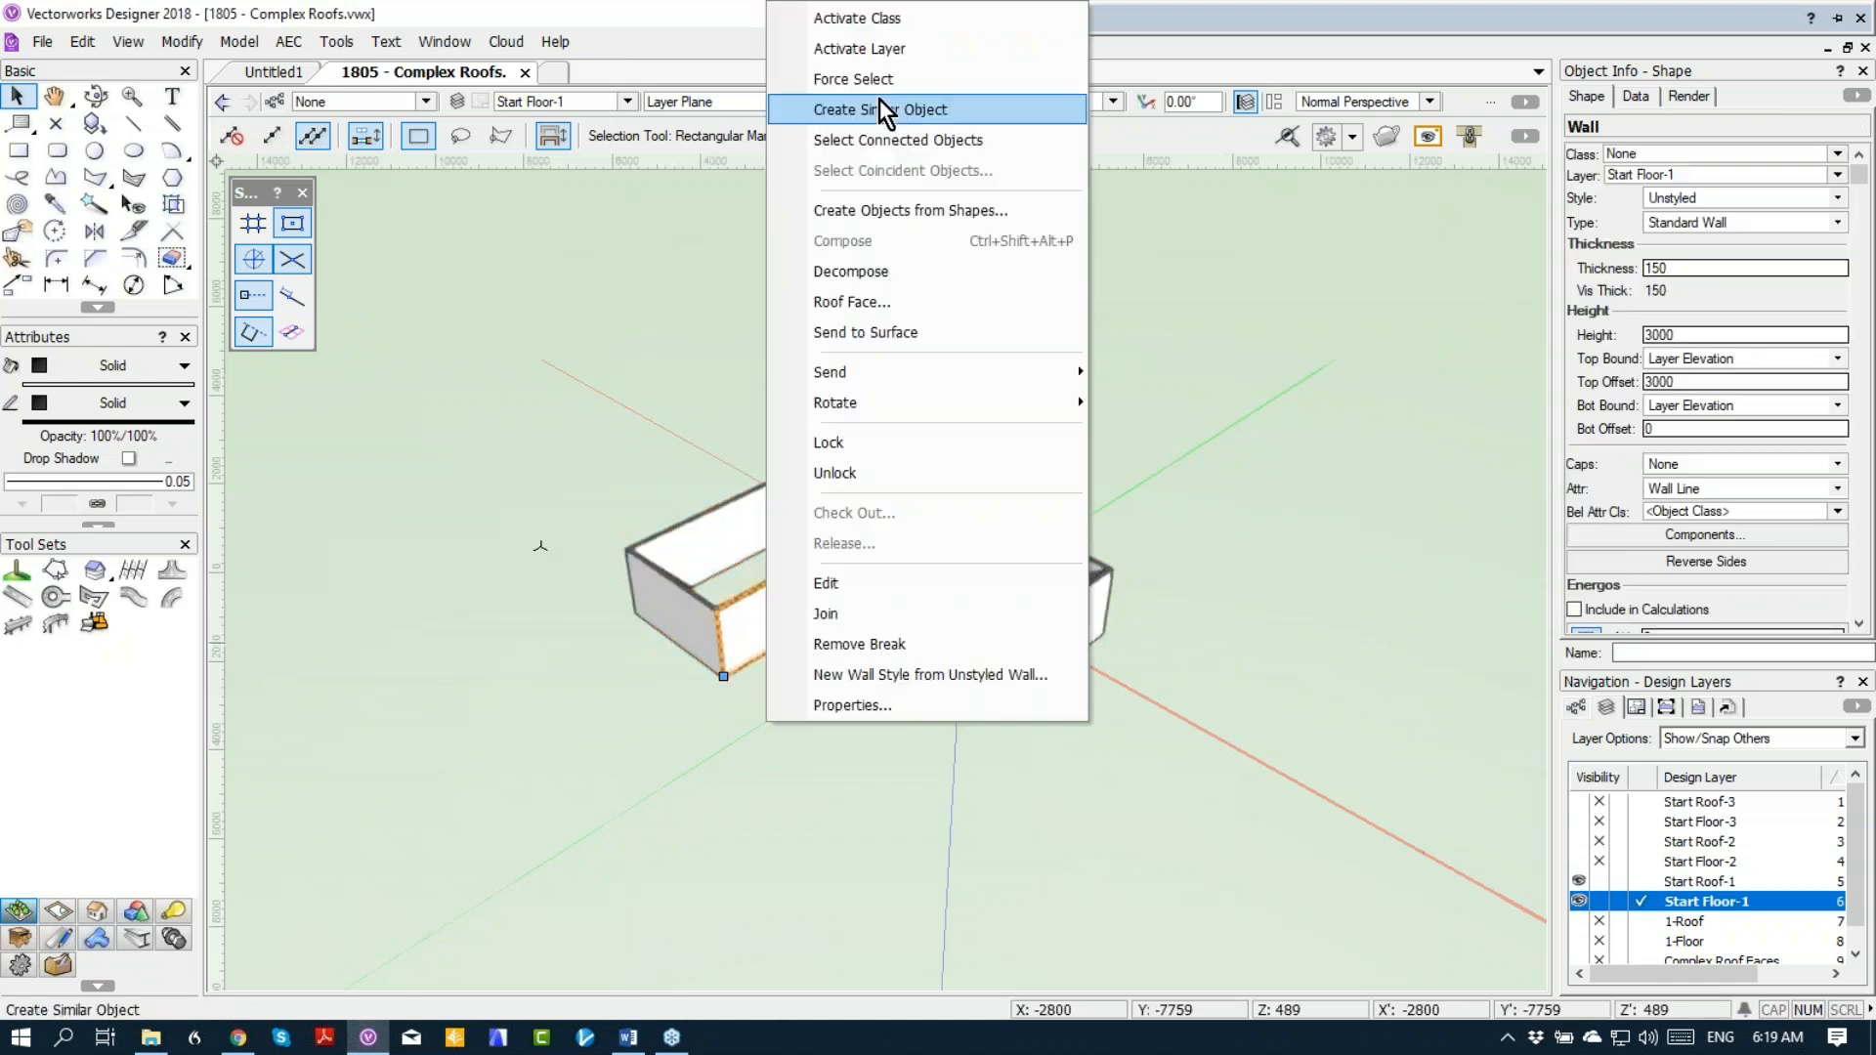
pyautogui.click(862, 140)
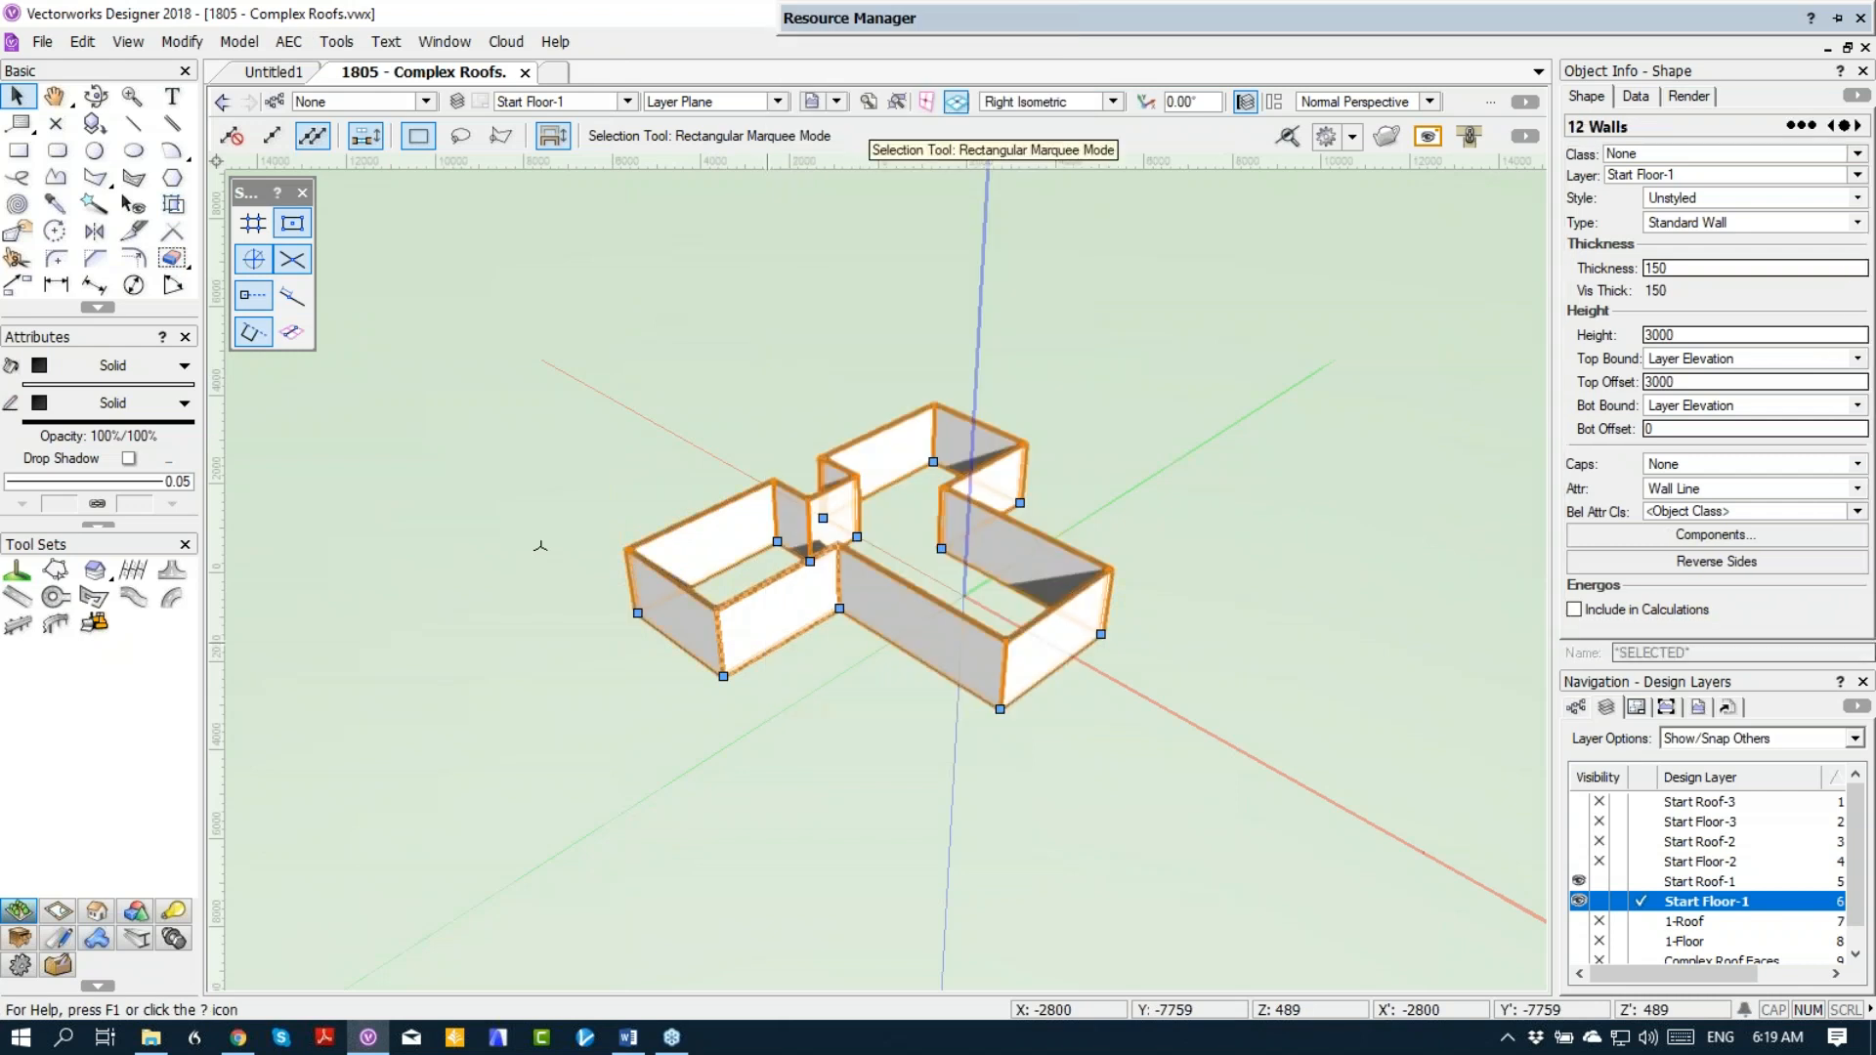
pyautogui.click(289, 42)
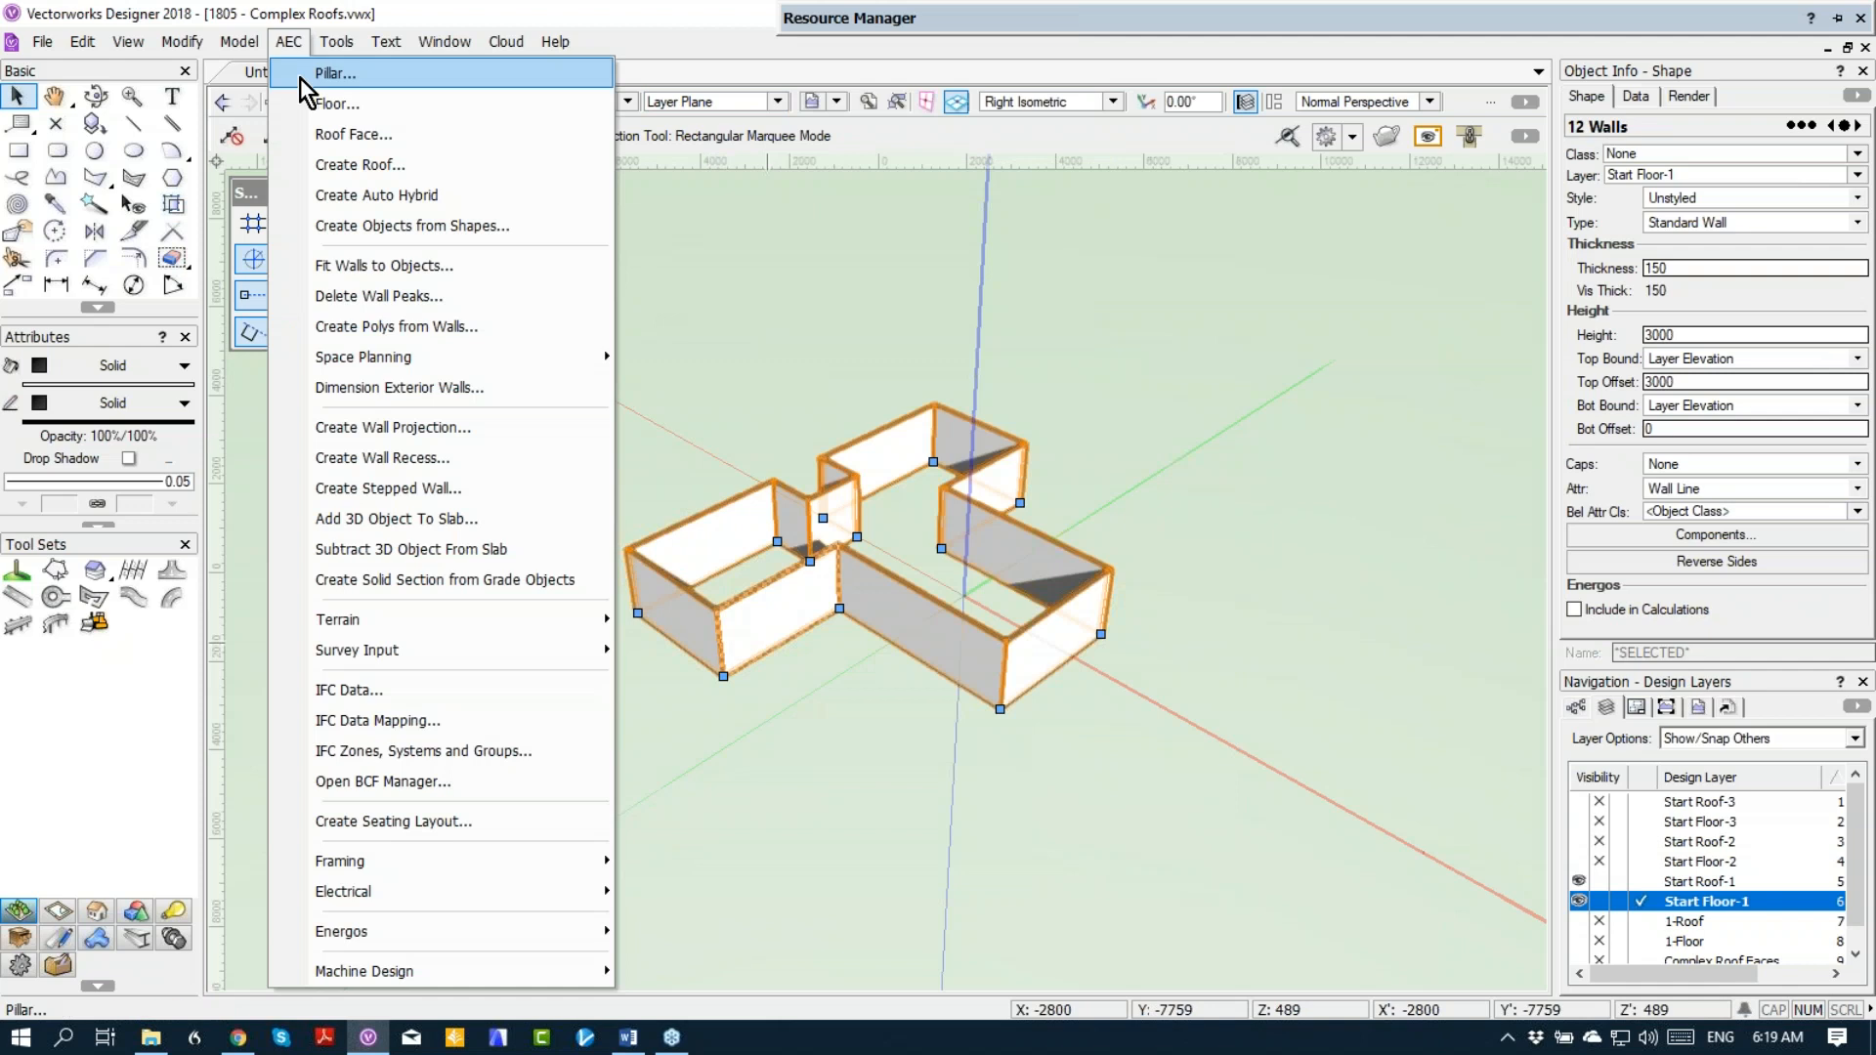
pyautogui.click(319, 165)
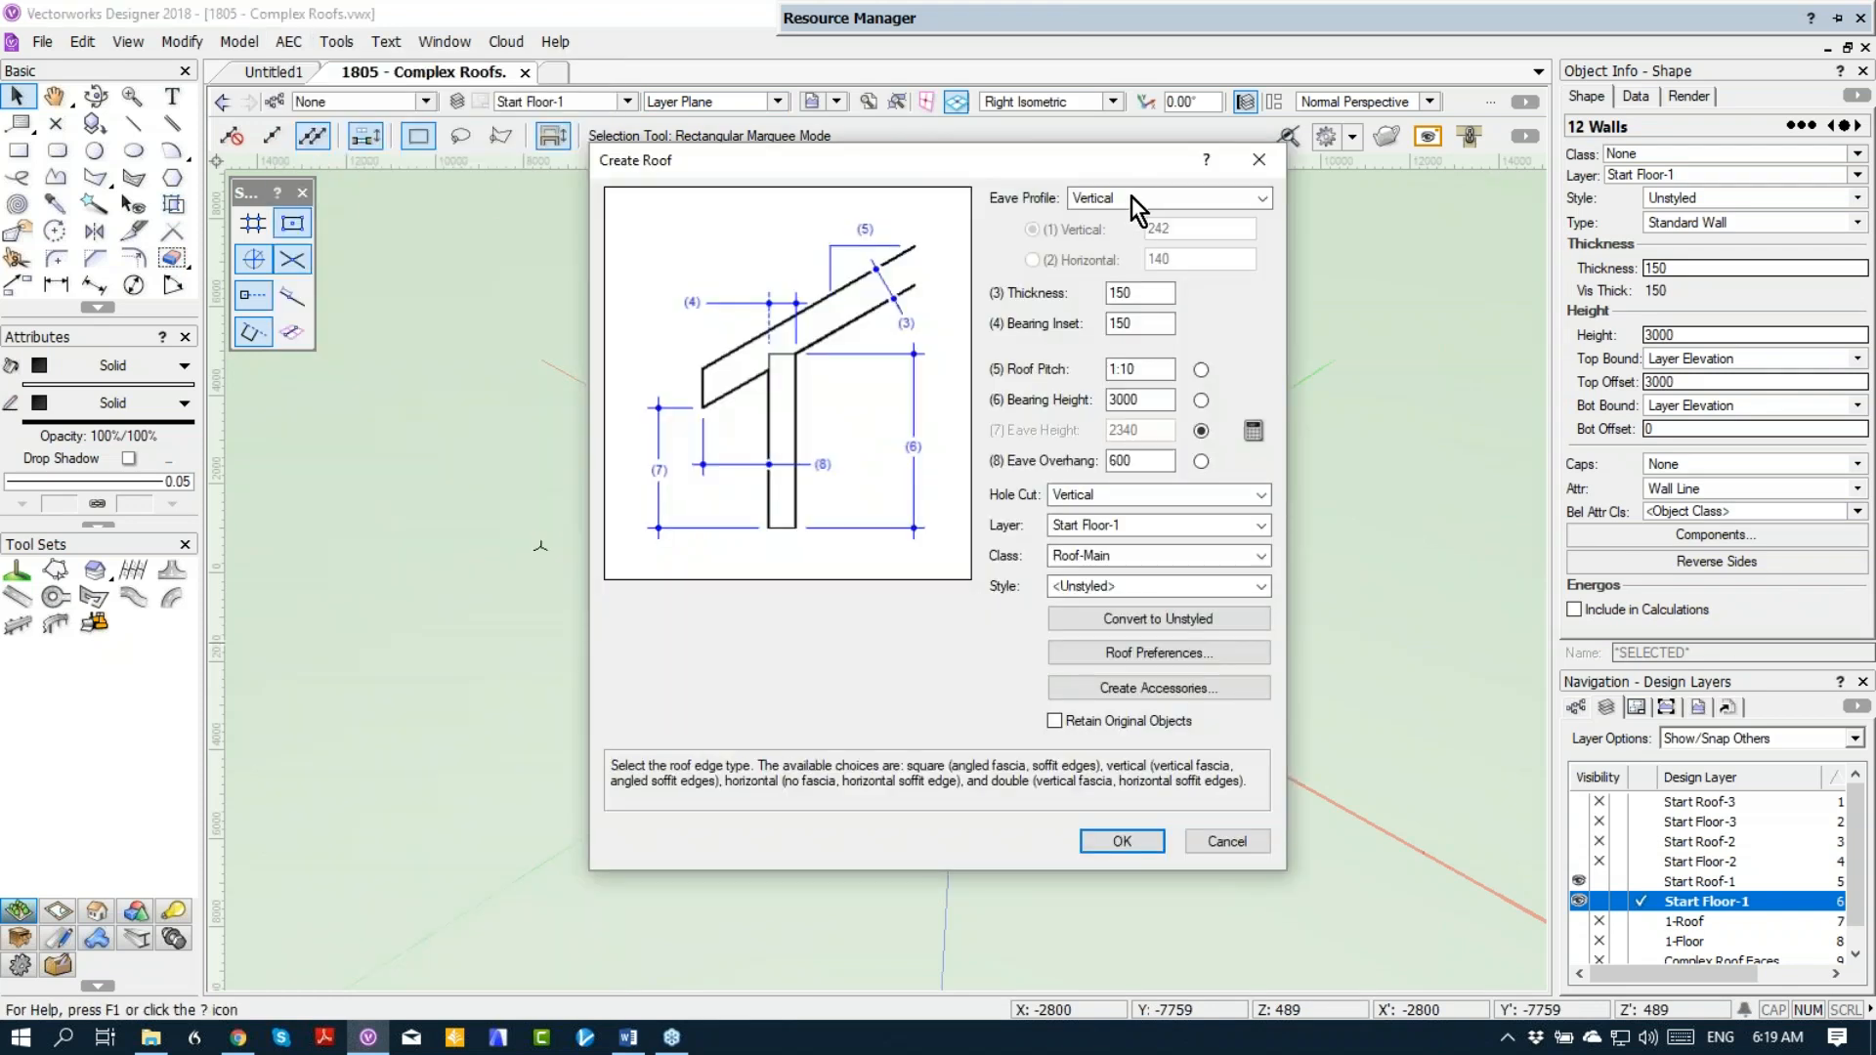
pyautogui.moveTo(1149, 370); pyautogui.dragTo(1096, 366)
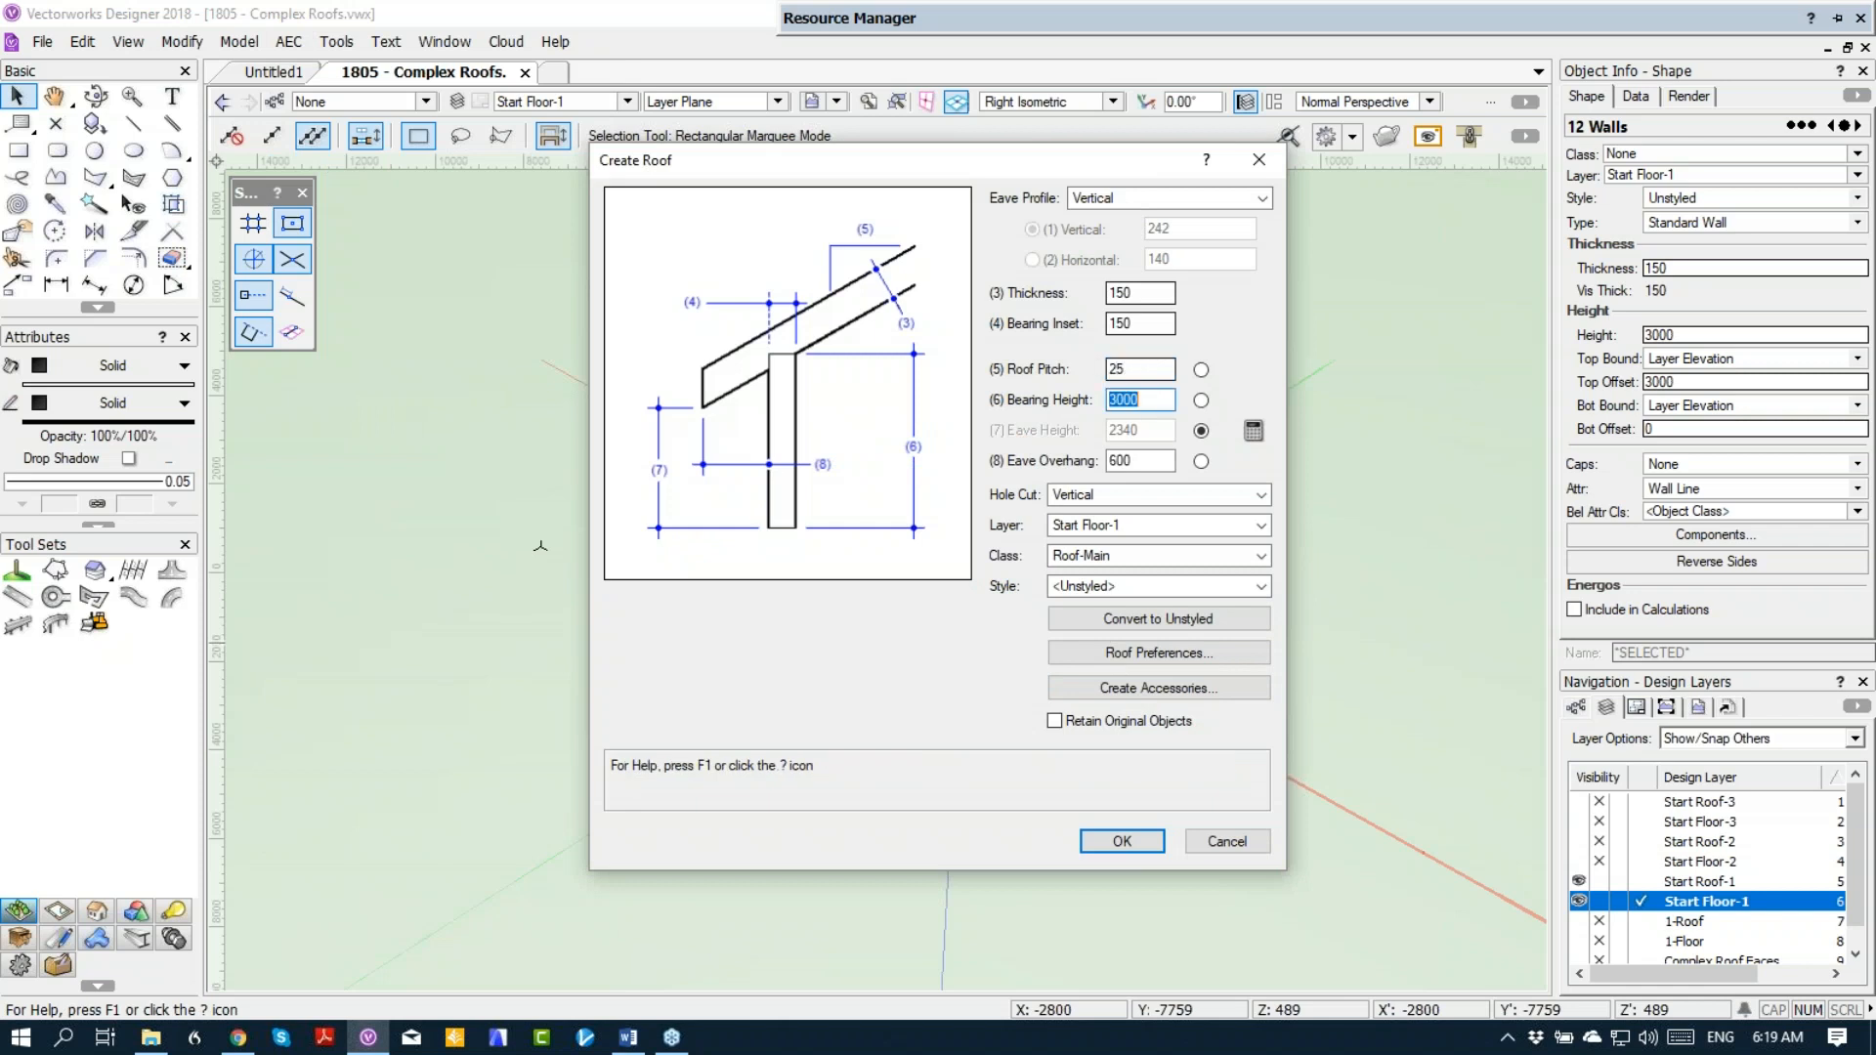
pyautogui.click(1119, 528)
pyautogui.click(1116, 695)
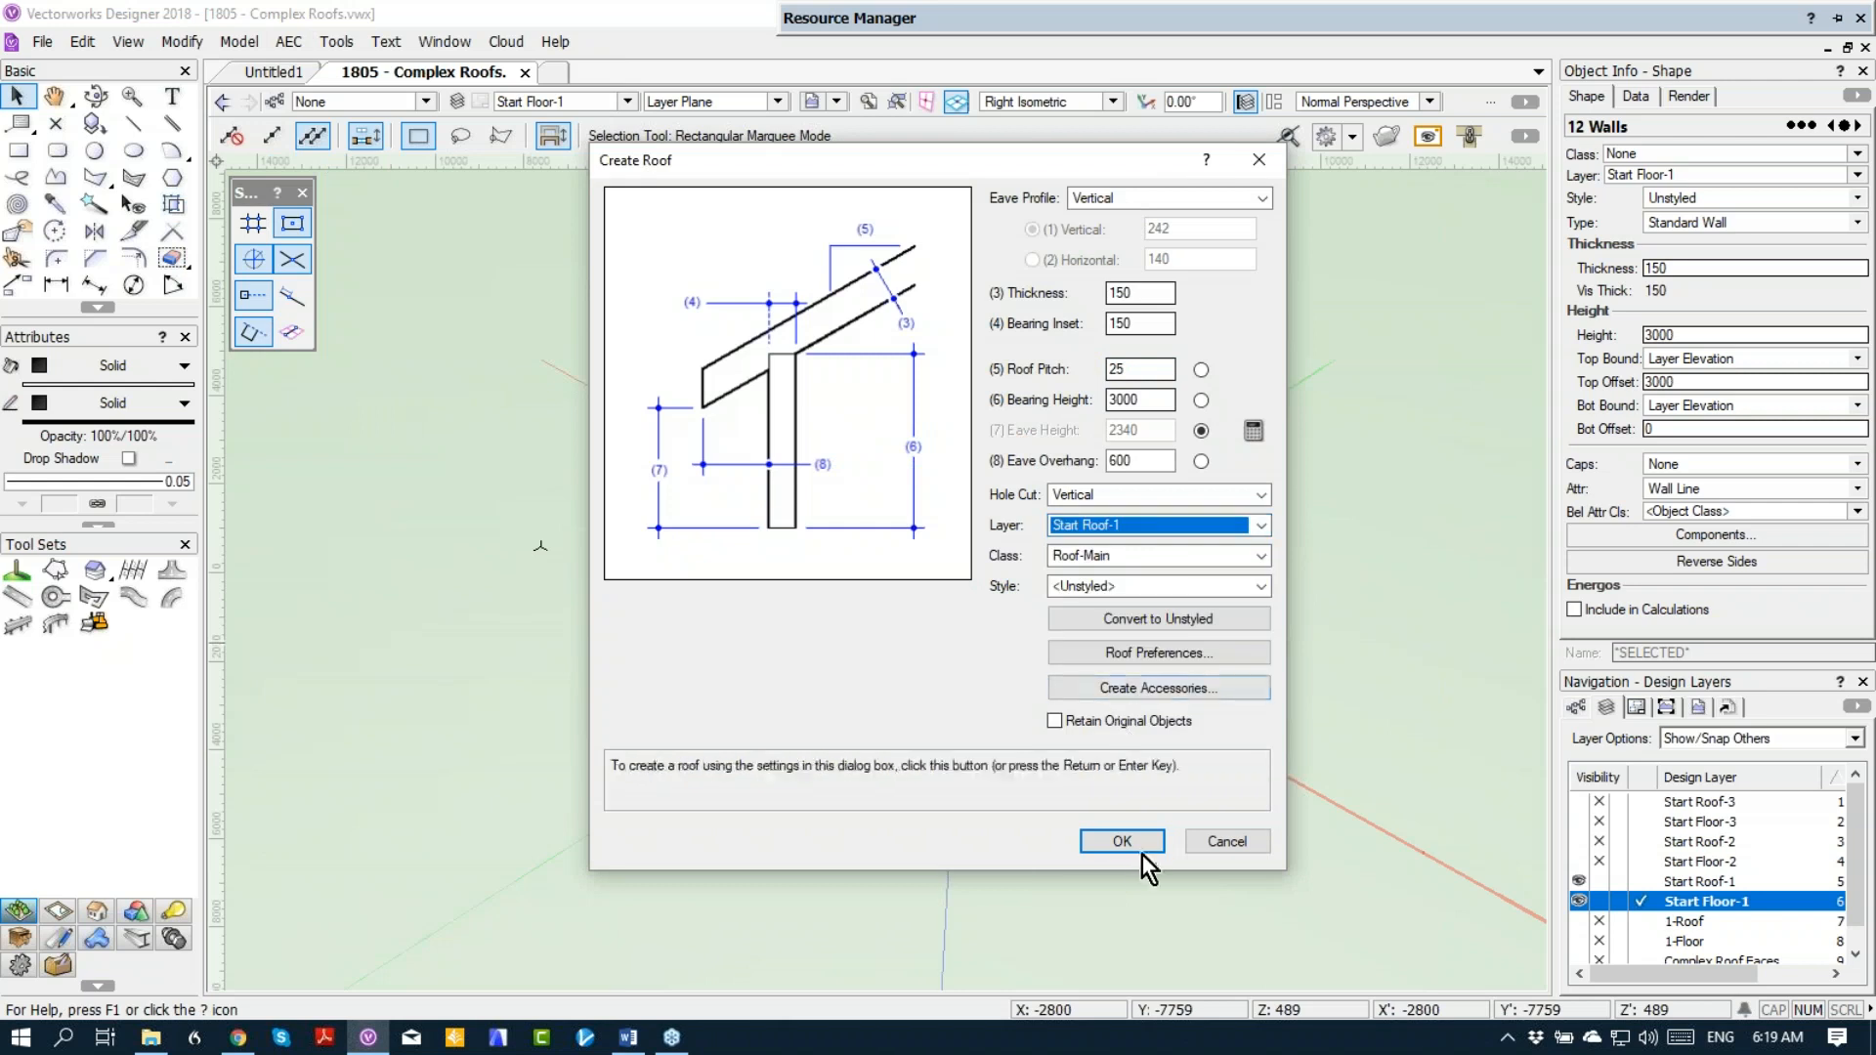
pyautogui.click(1102, 726)
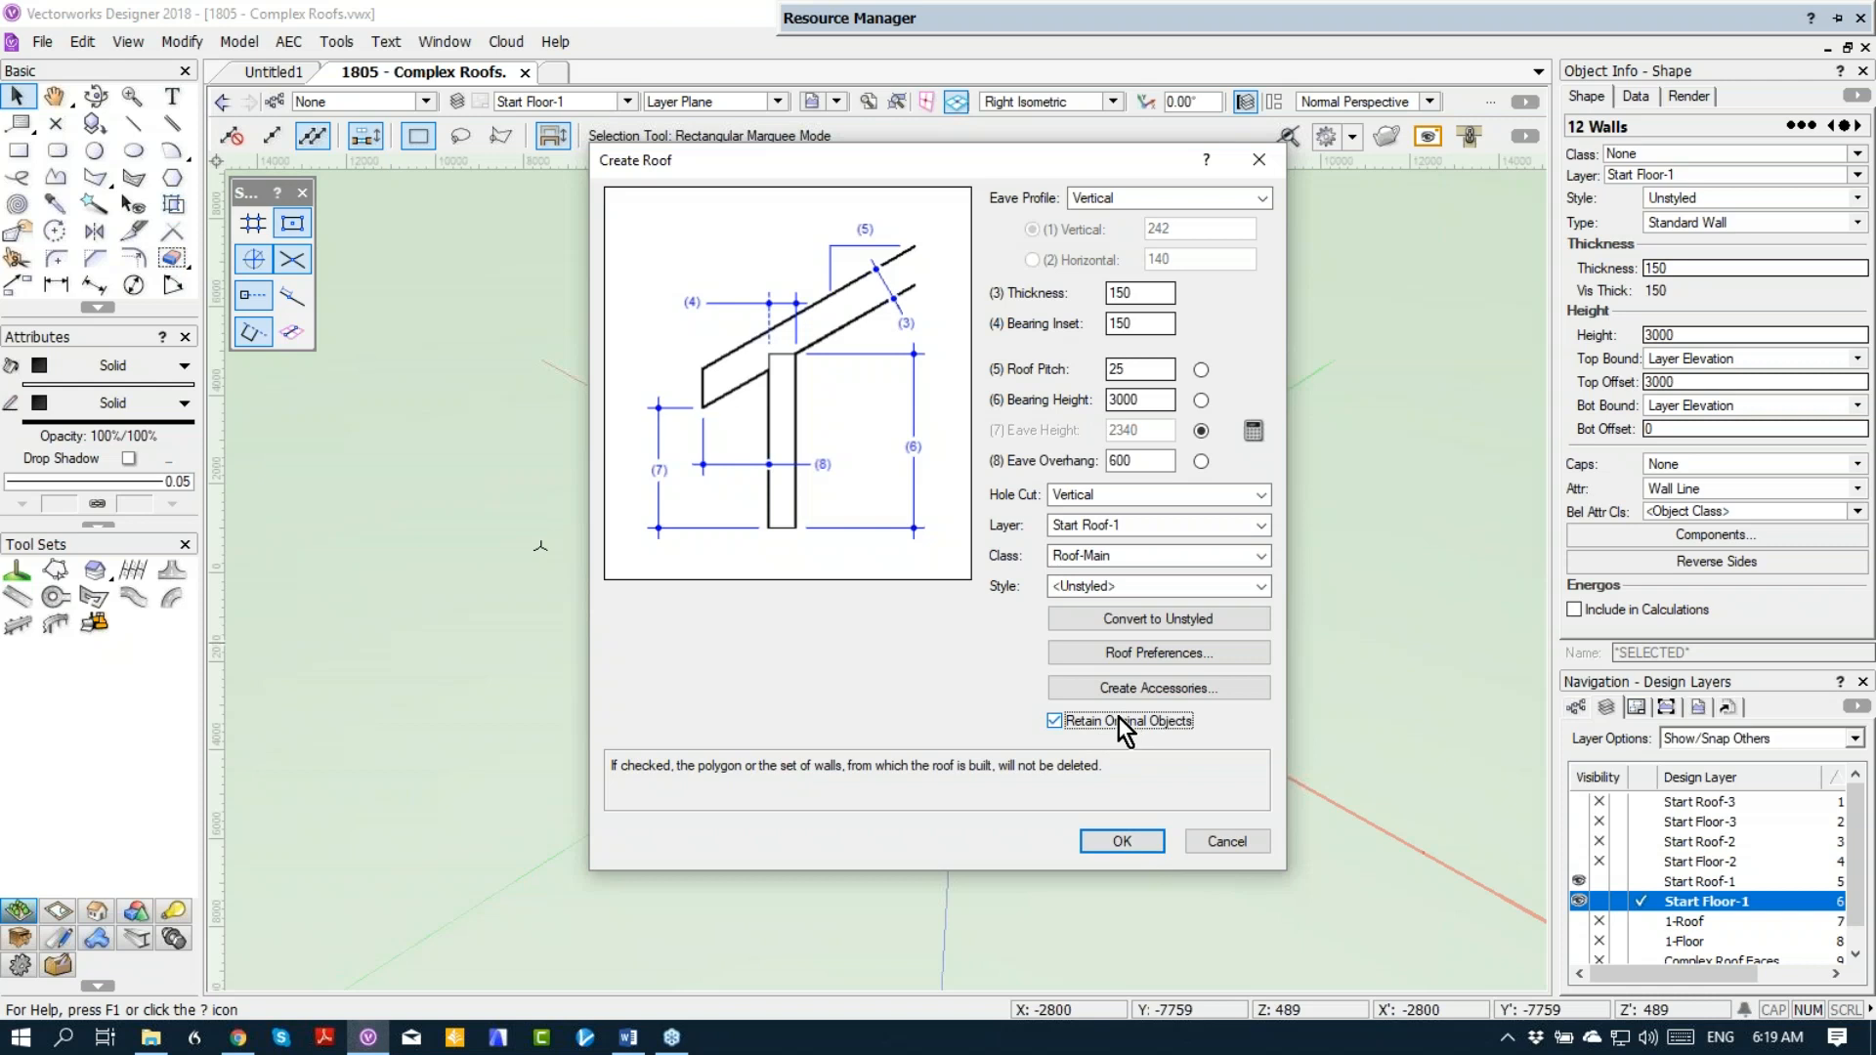
pyautogui.click(1123, 842)
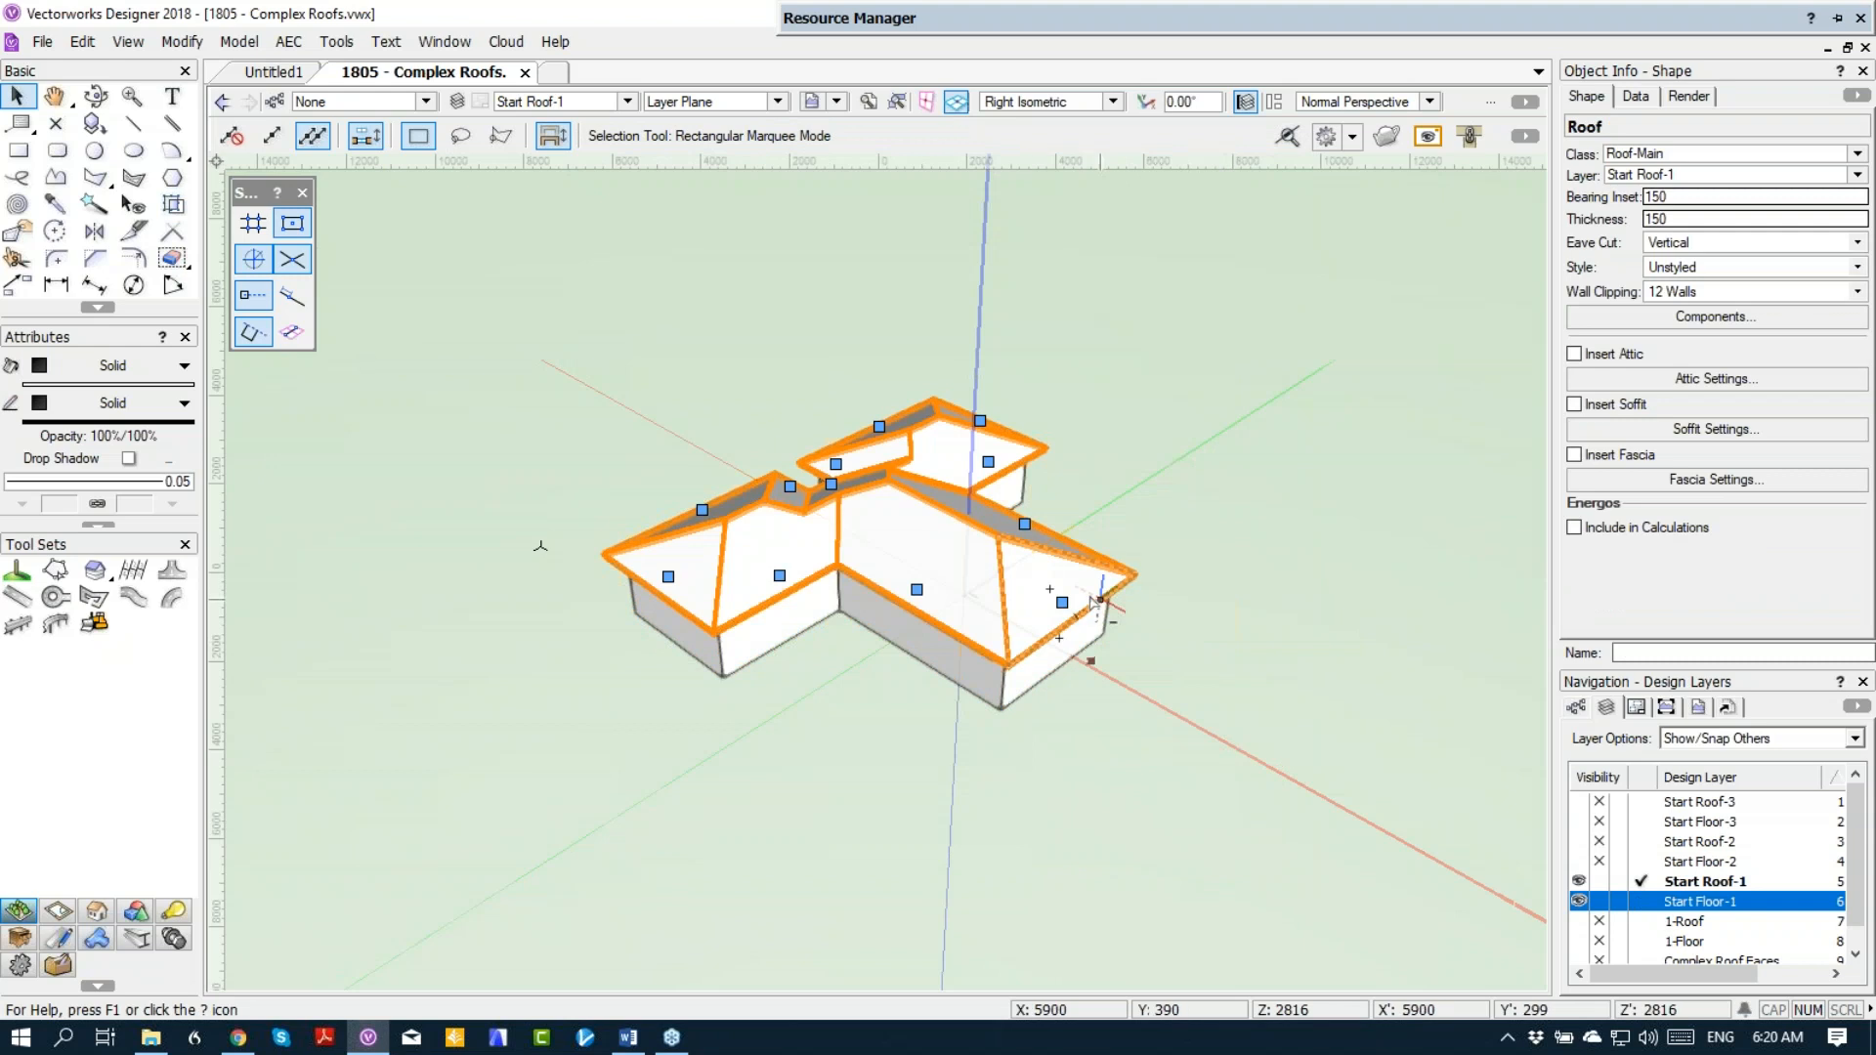
# Step: Change the roof edge at the wing's east end to a gable and extend its eave overhang
pyautogui.doubleClick(1059, 606)
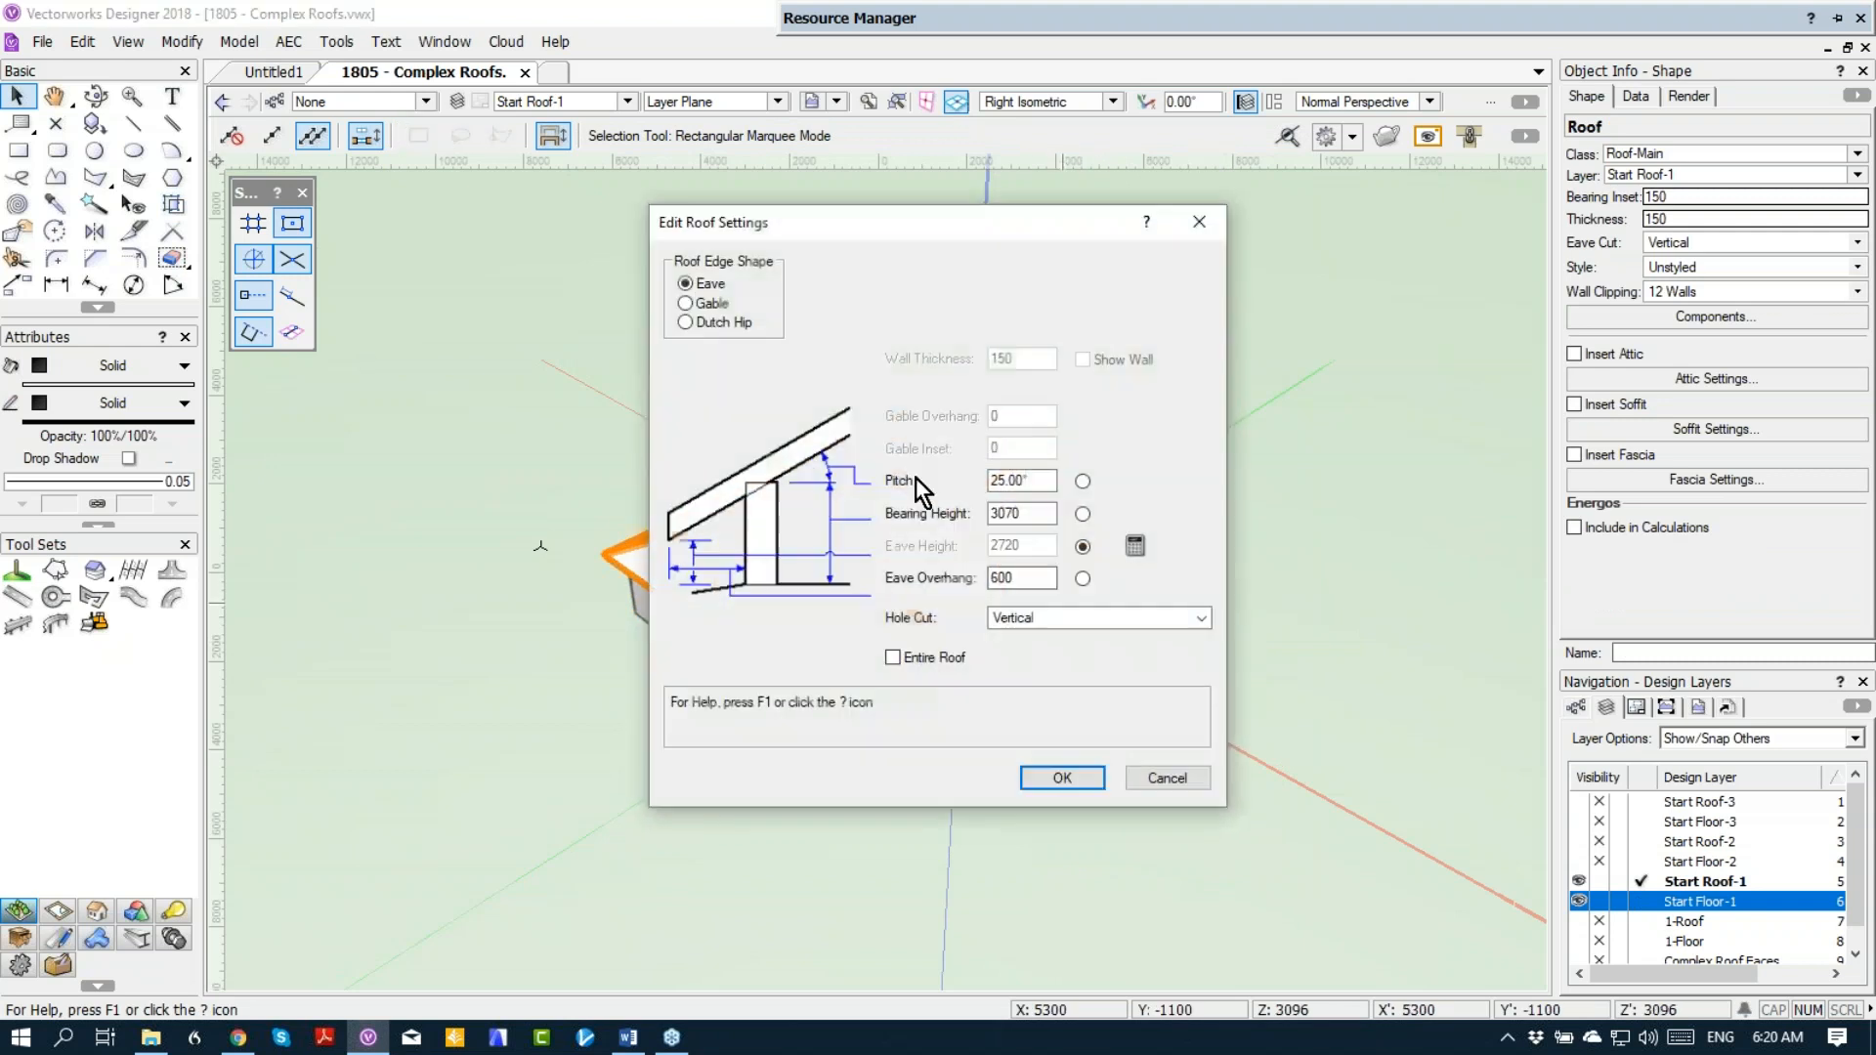
pyautogui.click(713, 307)
pyautogui.click(1064, 782)
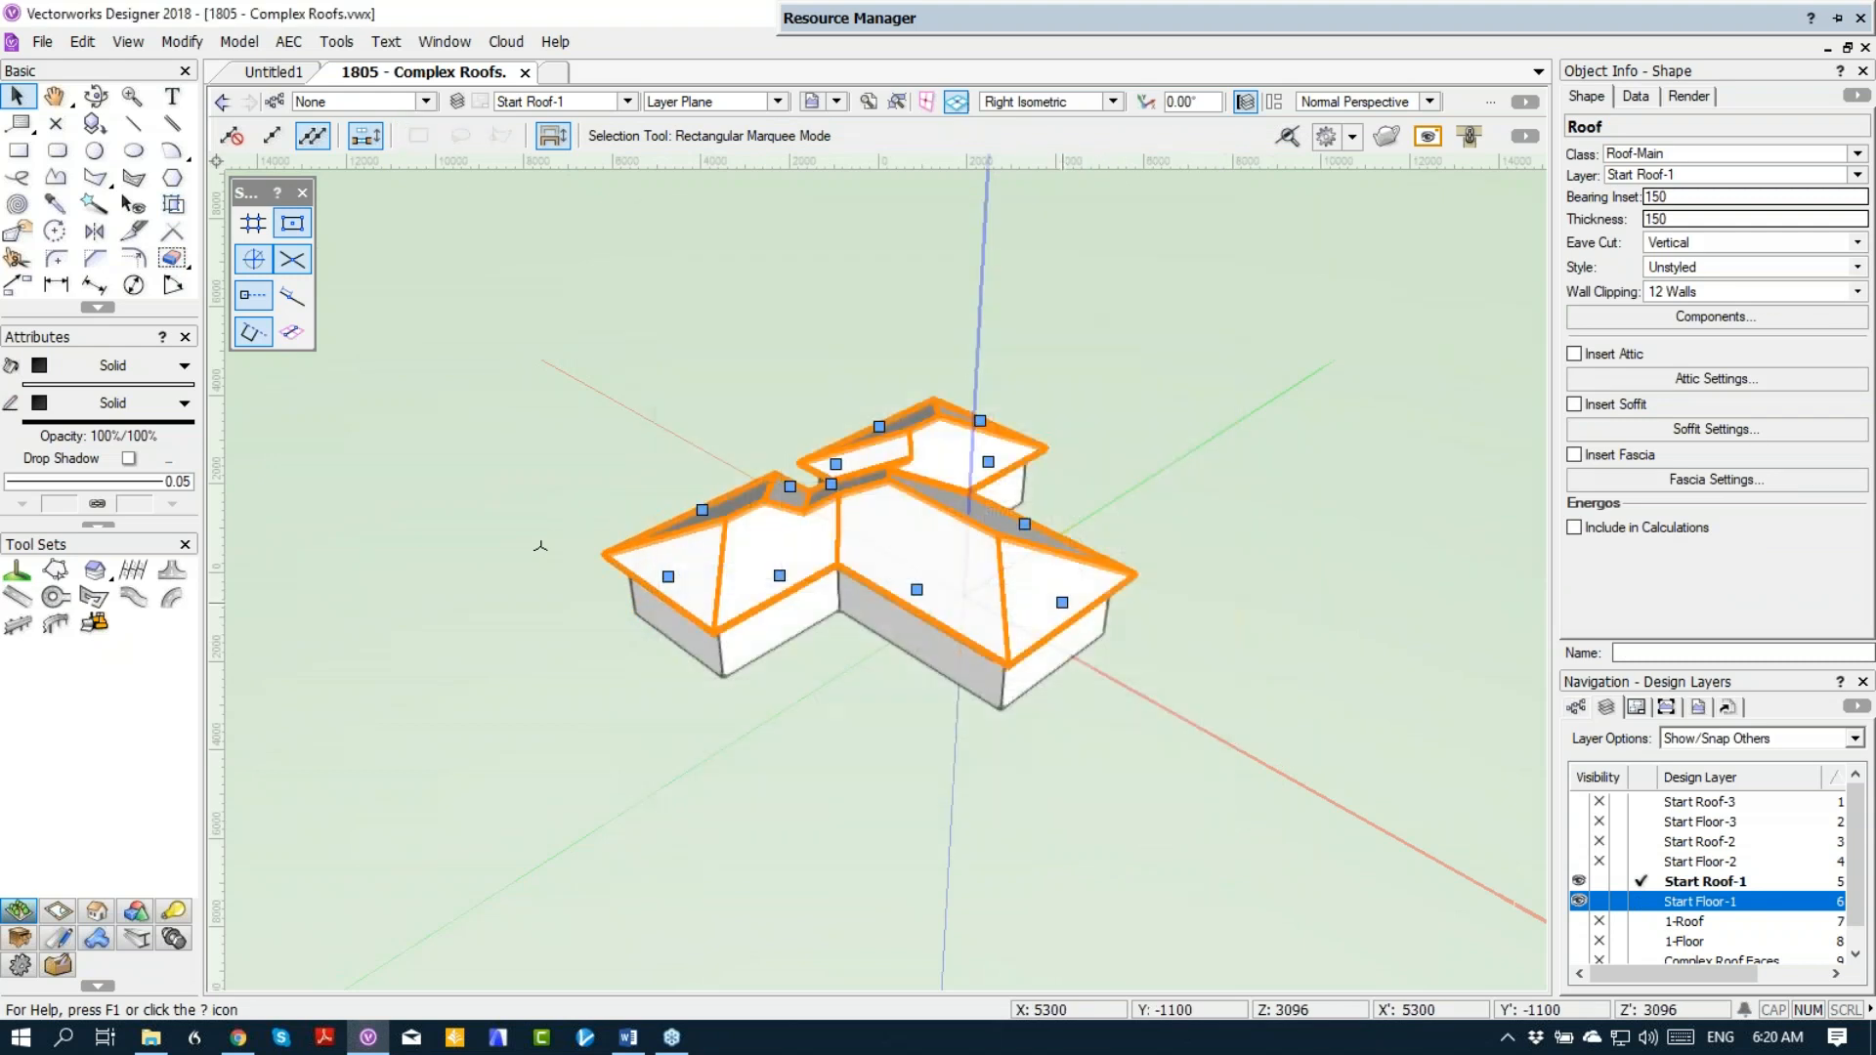
pyautogui.press('F5')
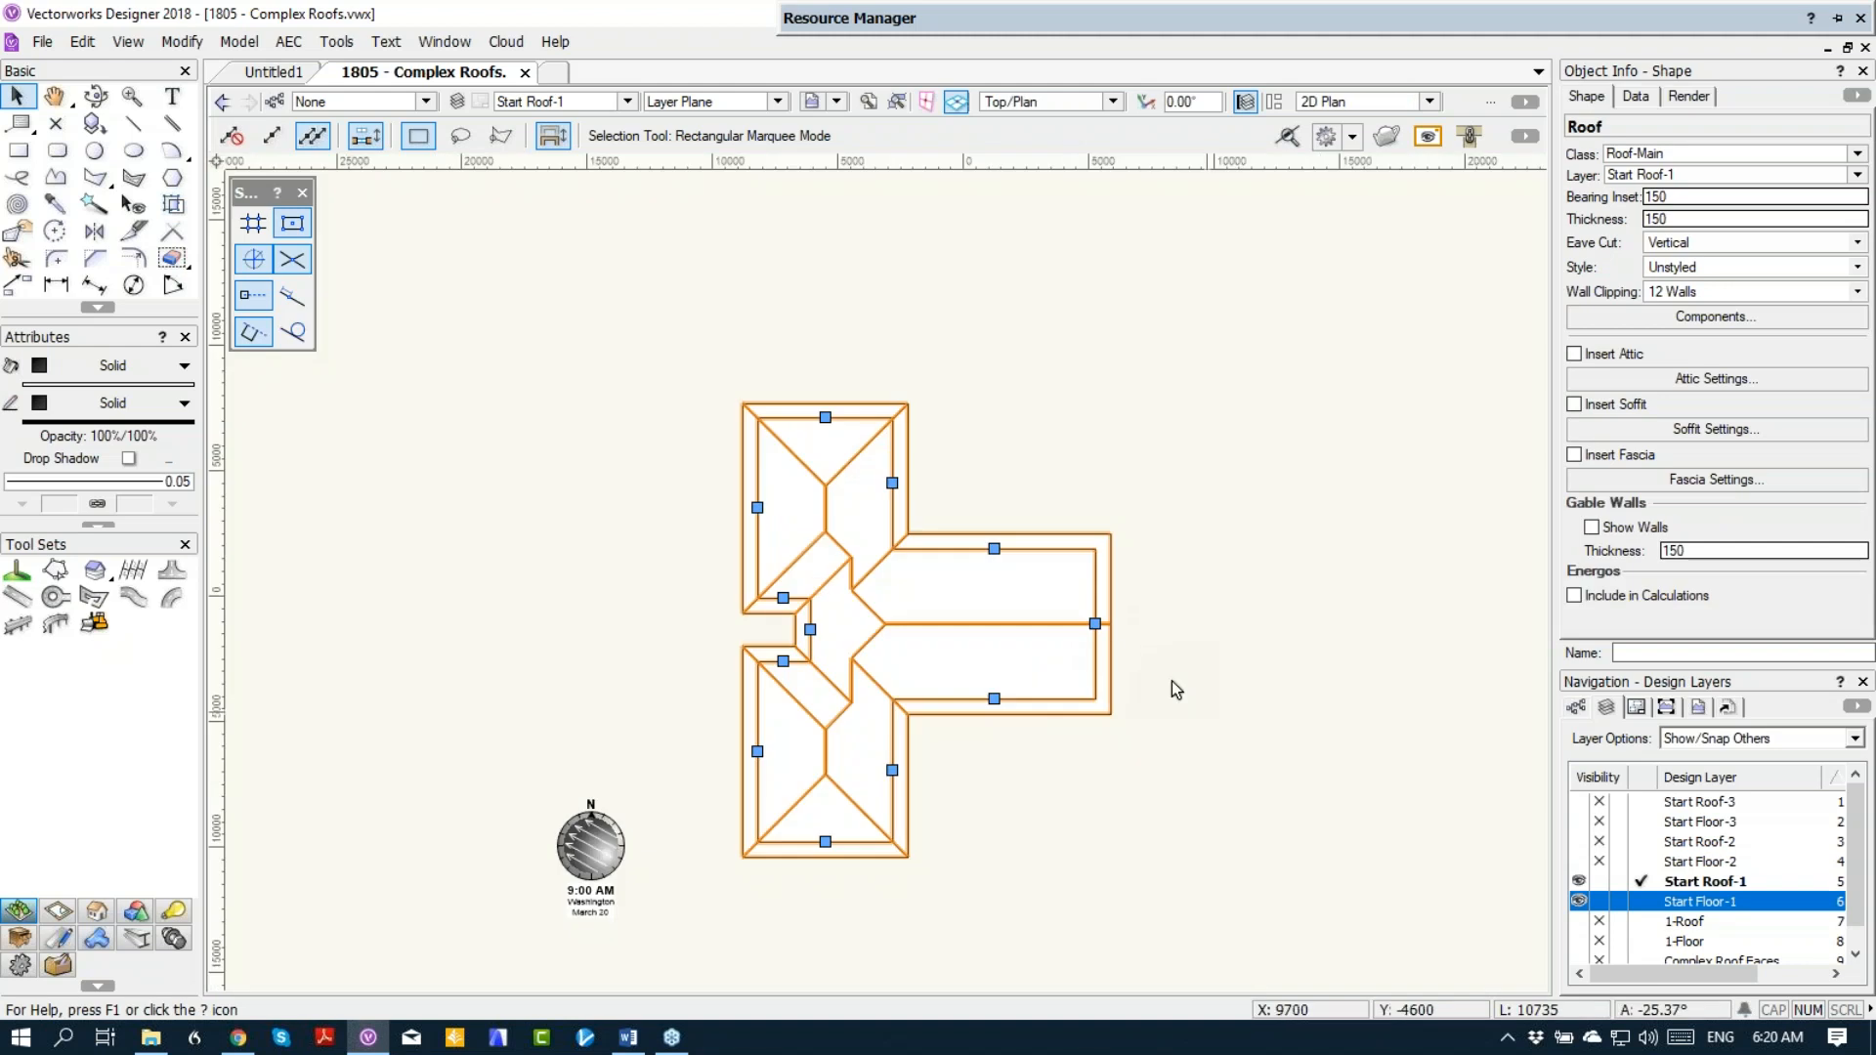
pyautogui.doubleClick(1102, 625)
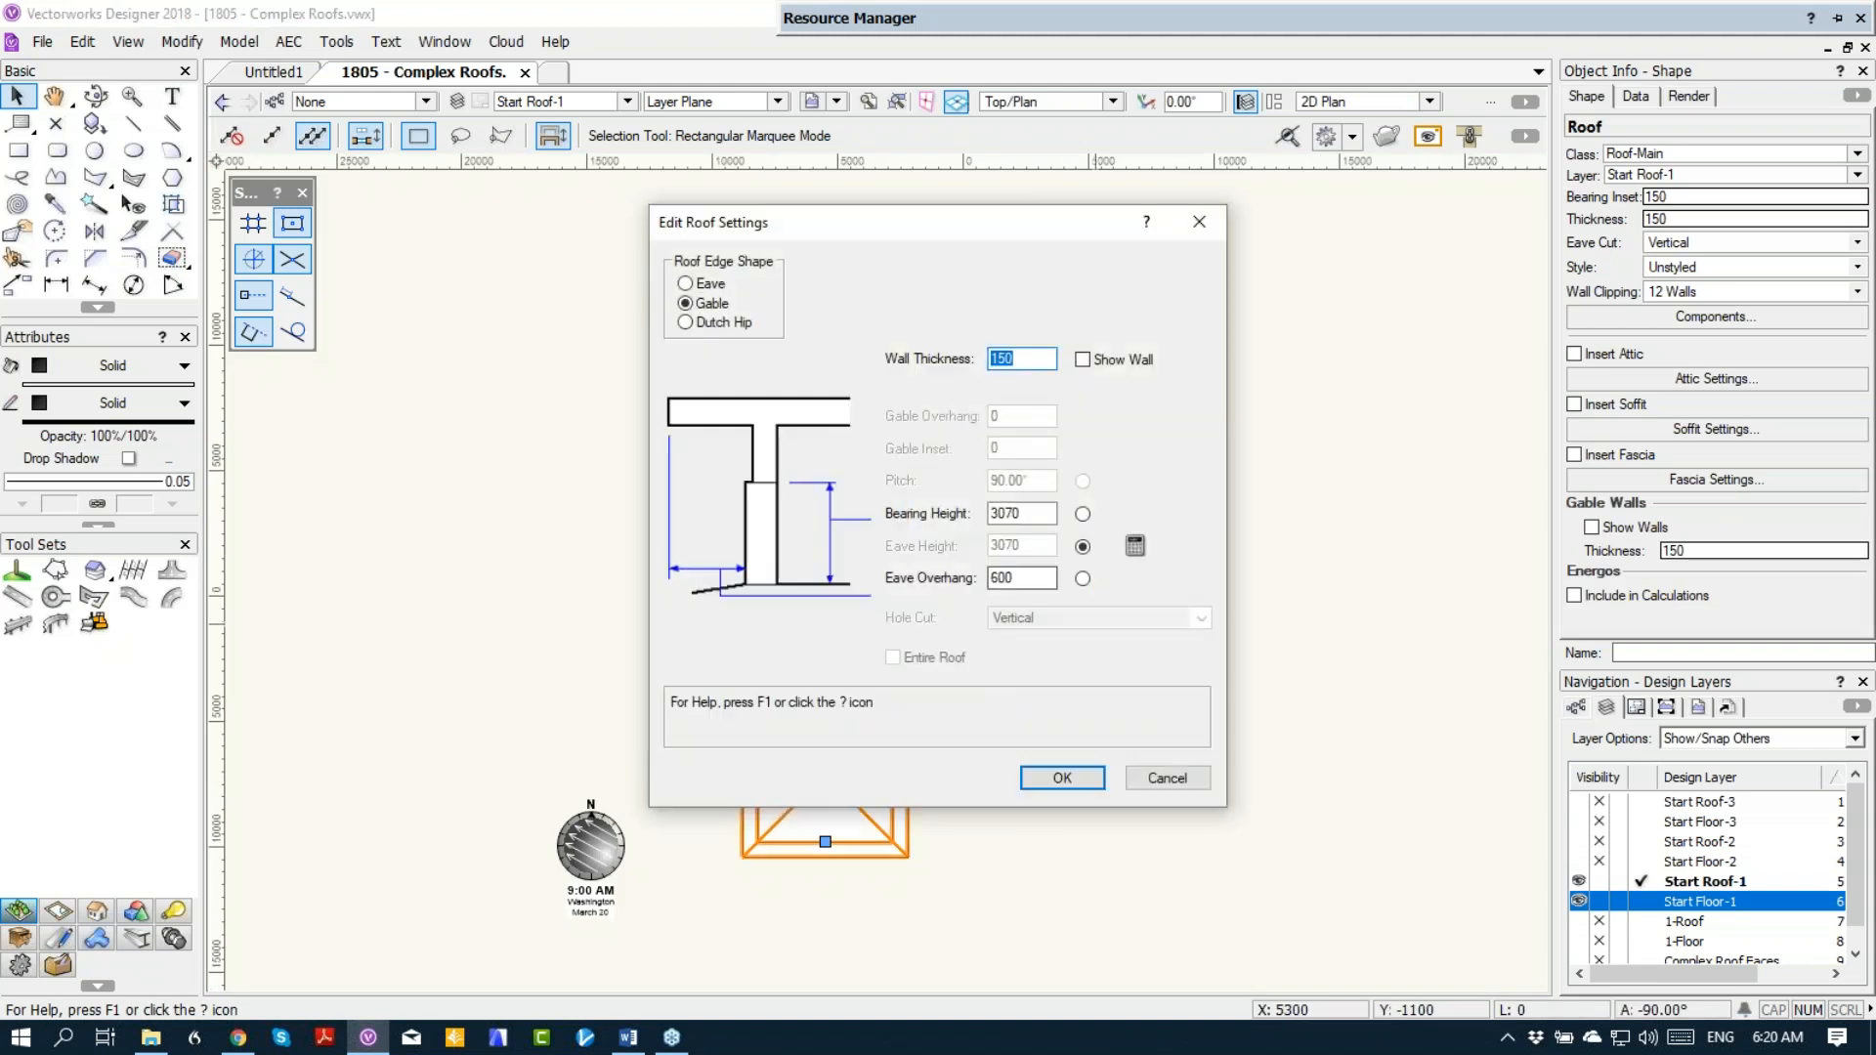
pyautogui.moveTo(1033, 578); pyautogui.dragTo(945, 573)
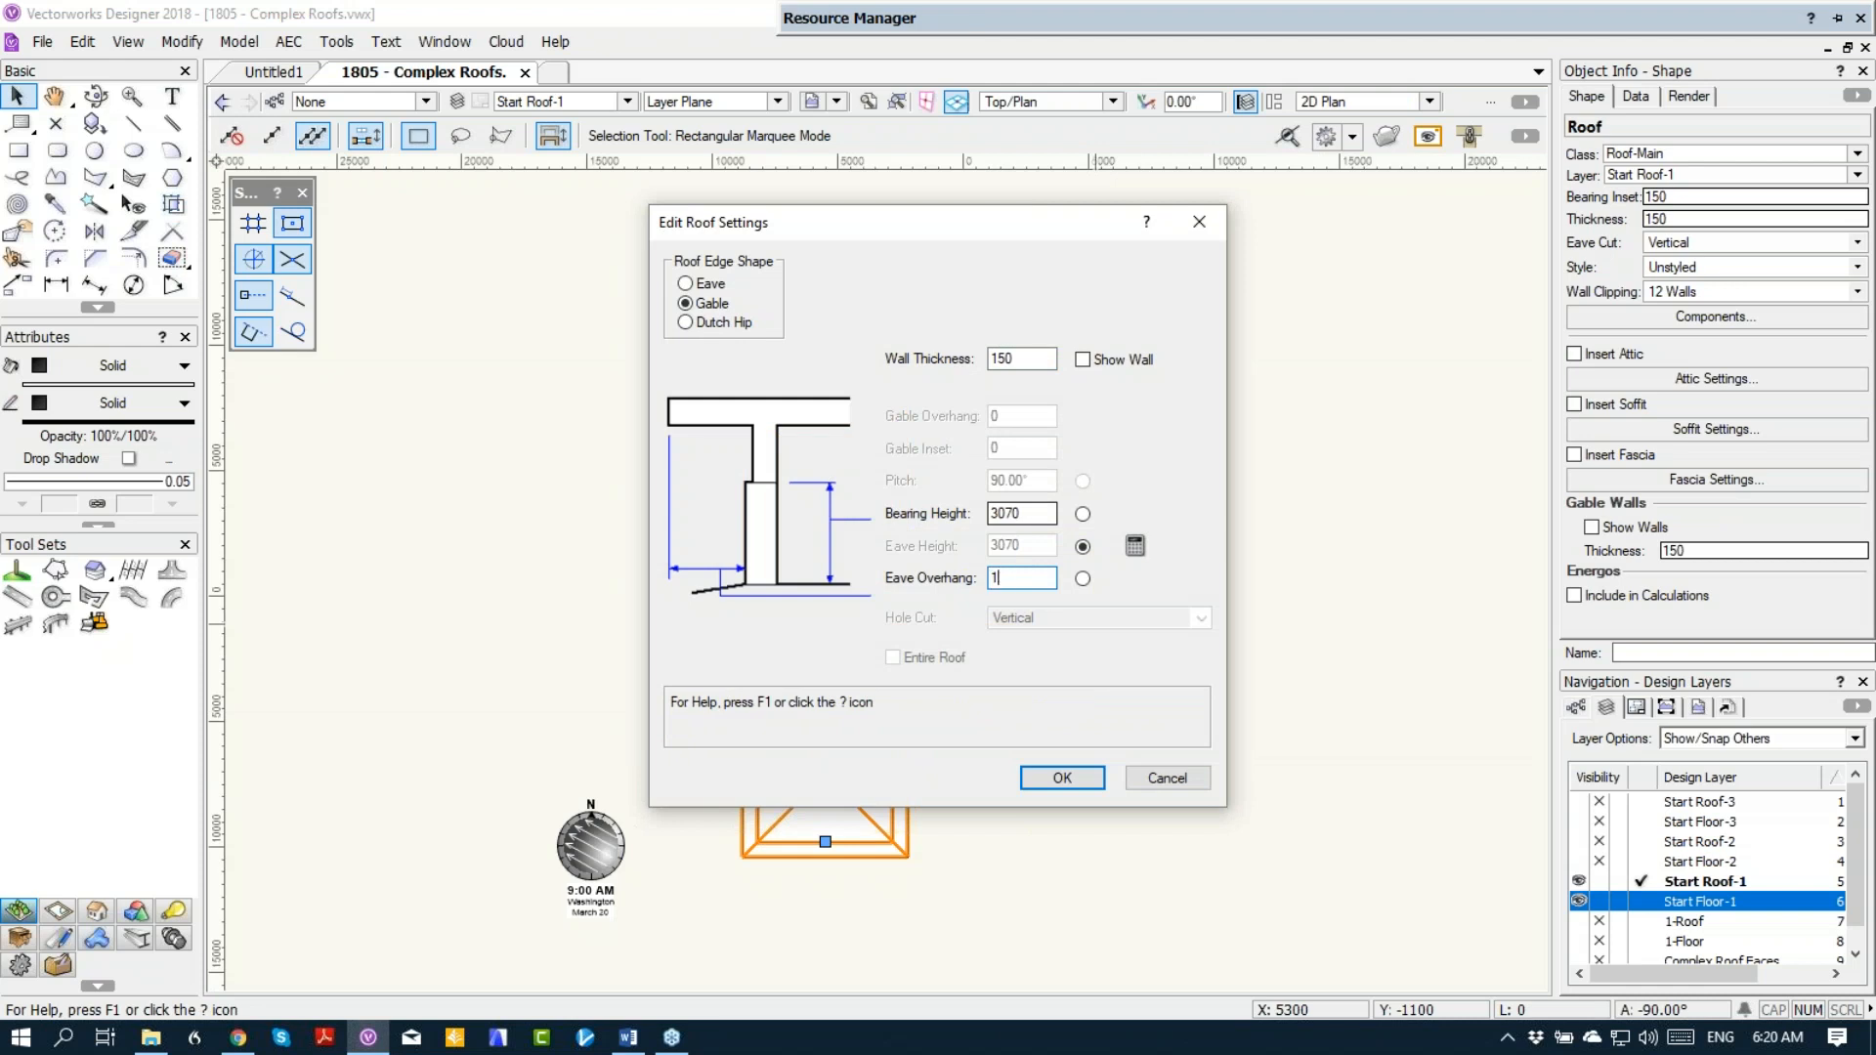
pyautogui.press('Return')
# Step: Activate layer Start Floor-1 and hide layer Start Roof-1
pyautogui.scroll(2, 1032, 625)
pyautogui.scroll(2, 1032, 625)
pyautogui.click(1639, 902)
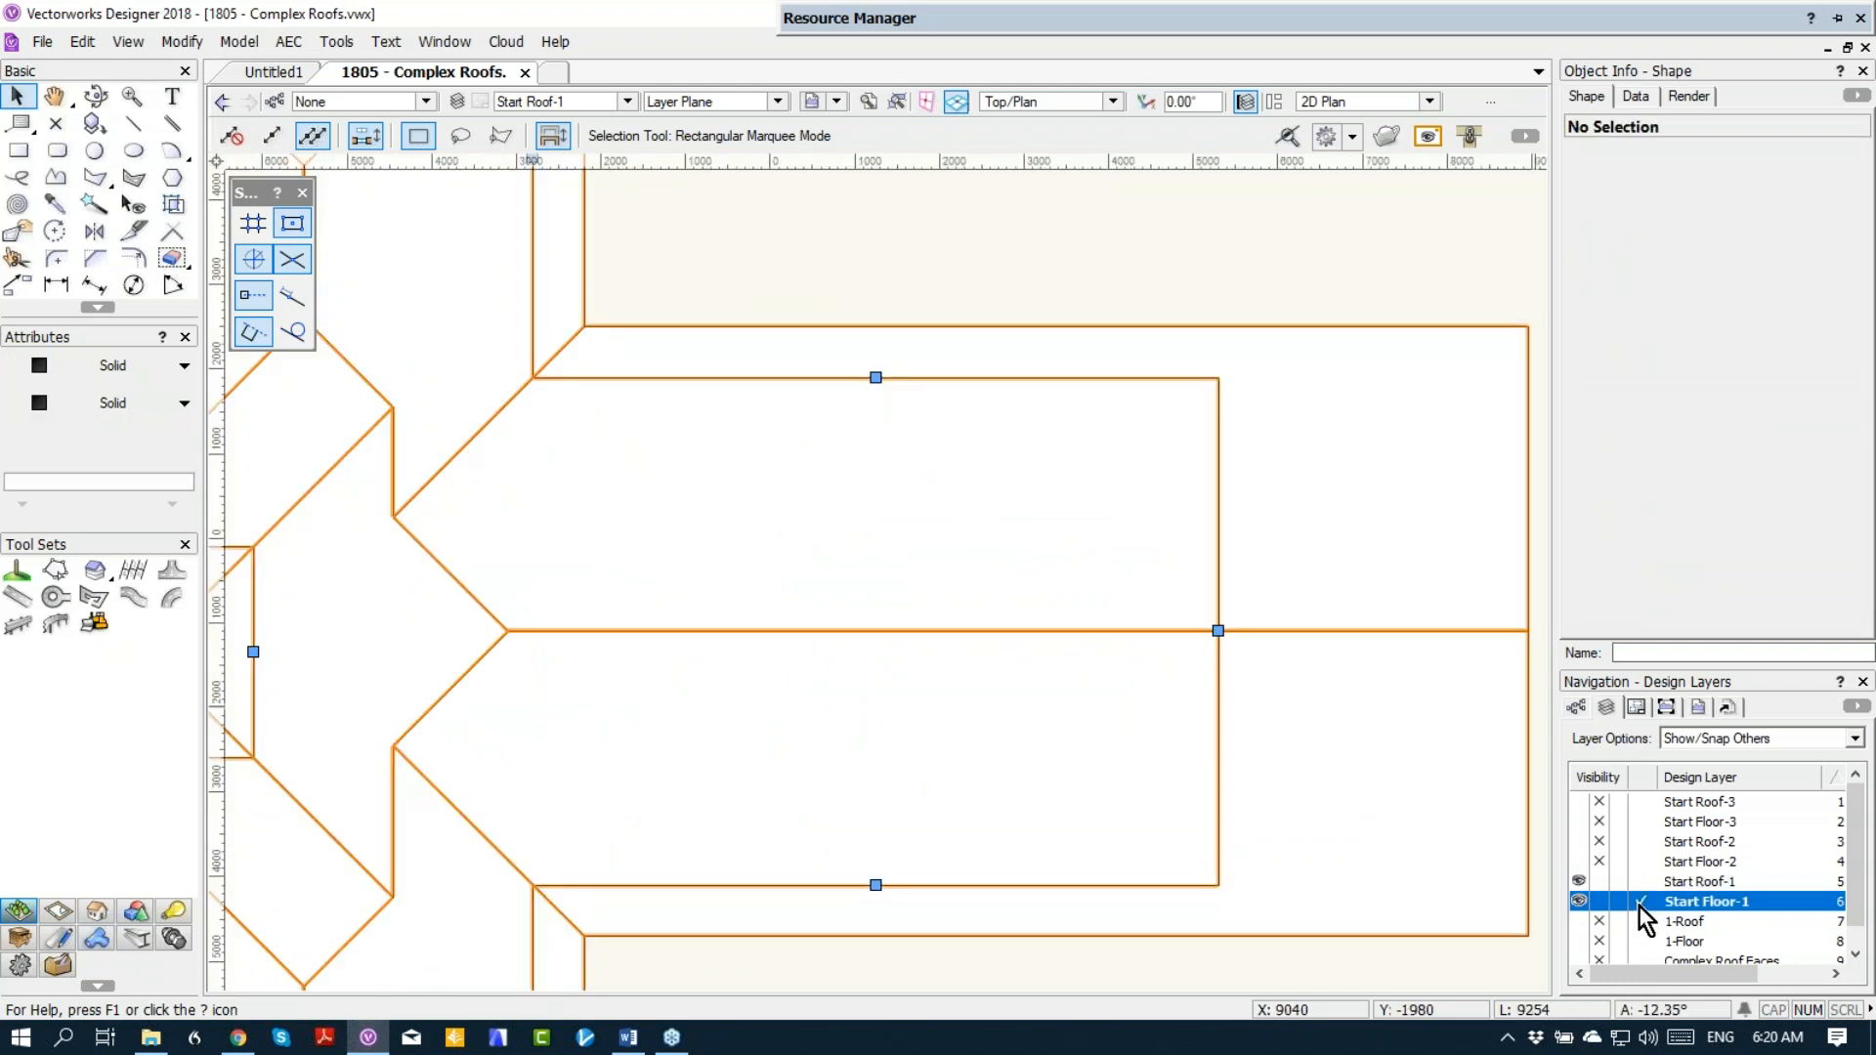
pyautogui.click(1598, 881)
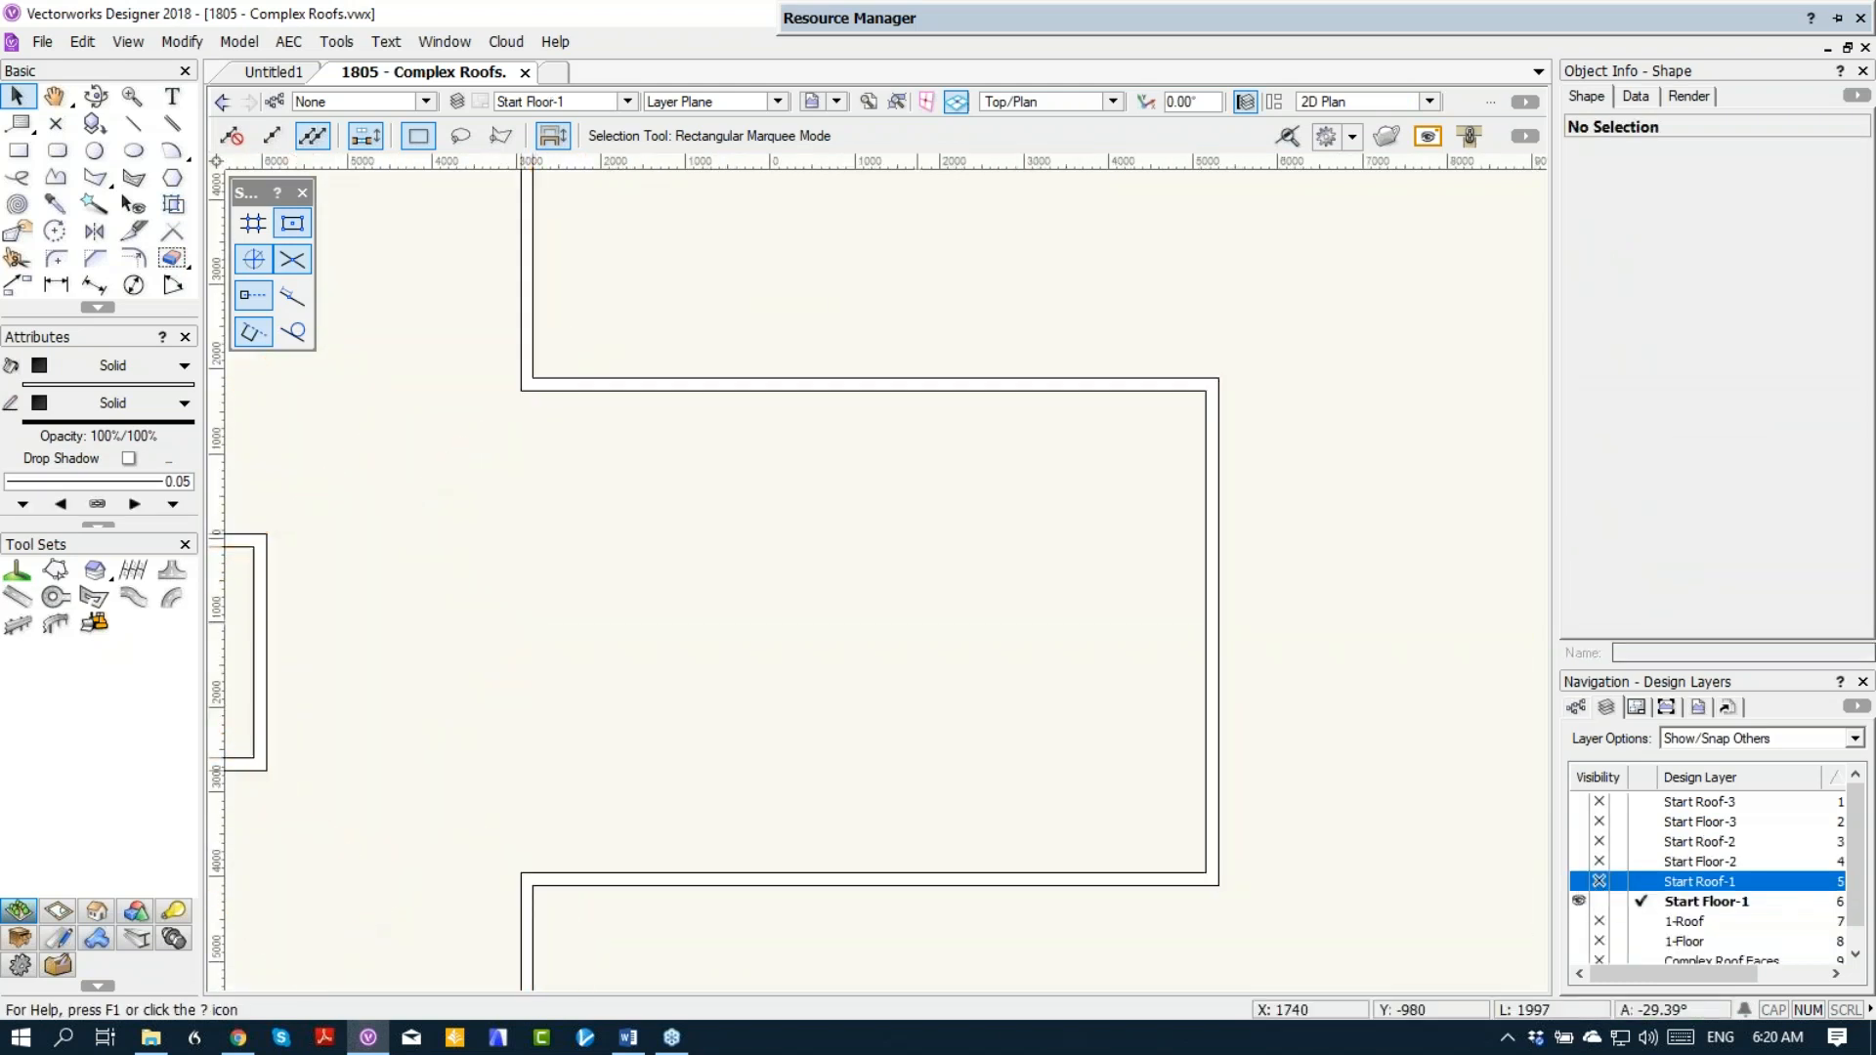
# Step: Draw a rectangle about 702 by 2433 mm inside the wing, centred against the inner face of its east wall
pyautogui.click(17, 149)
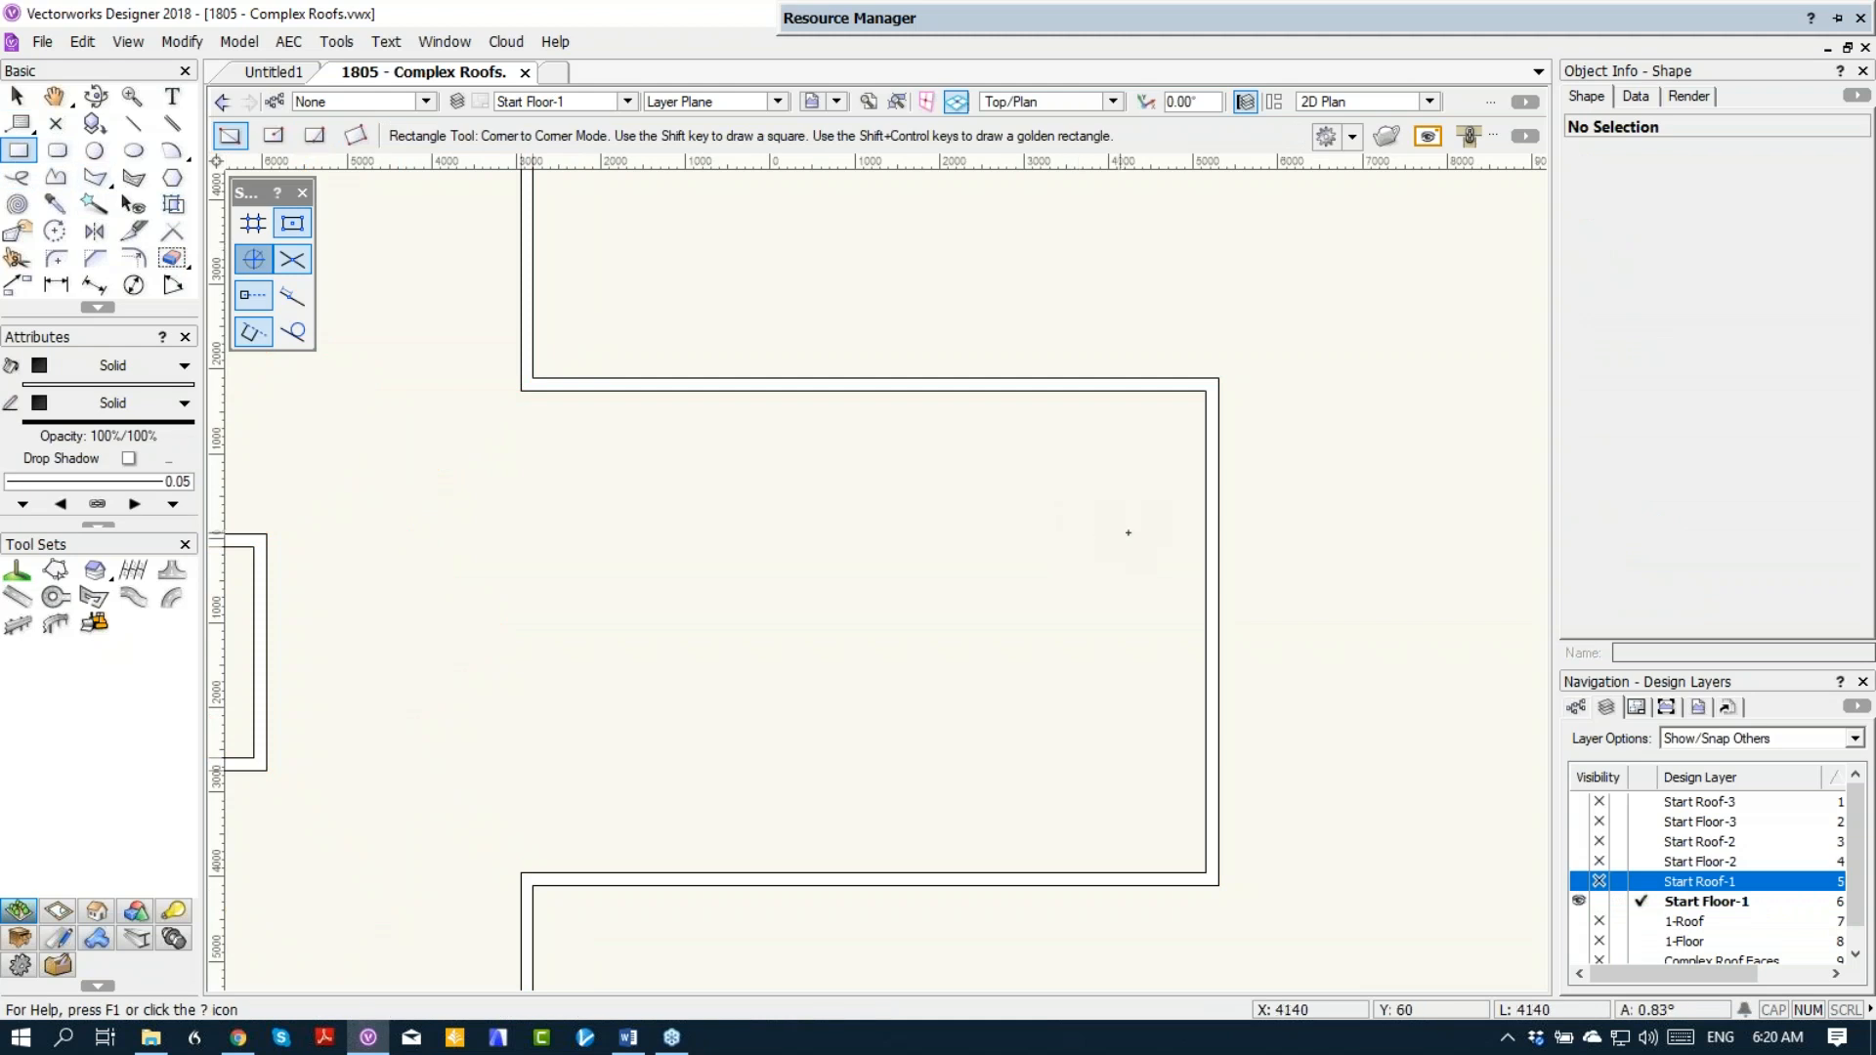
pyautogui.click(1205, 529)
pyautogui.click(1087, 735)
pyautogui.press('x')
pyautogui.moveTo(1088, 633); pyautogui.dragTo(1206, 632)
pyautogui.click(1041, 631)
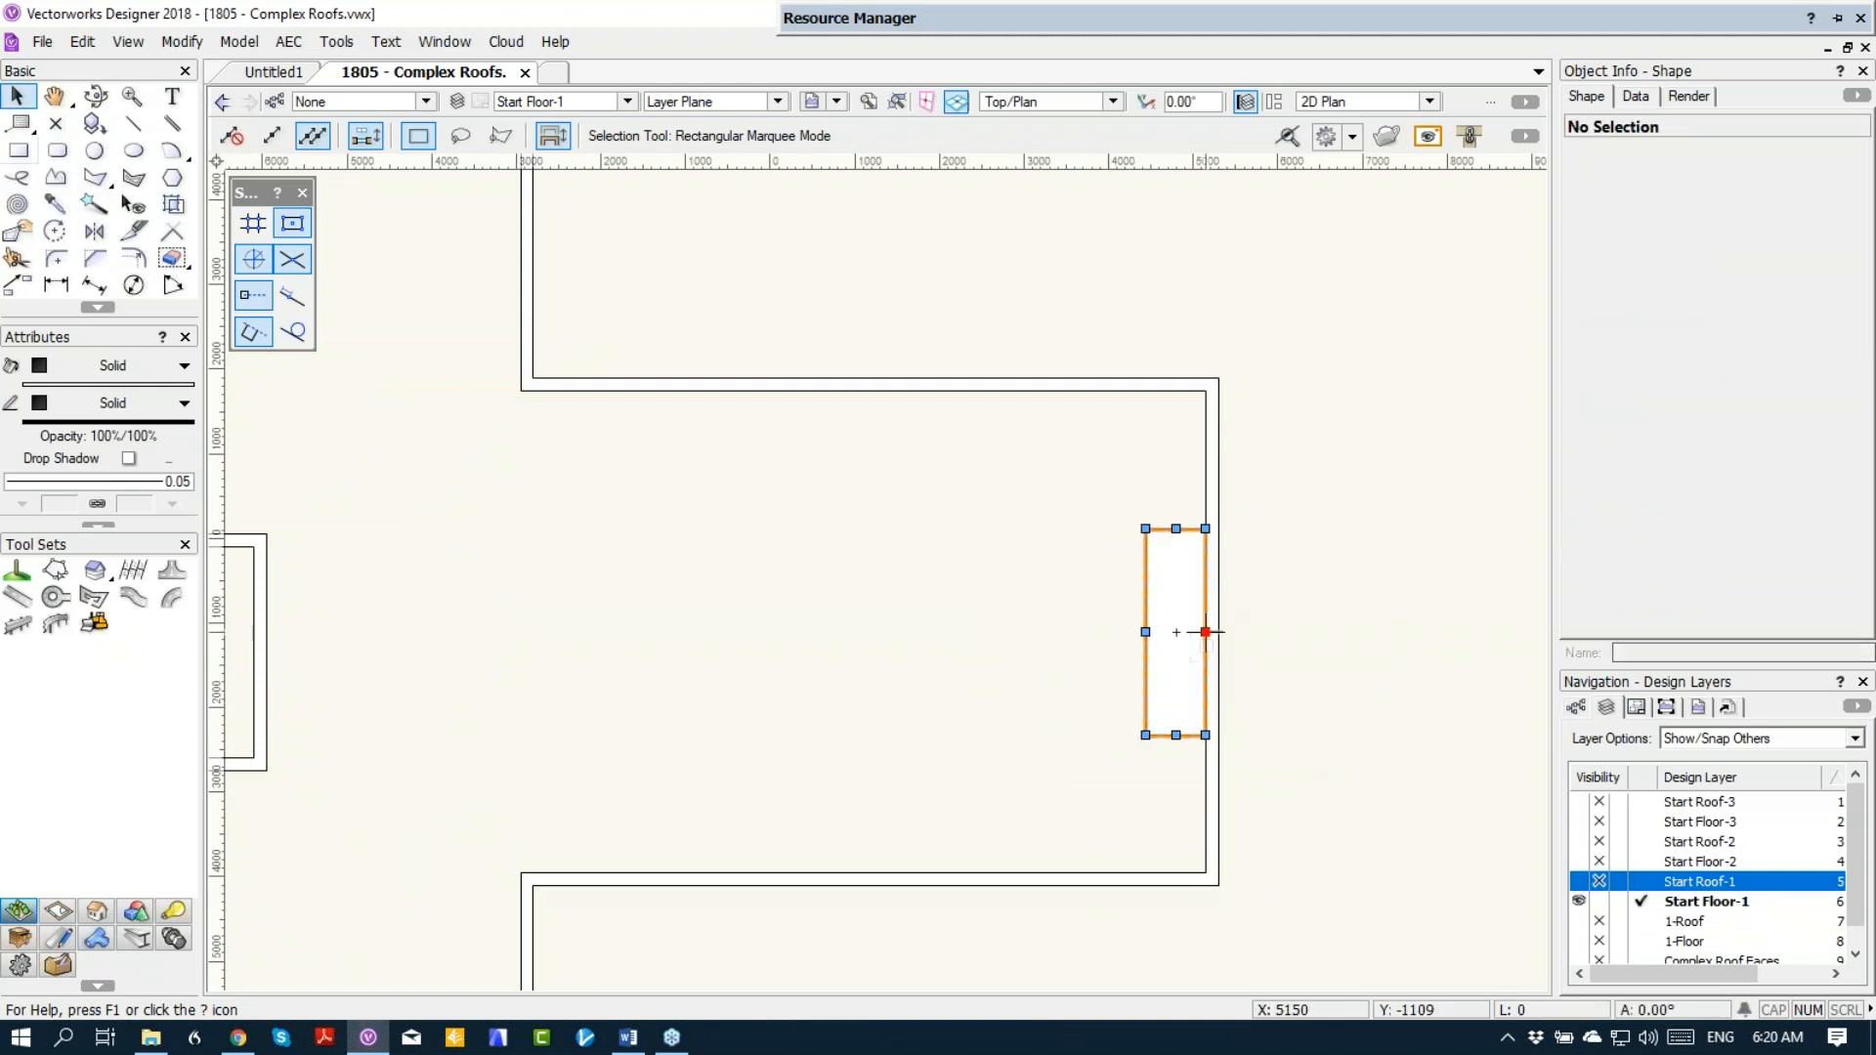
# Step: Move the rectangle into the middle of the wing and back to the midpoint of the east wall's inner face
pyautogui.moveTo(1206, 633); pyautogui.dragTo(933, 705)
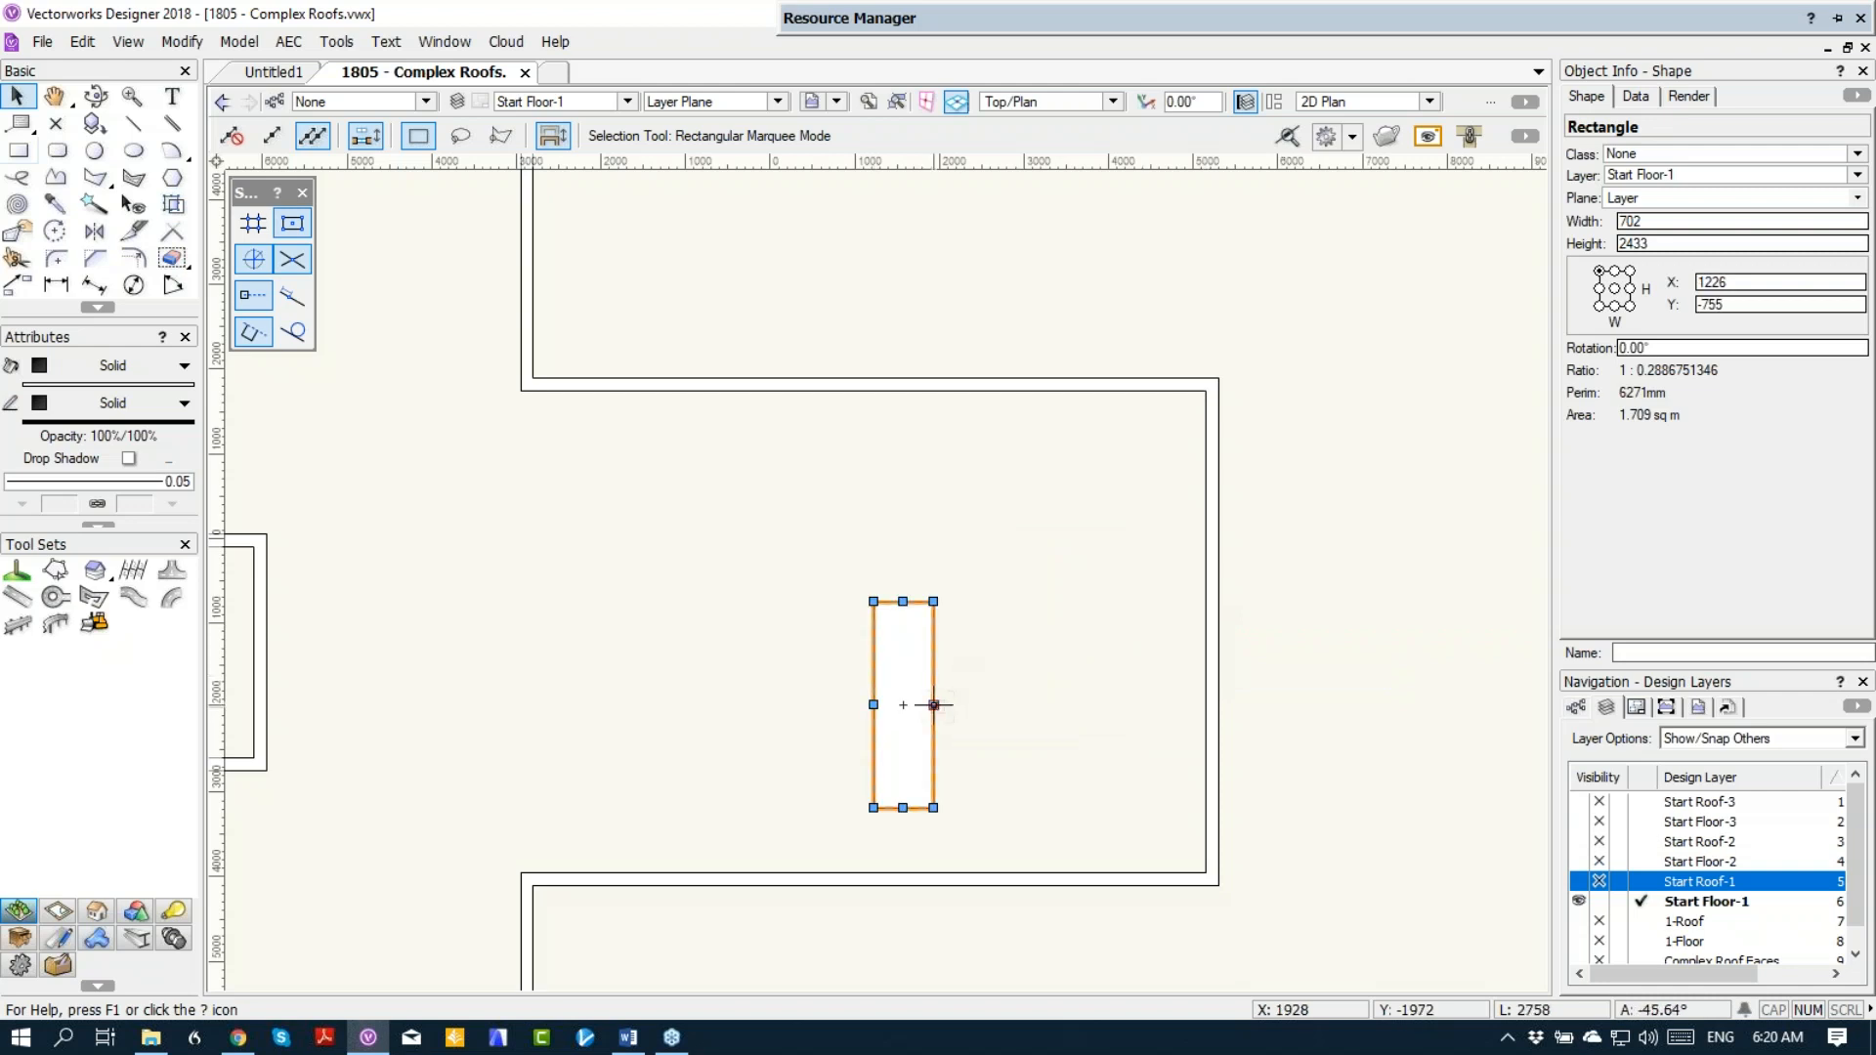
pyautogui.click(940, 715)
pyautogui.moveTo(933, 704); pyautogui.dragTo(1205, 632)
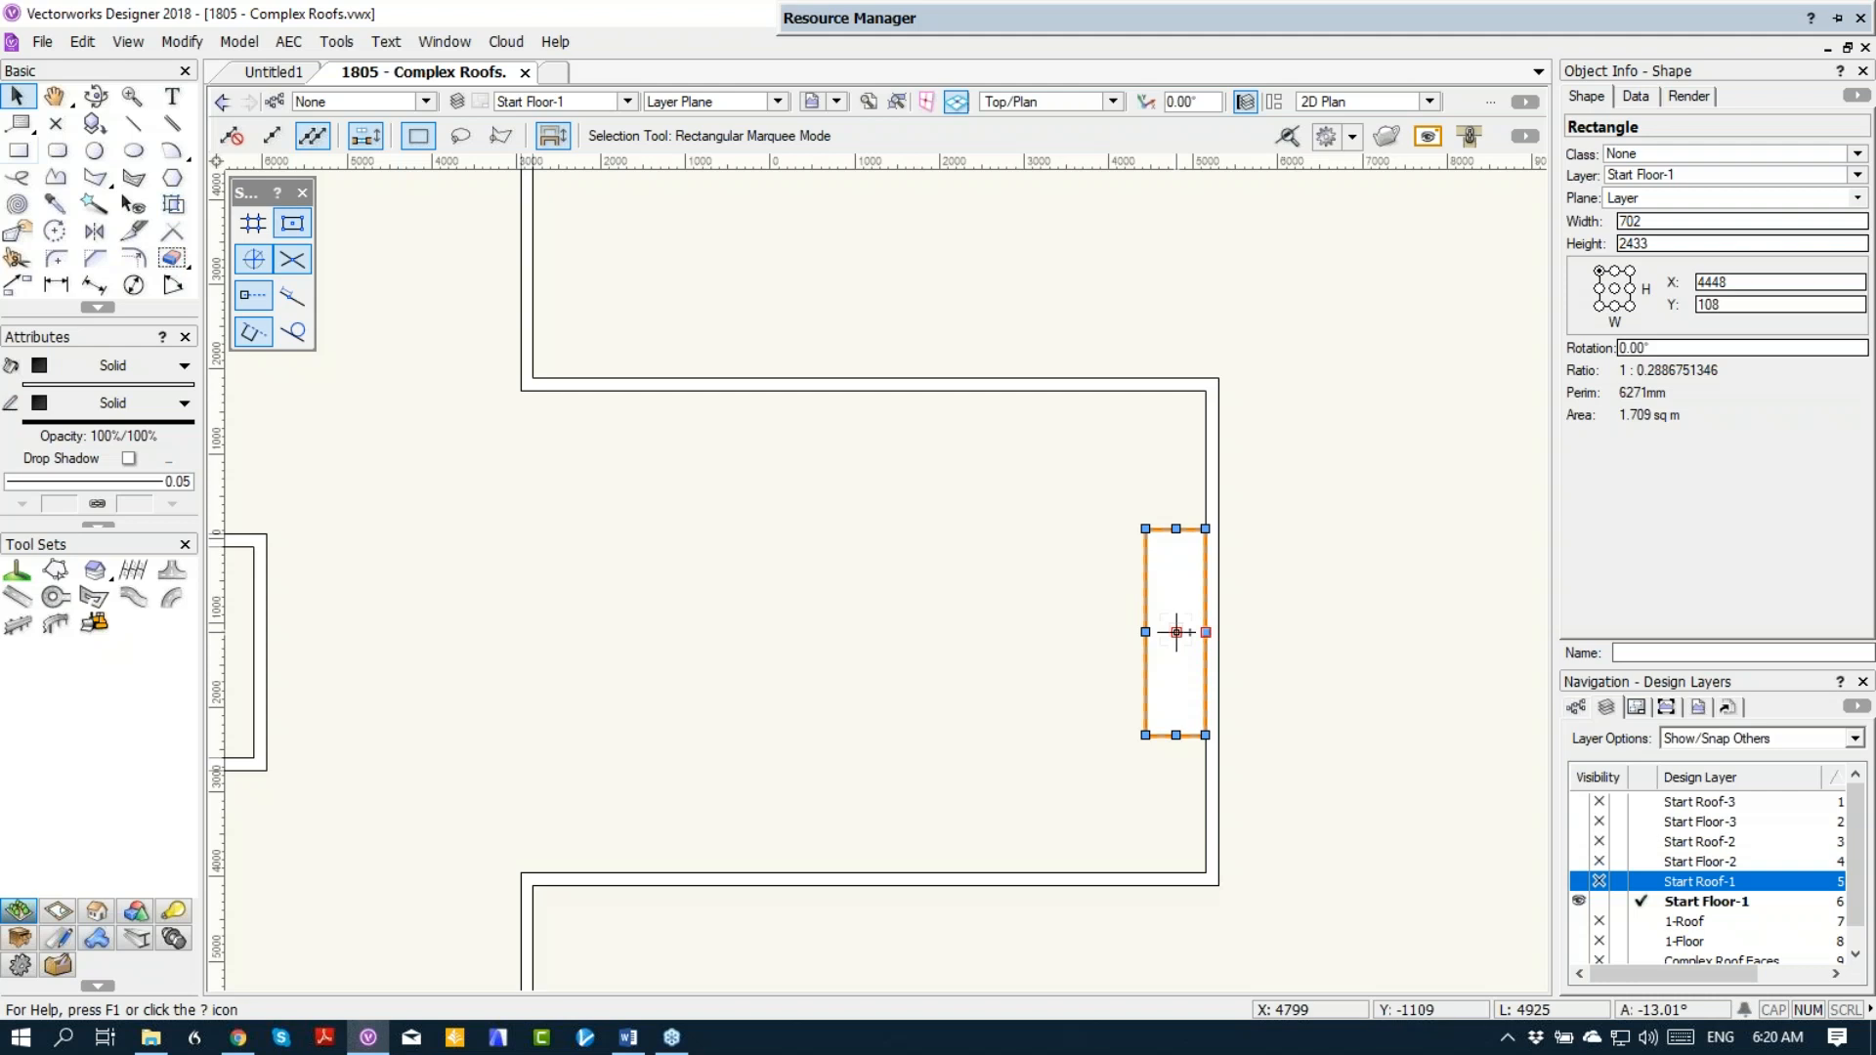
# Step: Extrude the rectangle 6 m and show it with the walls in Right Isometric view
pyautogui.hotkey('ctrl', 'e')
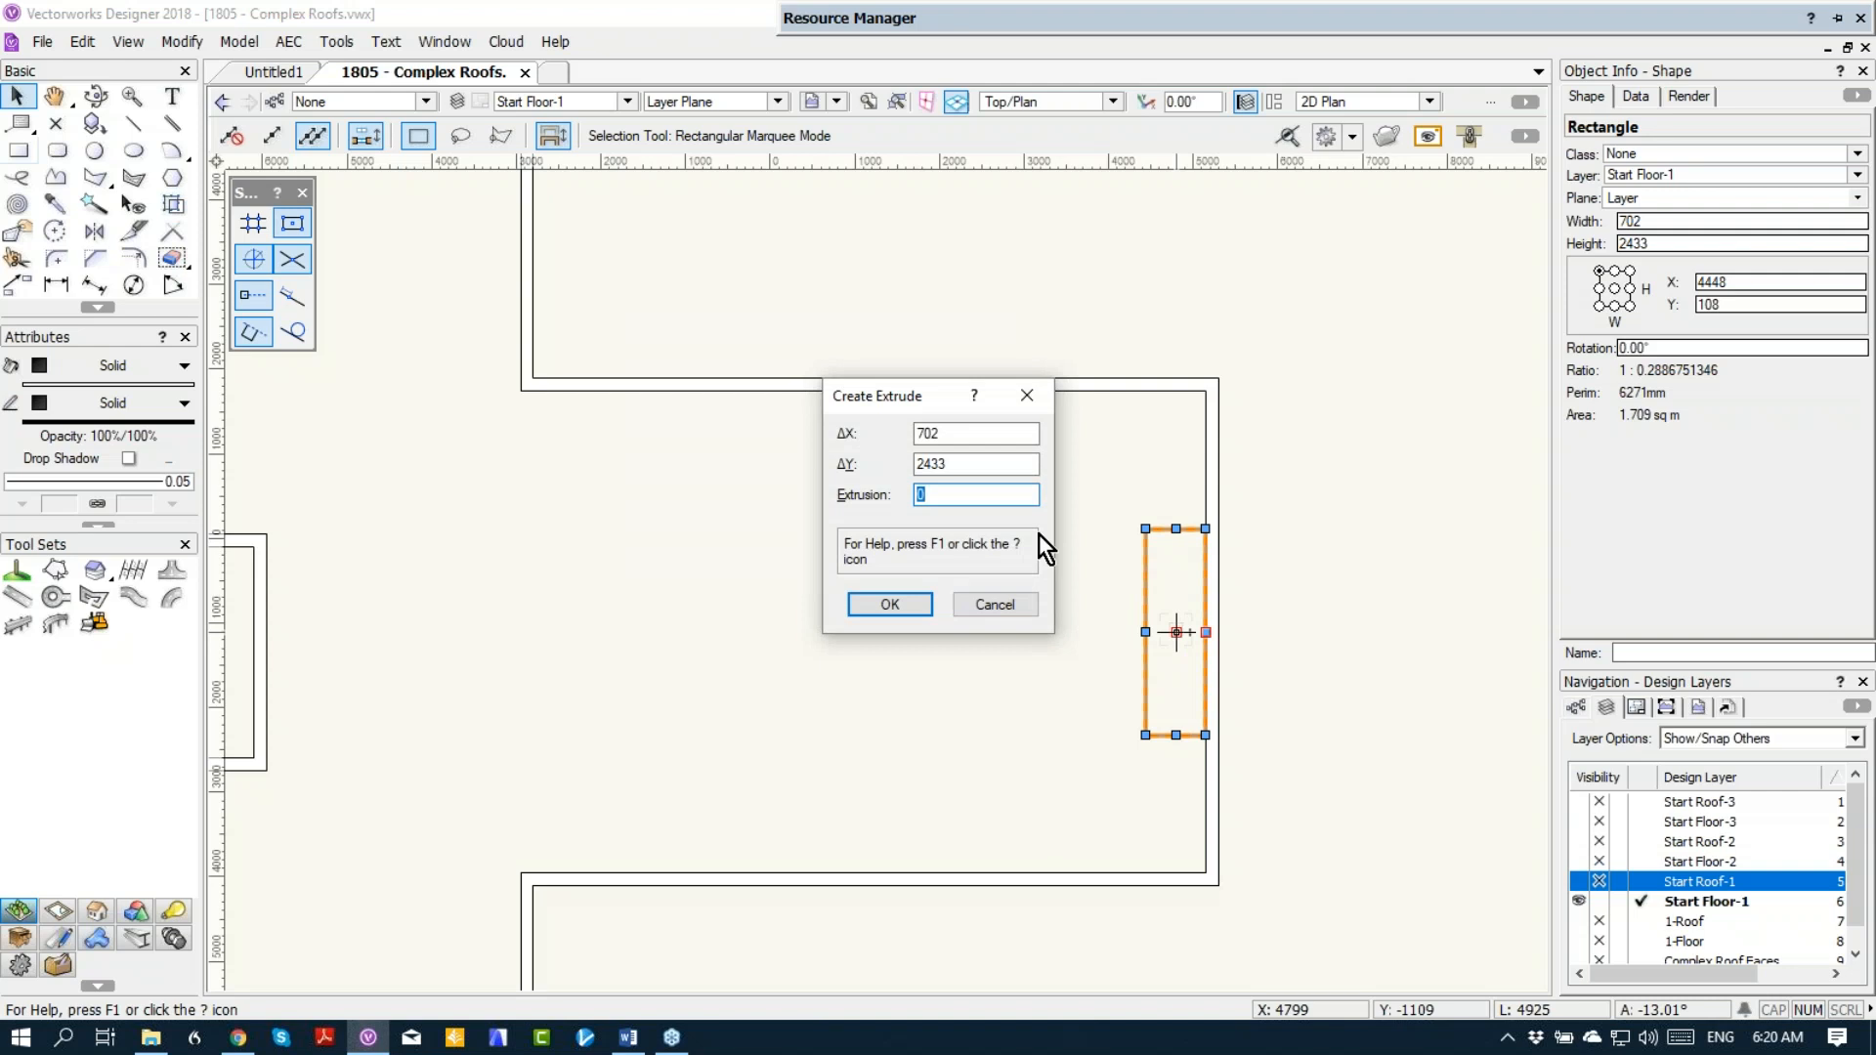
pyautogui.write('6m')
pyautogui.press('Return')
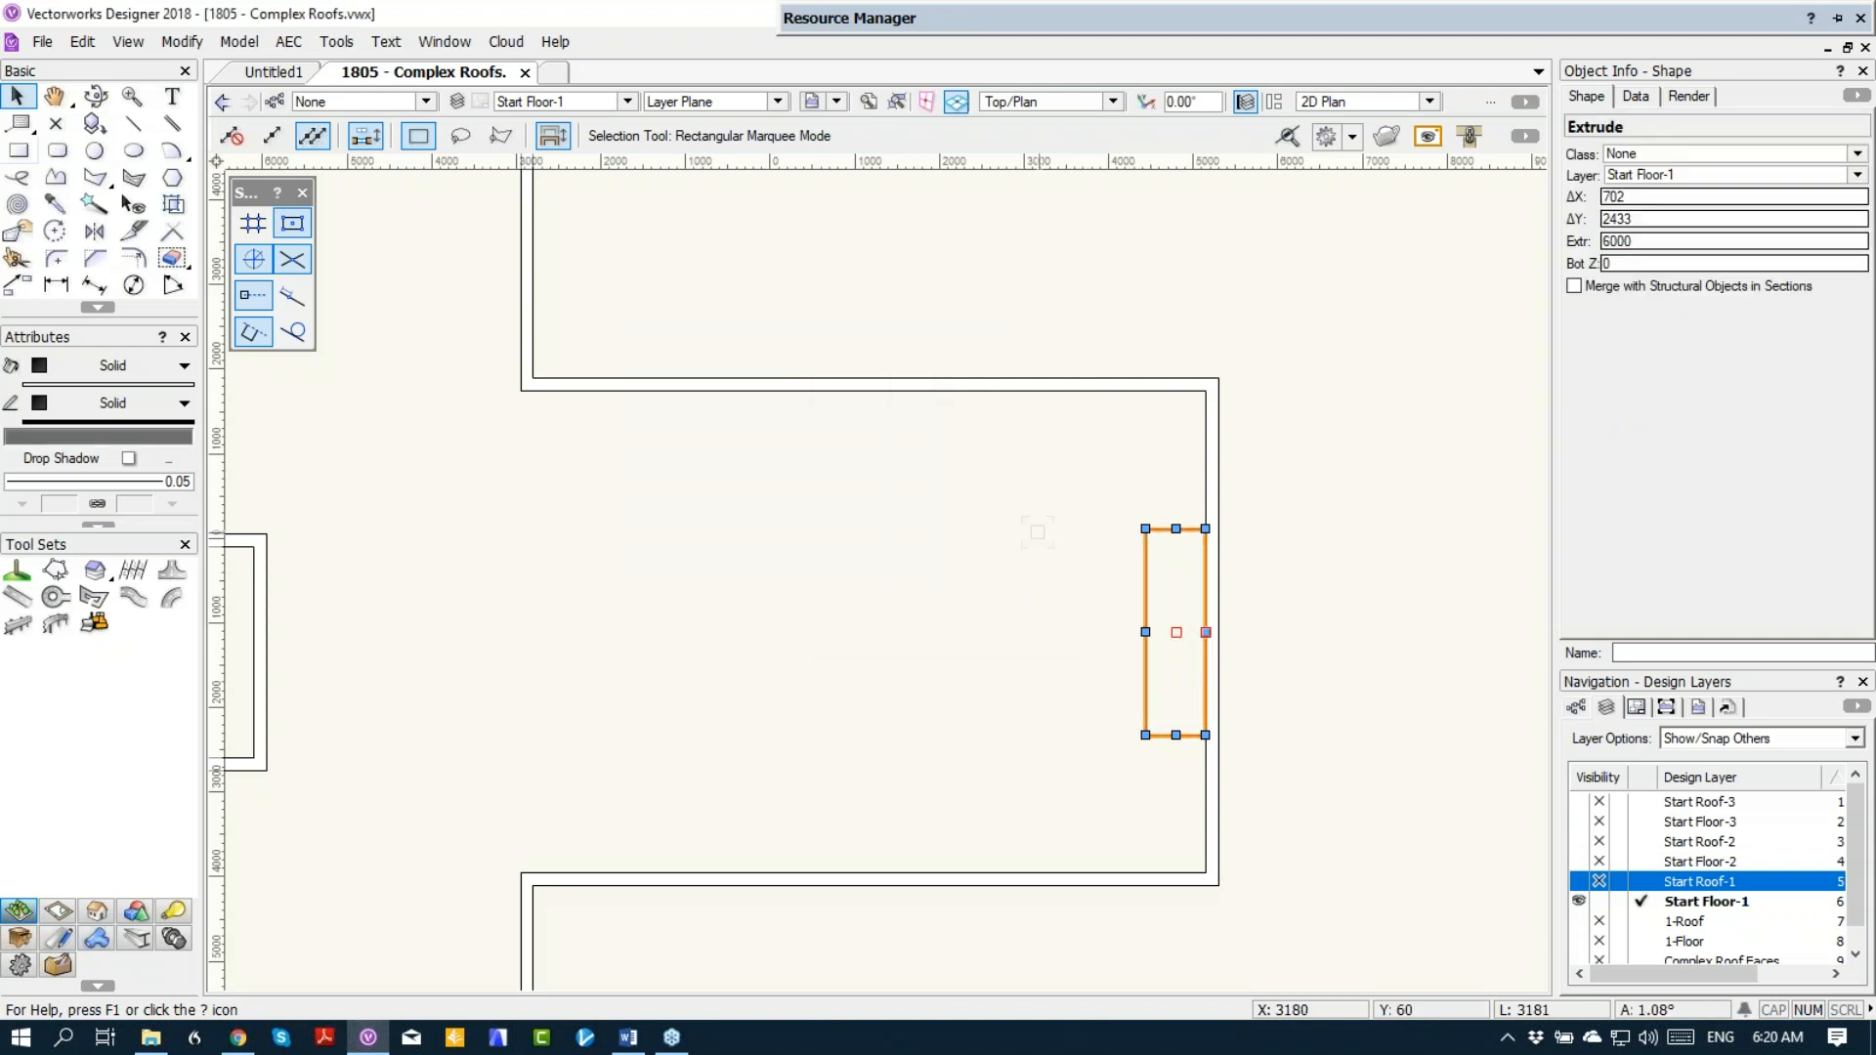
pyautogui.press('KP_3')
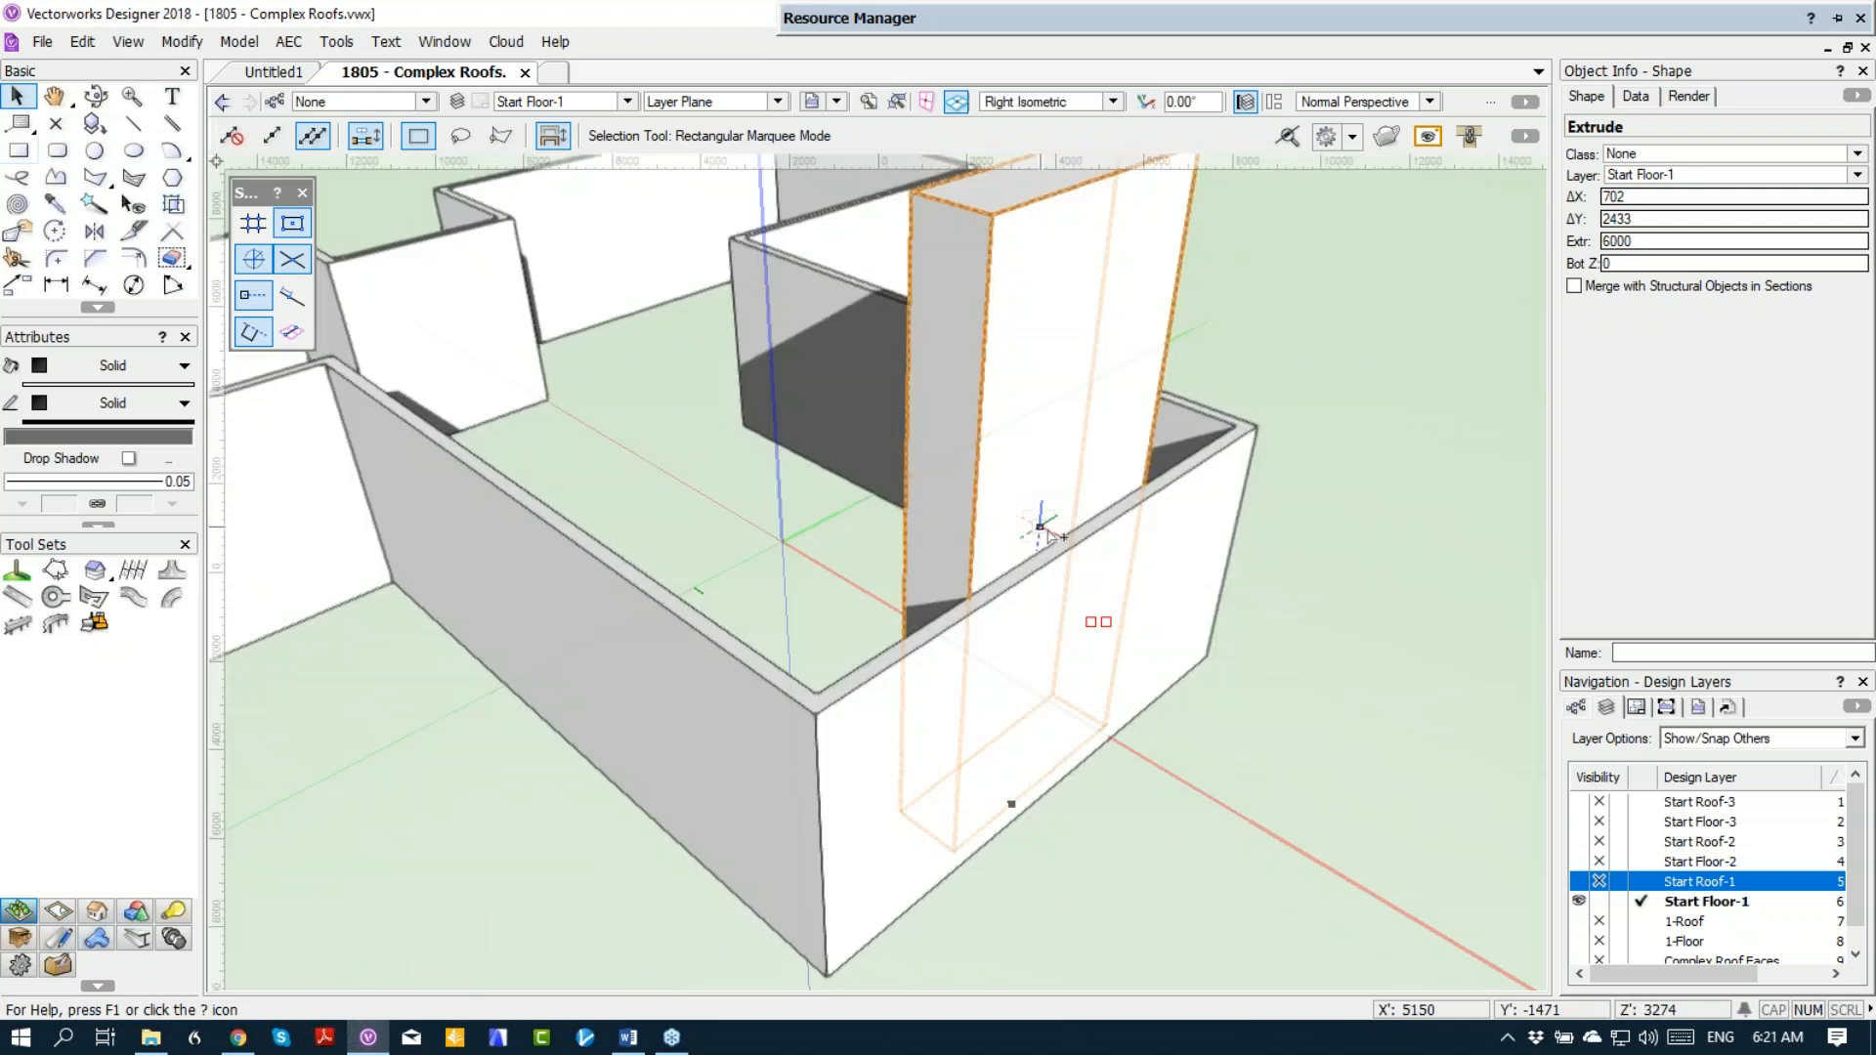
pyautogui.scroll(-1, 1063, 529)
pyautogui.scroll(-1, 1063, 529)
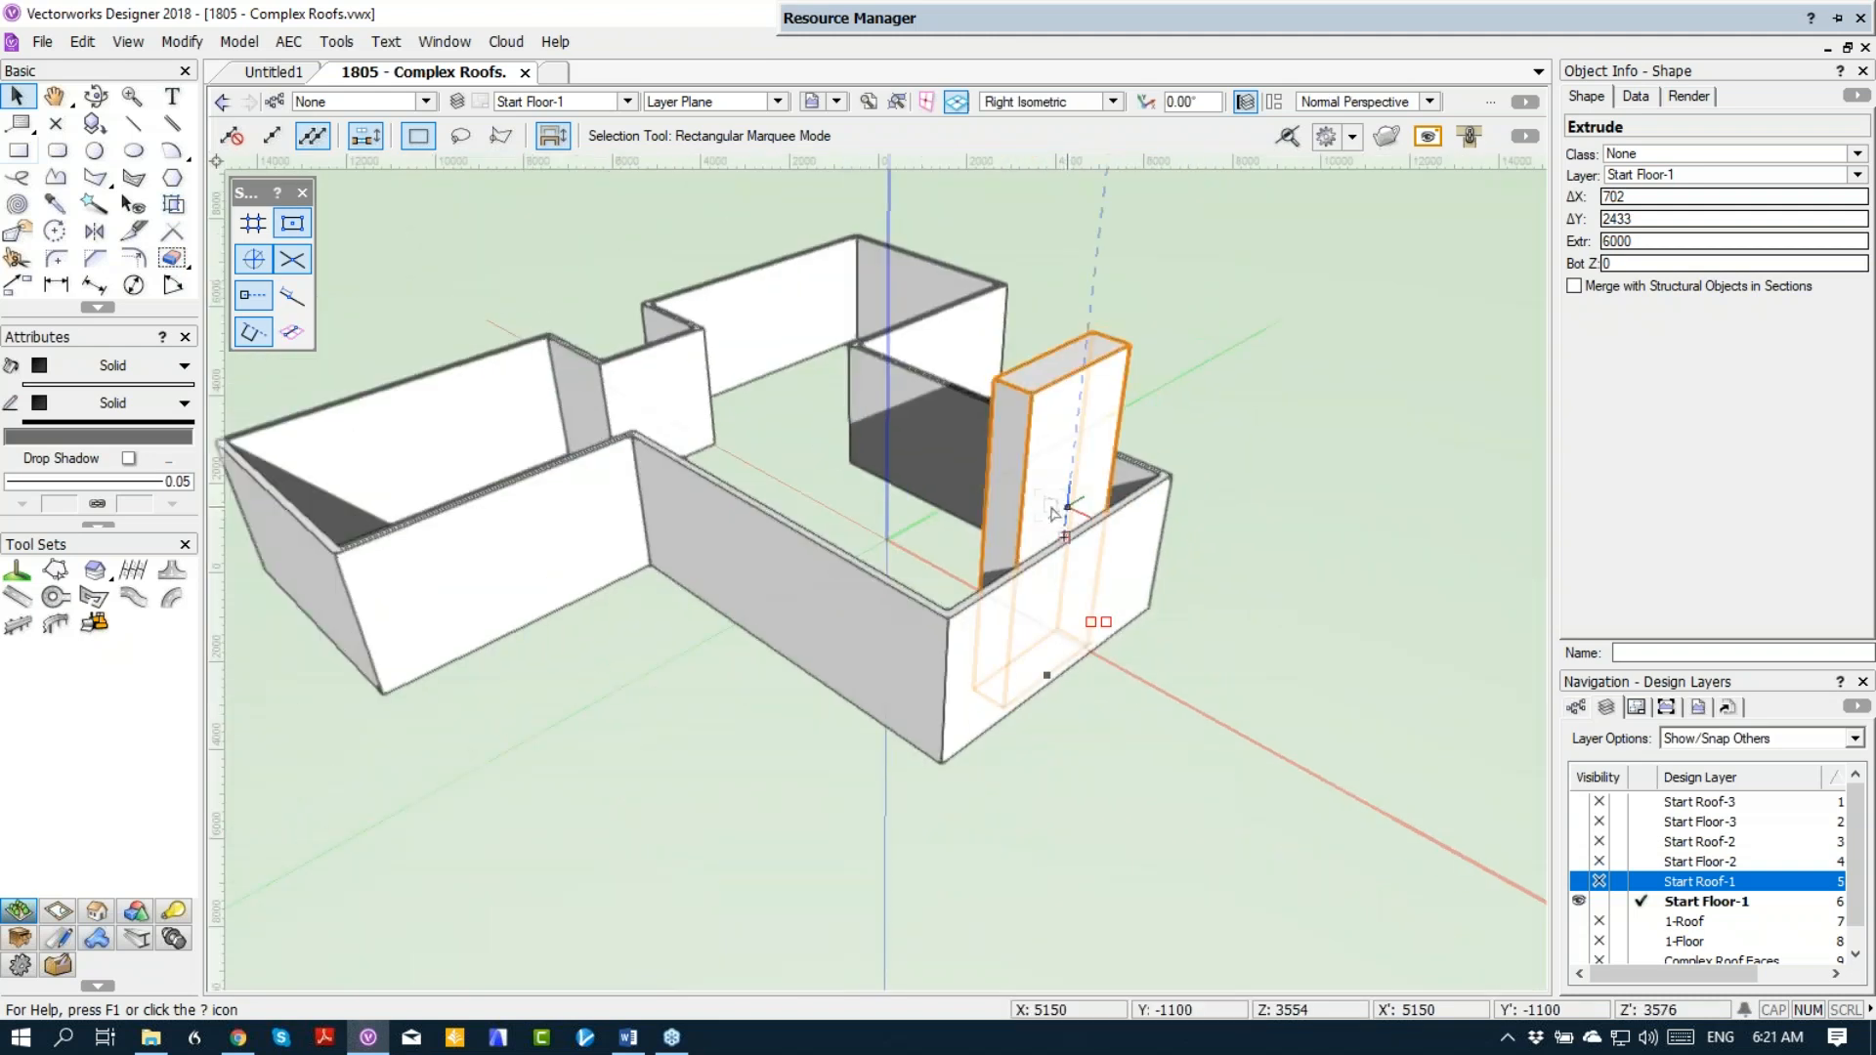
# Step: Show and activate layer Start Roof-1, and paste the rectangle in place there in Top/Plan view
pyautogui.click(1603, 883)
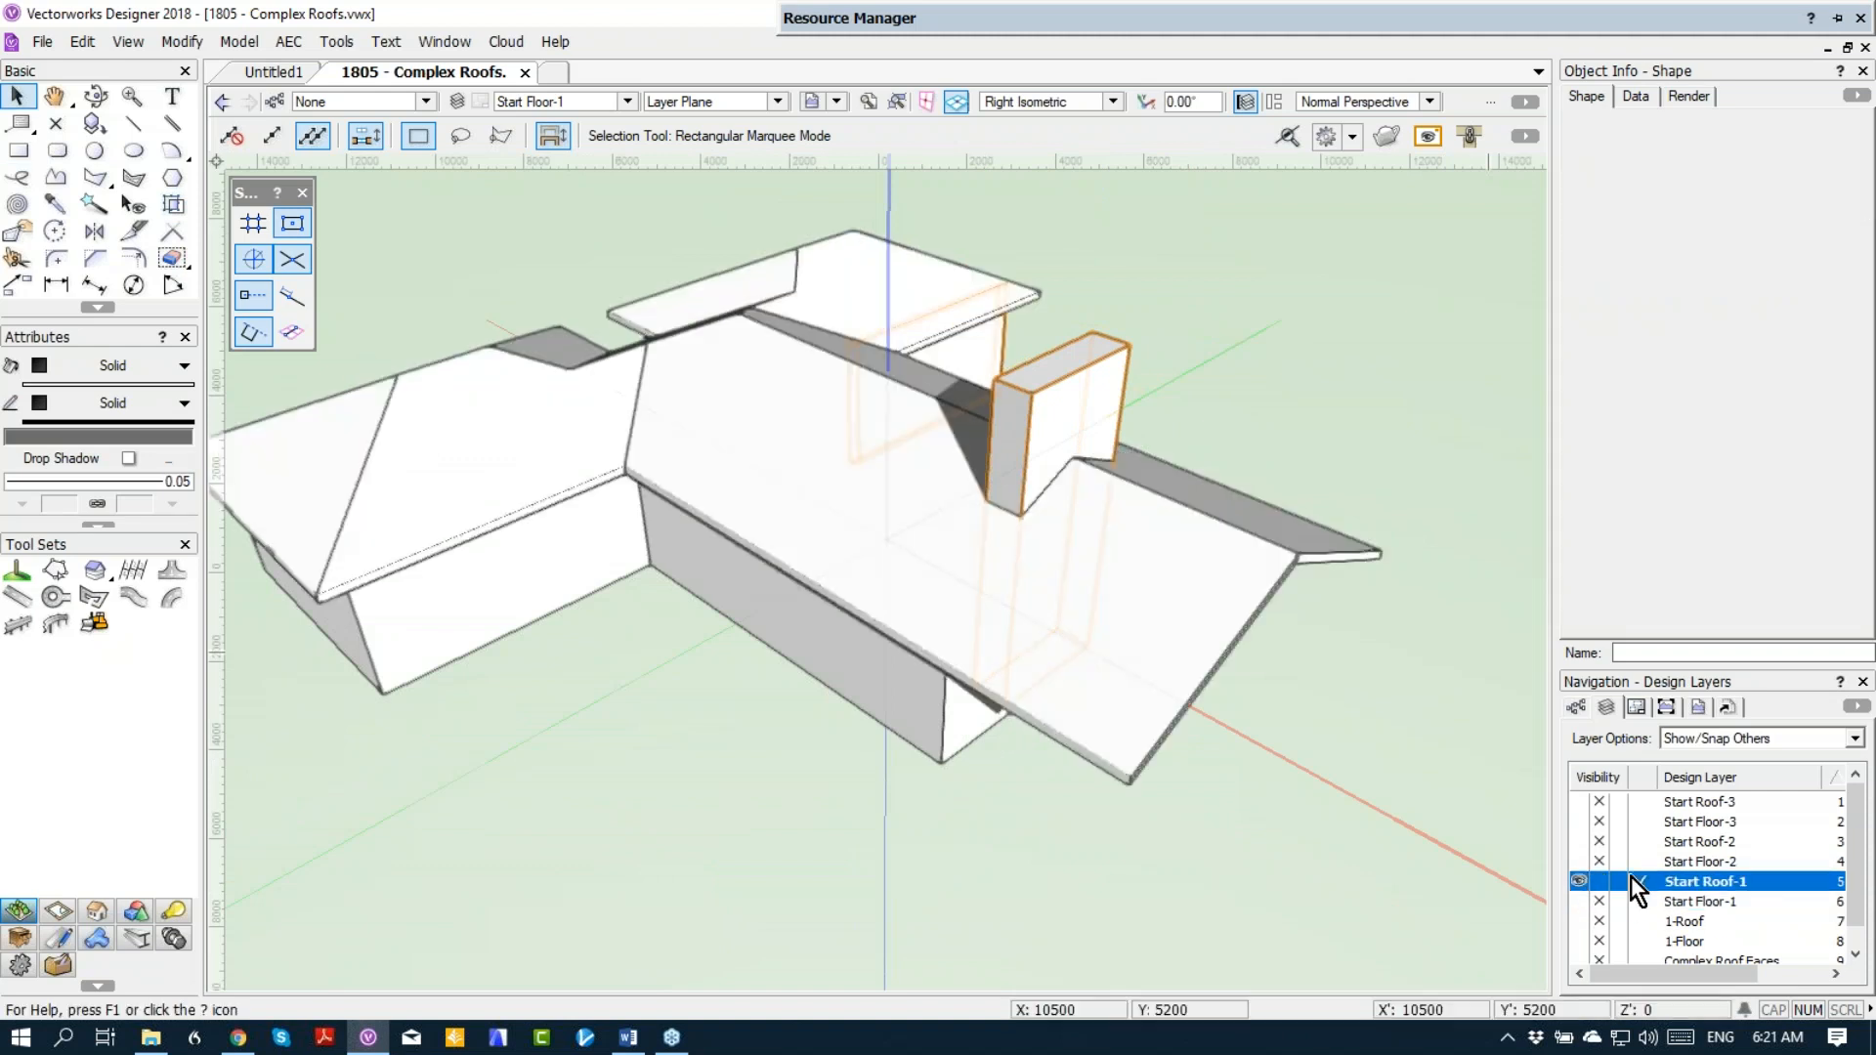
pyautogui.click(1198, 660)
pyautogui.press('F5')
pyautogui.click(1008, 307)
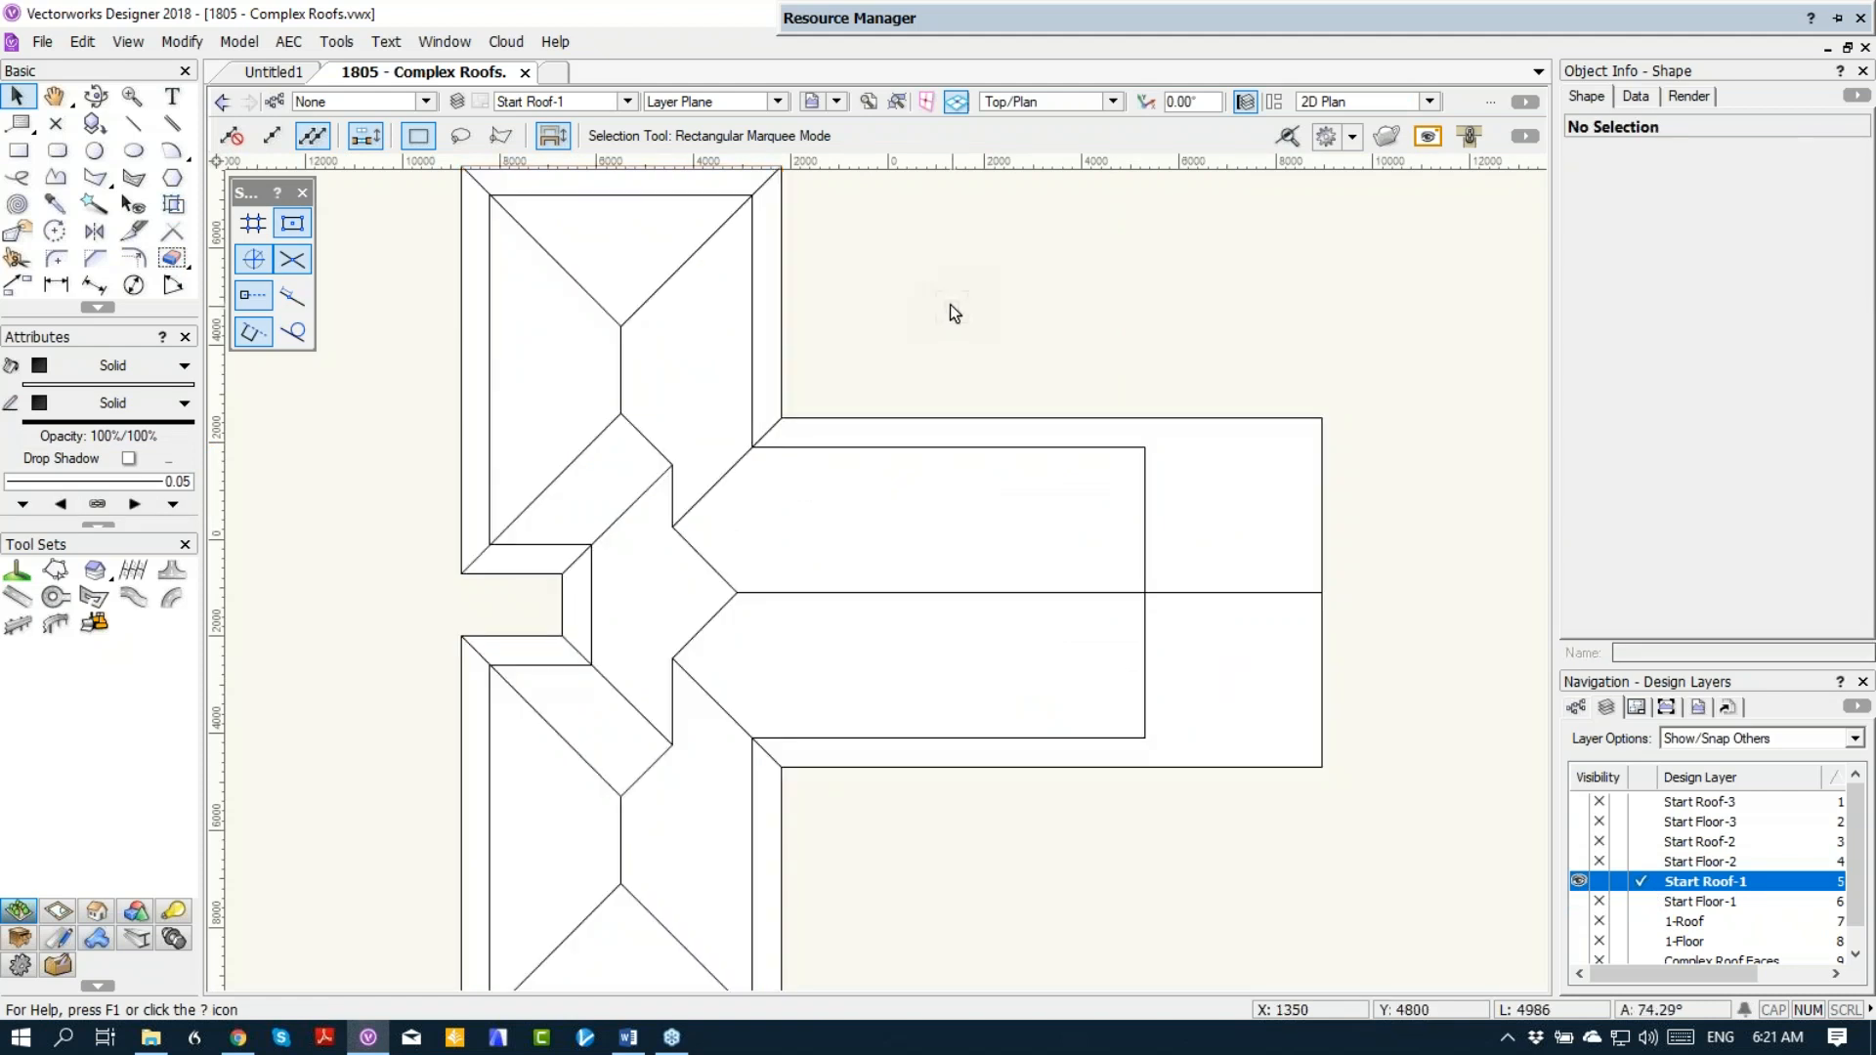
pyautogui.click(84, 49)
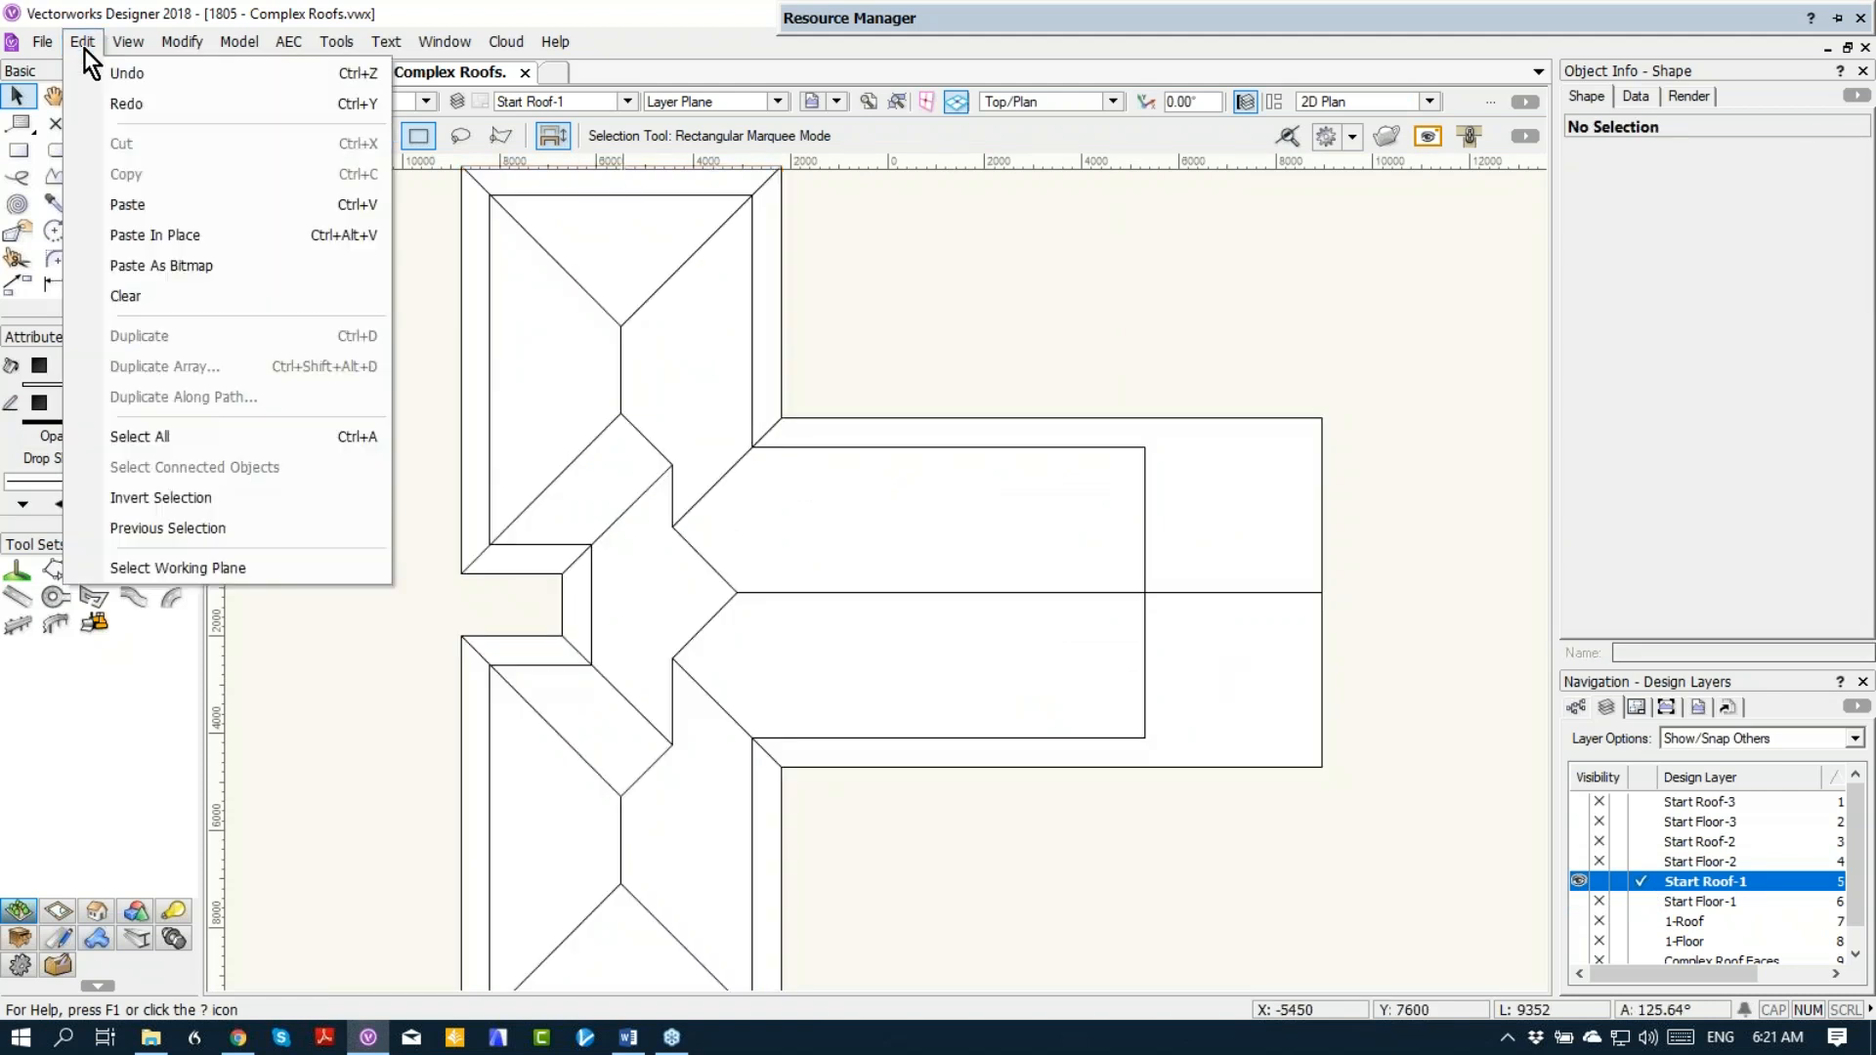
pyautogui.click(110, 235)
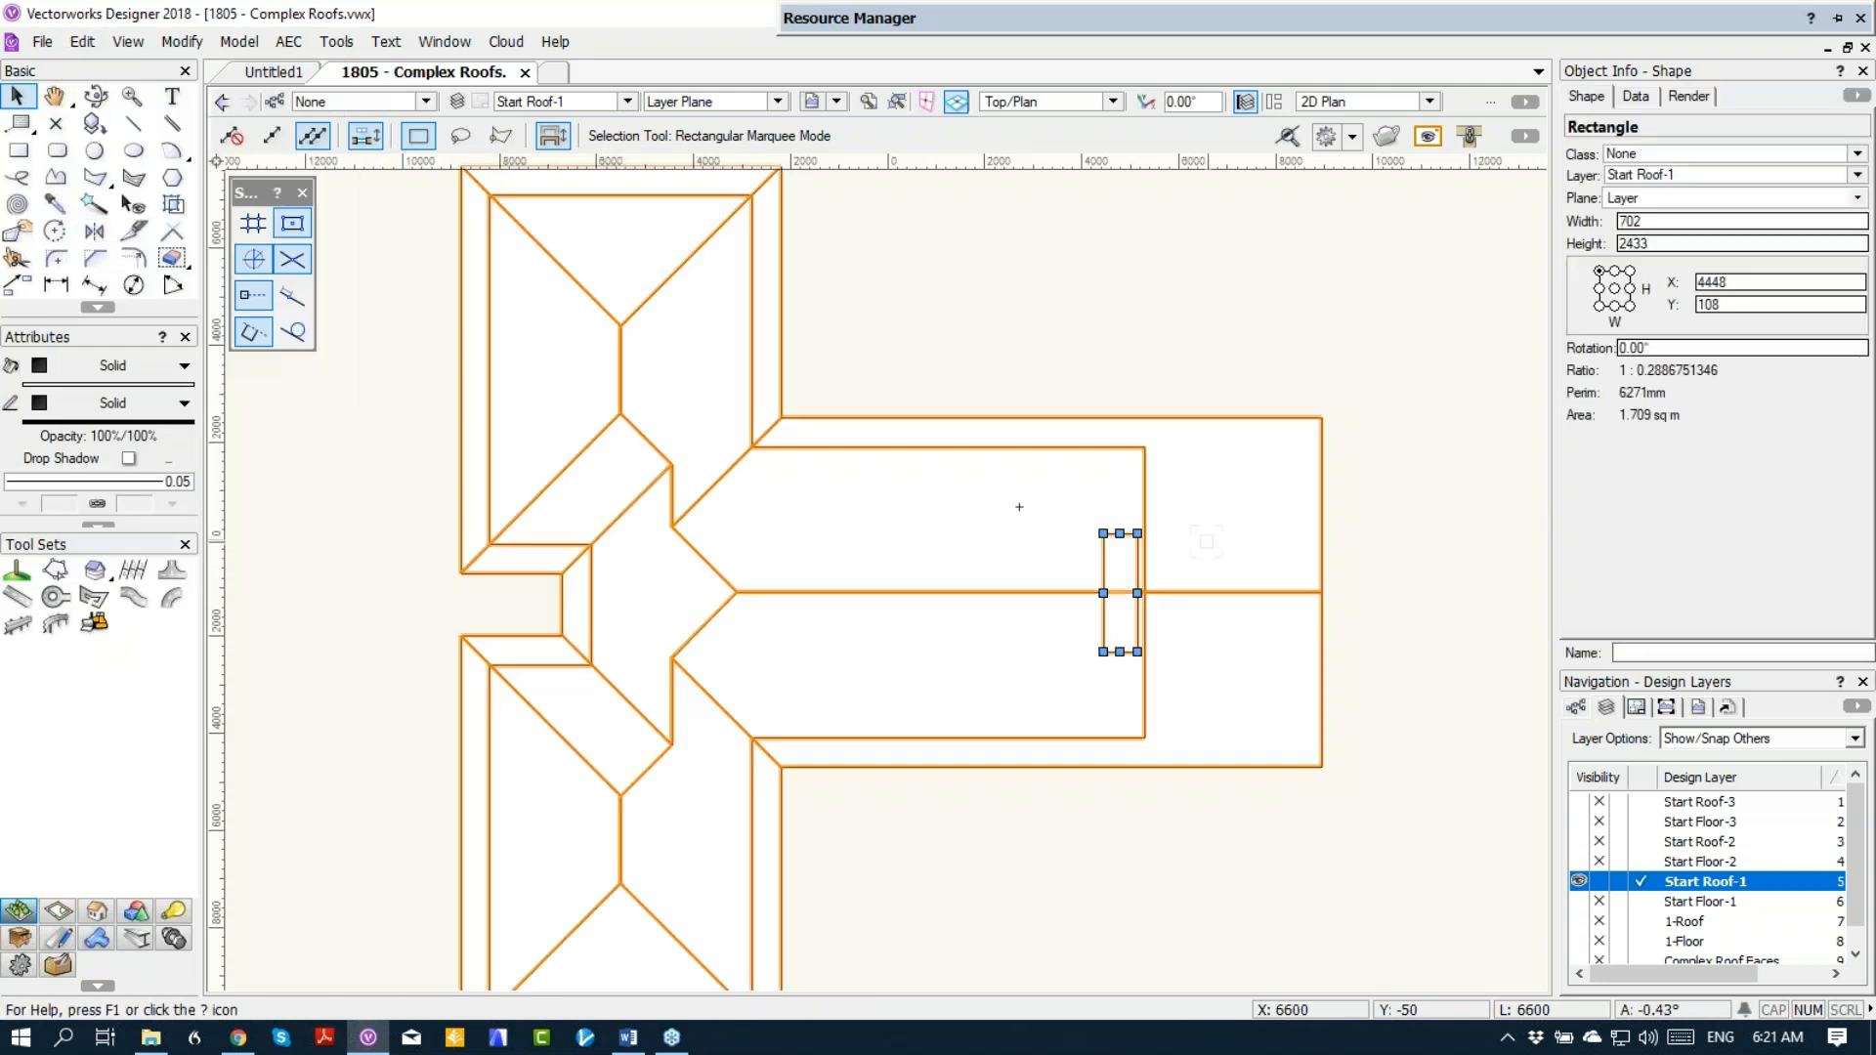
# Step: Clip the chimney rectangle out of the roof and check the opening in Right Isometric view with layer Start Floor-1 shown and hidden
pyautogui.keyDown('shift'); pyautogui.click(1104, 592); pyautogui.keyUp('shift')
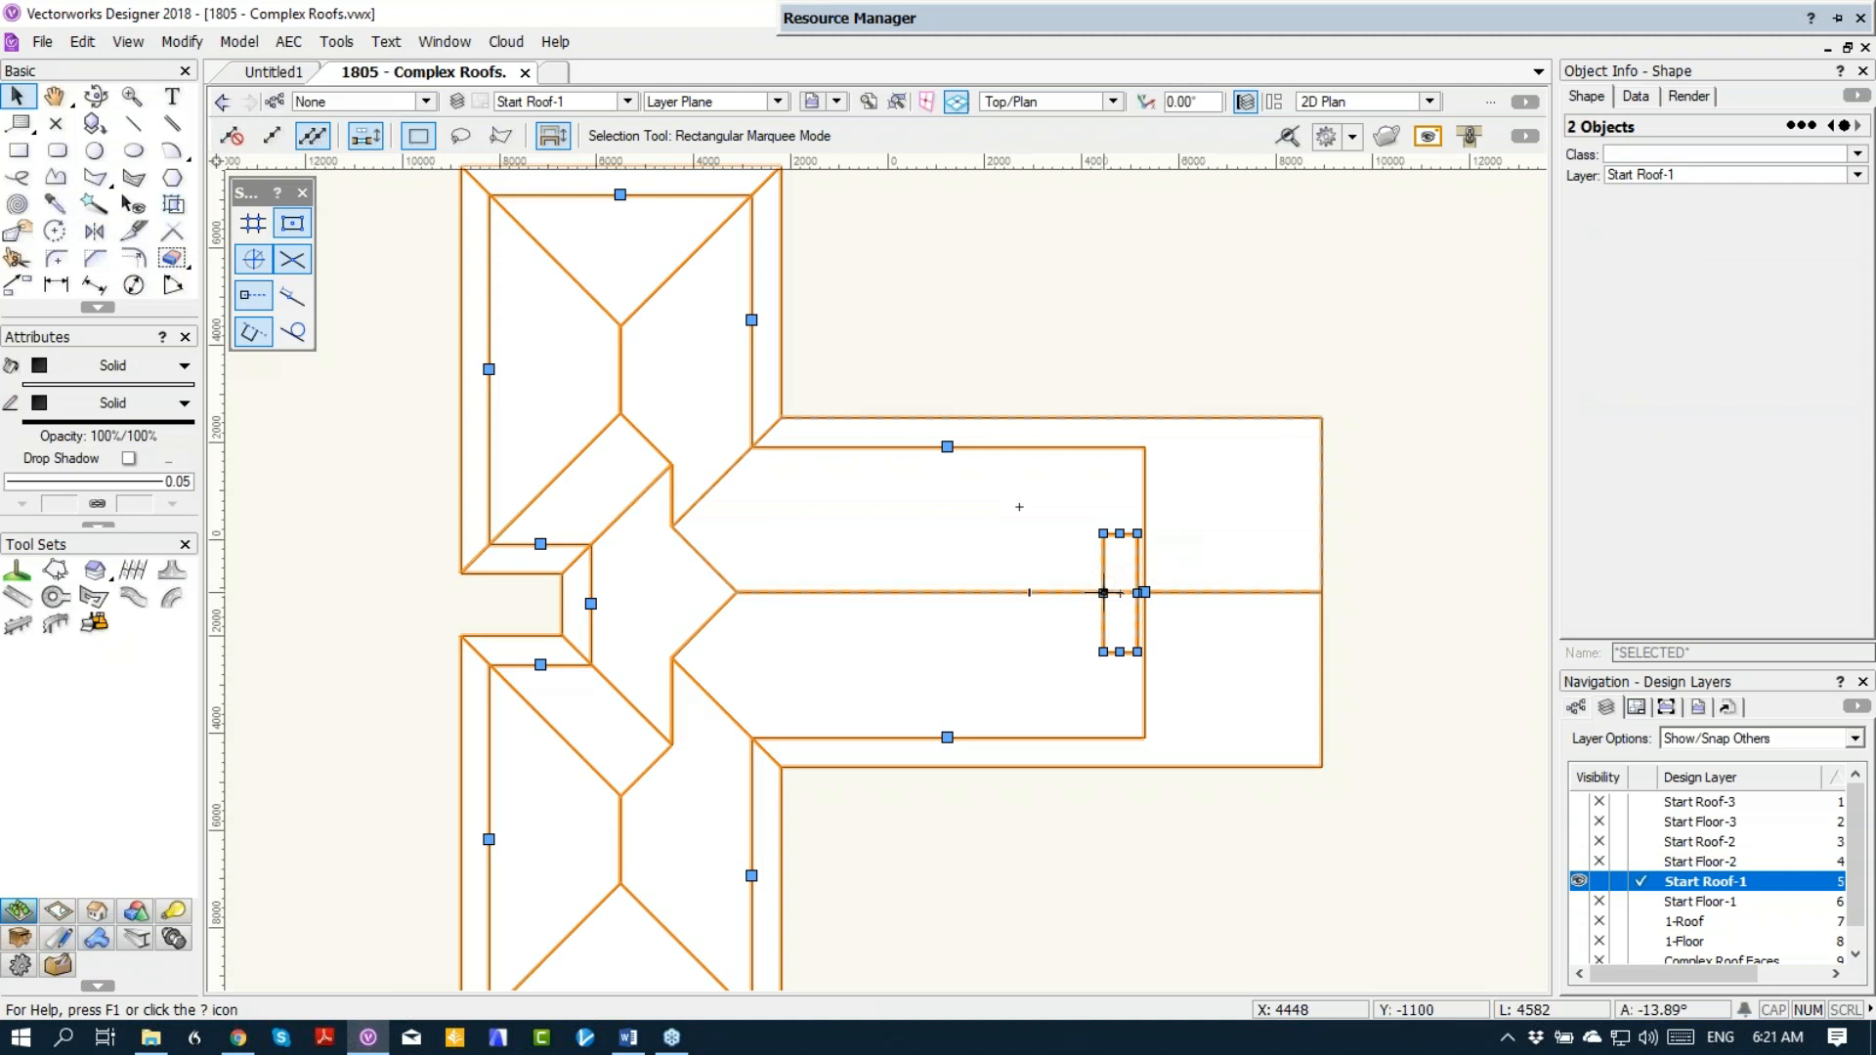
pyautogui.rightClick(1120, 584)
pyautogui.click(1200, 637)
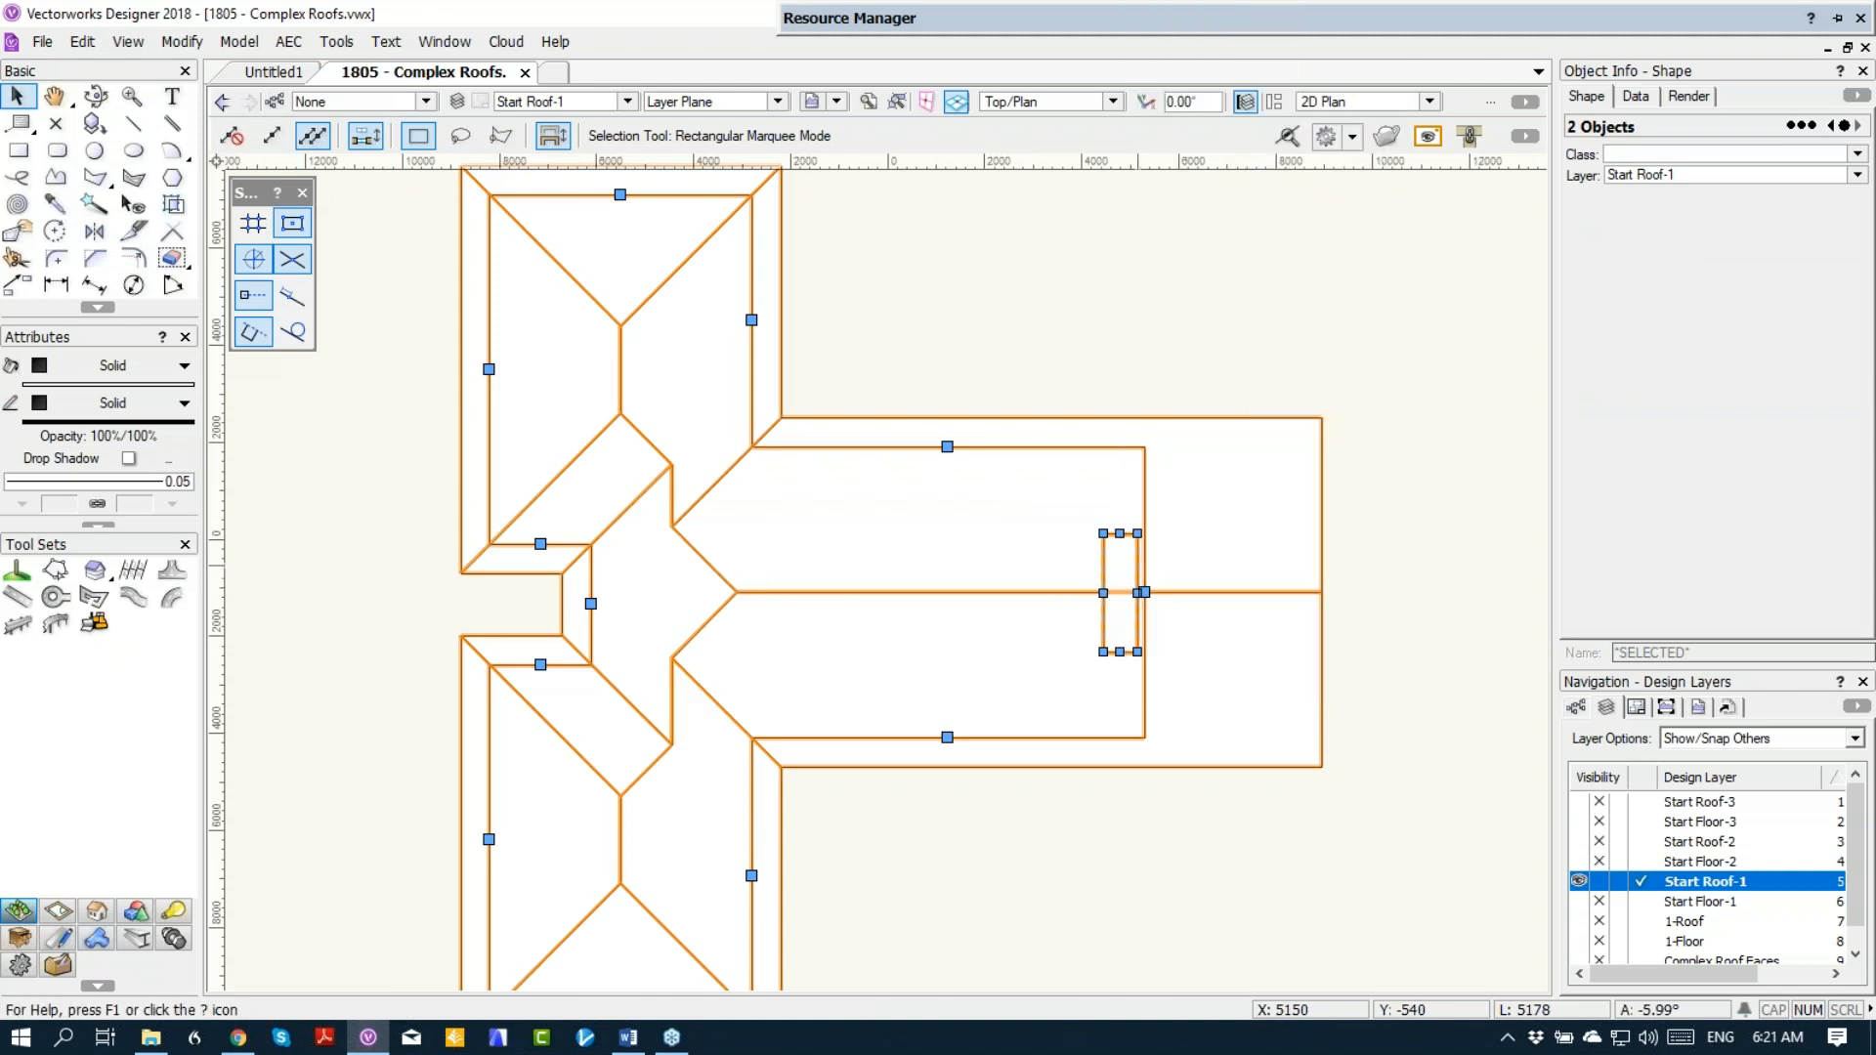
pyautogui.click(1017, 678)
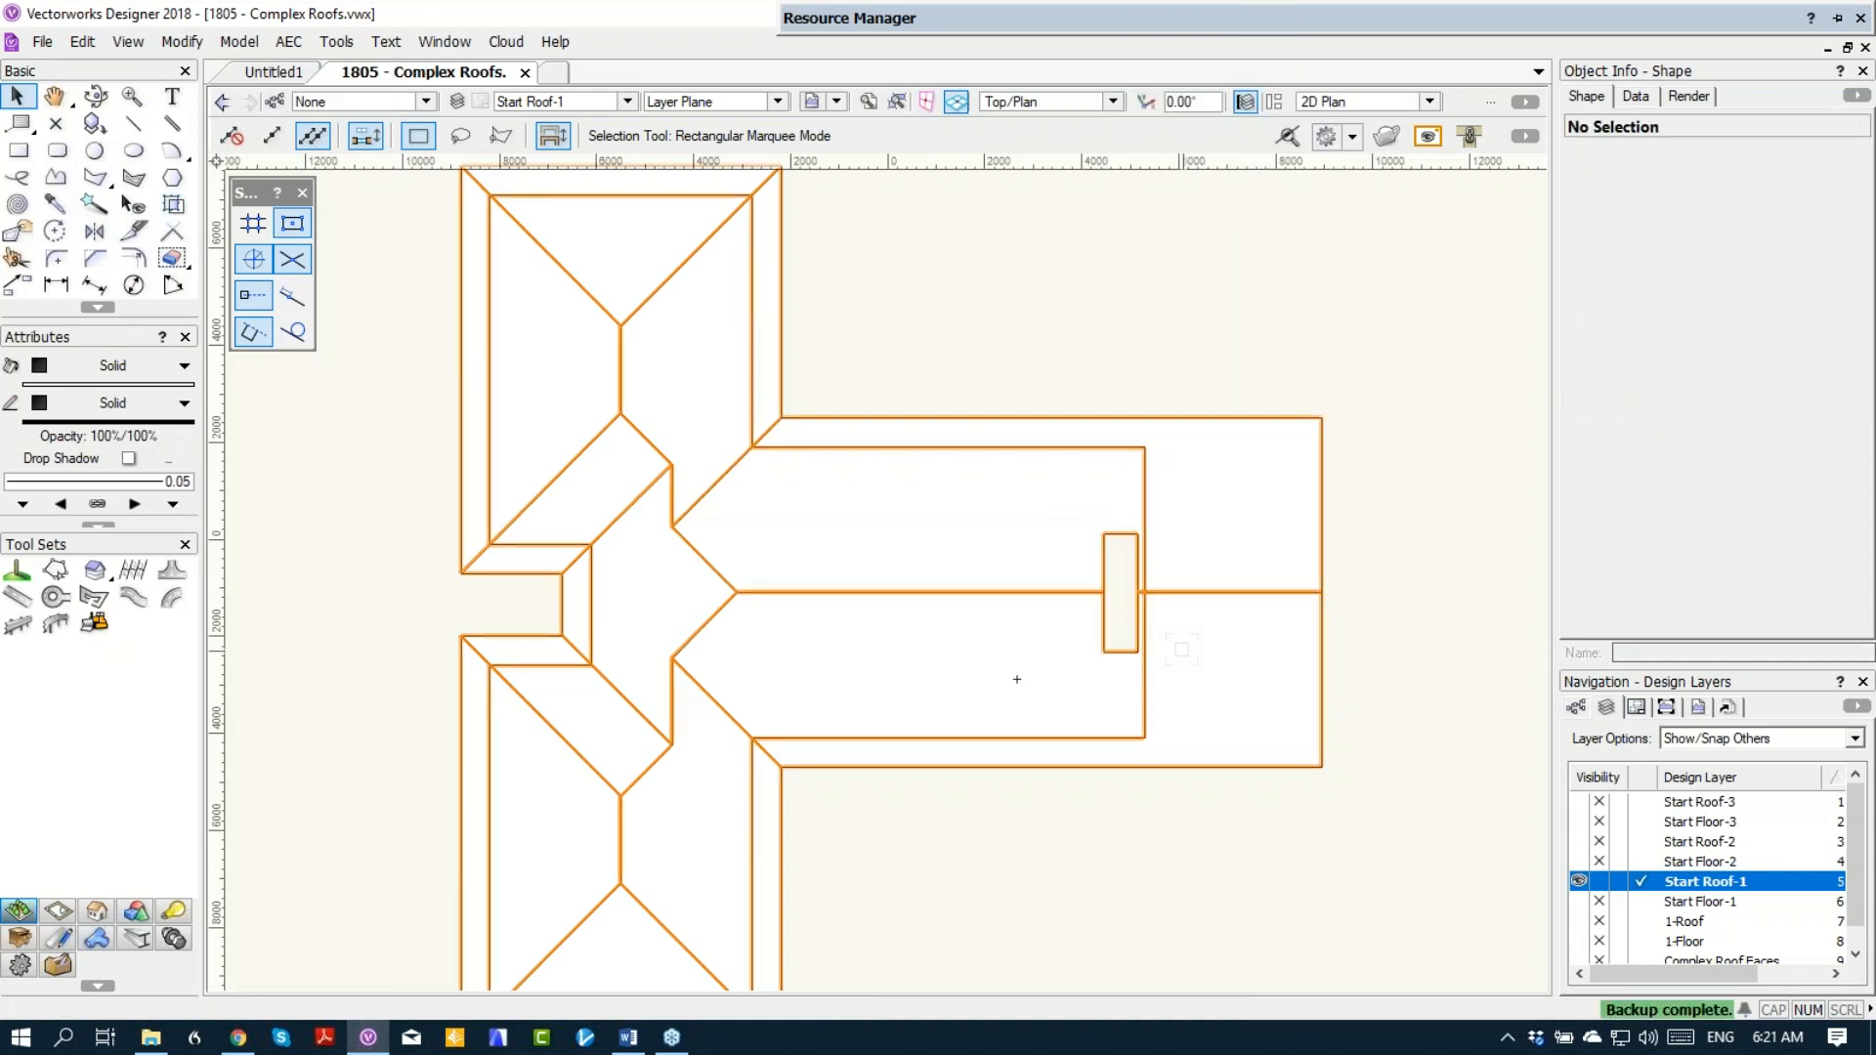
pyautogui.press('KP_3')
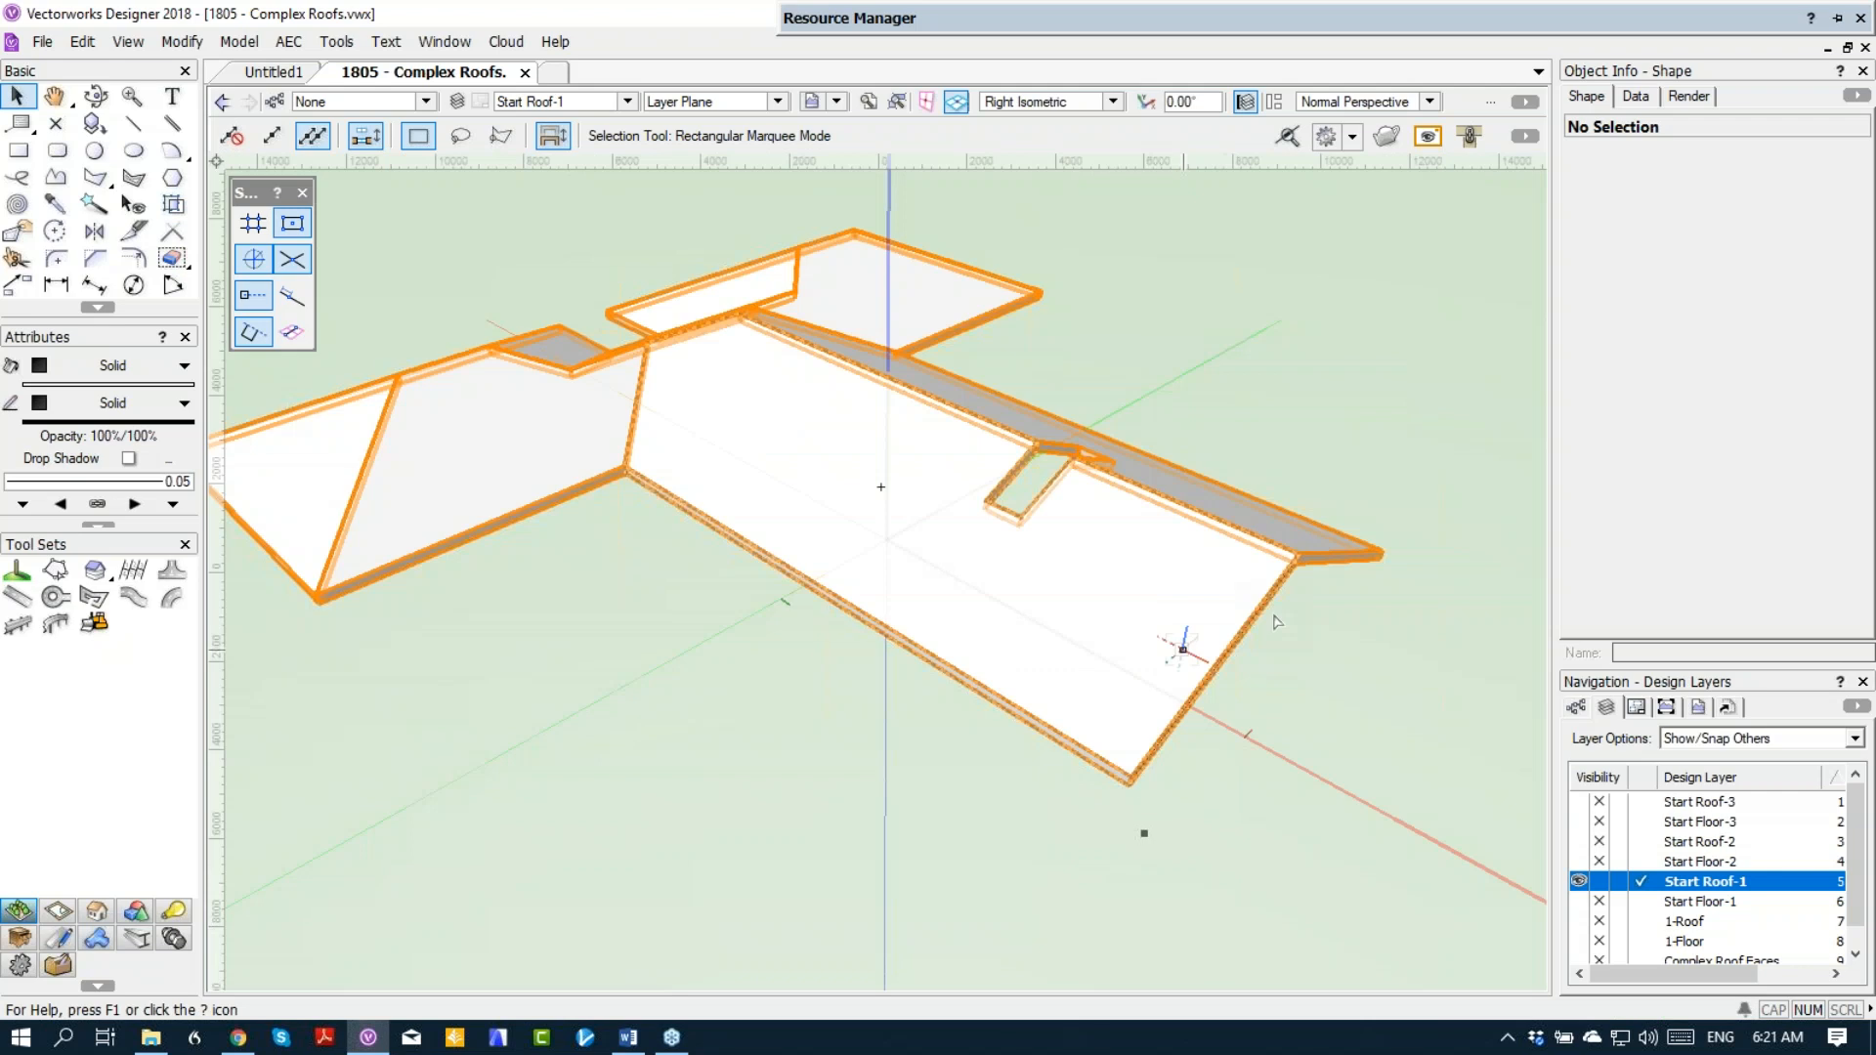
pyautogui.click(1579, 901)
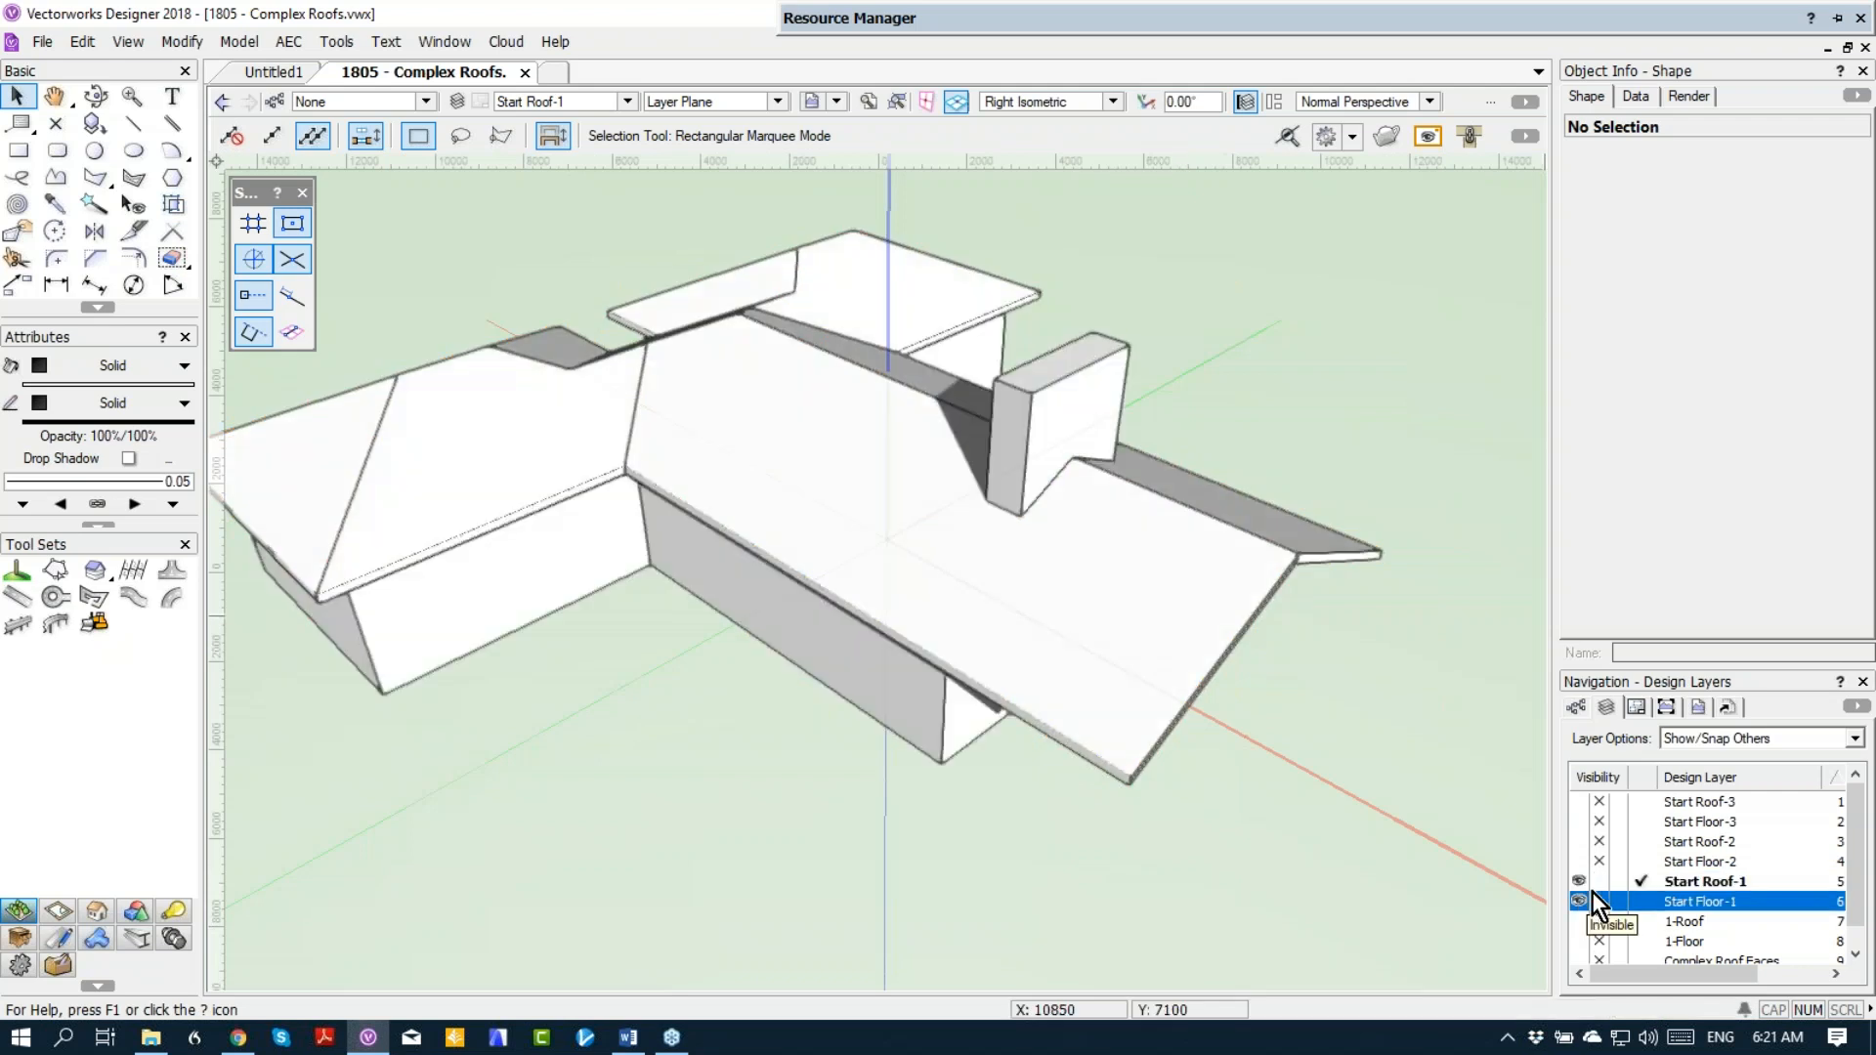
pyautogui.click(1599, 900)
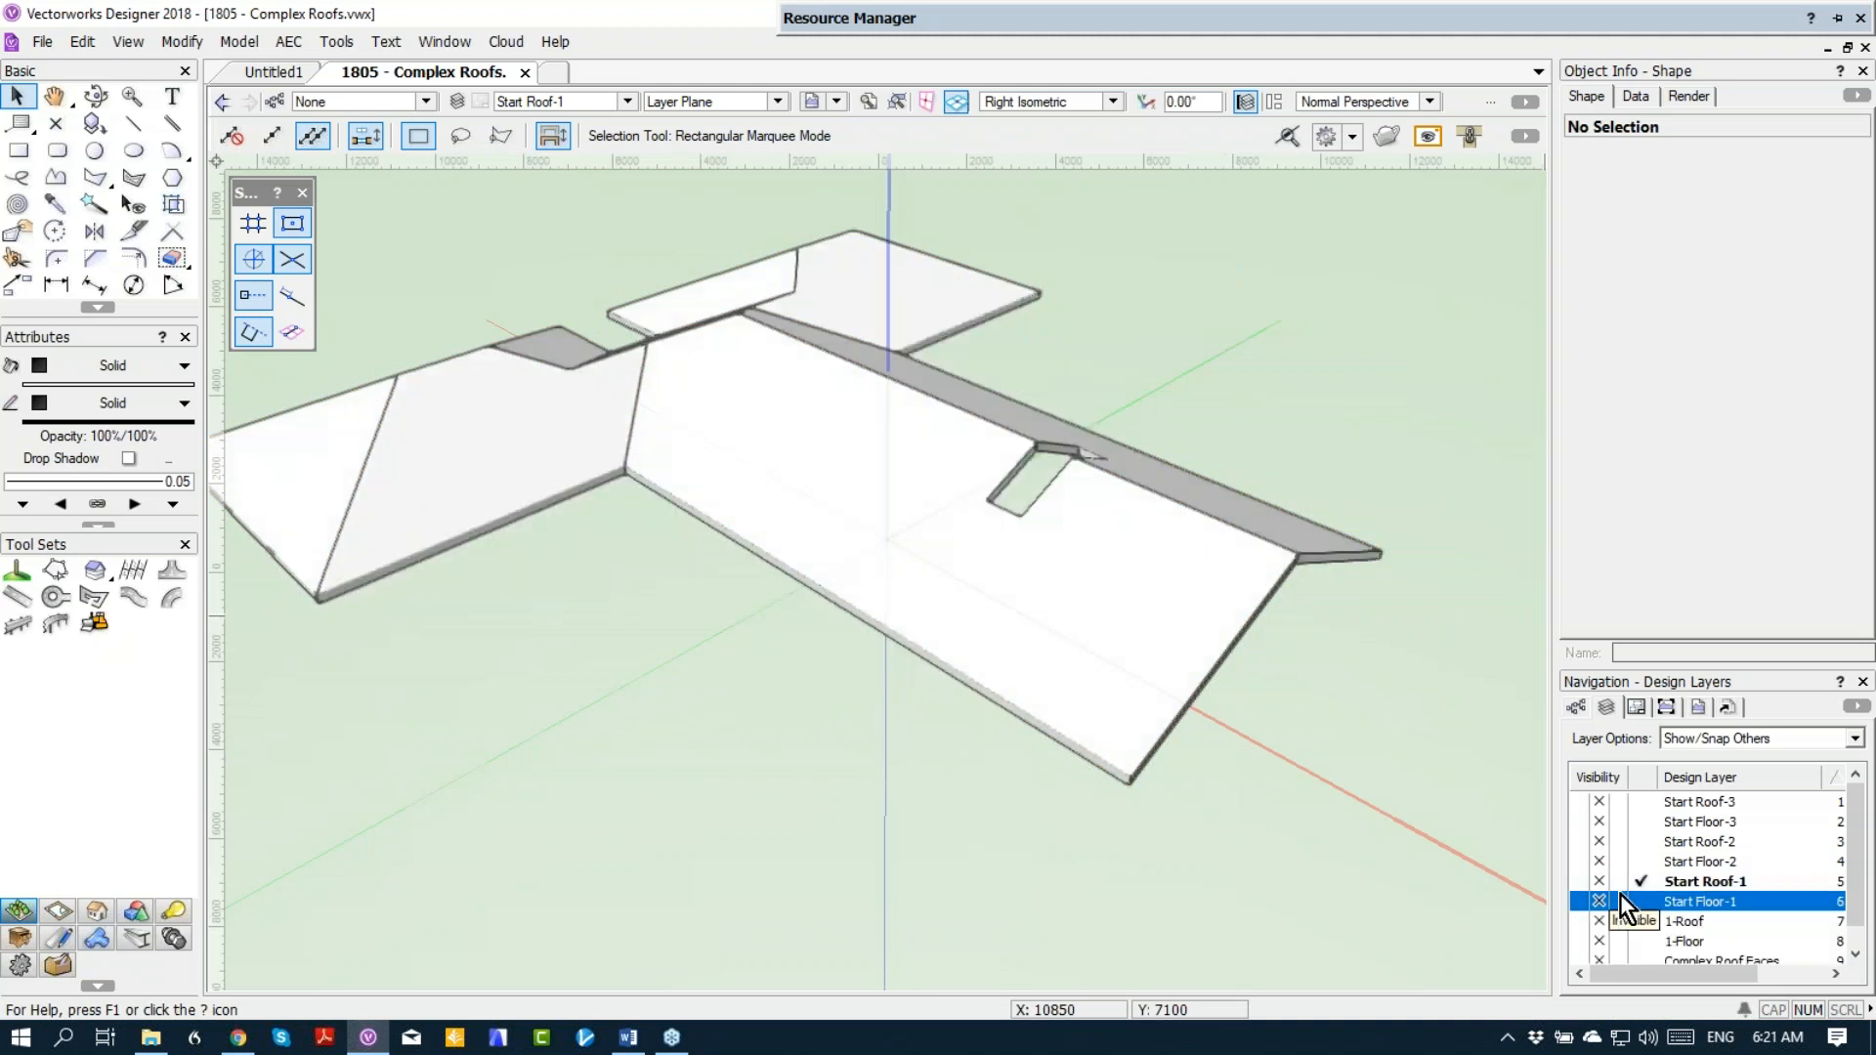
# Step: In Top/Plan view, show layers Start Floor-1 and Start Roof-1 and draw a 450 by 6000 mm rectangle along the gable end's bearing line
pyautogui.hotkey('ctrl', '5')
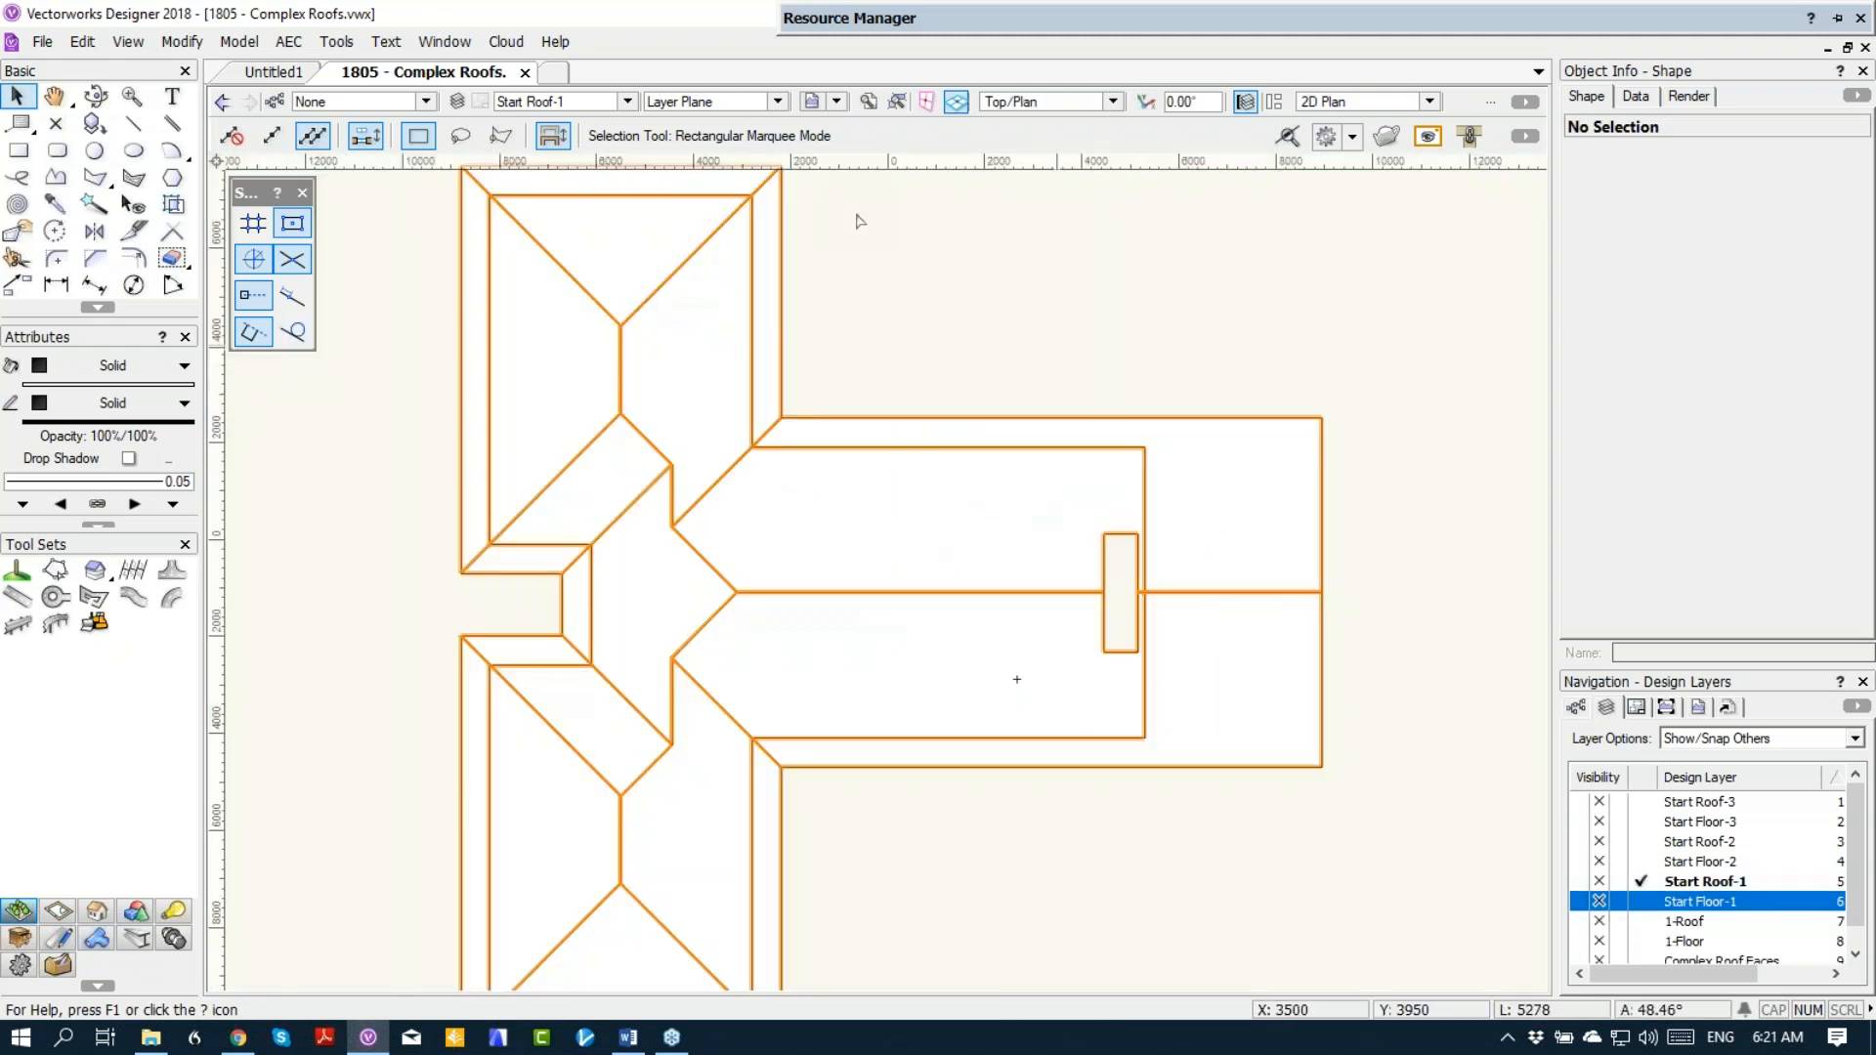
pyautogui.click(18, 151)
pyautogui.scroll(3, 1514, 645)
pyautogui.moveTo(1015, 525); pyautogui.dragTo(1148, 668, button='middle')
pyautogui.click(1579, 904)
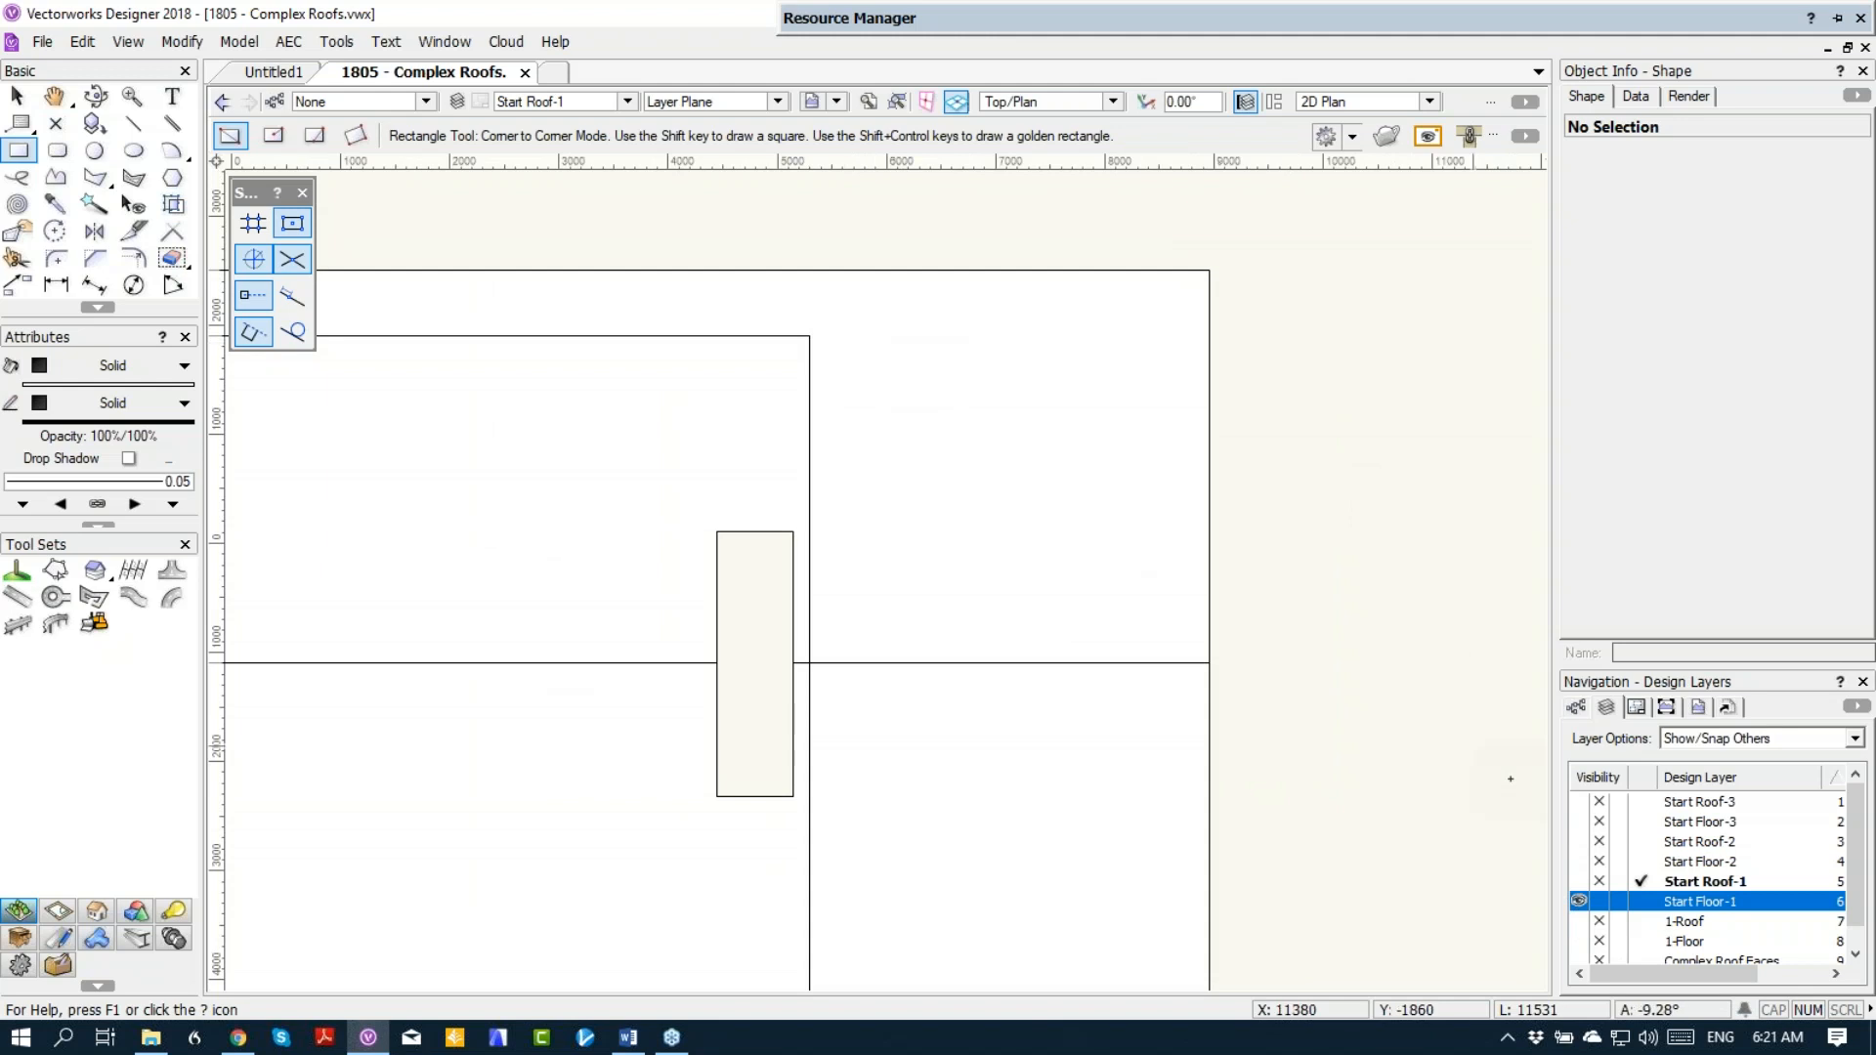
pyautogui.click(1579, 882)
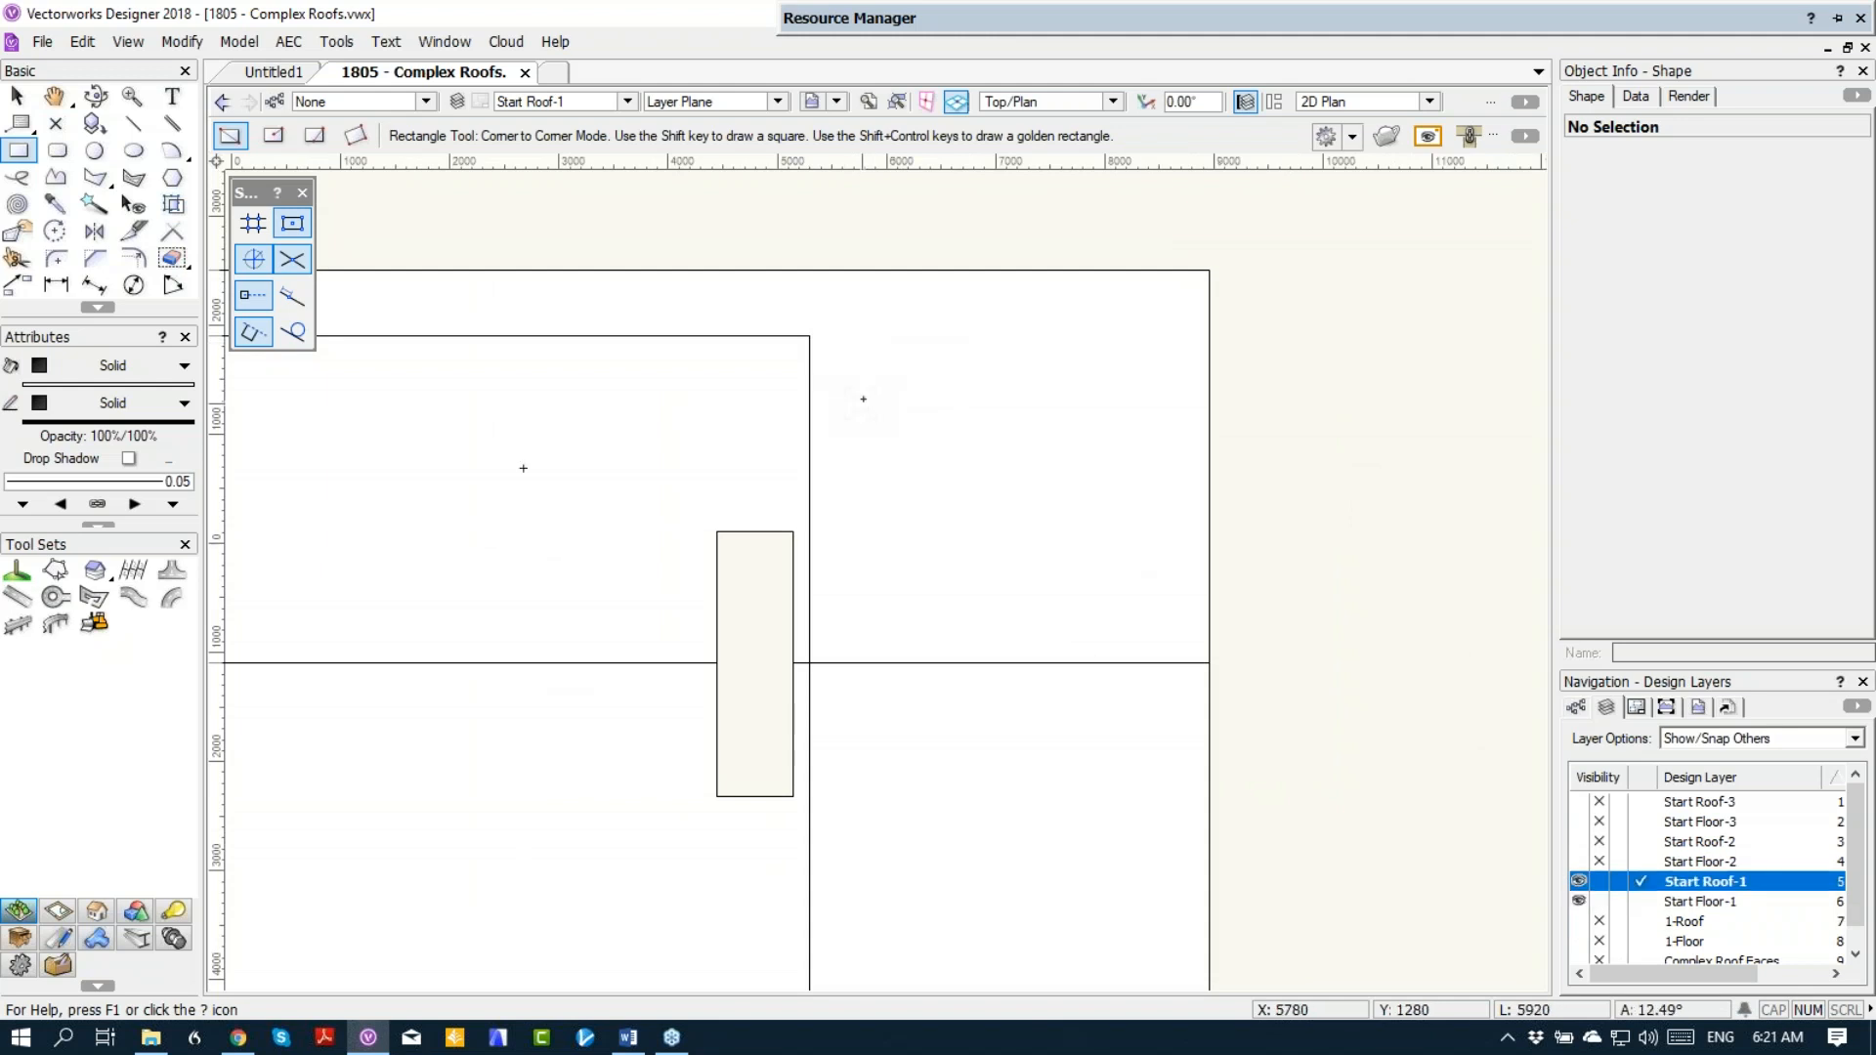
pyautogui.click(810, 336)
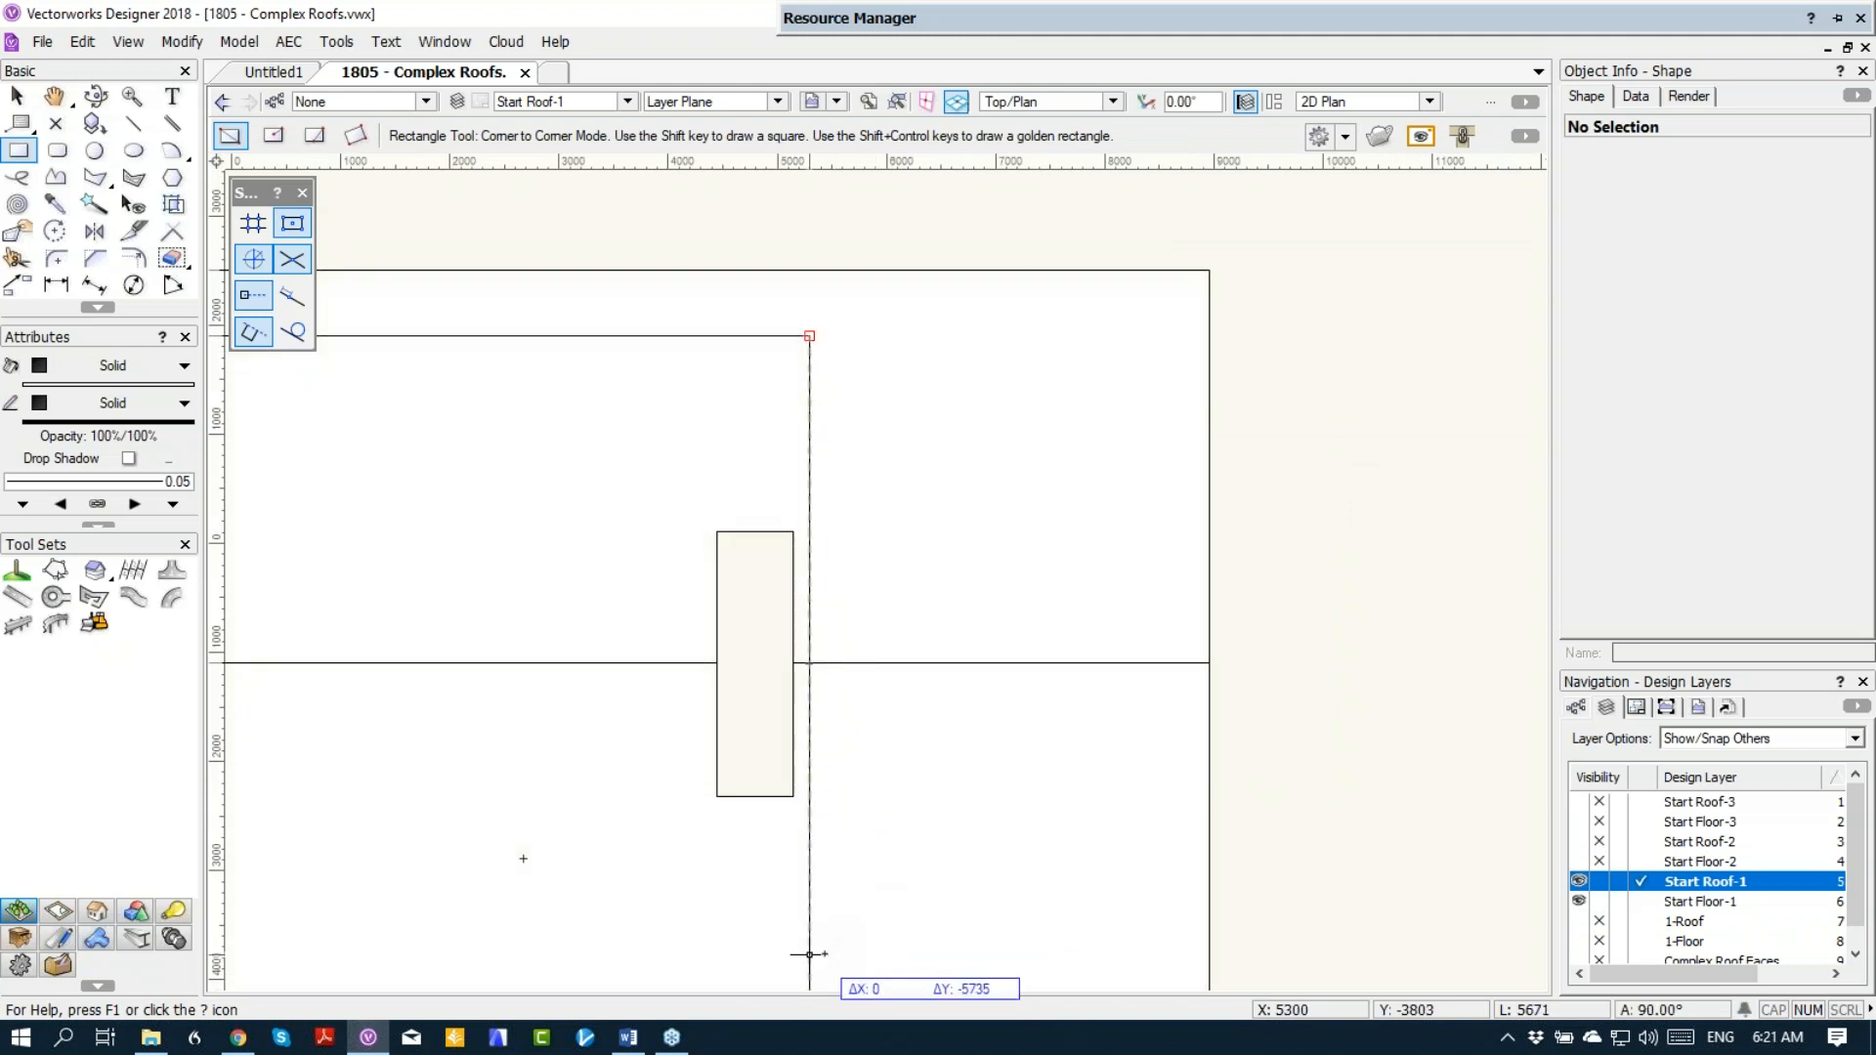
pyautogui.moveTo(827, 944); pyautogui.dragTo(859, 628, button='middle')
pyautogui.scroll(1, 859, 627)
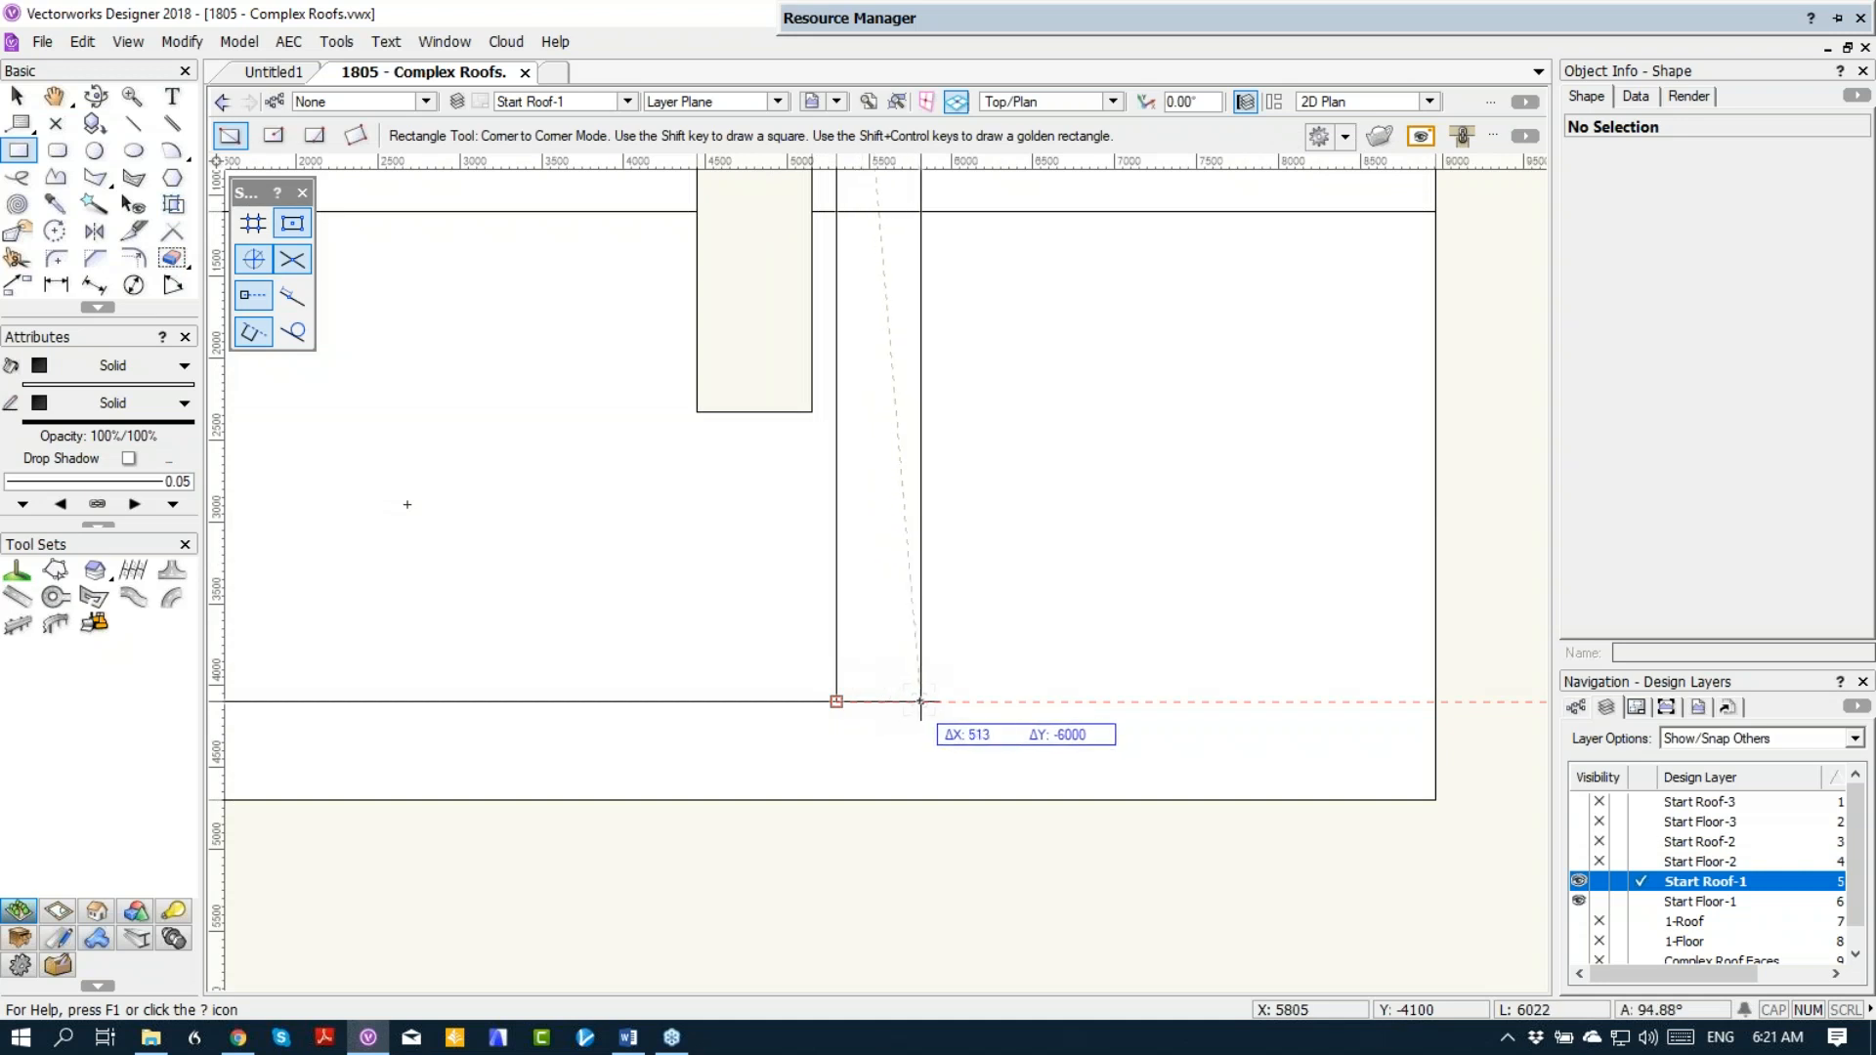
pyautogui.write('450')
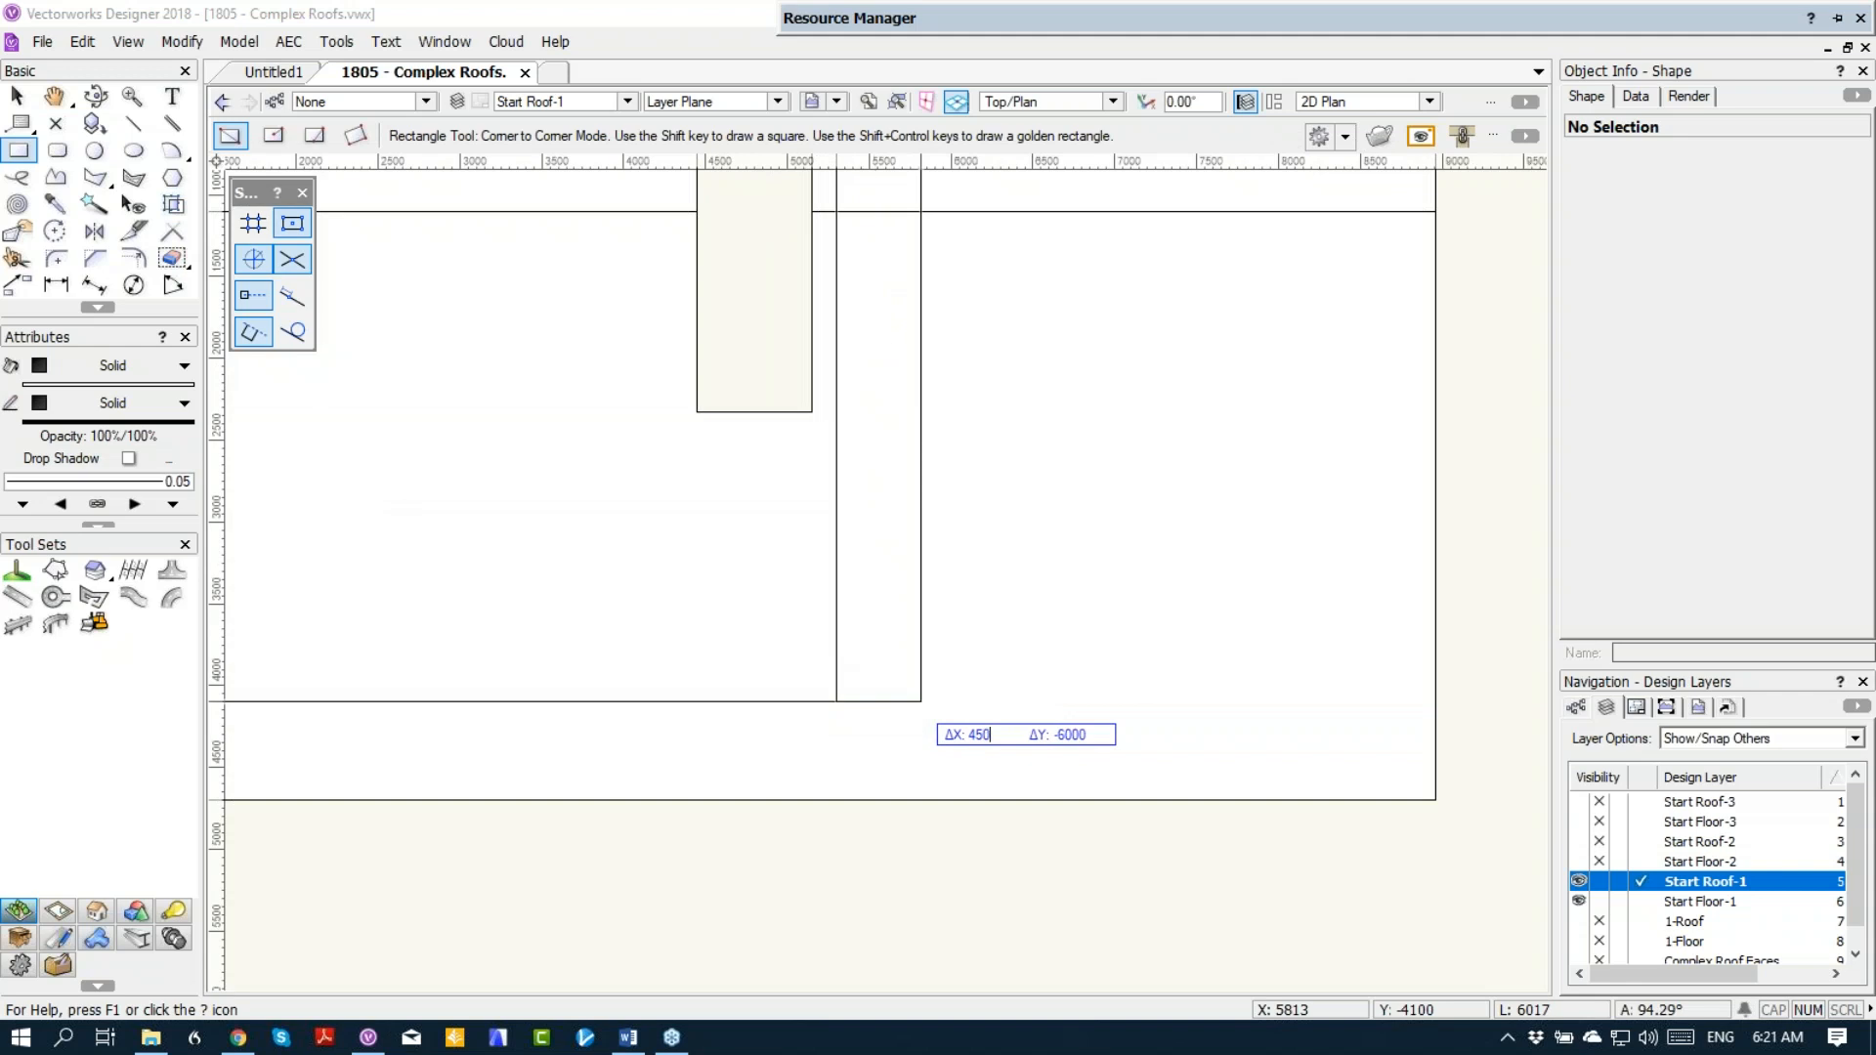
pyautogui.click(910, 700)
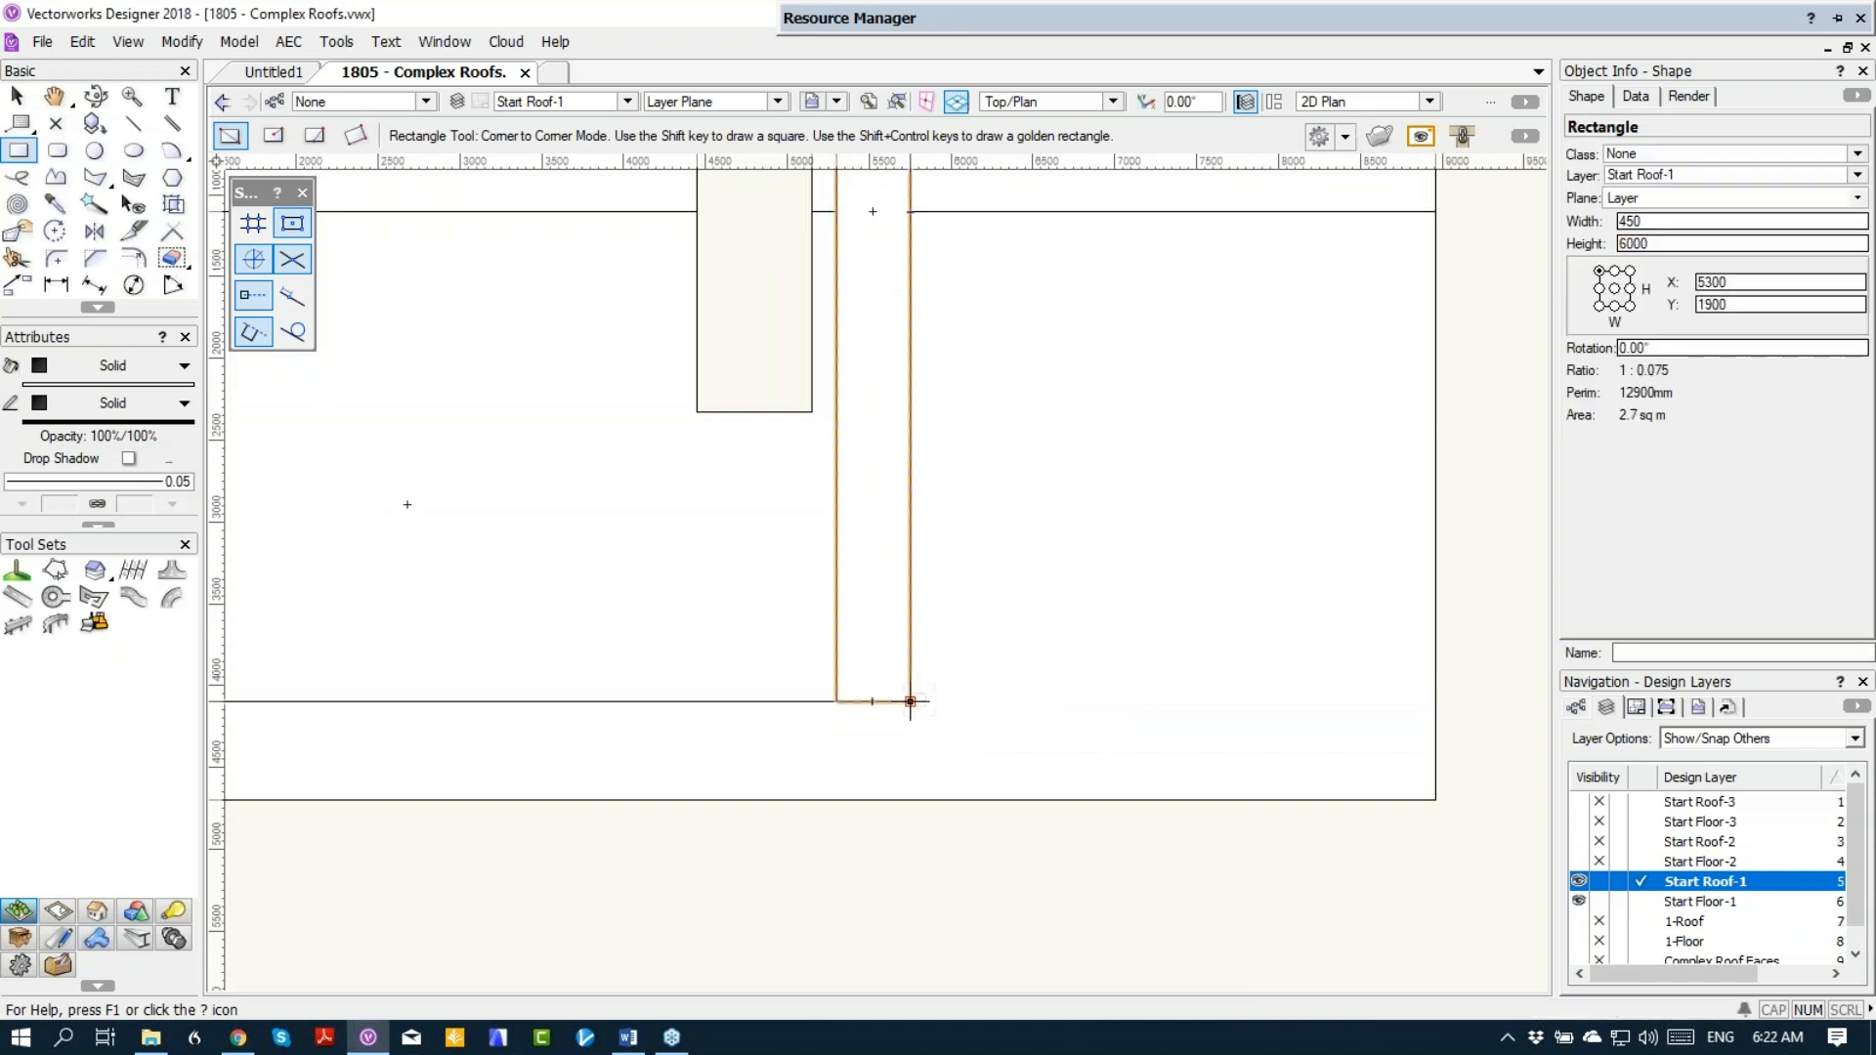
# Step: Move the rectangle 100 mm in X and duplicate it five times across the gable overhang at 550 mm spacing
pyautogui.hotkey('ctrl', 'm')
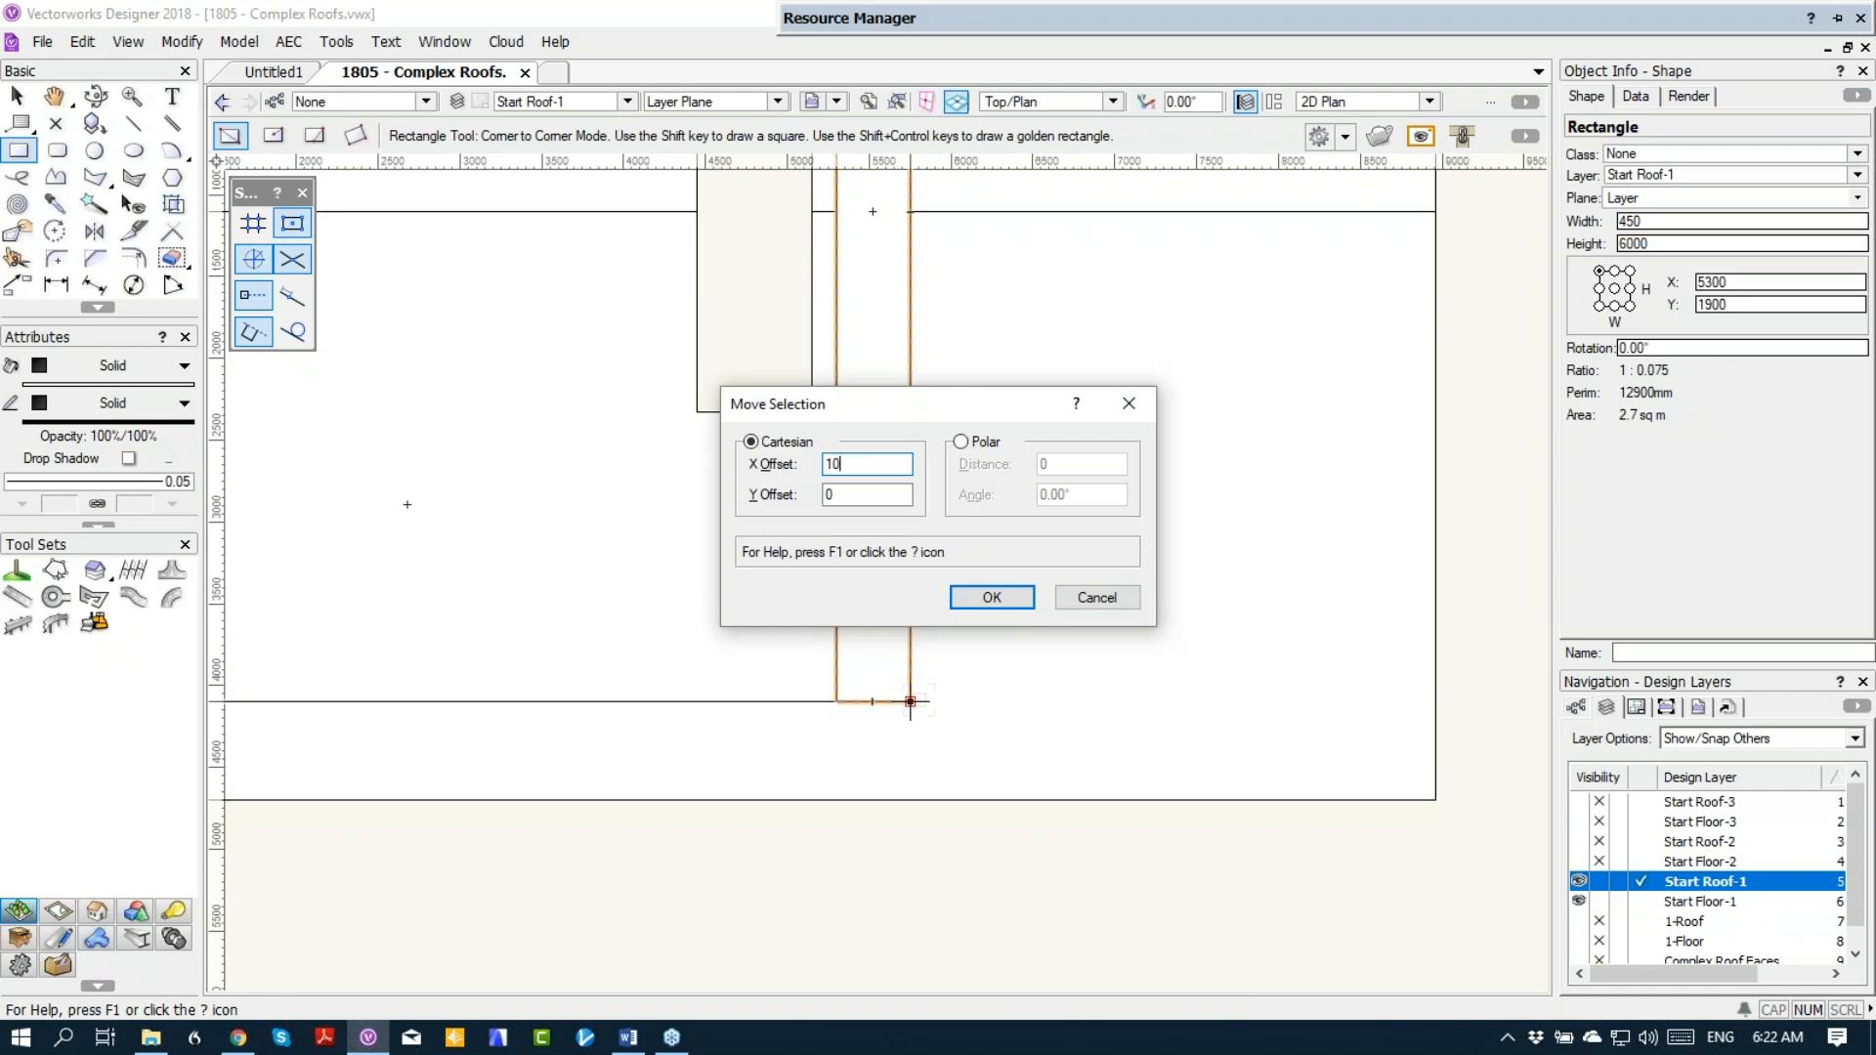
pyautogui.press('Return')
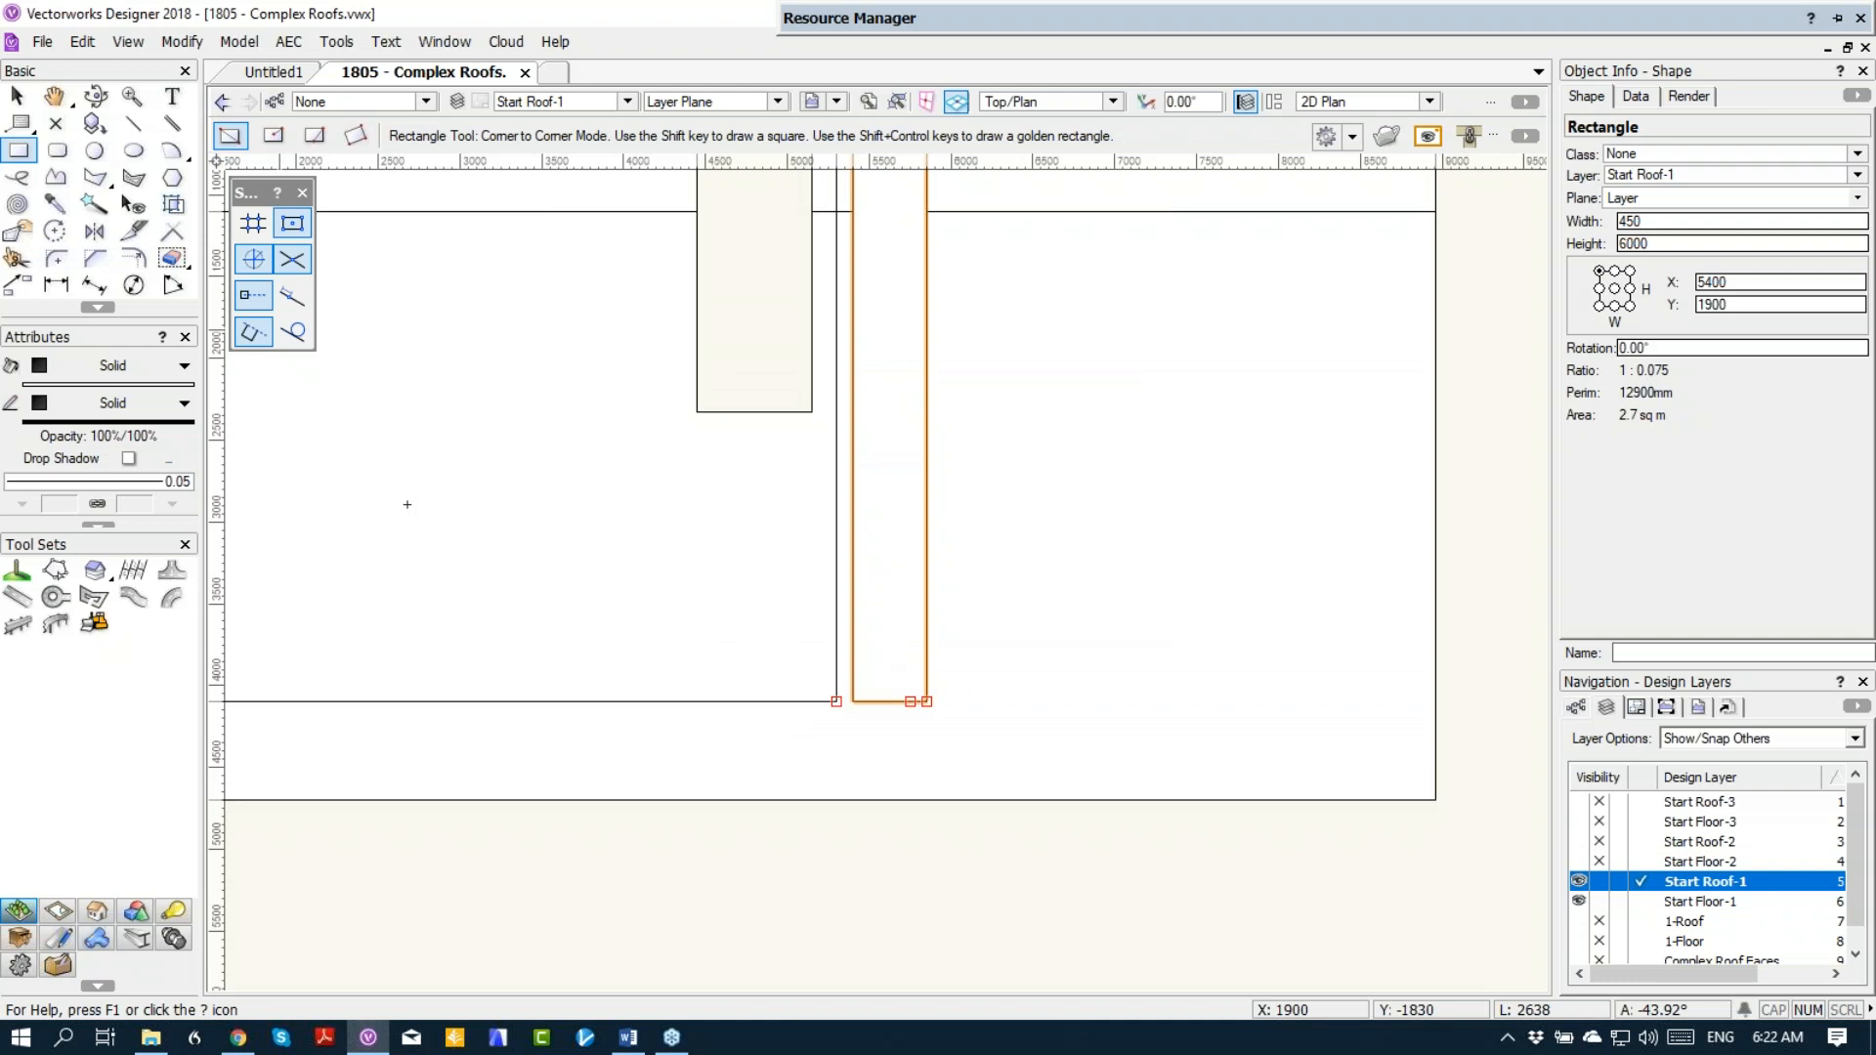
pyautogui.click(18, 284)
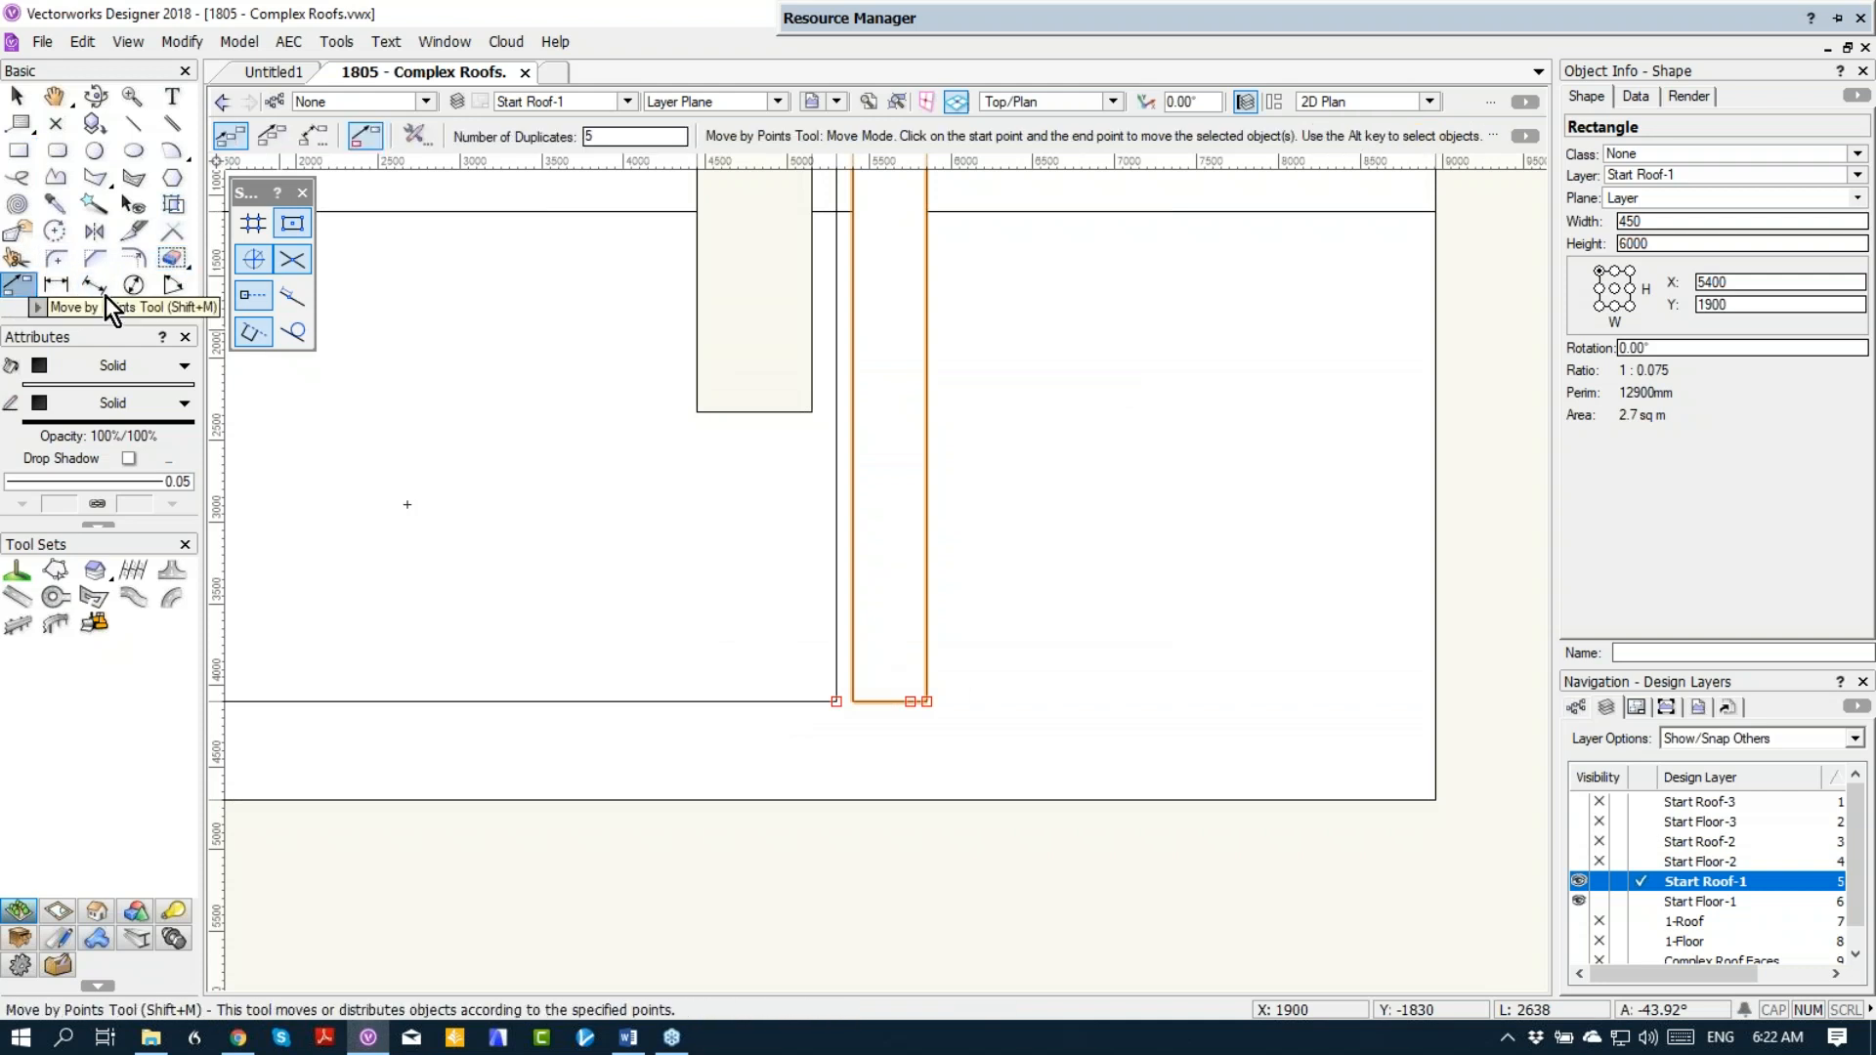
pyautogui.click(836, 701)
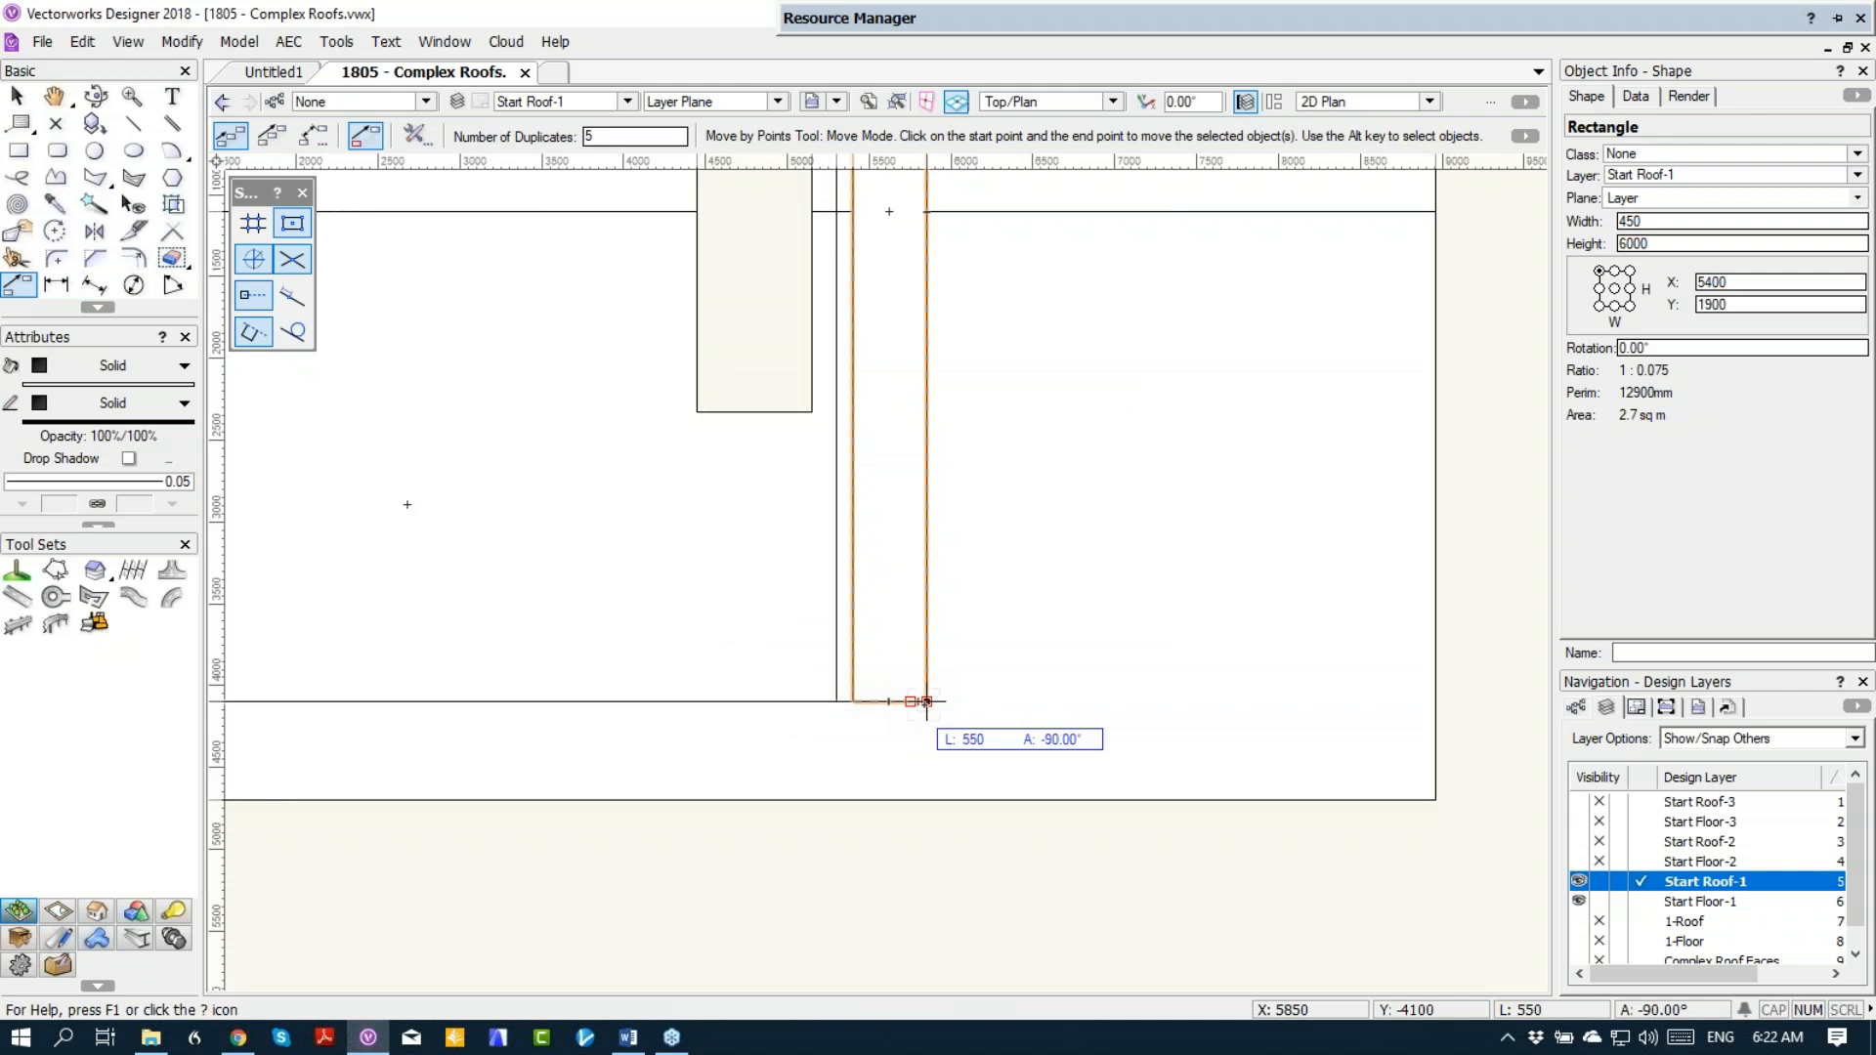
pyautogui.click(926, 702)
pyautogui.scroll(-2, 1040, 640)
pyautogui.press('x')
pyautogui.keyDown('shift'); pyautogui.click(964, 635); pyautogui.keyUp('shift')
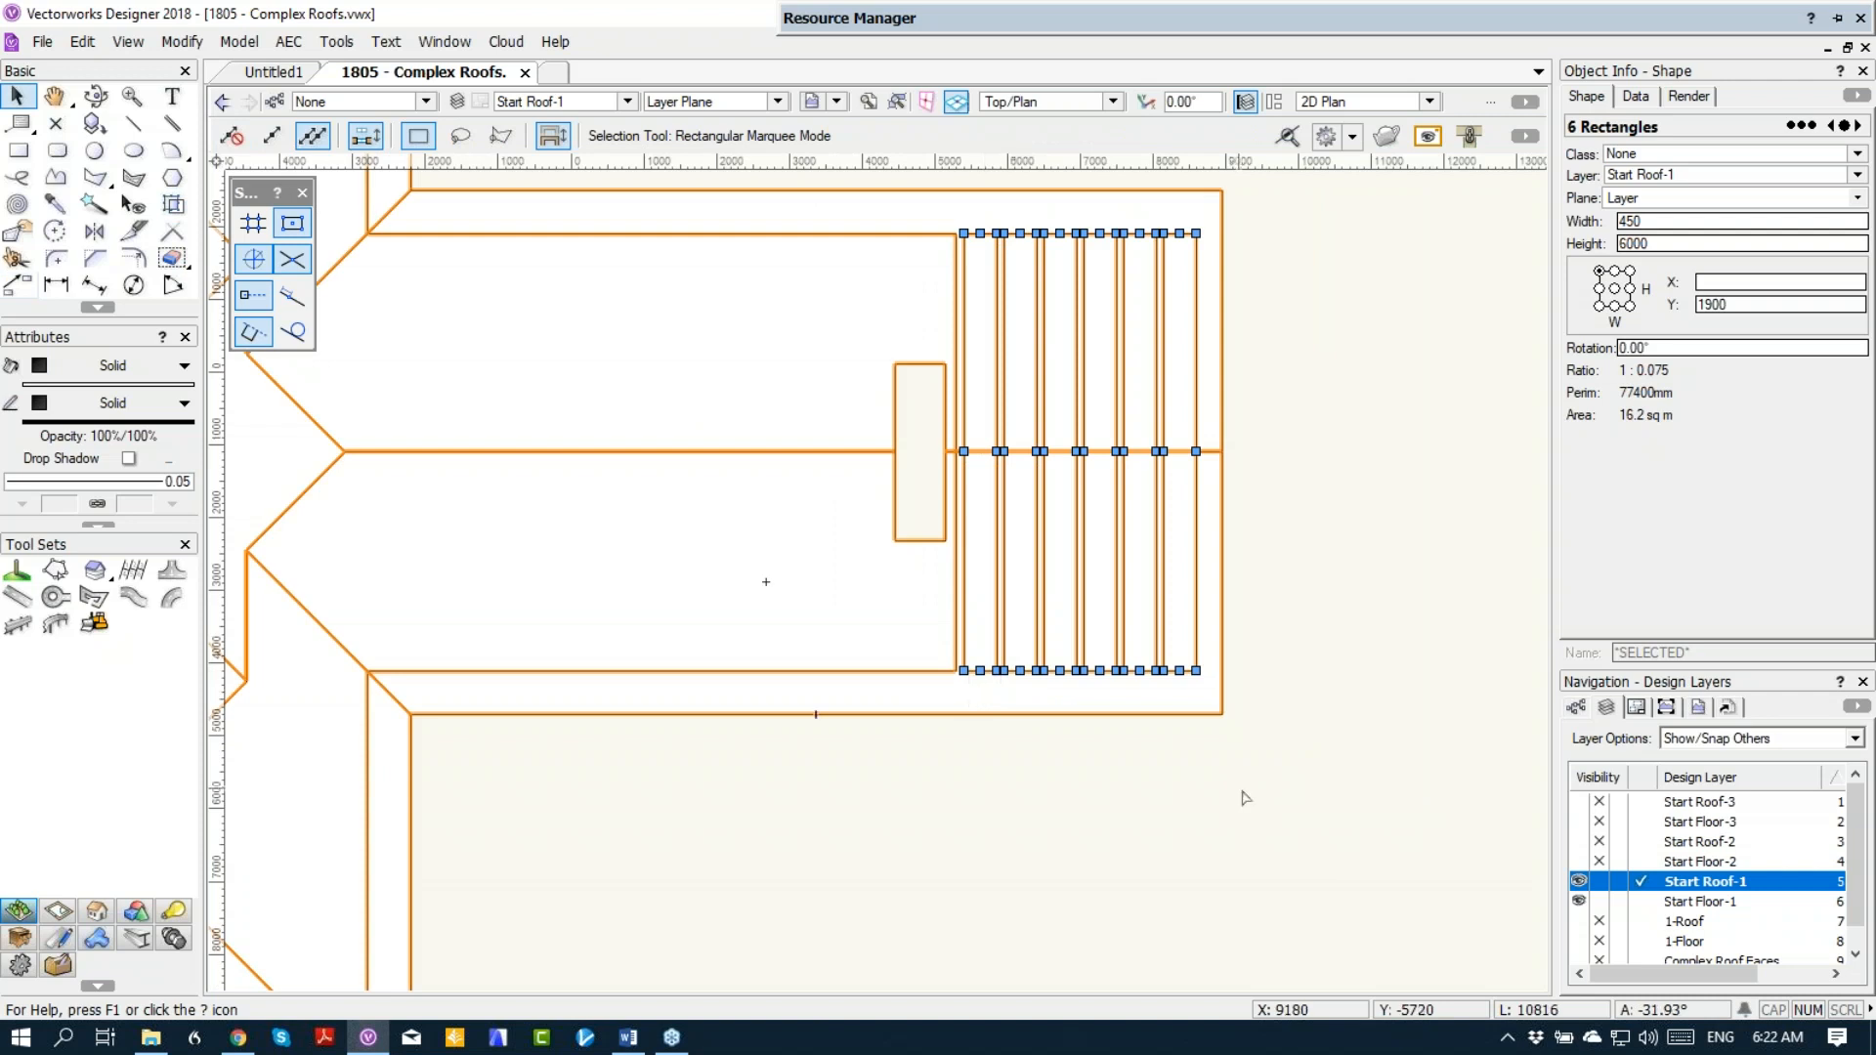
# Step: Clip the six rectangles out of the roof's gable overhang and show the slots in Right Isometric view
pyautogui.keyDown('shift'); pyautogui.click(1116, 696); pyautogui.keyUp('shift')
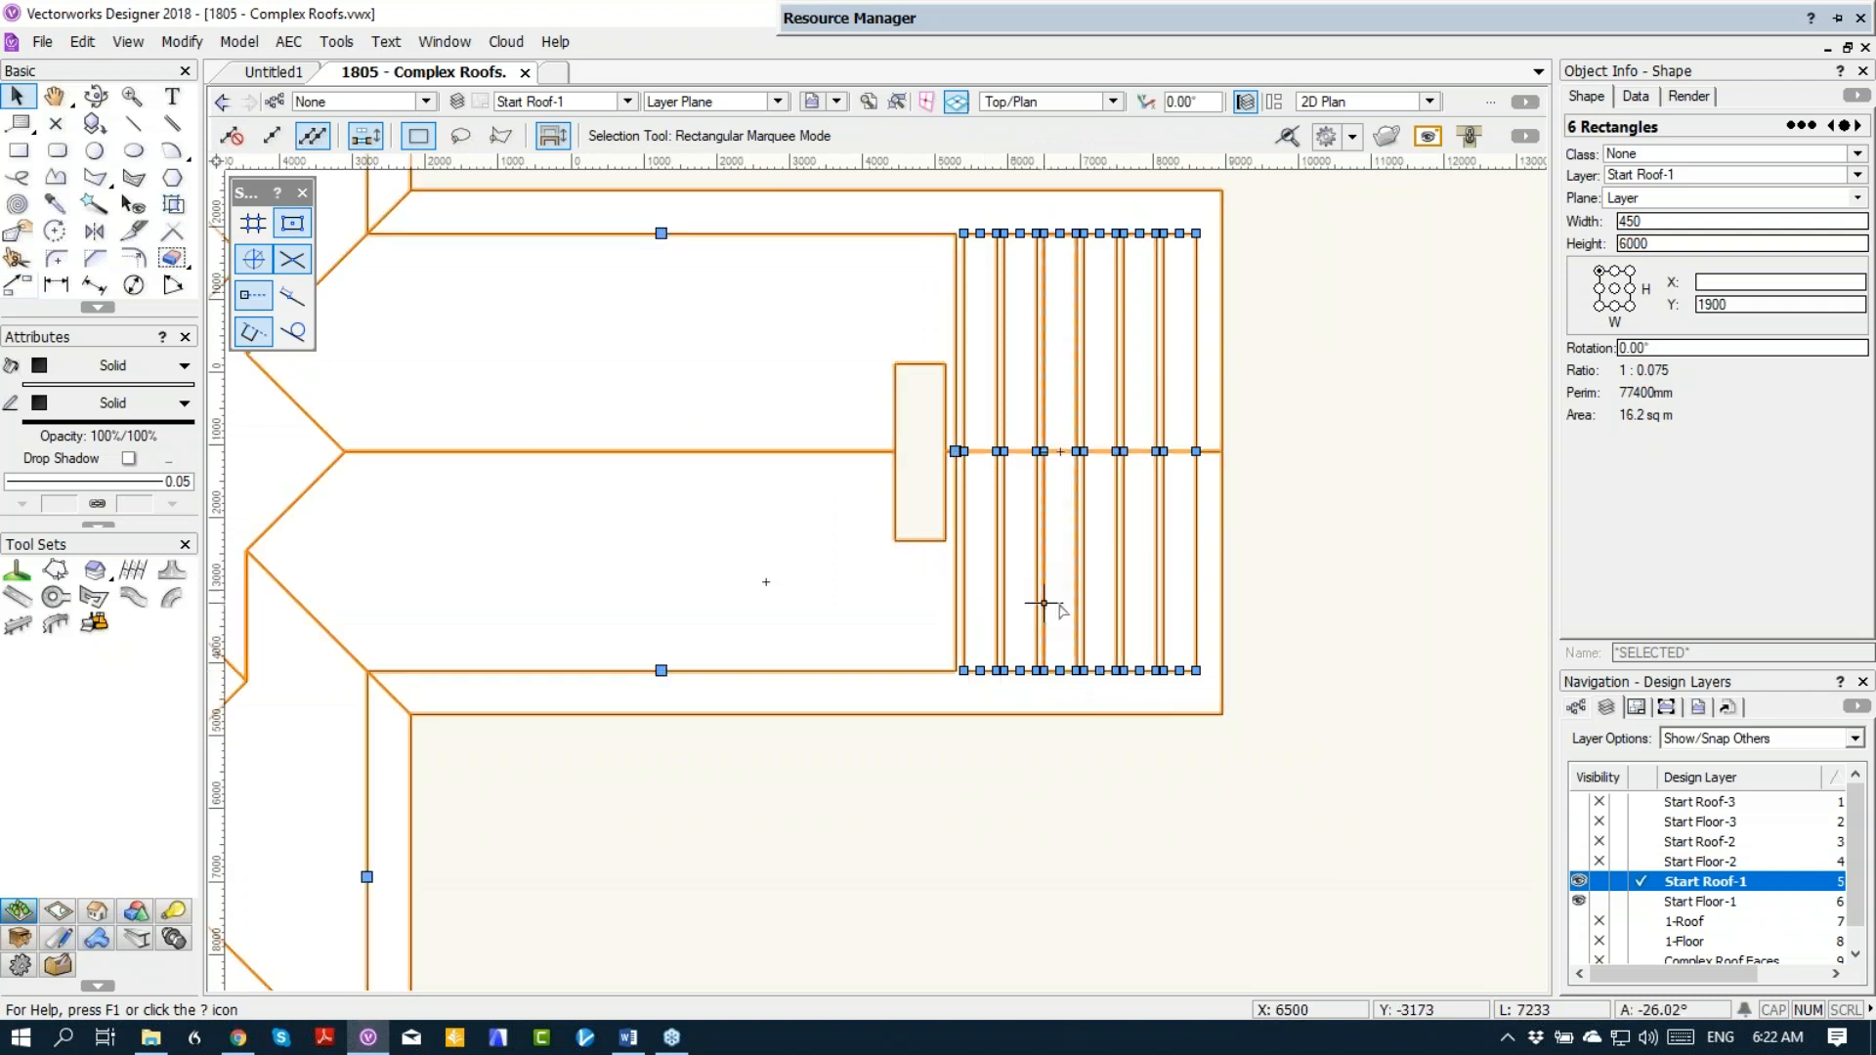
pyautogui.rightClick(1057, 613)
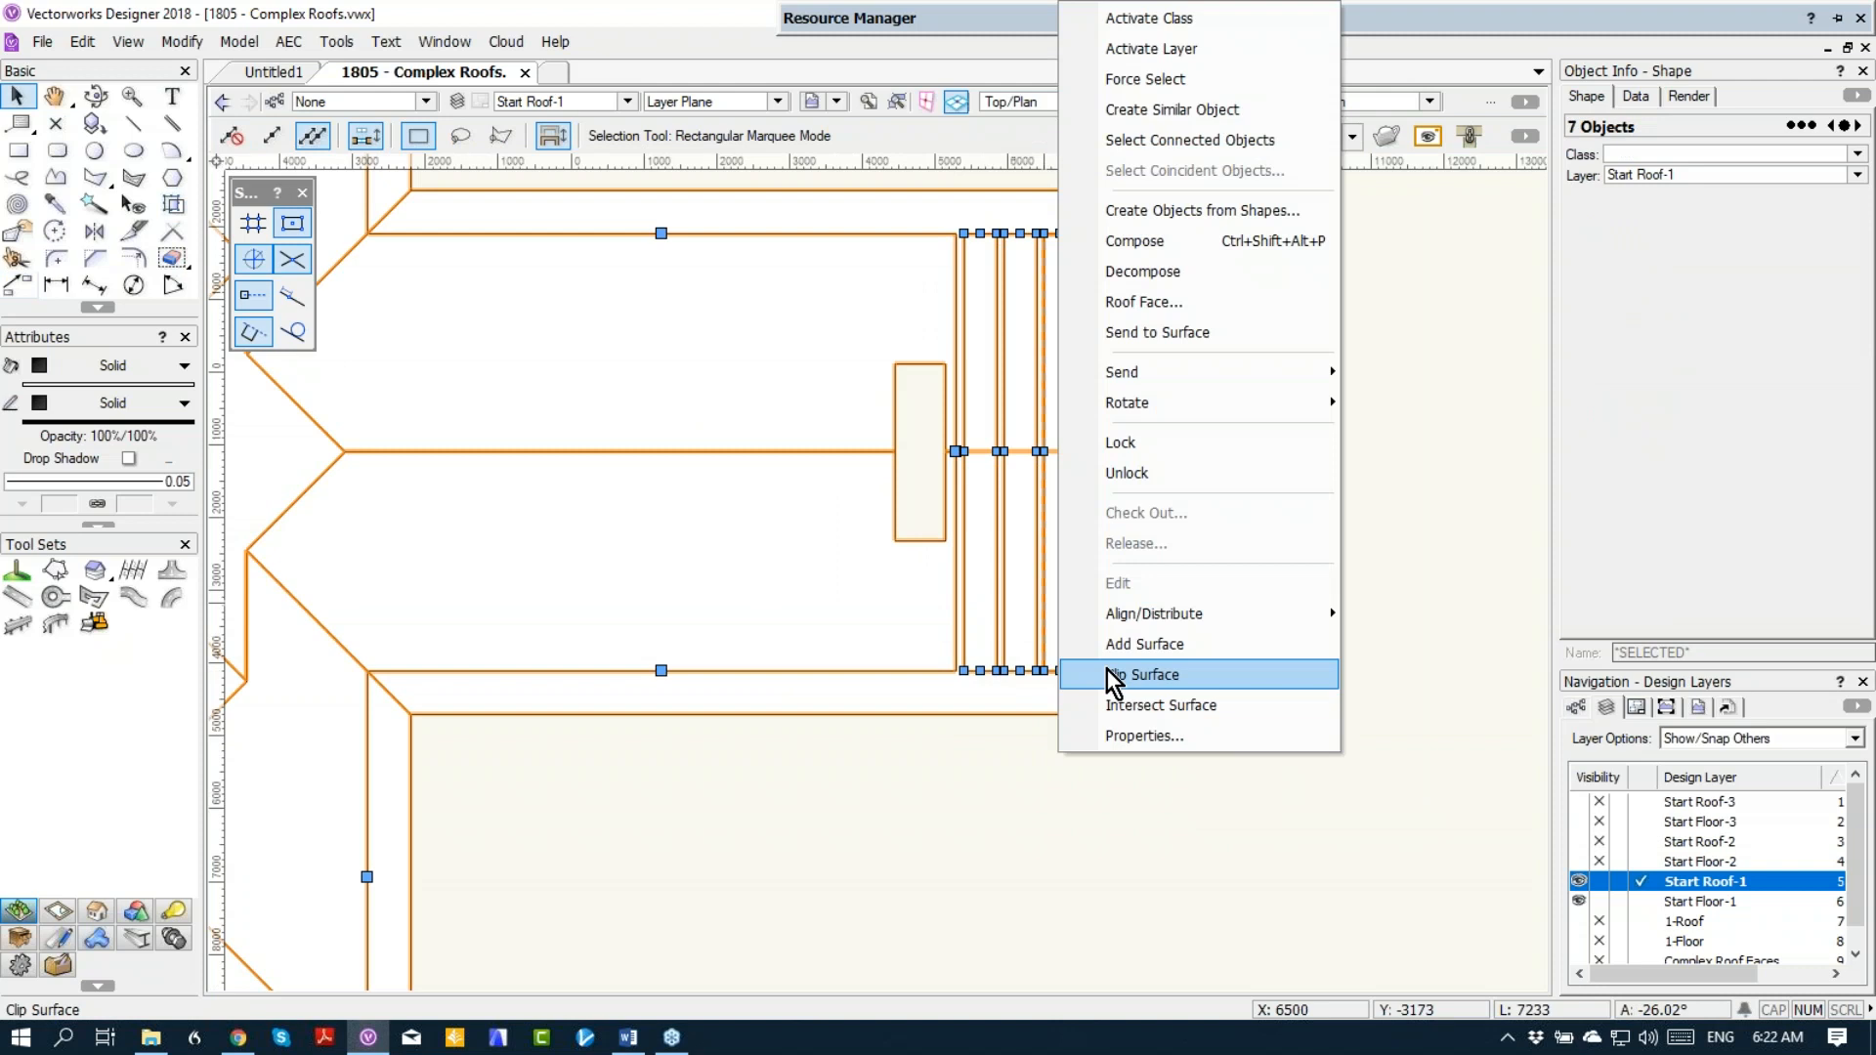
pyautogui.click(1114, 675)
pyautogui.click(1348, 614)
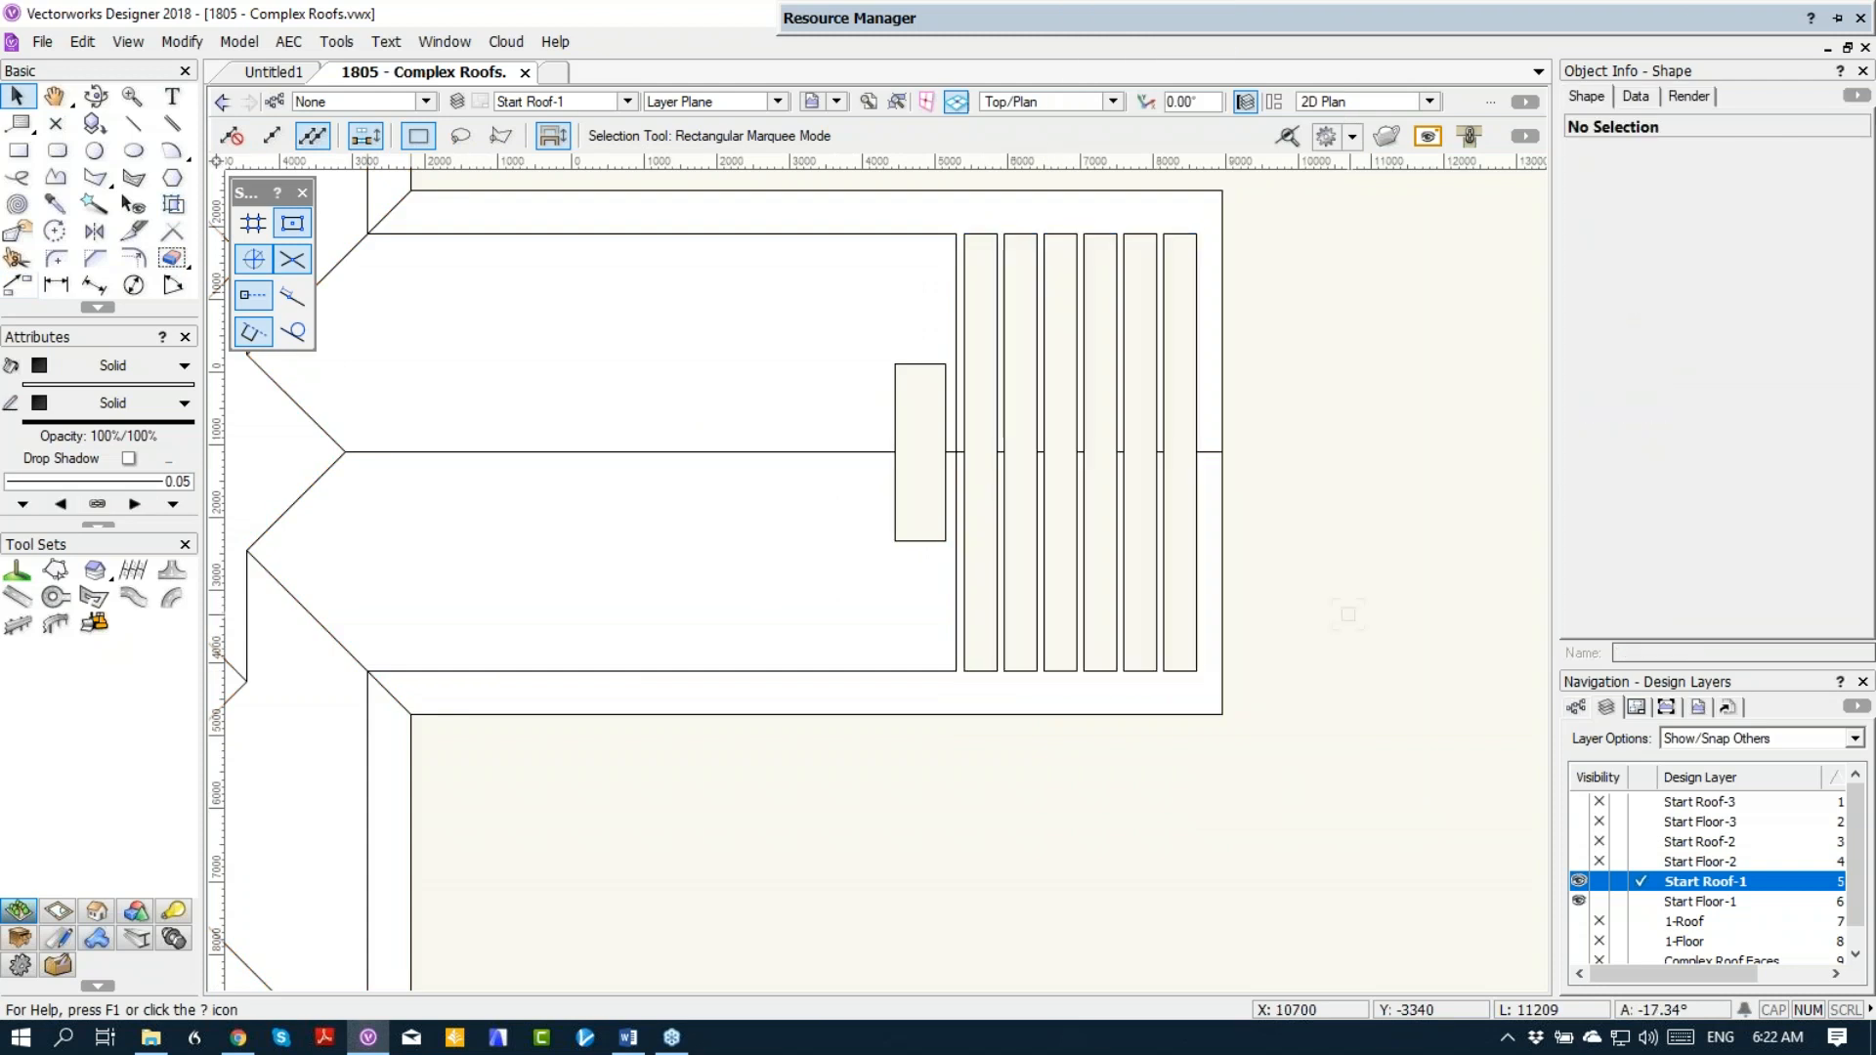
pyautogui.press('KP_3')
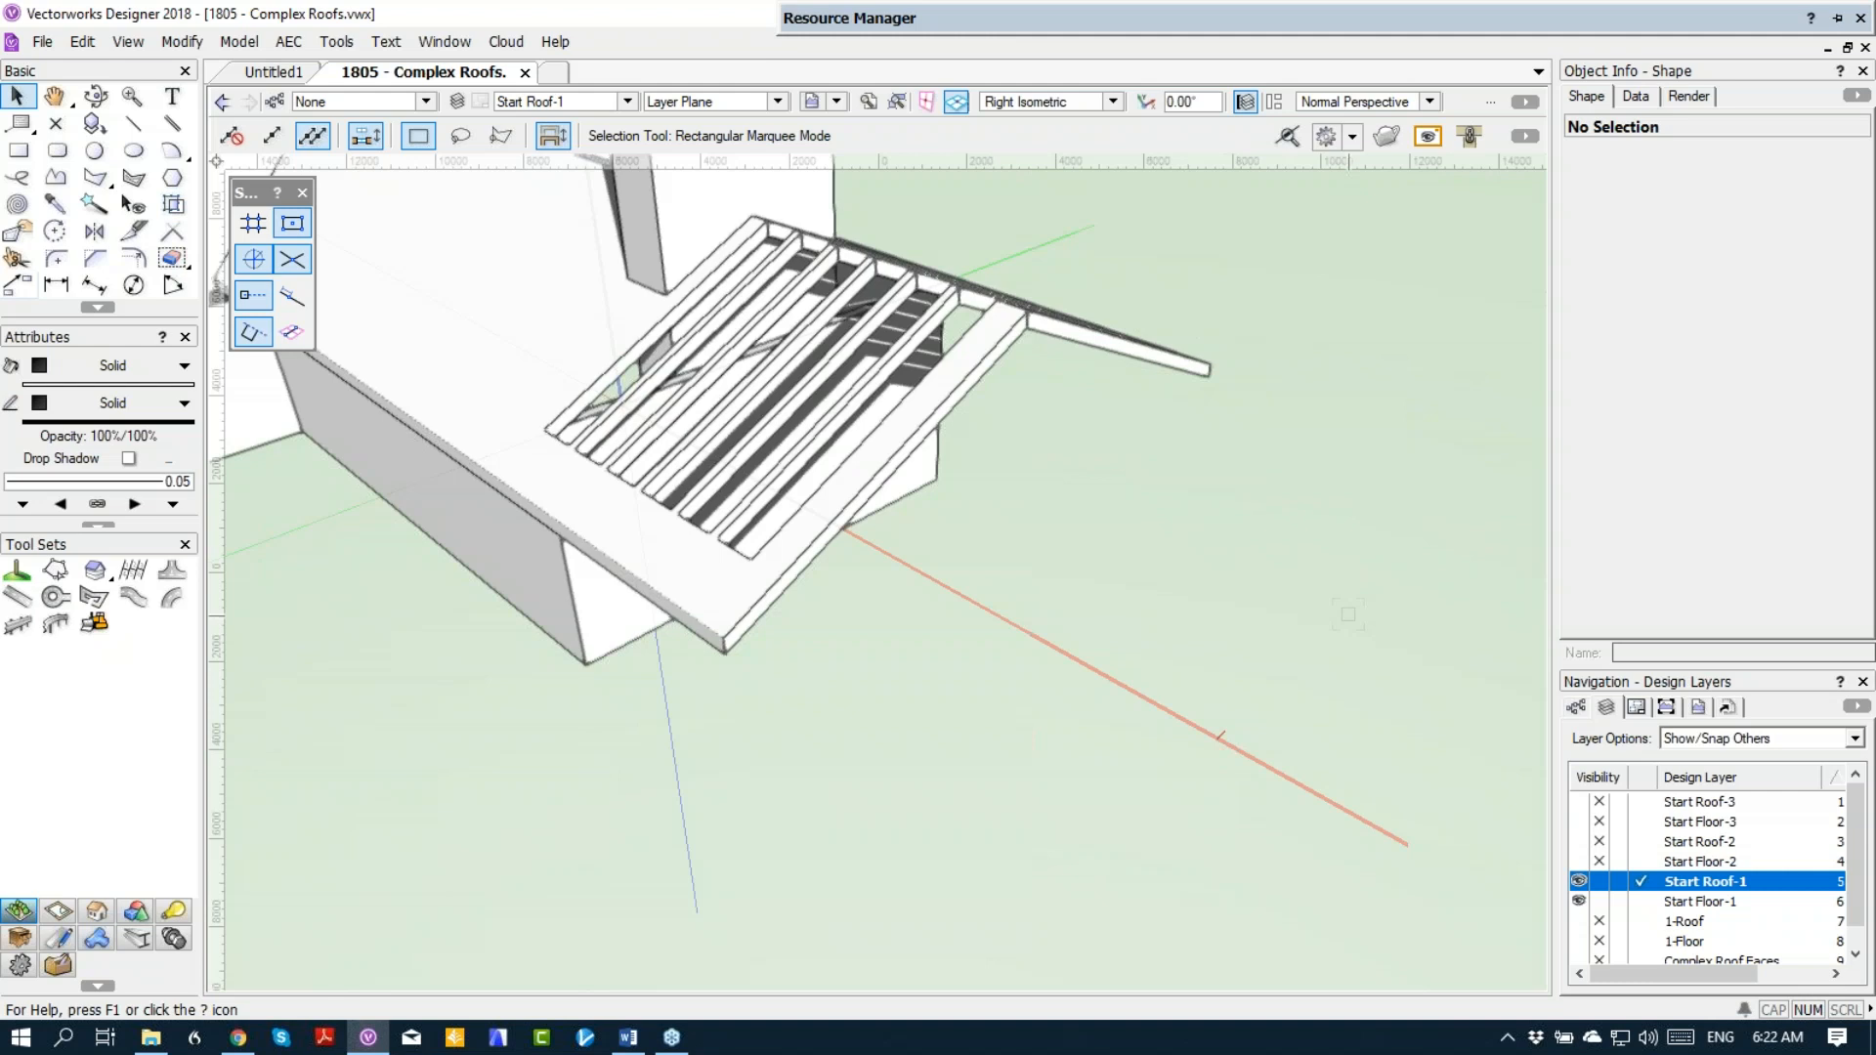
# Step: Open the roof's group for editing in Top/Plan view and select the three slot rectangles nearest the chimney opening
pyautogui.press('F5')
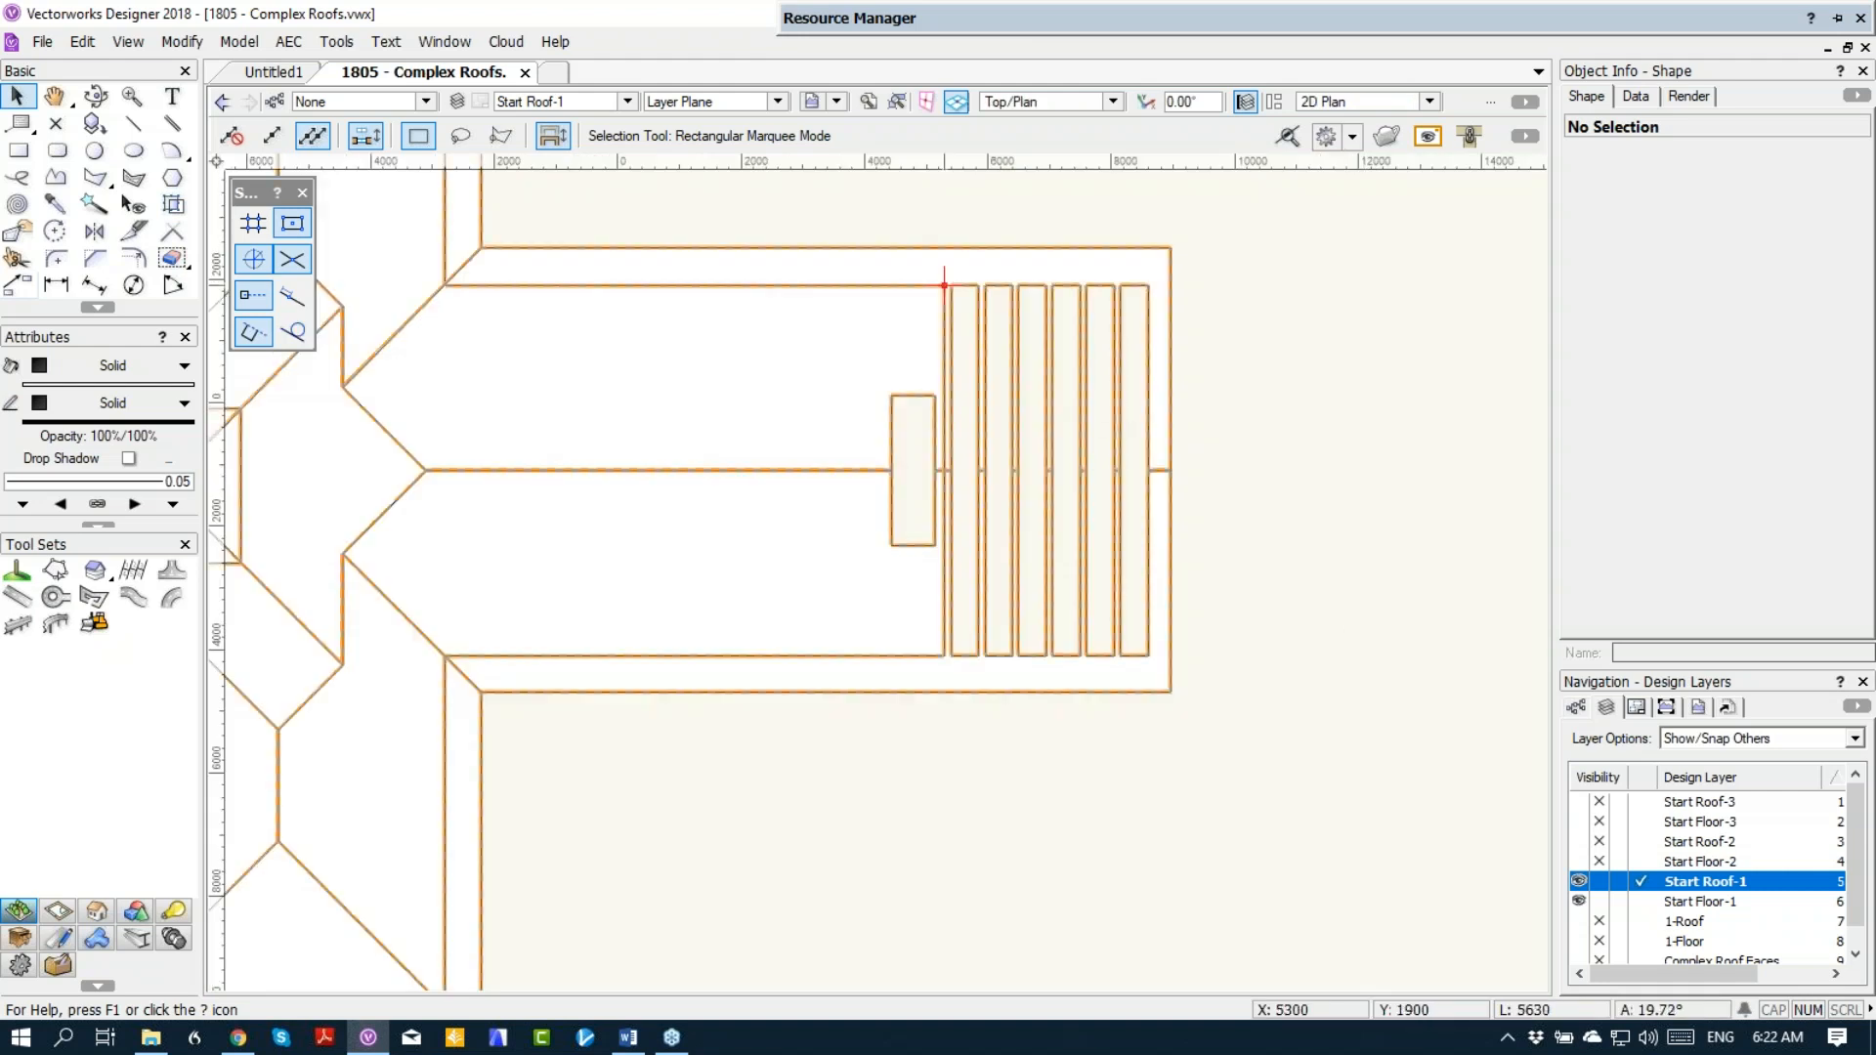
pyautogui.click(889, 284)
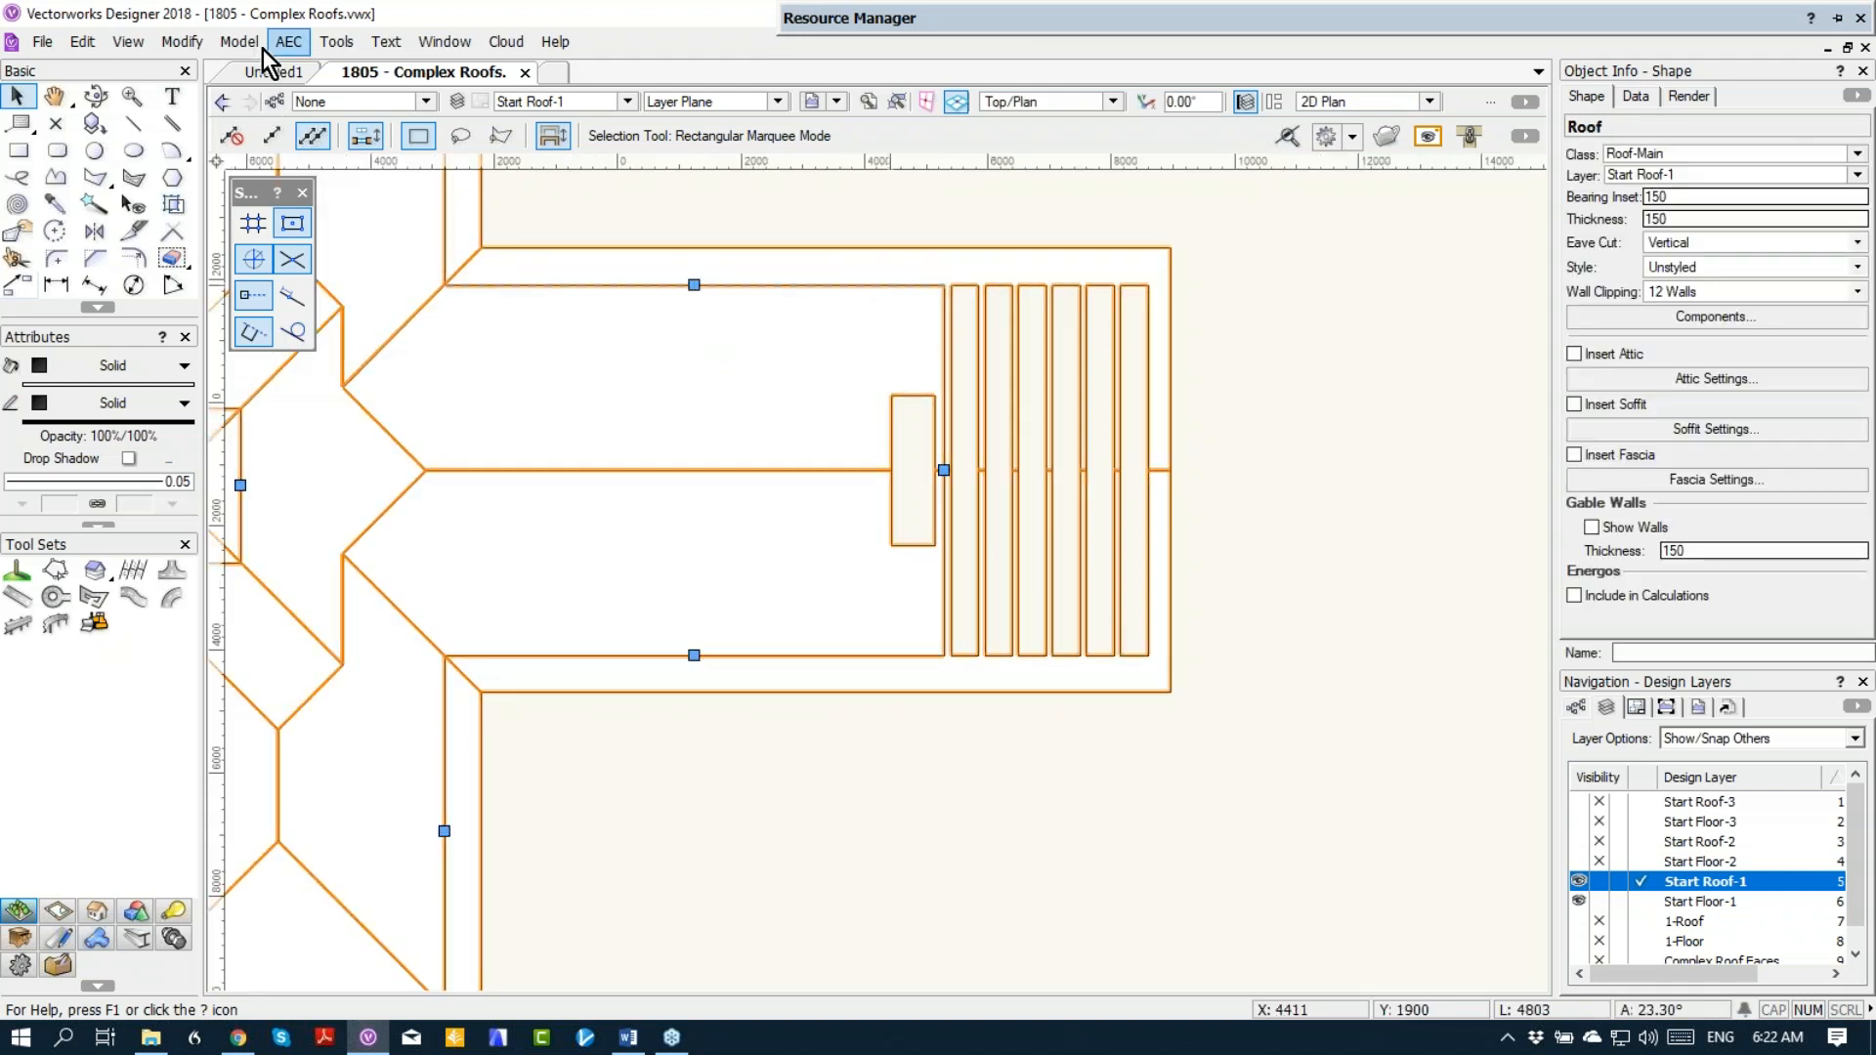
pyautogui.click(172, 49)
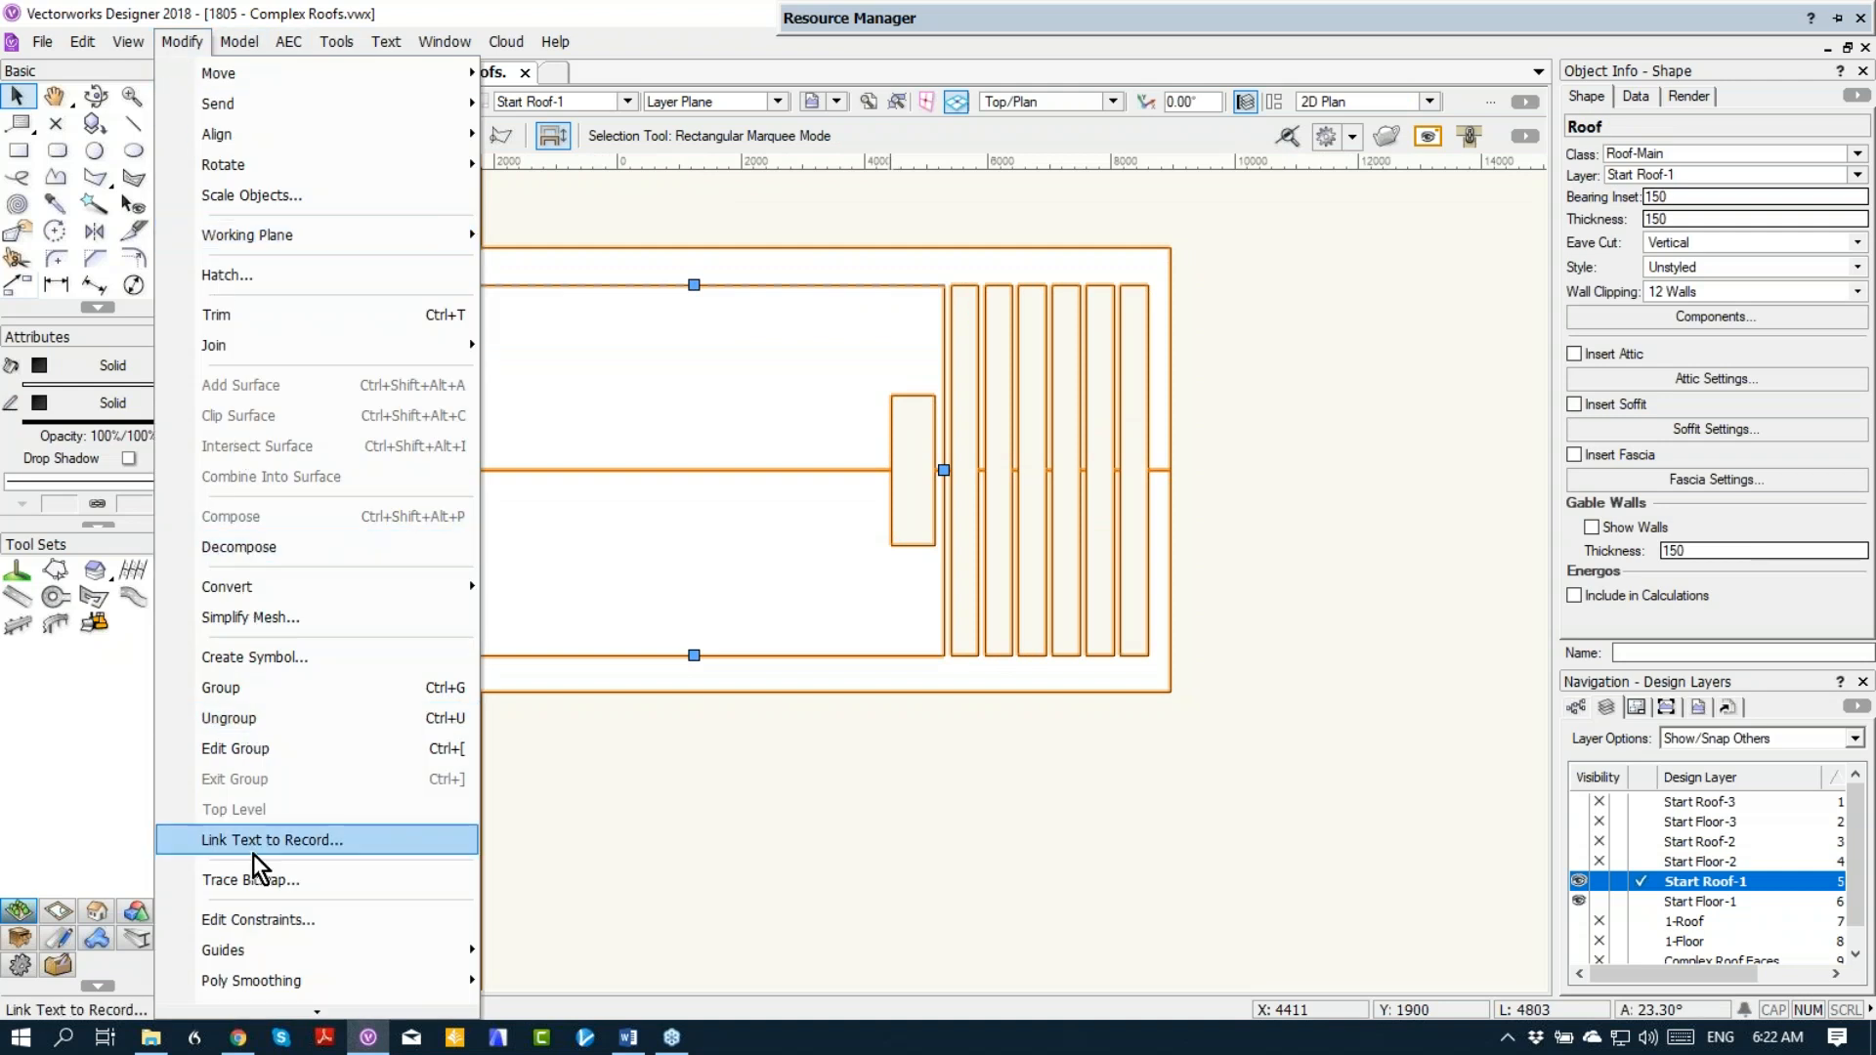
pyautogui.click(235, 749)
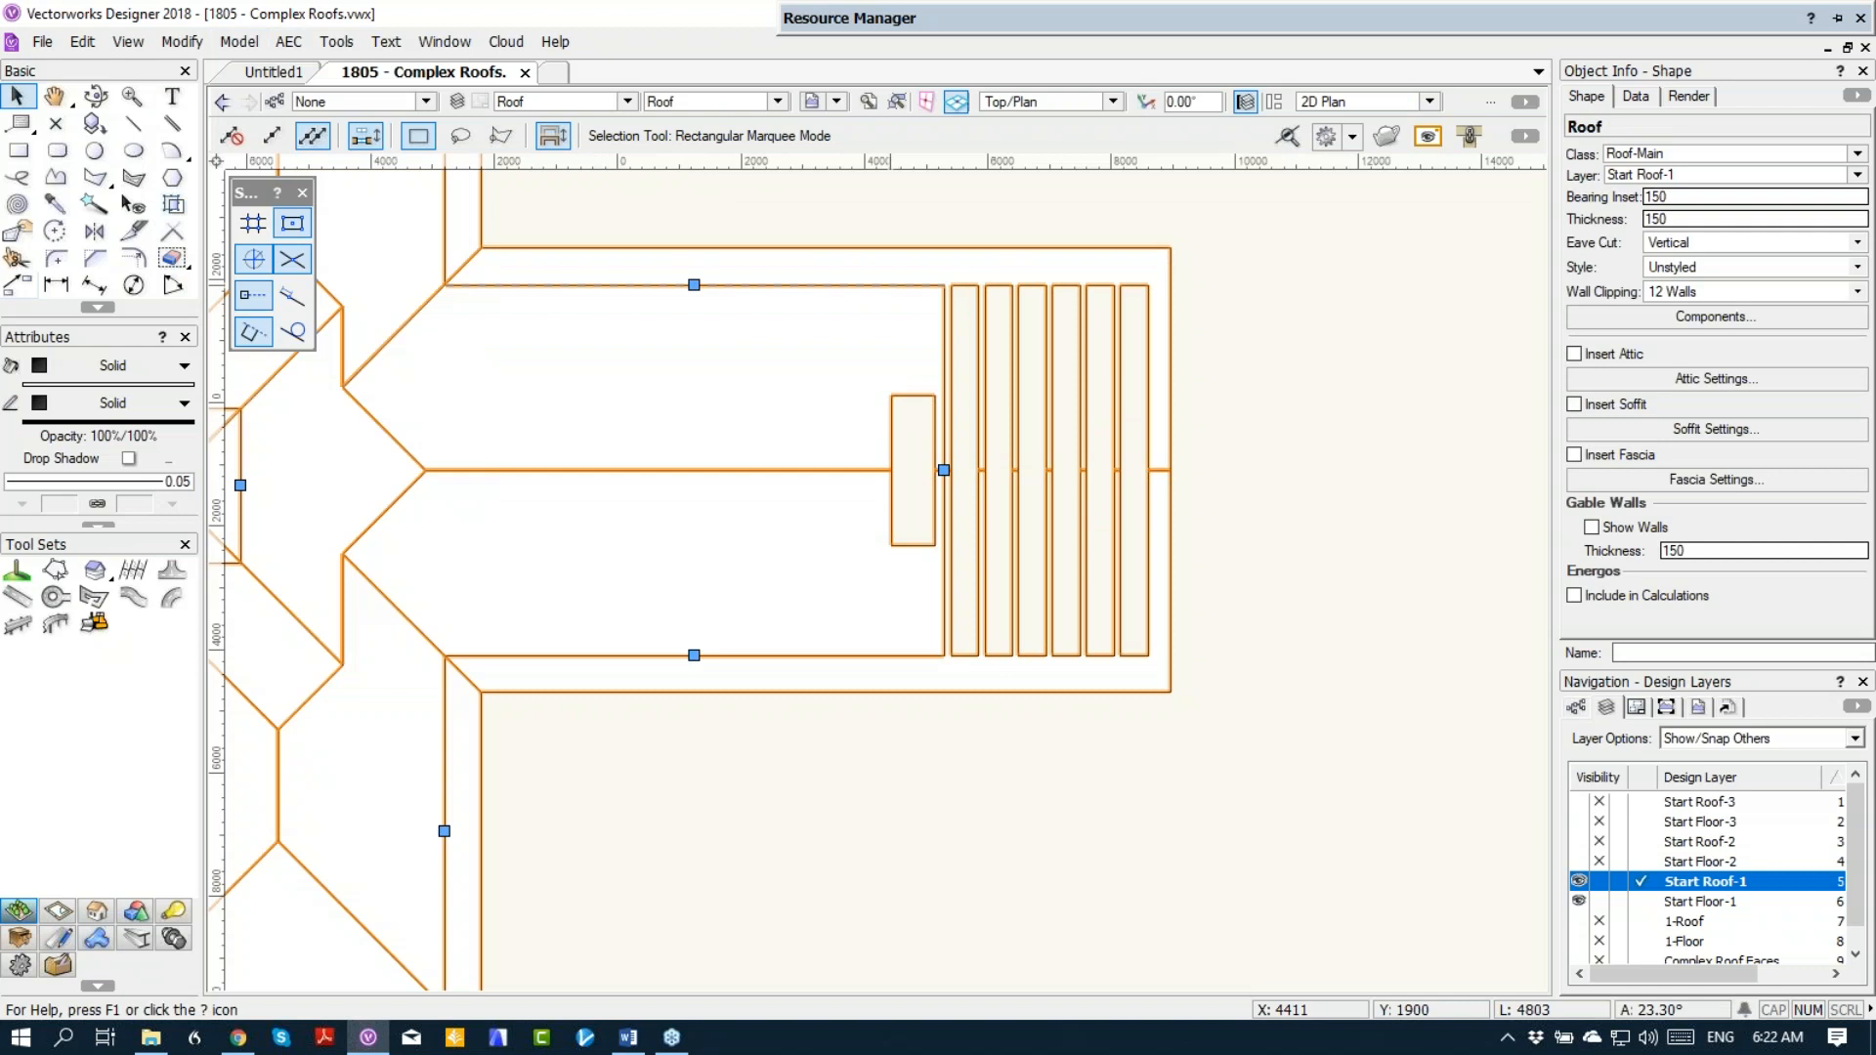
pyautogui.click(1214, 431)
pyautogui.scroll(3, 1097, 413)
pyautogui.scroll(-2, 1084, 417)
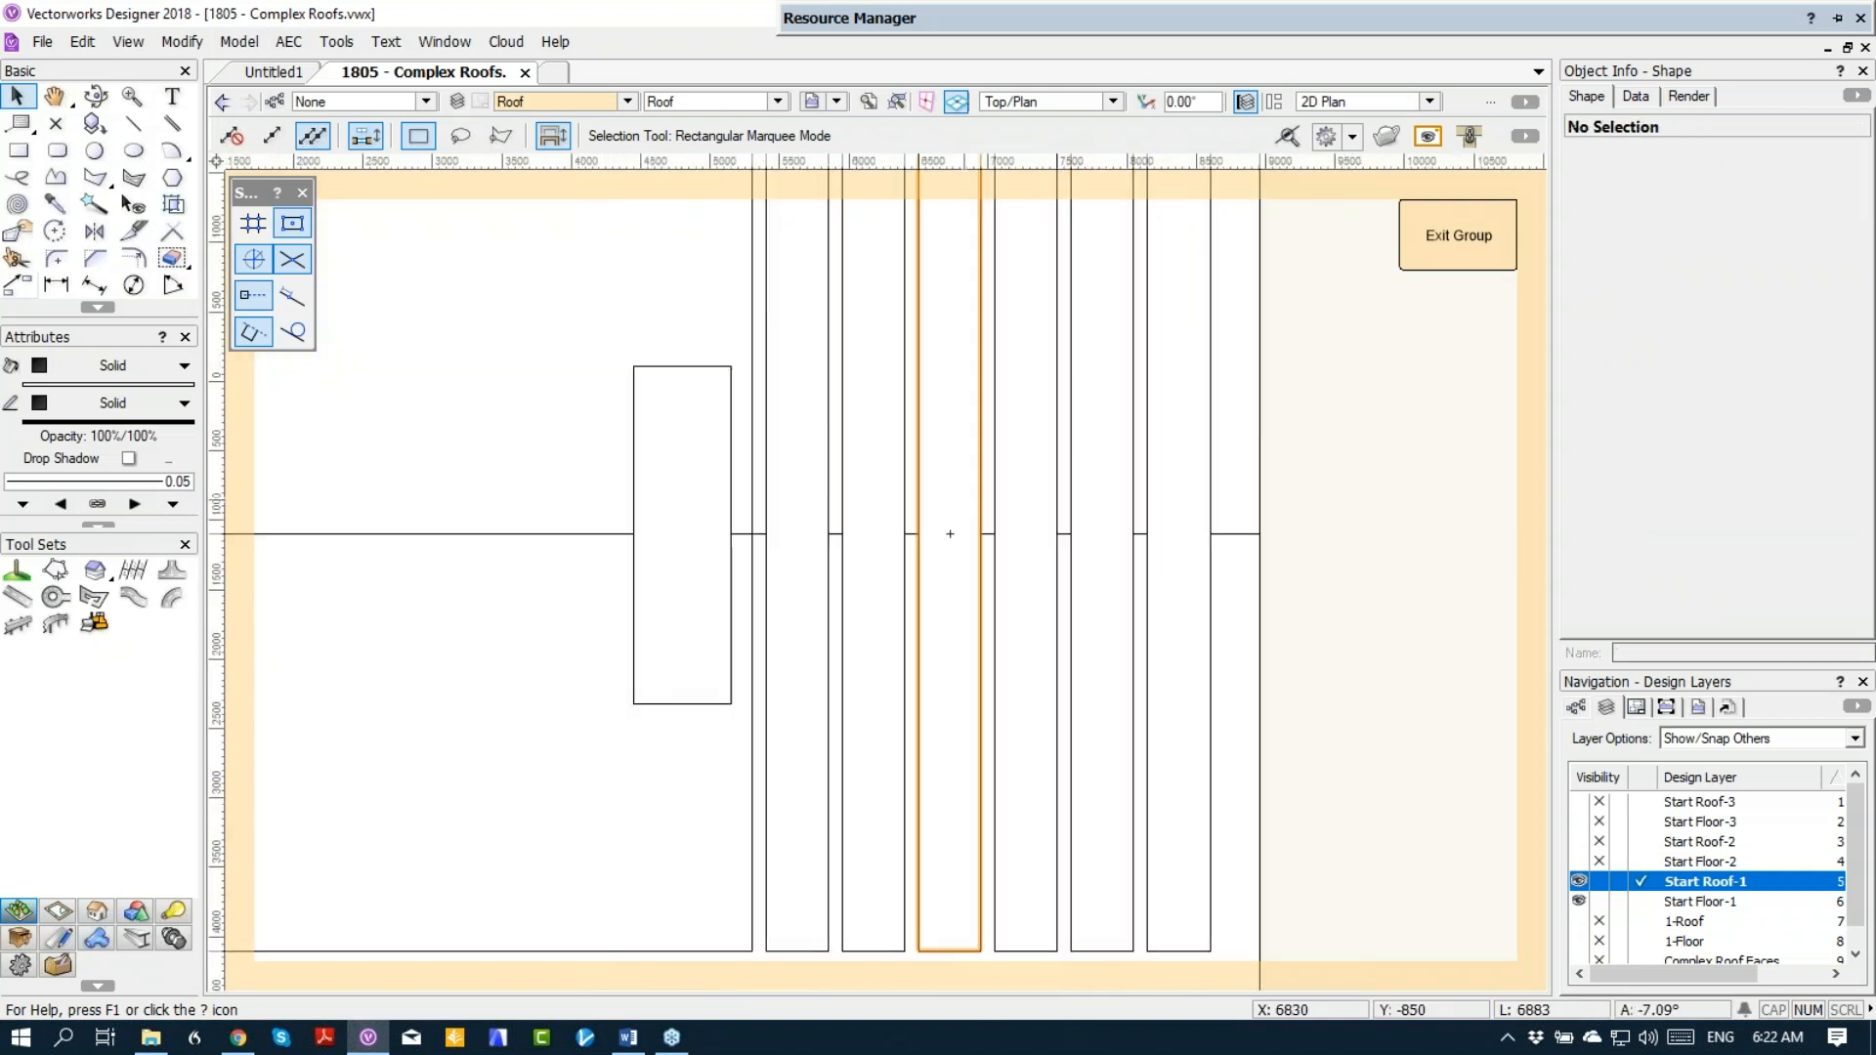
pyautogui.click(828, 506)
pyautogui.keyDown('shift'); pyautogui.click(904, 489); pyautogui.keyUp('shift')
pyautogui.keyDown('shift'); pyautogui.click(980, 489); pyautogui.keyUp('shift')
# Step: Draw a long rectangle about 7798 by 100 mm inside the roof's group
pyautogui.click(19, 149)
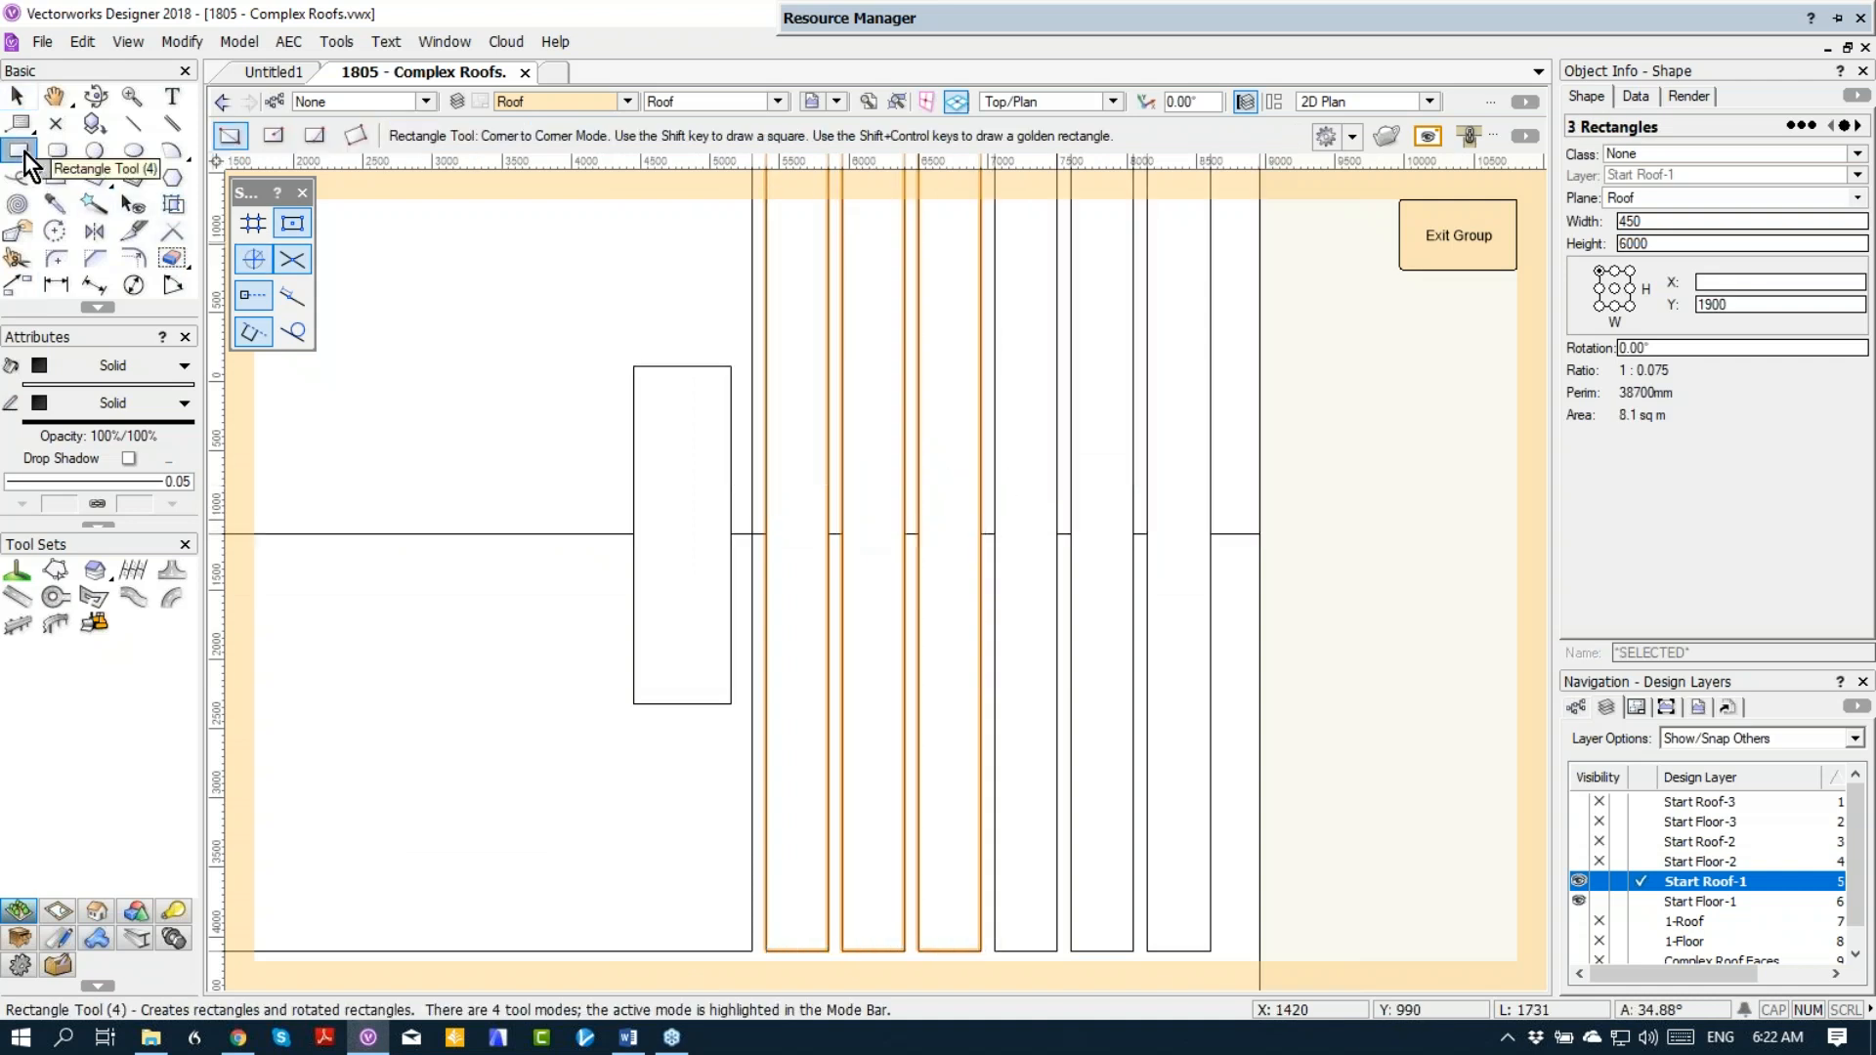
pyautogui.click(766, 533)
pyautogui.press('Tab')
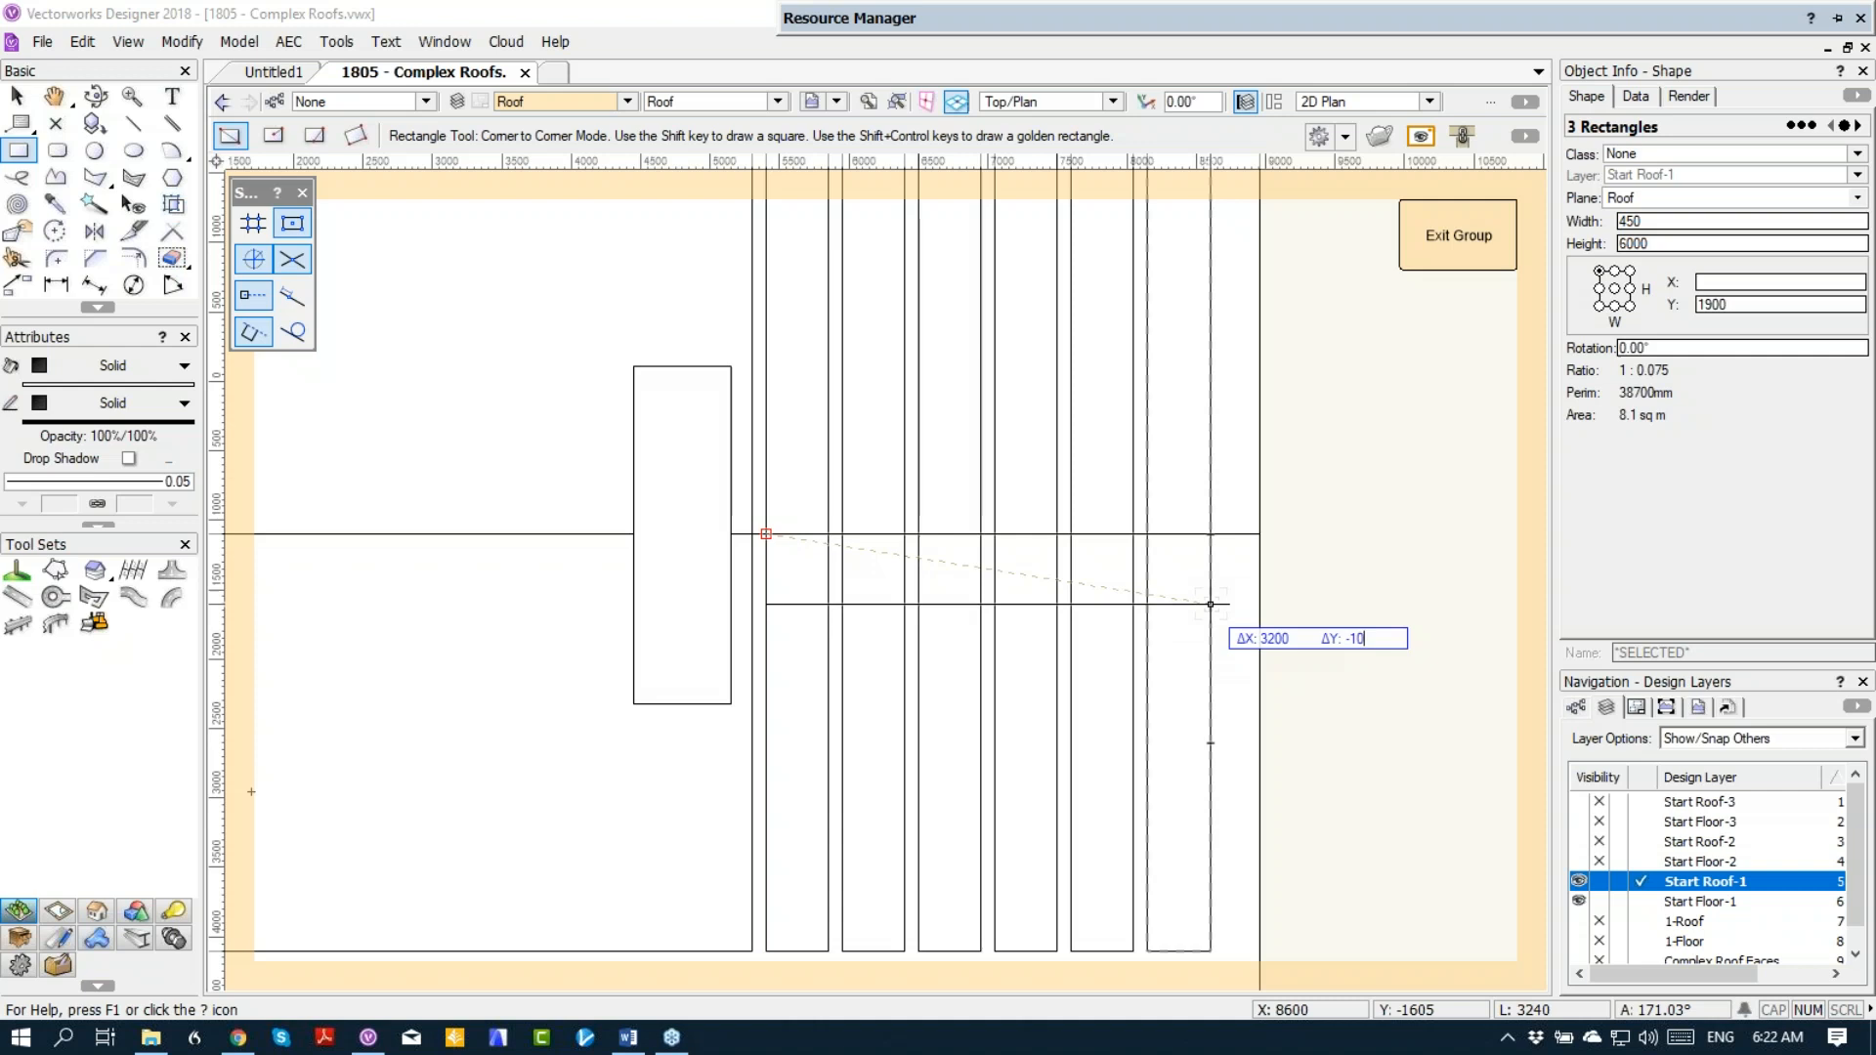
pyautogui.write('-100')
pyautogui.press('Tab')
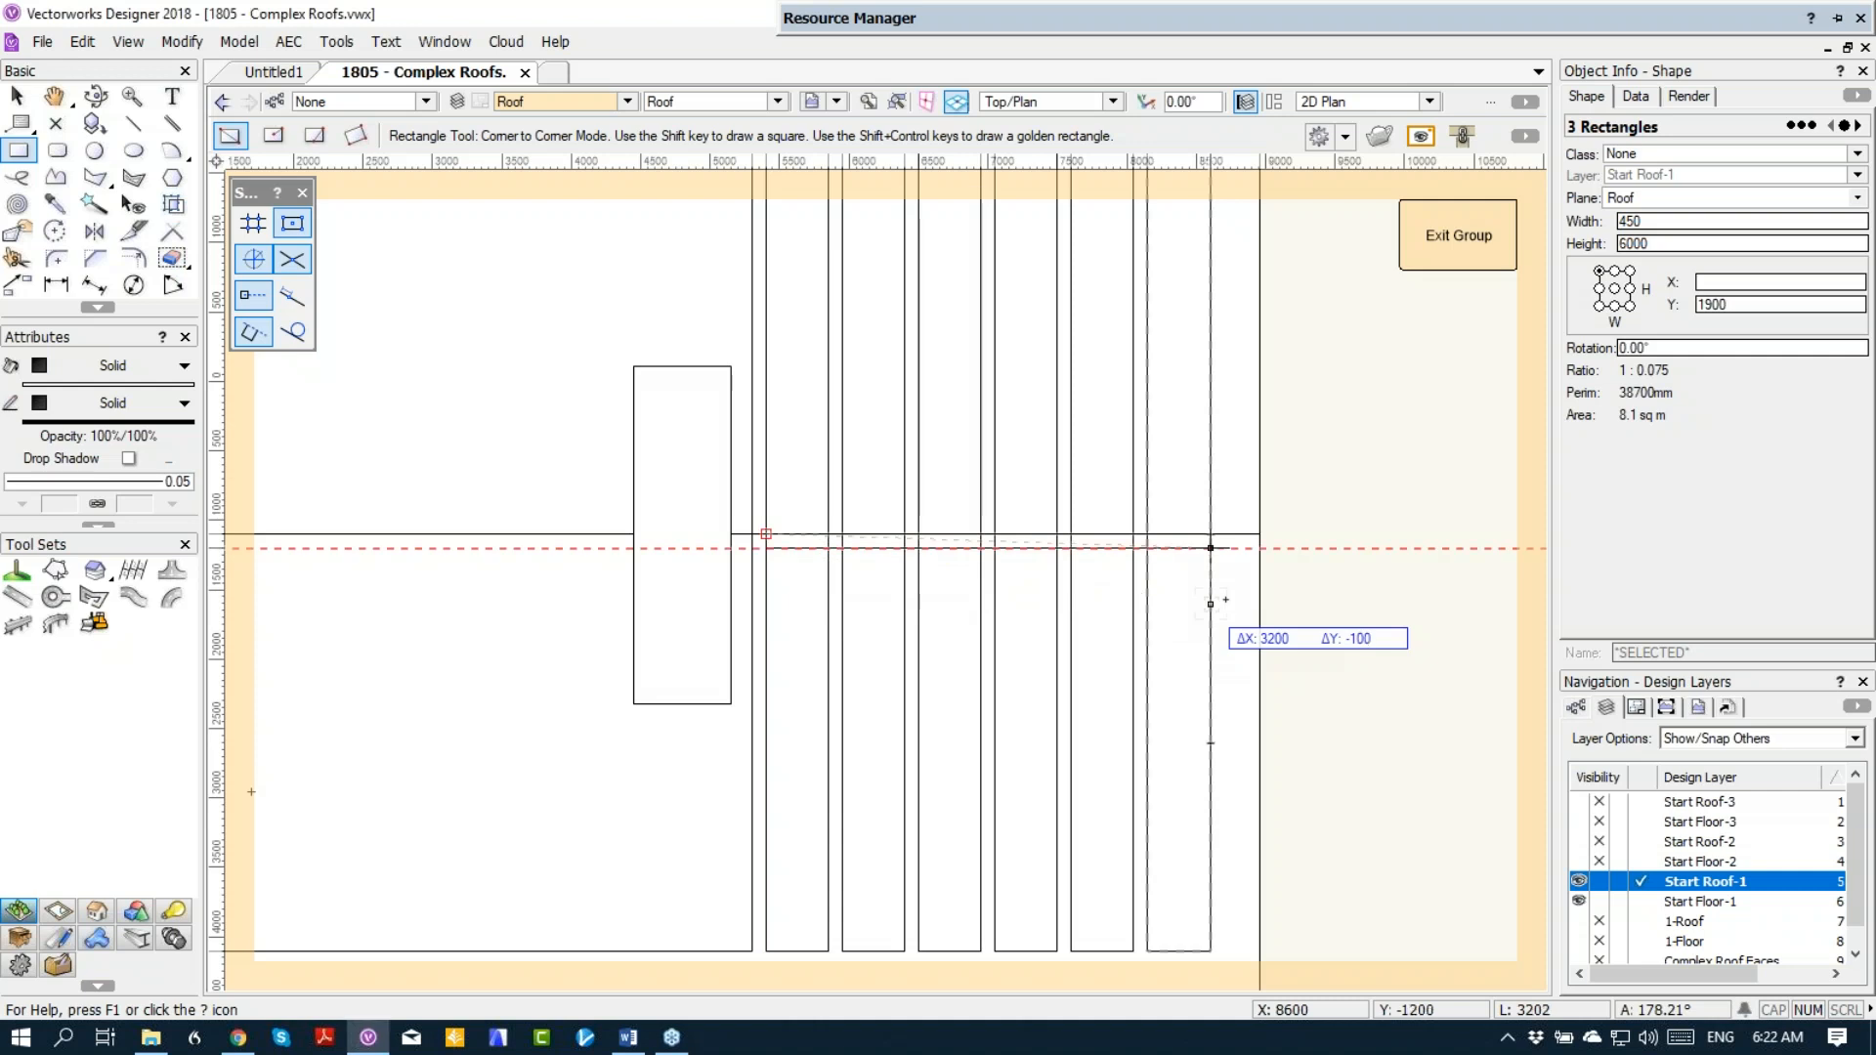
pyautogui.click(1340, 590)
# Step: Move the long rectangle by its short side's midpoint onto the ridge at the gable end's bearing line
pyautogui.press('x')
pyautogui.moveTo(788, 540); pyautogui.dragTo(1341, 591)
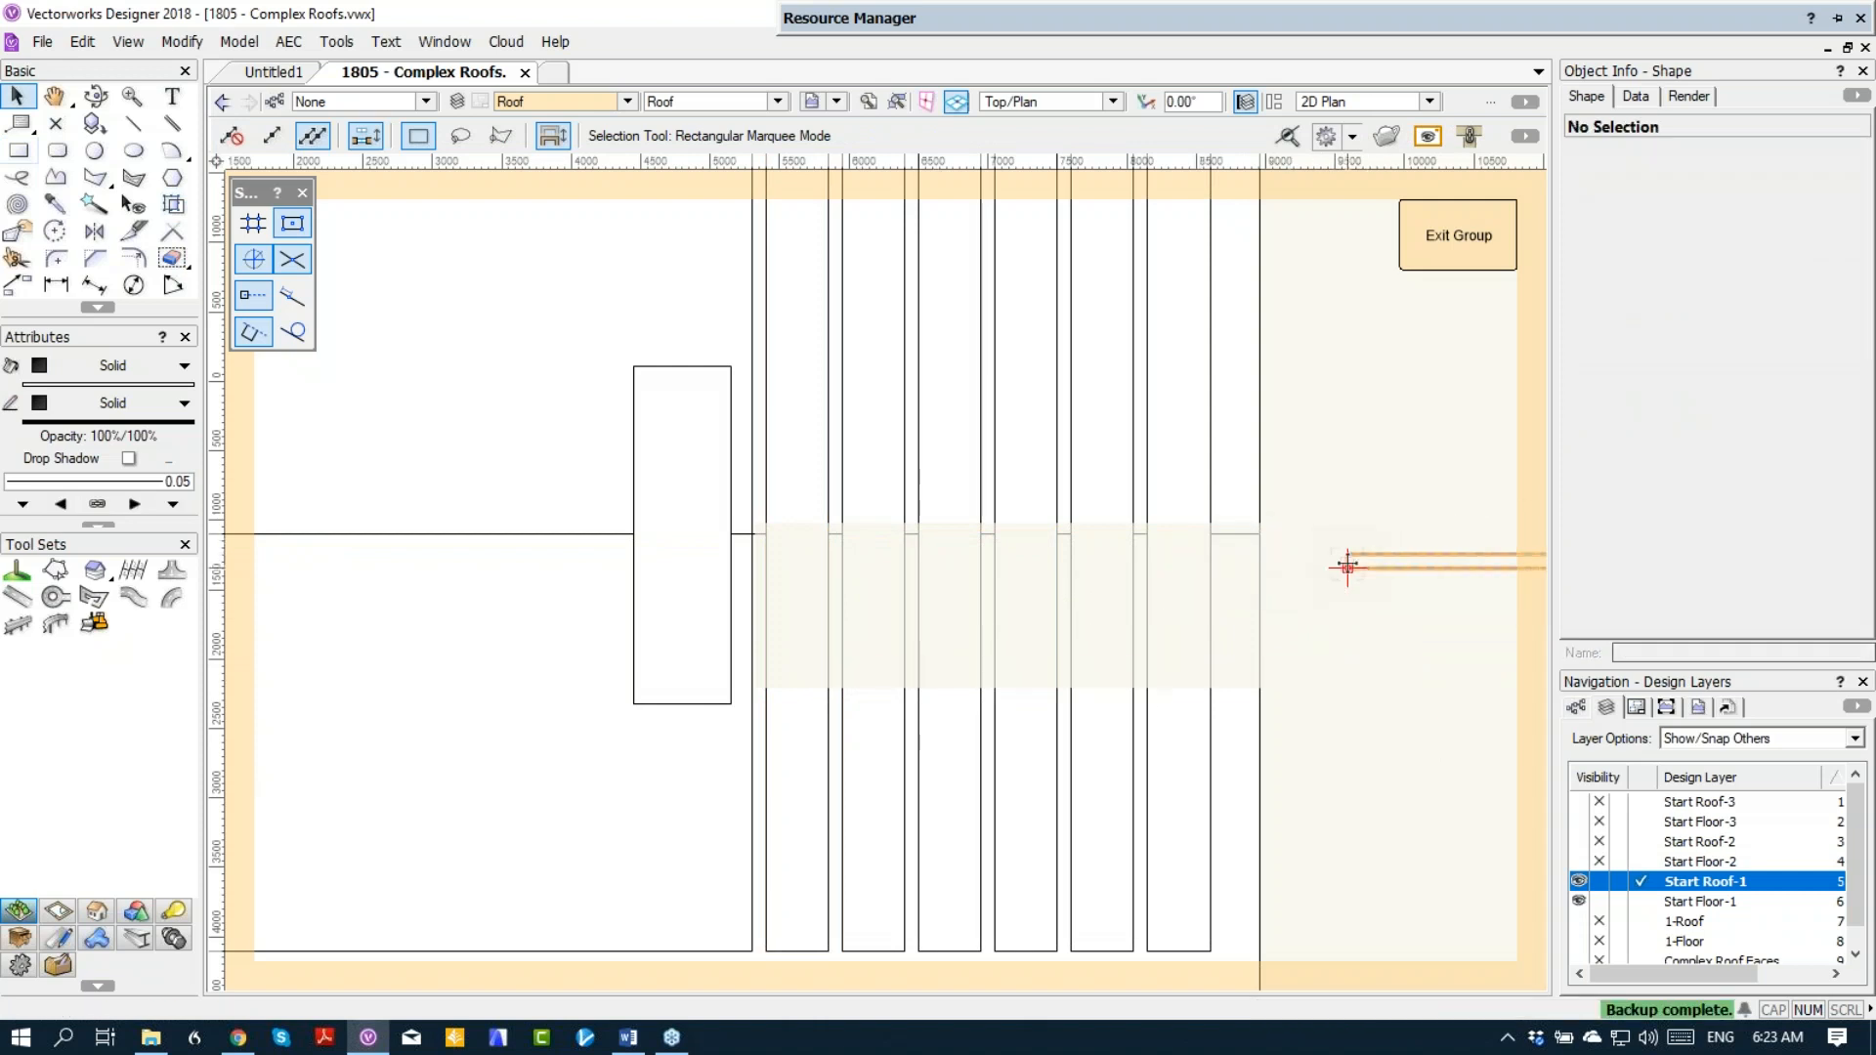
pyautogui.scroll(5, 1347, 565)
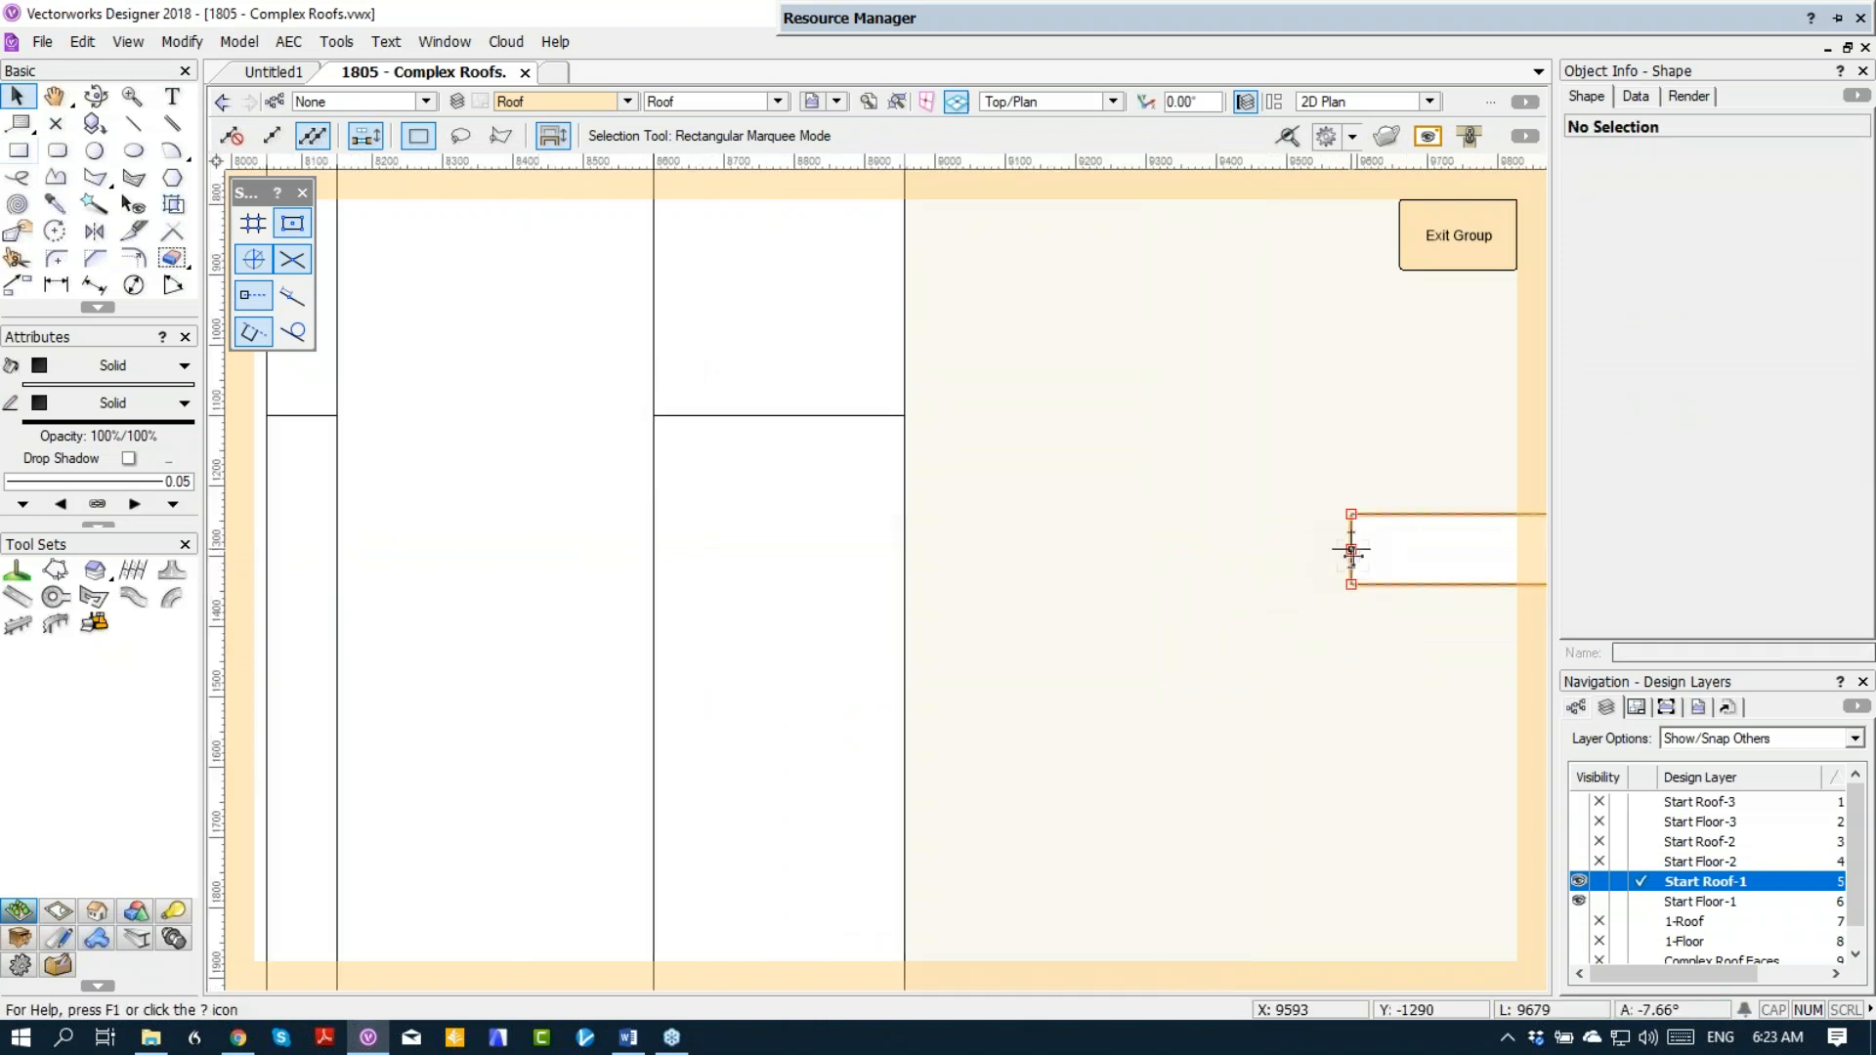
pyautogui.moveTo(1352, 547); pyautogui.dragTo(574, 435)
pyautogui.scroll(-5, 914, 420)
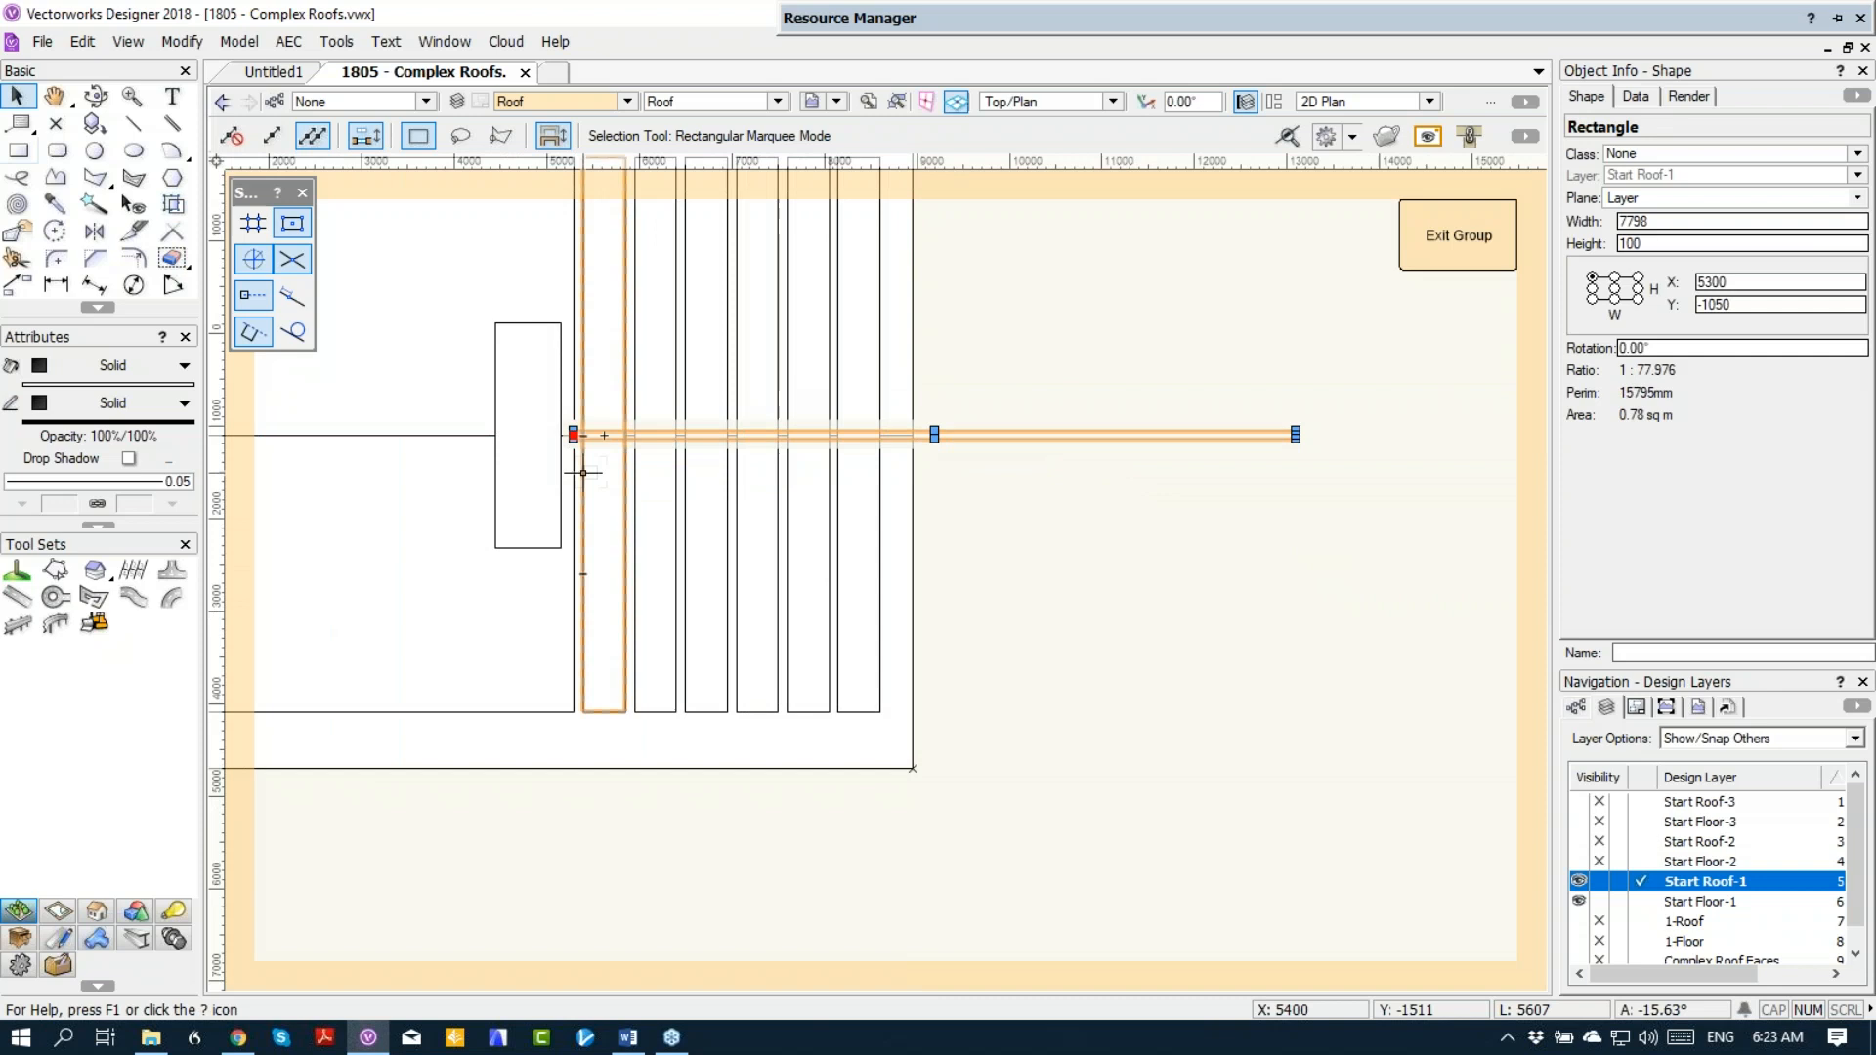
# Step: Select all six slot rectangles together with the ridge rectangle and clip the ridge strip out of the slots
pyautogui.keyDown('shift'); pyautogui.click(597, 475); pyautogui.keyUp('shift')
pyautogui.keyDown('shift'); pyautogui.click(674, 489); pyautogui.keyUp('shift')
pyautogui.keyDown('shift'); pyautogui.click(714, 493); pyautogui.keyUp('shift')
pyautogui.keyDown('shift'); pyautogui.click(745, 495); pyautogui.keyUp('shift')
pyautogui.keyDown('shift'); pyautogui.click(807, 495); pyautogui.keyUp('shift')
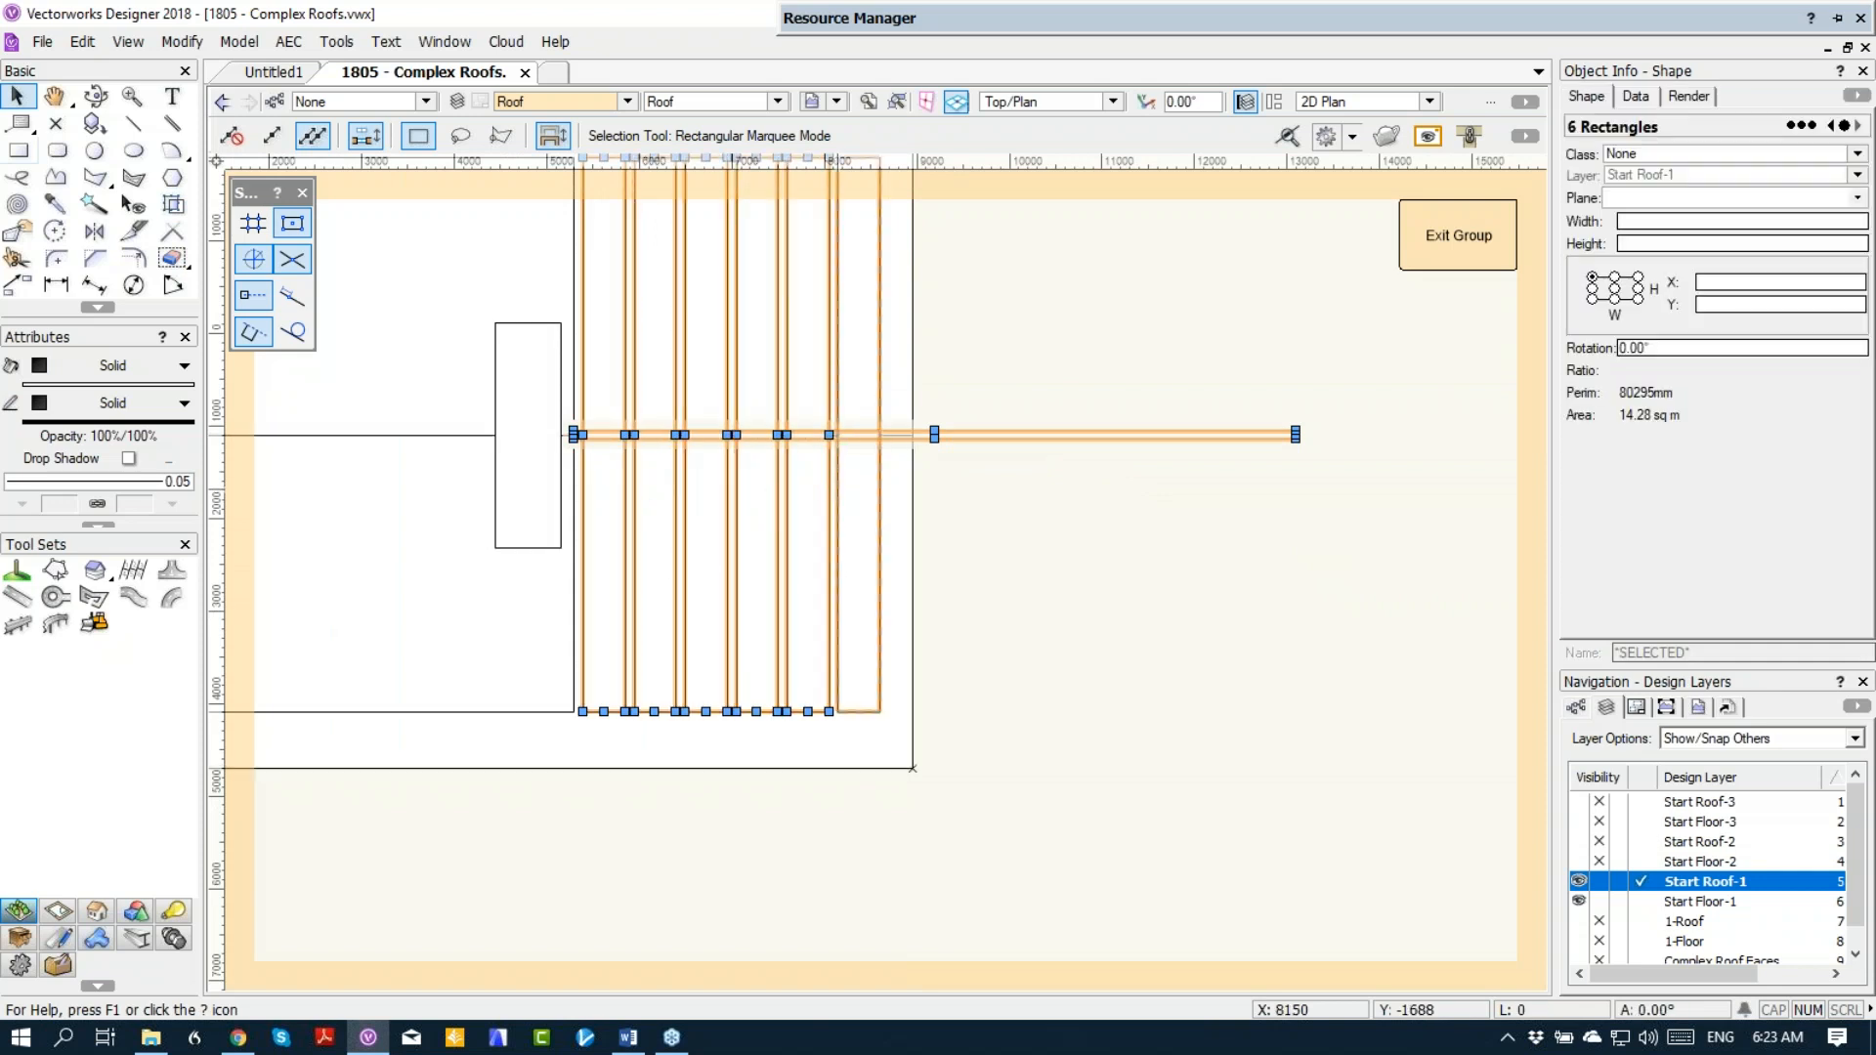
pyautogui.keyDown('shift'); pyautogui.click(855, 495); pyautogui.keyUp('shift')
pyautogui.rightClick(1045, 437)
pyautogui.click(1102, 675)
pyautogui.click(1368, 460)
# Step: Exit the roof's group and show the slatted overhang with its ridge strip in Right Isometric view
pyautogui.click(1459, 237)
pyautogui.press('KP_3')
pyautogui.moveTo(515, 409); pyautogui.dragTo(979, 483, button='middle')
pyautogui.click(979, 483)
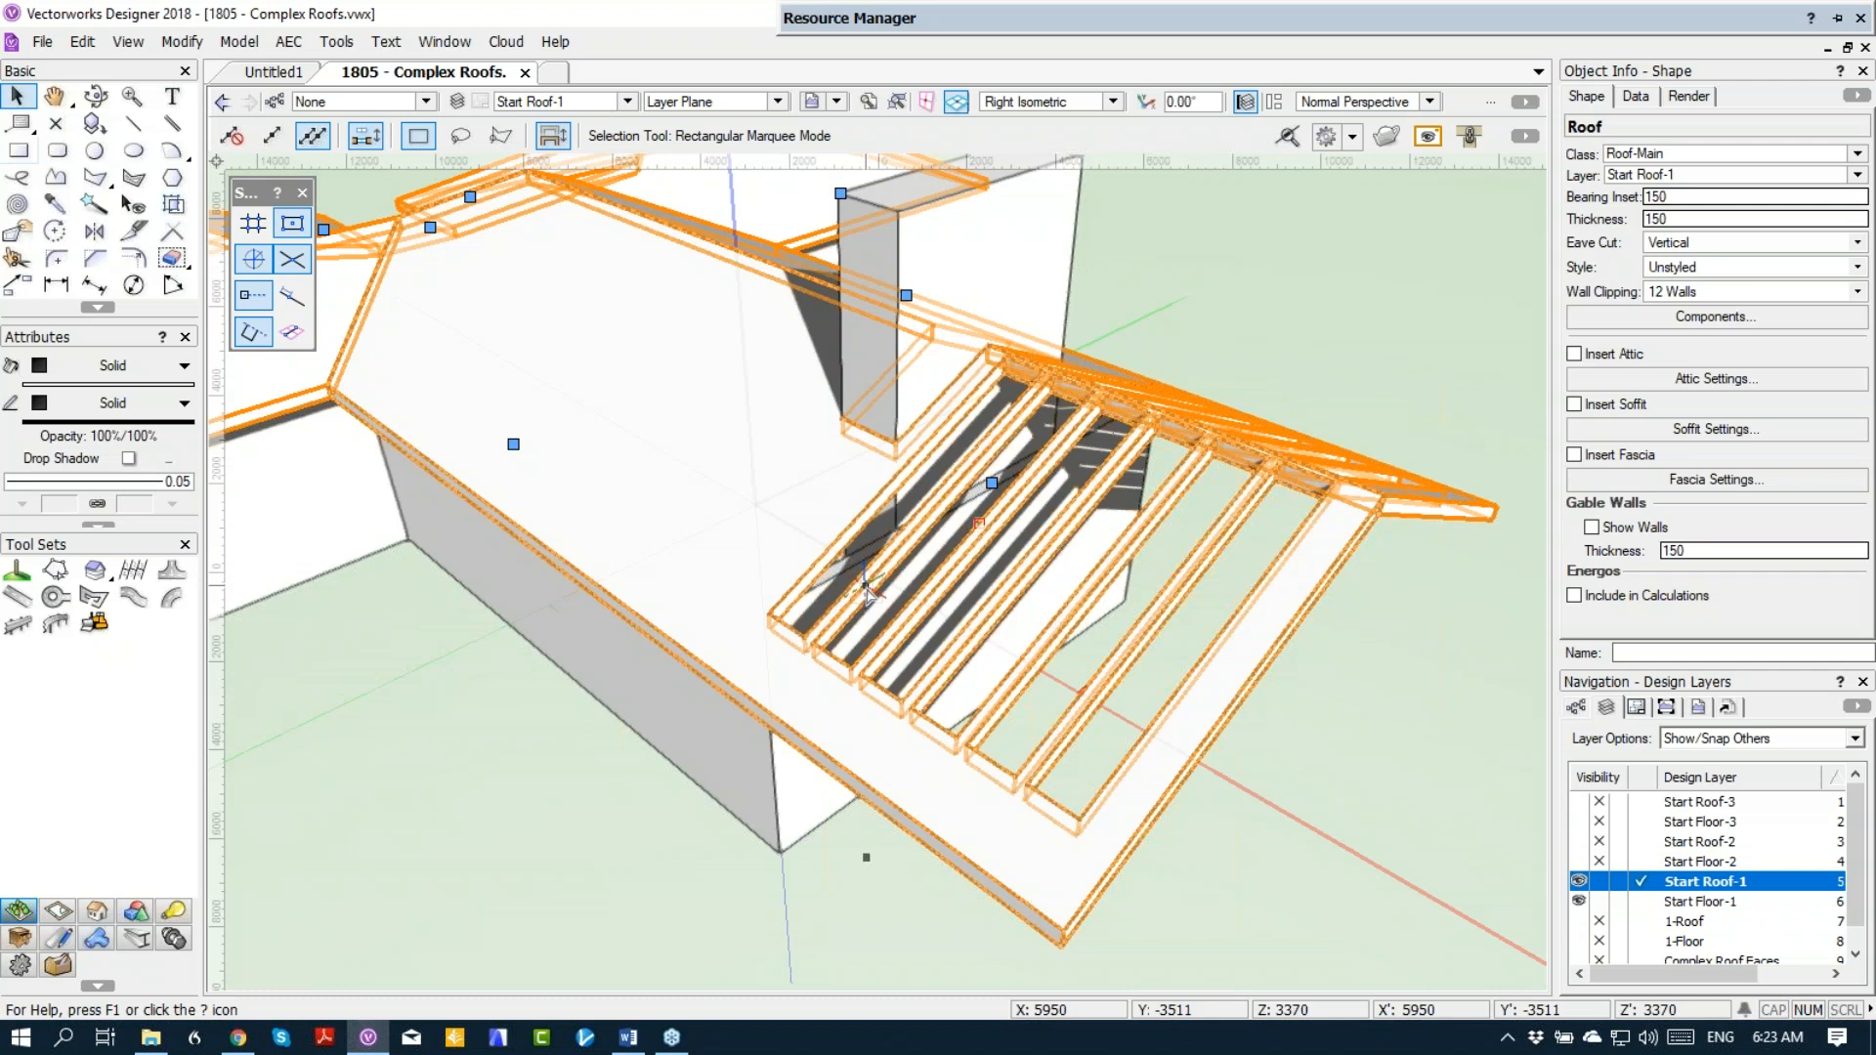
pyautogui.scroll(-2, 865, 586)
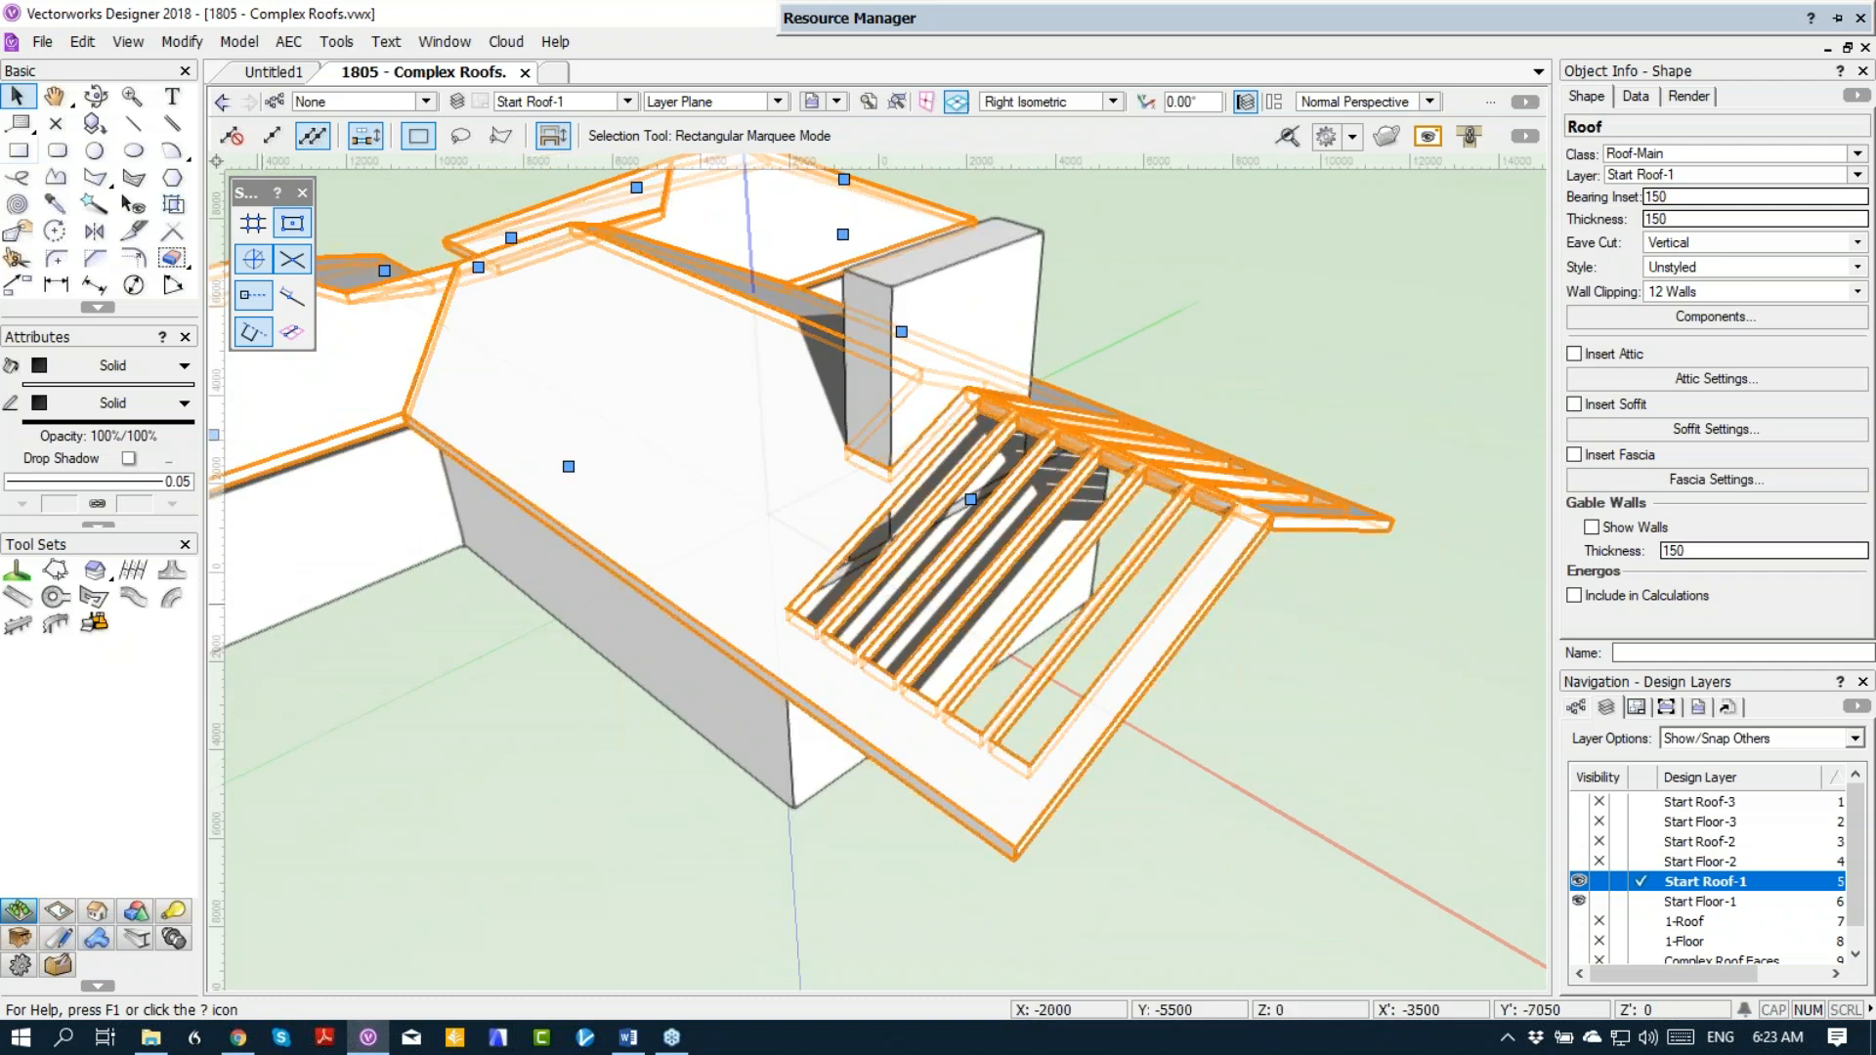
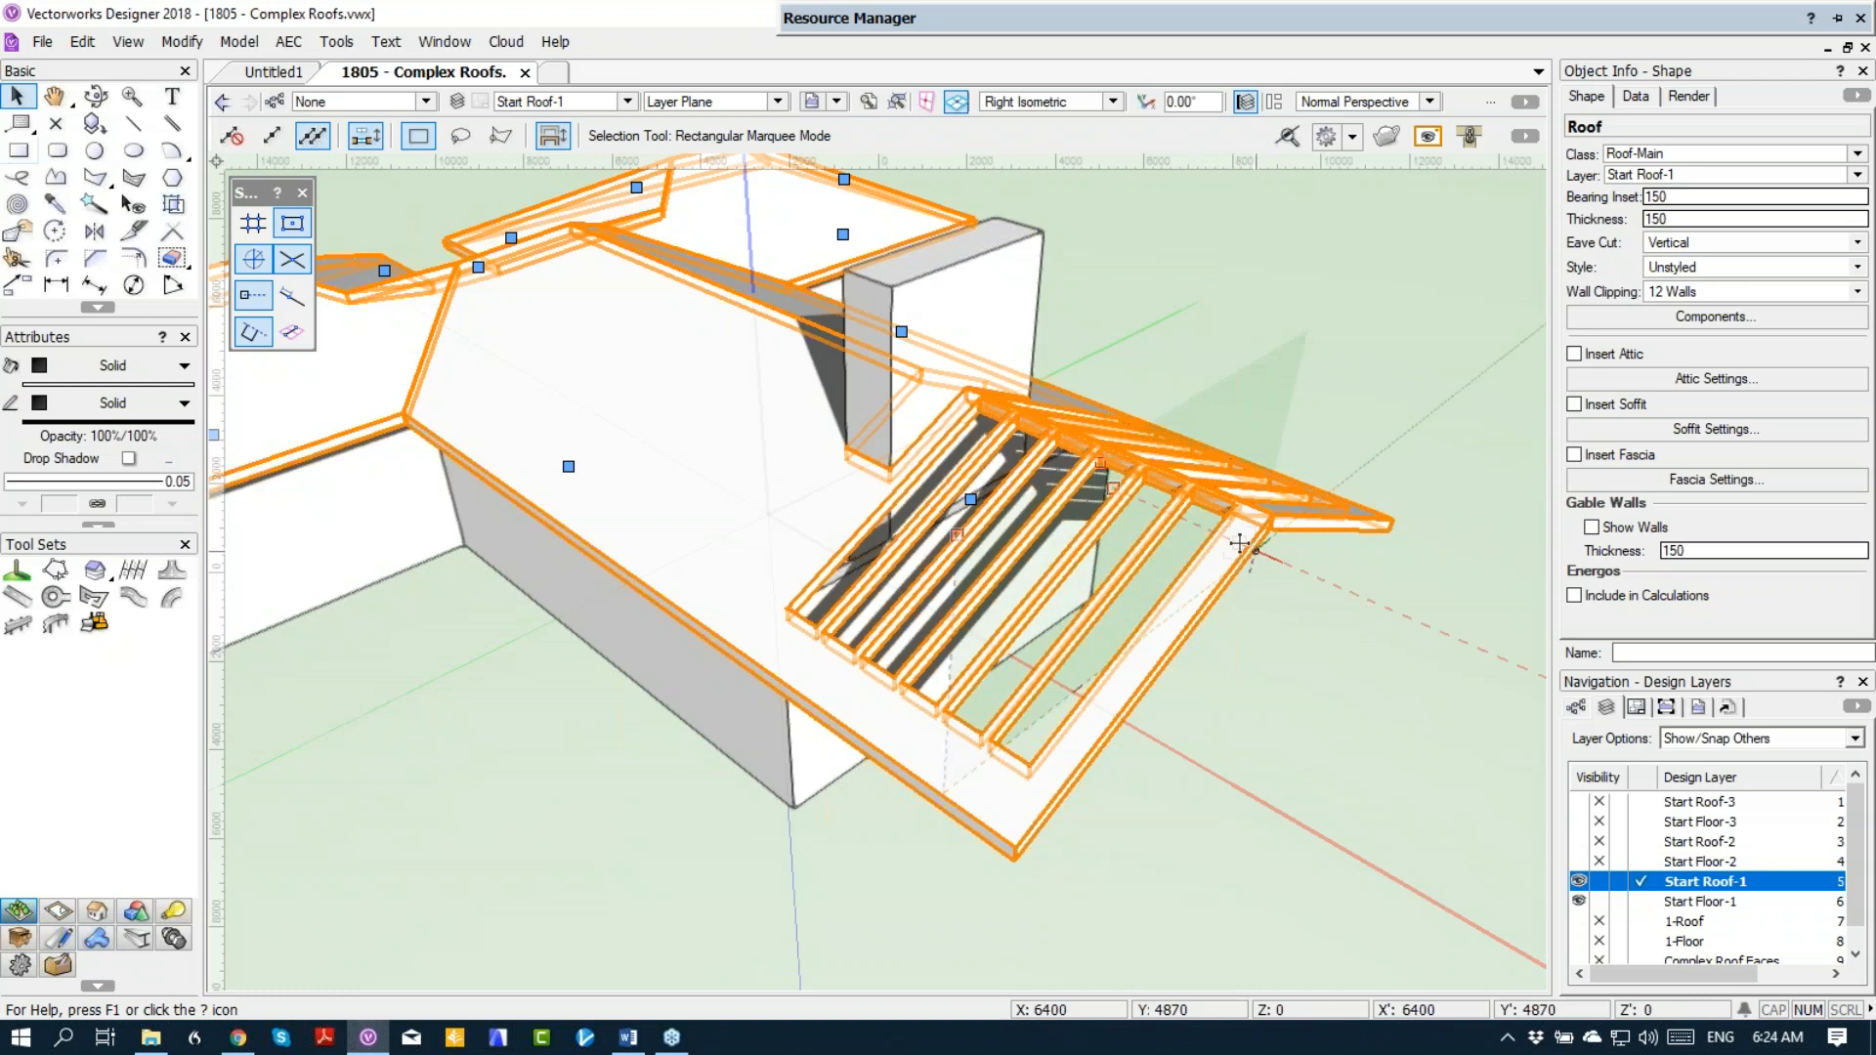
# Step: Delete the slot shapes and the chimney opening inside the roof's group, then exit the group to the Right Isometric view
pyautogui.click(173, 49)
pyautogui.click(251, 753)
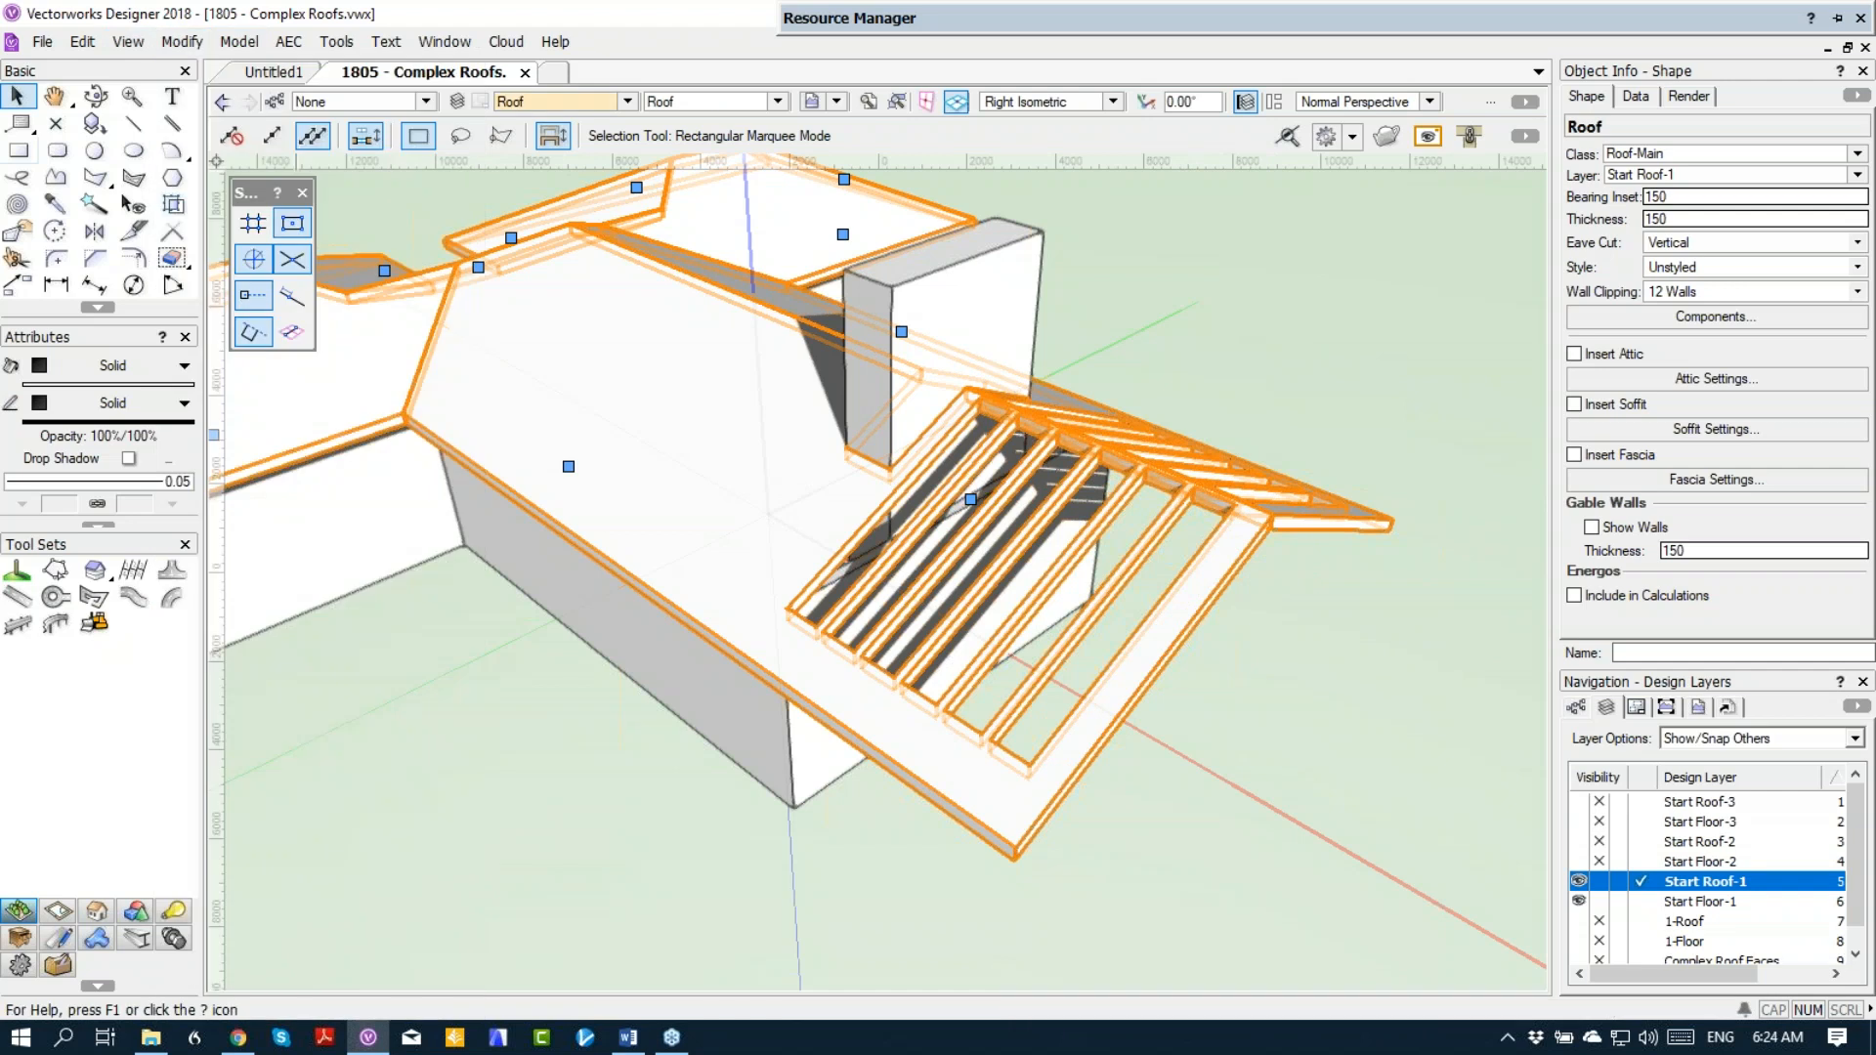
pyautogui.moveTo(1328, 642); pyautogui.dragTo(741, 658)
pyautogui.click(793, 606)
pyautogui.hotkey('ctrl', '5')
pyautogui.moveTo(1055, 375); pyautogui.dragTo(774, 778, button='middle')
pyautogui.moveTo(777, 309); pyautogui.dragTo(1119, 832)
pyautogui.click(1460, 237)
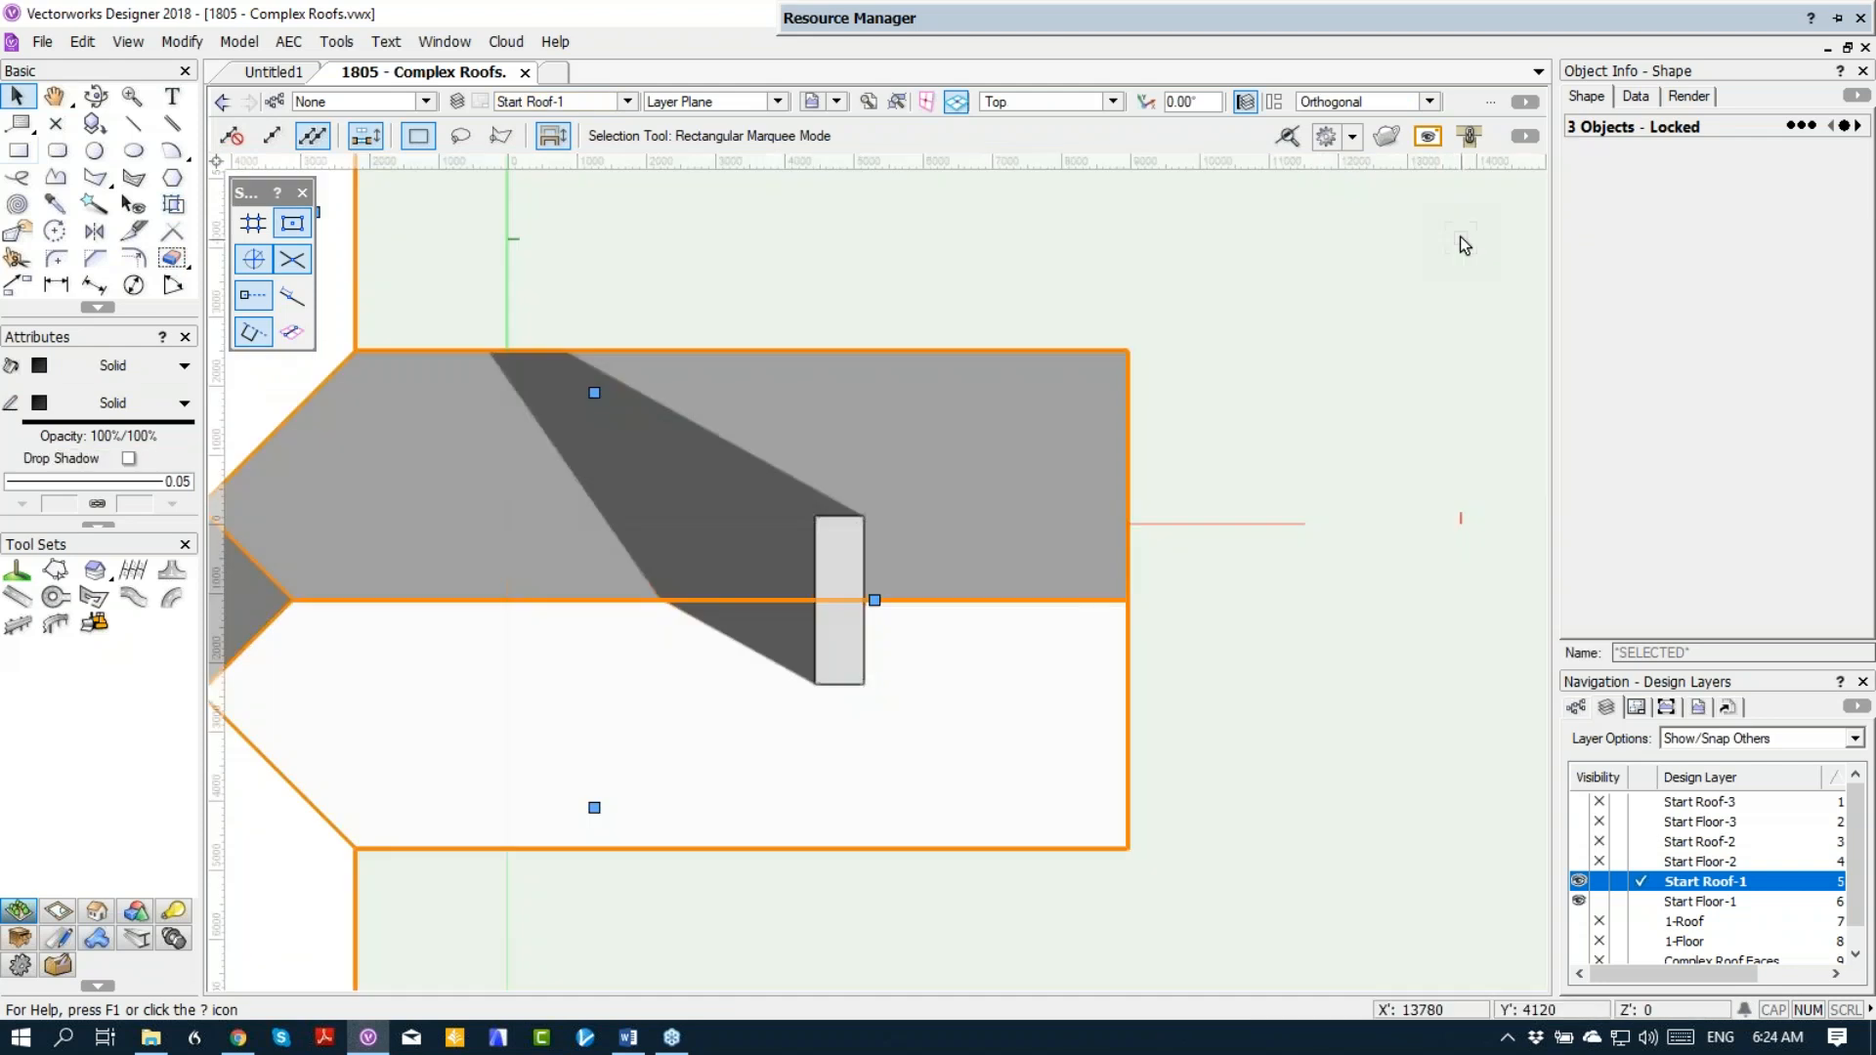
pyautogui.press('KP_3')
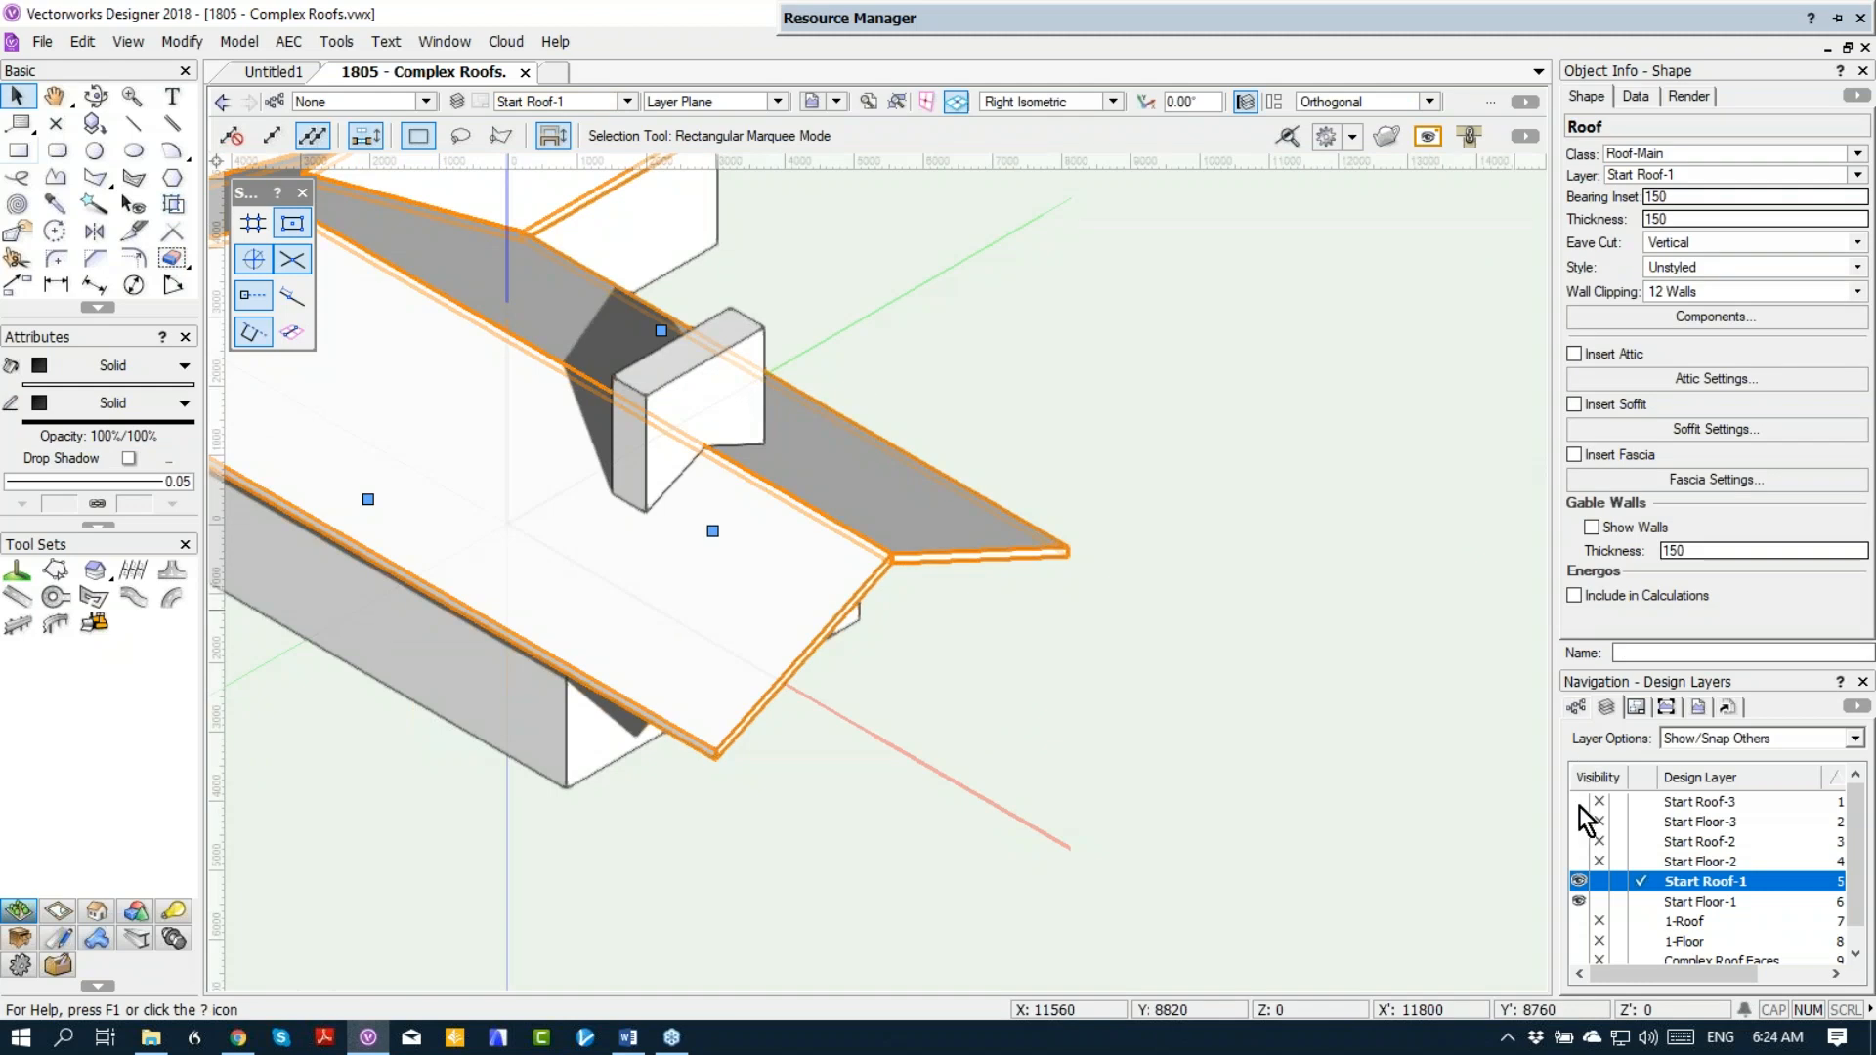
# Step: Hide the Start Floor-1 layer so that only the Start Roof-1 roof is displayed
pyautogui.click(1600, 900)
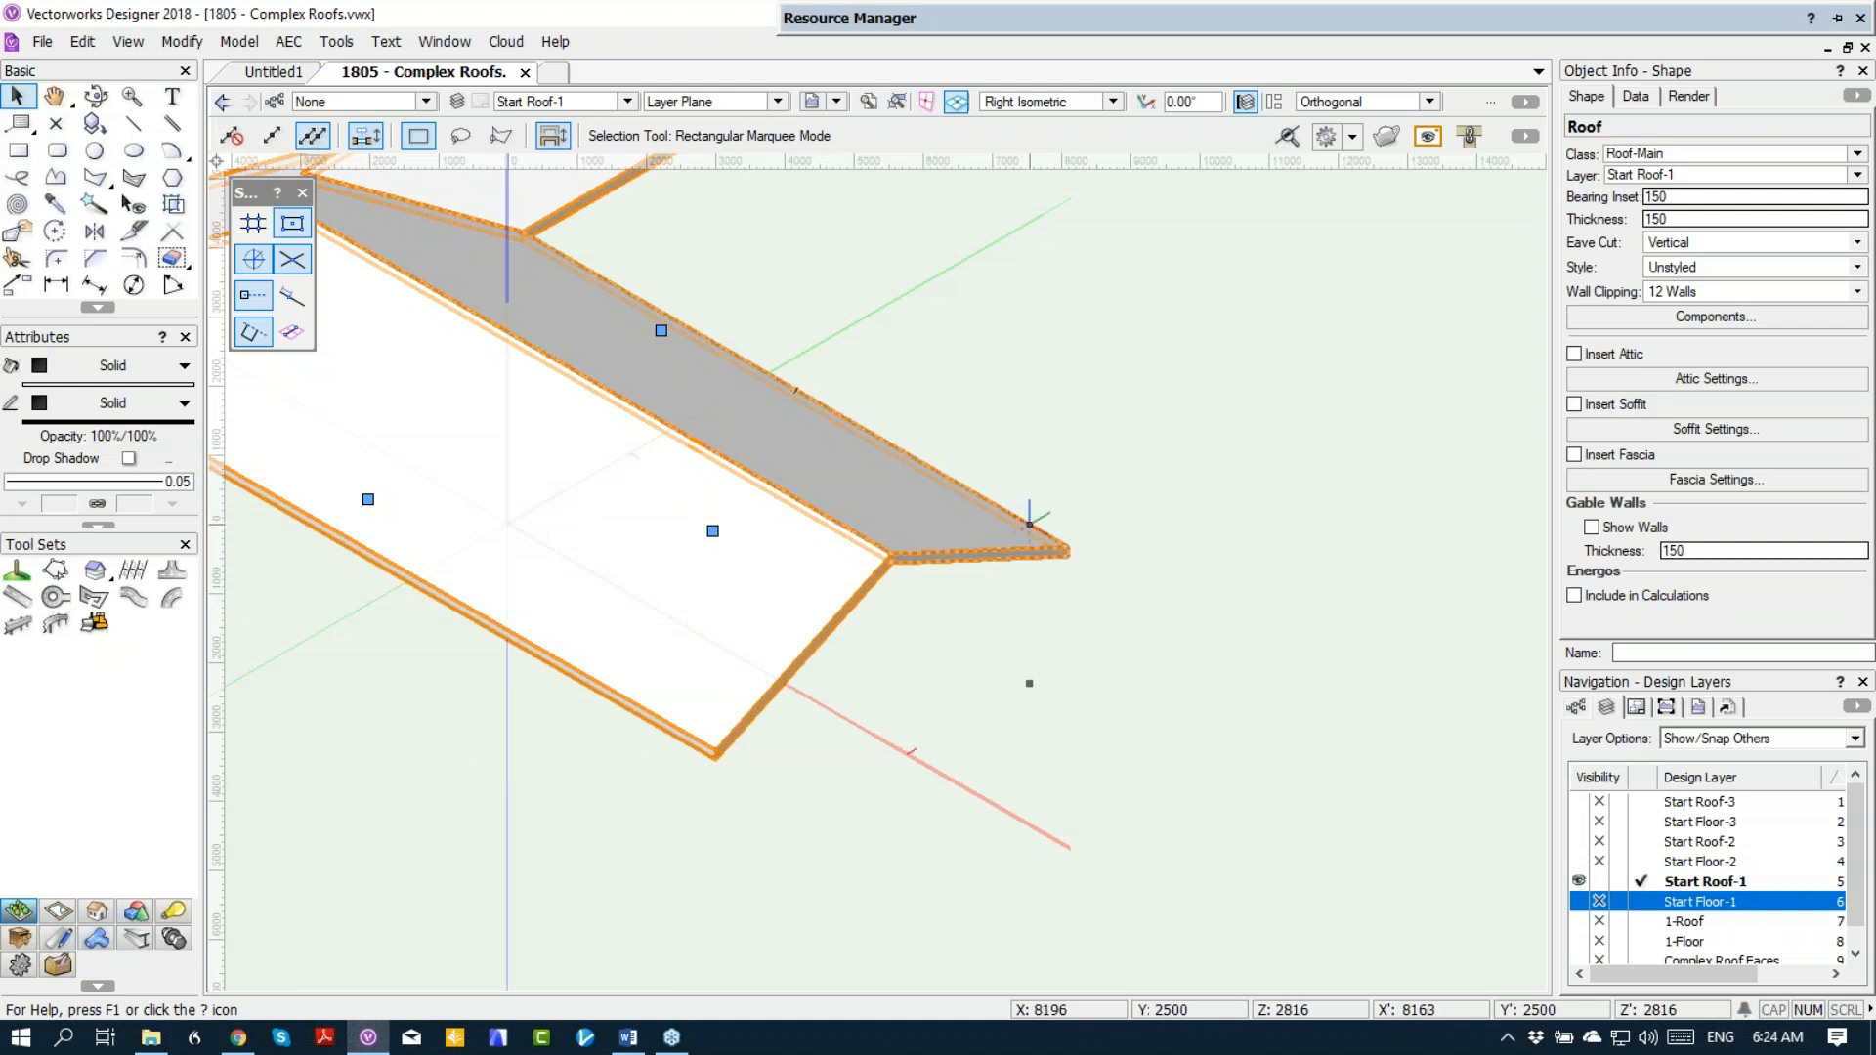
pyautogui.scroll(-3, 1002, 513)
pyautogui.moveTo(994, 518); pyautogui.dragTo(1085, 561, button='middle')
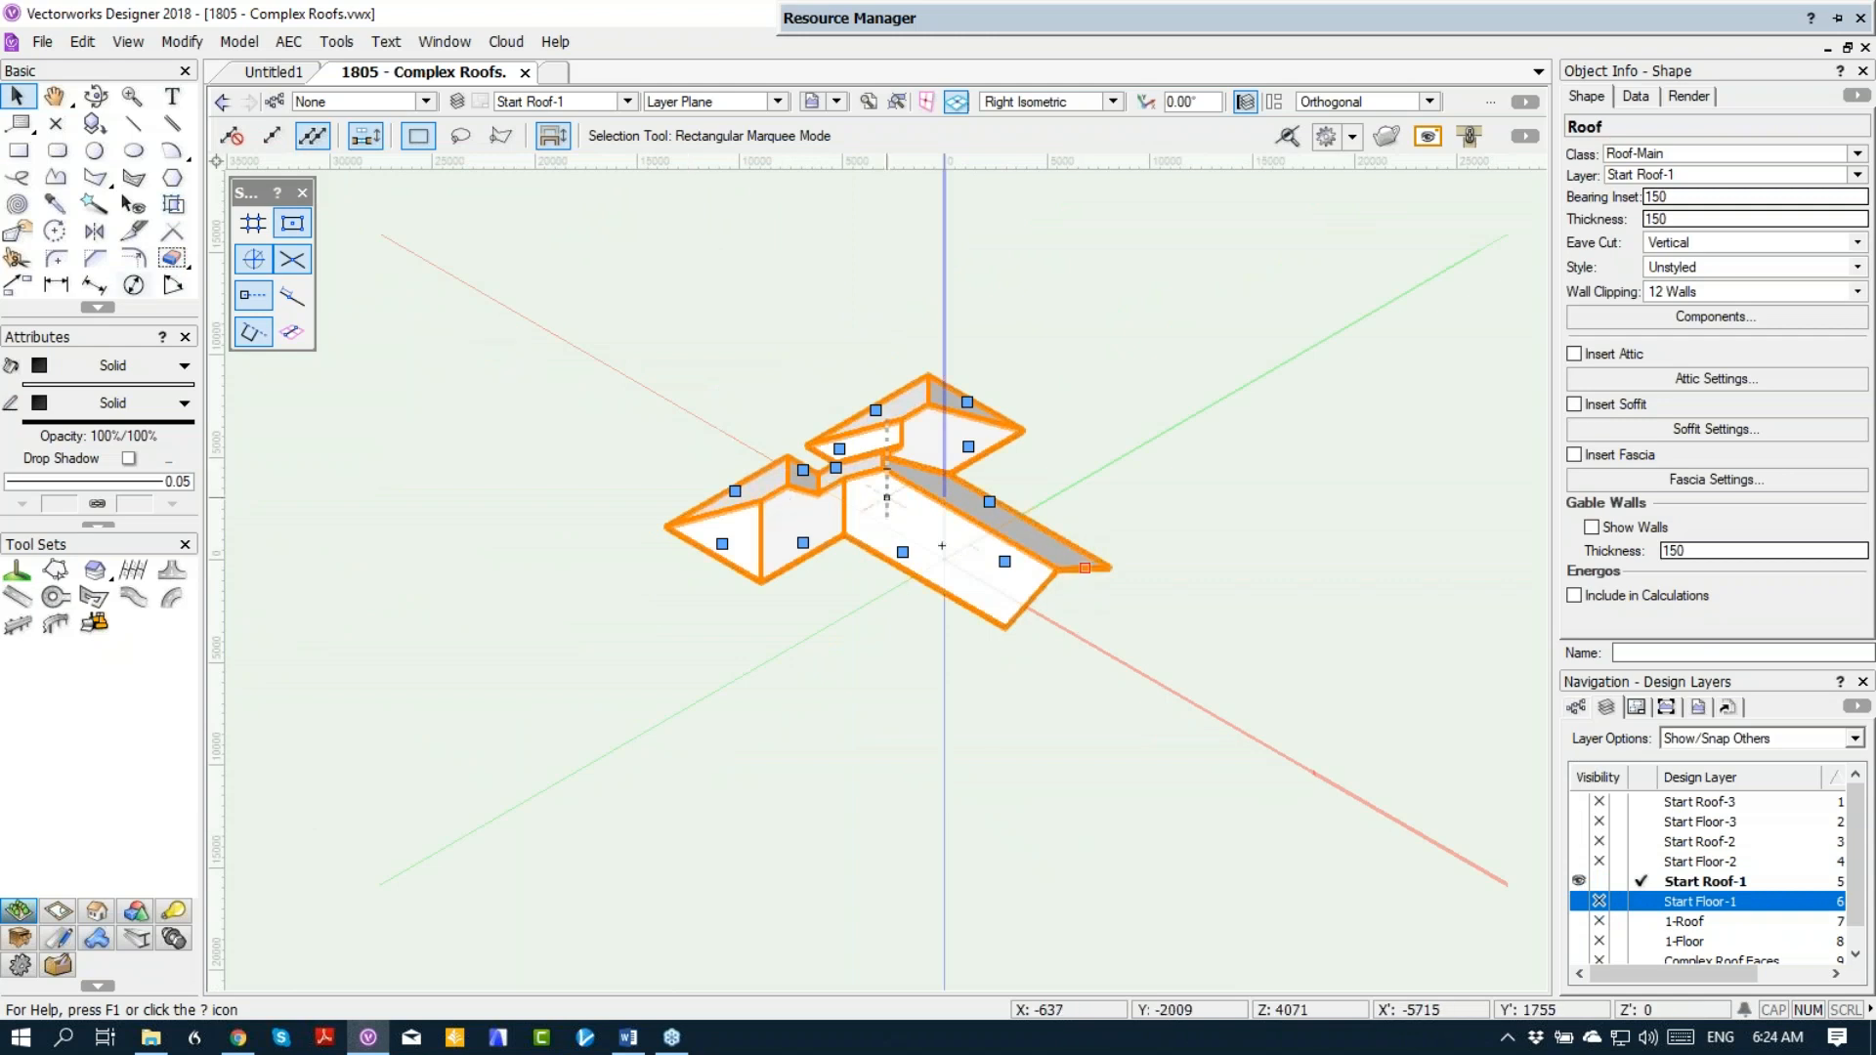
pyautogui.scroll(3, 841, 469)
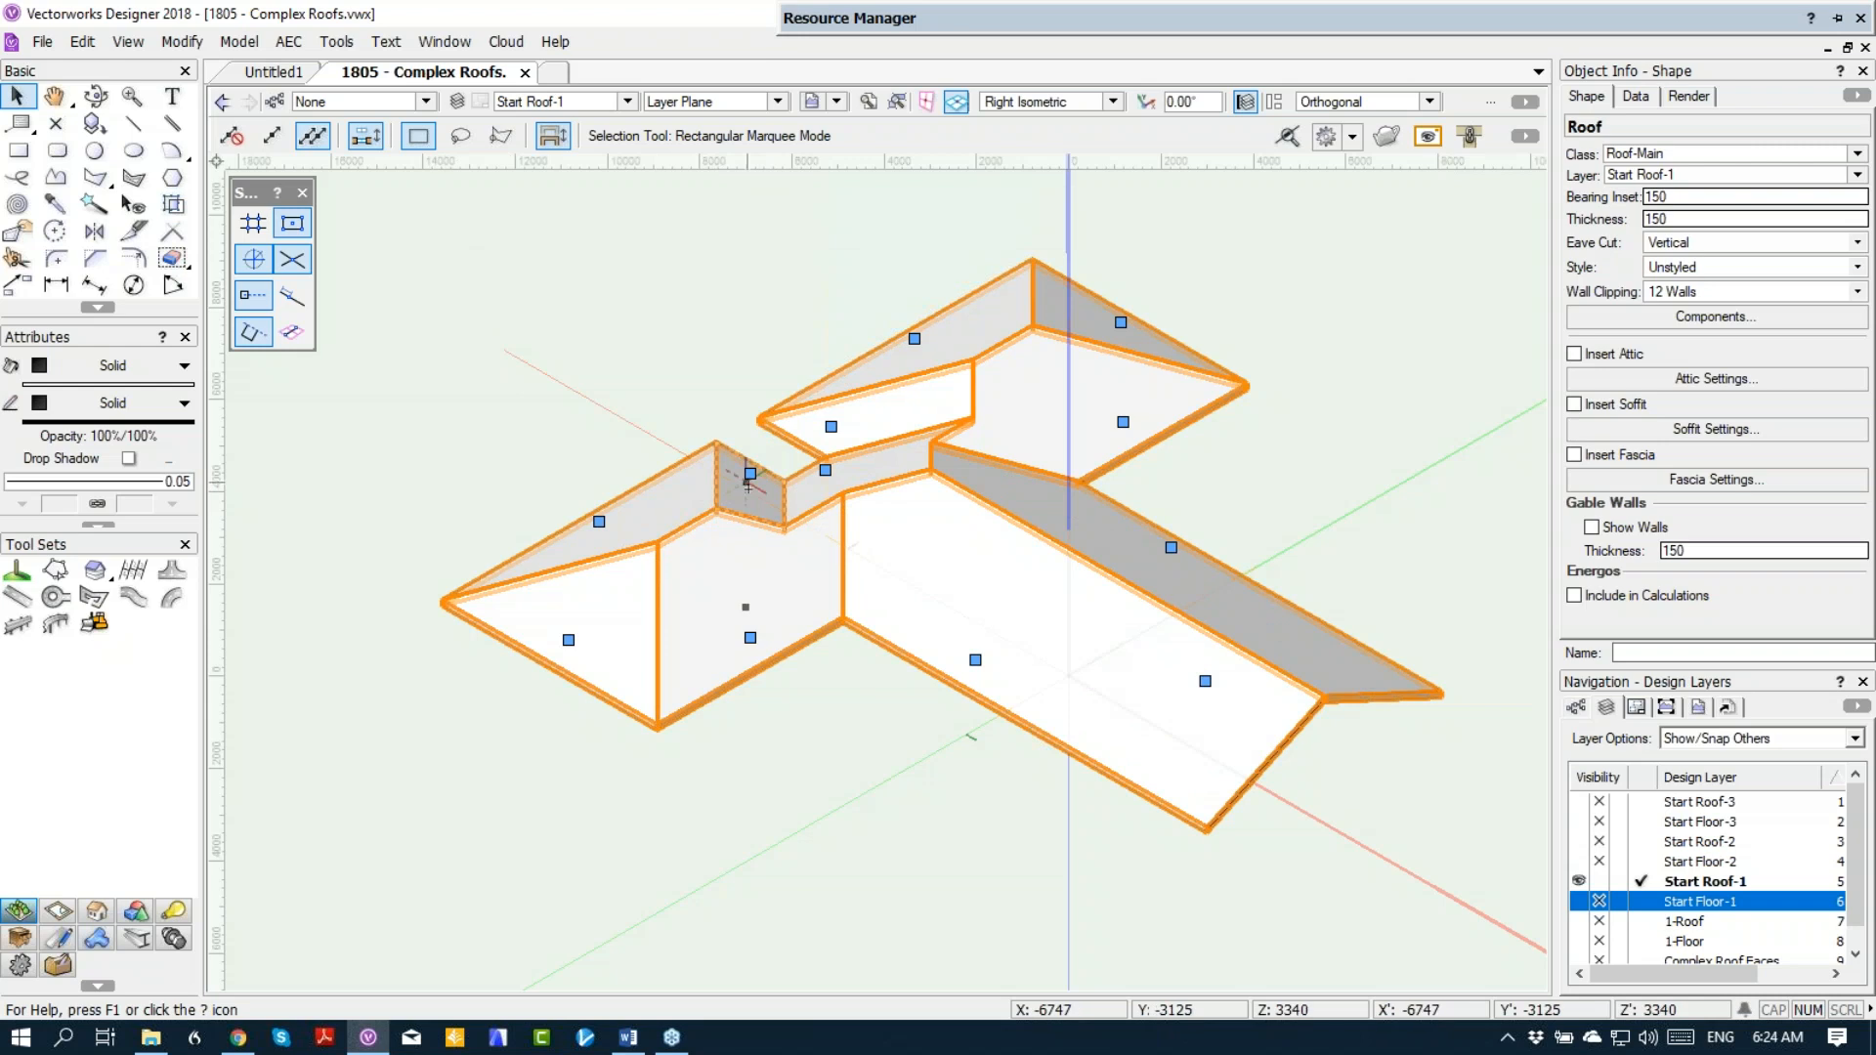
# Step: Change the two opposite hipped ends of the long wing from Eave to Gable in the roof's edge settings
pyautogui.doubleClick(569, 641)
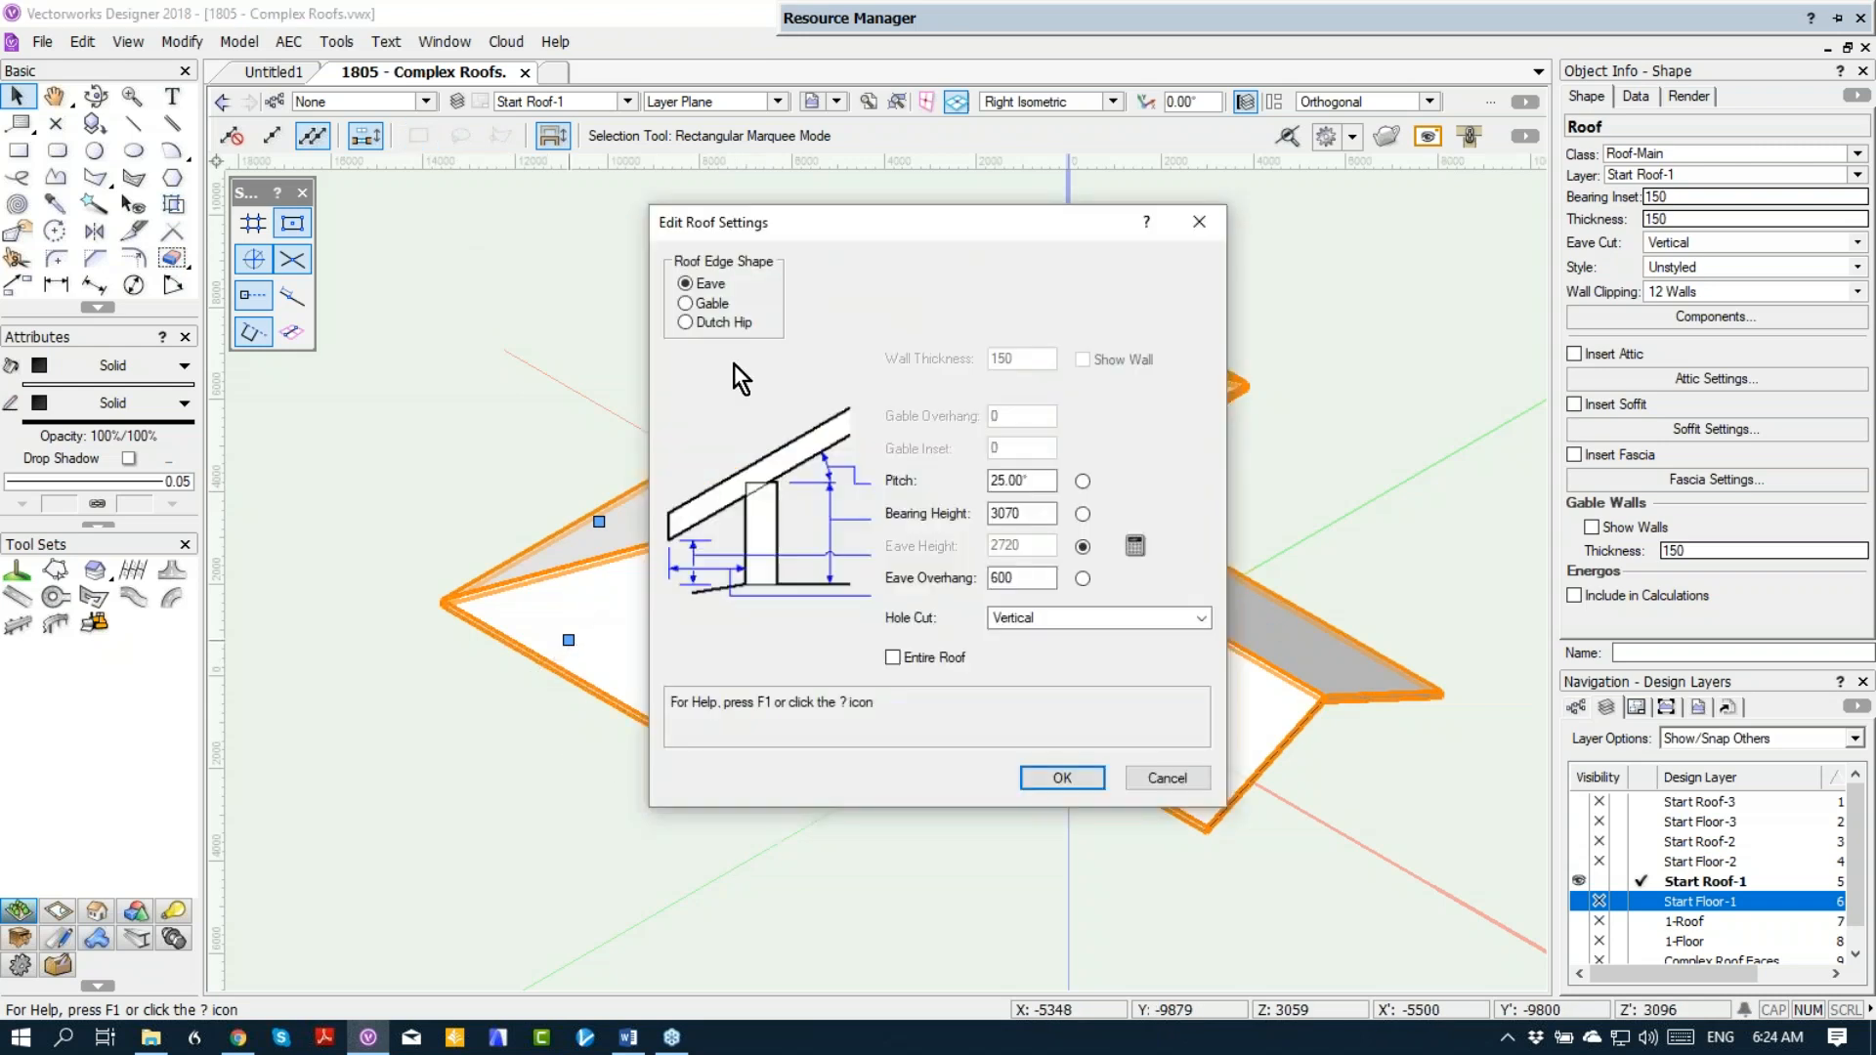
pyautogui.click(686, 303)
pyautogui.click(1069, 780)
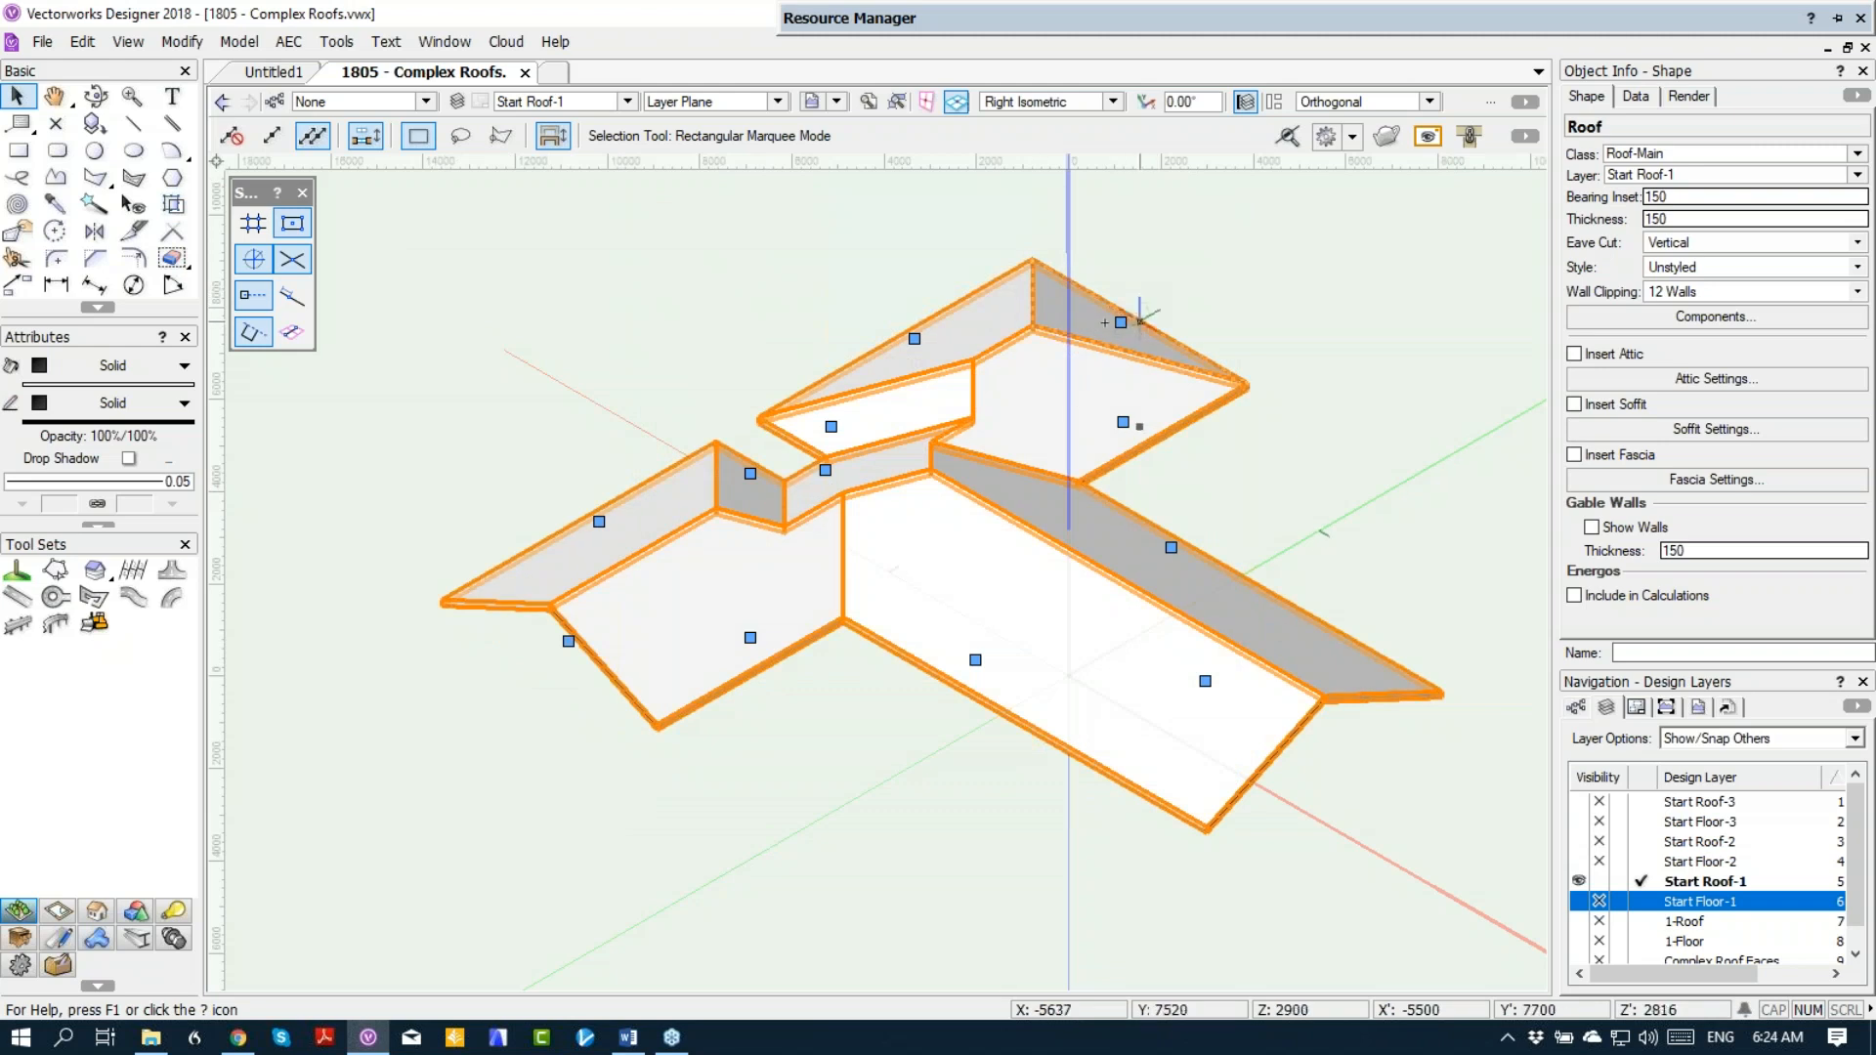
pyautogui.doubleClick(1121, 322)
pyautogui.click(686, 303)
pyautogui.click(1047, 779)
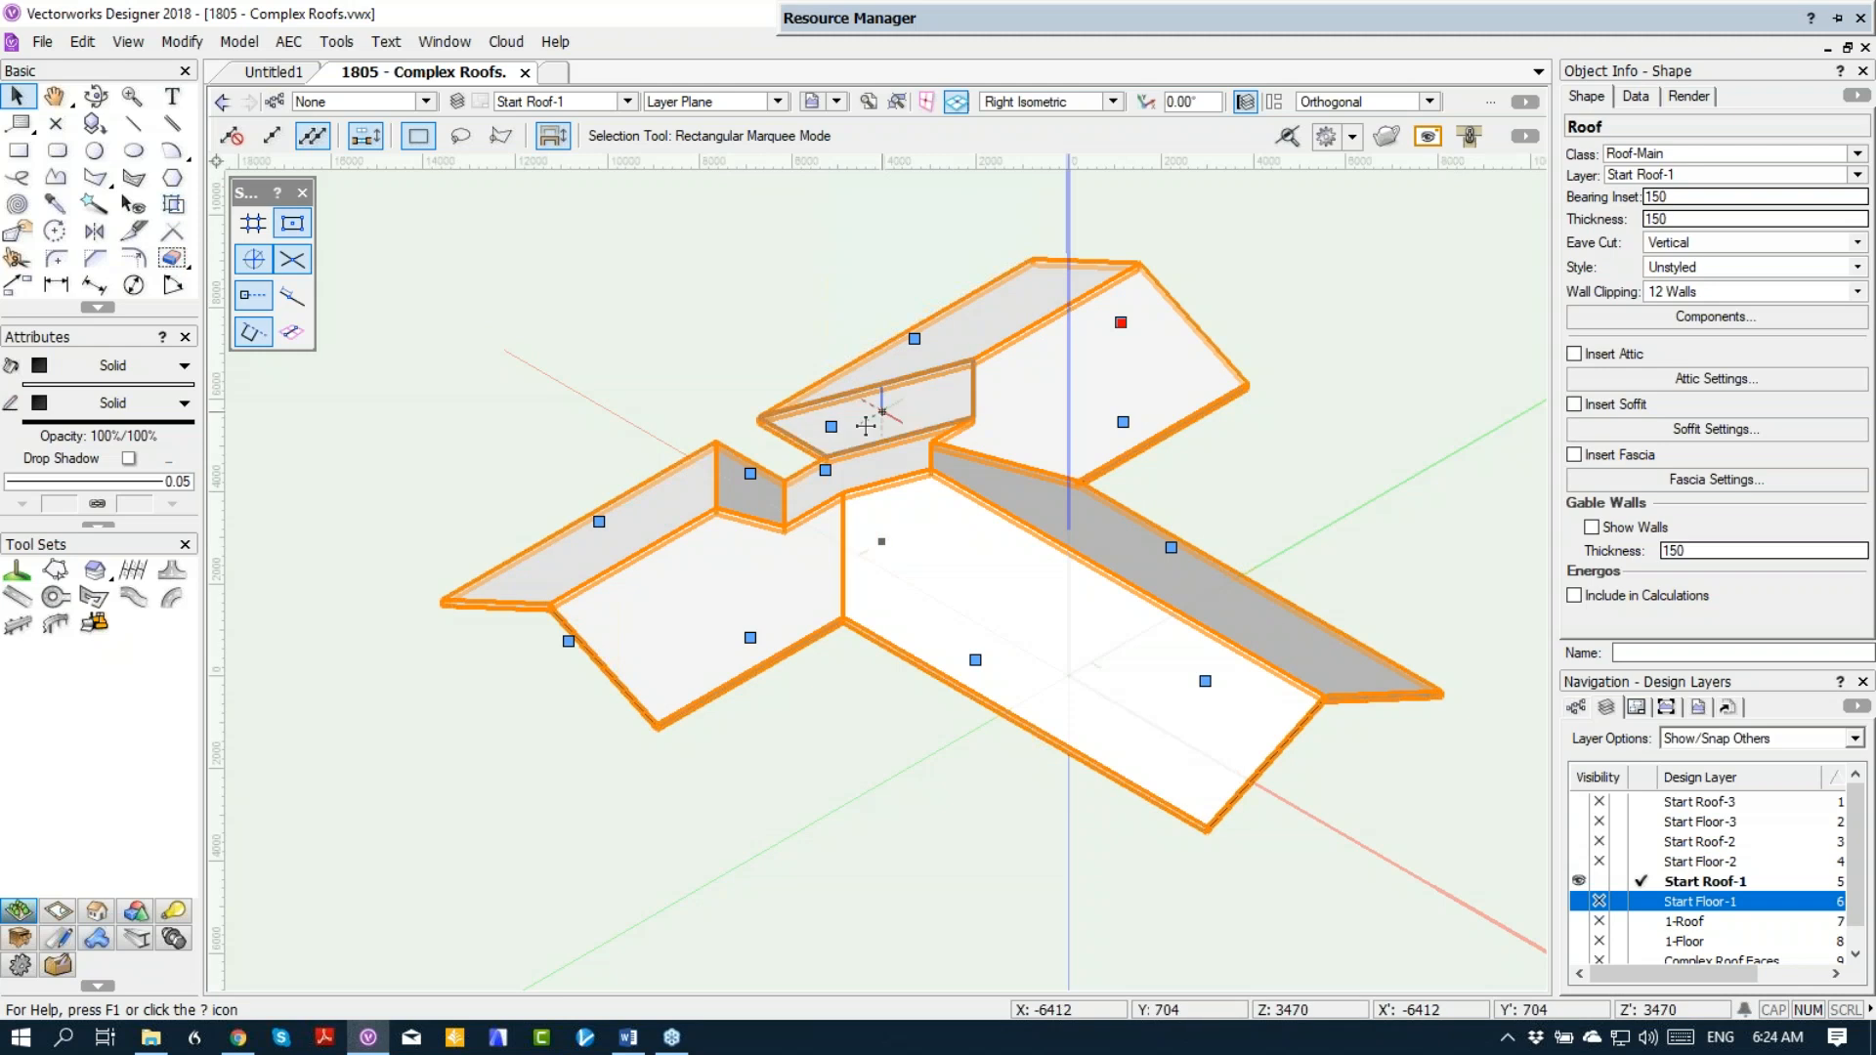
# Step: Try to change the two side edges of the recess from Eave to Gable
pyautogui.doubleClick(832, 427)
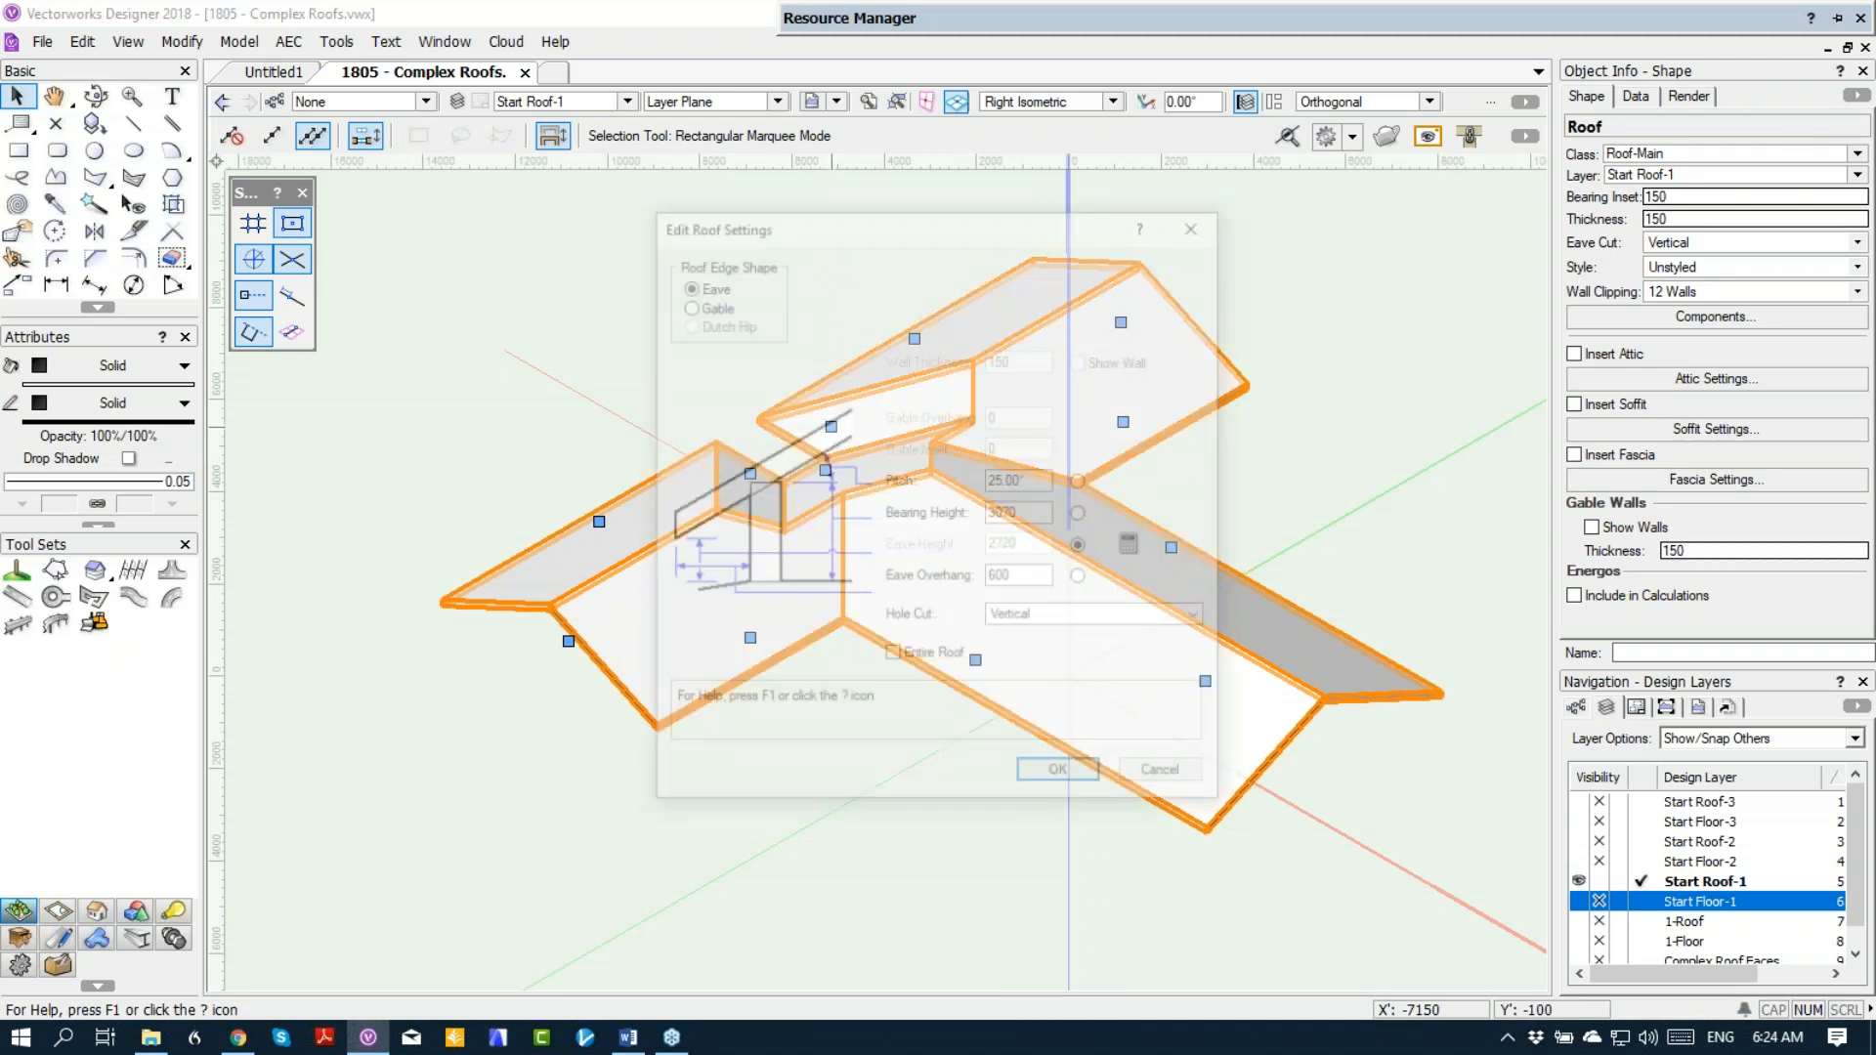
pyautogui.click(706, 306)
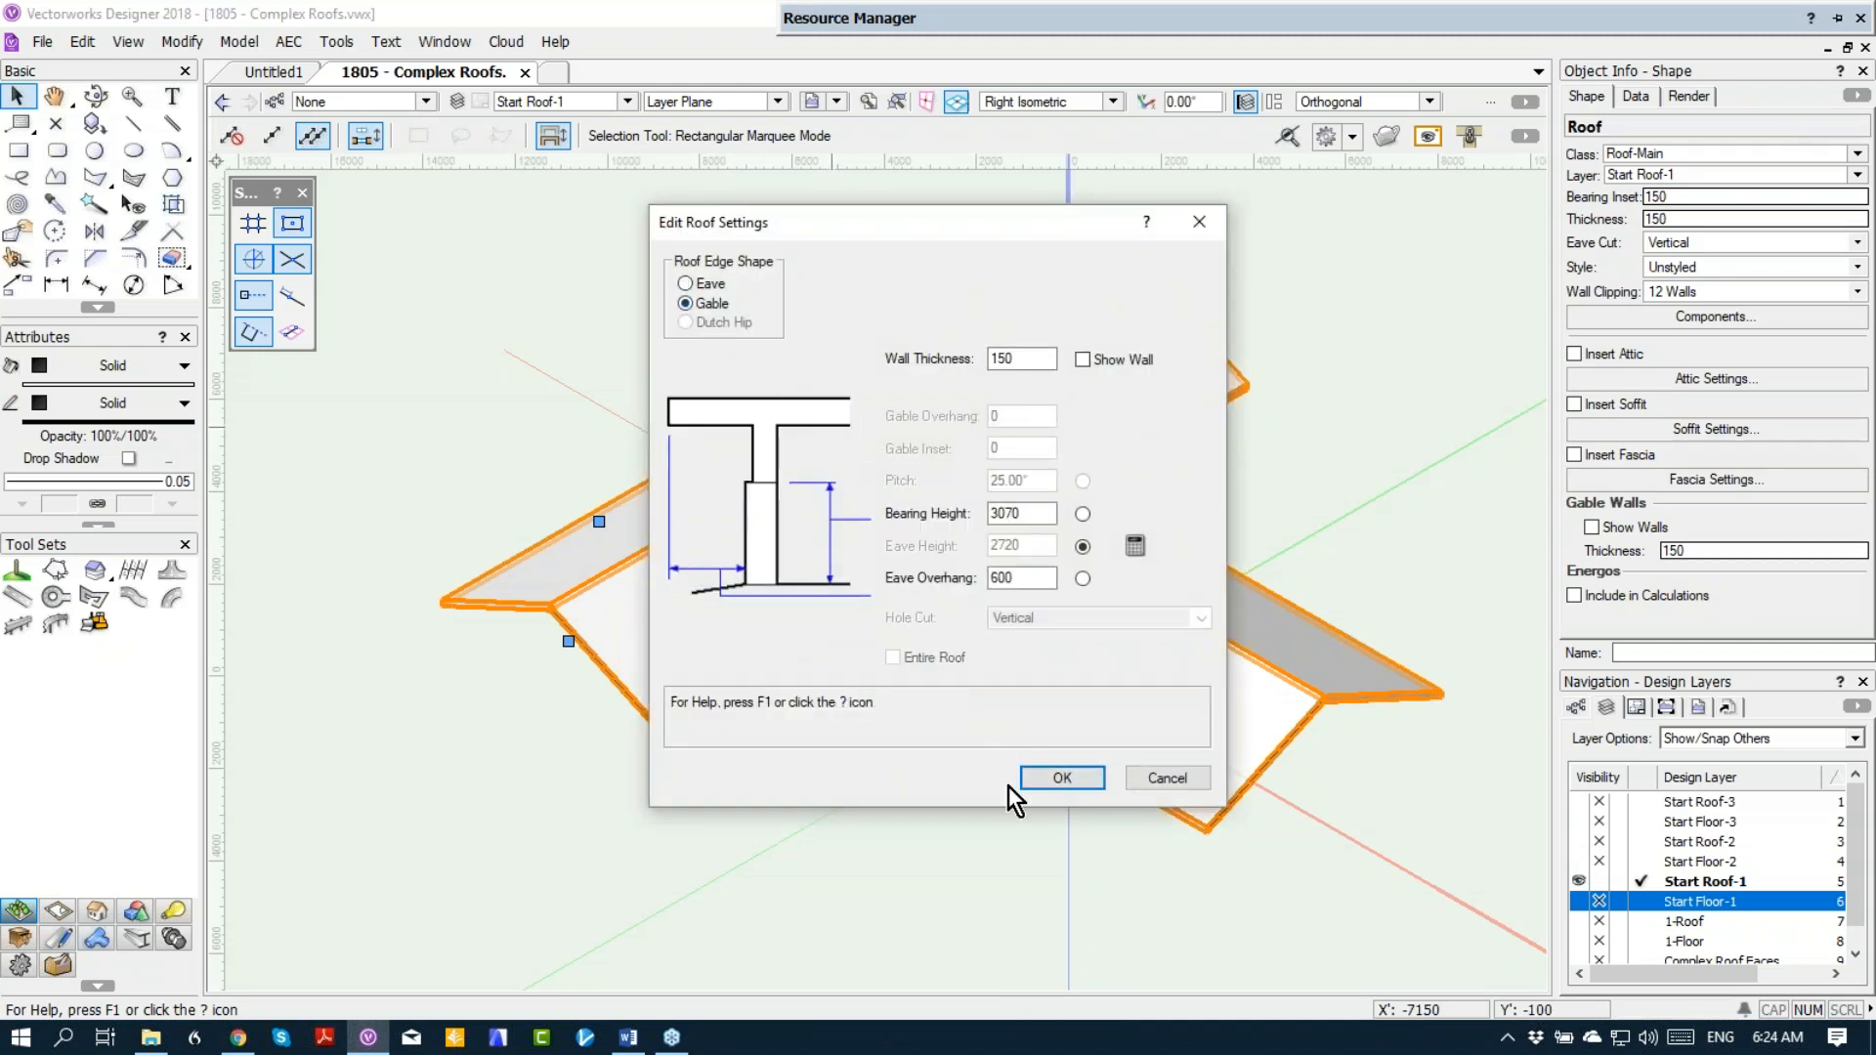
pyautogui.click(1058, 778)
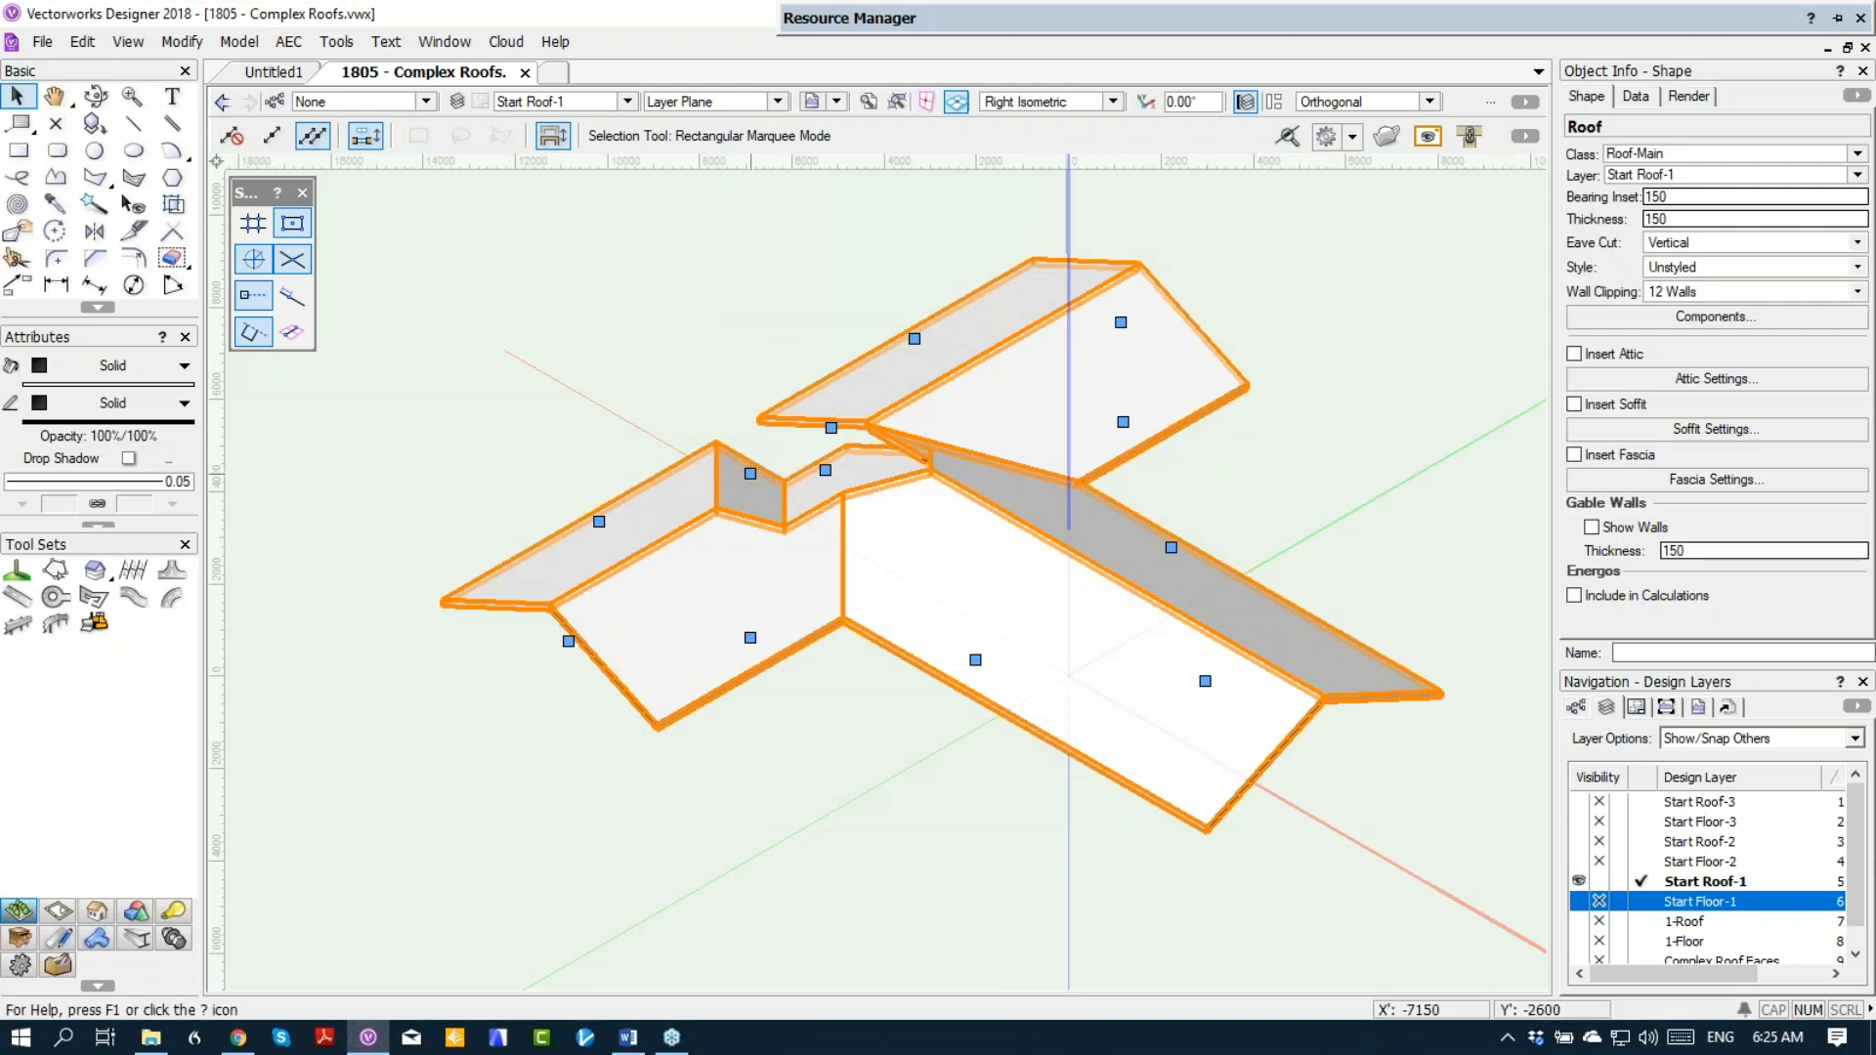
pyautogui.doubleClick(749, 477)
pyautogui.click(707, 301)
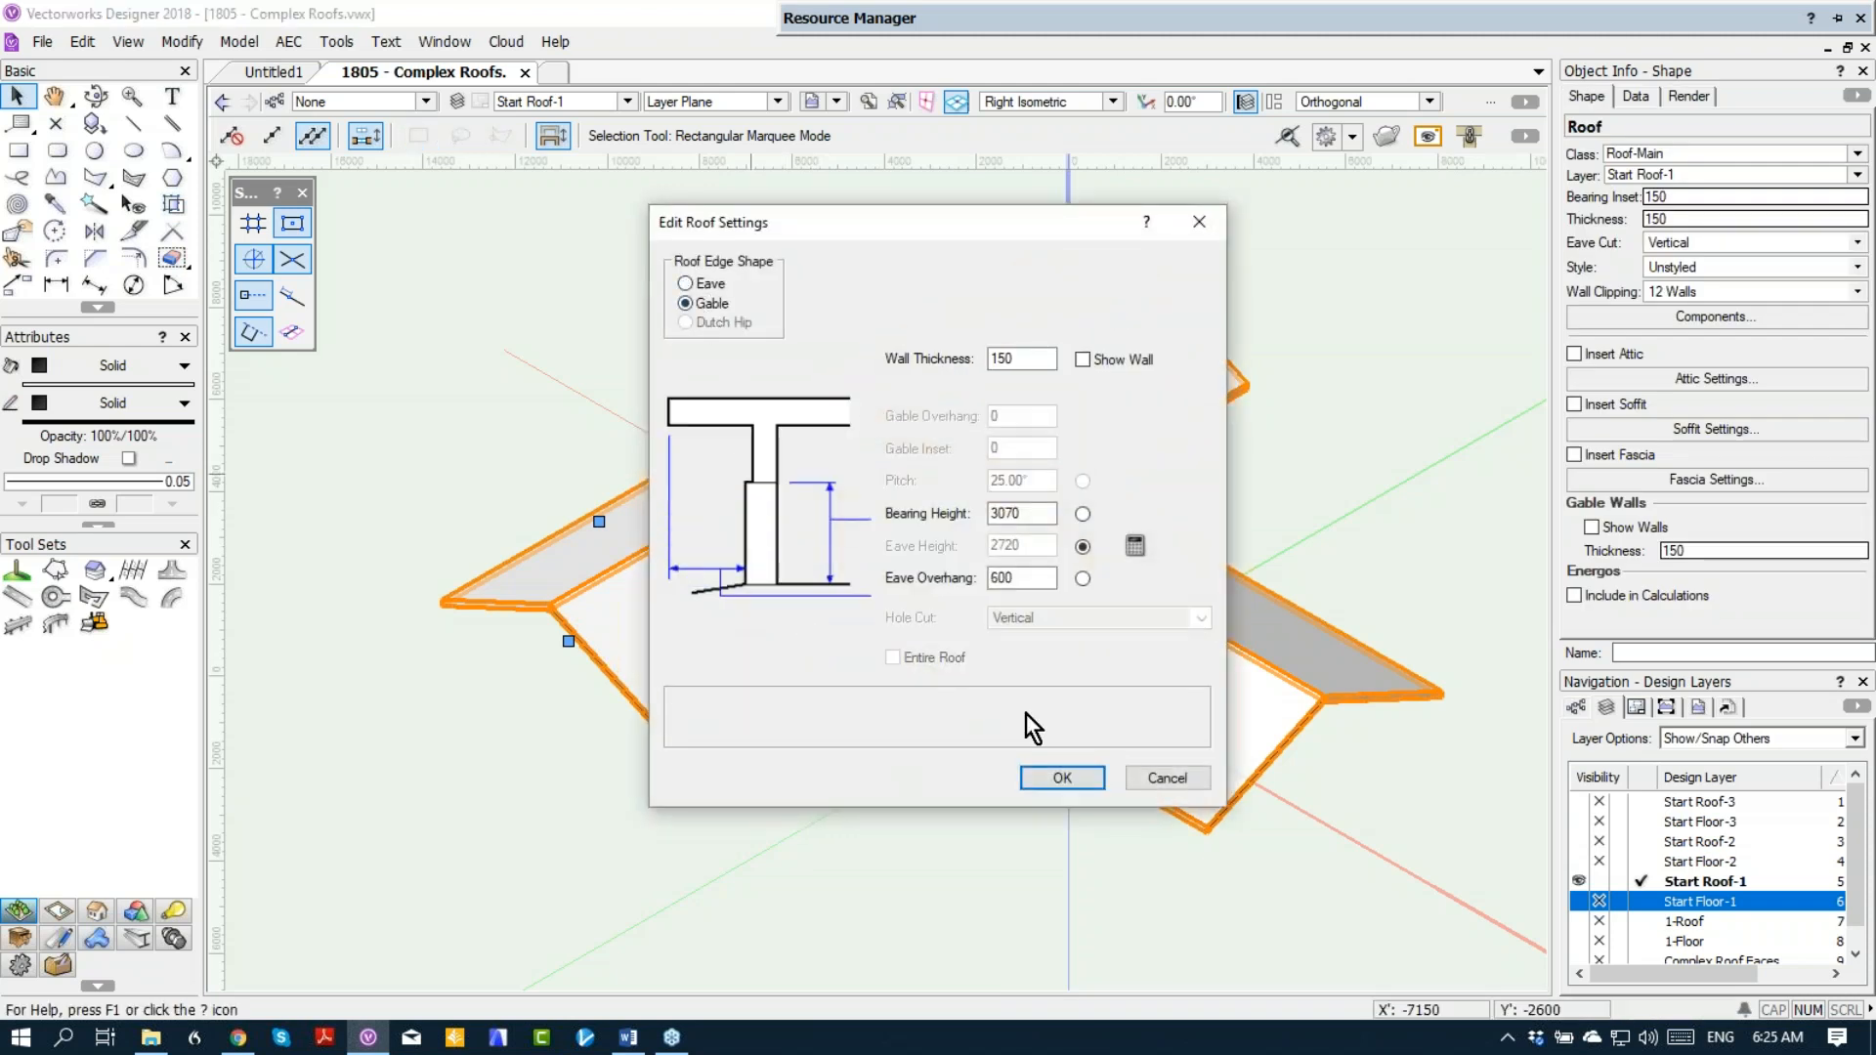
pyautogui.click(1046, 778)
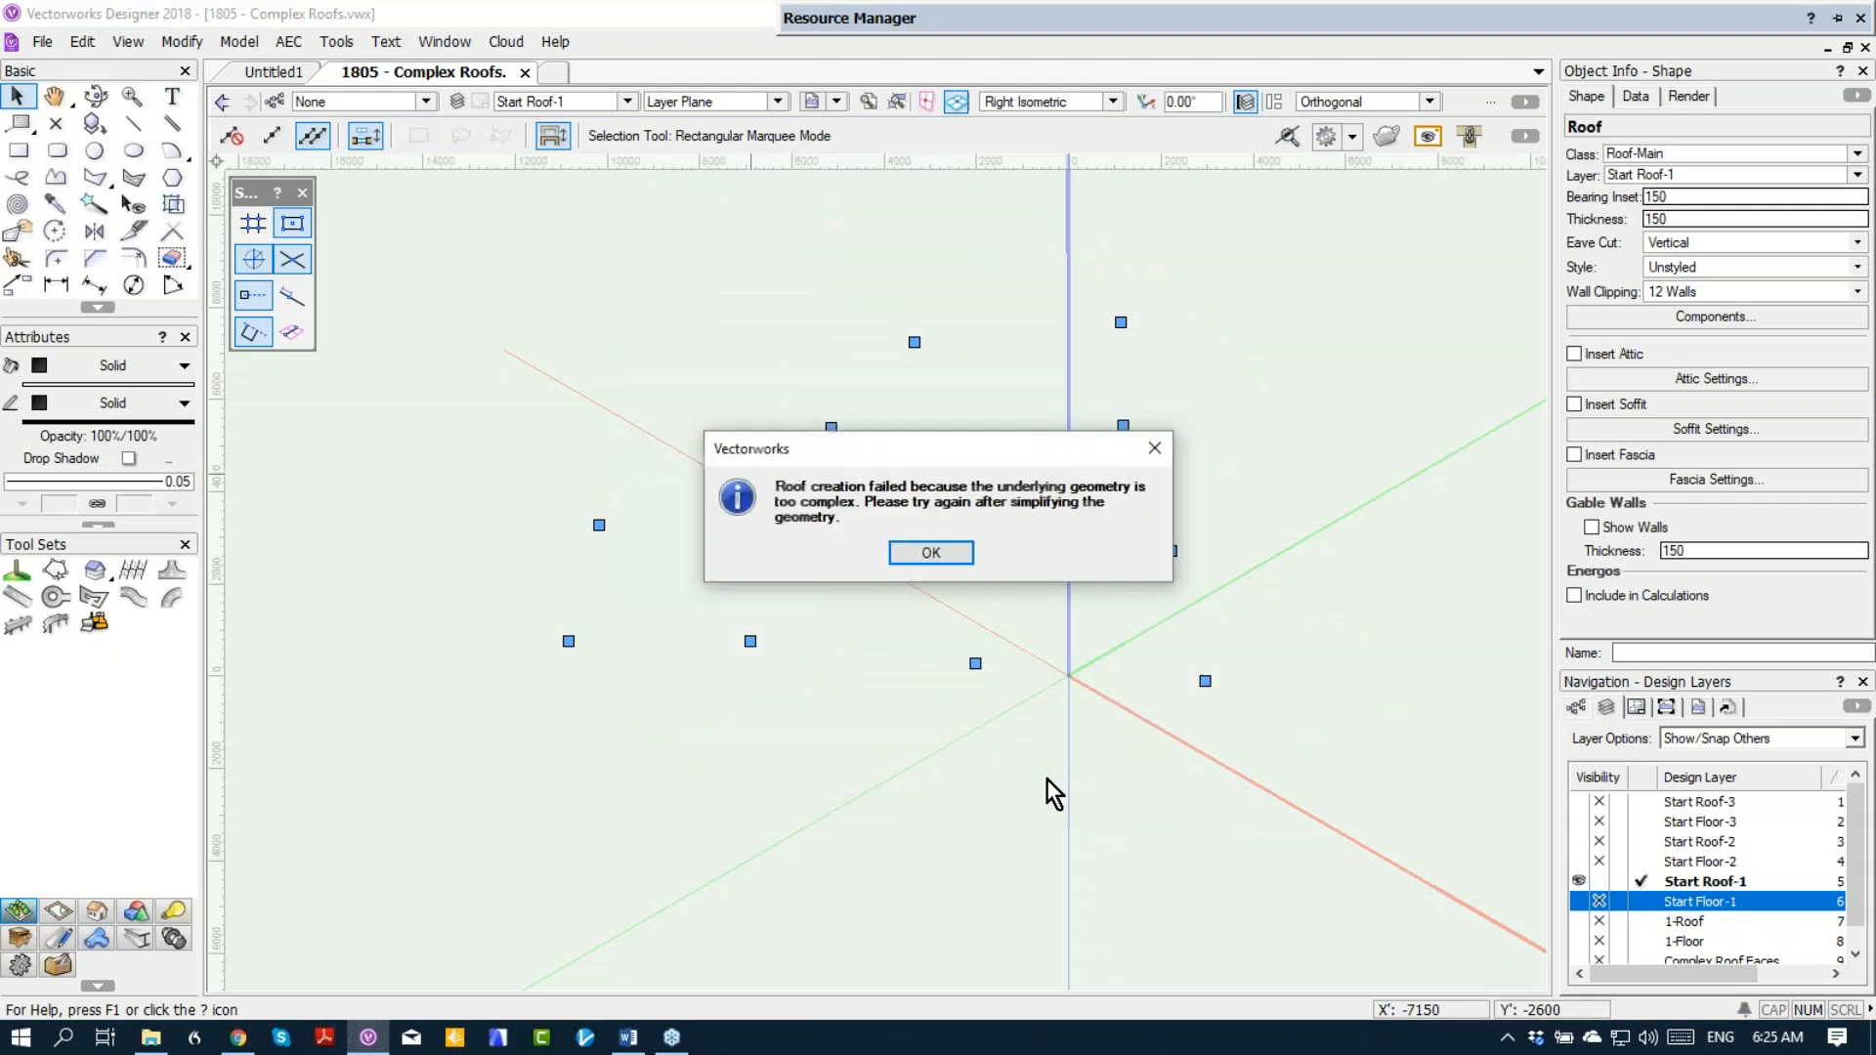
pyautogui.click(933, 552)
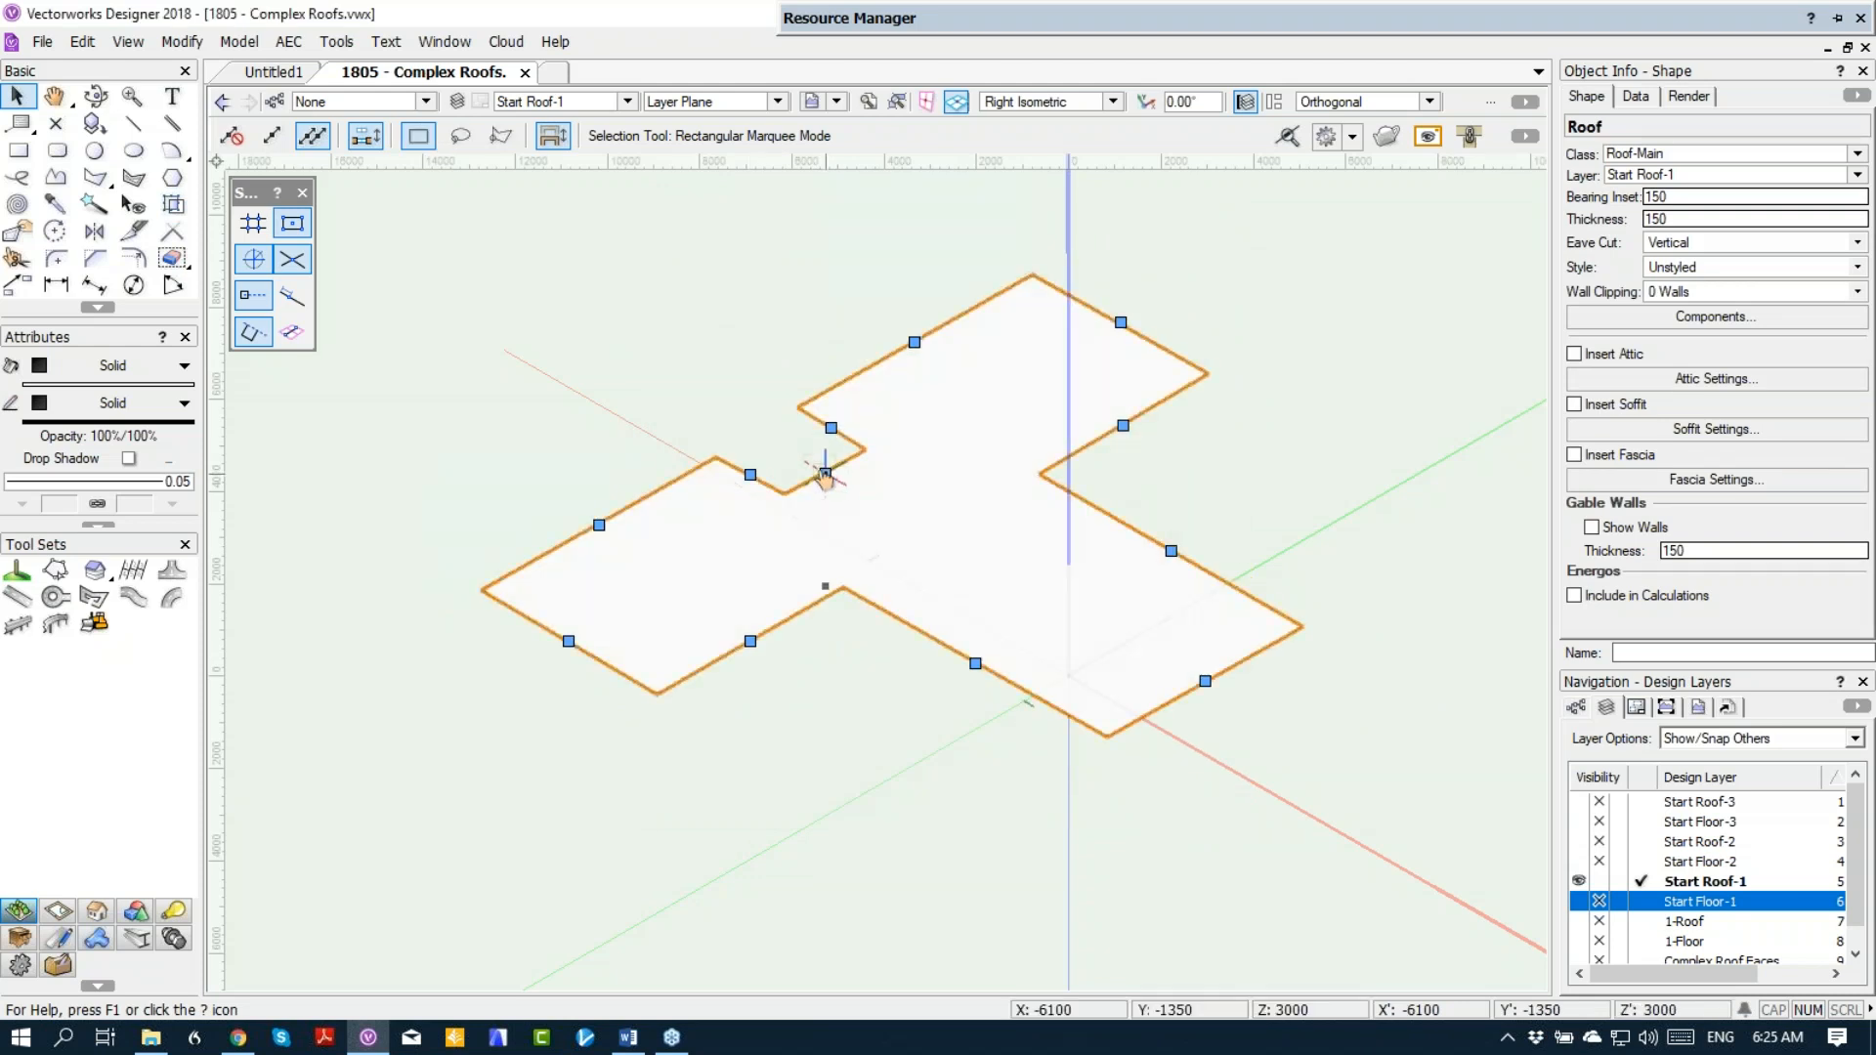
# Step: Try to change the back edge of the recess from Eave to Gable
pyautogui.click(826, 476)
pyautogui.click(709, 304)
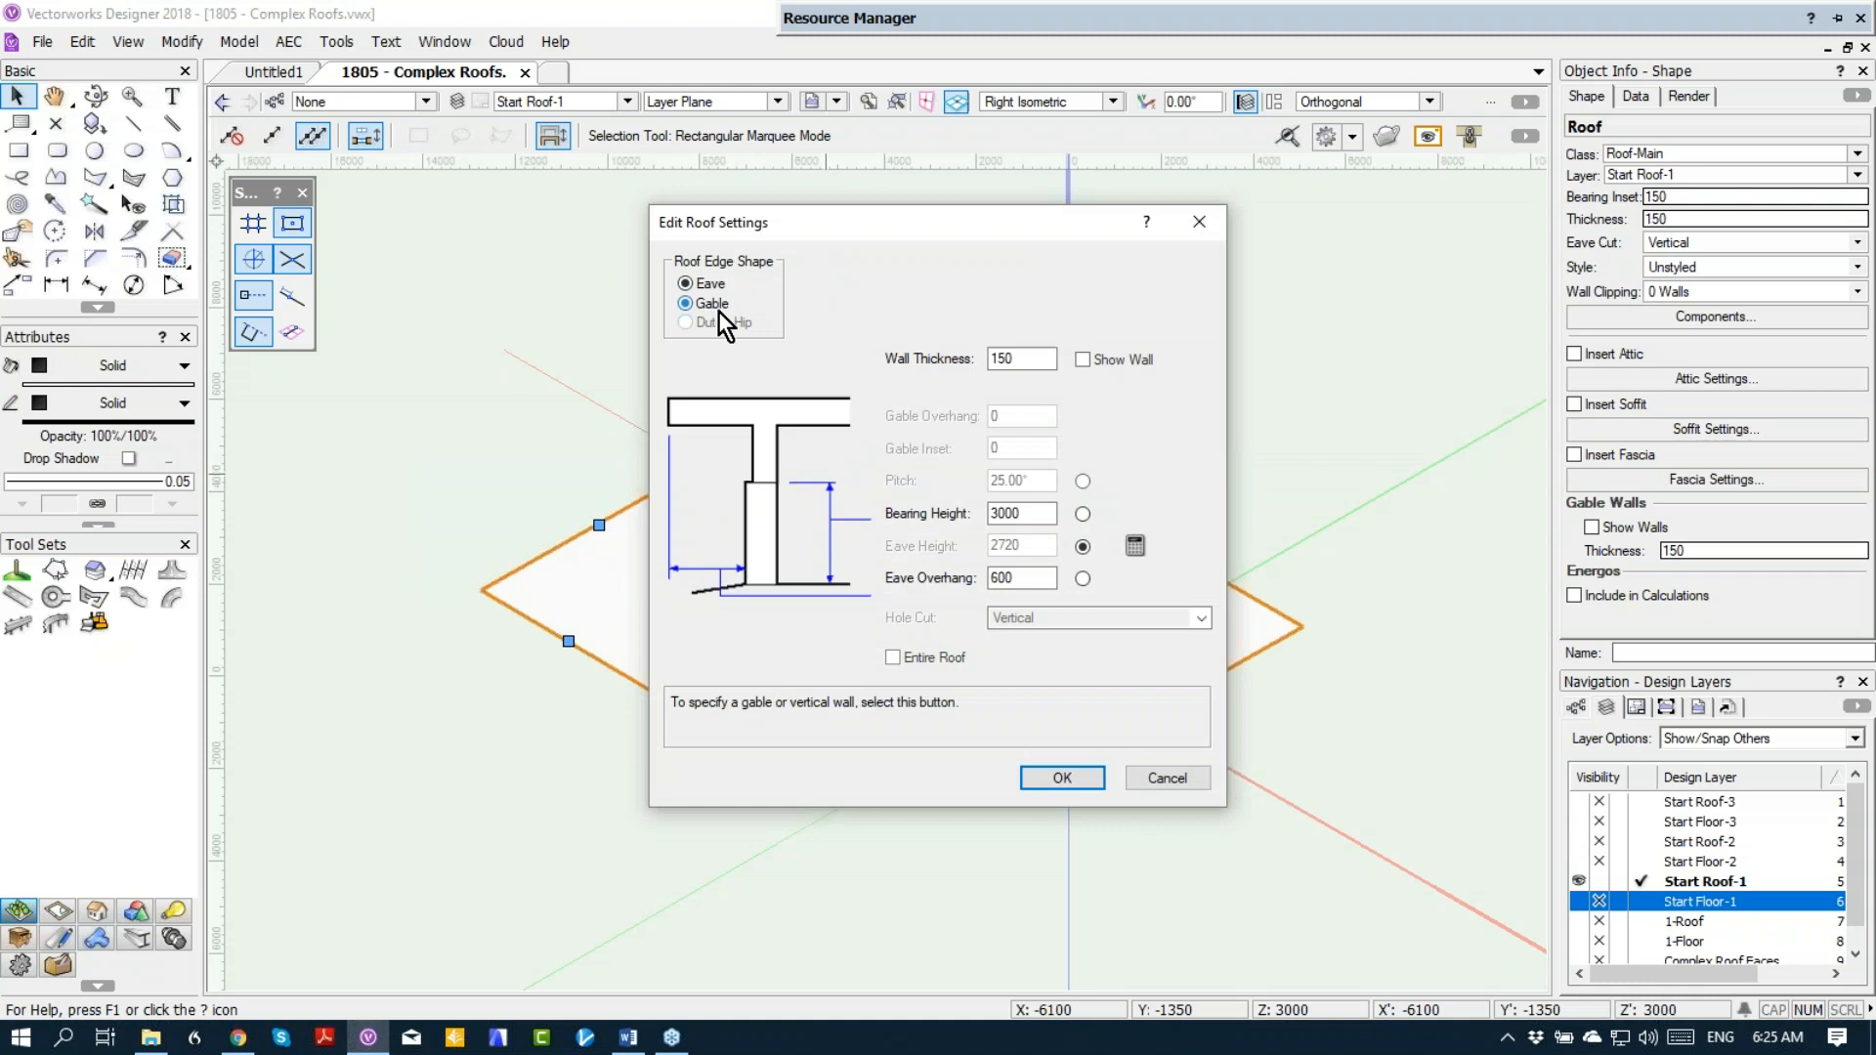
pyautogui.click(1065, 777)
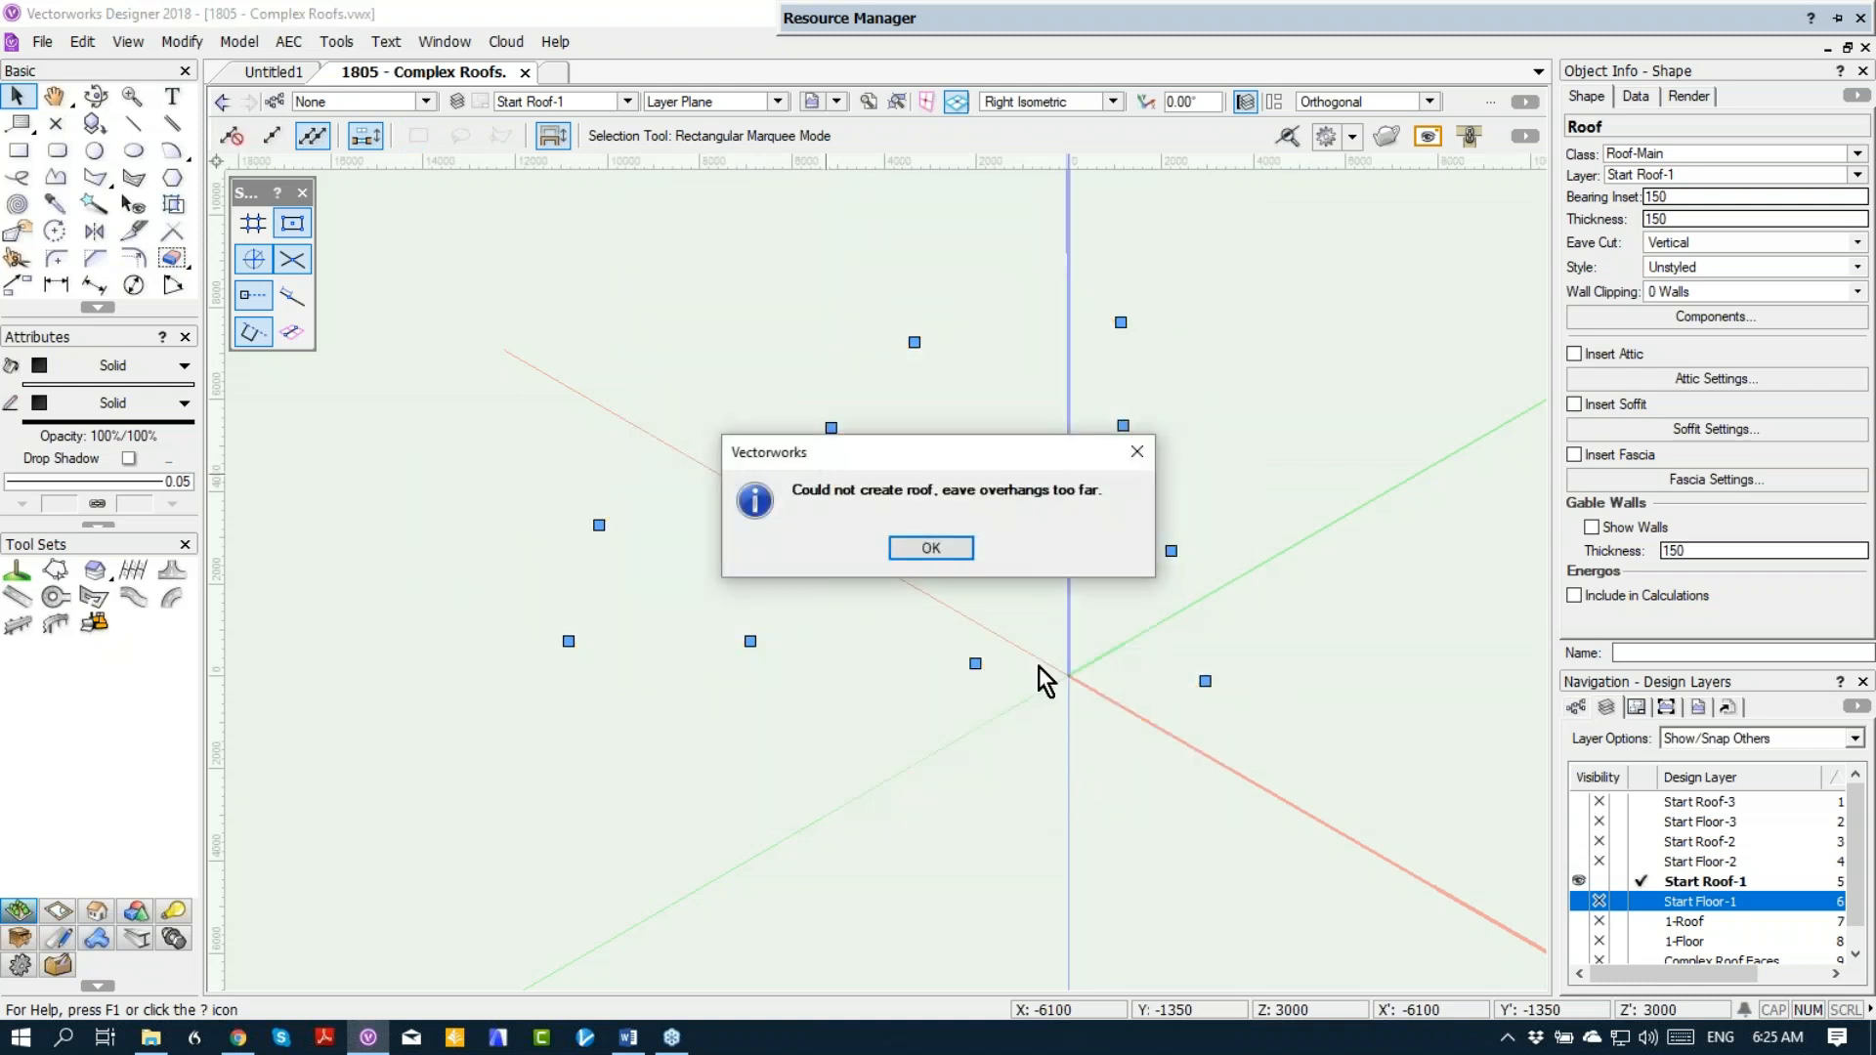
pyautogui.click(931, 552)
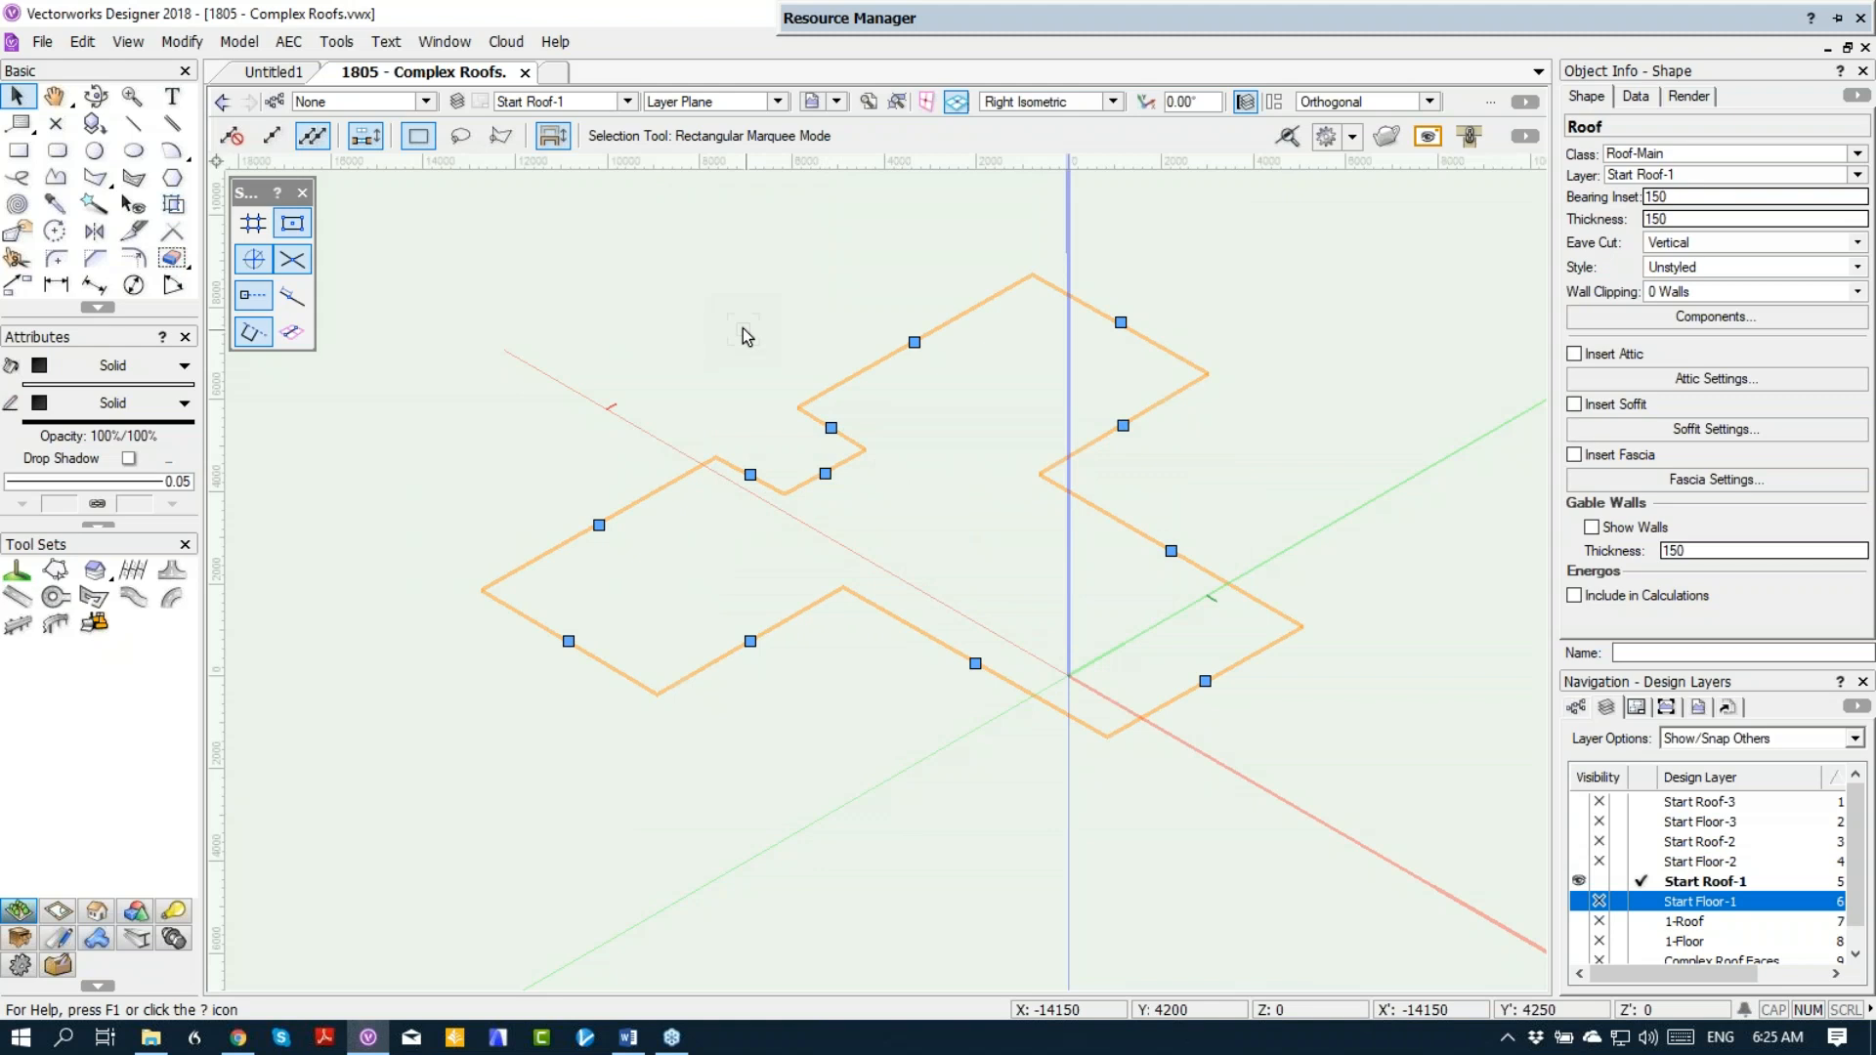
# Step: Delete one of the recess's inner corner vertices from the roof outline with the Reshape tool's Delete Vertex mode
pyautogui.press('F5')
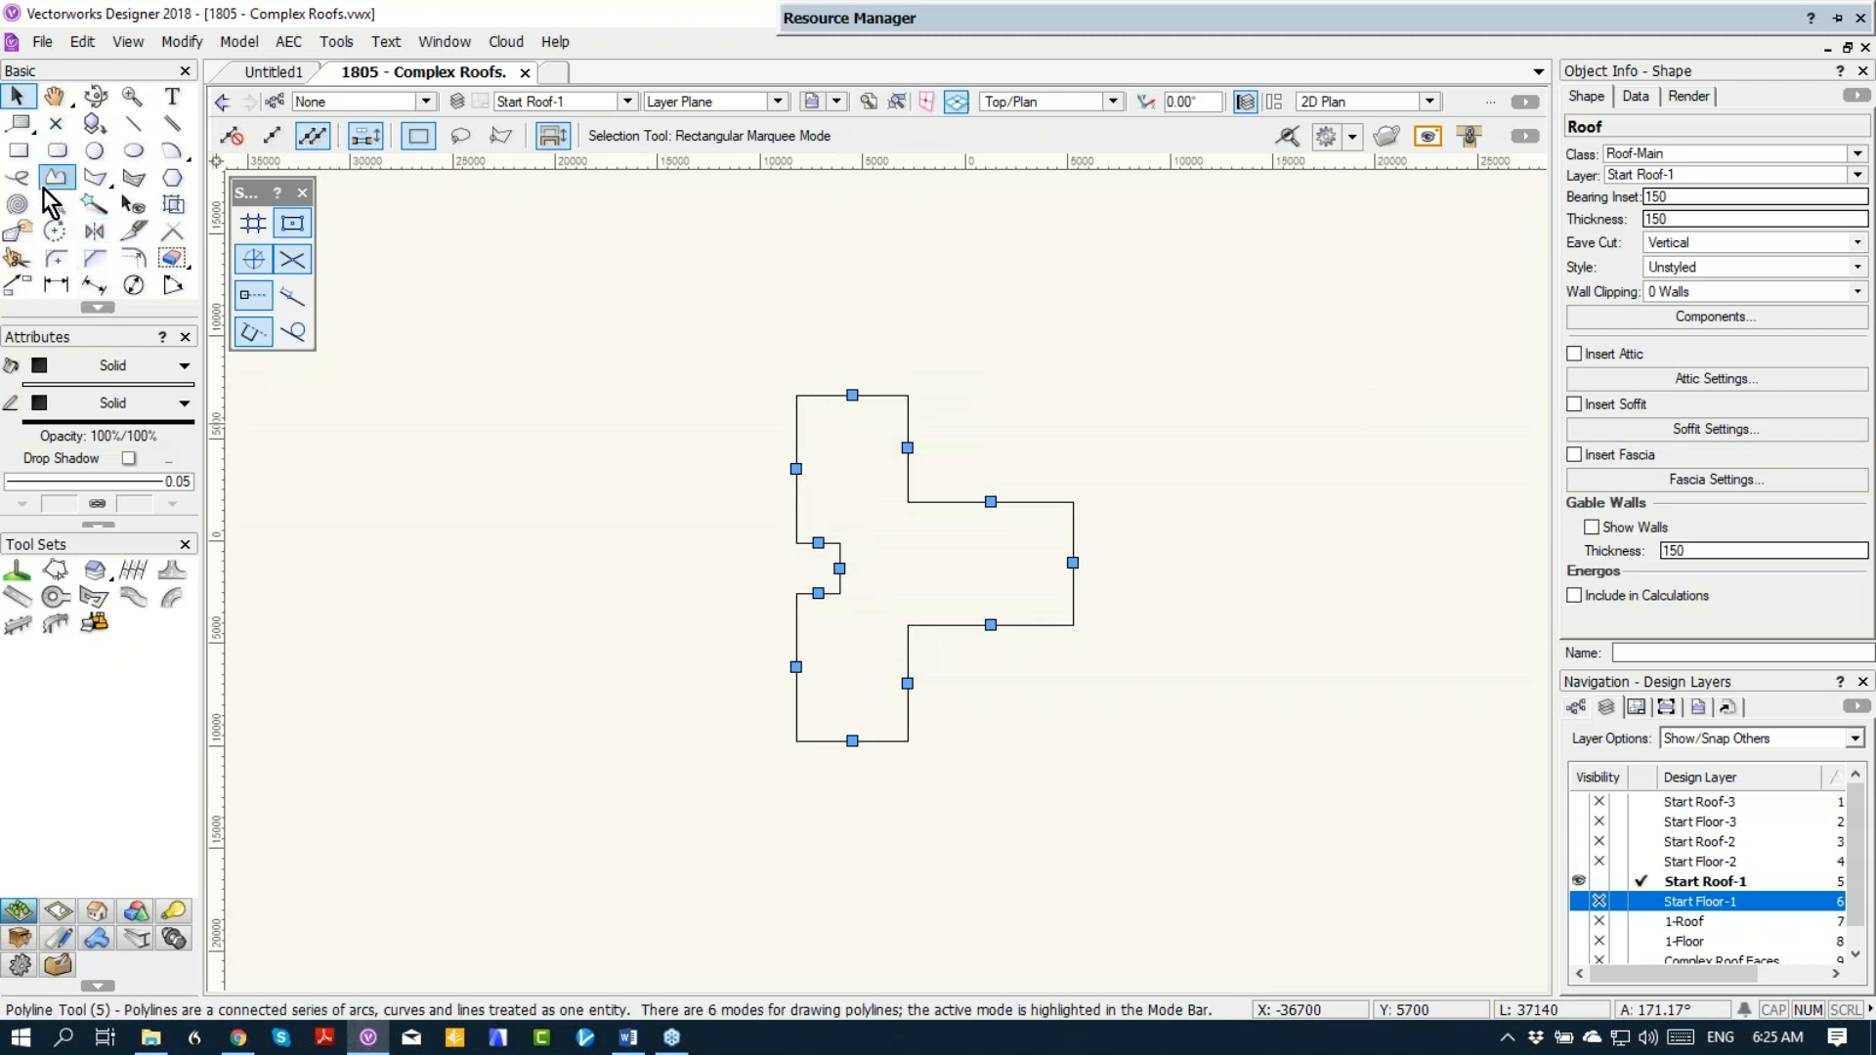
pyautogui.click(12, 236)
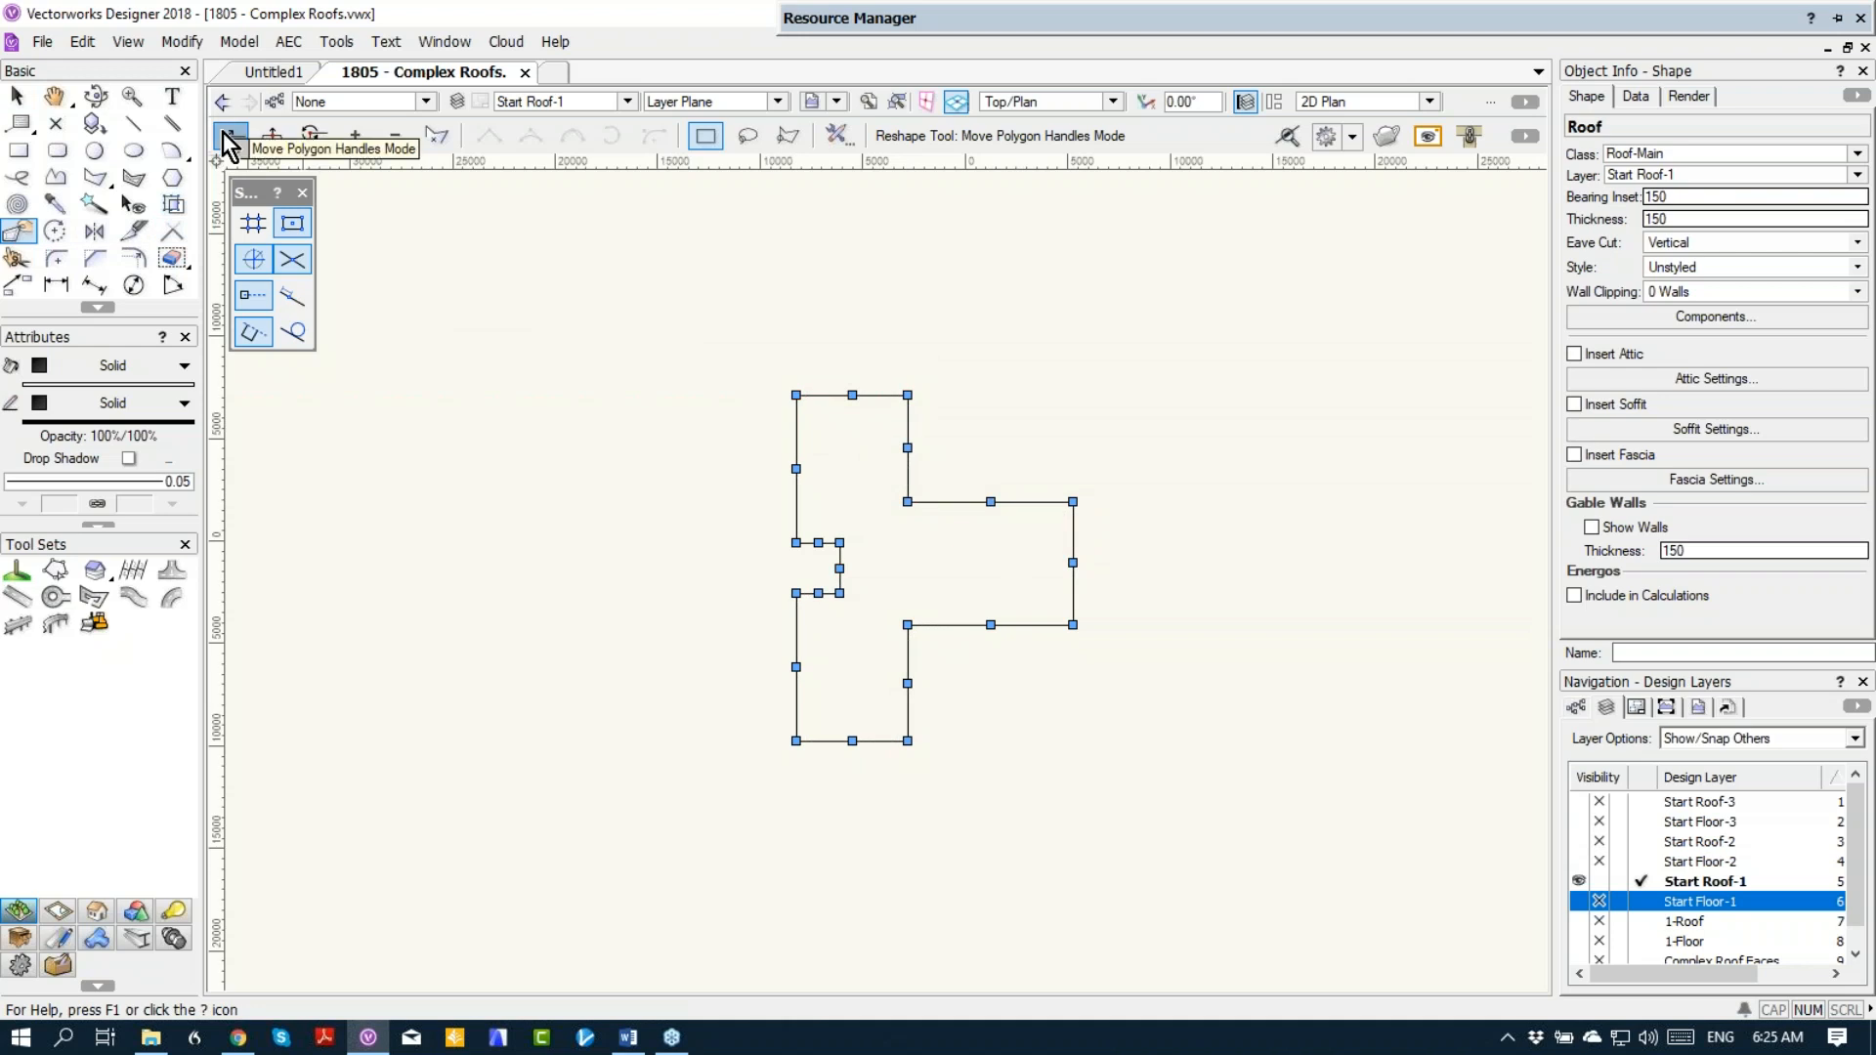
pyautogui.click(271, 137)
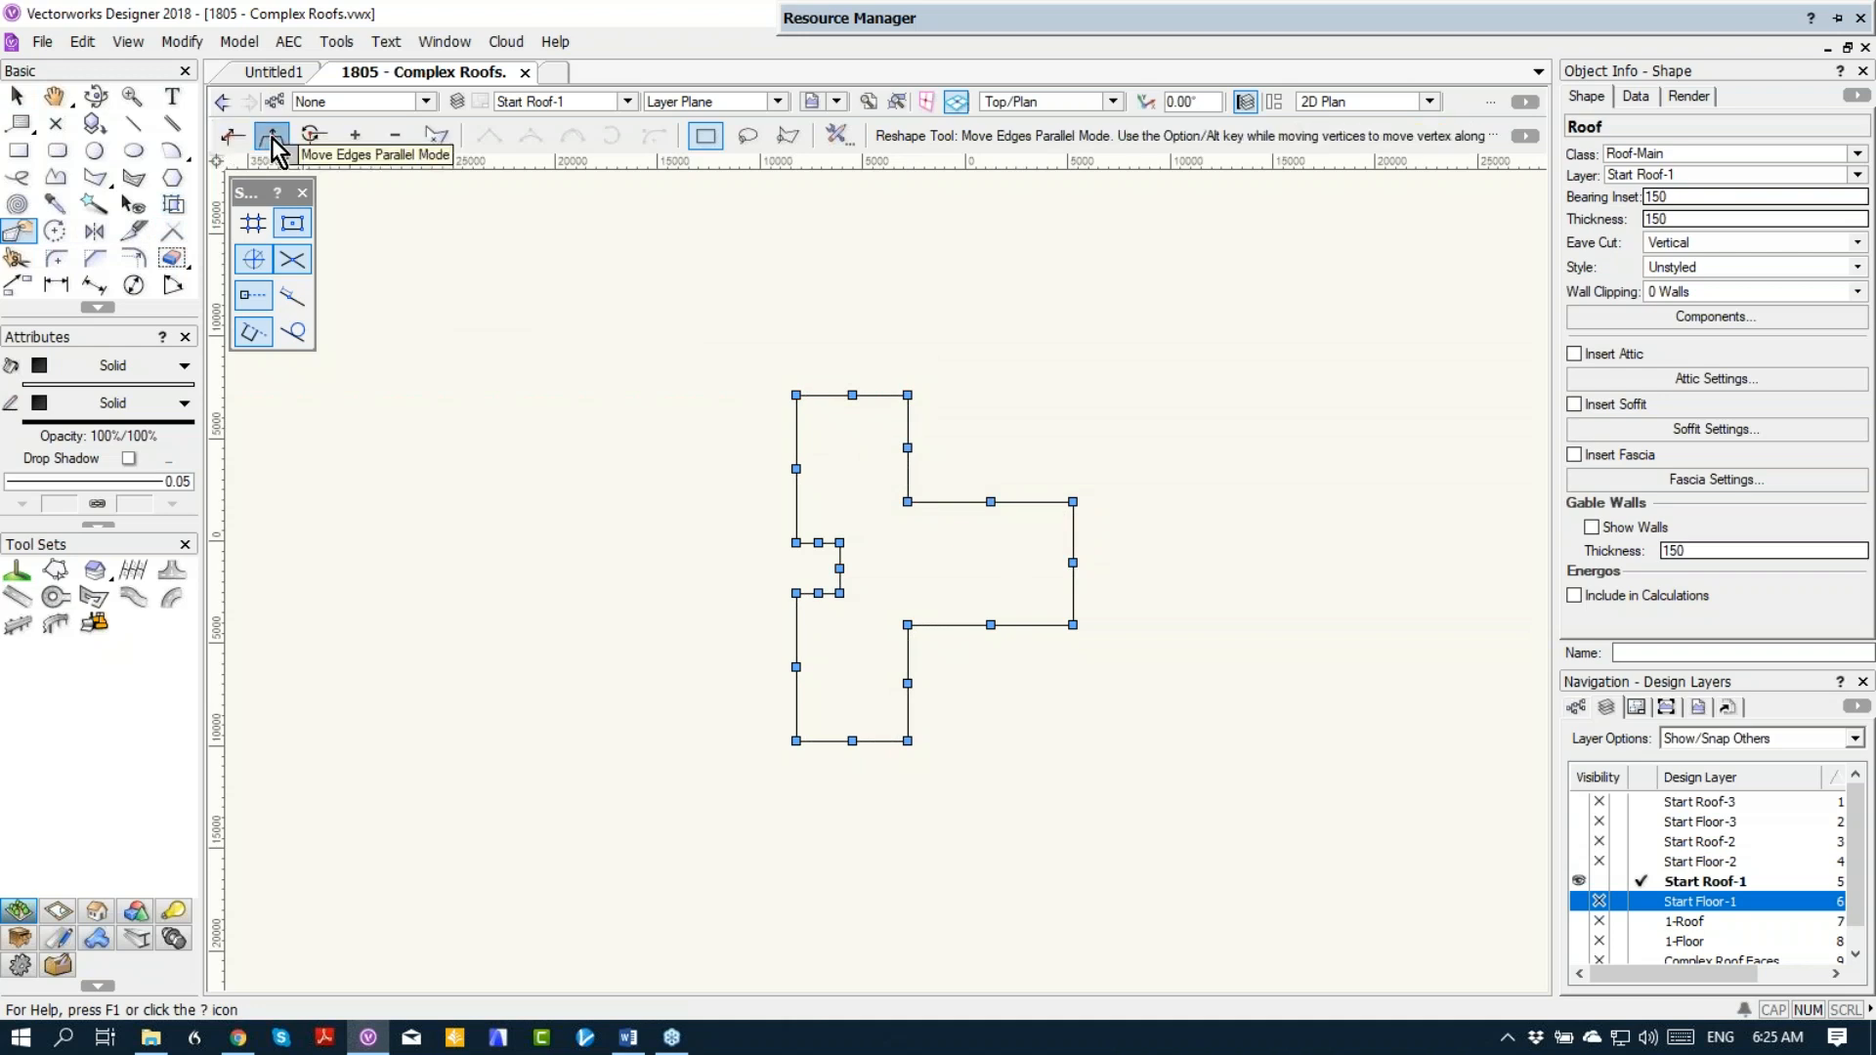
pyautogui.click(393, 138)
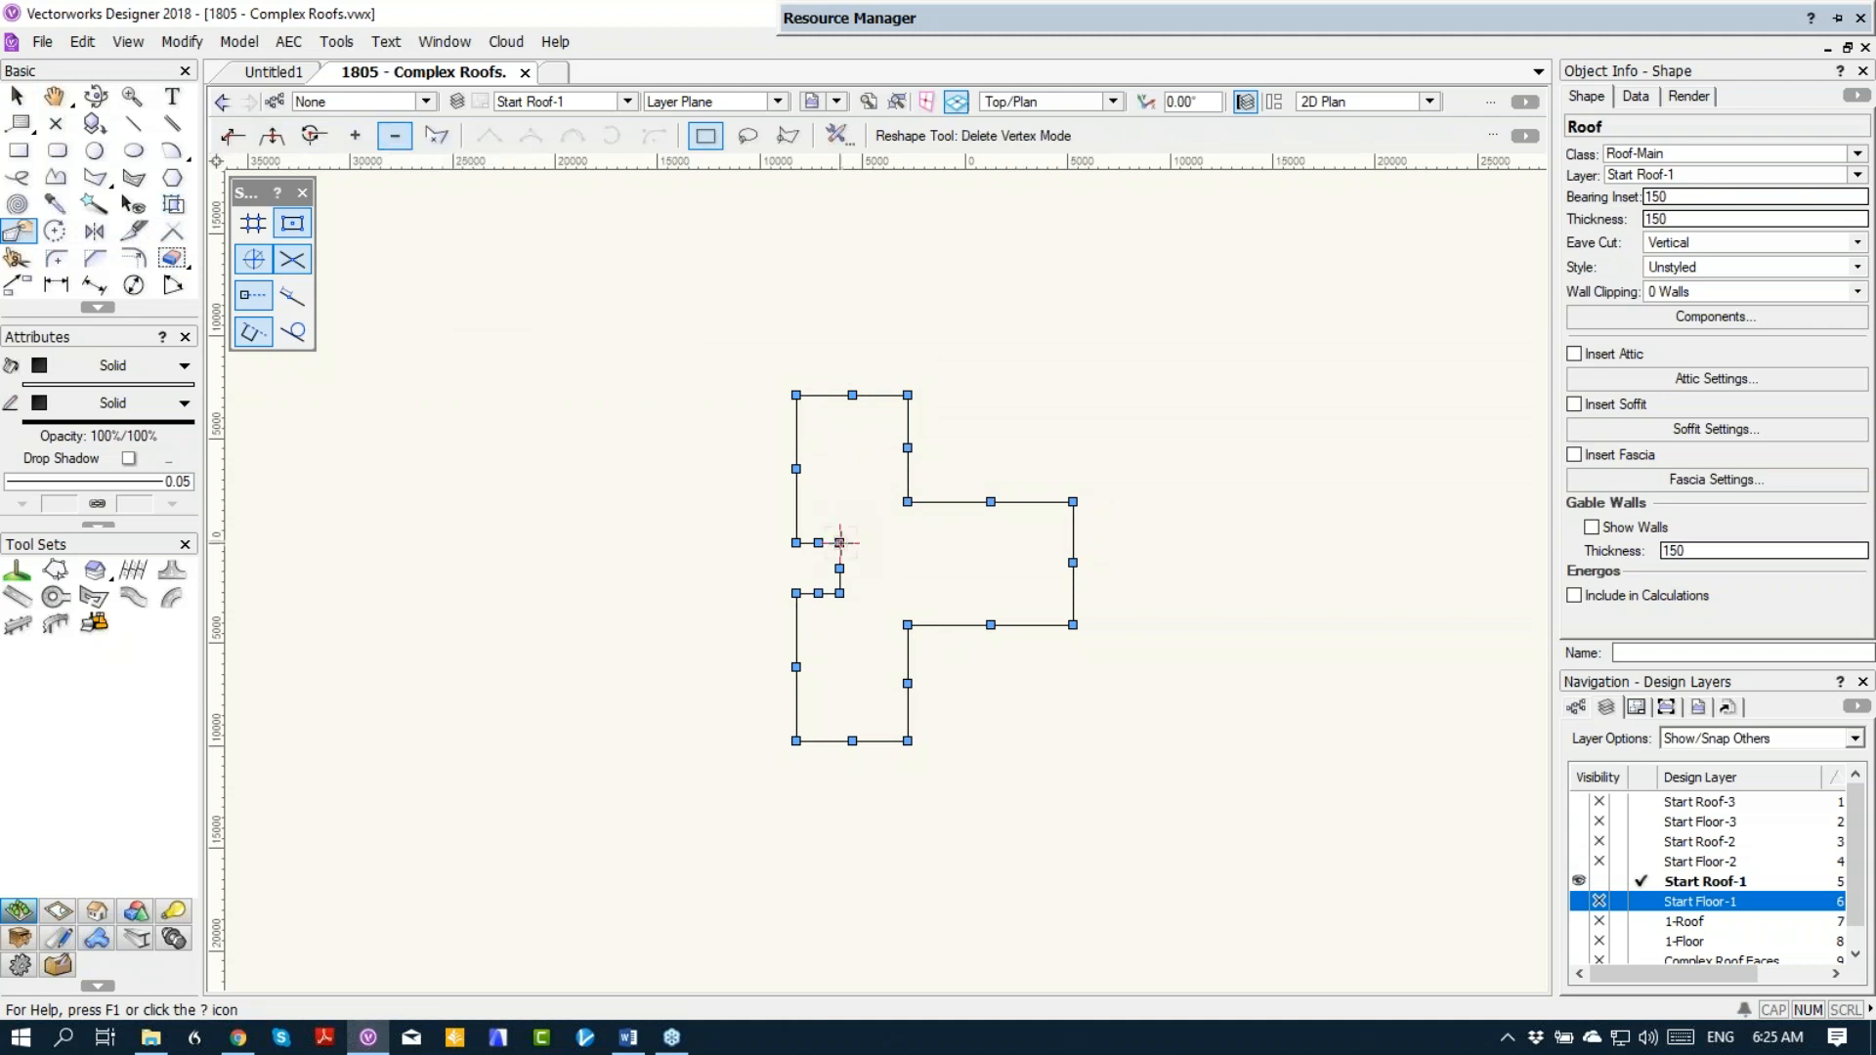
pyautogui.scroll(3, 835, 564)
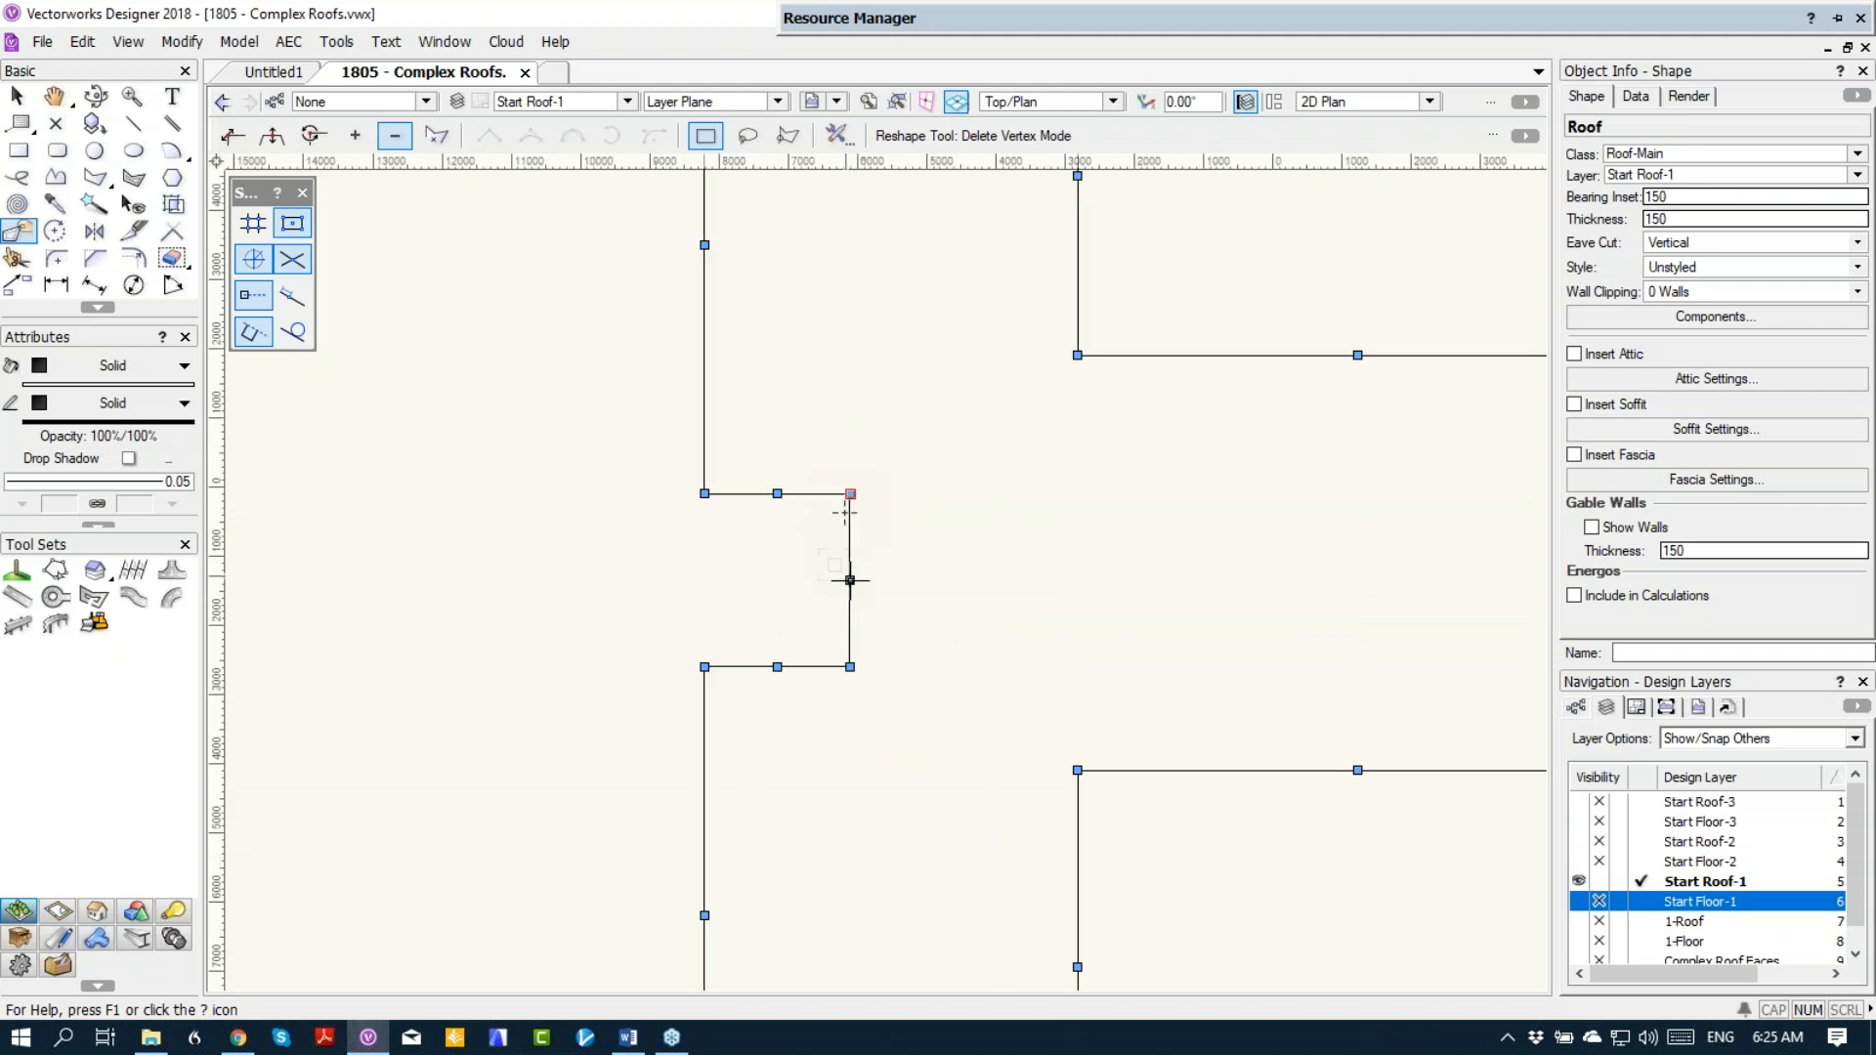
pyautogui.press('KP_3')
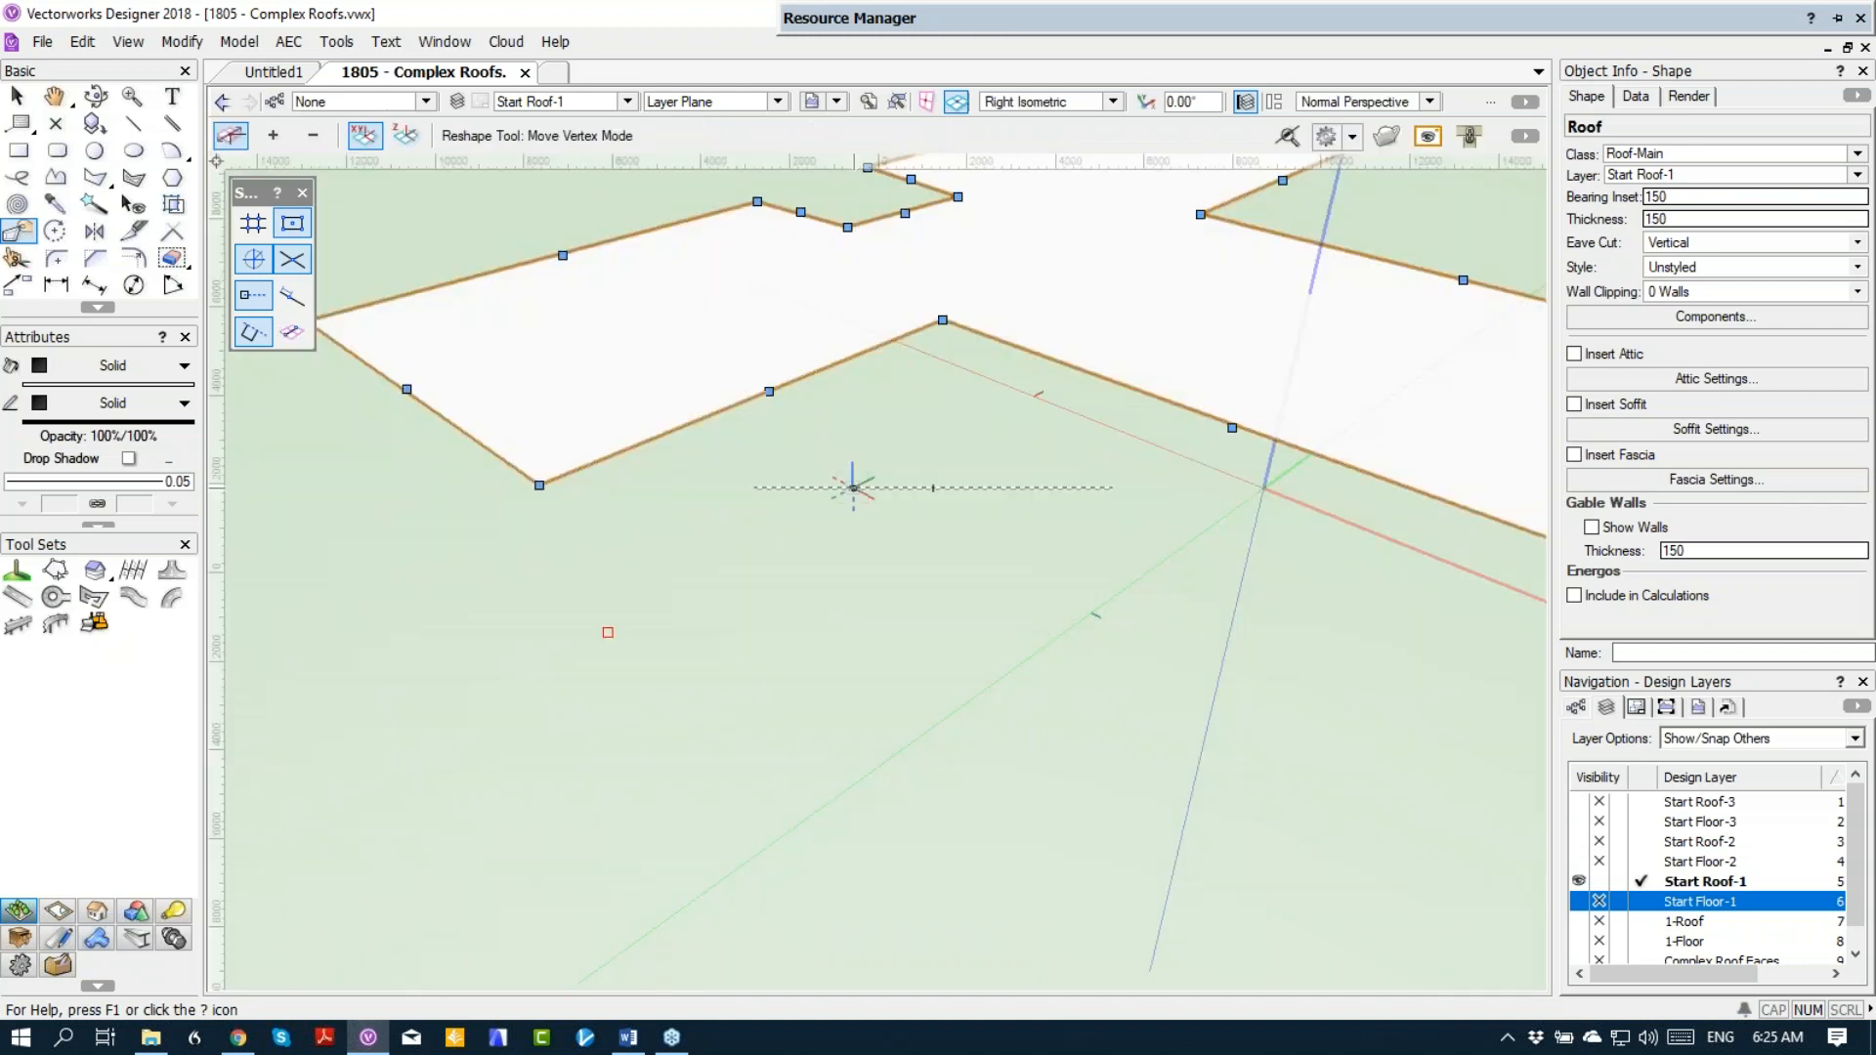
pyautogui.click(313, 135)
pyautogui.click(848, 228)
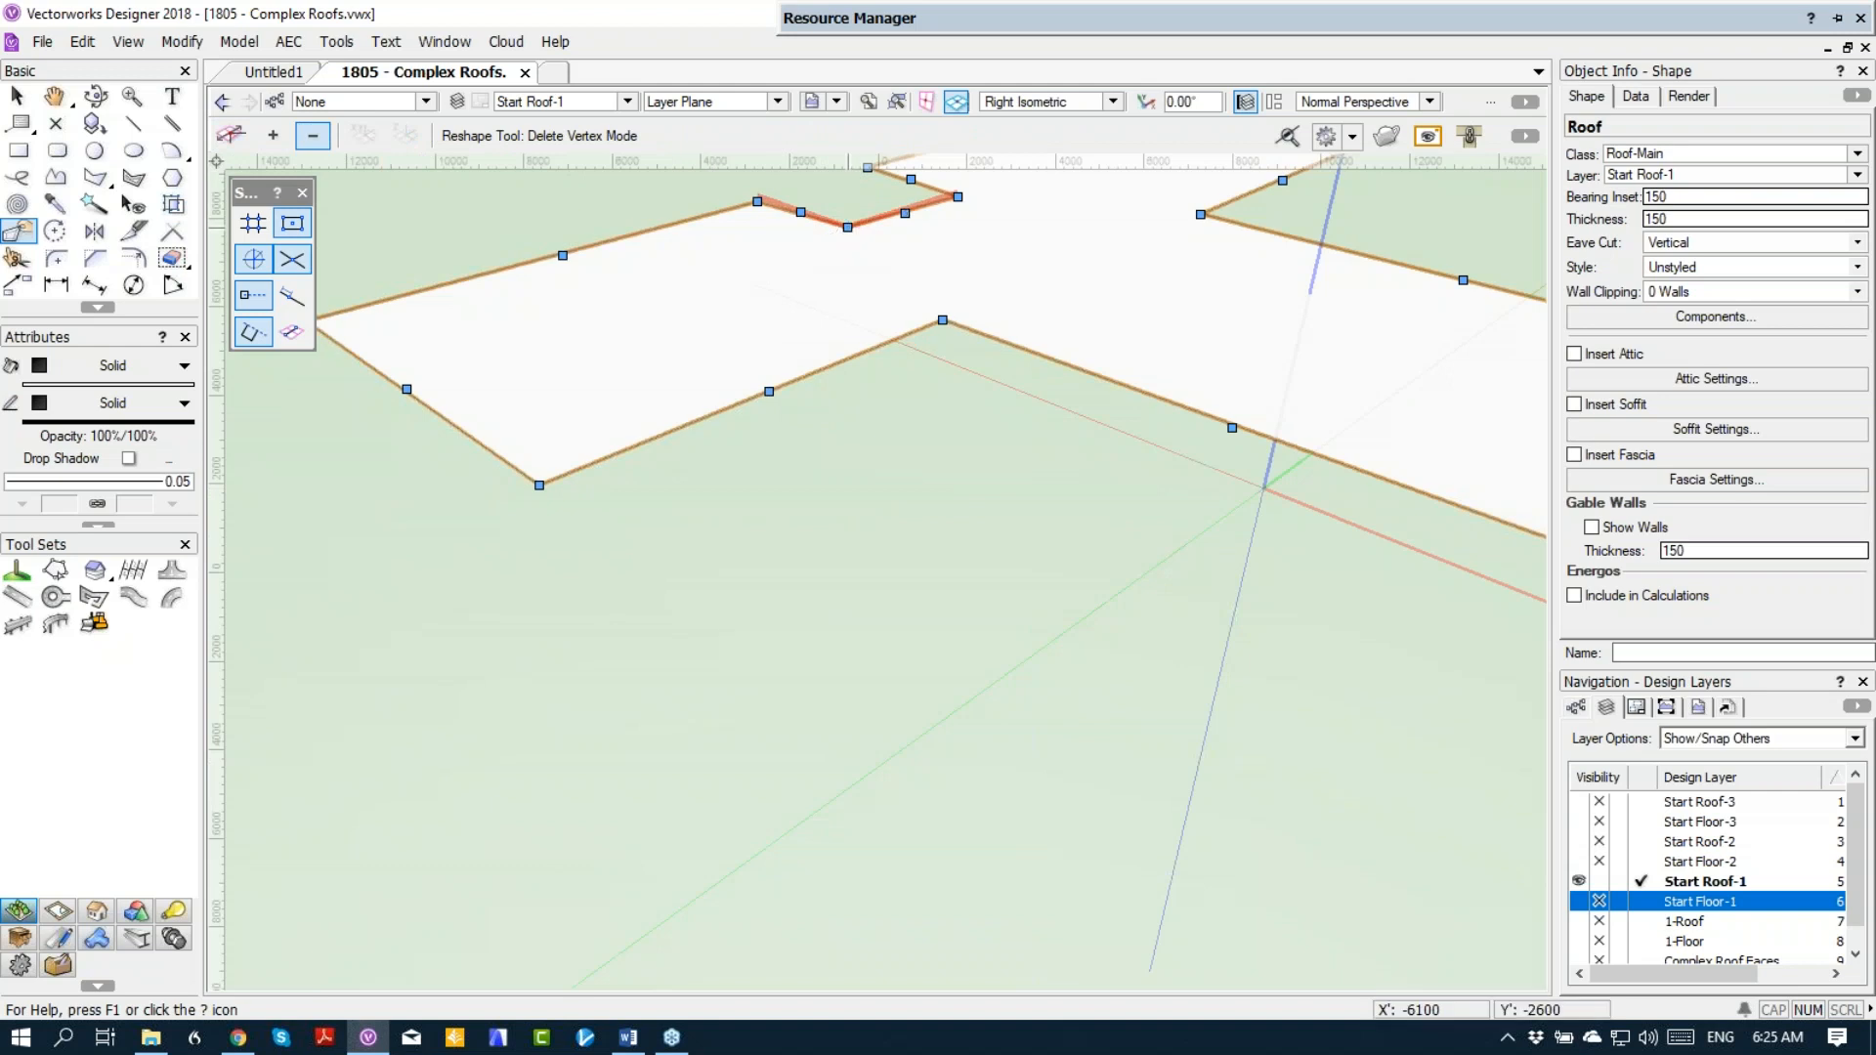
# Step: Delete the remaining recess vertices in Top/Plan so the roof's long side is straight, and inspect the roof in Right Isometric view
pyautogui.moveTo(907, 367); pyautogui.dragTo(892, 808, button='middle')
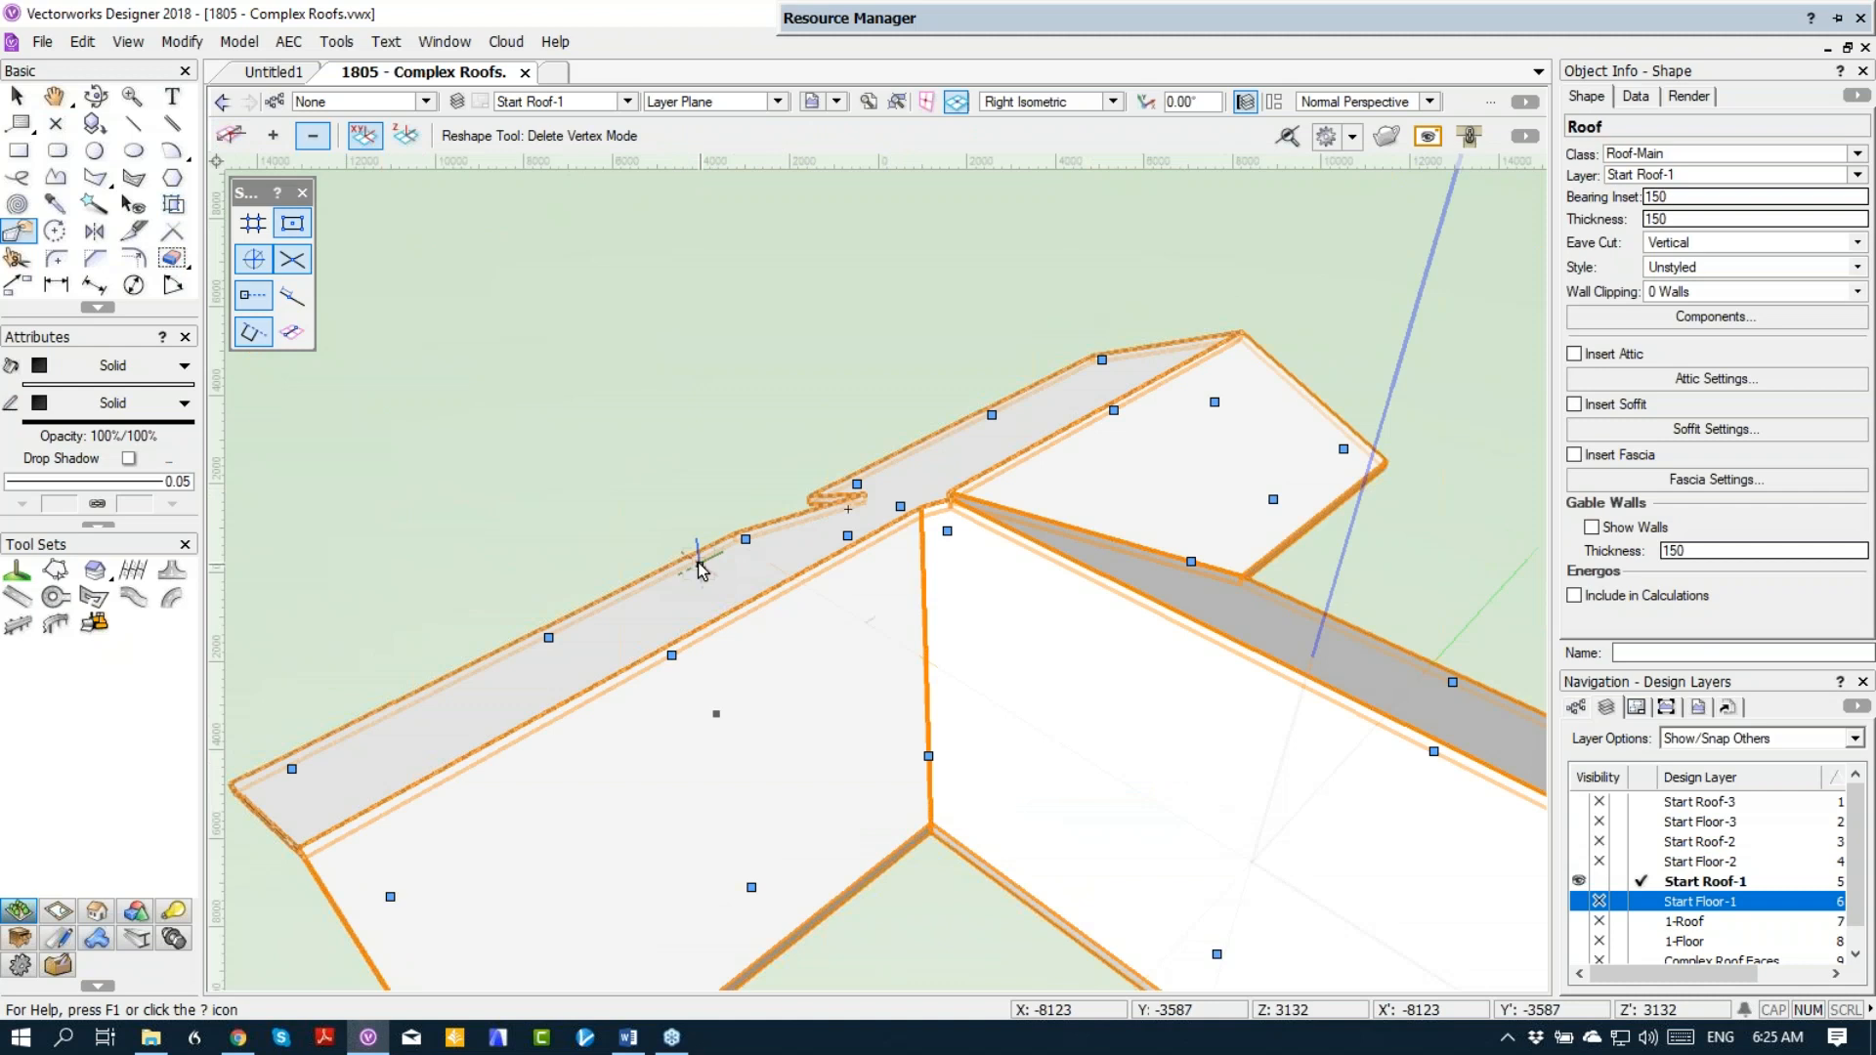
pyautogui.click(899, 508)
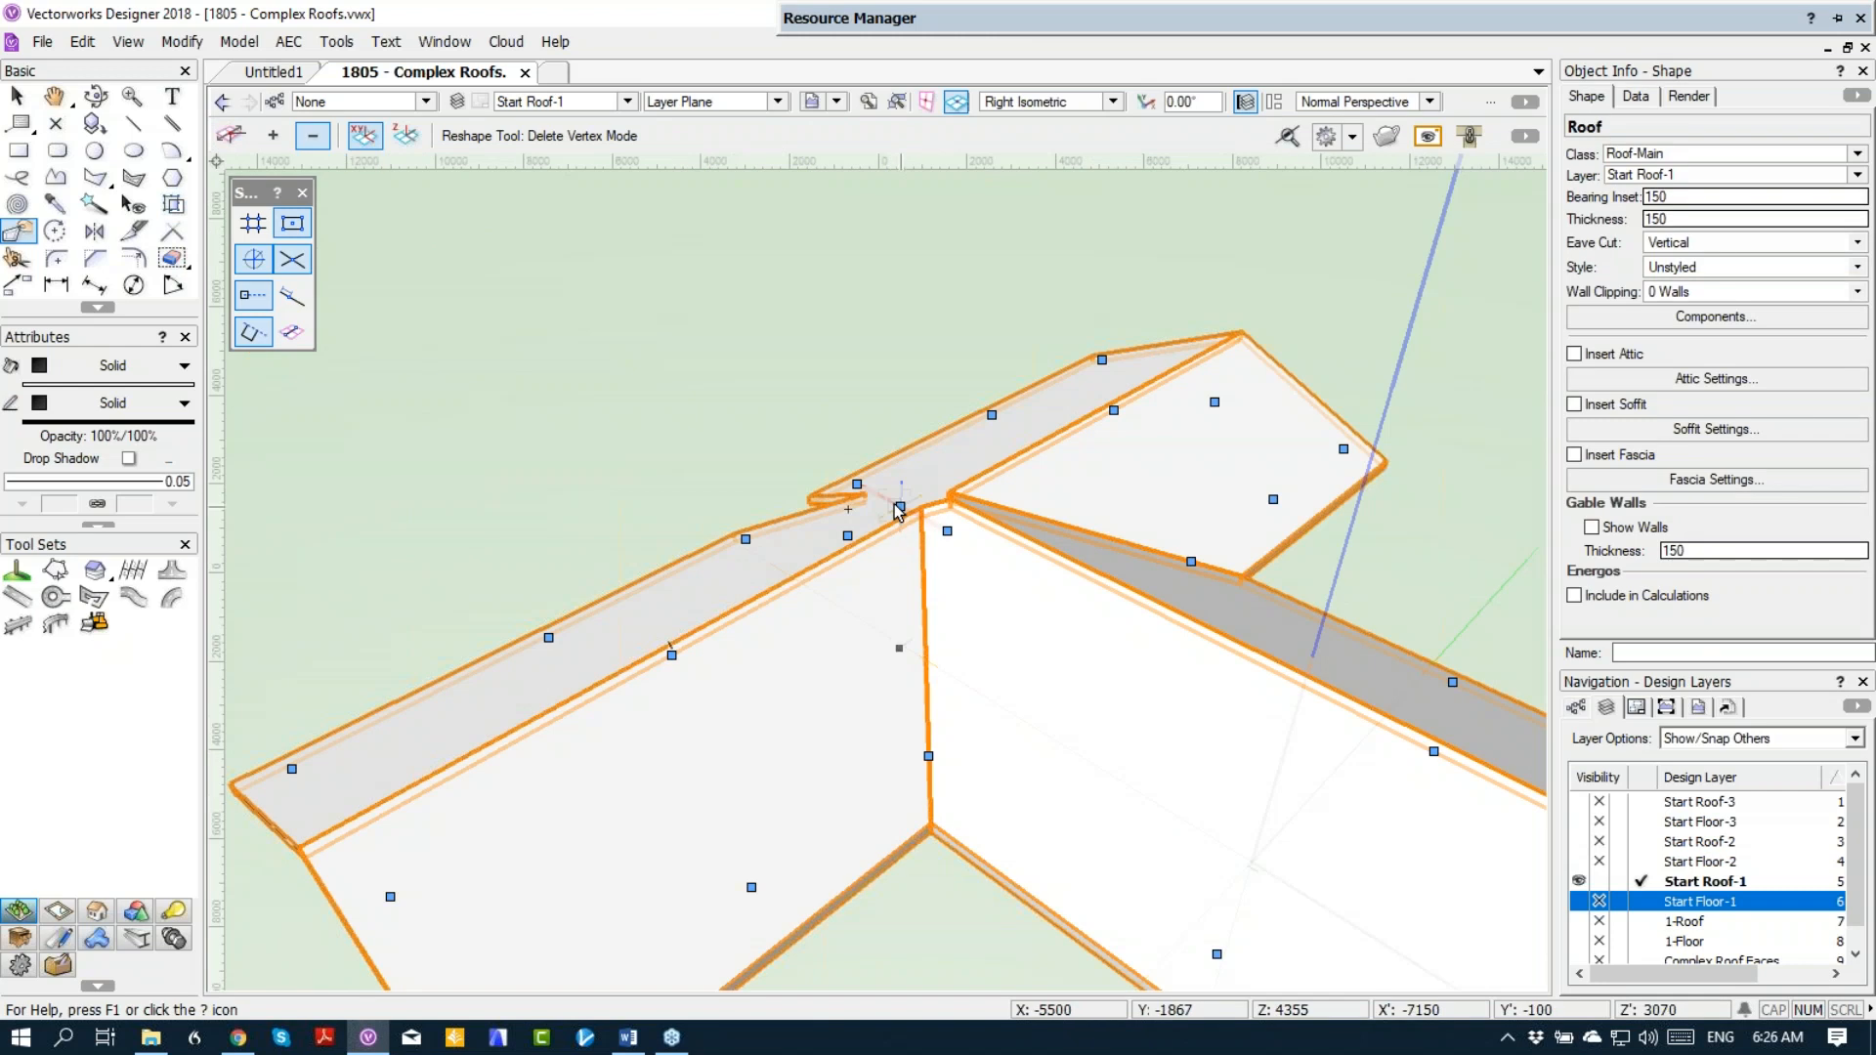
pyautogui.press('0')
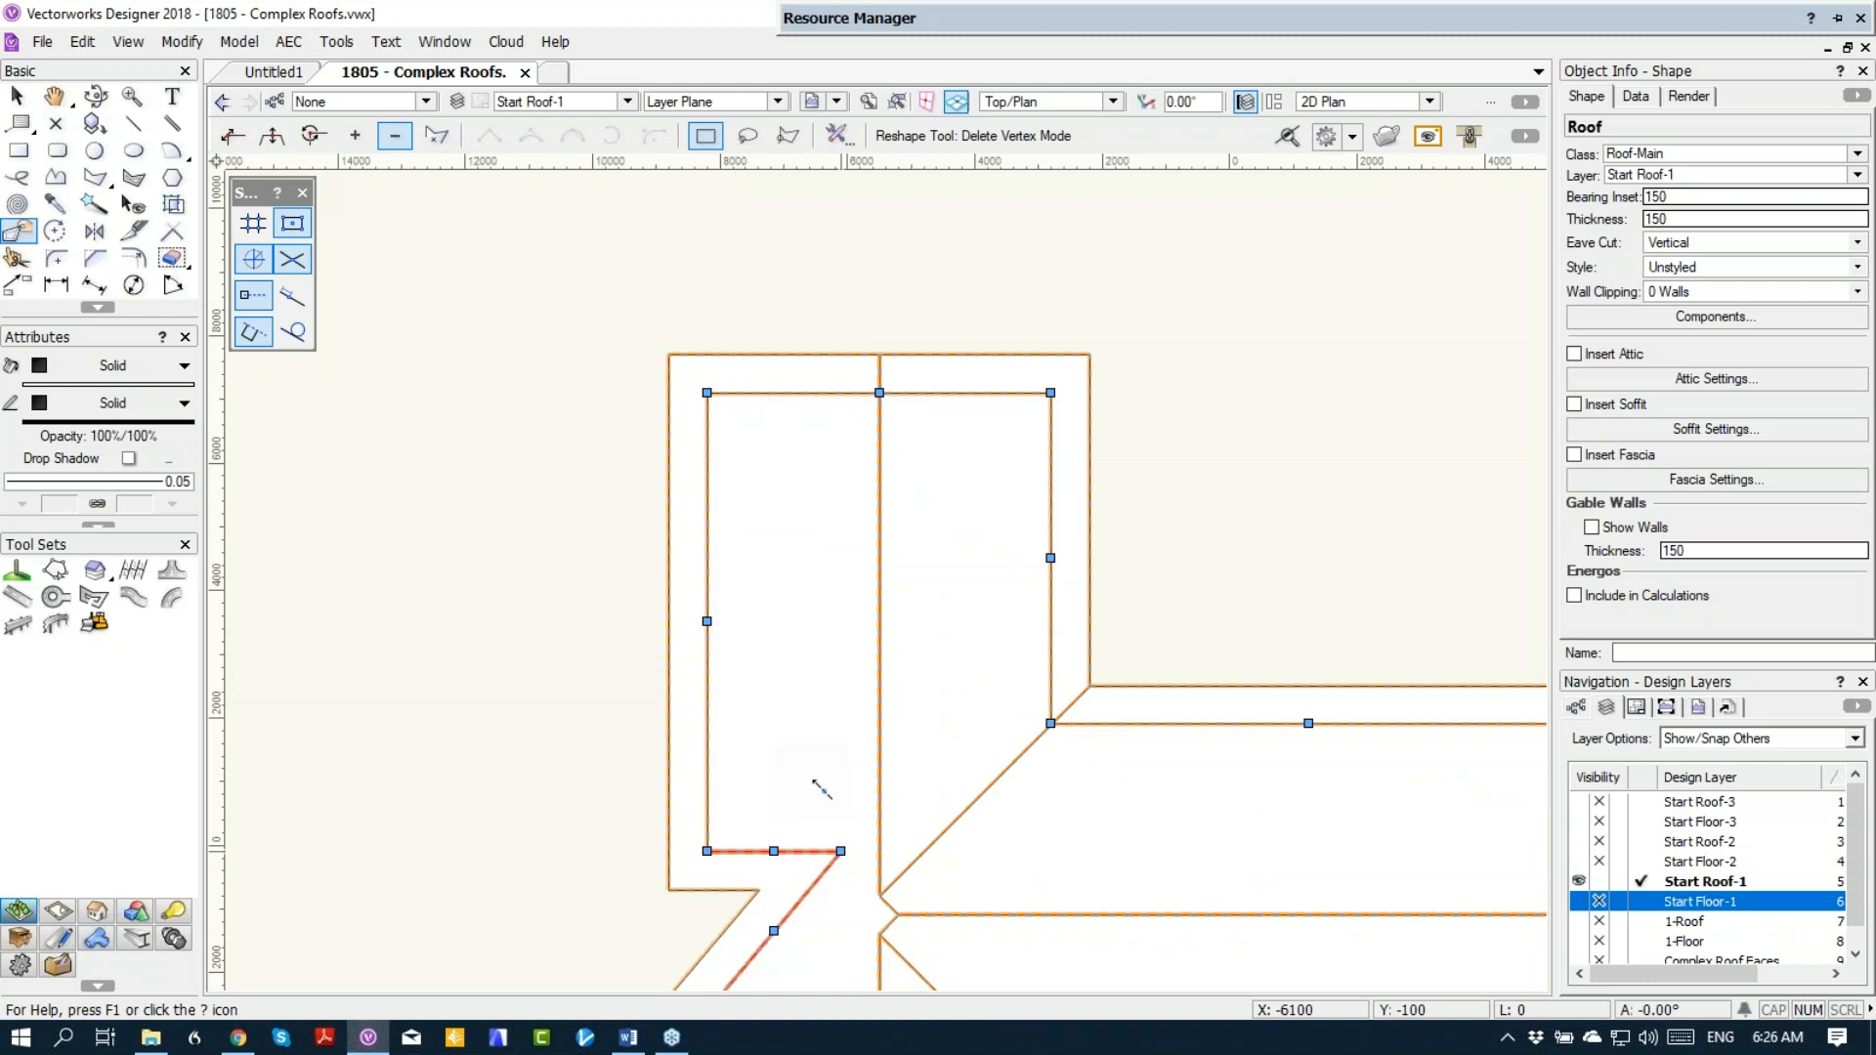
pyautogui.scroll(-3, 813, 782)
pyautogui.moveTo(964, 766)
pyautogui.mouseDown(button='middle')
pyautogui.moveTo(875, 554)
pyautogui.moveTo(766, 385)
pyautogui.mouseUp(button='middle')
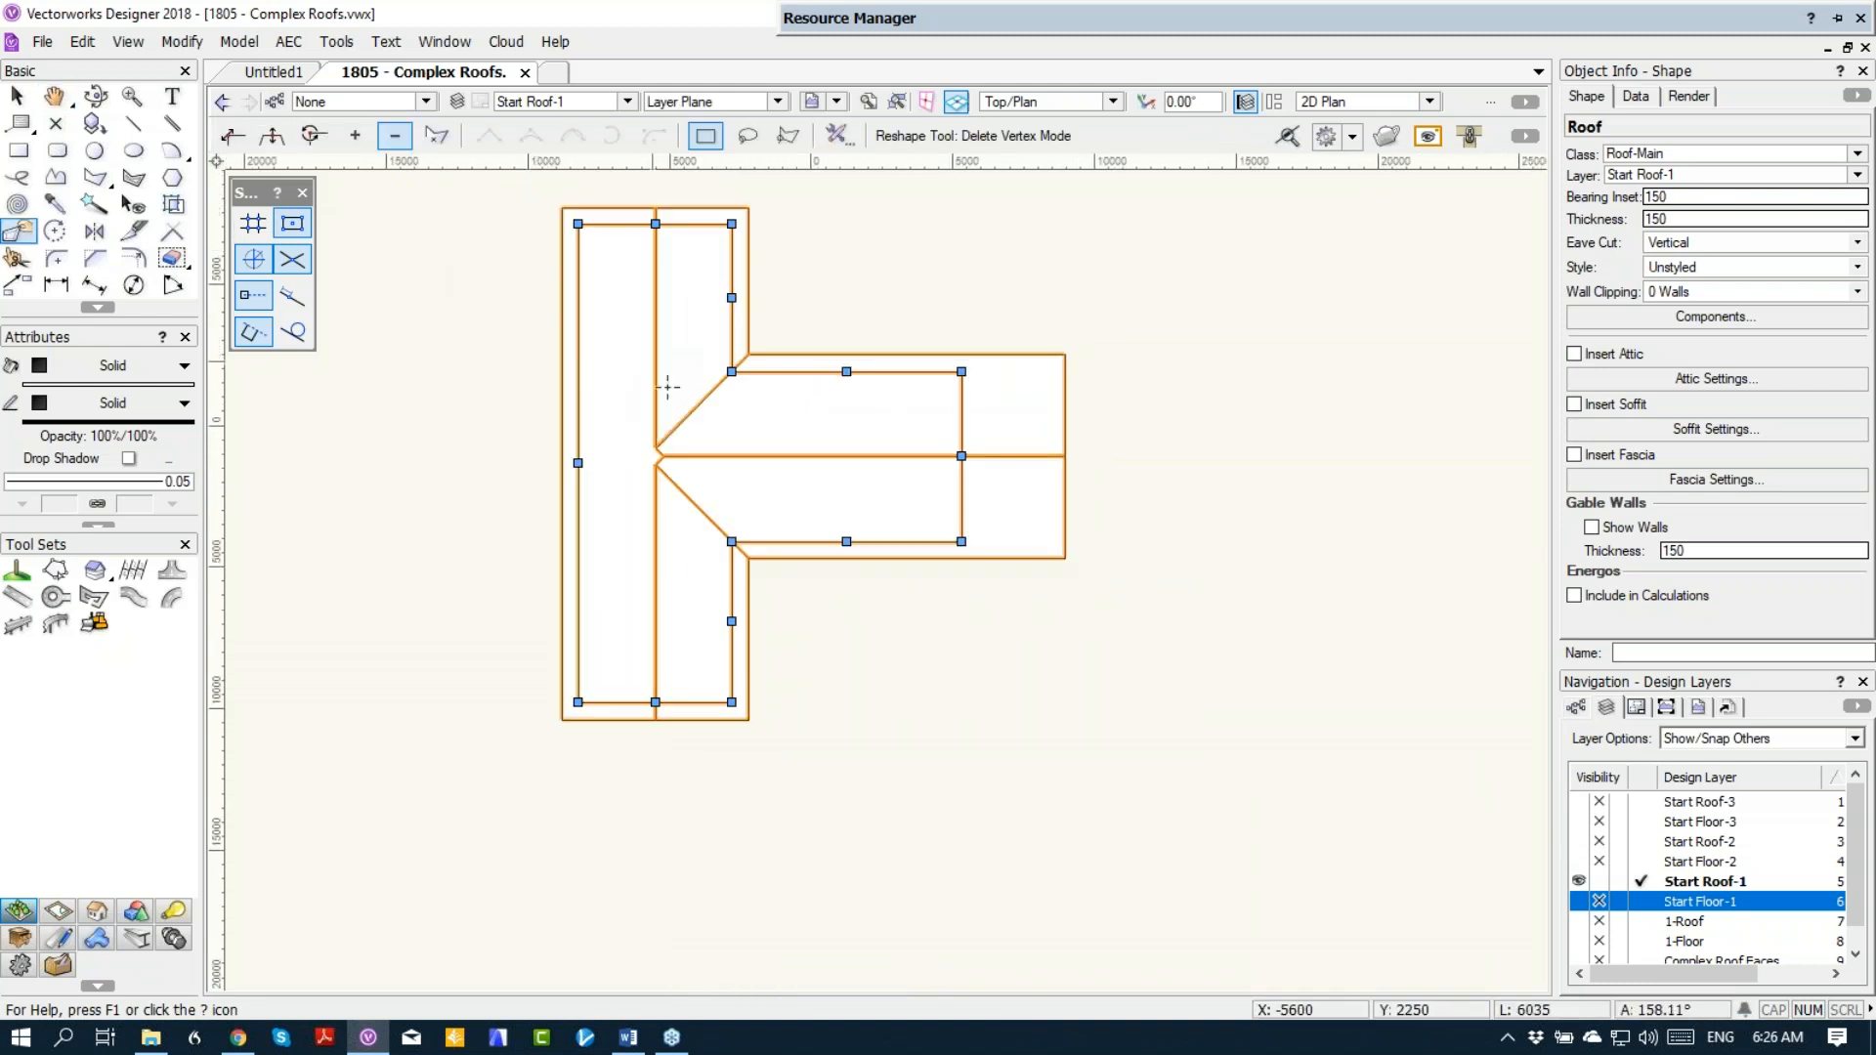
pyautogui.press('KP_3')
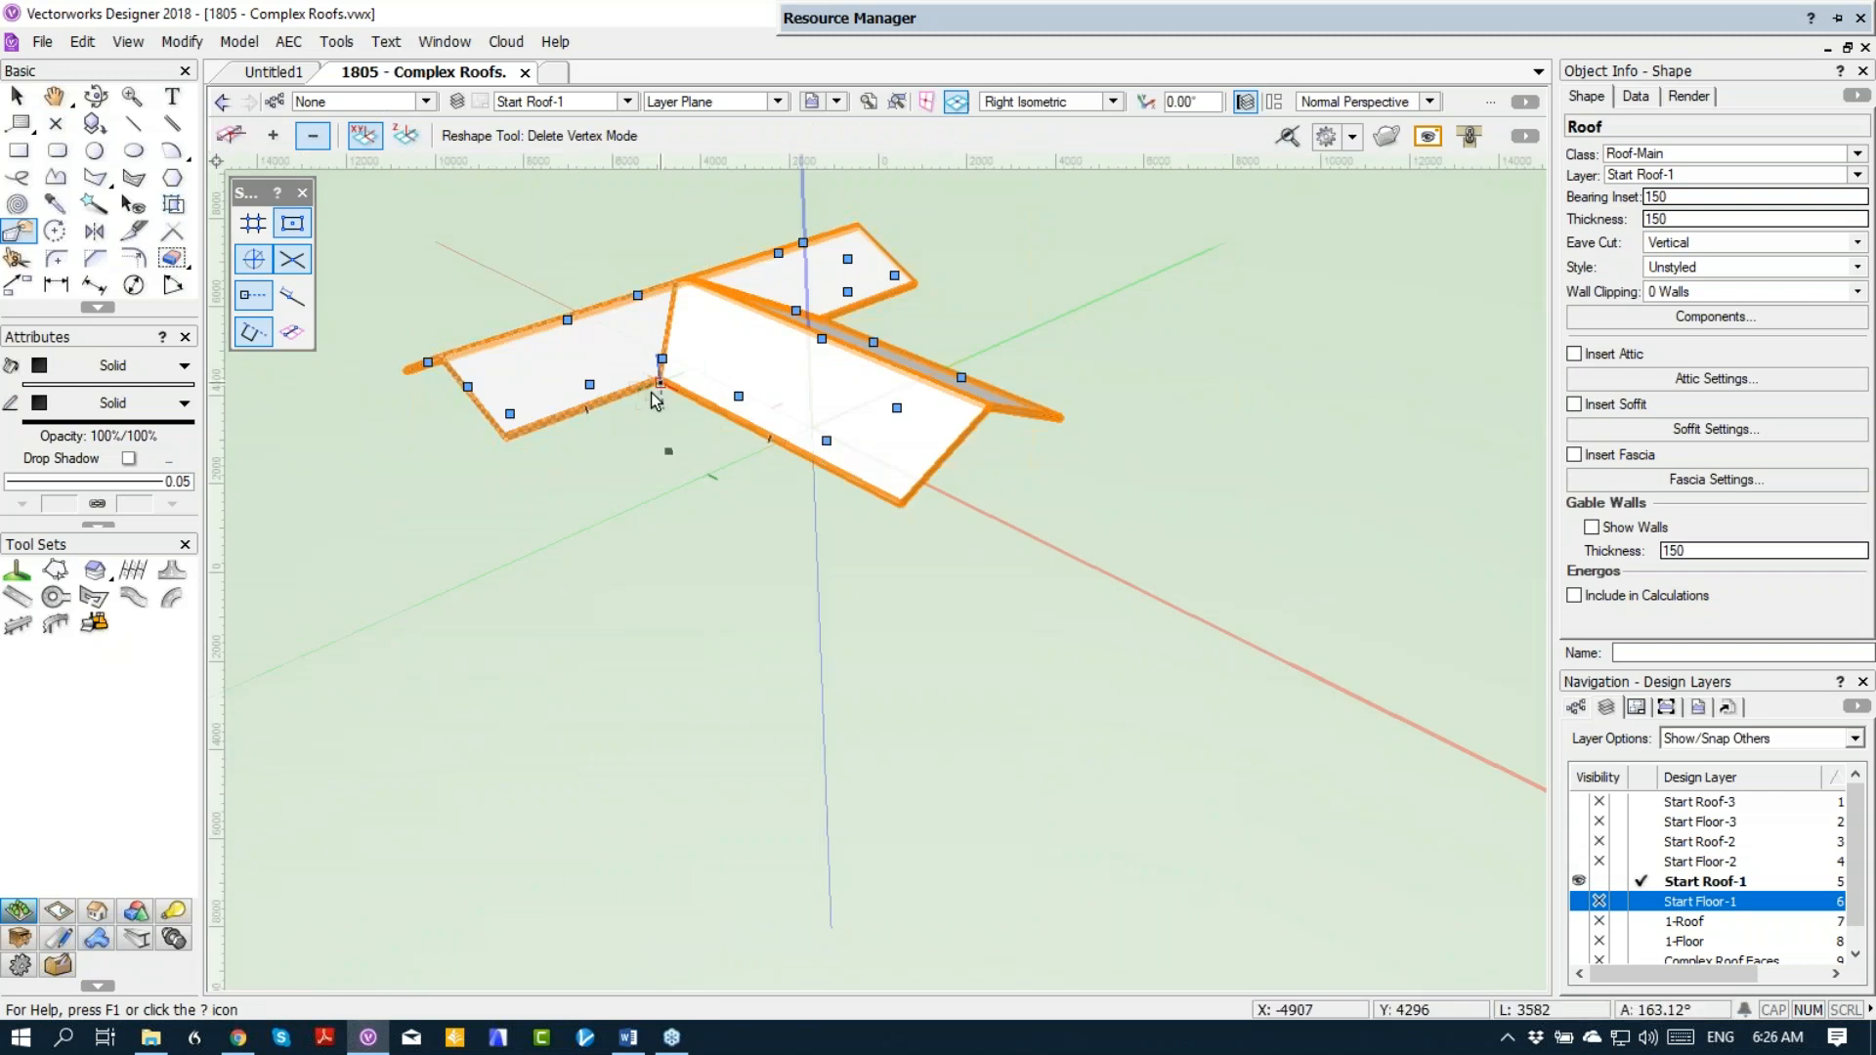
pyautogui.moveTo(661, 396); pyautogui.dragTo(741, 533, button='middle')
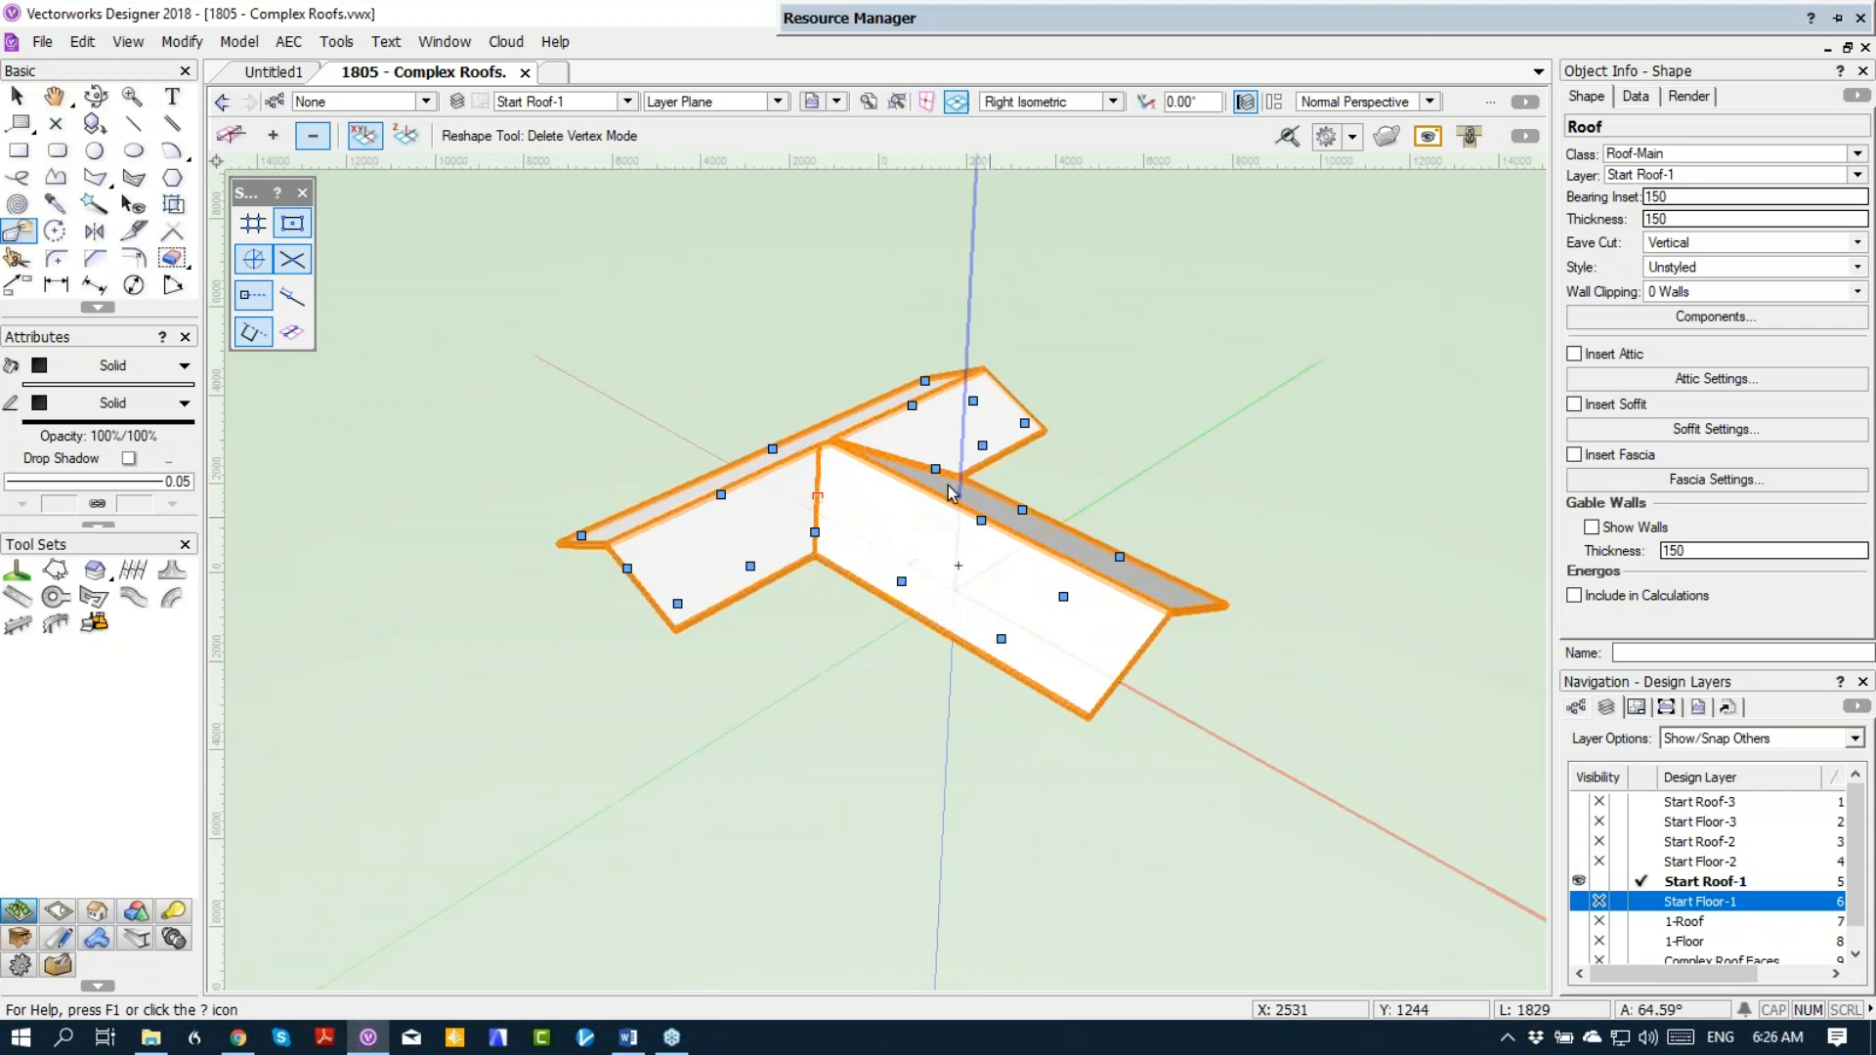
# Step: Make Start Floor-2 the active layer and trace its walls in Top/Plan with an 8347 by 6000 mm rectangle
pyautogui.click(1581, 860)
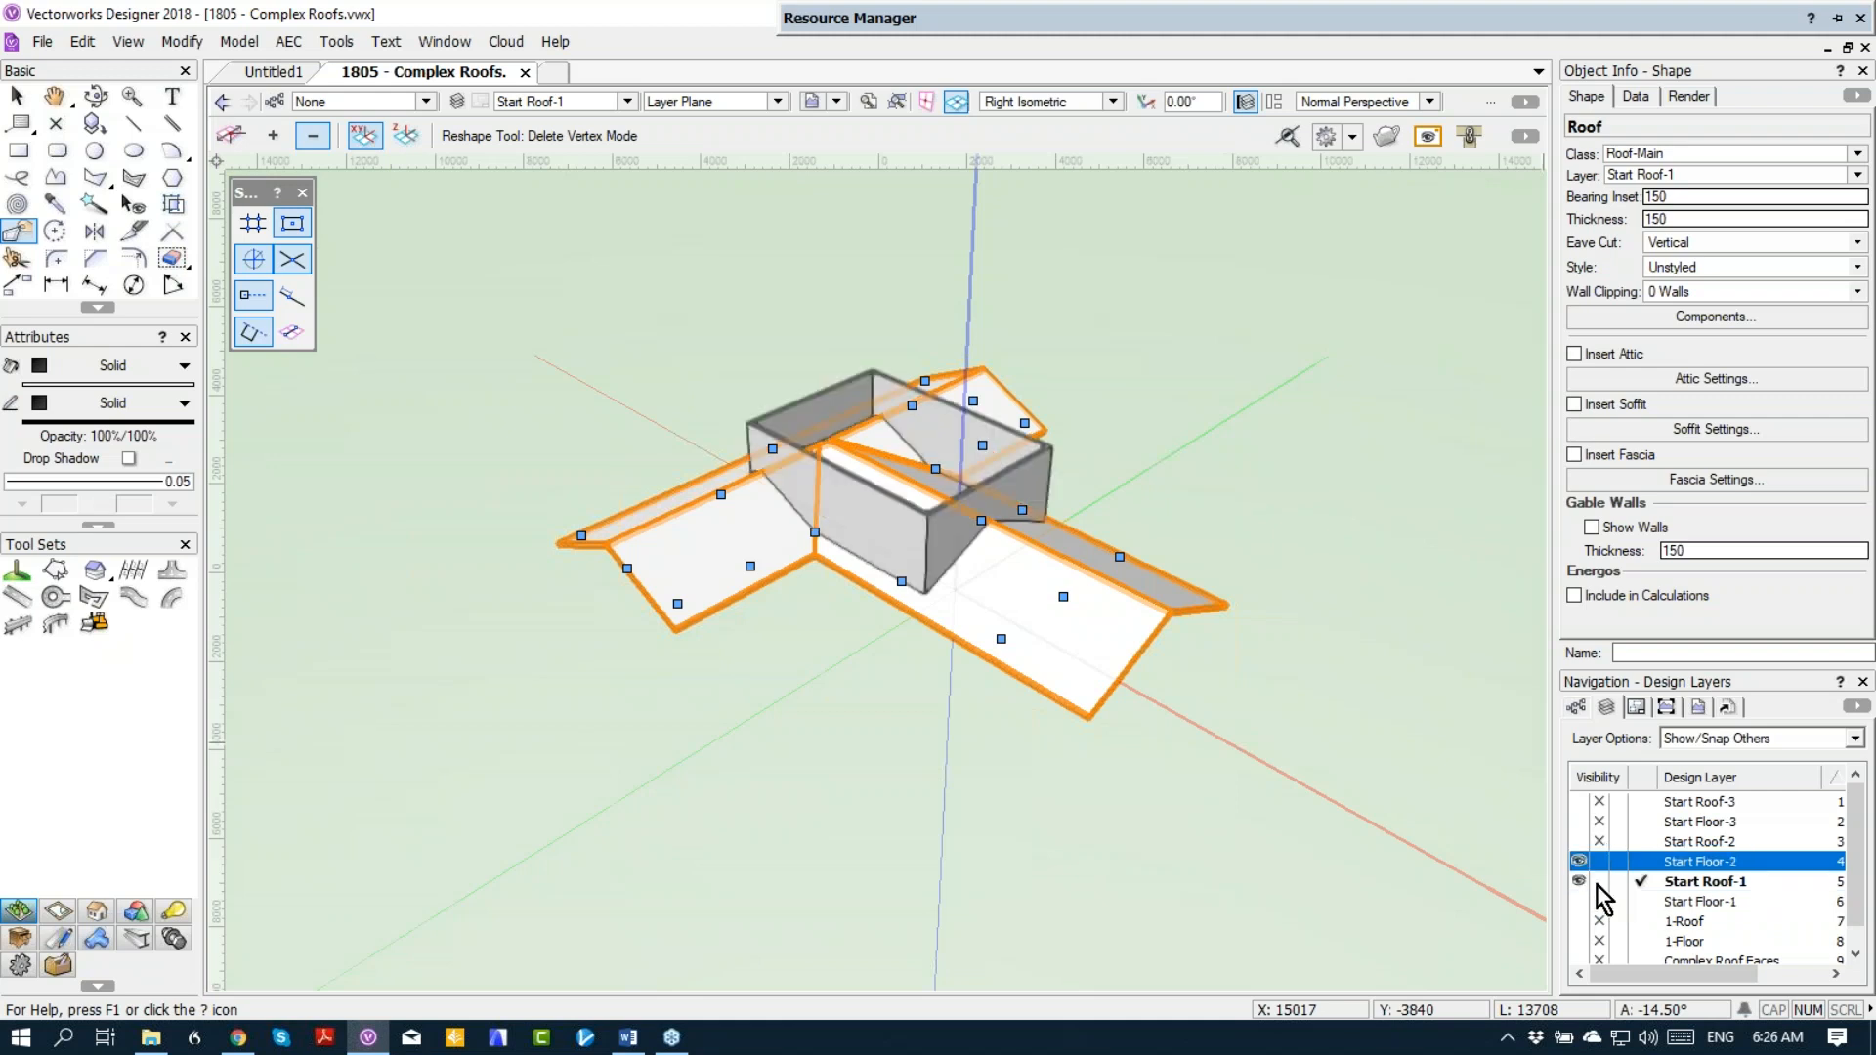
pyautogui.press('F5')
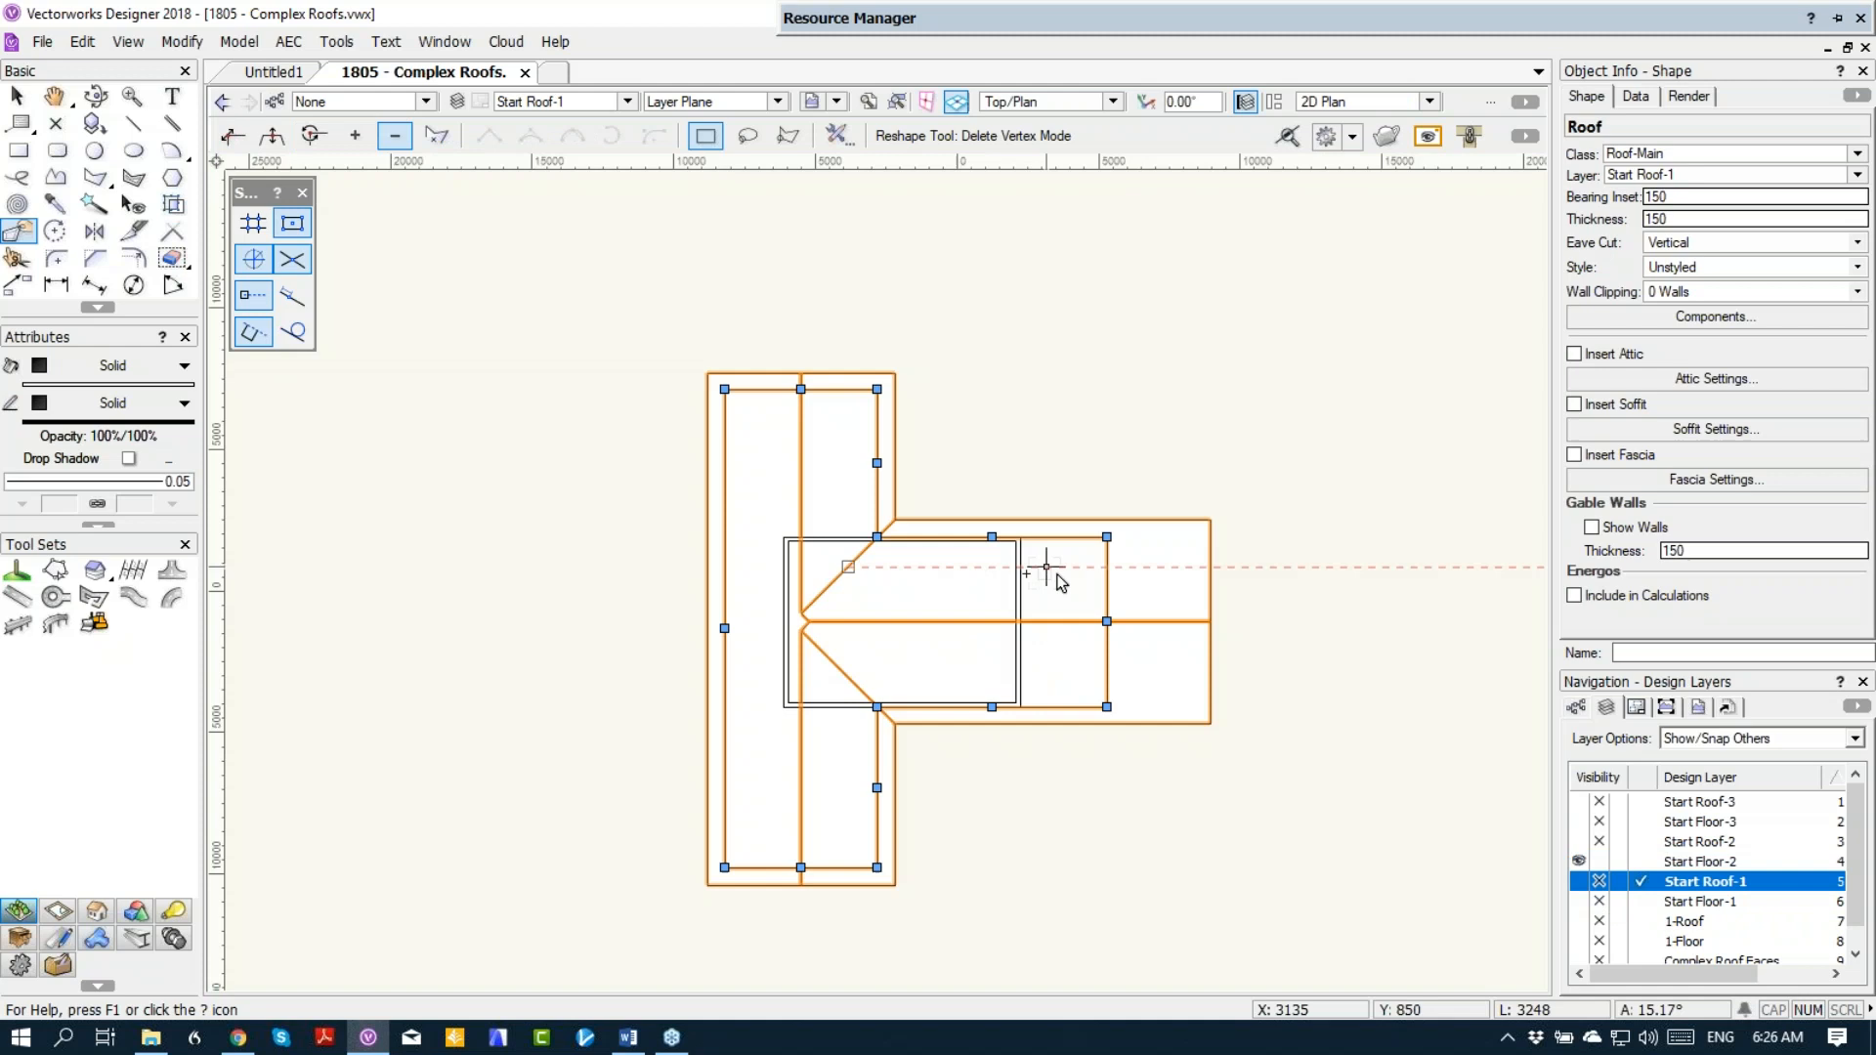
pyautogui.click(1644, 860)
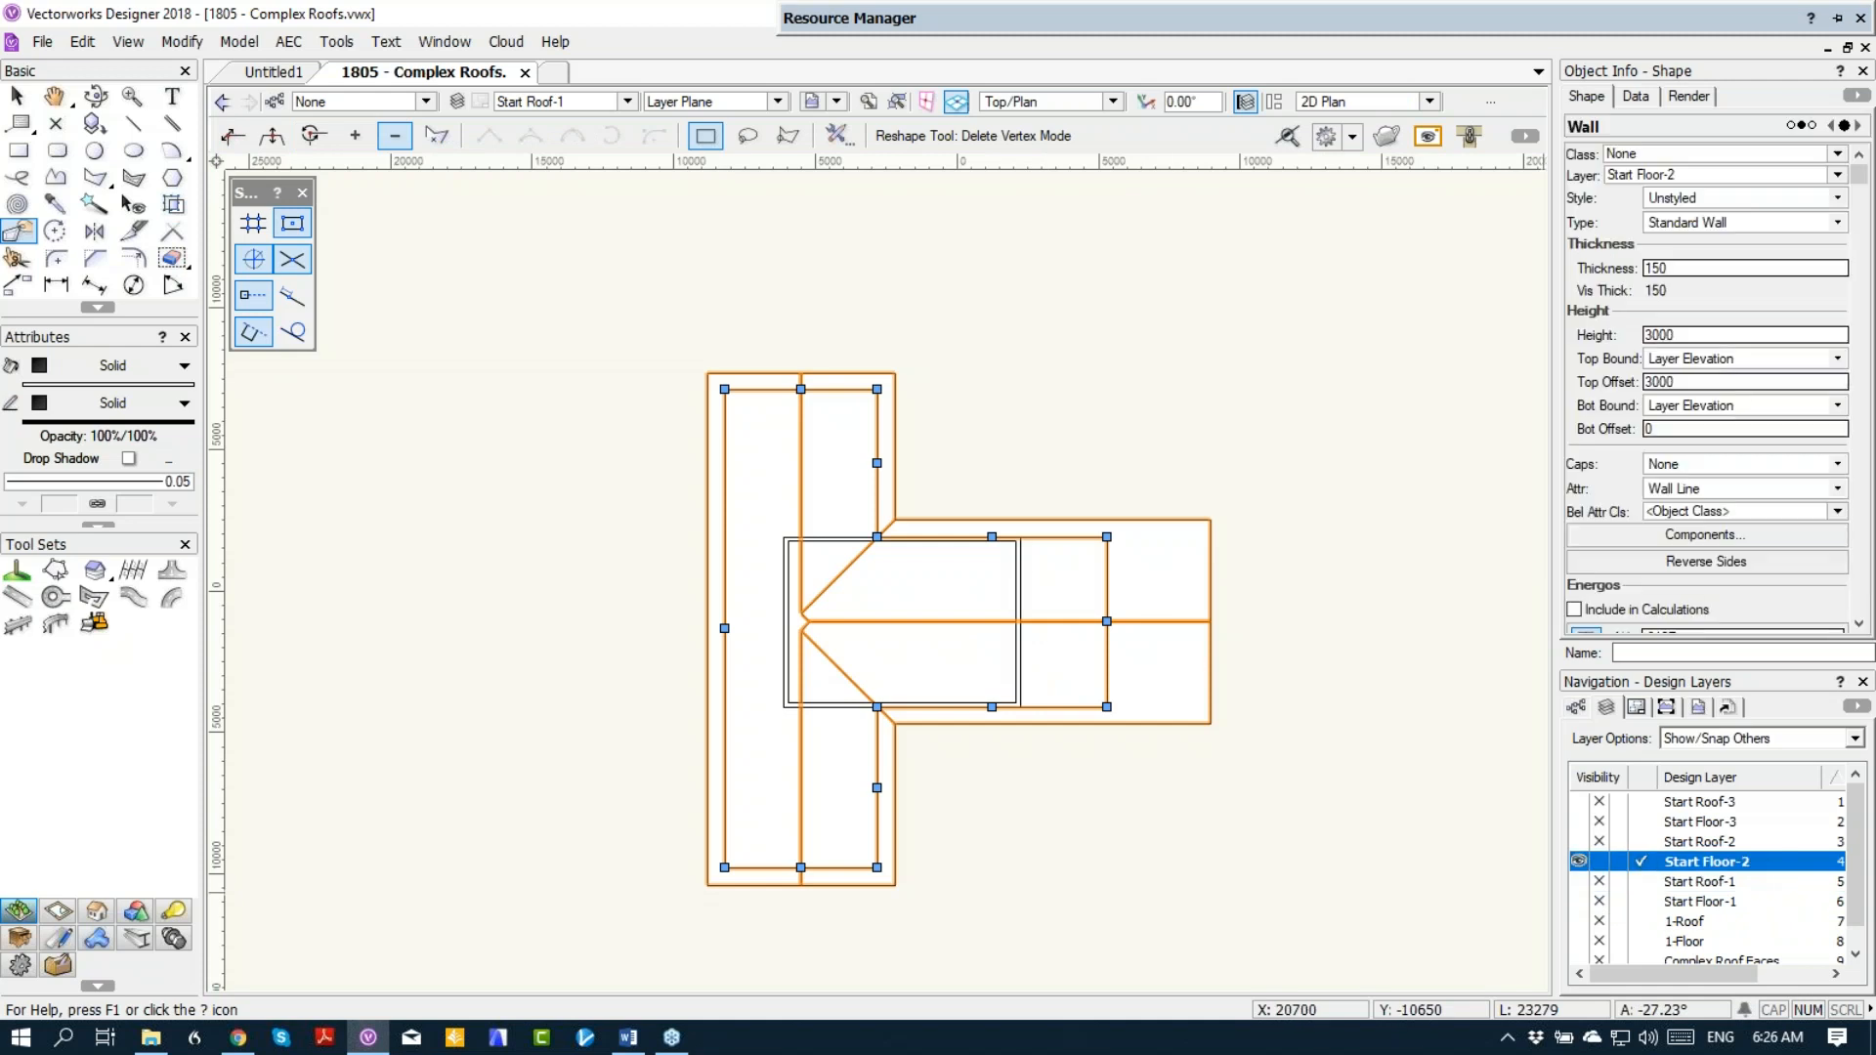
pyautogui.hotkey('ctrl', 'a')
pyautogui.click(19, 150)
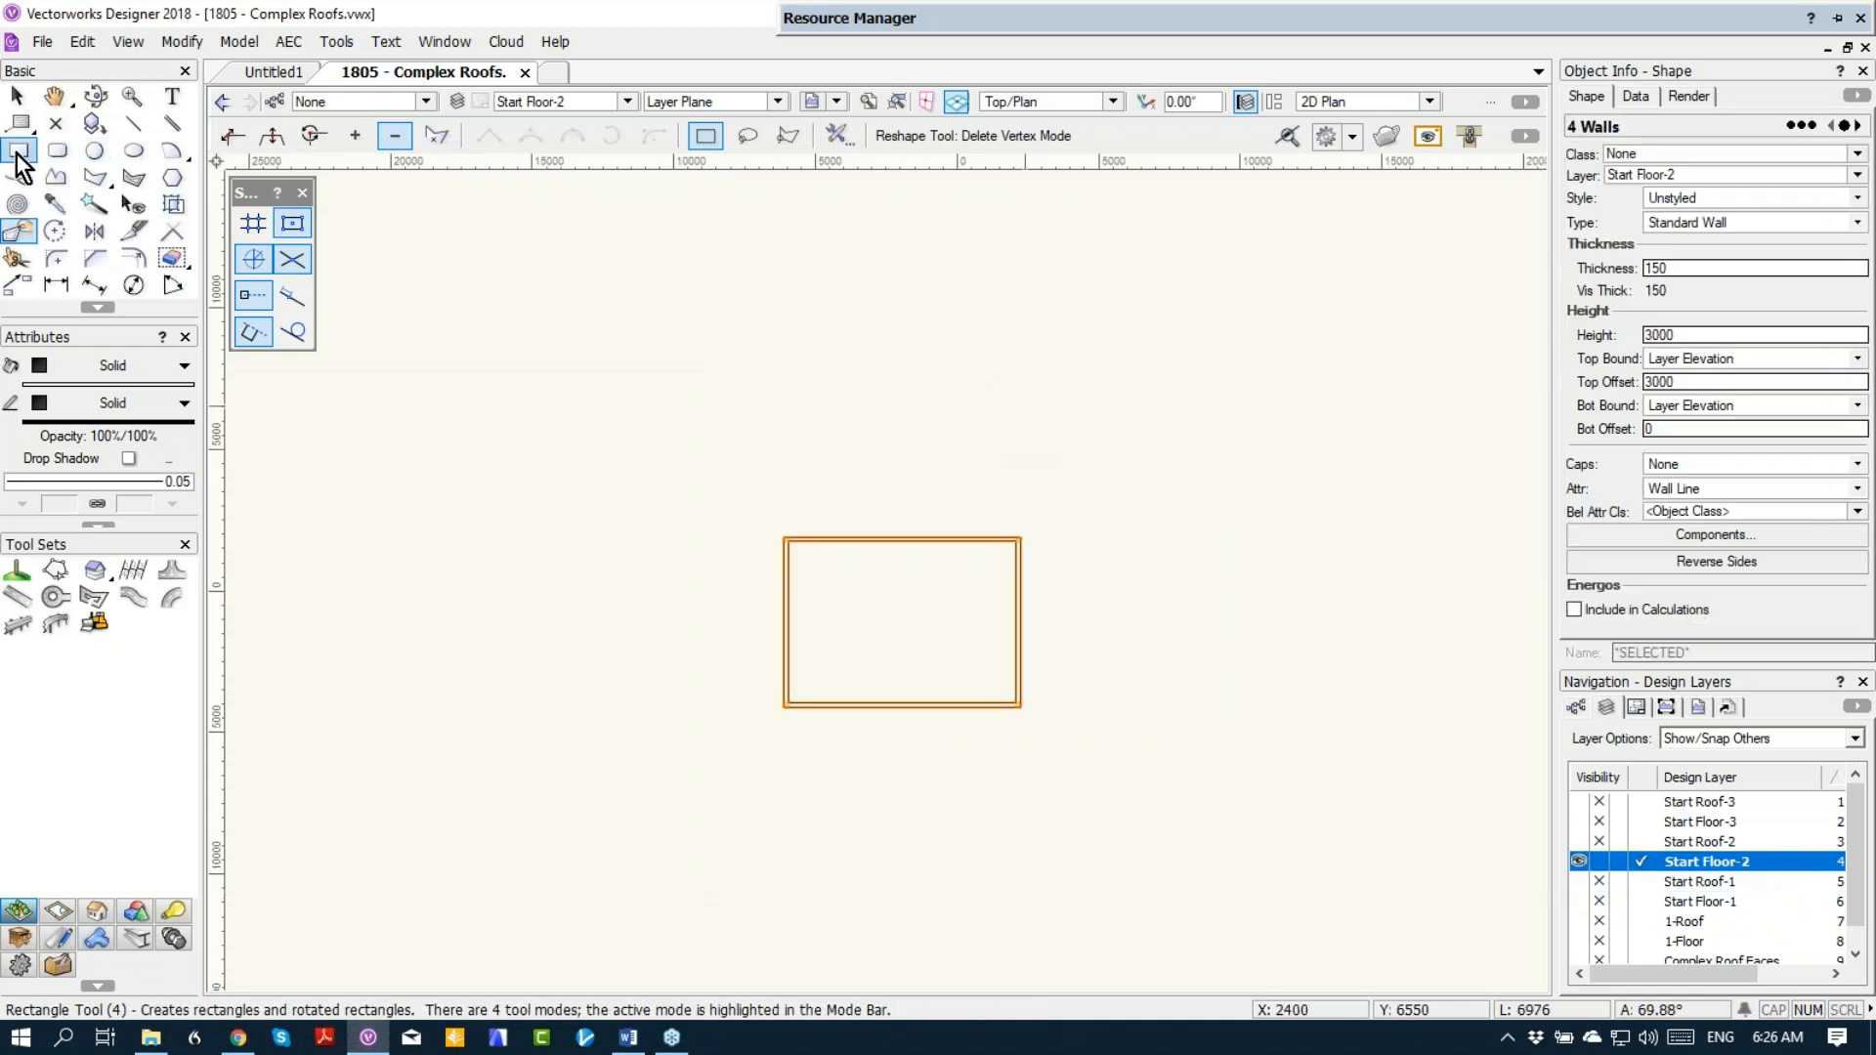
pyautogui.click(788, 538)
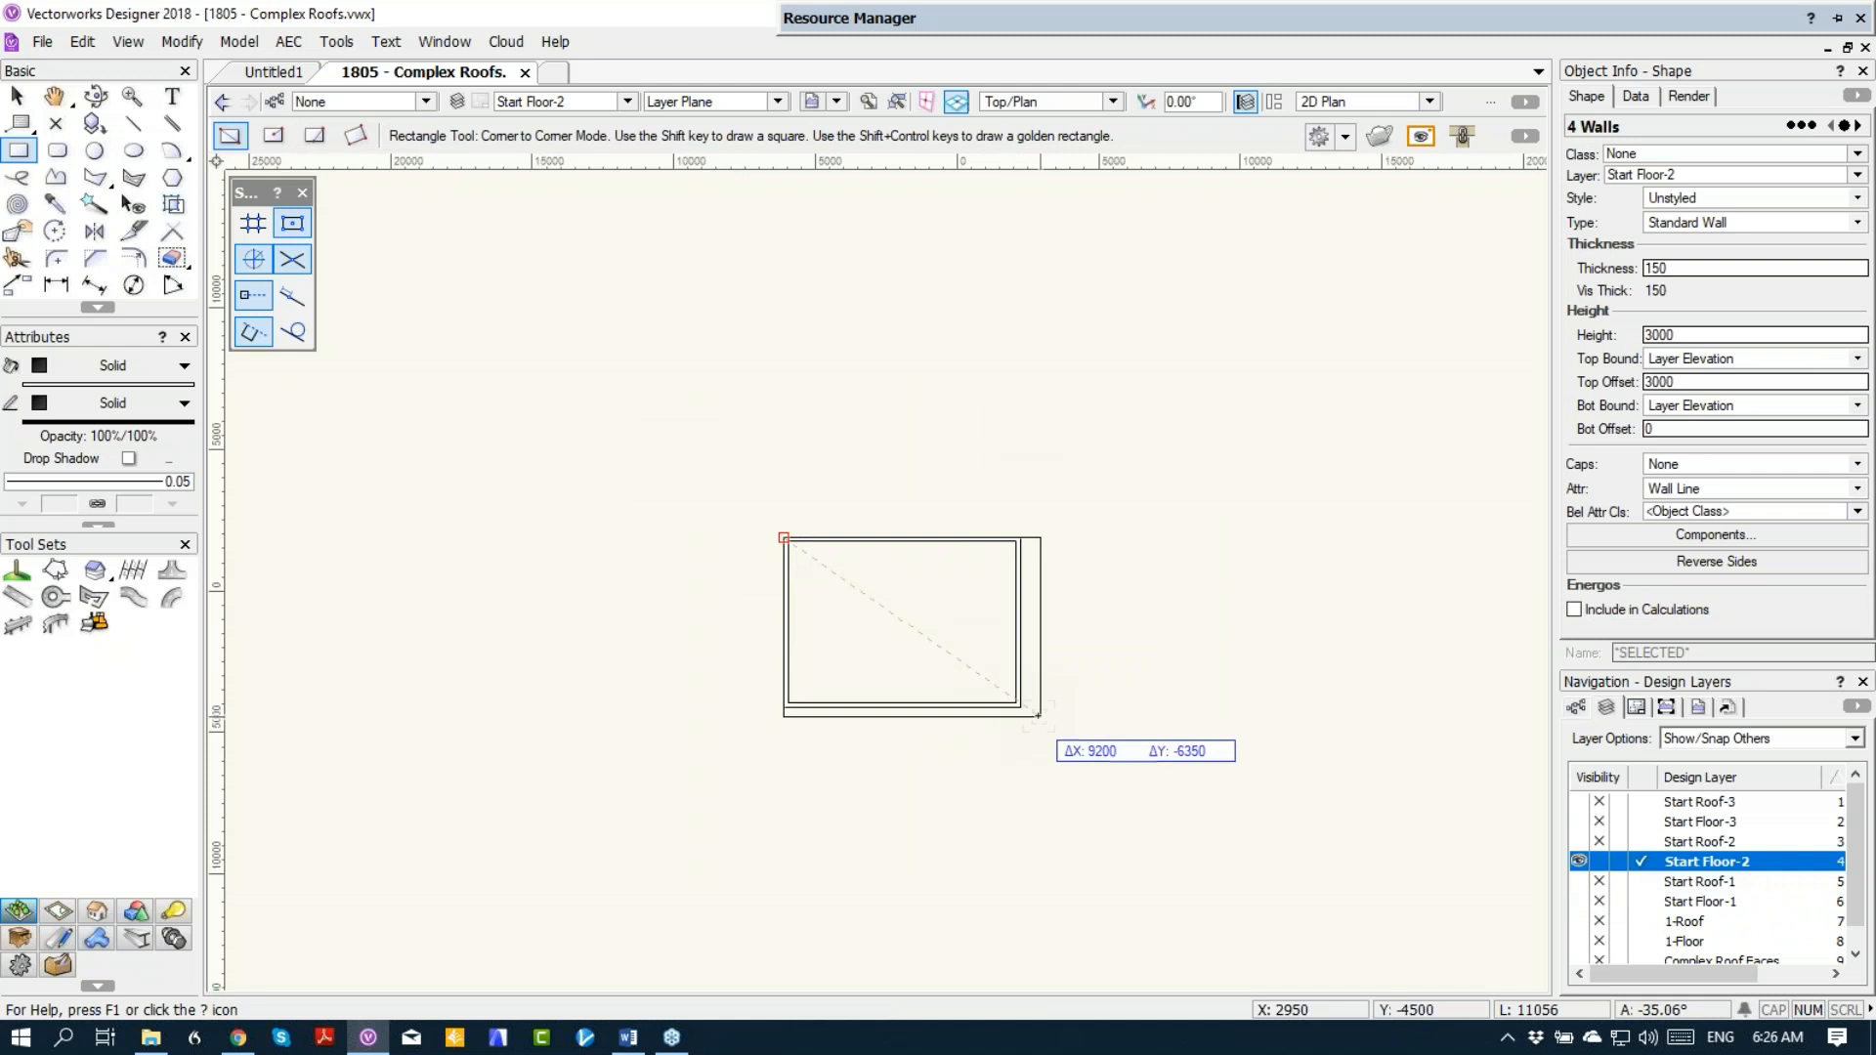
pyautogui.click(1021, 707)
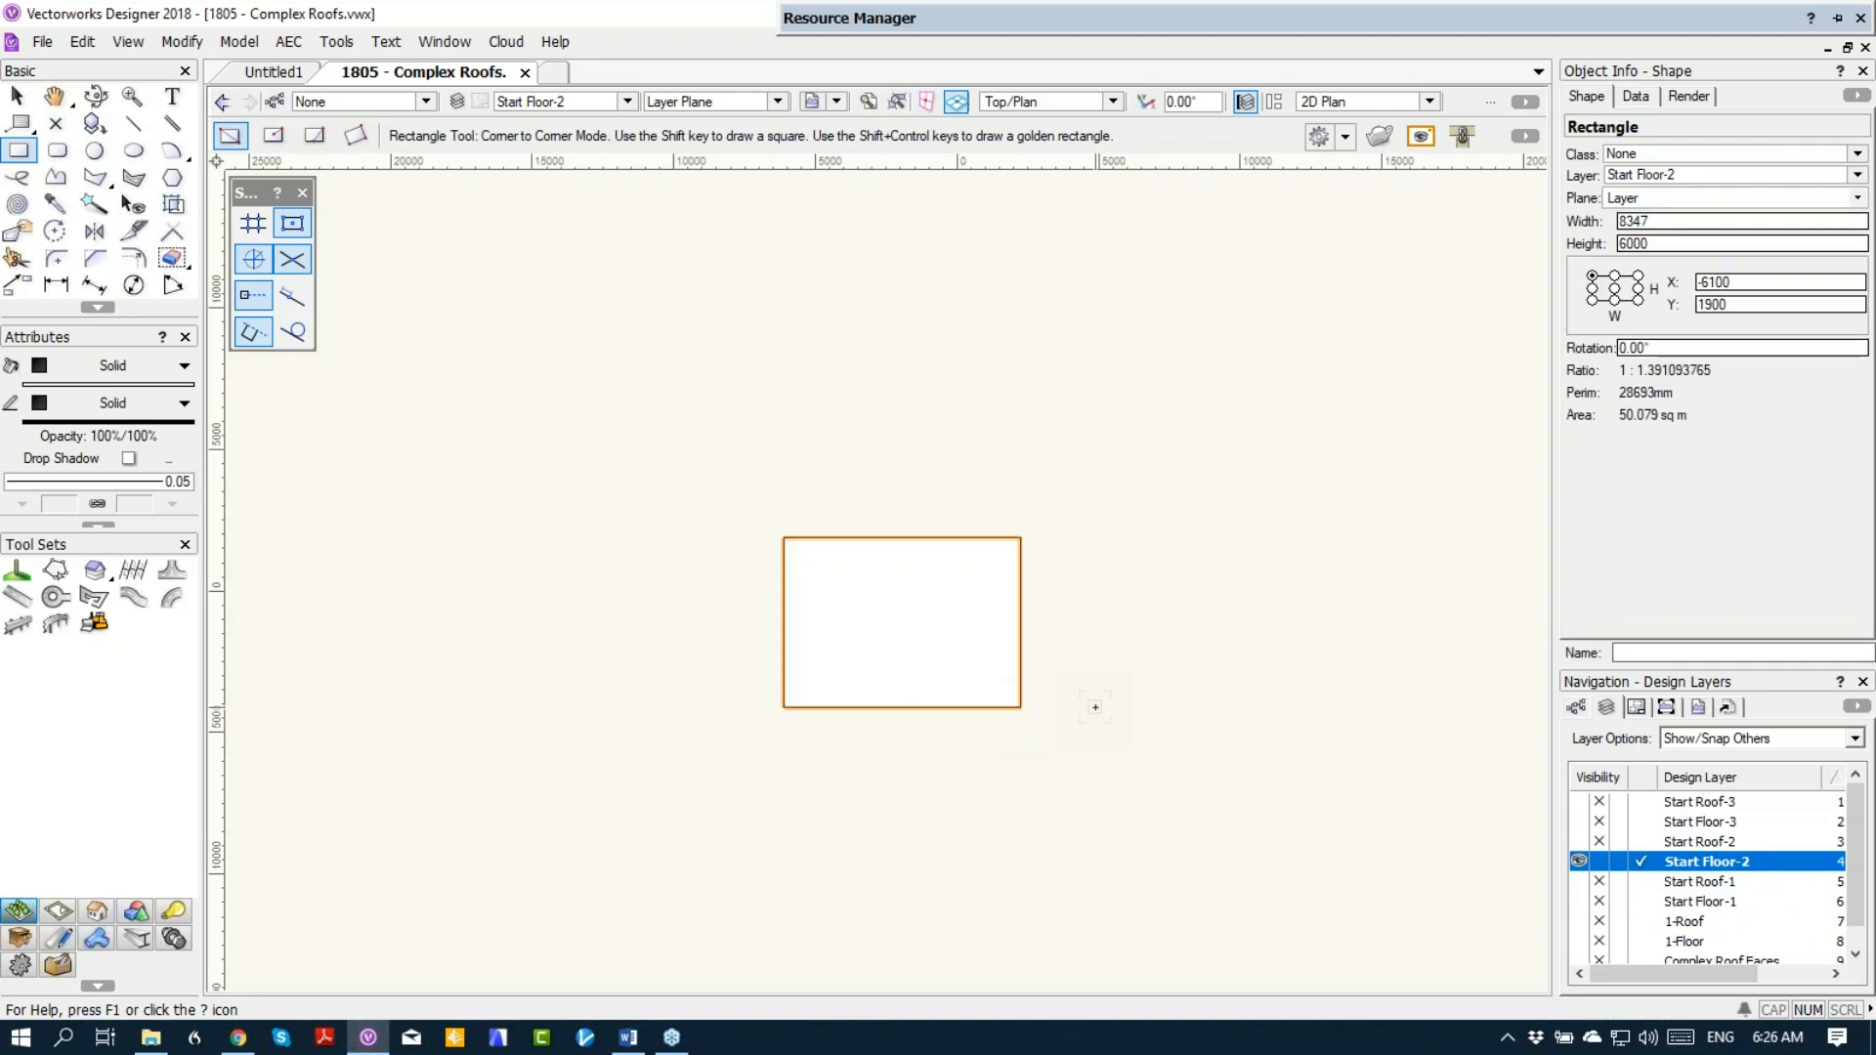
# Step: Cut the rectangle from Start Floor-2 and paste it in place on the Start Roof-1 layer
pyautogui.press('Delete')
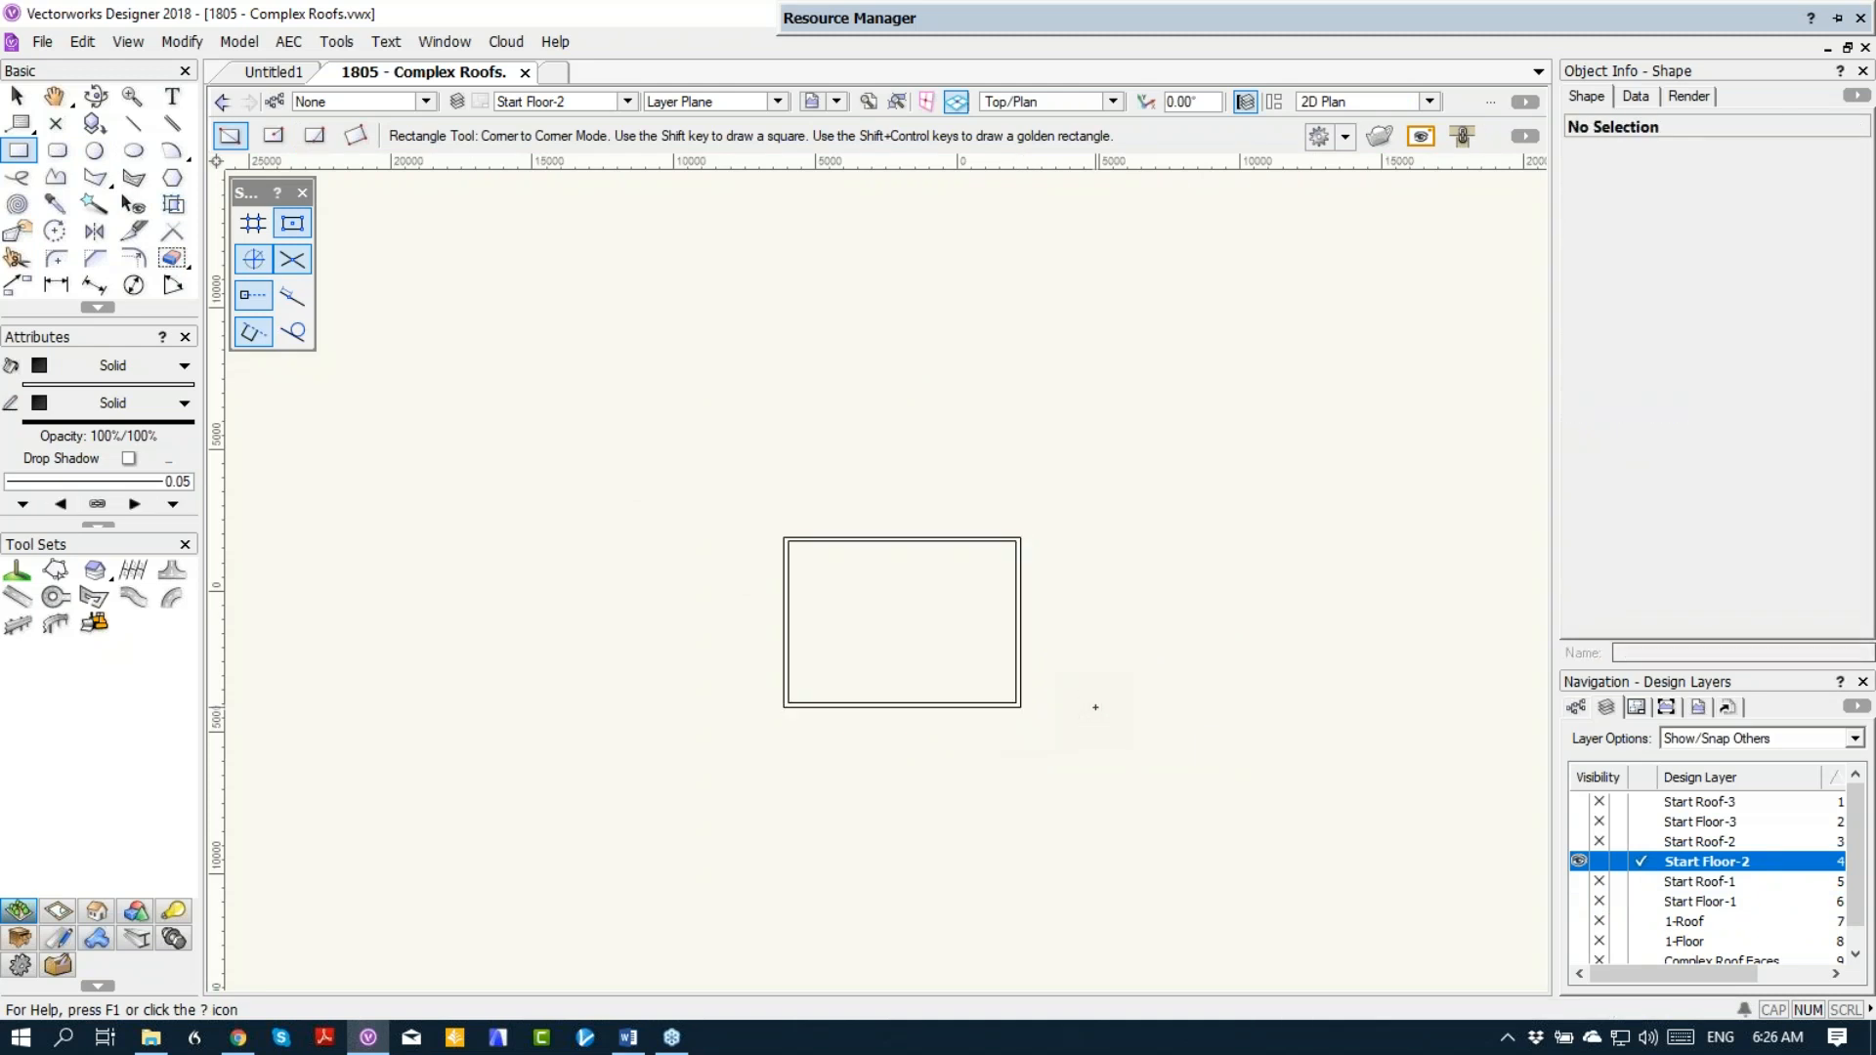
pyautogui.click(1632, 880)
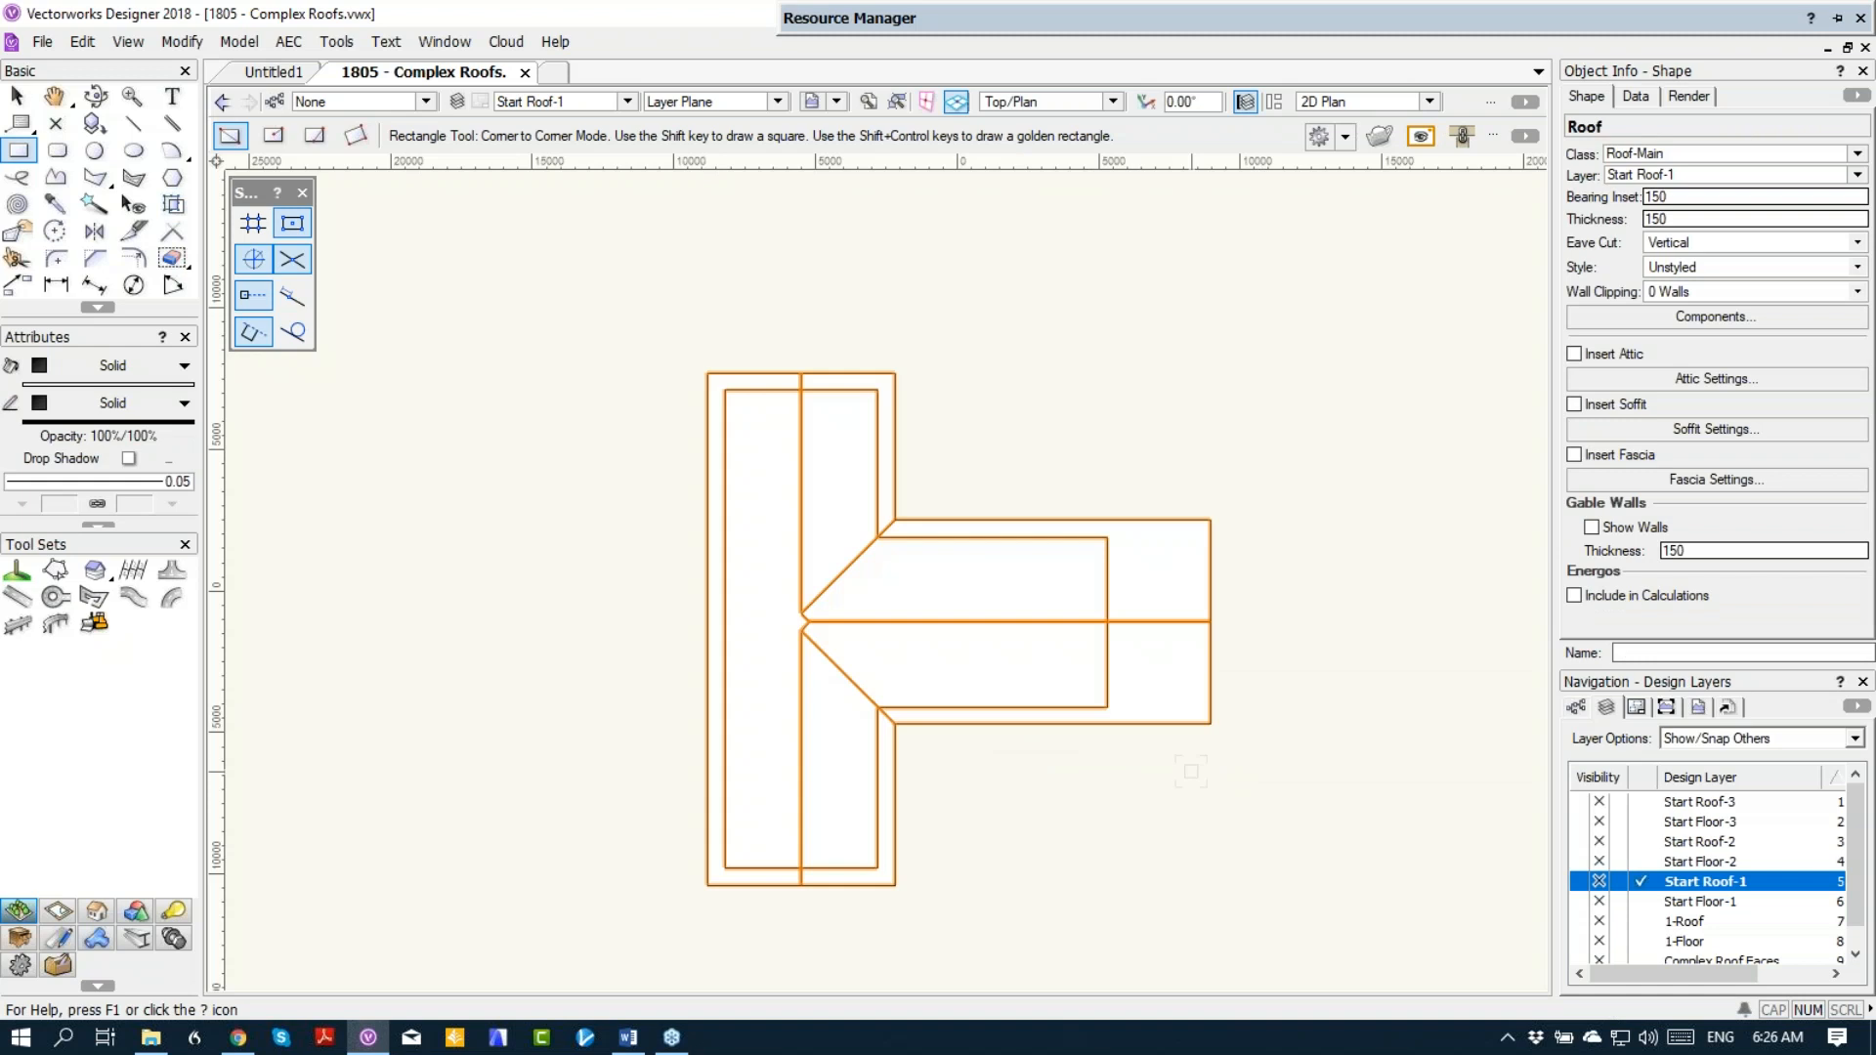
pyautogui.hotkey('ctrl', 'alt', 'v')
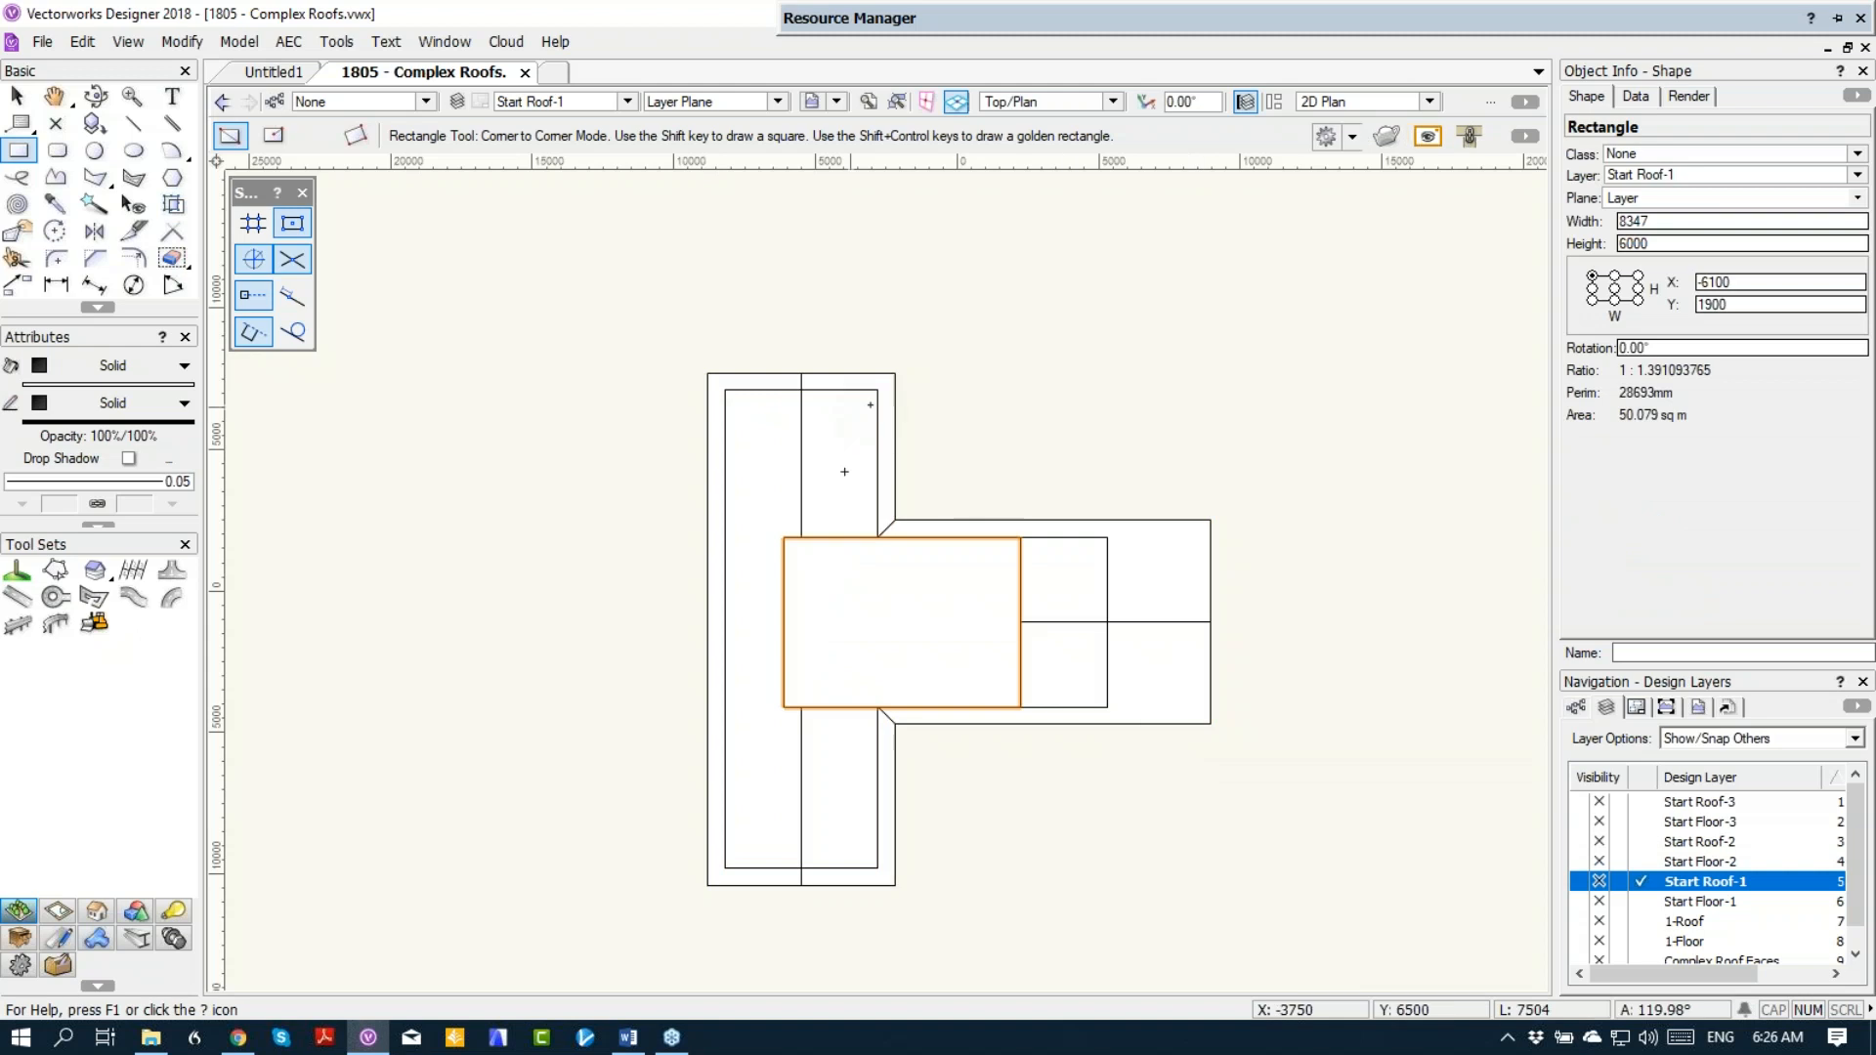
pyautogui.click(84, 43)
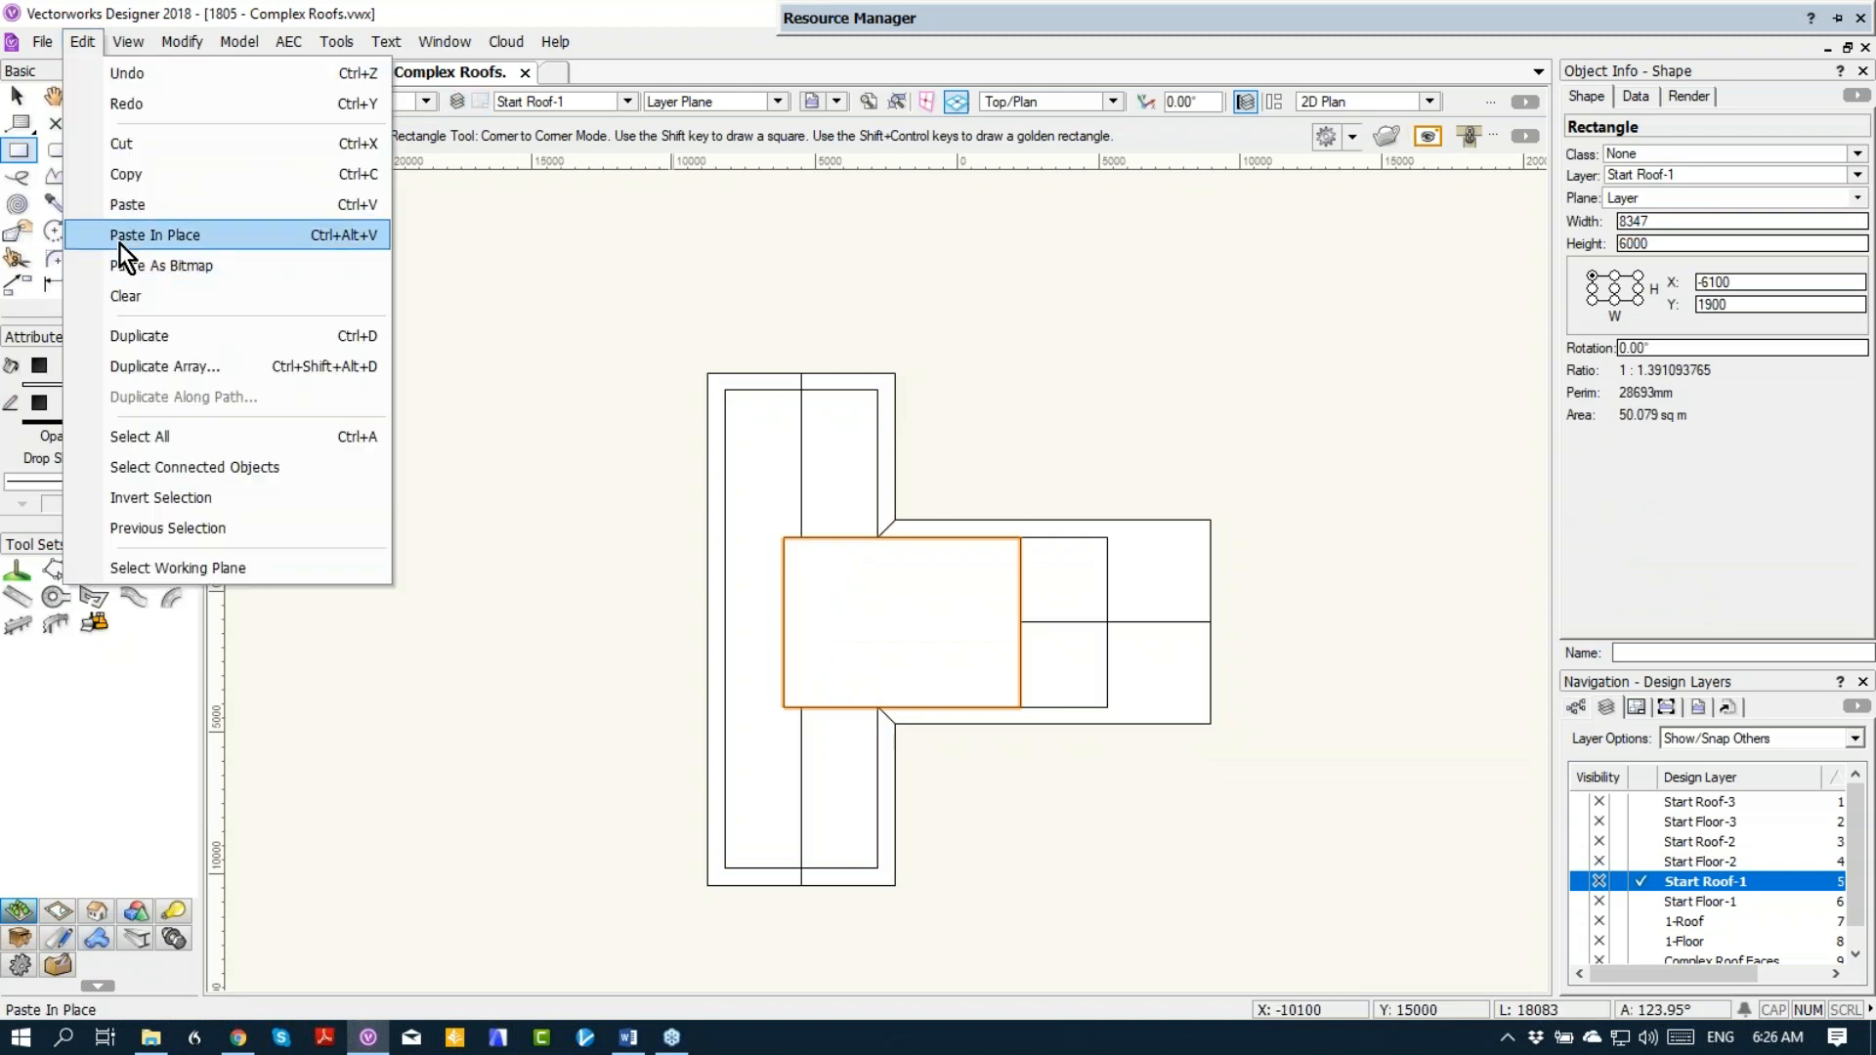
pyautogui.click(548, 251)
# Step: Cut the second-floor opening out of the roof by applying Clip Surface with the rectangle, and delete the rectangle
pyautogui.press('x')
pyautogui.click(802, 457)
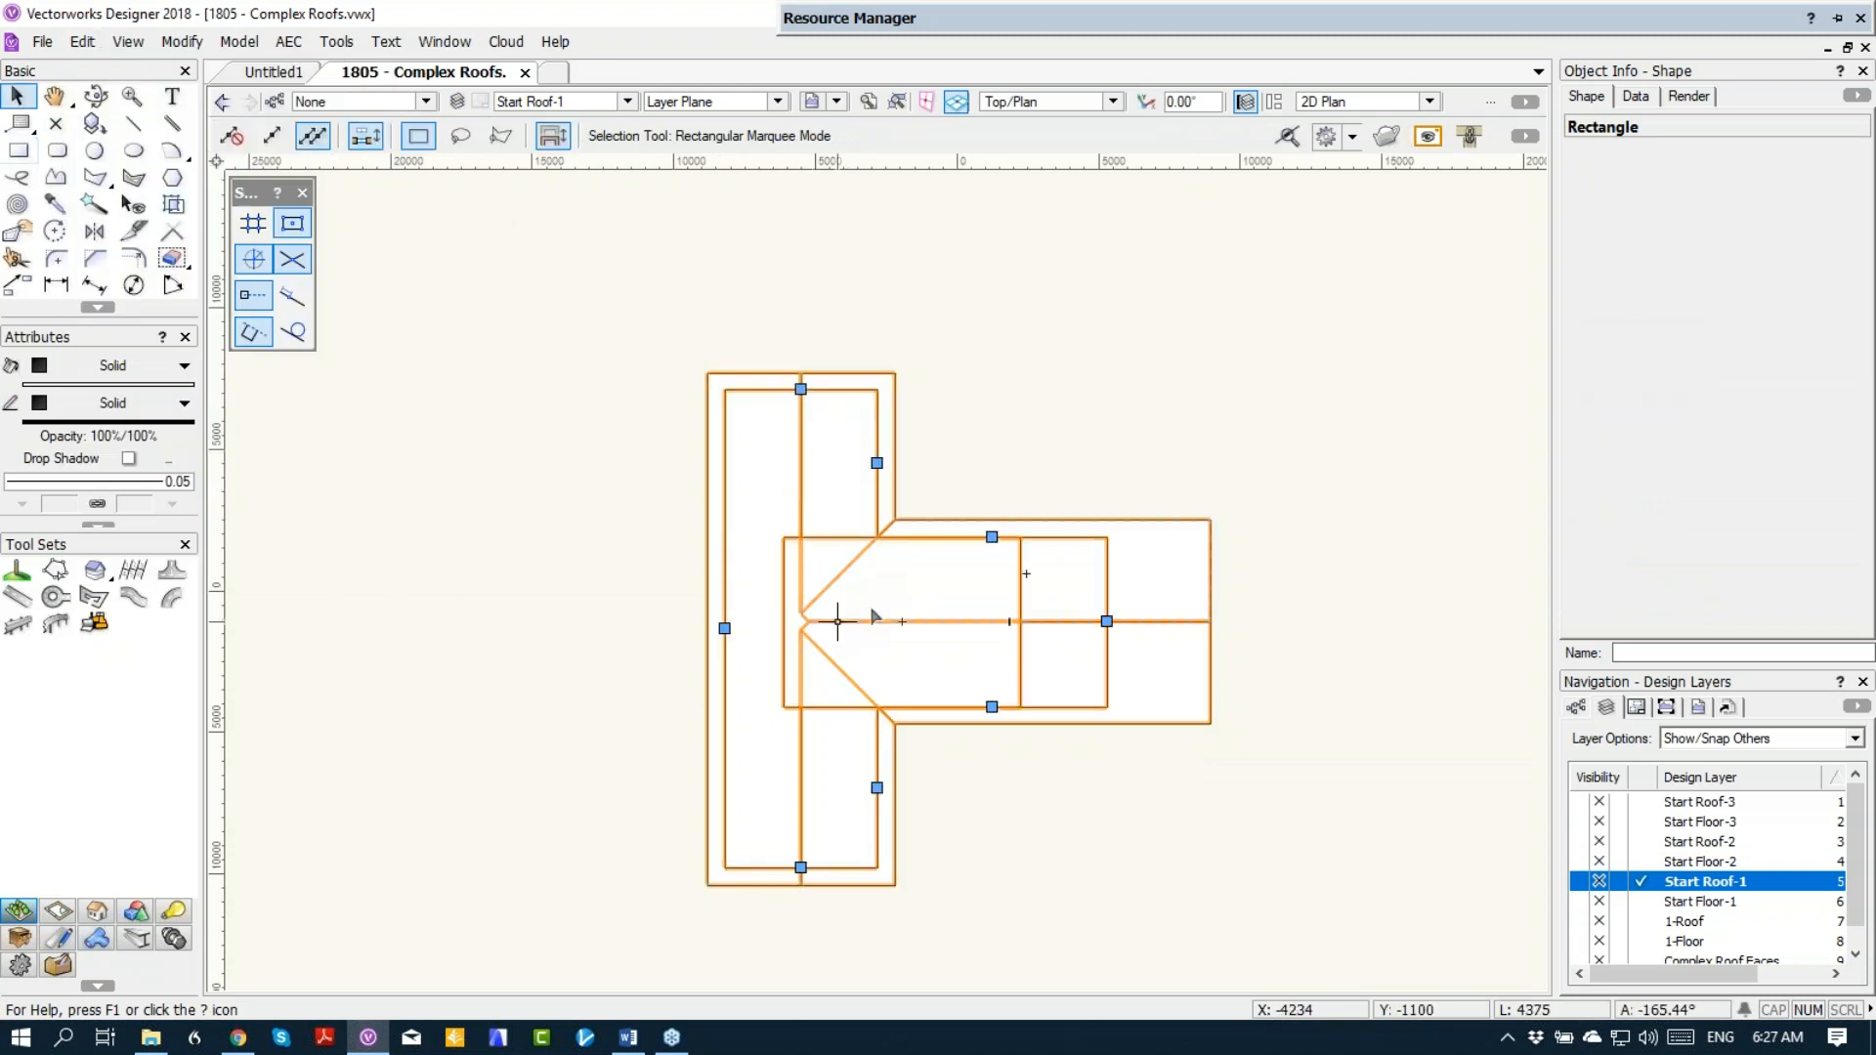
pyautogui.keyDown('shift'); pyautogui.click(945, 590); pyautogui.keyUp('shift')
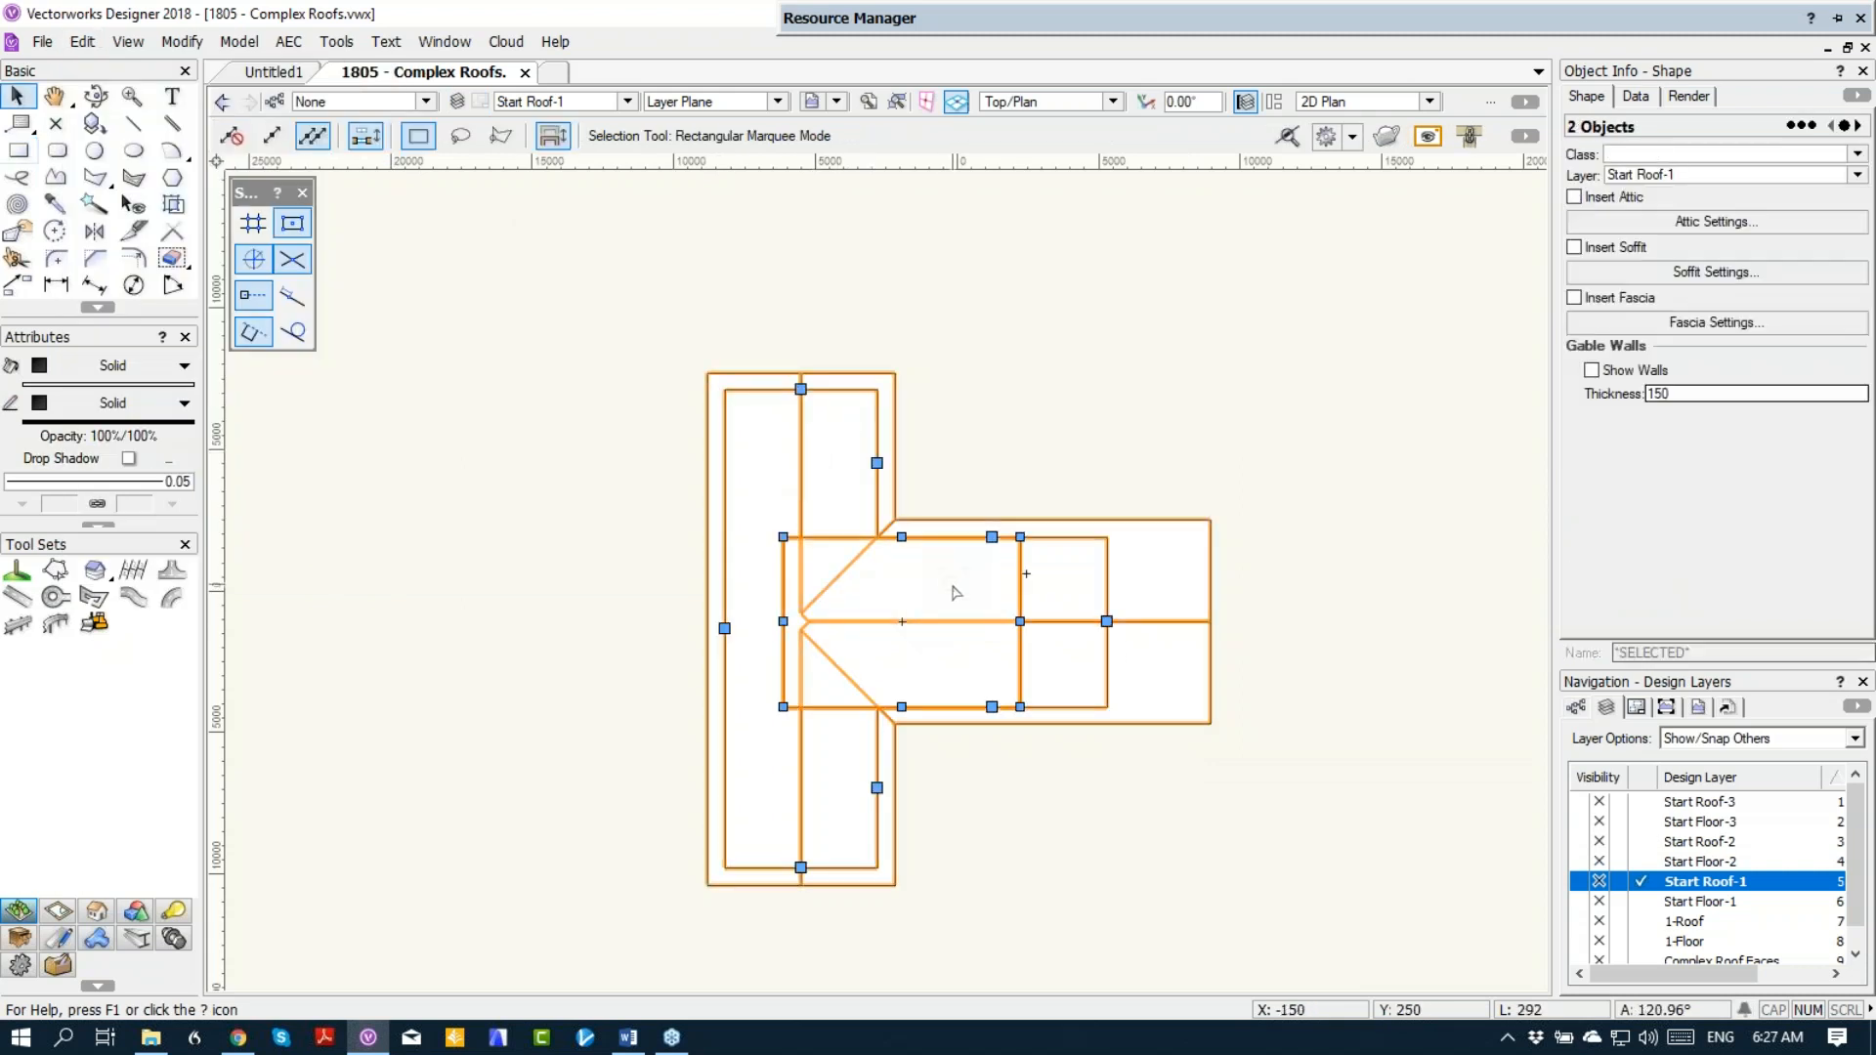
pyautogui.rightClick(955, 592)
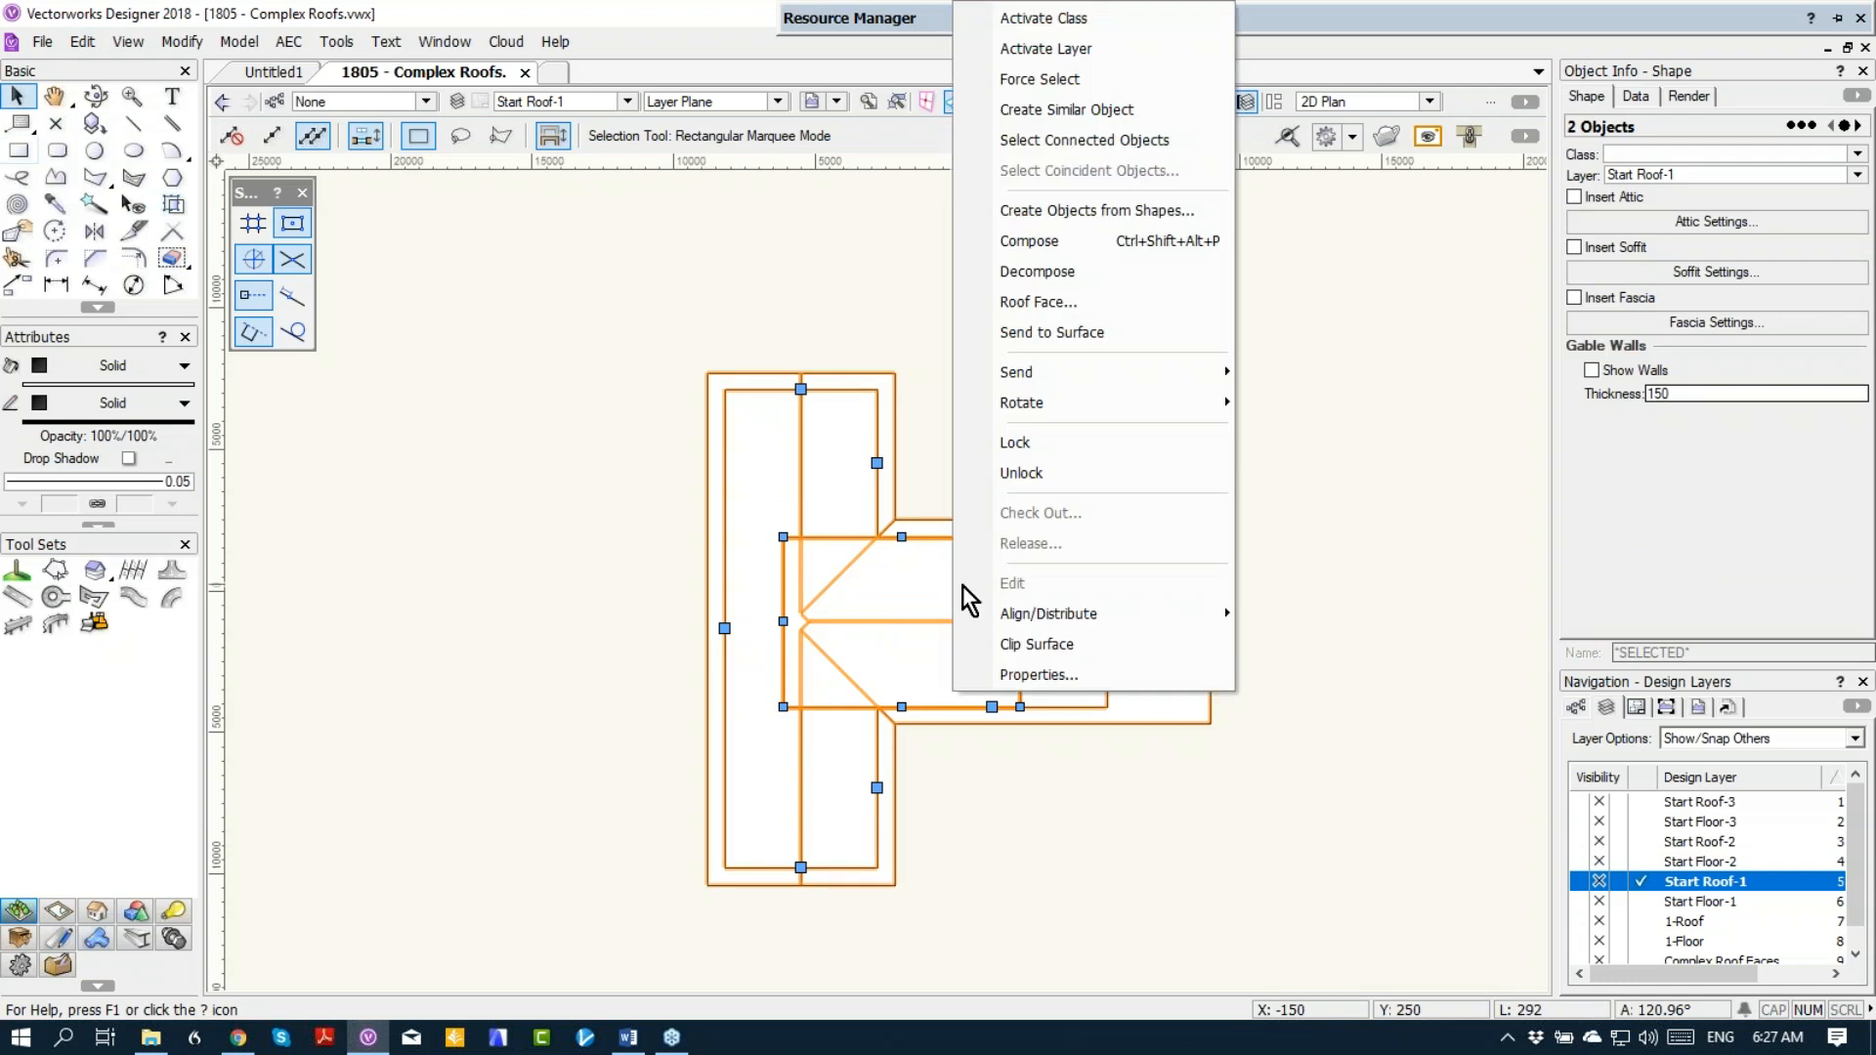
pyautogui.click(1034, 649)
pyautogui.press('Delete')
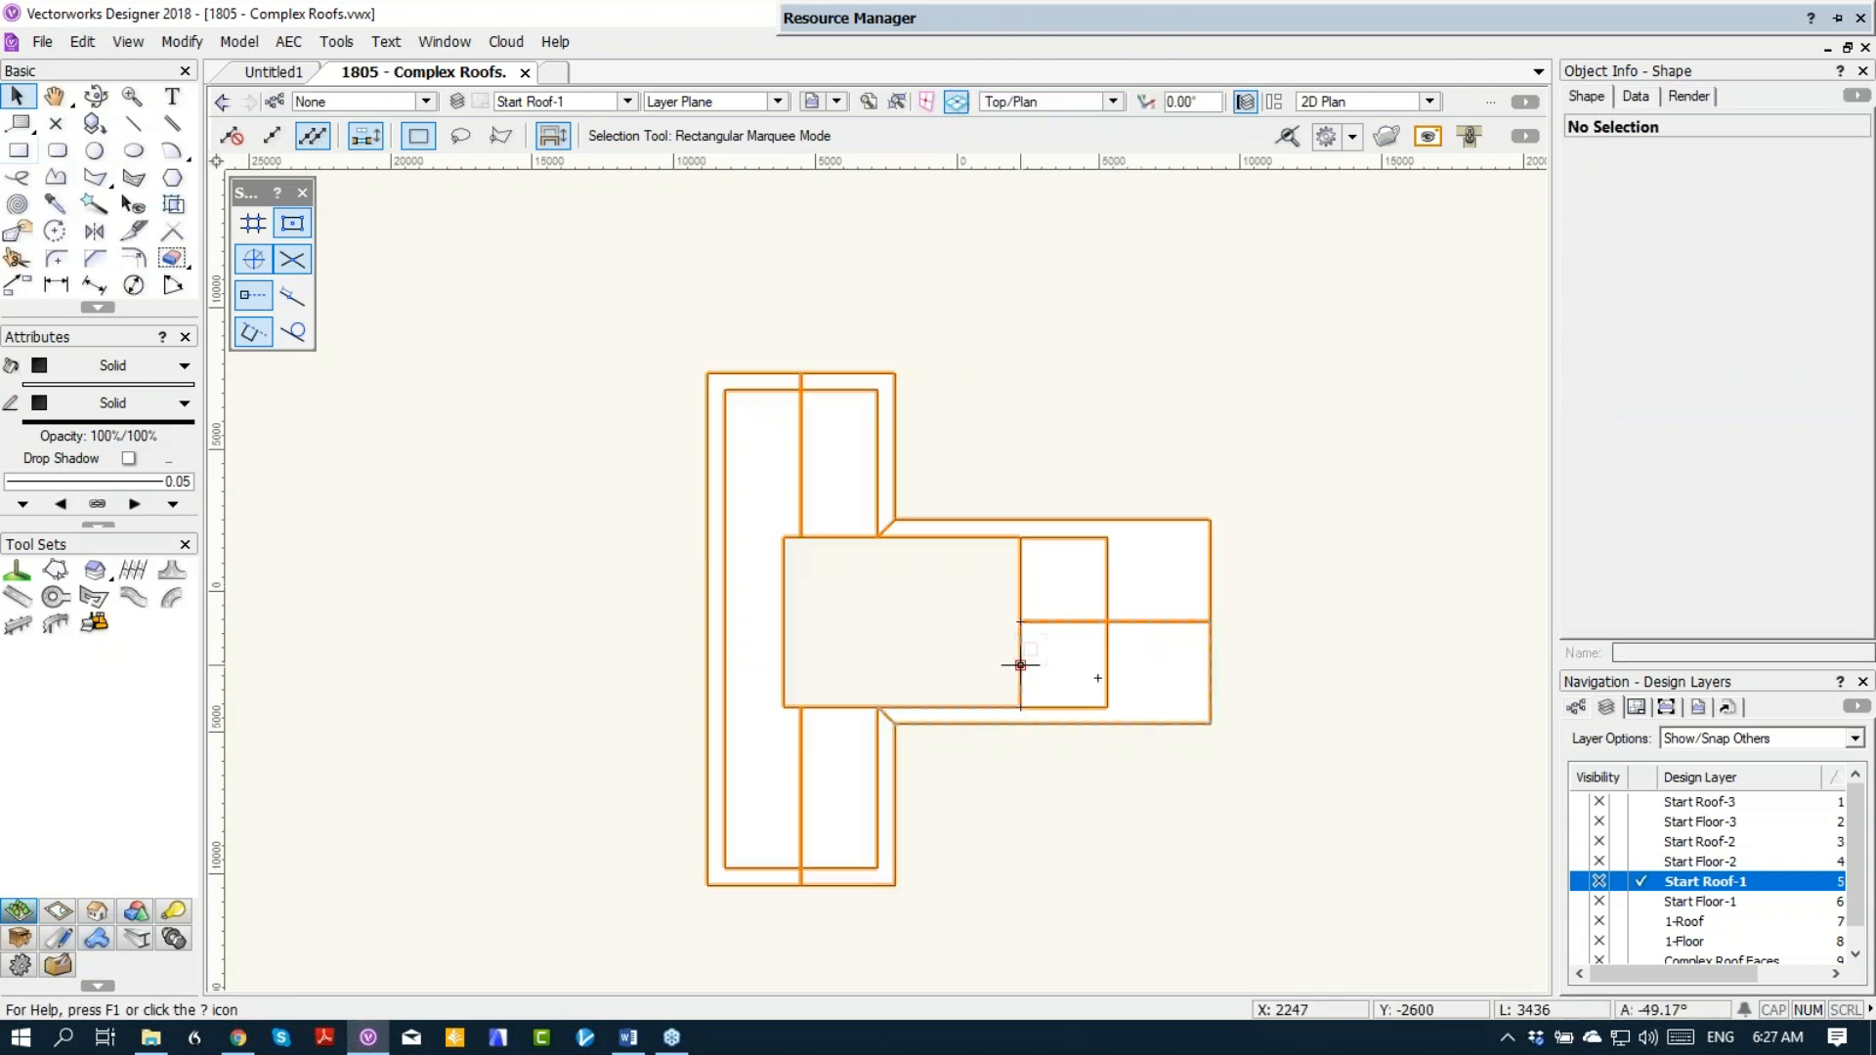
# Step: Show Start Floor-1, Start Floor-2 and Start Roof-2 with the roof in Right Isometric view, and make Start Floor-2 active
pyautogui.press('3')
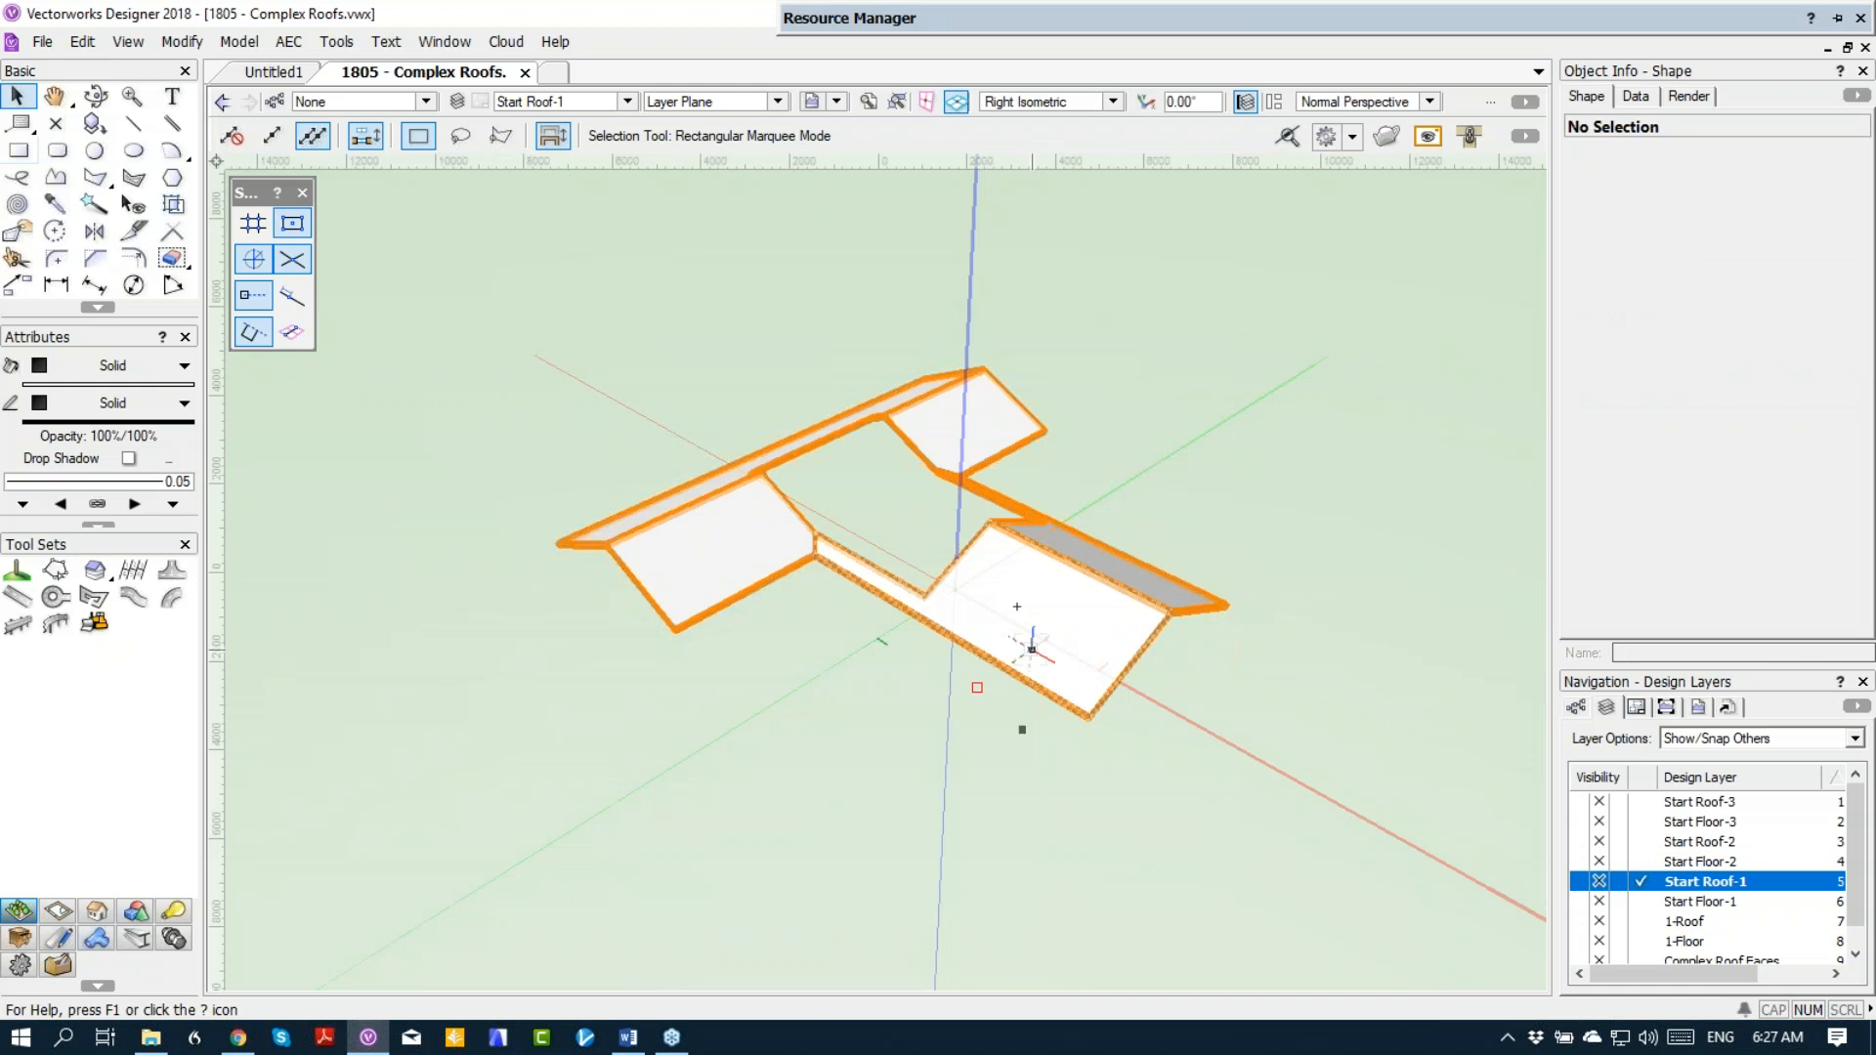
pyautogui.click(1583, 861)
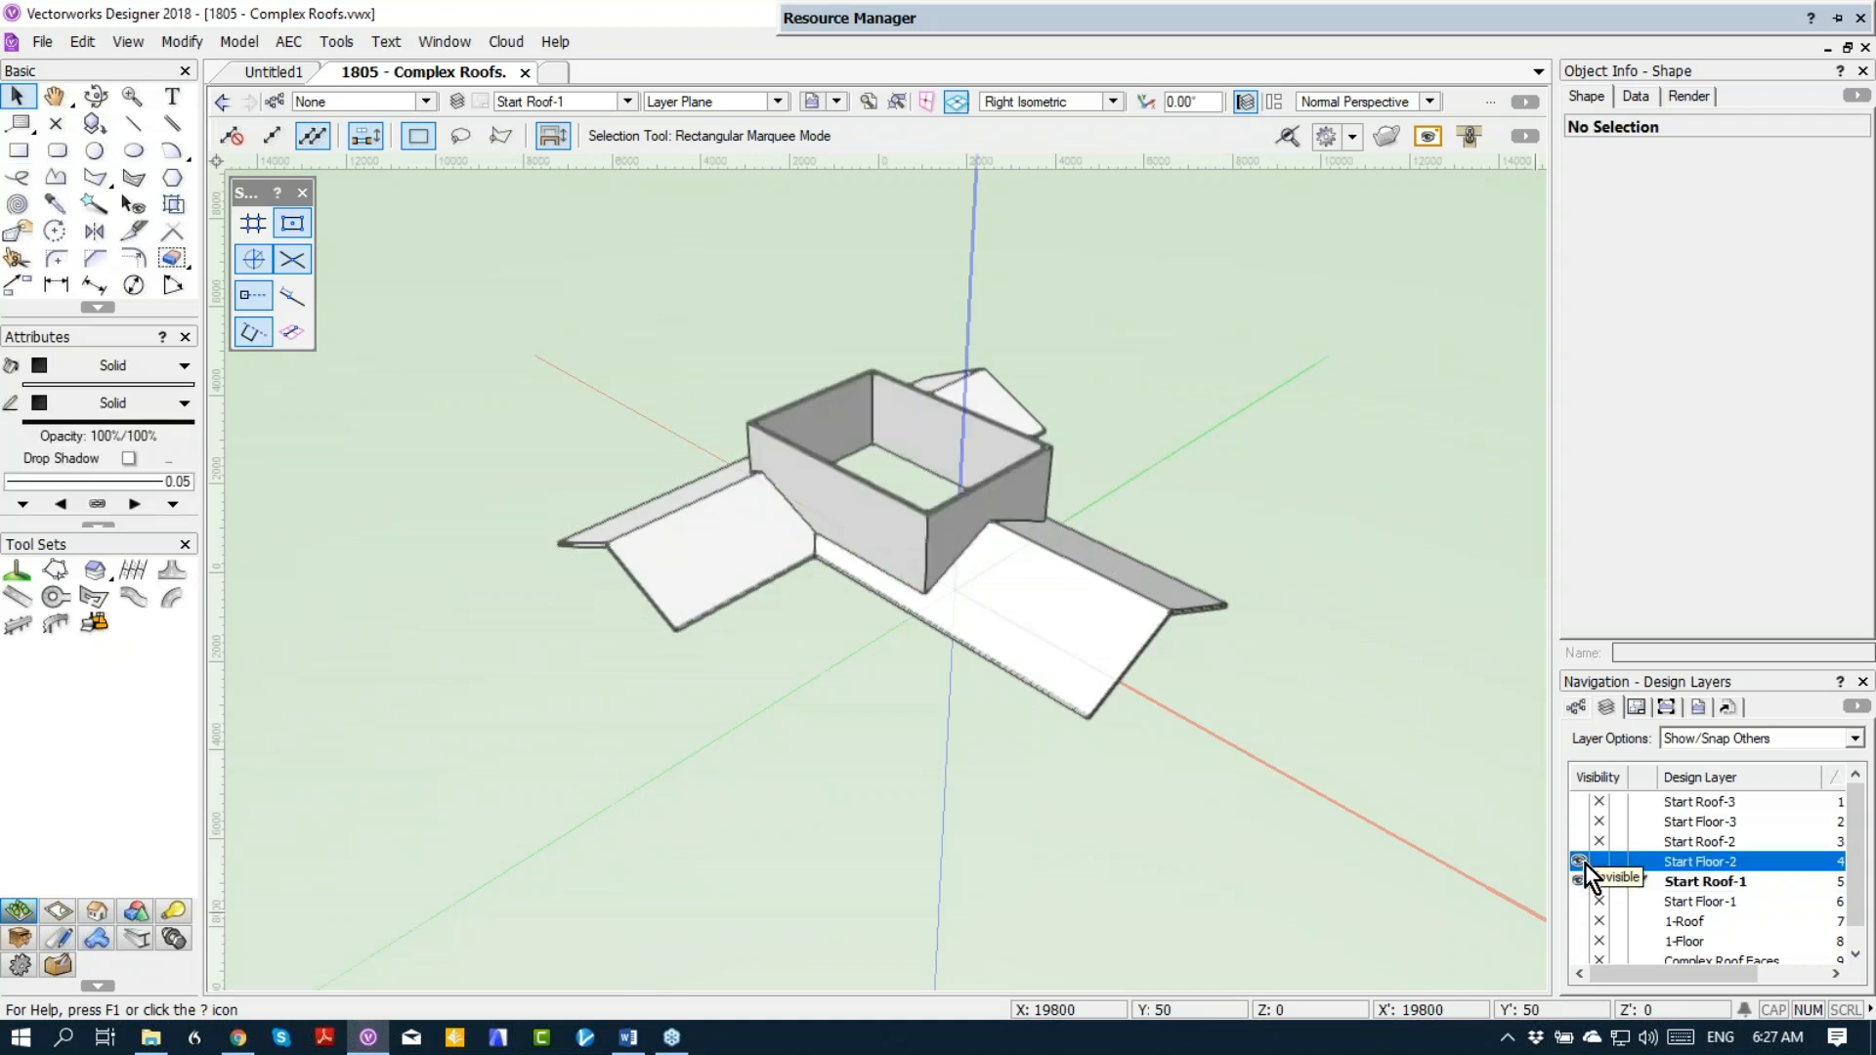
pyautogui.click(1581, 900)
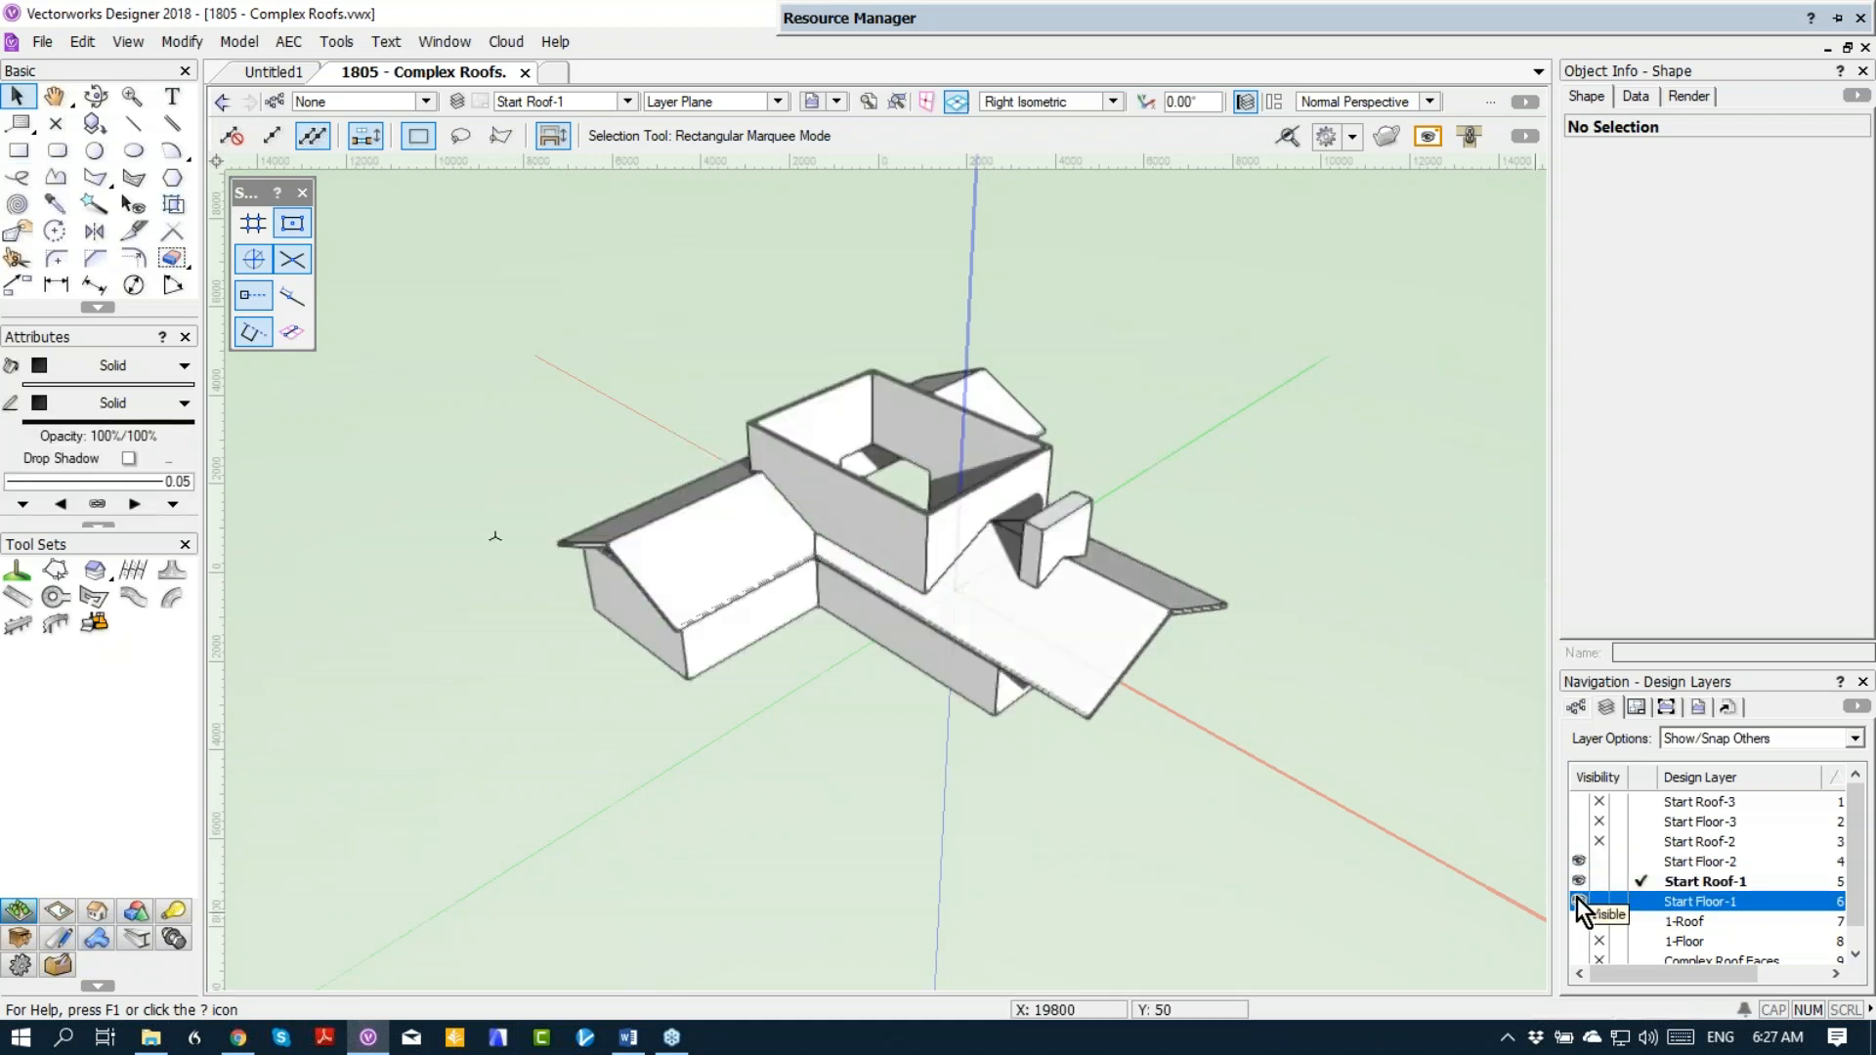
pyautogui.click(1579, 821)
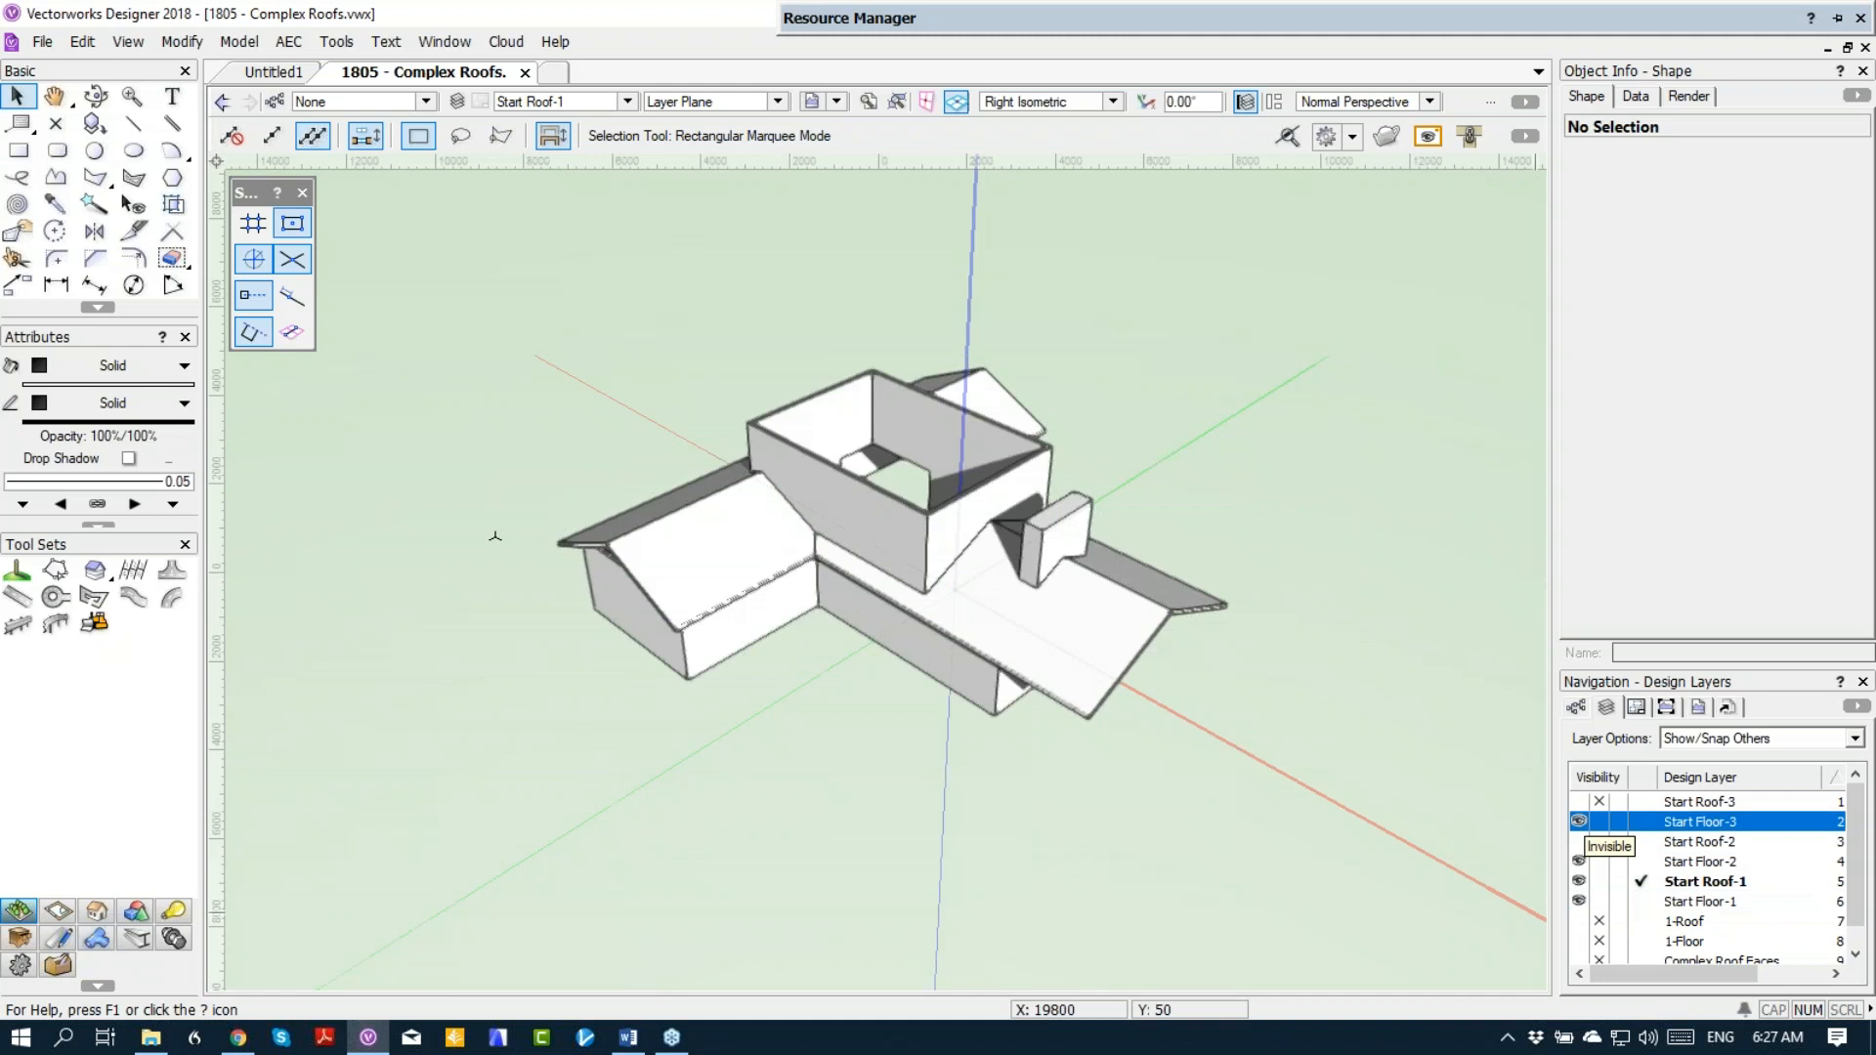
pyautogui.click(1600, 824)
pyautogui.click(1581, 839)
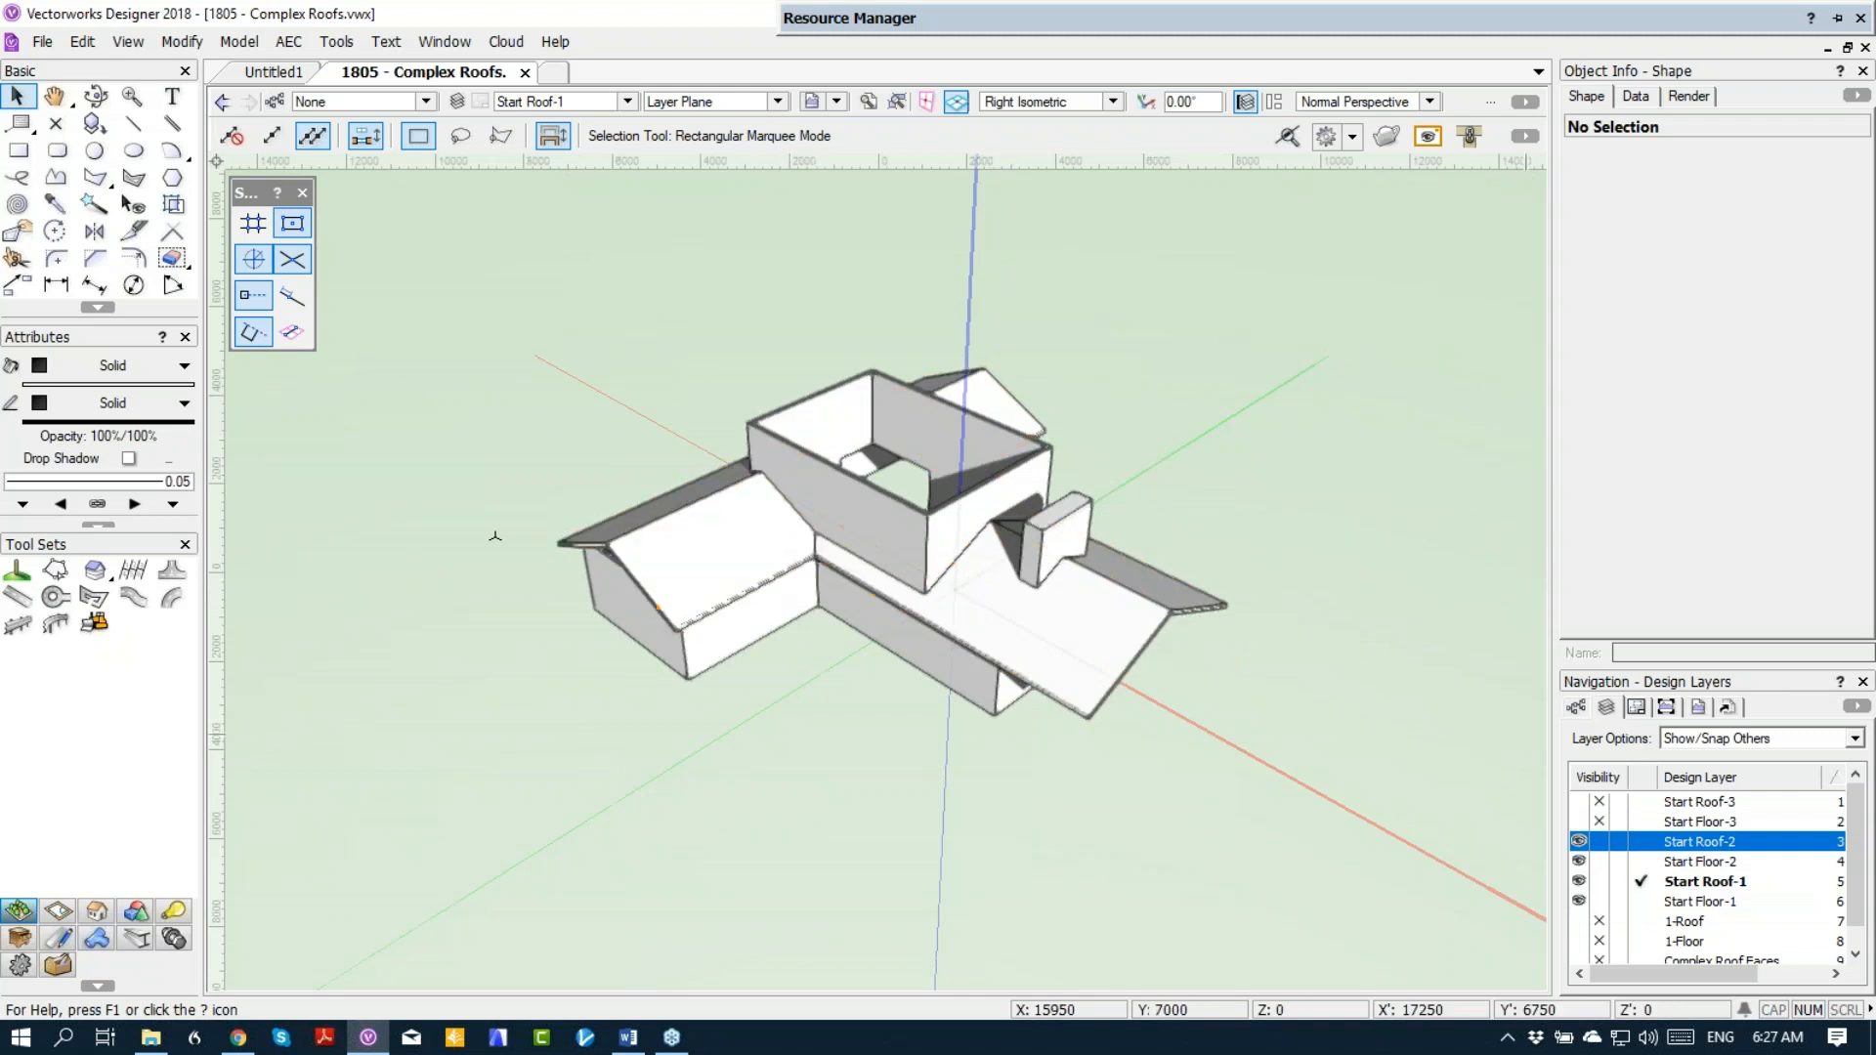
pyautogui.click(1632, 861)
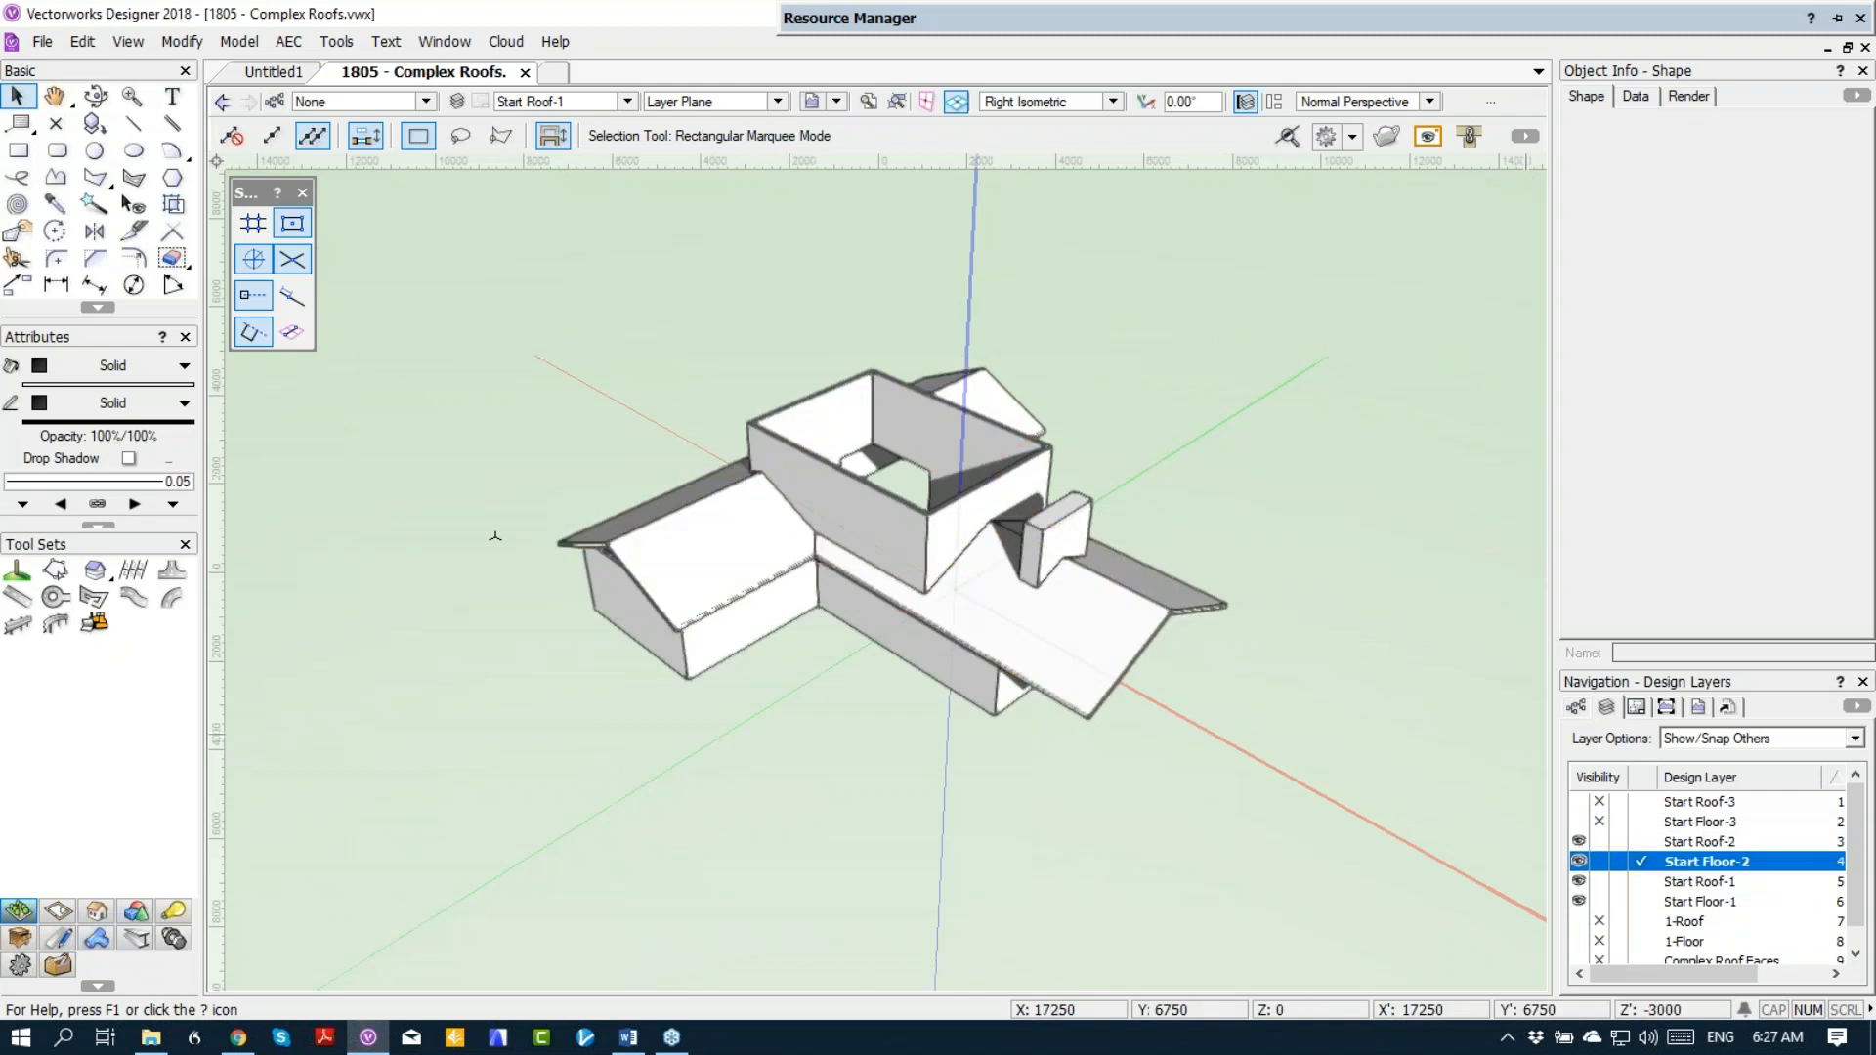
# Step: Examine the second-floor walls rising through the clipped roof from a higher 3D viewpoint
pyautogui.click(806, 410)
pyautogui.rightClick(811, 414)
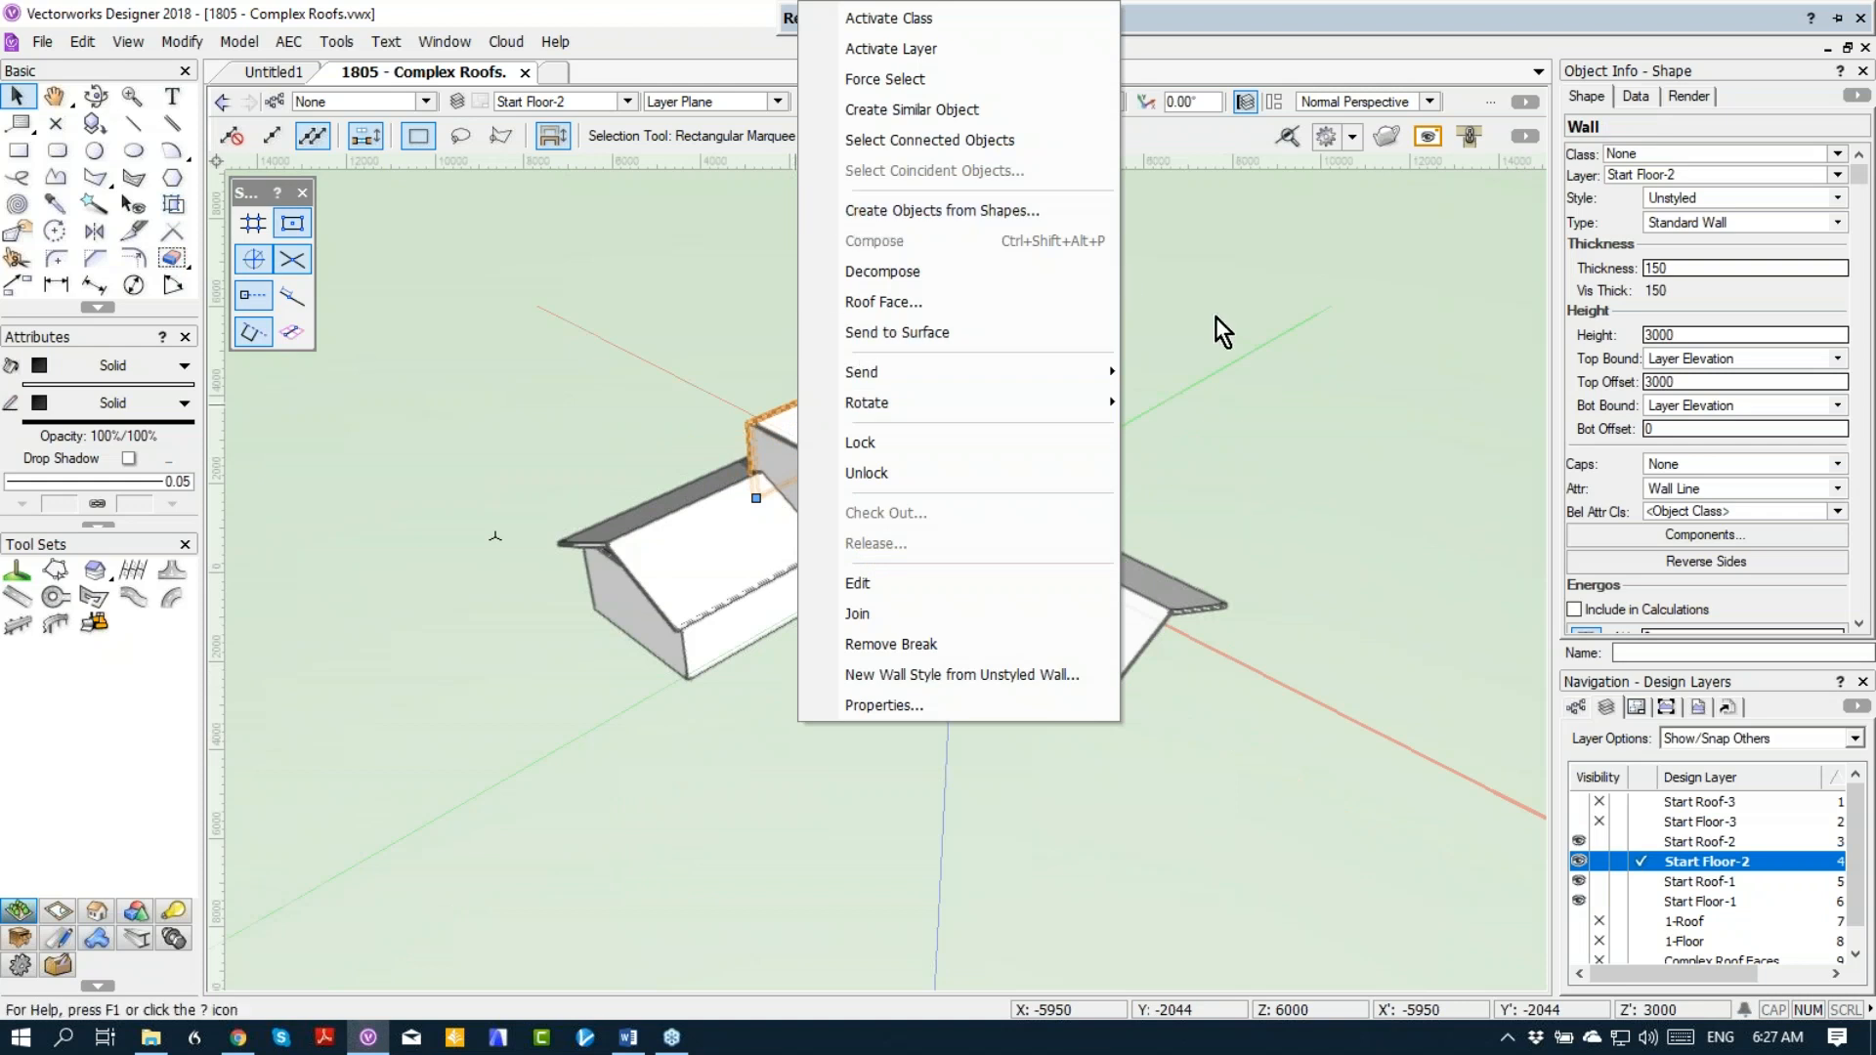
pyautogui.click(1282, 354)
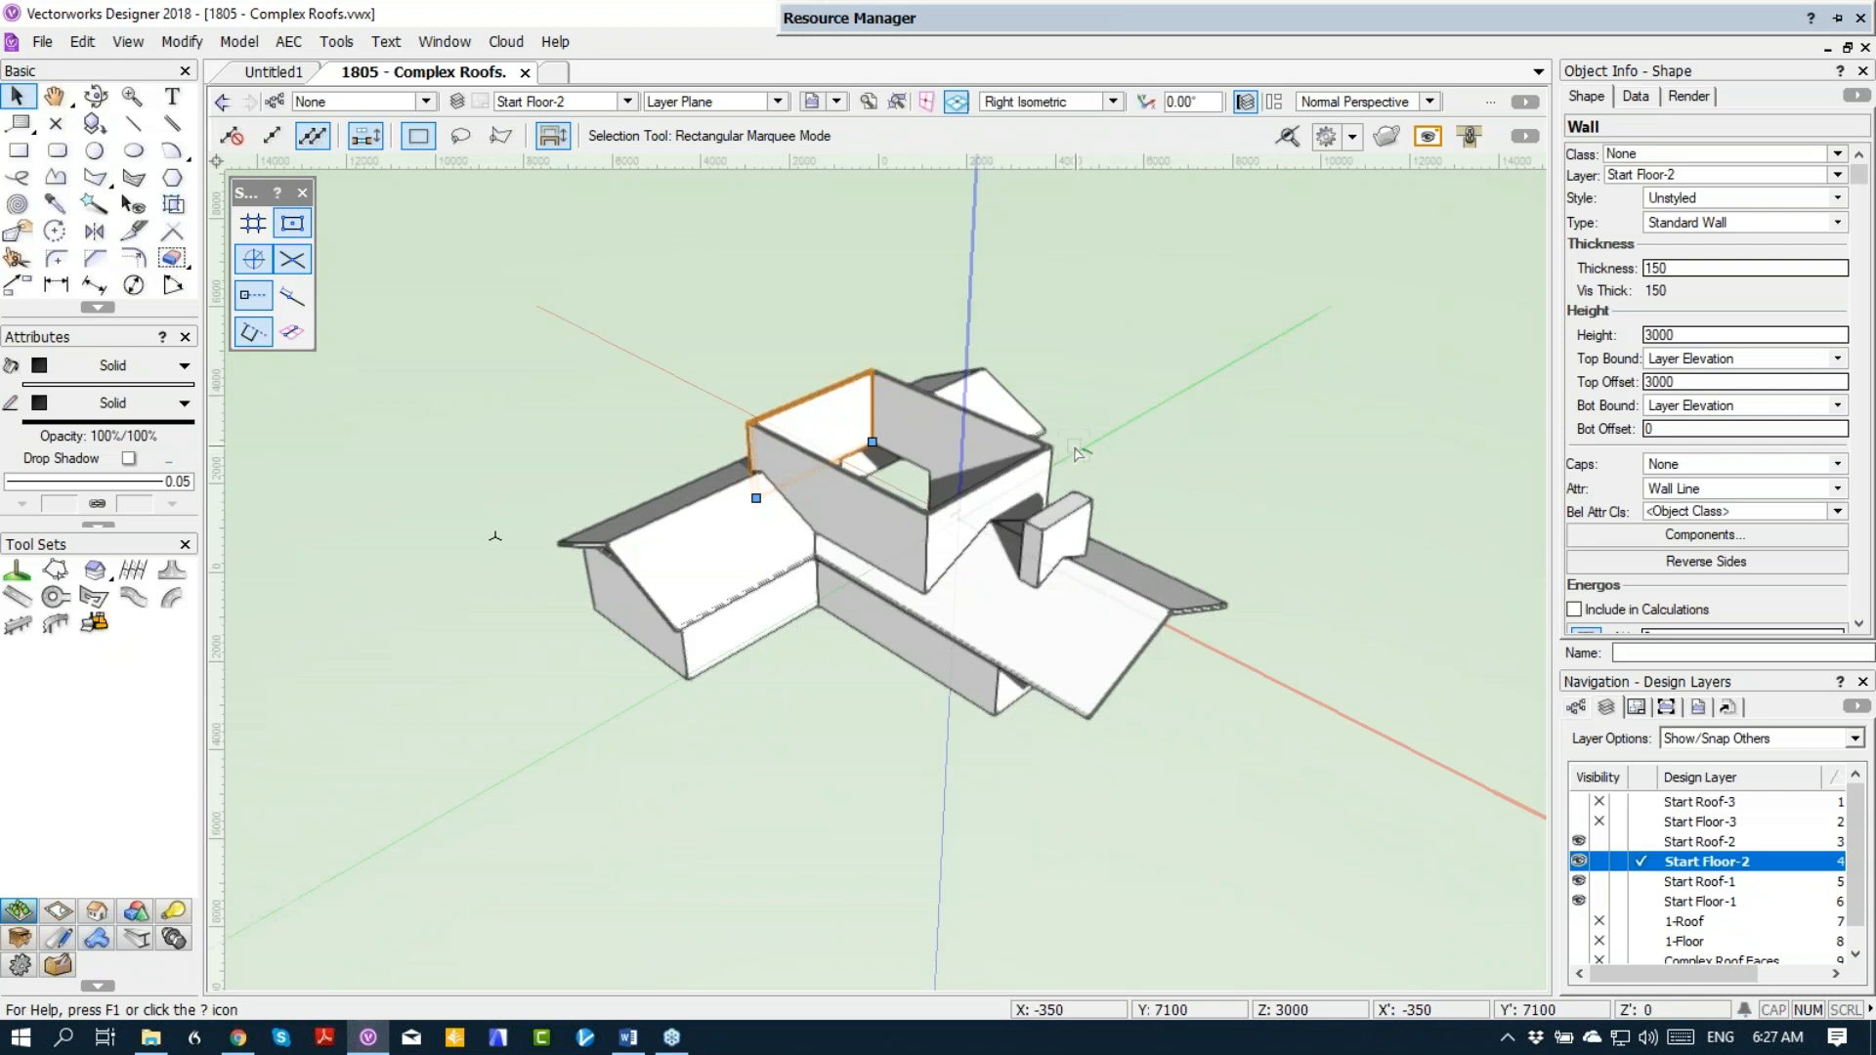
pyautogui.keyDown('ctrl'); pyautogui.moveTo(1065, 459); pyautogui.dragTo(1050, 479, button='middle'); pyautogui.keyUp('ctrl')
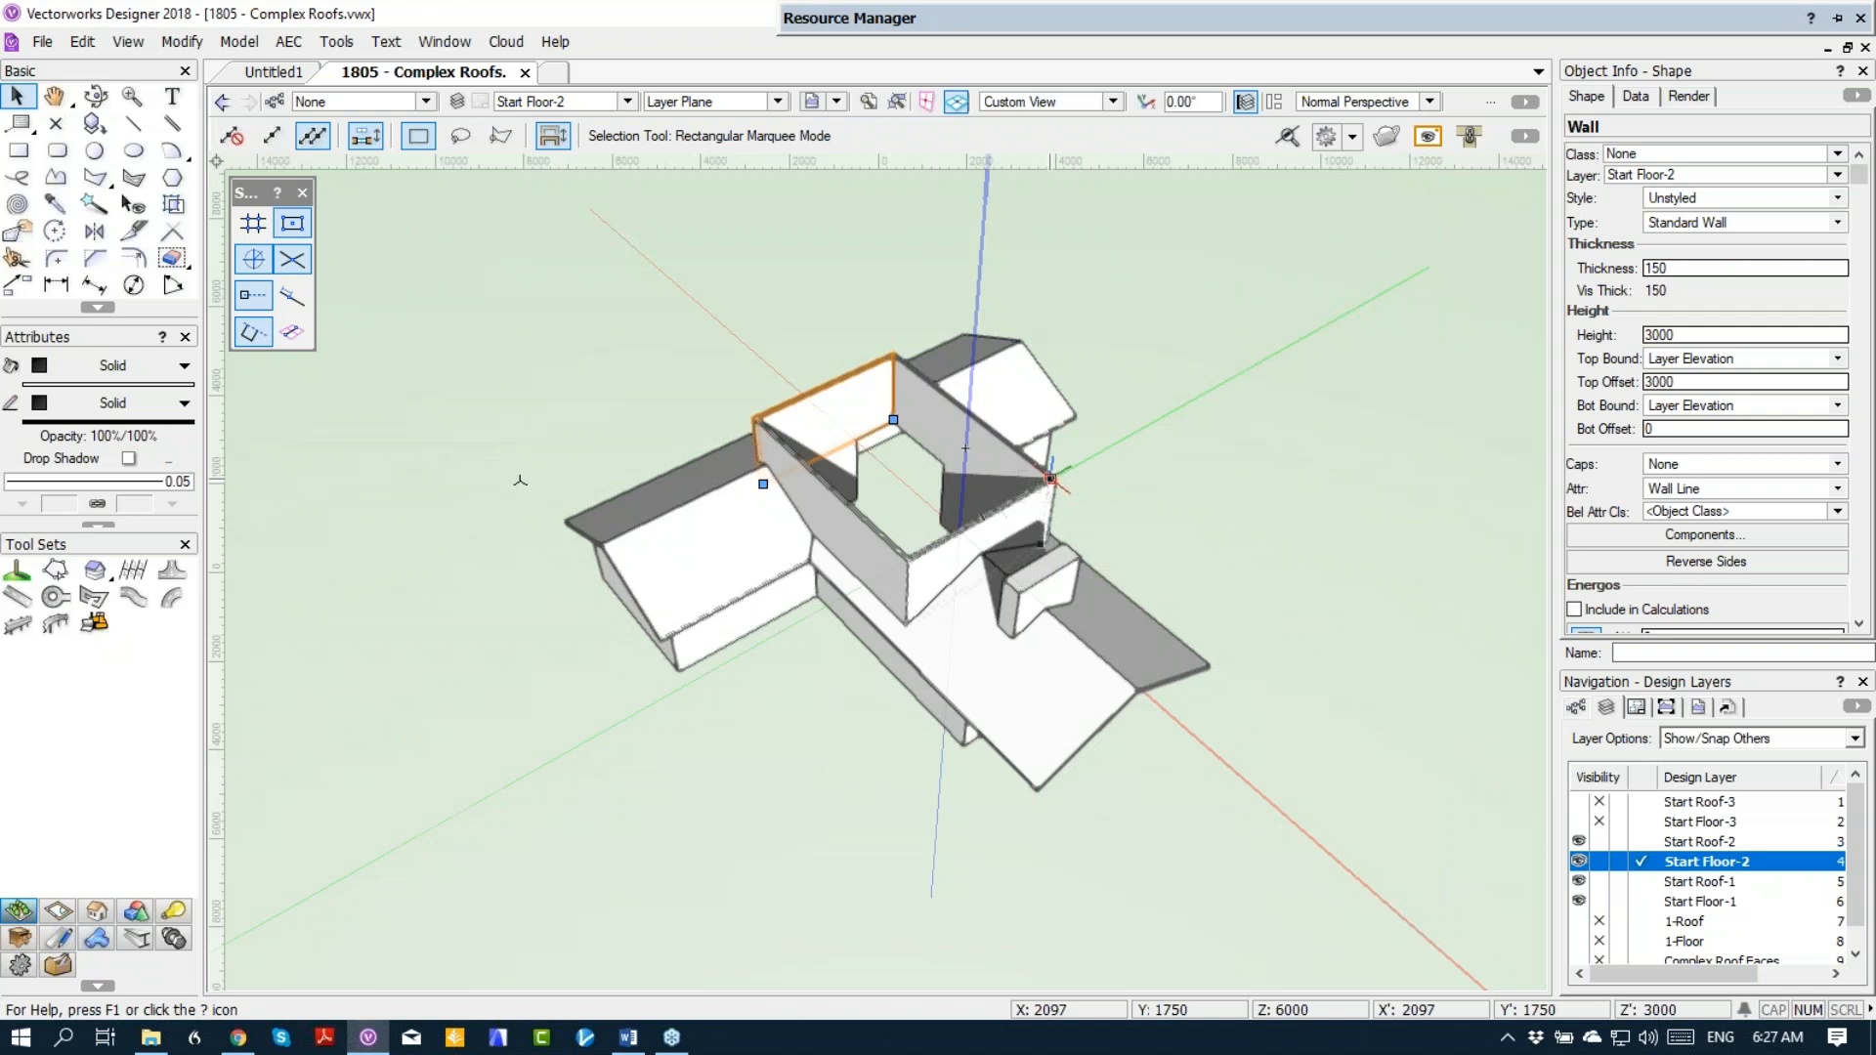
pyautogui.click(1042, 427)
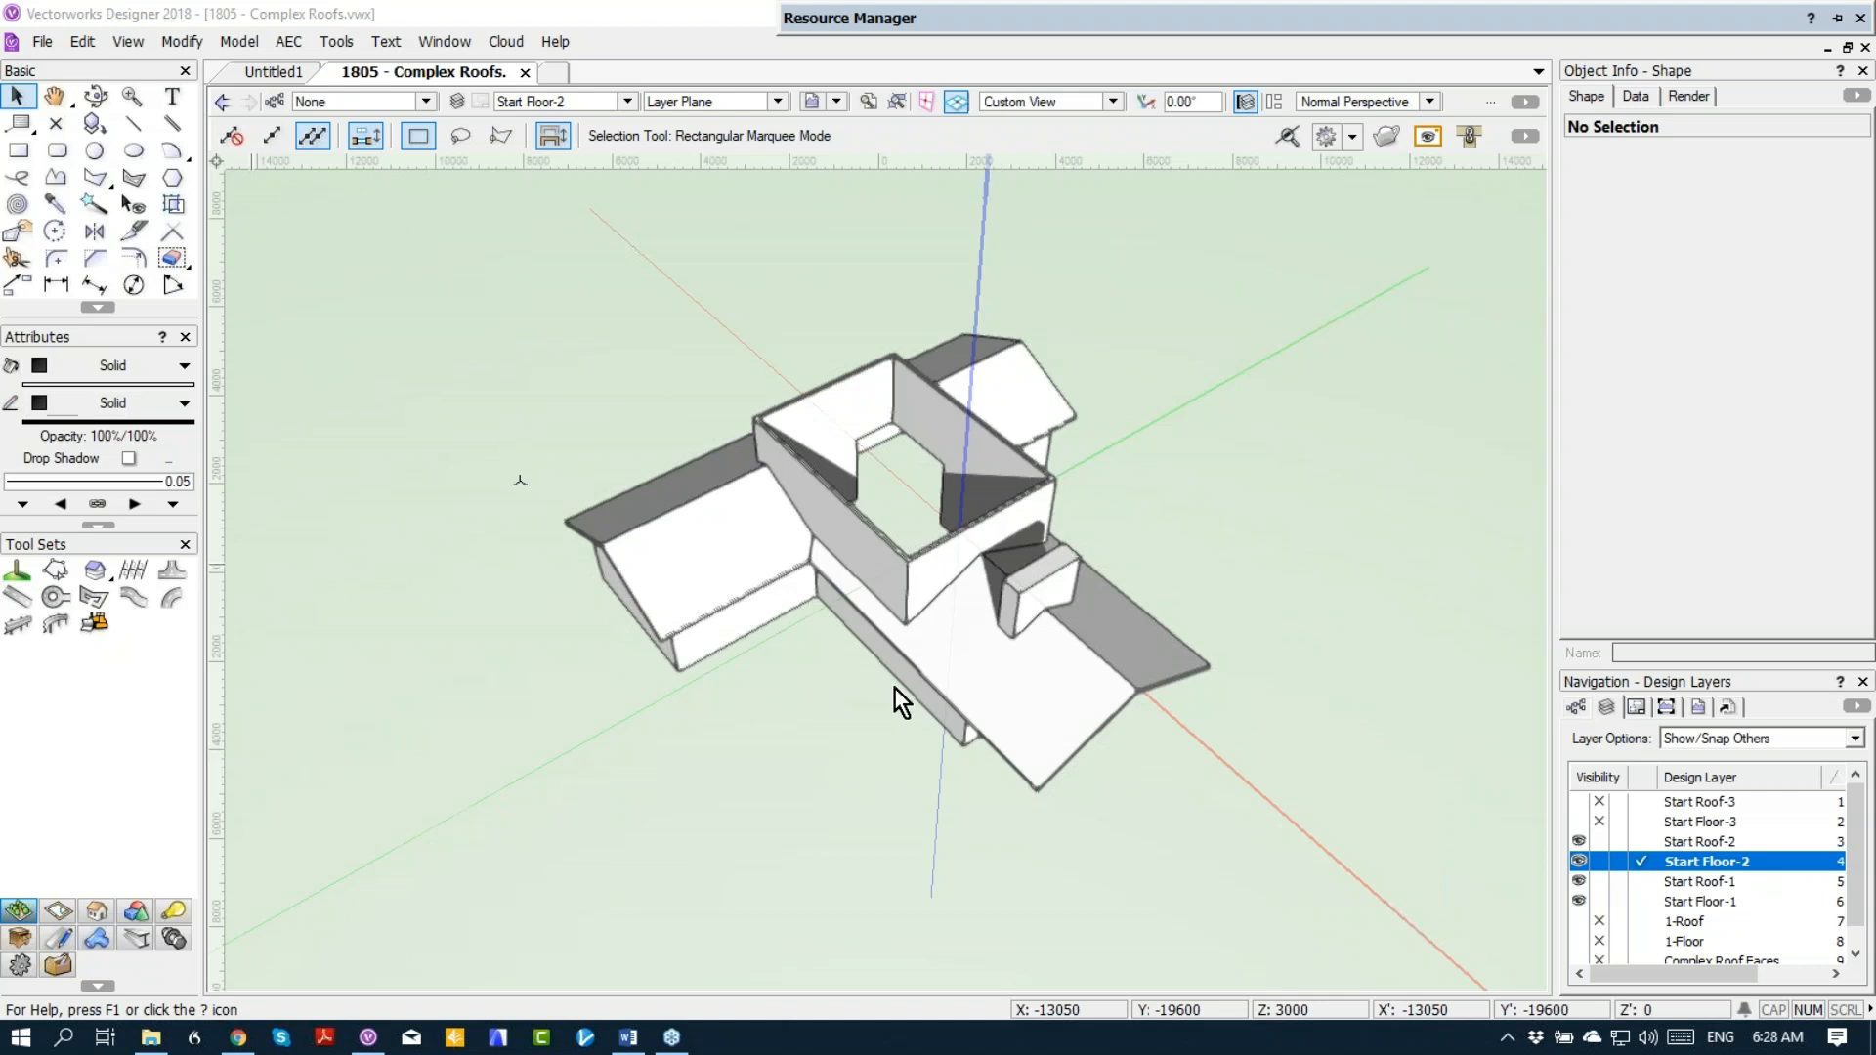
pyautogui.click(893, 776)
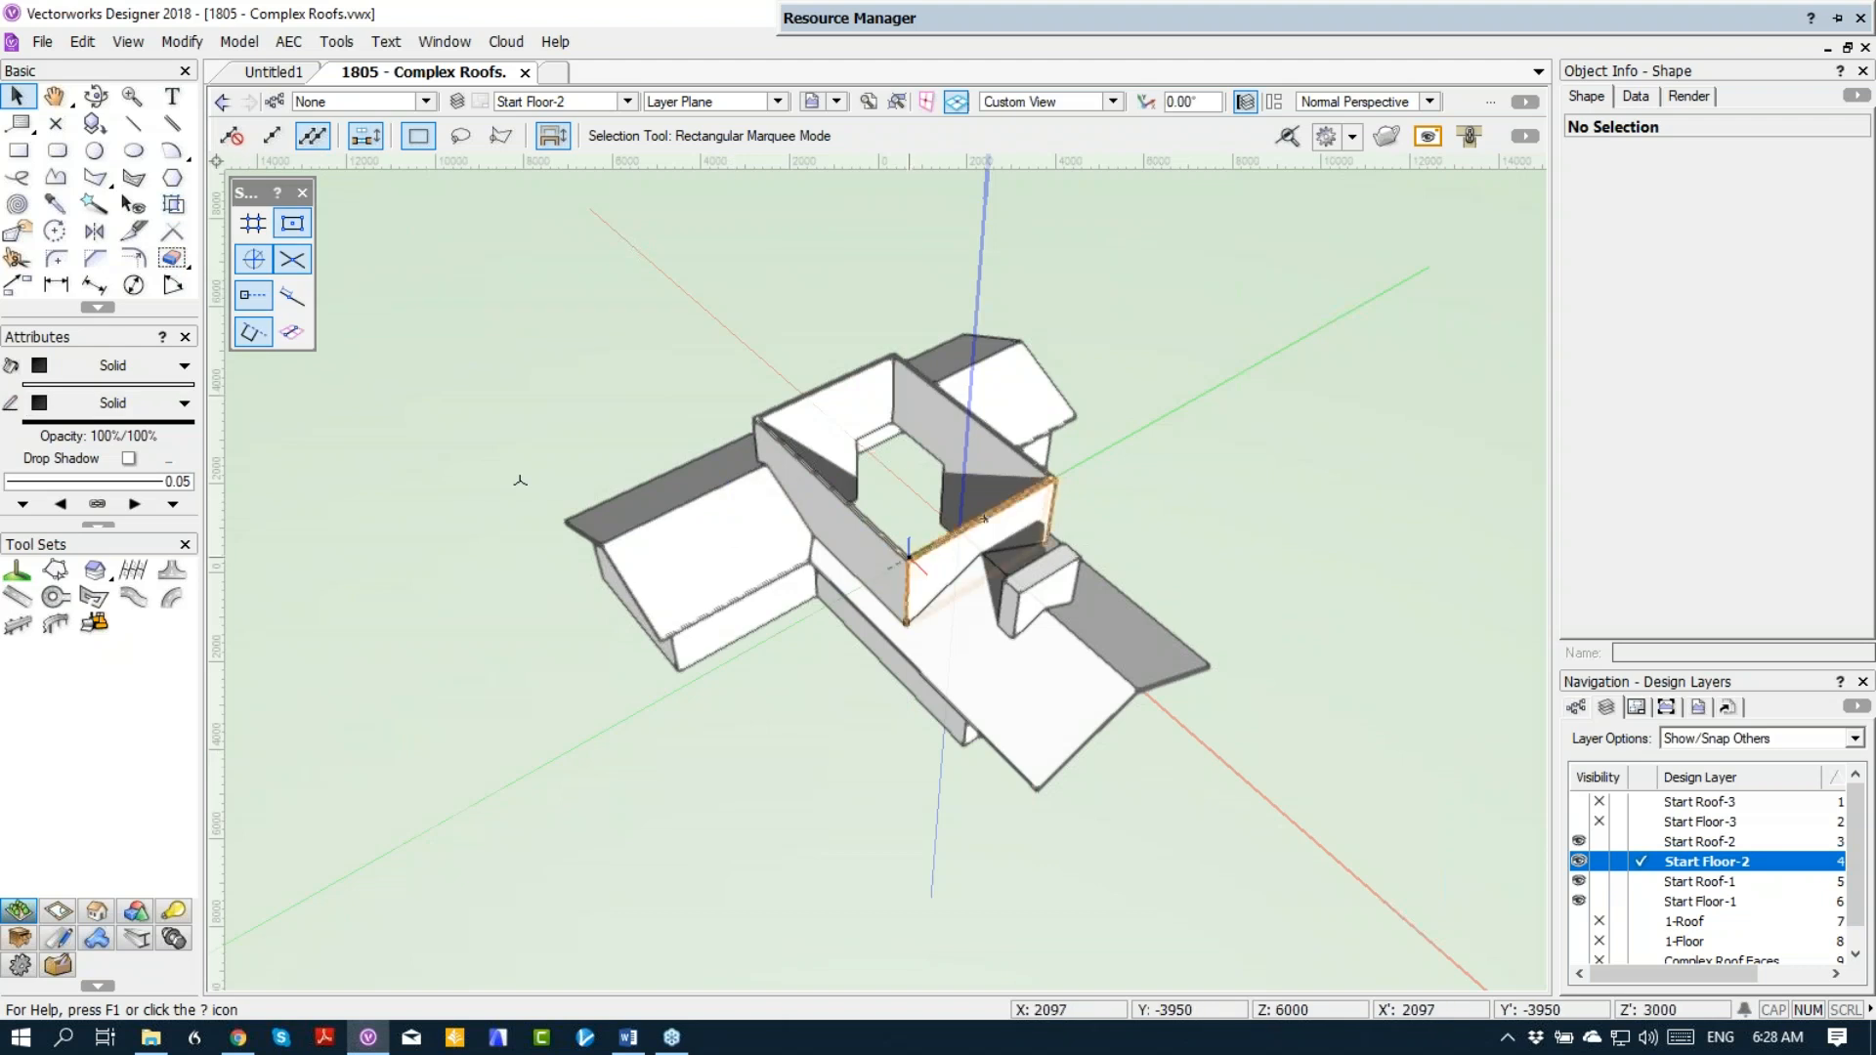
# Step: Hide the Start Floor-1, Start Roof-1 and Start Roof-2 layers so only the second-floor walls are shown
pyautogui.click(1599, 901)
pyautogui.click(1599, 881)
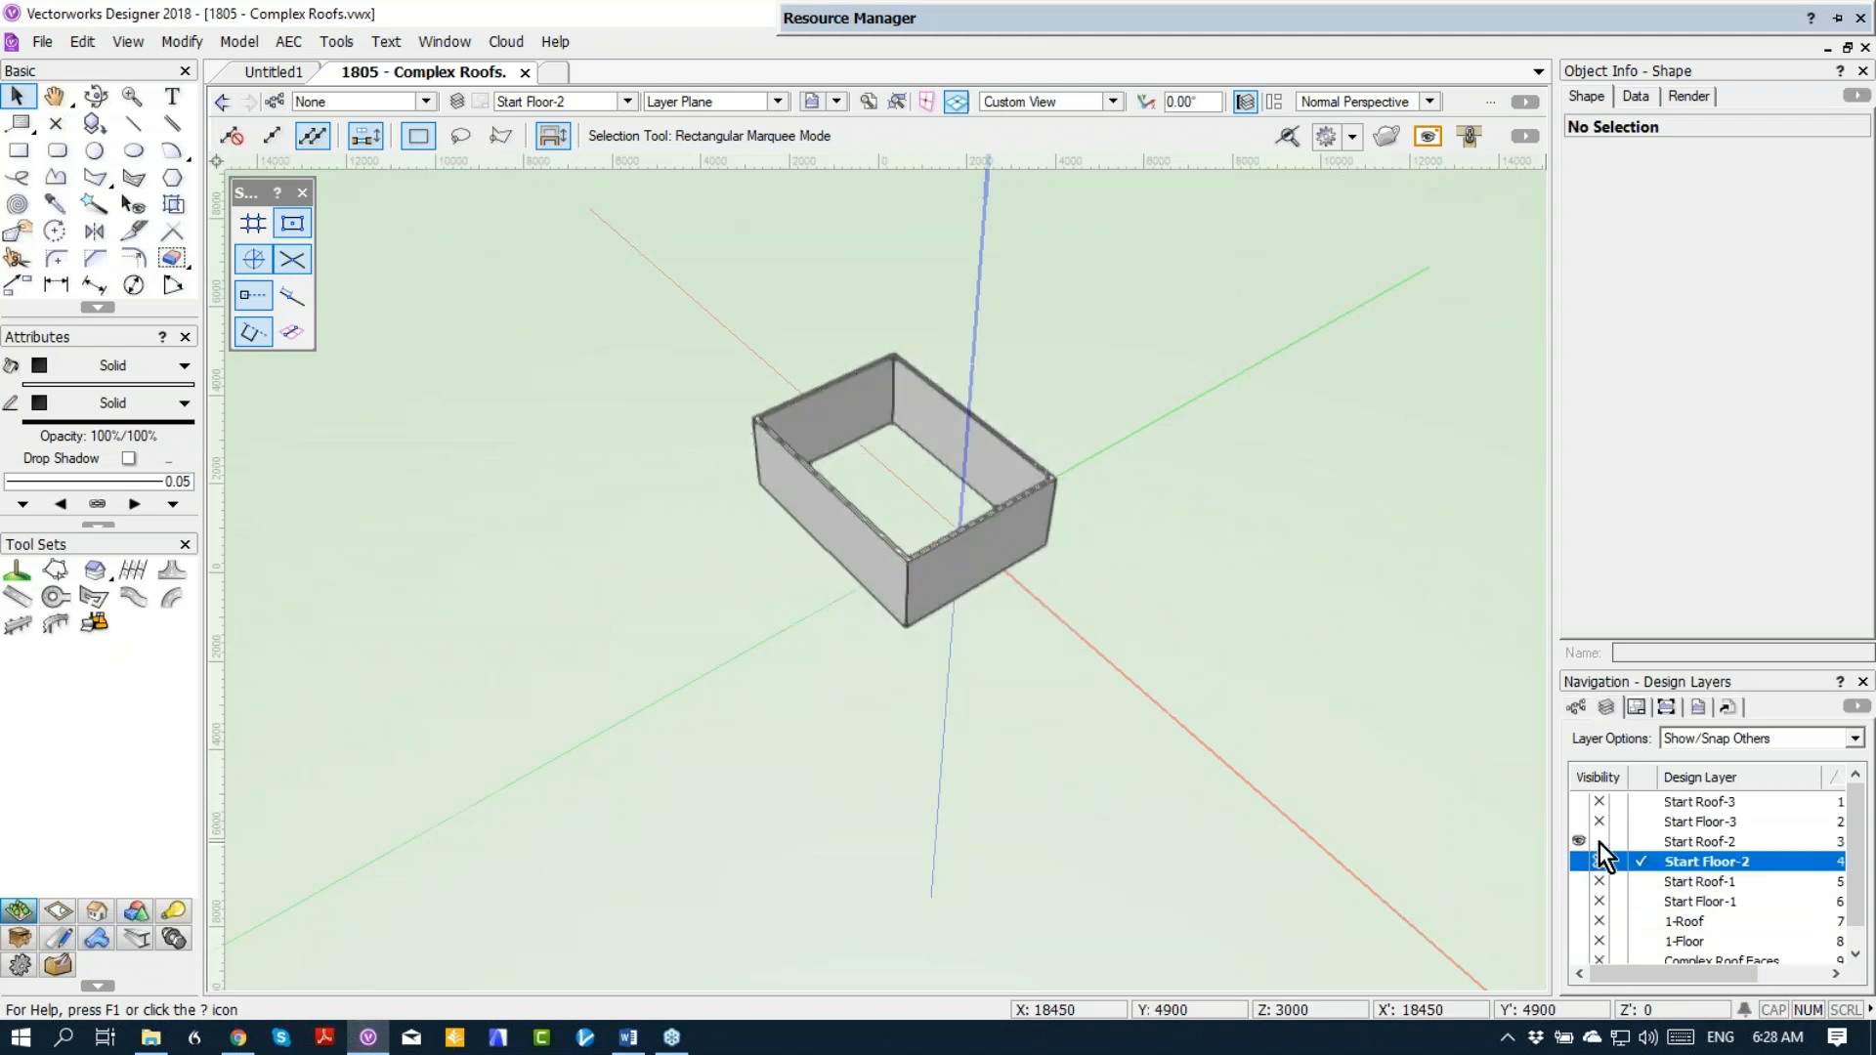
pyautogui.click(1599, 841)
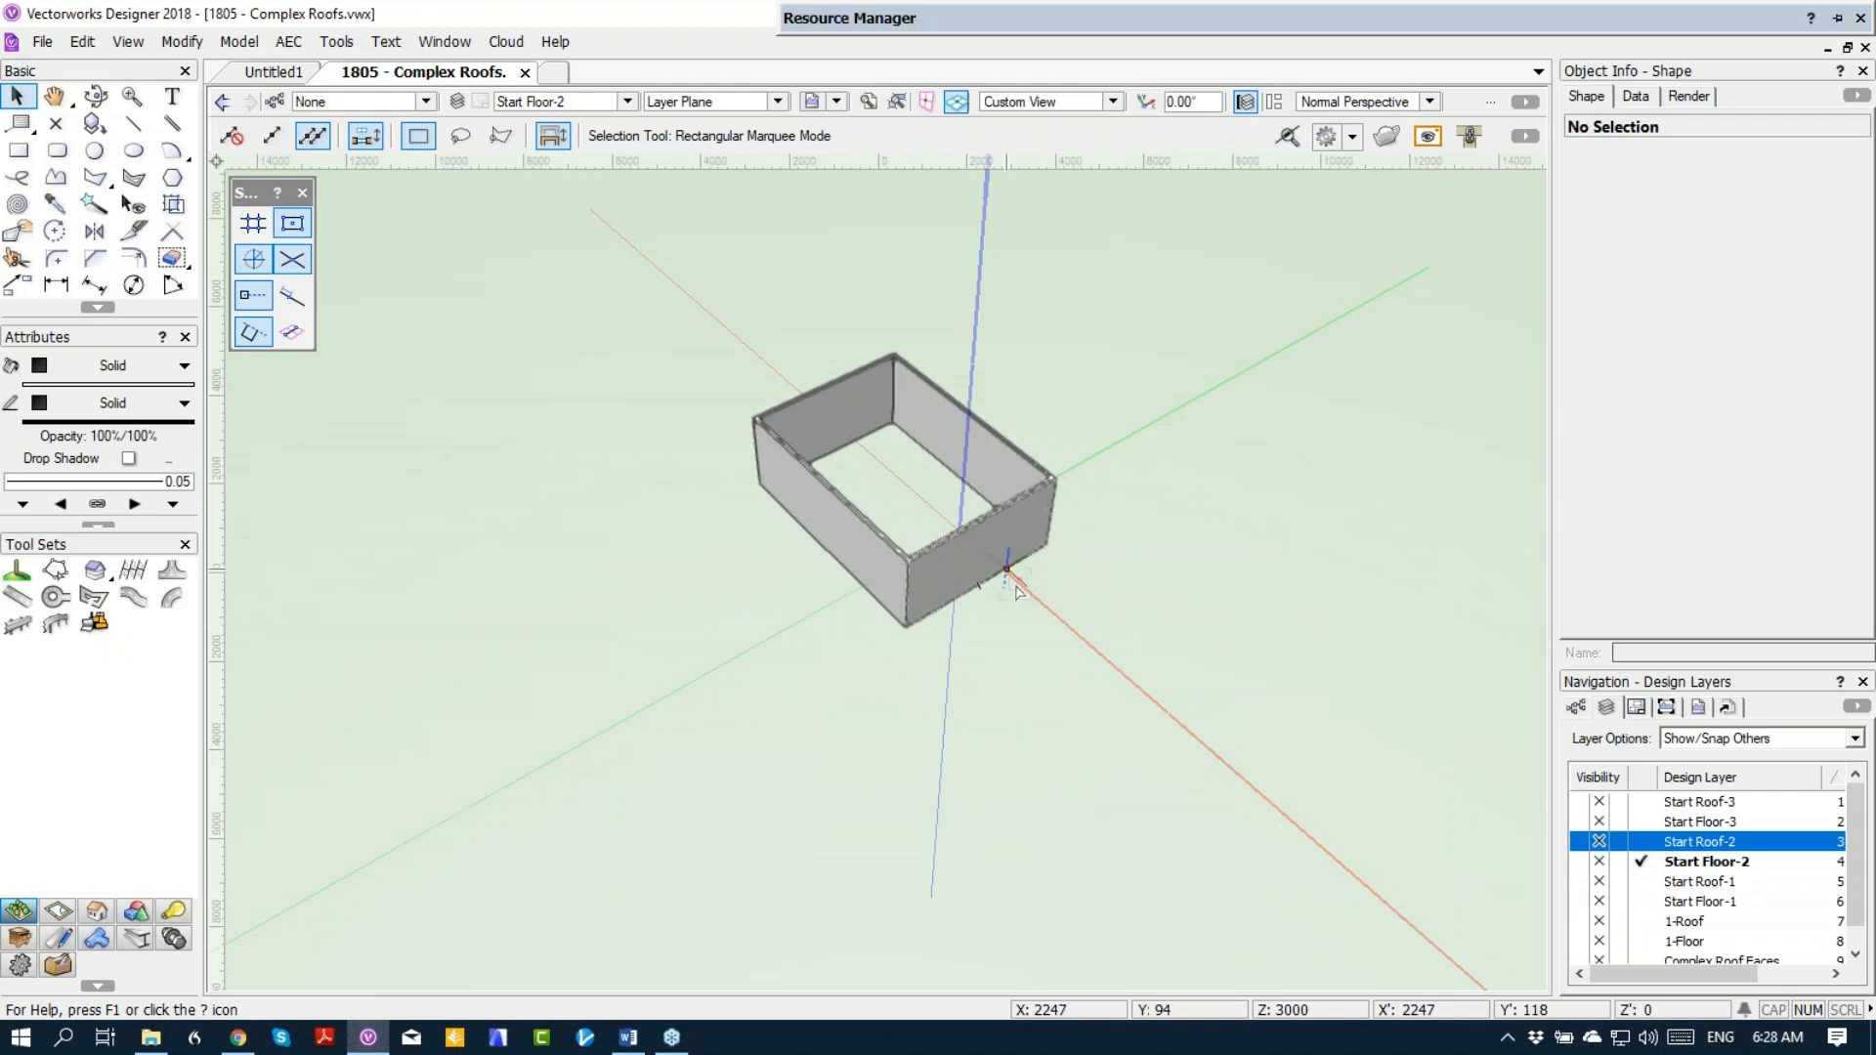
pyautogui.scroll(-2, 803, 517)
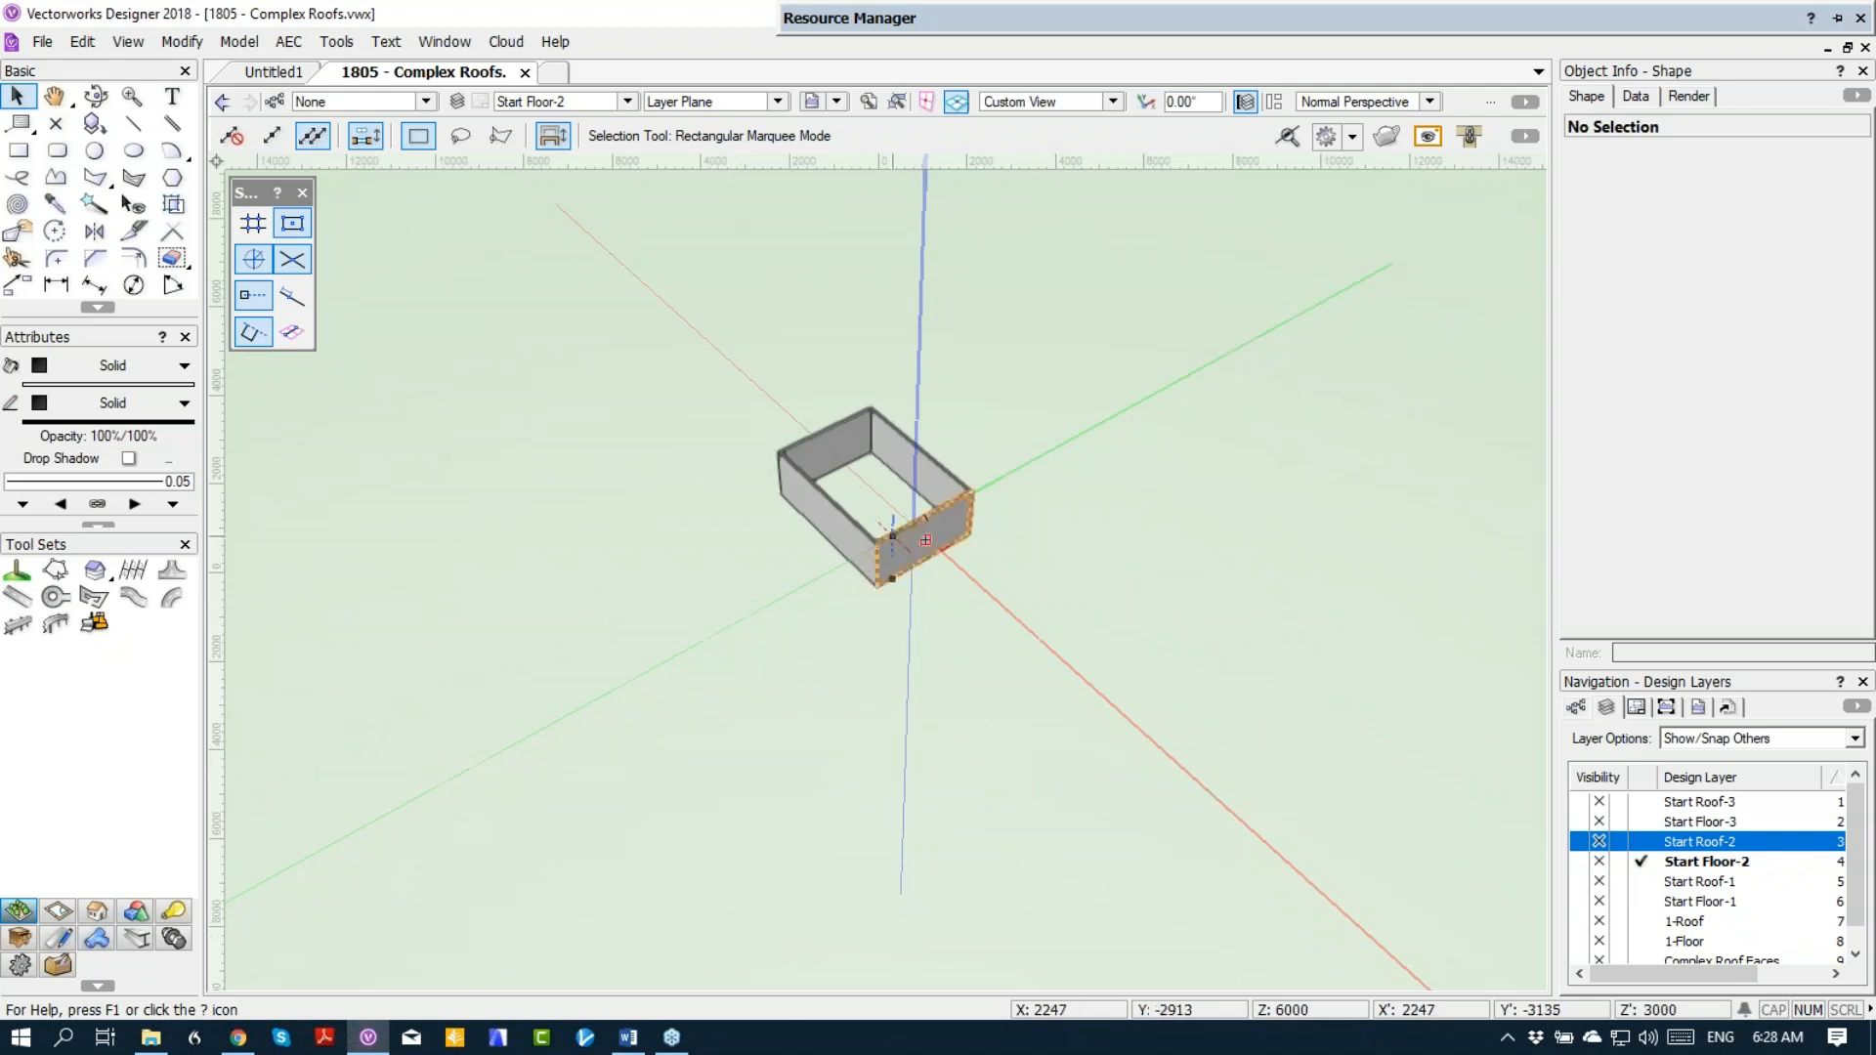
# Step: Make Start Floor-3 the active layer and show its walls in Top/Plan view
pyautogui.click(1660, 820)
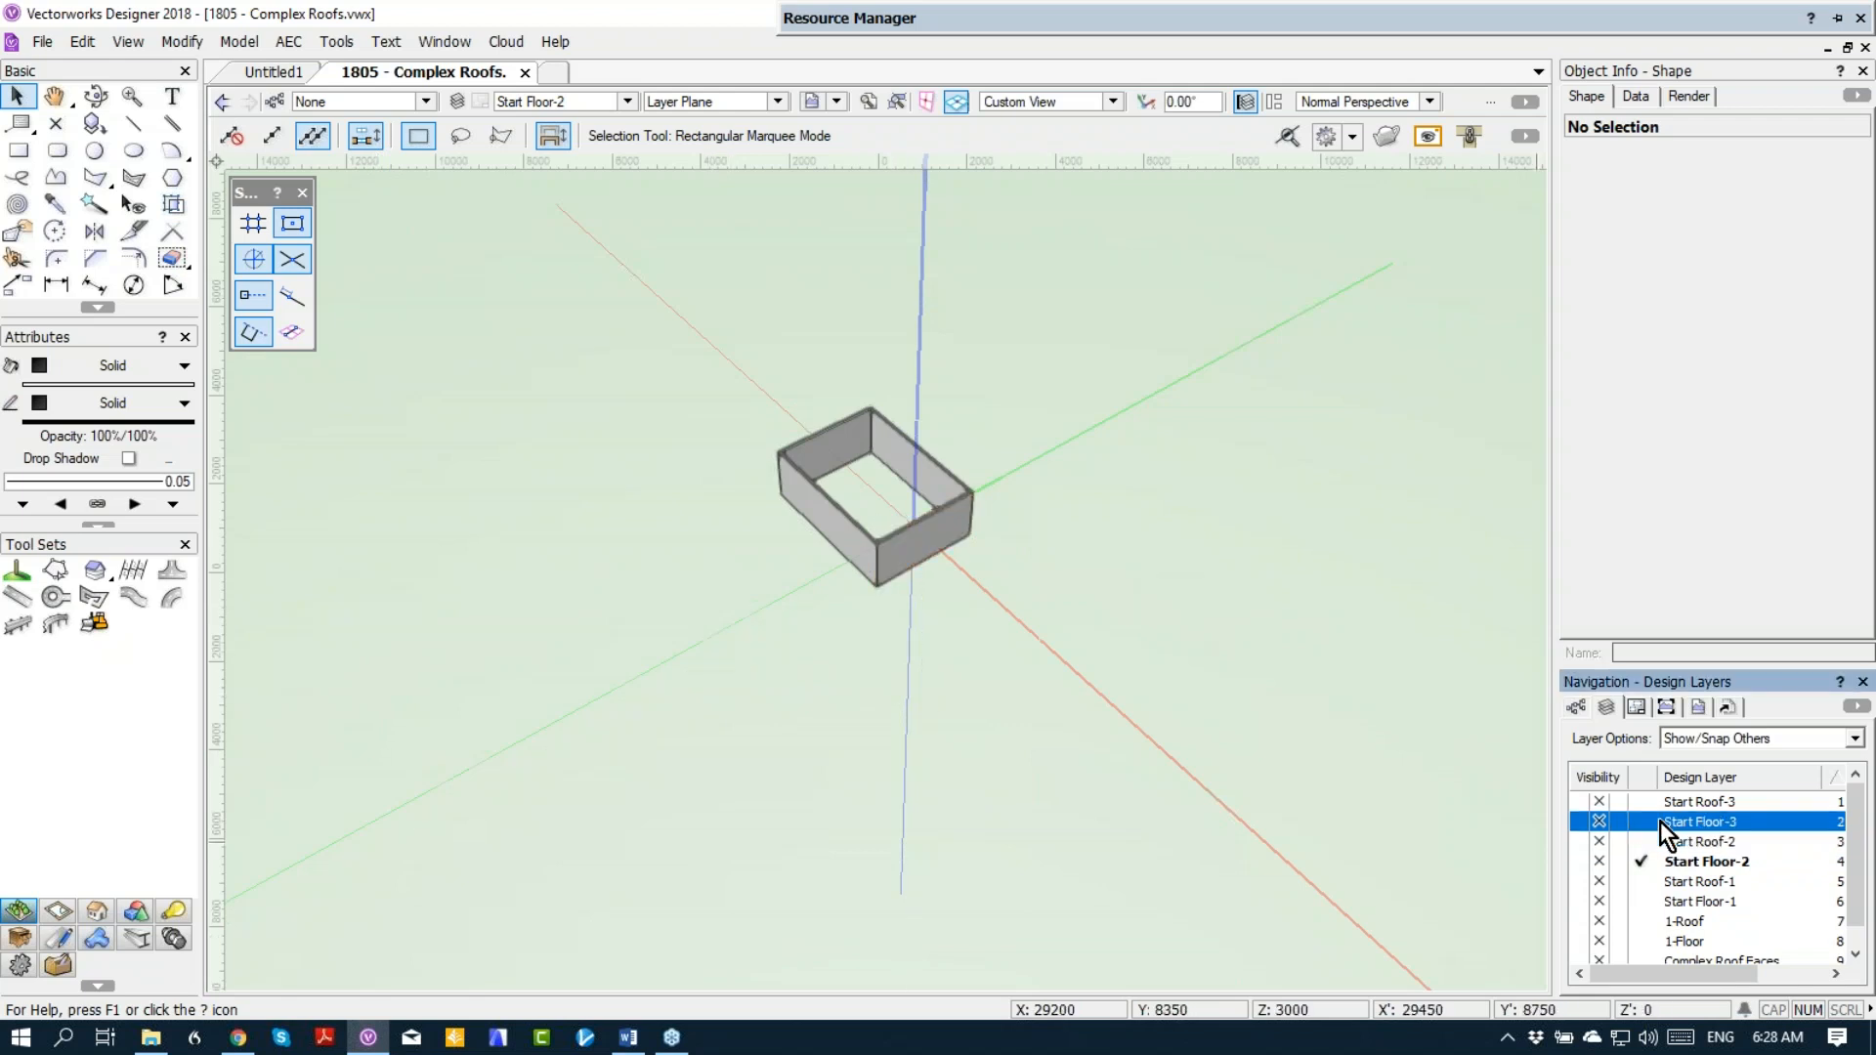
pyautogui.click(1579, 819)
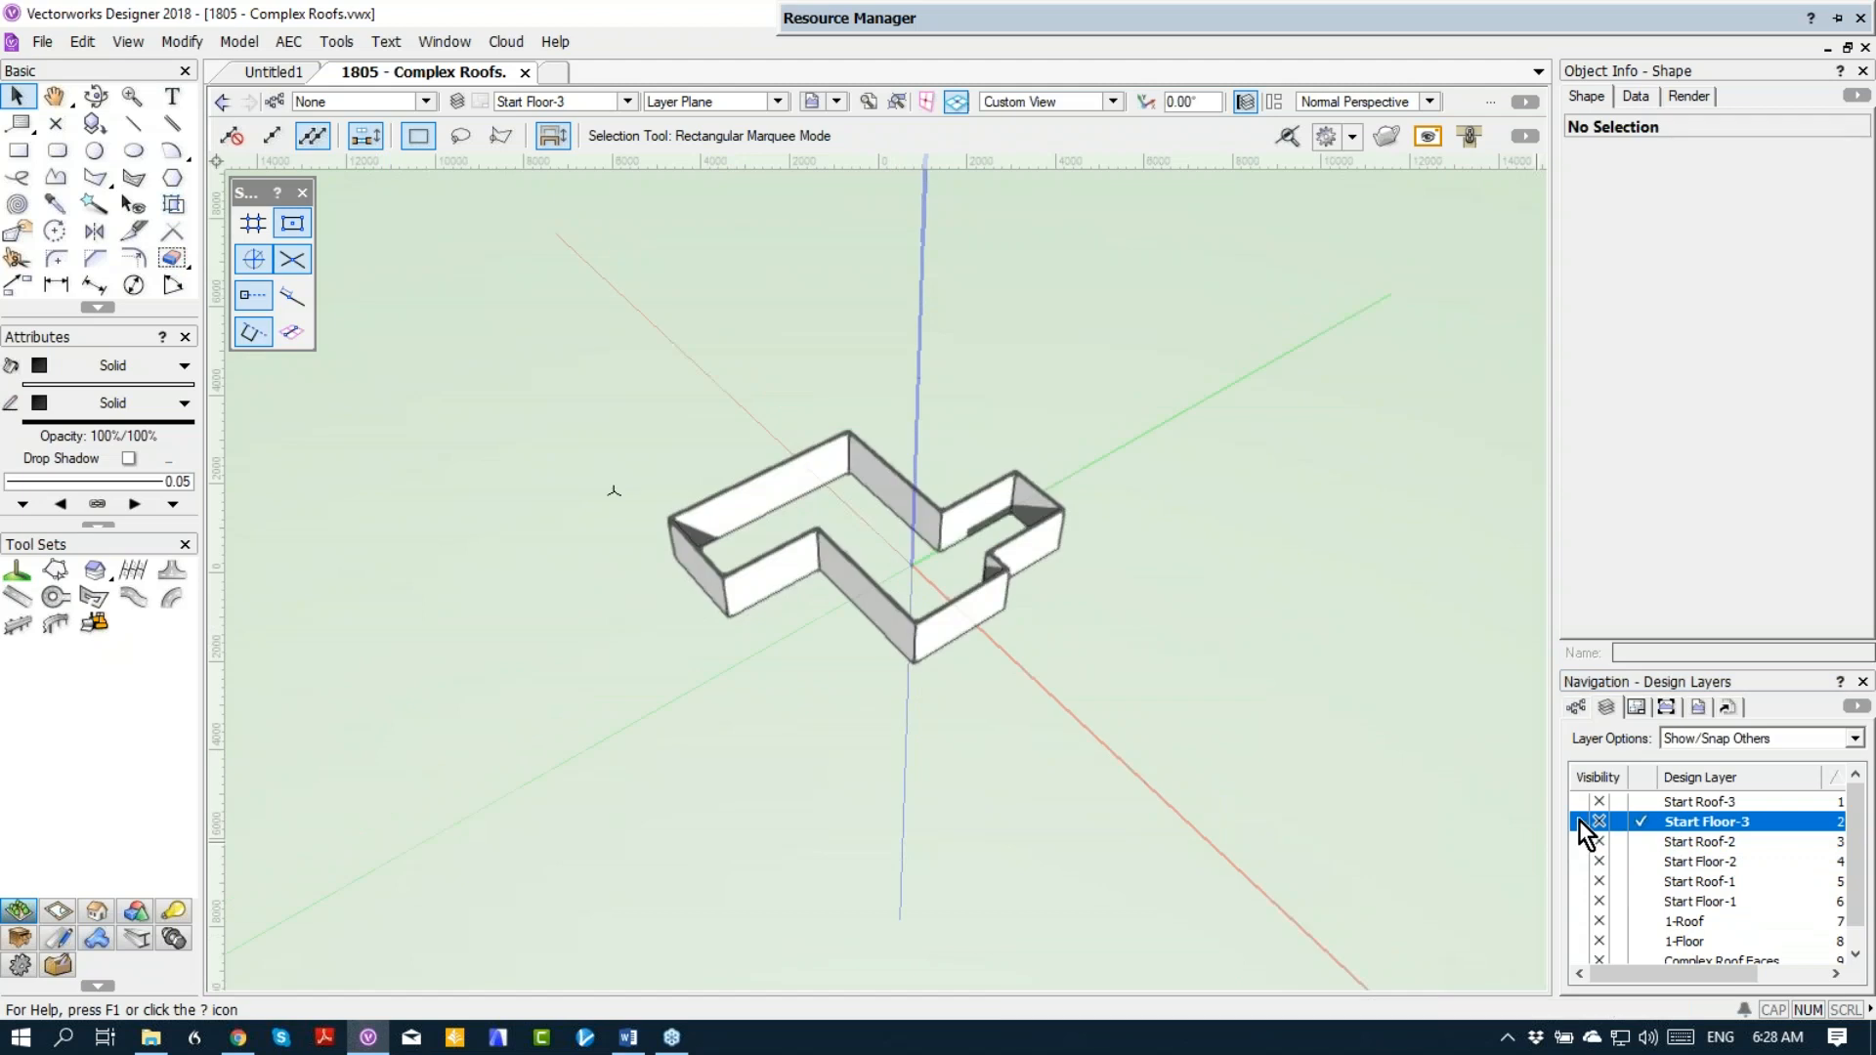
pyautogui.press('5')
pyautogui.scroll(2, 1185, 731)
pyautogui.scroll(-1, 1107, 695)
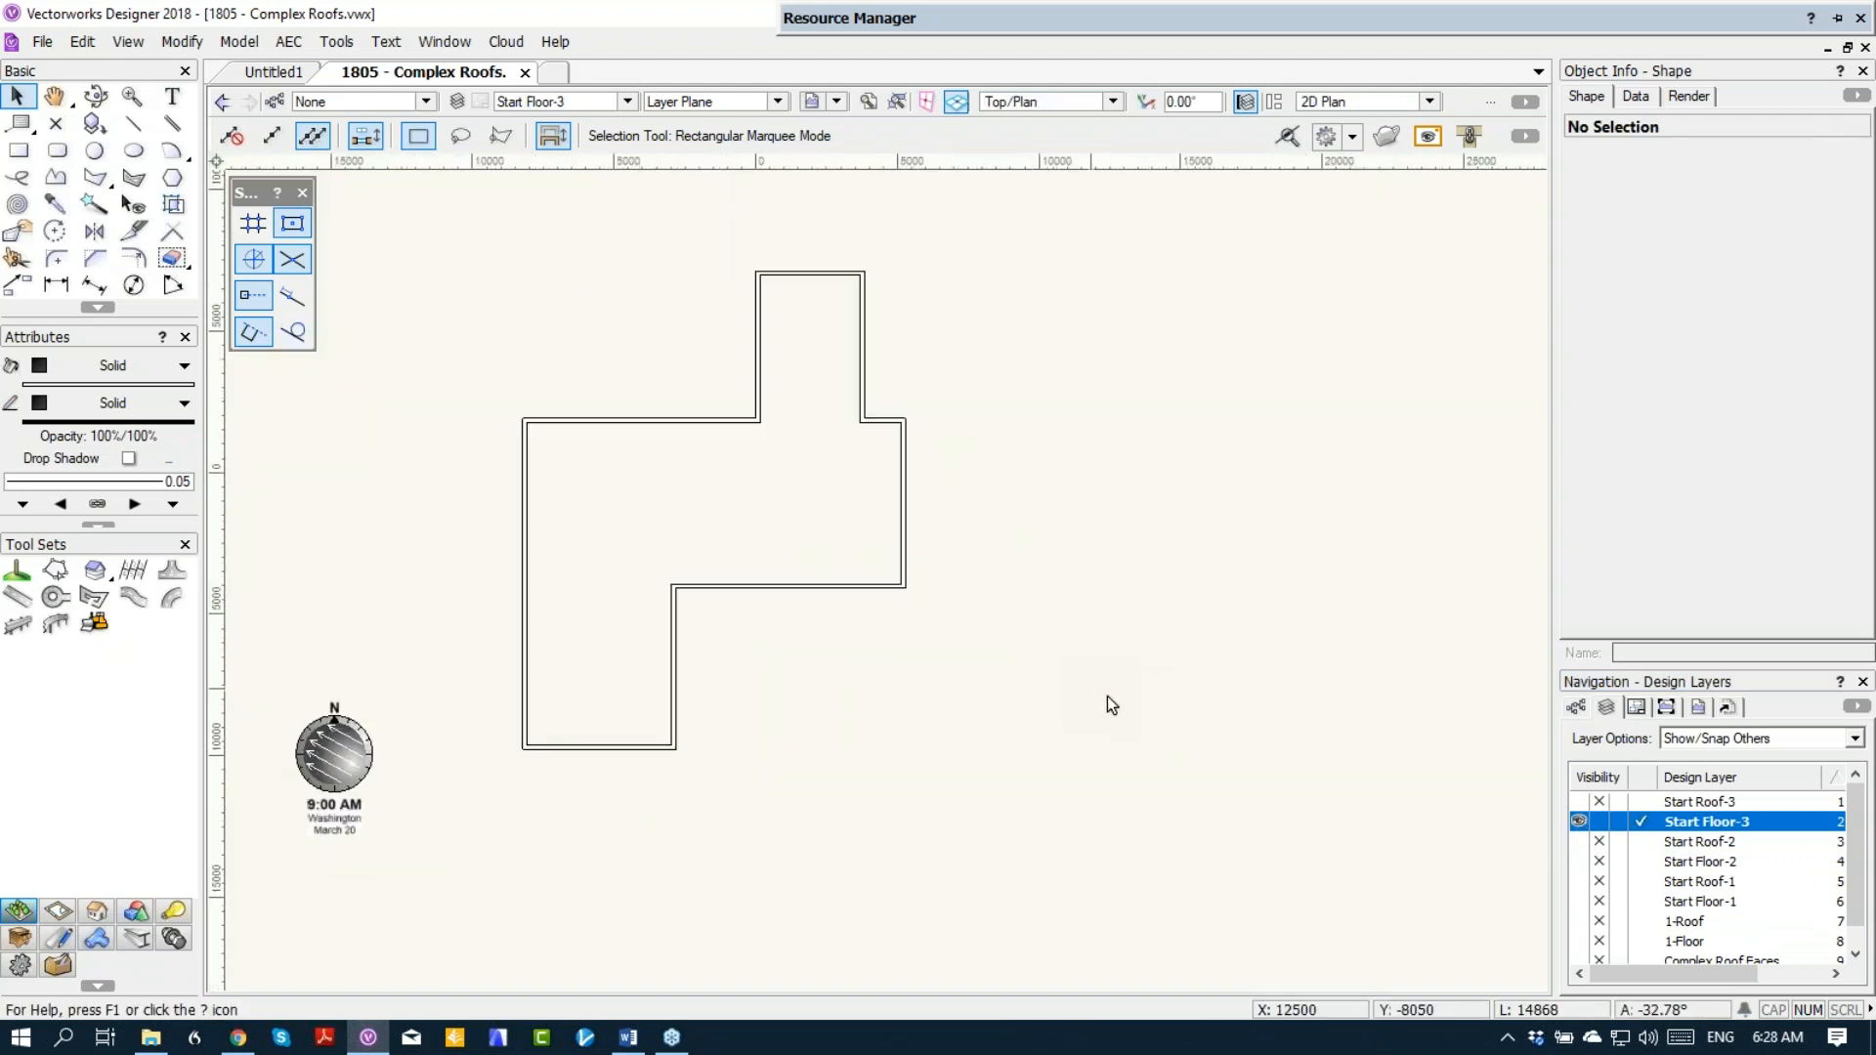
# Step: Trace the house's walls with three rectangles: 13500 by 6000 mm for the main block, 5400 by 5700 mm for the lower wing, and one for the upper wing
pyautogui.click(17, 150)
pyautogui.click(523, 420)
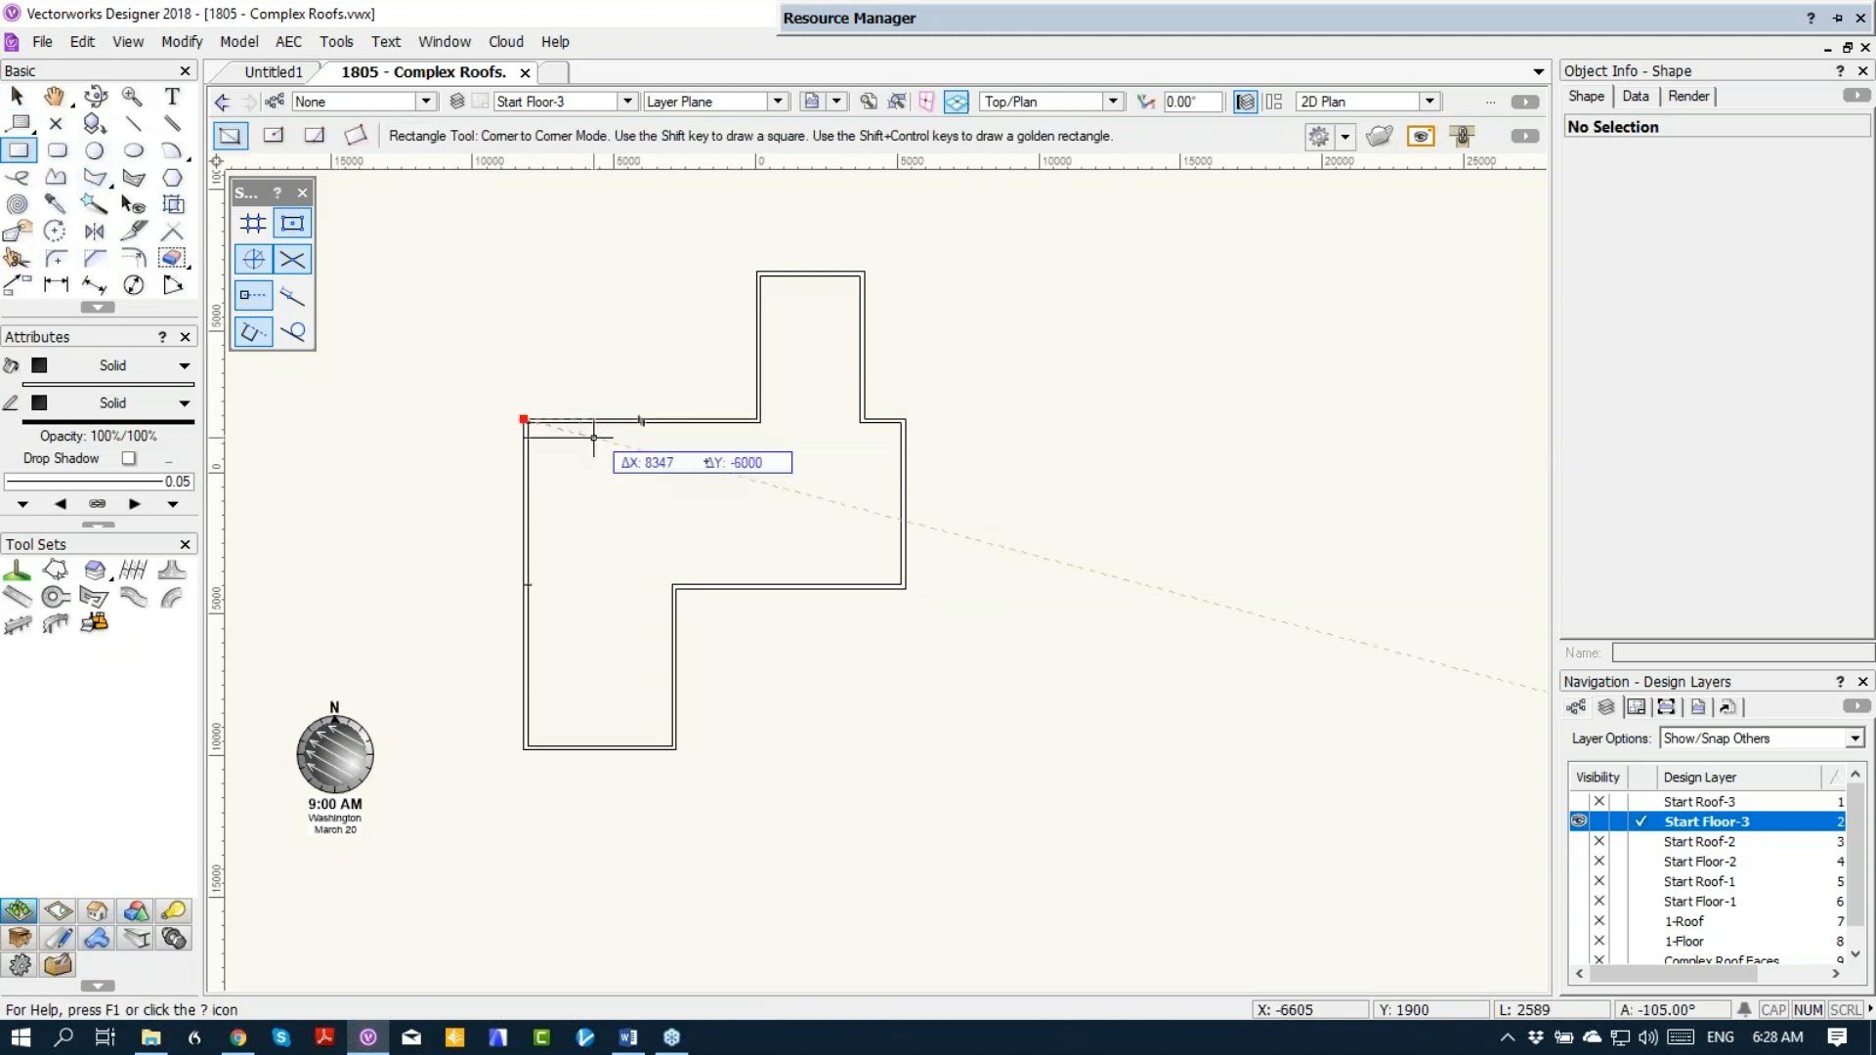
pyautogui.click(906, 589)
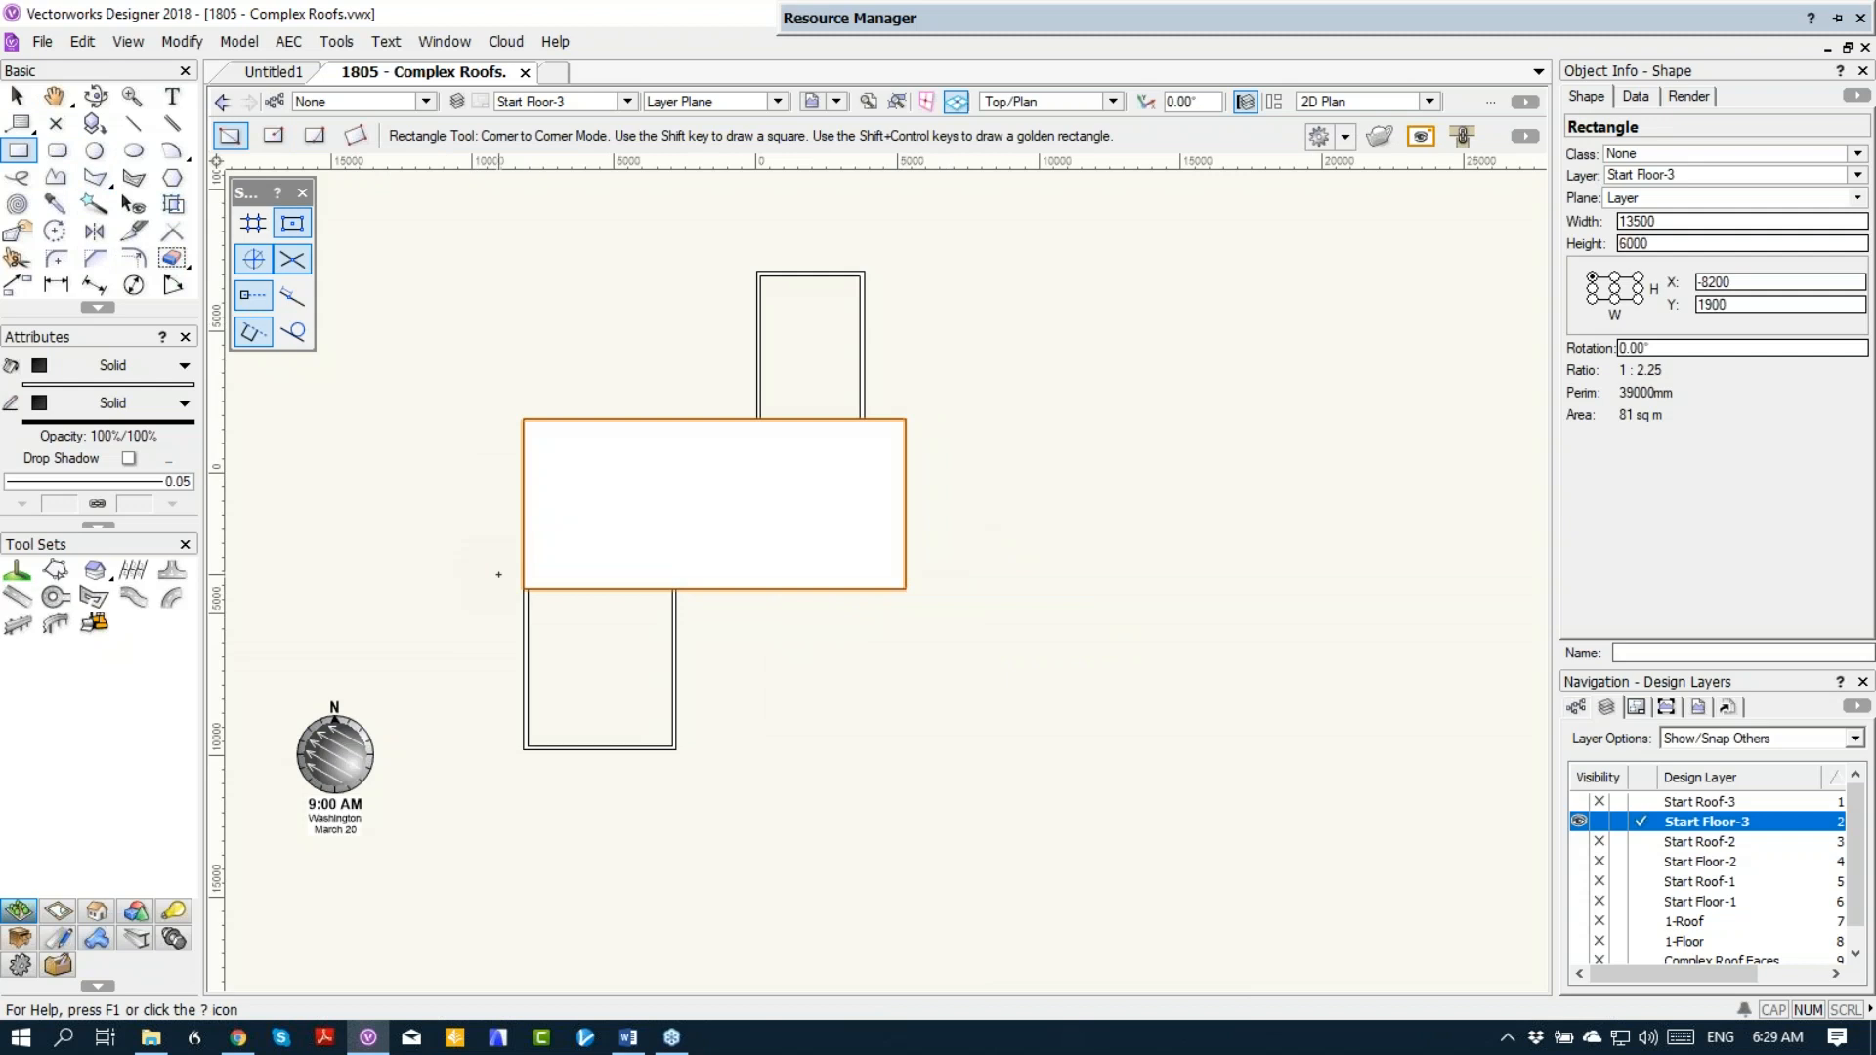
pyautogui.click(524, 589)
pyautogui.click(675, 751)
pyautogui.click(756, 270)
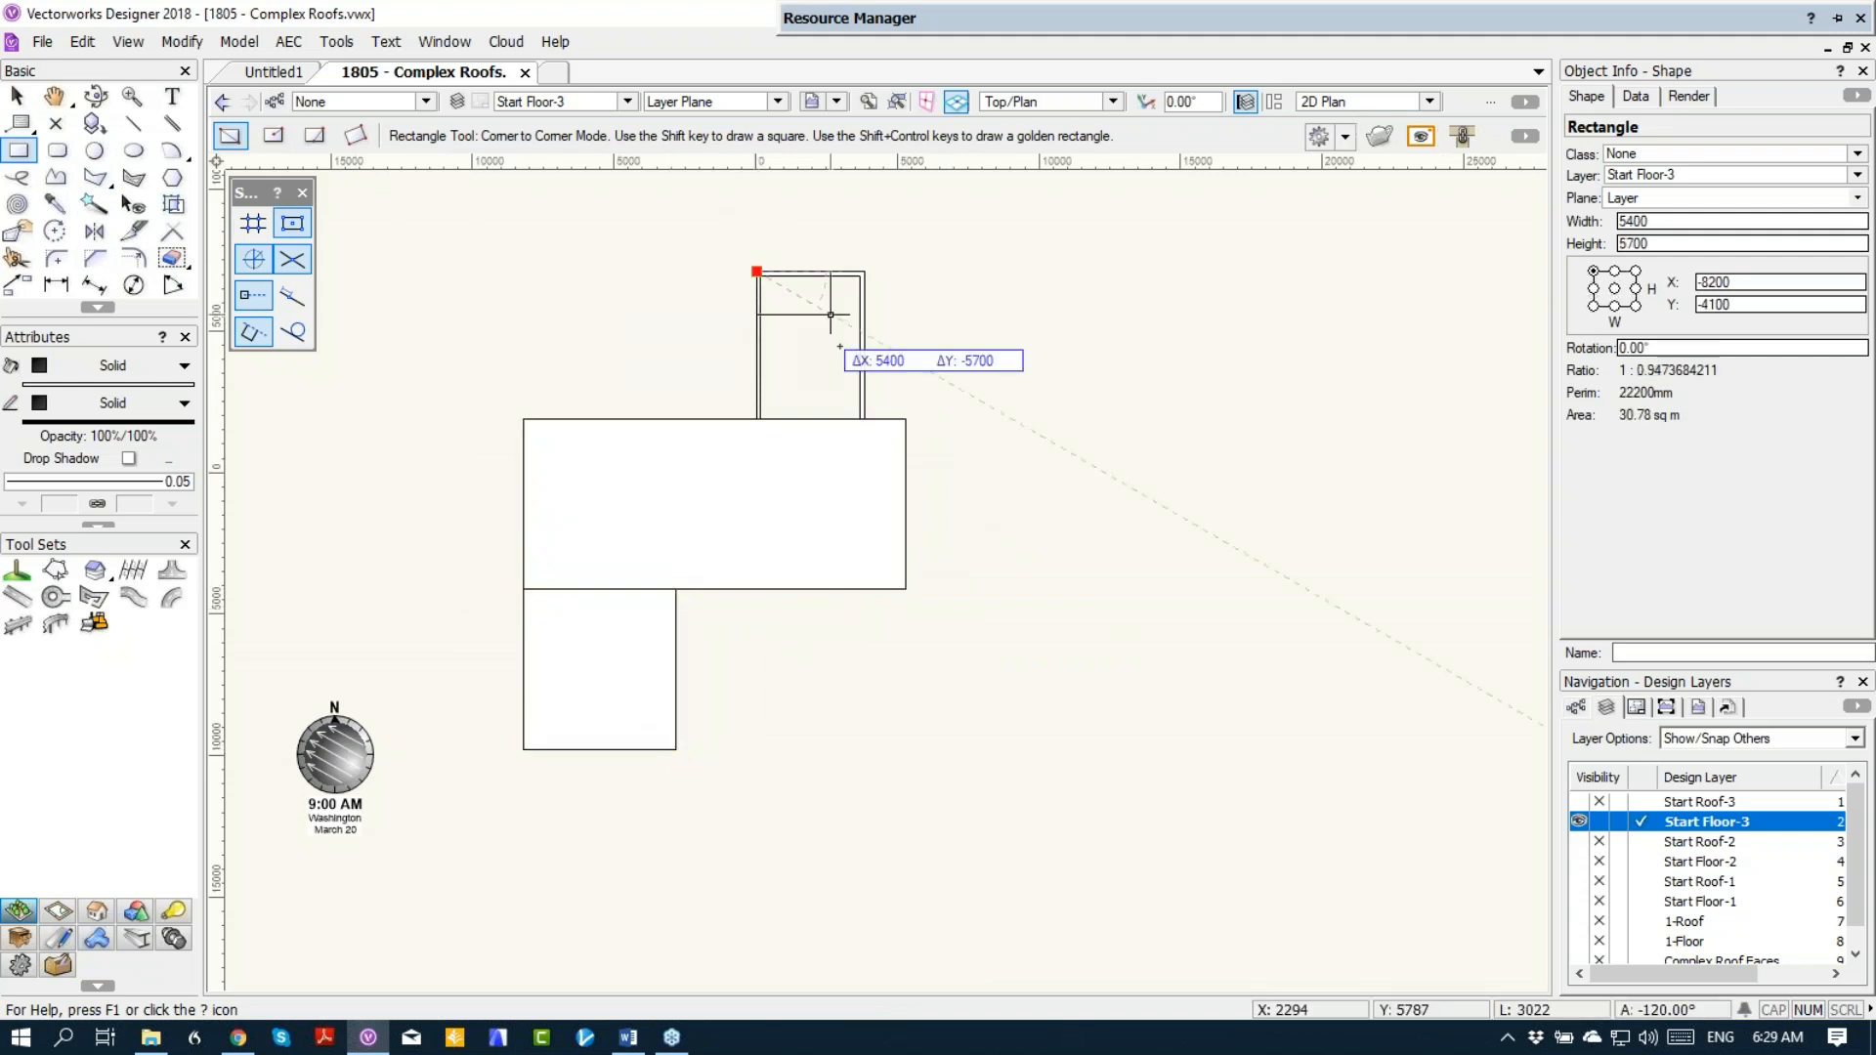
pyautogui.click(864, 419)
pyautogui.press('x')
pyautogui.press('x')
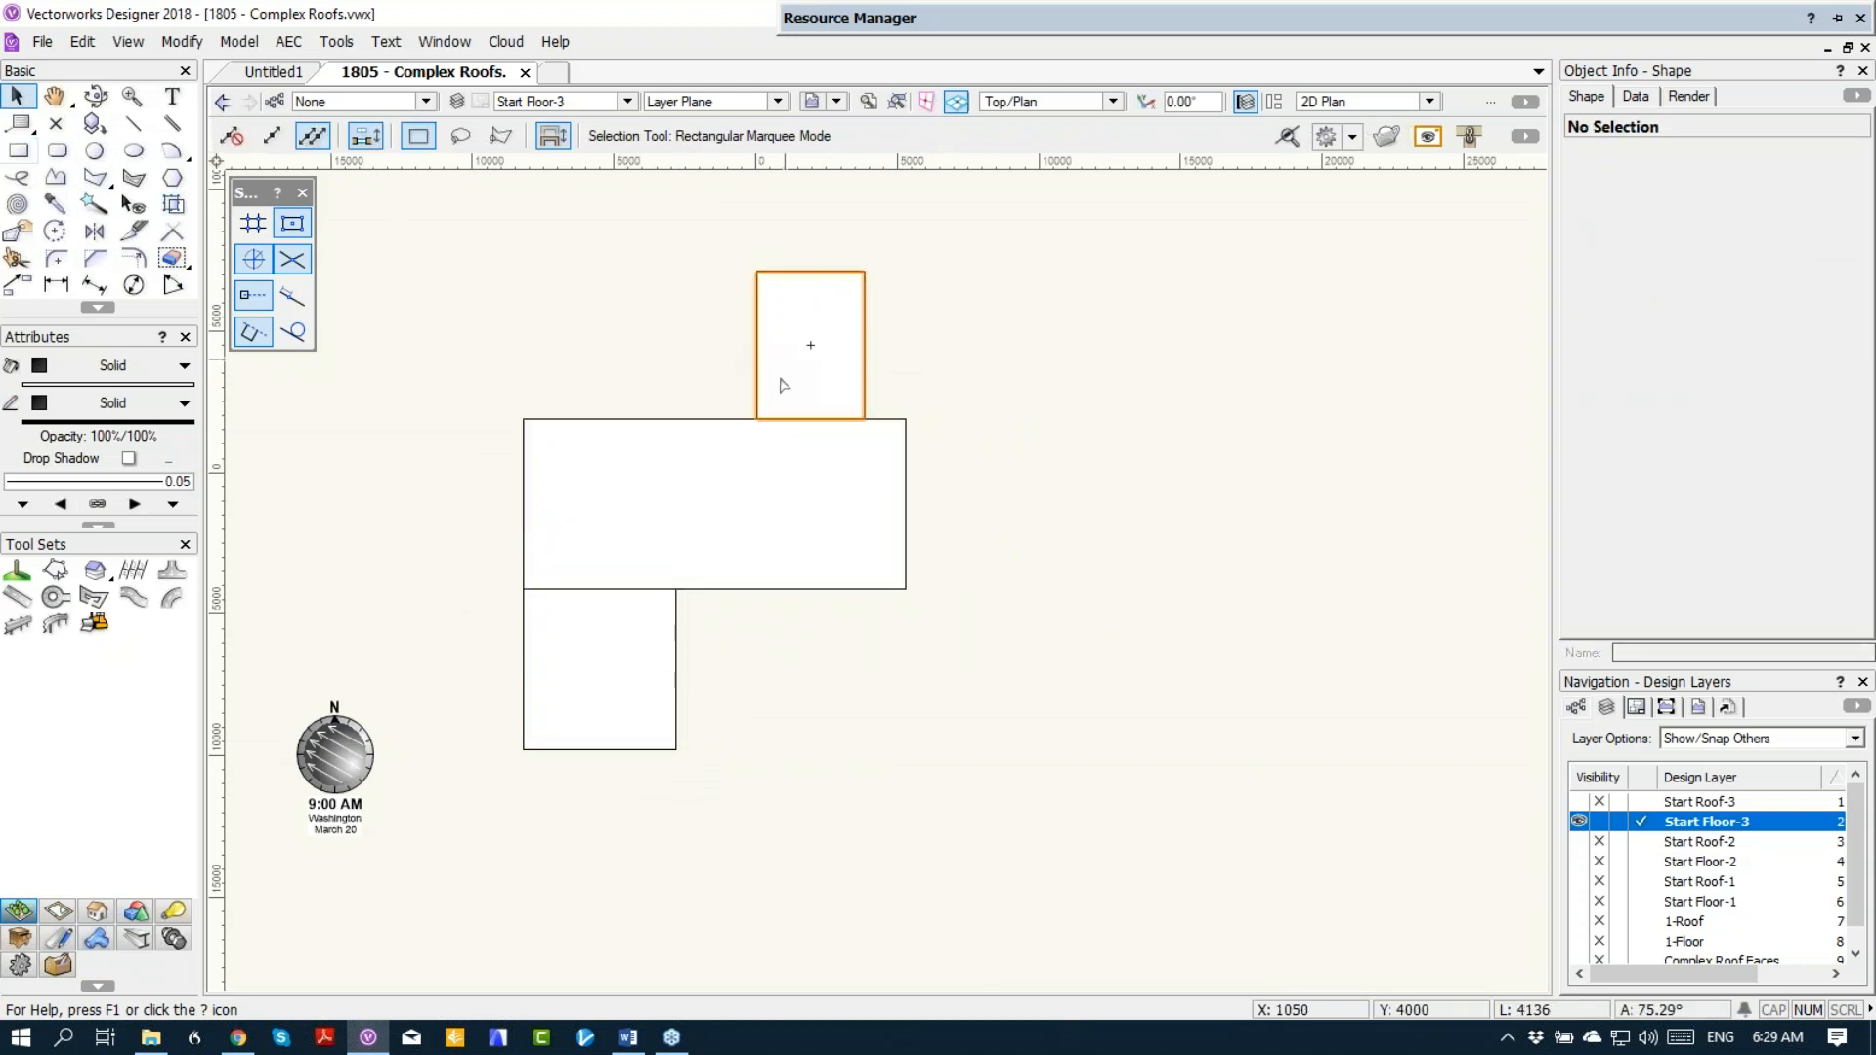
# Step: Select the three traced rectangles and send them behind the Start Floor-3 walls
pyautogui.click(741, 486)
pyautogui.keyDown('shift'); pyautogui.click(616, 652); pyautogui.keyUp('shift')
pyautogui.keyDown('shift'); pyautogui.click(808, 343); pyautogui.keyUp('shift')
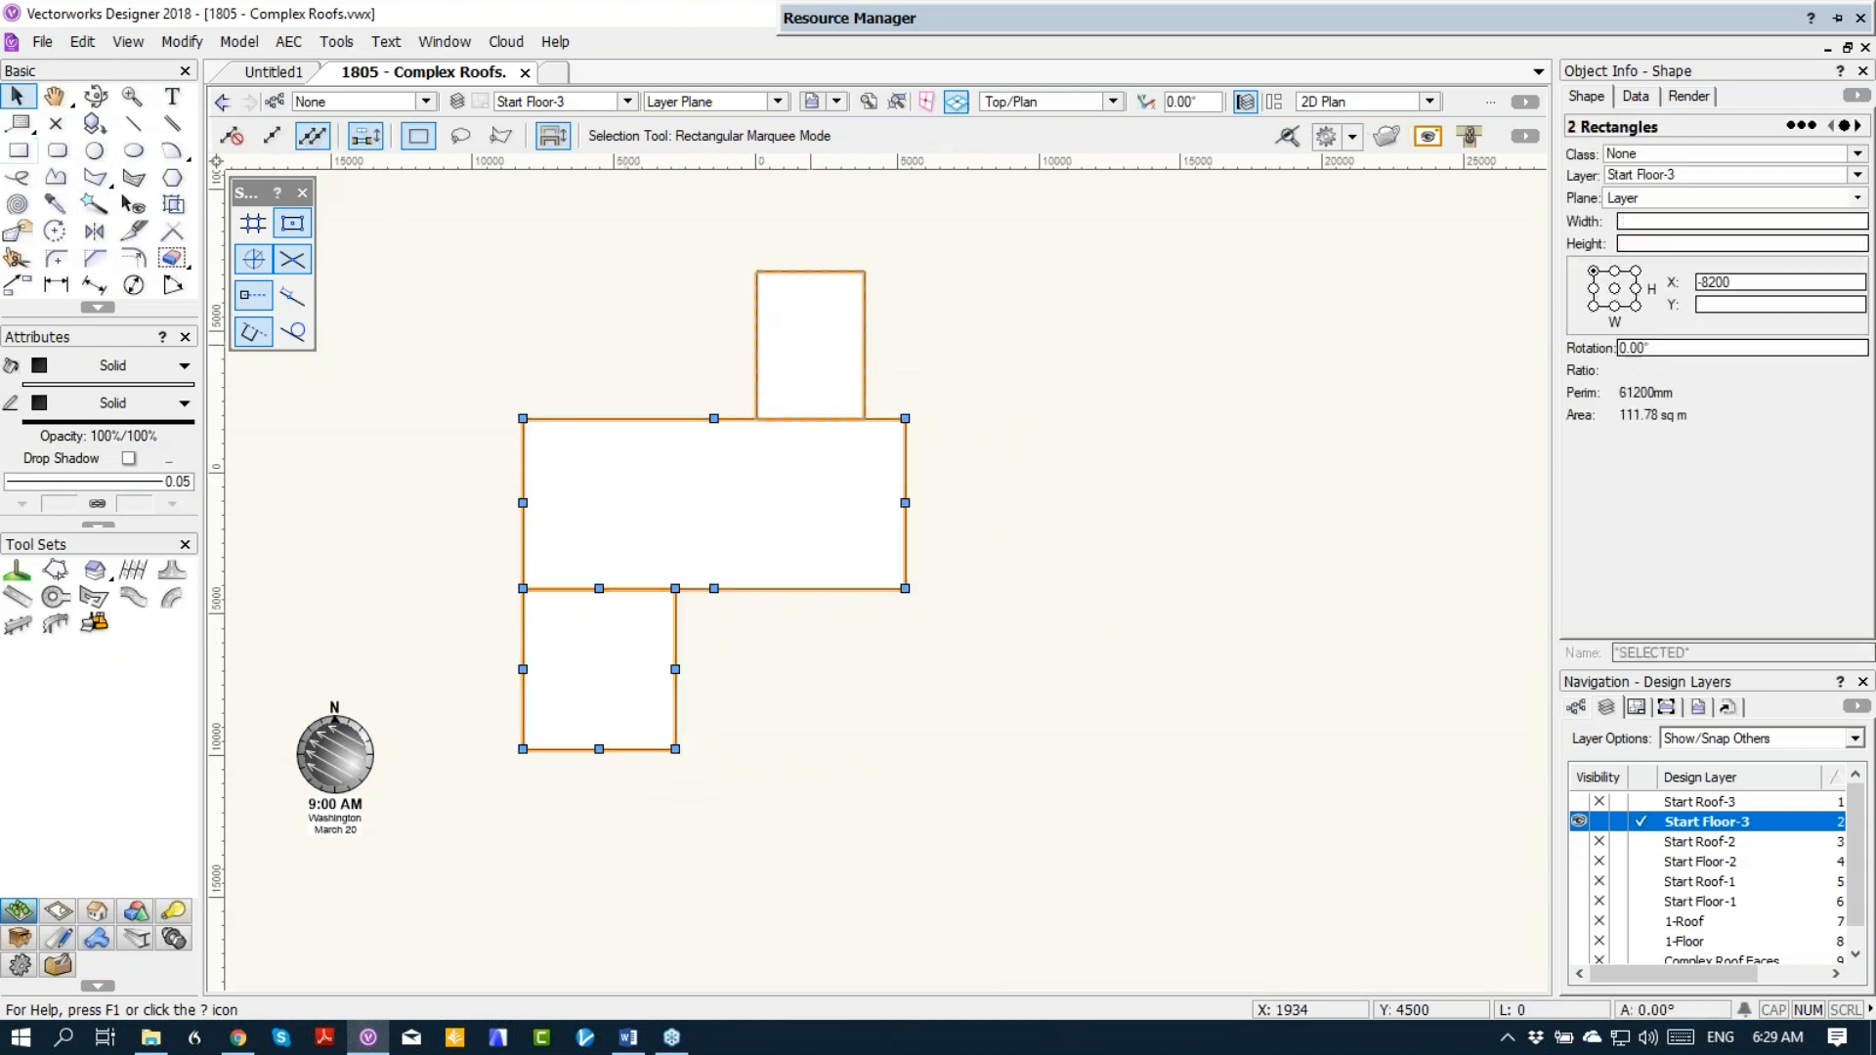
pyautogui.rightClick(808, 343)
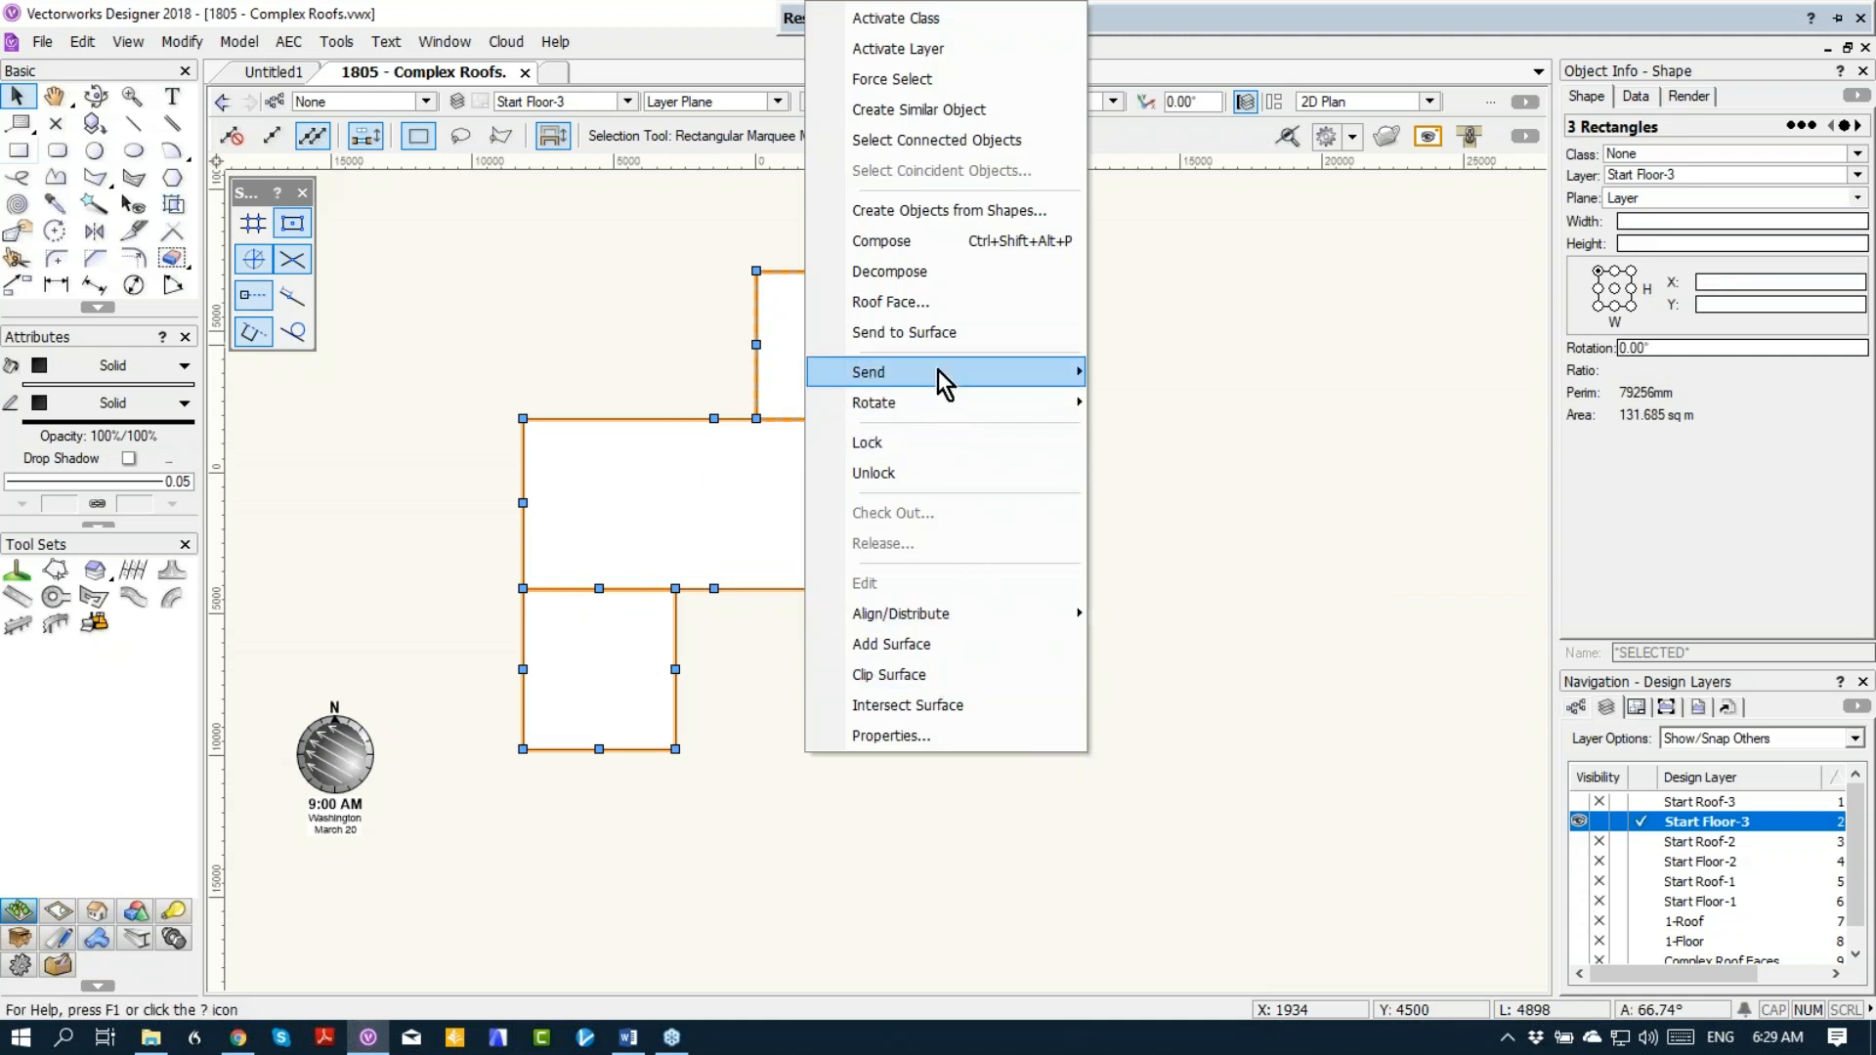
pyautogui.moveTo(938, 371)
pyautogui.click(1169, 433)
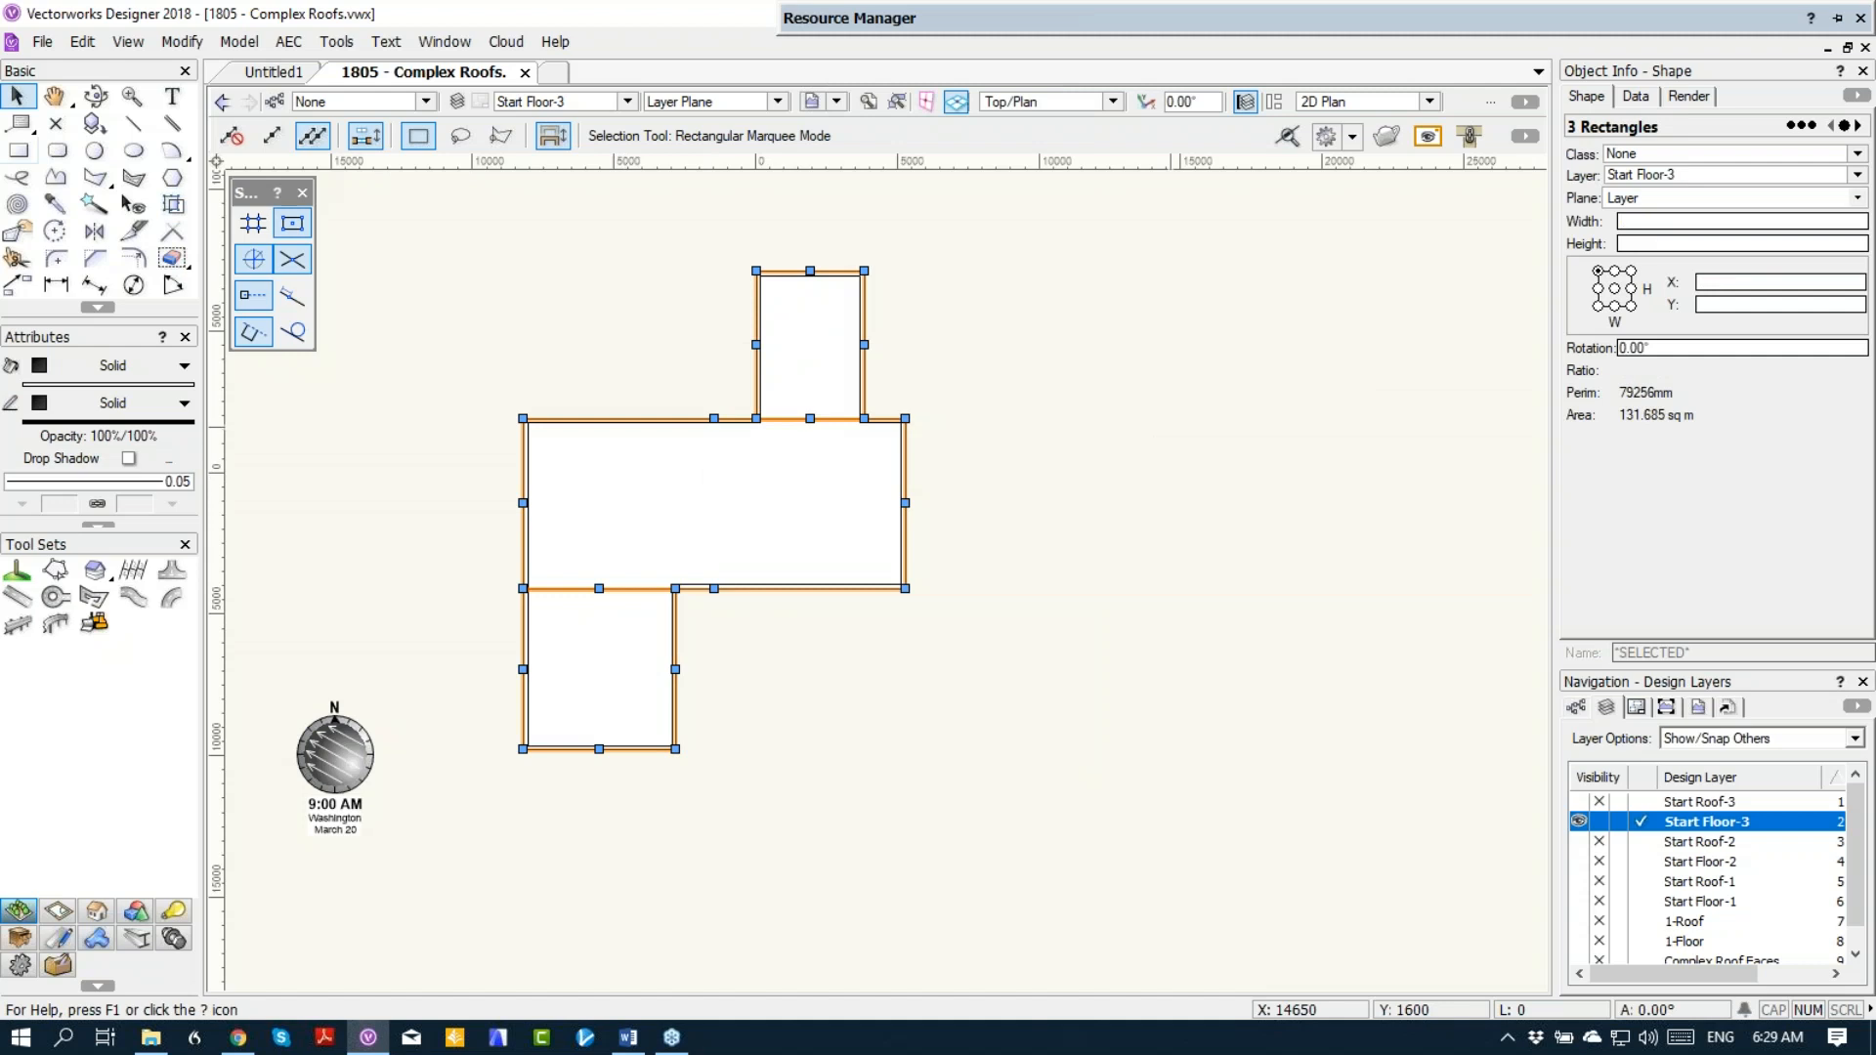
# Step: Select all connected walls and create a roof from them on layer Start Roof-3, with 25° pitch, 3000 mm bearing height and 600 mm eave overhang
pyautogui.click(720, 528)
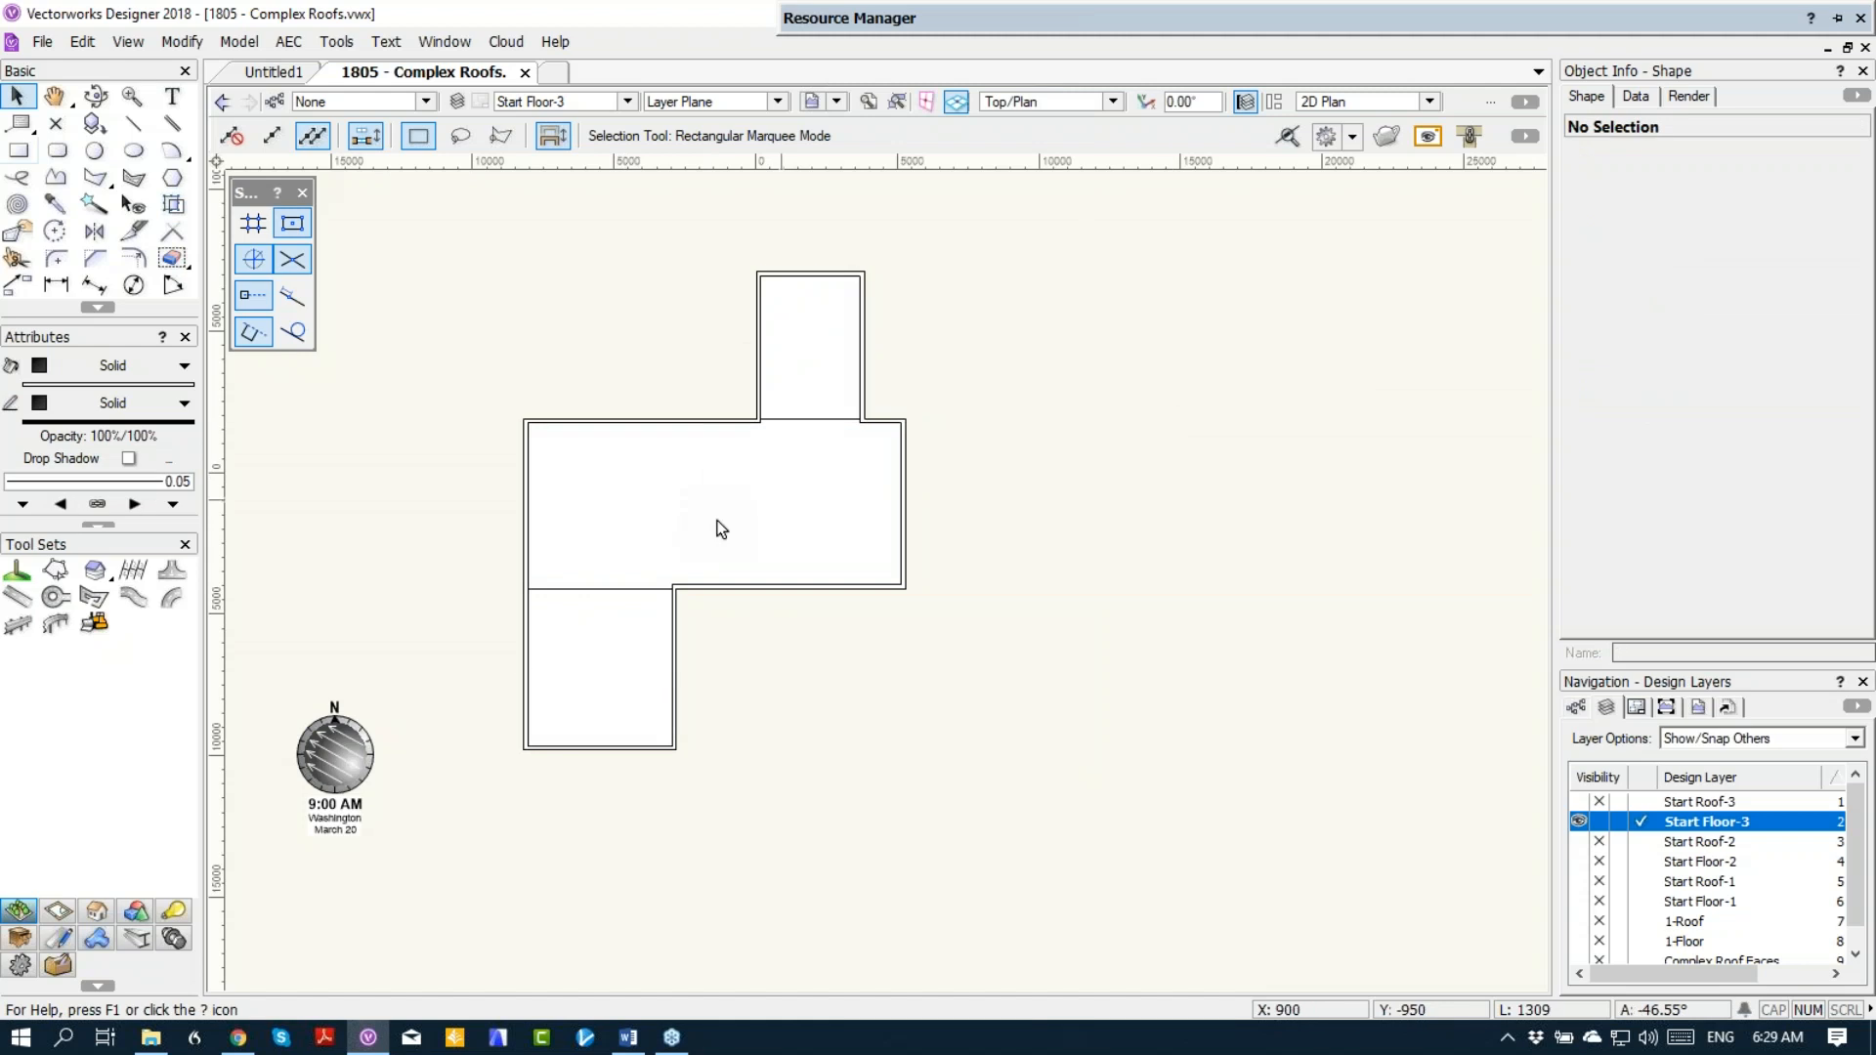
pyautogui.rightClick(528, 539)
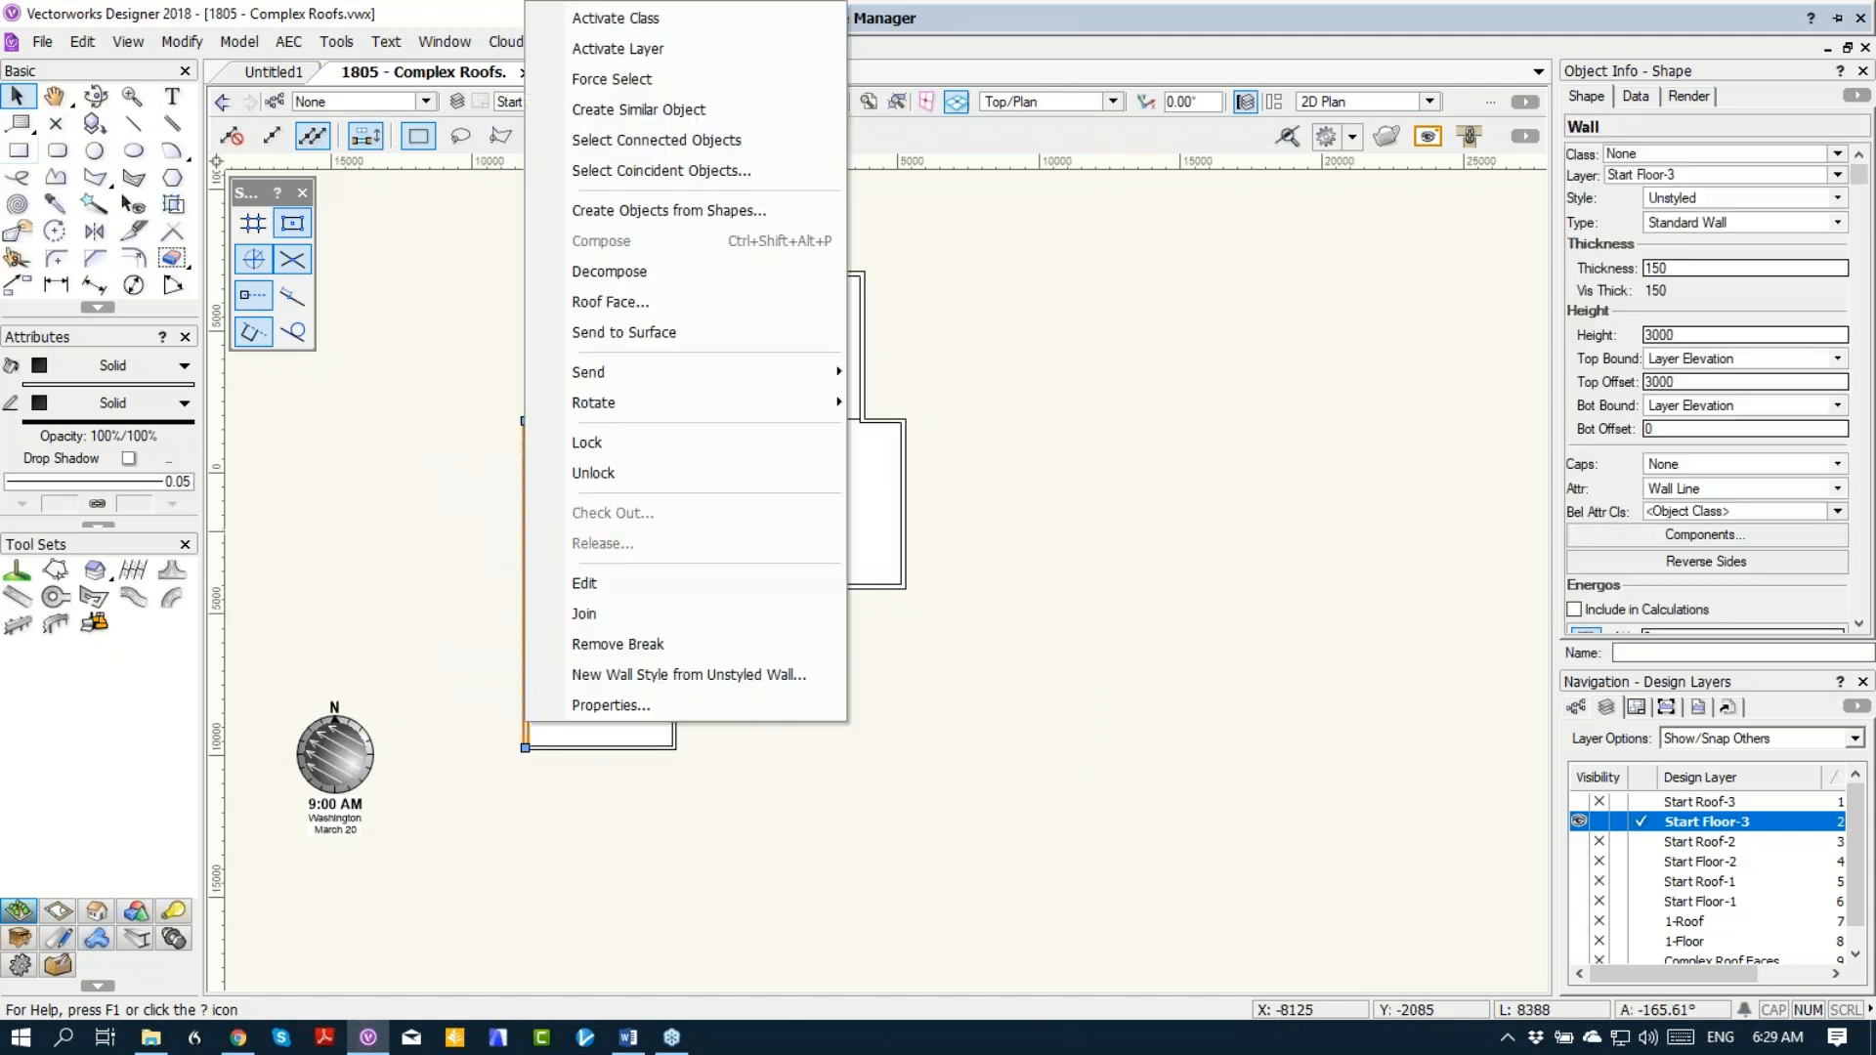
pyautogui.click(626, 140)
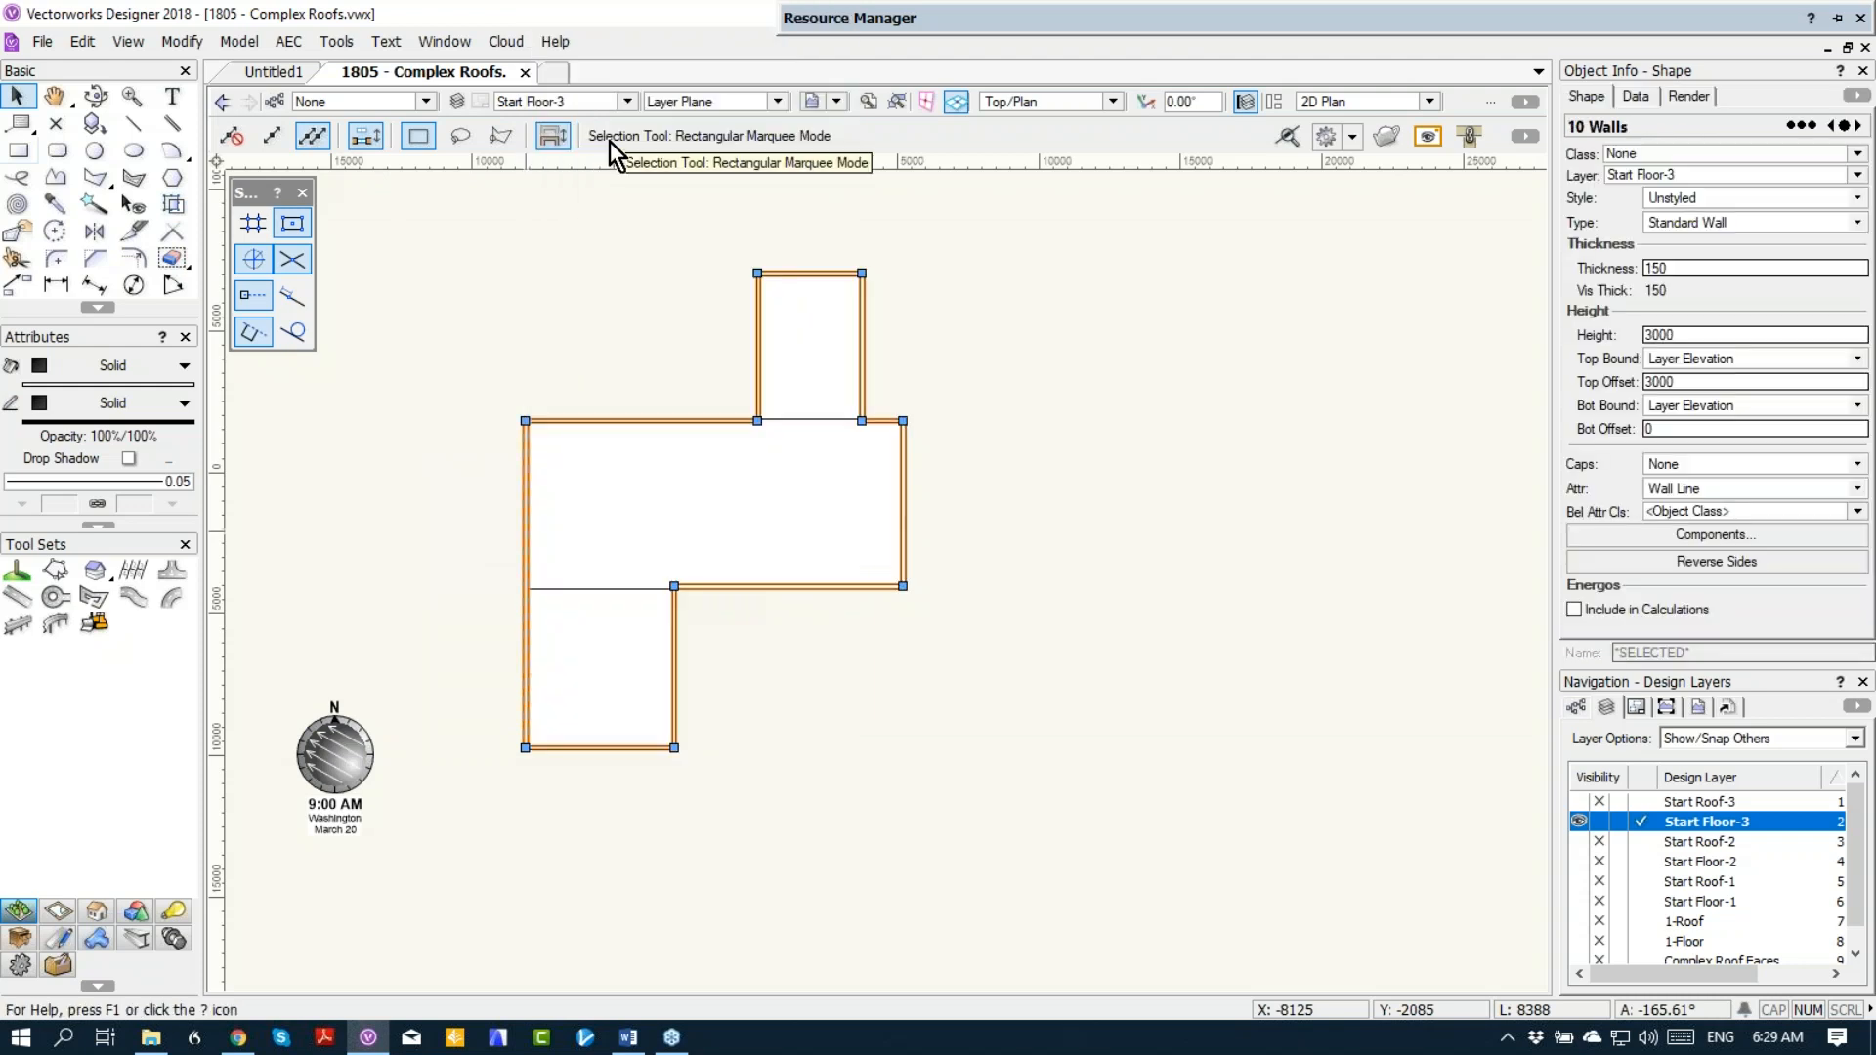
pyautogui.click(289, 49)
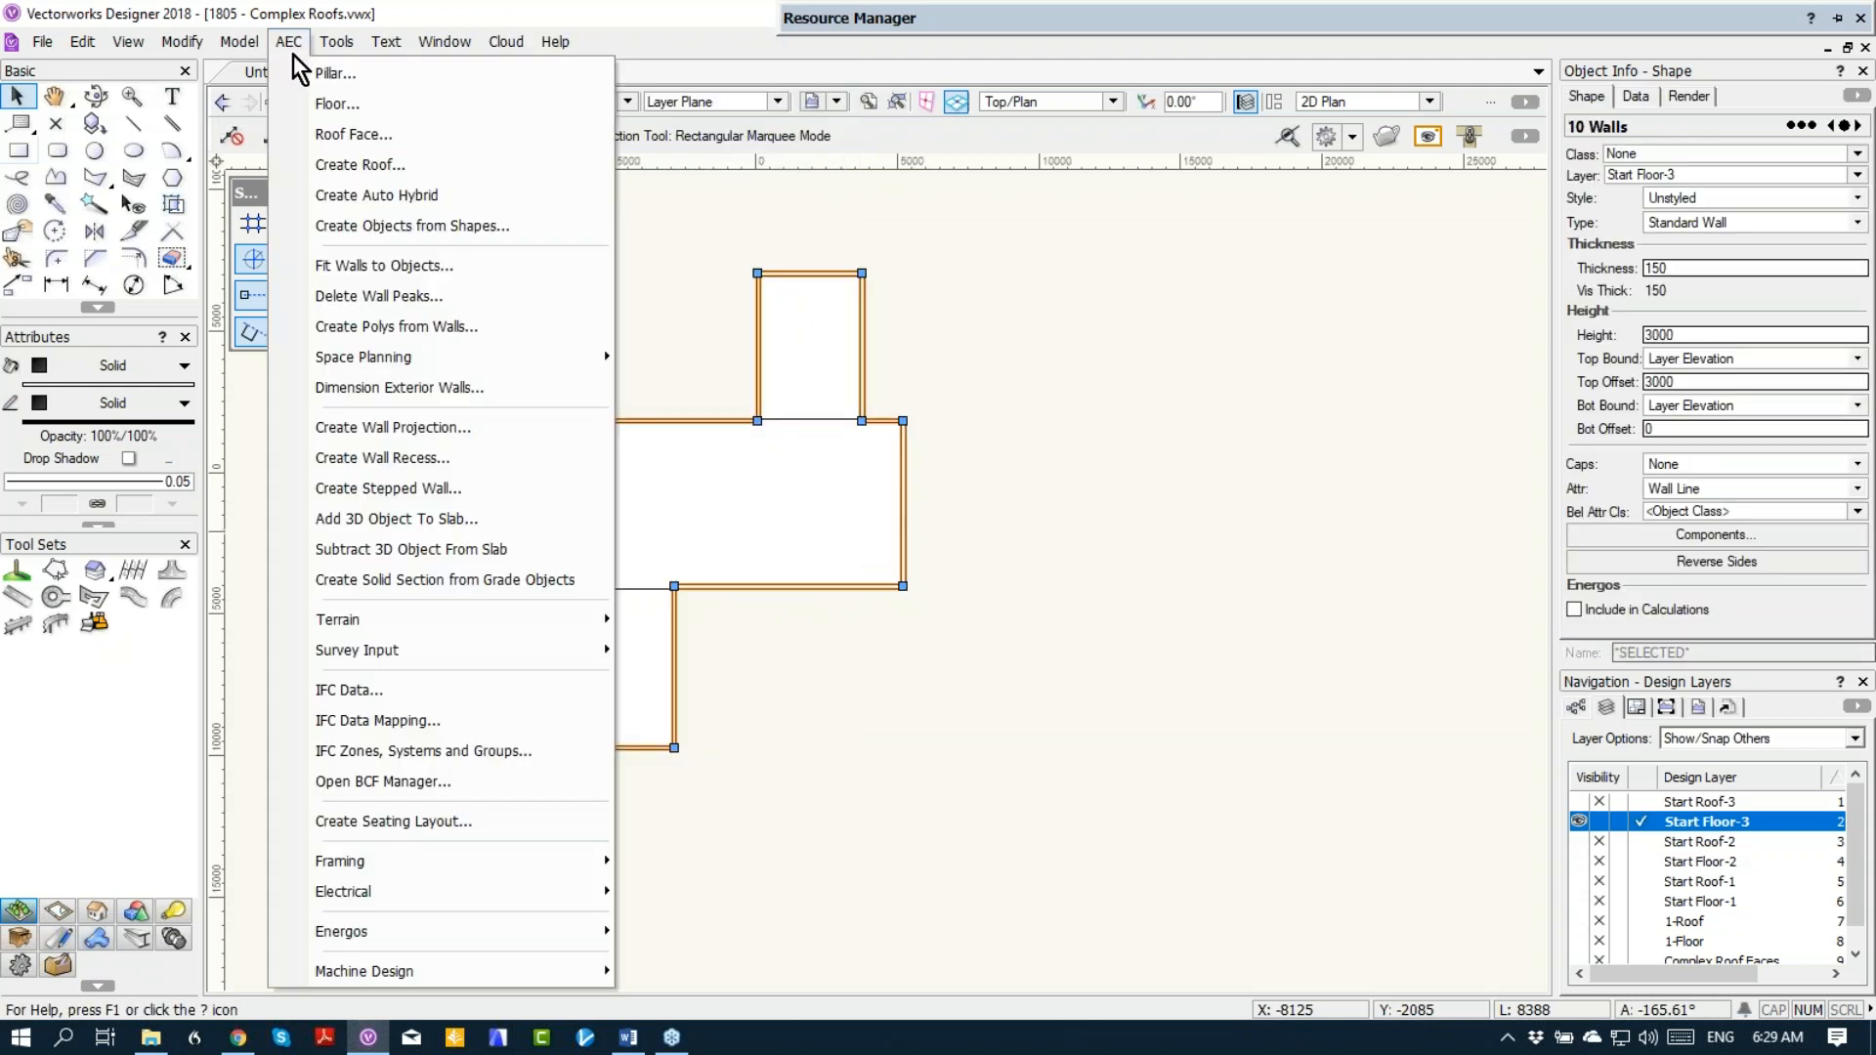
pyautogui.click(311, 165)
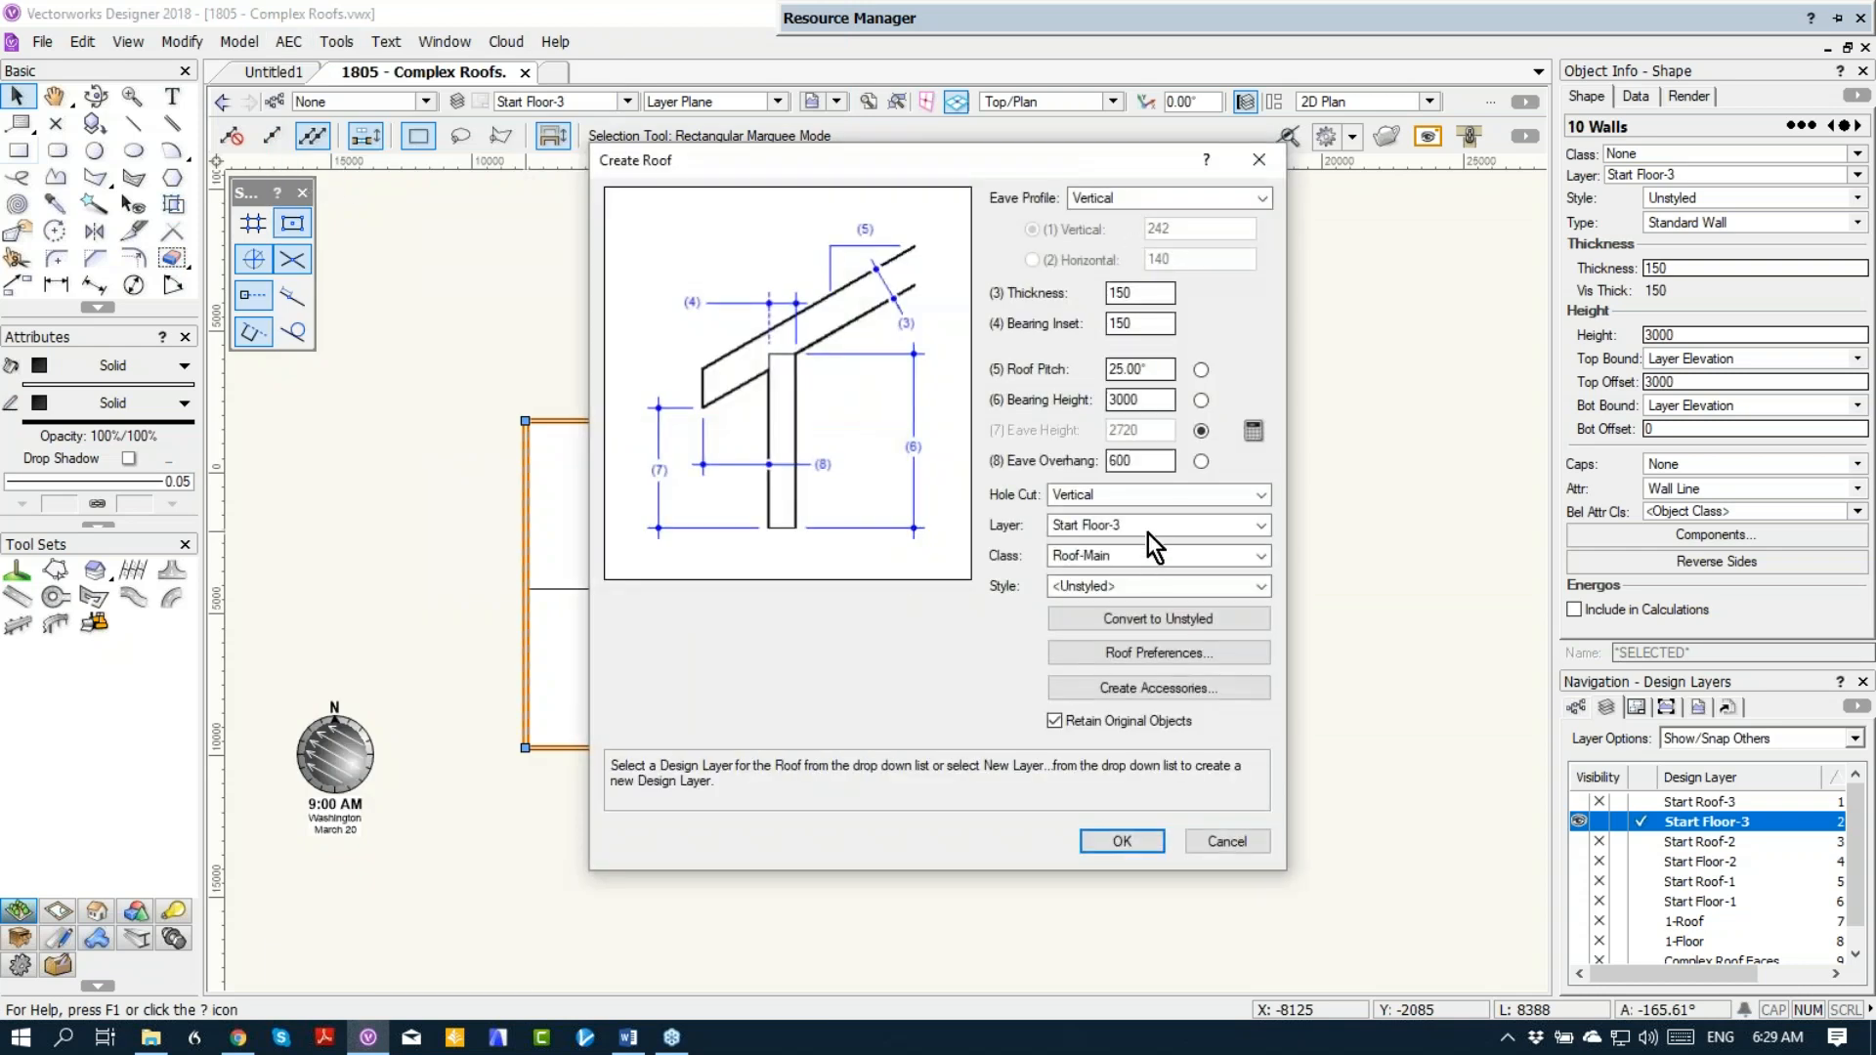
pyautogui.click(1154, 537)
pyautogui.click(1134, 595)
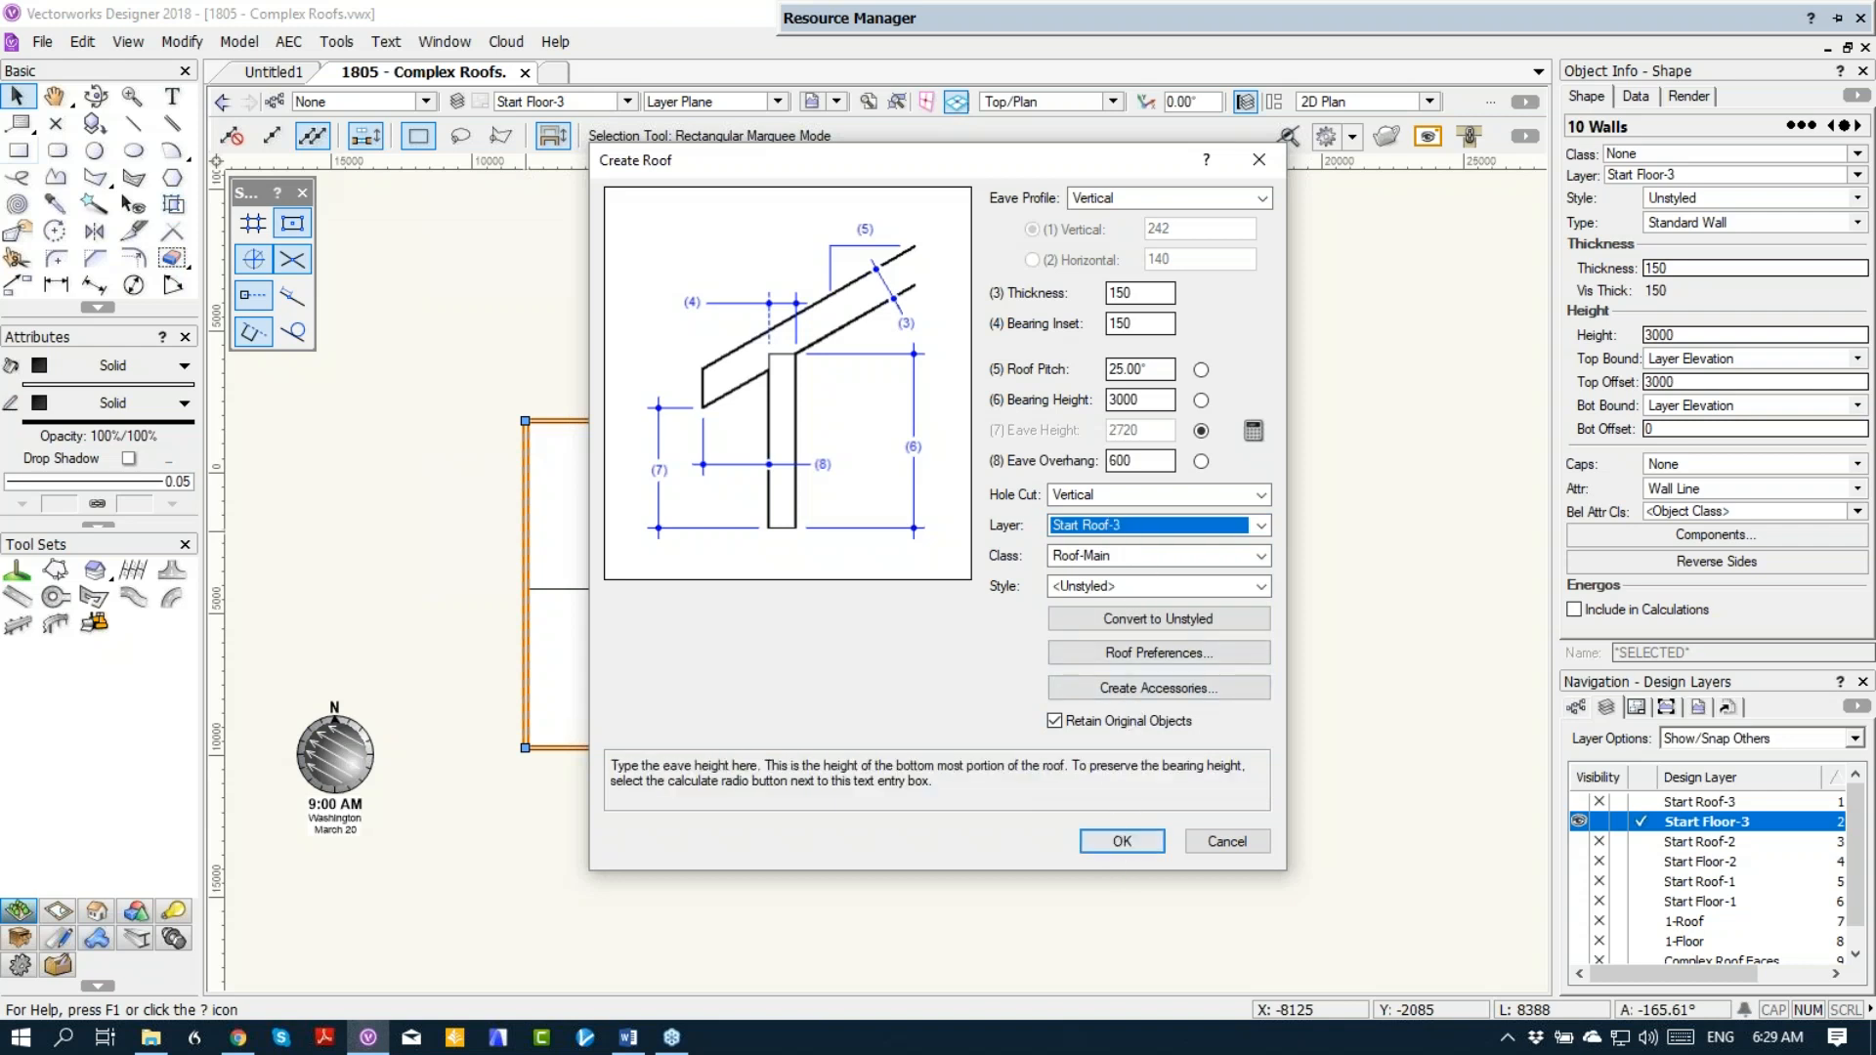
pyautogui.click(1122, 840)
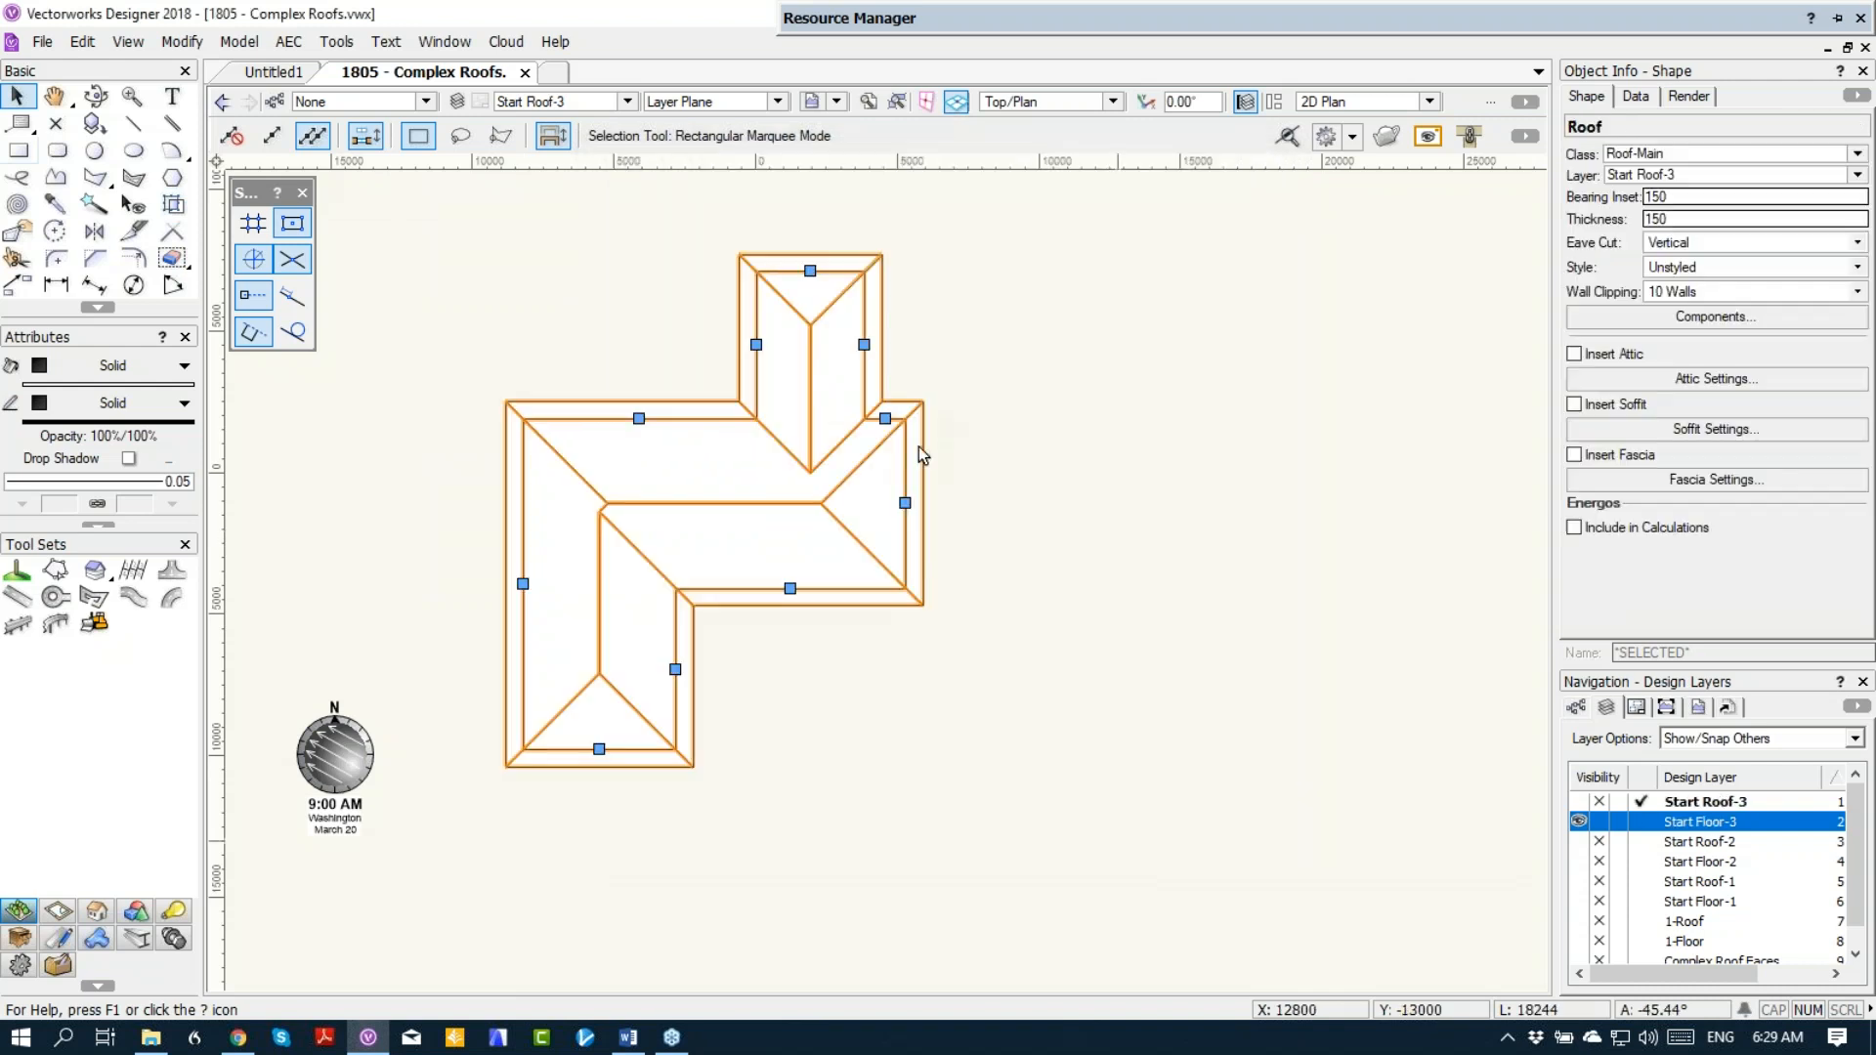
# Step: Change the roof edges at the ends of the upper wing, lower wing and main block's right side to gables
pyautogui.doubleClick(811, 275)
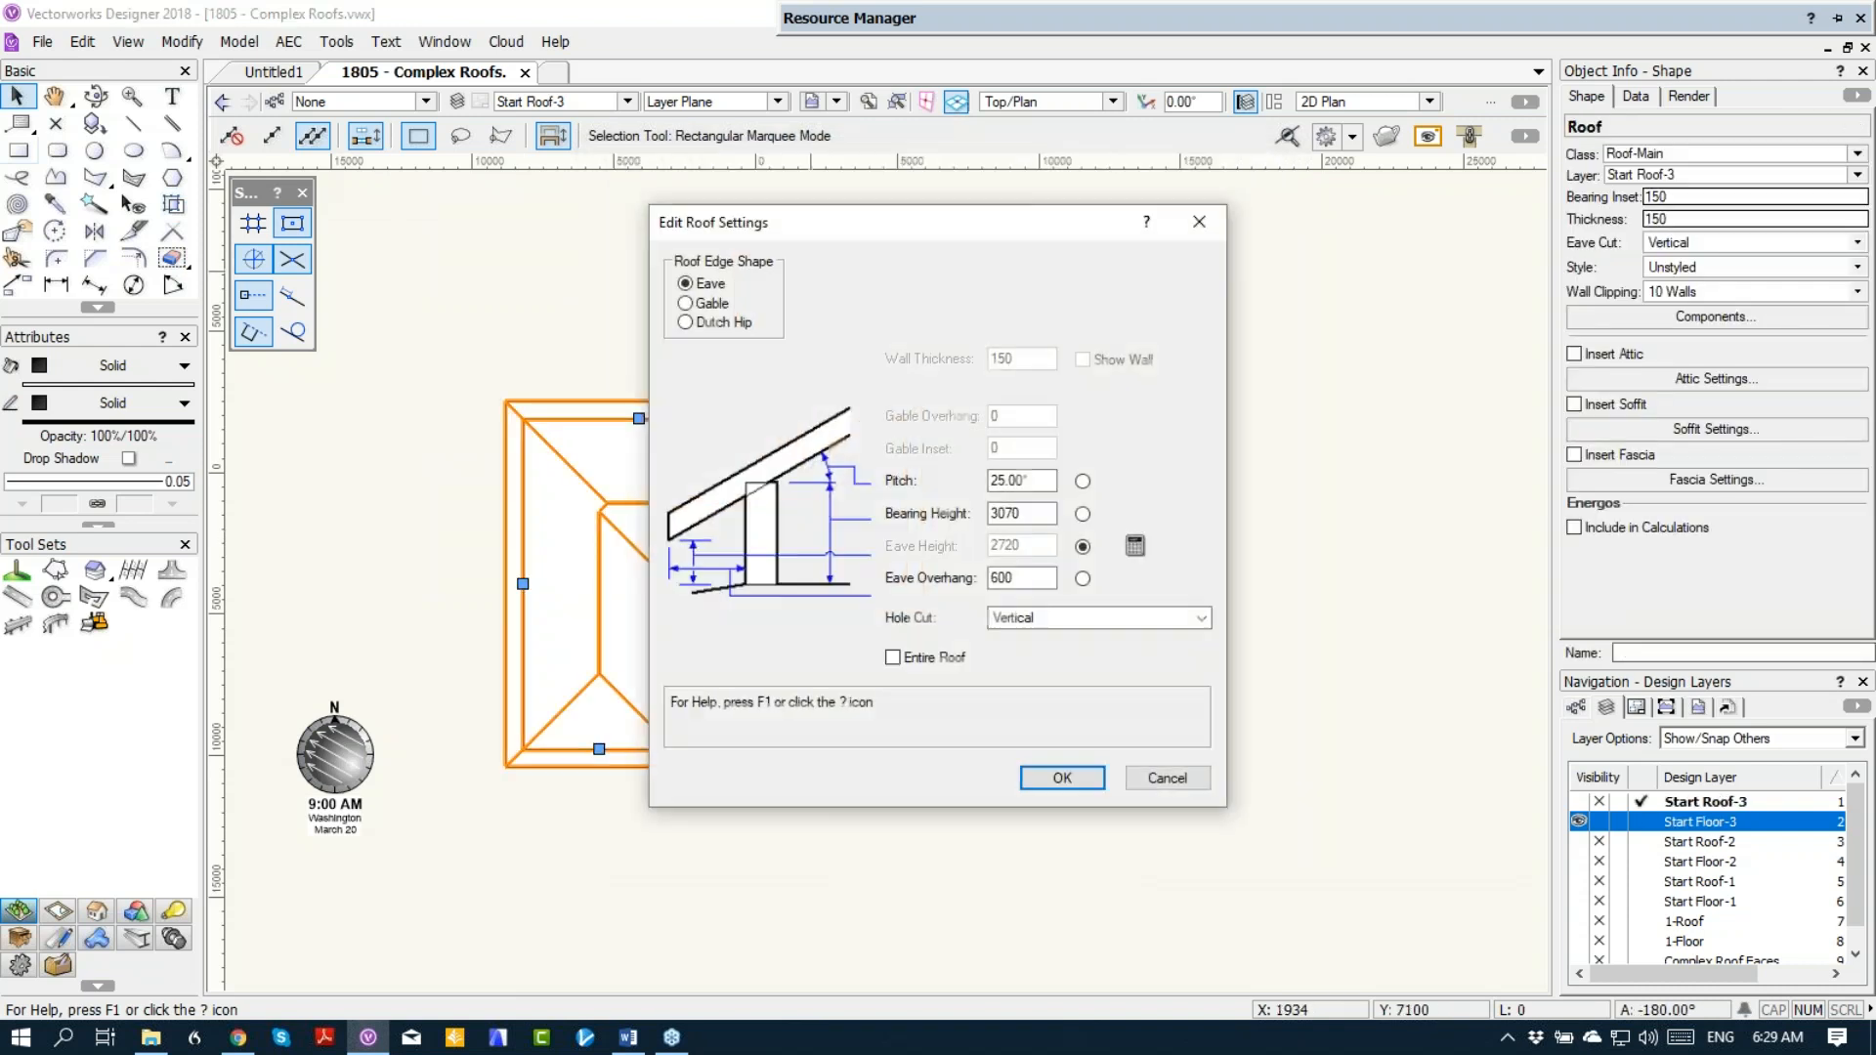
pyautogui.click(719, 308)
pyautogui.click(1062, 778)
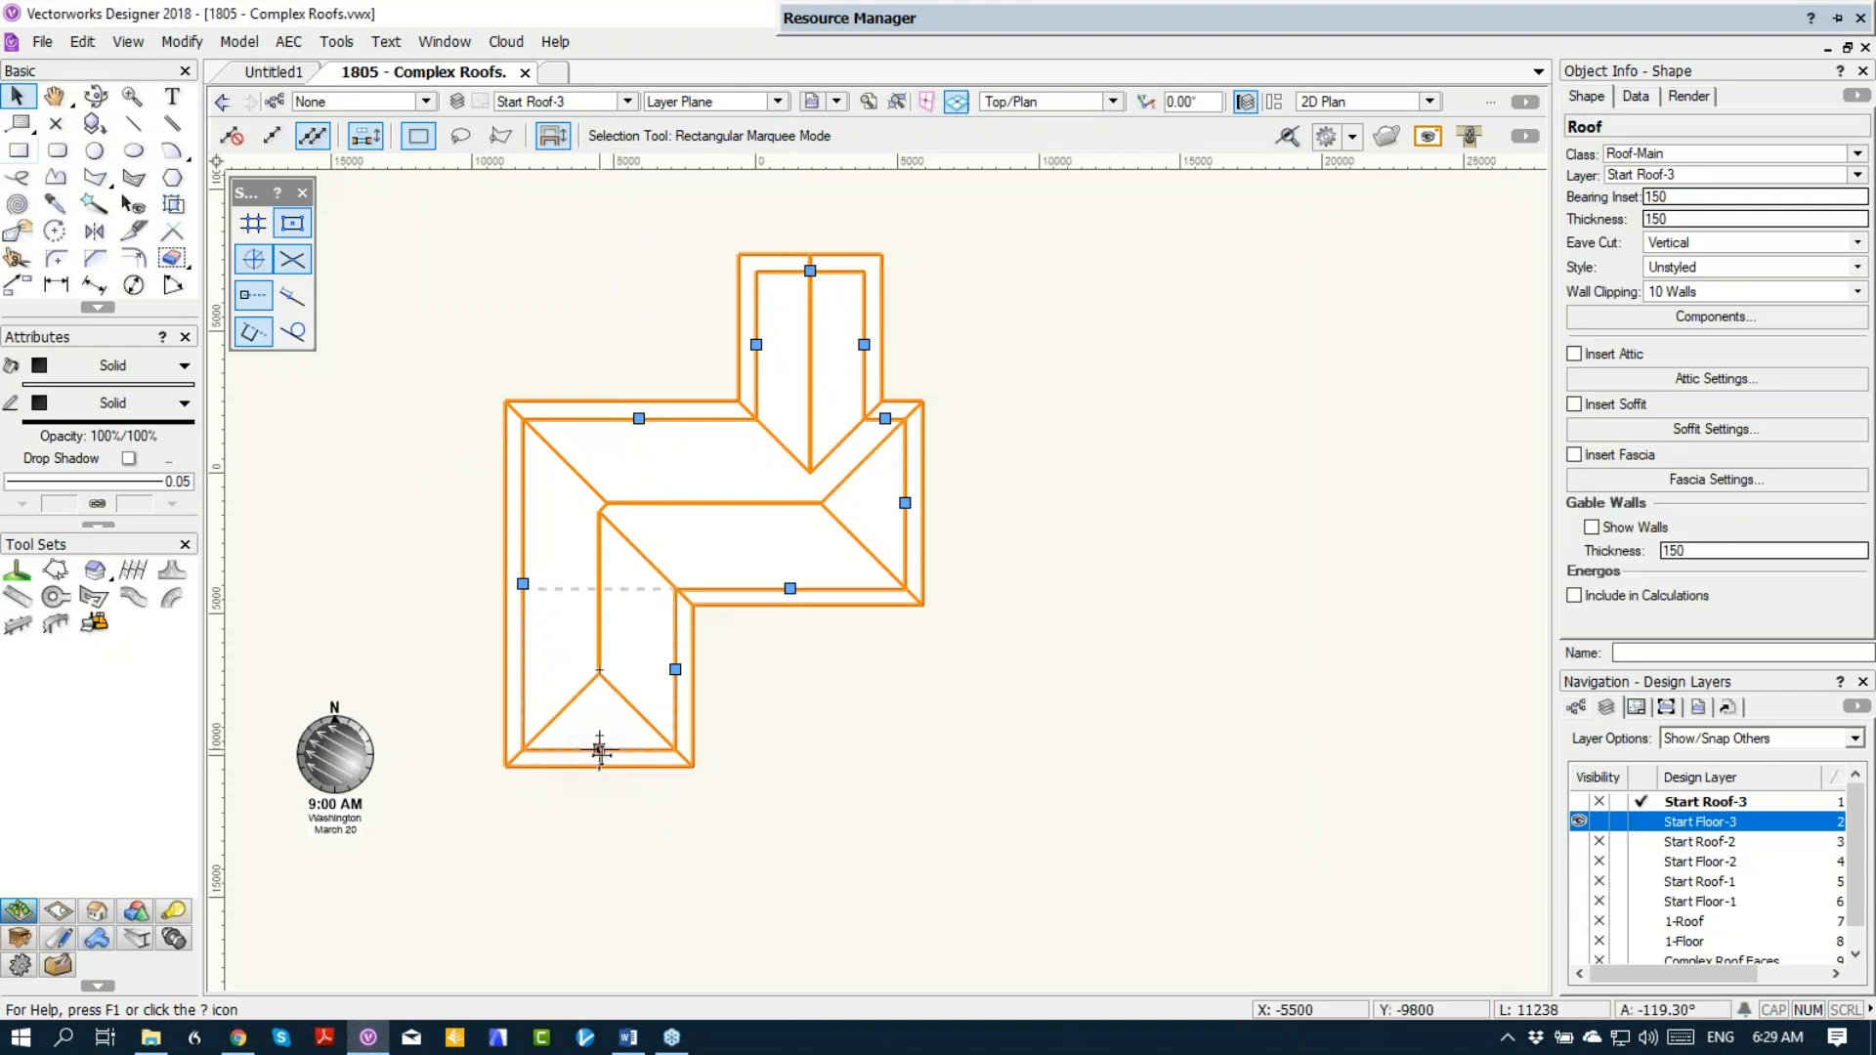
pyautogui.doubleClick(600, 750)
pyautogui.click(719, 309)
pyautogui.click(1062, 778)
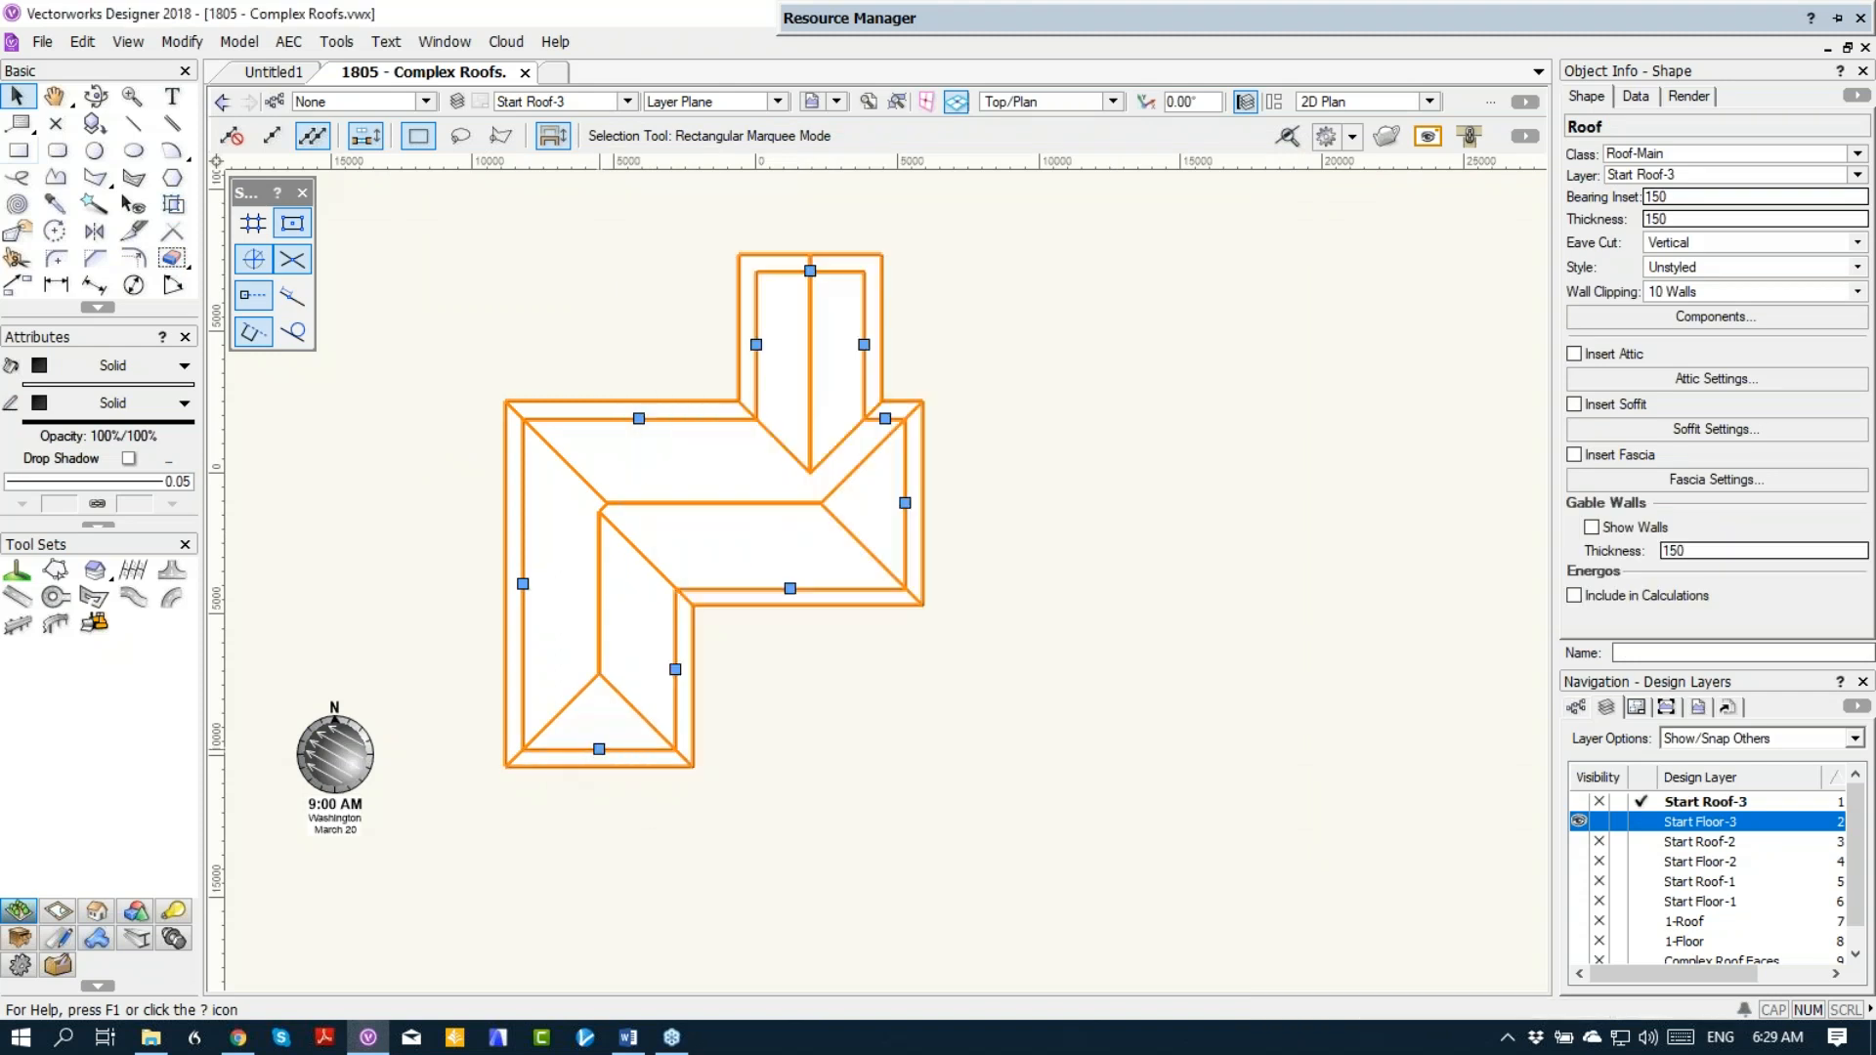
pyautogui.doubleClick(905, 504)
pyautogui.press('Return')
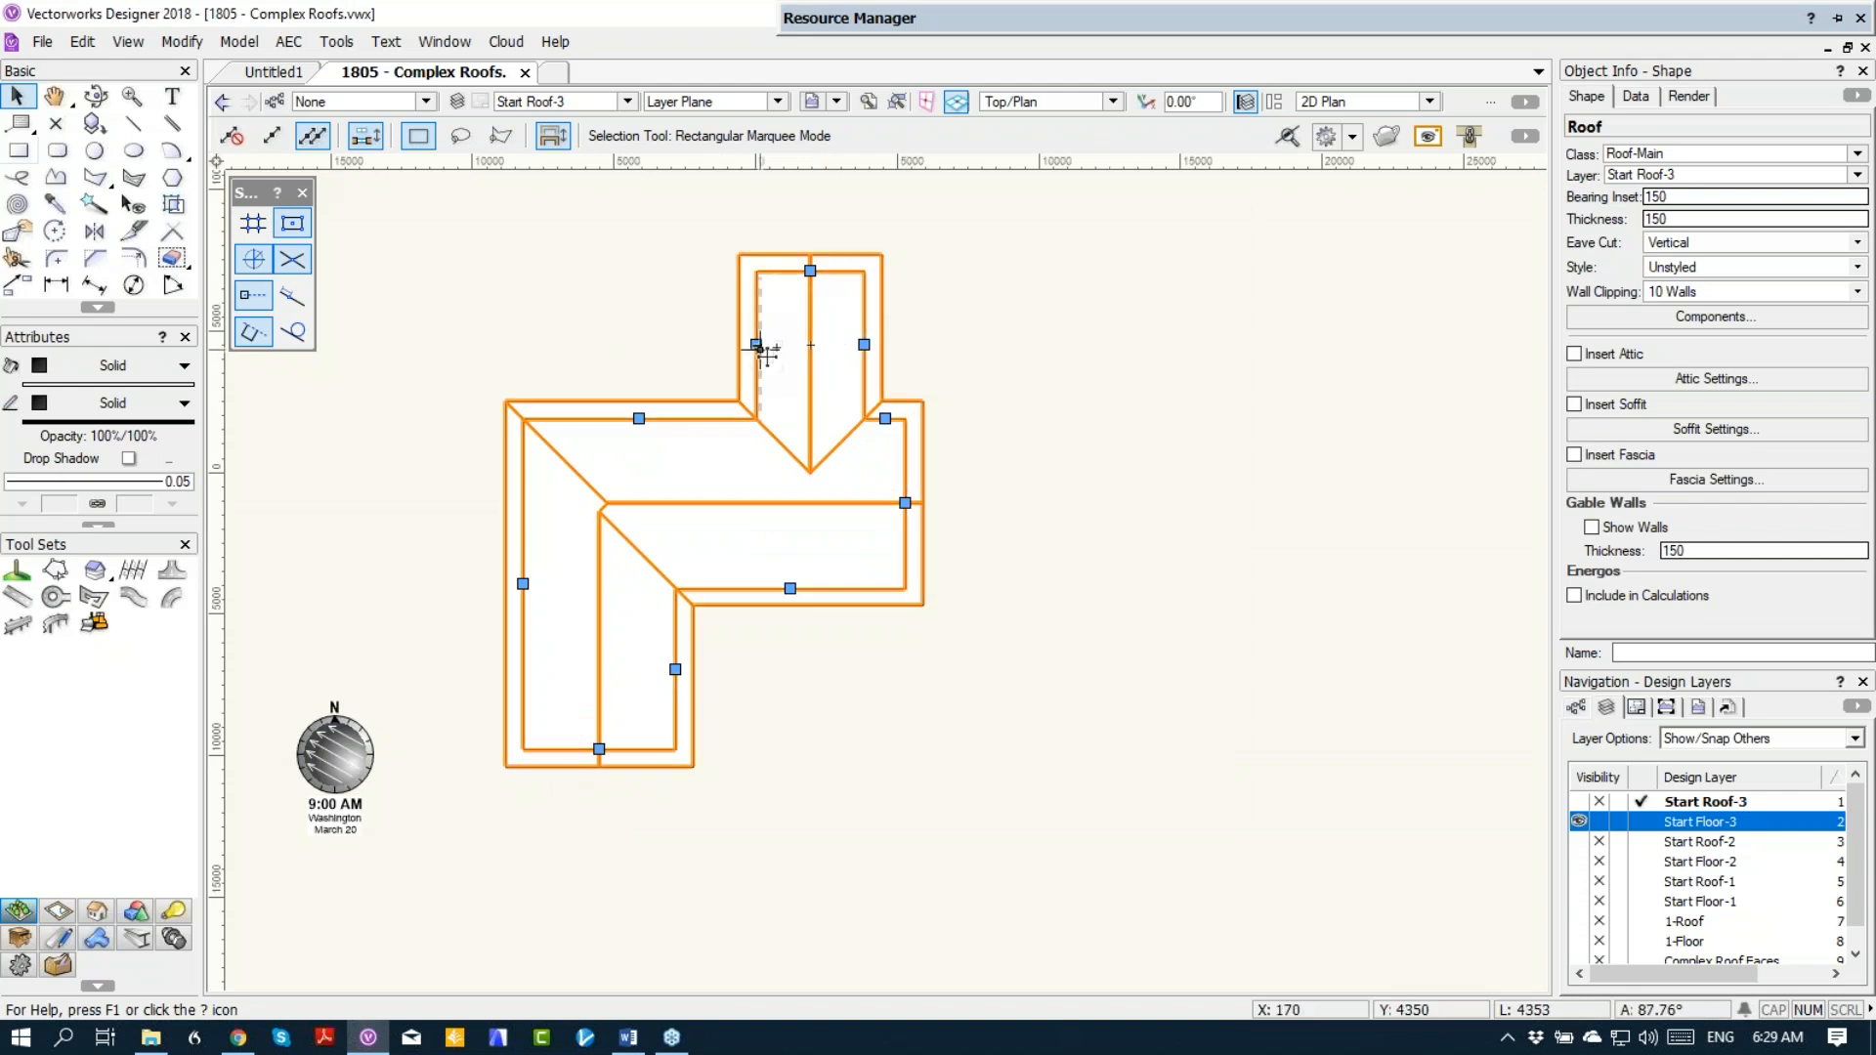
# Step: Keep the upper wing's two long roof edges as eaves and set the bearing height of each to 2400 mm
pyautogui.doubleClick(756, 345)
pyautogui.click(716, 303)
pyautogui.click(712, 287)
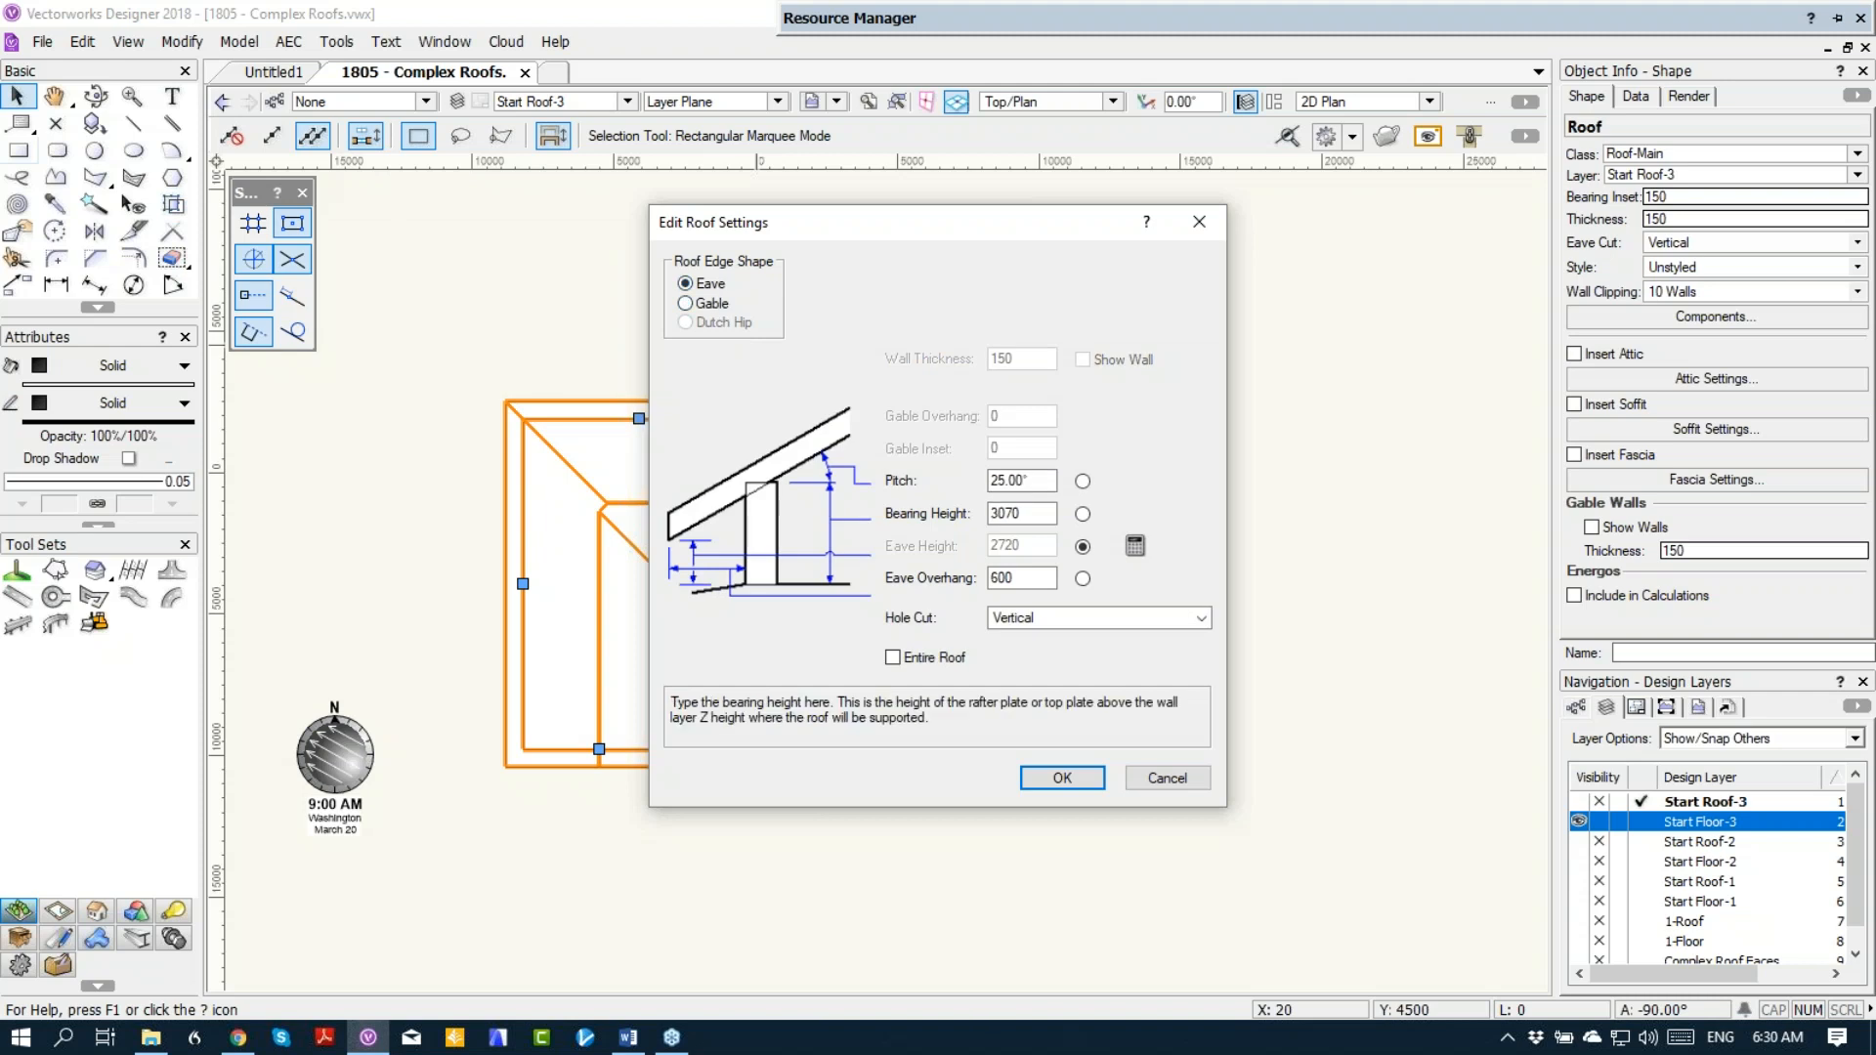
pyautogui.doubleClick(1020, 512)
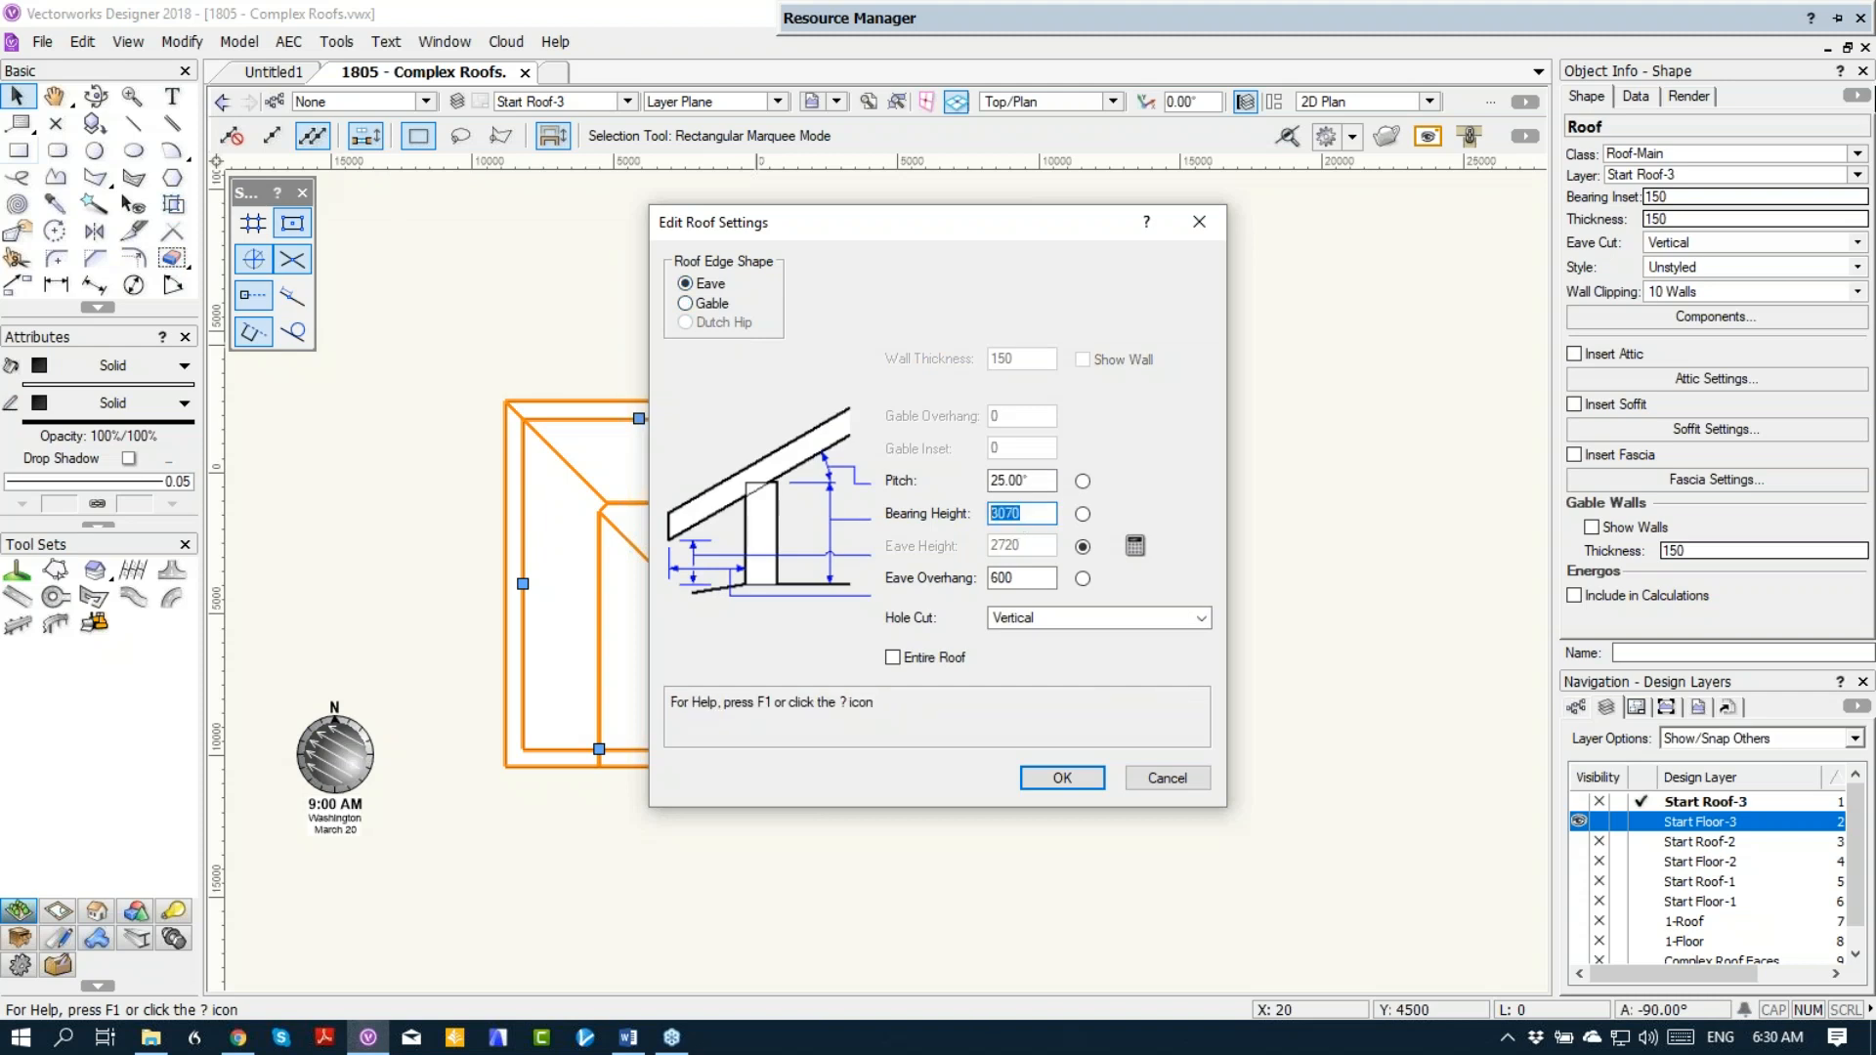
pyautogui.write('2400')
pyautogui.press('Return')
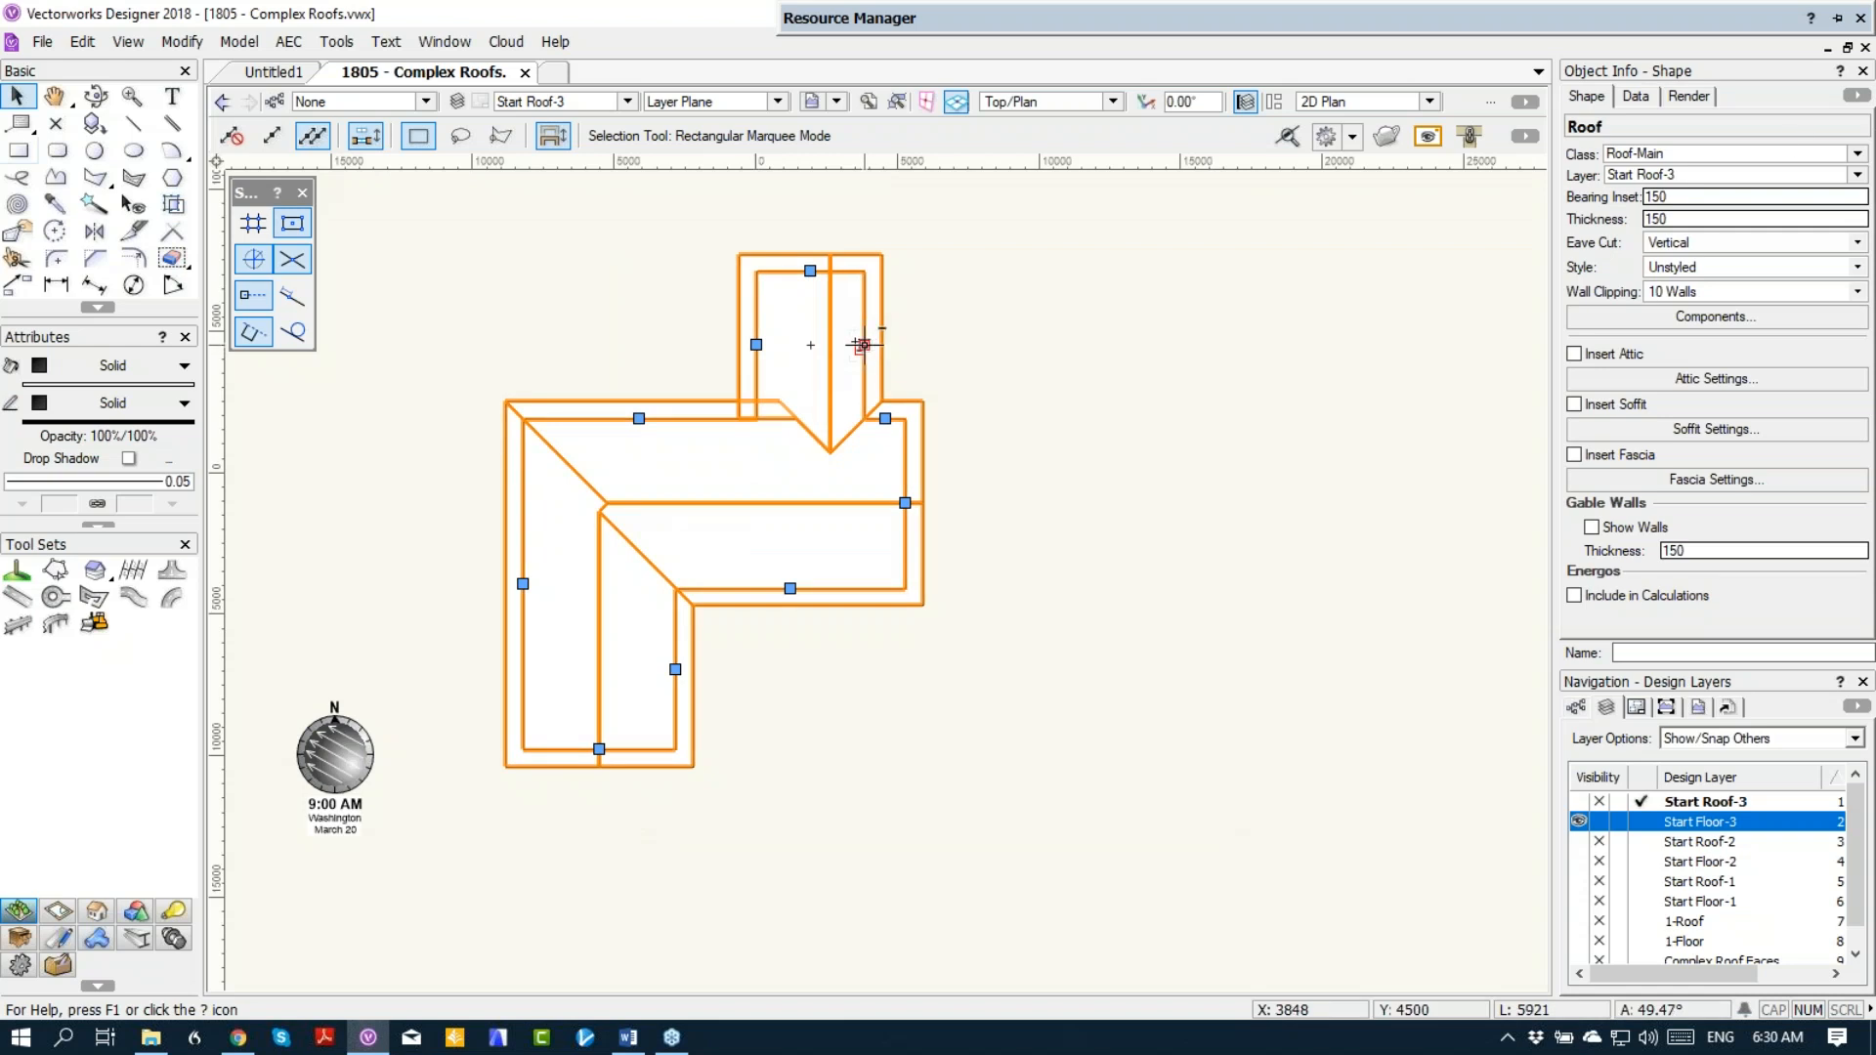
pyautogui.click(865, 346)
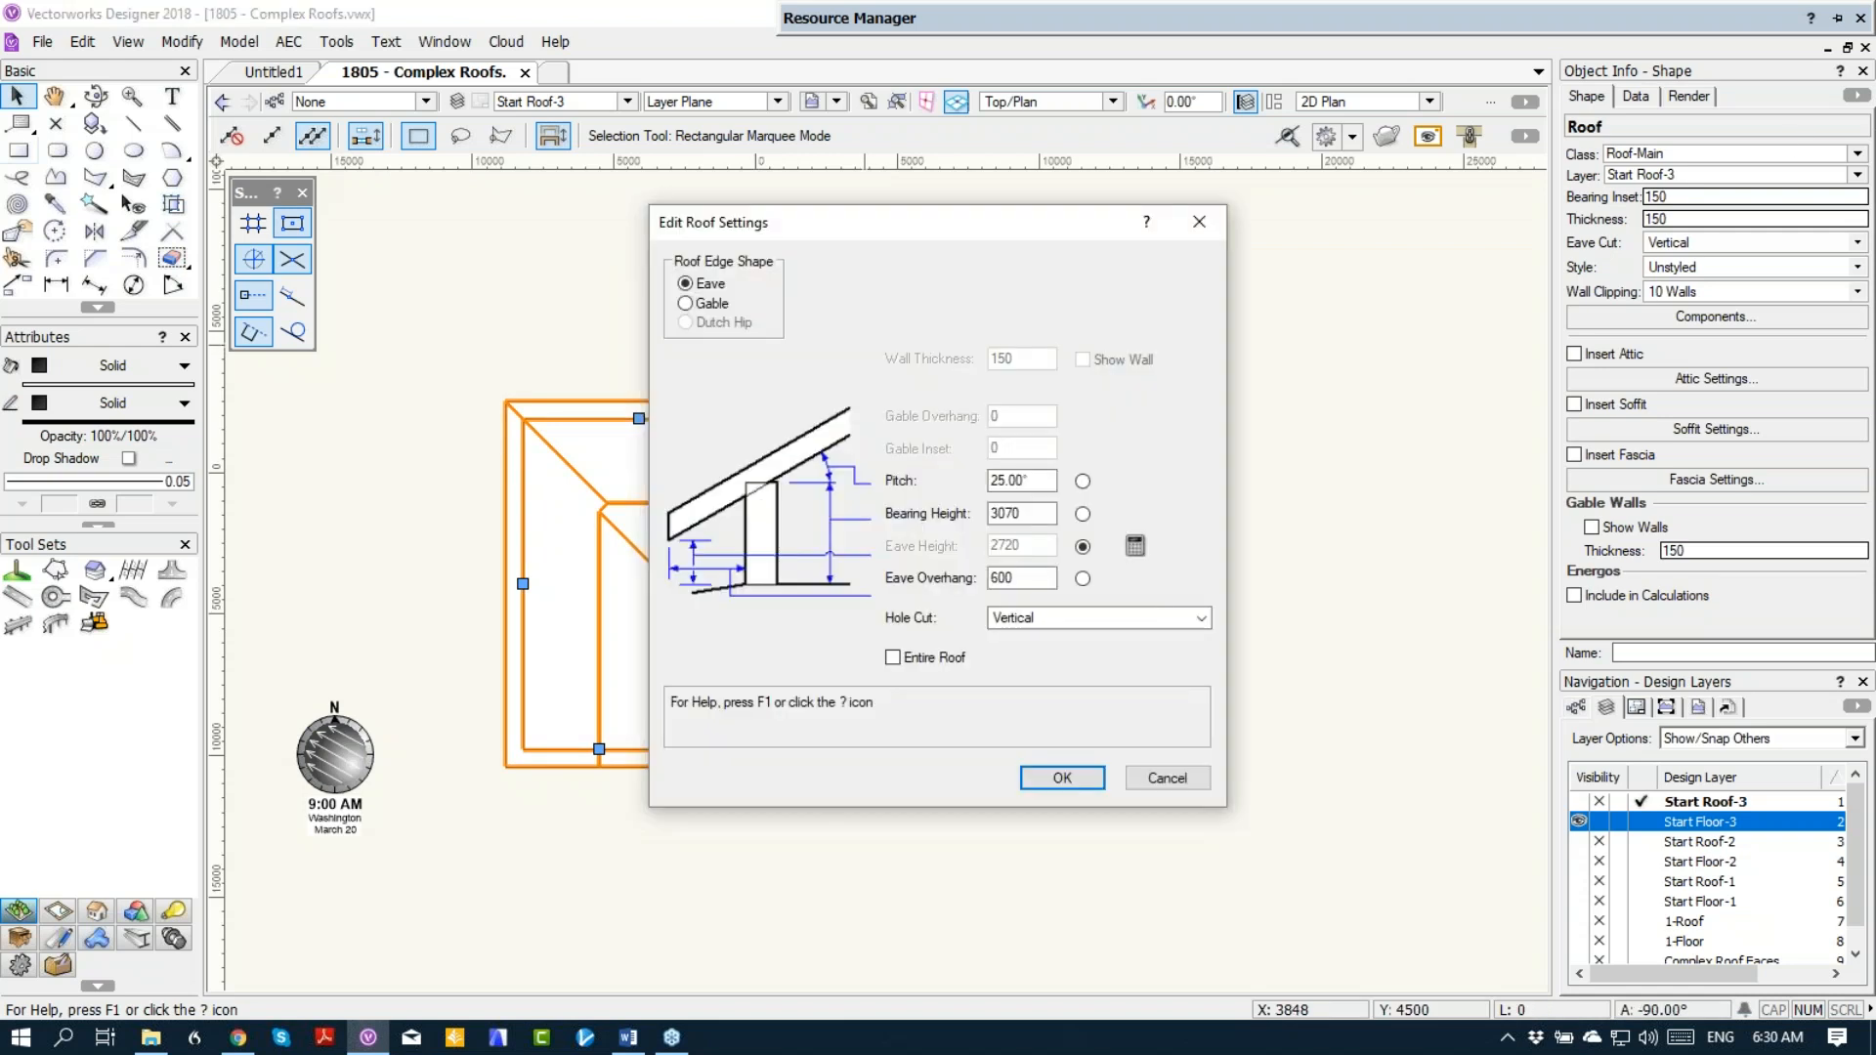
pyautogui.doubleClick(1012, 513)
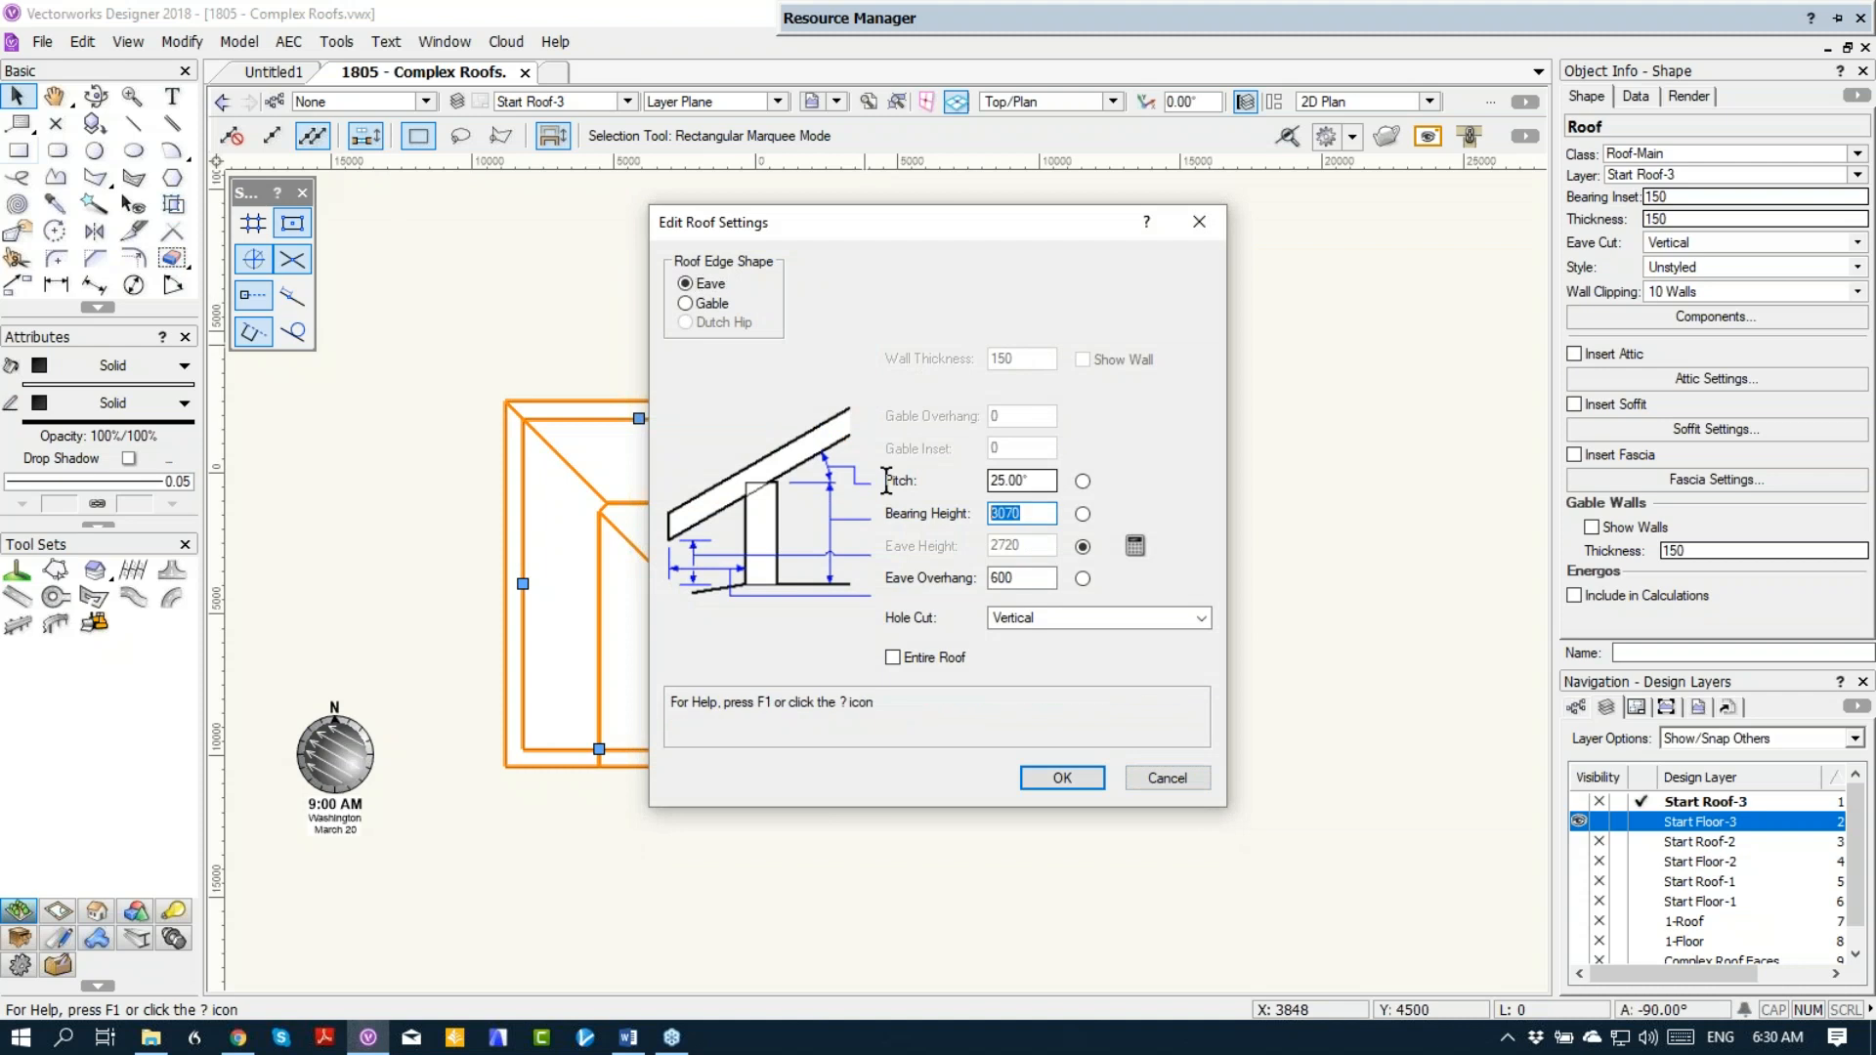
pyautogui.write('2400')
pyautogui.press('Return')
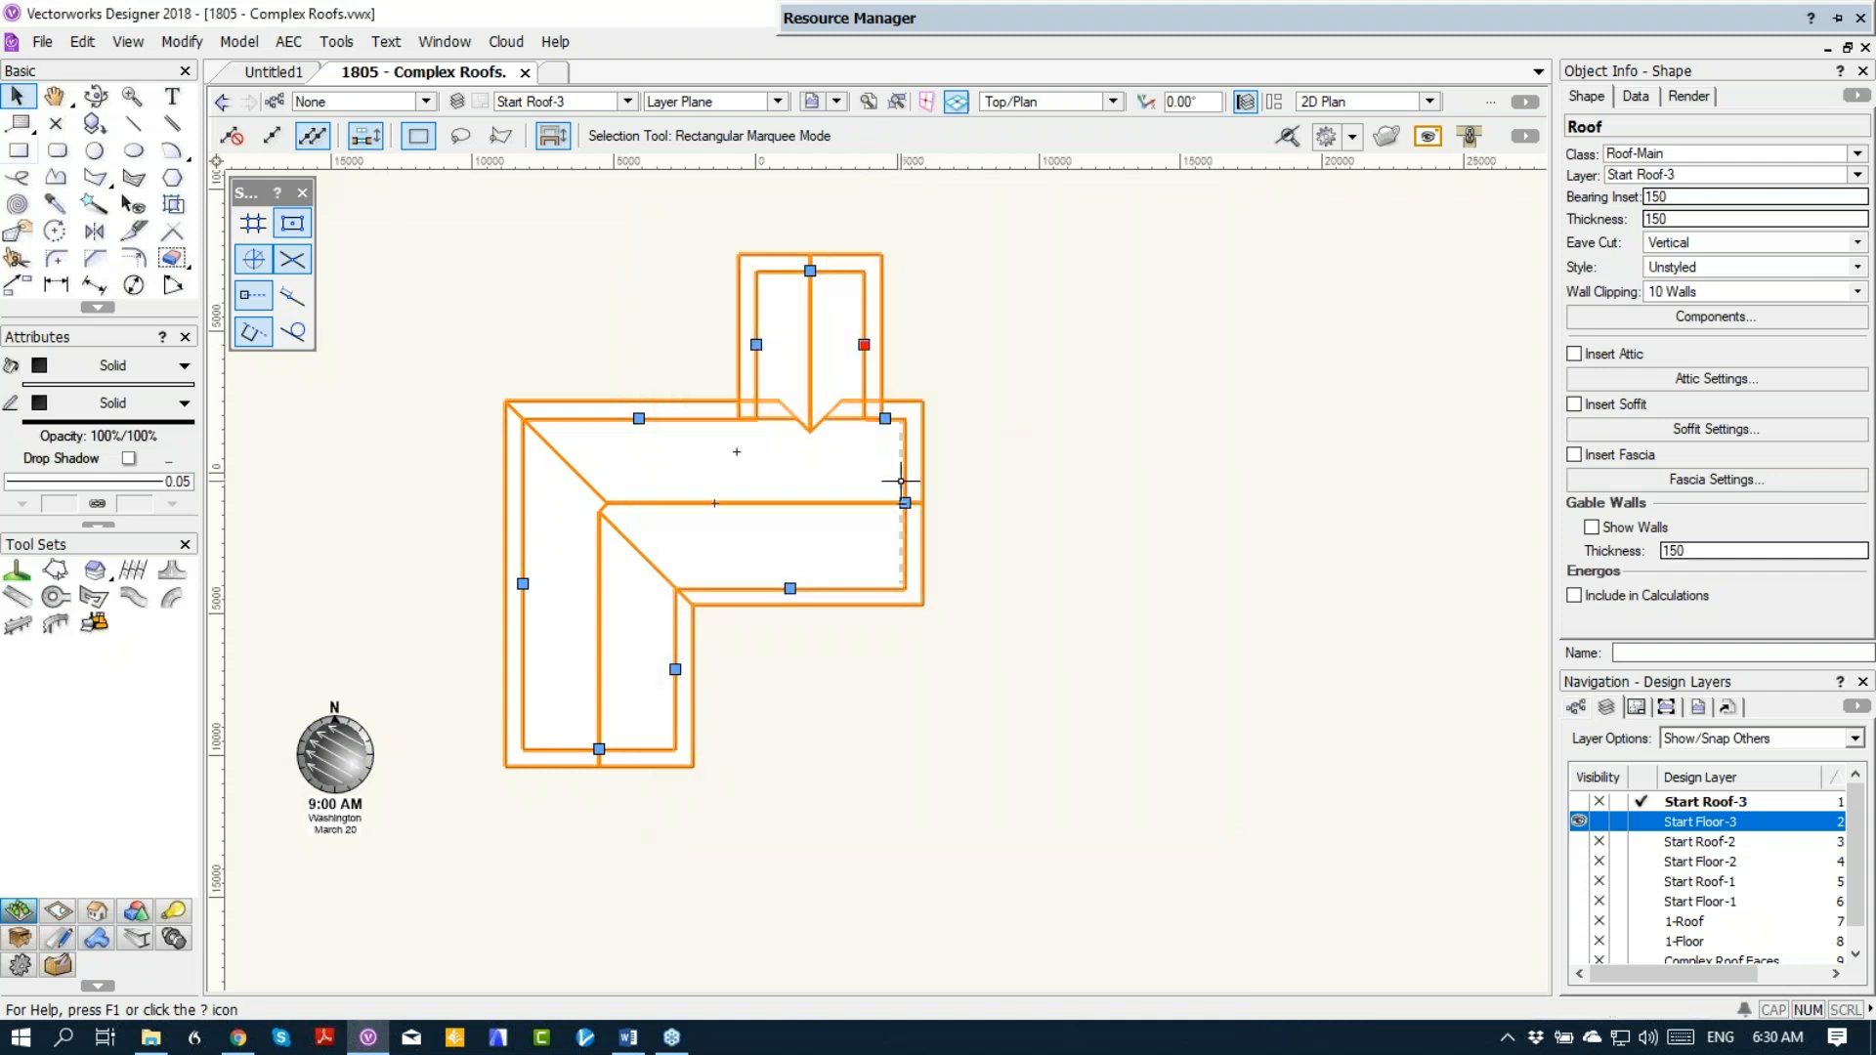
# Step: Examine in 3D how the lowered wing roof meets the main roof and the walls beneath it
pyautogui.click(95, 95)
pyautogui.moveTo(818, 385); pyautogui.dragTo(728, 475)
pyautogui.scroll(3, 728, 475)
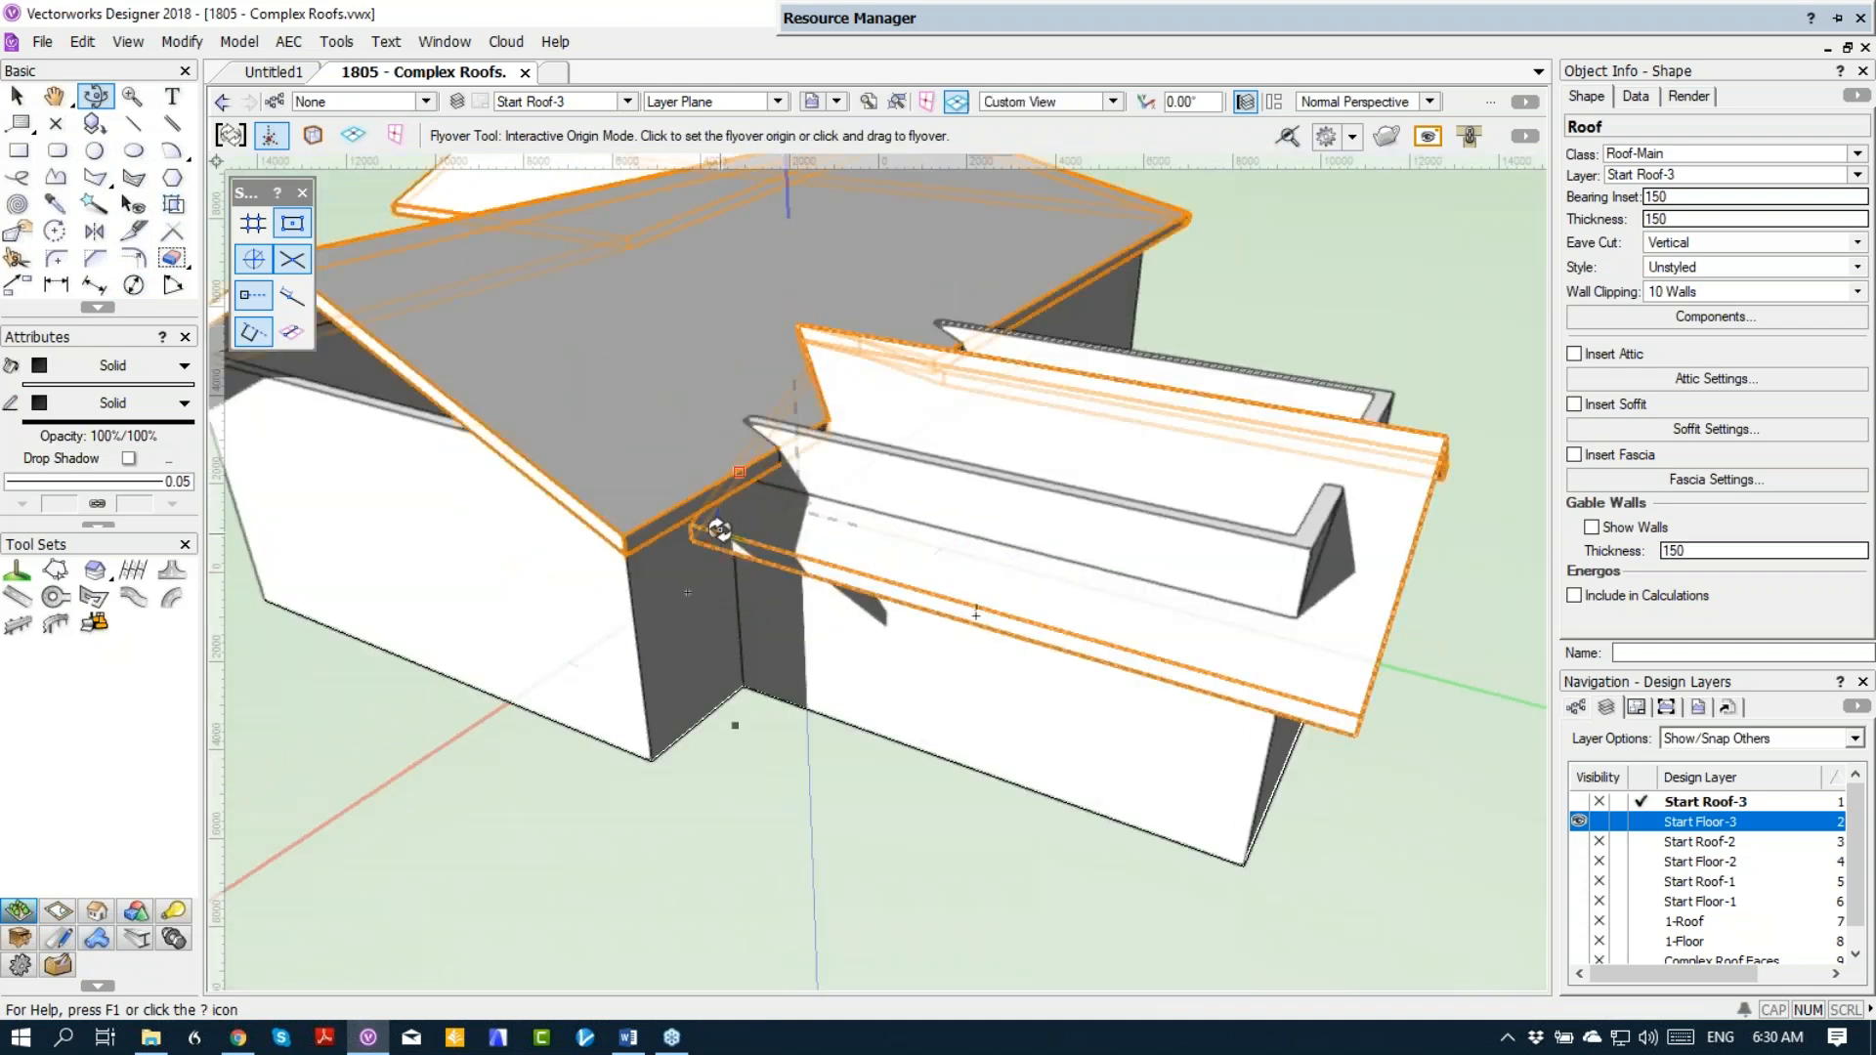
pyautogui.scroll(3, 735, 488)
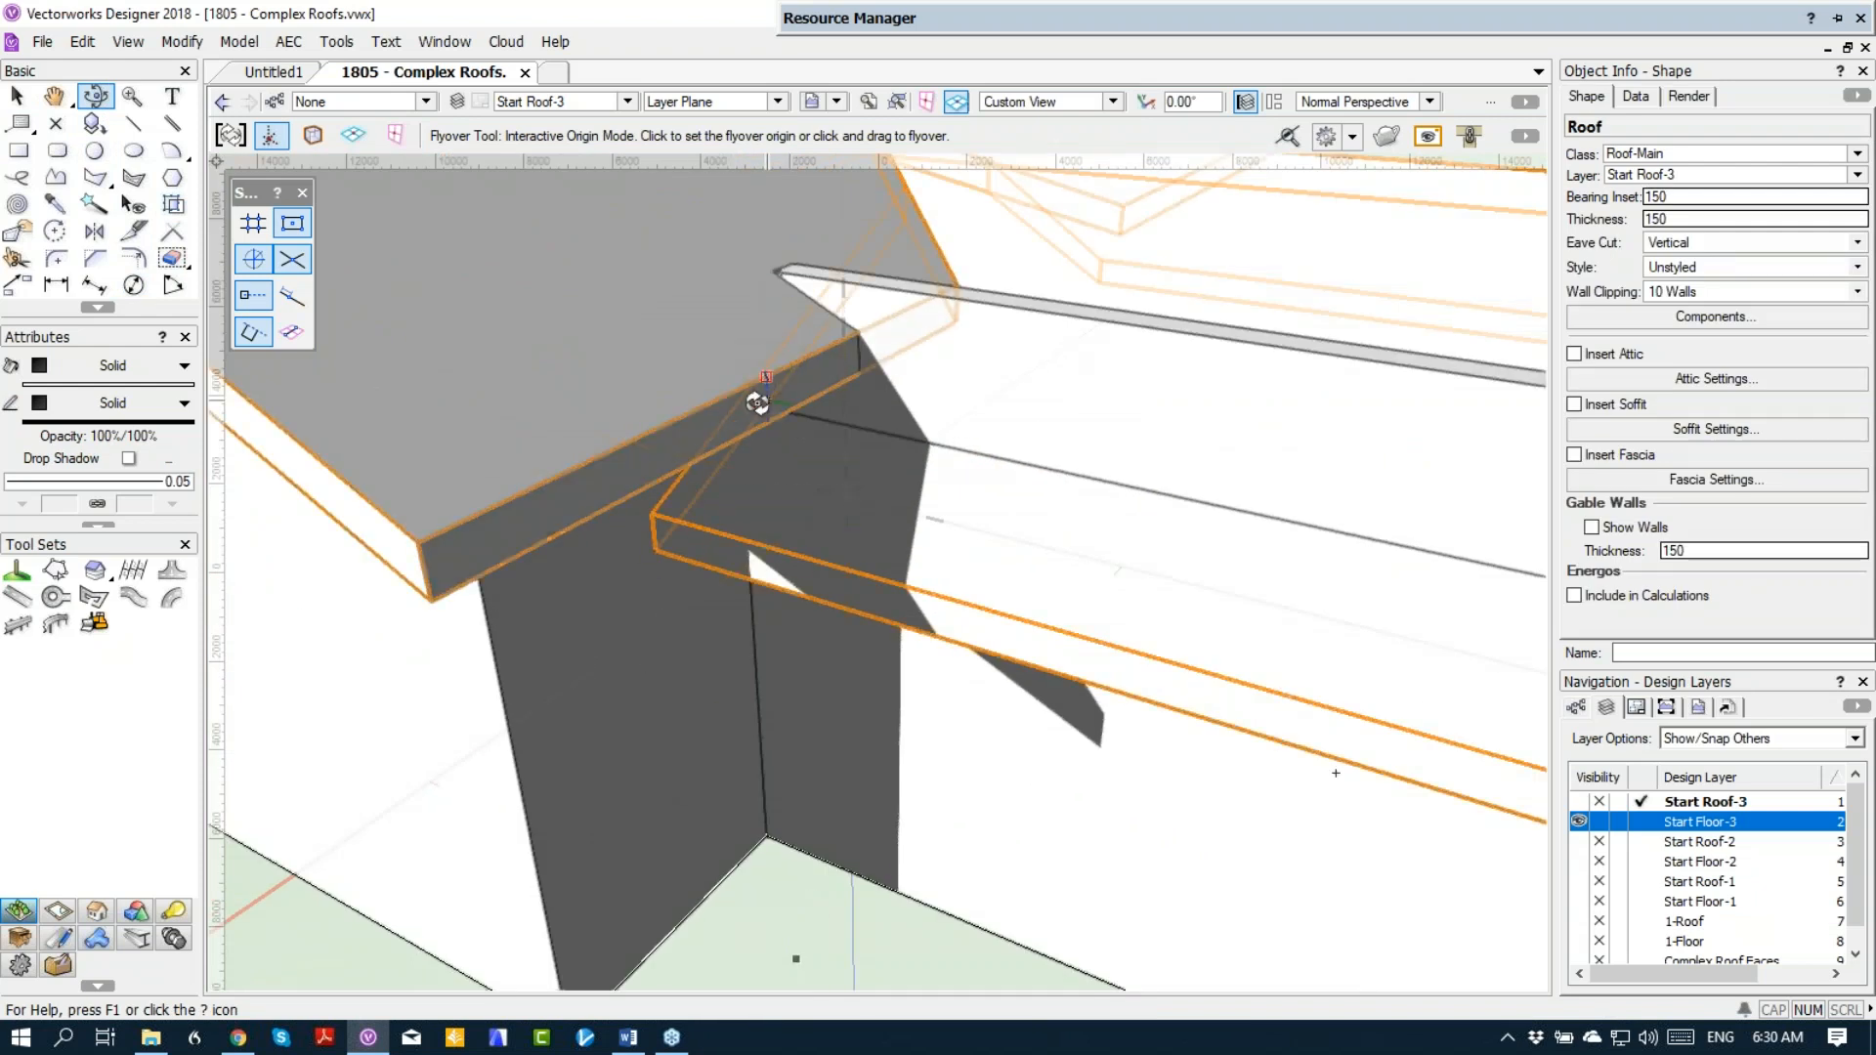
pyautogui.scroll(-5, 758, 401)
pyautogui.scroll(-2, 679, 367)
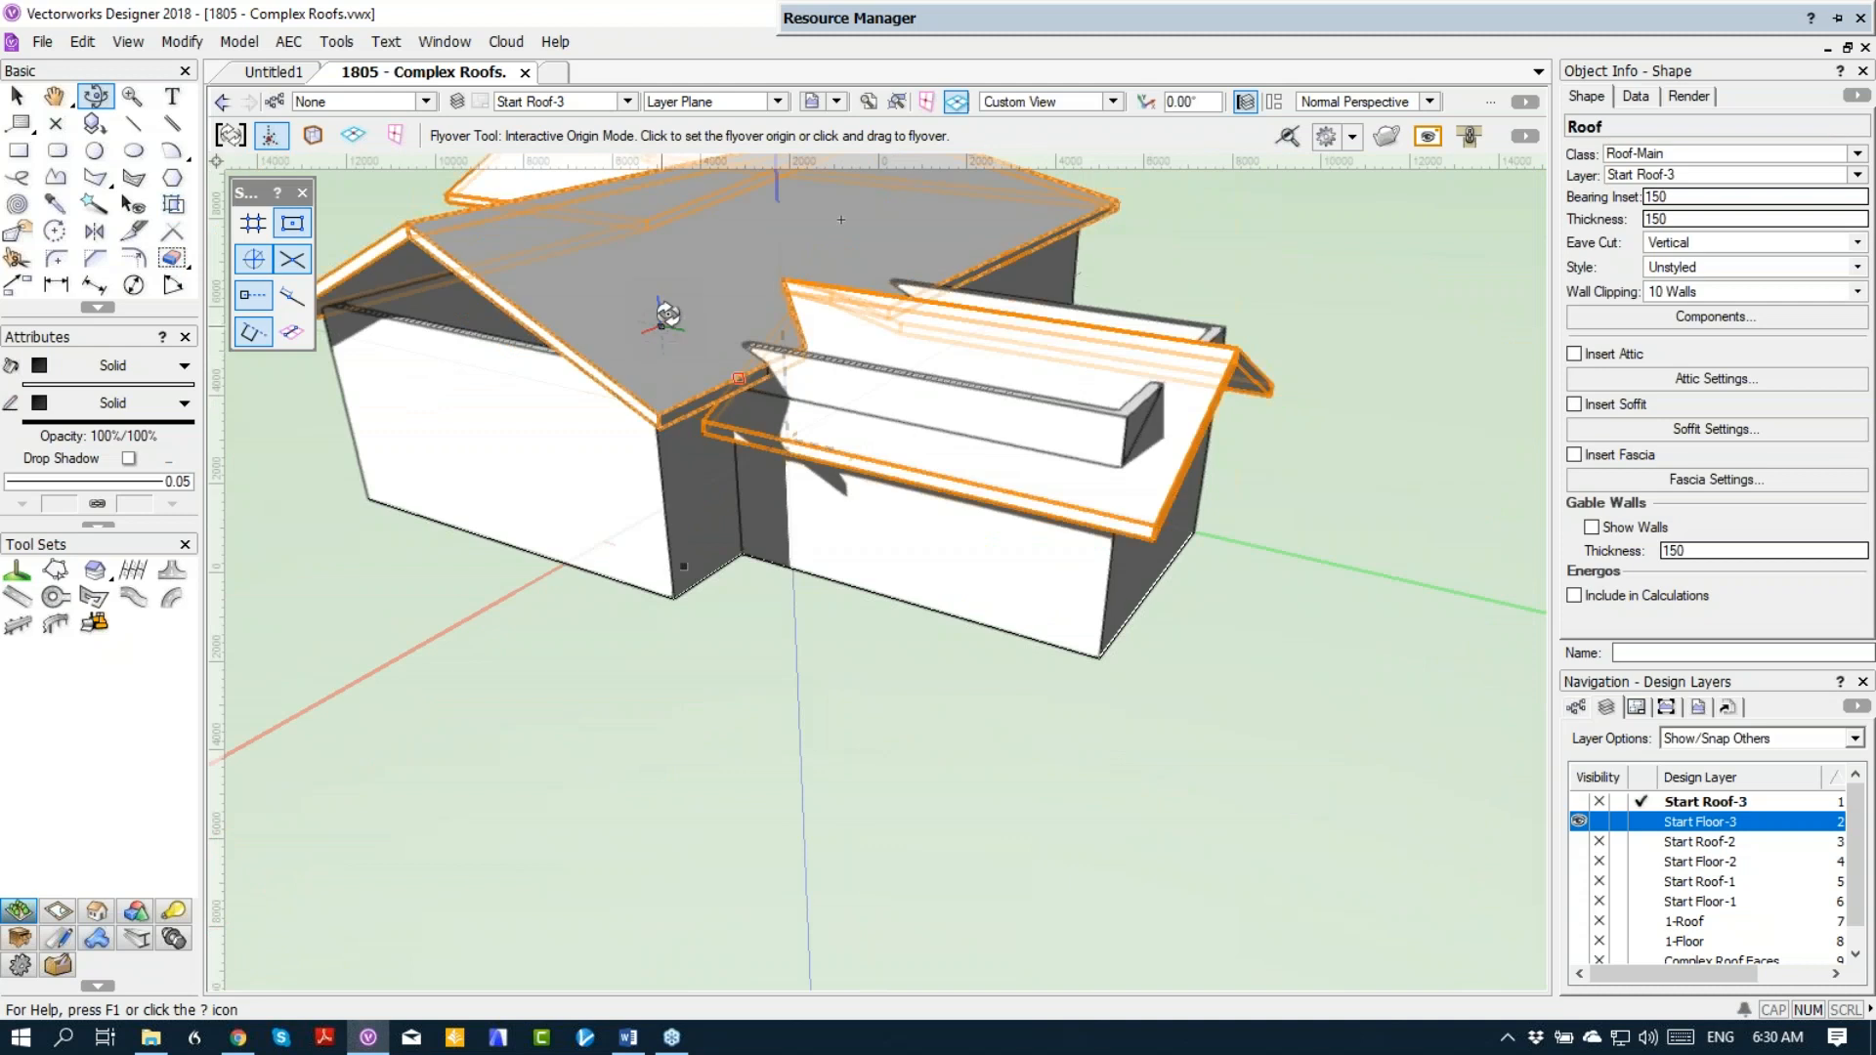
pyautogui.moveTo(712, 384); pyautogui.dragTo(941, 383)
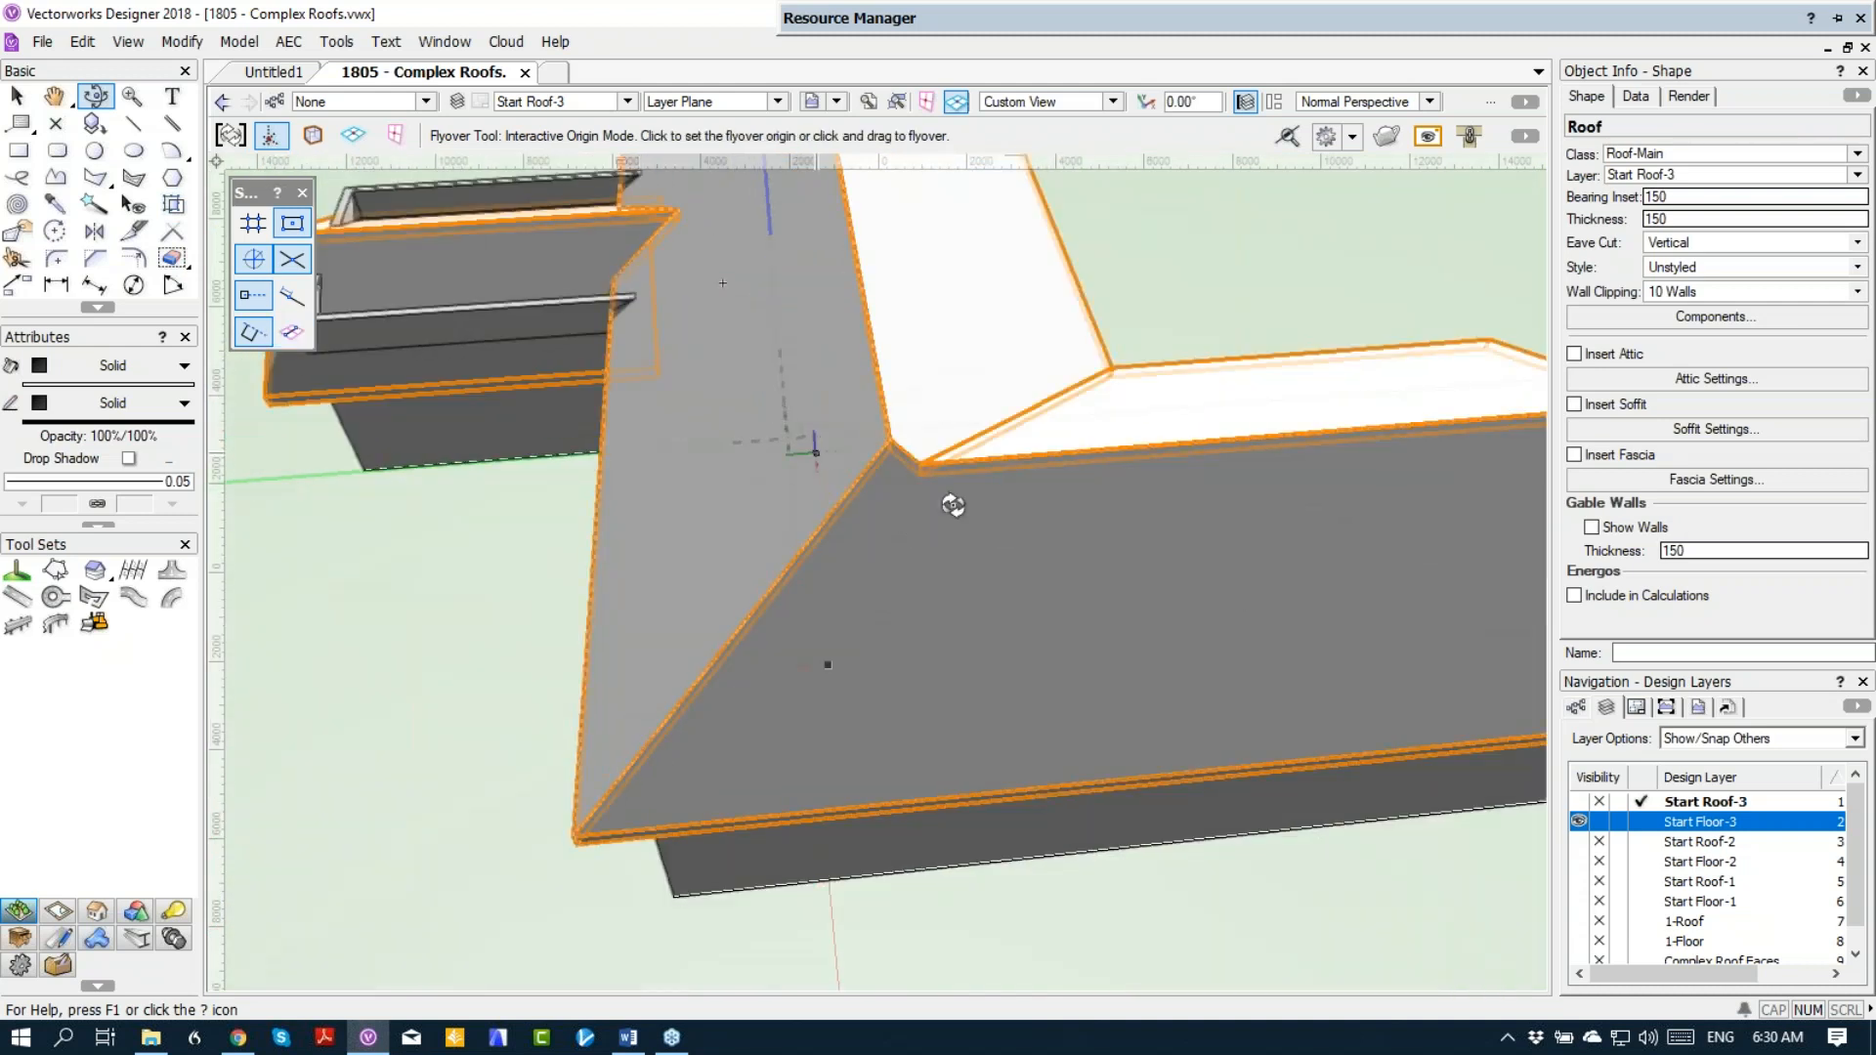
pyautogui.scroll(-3, 1114, 590)
pyautogui.press('Delete')
pyautogui.press('F5')
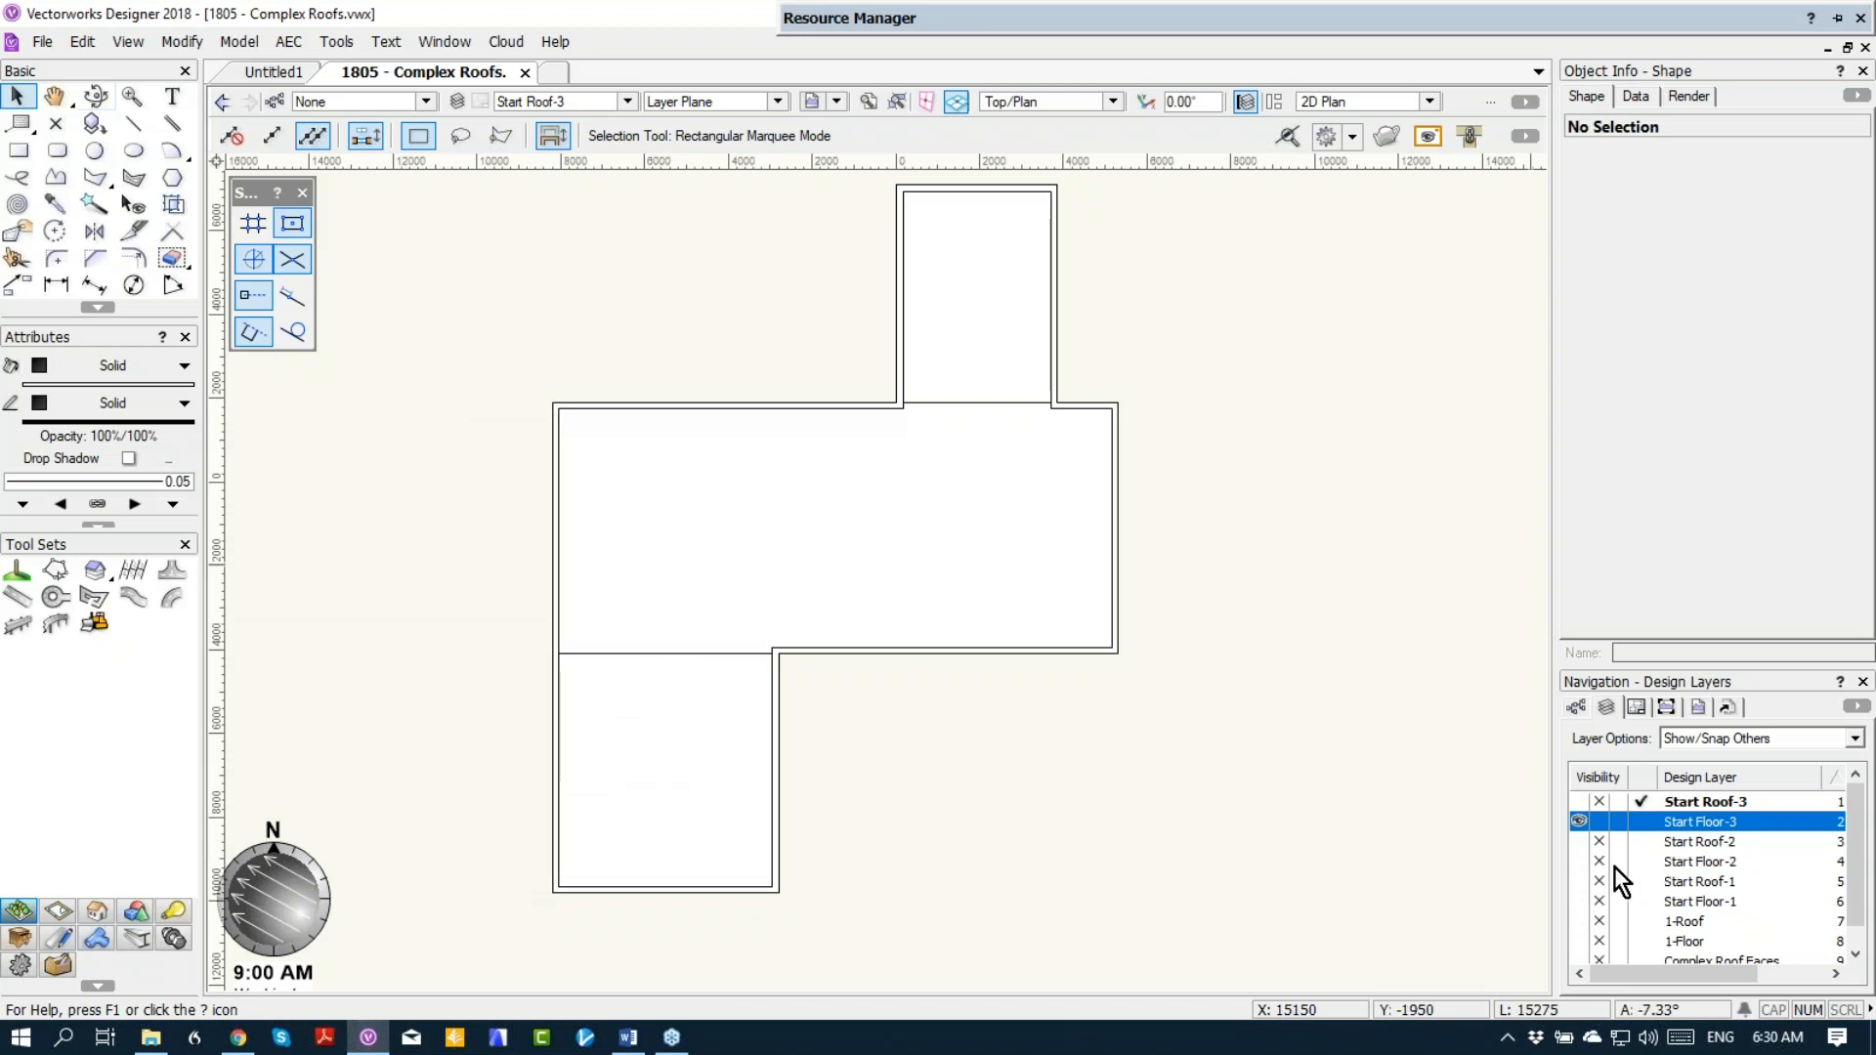
pyautogui.click(1642, 822)
pyautogui.click(769, 542)
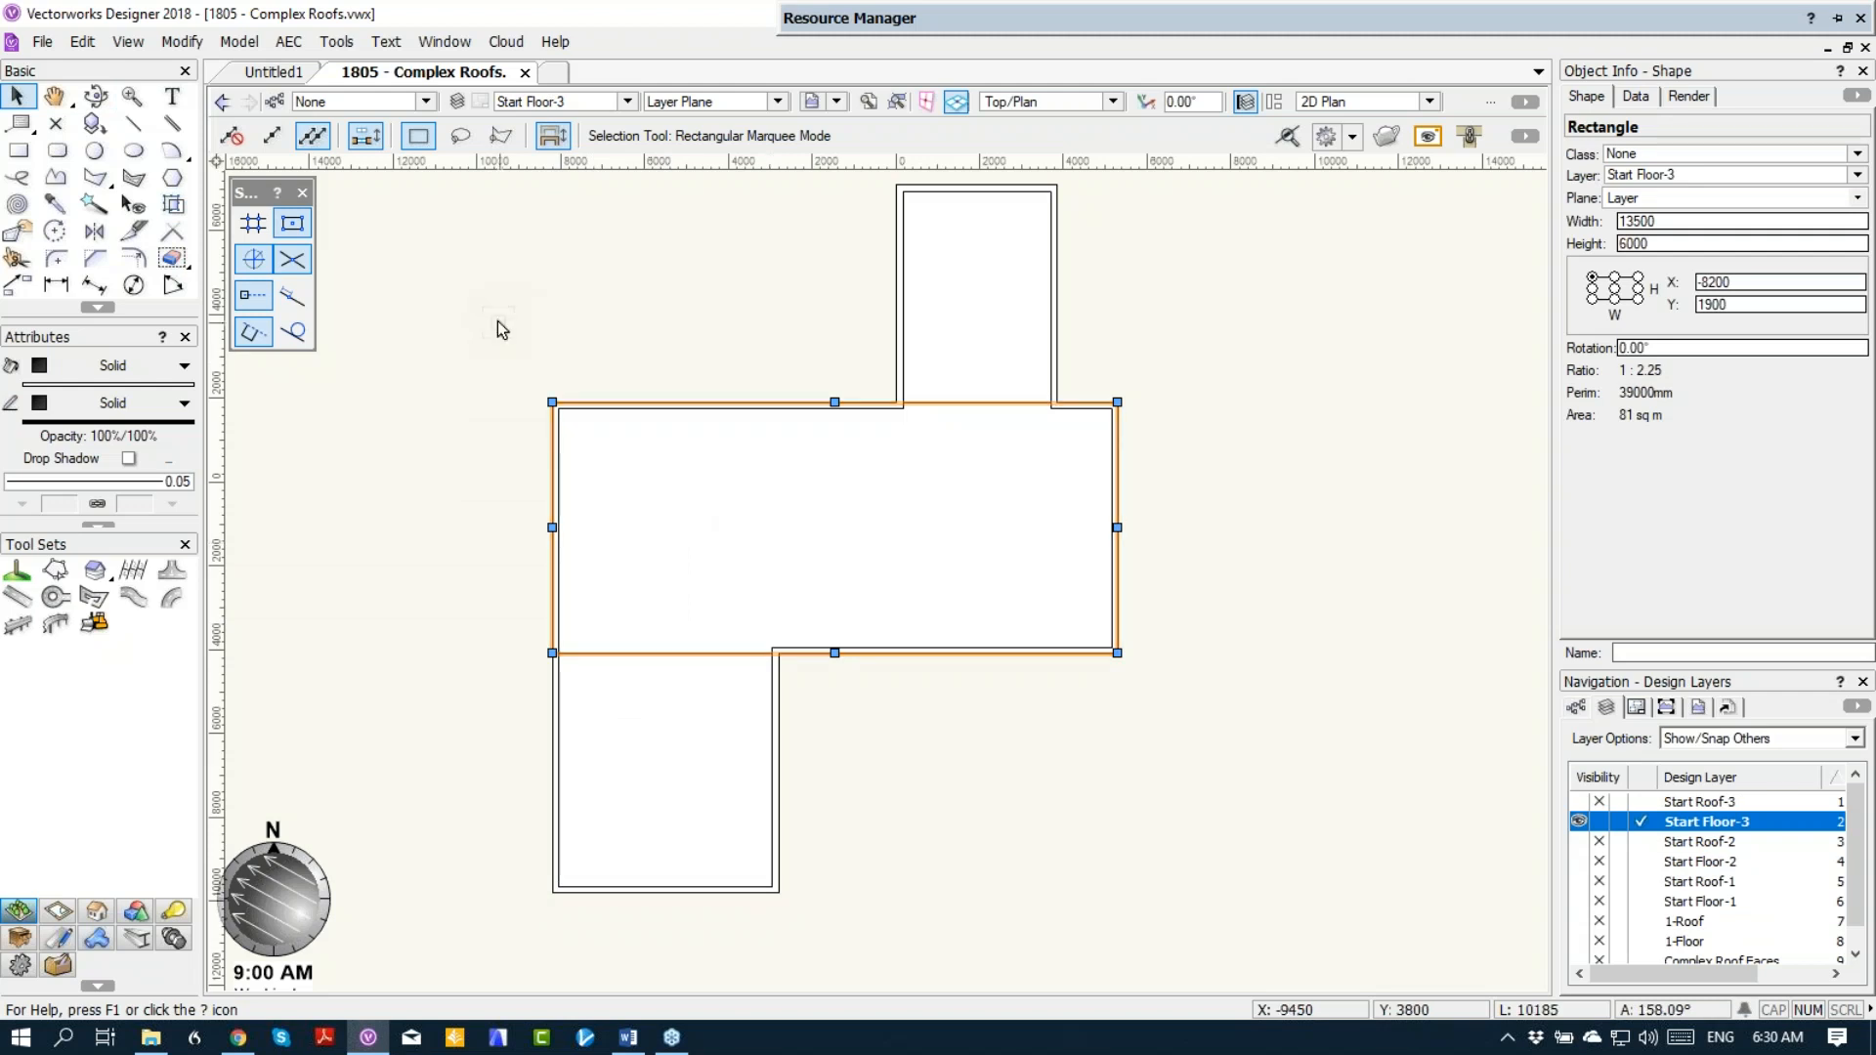
pyautogui.hotkey('ctrl', 'shift', 'Up')
pyautogui.hotkey('ctrl', 'z')
pyautogui.hotkey('ctrl', 'z')
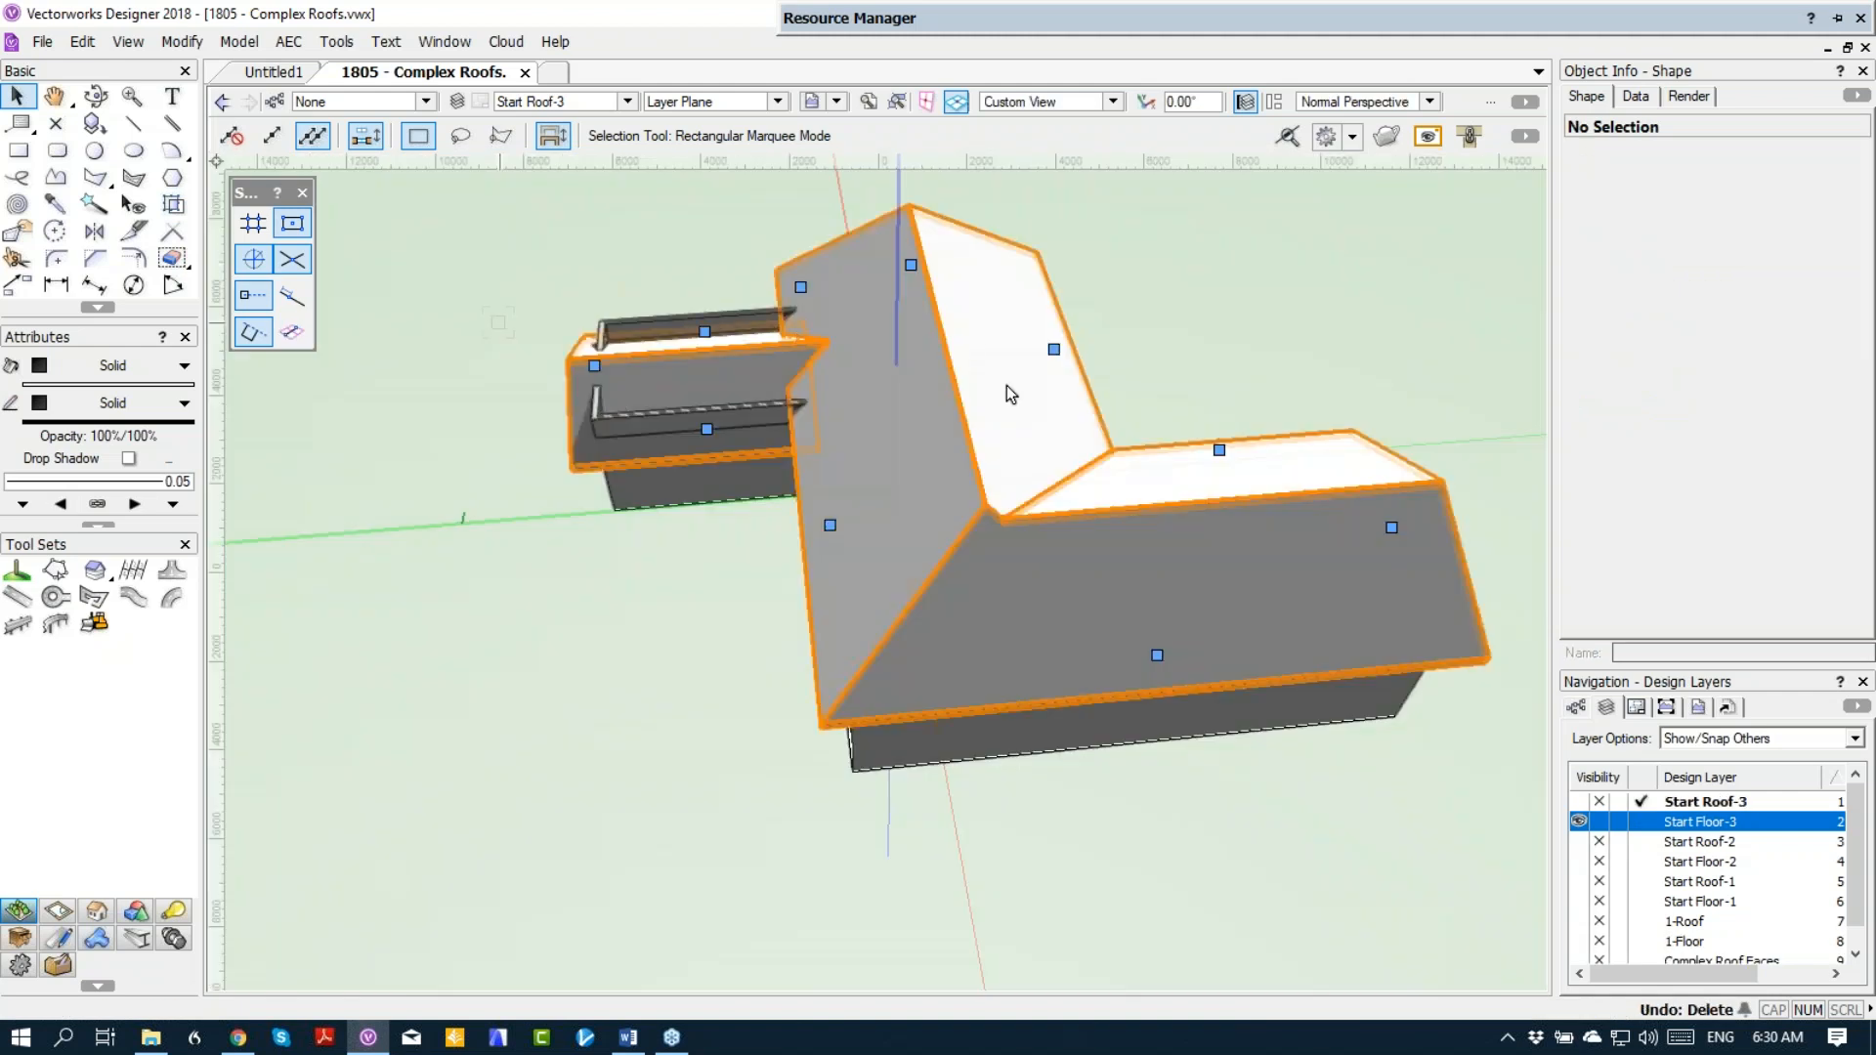
# Step: Show the Start Roof-3 roof in Top/Plan view and ungroup it into separate roof faces
pyautogui.click(1040, 403)
pyautogui.press('F5')
pyautogui.click(1416, 575)
pyautogui.click(917, 495)
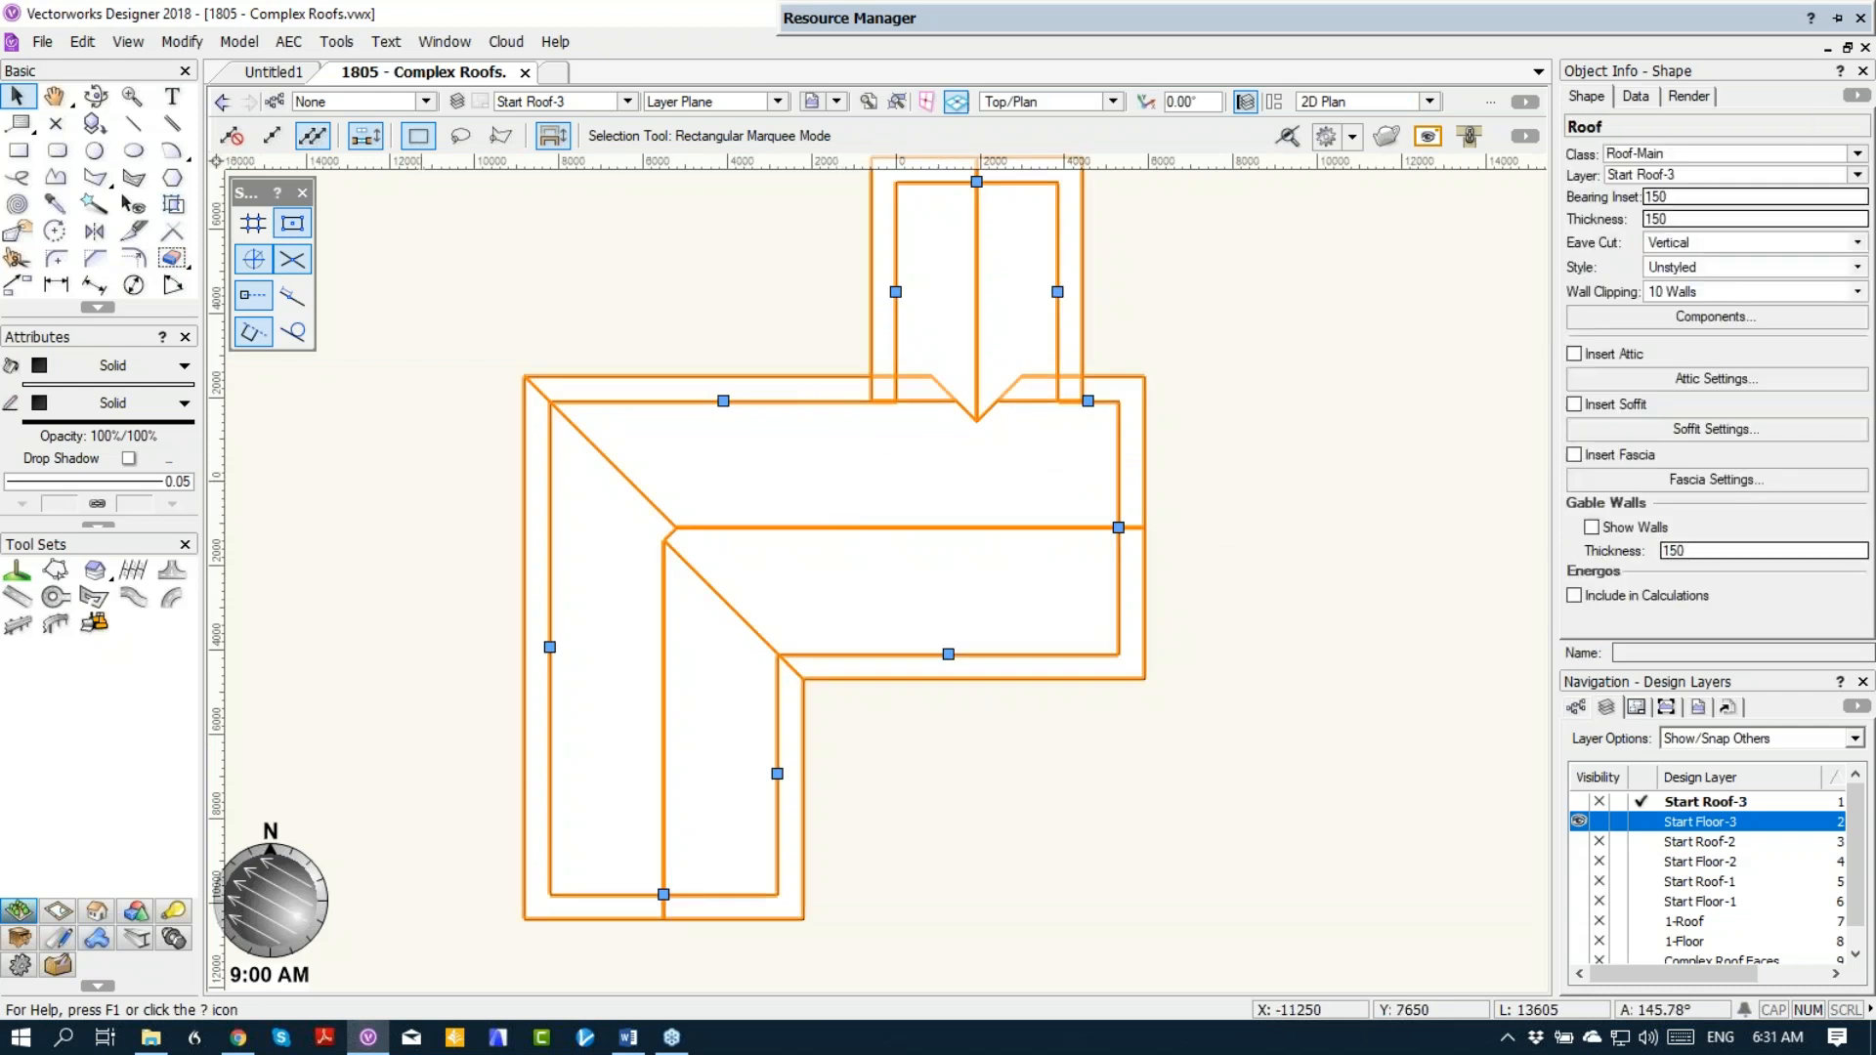
pyautogui.click(183, 44)
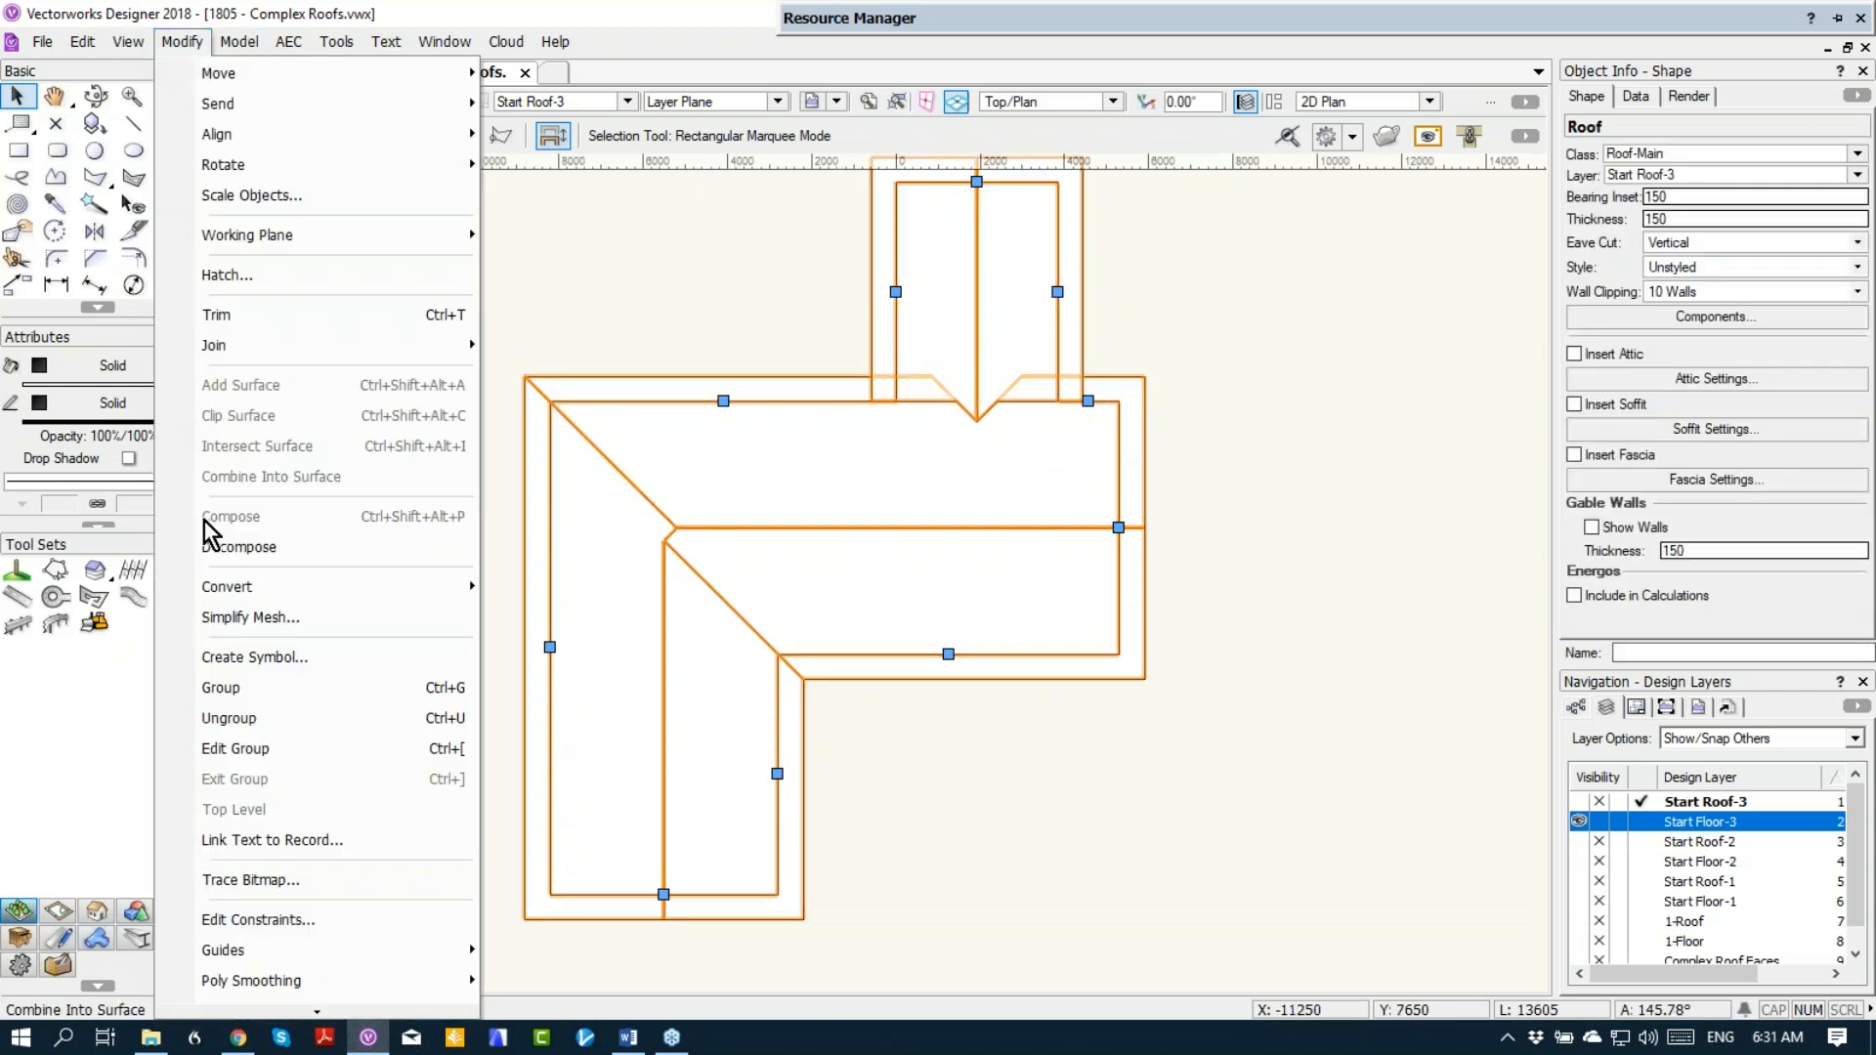
pyautogui.click(230, 725)
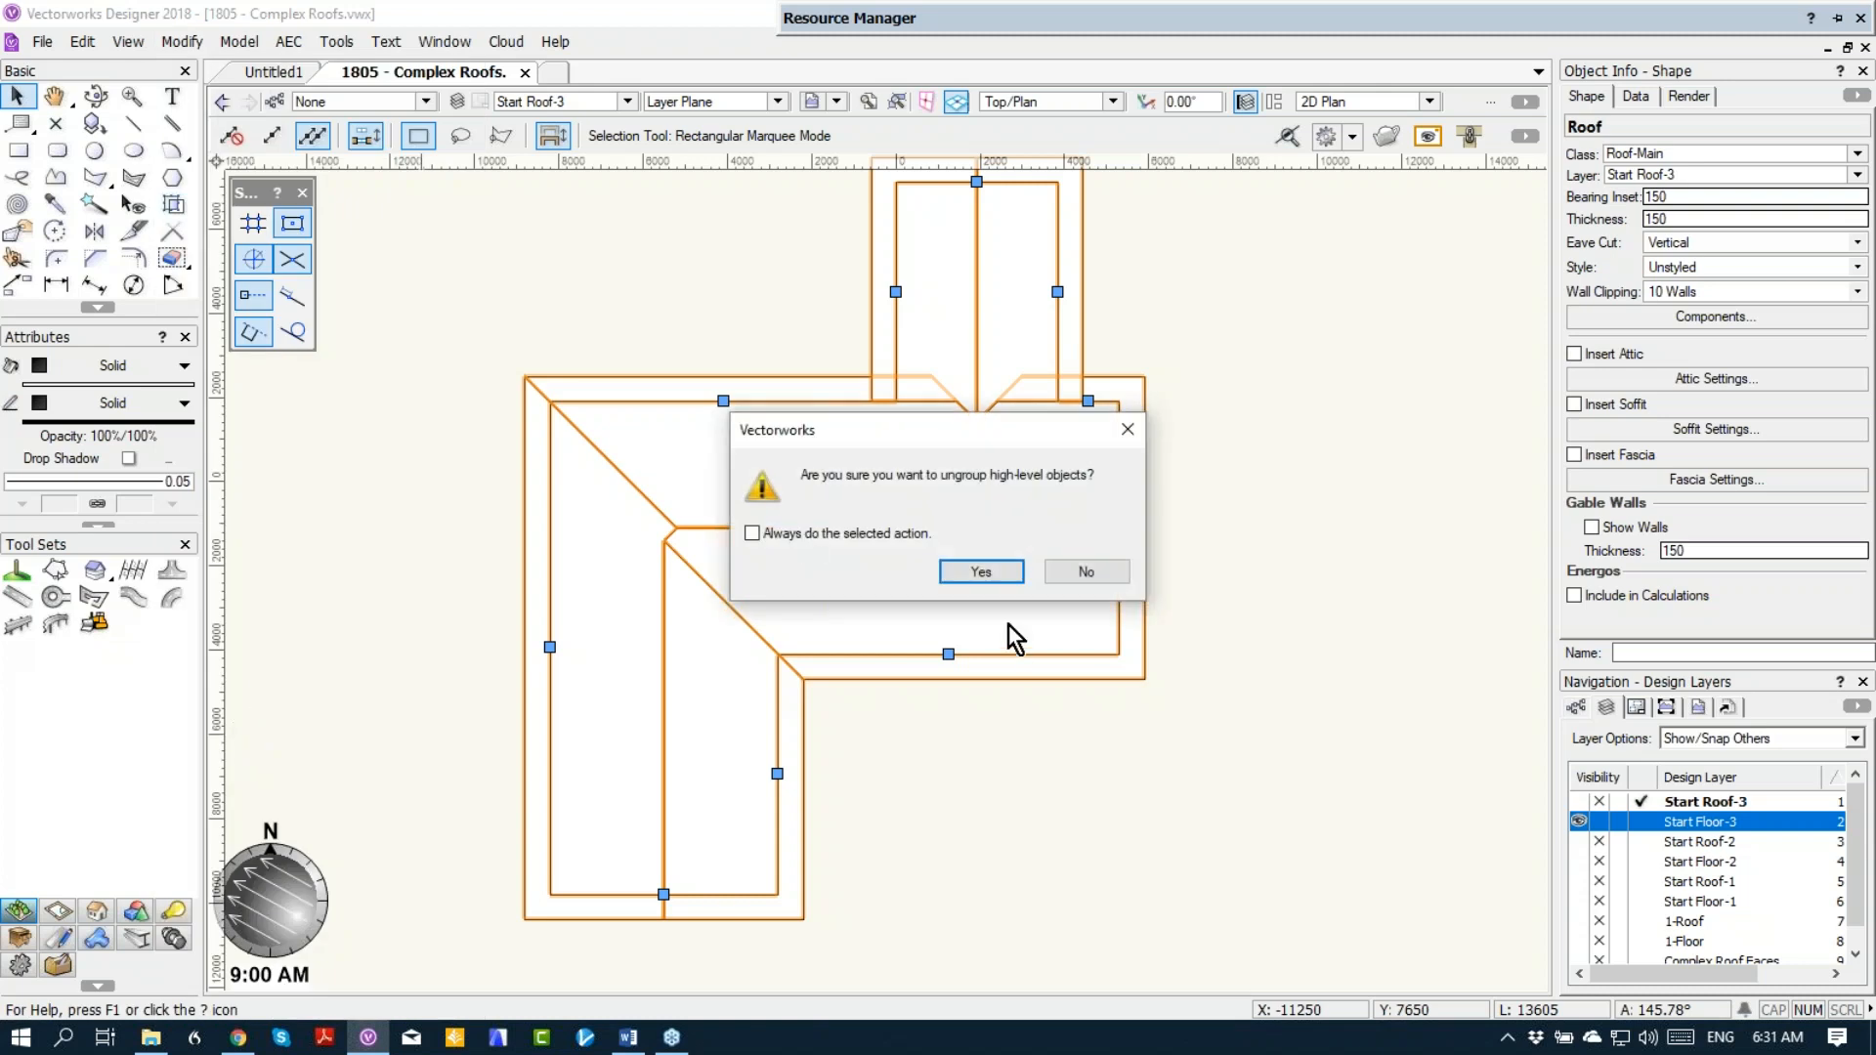
pyautogui.click(981, 571)
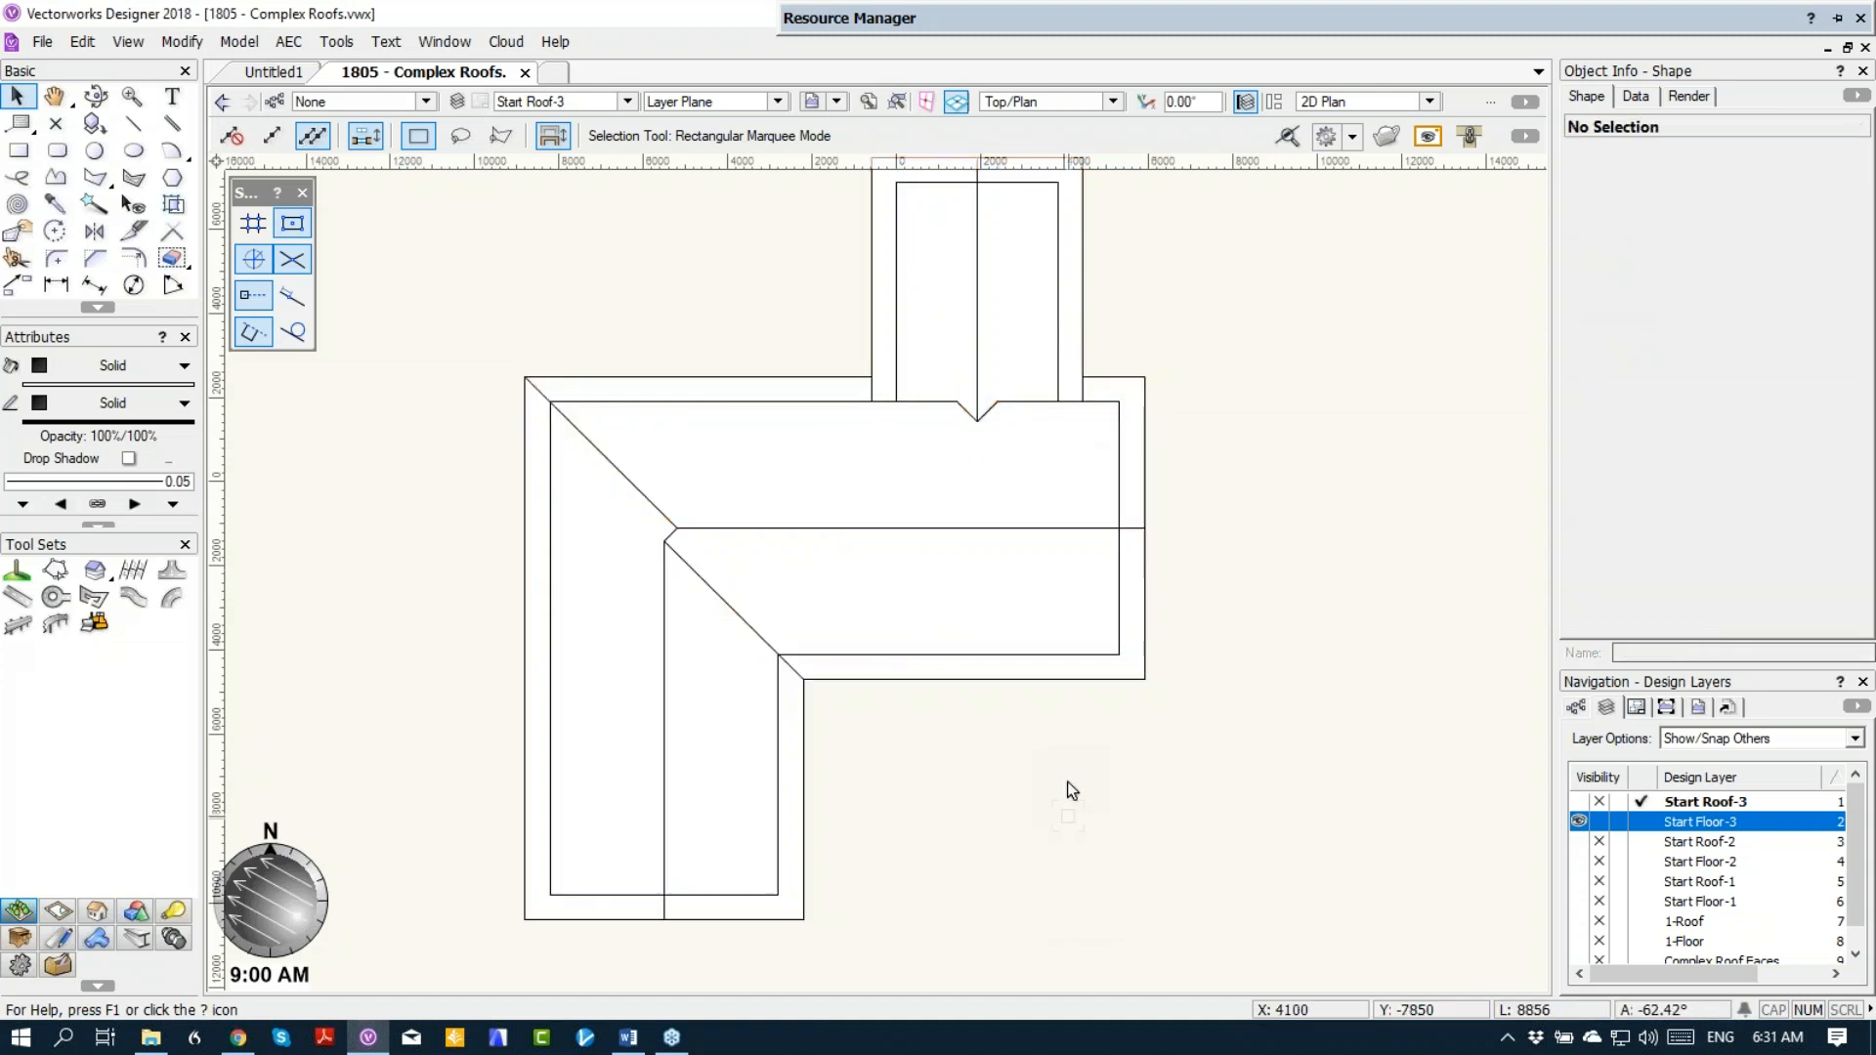
# Step: Inspect the separate roof faces of the upper wing, main block and lower wing by selecting them one at a time
pyautogui.click(913, 293)
pyautogui.click(1013, 299)
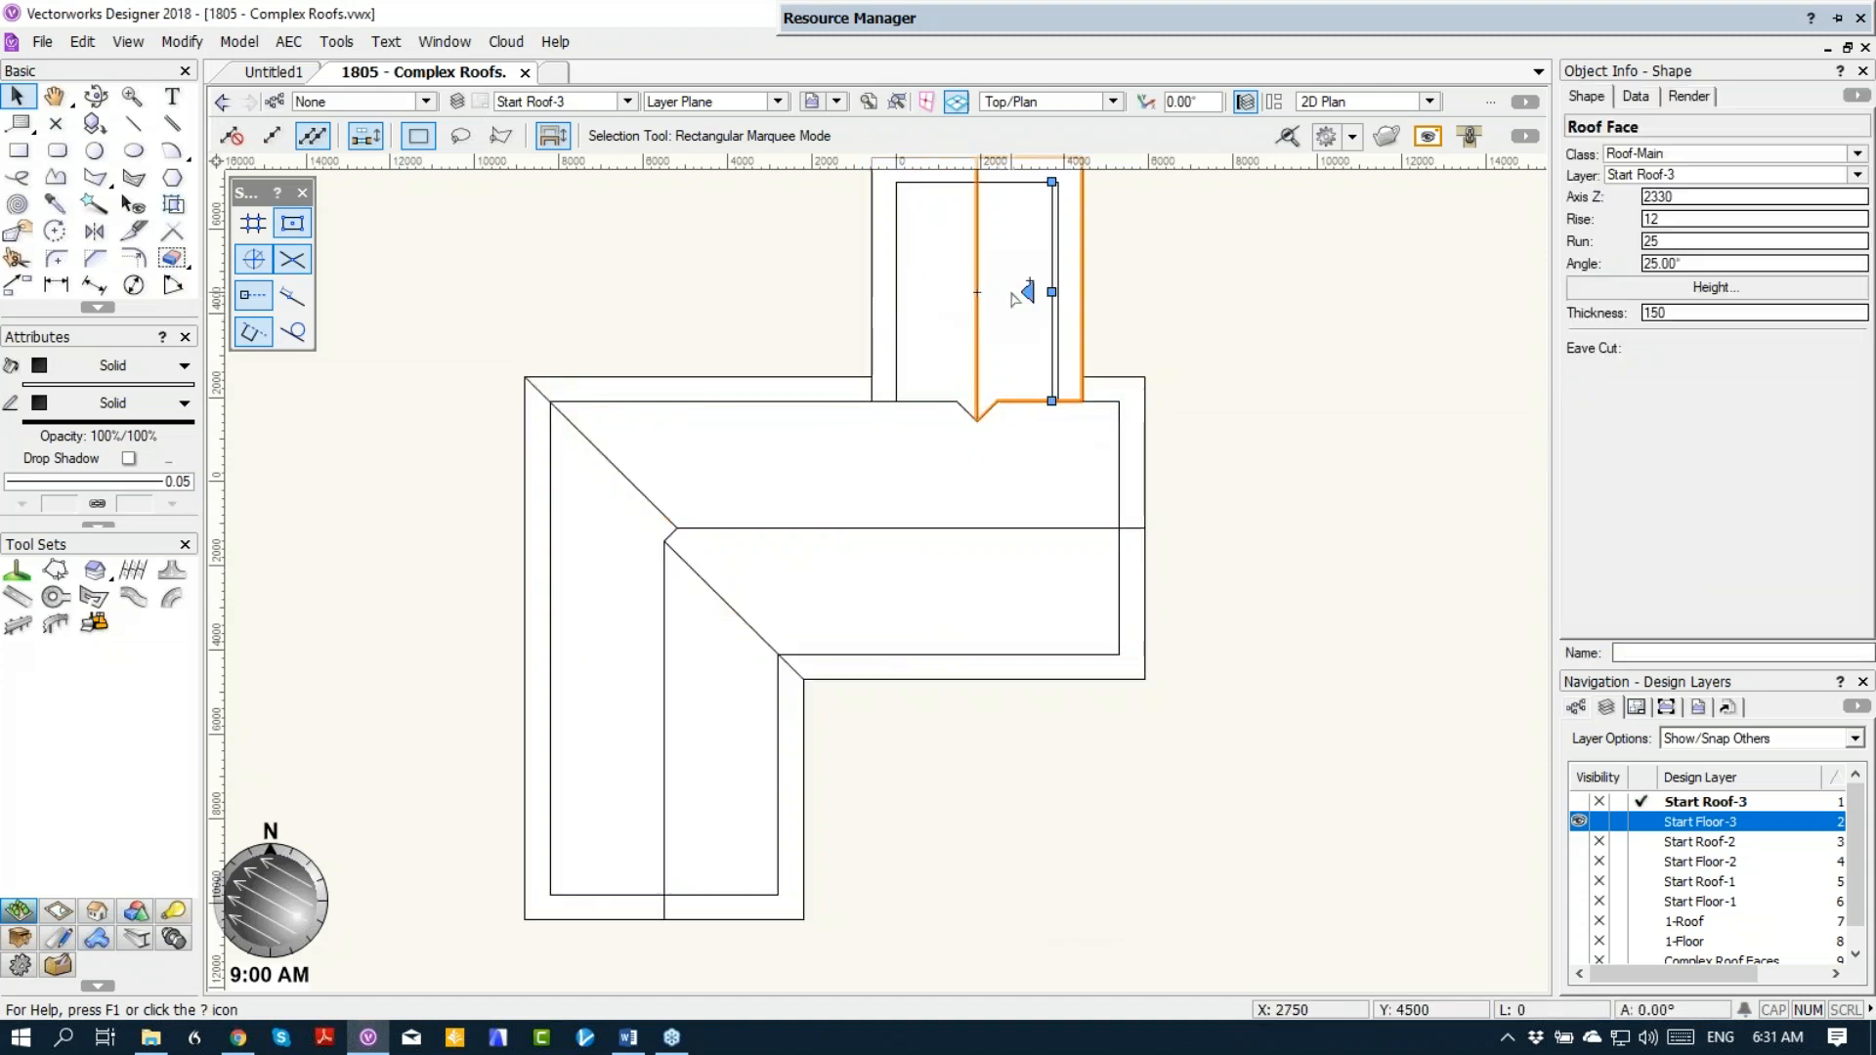
pyautogui.click(1037, 499)
pyautogui.click(933, 599)
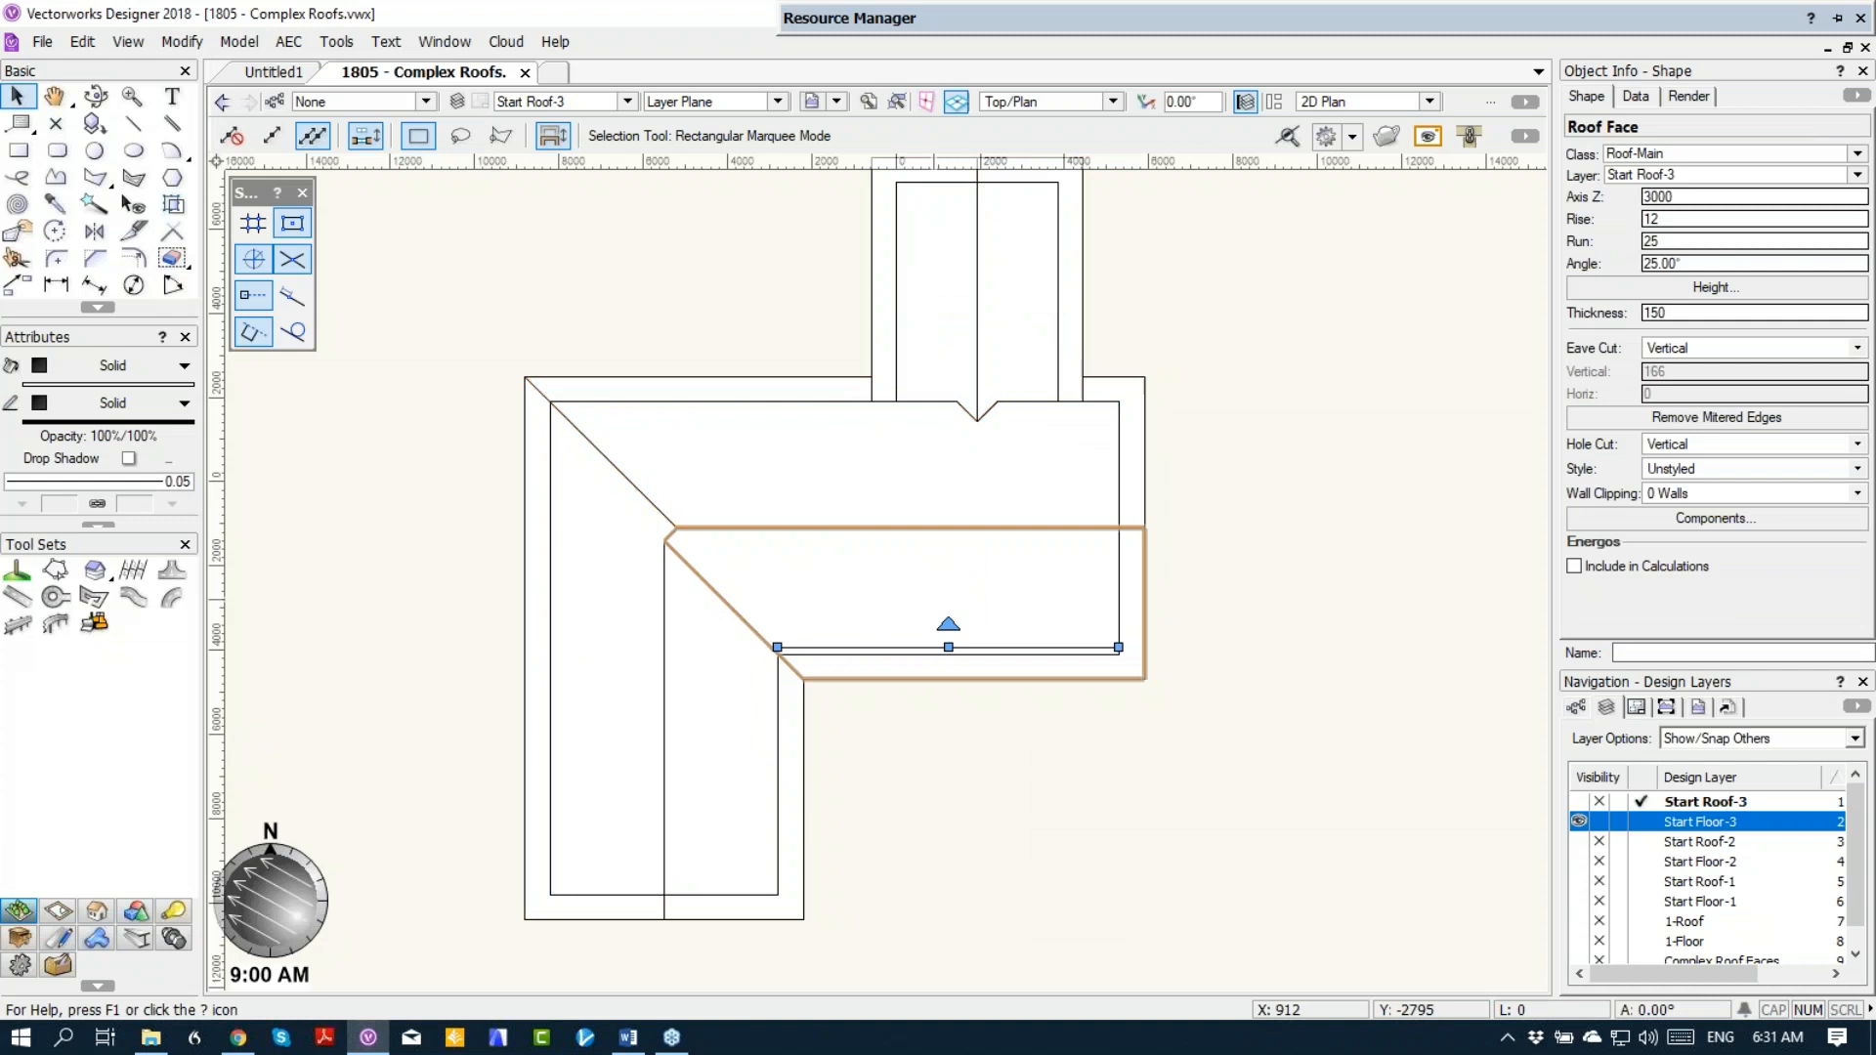
pyautogui.click(868, 448)
pyautogui.click(599, 576)
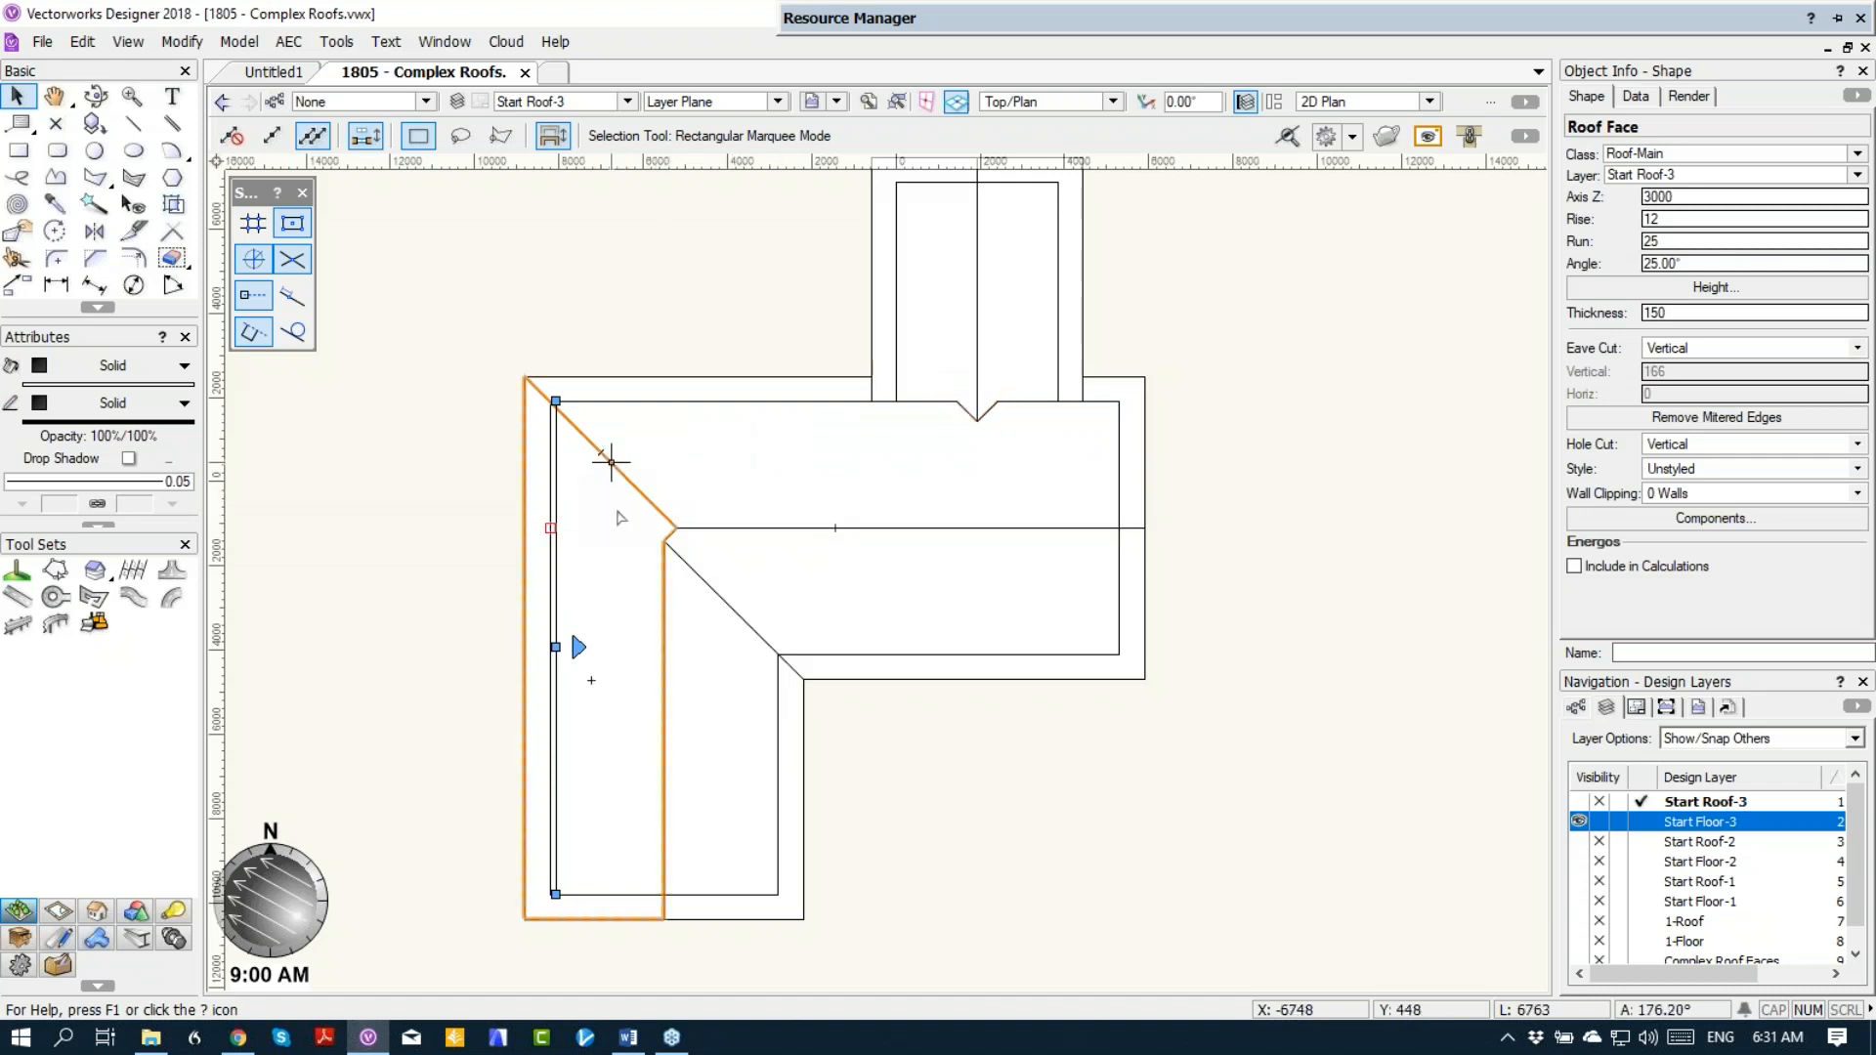
pyautogui.click(684, 438)
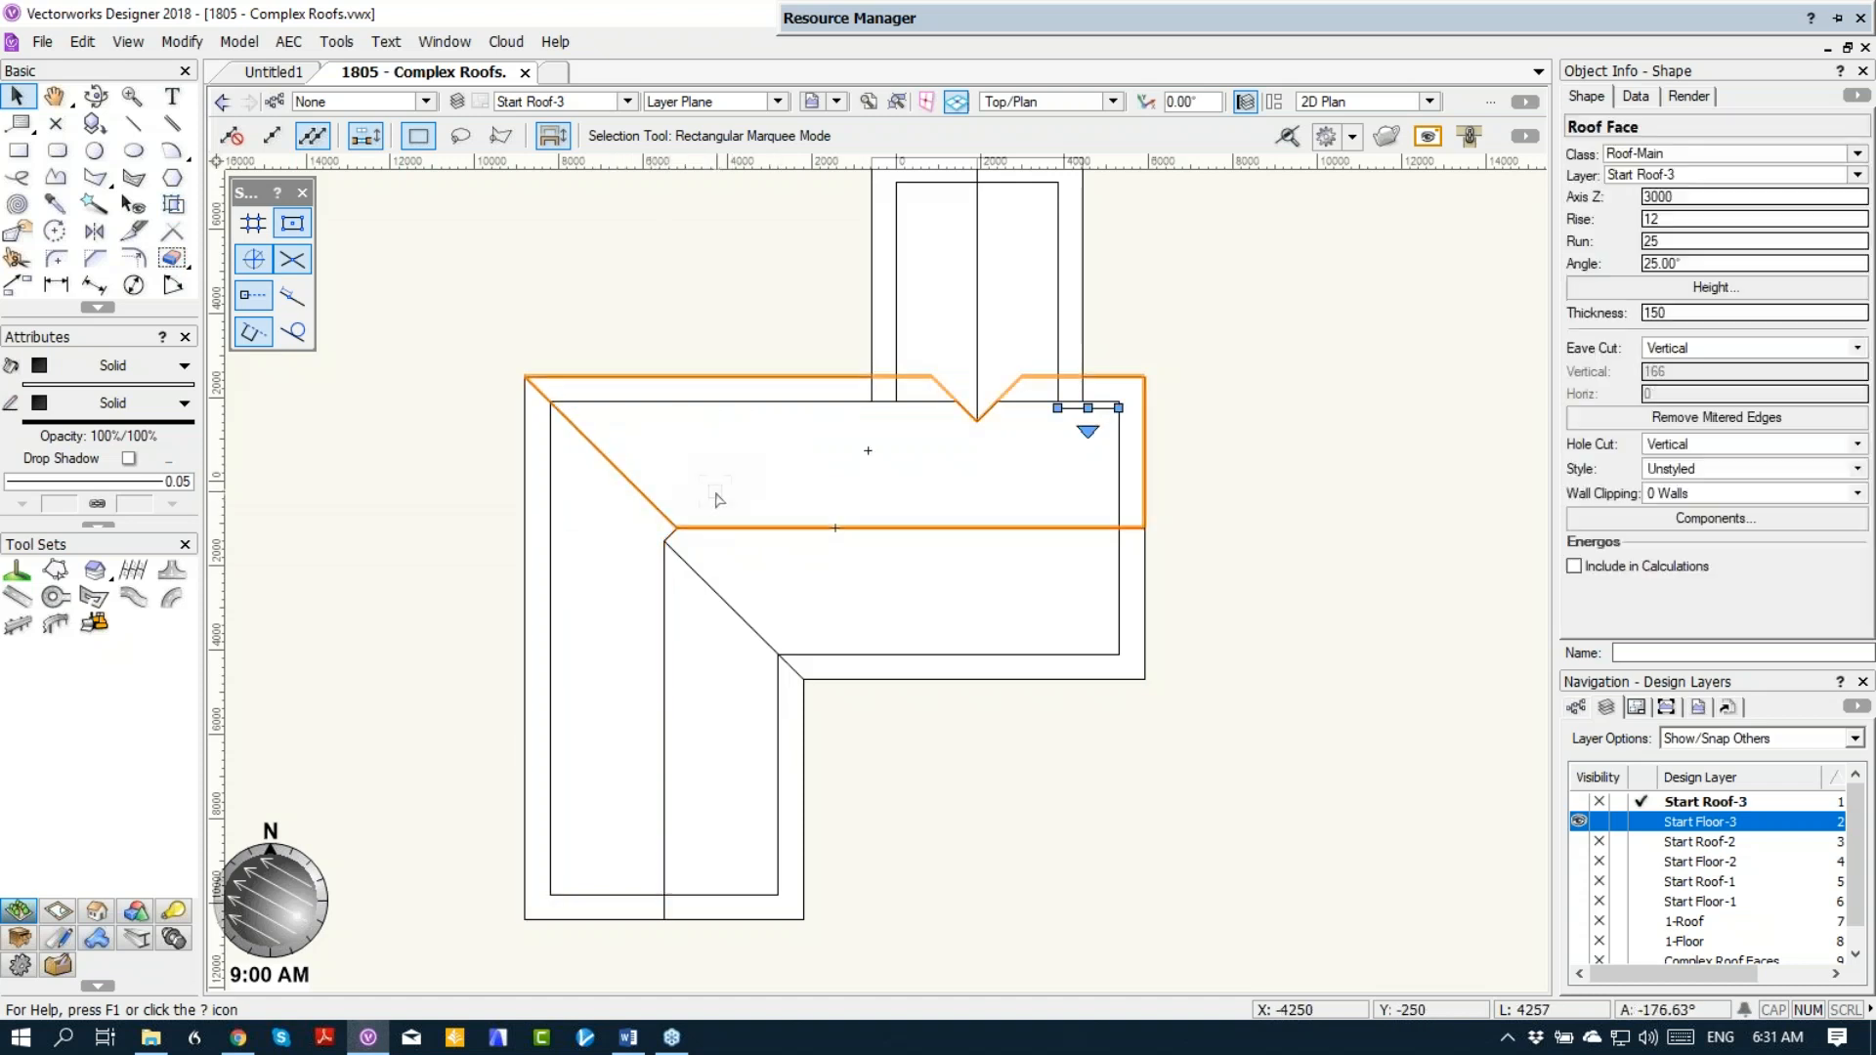
# Step: Open the profile of the main block's upper roof face and move the ridge-end vertex of its slanted edge outward
pyautogui.rightClick(731, 485)
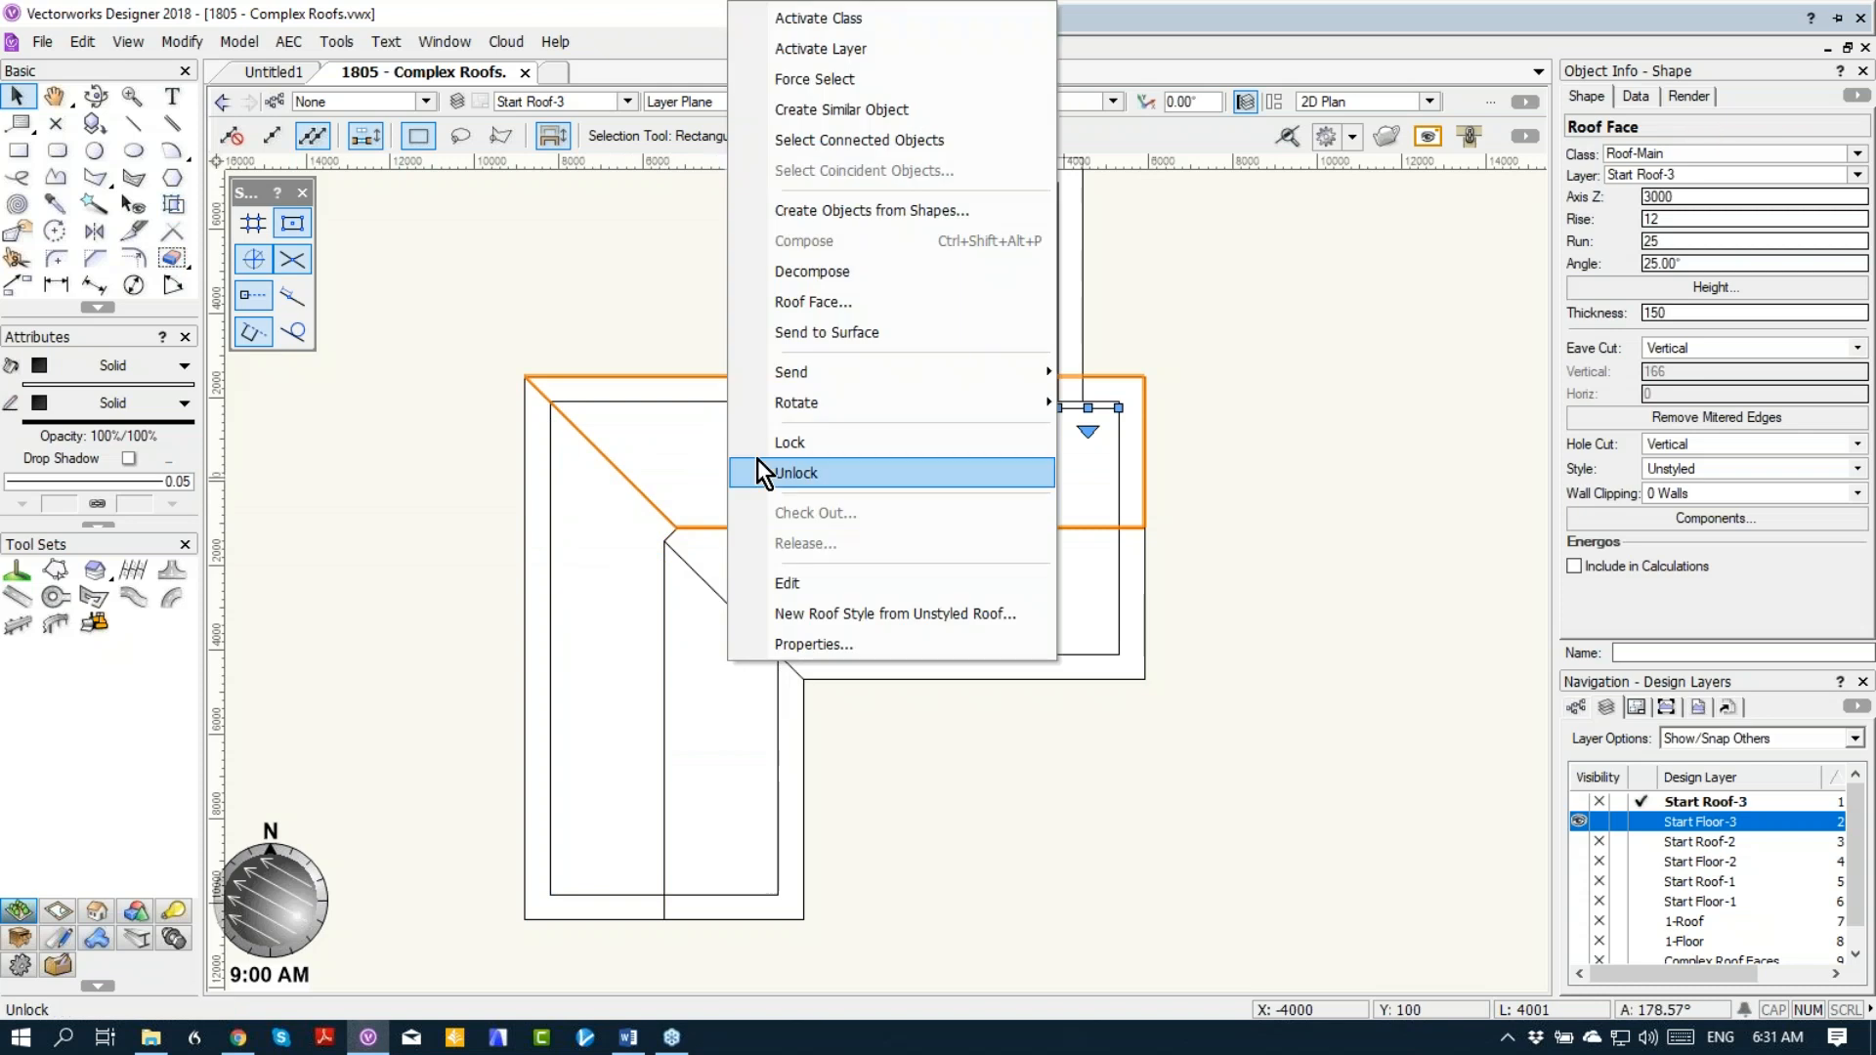
pyautogui.click(770, 579)
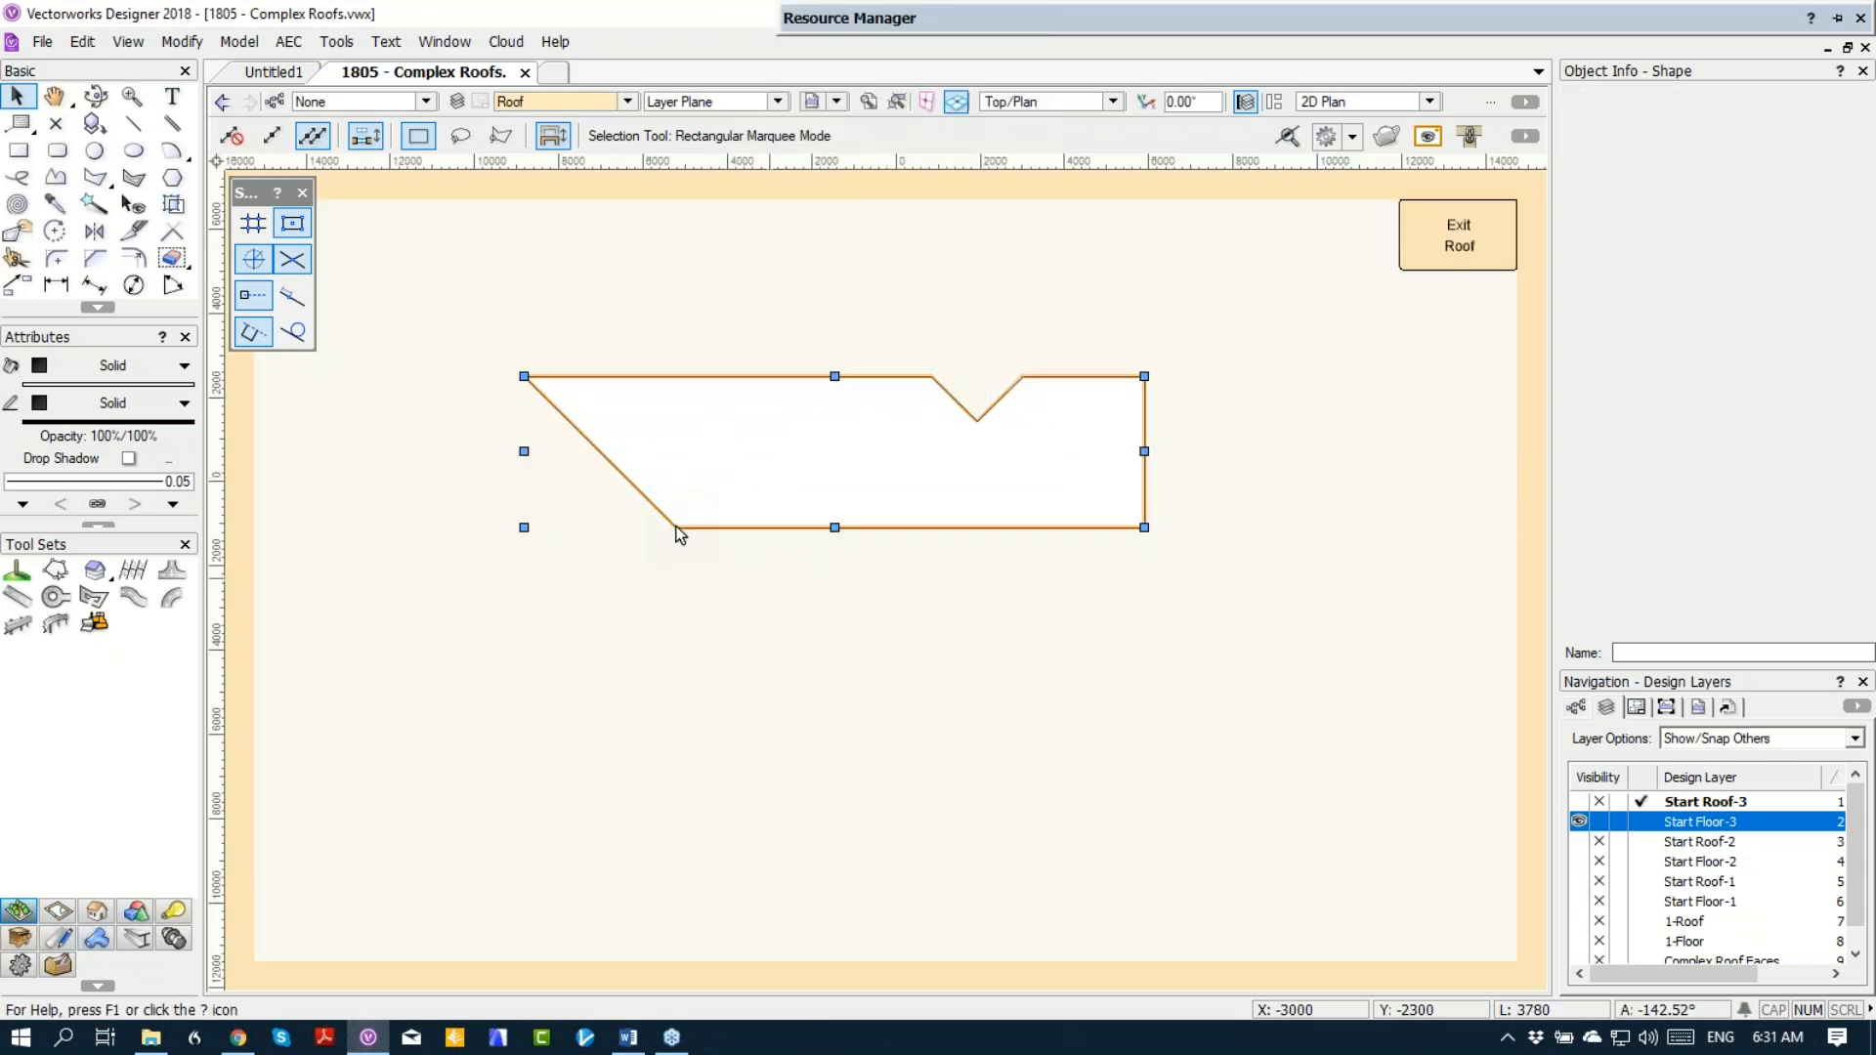
pyautogui.doubleClick(650, 502)
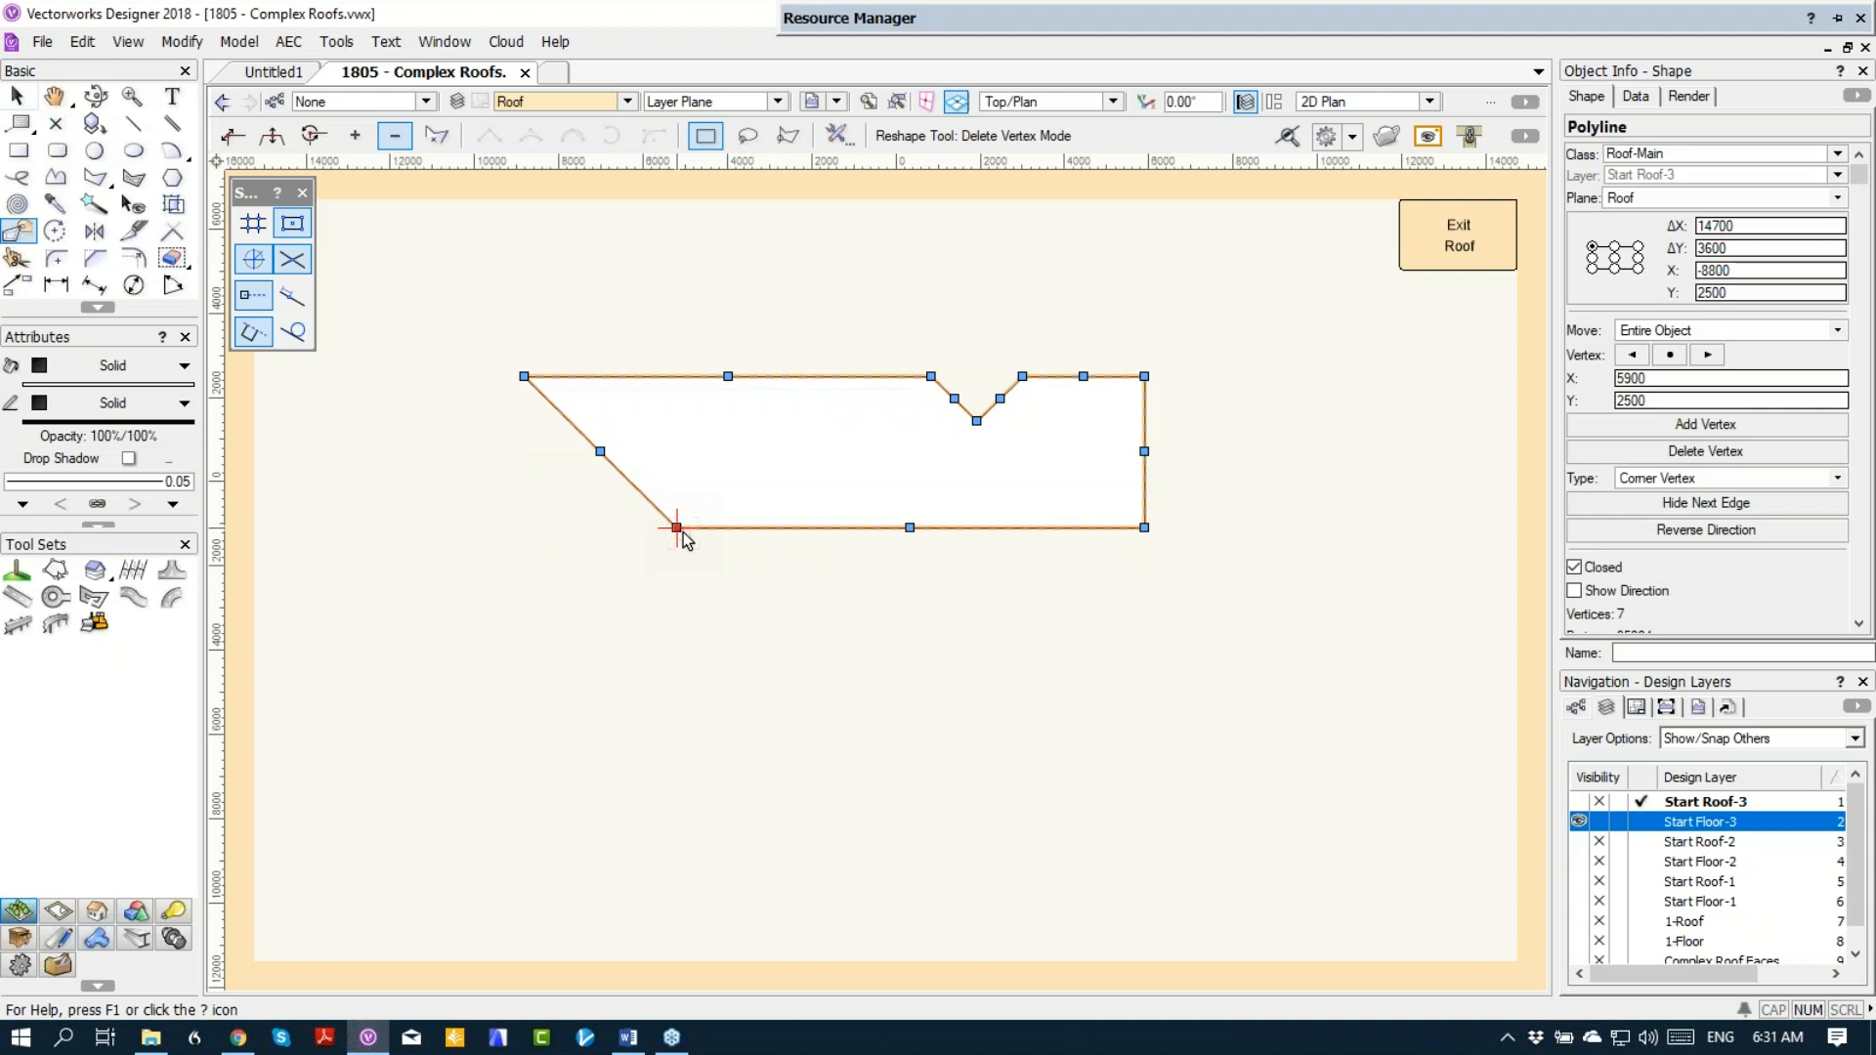
pyautogui.click(232, 135)
pyautogui.moveTo(668, 522); pyautogui.dragTo(580, 528)
# Step: Square off the slanted end of the upper face's profile by drawing a rectangle over it and adding the two surfaces
pyautogui.click(18, 149)
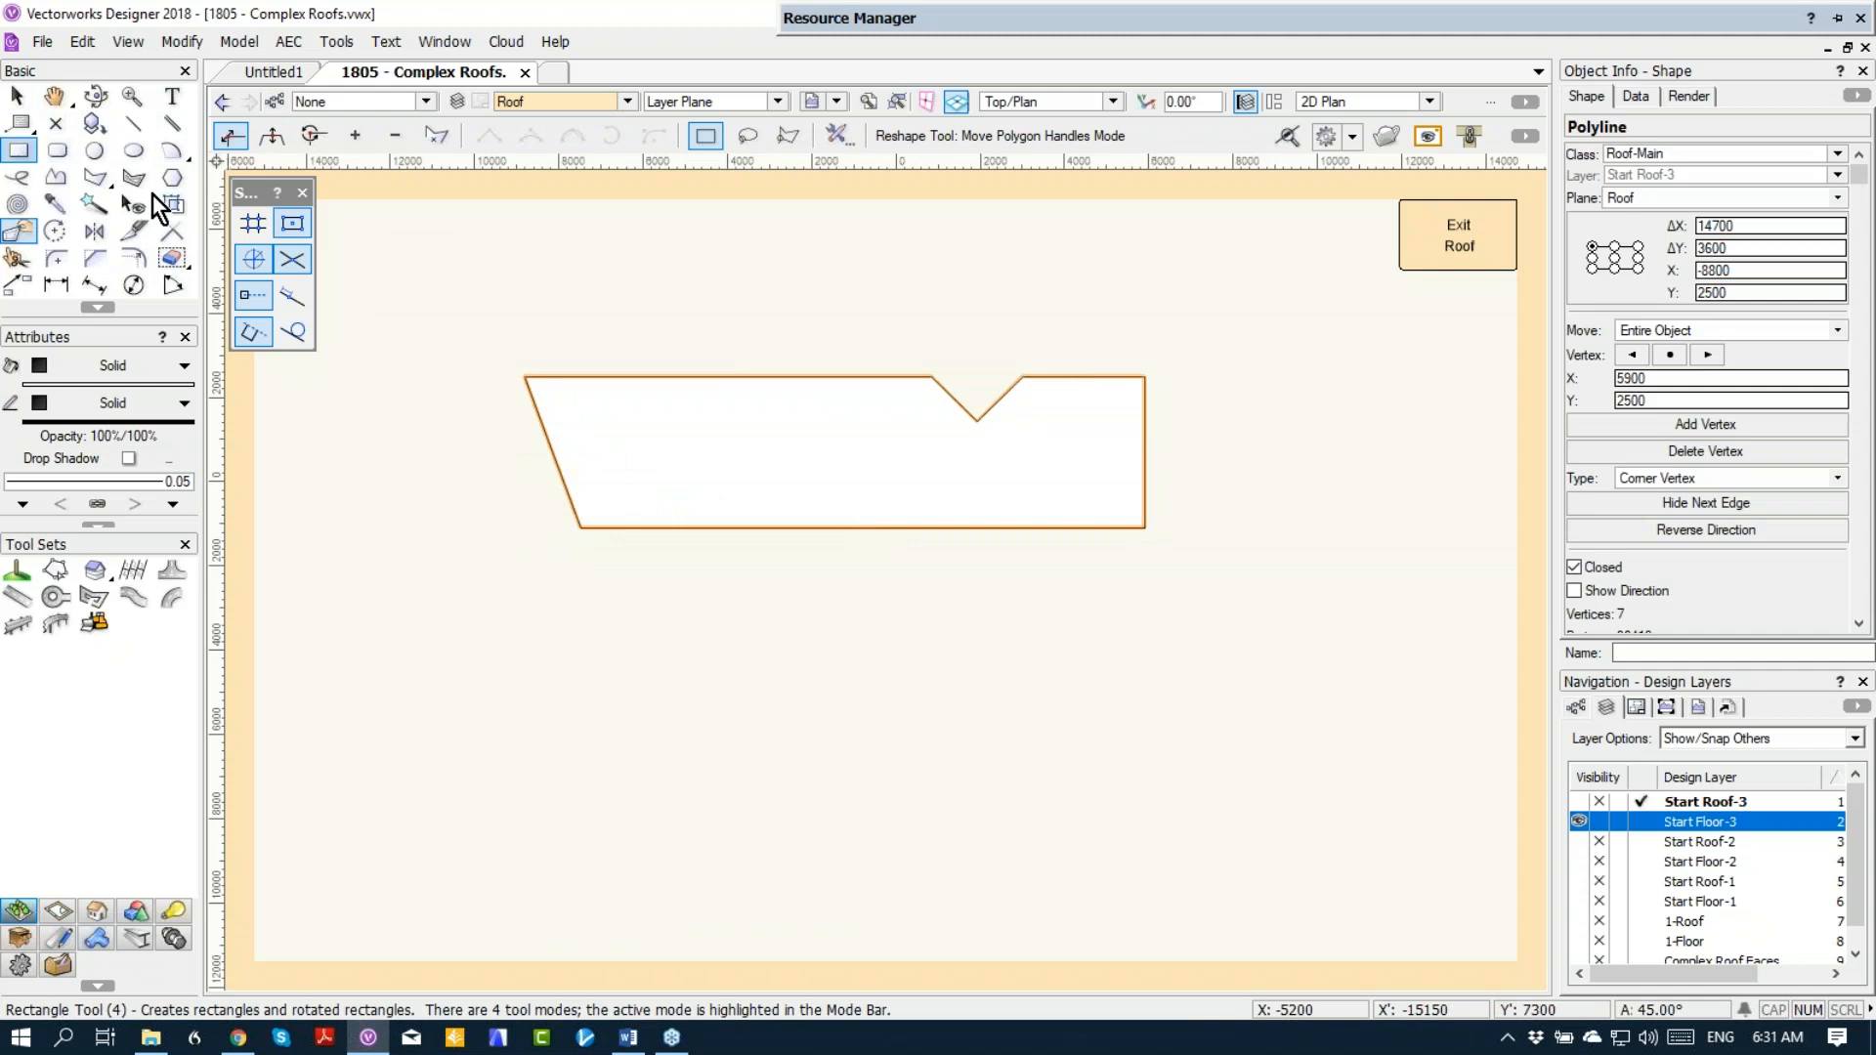
pyautogui.click(525, 376)
pyautogui.click(629, 527)
pyautogui.press('x')
pyautogui.keyDown('shift'); pyautogui.click(659, 470); pyautogui.keyUp('shift')
pyautogui.rightClick(662, 469)
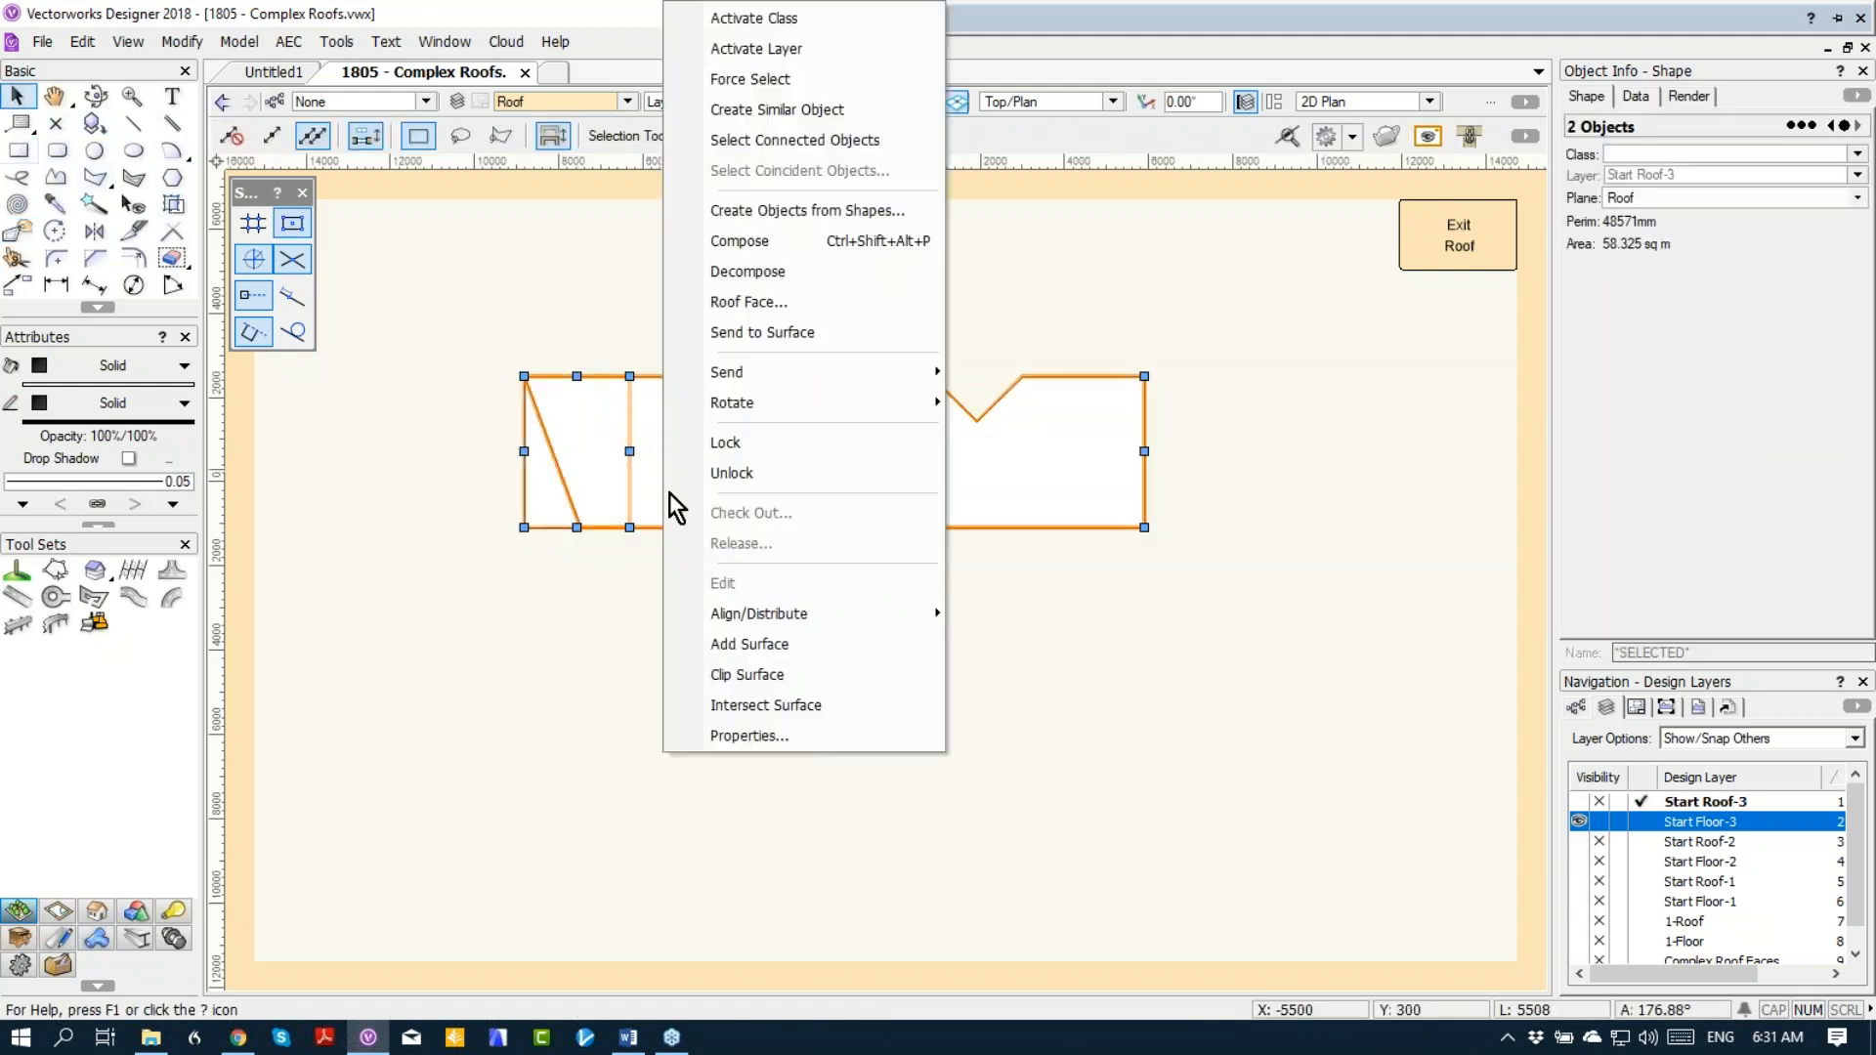
pyautogui.click(721, 645)
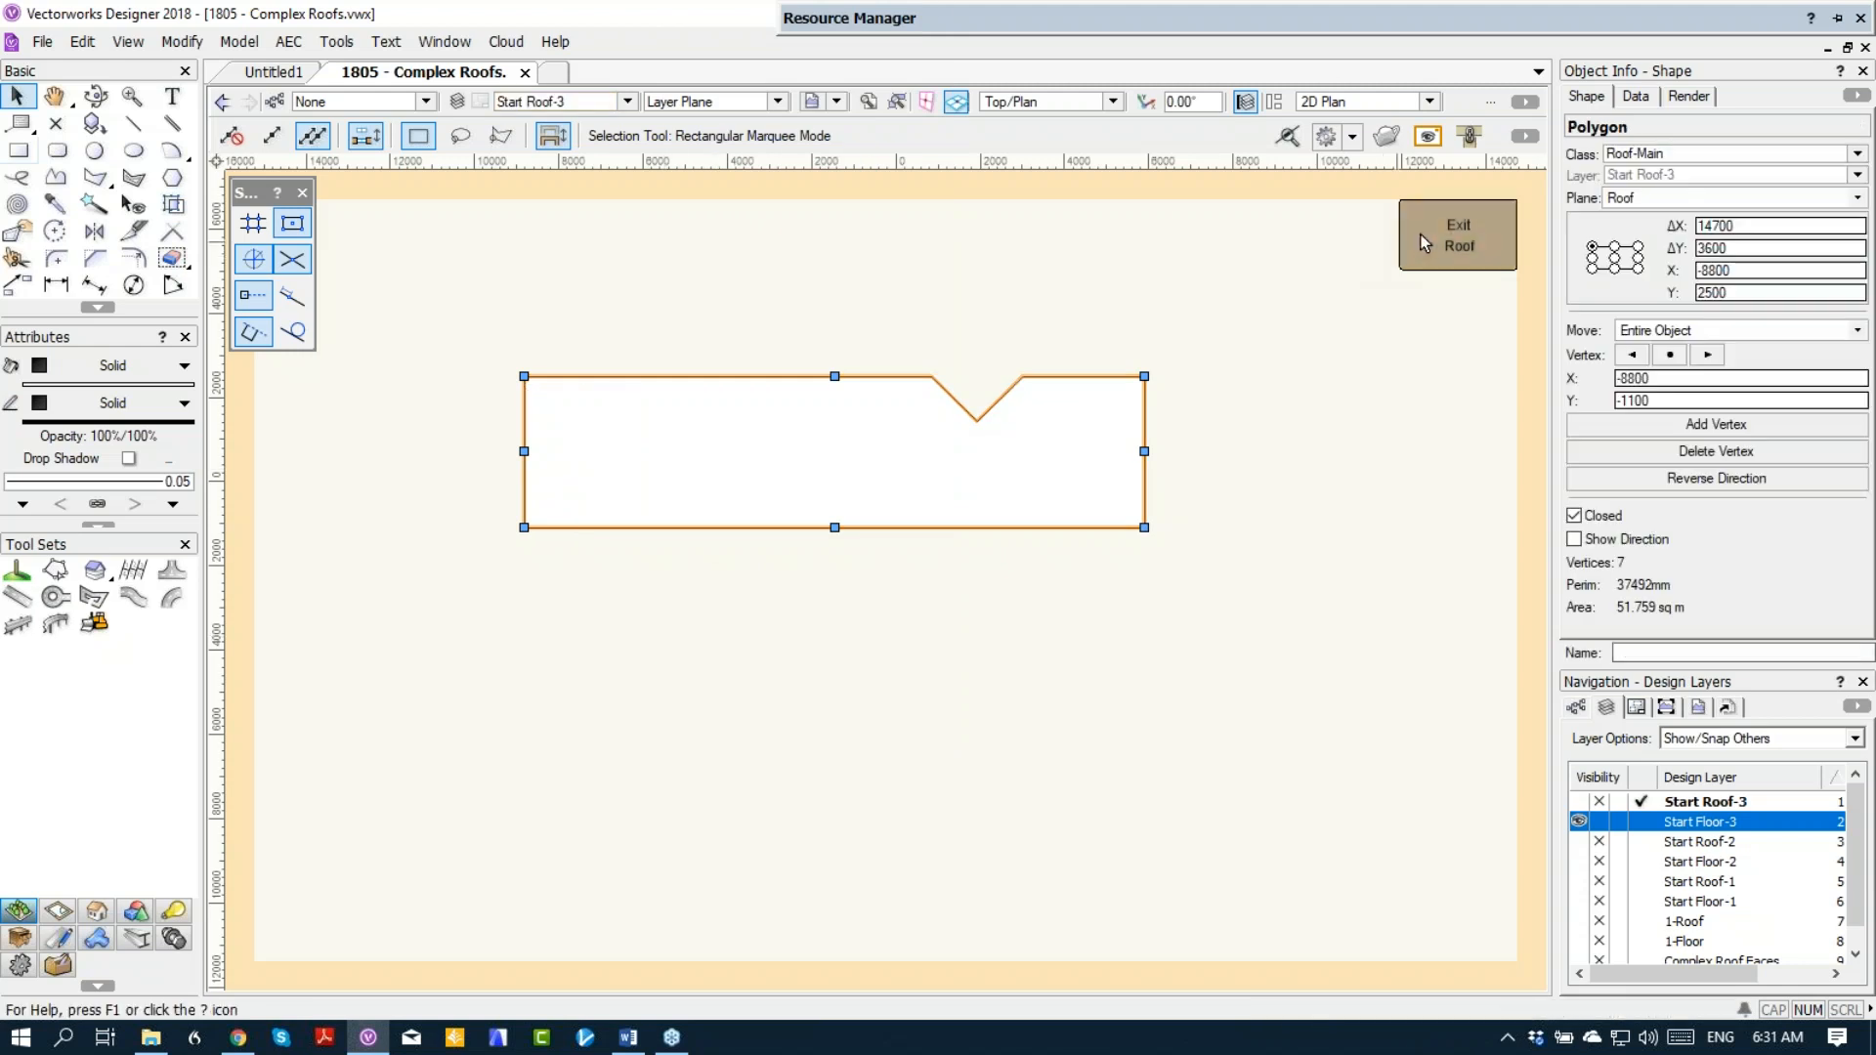
# Step: Open the profile of the main block's lower roof face with the surrounding roof geometry shown
pyautogui.click(824, 584)
pyautogui.doubleClick(824, 586)
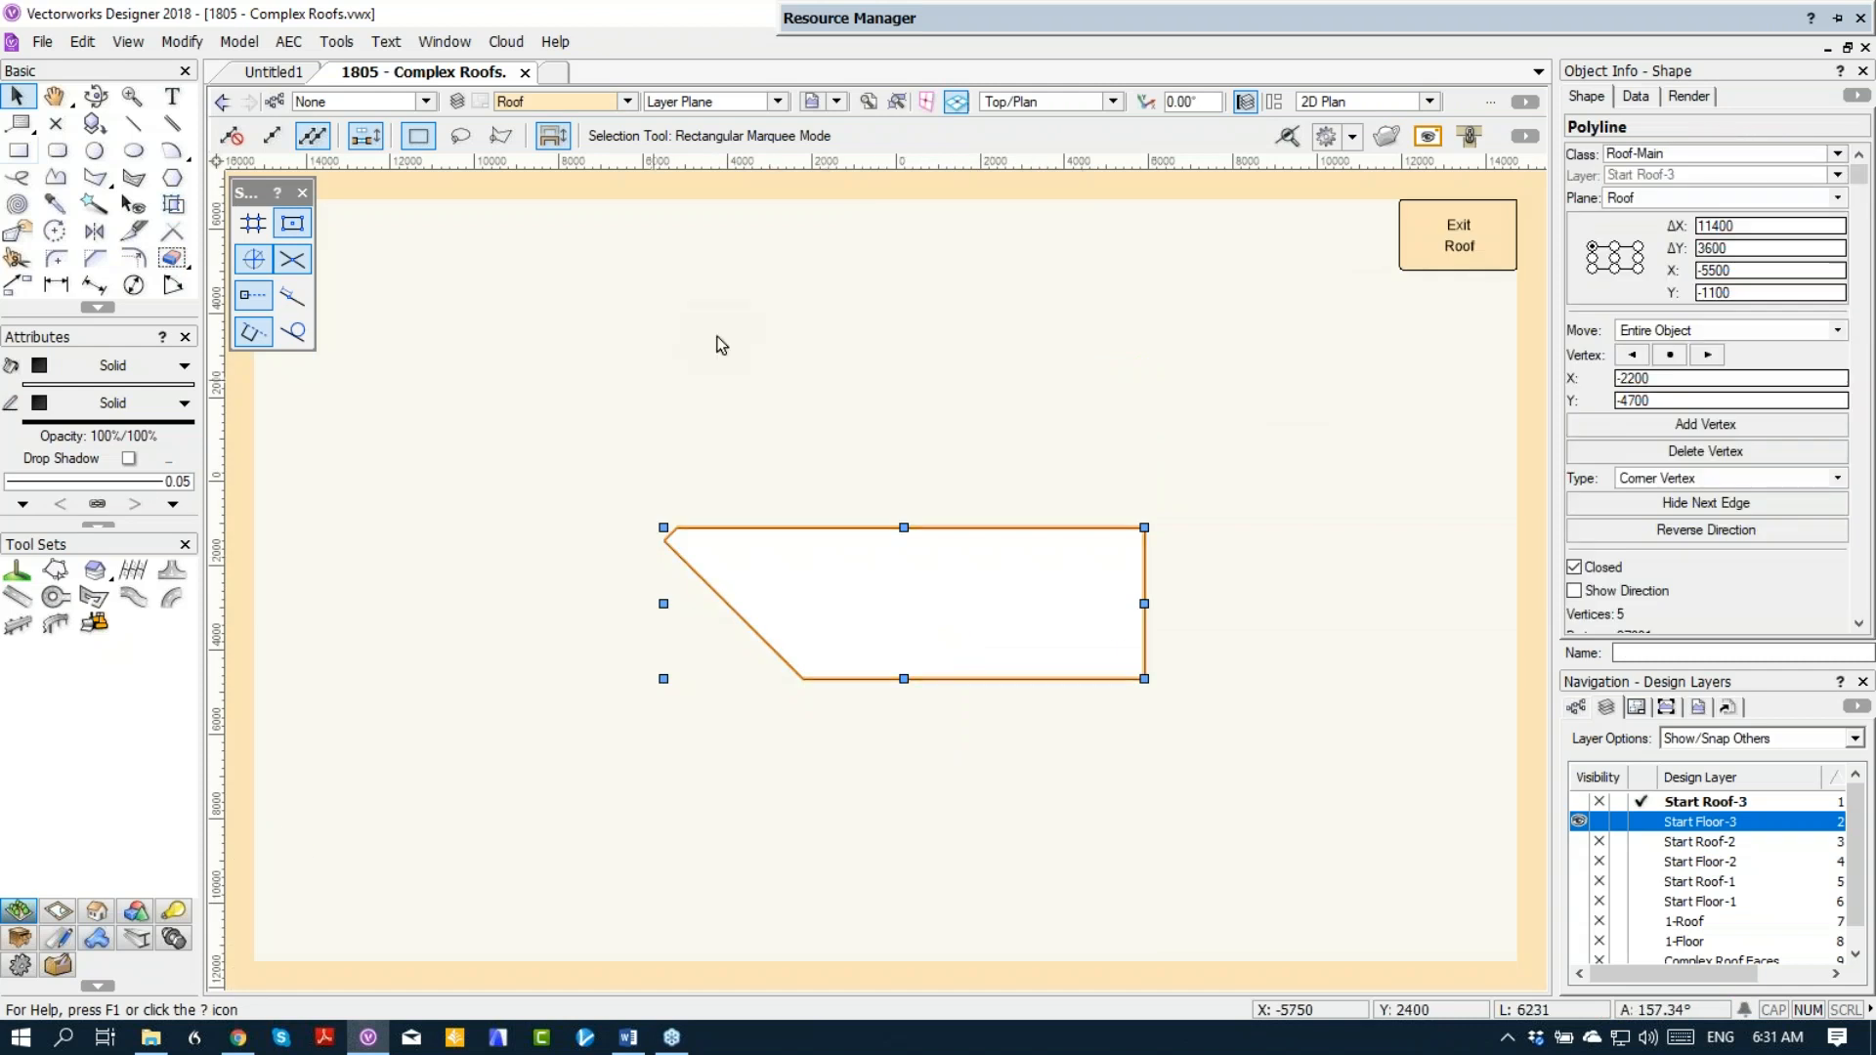
pyautogui.click(1428, 140)
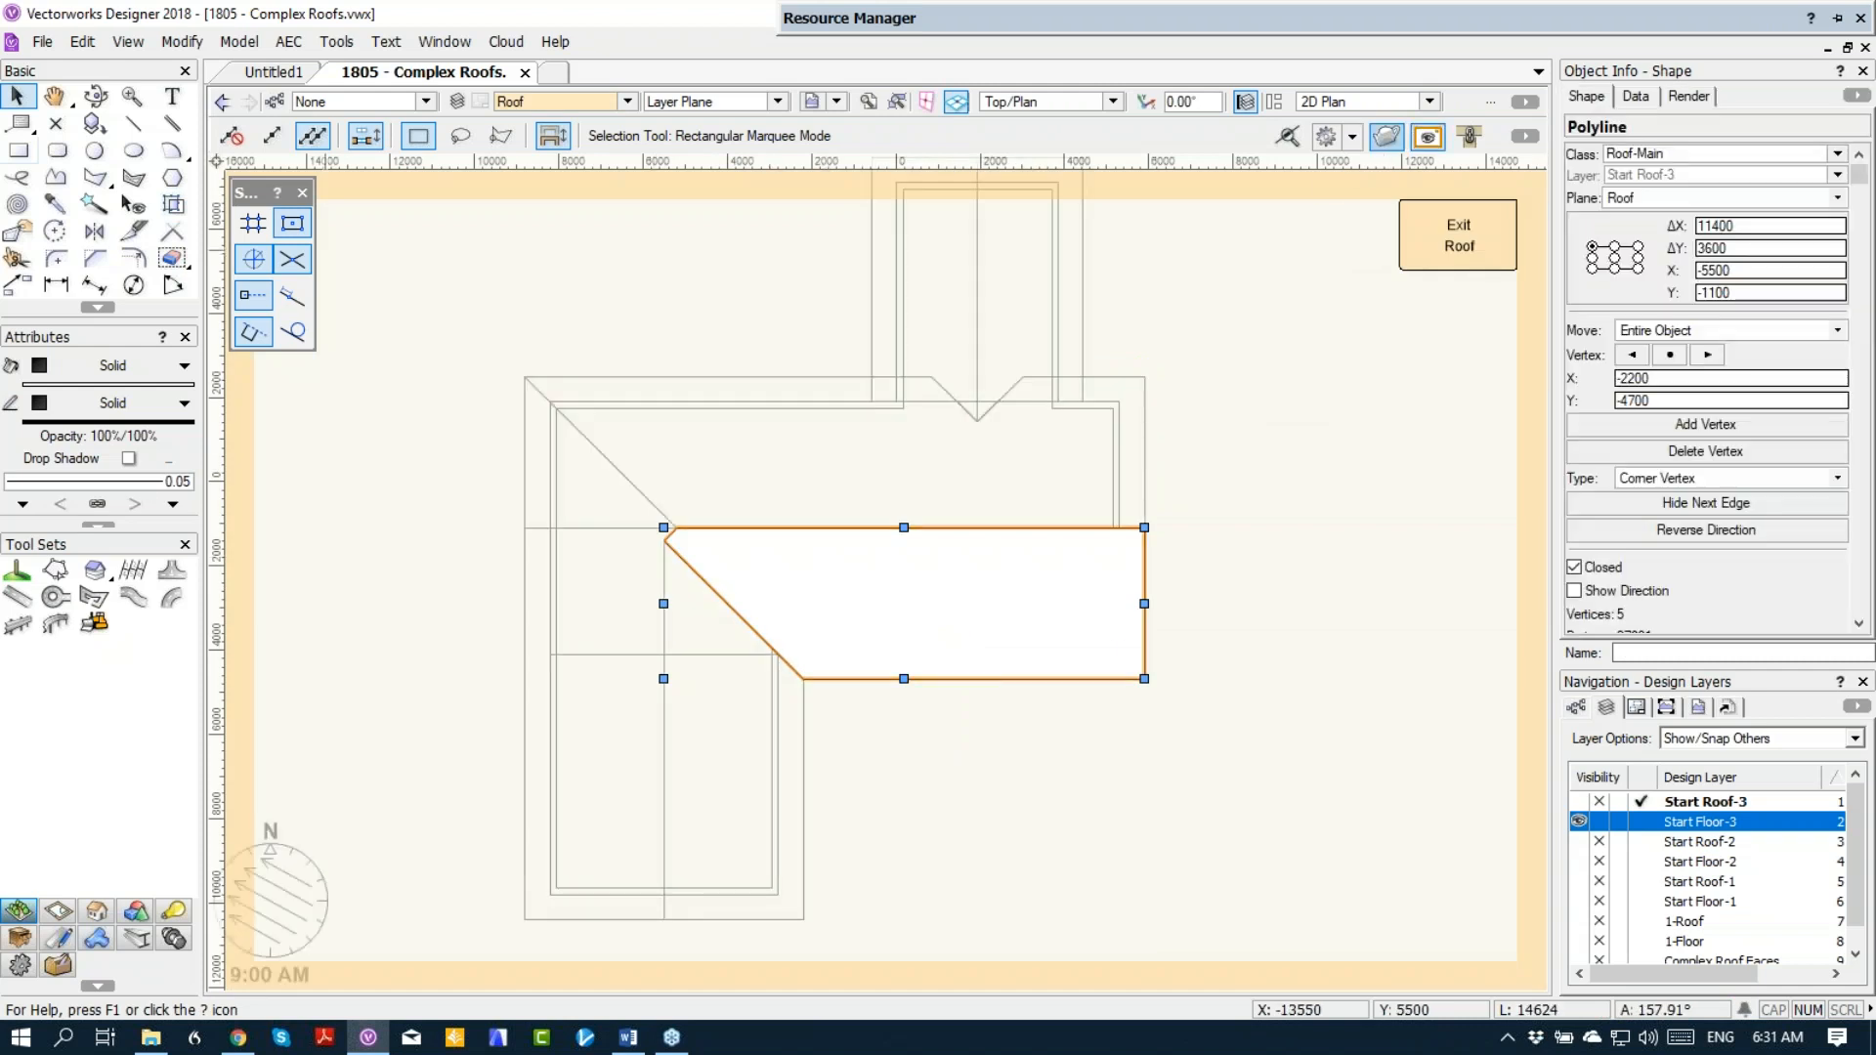
# Step: Extend the lower face's profile by adding an 8045 by 3600 mm rectangle over its slanted end, and exit the profile
pyautogui.click(19, 149)
pyautogui.click(525, 529)
pyautogui.click(864, 678)
pyautogui.press('x')
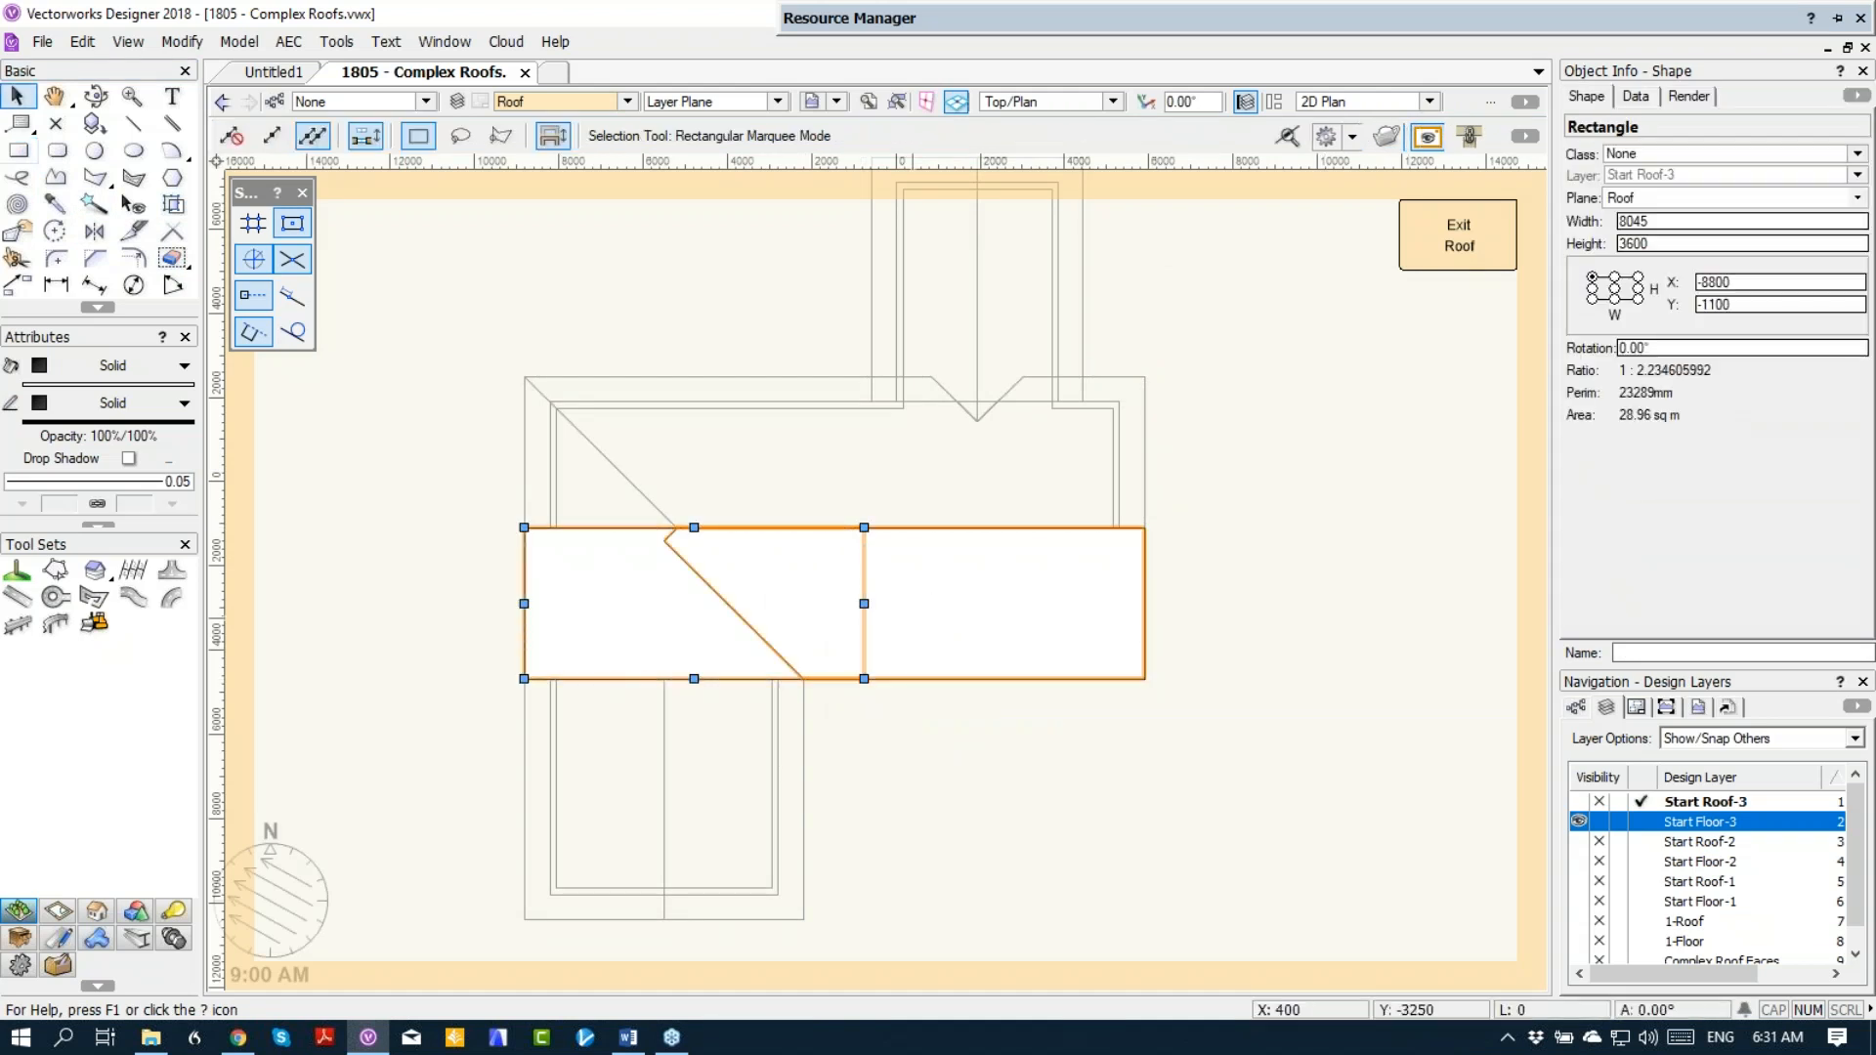
pyautogui.keyDown('shift'); pyautogui.click(905, 630); pyautogui.keyUp('shift')
pyautogui.rightClick(906, 632)
pyautogui.click(918, 644)
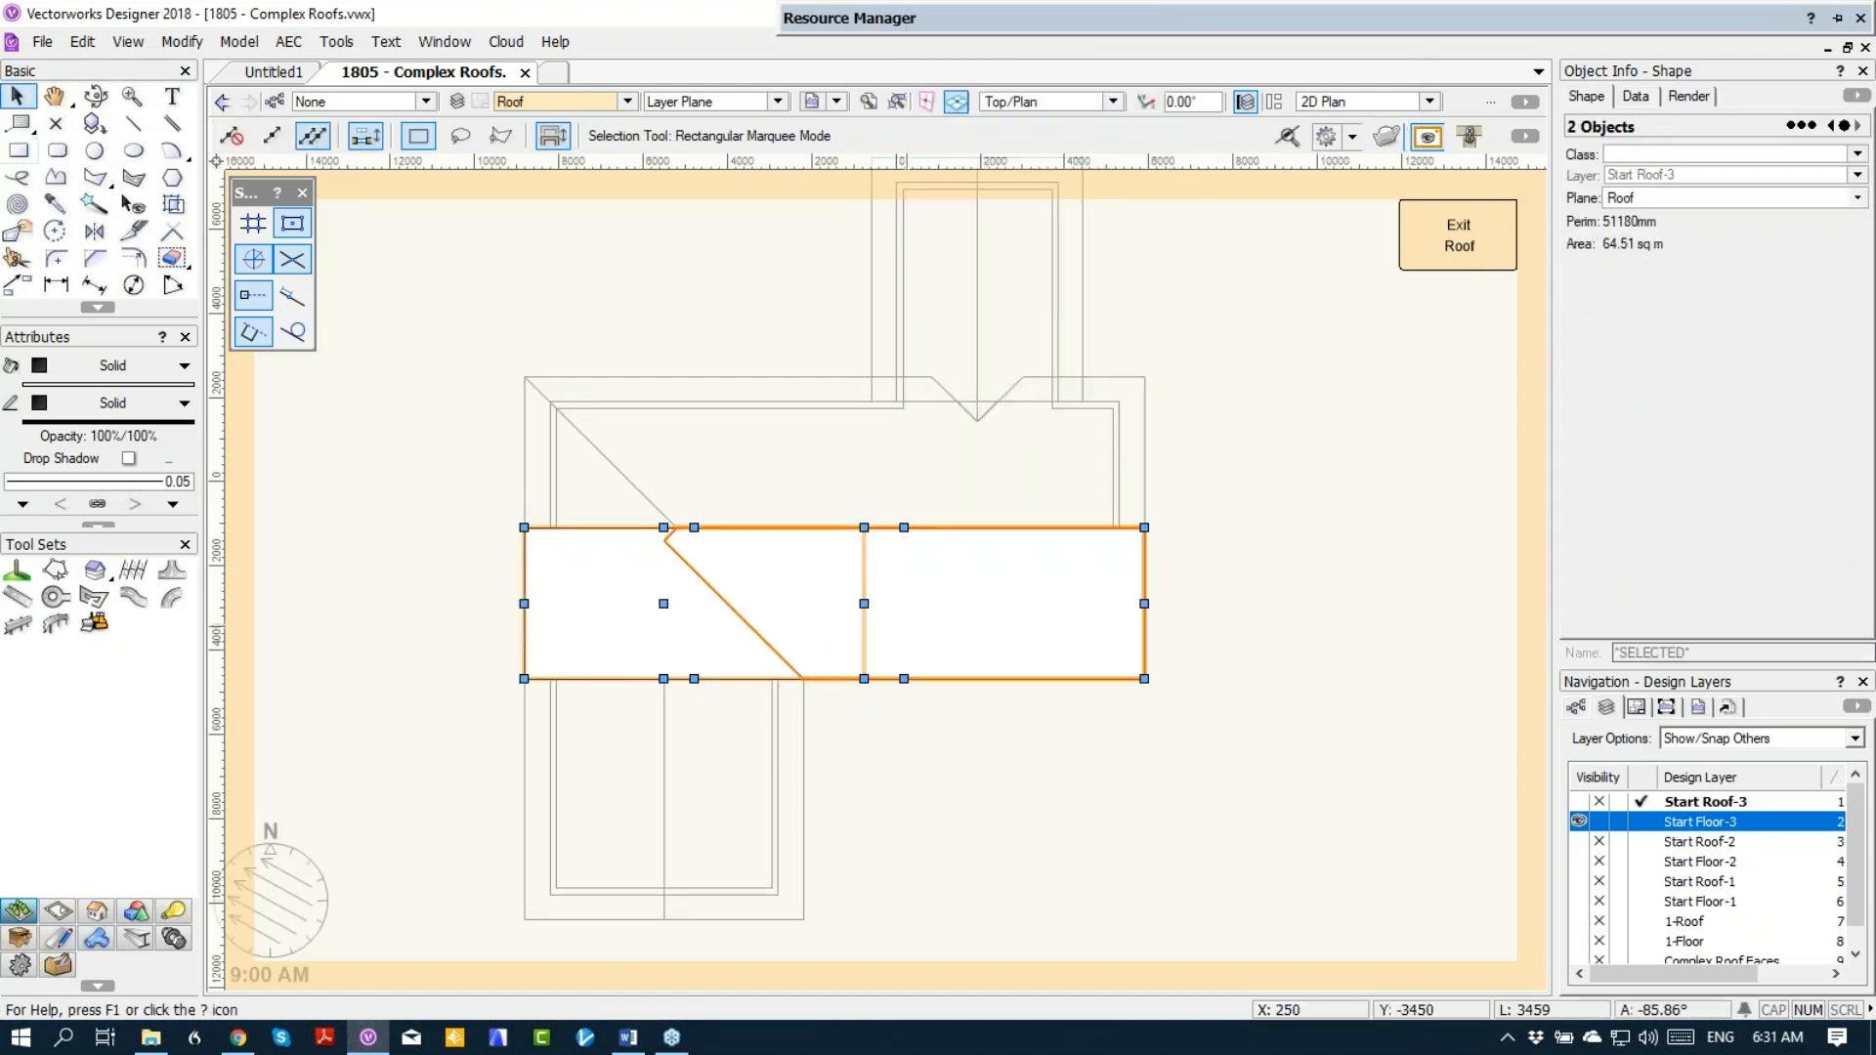
pyautogui.click(1470, 243)
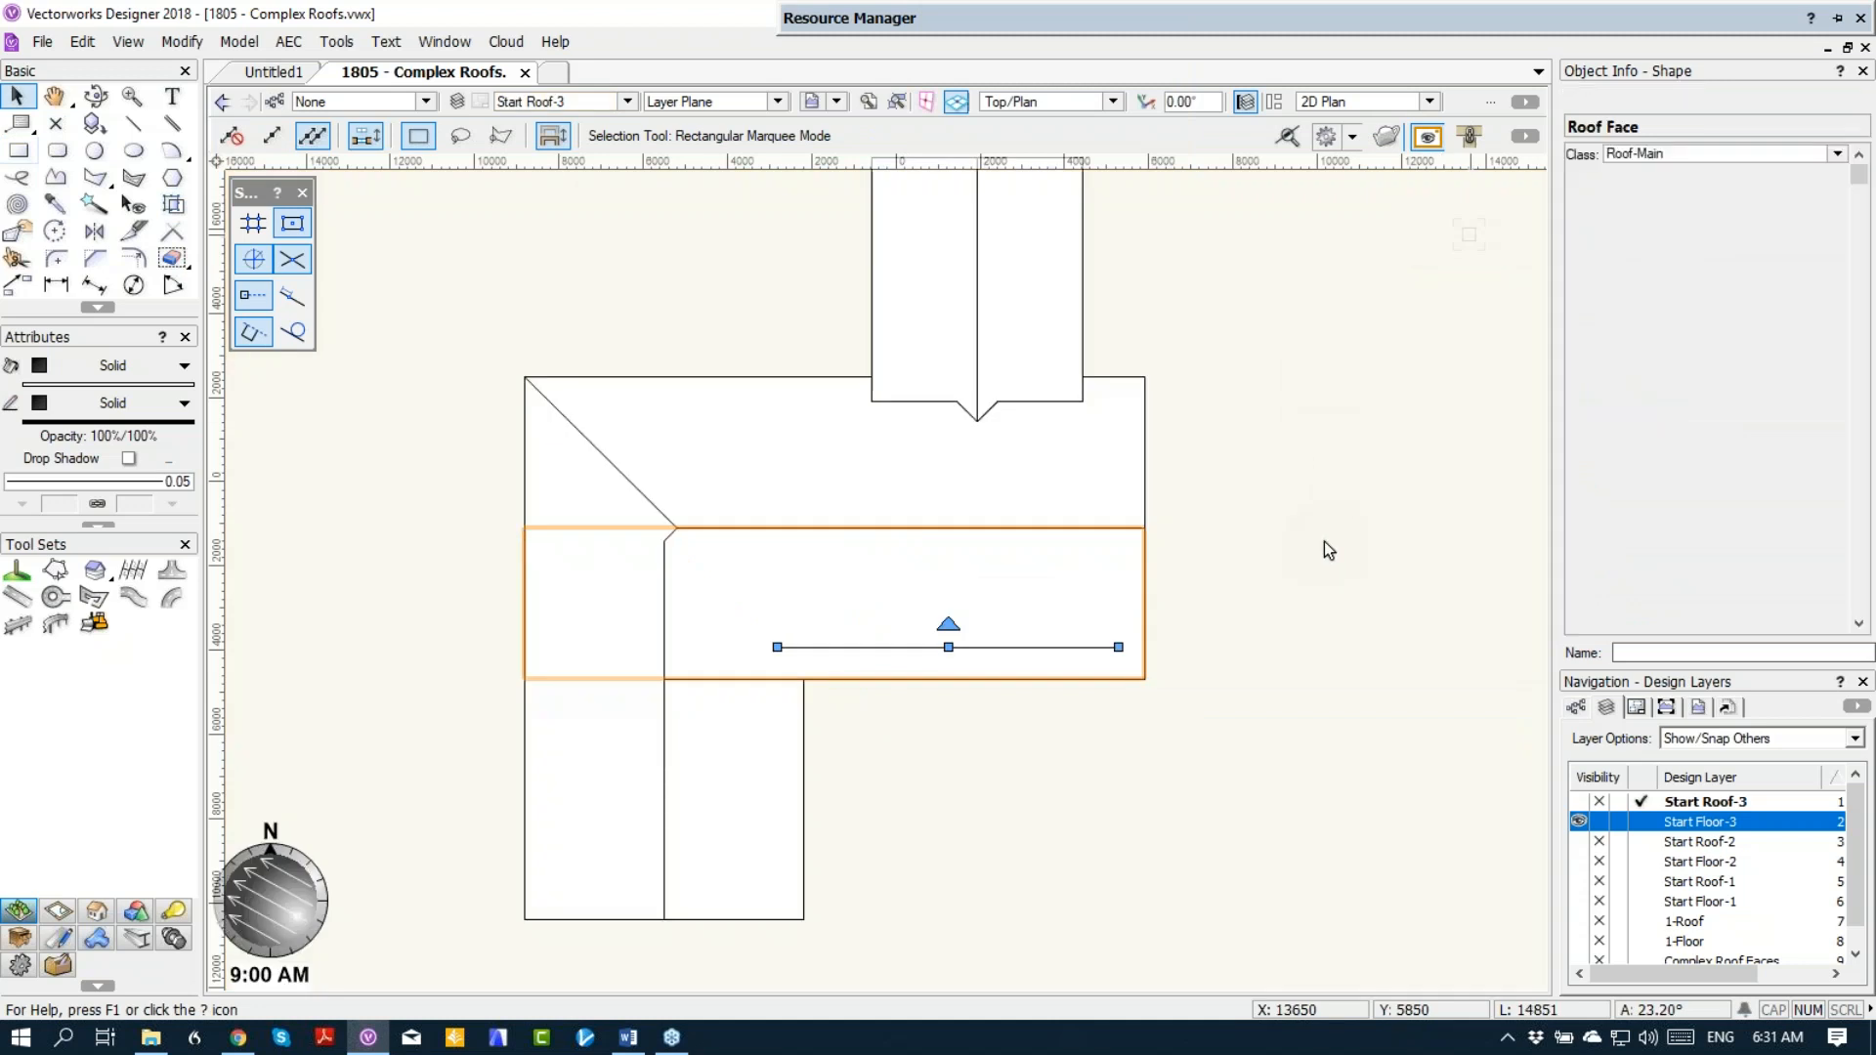
# Step: Delete all the separate roof faces of the lower wing, main block and upper wing
pyautogui.click(591, 680)
pyautogui.click(728, 763)
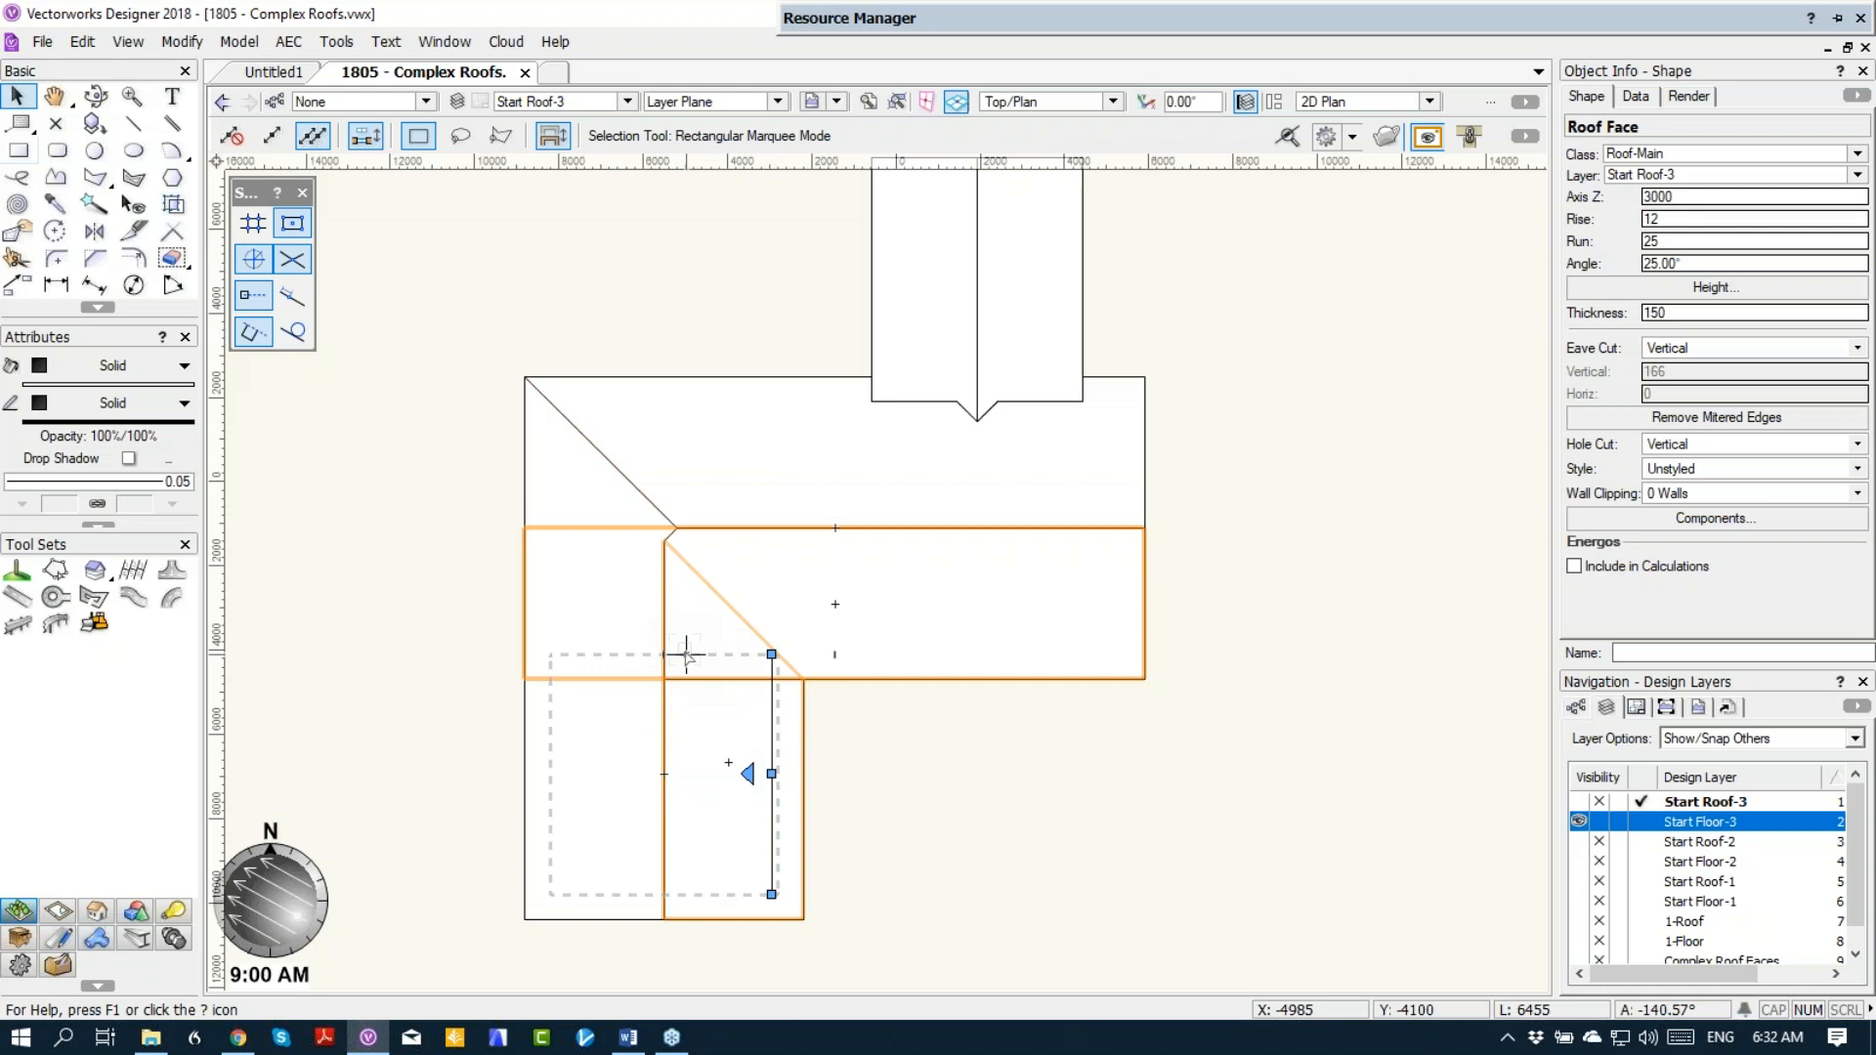
pyautogui.press('Delete')
pyautogui.click(610, 654)
pyautogui.press('Delete')
pyautogui.click(742, 551)
pyautogui.press('Delete')
pyautogui.click(804, 471)
pyautogui.press('Delete')
pyautogui.click(951, 308)
pyautogui.press('Delete')
pyautogui.click(995, 290)
pyautogui.press('Delete')
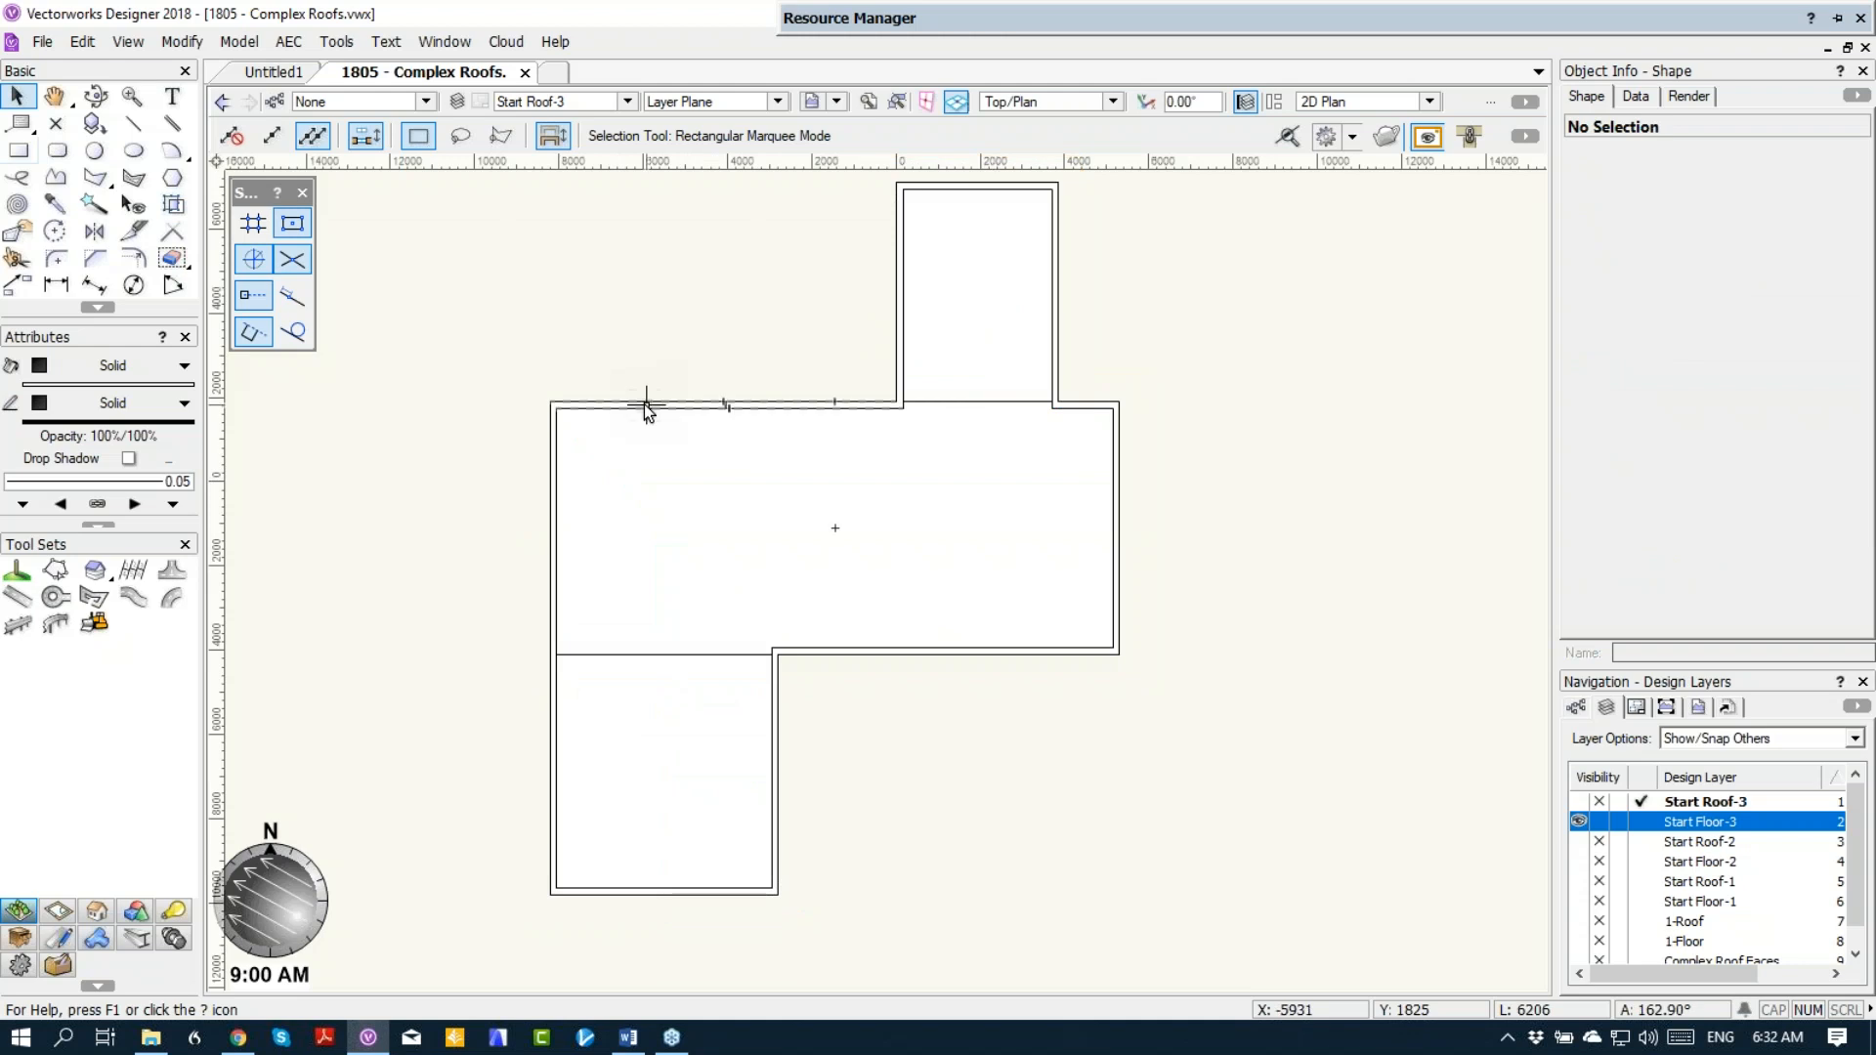
# Step: Create a roof from the lower wing's floor rectangle with a 3000 mm bearing height on layer Start Roof-3
pyautogui.click(1647, 824)
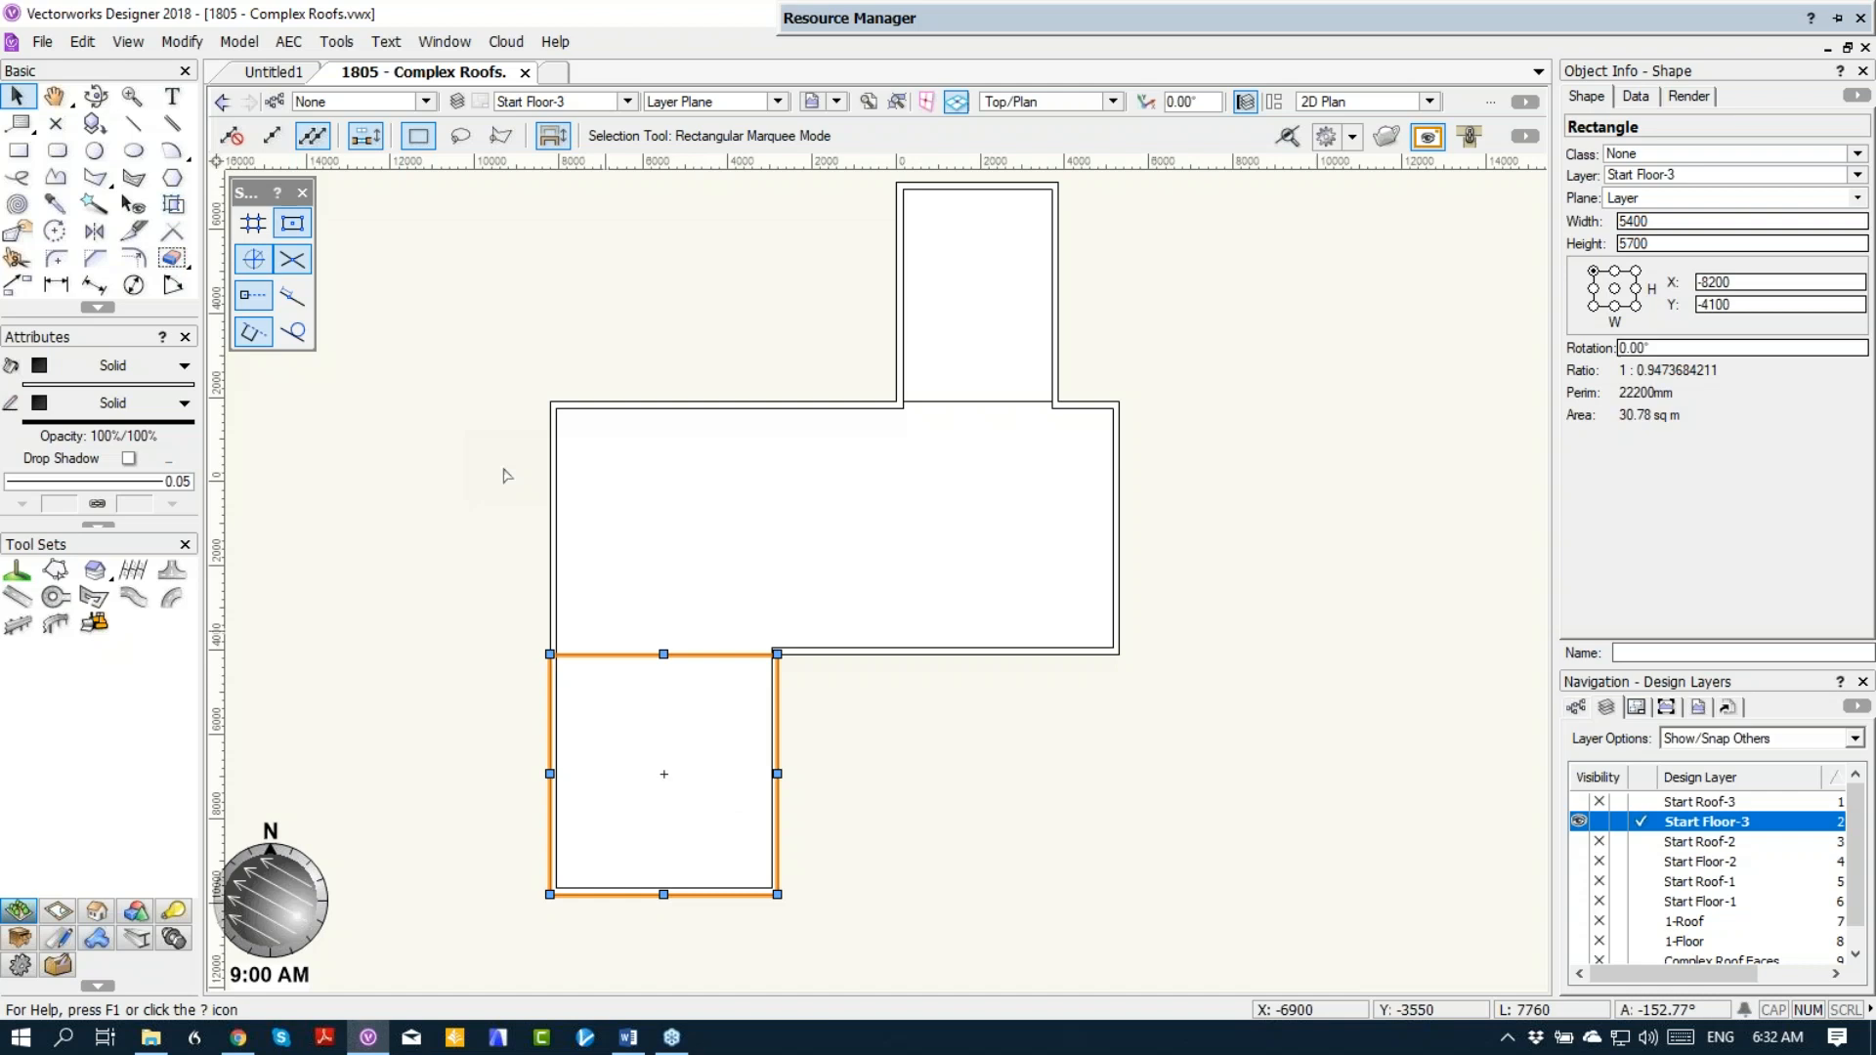
pyautogui.click(279, 44)
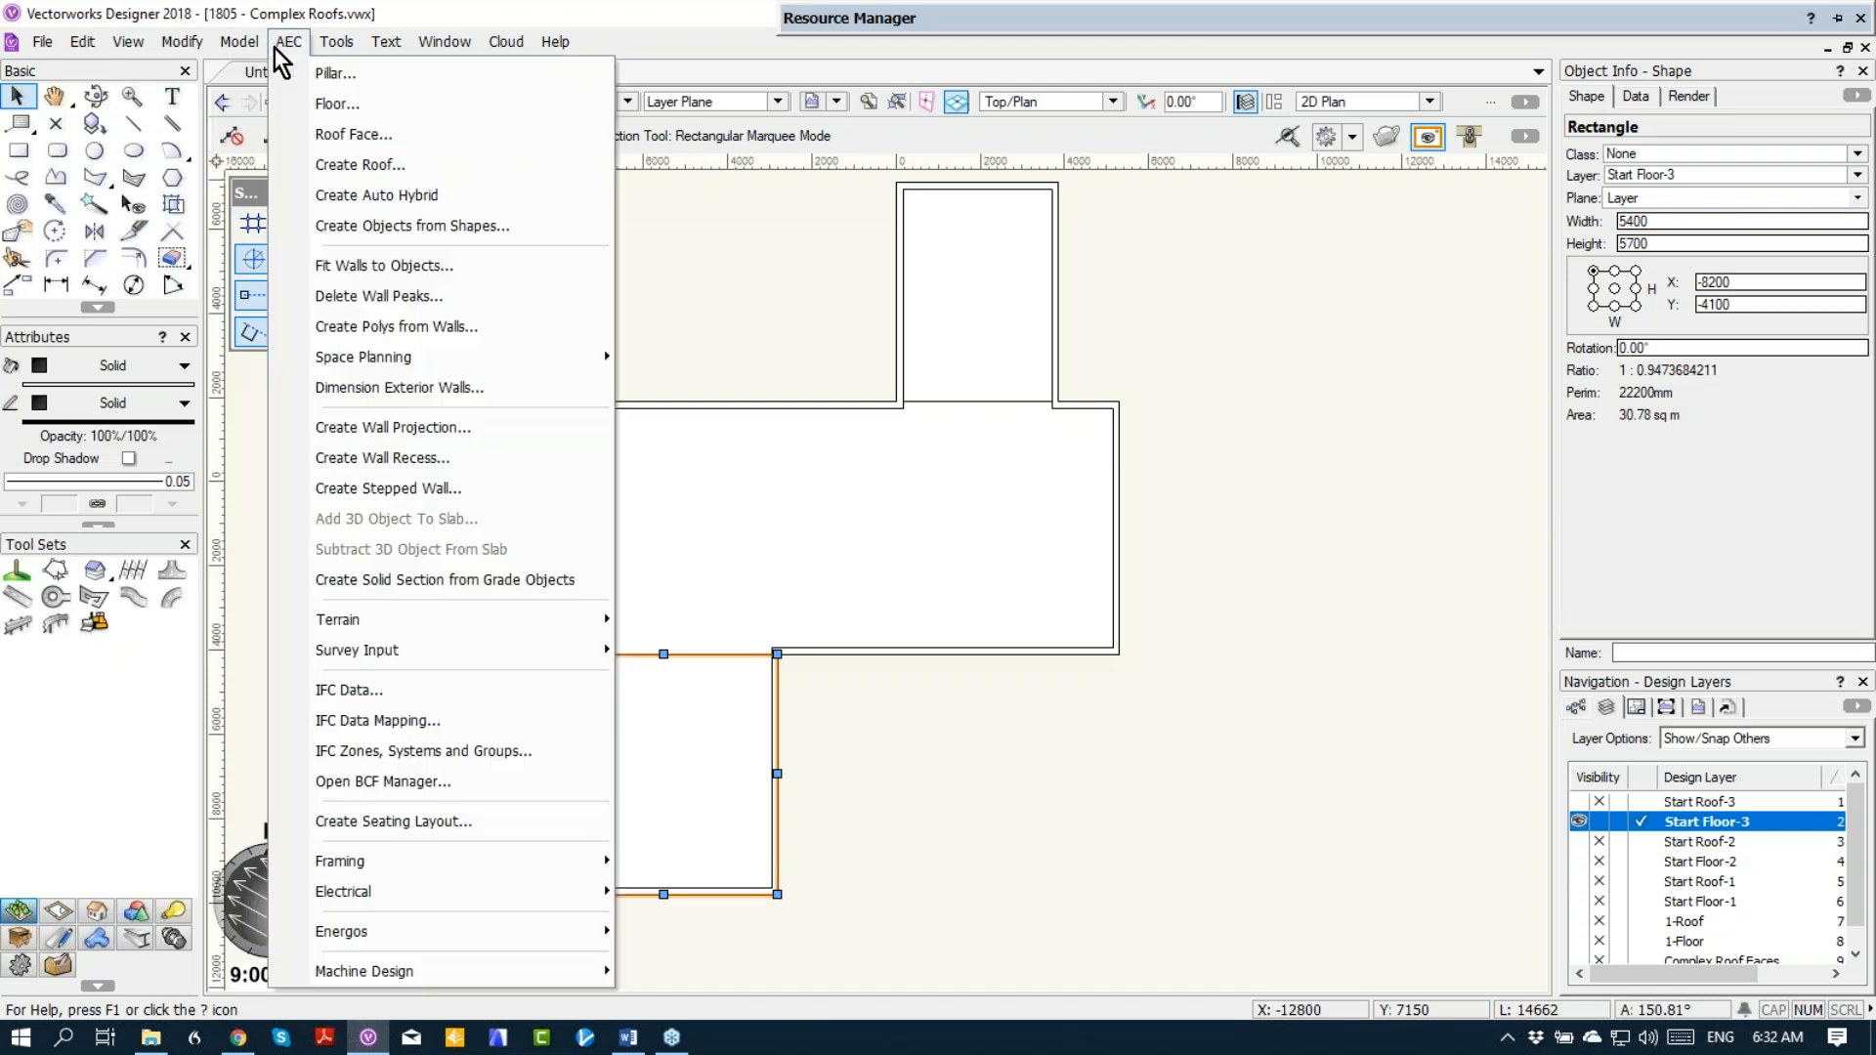
pyautogui.click(281, 163)
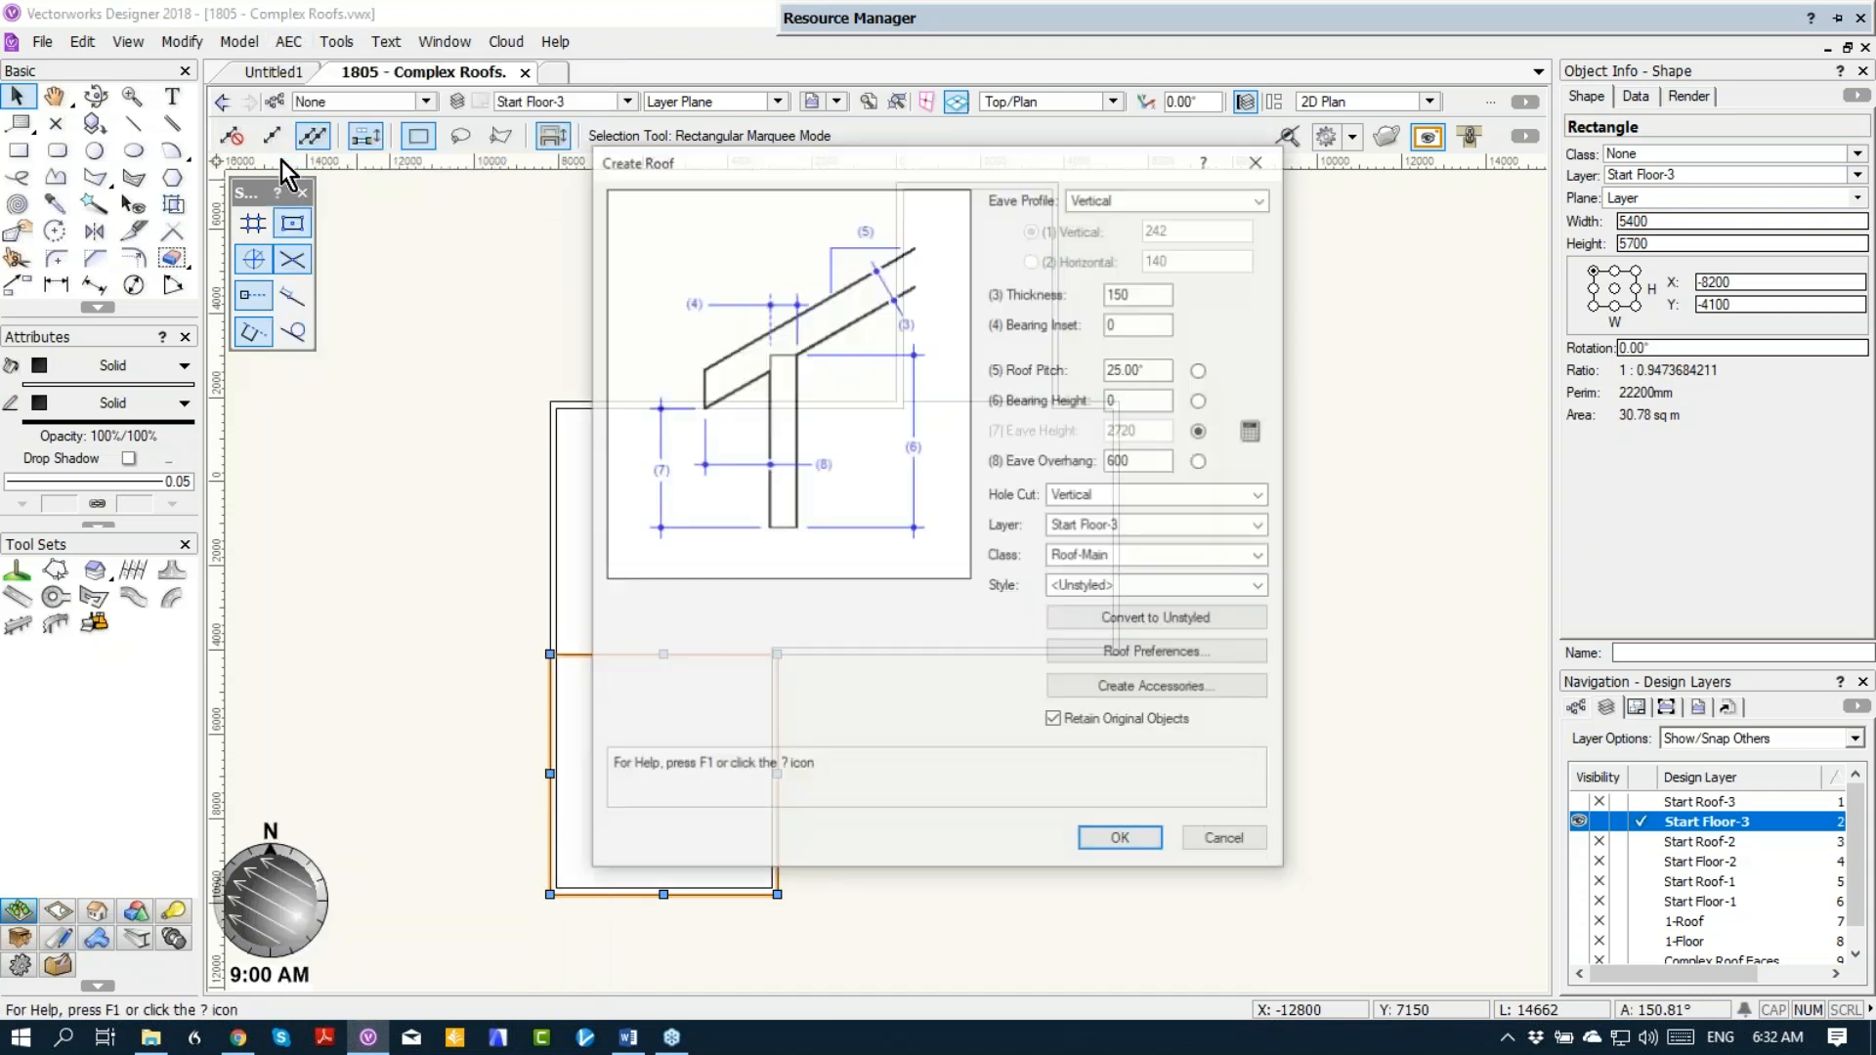
pyautogui.click(1119, 400)
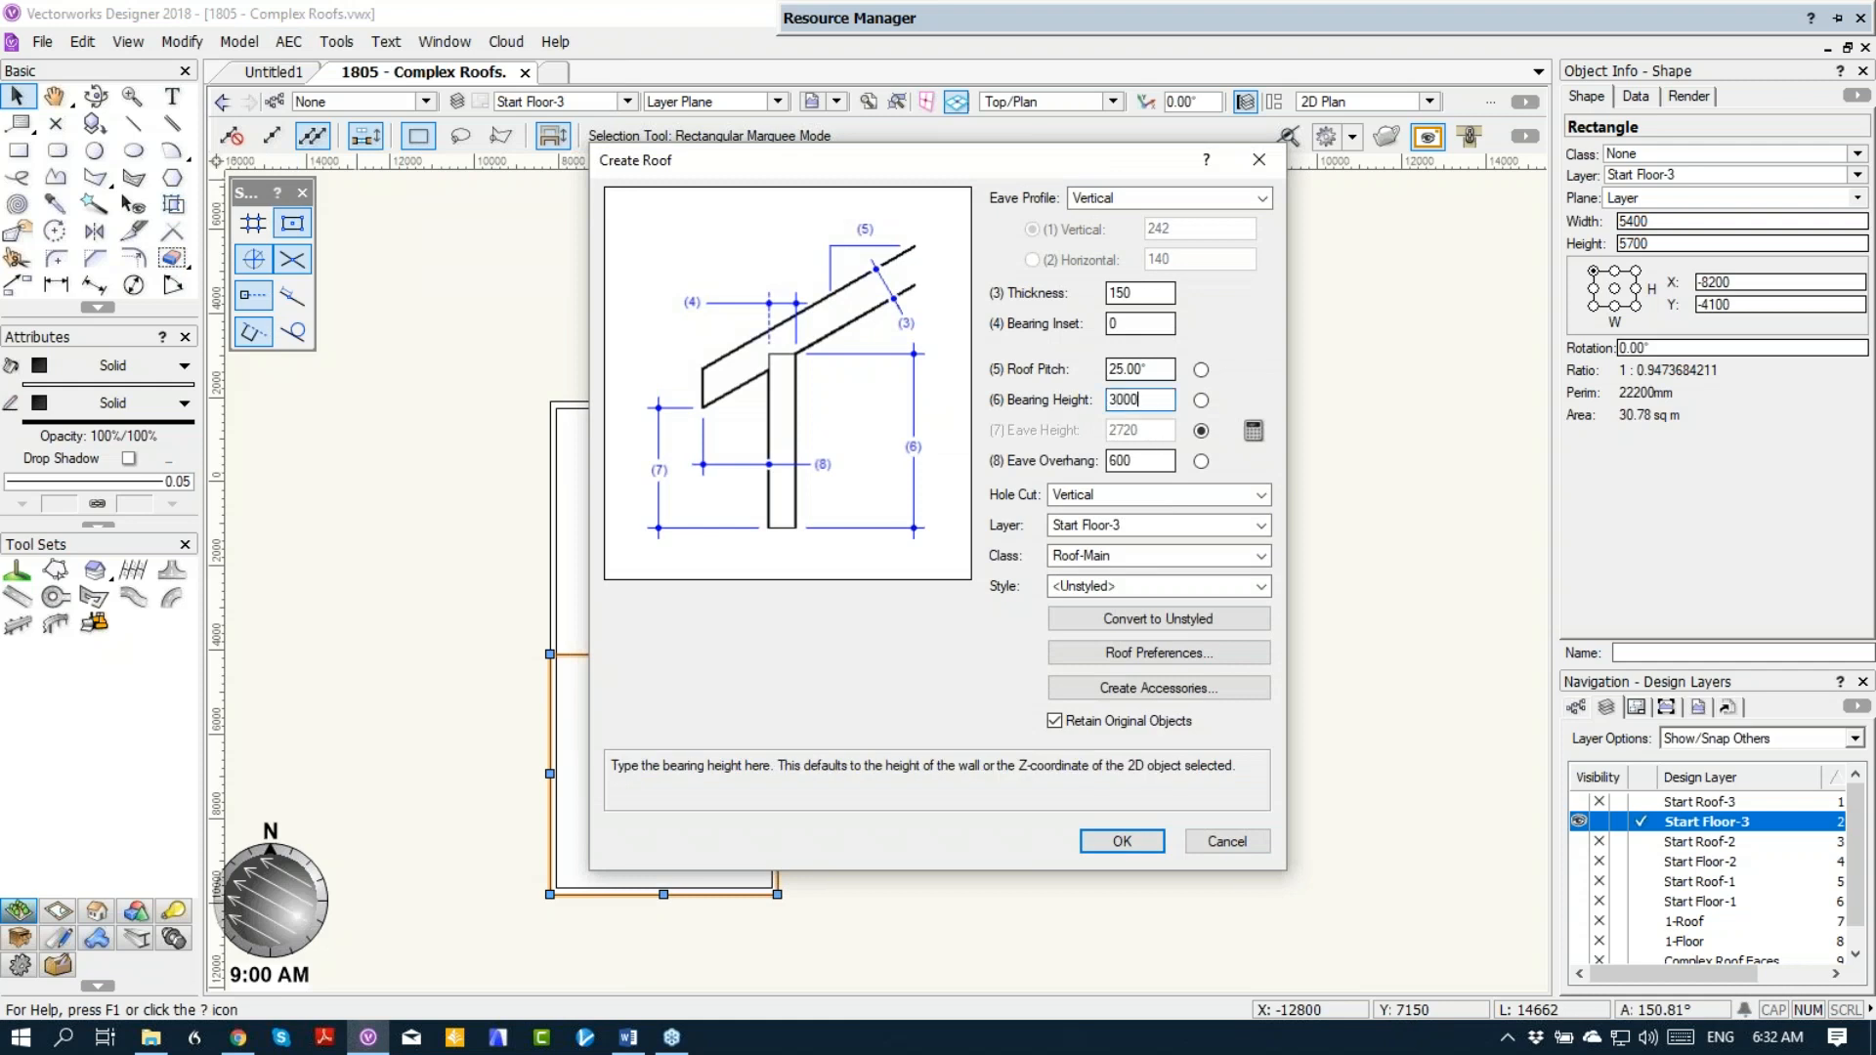
pyautogui.click(1122, 526)
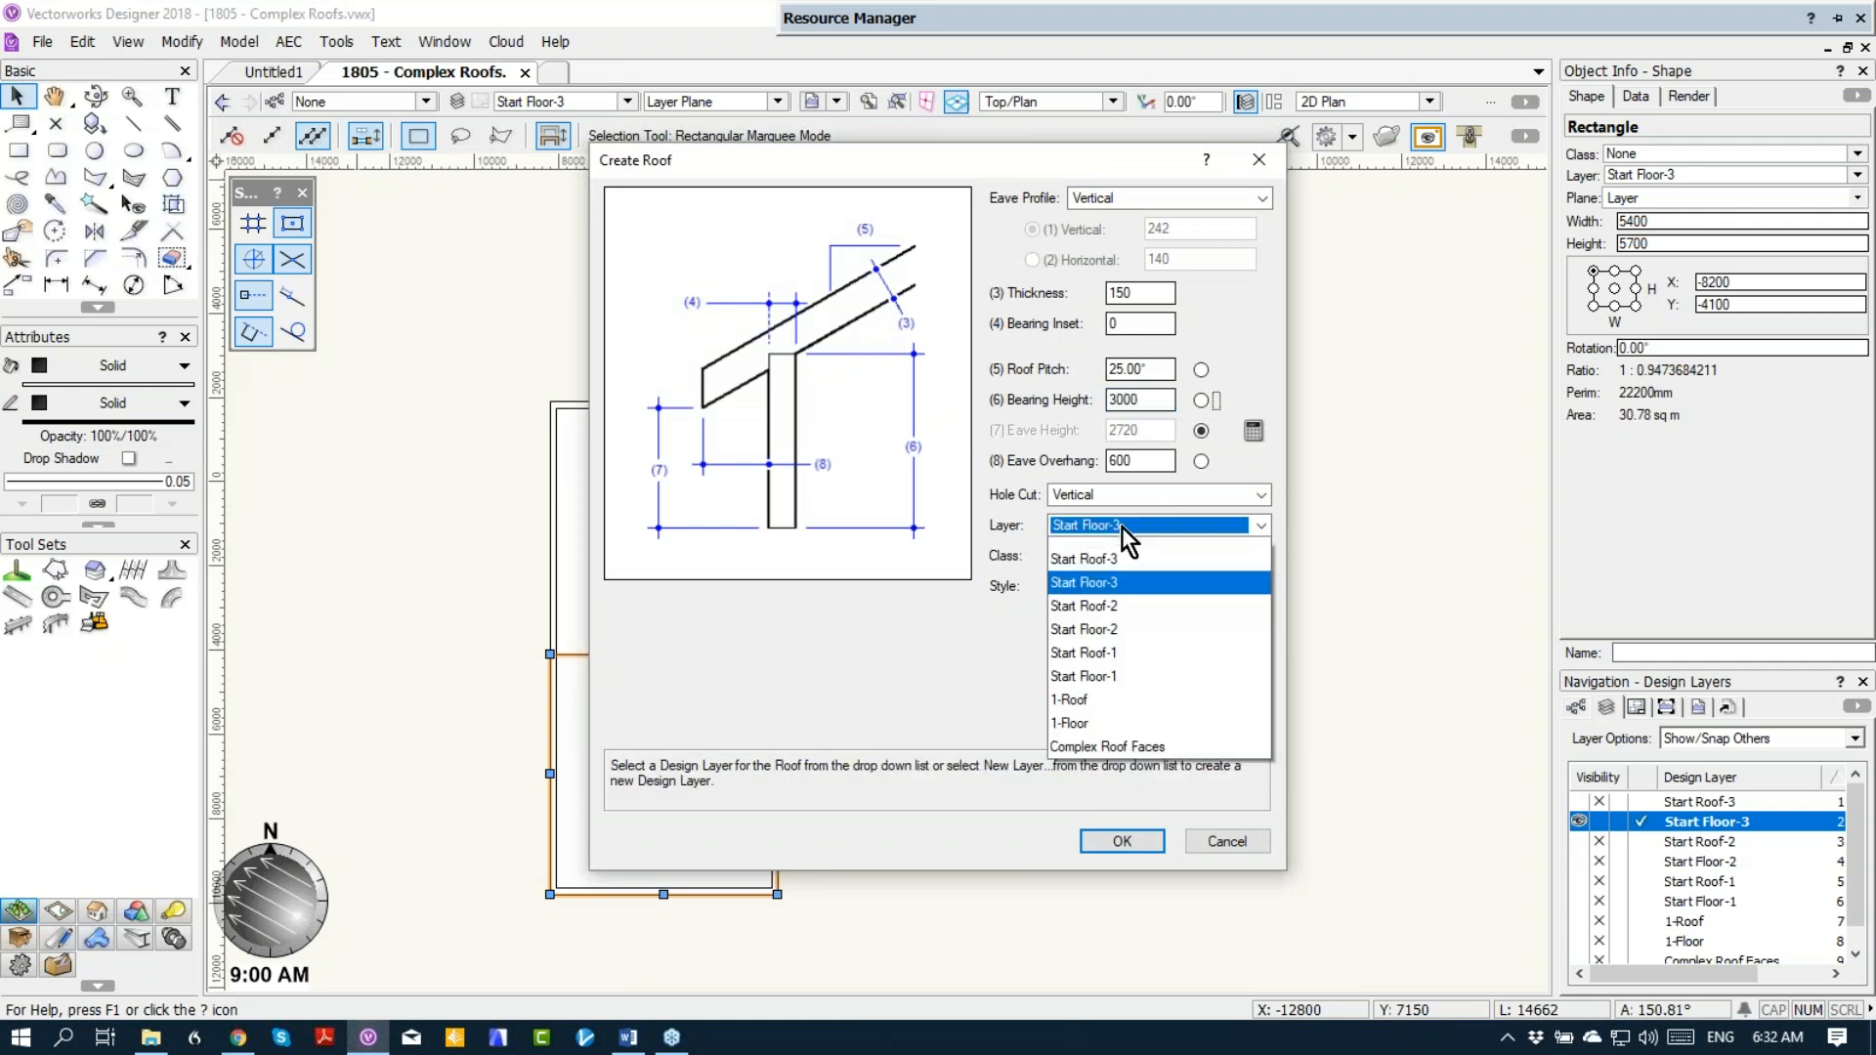
pyautogui.click(1125, 598)
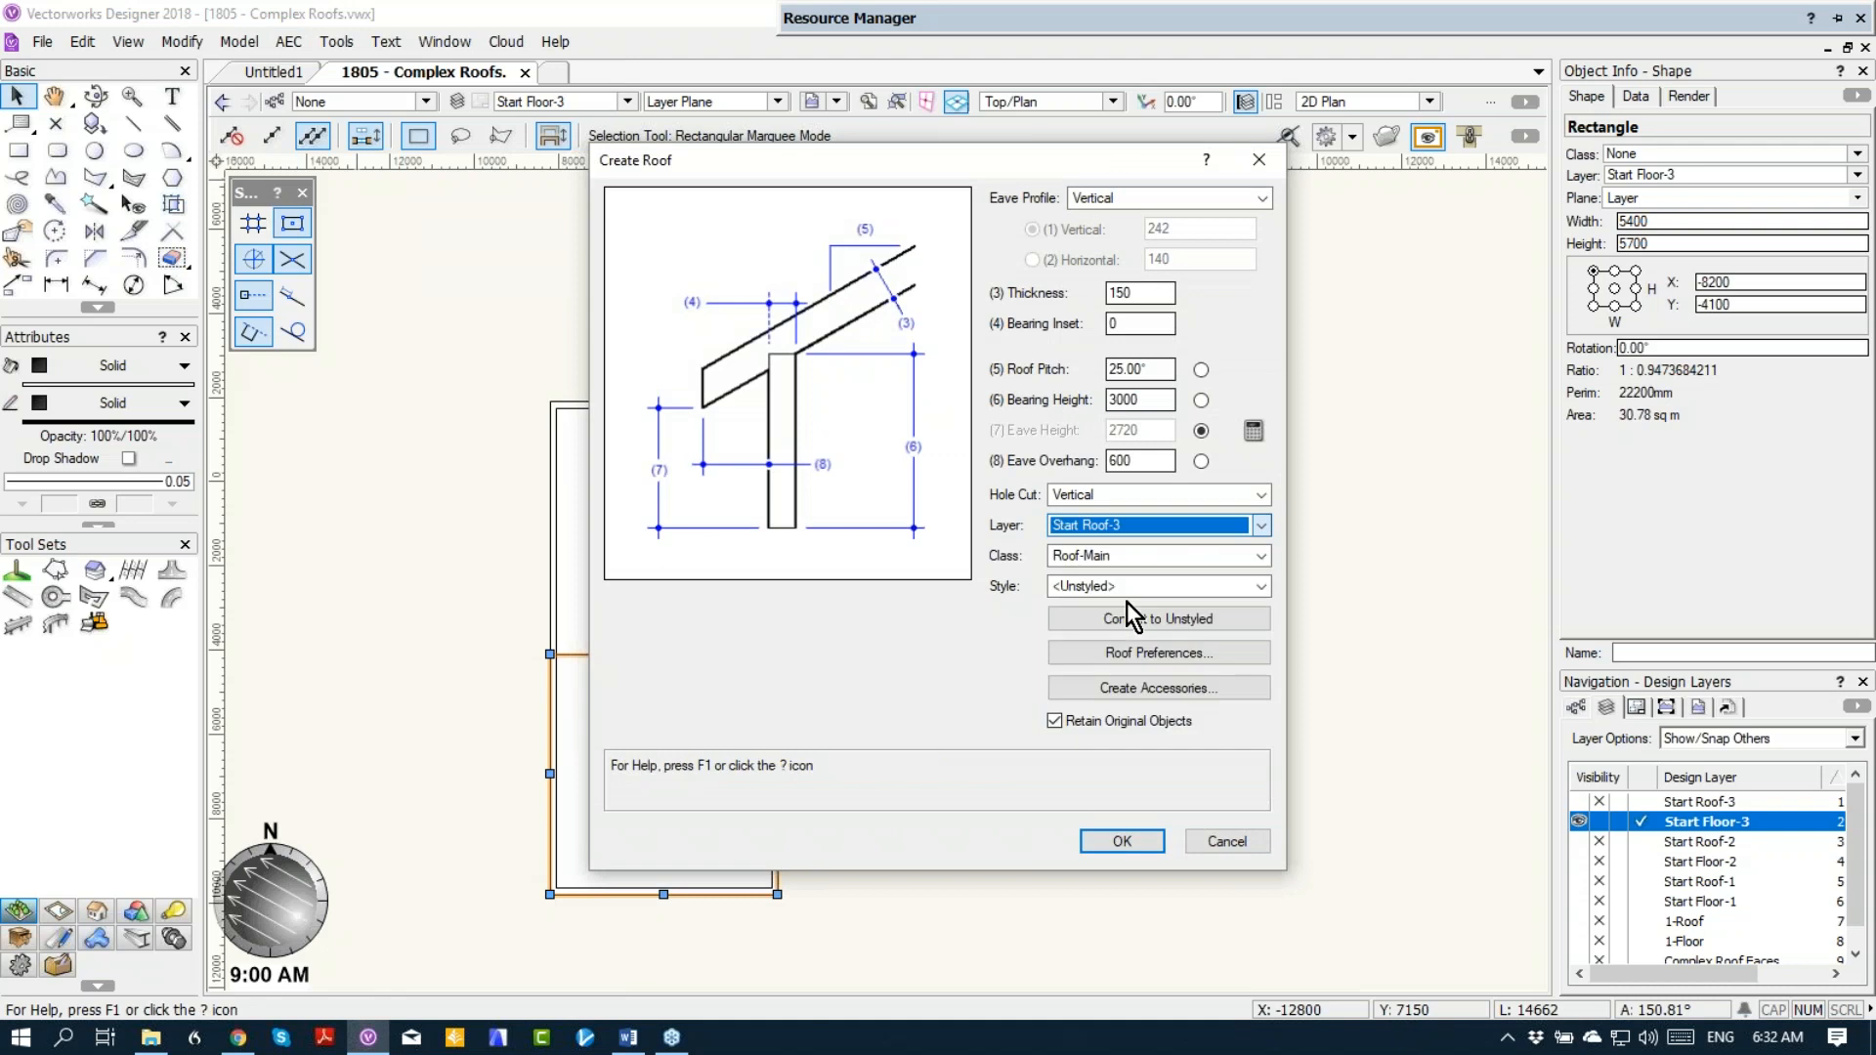
pyautogui.click(1121, 843)
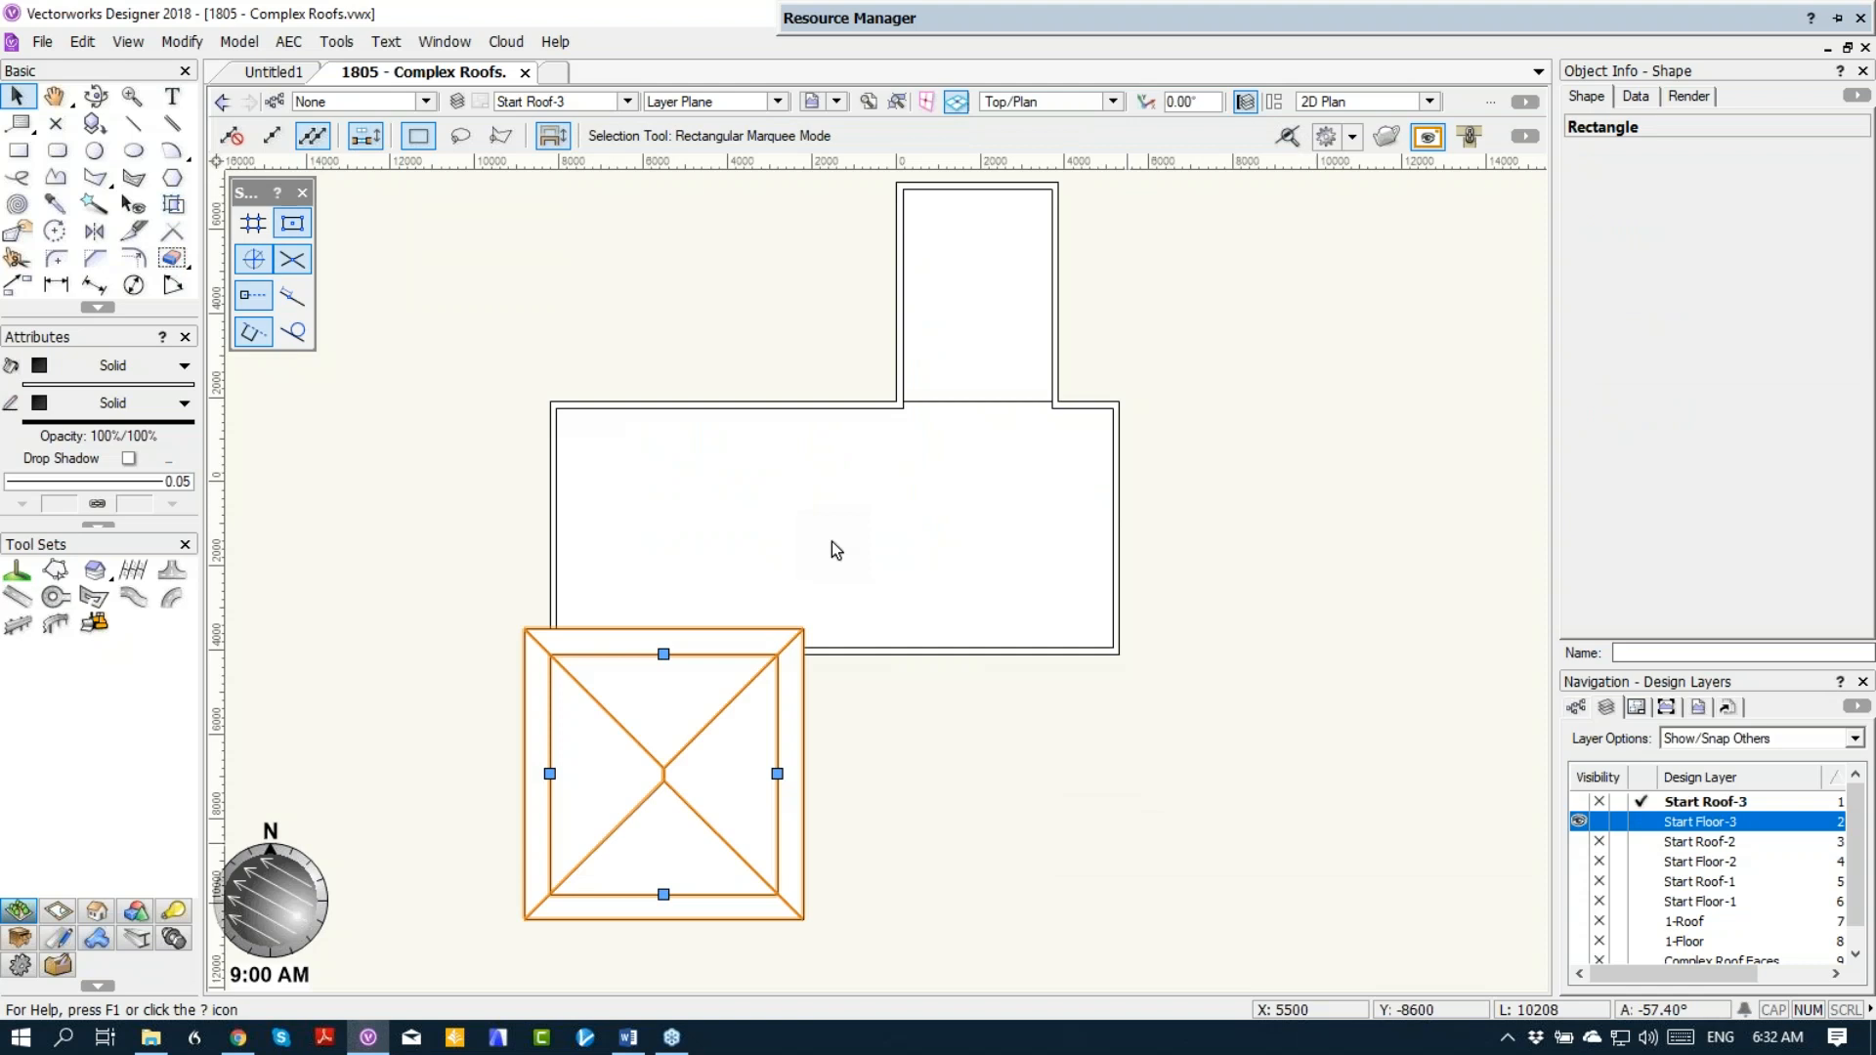
# Step: Create a roof from the main block's rectangle on Start Floor-3 with a 3 m bearing height on layer Start Roof-3
pyautogui.click(830, 537)
pyautogui.click(1651, 842)
pyautogui.click(1644, 823)
pyautogui.click(645, 500)
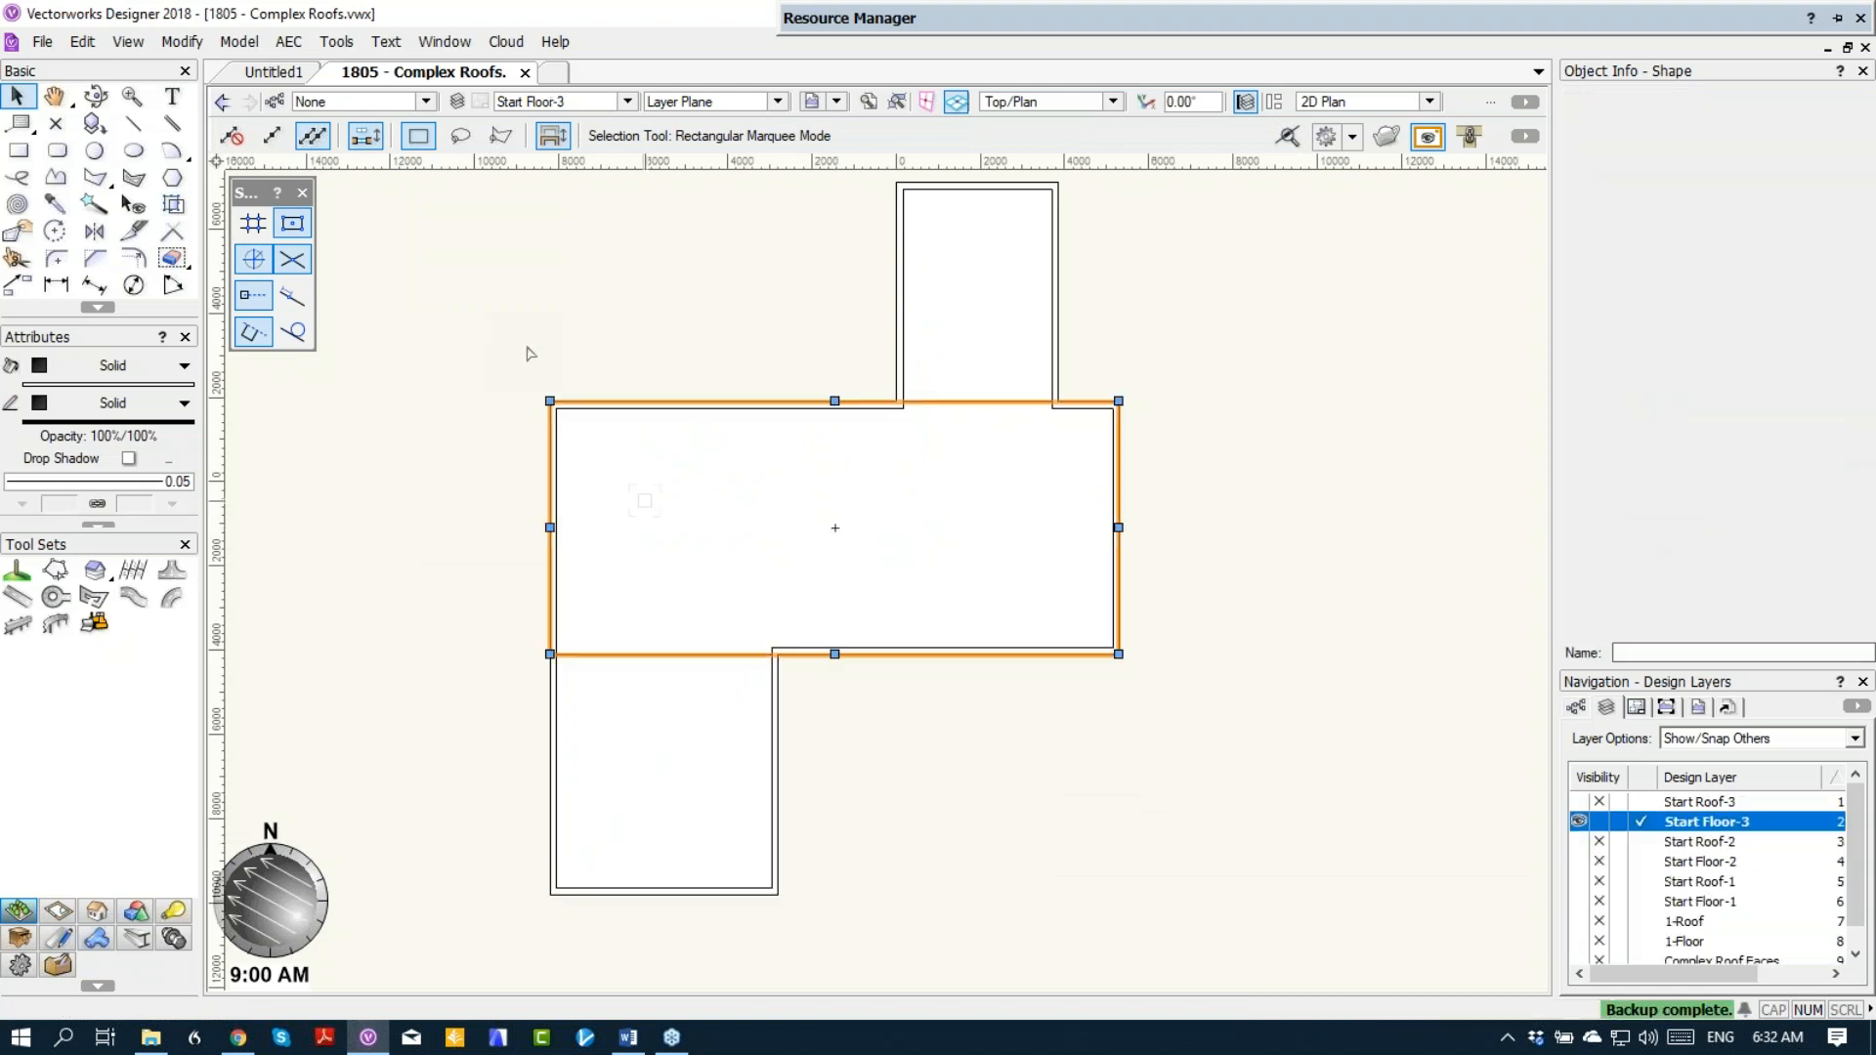
pyautogui.click(296, 45)
pyautogui.click(322, 165)
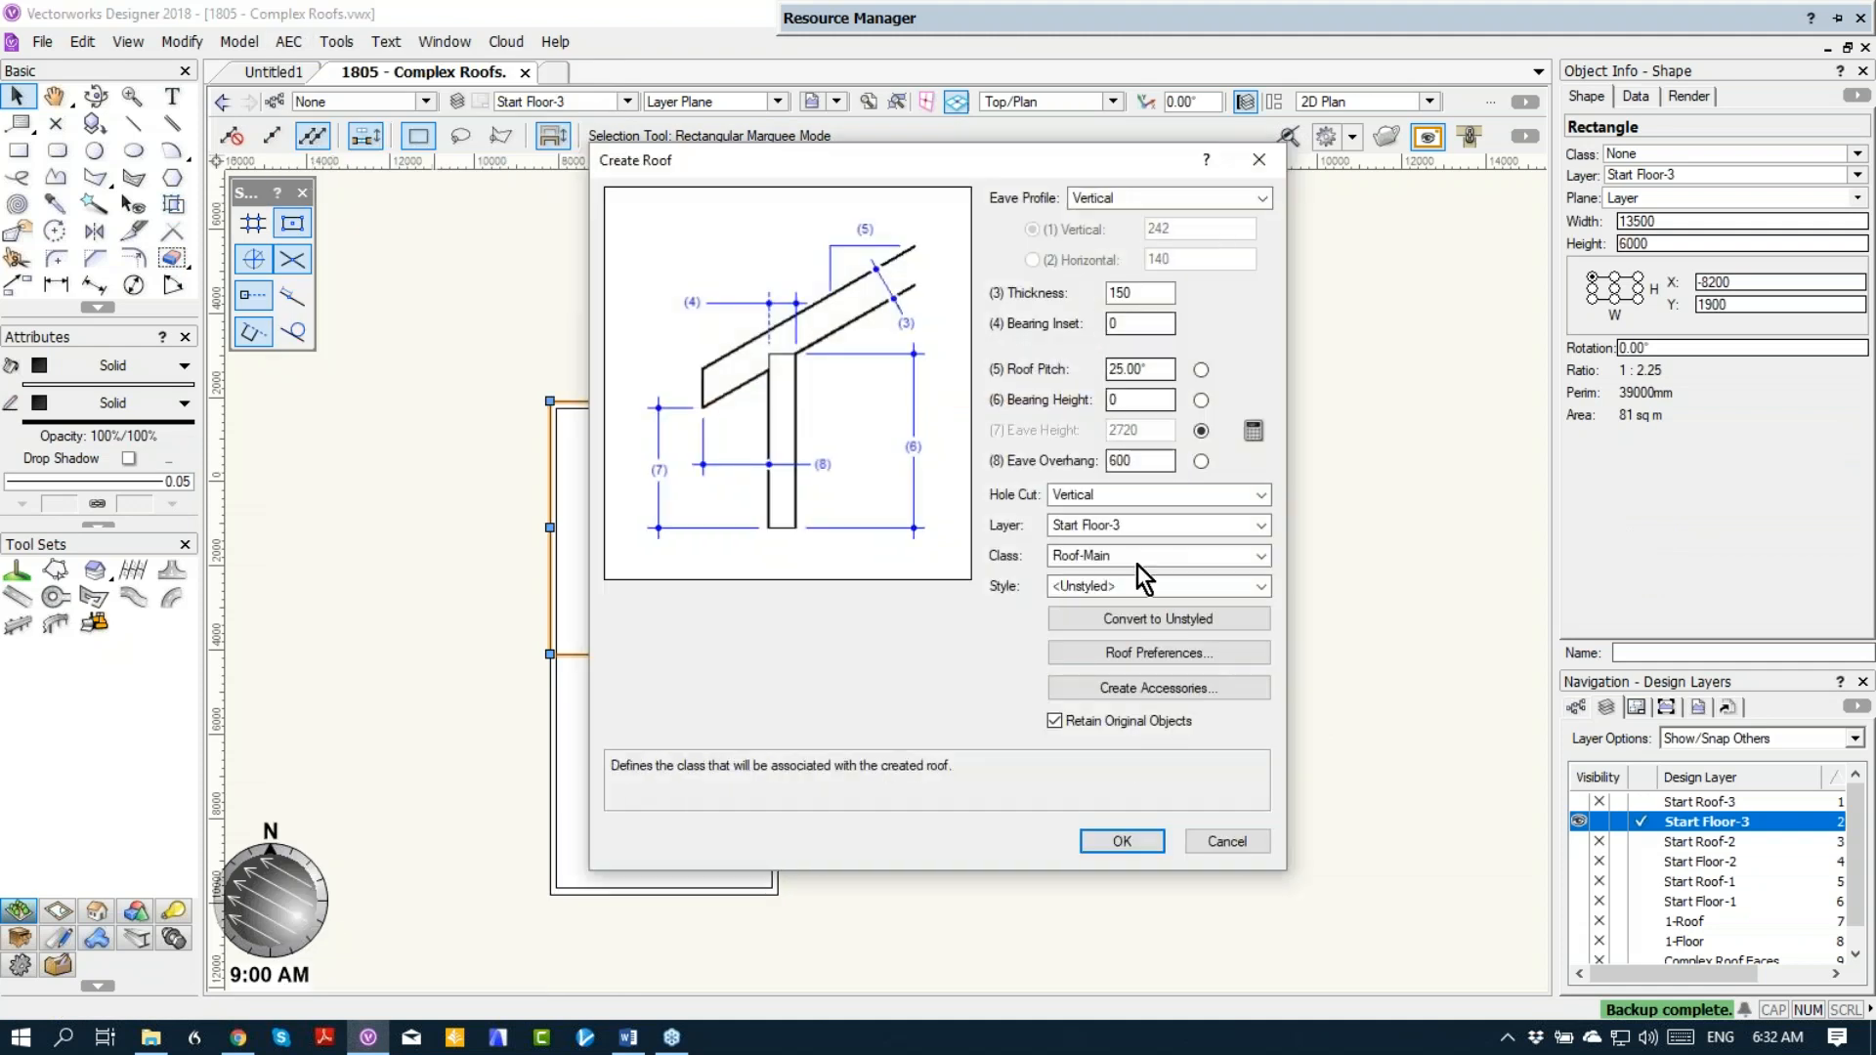
pyautogui.doubleClick(1124, 400)
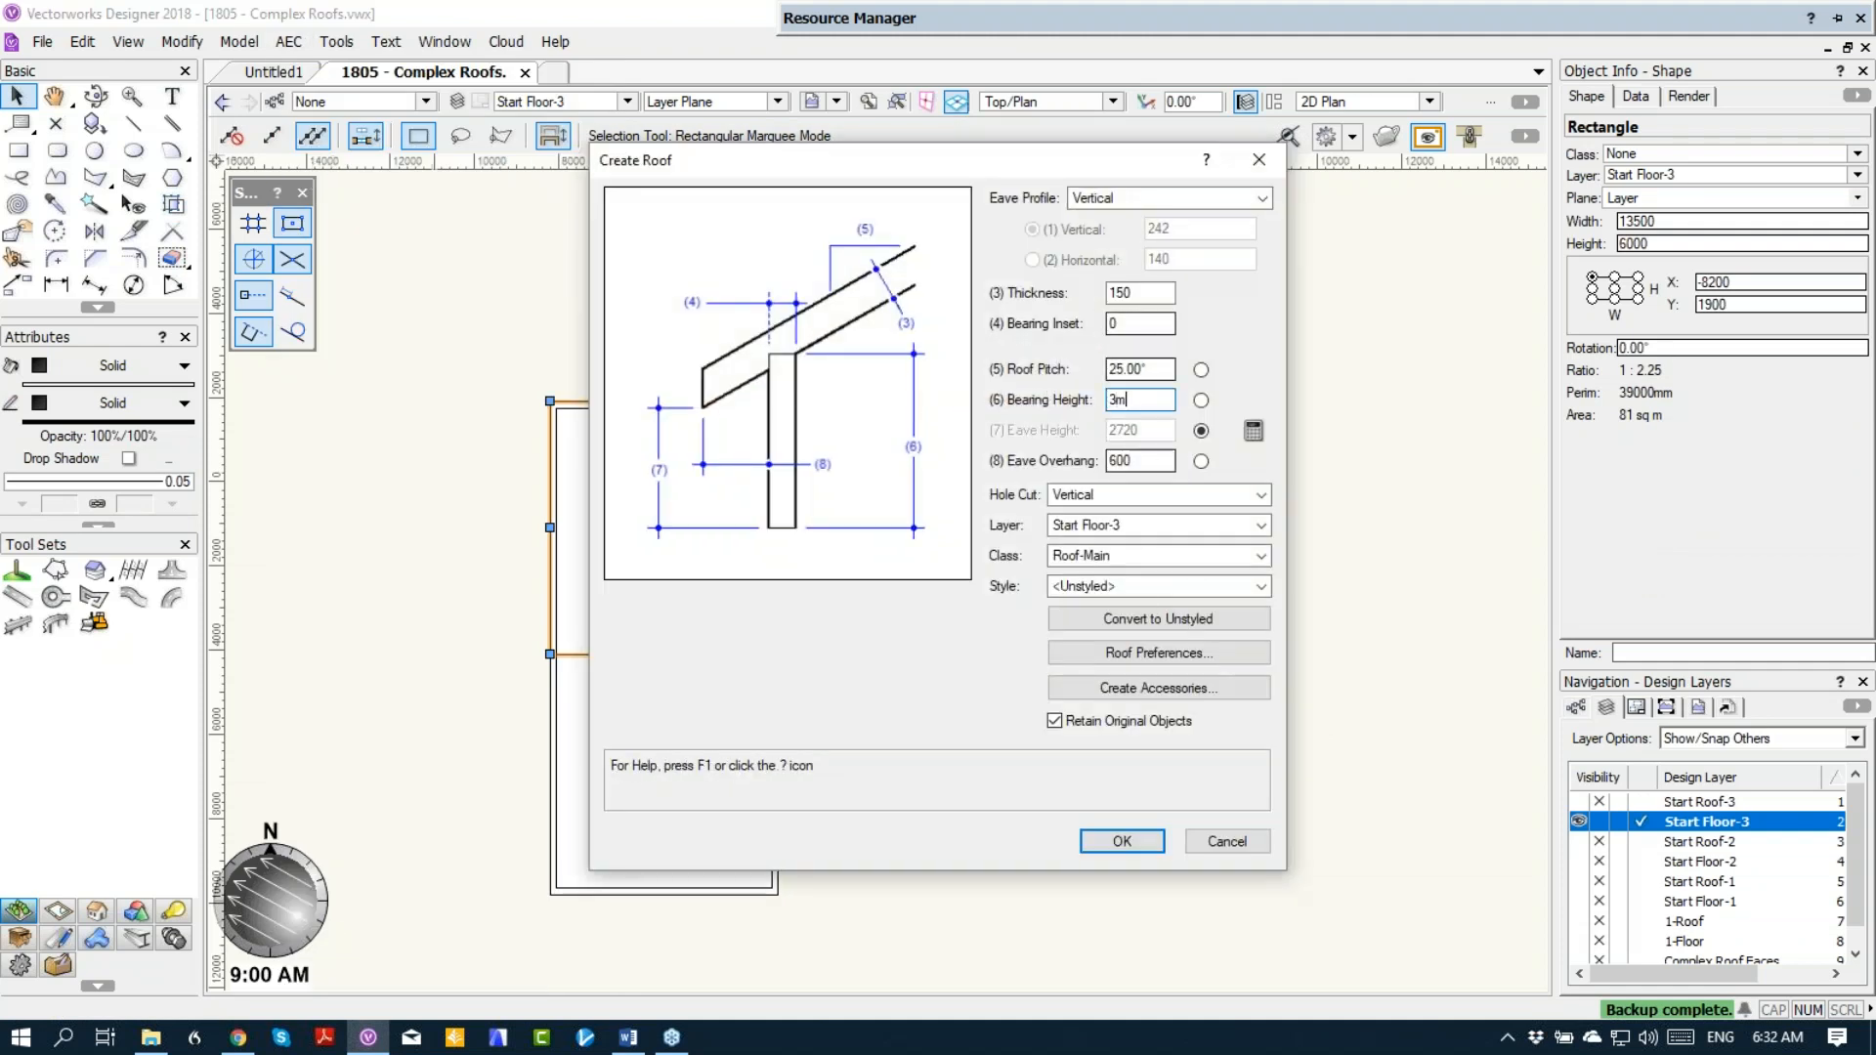
pyautogui.click(1104, 528)
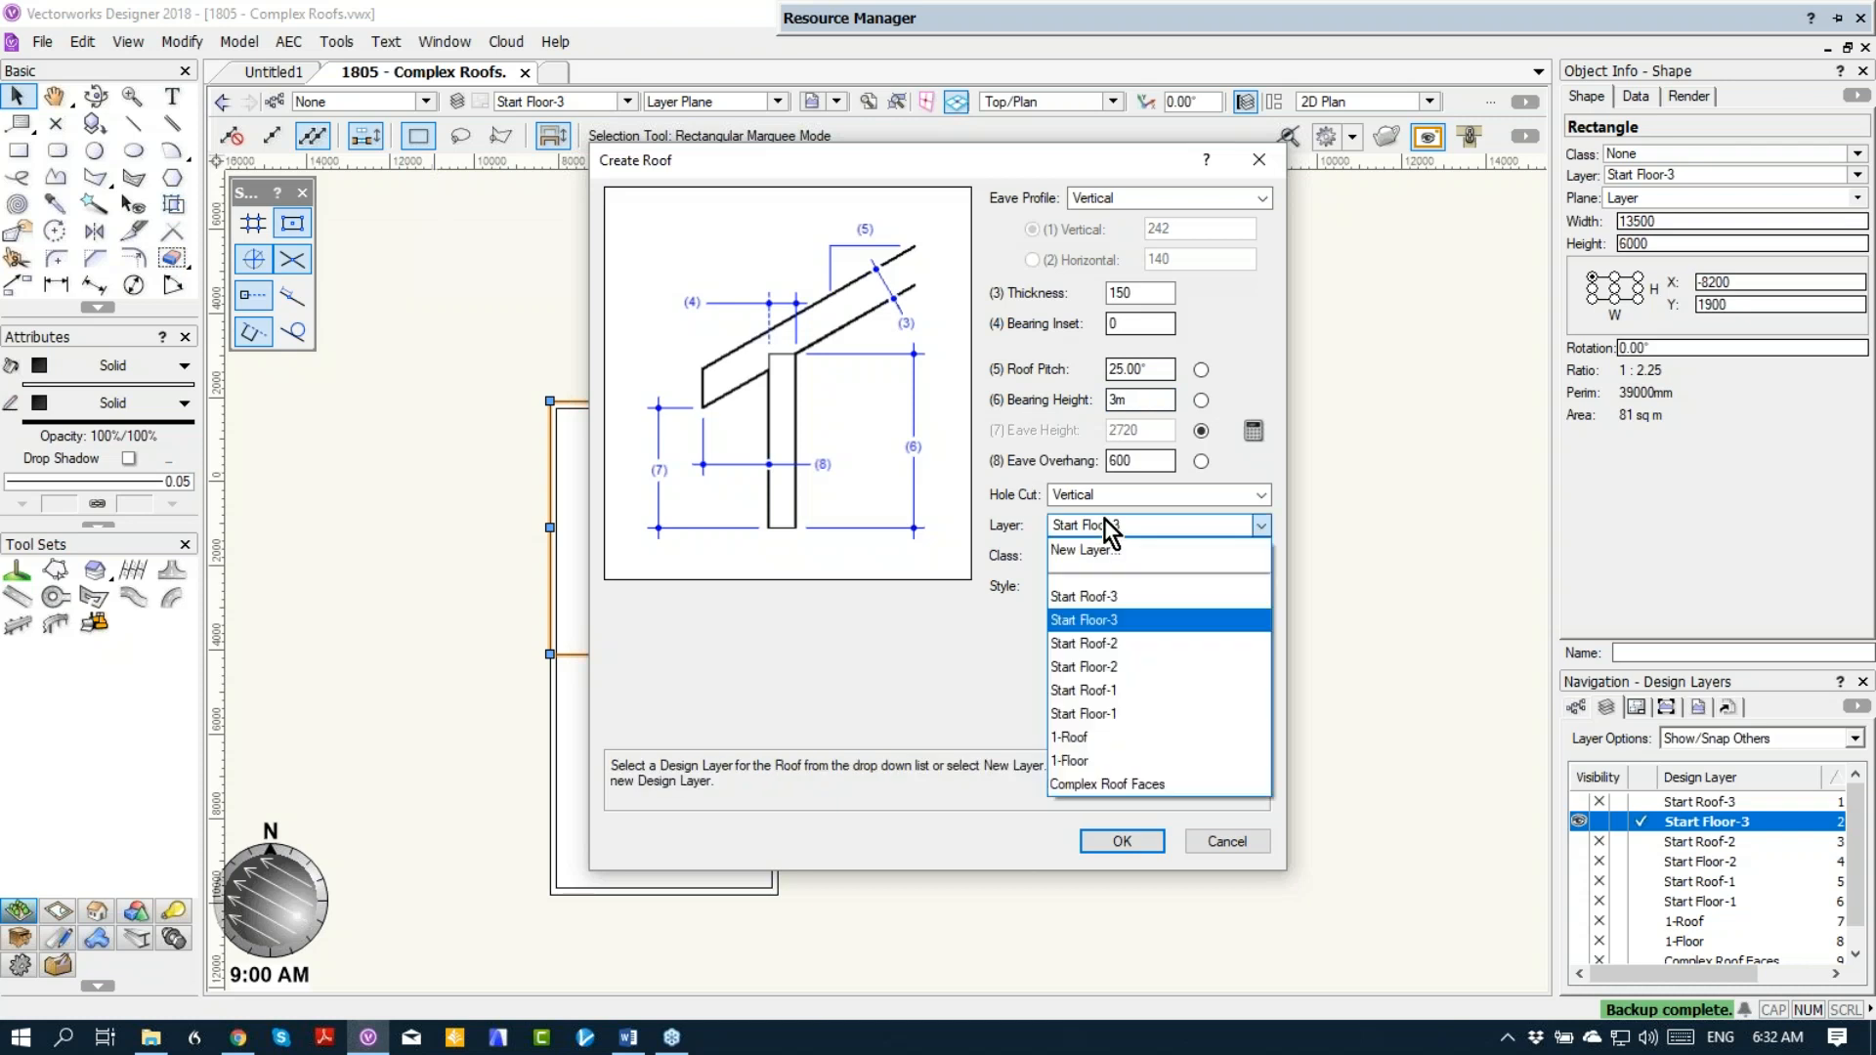
pyautogui.click(1124, 599)
pyautogui.click(1124, 841)
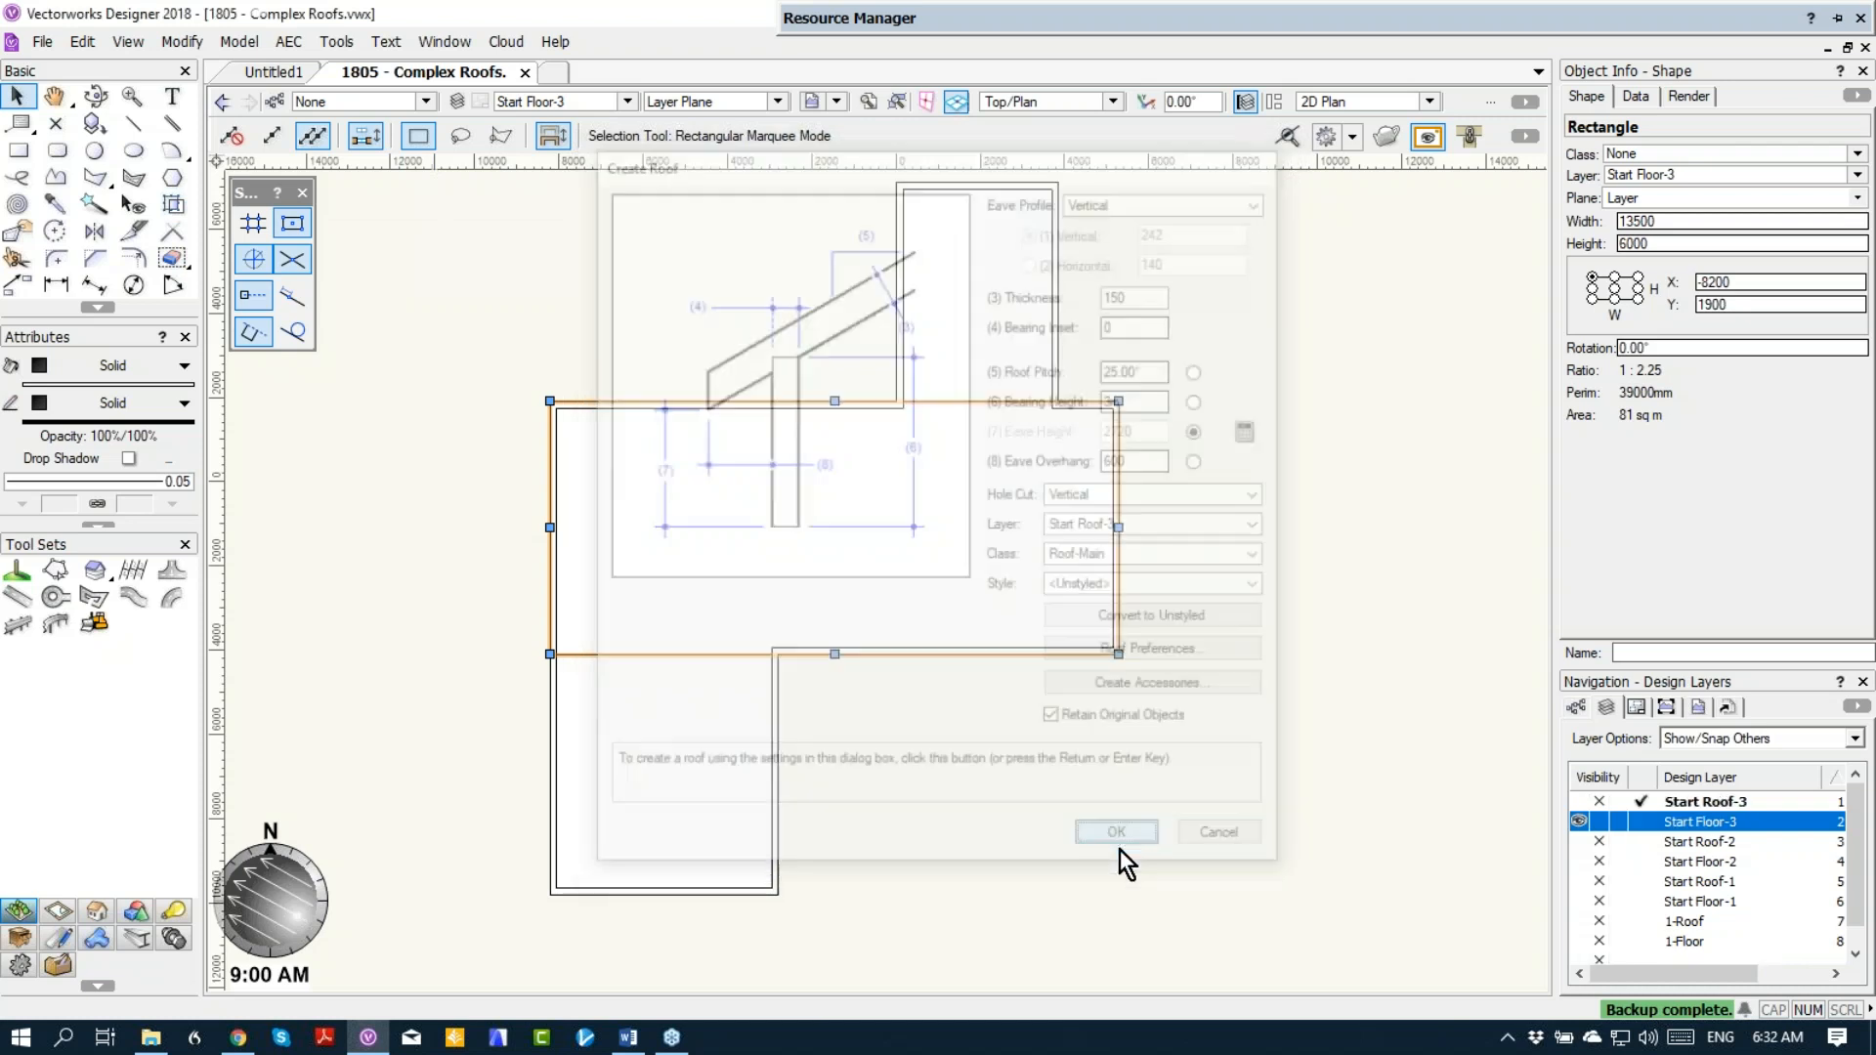
# Step: Create a roof from the upper wing's rectangle on Start Floor-3 with a 2700 mm bearing height on layer Start Roof-3
pyautogui.click(989, 325)
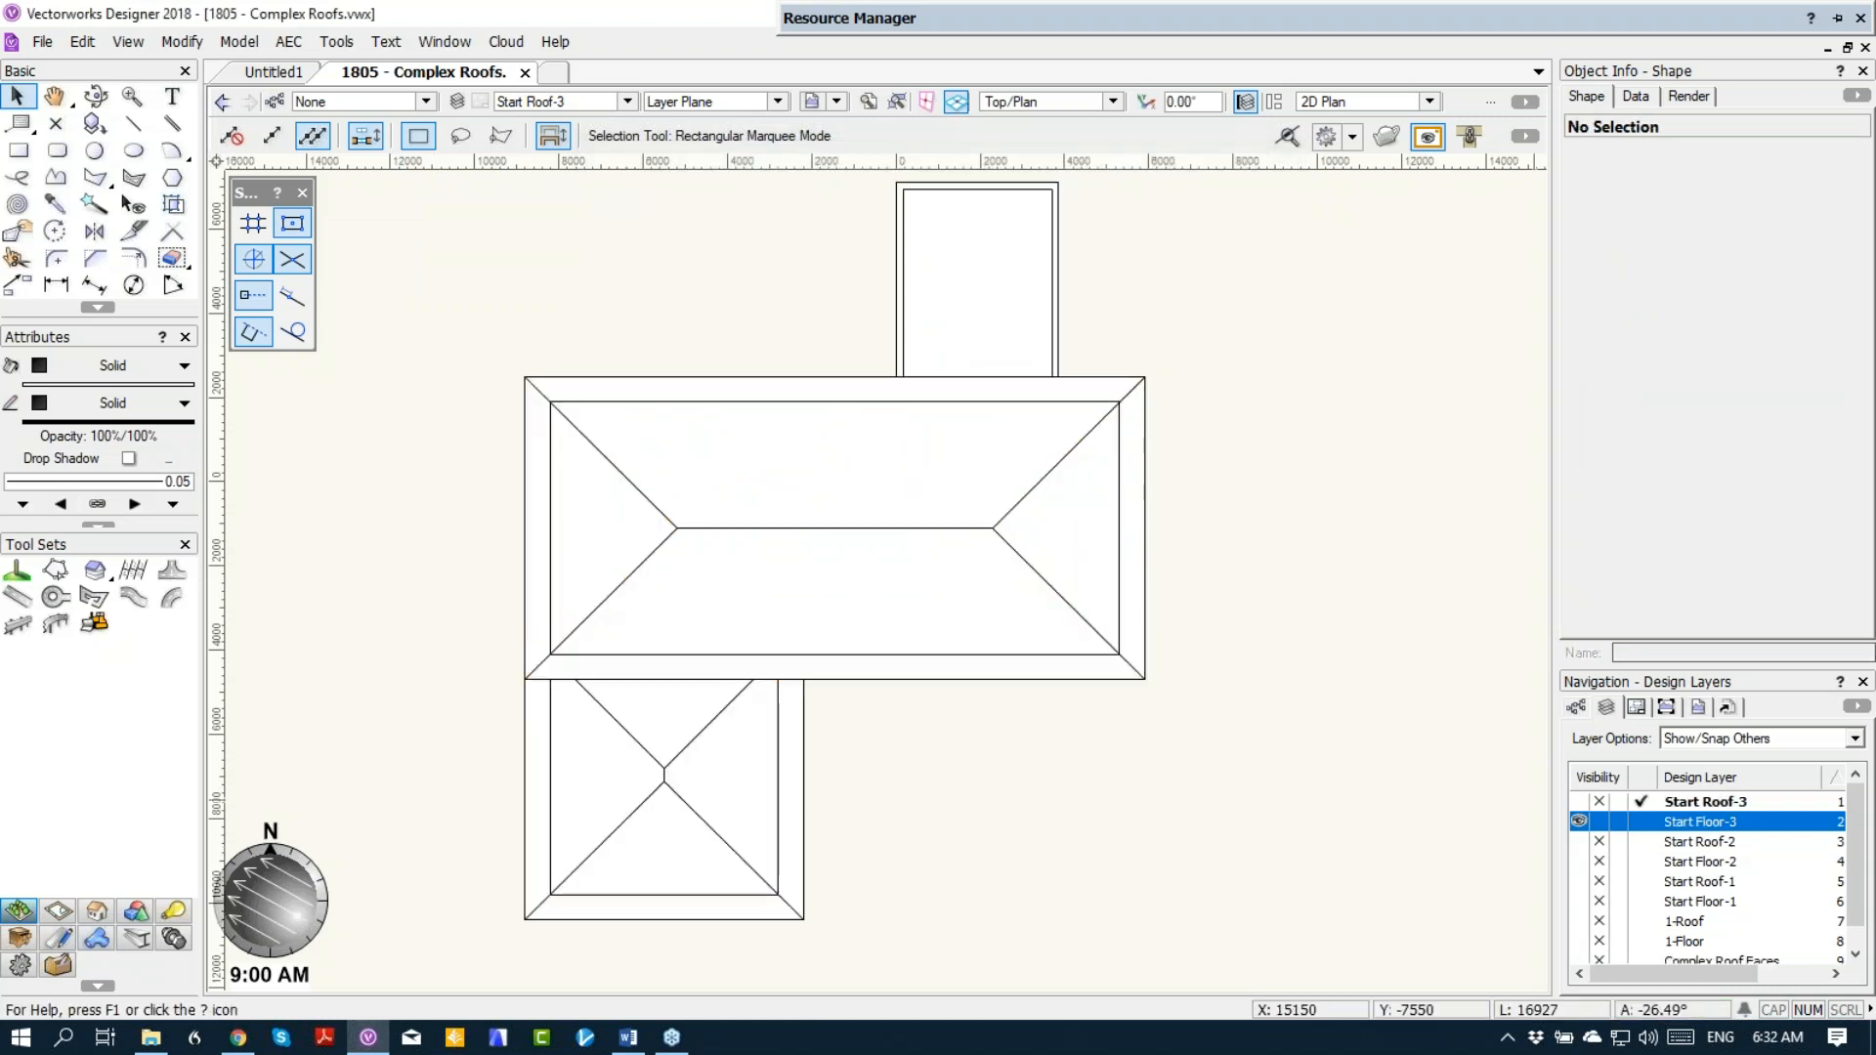
pyautogui.click(1642, 824)
pyautogui.click(1026, 386)
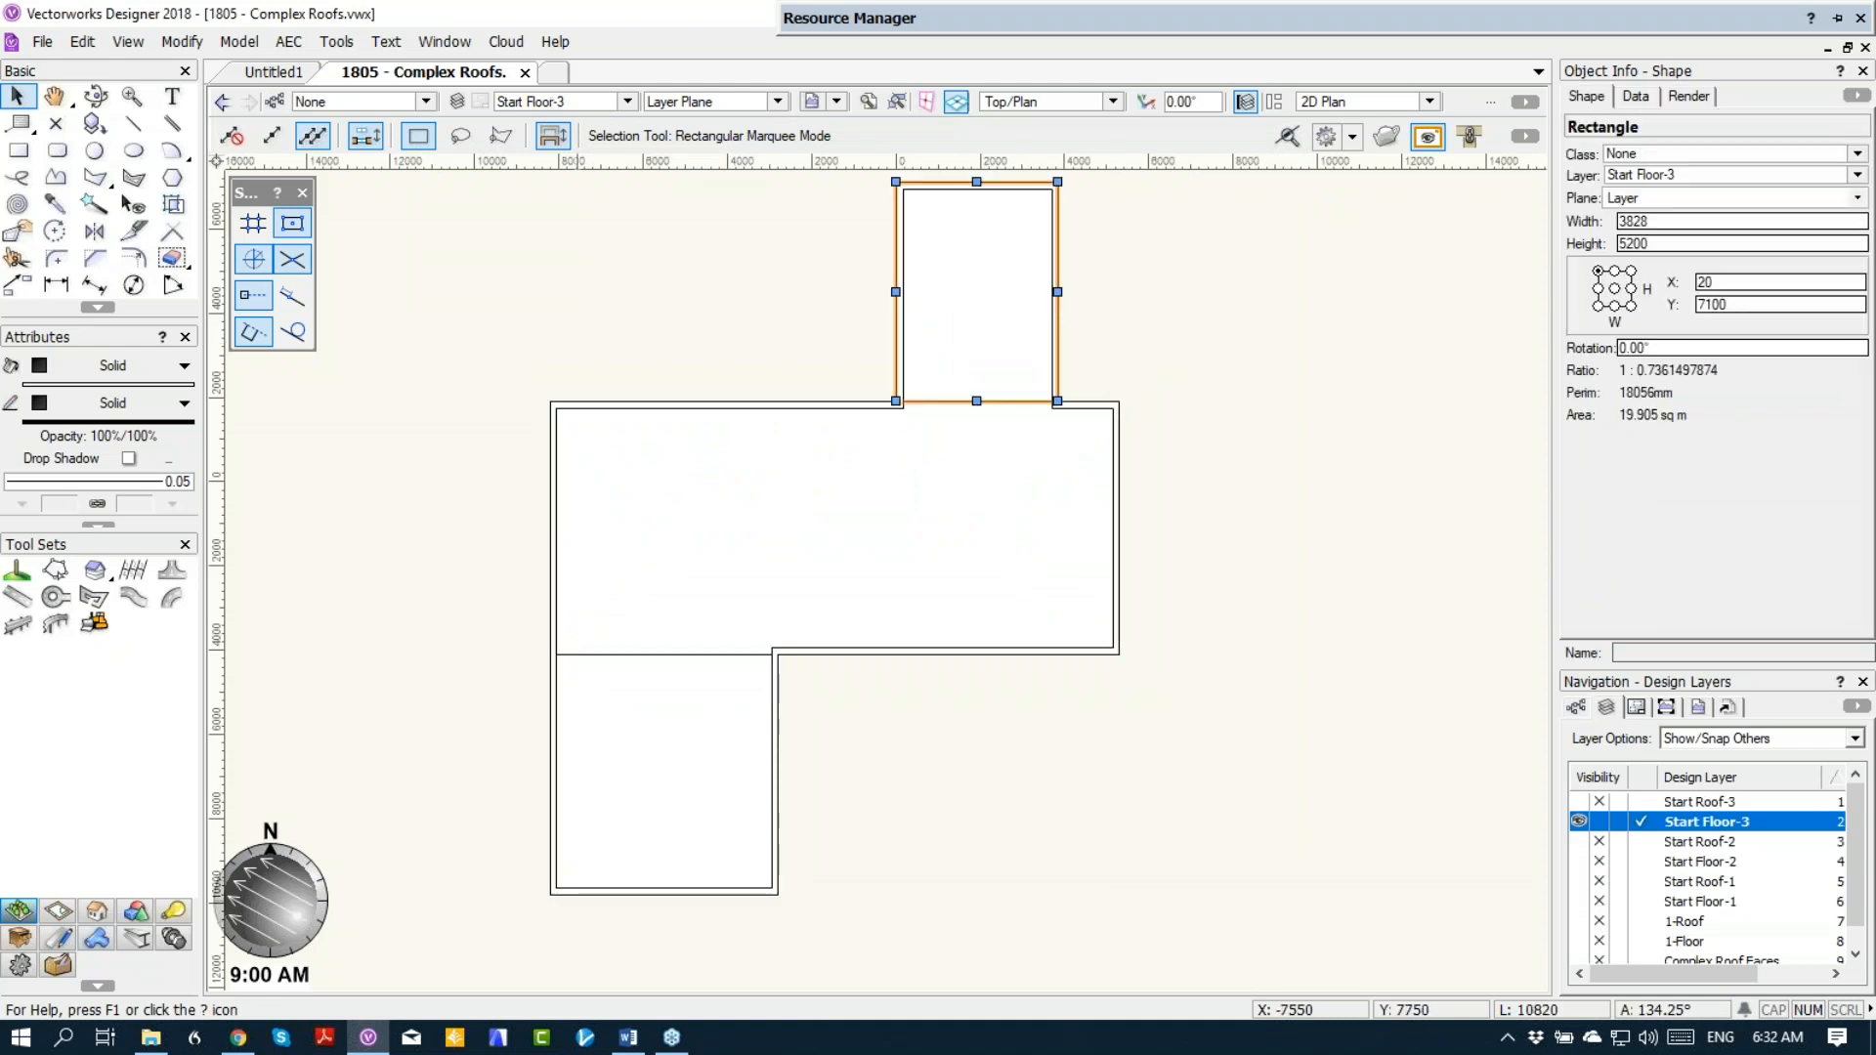
pyautogui.click(288, 42)
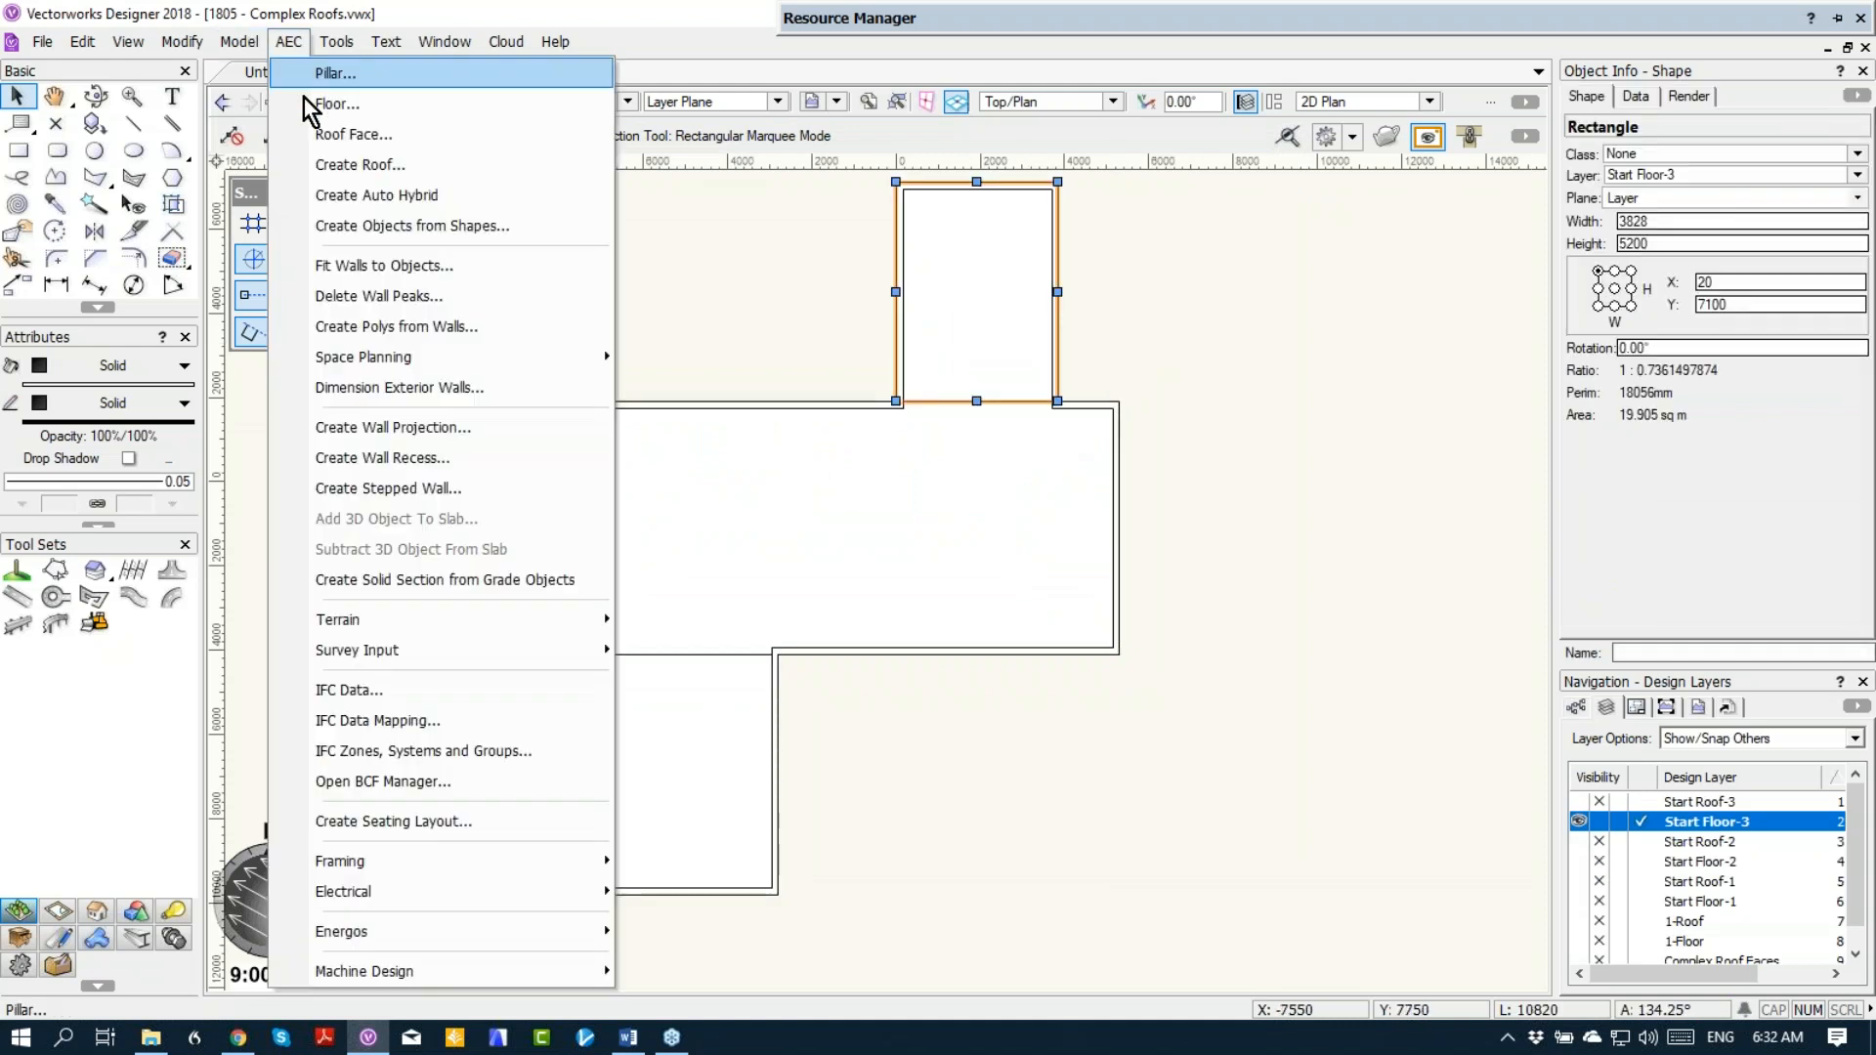
pyautogui.click(323, 165)
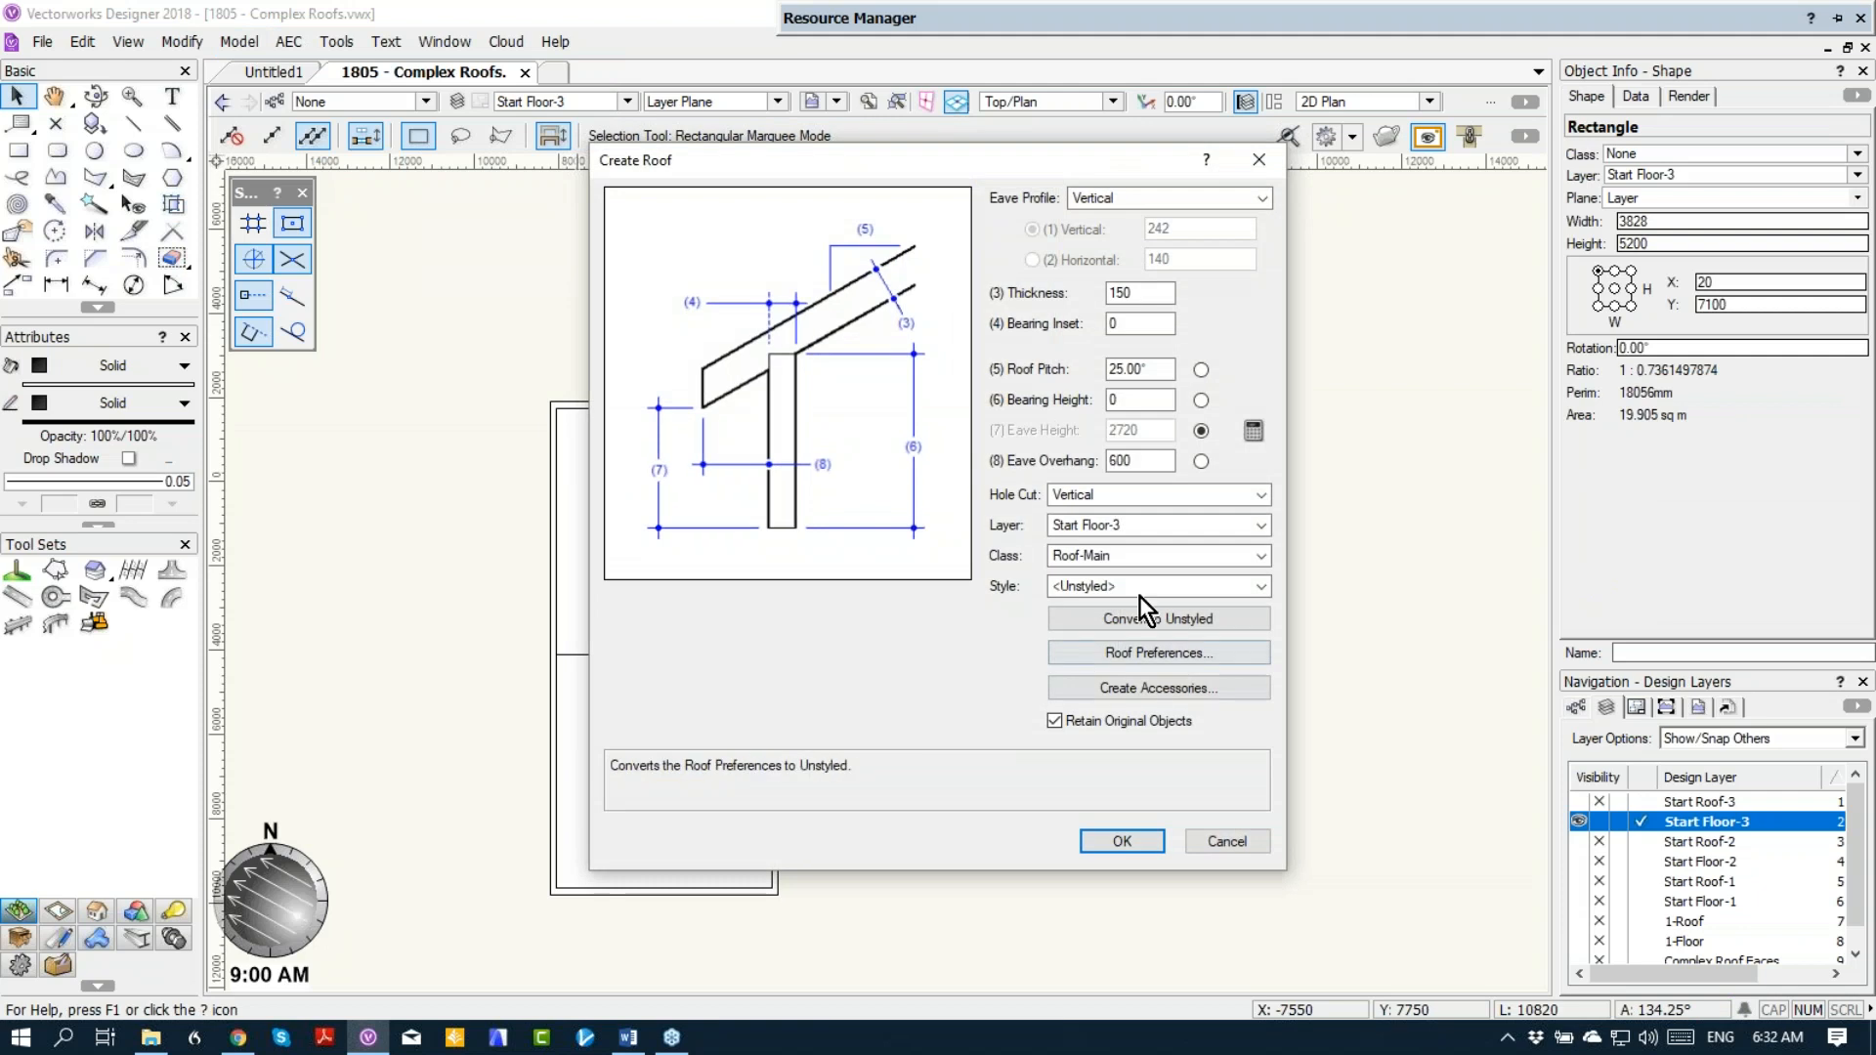
pyautogui.click(1122, 525)
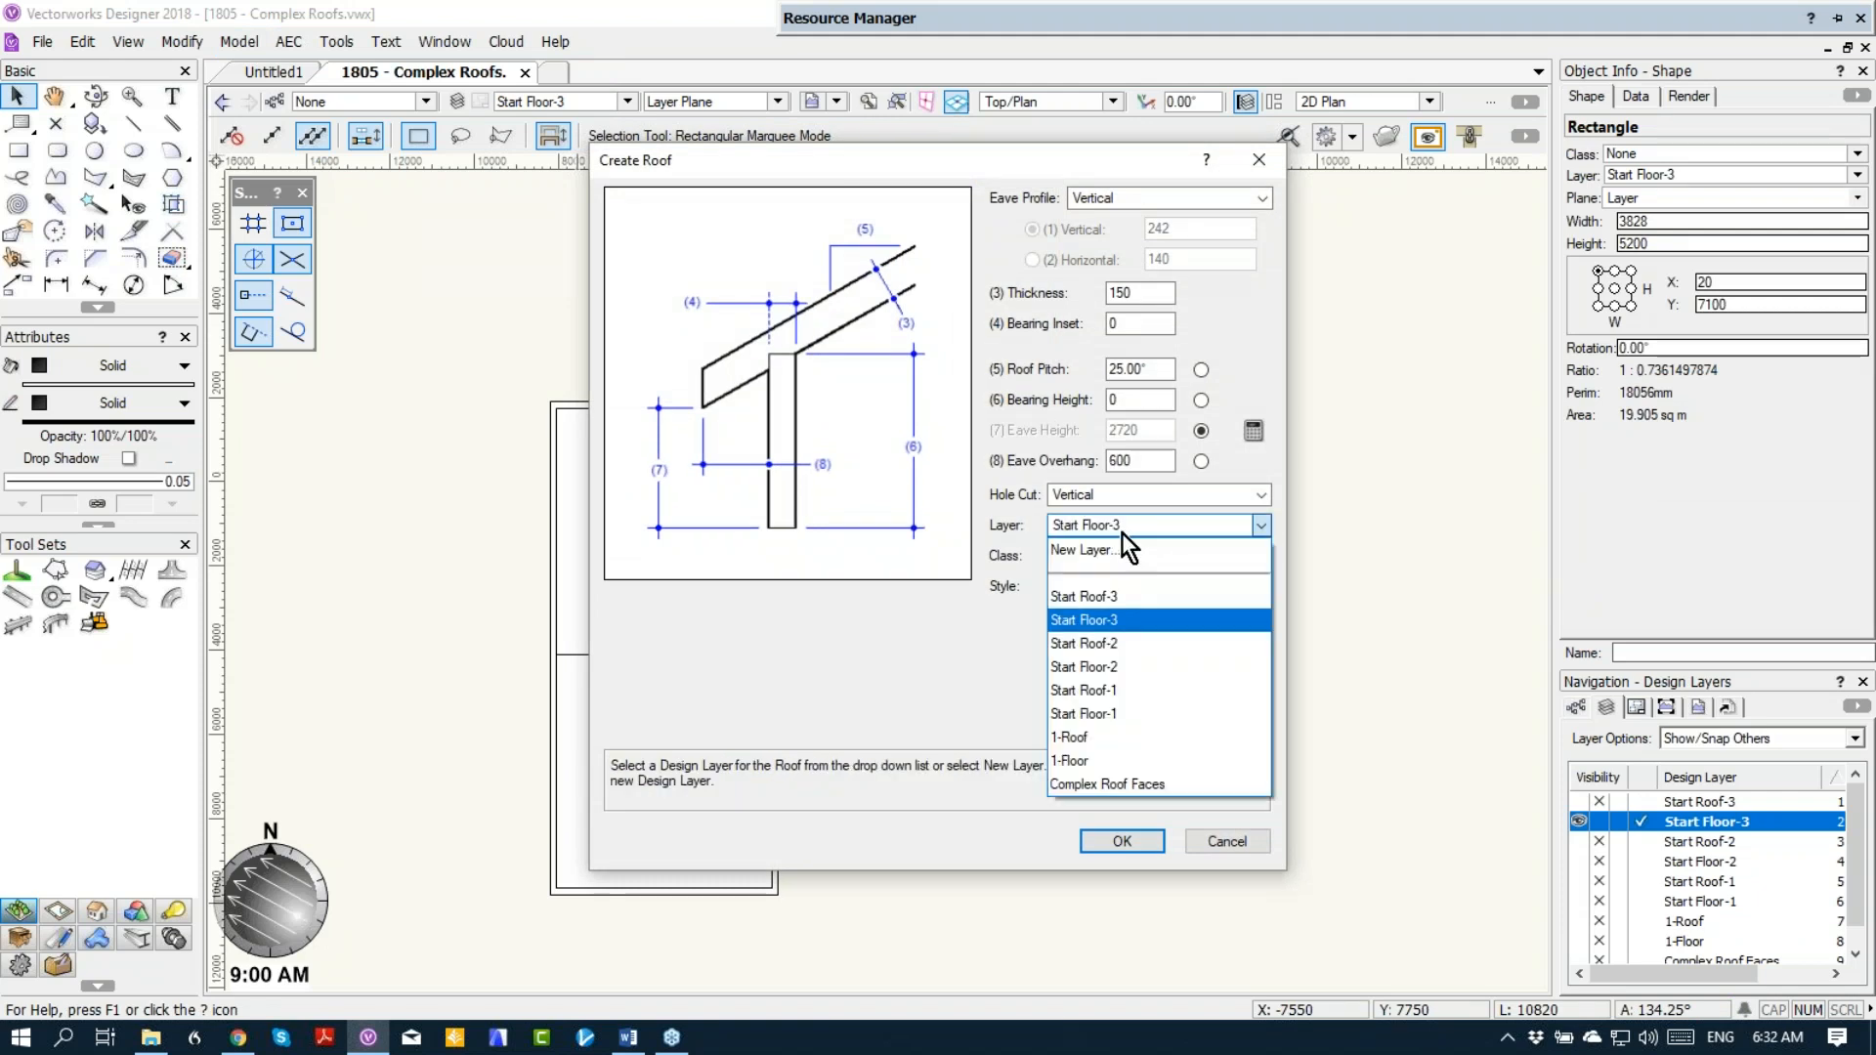
pyautogui.click(1122, 601)
pyautogui.click(1112, 399)
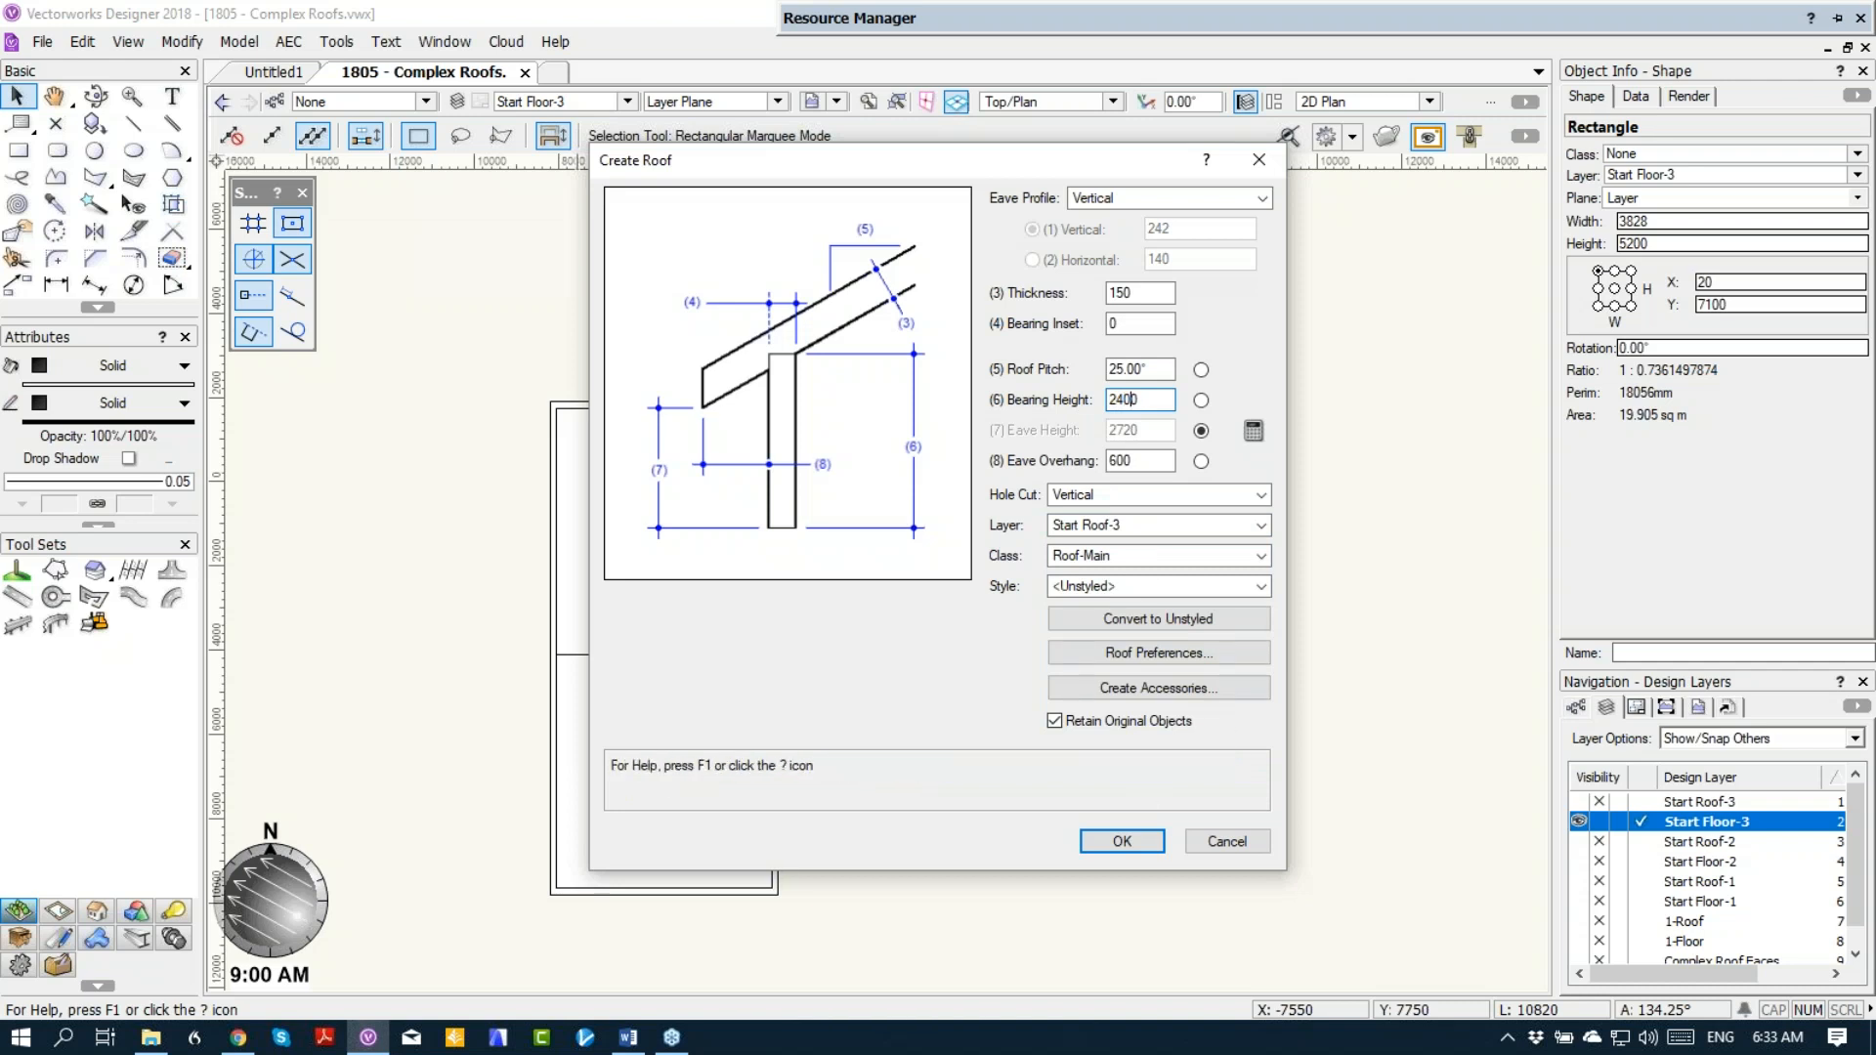
pyautogui.moveTo(1155, 399); pyautogui.dragTo(1024, 379)
pyautogui.write('2700')
pyautogui.click(1130, 836)
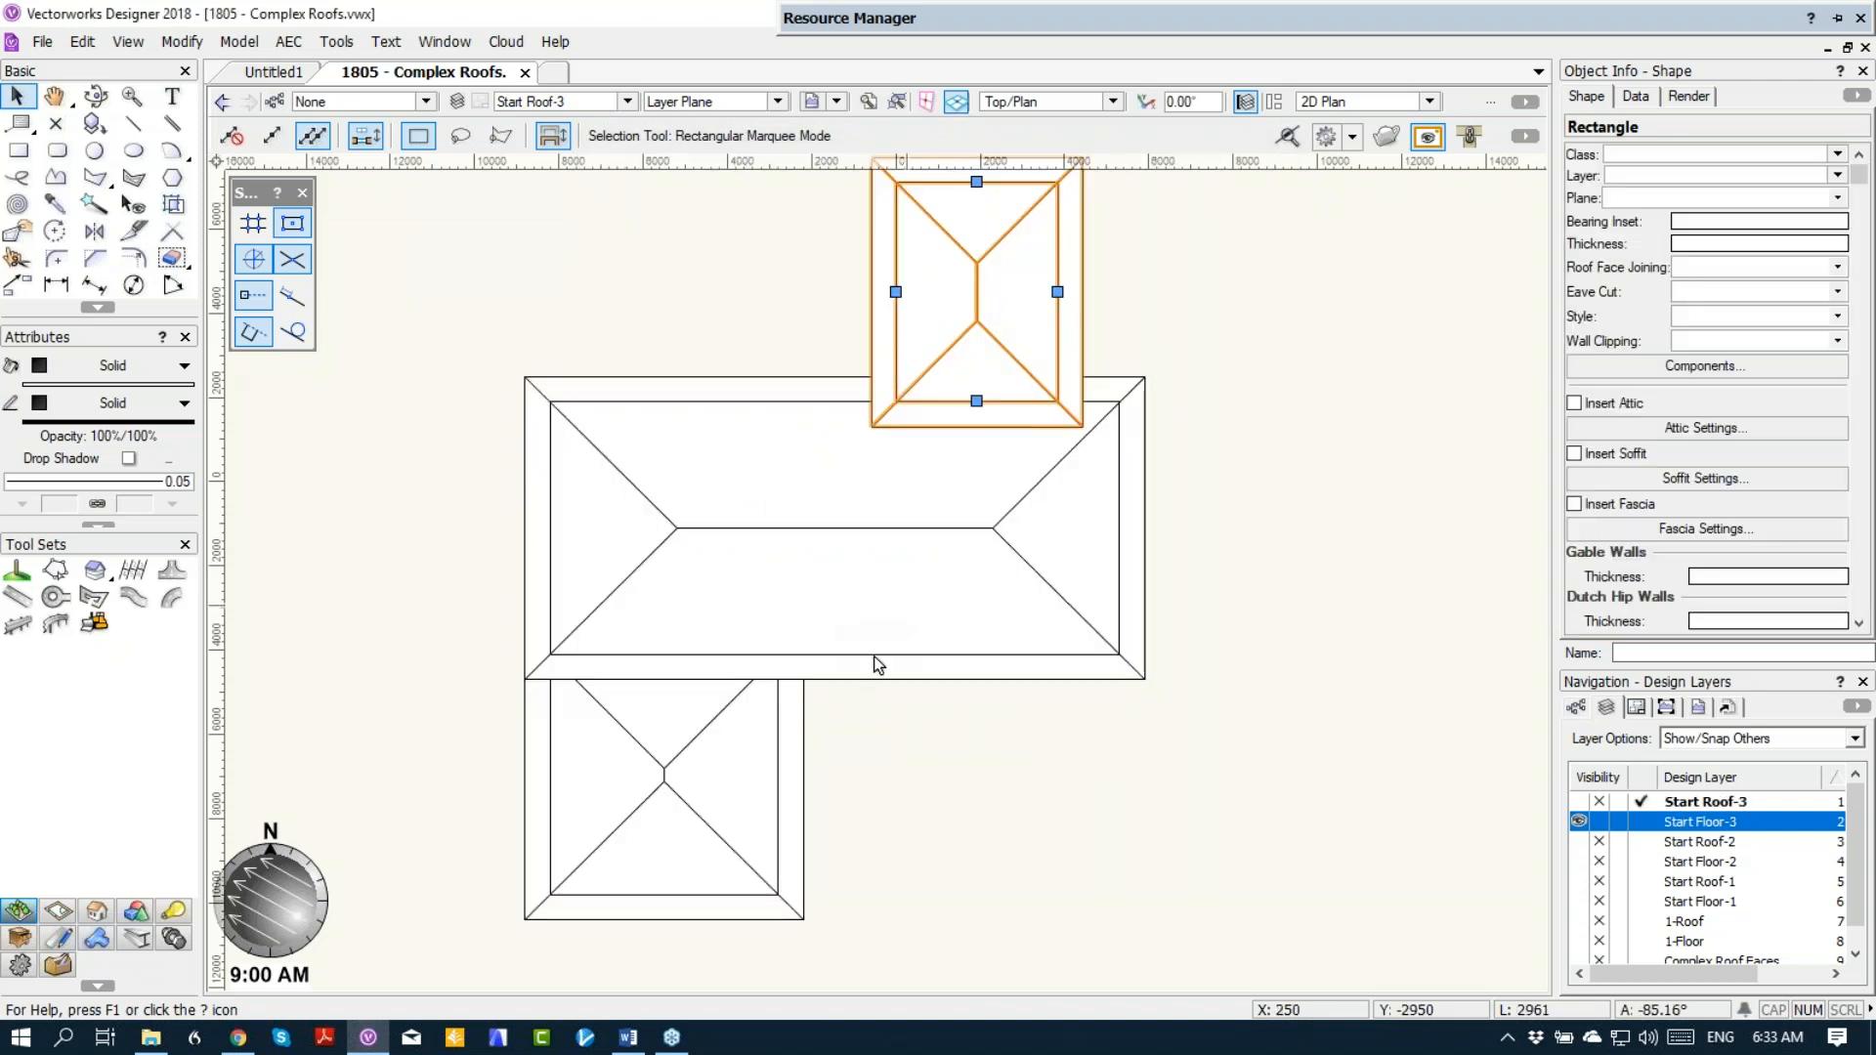
# Step: Change both short end edges of the main block's roof to gables
pyautogui.click(645, 544)
pyautogui.doubleClick(550, 527)
pyautogui.press('Return')
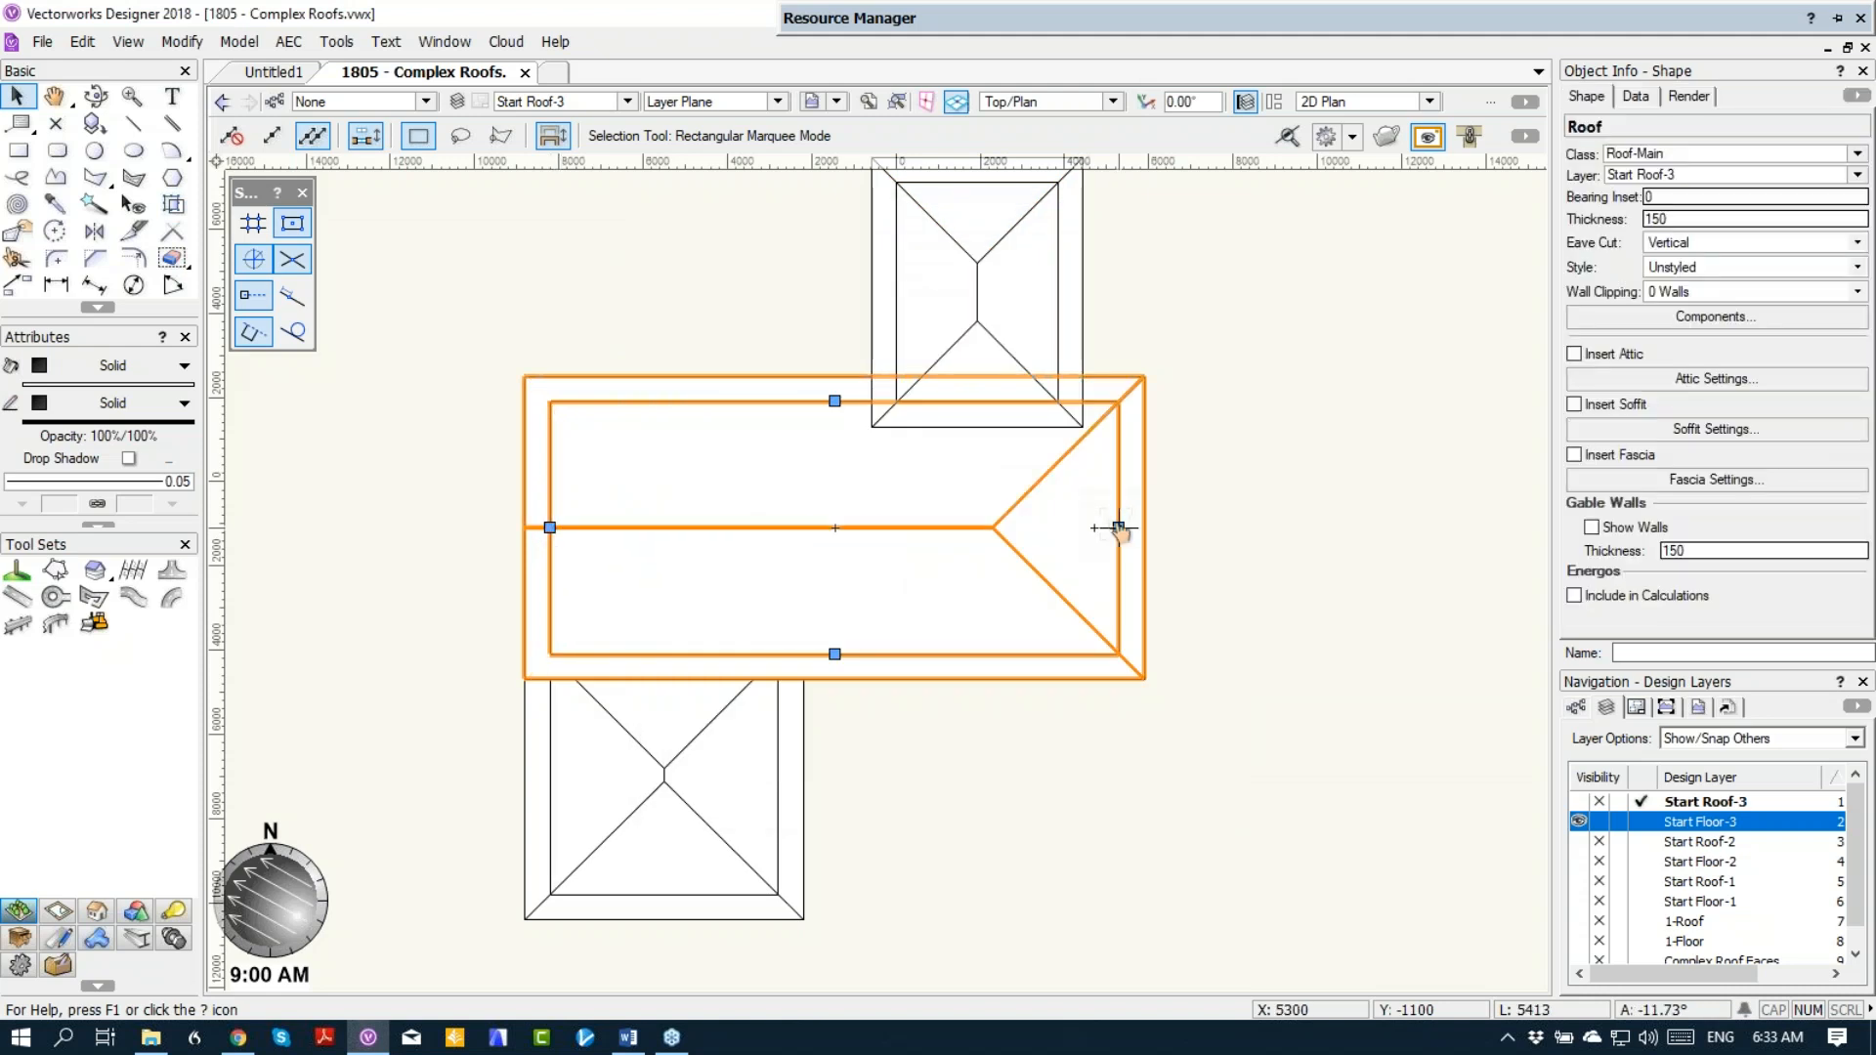
pyautogui.doubleClick(1118, 527)
pyautogui.click(685, 302)
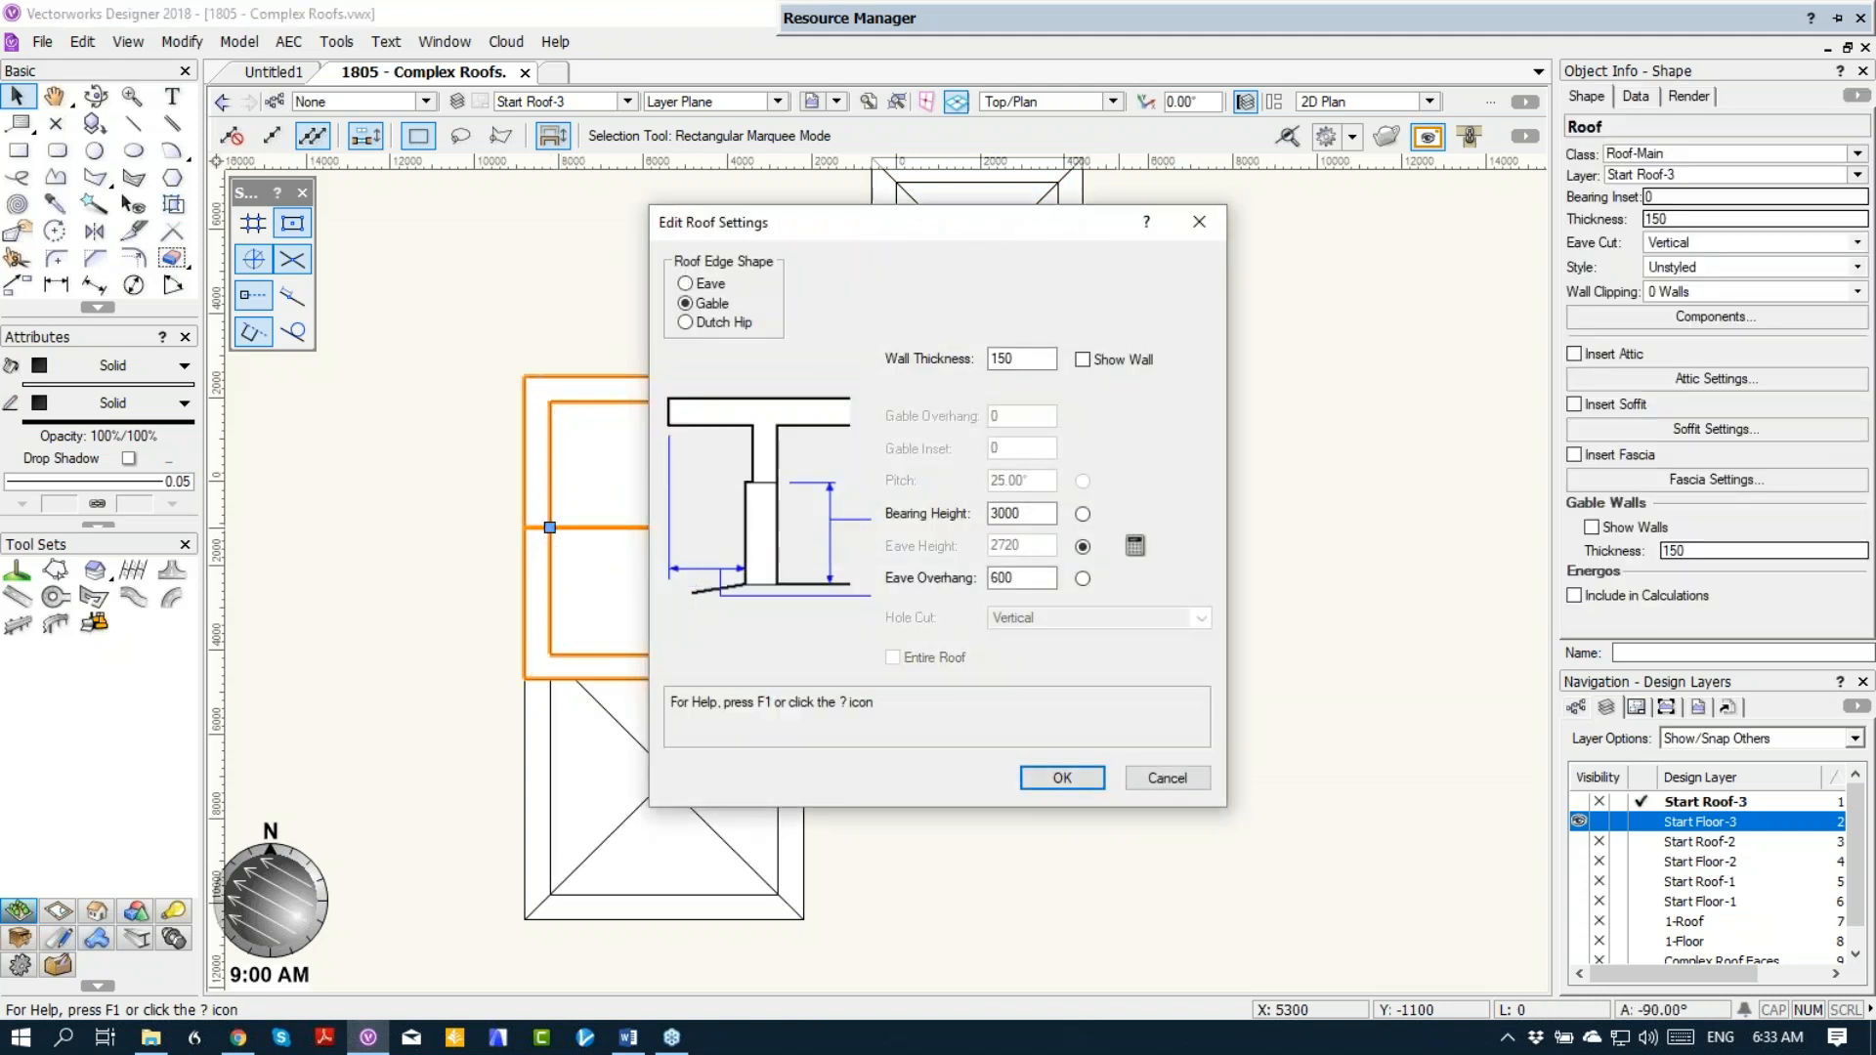
pyautogui.press('Return')
# Step: Change the outer short end edge of the upper wing's roof to a gable
pyautogui.click(962, 293)
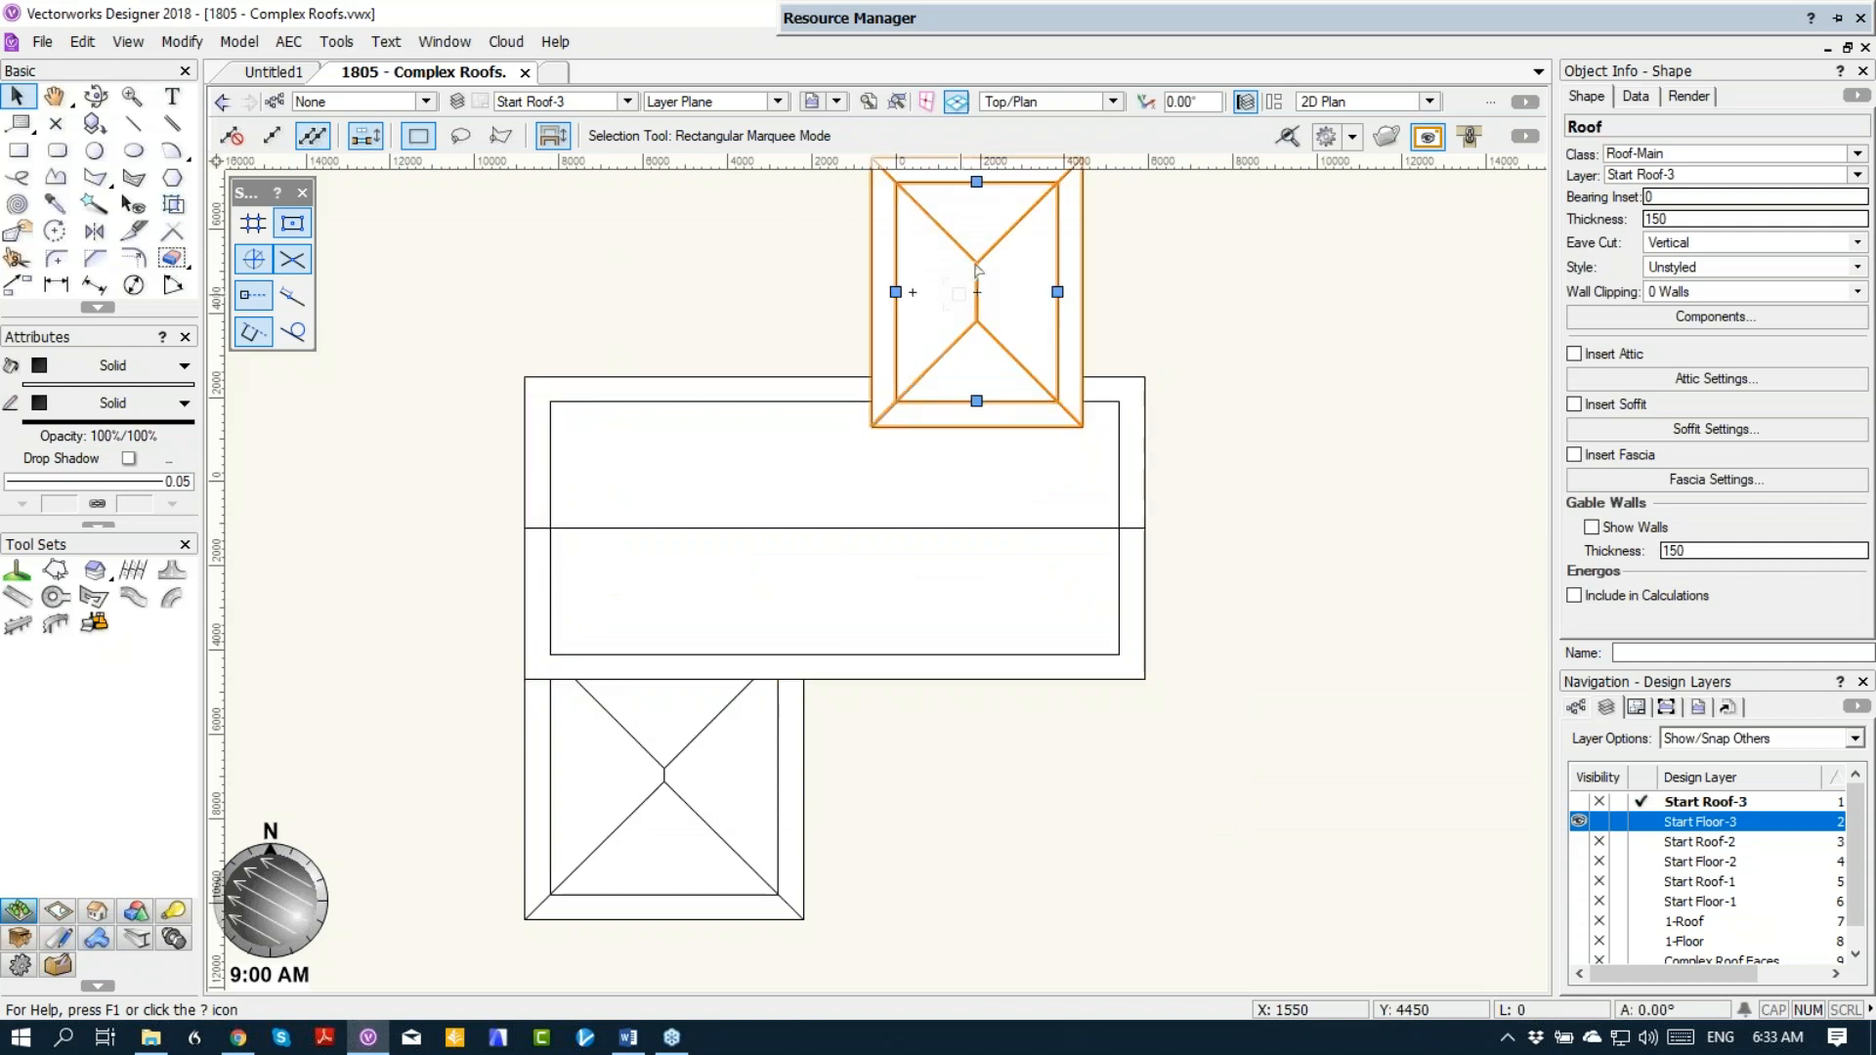
pyautogui.doubleClick(977, 182)
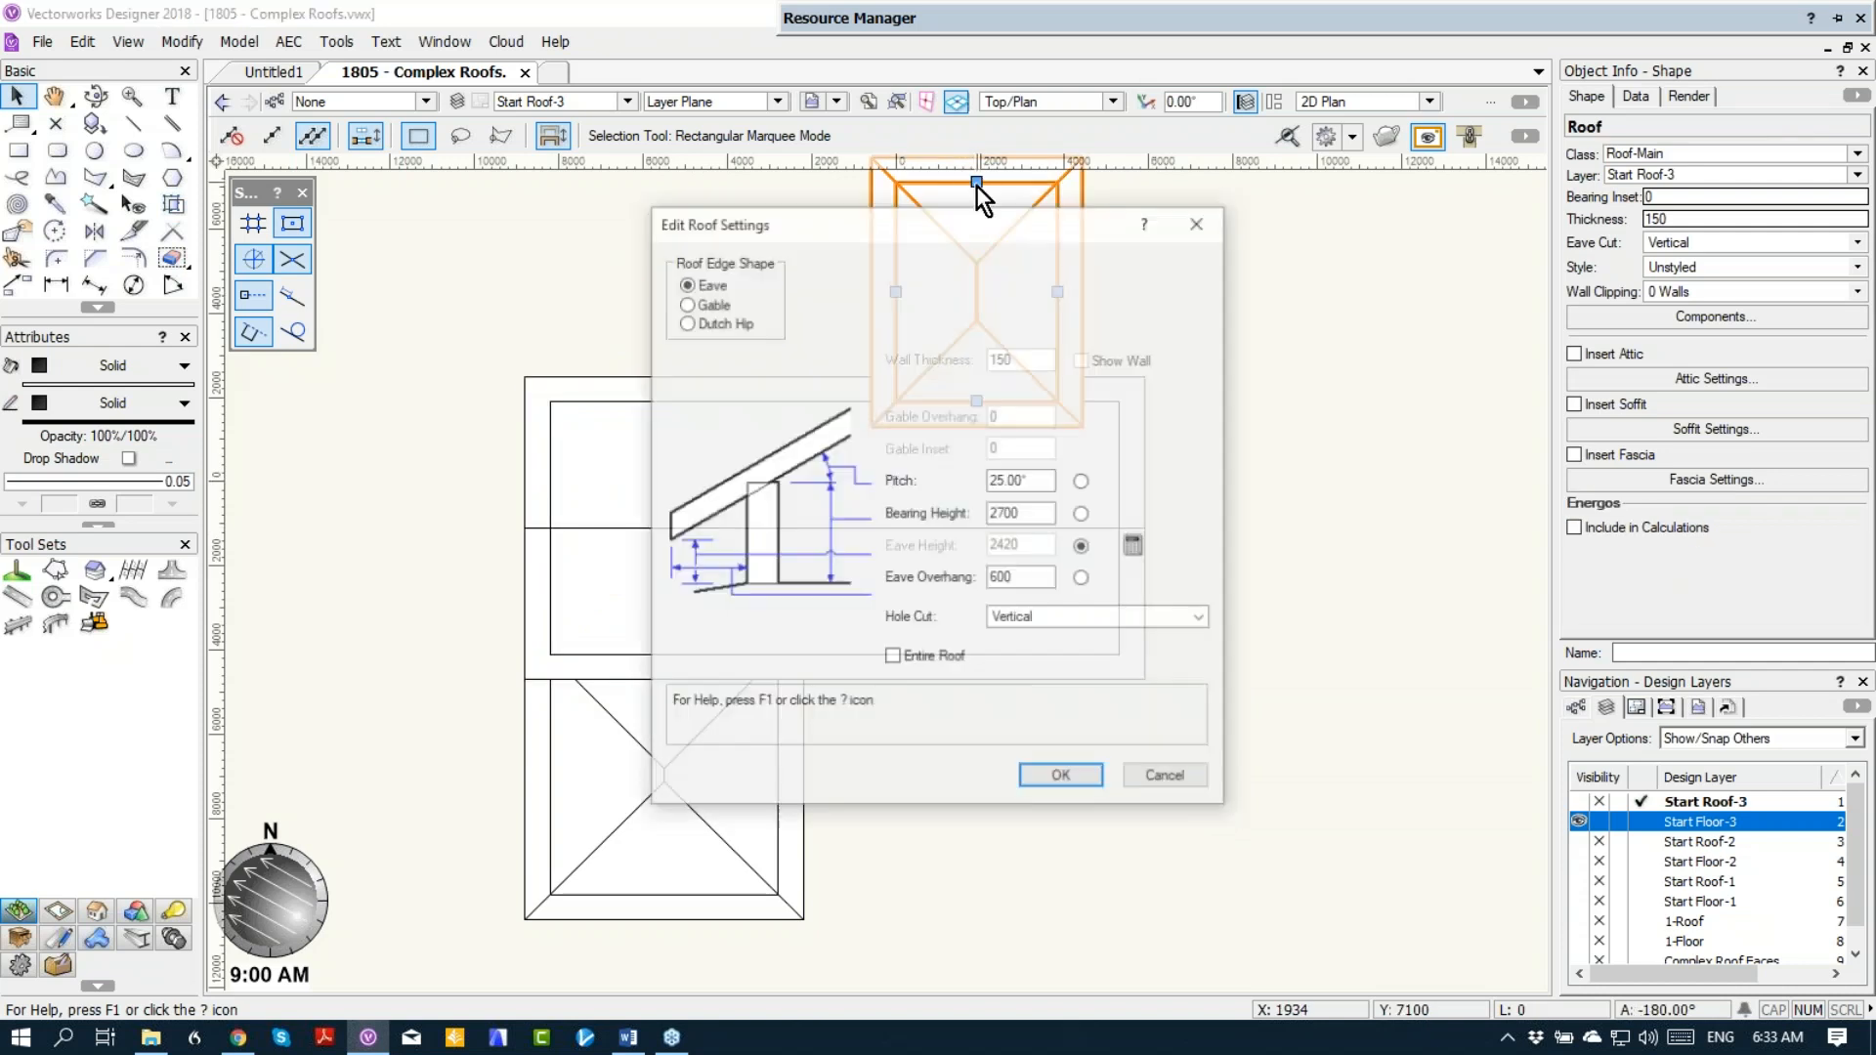
pyautogui.click(706, 305)
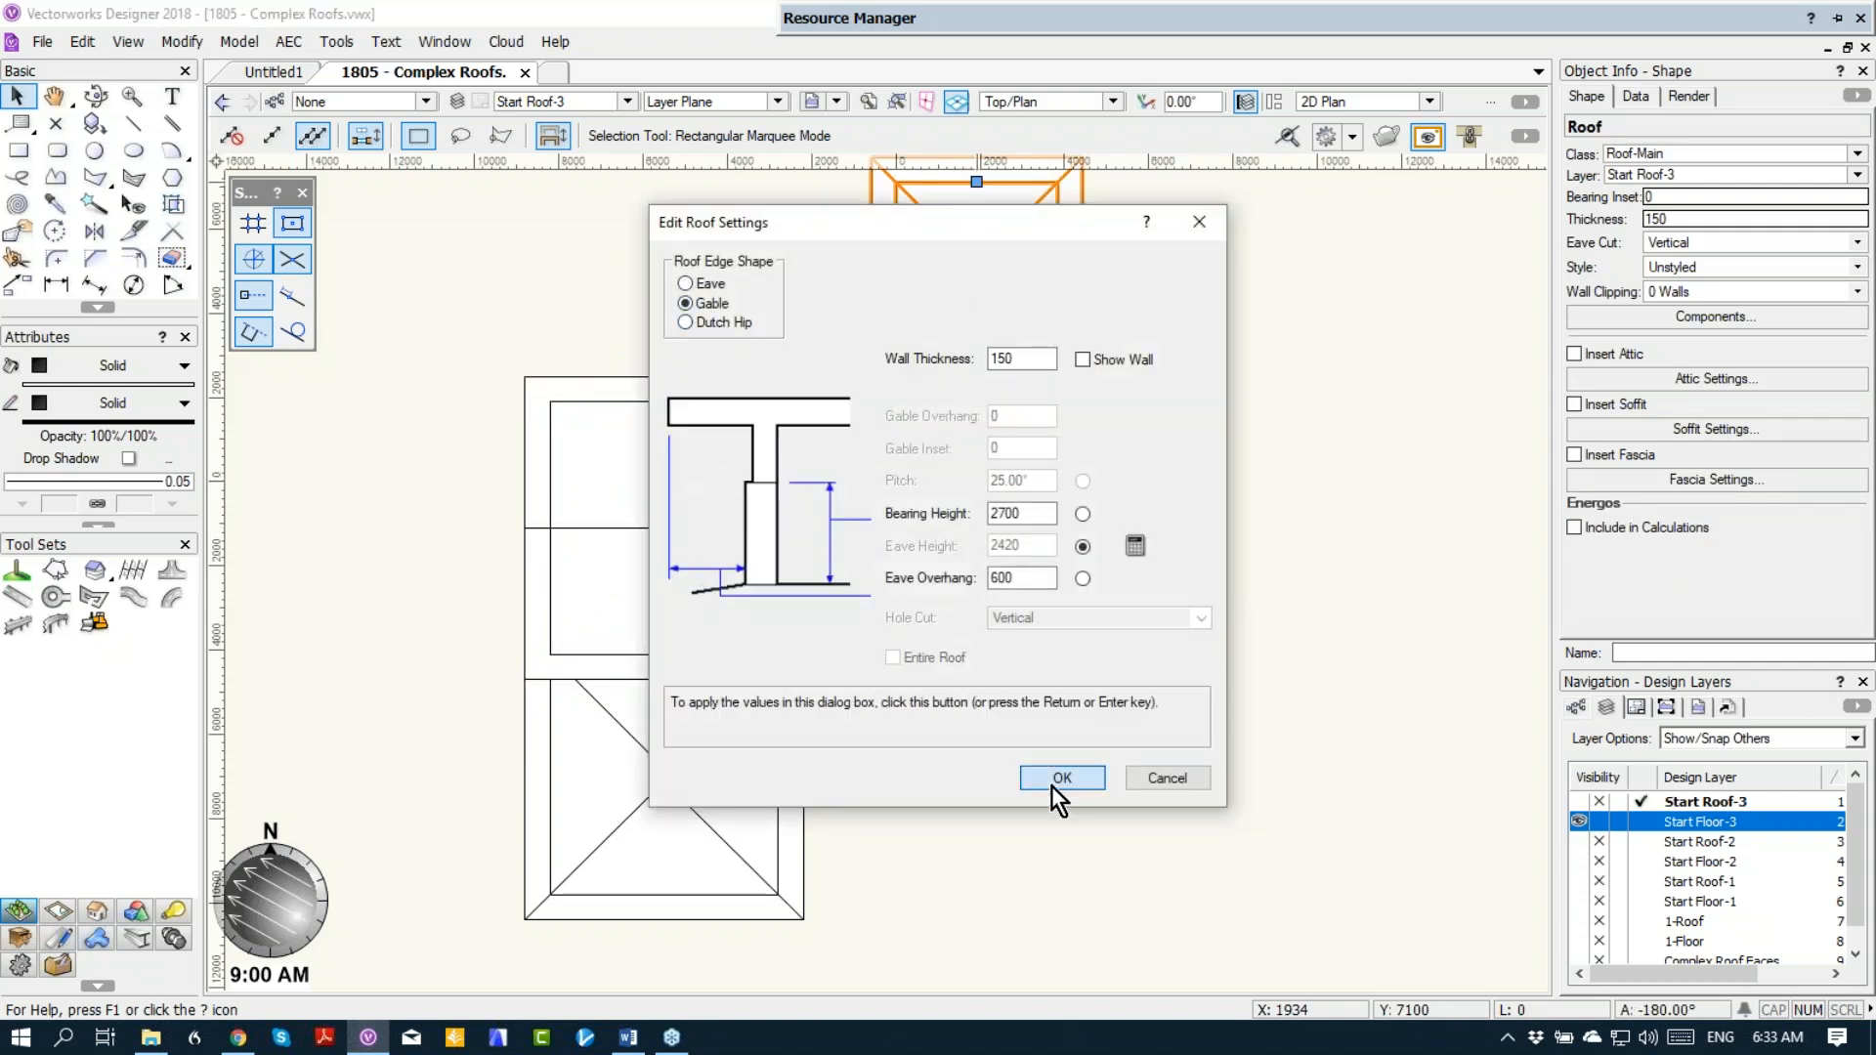
pyautogui.click(1053, 779)
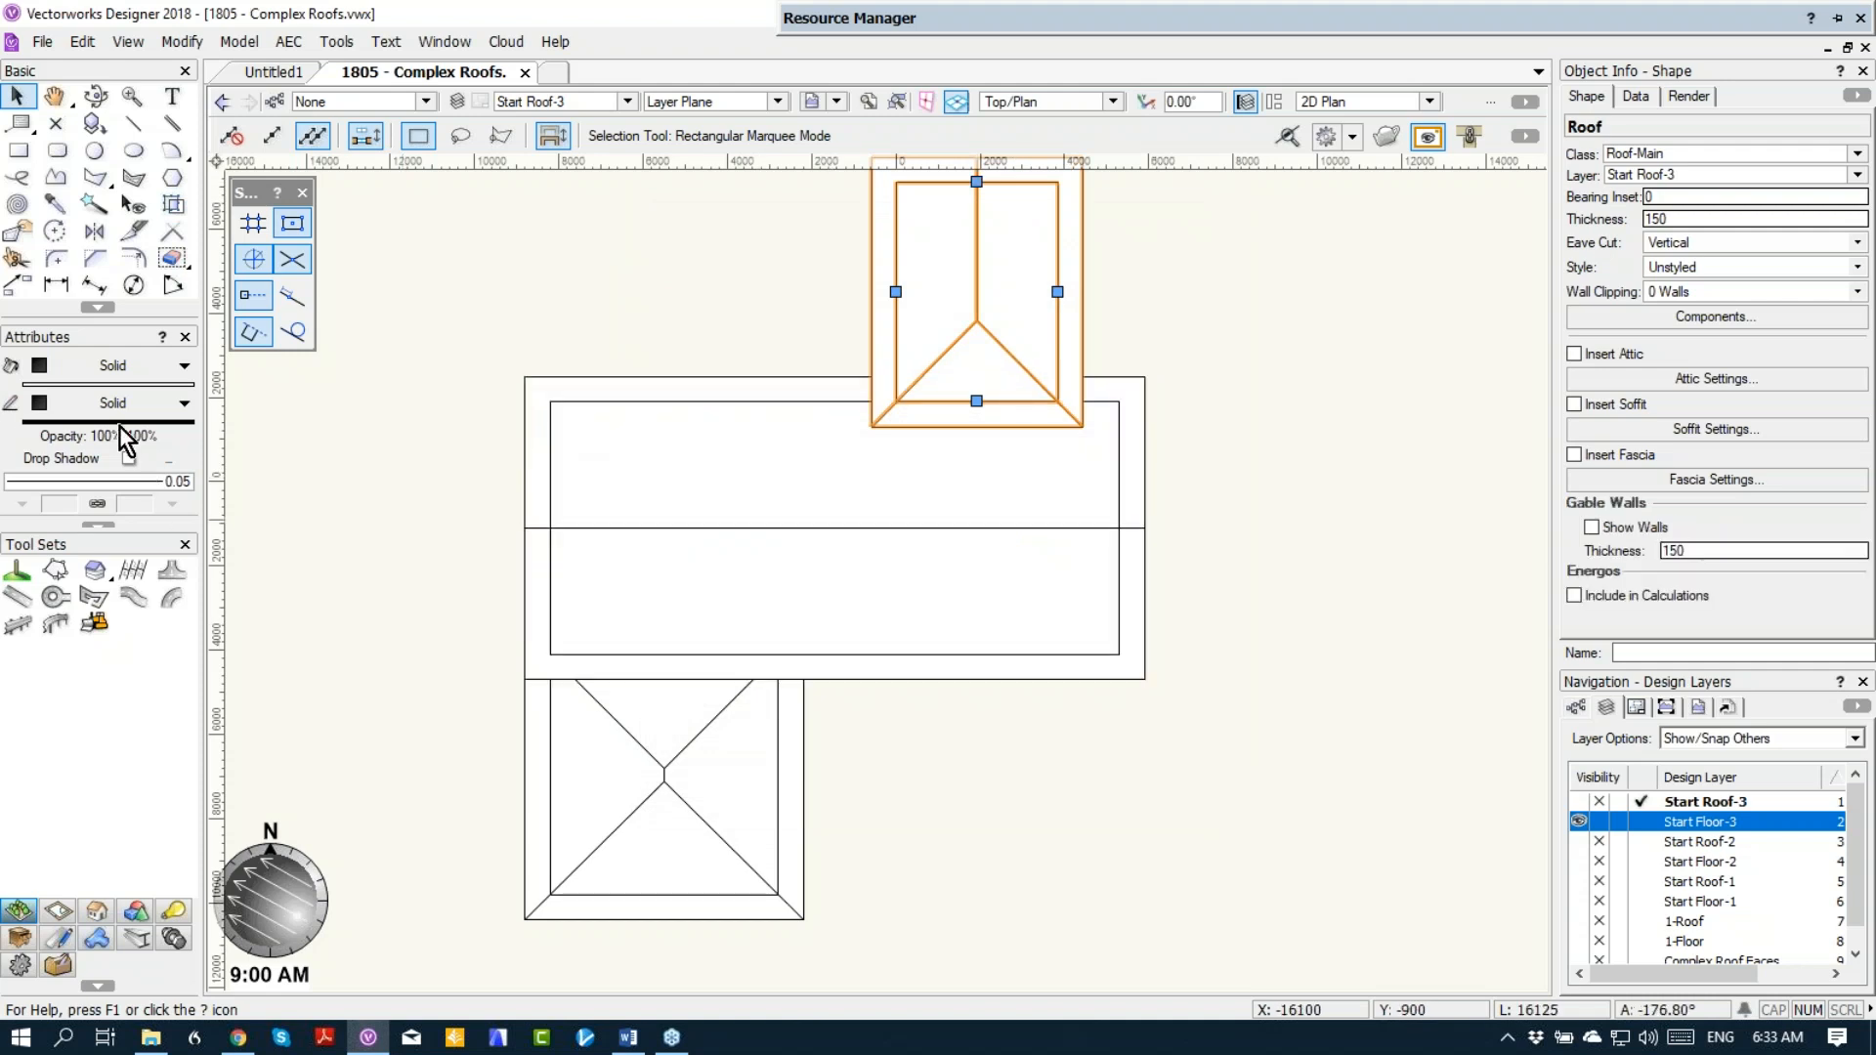
# Step: Set the pen colour of the upper and lower wing roofs to red
pyautogui.click(170, 425)
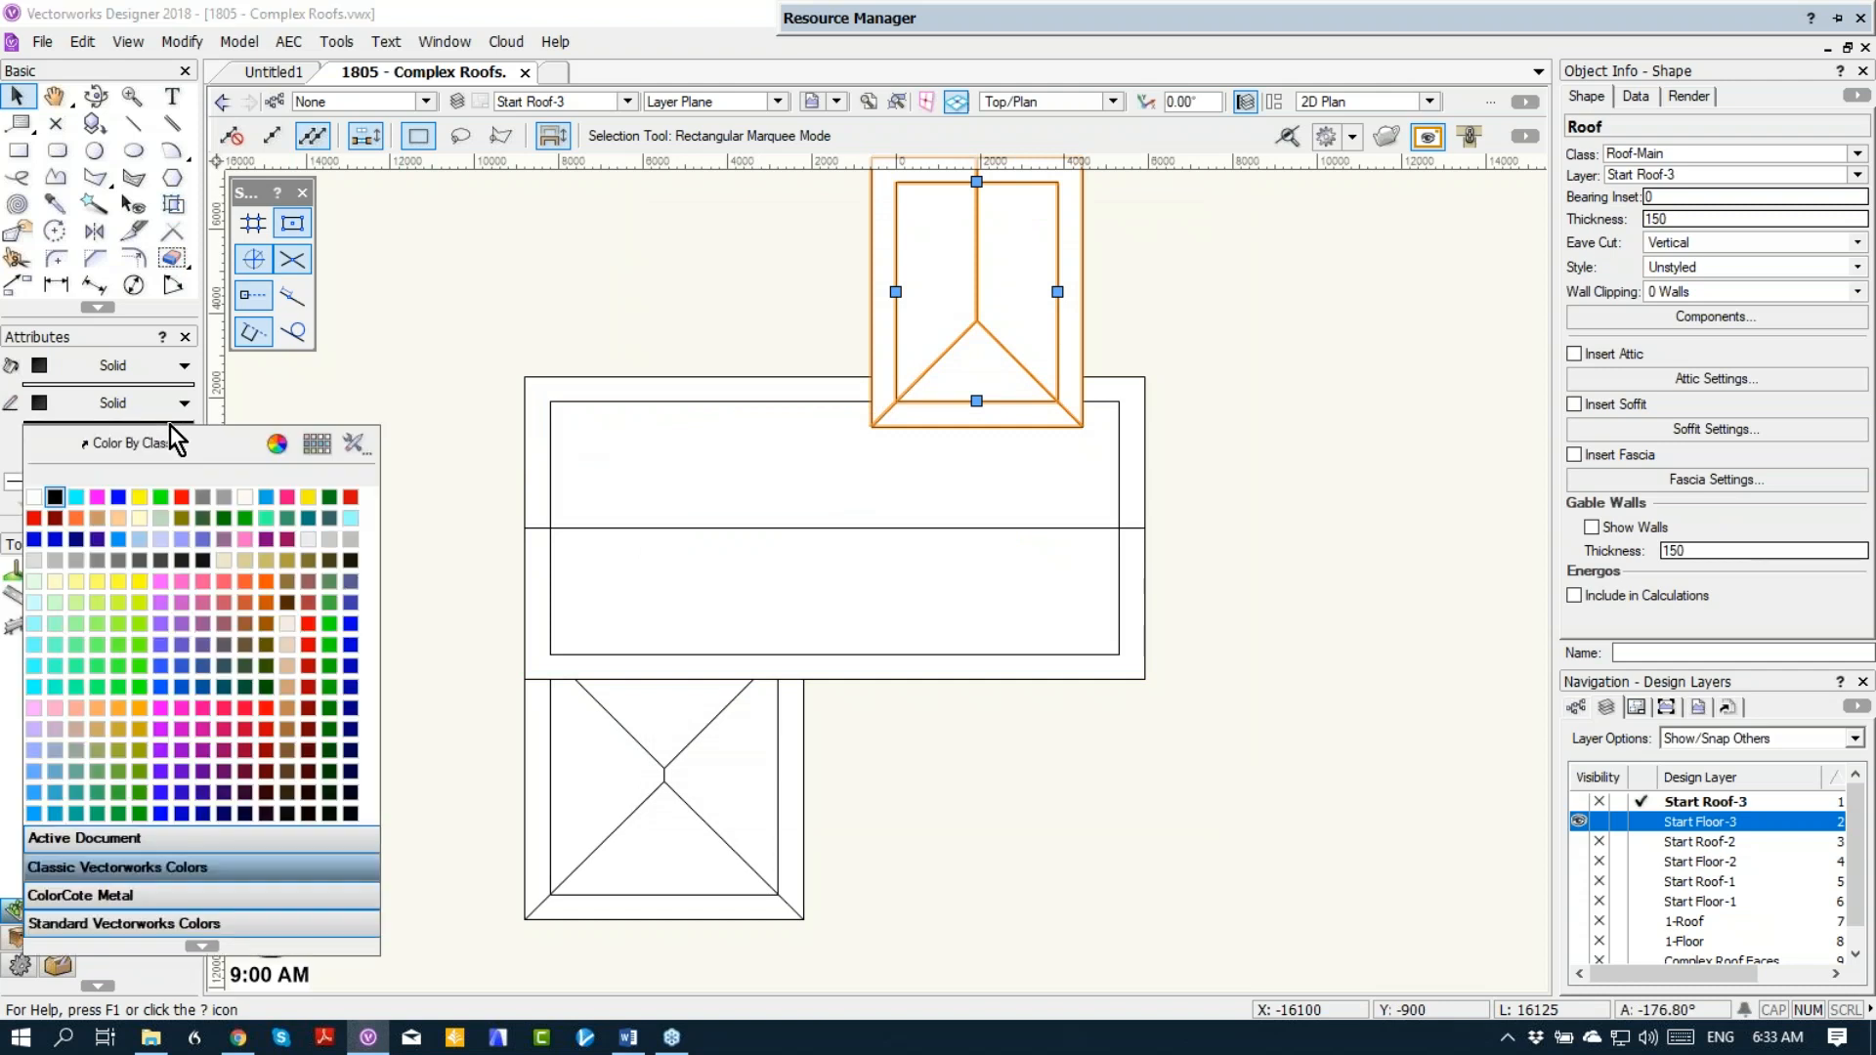
pyautogui.click(181, 498)
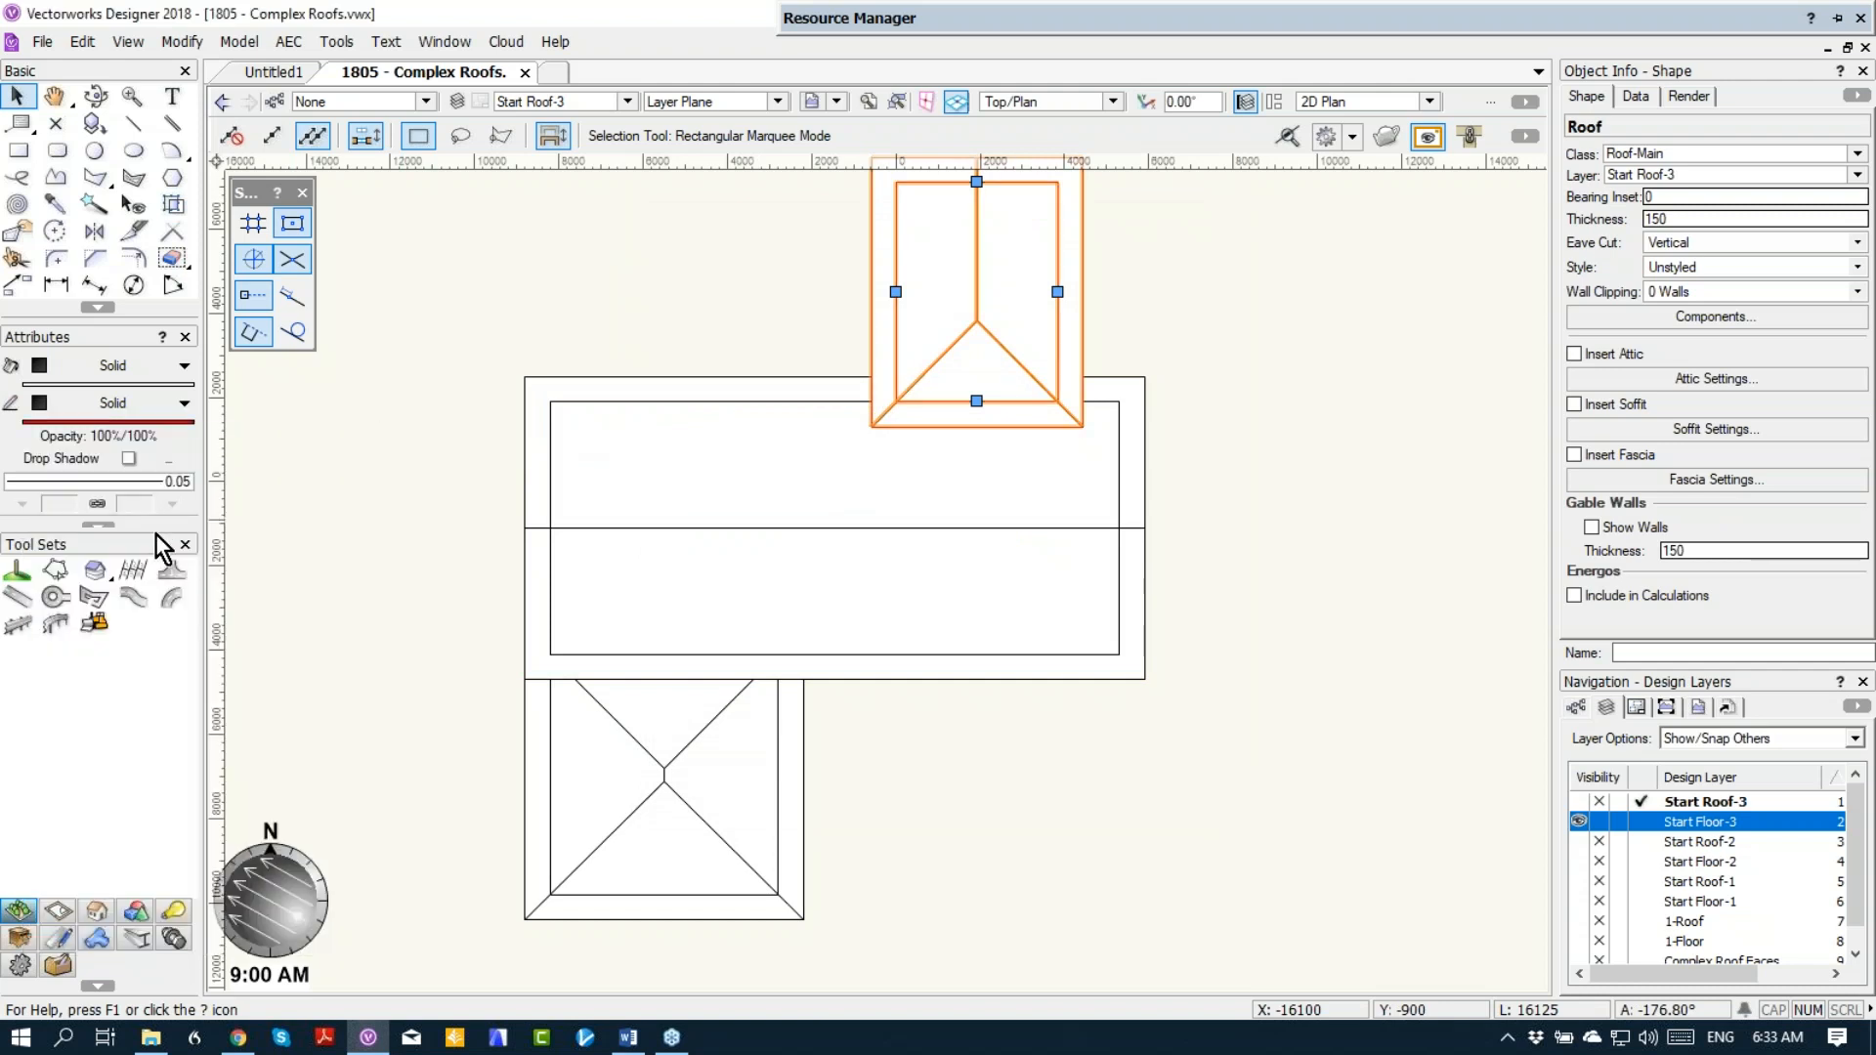
pyautogui.moveTo(160, 532); pyautogui.dragTo(160, 574)
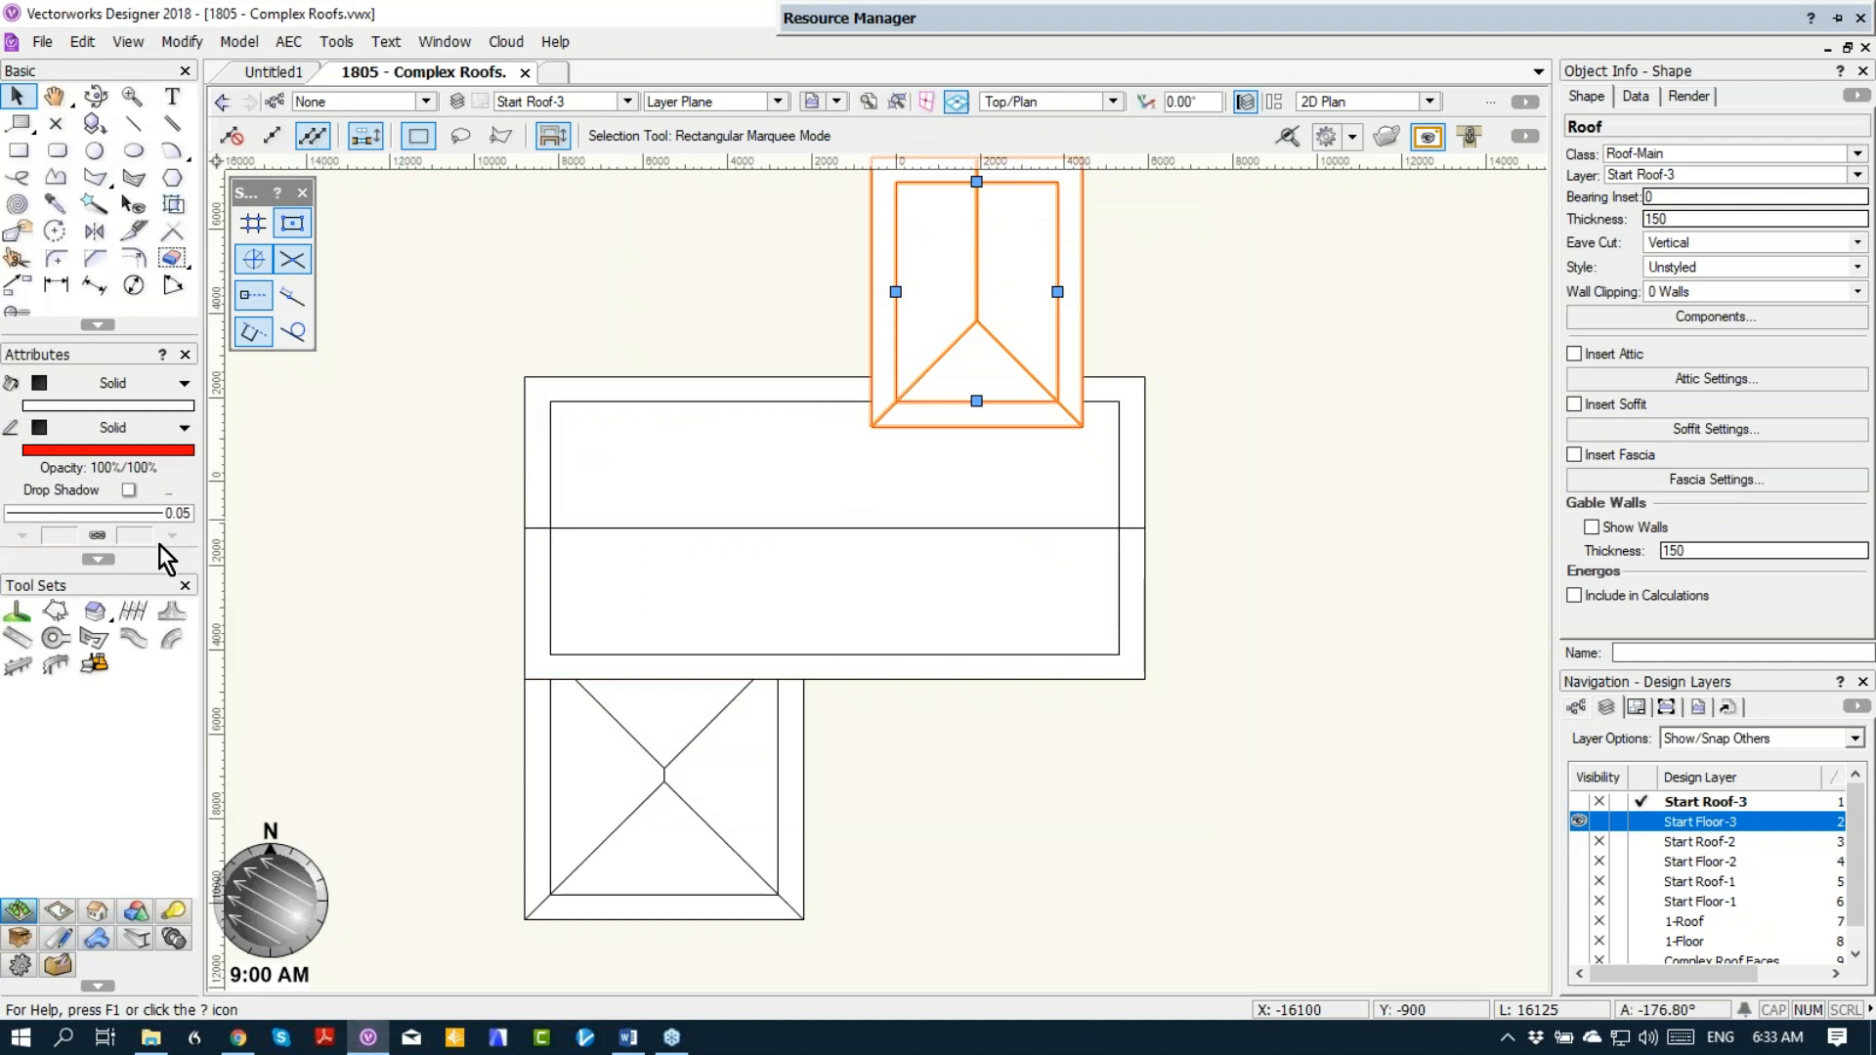
pyautogui.click(662, 779)
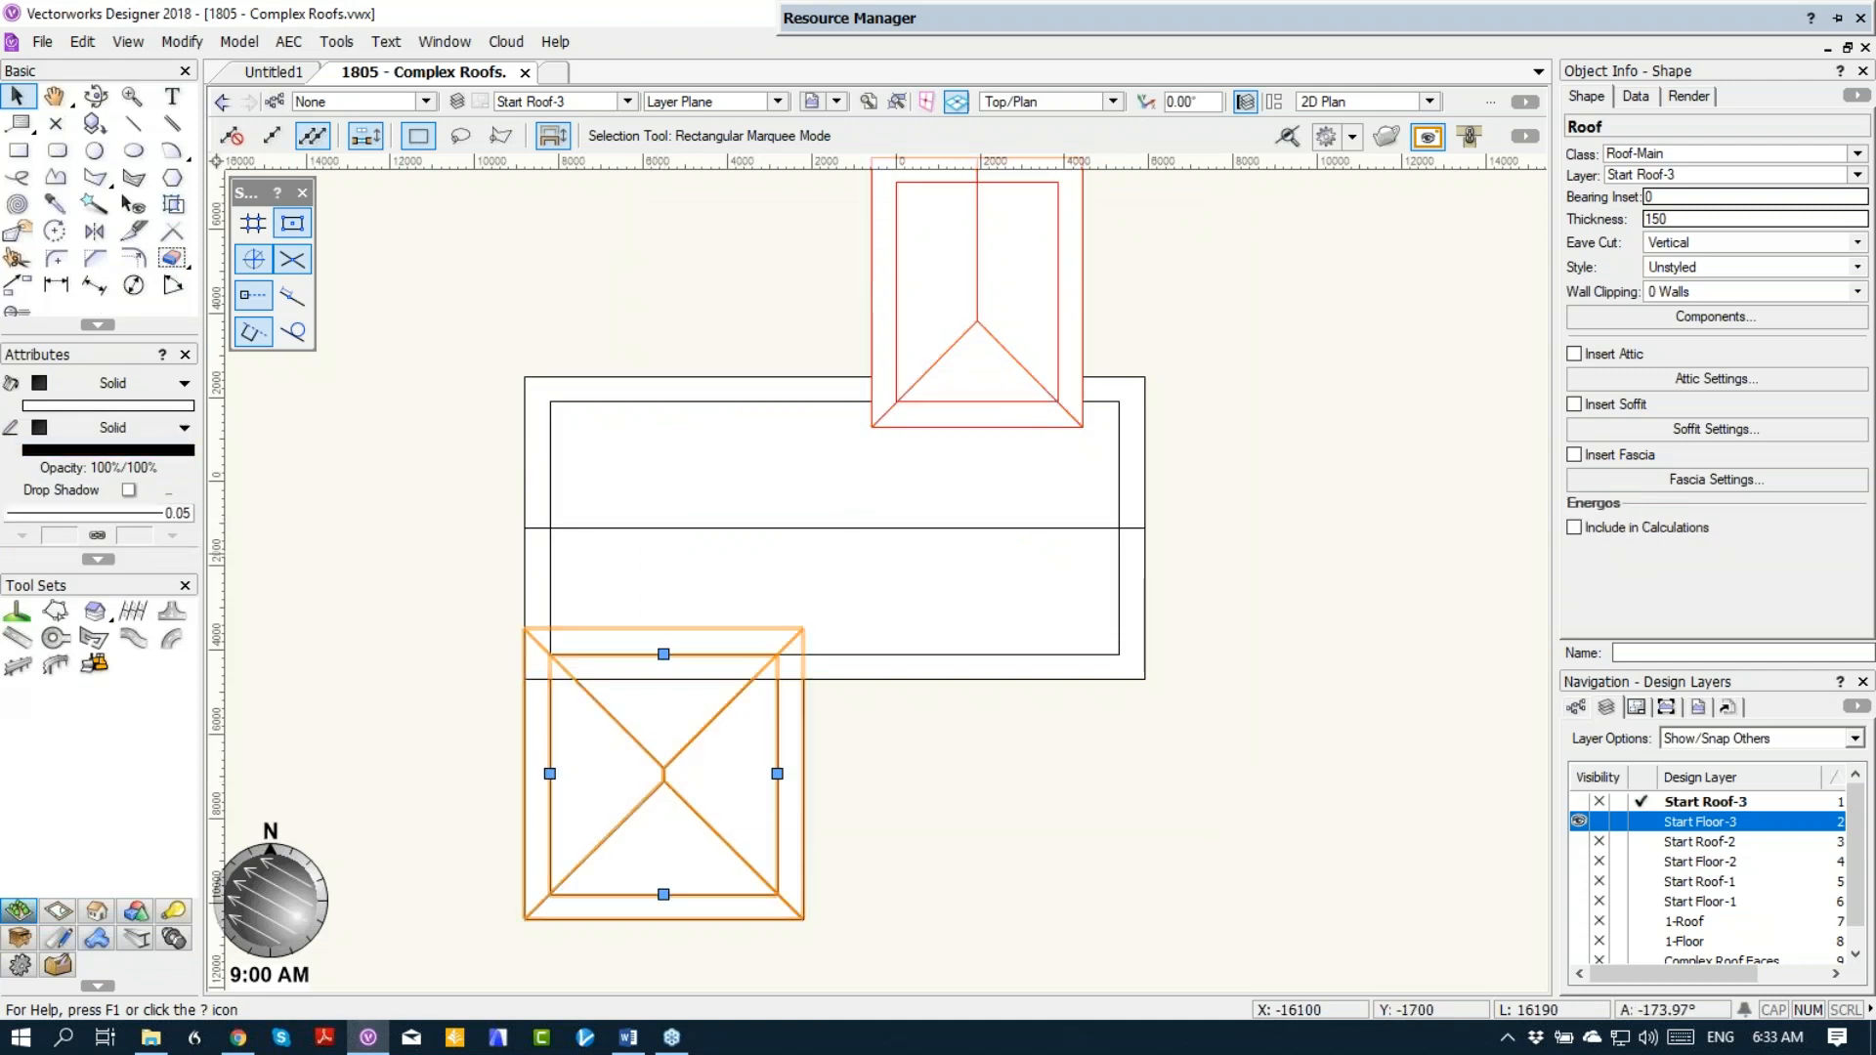
pyautogui.click(162, 455)
pyautogui.press('Escape')
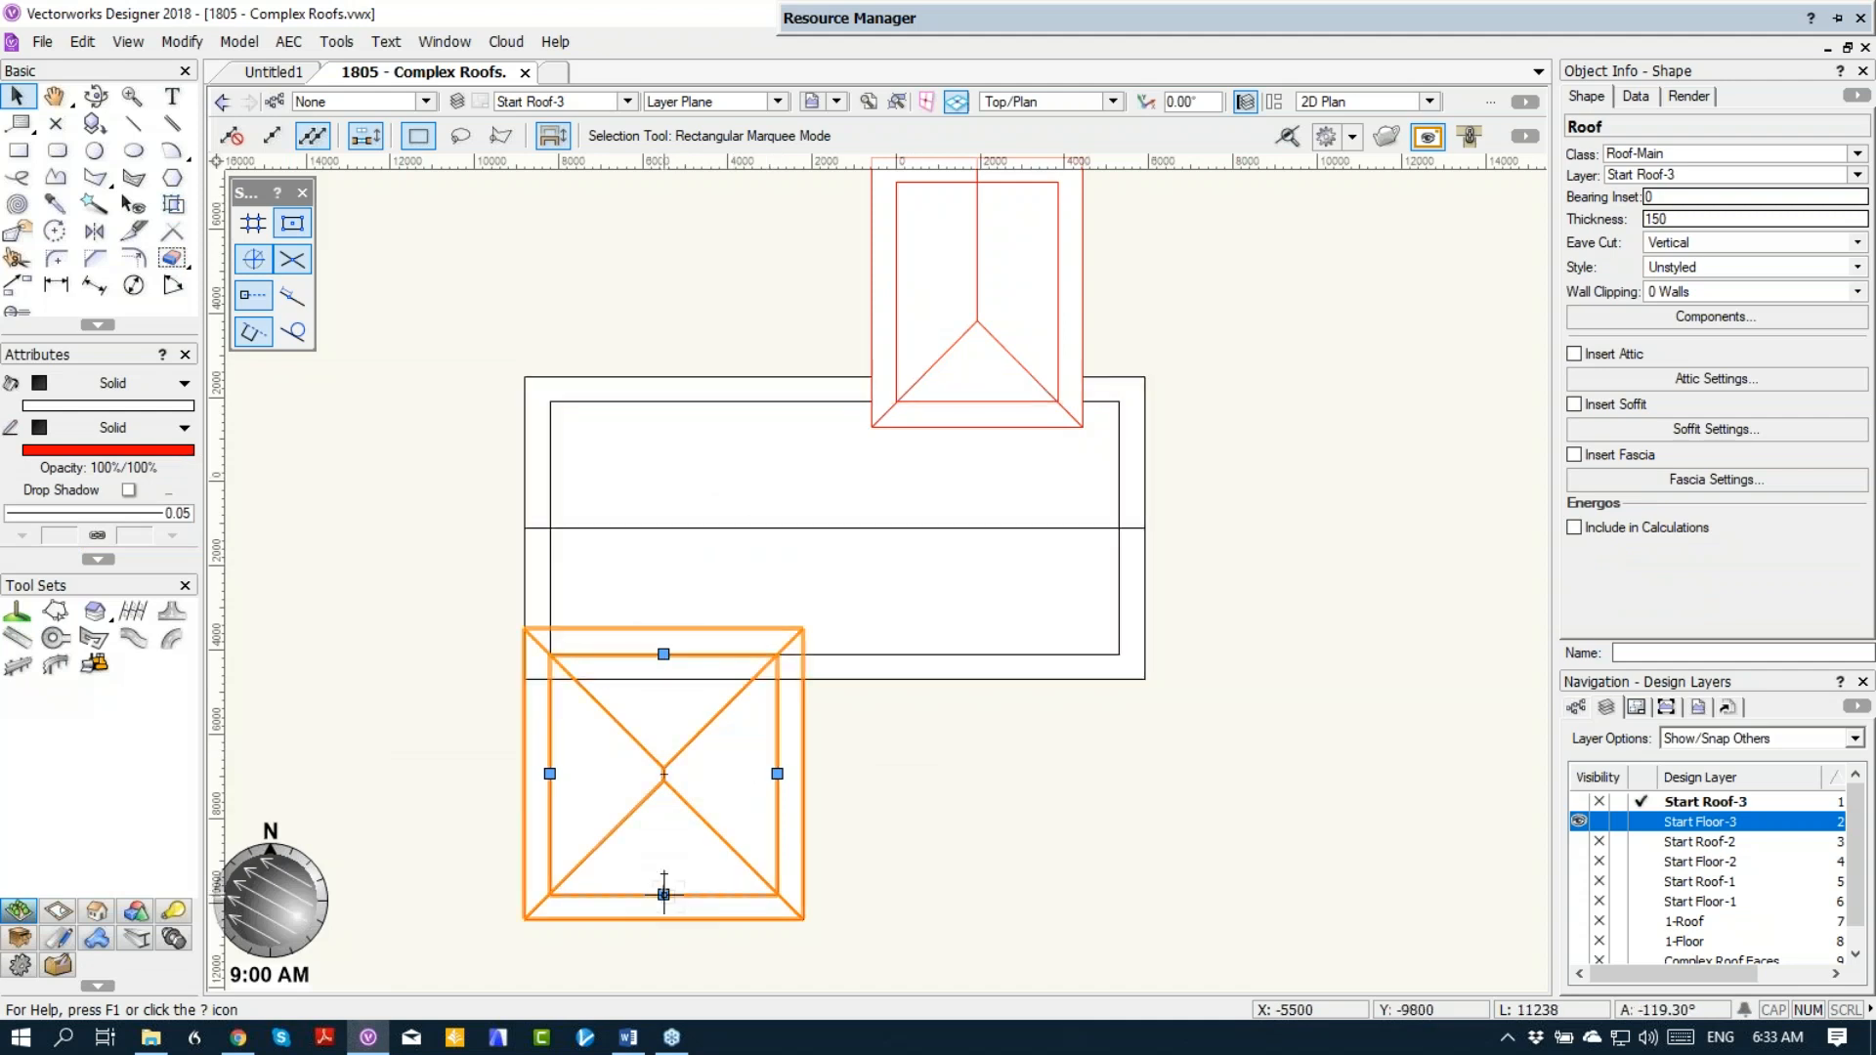
# Step: Change the outer end edge of the lower wing's roof to a gable
pyautogui.click(664, 894)
pyautogui.click(712, 305)
pyautogui.click(1088, 778)
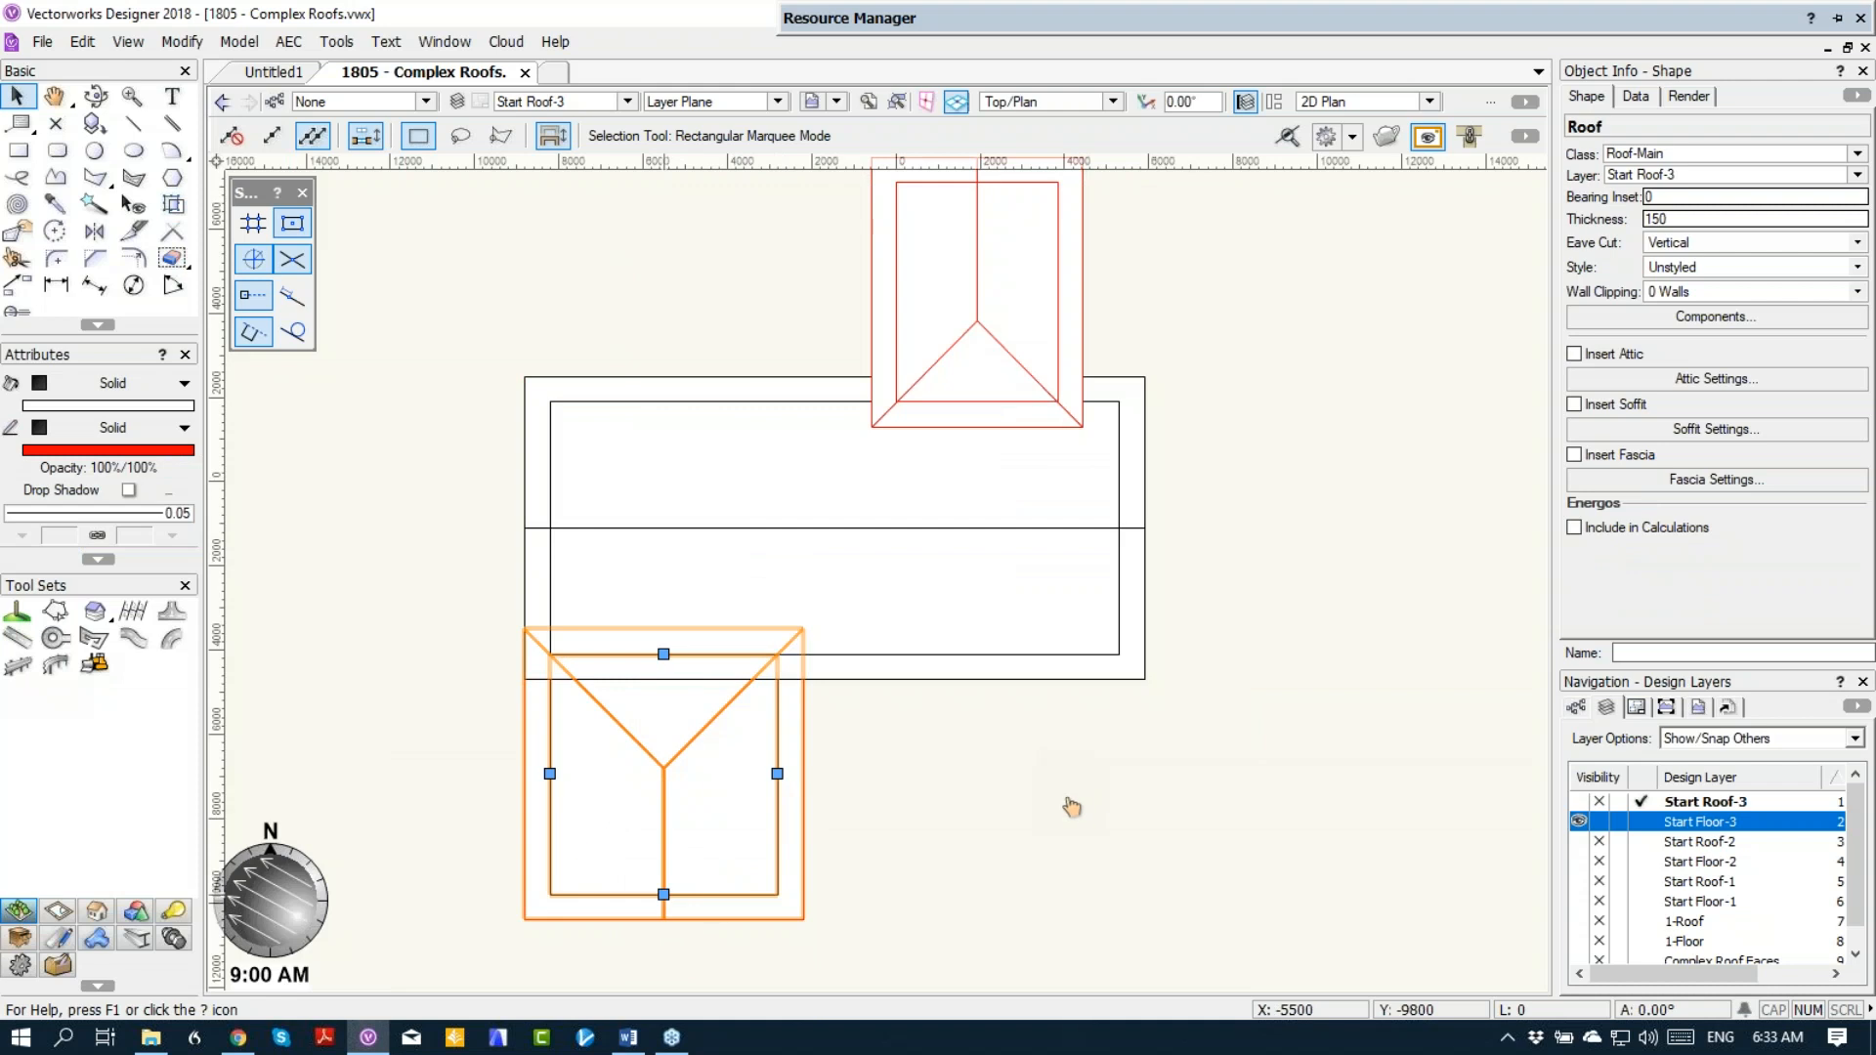
# Step: Change the lower wing roof's inner edge, over the main block, to a gable with a 3 m eave overhang
pyautogui.click(669, 706)
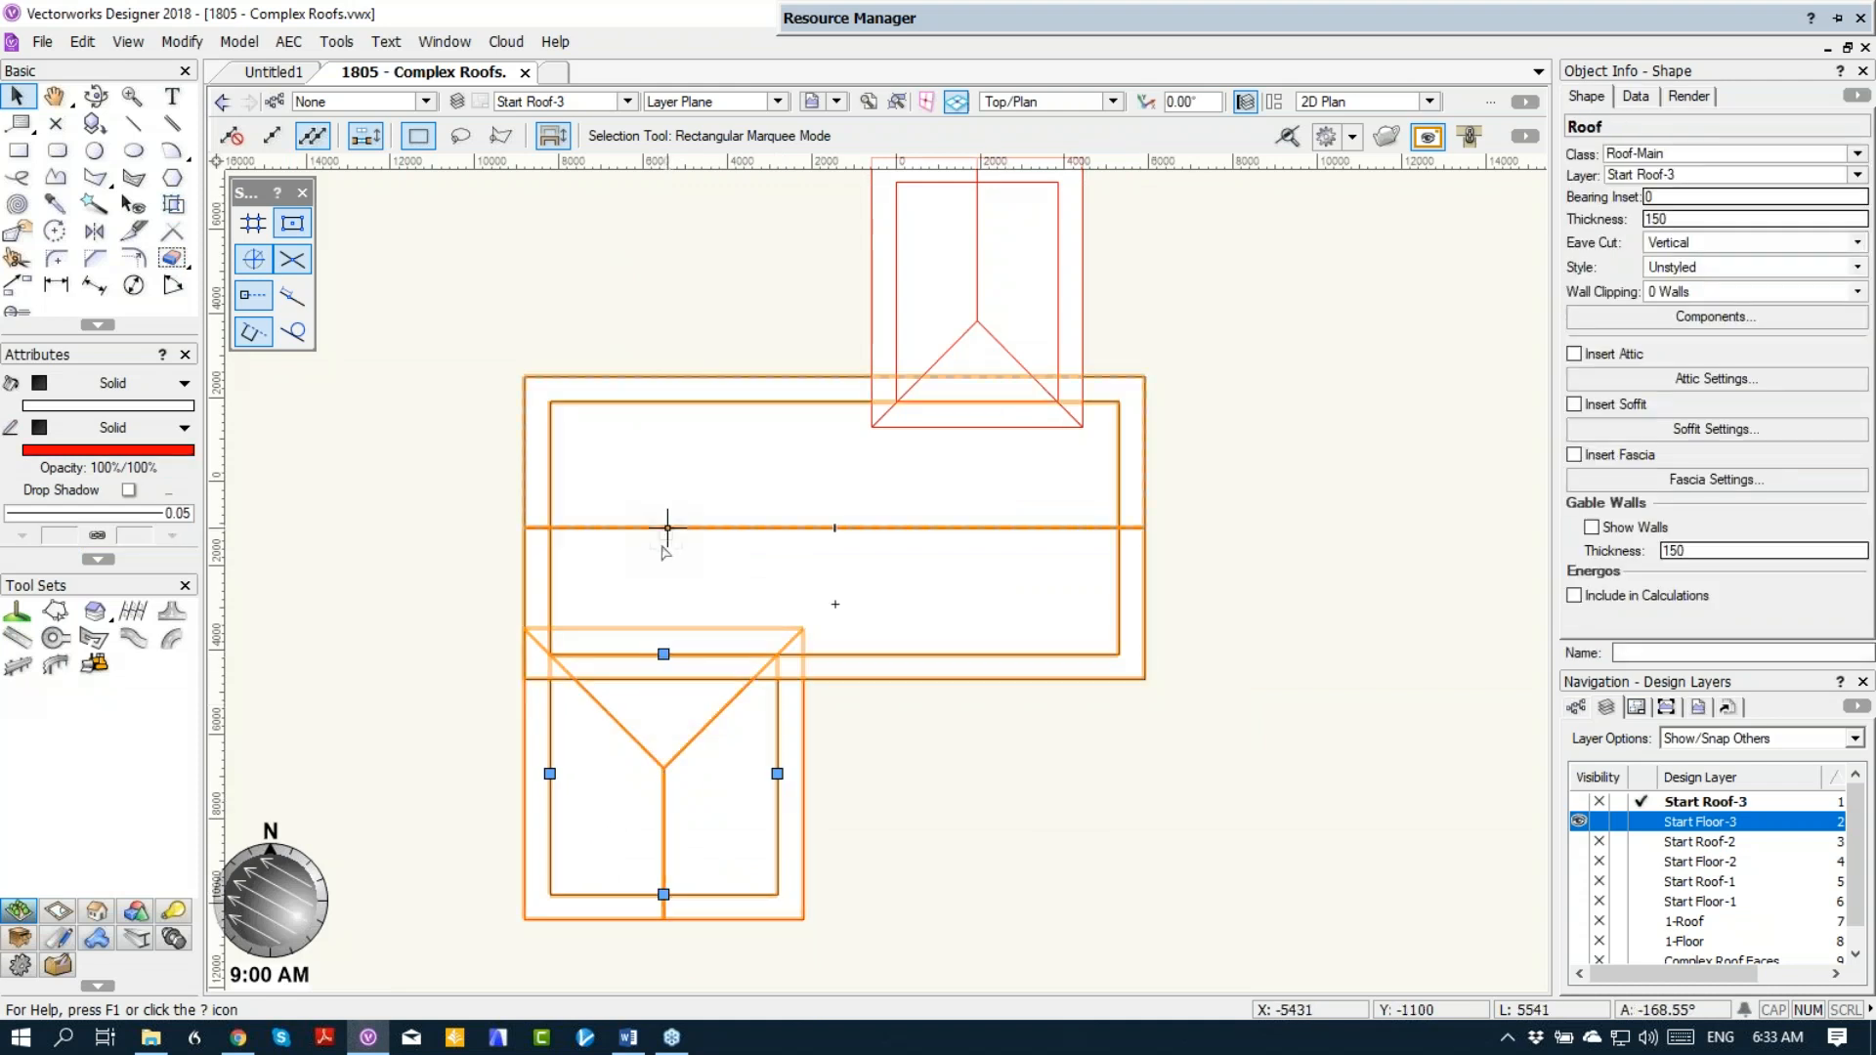
pyautogui.doubleClick(665, 657)
pyautogui.click(686, 303)
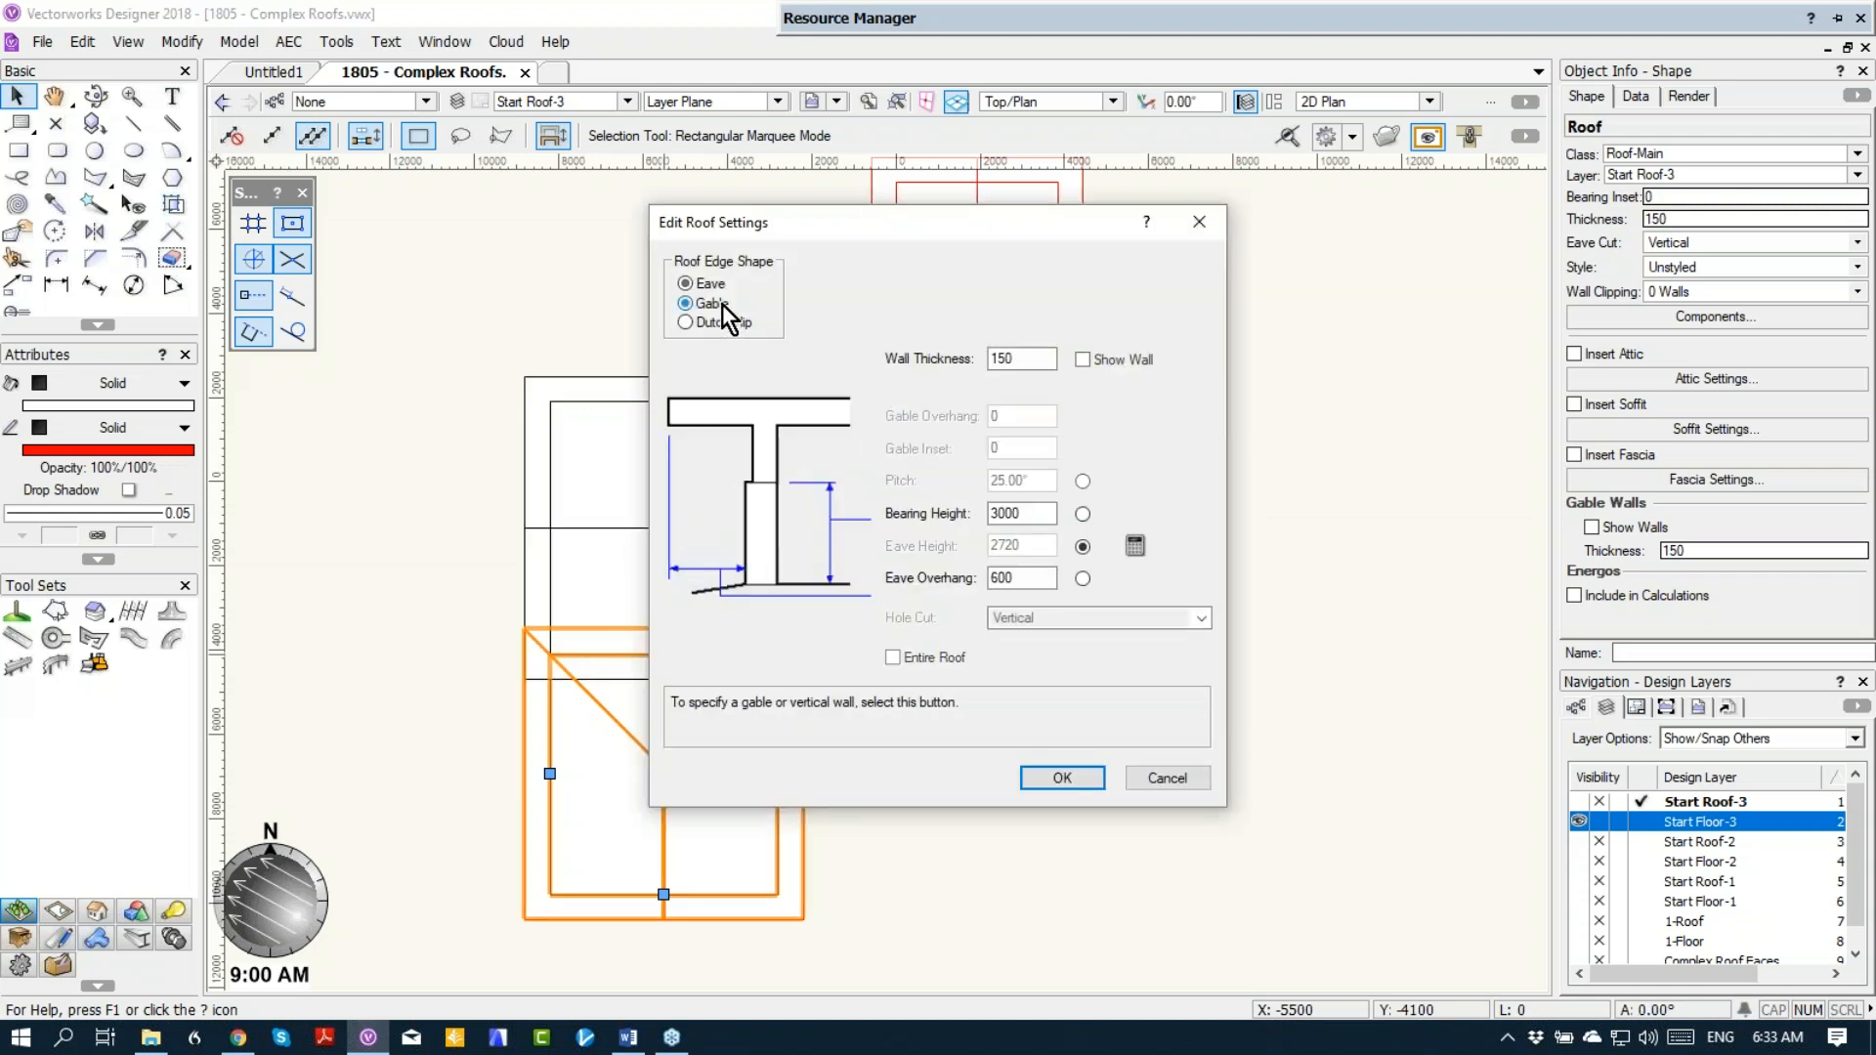
pyautogui.doubleClick(978, 577)
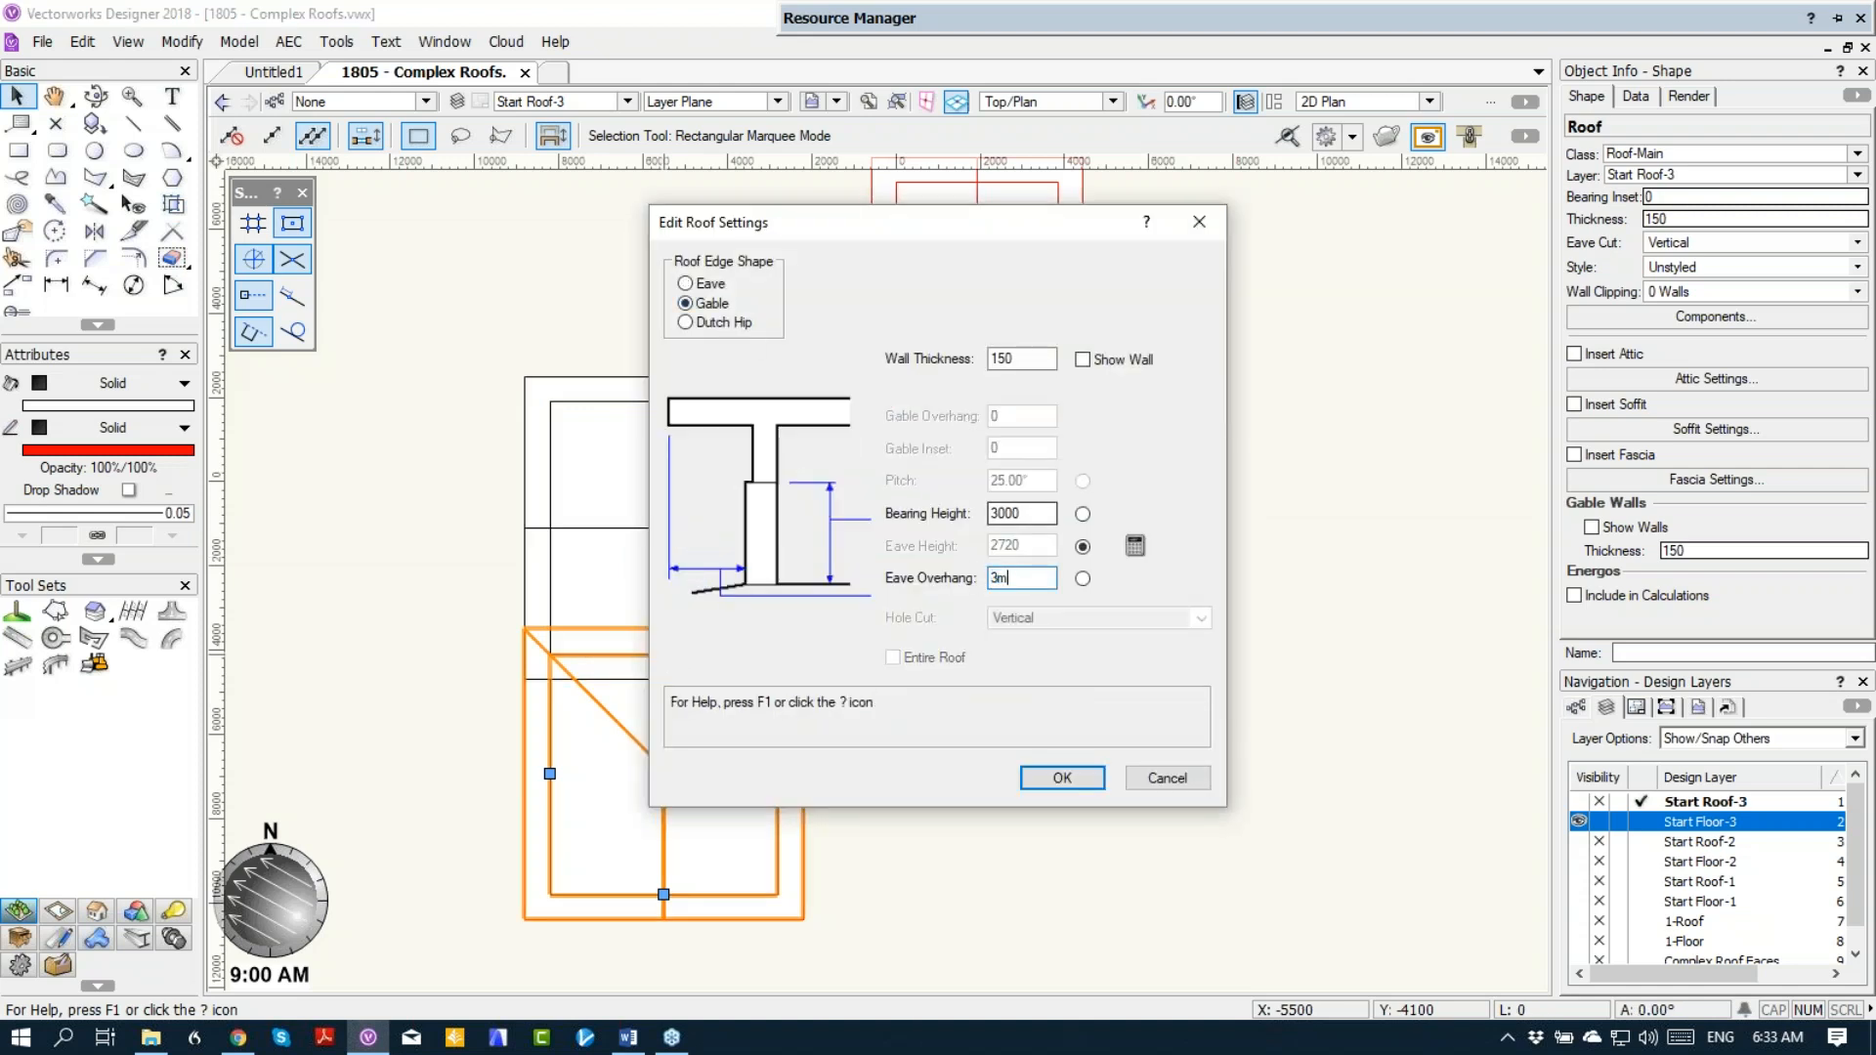
pyautogui.press('Return')
# Step: Change the upper wing roof's inner edge, over the main block, to a gable with a 3 m eave overhang
pyautogui.click(975, 322)
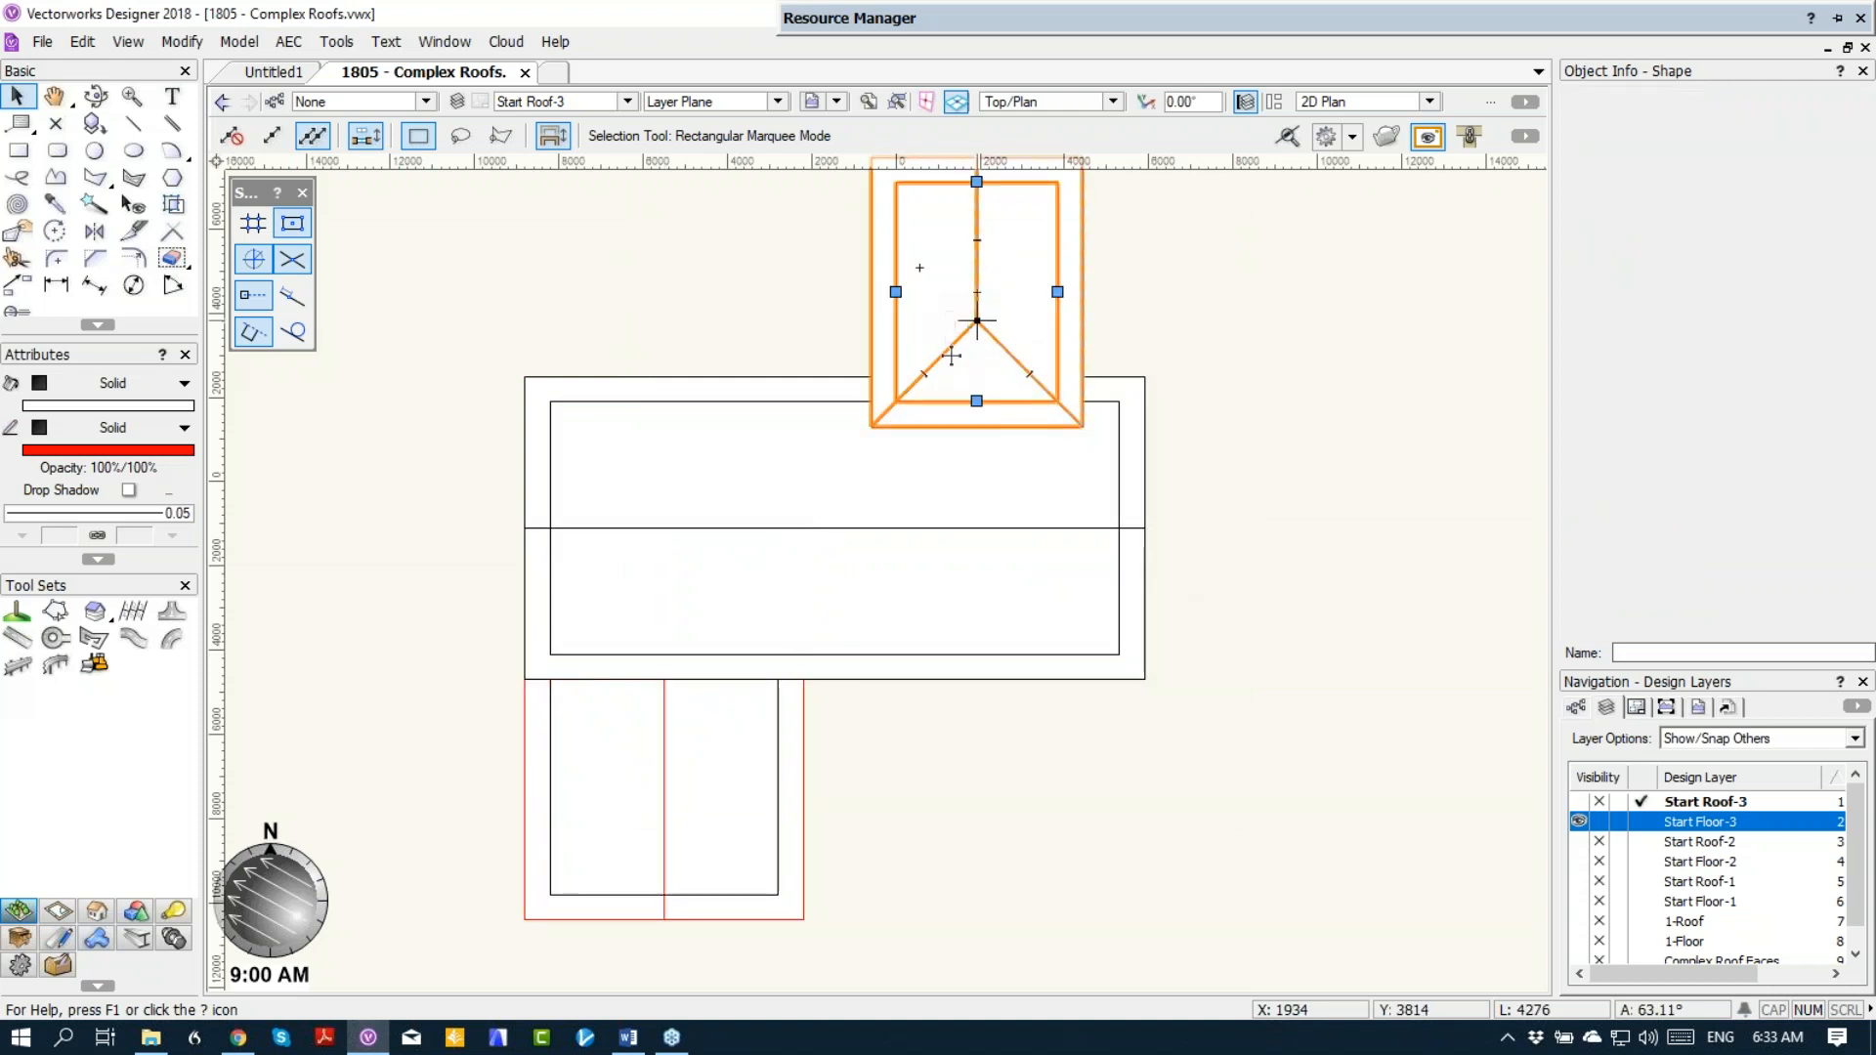
pyautogui.doubleClick(977, 401)
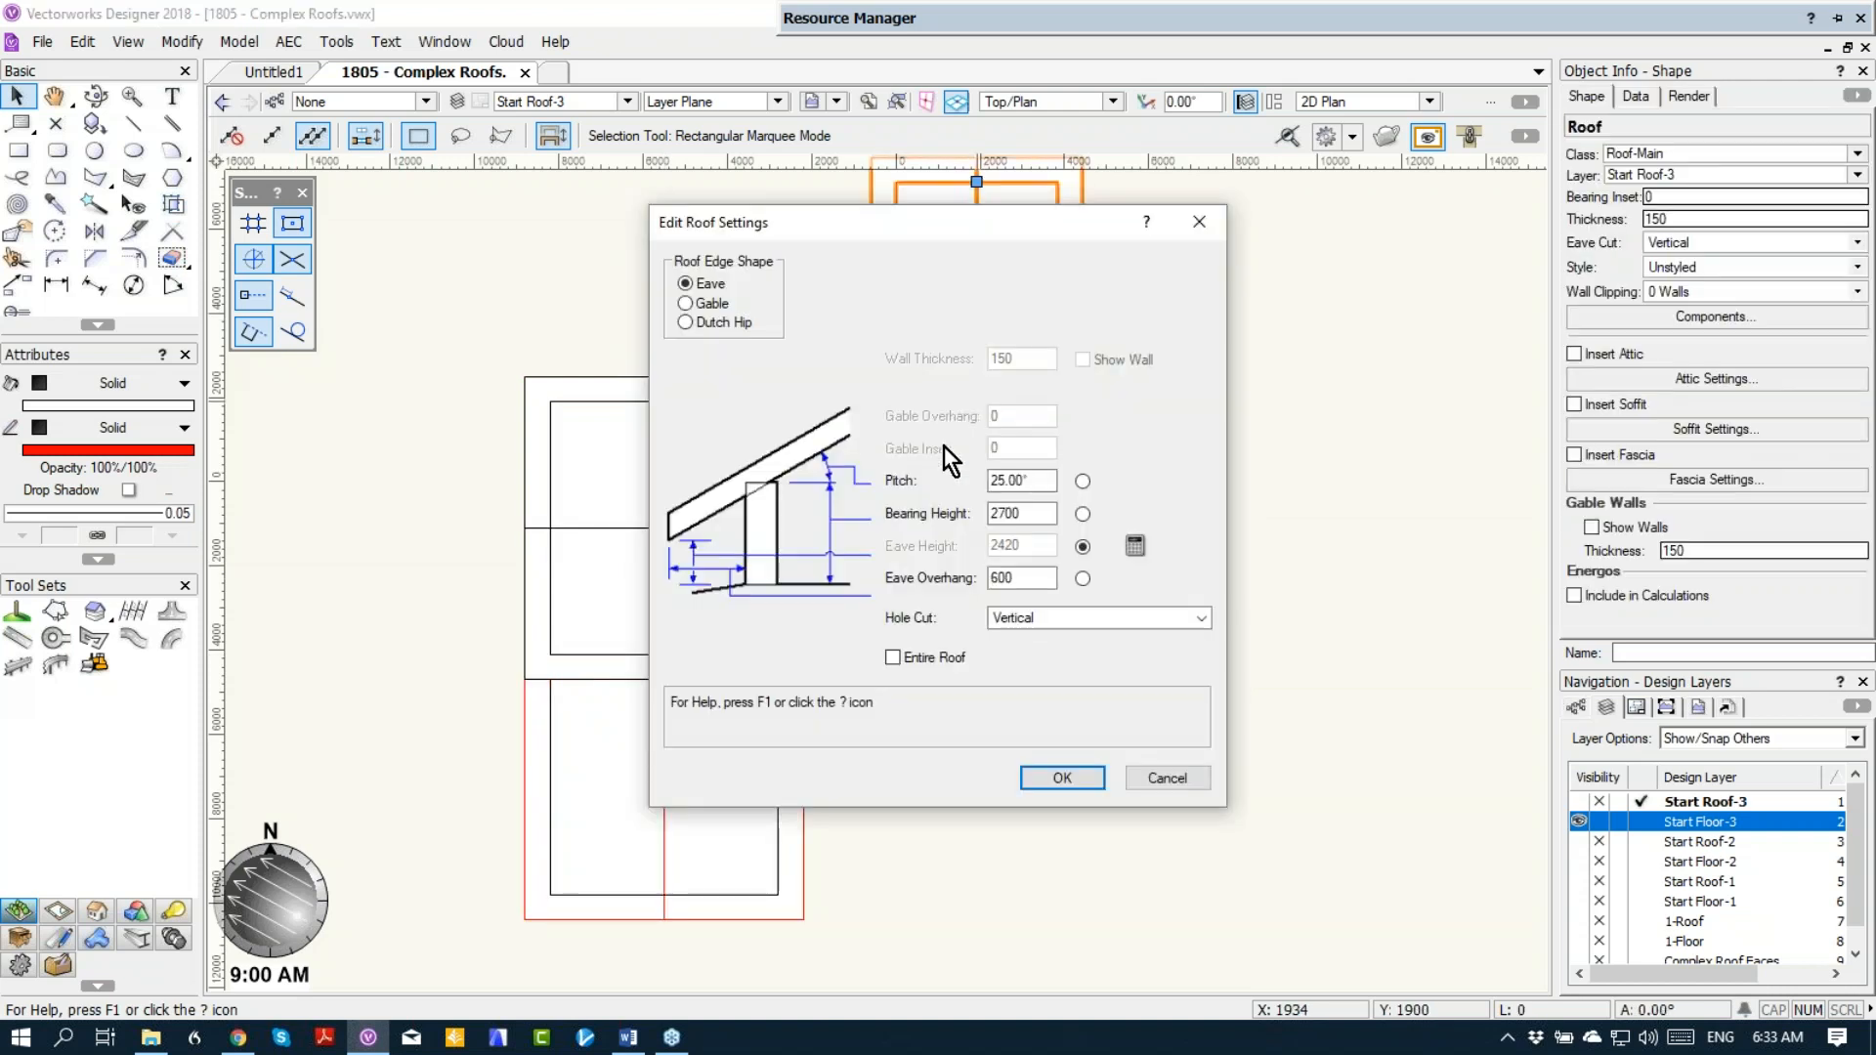
pyautogui.moveTo(1033, 583); pyautogui.dragTo(966, 573)
pyautogui.click(685, 303)
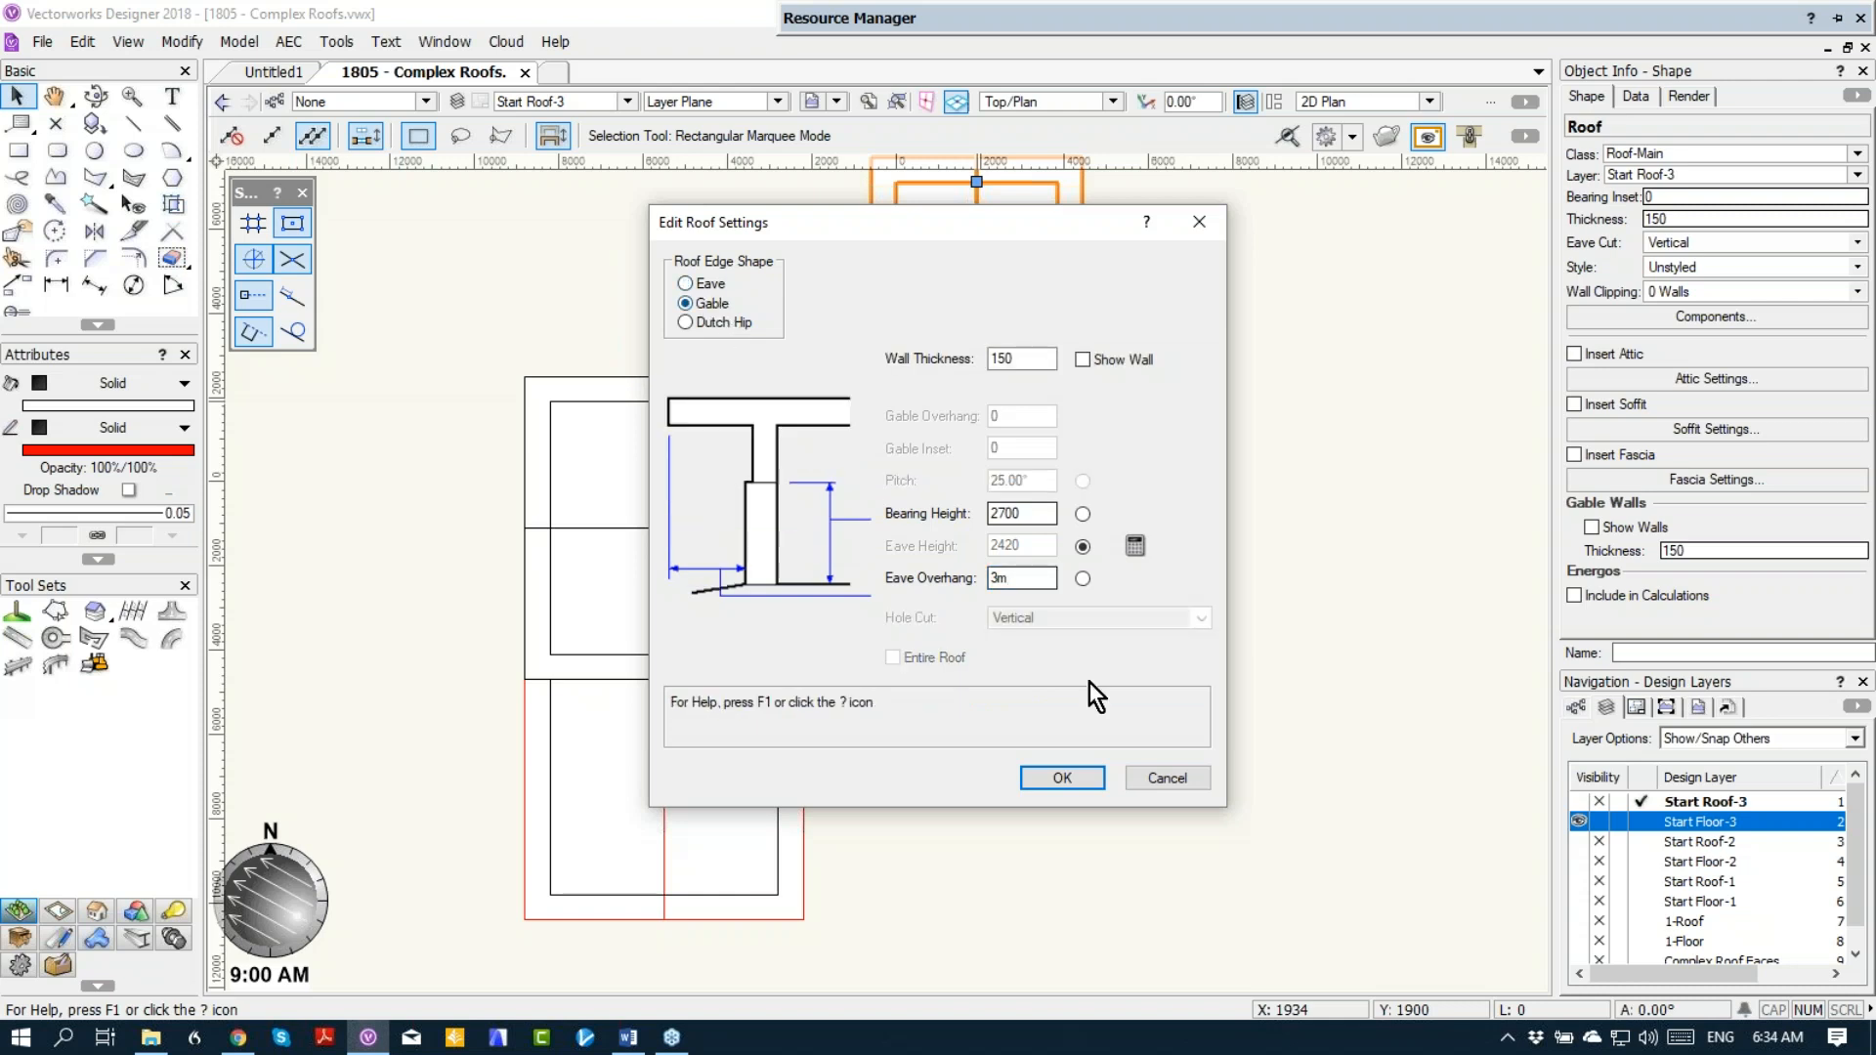
pyautogui.click(1064, 782)
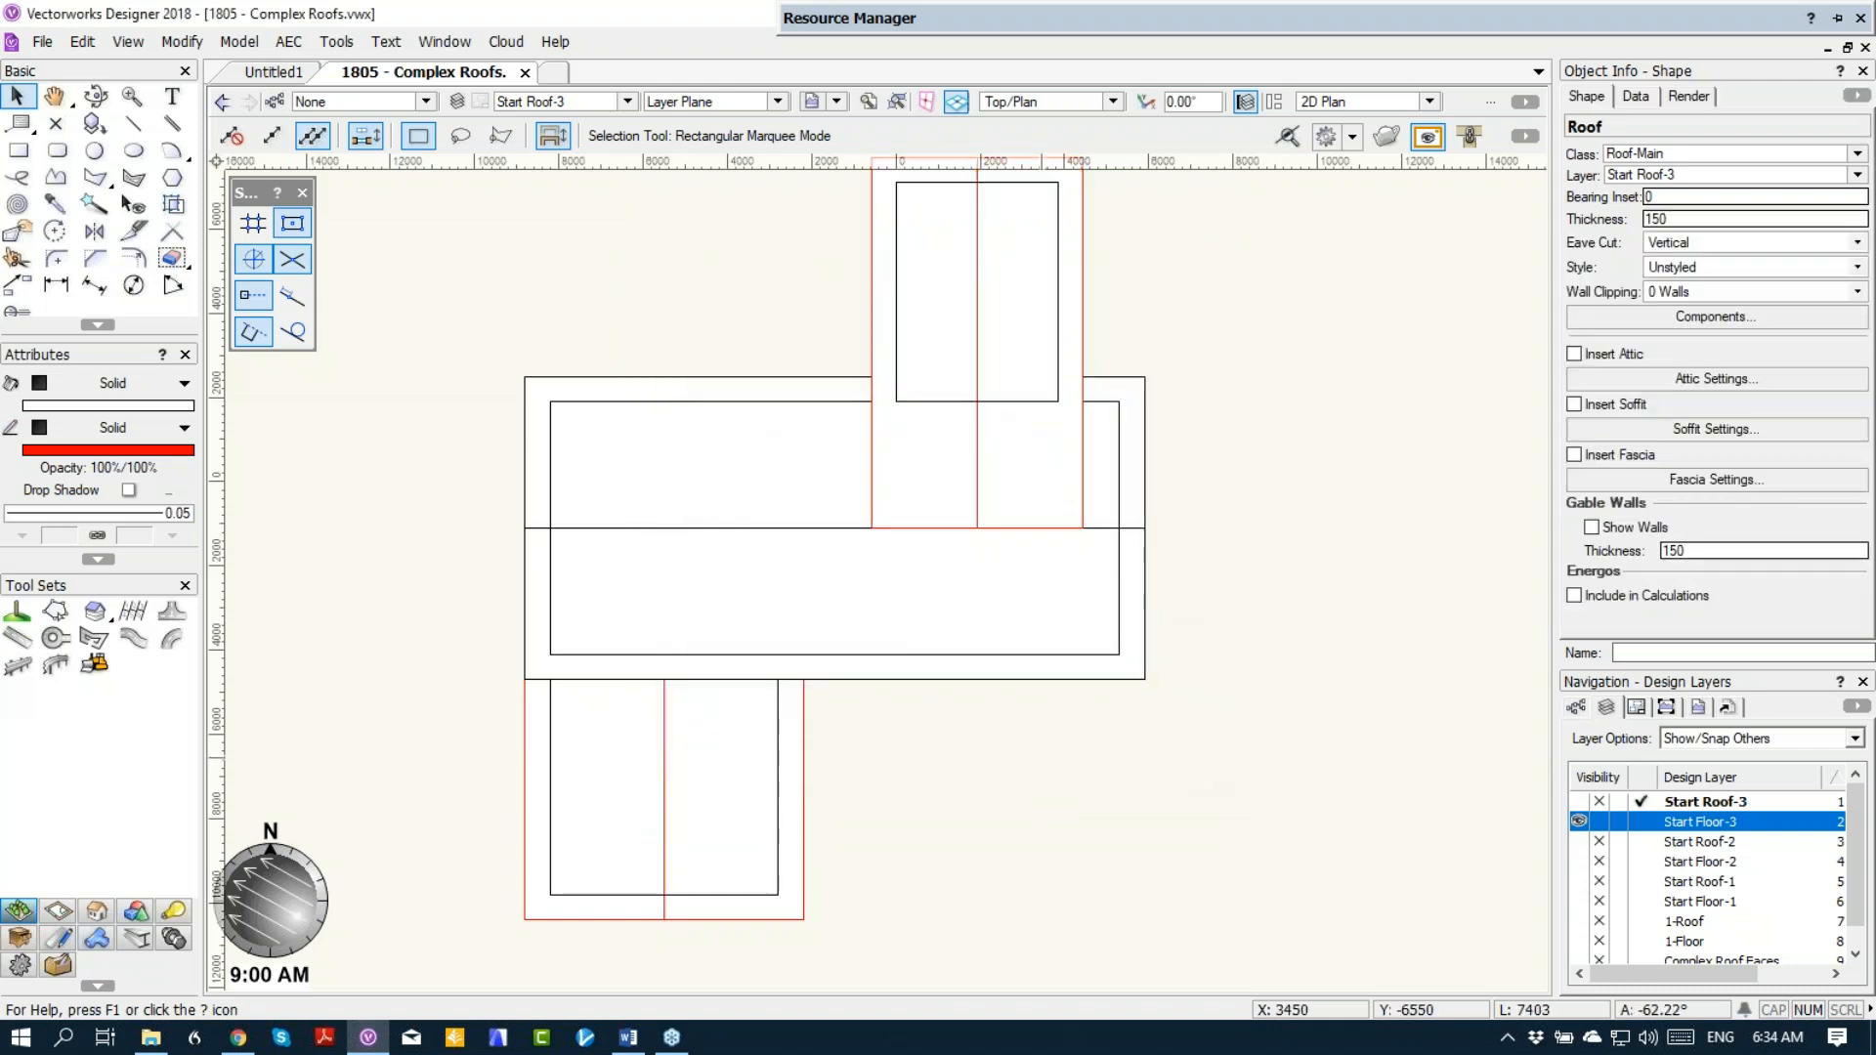
pyautogui.click(1090, 717)
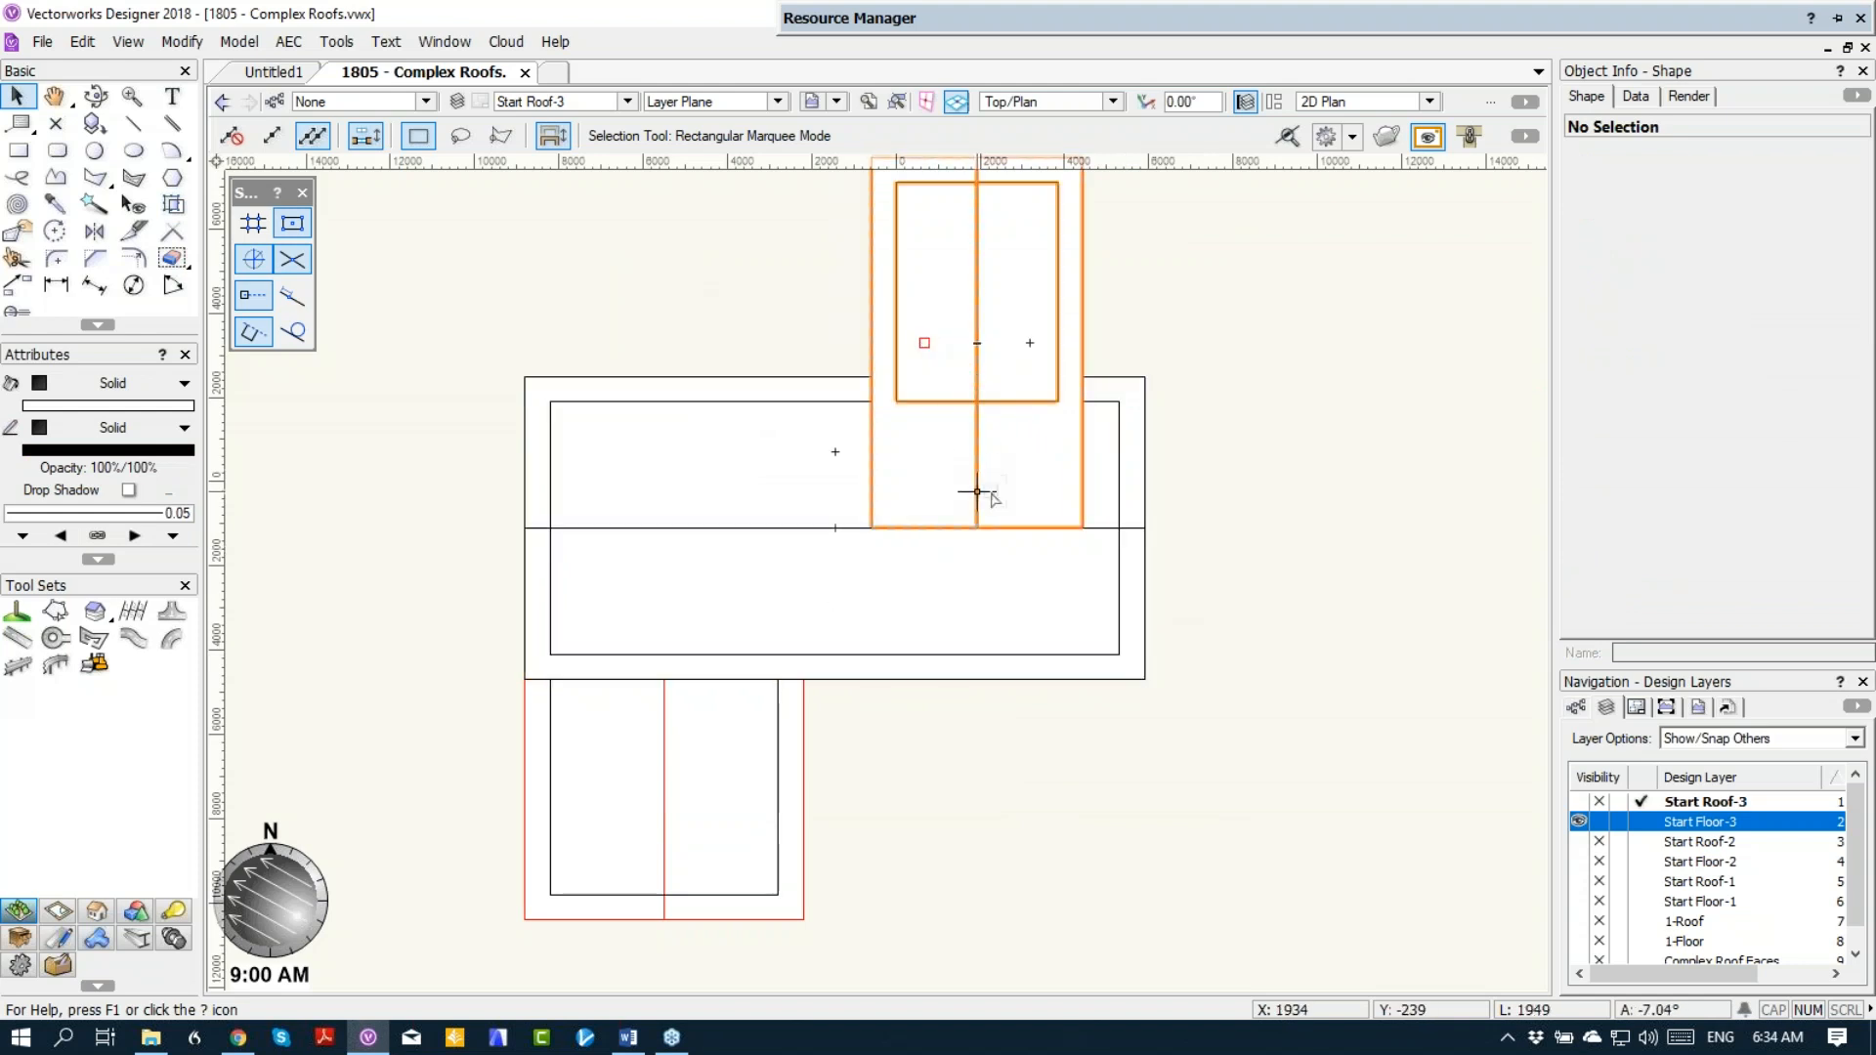
# Step: Examine how both wing roofs run into the main roof in an orthogonal Right view and an orbited 3D view
pyautogui.press('6')
pyautogui.click(1338, 101)
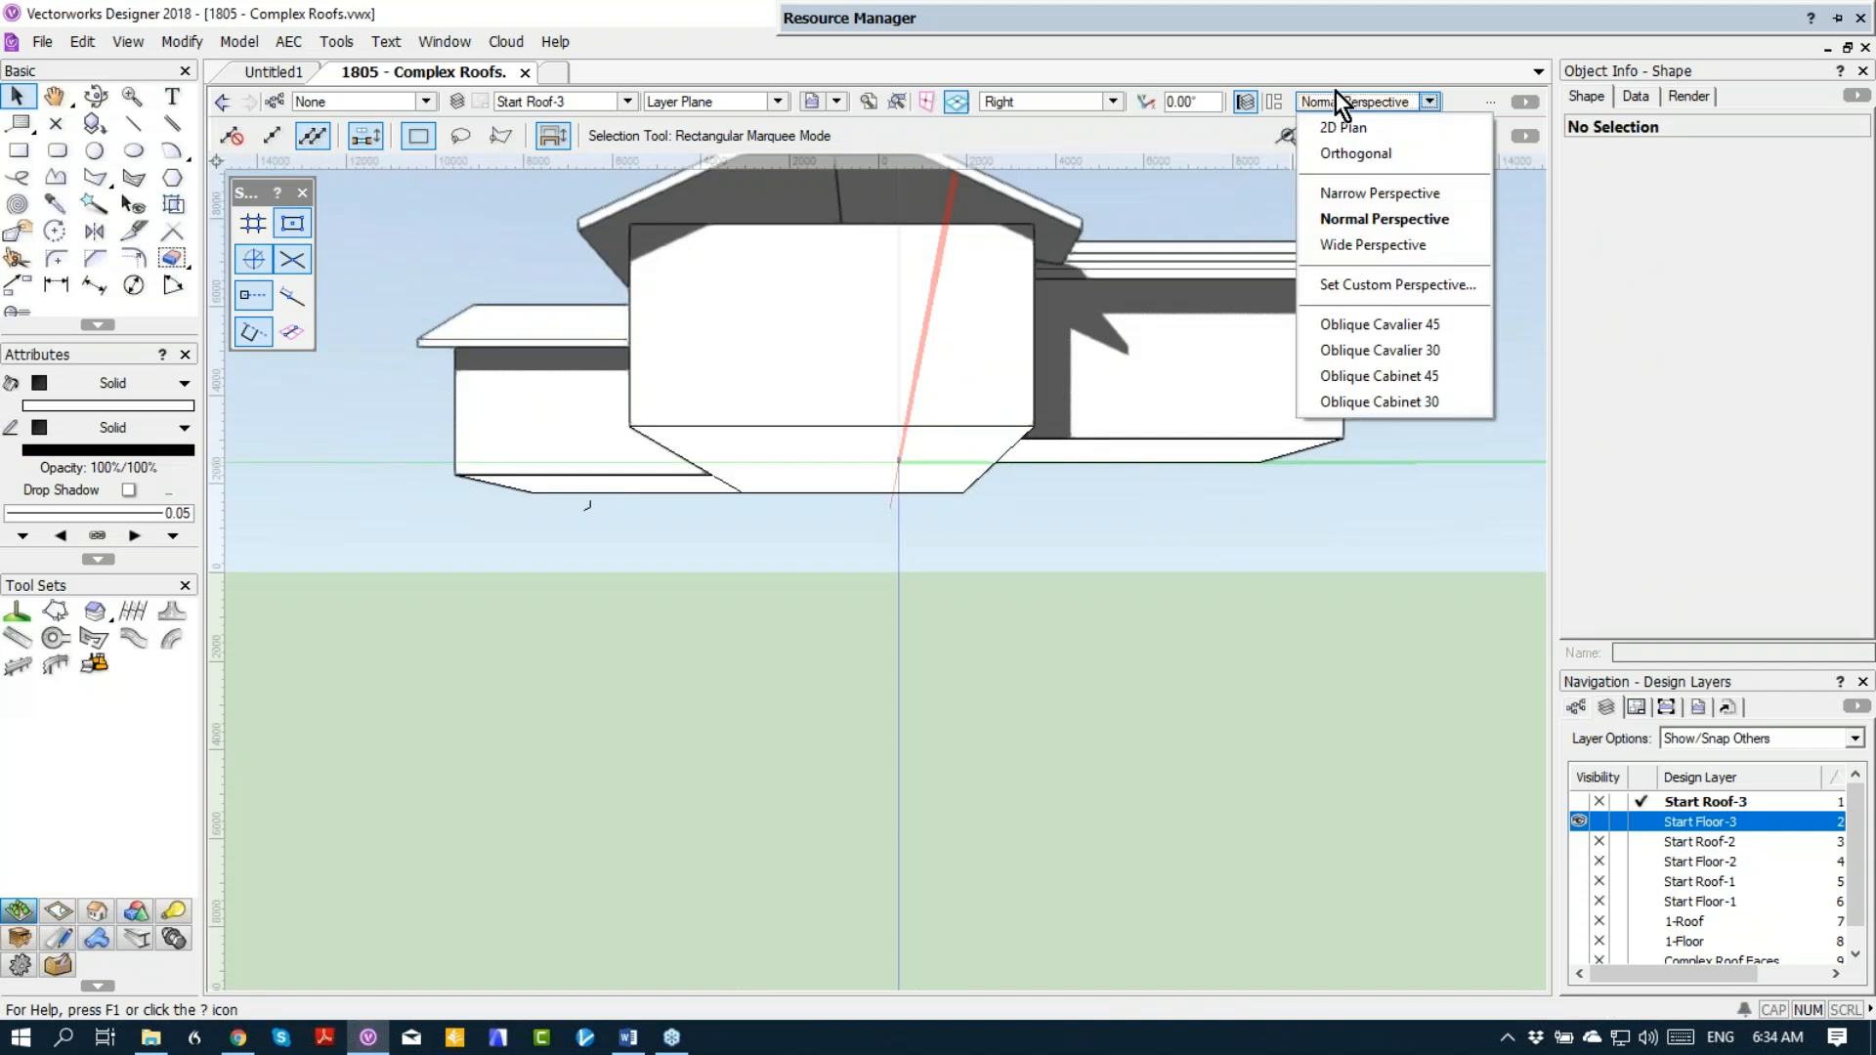
pyautogui.click(1334, 155)
pyautogui.scroll(2, 801, 266)
pyautogui.scroll(2, 800, 266)
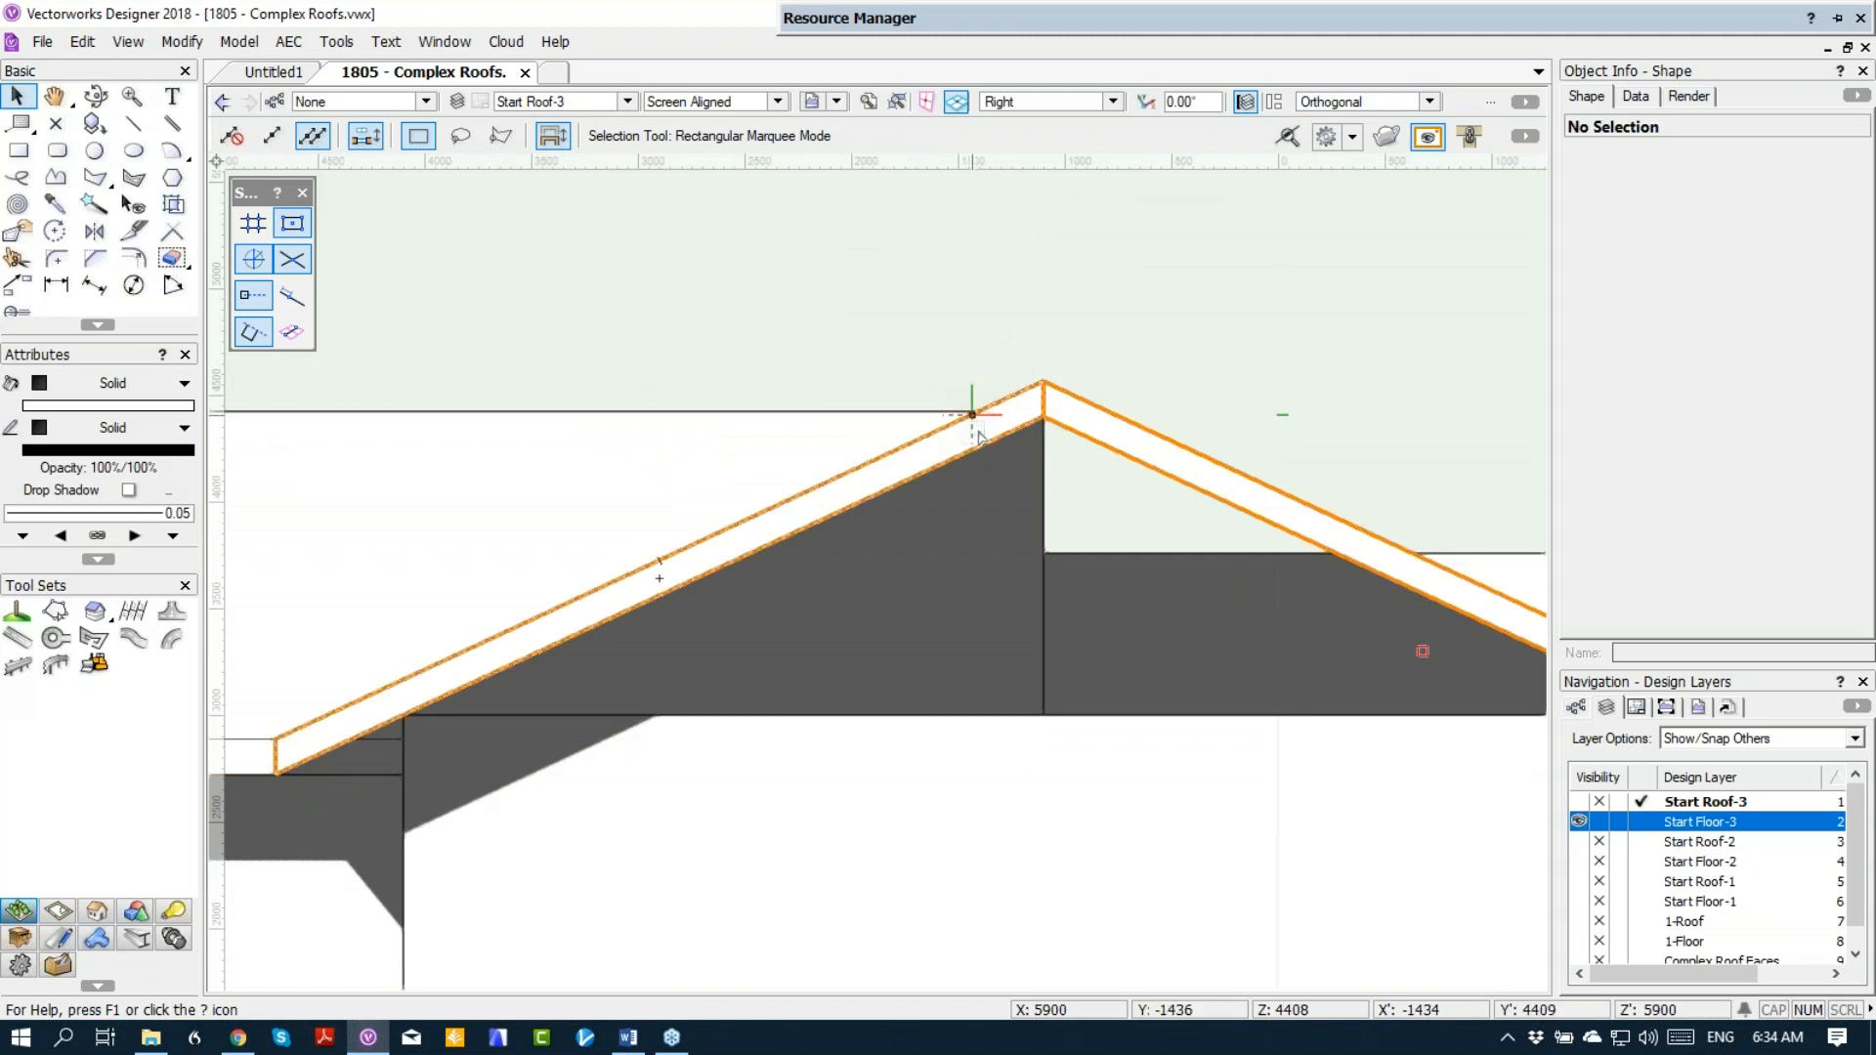
pyautogui.scroll(-1, 982, 428)
pyautogui.scroll(1, 946, 423)
pyautogui.scroll(1, 830, 430)
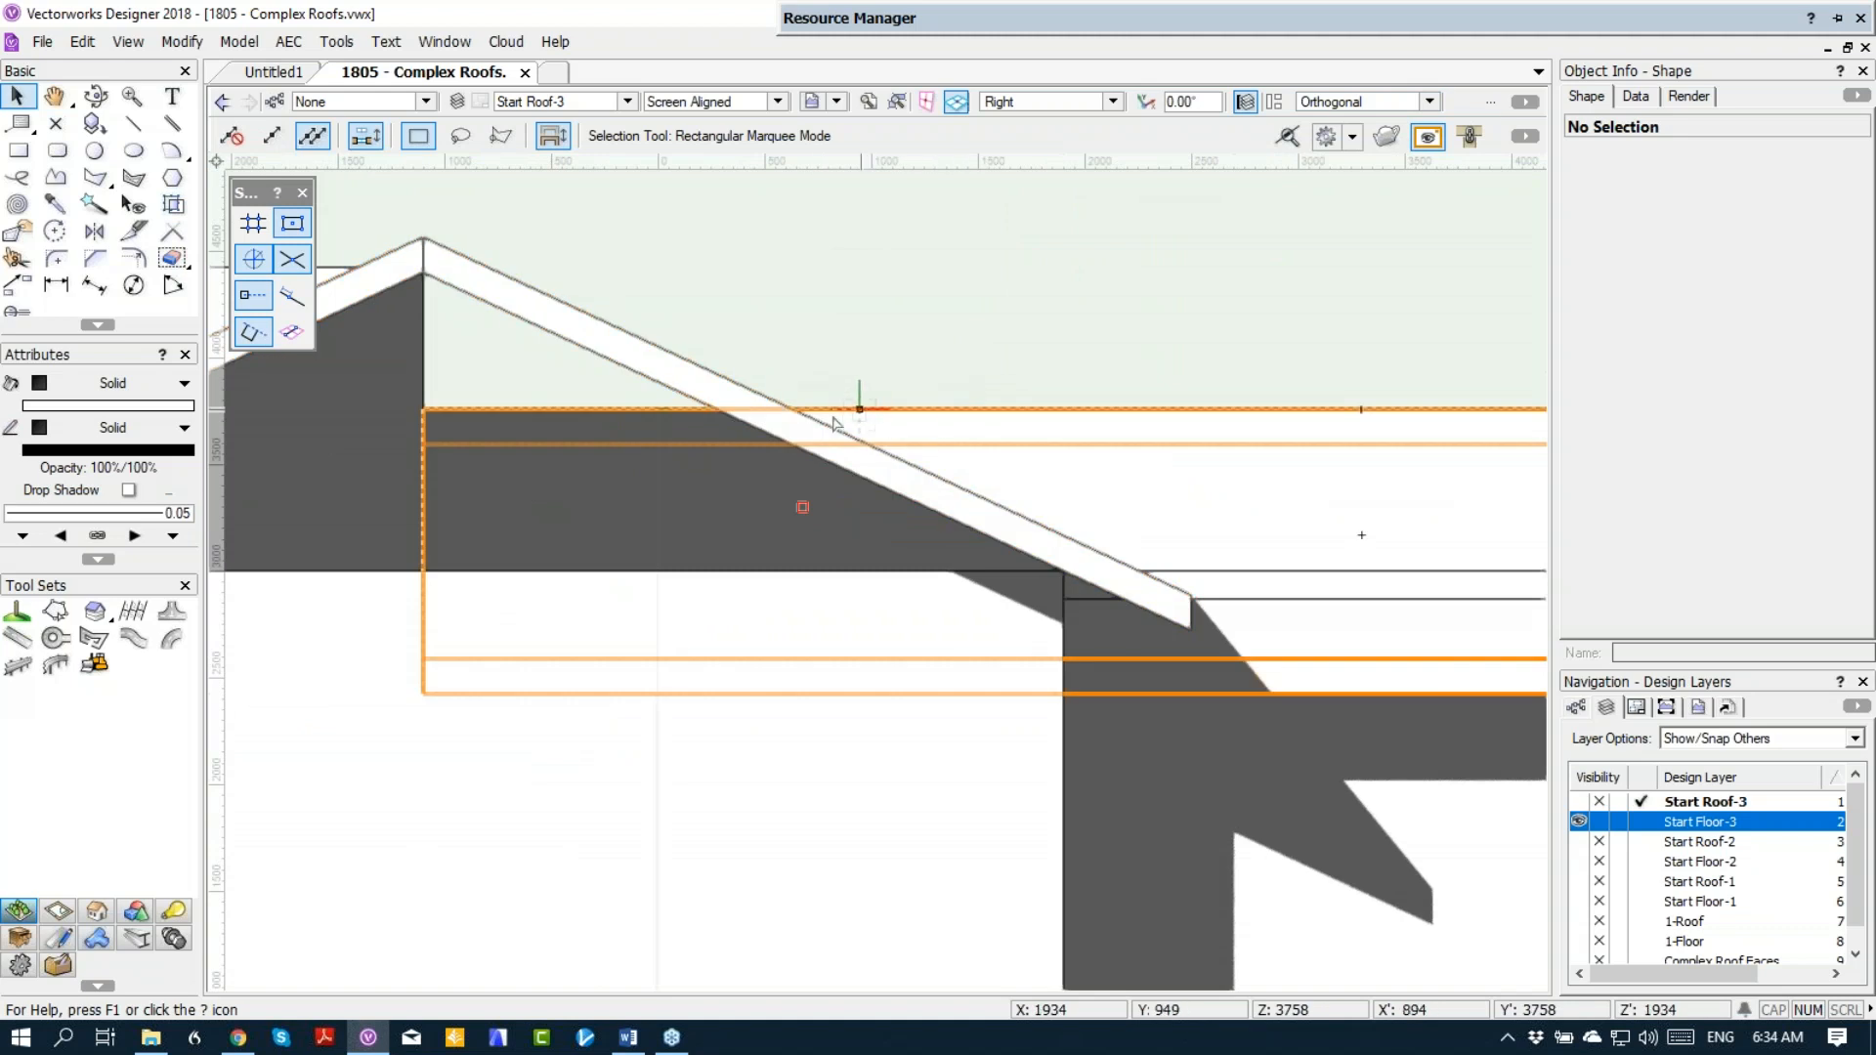
pyautogui.scroll(-2, 640, 420)
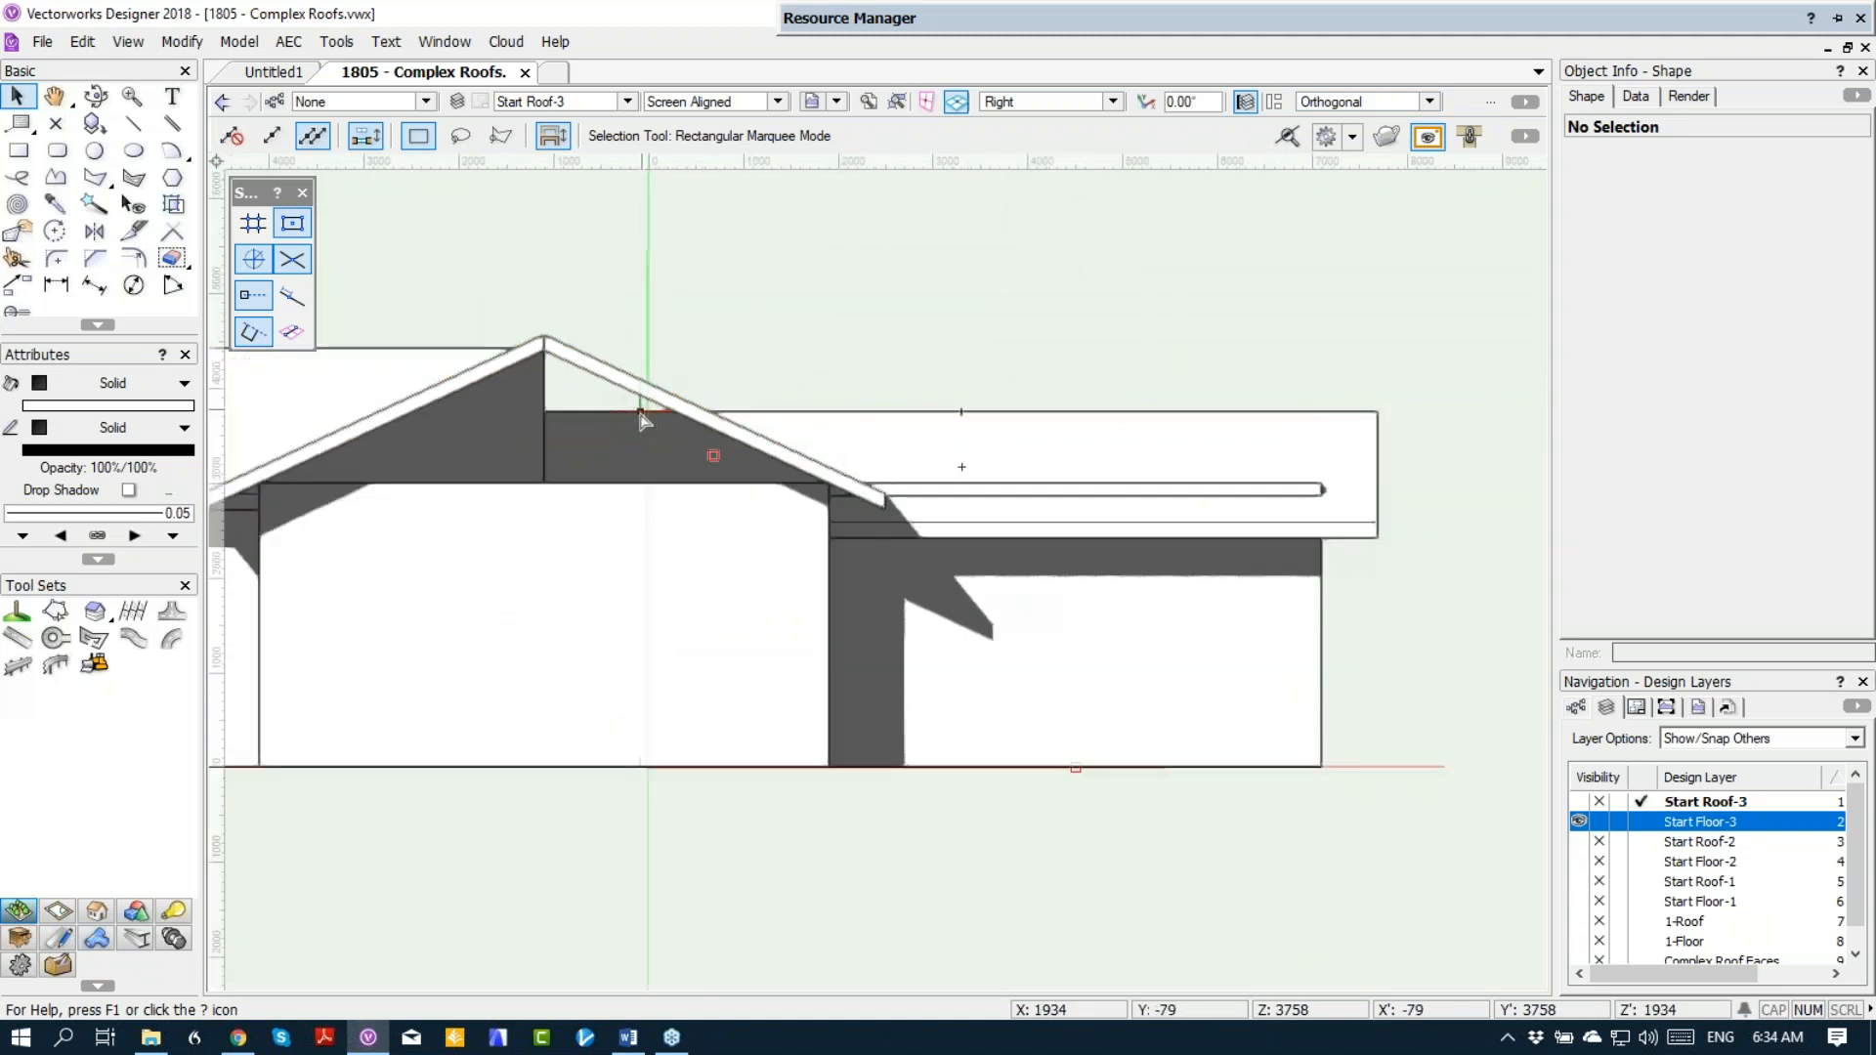
pyautogui.keyDown('ctrl'); pyautogui.moveTo(570, 383); pyautogui.dragTo(765, 552, button='middle'); pyautogui.keyUp('ctrl')
pyautogui.scroll(-2, 598, 406)
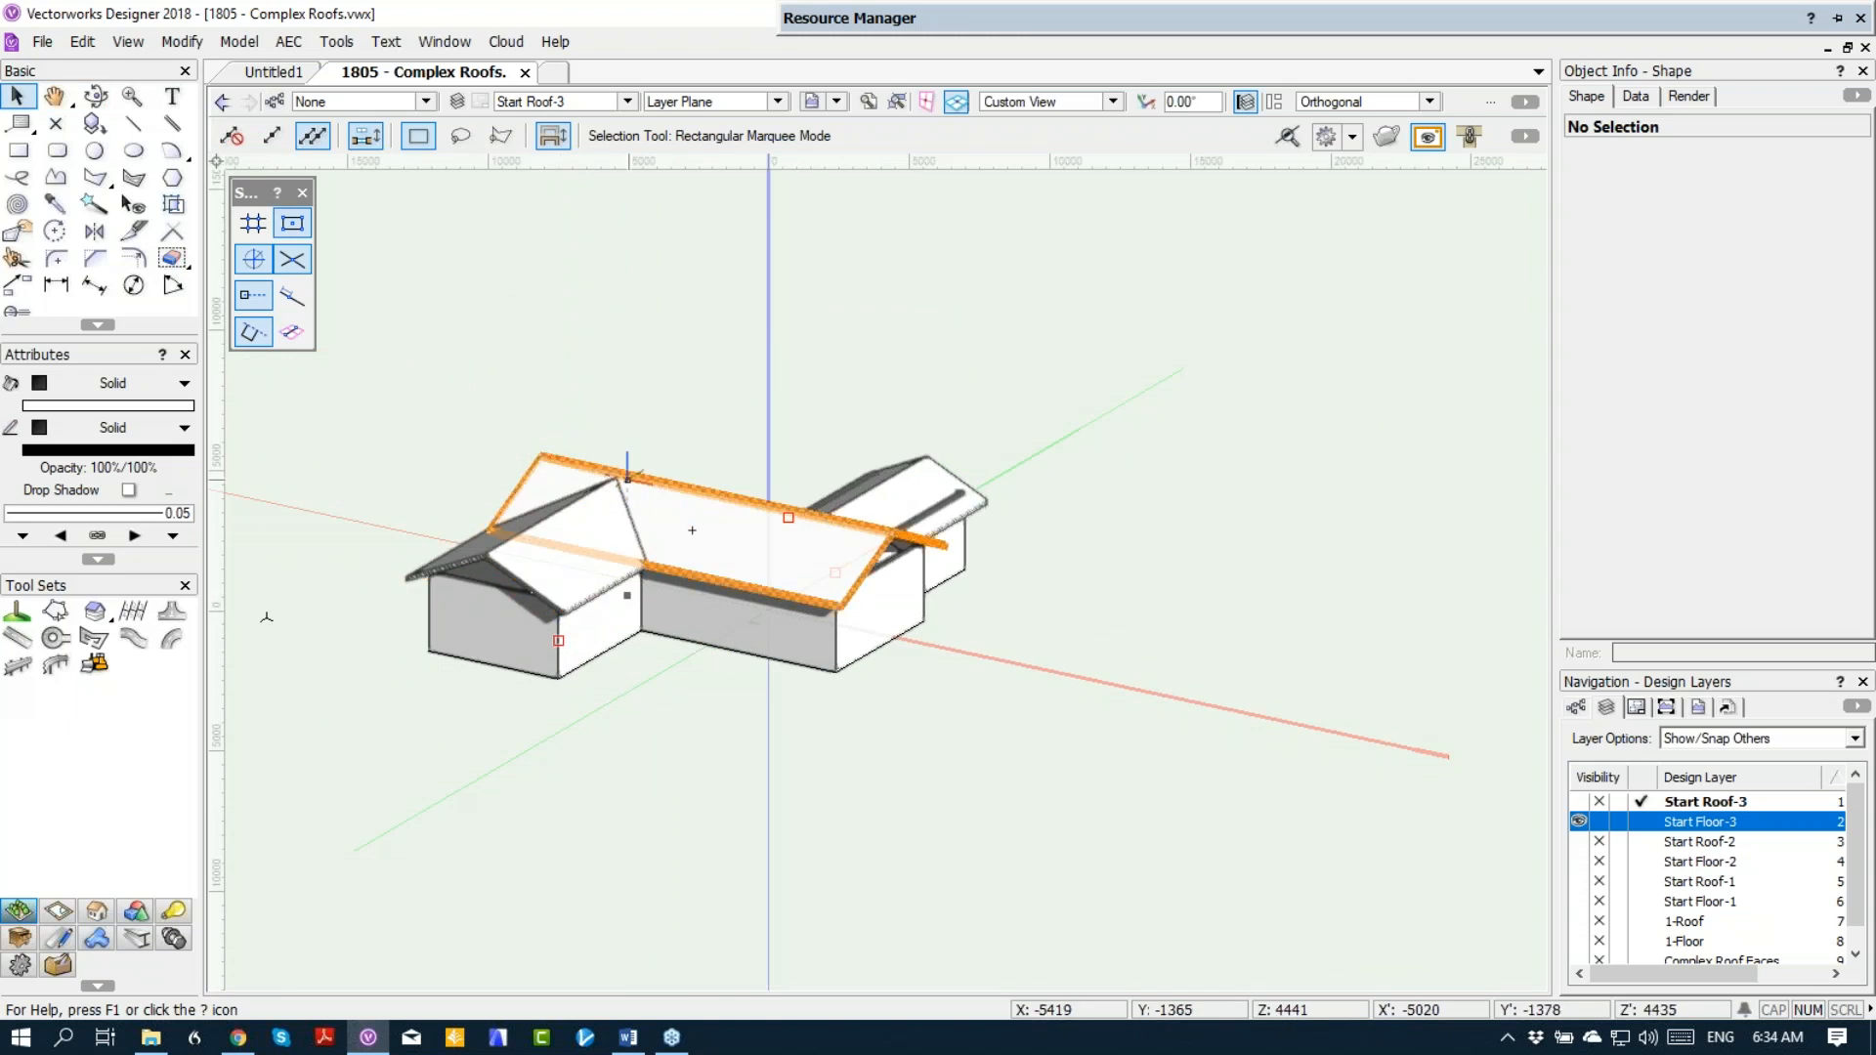
# Step: Select all three roofs in Top/Plan view and make the Start Floor-3 layer invisible
pyautogui.click(592, 547)
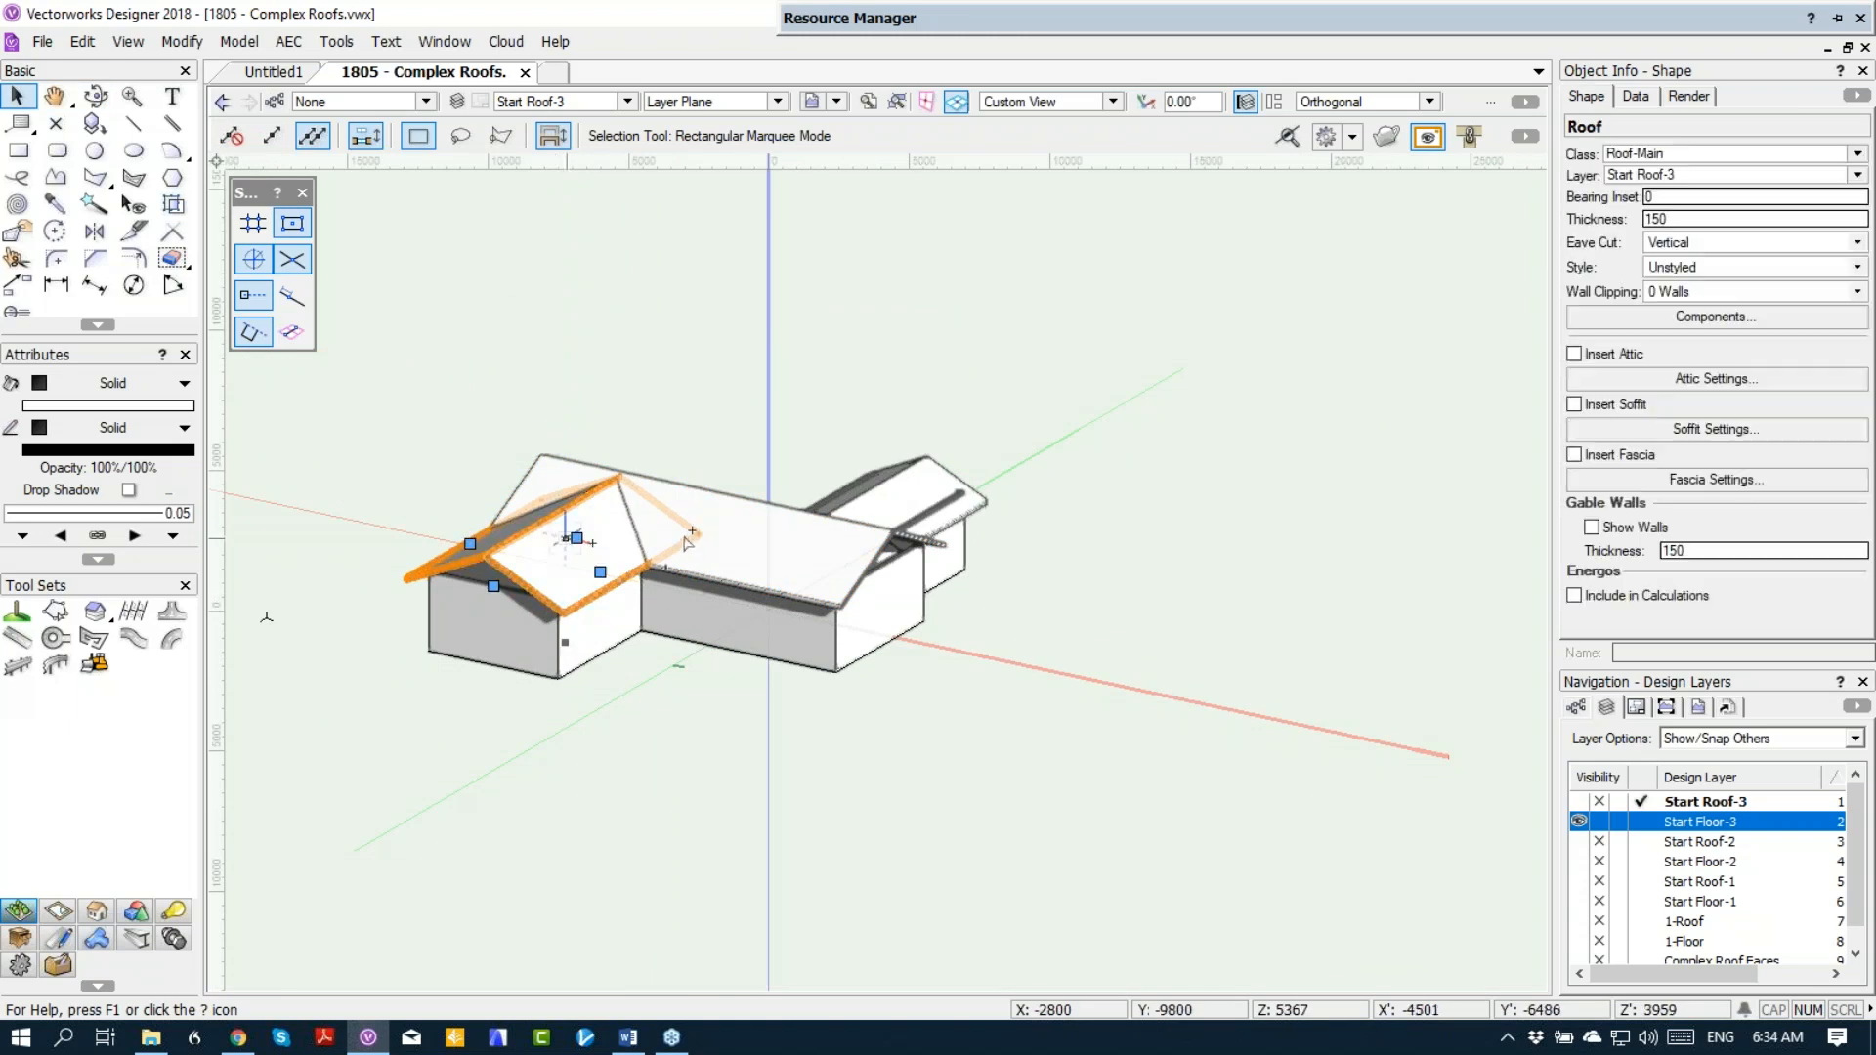
pyautogui.press('F5')
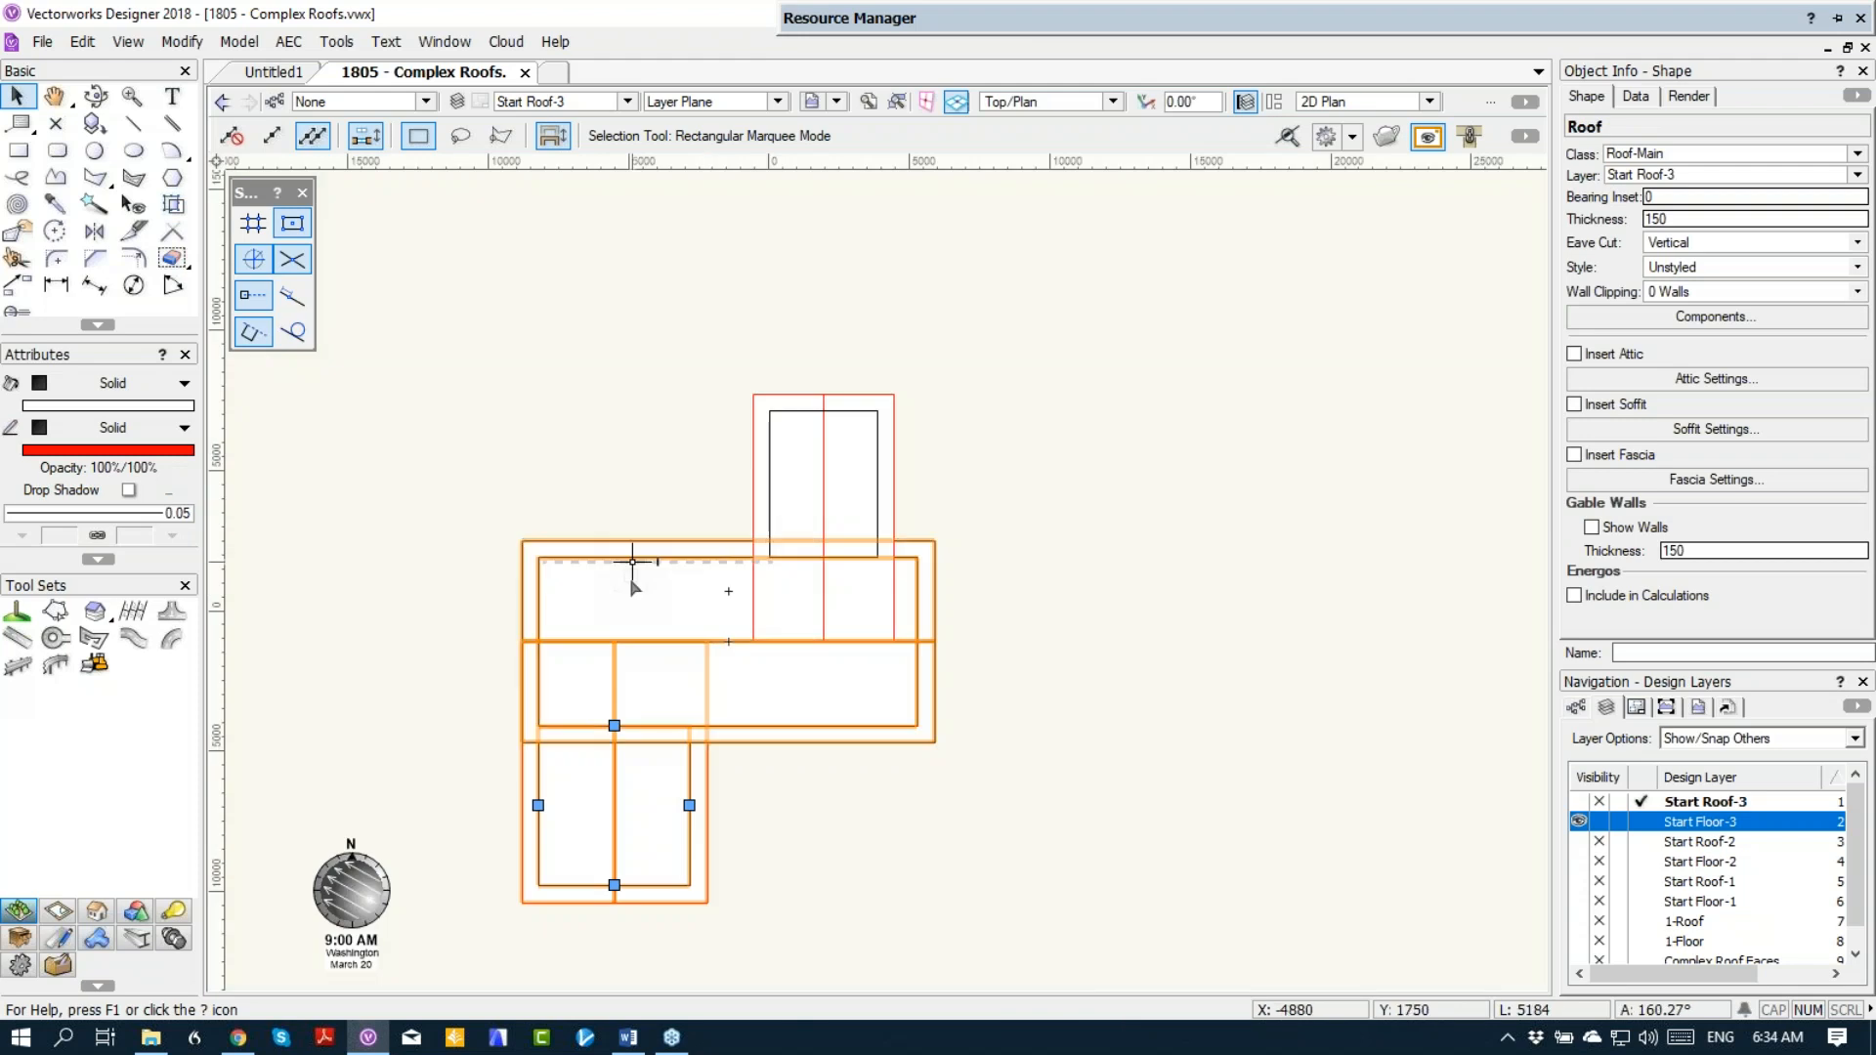
pyautogui.keyDown('shift'); pyautogui.click(772, 488); pyautogui.keyUp('shift')
pyautogui.moveTo(846, 481); pyautogui.dragTo(977, 326, button='middle')
pyautogui.click(1598, 822)
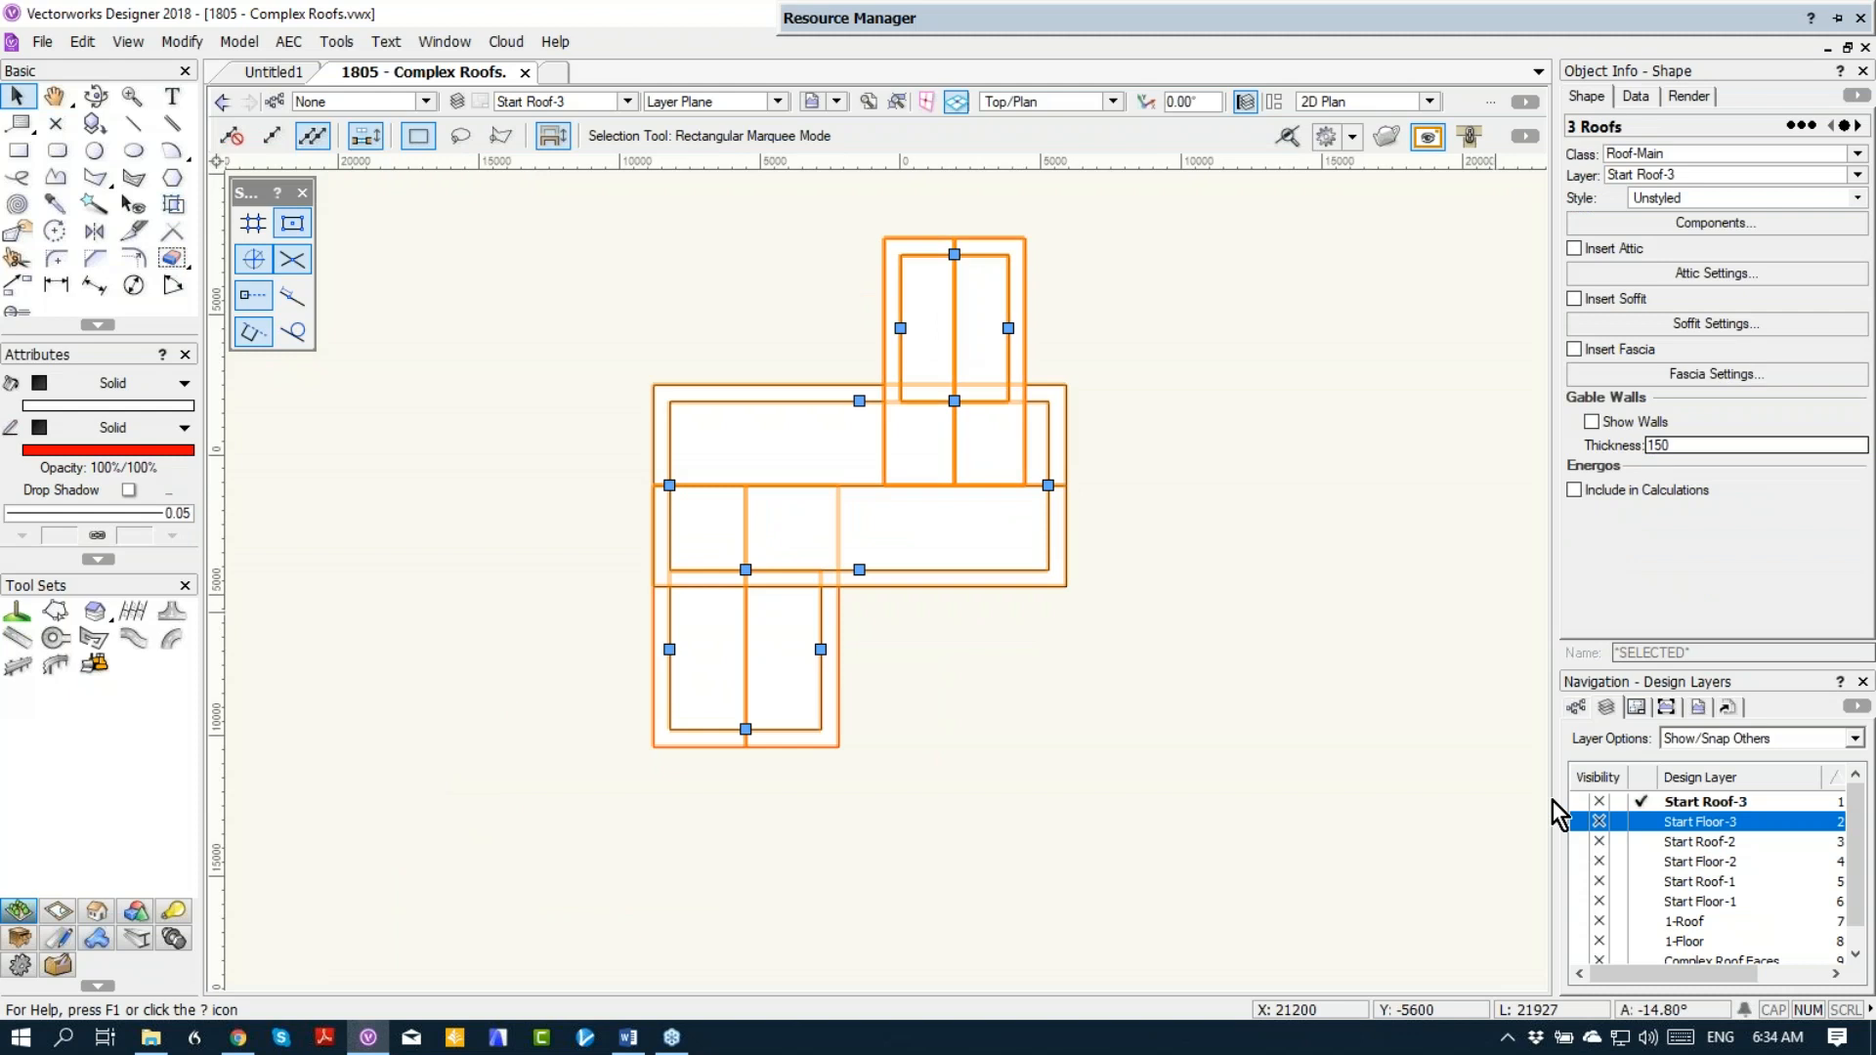
# Step: Convert a copy of the three selected roofs to lines using Hidden Line Rendering
pyautogui.scroll(2, 754, 303)
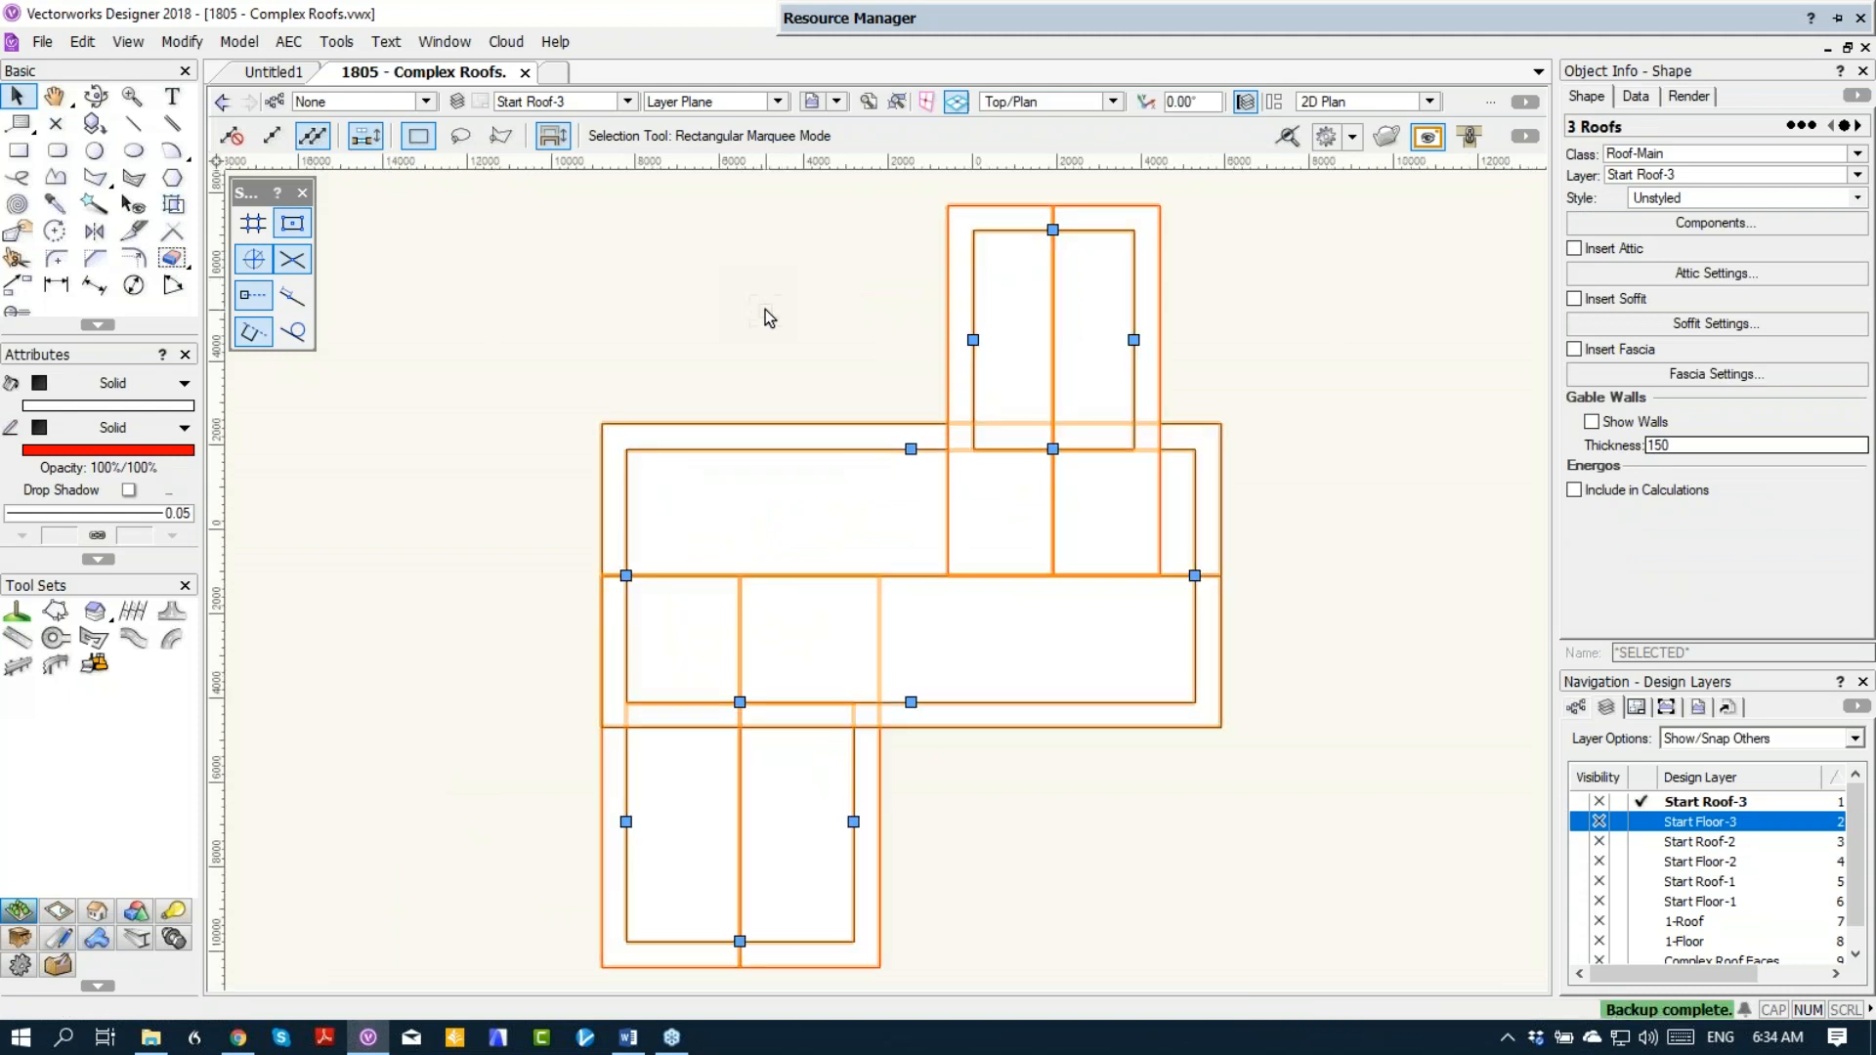
pyautogui.click(186, 44)
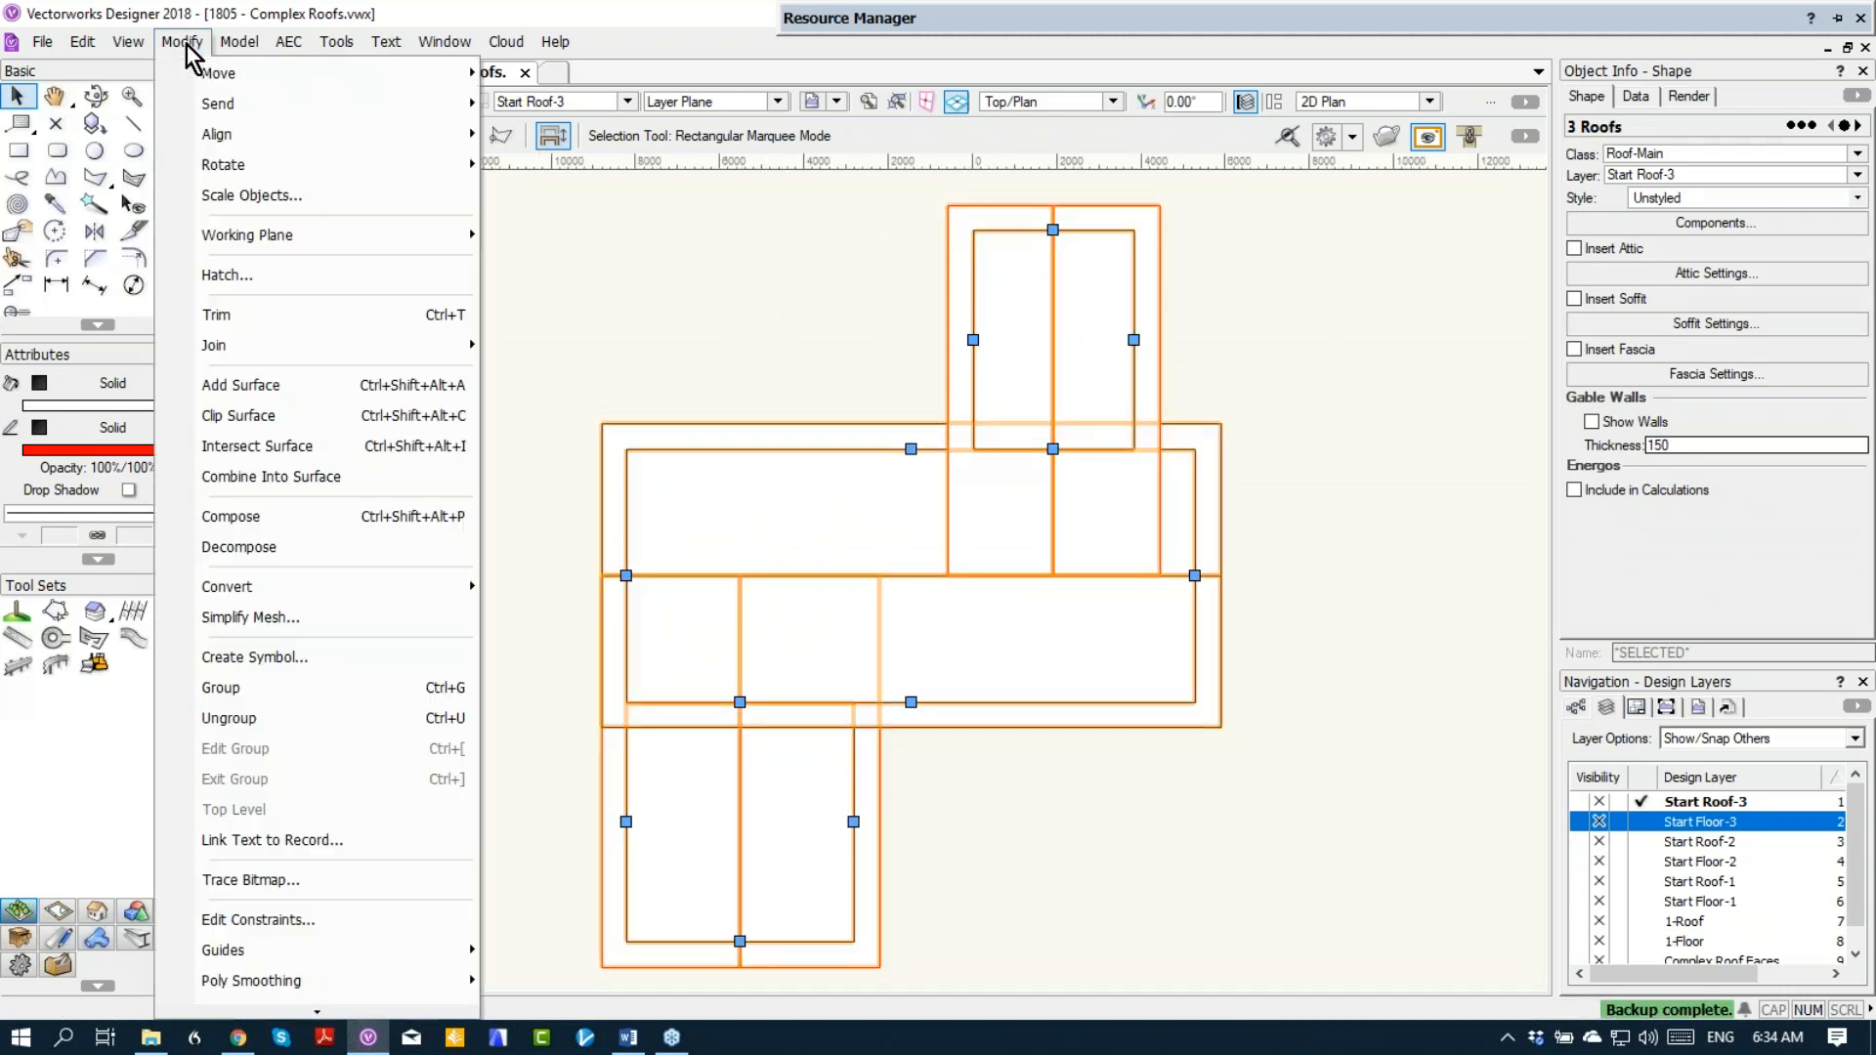
pyautogui.moveTo(216, 590)
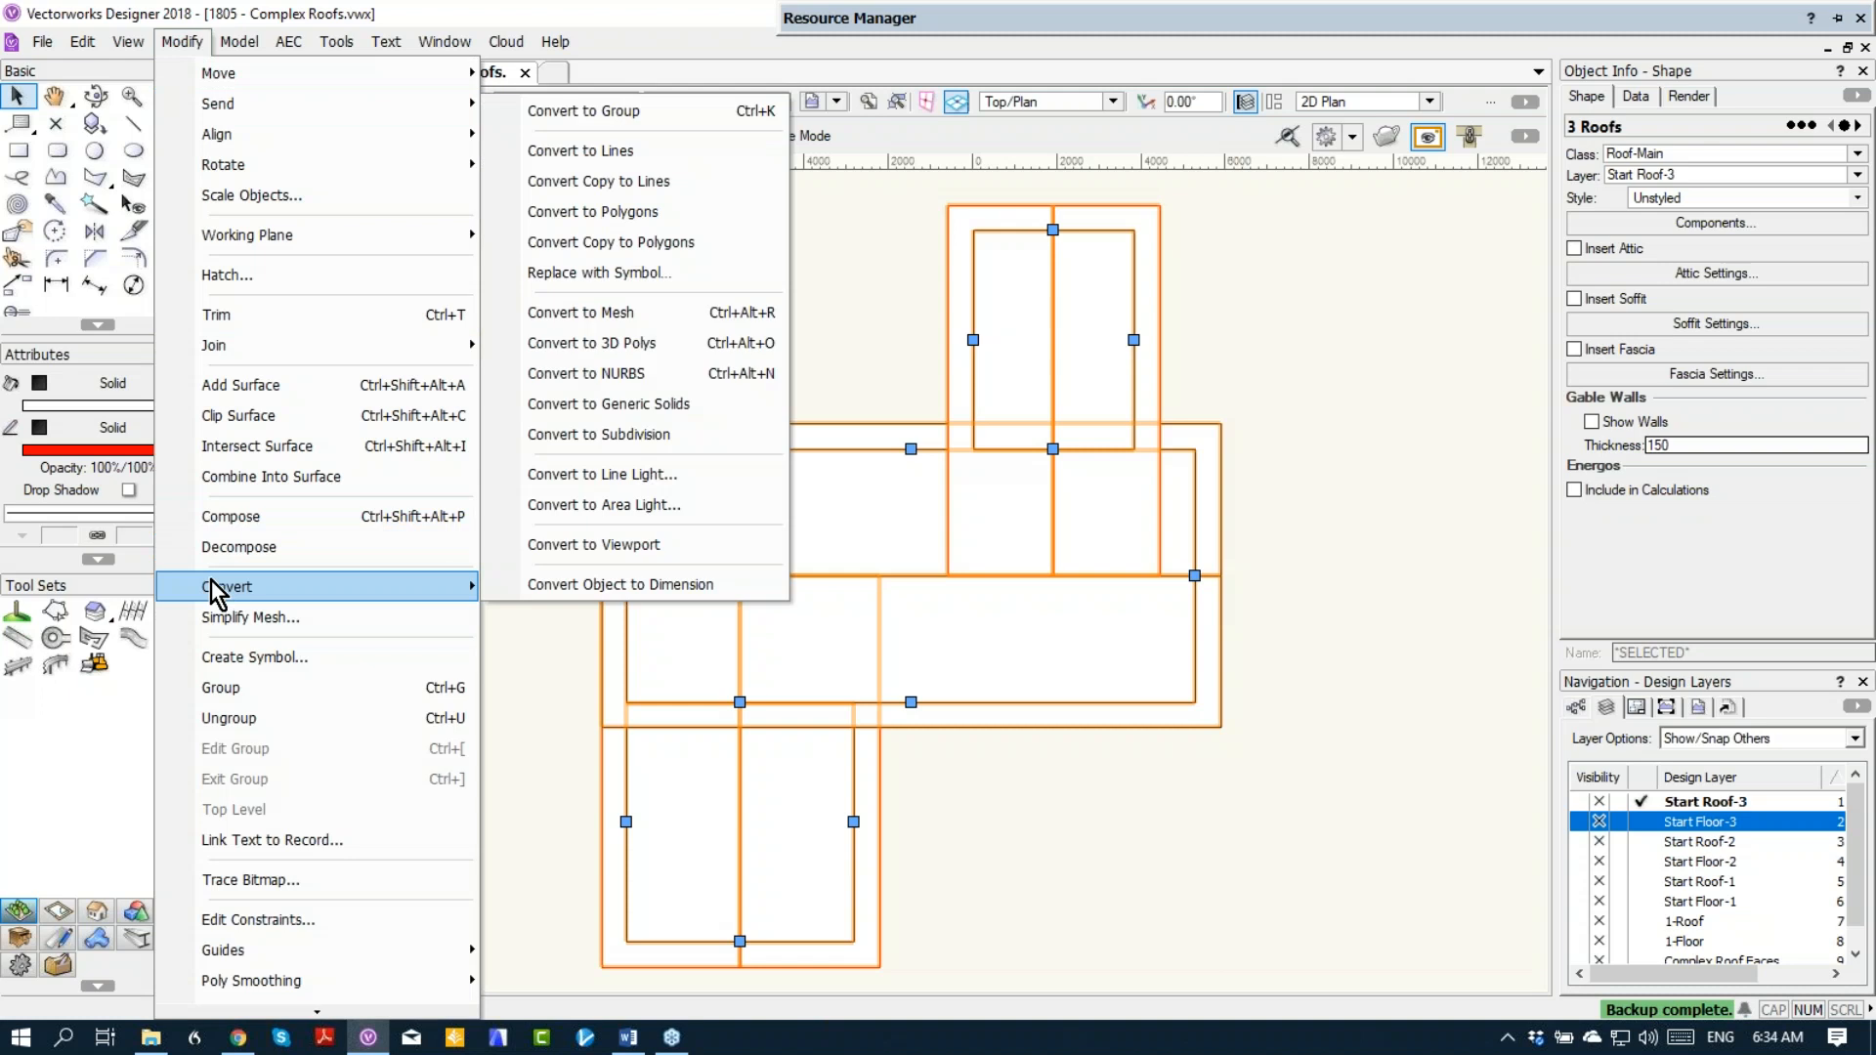
pyautogui.click(624, 186)
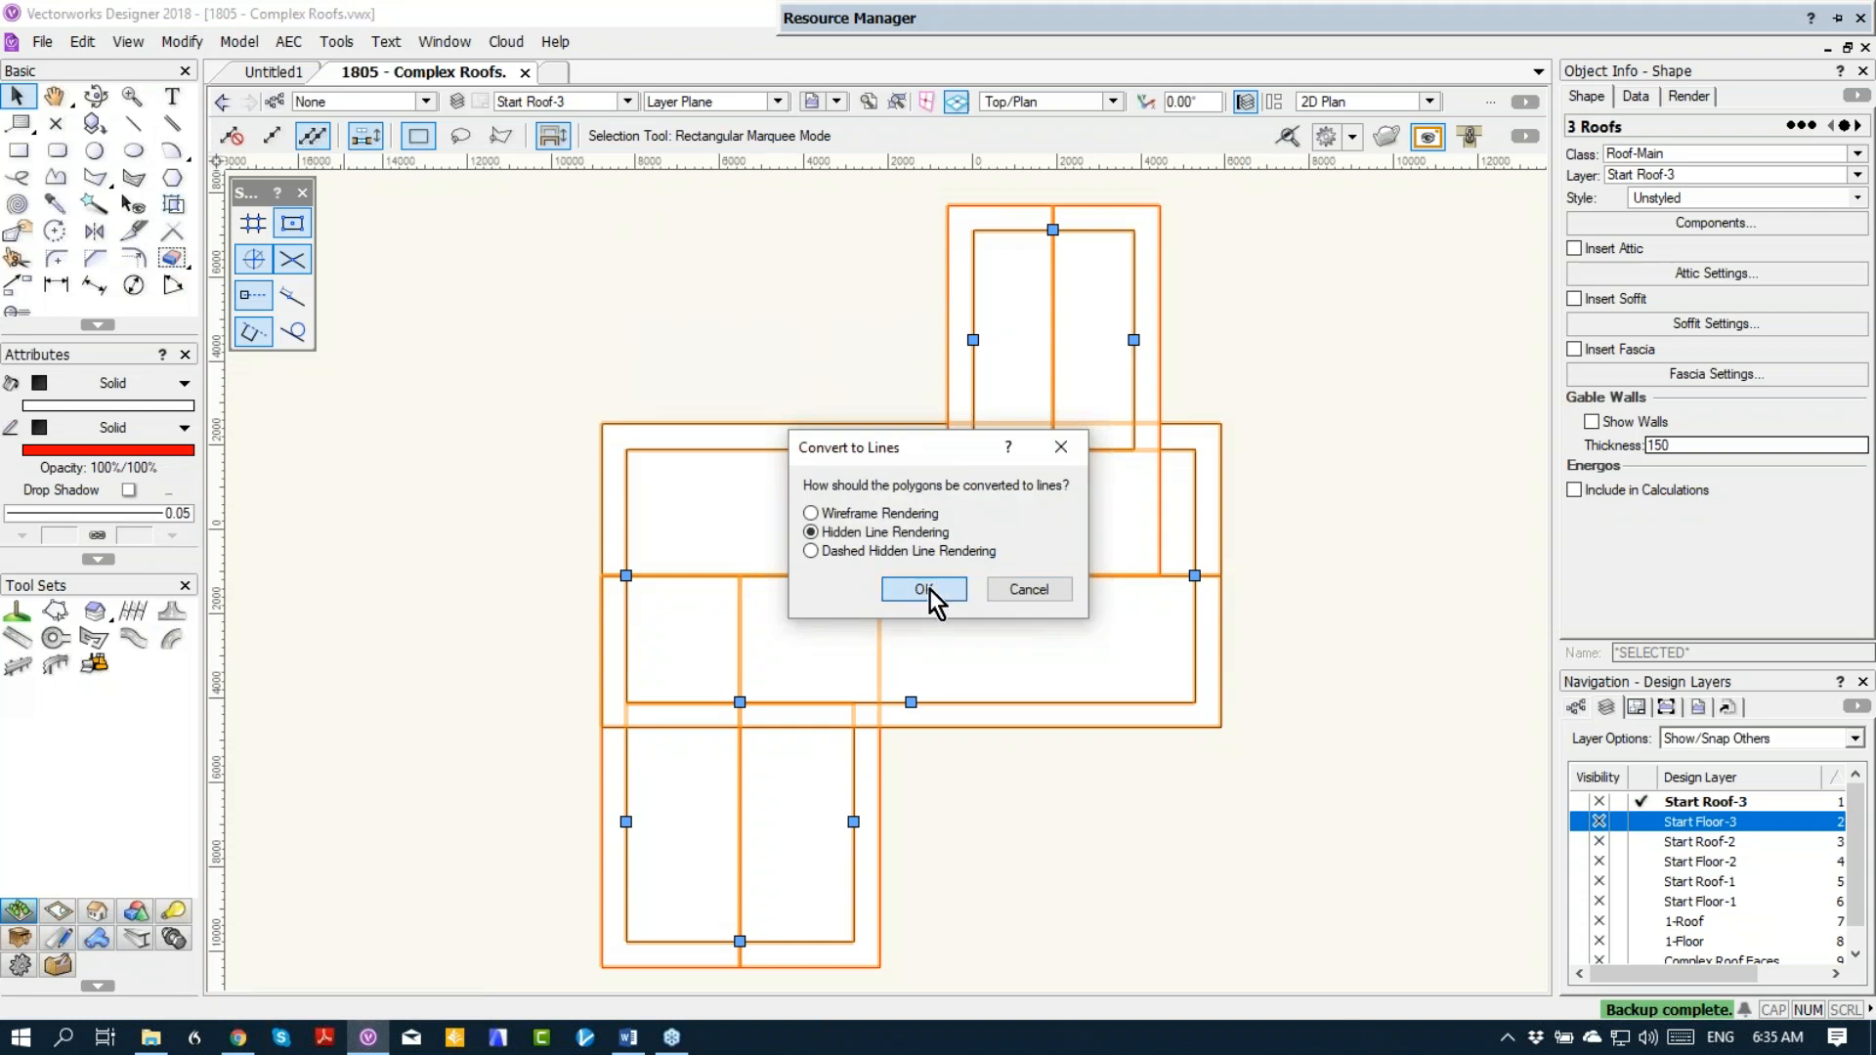
pyautogui.click(928, 590)
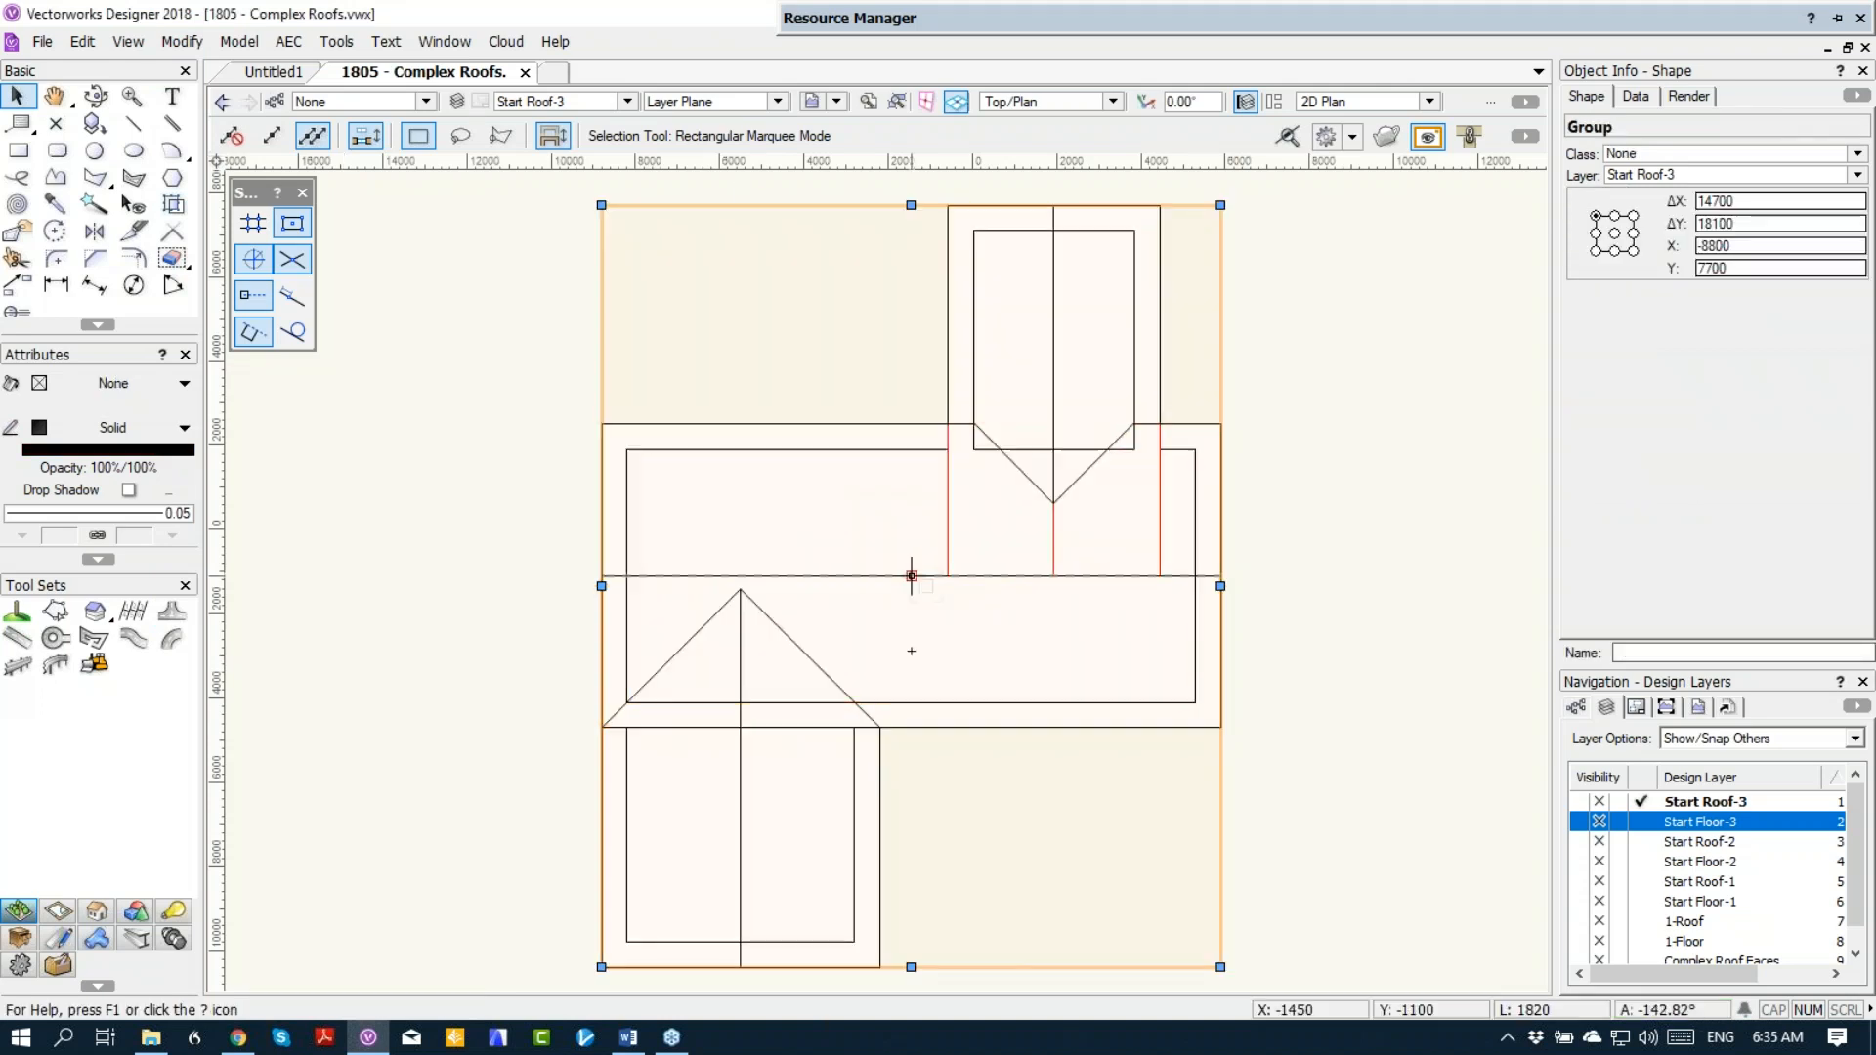
# Step: Open the group of converted roof lines for editing and hide the objects outside the group
pyautogui.click(181, 44)
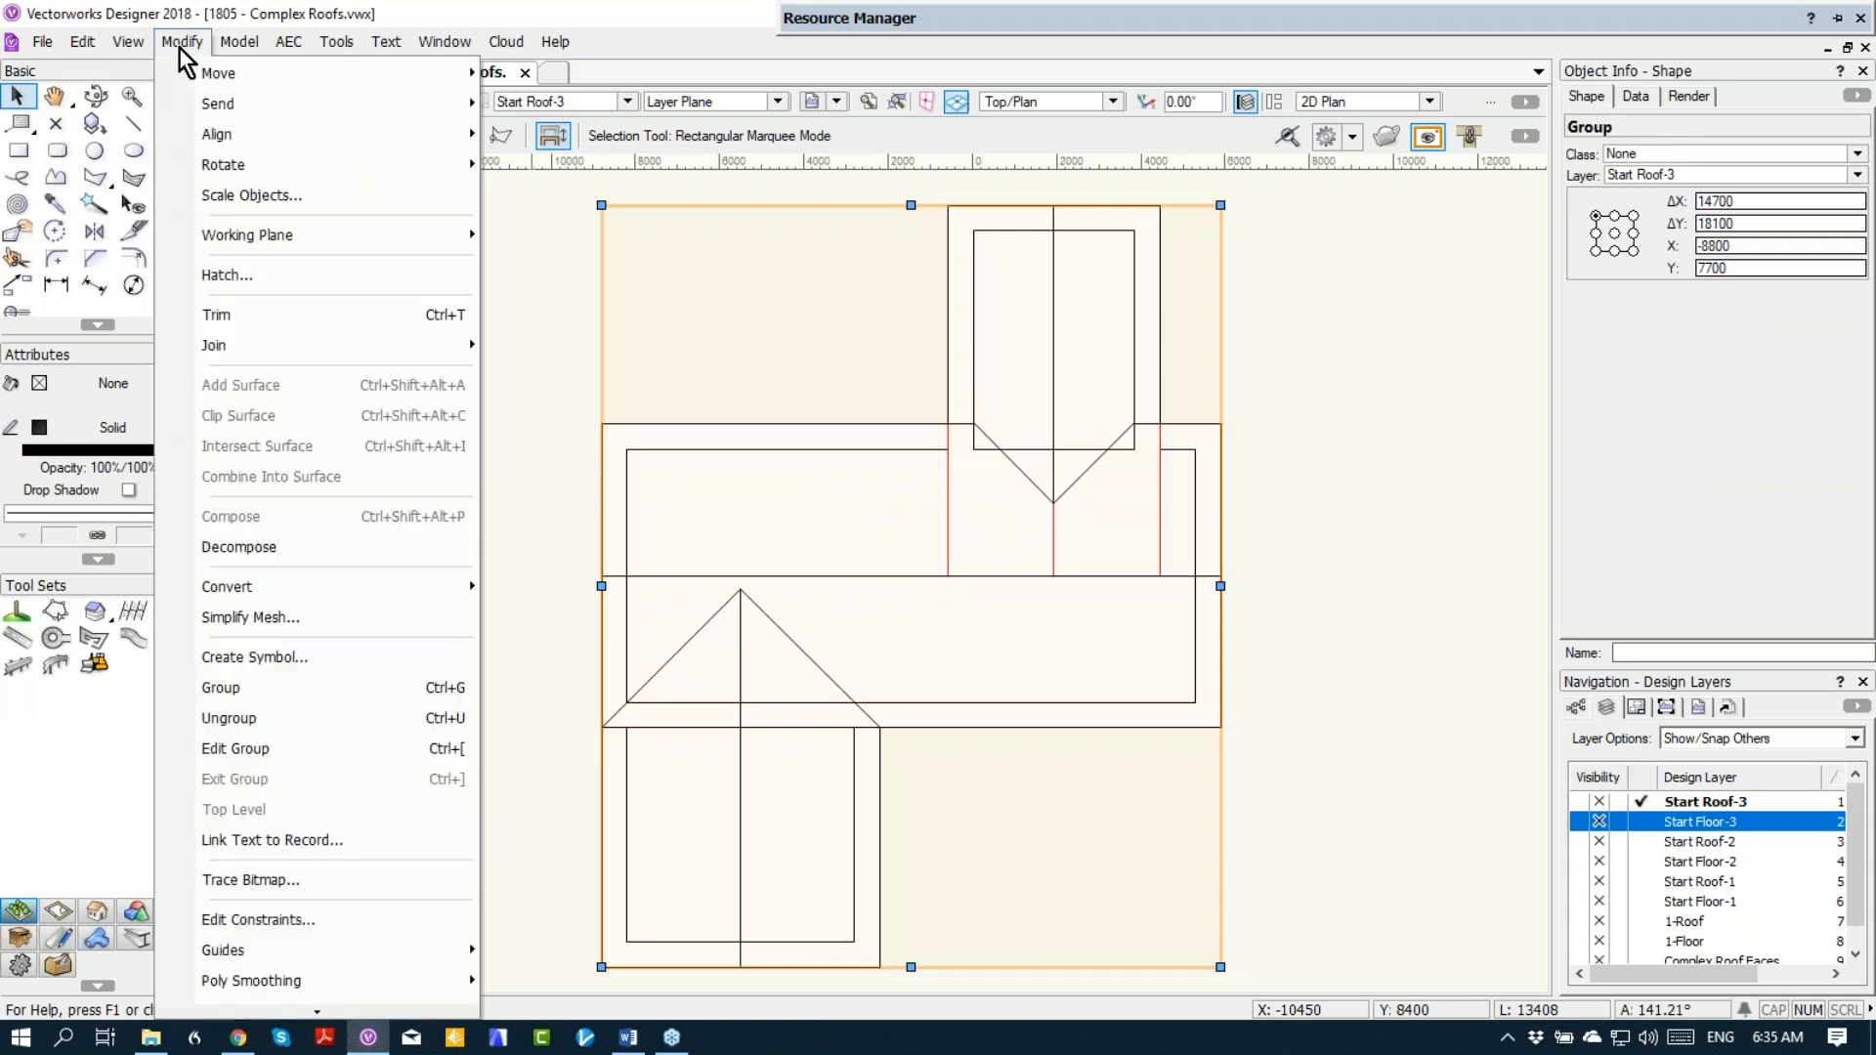
pyautogui.click(232, 749)
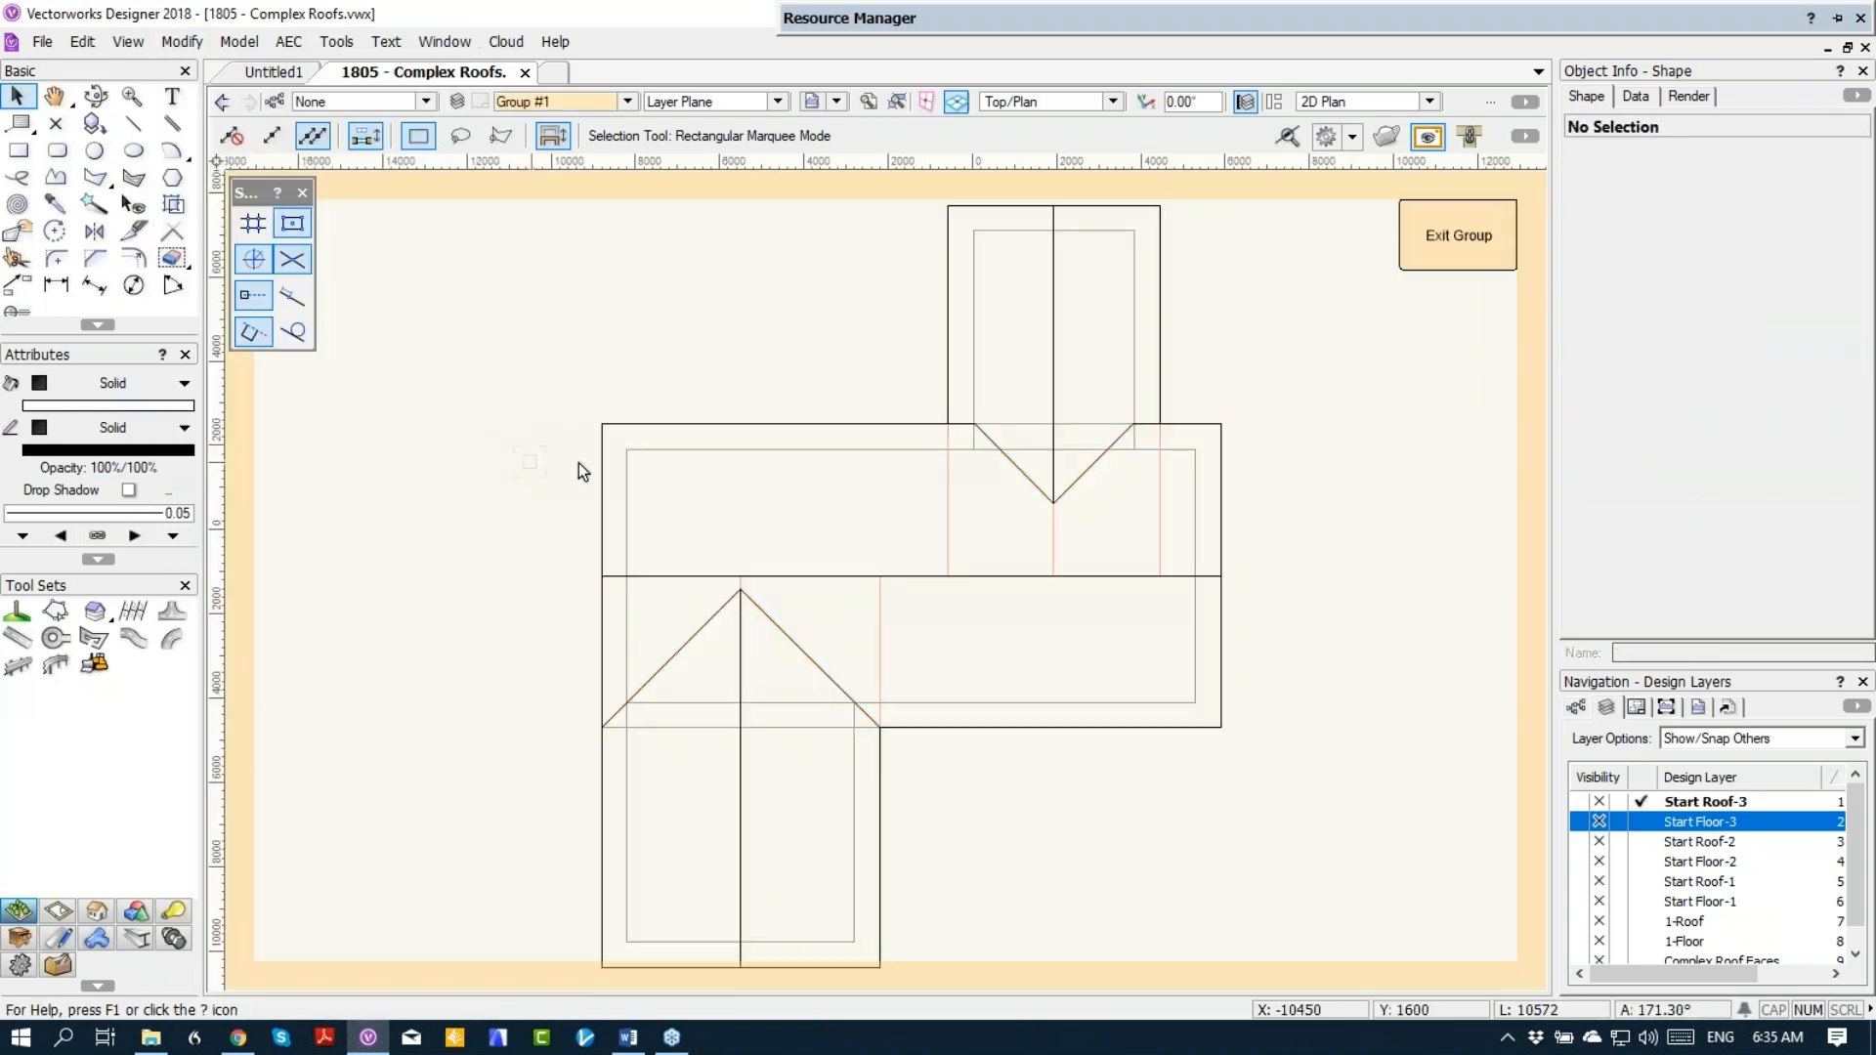
pyautogui.click(1428, 137)
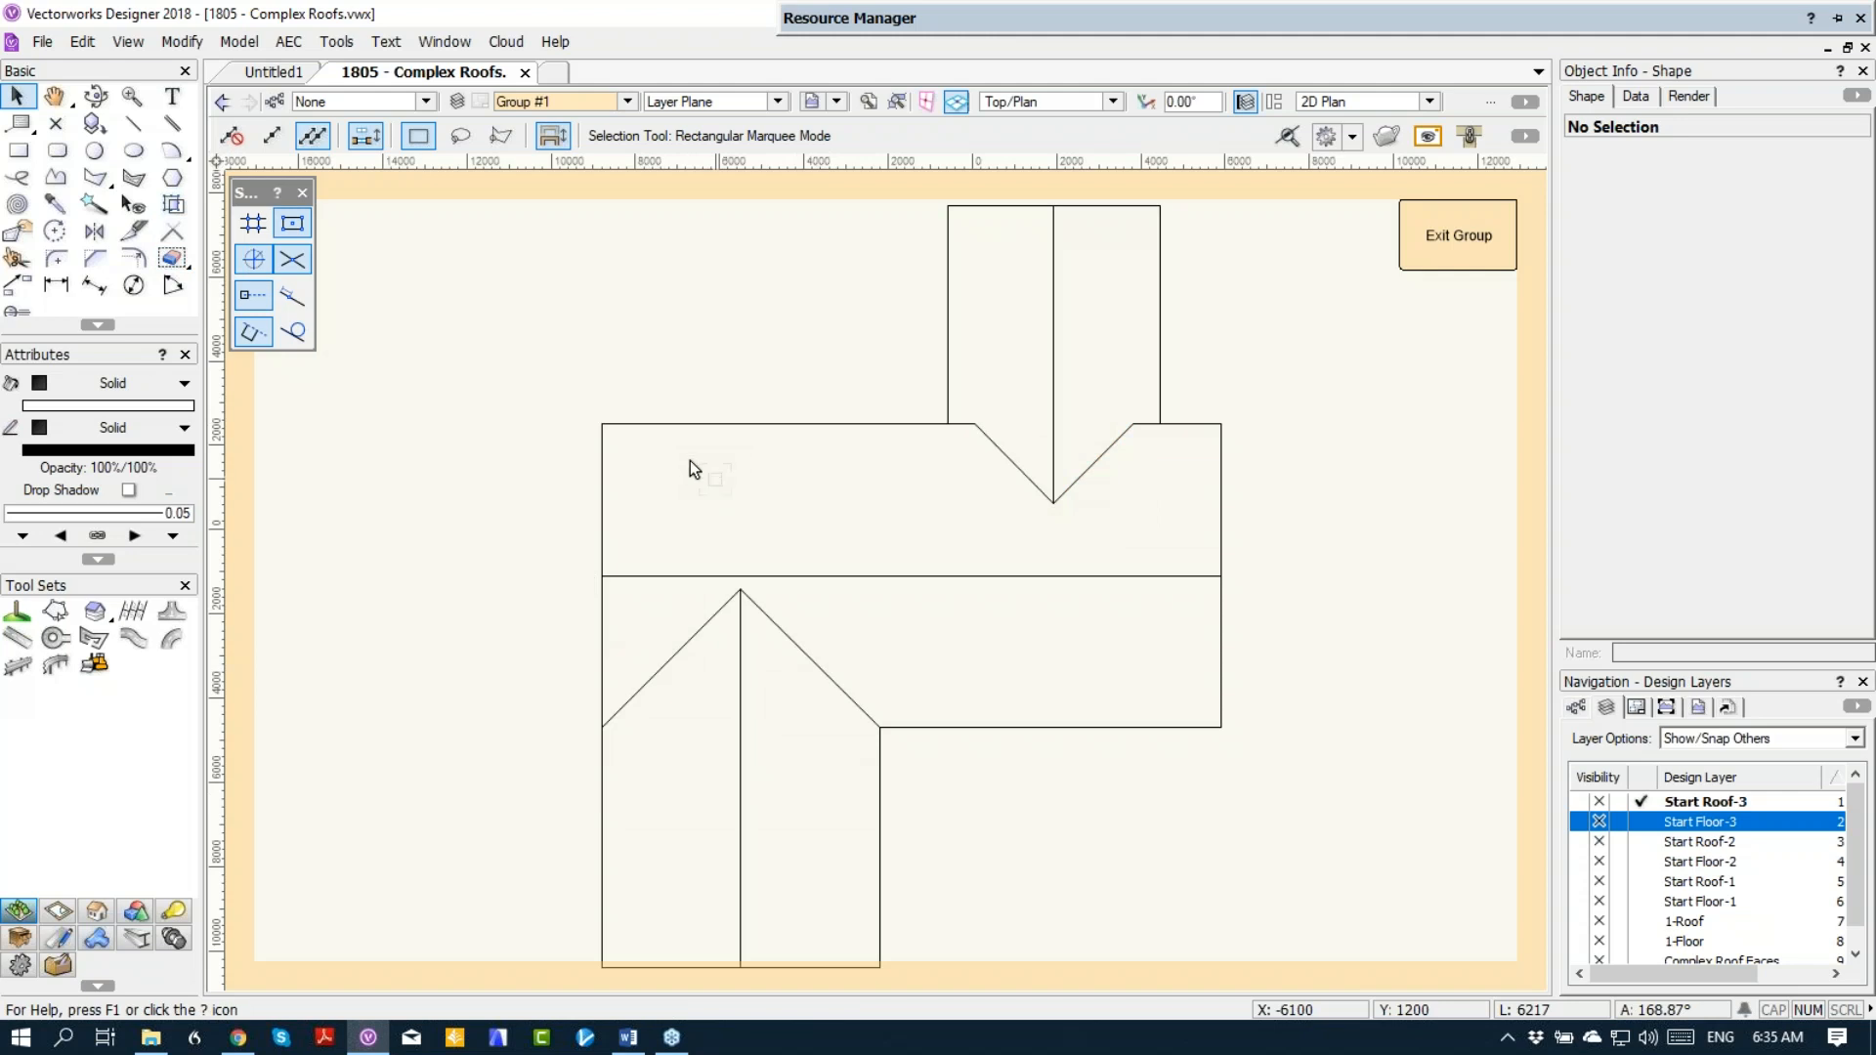
# Step: Create polygons from the enclosed roof regions with the 2D Polygon tool's Inner Boundary mode, merging them into one polygon per roof
pyautogui.click(34, 232)
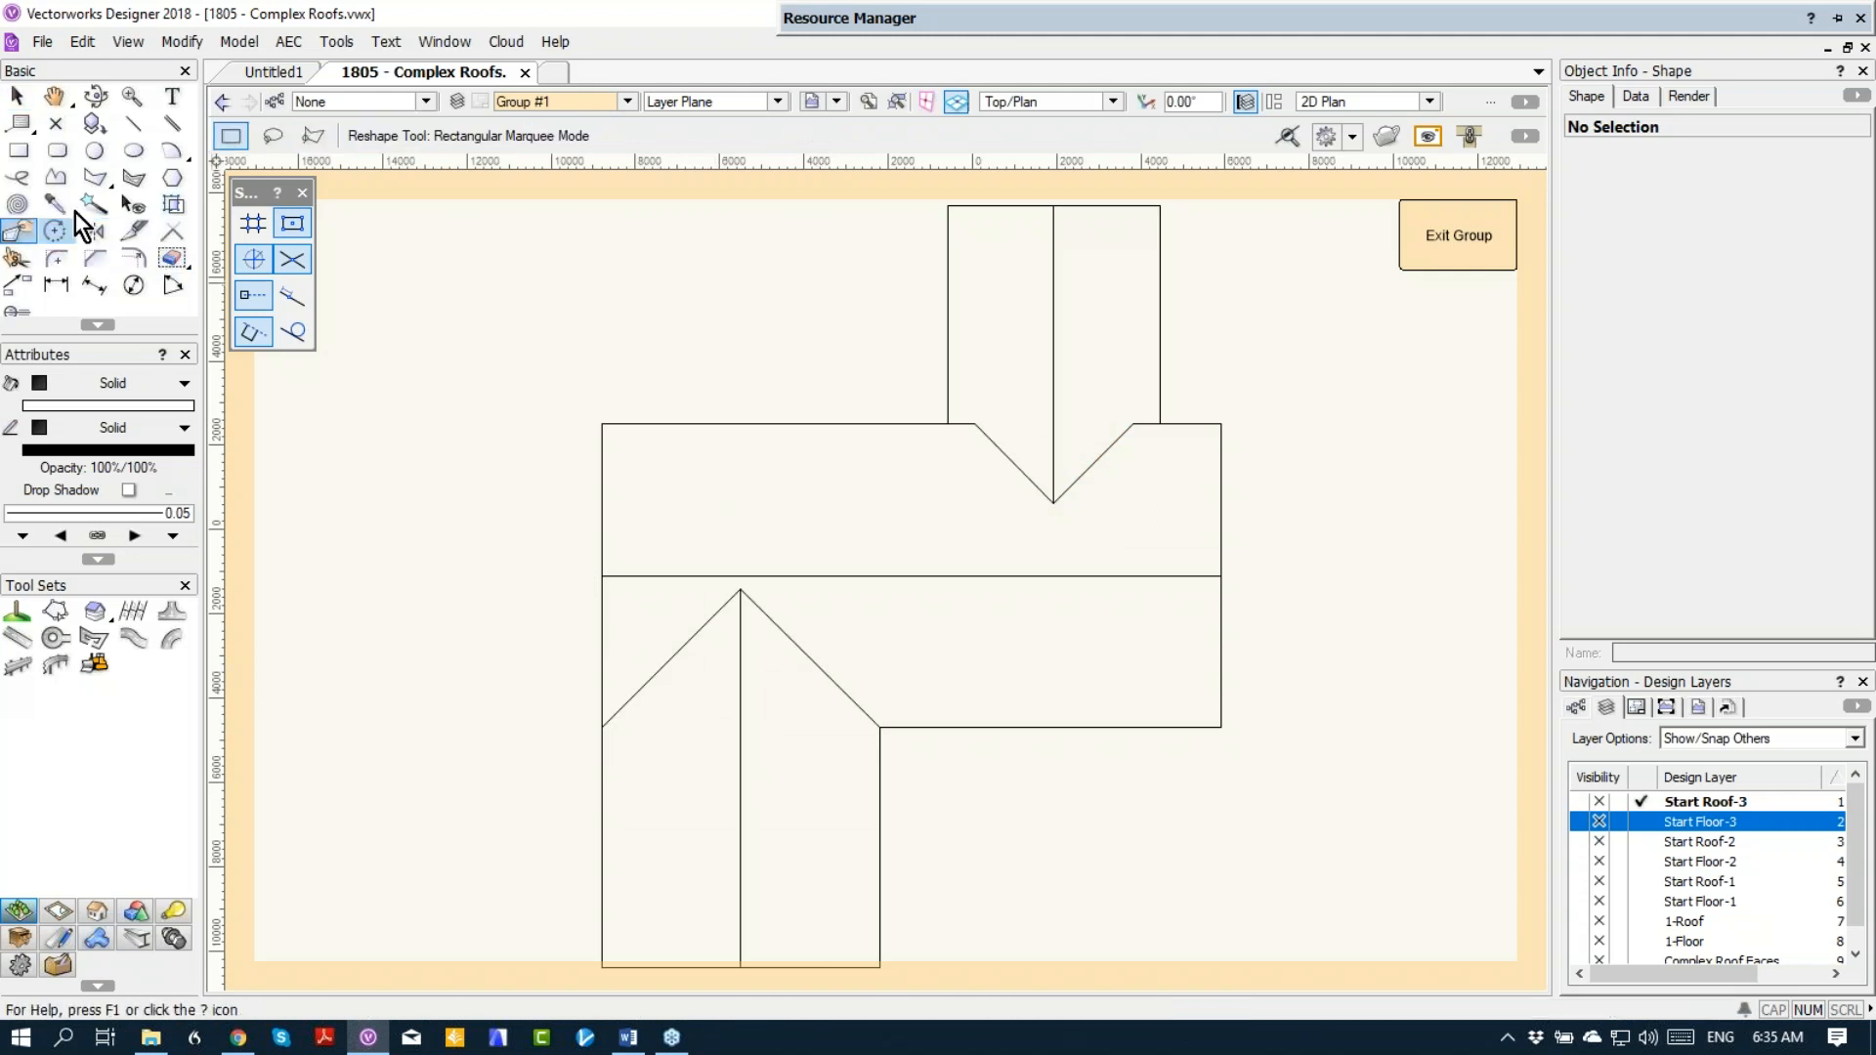
pyautogui.click(93, 178)
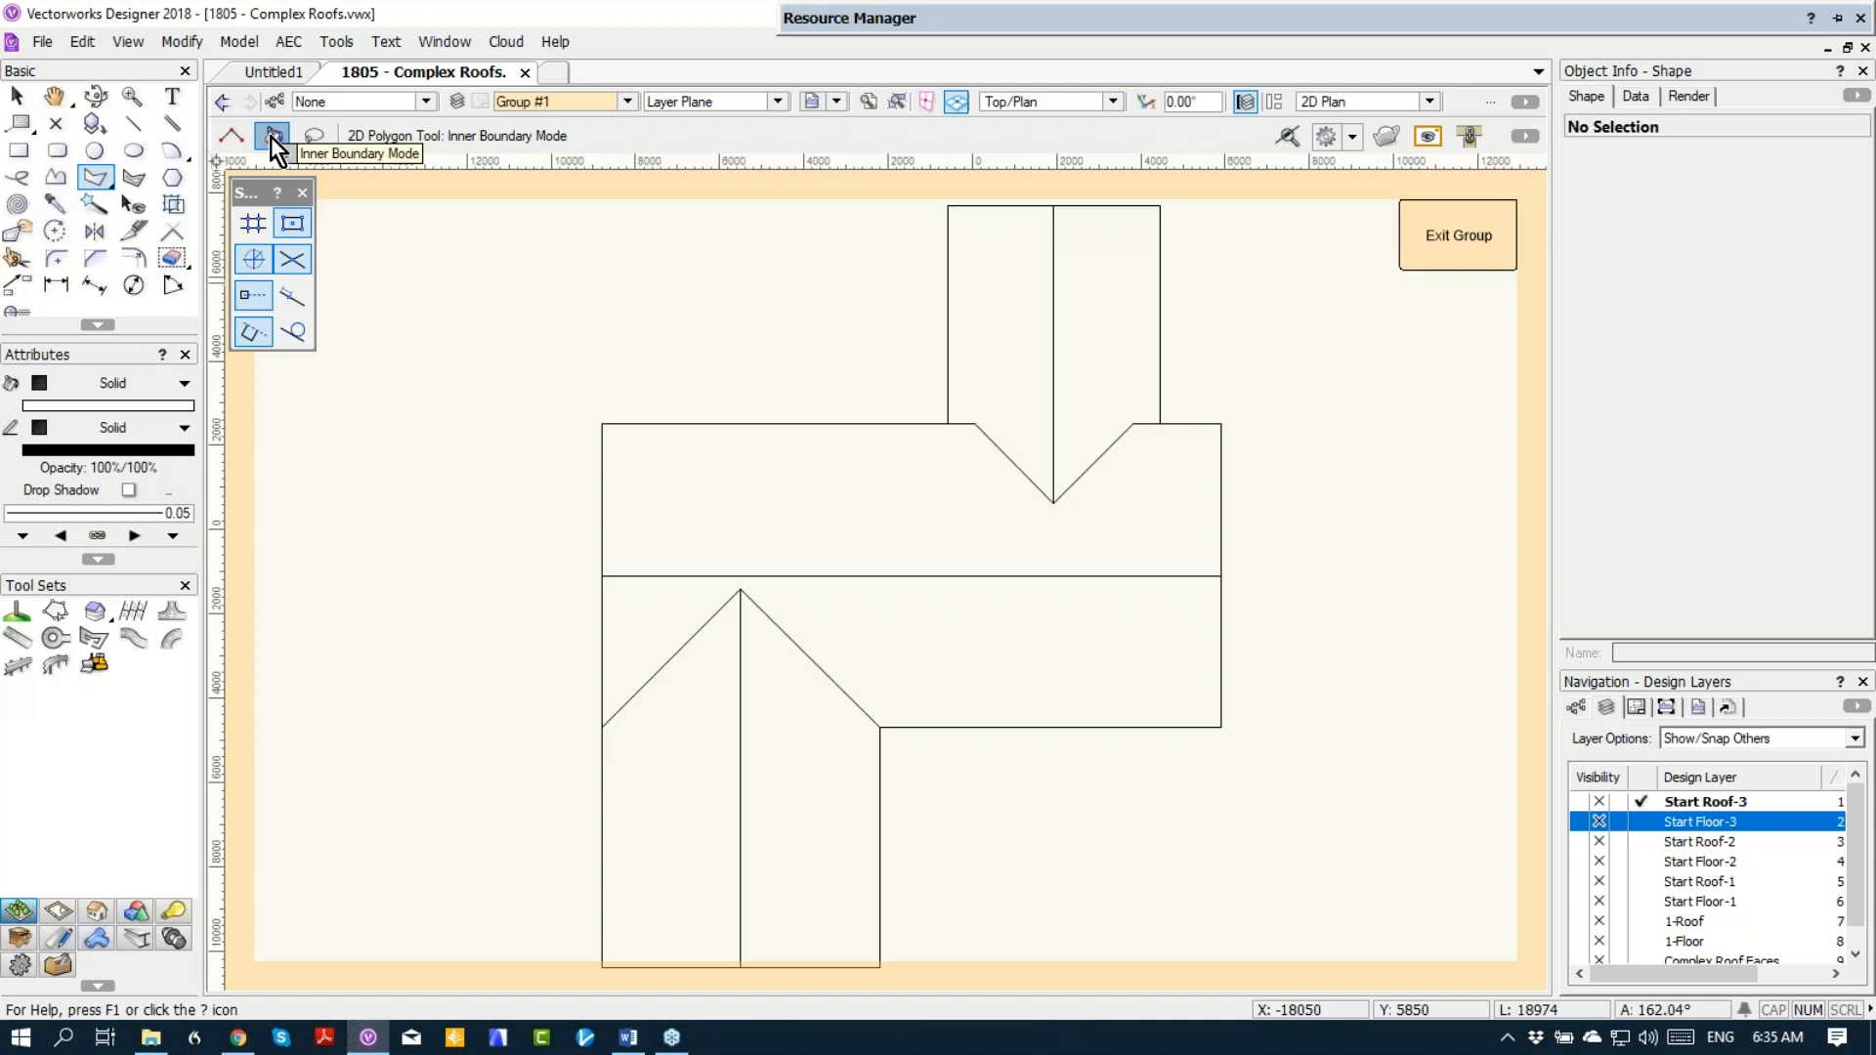
pyautogui.click(1001, 313)
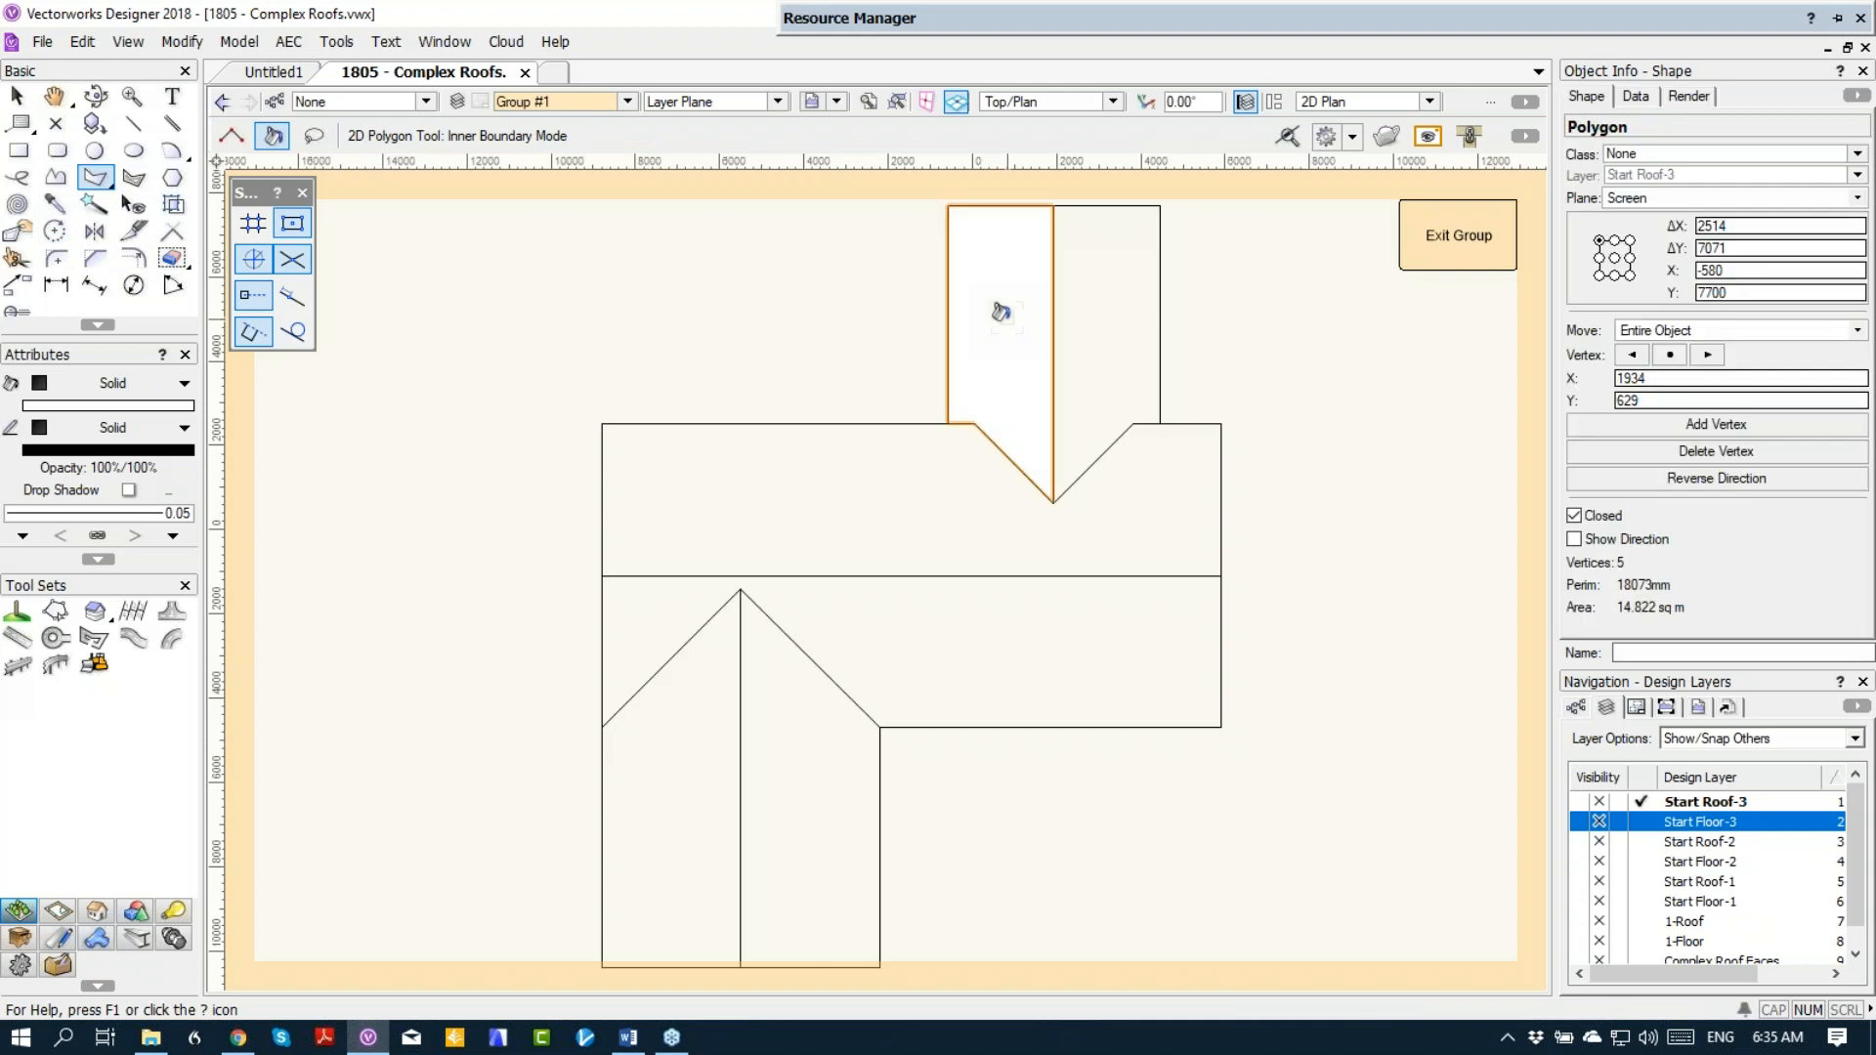
pyautogui.click(1087, 277)
pyautogui.click(672, 774)
pyautogui.click(776, 753)
pyautogui.click(835, 520)
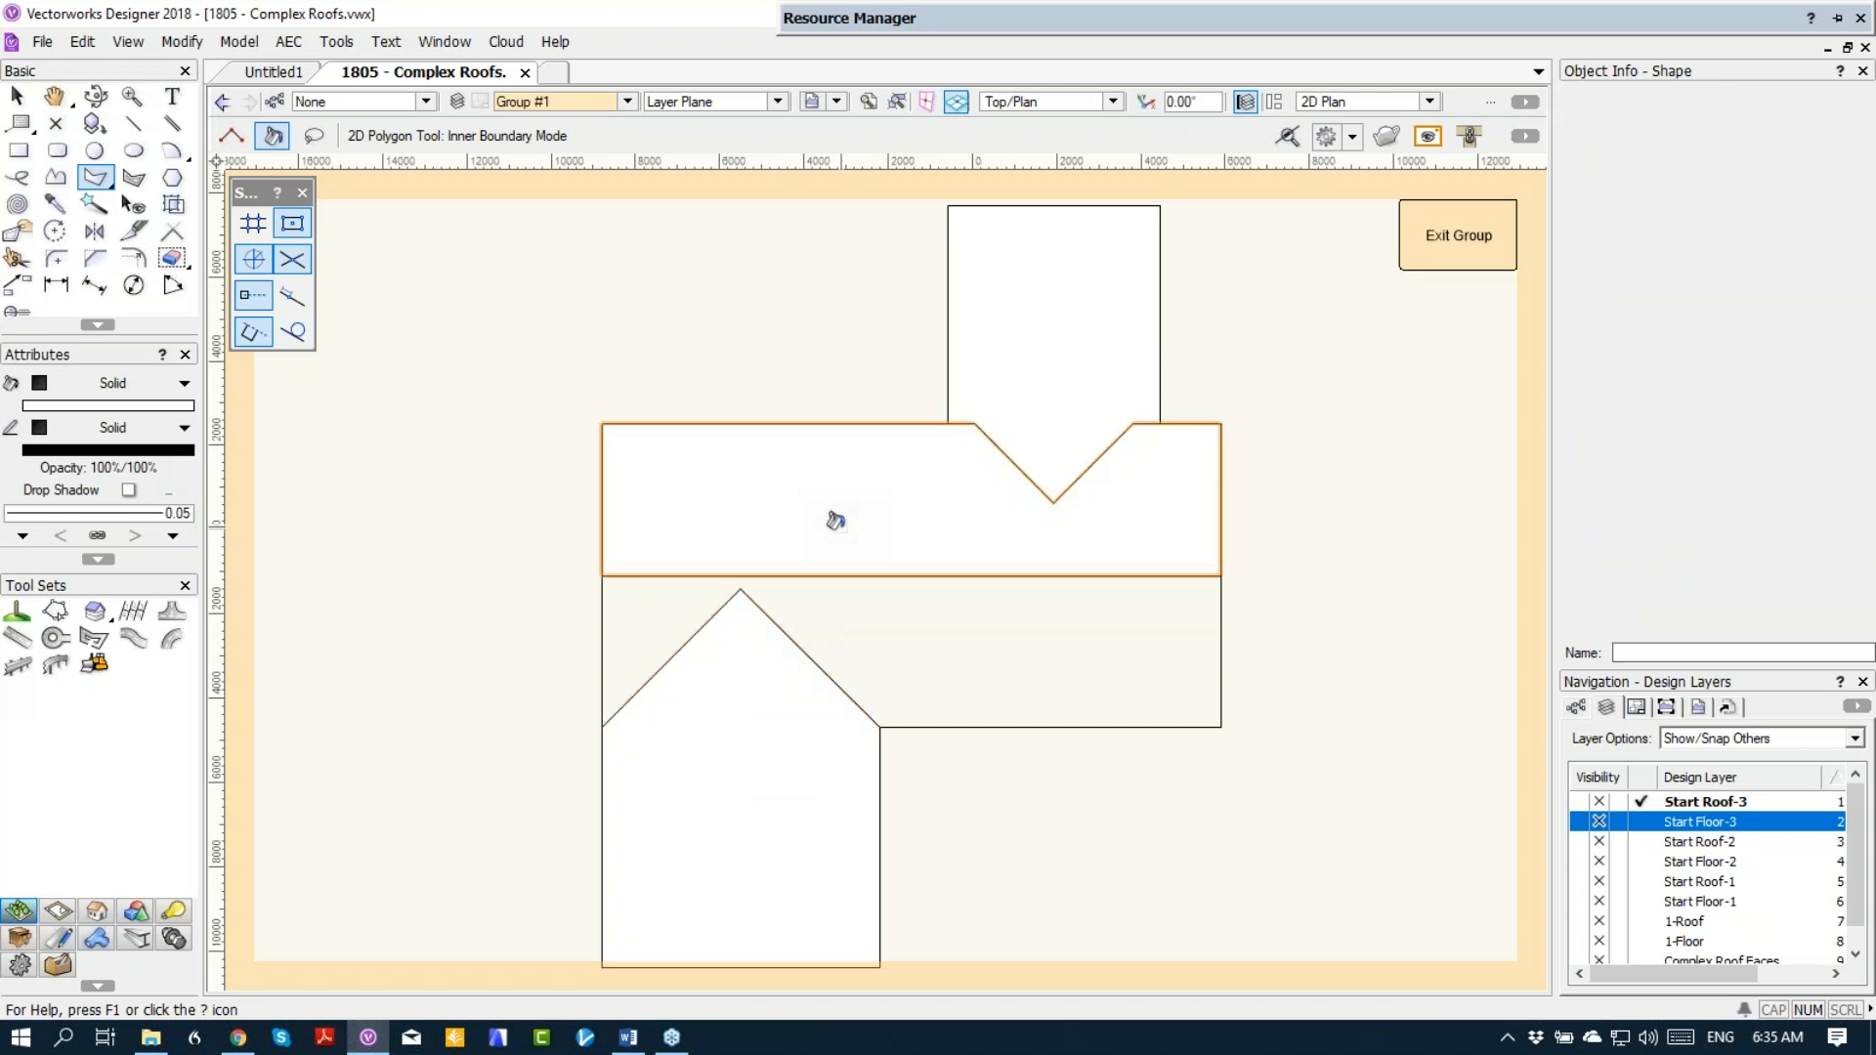
pyautogui.click(865, 648)
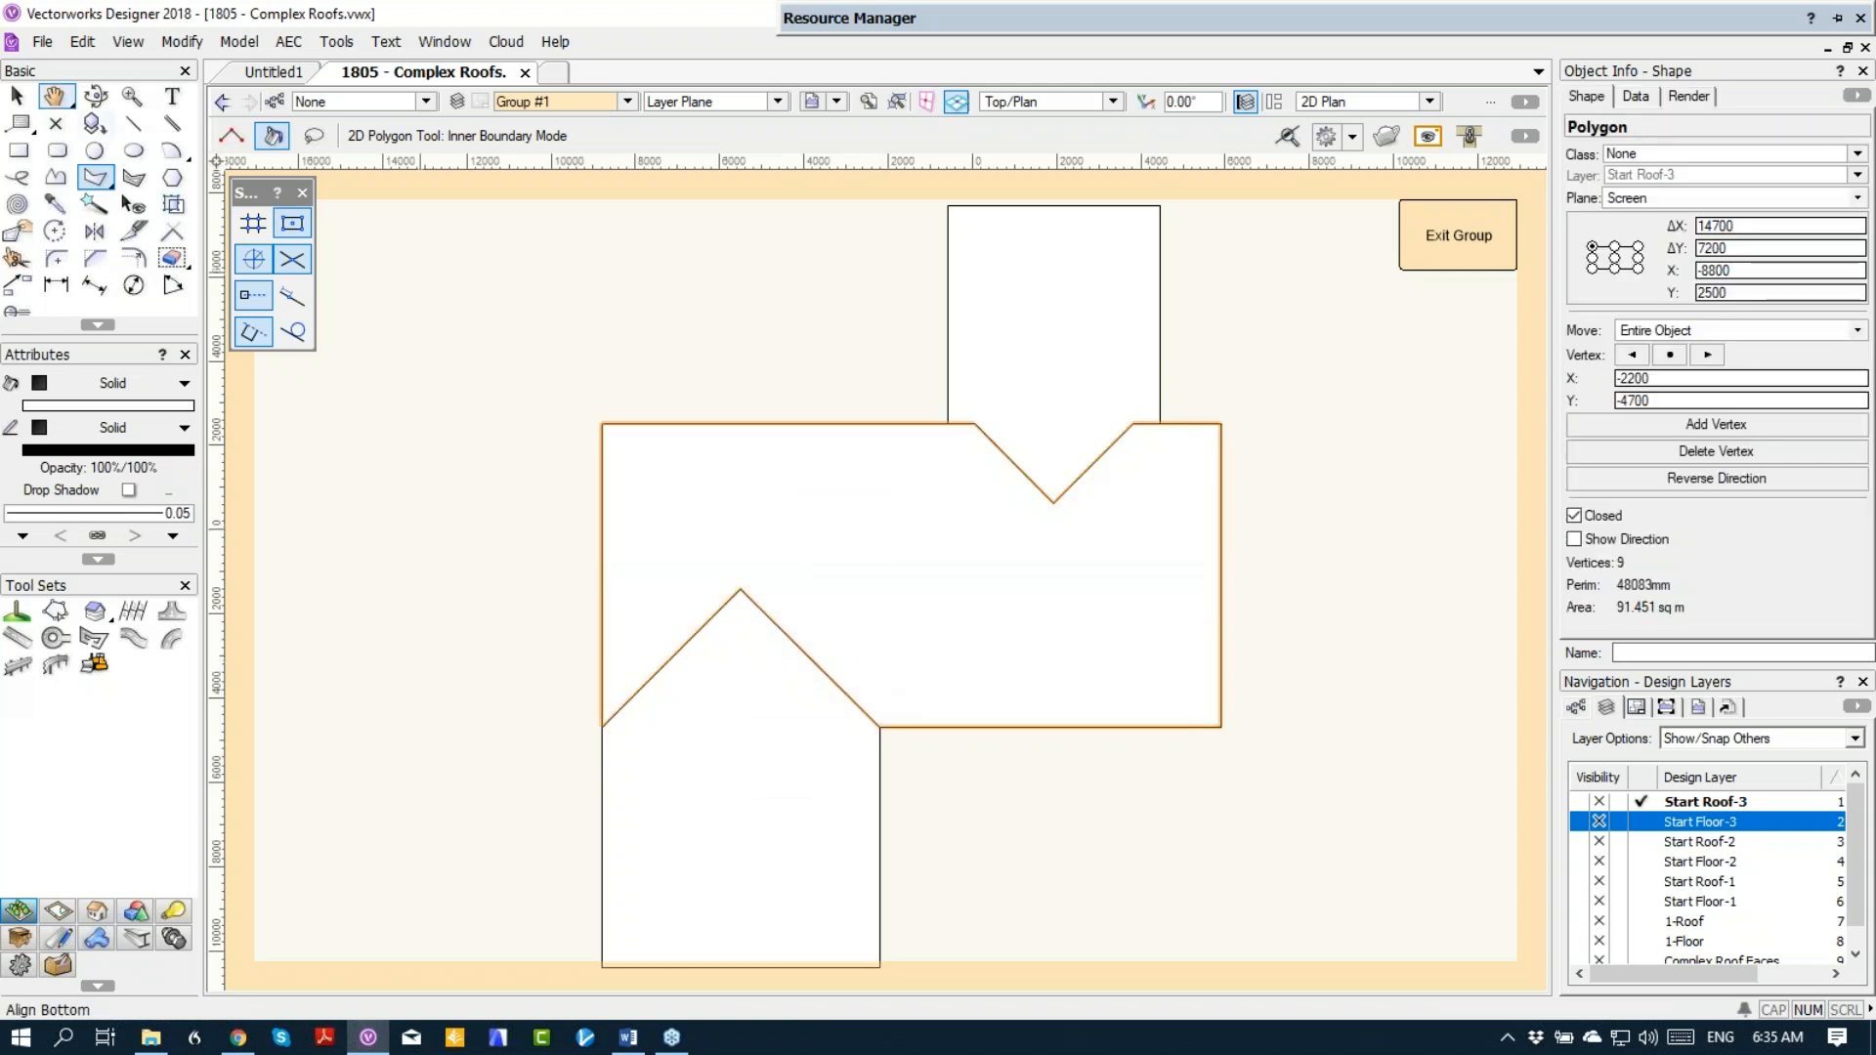
# Step: Select the main roof and two wing polygons, cut them out of the group, and exit the group
pyautogui.press('x')
pyautogui.press('x')
pyautogui.click(946, 314)
pyautogui.keyDown('shift'); pyautogui.click(860, 586); pyautogui.keyUp('shift')
pyautogui.keyDown('shift'); pyautogui.click(779, 753); pyautogui.keyUp('shift')
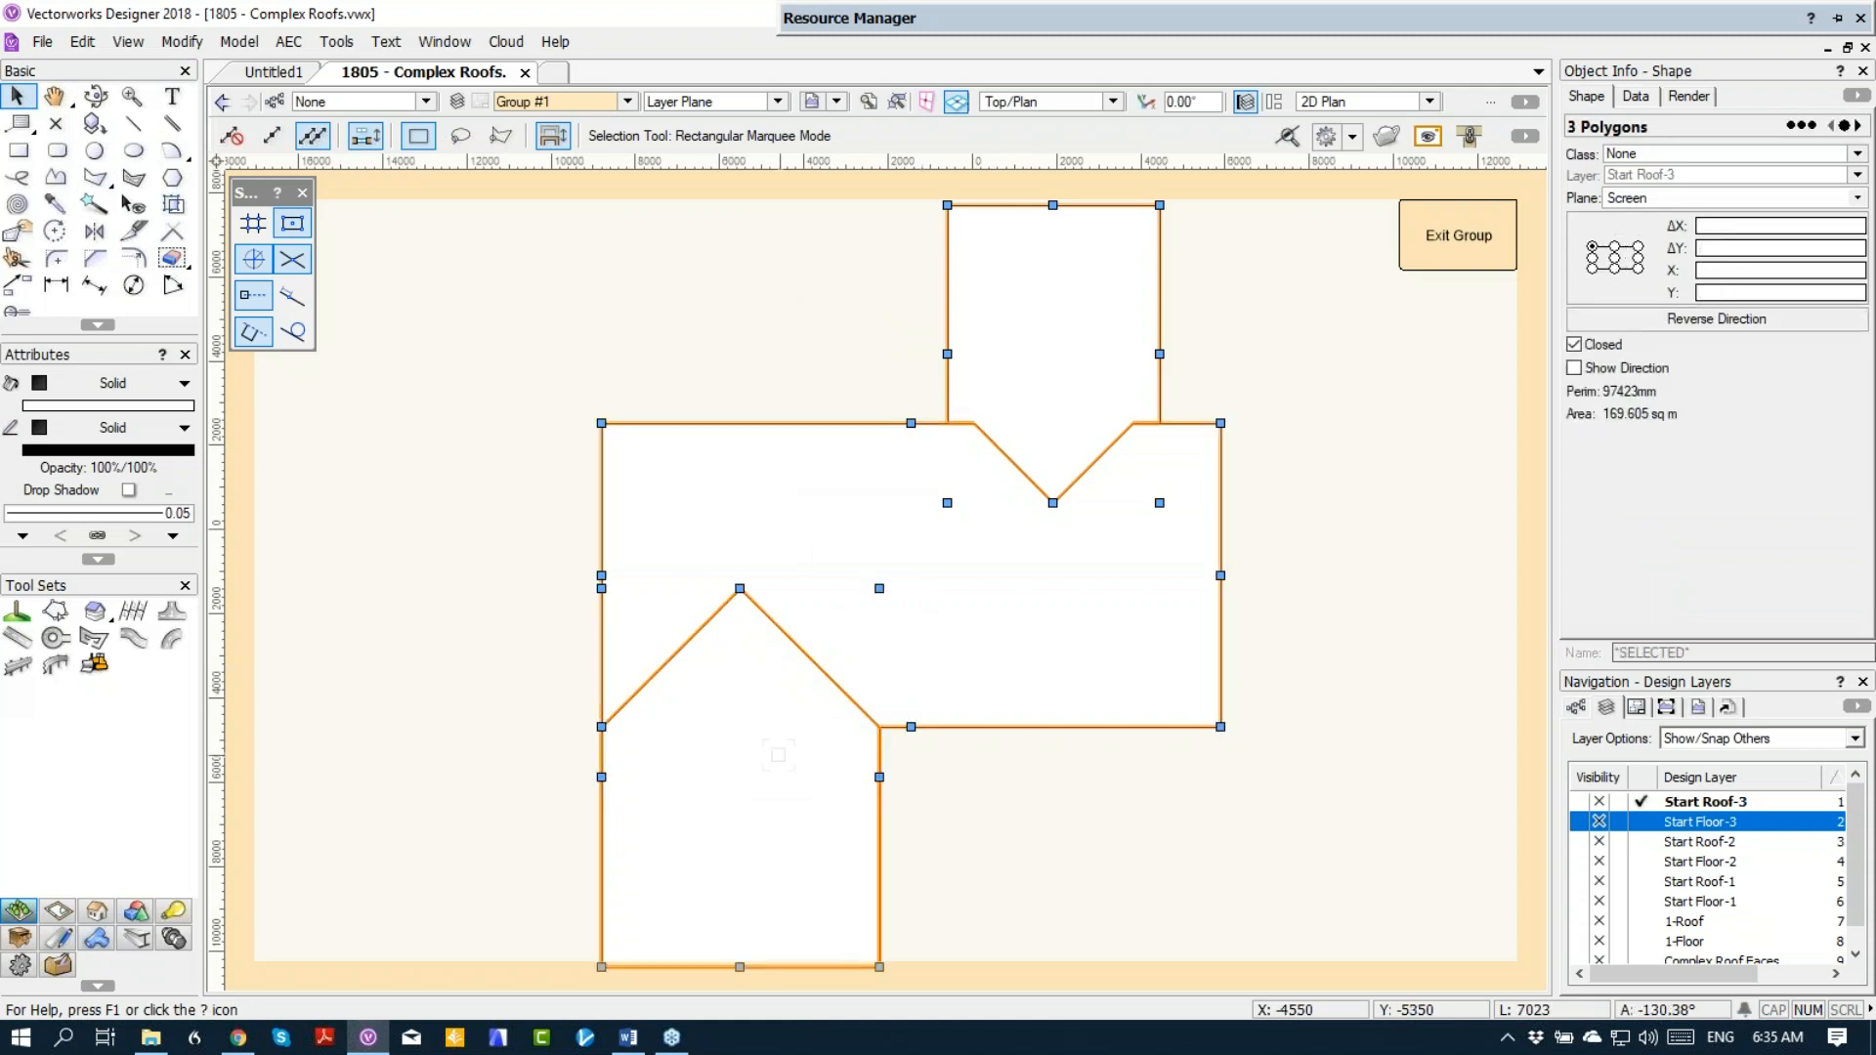
pyautogui.click(801, 729)
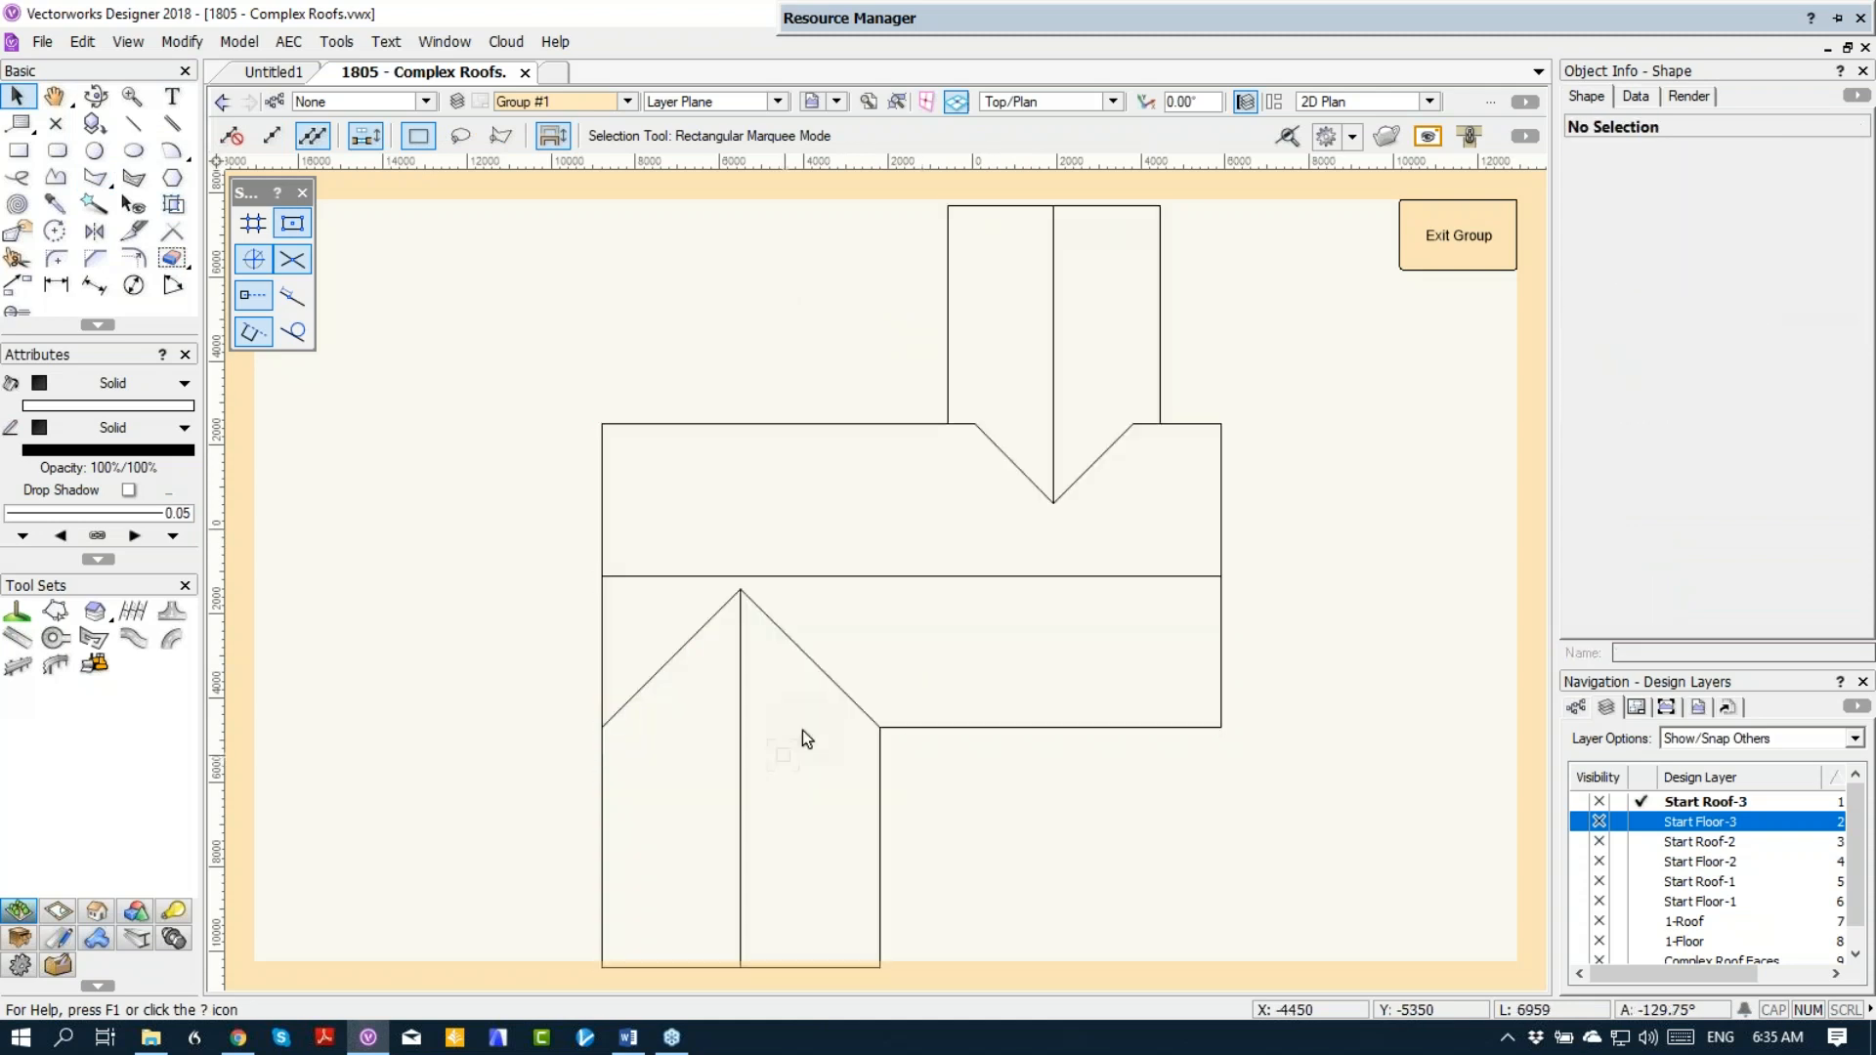
pyautogui.click(1441, 267)
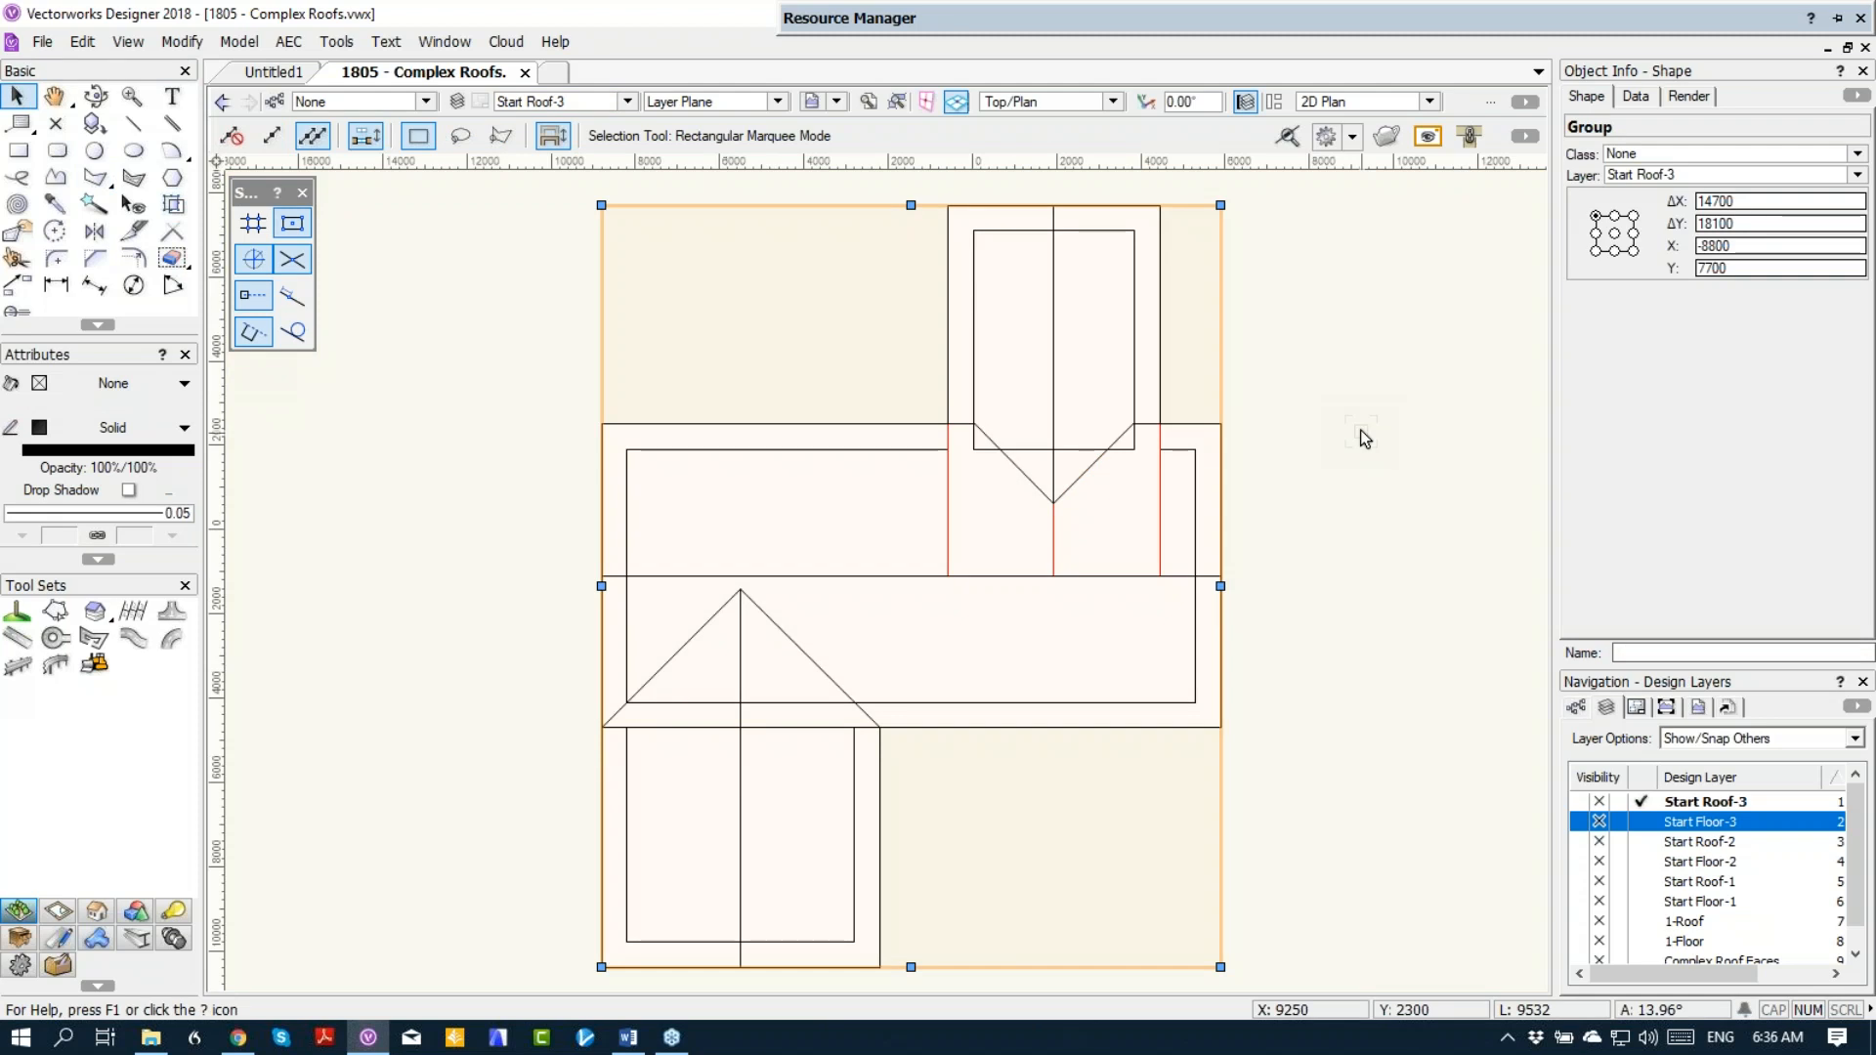
# Step: Delete the group of converted roof lines and paste the three polygons in place on the Start Roof-3 layer
pyautogui.press('Delete')
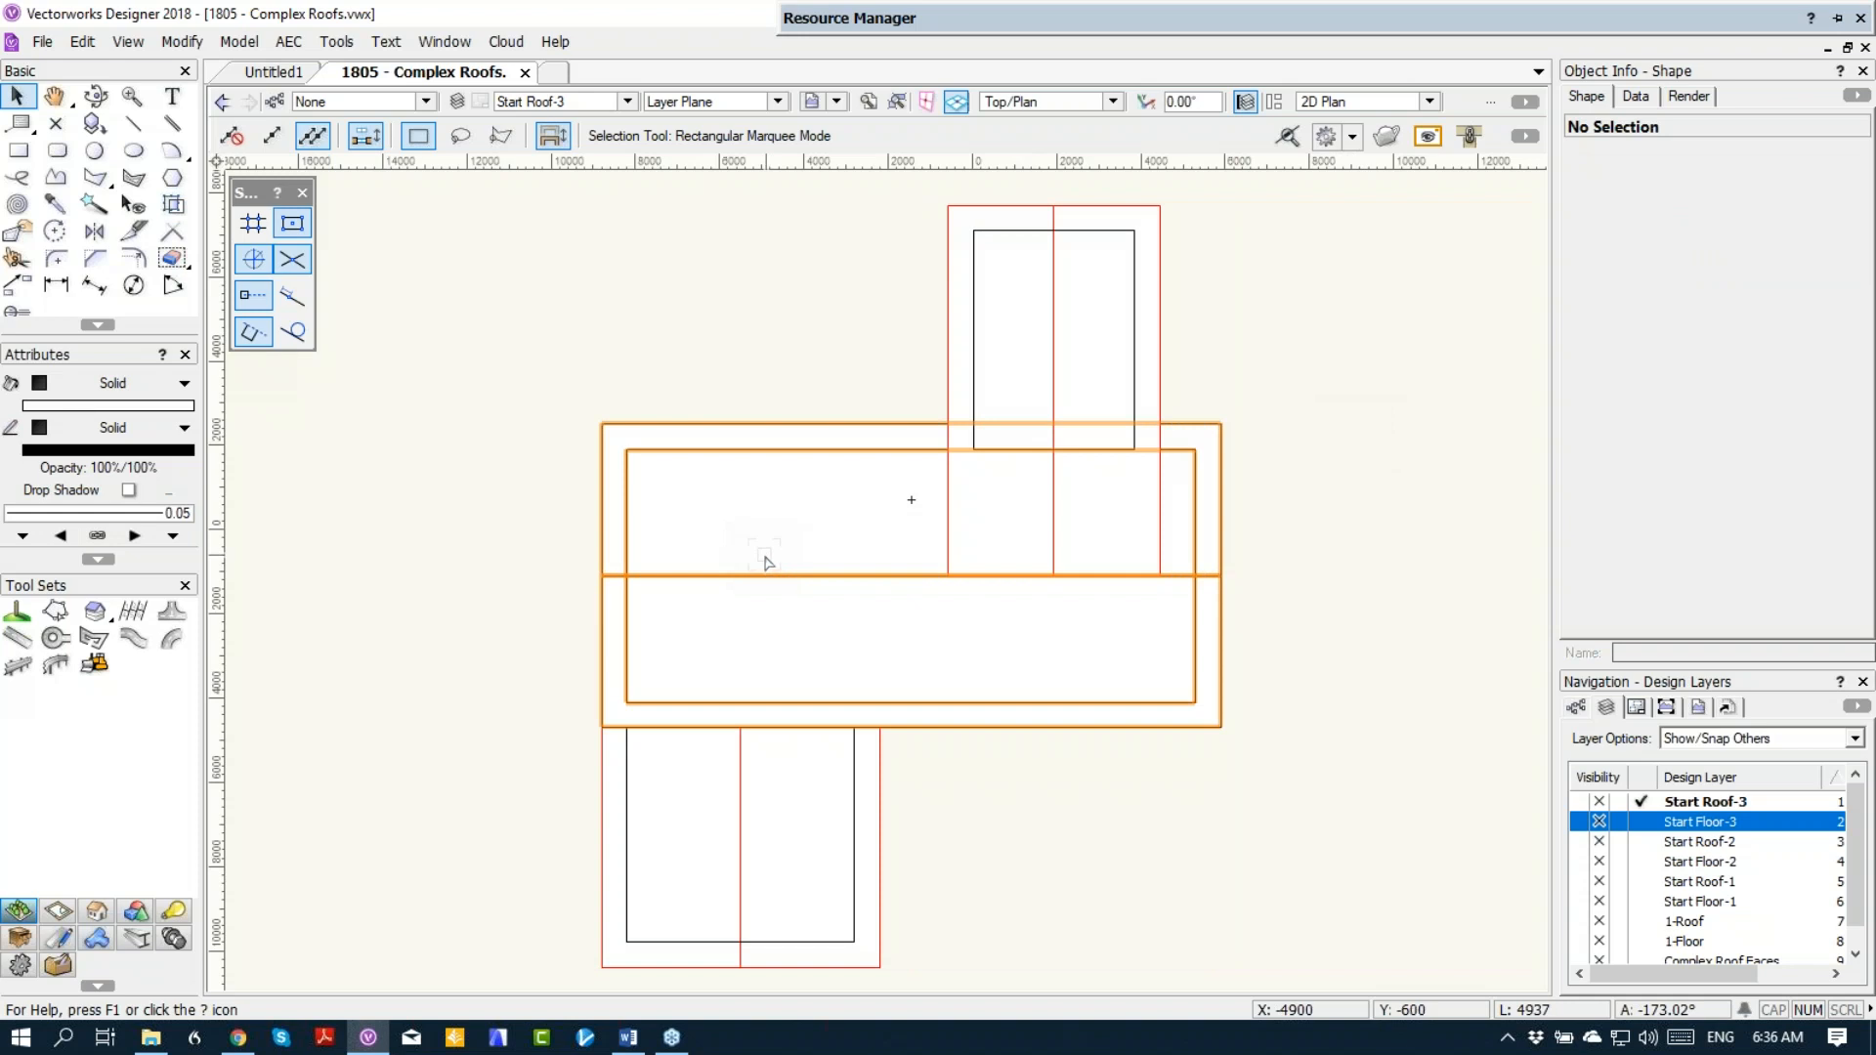
pyautogui.hotkey('ctrl', 'alt', 'v')
pyautogui.click(1323, 339)
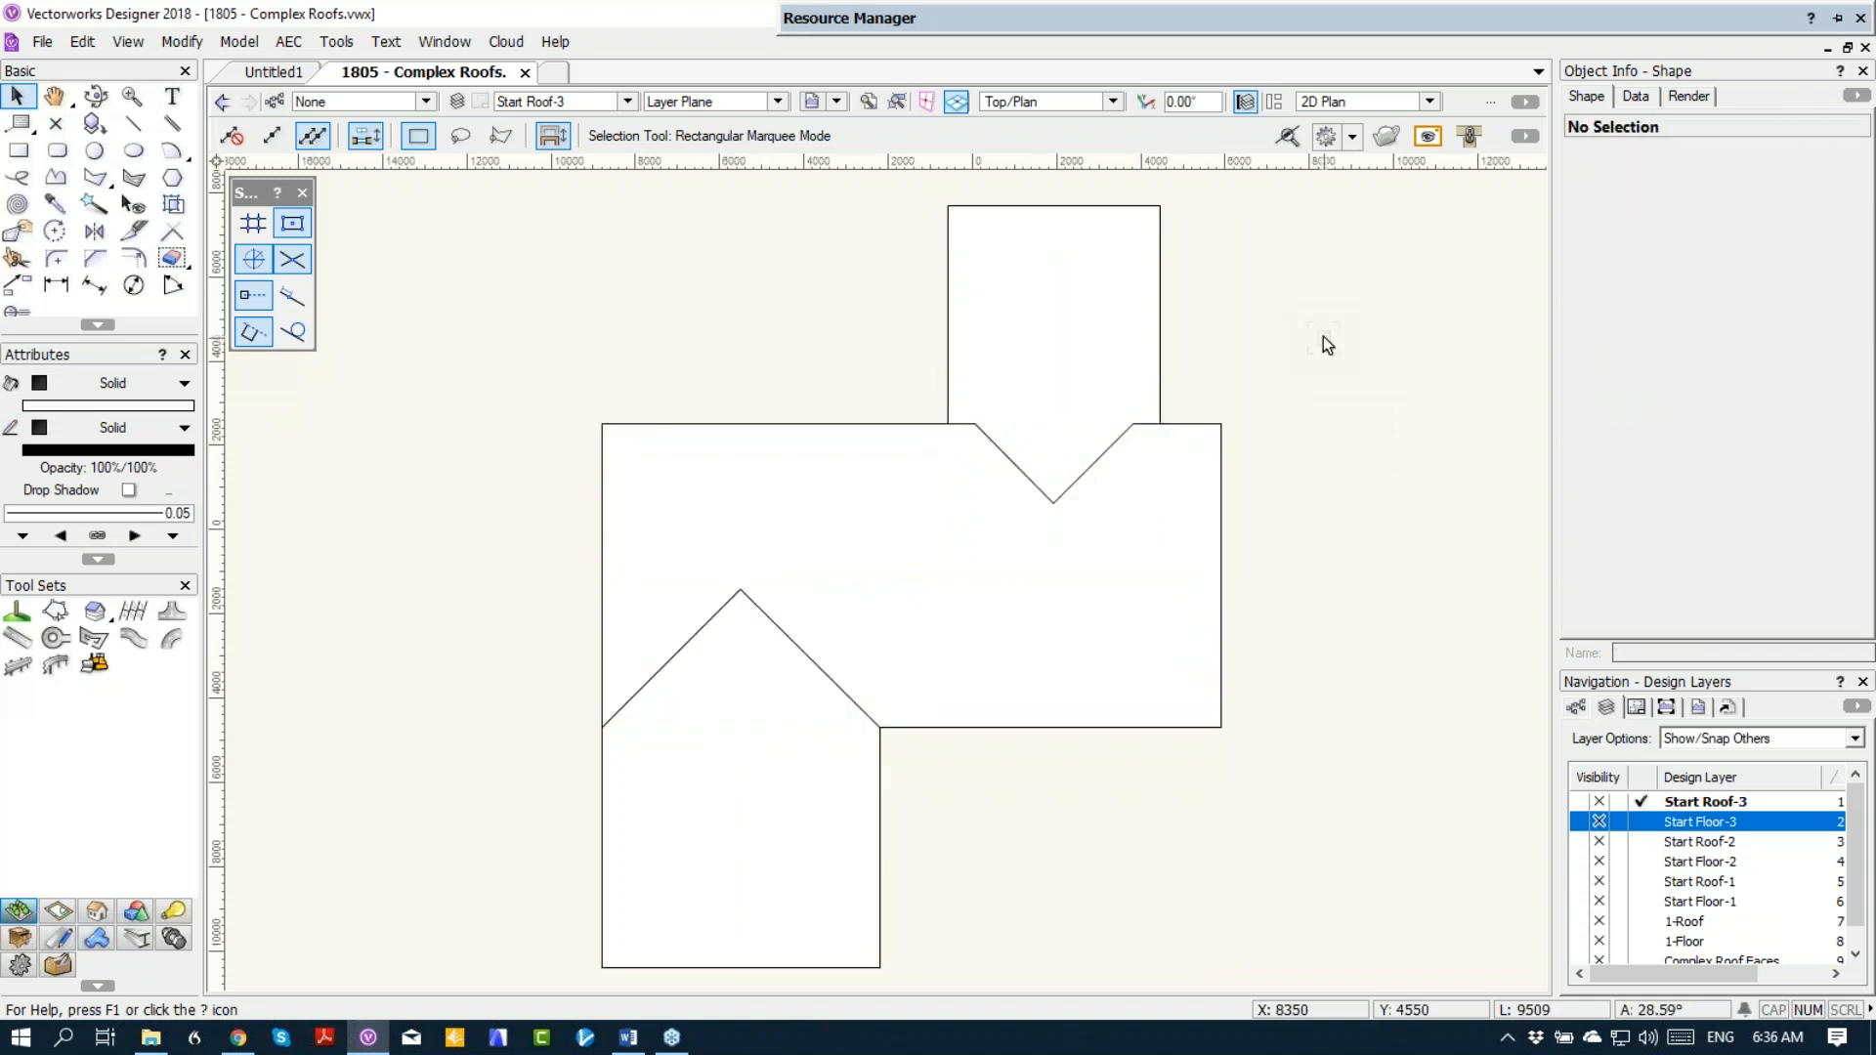
# Step: Cut the main roof polygon to the clipboard and clip the main roof object with the two wing polygons
pyautogui.click(1160, 495)
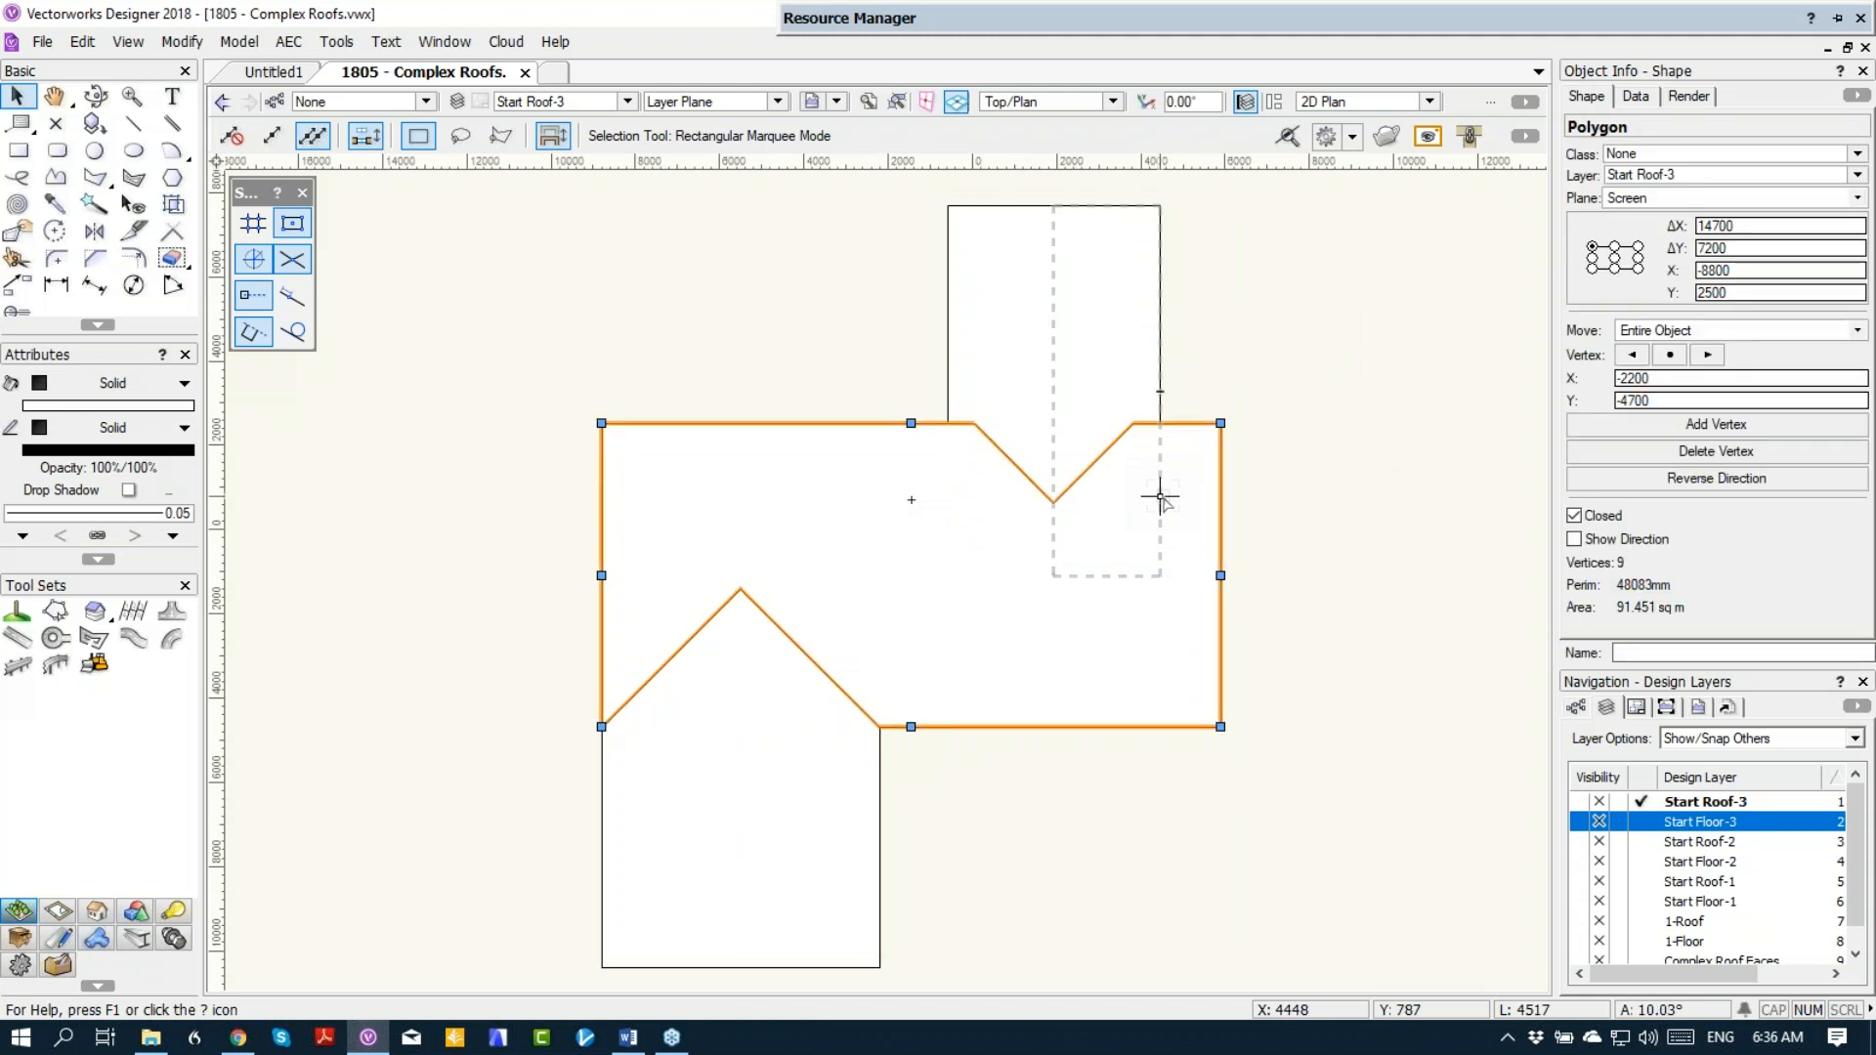
pyautogui.hotkey('ctrl', 'z')
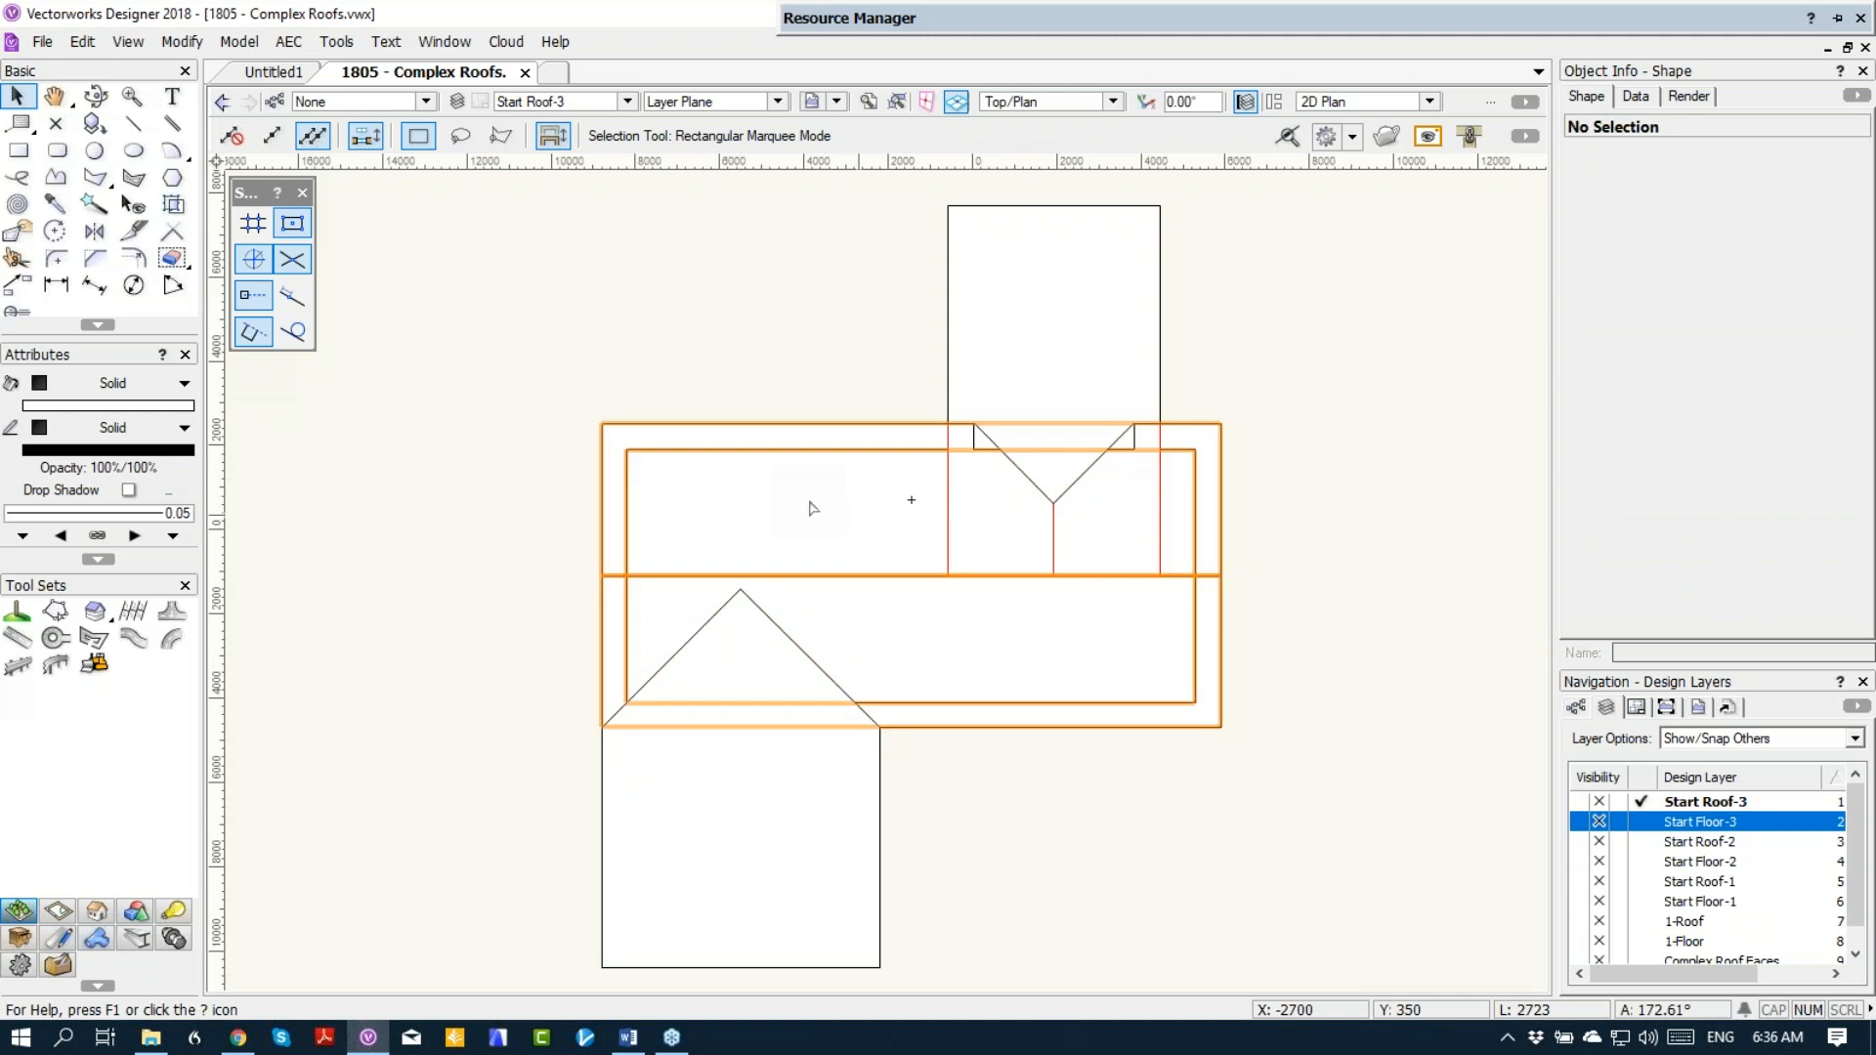
pyautogui.click(749, 484)
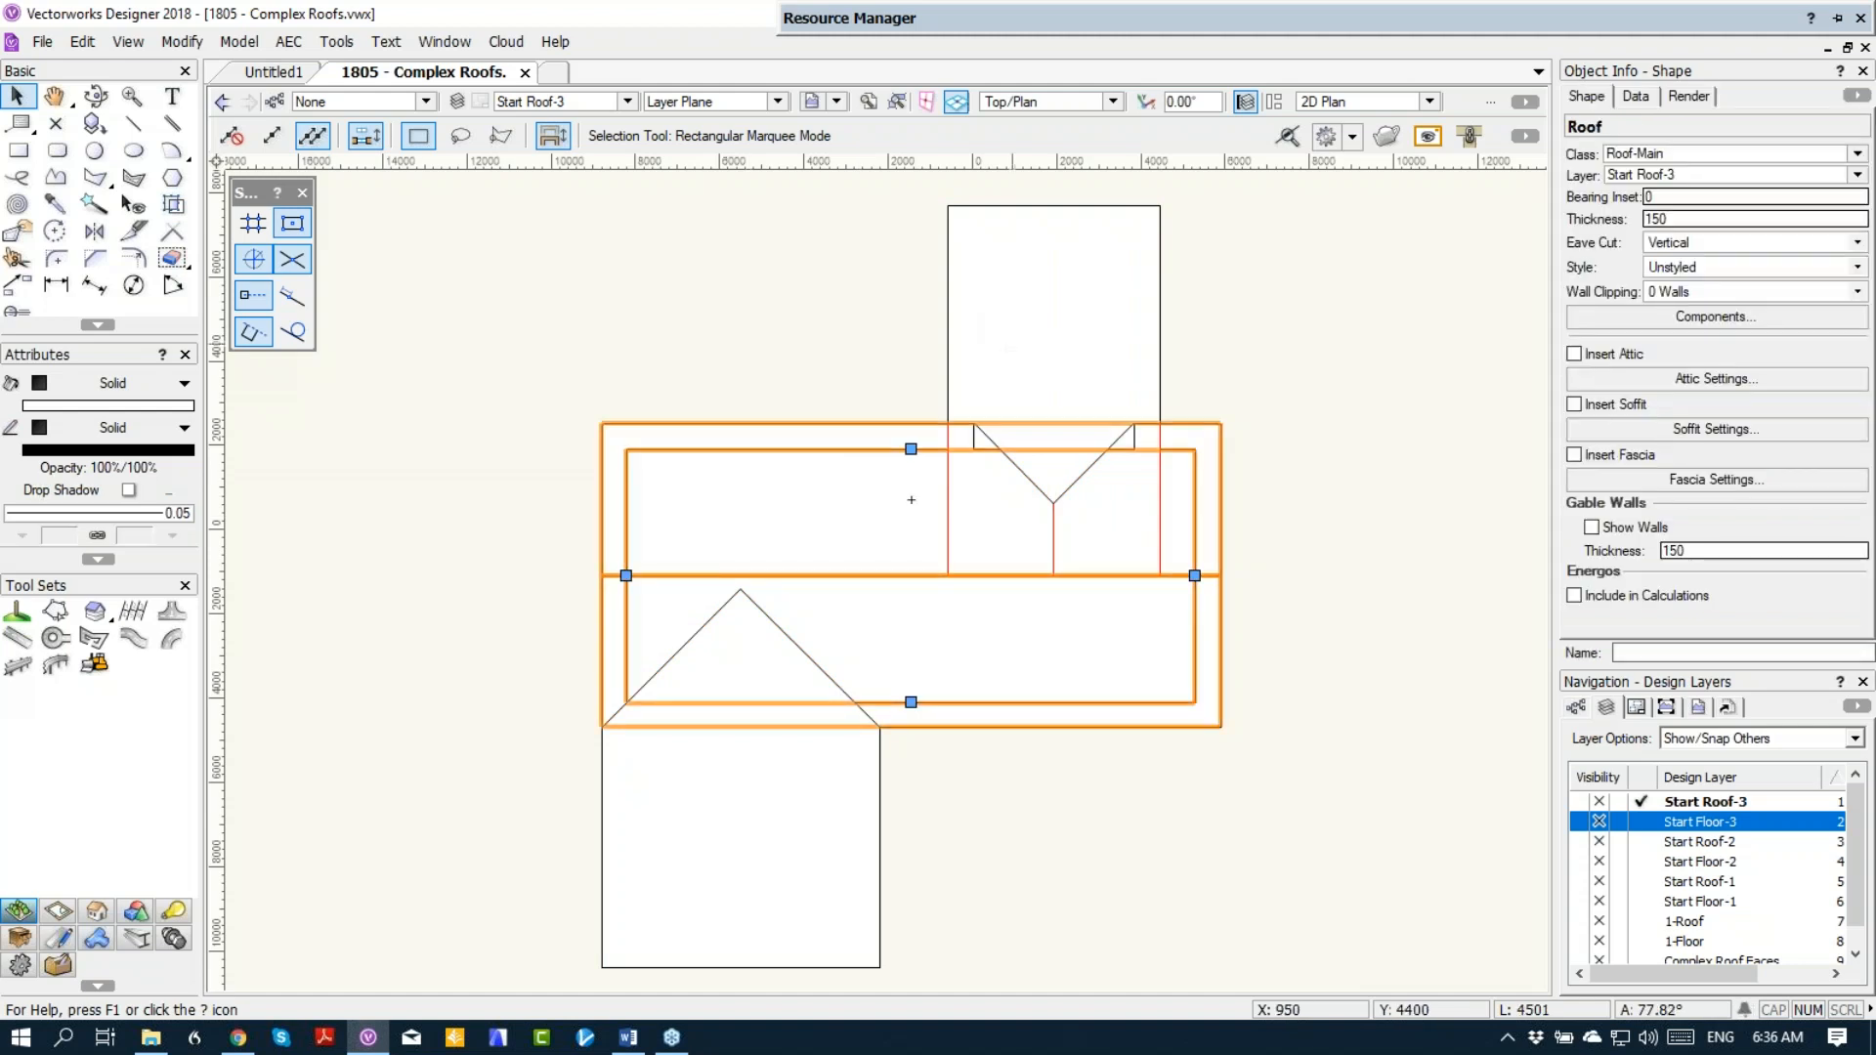
pyautogui.keyDown('shift'); pyautogui.click(1016, 354); pyautogui.keyUp('shift')
pyautogui.keyDown('shift'); pyautogui.click(737, 795); pyautogui.keyUp('shift')
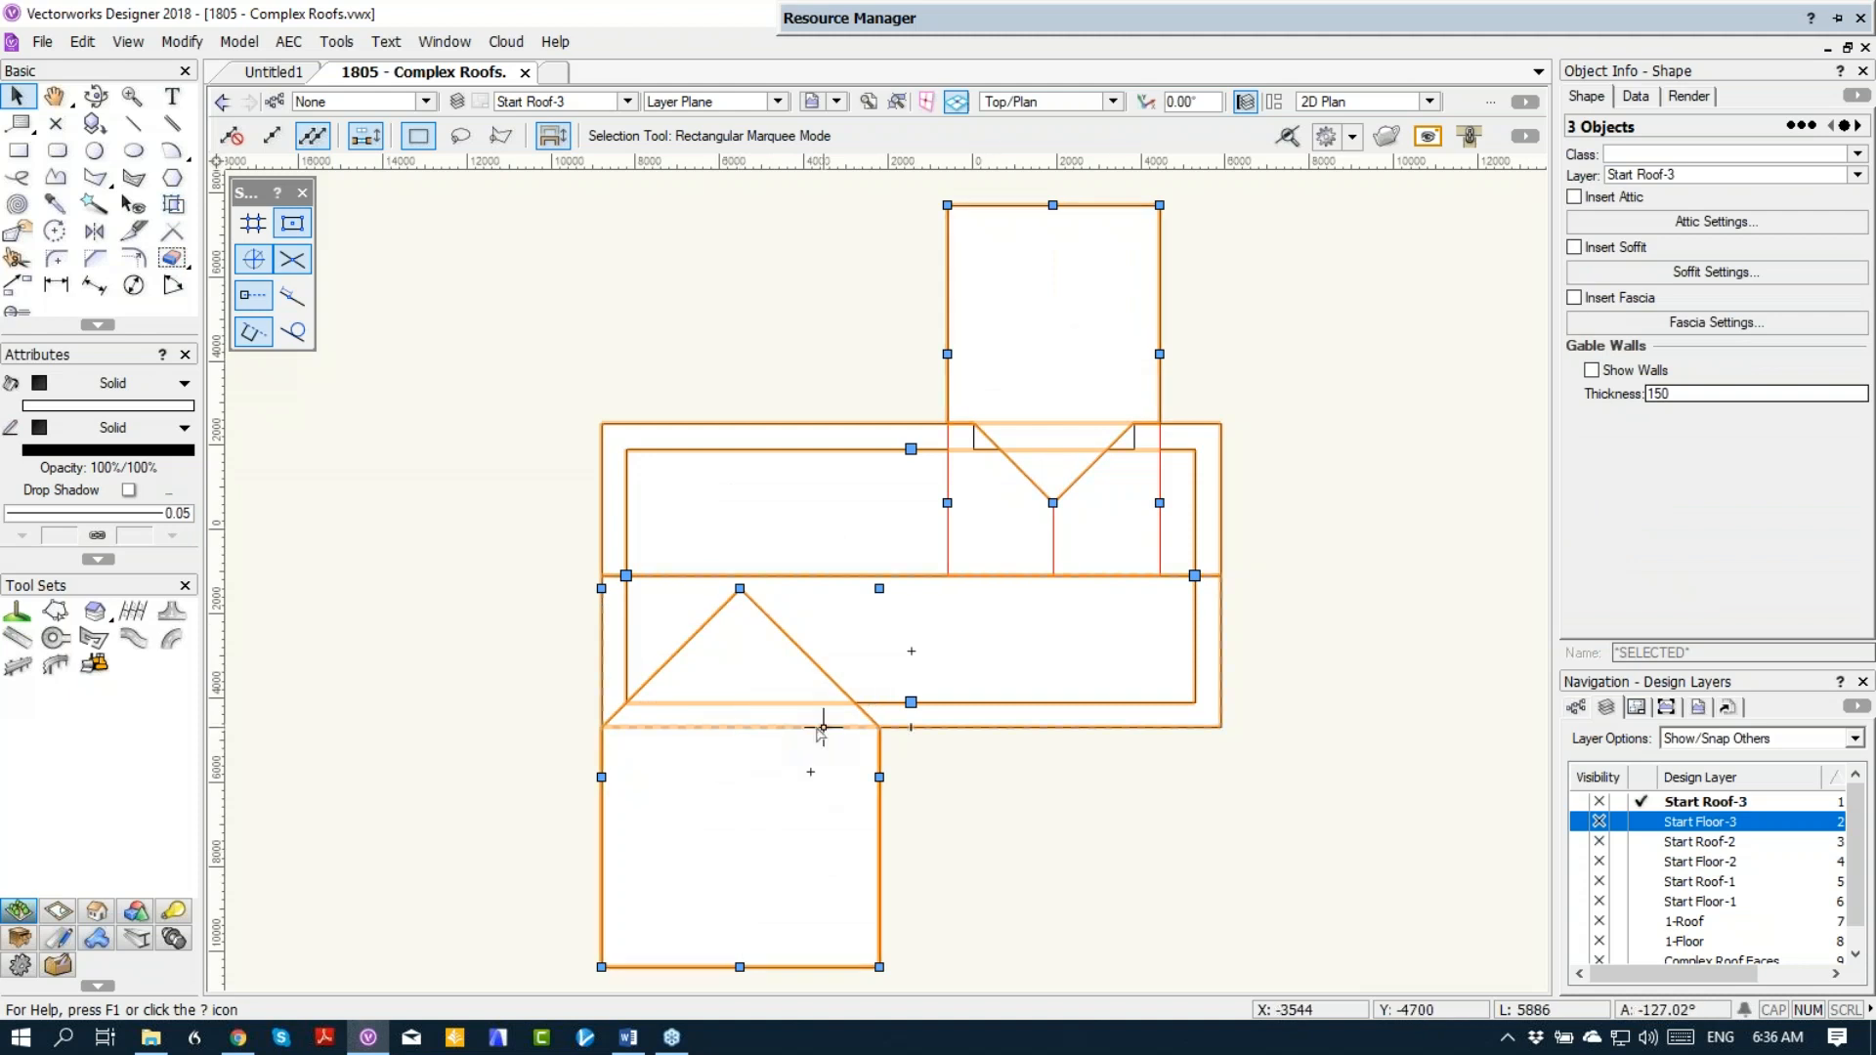
pyautogui.rightClick(731, 513)
pyautogui.click(805, 678)
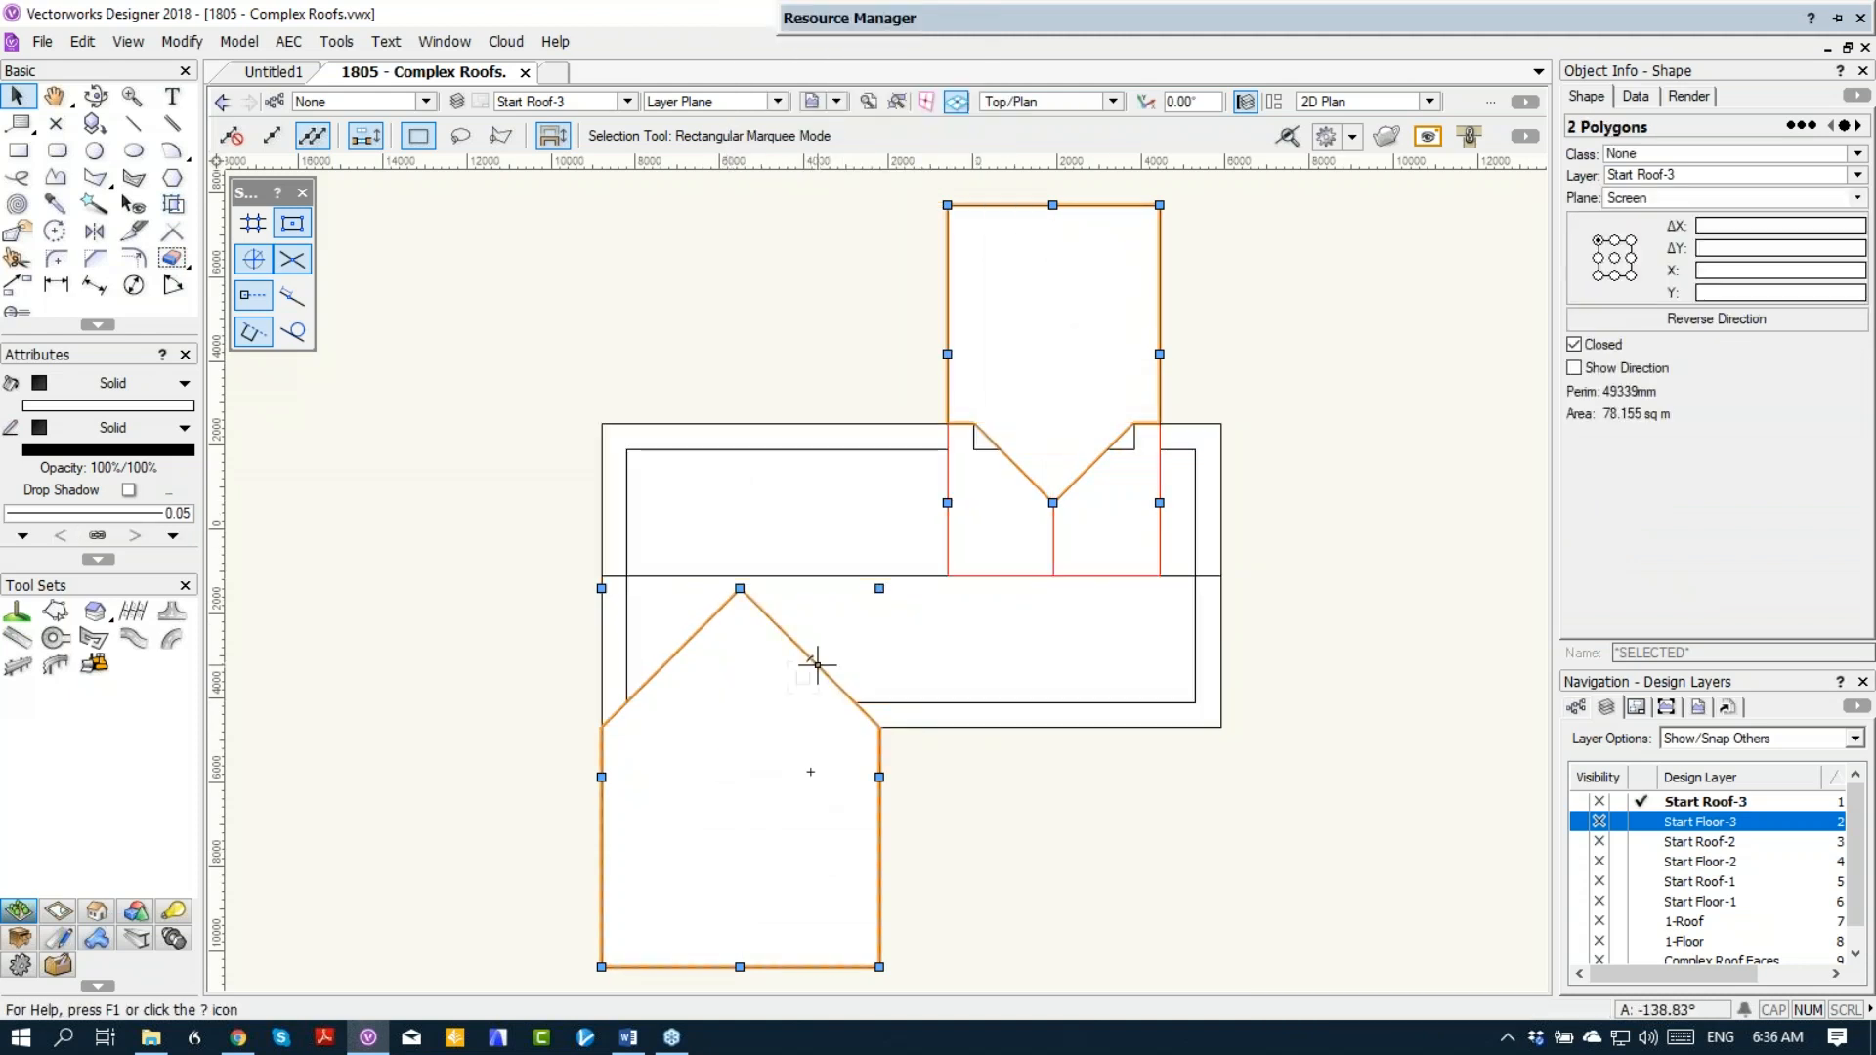
# Step: Delete the two wing polygons and paste the main roof polygon back in place
pyautogui.press('Delete')
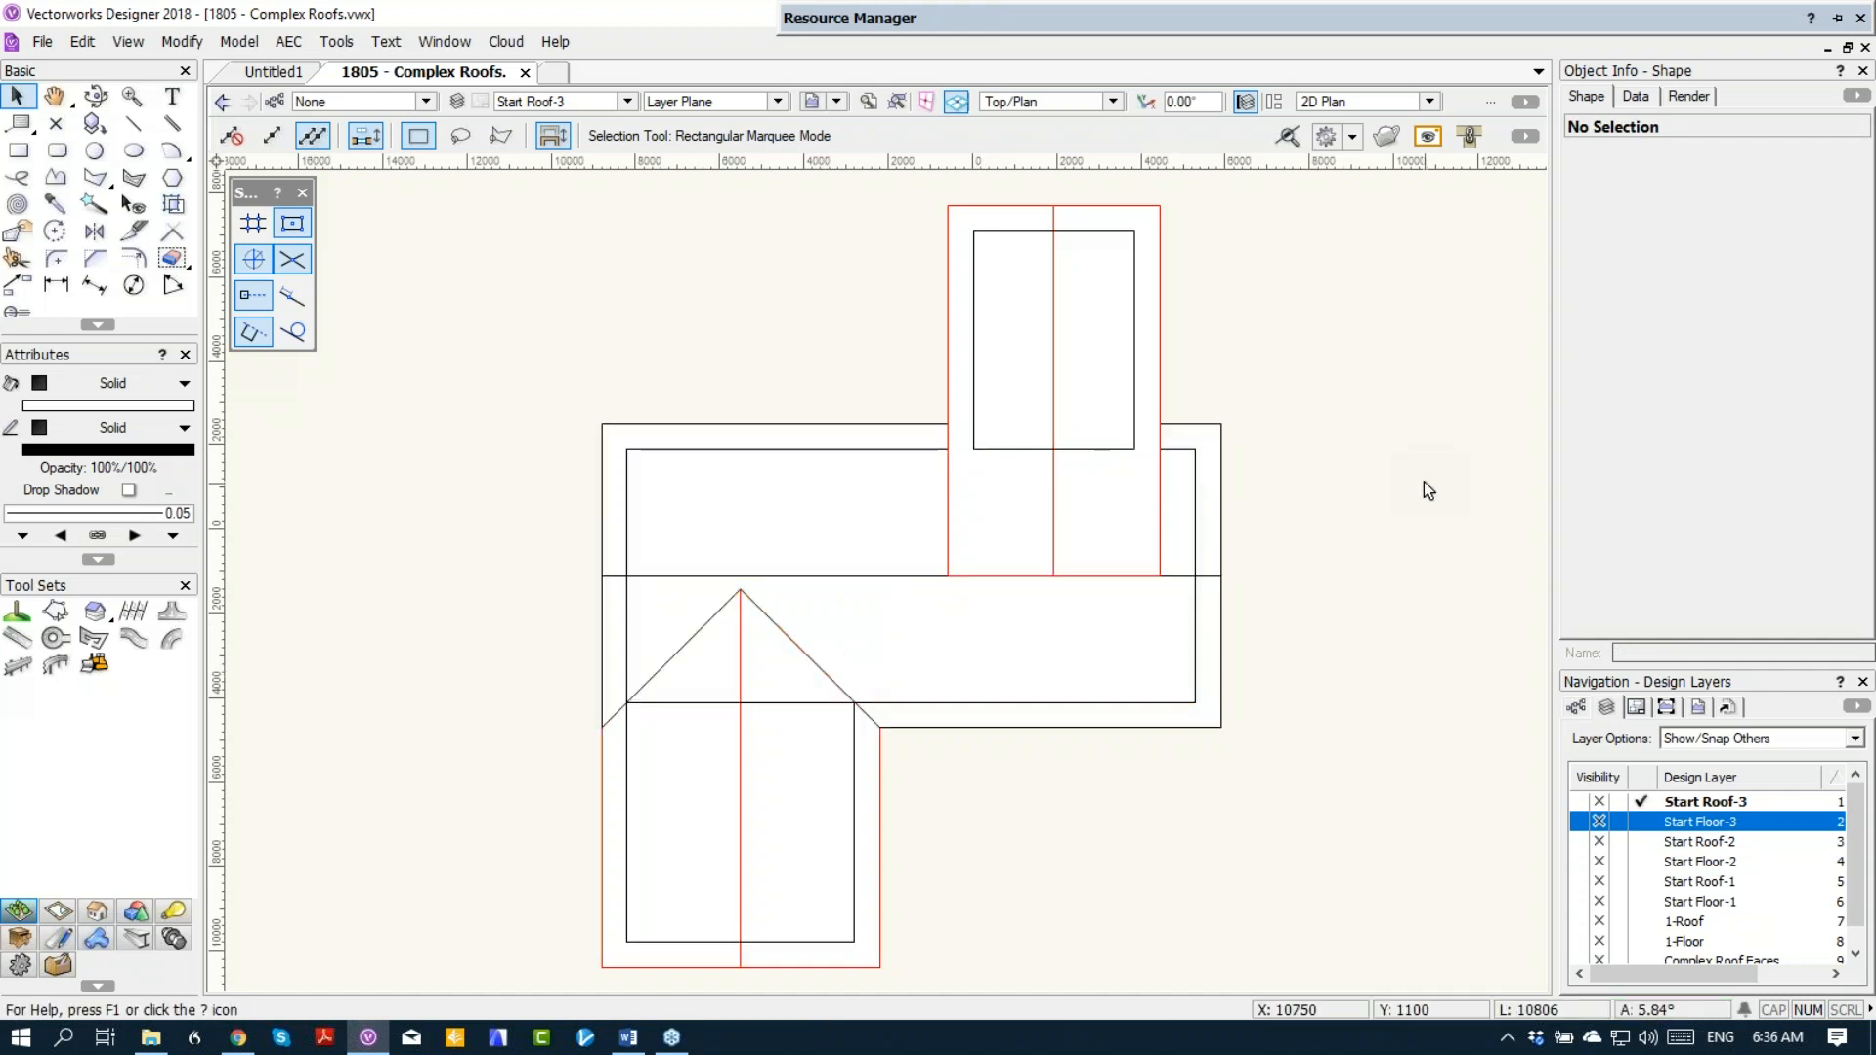
pyautogui.click(809, 770)
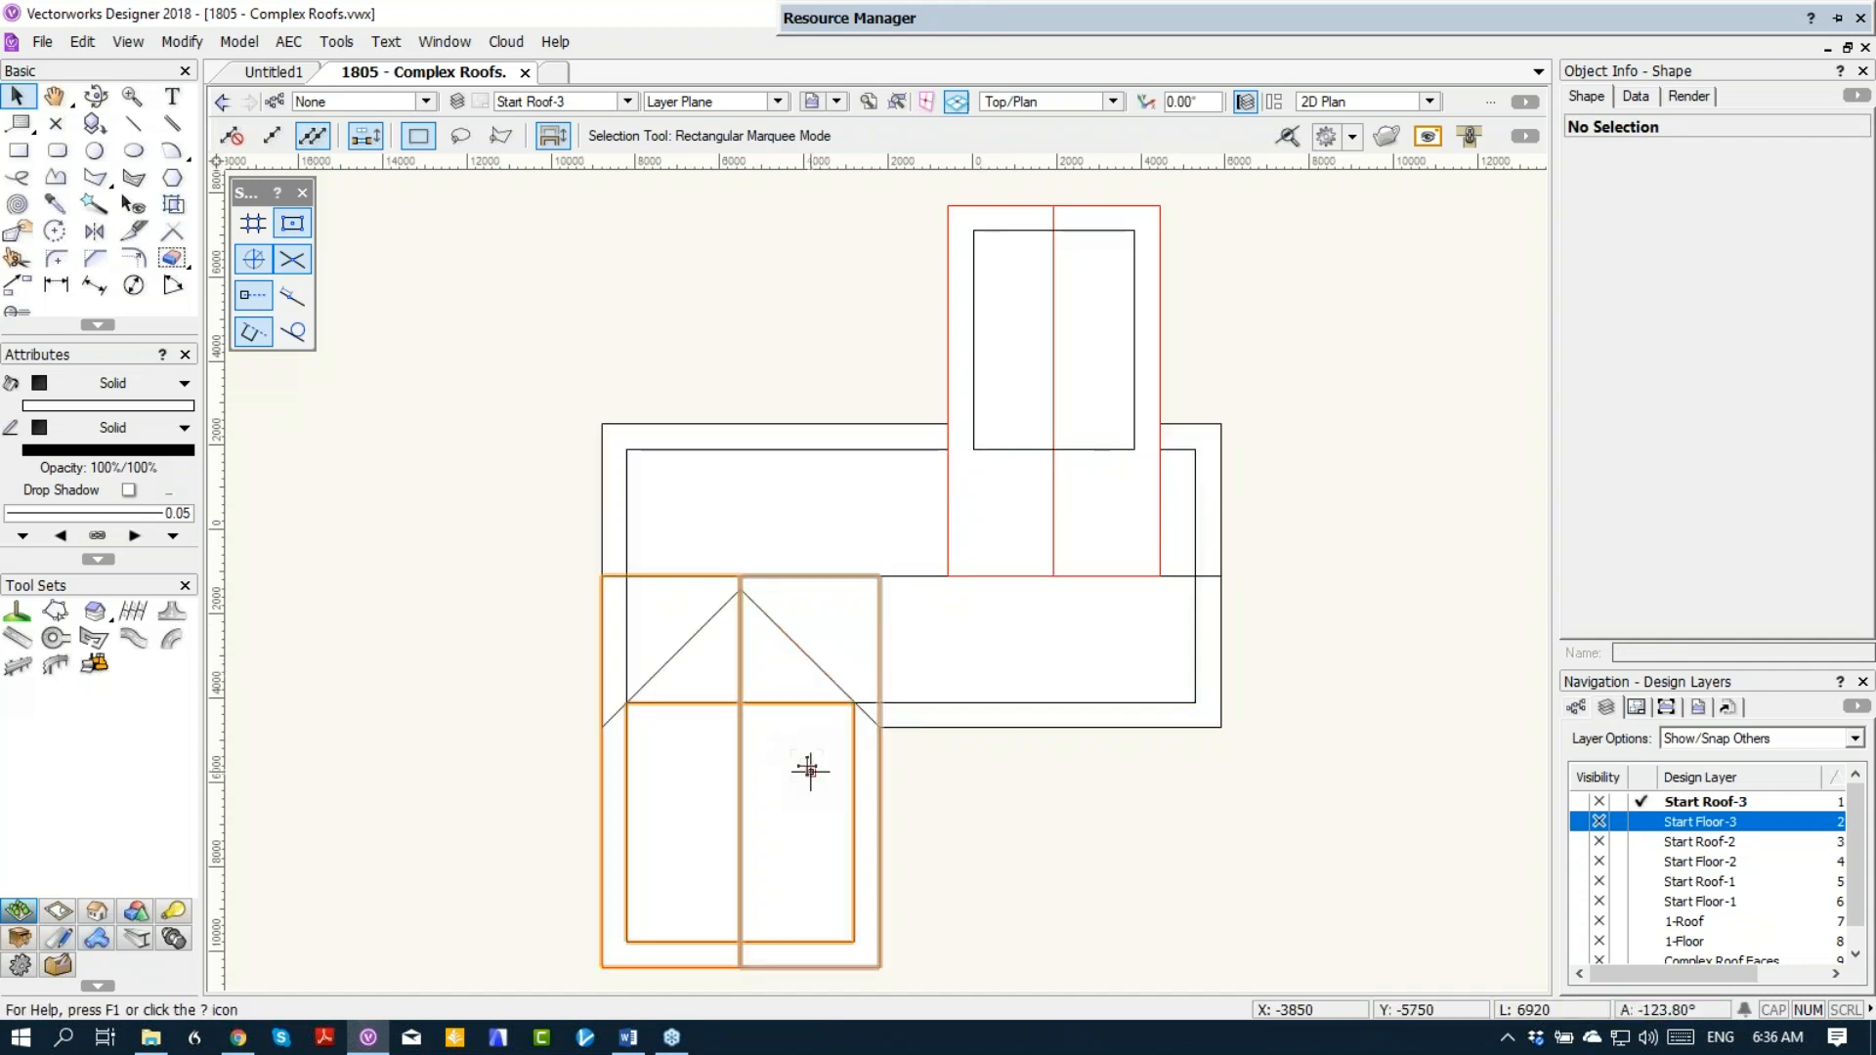
pyautogui.hotkey('ctrl', 'z')
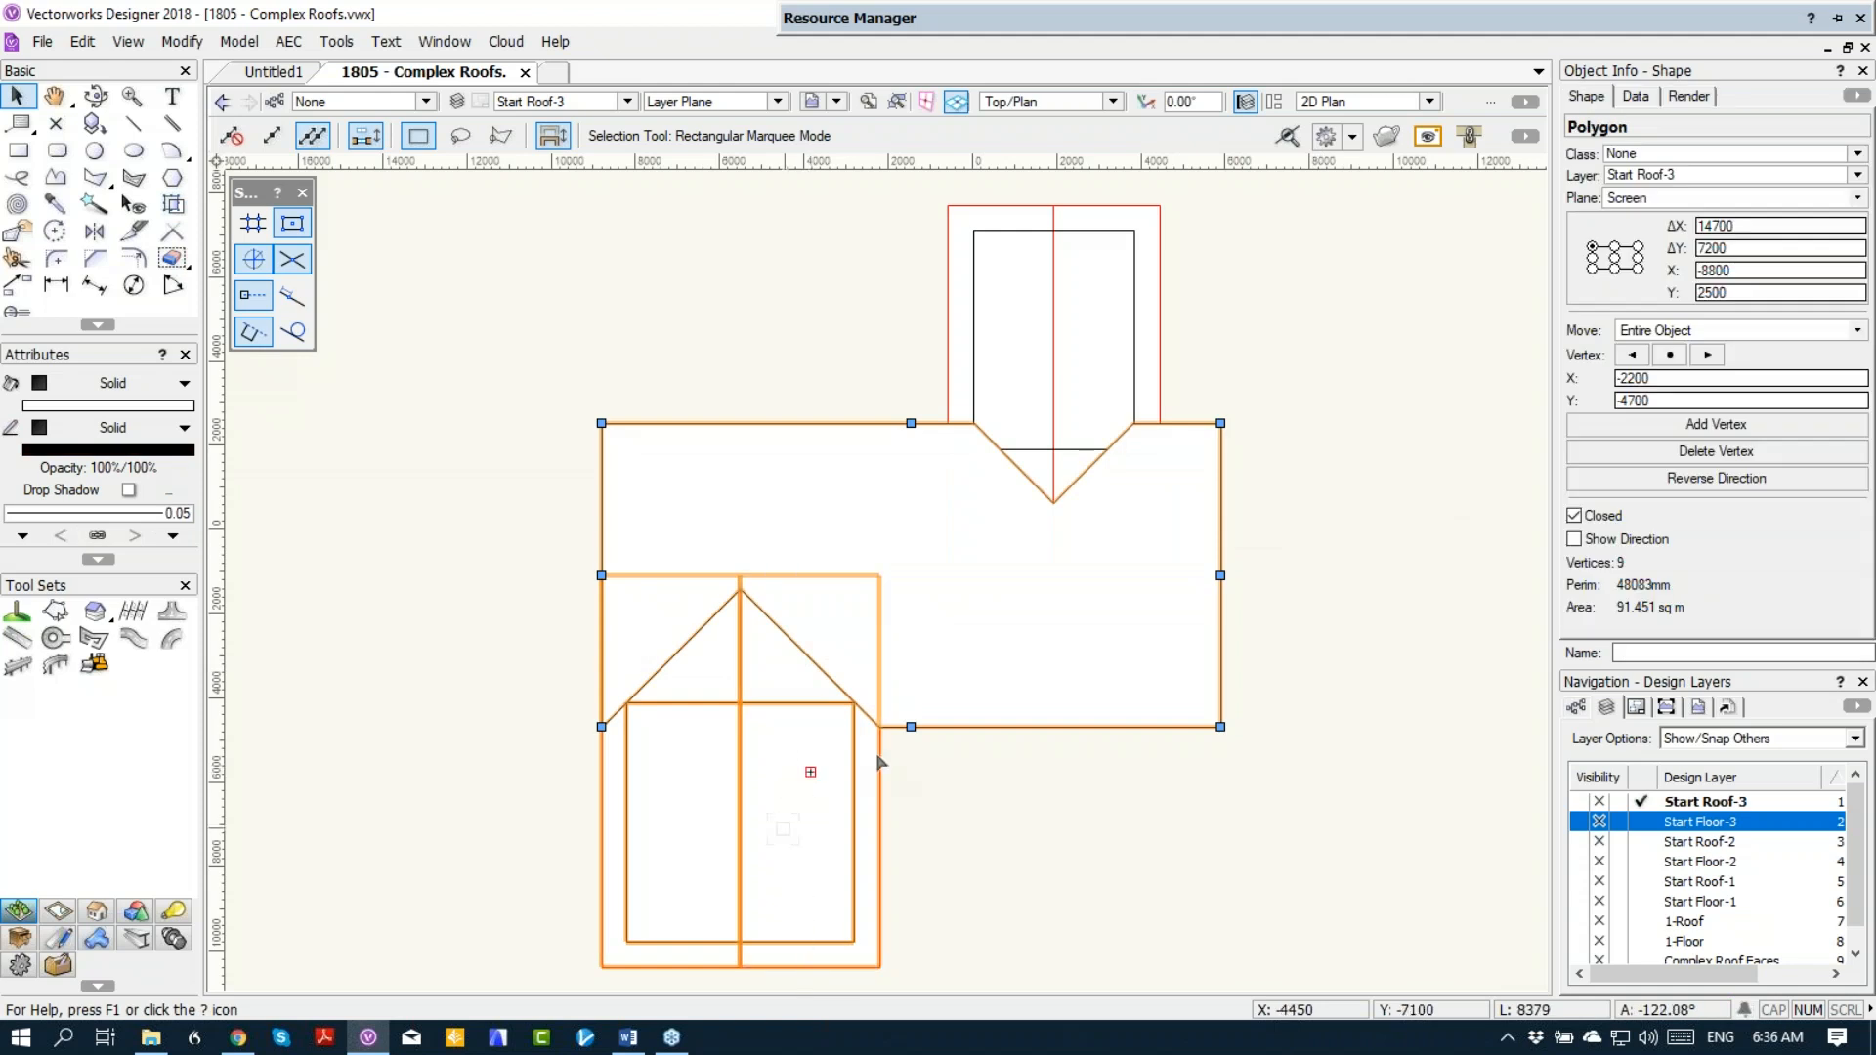
# Step: Clip each of the two wing roofs with the main roof polygon, and delete that polygon
pyautogui.keyDown('shift'); pyautogui.click(809, 771); pyautogui.keyUp('shift')
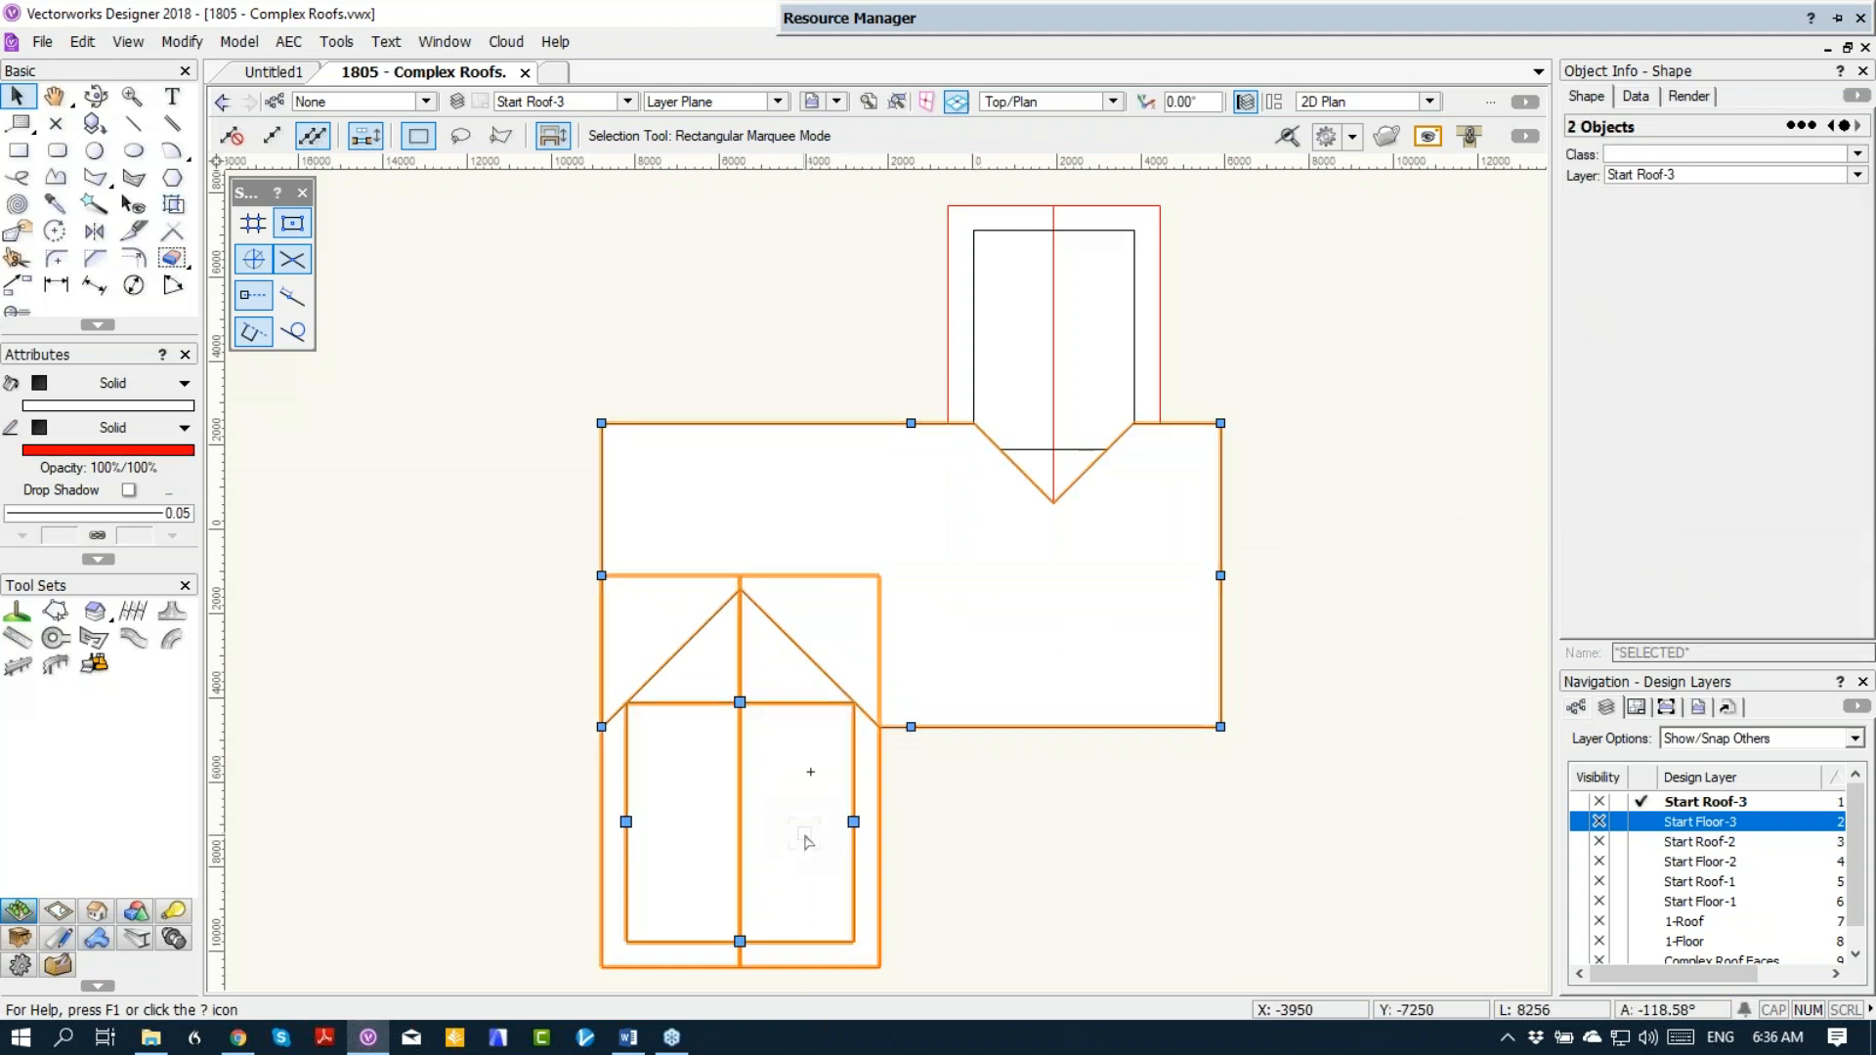
pyautogui.rightClick(807, 842)
pyautogui.click(837, 783)
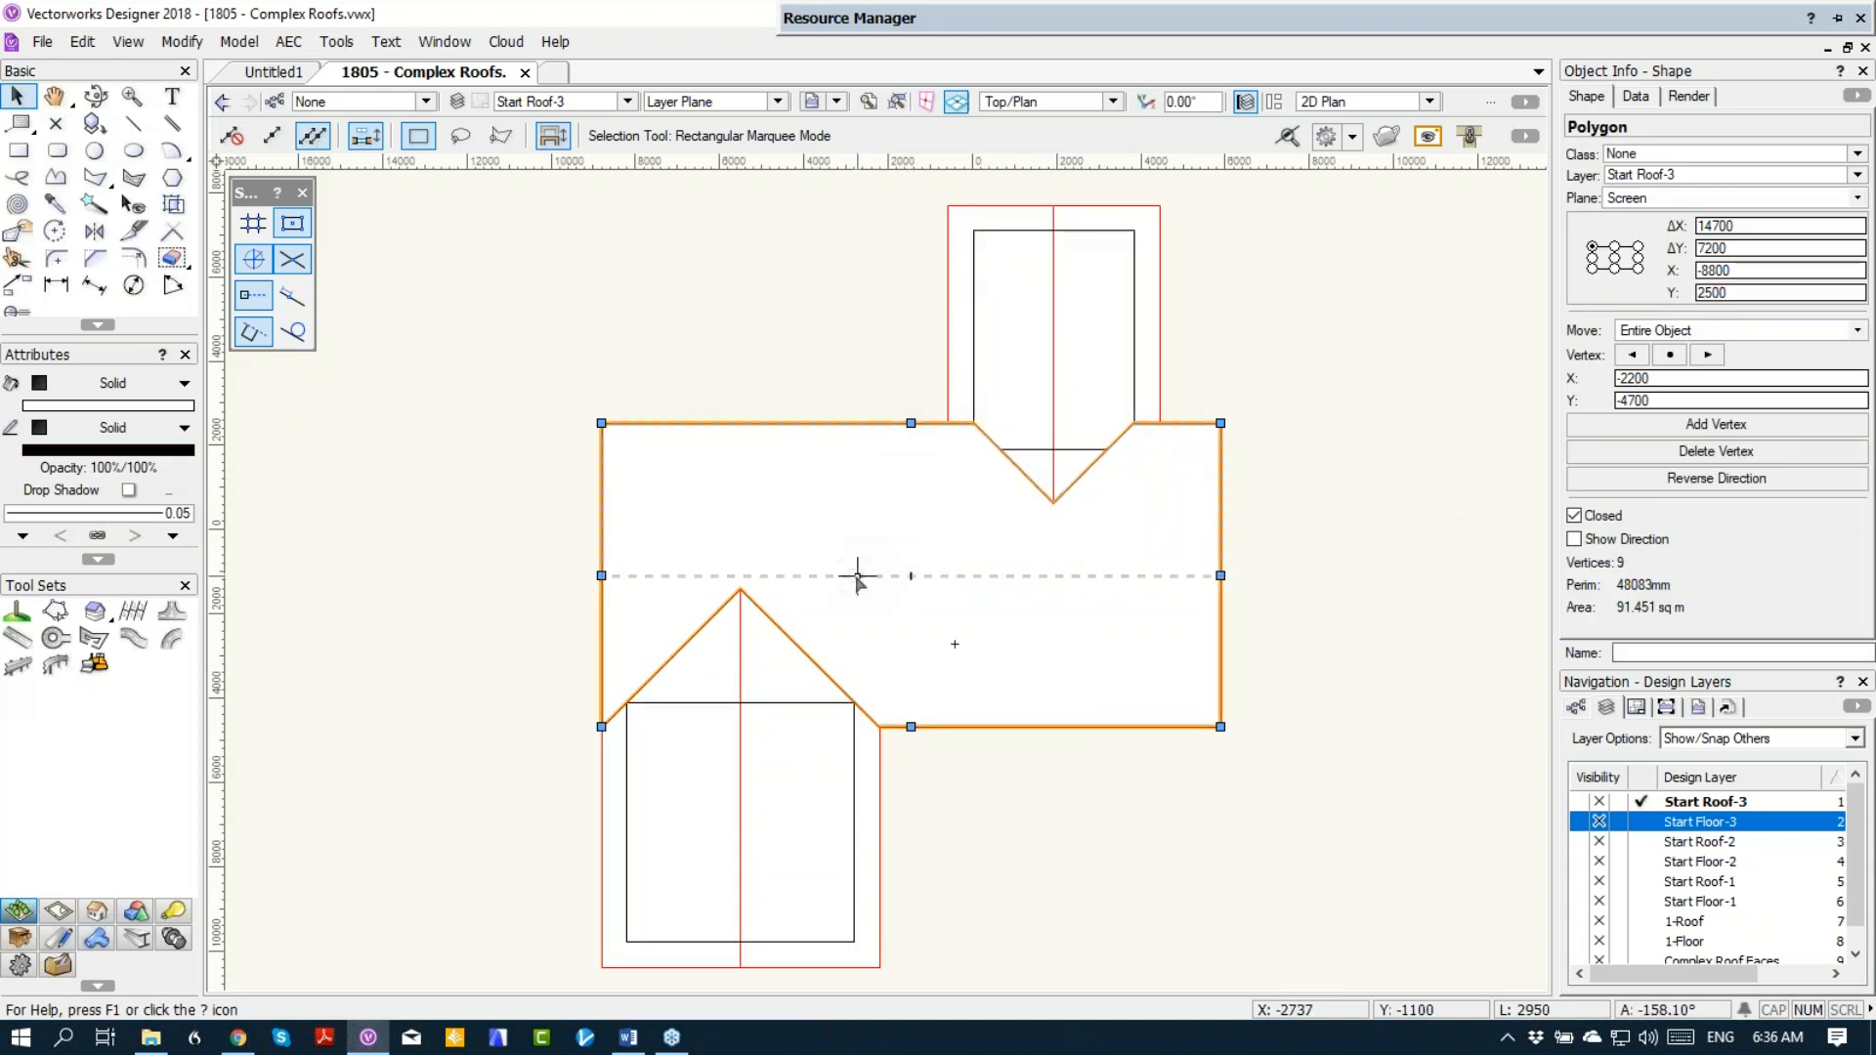
pyautogui.keyDown('shift'); pyautogui.click(1004, 344); pyautogui.keyUp('shift')
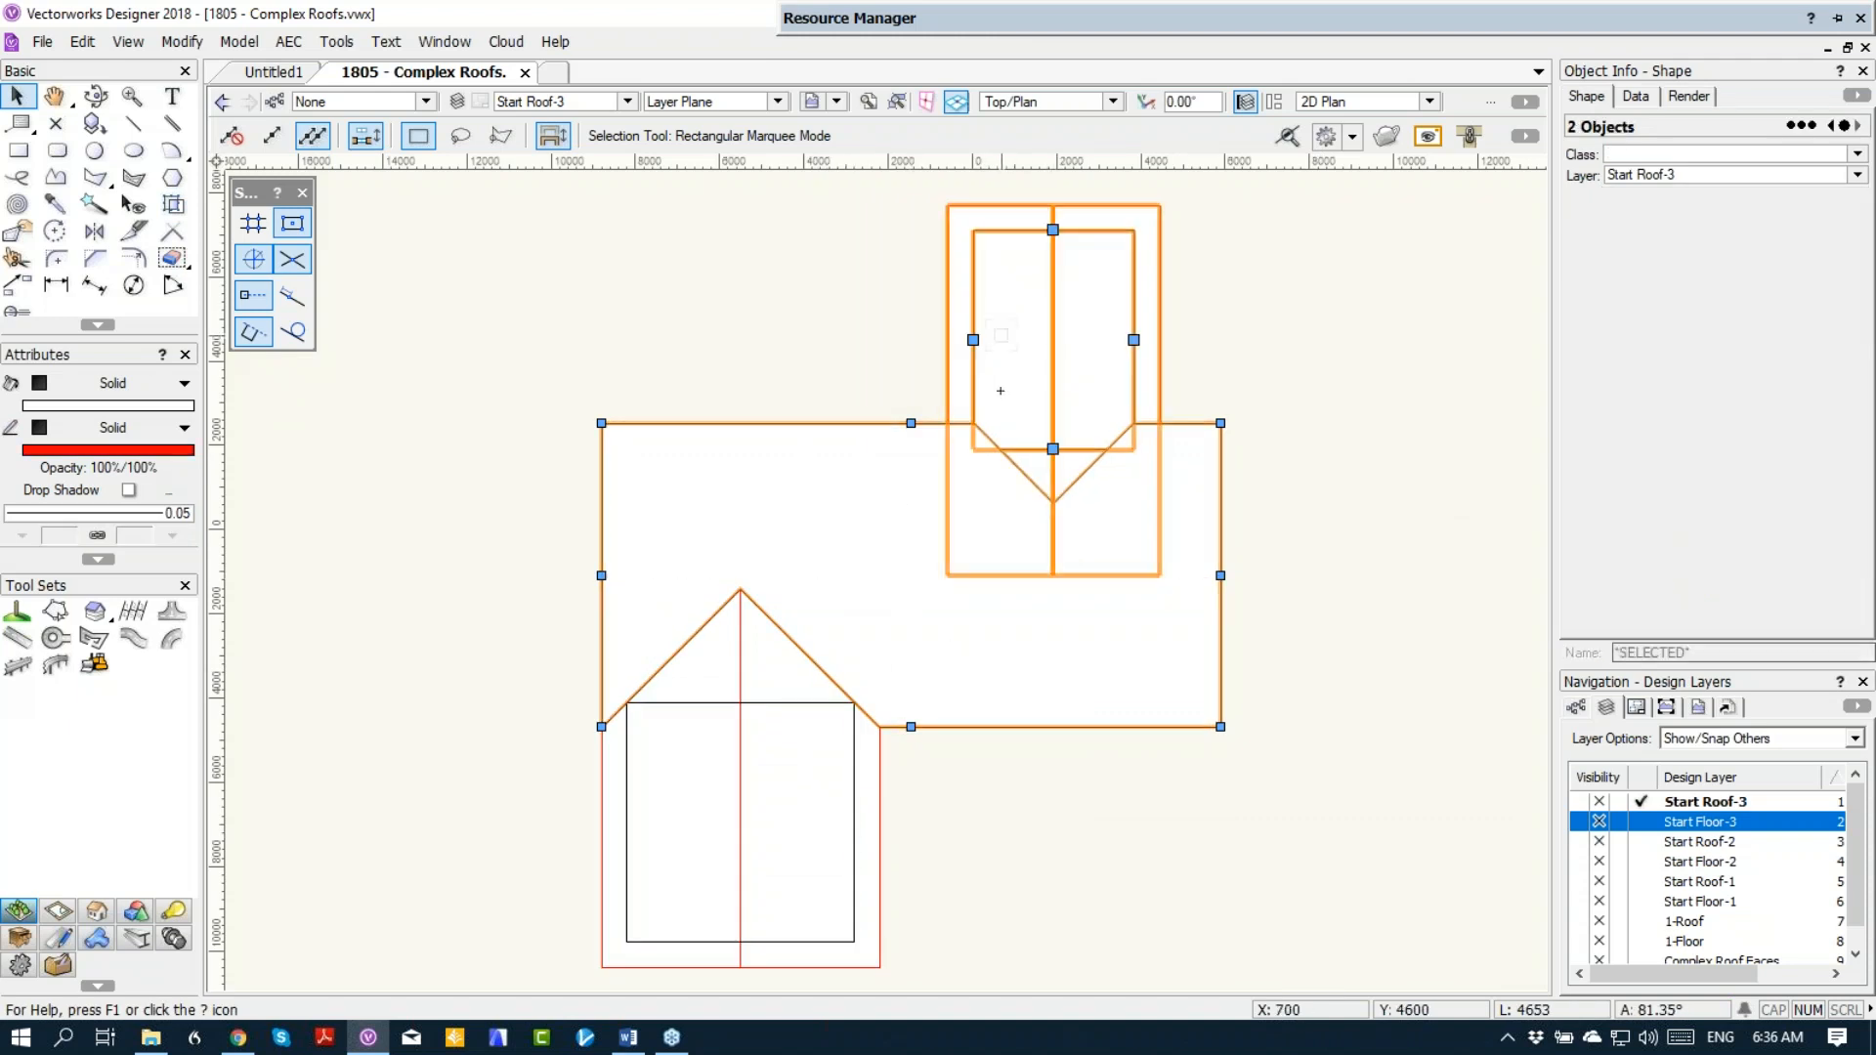
pyautogui.rightClick(1017, 343)
pyautogui.click(1055, 643)
pyautogui.press('Delete')
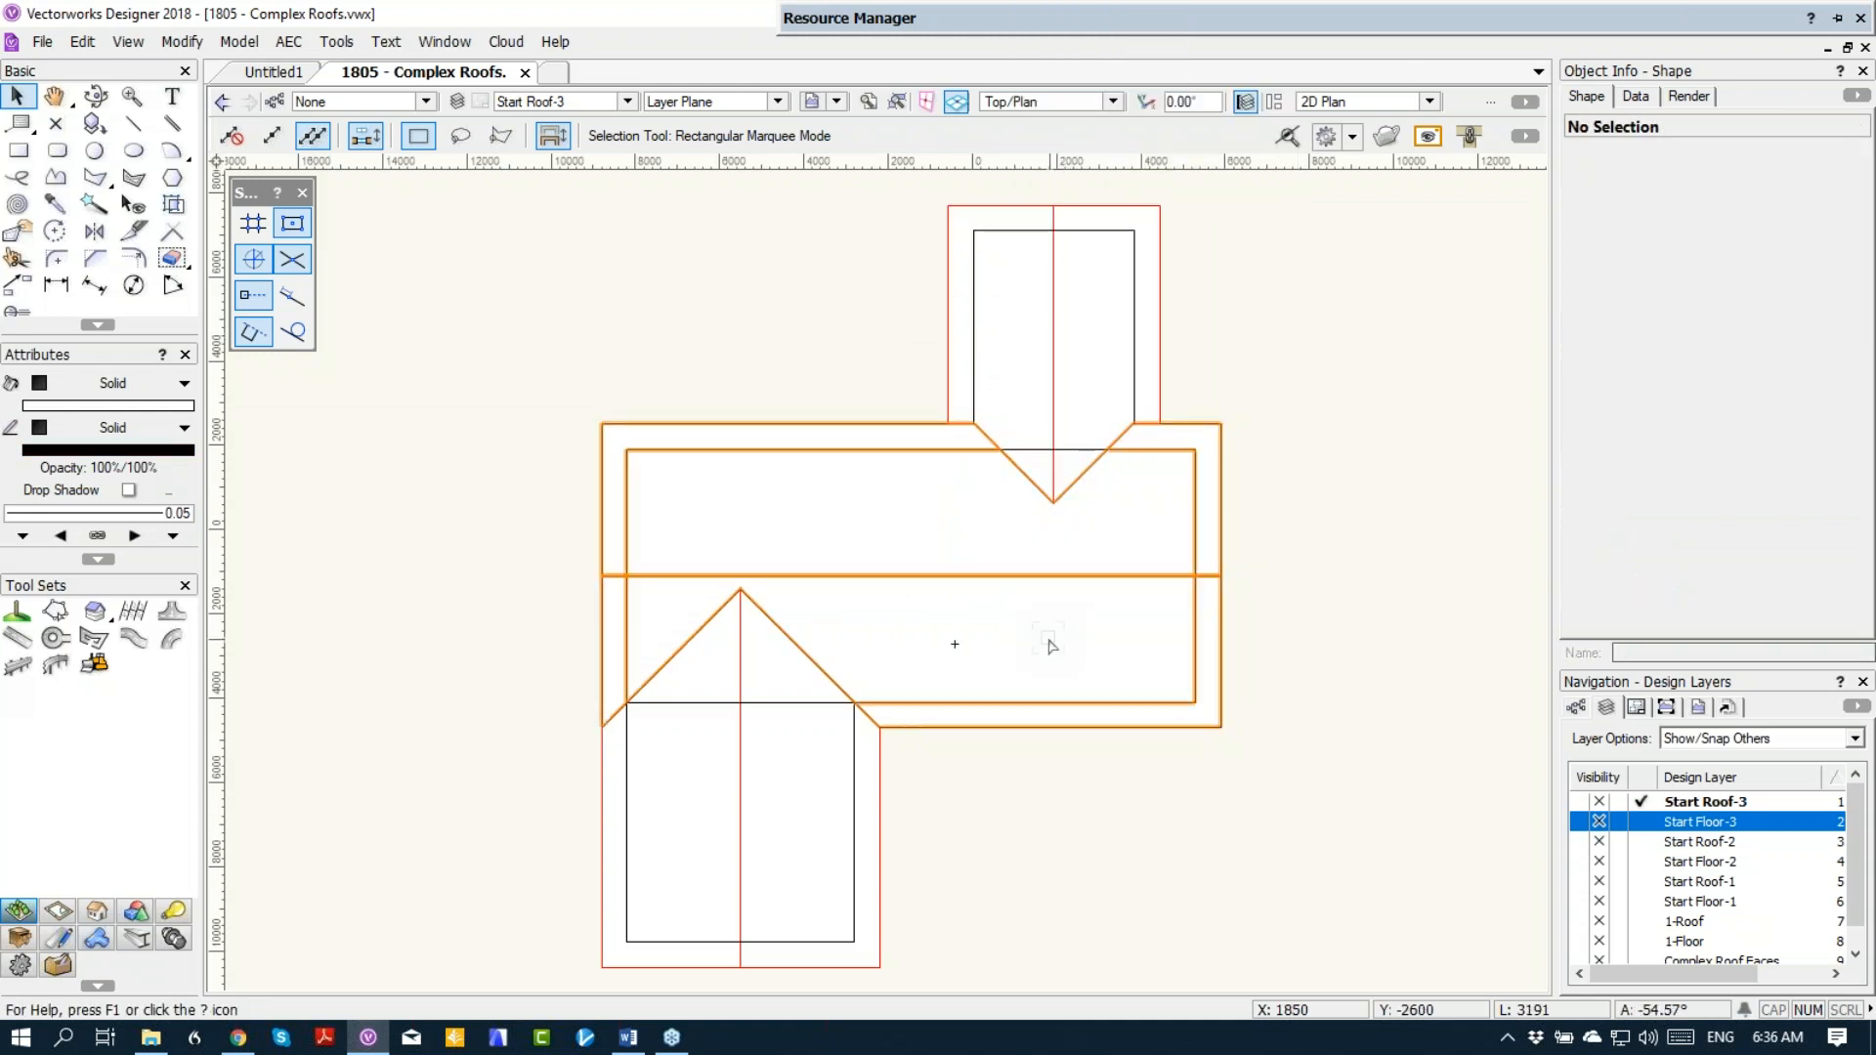
# Step: Examine the intersections of the three clipped roofs from several angles in 3D
pyautogui.click(97, 96)
pyautogui.moveTo(962, 713); pyautogui.dragTo(921, 692, button='middle')
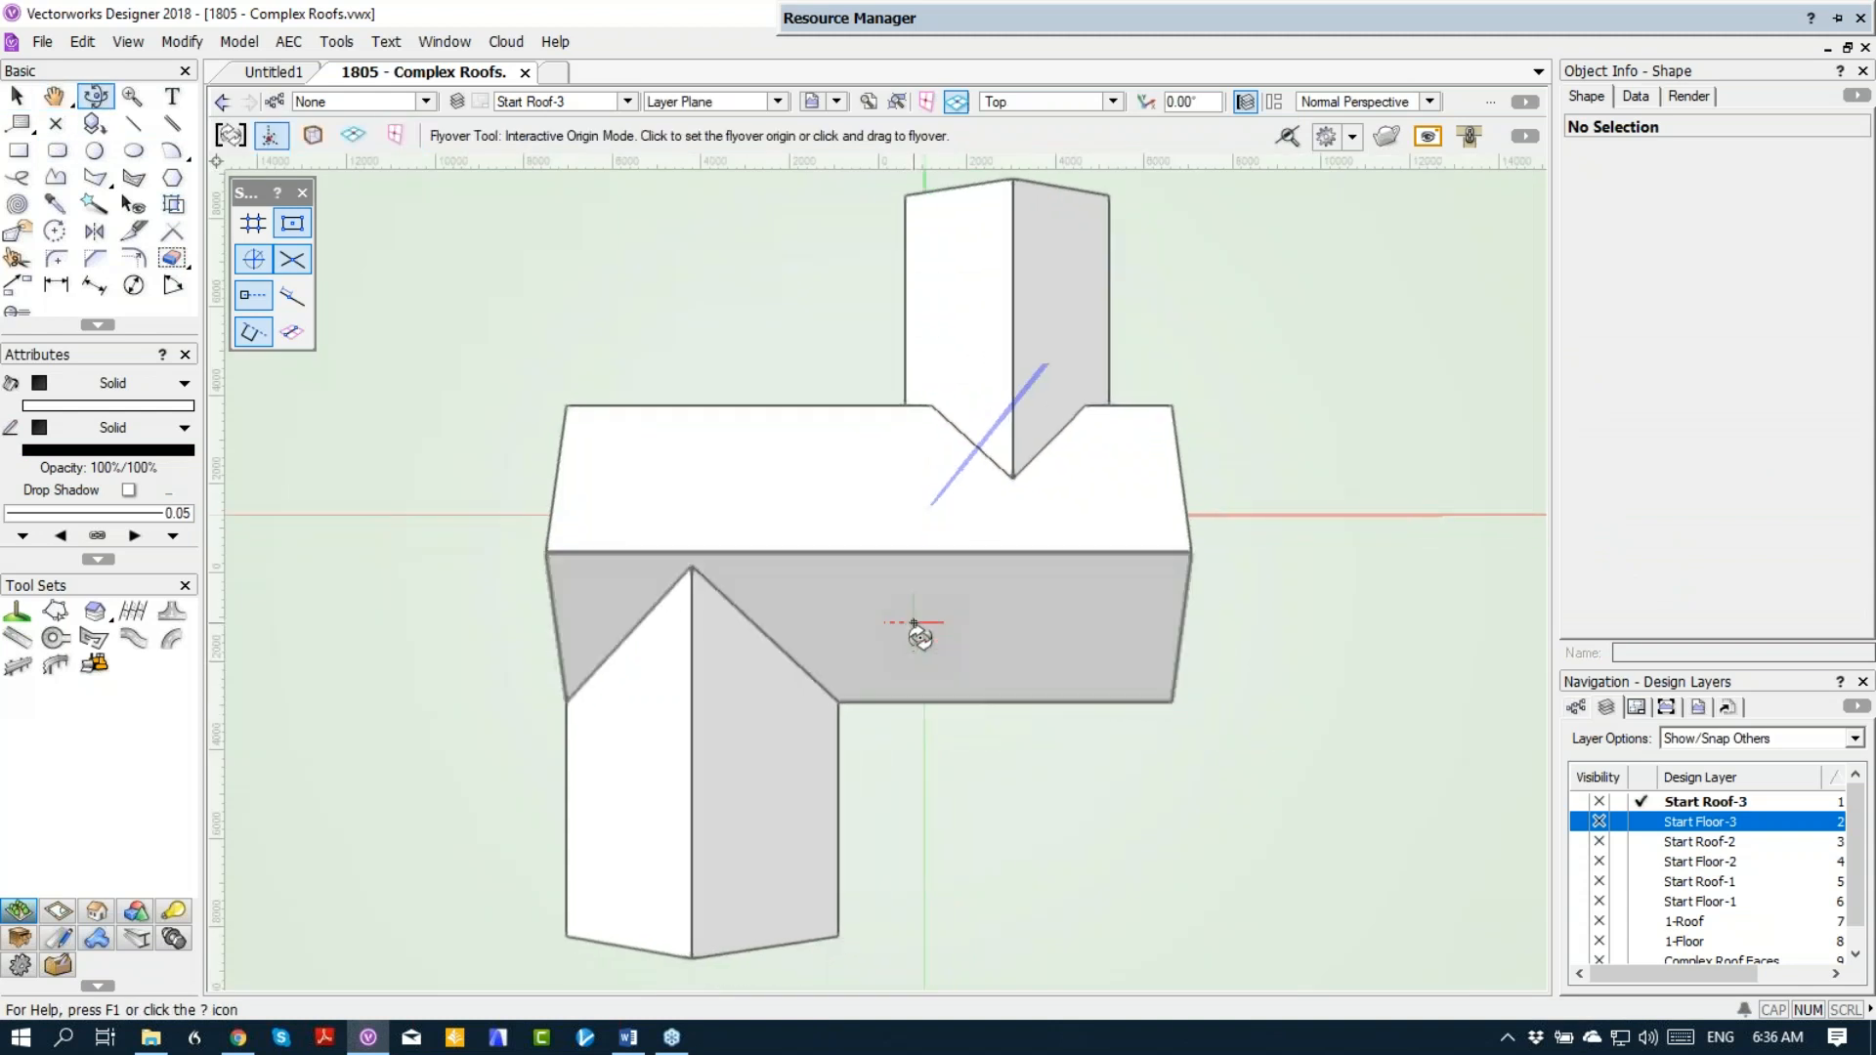
pyautogui.moveTo(923, 637); pyautogui.dragTo(809, 560)
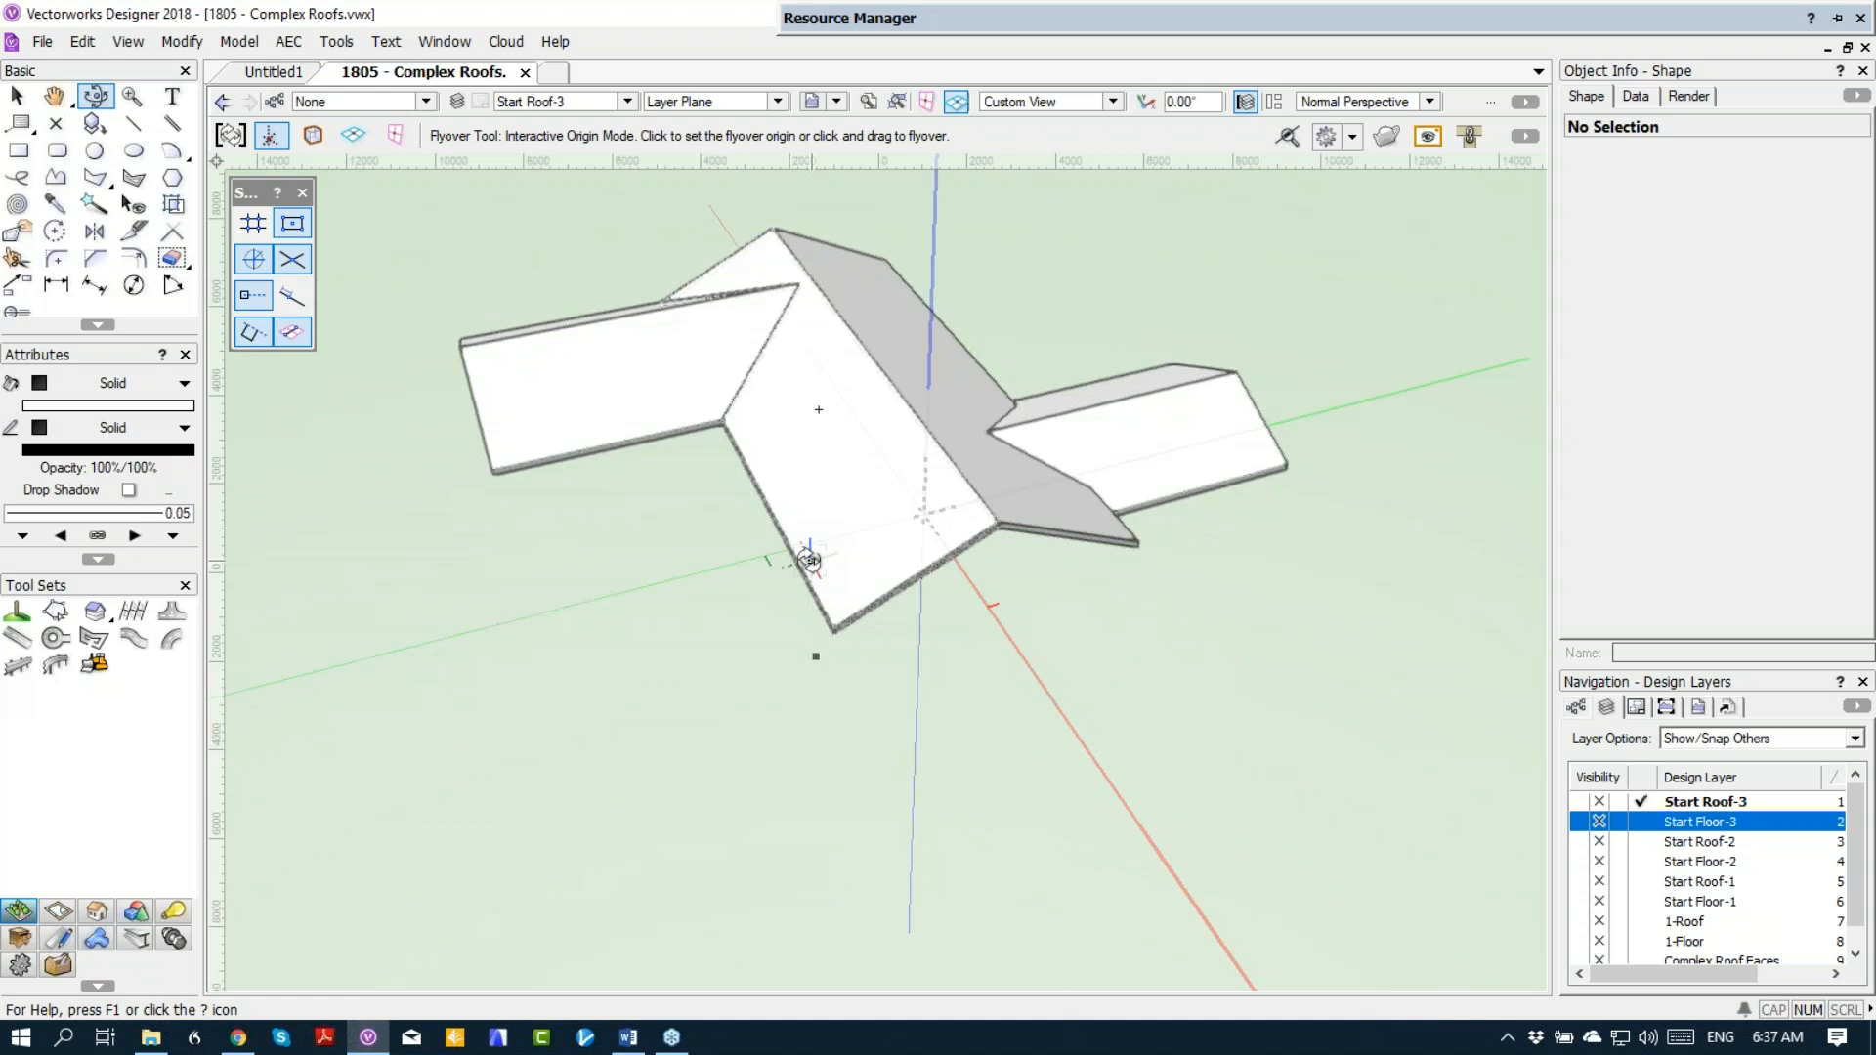
pyautogui.scroll(-2, 884, 507)
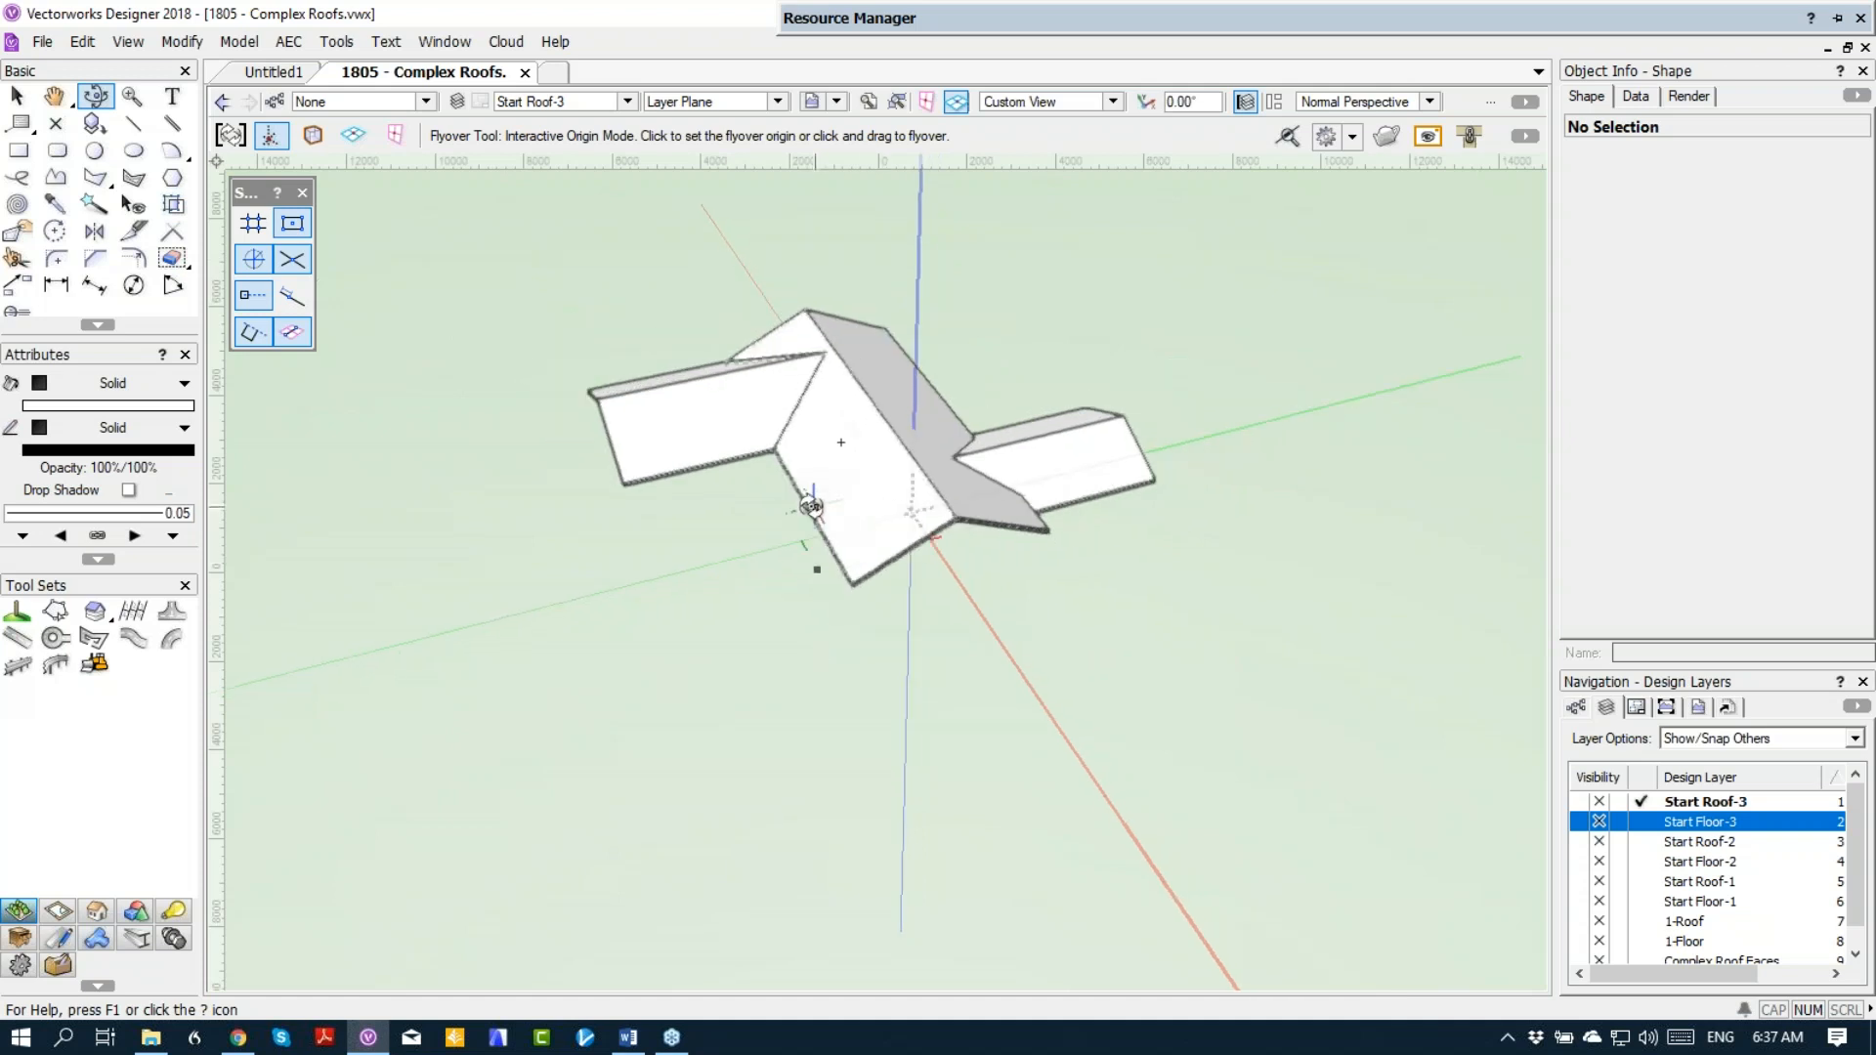
pyautogui.moveTo(816, 505); pyautogui.dragTo(748, 493)
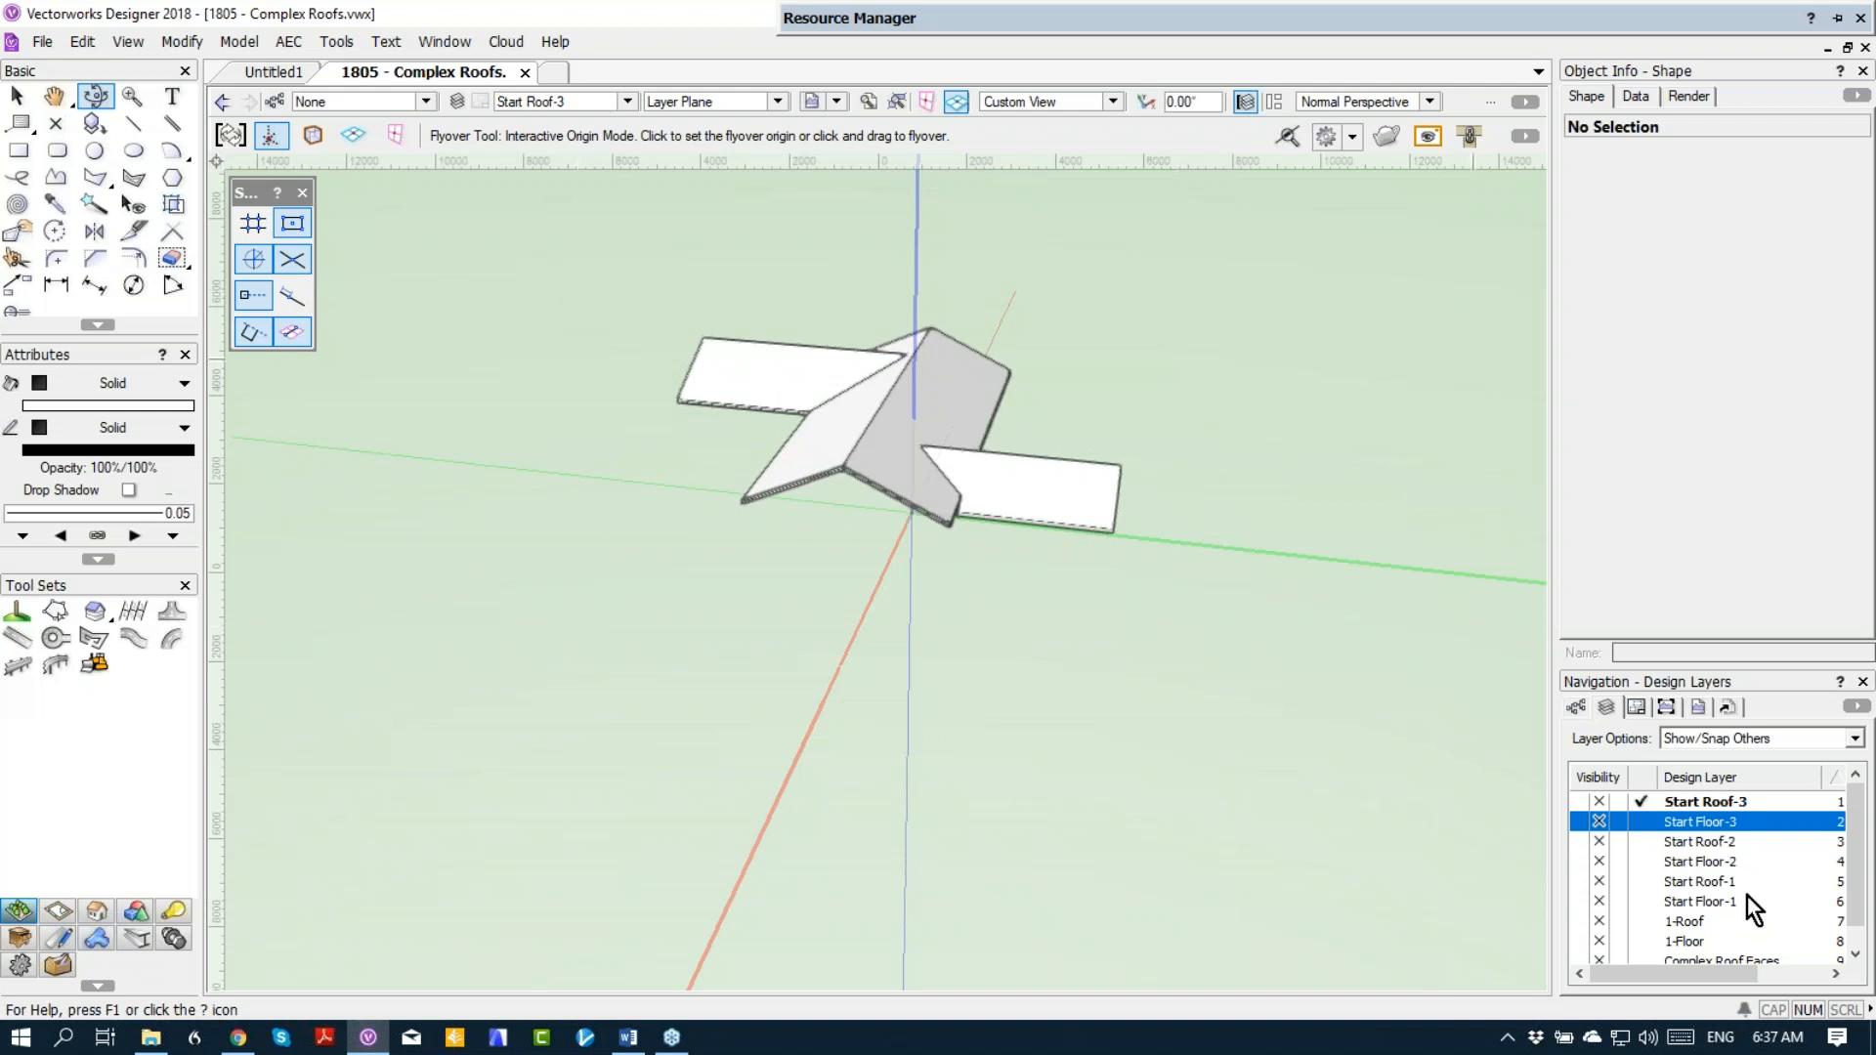
# Step: Make 1-Floor the active layer and return the drawing to Top/Plan view
pyautogui.scroll(-1, 1747, 895)
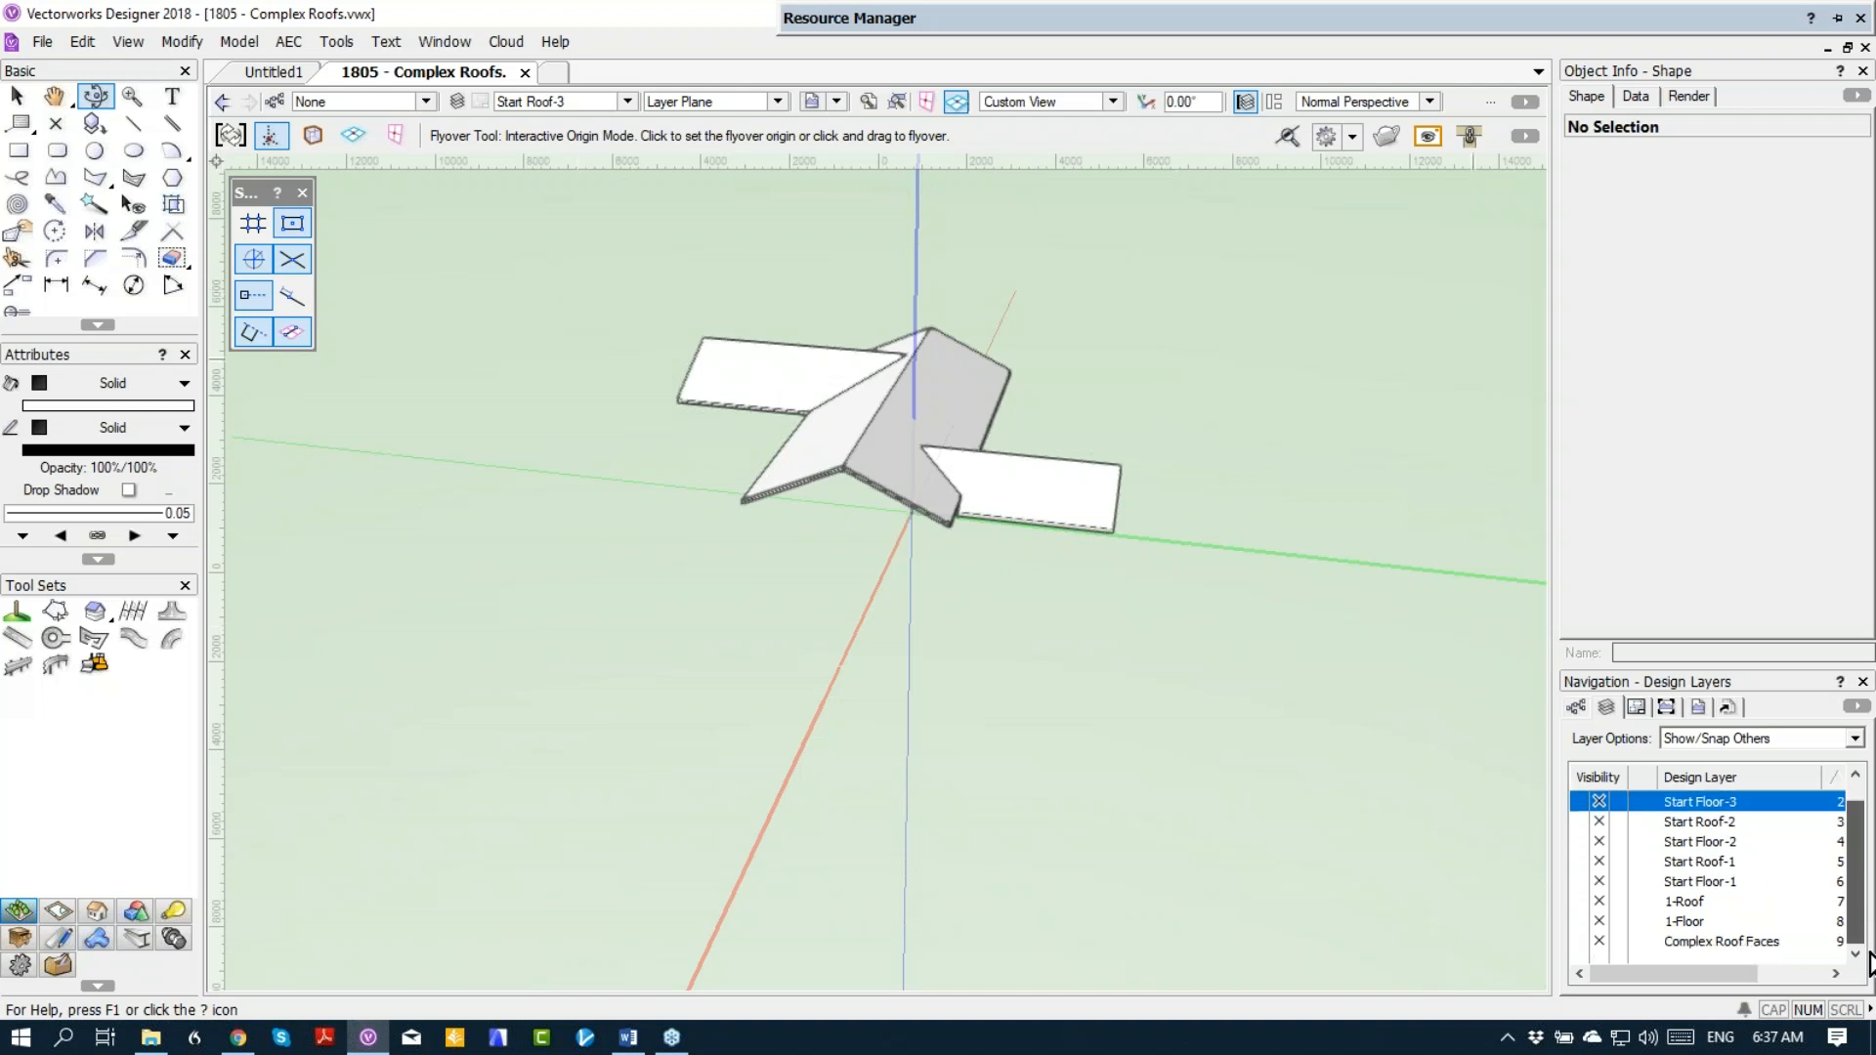
pyautogui.click(1638, 921)
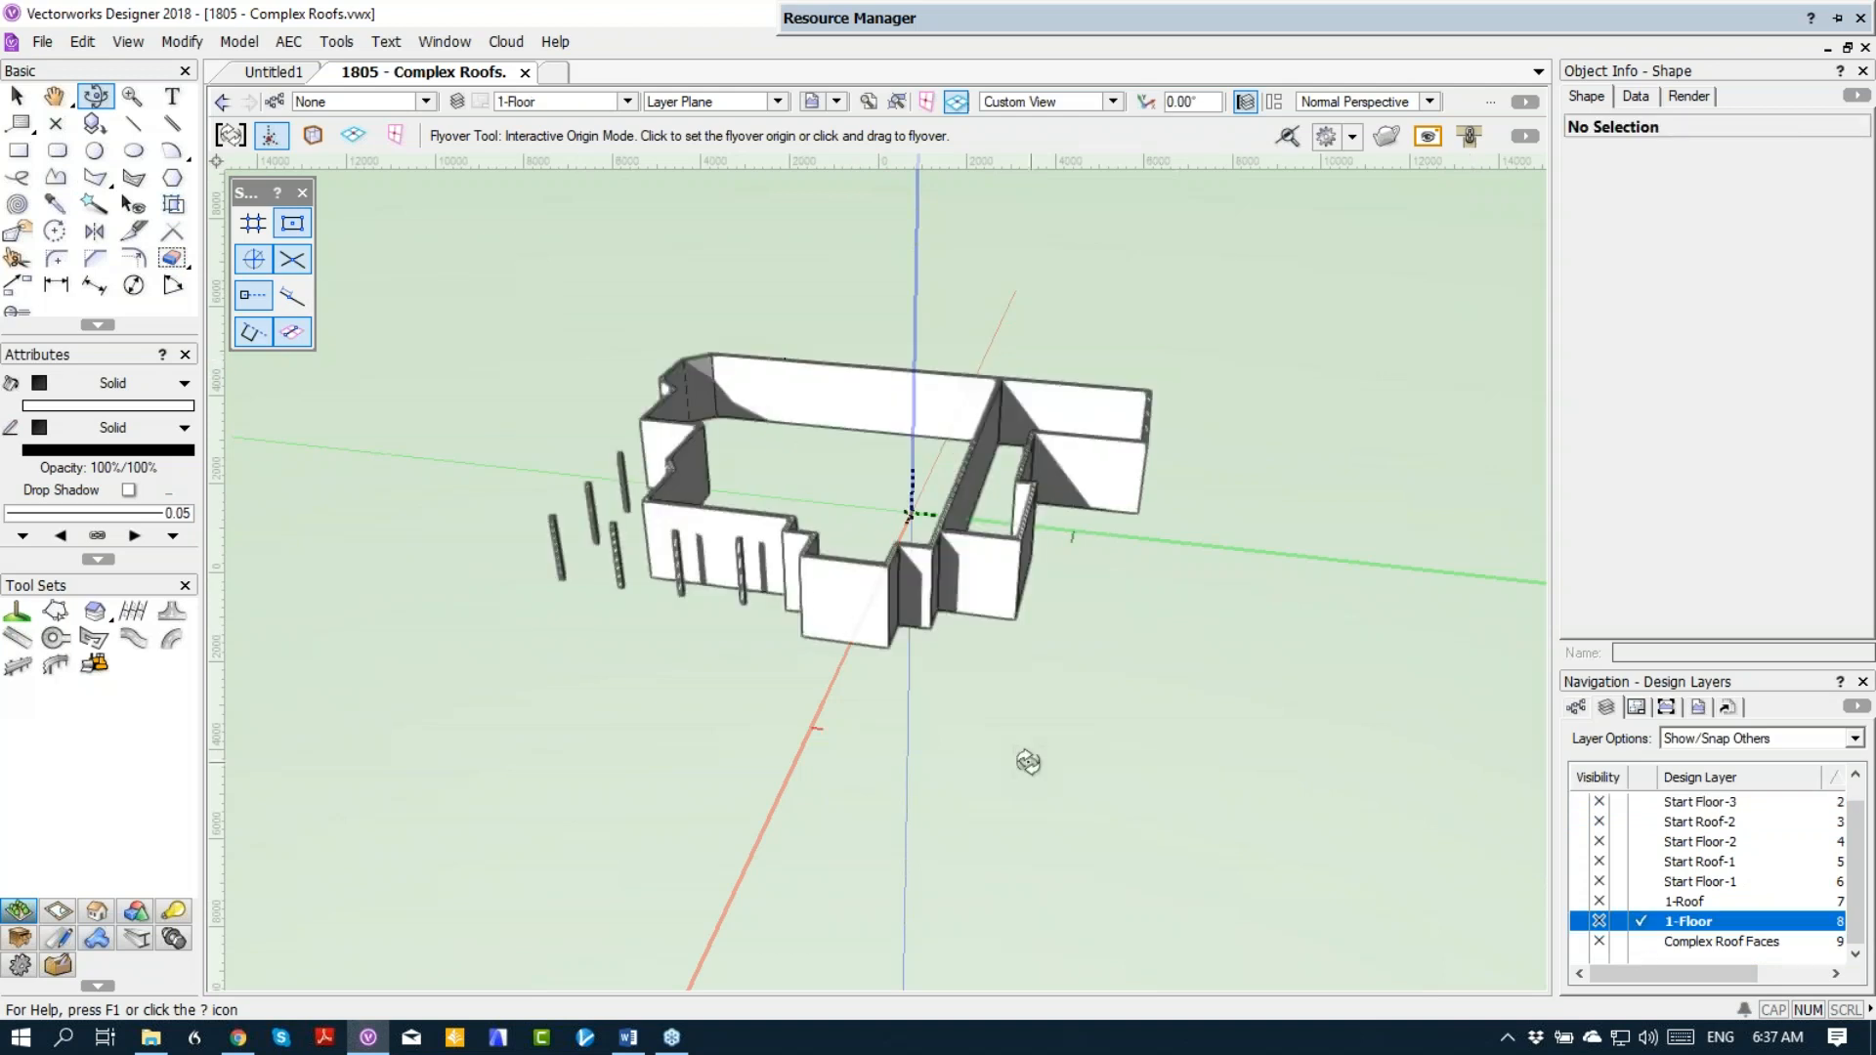
pyautogui.press('KP_1')
pyautogui.press('KP_3')
pyautogui.press('KP_0')
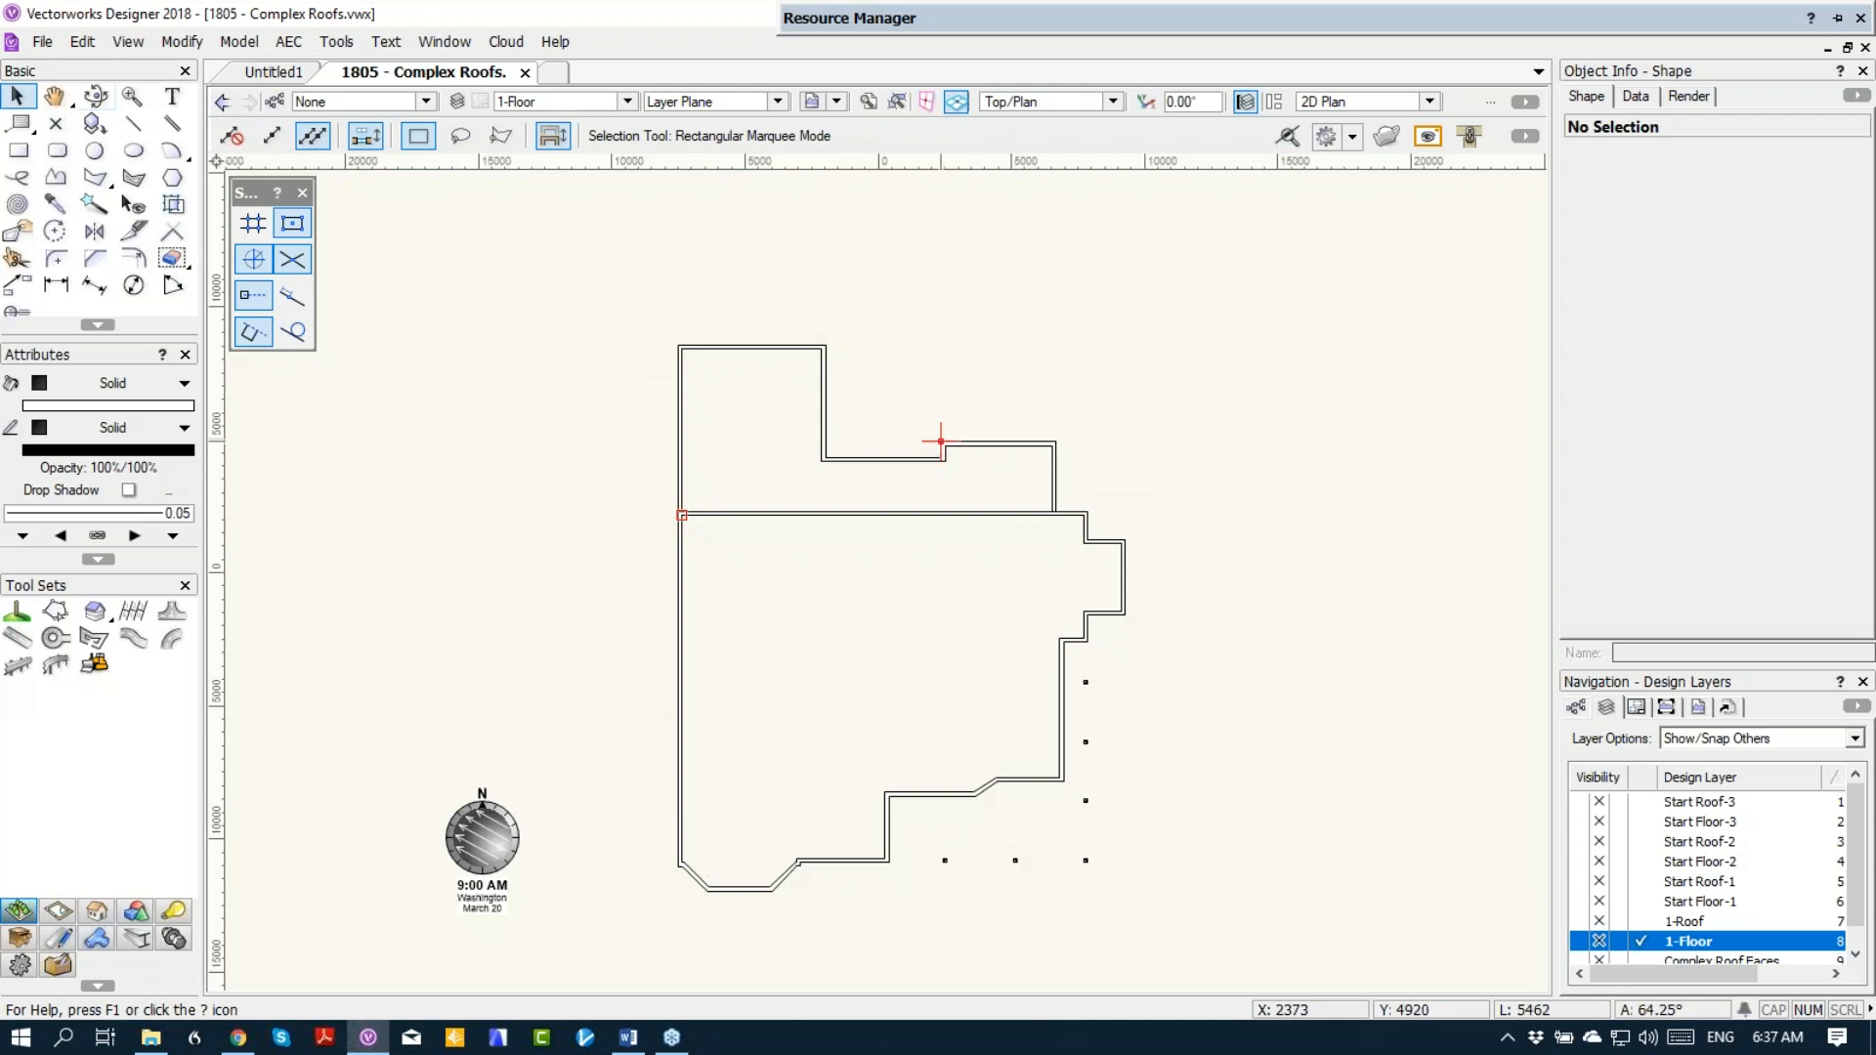
# Step: Create a roof from the connected walls of the main house outline on the 1-Roof layer, with 25° pitch and 600 eave overhang
pyautogui.click(681, 630)
pyautogui.rightClick(681, 631)
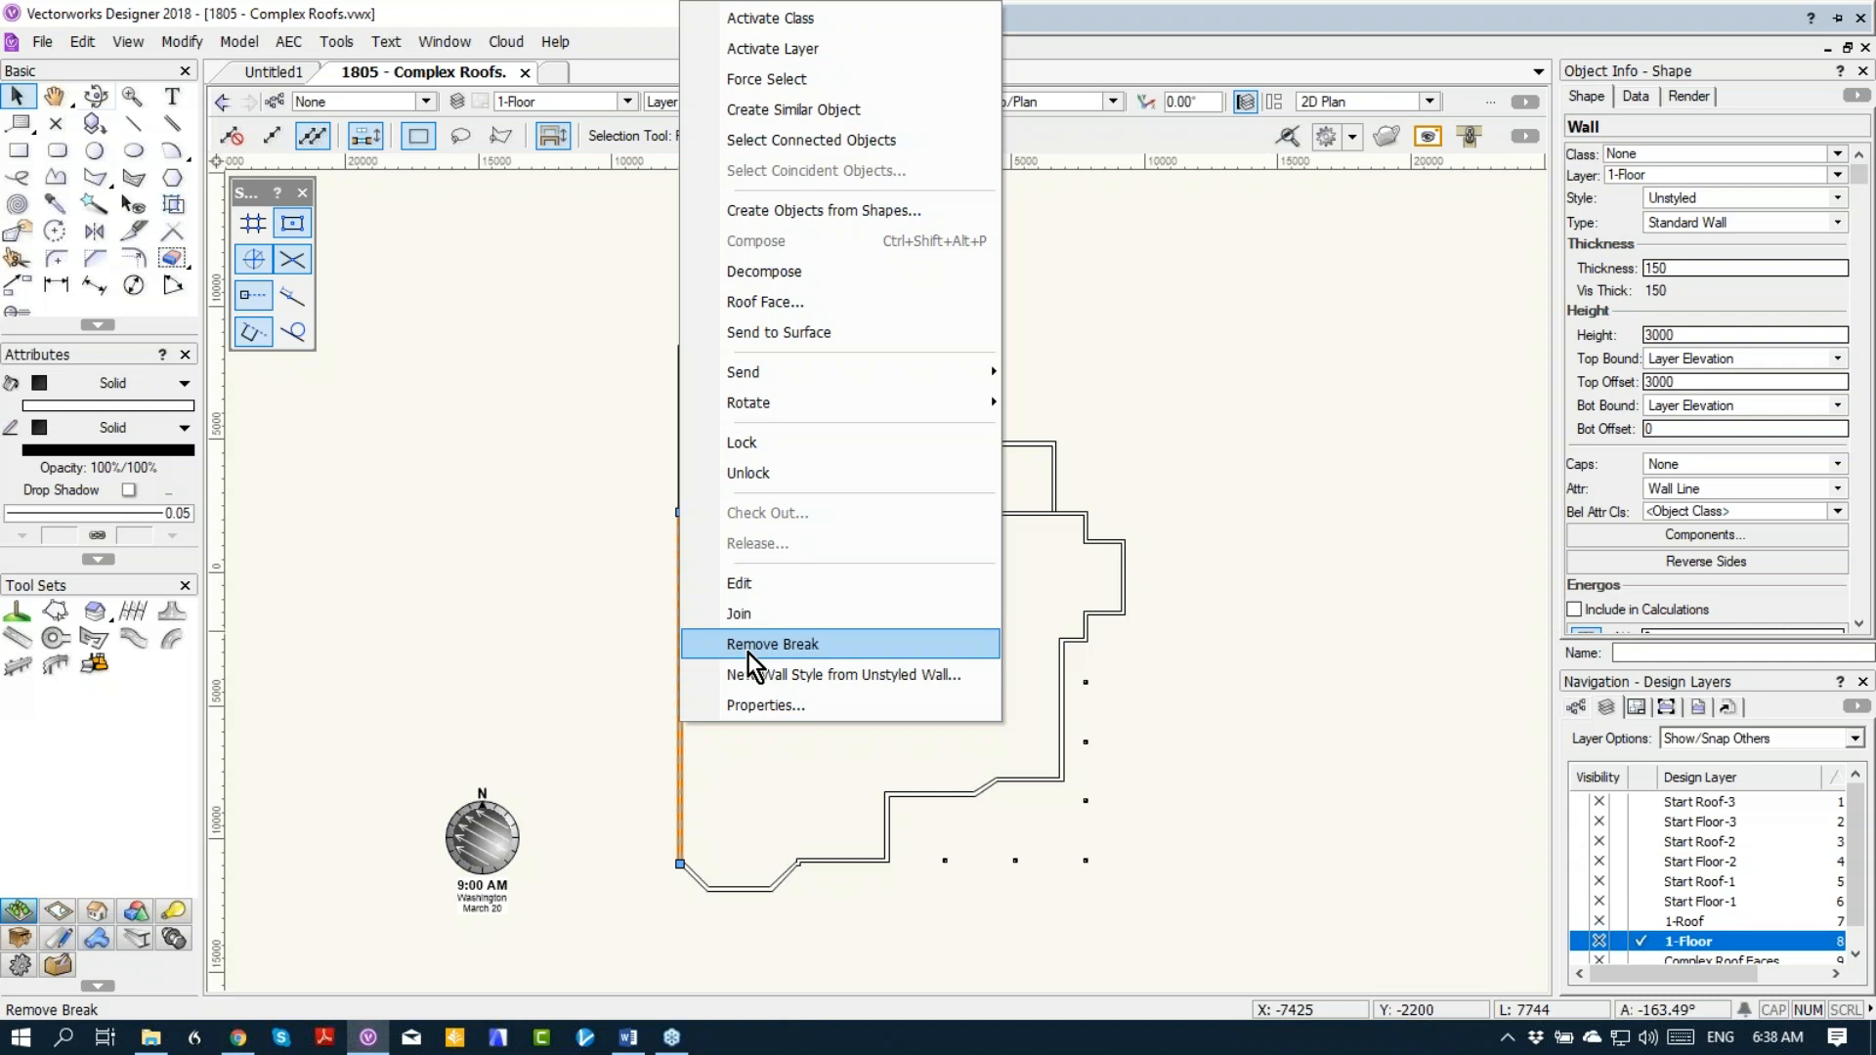
pyautogui.click(811, 140)
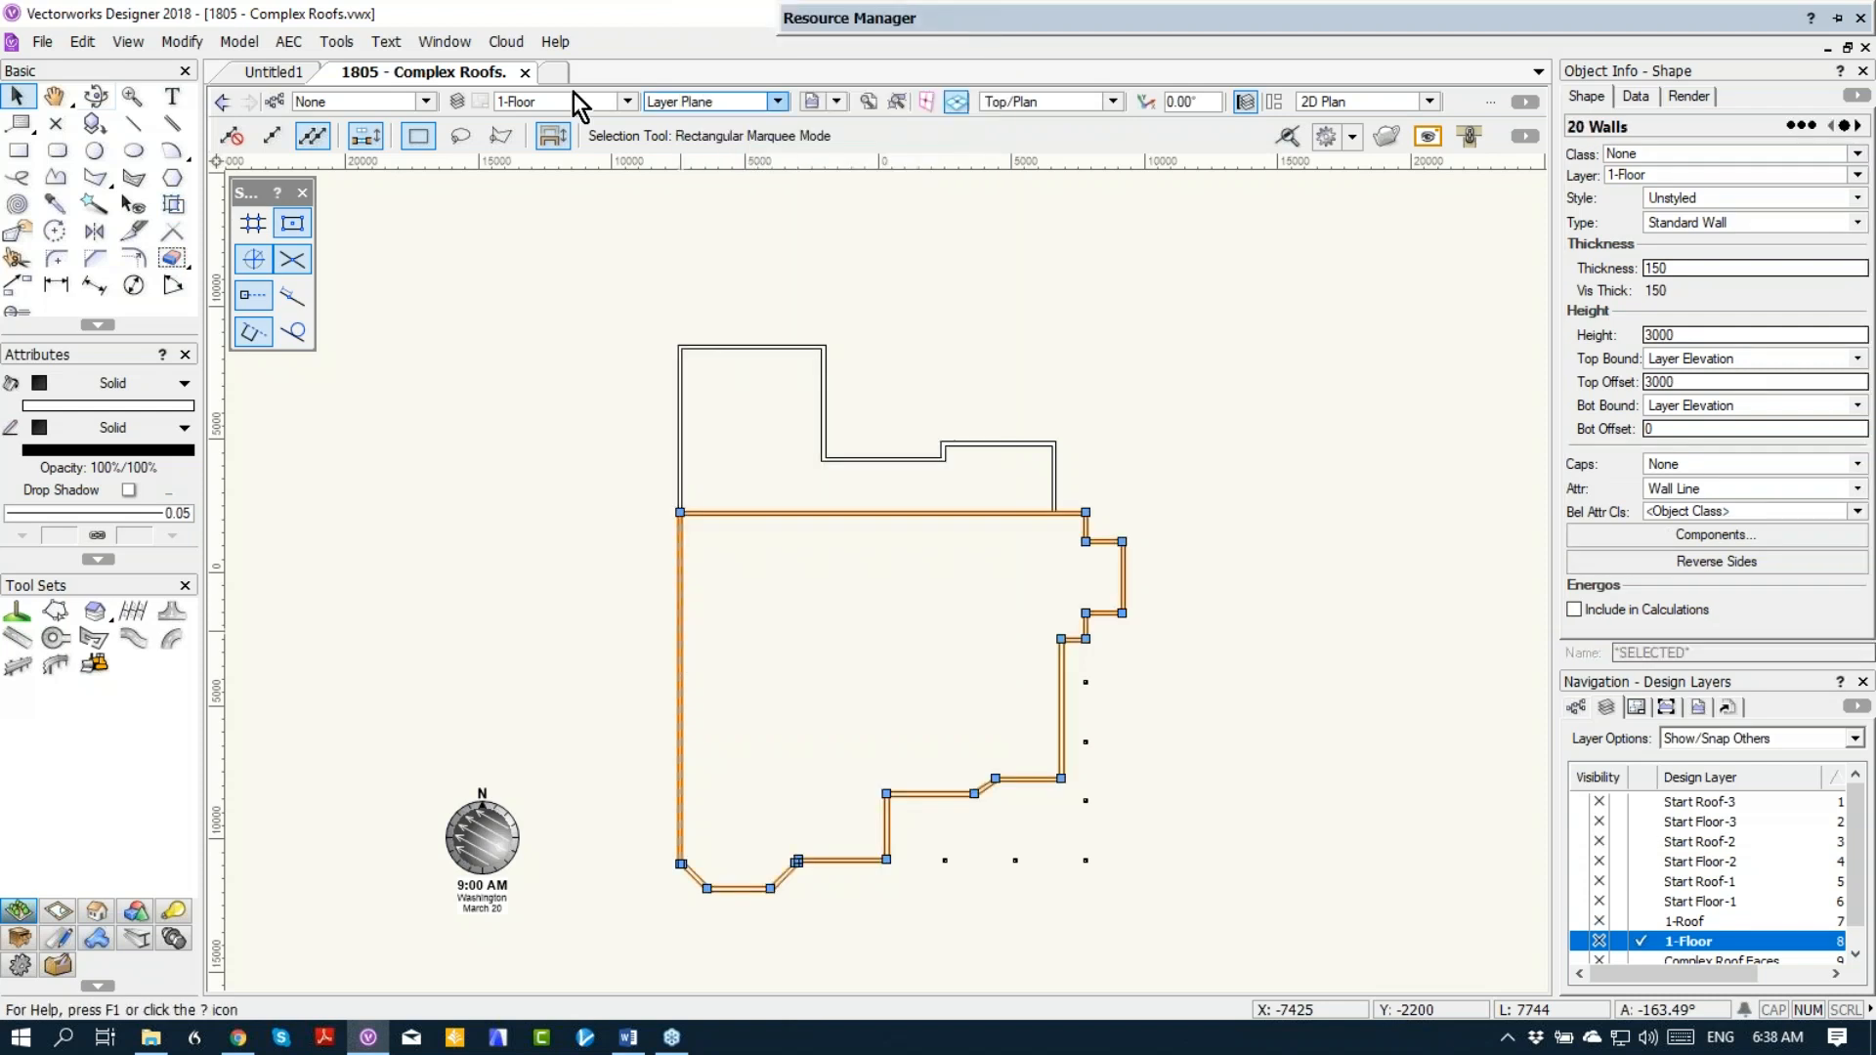
pyautogui.click(287, 40)
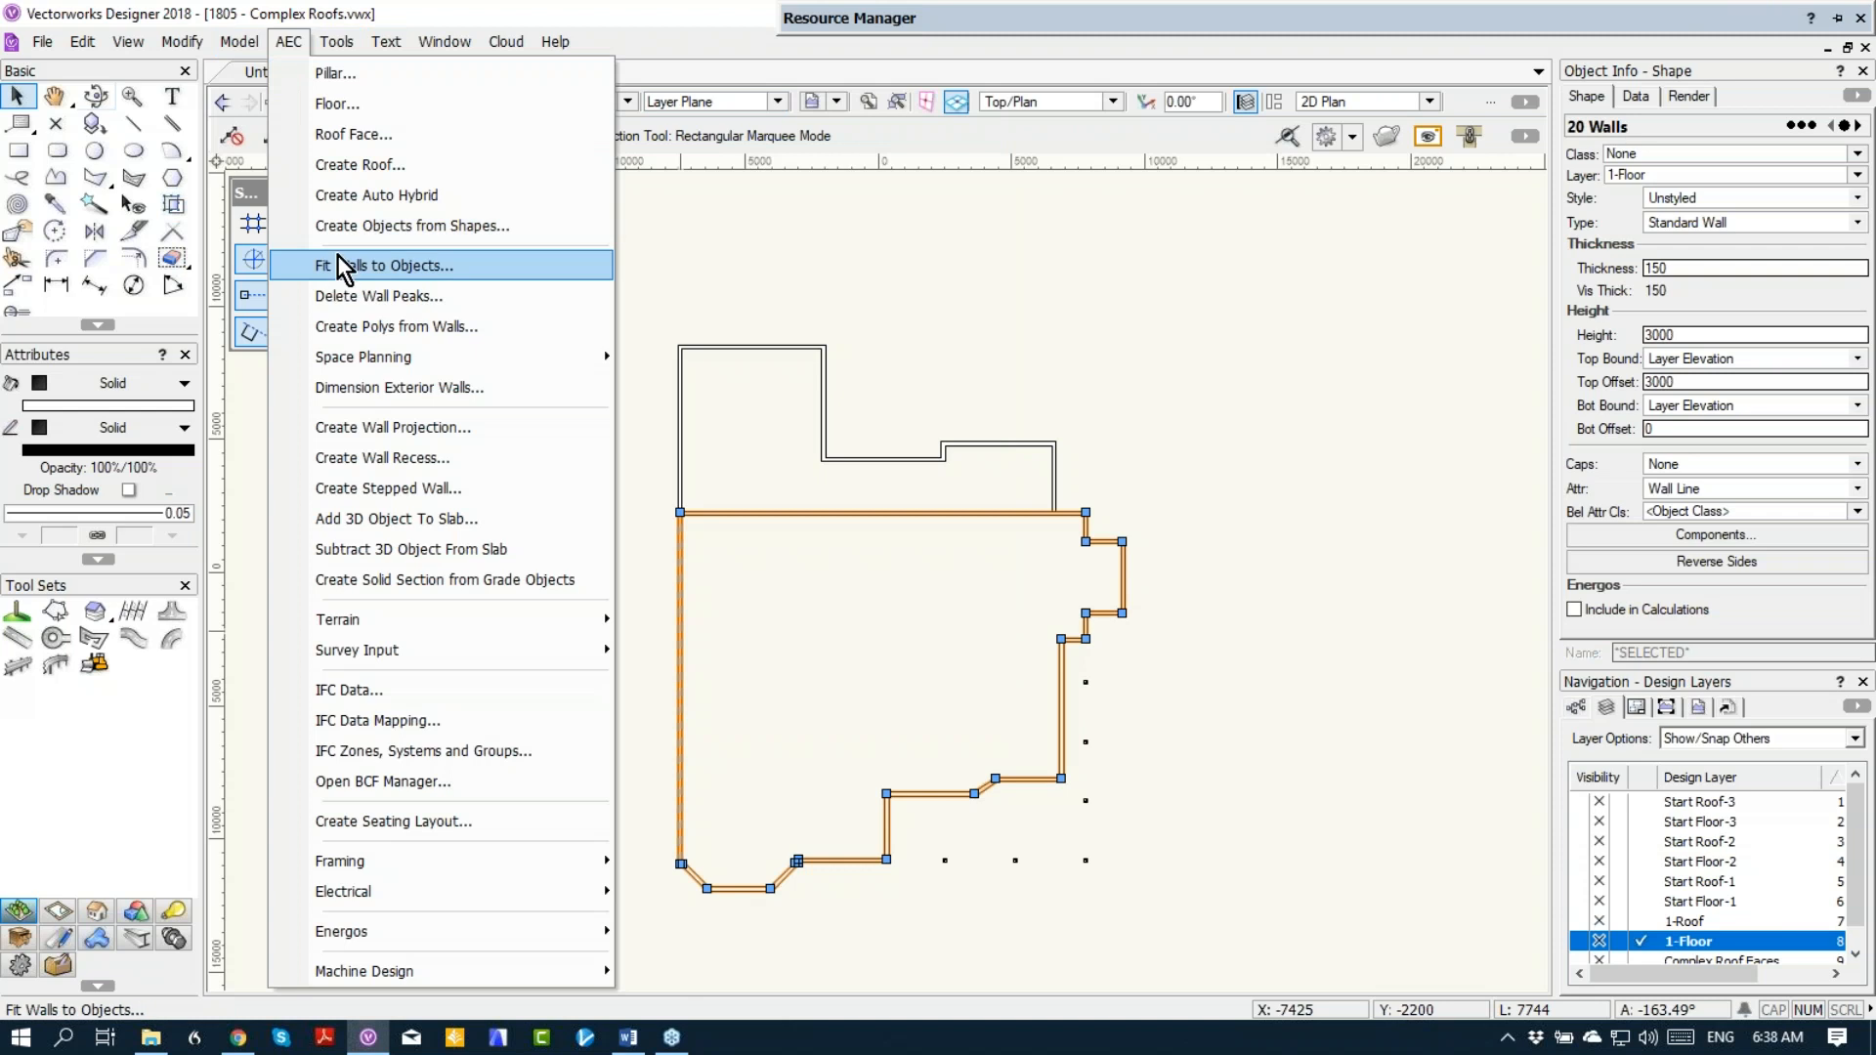
pyautogui.click(340, 165)
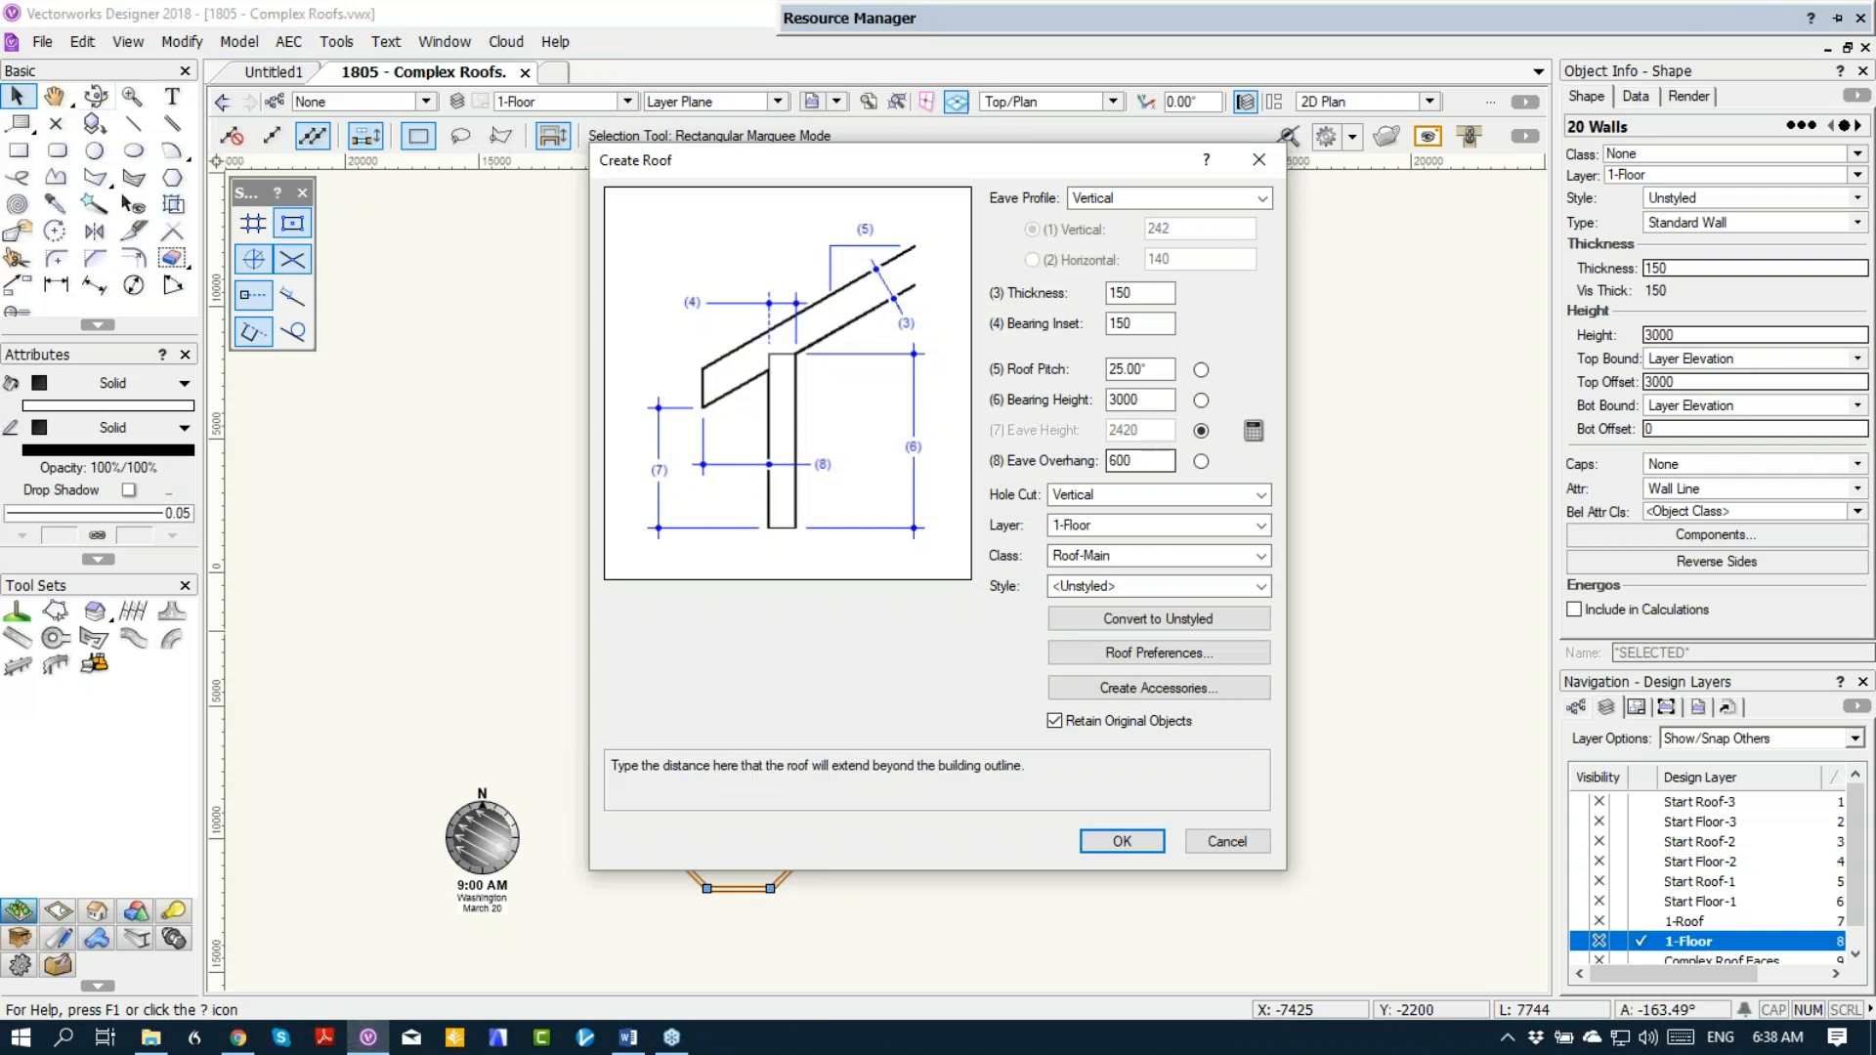
pyautogui.click(1103, 525)
pyautogui.click(1090, 714)
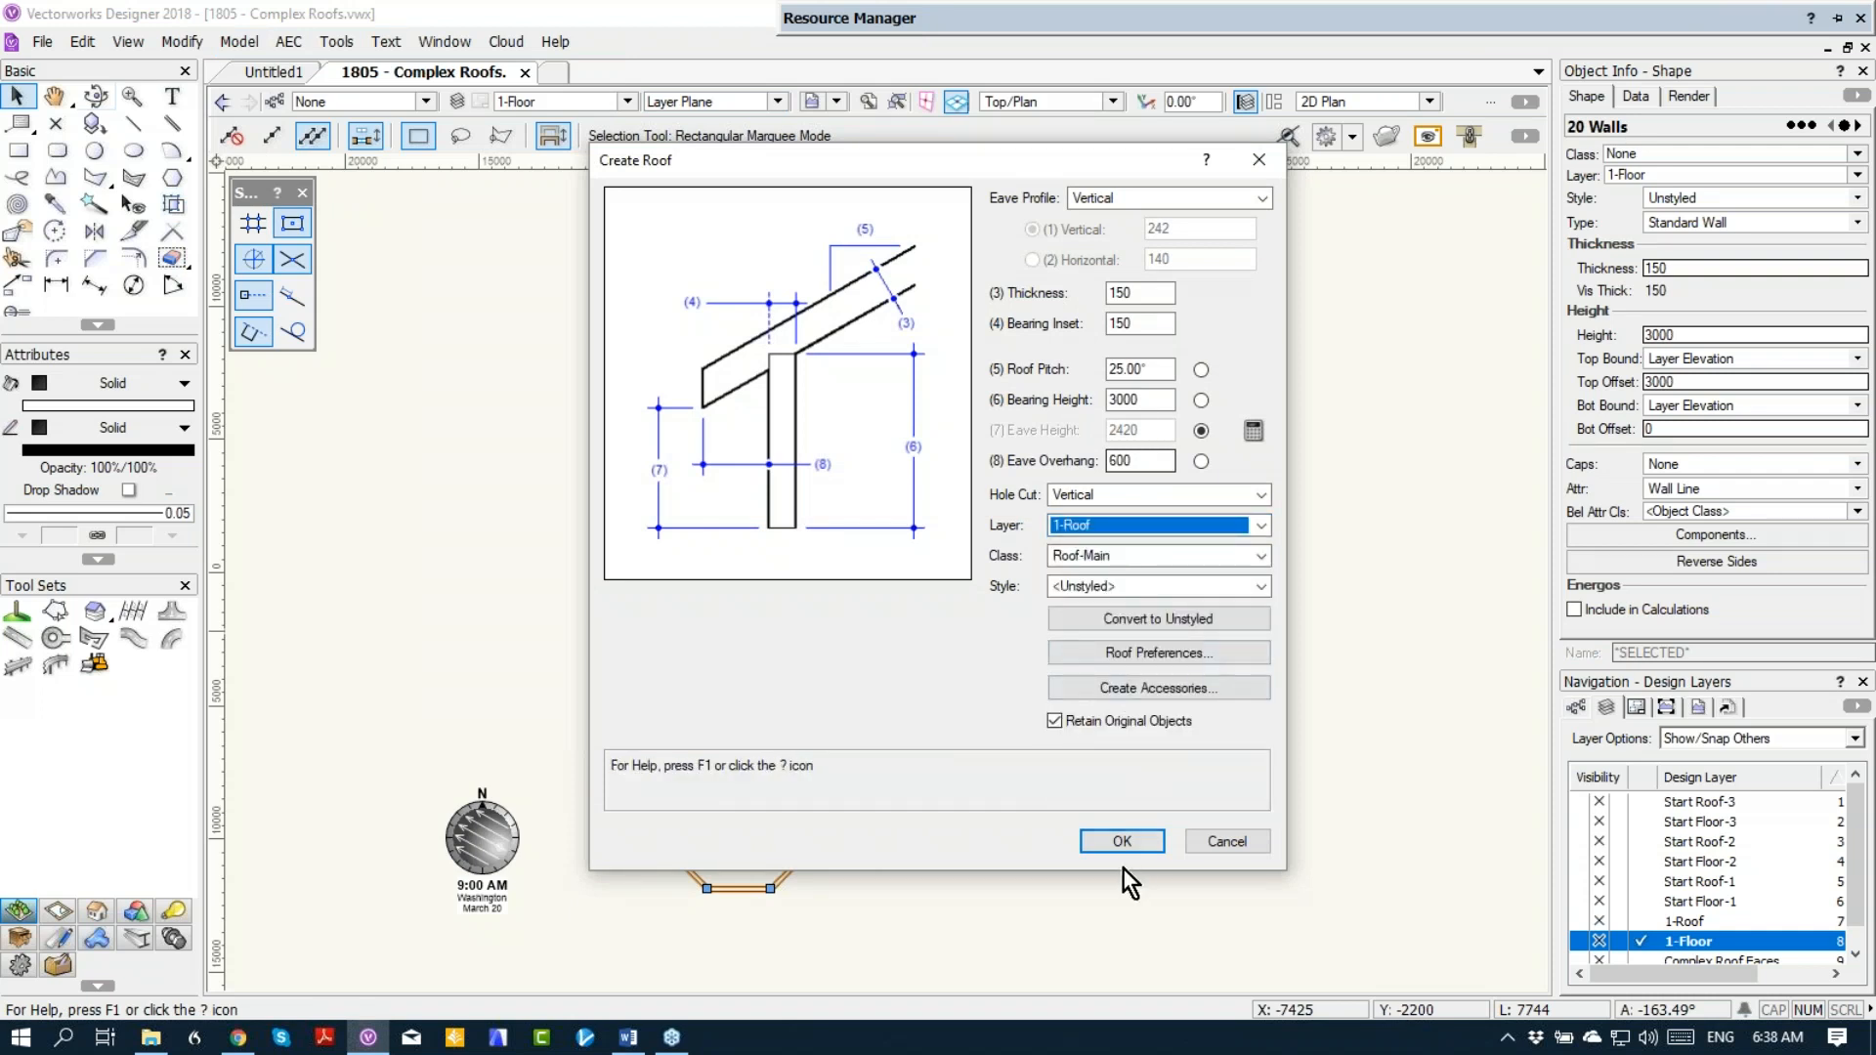
pyautogui.click(1112, 838)
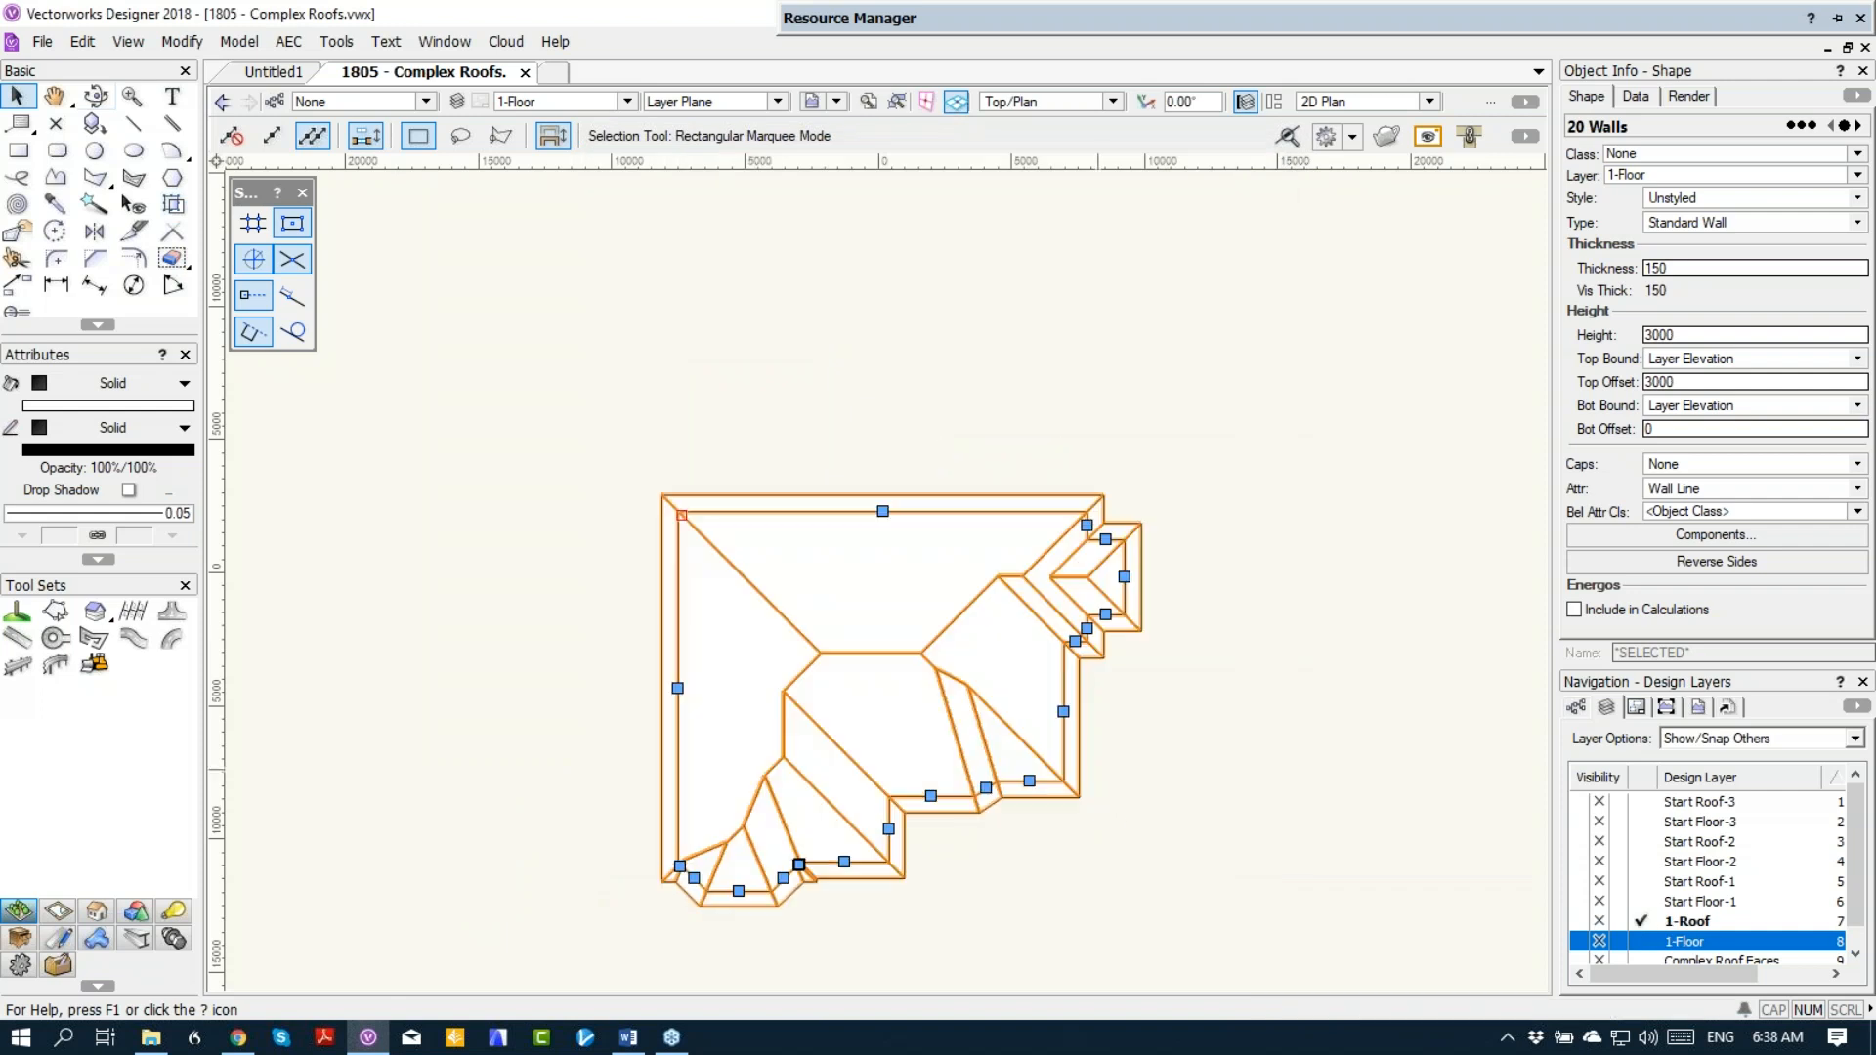
# Step: Delete the two roof outline vertices on the left side of the plan's lower-left bay with the Reshape tool
pyautogui.moveTo(832, 835); pyautogui.dragTo(765, 636, button='middle')
pyautogui.press('x')
pyautogui.scroll(6, 650, 657)
pyautogui.scroll(-2, 505, 648)
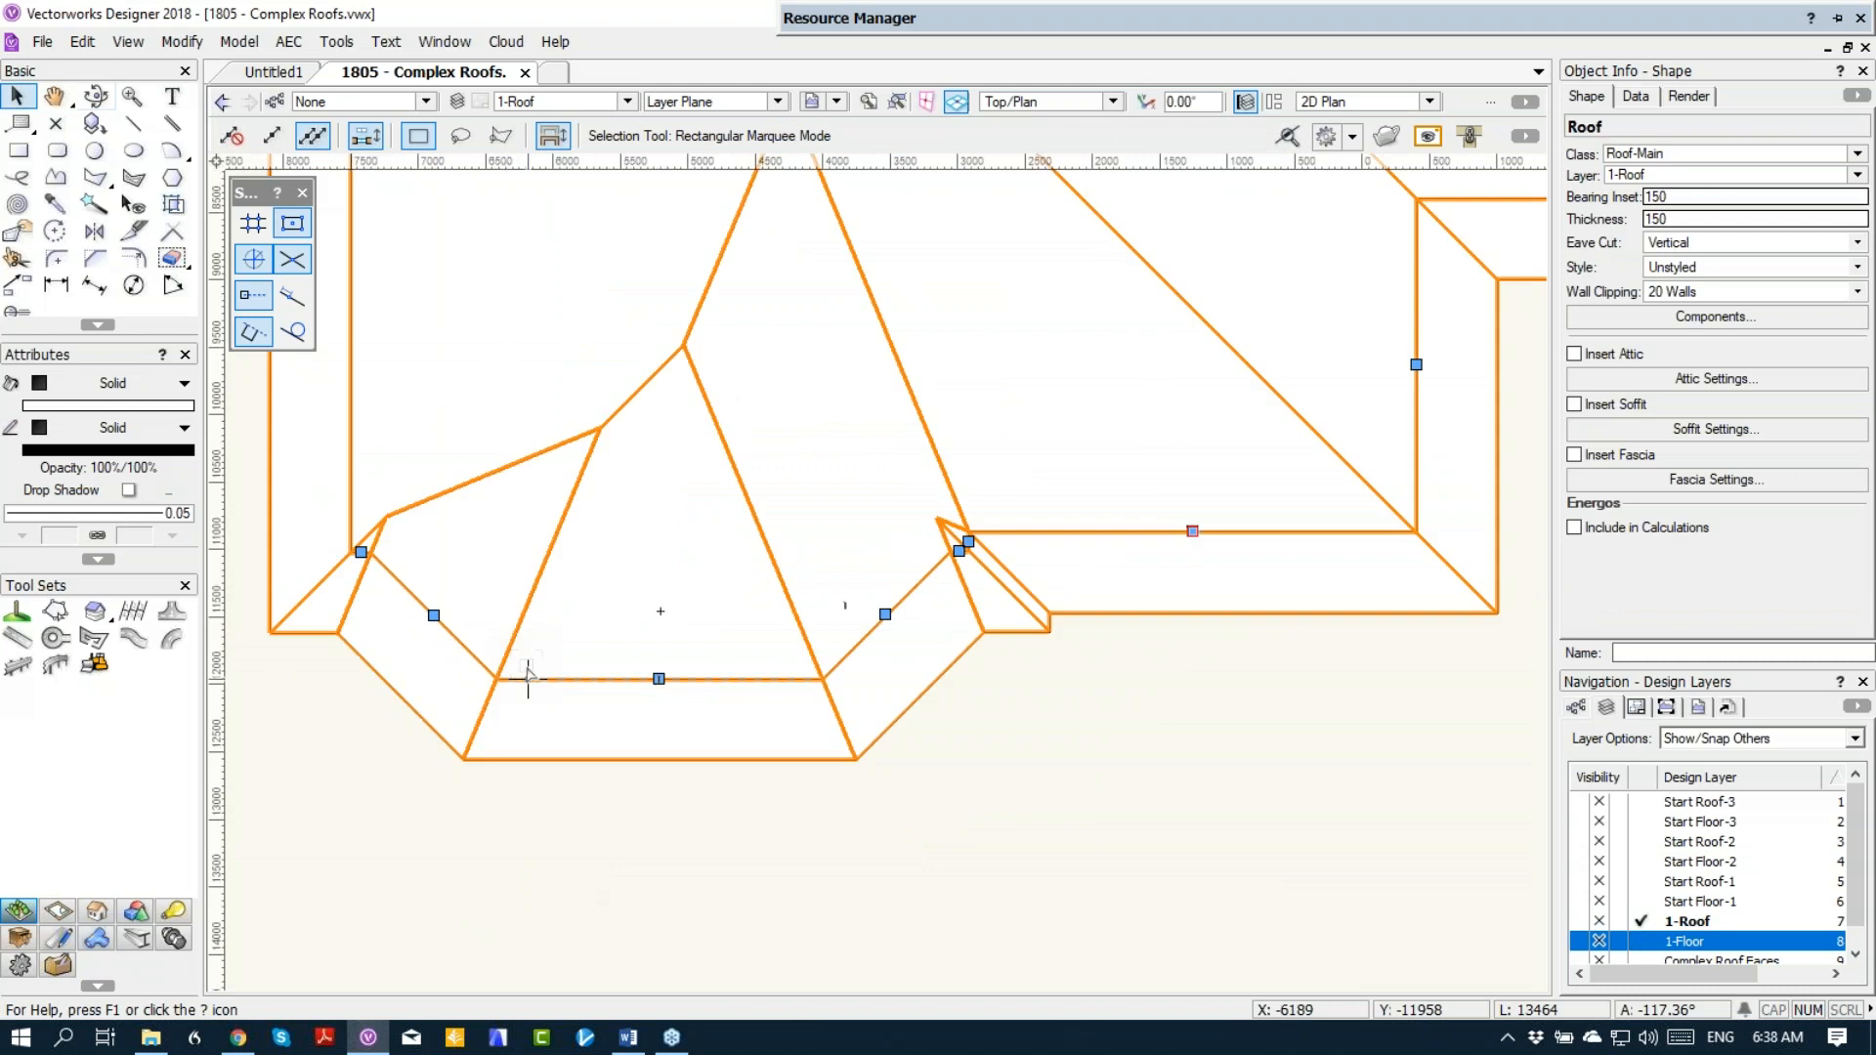
pyautogui.click(18, 231)
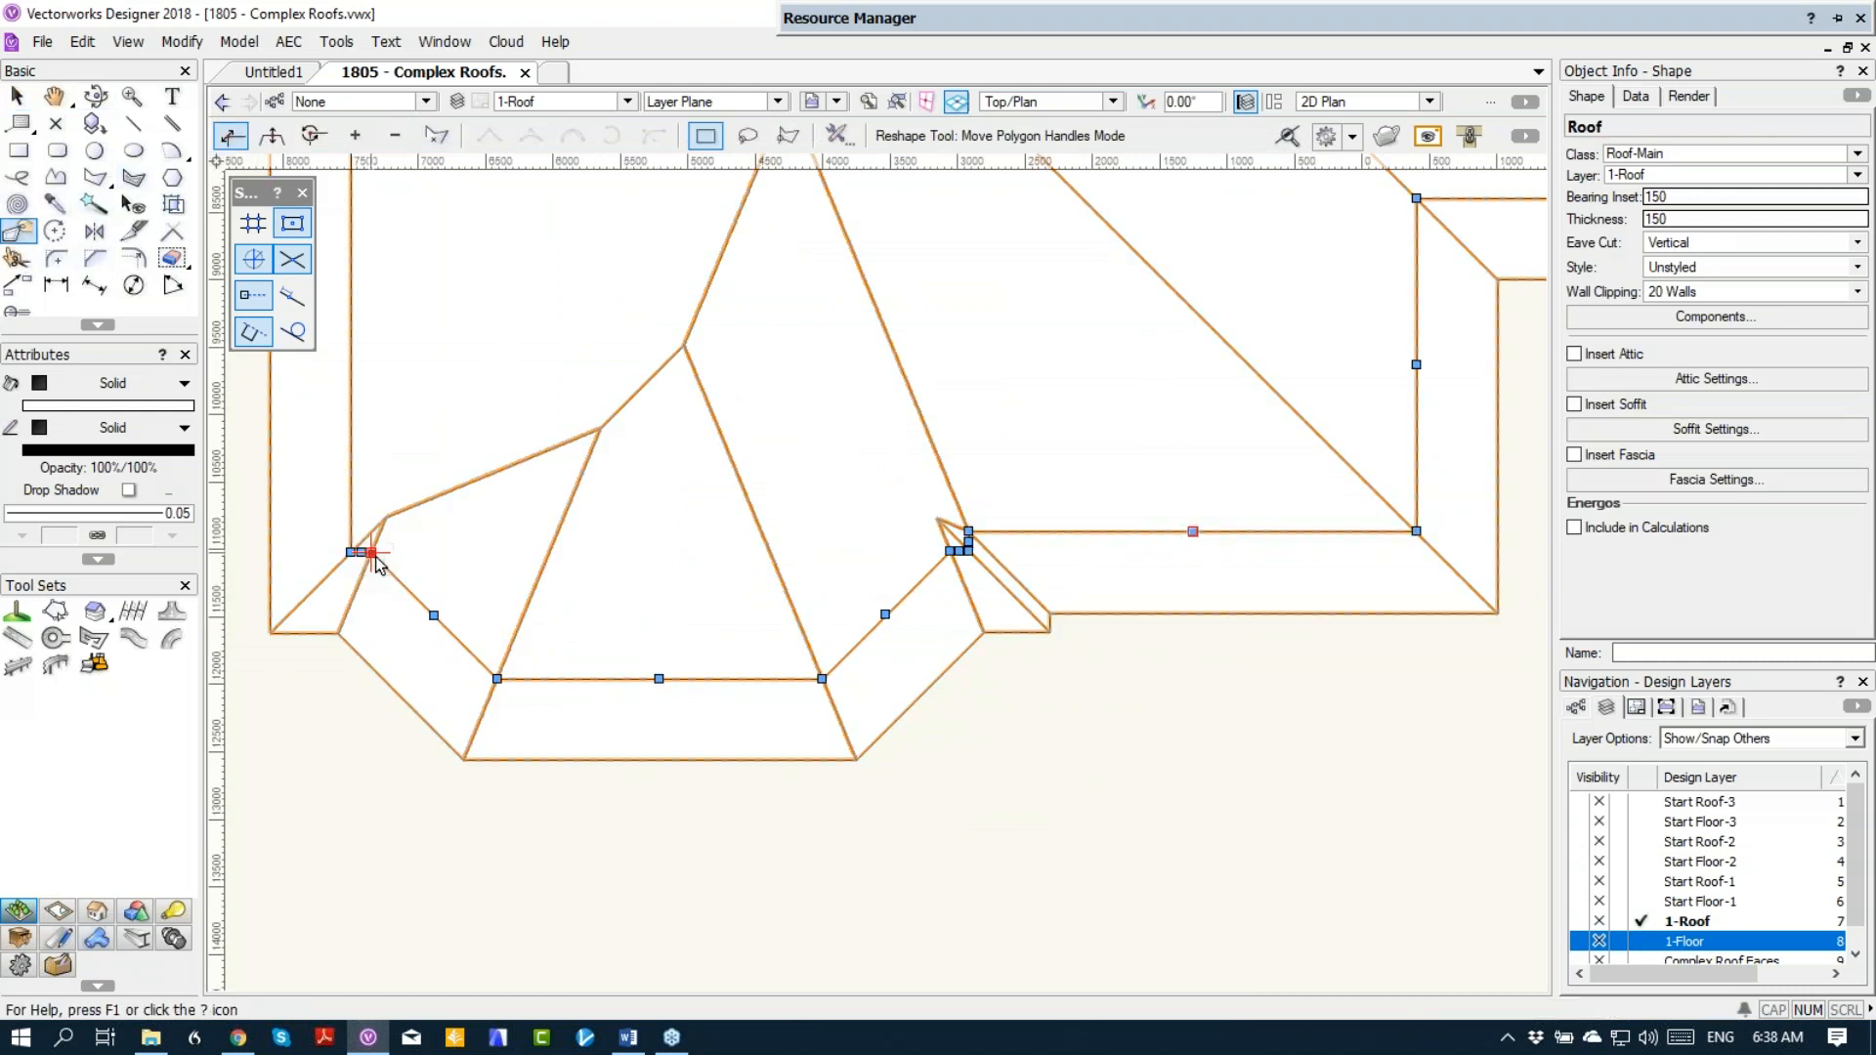
pyautogui.click(396, 136)
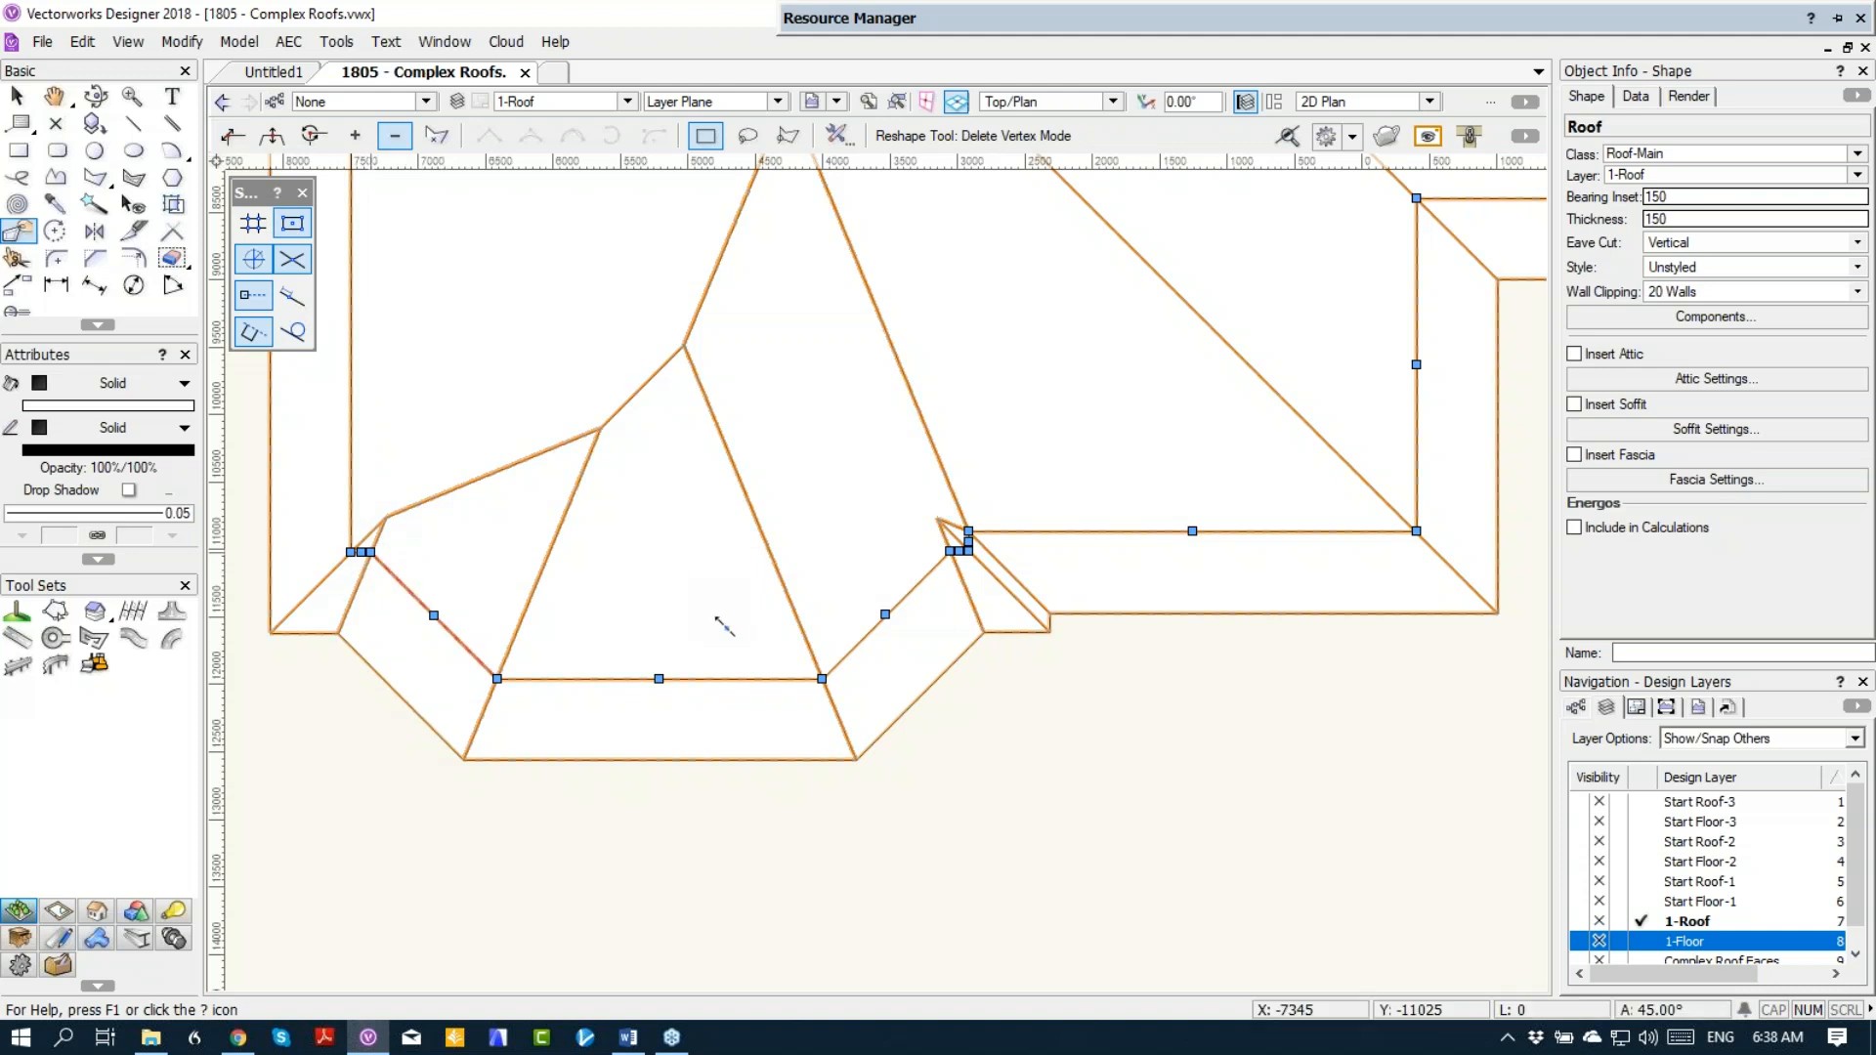
pyautogui.click(497, 680)
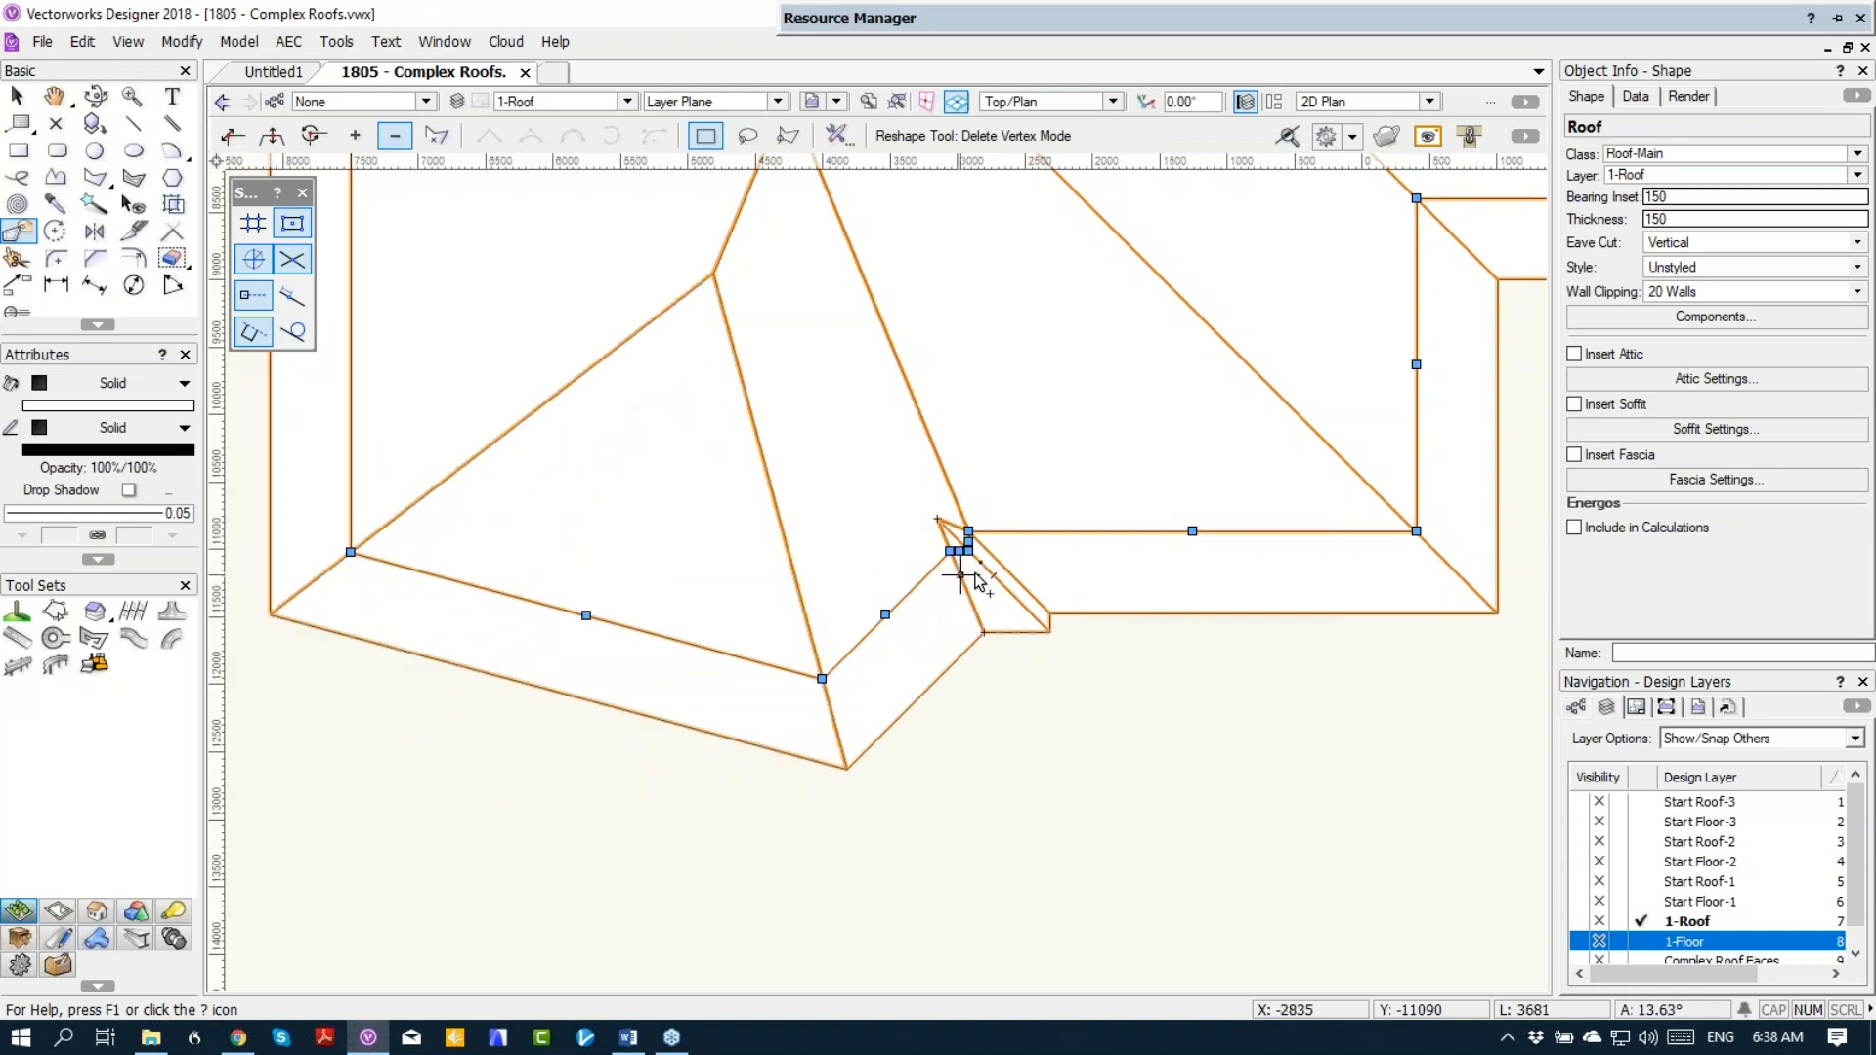
# Step: Try to delete the vertex where the lower-left bay's slanted right edge meets the small jog
pyautogui.click(950, 552)
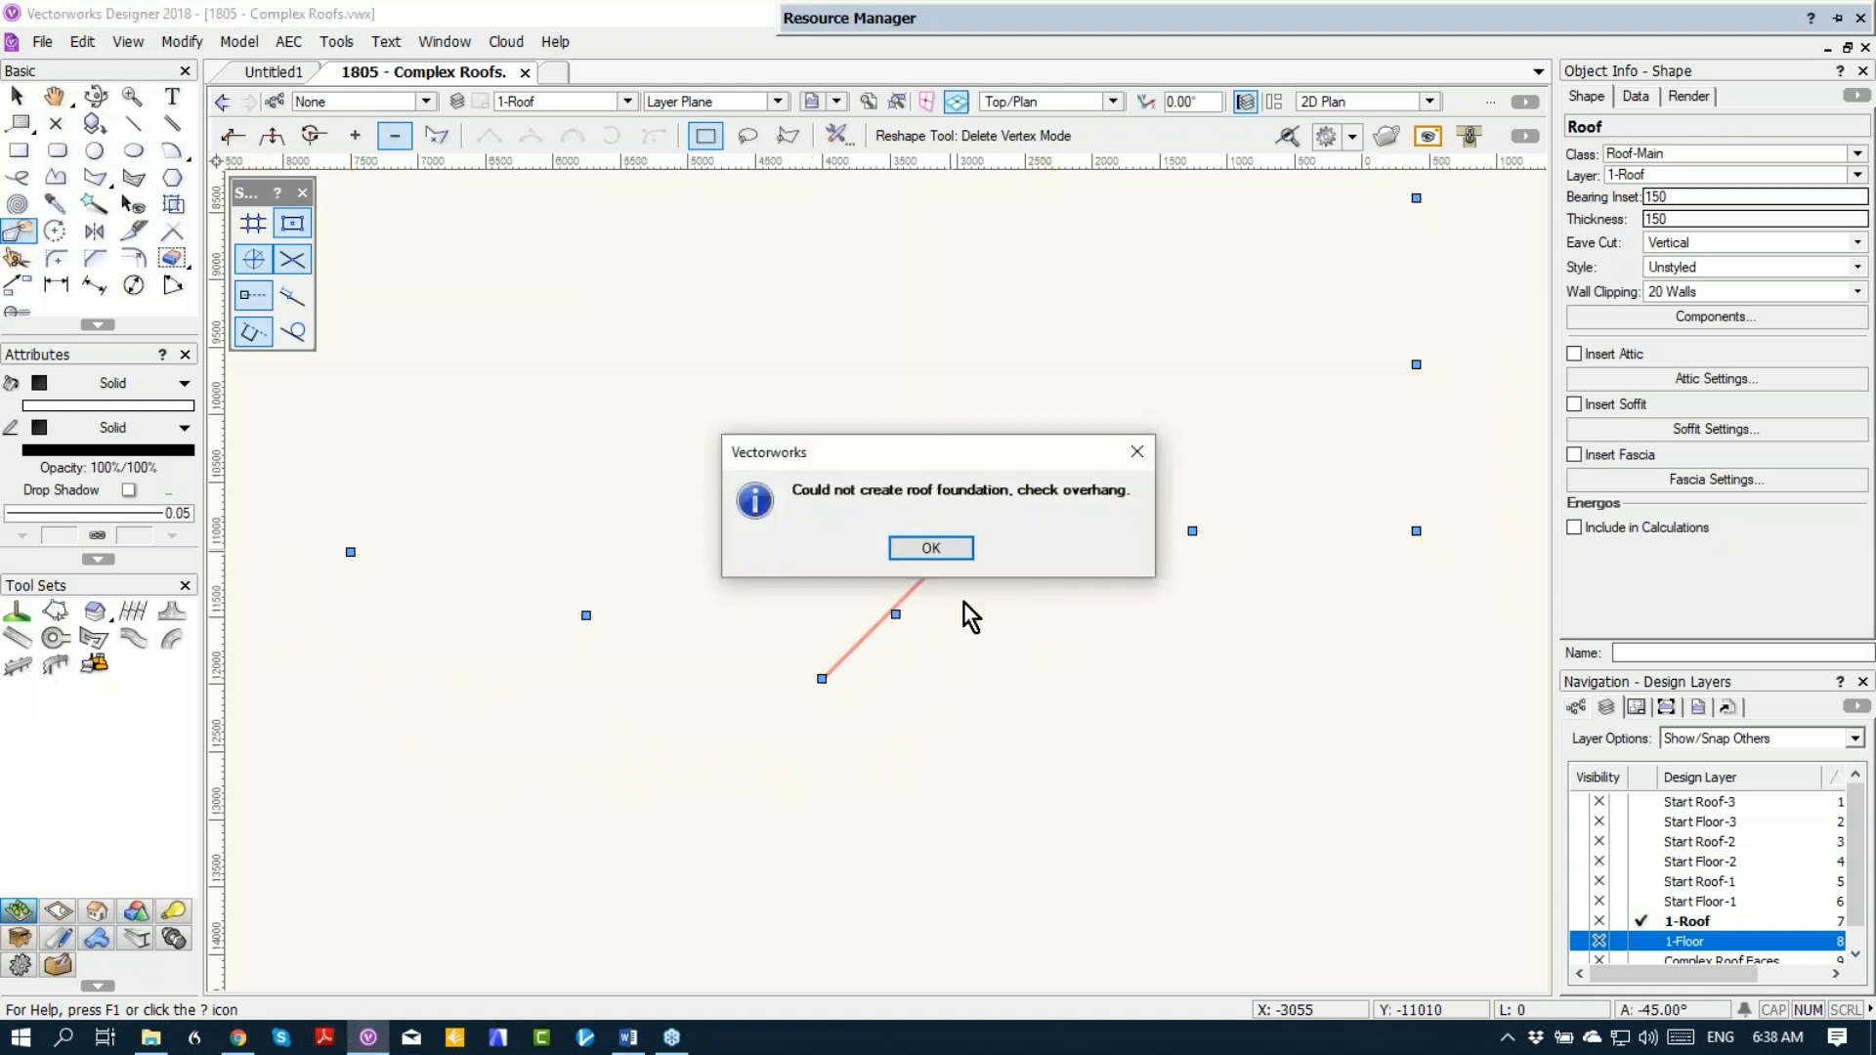
pyautogui.click(947, 549)
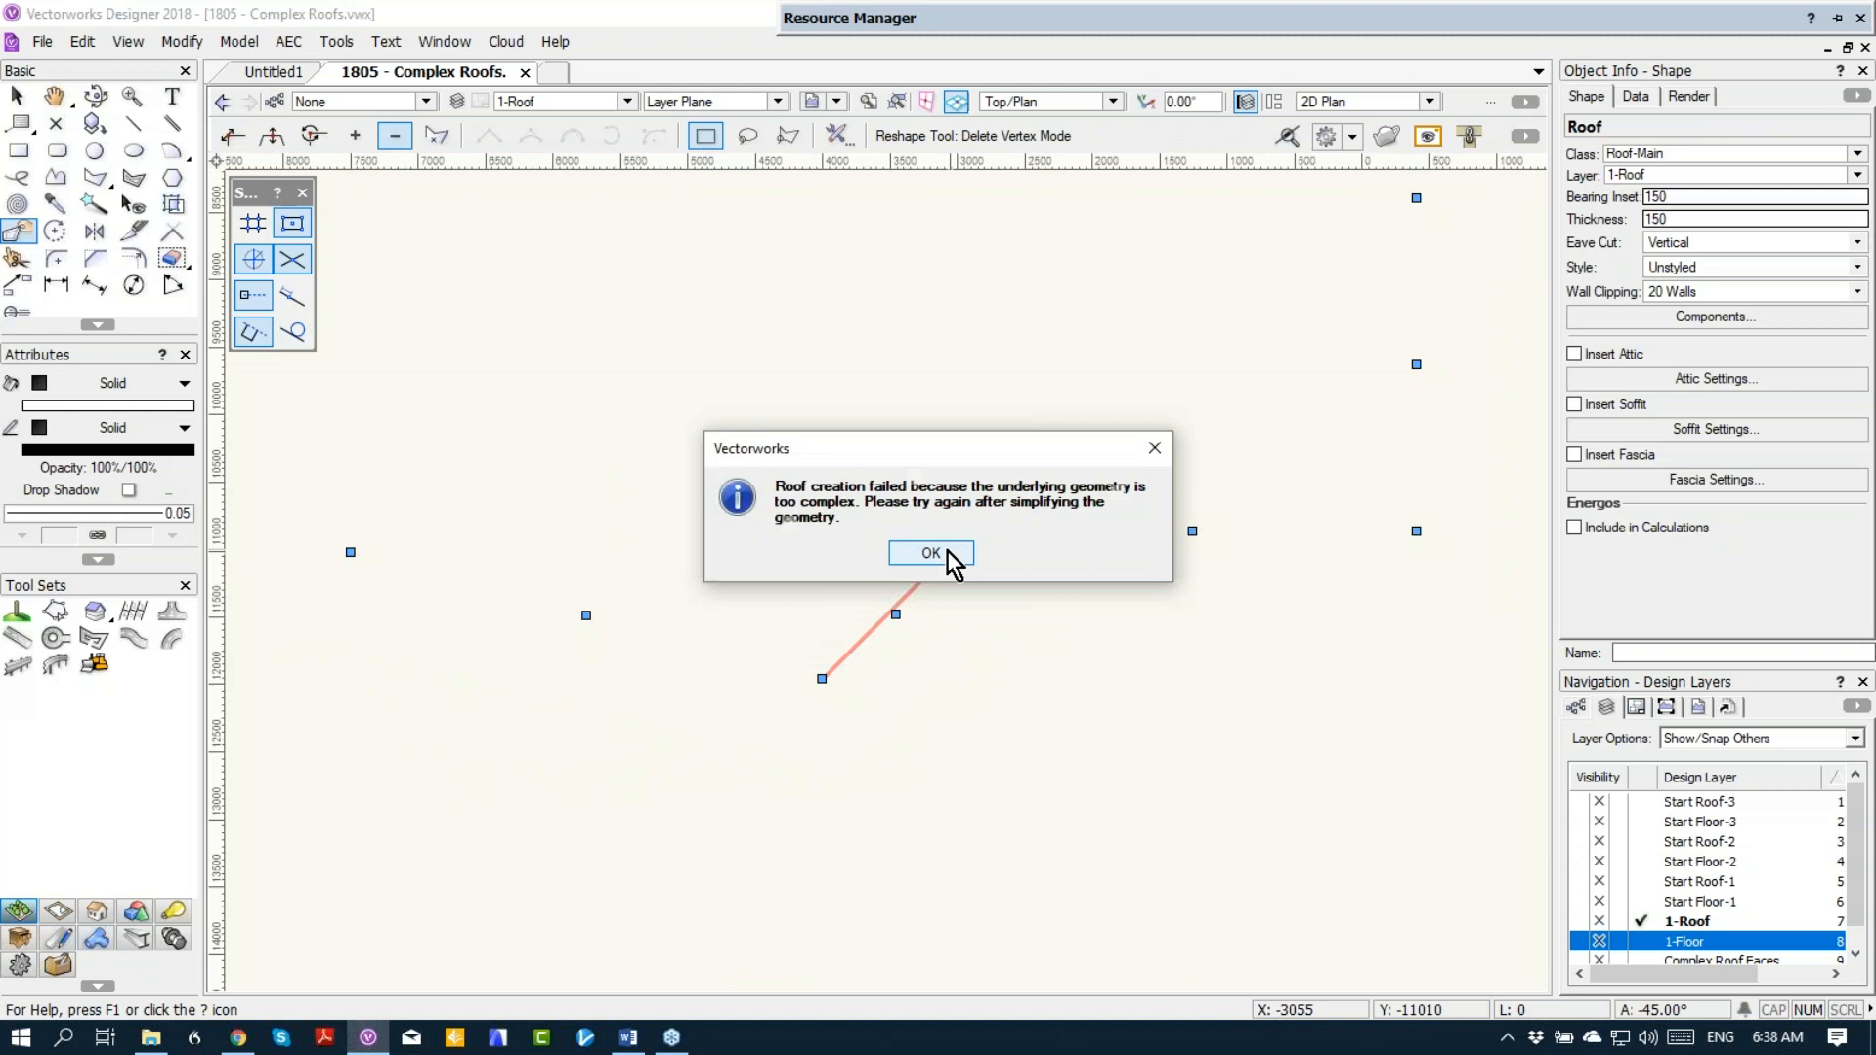
pyautogui.click(947, 553)
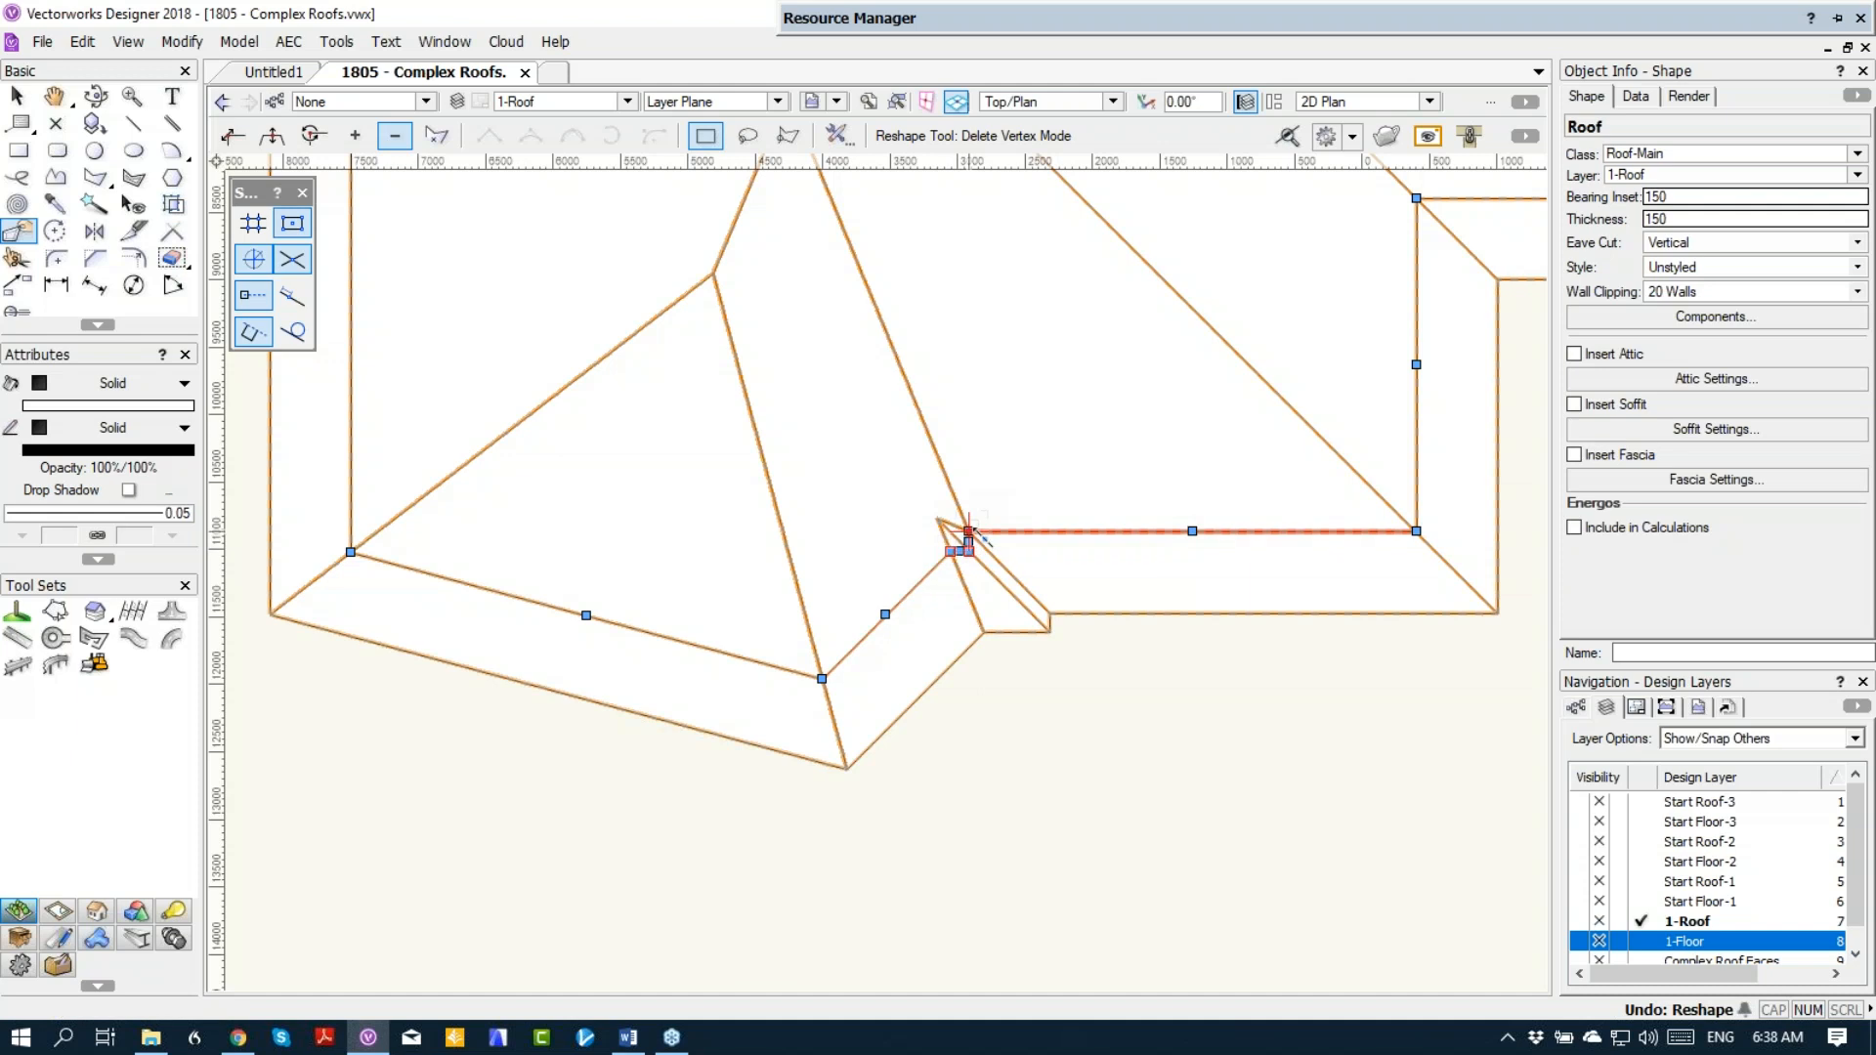
# Step: Delete the remaining jog and corner vertices at the right end of the lower-left bay, working in the Right Isometric view
pyautogui.click(969, 534)
pyautogui.click(953, 549)
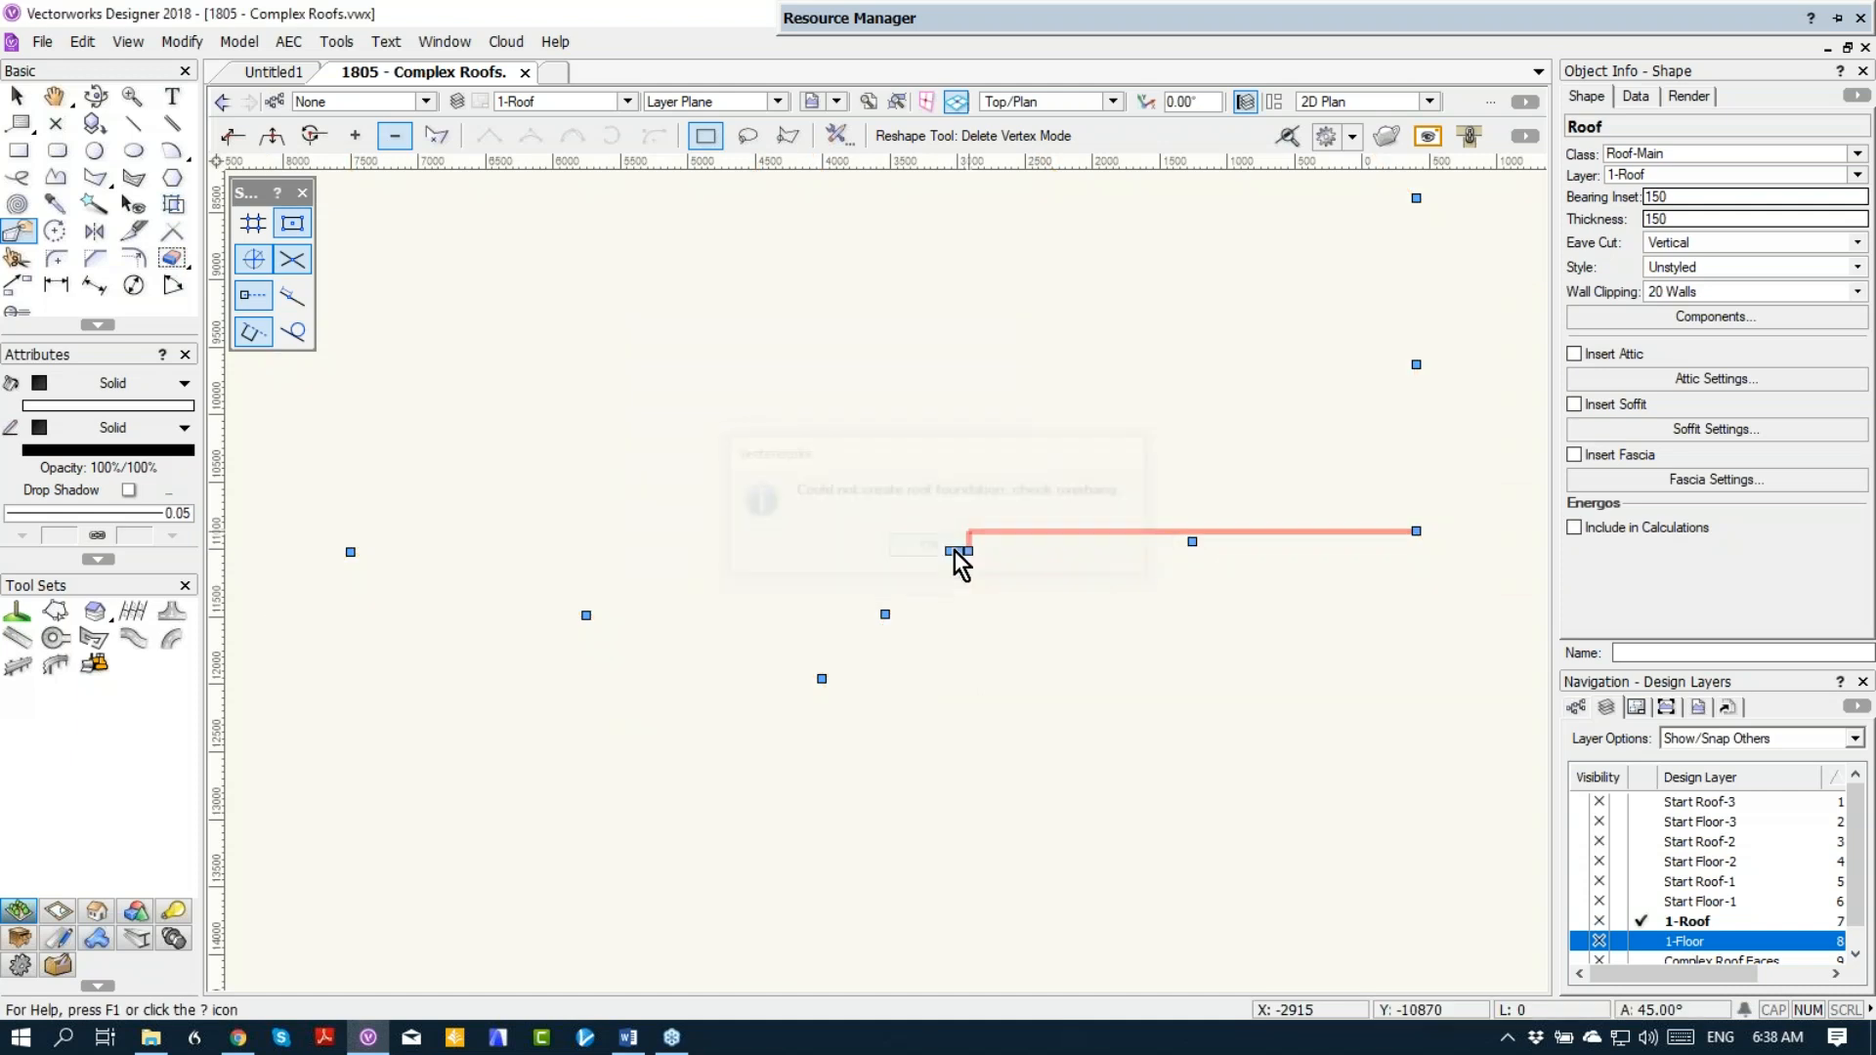
pyautogui.click(969, 560)
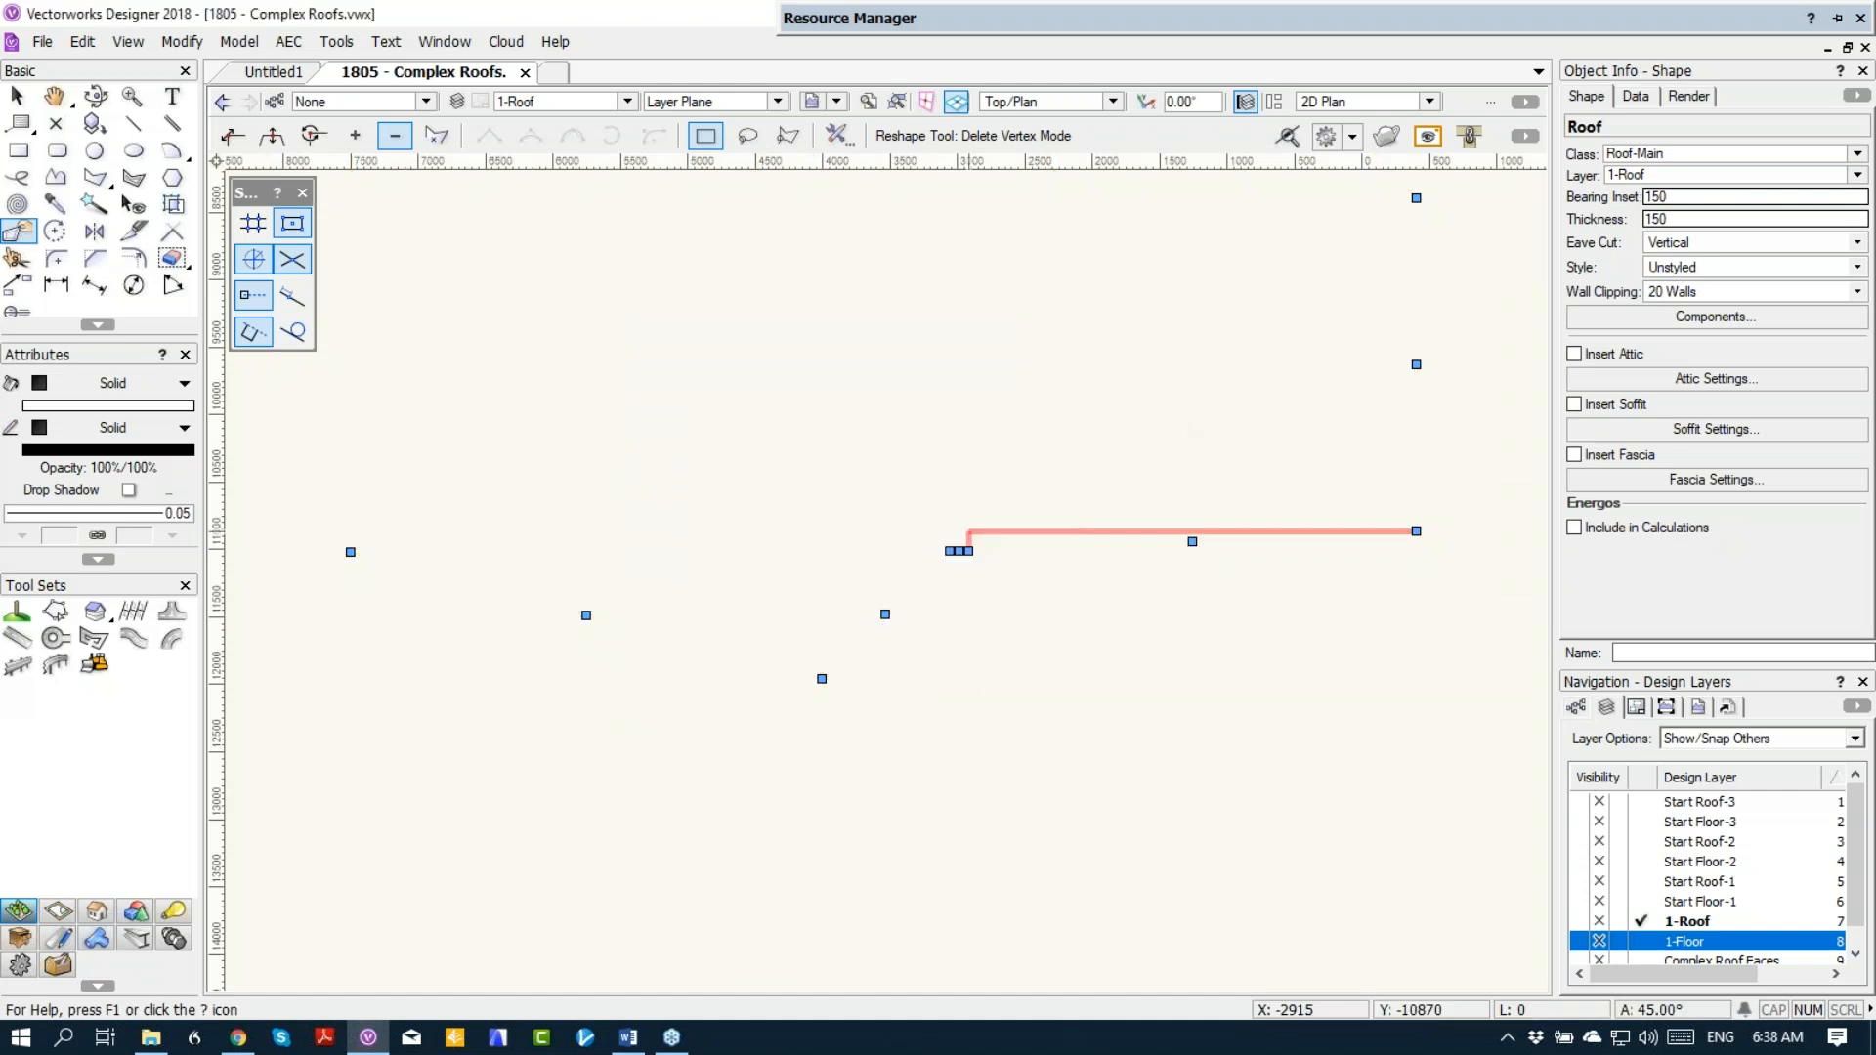
pyautogui.press('KP_3')
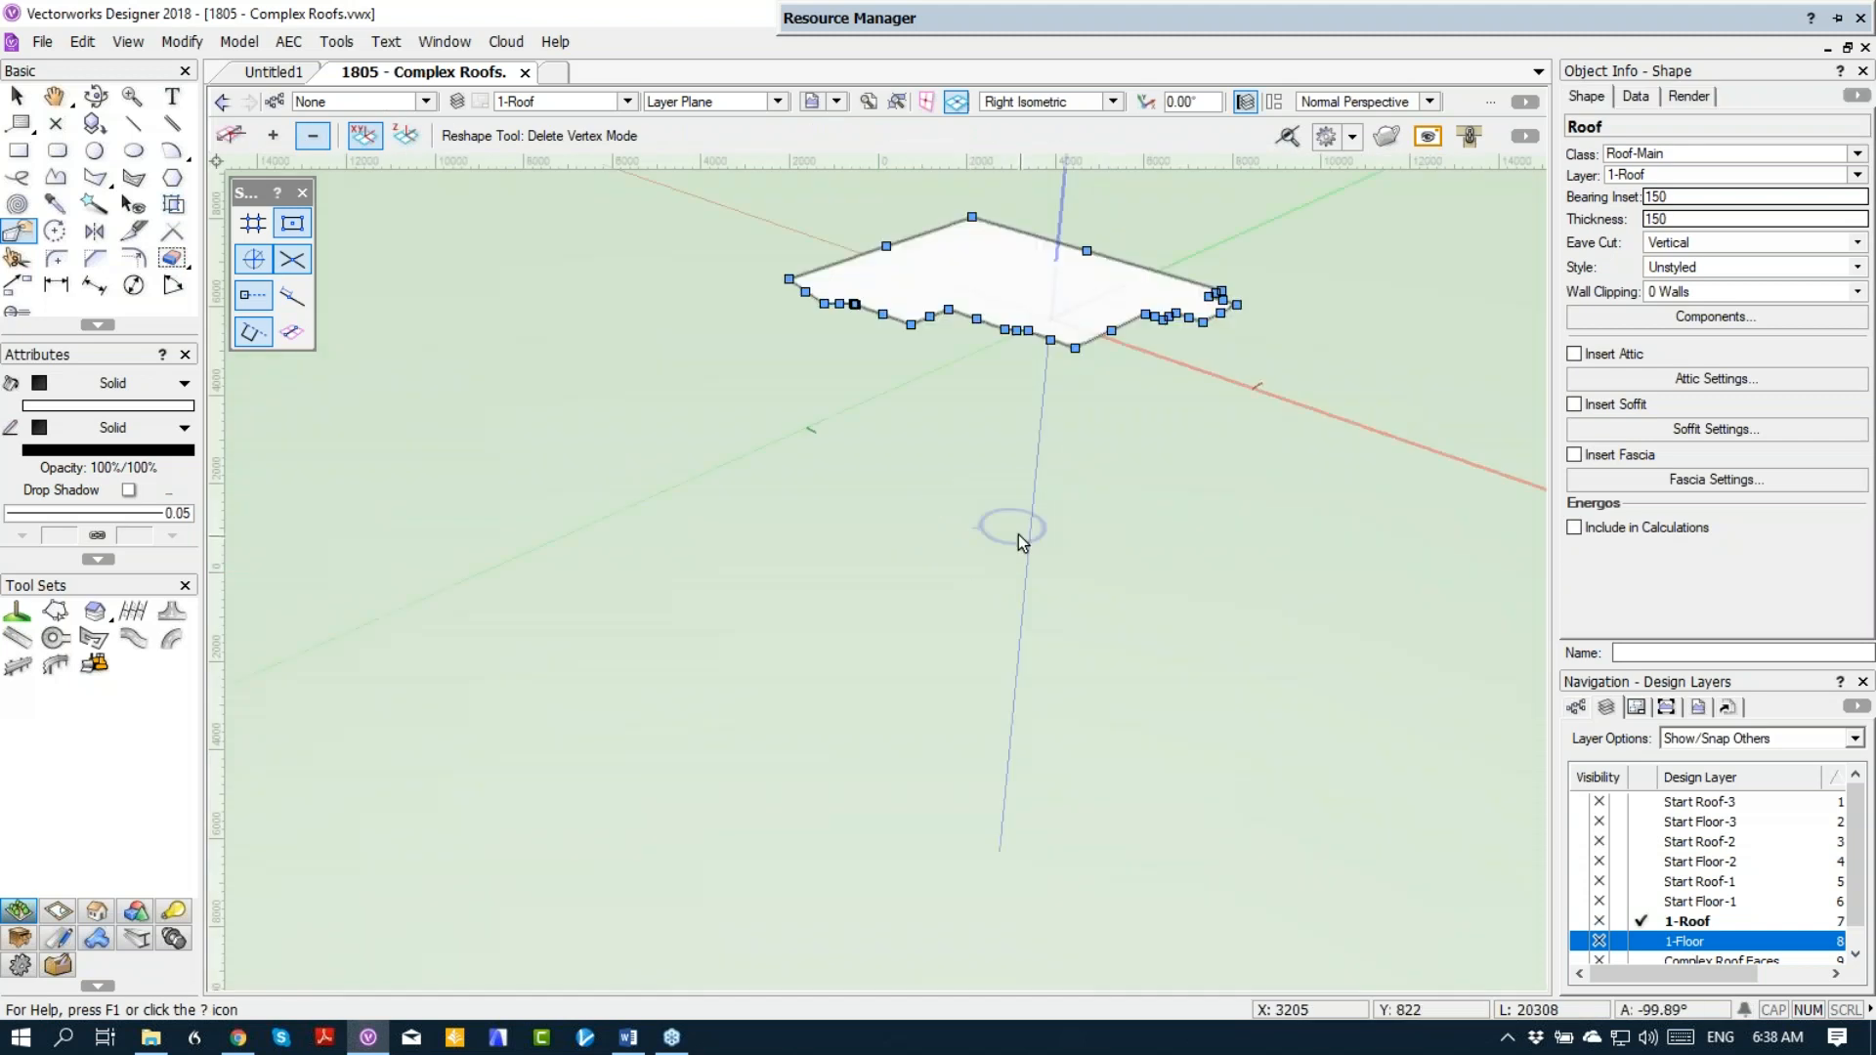
pyautogui.scroll(6, 987, 384)
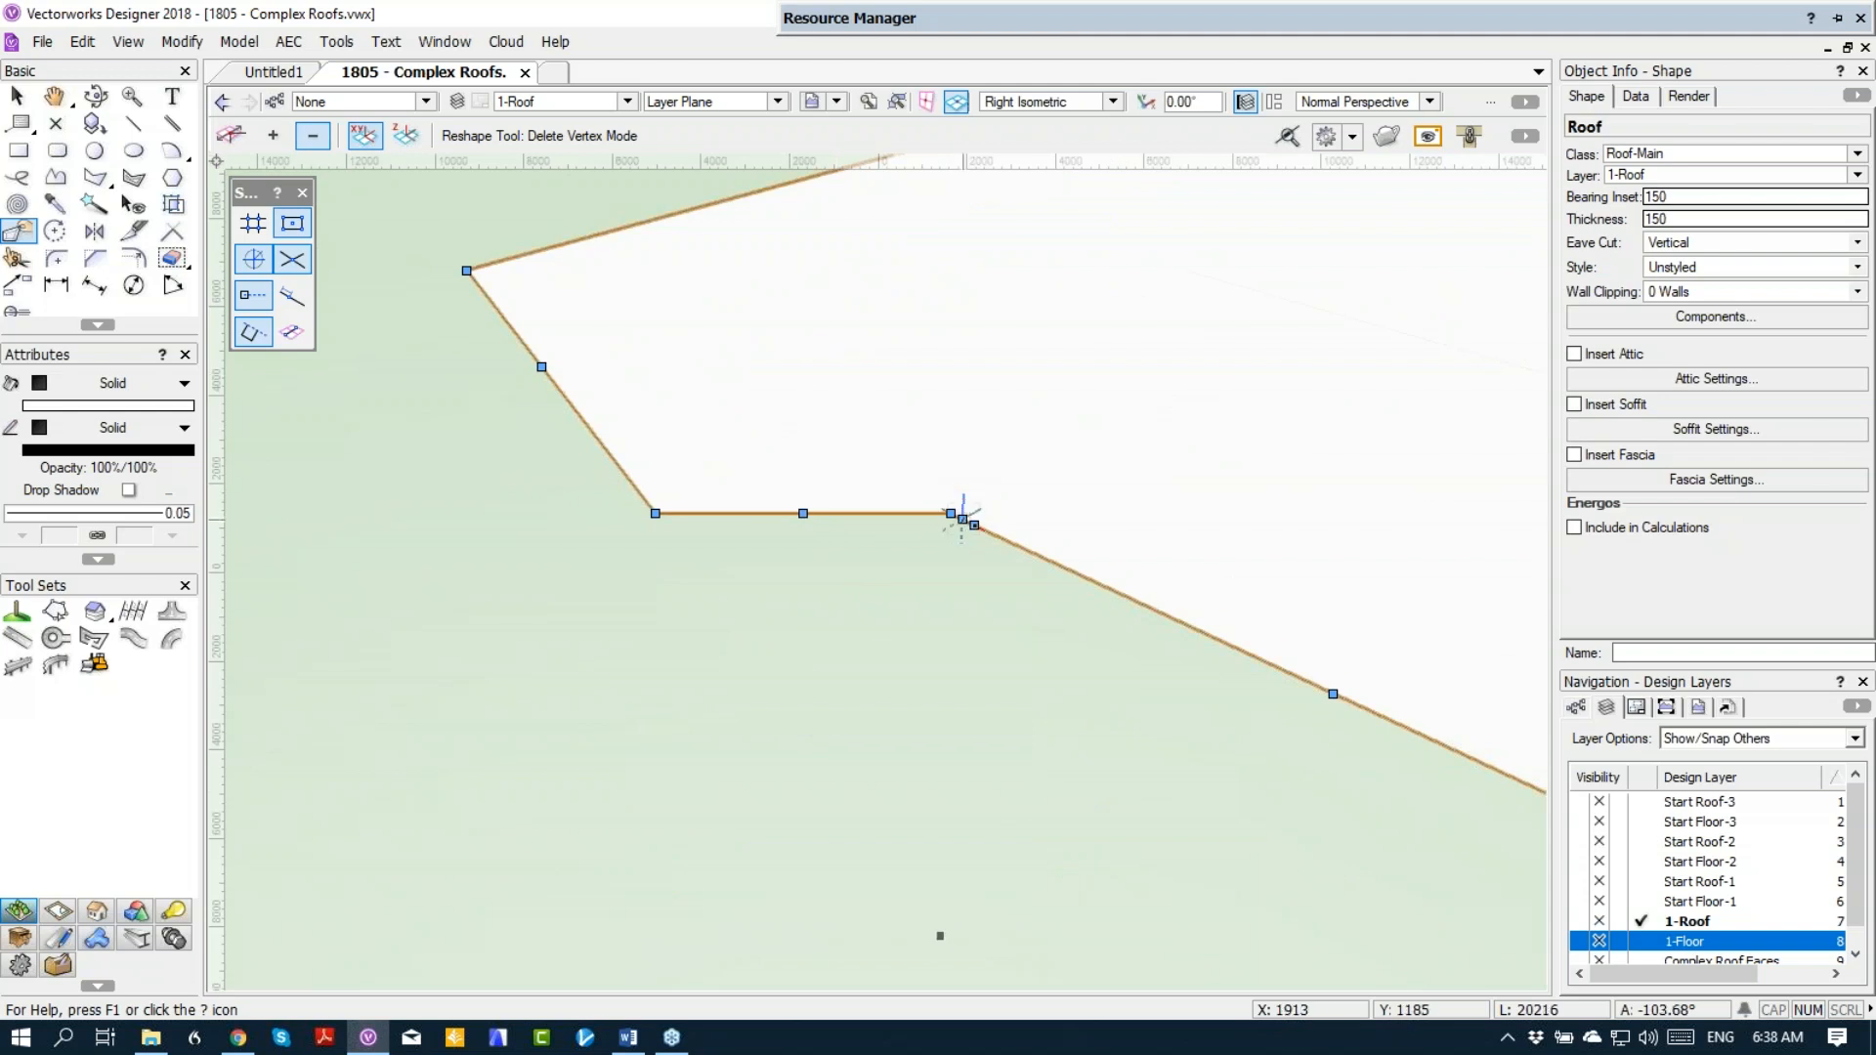
pyautogui.click(975, 525)
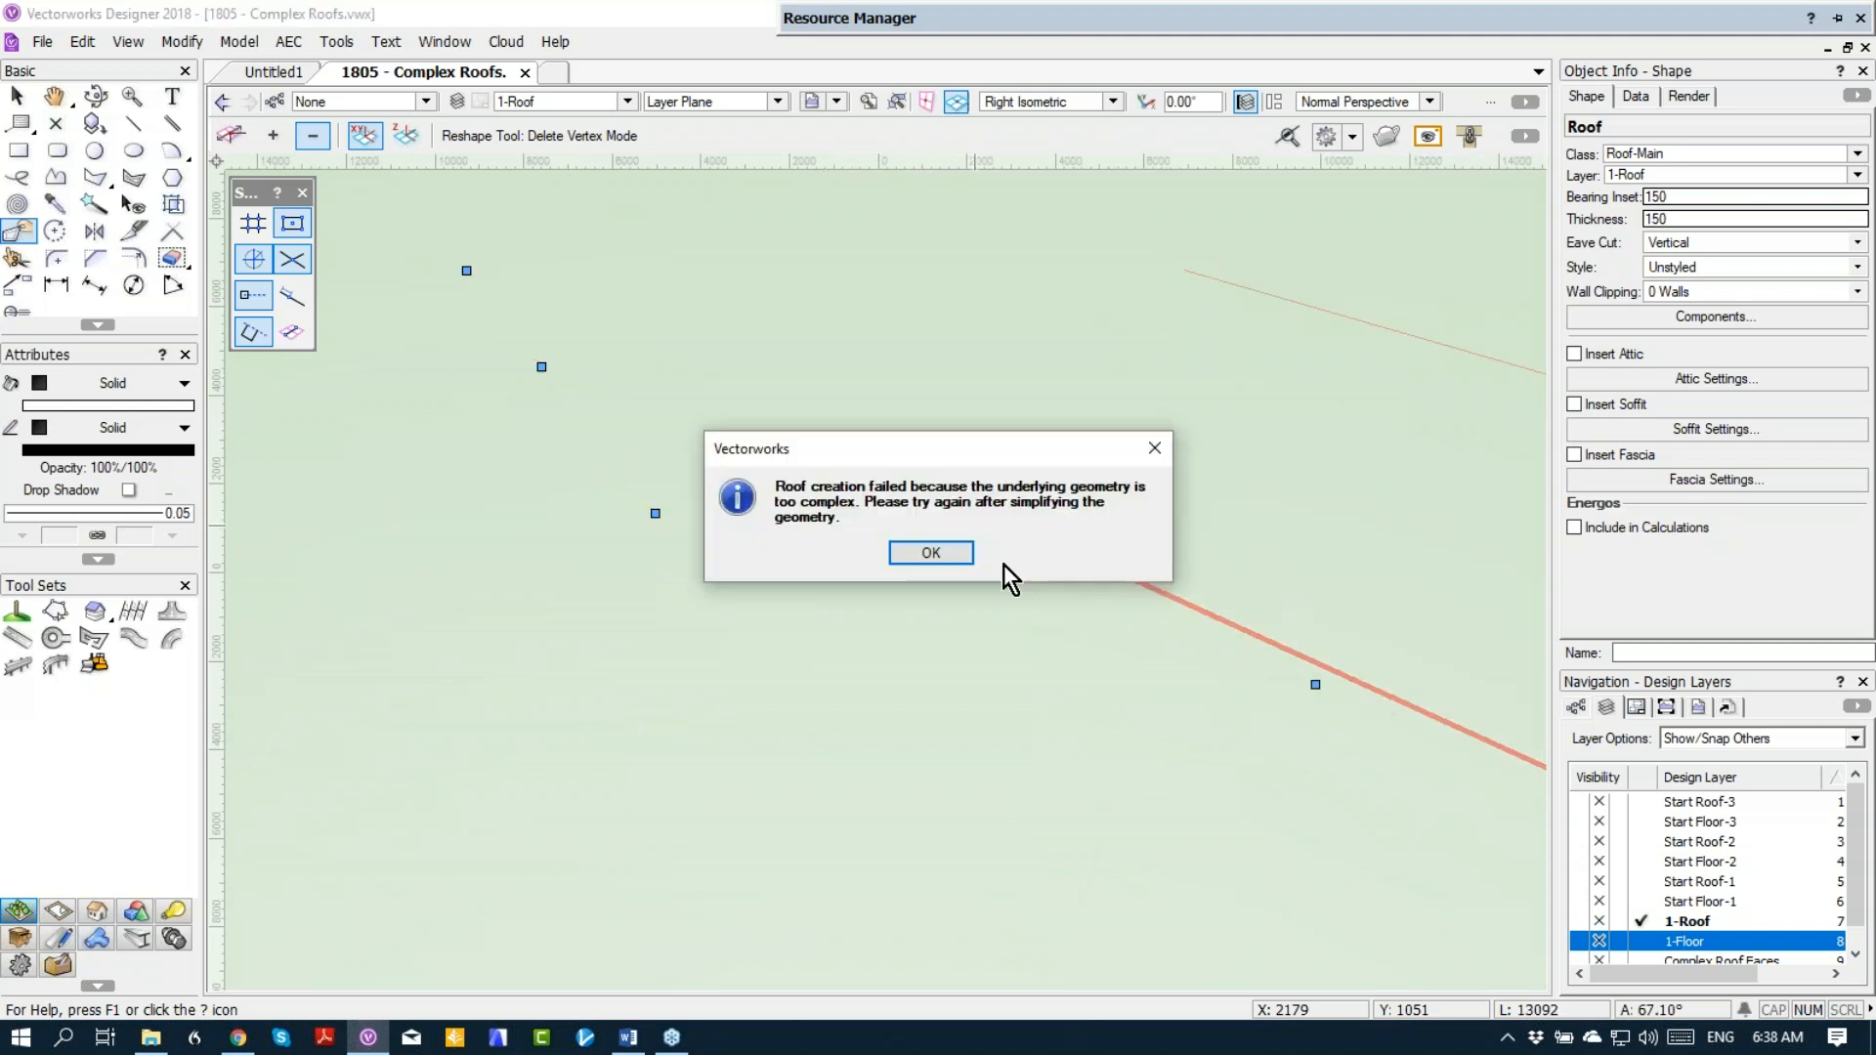
pyautogui.click(938, 553)
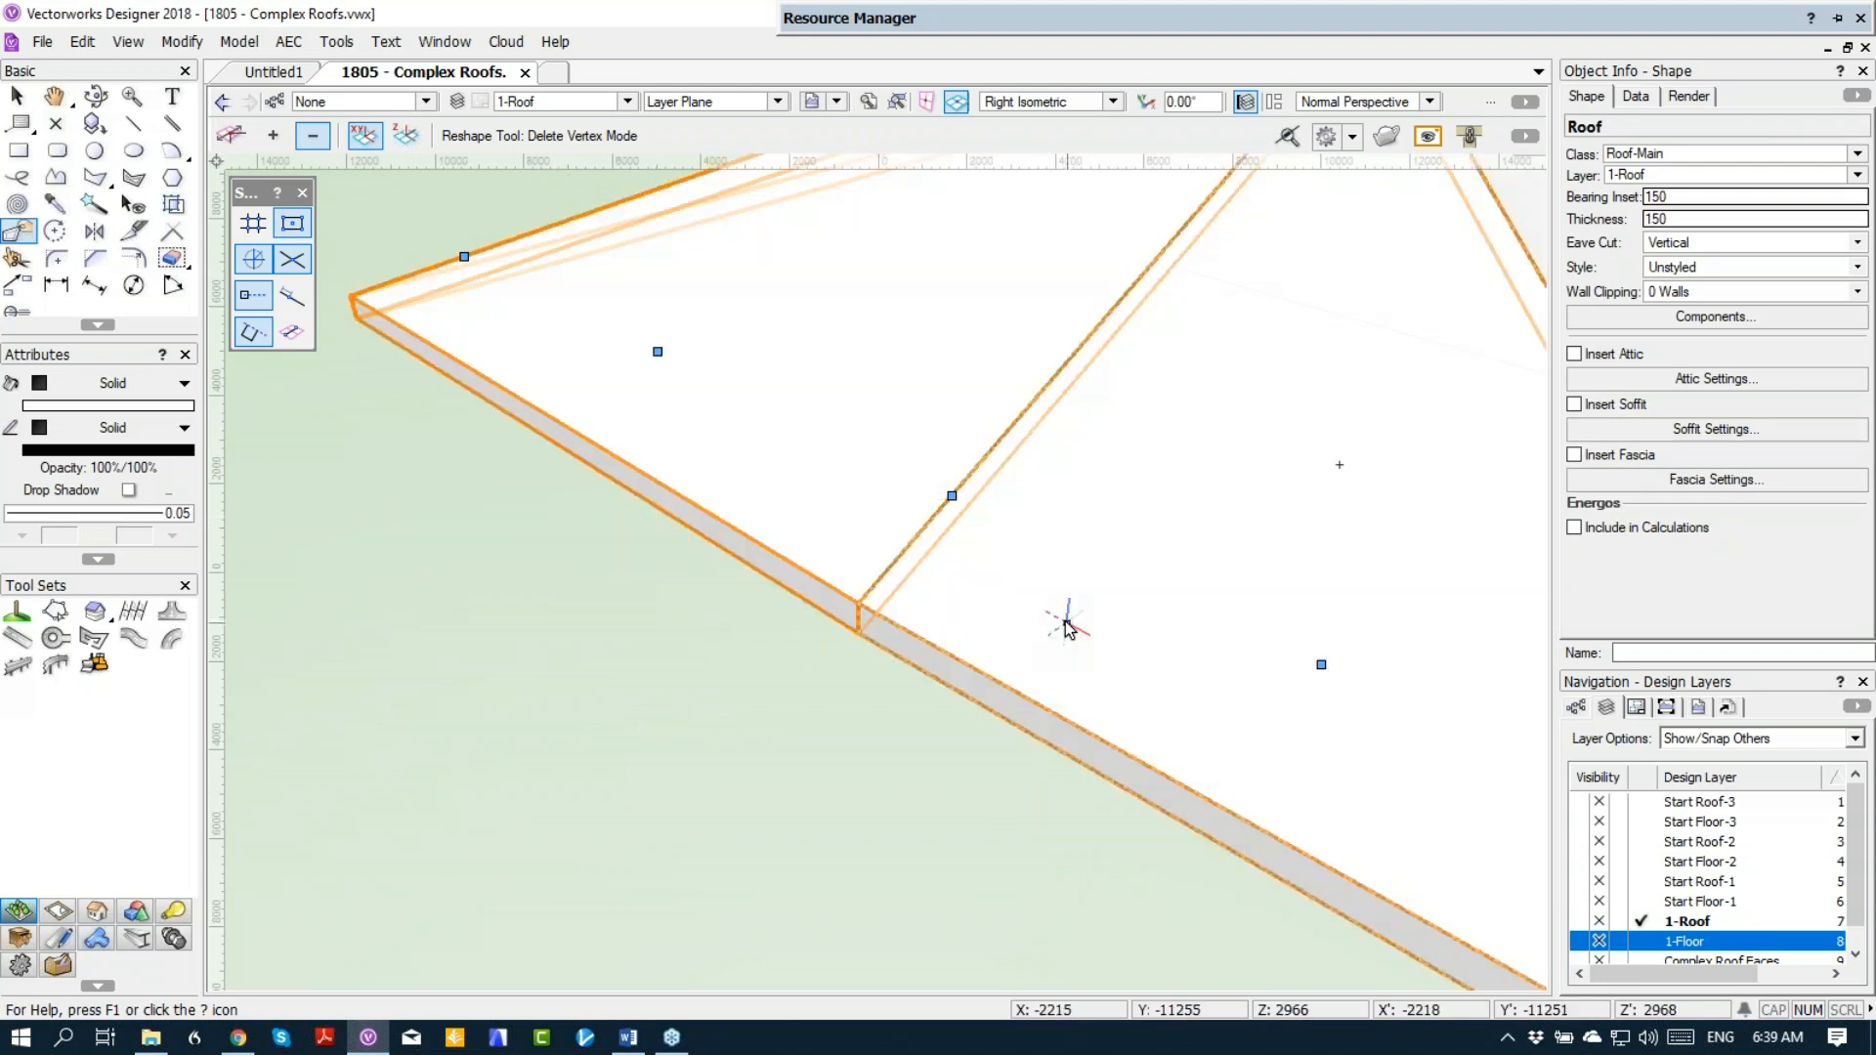
# Step: Delete the outer corner vertices of the right-hand bay from the roof outline in 3D, and return to Top/Plan view
pyautogui.scroll(-1, 1097, 606)
pyautogui.moveTo(1249, 596); pyautogui.dragTo(706, 557, button='middle')
pyautogui.moveTo(1088, 481); pyautogui.dragTo(400, 424, button='middle')
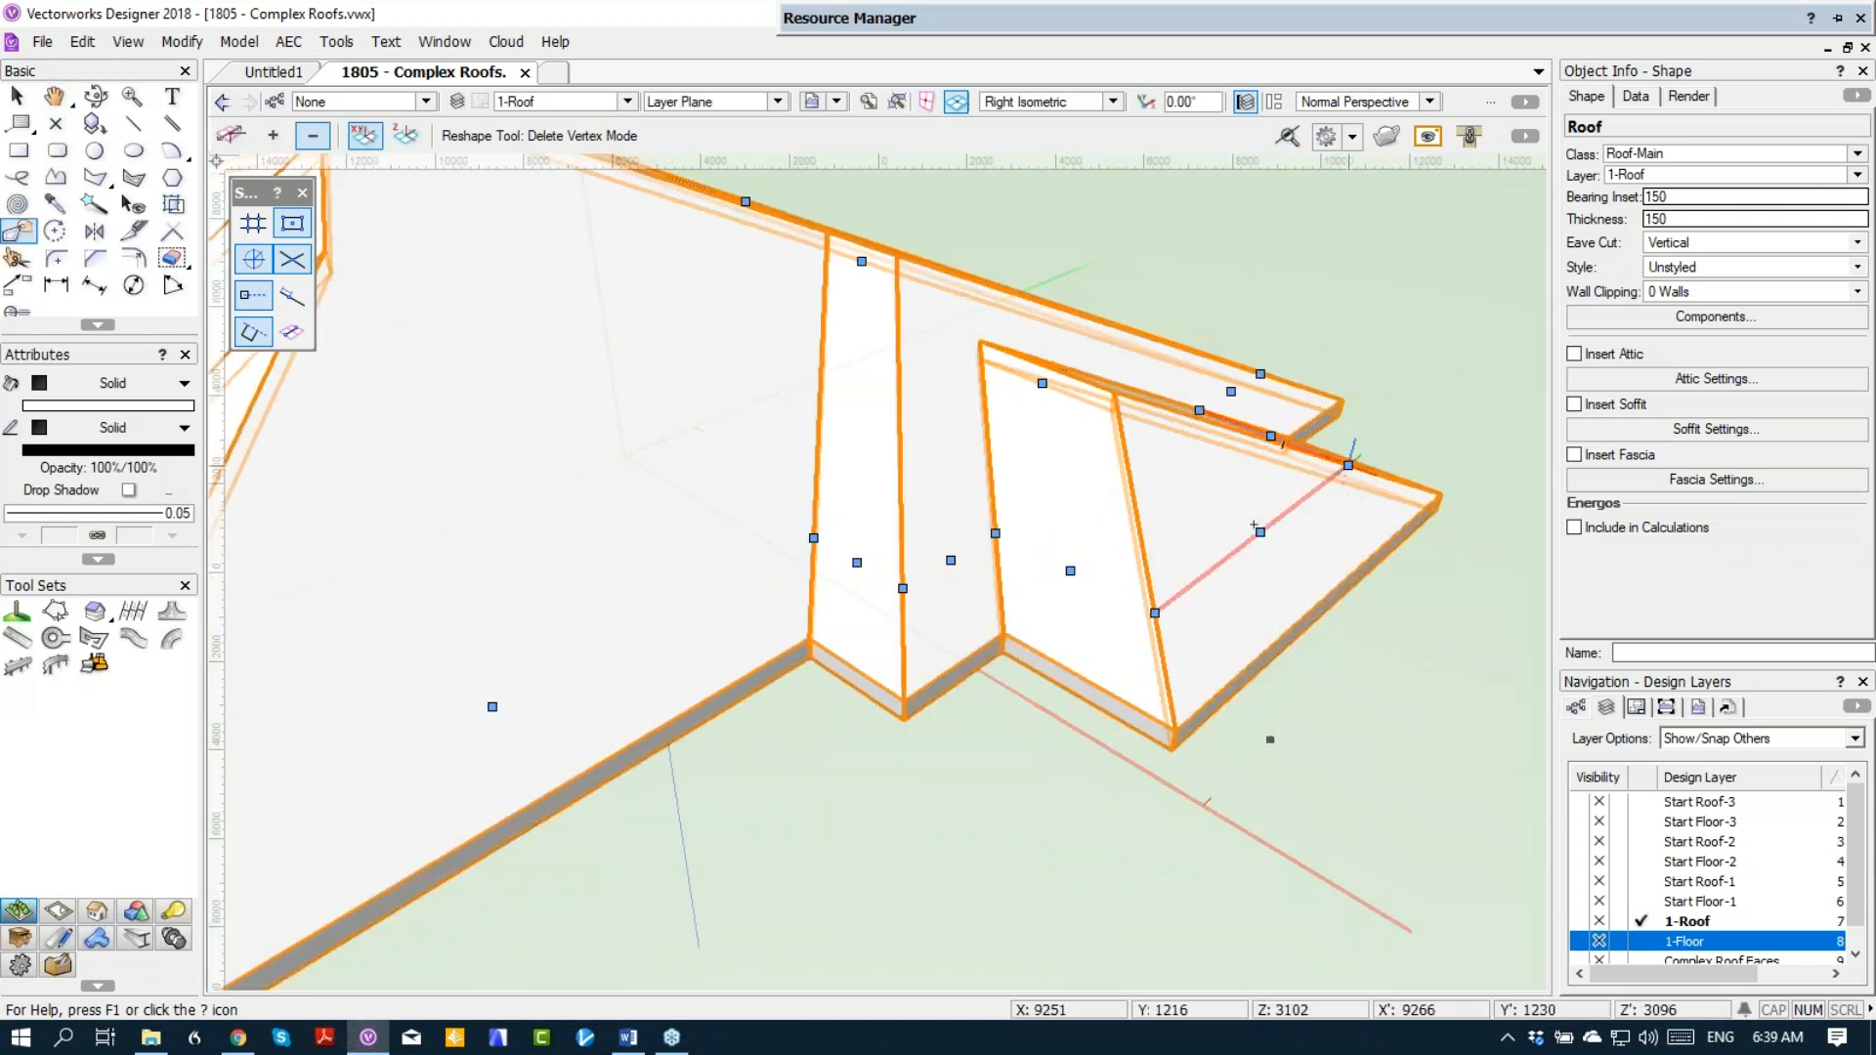
pyautogui.click(1348, 465)
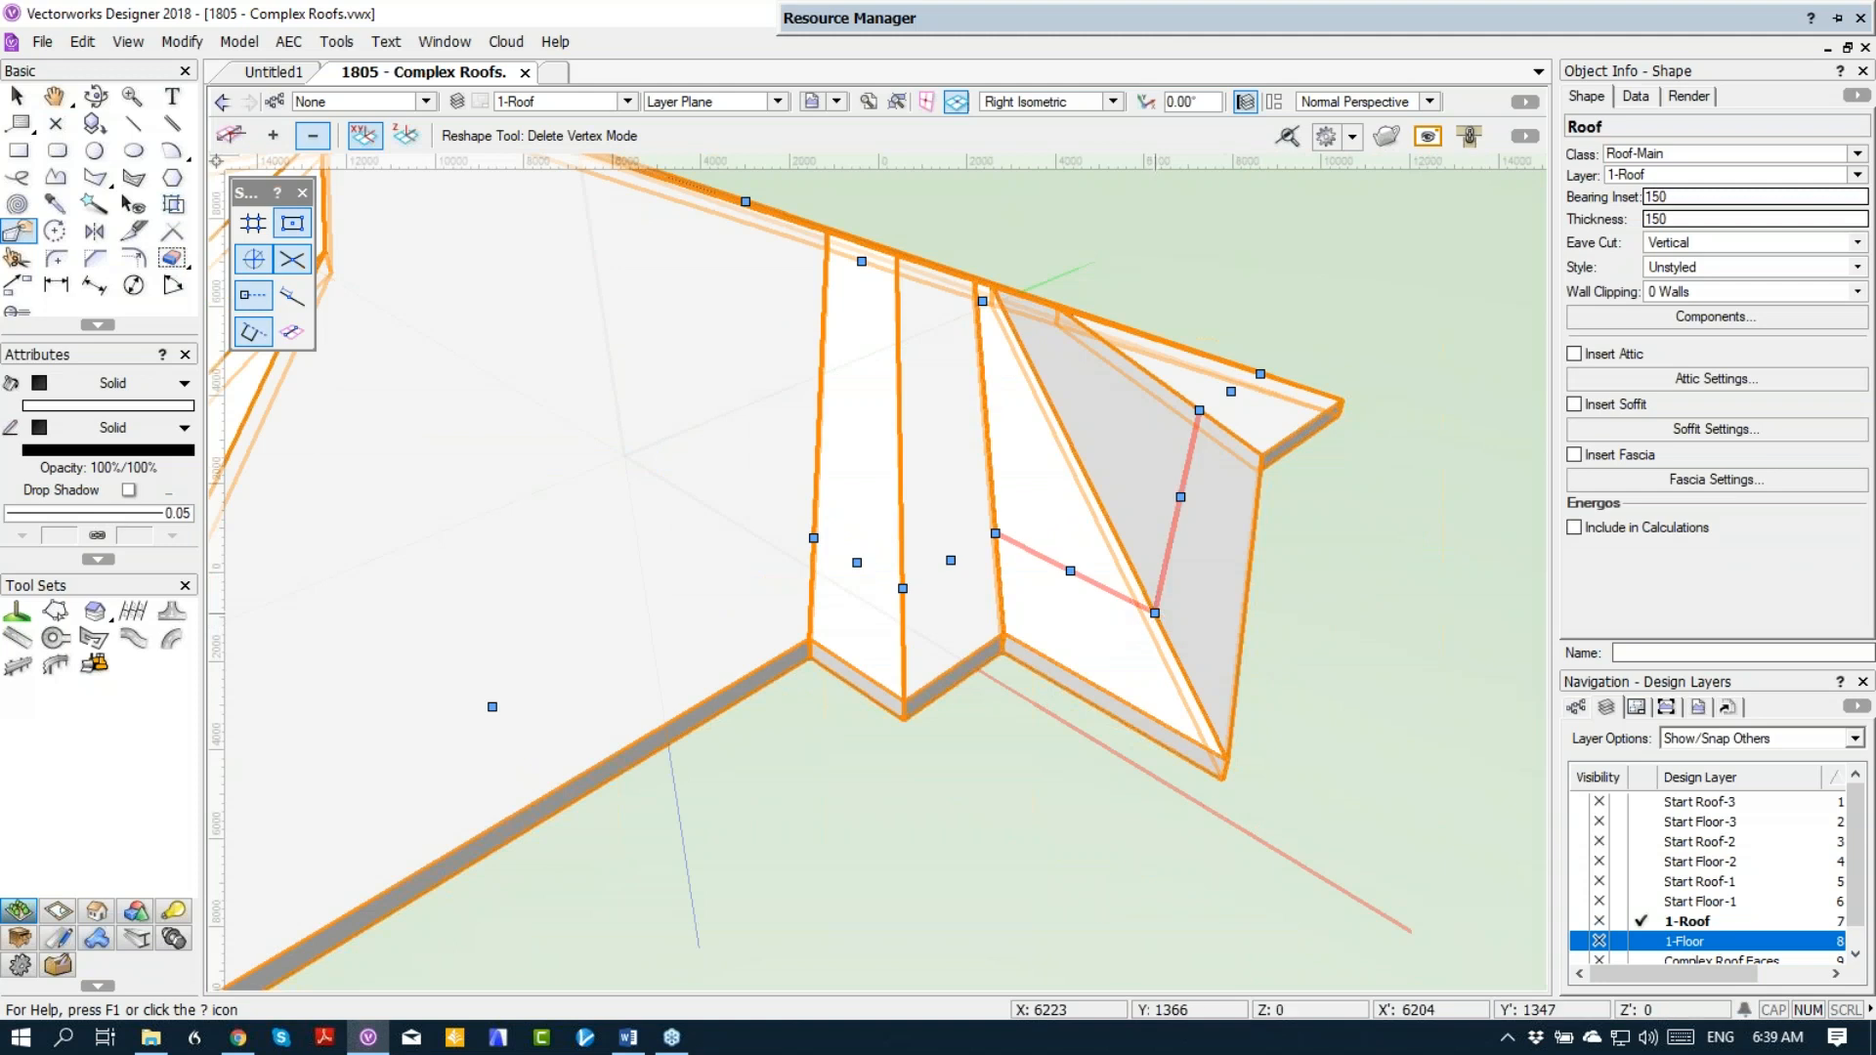
pyautogui.click(1154, 613)
pyautogui.press('F5')
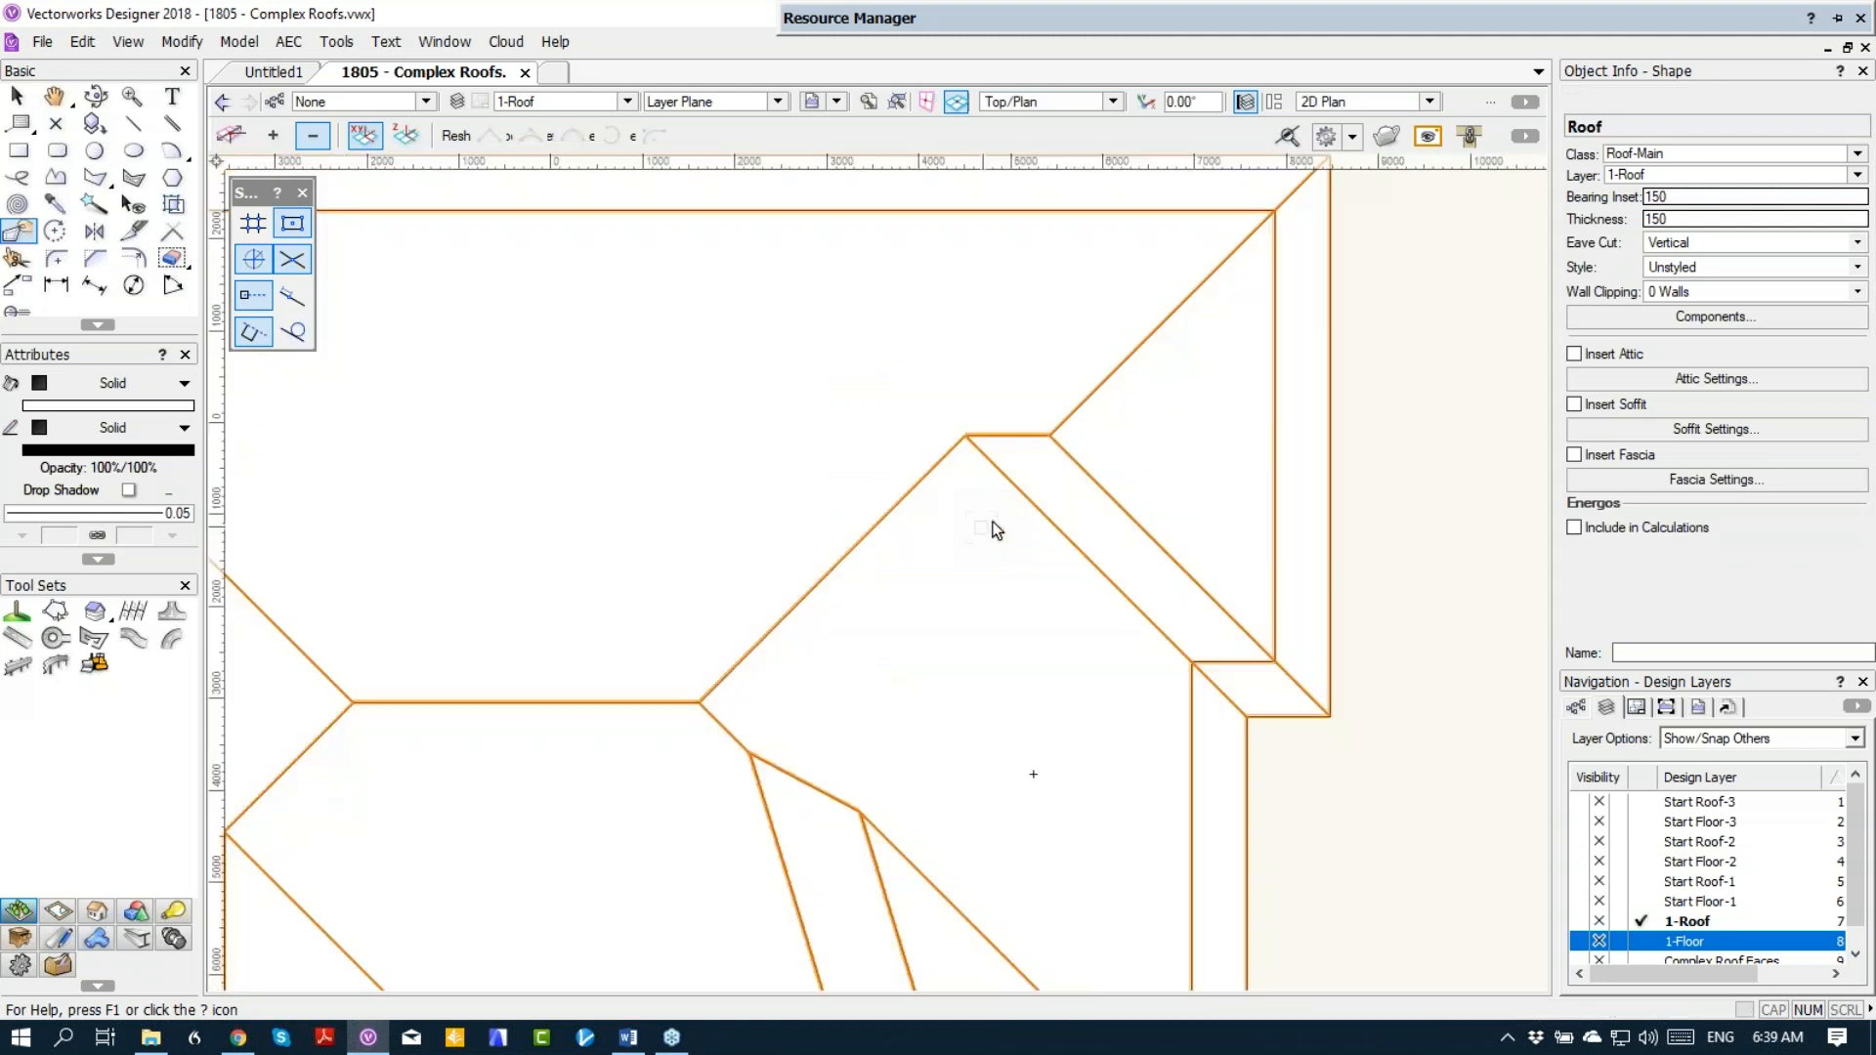
pyautogui.scroll(-3, 992, 527)
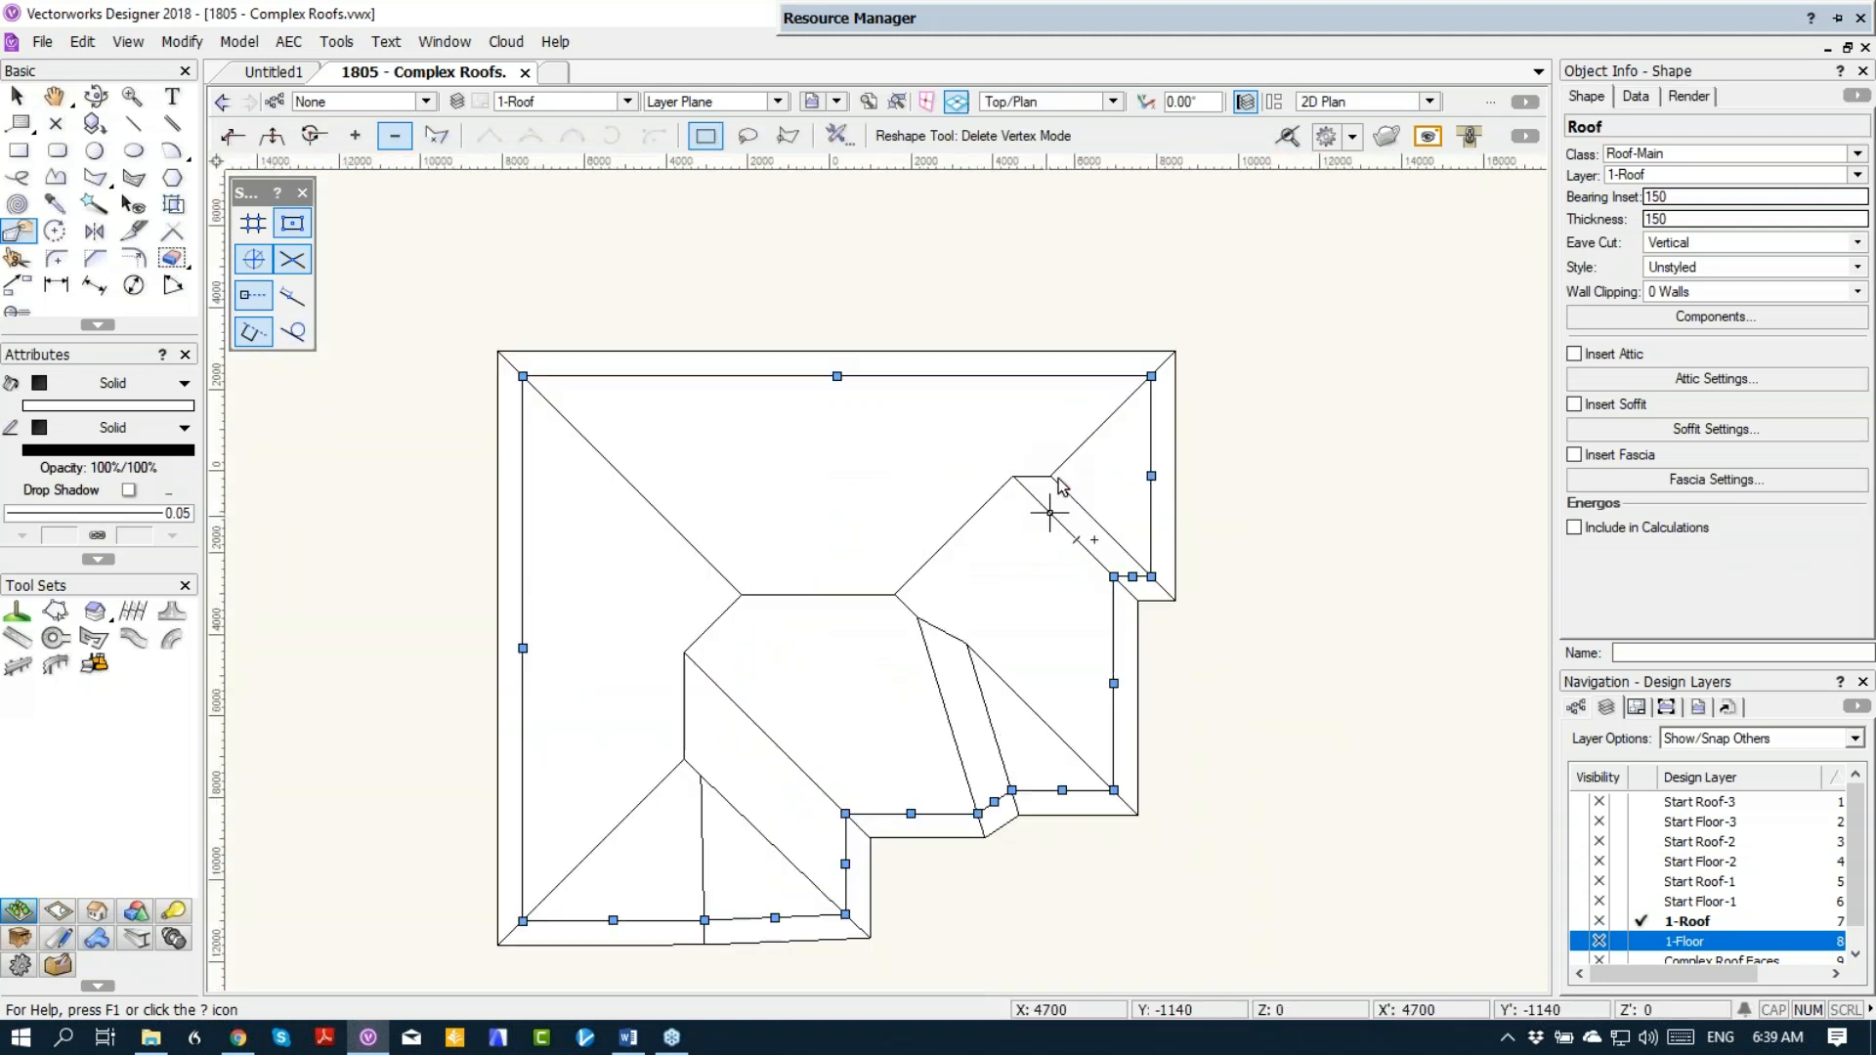
# Step: Show the 1-Floor layer, move the upper right roof edge parallel to the bay's outer wall face, and move the adjacent edge outward to the column line
pyautogui.click(1582, 941)
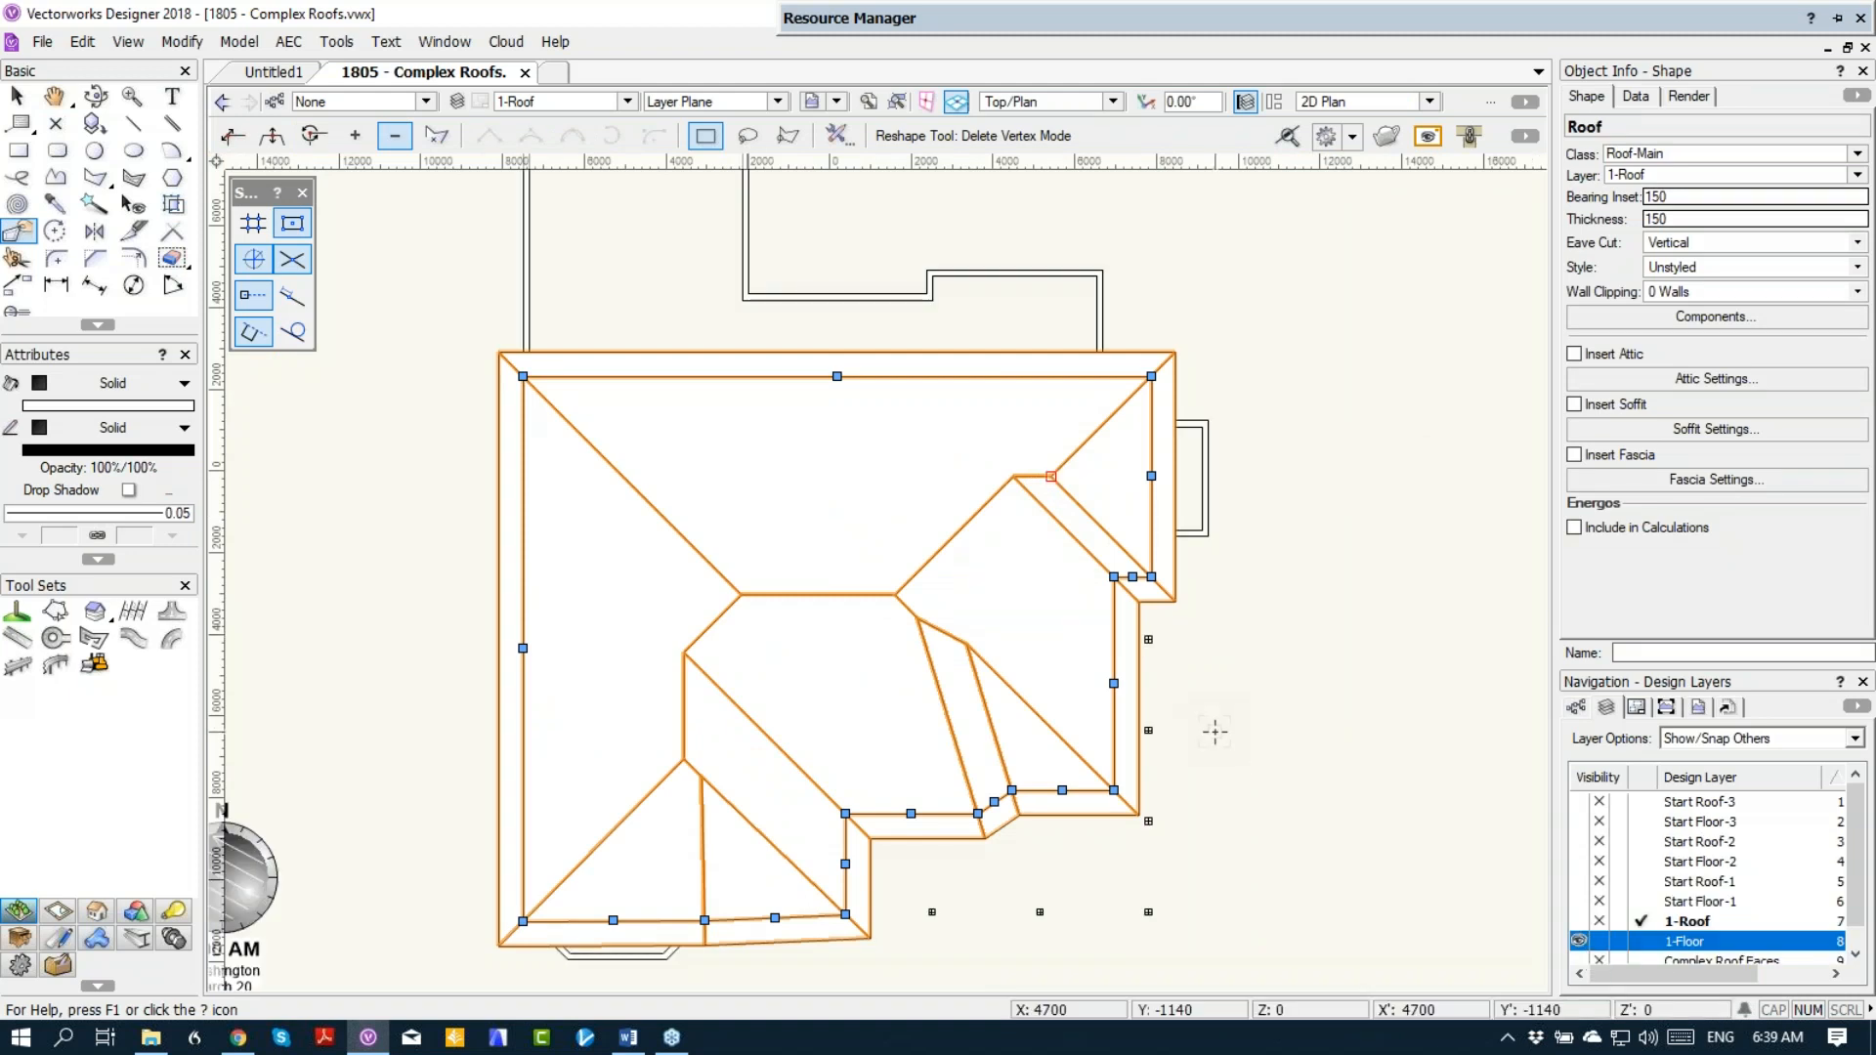
pyautogui.scroll(2, 1216, 580)
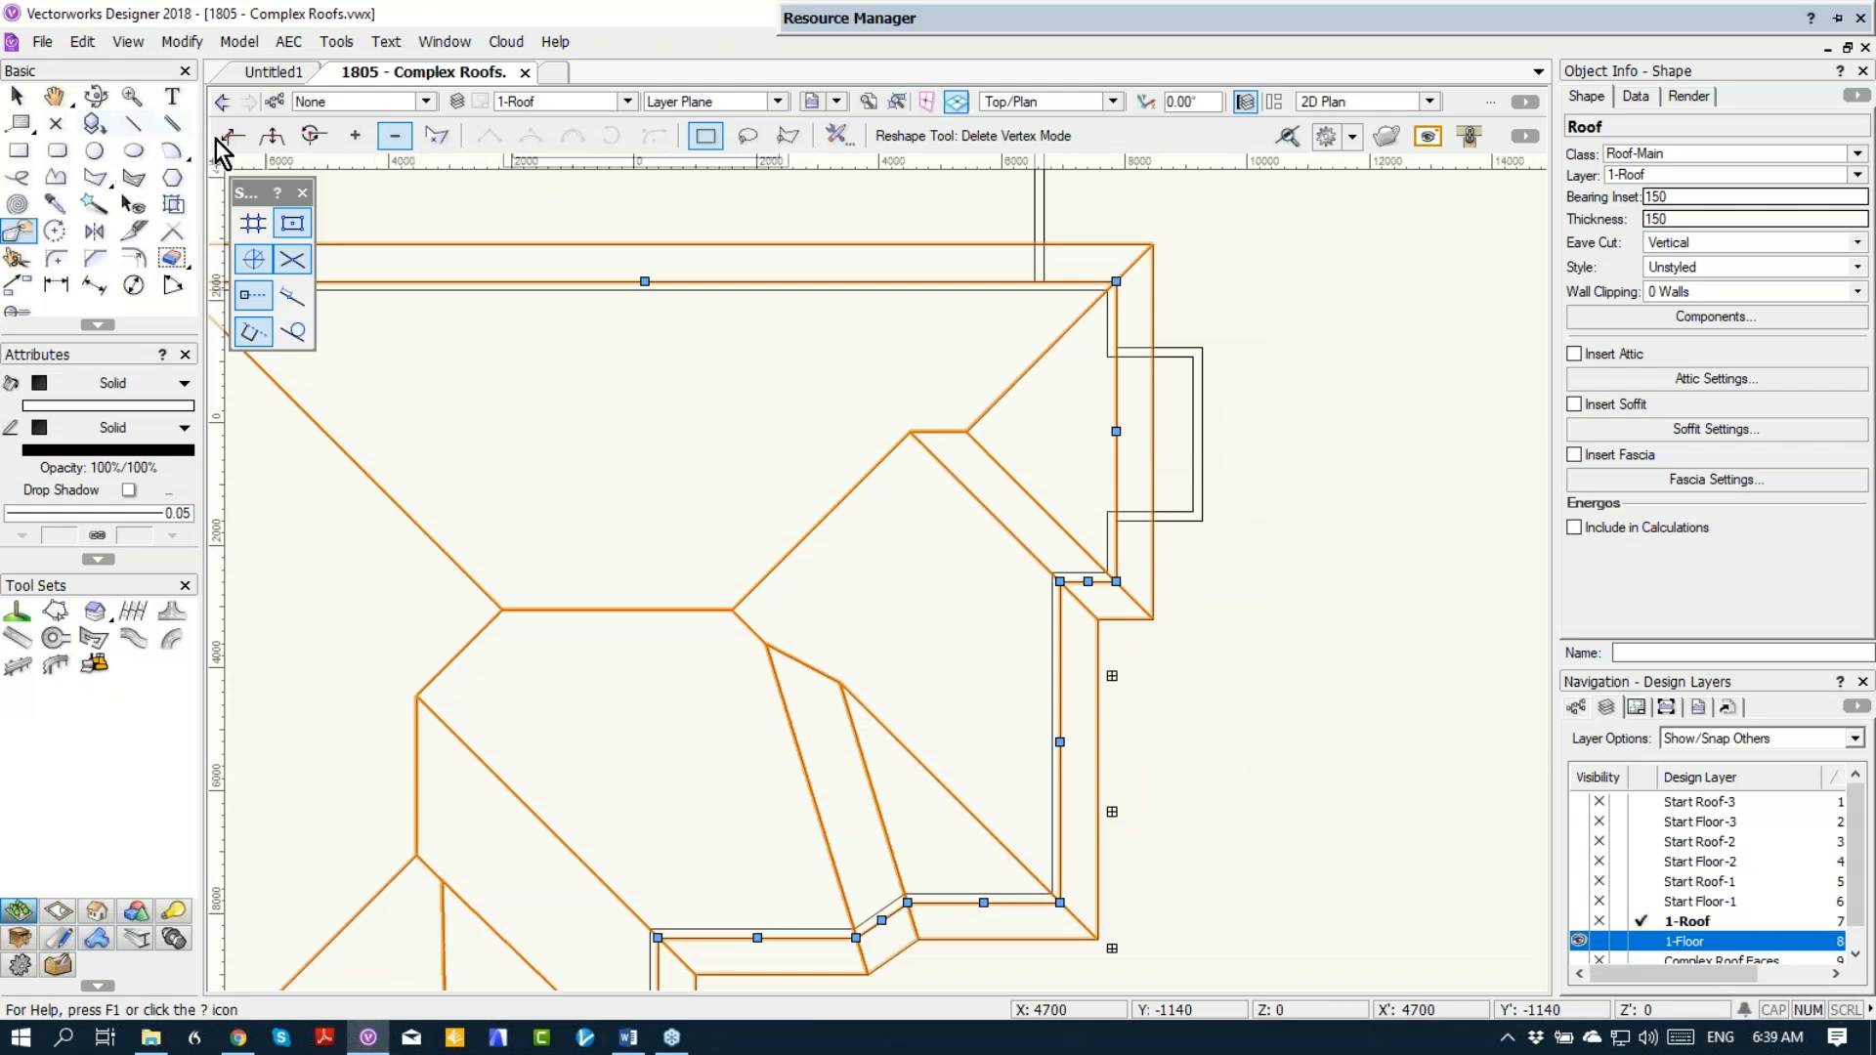
pyautogui.click(272, 136)
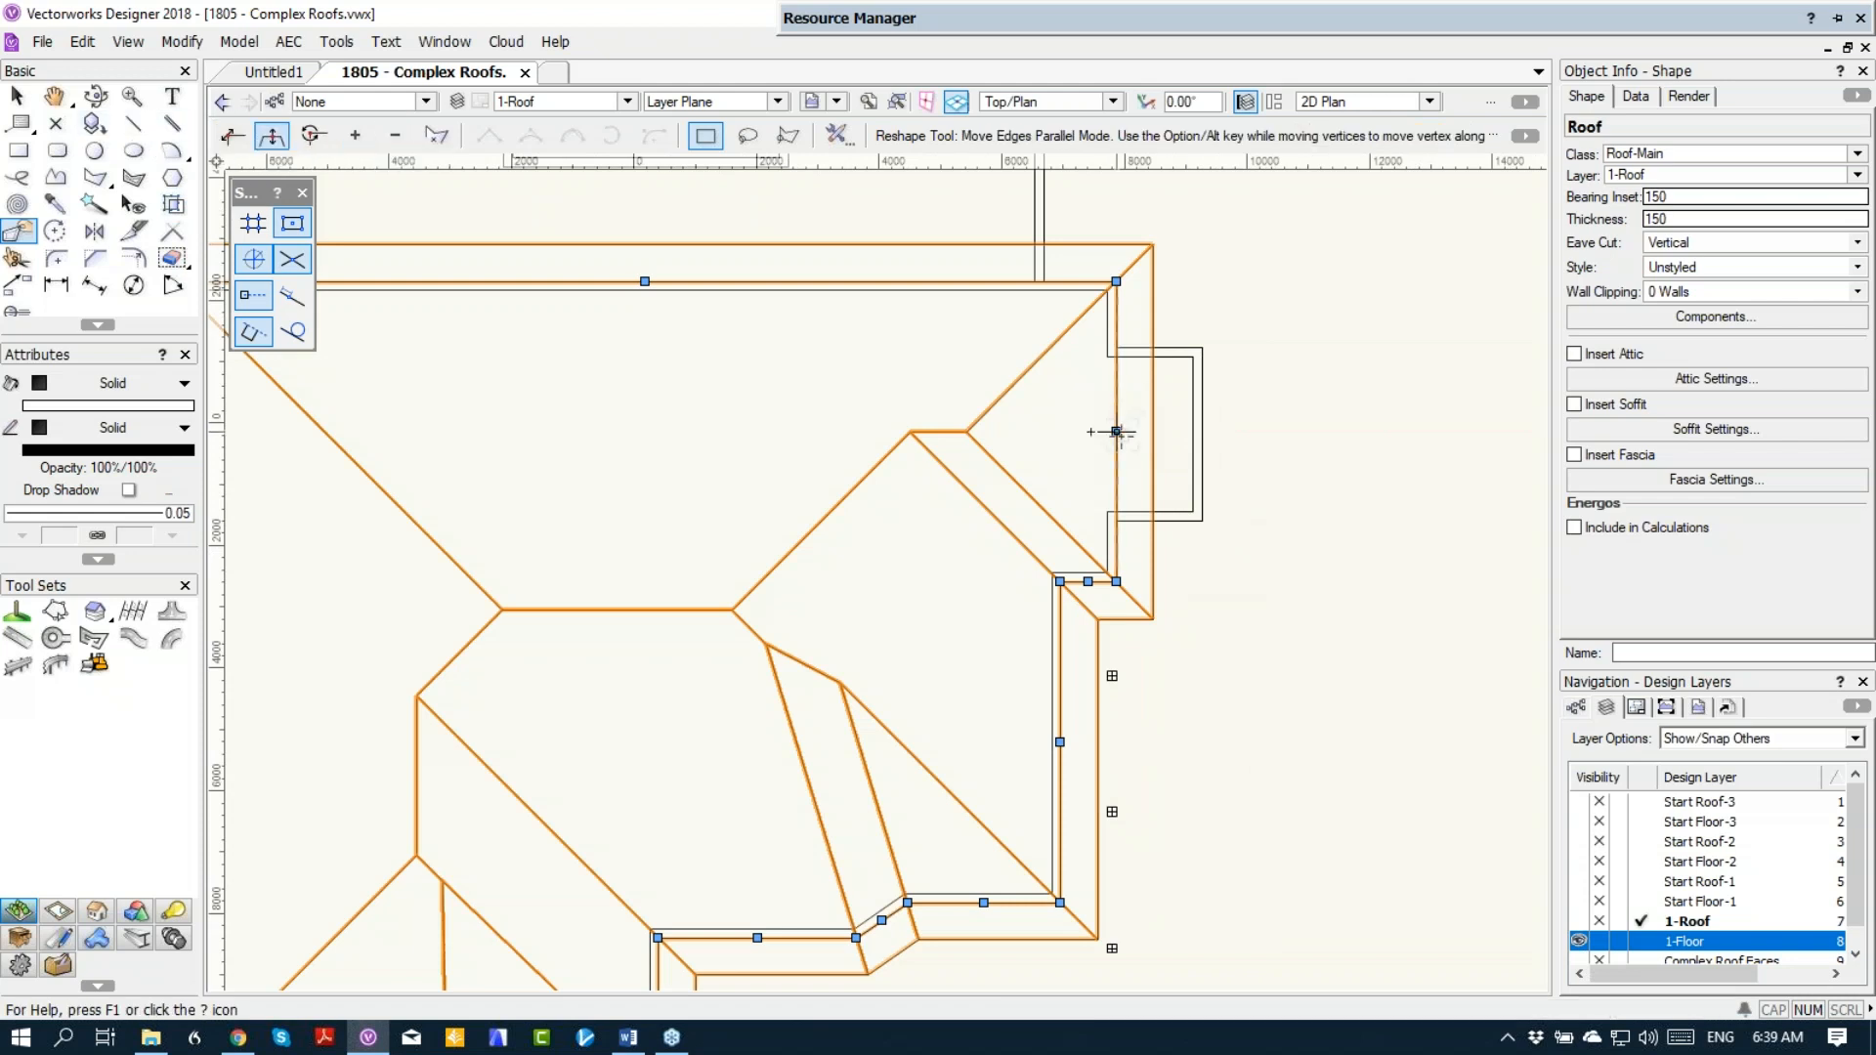
pyautogui.moveTo(1115, 430); pyautogui.dragTo(1201, 431)
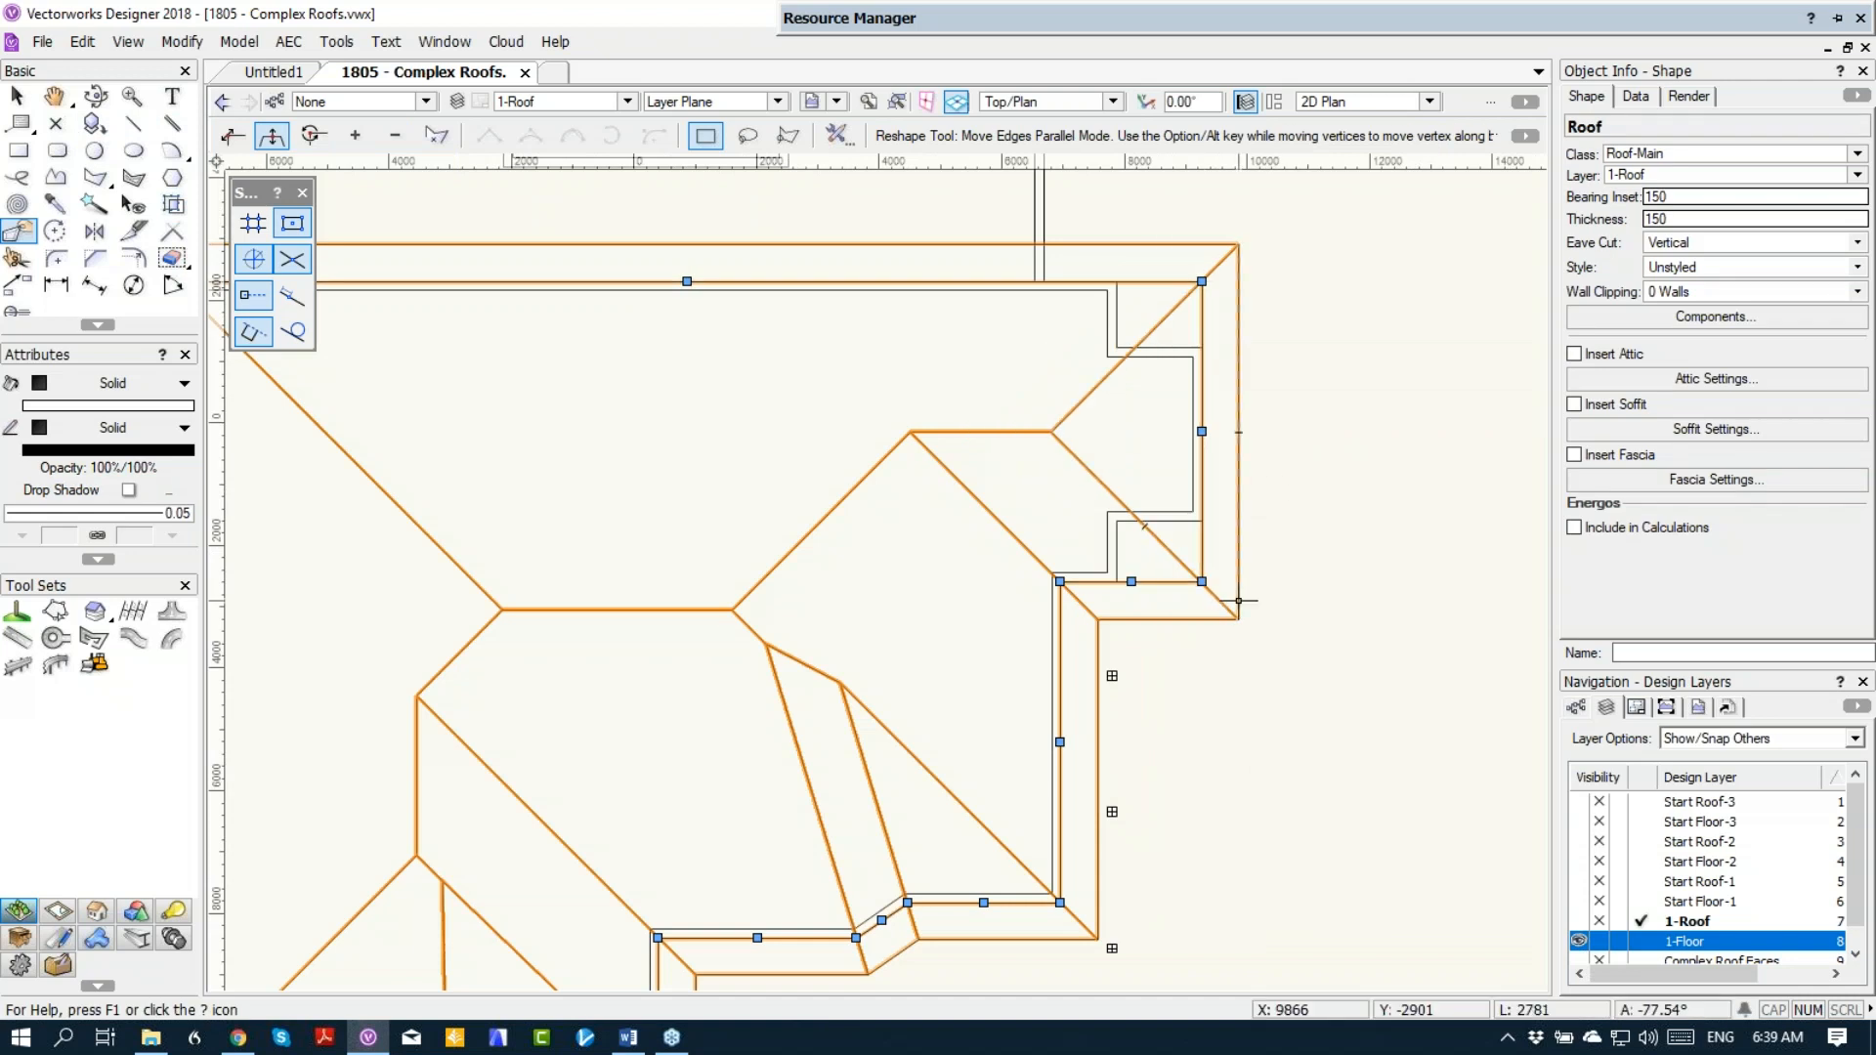
pyautogui.moveTo(1059, 742); pyautogui.dragTo(1116, 581)
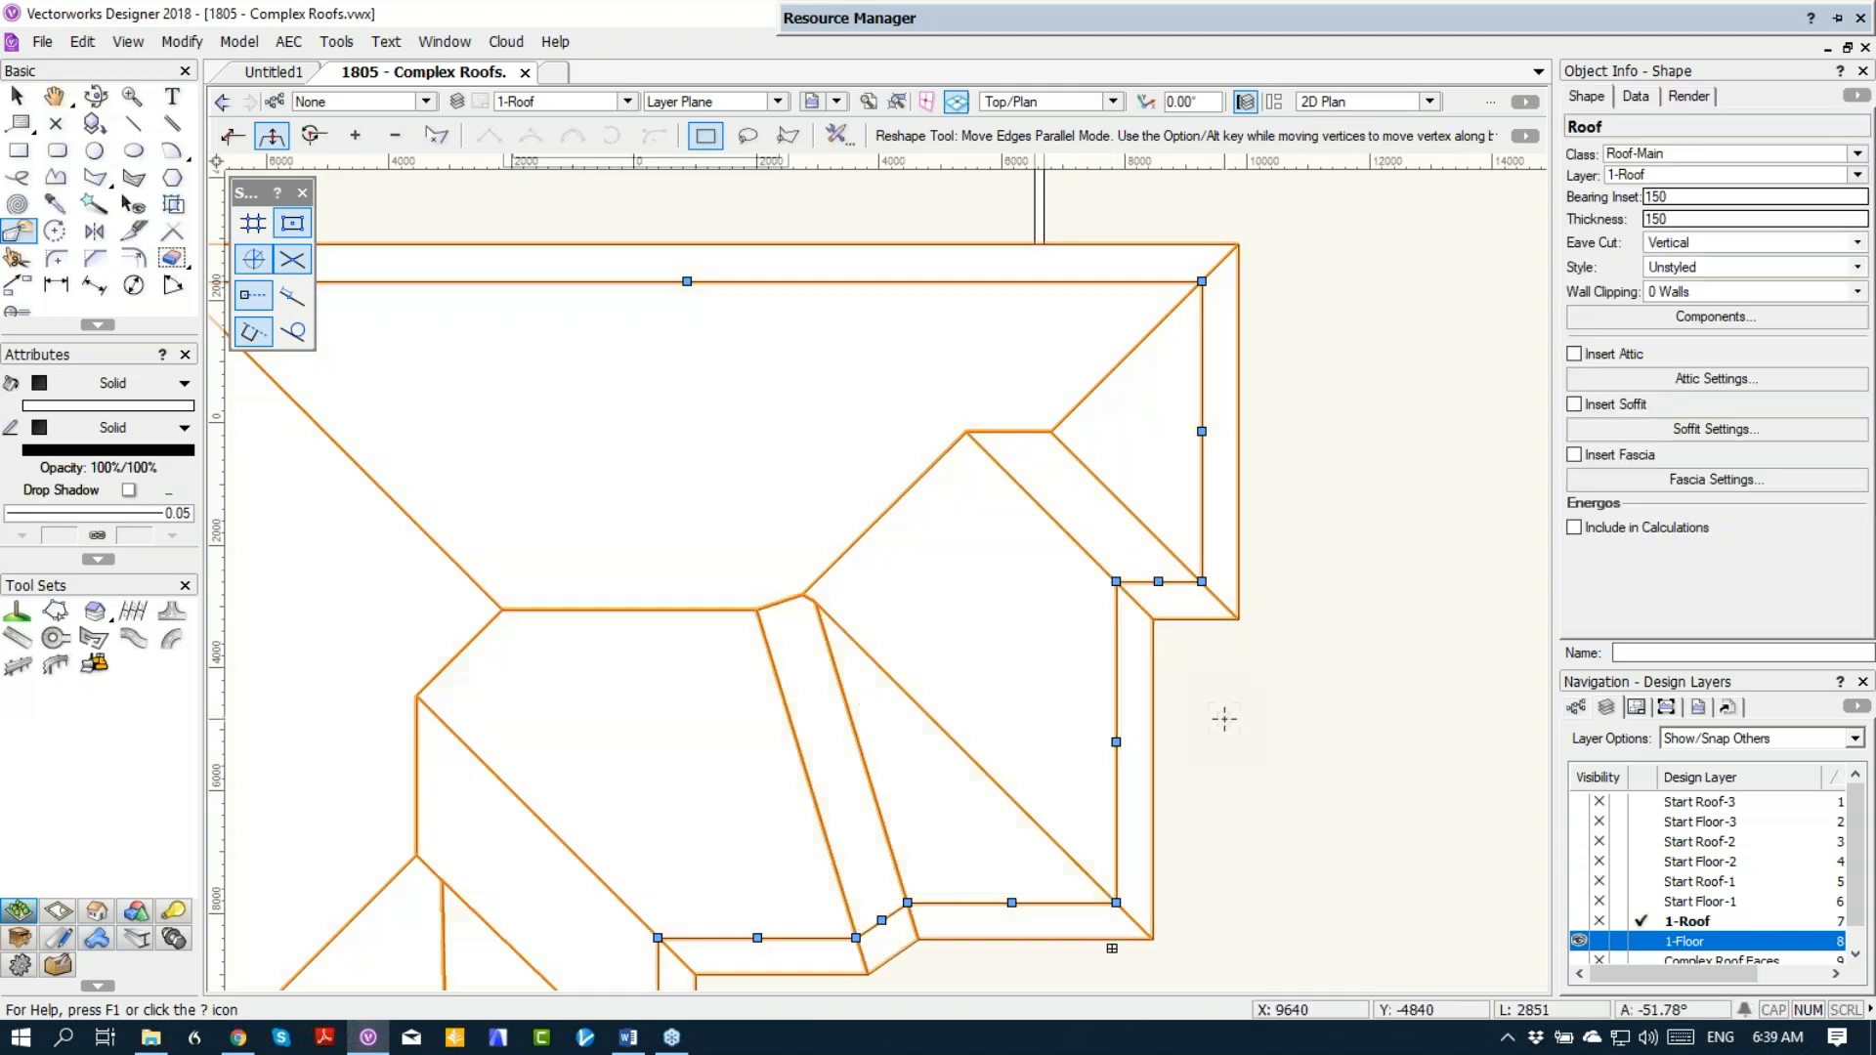
# Step: Move the roof edge beside the angled wall parallel, down to the lower row of porch columns
pyautogui.scroll(-2, 1224, 718)
pyautogui.moveTo(1217, 801); pyautogui.dragTo(1218, 587, button='middle')
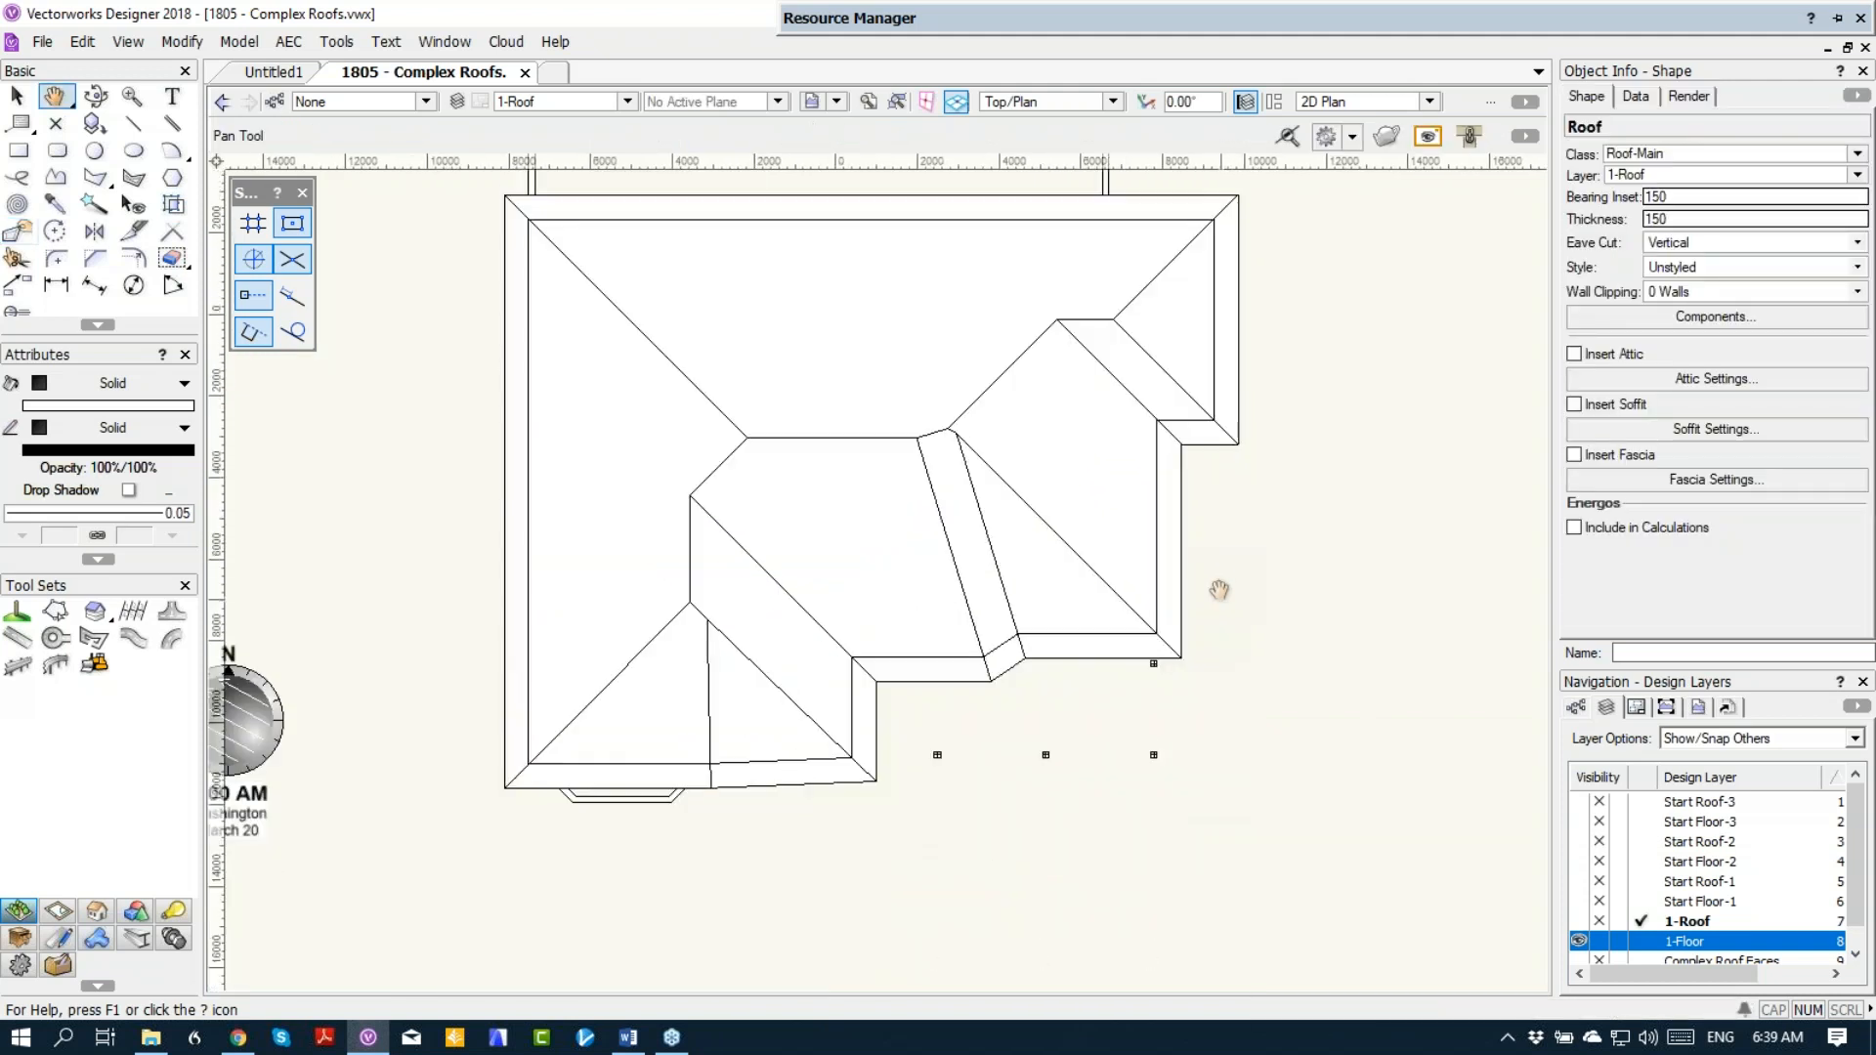
pyautogui.moveTo(1086, 625); pyautogui.dragTo(1158, 751)
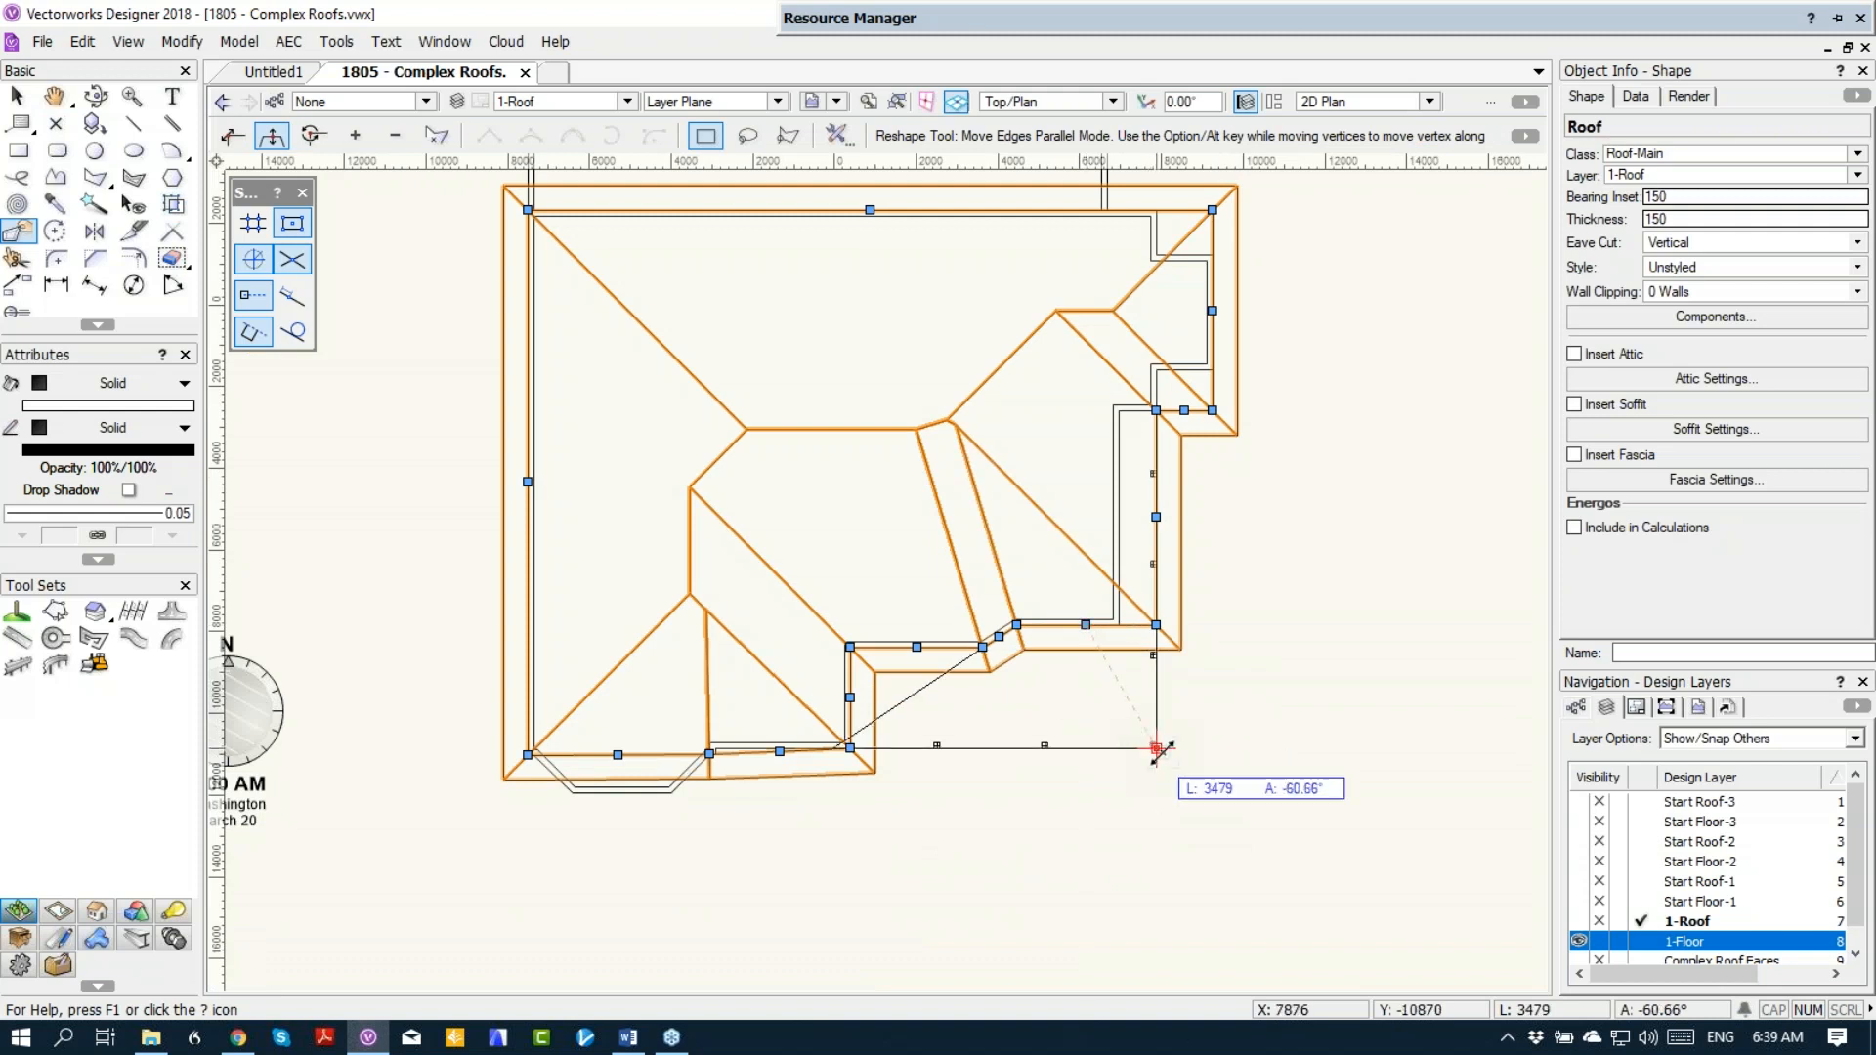
pyautogui.moveTo(1158, 751); pyautogui.dragTo(1156, 748)
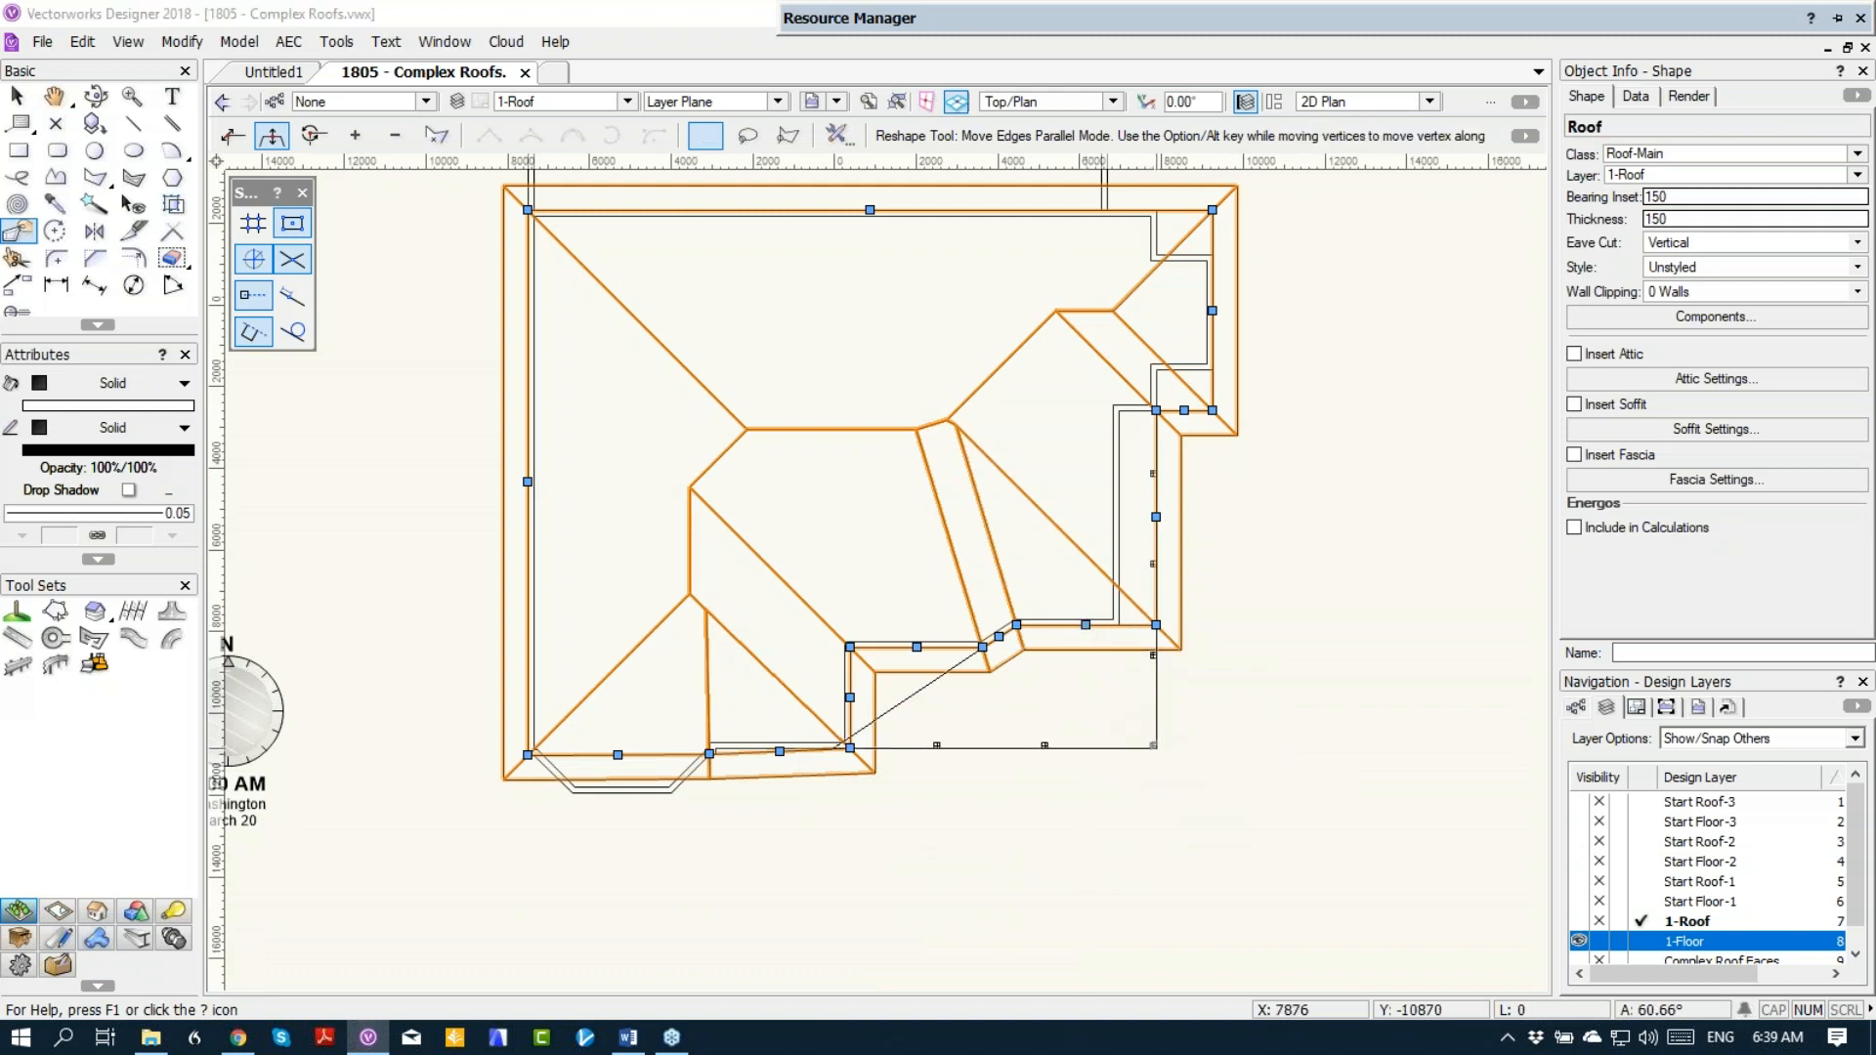
pyautogui.click(940, 546)
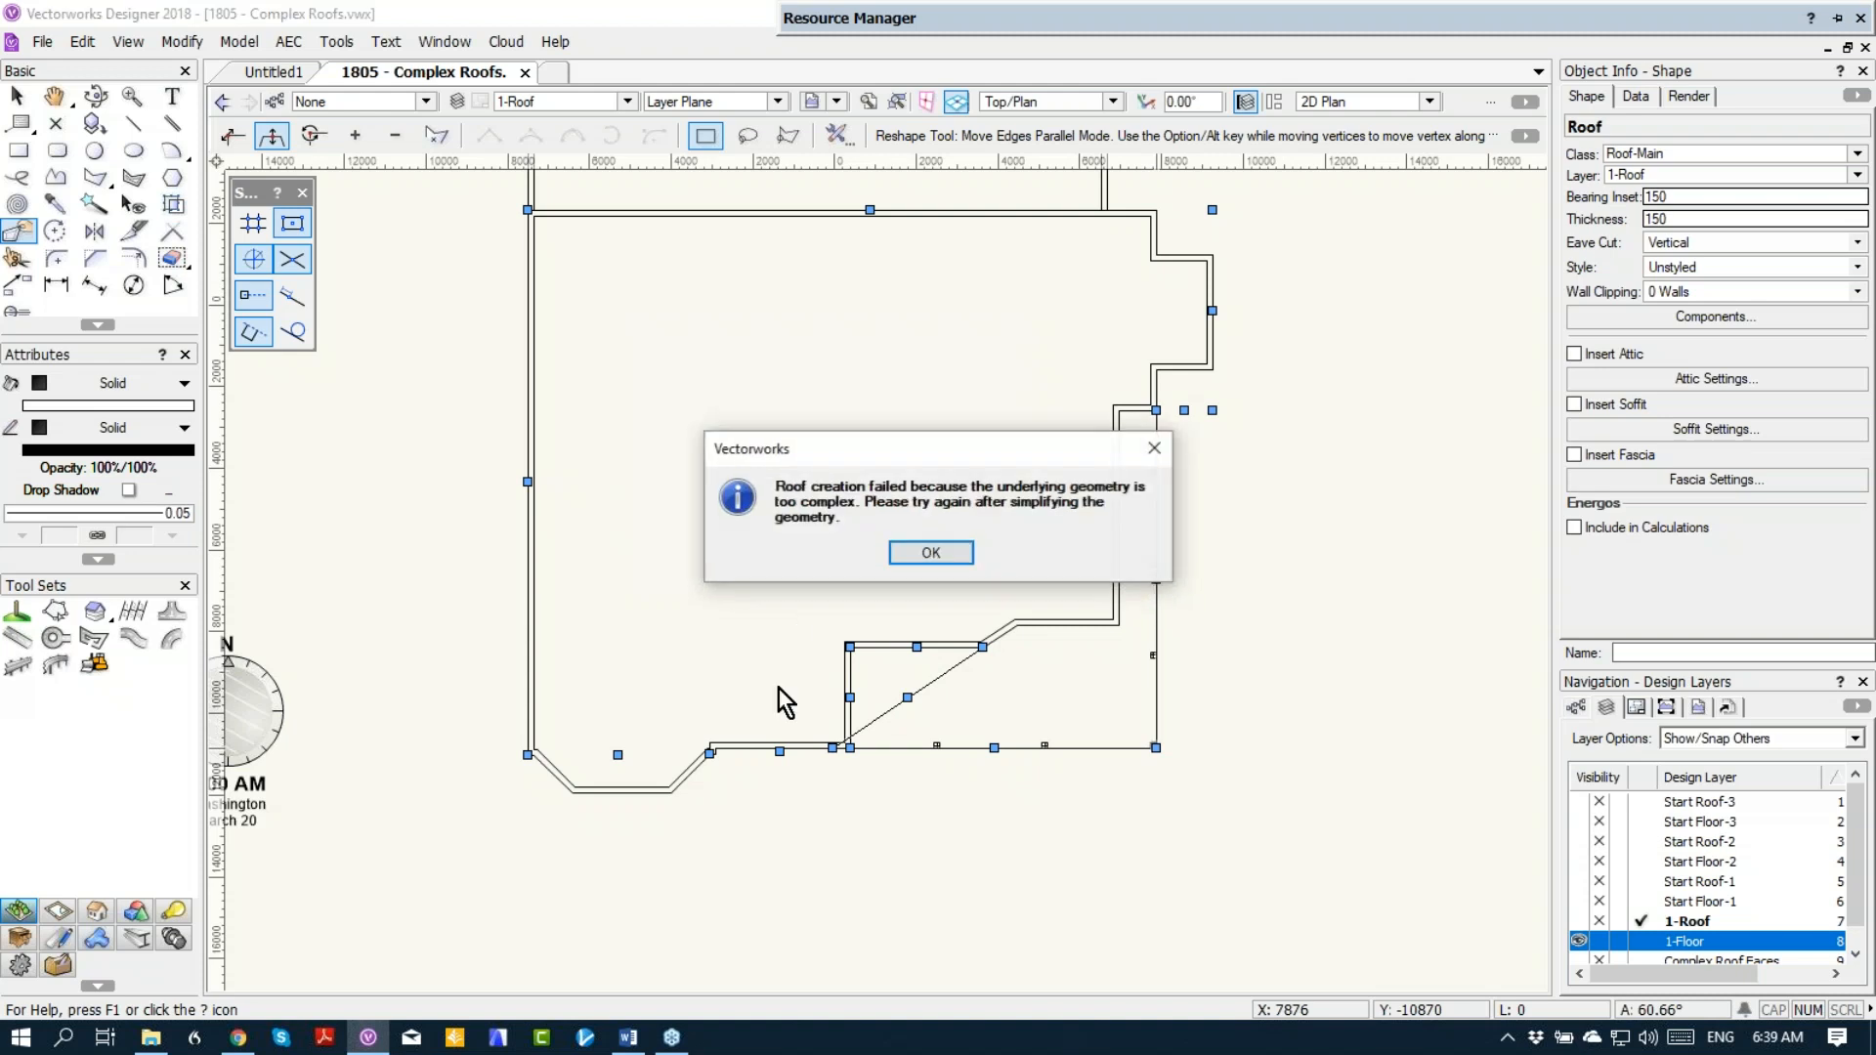
pyautogui.click(935, 549)
# Step: Delete the leftover roof outline vertices at the recessed corner behind the porch columns, working in the Right Isometric view
pyautogui.scroll(2, 831, 664)
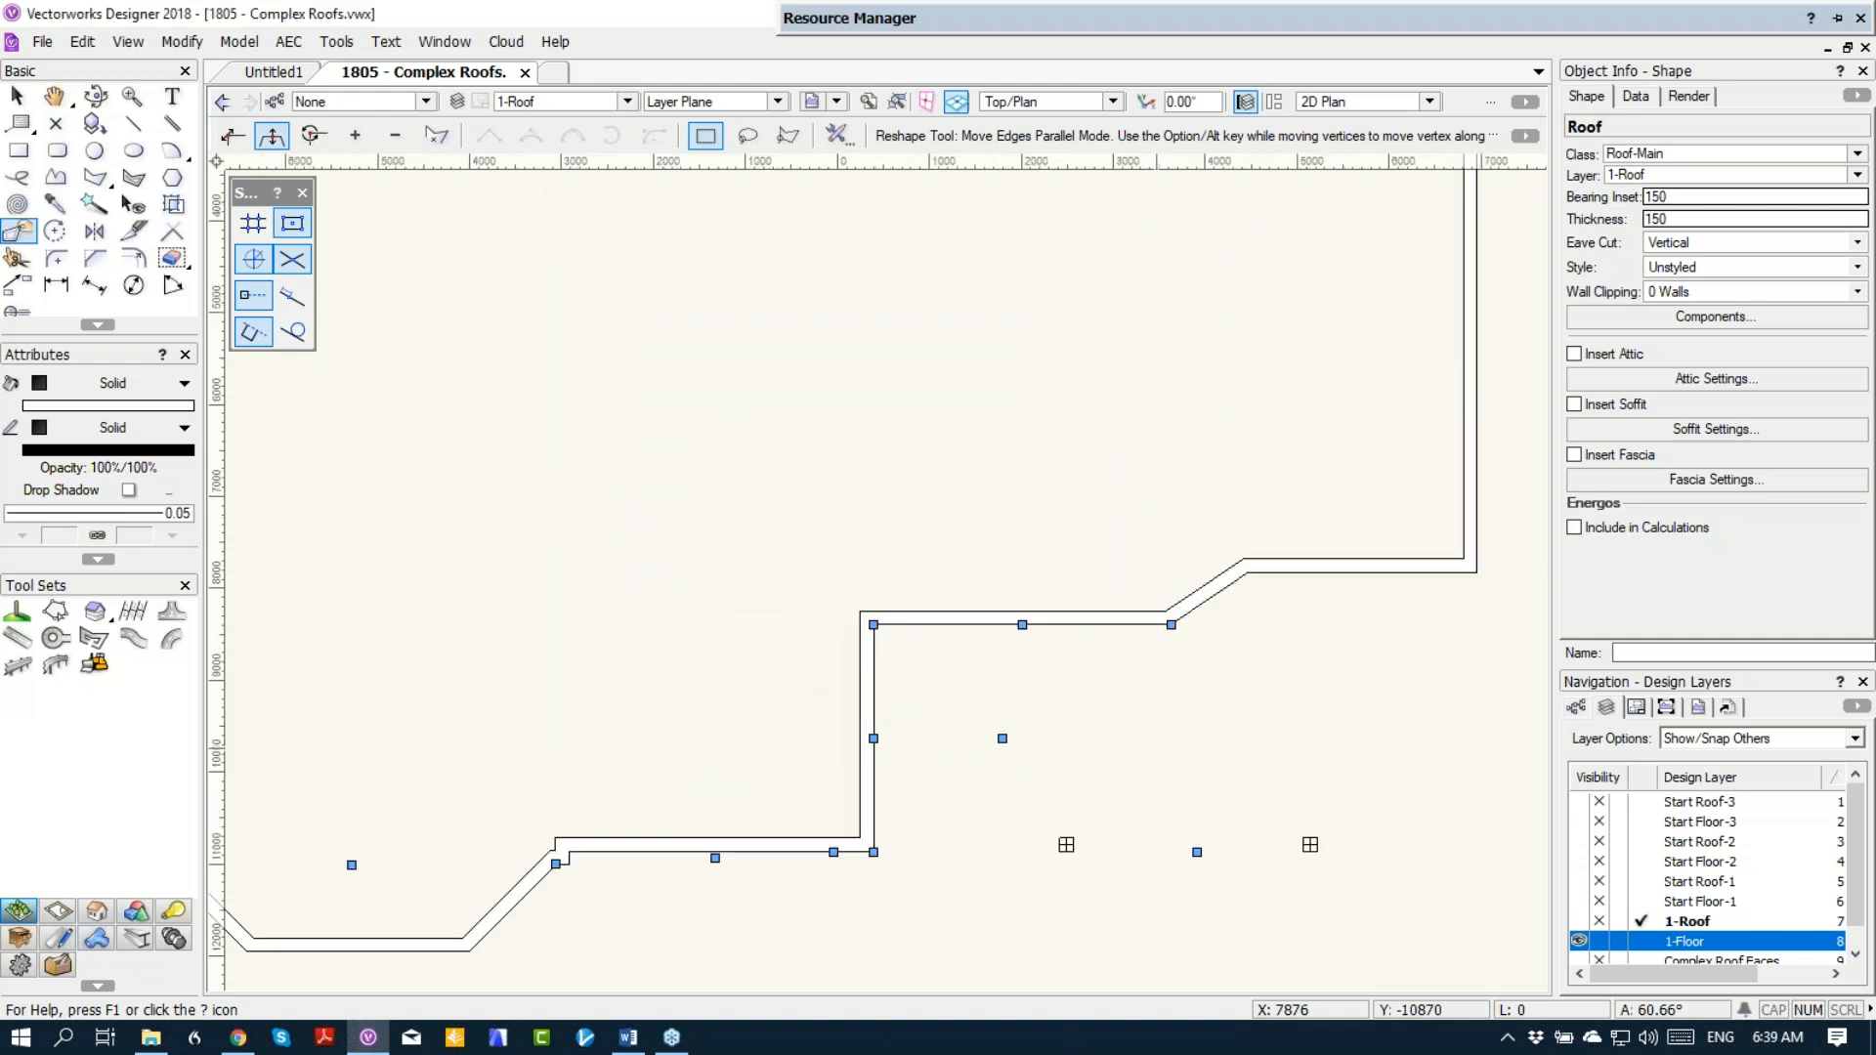
pyautogui.scroll(-1, 545, 728)
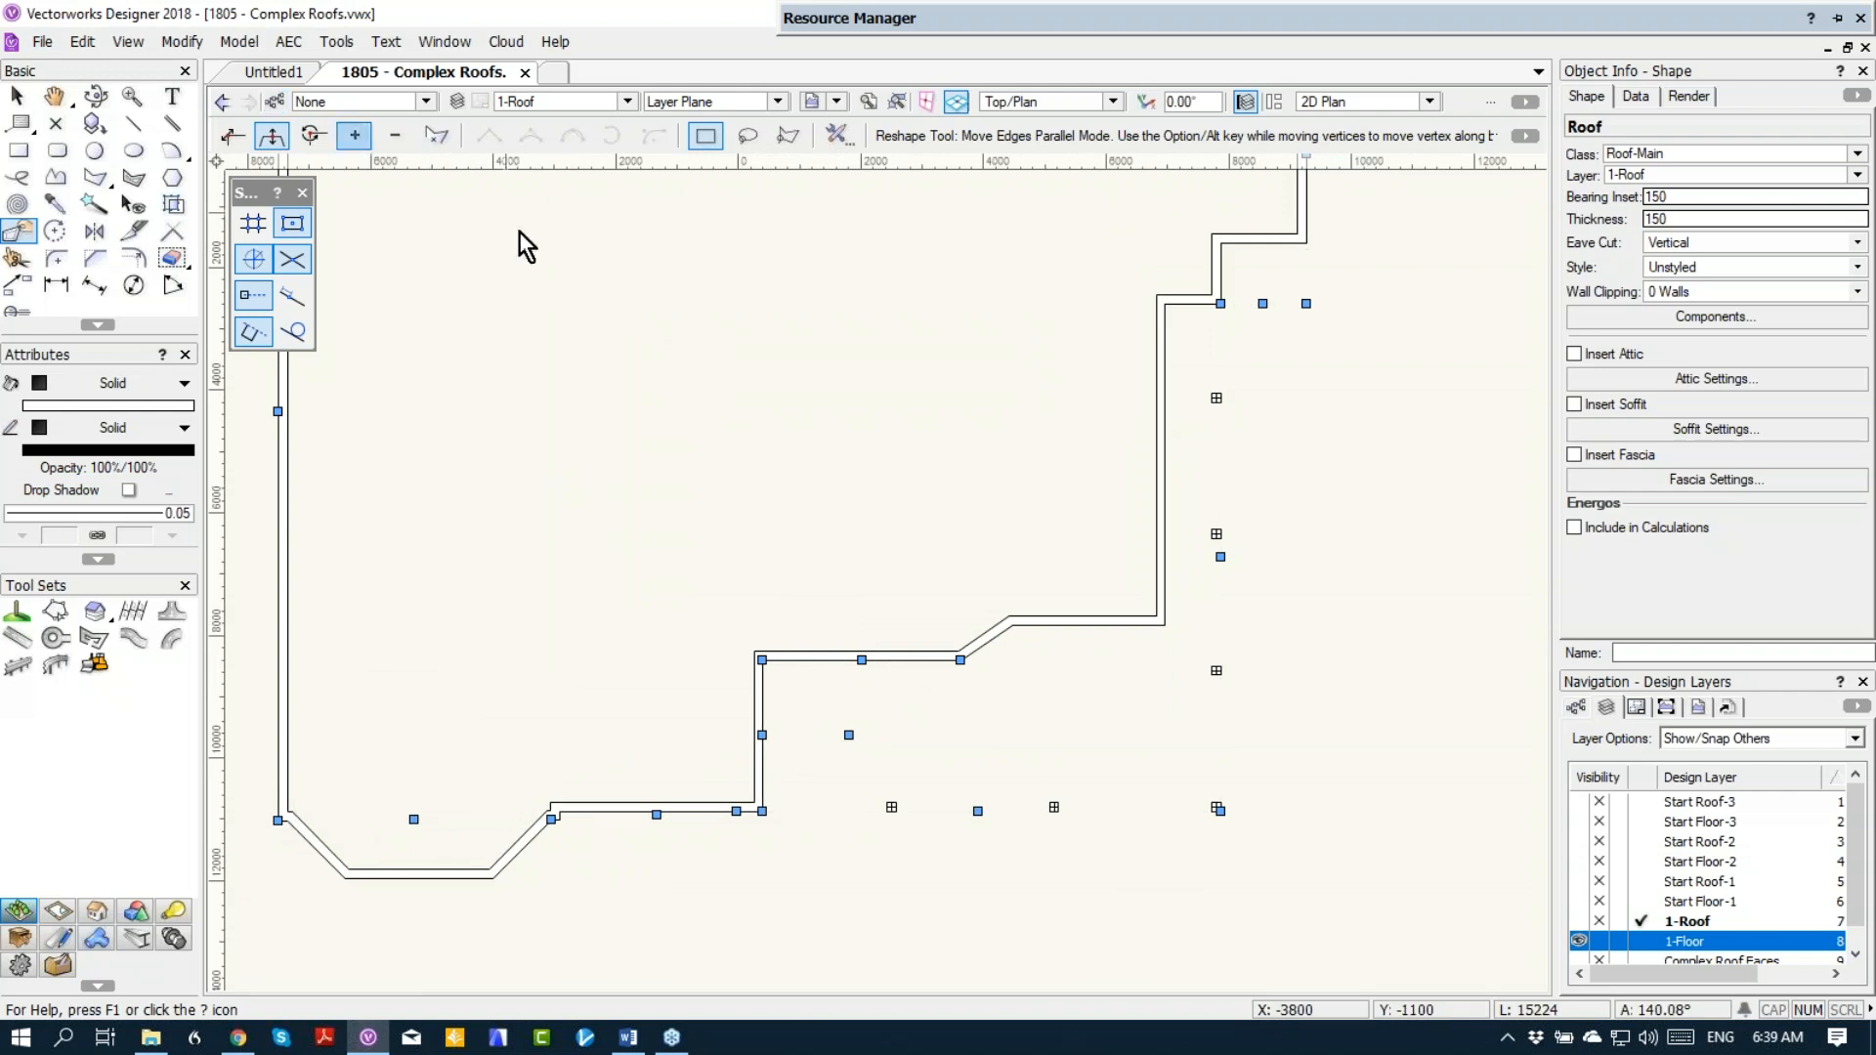
pyautogui.press('3')
pyautogui.press('h')
pyautogui.keyDown('ctrl'); pyautogui.moveTo(850, 578); pyautogui.dragTo(1224, 938, button='middle'); pyautogui.keyUp('ctrl')
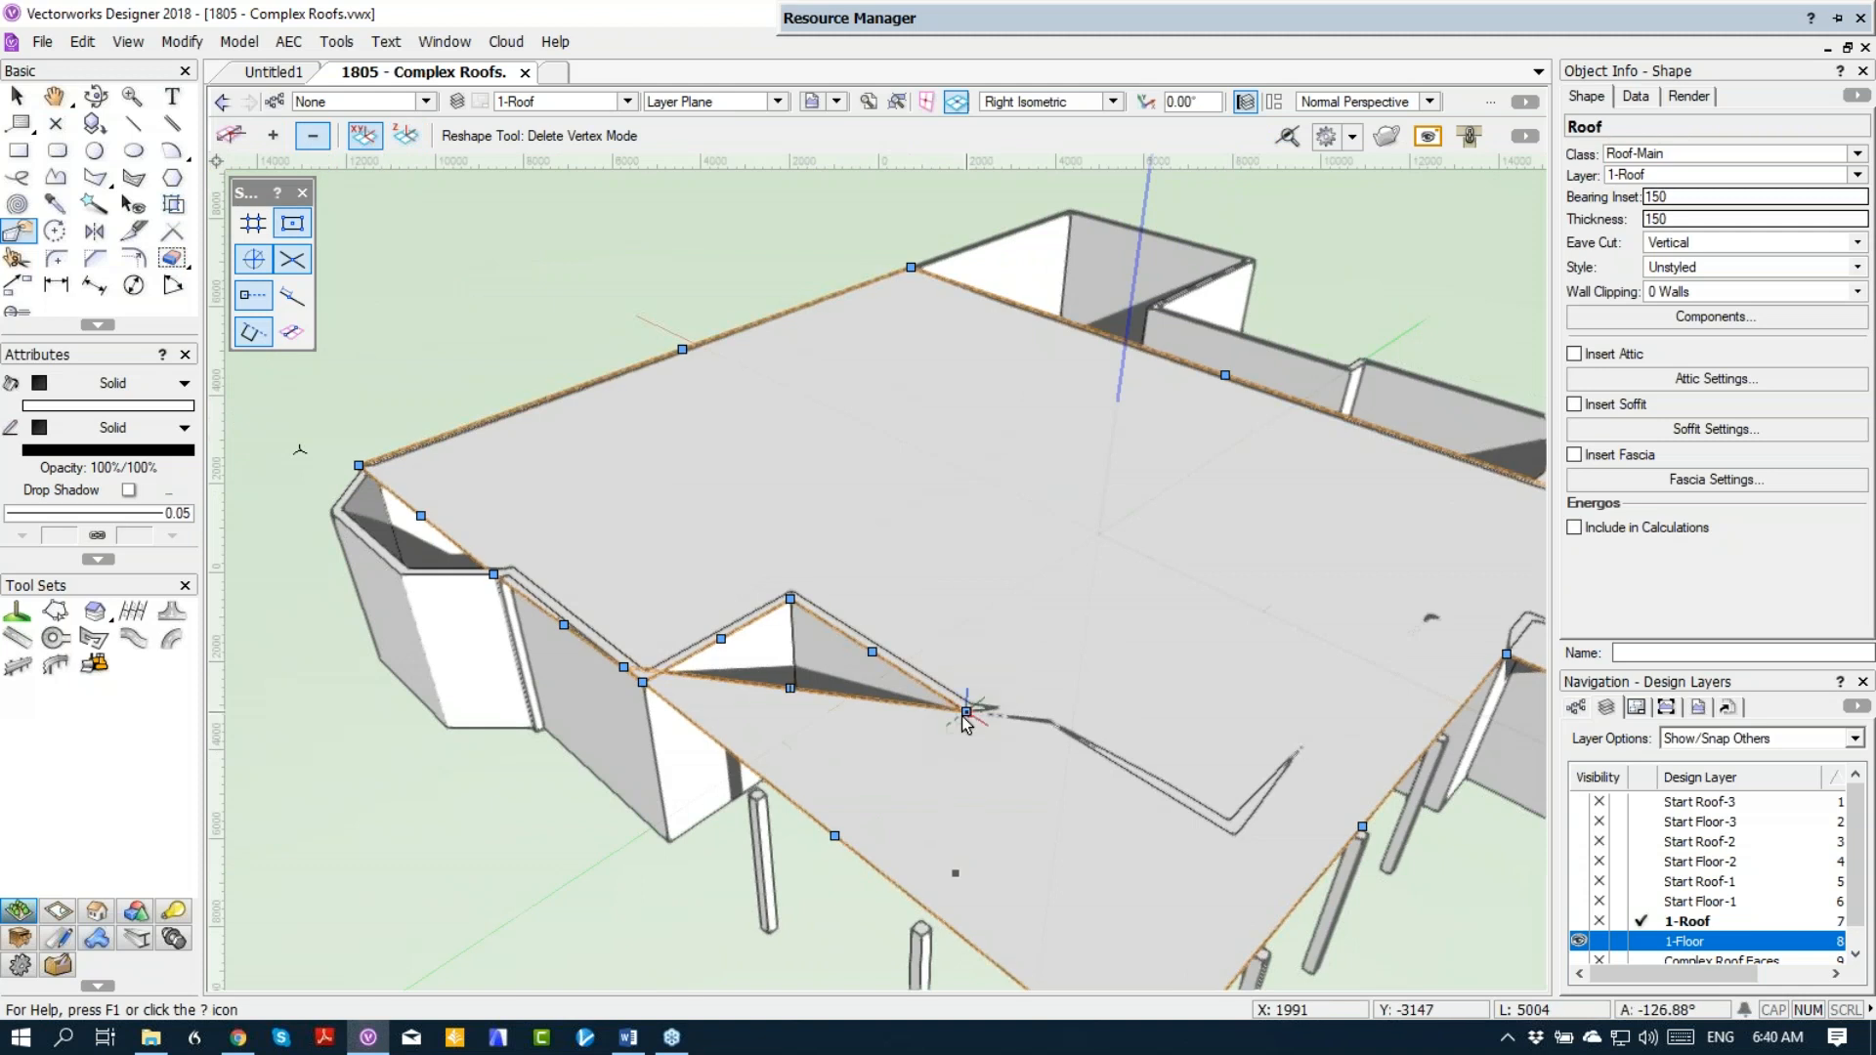
pyautogui.click(966, 711)
pyautogui.click(923, 552)
pyautogui.click(924, 553)
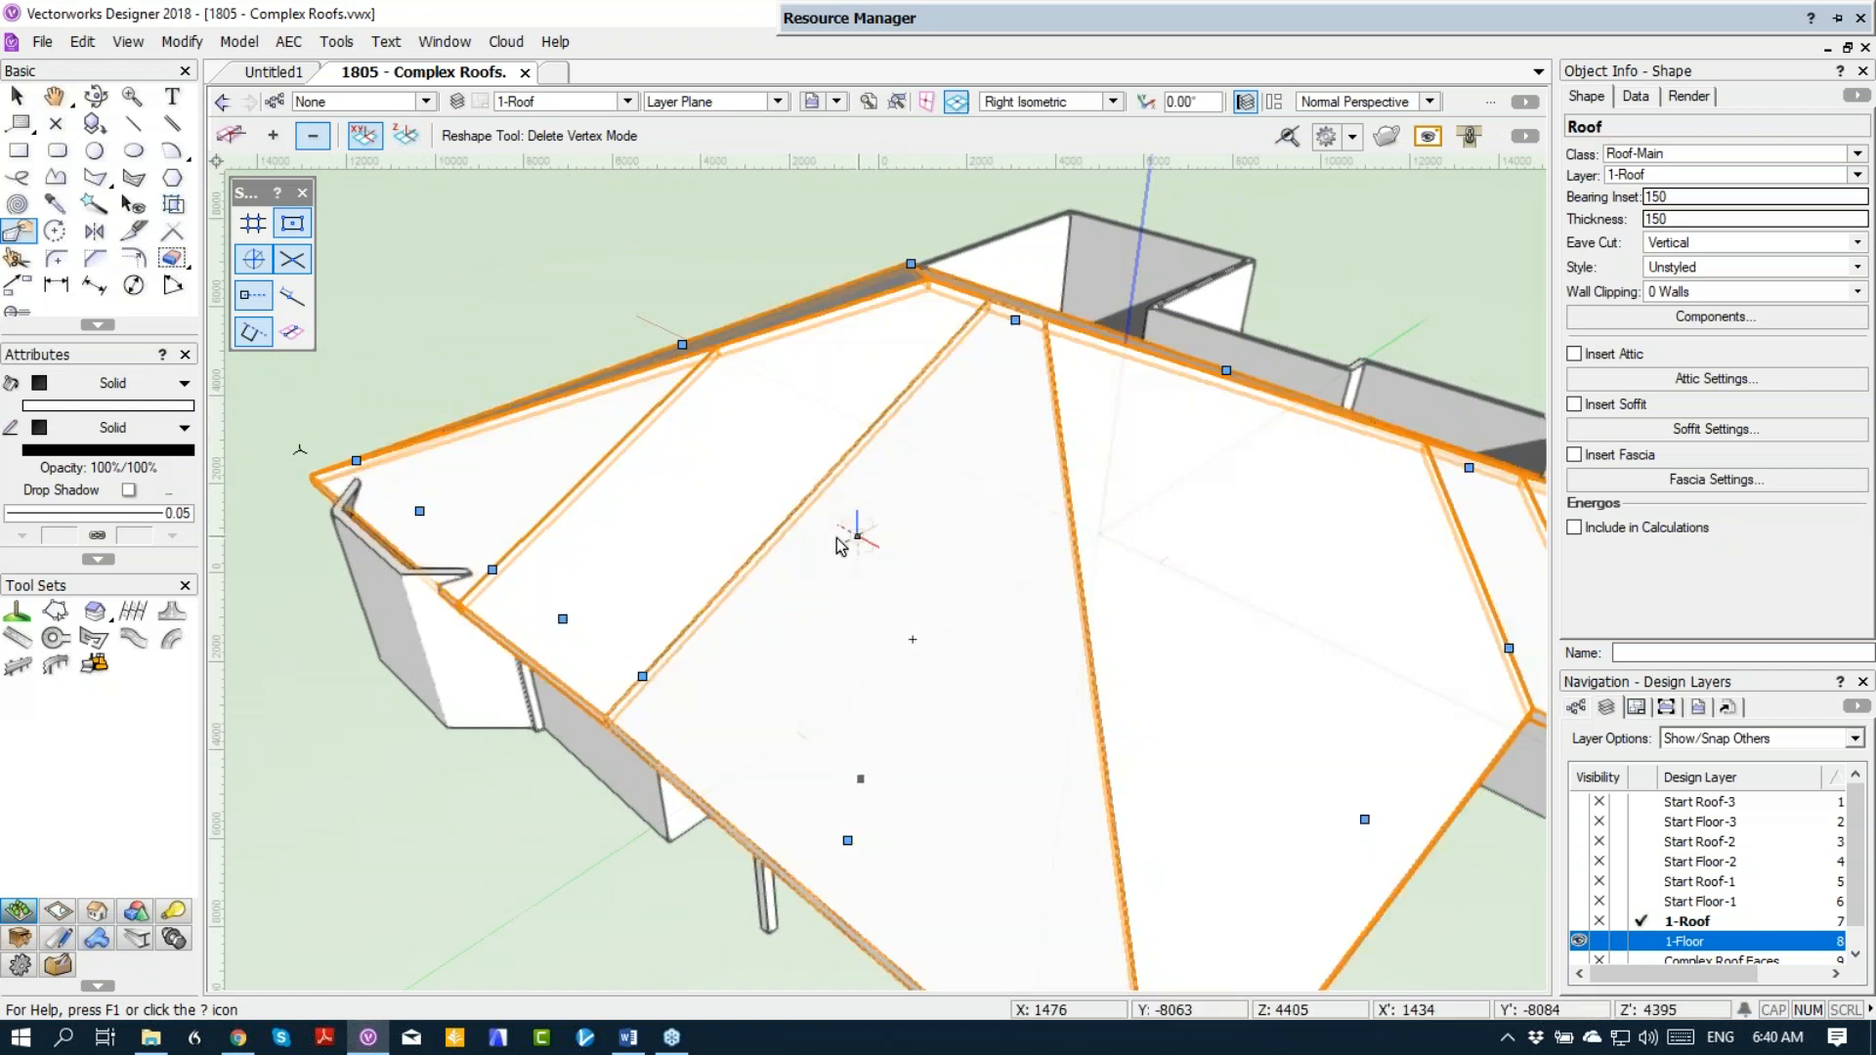
pyautogui.scroll(-1, 544, 598)
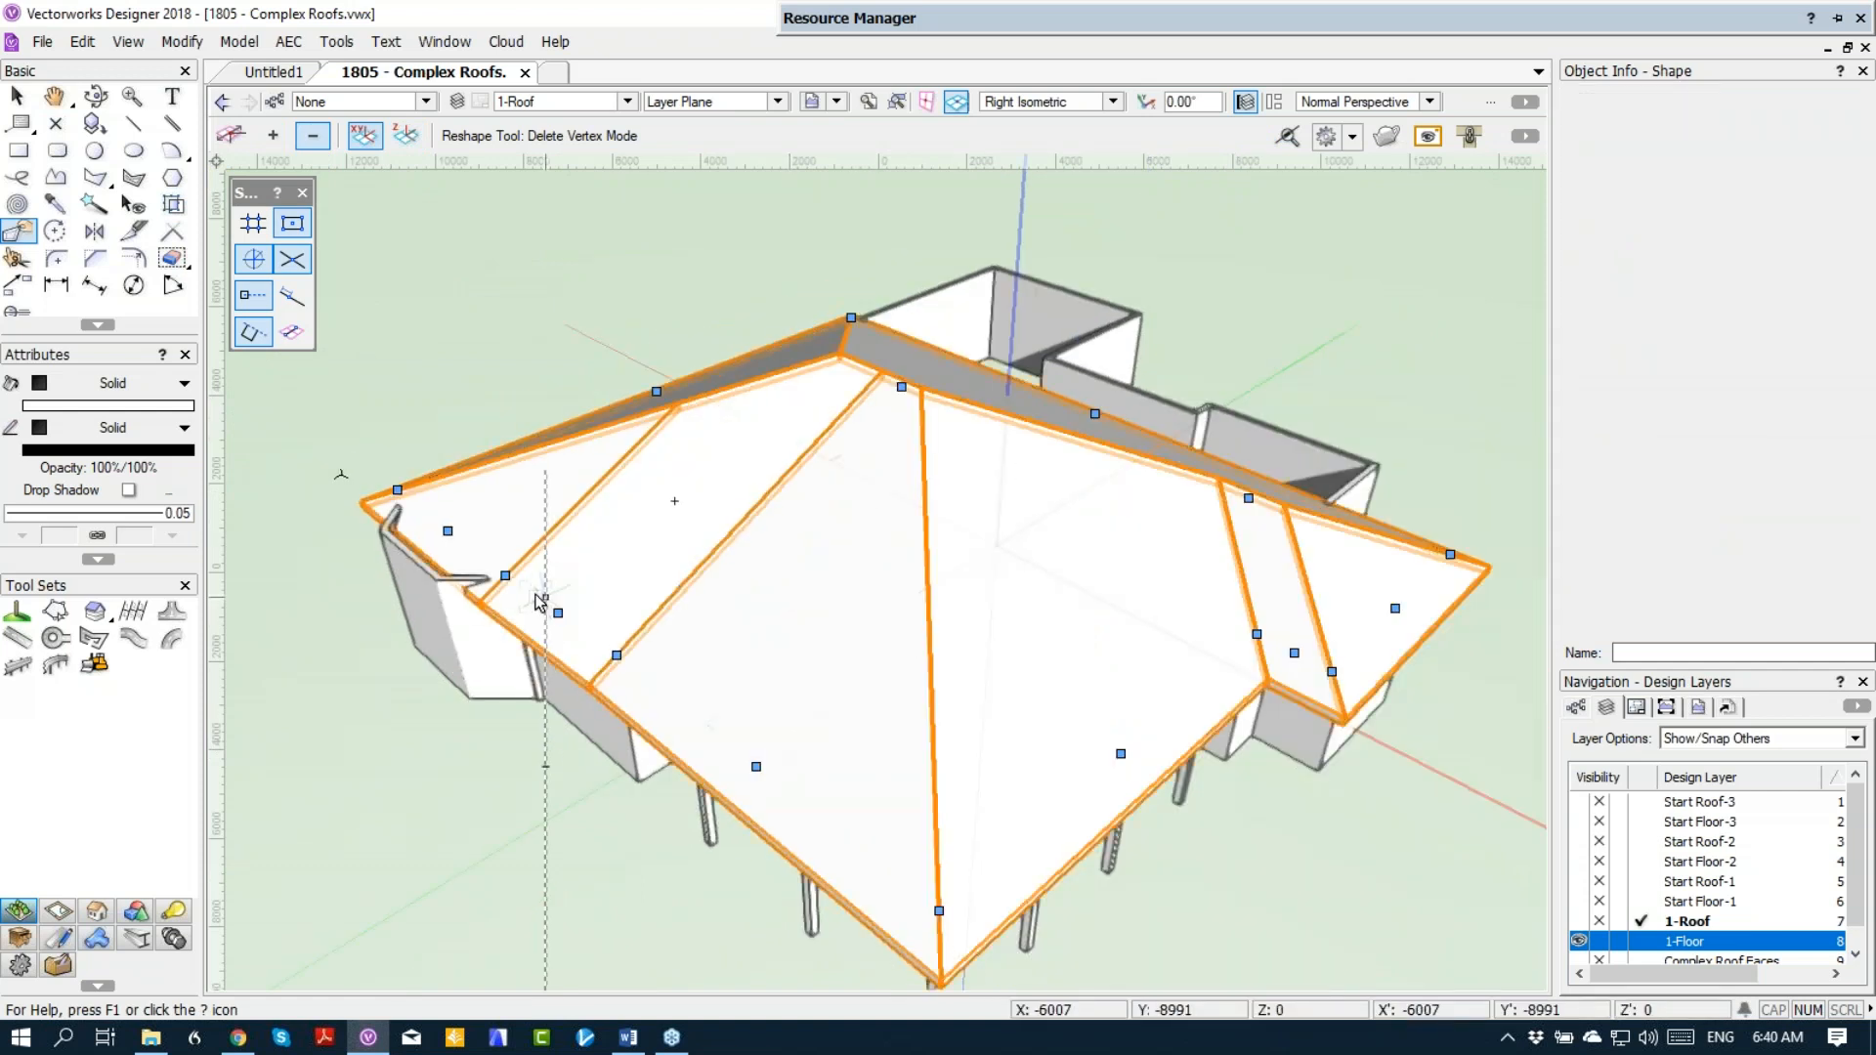
# Step: In Top/Plan view, move the roof edge at the lower left bay parallel, out to the bay's outer wall face
pyautogui.hotkey('ctrl', '5')
pyautogui.scroll(1, 994, 658)
pyautogui.moveTo(995, 658); pyautogui.dragTo(934, 219, button='middle')
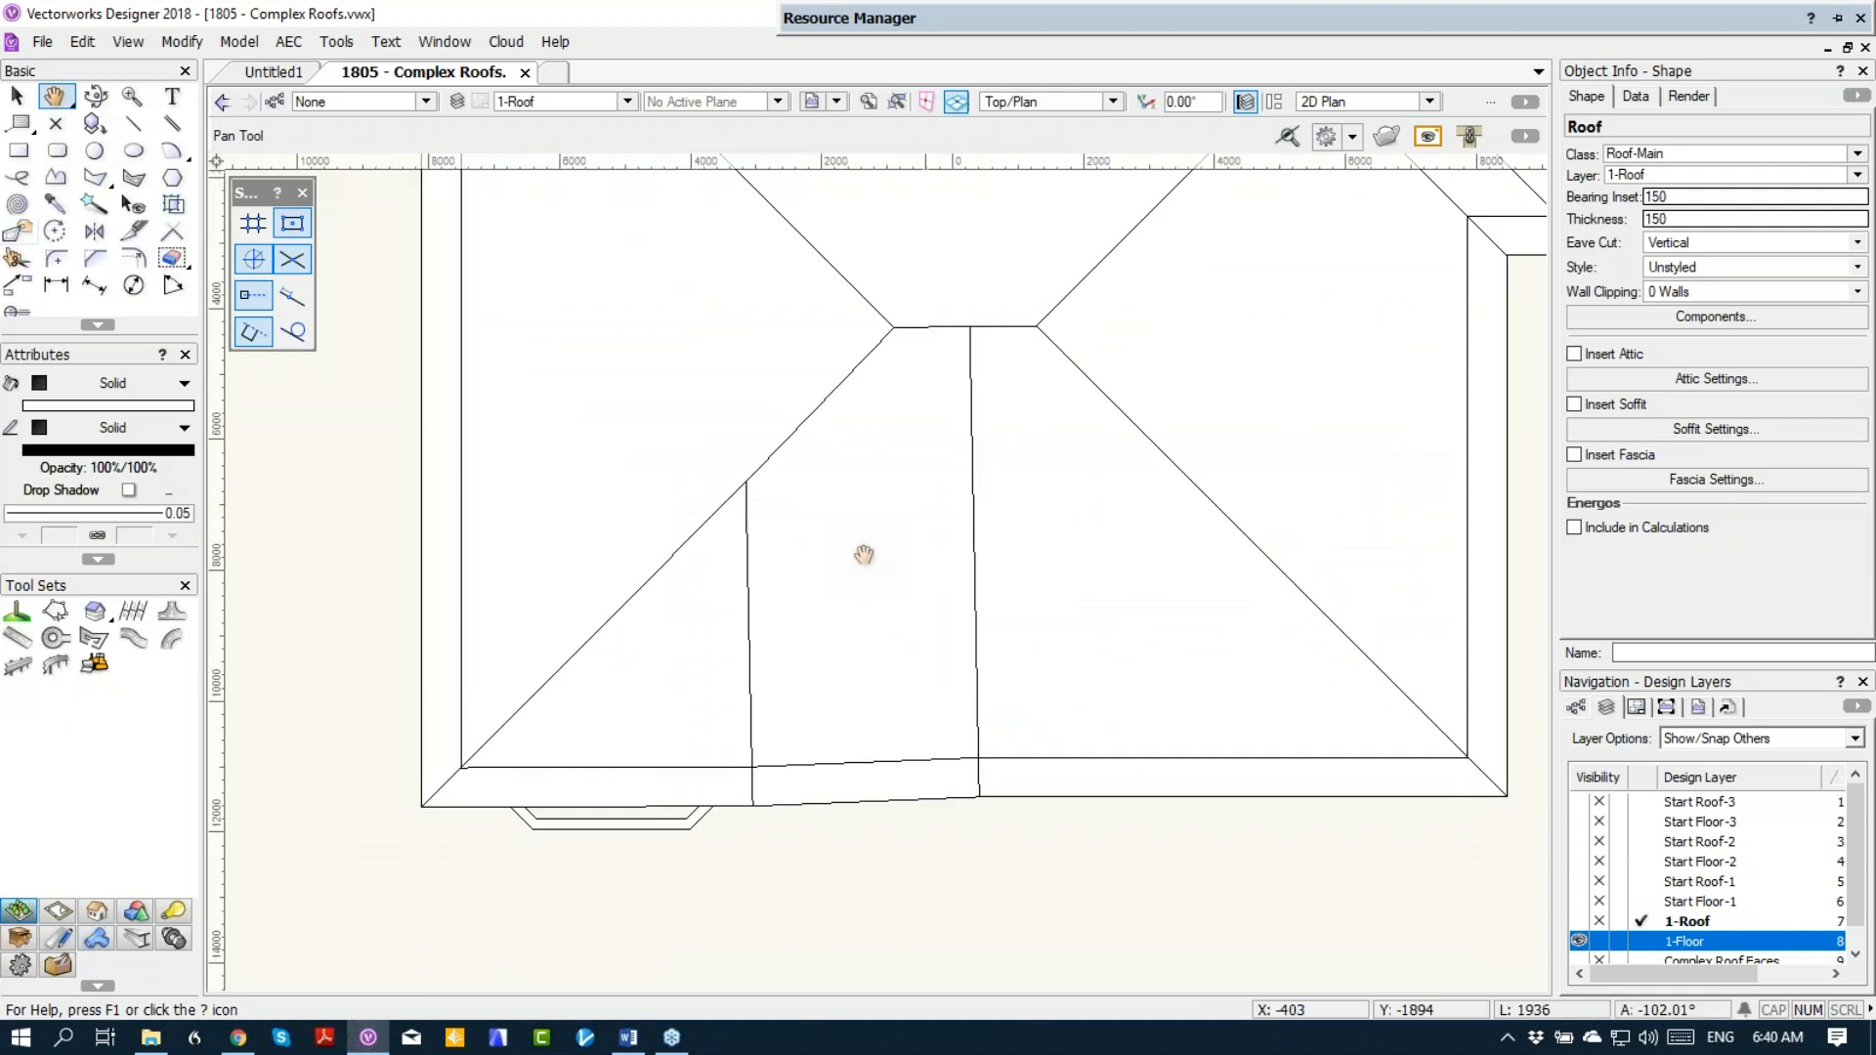
pyautogui.scroll(2, 579, 801)
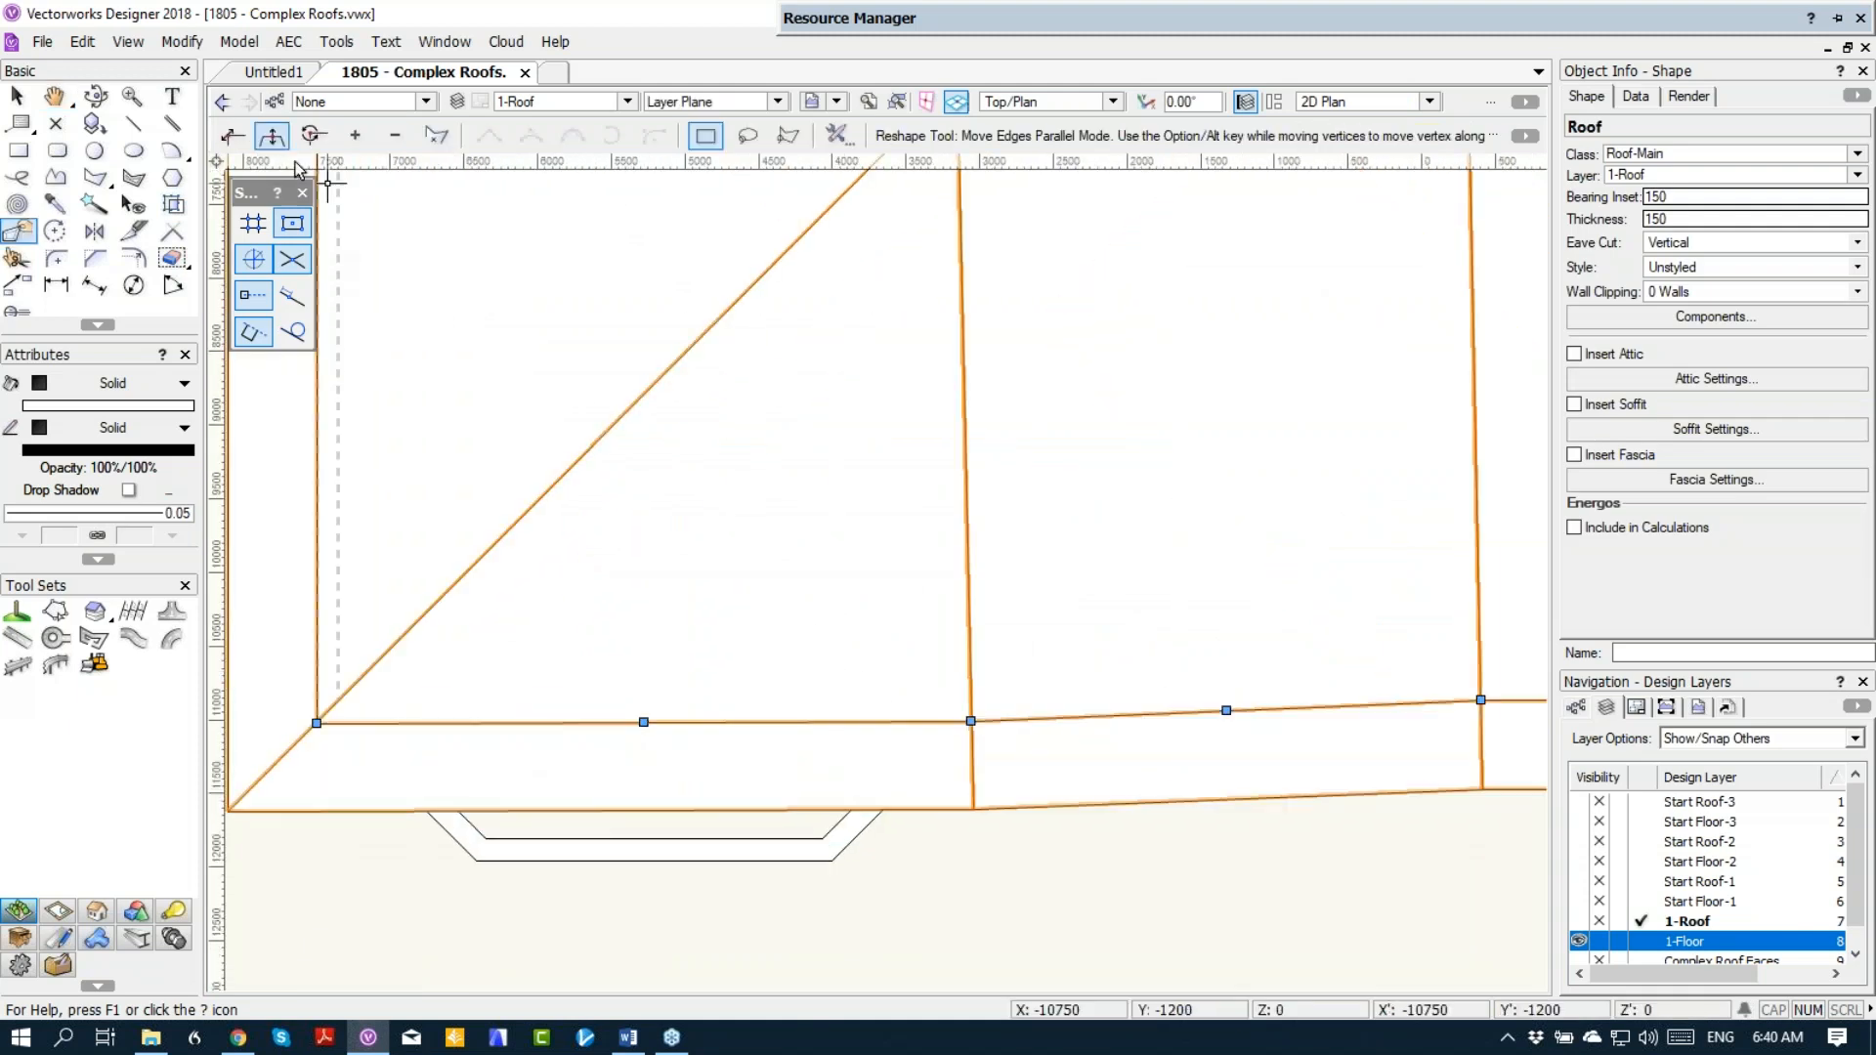
pyautogui.moveTo(644, 724); pyautogui.dragTo(647, 864)
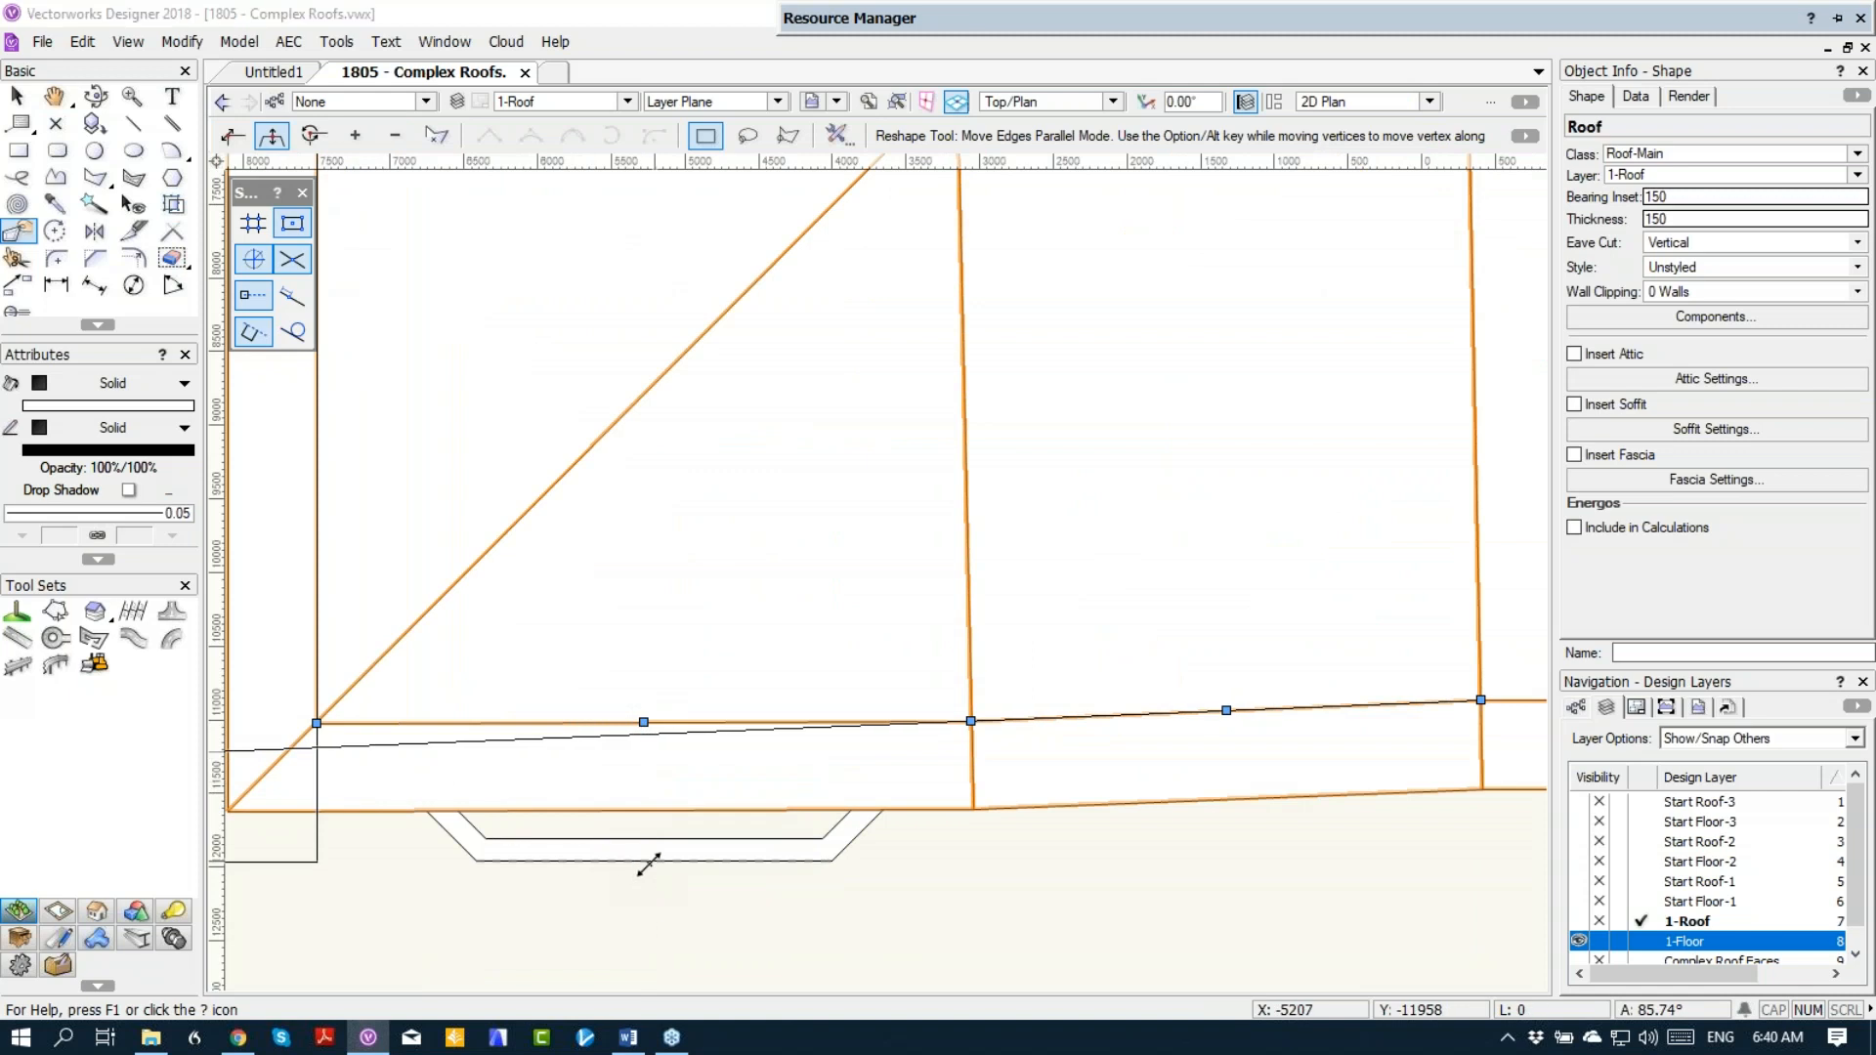
pyautogui.click(924, 549)
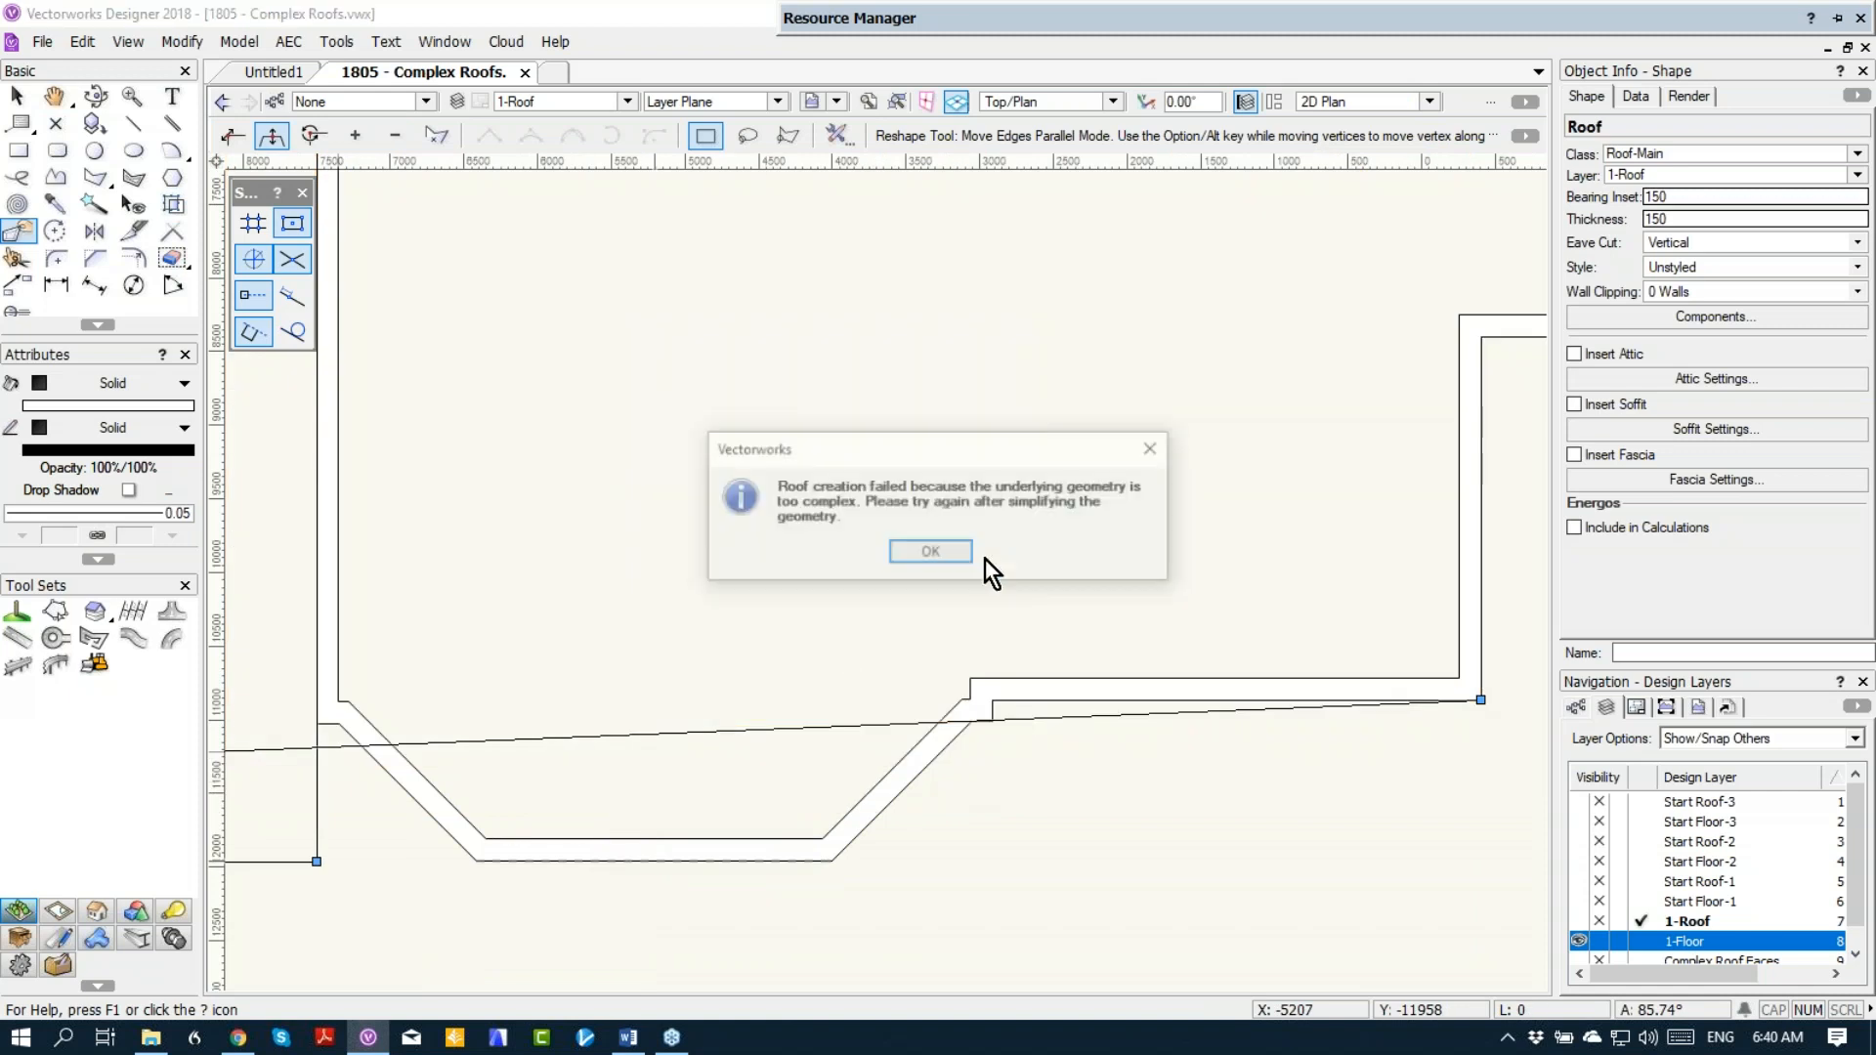
pyautogui.click(940, 551)
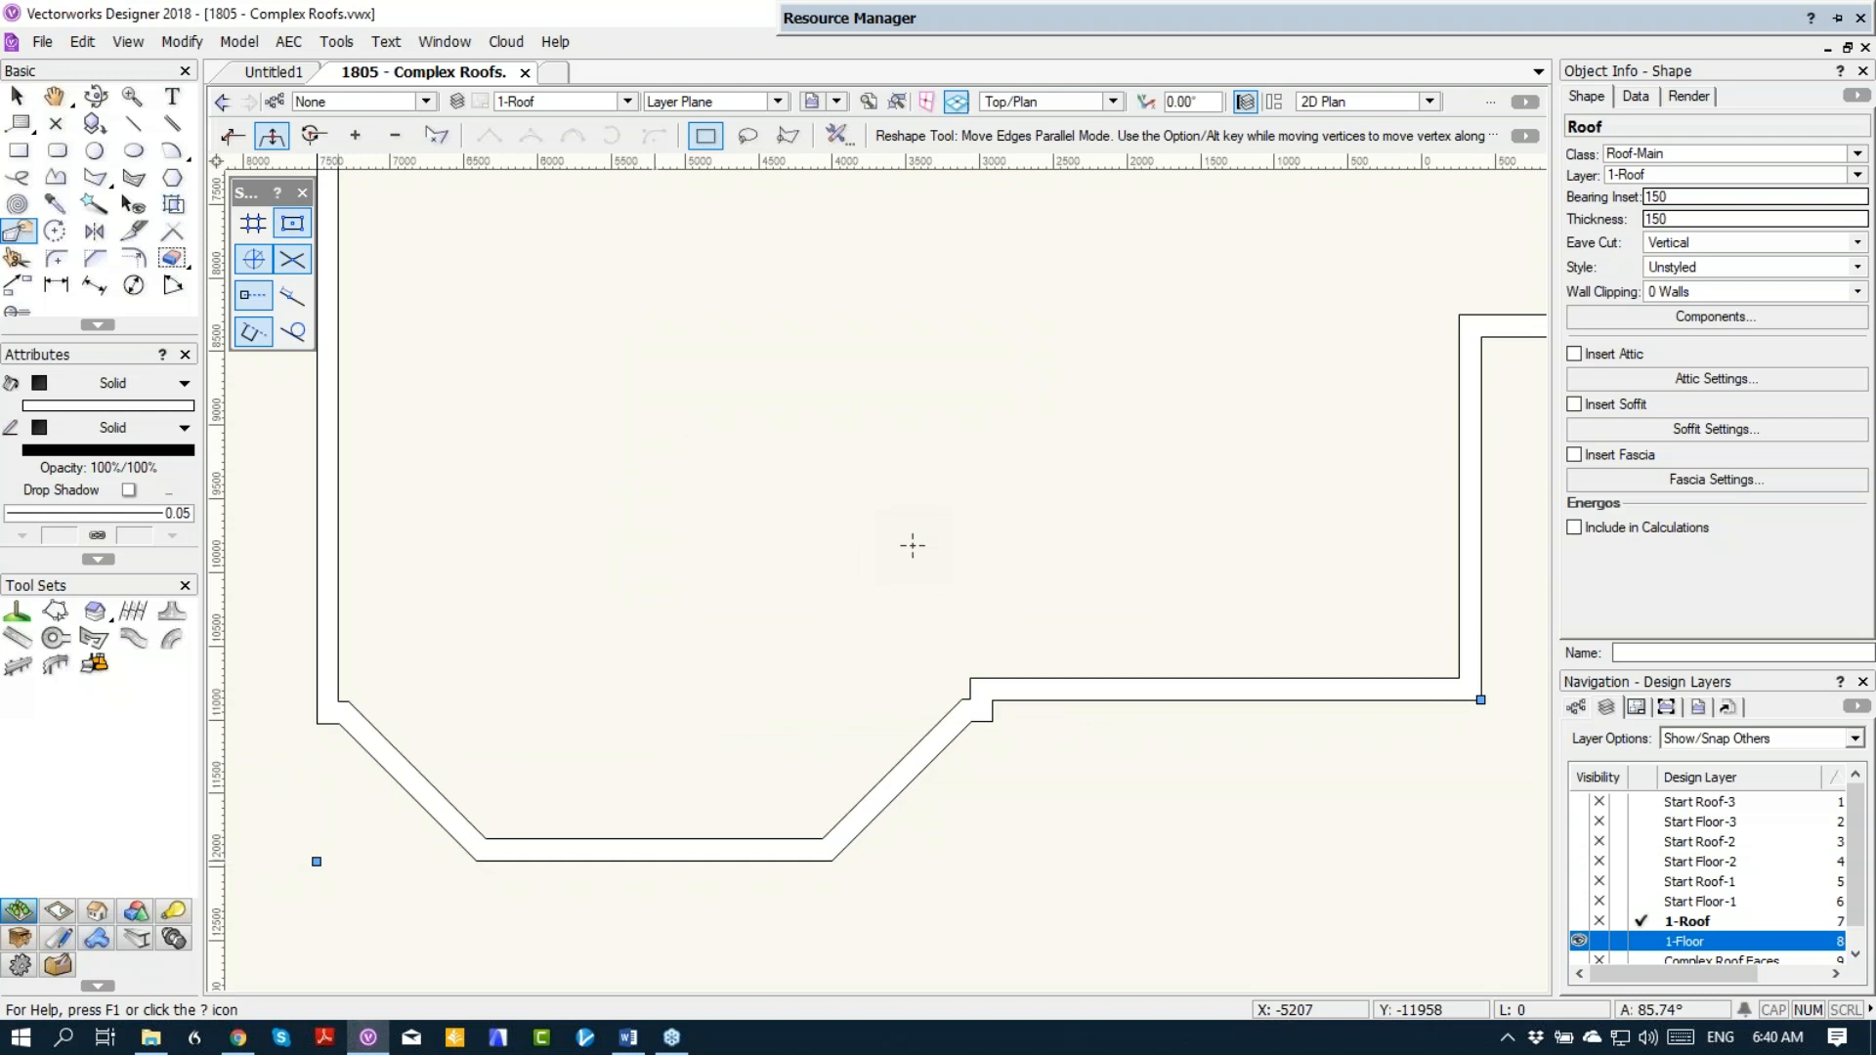
# Step: Delete the stray roof outline vertices beyond the lower left bay in the Right Isometric view, and return to Top/Plan view
pyautogui.scroll(-3, 917, 549)
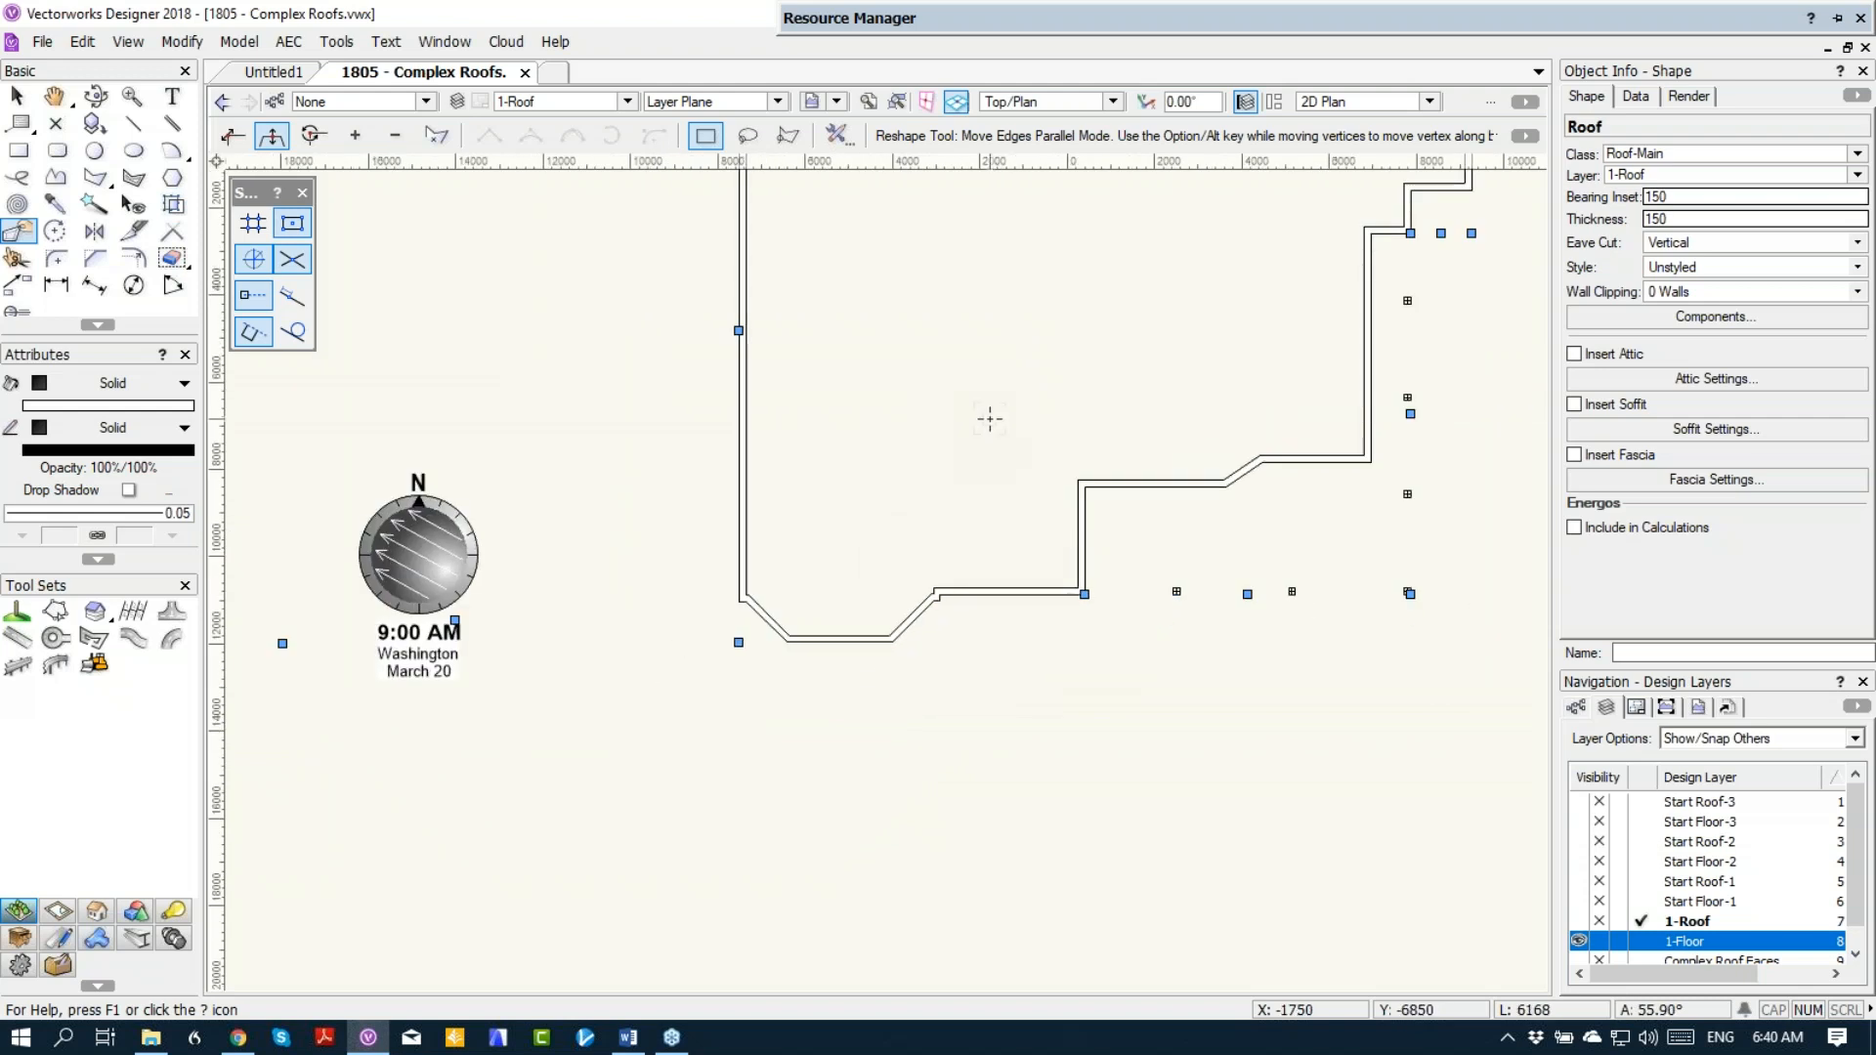
pyautogui.press('3')
pyautogui.moveTo(823, 441); pyautogui.dragTo(933, 899, button='middle')
pyautogui.scroll(1, 641, 490)
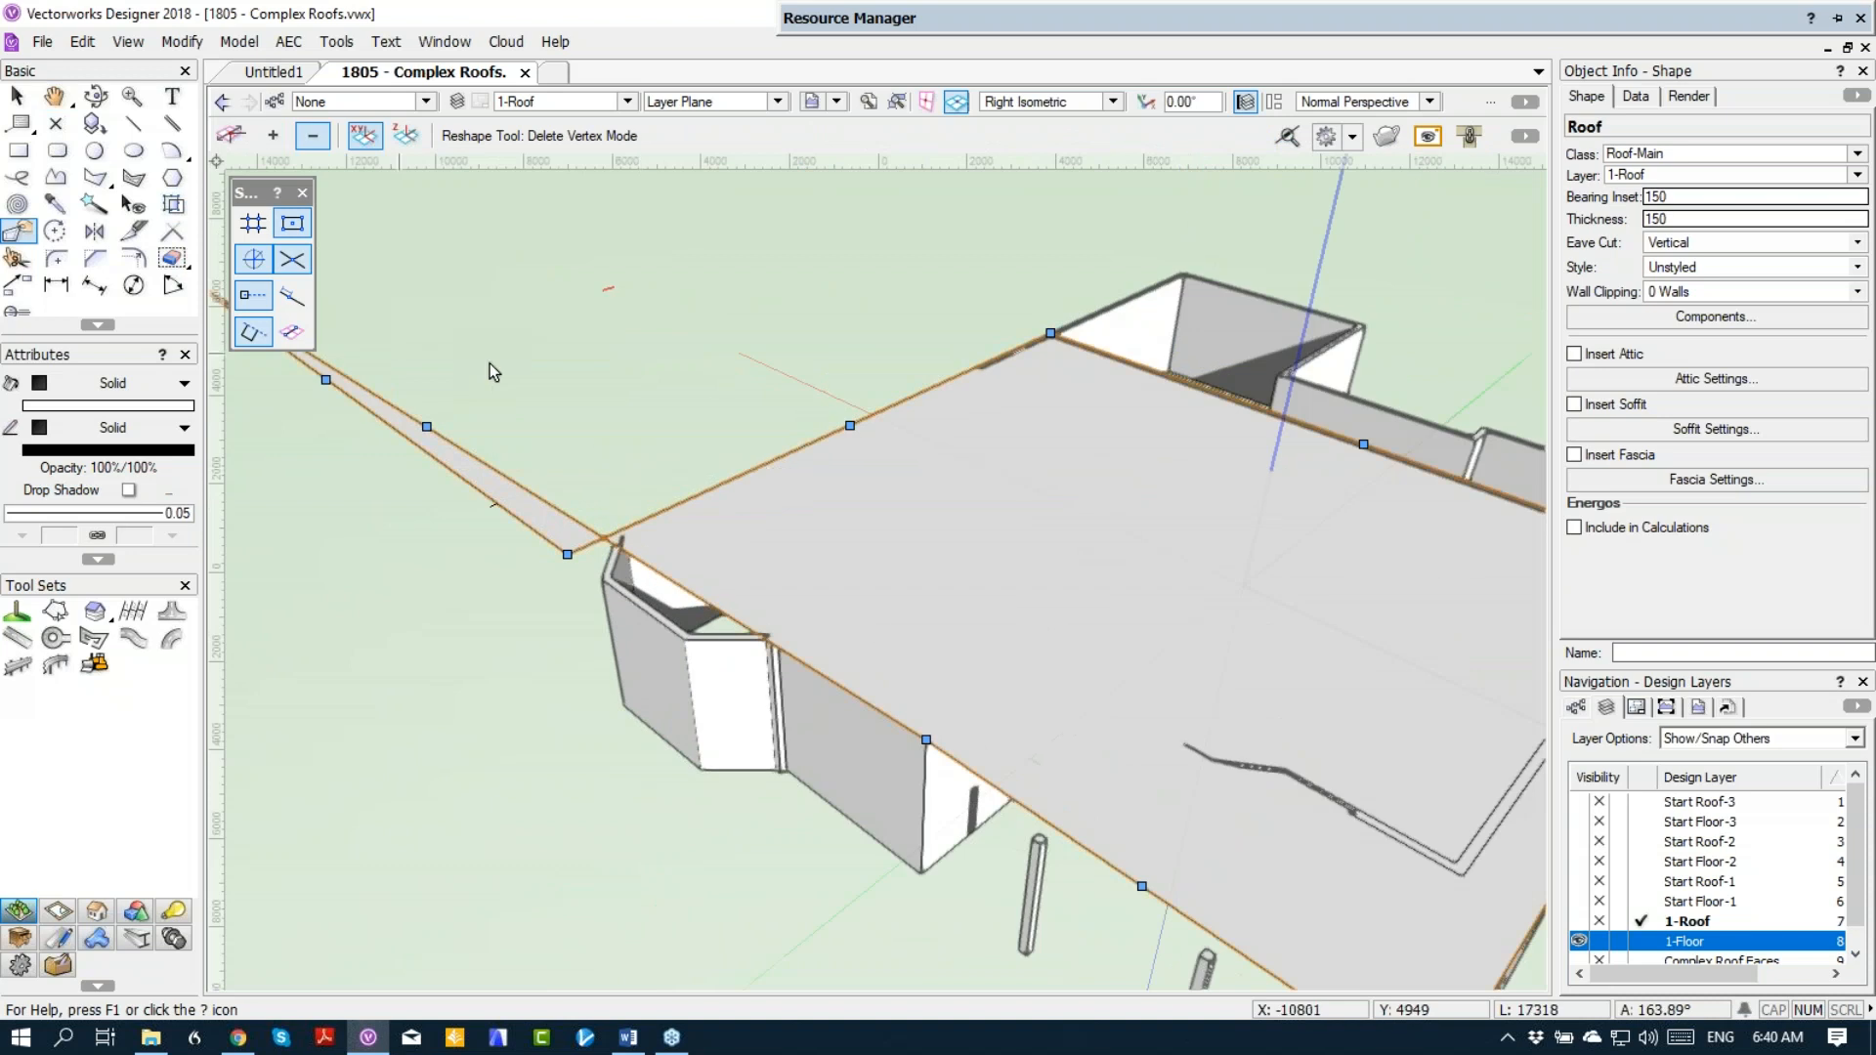
pyautogui.scroll(-1, 493, 371)
pyautogui.scroll(1, 439, 351)
pyautogui.moveTo(459, 352); pyautogui.dragTo(661, 368, button='middle')
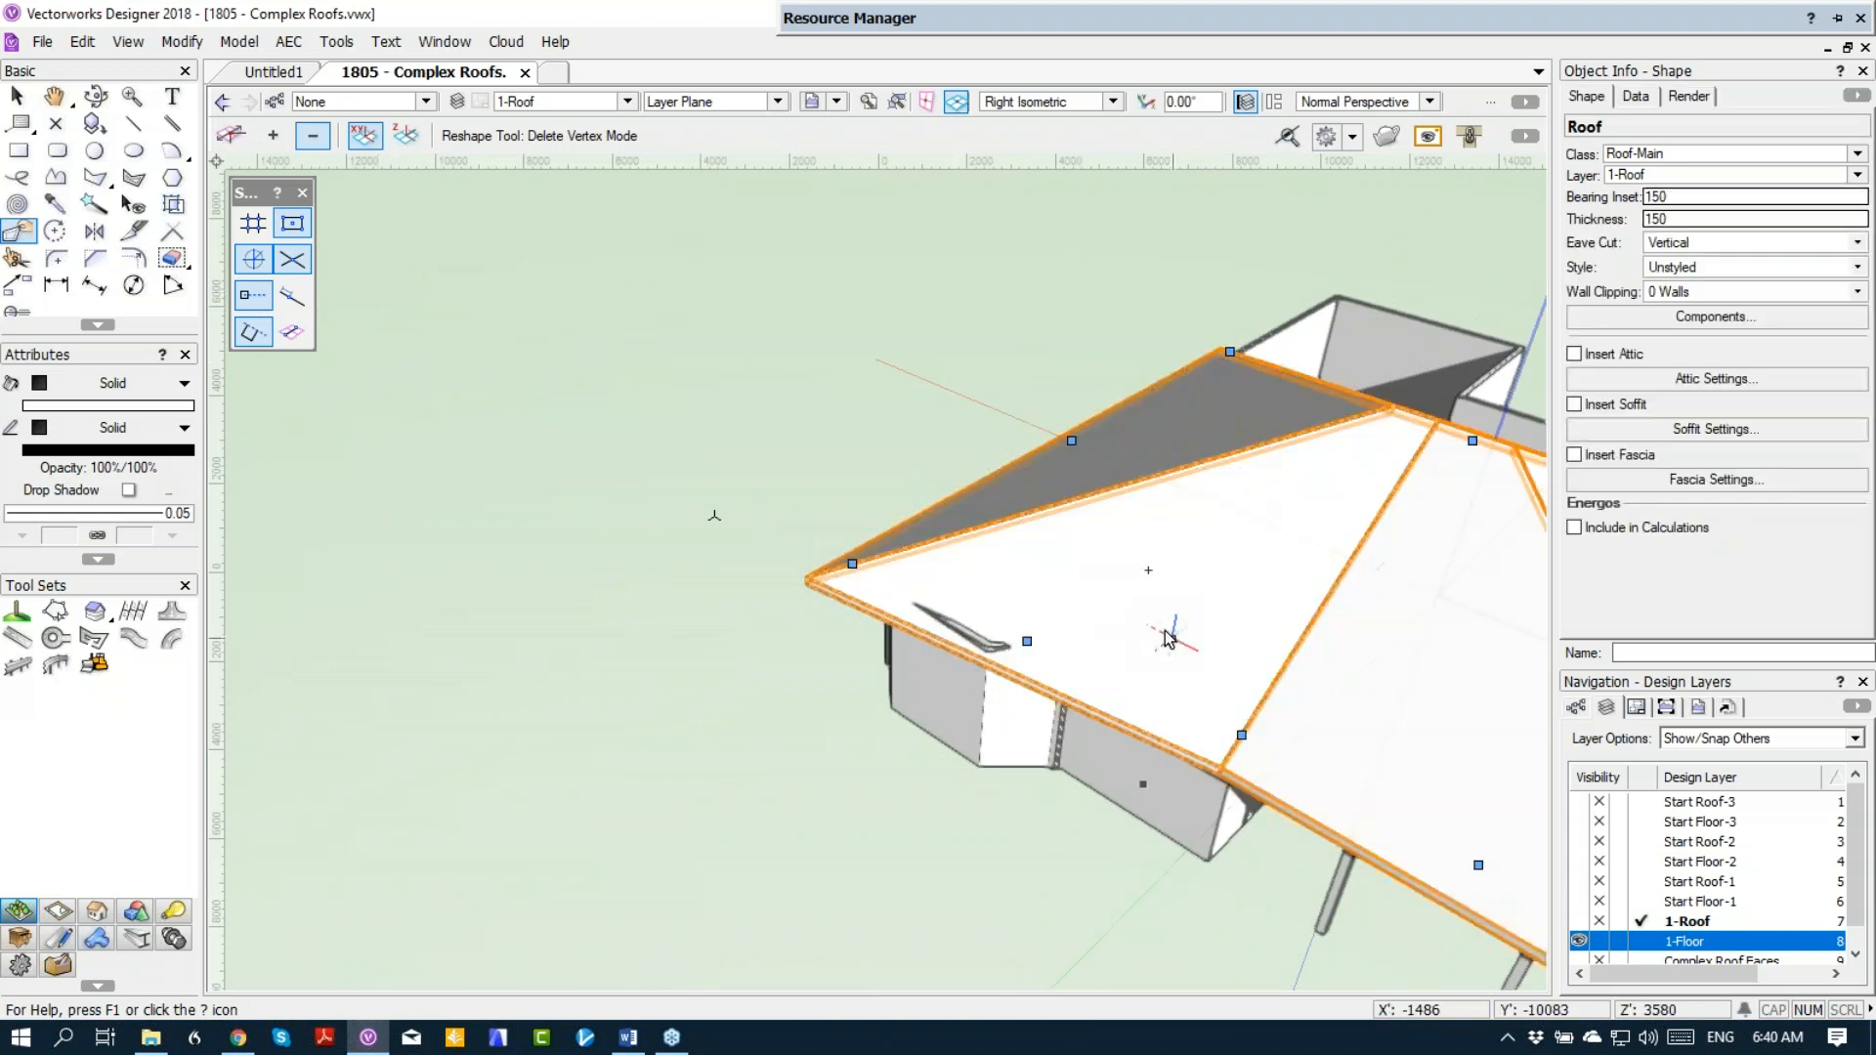
pyautogui.hotkey('ctrl', '5')
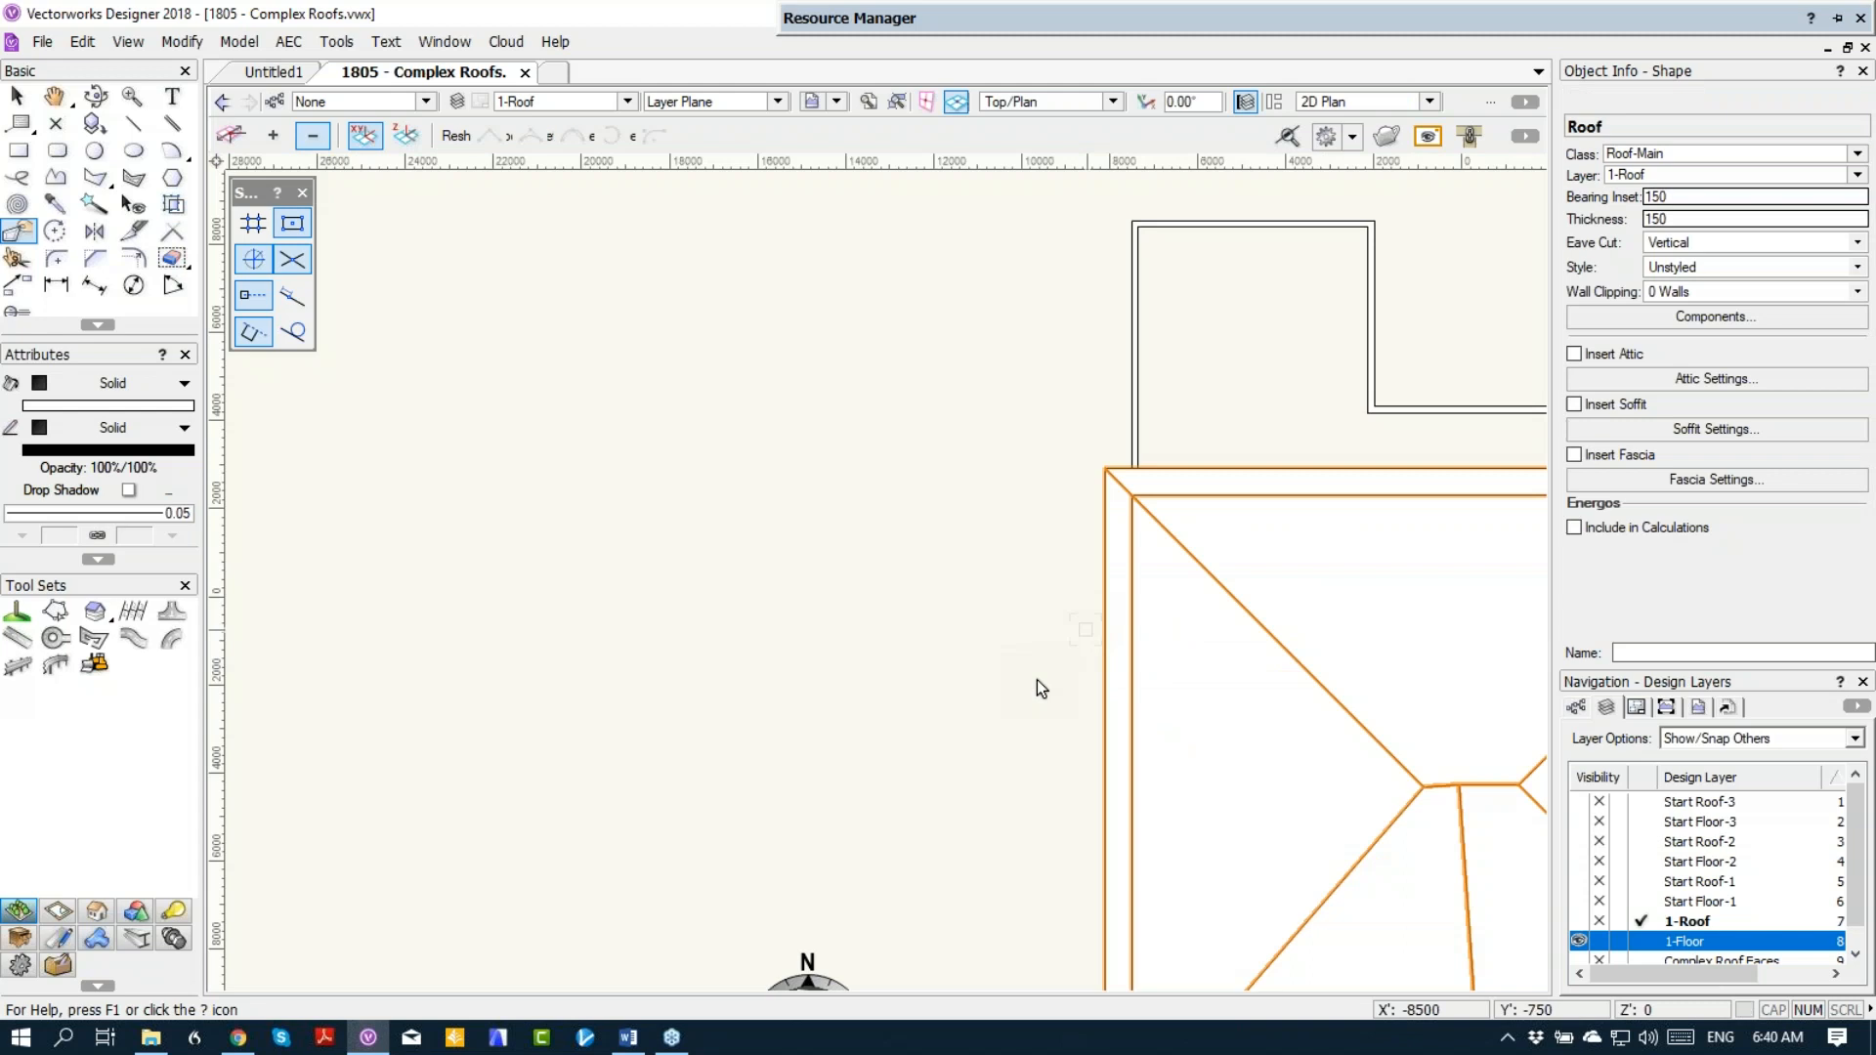
# Step: Add a vertex to the sloping roof edge and place it beside the bay, level with the bay's outer wall face
pyautogui.moveTo(1013, 635); pyautogui.dragTo(451, 116, button='middle')
pyautogui.moveTo(615, 456); pyautogui.dragTo(663, 471, button='middle')
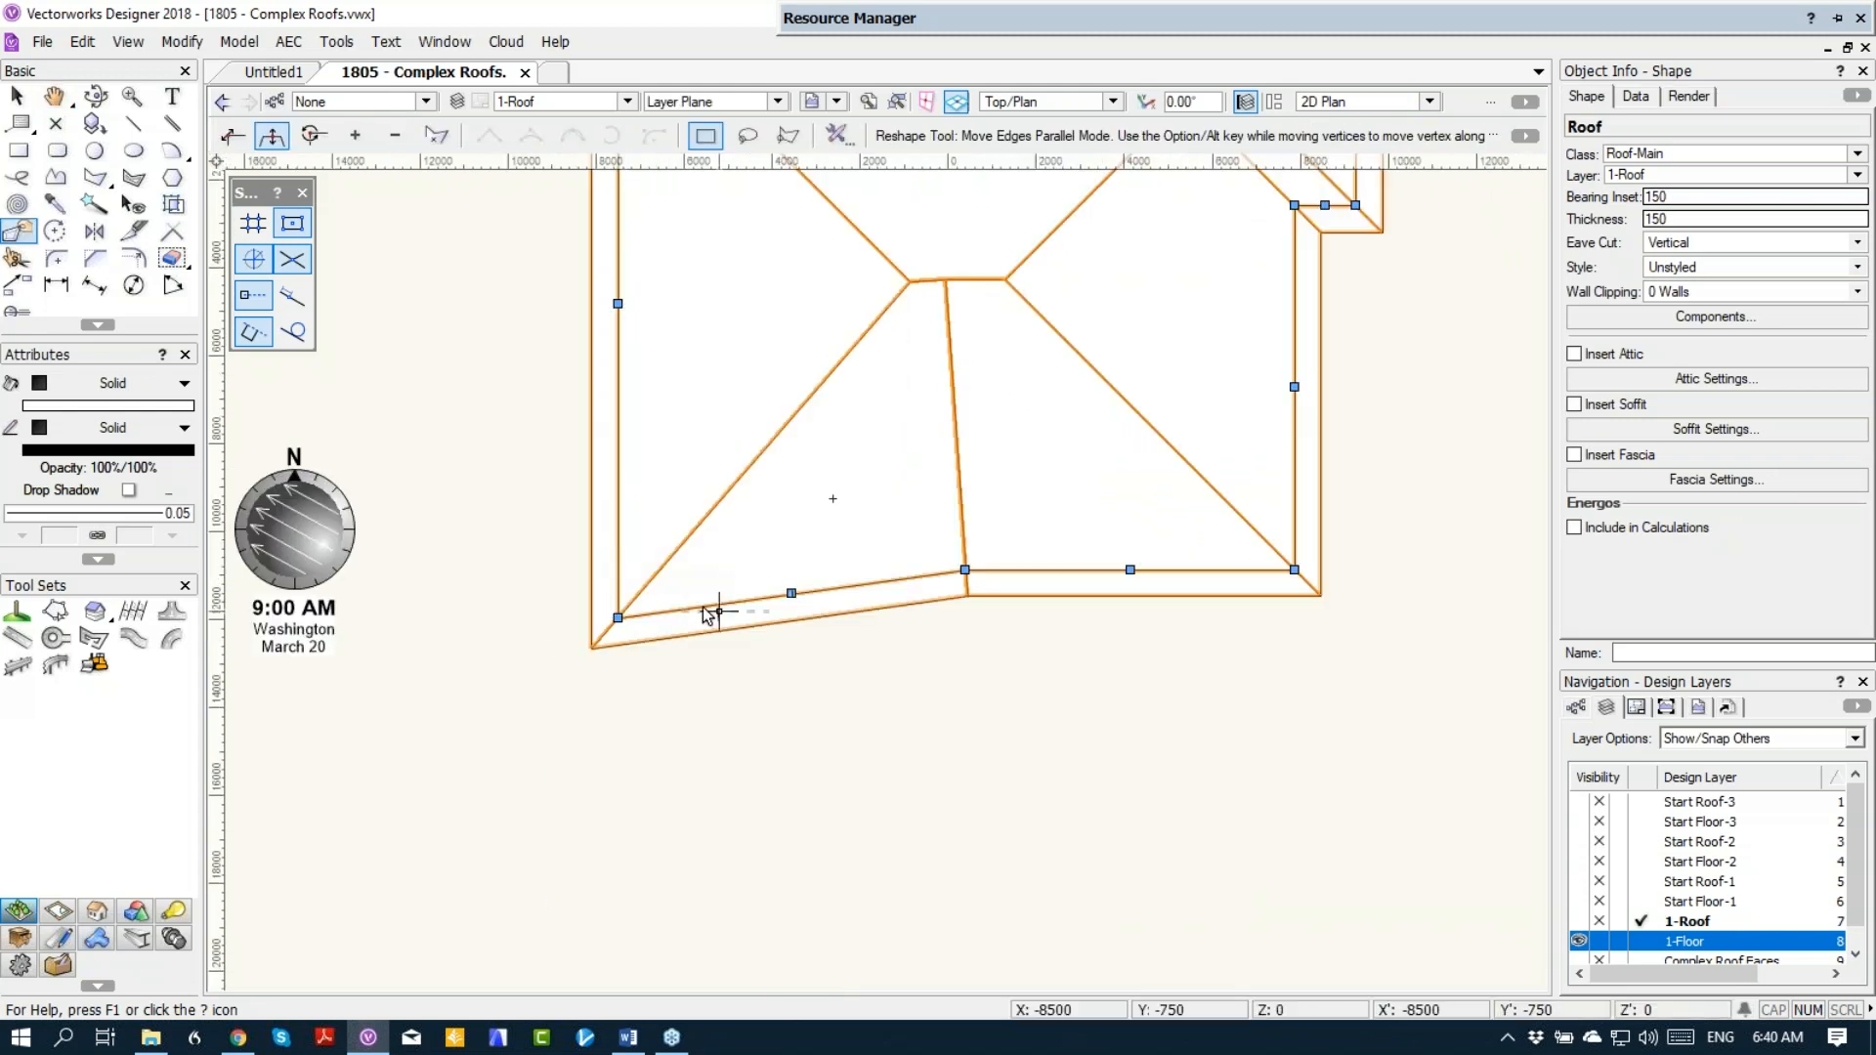
pyautogui.scroll(3, 705, 611)
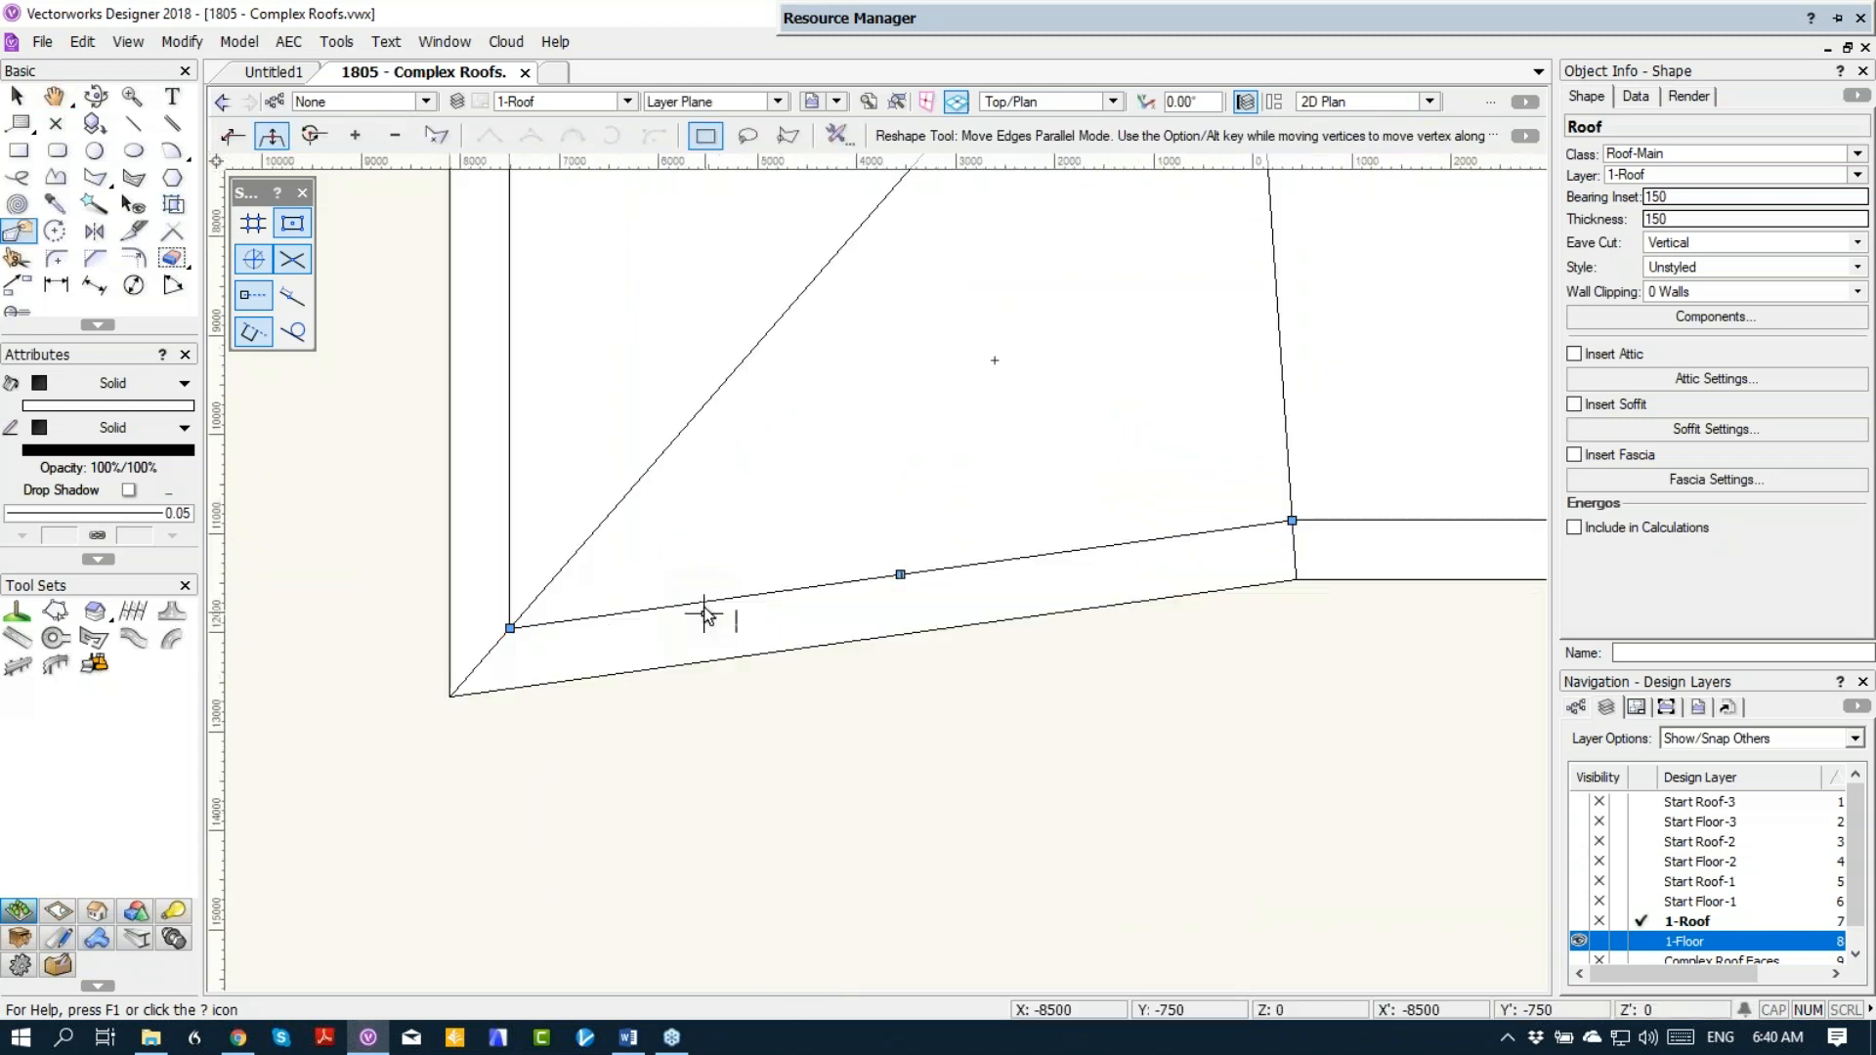
pyautogui.click(354, 133)
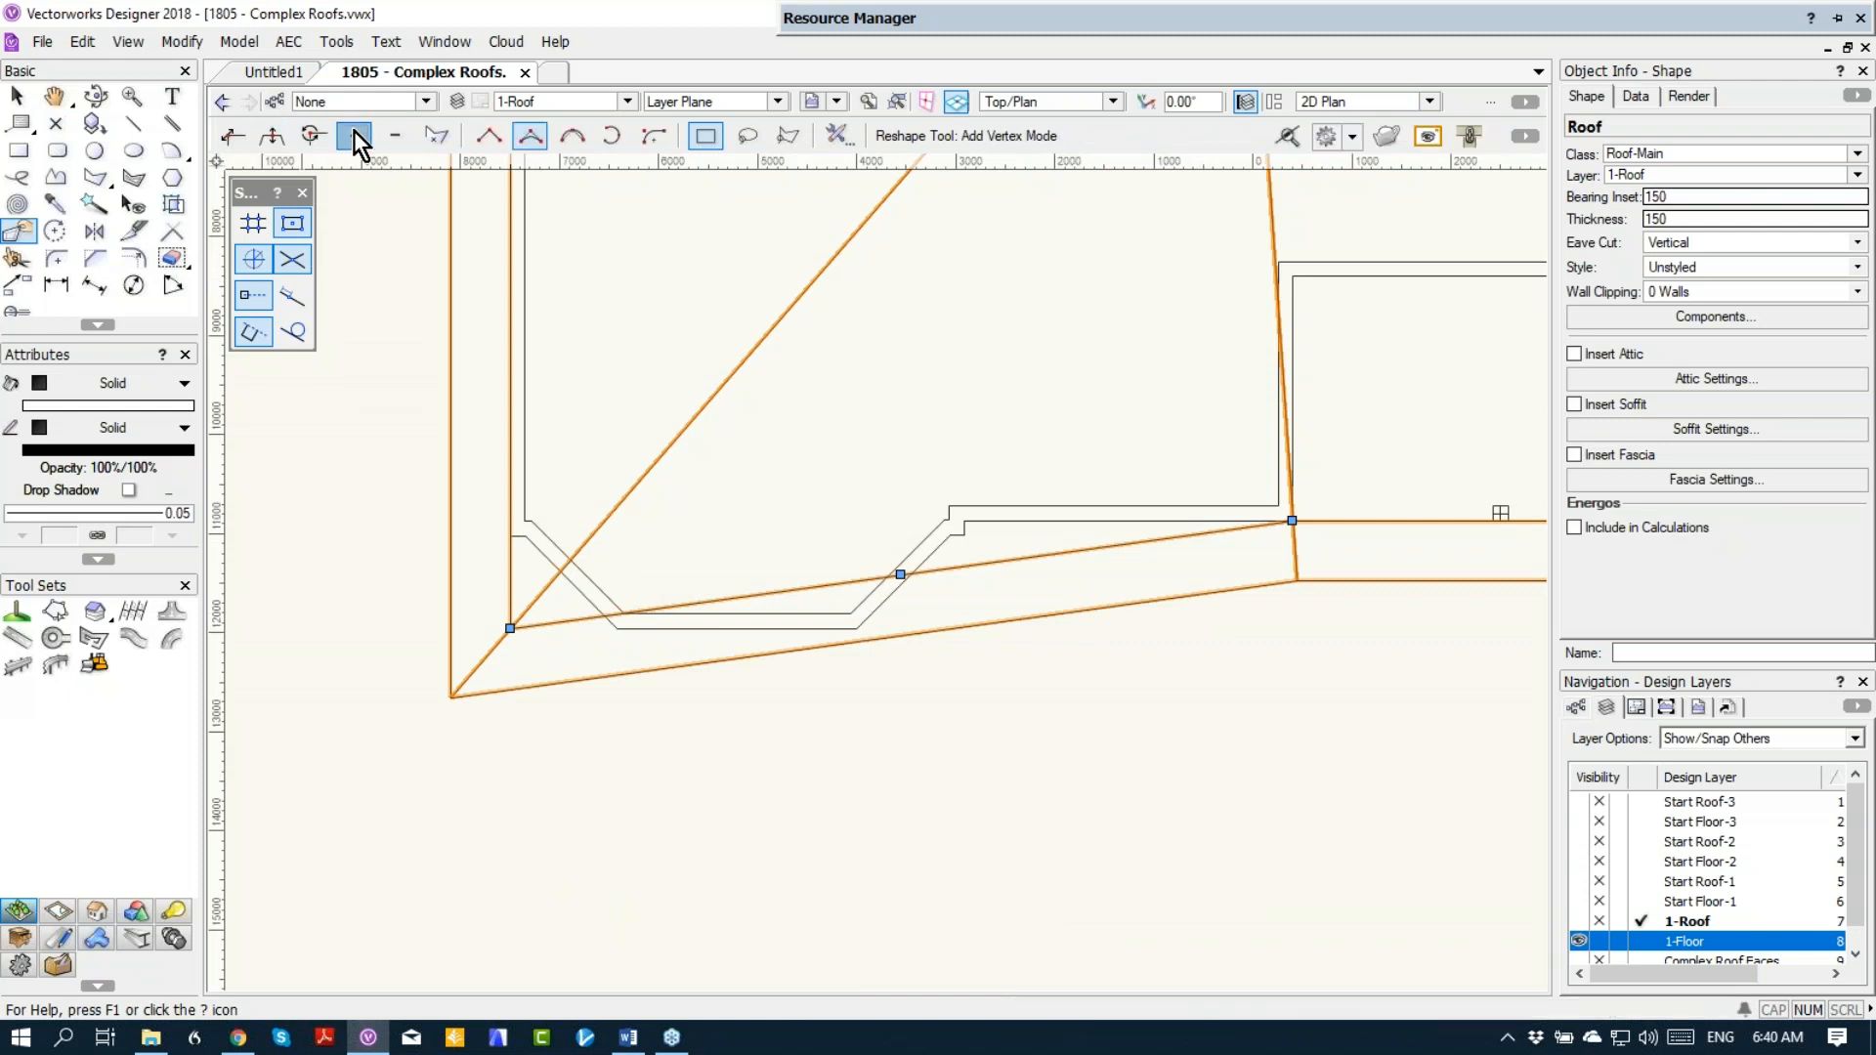
pyautogui.click(900, 574)
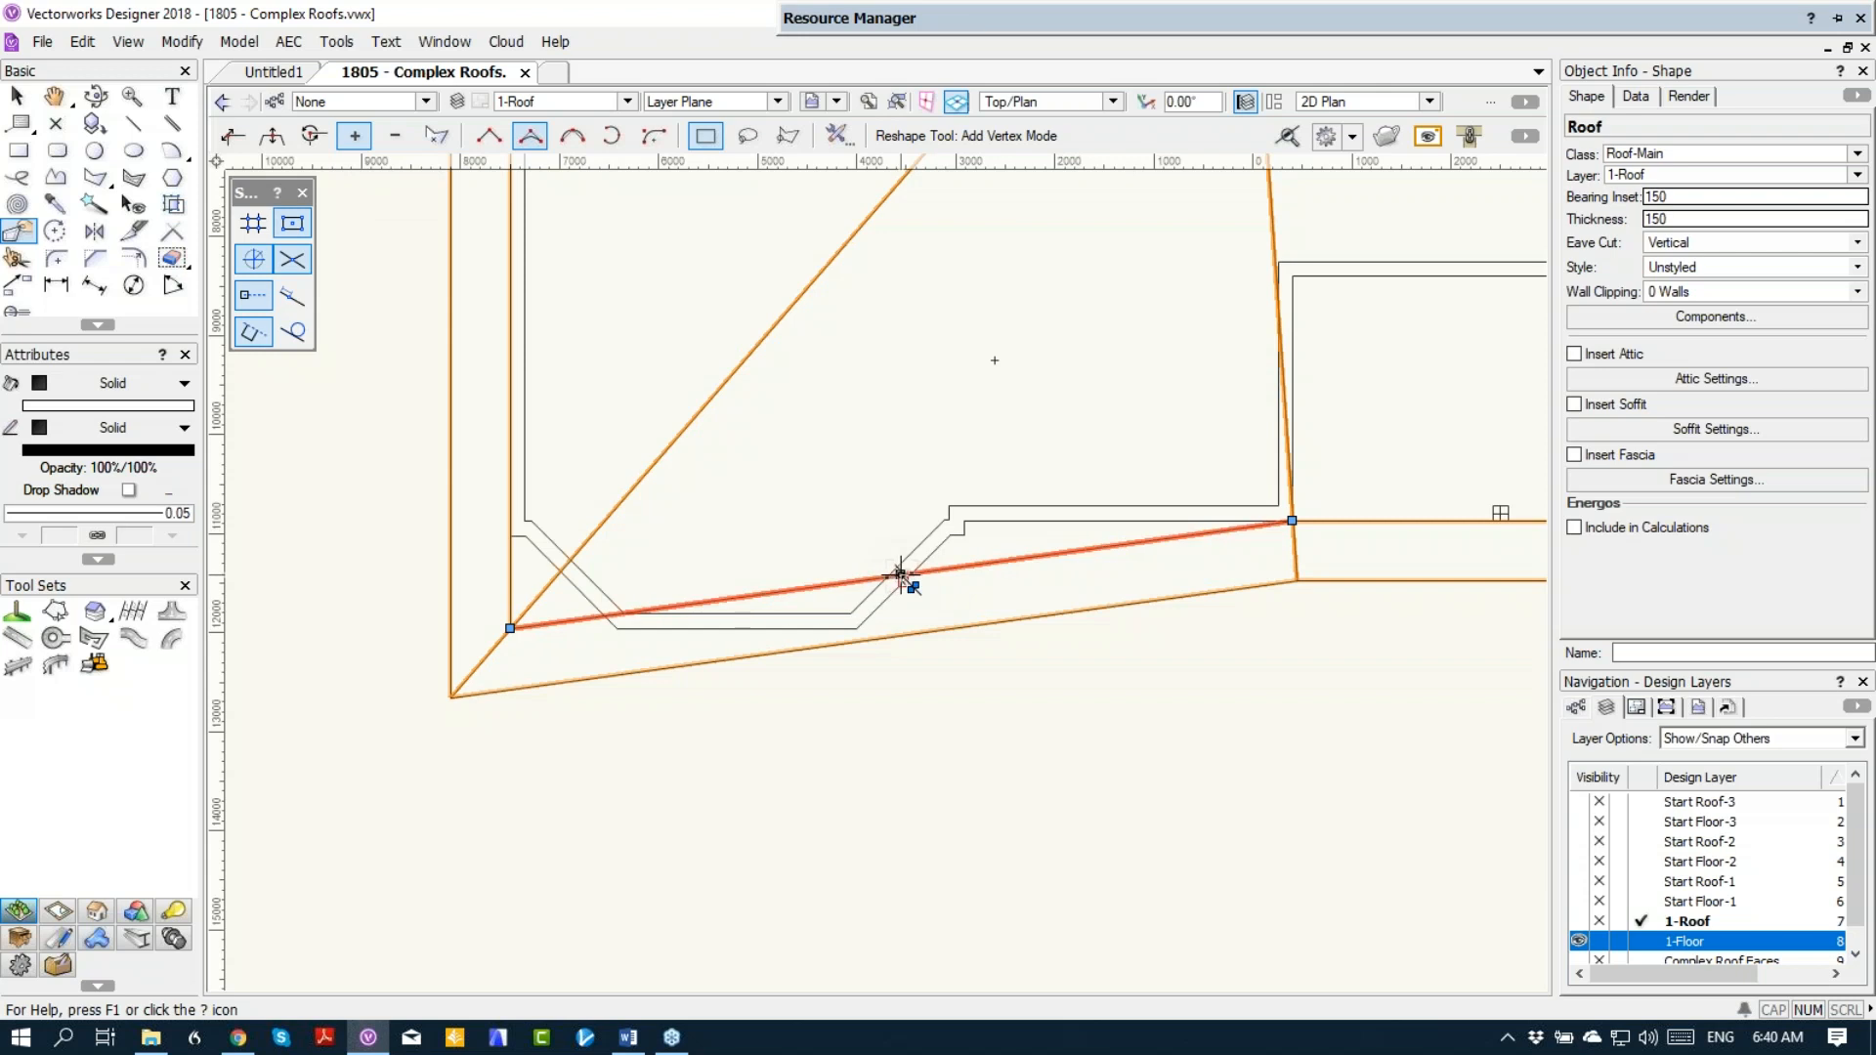
pyautogui.moveTo(912, 586); pyautogui.dragTo(959, 627)
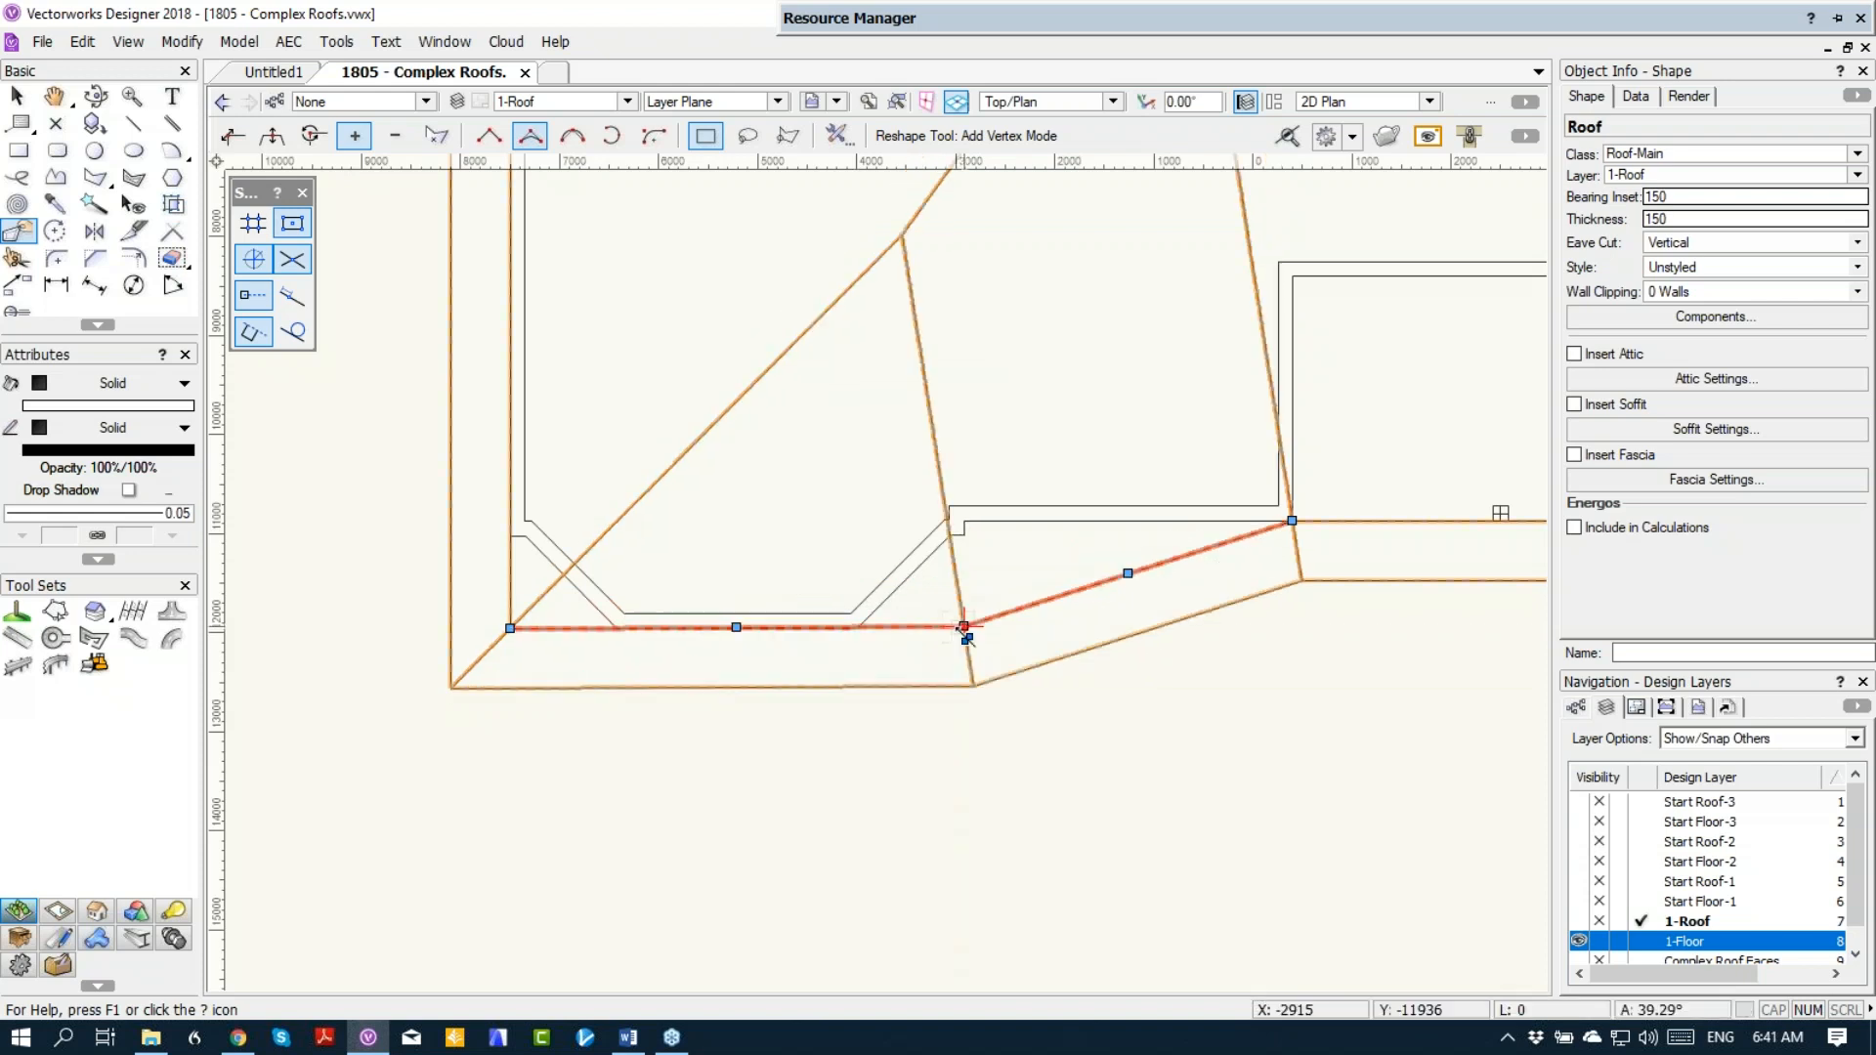
# Step: Move the roof vertex at the recessed wall corner across to line up with the added bay vertex, and show the Right Isometric view
pyautogui.click(231, 136)
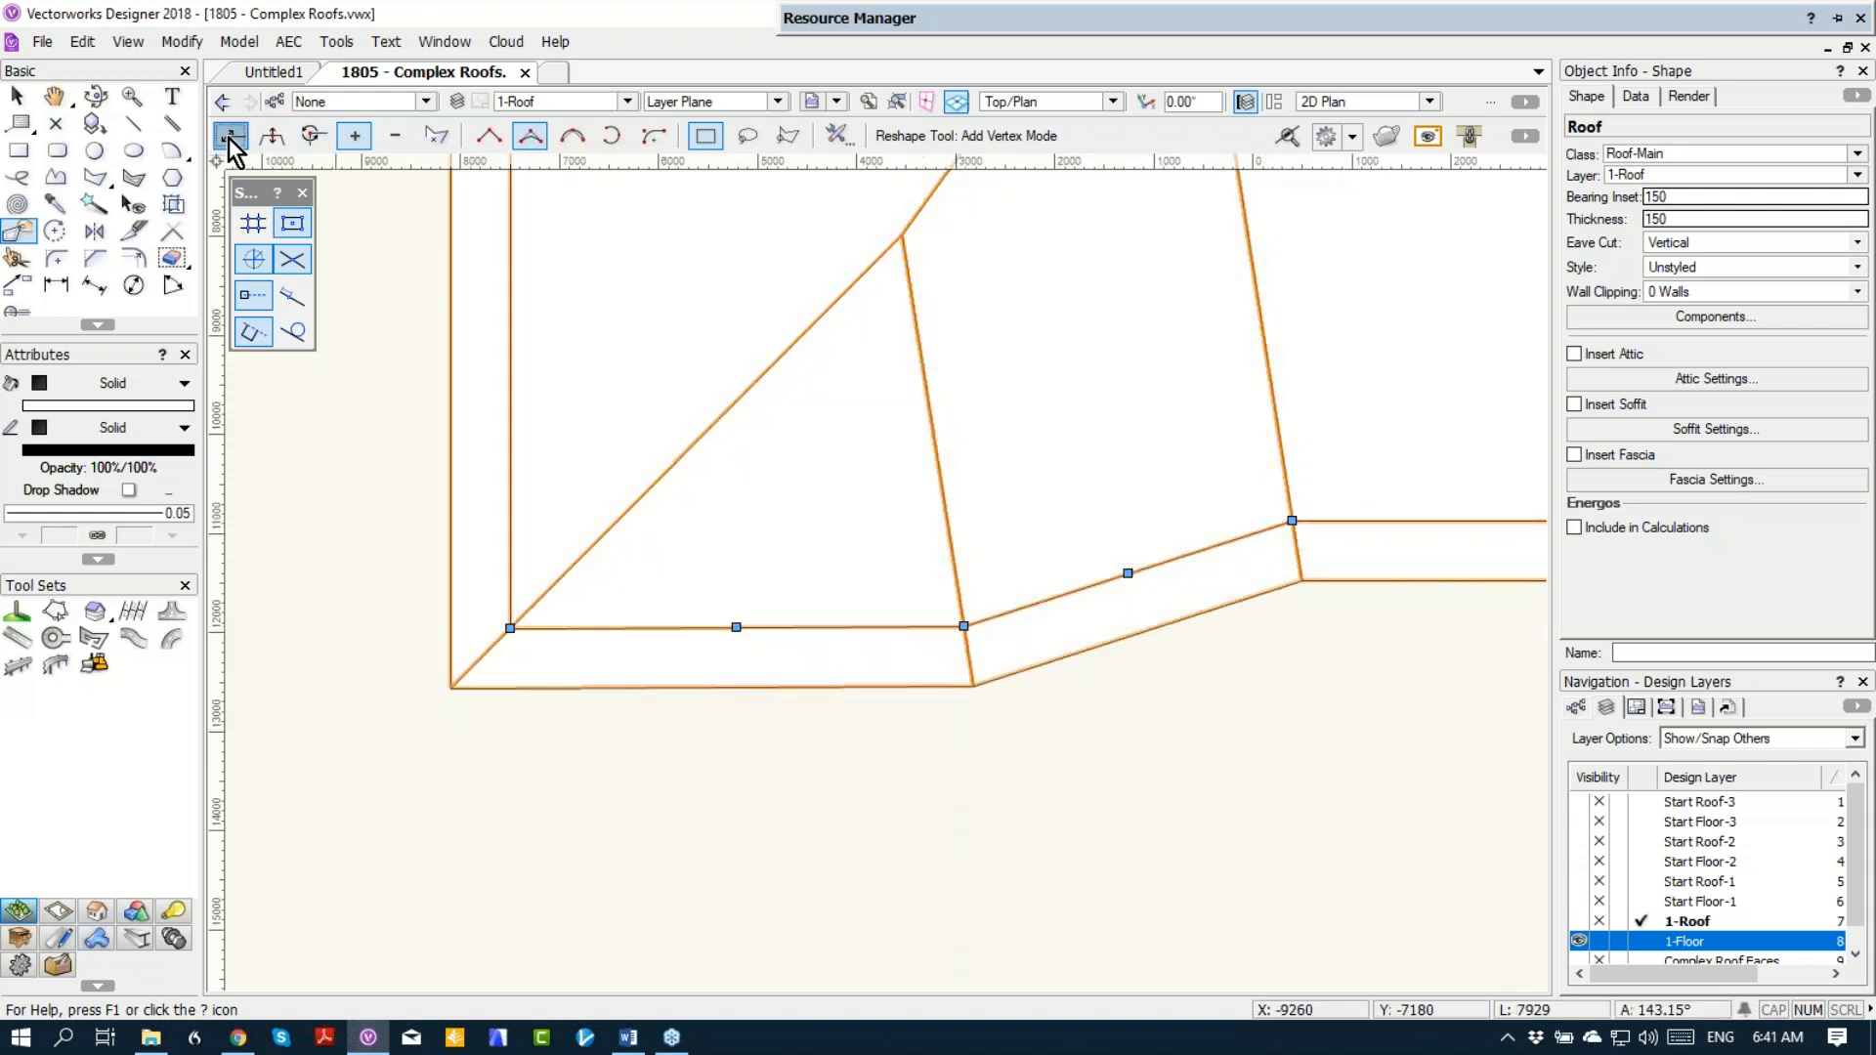
pyautogui.moveTo(1296, 527); pyautogui.dragTo(965, 520)
pyautogui.scroll(-3, 1215, 581)
pyautogui.scroll(1, 1282, 513)
pyautogui.moveTo(1282, 513); pyautogui.dragTo(930, 546, button='middle')
pyautogui.scroll(-1, 933, 562)
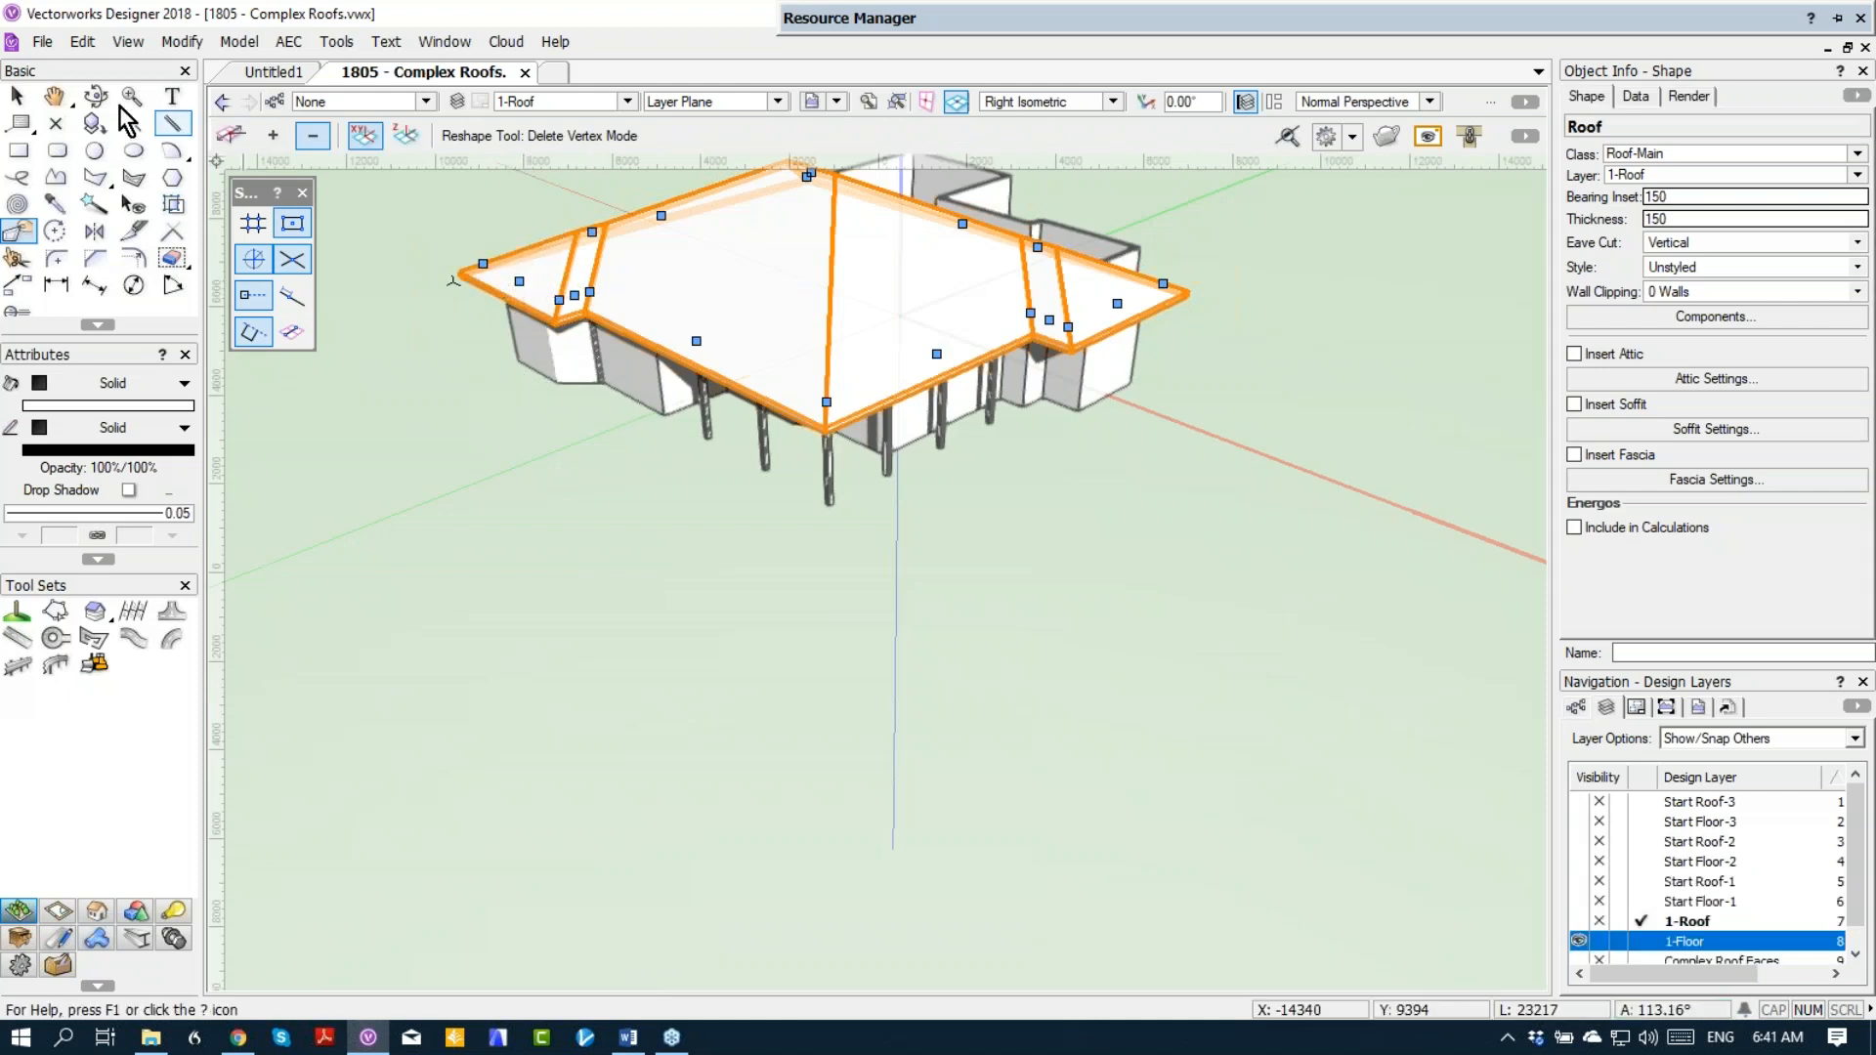
# Step: Change the end roof edges over the left and right bays to gables
pyautogui.click(16, 95)
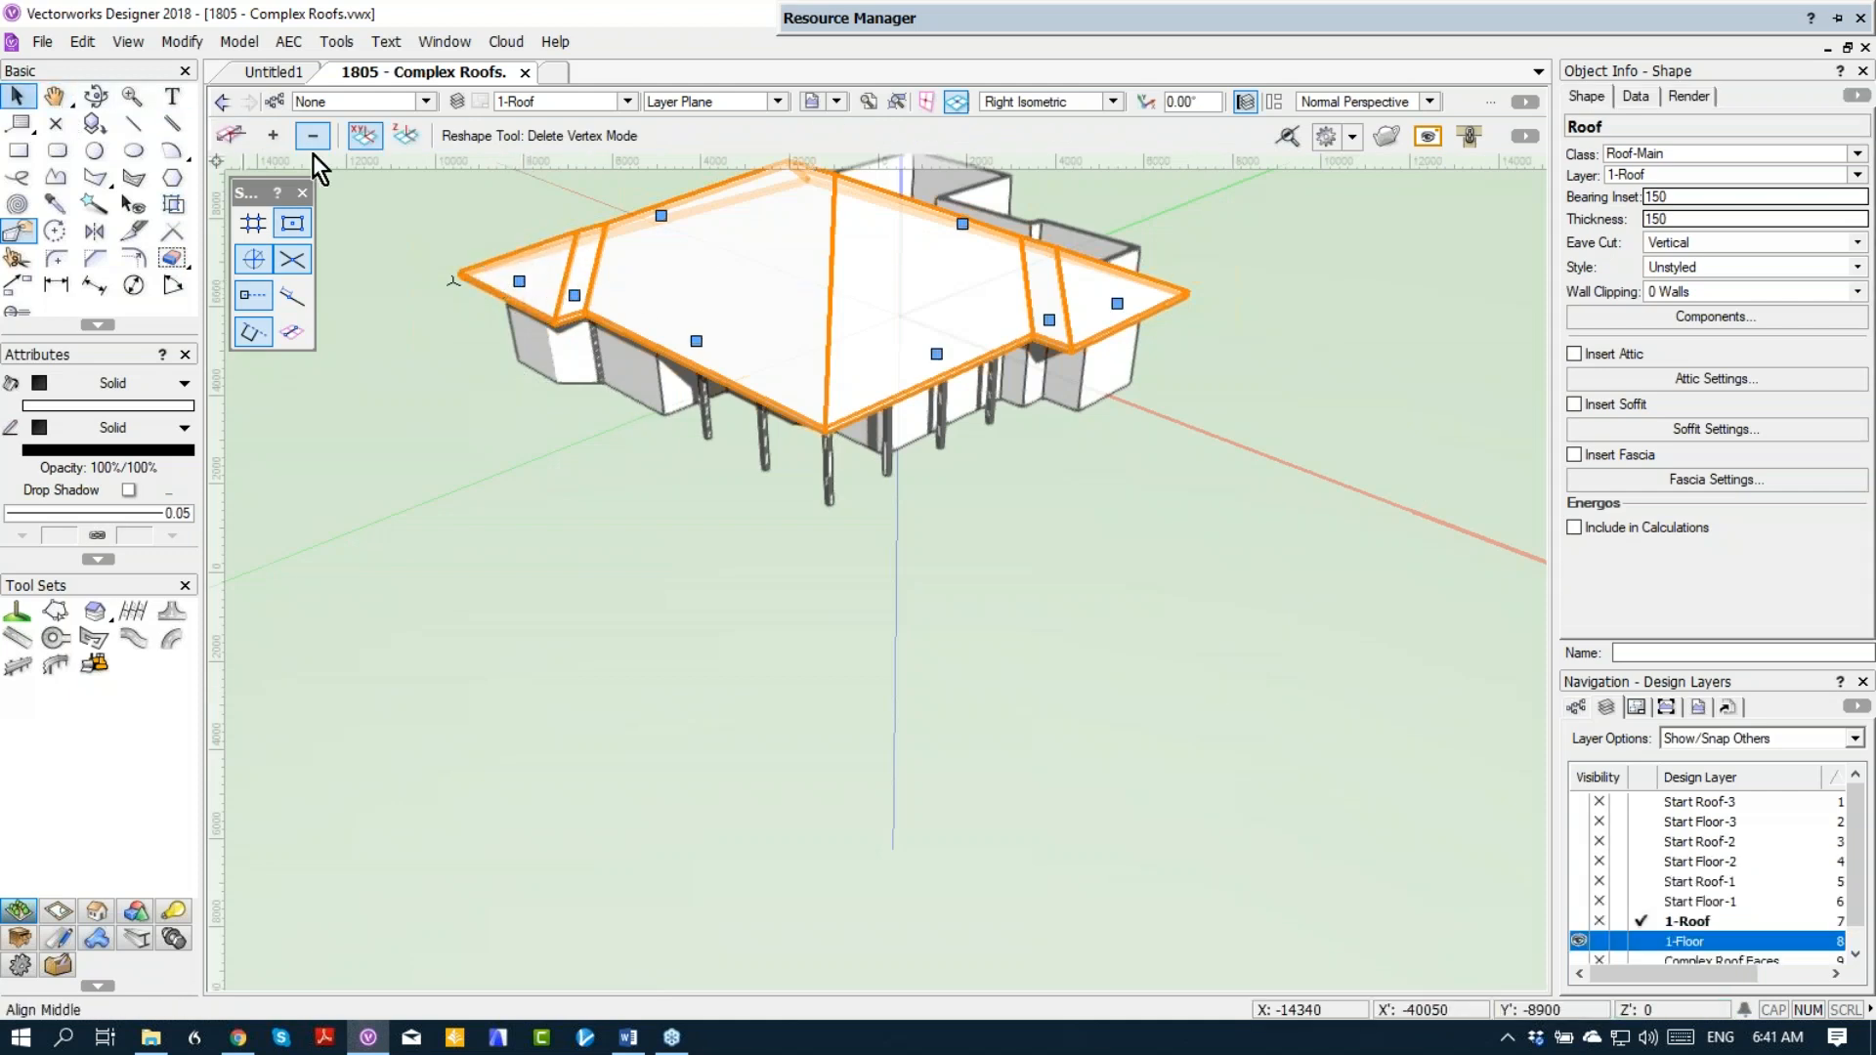
pyautogui.doubleClick(521, 283)
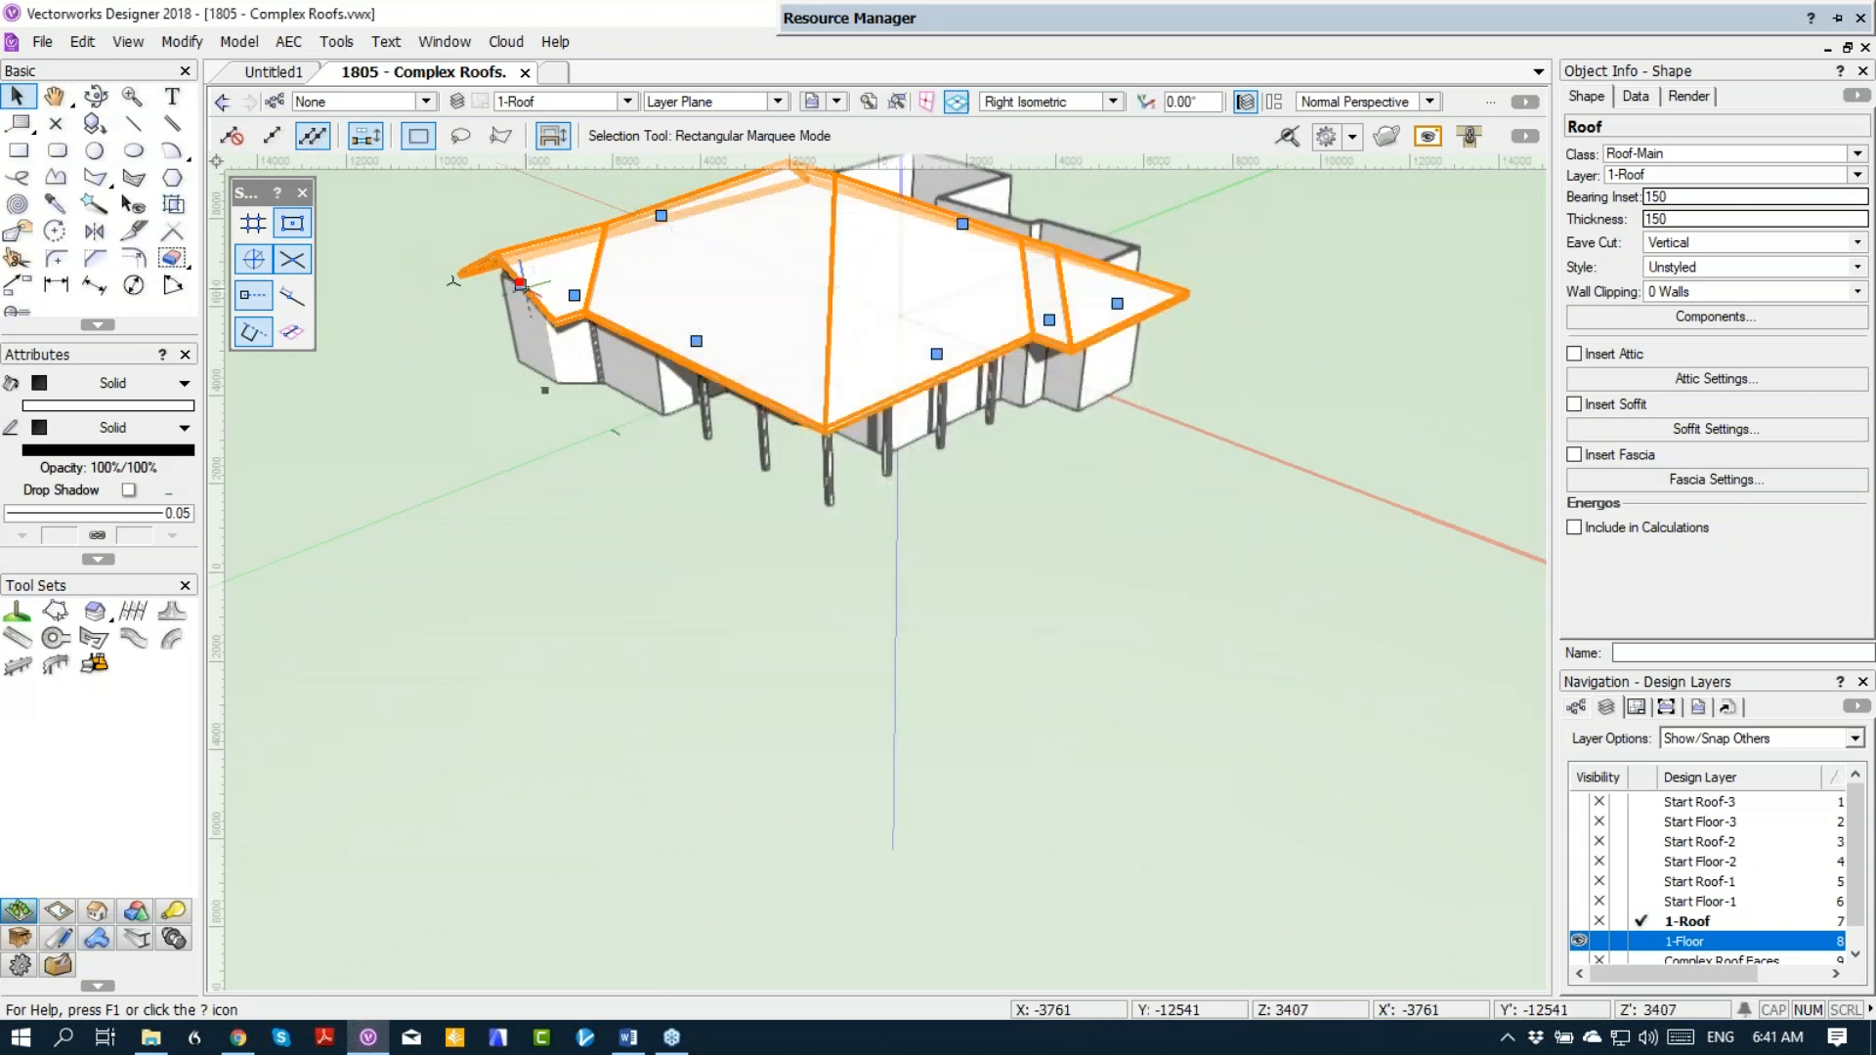
pyautogui.doubleClick(1119, 310)
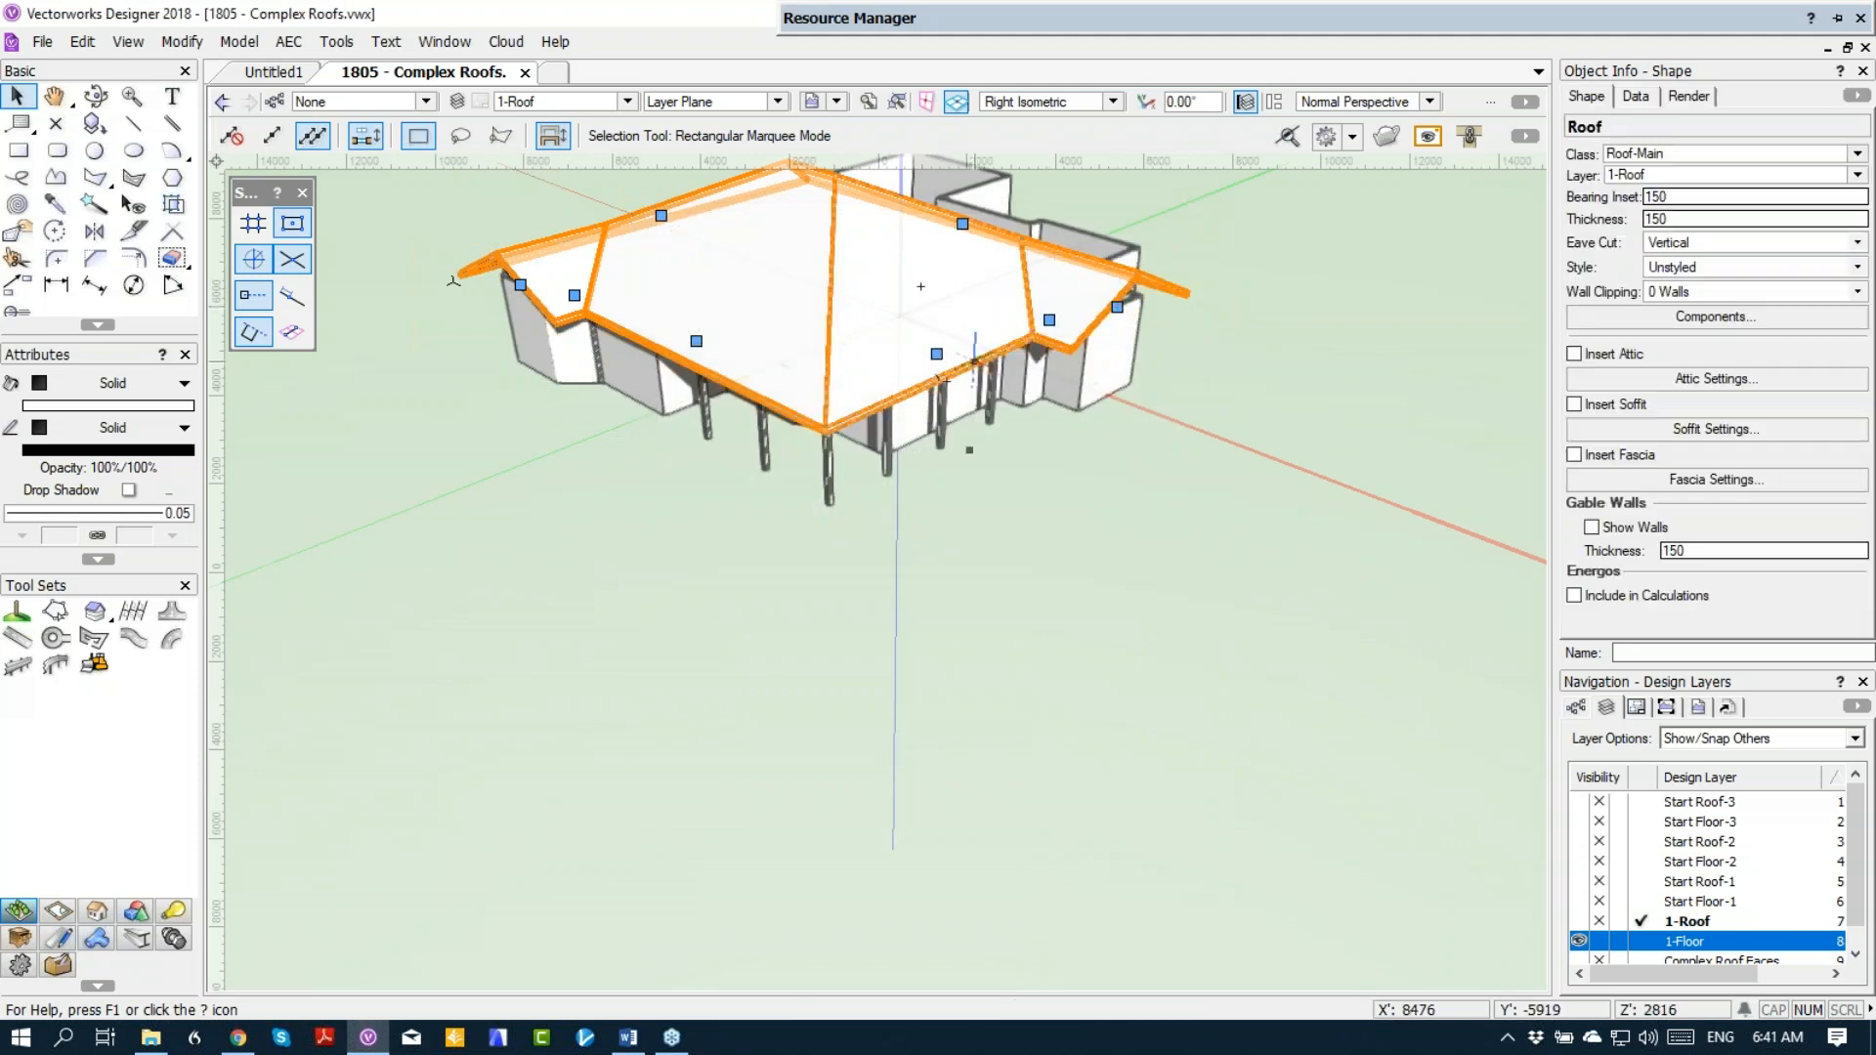
# Step: Set the bearing height of both roof edges over the porch columns to 2700, and deselect the roof
pyautogui.doubleClick(937, 357)
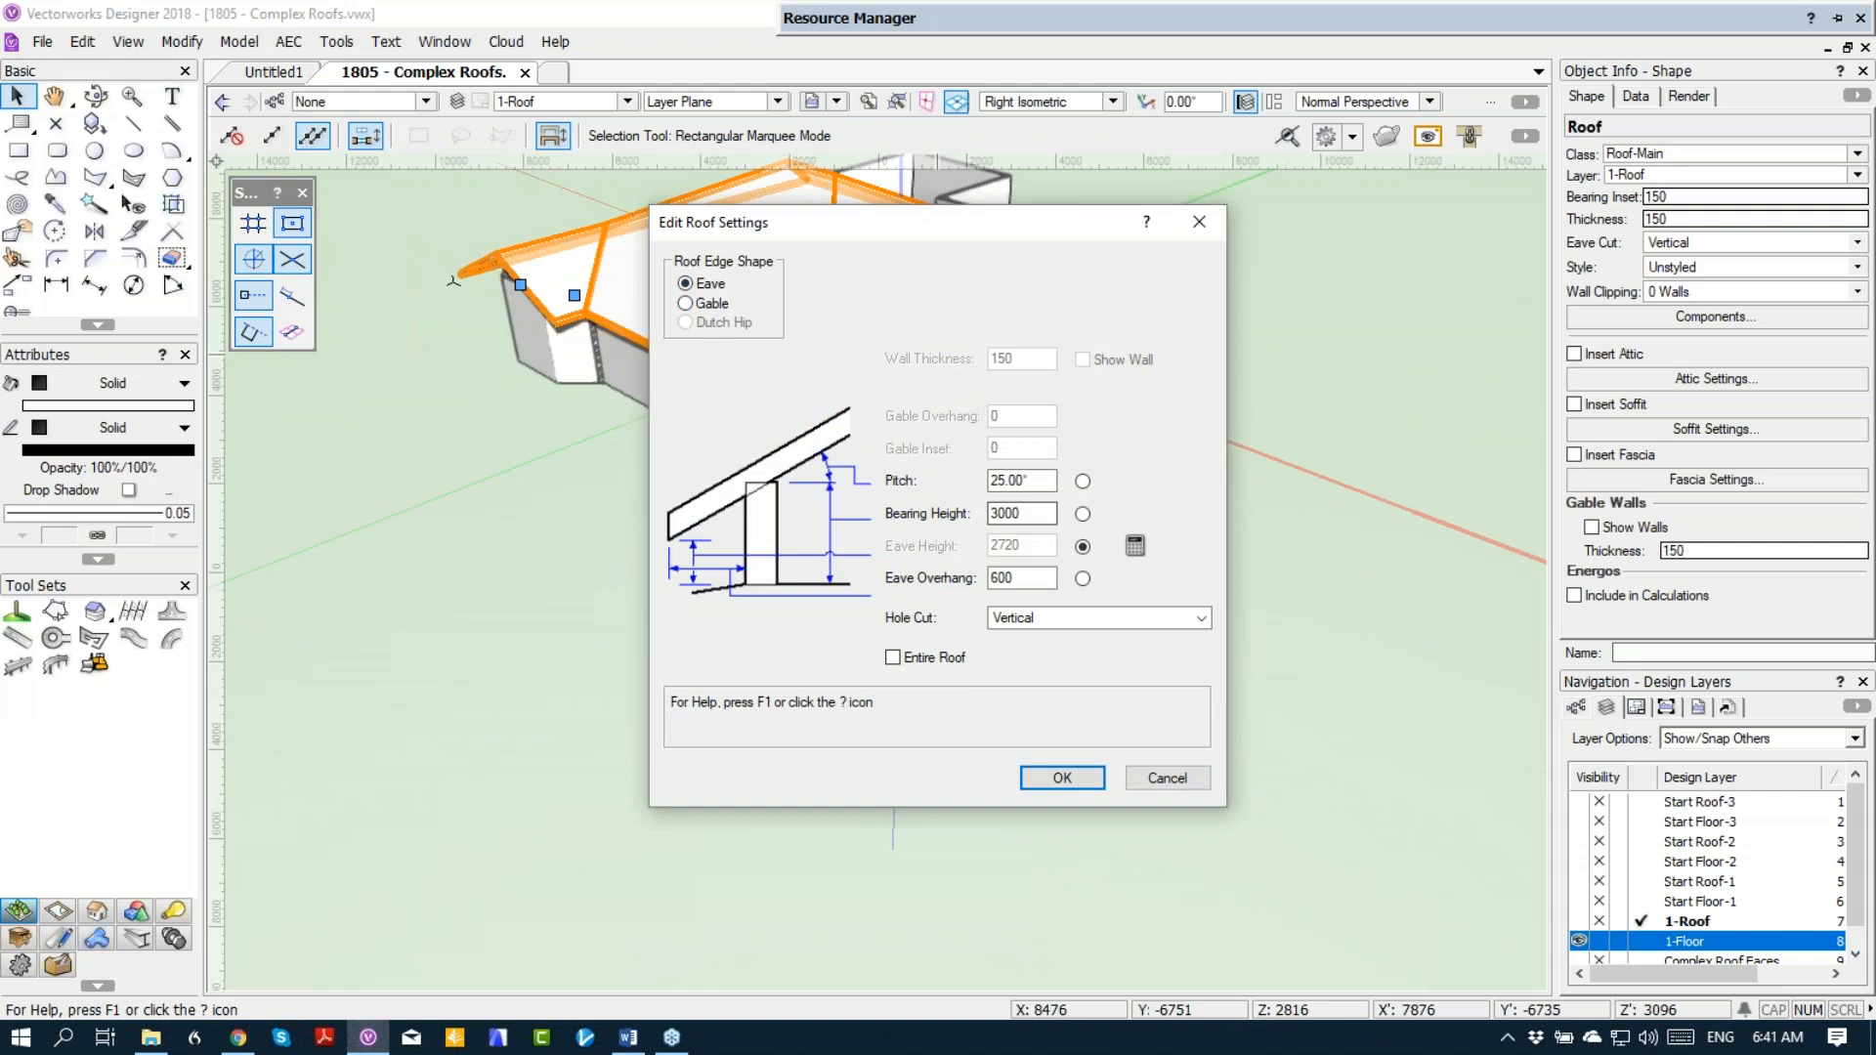
pyautogui.doubleClick(1016, 513)
pyautogui.write('2700')
pyautogui.press('Return')
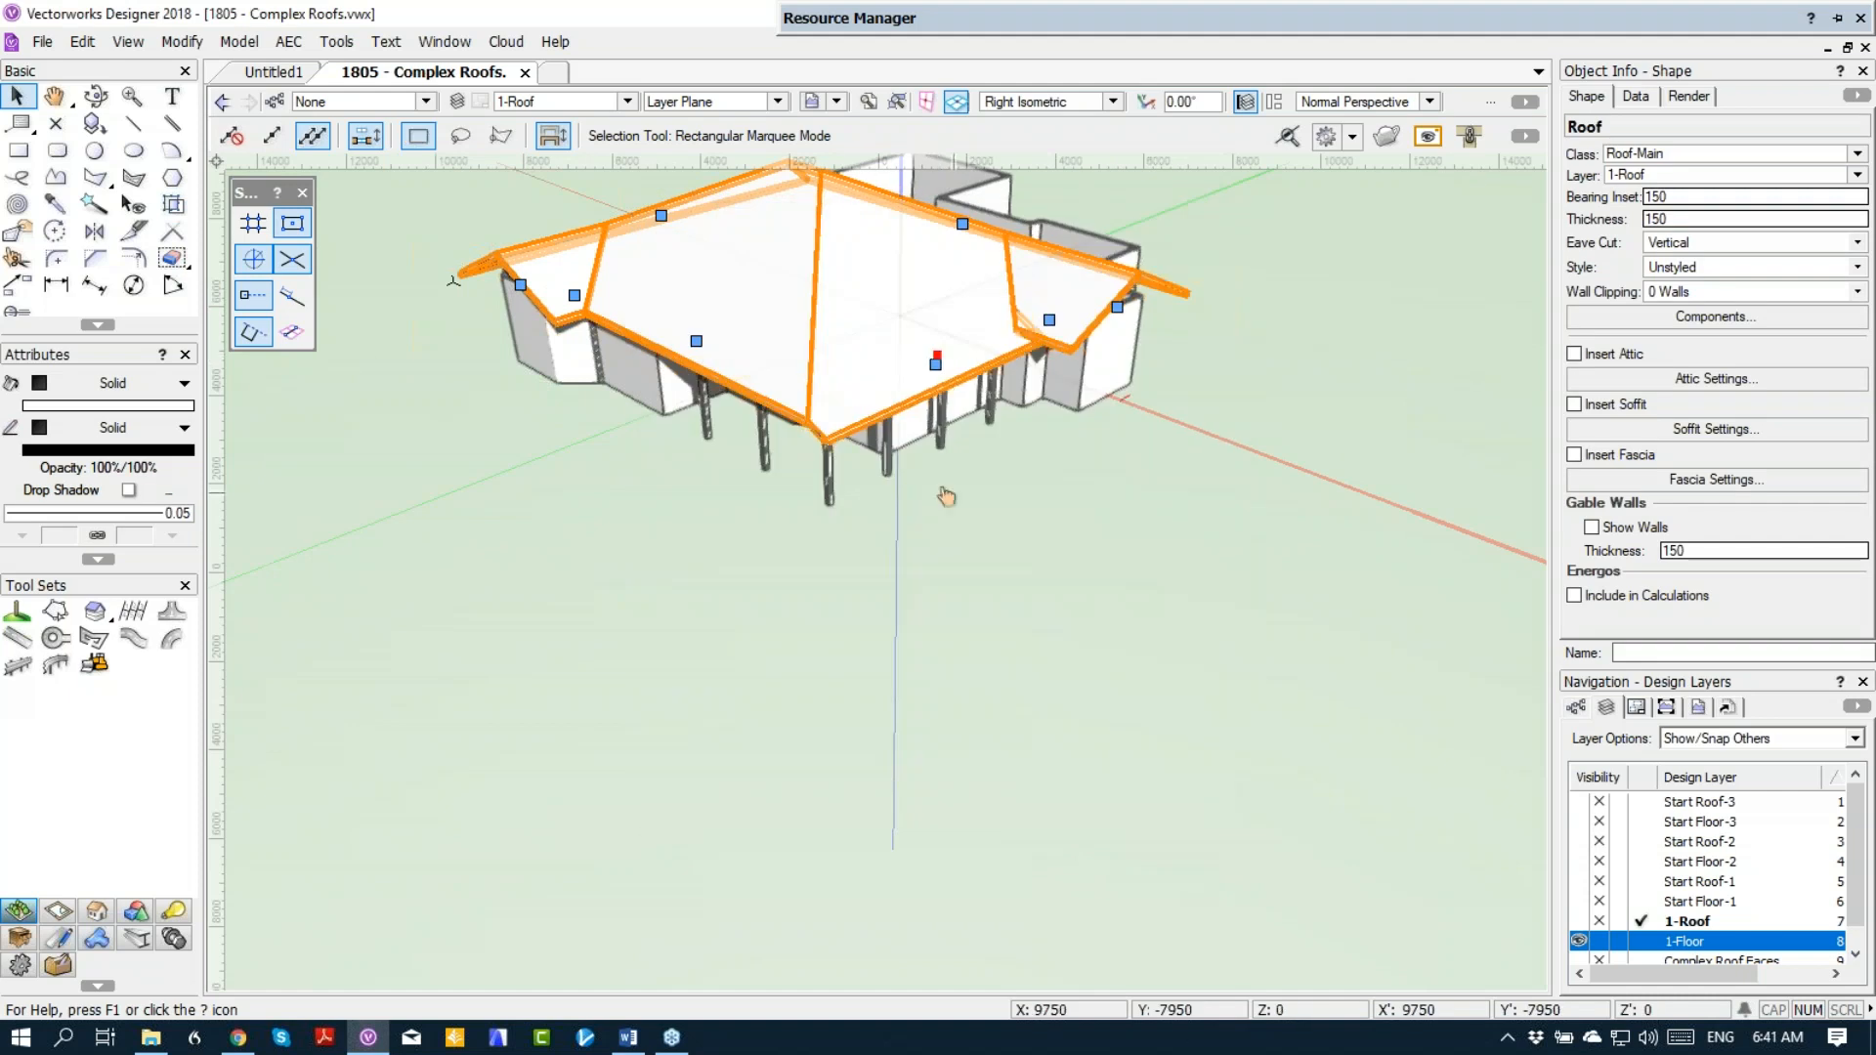
pyautogui.doubleClick(698, 343)
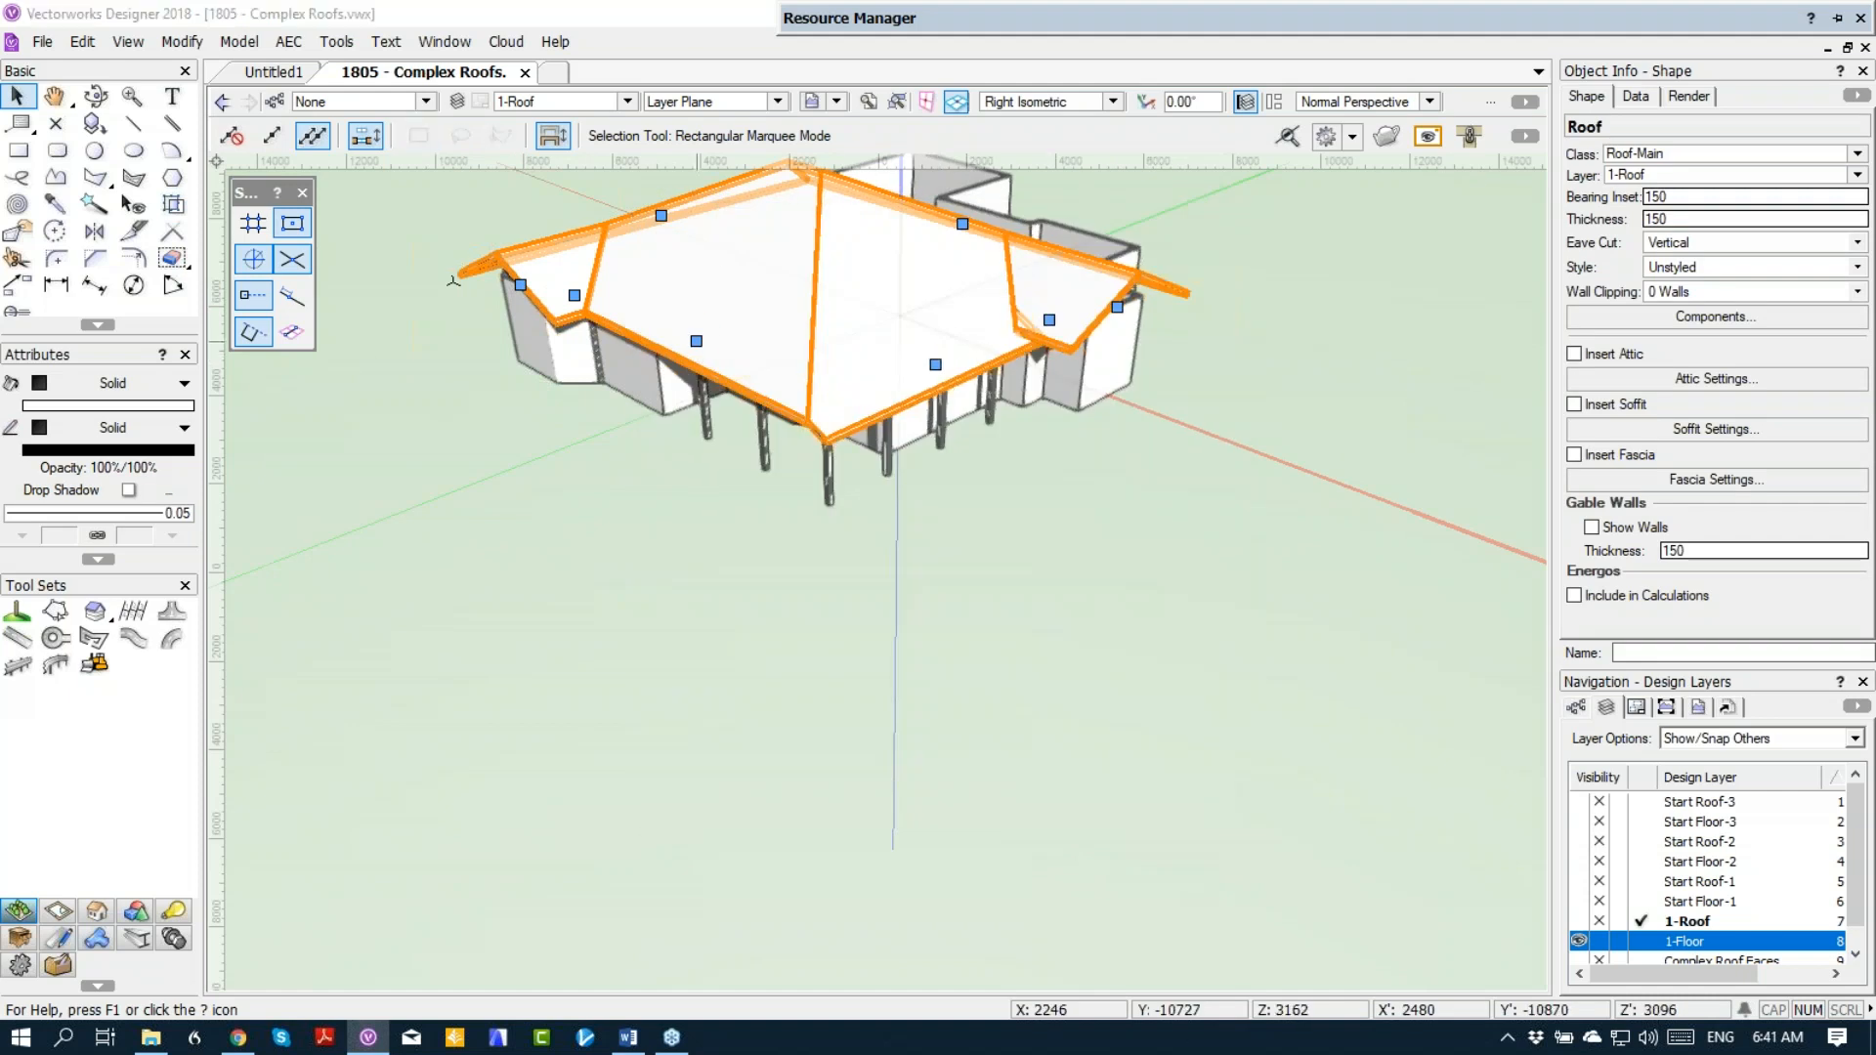
pyautogui.moveTo(1021, 514); pyautogui.dragTo(962, 523)
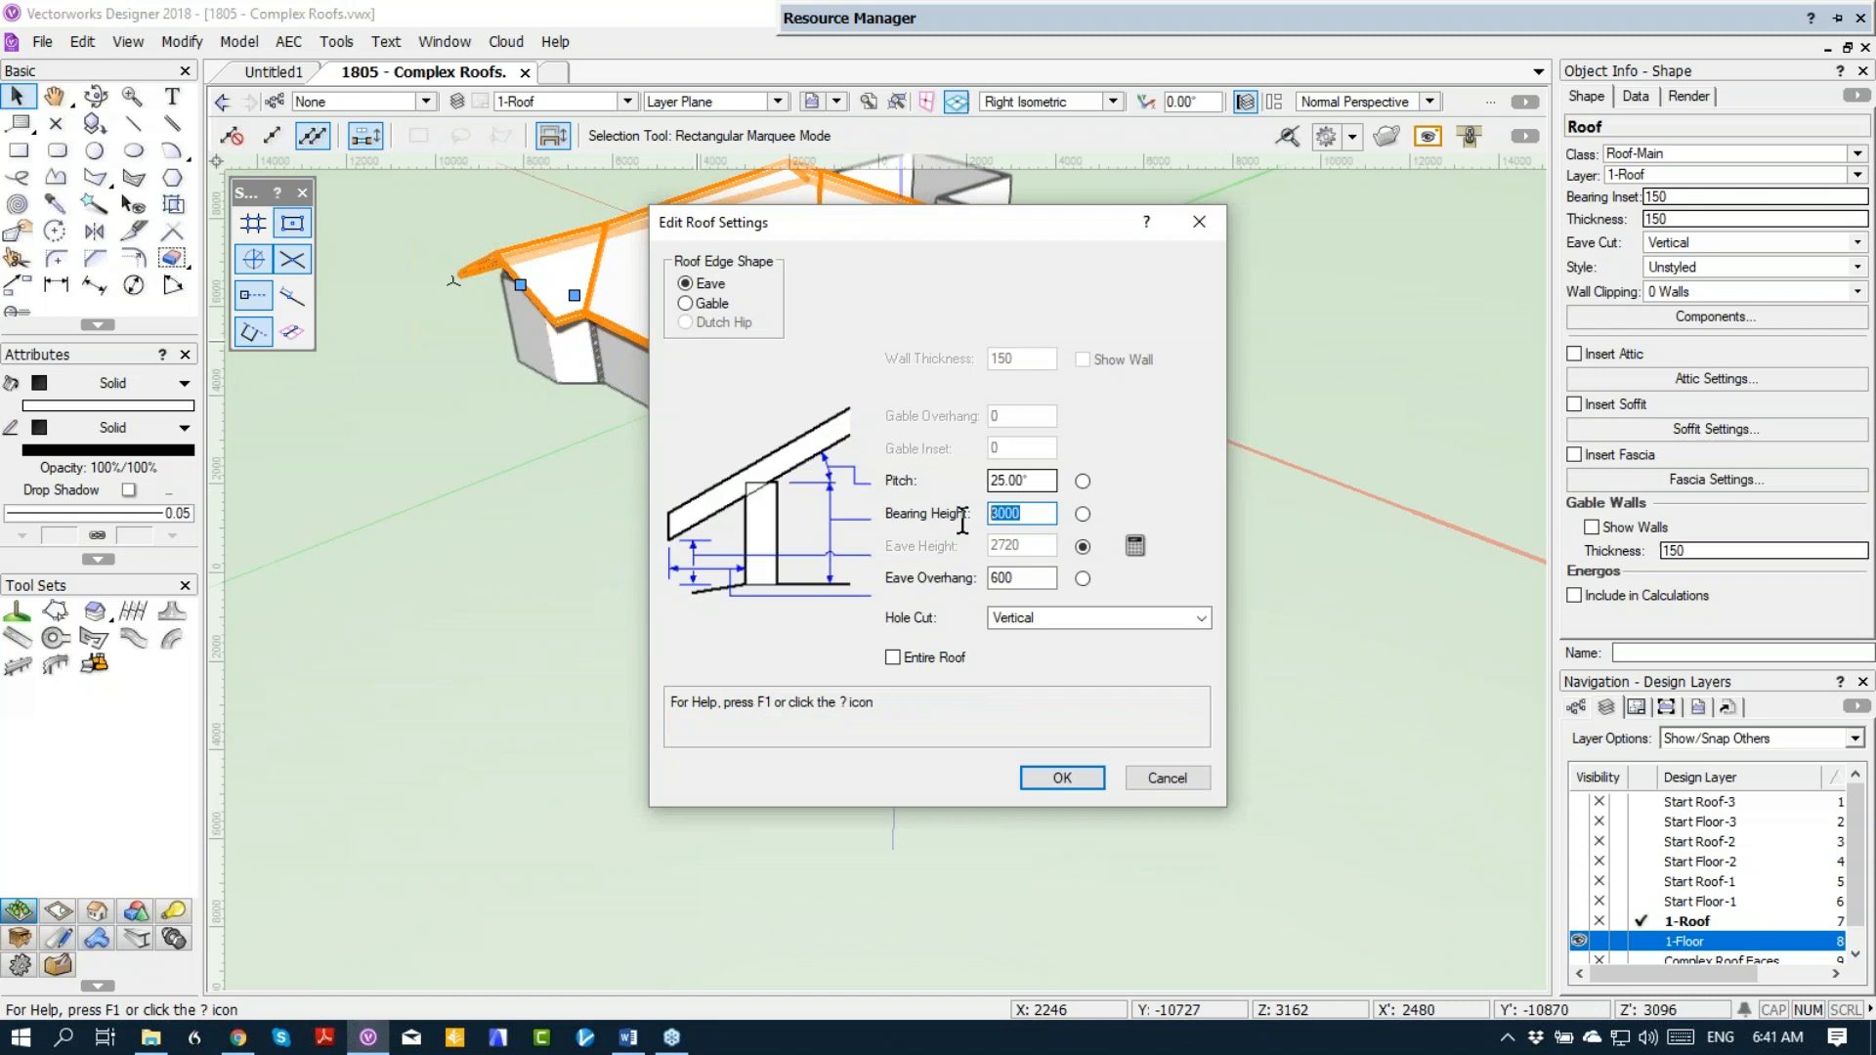
pyautogui.write('2700')
pyautogui.press('Return')
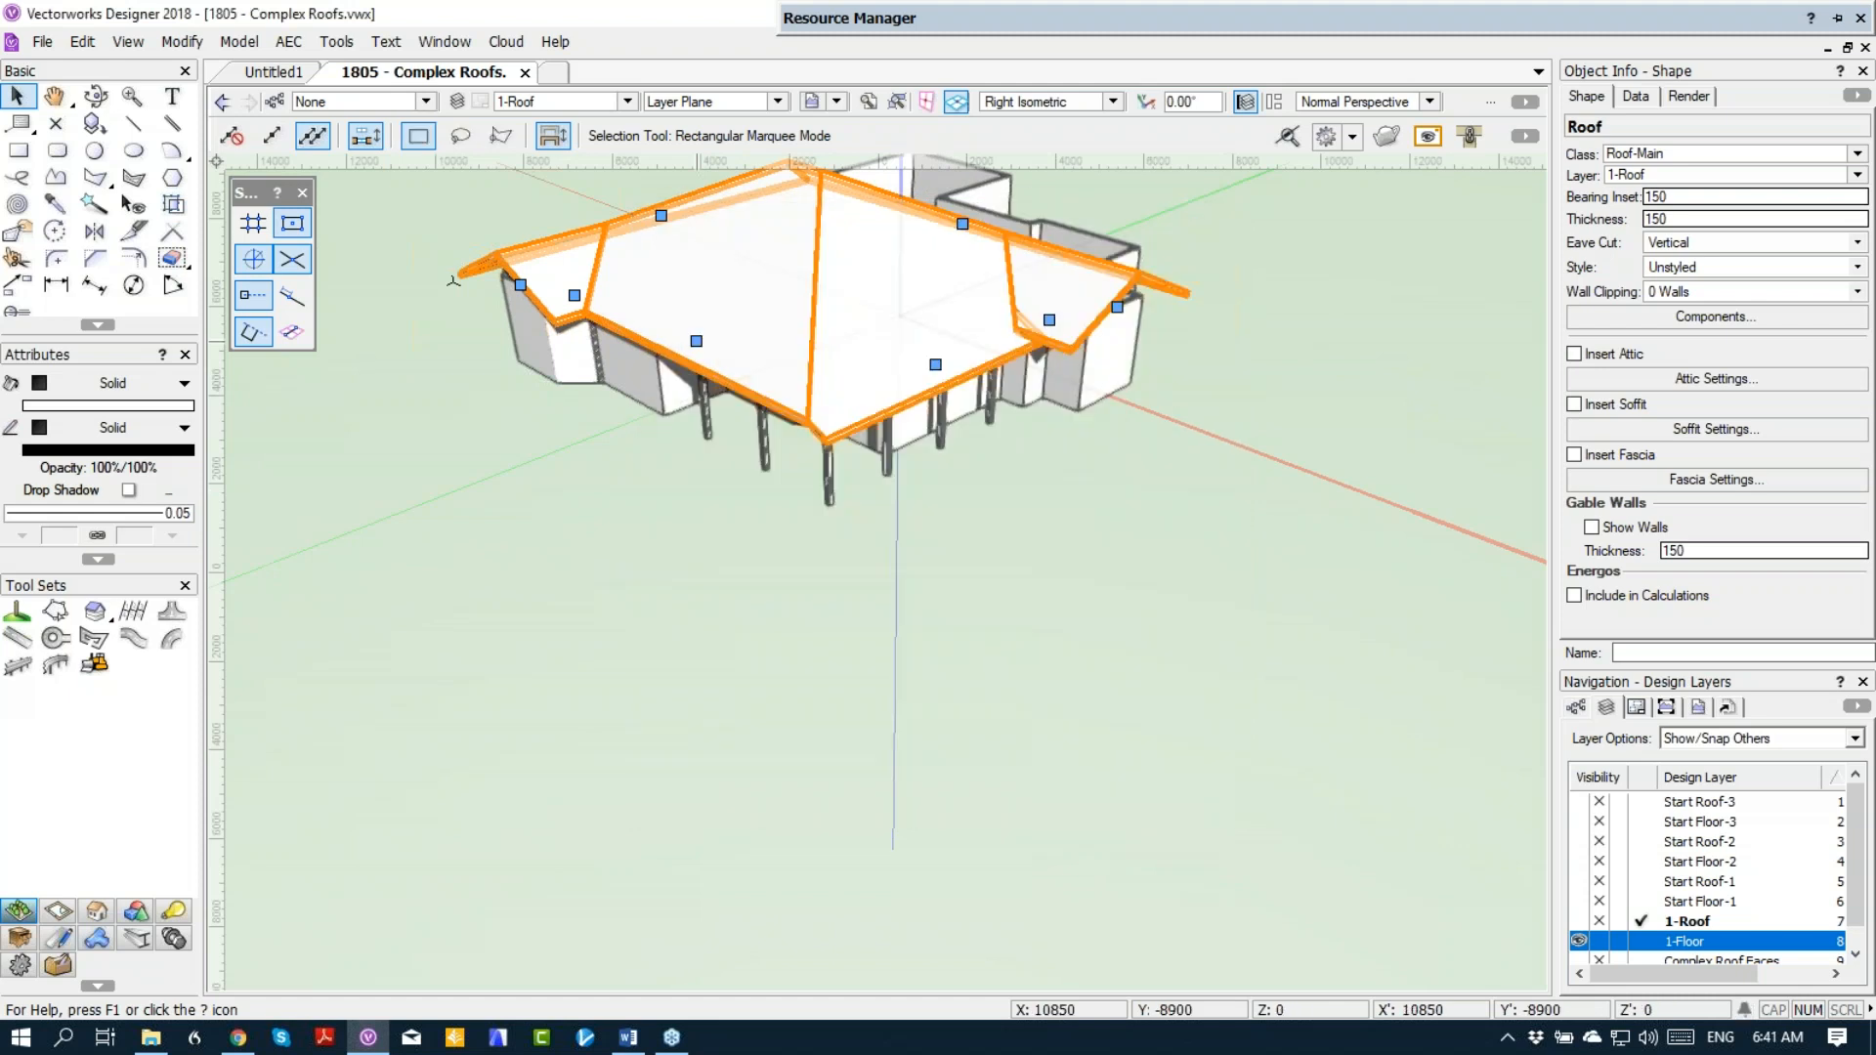
pyautogui.click(936, 567)
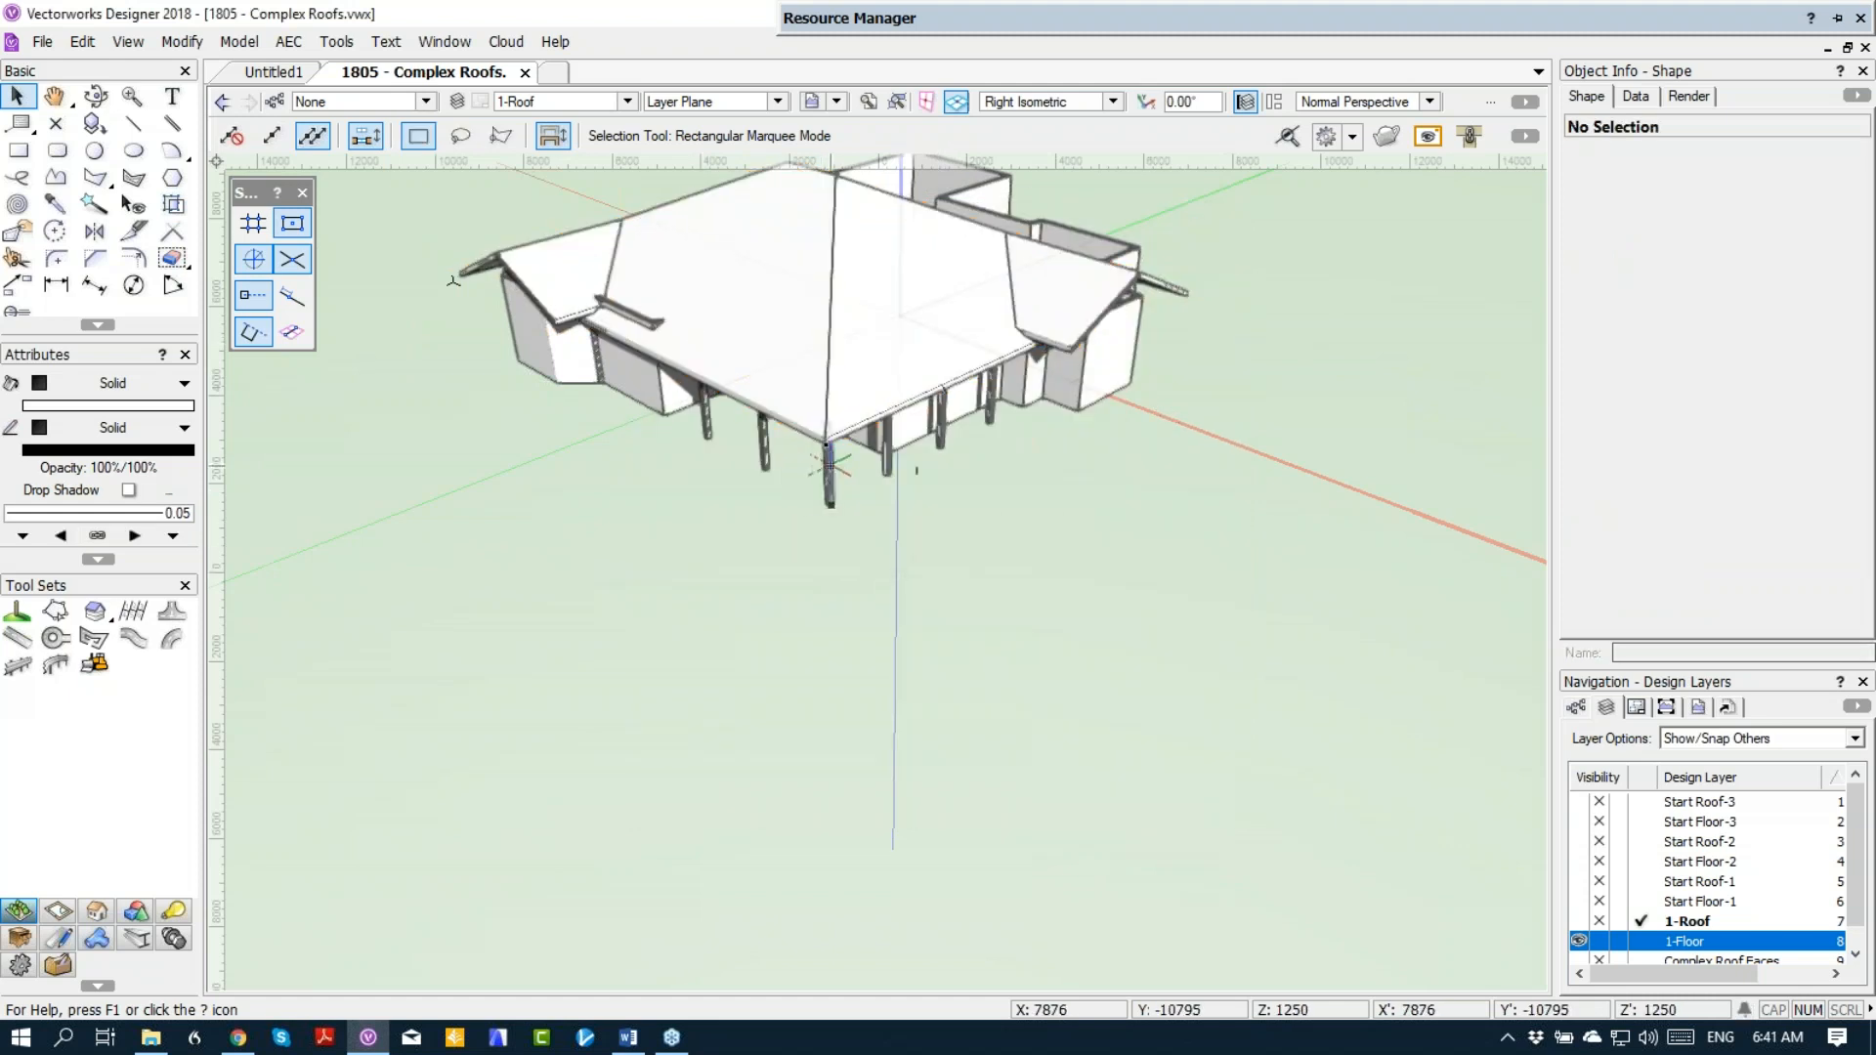
# Step: Inspect the roof from other 3D angles, return to Top/Plan view, and make 1-Floor the active layer
pyautogui.moveTo(834, 470); pyautogui.dragTo(847, 534, button='middle')
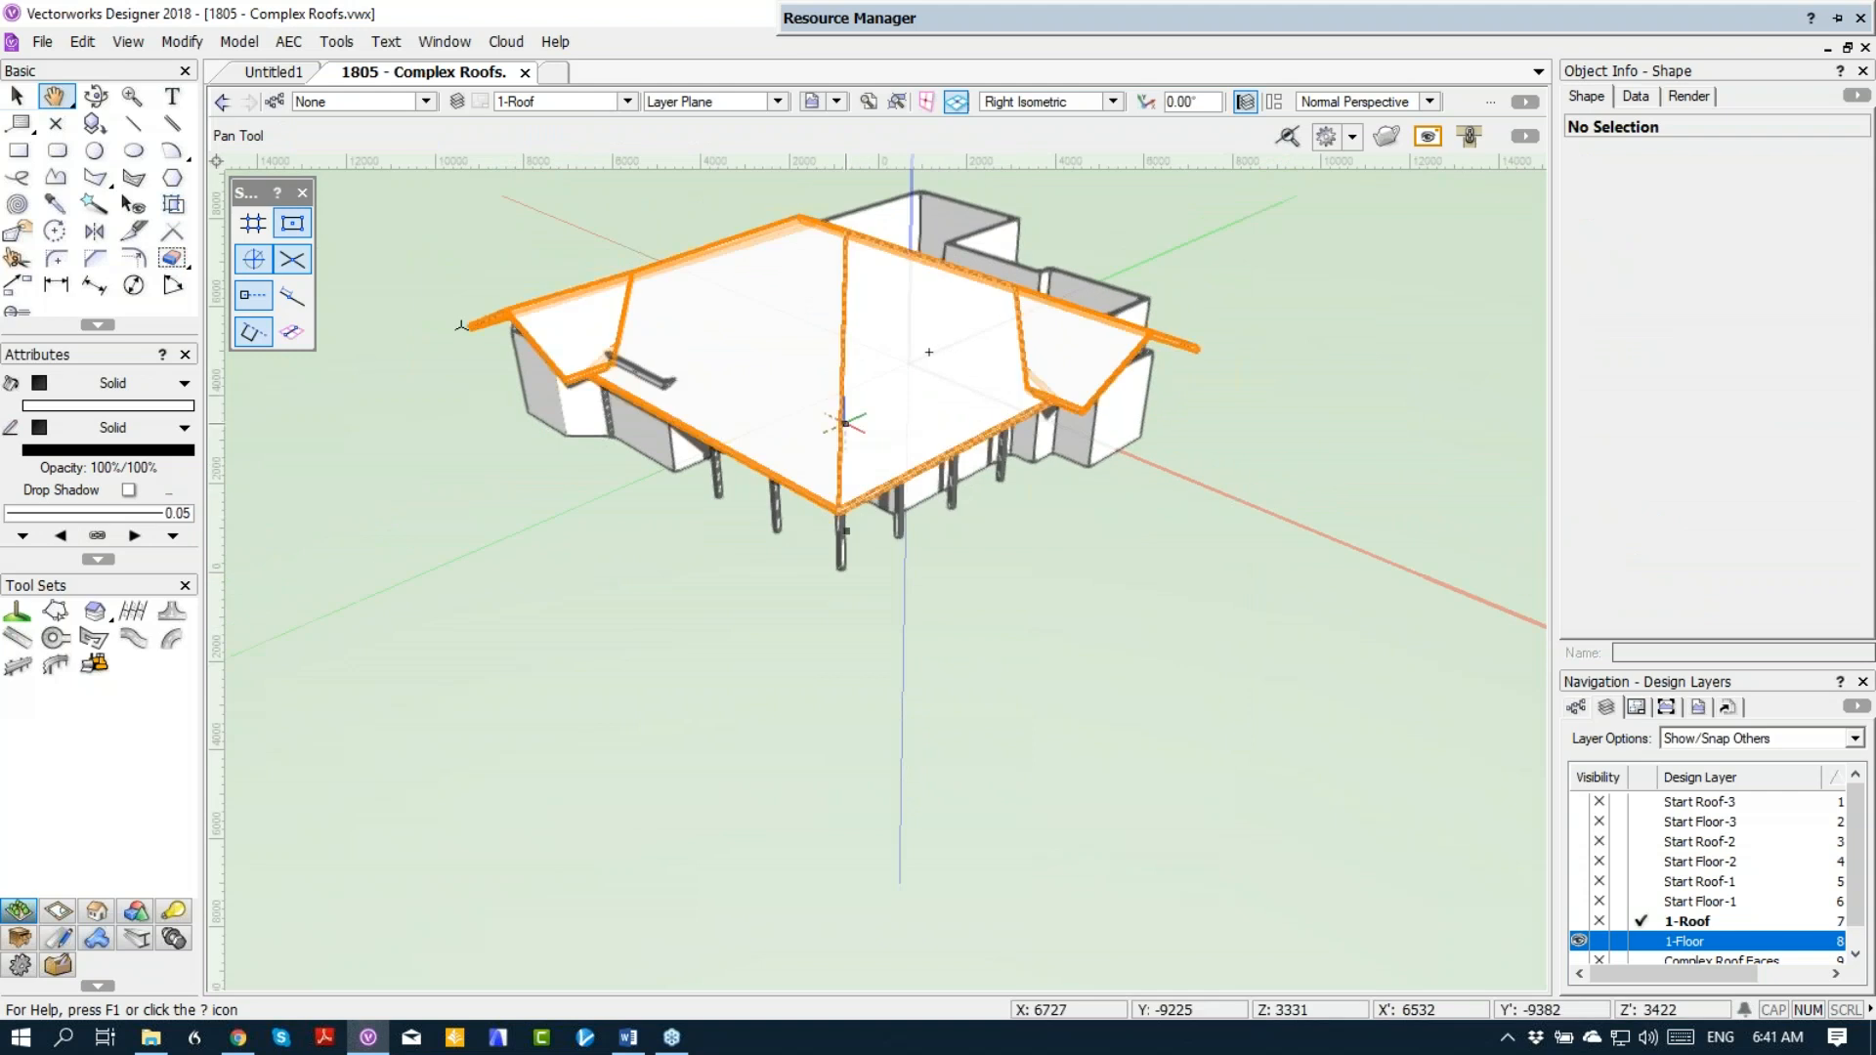
pyautogui.click(96, 96)
pyautogui.moveTo(1005, 524)
pyautogui.mouseDown()
pyautogui.moveTo(976, 495)
pyautogui.moveTo(1118, 502)
pyautogui.moveTo(1007, 511)
pyautogui.mouseUp()
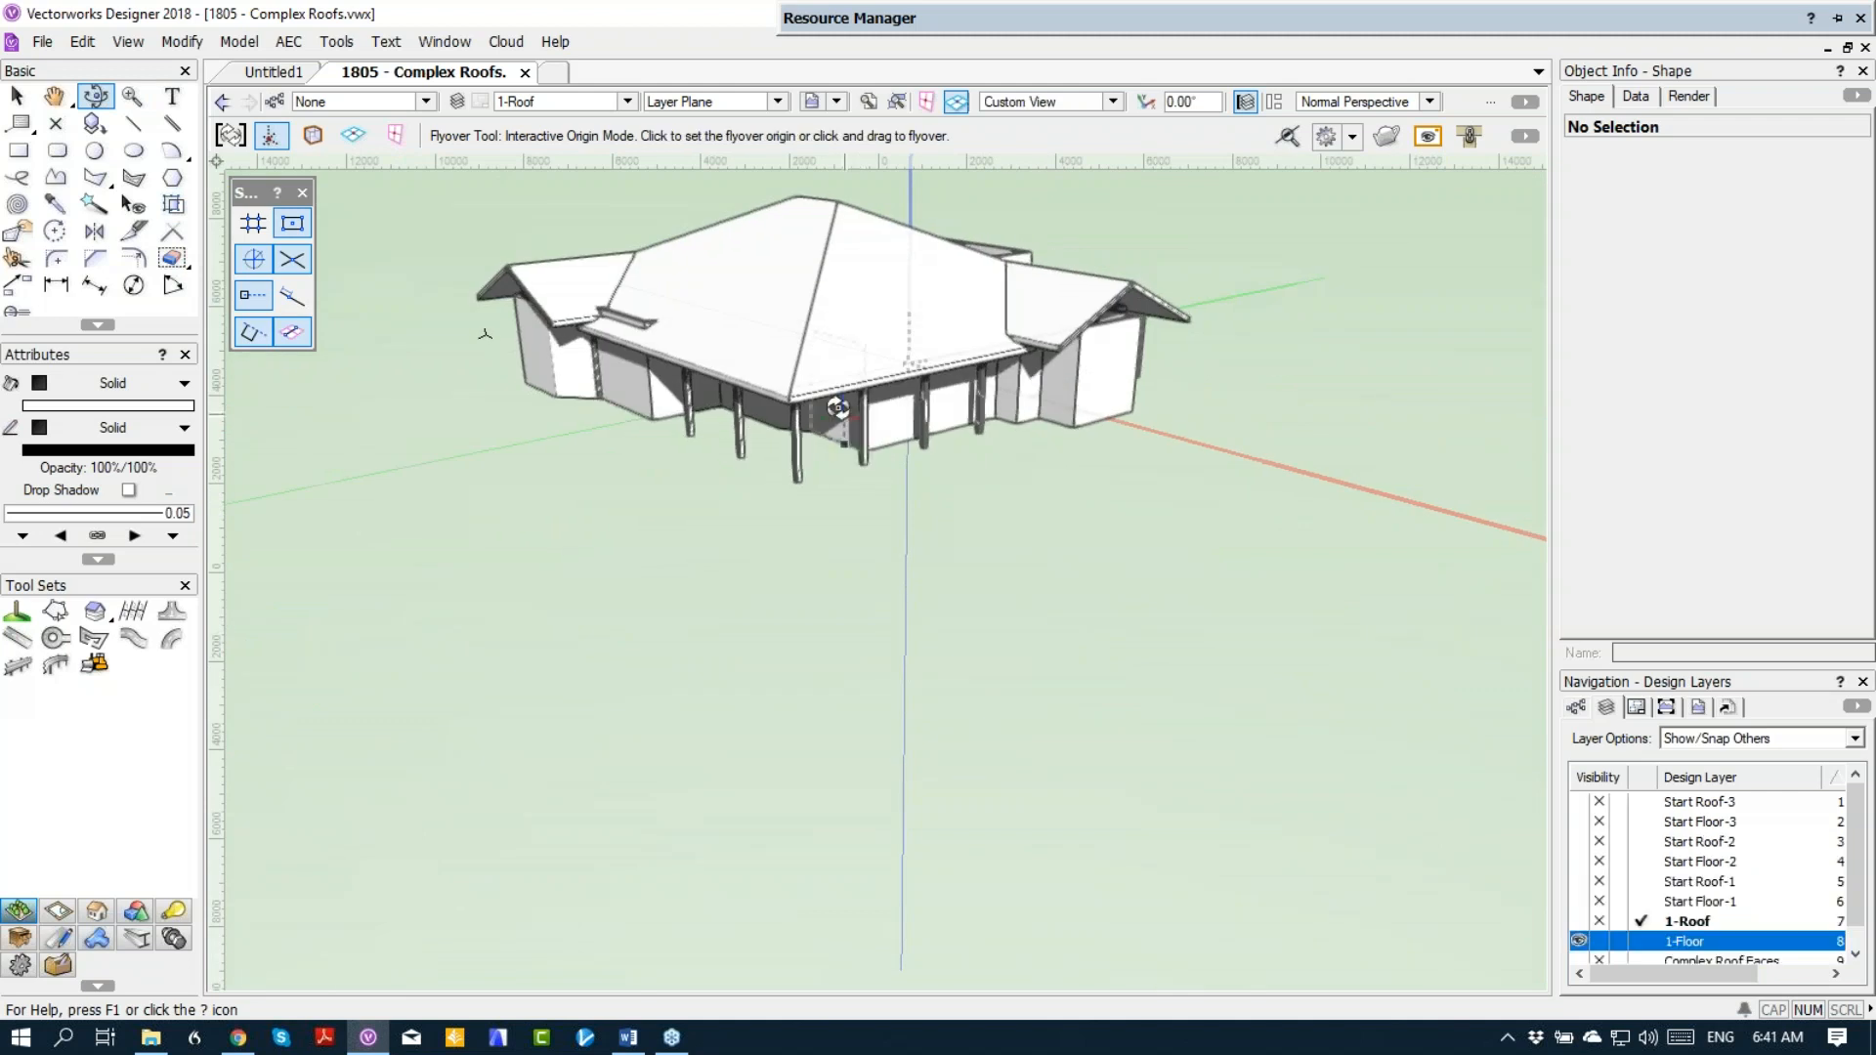
pyautogui.scroll(-1, 829, 413)
pyautogui.moveTo(821, 490); pyautogui.dragTo(810, 614, button='middle')
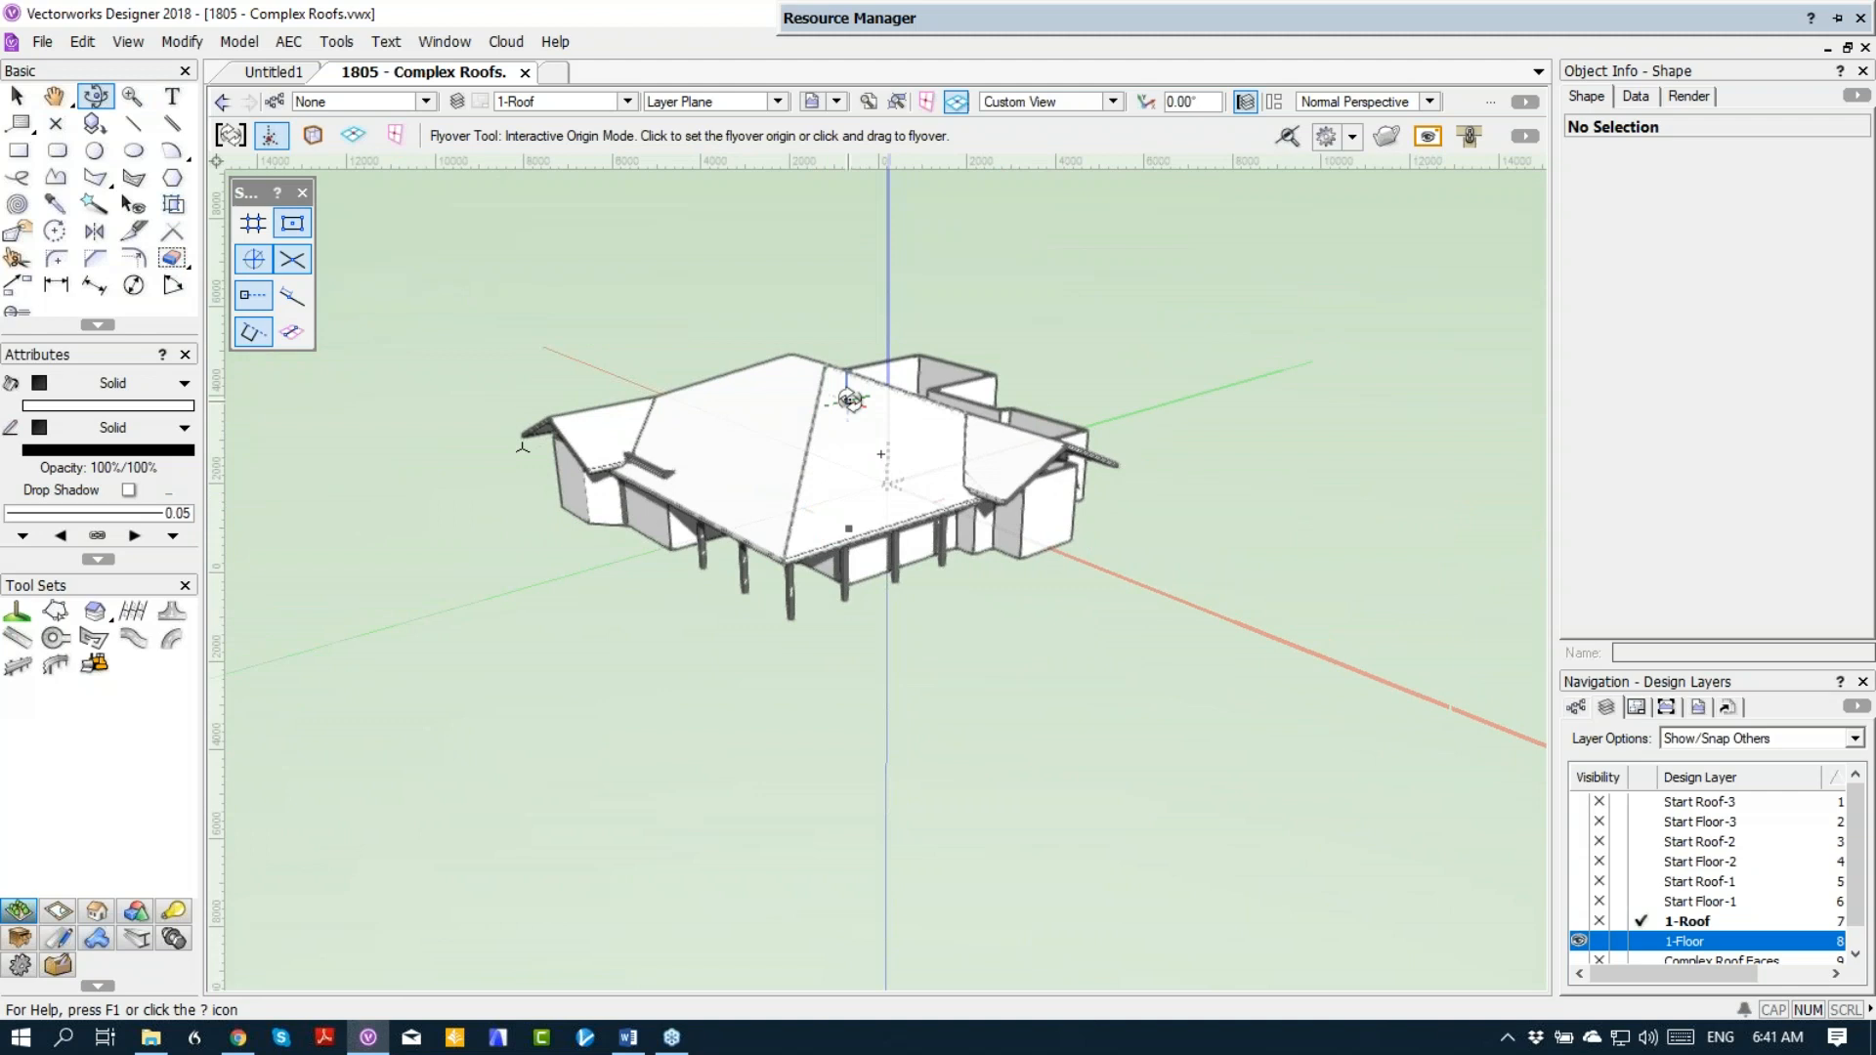
pyautogui.press('F5')
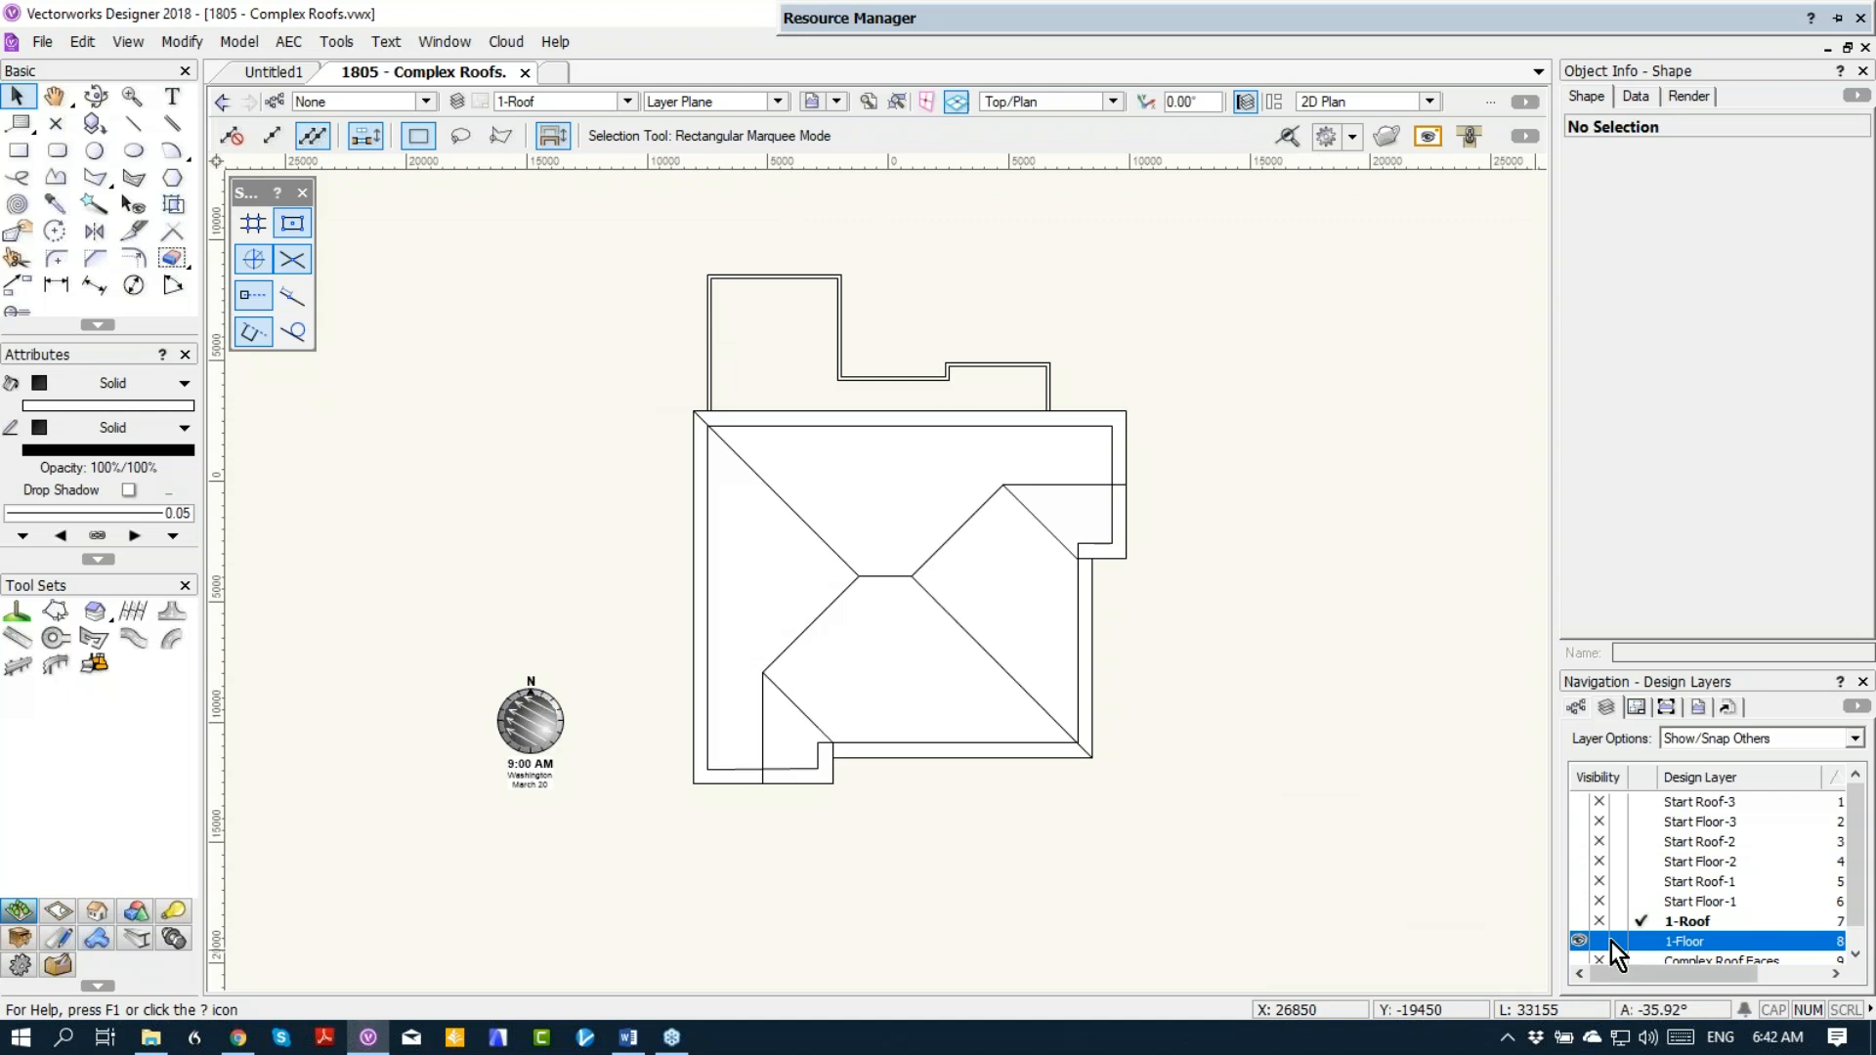
pyautogui.click(1640, 938)
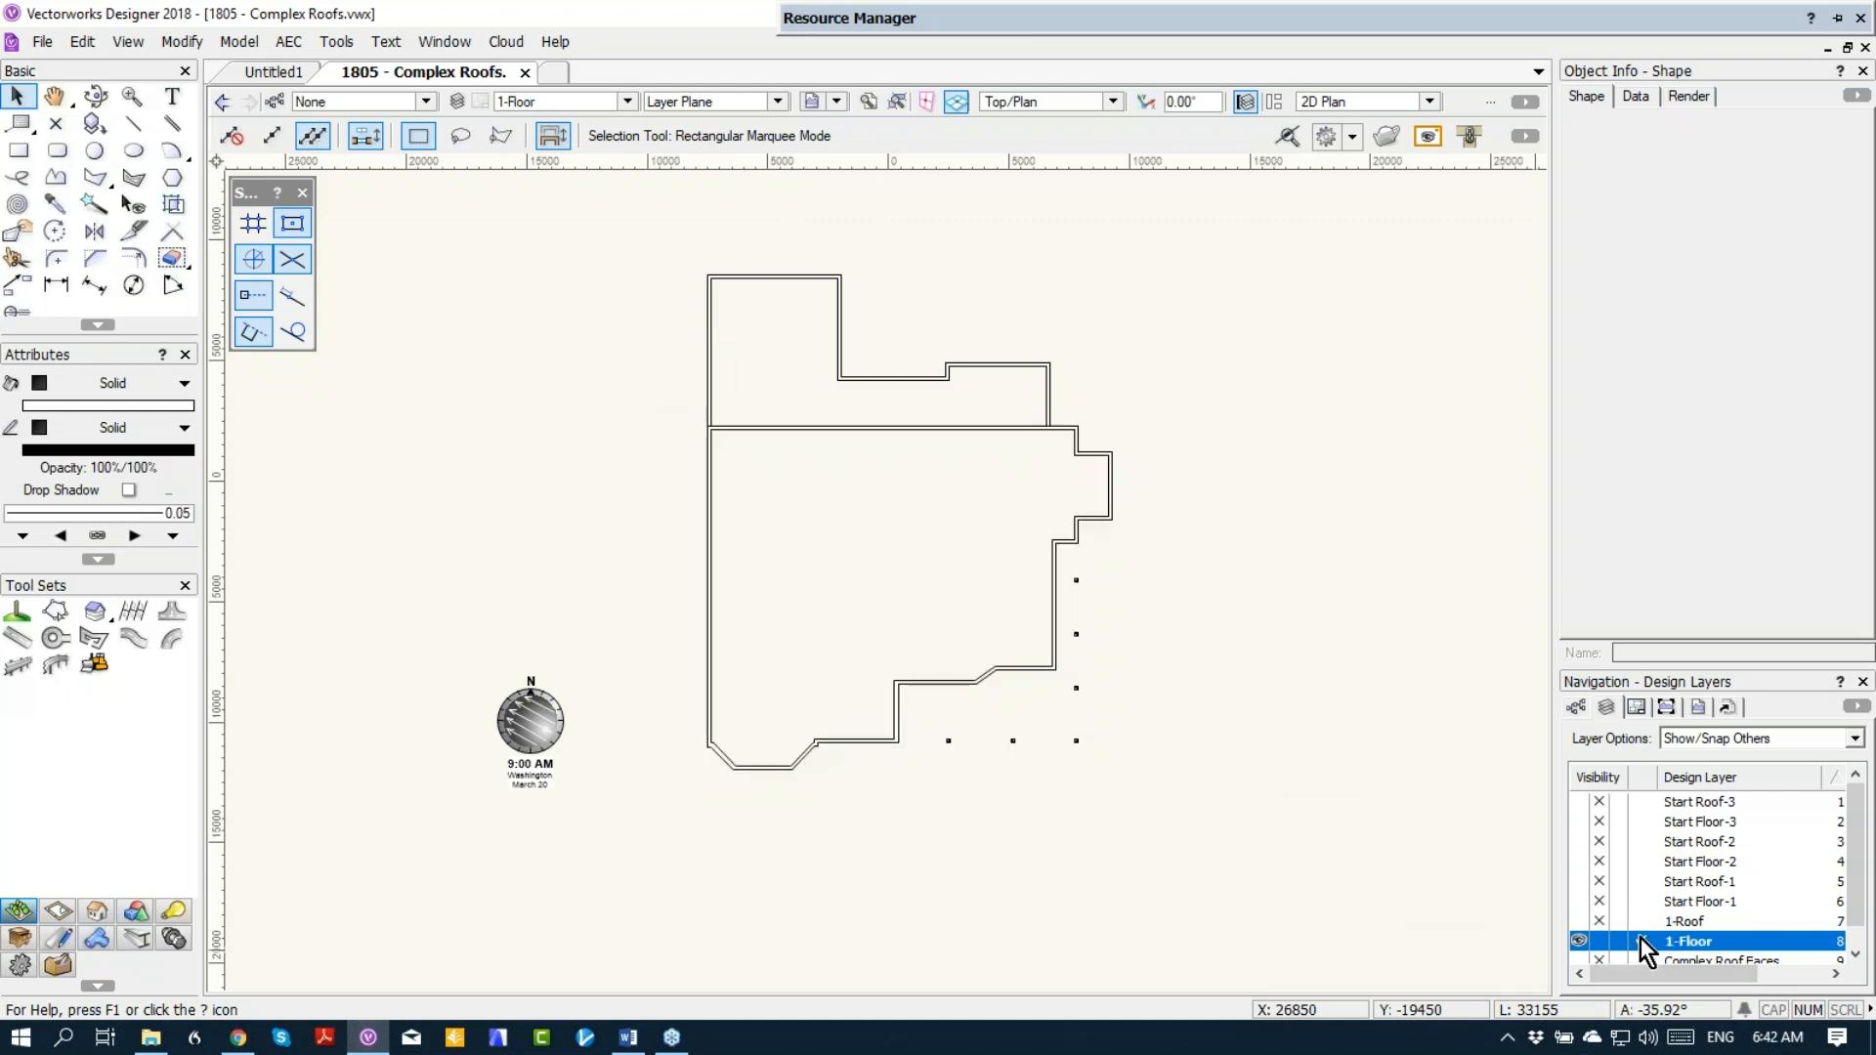
# Step: Draw three rectangles over the upper wing, snapped to its outer walls: 5524 × 4225, 4315 × 2610 and 9873 × 2015
pyautogui.click(18, 150)
pyautogui.click(707, 275)
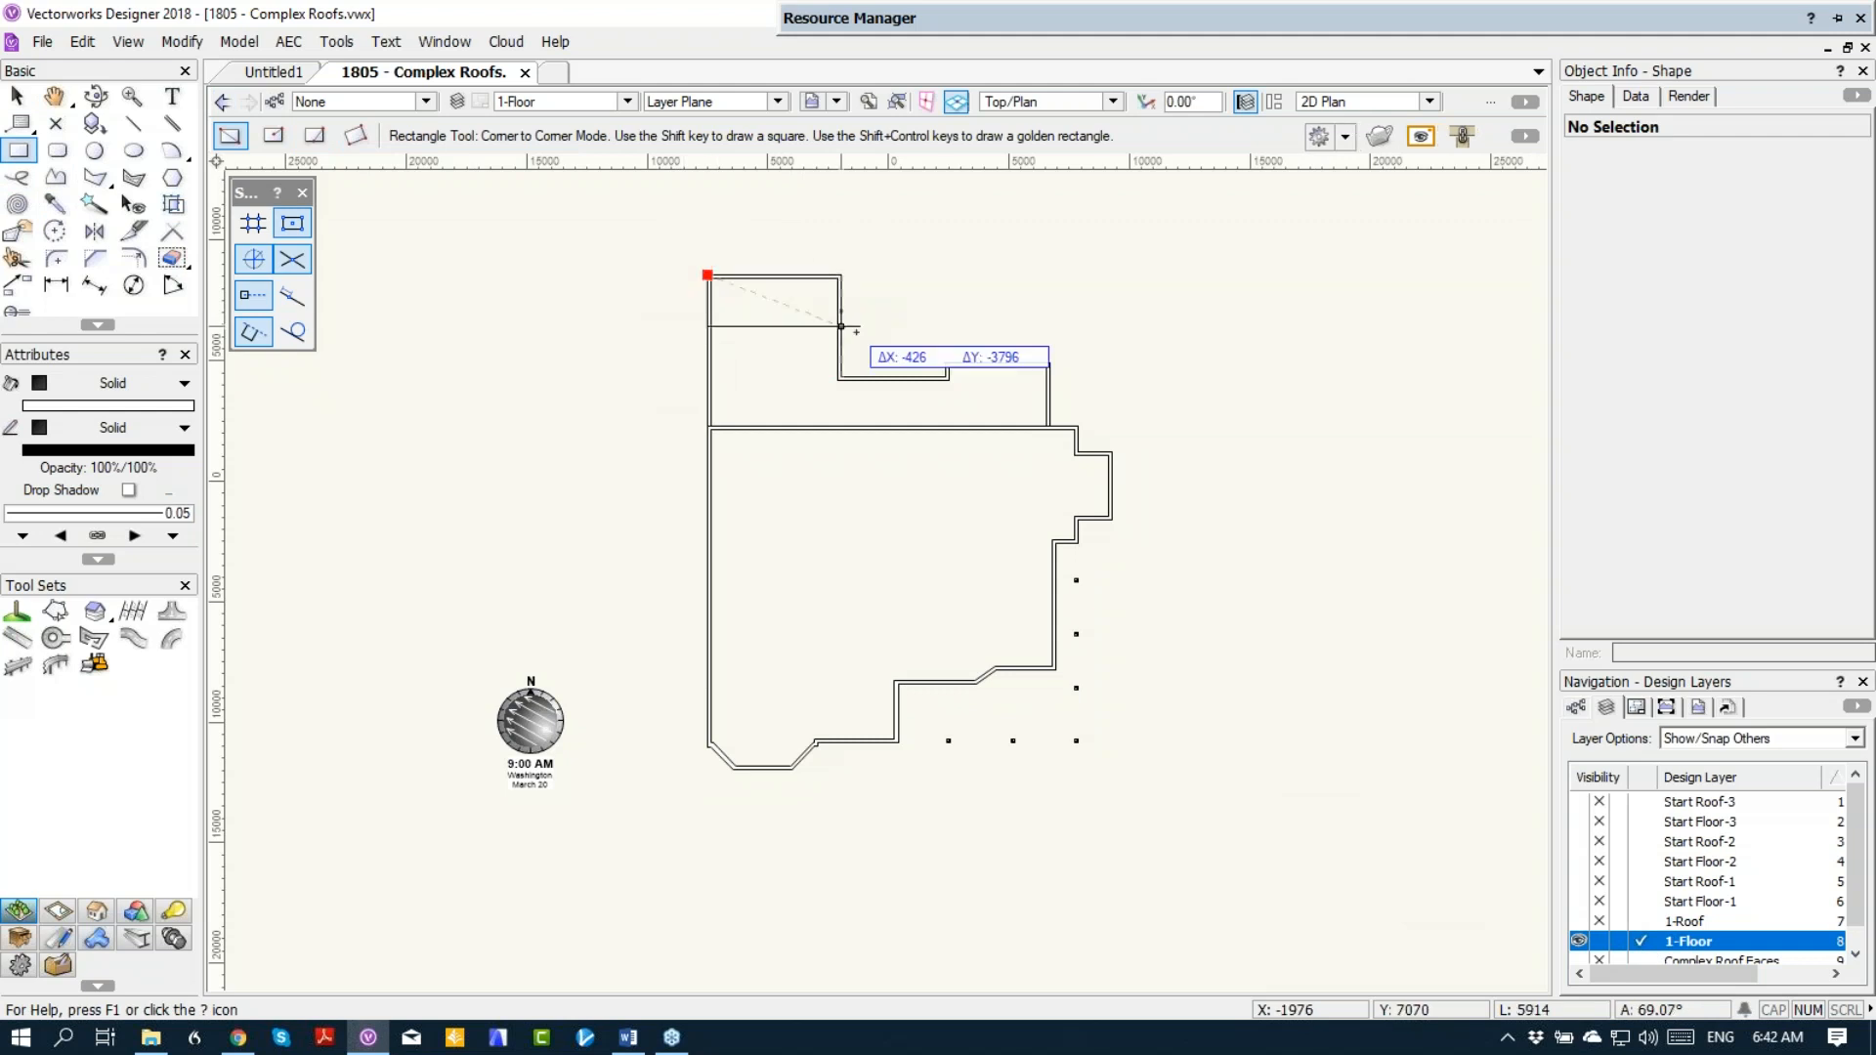
pyautogui.click(840, 376)
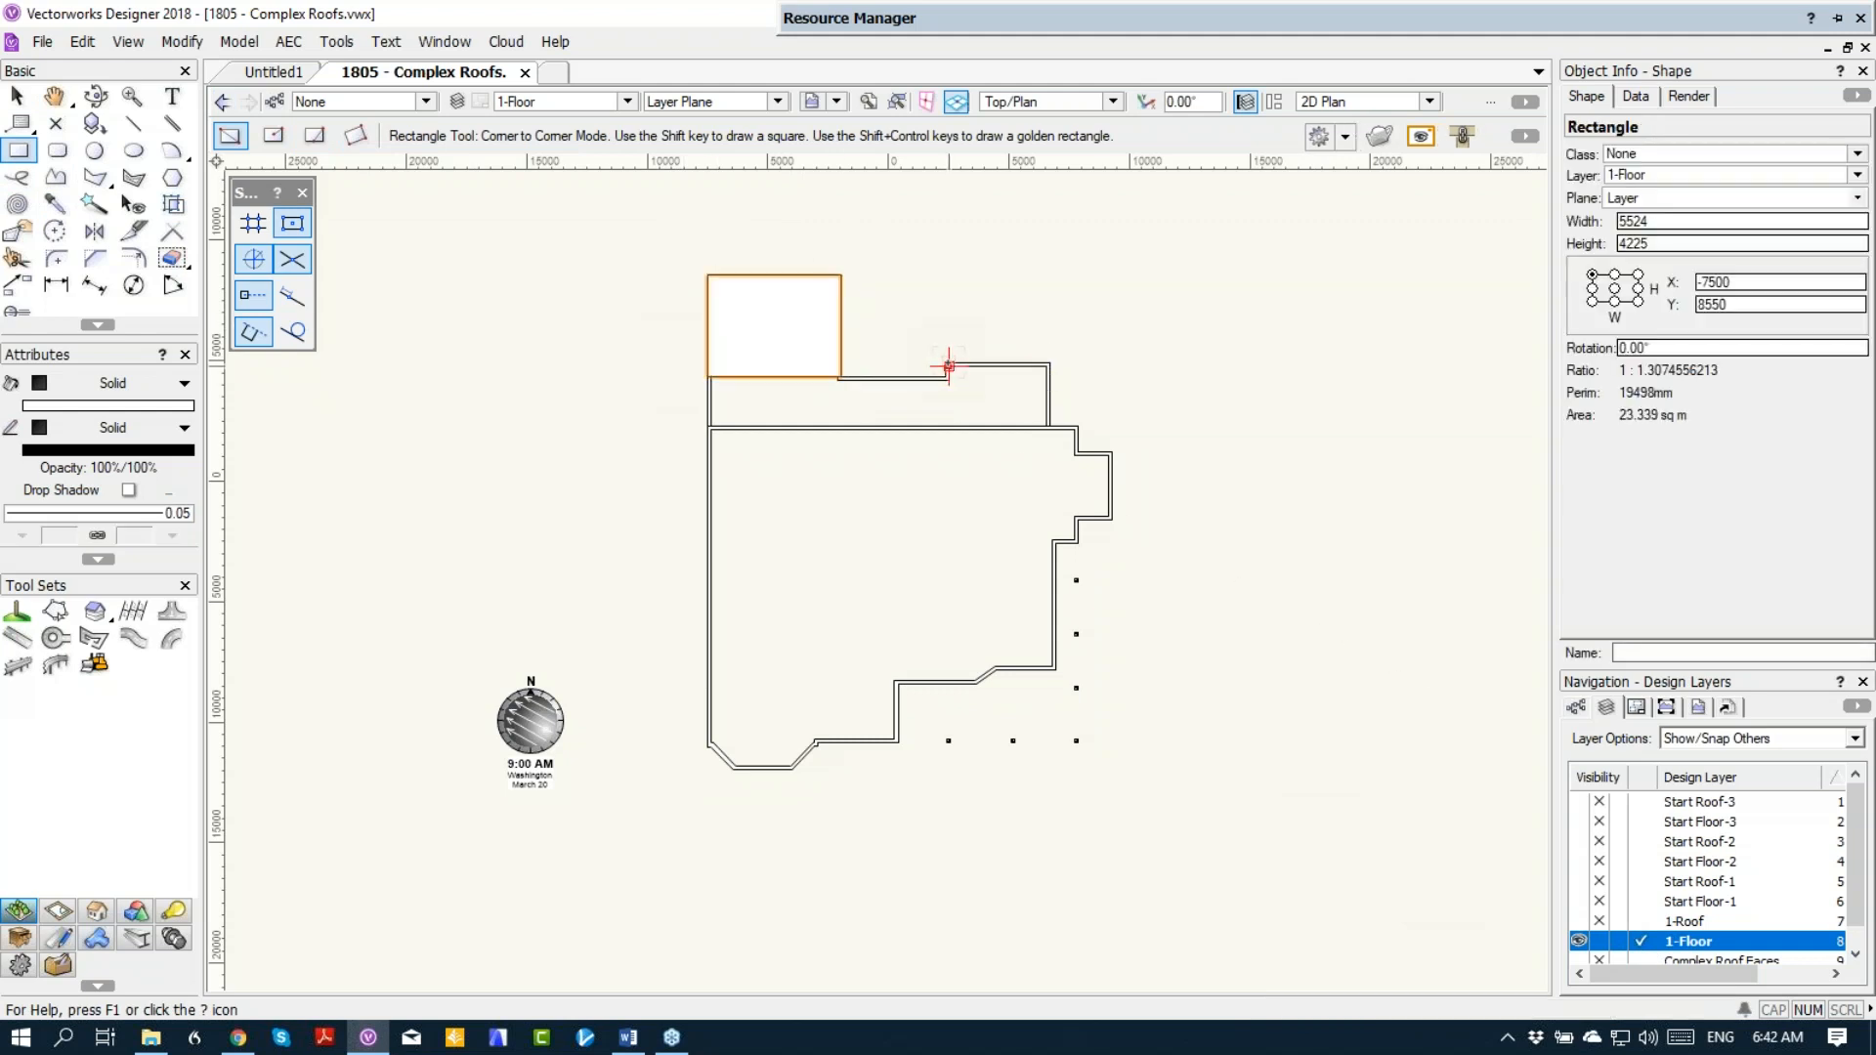
pyautogui.click(947, 366)
pyautogui.click(1049, 426)
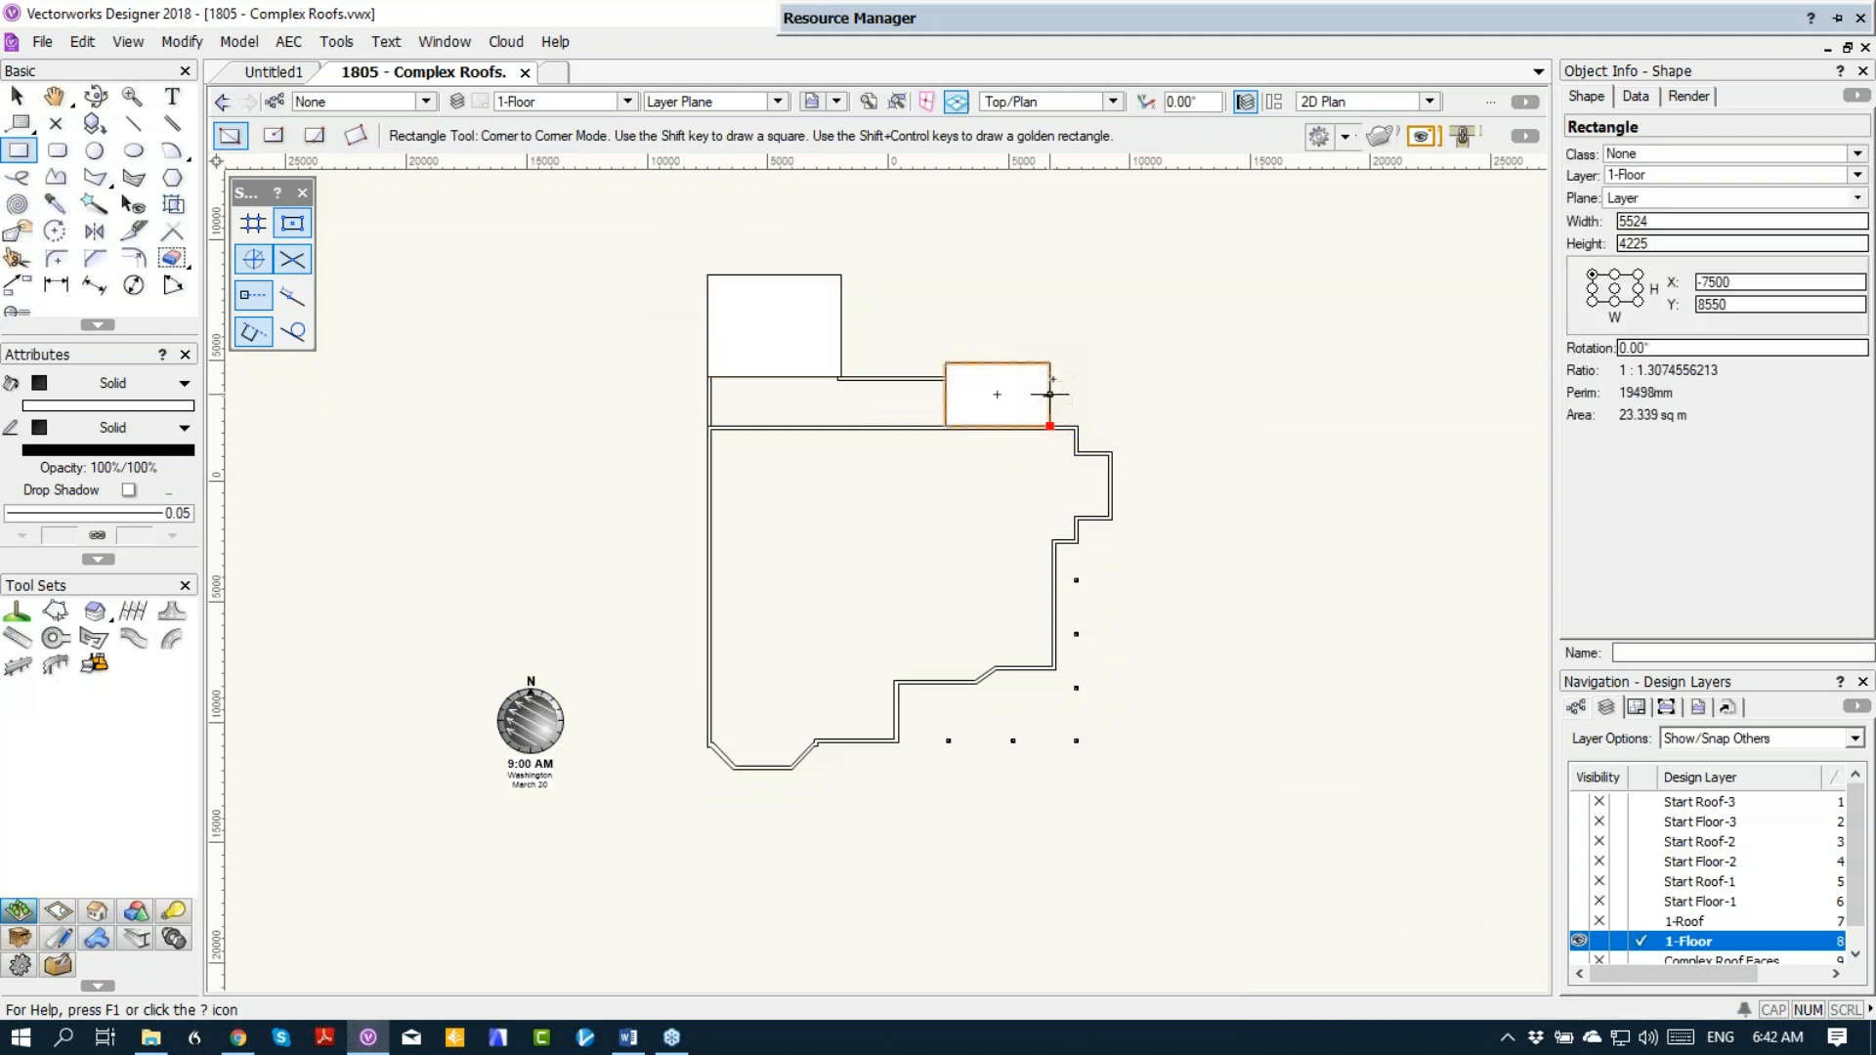
pyautogui.click(947, 378)
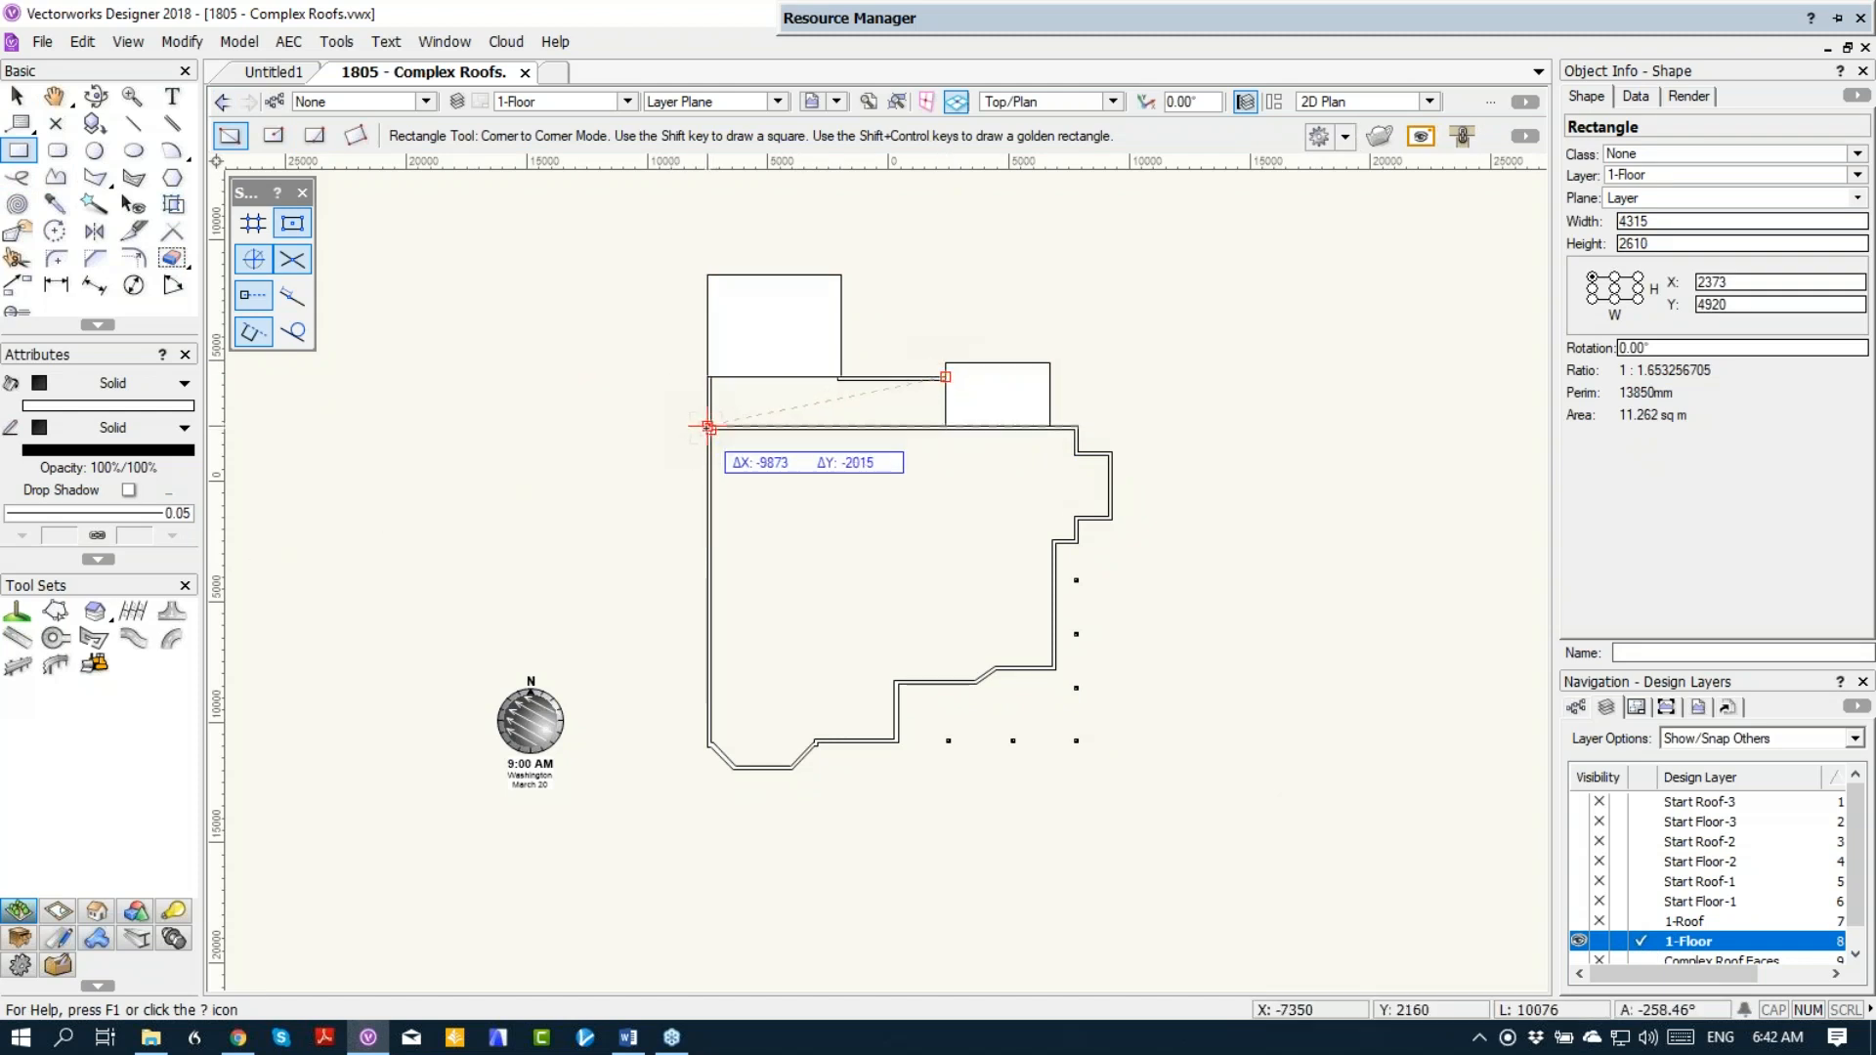
pyautogui.click(709, 427)
# Step: Merge the three rectangles over the upper wing into a single outline polygon with Add Surface
pyautogui.press('x')
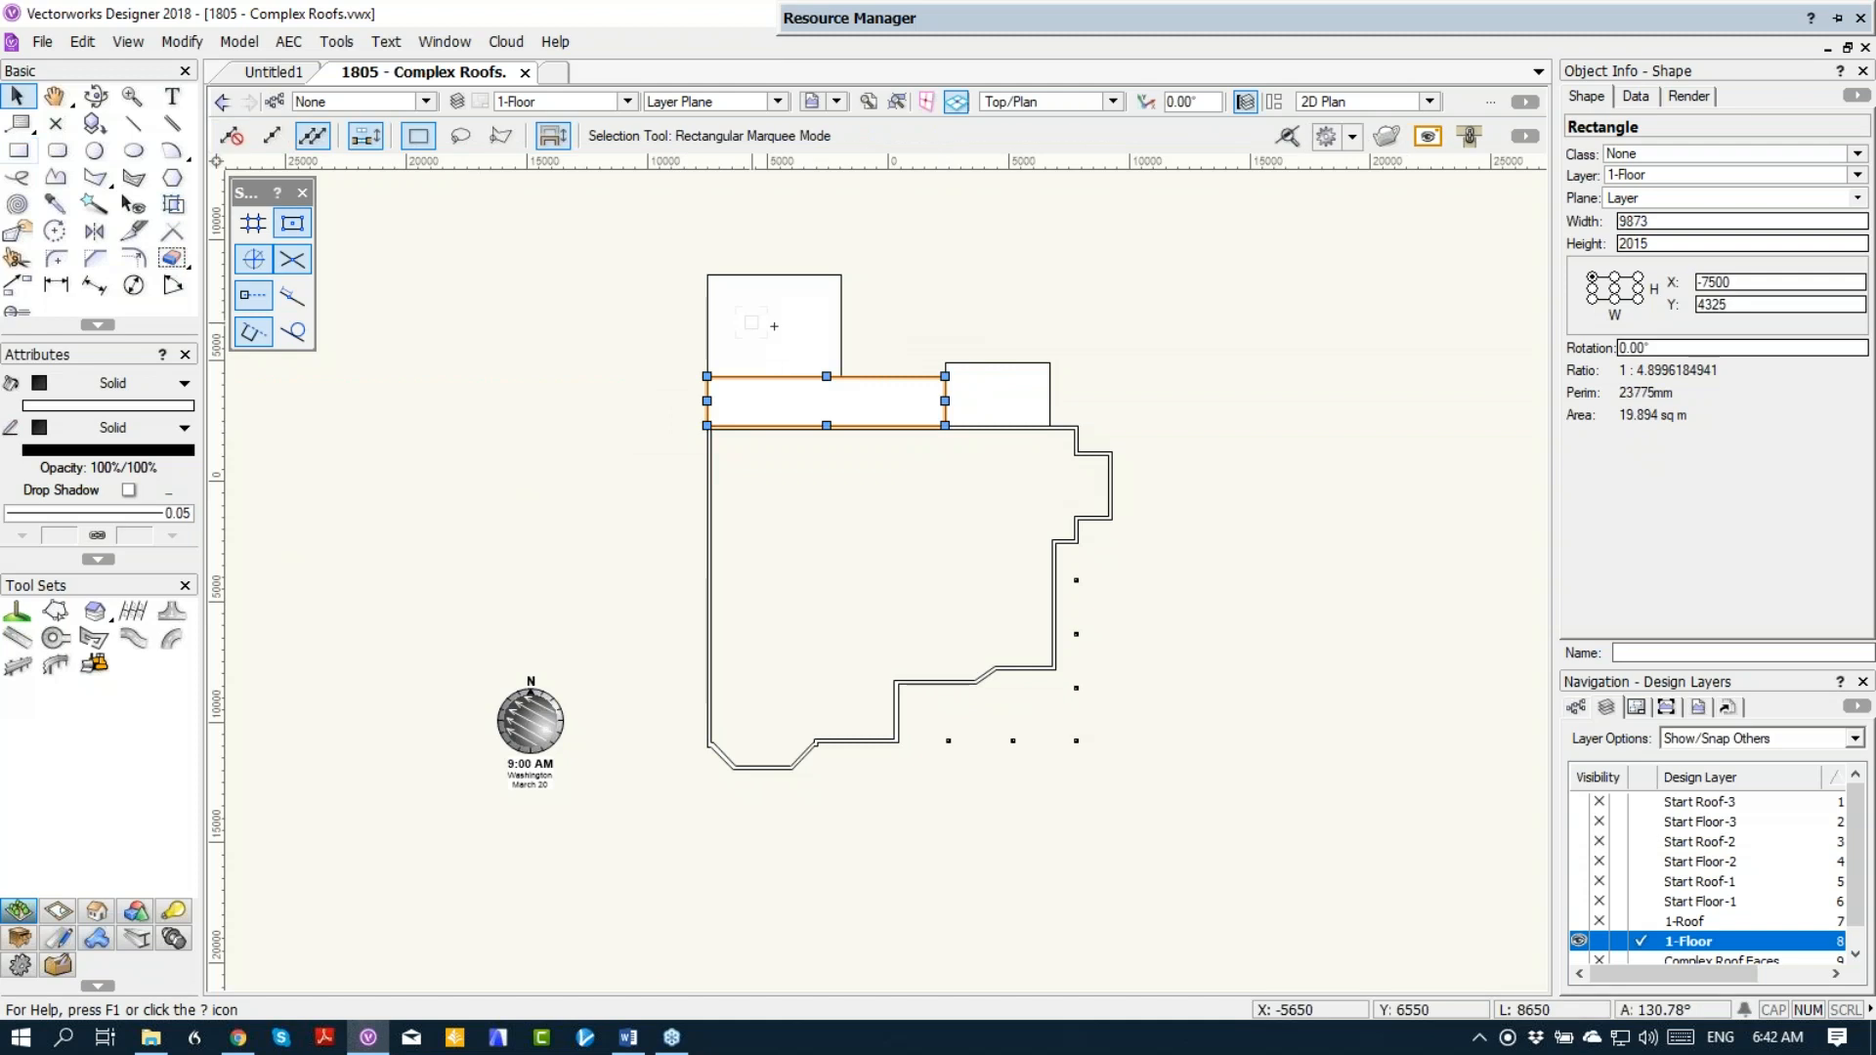
pyautogui.keyDown('shift'); pyautogui.click(978, 395); pyautogui.keyUp('shift')
pyautogui.rightClick(978, 402)
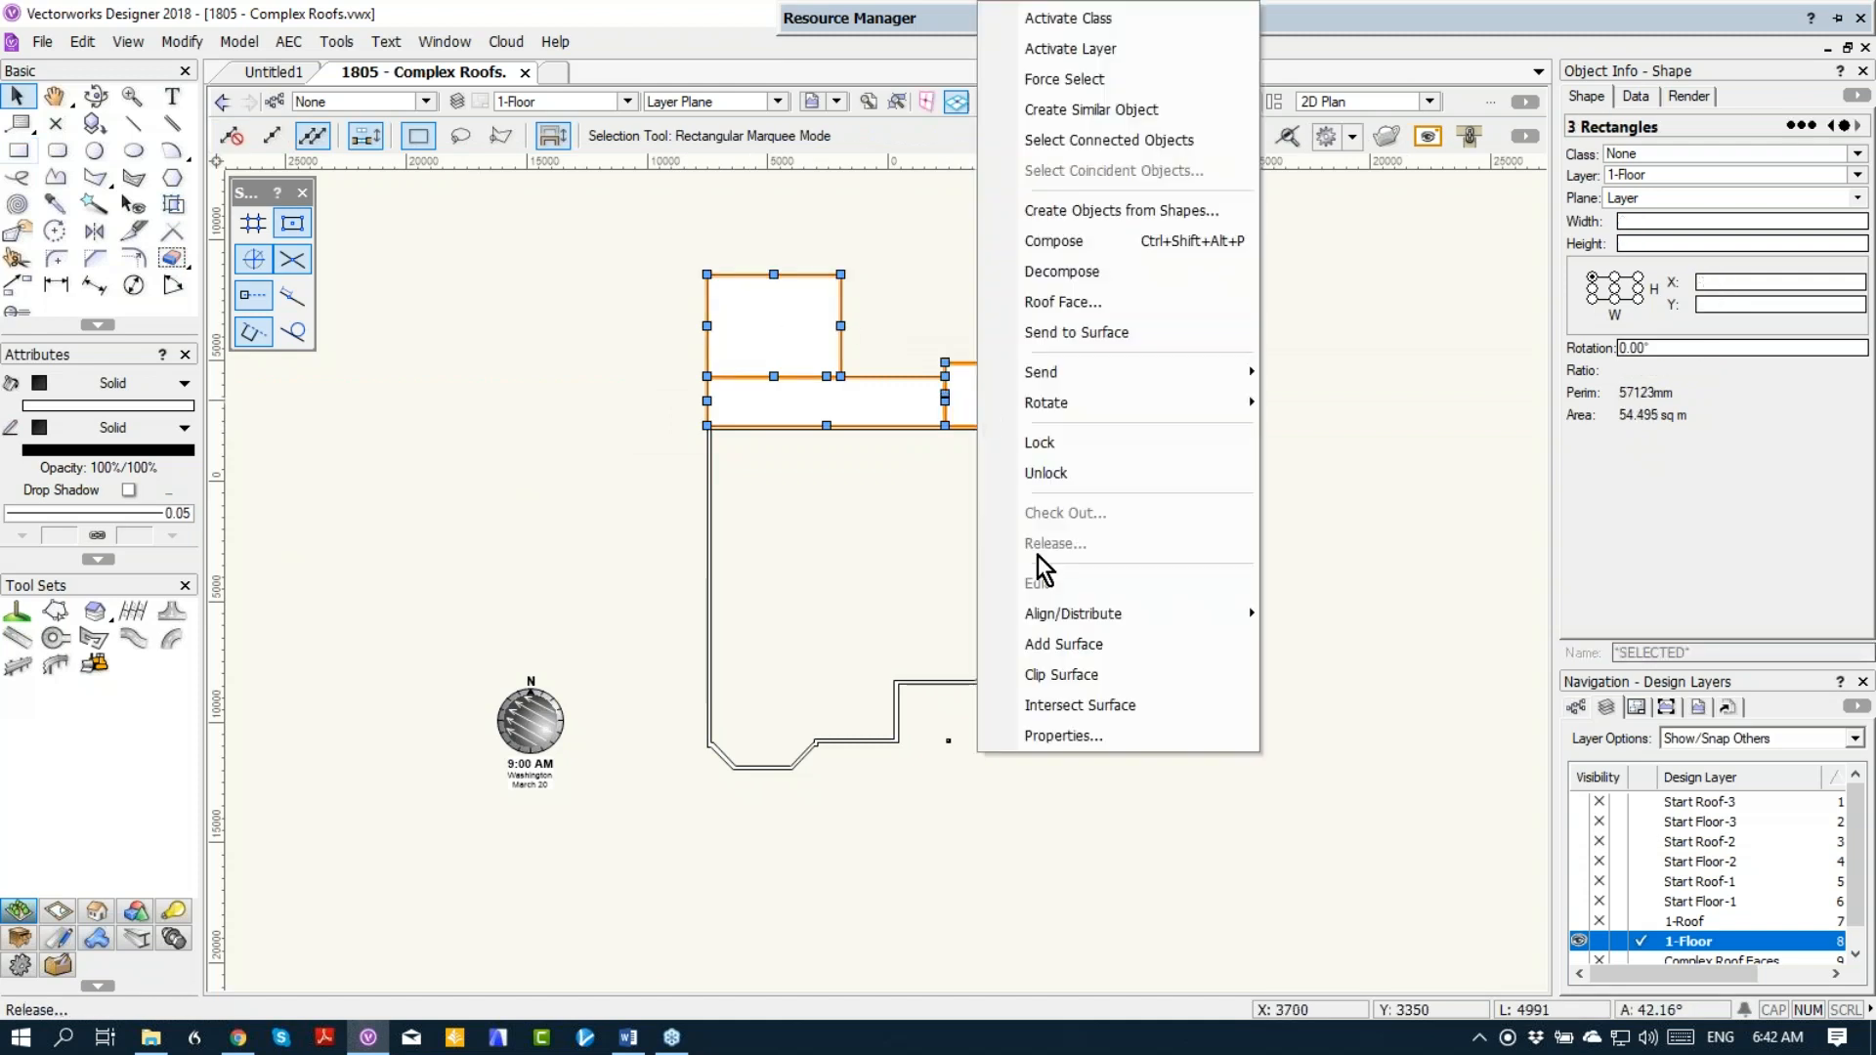
pyautogui.click(1052, 645)
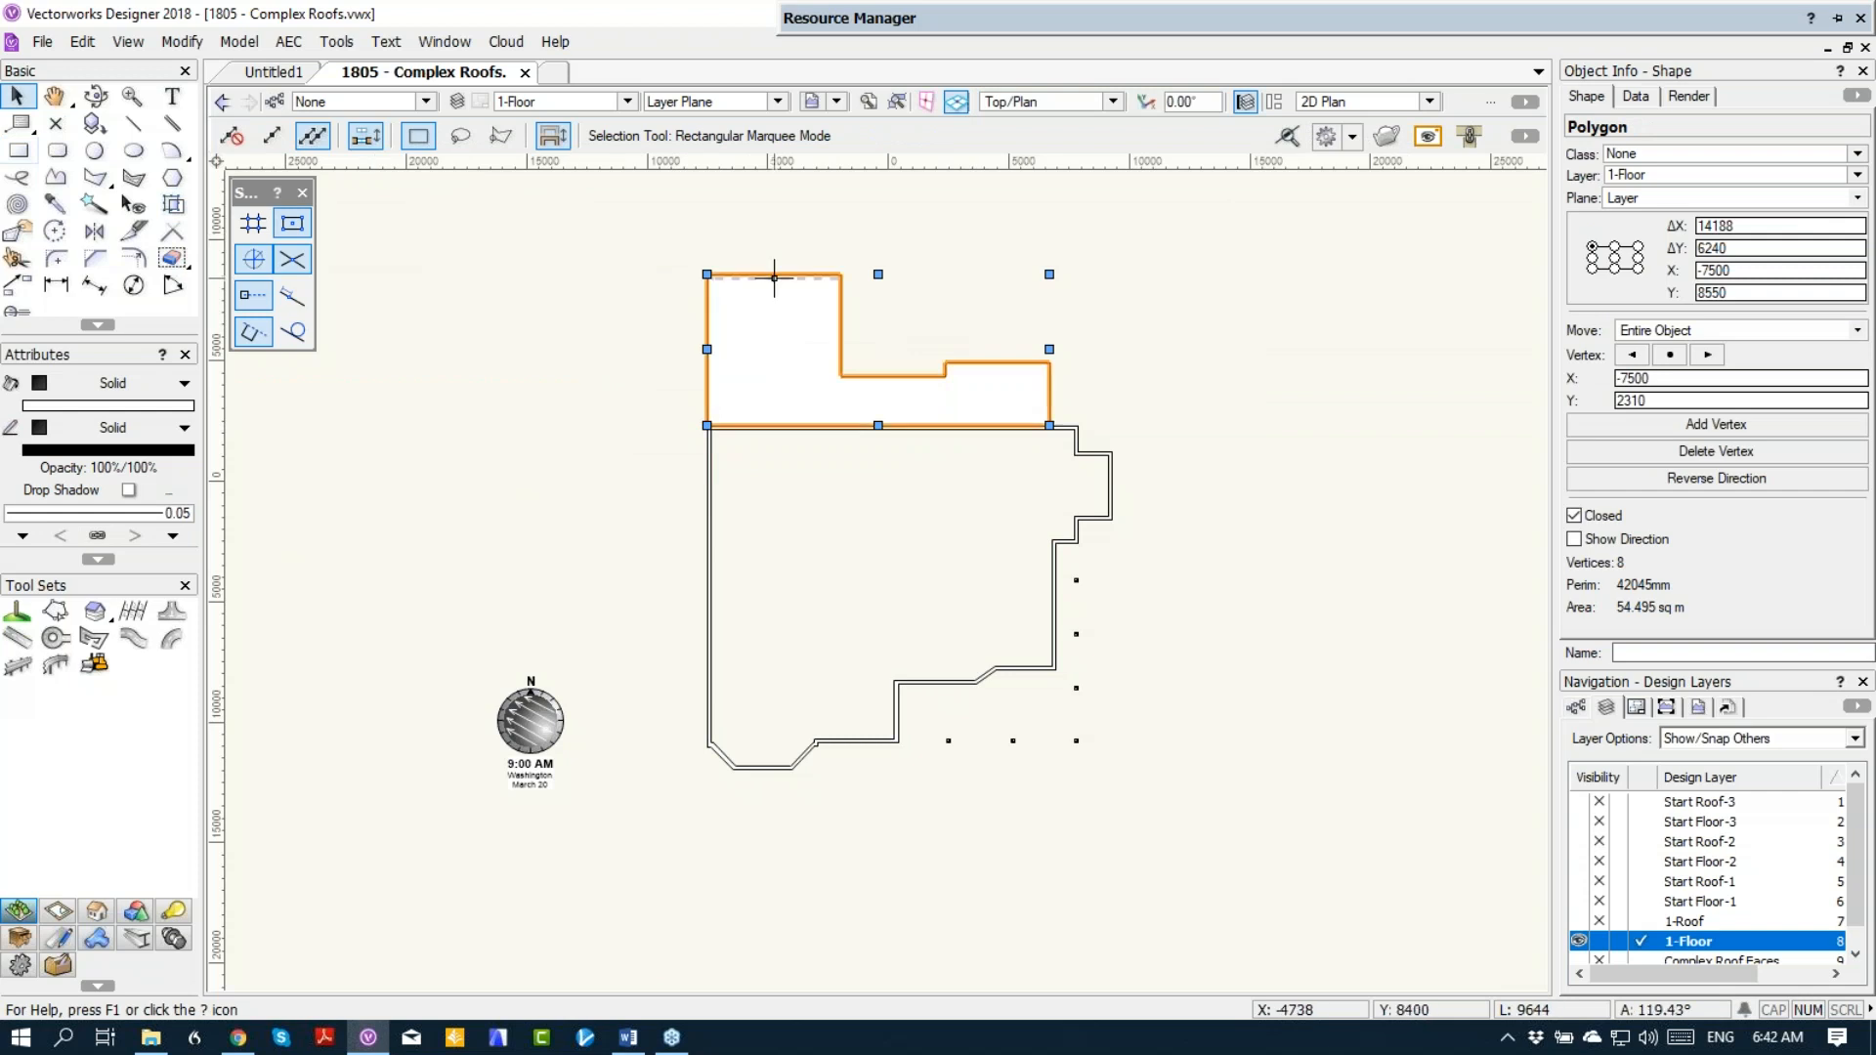
# Step: Offset the upper wing's outline polygon outward by 150 to form the roof overhang
pyautogui.click(134, 258)
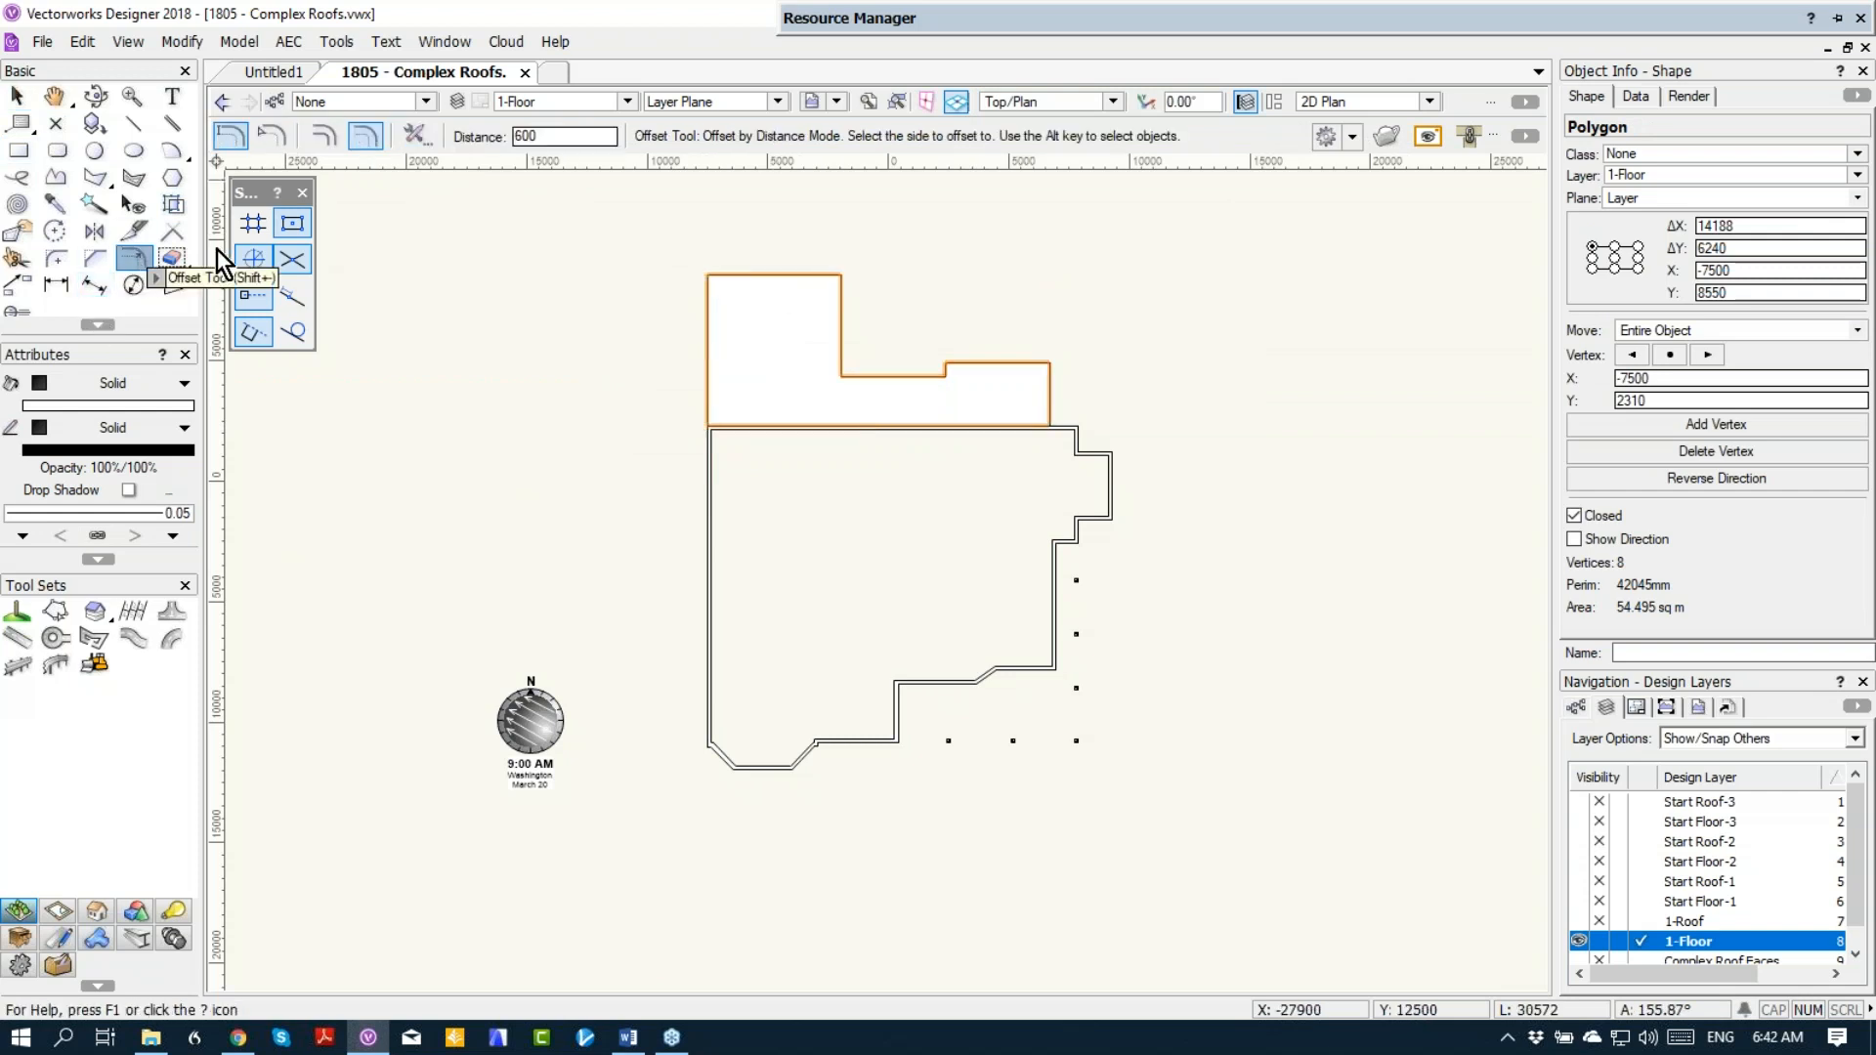
pyautogui.write('150')
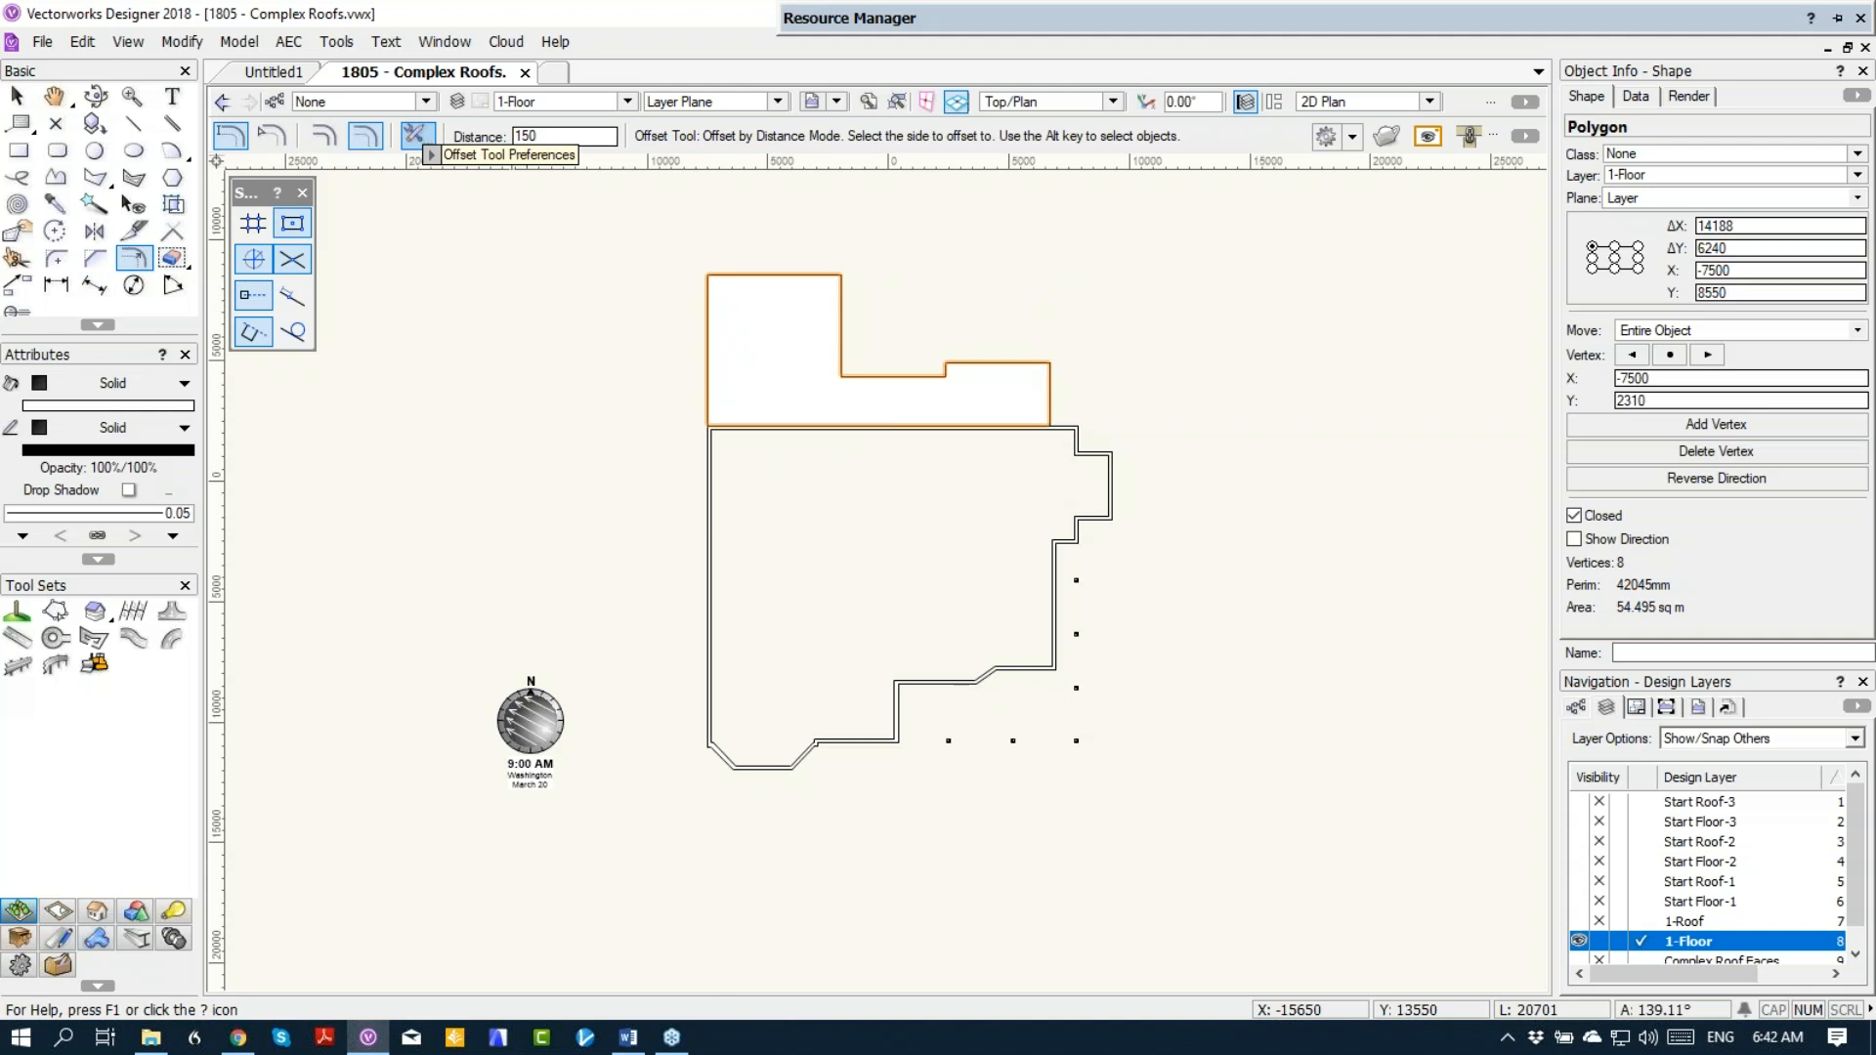
pyautogui.click(722, 193)
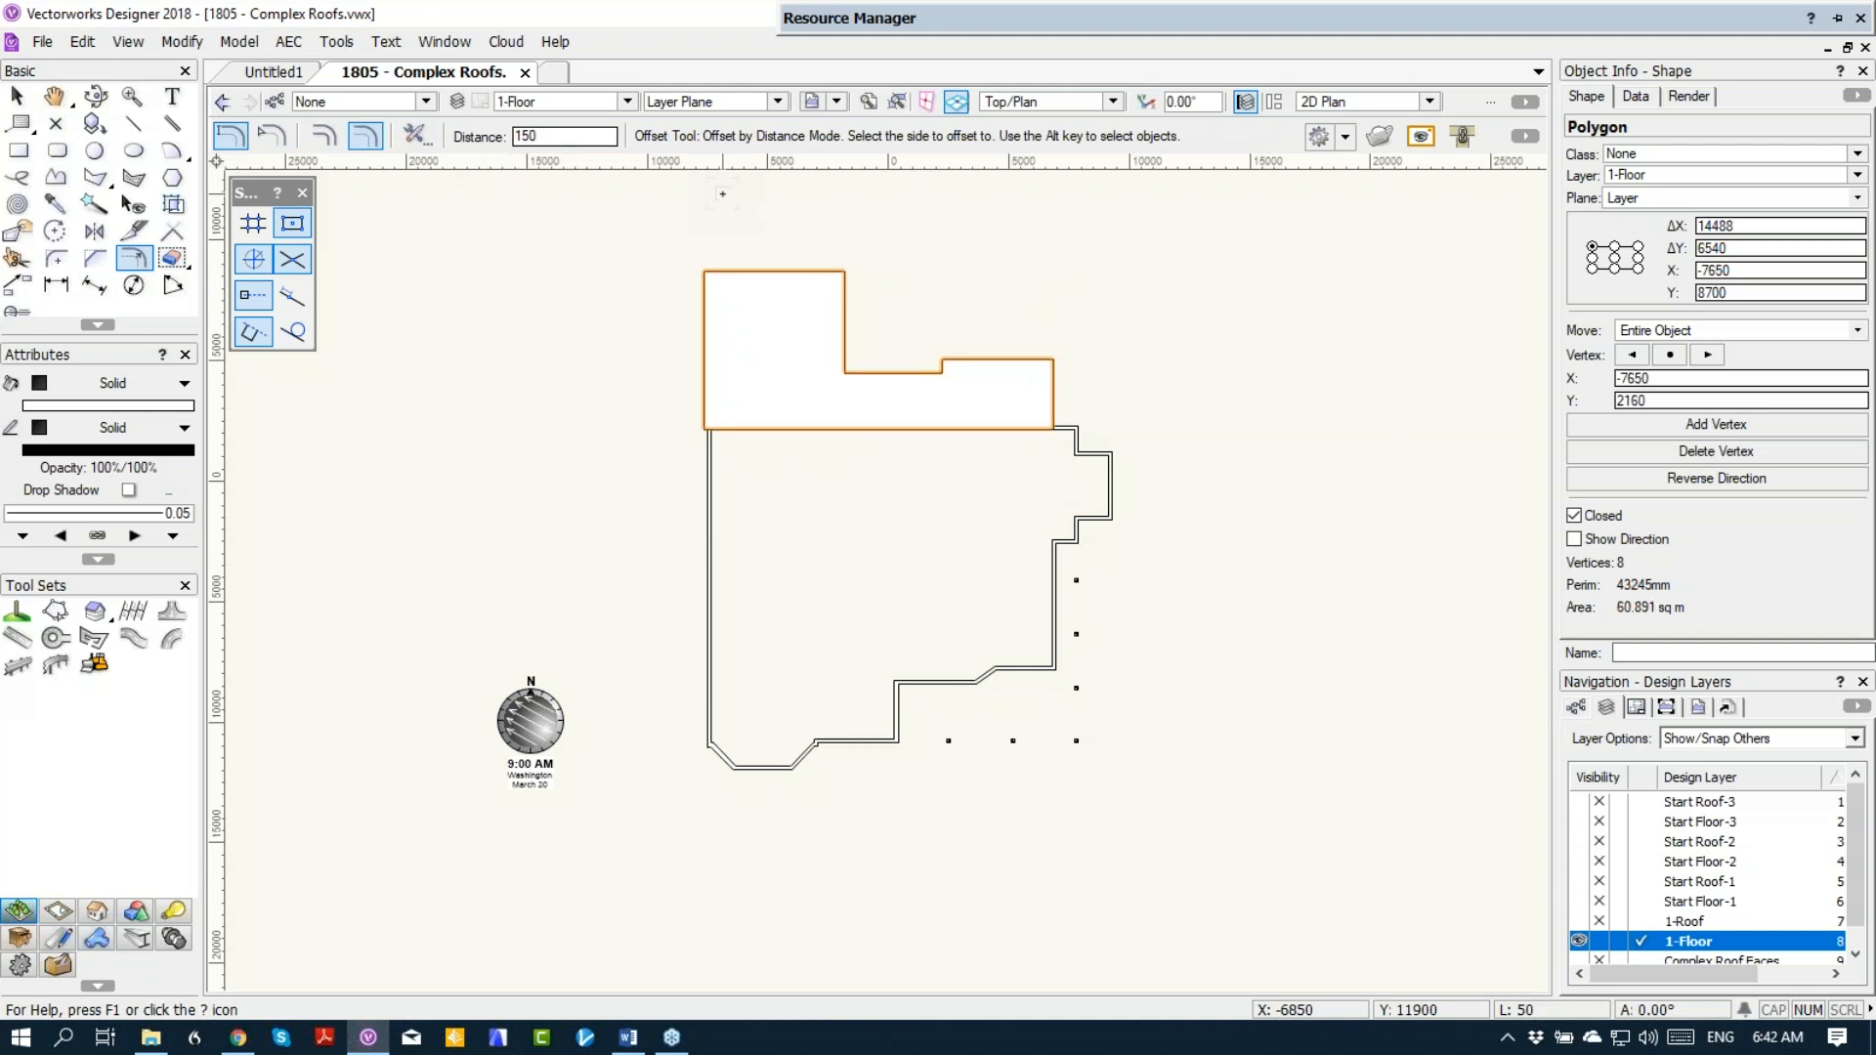
# Step: Reshape the offset outline by moving its long lower edge back up to the outer face of the main house wall
pyautogui.click(18, 230)
pyautogui.scroll(3, 910, 441)
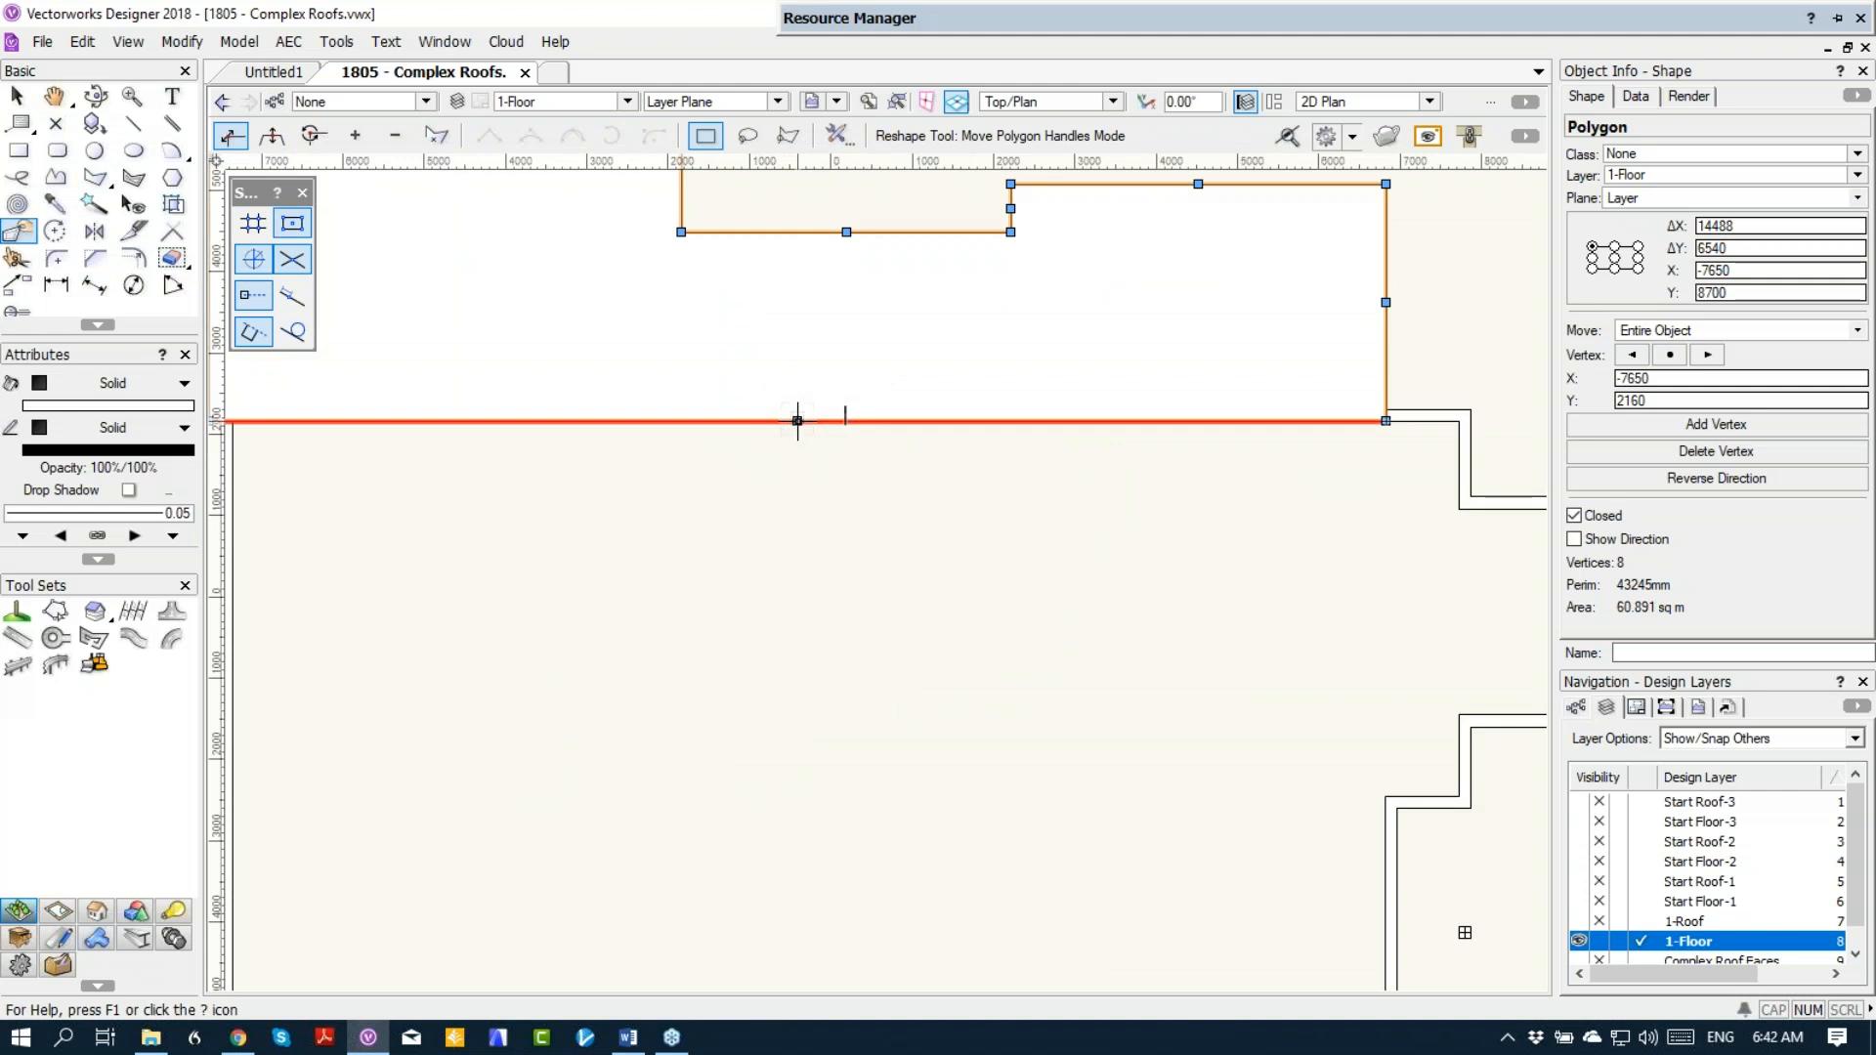
pyautogui.moveTo(796, 421); pyautogui.dragTo(796, 397)
pyautogui.scroll(-5, 797, 490)
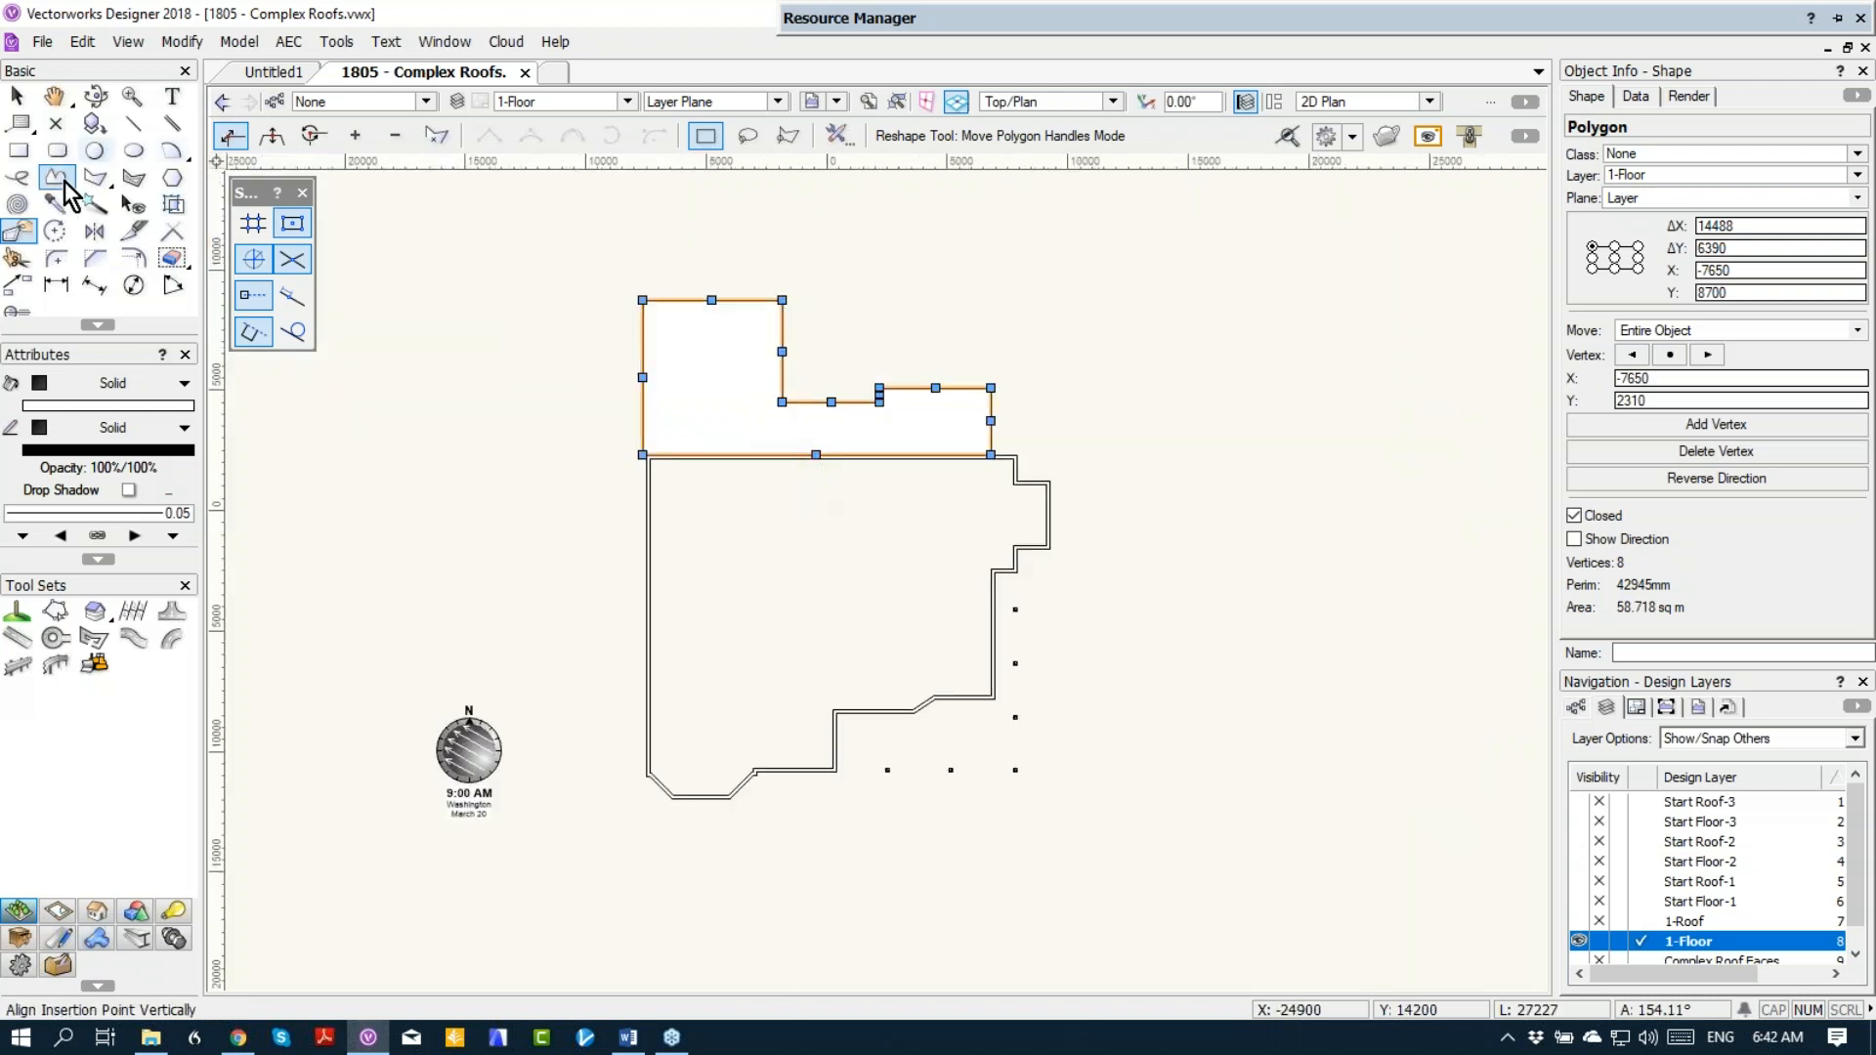
# Step: Create a roof face from the outline with Axis Z 2200, rise 1 and run 10, its axis along the wing's top wall and rising toward the main house
pyautogui.click(285, 41)
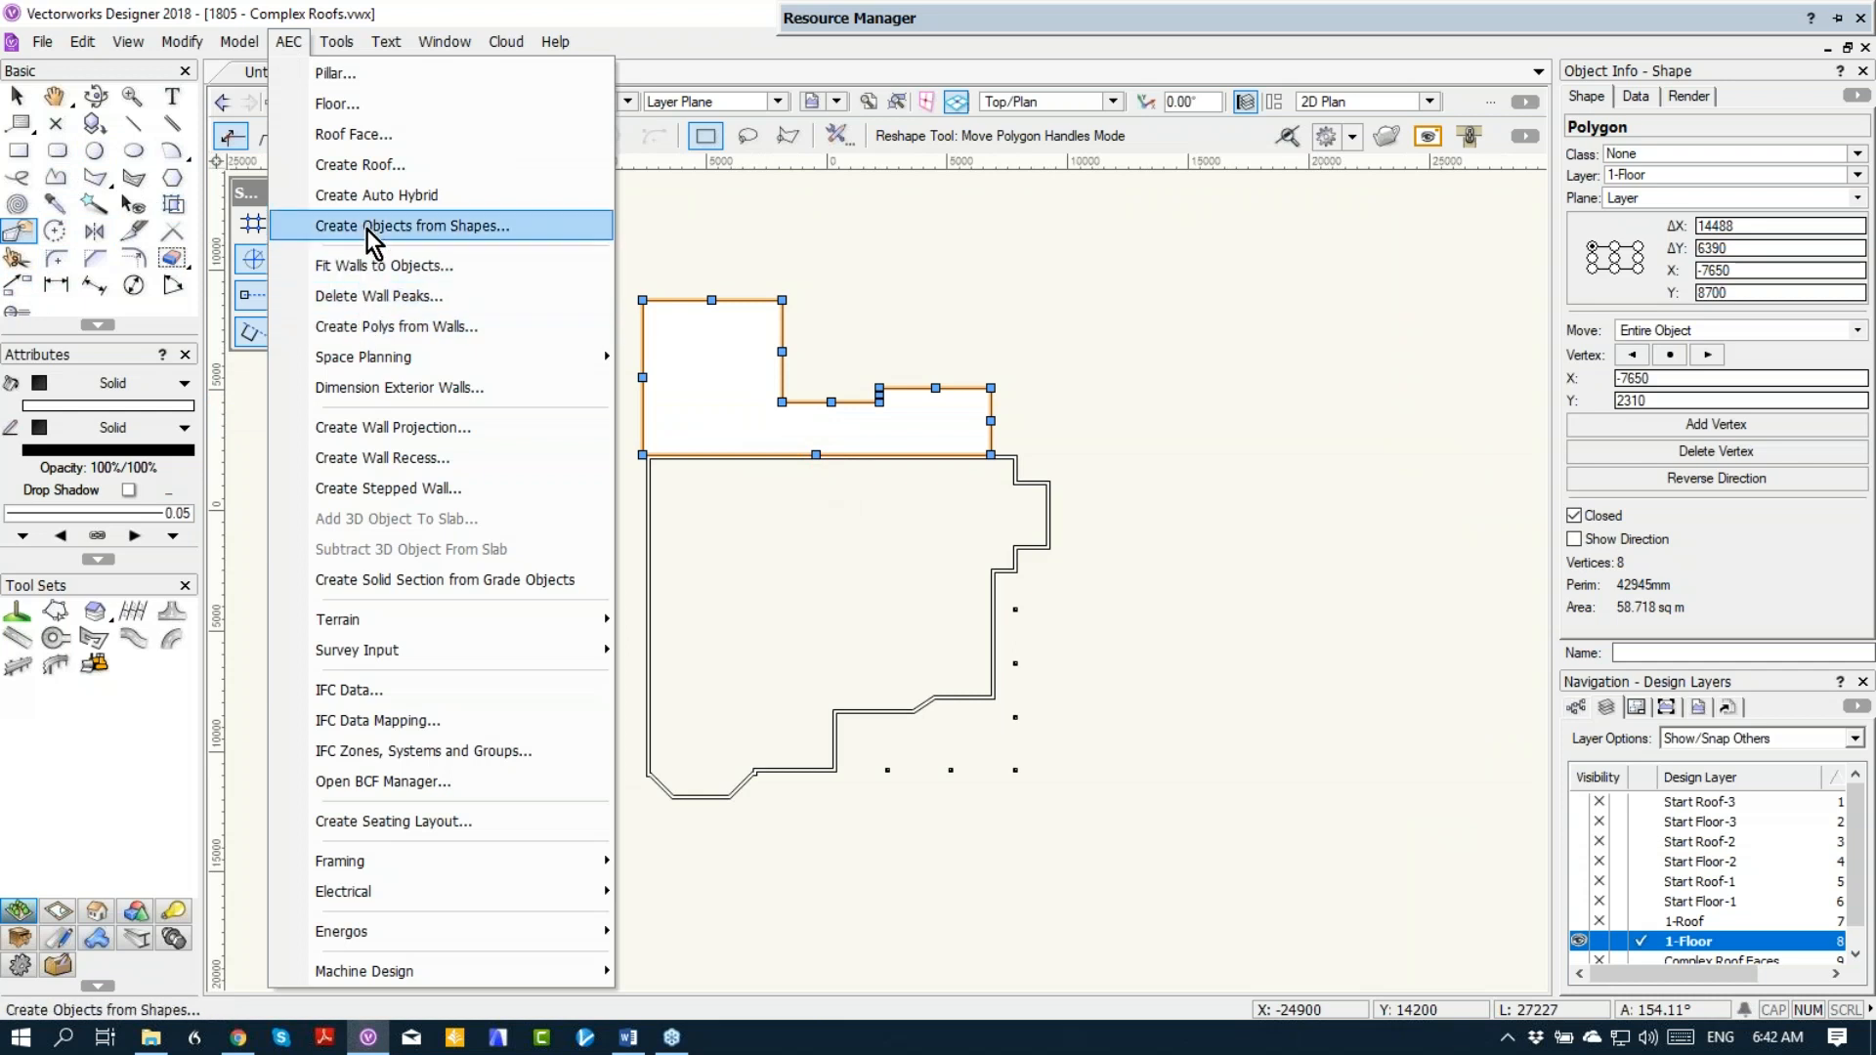
pyautogui.click(358, 138)
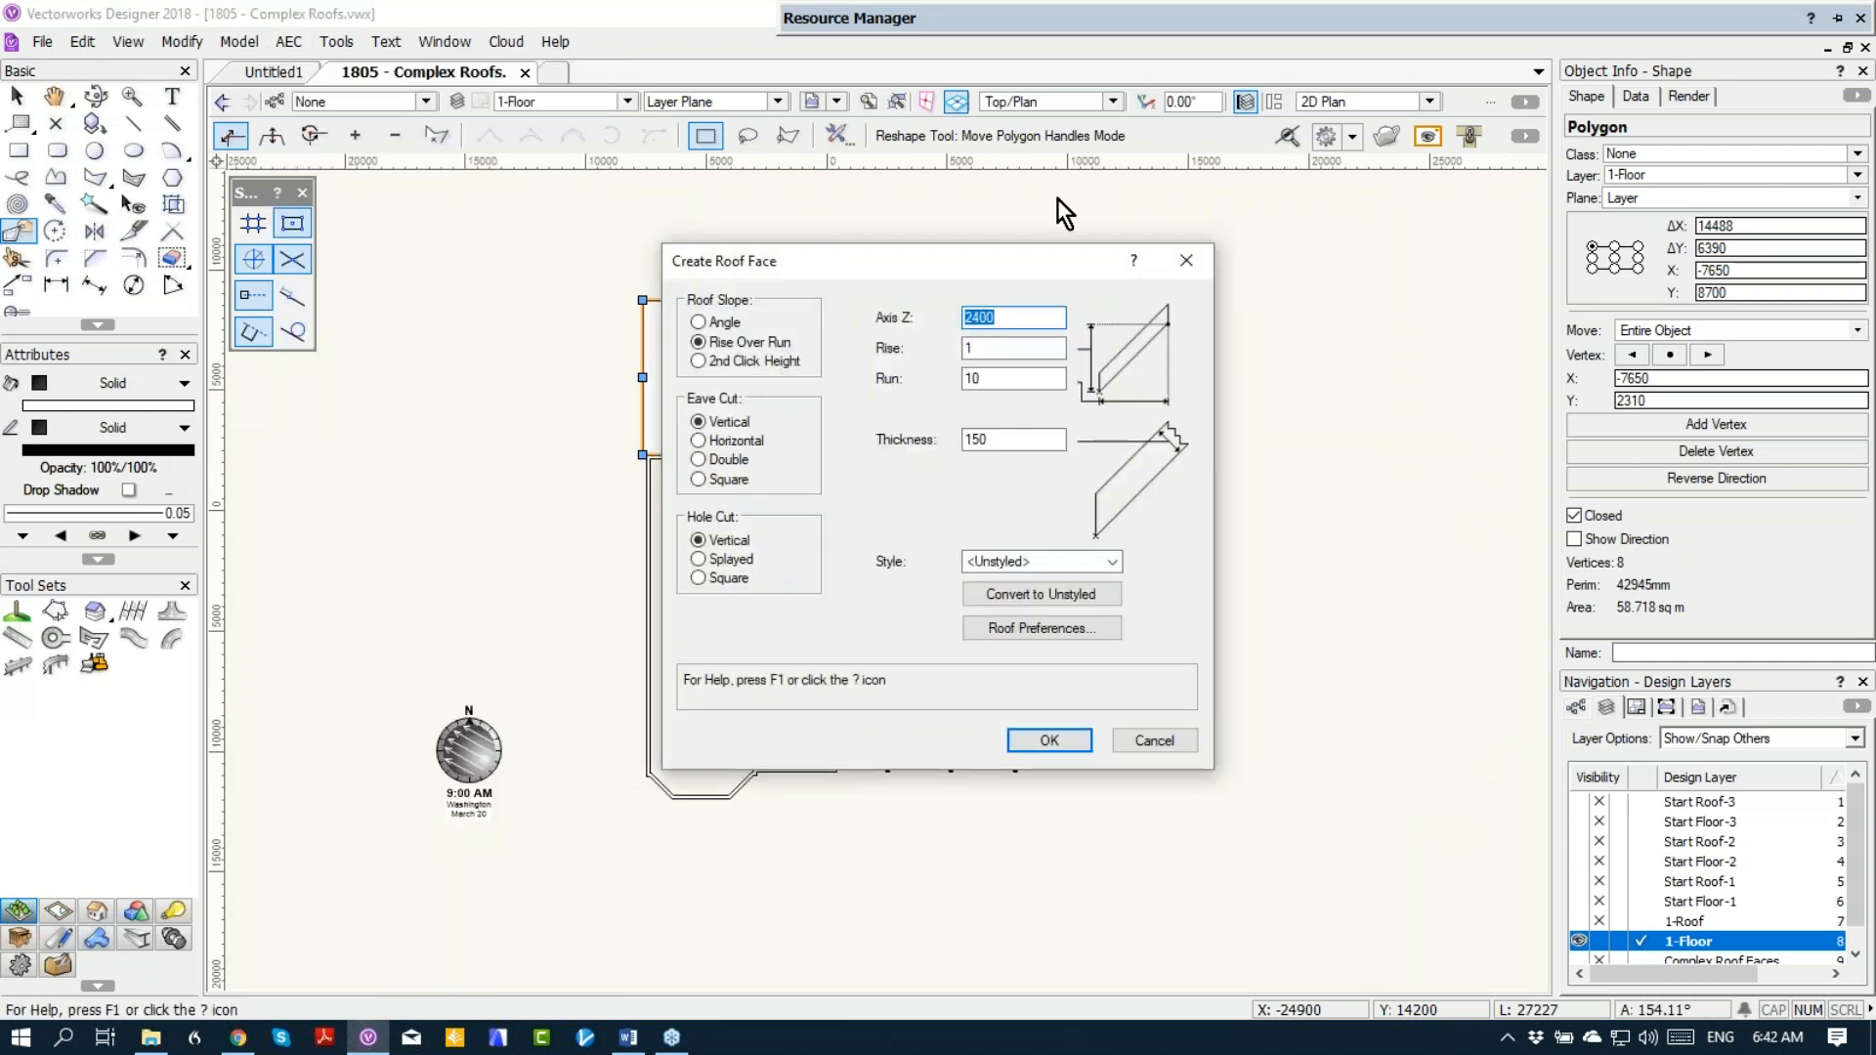
pyautogui.write('2200')
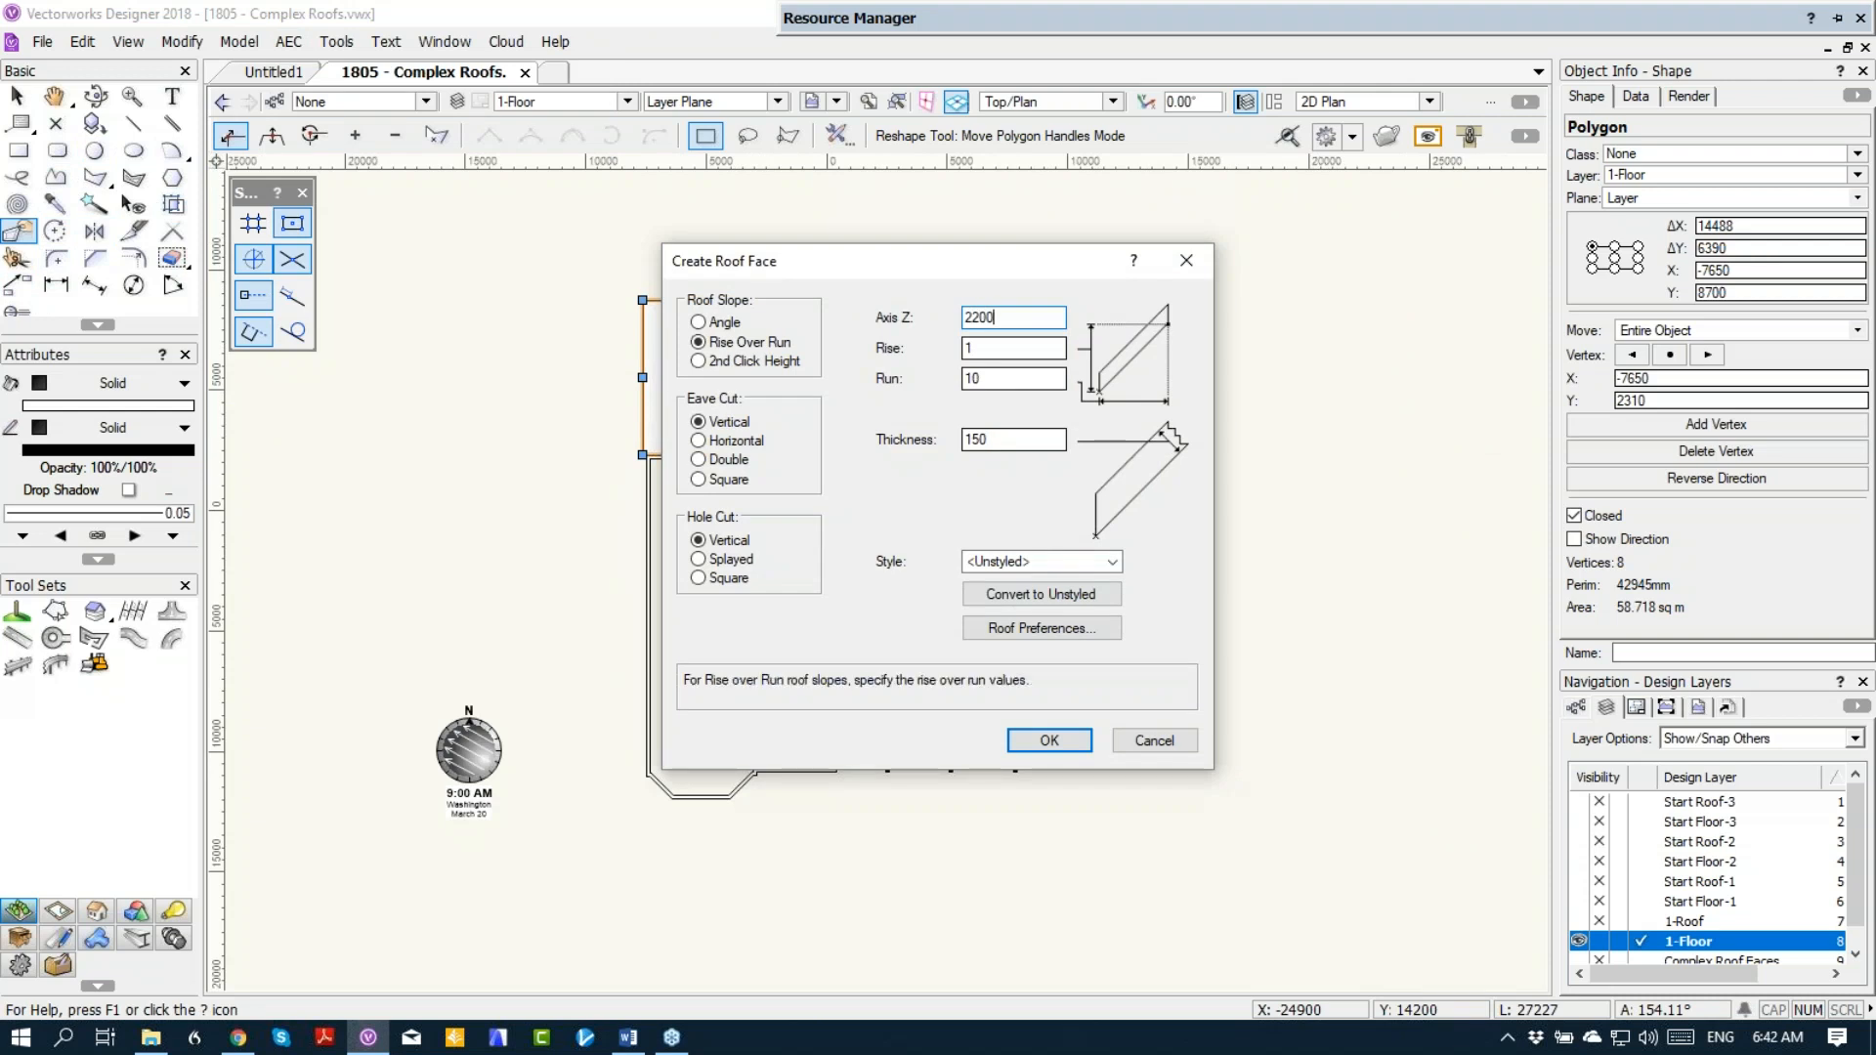
pyautogui.click(1046, 741)
pyautogui.scroll(2, 689, 307)
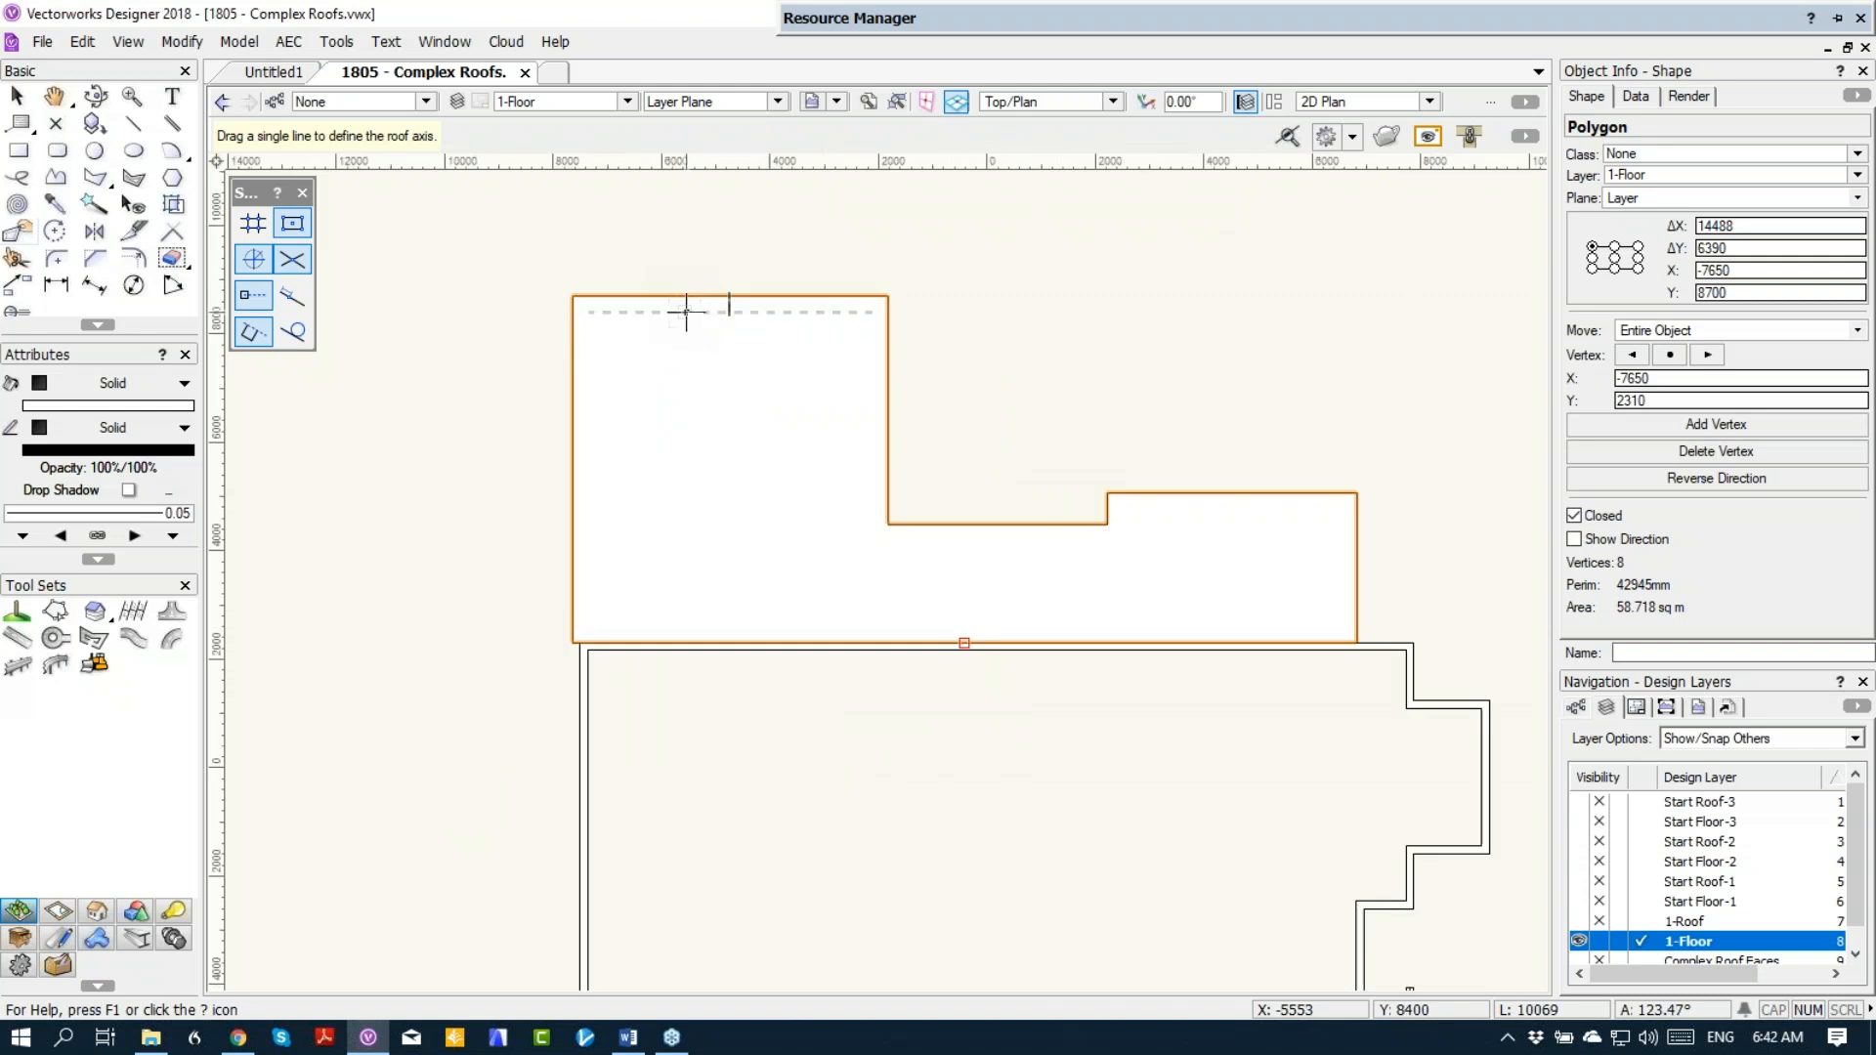
pyautogui.press('b')
pyautogui.moveTo(587, 311); pyautogui.dragTo(872, 312)
pyautogui.click(849, 401)
# Step: Move the new roof face to the 1-Roof layer and make that layer visible
pyautogui.scroll(-3, 1026, 552)
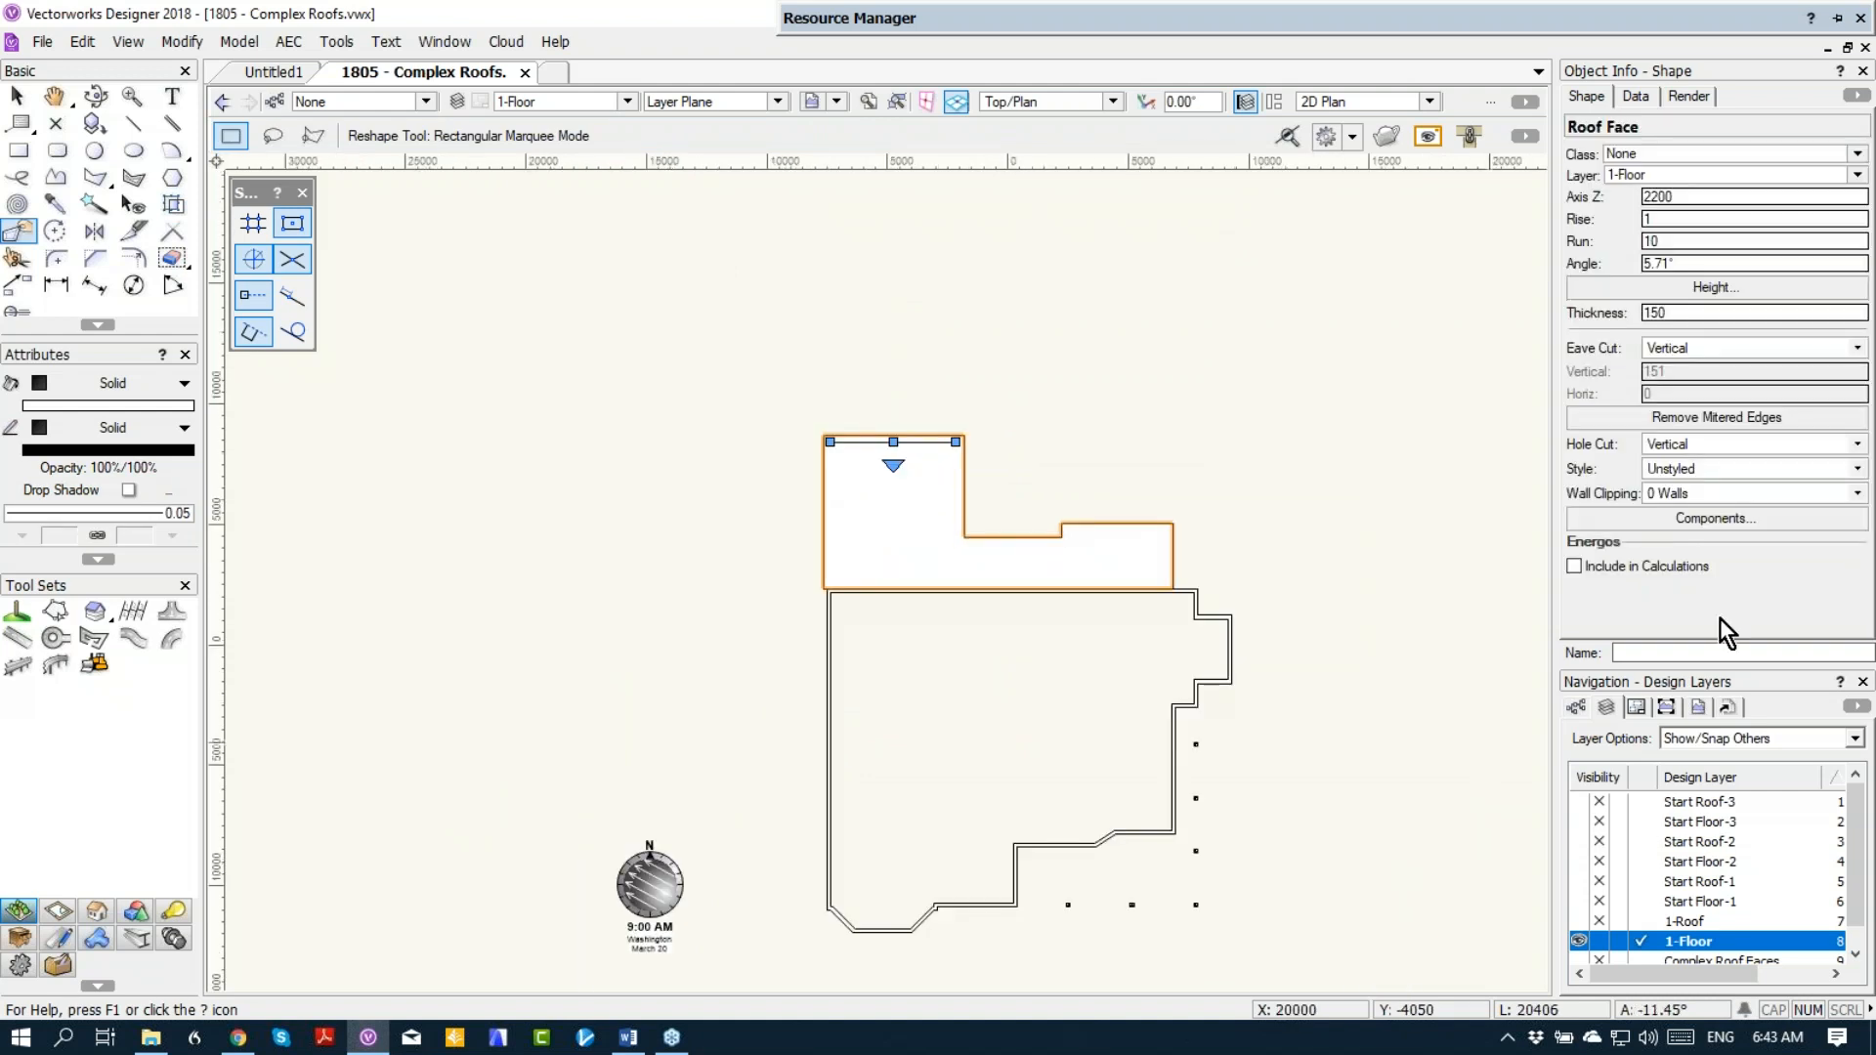
pyautogui.click(1672, 174)
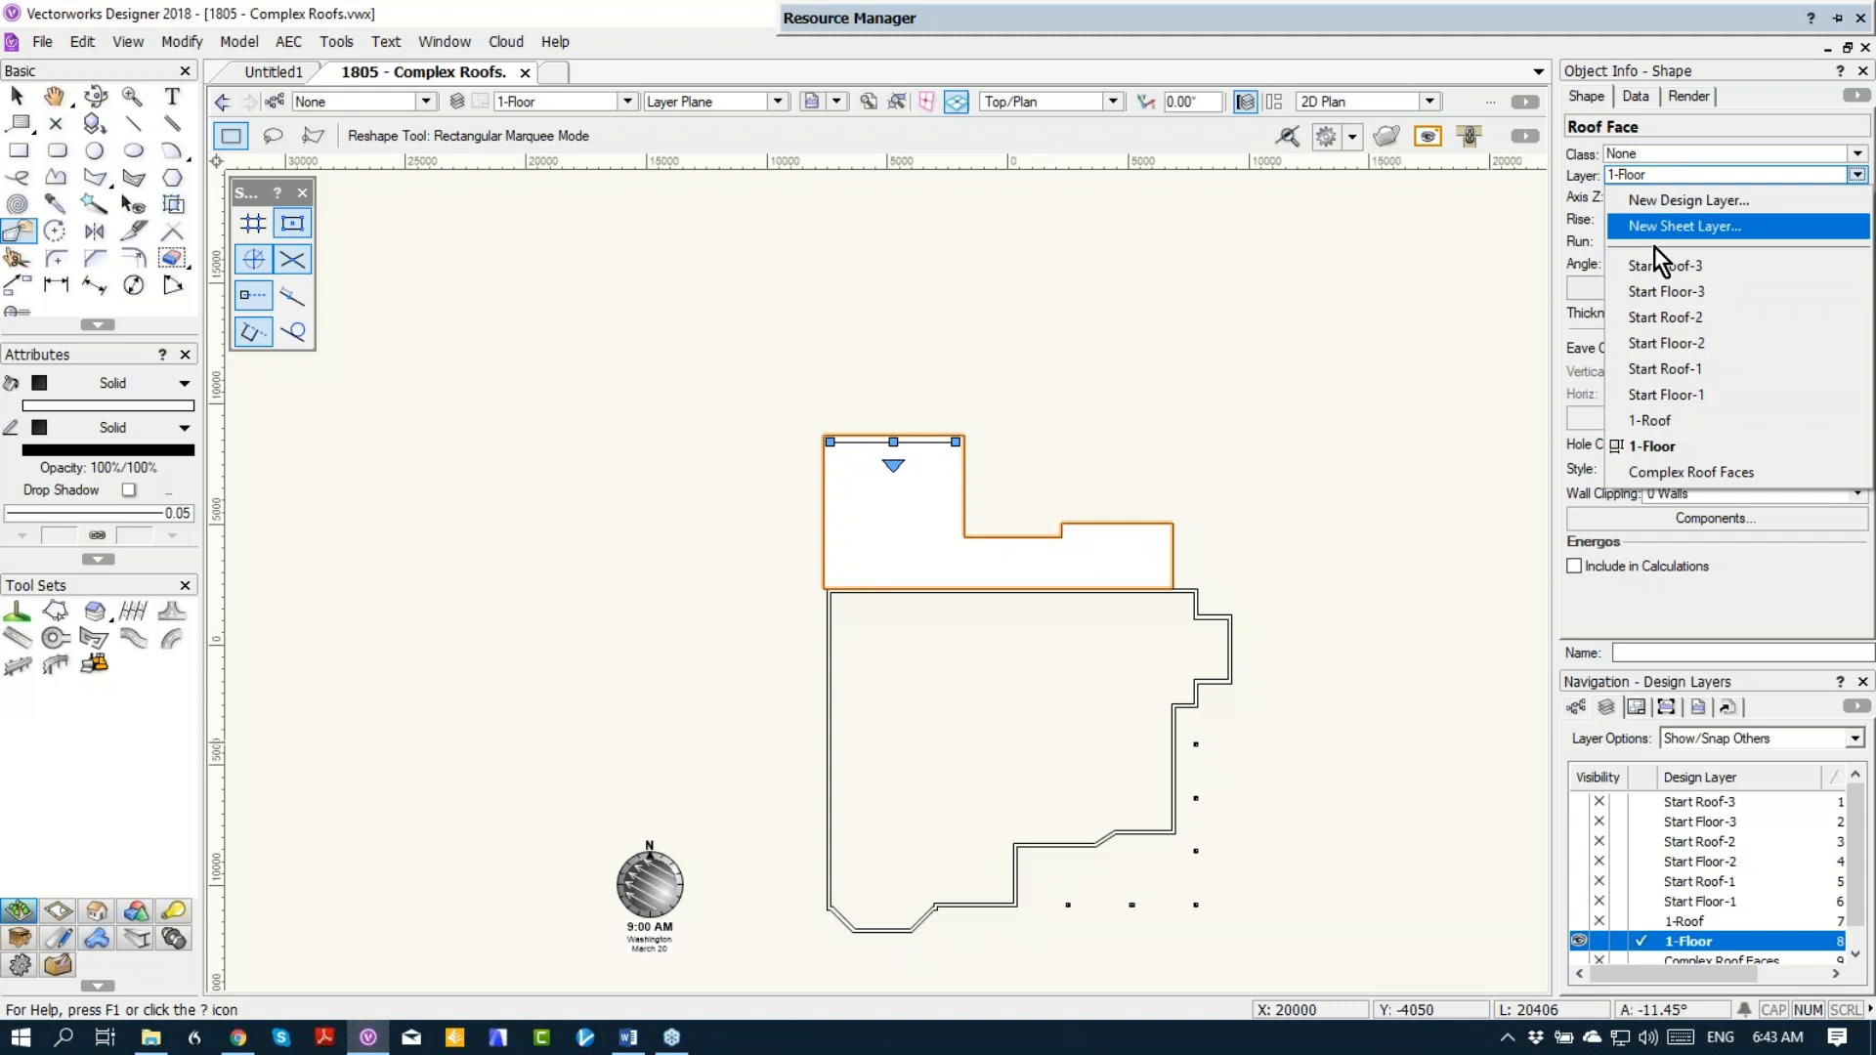
pyautogui.click(1655, 421)
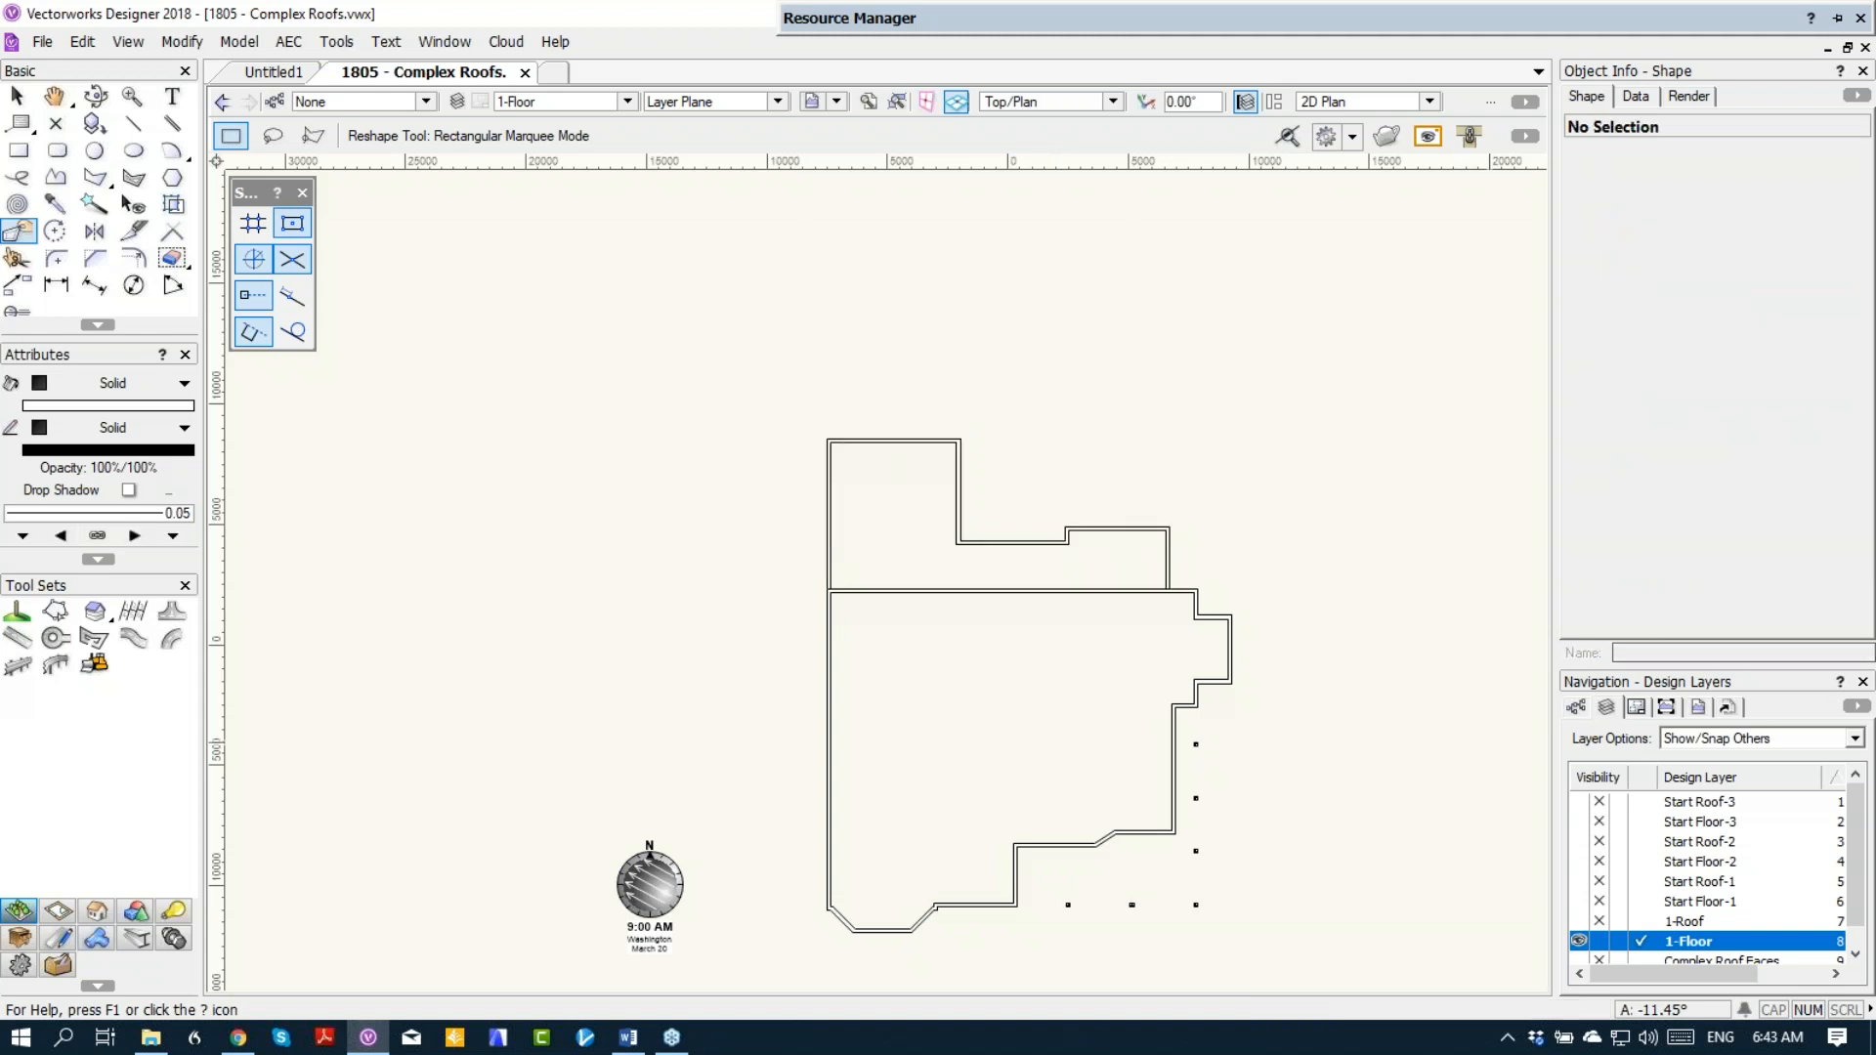
pyautogui.click(1580, 922)
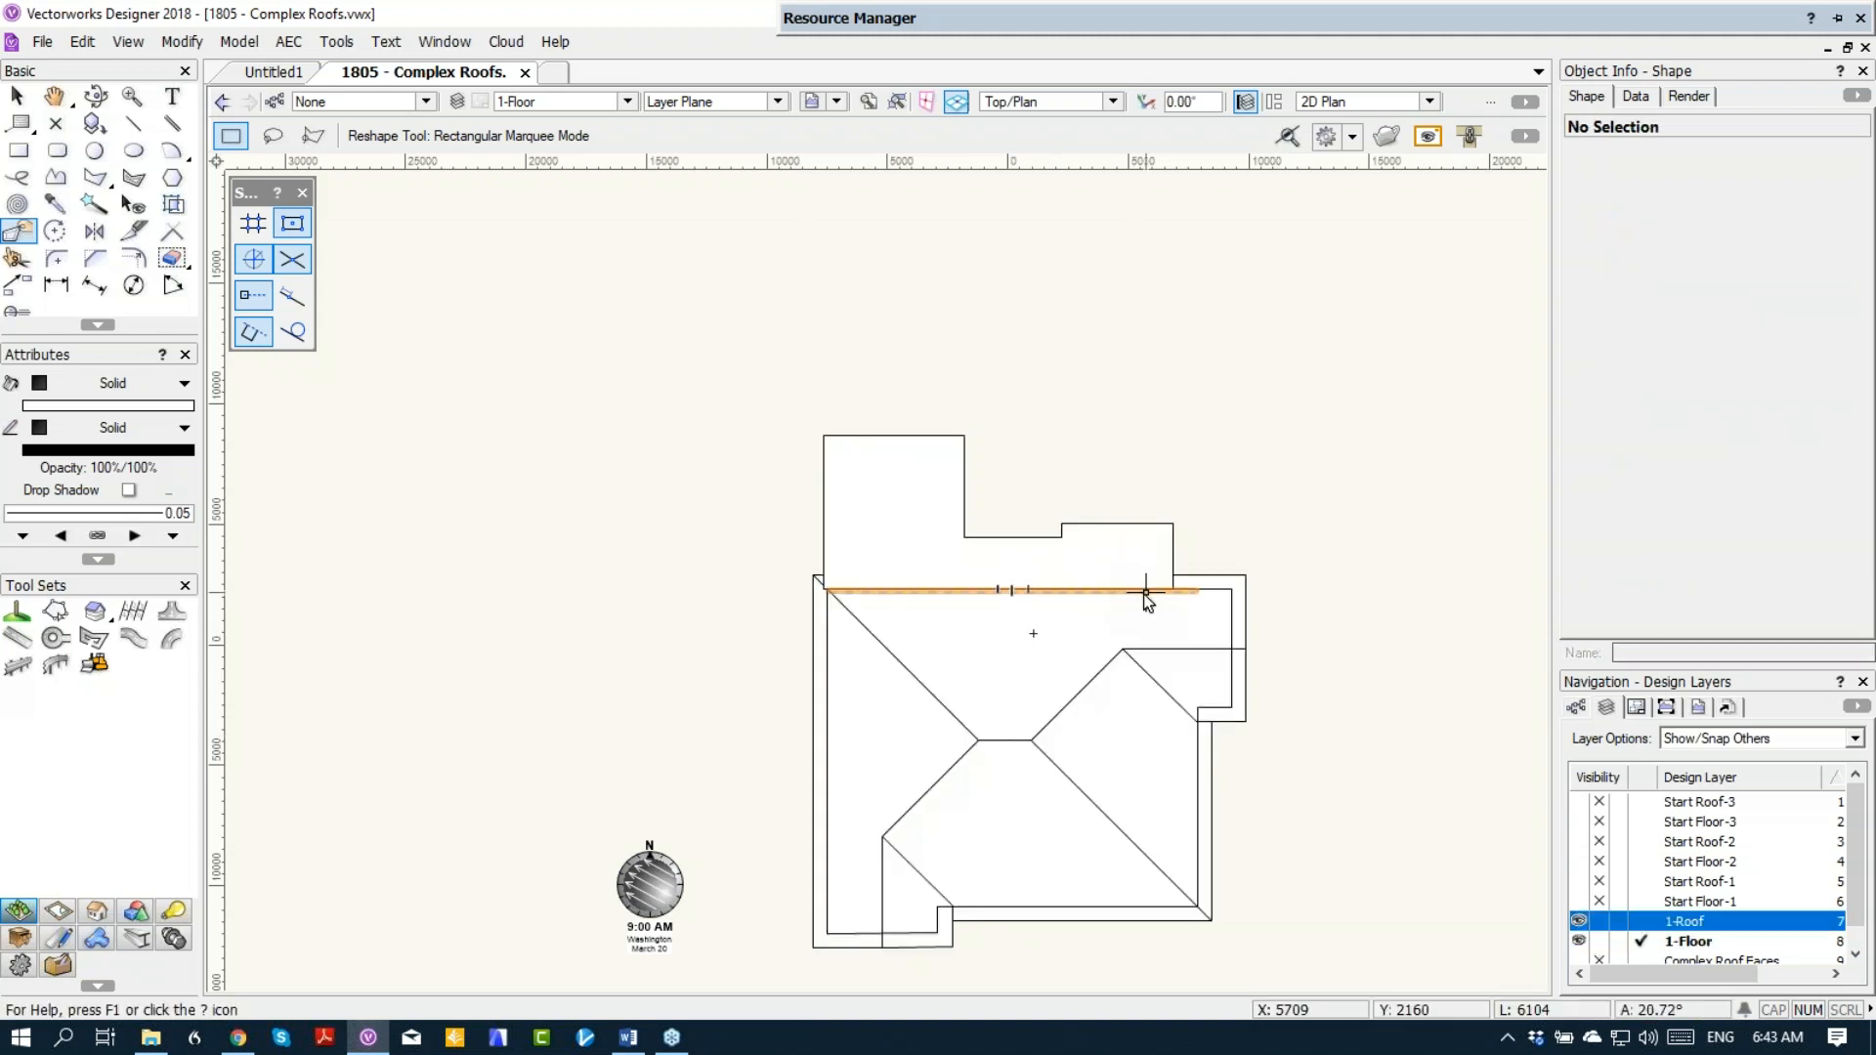
# Step: Examine in 3D how the low-slope wing roof meets the main roof and the walls beneath it
pyautogui.moveTo(1145, 591)
pyautogui.mouseDown(button='middle')
pyautogui.moveTo(1110, 580)
pyautogui.moveTo(1123, 457)
pyautogui.mouseUp(button='middle')
pyautogui.keyDown('ctrl'); pyautogui.keyDown('shift'); pyautogui.moveTo(1067, 520); pyautogui.dragTo(978, 437, button='middle'); pyautogui.keyUp('shift'); pyautogui.keyUp('ctrl')
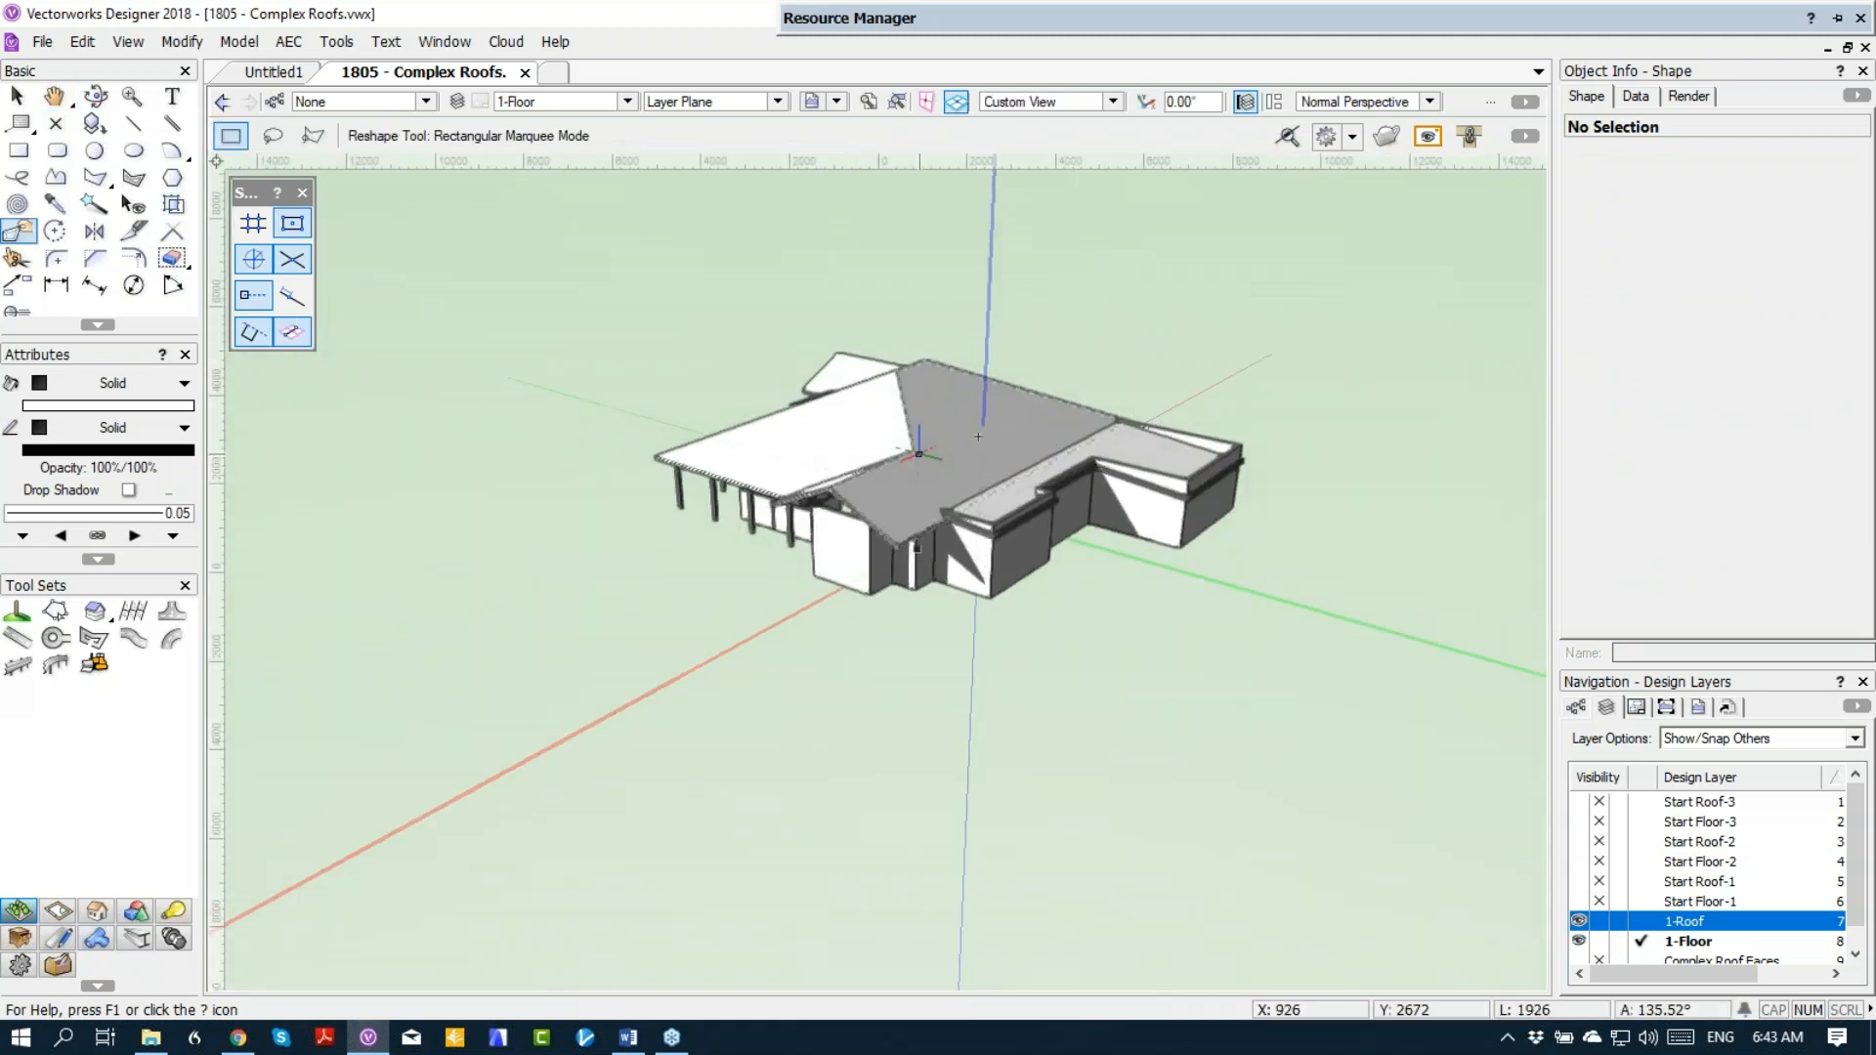
pyautogui.scroll(3, 978, 437)
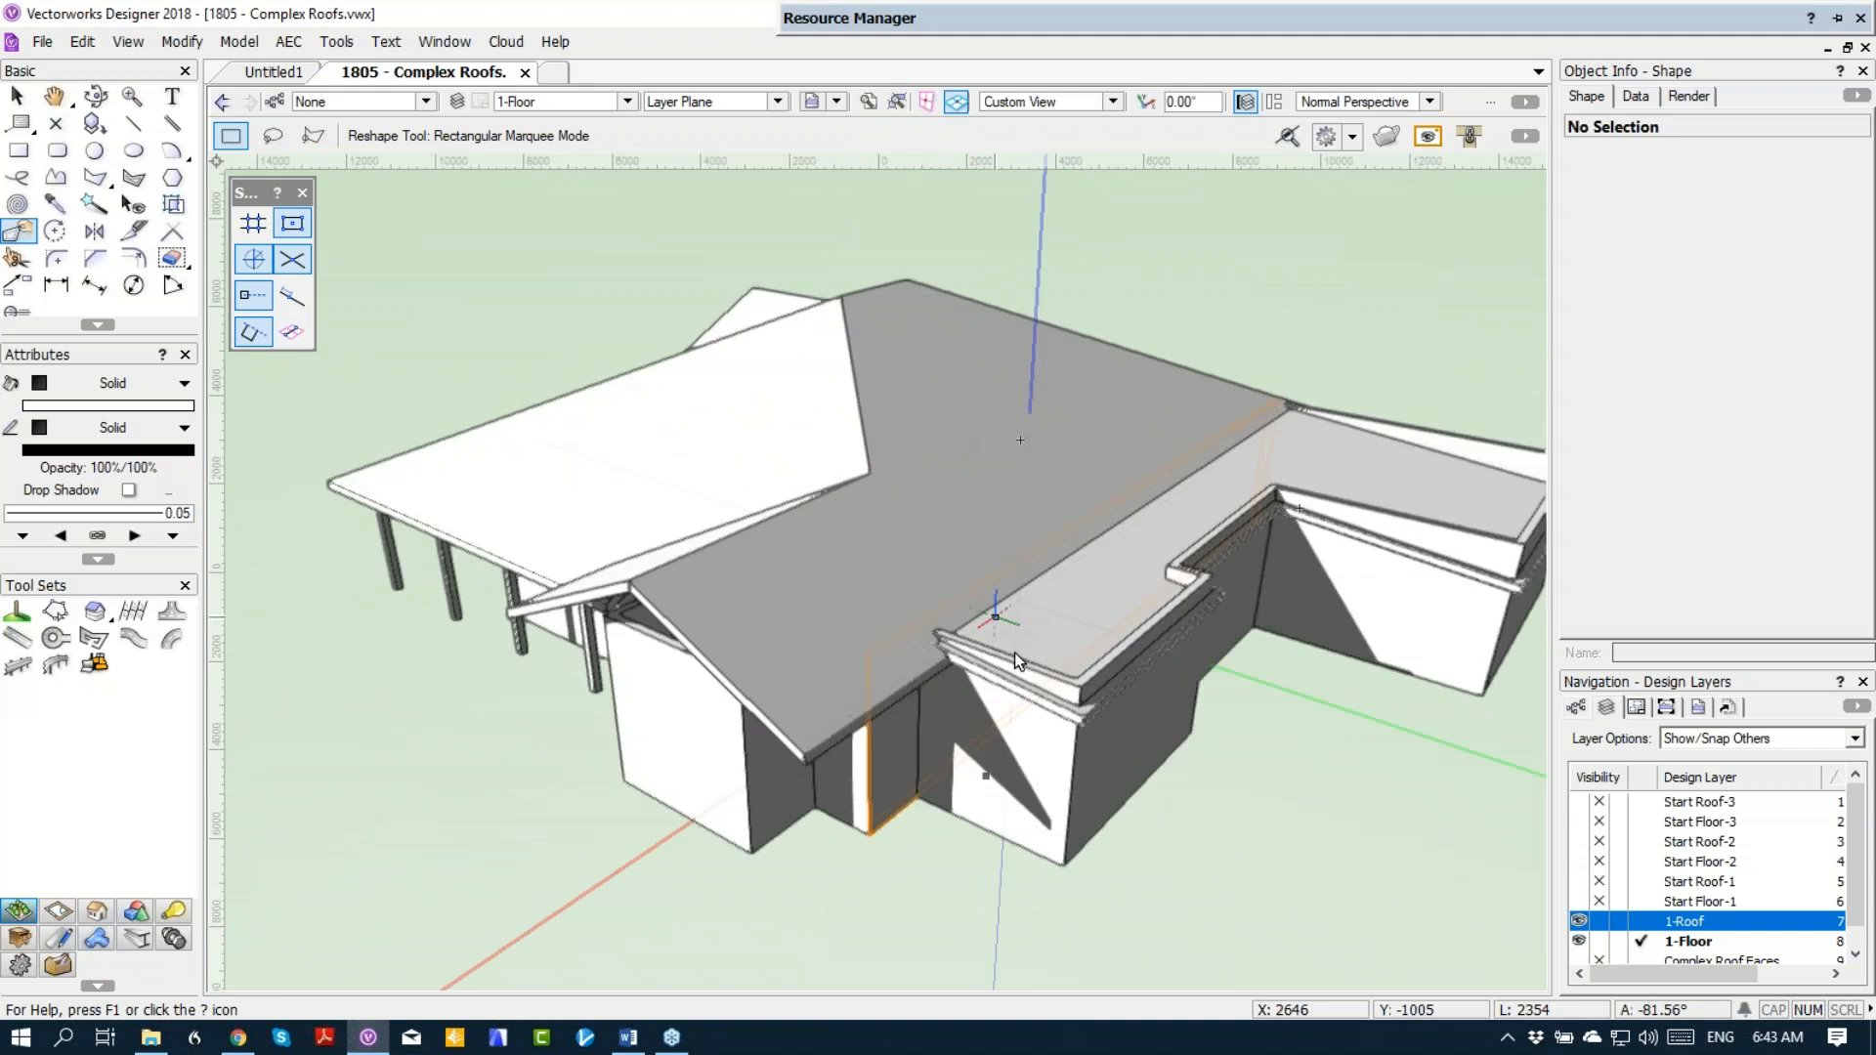
pyautogui.click(958, 624)
pyautogui.scroll(3, 958, 600)
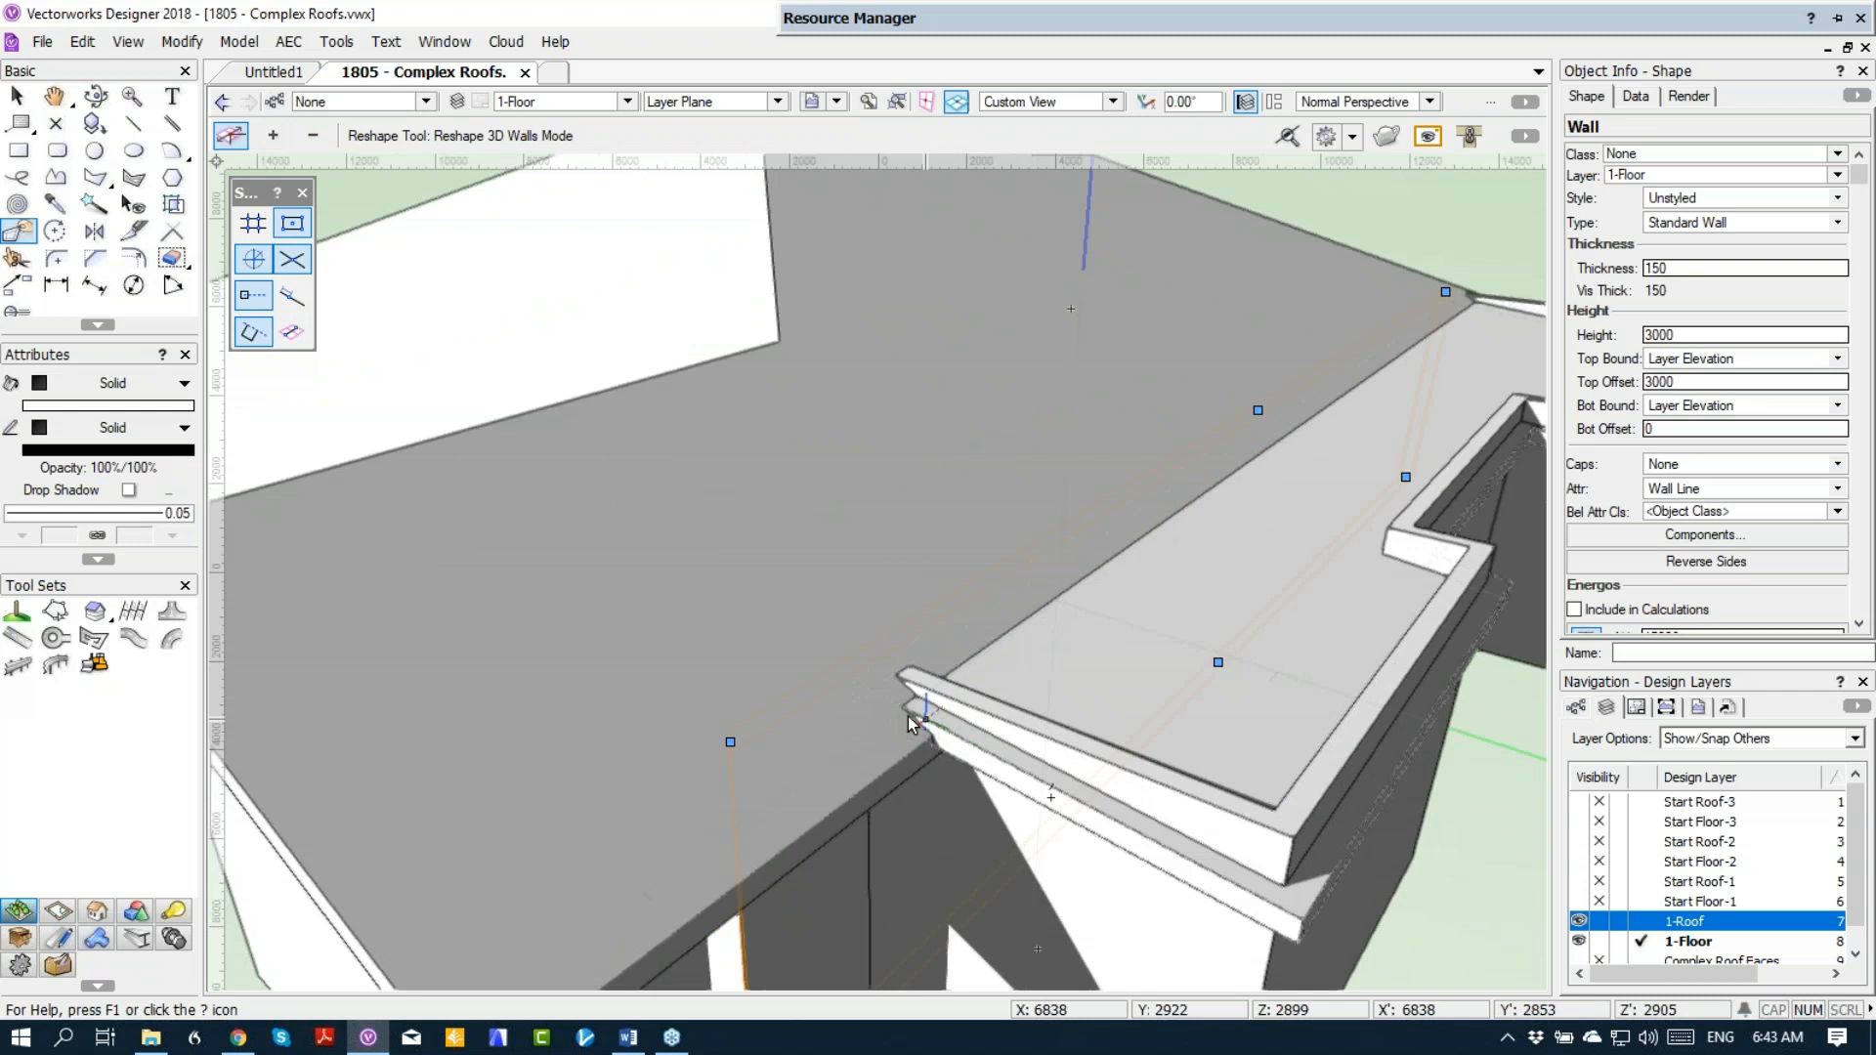
pyautogui.scroll(-3, 903, 772)
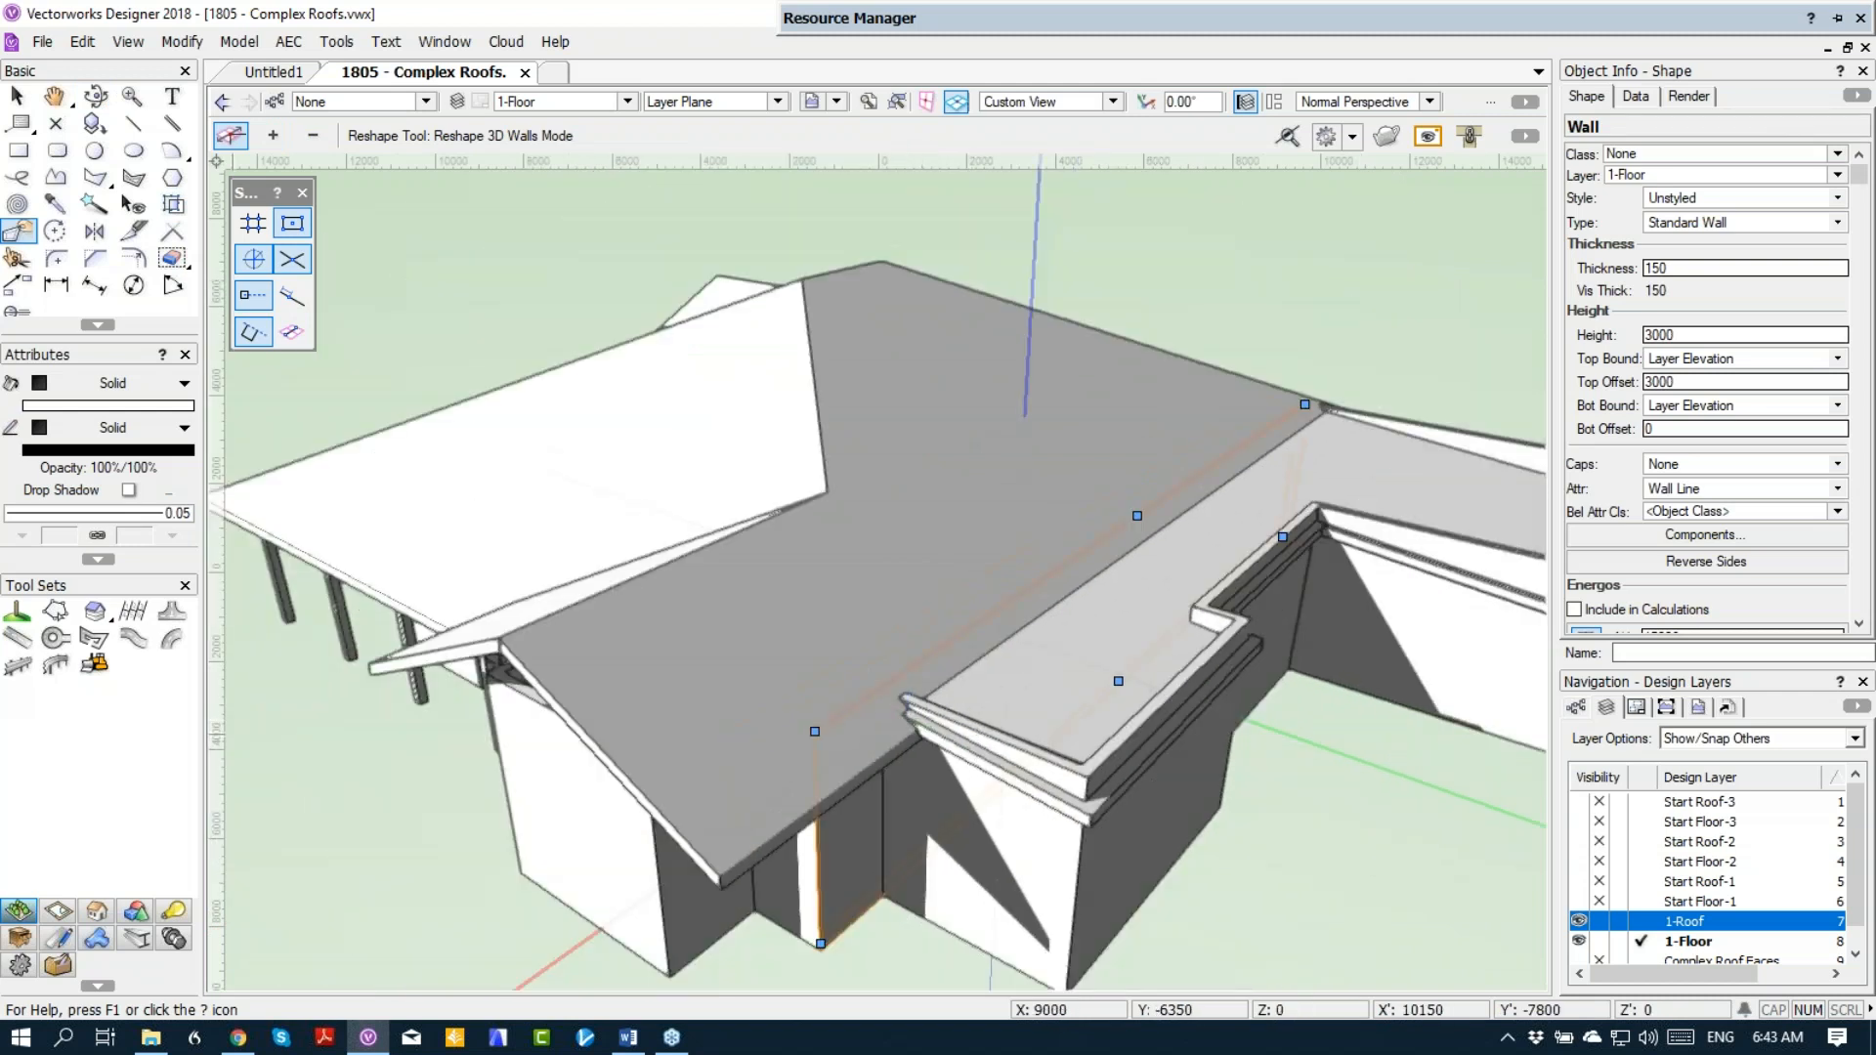
pyautogui.scroll(-3, 1075, 537)
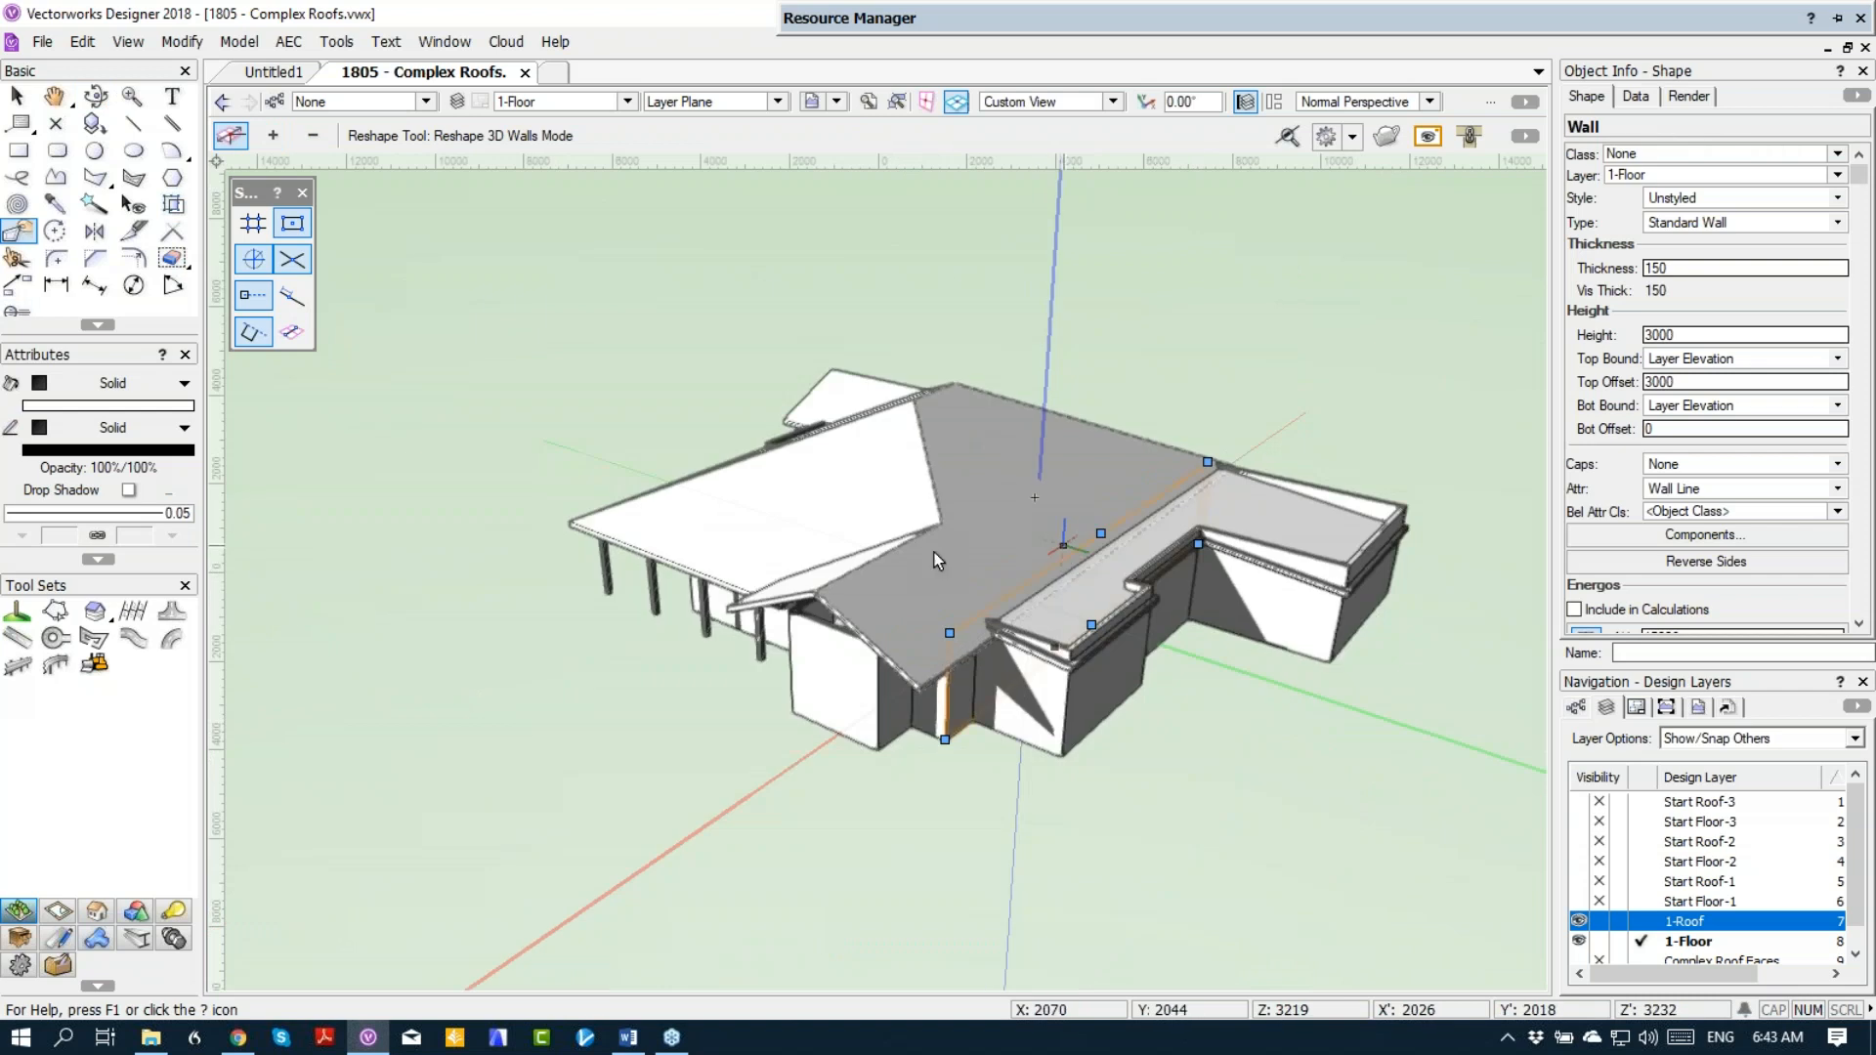
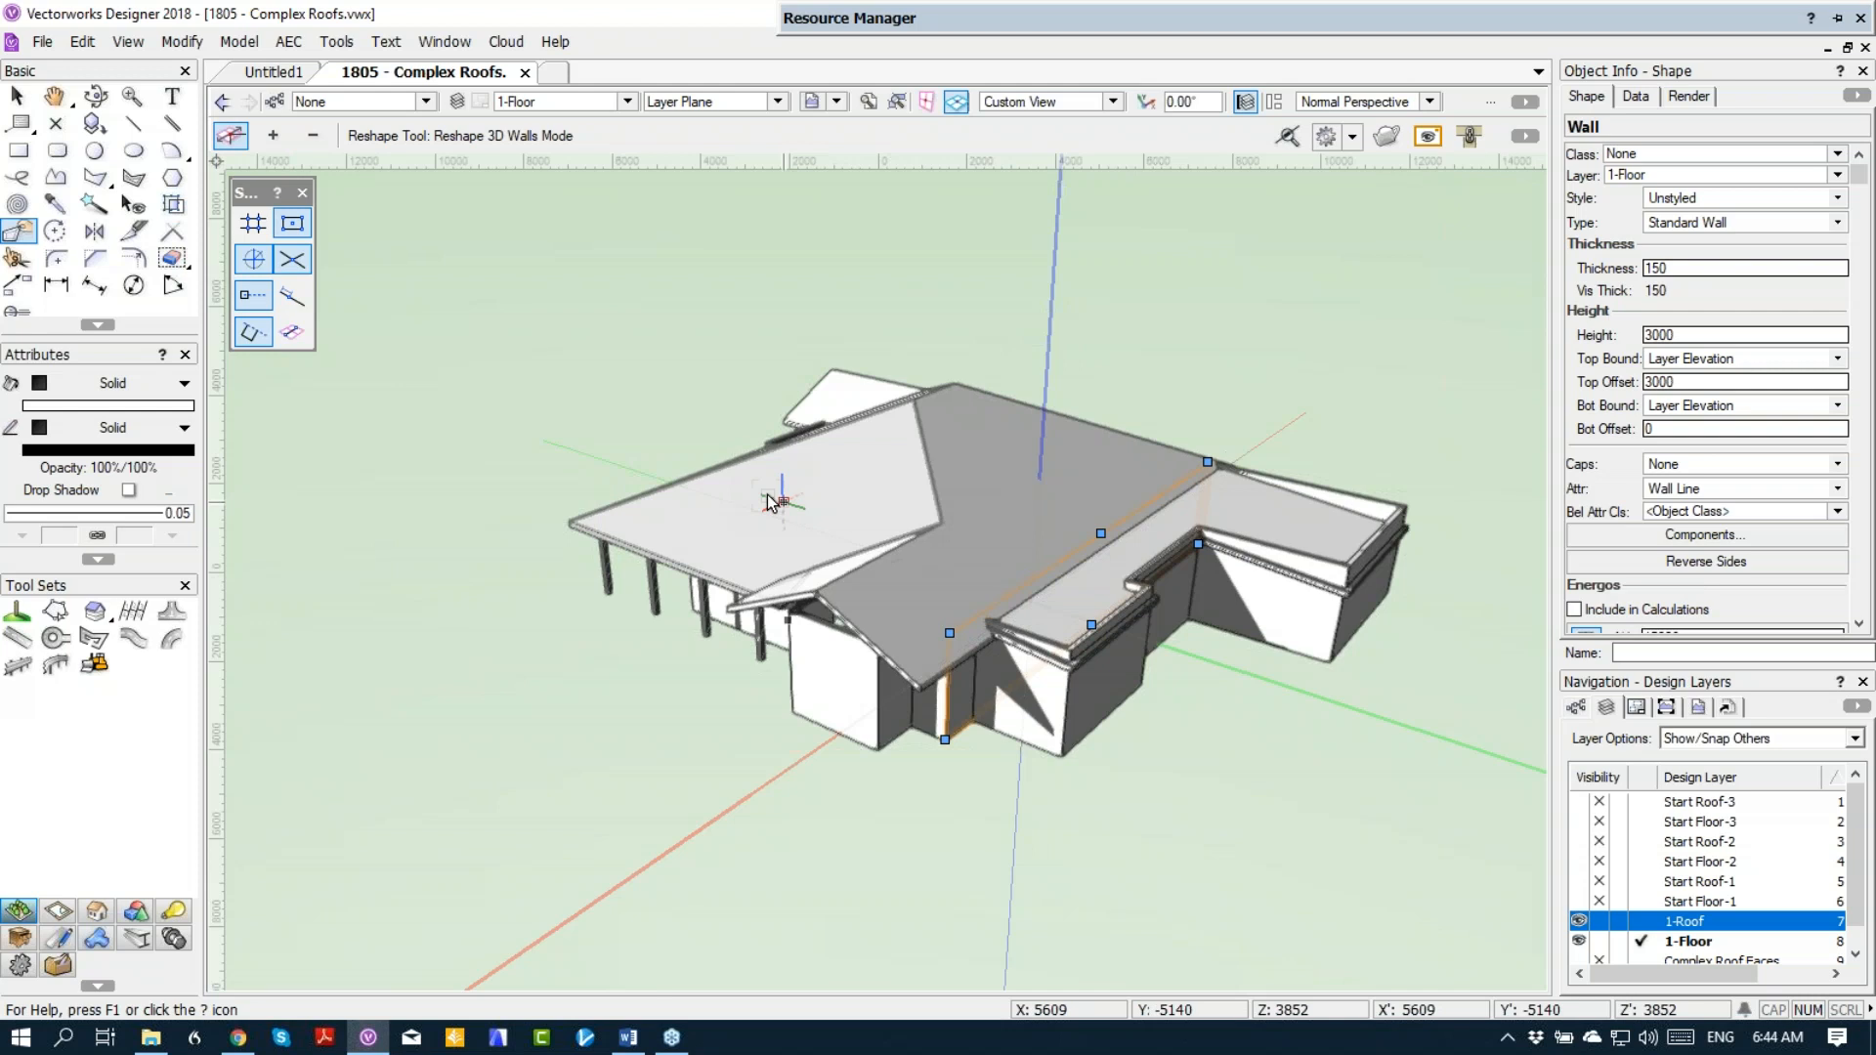
# Step: Search the resource libraries for skylight symbols and activate the skylight780x1180 symbol for insertion
pyautogui.moveTo(923, 14)
pyautogui.click(1577, 47)
pyautogui.click(1566, 47)
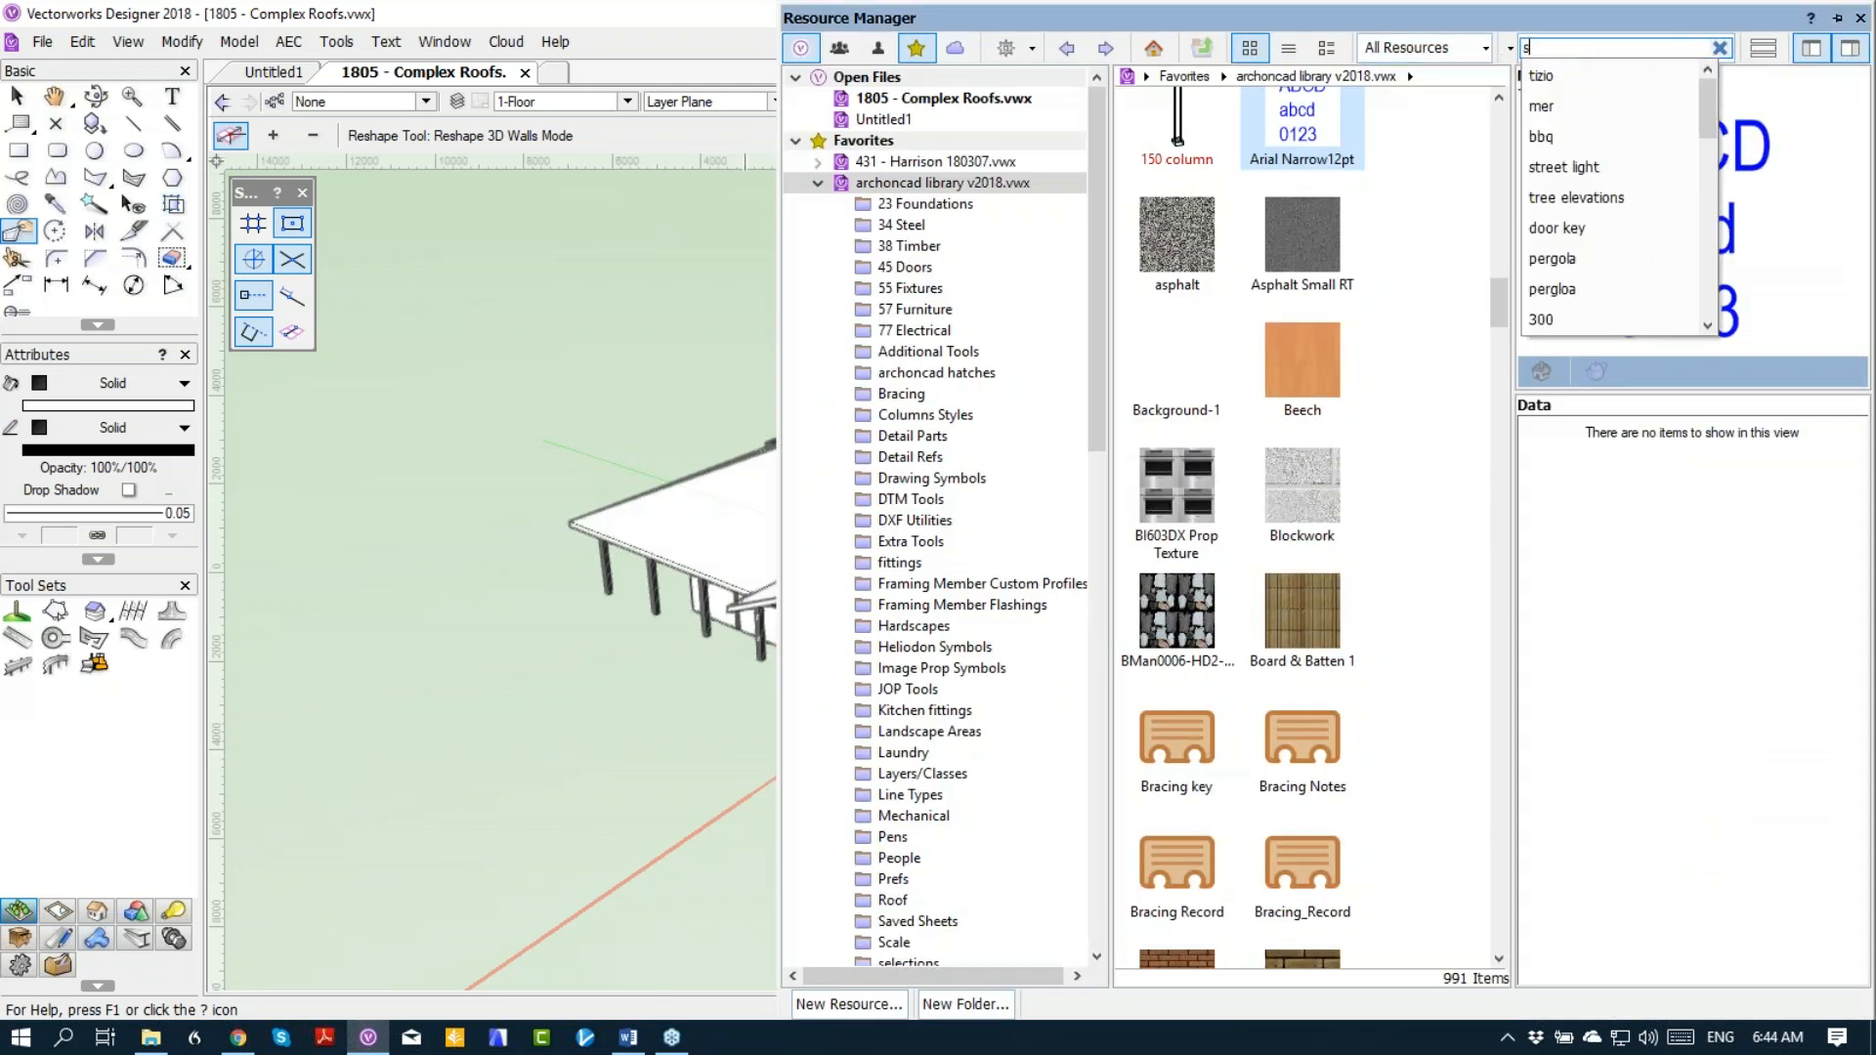
pyautogui.write('skylight')
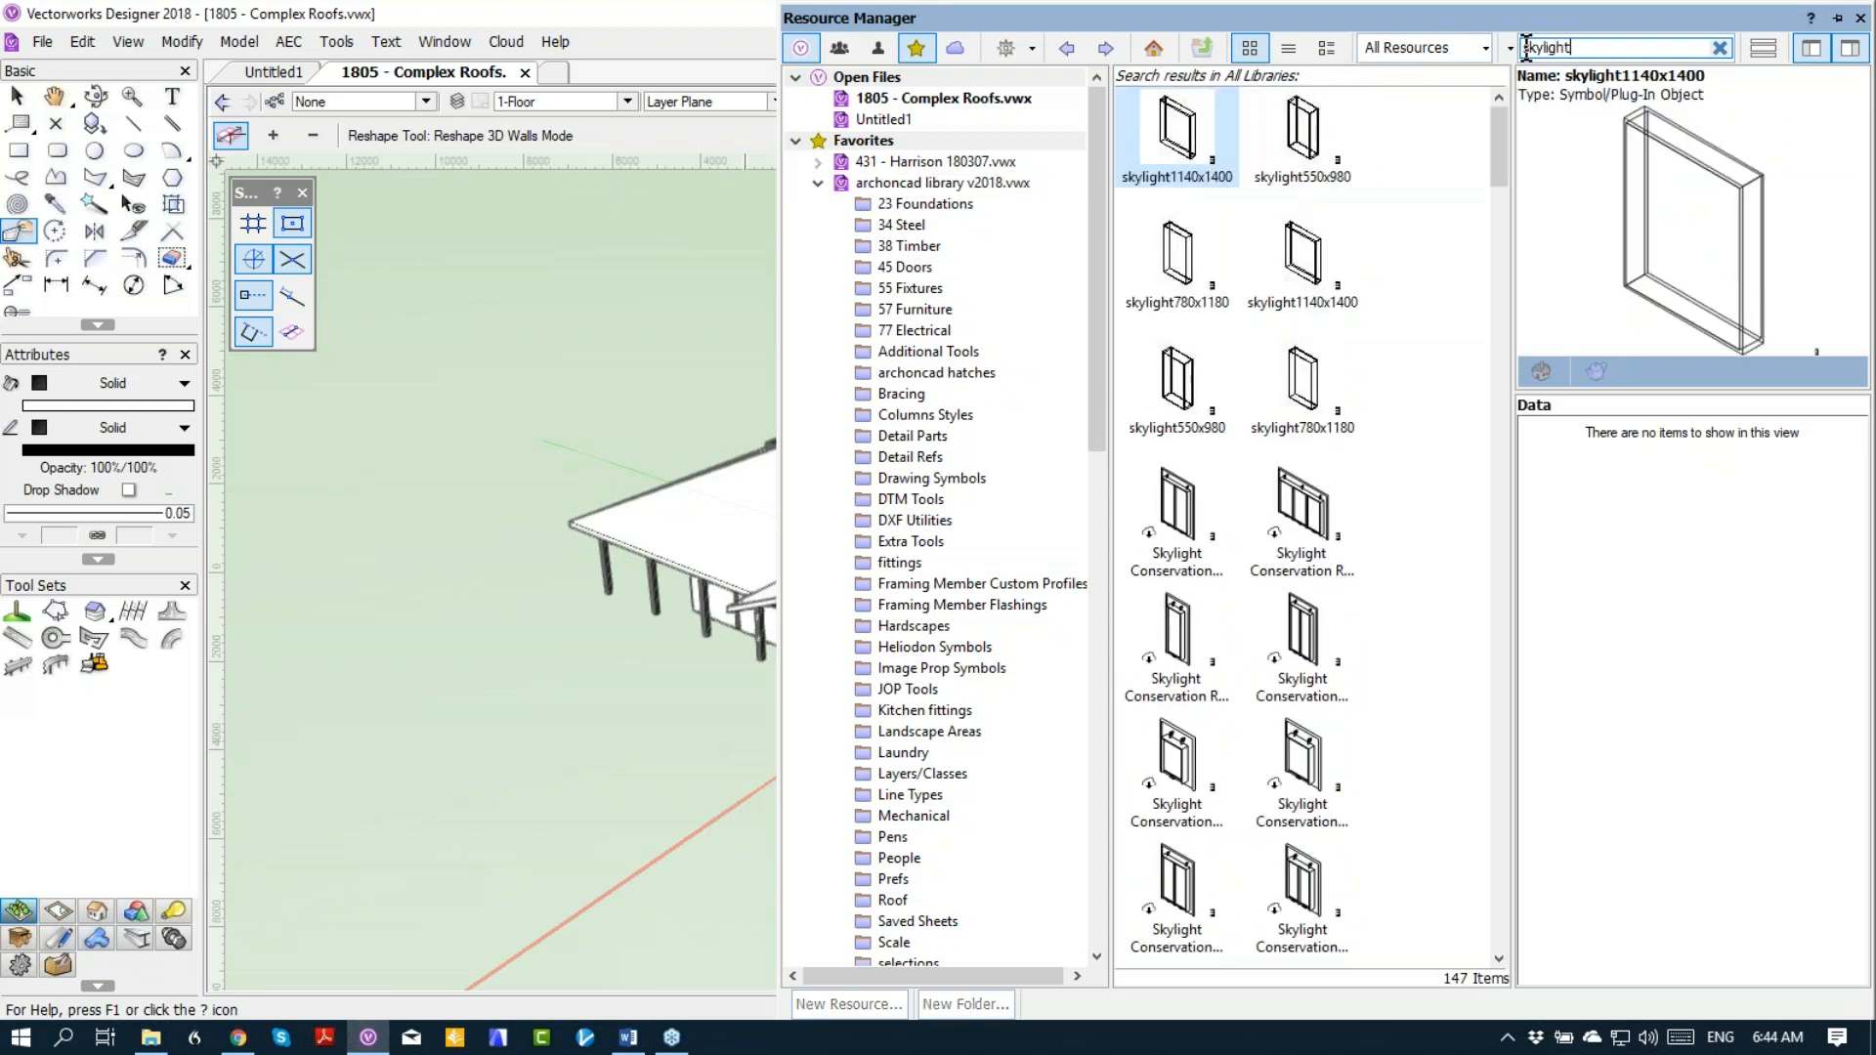
pyautogui.doubleClick(1176, 259)
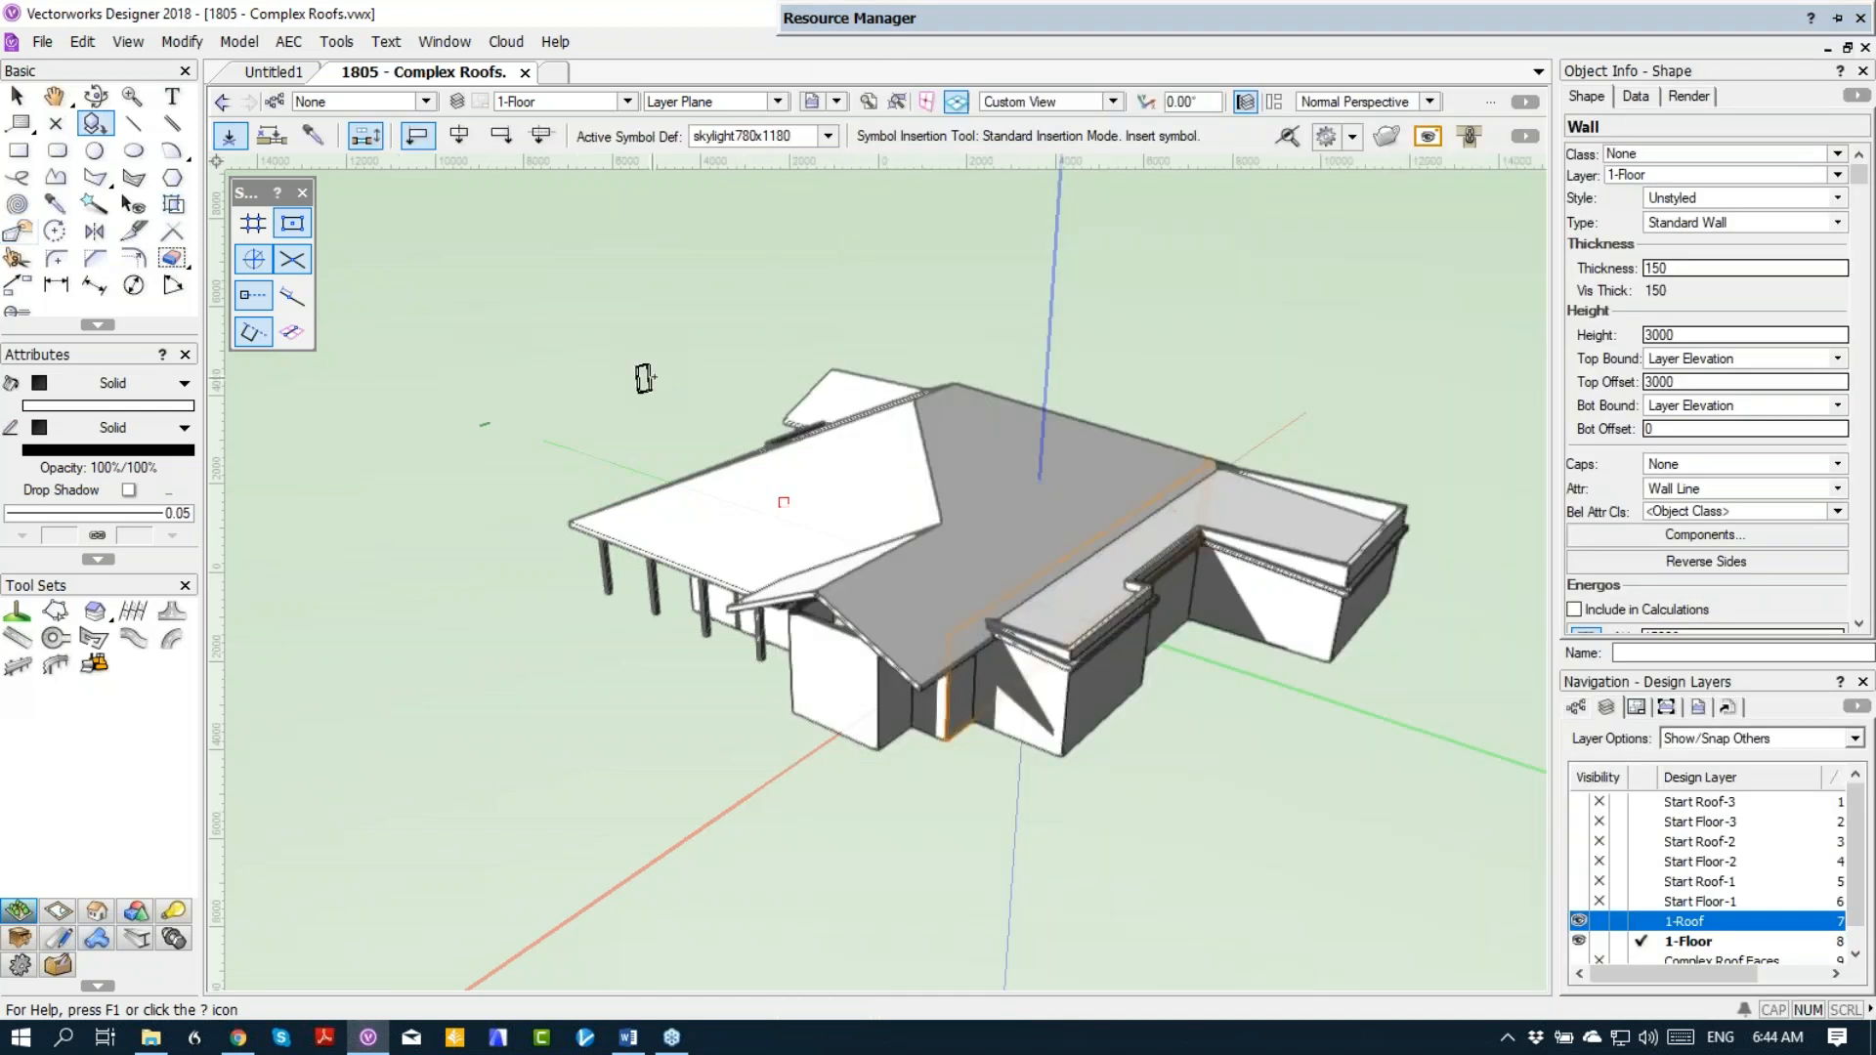
# Step: Make 1-Roof the active layer and insert the skylight780x1180 symbol into the main roof's lower slope in Top/Plan view
pyautogui.hotkey('ctrl', '5')
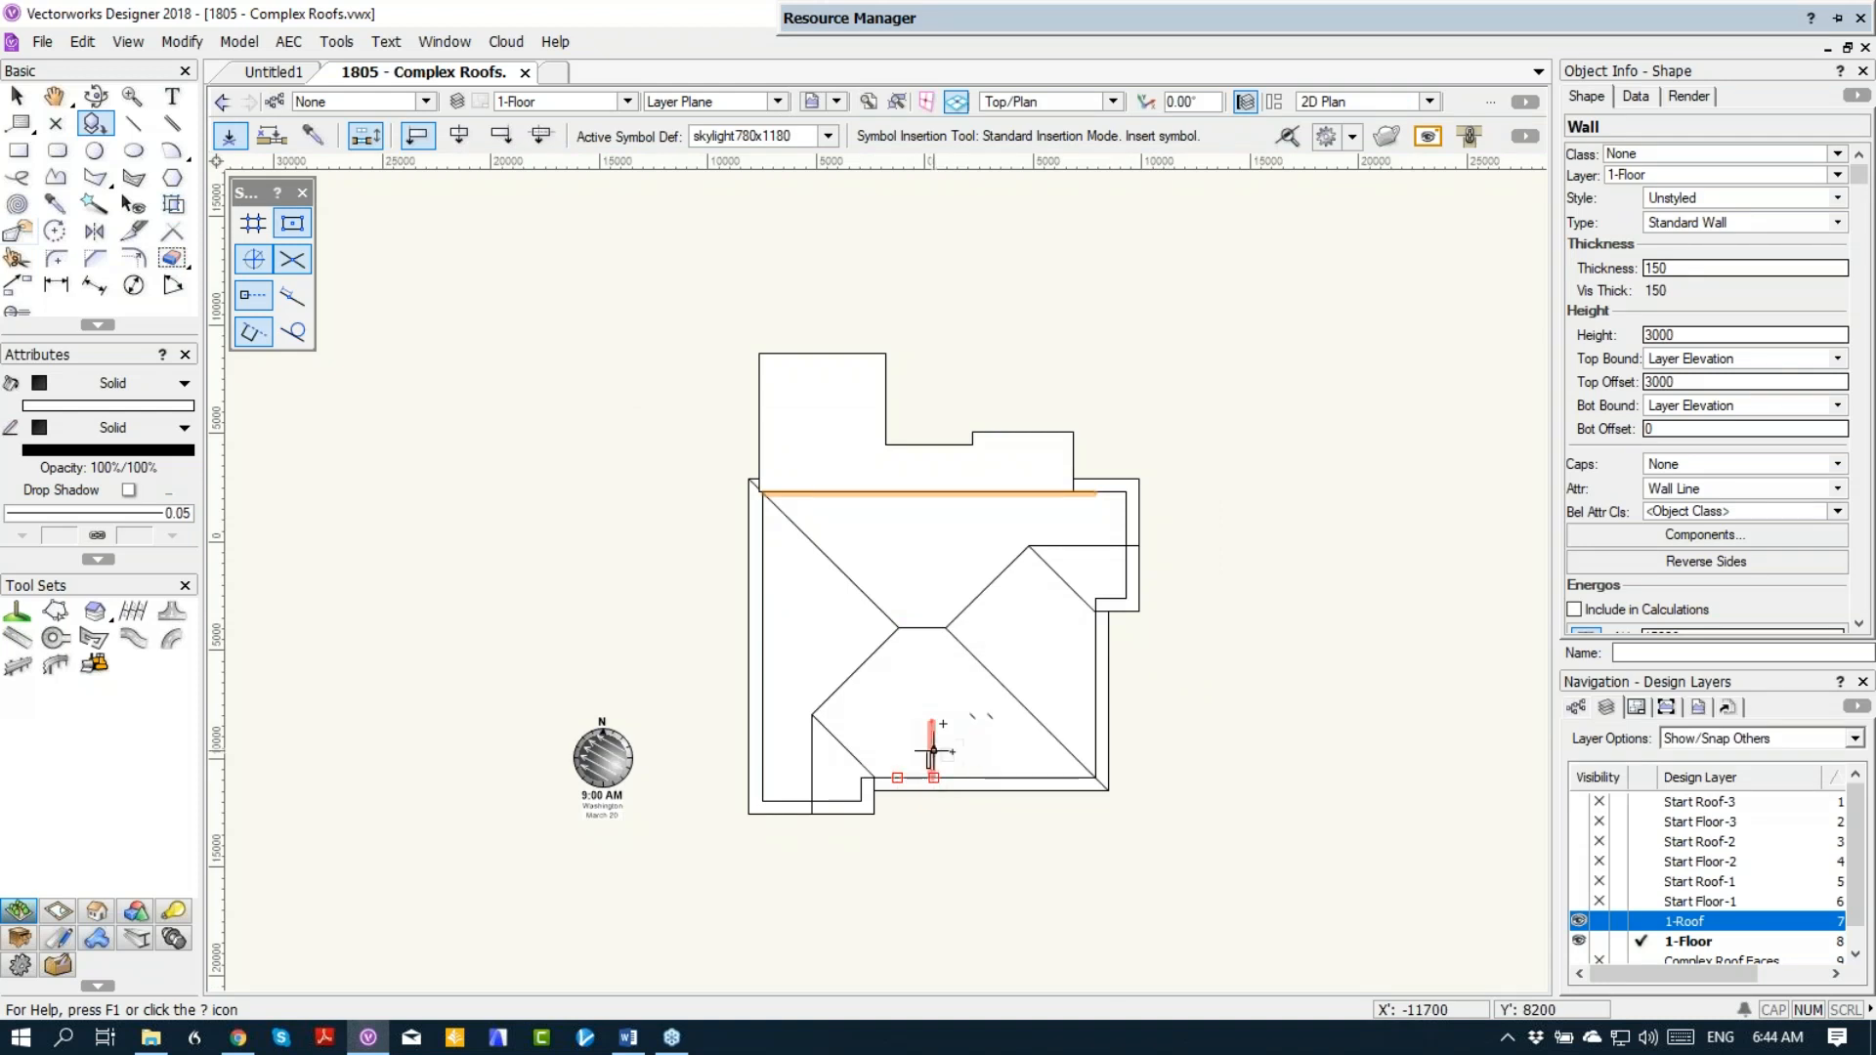
pyautogui.click(1641, 922)
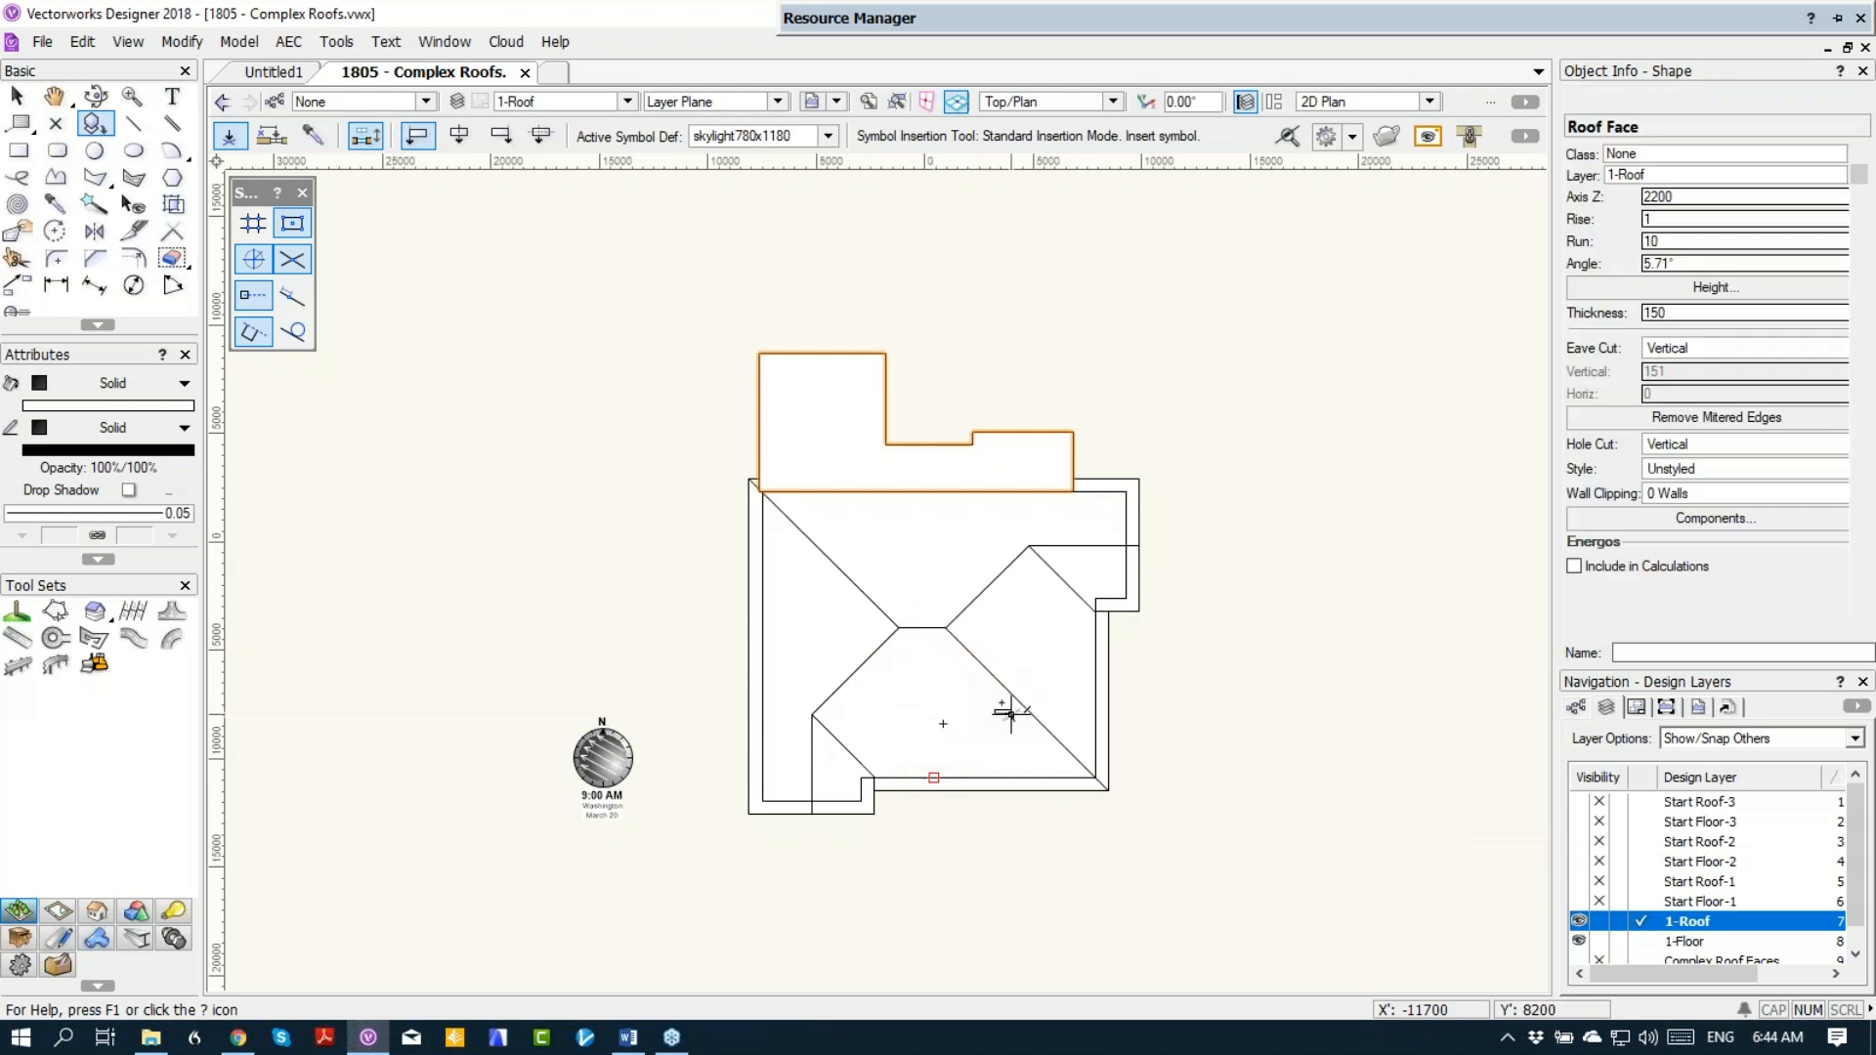
pyautogui.moveTo(1328, 24)
pyautogui.moveTo(1146, 156); pyautogui.dragTo(931, 747)
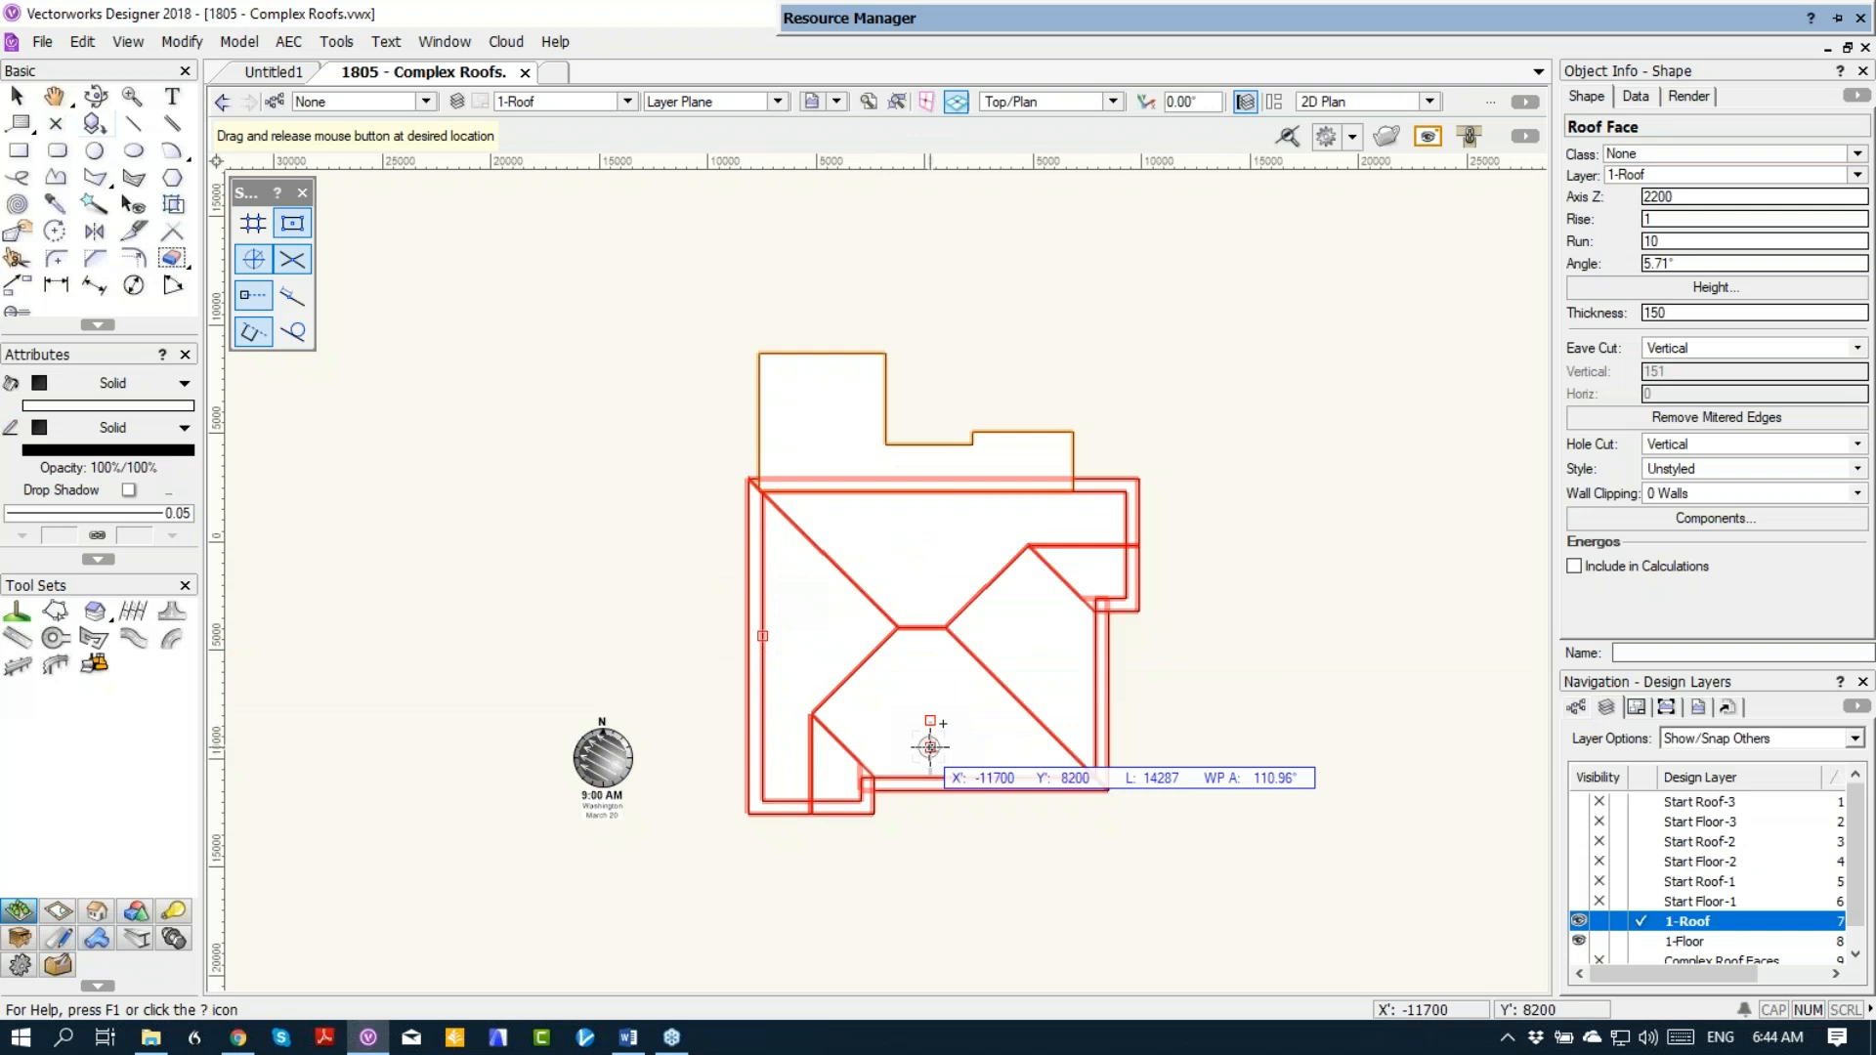
pyautogui.moveTo(931, 748); pyautogui.dragTo(930, 748)
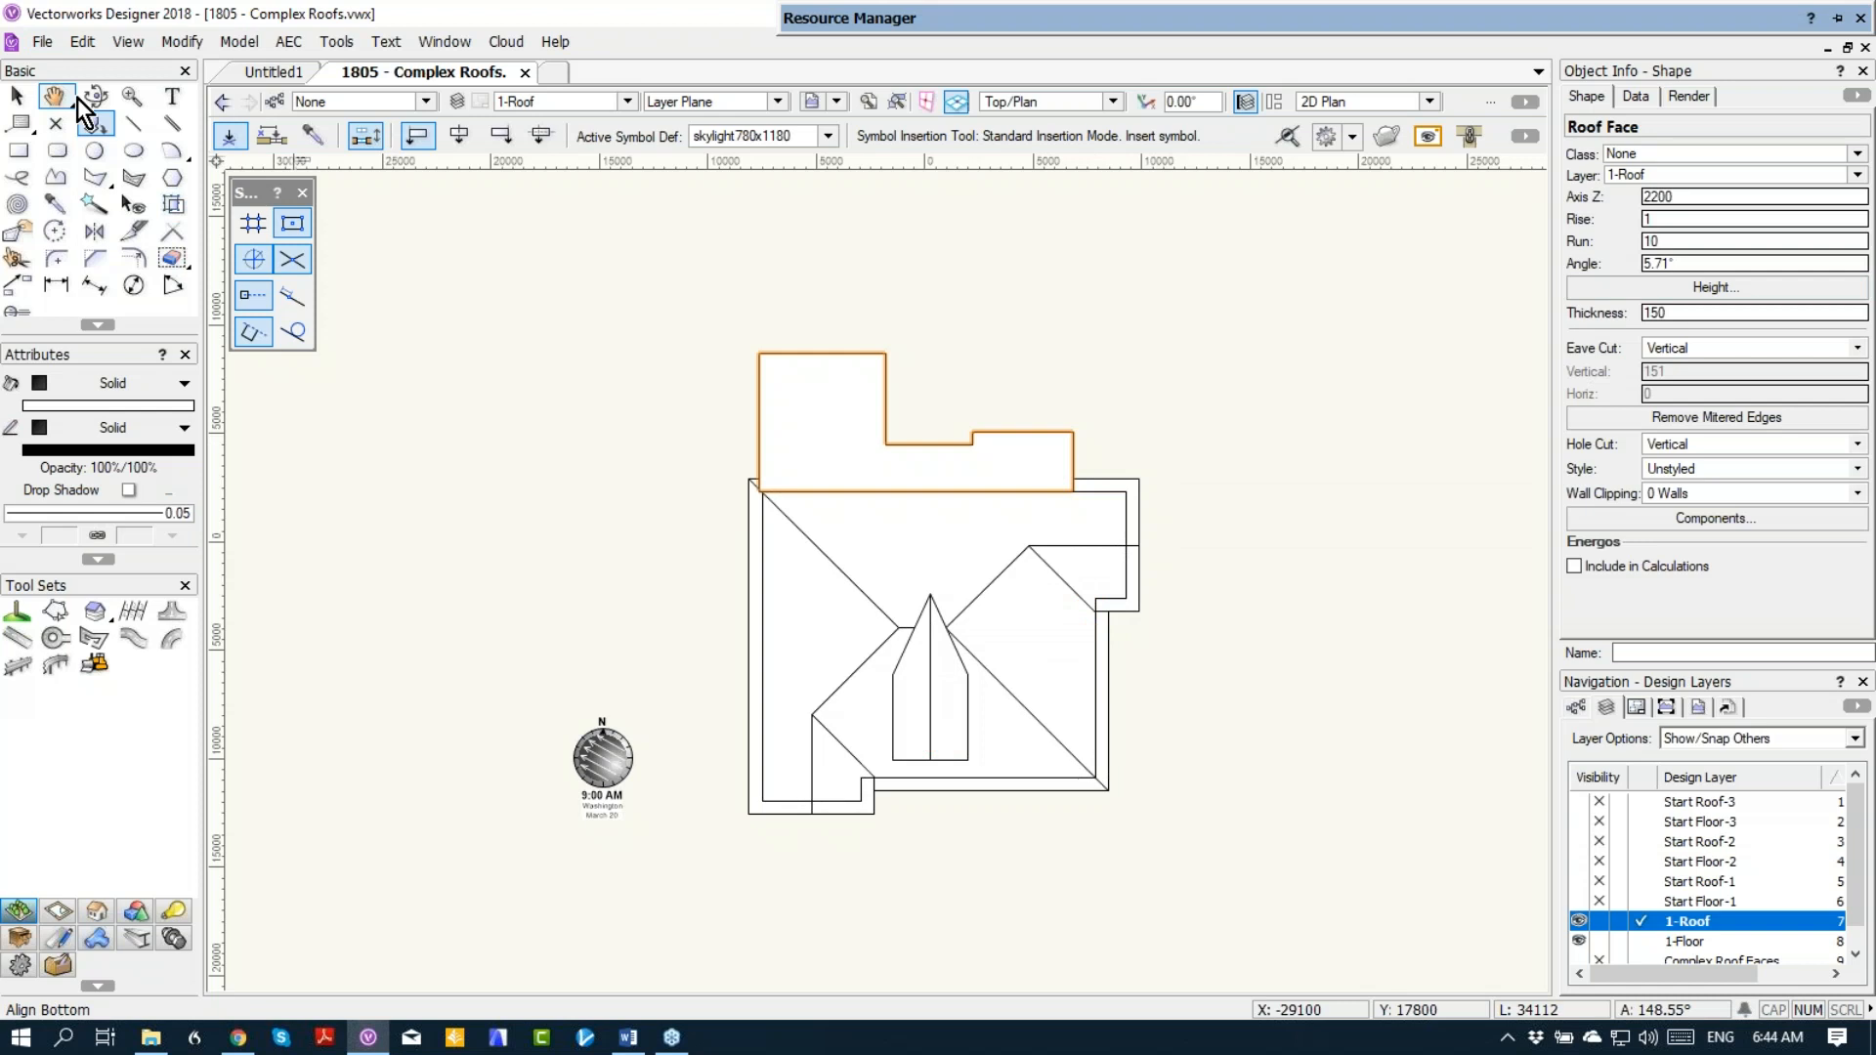
# Step: Change the gable dormer on the main roof to a skylight with a vertical hole cut
pyautogui.click(18, 97)
pyautogui.press('KP_3')
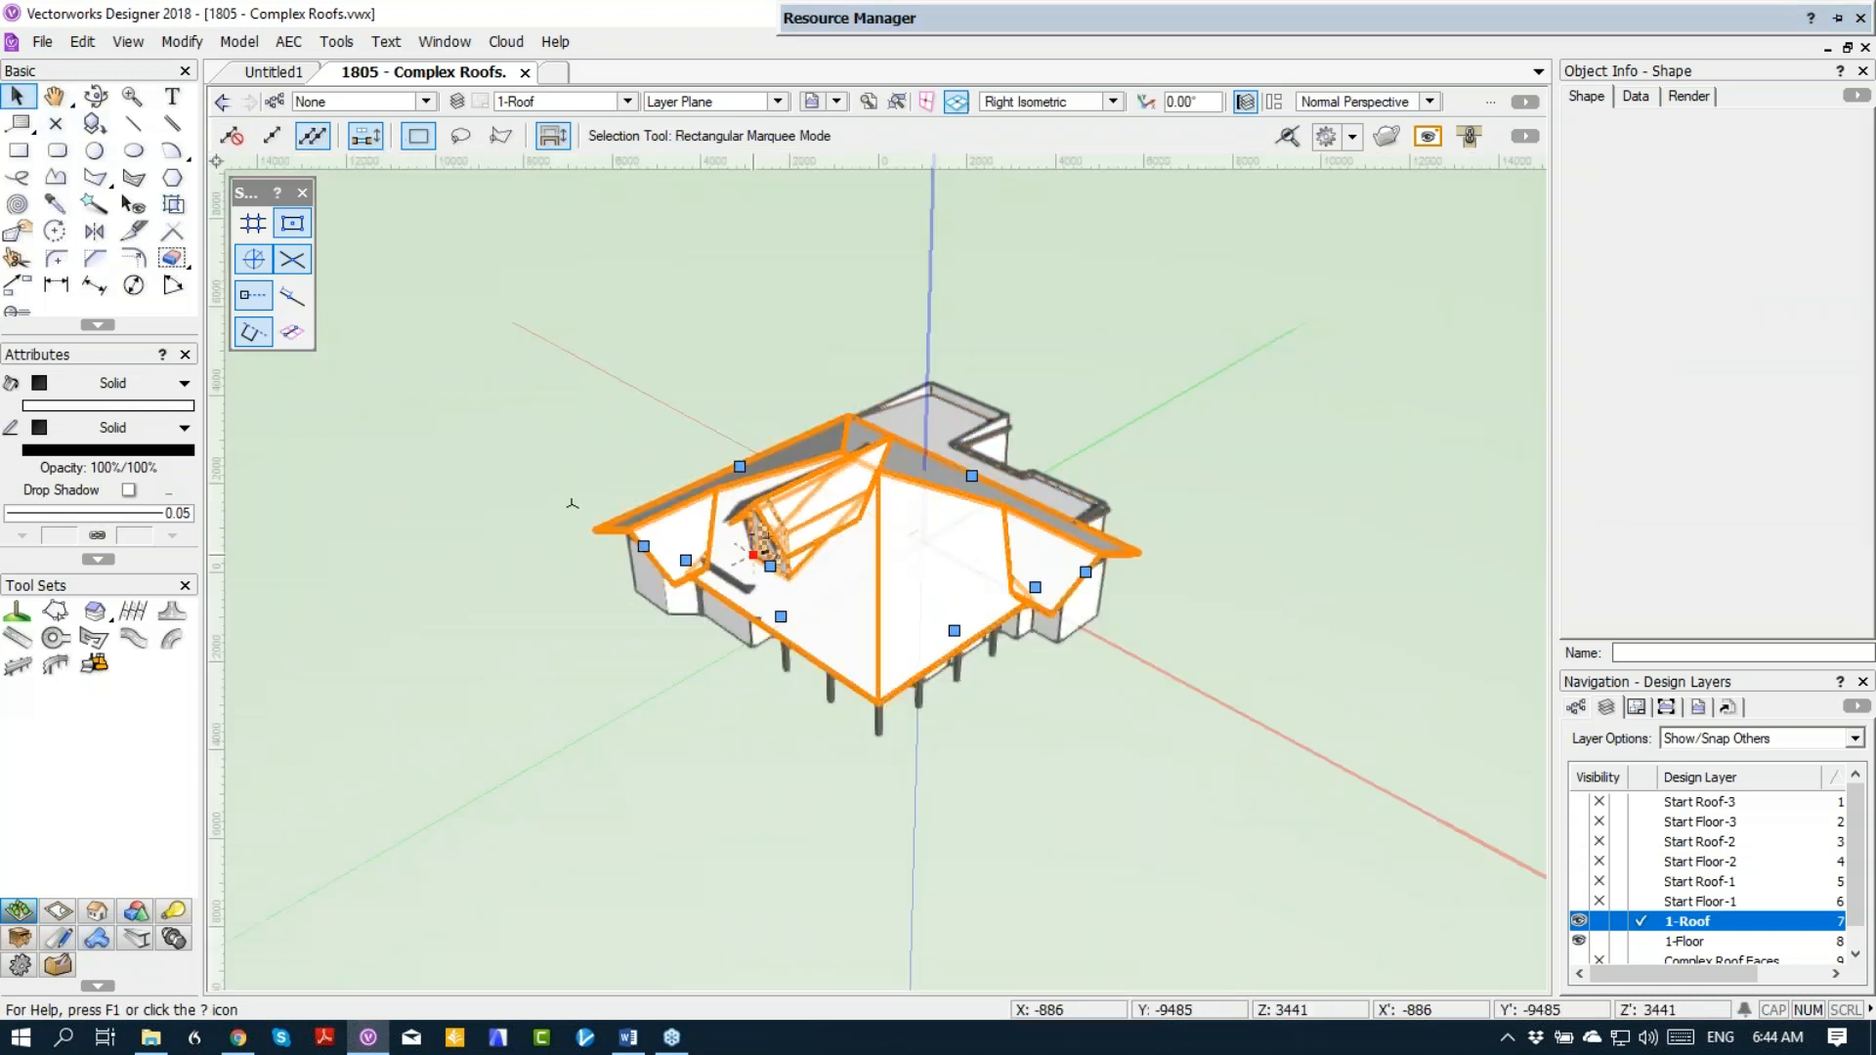
pyautogui.scroll(2, 751, 554)
pyautogui.click(768, 625)
pyautogui.scroll(3, 803, 588)
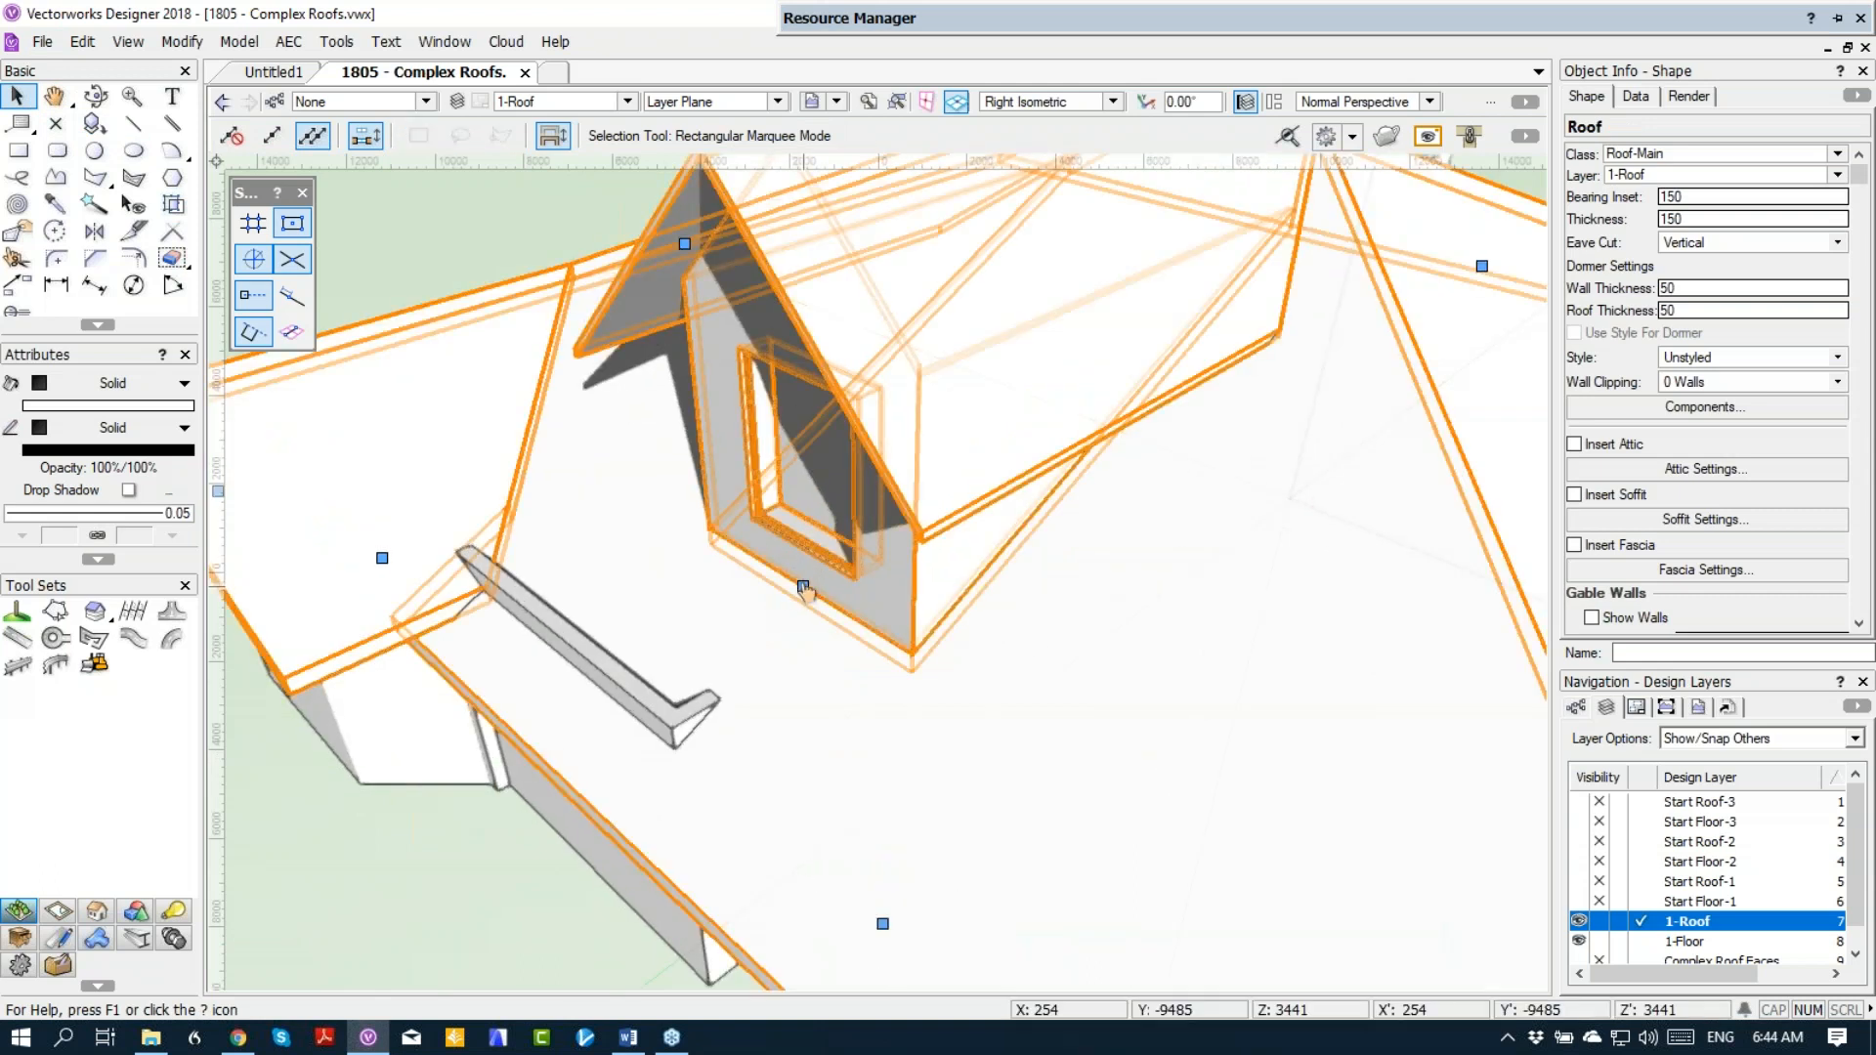
pyautogui.click(803, 588)
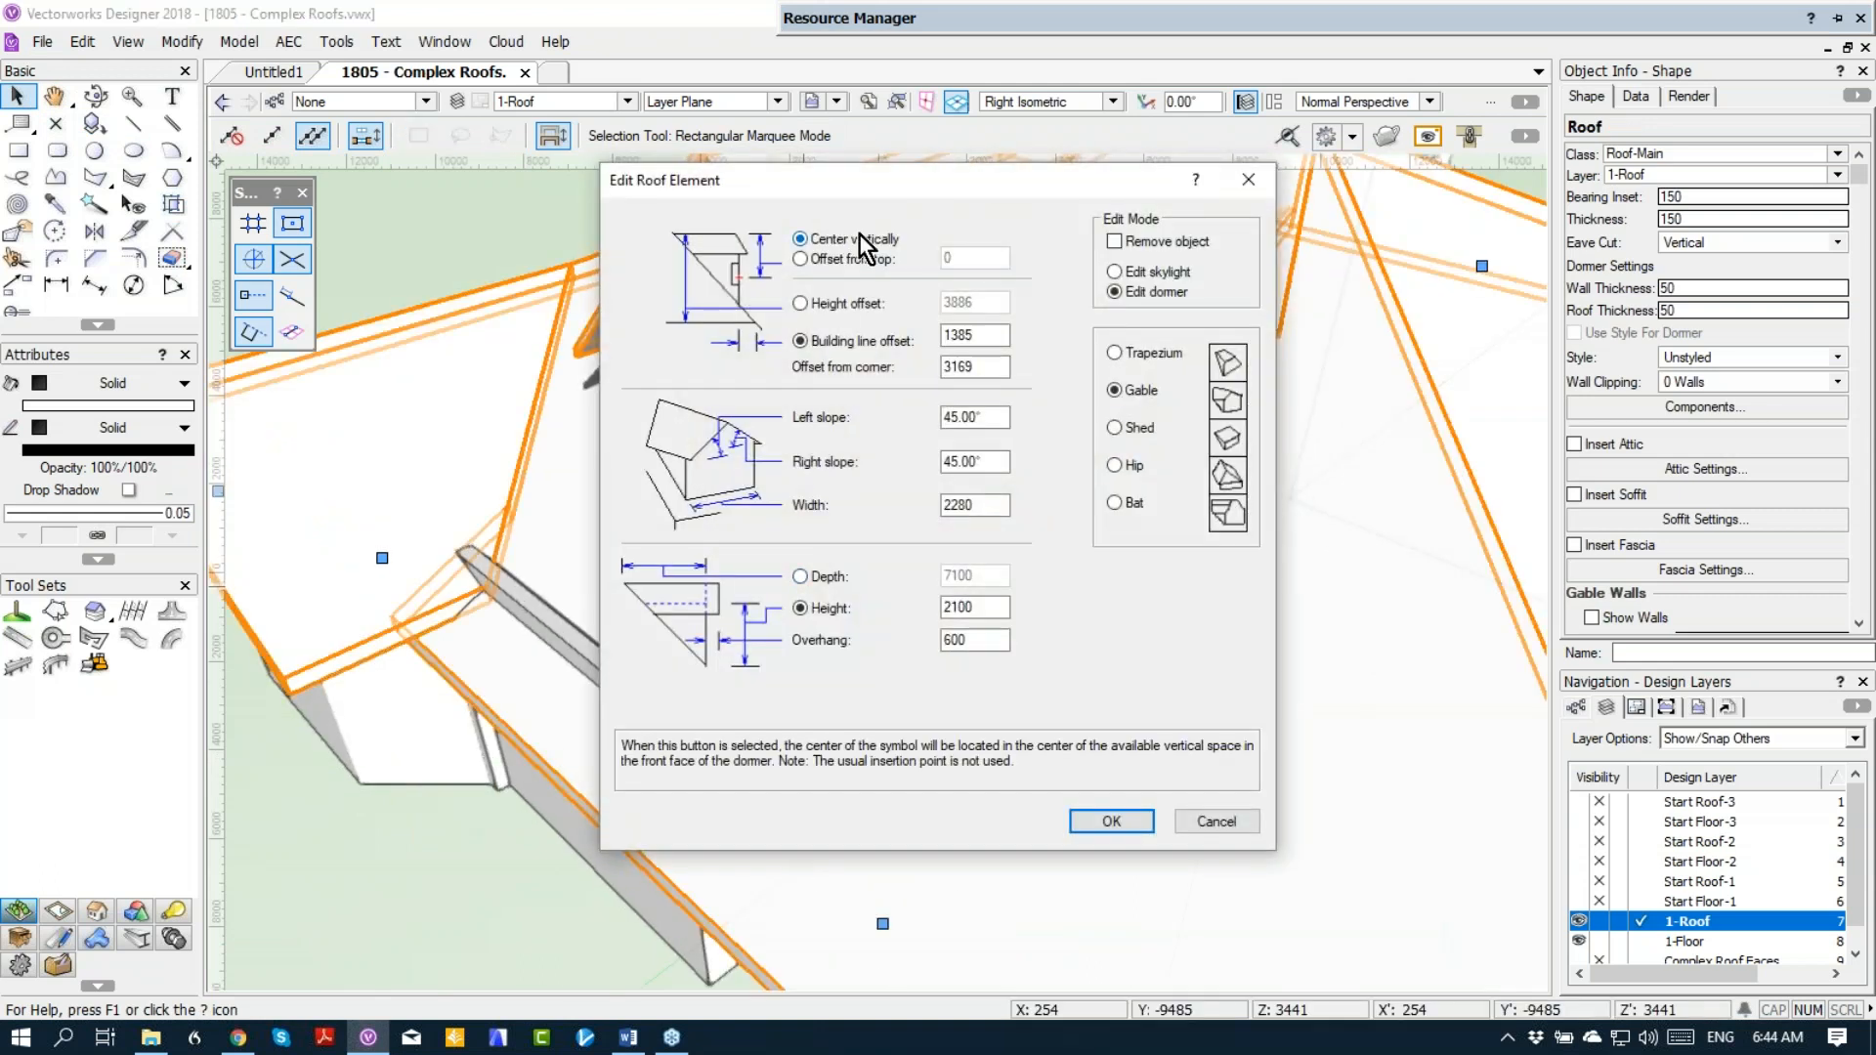
pyautogui.click(1145, 271)
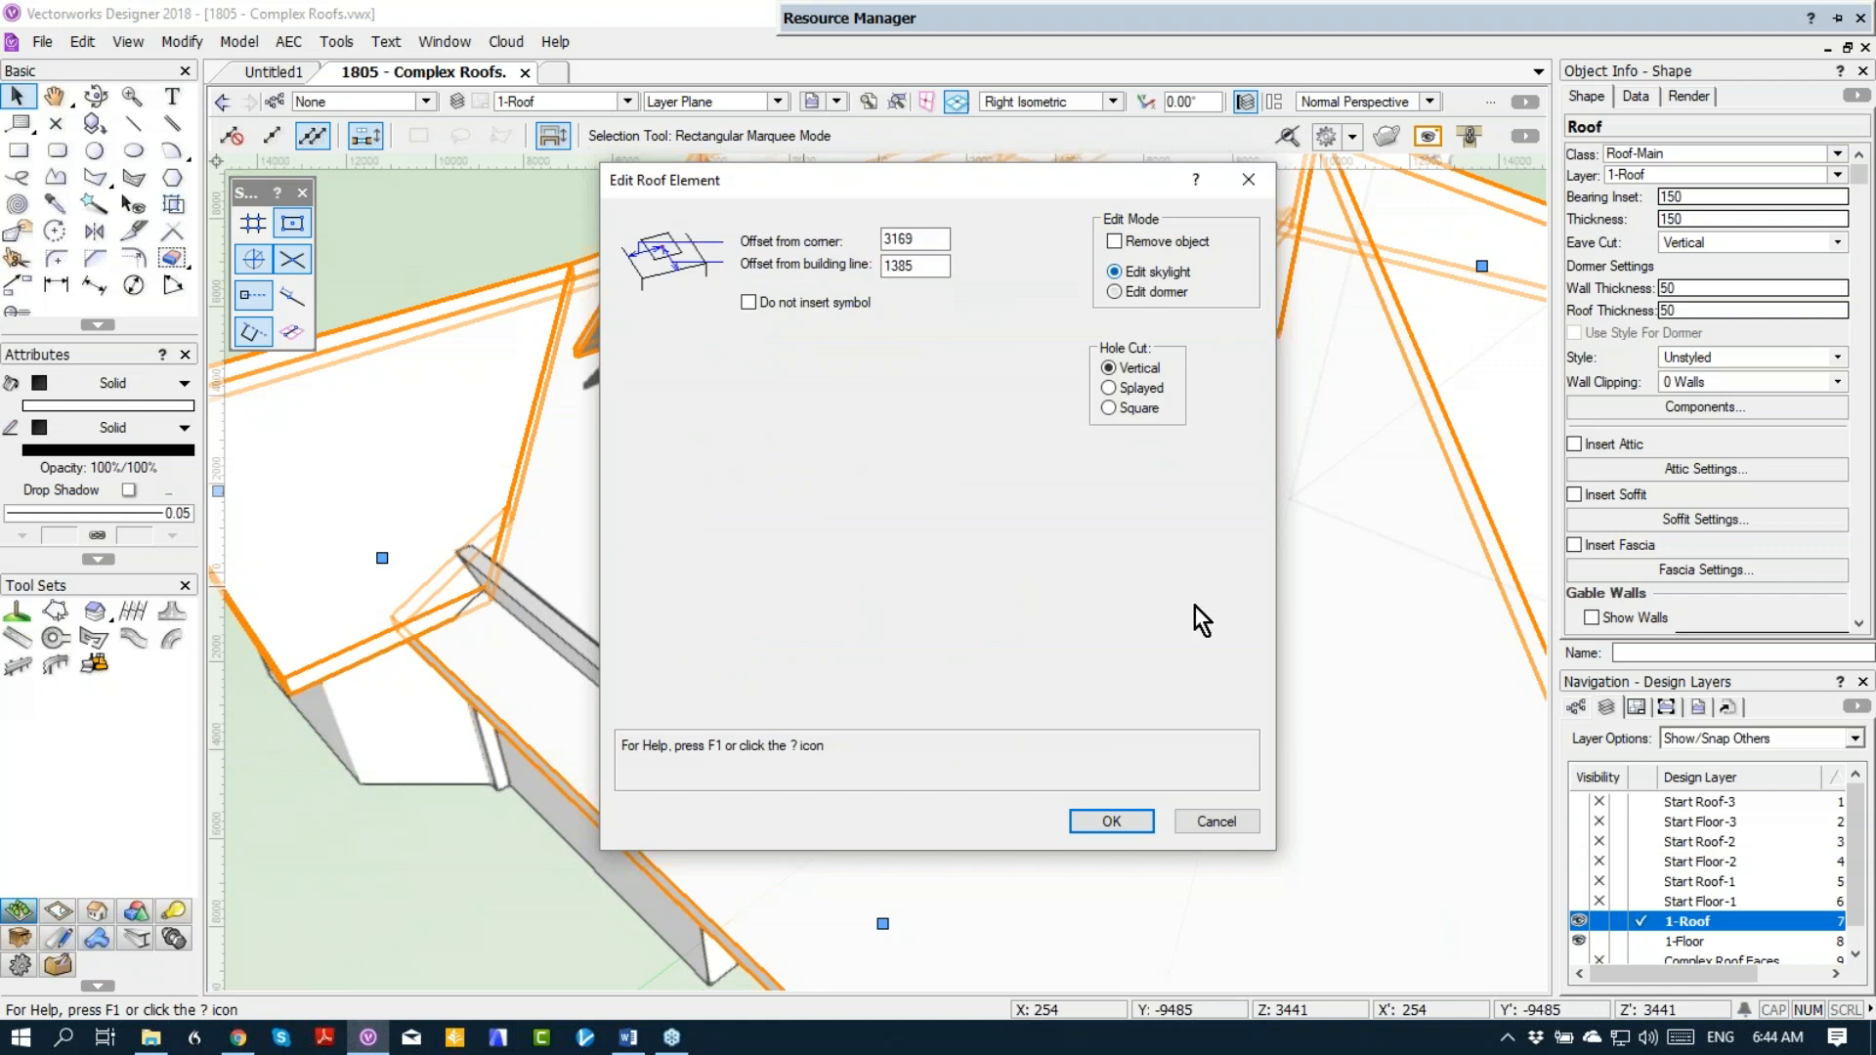
pyautogui.click(1110, 821)
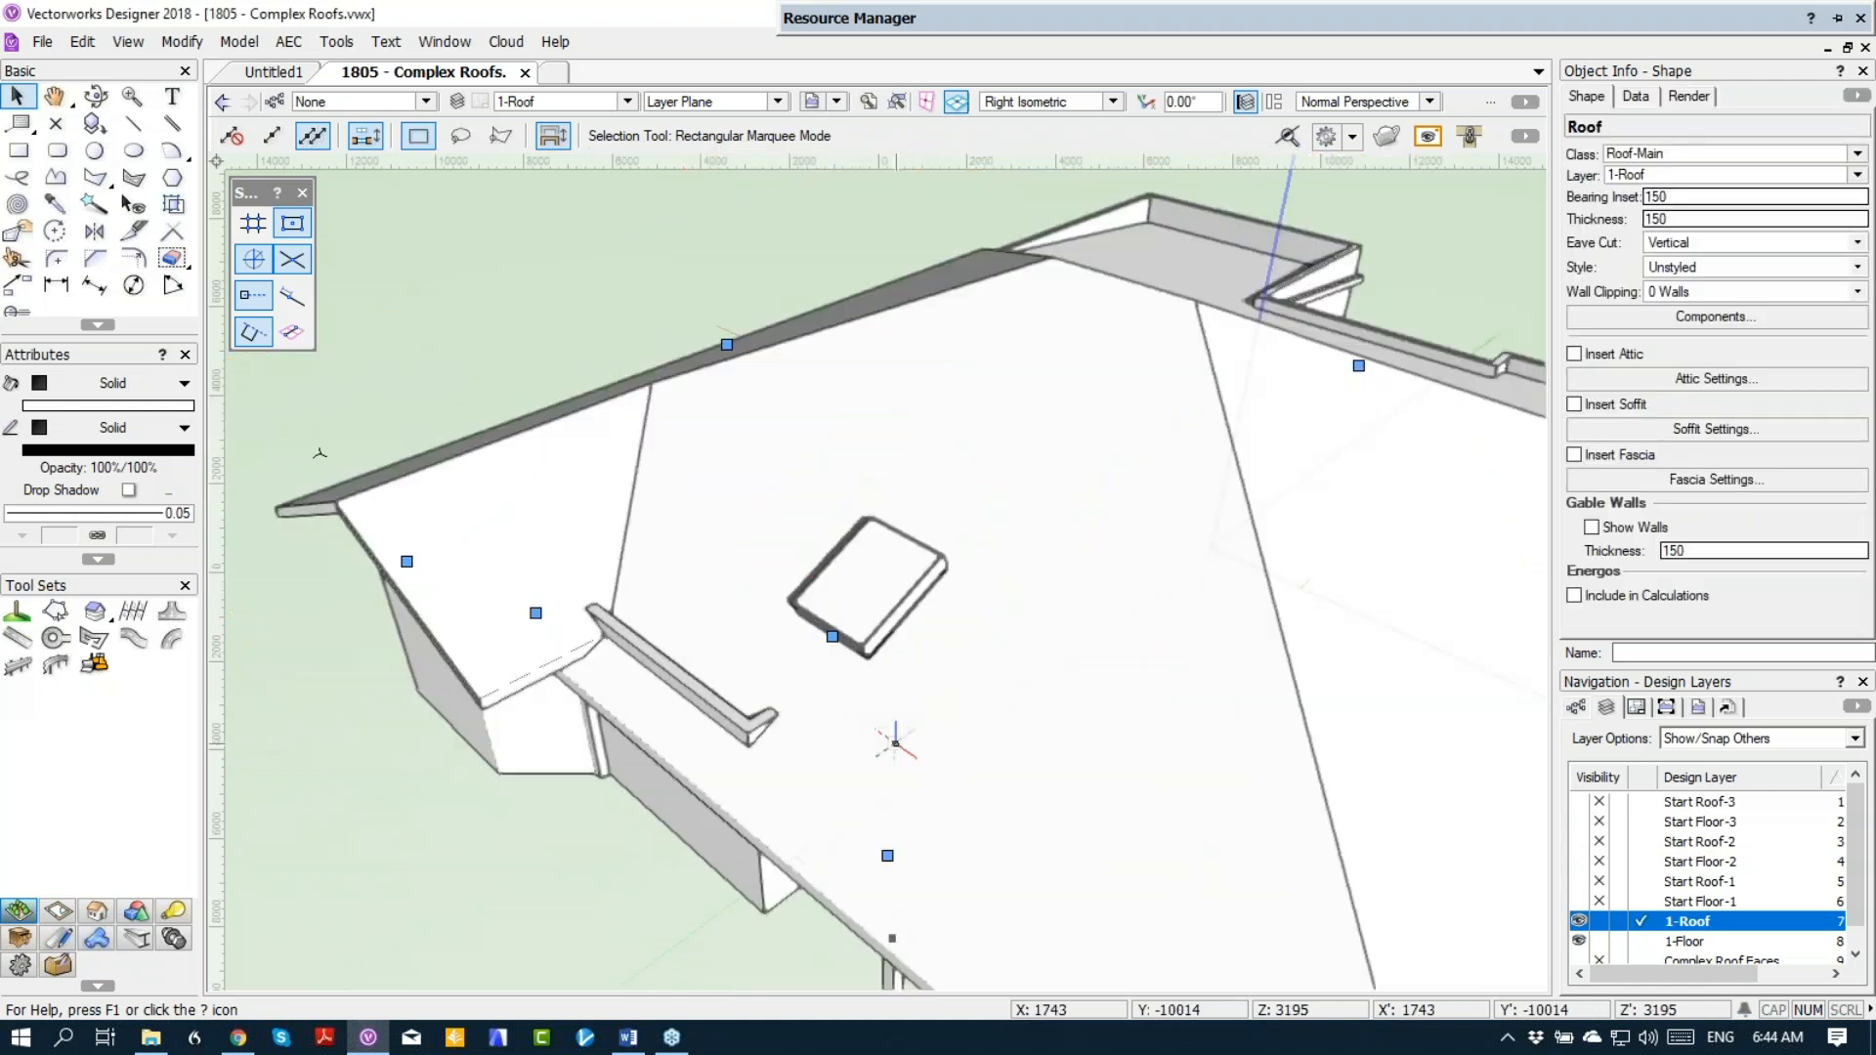
# Step: Set the skylight's hole cut in the main roof to Splayed
pyautogui.scroll(4, 895, 743)
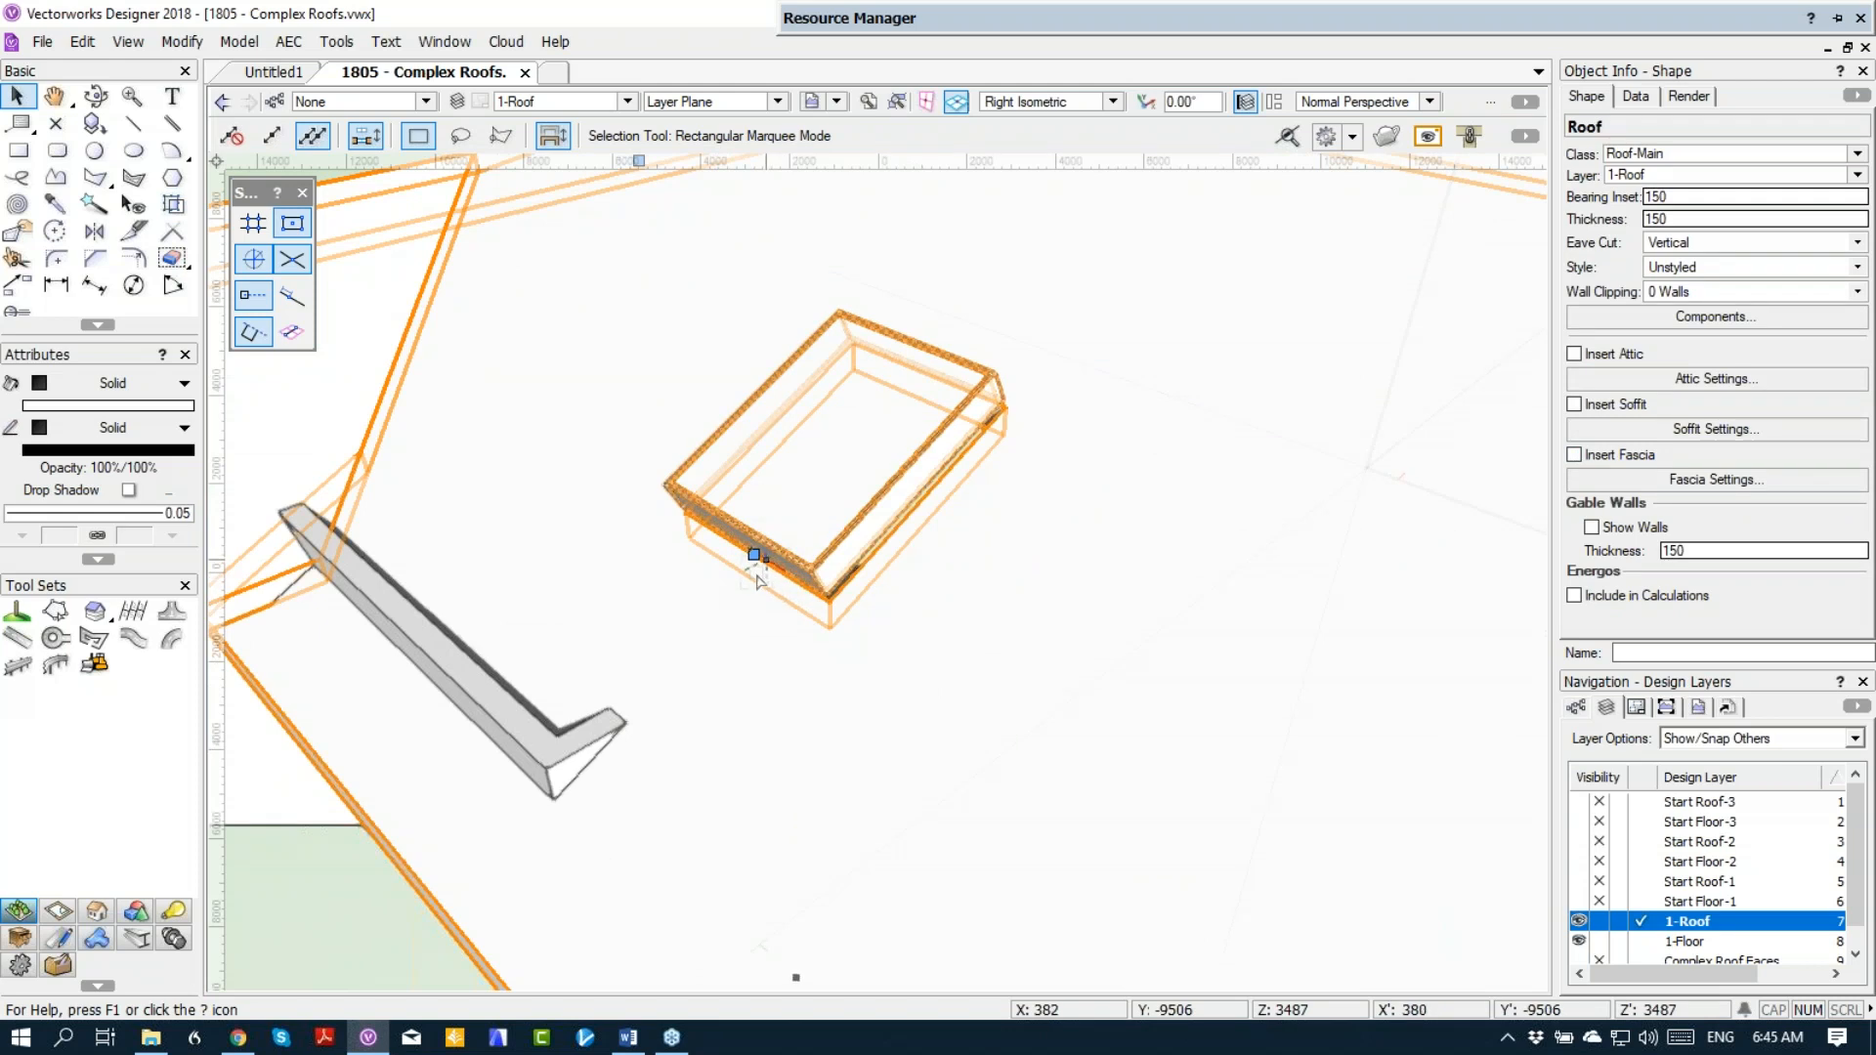
pyautogui.click(753, 555)
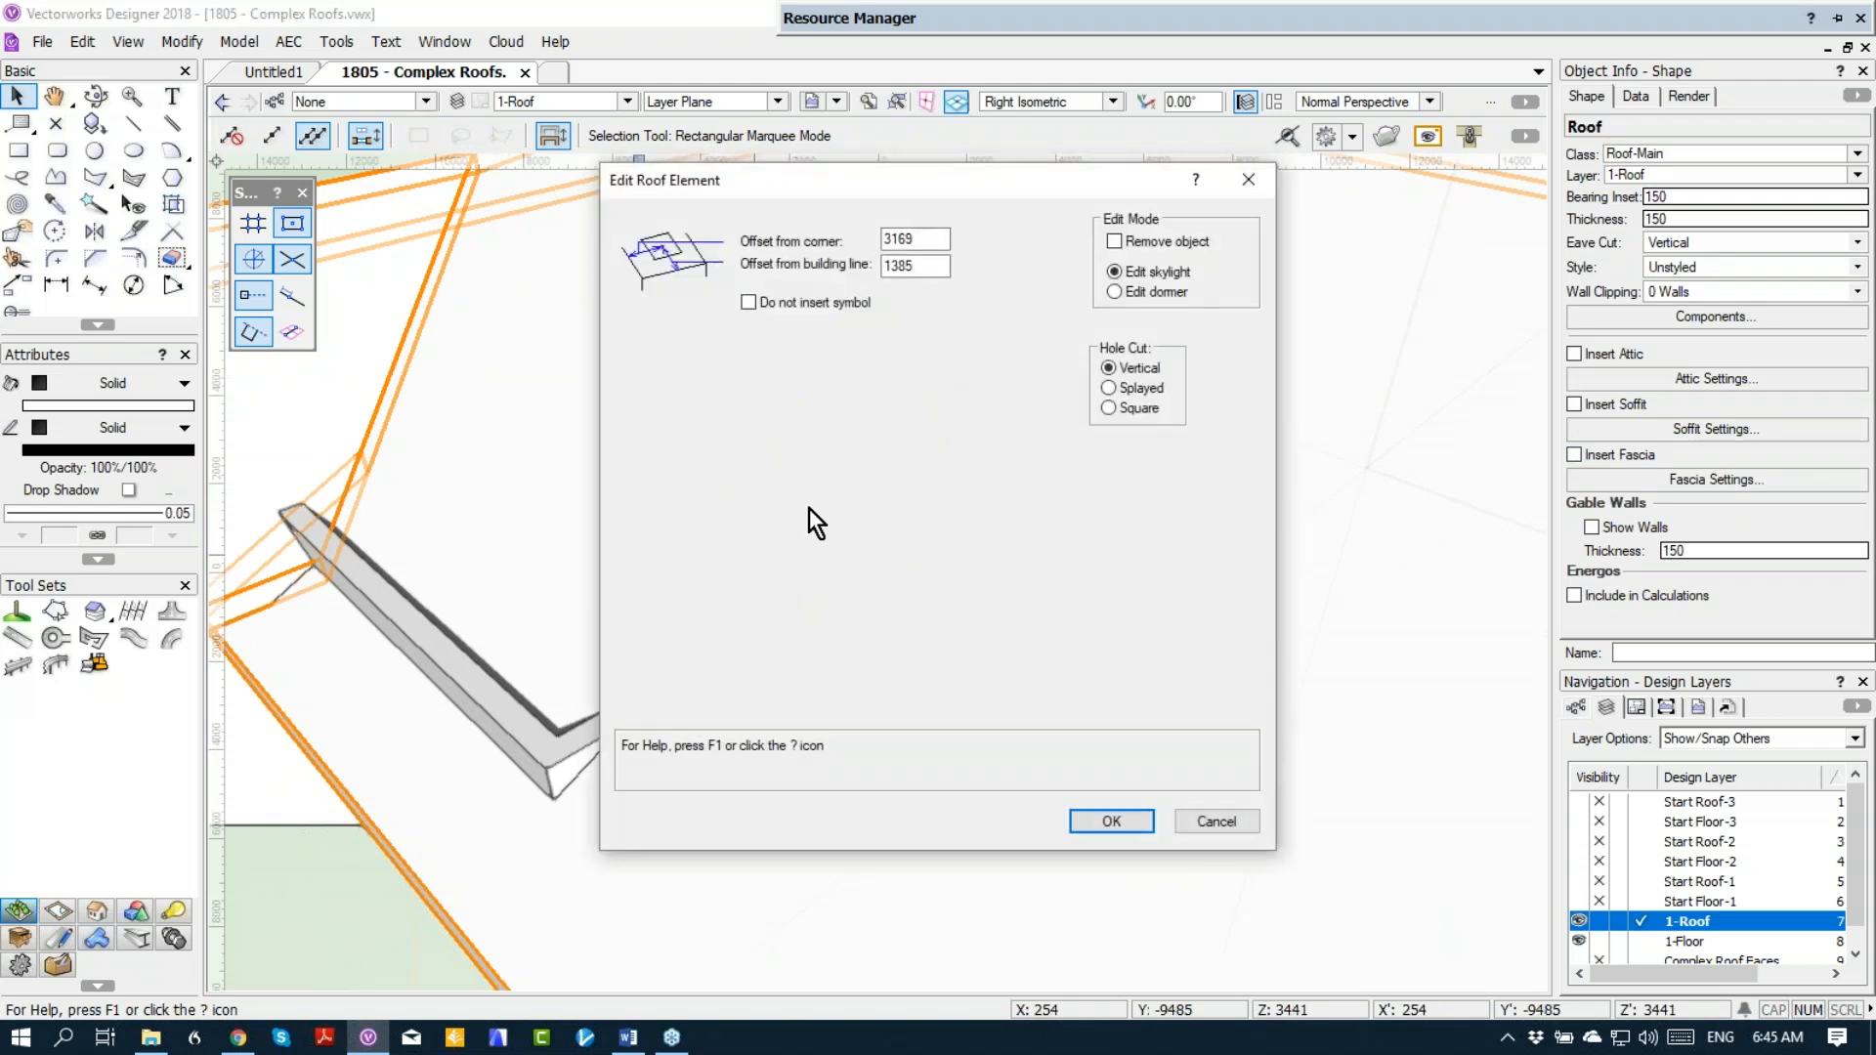
pyautogui.click(1136, 388)
pyautogui.click(1111, 820)
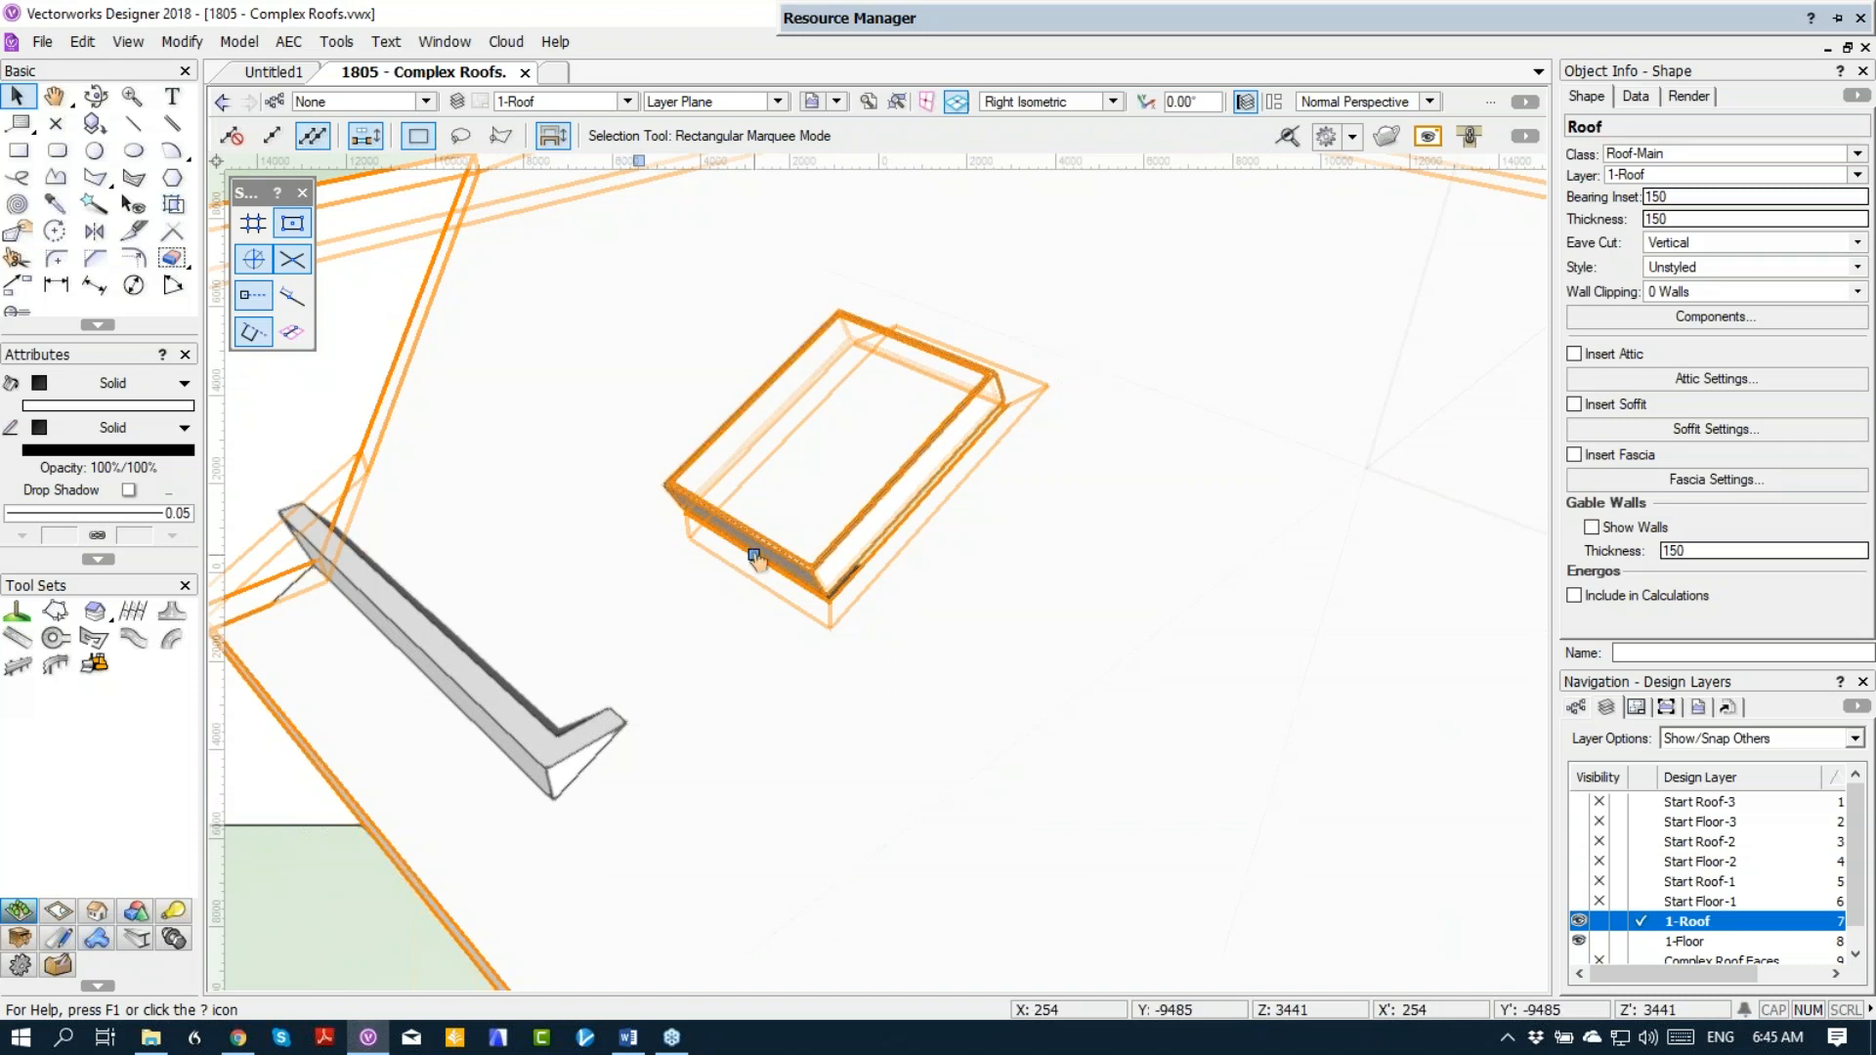
# Step: Set the skylight's hole cut in the main roof to Square
pyautogui.click(753, 556)
pyautogui.click(1110, 408)
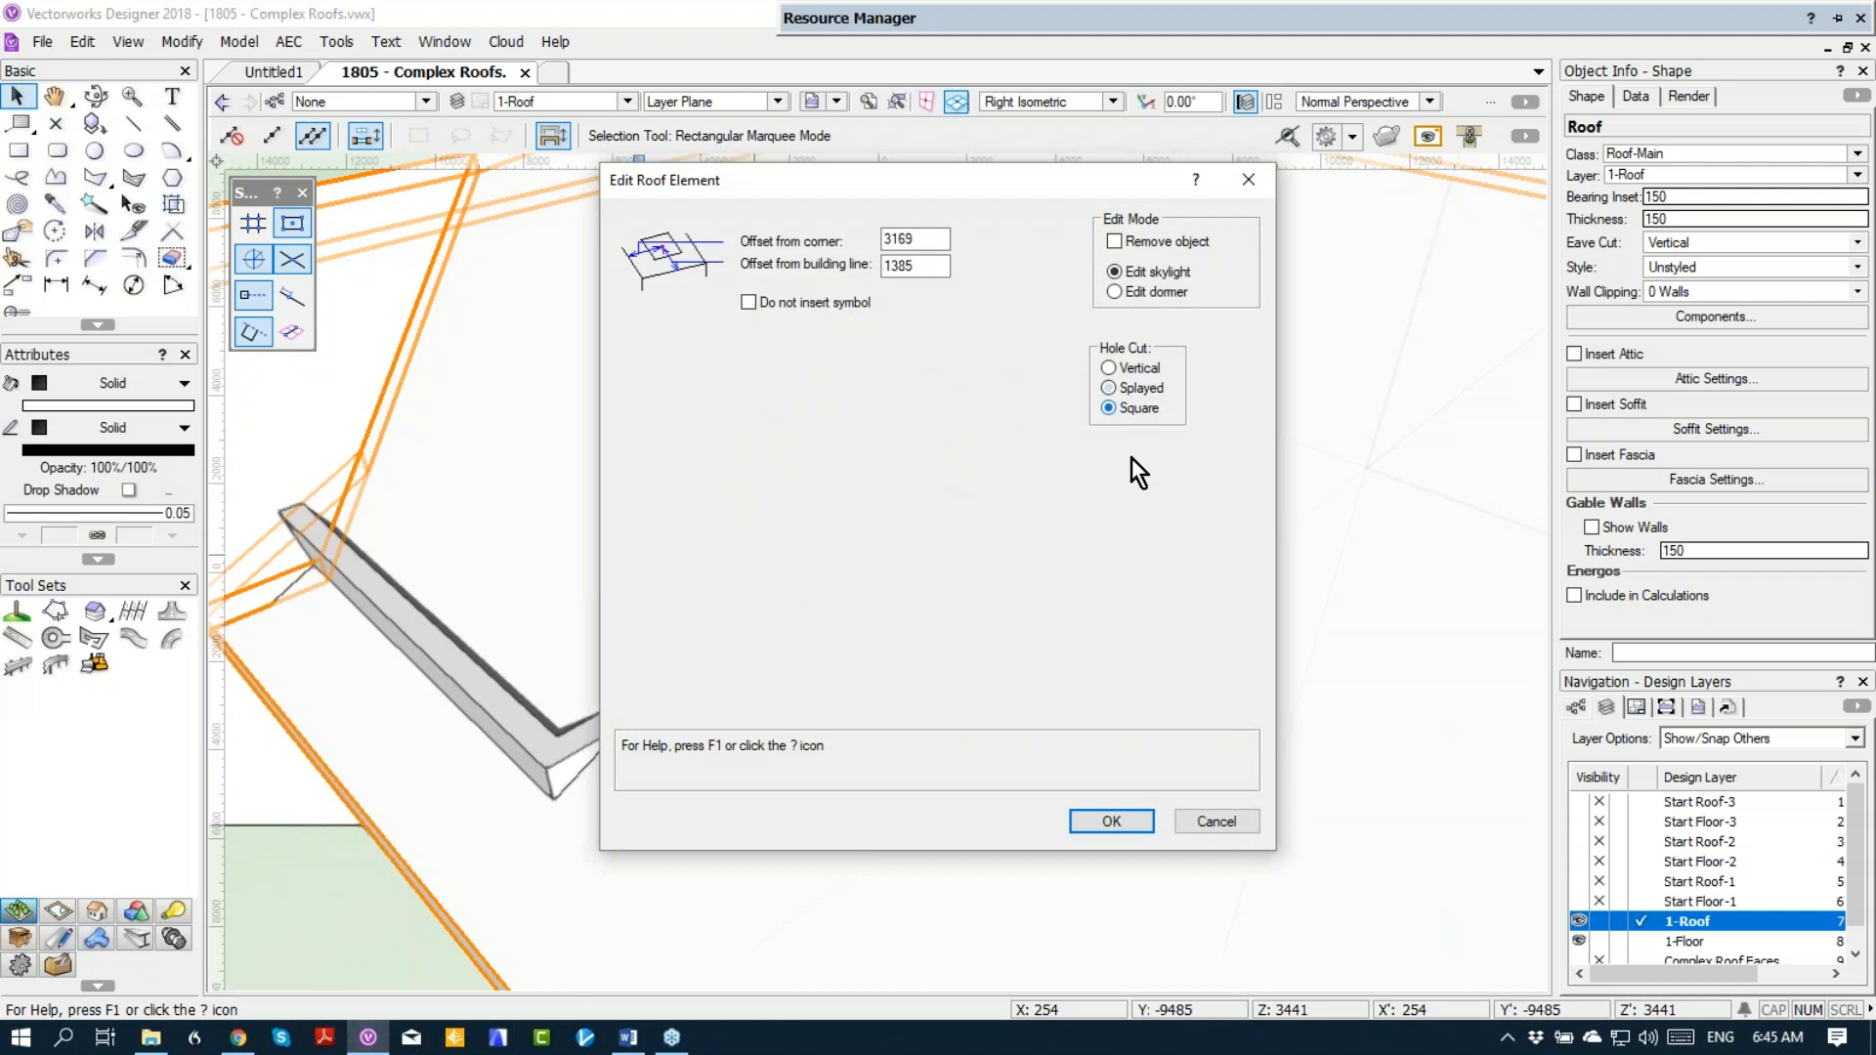
pyautogui.click(1111, 821)
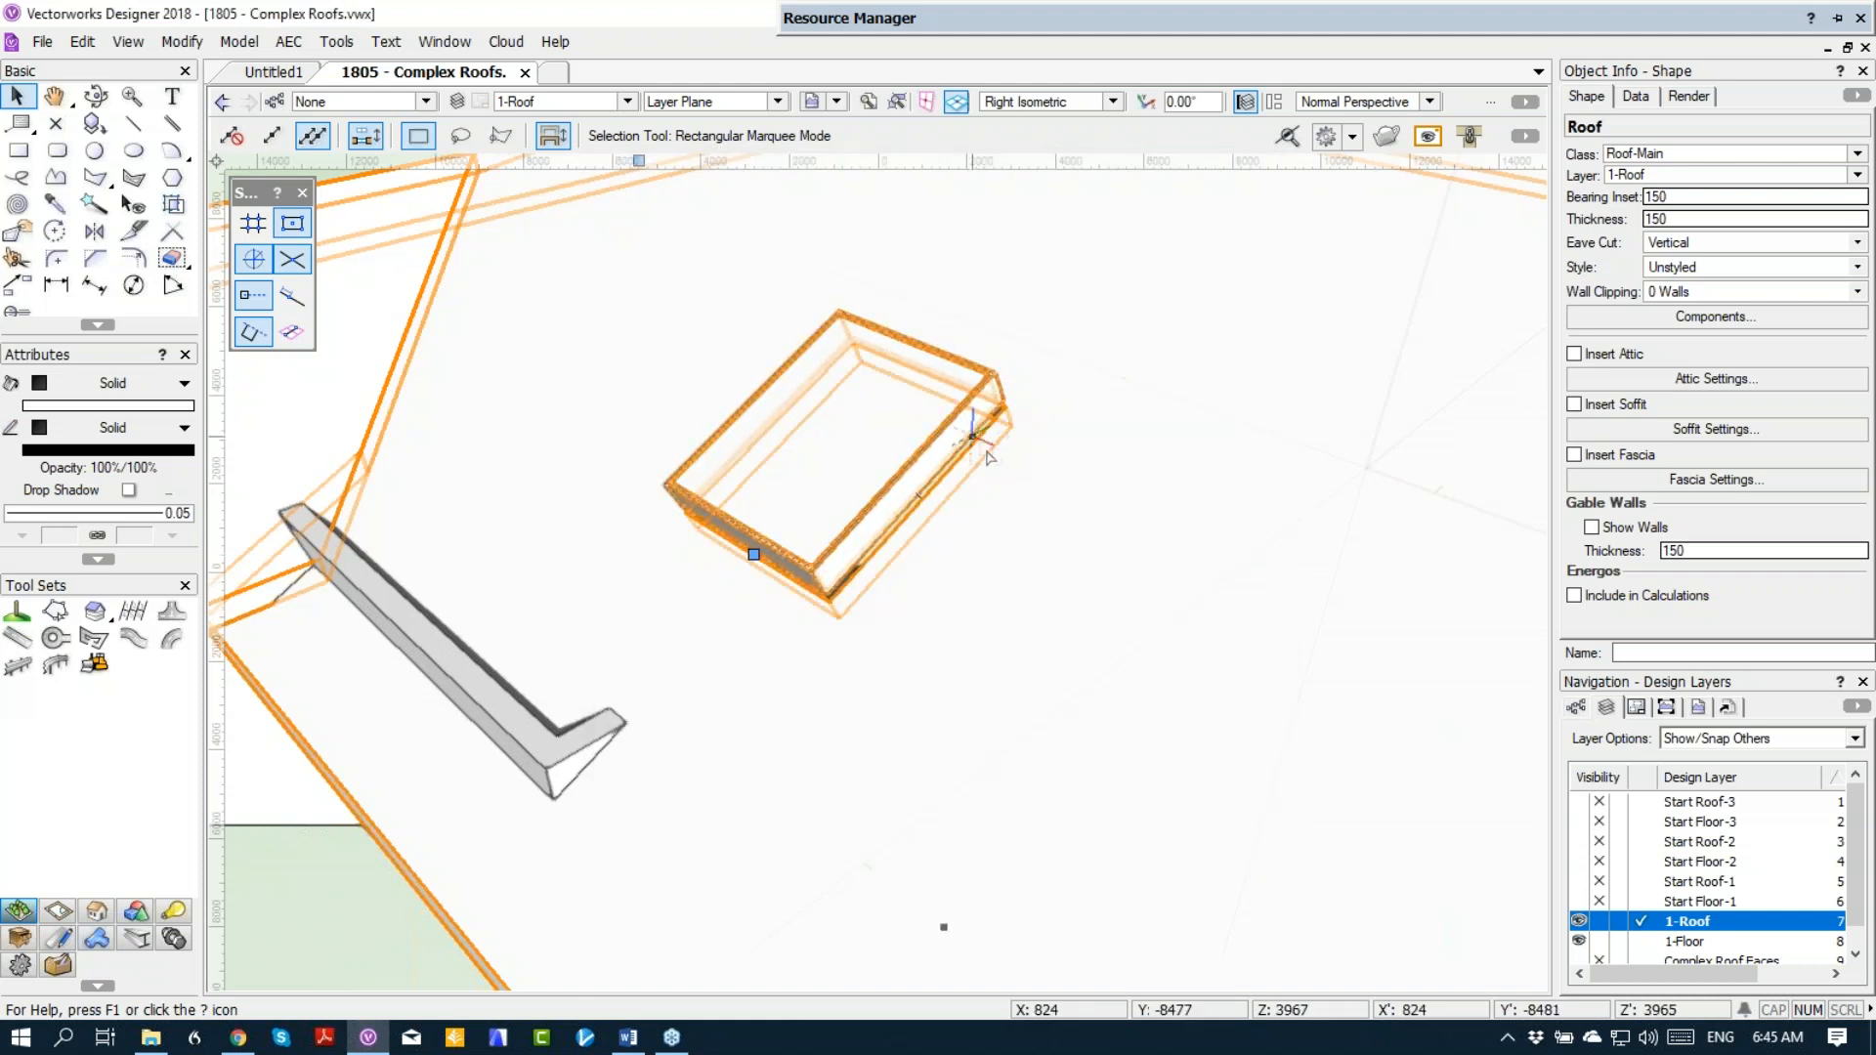
# Step: Remove the skylight from the main roof and deselect the roof
pyautogui.scroll(-5, 1006, 460)
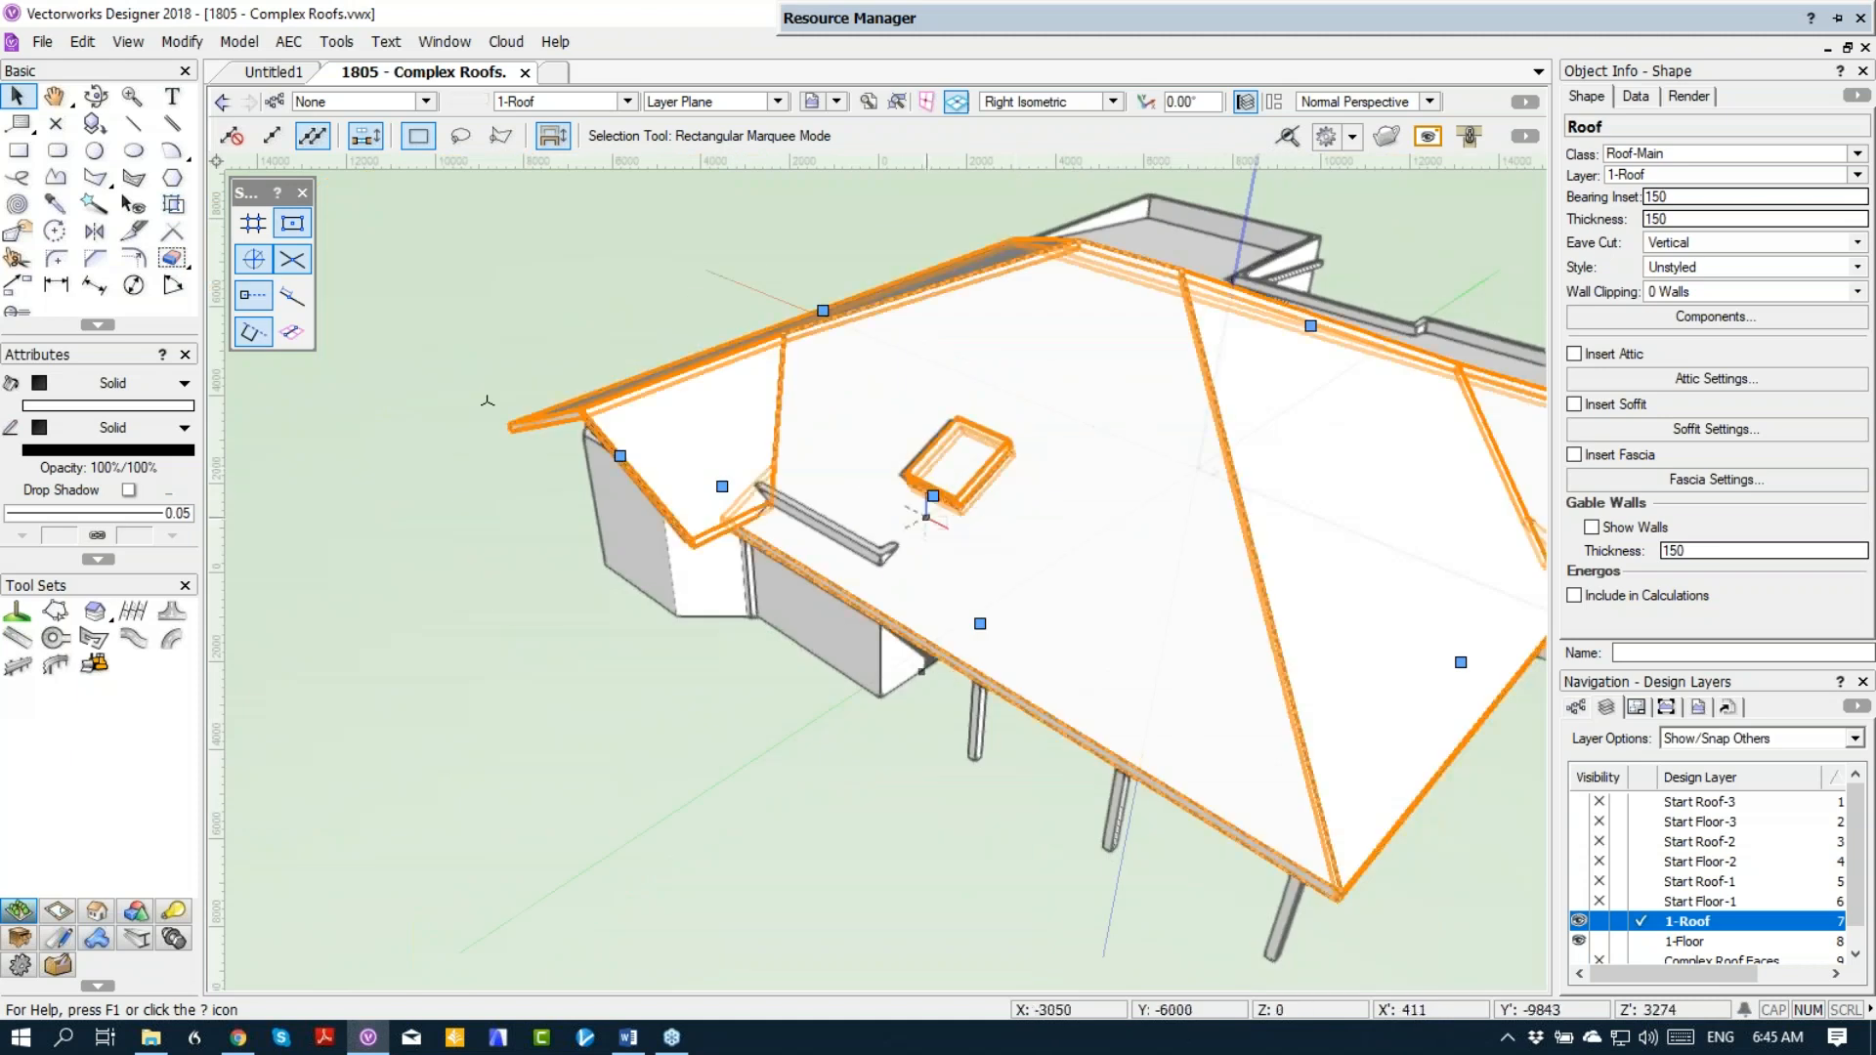
pyautogui.click(933, 496)
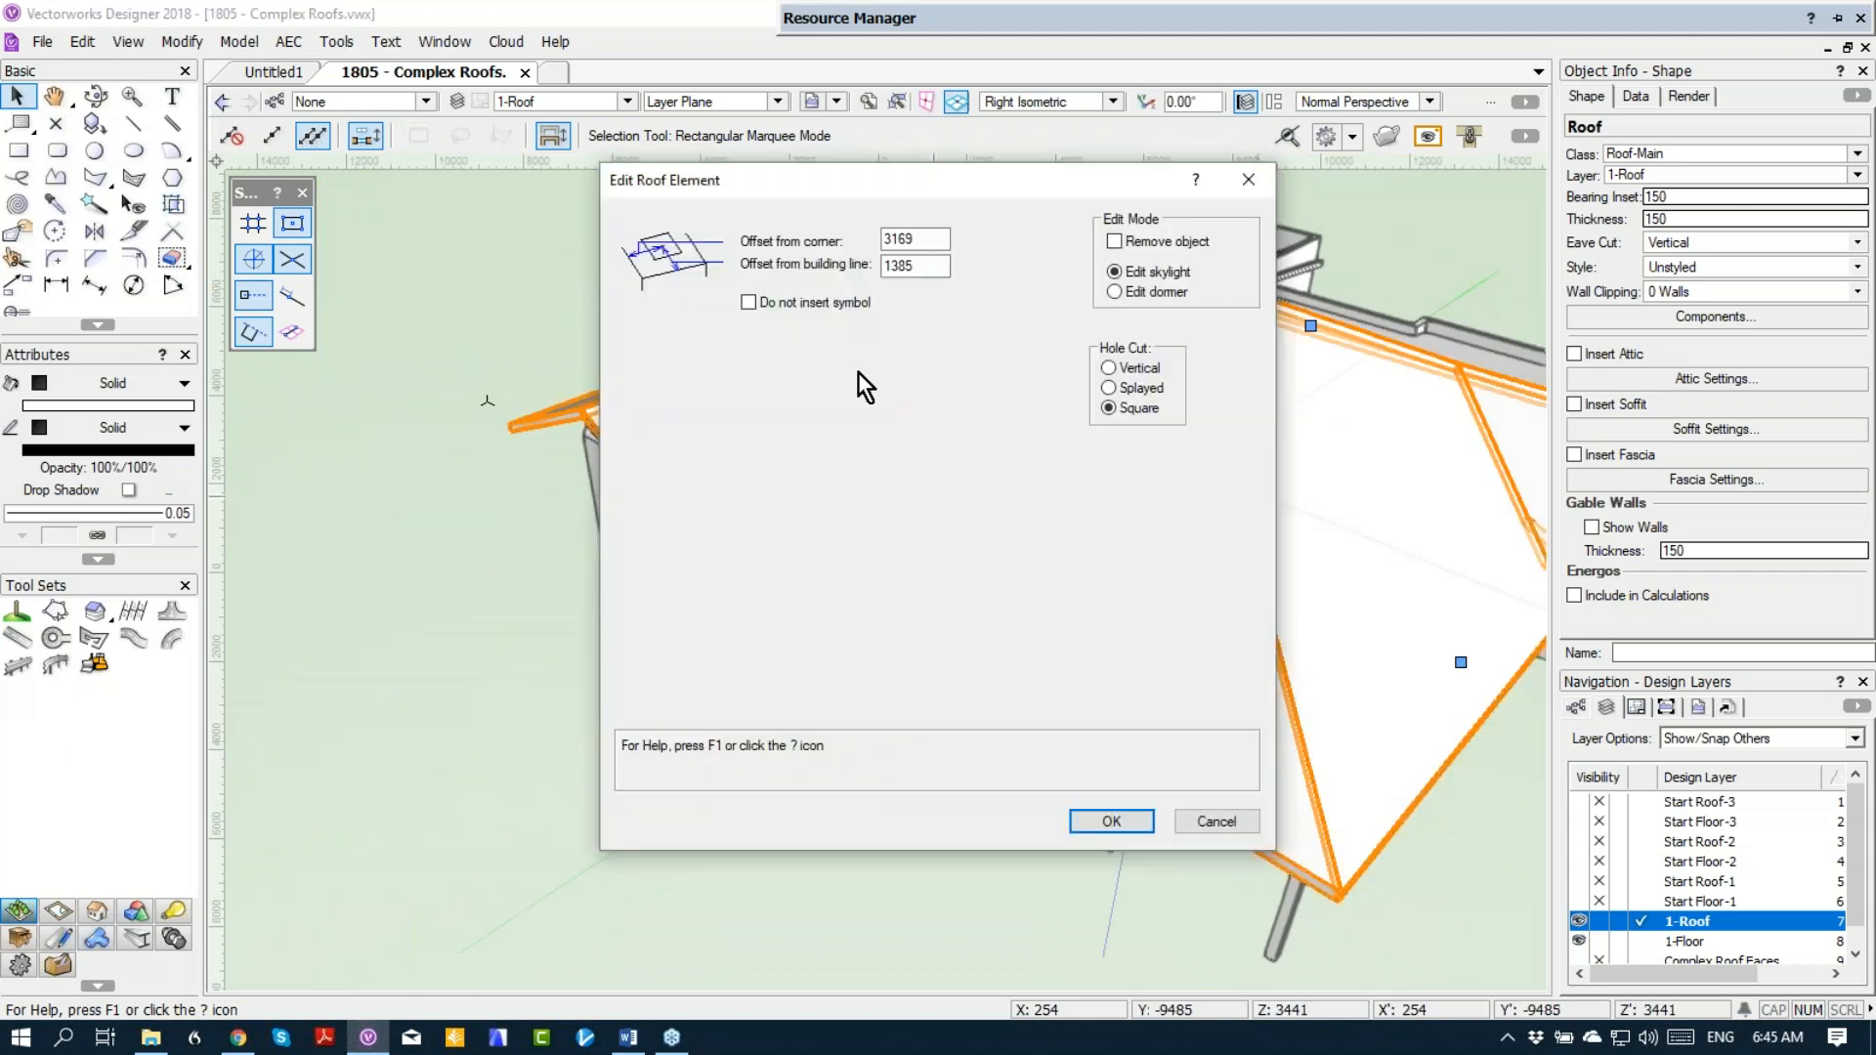
pyautogui.click(1134, 241)
pyautogui.click(1095, 823)
pyautogui.click(713, 711)
pyautogui.scroll(-2, 713, 711)
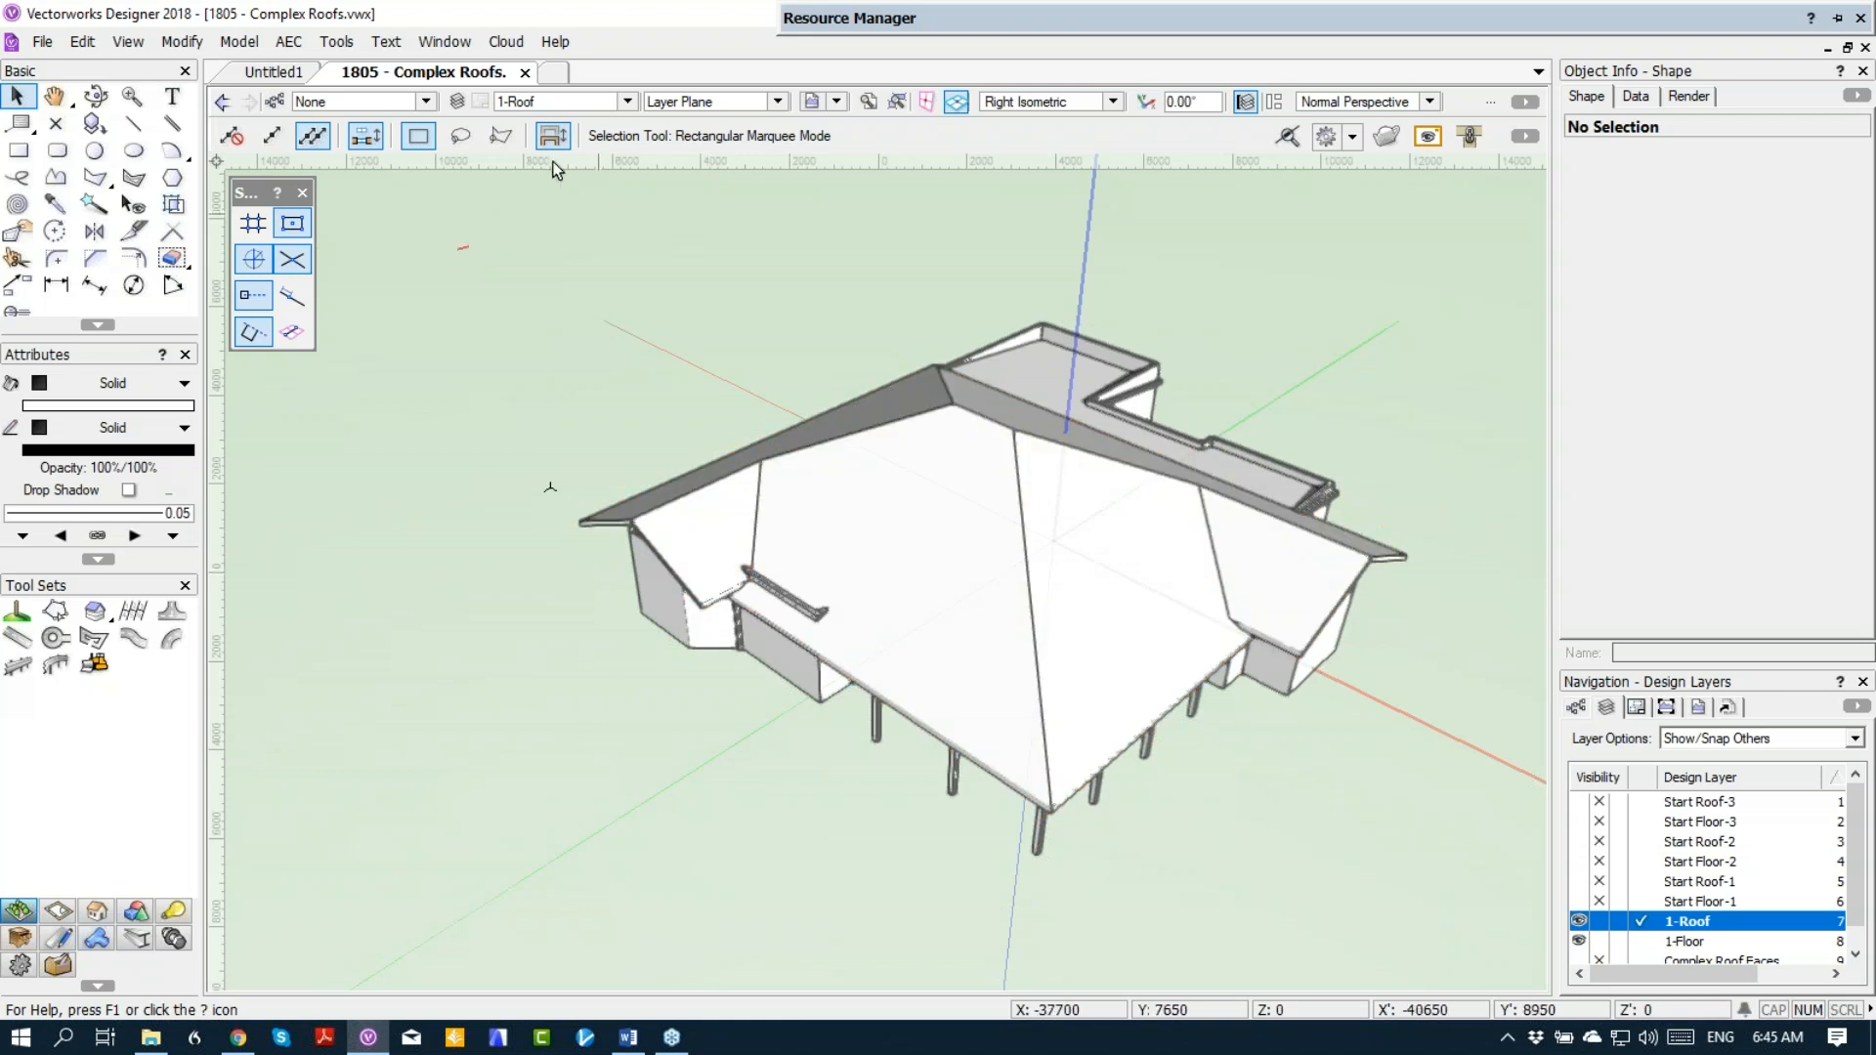
pyautogui.click(565, 100)
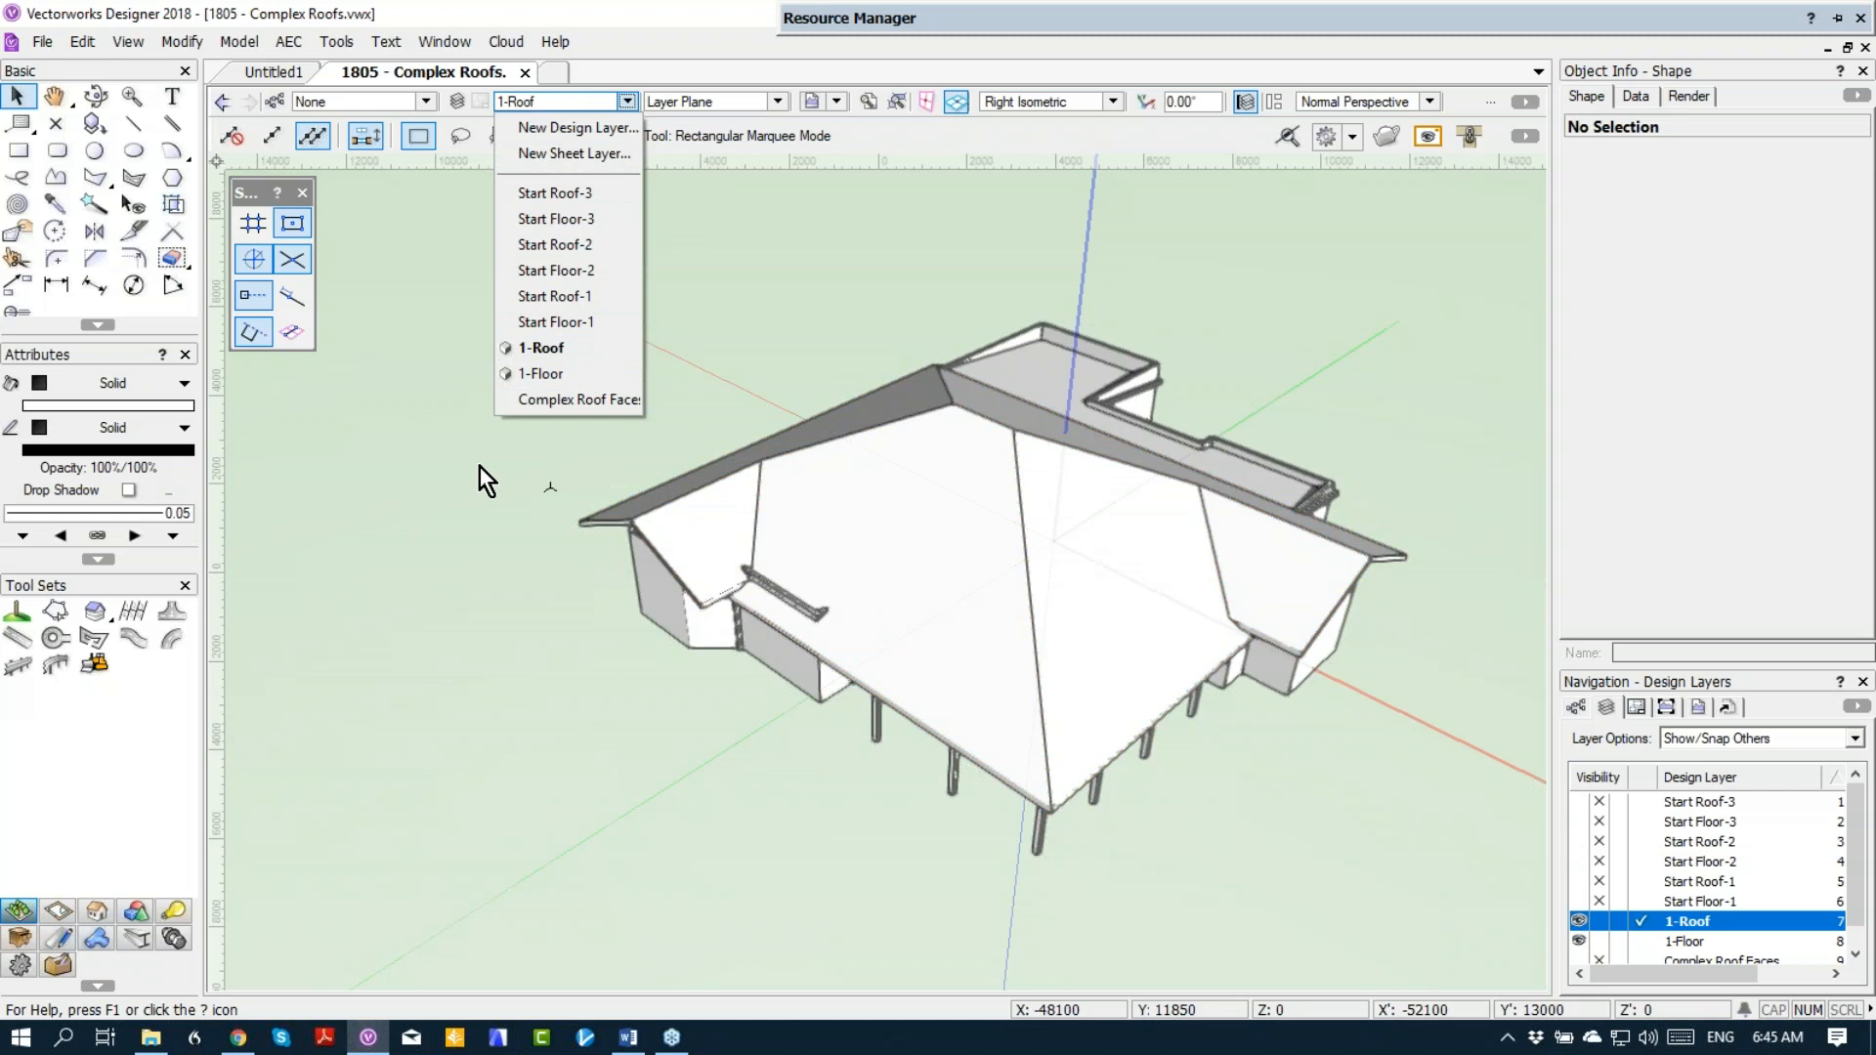
pyautogui.click(910, 559)
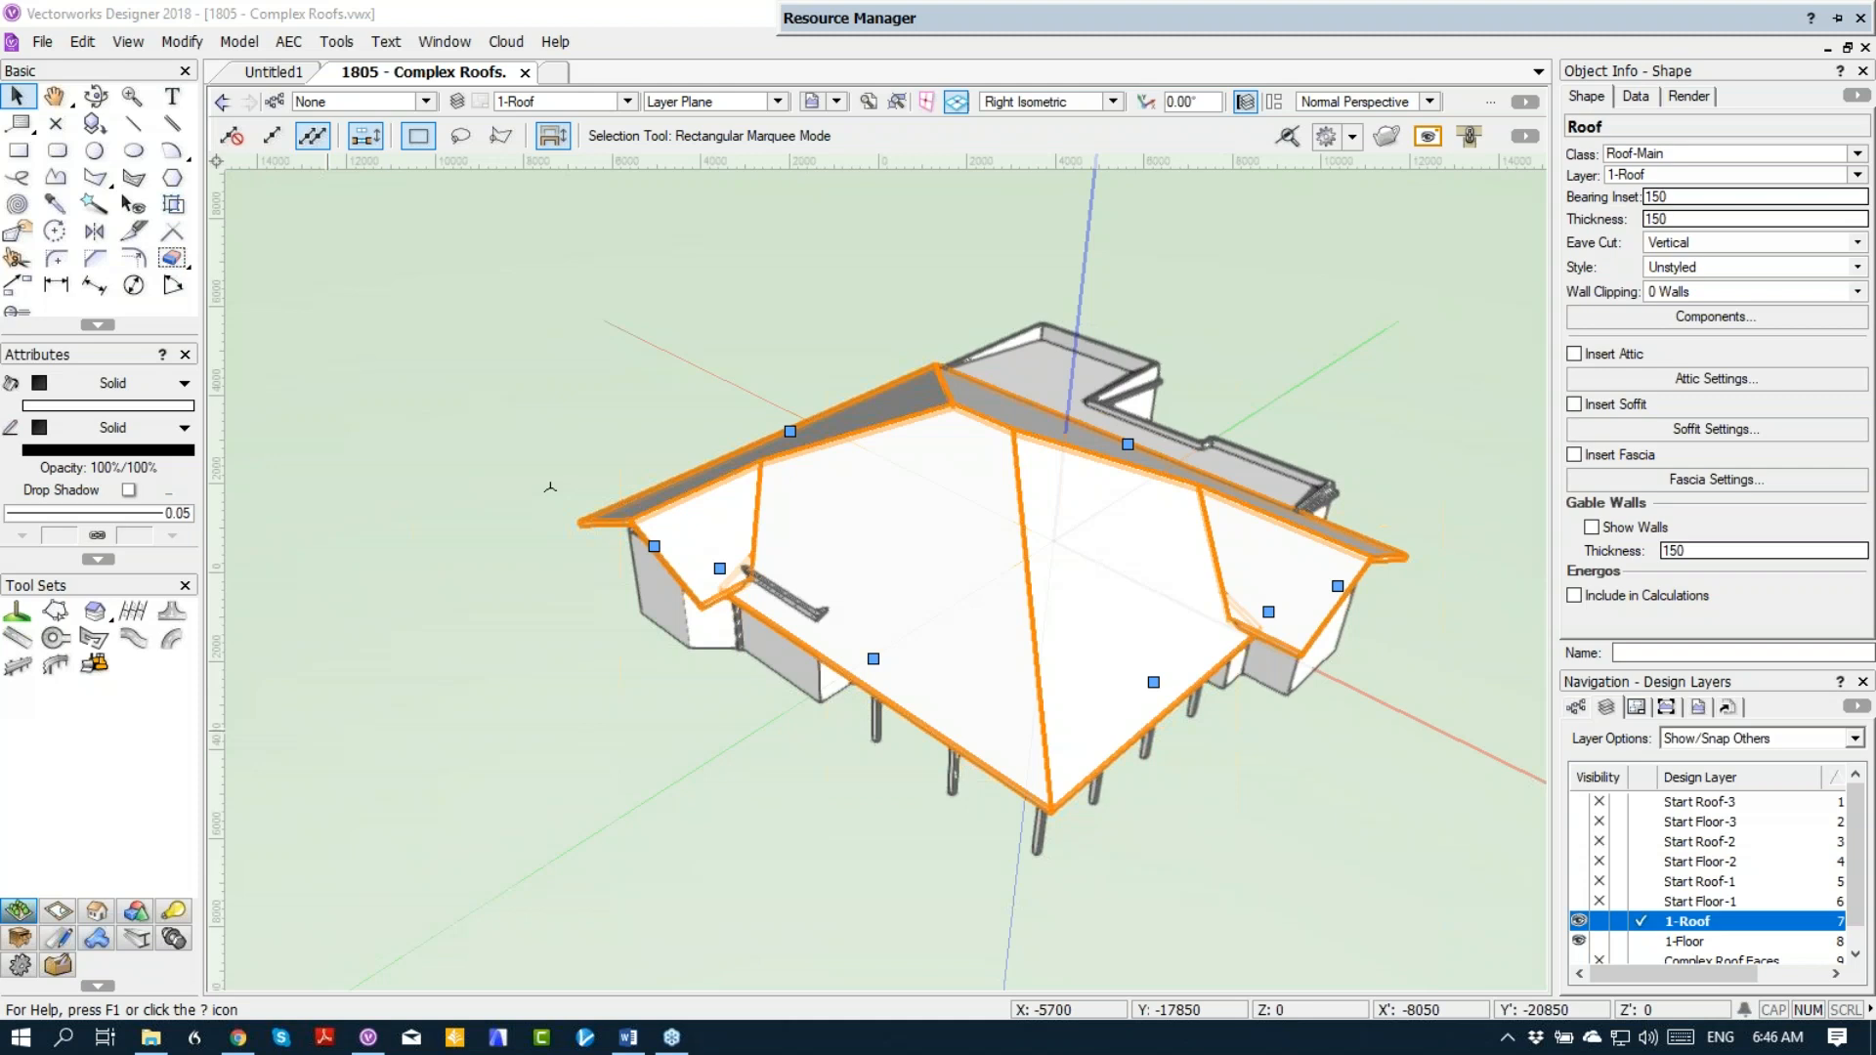
pyautogui.click(526, 386)
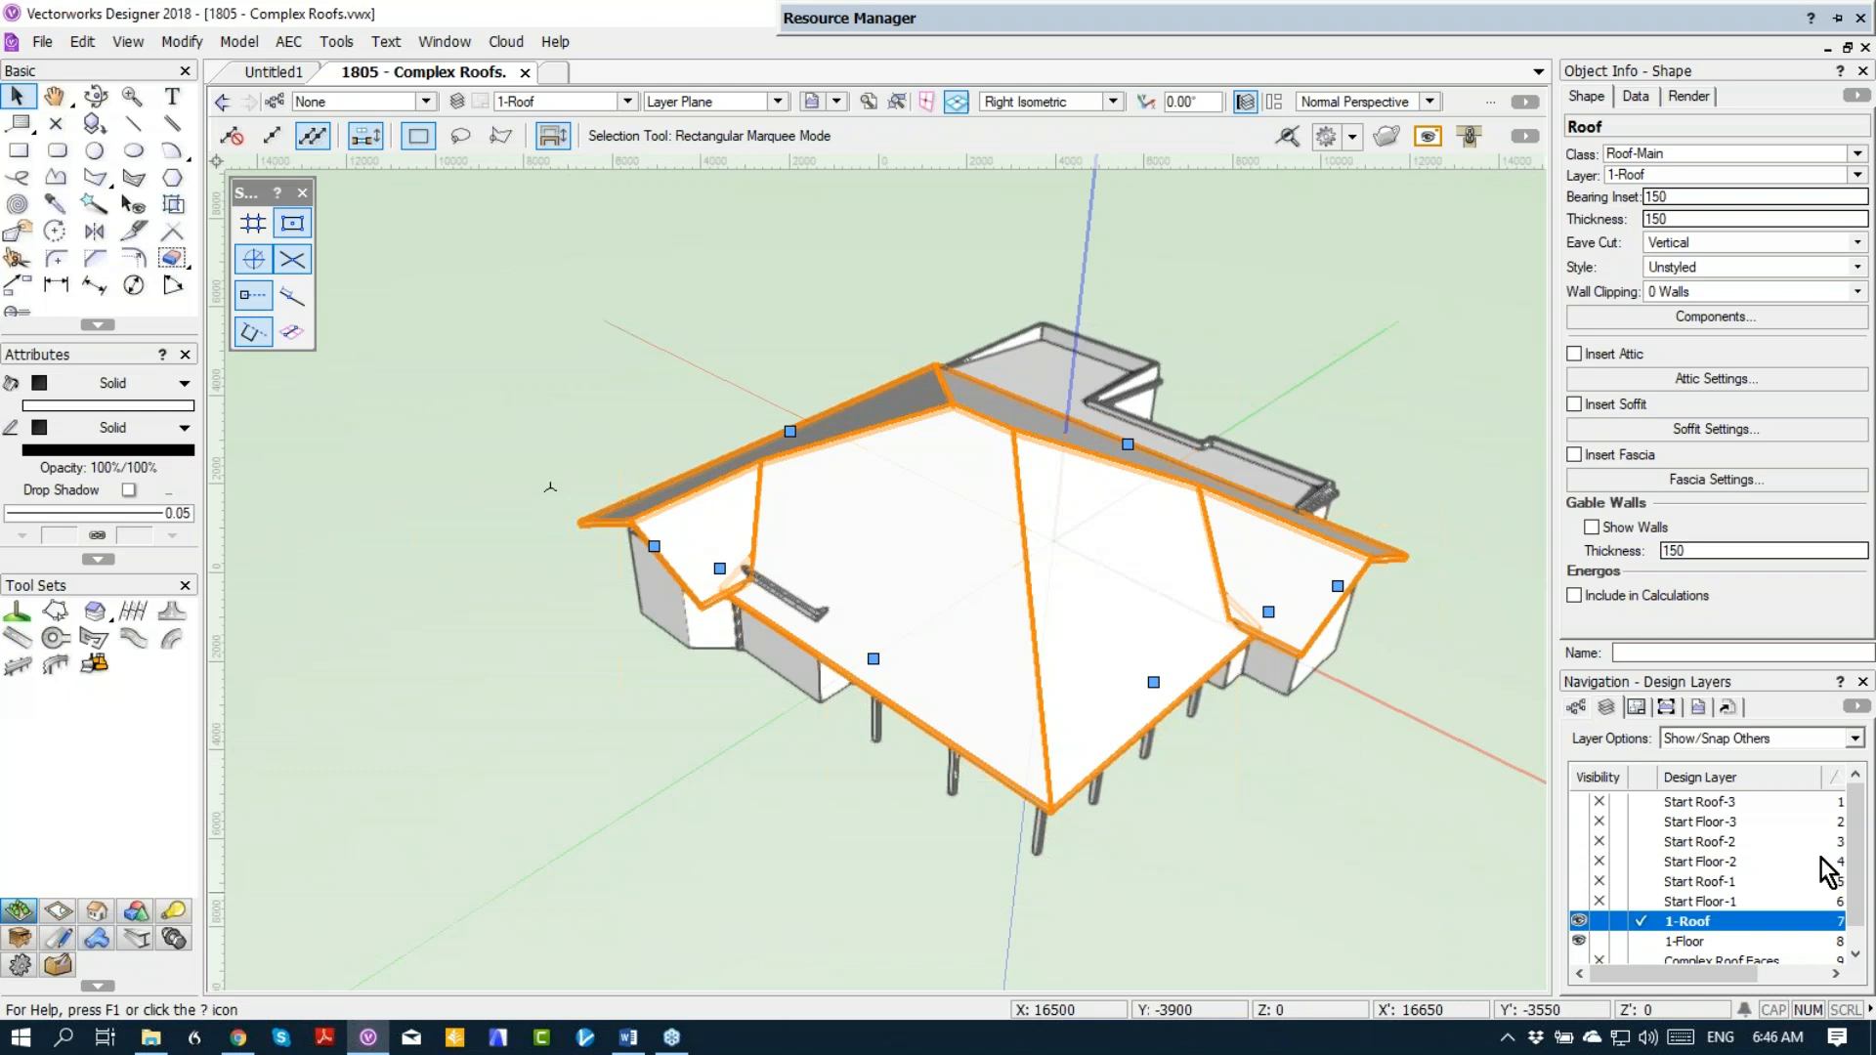
# Step: Hide the 1-Floor and 1-Roof layers and make Complex Roof Faces the active layer
pyautogui.scroll(-1, 1827, 870)
pyautogui.click(1602, 922)
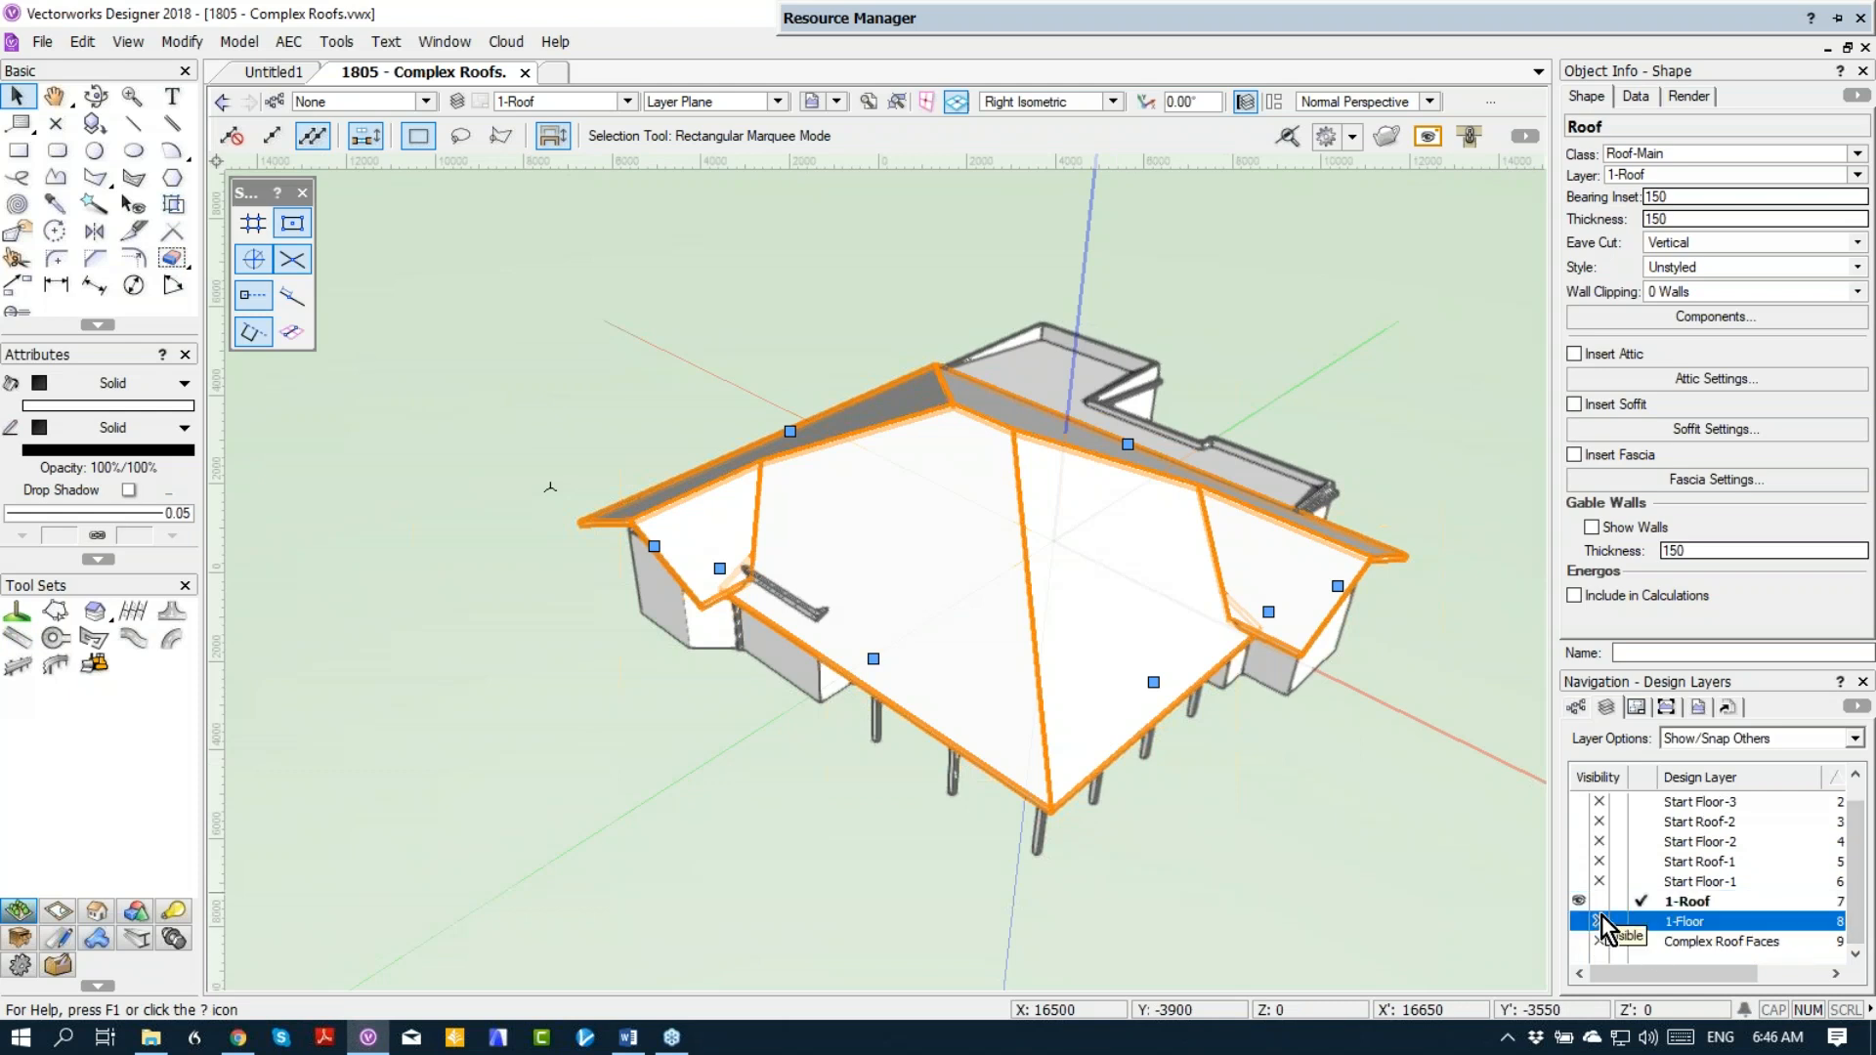
pyautogui.click(1602, 901)
pyautogui.click(1639, 943)
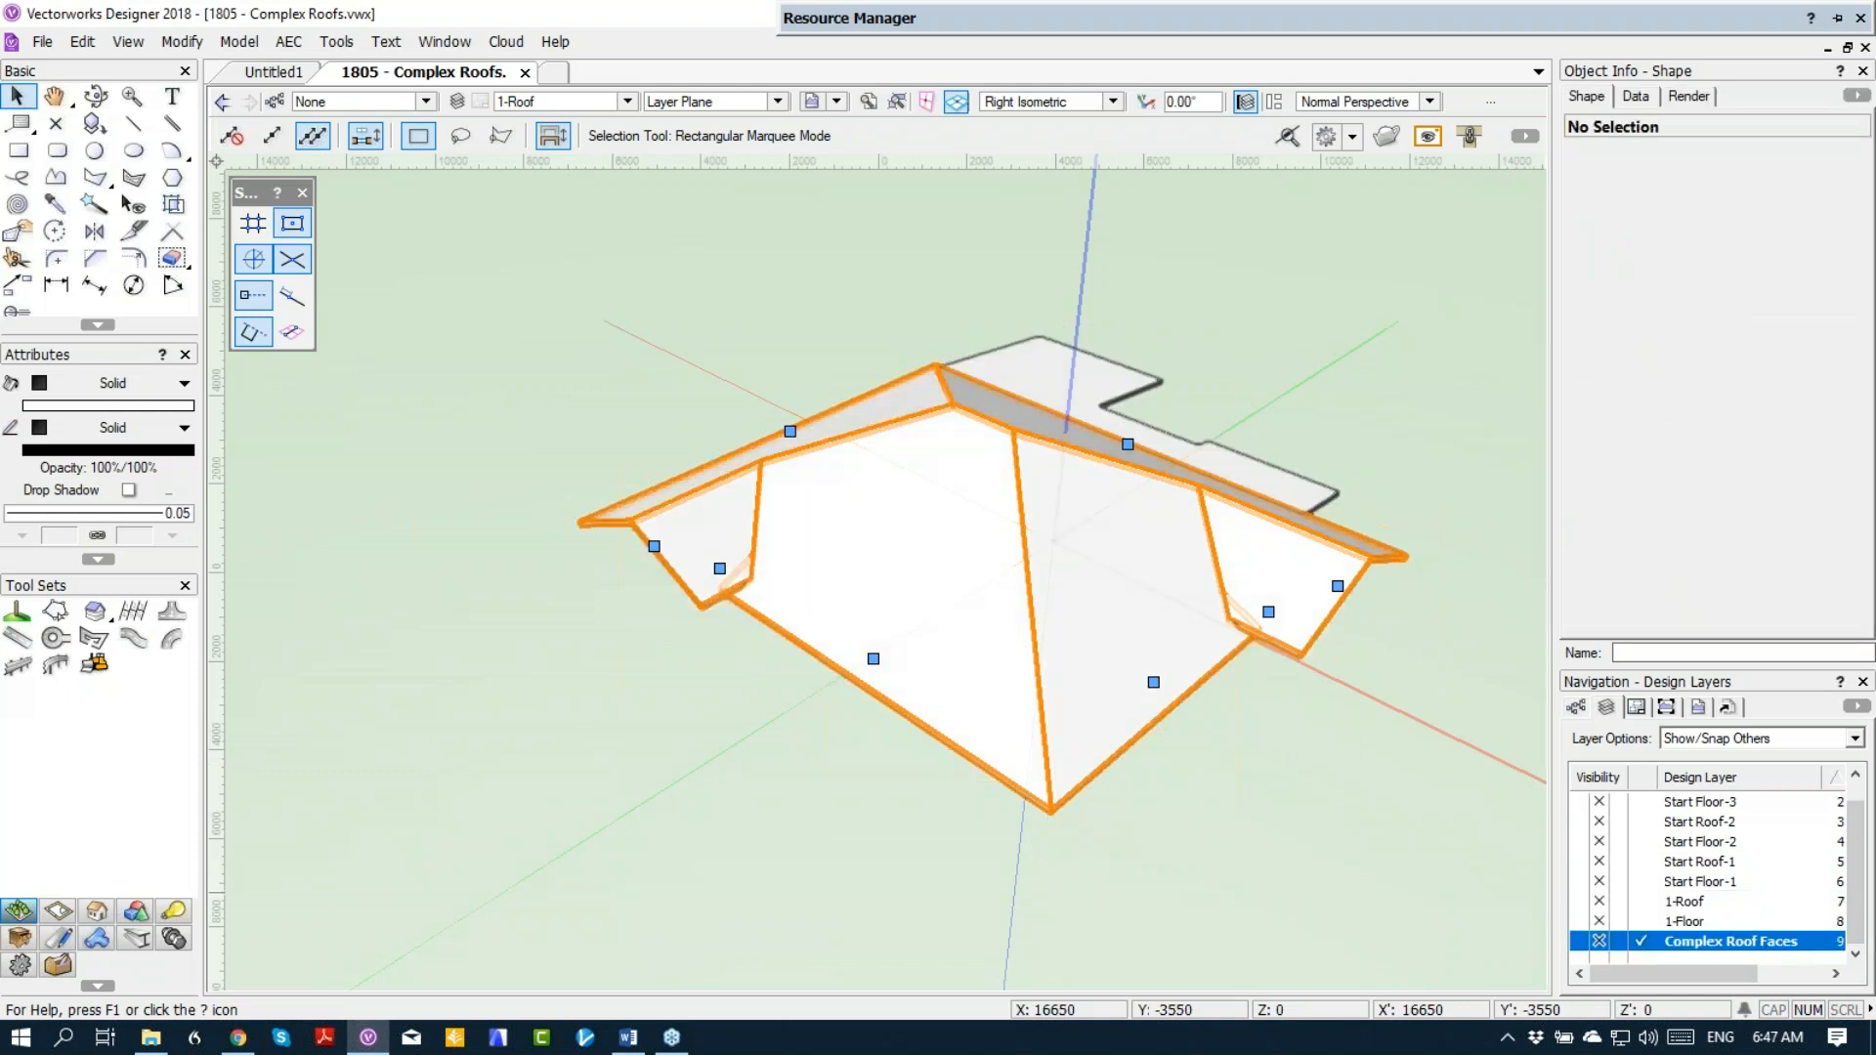
# Step: In Top/Plan view, trace the whole roof outline as one polygon using the 2D Polygon tool's Inner Boundary mode on each enclosed region
pyautogui.press('F5')
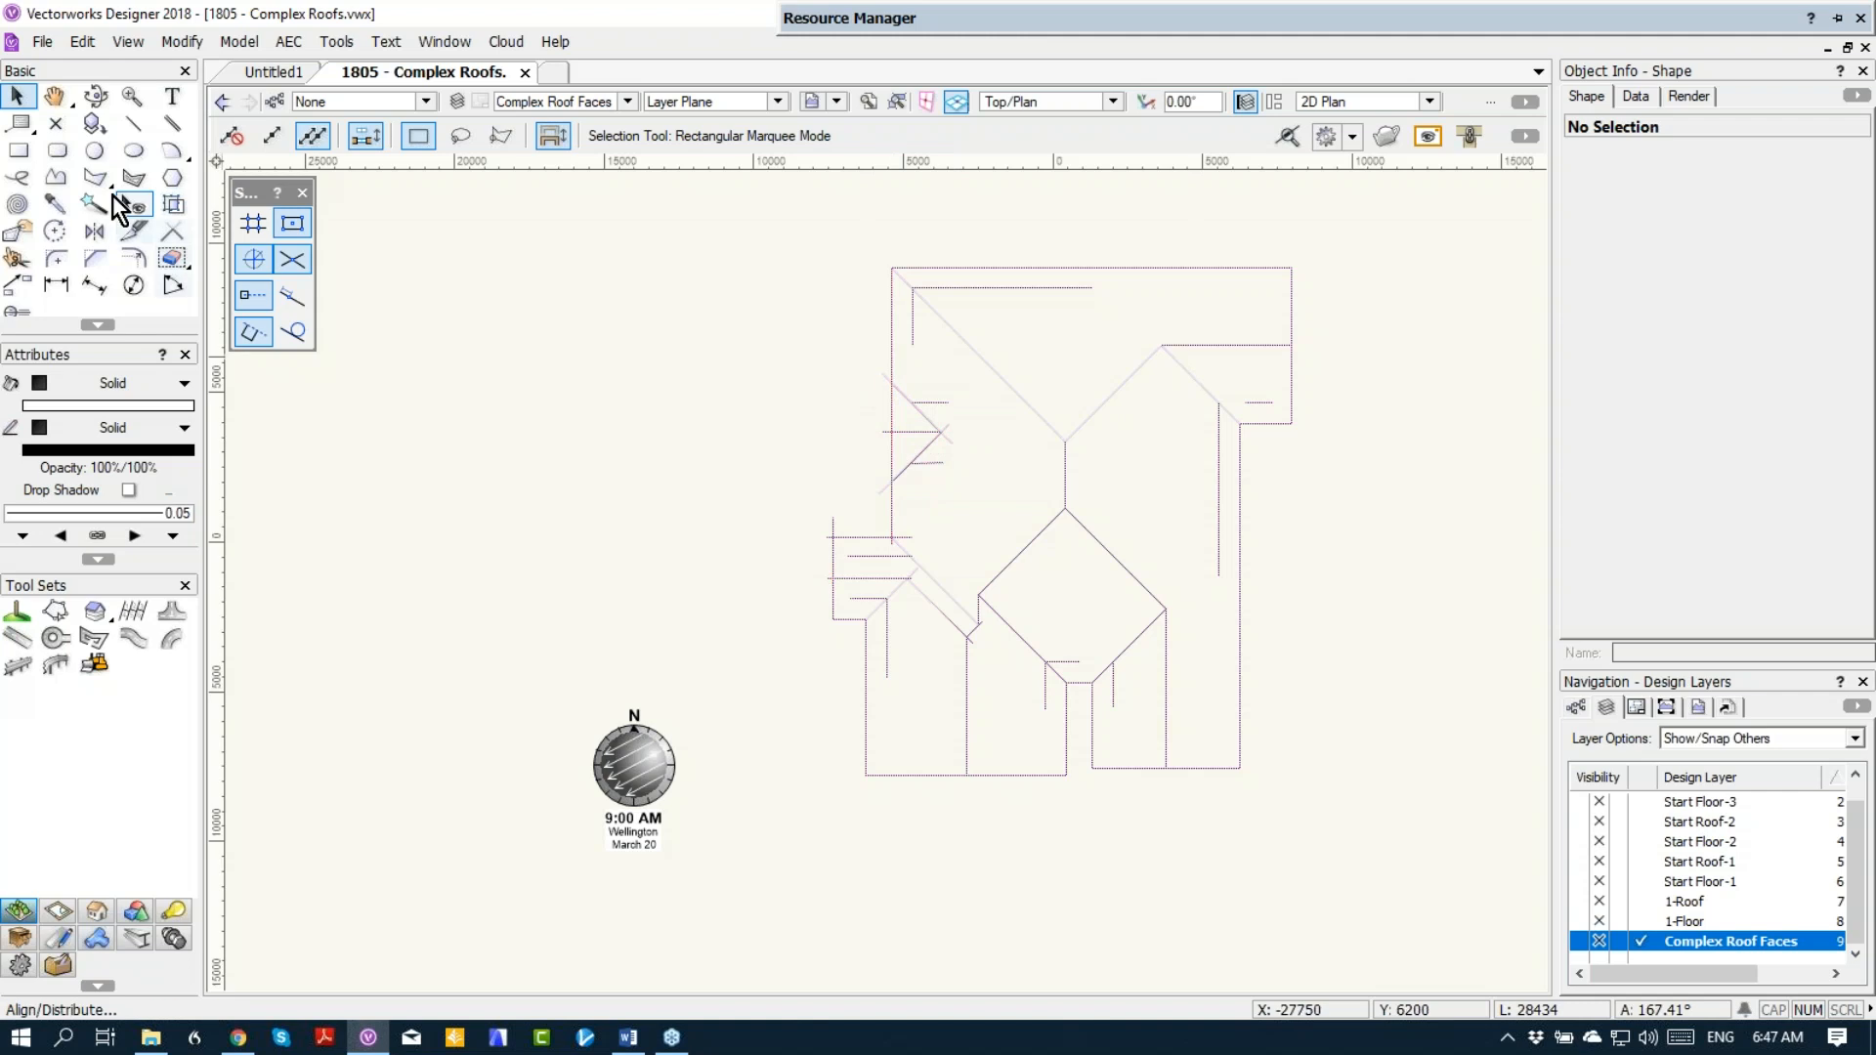
pyautogui.click(80, 176)
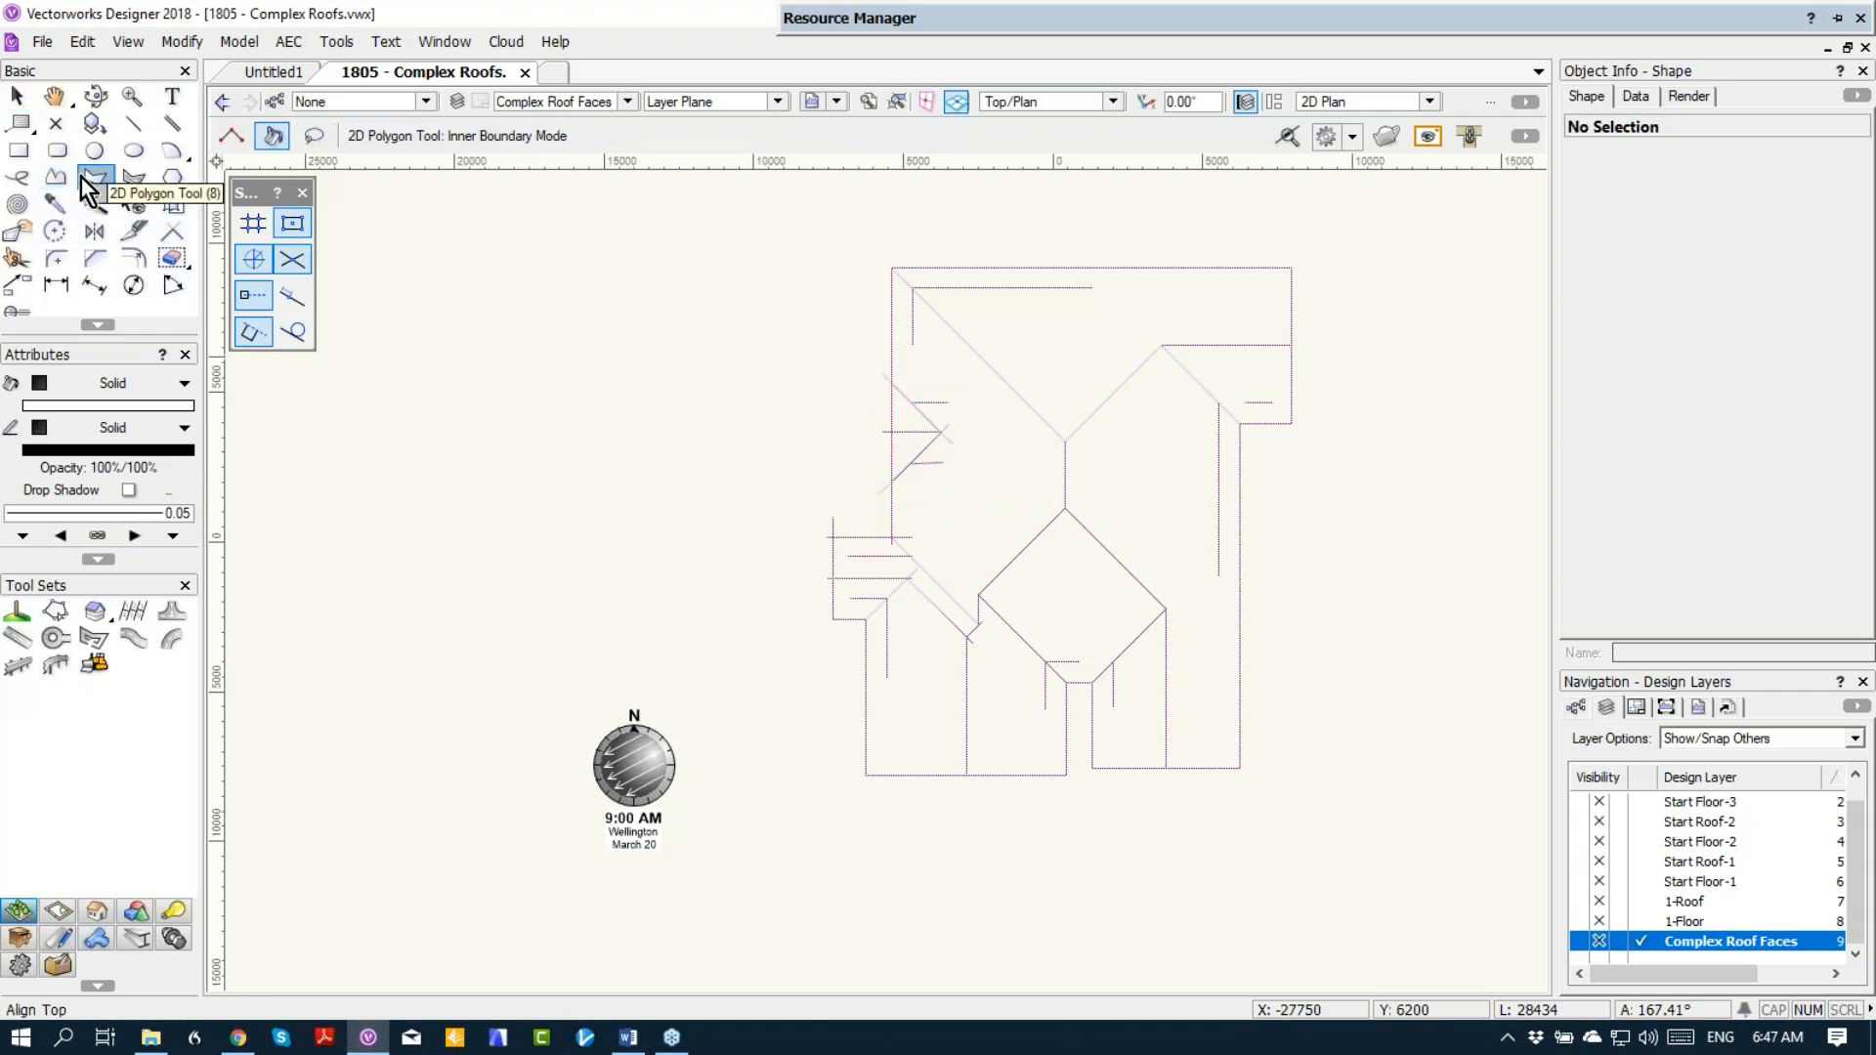
pyautogui.click(1192, 369)
pyautogui.click(1119, 636)
pyautogui.click(958, 435)
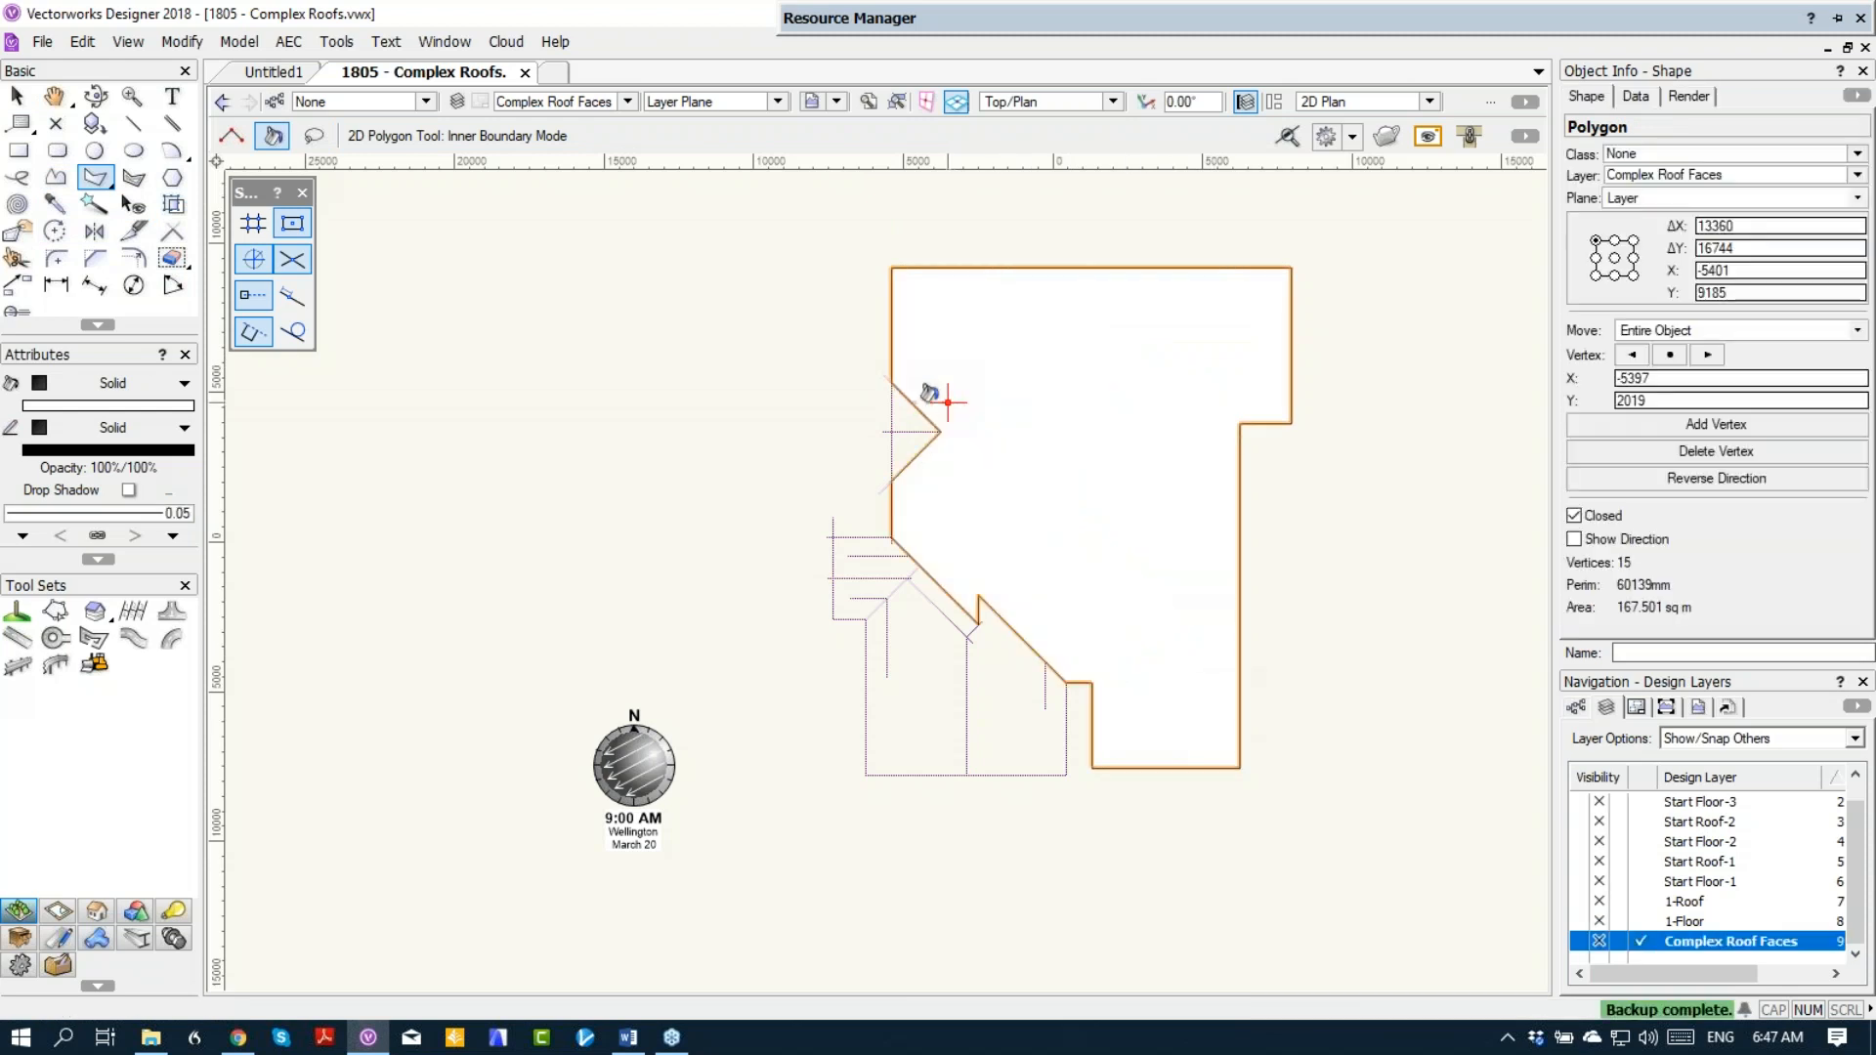
pyautogui.click(913, 691)
pyautogui.click(850, 596)
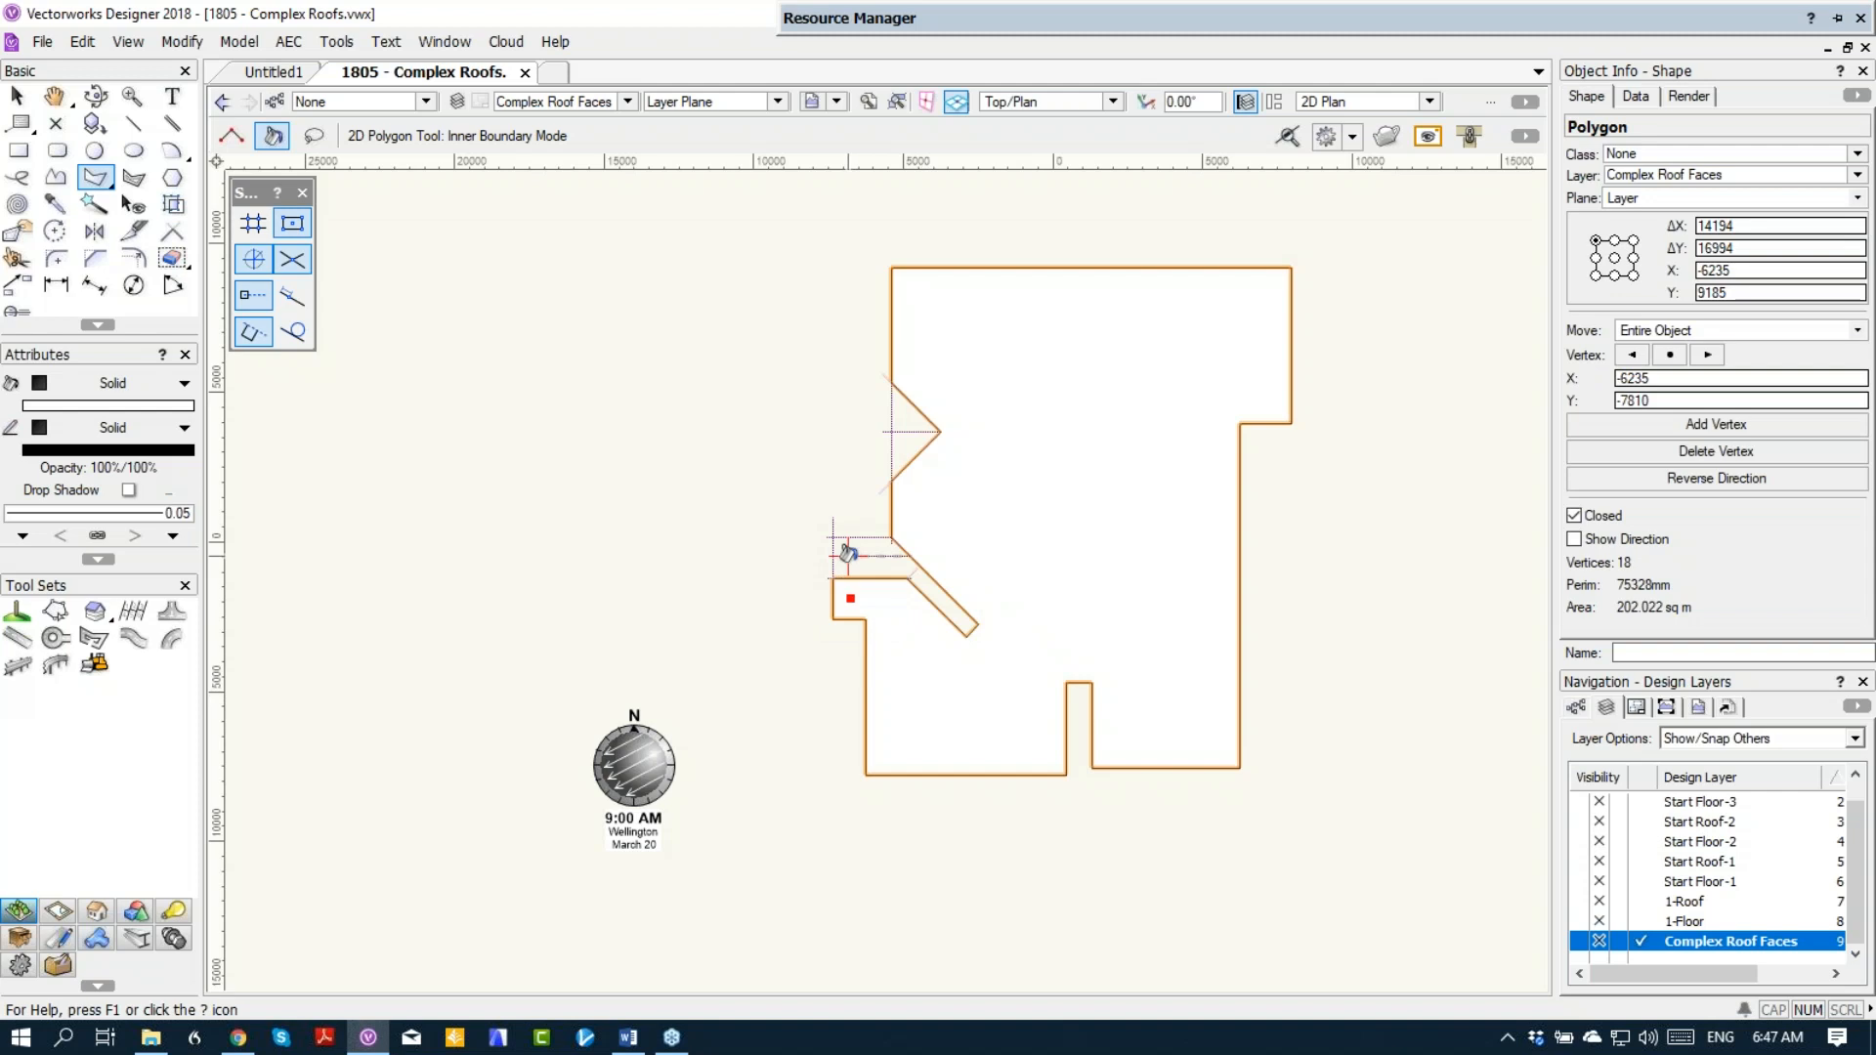
pyautogui.click(842, 543)
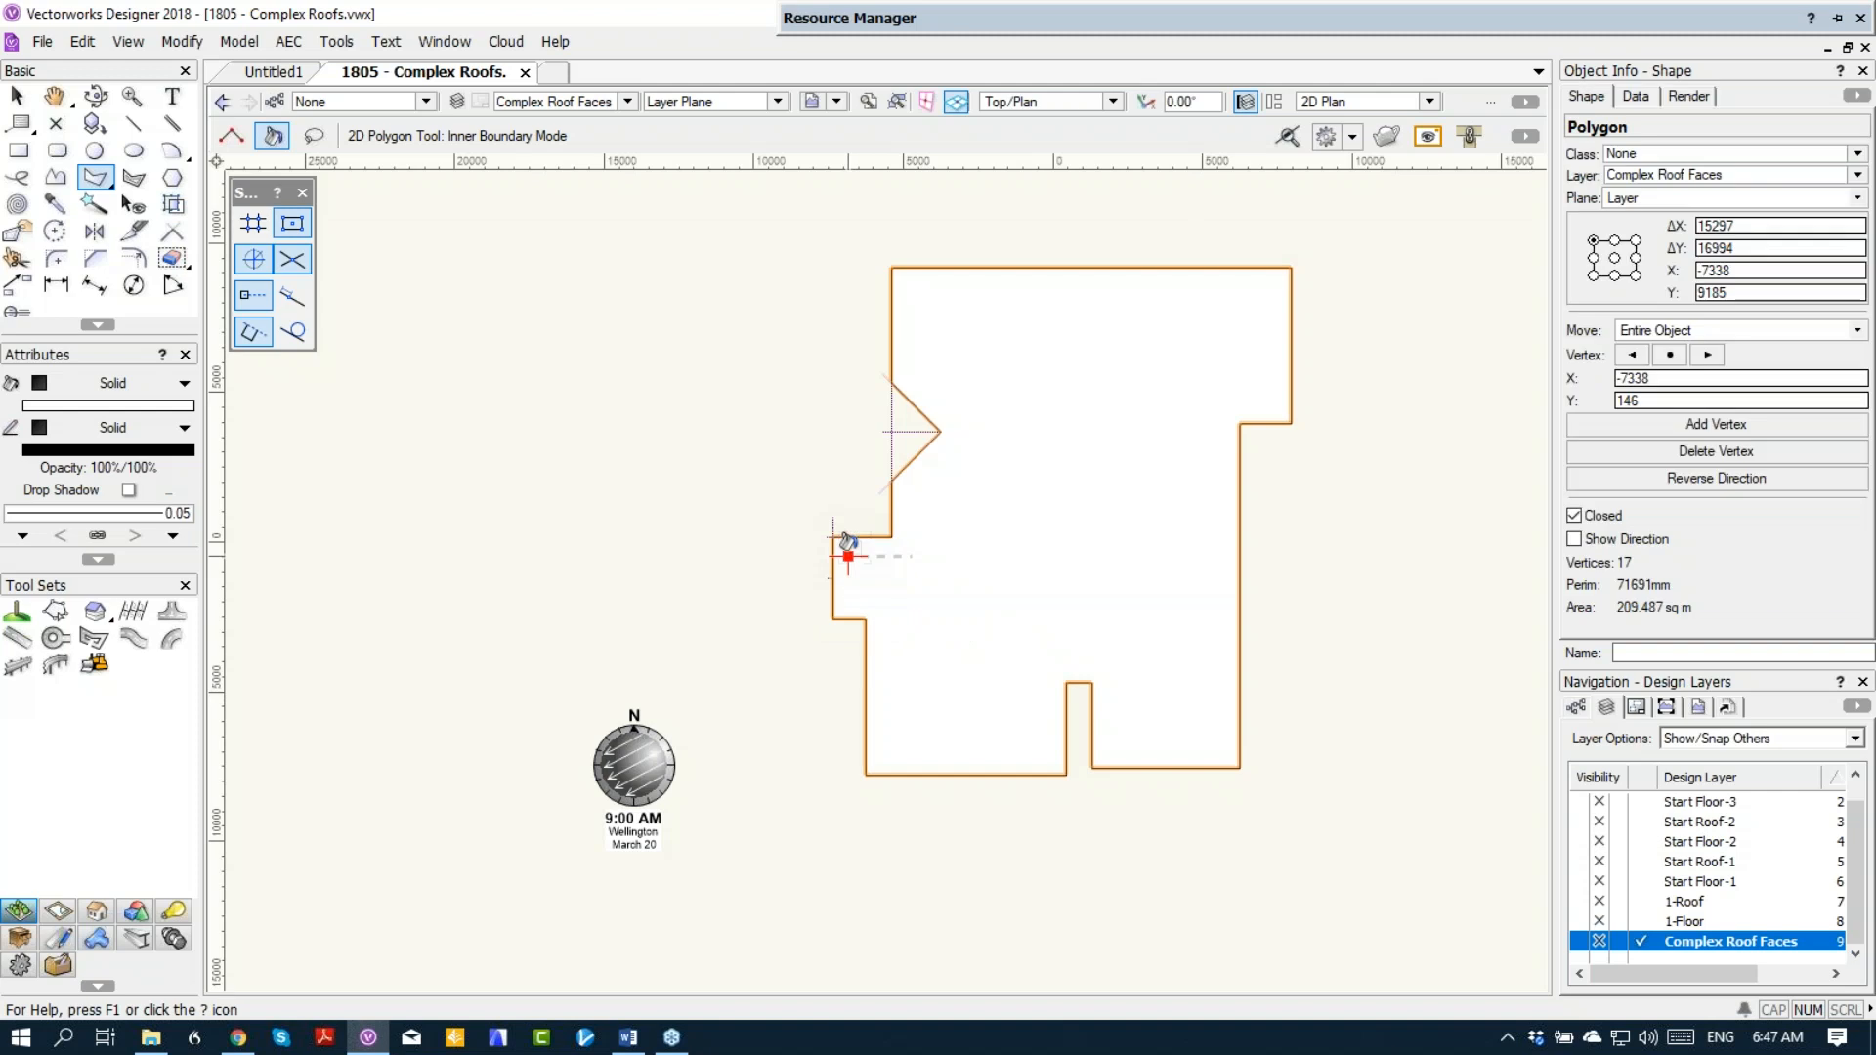
pyautogui.click(899, 435)
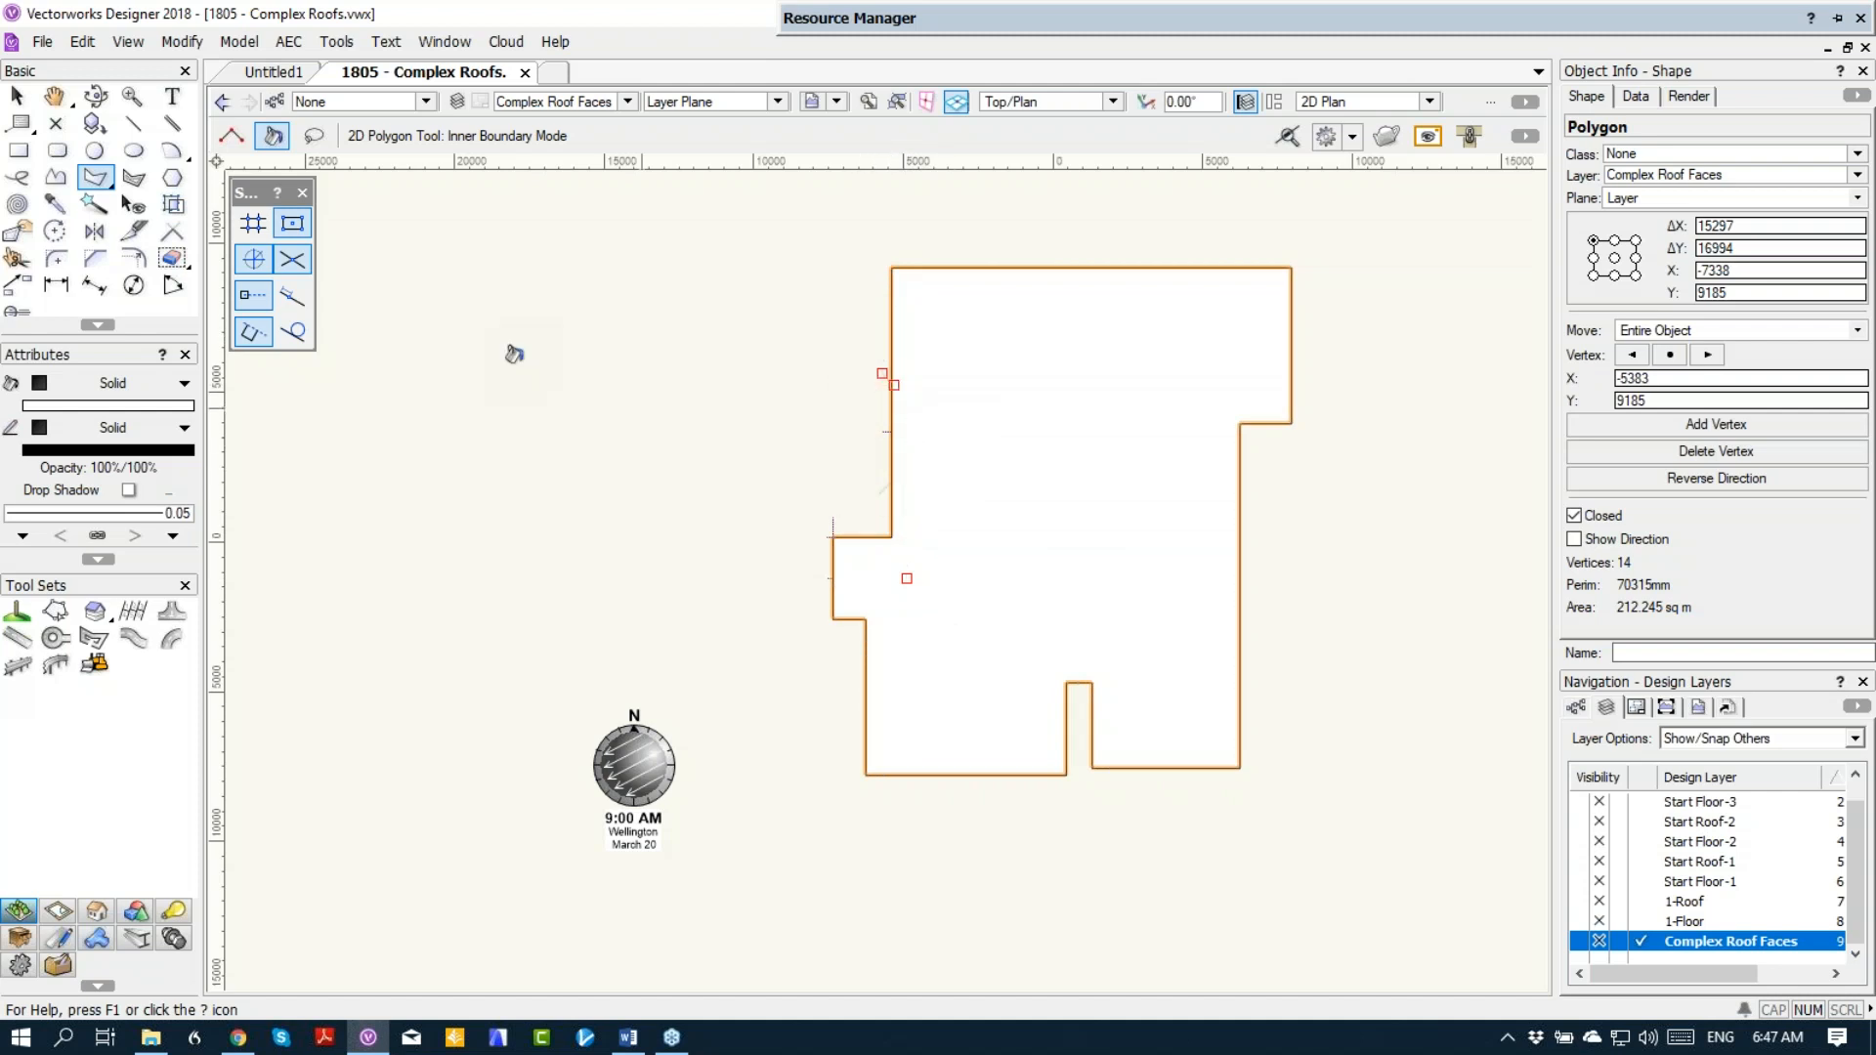
# Step: Delete the merged outline polygon to expose the roof linework beneath it, and undo the deletion
pyautogui.click(16, 96)
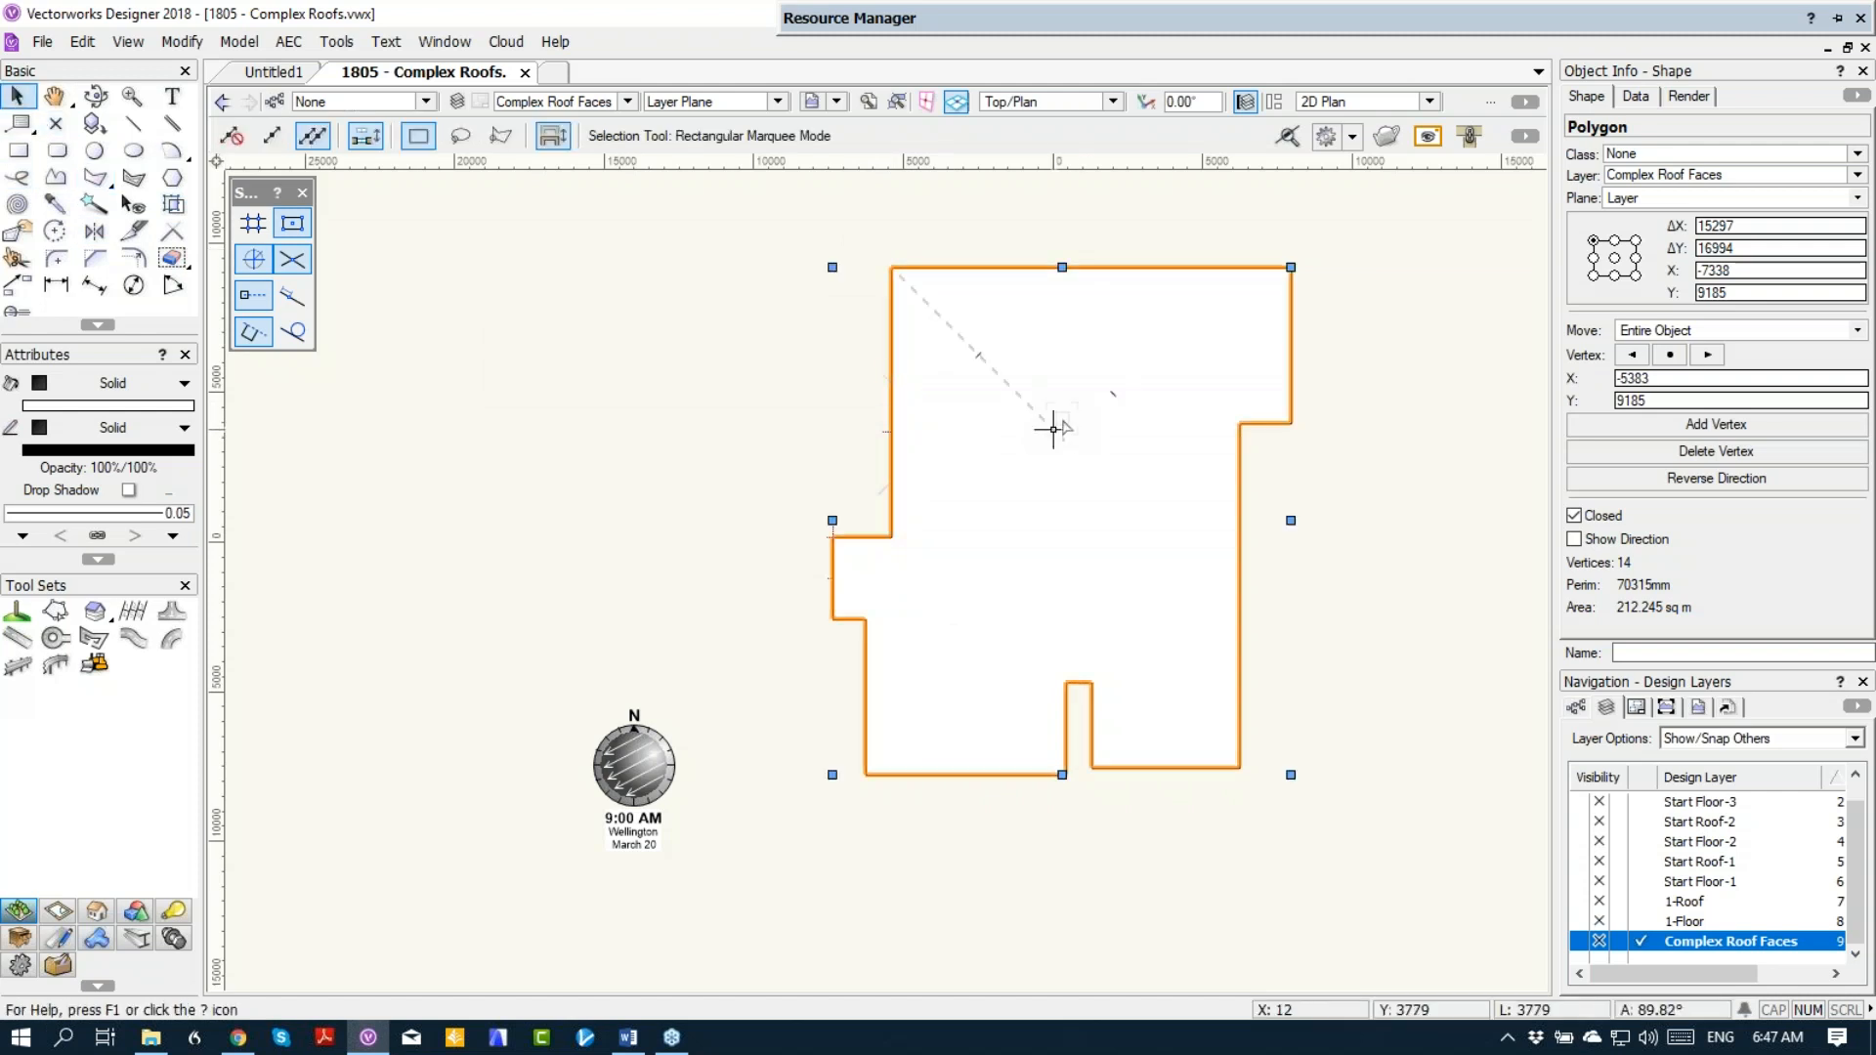
pyautogui.press('Delete')
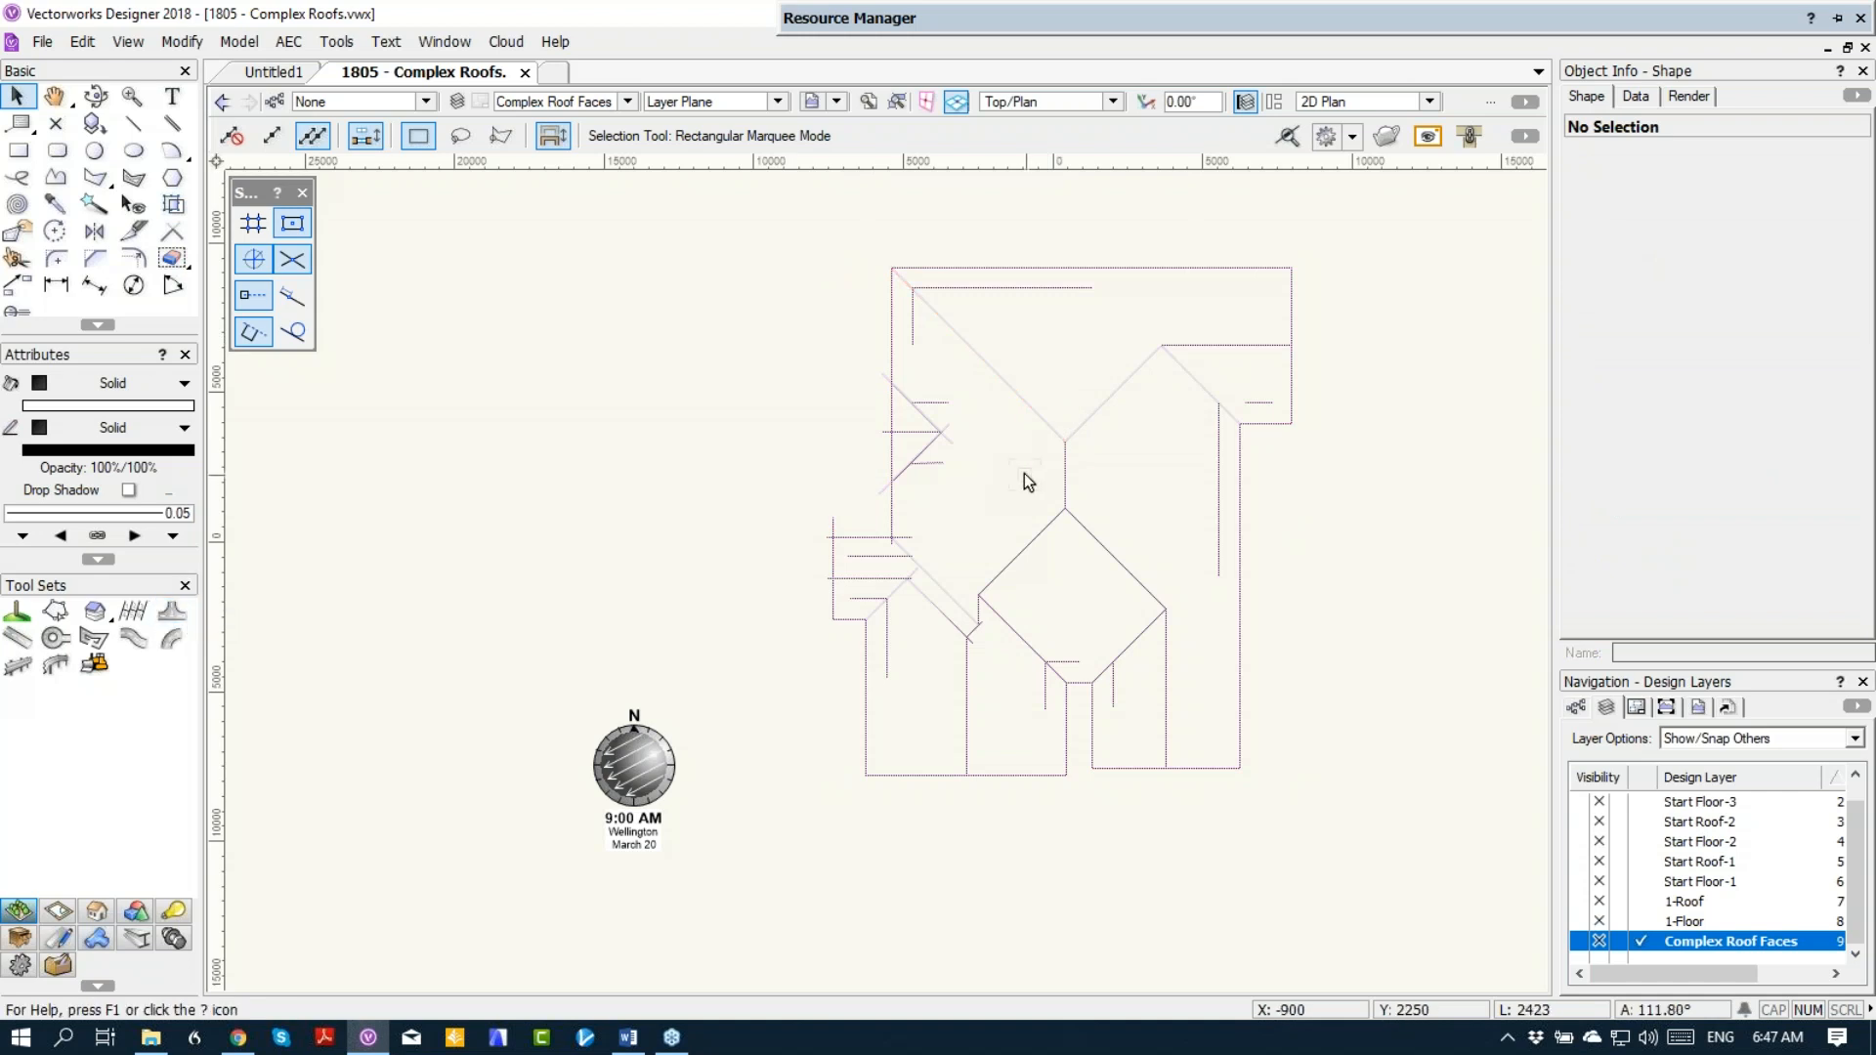
pyautogui.hotkey('ctrl', 'z')
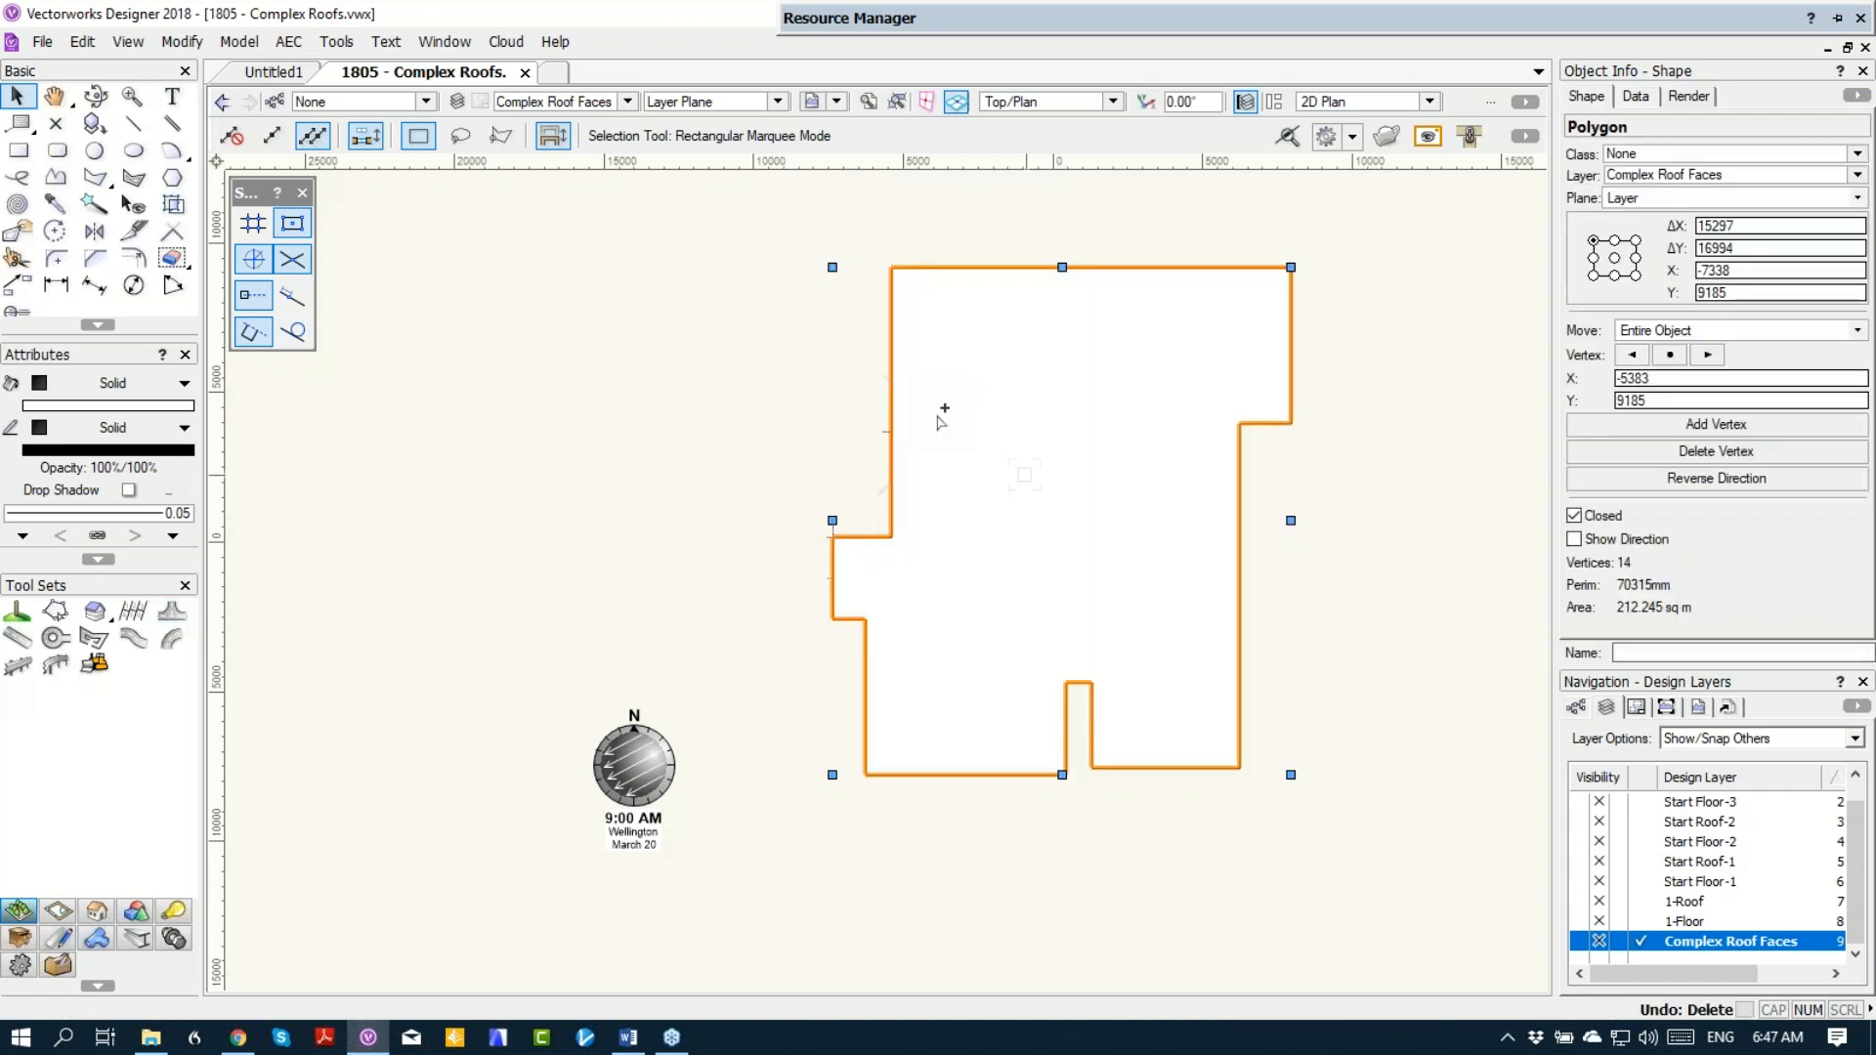
pyautogui.click(288, 41)
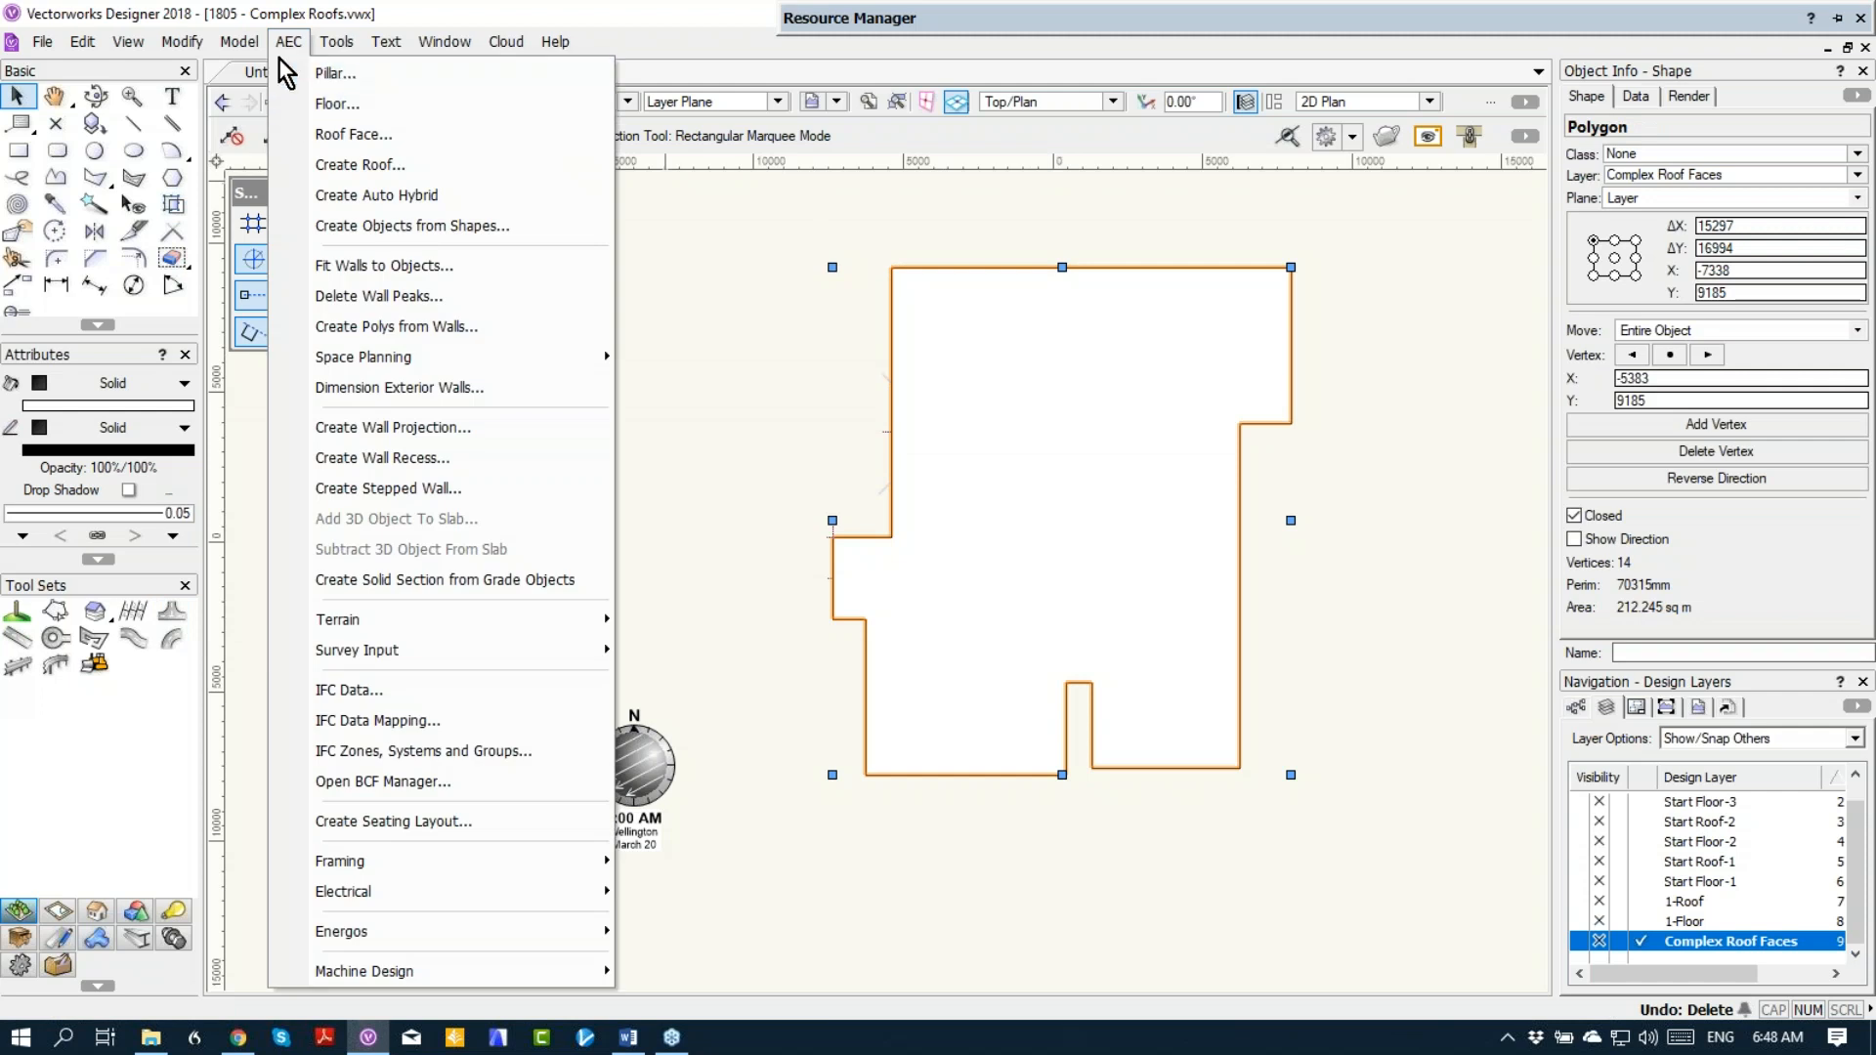
pyautogui.click(332, 134)
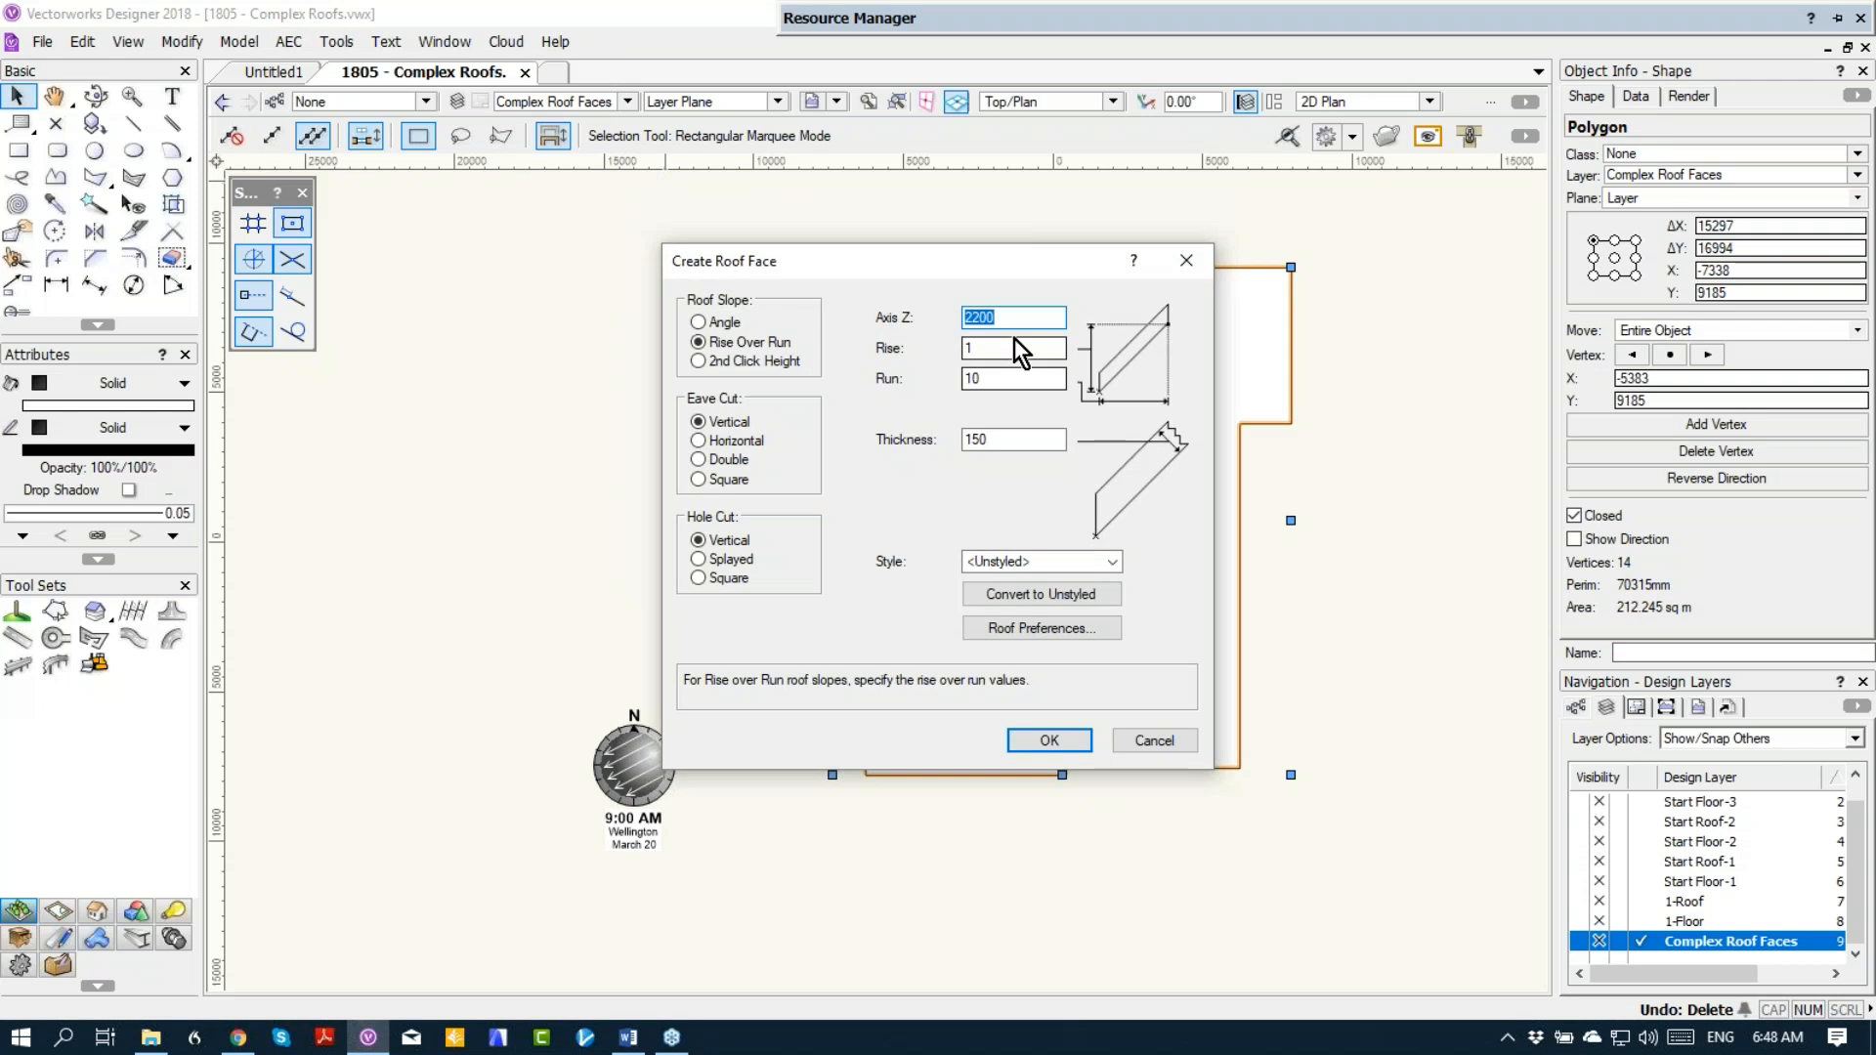
pyautogui.write('3000')
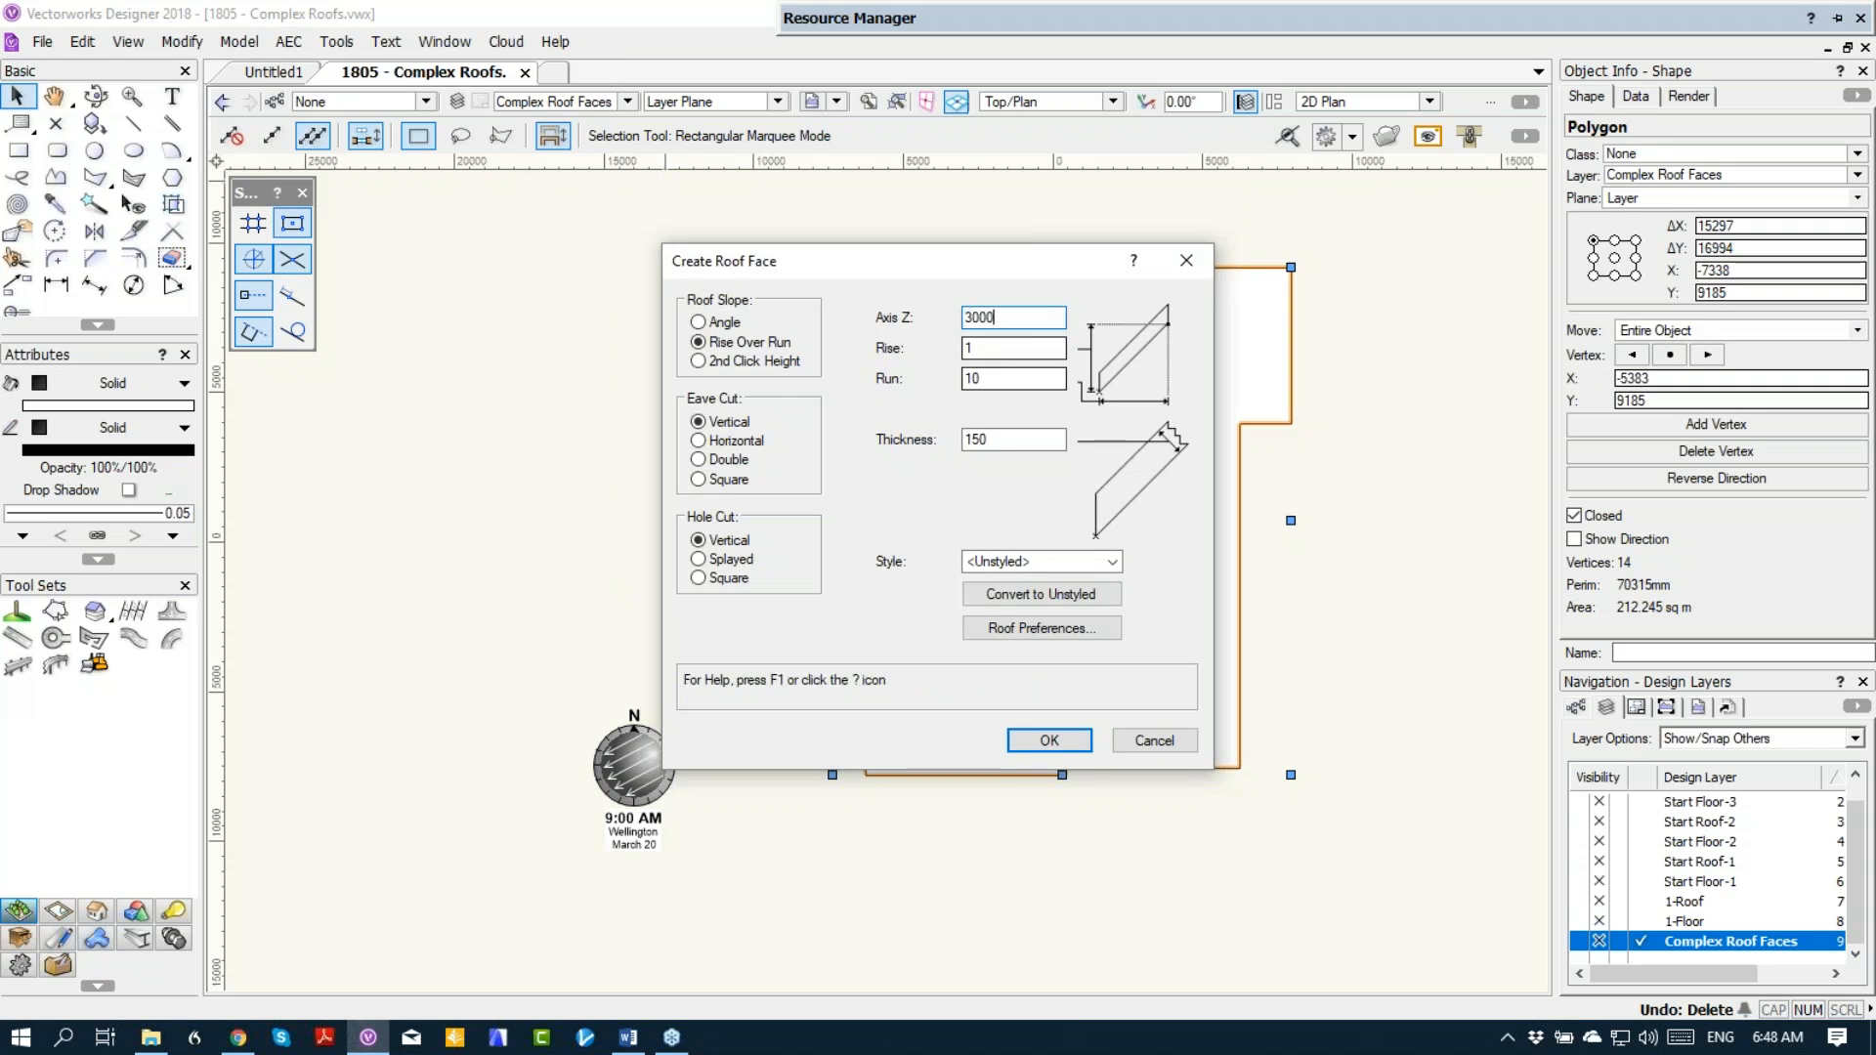
pyautogui.press('Tab')
pyautogui.click(712, 326)
pyautogui.press('Tab')
pyautogui.write('25')
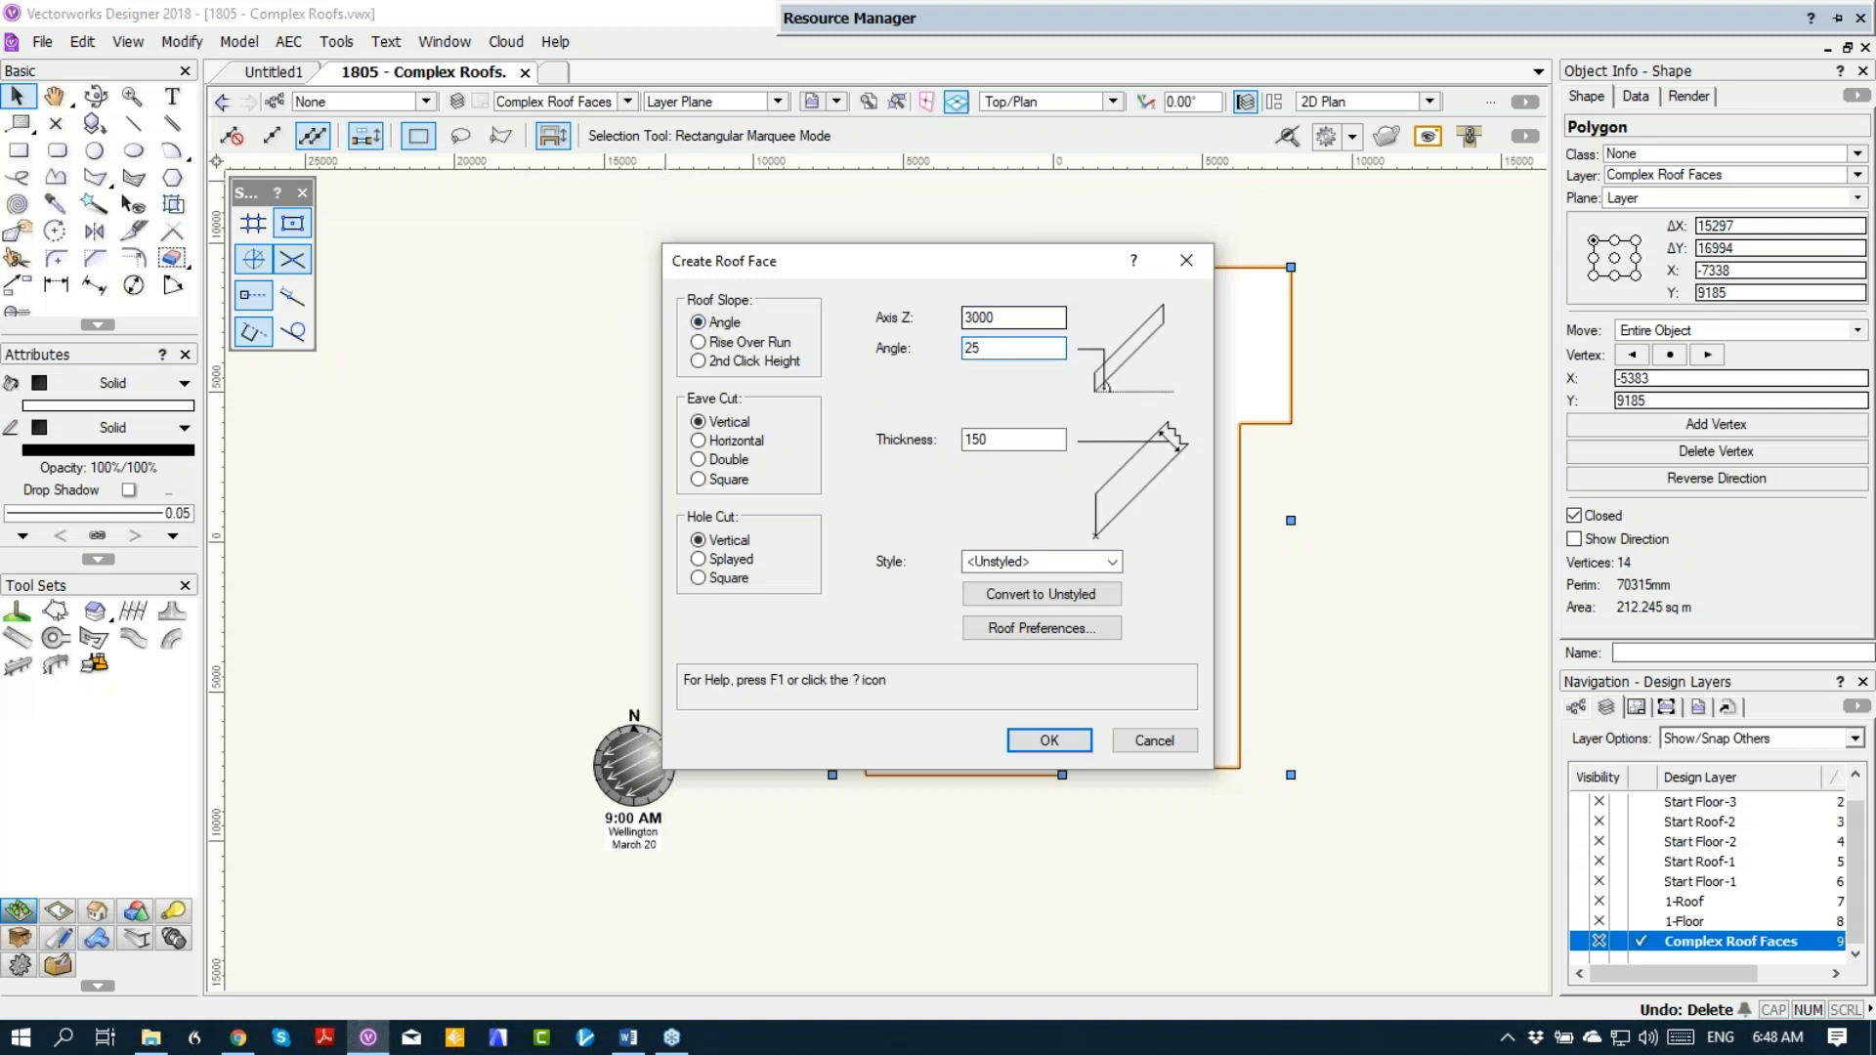
pyautogui.press('Return')
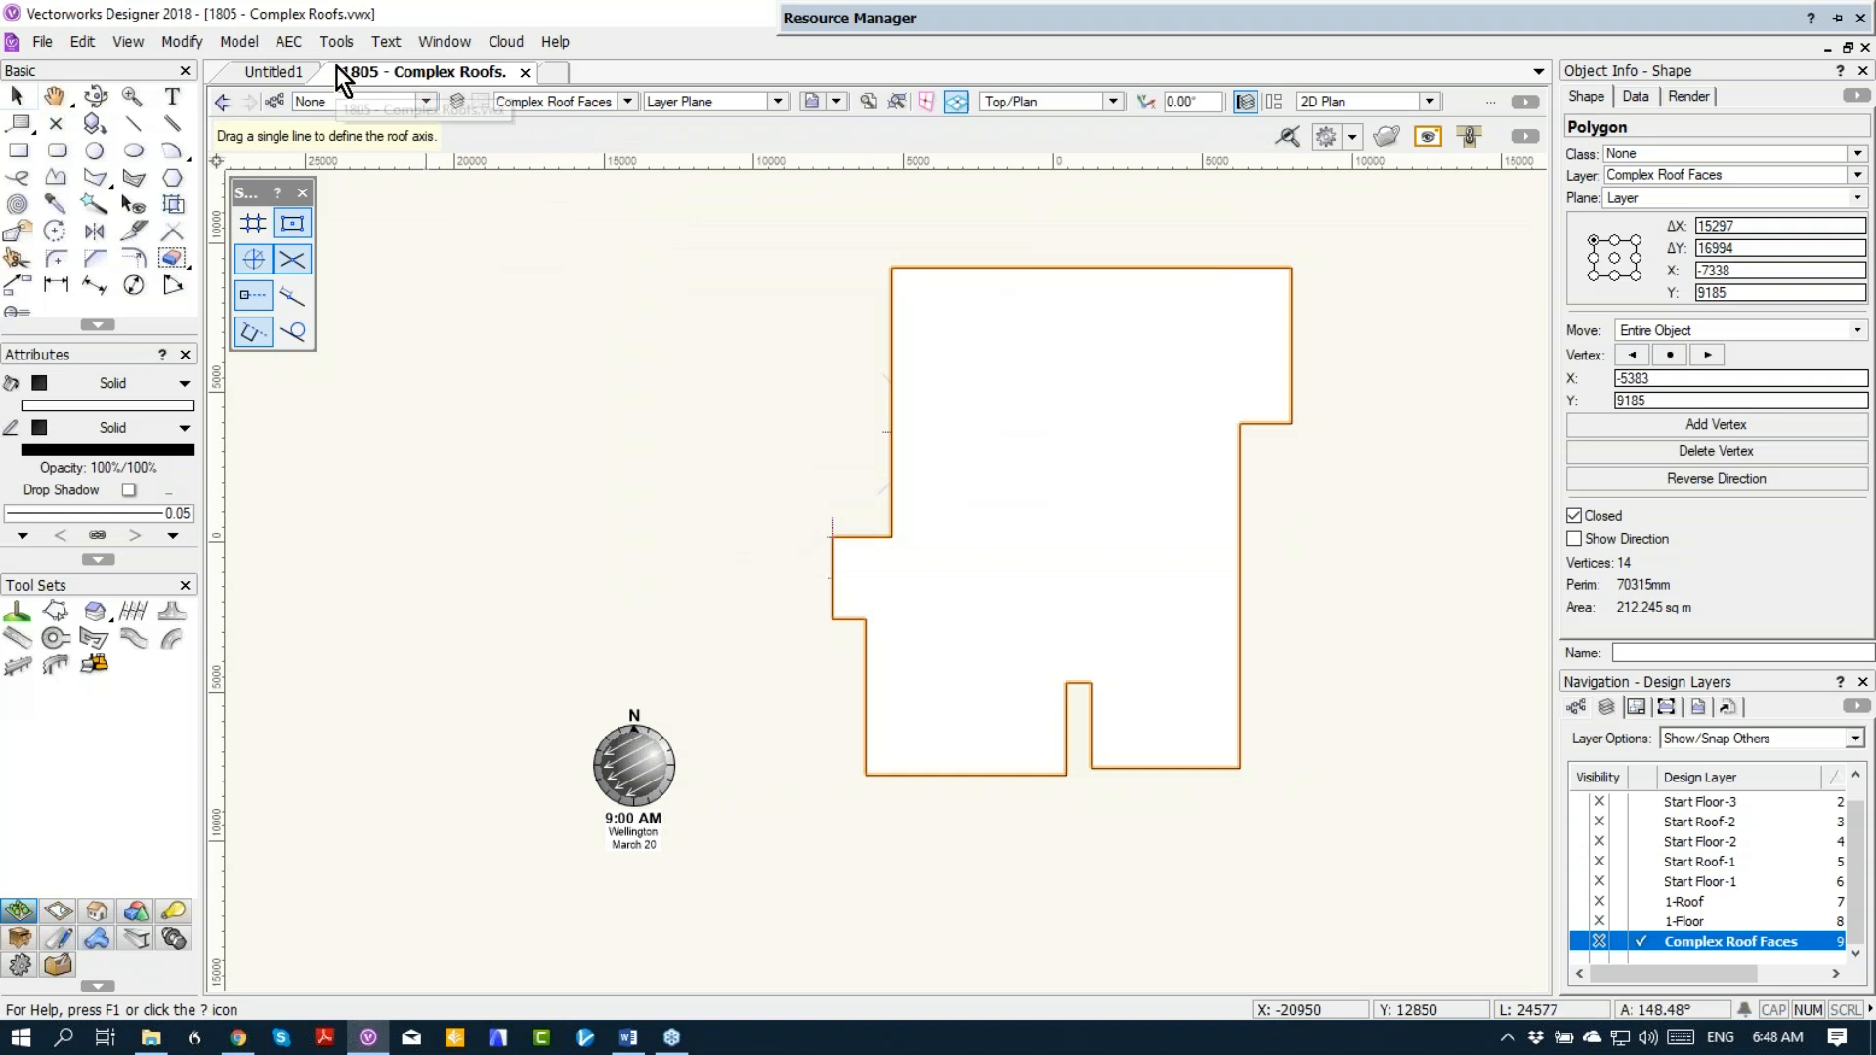
pyautogui.press('x')
pyautogui.press('x')
pyautogui.click(289, 43)
pyautogui.click(918, 338)
pyautogui.click(912, 345)
# Step: Create a roof from the traced outline polygon with a bearing height of 3000 and dismiss the message
pyautogui.click(290, 41)
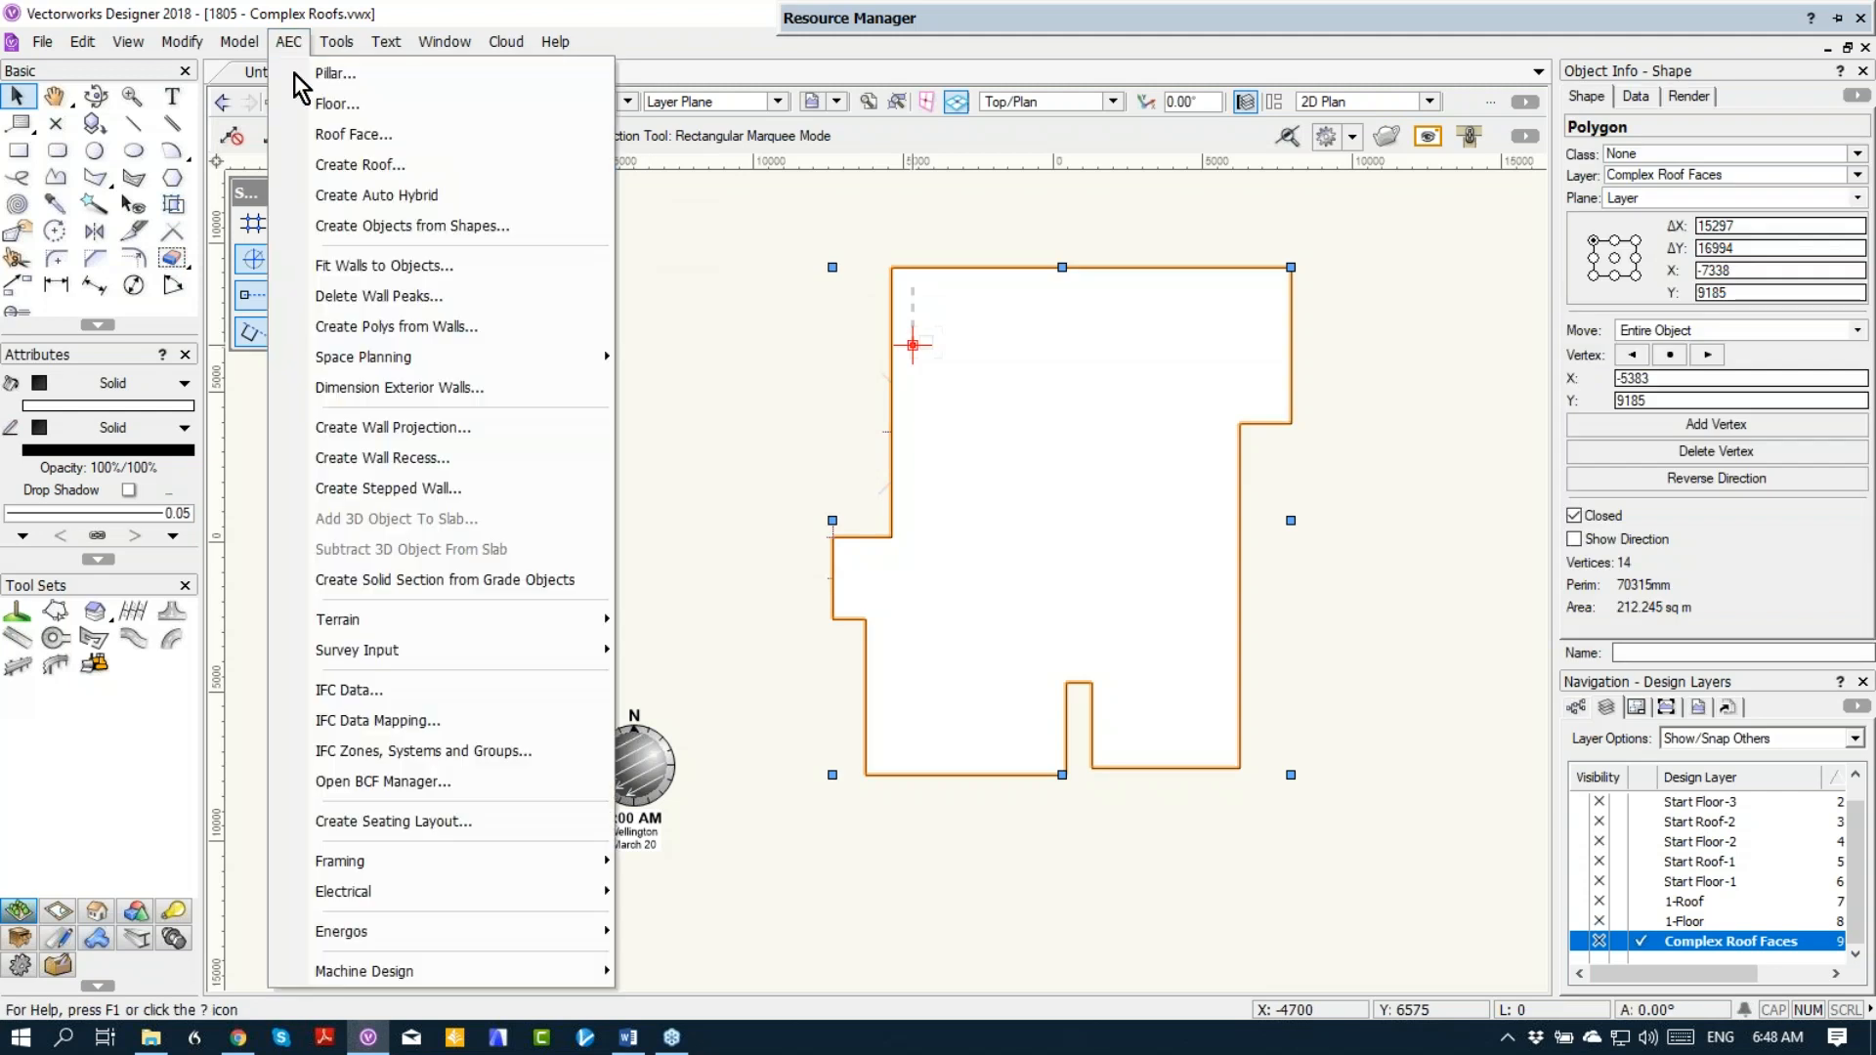
pyautogui.click(307, 156)
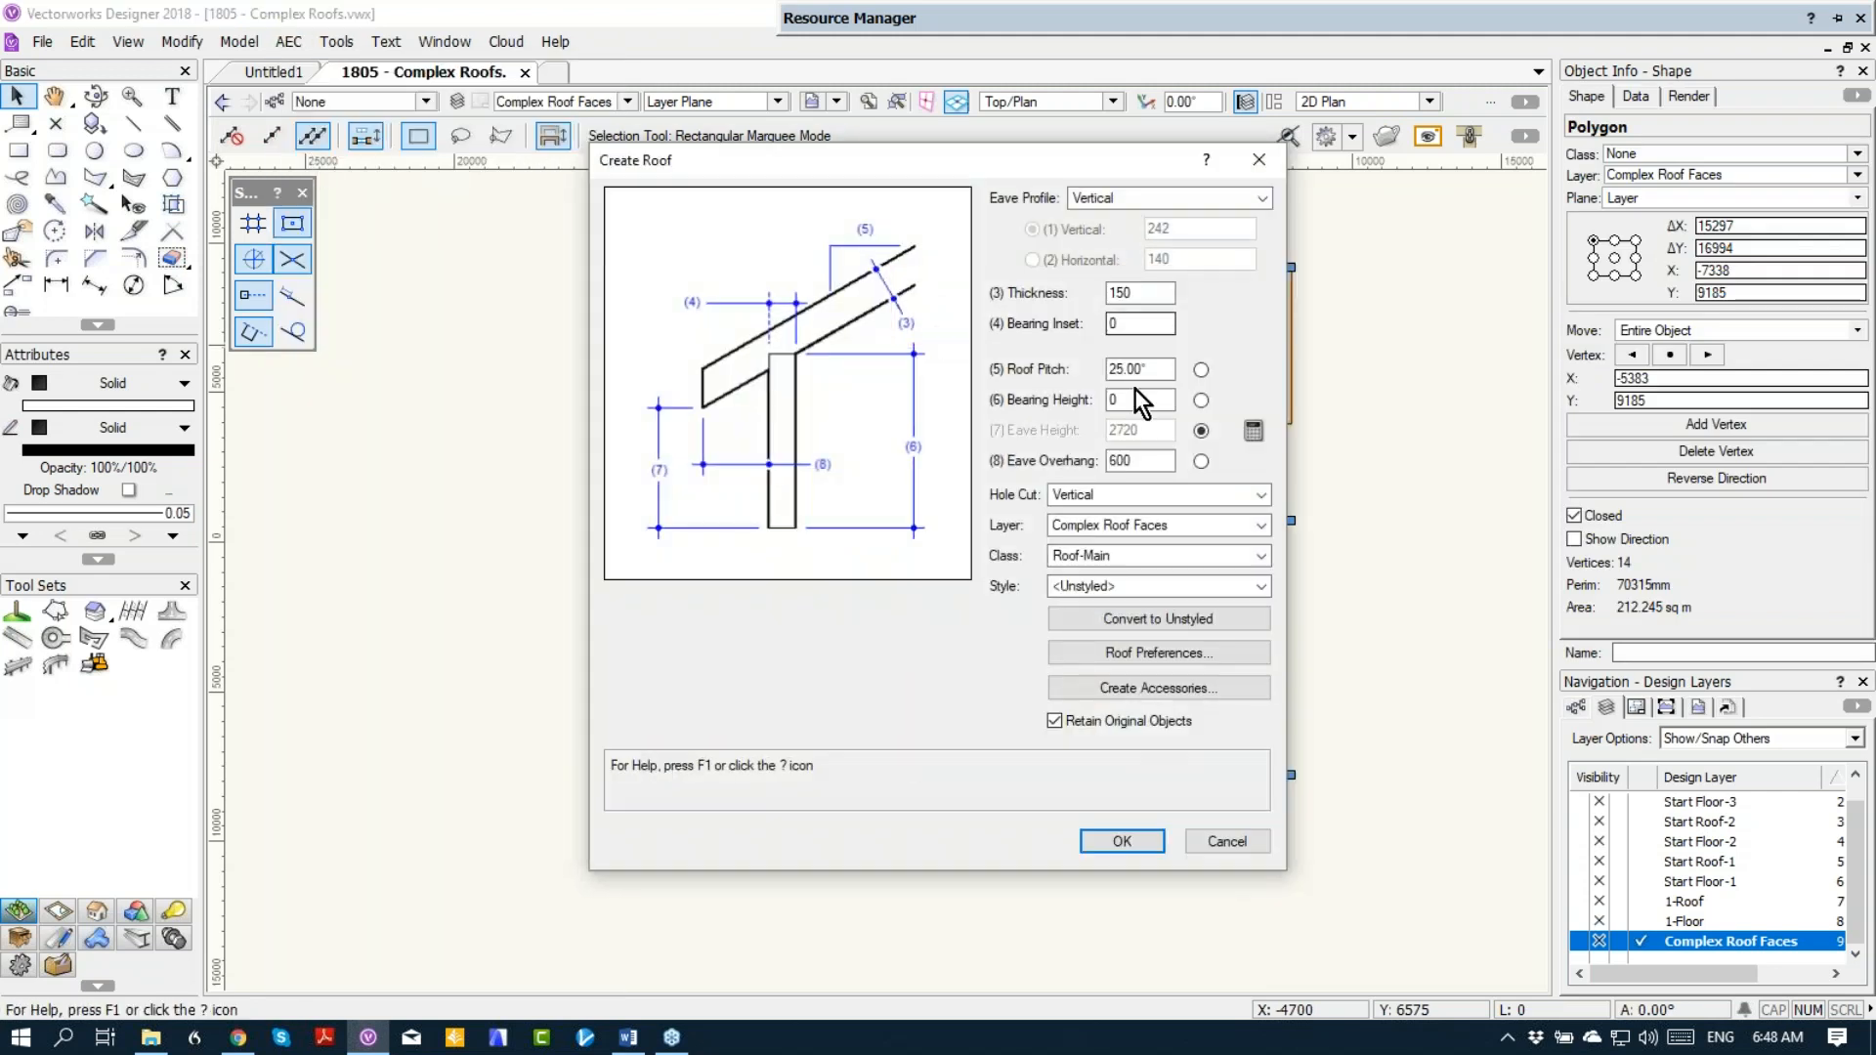
pyautogui.doubleClick(1099, 402)
pyautogui.write('3')
pyautogui.write('00')
pyautogui.press('Return')
pyautogui.click(923, 542)
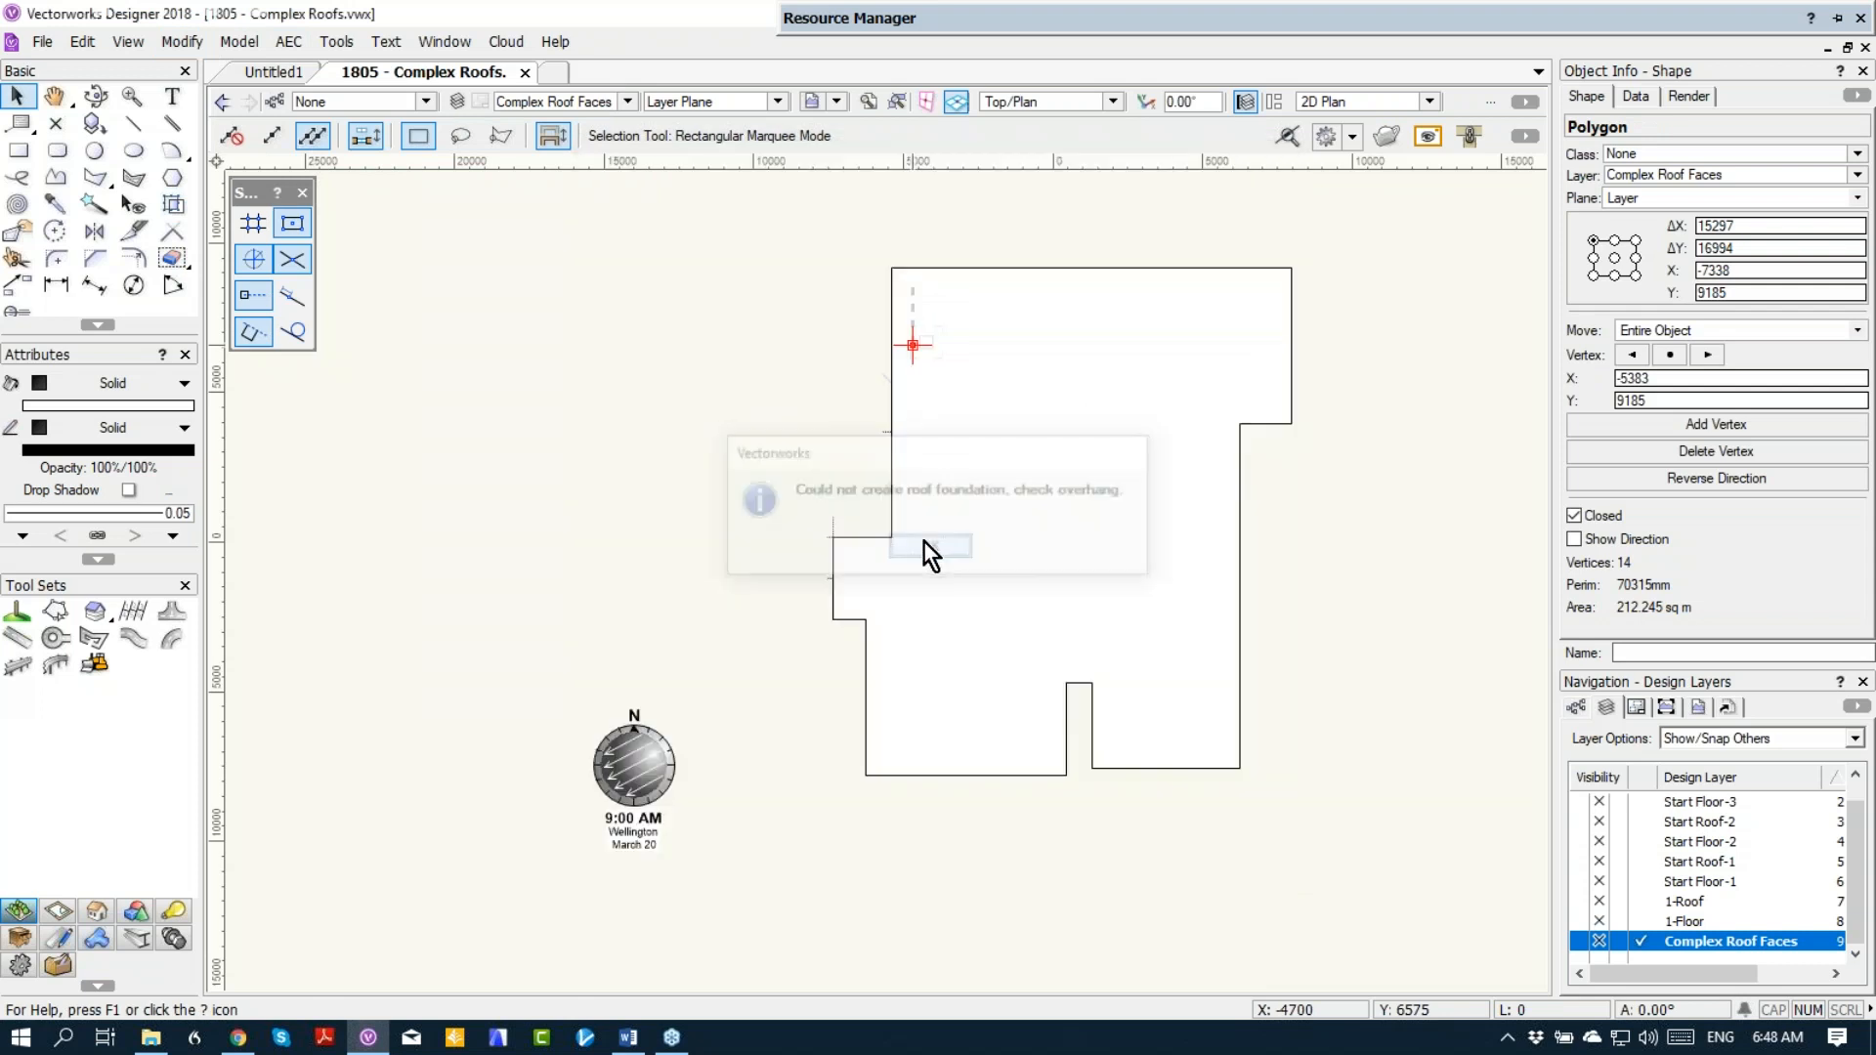
pyautogui.click(923, 543)
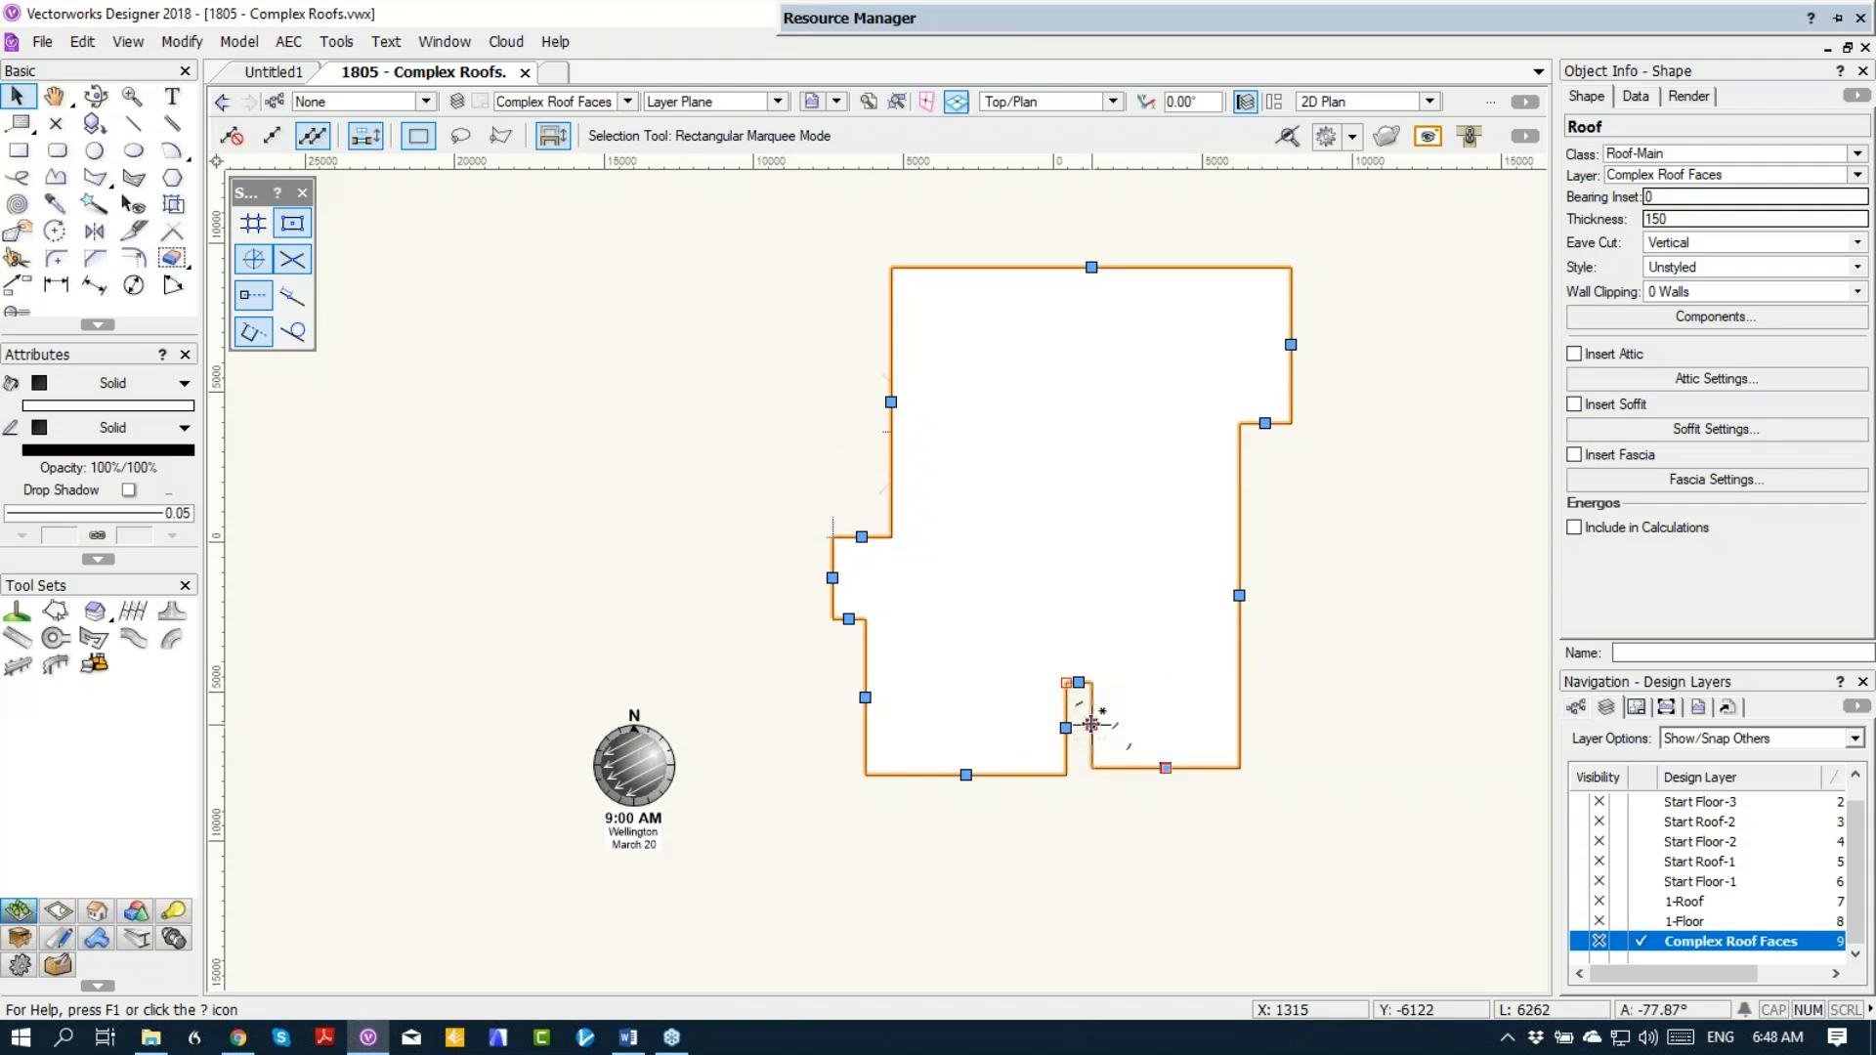
# Step: Delete the retained outline polygon, leaving the roof object, and clear the selection
pyautogui.press('Delete')
pyautogui.click(1239, 595)
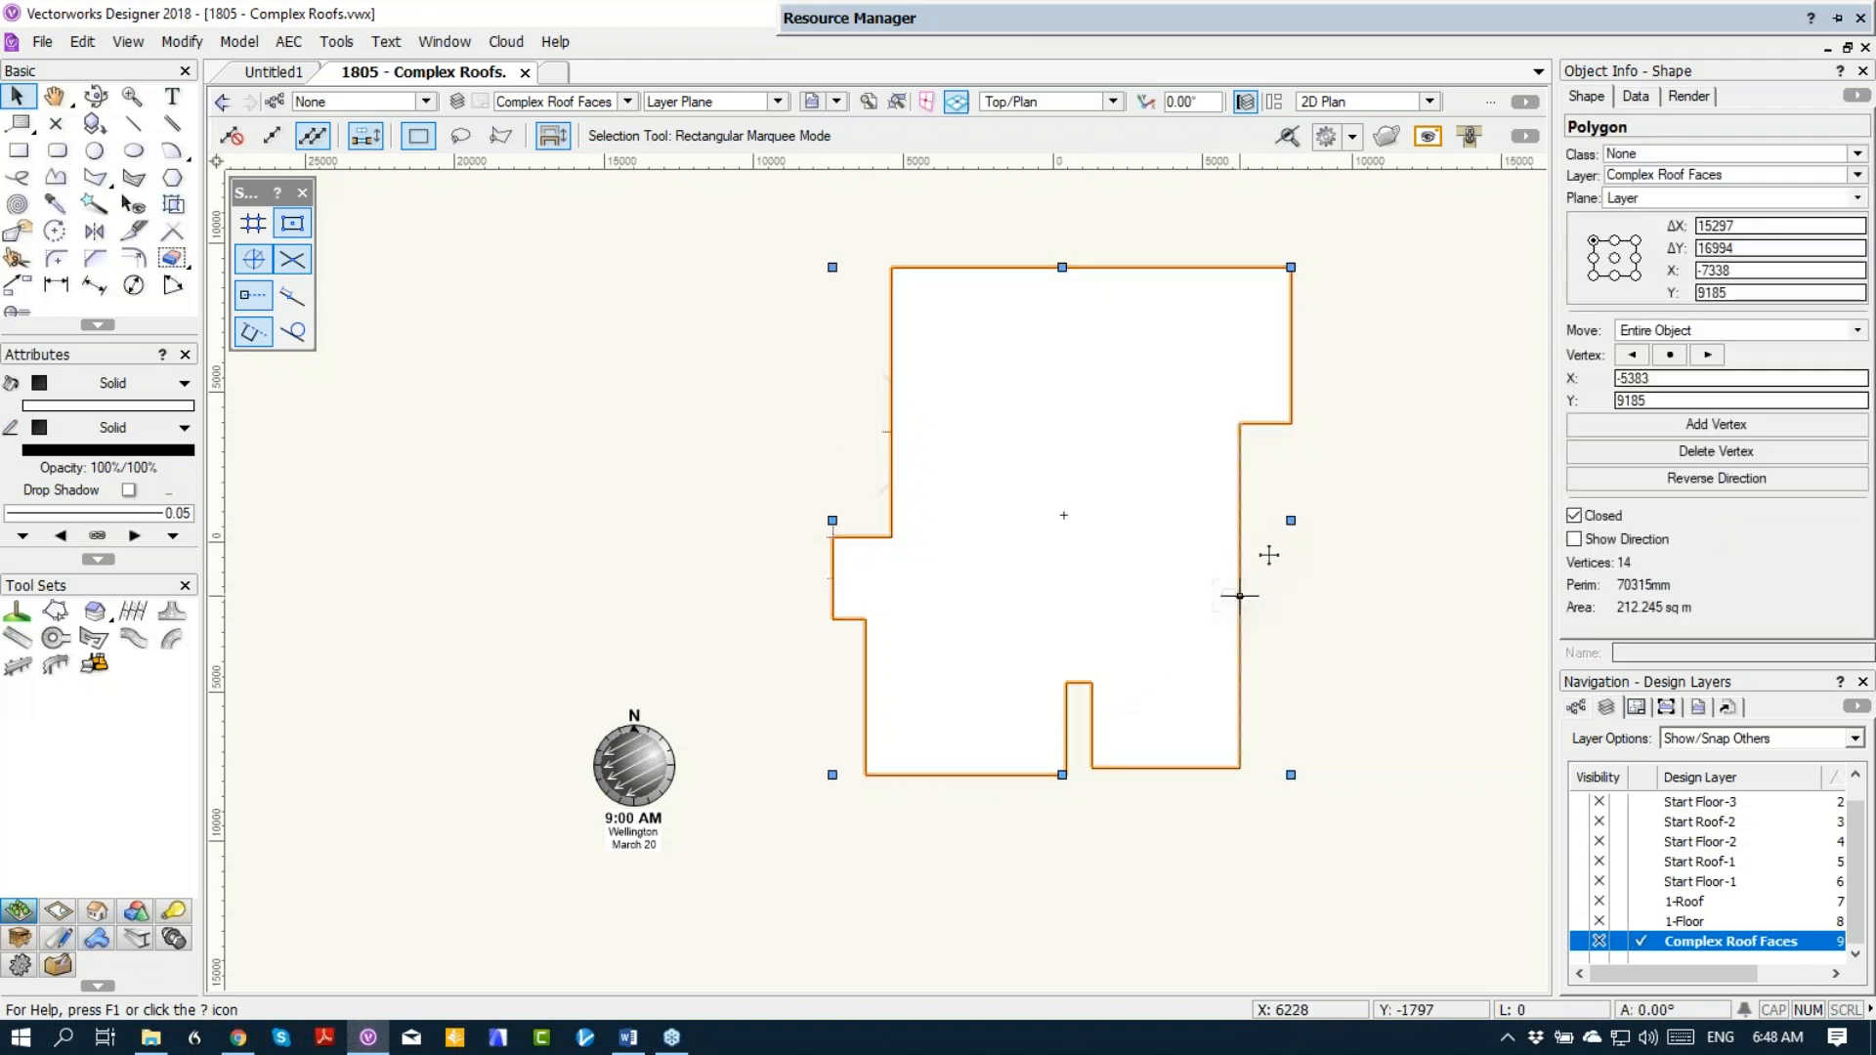
pyautogui.press('Delete')
pyautogui.click(1241, 536)
pyautogui.click(1322, 536)
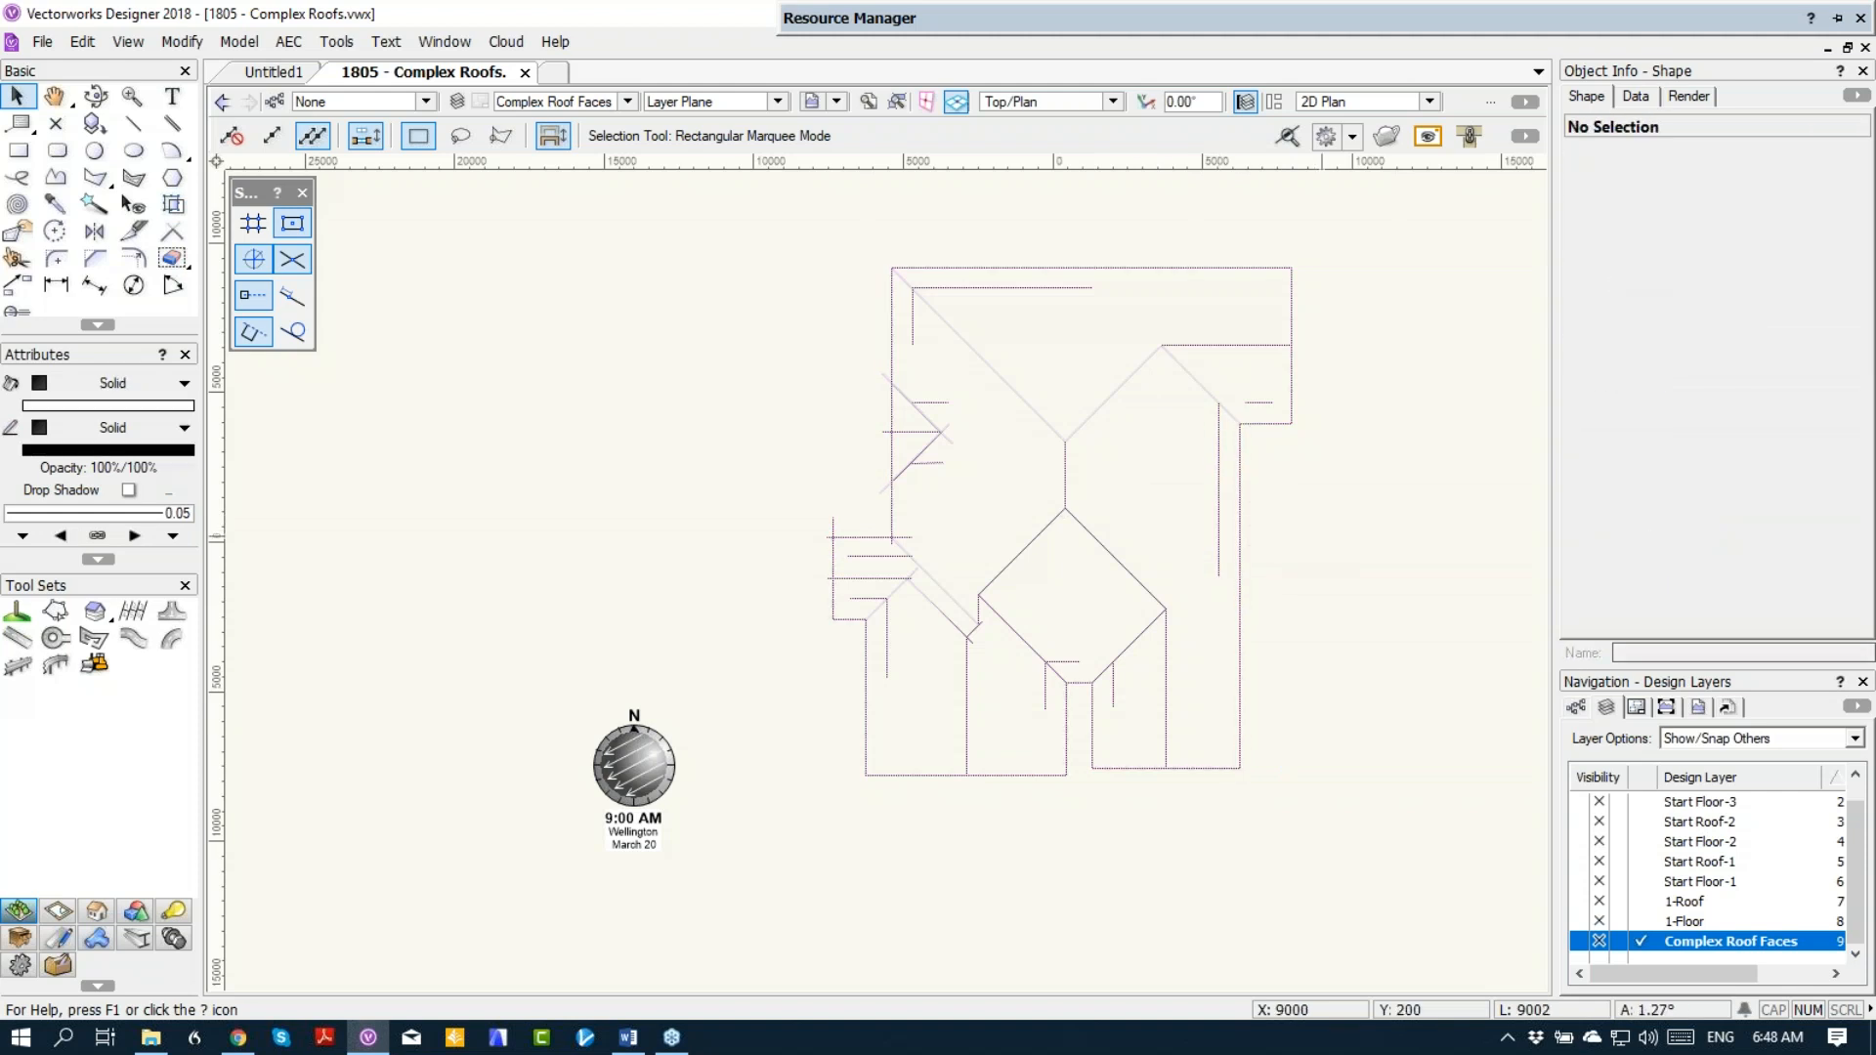
# Step: In Right Isometric view, keep the roof edge as an eave and apply an eave overhang of 1 to the entire roof
pyautogui.press('3')
pyautogui.click(1138, 551)
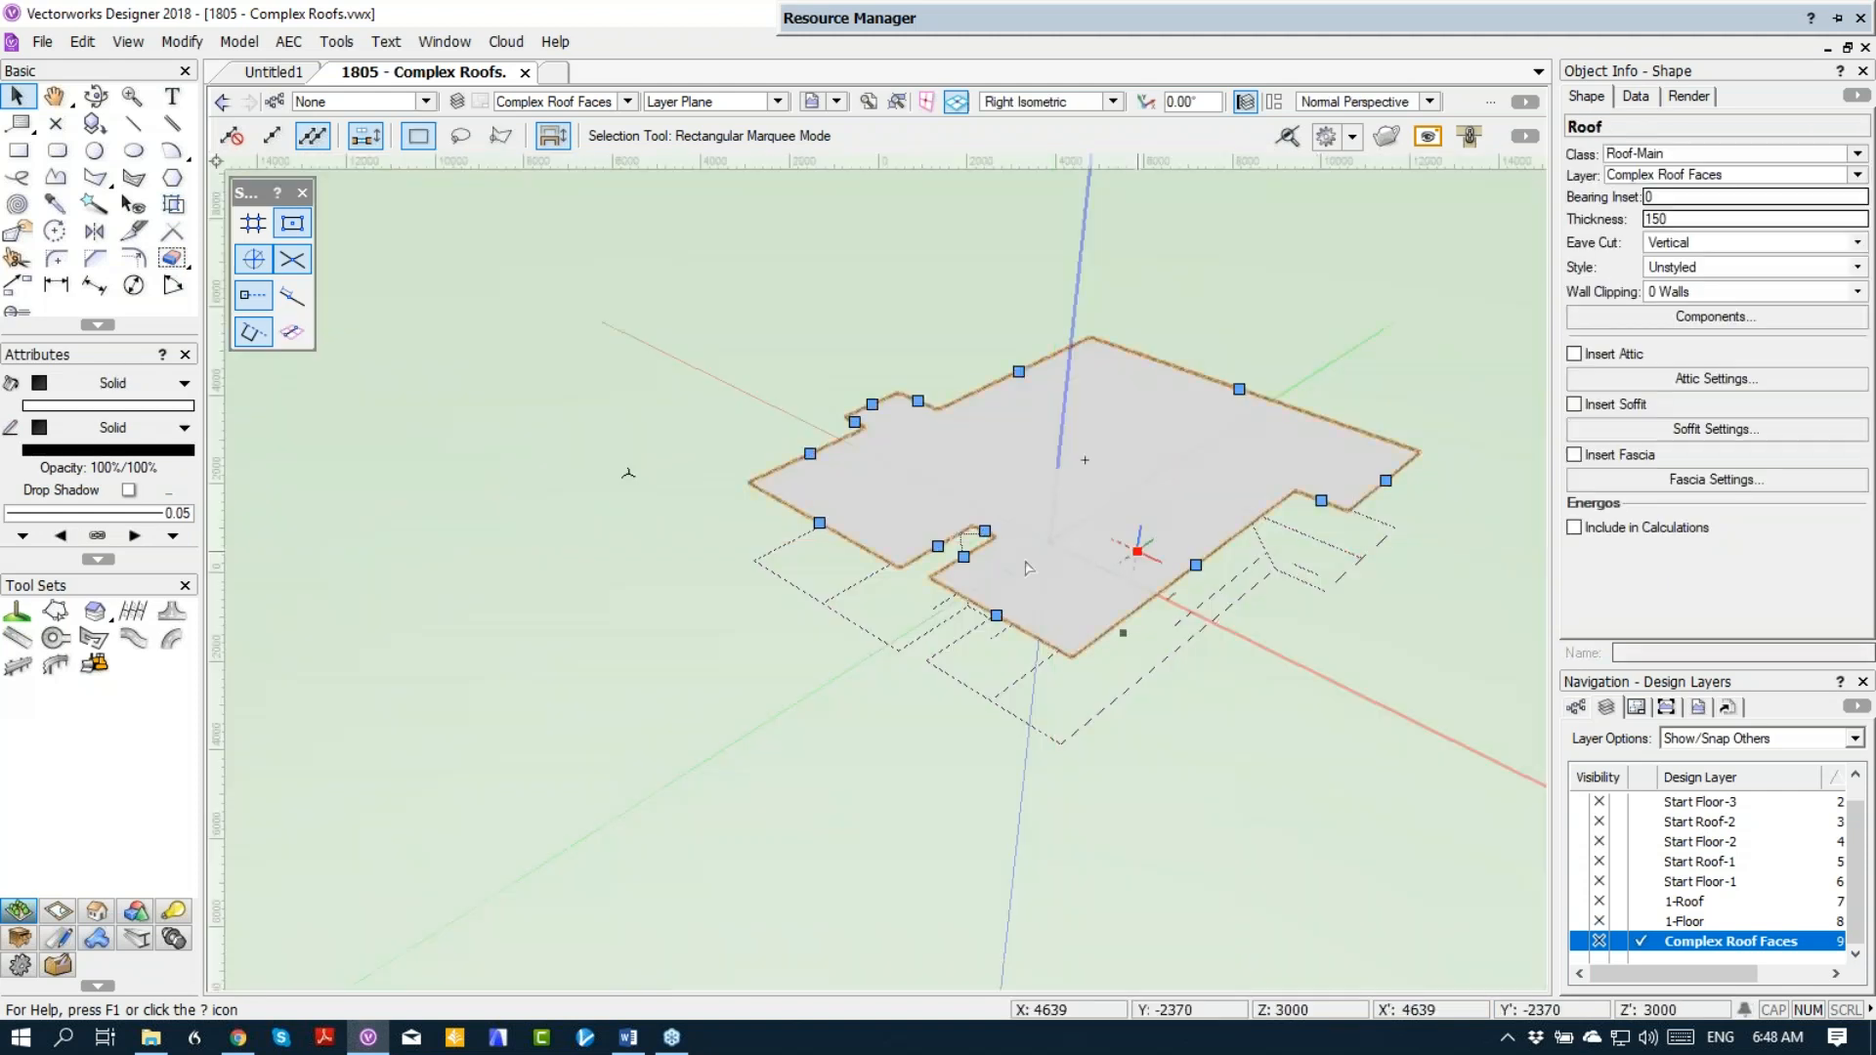
pyautogui.doubleClick(996, 616)
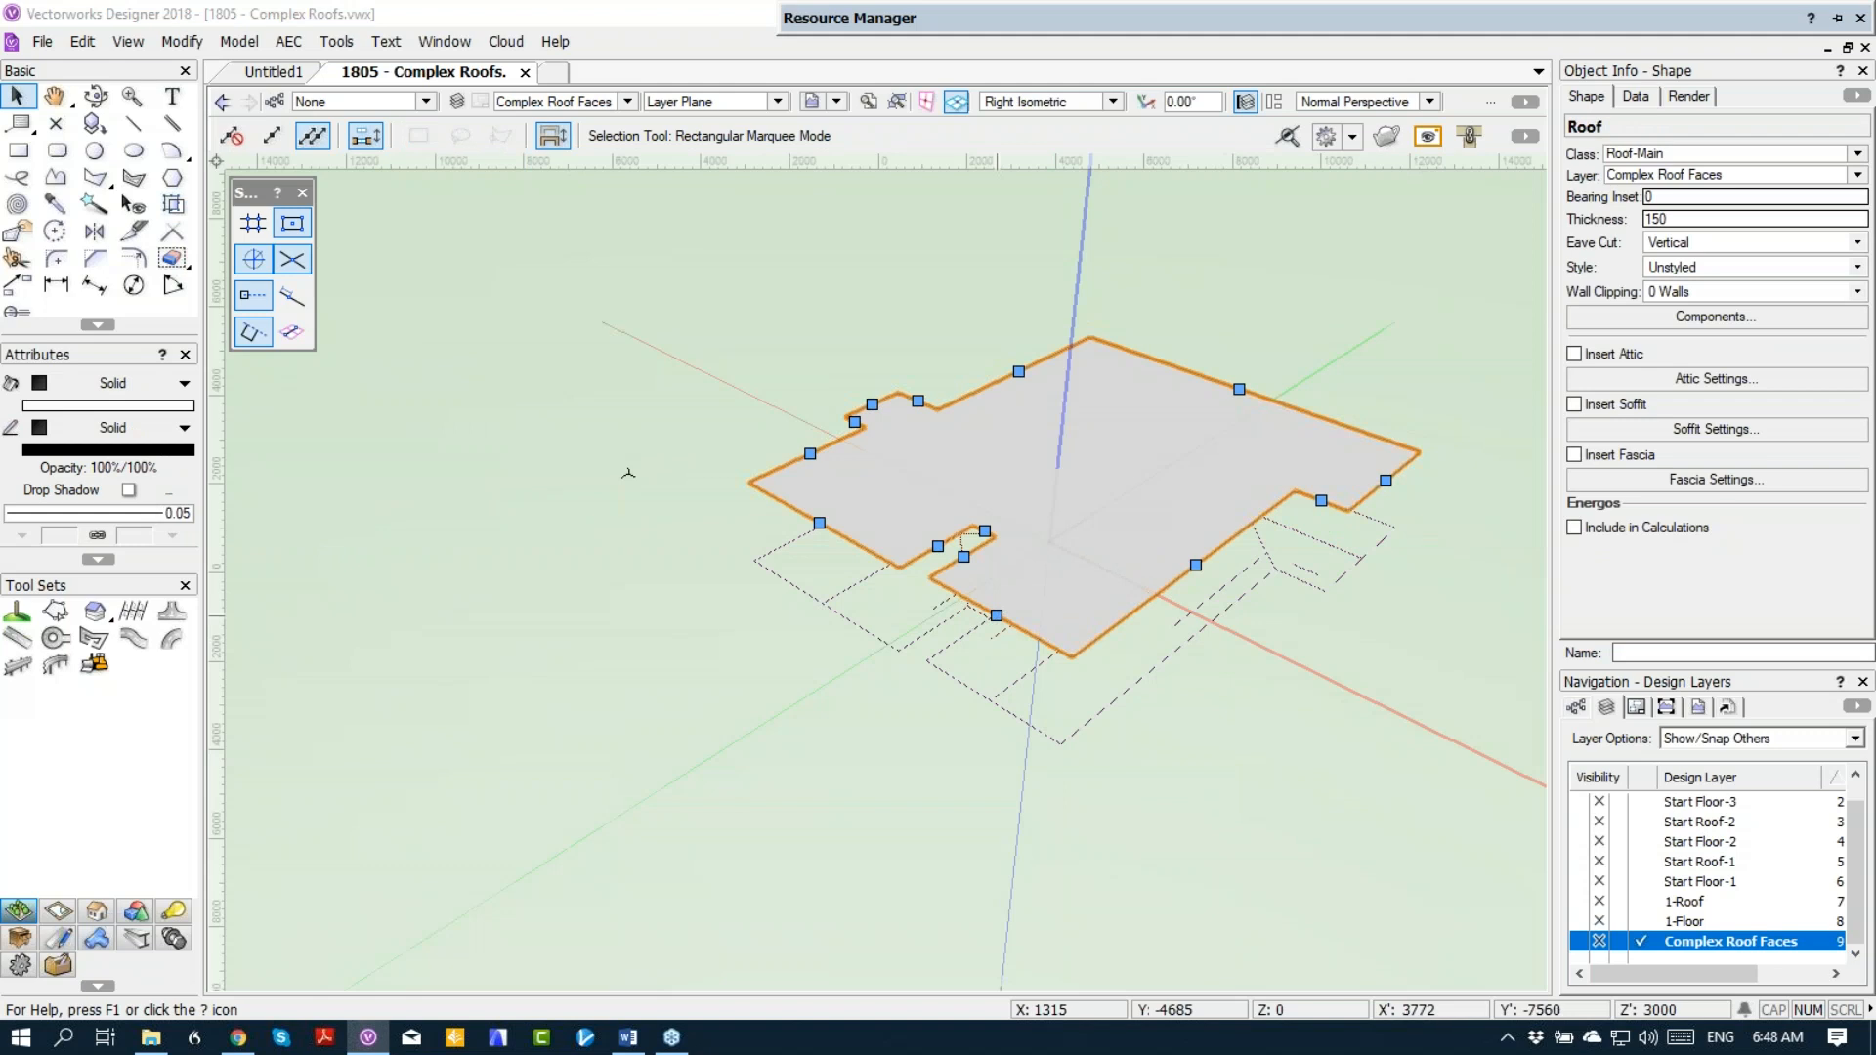
pyautogui.click(719, 305)
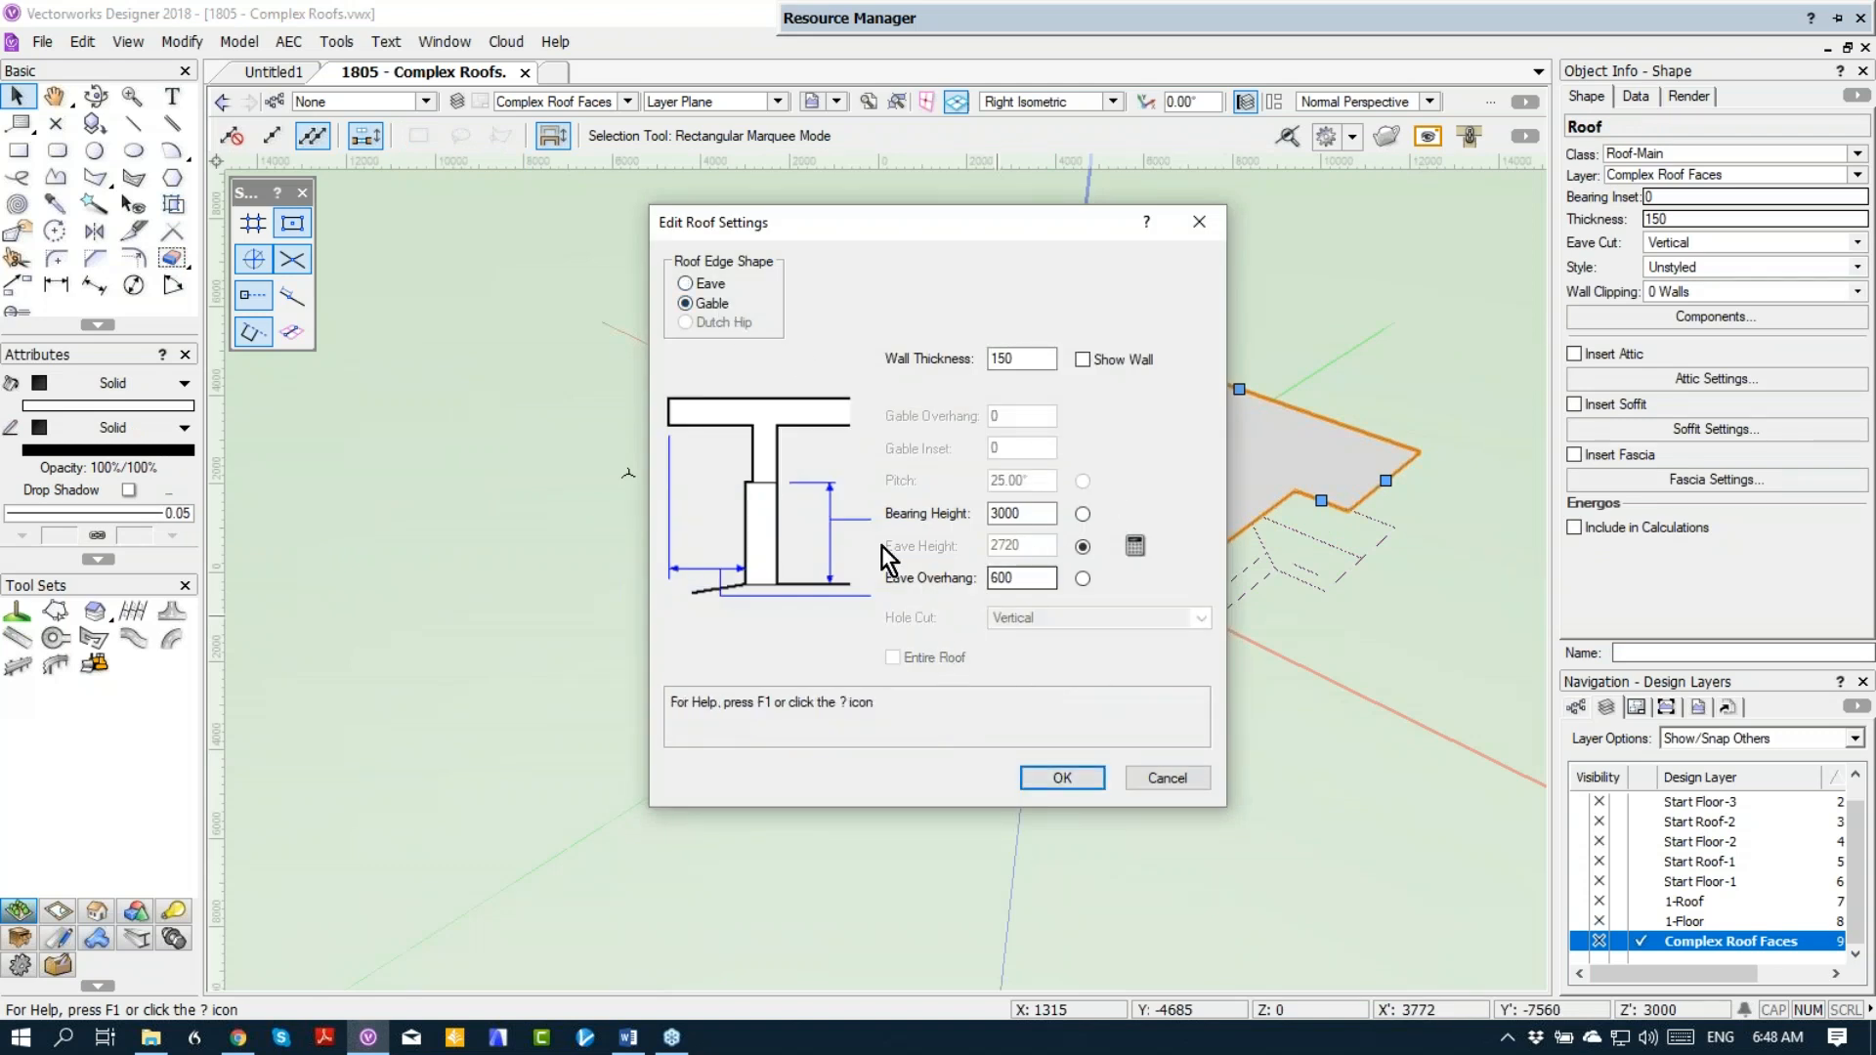
pyautogui.click(686, 284)
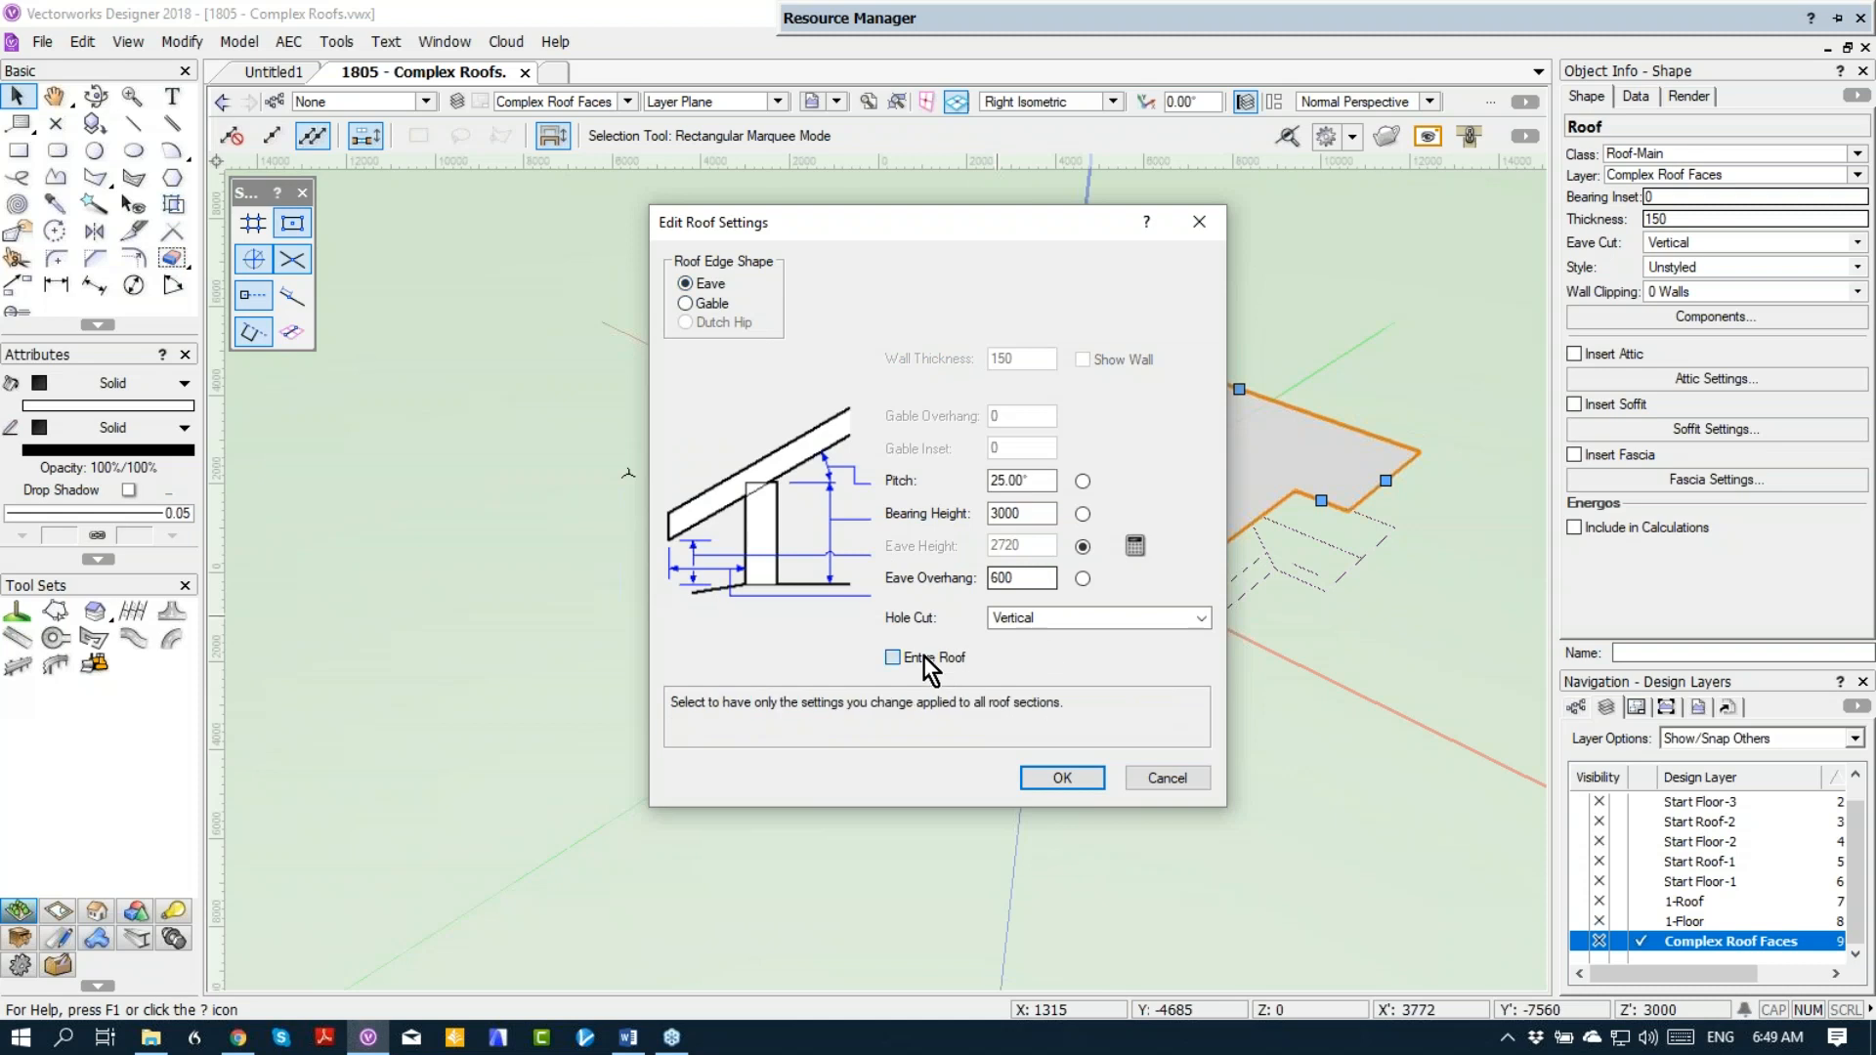
pyautogui.doubleClick(1026, 577)
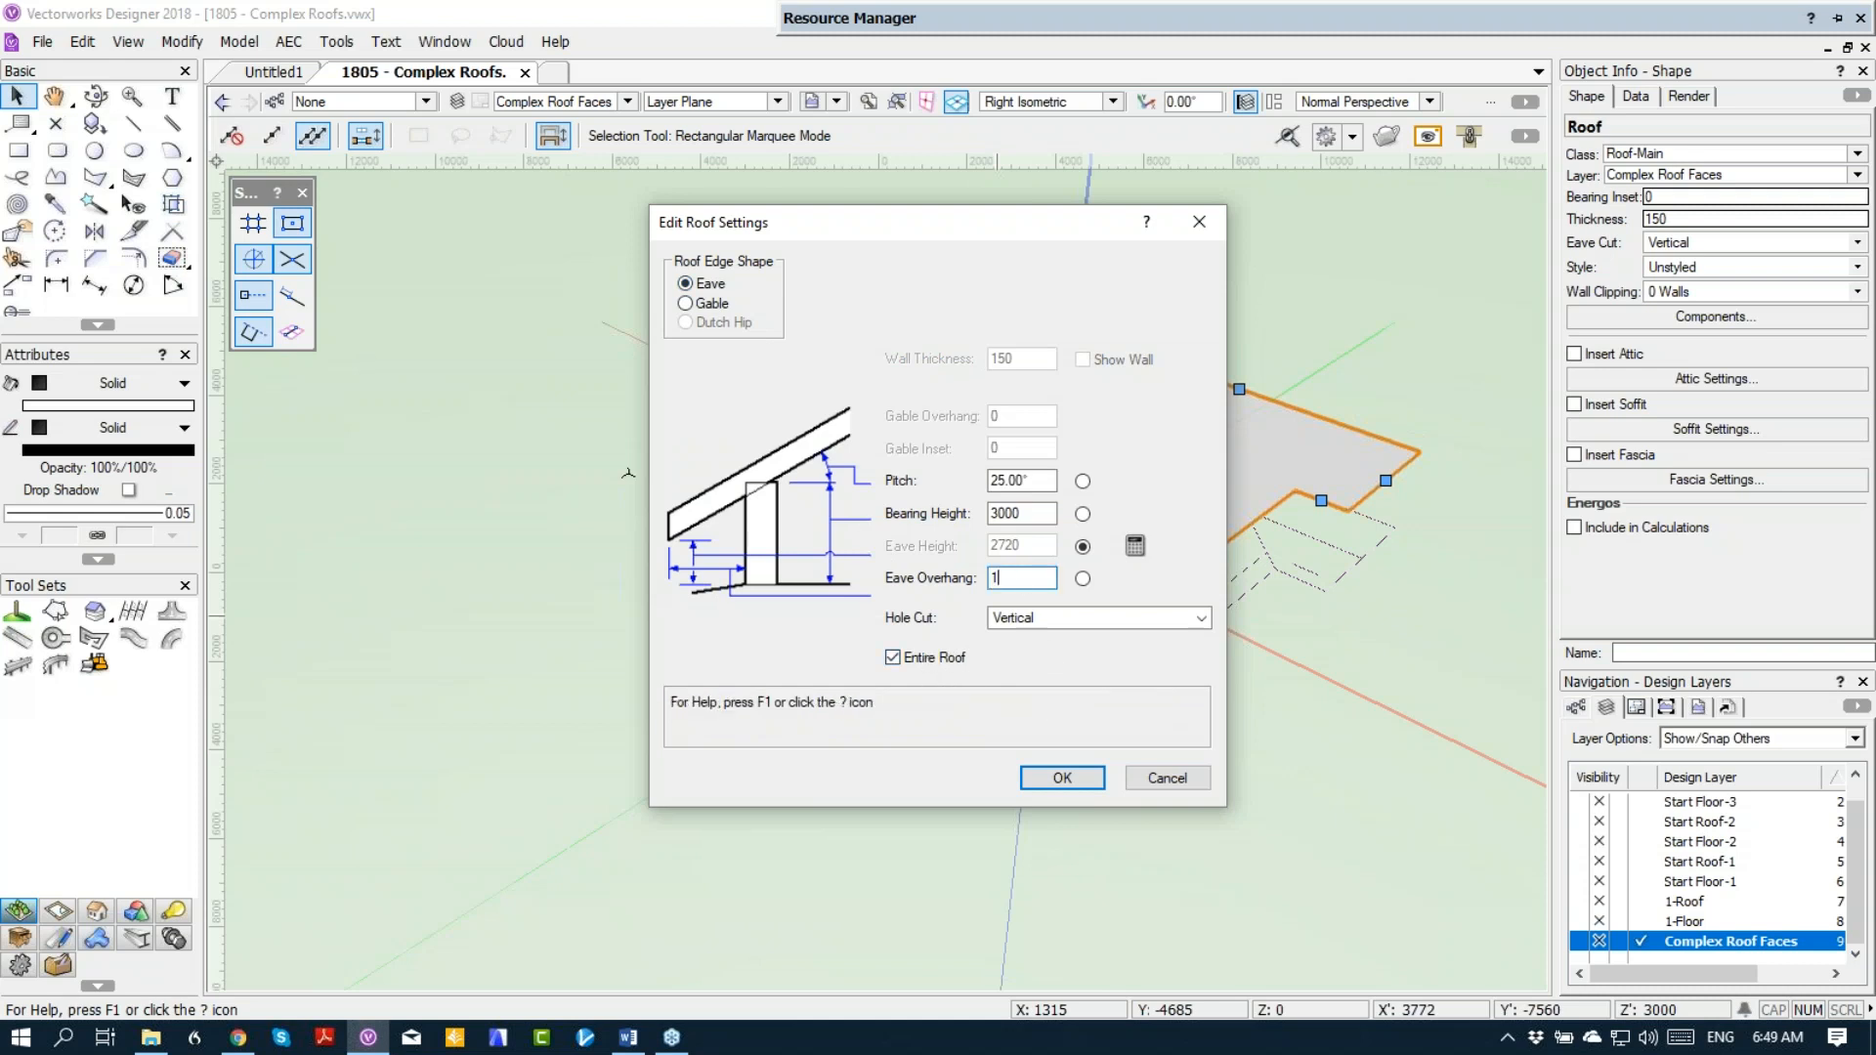
pyautogui.write('1')
pyautogui.press('Return')
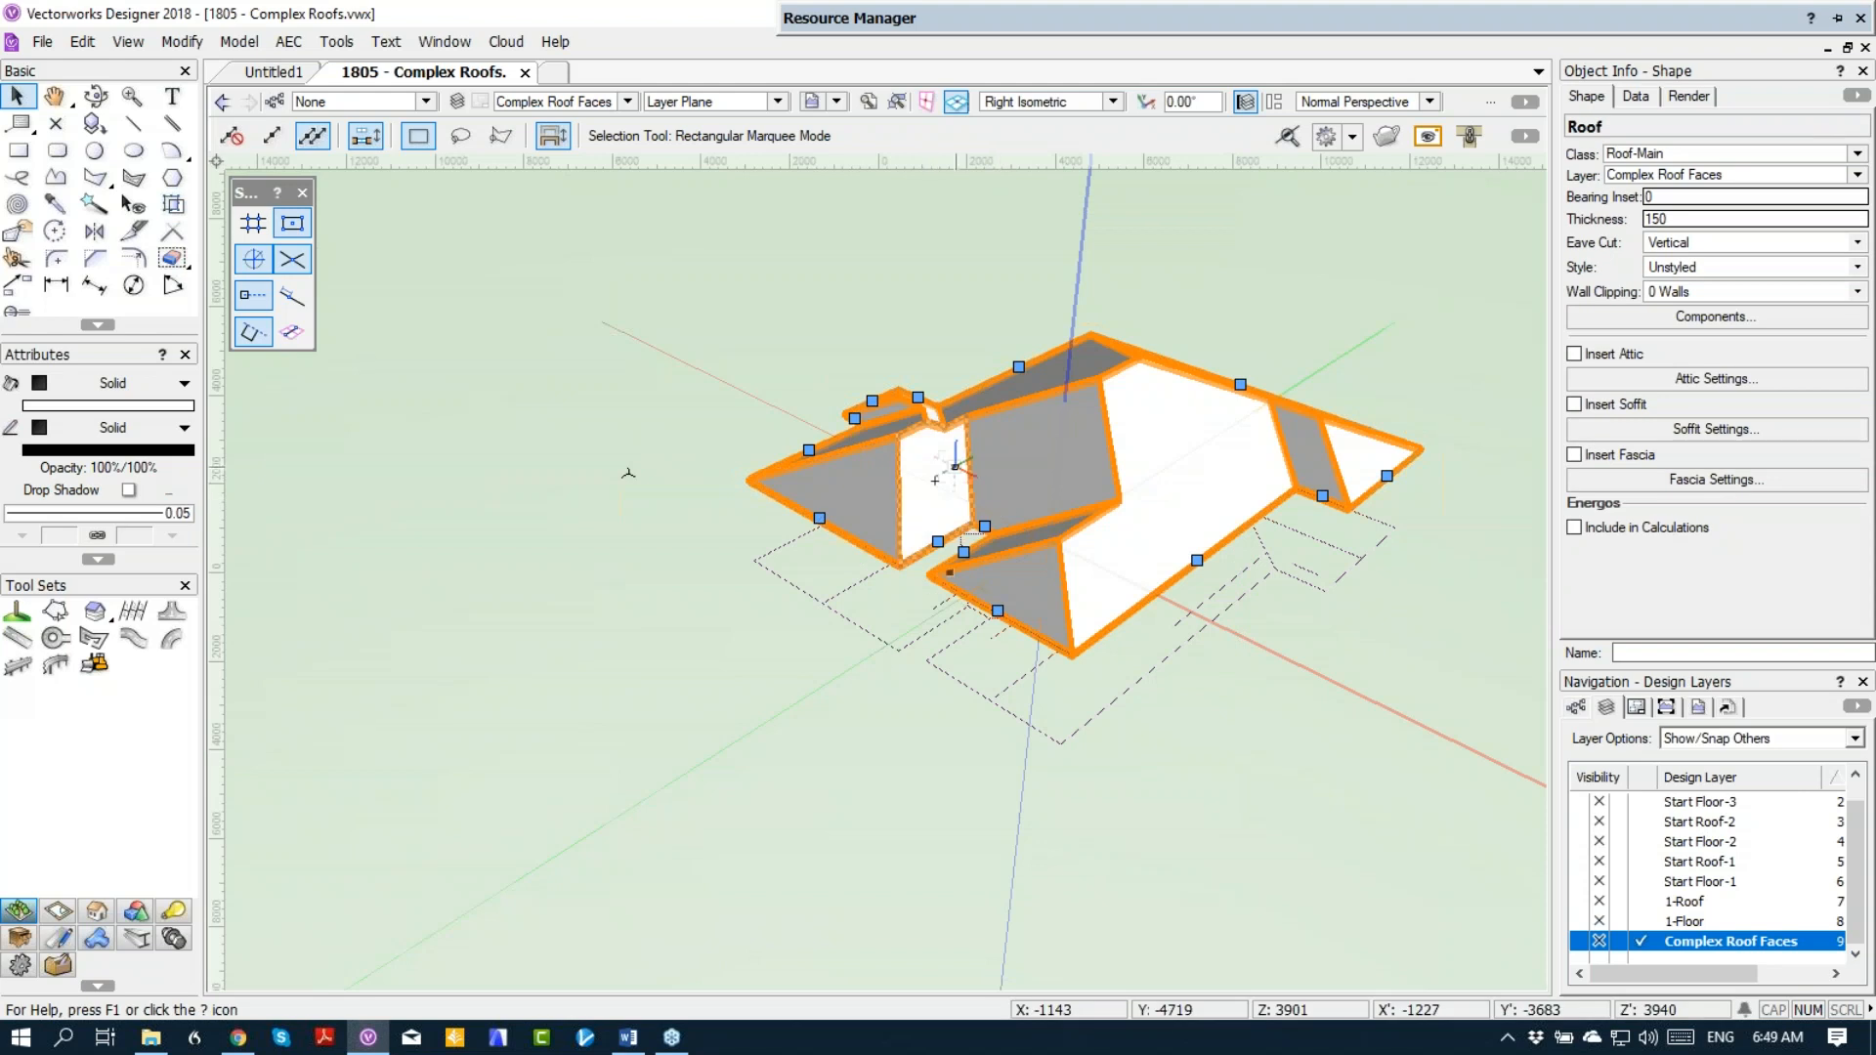
# Step: In Top/Plan view, use the Reshape tool's Add Vertex mode to add vertices on the roof's west edge at both diagonal guide lines
pyautogui.hotkey('ctrl', '5')
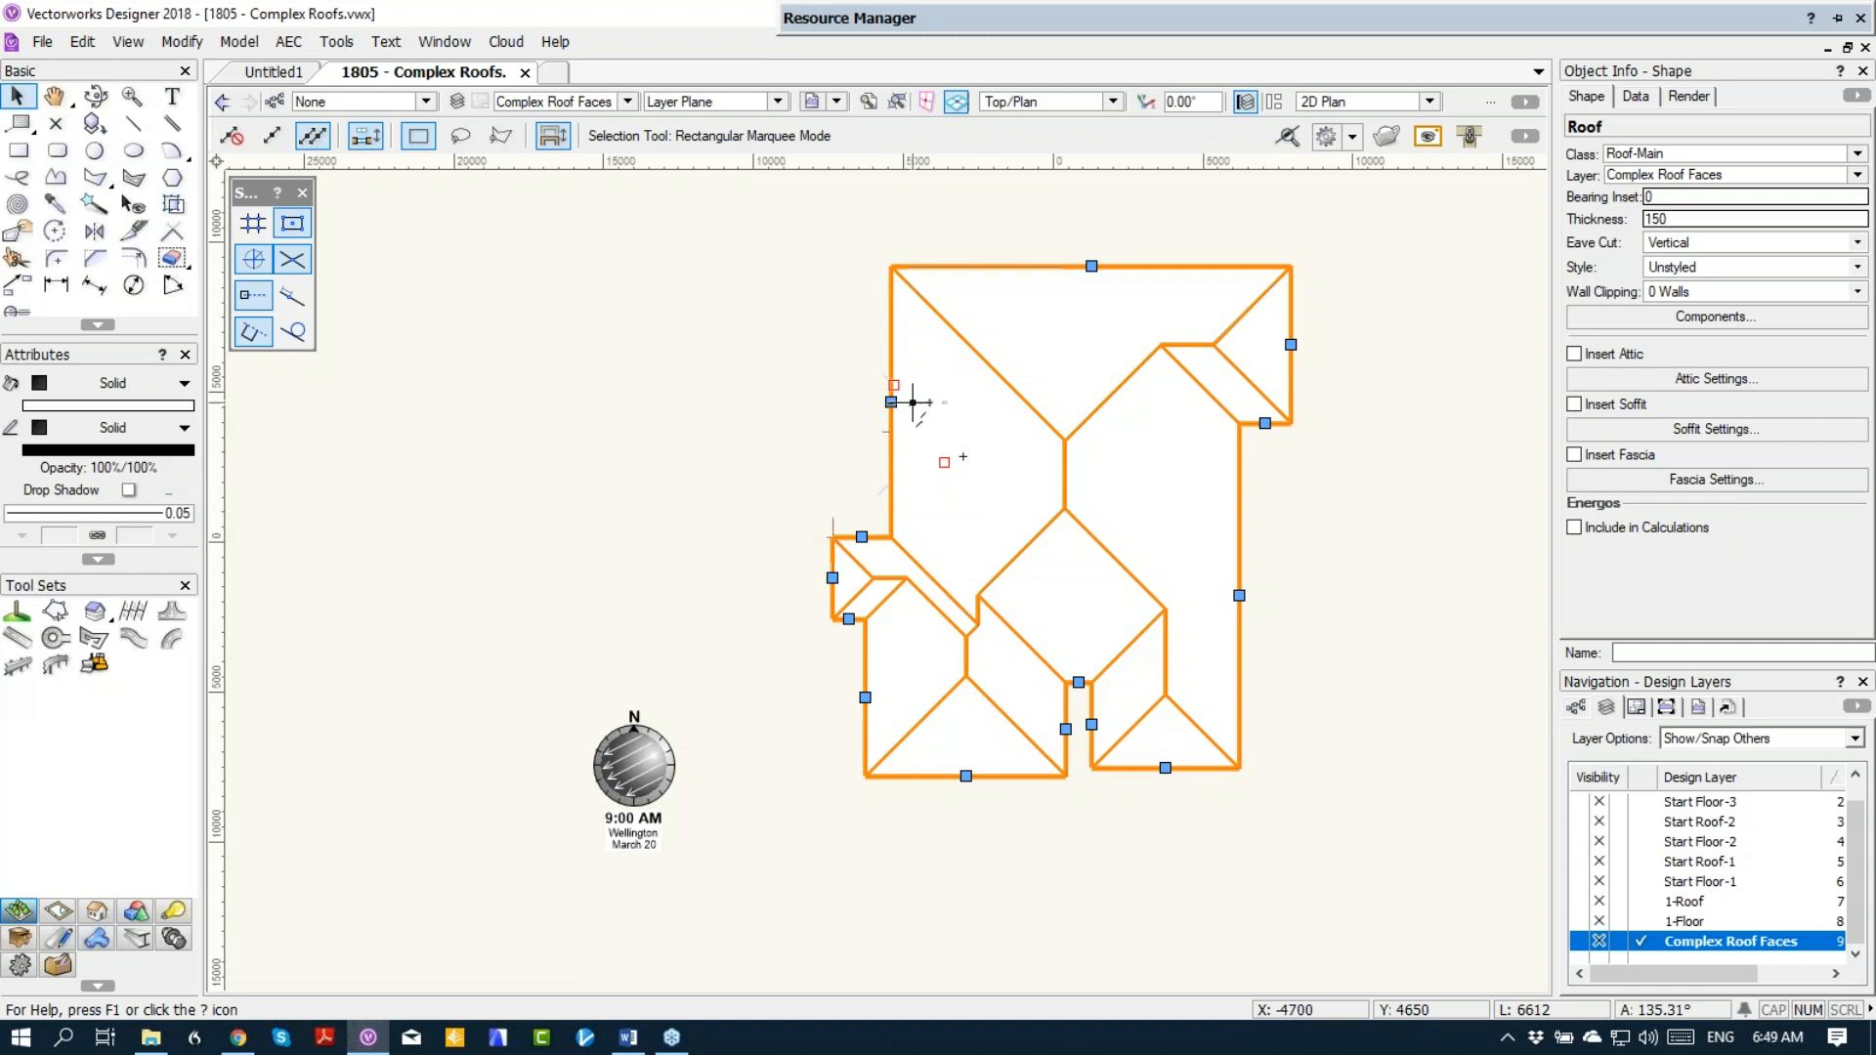
pyautogui.scroll(5, 901, 406)
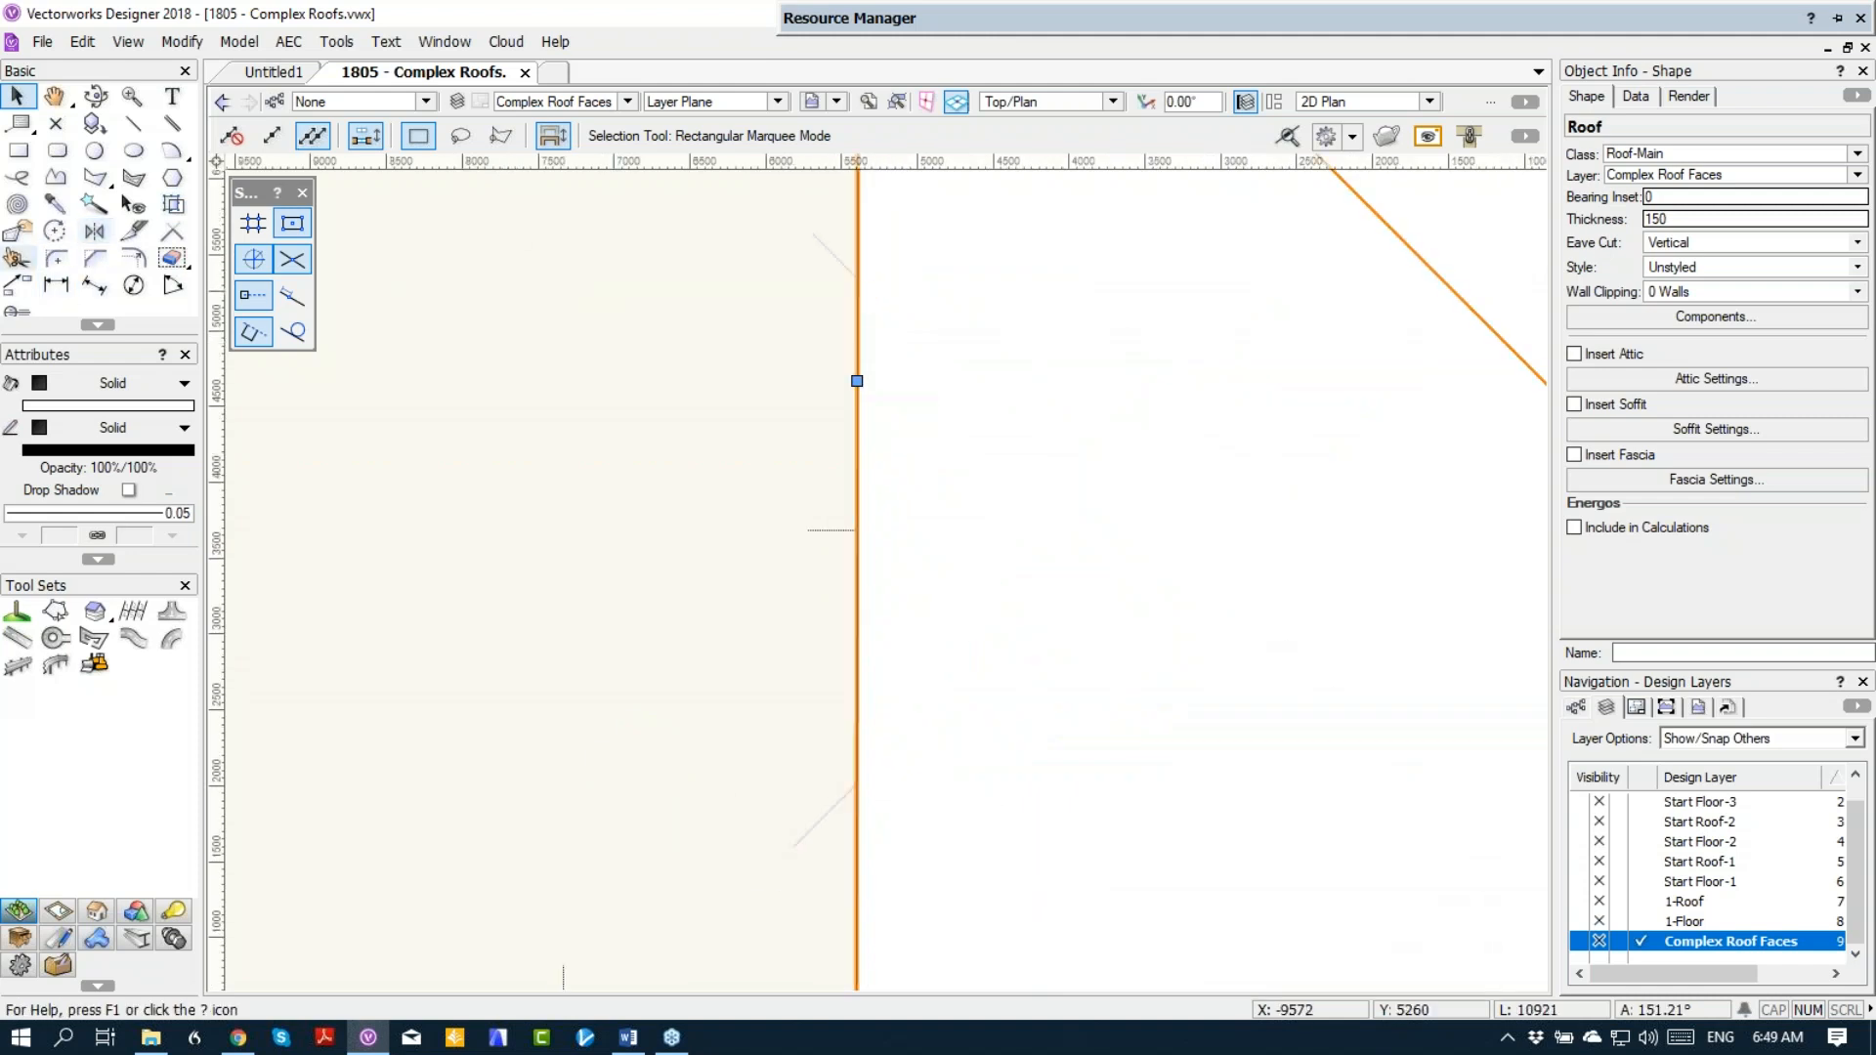
pyautogui.click(18, 232)
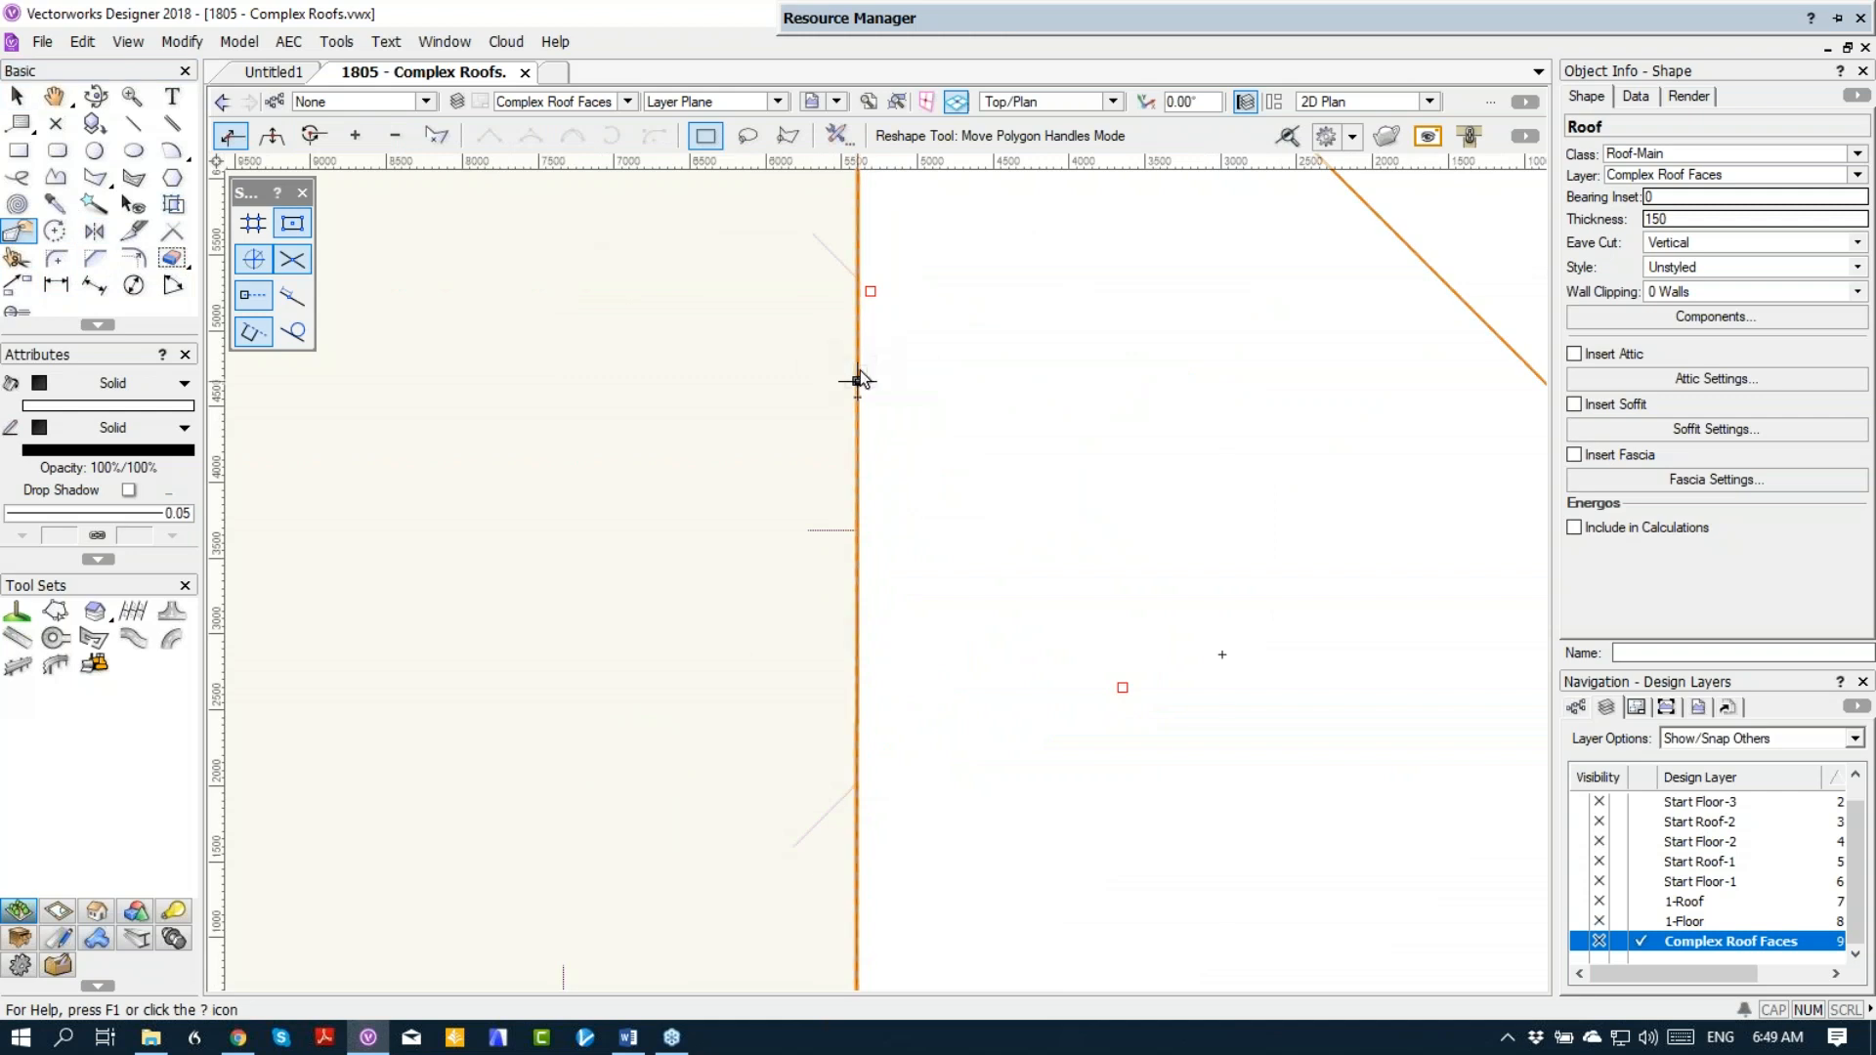
pyautogui.click(353, 142)
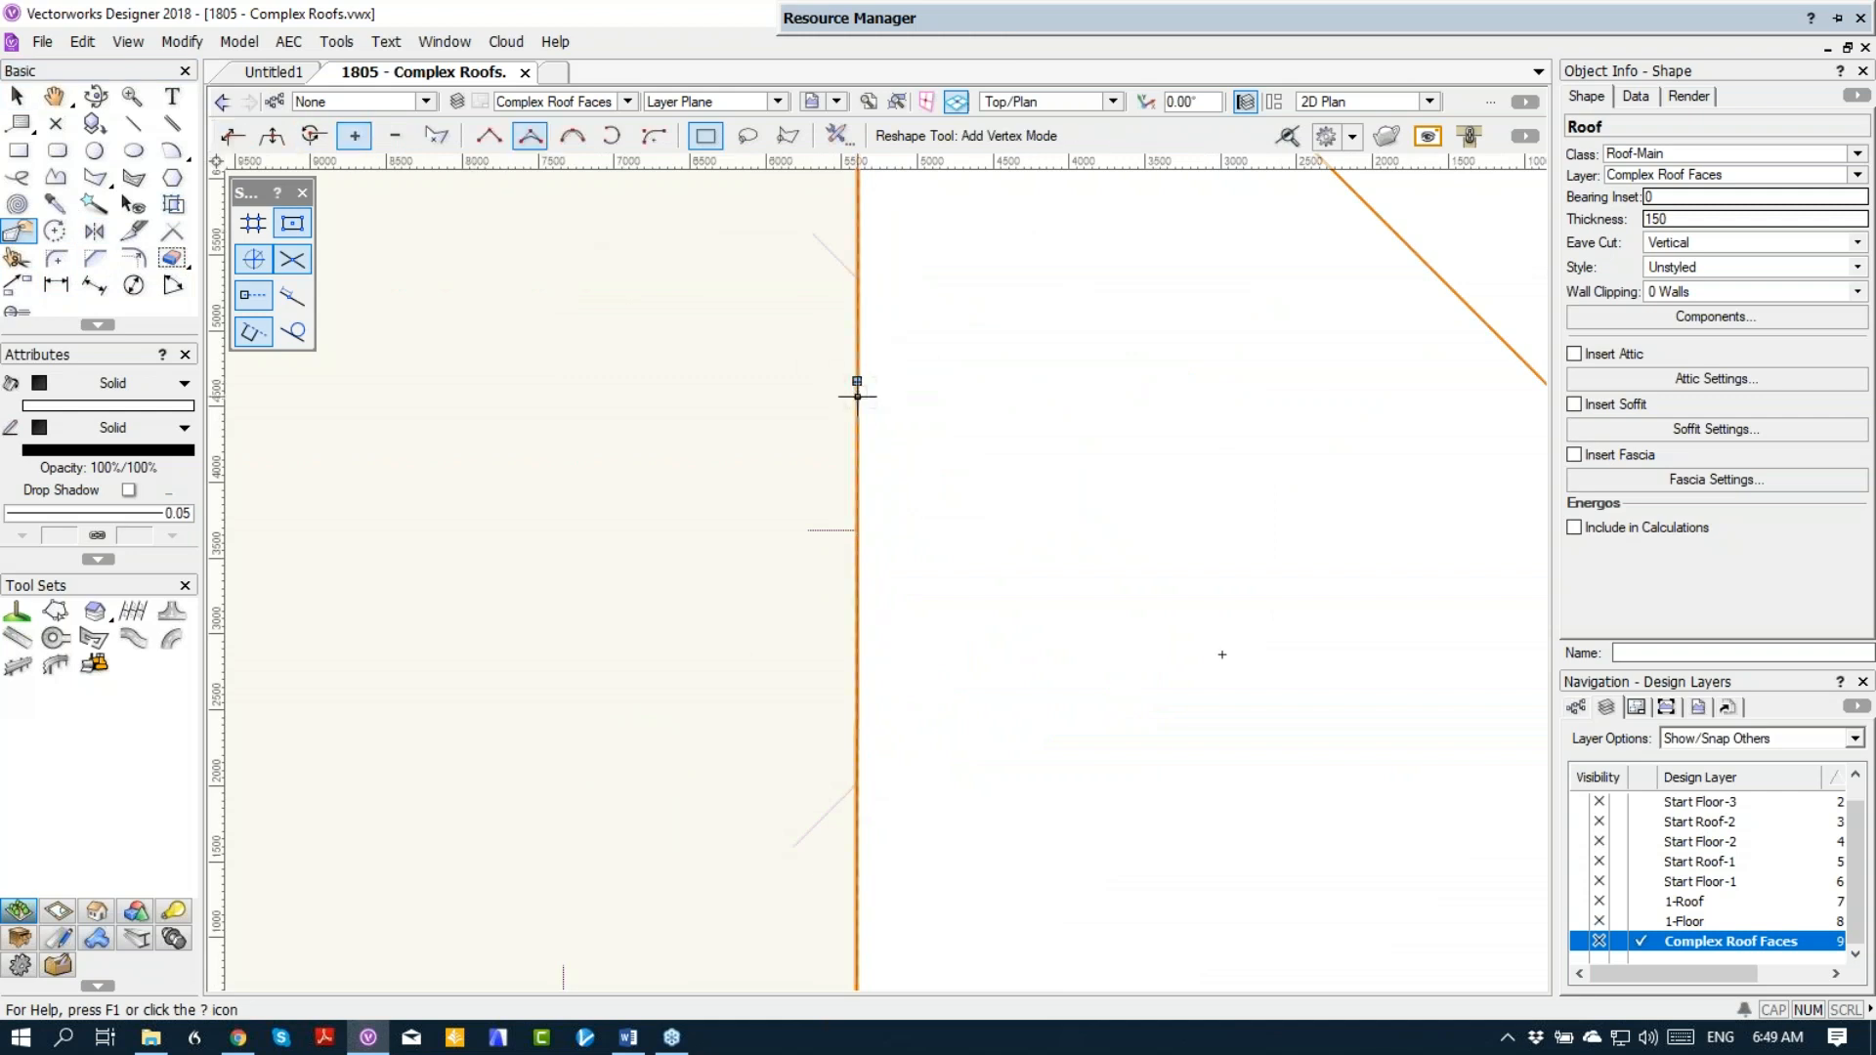
pyautogui.click(857, 381)
pyautogui.click(836, 256)
pyautogui.click(847, 662)
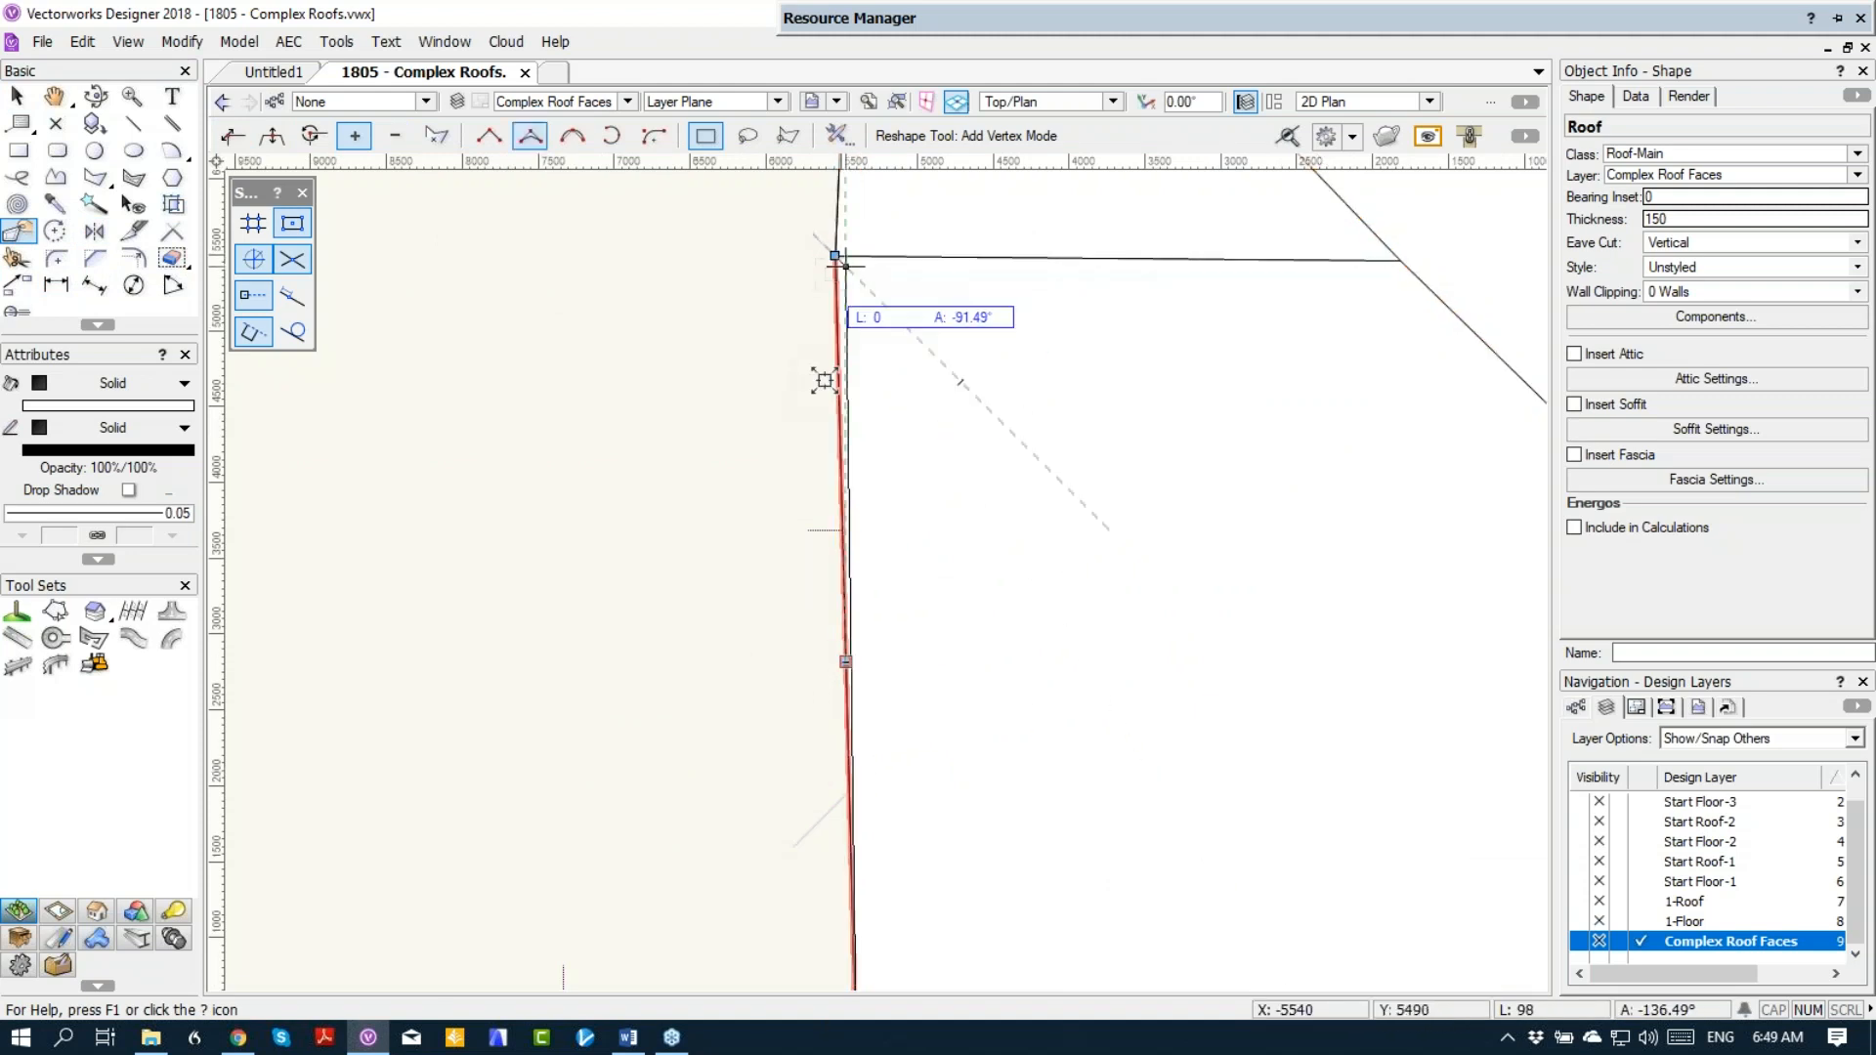
pyautogui.click(832, 807)
# Step: Add a vertex beside each end of the west projection so both ends step squarely back to the main roof edge
pyautogui.moveTo(908, 844); pyautogui.dragTo(872, 725, button='middle')
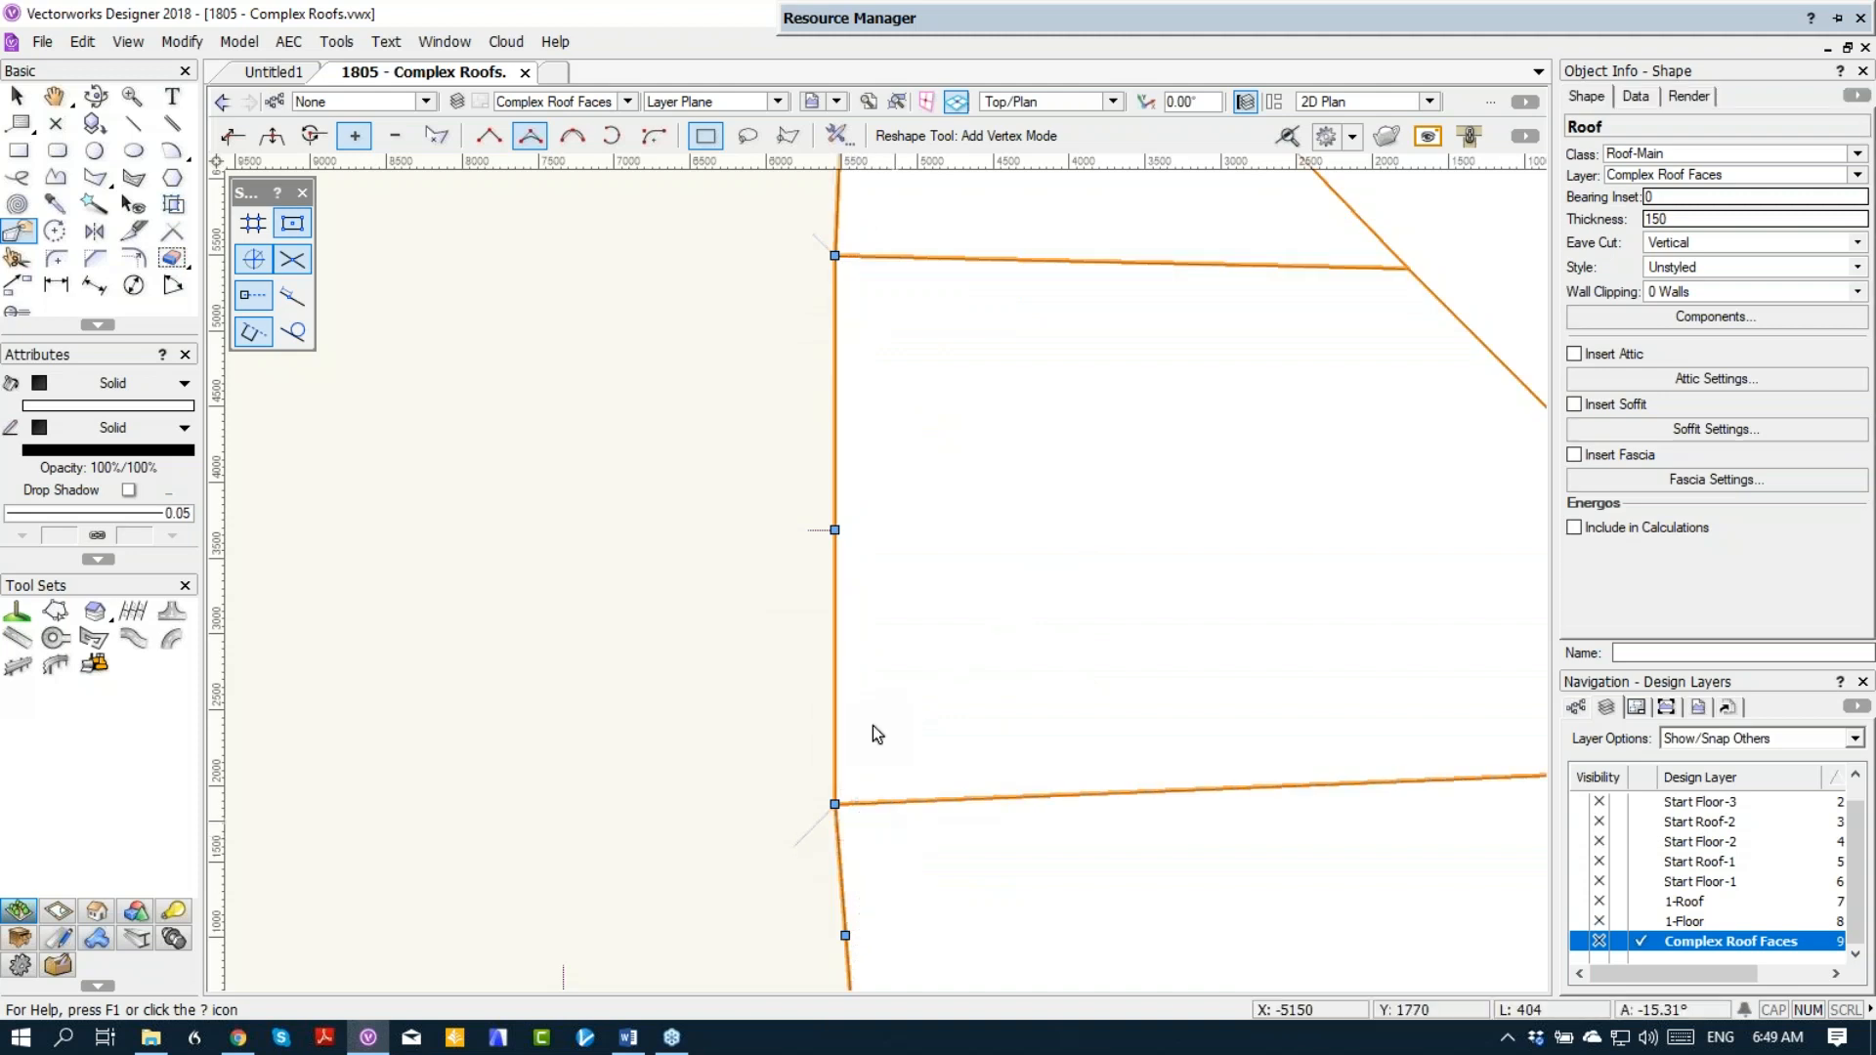
pyautogui.click(809, 816)
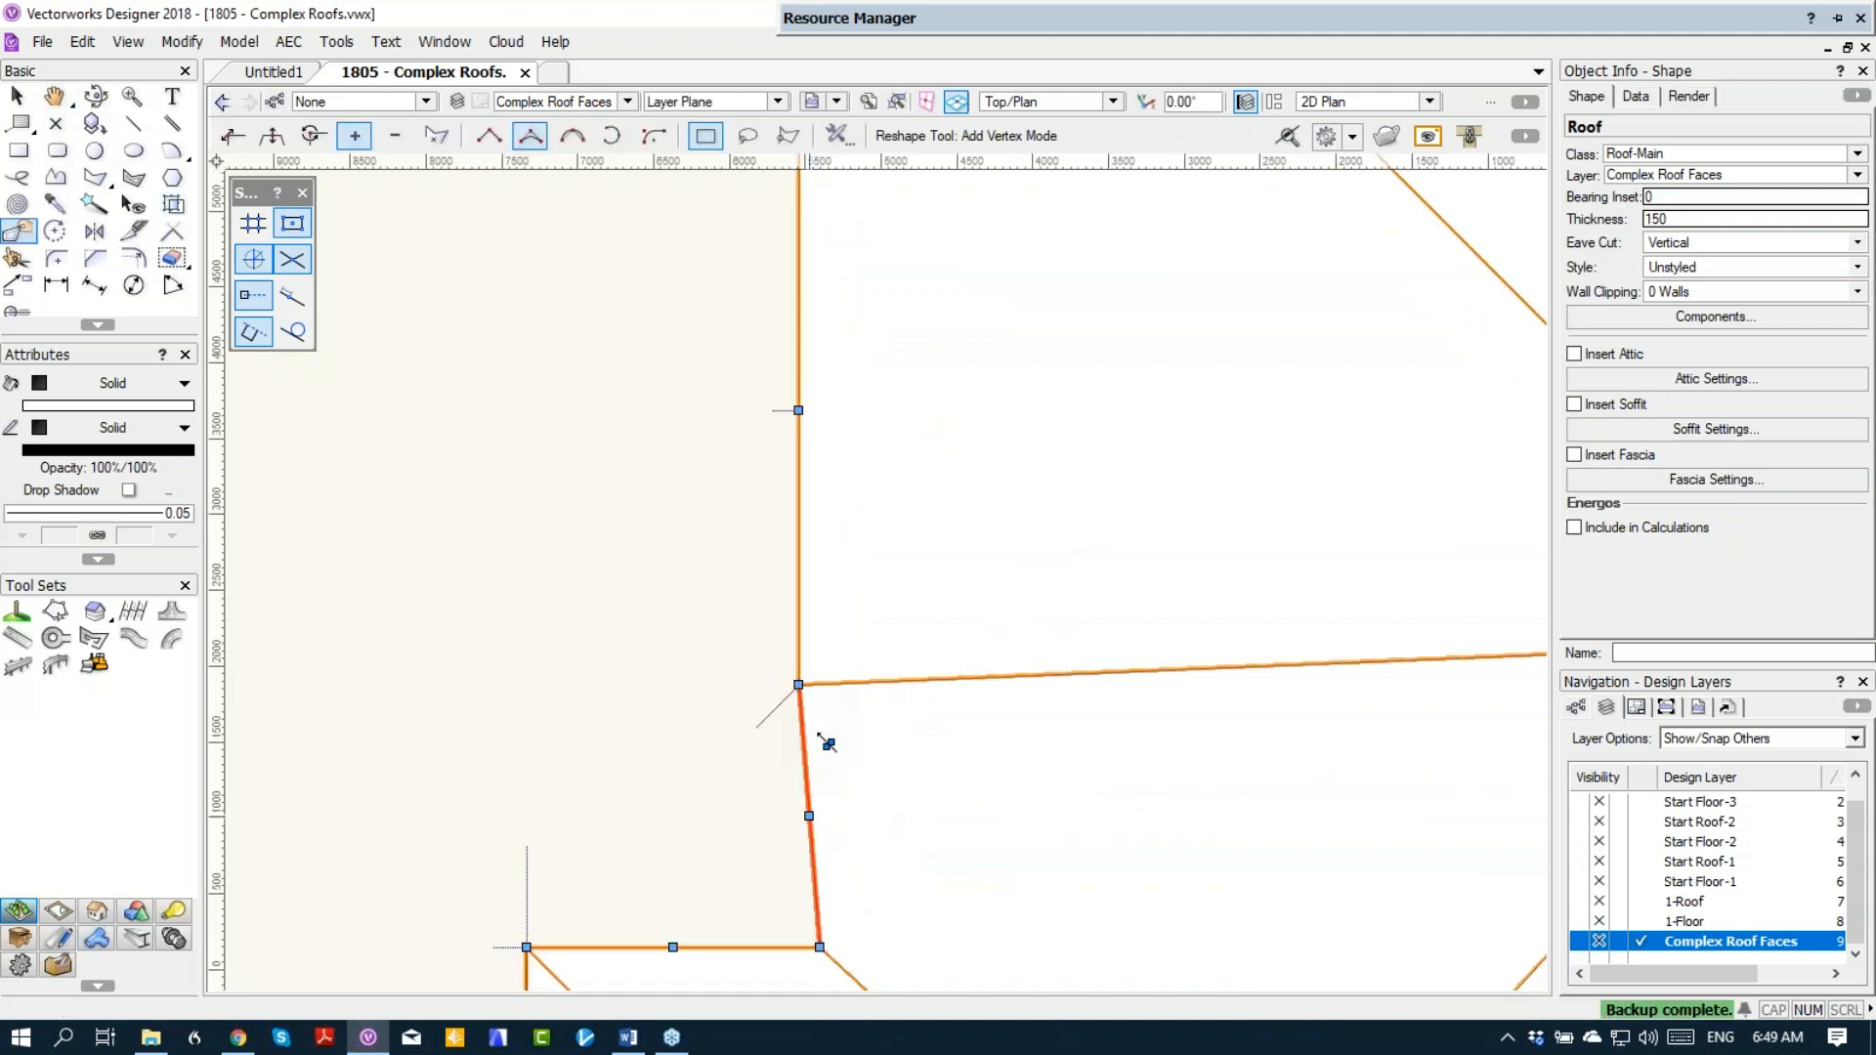
pyautogui.click(840, 689)
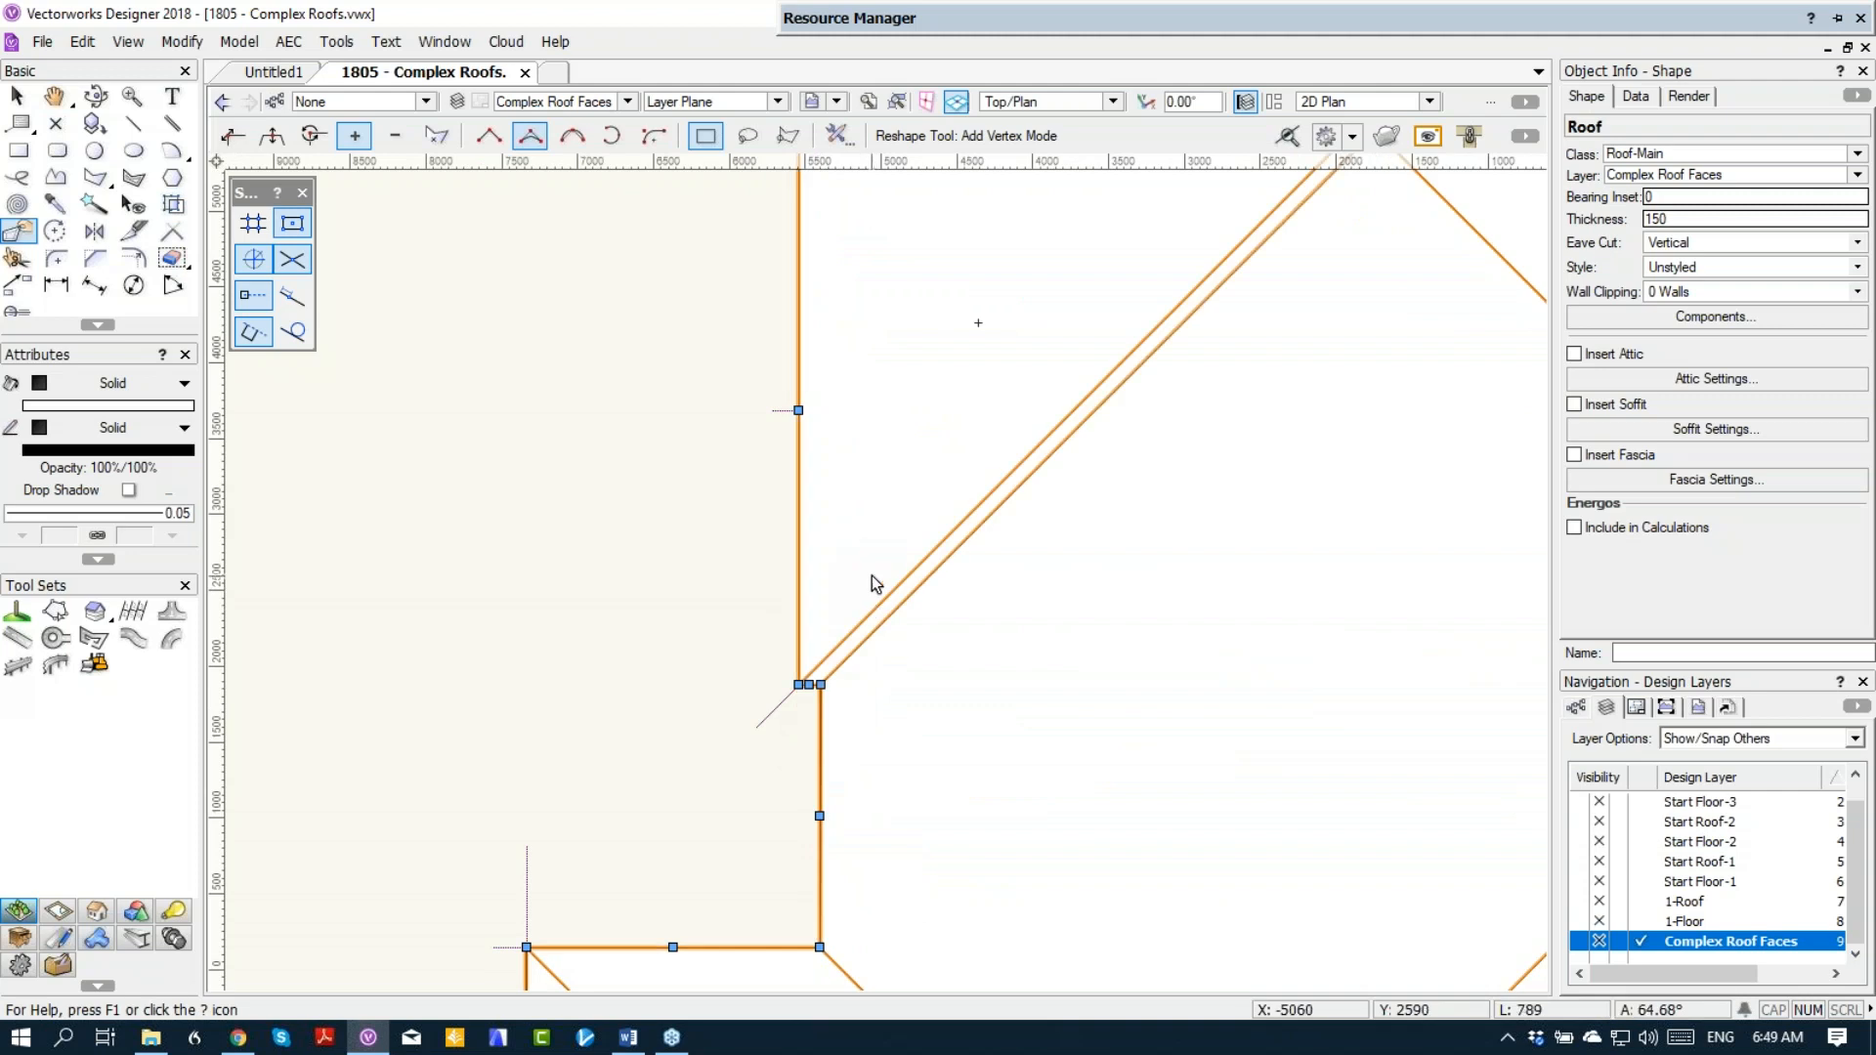
pyautogui.scroll(-1, 872, 576)
pyautogui.moveTo(946, 362); pyautogui.dragTo(929, 532, button='middle')
pyautogui.moveTo(896, 349); pyautogui.dragTo(859, 486, button='middle')
pyautogui.scroll(2, 787, 619)
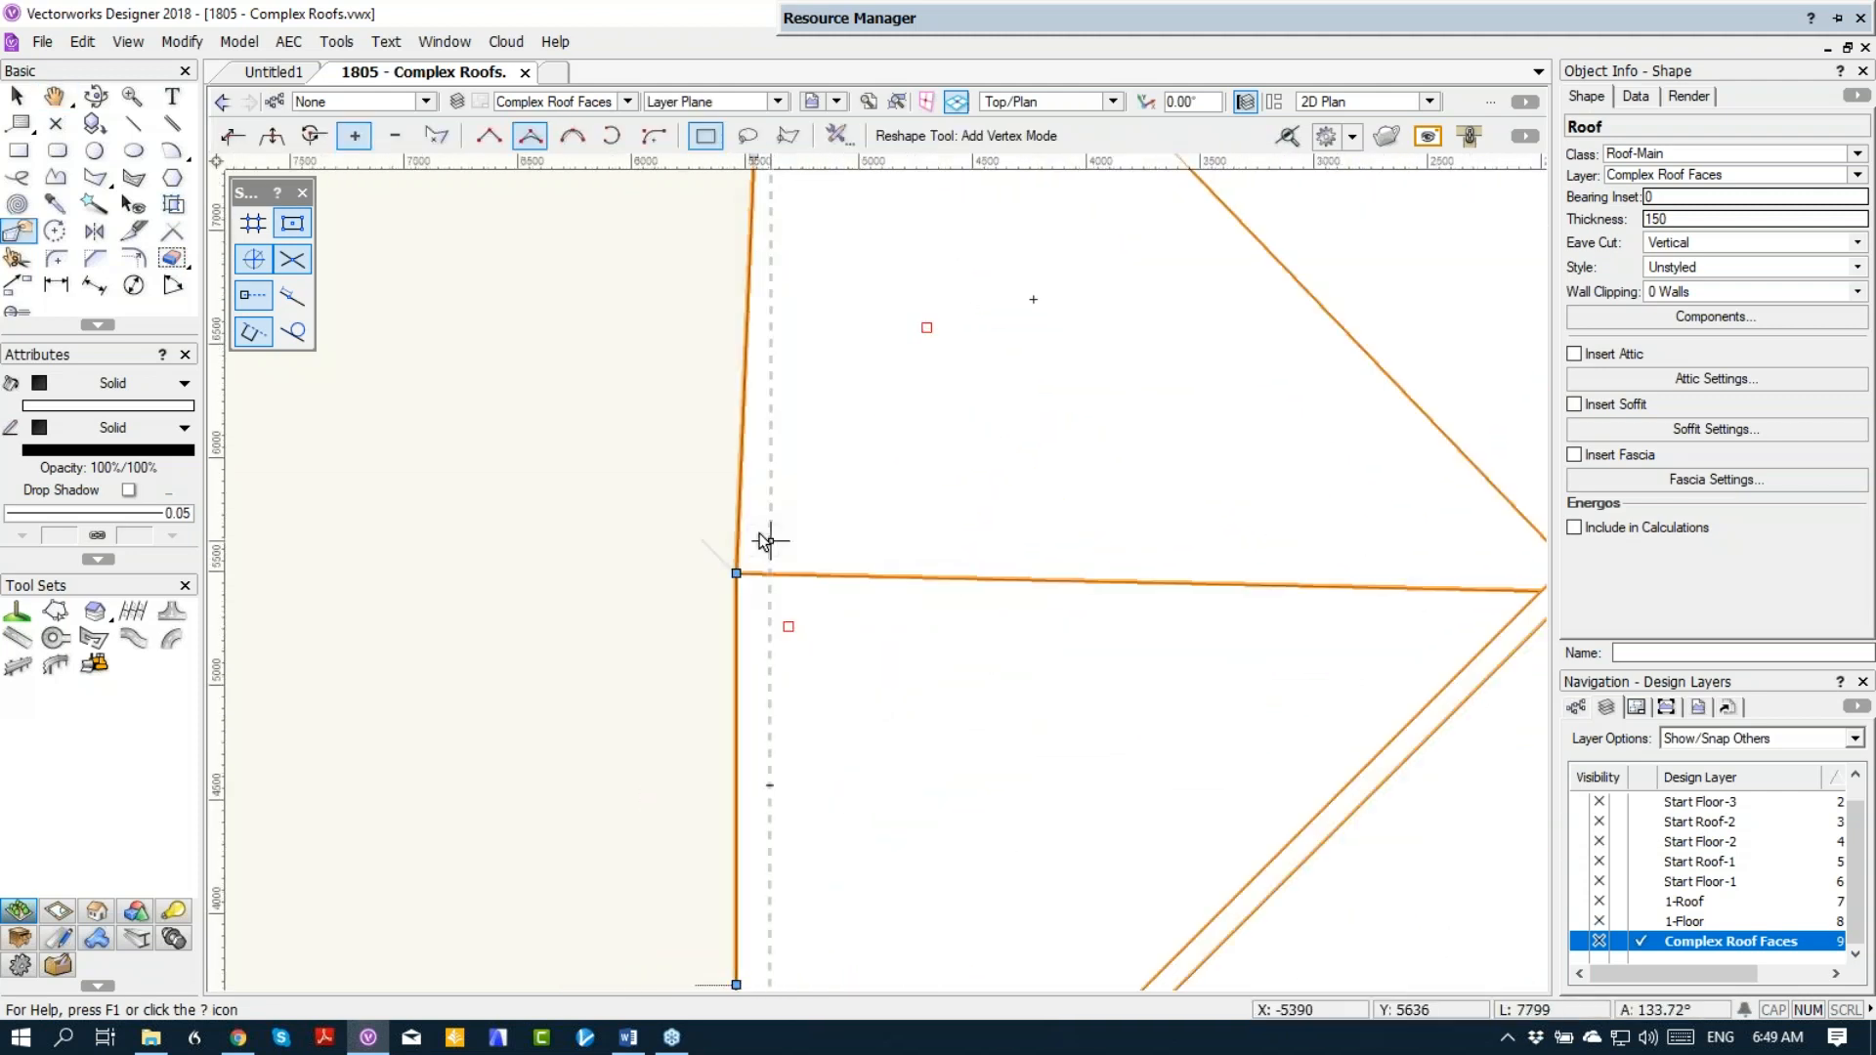
pyautogui.scroll(-2, 762, 244)
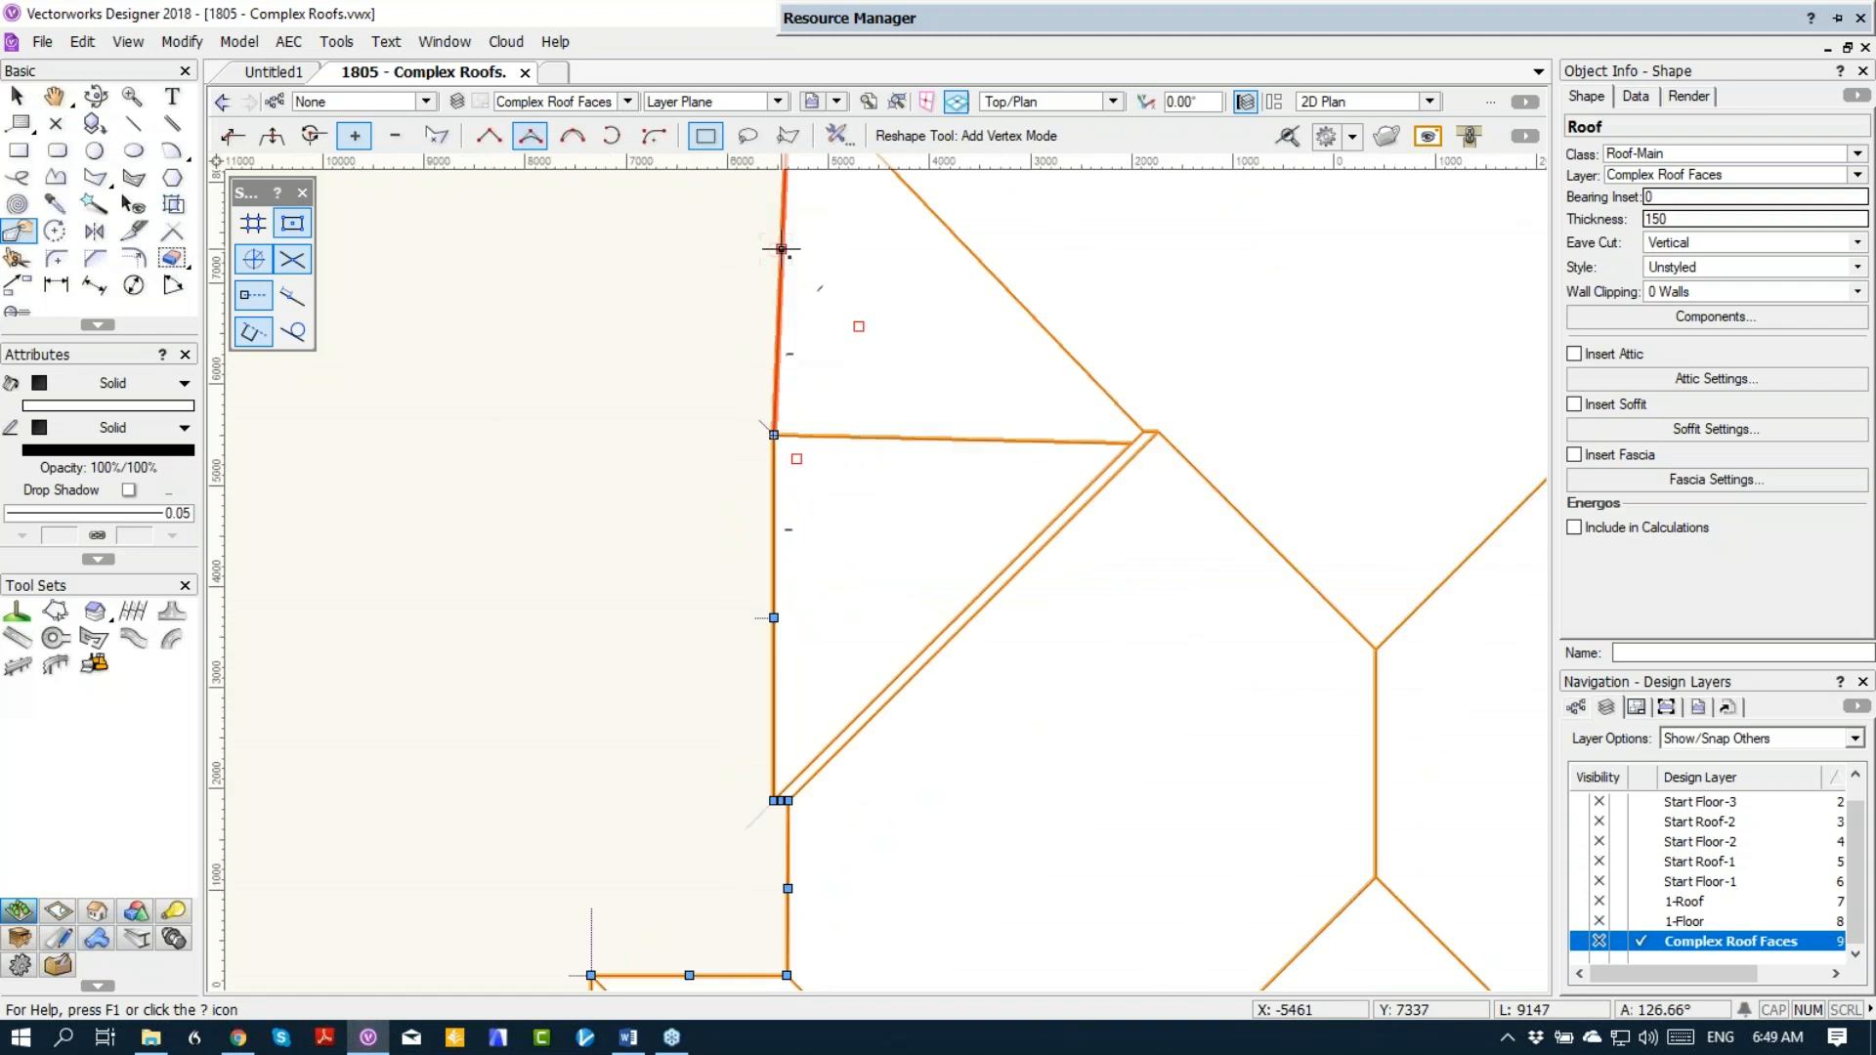
pyautogui.moveTo(782, 249); pyautogui.dragTo(753, 528)
pyautogui.scroll(5, 796, 411)
pyautogui.scroll(-2, 762, 533)
pyautogui.scroll(-1, 827, 578)
# Step: Change the outer edge of the small west projection from an eave to a gable
pyautogui.moveTo(885, 646); pyautogui.dragTo(800, 425, button='middle')
pyautogui.click(699, 516)
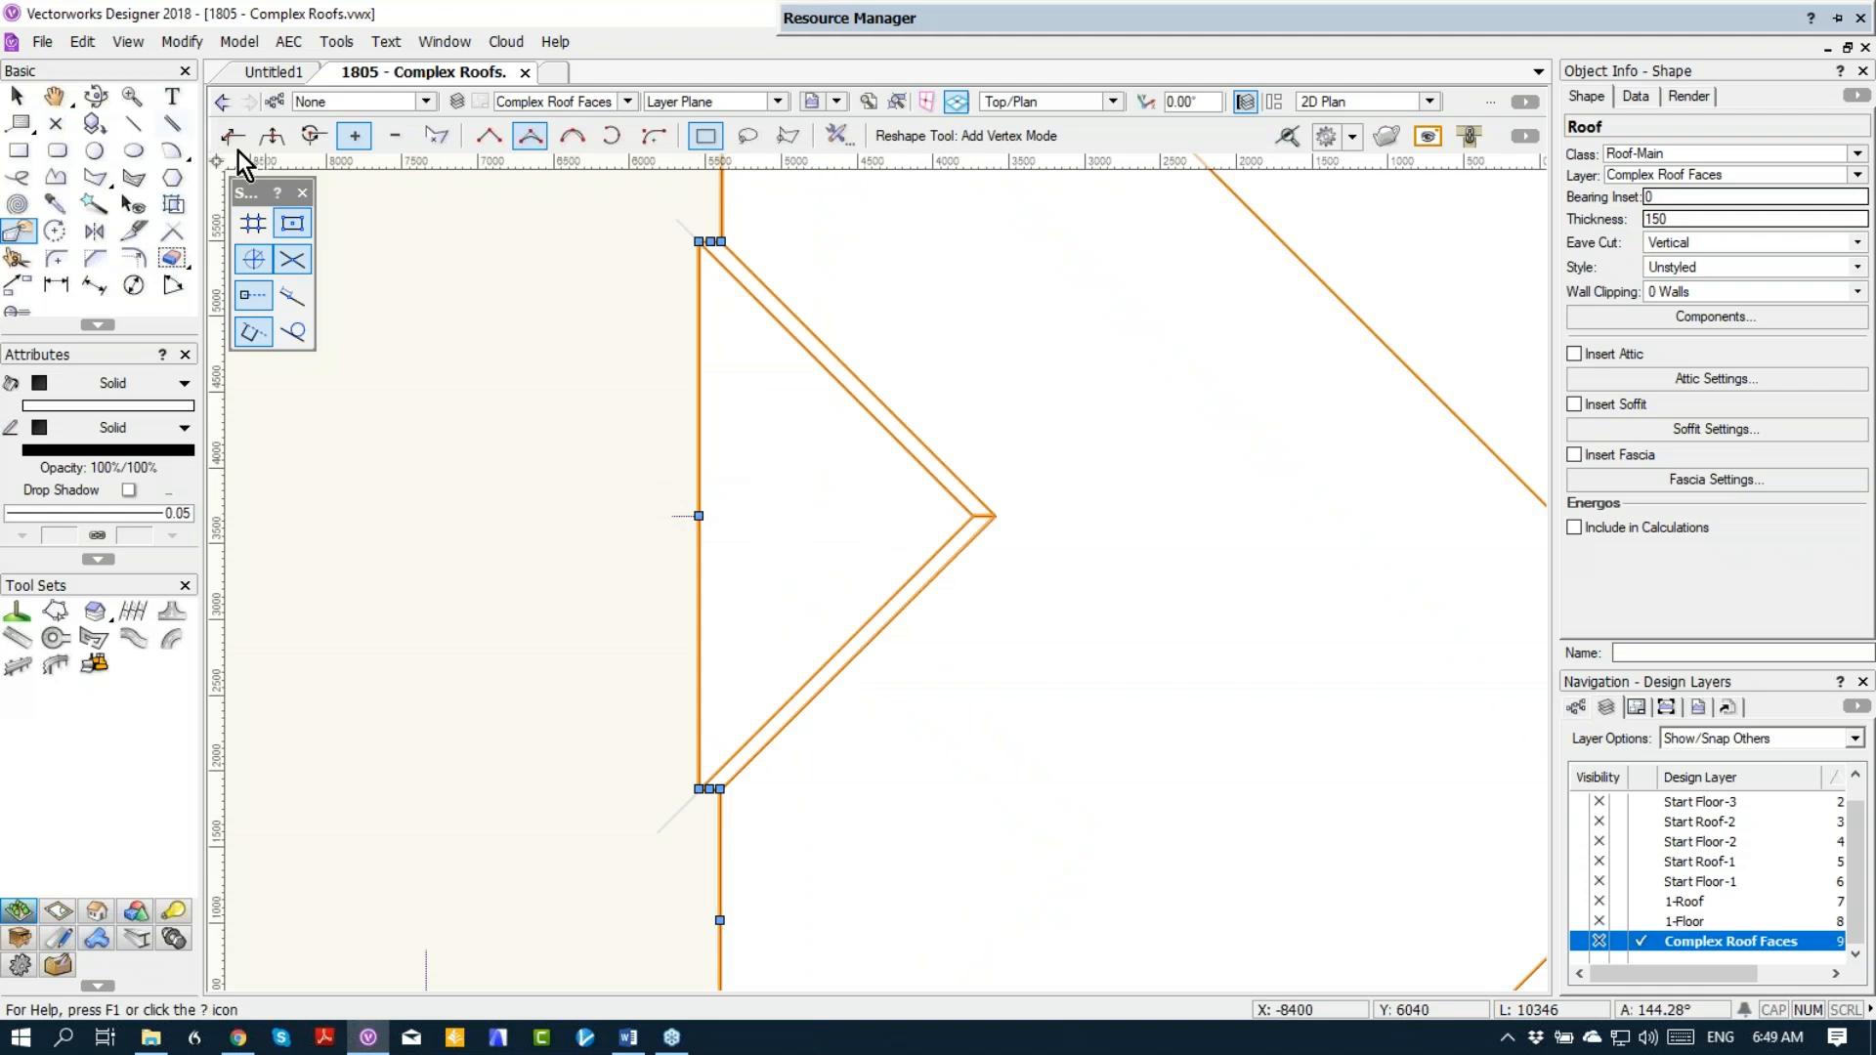
pyautogui.click(17, 96)
pyautogui.doubleClick(700, 517)
pyautogui.click(706, 305)
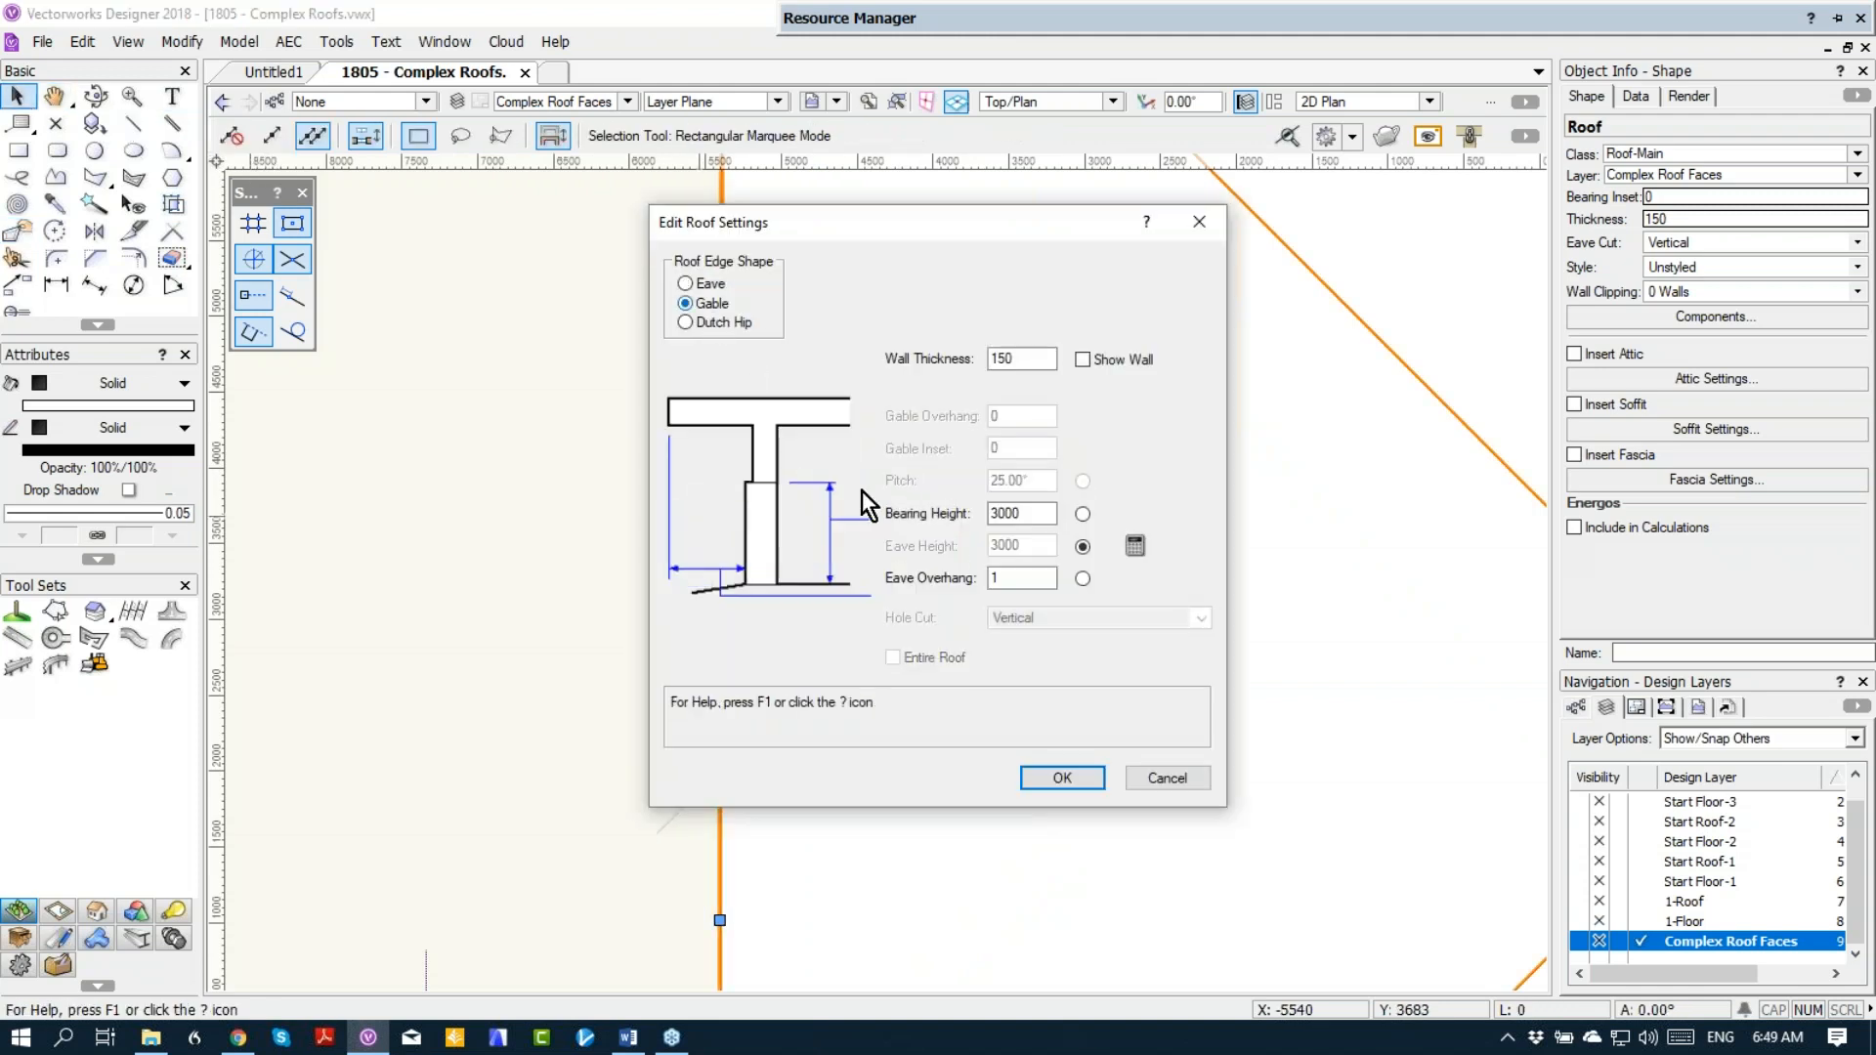
pyautogui.click(1062, 778)
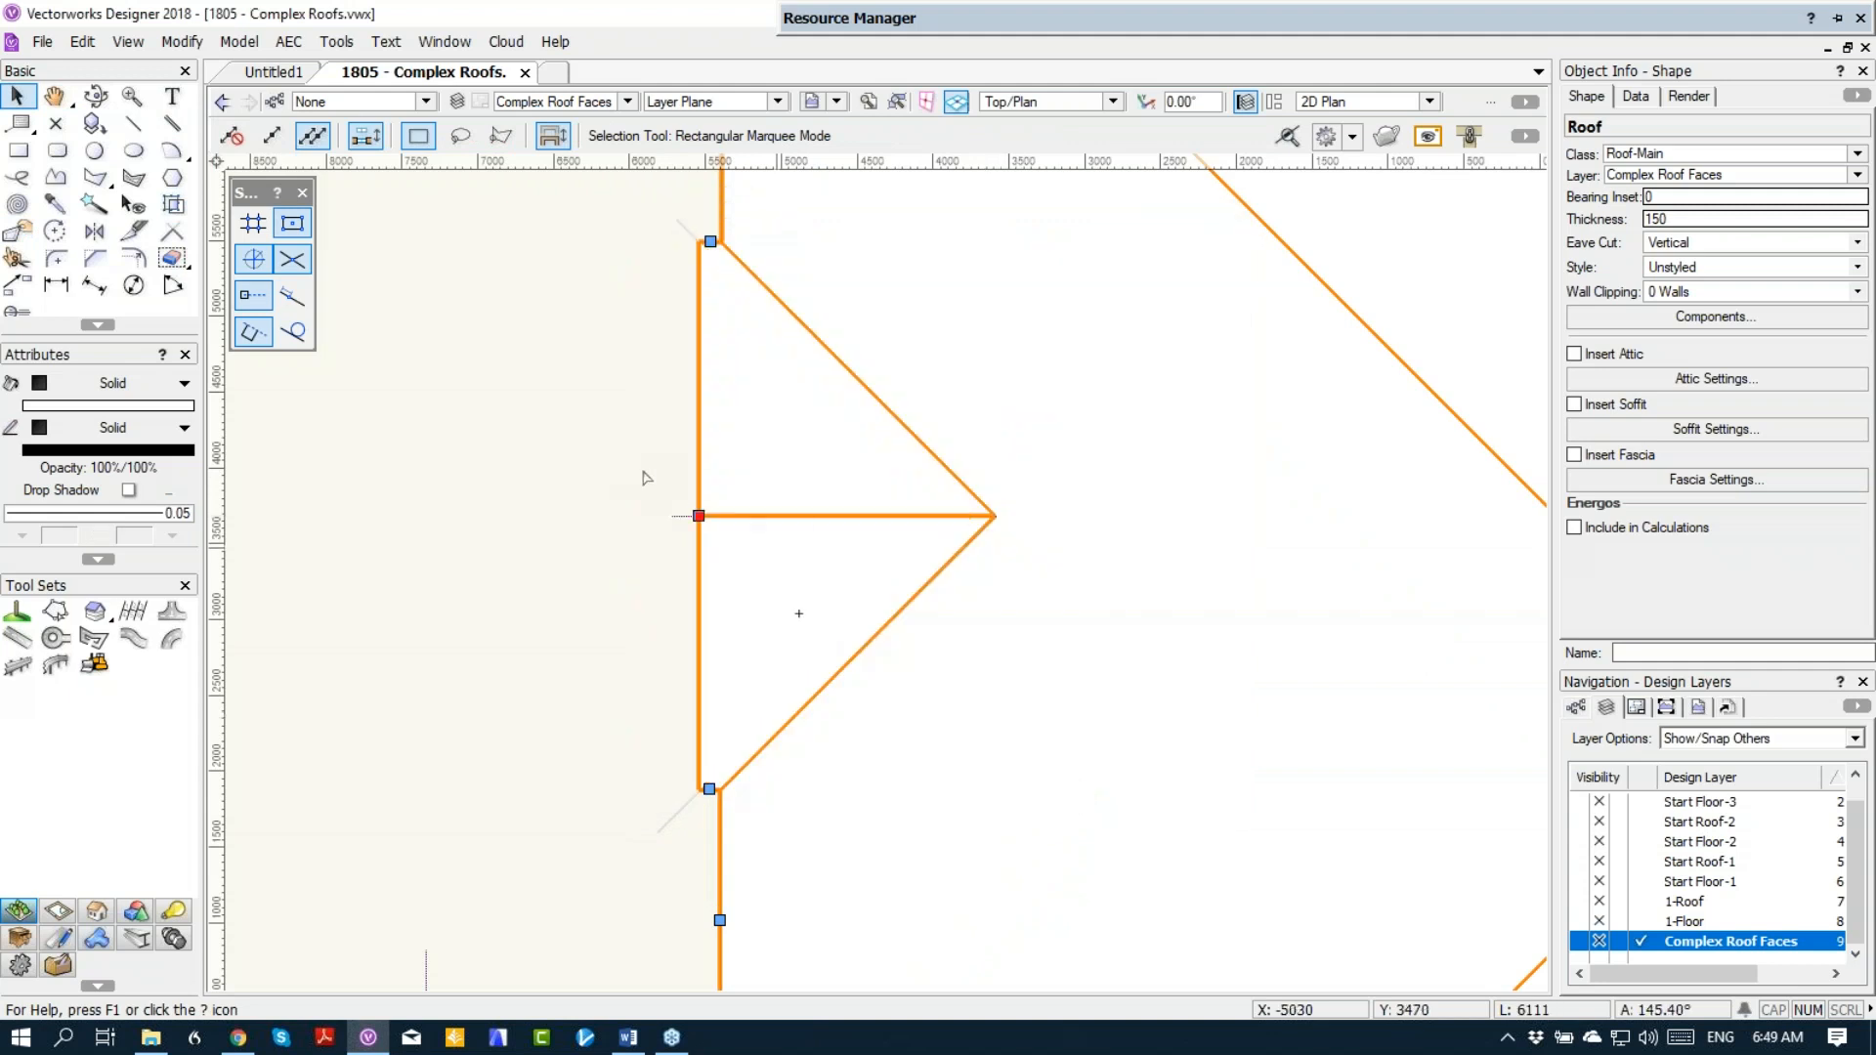
# Step: Try to move the gable edge flush with the main west roof edge using the Reshape tool's Move Edges Parallel mode
pyautogui.scroll(2, 655, 454)
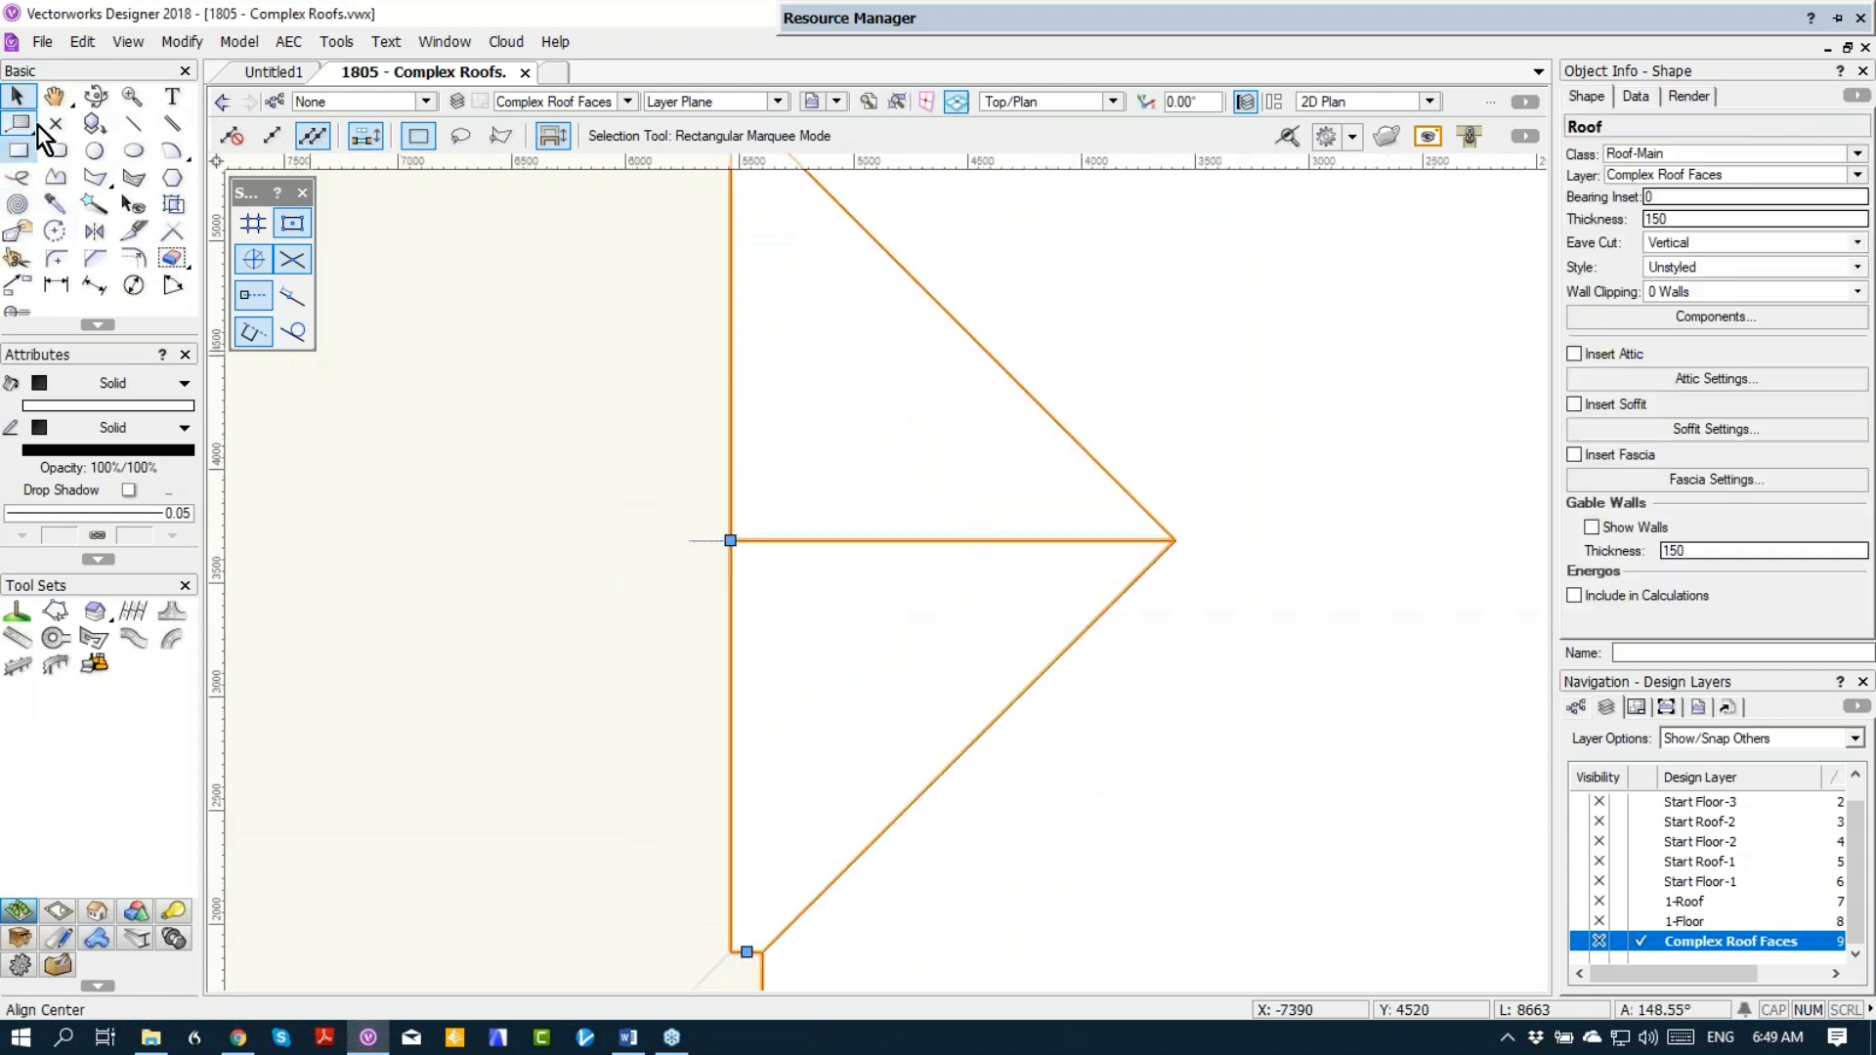
pyautogui.click(20, 235)
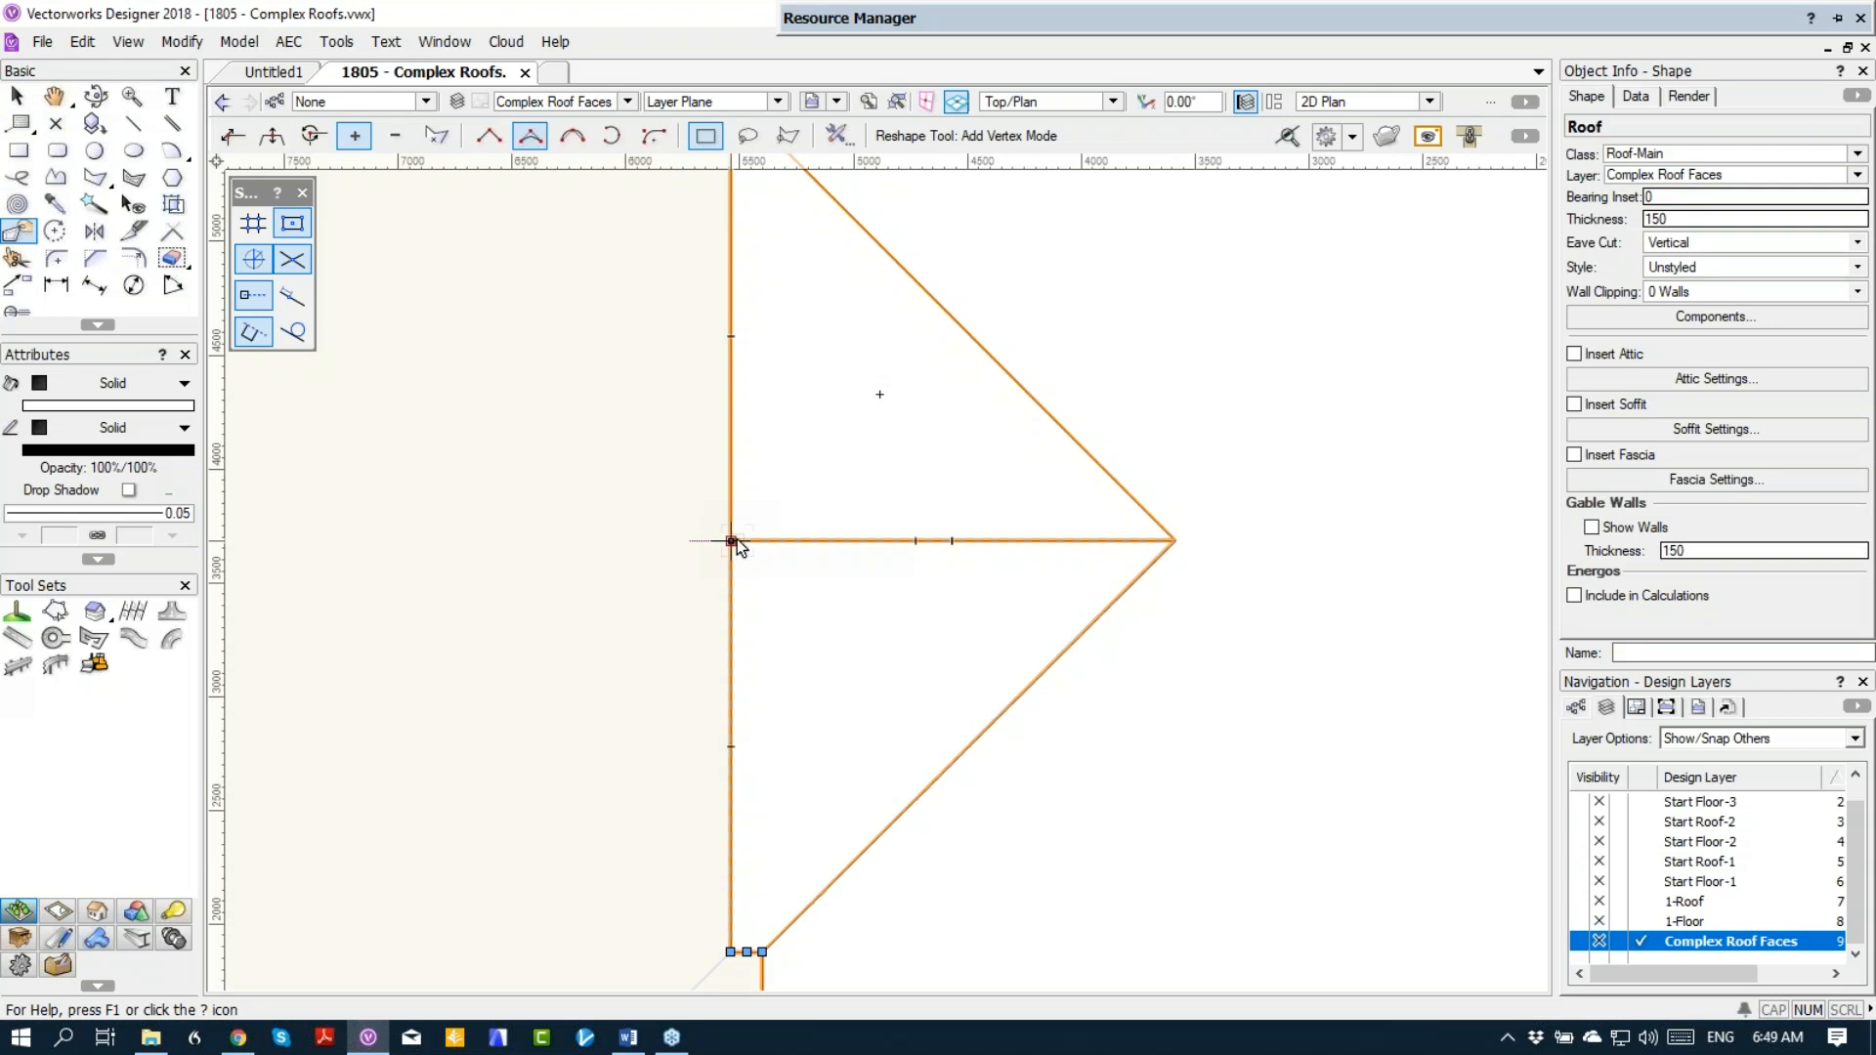
pyautogui.click(269, 139)
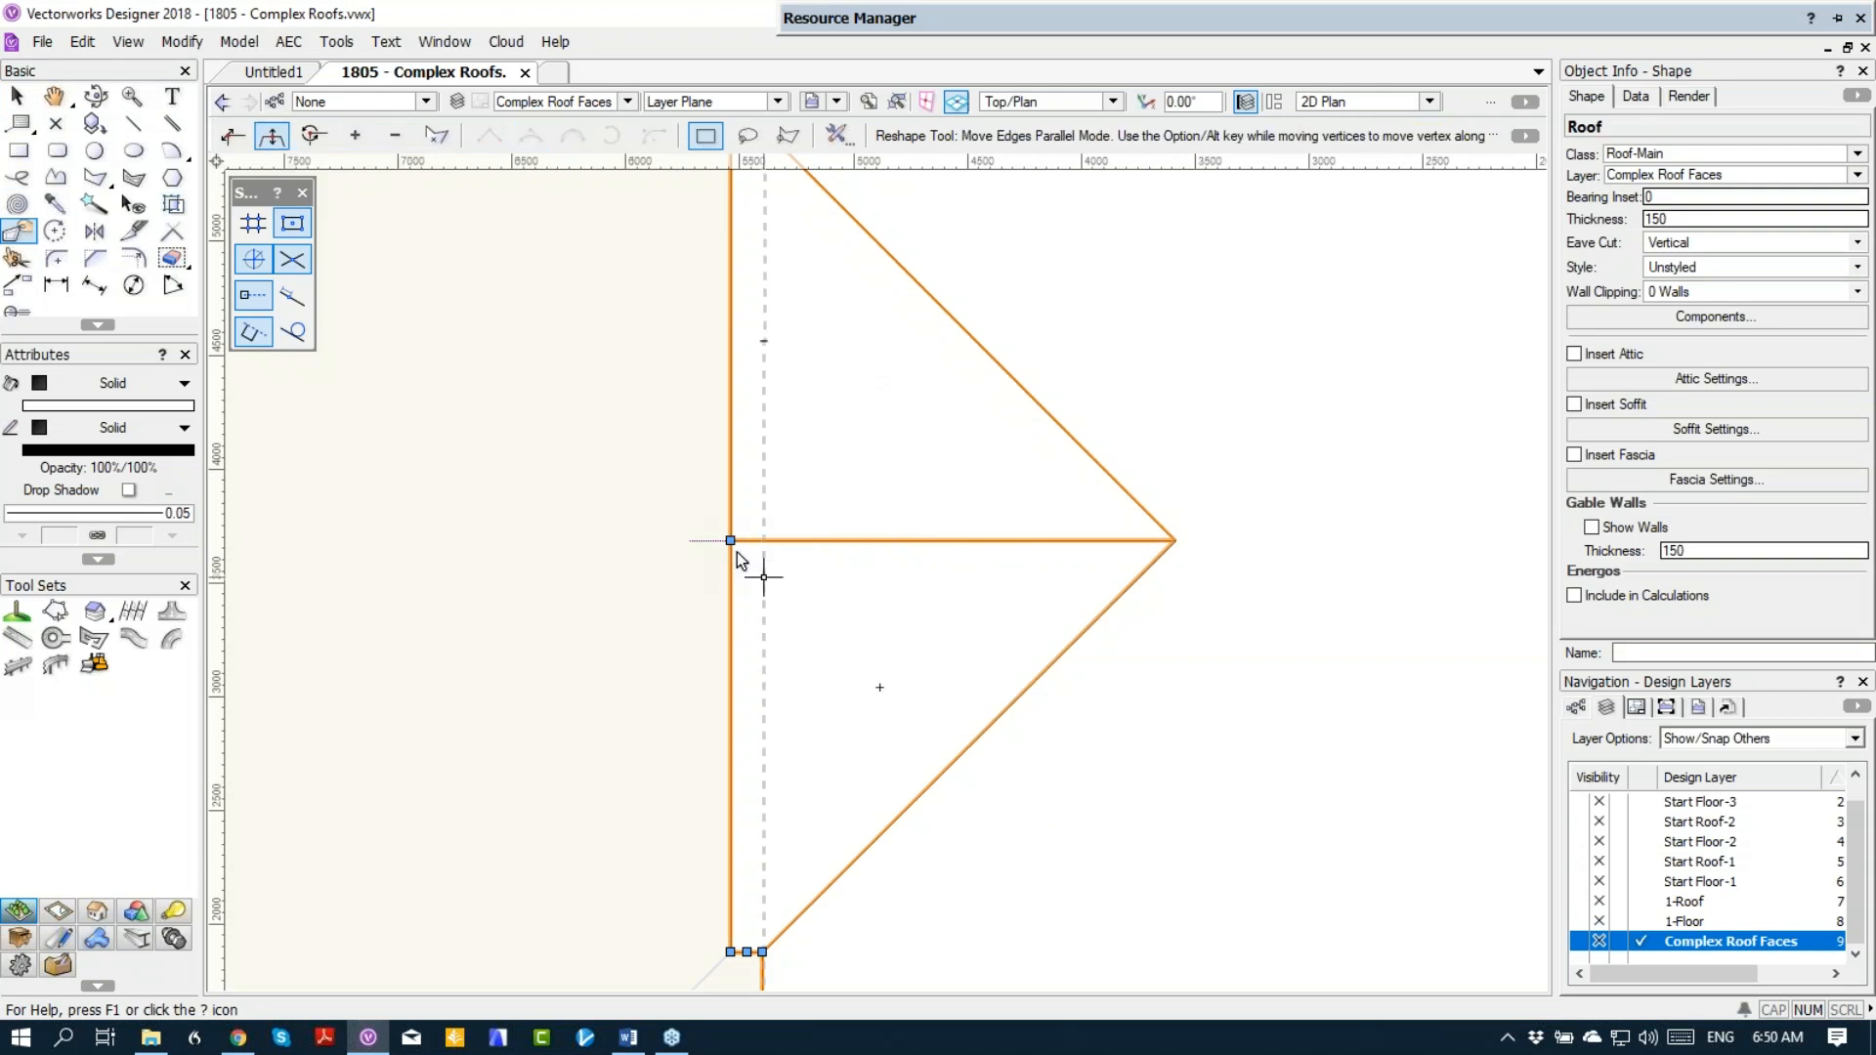
pyautogui.moveTo(730, 539); pyautogui.dragTo(761, 542)
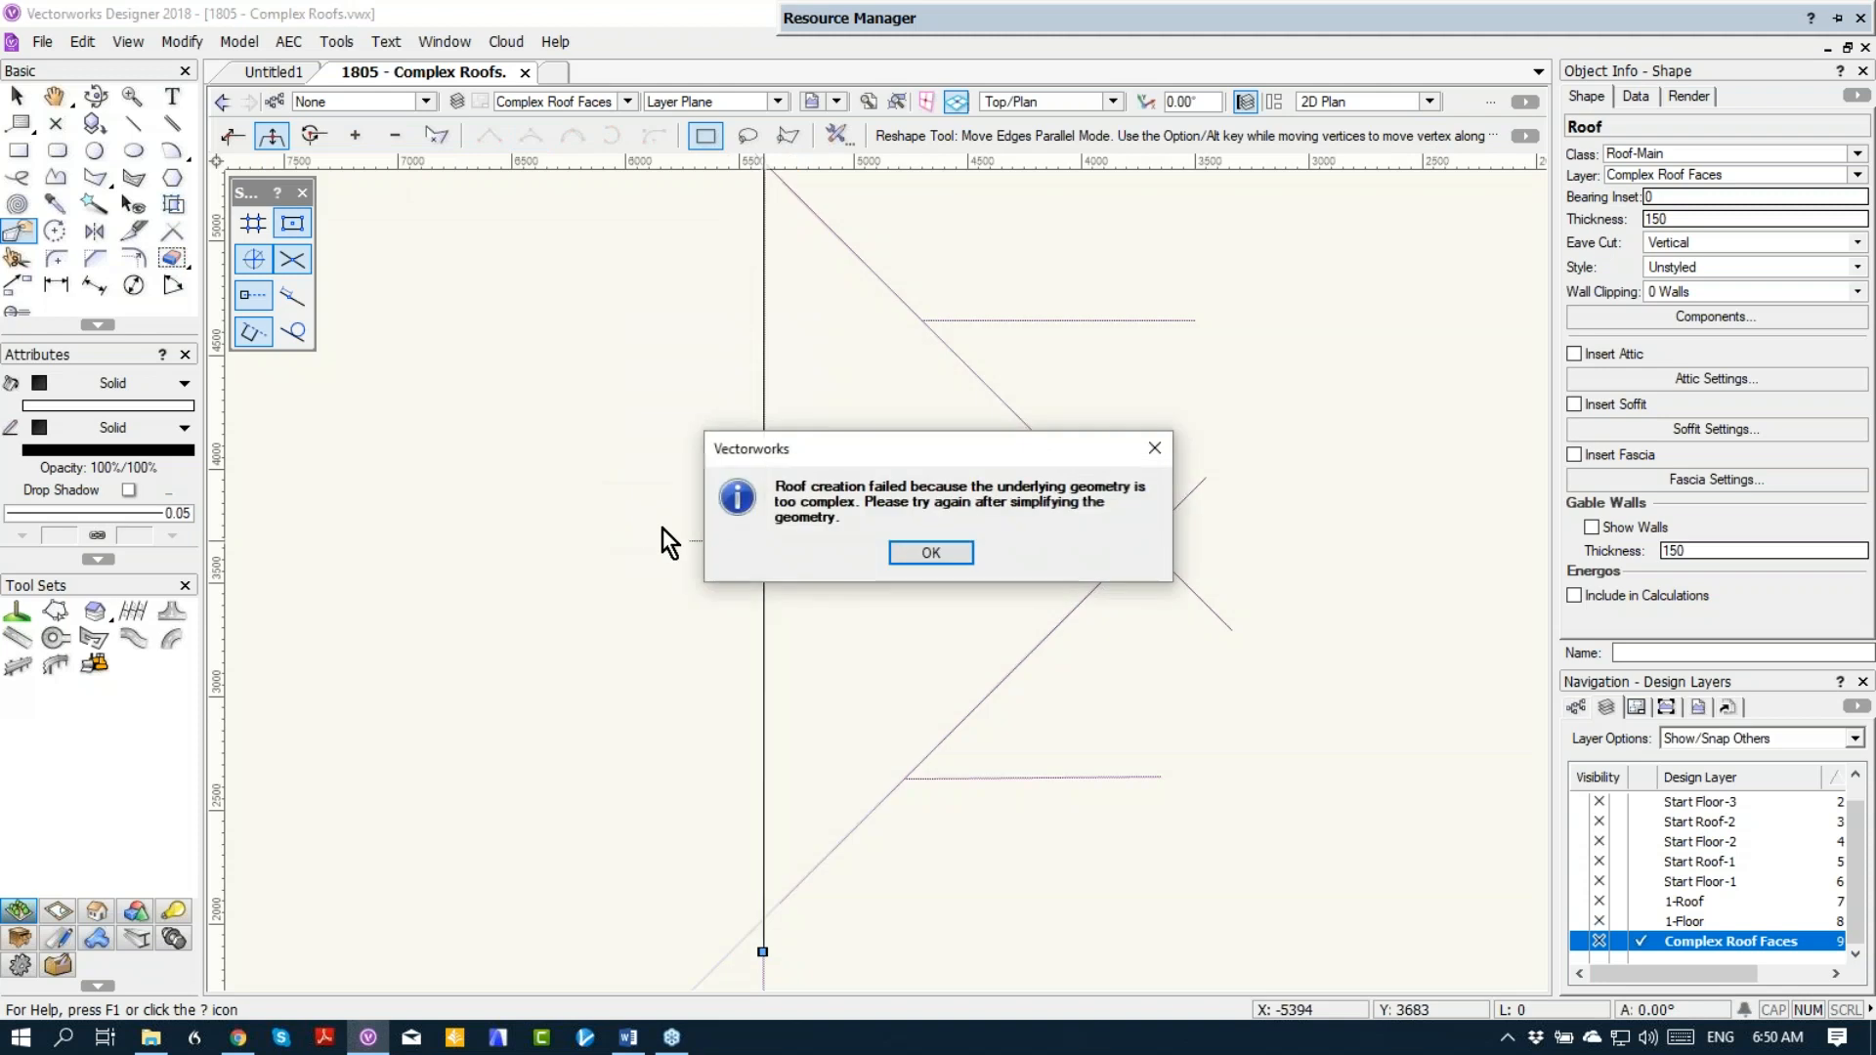
pyautogui.click(934, 553)
pyautogui.scroll(-5, 934, 553)
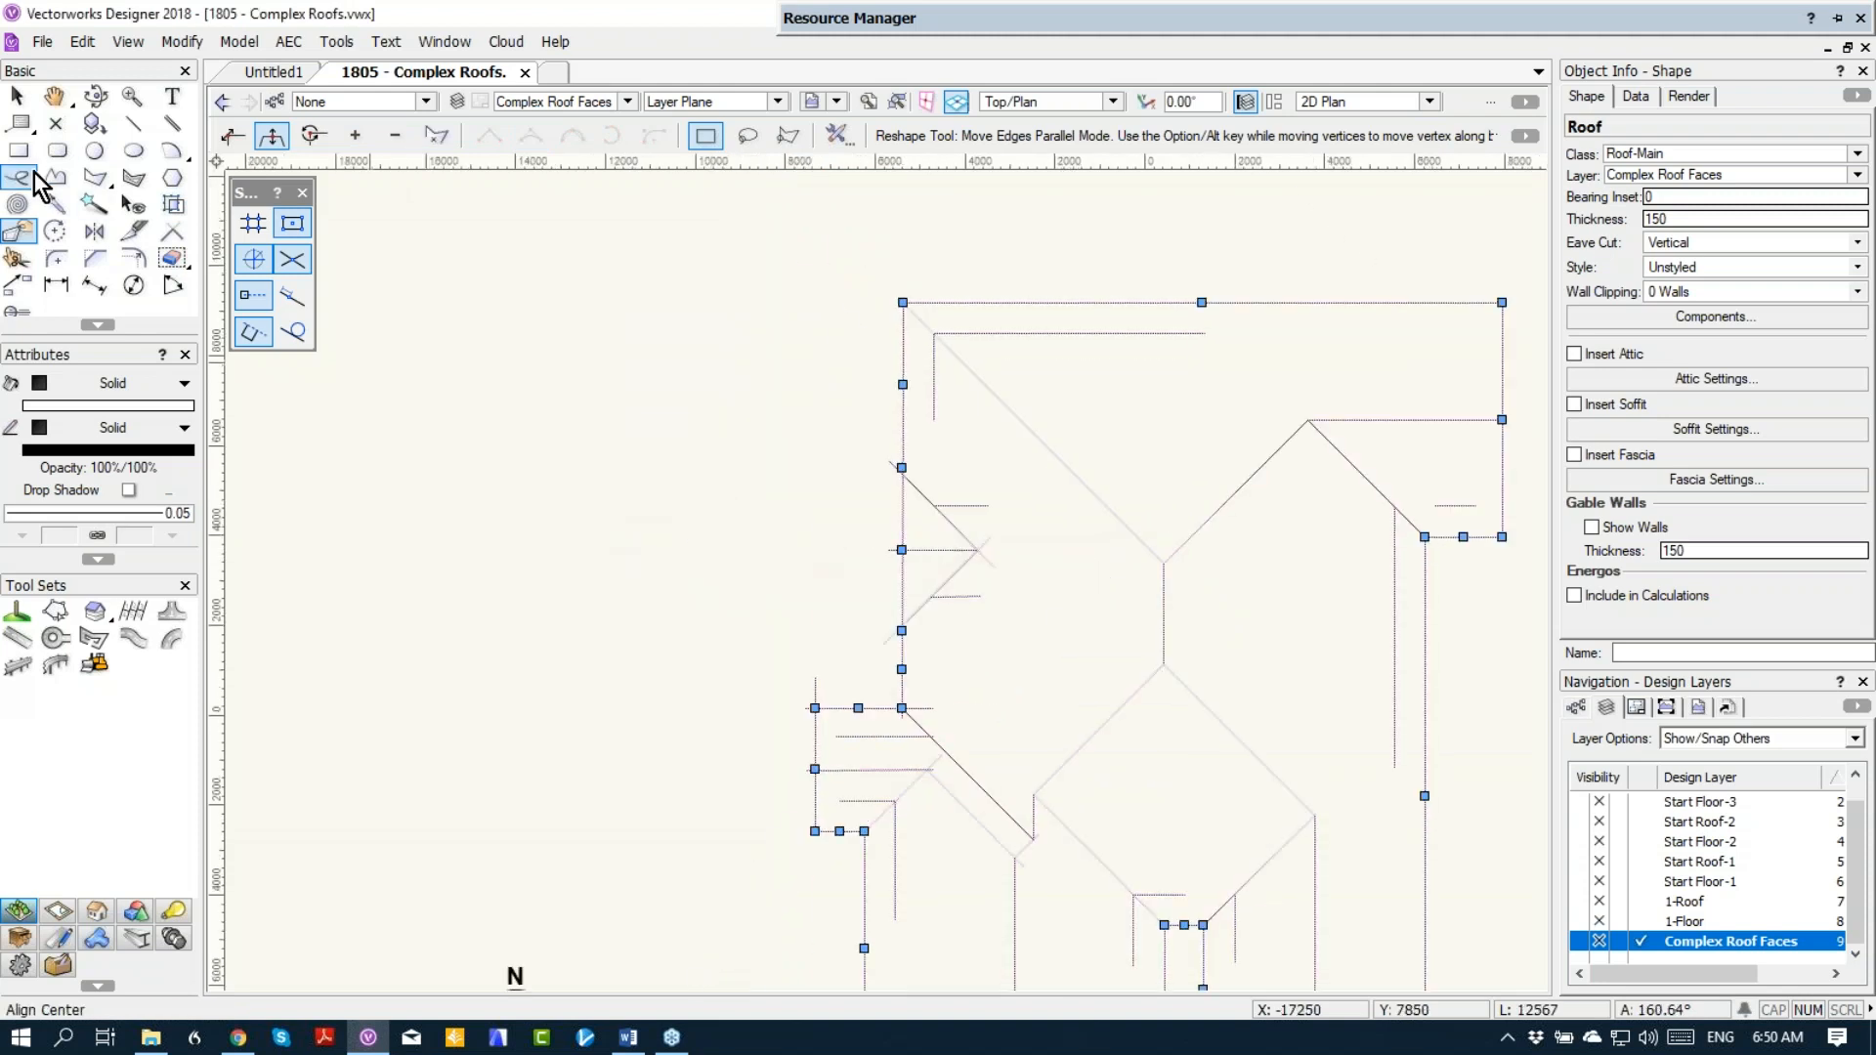
pyautogui.press('Delete')
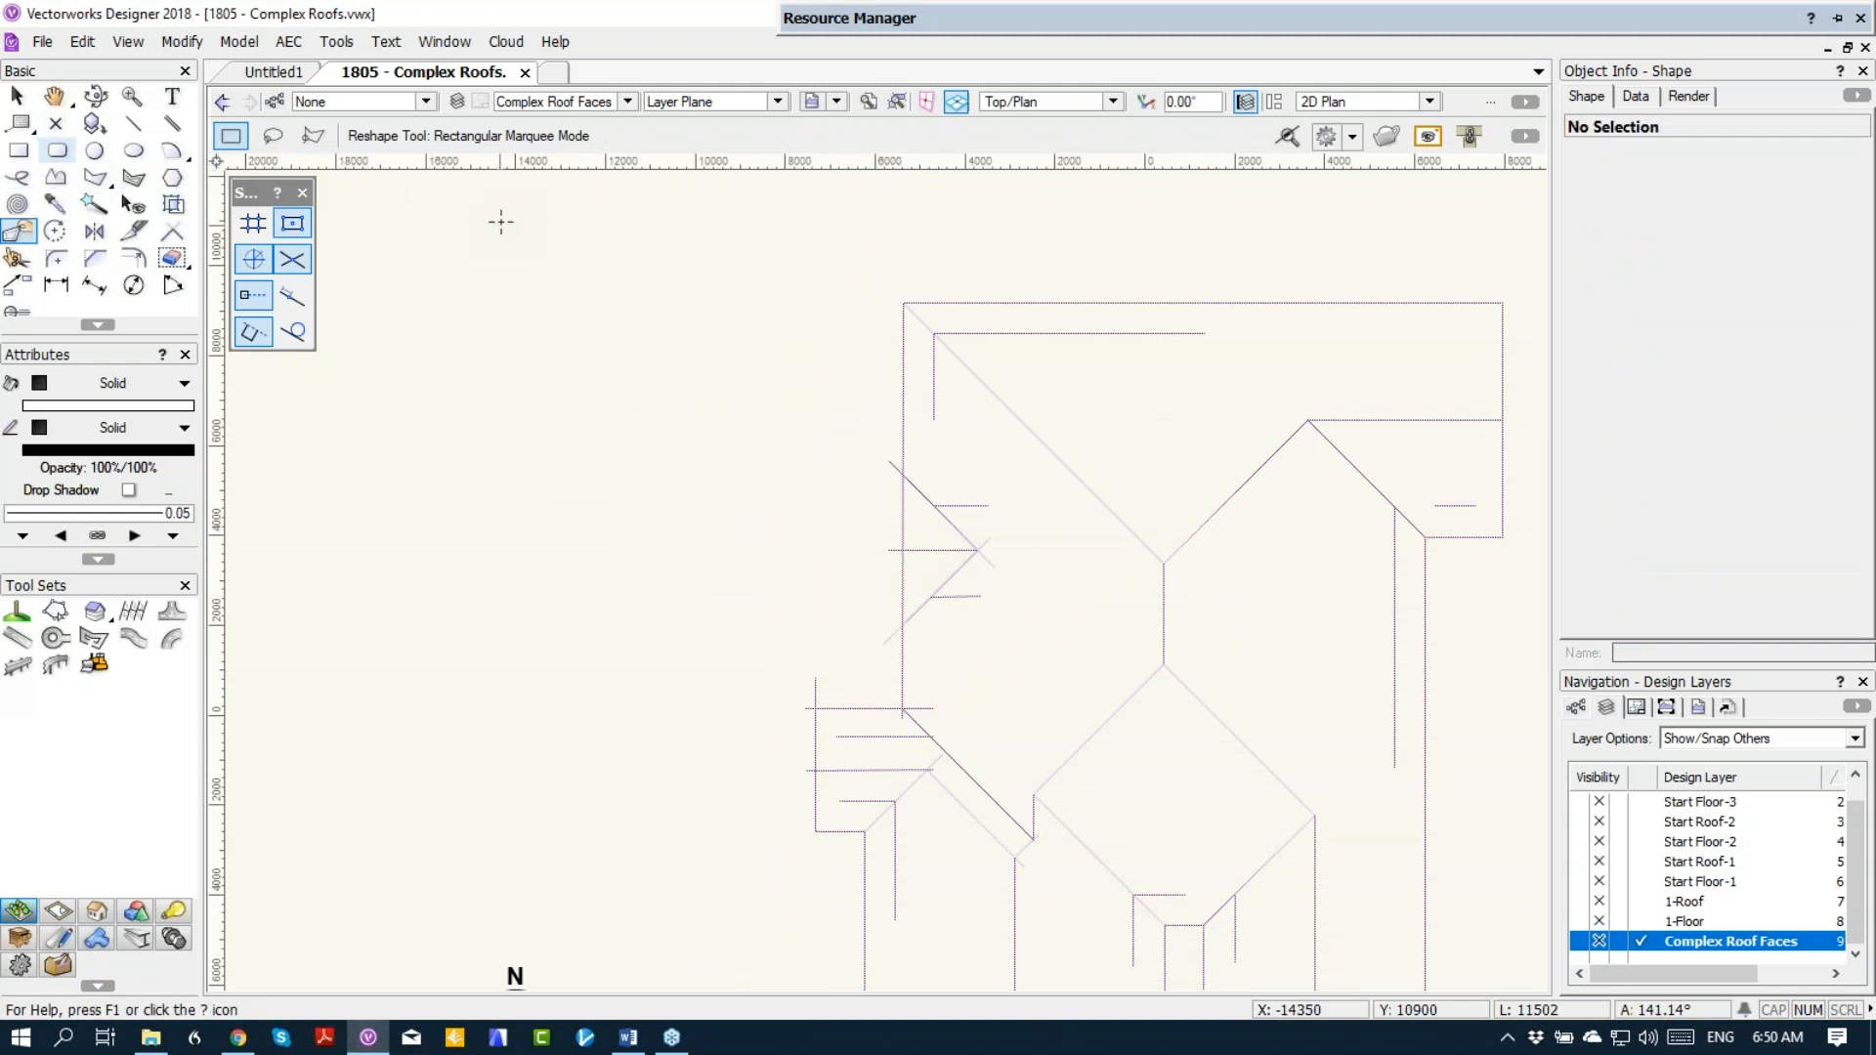
pyautogui.moveTo(909, 361); pyautogui.dragTo(534, 397, button='middle')
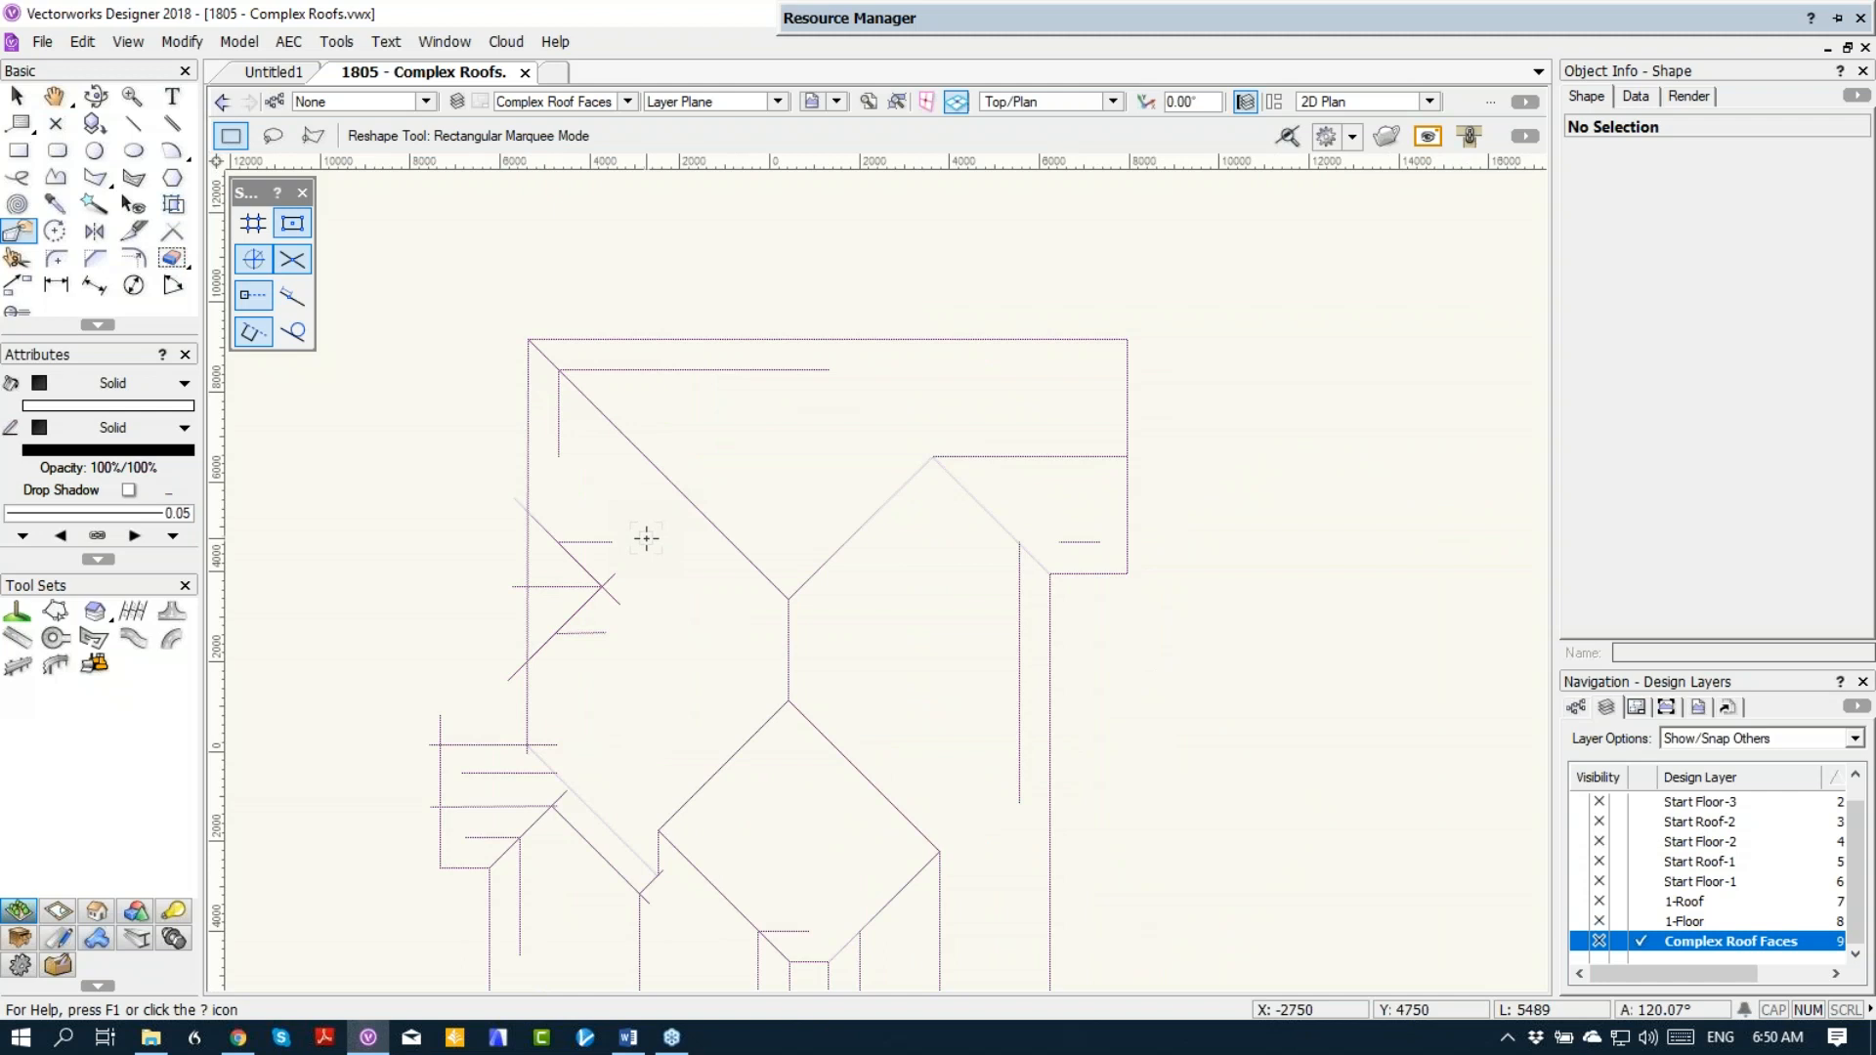
pyautogui.hotkey('ctrl', 'z')
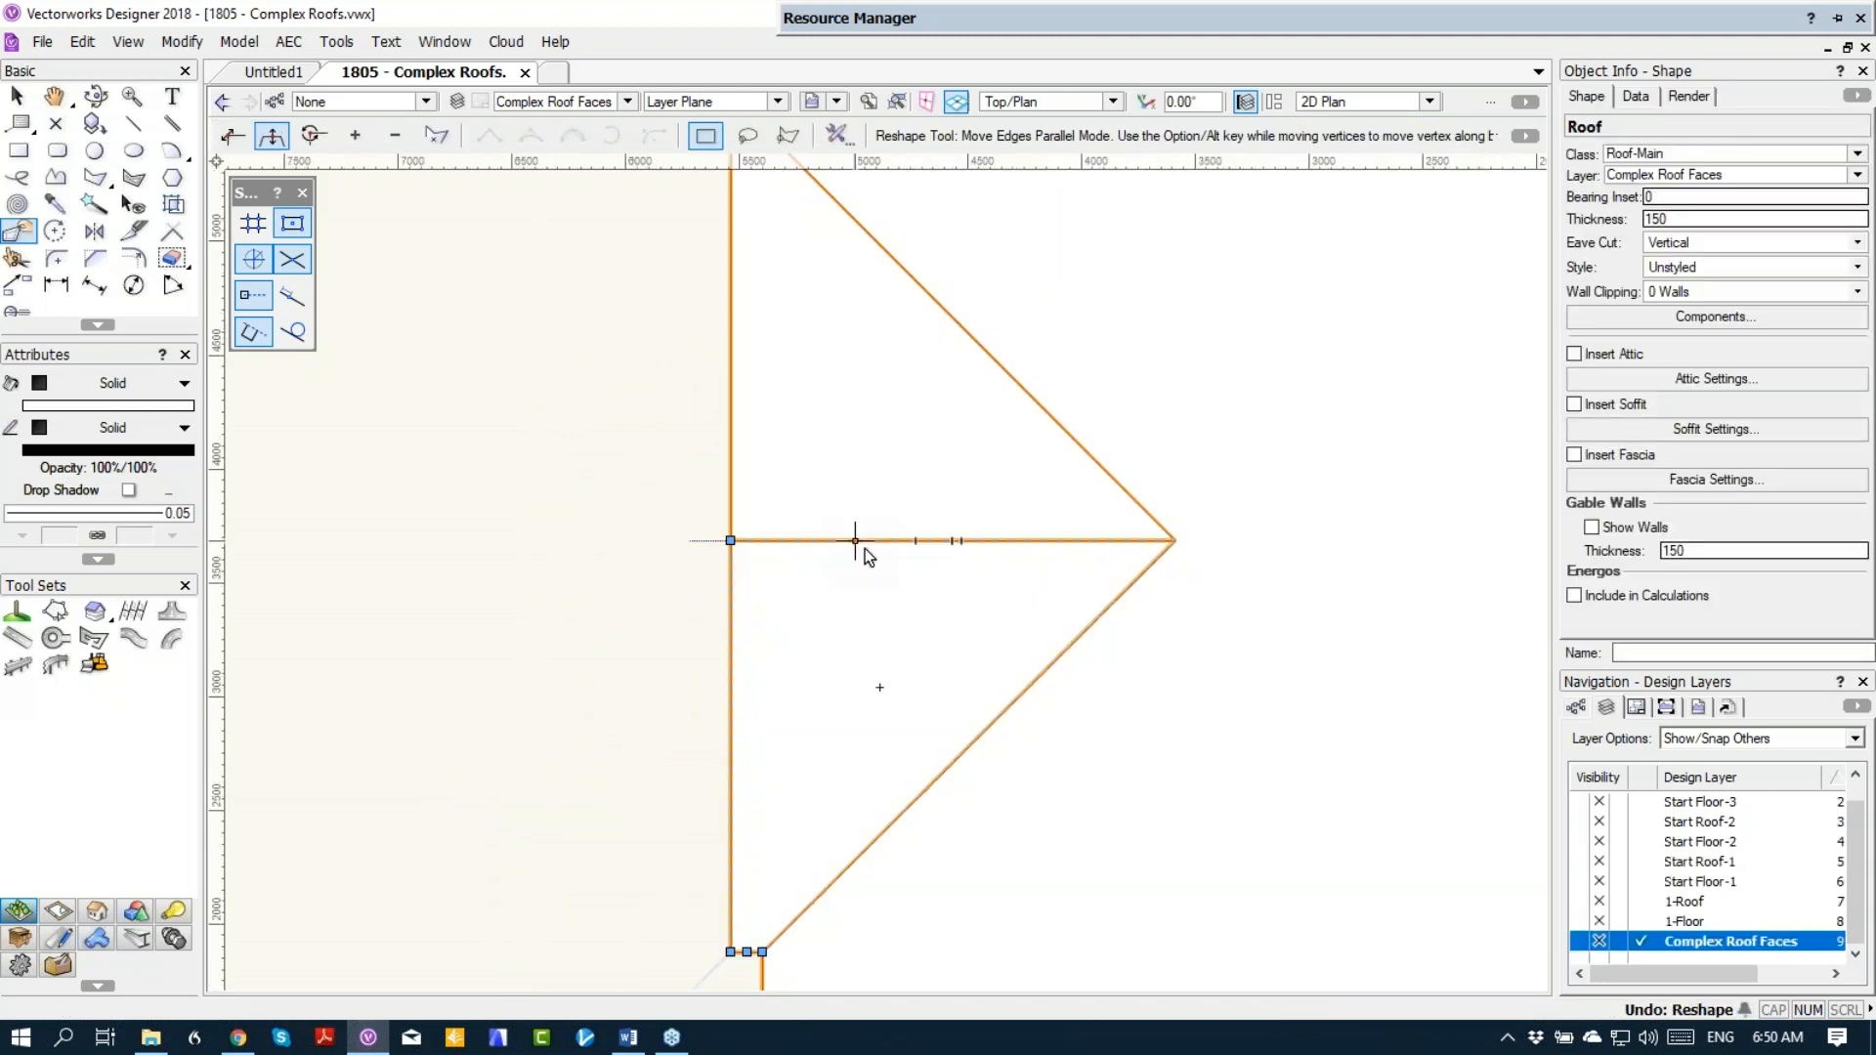
# Step: Undo all the vertex and gable edits made on the roof's west edge
pyautogui.scroll(-1, 865, 548)
pyautogui.hotkey('ctrl', 'z')
pyautogui.hotkey('ctrl', 'z')
pyautogui.hotkey('ctrl', 'z')
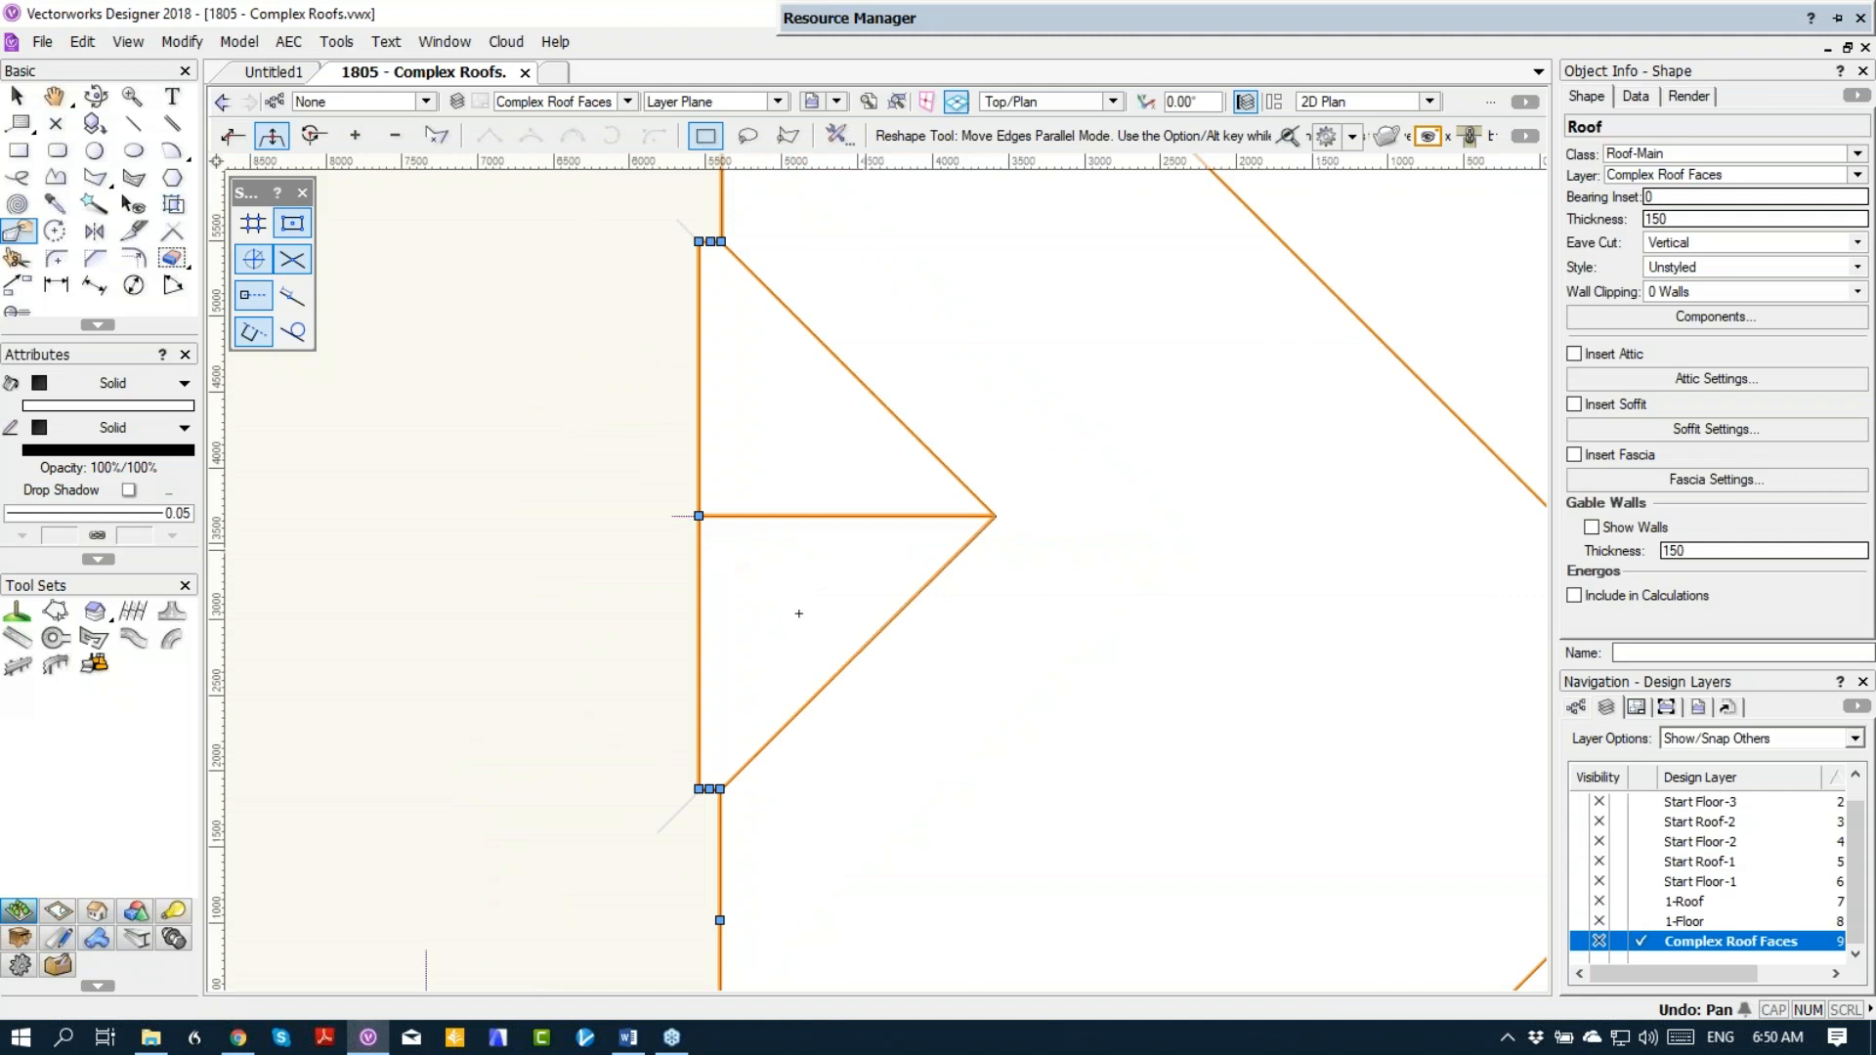
pyautogui.hotkey('ctrl', 'z')
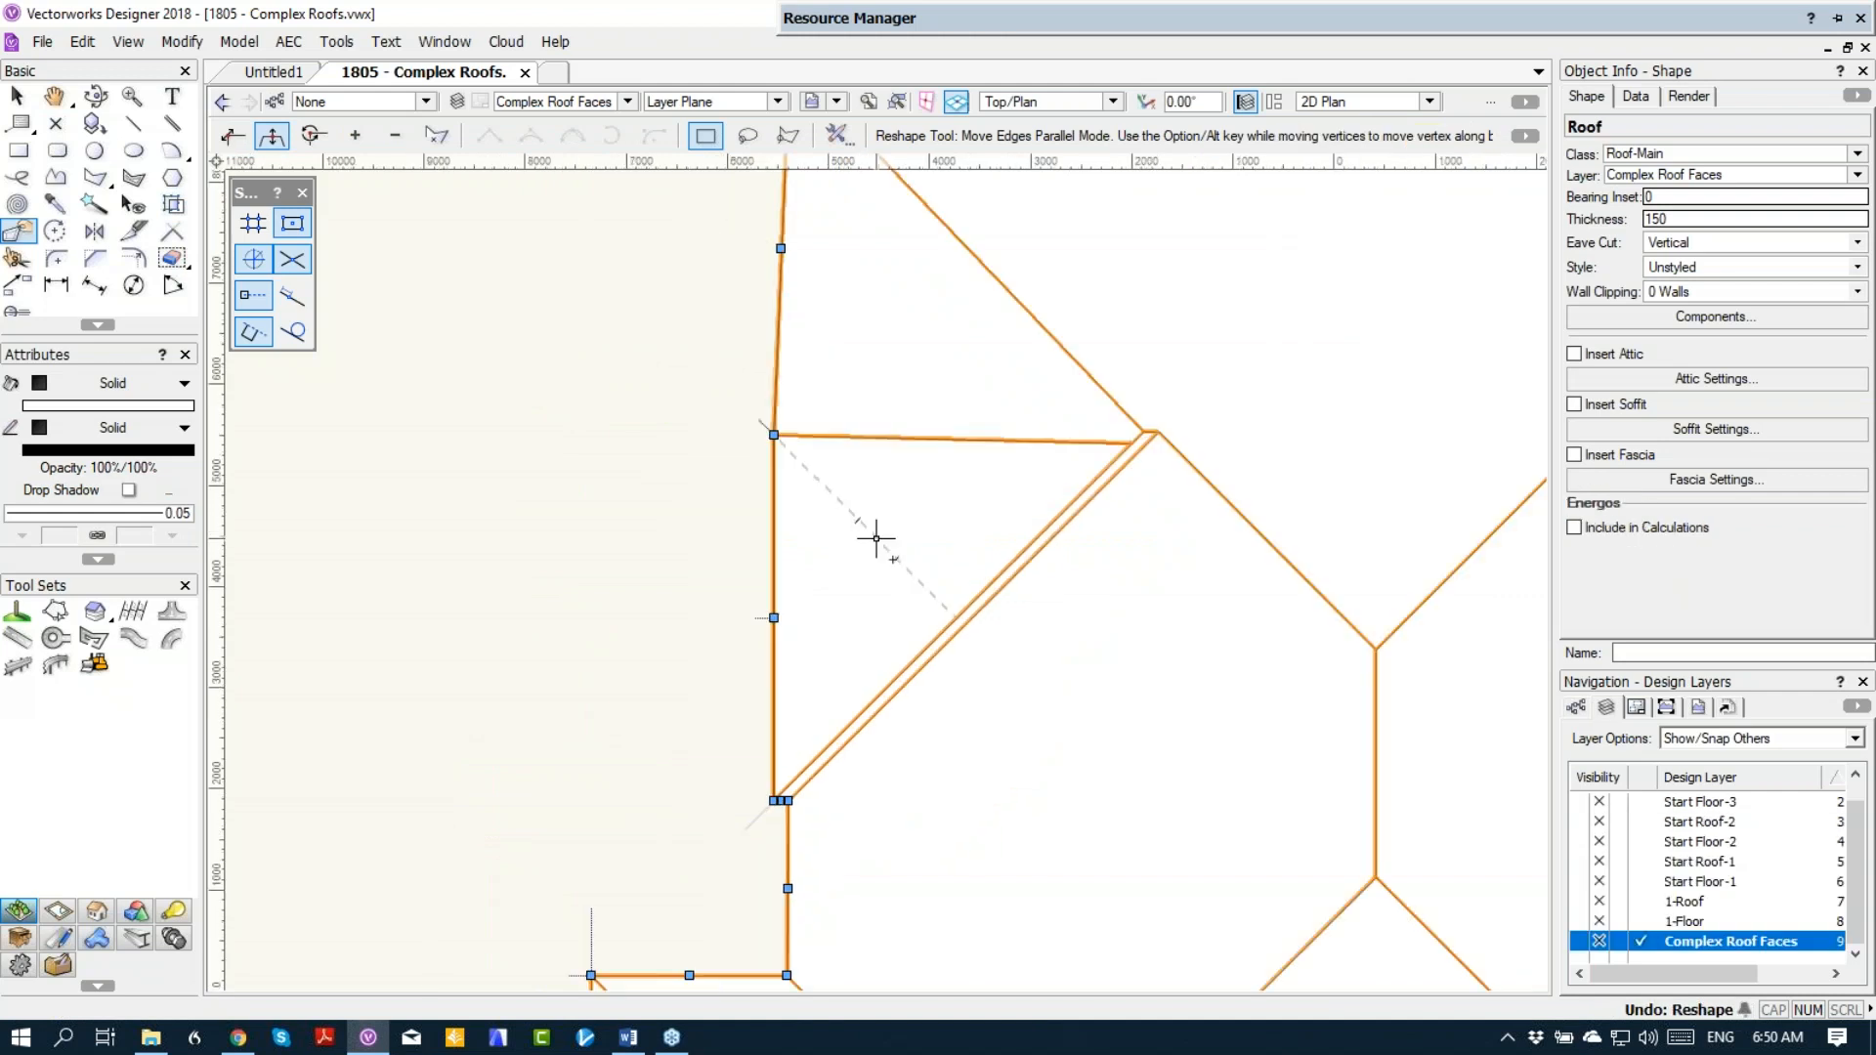
pyautogui.hotkey('ctrl', 'z')
pyautogui.hotkey('ctrl', 'z')
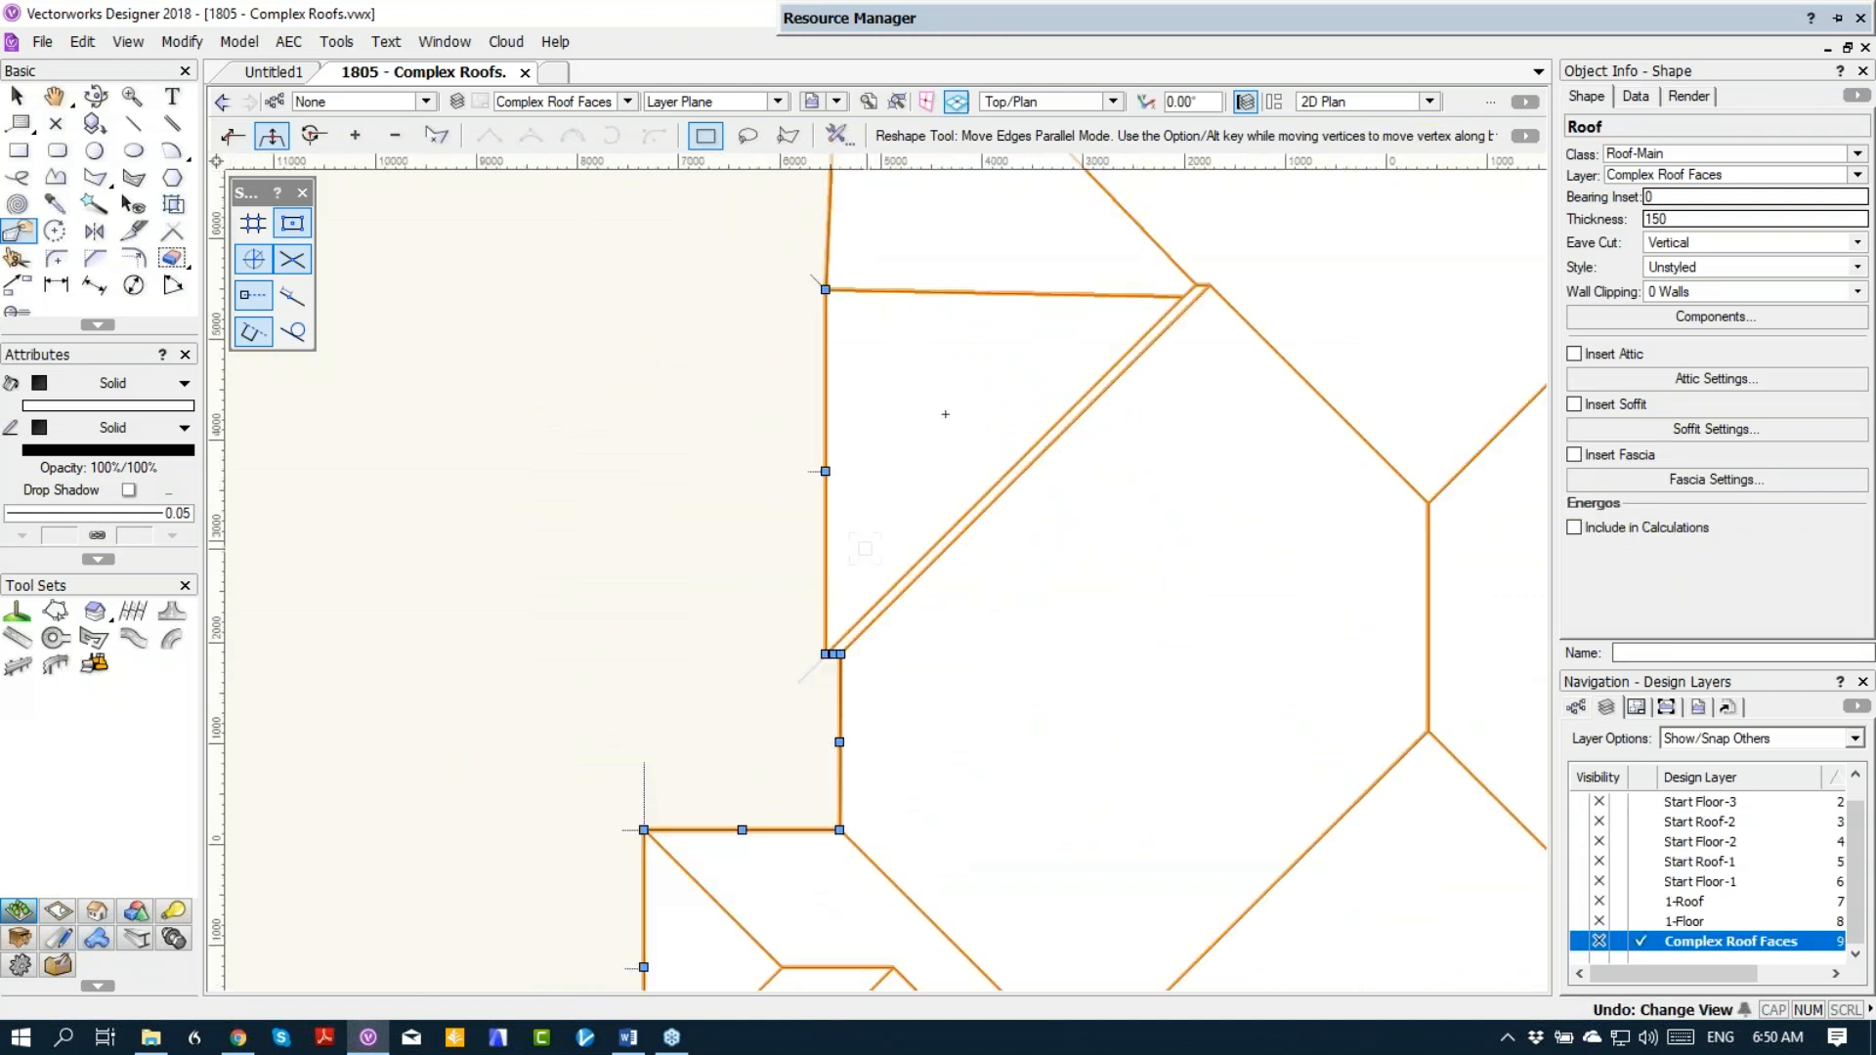
pyautogui.hotkey('ctrl', 'z')
pyautogui.hotkey('ctrl', 'z')
pyautogui.hotkey('ctrl', 'z')
pyautogui.hotkey('ctrl', 'z')
pyautogui.scroll(-5, 945, 533)
pyautogui.moveTo(899, 495); pyautogui.dragTo(716, 448, button='middle')
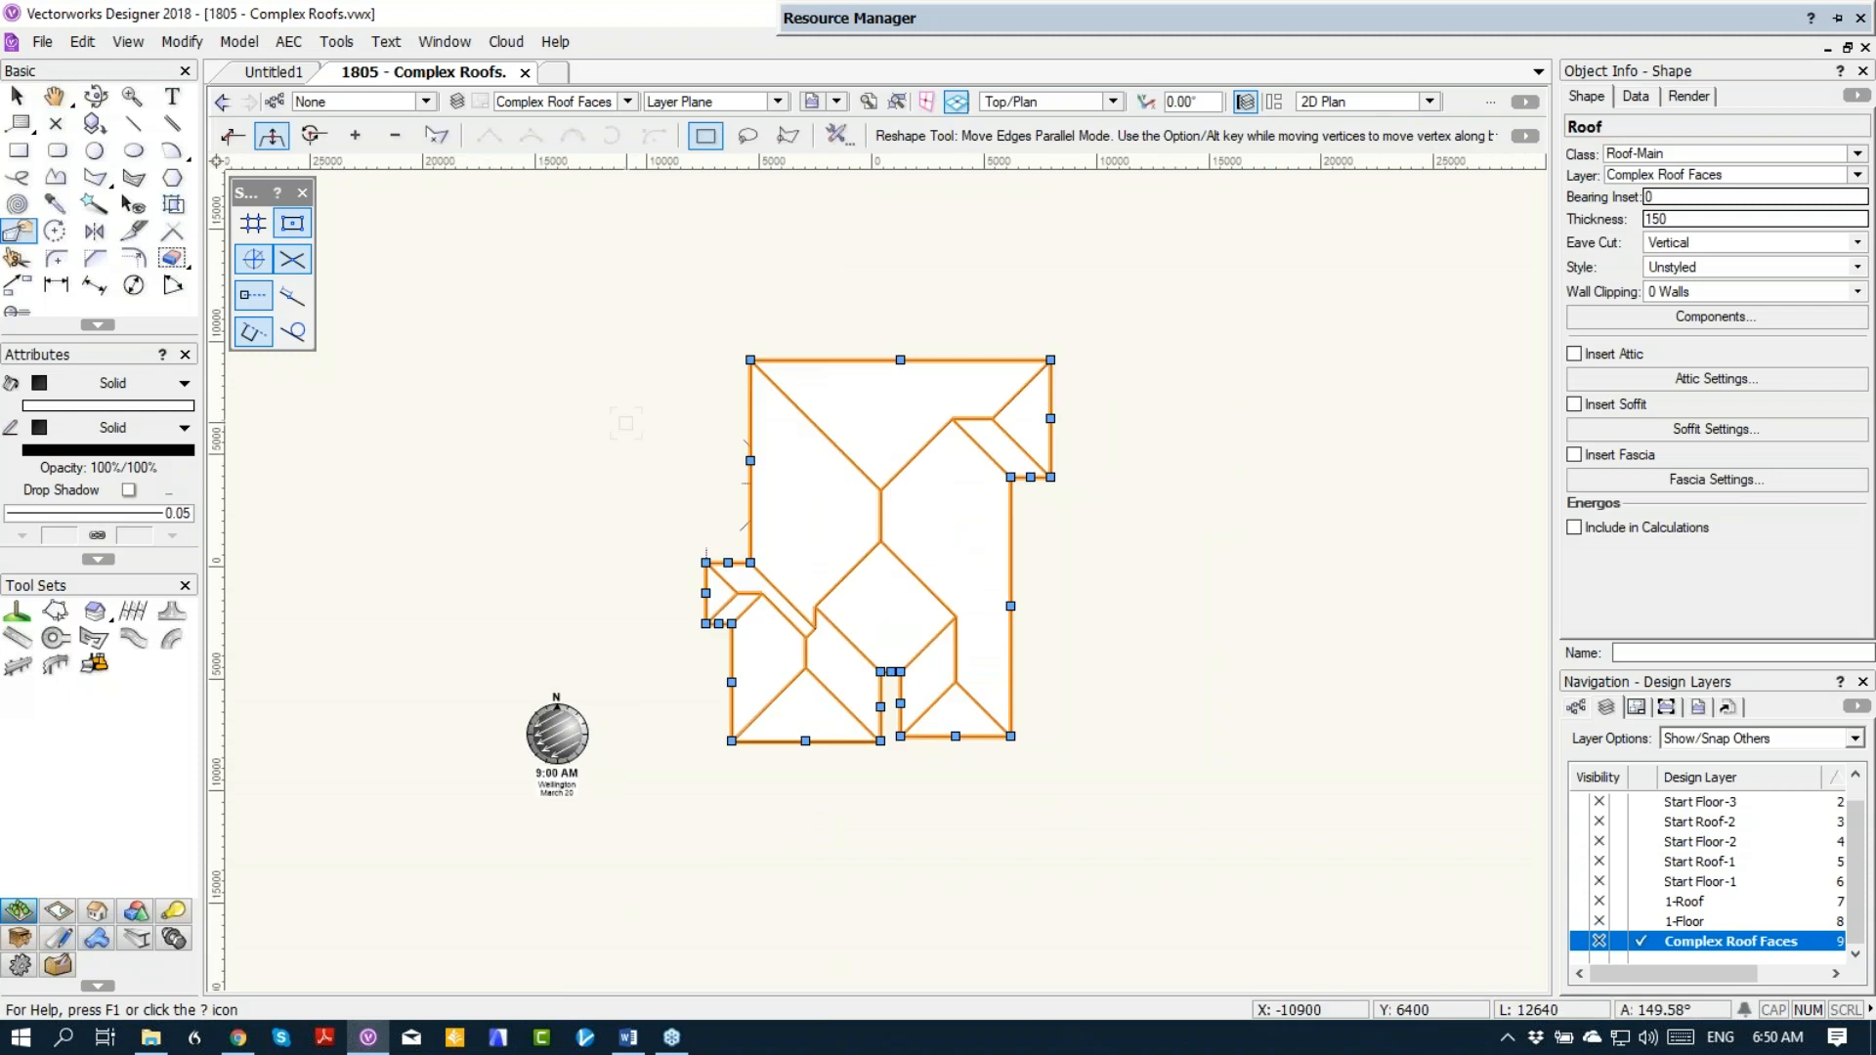
# Step: Ungroup the roof into separate roof faces and select only the main west face
pyautogui.scroll(3, 816, 520)
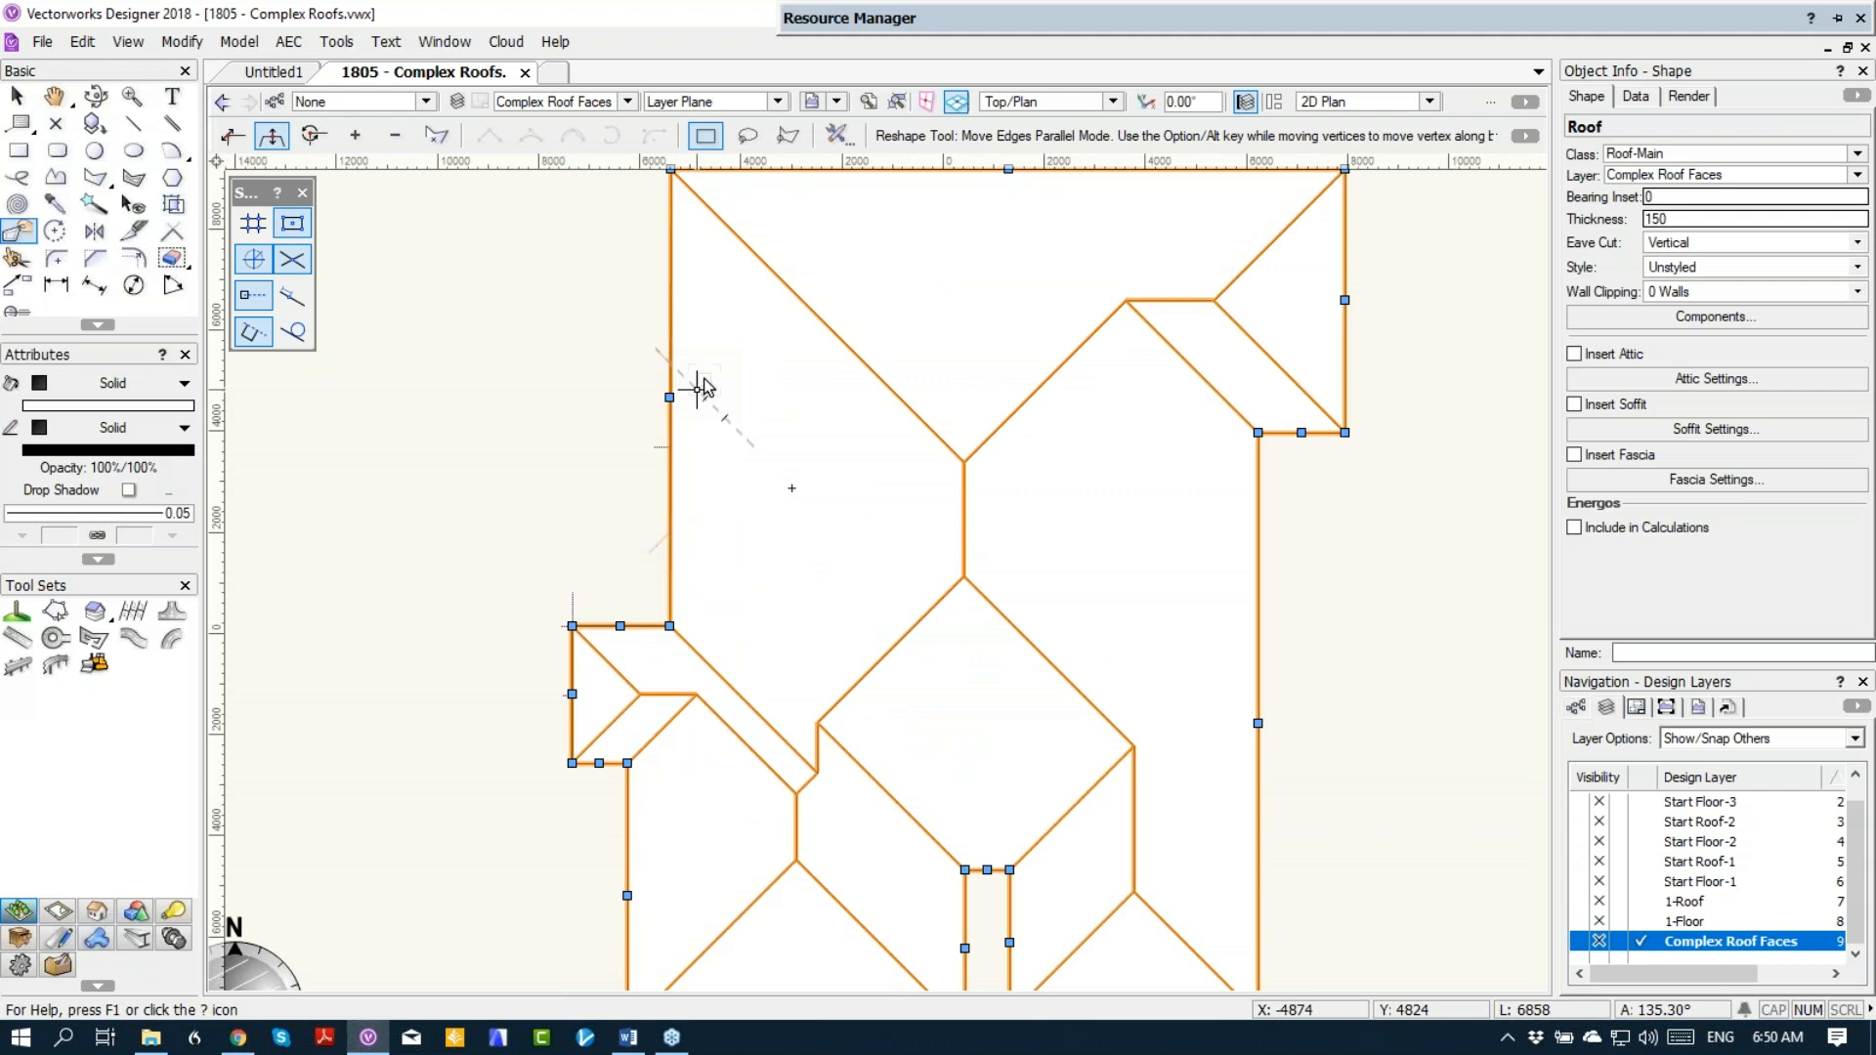
pyautogui.hotkey('ctrl', 'u')
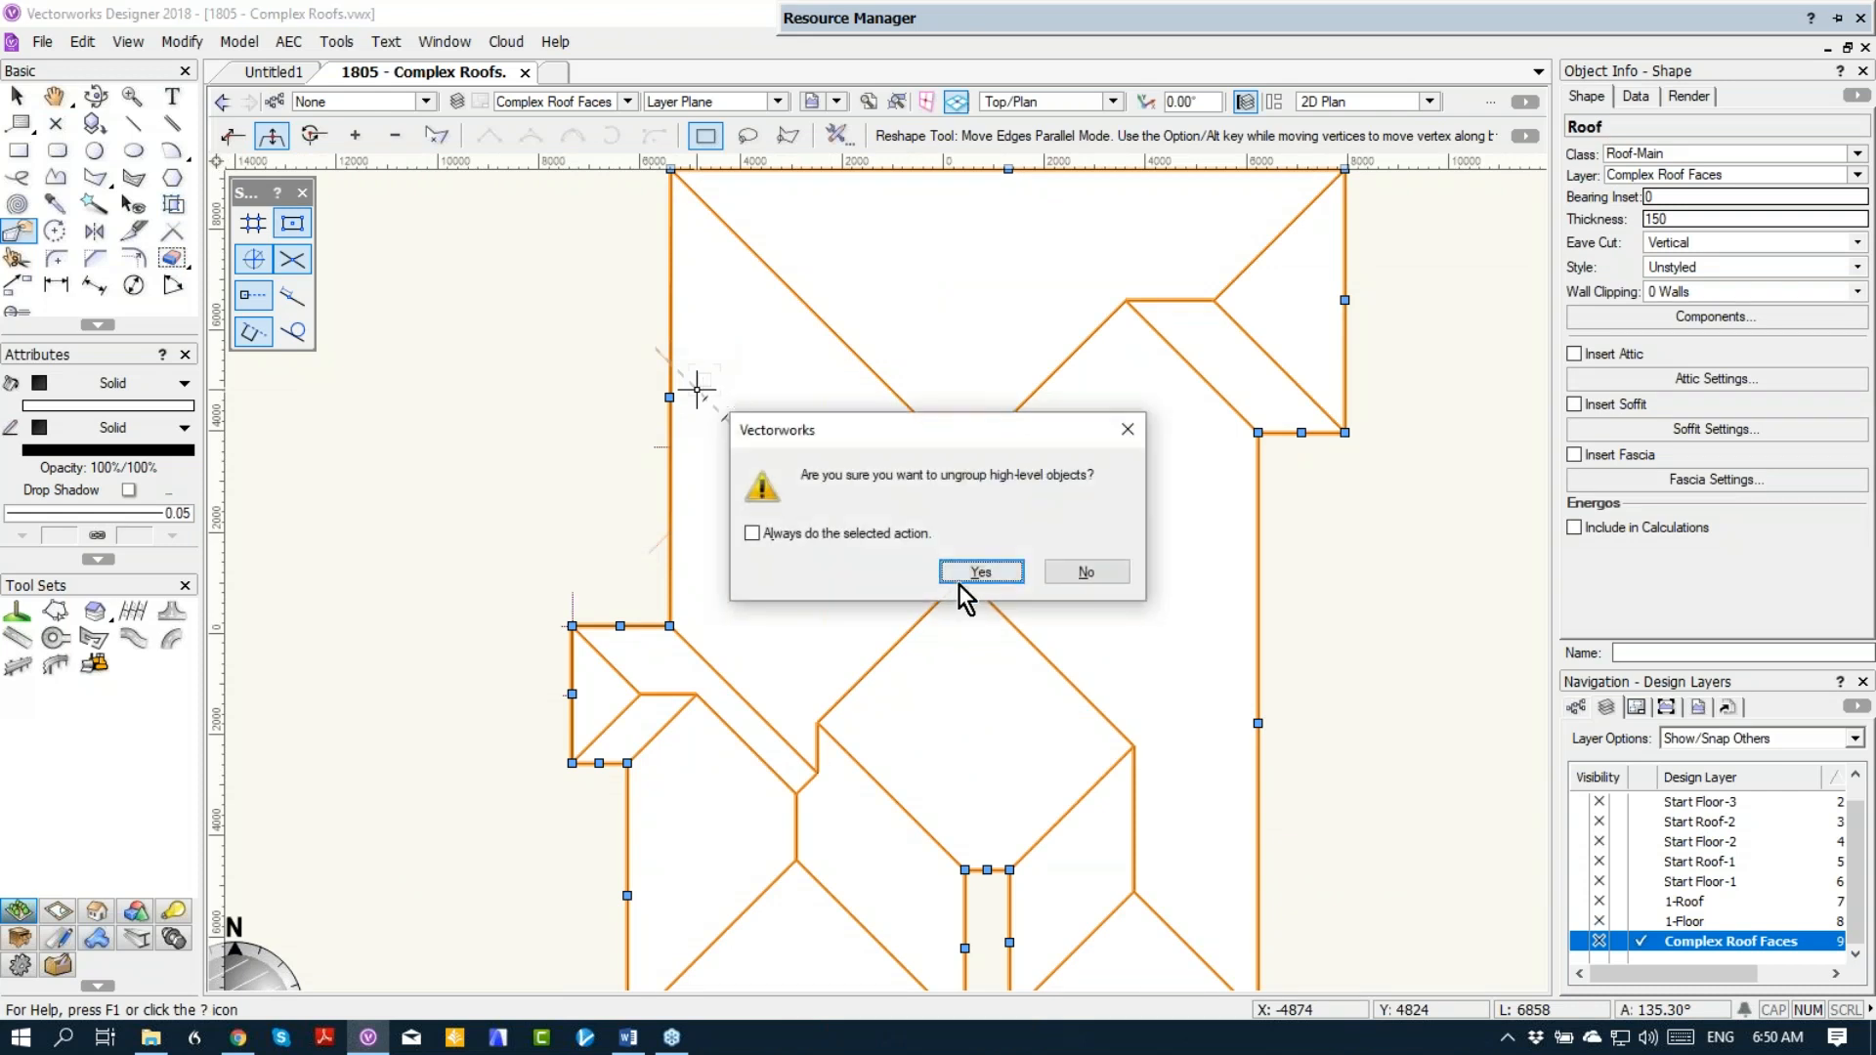
pyautogui.click(981, 564)
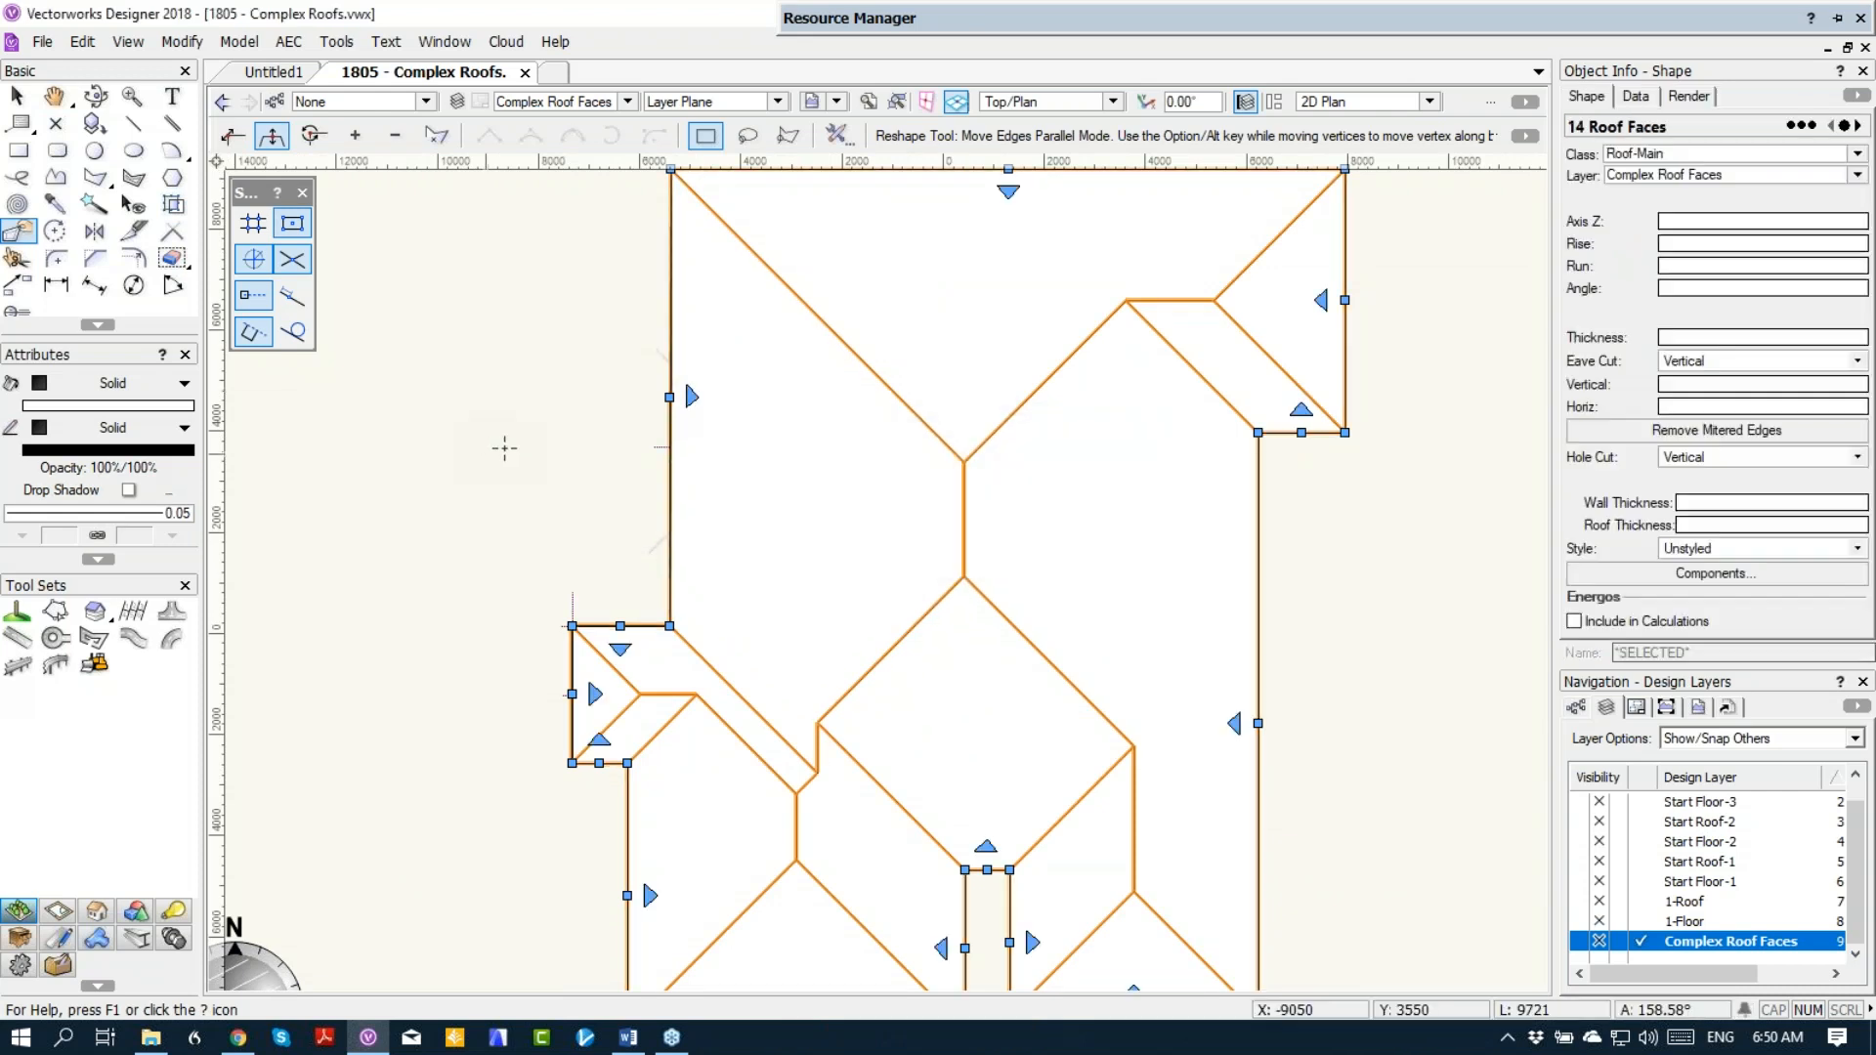
pyautogui.press('x')
pyautogui.press('x')
pyautogui.click(723, 418)
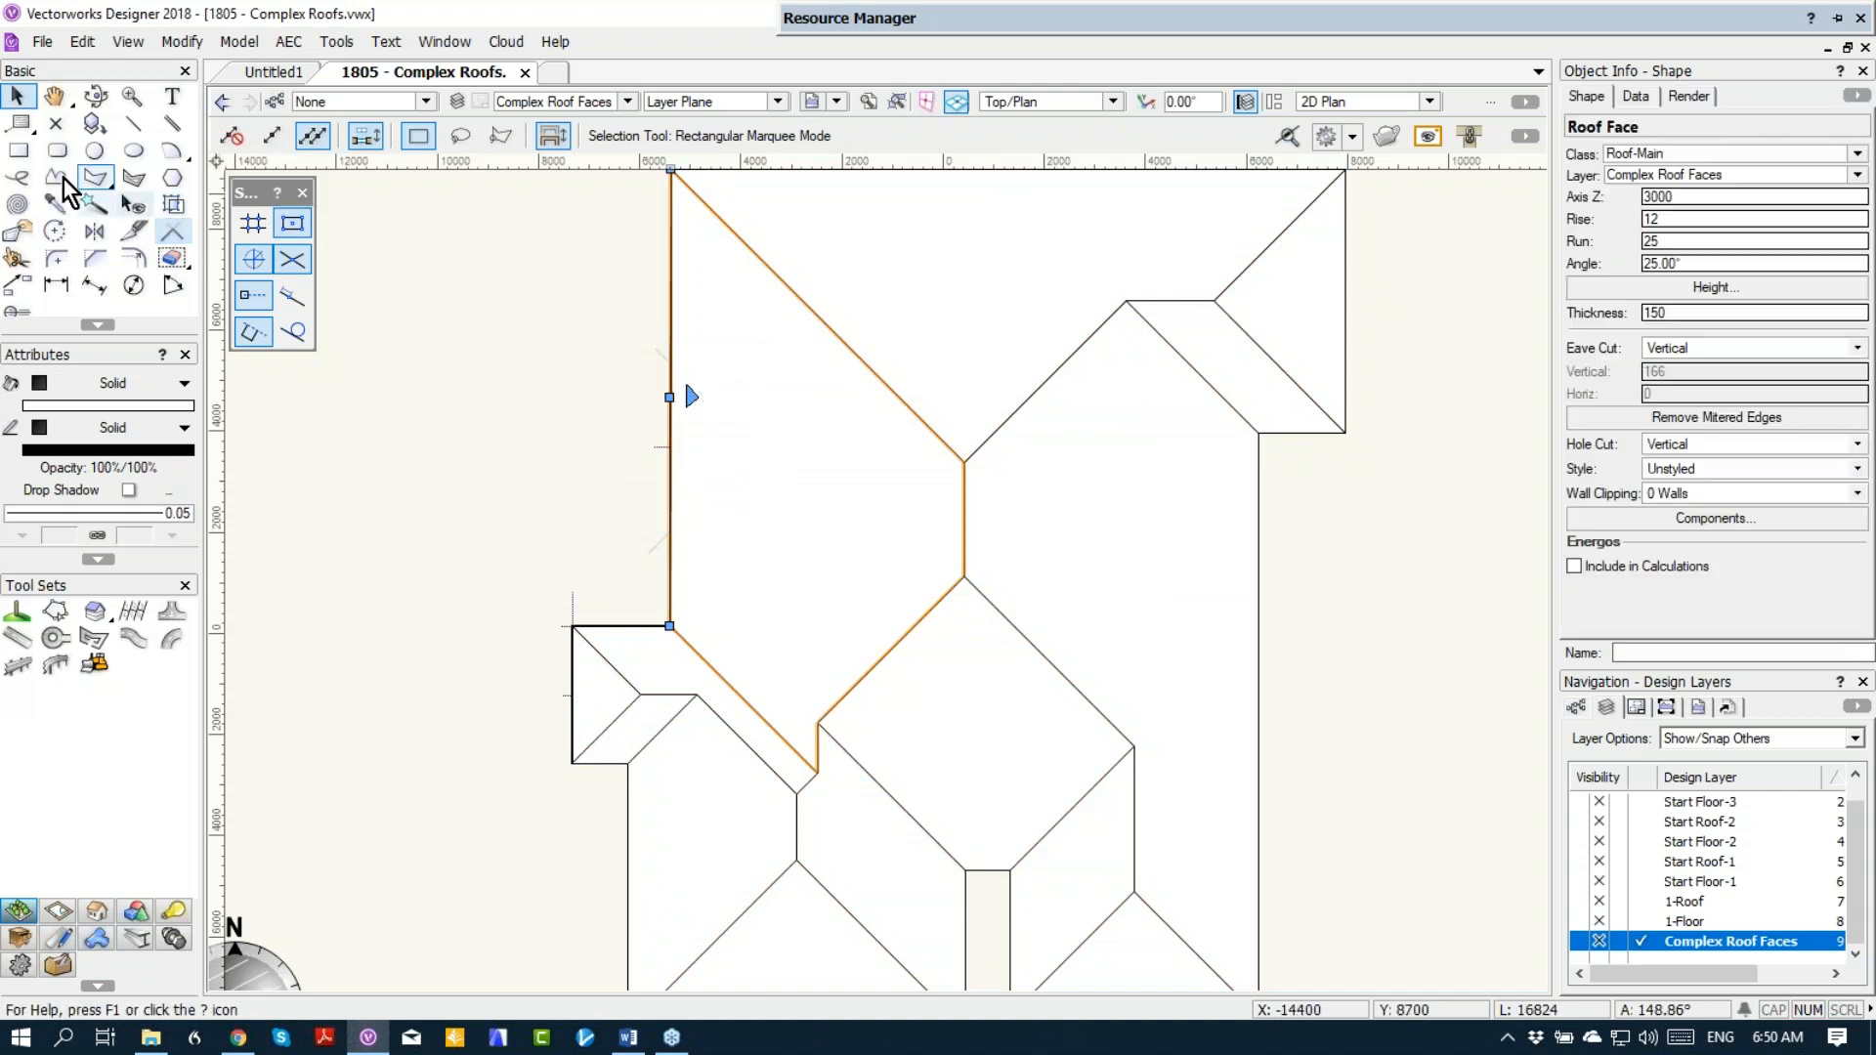
# Step: Draw a right-triangular 2D polygon, about 1660 by 1660 mm, over the northern half of the small west gable in Vertex Mode
pyautogui.click(95, 177)
pyautogui.scroll(3, 684, 376)
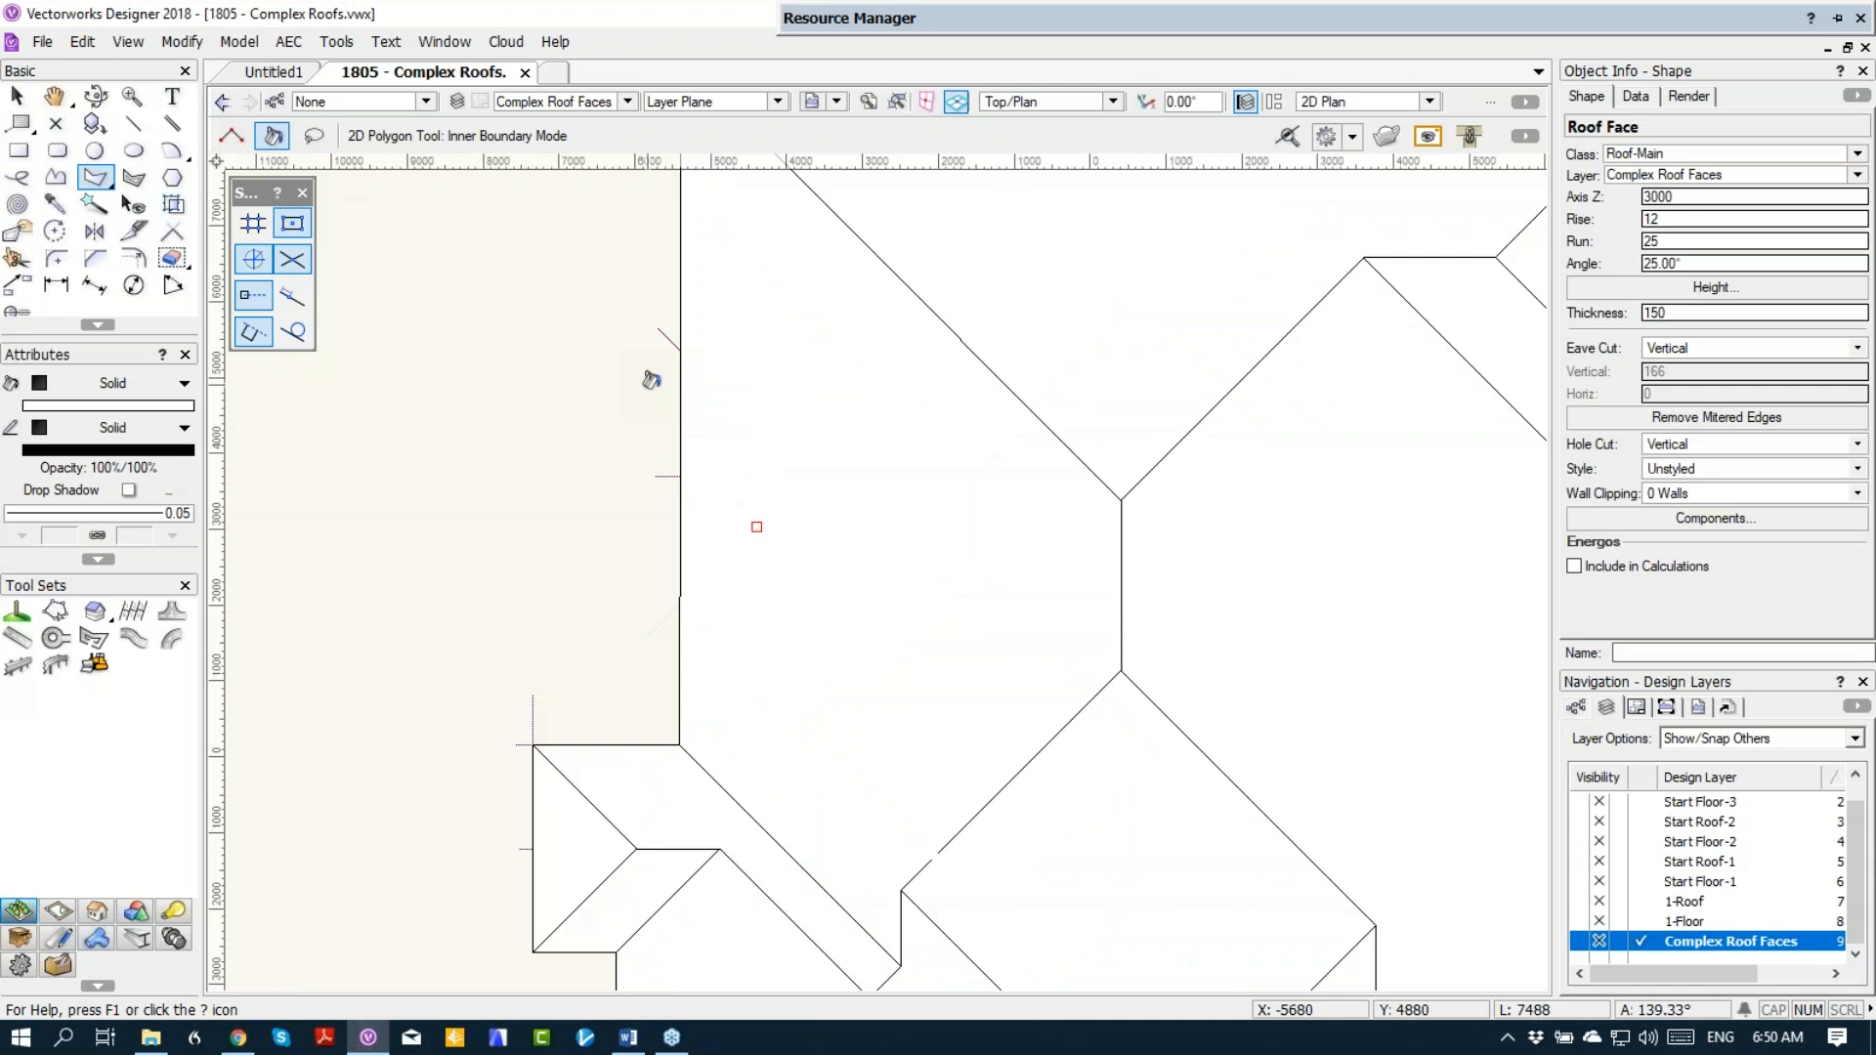
pyautogui.click(232, 135)
pyautogui.click(691, 334)
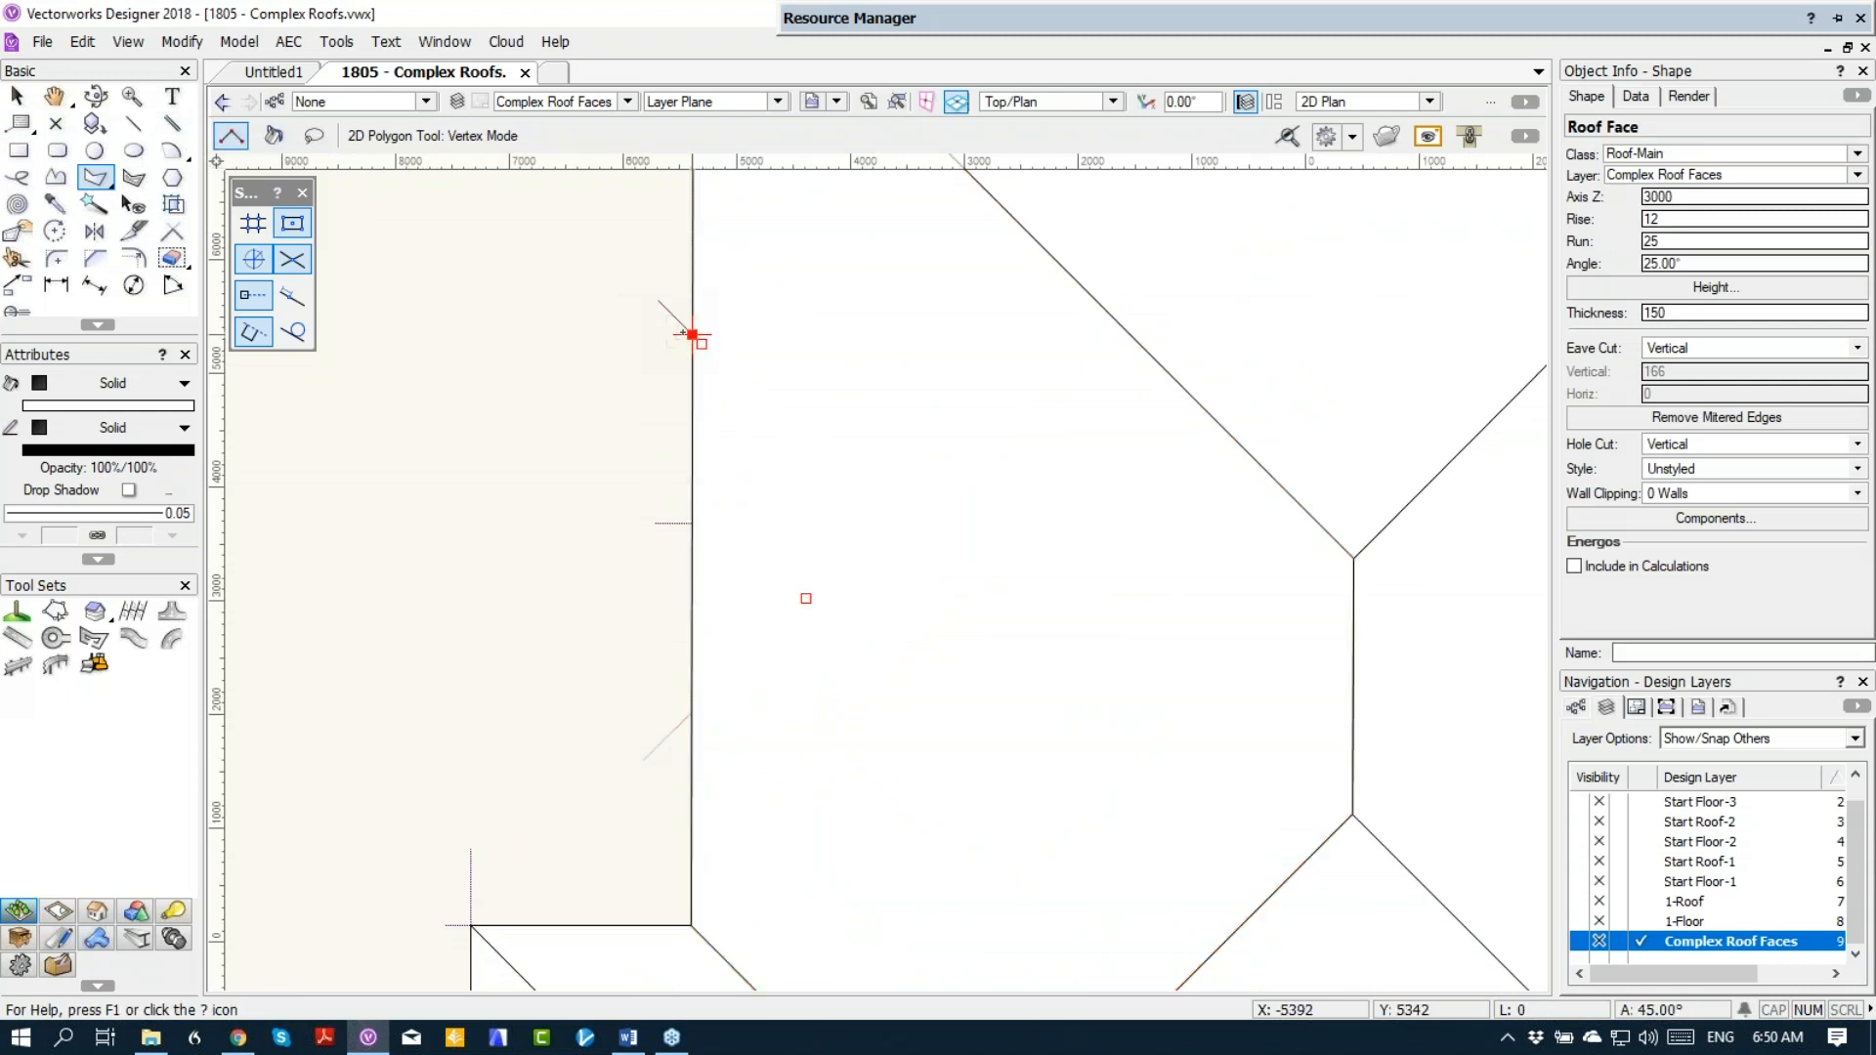
pyautogui.click(880, 523)
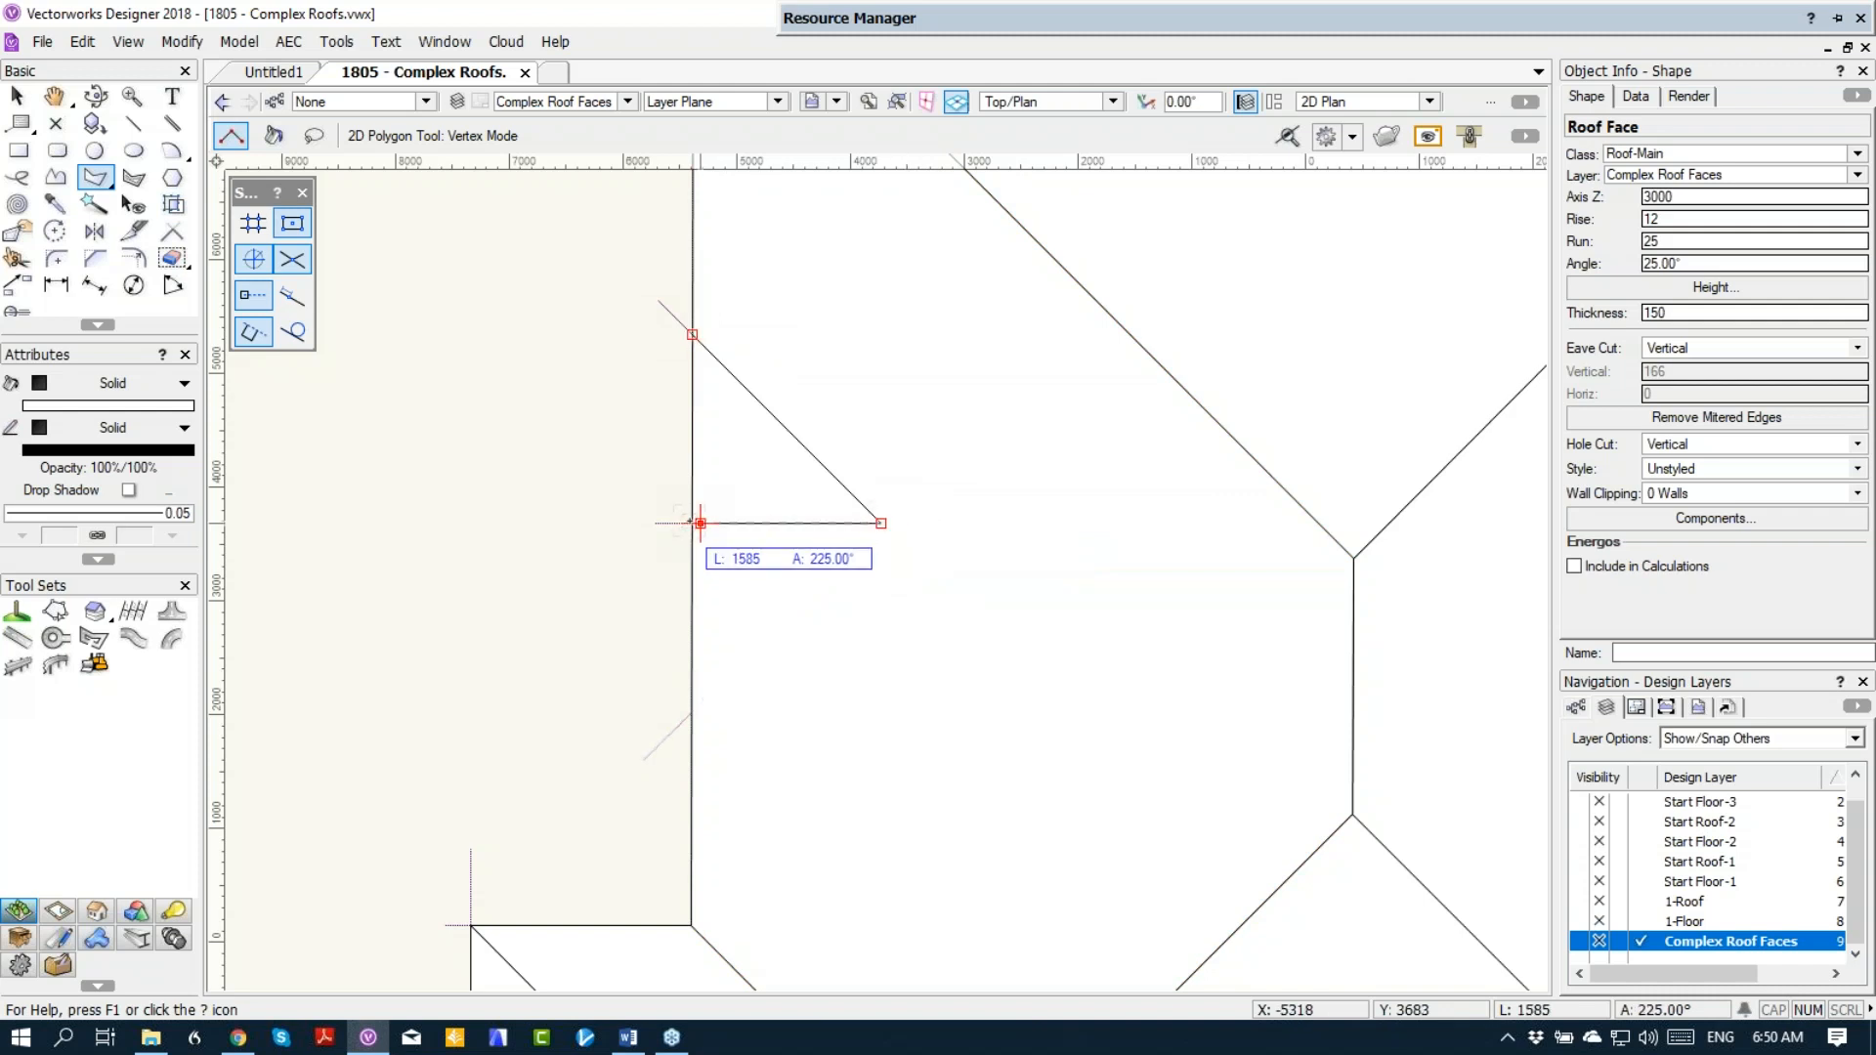
pyautogui.click(692, 522)
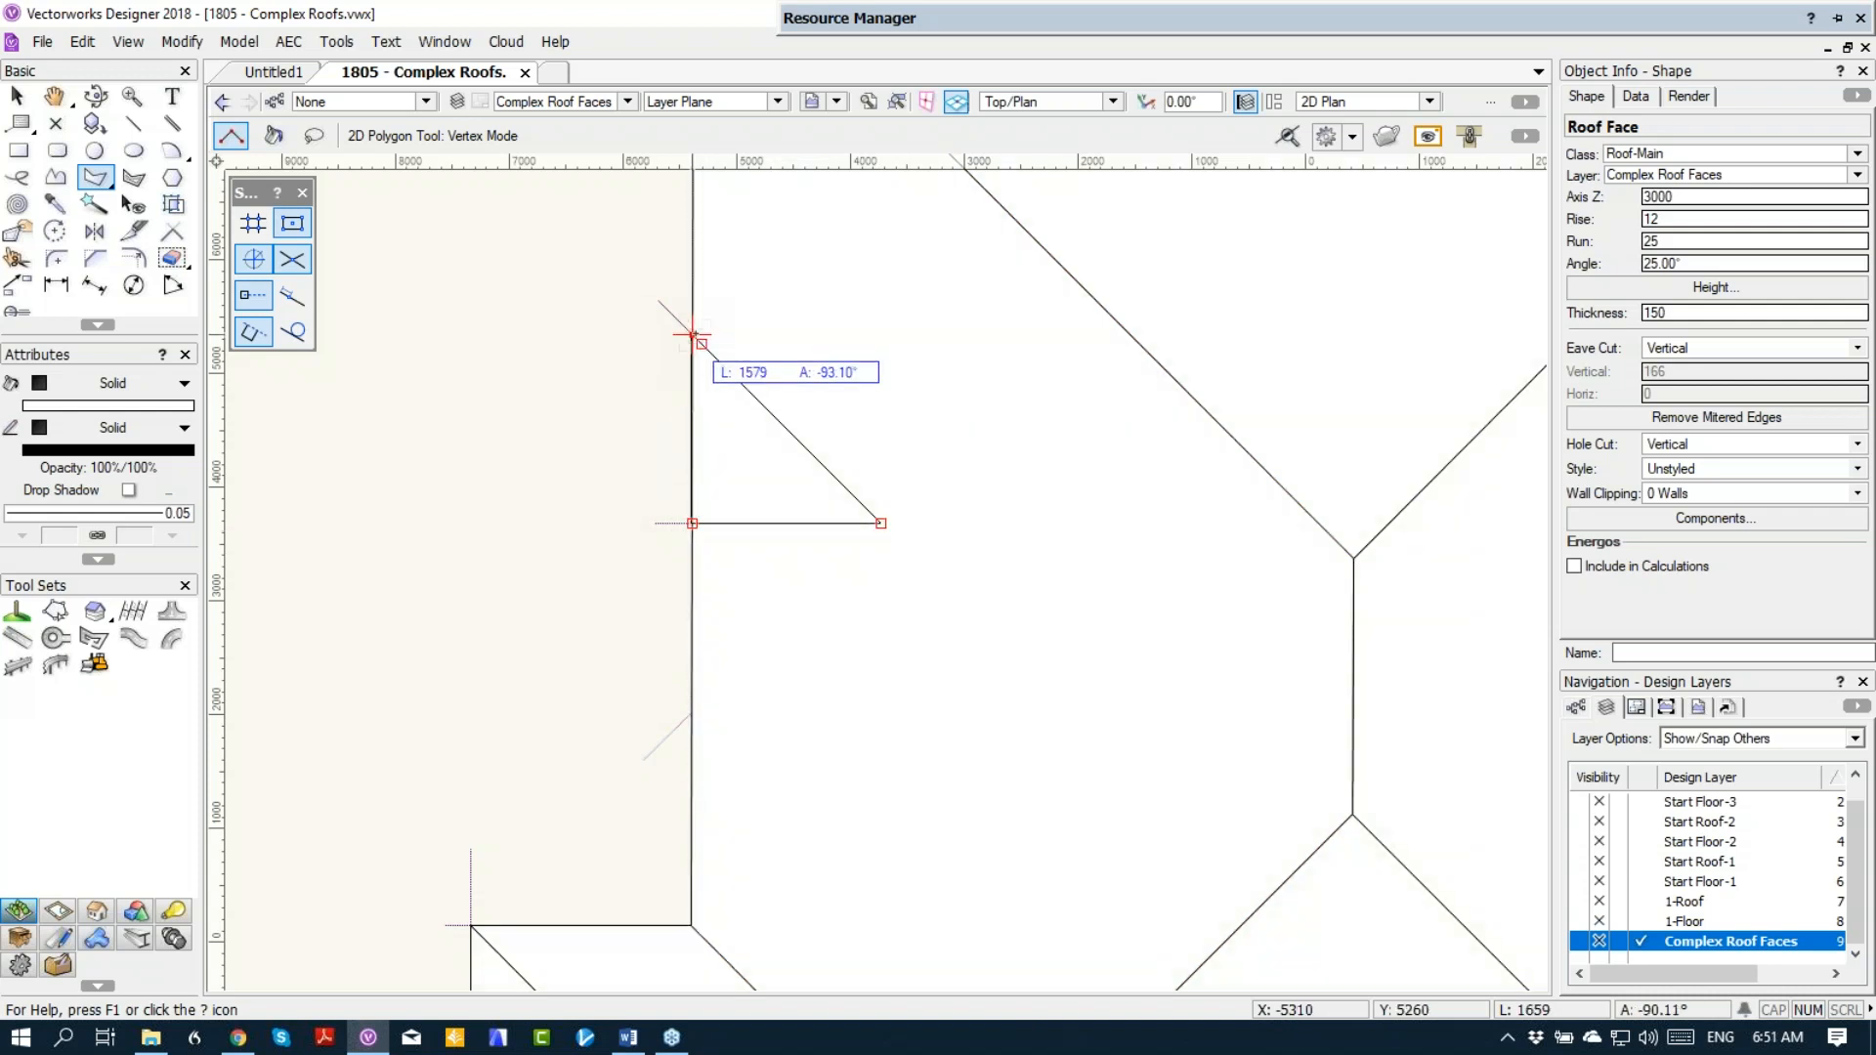
pyautogui.scroll(5, 691, 334)
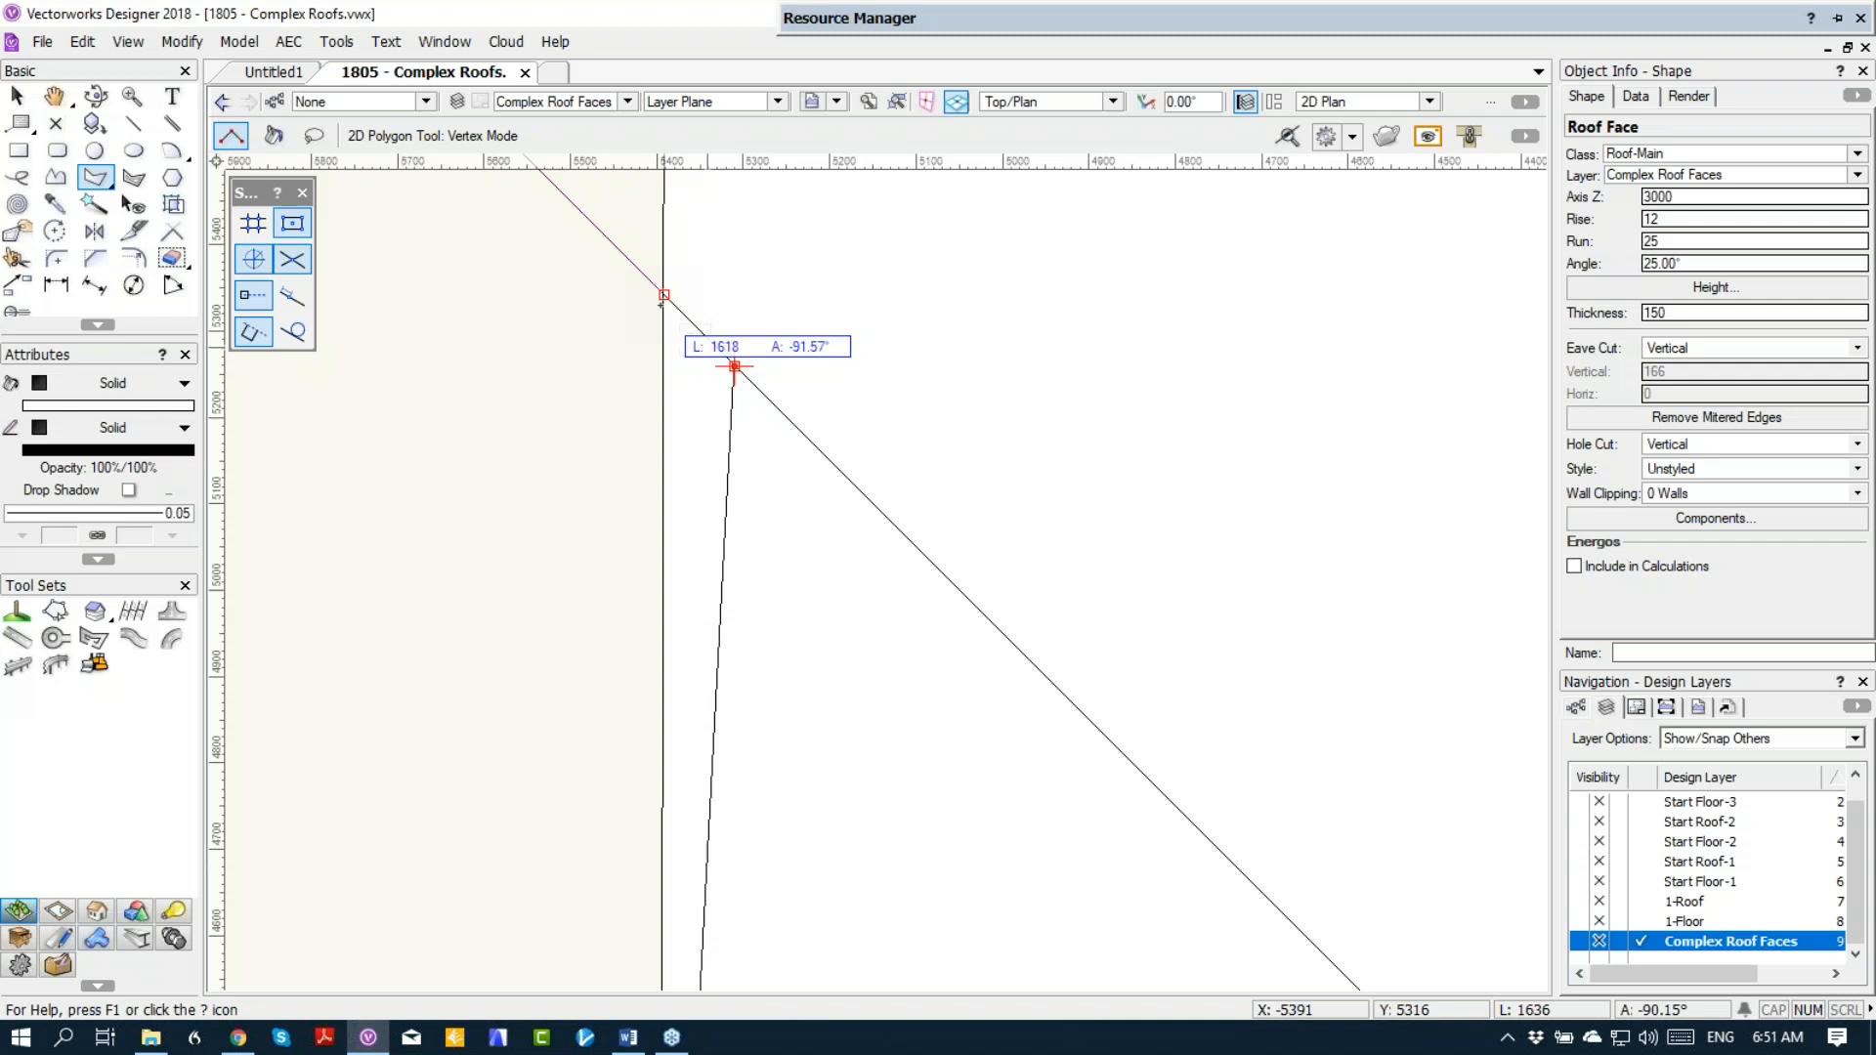
pyautogui.click(660, 289)
pyautogui.scroll(-5, 824, 392)
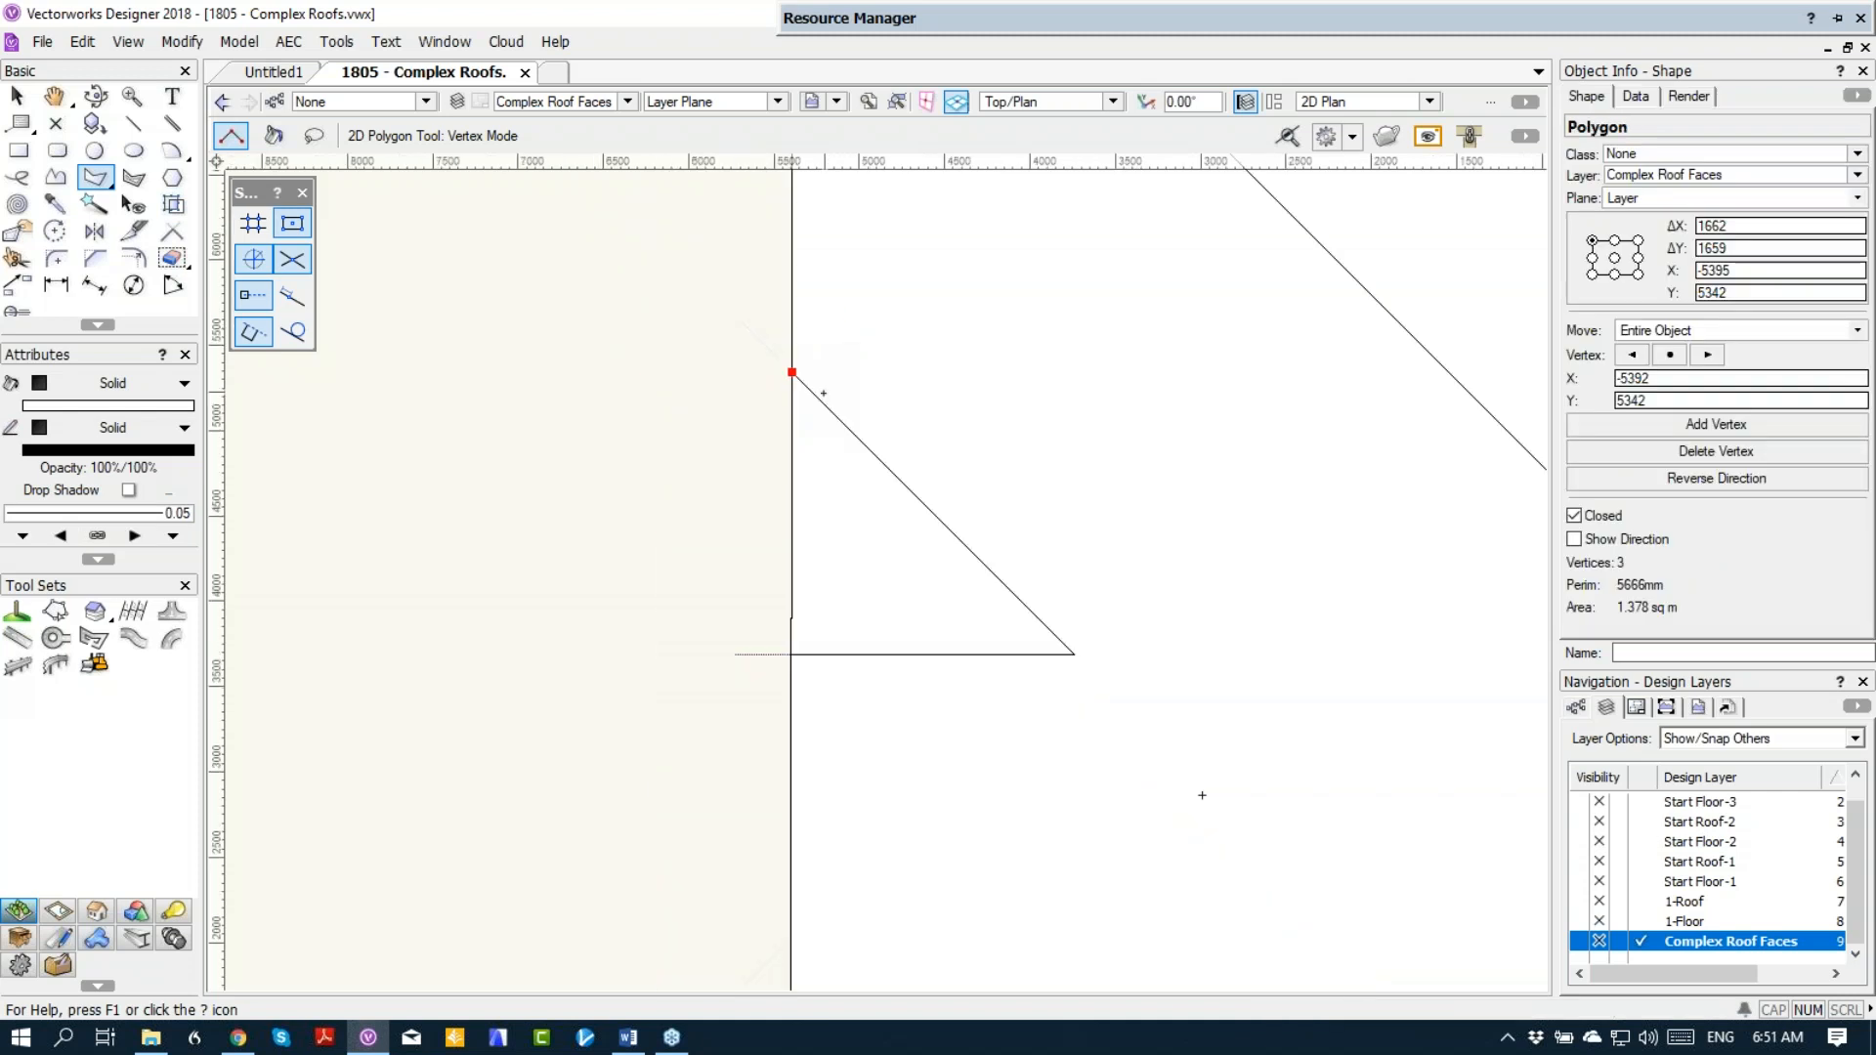
# Step: Convert the triangle to a roof face with axis Z 3000, angle 25° and thickness 150, placing its axis along the short guide north of the gable
pyautogui.press('x')
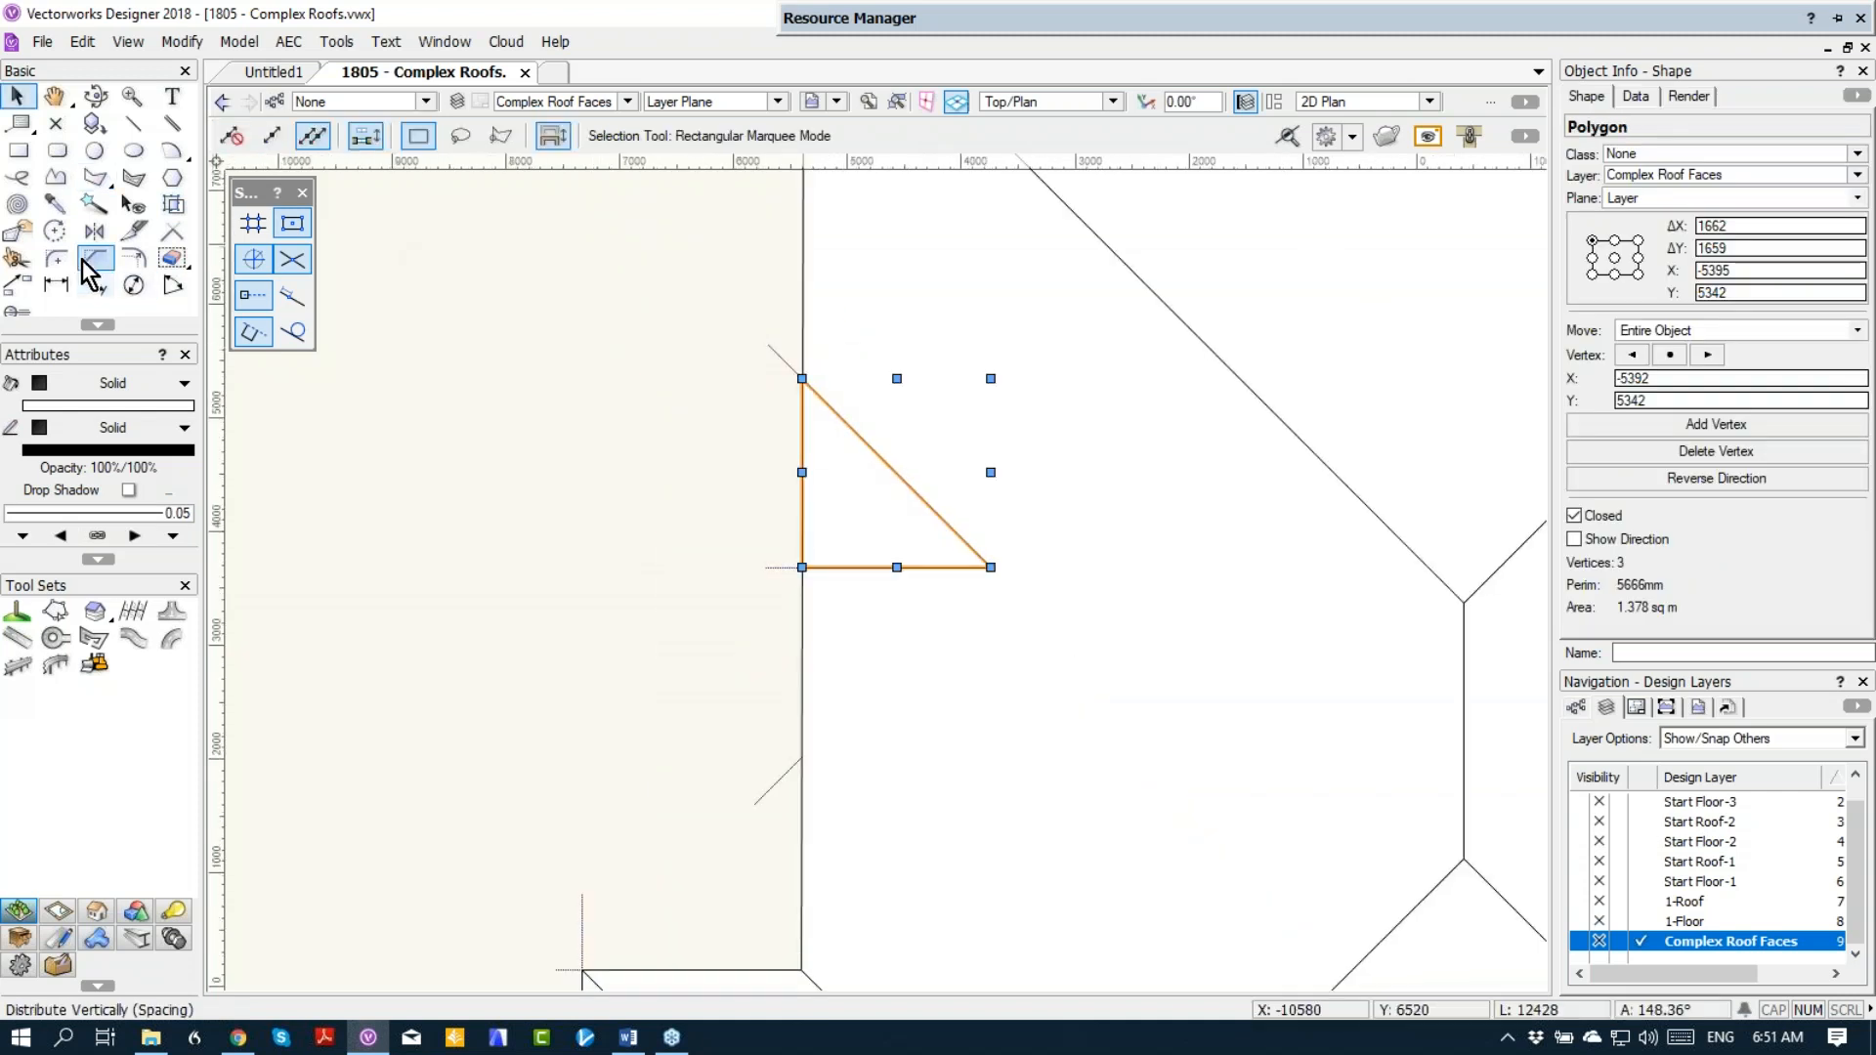
pyautogui.click(292, 41)
pyautogui.click(294, 42)
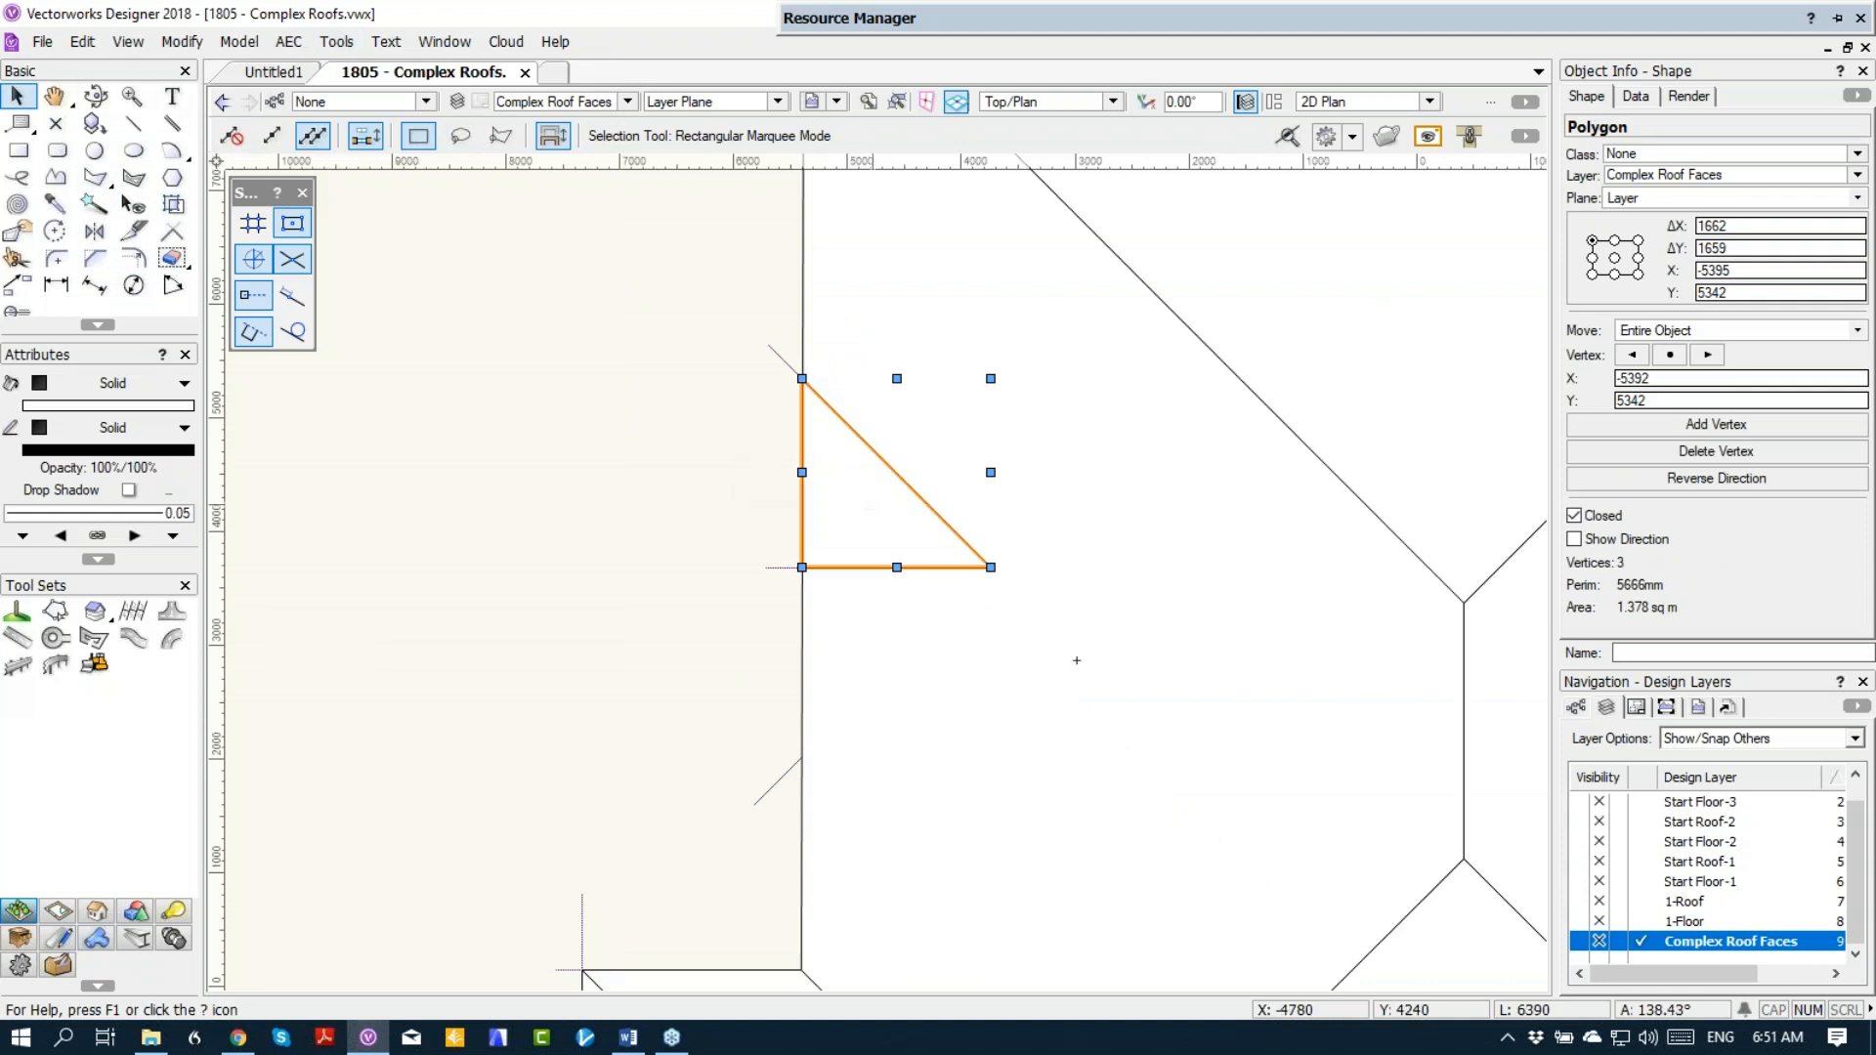
pyautogui.click(288, 42)
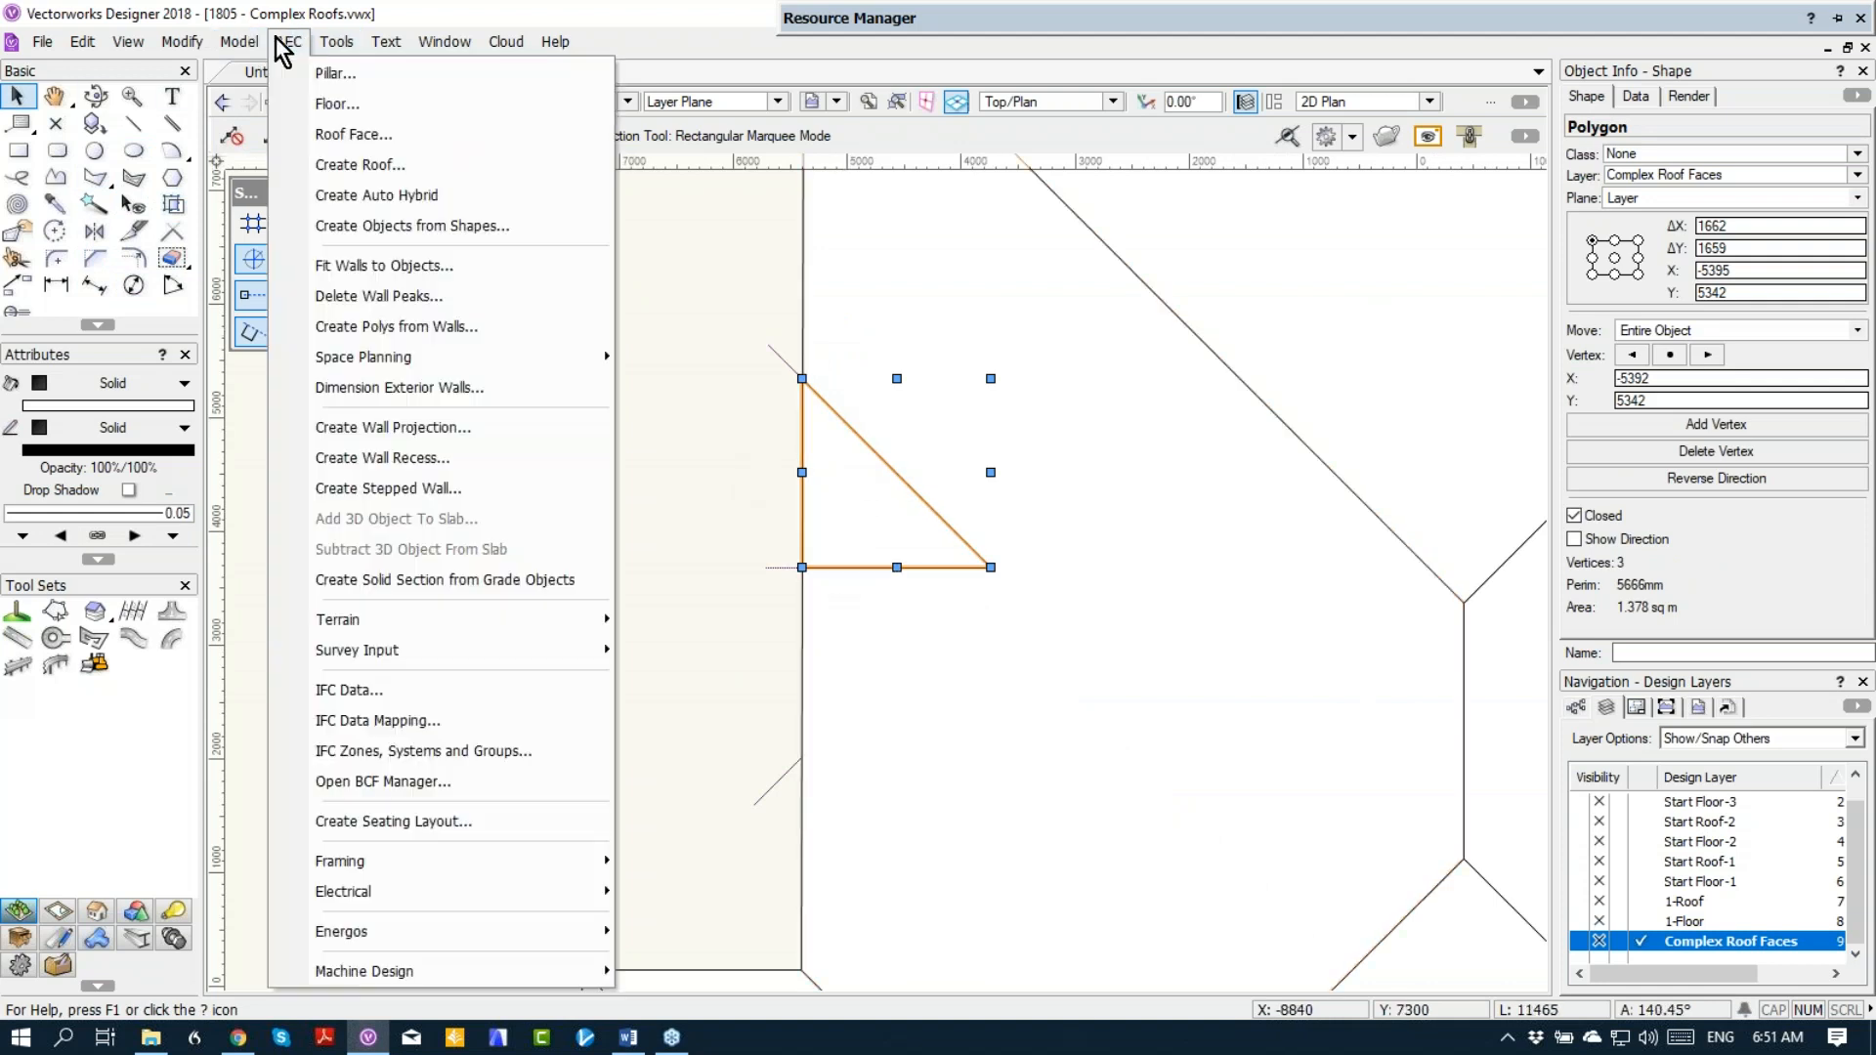
pyautogui.click(336, 138)
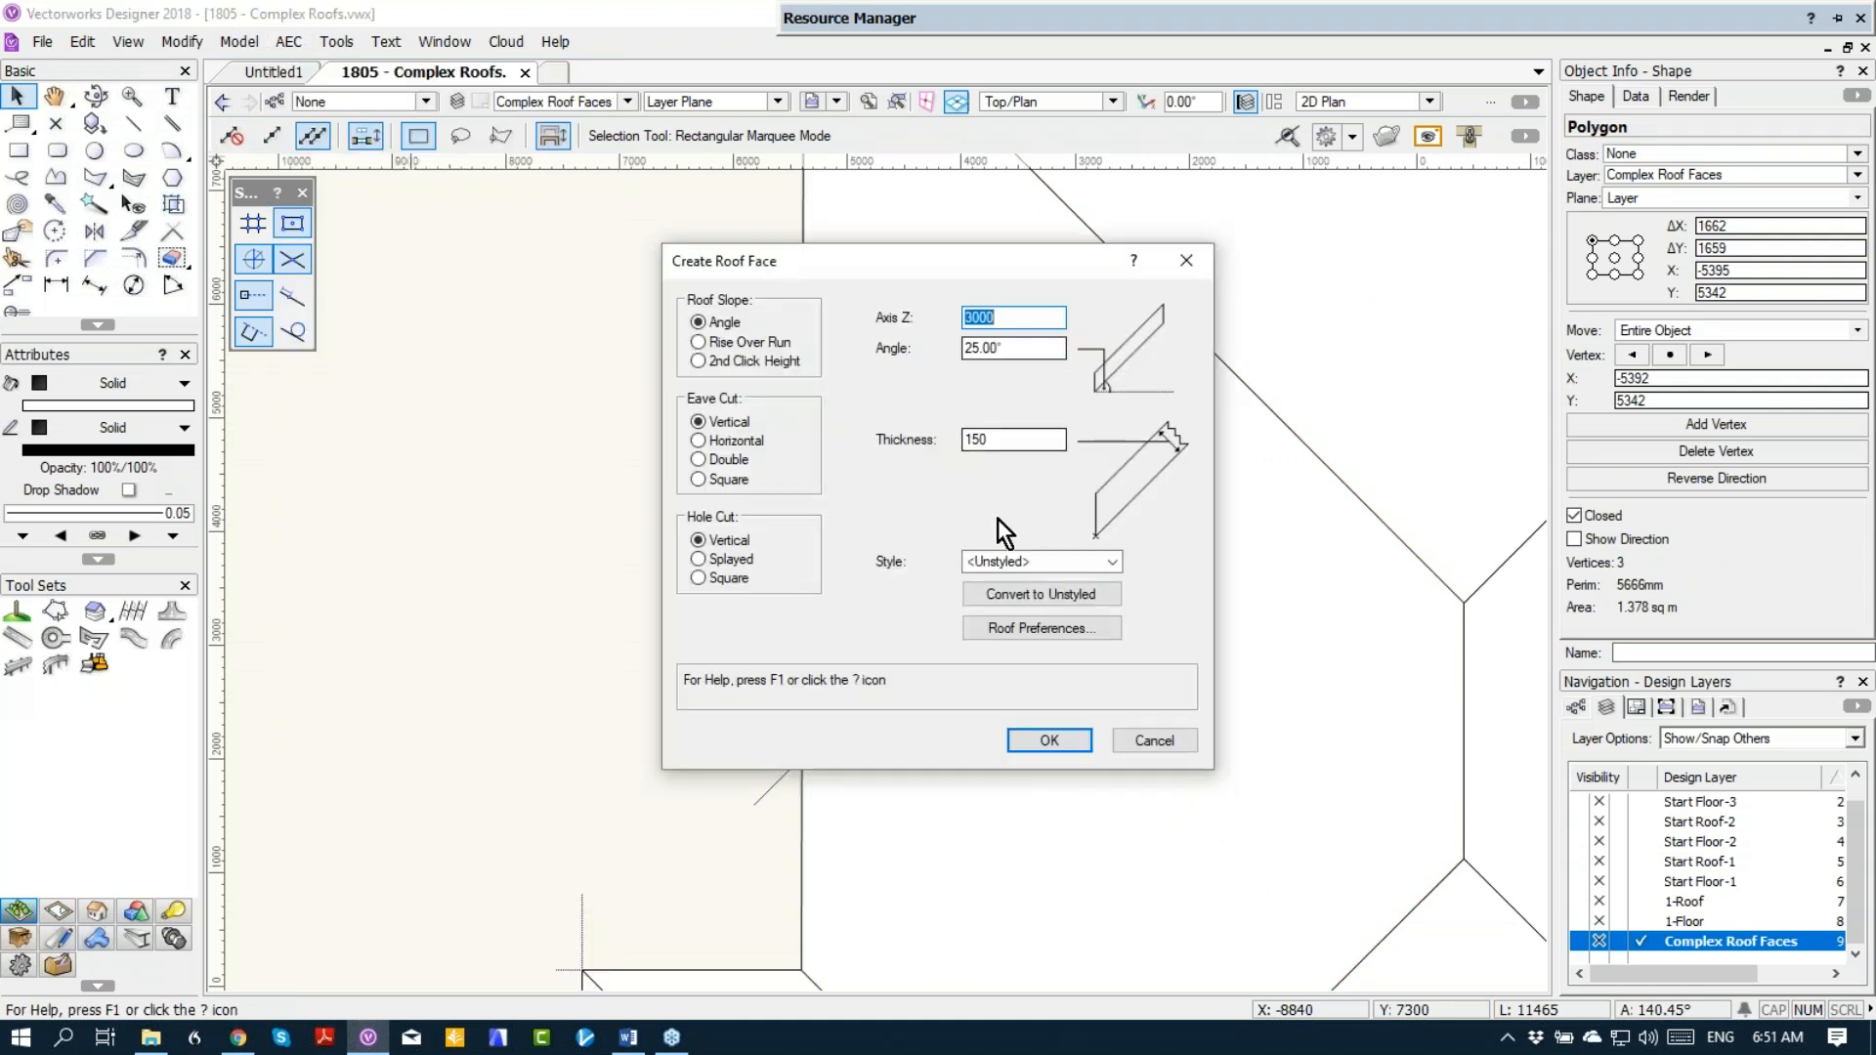
pyautogui.click(1041, 740)
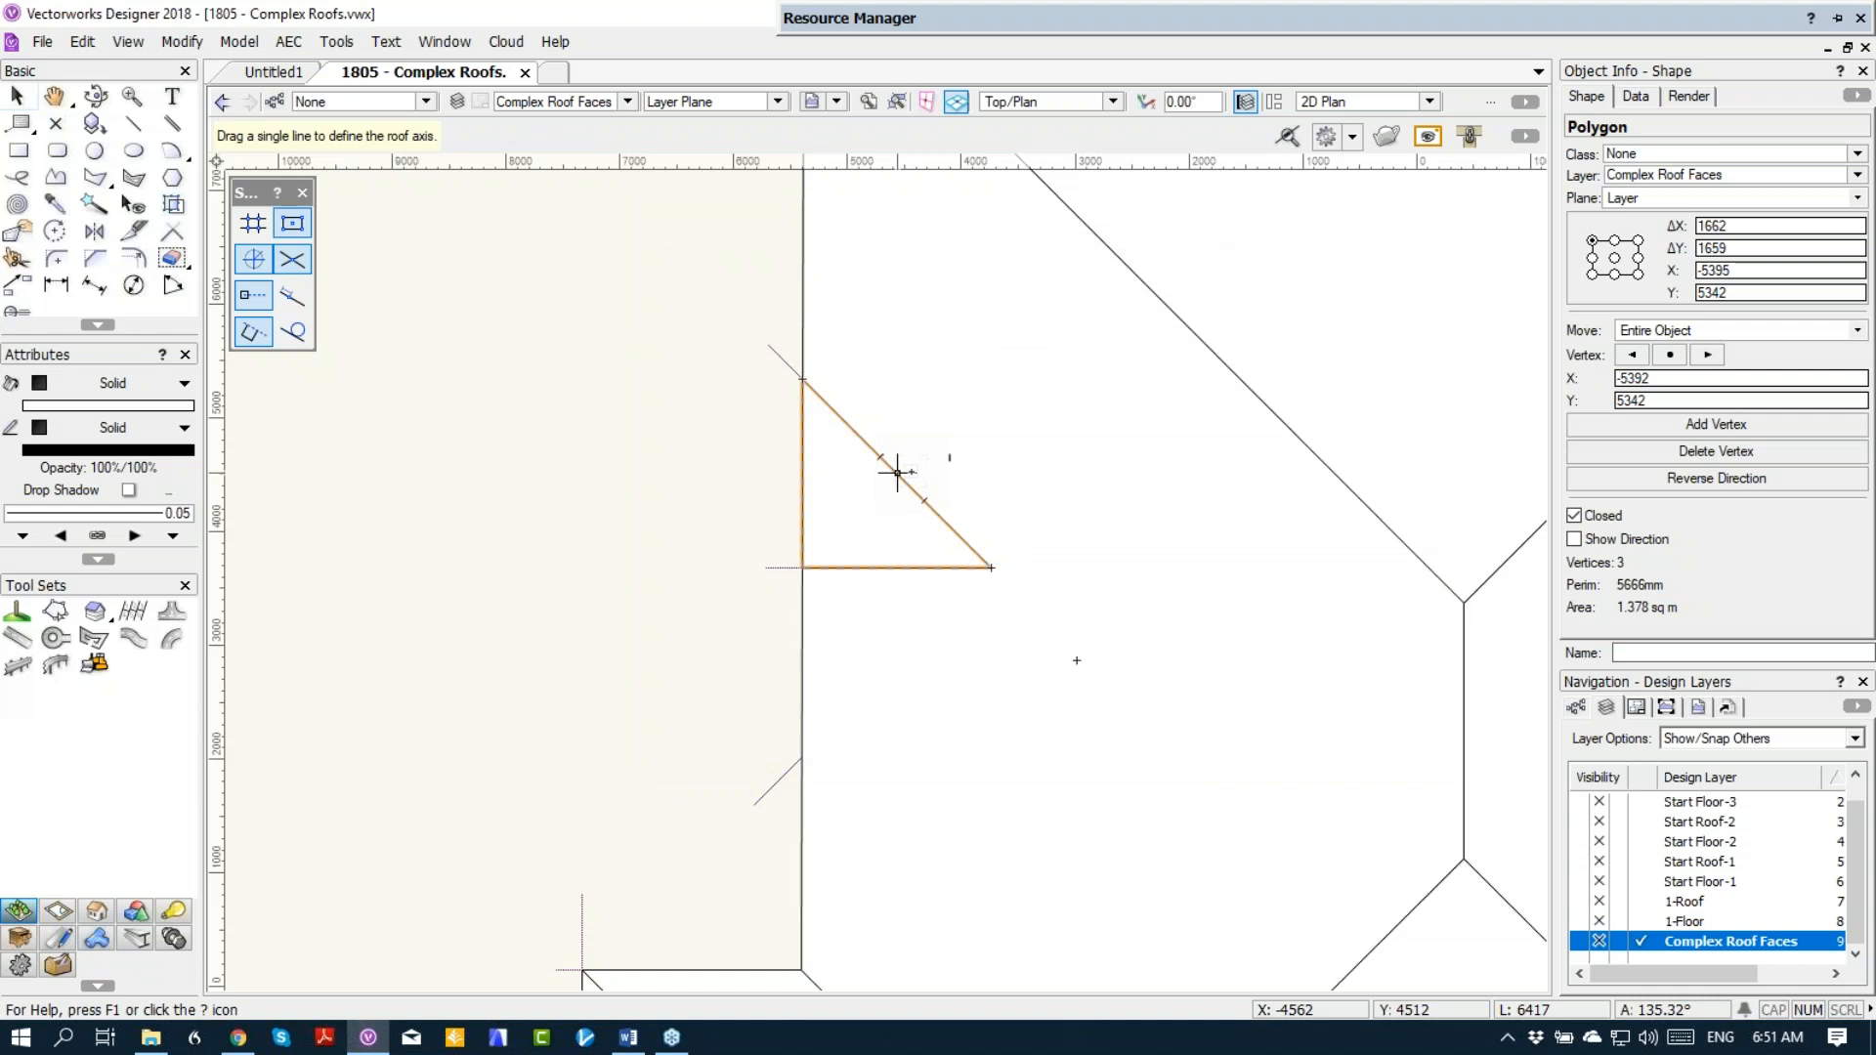
pyautogui.moveTo(882, 457); pyautogui.dragTo(998, 457)
pyautogui.click(999, 530)
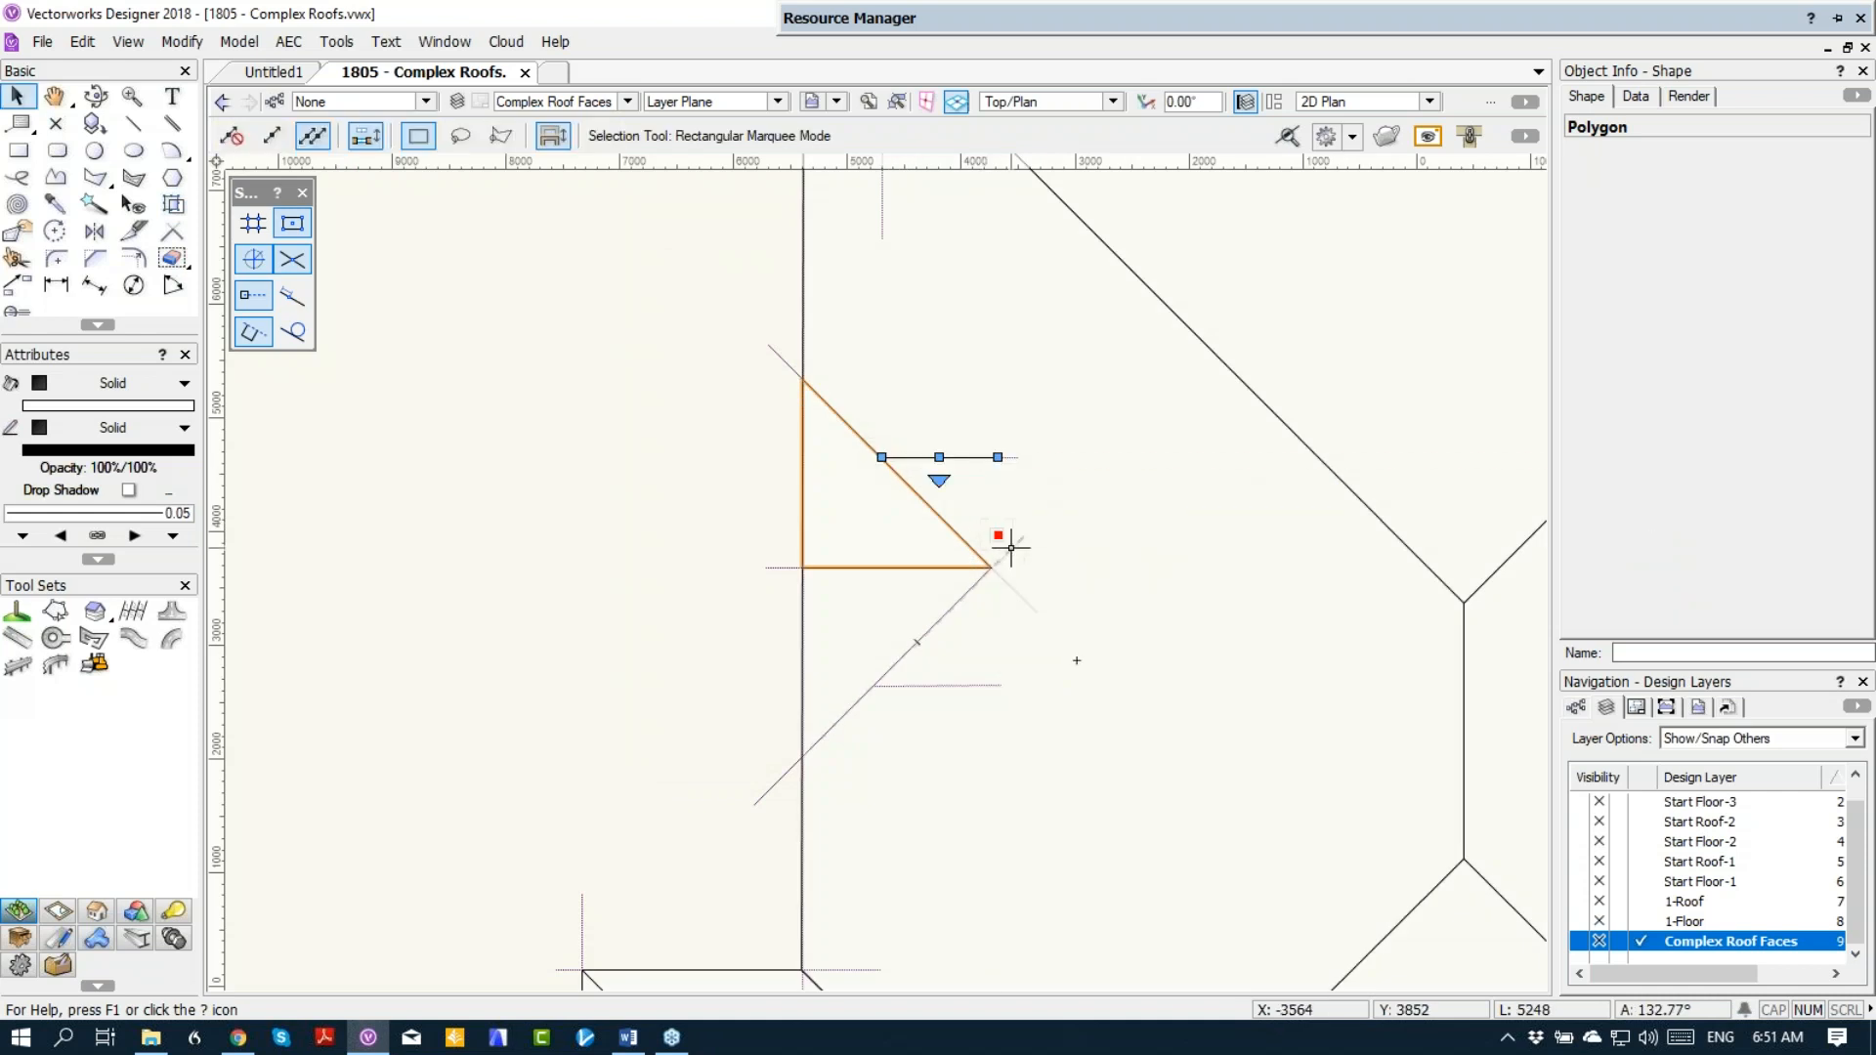
# Step: Mirror a duplicate of the triangular roof face across the gable's horizontal centre guide
pyautogui.click(94, 231)
pyautogui.click(766, 568)
pyautogui.click(993, 567)
pyautogui.scroll(-5, 841, 510)
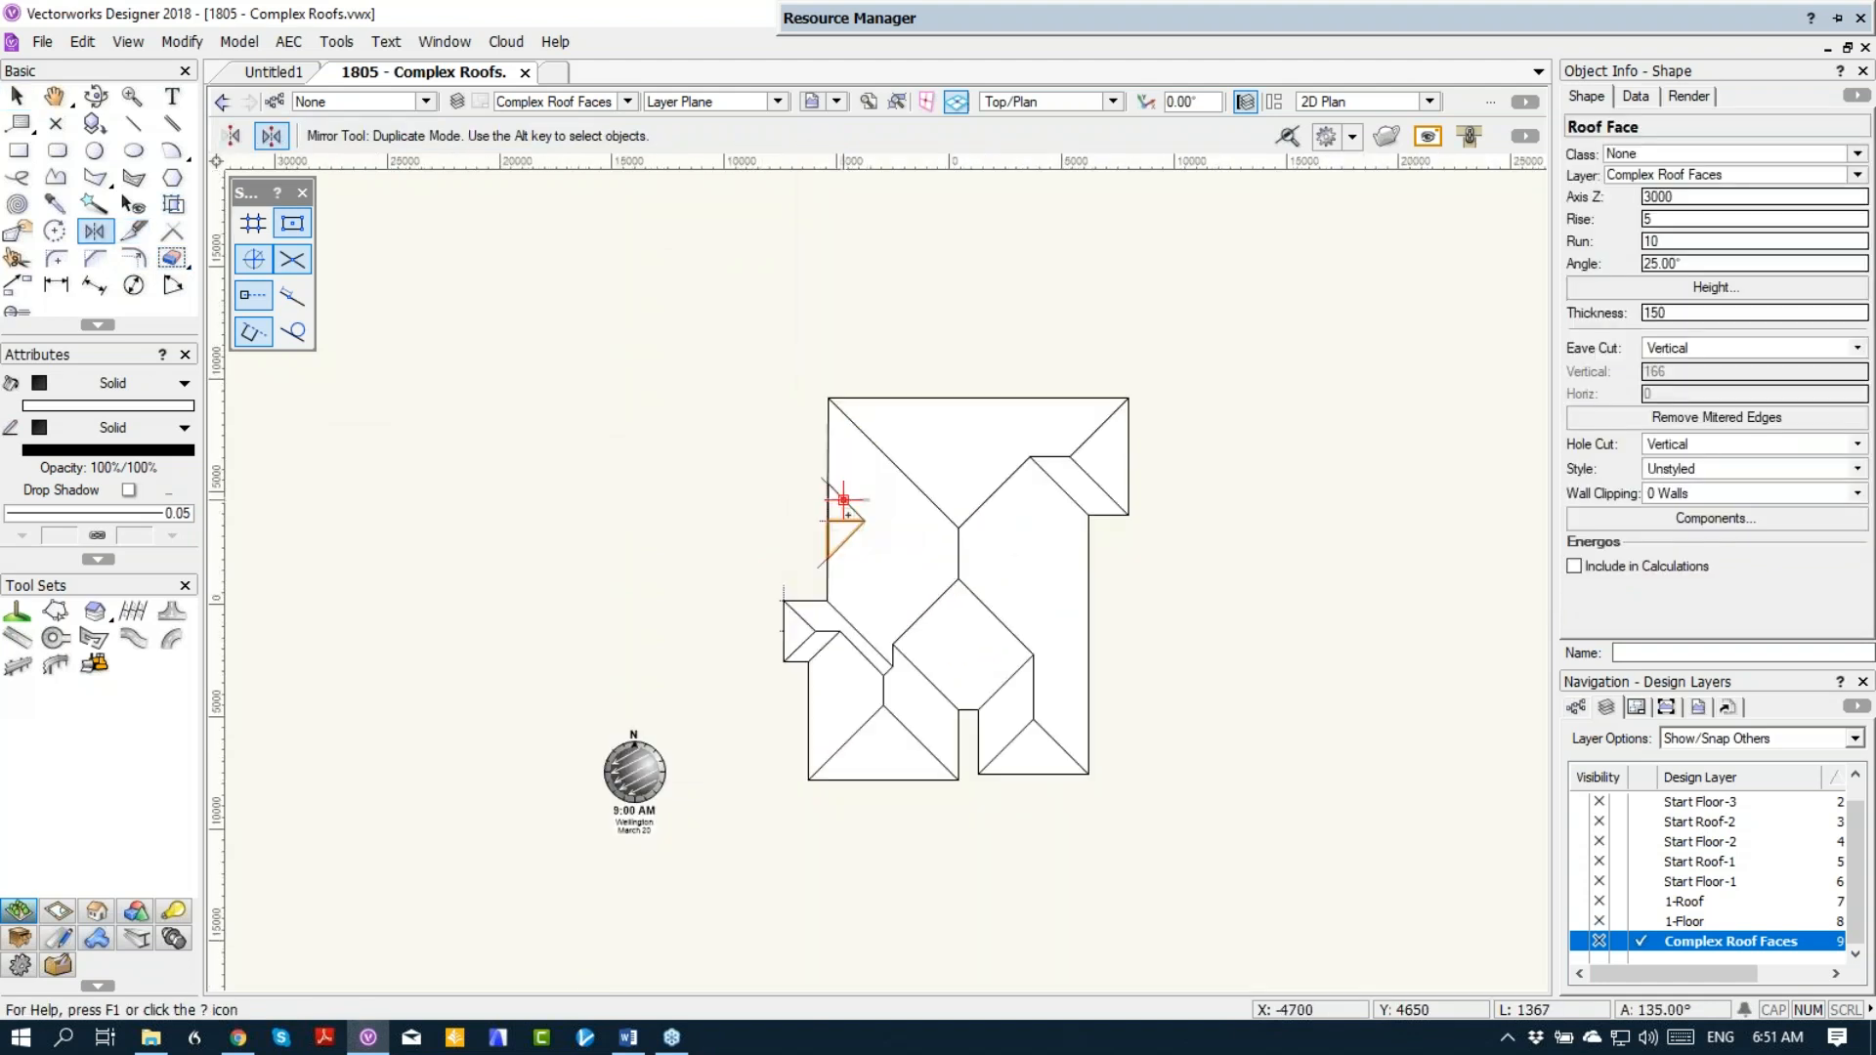
# Step: In a Left Isometric view, delete the large main west roof face surrounding the small gable
pyautogui.press('1')
pyautogui.scroll(2, 797, 550)
pyautogui.press('x')
pyautogui.press('x')
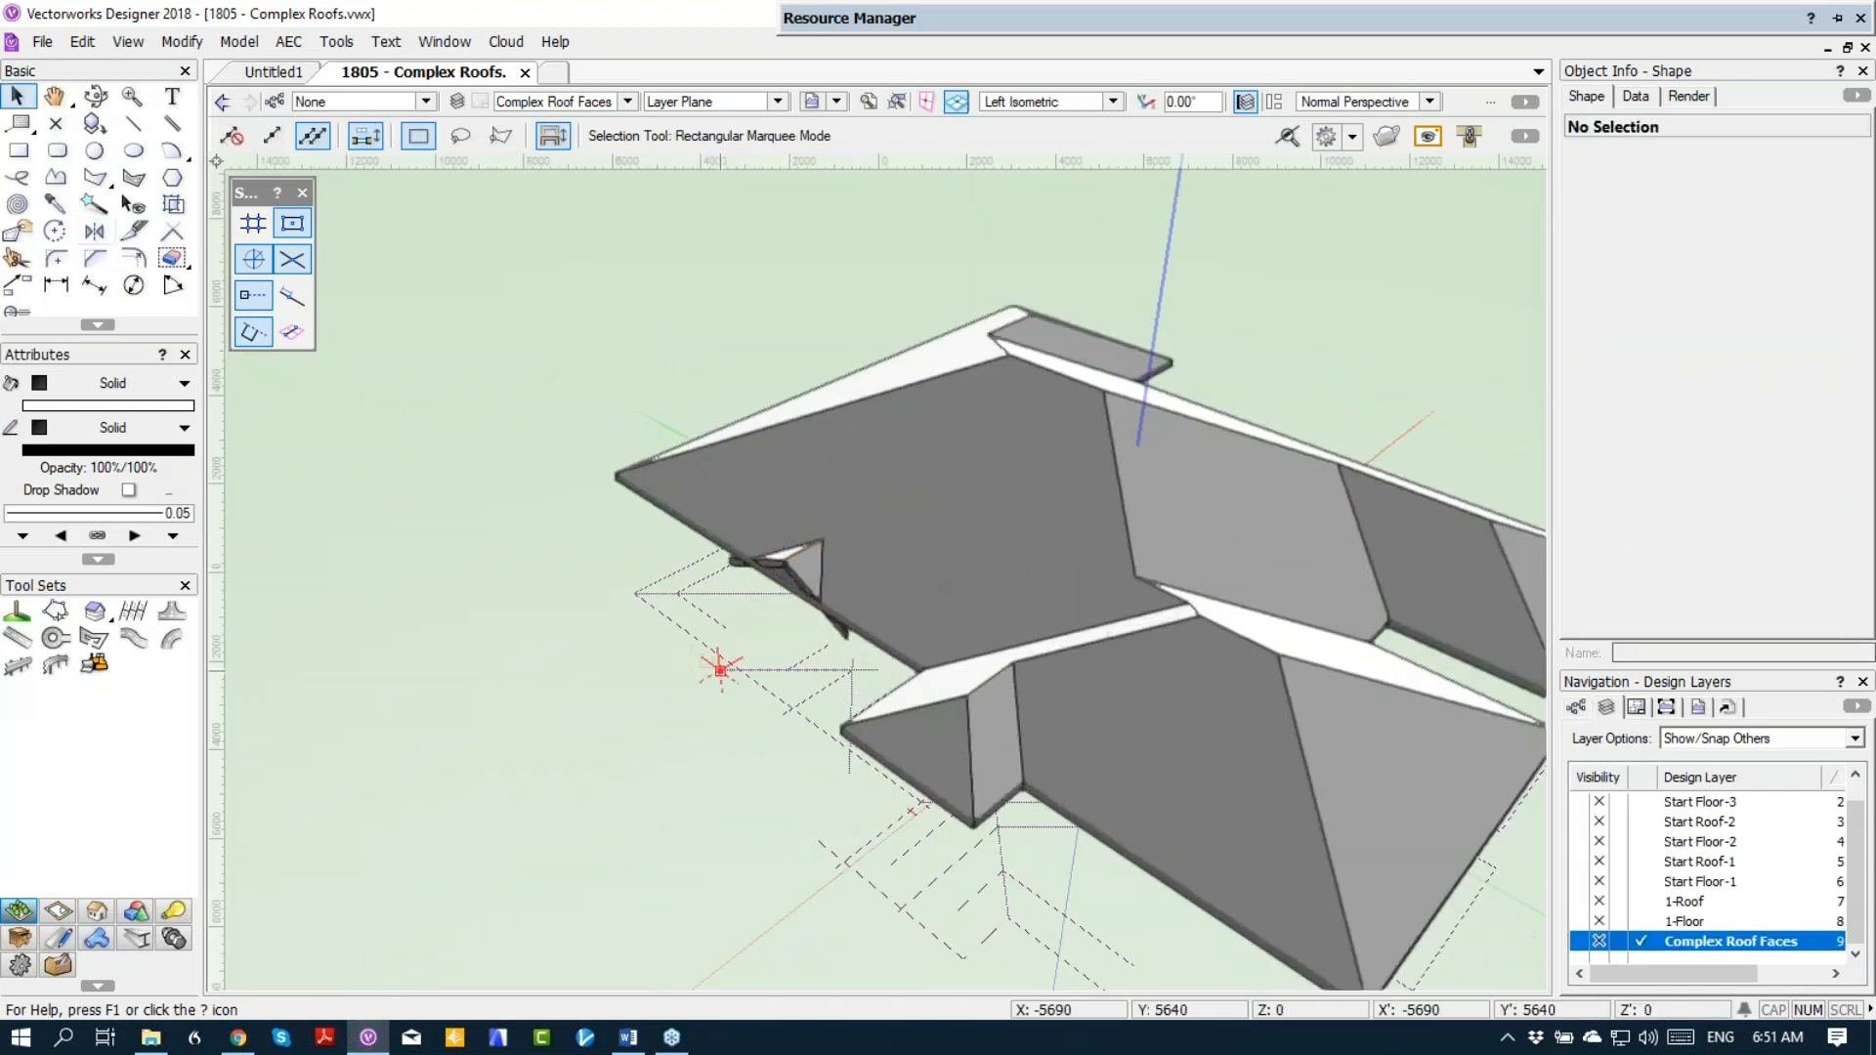
pyautogui.click(1047, 572)
pyautogui.press('Delete')
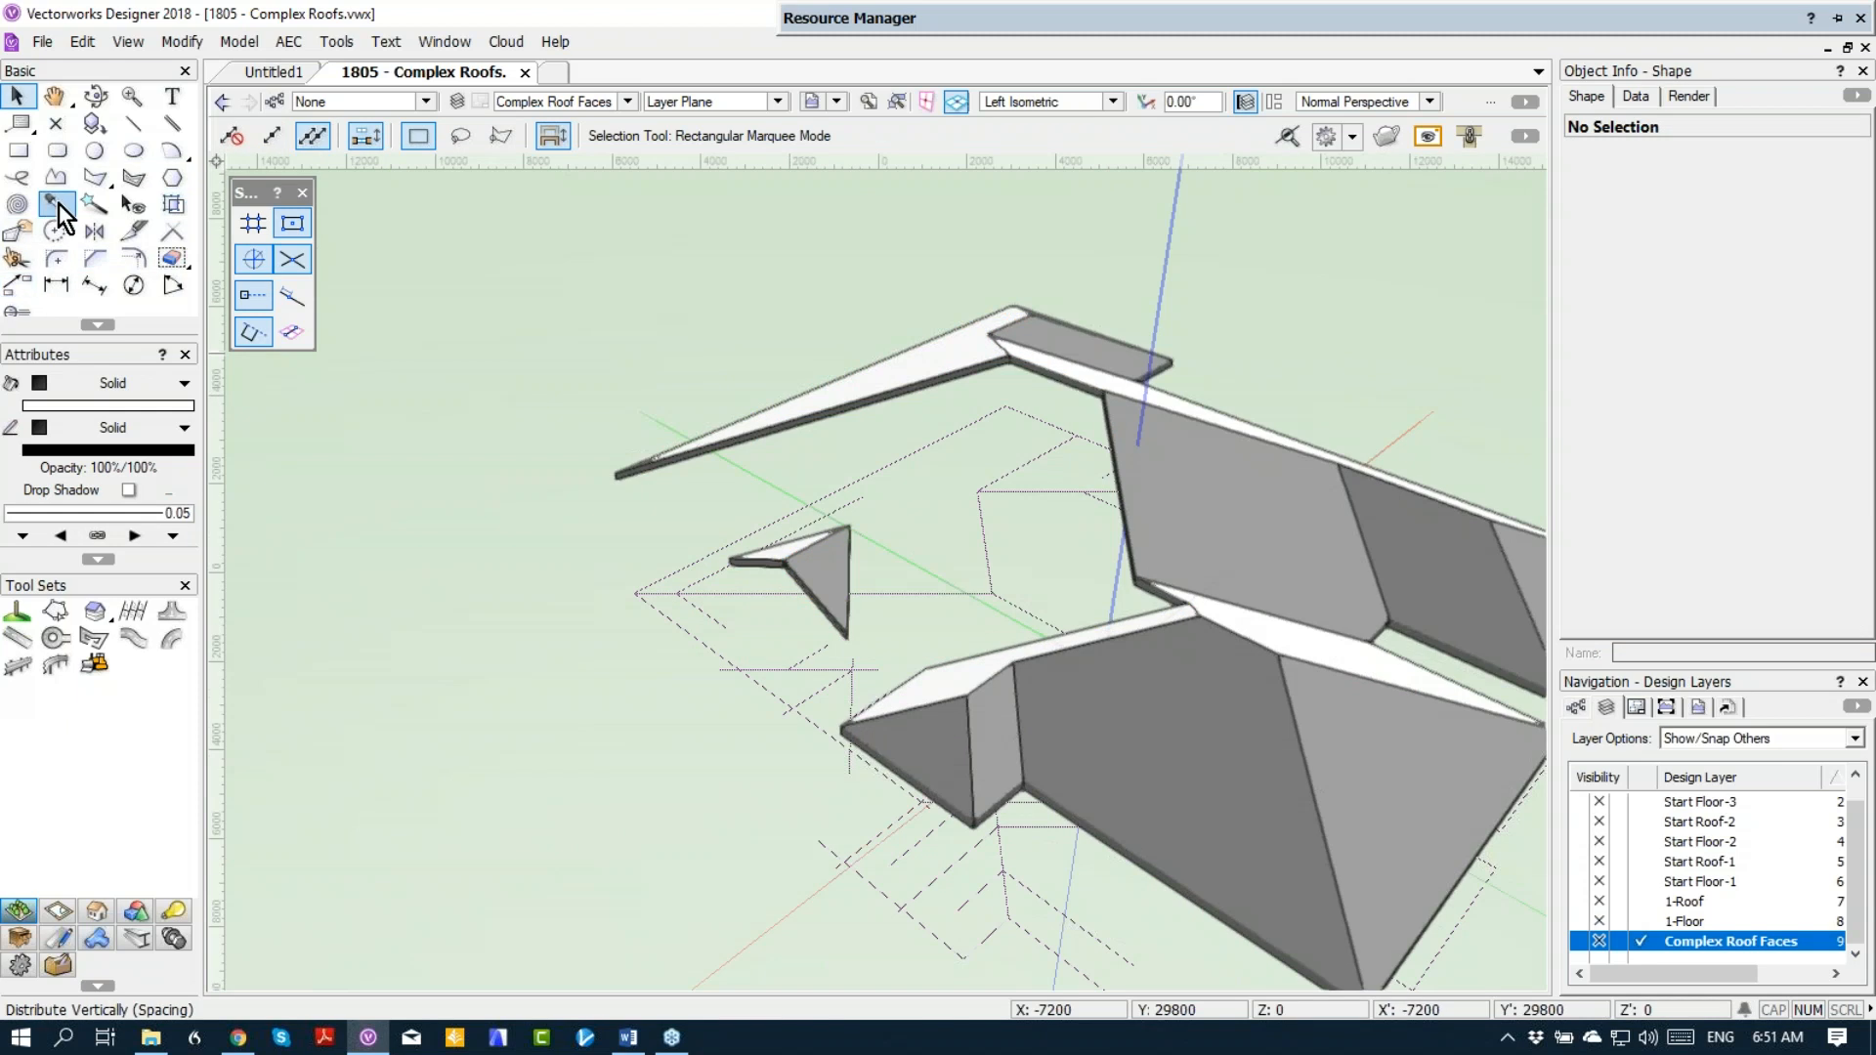
# Step: Delete all remaining main and gable roof faces, using Select Similar by object and class to pick the main ones
pyautogui.click(95, 203)
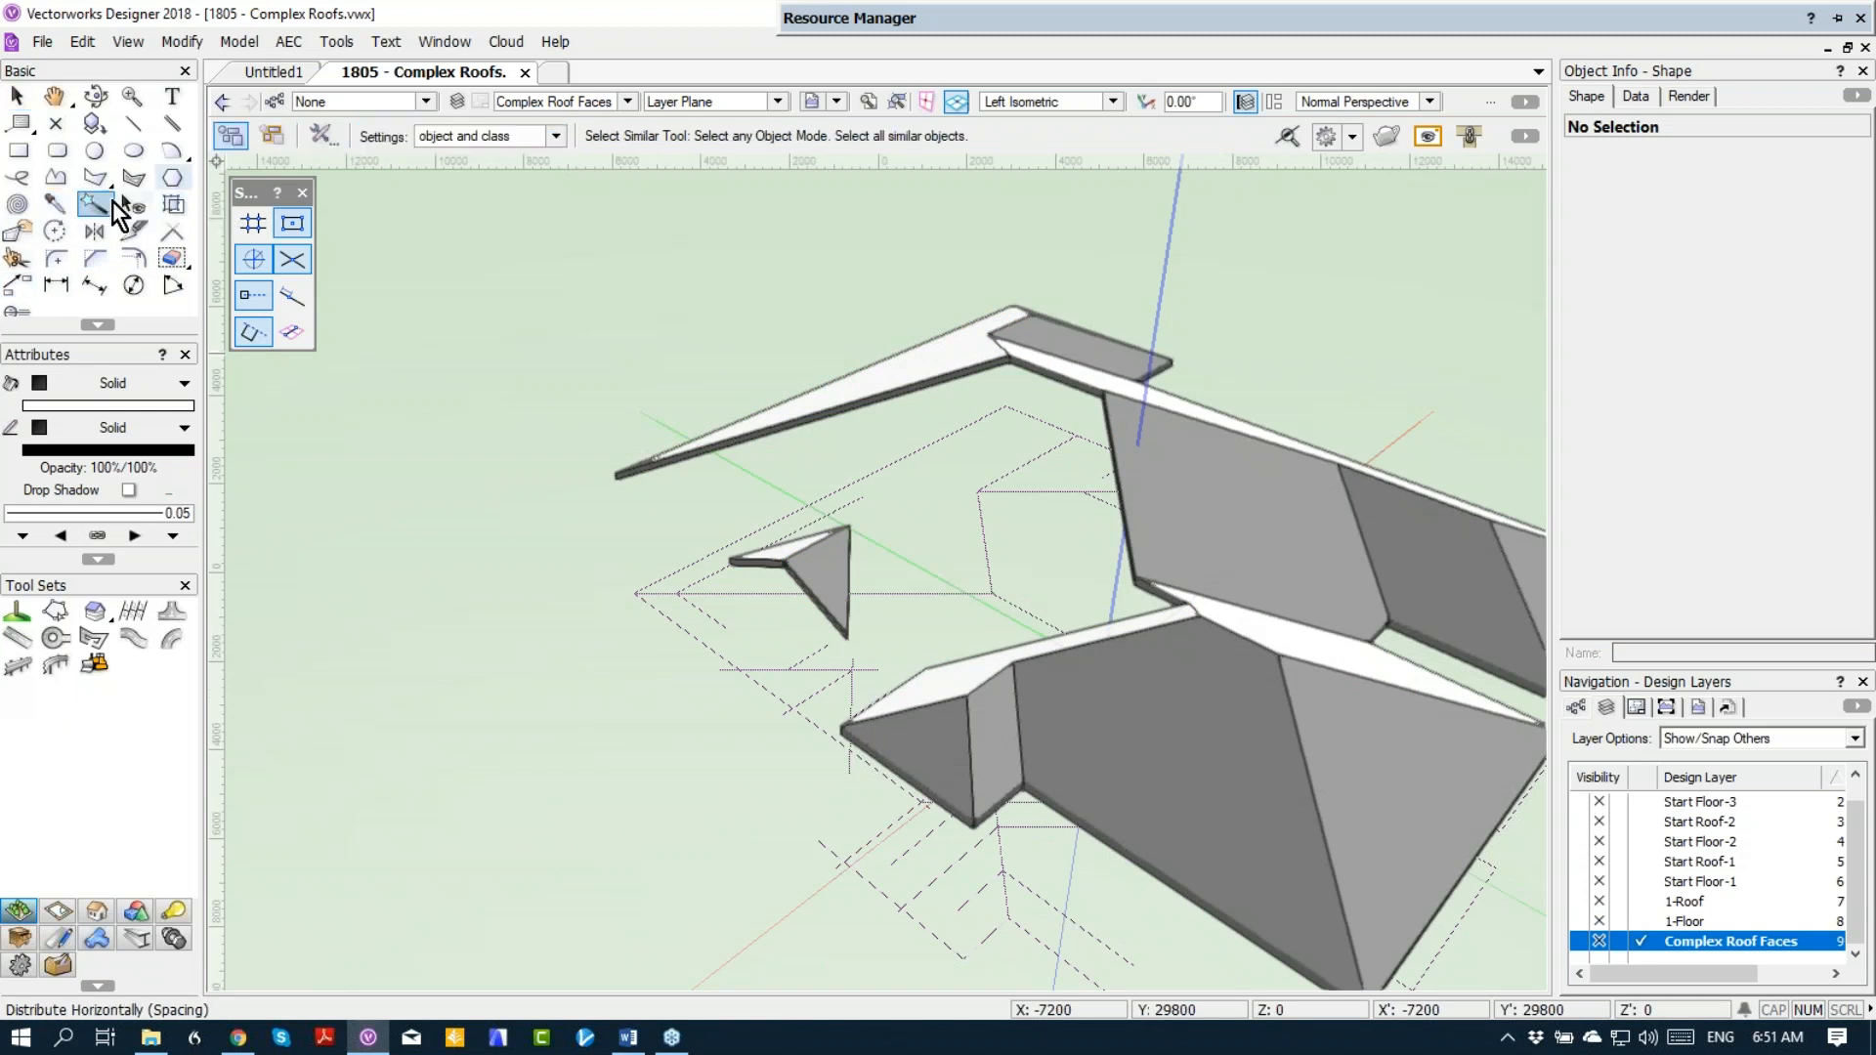
pyautogui.click(935, 381)
pyautogui.press('Delete')
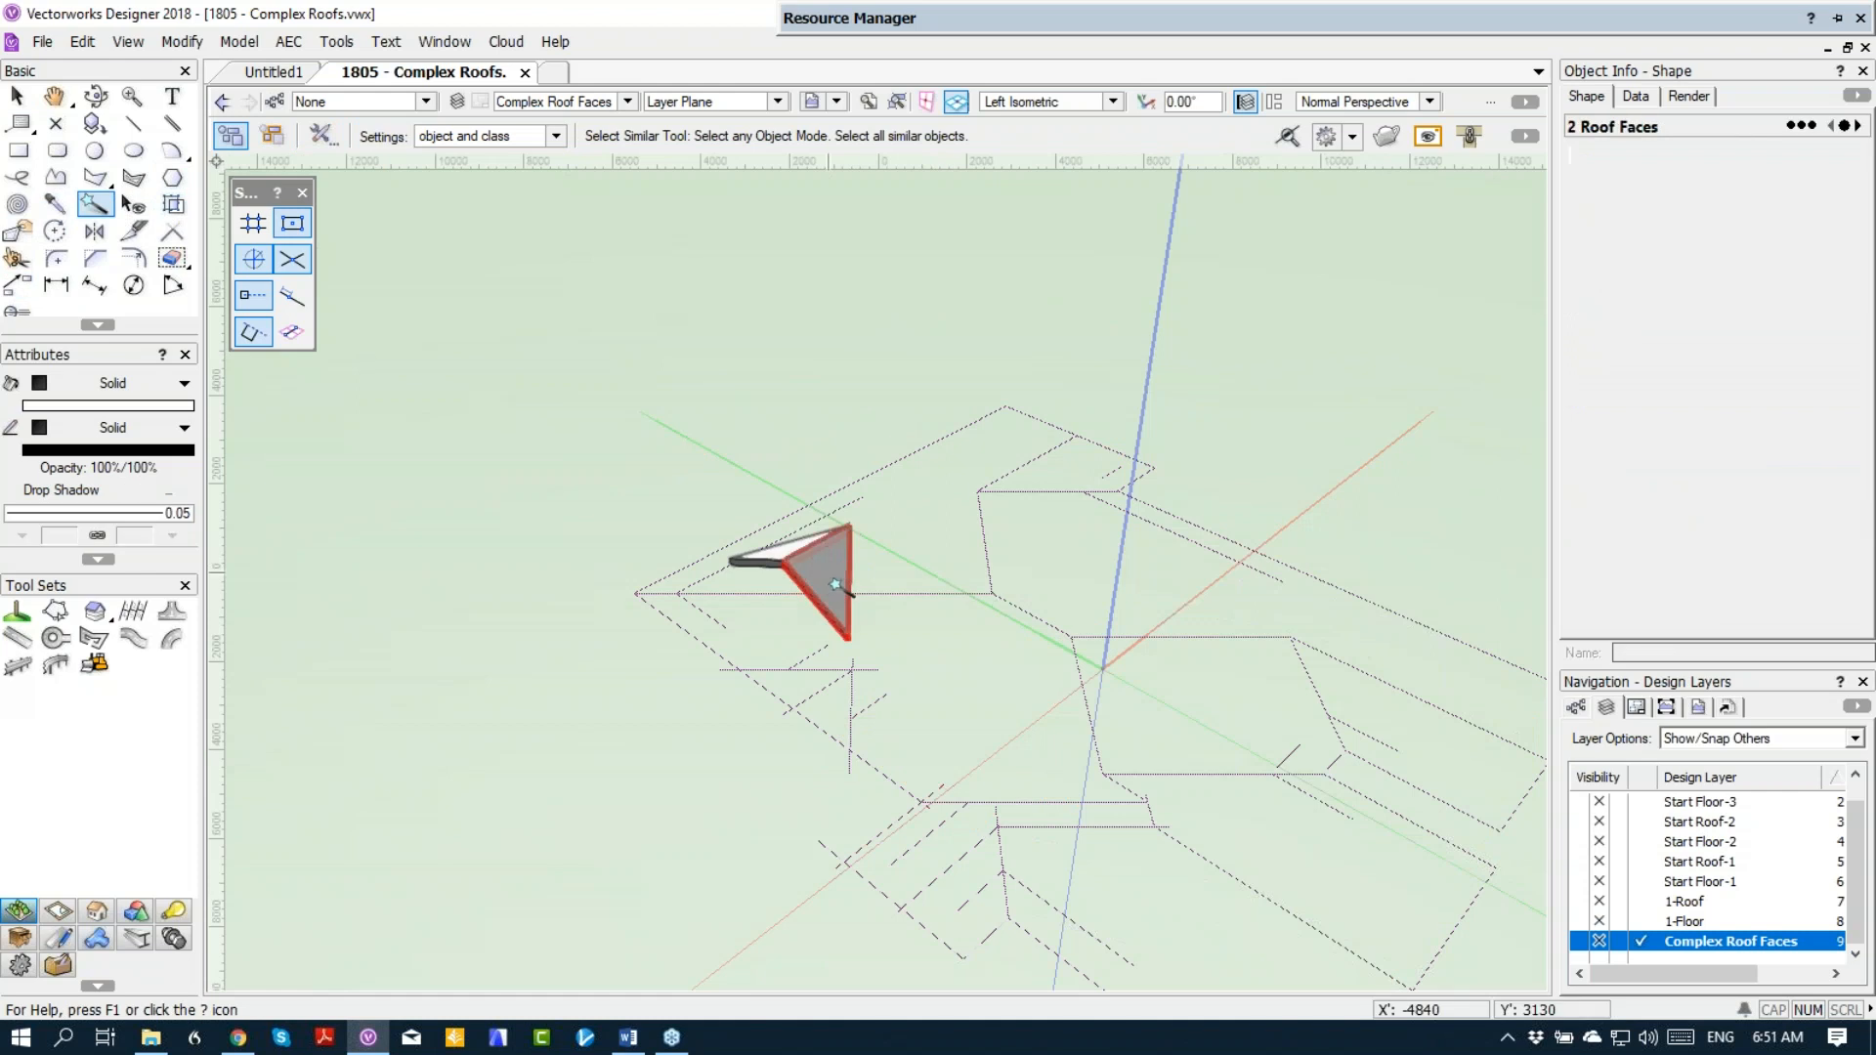
pyautogui.press('Delete')
# Step: In Top/Plan view, create a polygon from the enclosed north roof area with the 2D Polygon tool's Inner Boundary Mode
pyautogui.press('F5')
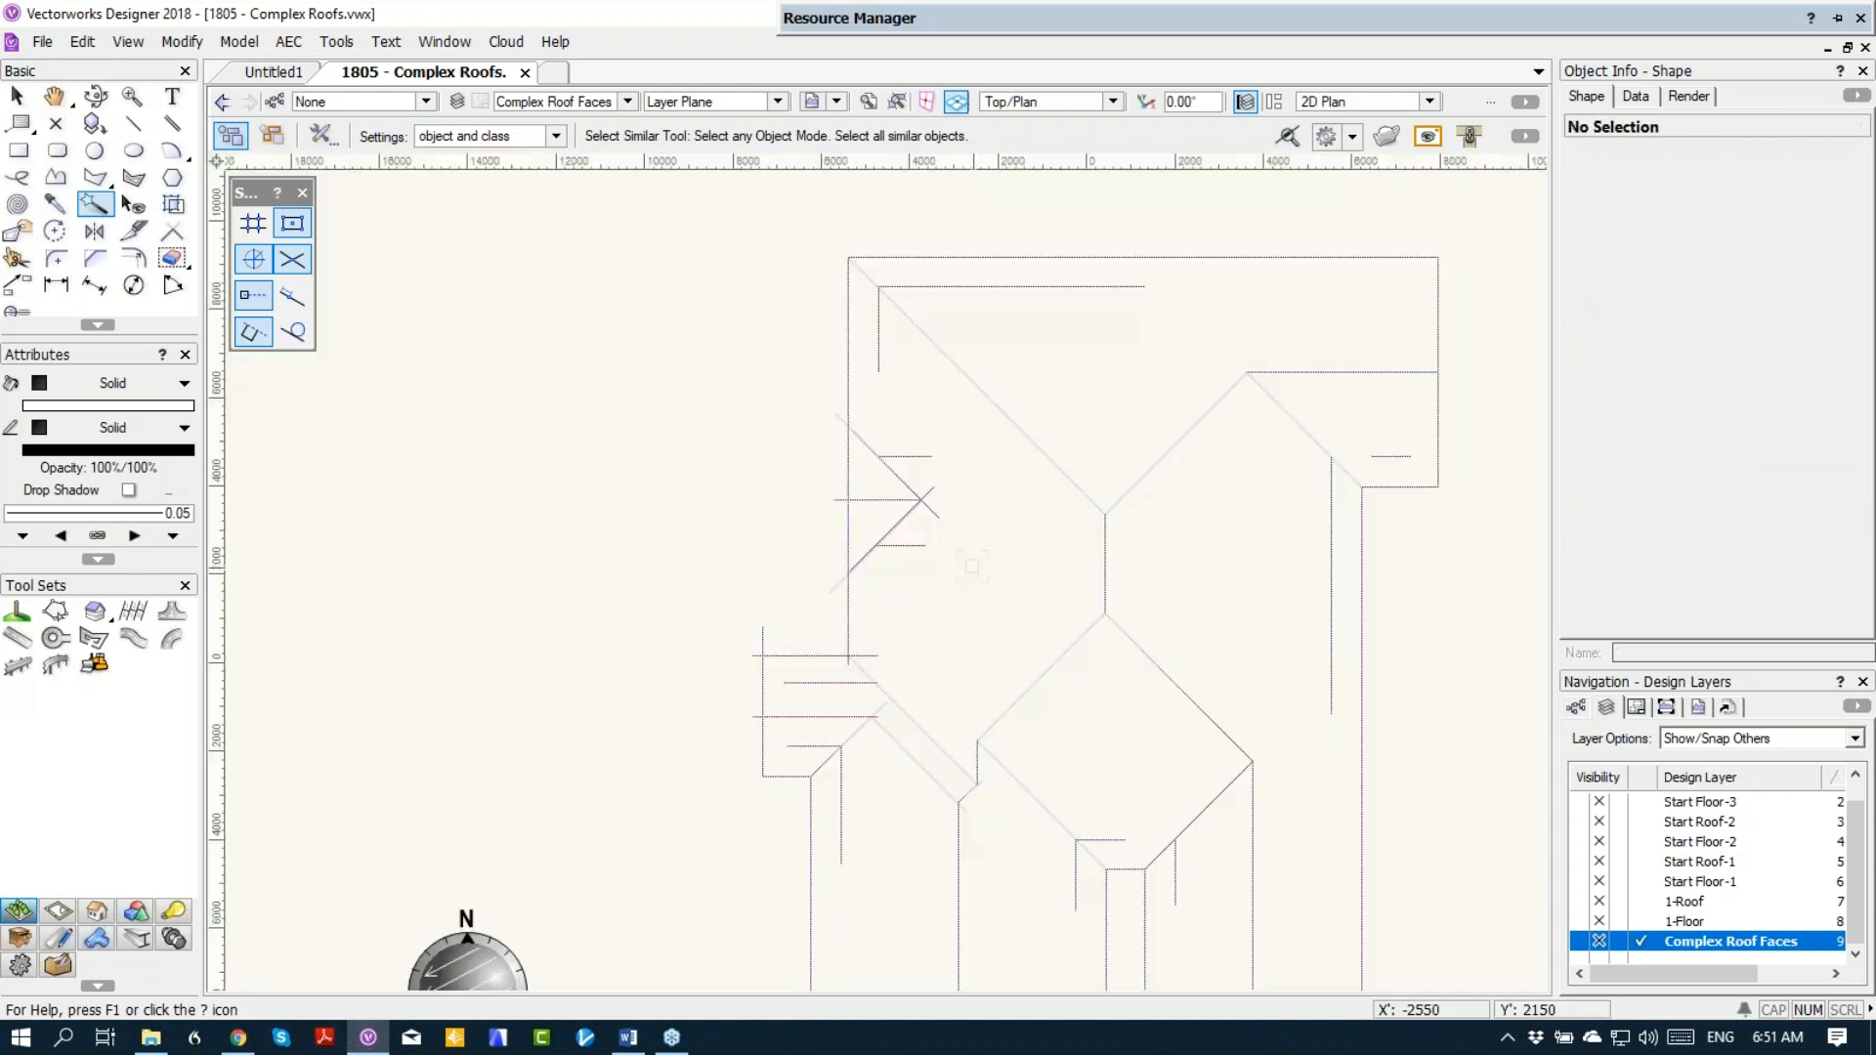
pyautogui.click(95, 177)
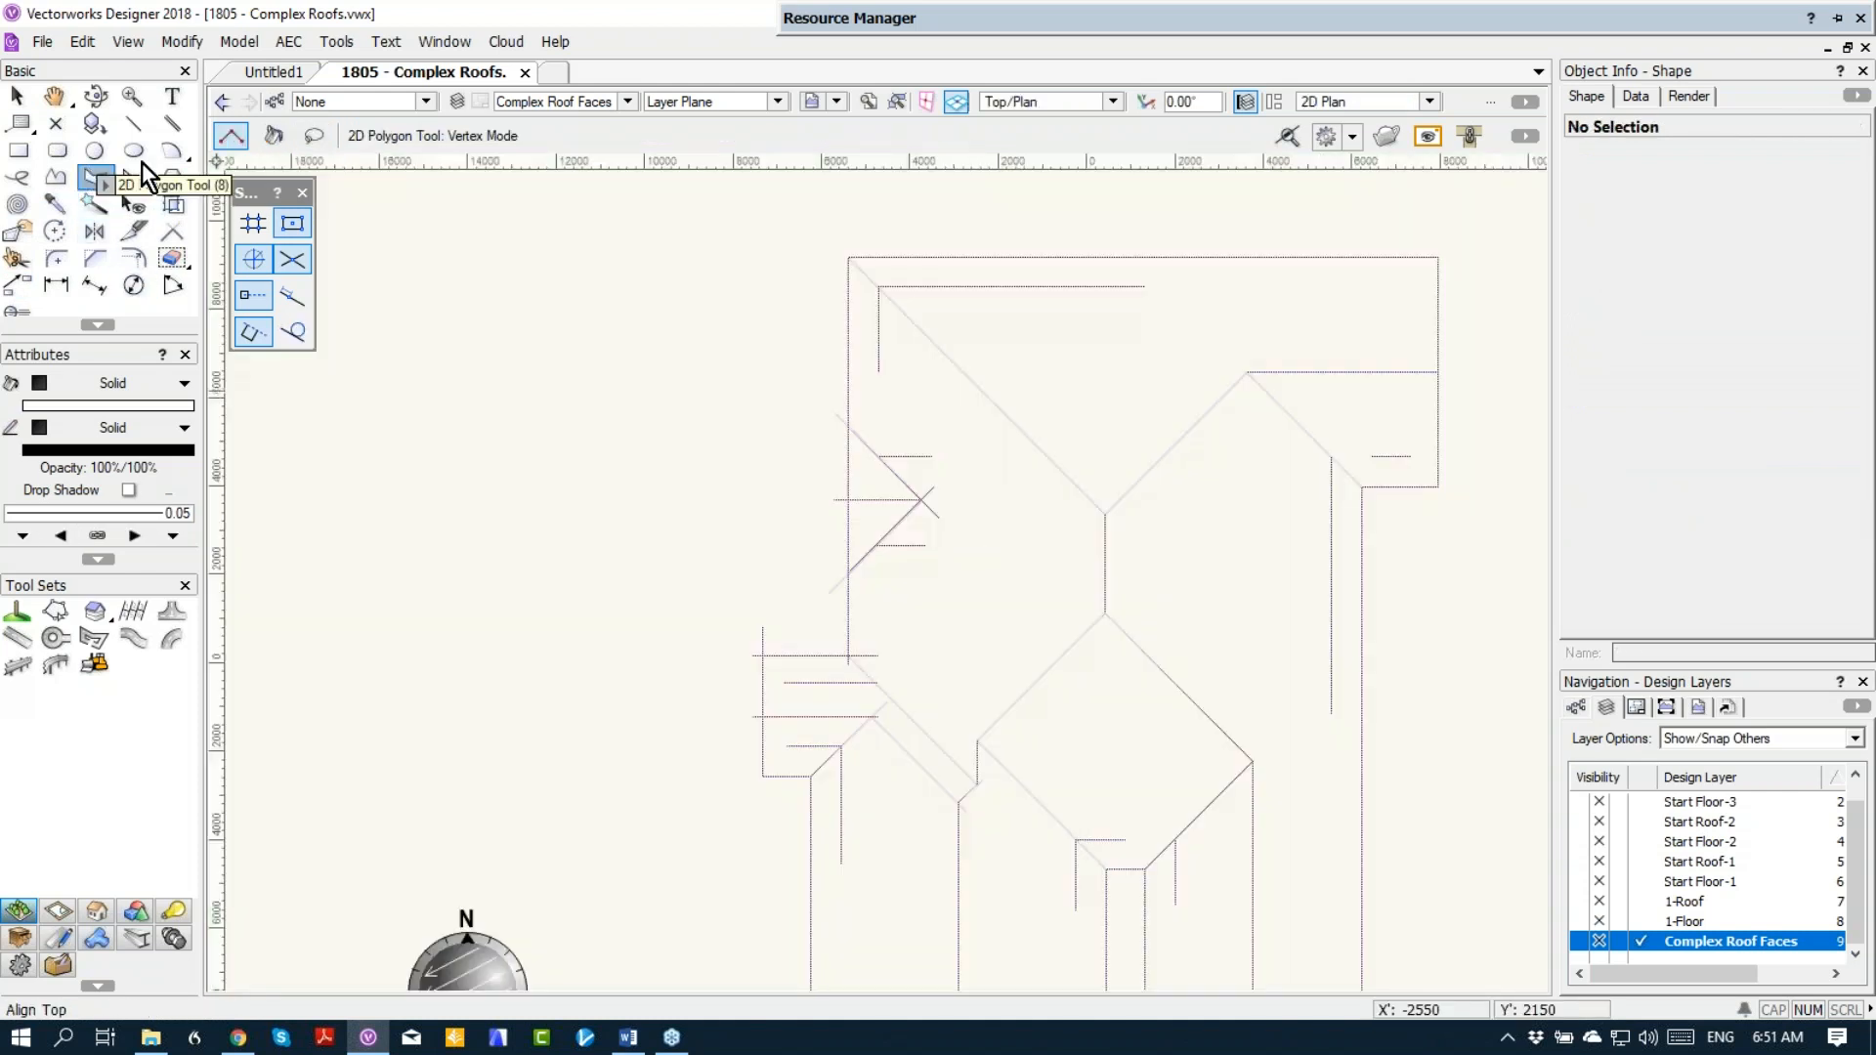
pyautogui.click(273, 136)
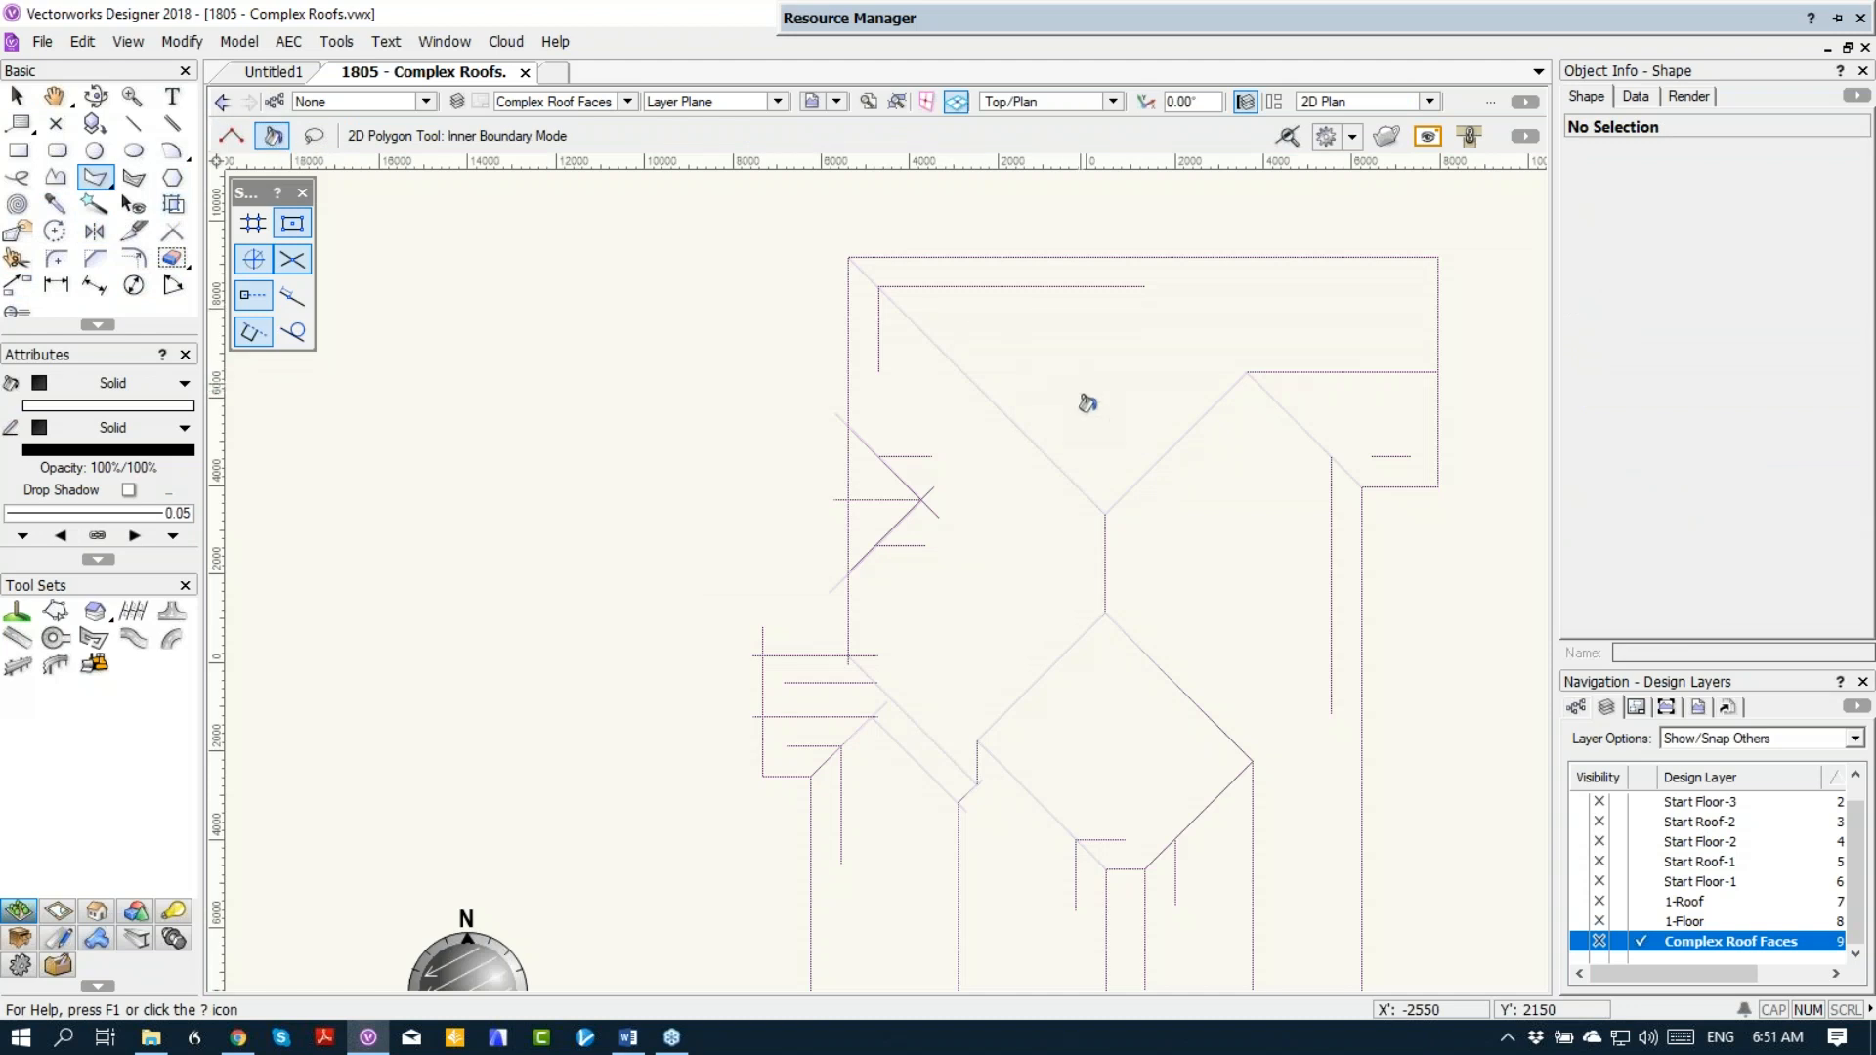
pyautogui.moveTo(1074, 442); pyautogui.dragTo(791, 420, button='middle')
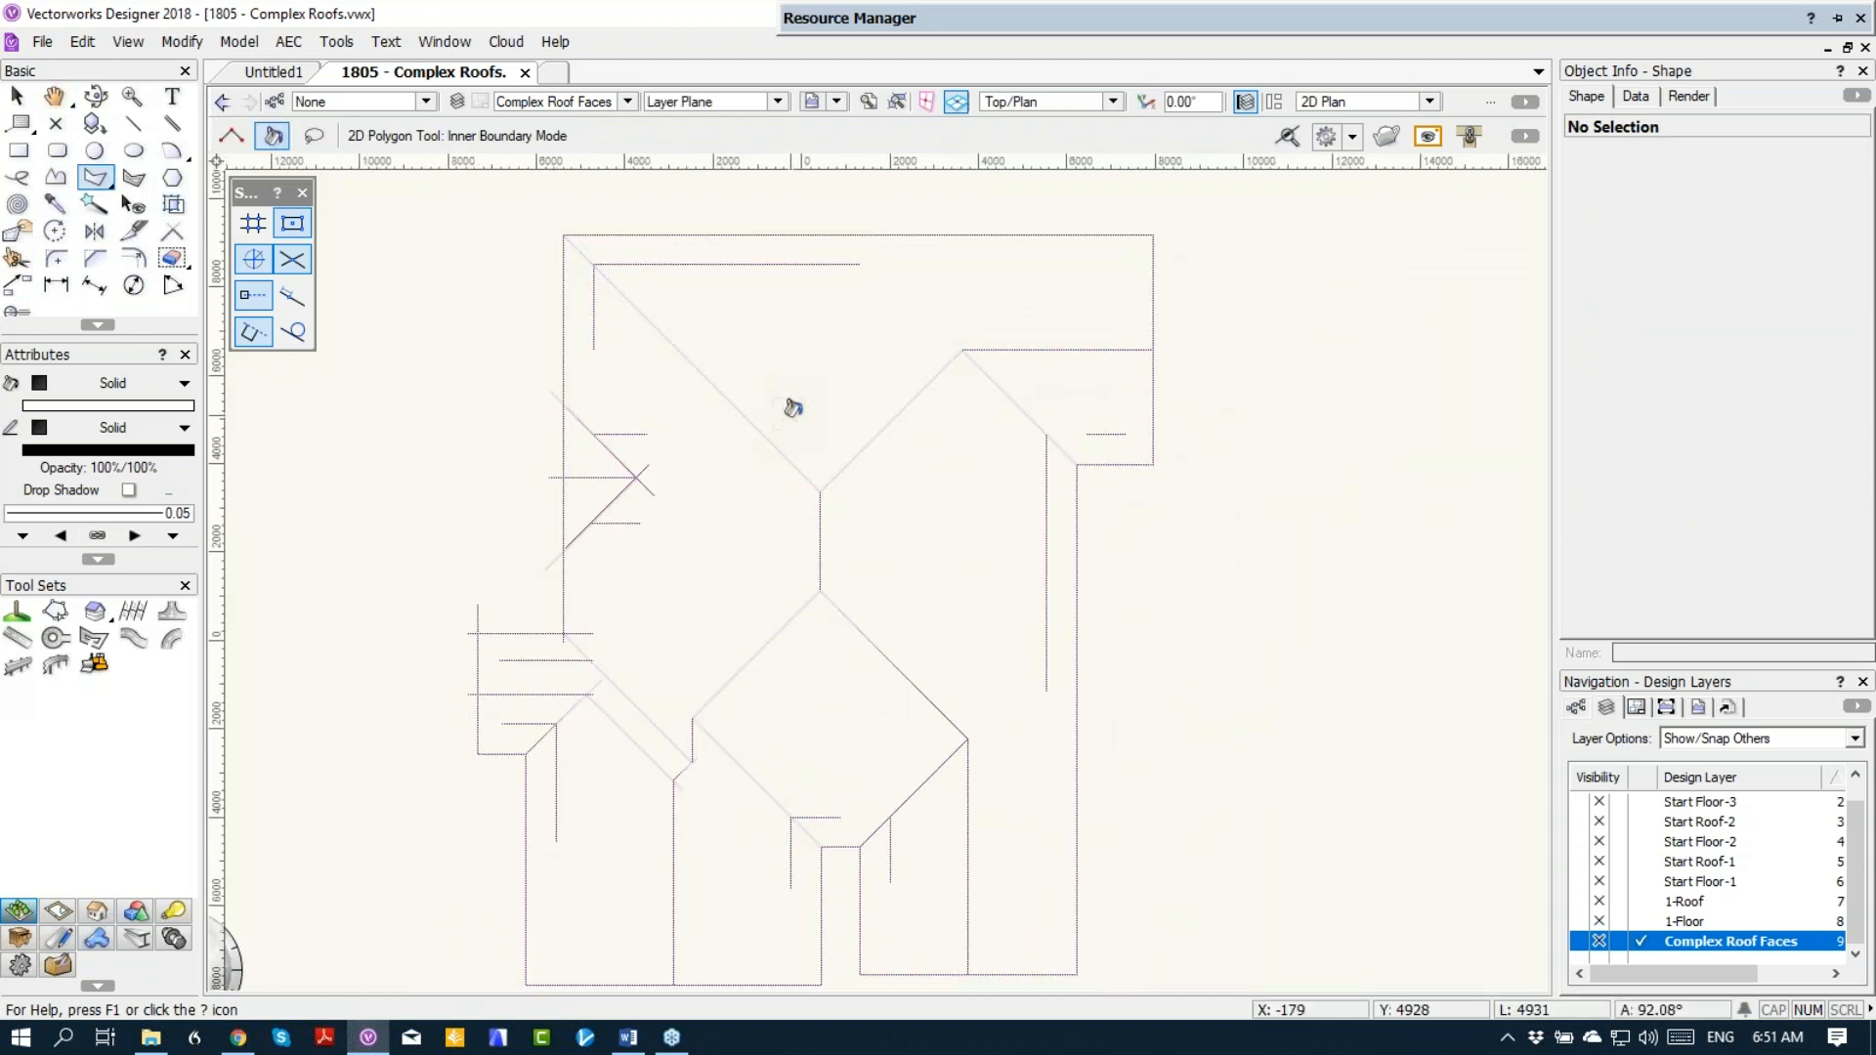
pyautogui.click(785, 327)
# Step: Convert the north polygon to a roof face with its axis on the north guide line, sloping up toward the south
pyautogui.rightClick(720, 293)
pyautogui.click(816, 604)
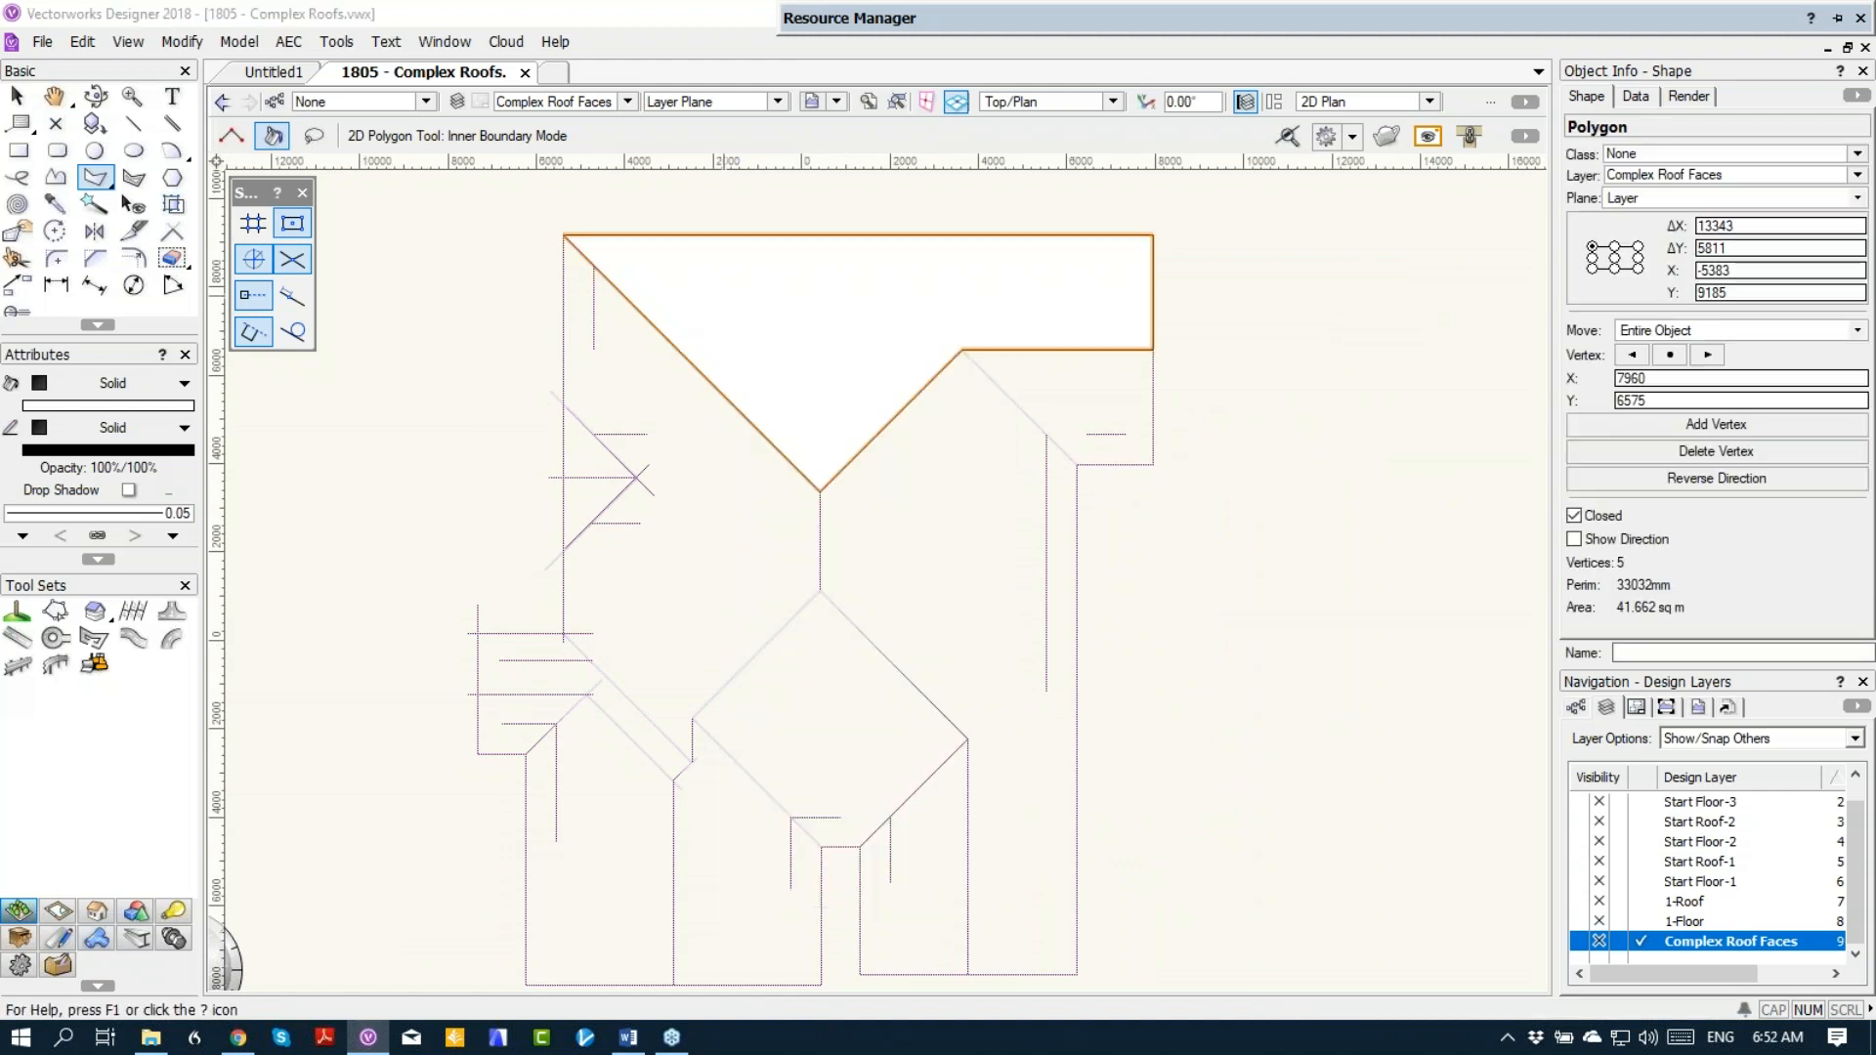
pyautogui.click(1046, 740)
pyautogui.click(890, 265)
pyautogui.click(870, 315)
# Step: Create a polygon from the small northeast wing area and convert it to a 25° roof face, axis on its guide line, sloping up north
pyautogui.click(1061, 401)
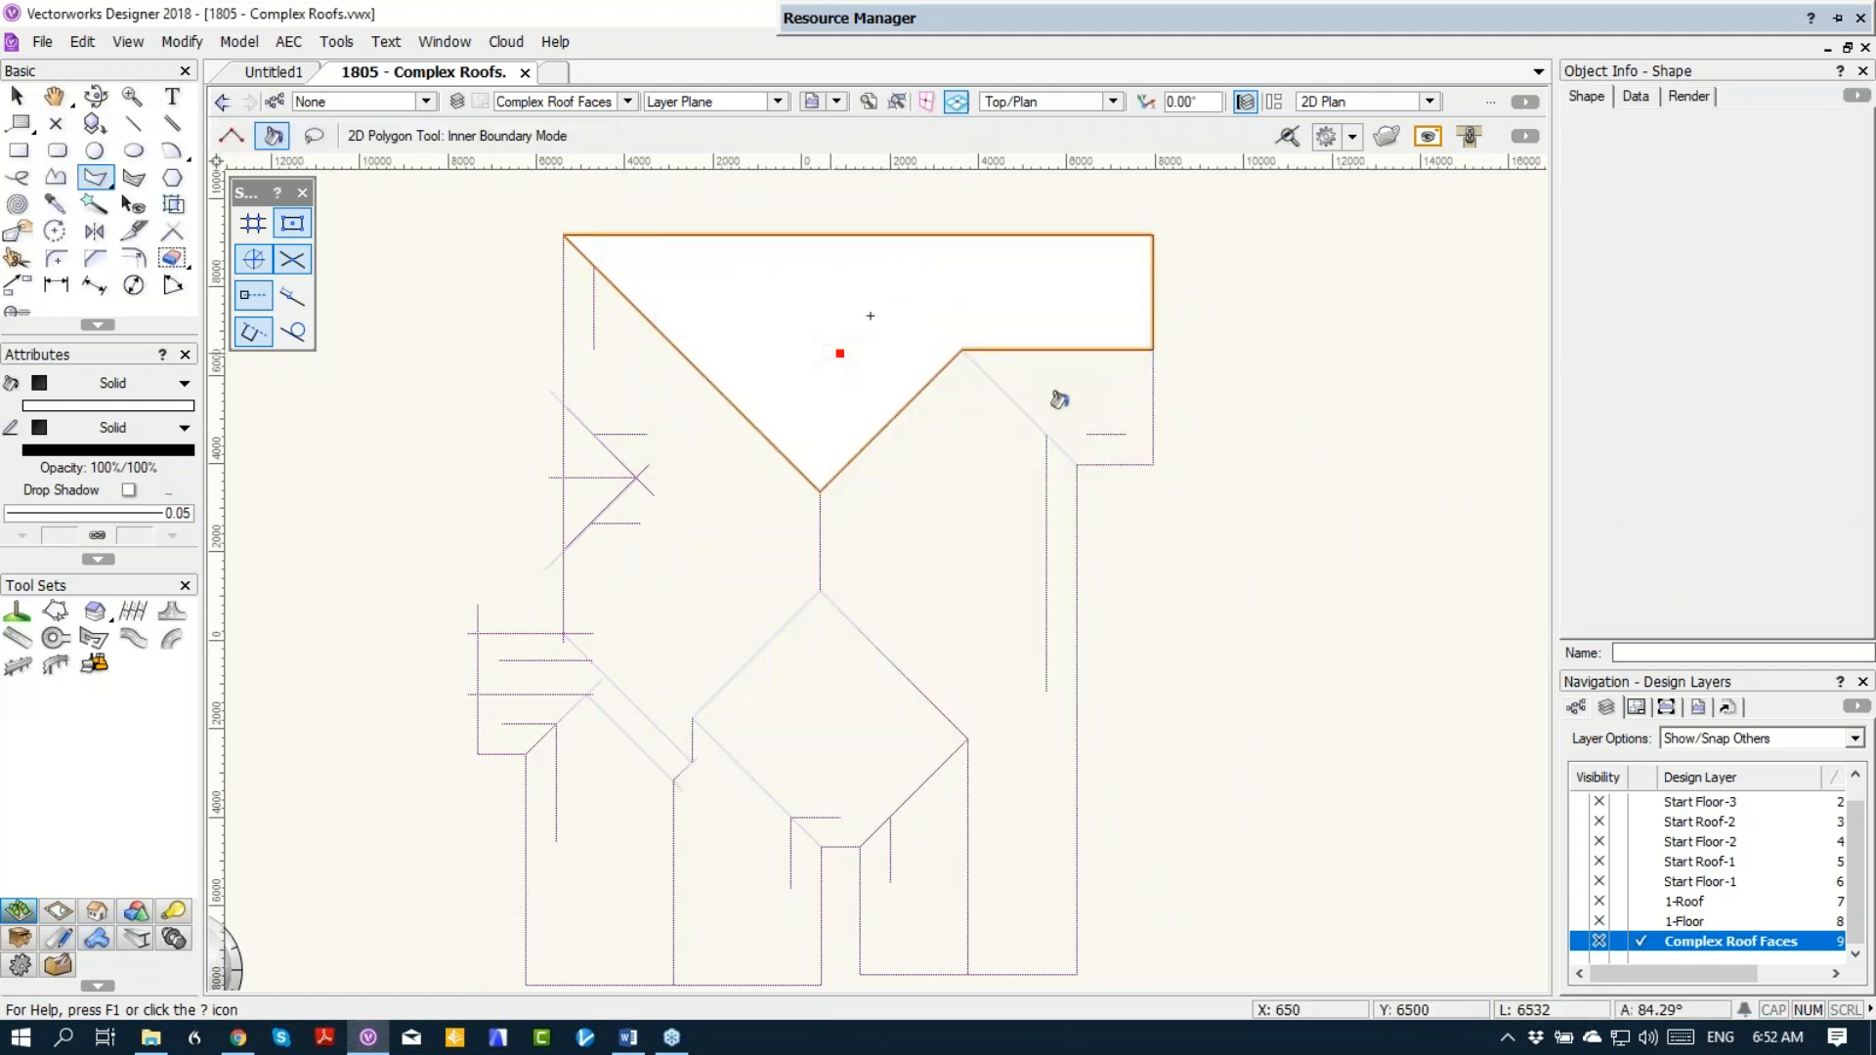
pyautogui.rightClick(1060, 400)
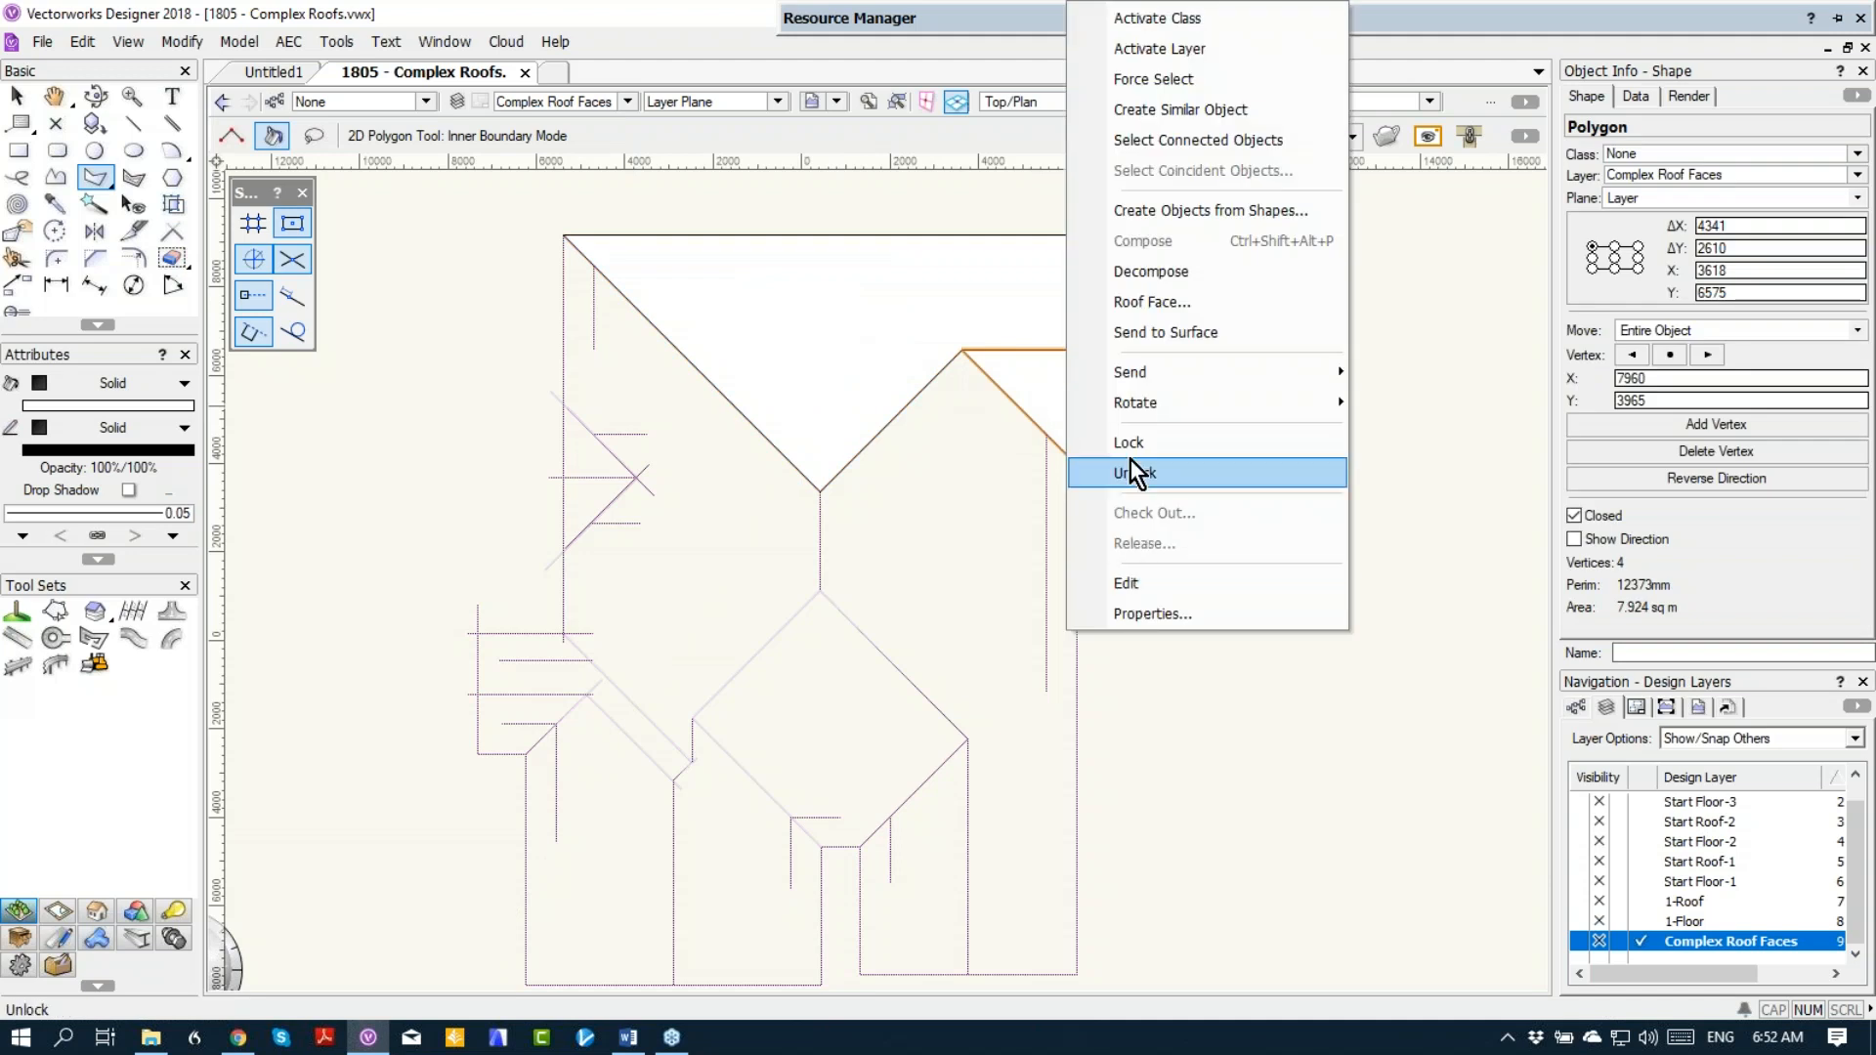
pyautogui.click(1152, 302)
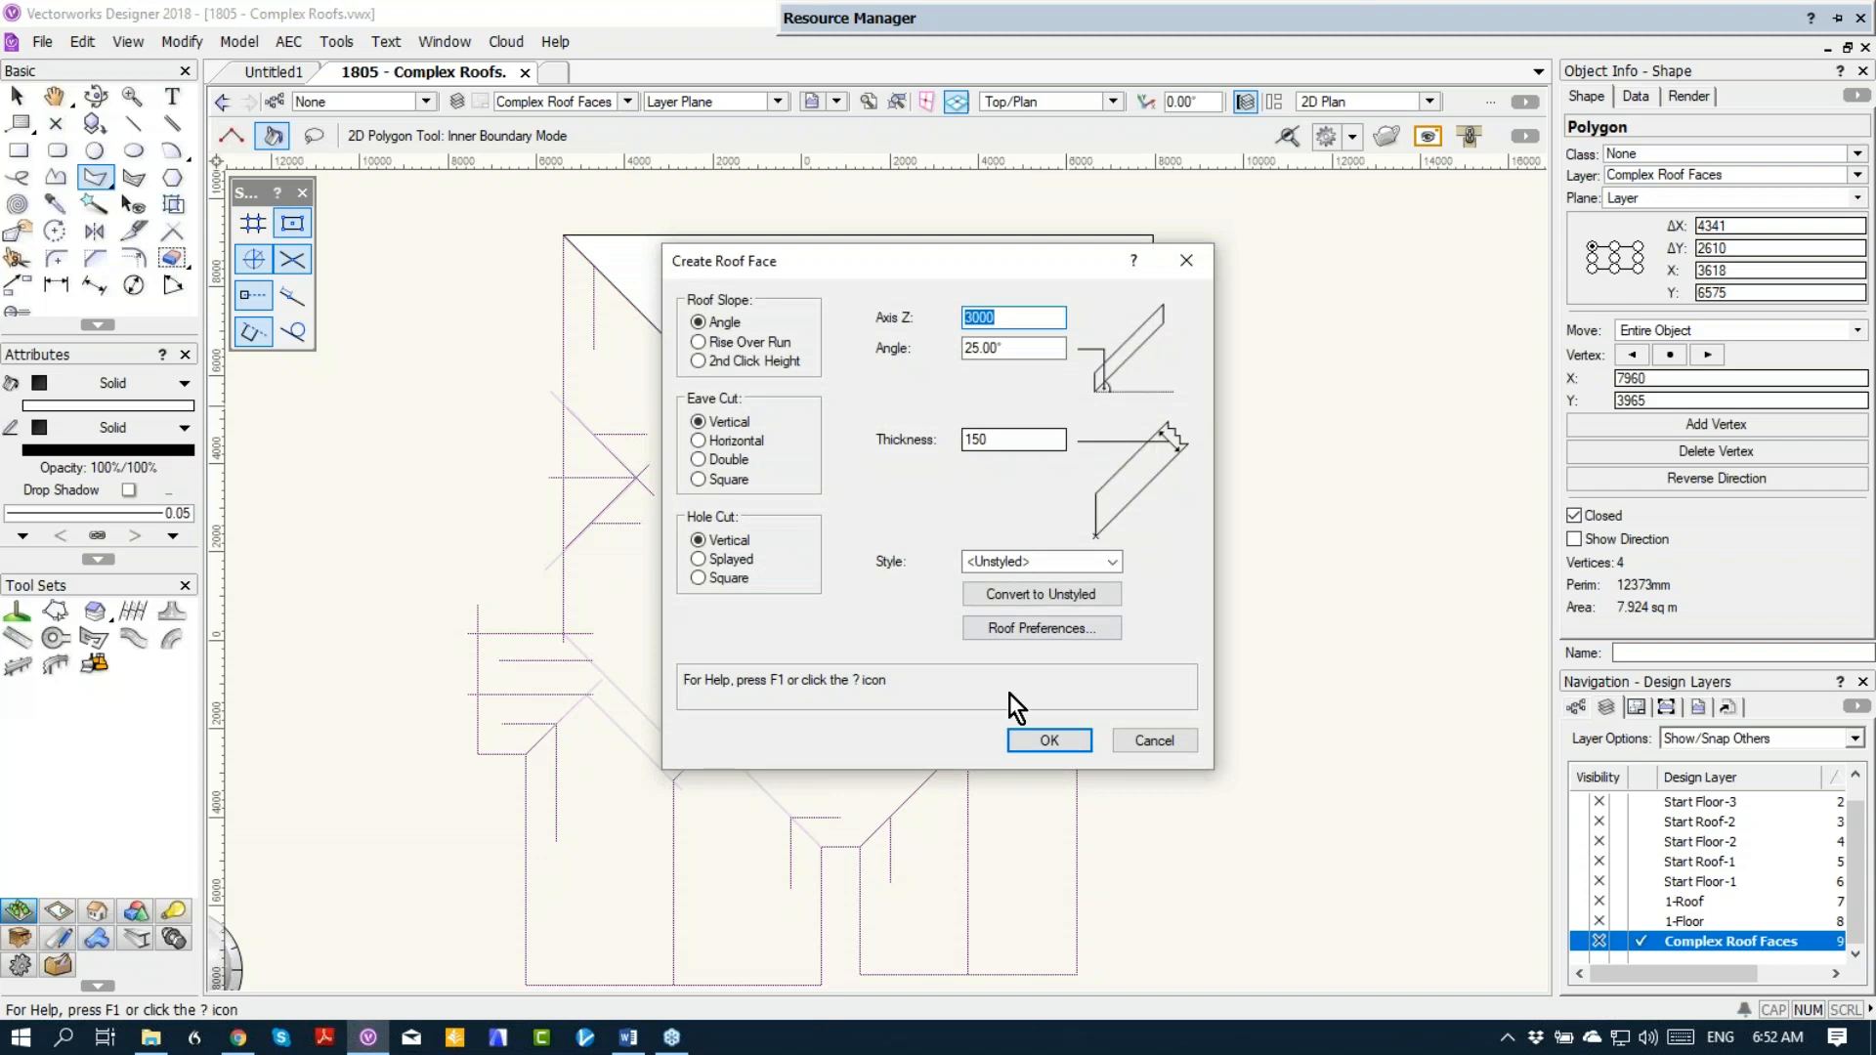
pyautogui.click(1029, 735)
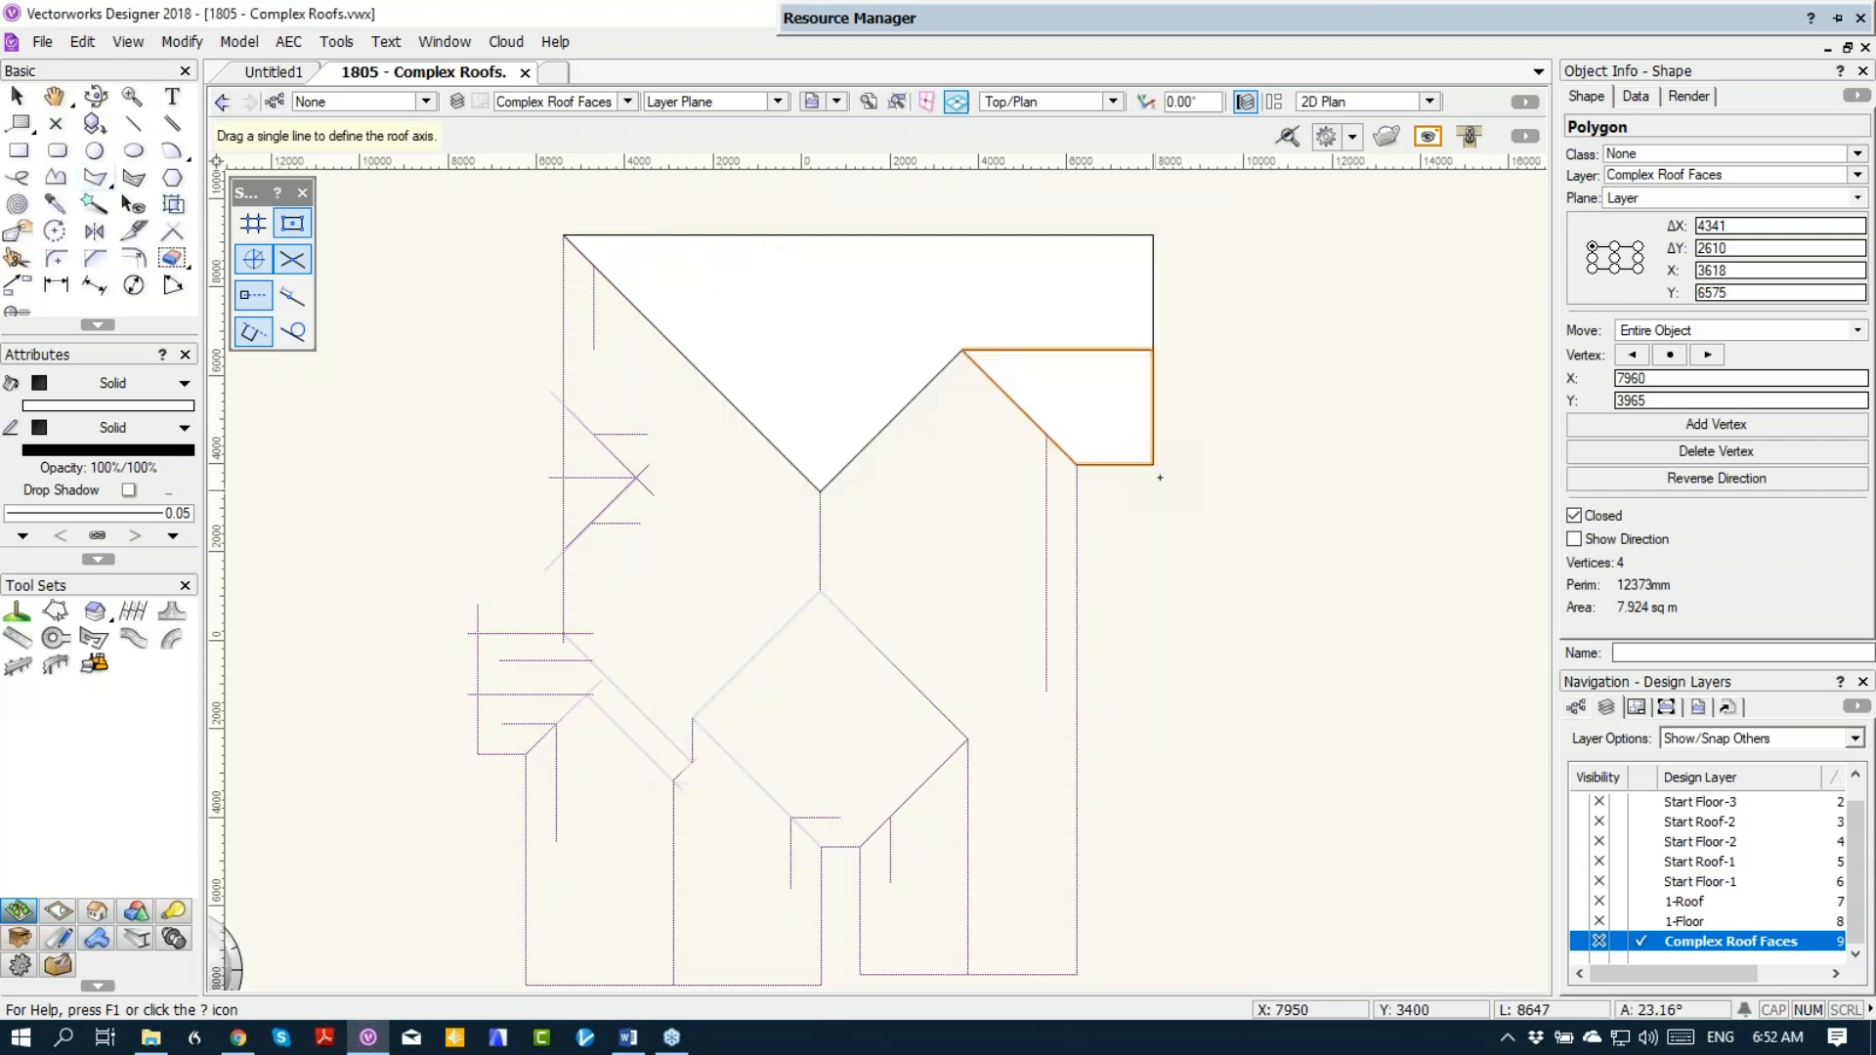
pyautogui.moveTo(1046, 434); pyautogui.dragTo(1129, 434)
pyautogui.click(1083, 410)
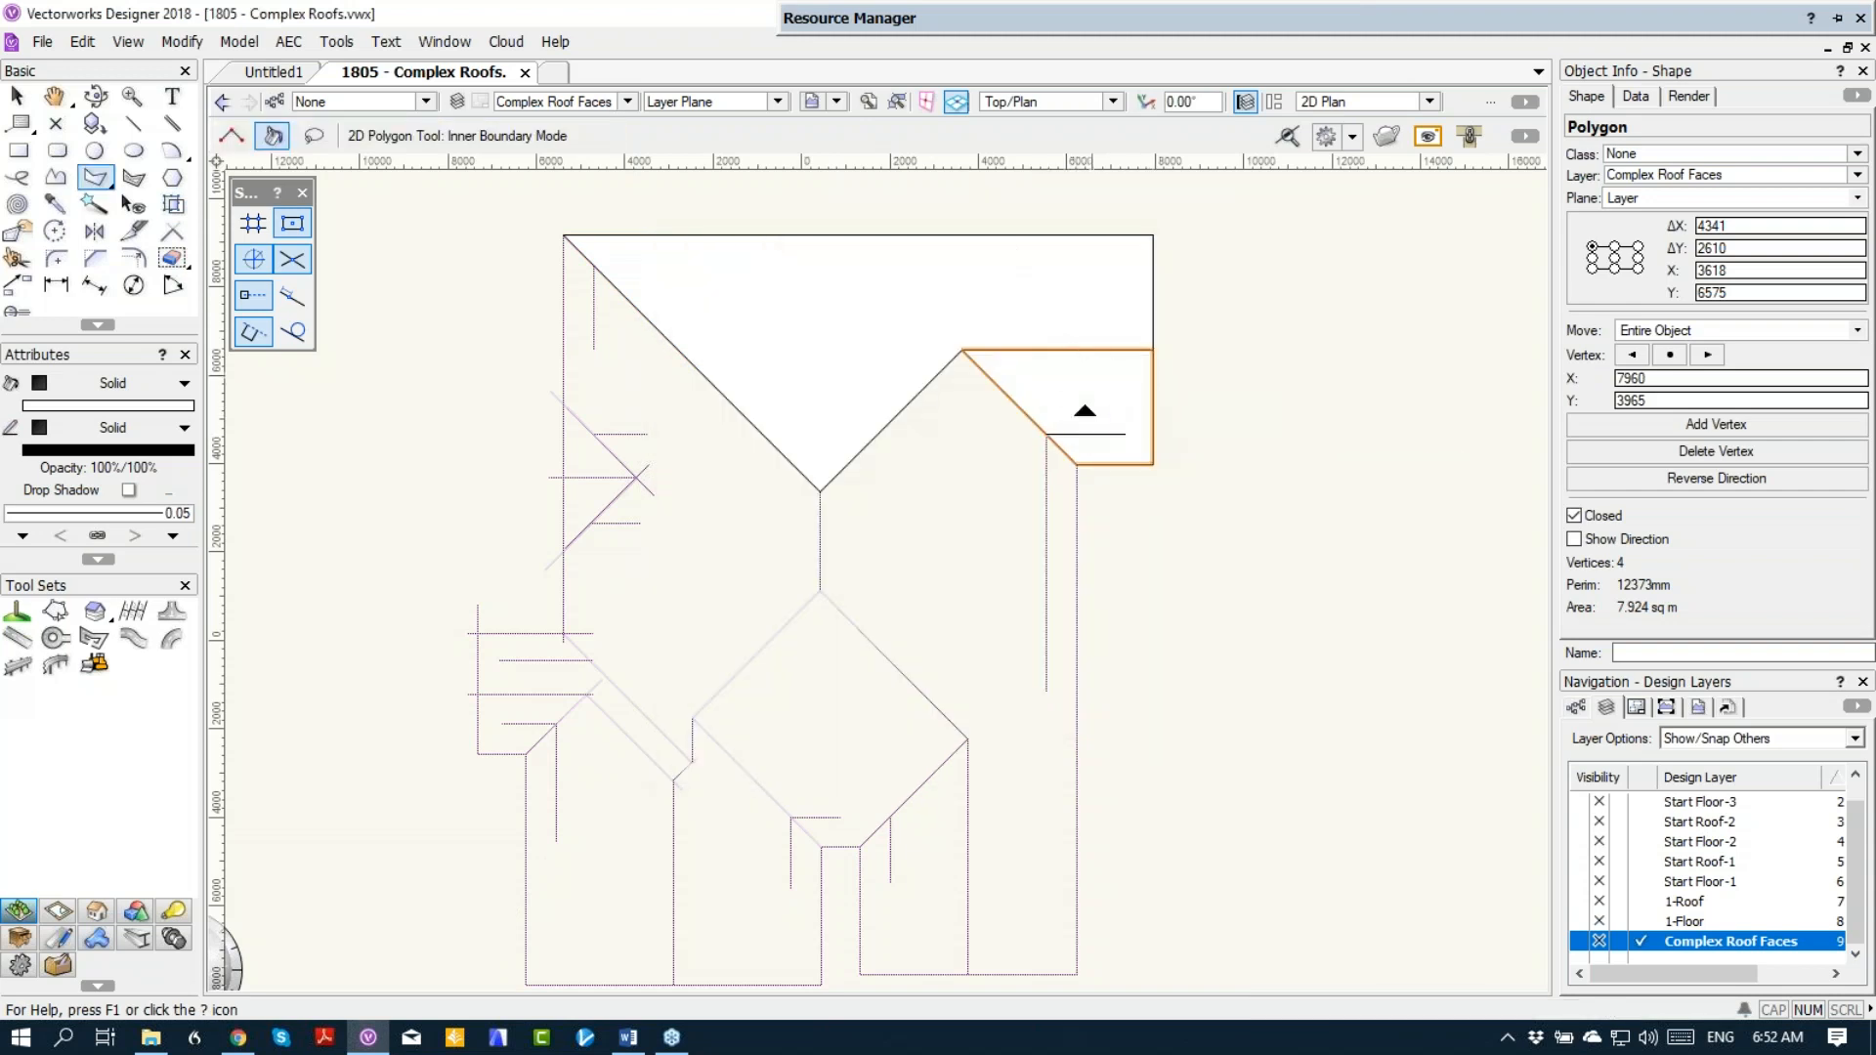
# Step: Create a polygon from the large east roof area and convert it to a roof face, axis on the east guide line, sloping up west
pyautogui.click(944, 467)
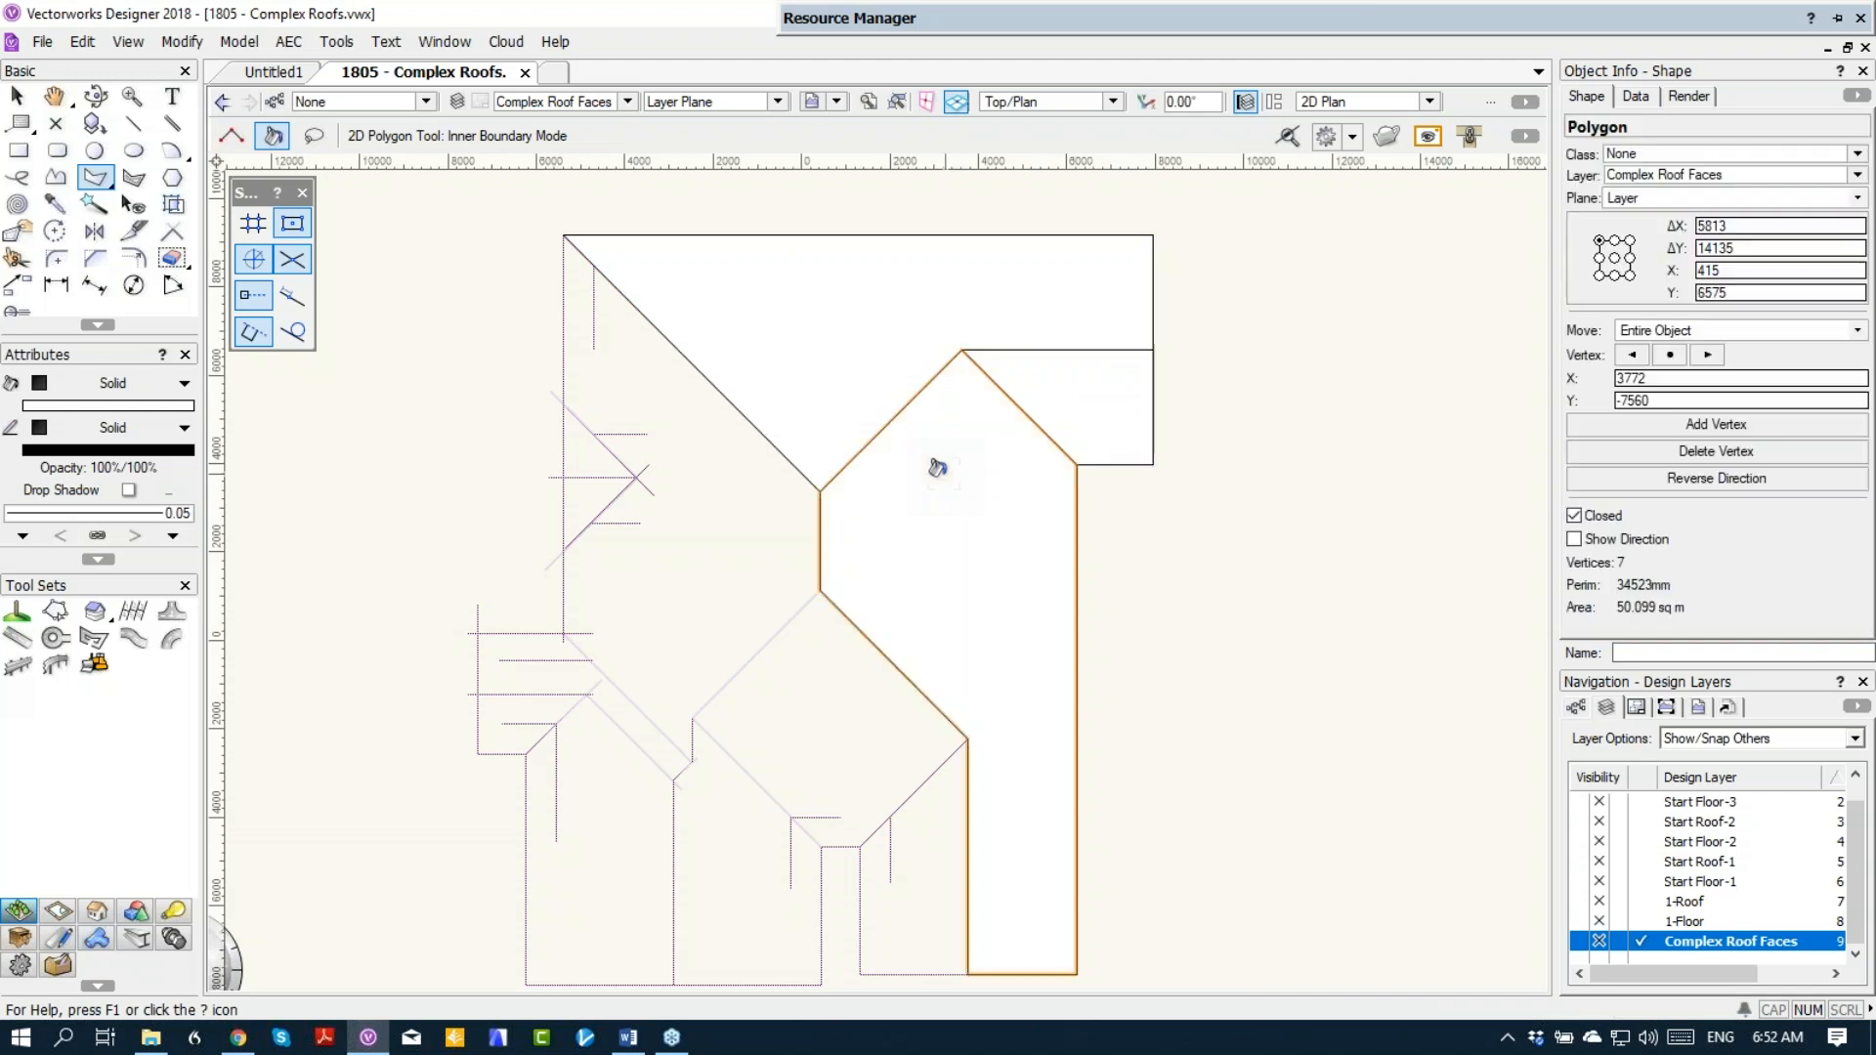
pyautogui.rightClick(938, 470)
pyautogui.click(1014, 299)
pyautogui.click(1046, 736)
pyautogui.click(1046, 496)
pyautogui.click(1047, 695)
pyautogui.click(980, 672)
# Step: Create a polygon from the main west area around the gable notch and convert it to a roof face with a west axis, sloping up east
pyautogui.click(614, 382)
pyautogui.rightClick(598, 347)
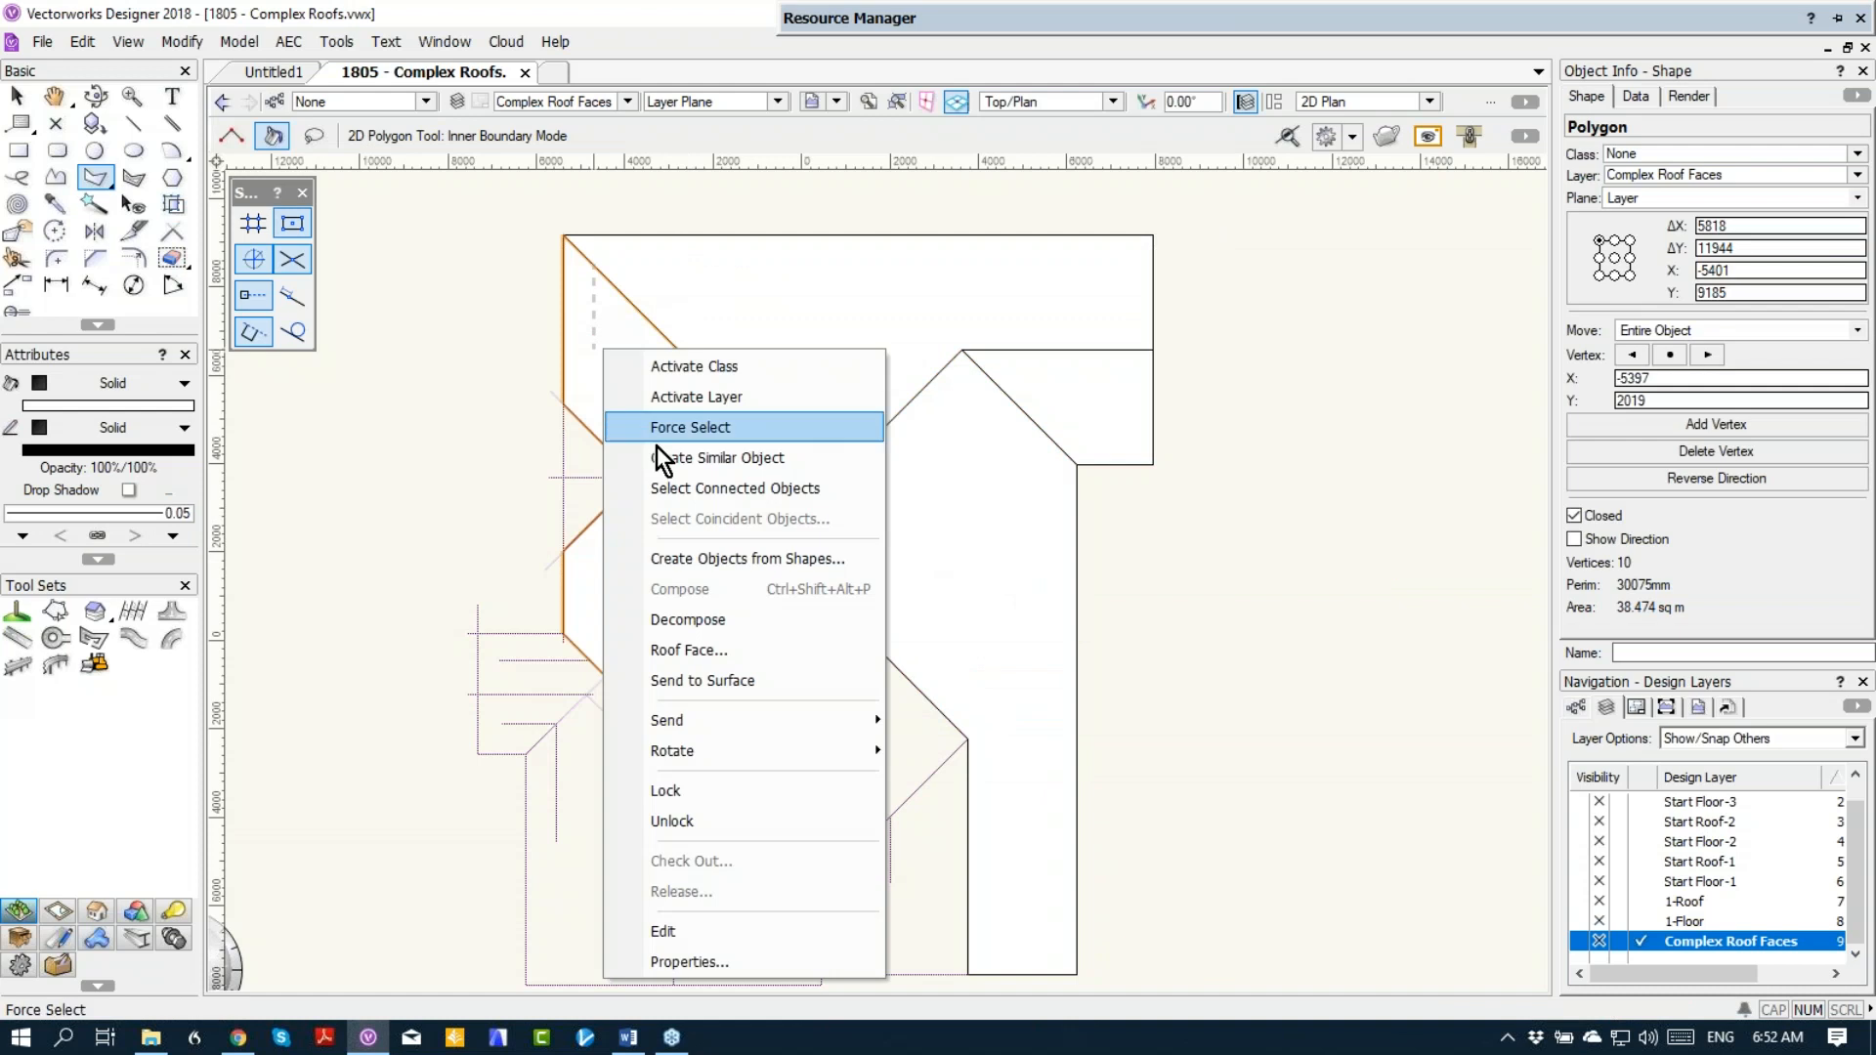
pyautogui.click(699, 649)
pyautogui.click(1070, 748)
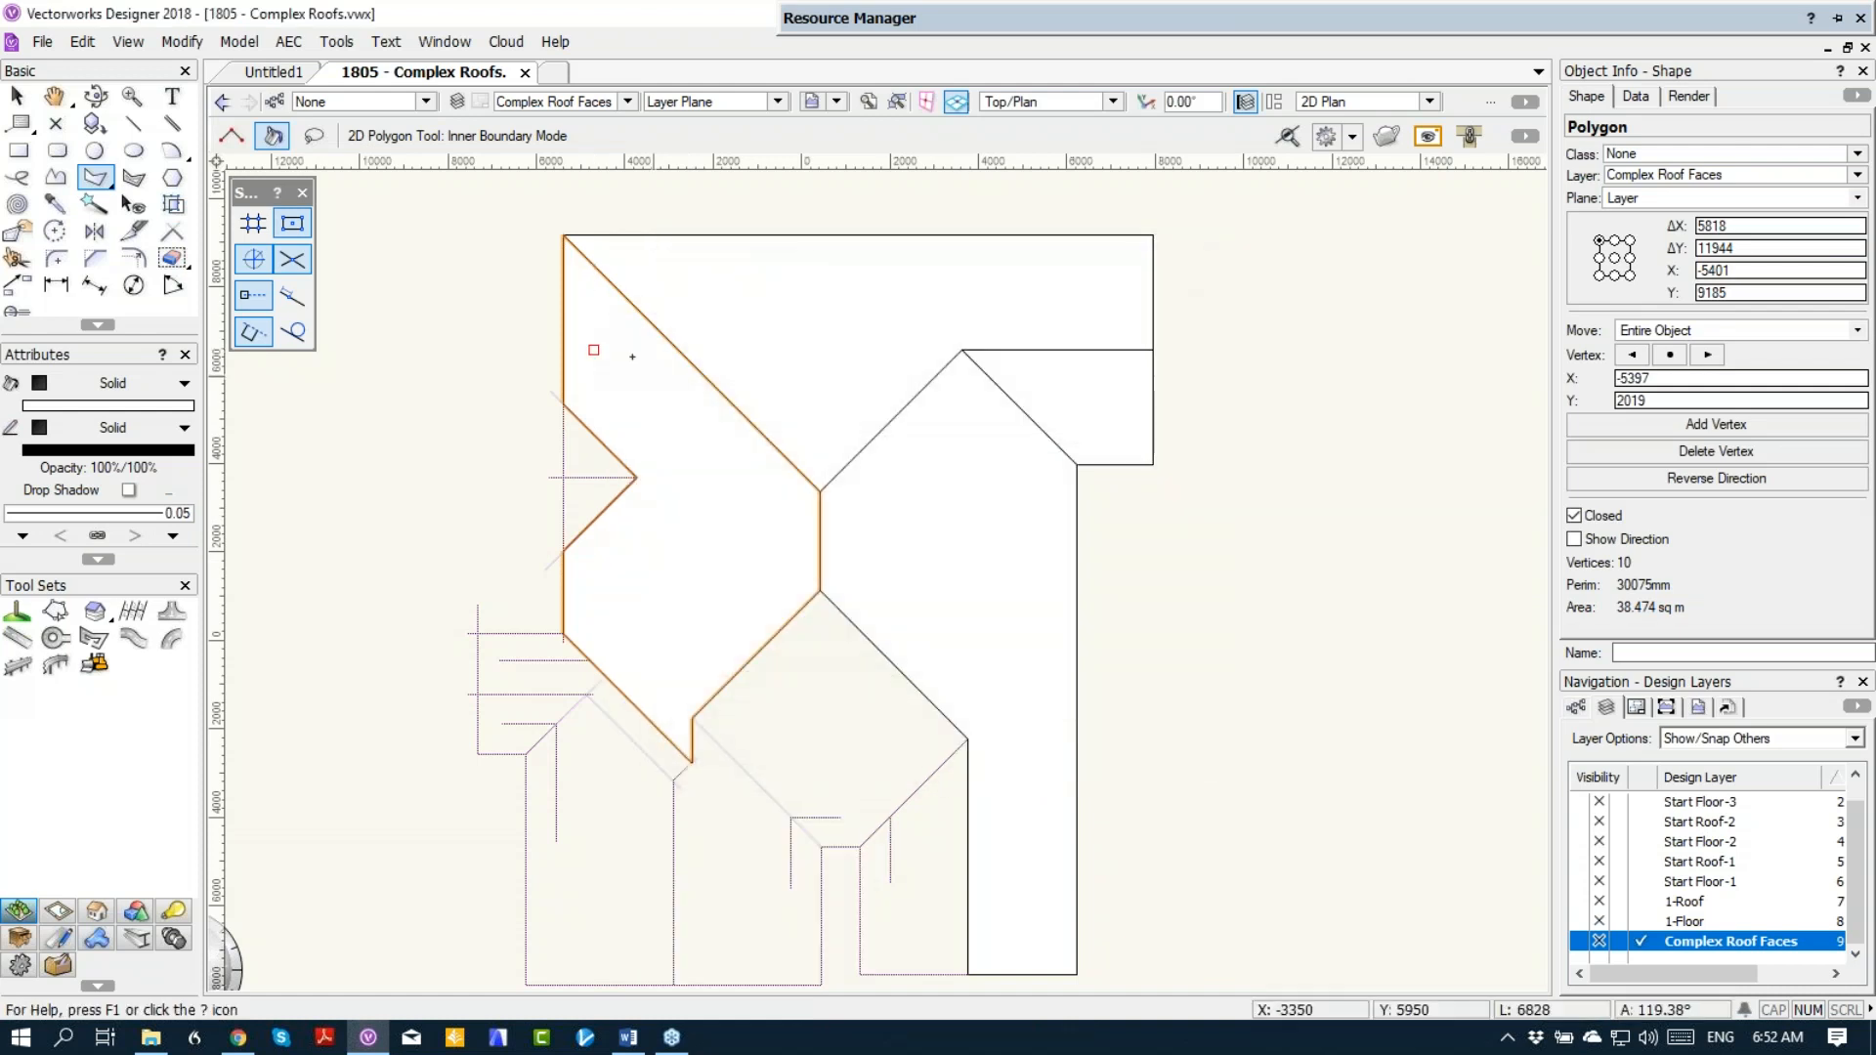
pyautogui.moveTo(594, 308); pyautogui.dragTo(592, 586)
pyautogui.click(665, 583)
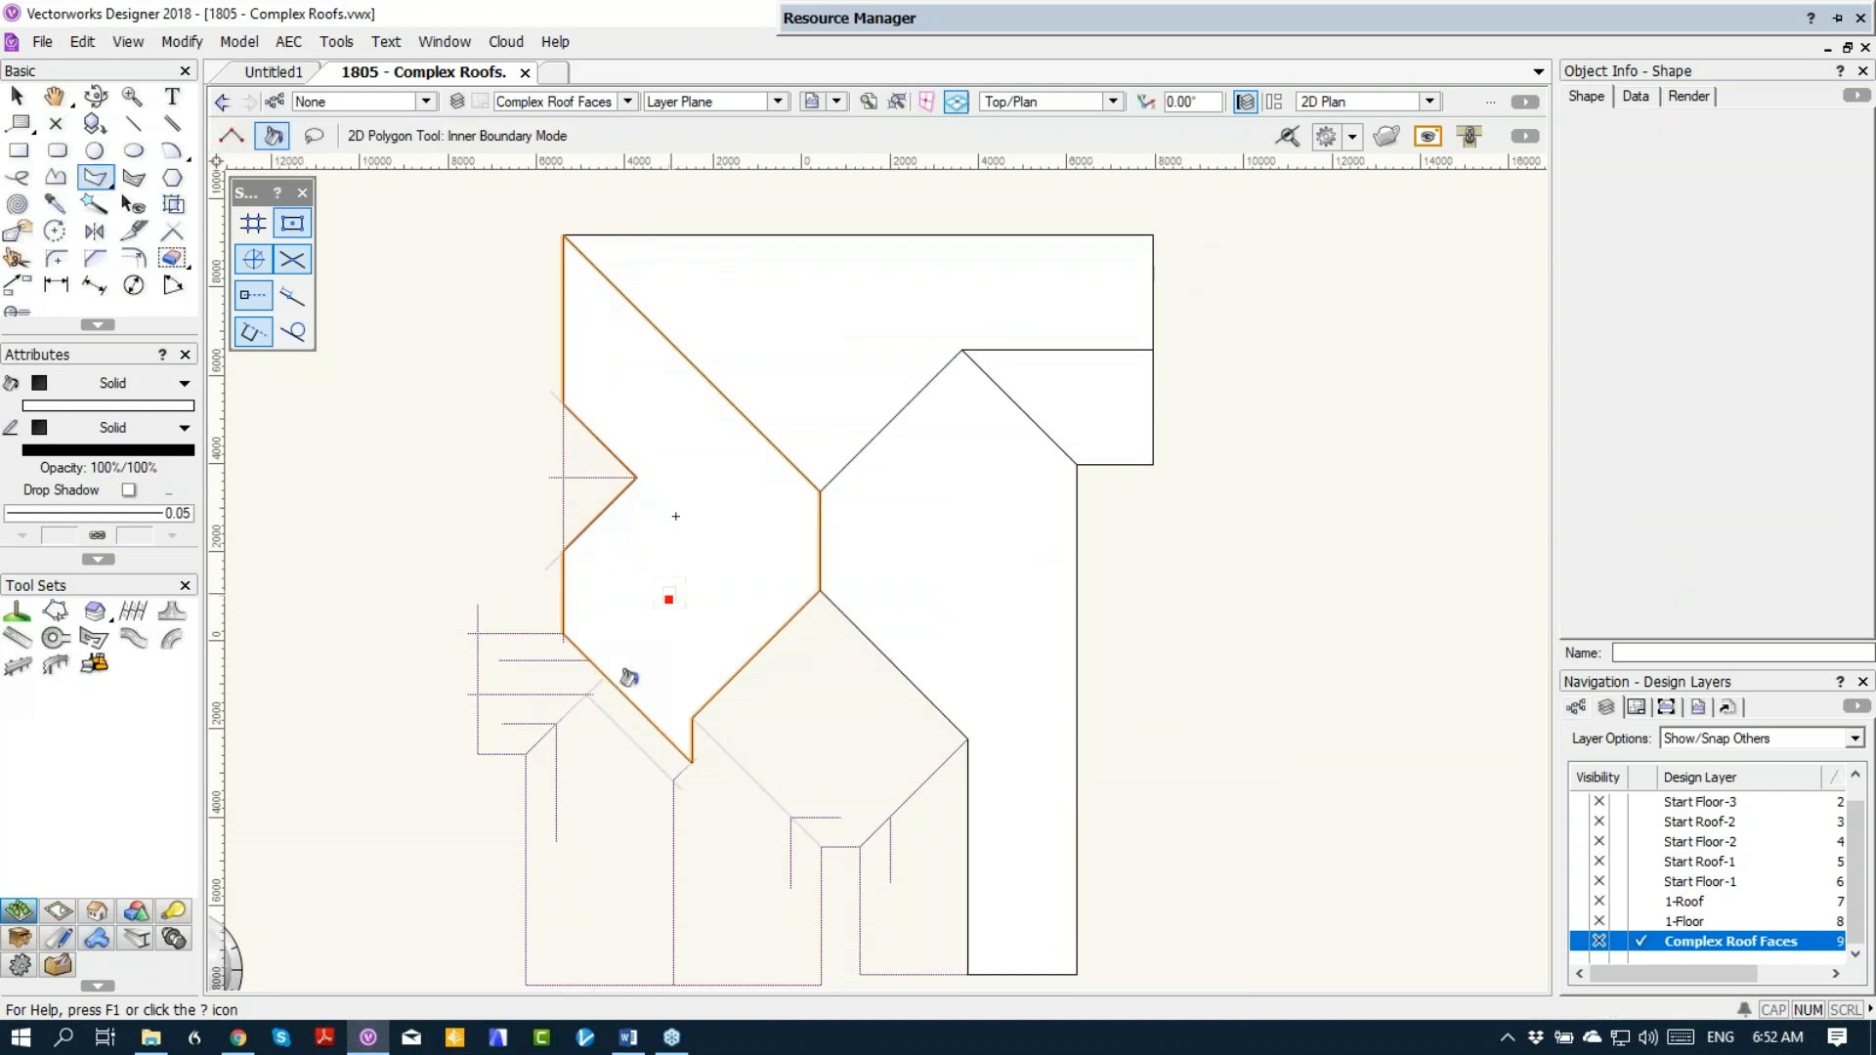
# Step: Create a polygon from the central diamond-shaped area and convert it to a roof face, axis on its south guide line, sloping up north
pyautogui.click(847, 718)
pyautogui.rightClick(846, 718)
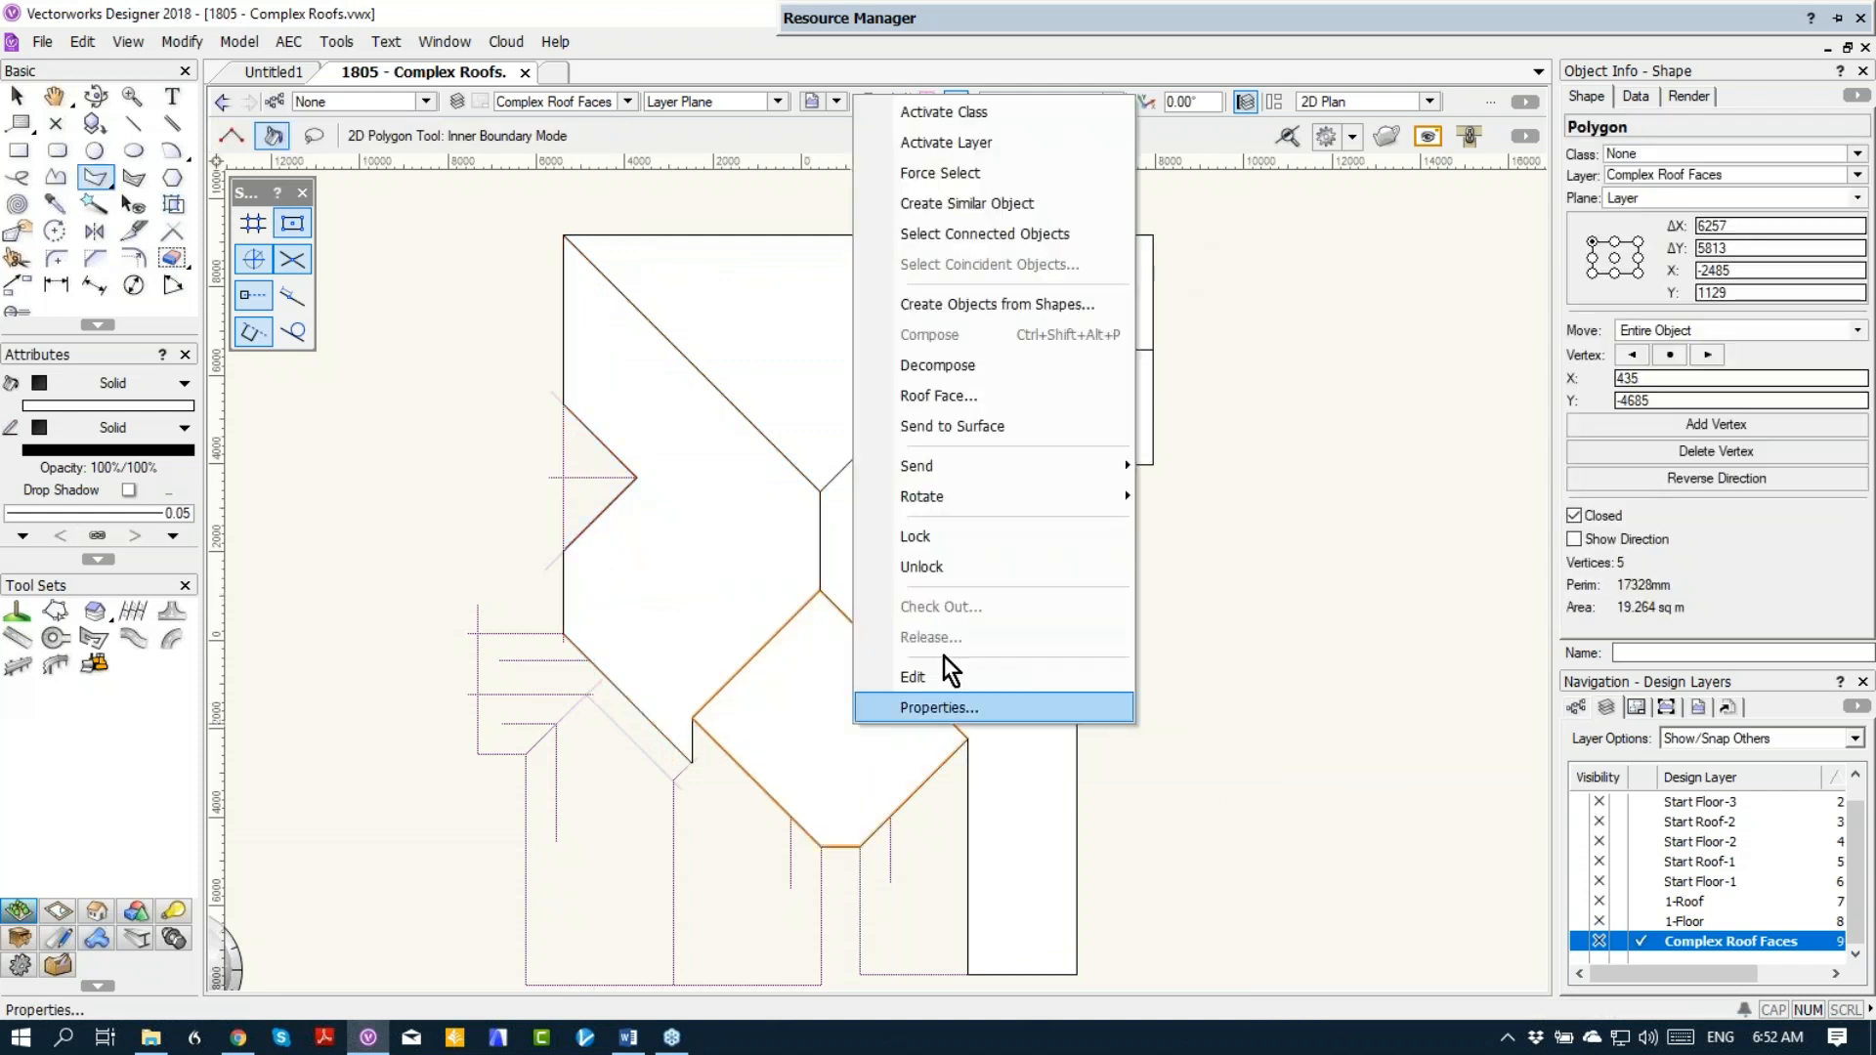
pyautogui.click(938, 398)
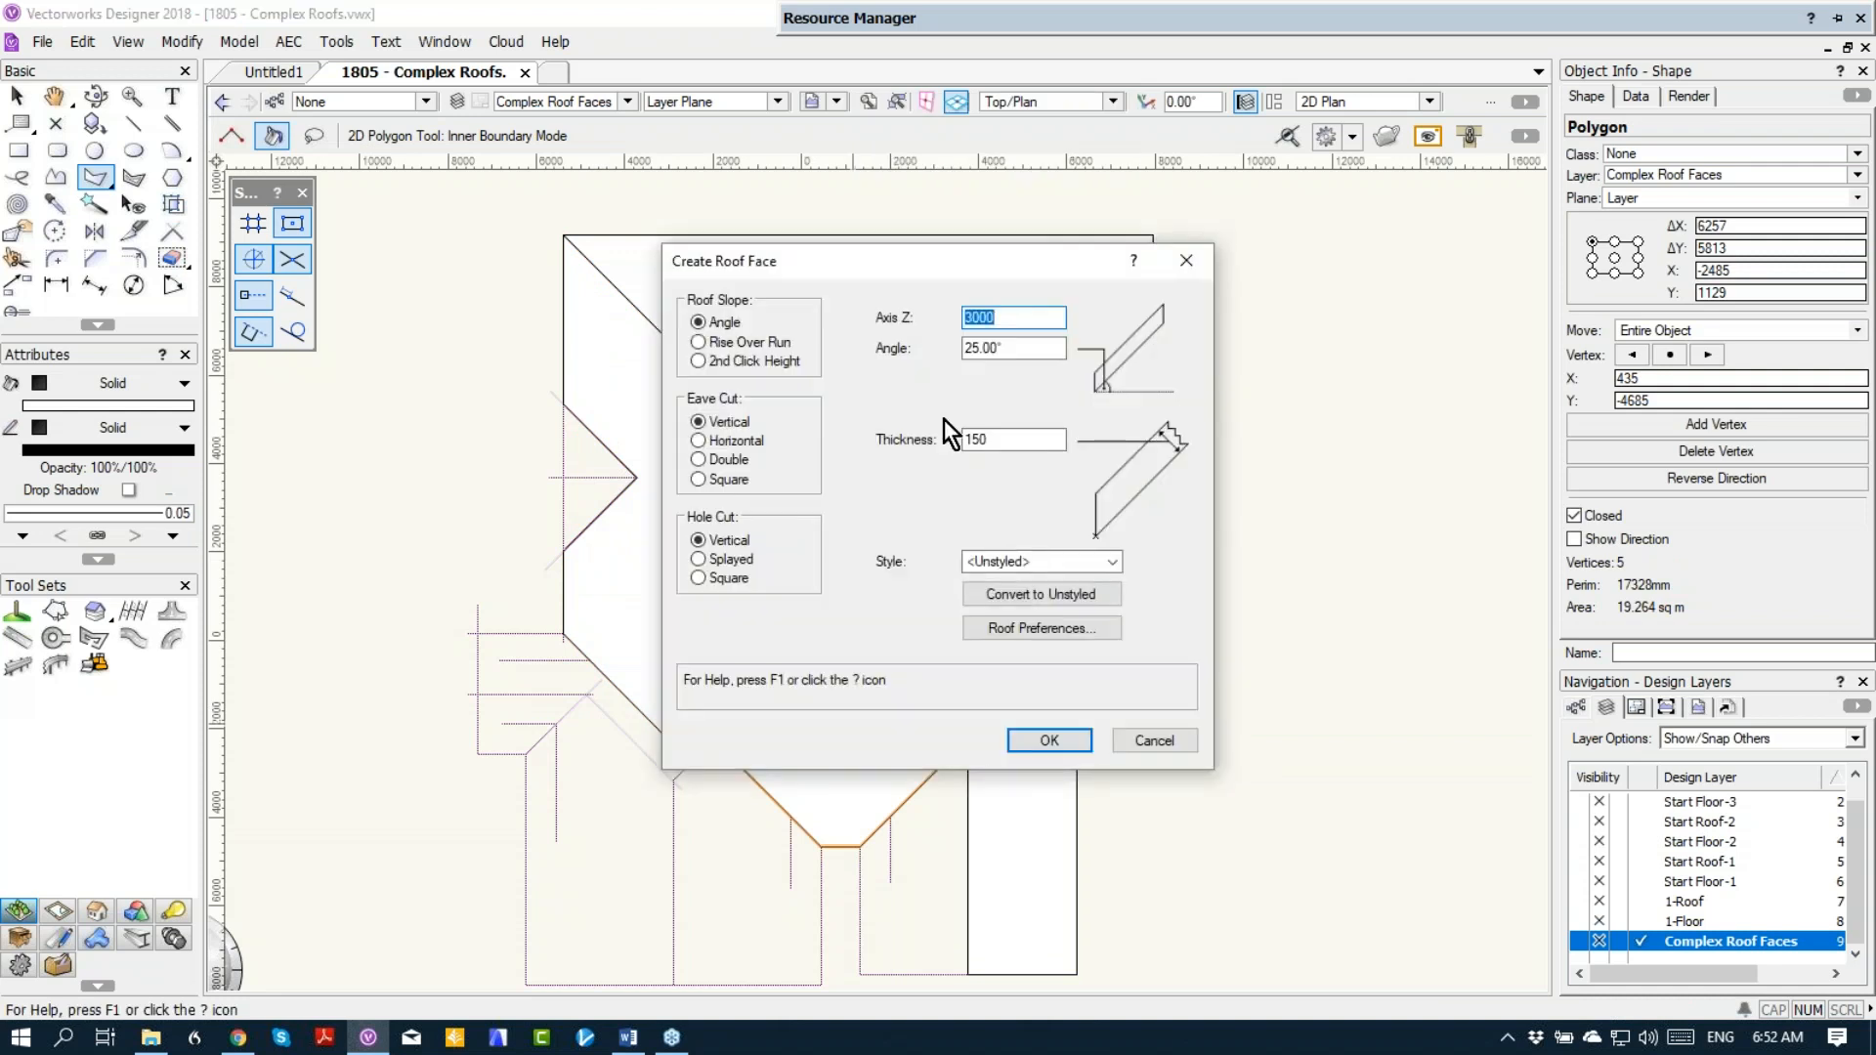
pyautogui.click(1044, 740)
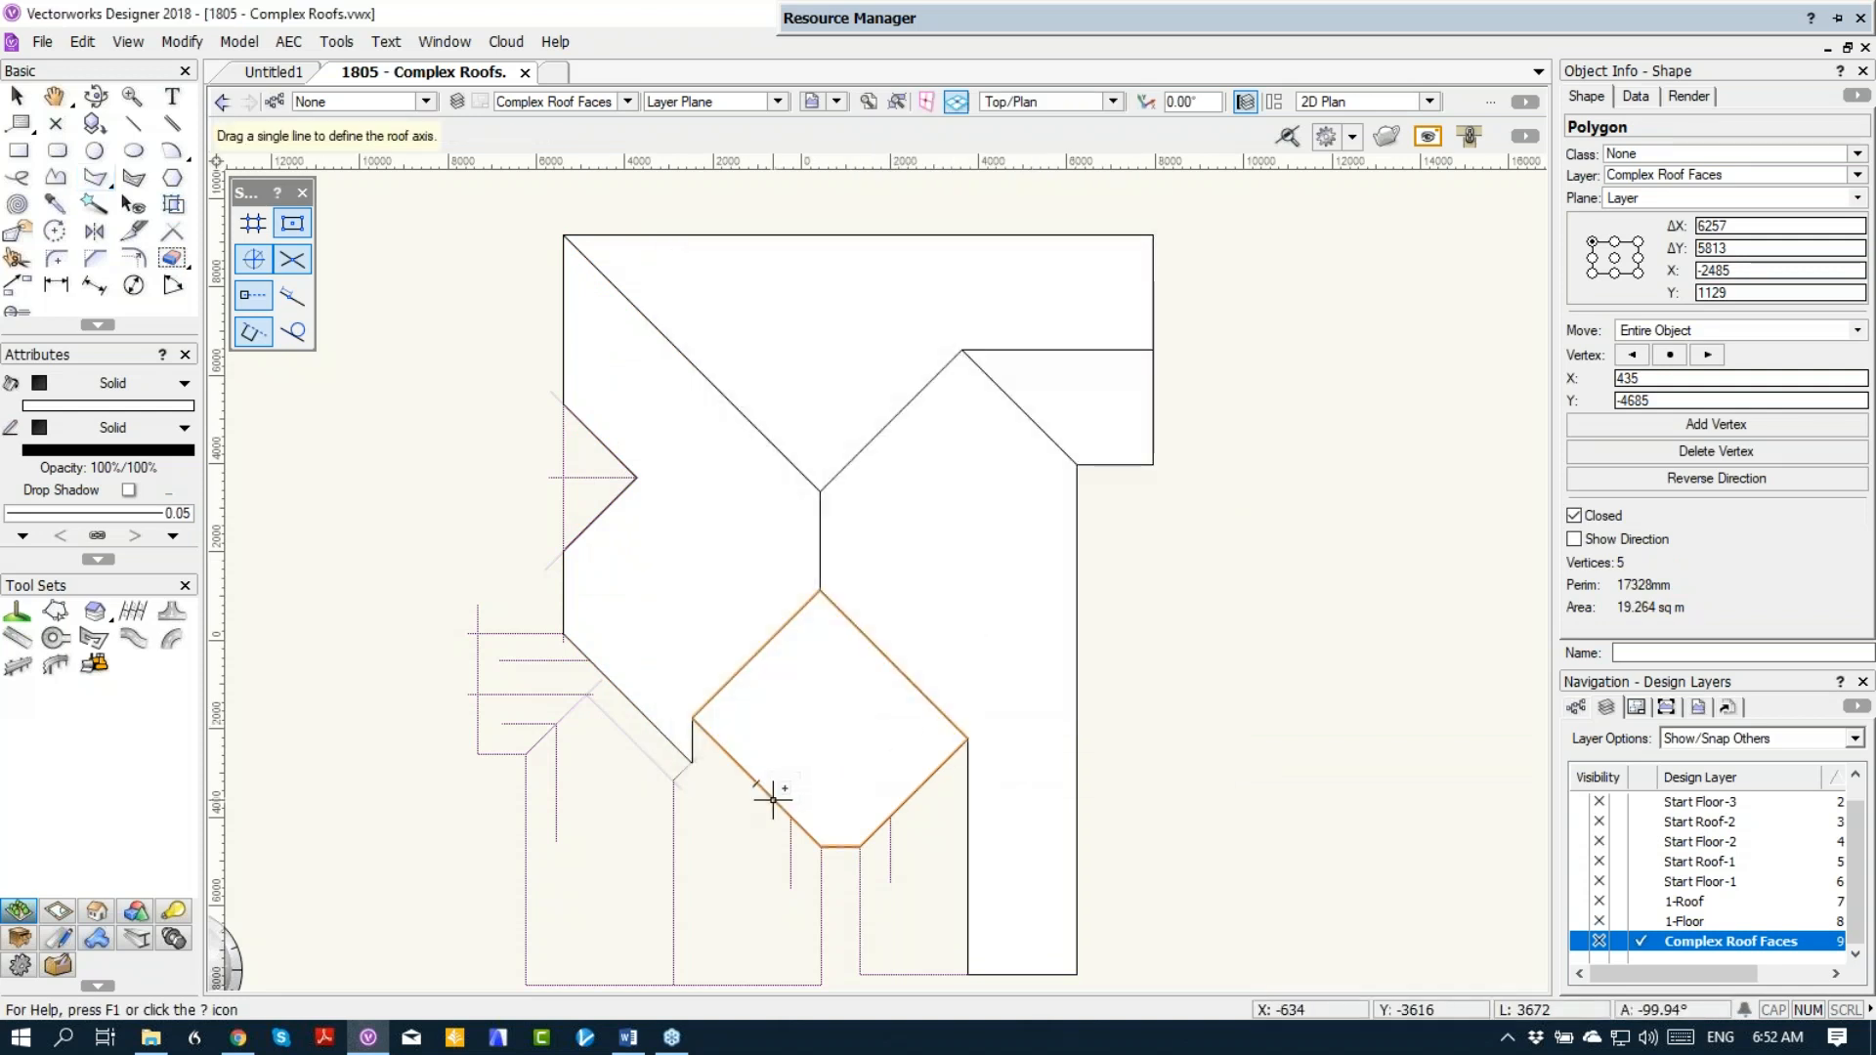
pyautogui.moveTo(791, 817); pyautogui.dragTo(890, 816)
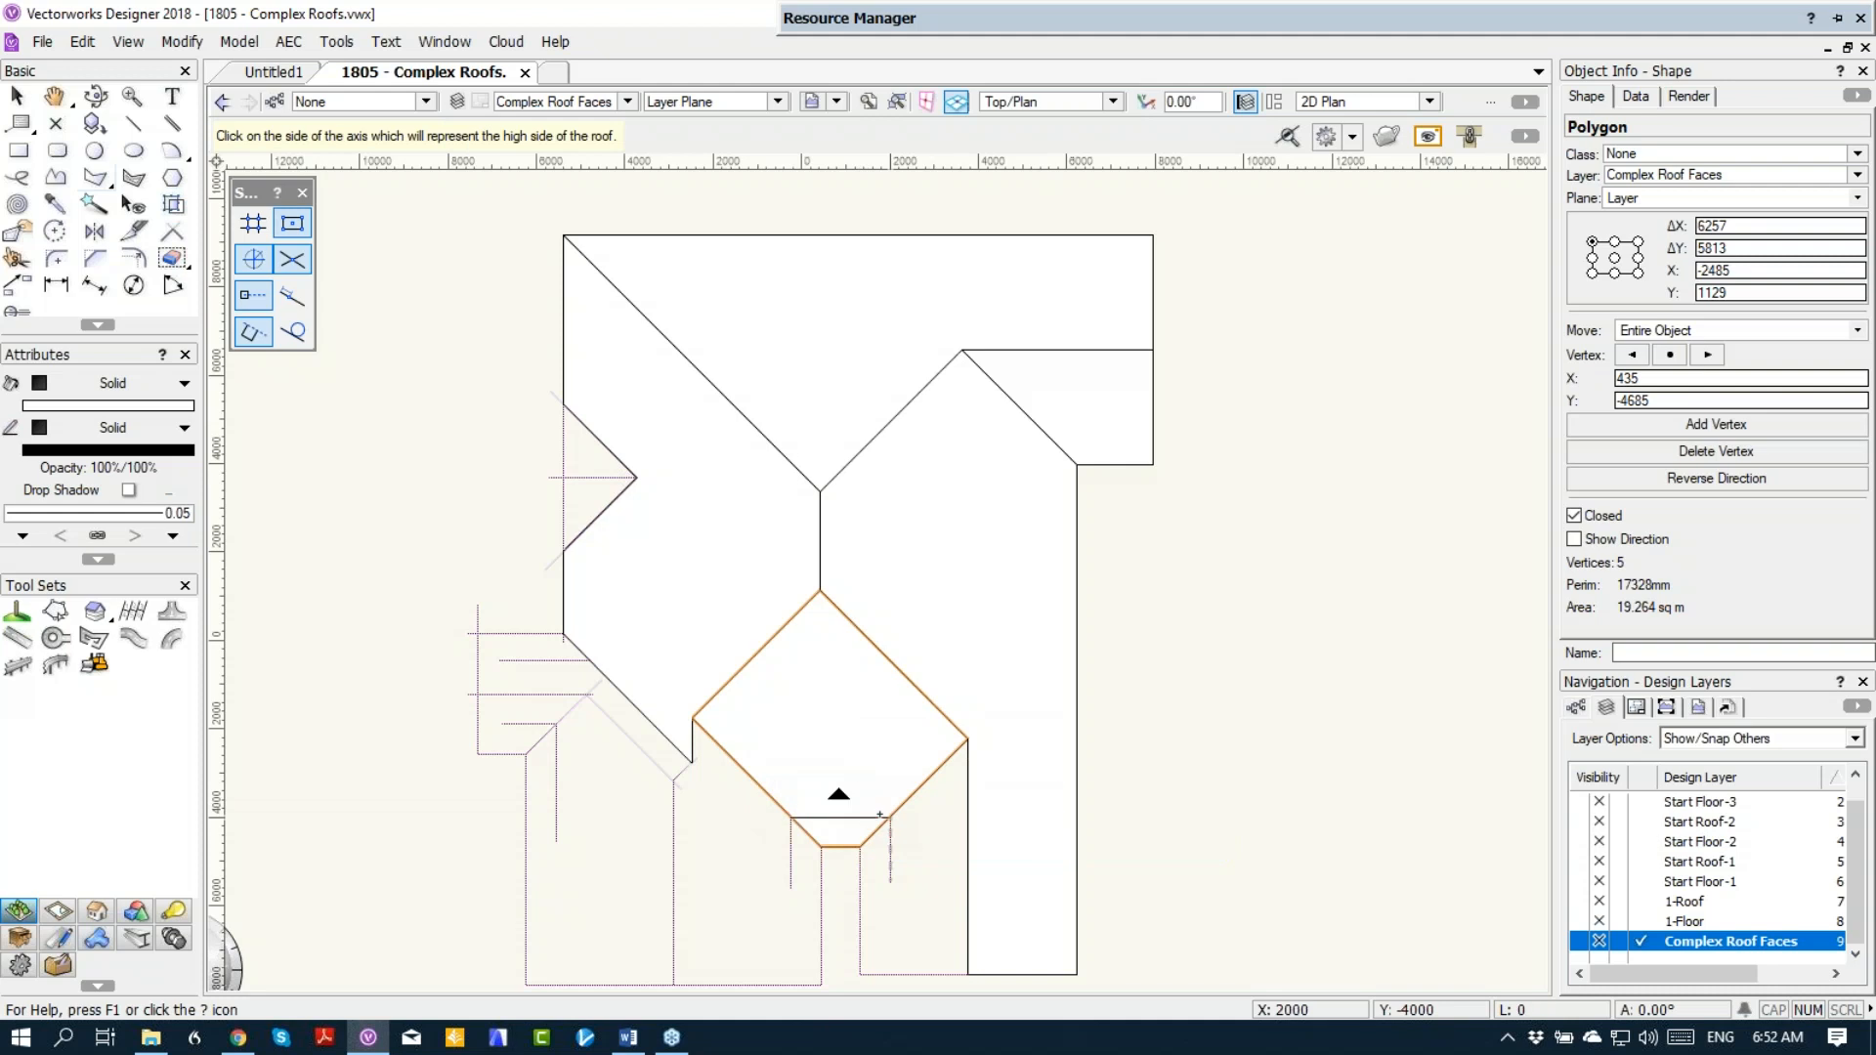
pyautogui.click(873, 757)
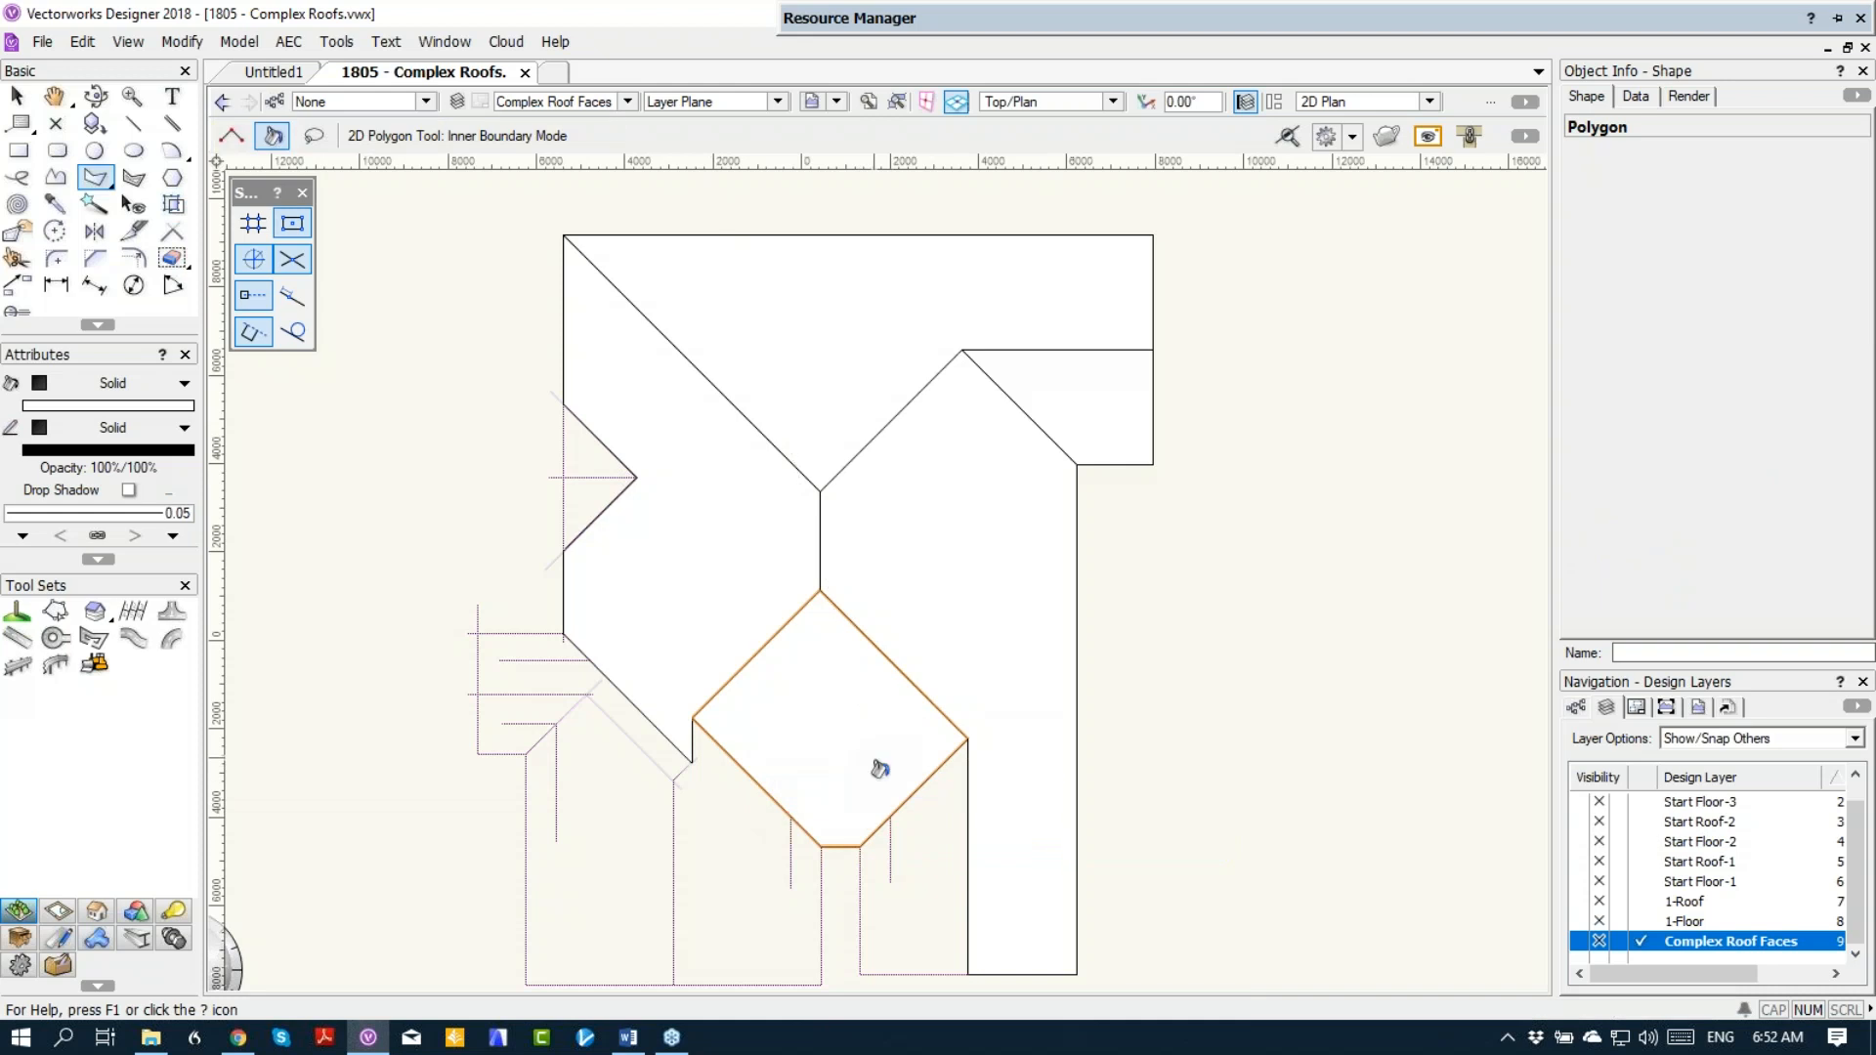
# Step: Convert the polygon on the west side of the southeast wing to a roof face, axis on its vertical guide line, sloping up east
pyautogui.rightClick(905, 853)
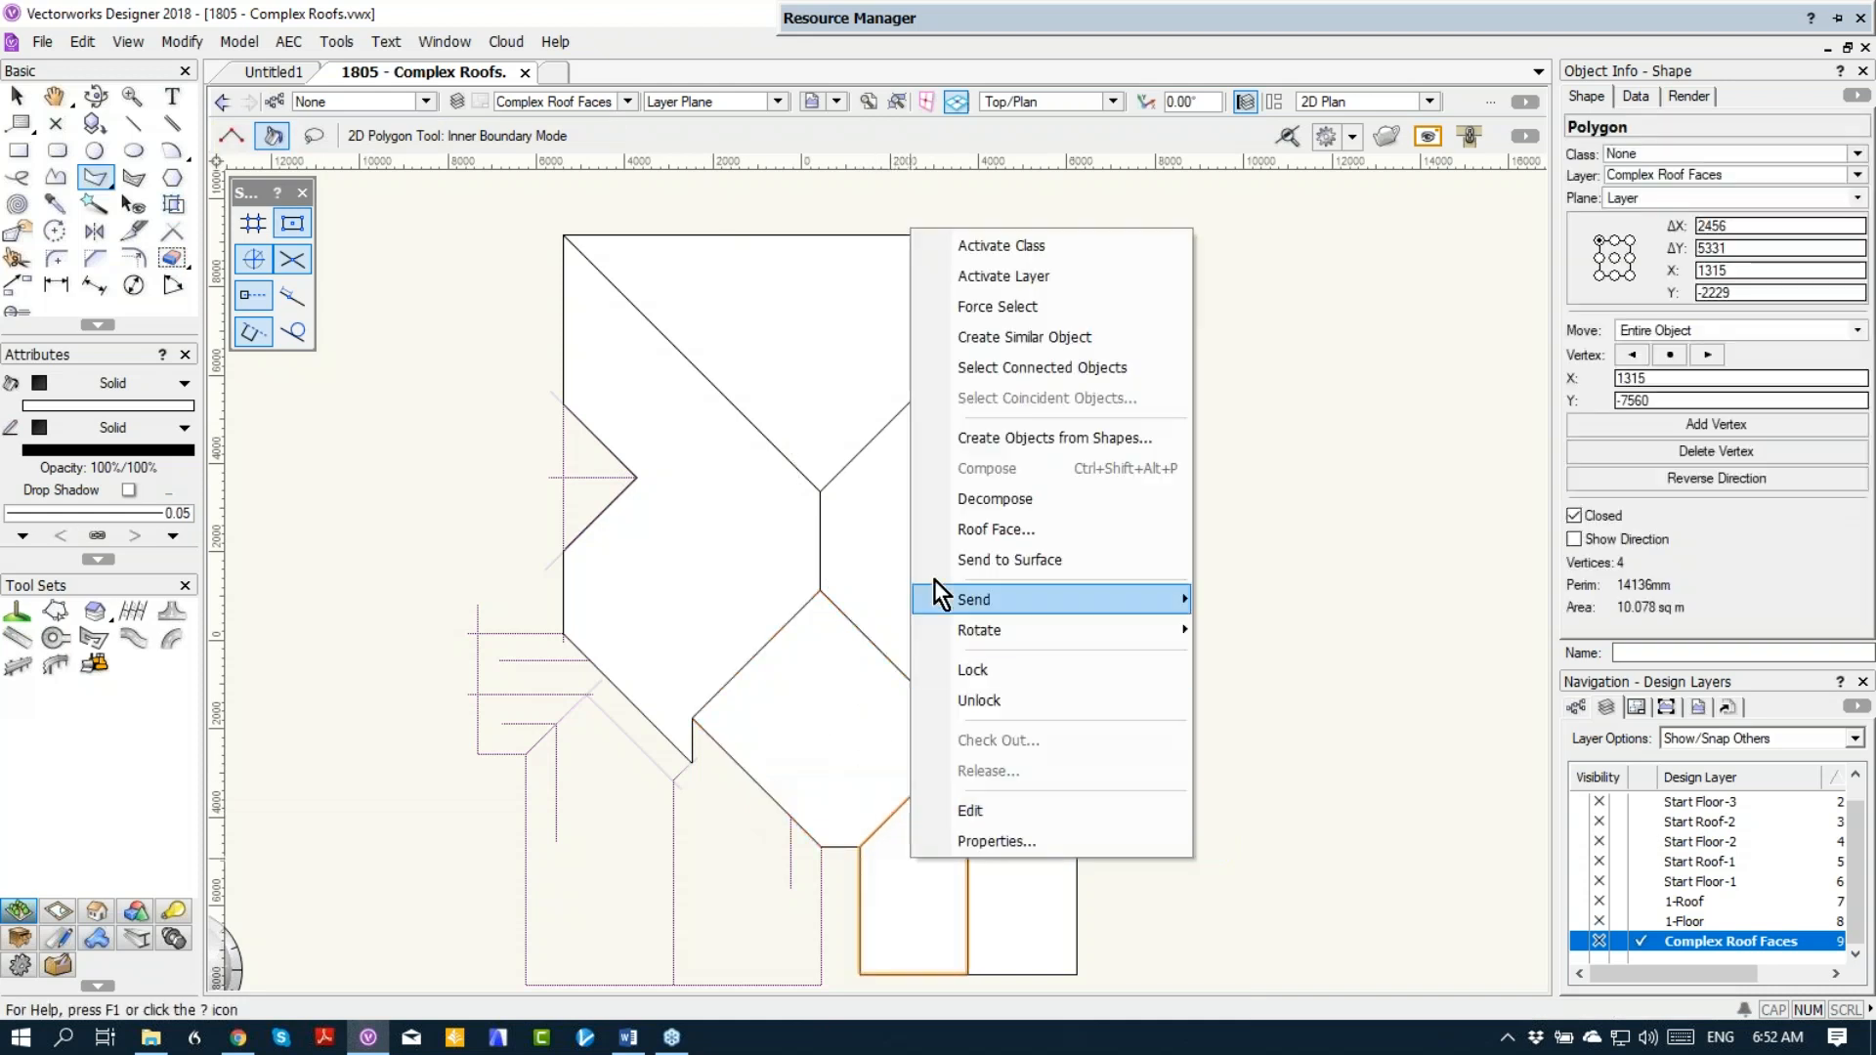
pyautogui.click(987, 532)
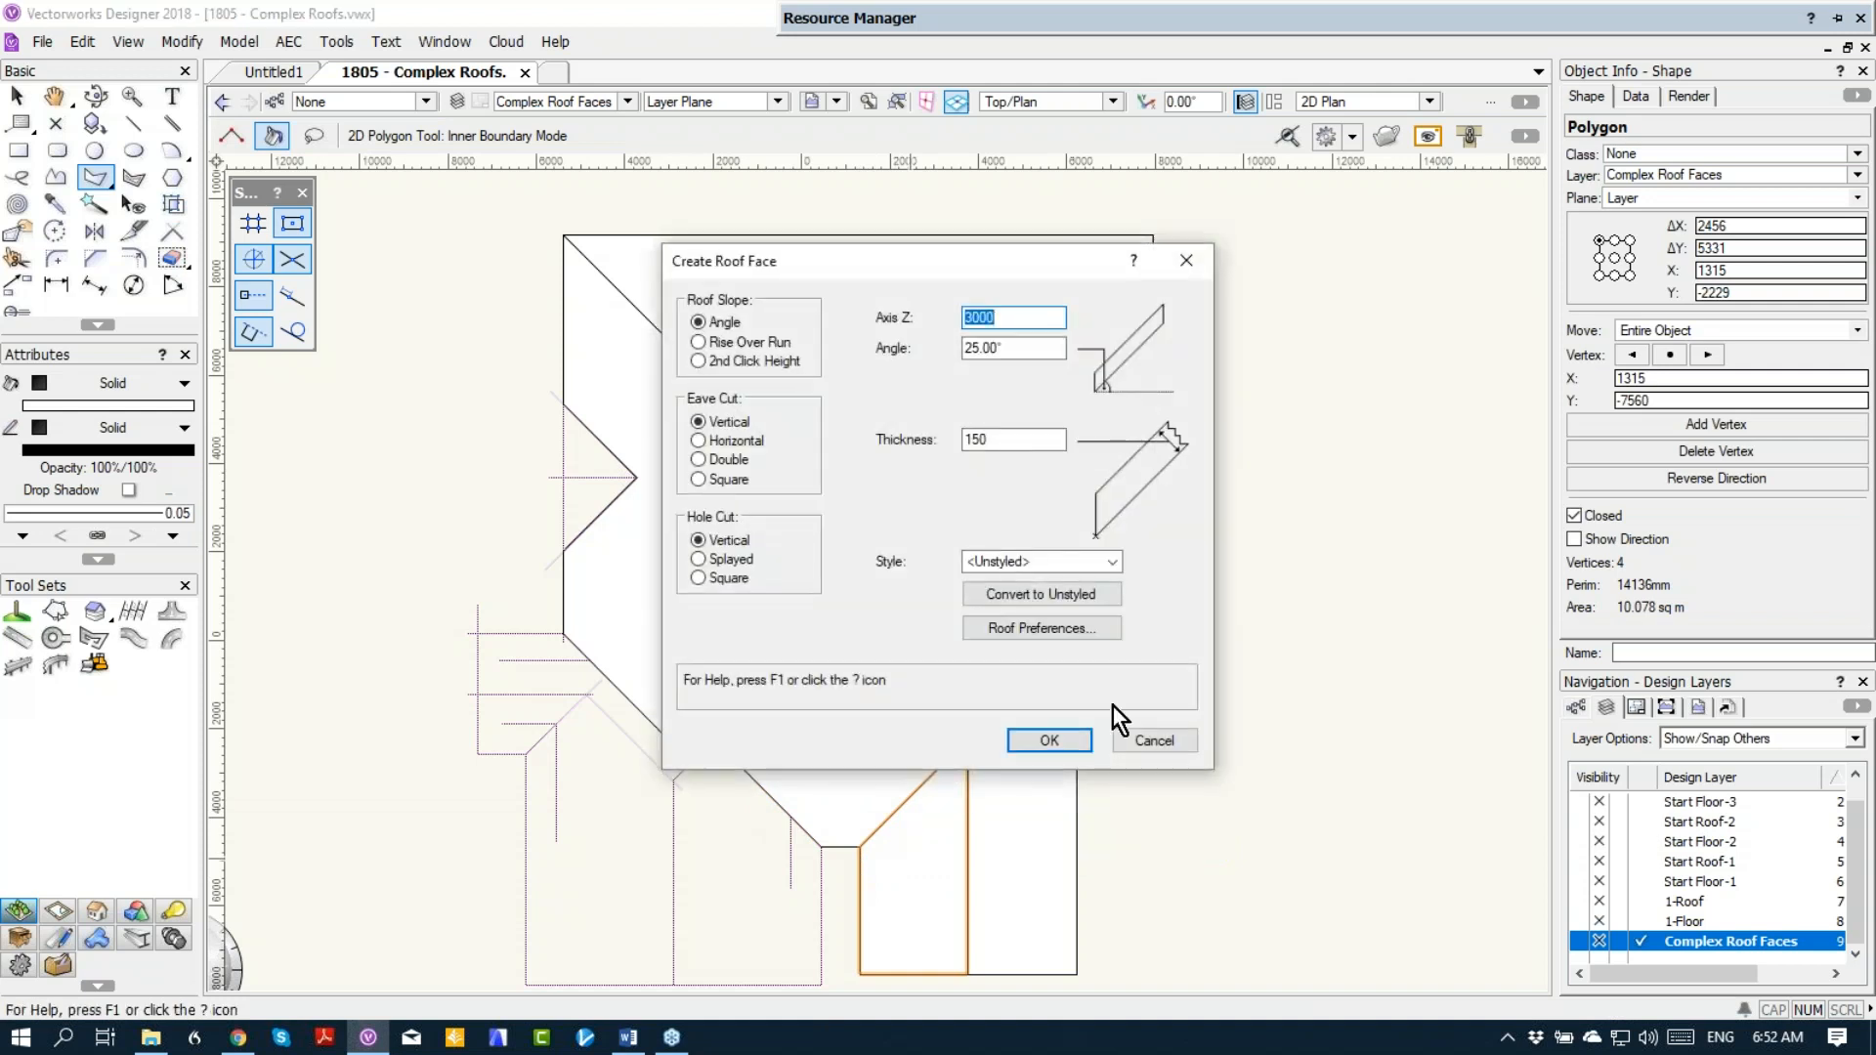
pyautogui.click(1073, 742)
pyautogui.moveTo(890, 850); pyautogui.dragTo(890, 943)
pyautogui.click(910, 895)
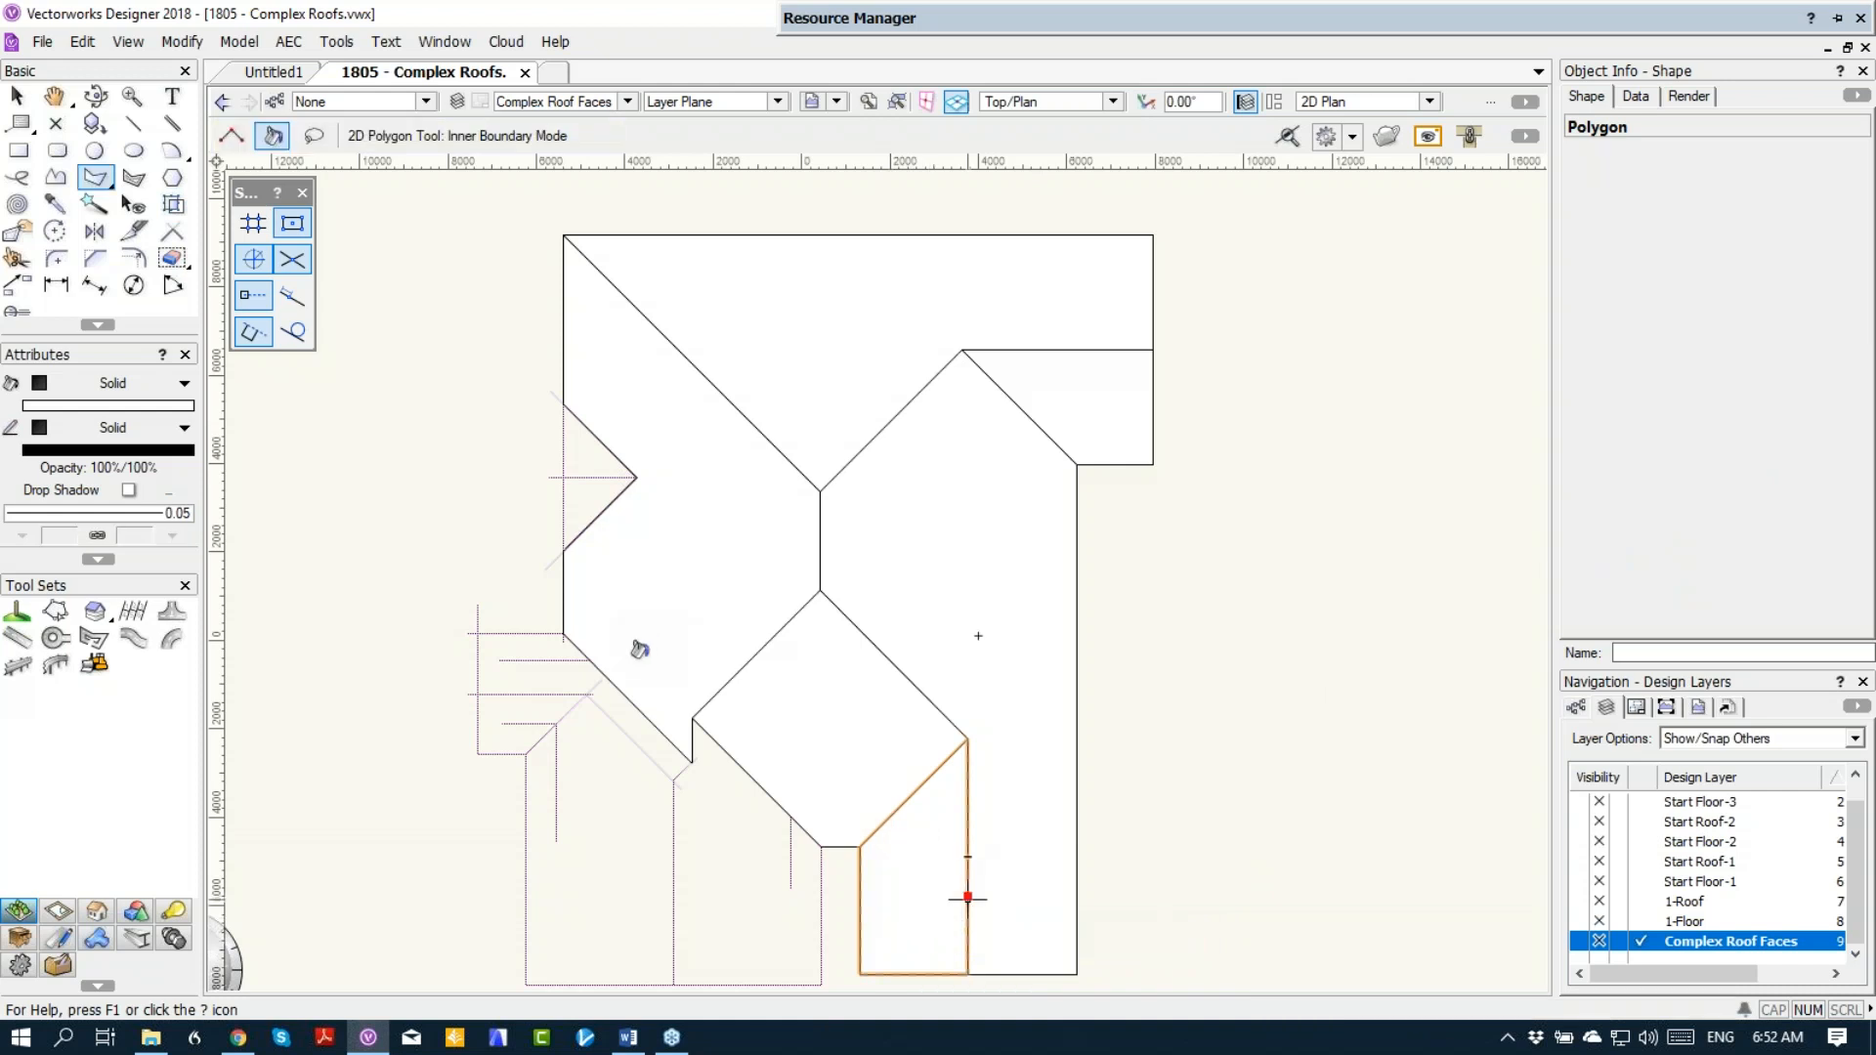
# Step: Create an inner-boundary polygon from the east half of the southwest wing
pyautogui.moveTo(829, 754)
pyautogui.mouseDown(button='middle')
pyautogui.moveTo(942, 613)
pyautogui.moveTo(937, 591)
pyautogui.mouseUp(button='middle')
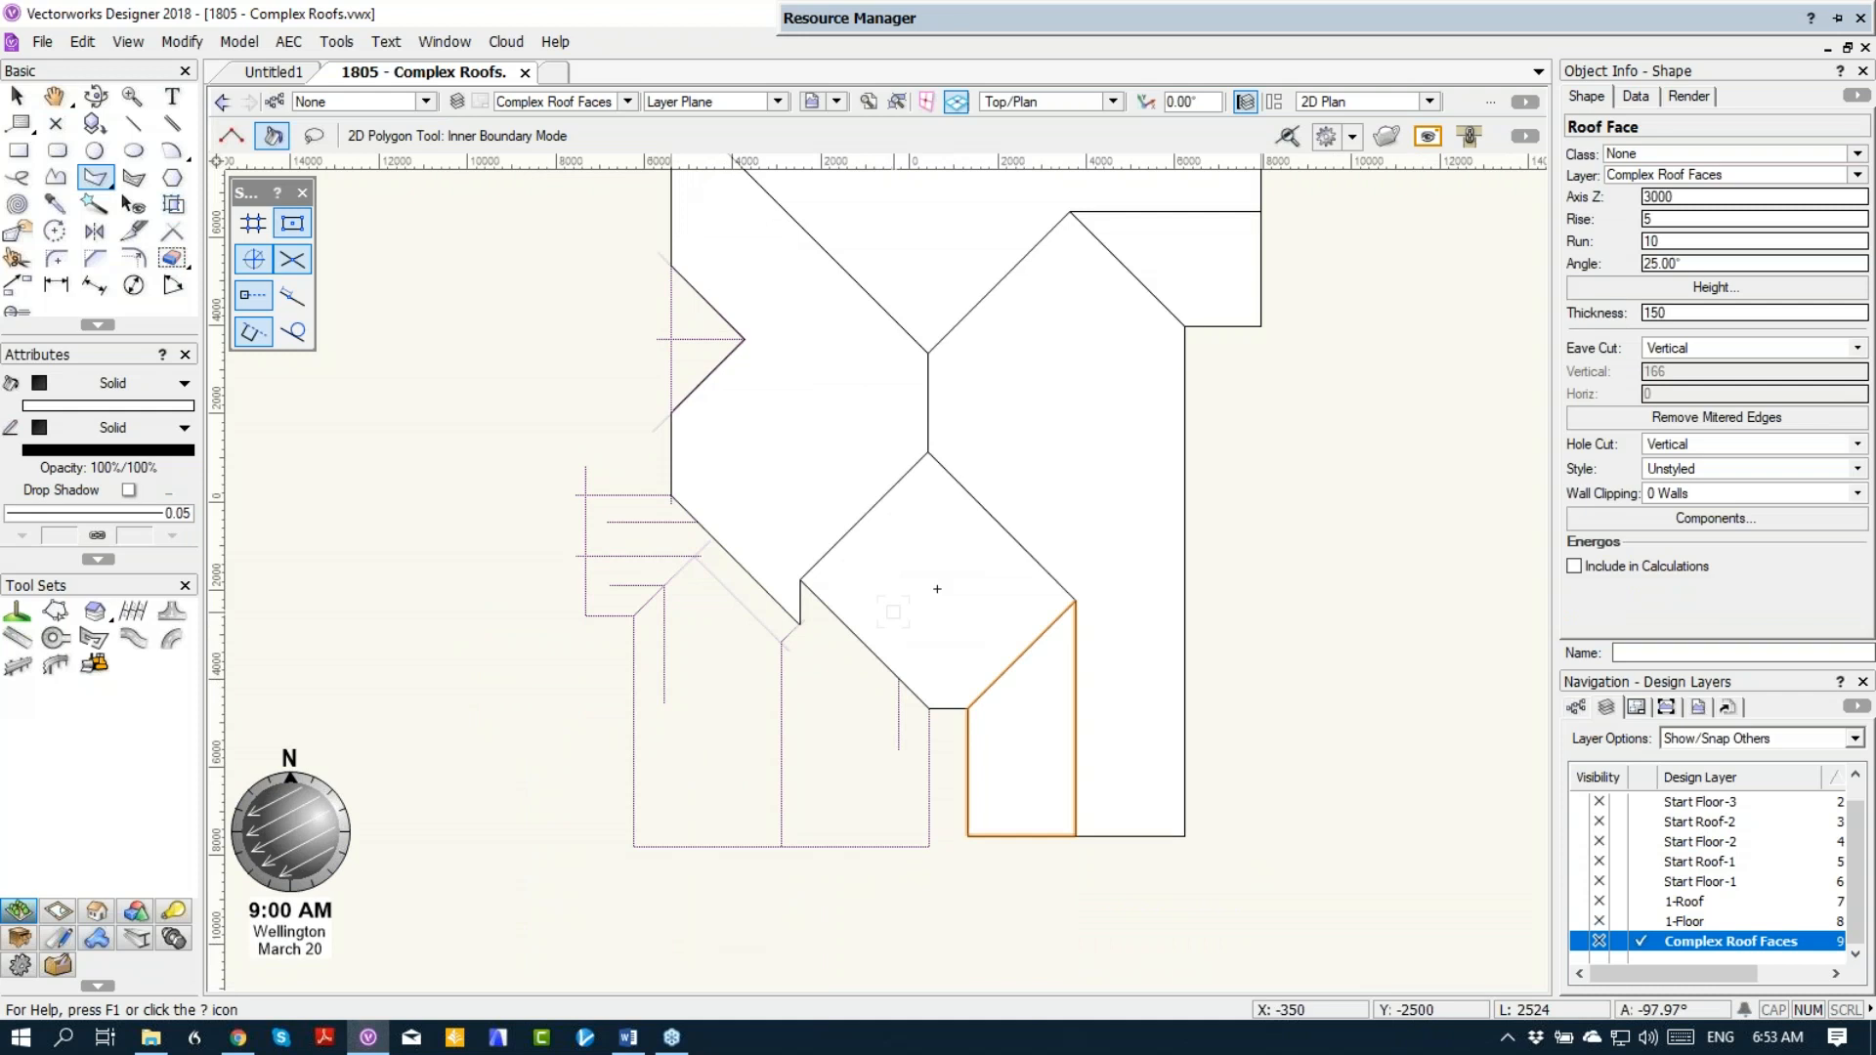
pyautogui.click(848, 723)
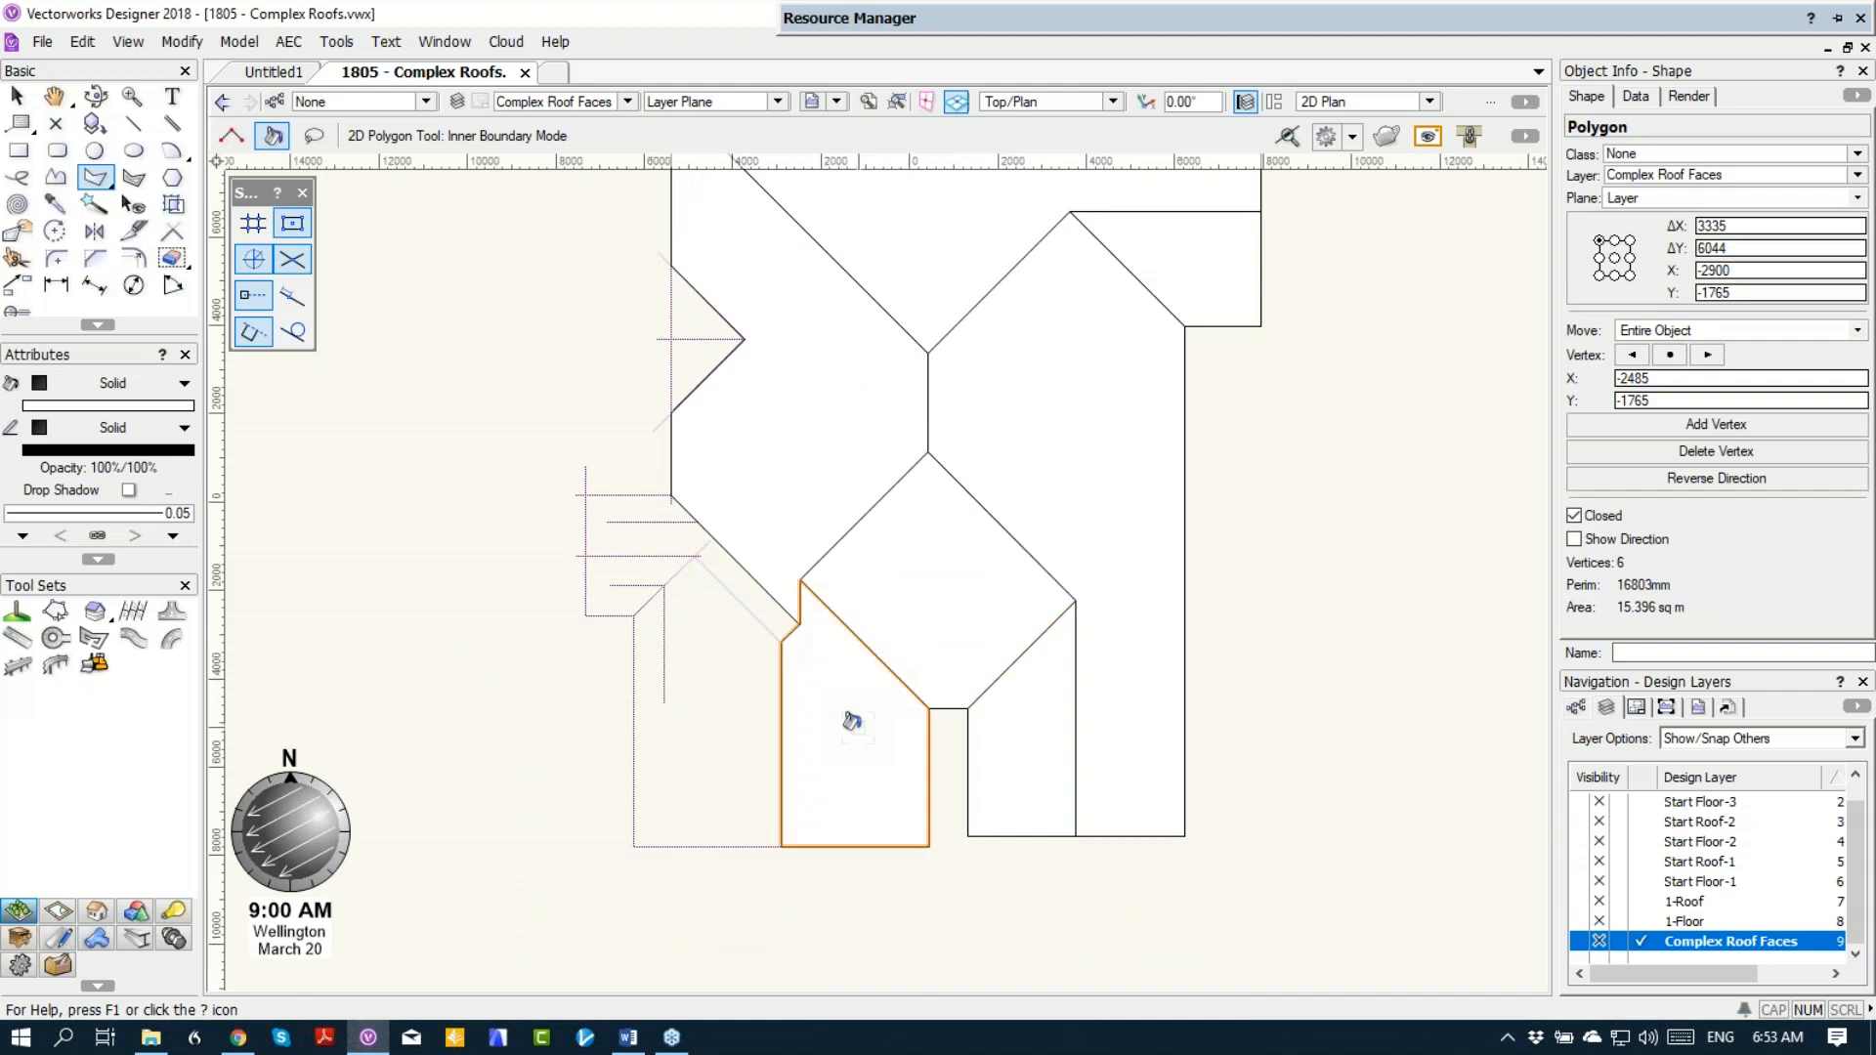
pyautogui.rightClick(852, 721)
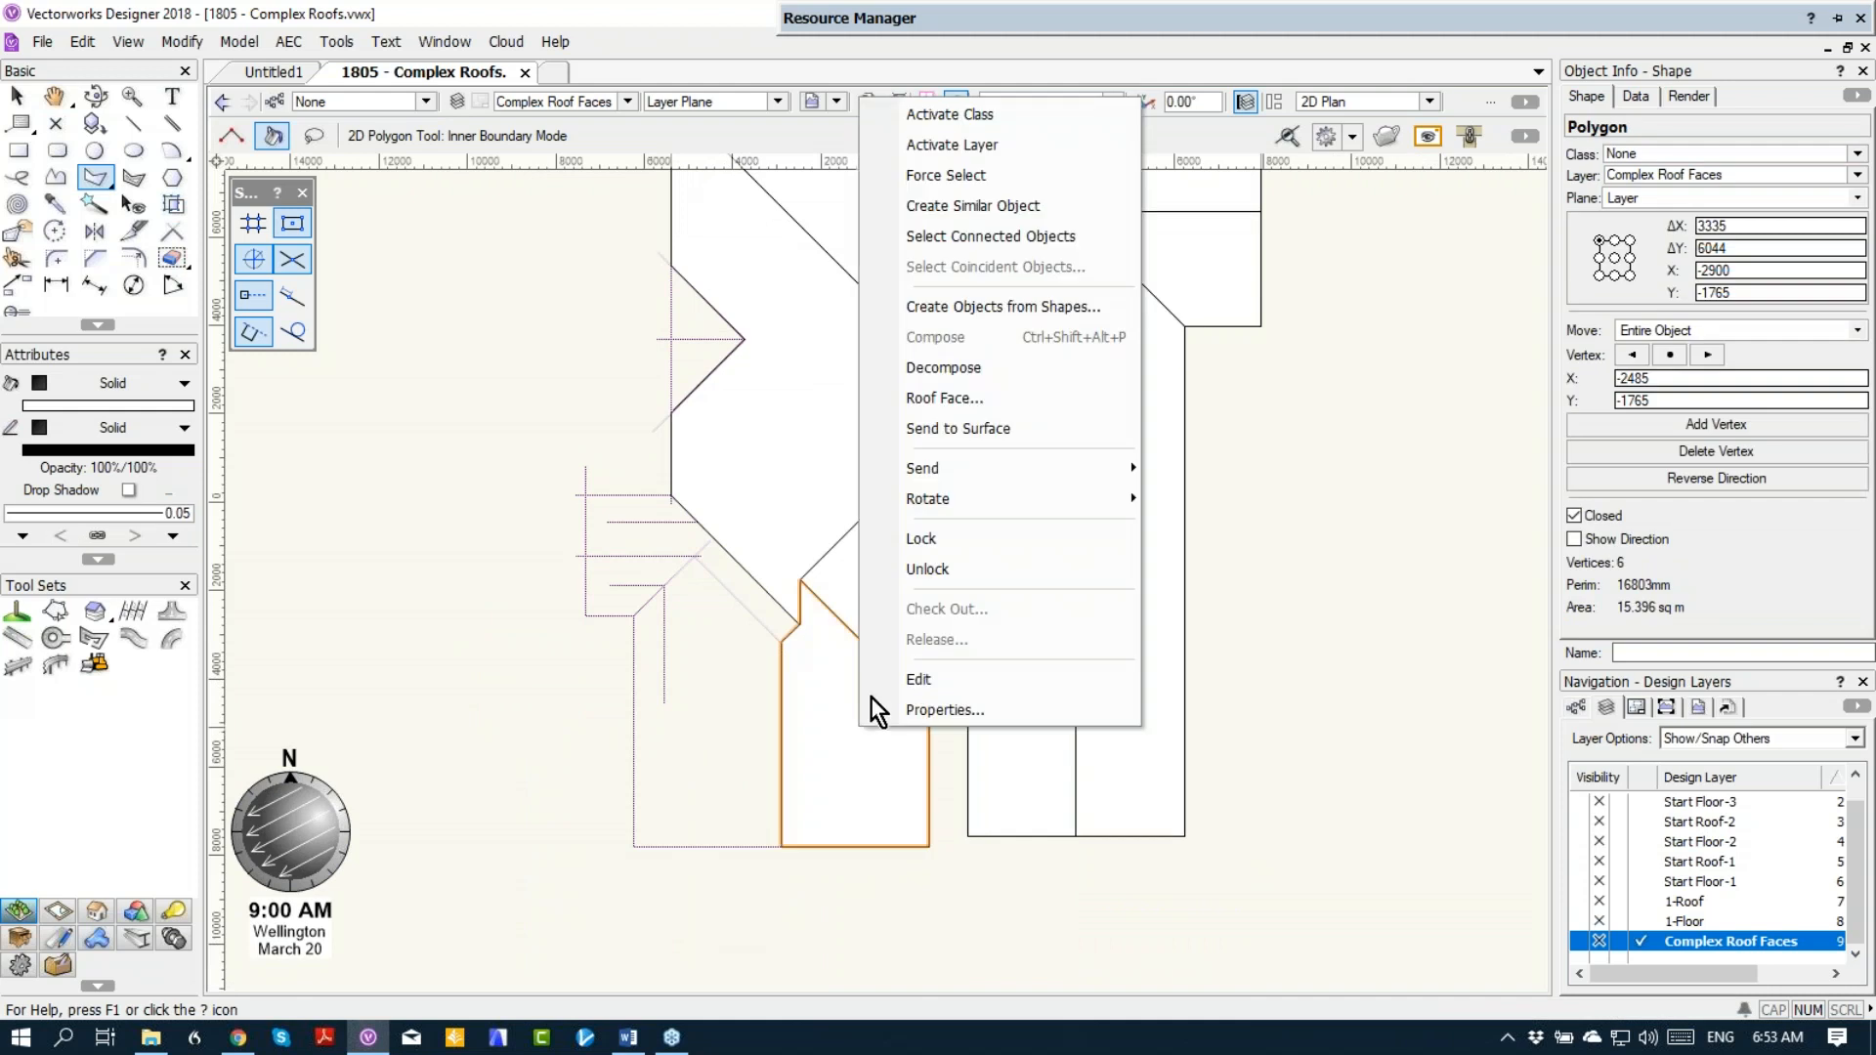
pyautogui.click(924, 398)
pyautogui.click(1042, 745)
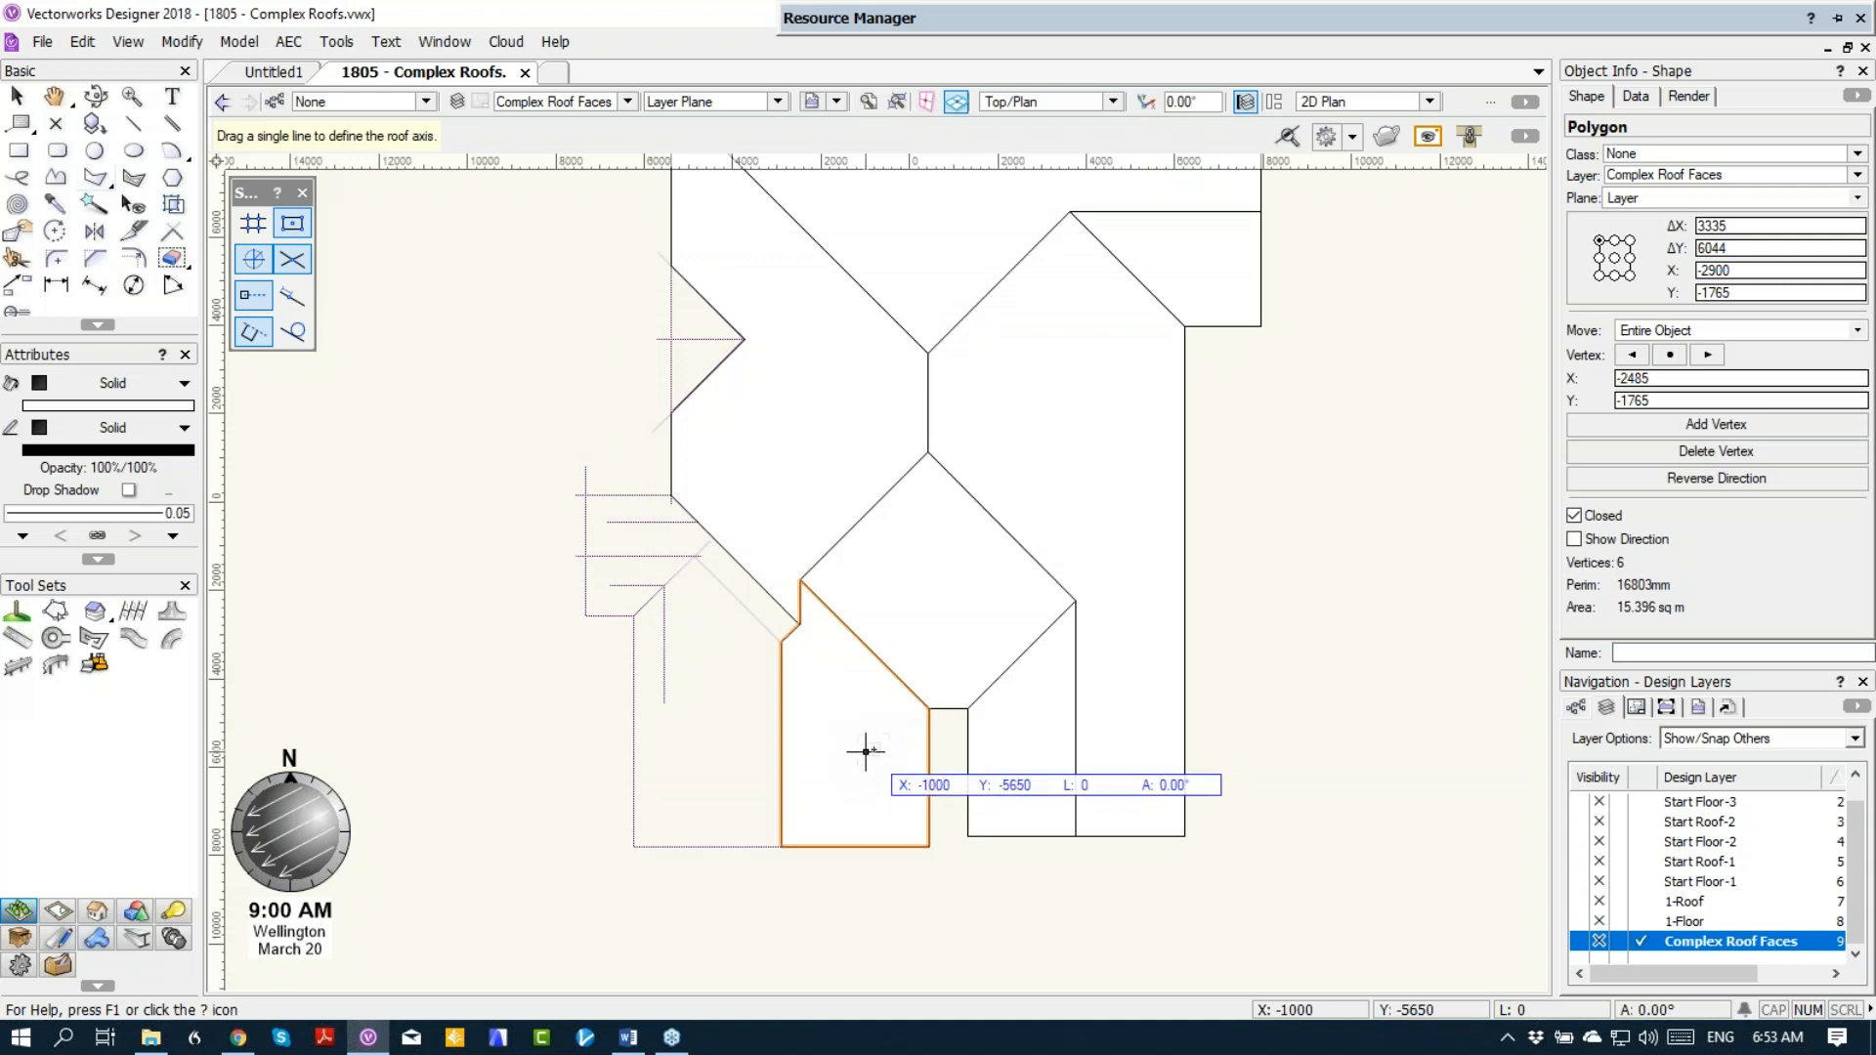
pyautogui.moveTo(886, 727); pyautogui.dragTo(892, 719)
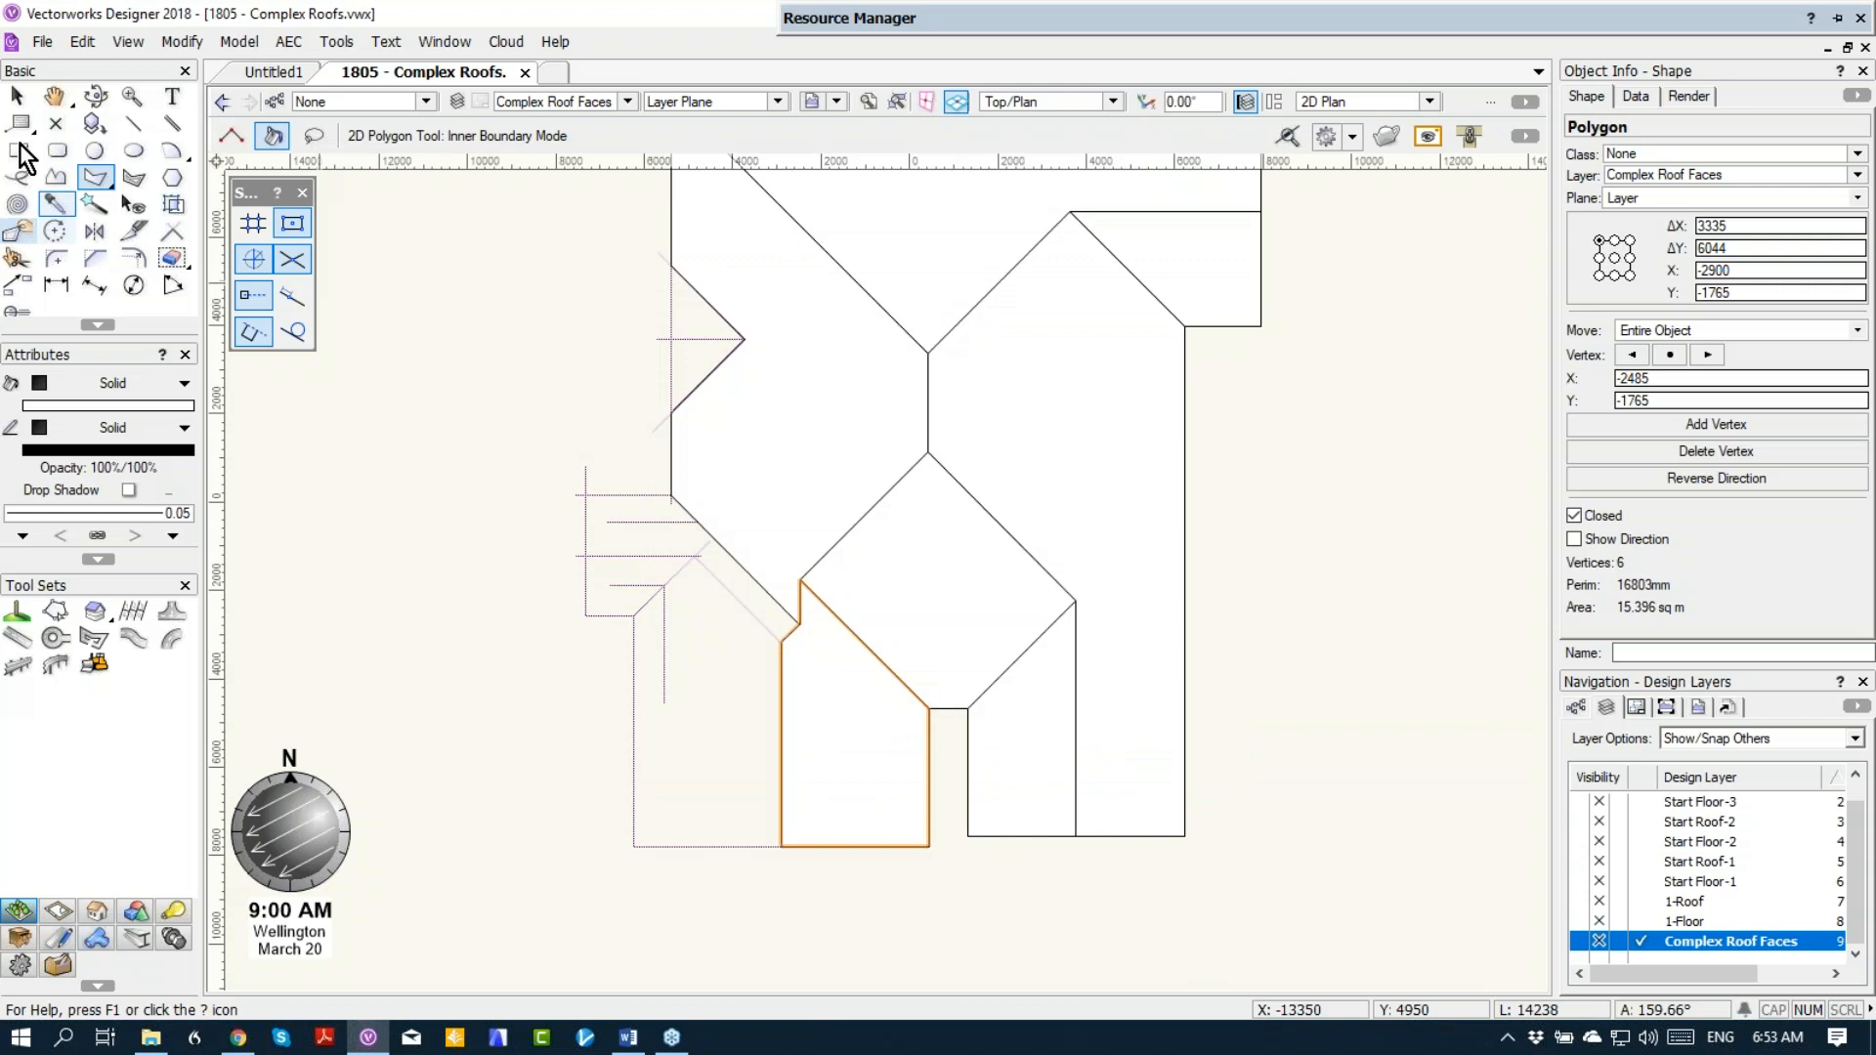
# Step: Convert the southwest wing's east-half polygon to a 25° roof face, axis on its vertical guide line, sloping up west
pyautogui.click(19, 102)
pyautogui.rightClick(849, 714)
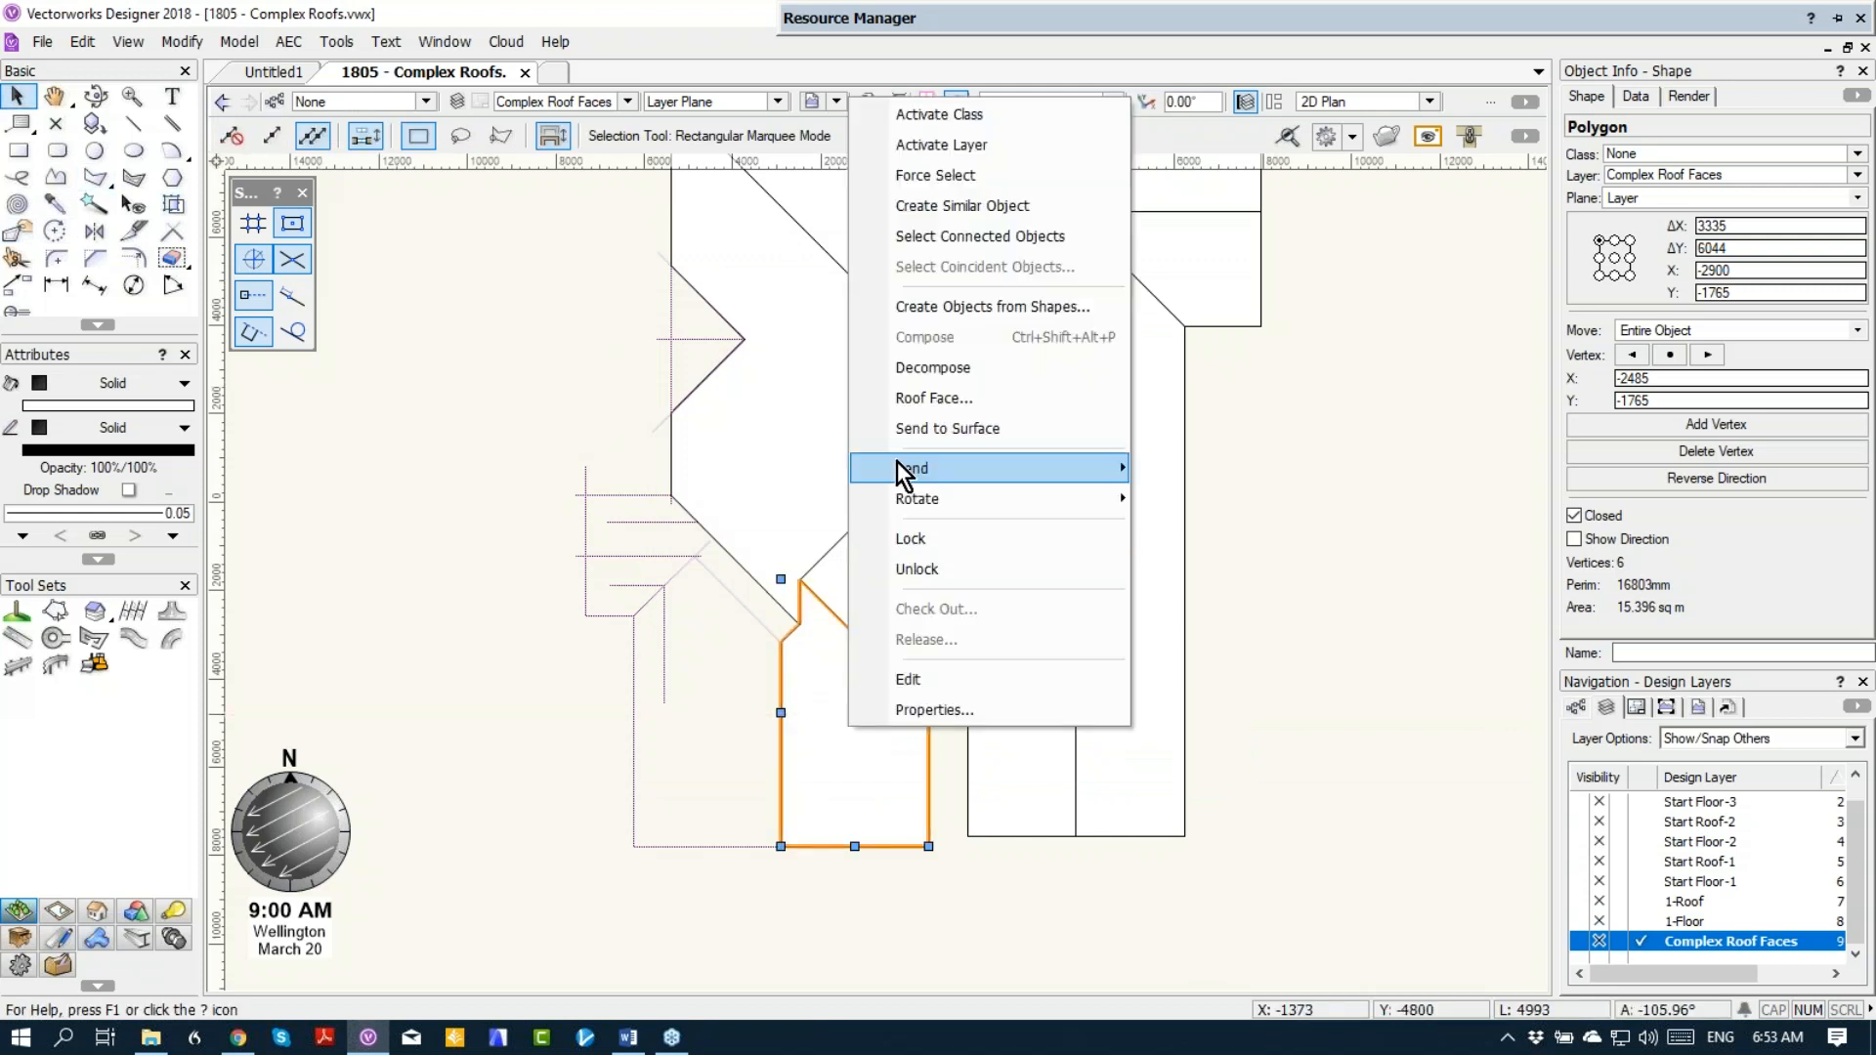
pyautogui.click(944, 400)
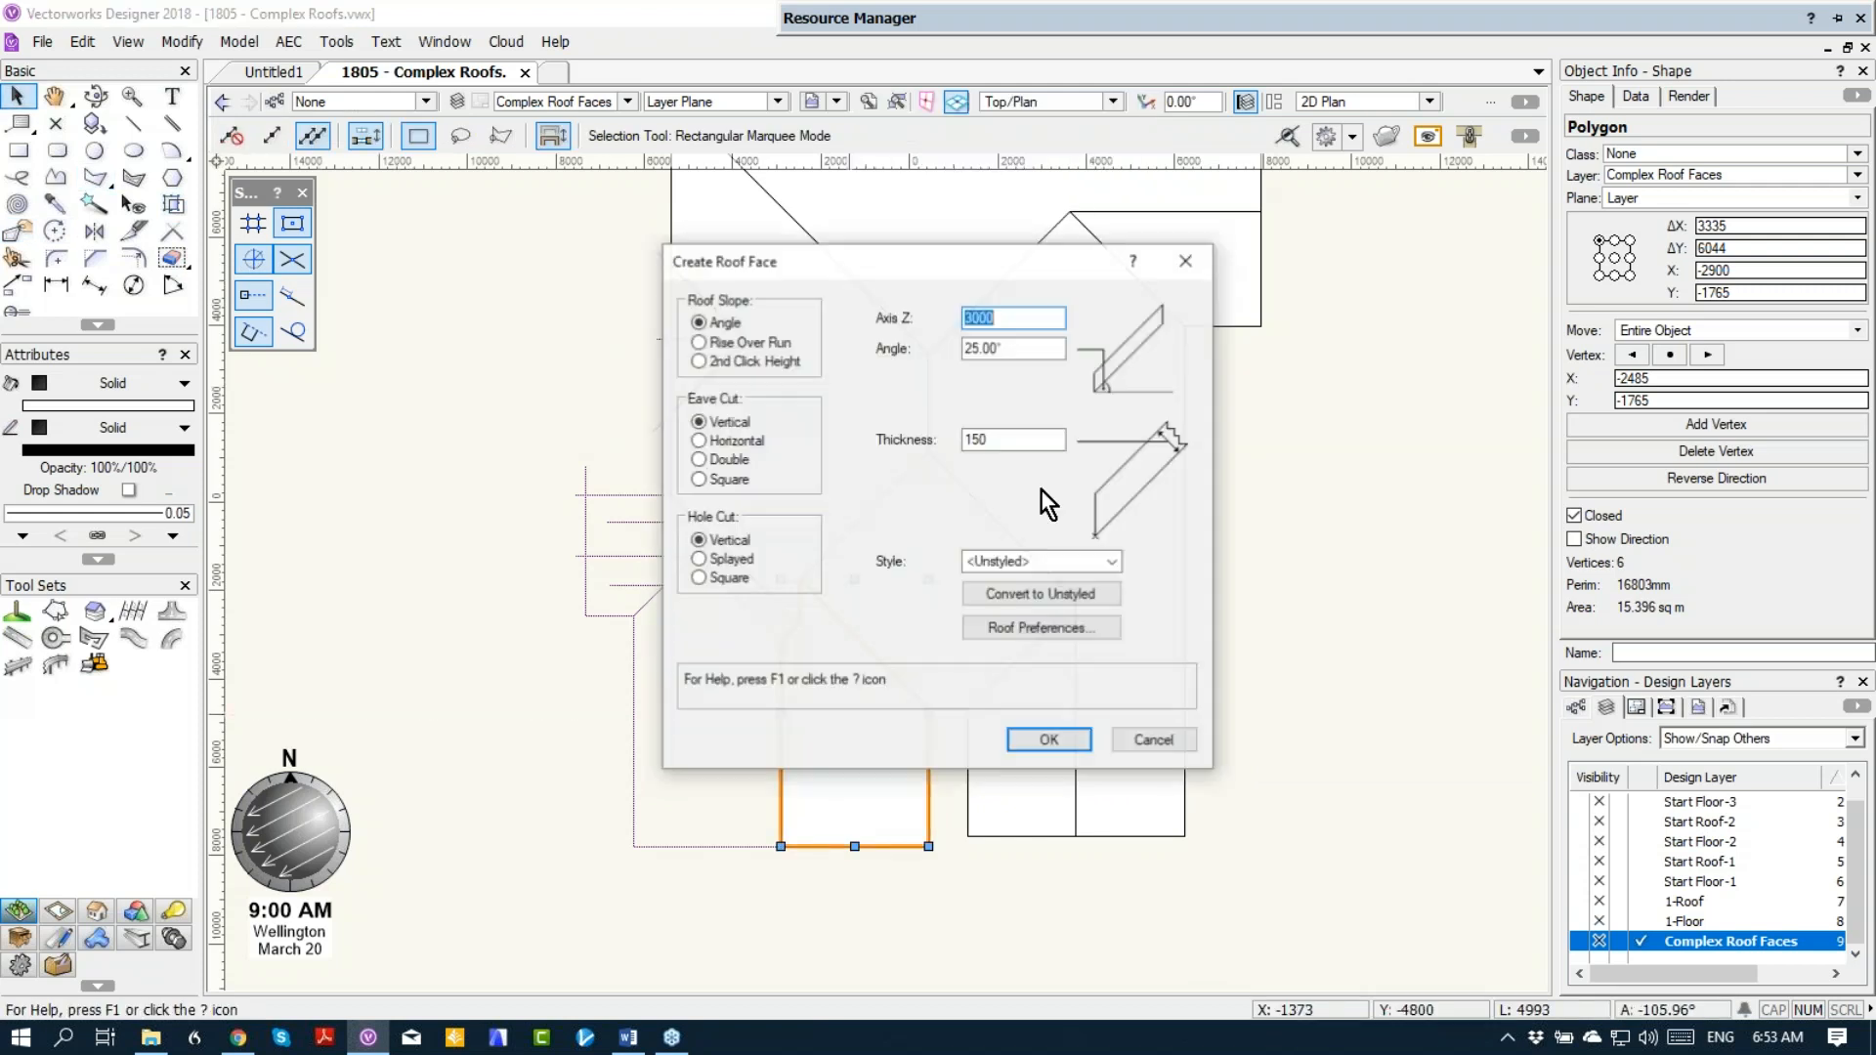
pyautogui.click(1070, 744)
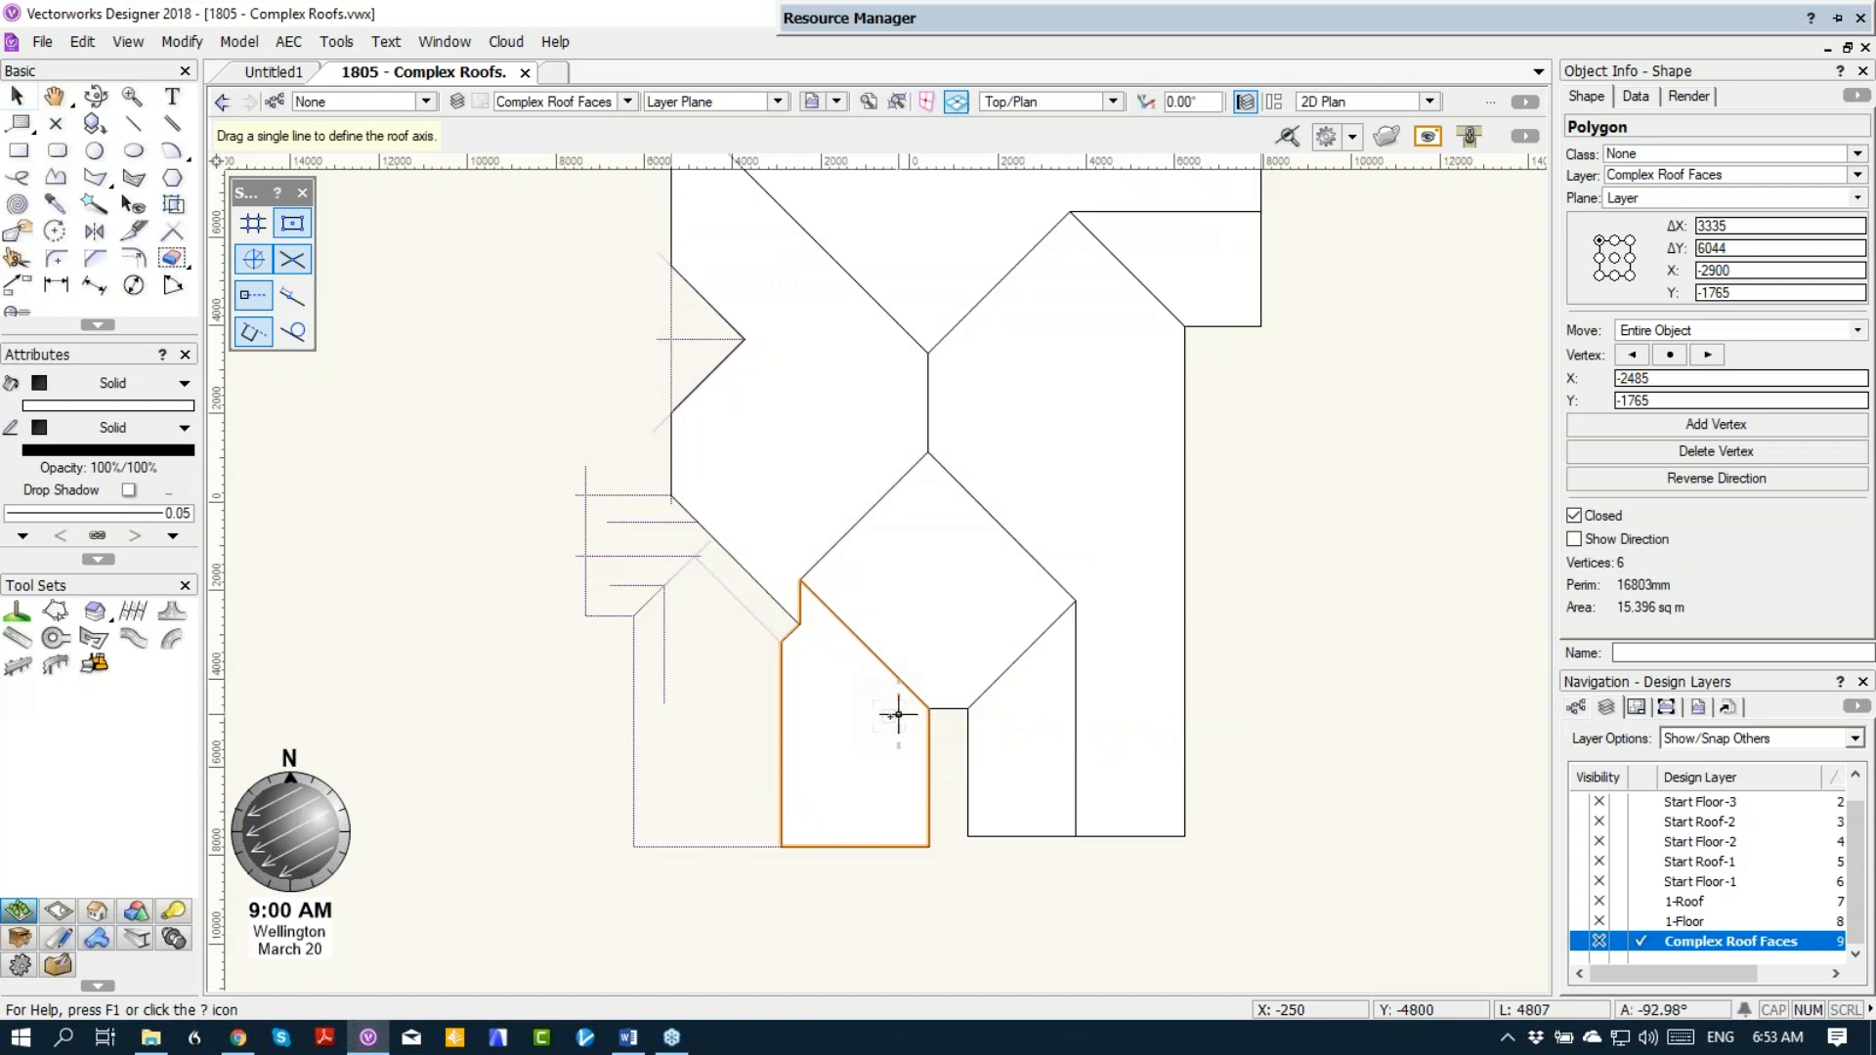
pyautogui.moveTo(894, 716); pyautogui.dragTo(898, 799)
pyautogui.click(826, 780)
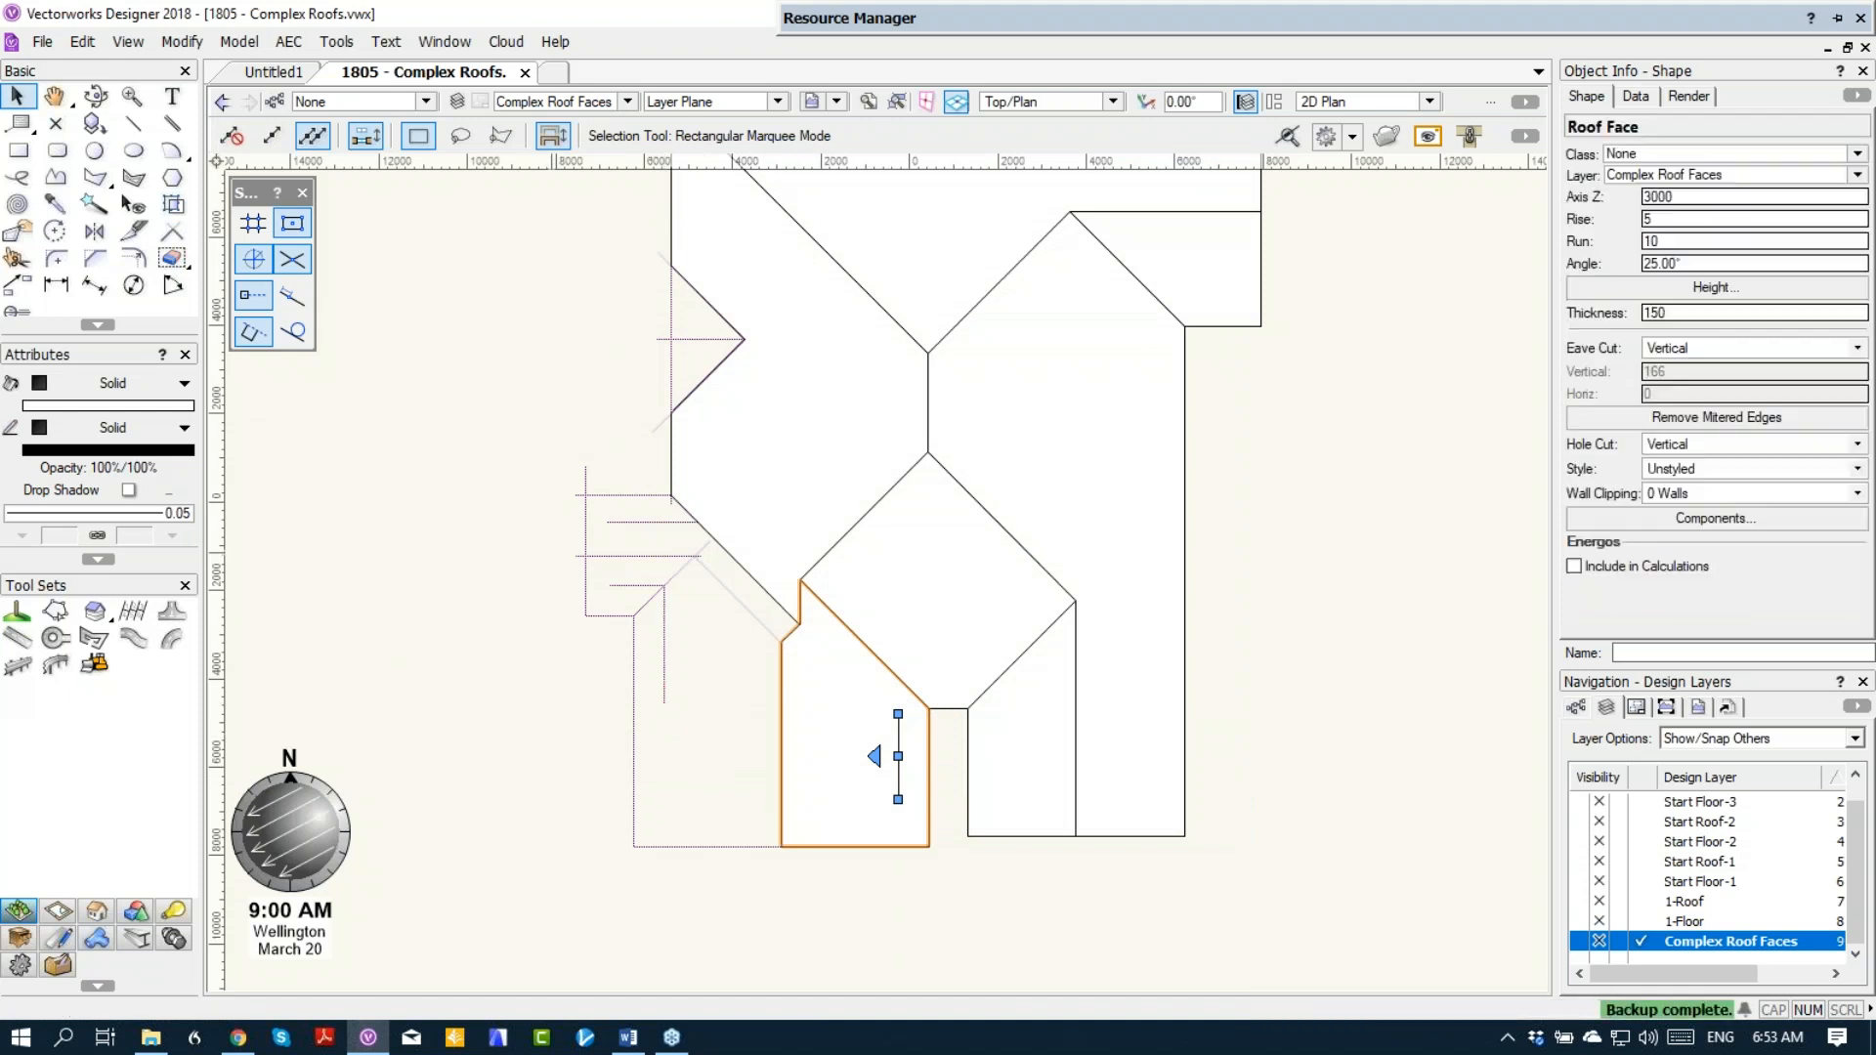
# Step: Create a polygon from the southwest wing's west half and convert it to a roof face, axis on its vertical guide line, sloping up east
pyautogui.click(94, 177)
pyautogui.click(713, 715)
pyautogui.rightClick(722, 695)
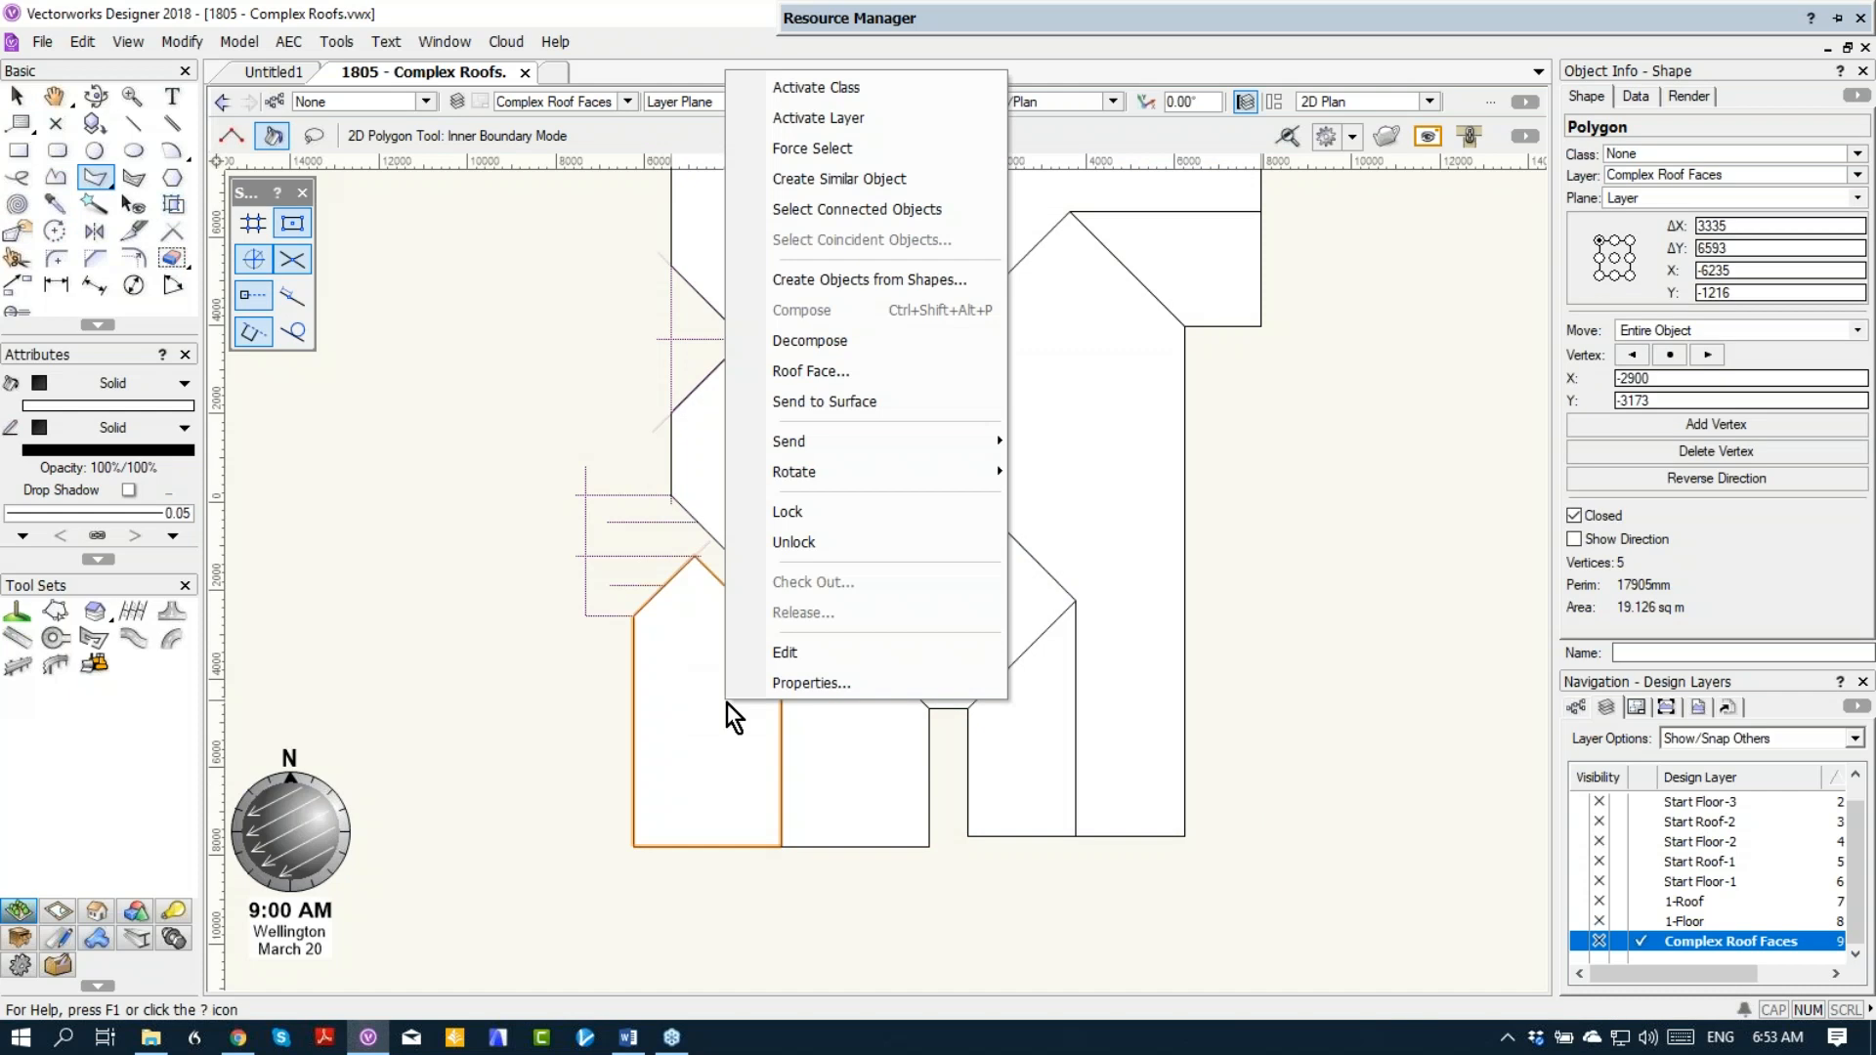
pyautogui.click(809, 368)
pyautogui.click(1044, 739)
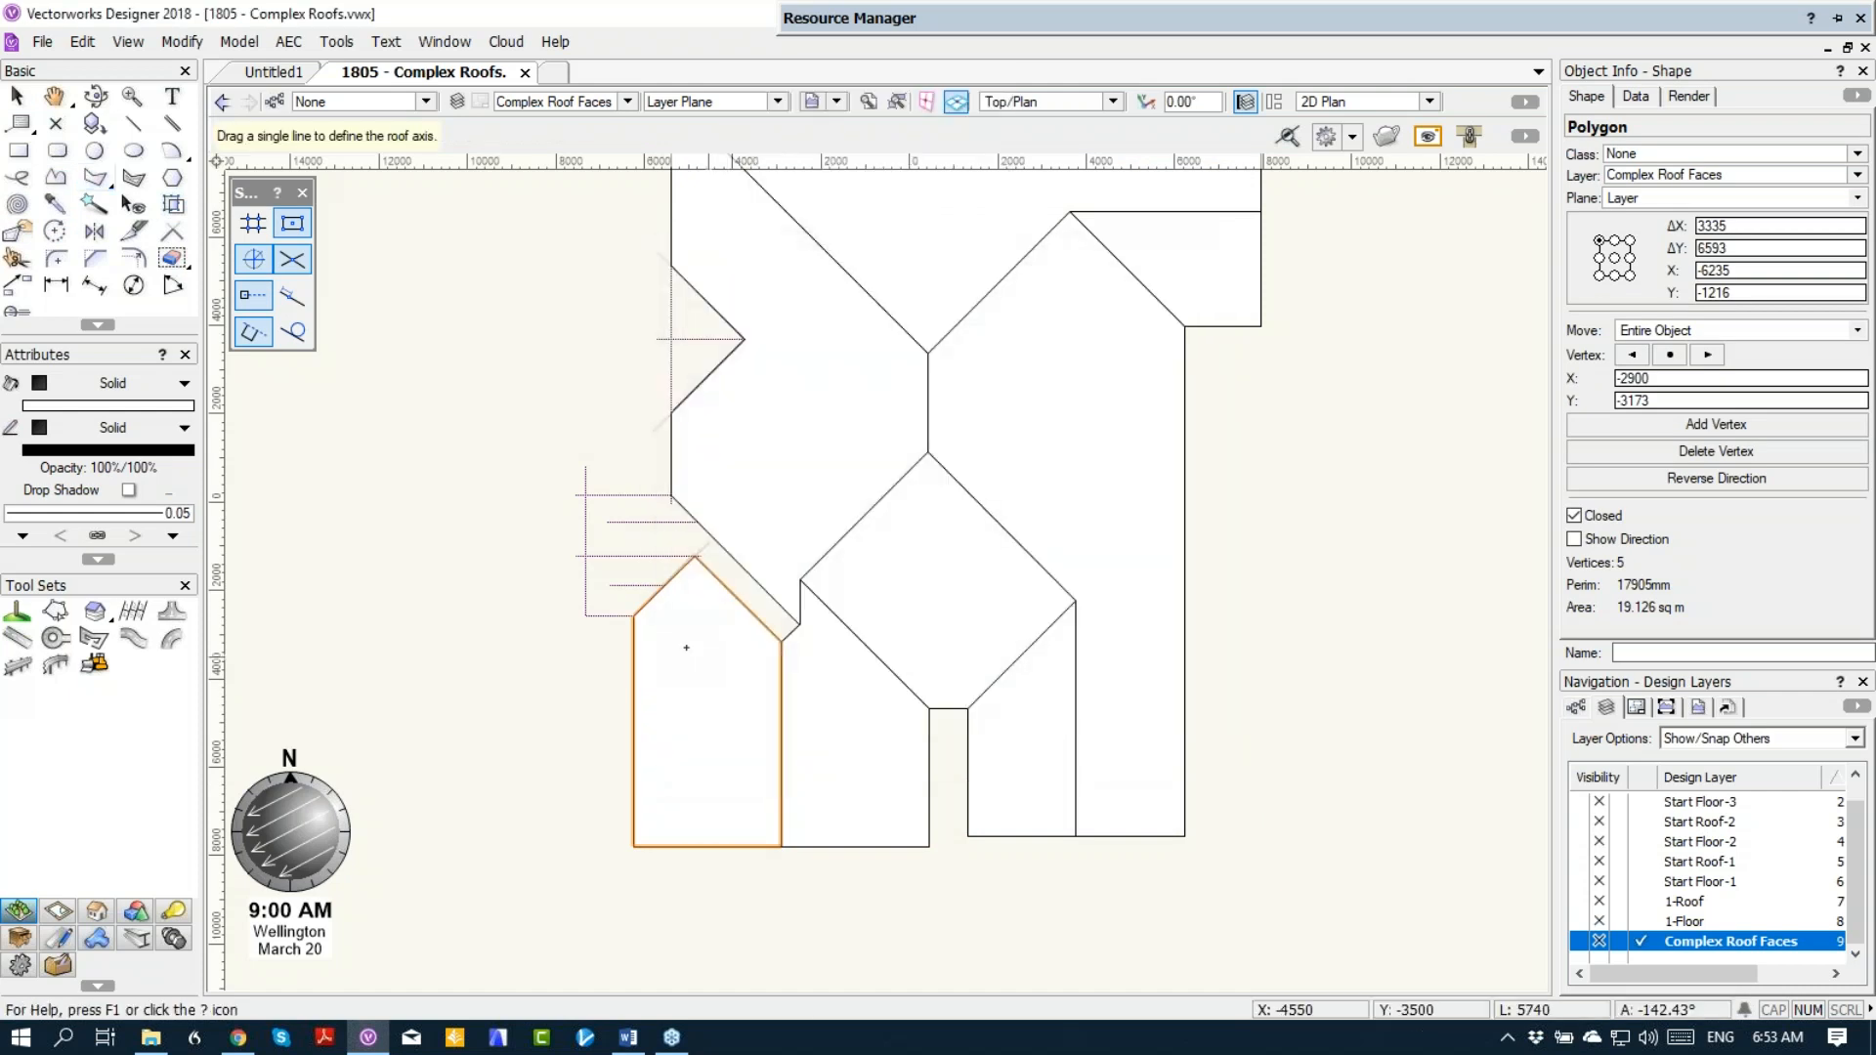
pyautogui.click(664, 644)
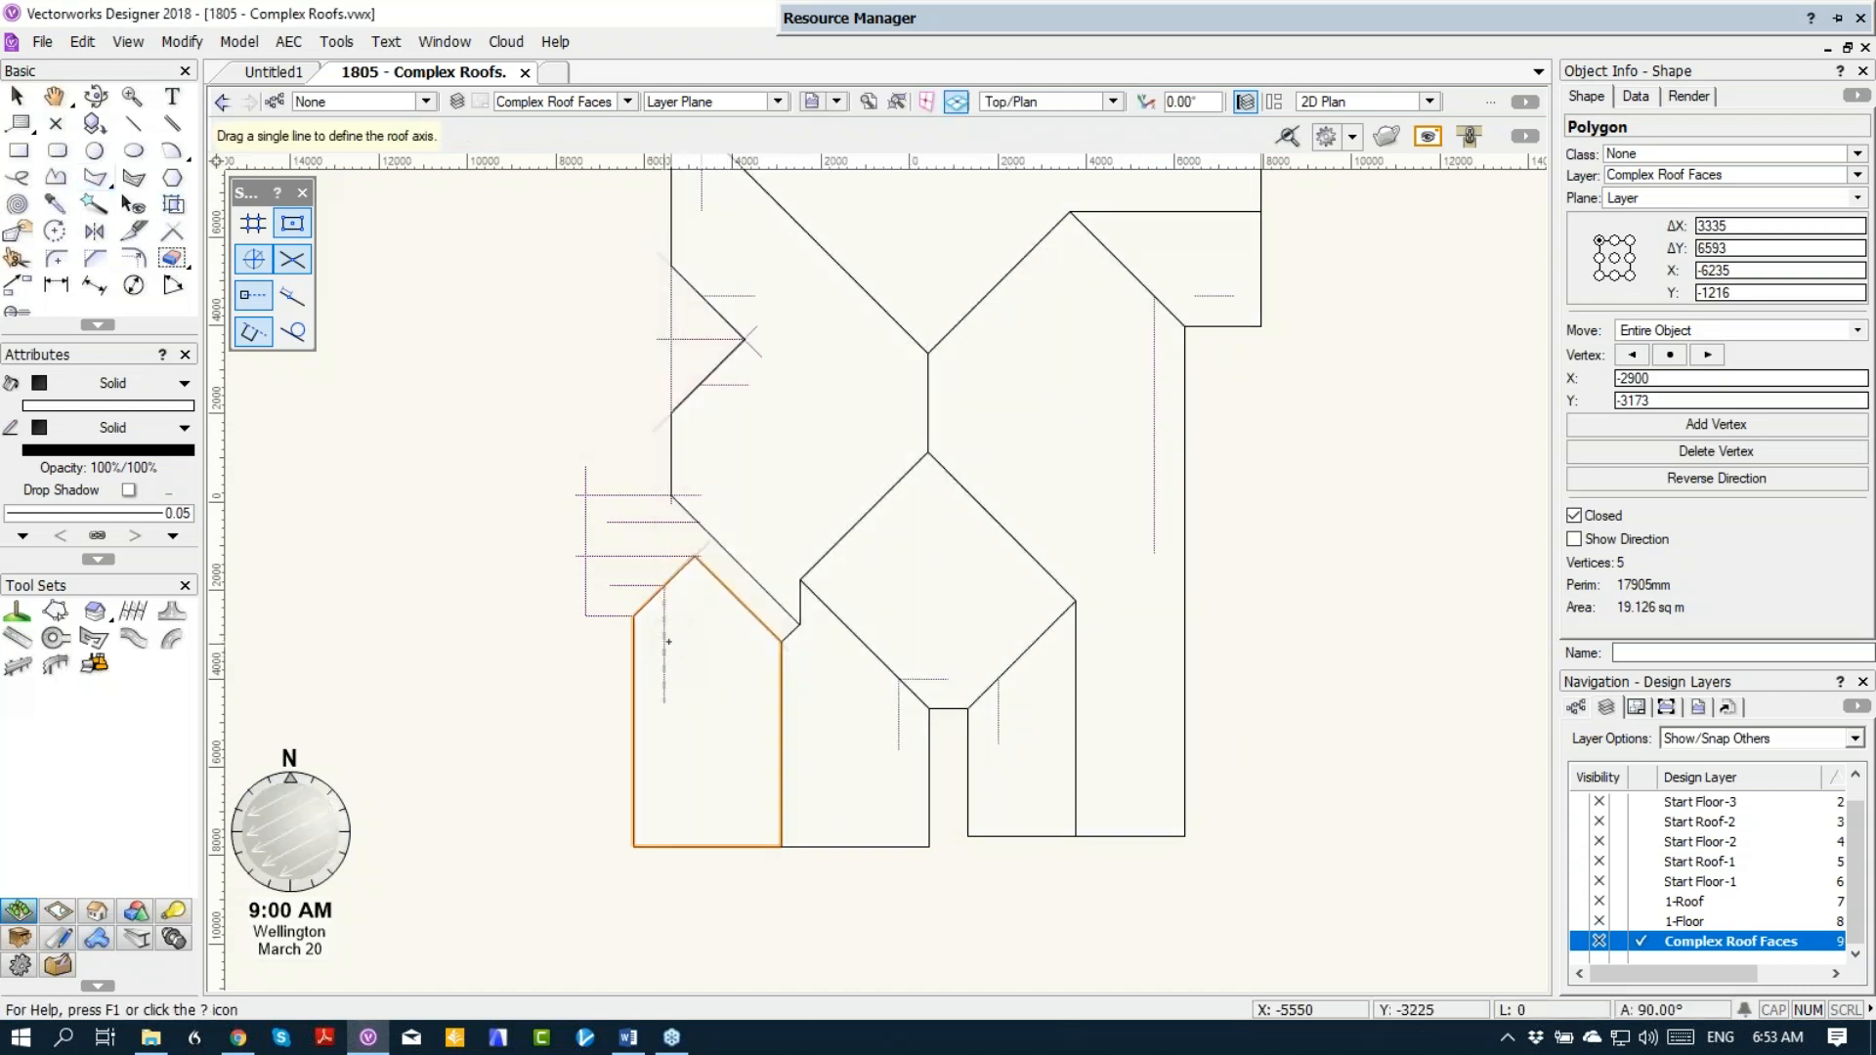
pyautogui.click(678, 695)
pyautogui.click(678, 694)
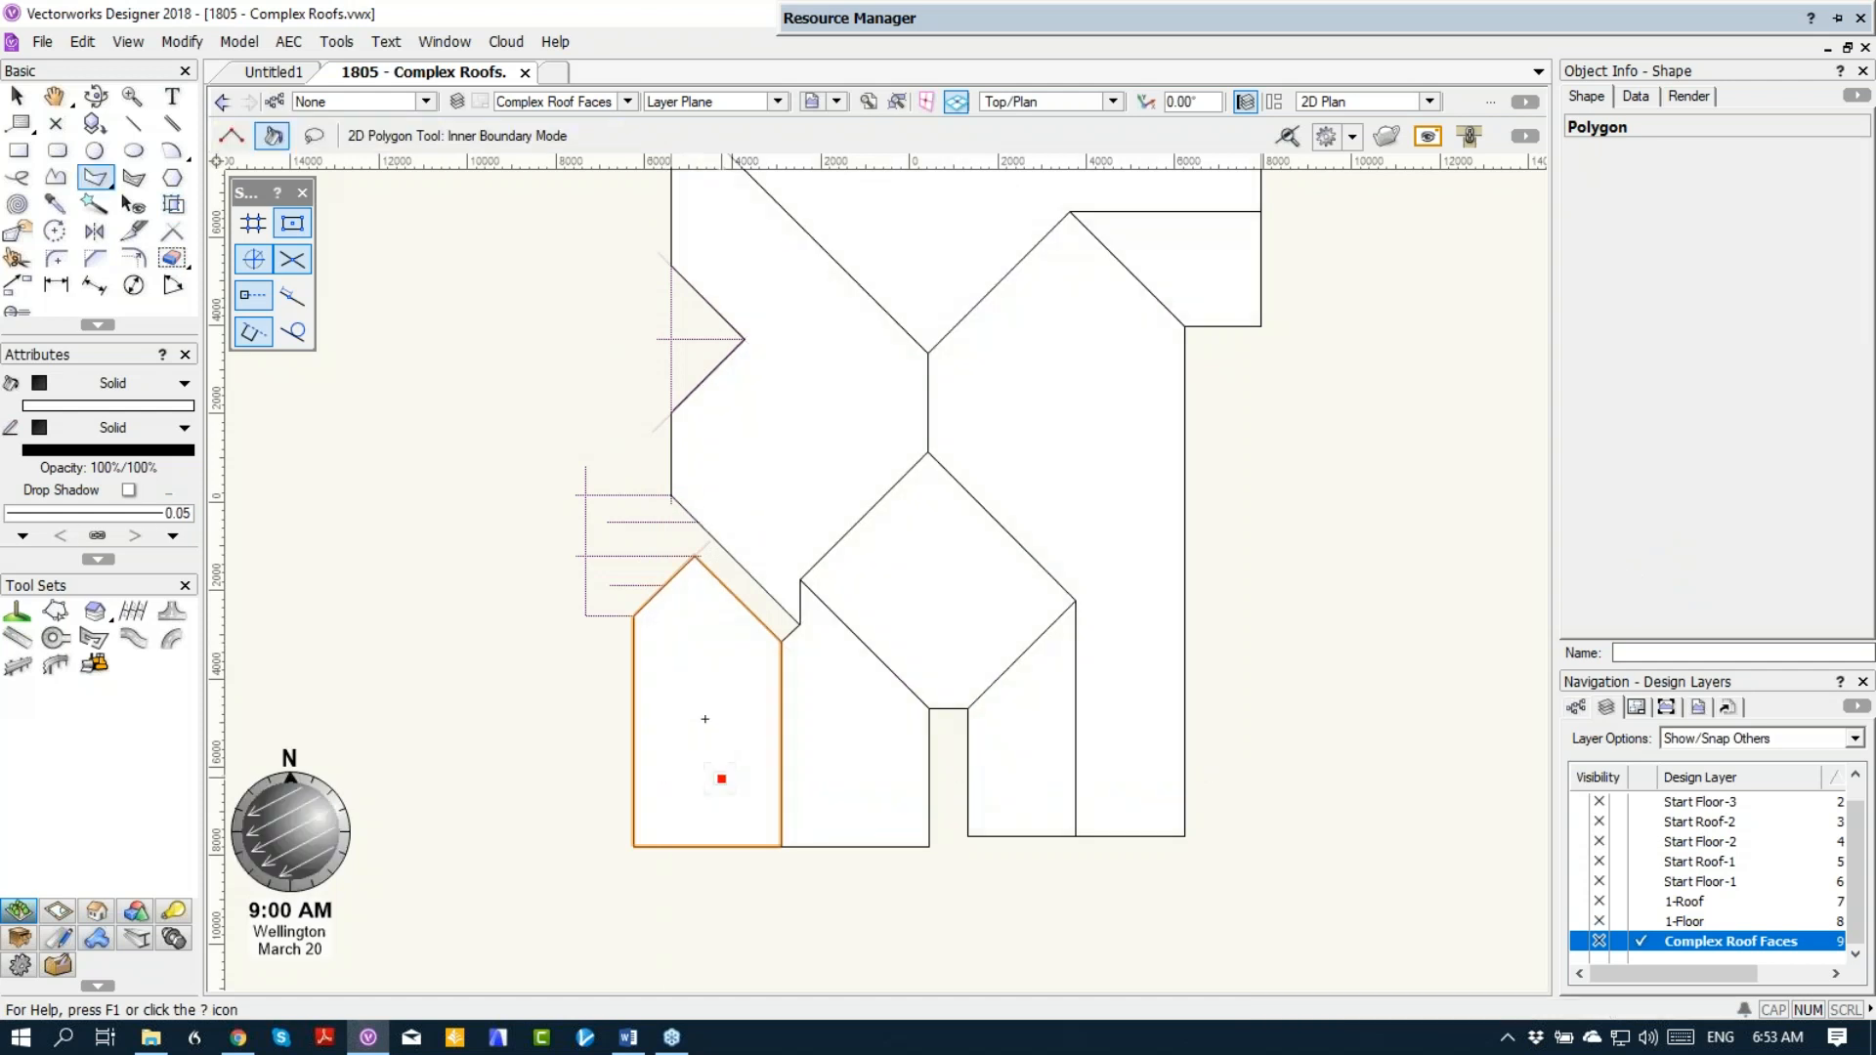
# Step: Create a polygon from the small west gable's north half and convert it to a 25° roof face at Axis Z 3000, sloping up south
pyautogui.click(682, 303)
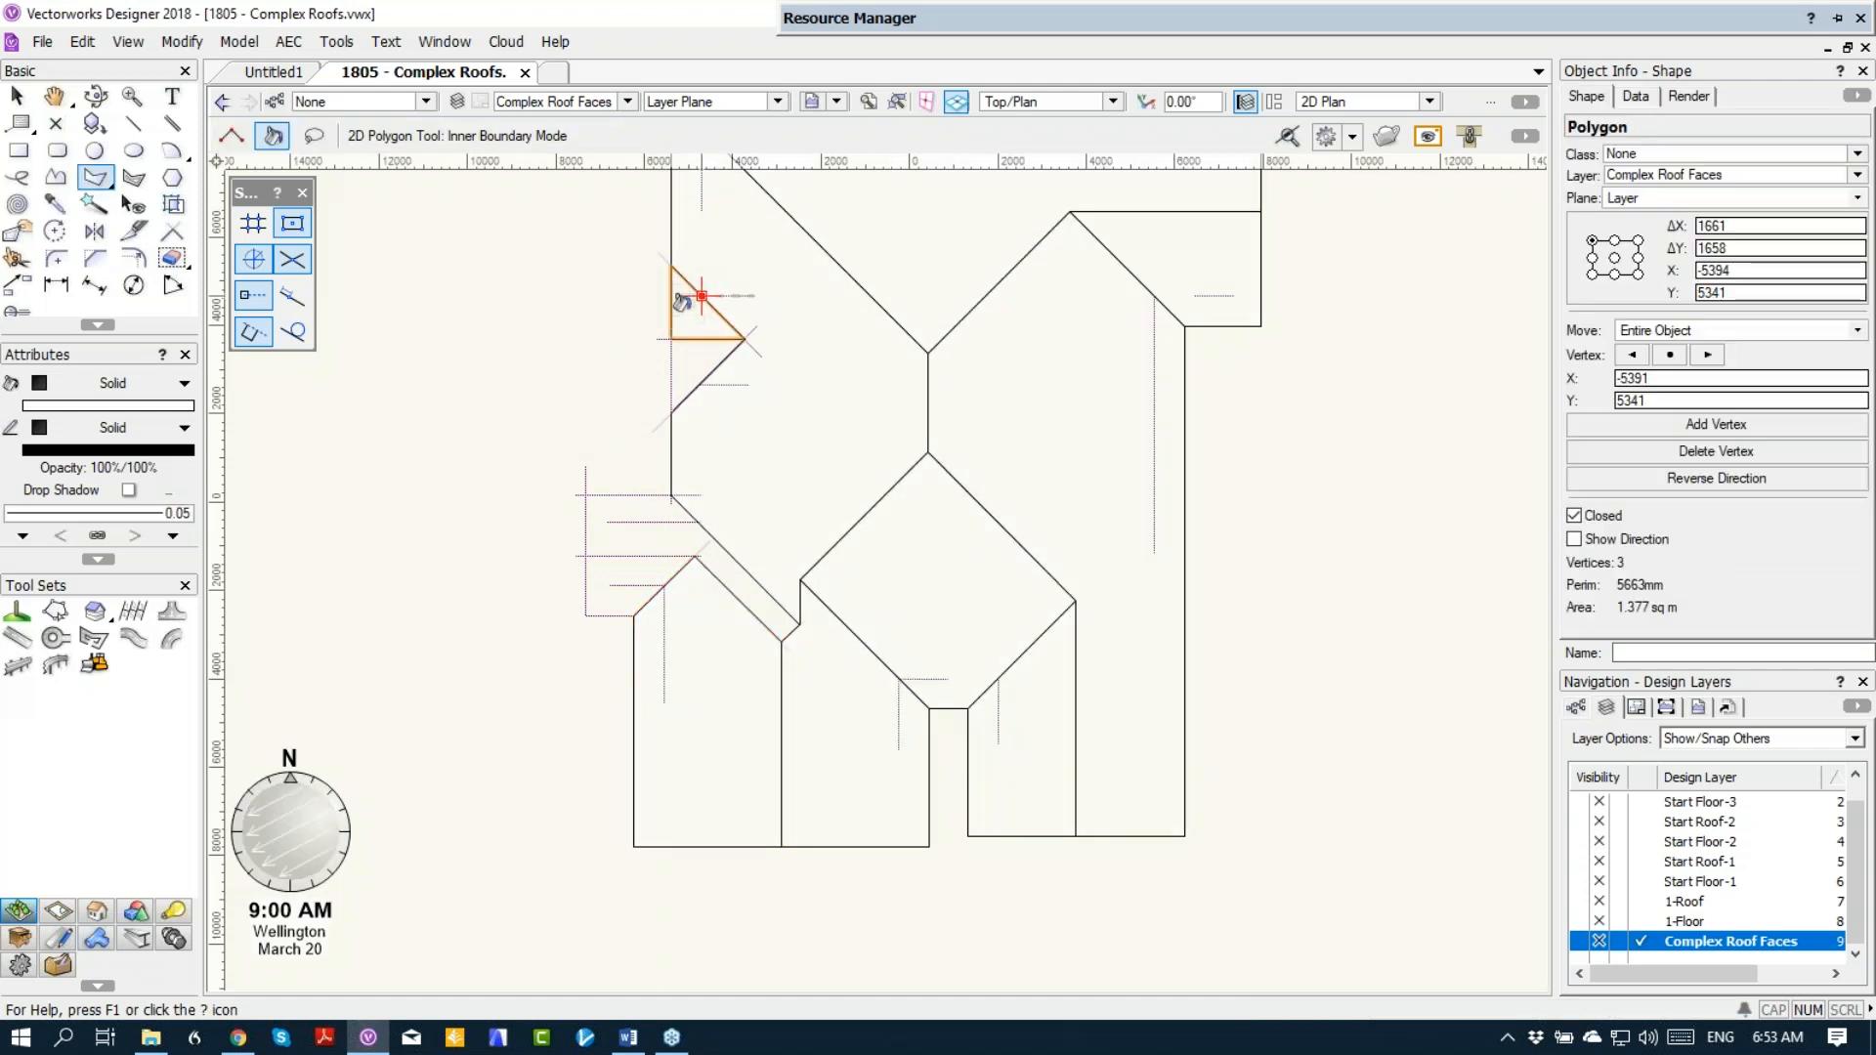
pyautogui.rightClick(678, 318)
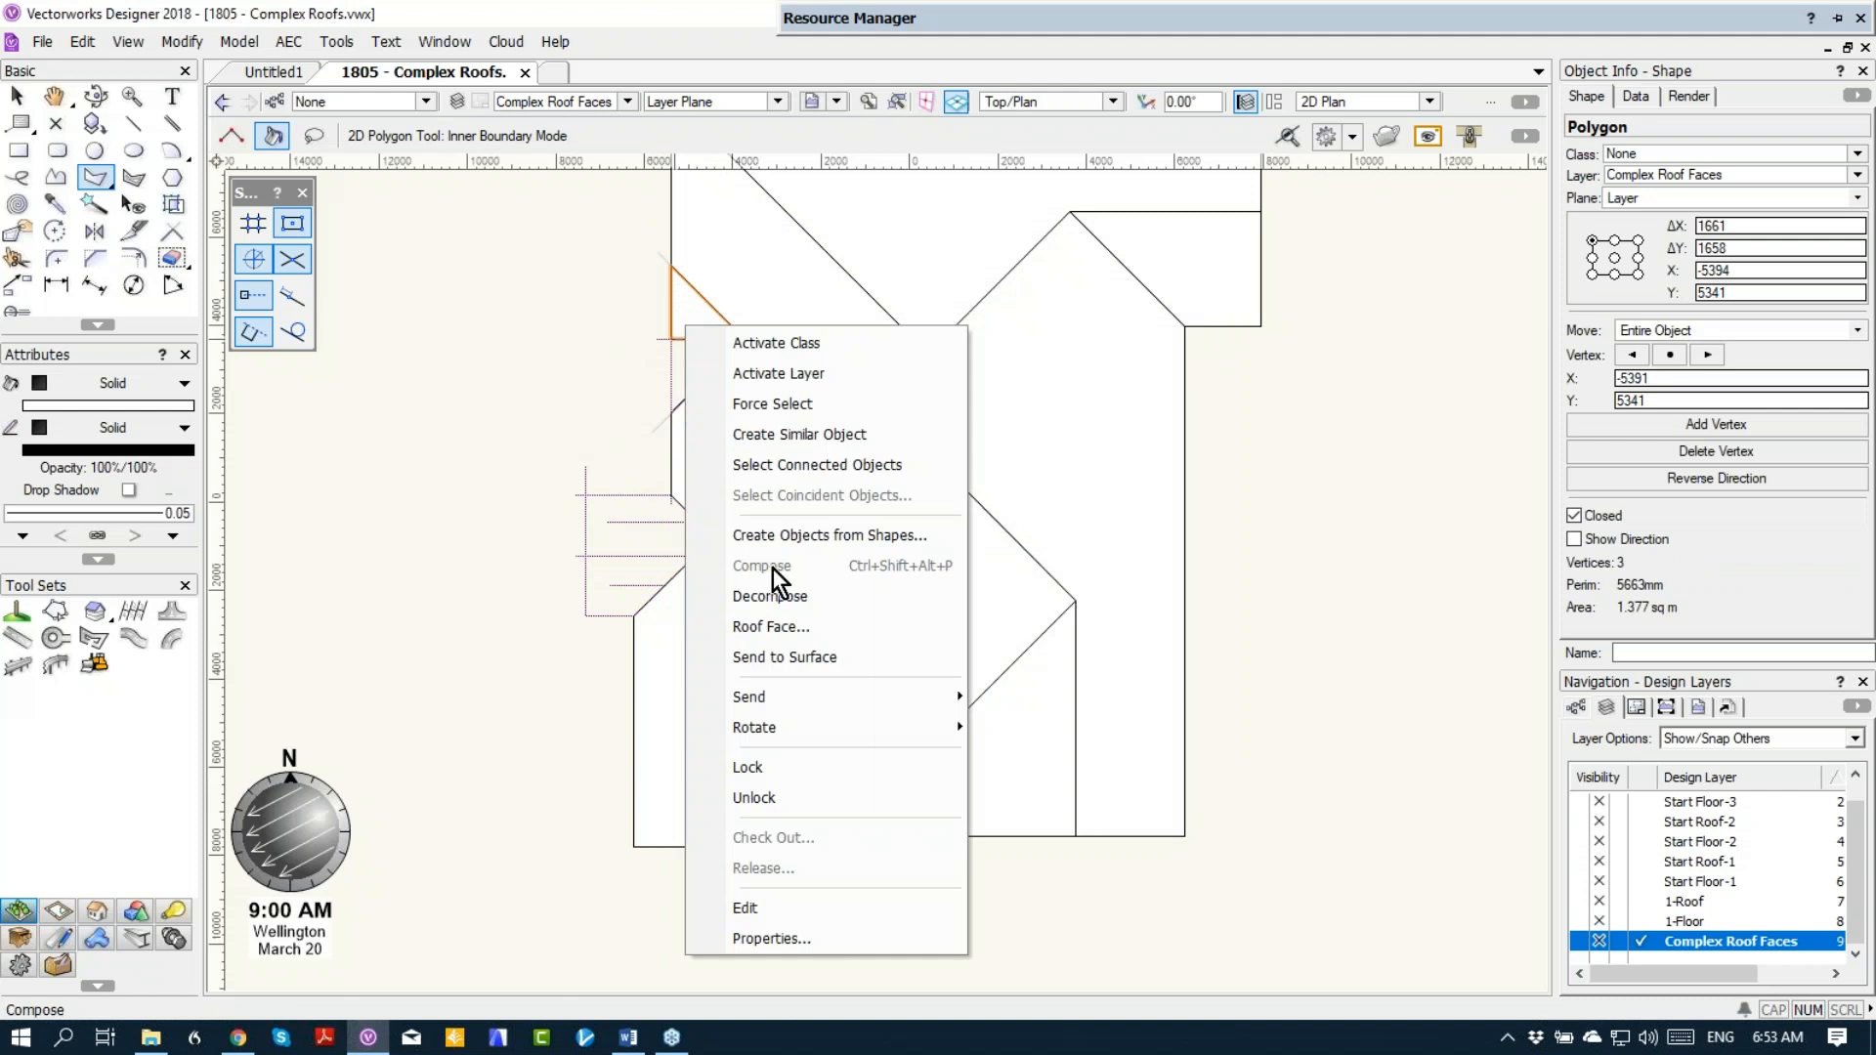
pyautogui.click(769, 622)
pyautogui.write('bbb')
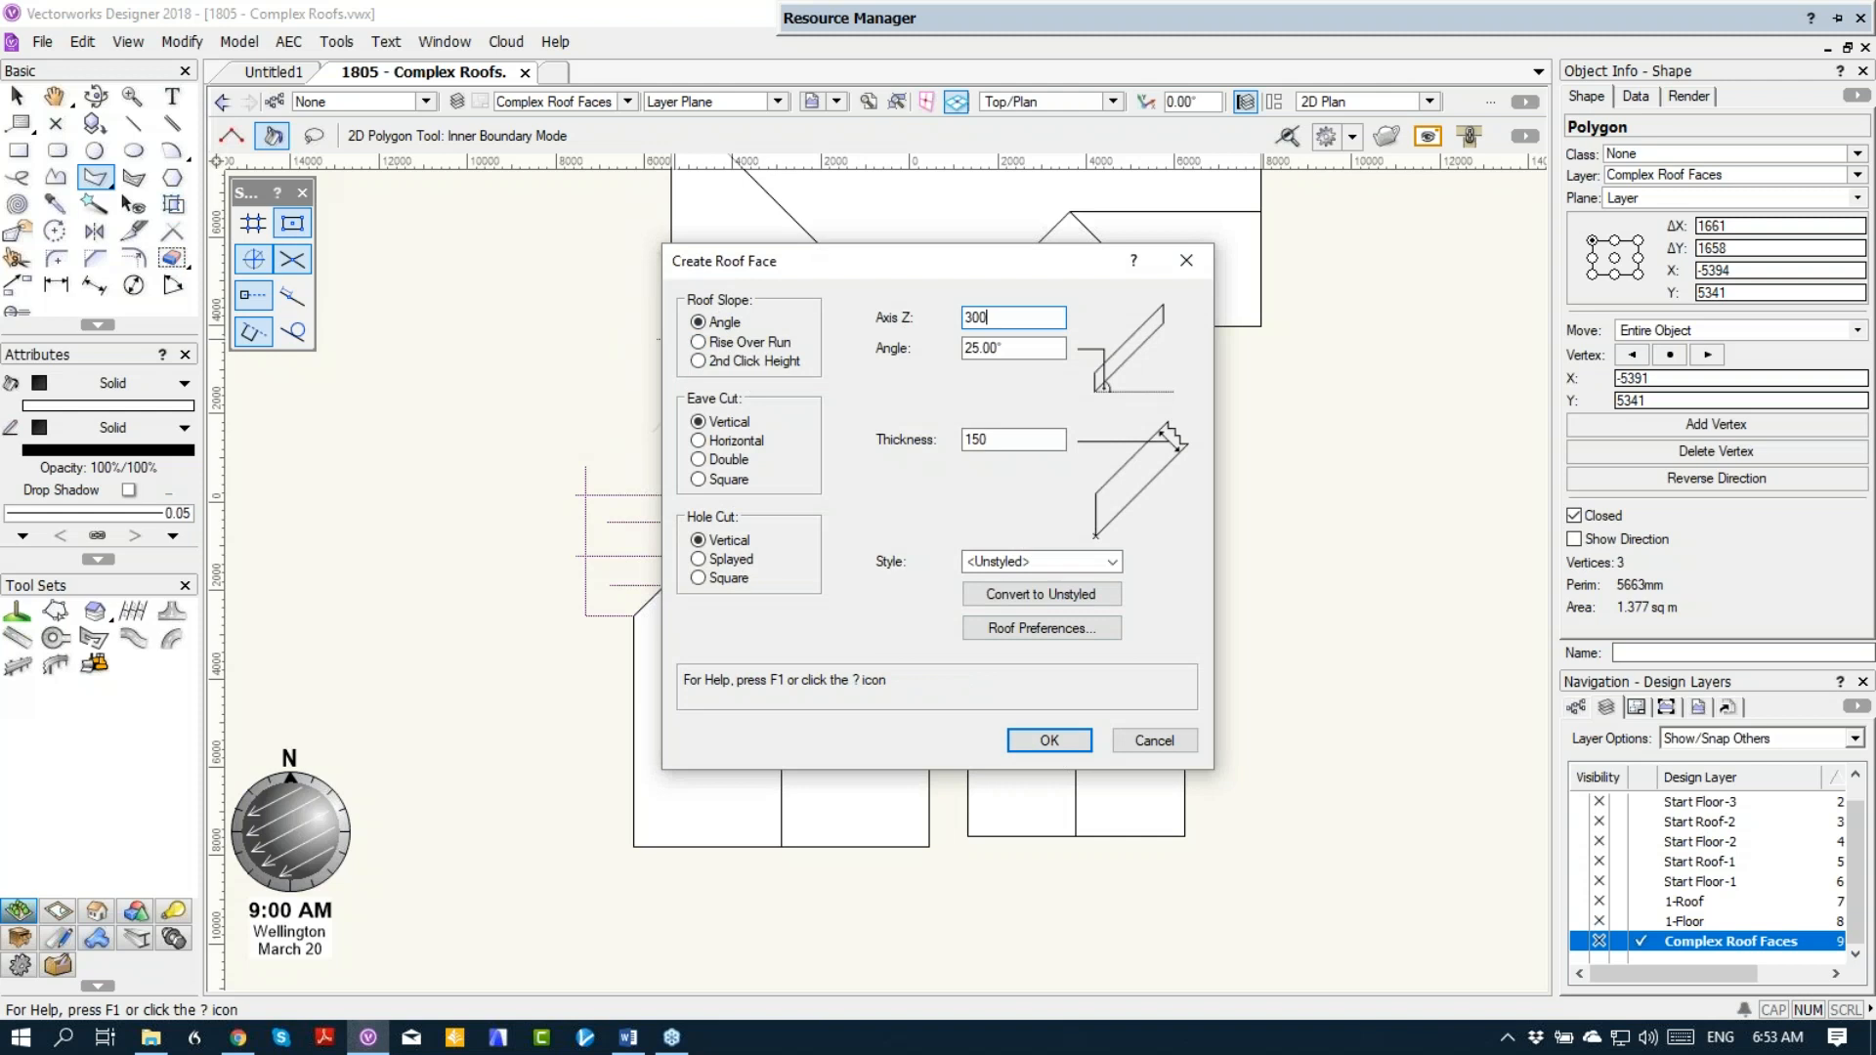
pyautogui.click(1048, 740)
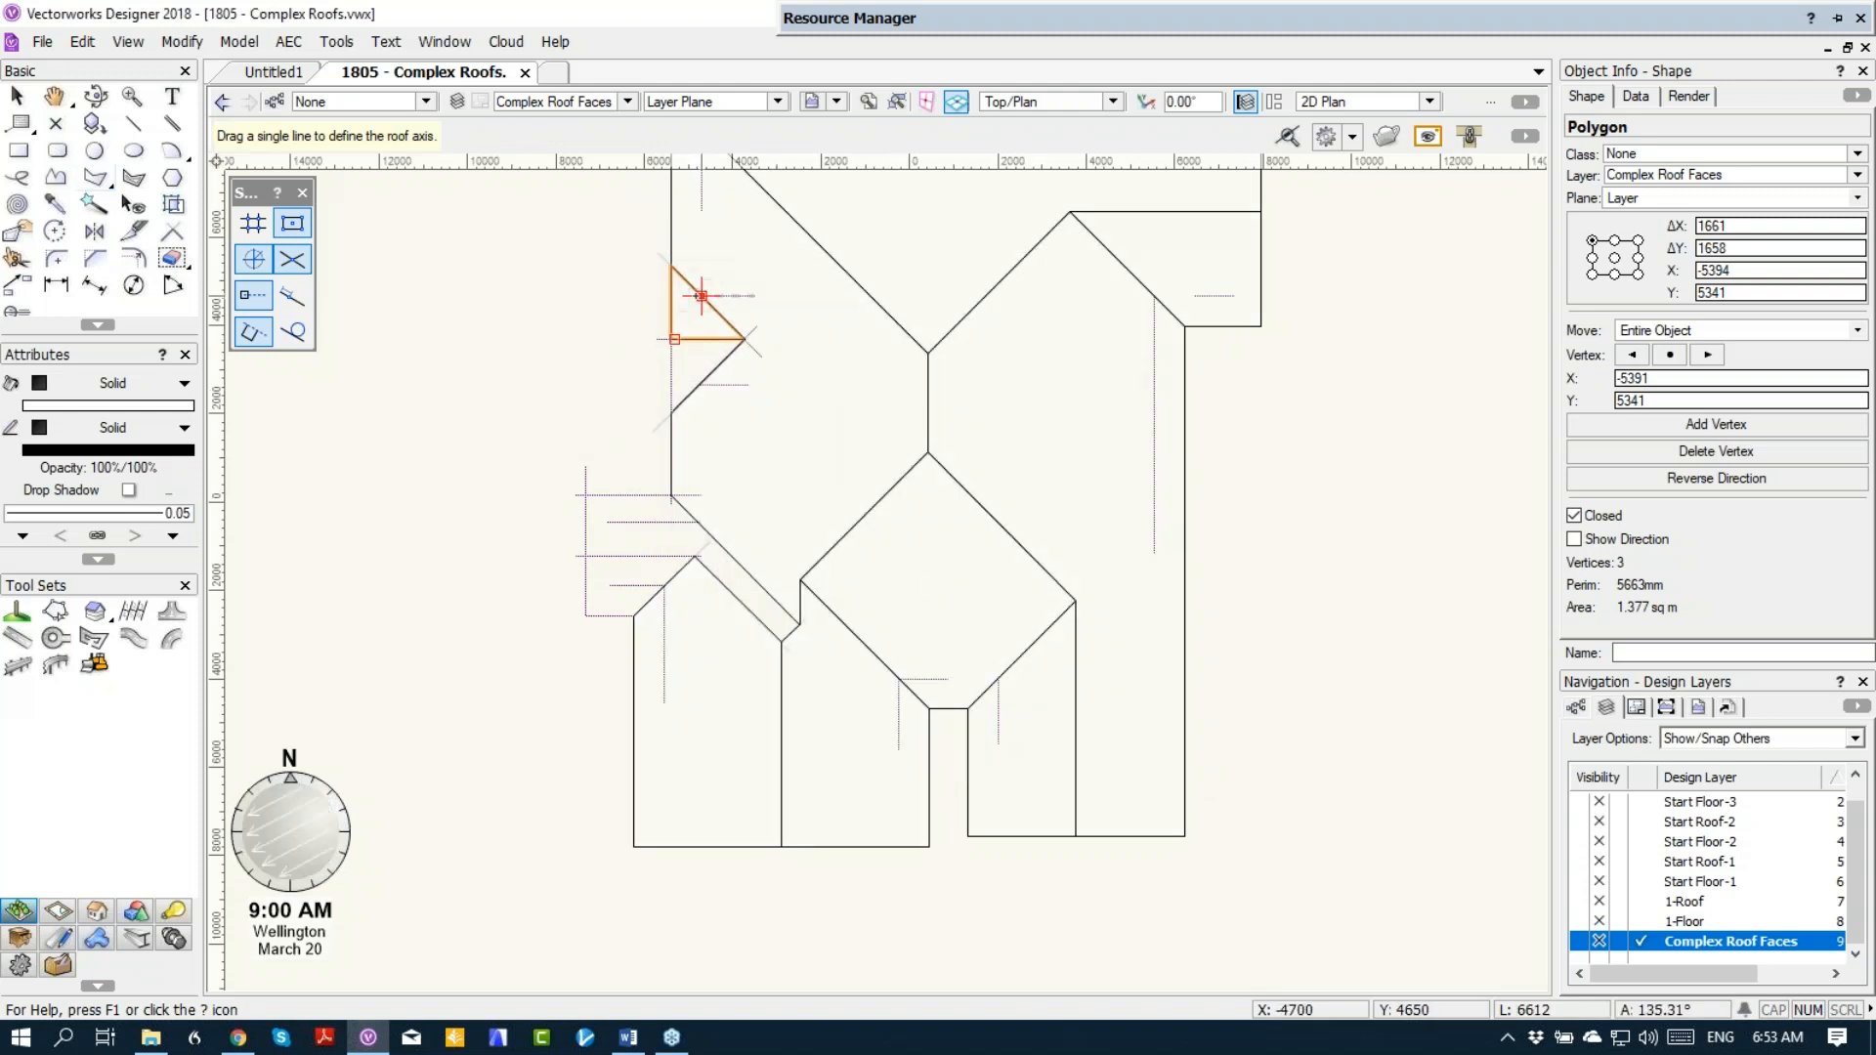
pyautogui.moveTo(702, 295); pyautogui.dragTo(747, 296)
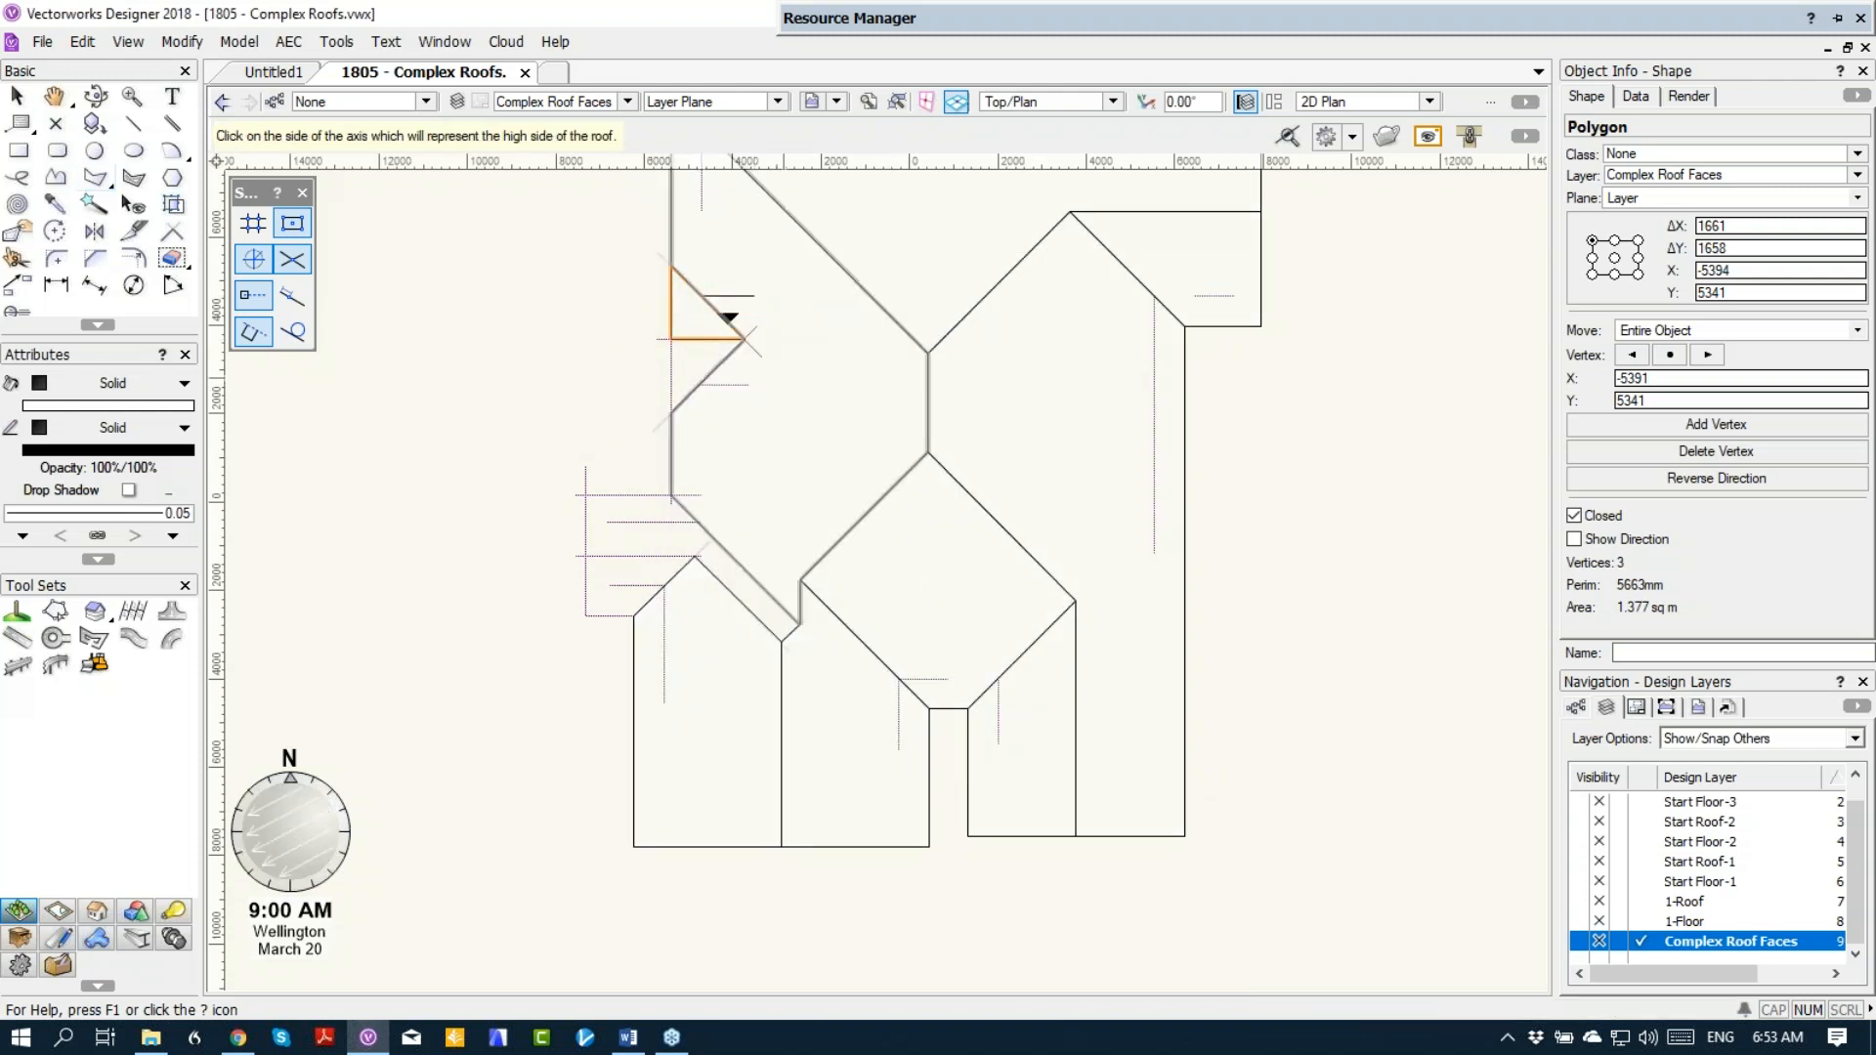
pyautogui.click(784, 378)
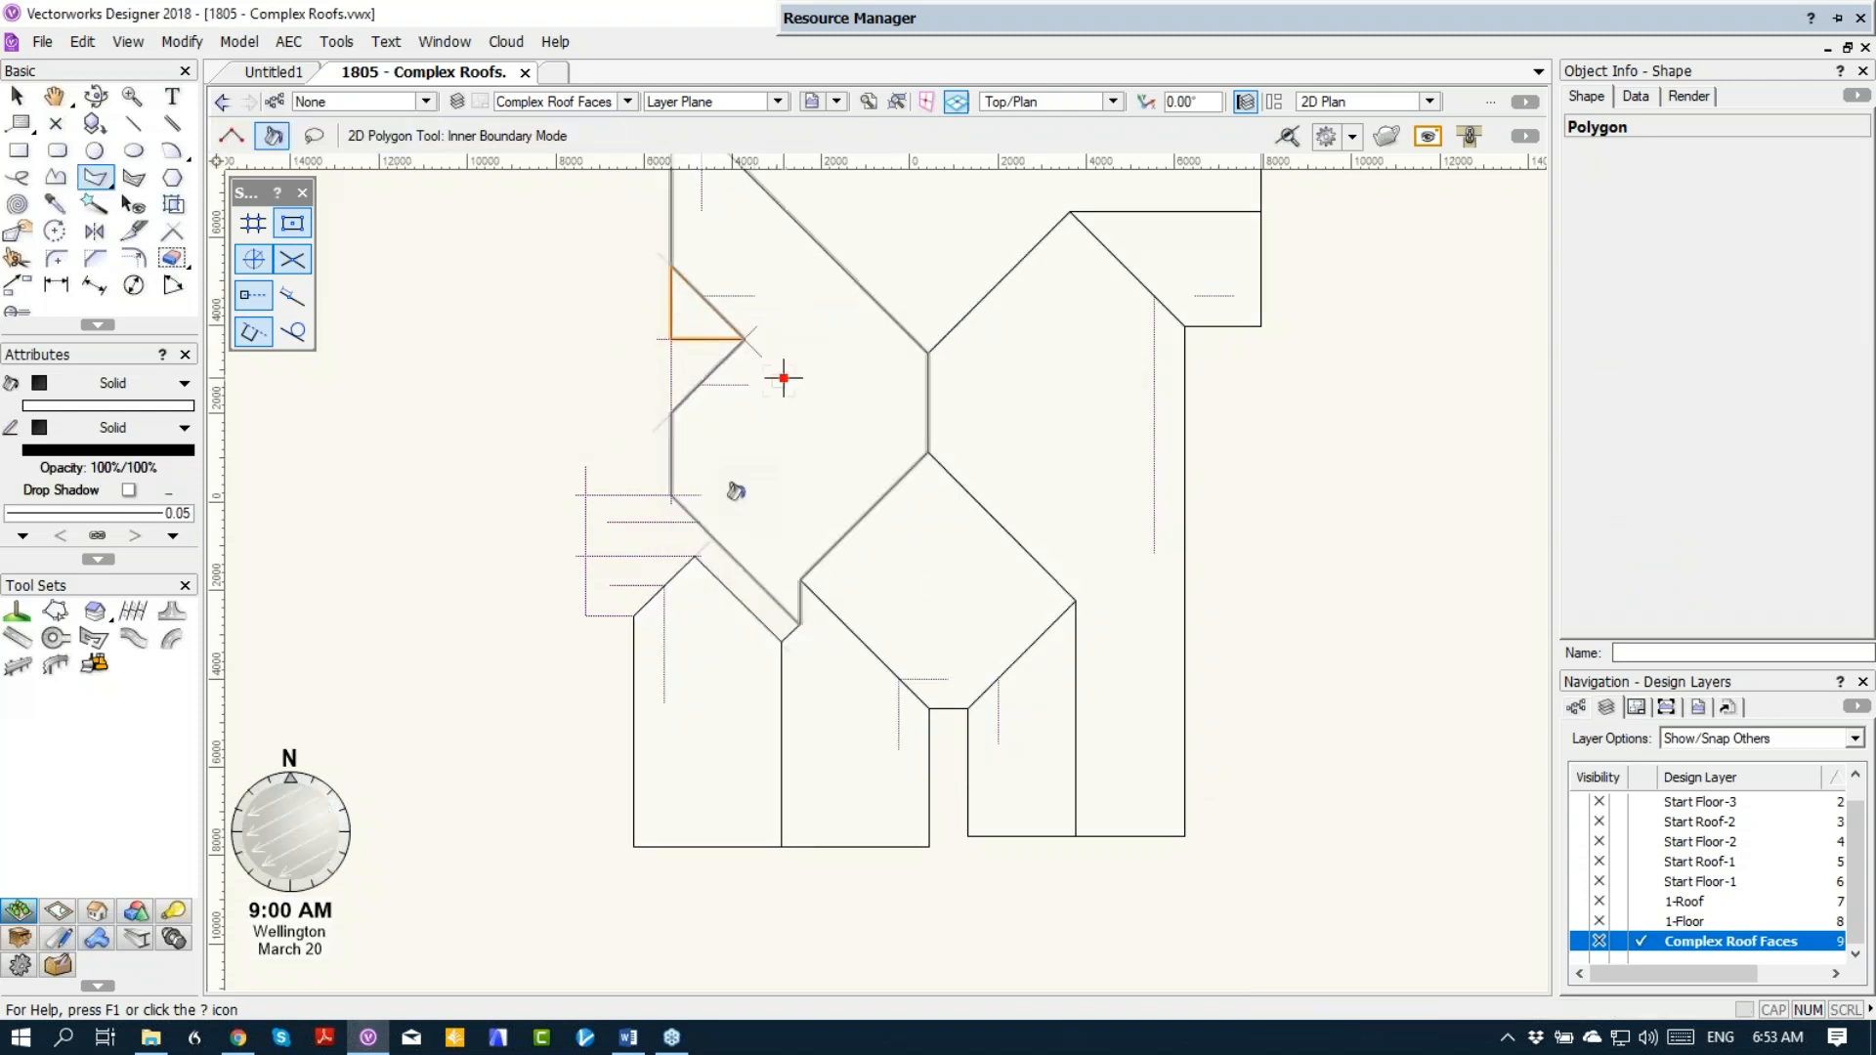
# Step: Create a polygon from the southwest projection's south part and convert it to a roof face at Axis Z 3000, sloping up north
pyautogui.click(593, 586)
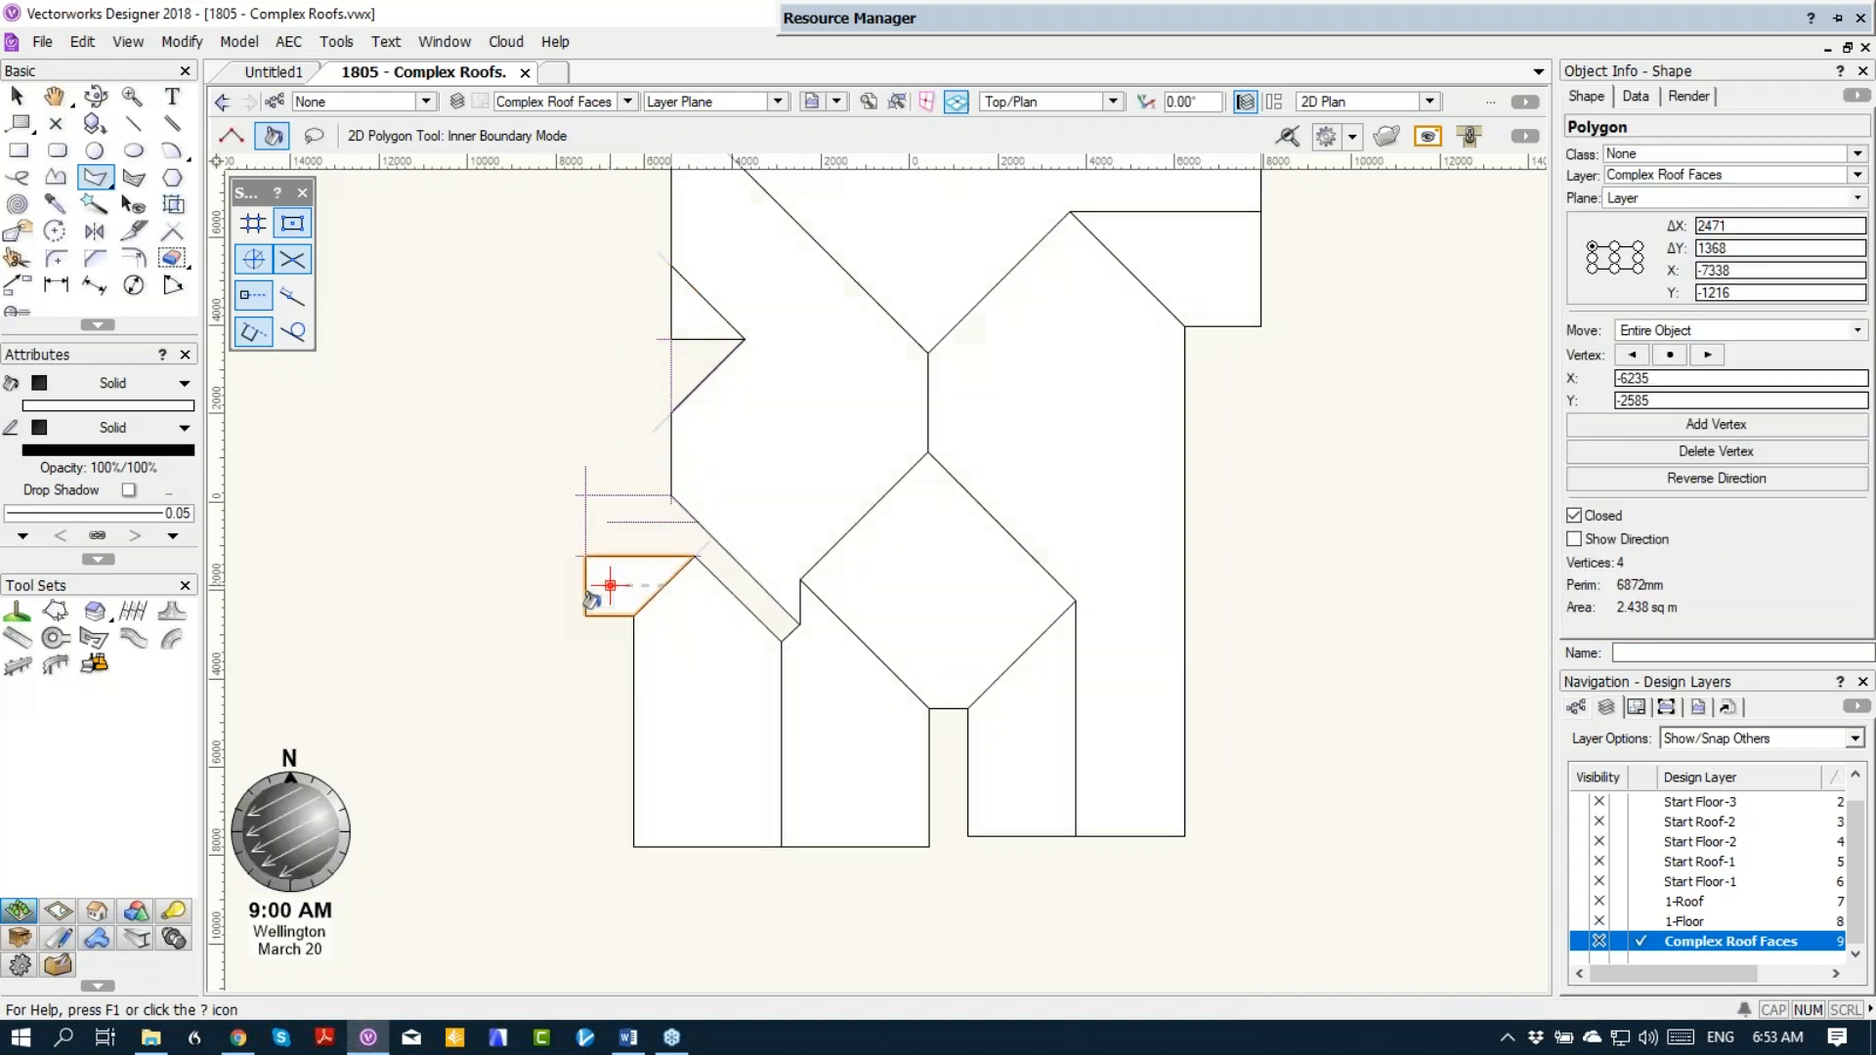
pyautogui.rightClick(587, 594)
pyautogui.click(636, 302)
pyautogui.write('b5000')
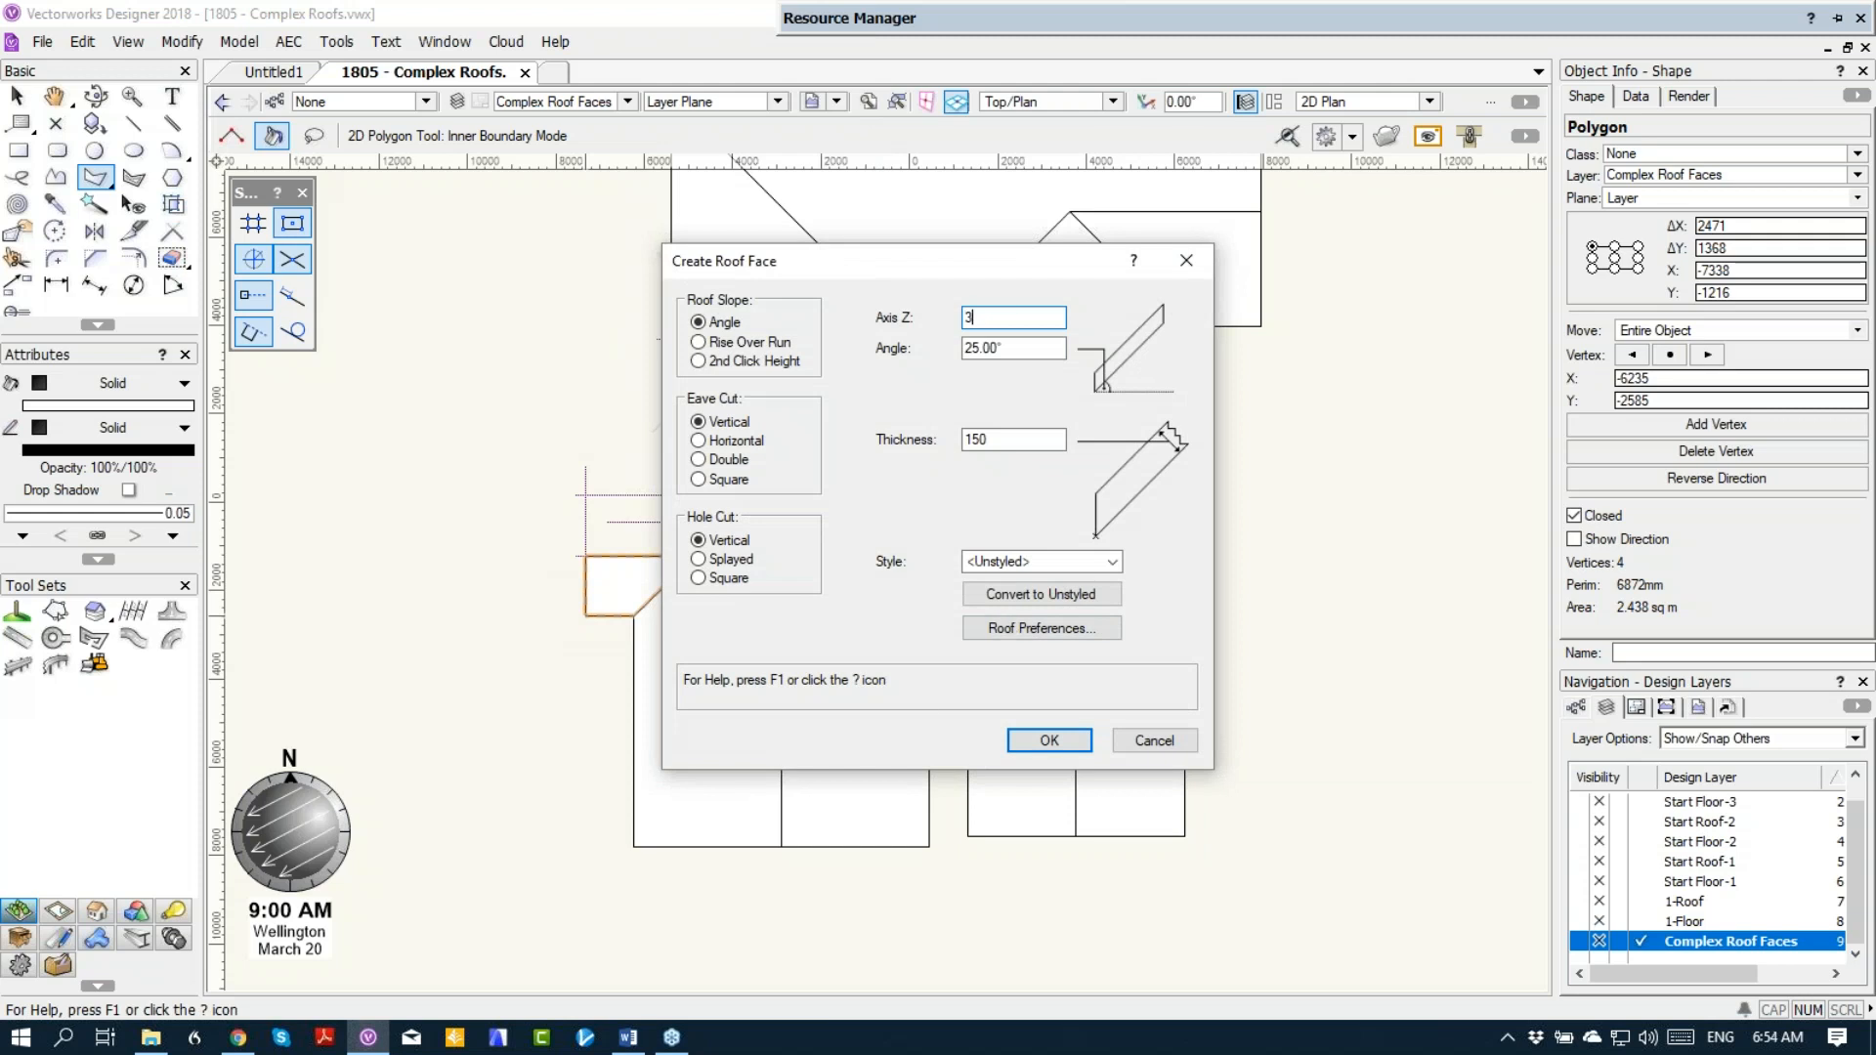
pyautogui.press('Return')
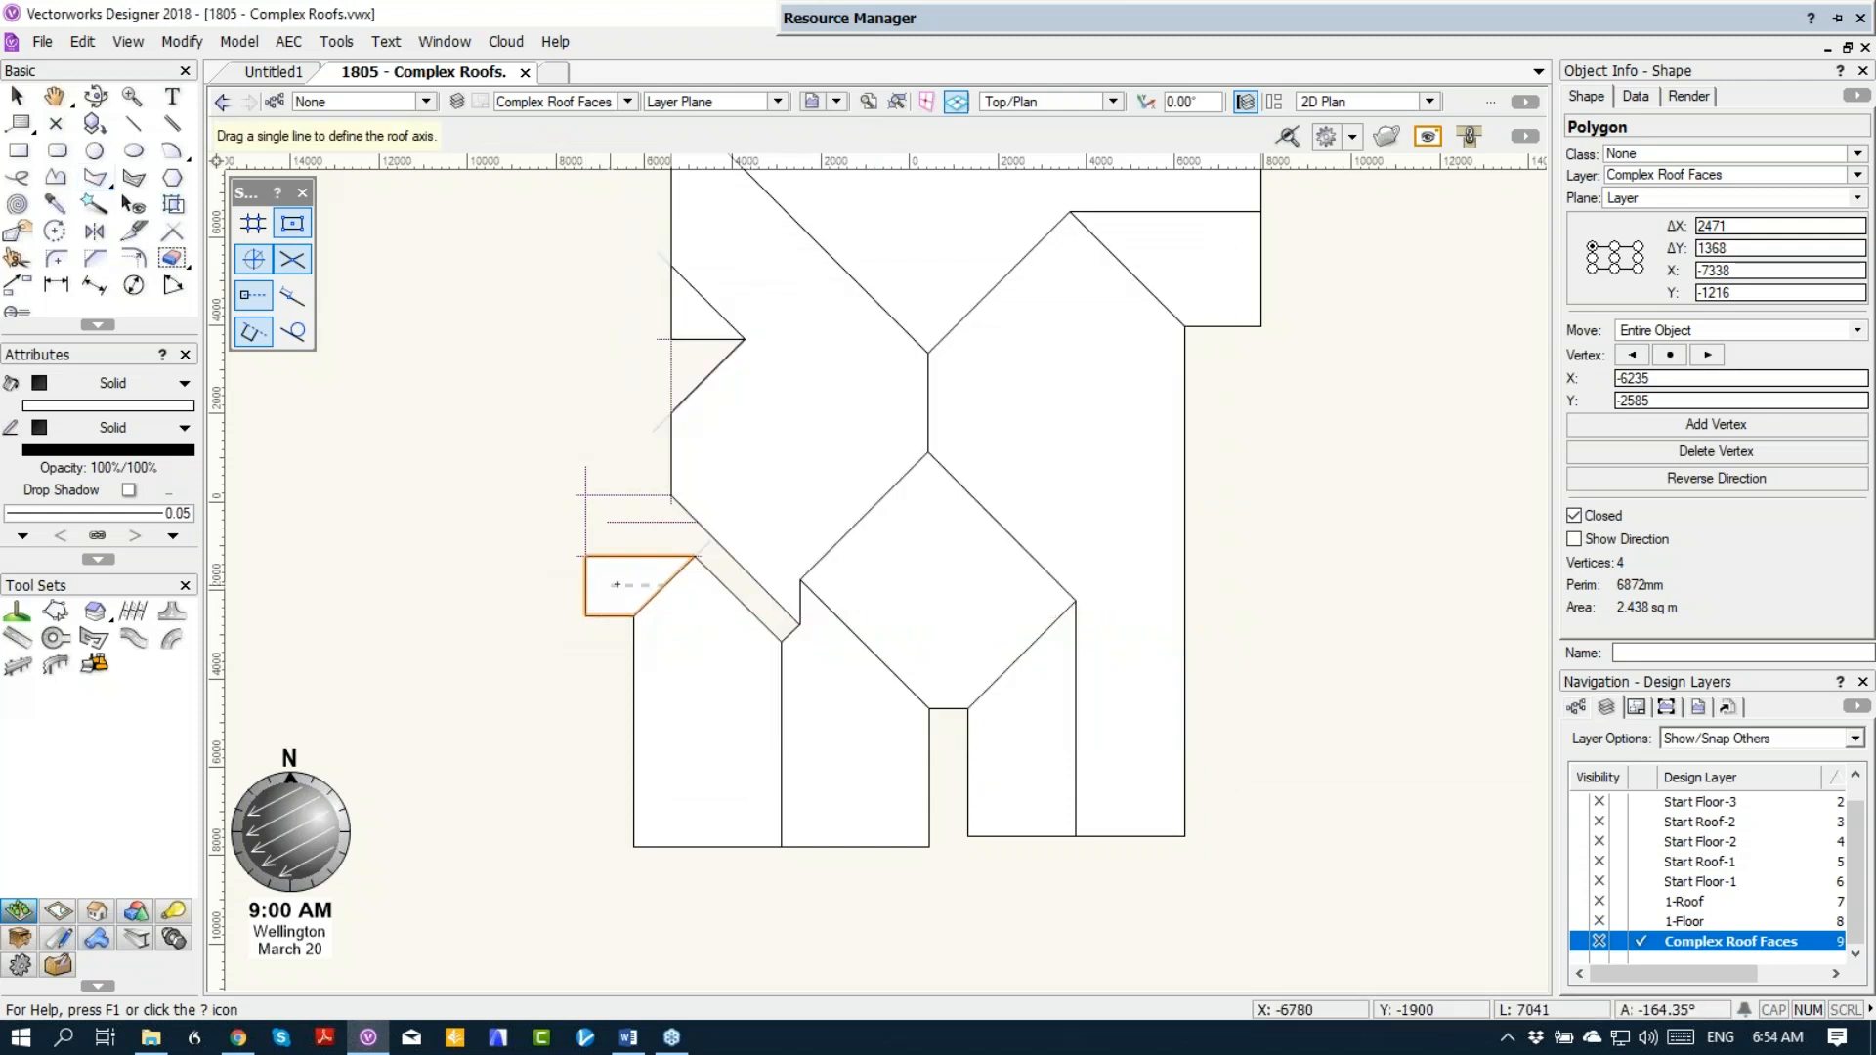
pyautogui.moveTo(609, 585); pyautogui.dragTo(698, 583)
pyautogui.click(681, 522)
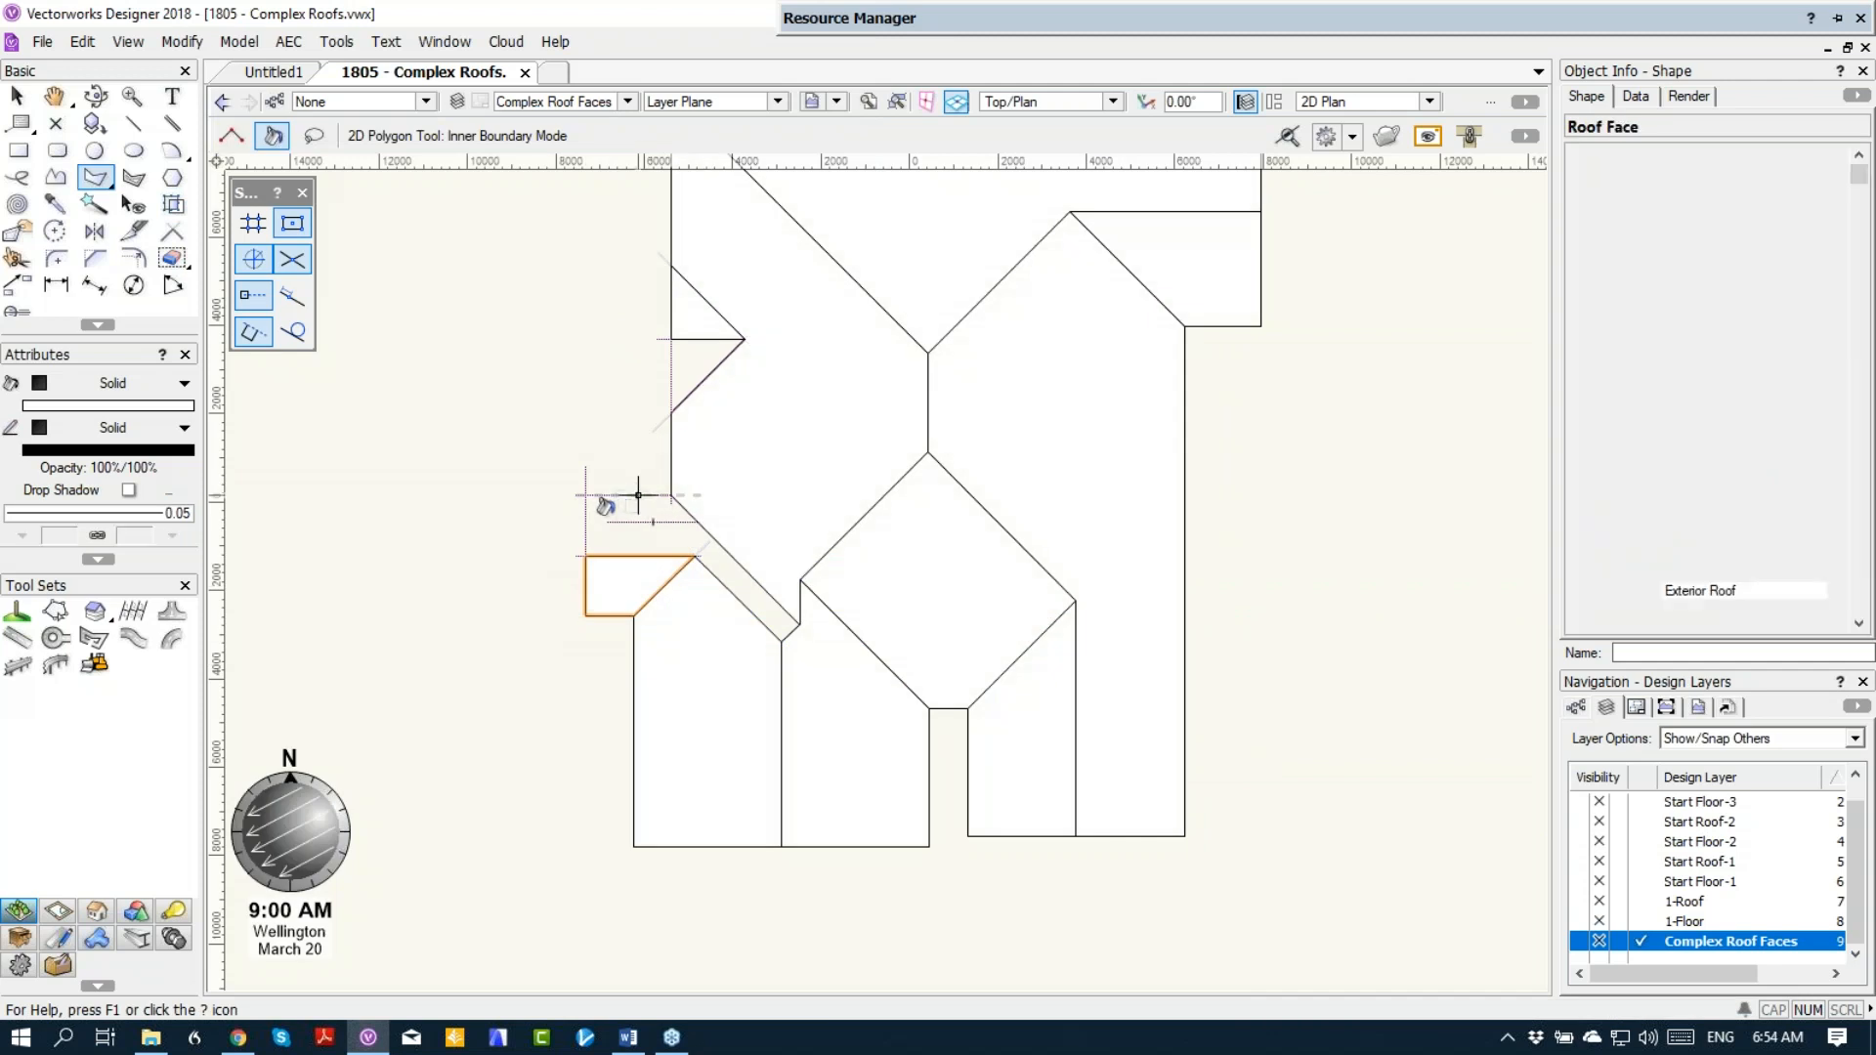
# Step: Create a polygon from the southwest projection's north strip and convert it to a 25° roof face at Axis Z 3000, sloping up south
pyautogui.click(607, 519)
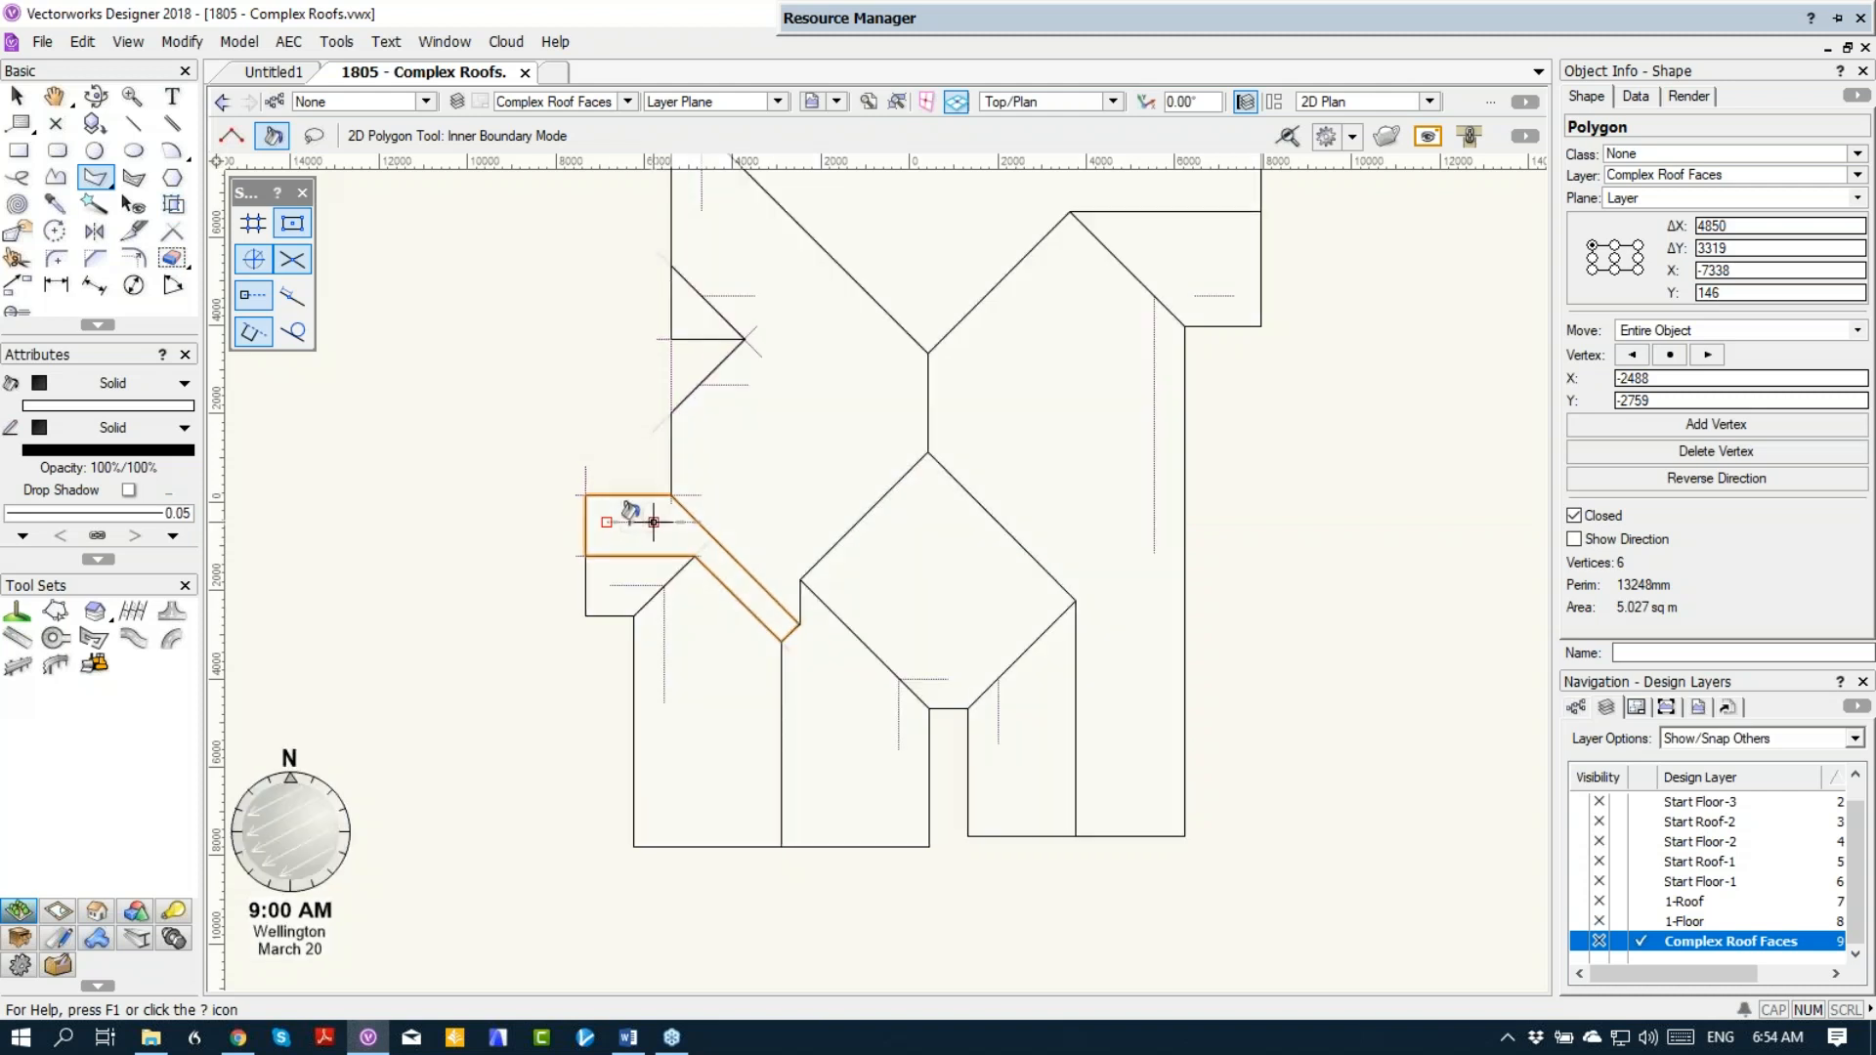
pyautogui.rightClick(635, 515)
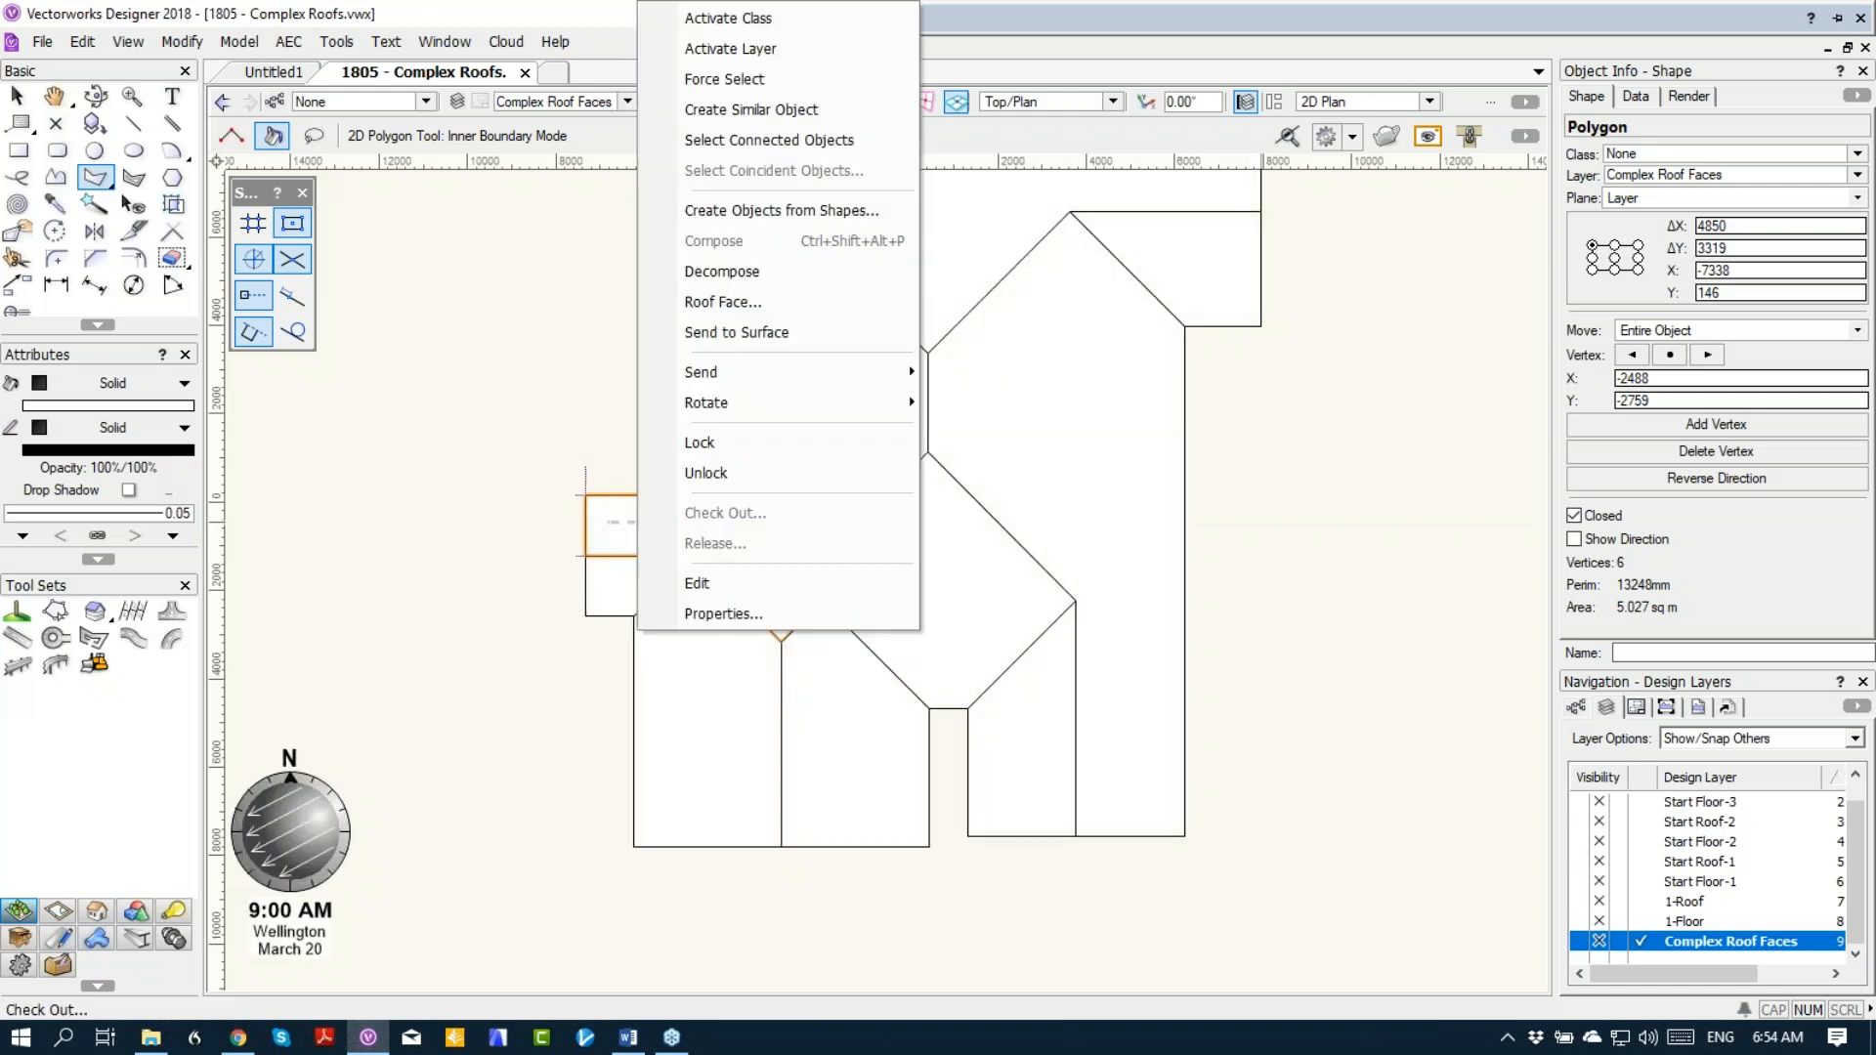
pyautogui.click(681, 302)
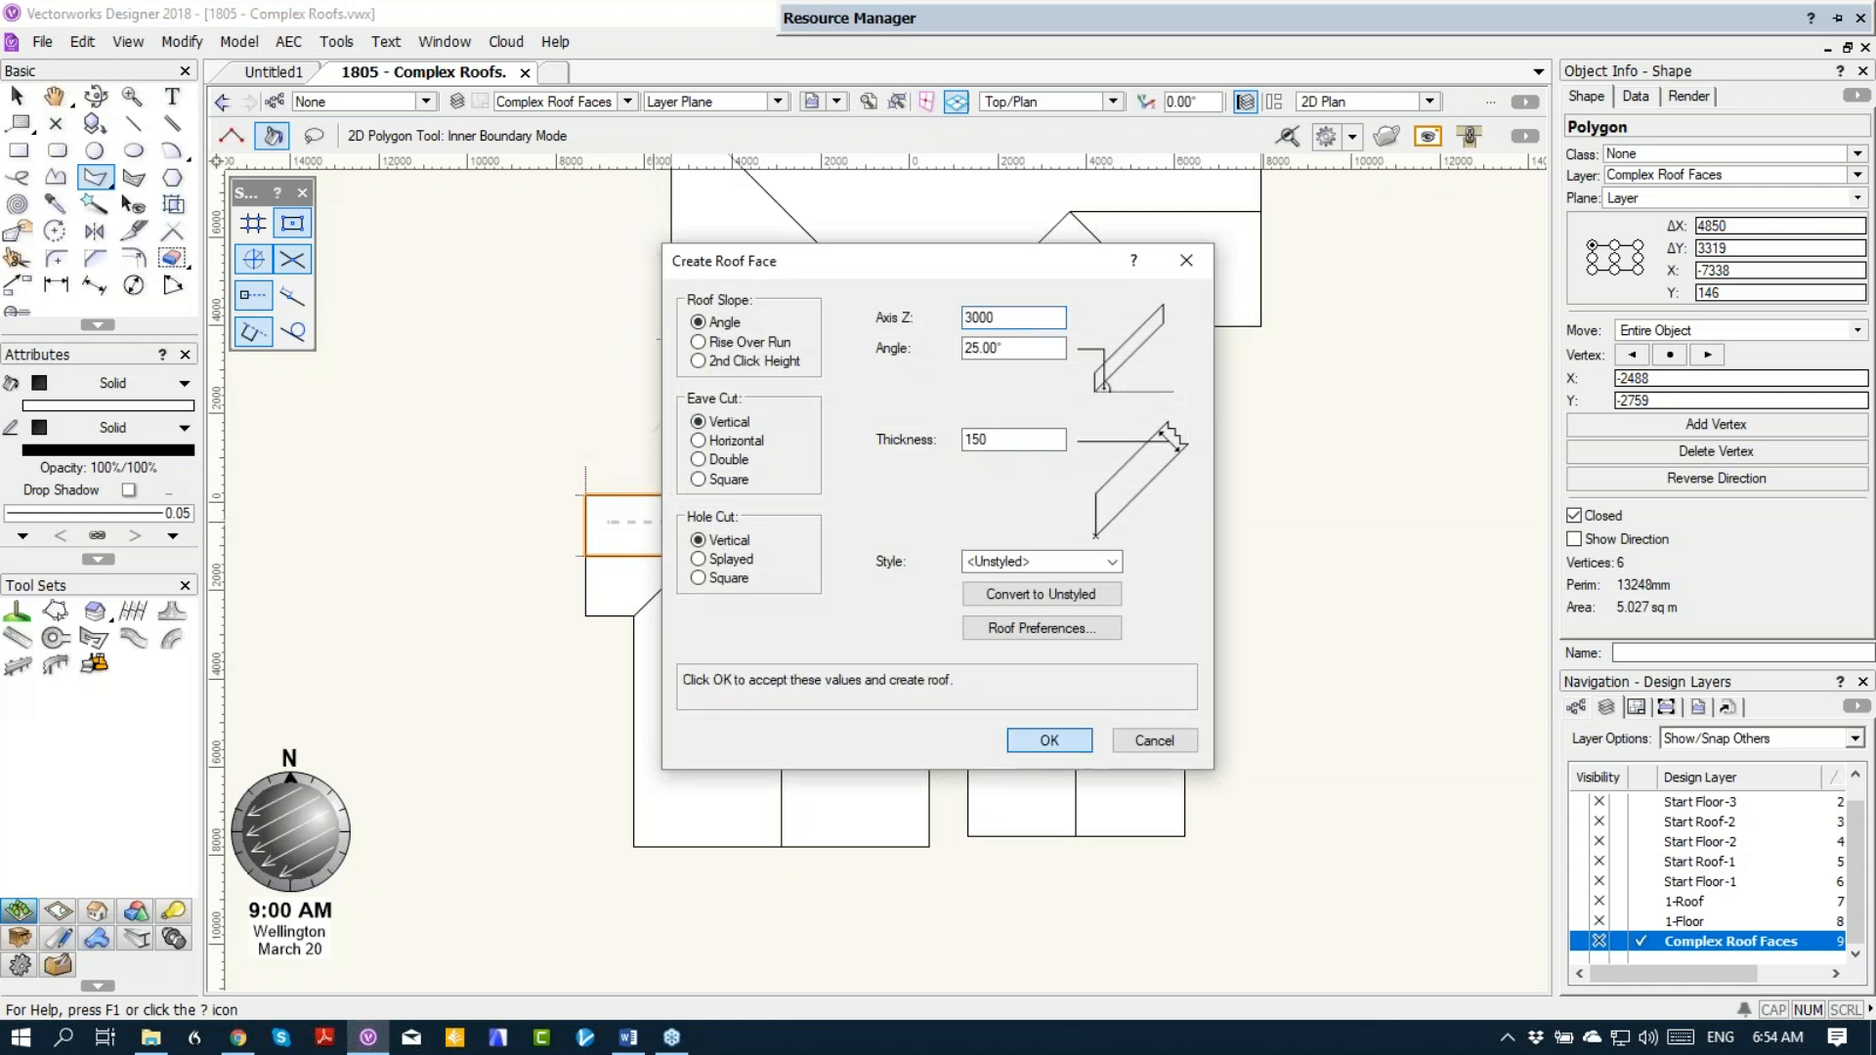
pyautogui.click(1047, 740)
pyautogui.moveTo(670, 521); pyautogui.dragTo(788, 544)
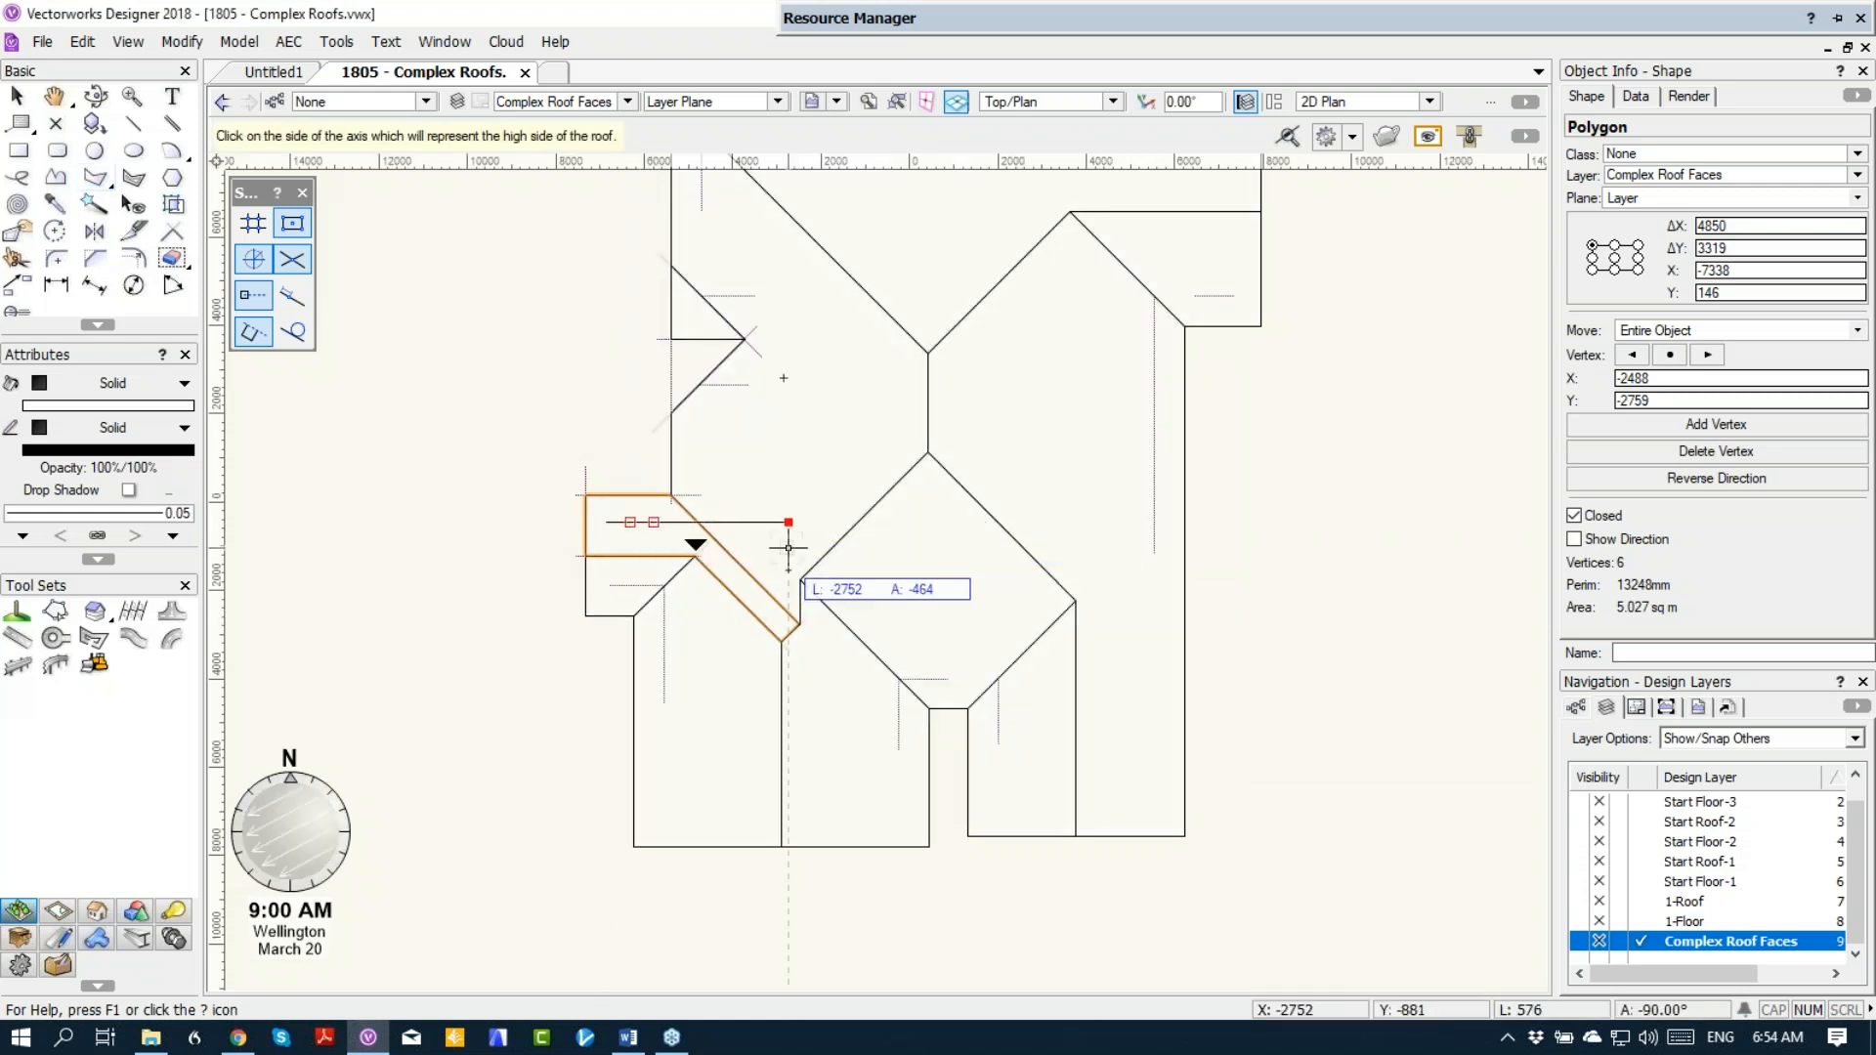
pyautogui.click(788, 564)
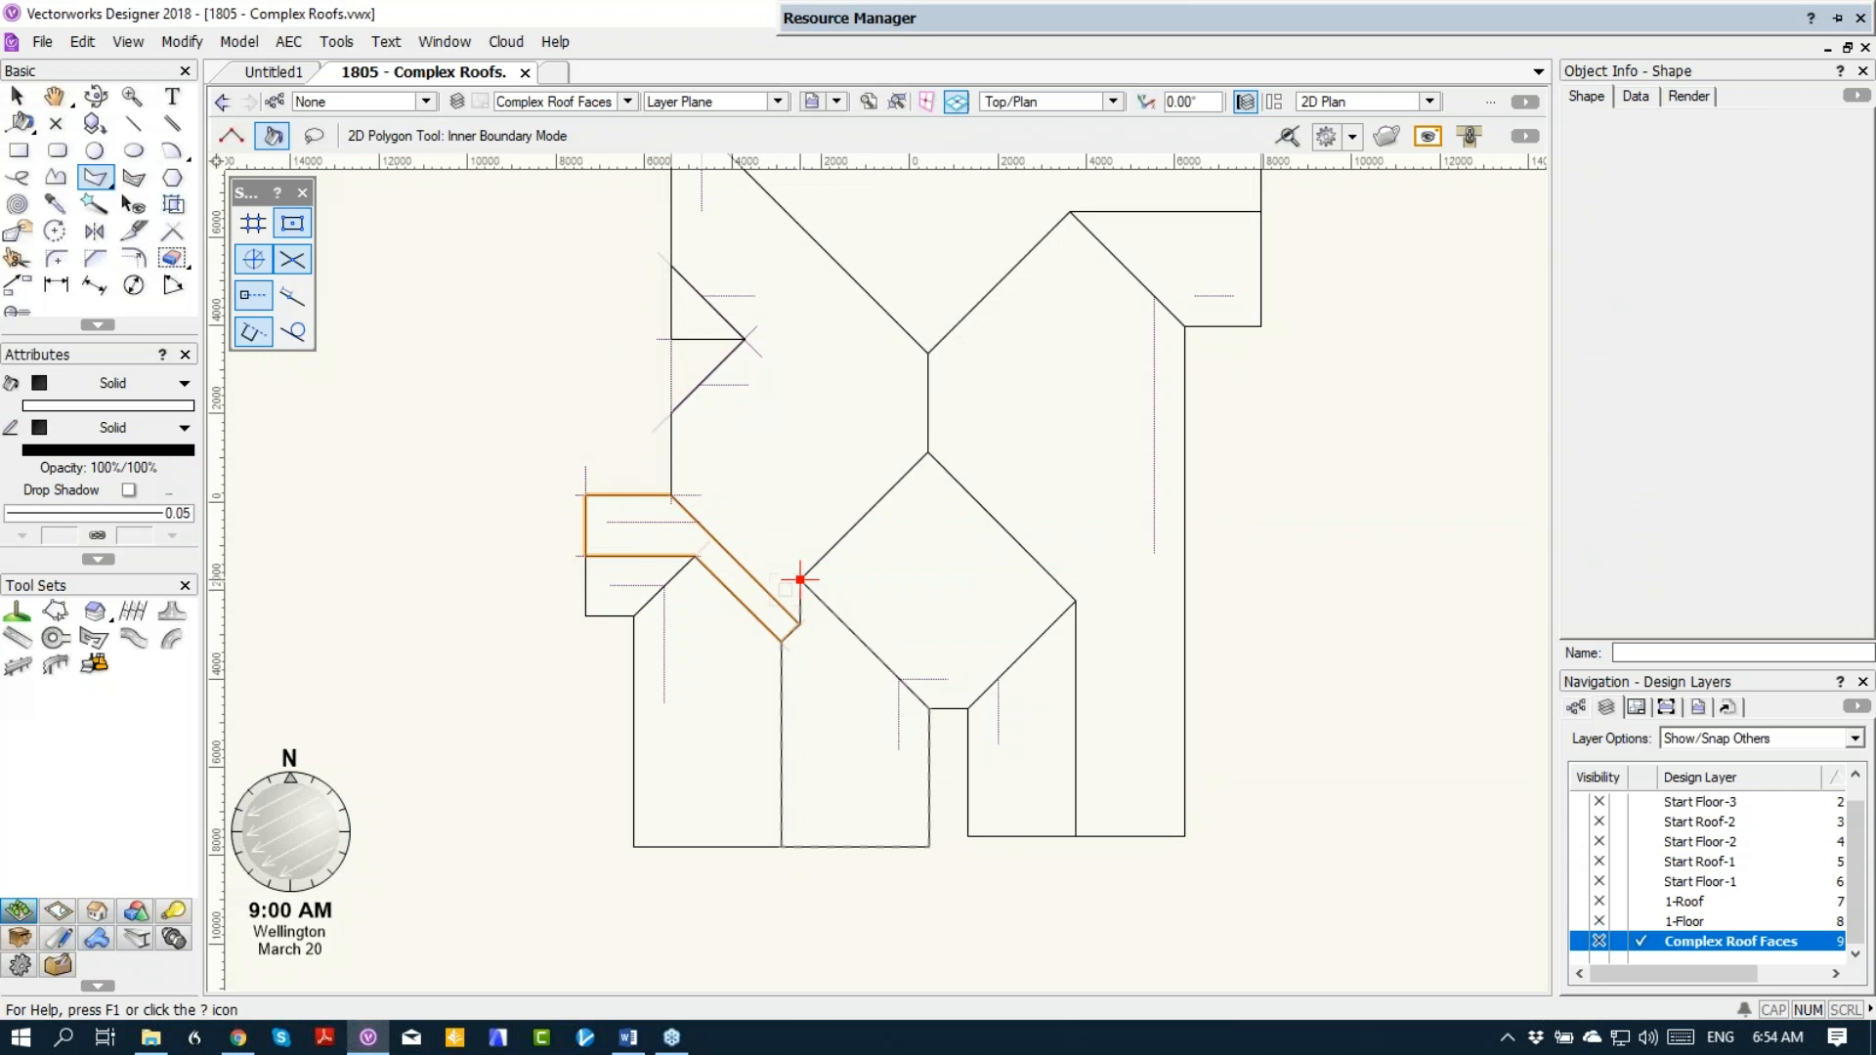
# Step: Mirror a duplicate of the small west gable's north roof face about the gable's horizontal ridge line
pyautogui.click(17, 95)
pyautogui.click(728, 295)
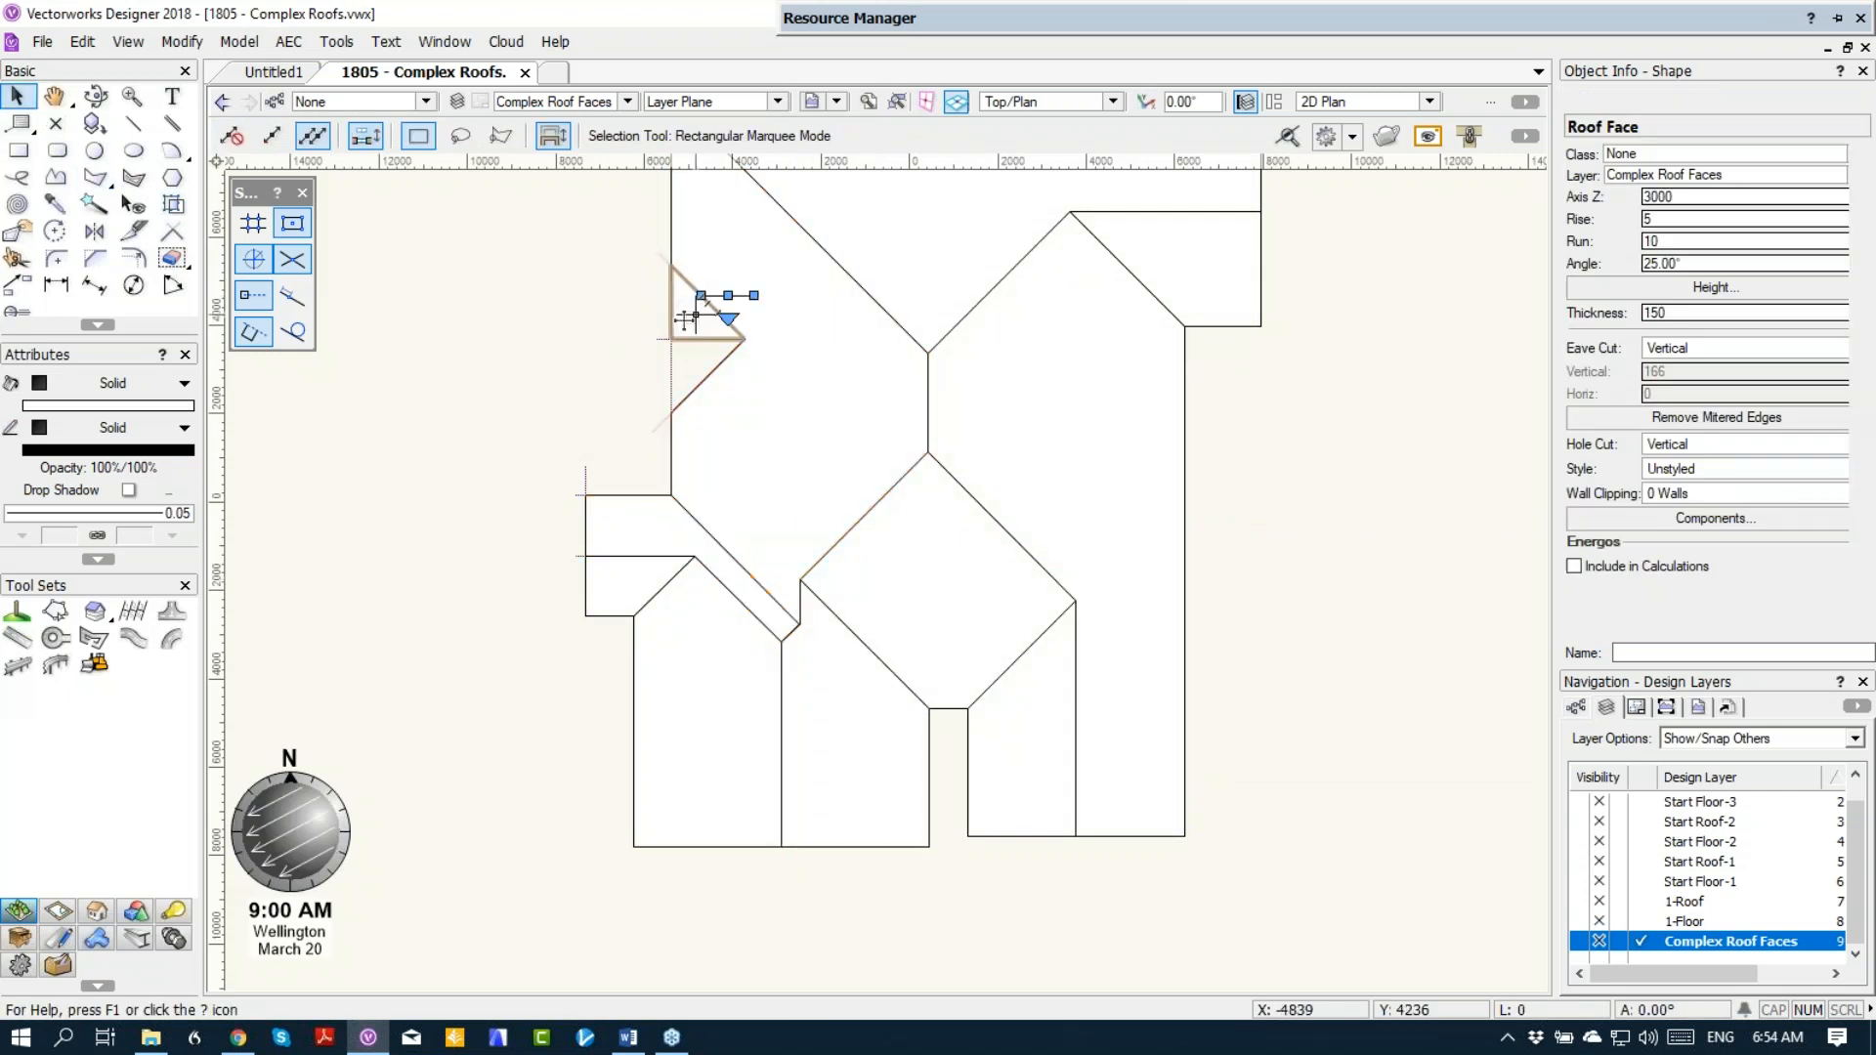
pyautogui.click(94, 230)
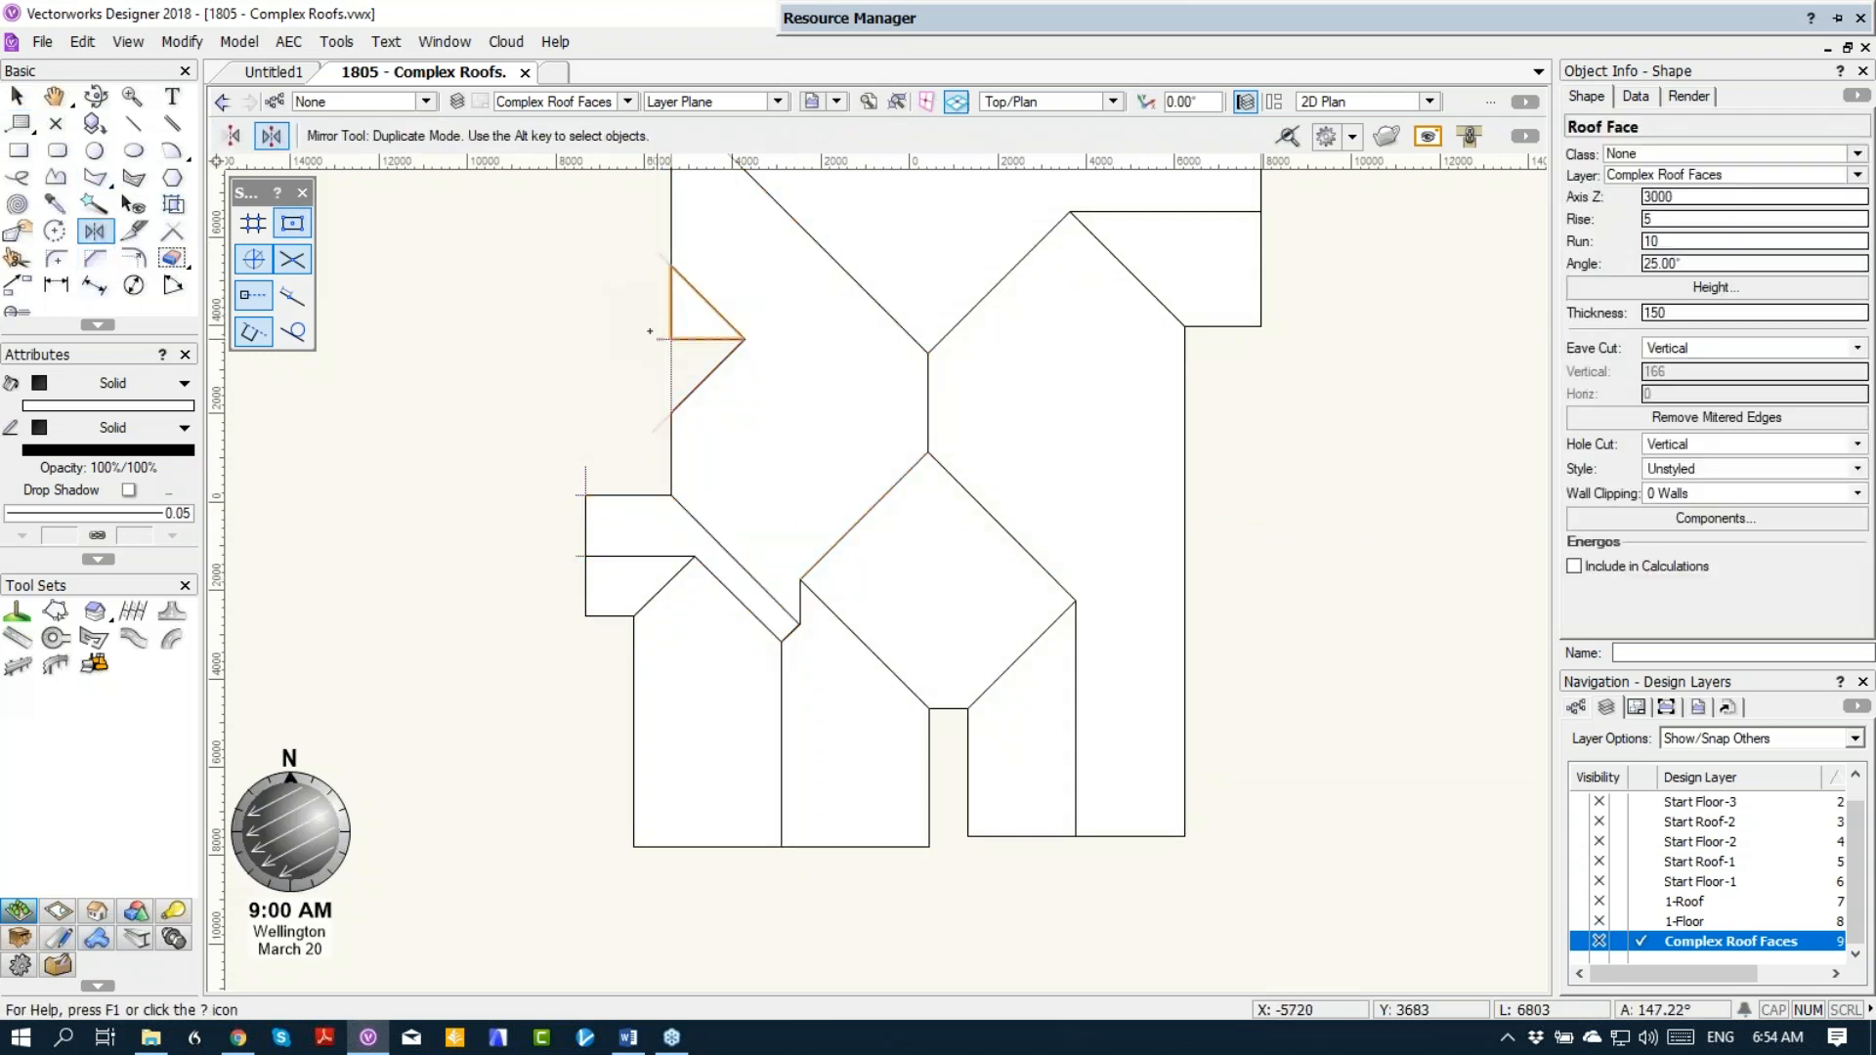
pyautogui.click(670, 339)
pyautogui.click(839, 339)
# Step: Inspect the roof in Right Isometric view and from a lower angle, and activate the Connect/Combine tool
pyautogui.press('KP_3')
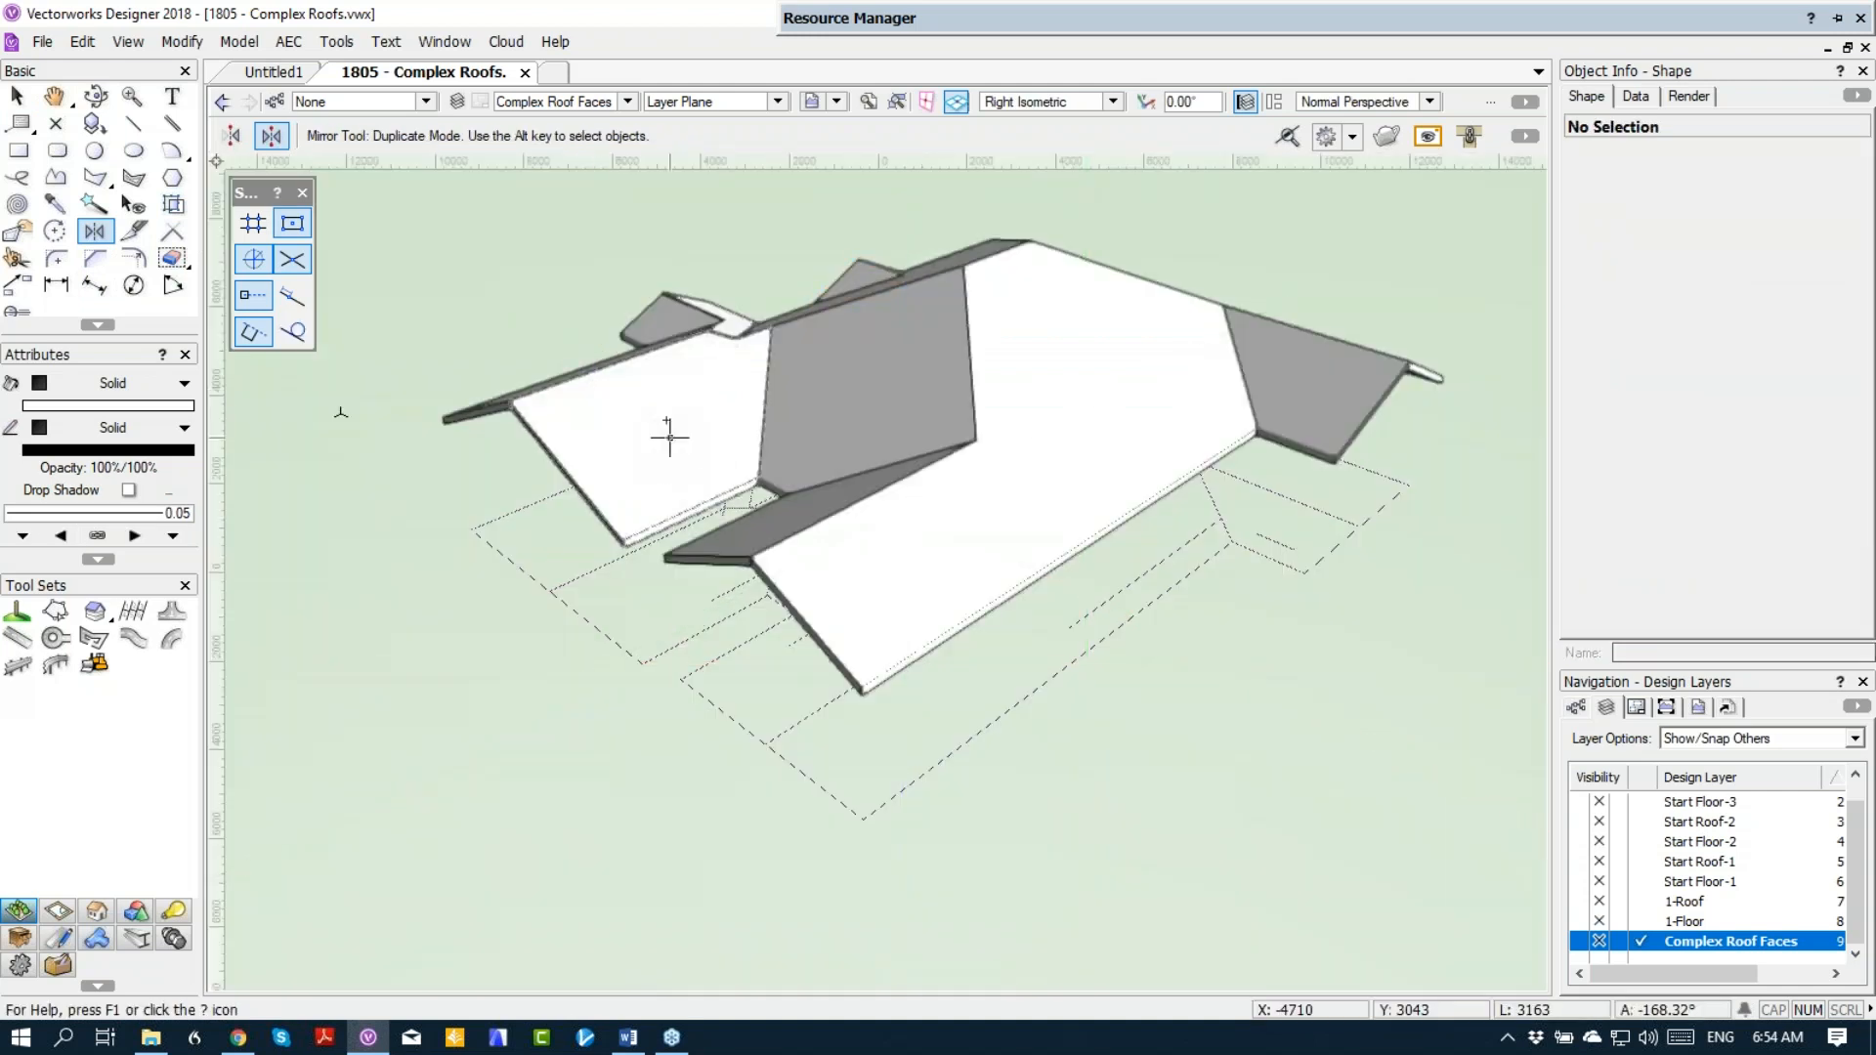
pyautogui.hotkey('shift', 'c')
pyautogui.moveTo(670, 426); pyautogui.dragTo(753, 472)
pyautogui.keyDown('ctrl'); pyautogui.moveTo(752, 472); pyautogui.dragTo(704, 444, button='middle'); pyautogui.keyUp('ctrl')
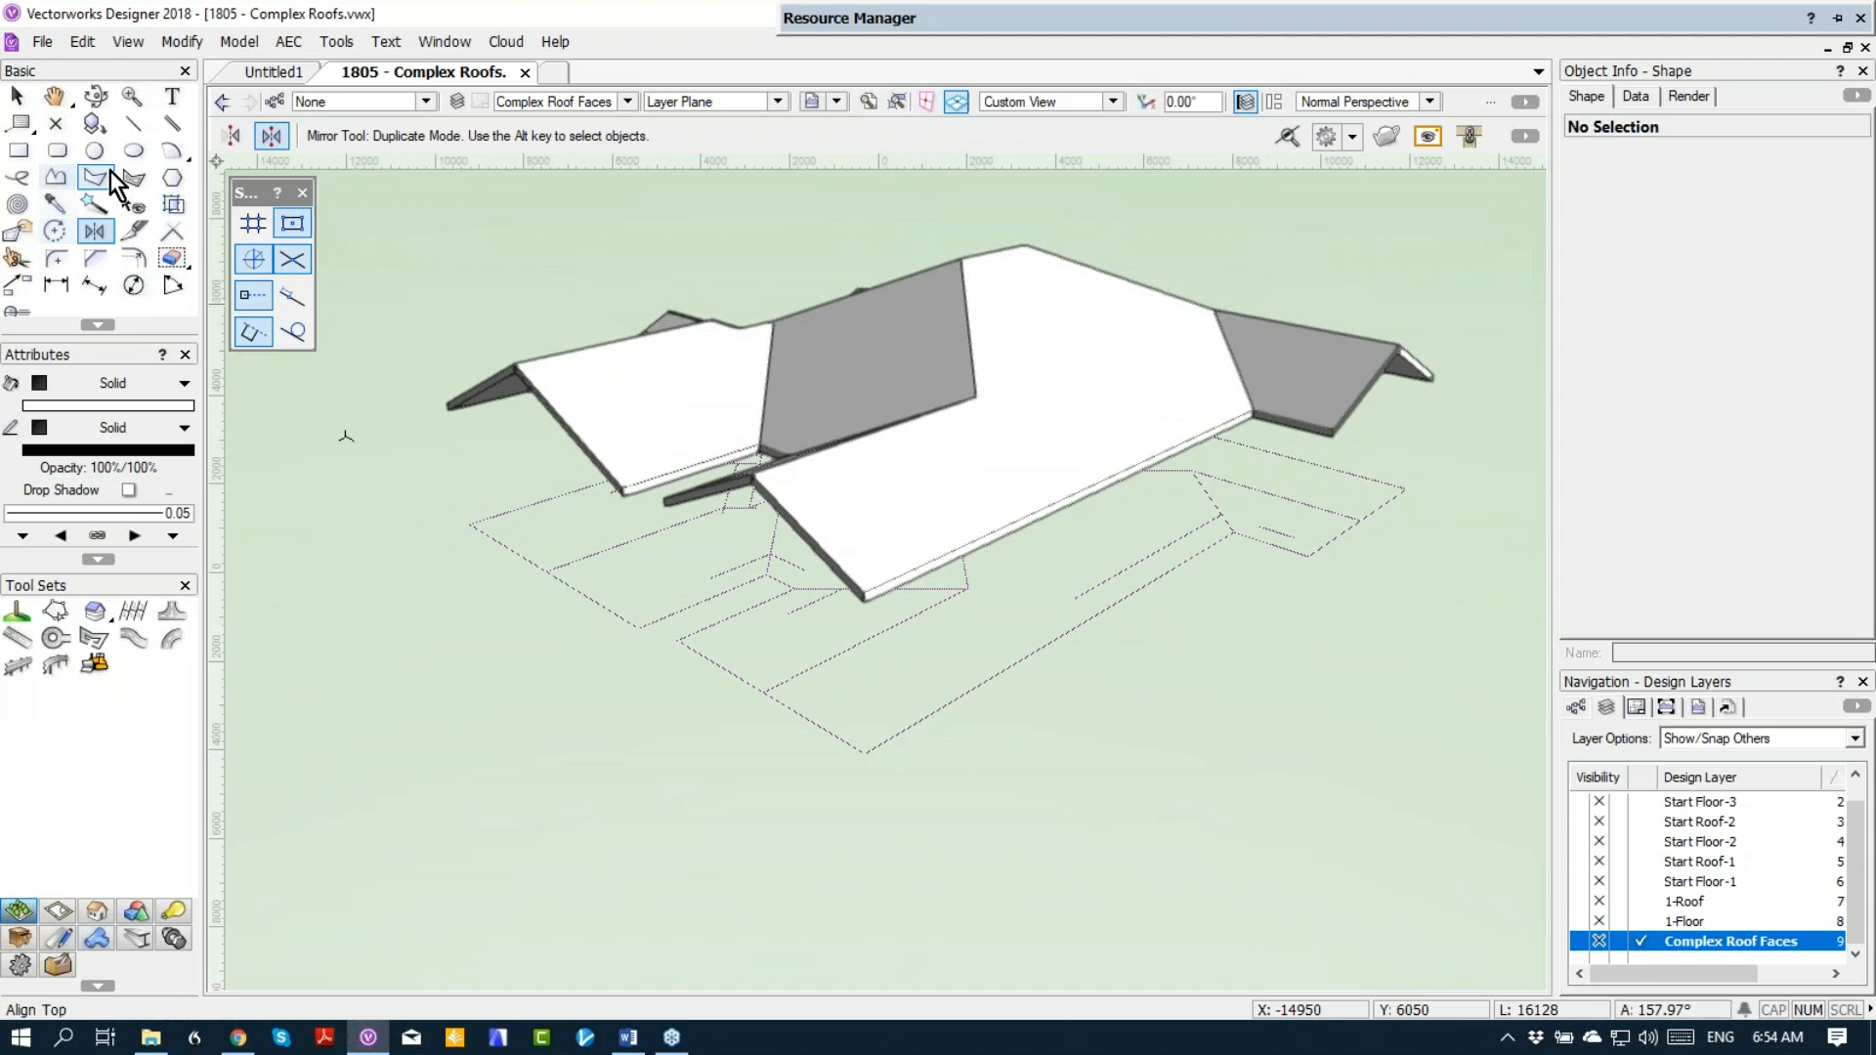
pyautogui.click(168, 235)
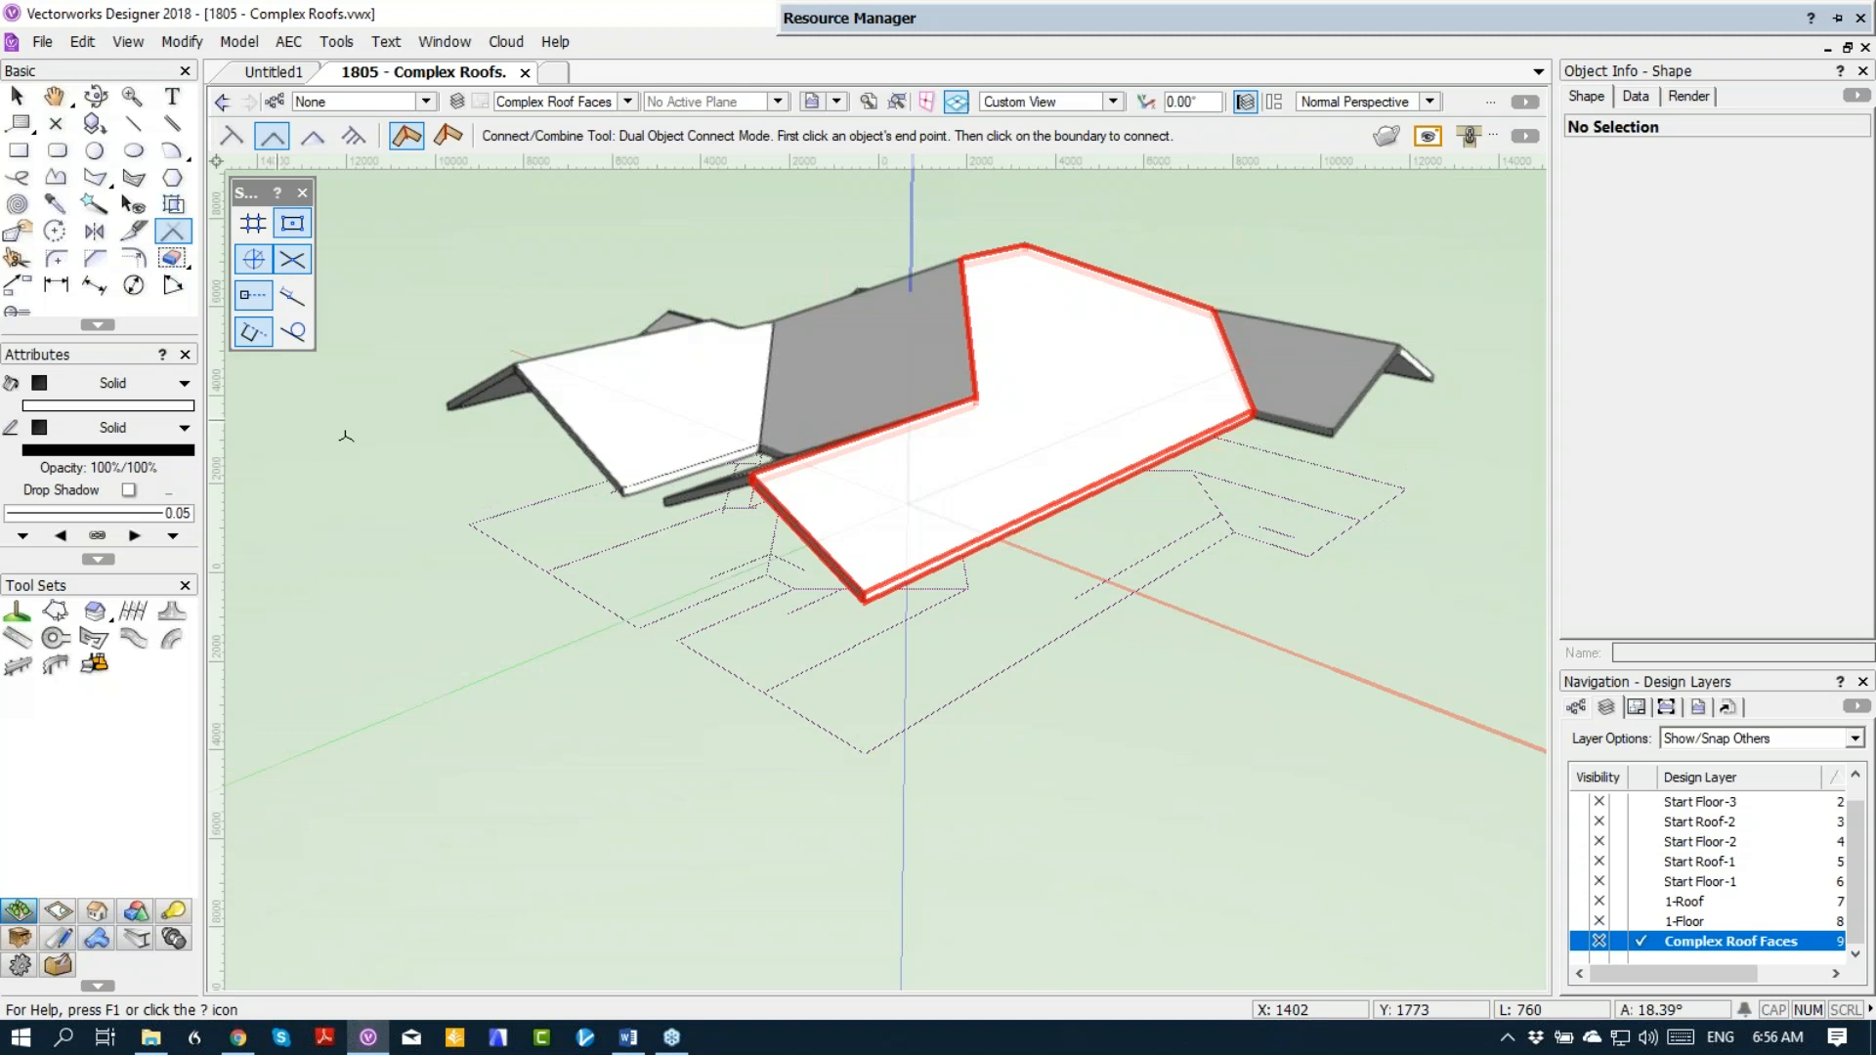
# Step: Switch to Chrome and bring the beginning of the SST_1805 – Complex Roofs article into view
pyautogui.click(238, 1036)
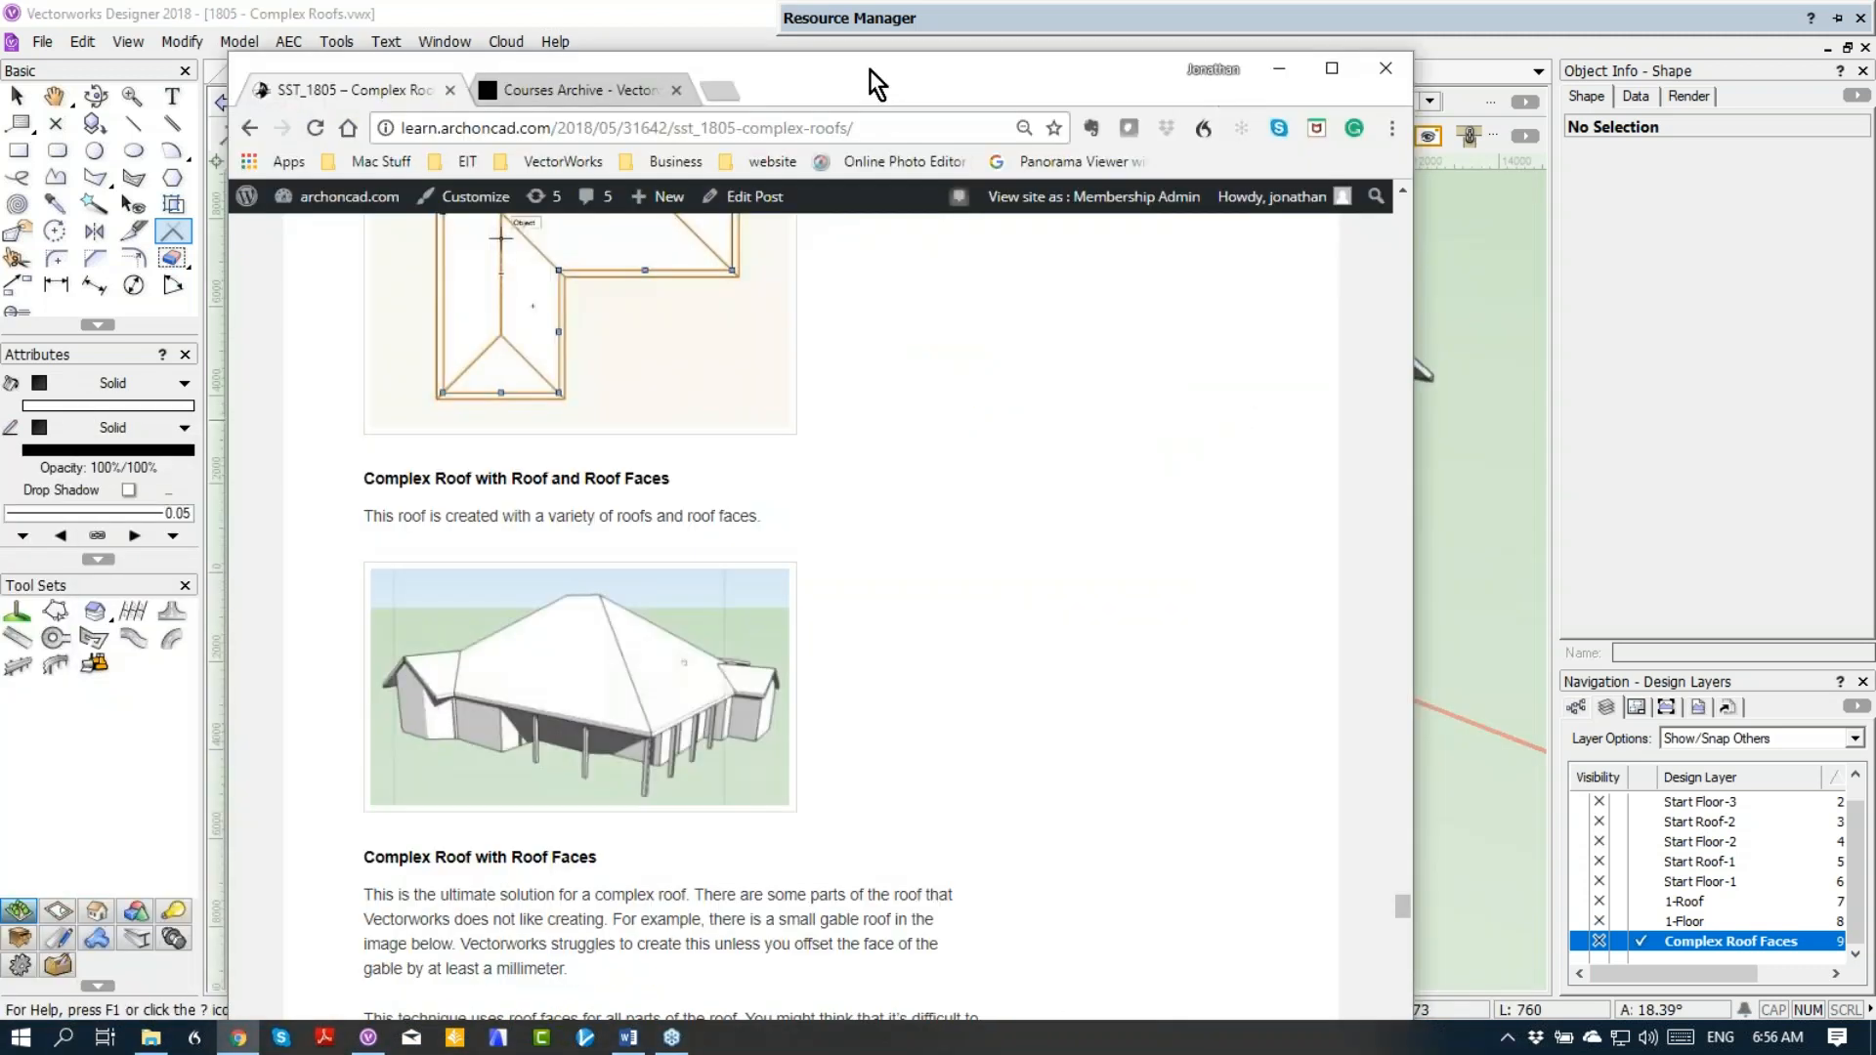
pyautogui.moveTo(870, 69); pyautogui.dragTo(736, 34)
pyautogui.scroll(10, 1064, 455)
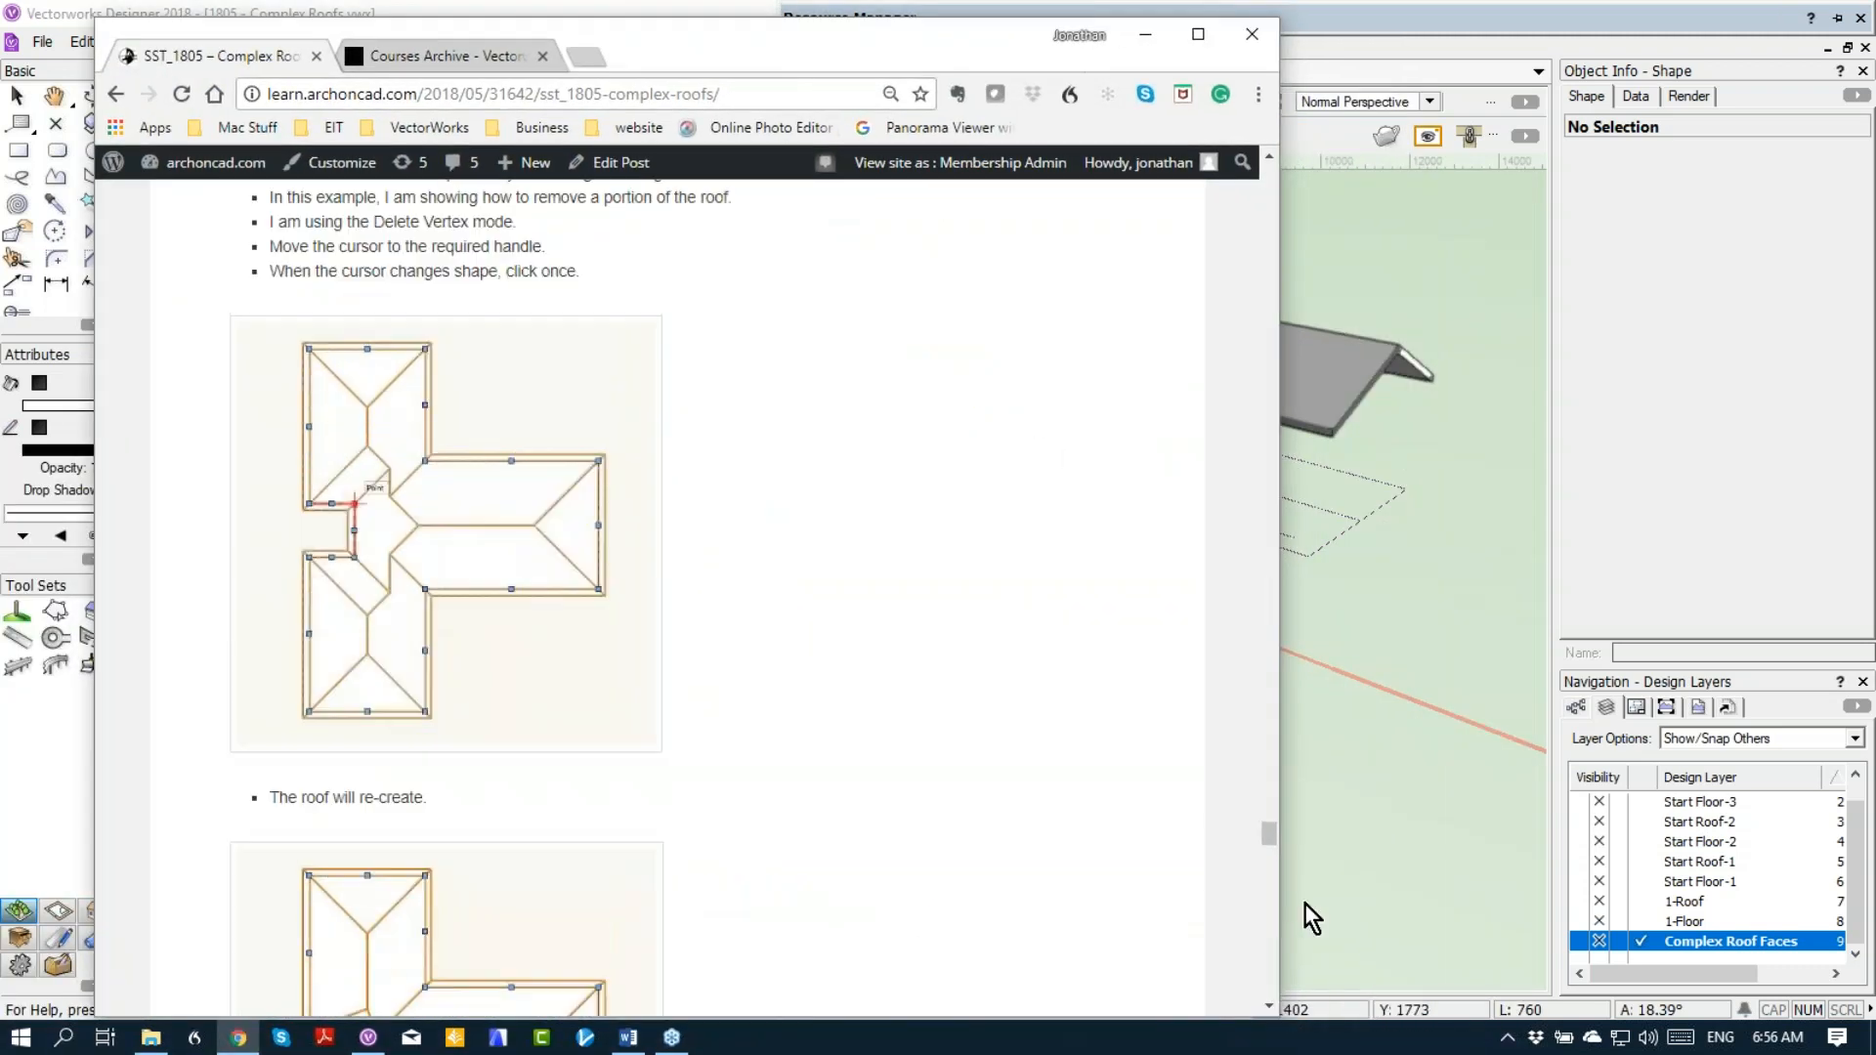
pyautogui.moveTo(1270, 836); pyautogui.dragTo(1270, 184)
pyautogui.scroll(-1, 590, 544)
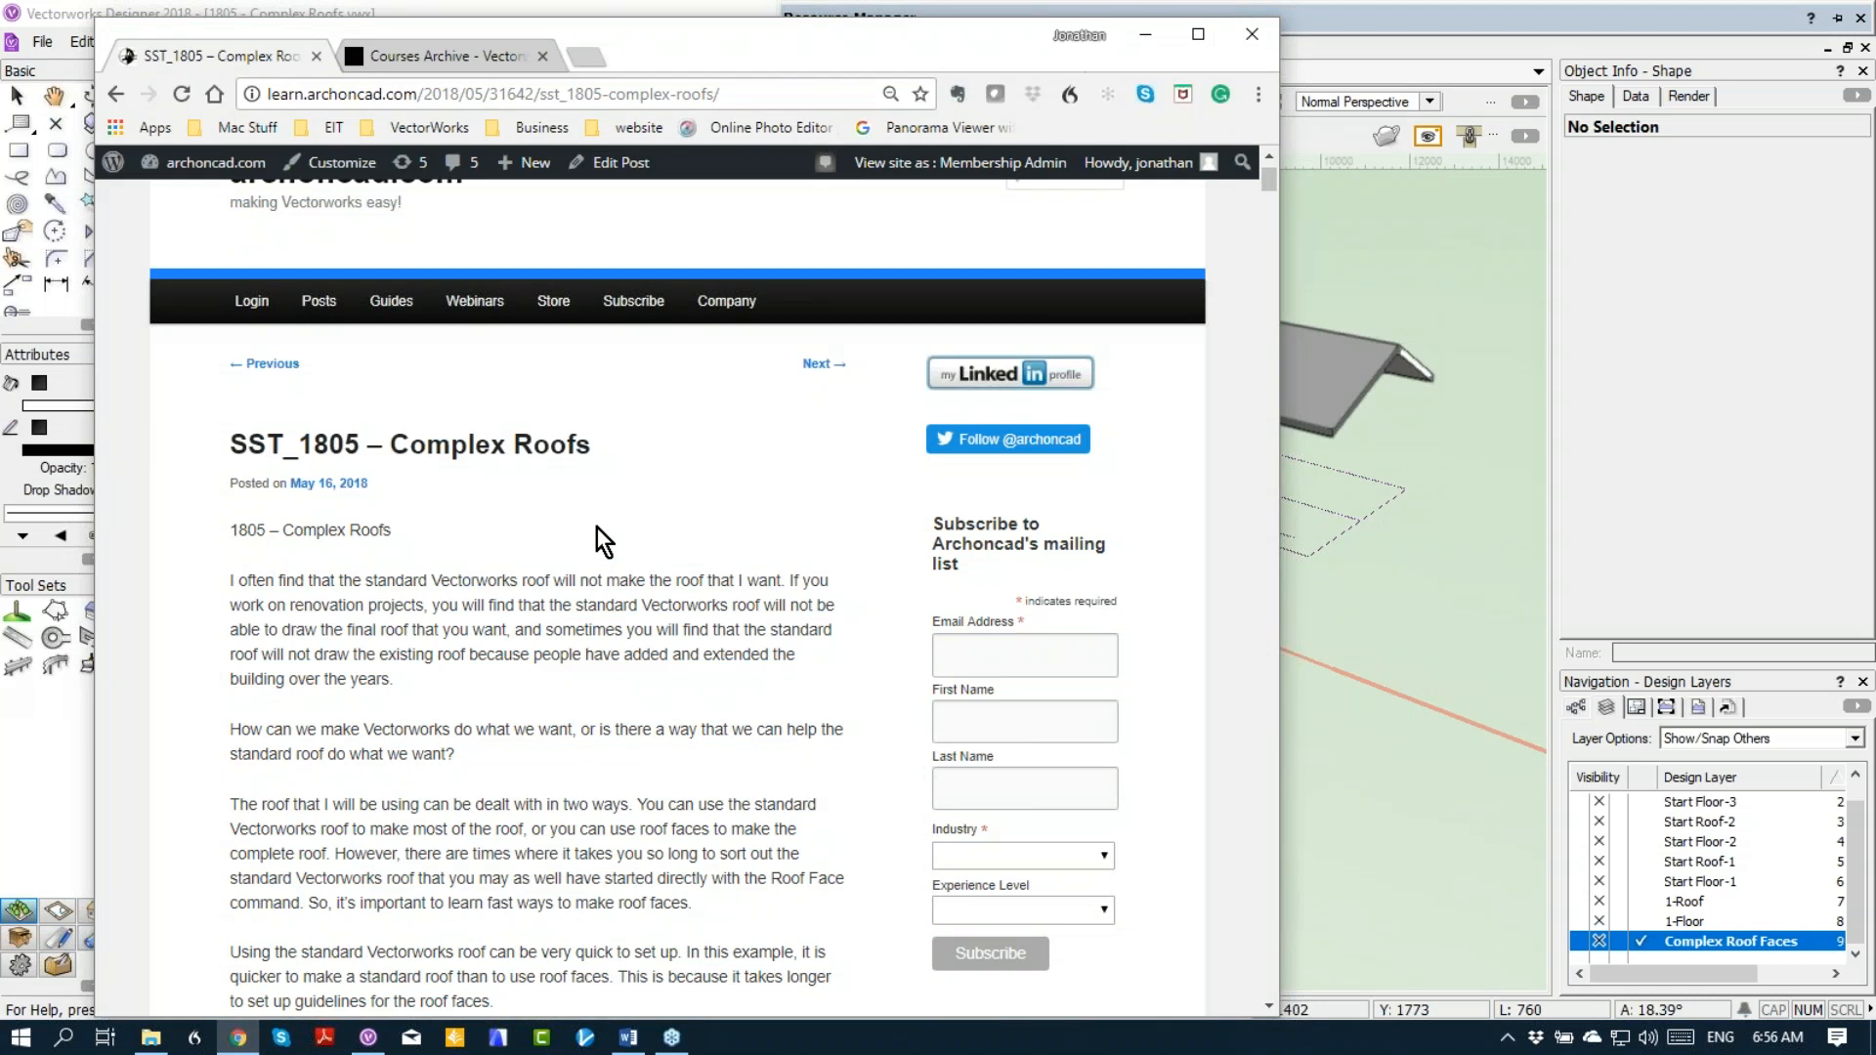
# Step: Look over the site's Guides and Webinars sections and show the Courses Archive page
pyautogui.moveTo(378, 303)
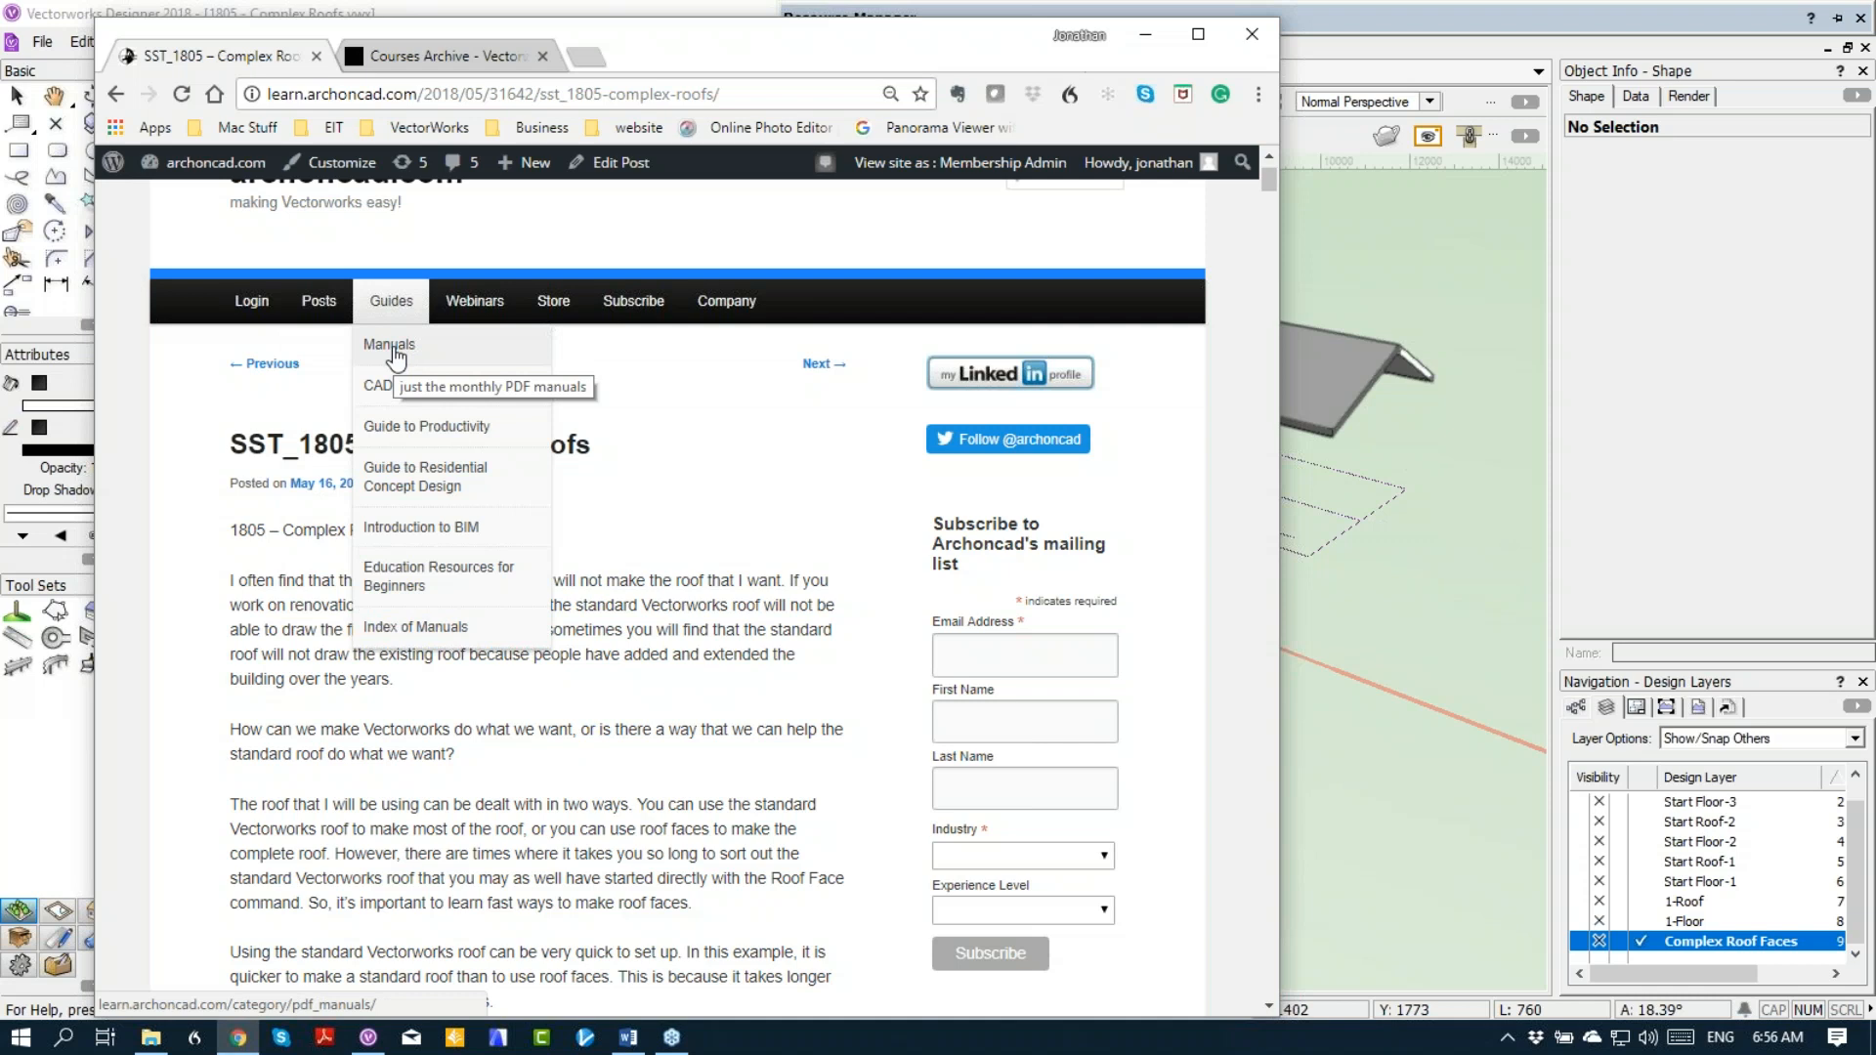
pyautogui.moveTo(486, 303)
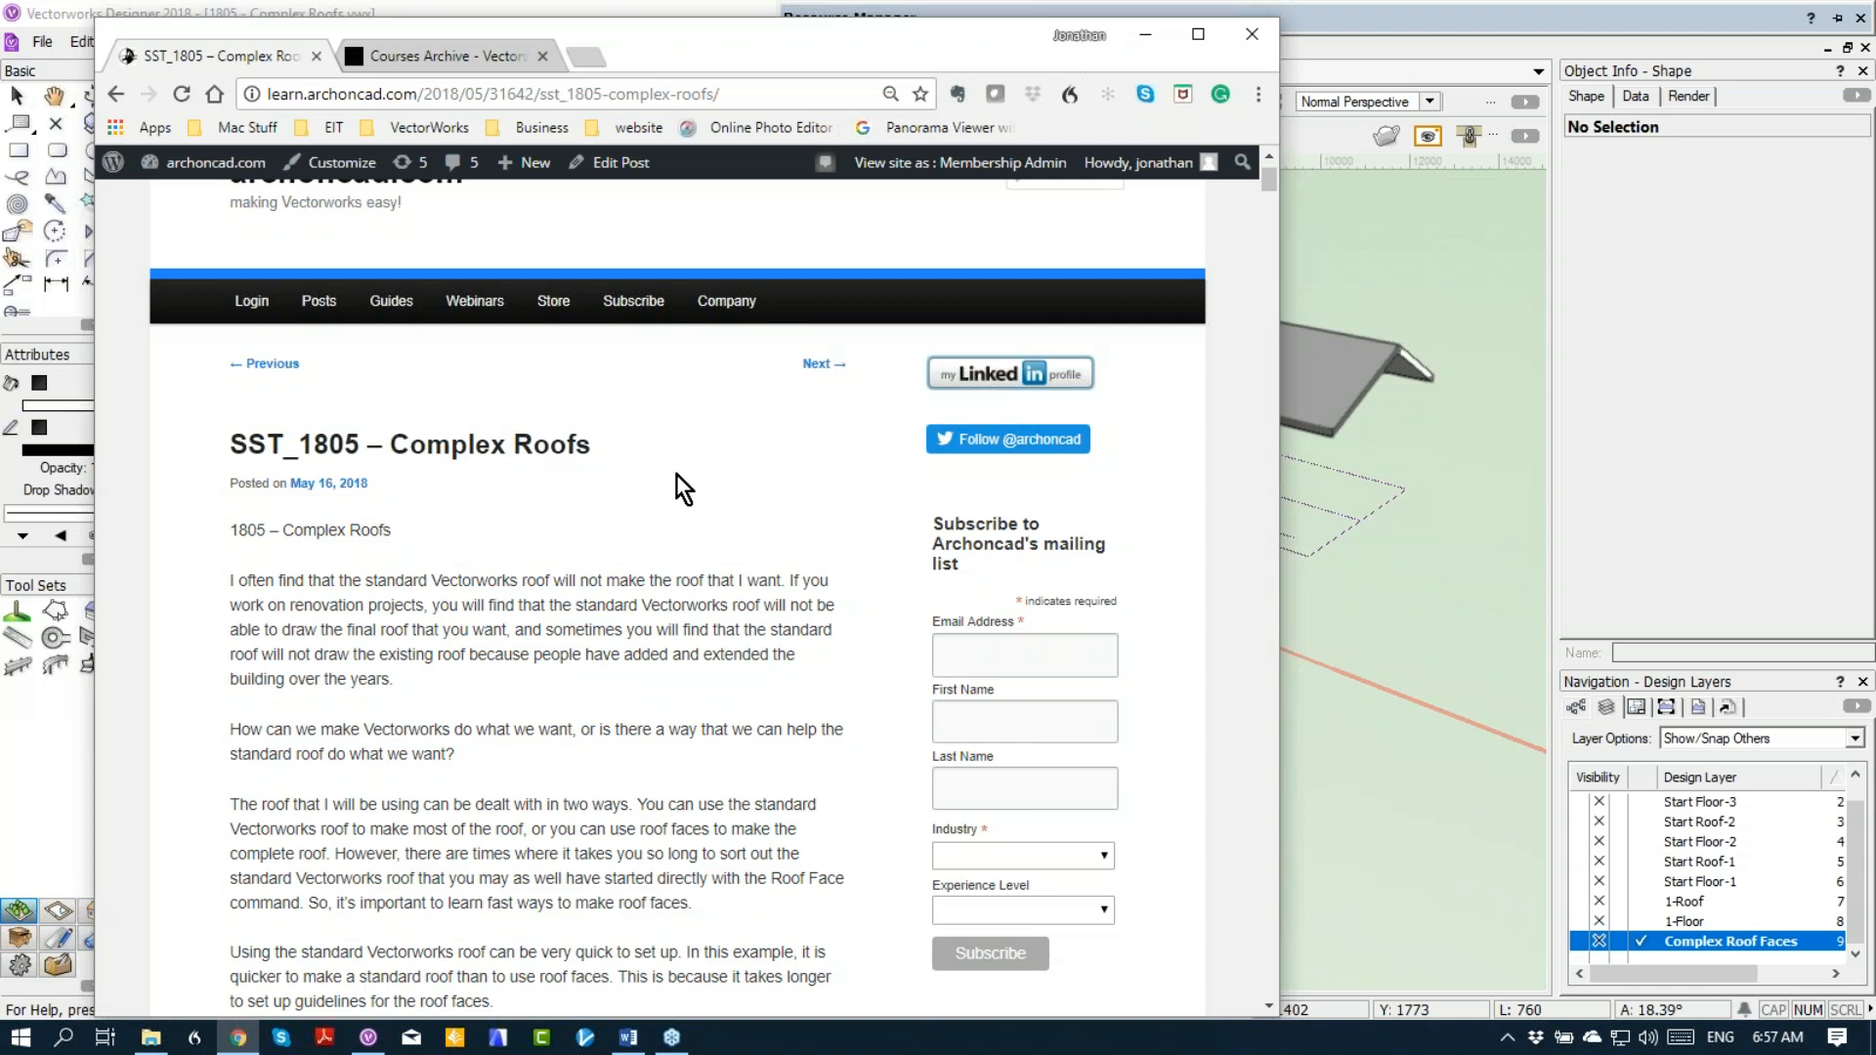
pyautogui.click(427, 57)
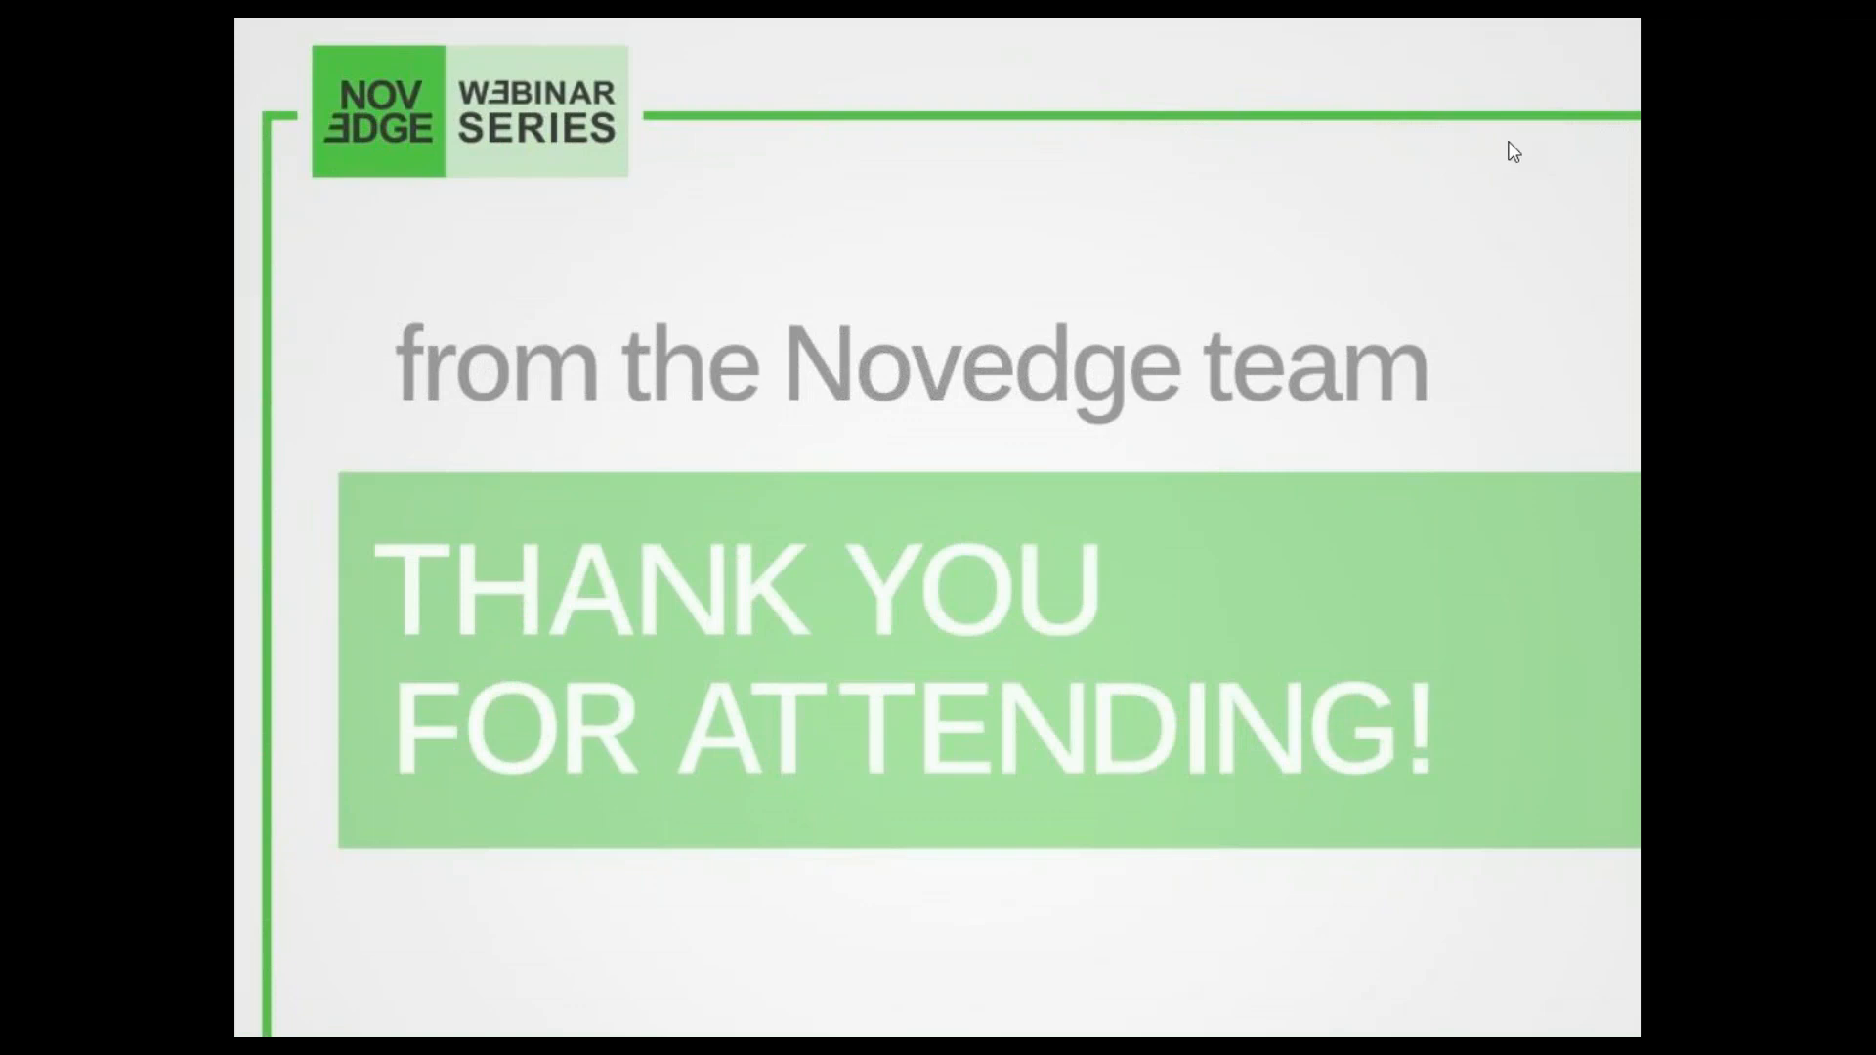
pyautogui.click(1419, 266)
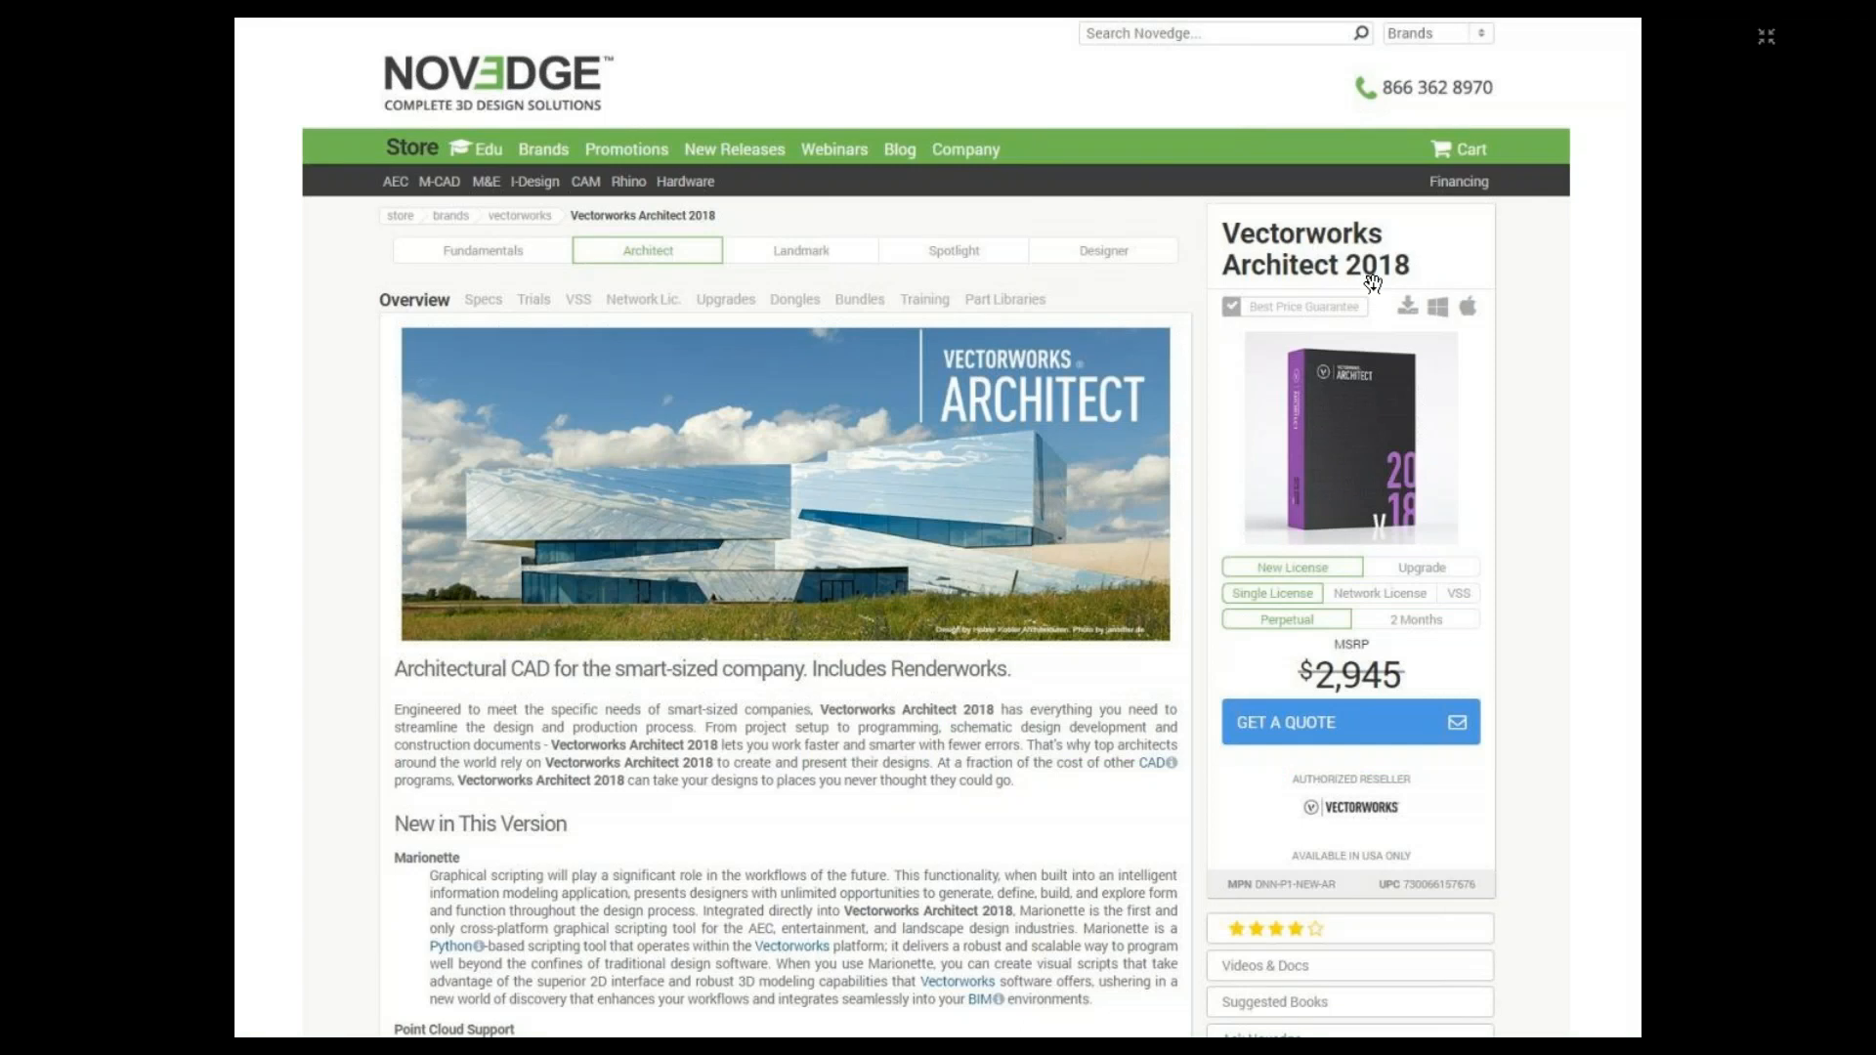
pyautogui.click(1437, 344)
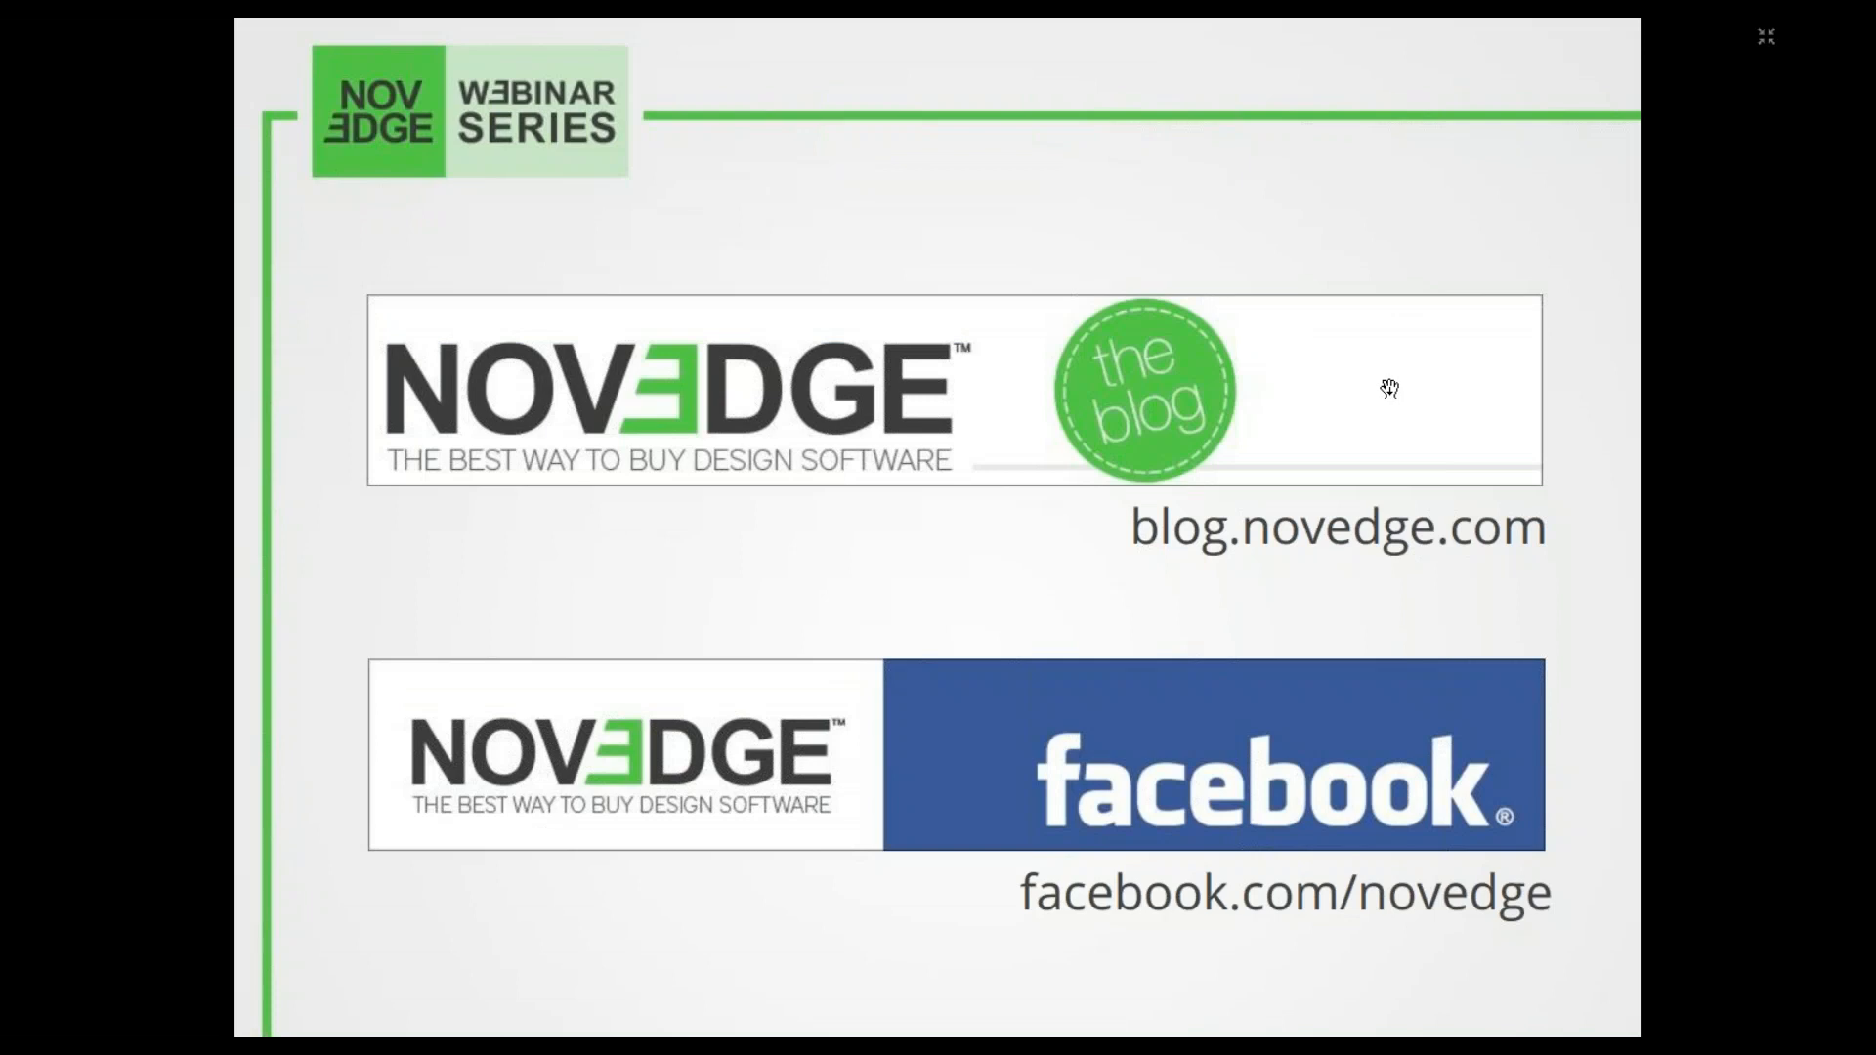
pyautogui.click(1390, 388)
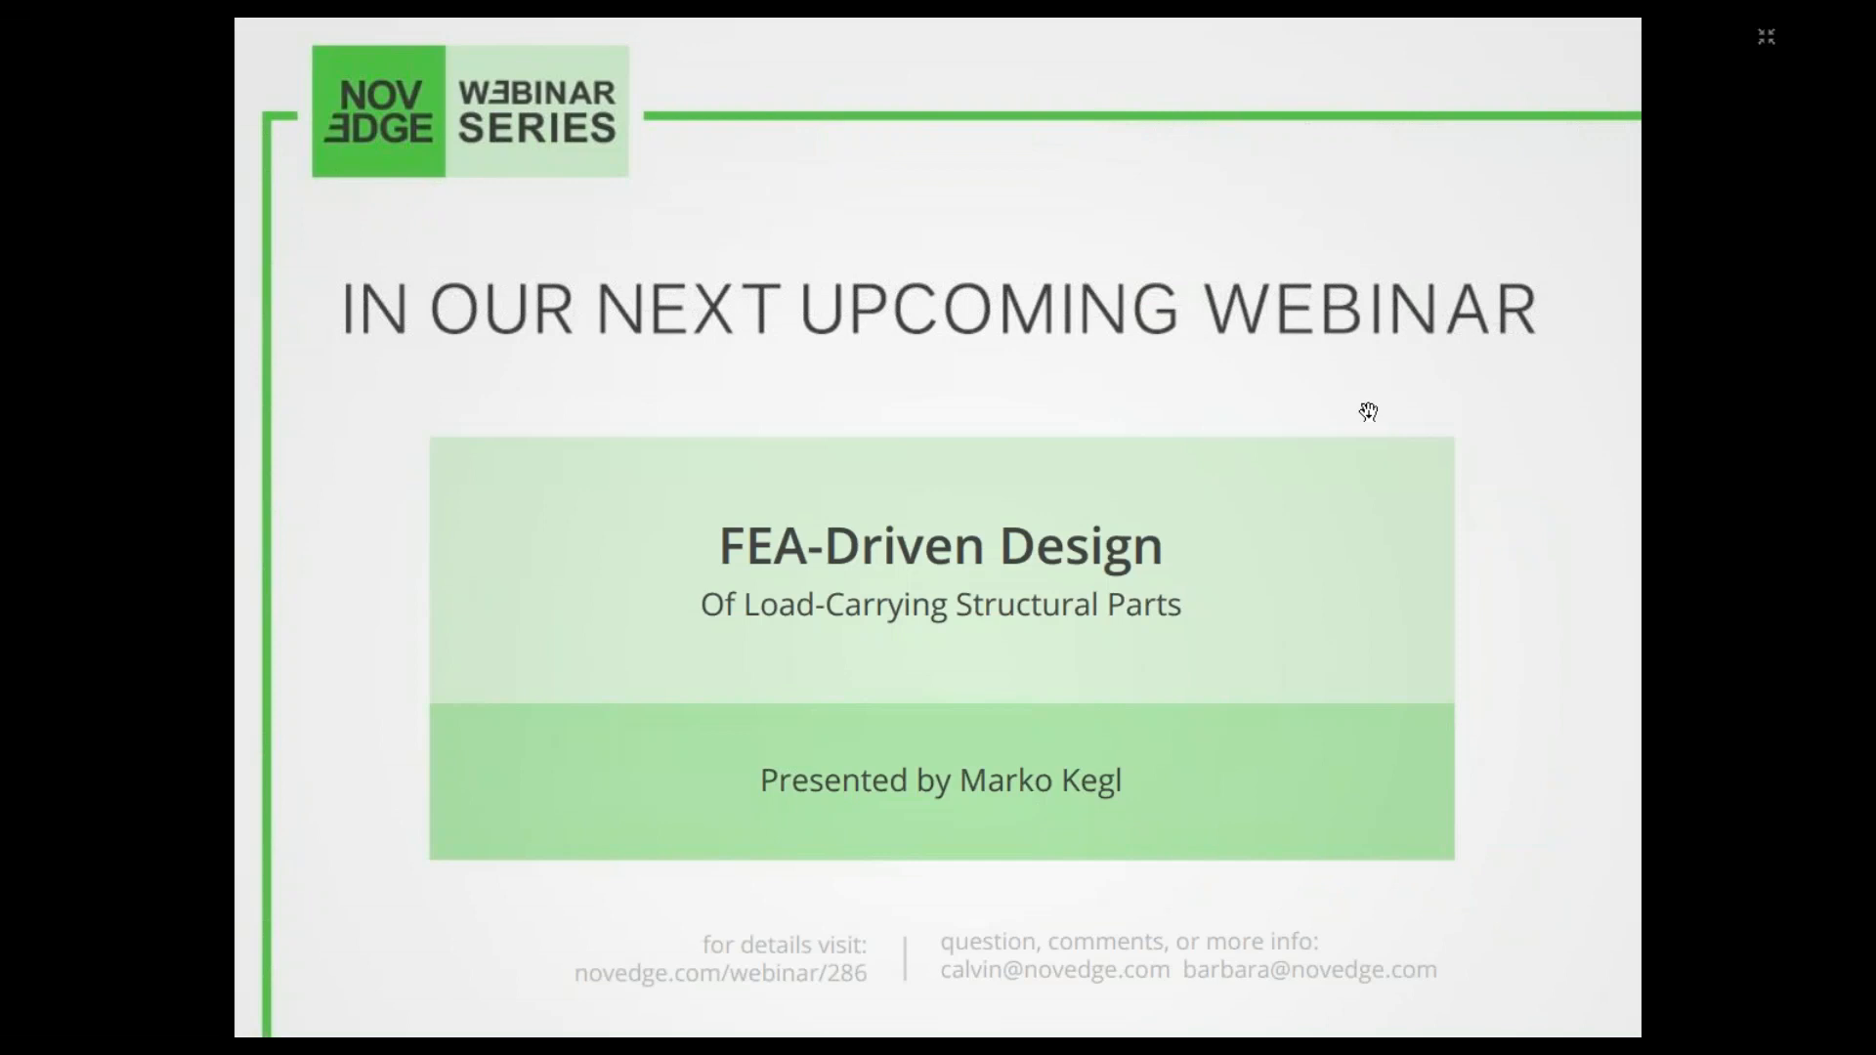
pyautogui.click(1371, 430)
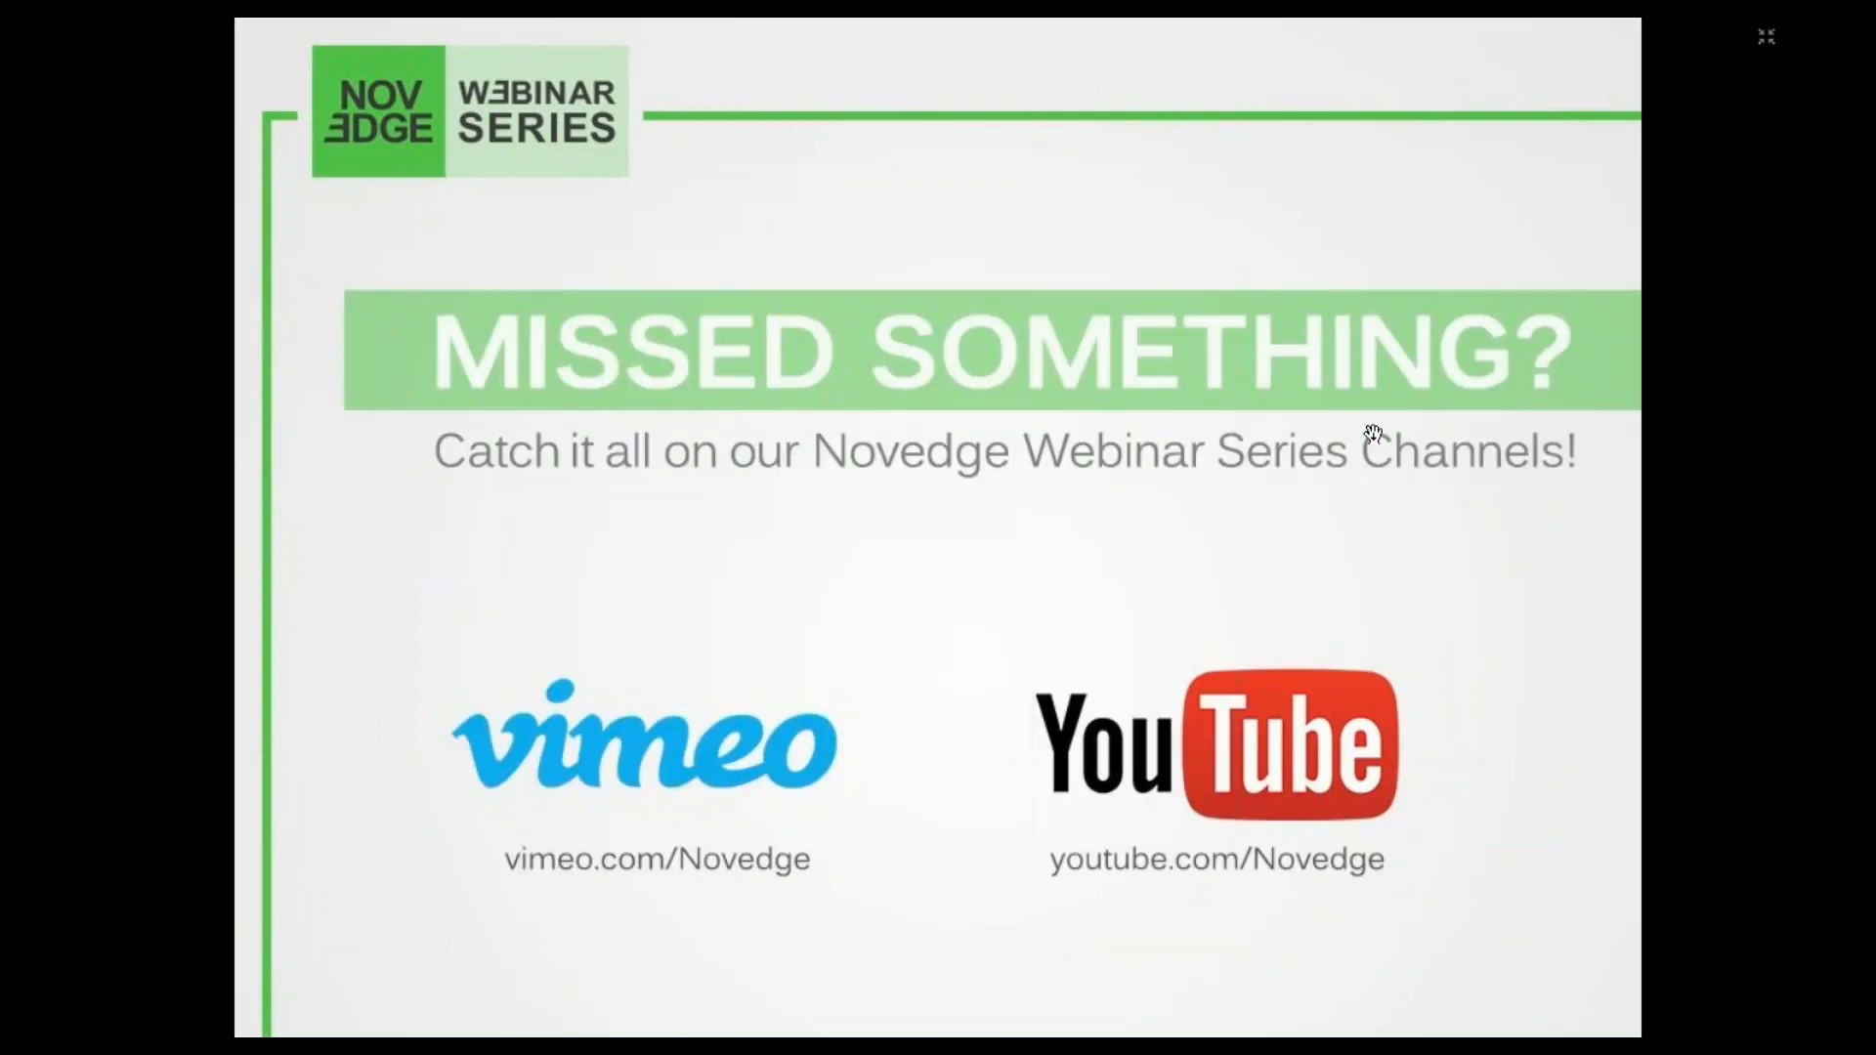